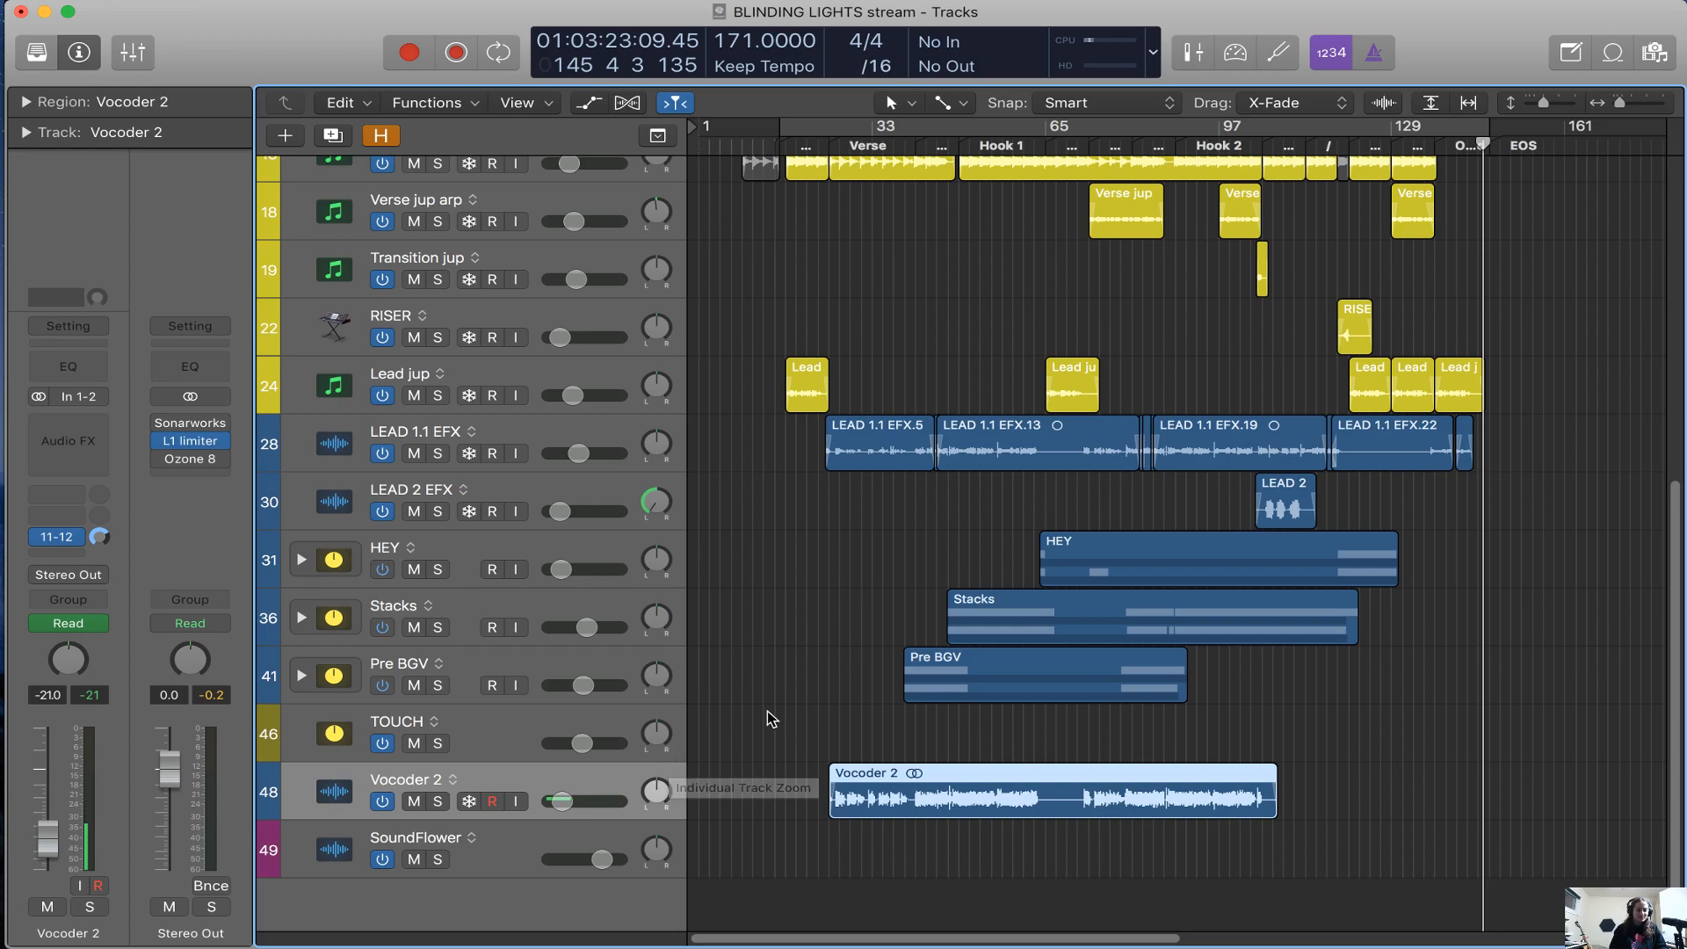
Select the KICK N SNARE EFX track and show all hidden tracks in the arrangement
{"action": "scroll", "coordinate": [800, 692], "scroll_direction": "up", "scroll_amount": 10}
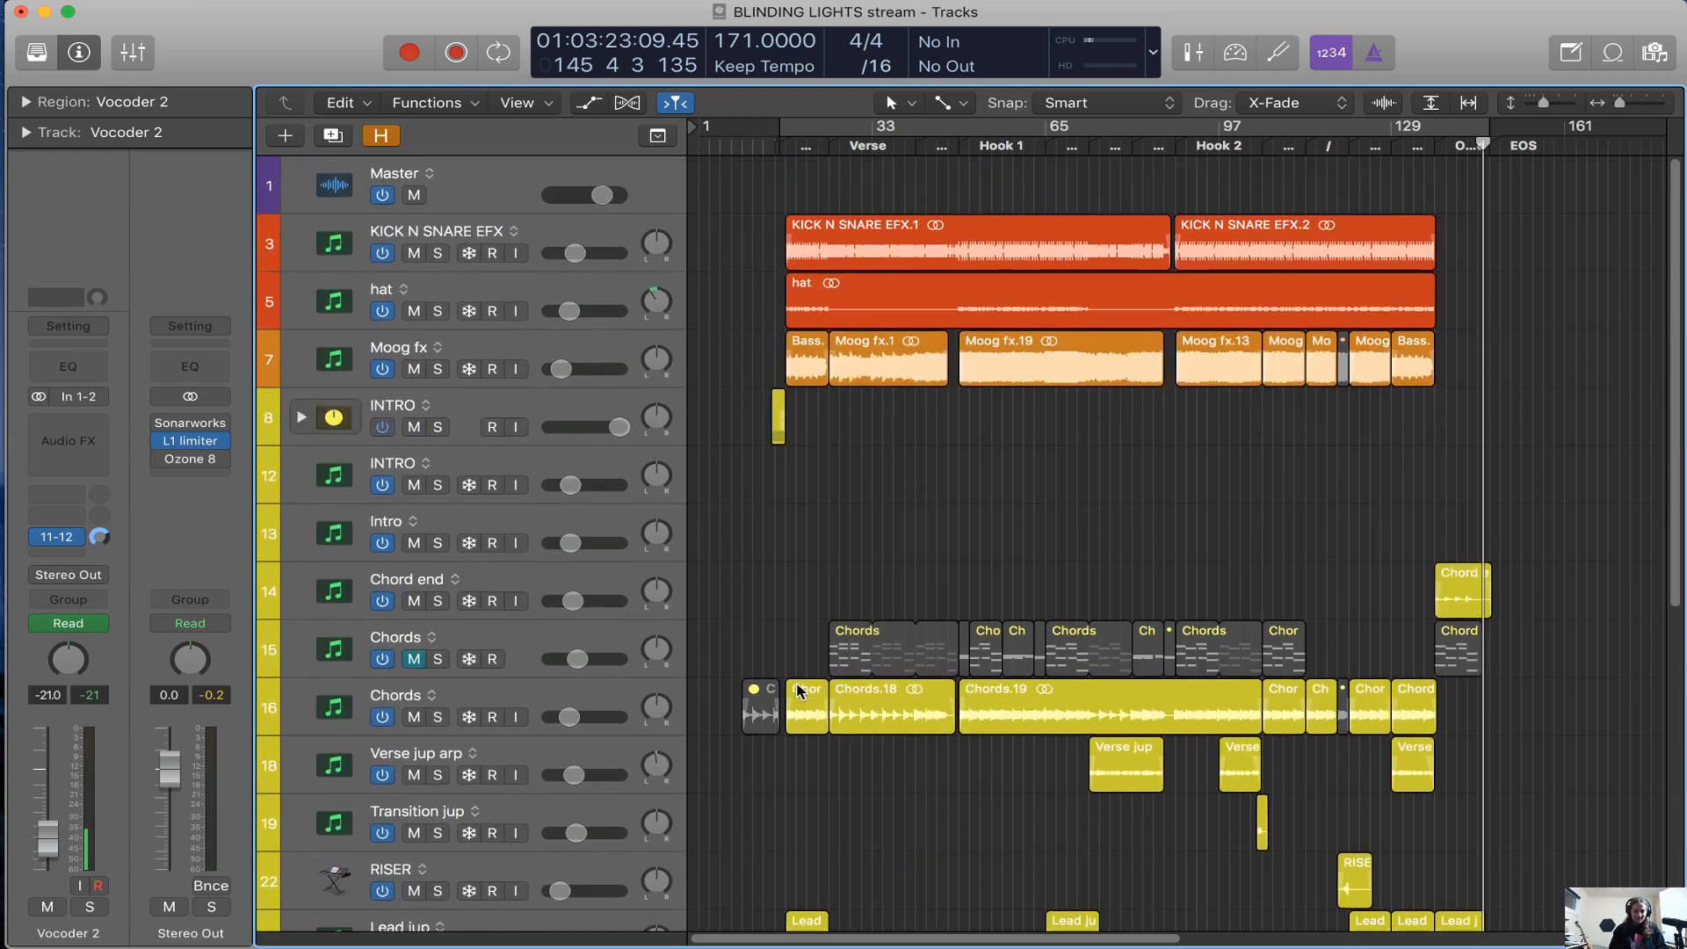
{"action": "left_click", "coordinate": [588, 239]}
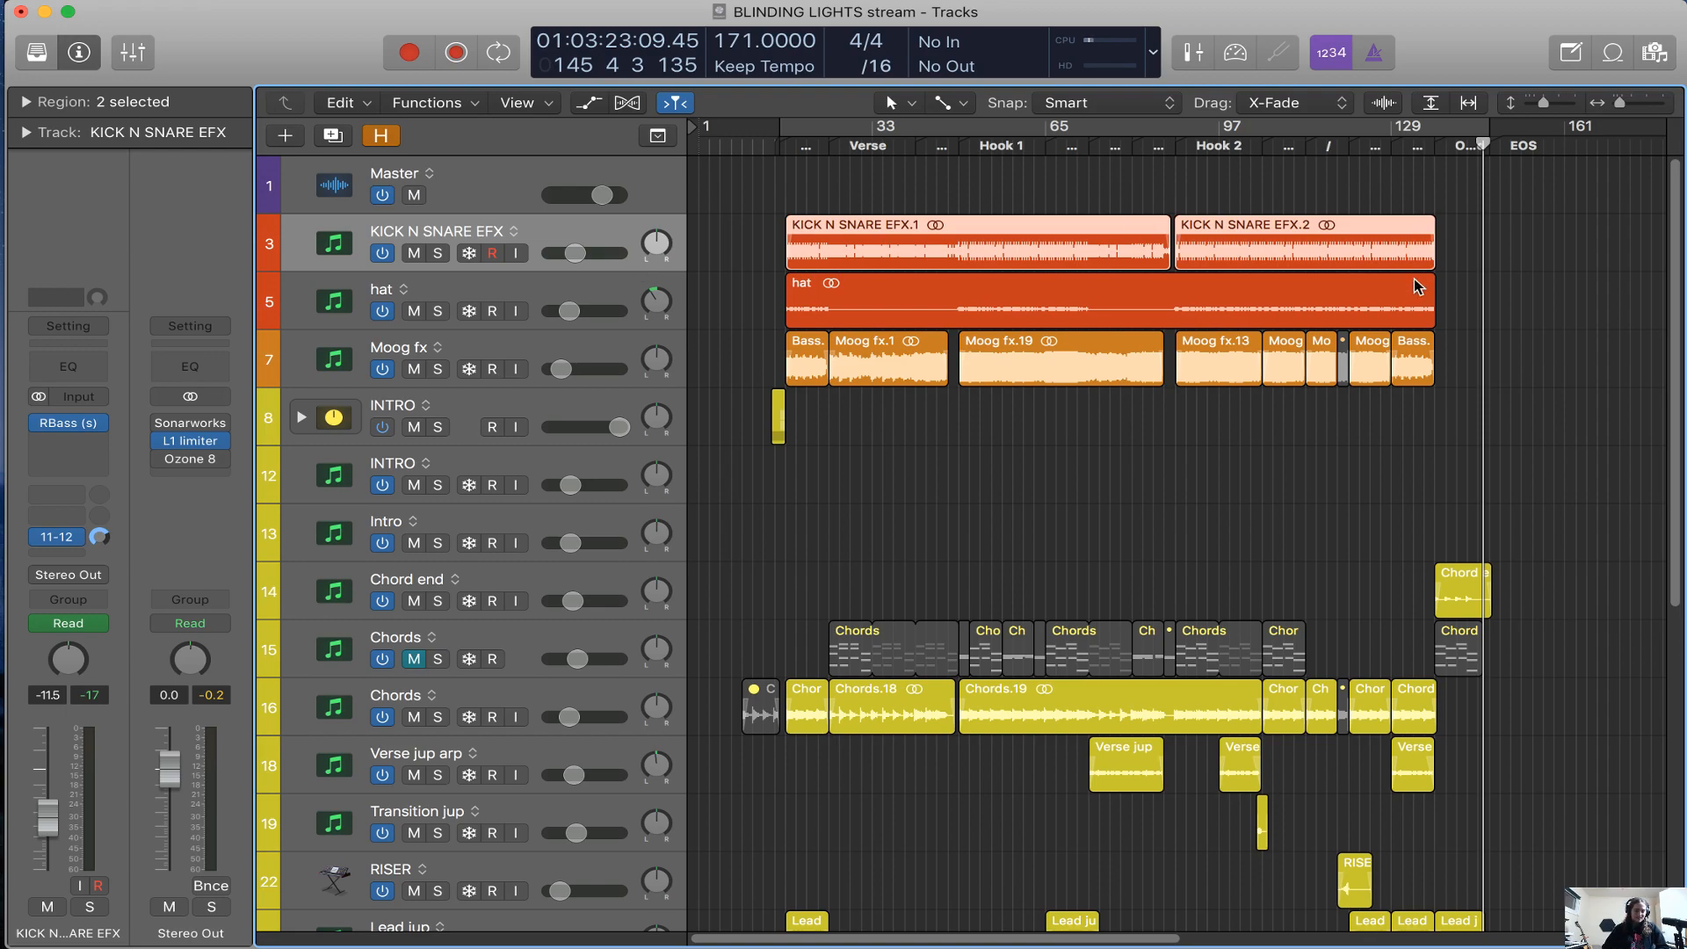
{"action": "key", "text": "h"}
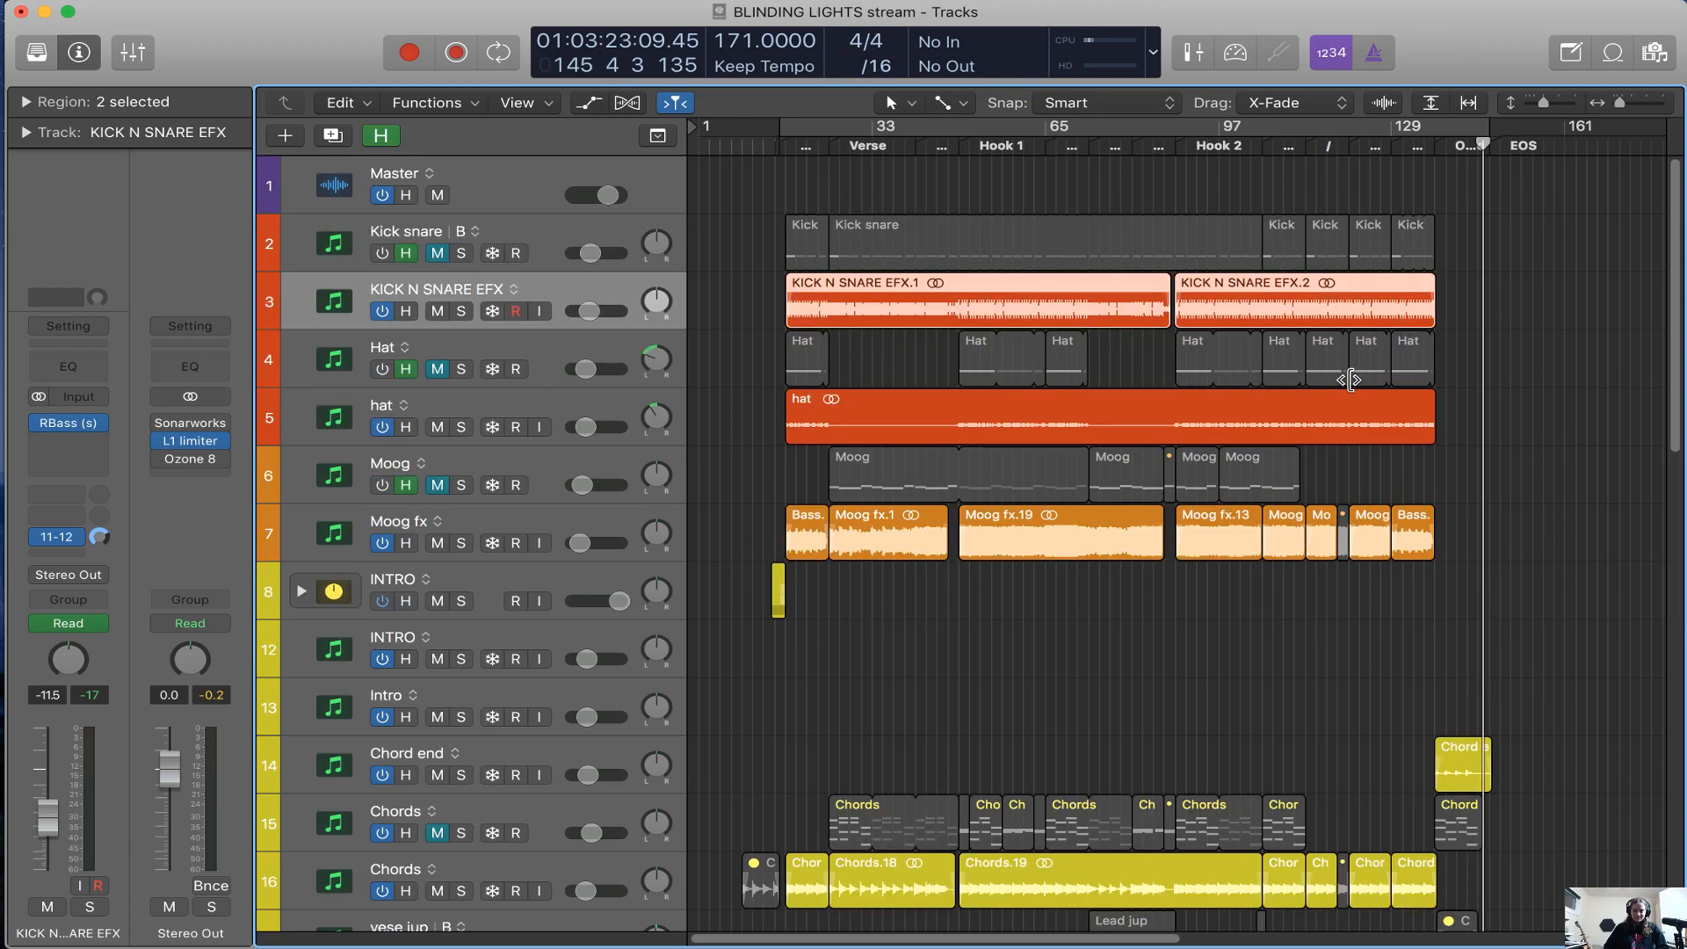
{"action": "scroll", "coordinate": [1253, 428], "scroll_direction": "down", "scroll_amount": 5}
{"action": "scroll", "coordinate": [1252, 428], "scroll_direction": "down", "scroll_amount": 8}
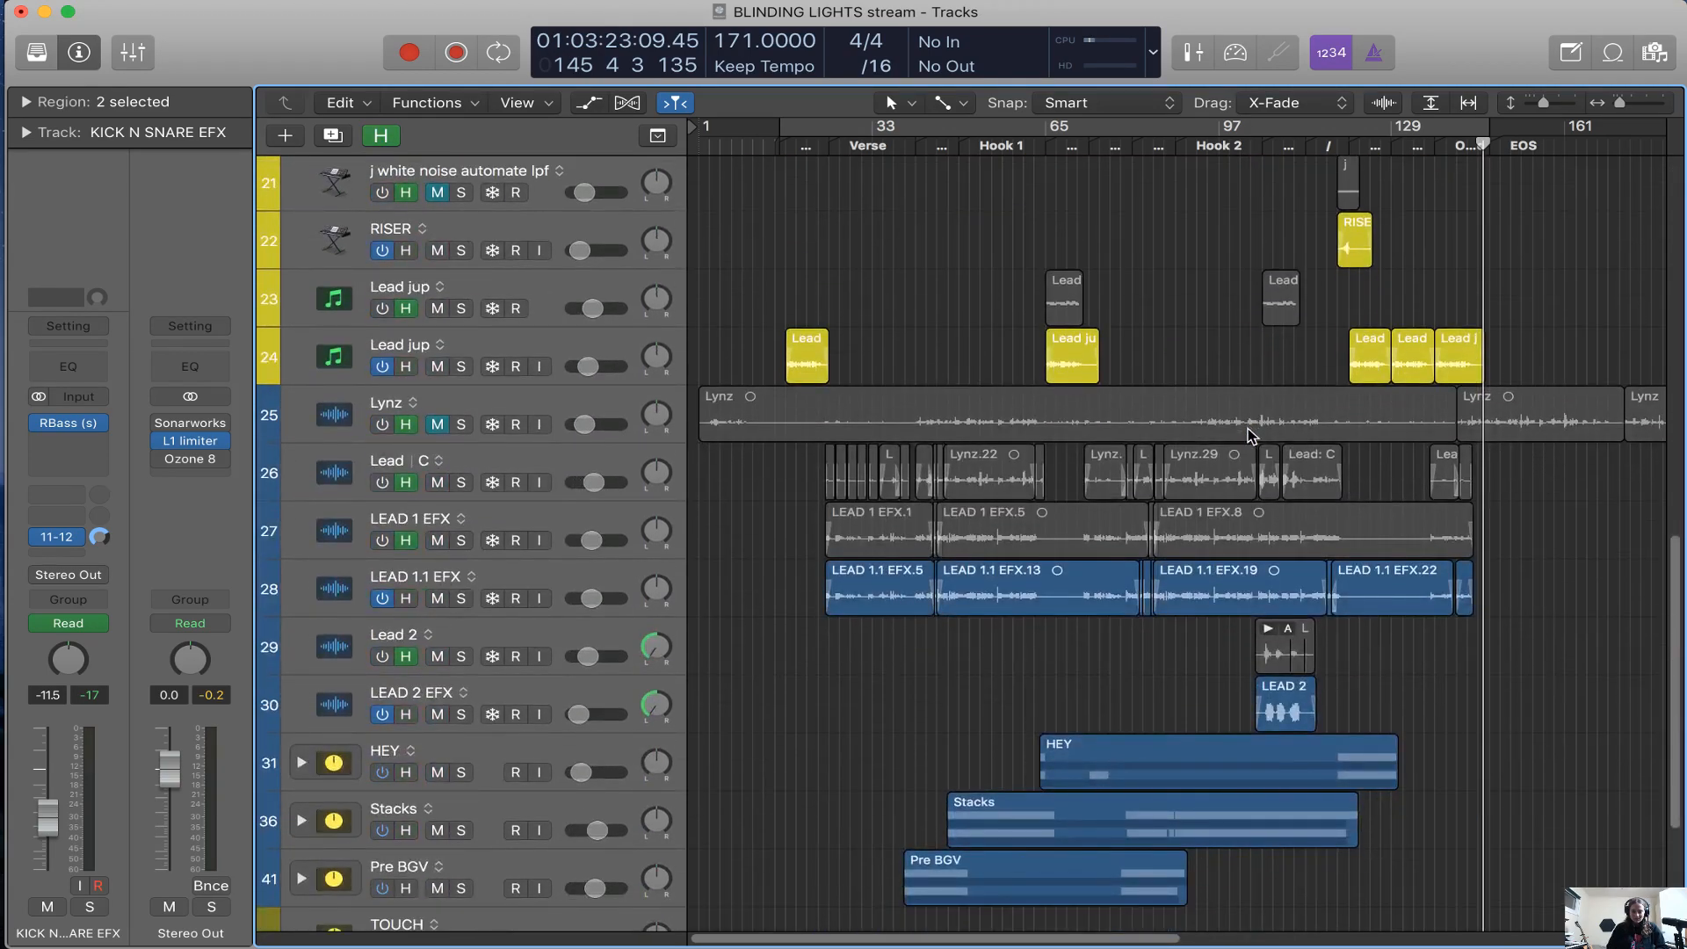
Add the 80s Pop Beat 10 Apple Loop on a new track below SoundFlower, at about bar 25
{"action": "key", "text": "super+Left"}
{"action": "key", "text": "super+Left"}
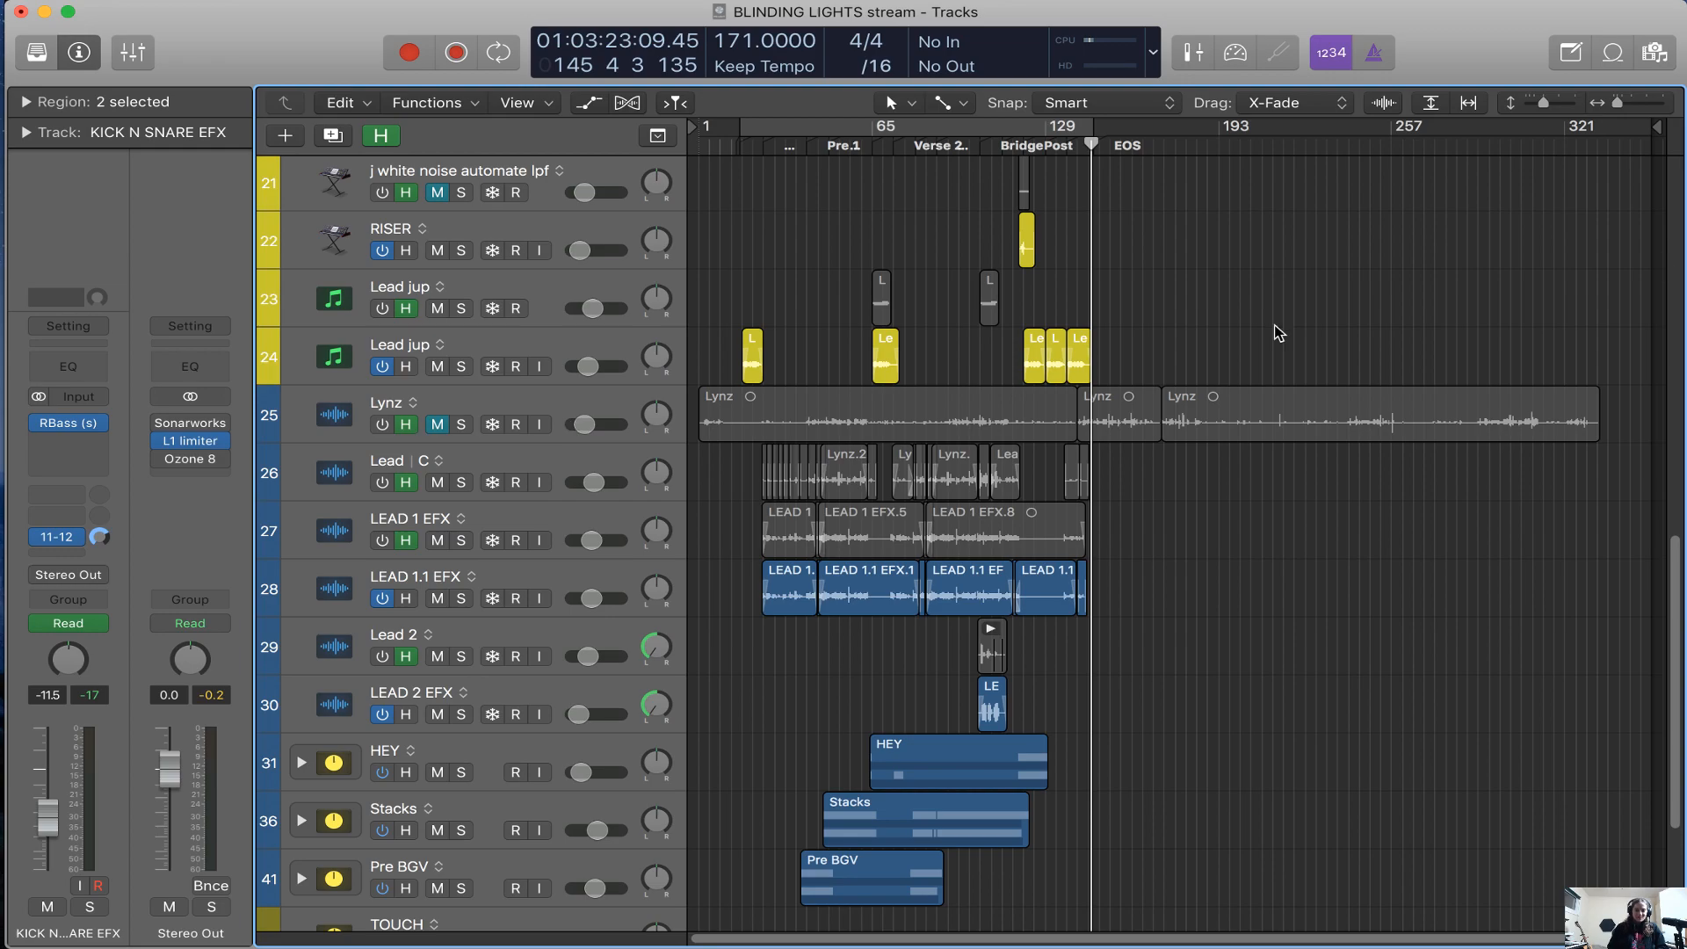
{"action": "left_click", "coordinate": [1612, 56]}
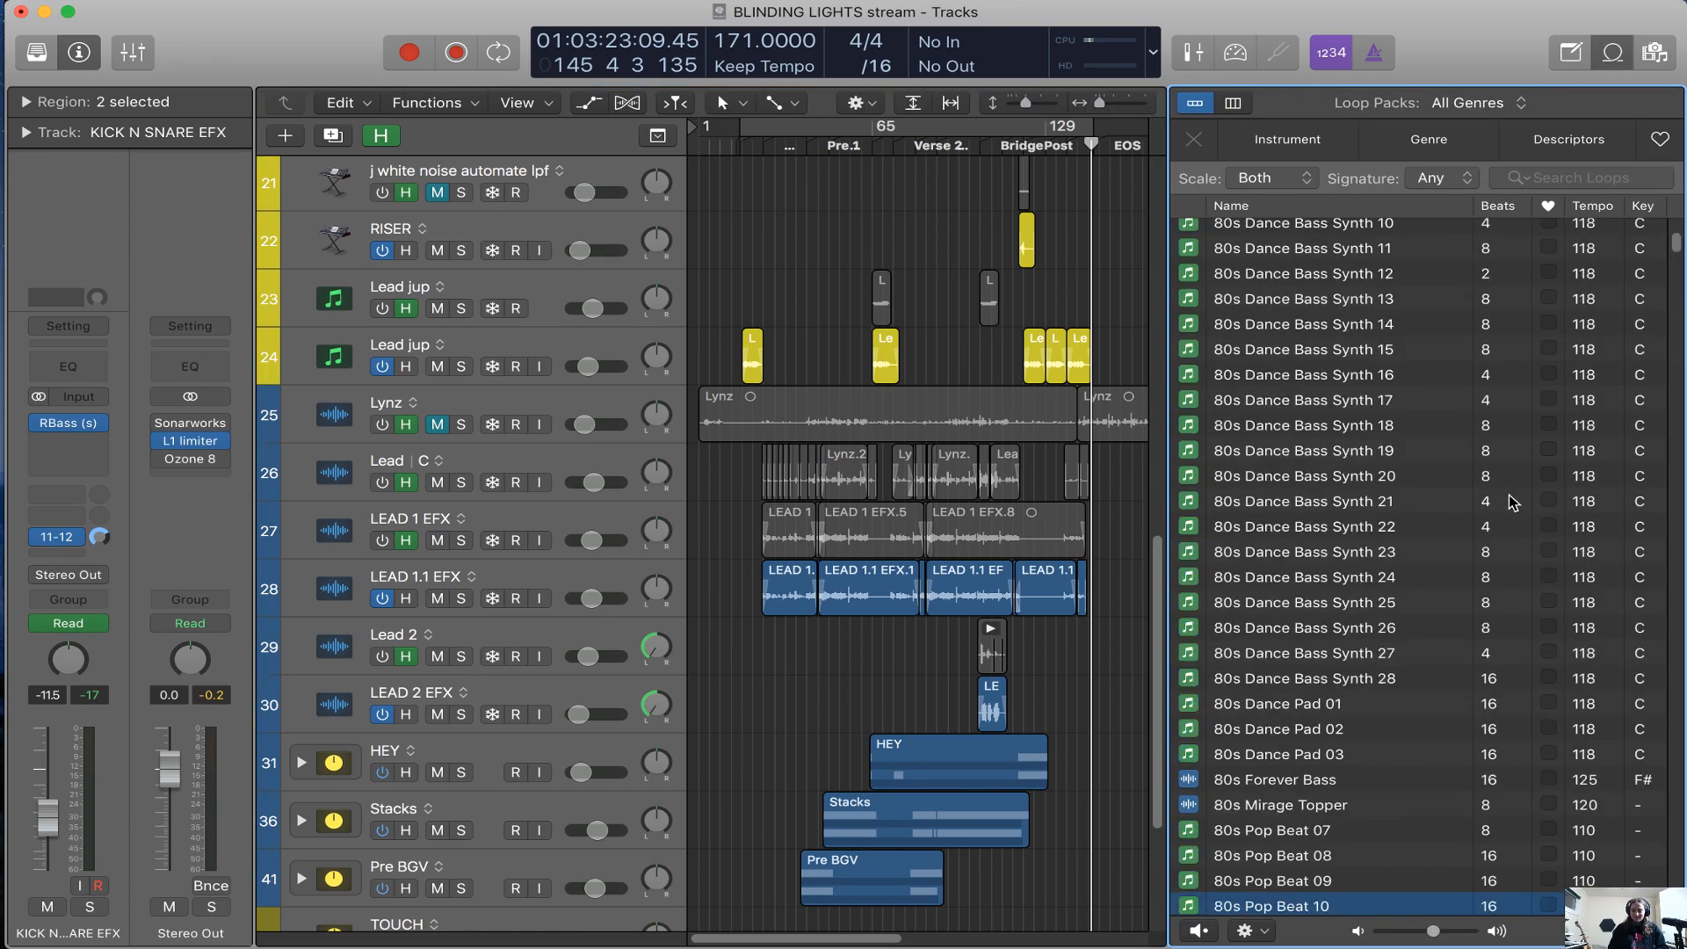
{"action": "left_click", "coordinate": [1323, 726]}
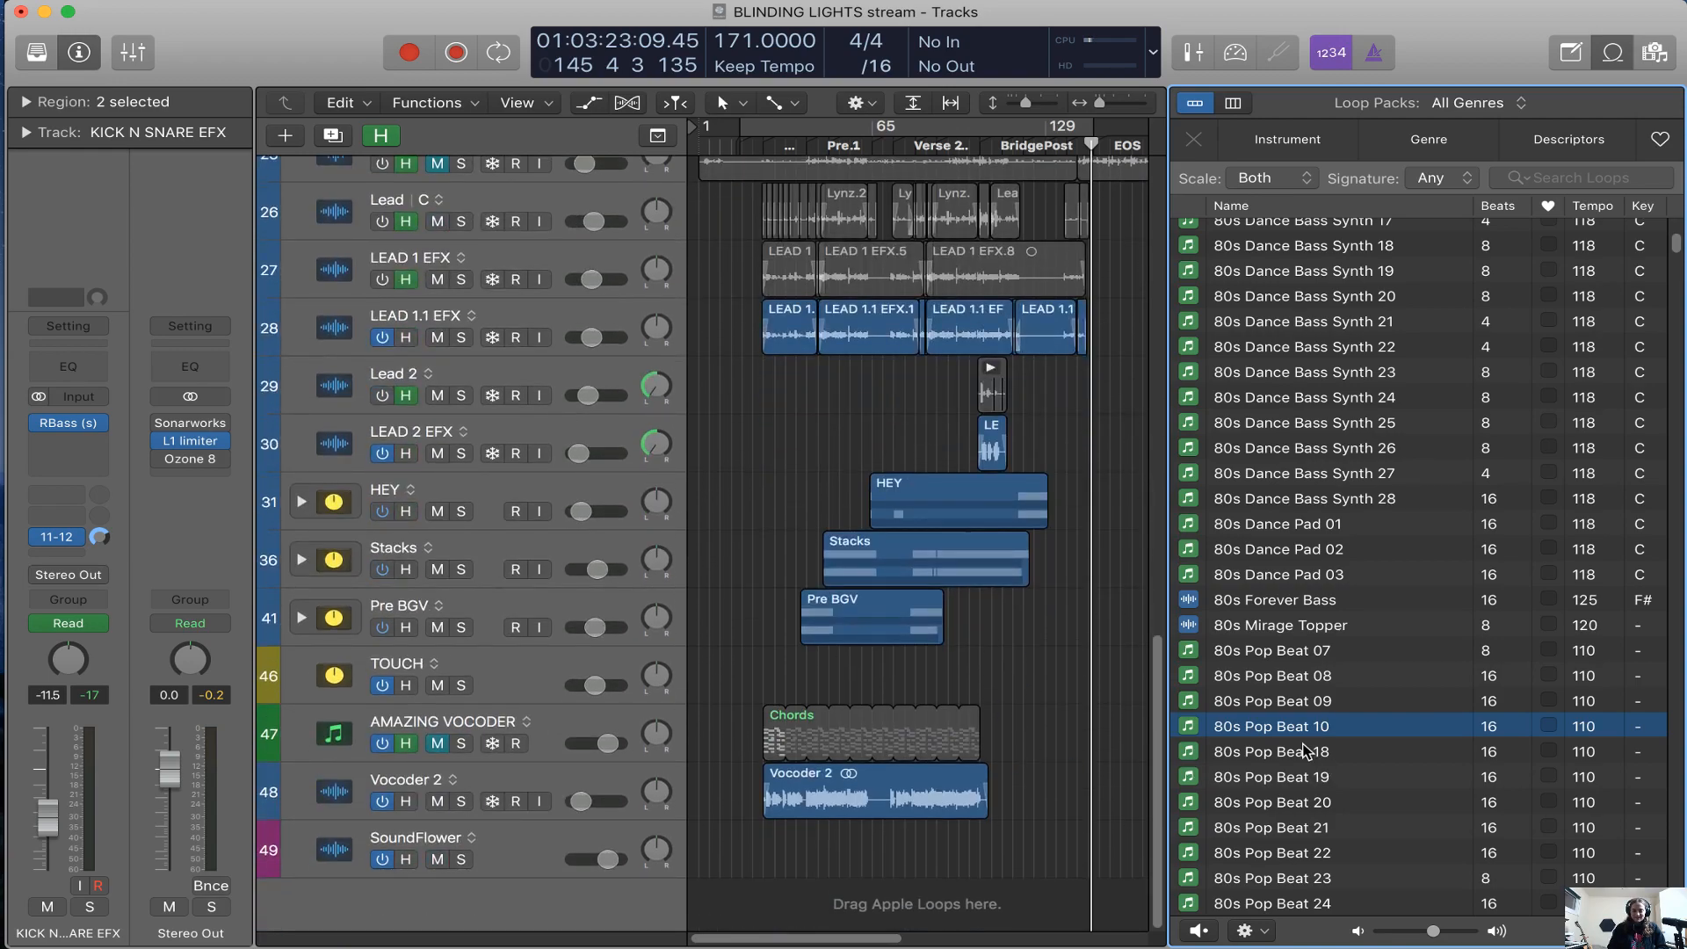
{"action": "left_click_drag", "start_coordinate": [1302, 739], "coordinate": [766, 899]}
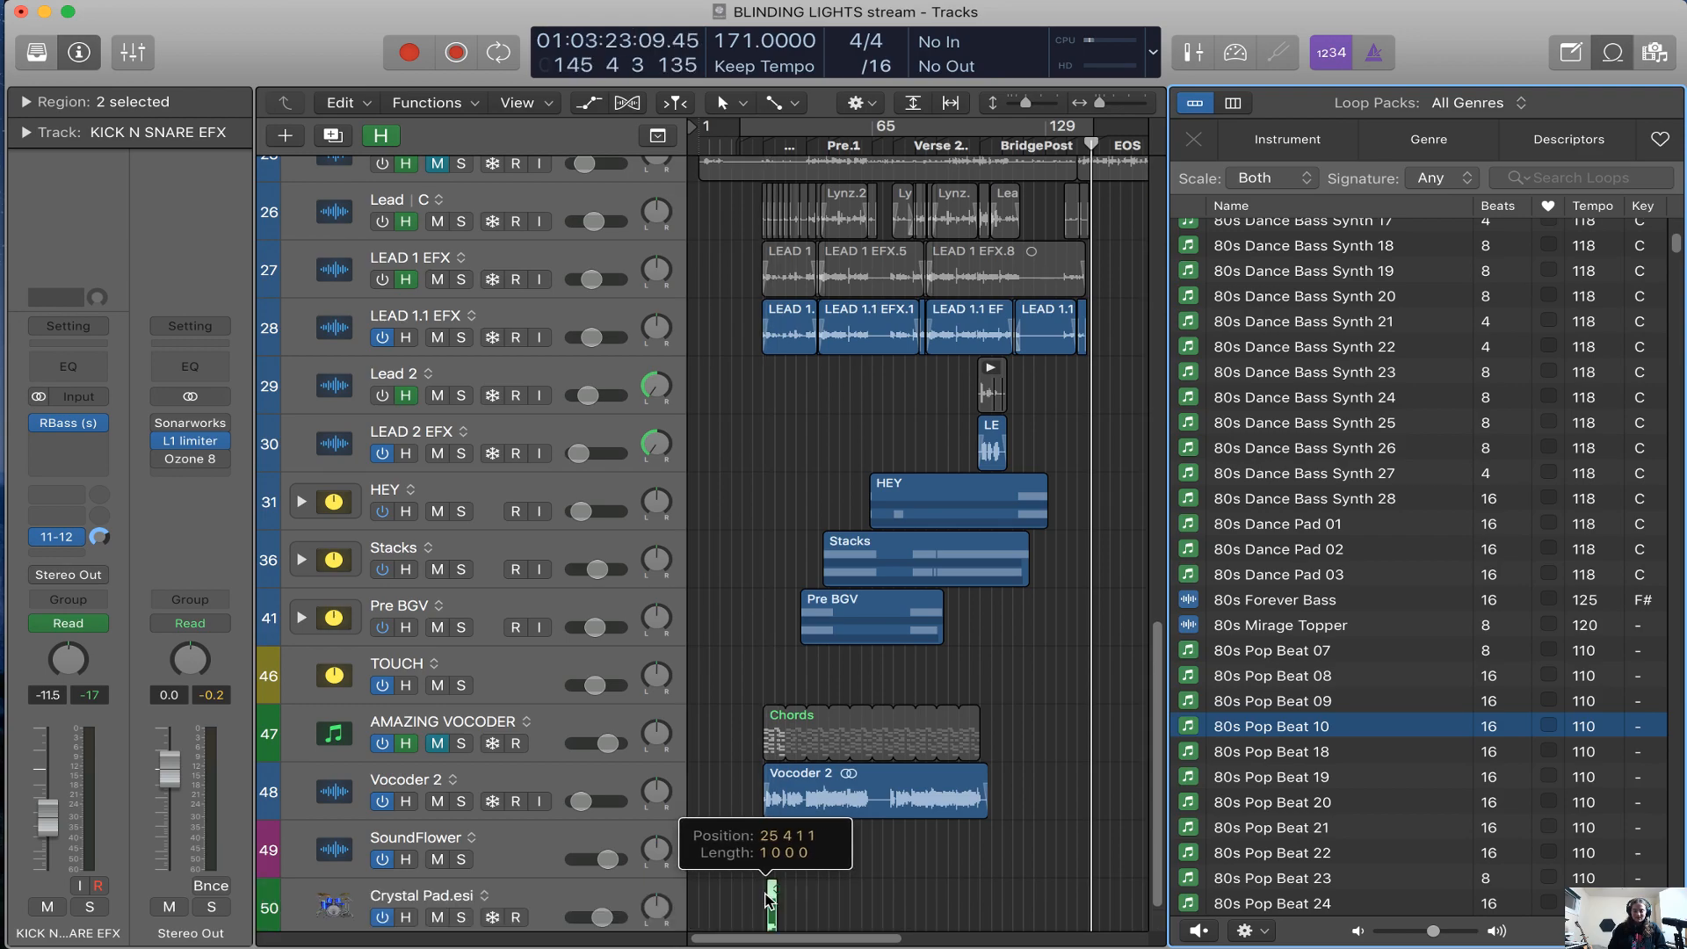
{"action": "left_click", "coordinate": [882, 327]}
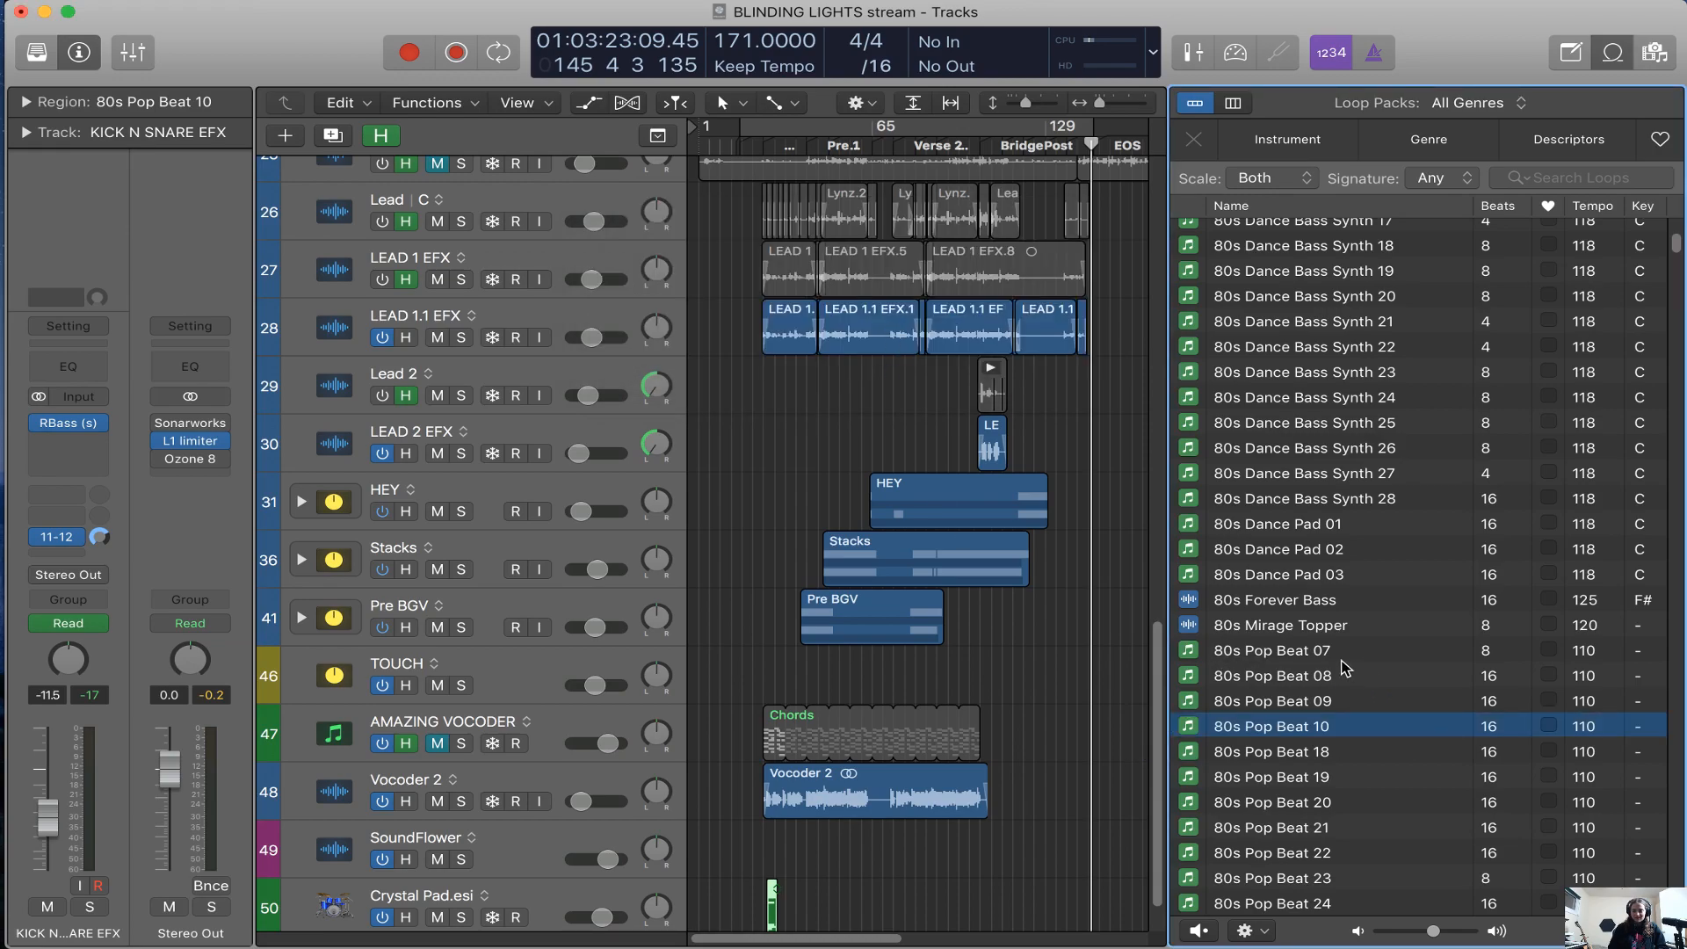
Preview 80s Pop Beat 08 and 18, and add 80s Pop Beat 22 on another new track near bar 25
{"action": "scroll", "coordinate": [999, 749], "scroll_direction": "down", "scroll_amount": 1}
{"action": "left_click", "coordinate": [1318, 676]}
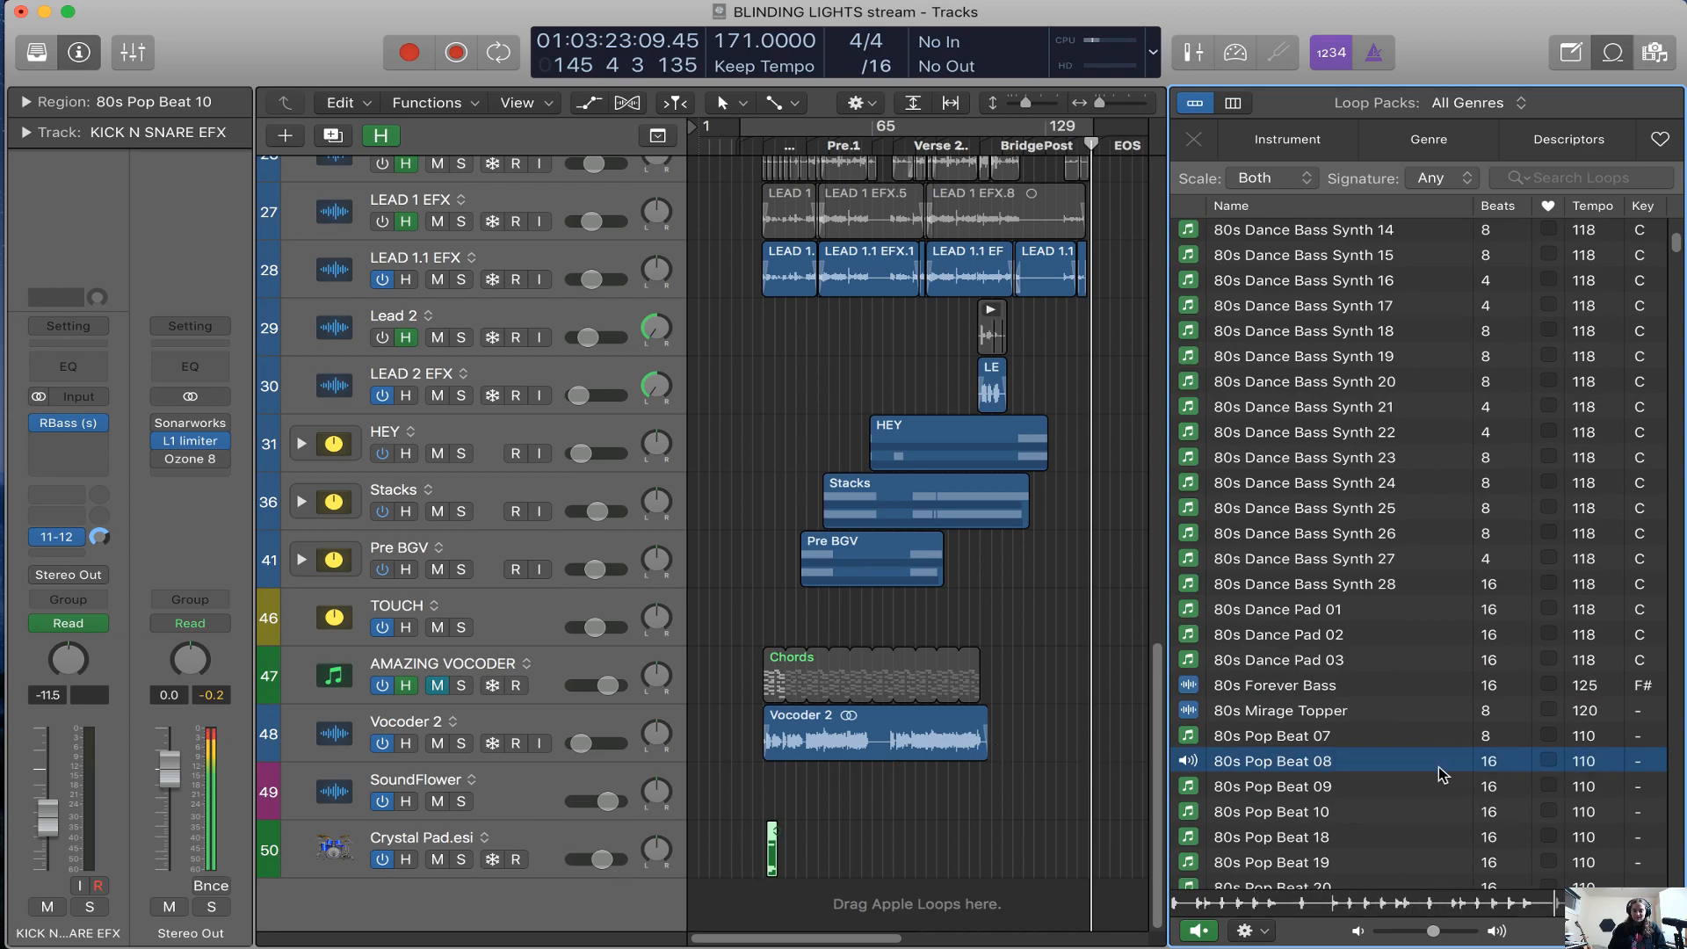
{"action": "left_click", "coordinate": [1328, 833]}
{"action": "left_click", "coordinate": [1318, 696]}
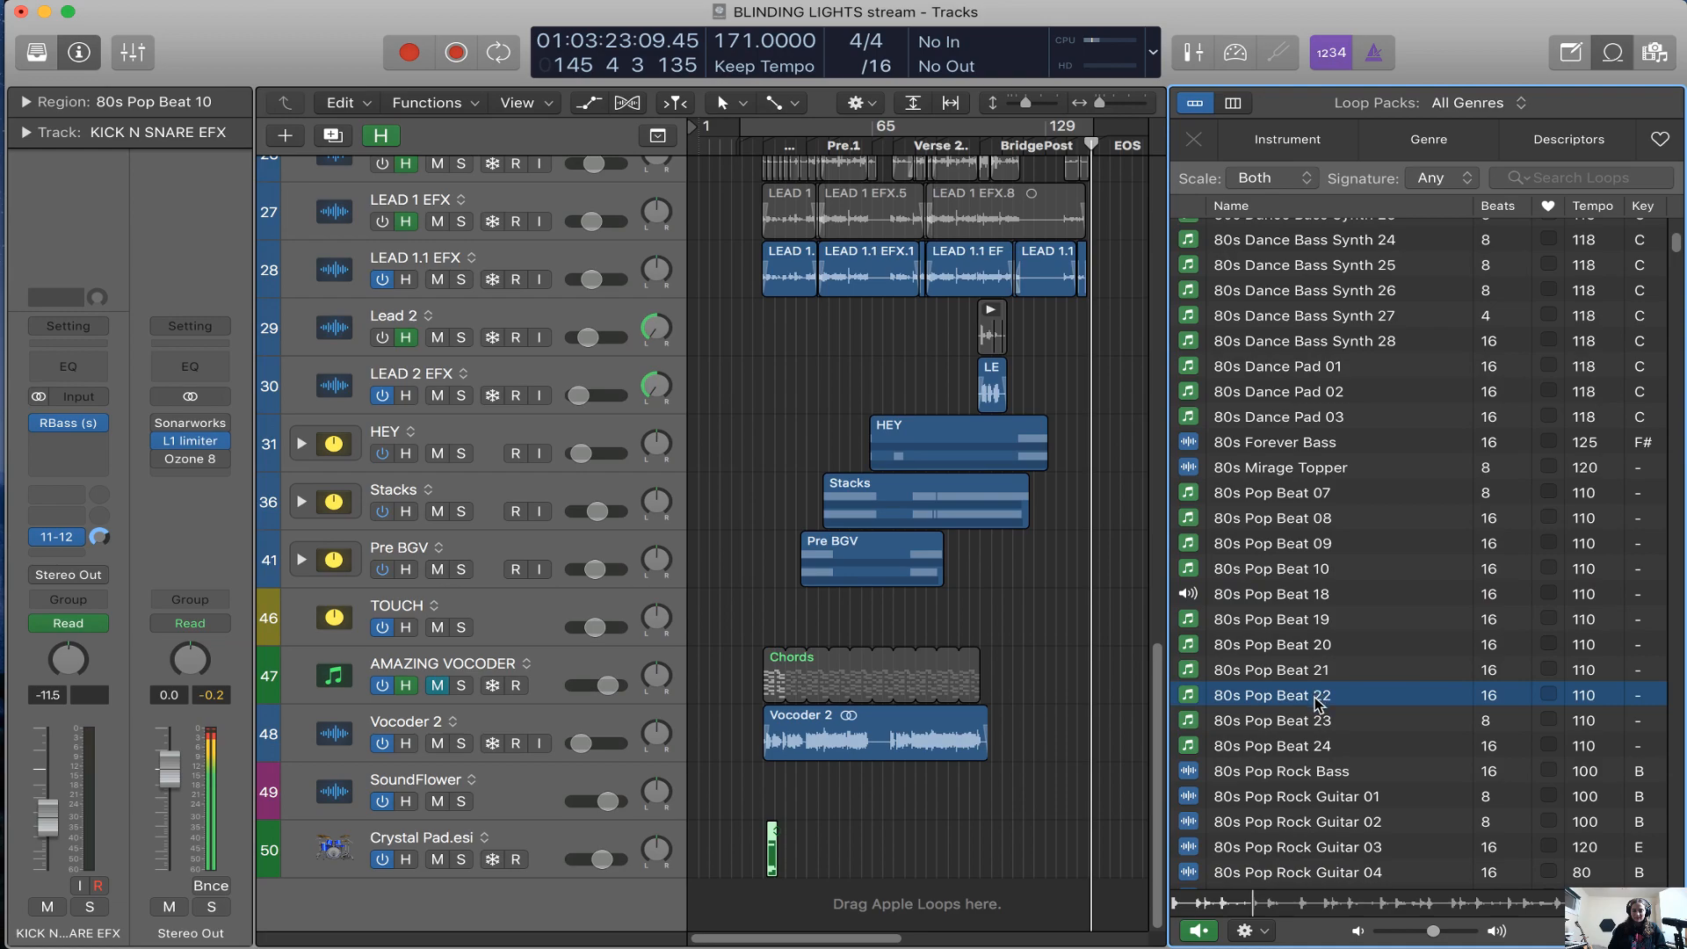
{"action": "left_click_drag", "start_coordinate": [1318, 697], "coordinate": [765, 902]}
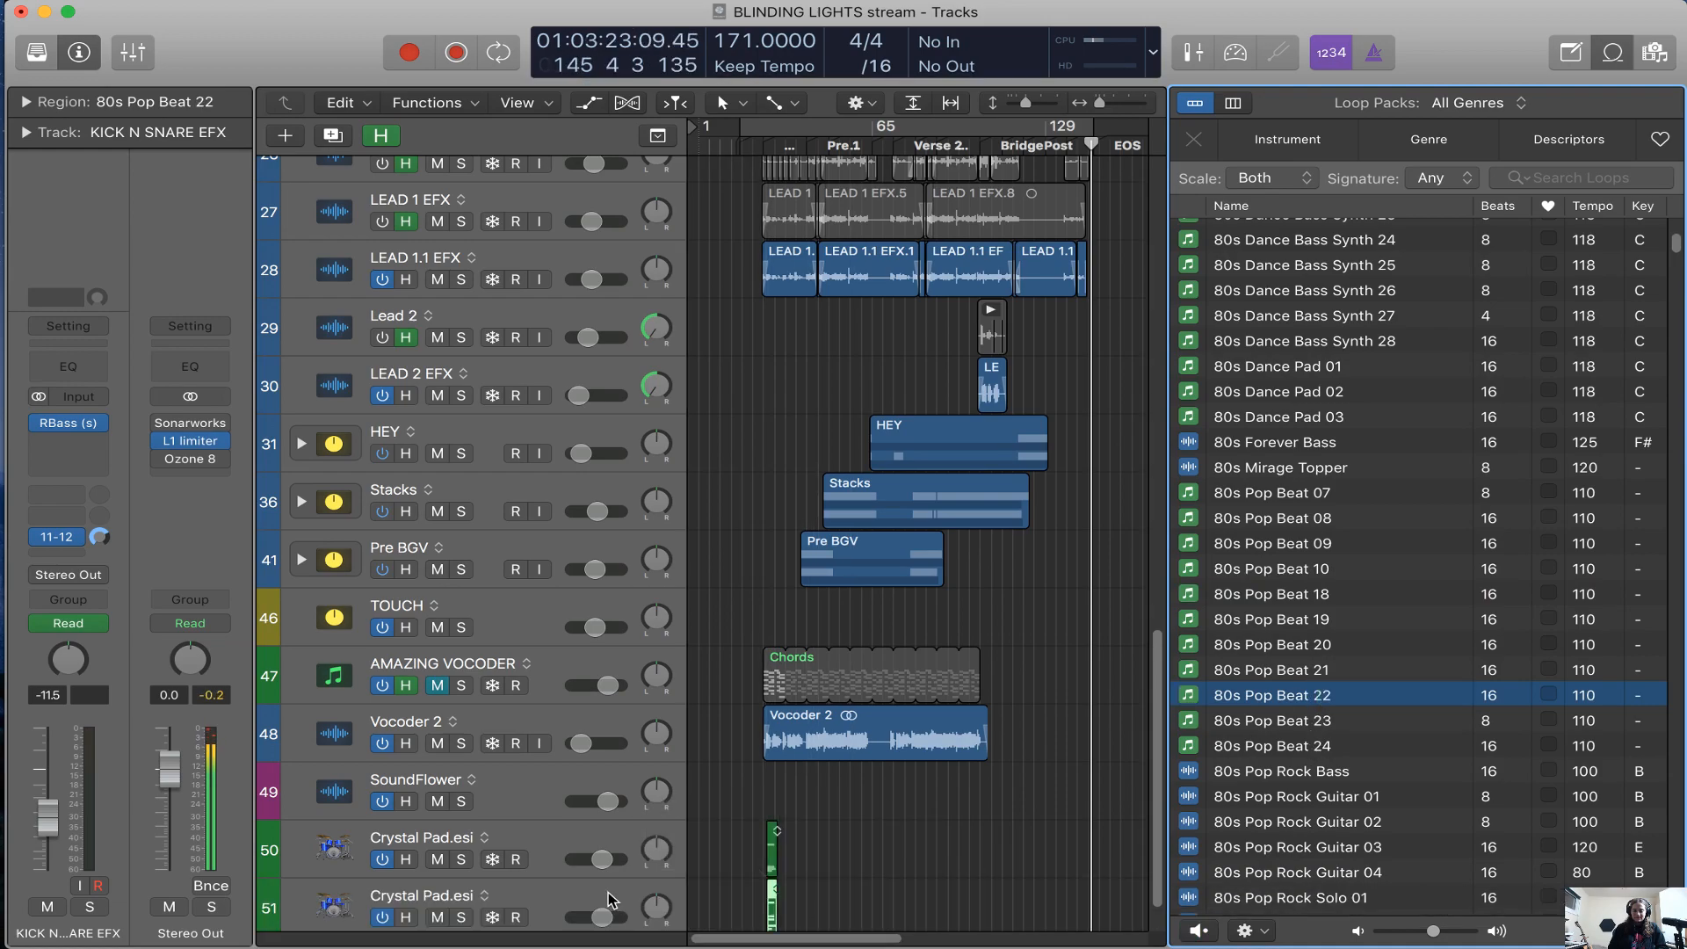
Add a send to stereo Output 11-12 on the Crystal Pad track holding 80s Pop Beat 22
{"action": "left_click", "coordinate": [607, 896]}
{"action": "key", "text": "super+Right"}
{"action": "key", "text": "super+Right"}
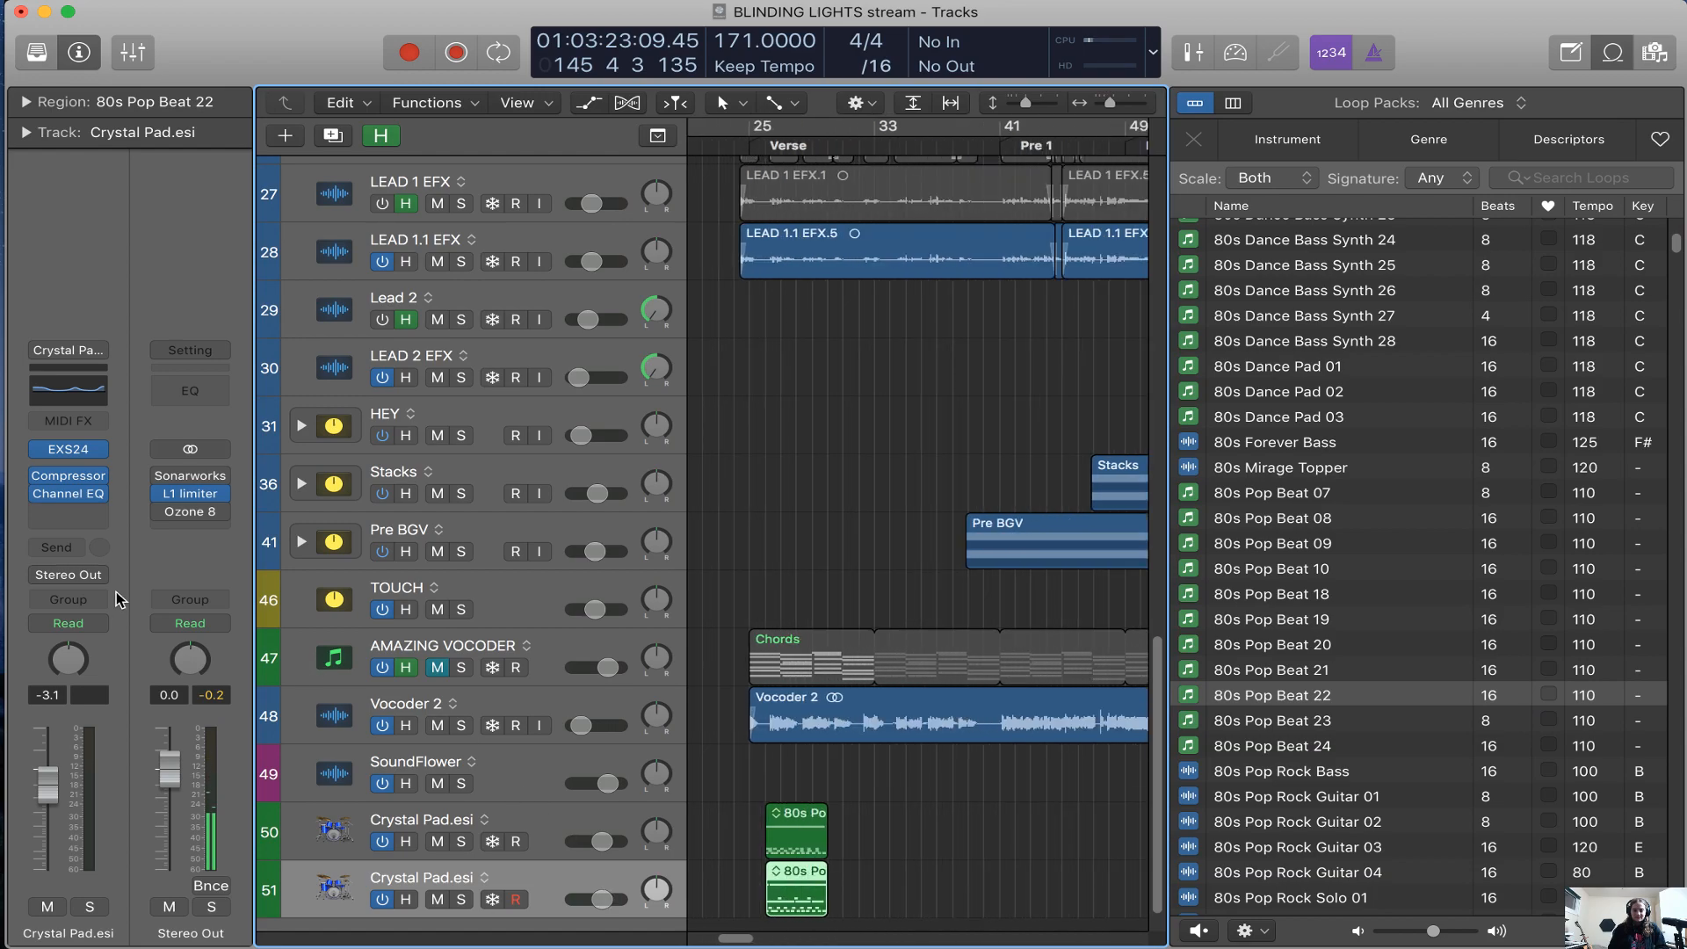
{"action": "left_click", "coordinate": [56, 546]}
{"action": "mouse_move", "coordinate": [119, 673]}
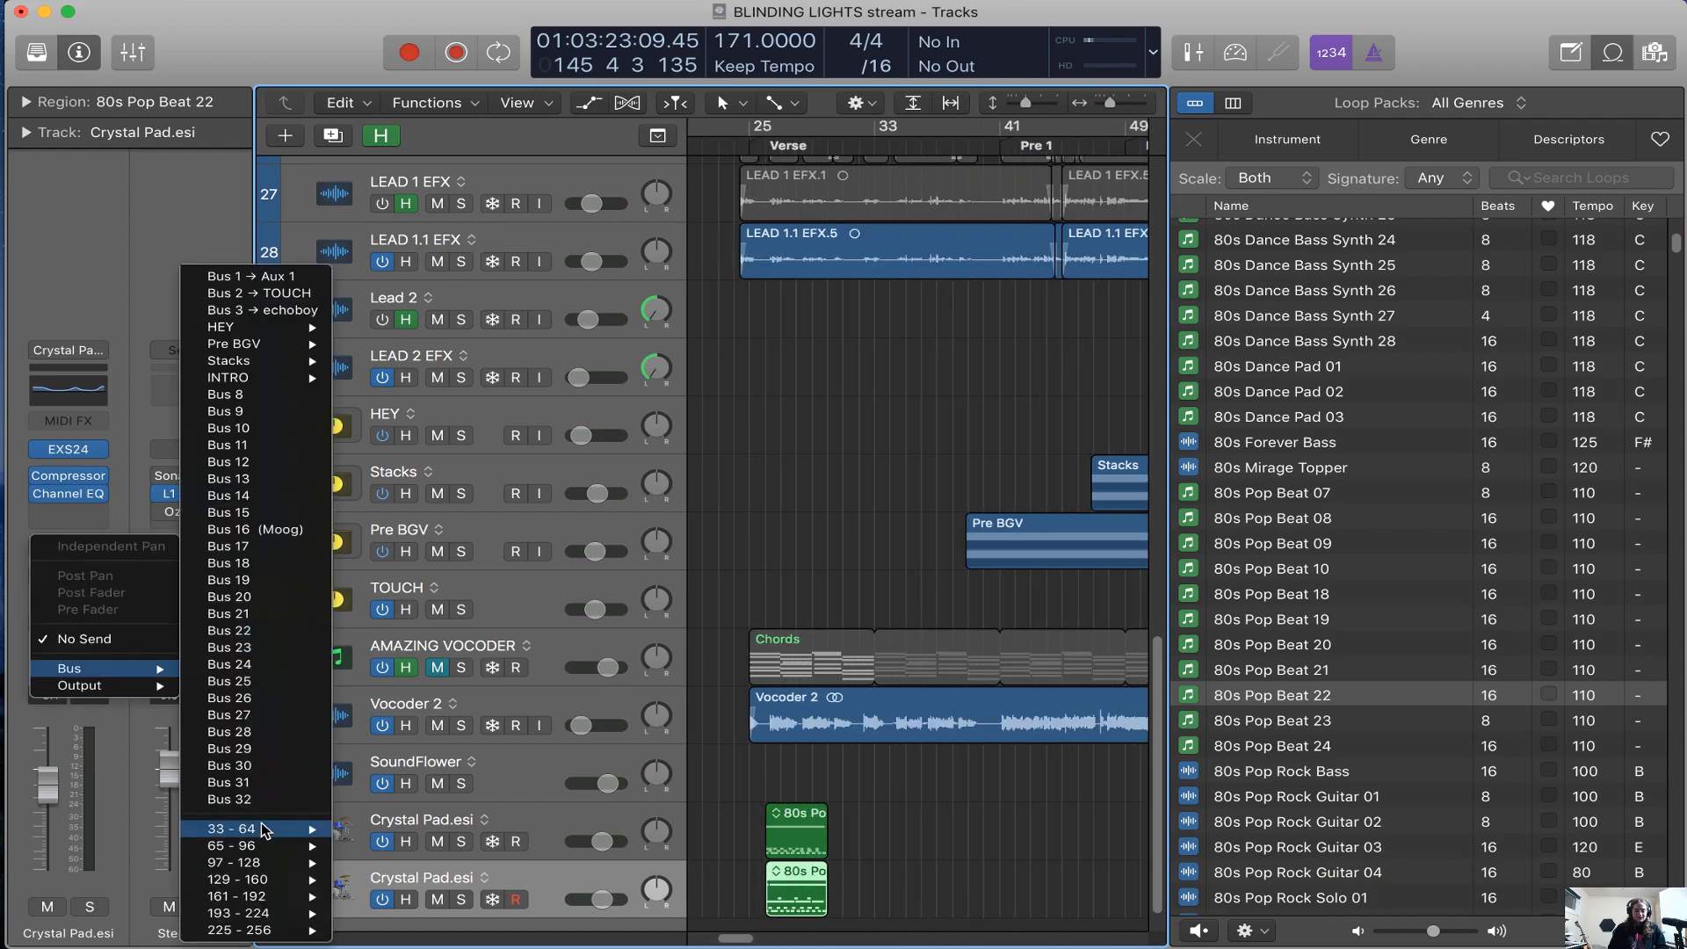
{"action": "mouse_move", "coordinate": [264, 703]}
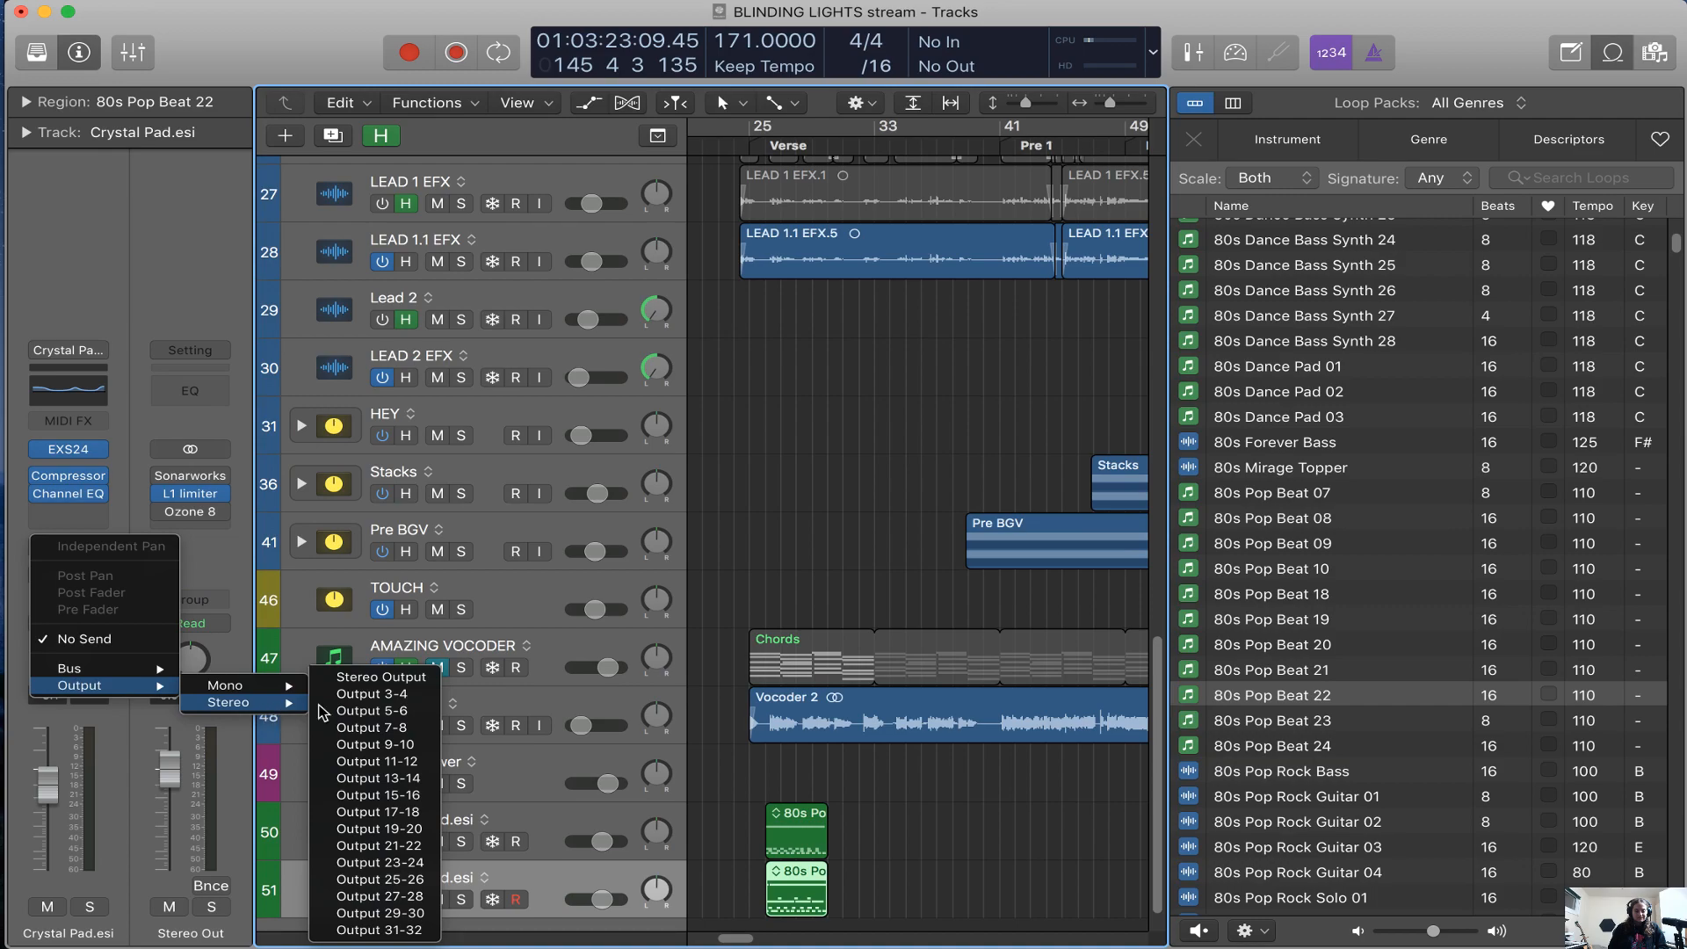
{"action": "left_click", "coordinate": [426, 763]}
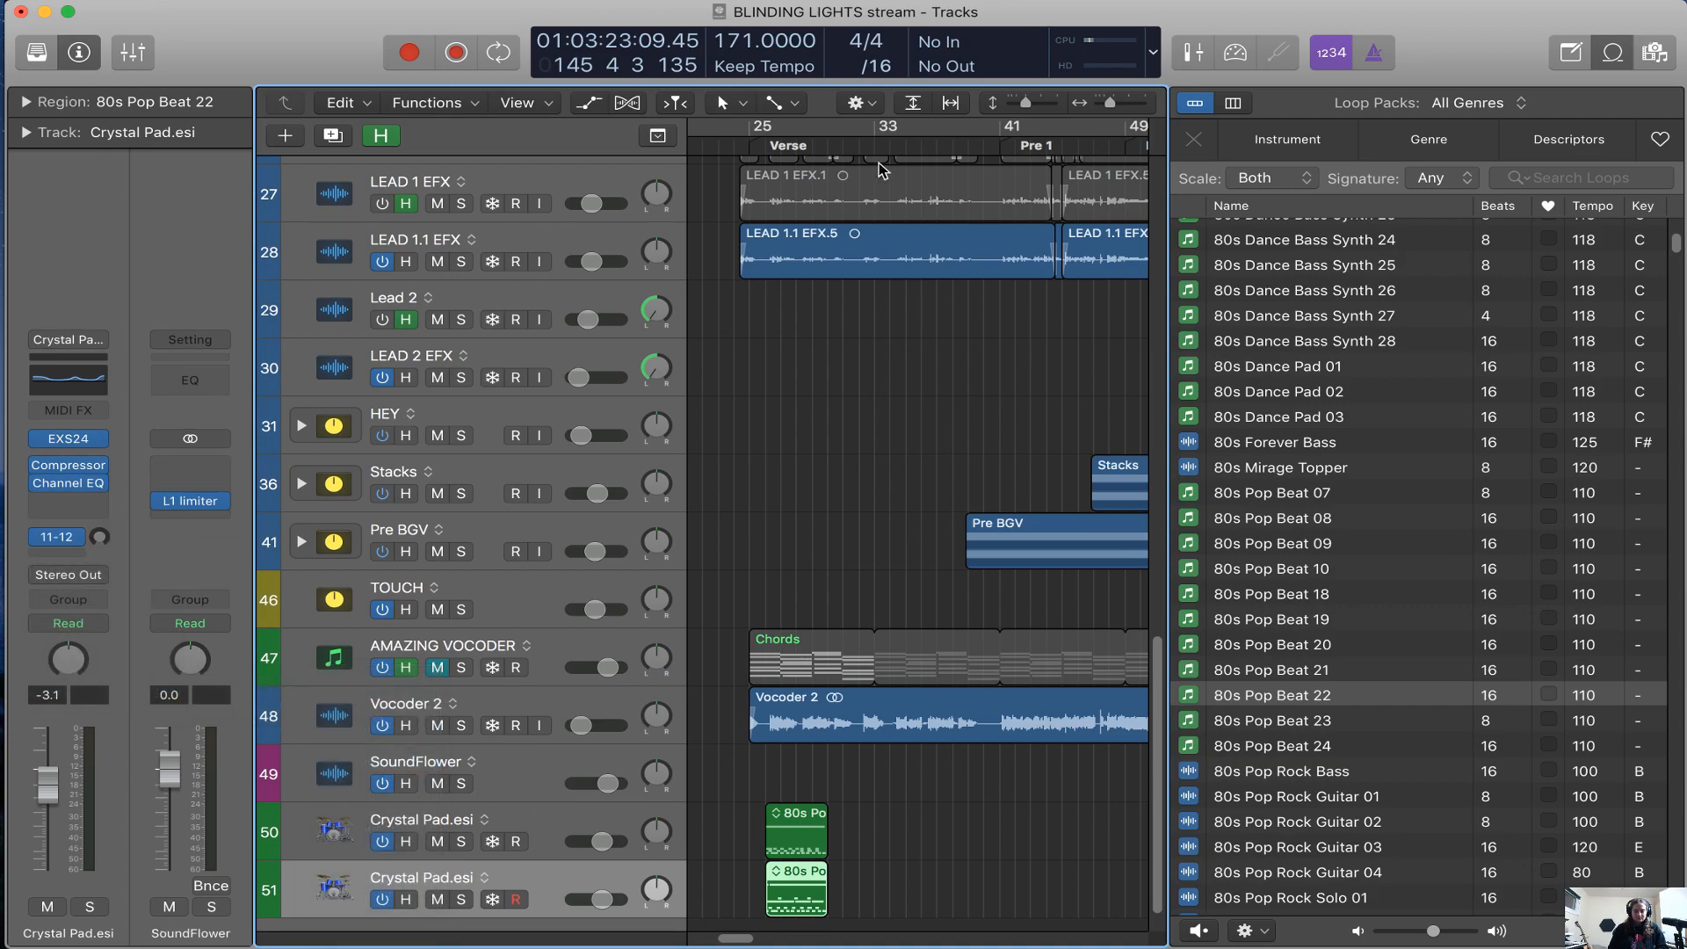
Solo the 80s Pop Beat 22 track, play it from the Verse and lower its volume to -5.7 dB
{"action": "left_click", "coordinate": [781, 143]}
{"action": "key", "text": "s"}
{"action": "key", "text": "space"}
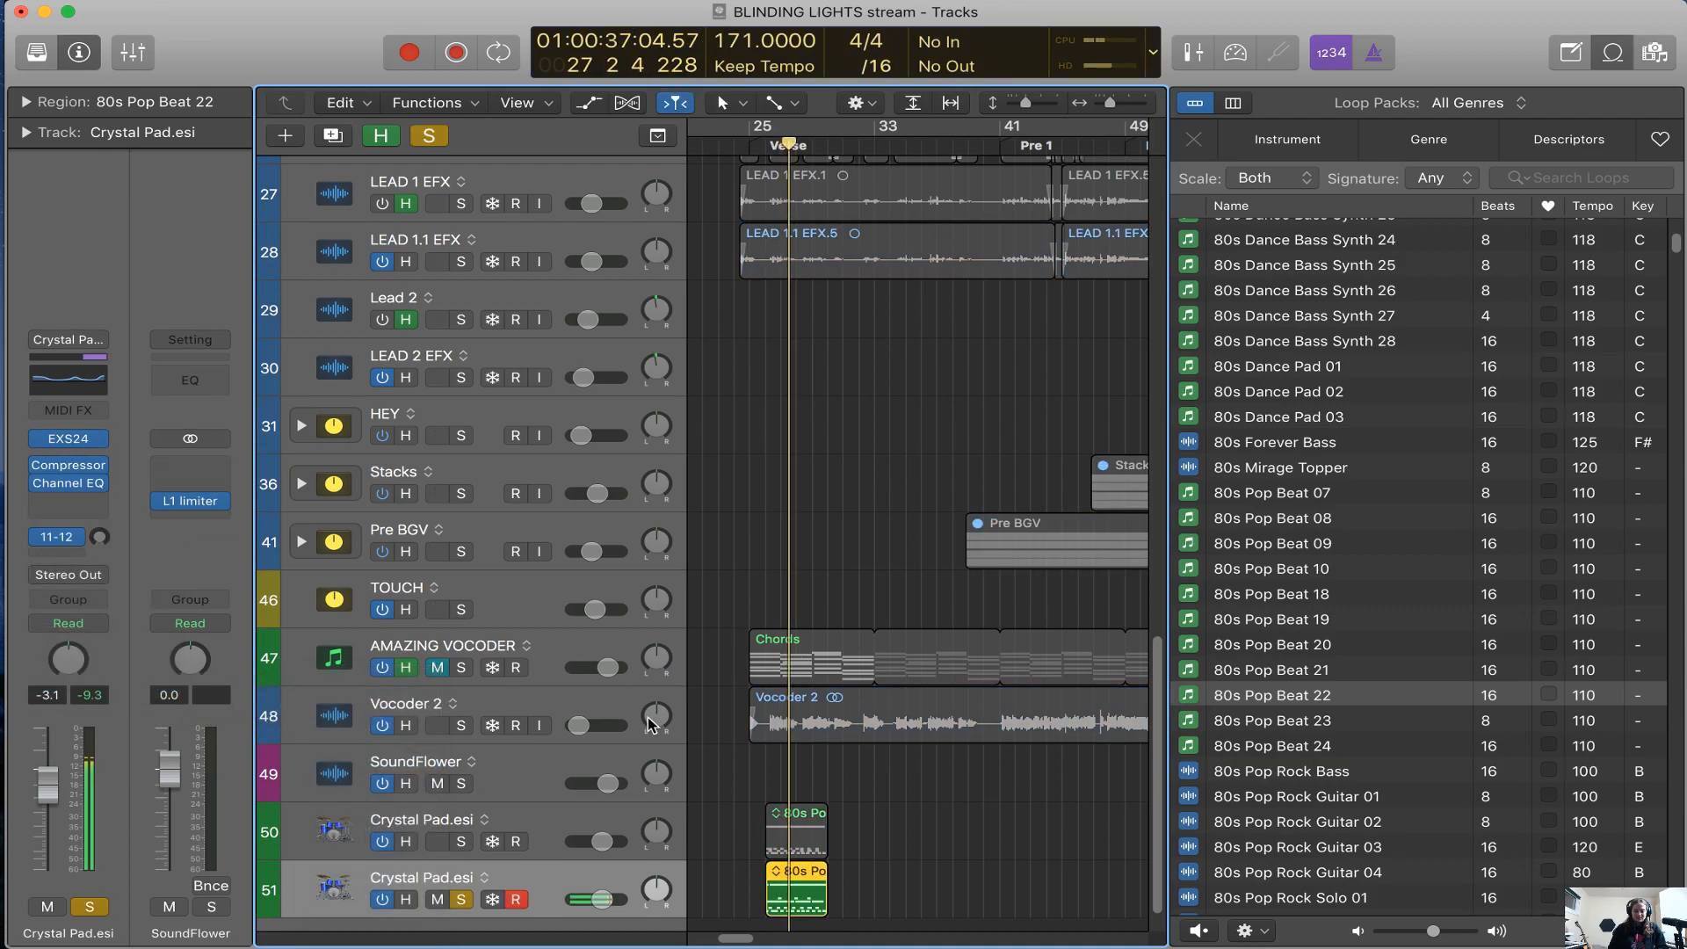
{"action": "left_click_drag", "start_coordinate": [602, 900], "coordinate": [596, 900]}
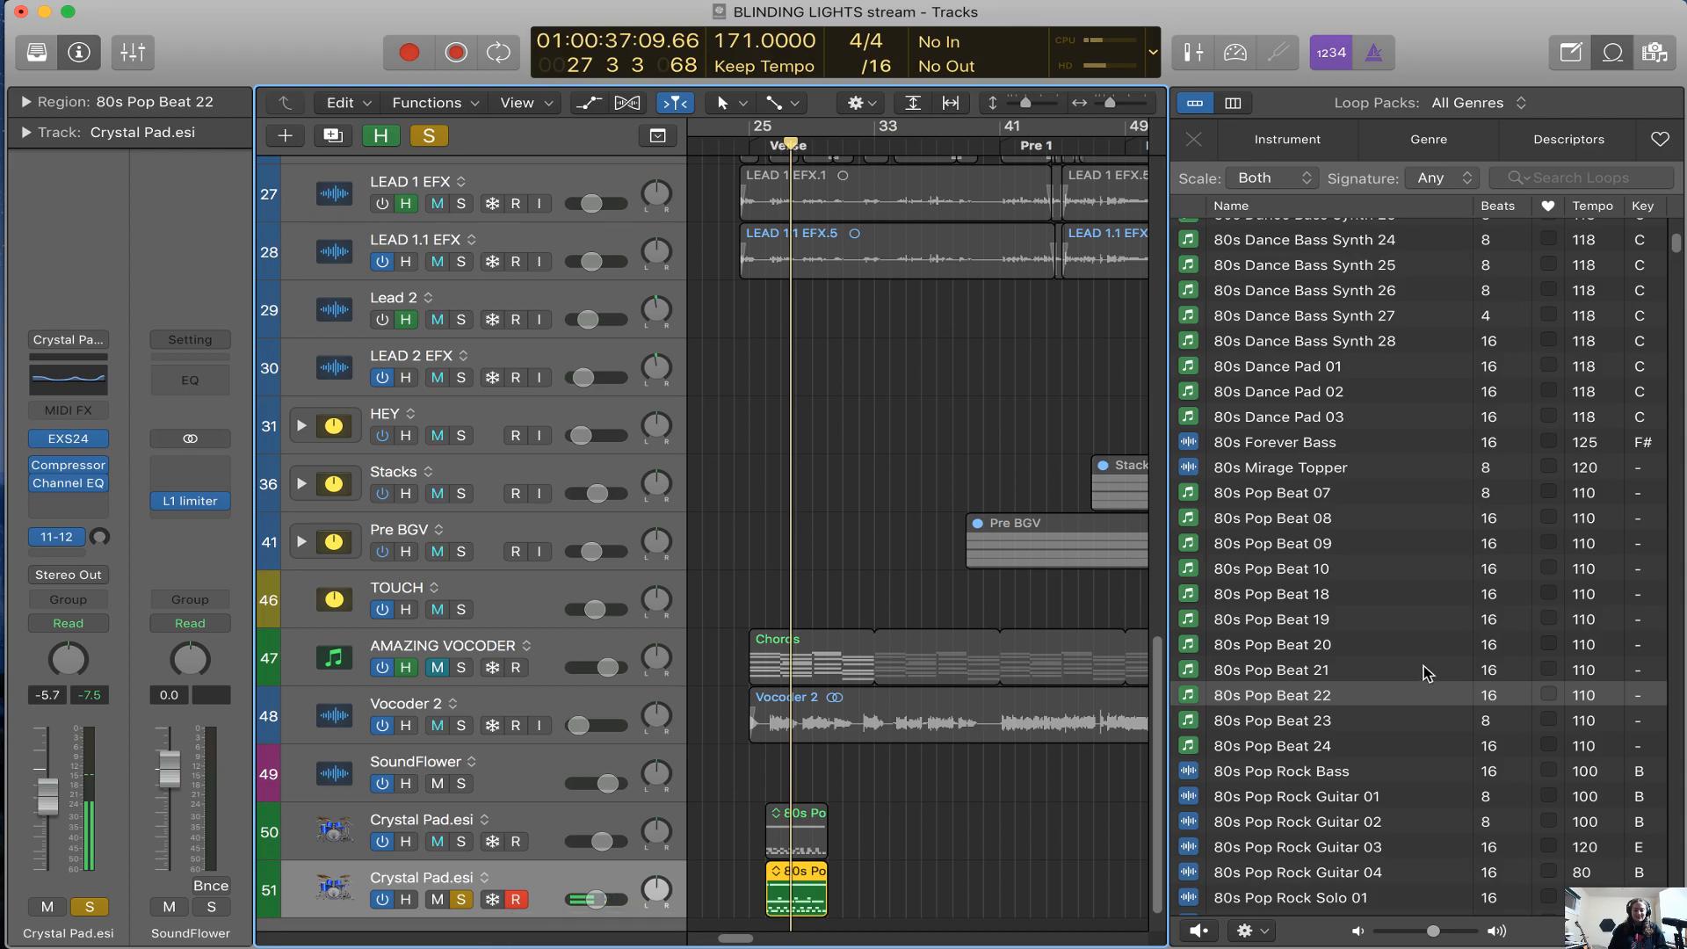
Browse the Apple Loops list and close the loop browser
{"action": "scroll", "coordinate": [1426, 674], "scroll_direction": "down", "scroll_amount": 15}
{"action": "scroll", "coordinate": [1426, 673], "scroll_direction": "up", "scroll_amount": 20}
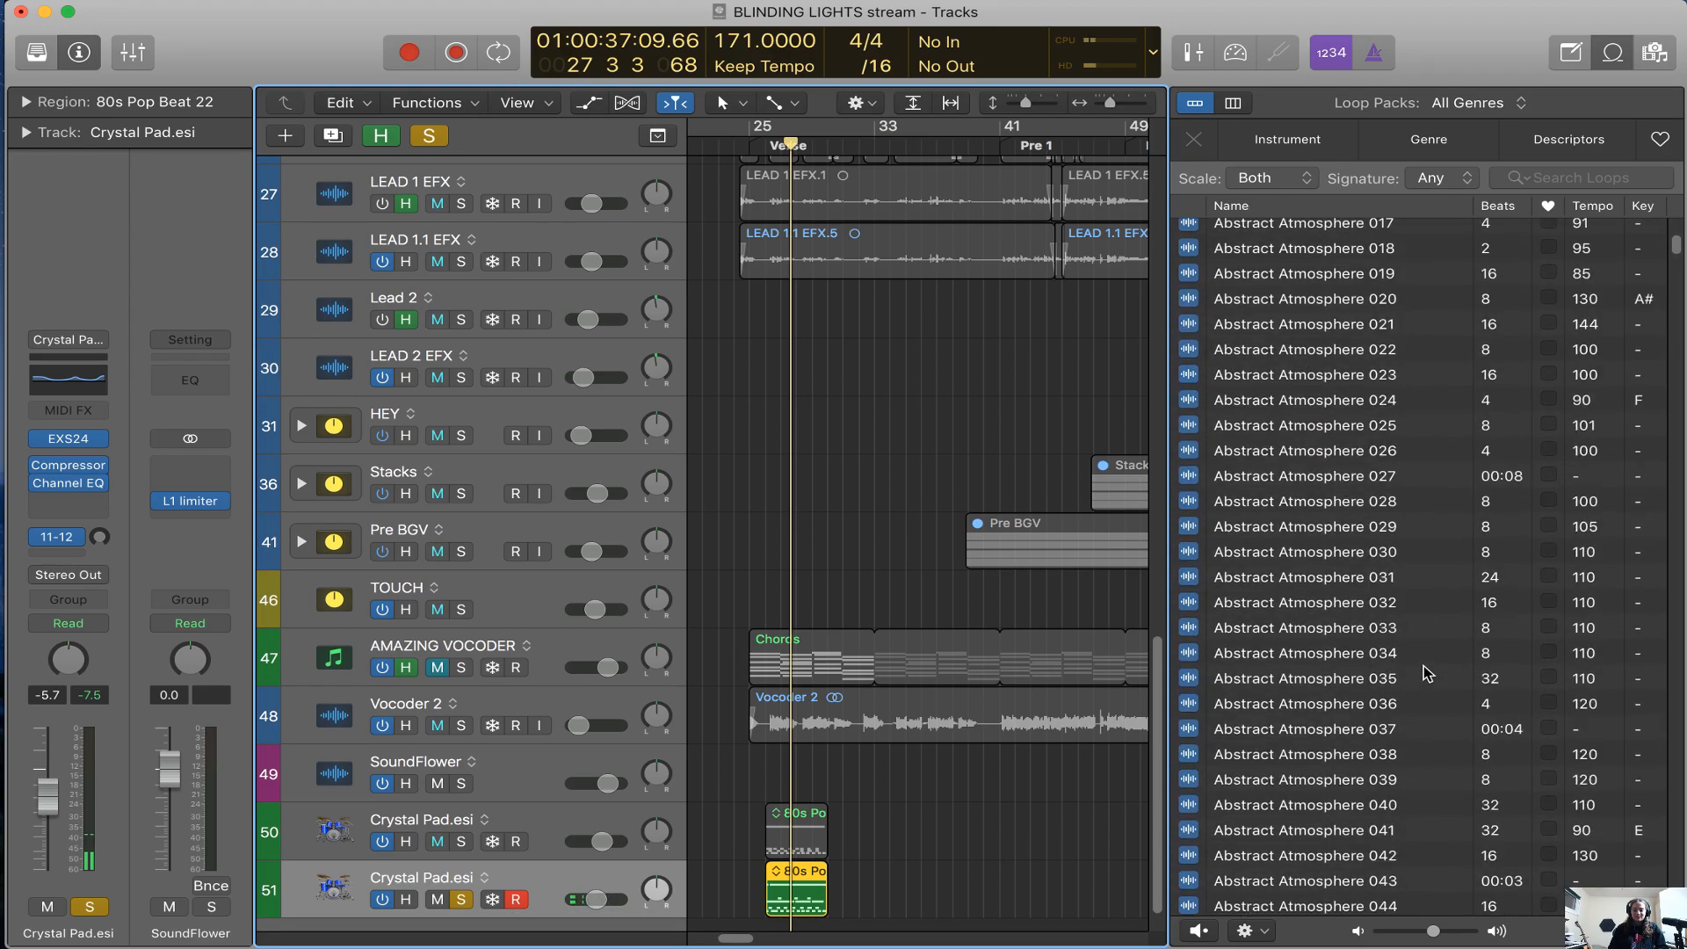
{"action": "scroll", "coordinate": [1426, 673], "scroll_direction": "up", "scroll_amount": 20}
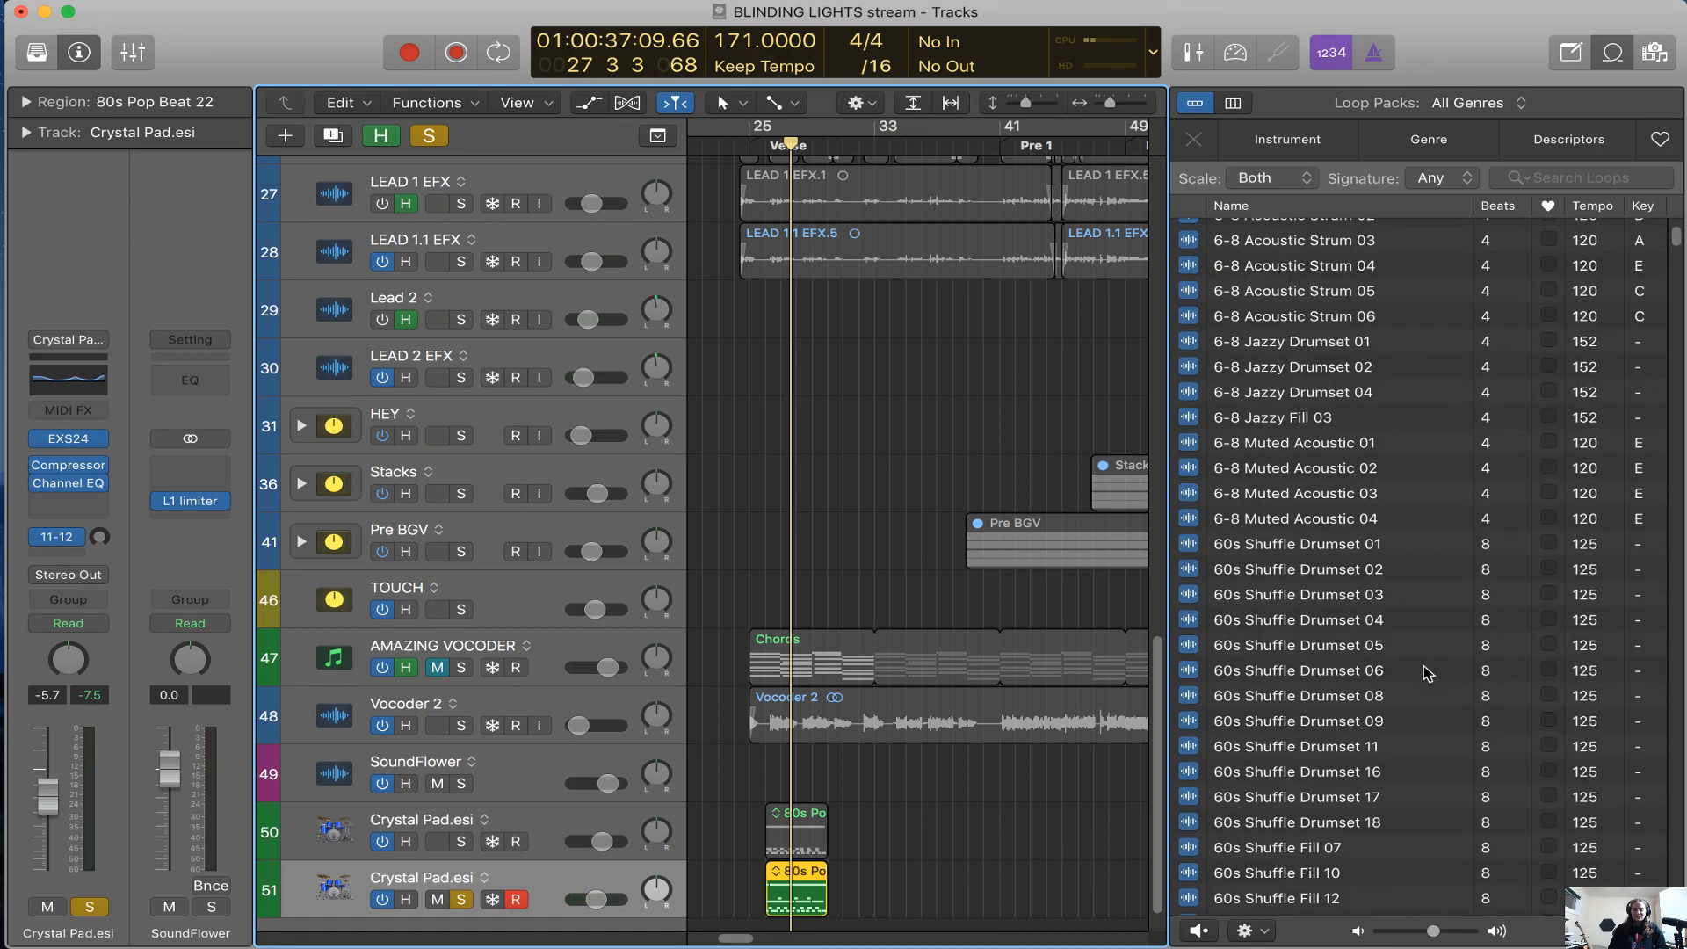
{"action": "scroll", "coordinate": [1533, 352], "scroll_direction": "up", "scroll_amount": 10}
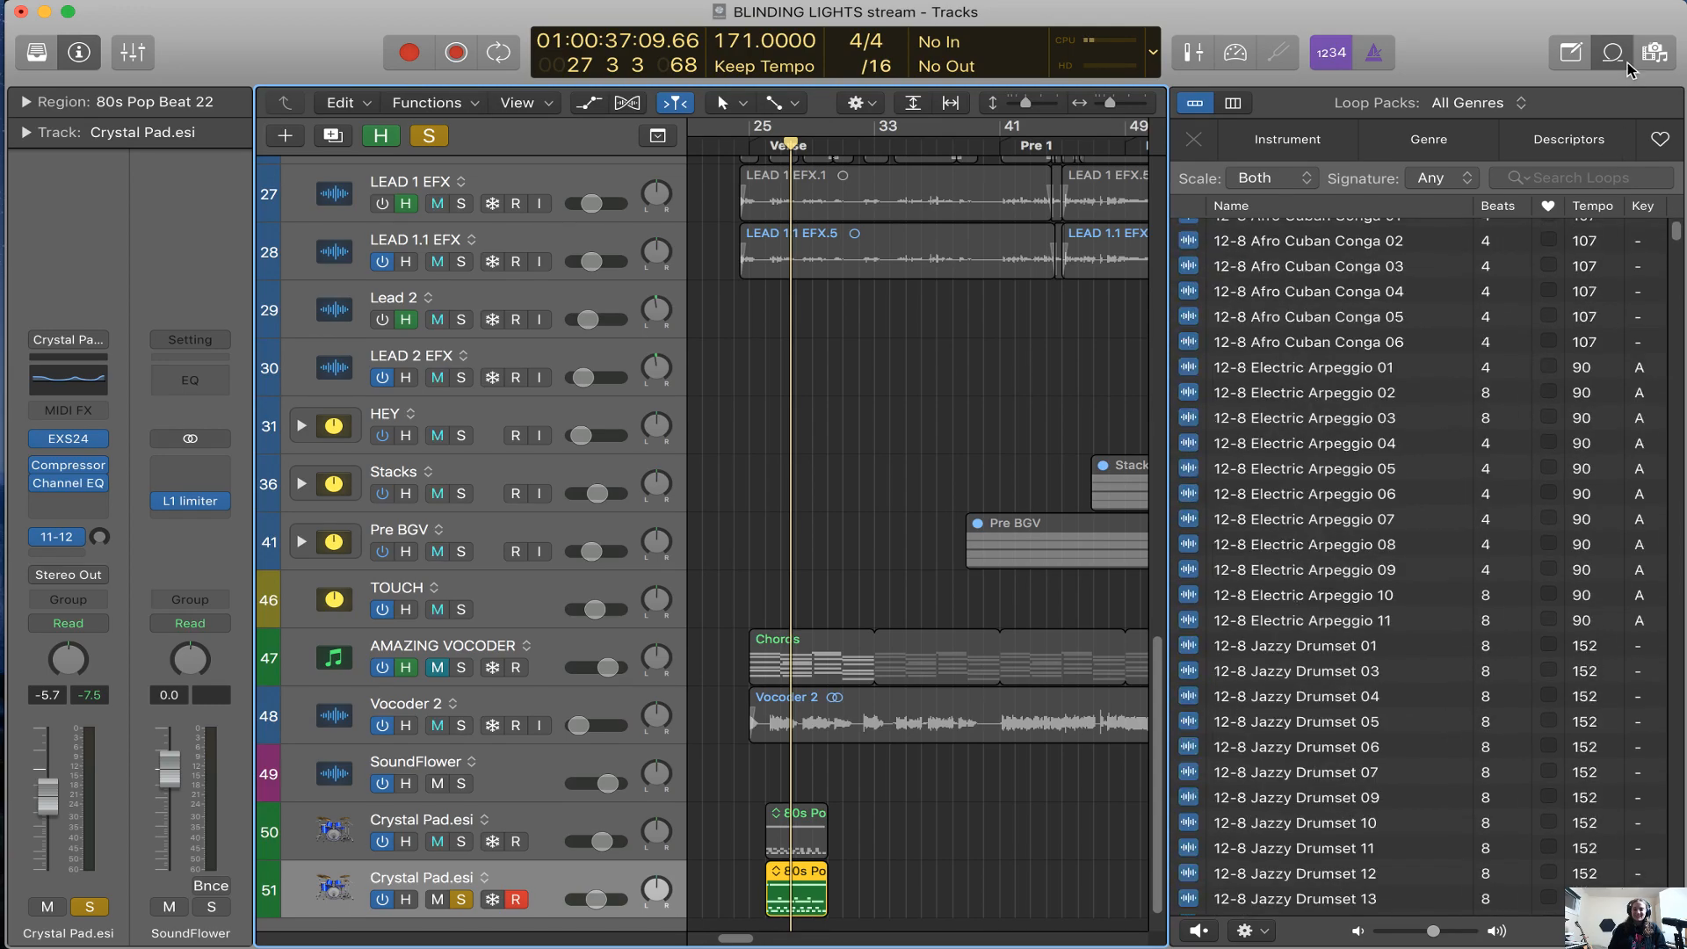
{"action": "left_click", "coordinate": [1612, 52]}
{"action": "left_click", "coordinate": [70, 438]}
{"action": "left_click", "coordinate": [43, 34]}
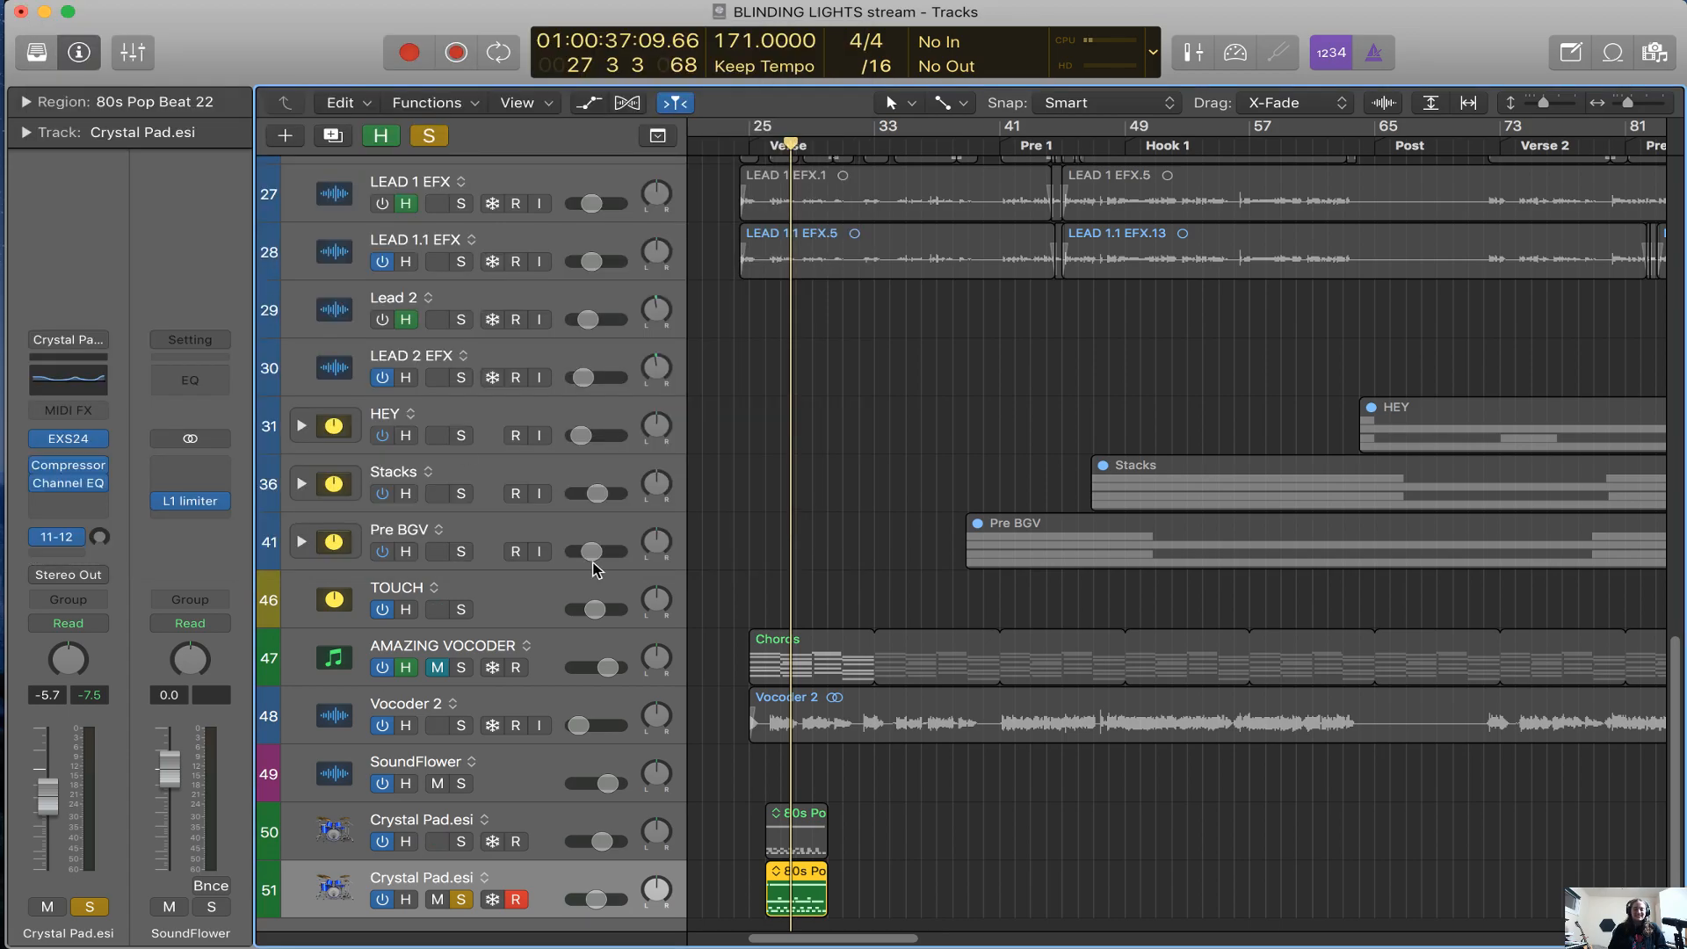
Turn off solo on the 80s Pop Beat 22 track
{"action": "key", "text": "s"}
{"action": "key", "text": "super+Left"}
{"action": "key", "text": "super+Left"}
{"action": "key", "text": "super+Left"}
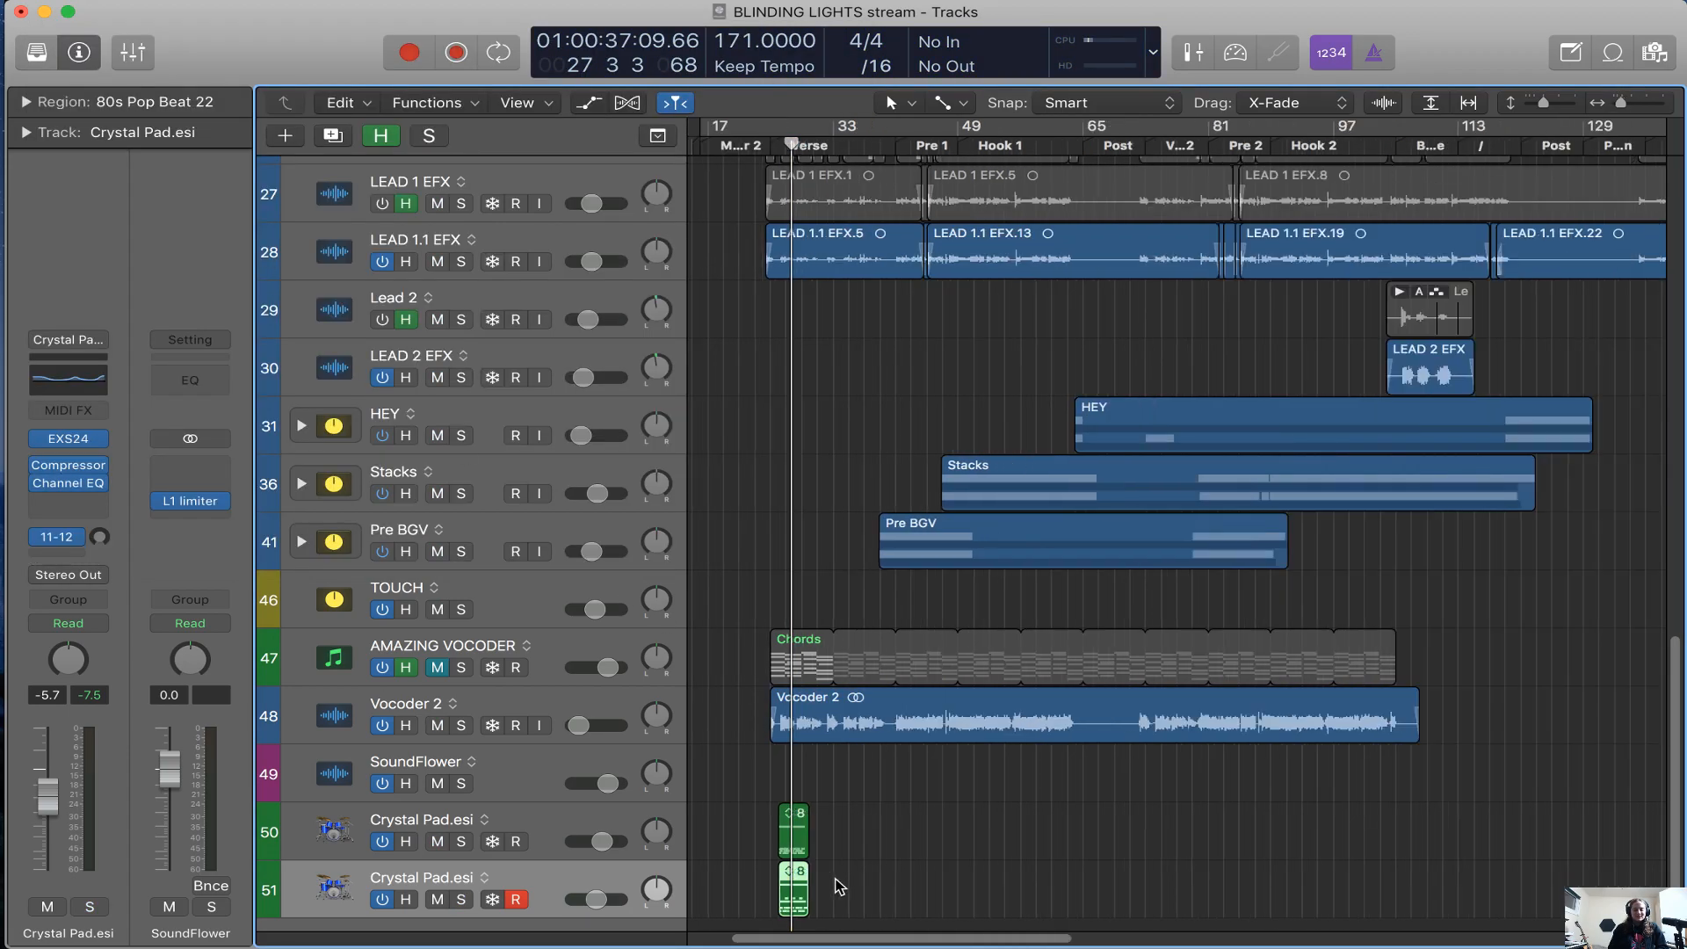
{"action": "key", "text": "a"}
{"action": "key", "text": "a"}
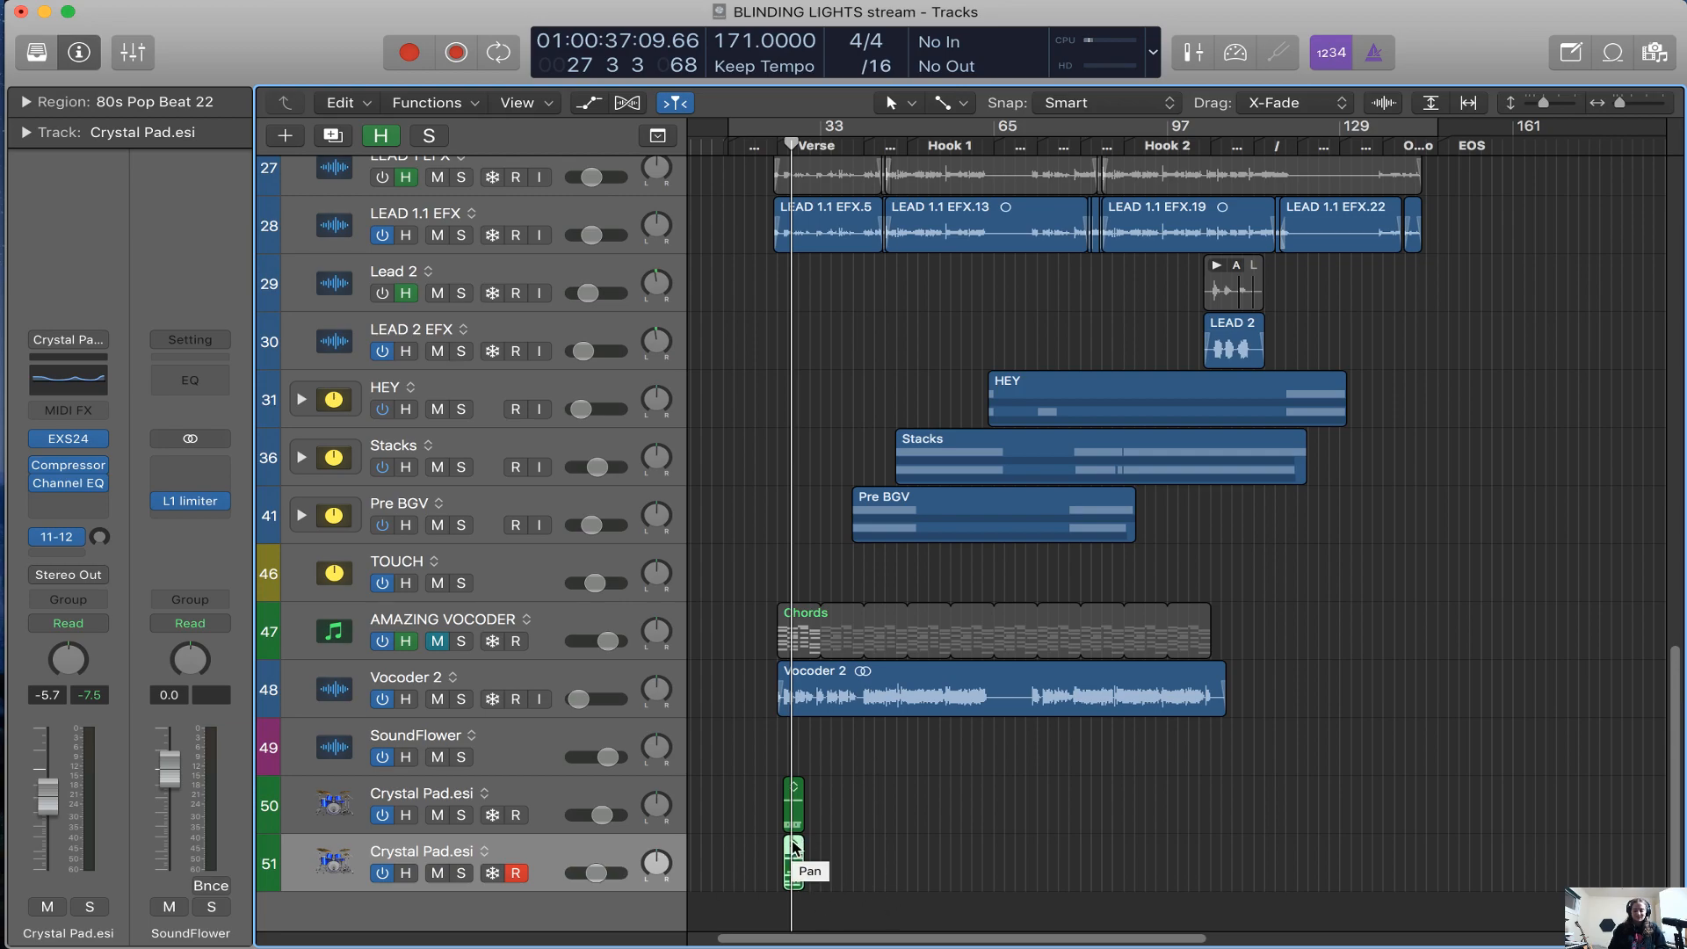
{"action": "key", "text": "l"}
Select the Lynz vocal track and examine its raw recordings along the timeline against the edited lead tracks
{"action": "scroll", "coordinate": [1172, 715], "scroll_direction": "up", "scroll_amount": 10}
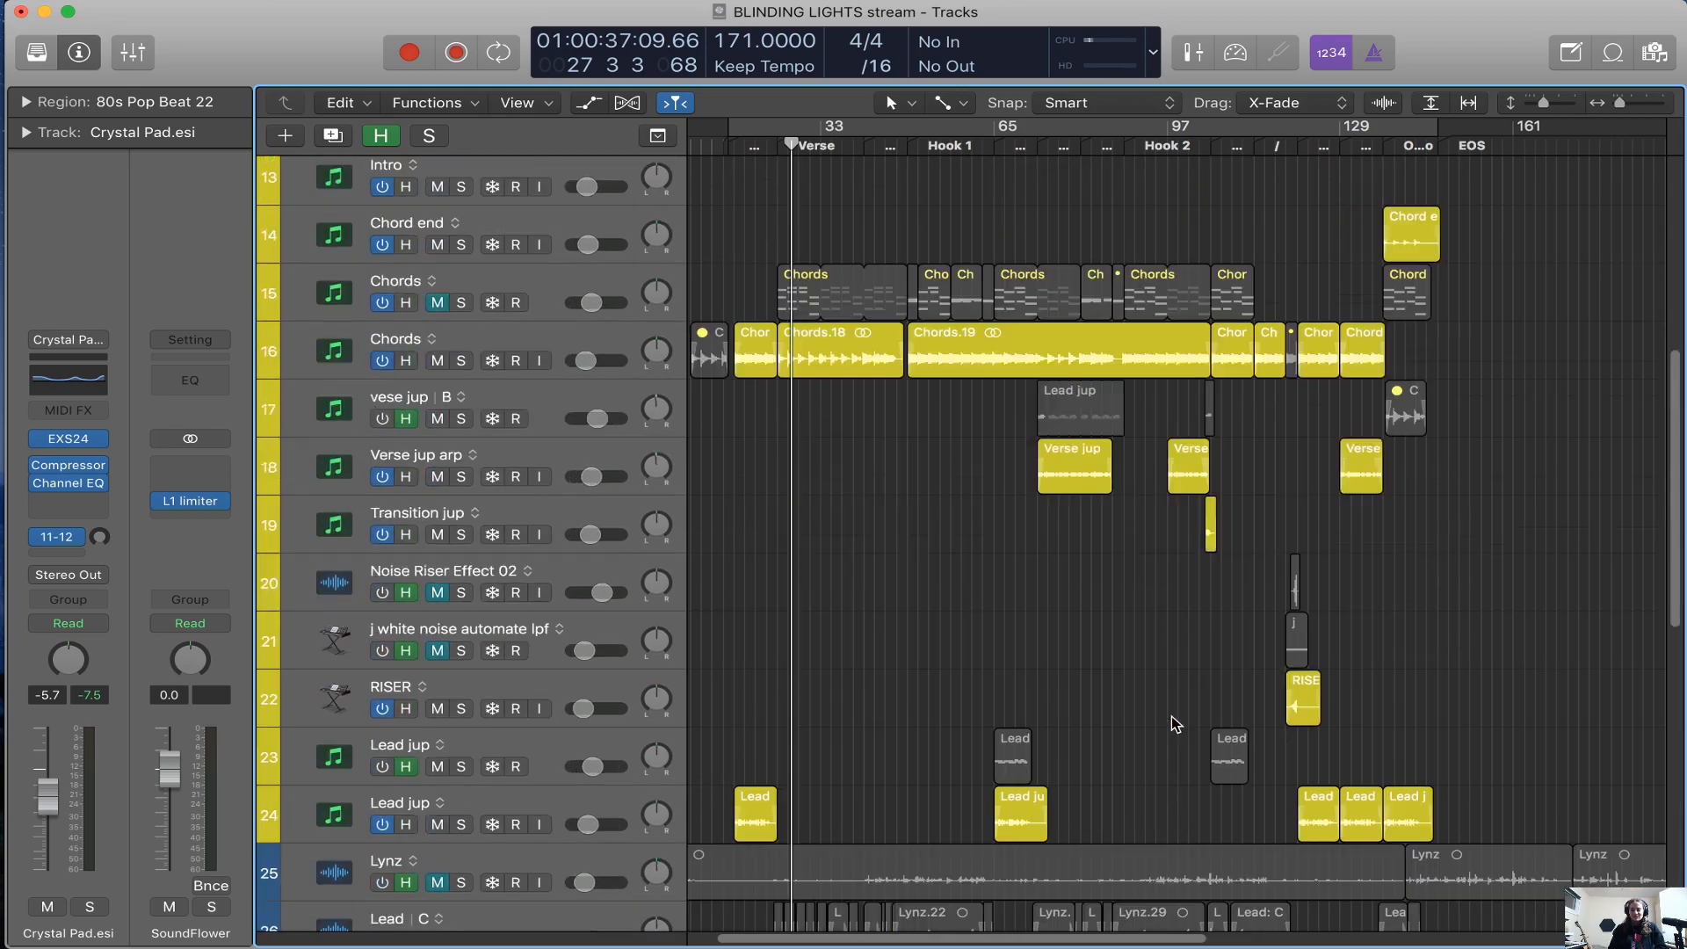
{"action": "scroll", "coordinate": [815, 845], "scroll_direction": "down", "scroll_amount": 1}
{"action": "left_click", "coordinate": [620, 789]}
{"action": "scroll", "coordinate": [972, 823], "scroll_direction": "right", "scroll_amount": 10}
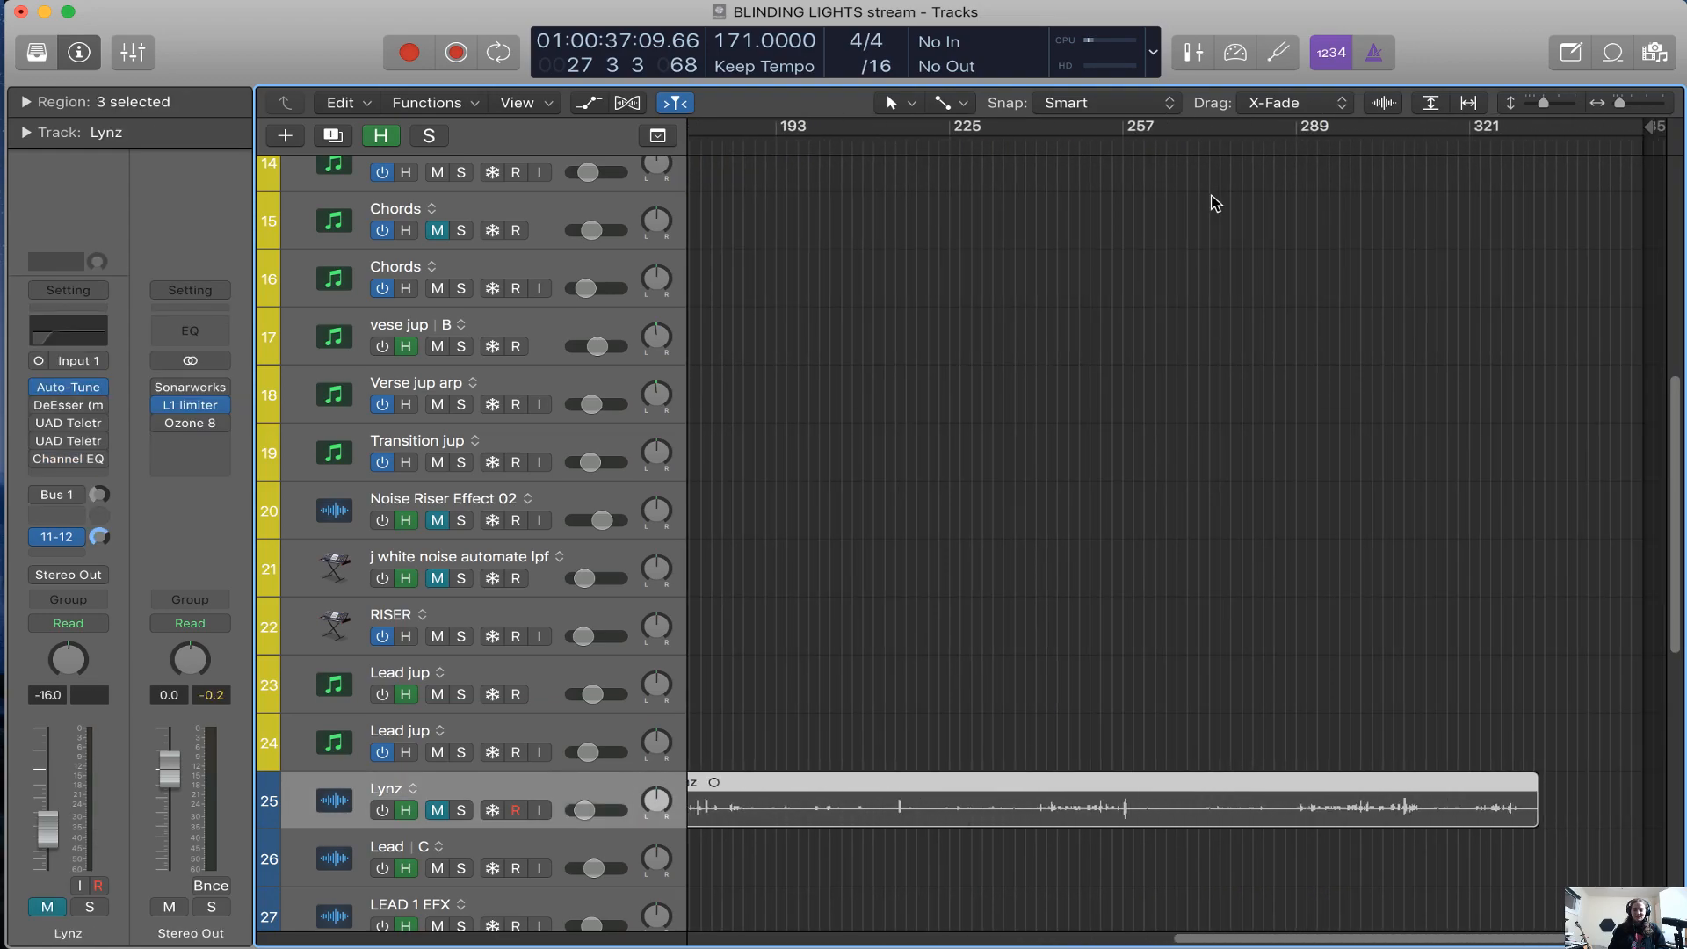
{"action": "scroll", "coordinate": [1236, 377], "scroll_direction": "down", "scroll_amount": 3}
{"action": "scroll", "coordinate": [1236, 380], "scroll_direction": "left", "scroll_amount": 5}
{"action": "scroll", "coordinate": [1236, 380], "scroll_direction": "down", "scroll_amount": 6}
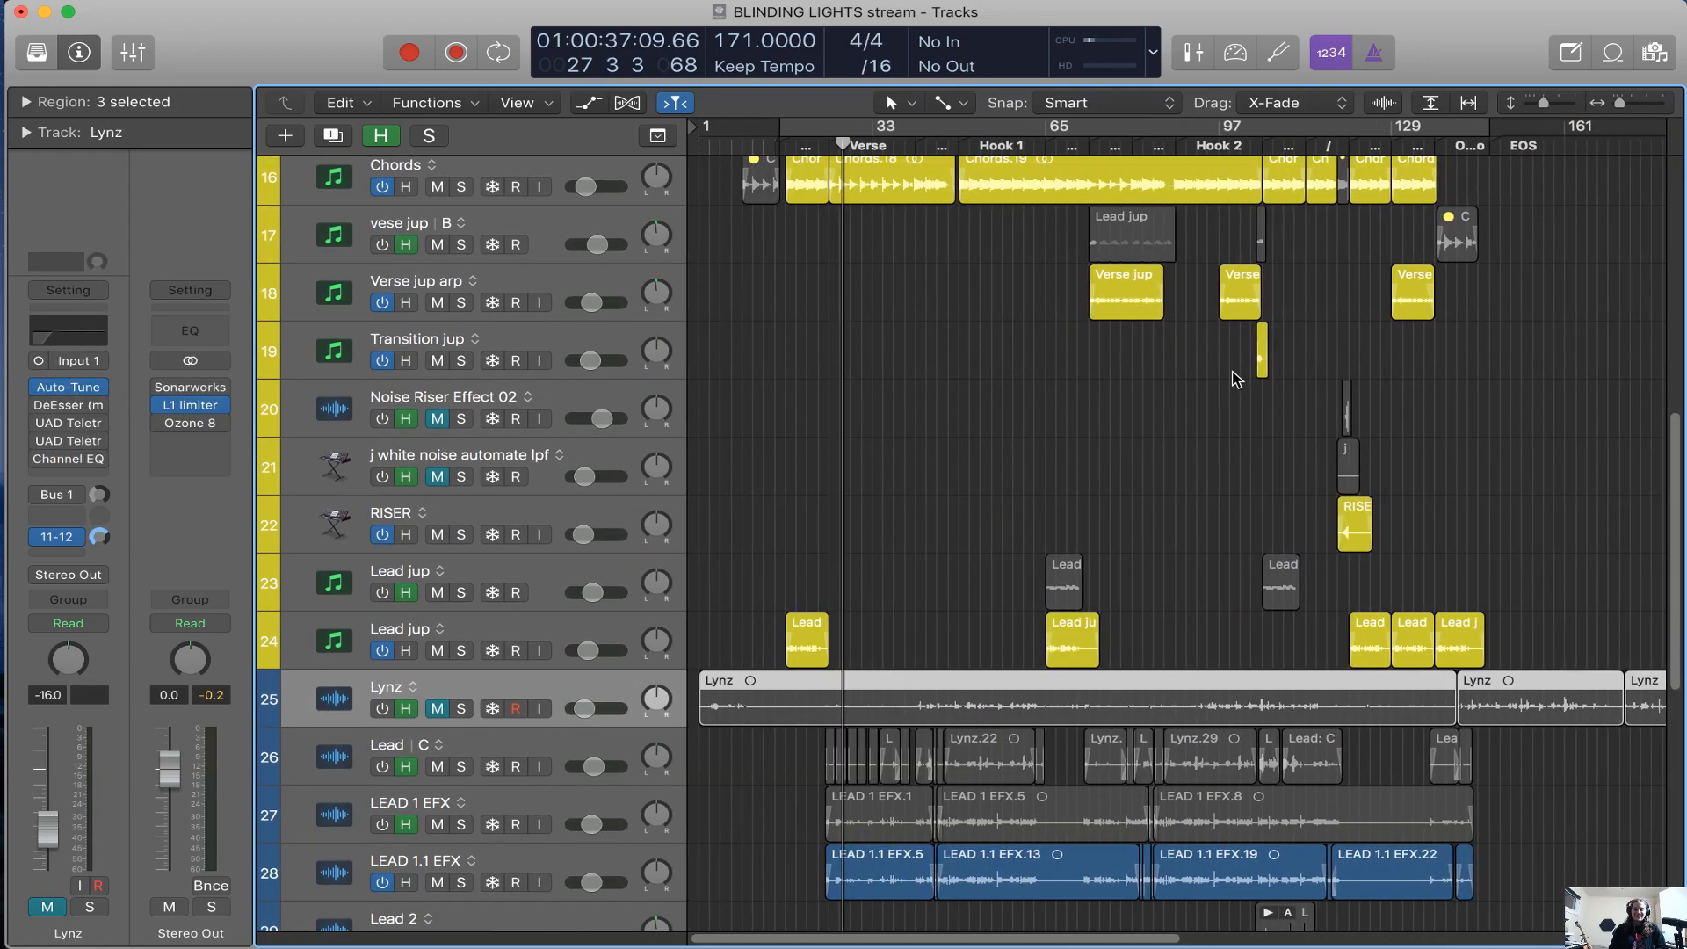
{"action": "scroll", "coordinate": [1229, 427], "scroll_direction": "up", "scroll_amount": 6}
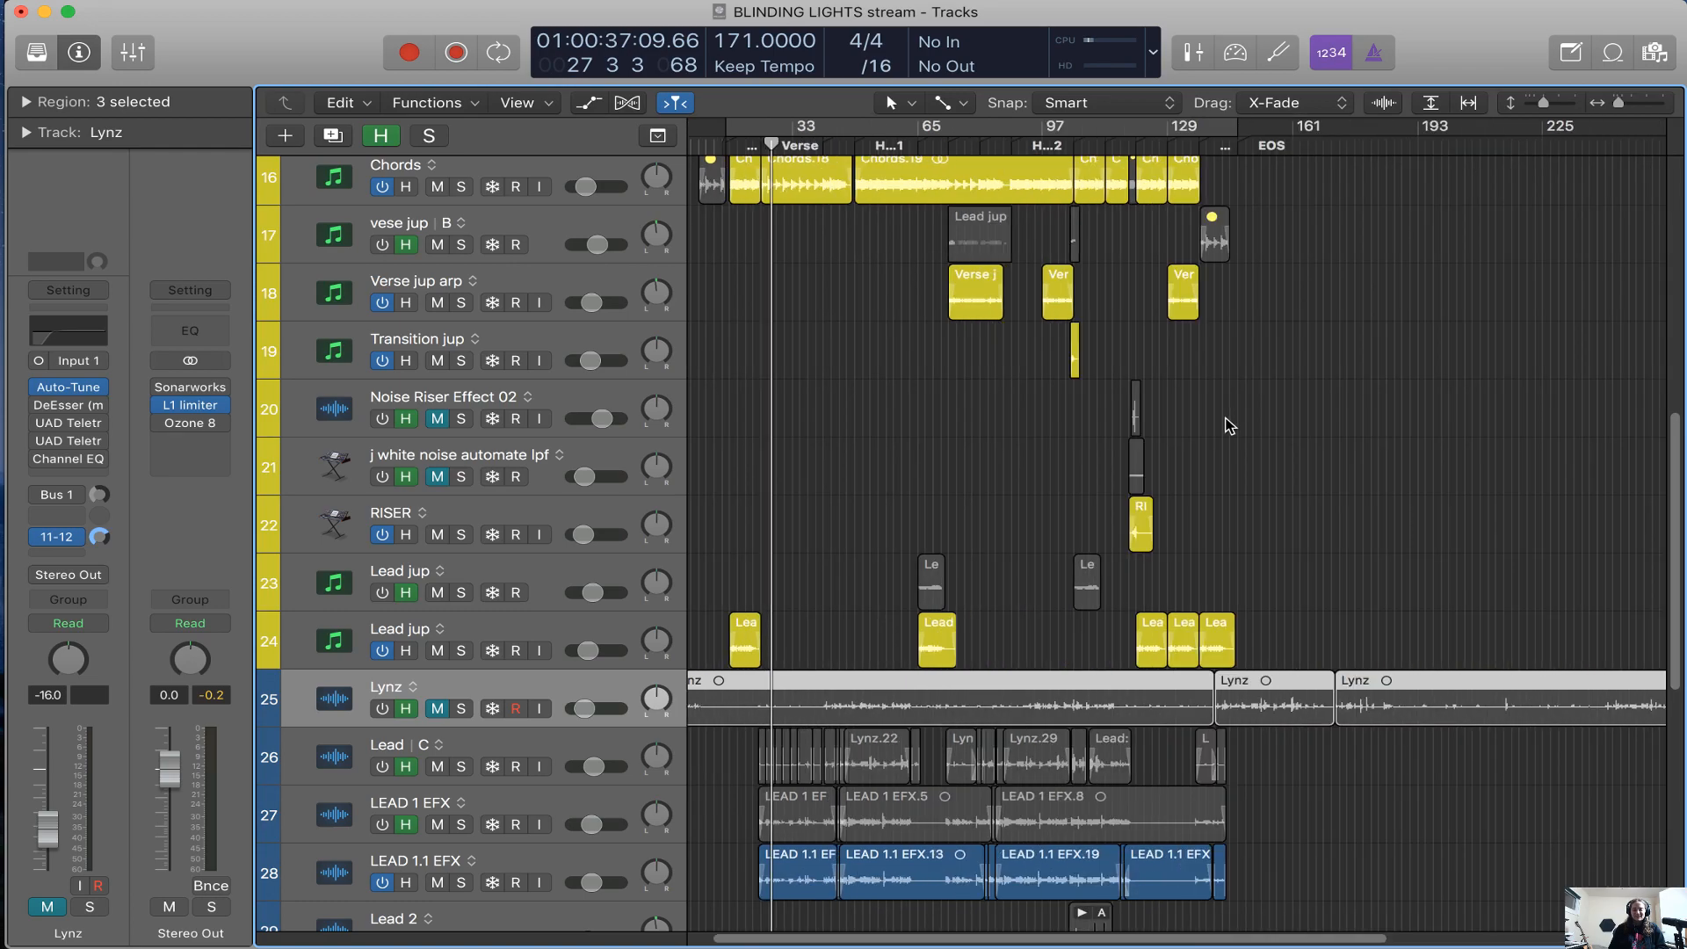
{"action": "scroll", "coordinate": [1269, 487], "scroll_direction": "down", "scroll_amount": 1}
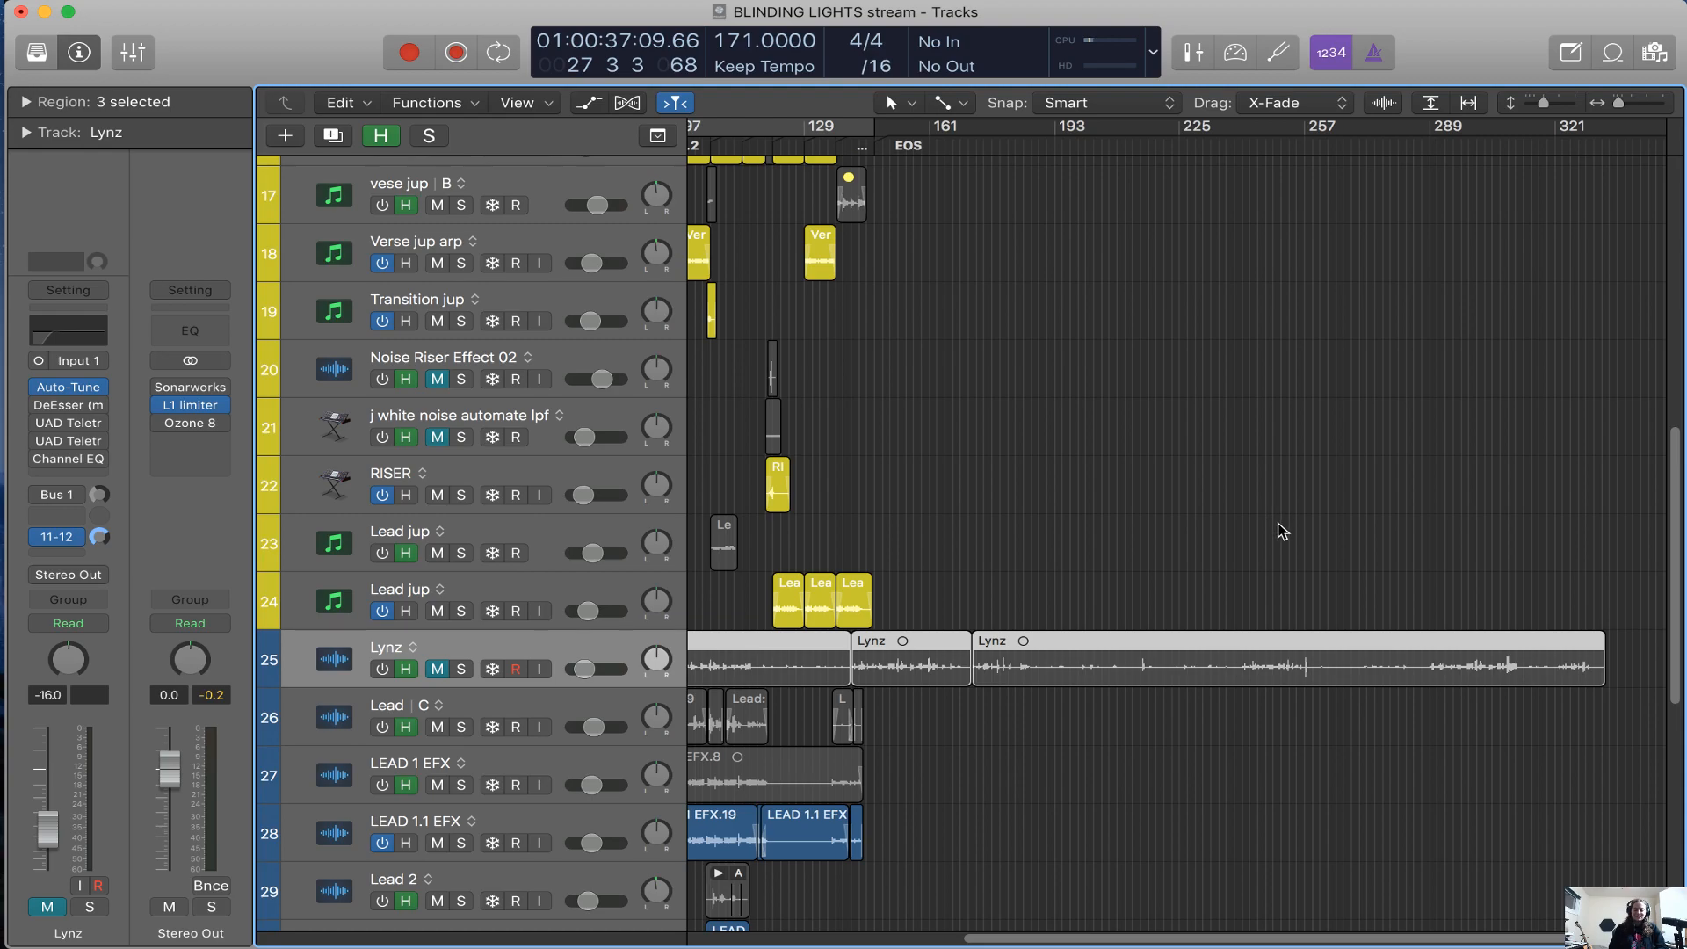
{"action": "scroll", "coordinate": [861, 715], "scroll_direction": "left", "scroll_amount": 5}
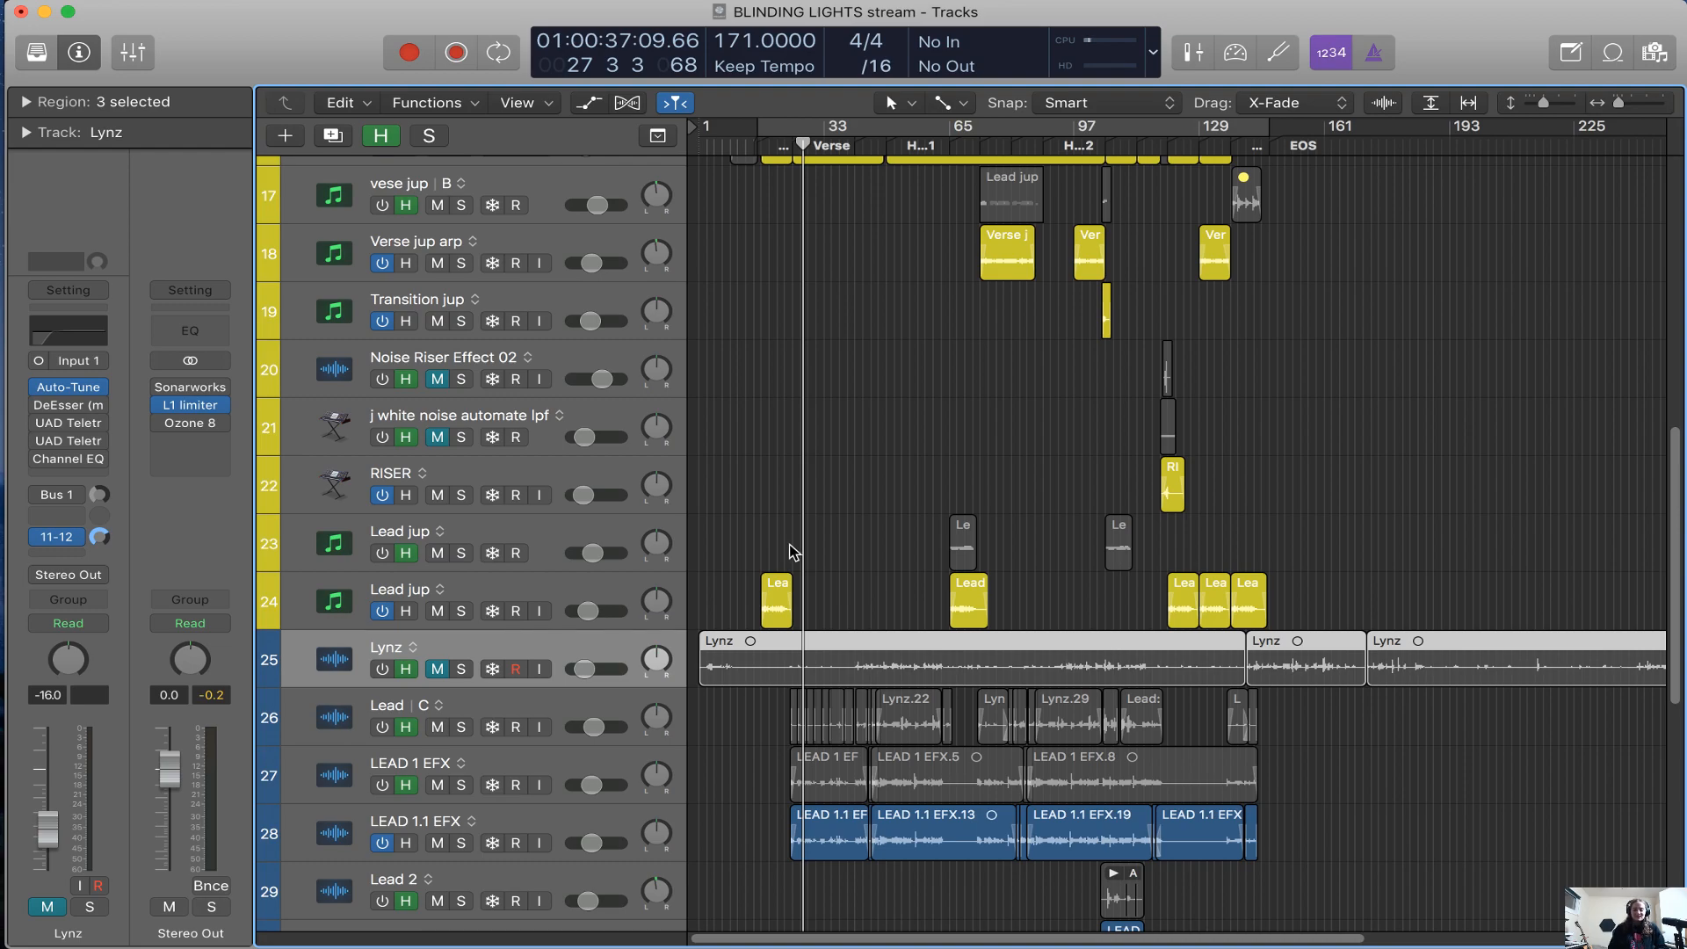
{"action": "scroll", "coordinate": [794, 551], "scroll_direction": "down", "scroll_amount": 10}
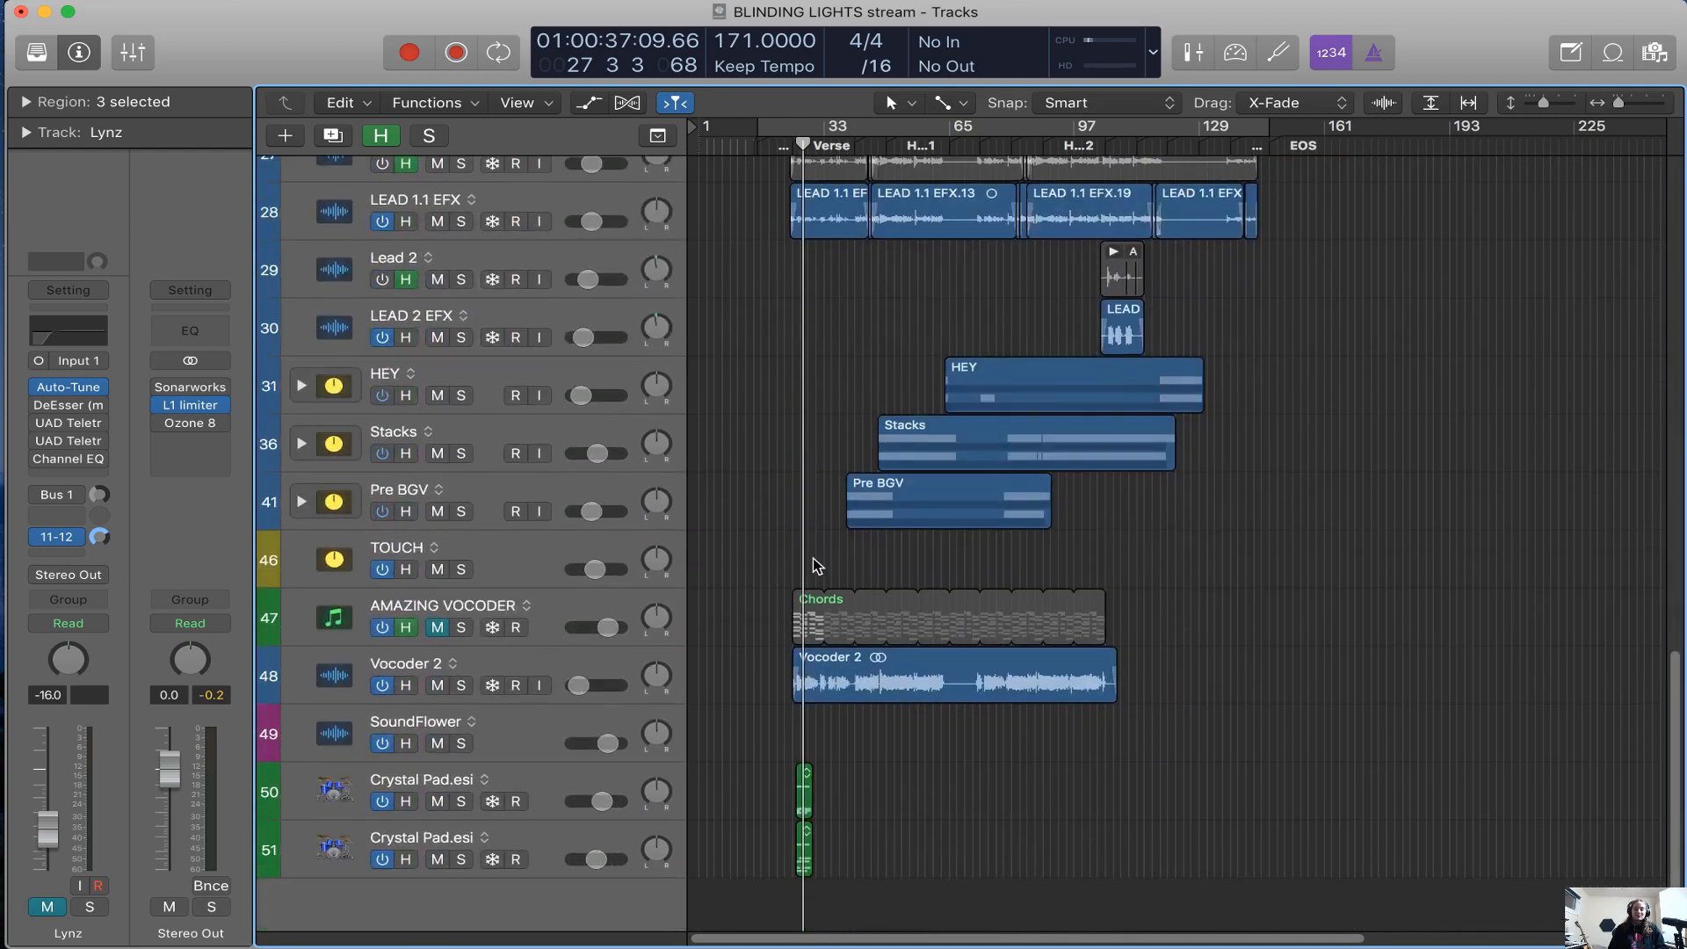
Select the Crystal Pad track holding the 80s Pop Beat 10 region
{"action": "key", "text": "super+Right"}
{"action": "key", "text": "super+Right"}
{"action": "key", "text": "super+Right"}
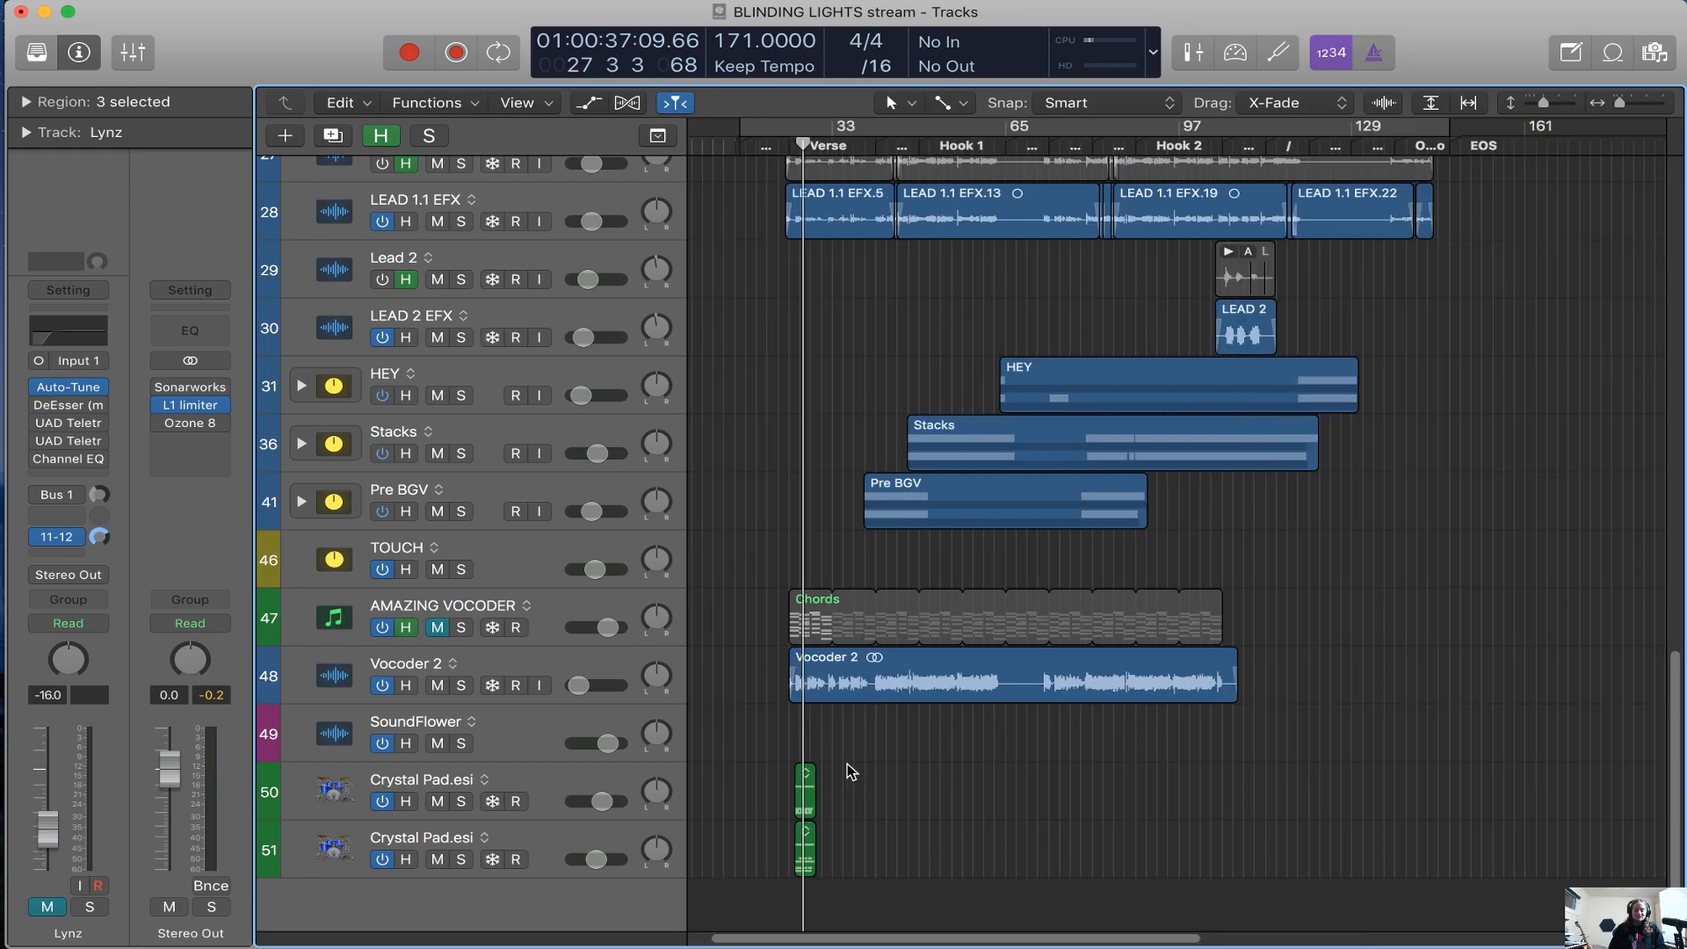
{"action": "left_click", "coordinate": [590, 782]}
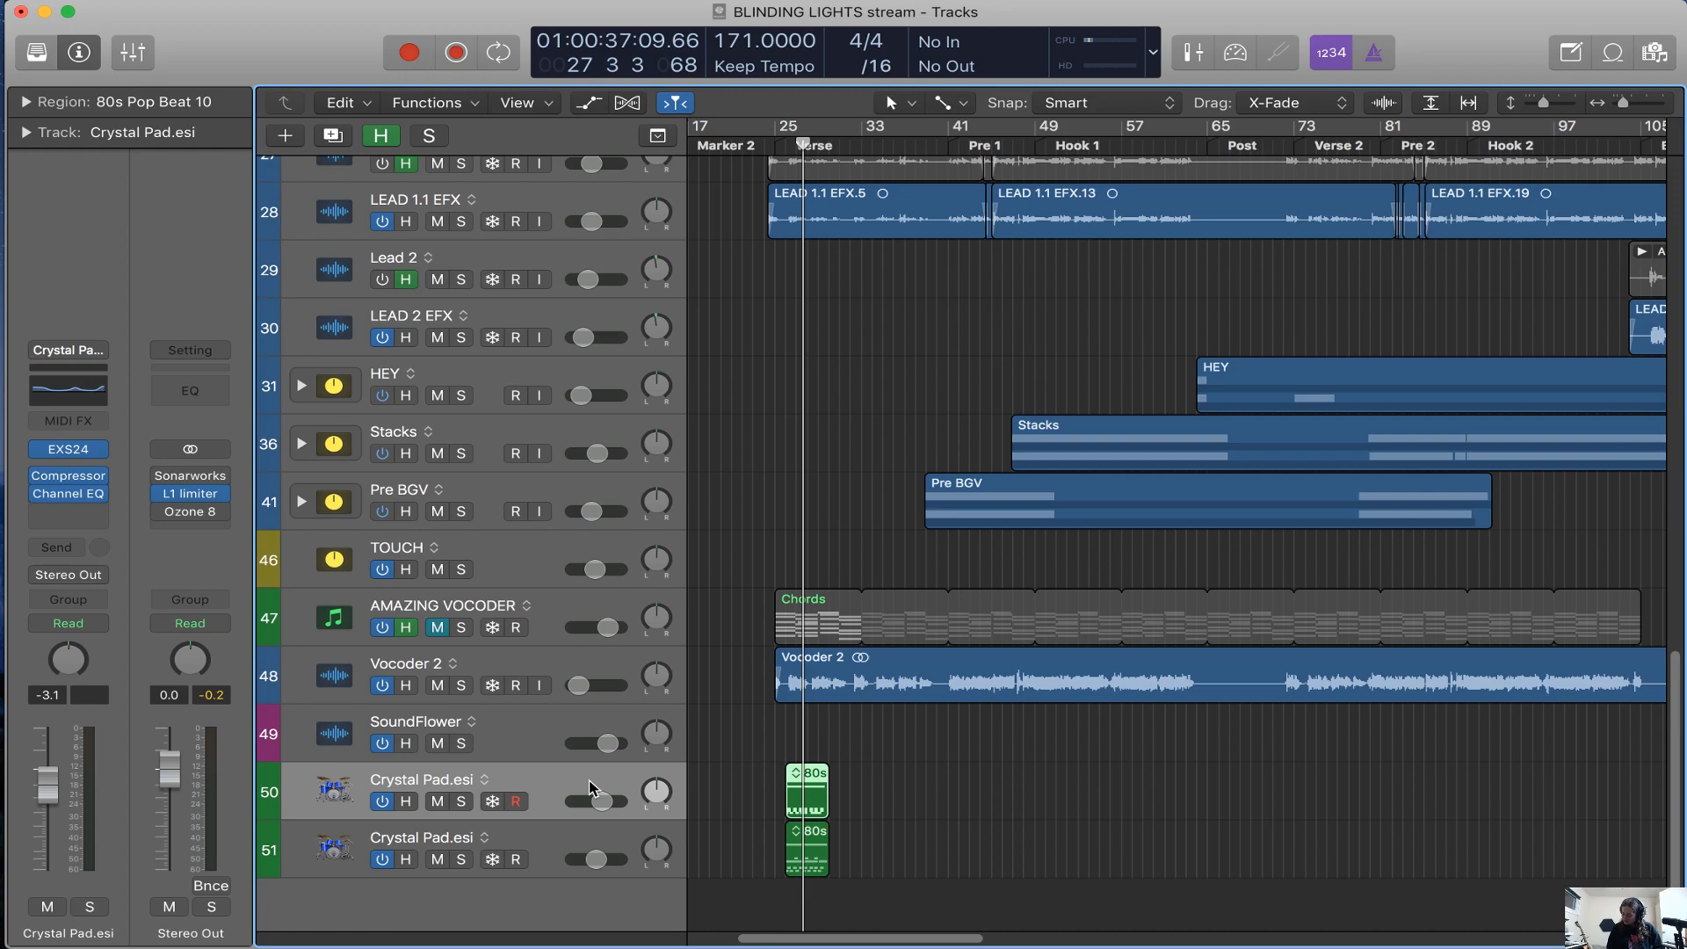
Hide the flagged tracks with TOUCH selected, and play the song from just before the Pre 1 marker
{"action": "left_click", "coordinate": [586, 551]}
{"action": "key", "text": "h"}
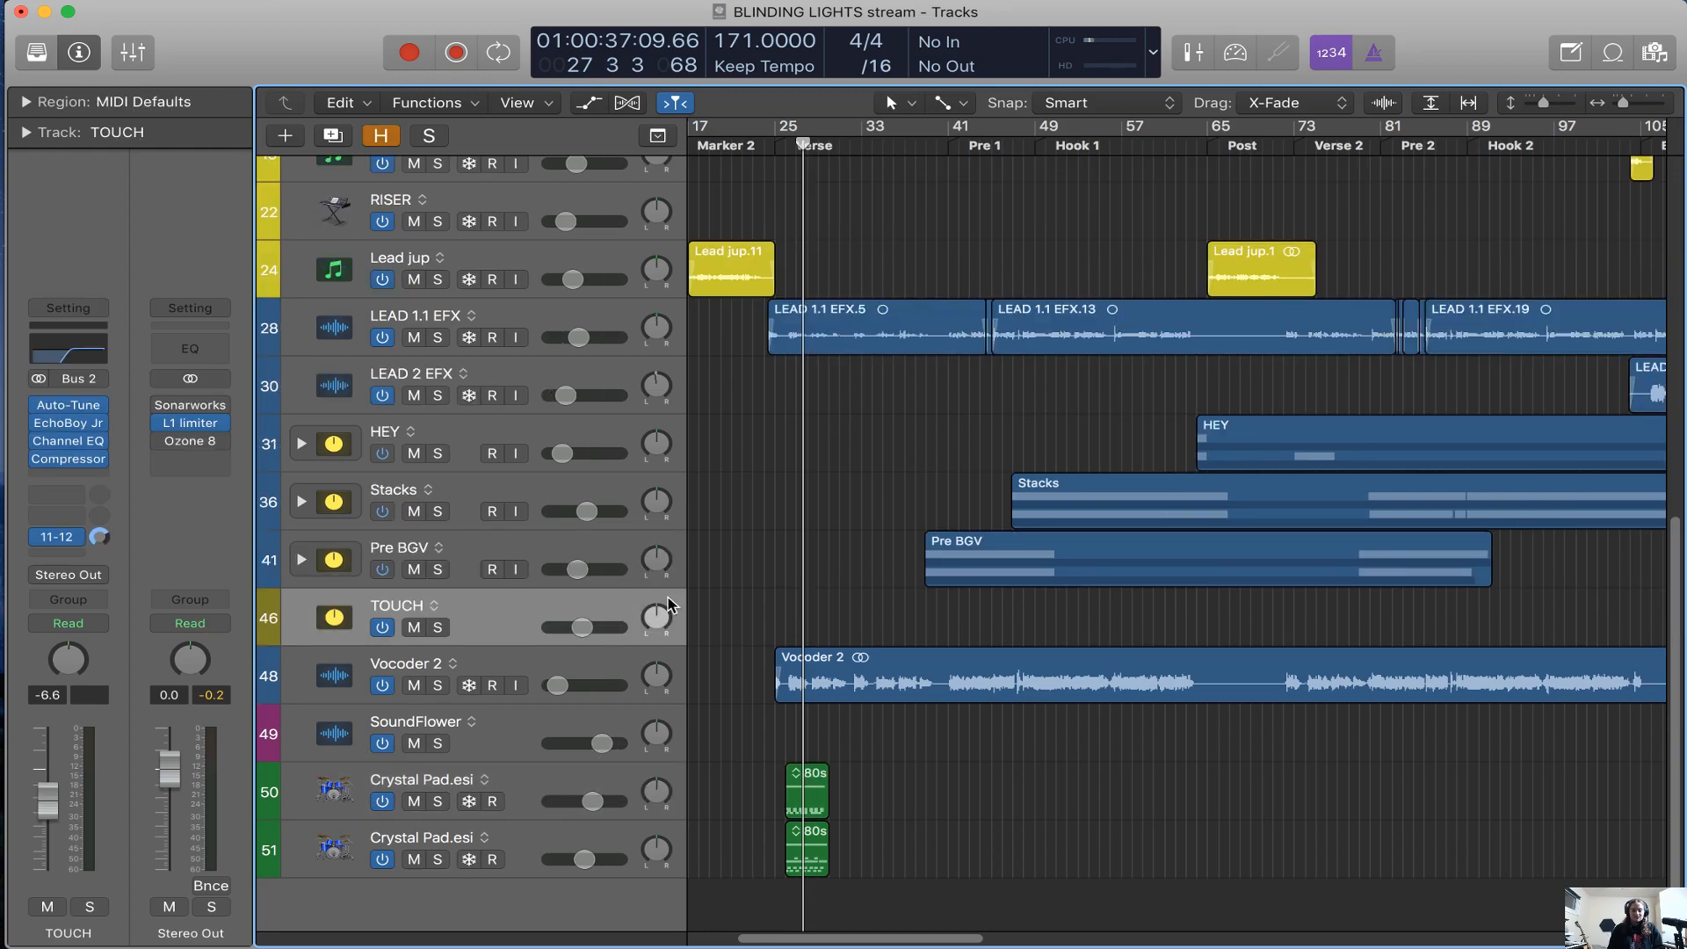
{"action": "left_click", "coordinate": [950, 157]}
{"action": "key", "text": "space"}
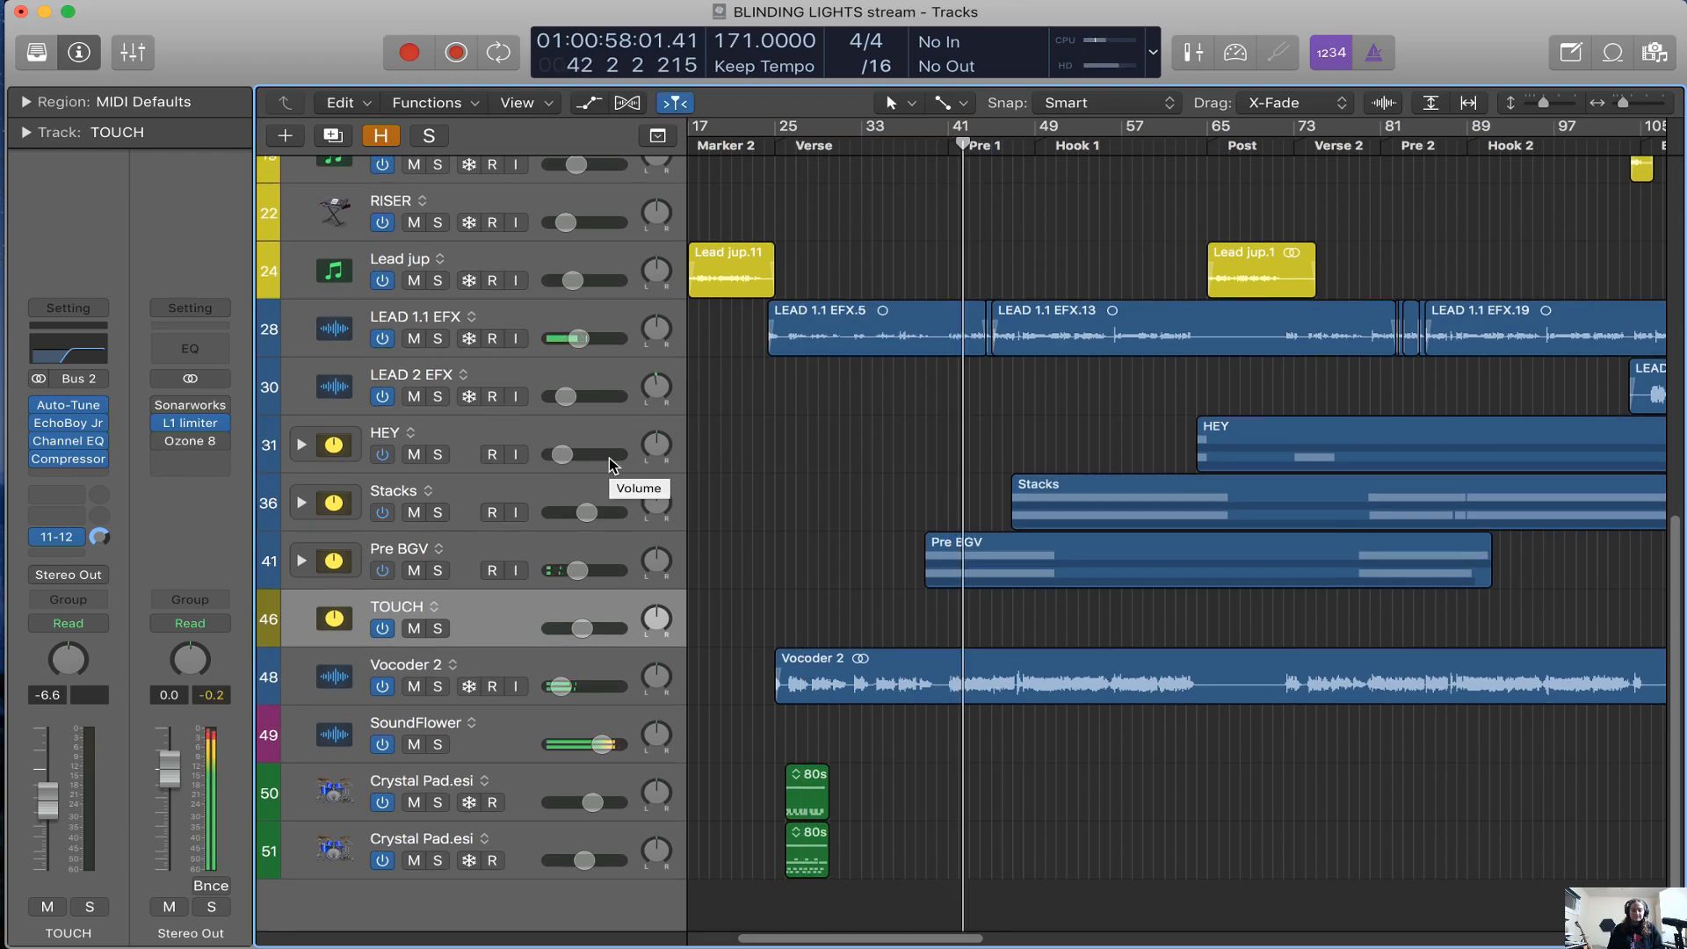
Inspect the TOUCH track's 11-12 send to the SoundFlower channel and look over the instrument and vocal tracks
{"action": "left_click", "coordinate": [56, 536]}
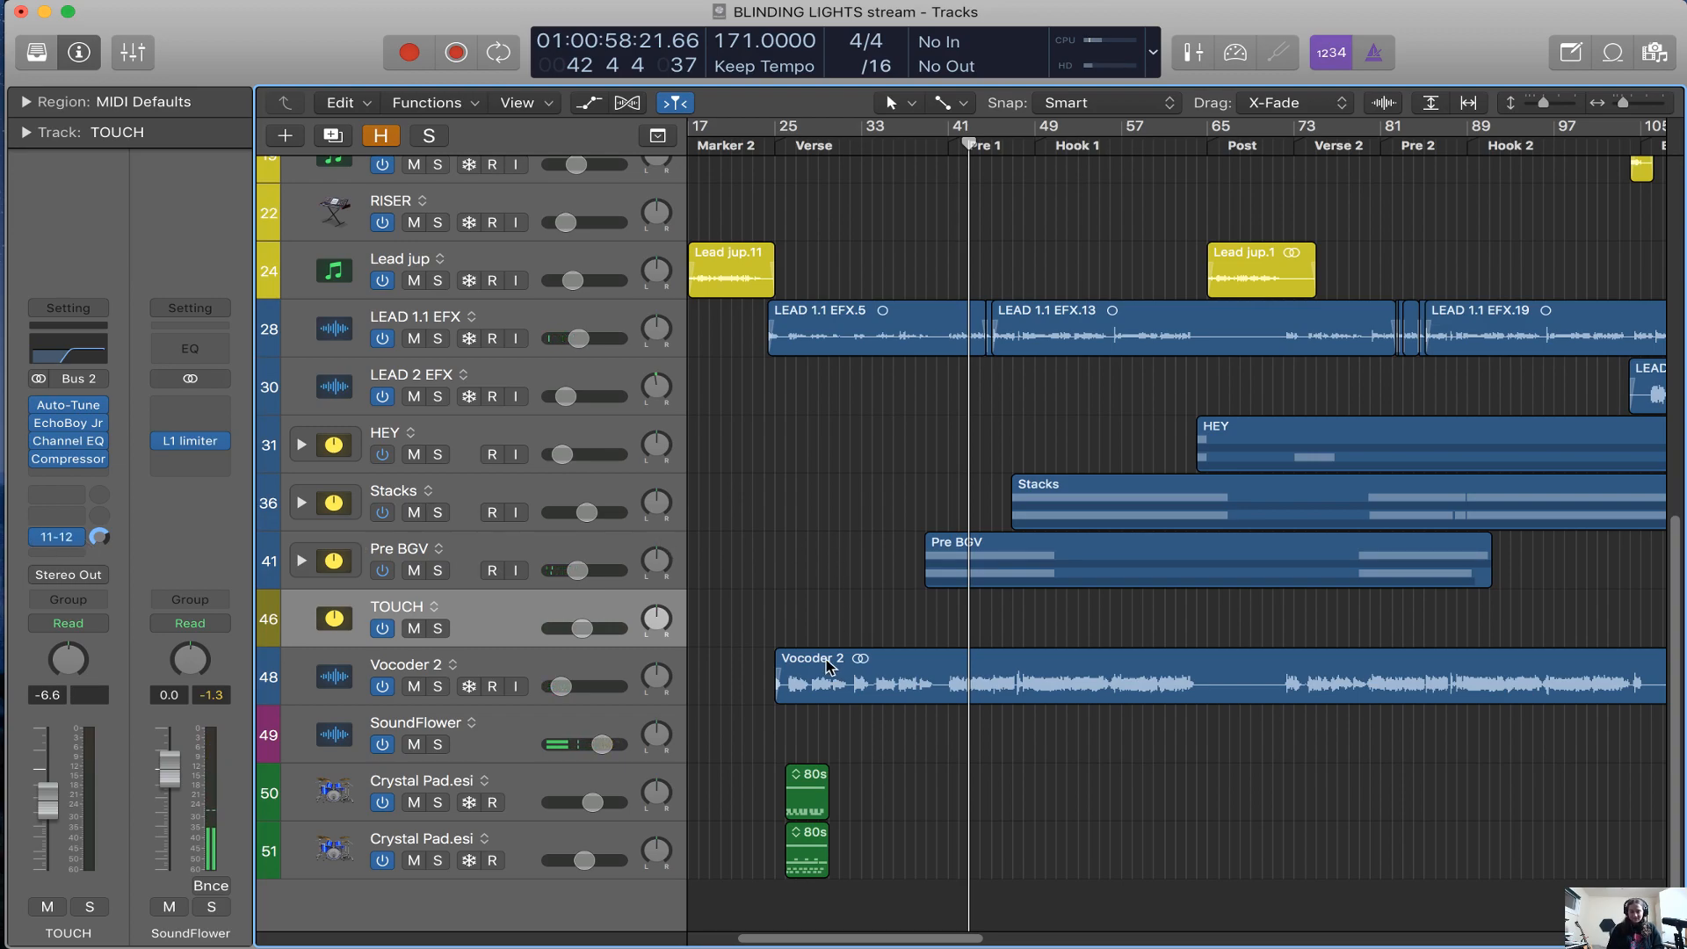
{"action": "scroll", "coordinate": [762, 612], "scroll_direction": "up", "scroll_amount": 8}
{"action": "key", "text": "super+Left"}
{"action": "key", "text": "super+Left"}
{"action": "scroll", "coordinate": [1056, 349], "scroll_direction": "right", "scroll_amount": 3}
{"action": "scroll", "coordinate": [1056, 350], "scroll_direction": "left", "scroll_amount": 3}
{"action": "scroll", "coordinate": [1056, 524], "scroll_direction": "down", "scroll_amount": 8}
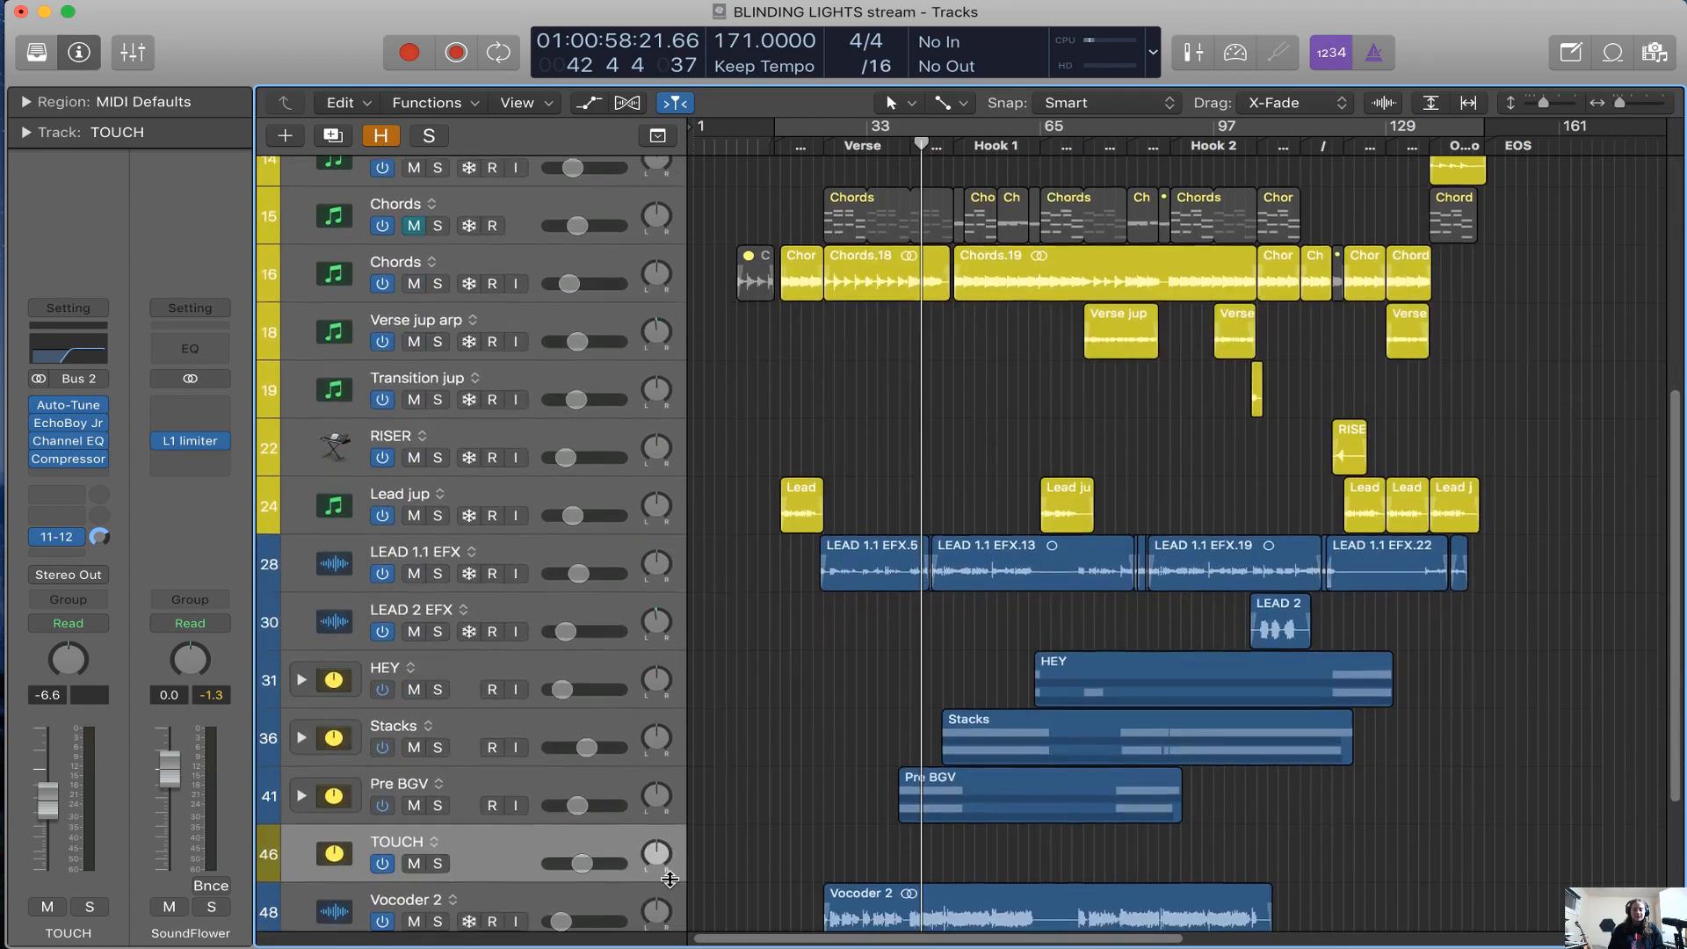
Delete the Crystal Pad track holding the 80s Pop Beat 22 region
{"action": "scroll", "coordinate": [669, 879], "scroll_direction": "down", "scroll_amount": 4}
{"action": "left_click", "coordinate": [567, 851]}
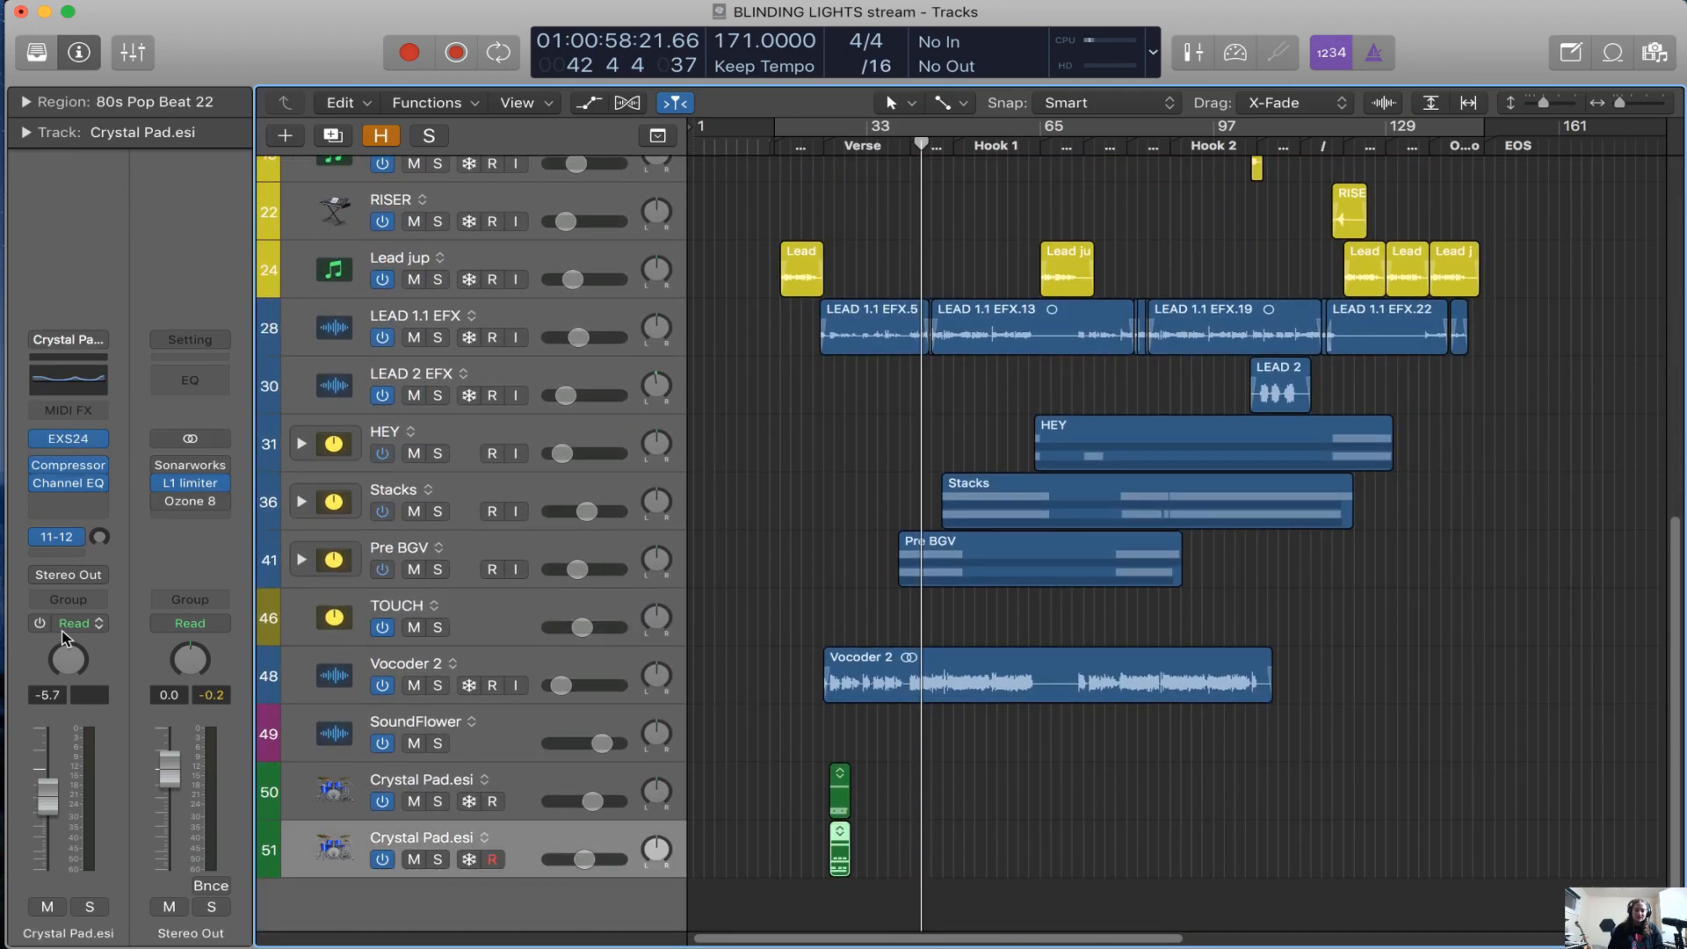
{"action": "key", "text": "super+BackSpace"}
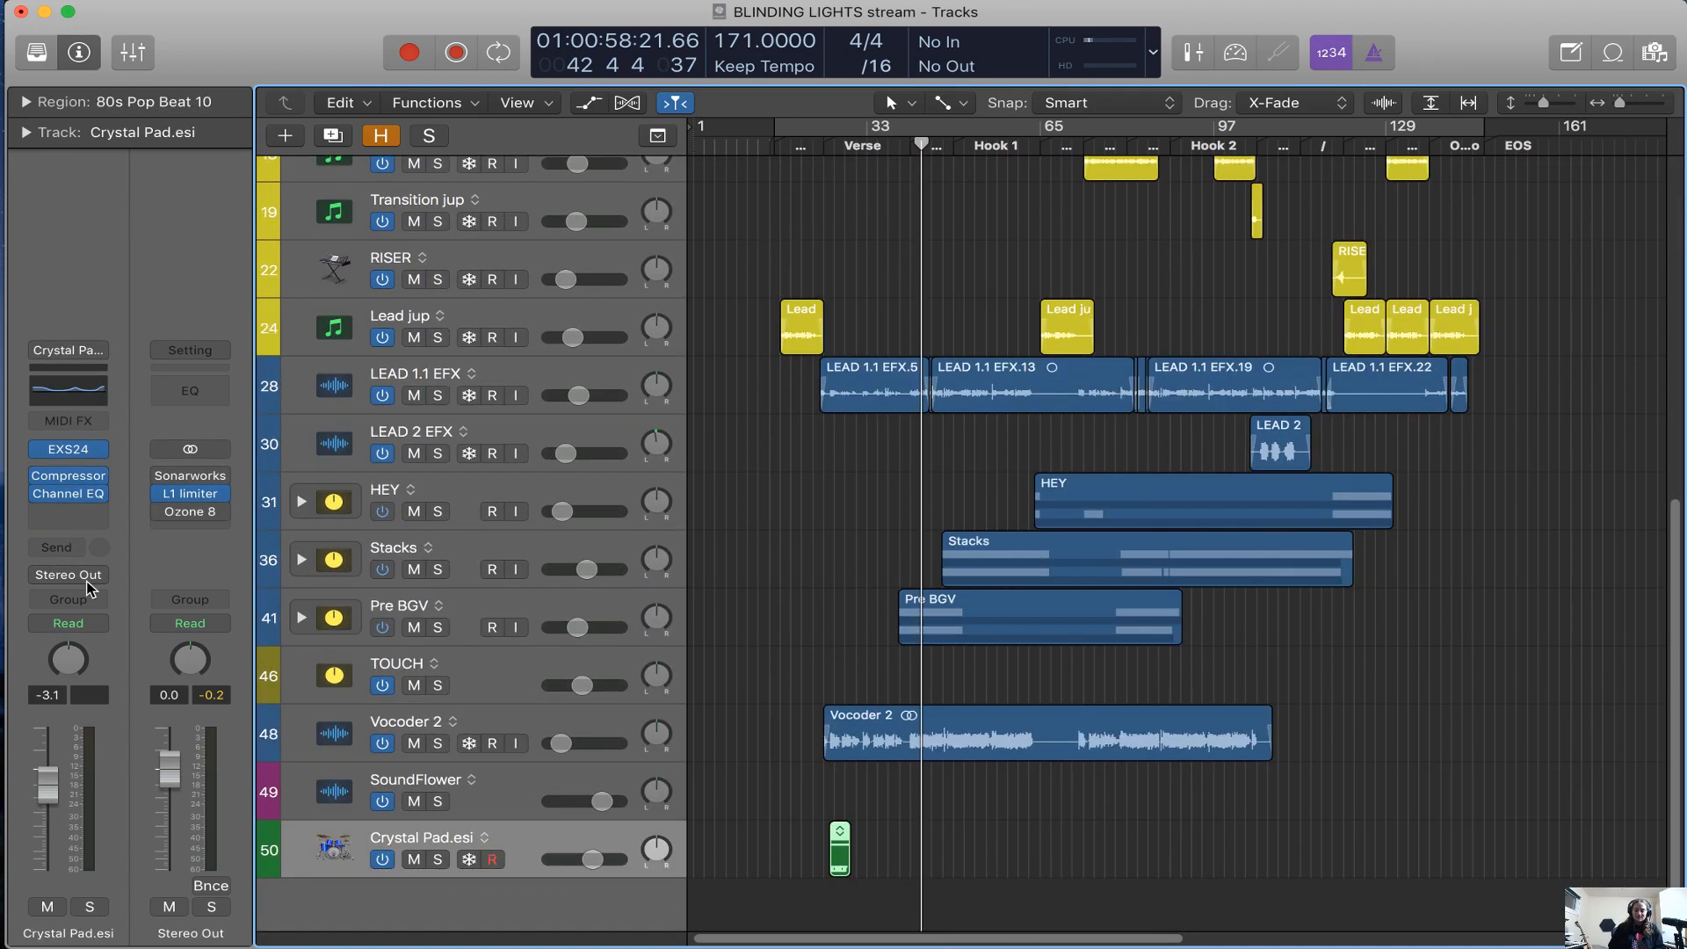
Add a send to the stereo Output 11-12 on the Crystal Pad track holding the 80s Pop Beat 10 region
{"action": "left_click", "coordinate": [57, 548]}
{"action": "mouse_move", "coordinate": [165, 677]}
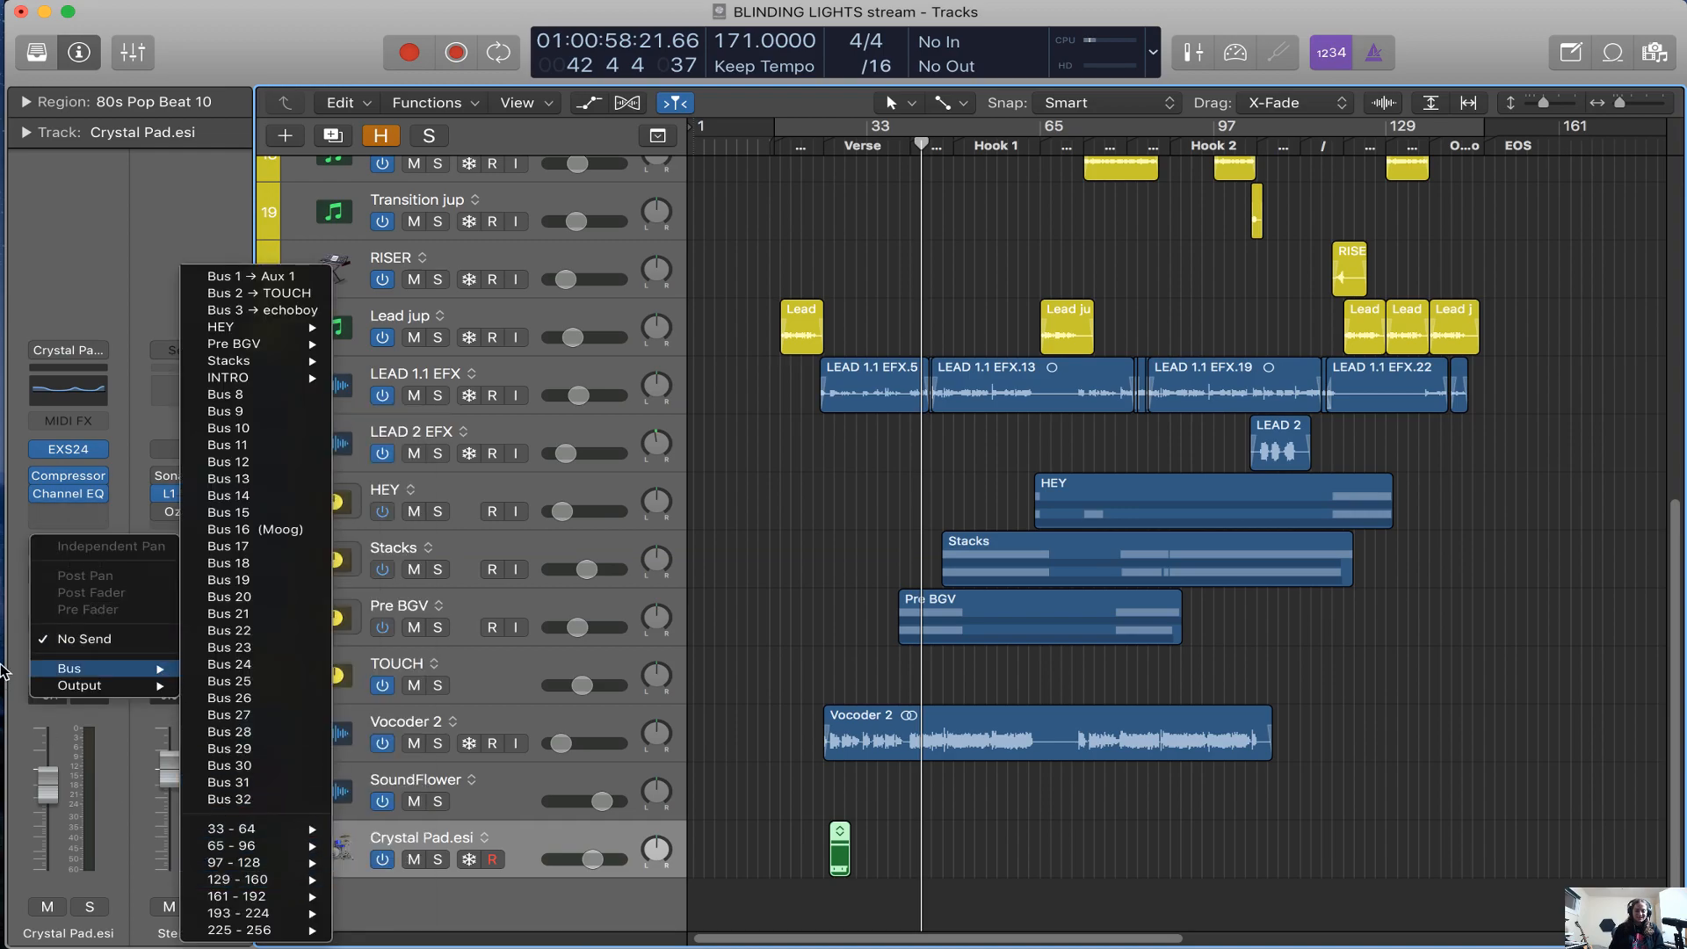
{"action": "mouse_move", "coordinate": [242, 708]}
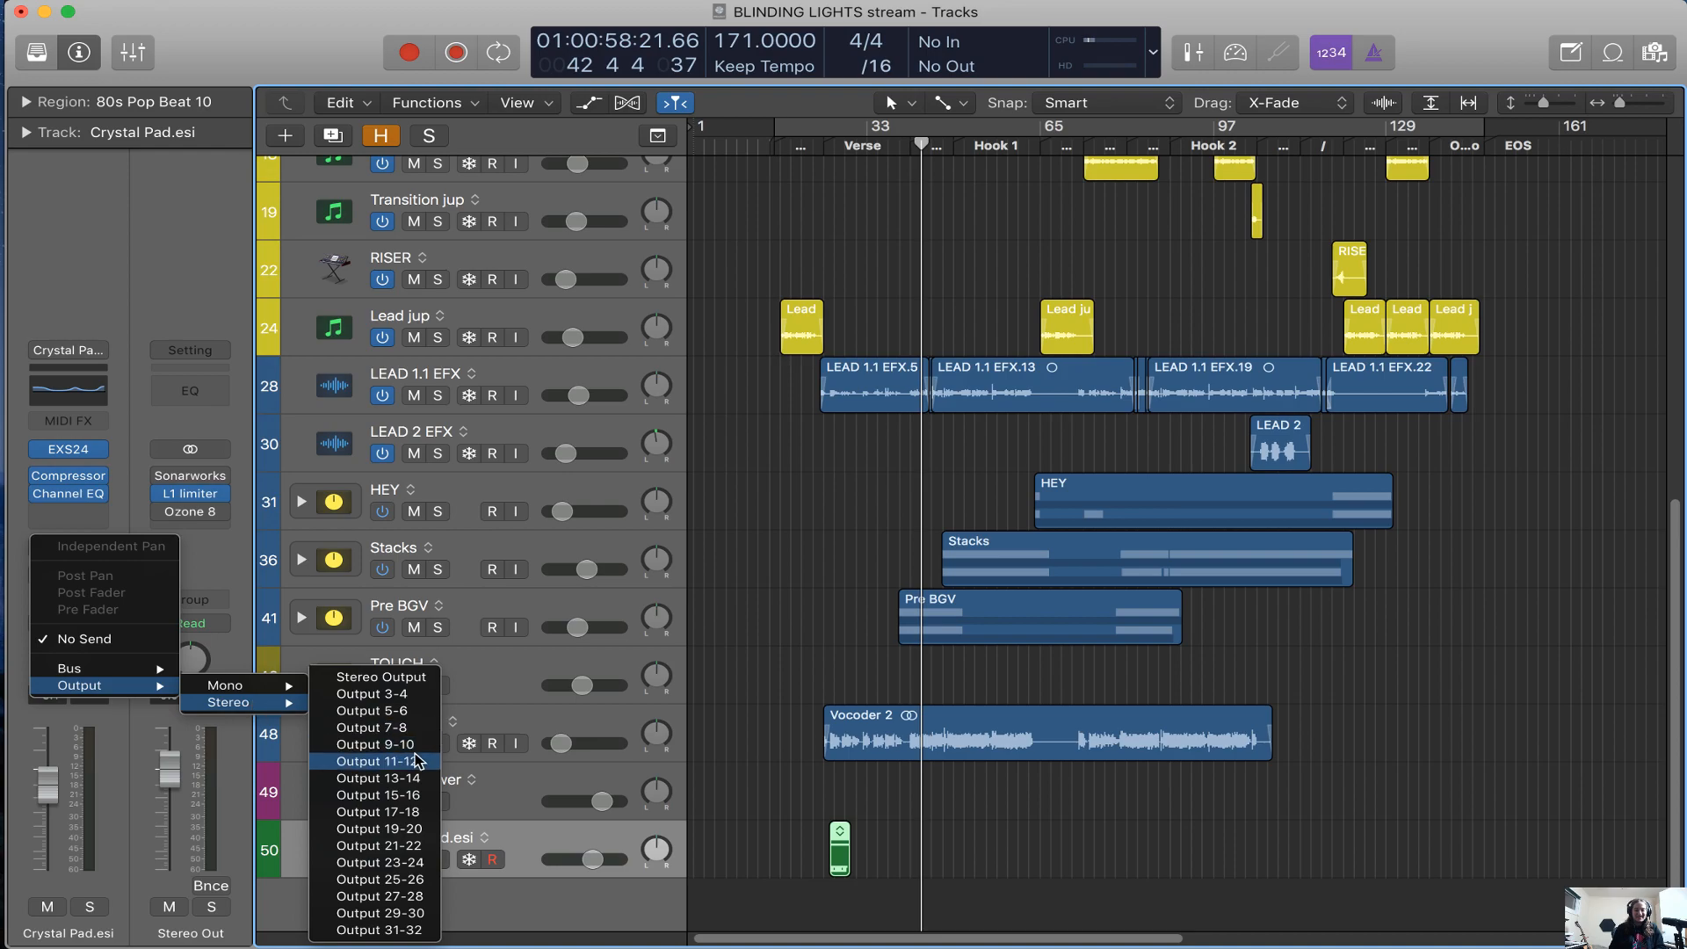
Solo the Crystal Pad track and play its 80s Pop Beat 10 region from around the Verse marker
{"action": "key", "text": "super+Right"}
{"action": "key", "text": "super+Right"}
{"action": "key", "text": "super+Right"}
{"action": "key", "text": "super+Right"}
{"action": "key", "text": "super+Right"}
{"action": "key", "text": "super+Right"}
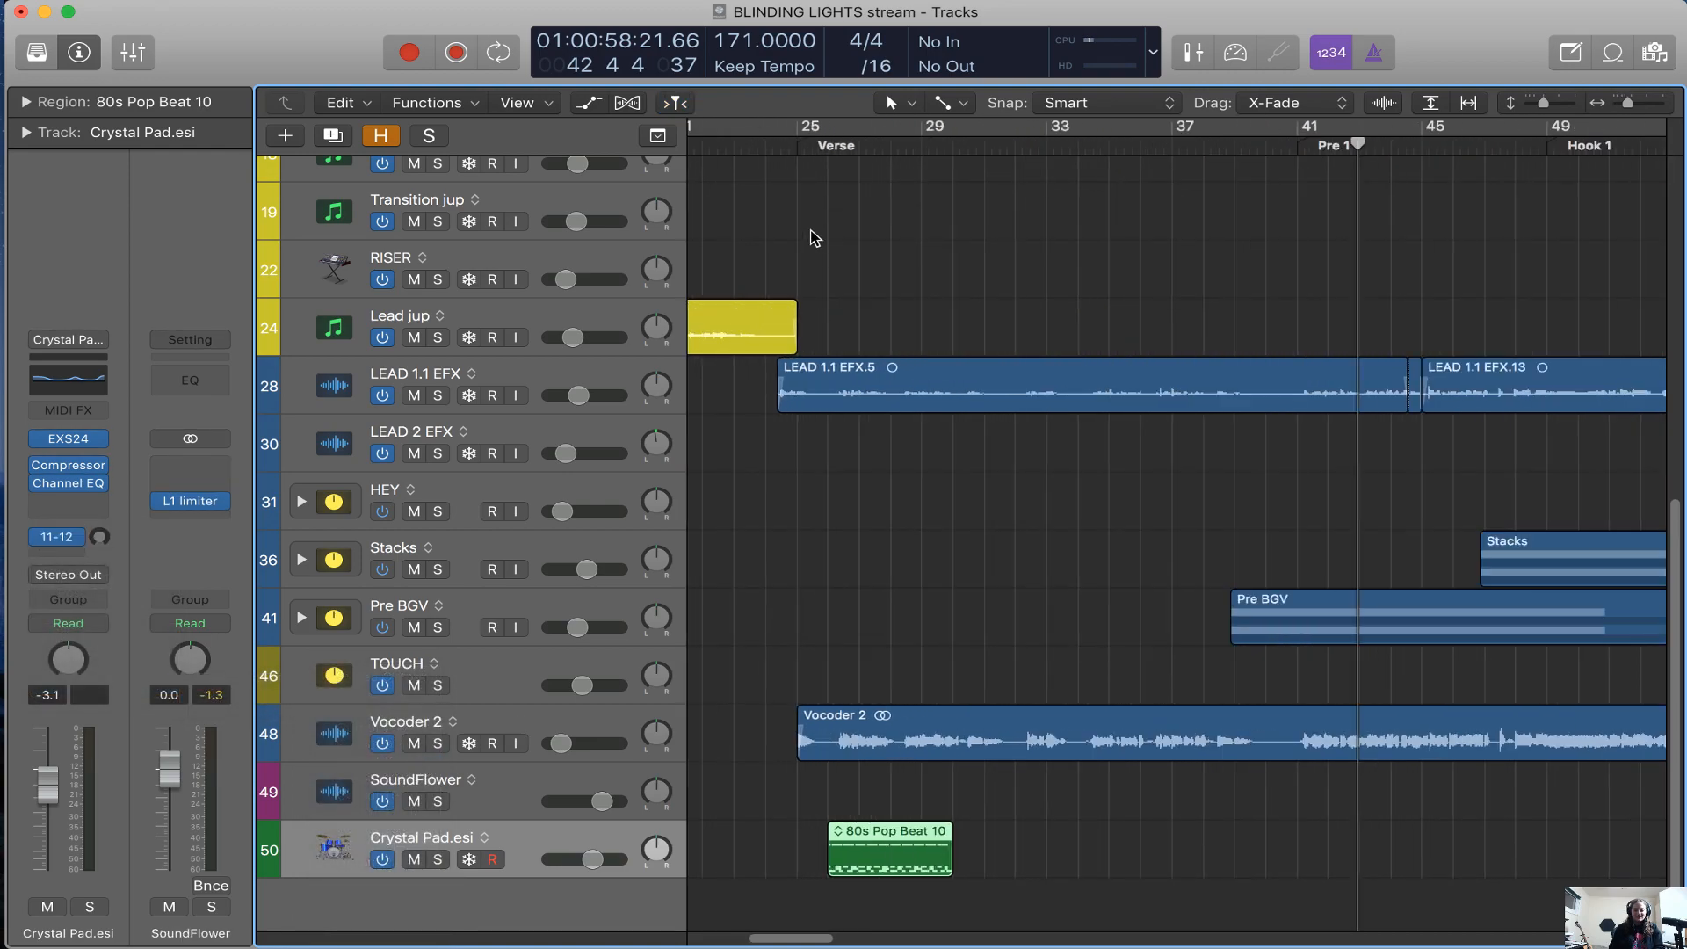
{"action": "left_click", "coordinate": [829, 147]}
{"action": "key", "text": "s"}
{"action": "key", "text": "space"}
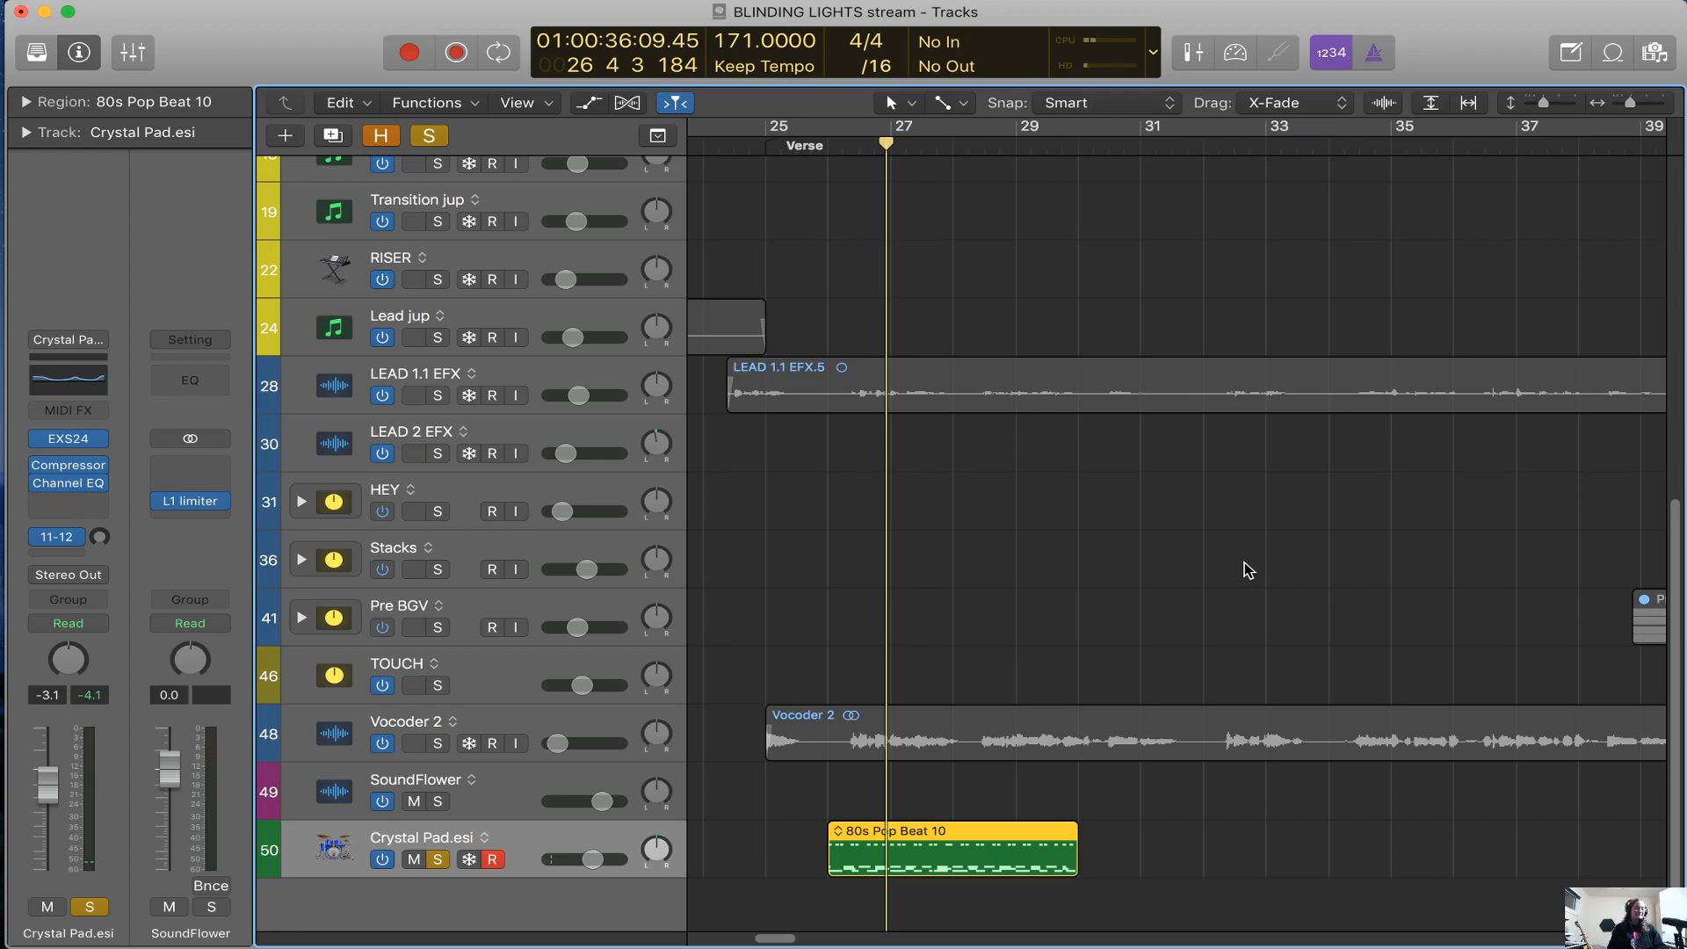
Set the Crystal Pad track's 11-12 send level to +0.0 and play the soloed region
{"action": "key", "text": "super+Left"}
{"action": "key", "text": "super+Left"}
{"action": "key", "text": "super+Left"}
{"action": "key", "text": "super+Left"}
{"action": "key", "text": "super+Left"}
{"action": "key", "text": "super+Left"}
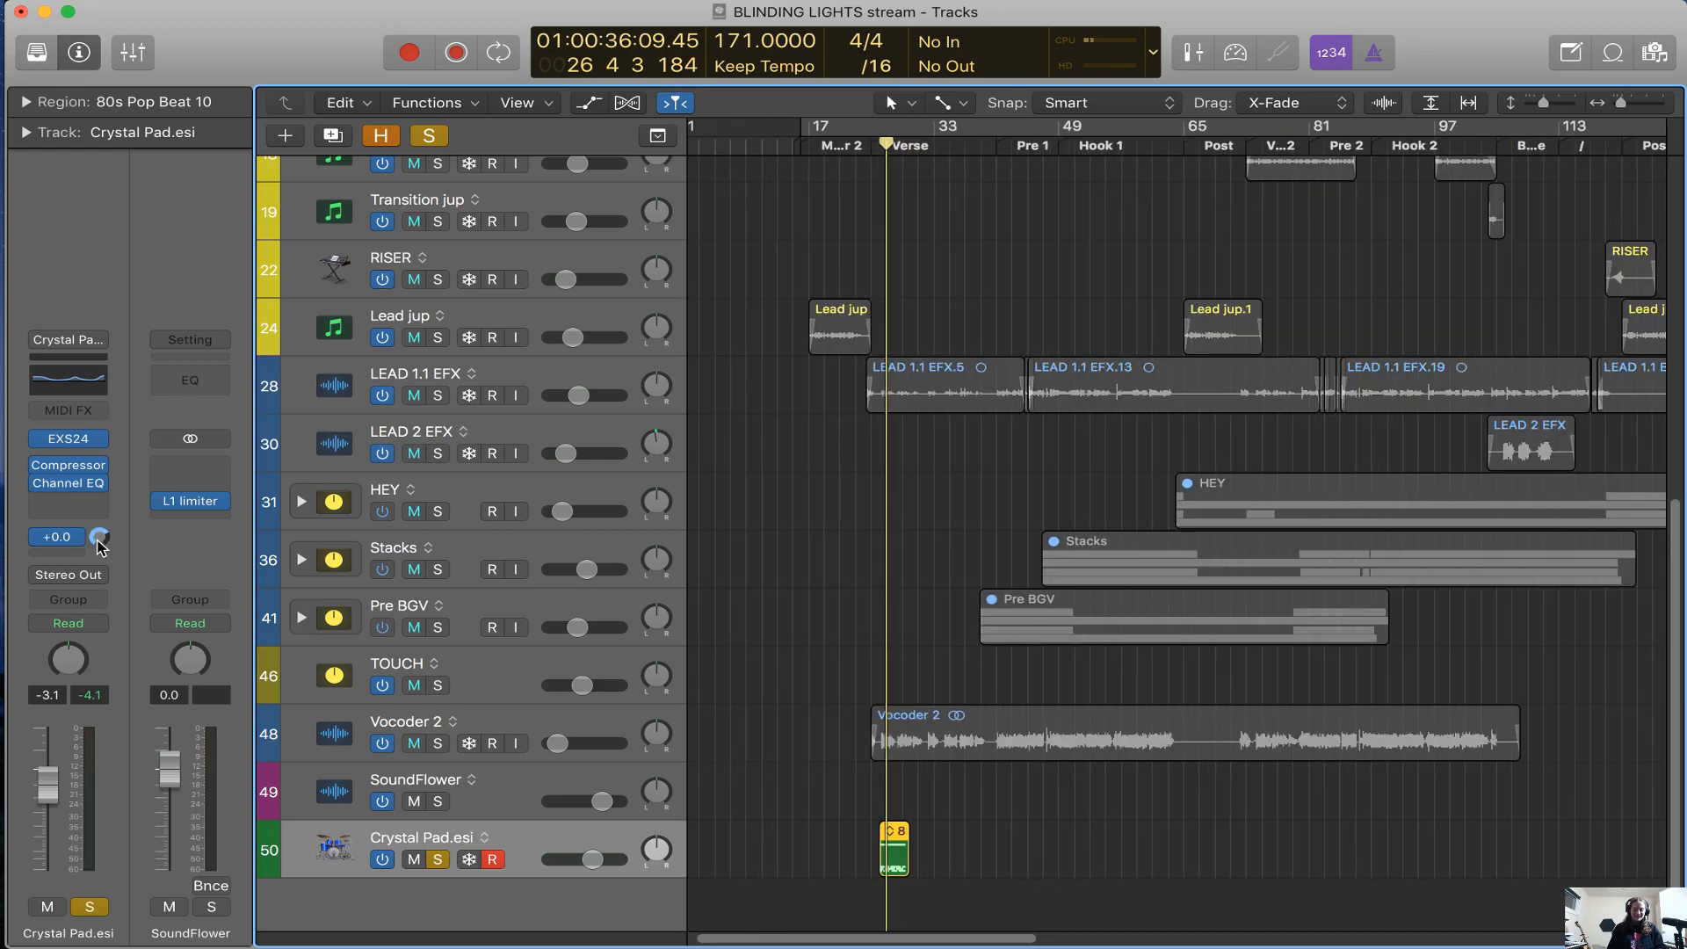
{"action": "key", "text": "super+Right"}
{"action": "key", "text": "super+Right"}
{"action": "key", "text": "super+Right"}
{"action": "key", "text": "super+Right"}
{"action": "key", "text": "super+Right"}
{"action": "key", "text": "super+Right"}
{"action": "key", "text": "super+Right"}
{"action": "key", "text": "space"}
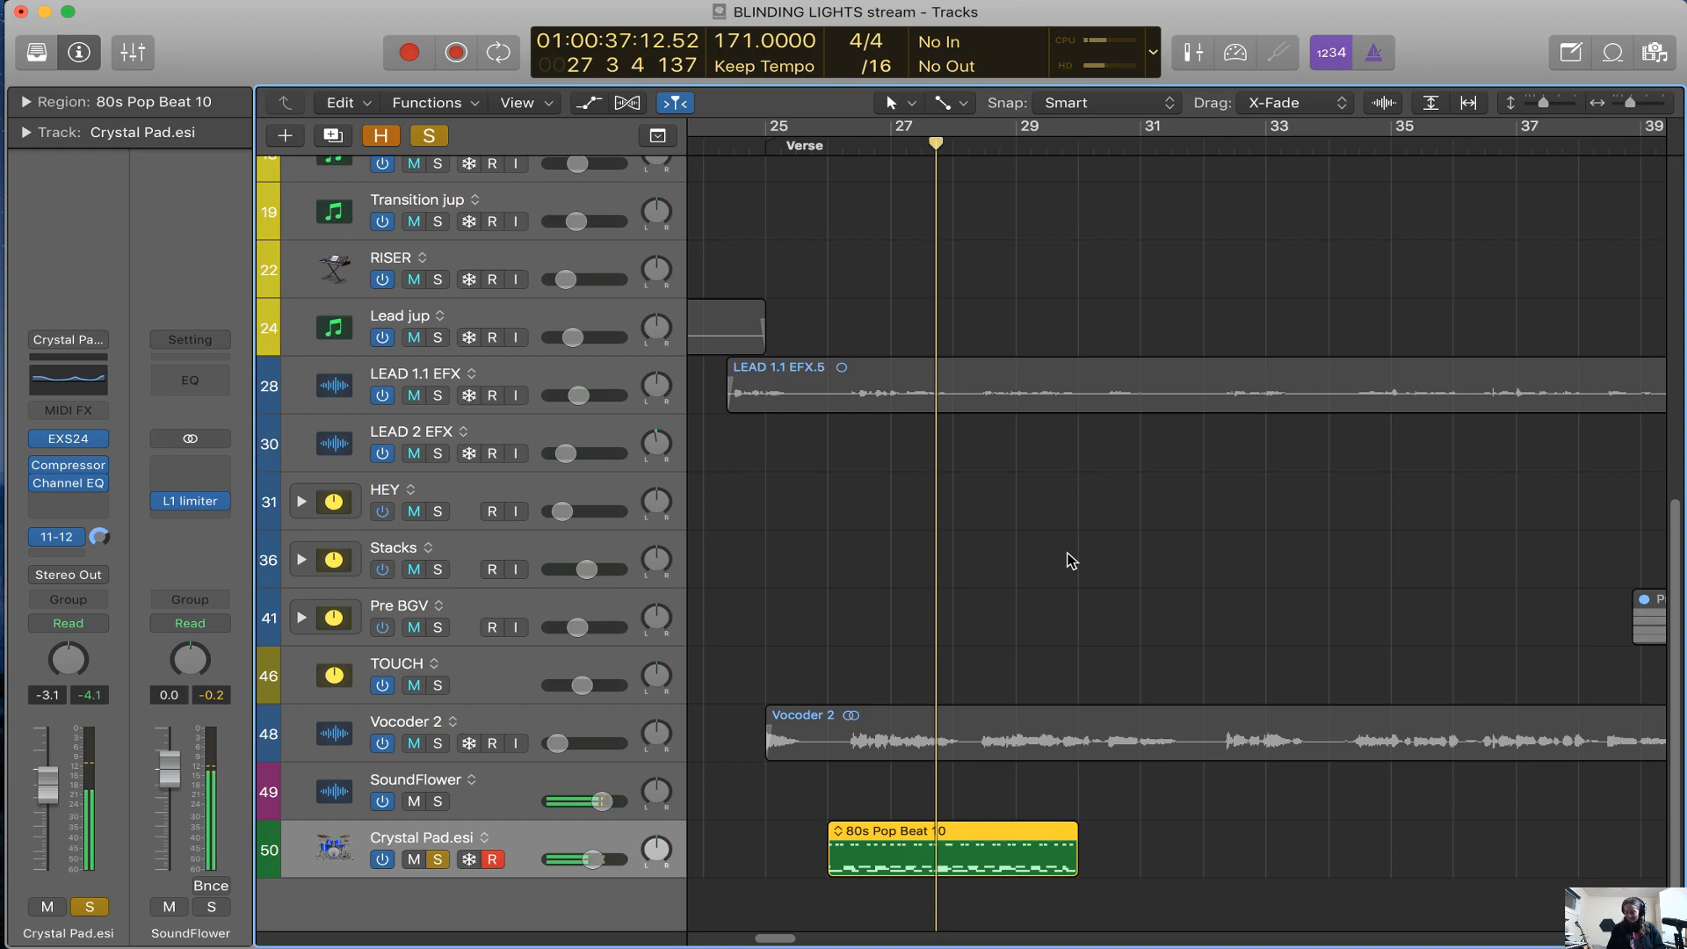
Turn off solo and delete the Crystal Pad track together with its 80s Pop Beat 10 region
{"action": "key", "text": "super+Left"}
{"action": "key", "text": "super+Left"}
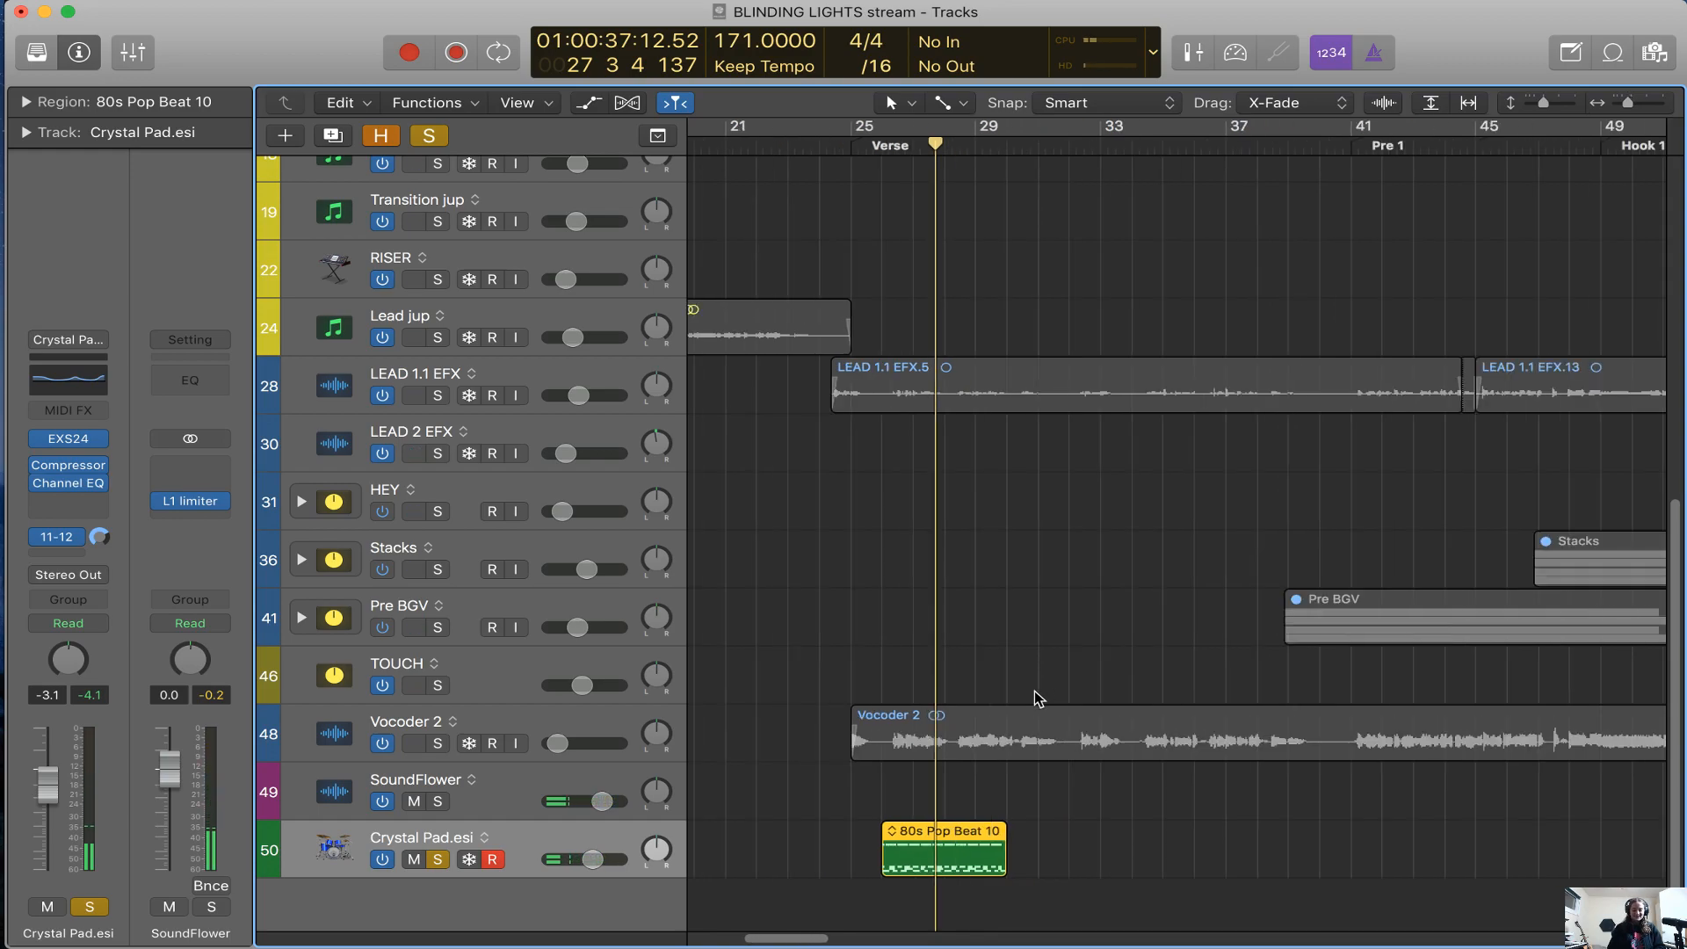
{"action": "key", "text": "super+Left"}
{"action": "key", "text": "super+Left"}
{"action": "key", "text": "super+Left"}
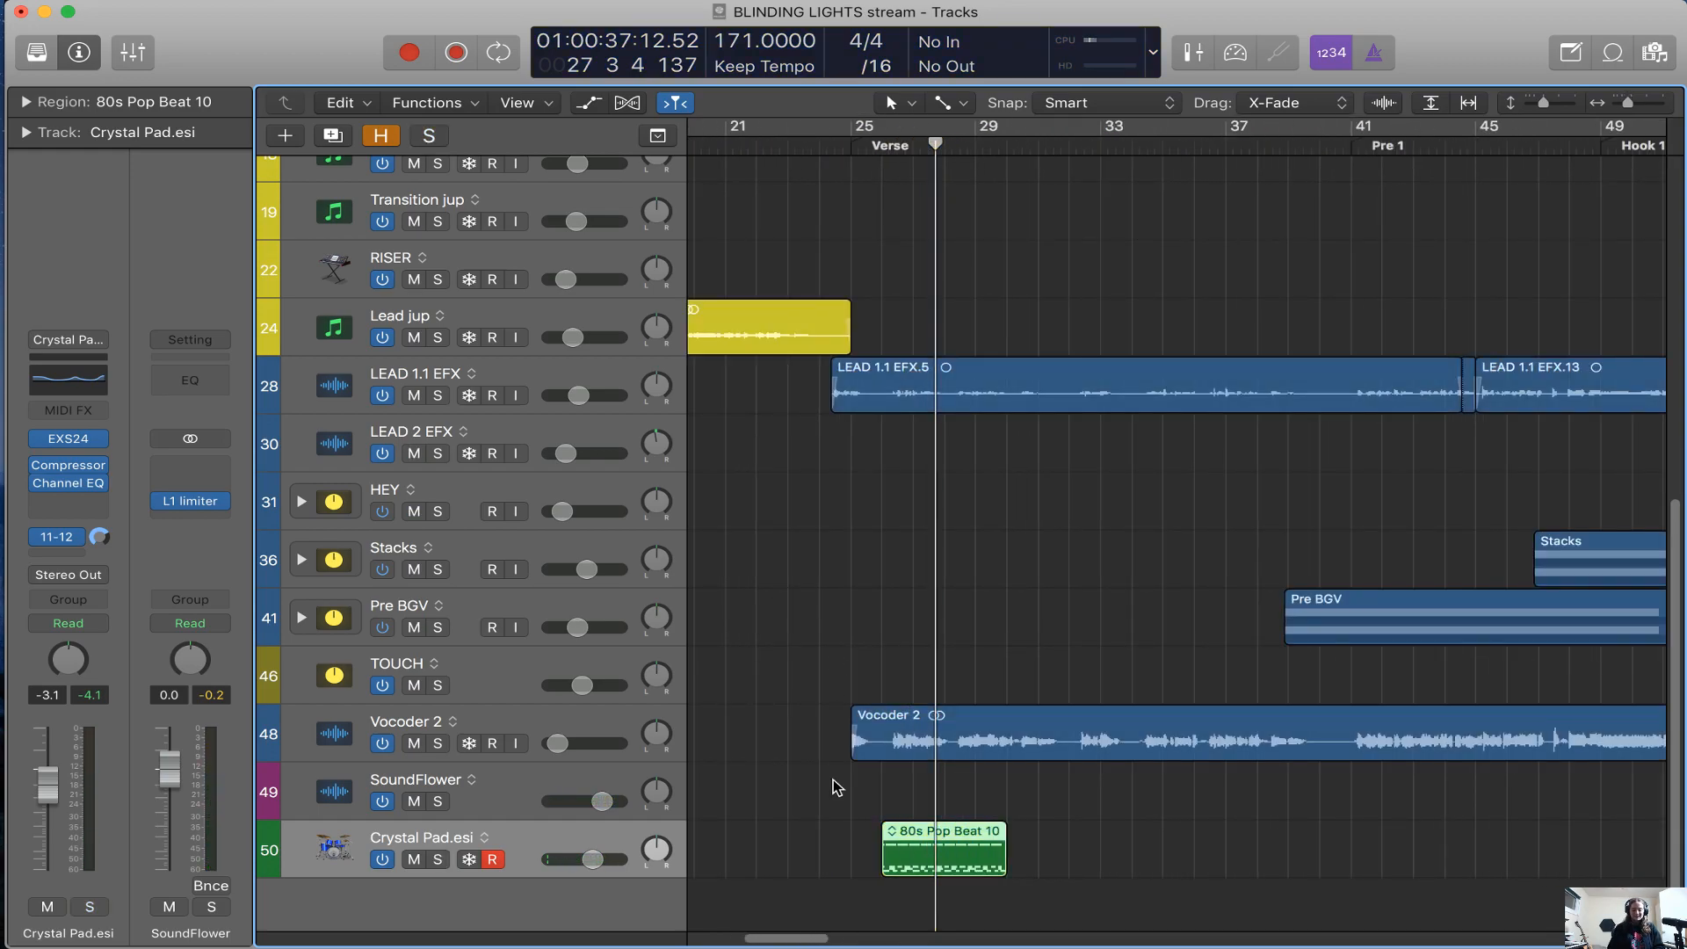
{"action": "key", "text": "BackSpace"}
{"action": "key", "text": "super+BackSpace"}
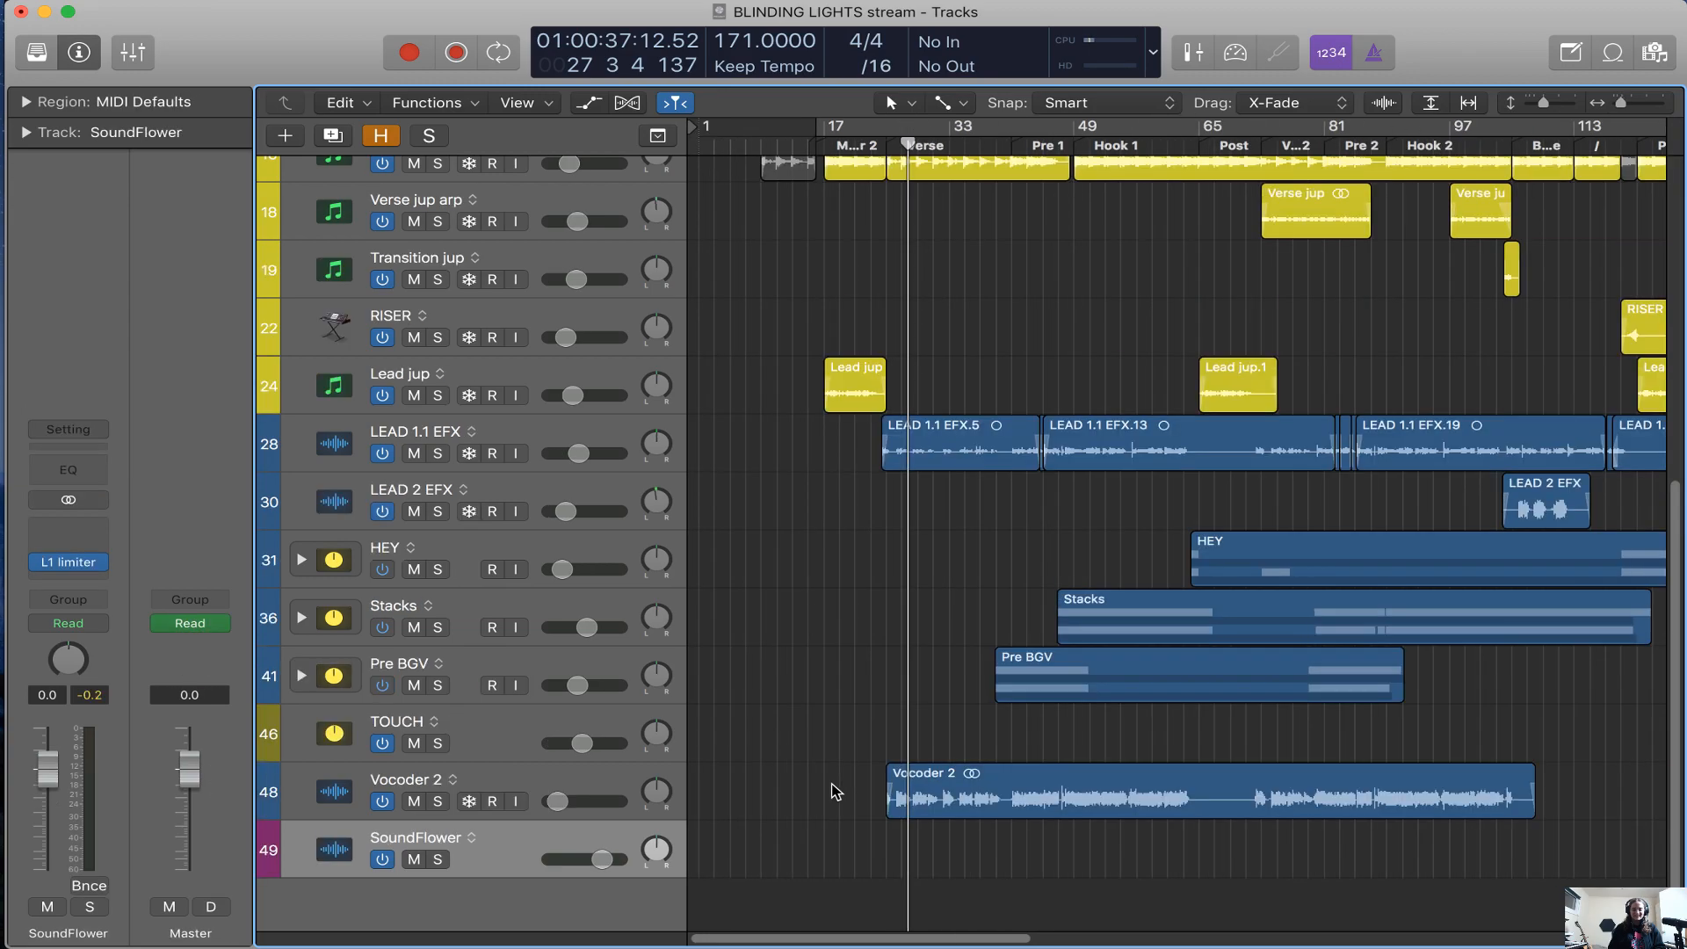
Select the Vocoder 2 track and the LEAD 1.1 EFX track in turn to inspect their sends and inserts
{"action": "key", "text": "super+Left"}
{"action": "key", "text": "super+Left"}
{"action": "key", "text": "super+Right"}
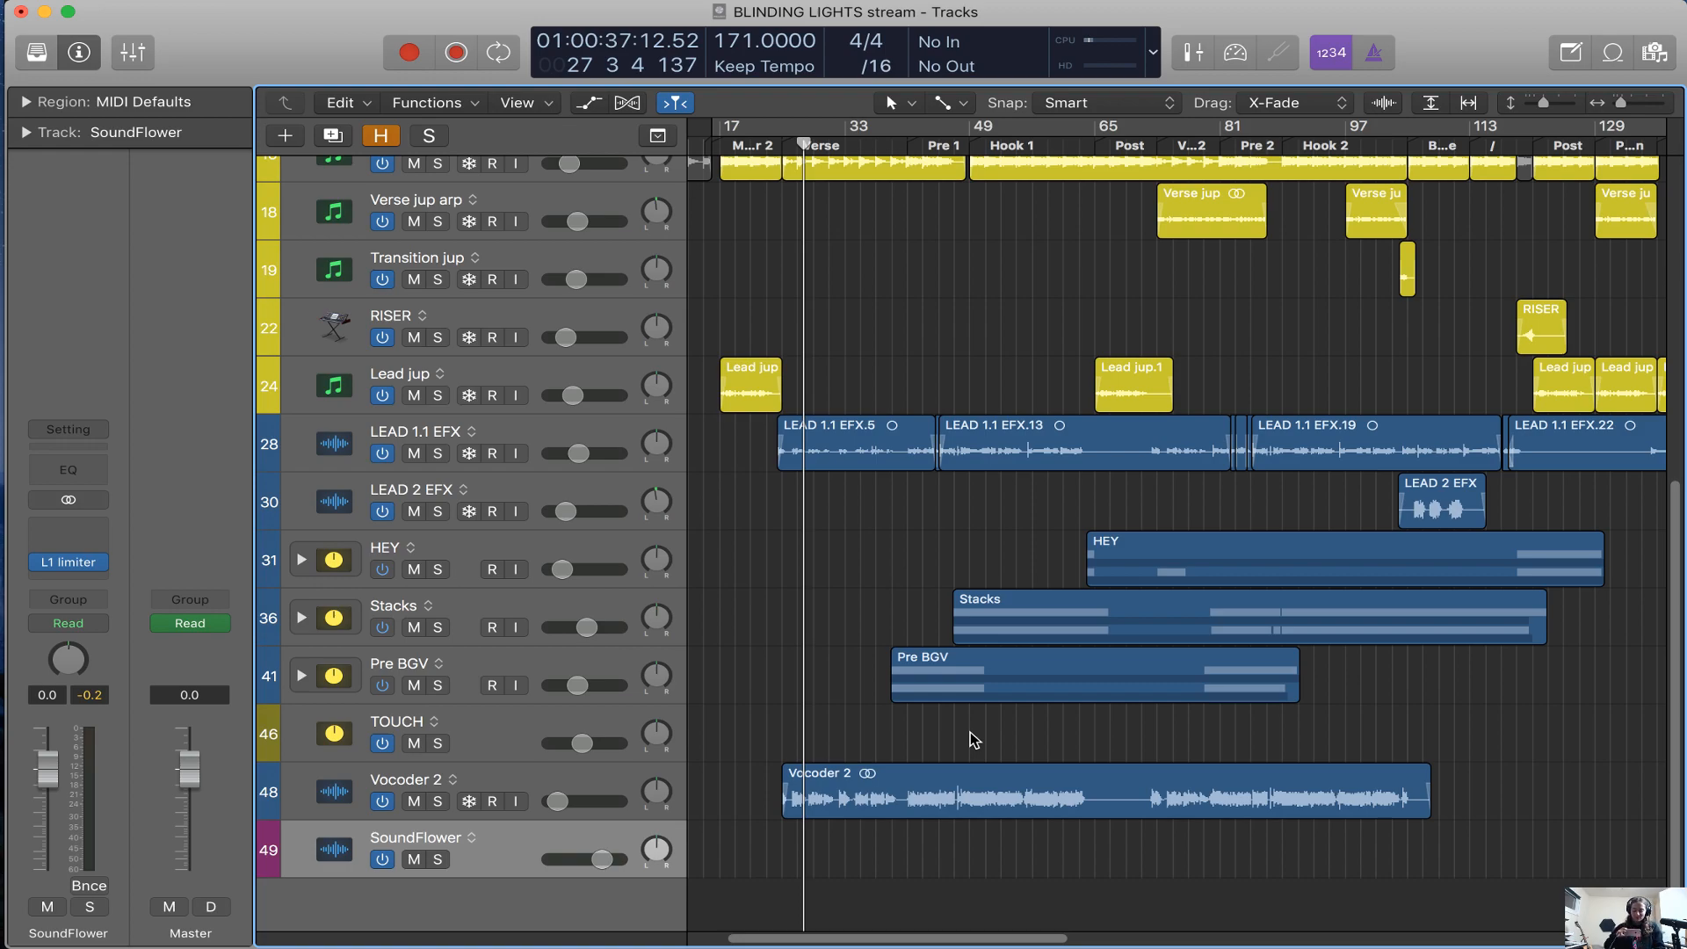
{"action": "key", "text": "Up"}
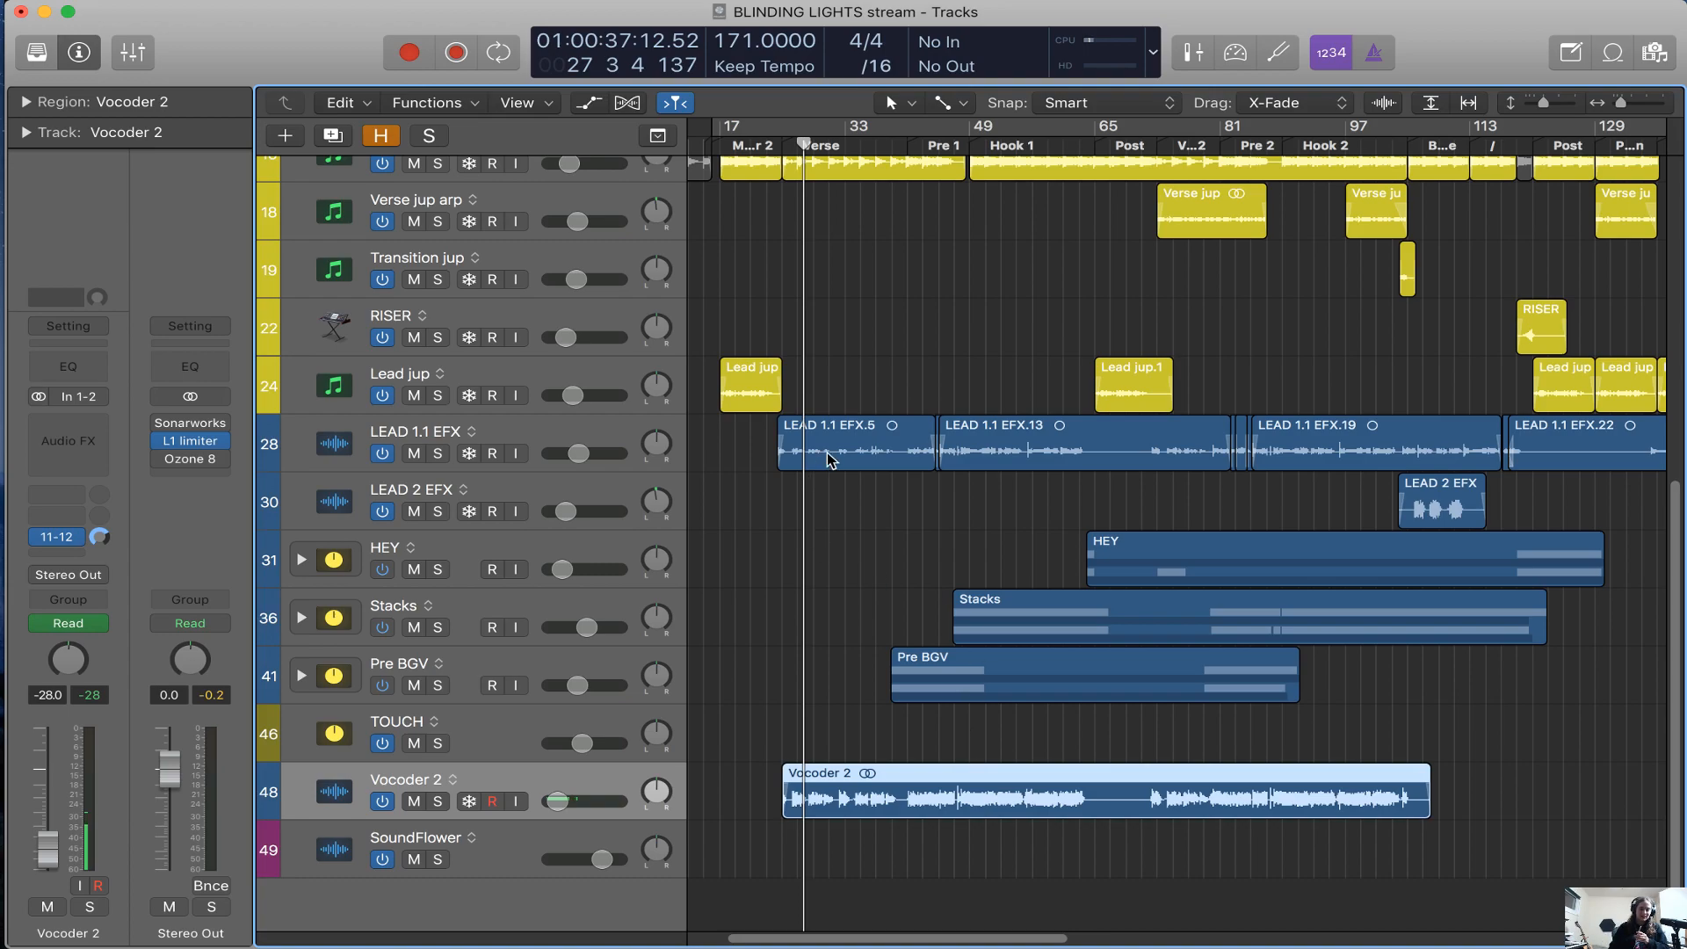
{"action": "scroll", "coordinate": [826, 459], "scroll_direction": "up", "scroll_amount": 10}
{"action": "scroll", "coordinate": [744, 754], "scroll_direction": "down", "scroll_amount": 10}
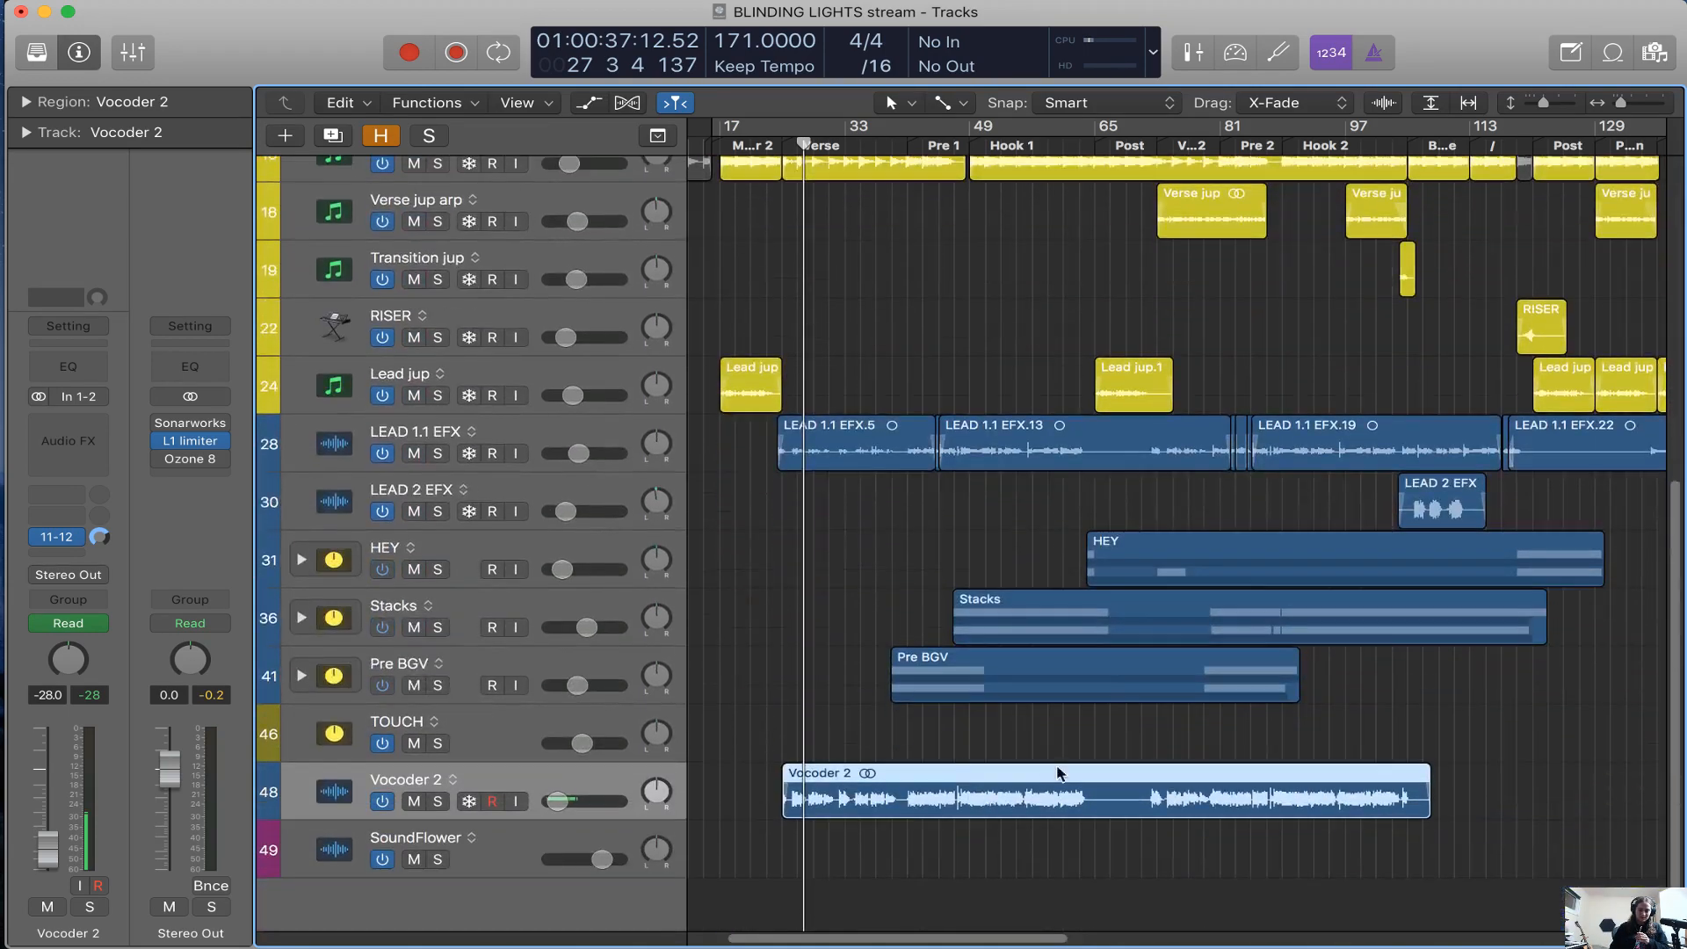
{"action": "left_click", "coordinate": [570, 434]}
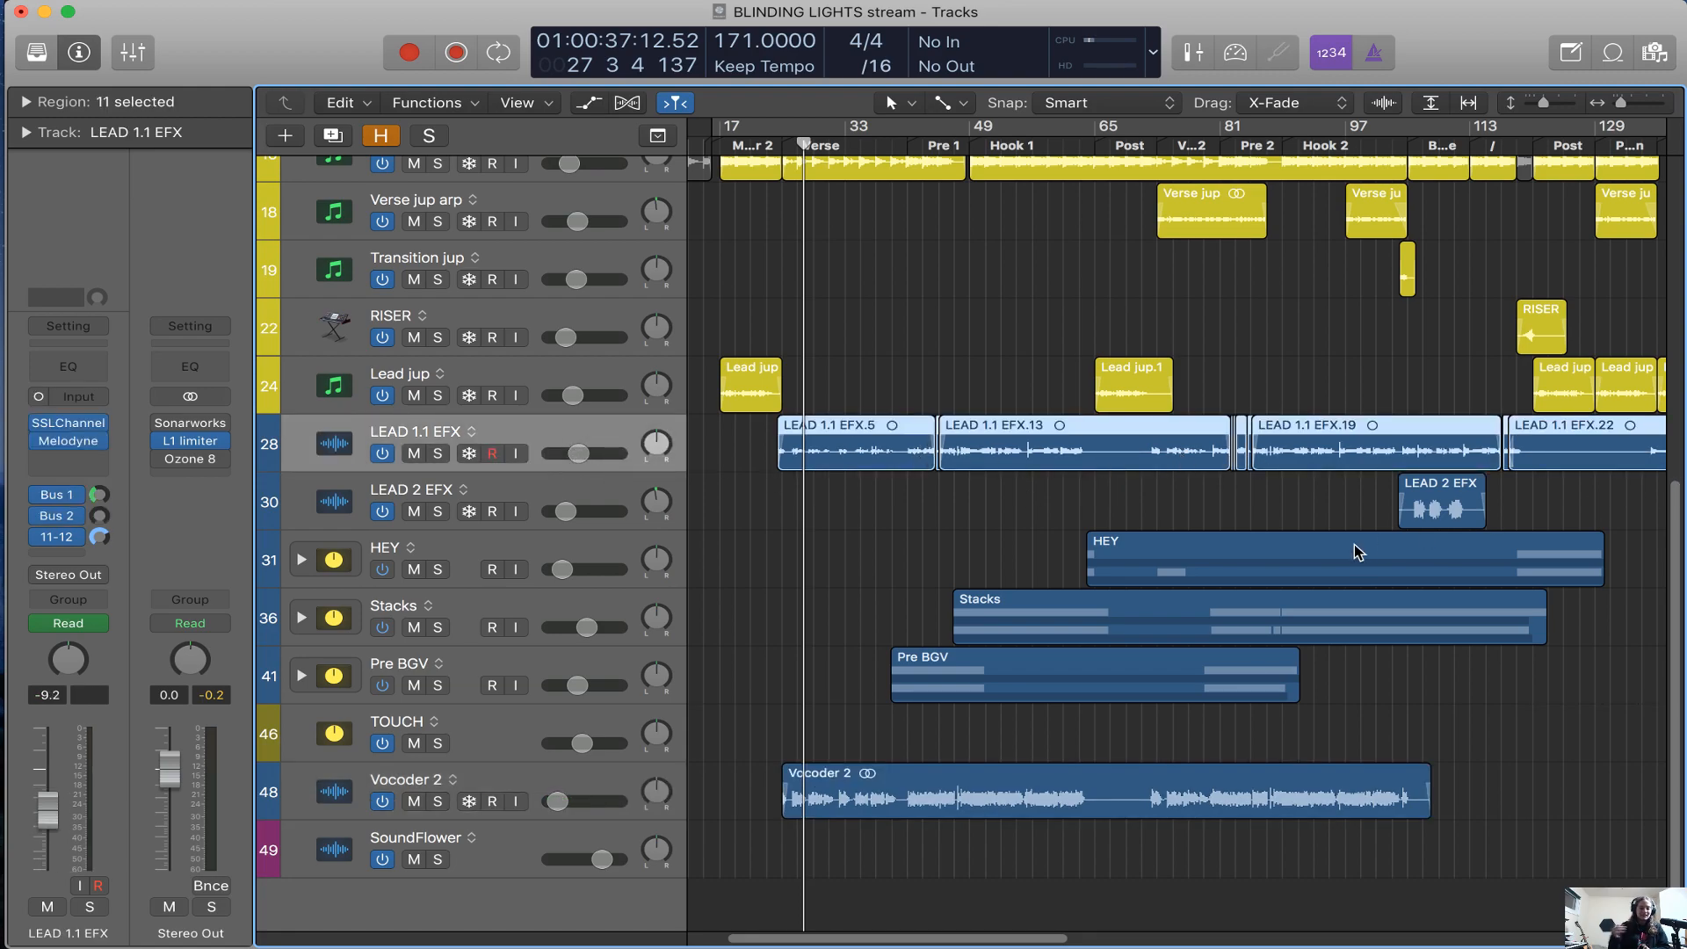
Expand the Stacks, HEY and Pre BGV track stacks to show the tracks inside them
{"action": "left_click", "coordinate": [301, 618]}
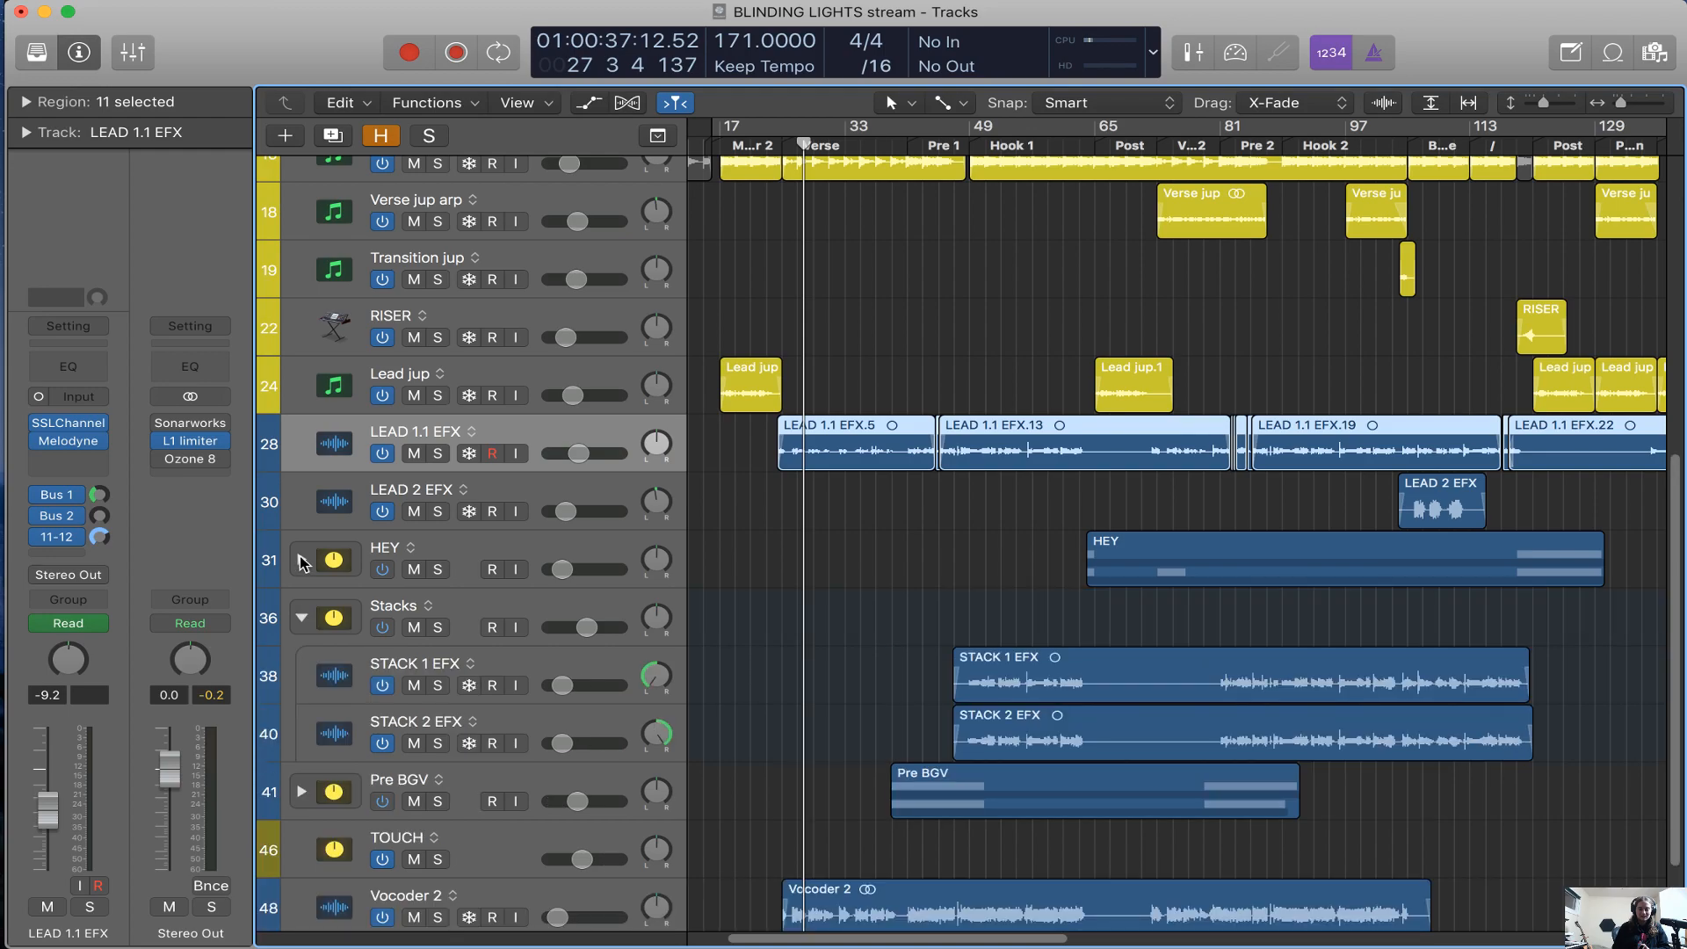
{"action": "left_click", "coordinate": [302, 559]}
{"action": "scroll", "coordinate": [302, 563], "scroll_direction": "down", "scroll_amount": 2}
{"action": "left_click", "coordinate": [302, 828]}
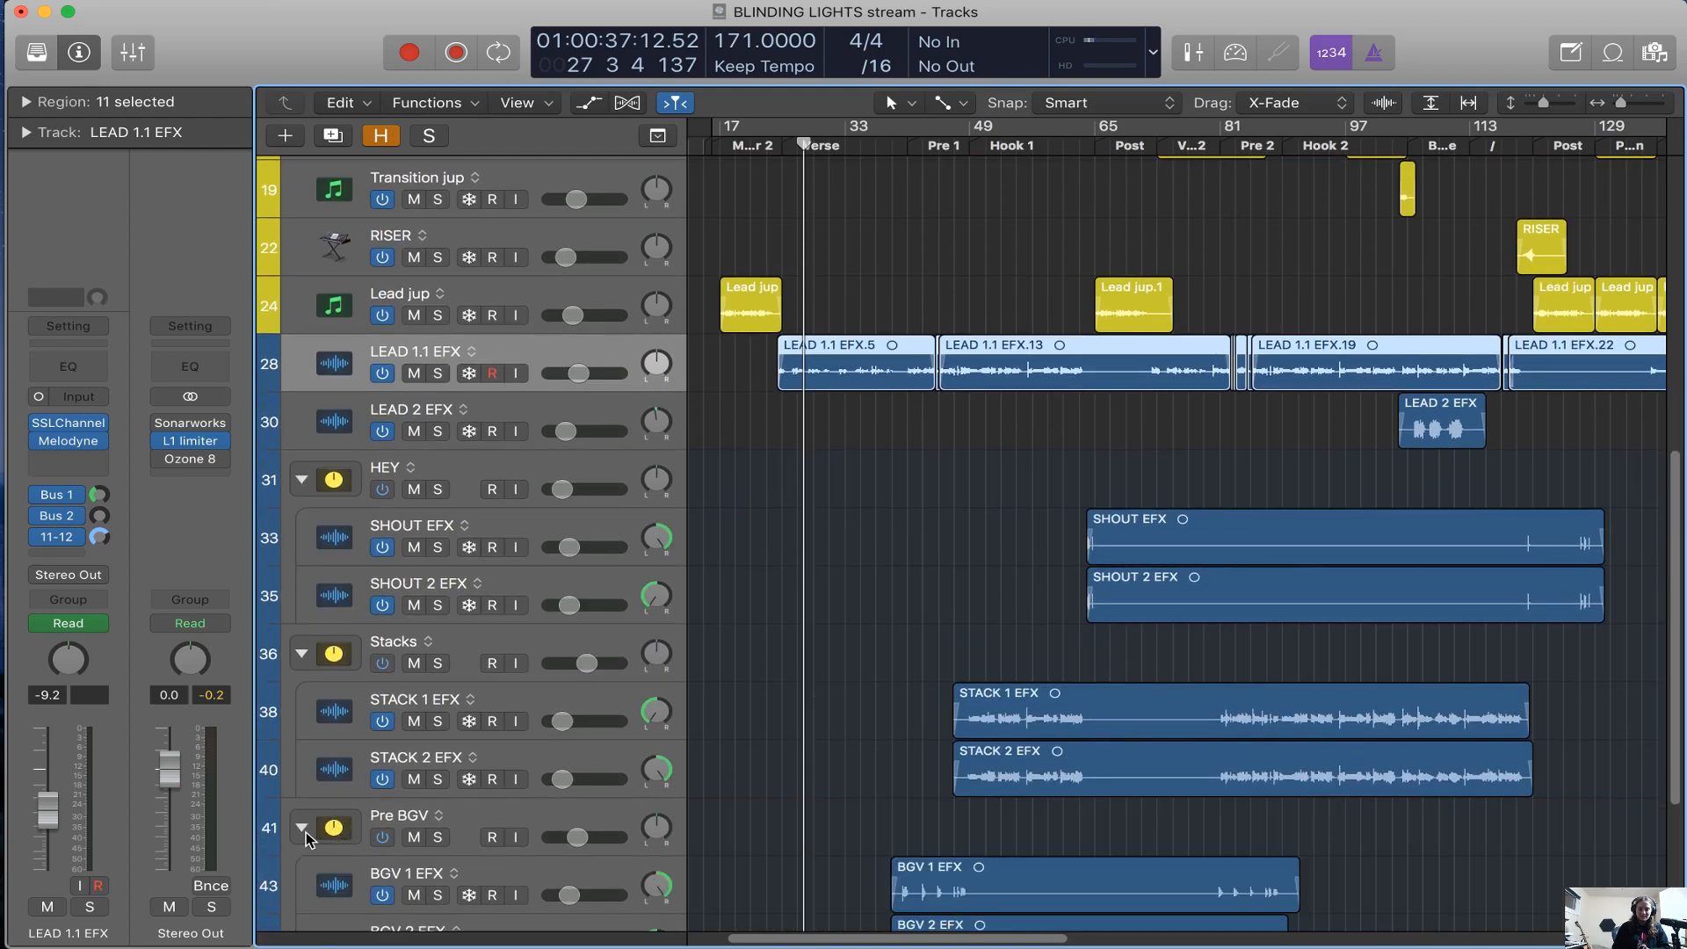
{"action": "scroll", "coordinate": [308, 837], "scroll_direction": "down", "scroll_amount": 1}
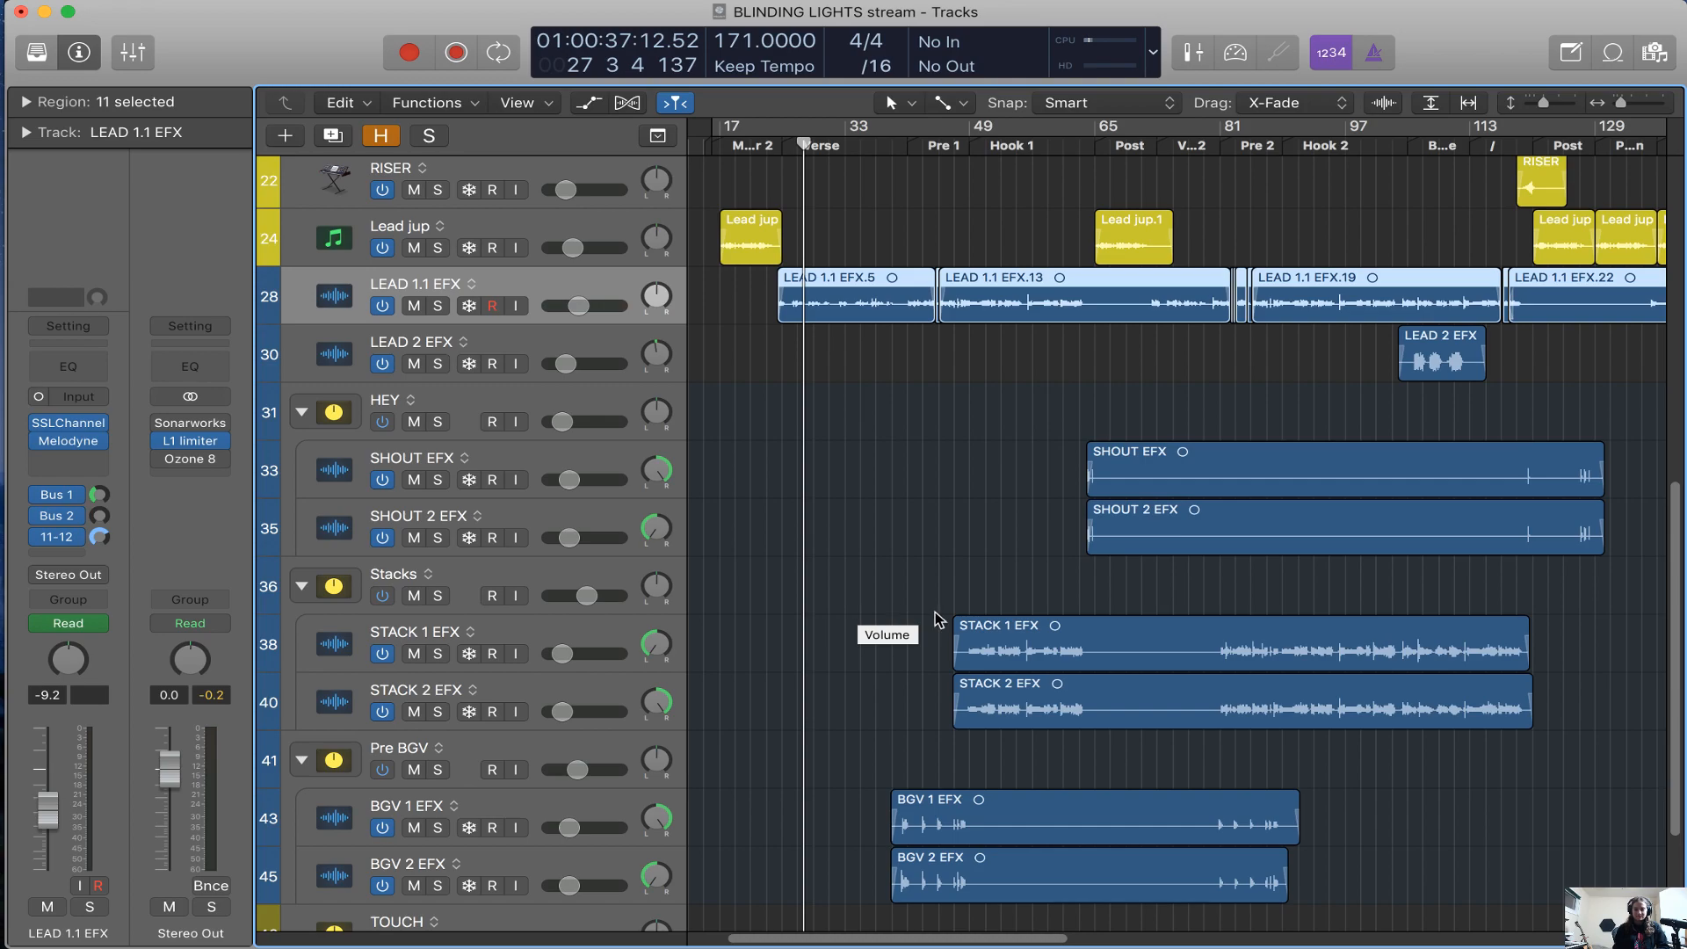
Select the KICK N SNARE EFX track and look over the session's tracks down to SoundFlower
{"action": "scroll", "coordinate": [980, 606], "scroll_direction": "up", "scroll_amount": 15}
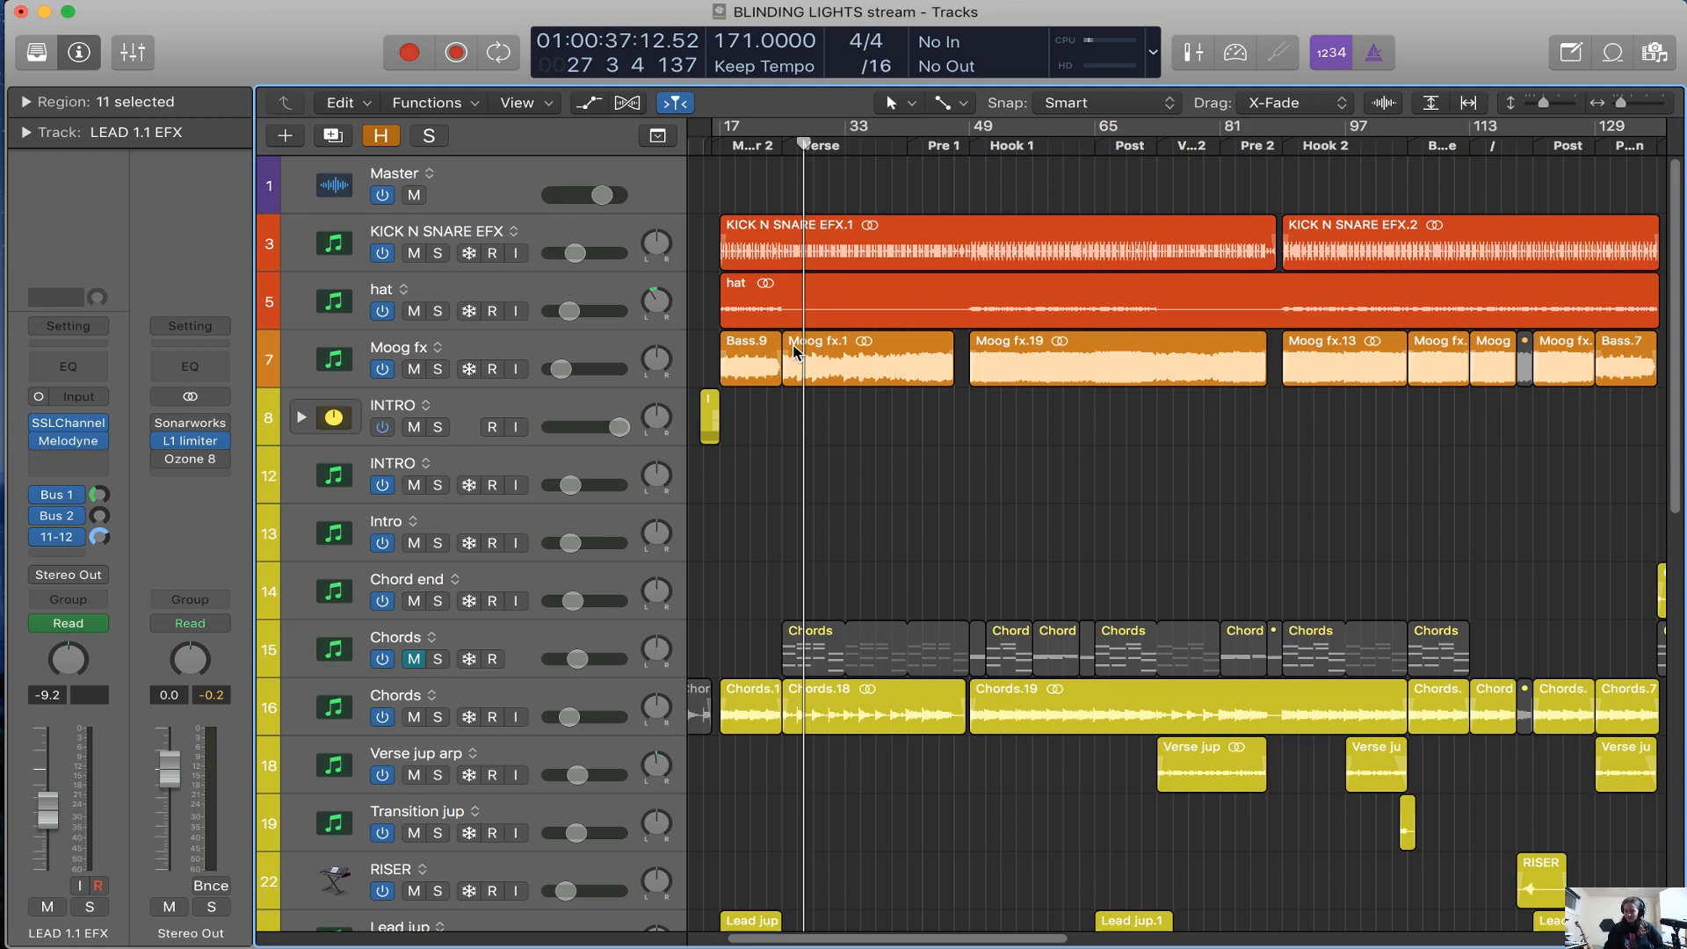
{"action": "left_click", "coordinate": [612, 235]}
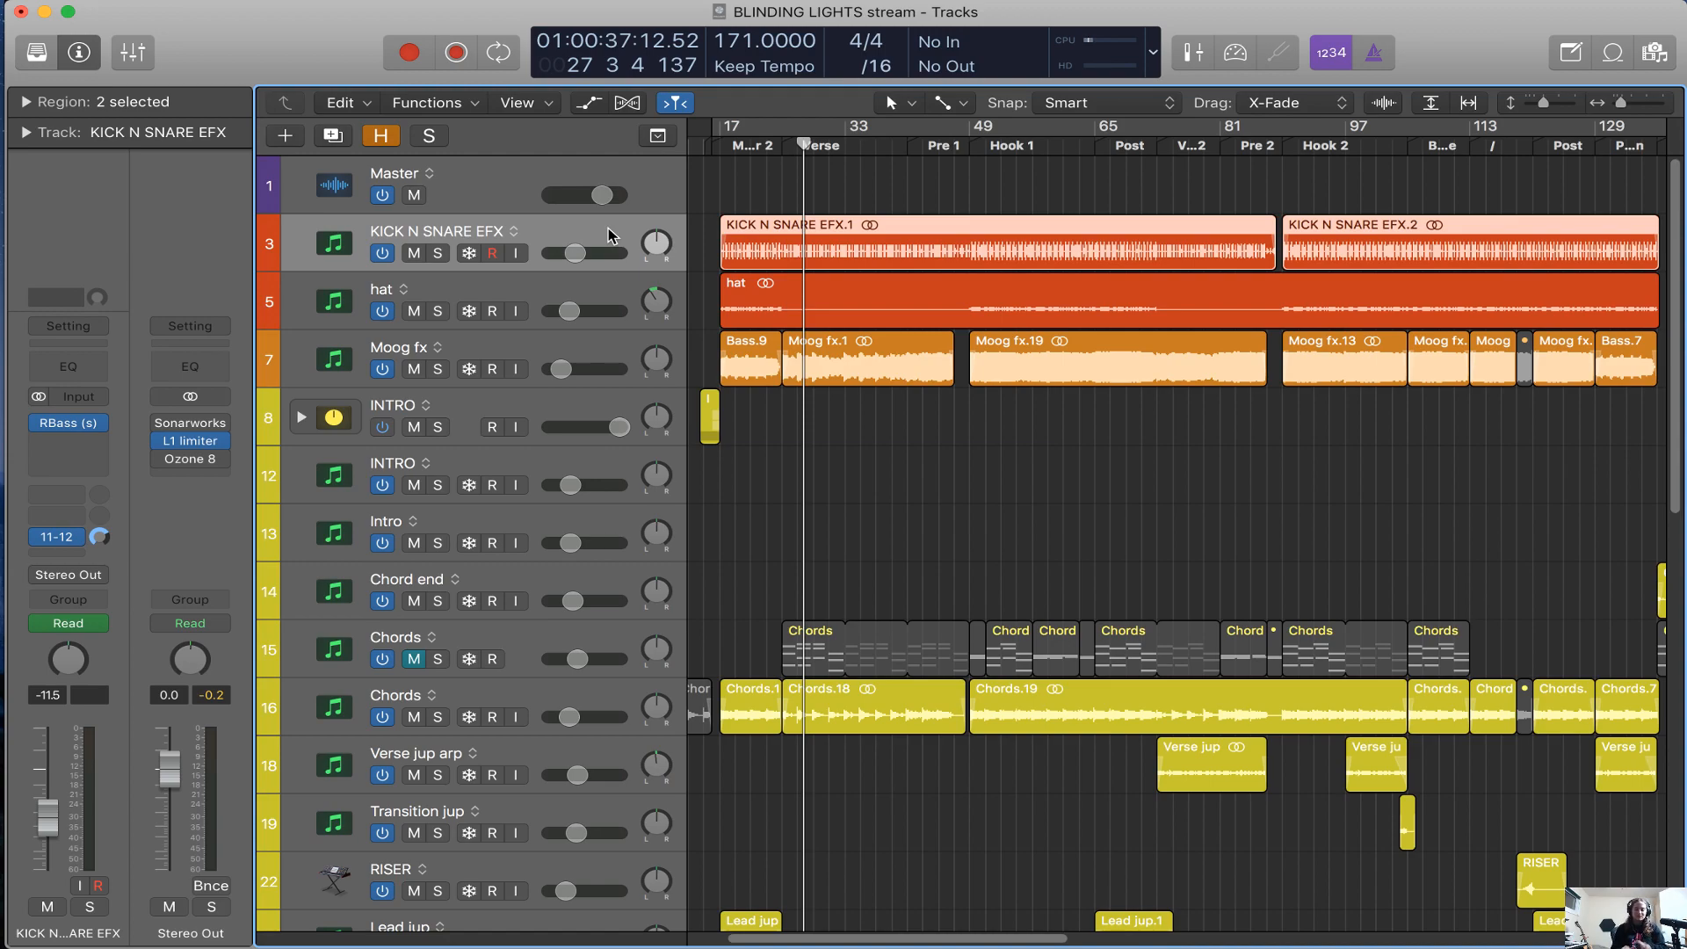
{"action": "scroll", "coordinate": [1039, 775], "scroll_direction": "down", "scroll_amount": 15}
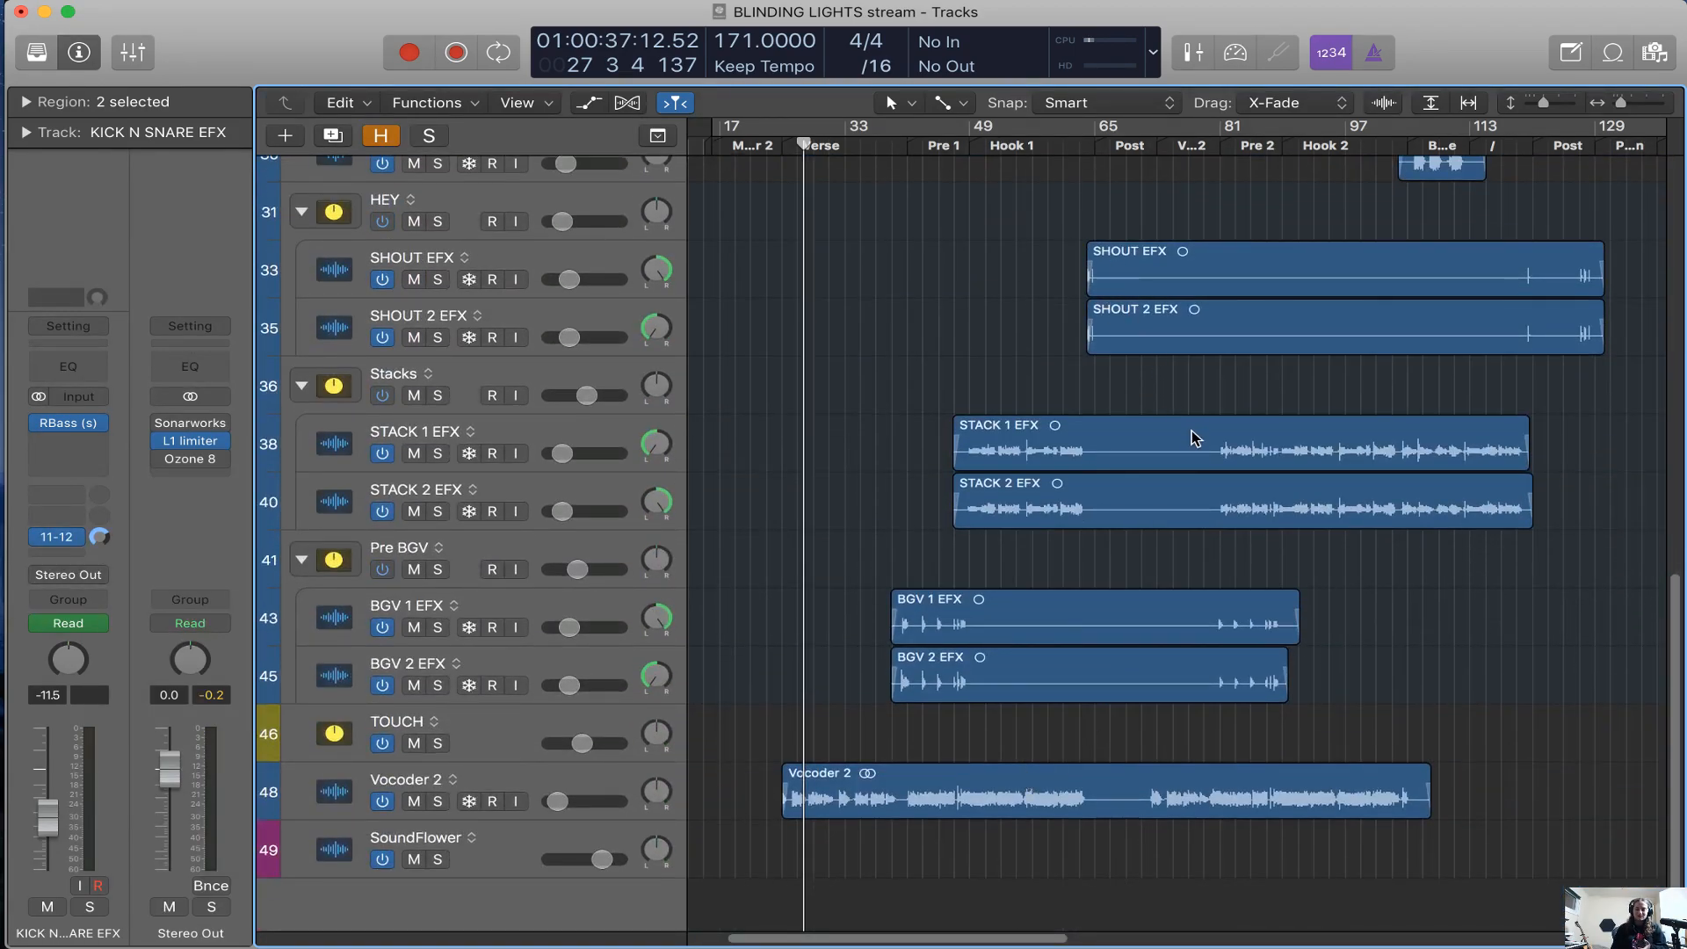
{"action": "scroll", "coordinate": [1192, 430], "scroll_direction": "up", "scroll_amount": 5}
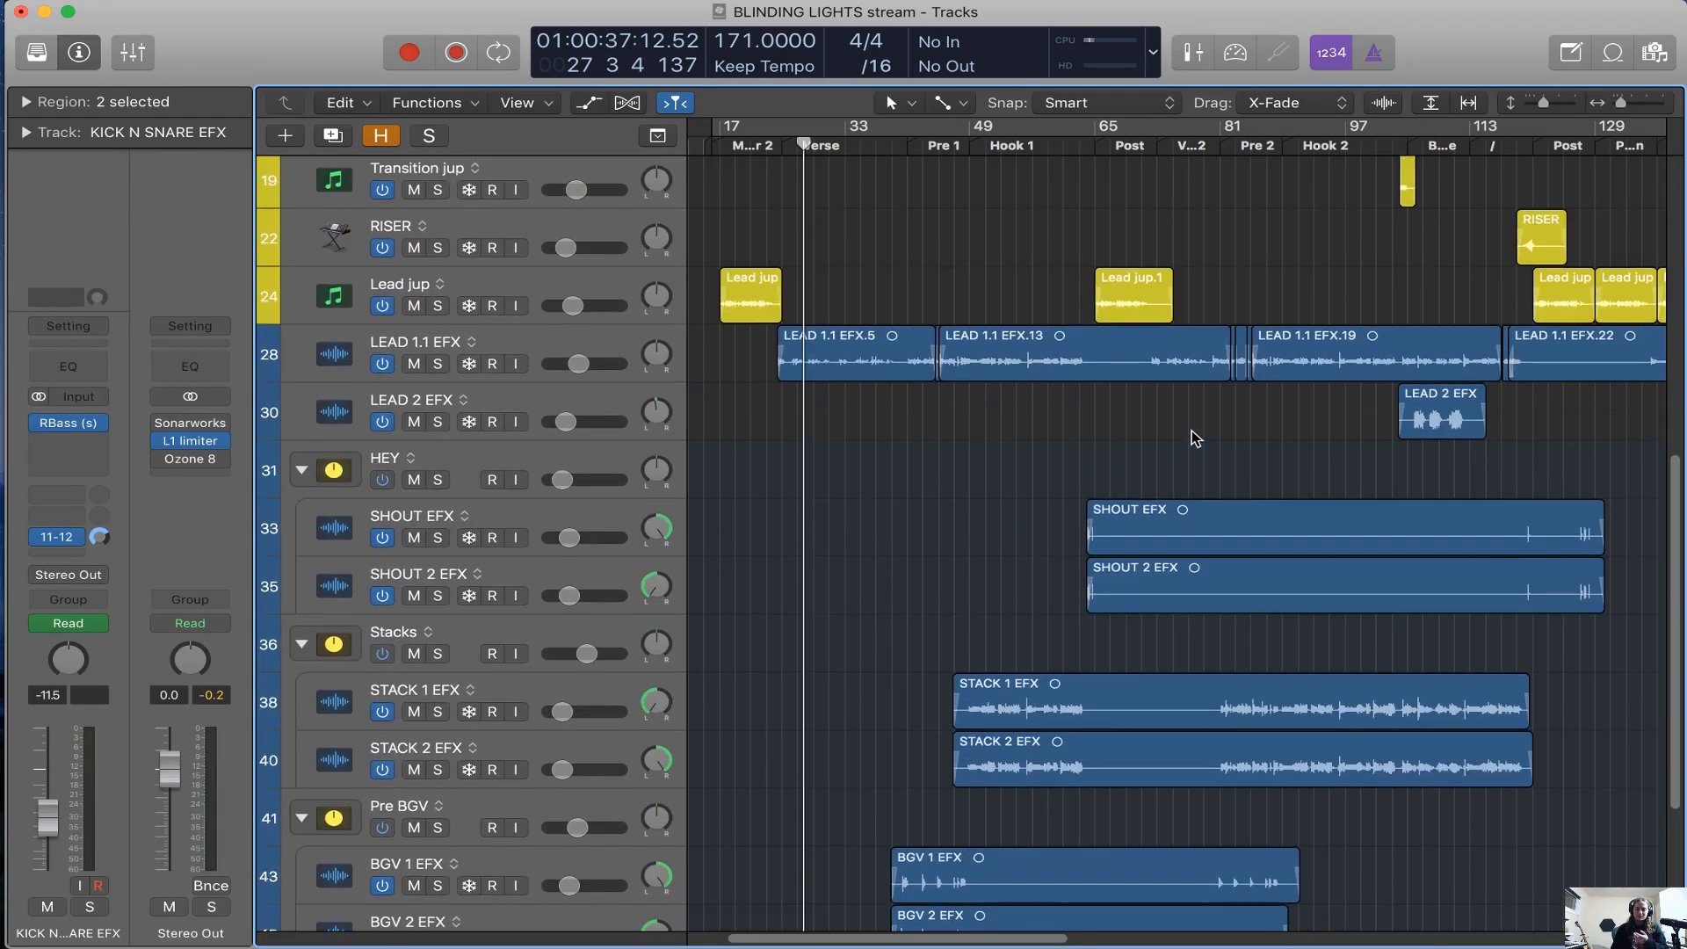
Magnify the waveforms to examine the audio regions, return them to normal size, and review the timeline
{"action": "left_click", "coordinate": [1384, 103]}
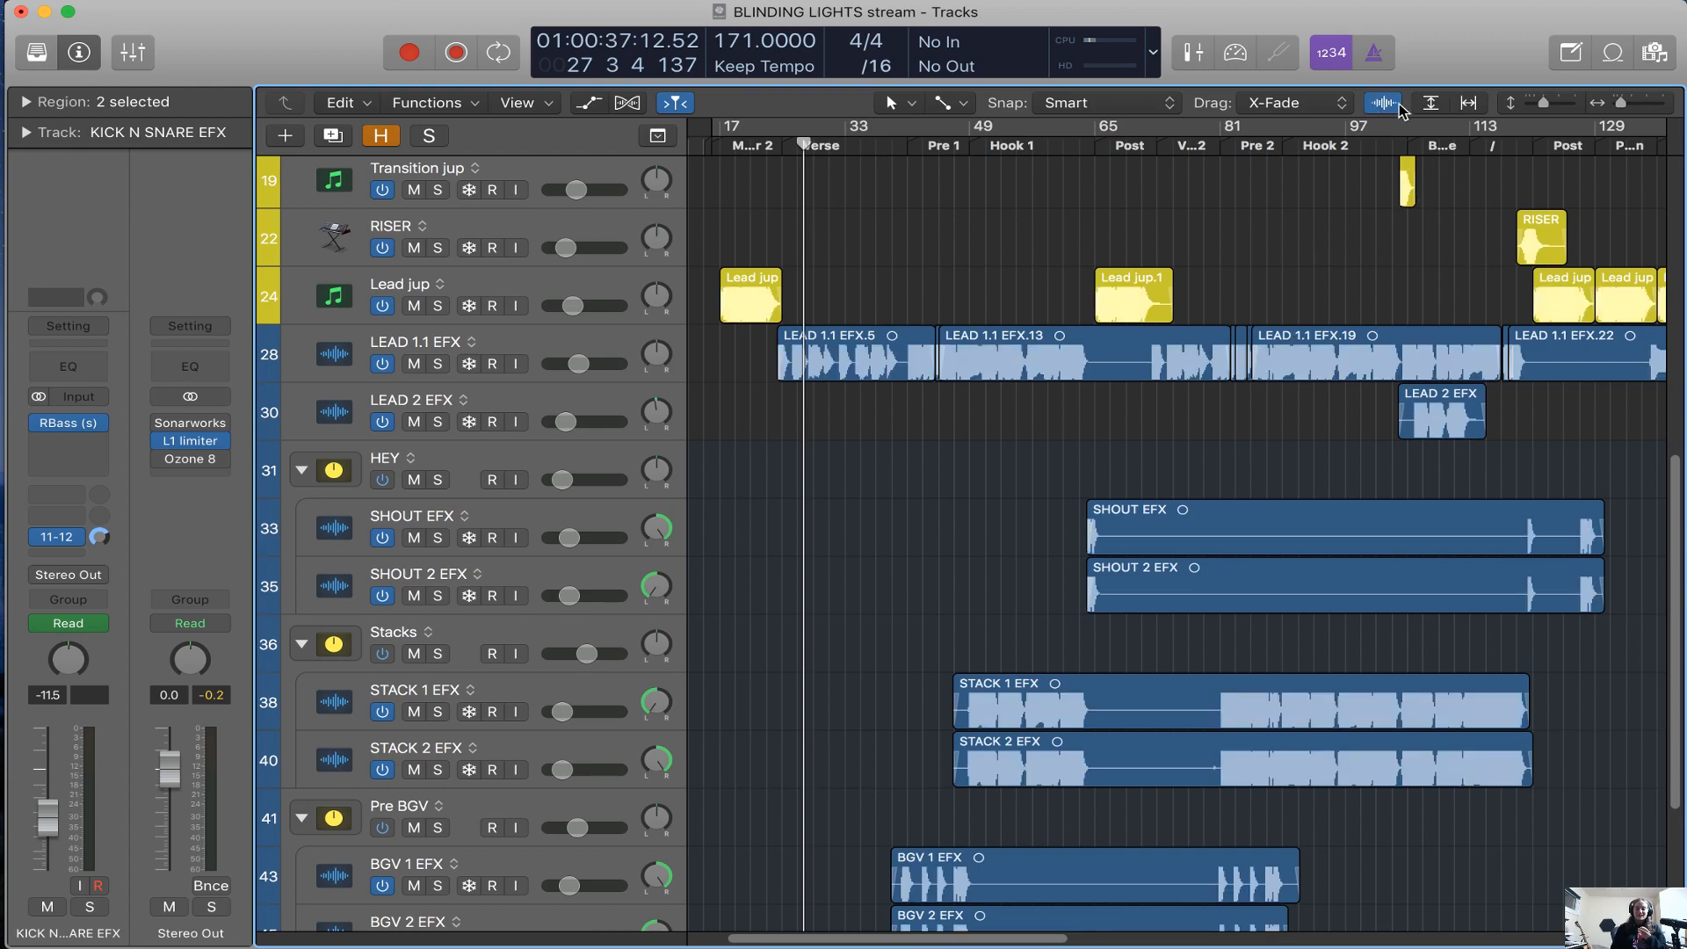
{"action": "left_click_drag", "start_coordinate": [1383, 103], "coordinate": [1416, 10]}
{"action": "key", "text": "super+Right"}
{"action": "key", "text": "super+Right"}
{"action": "key", "text": "super+Right"}
{"action": "key", "text": "super+Right"}
{"action": "key", "text": "super+Right"}
{"action": "key", "text": "super+Right"}
{"action": "key", "text": "super+Right"}
{"action": "key", "text": "super+Right"}
{"action": "key", "text": "super+Left"}
{"action": "key", "text": "super+Left"}
{"action": "key", "text": "super+Left"}
{"action": "key", "text": "super+Left"}
{"action": "key", "text": "super+Left"}
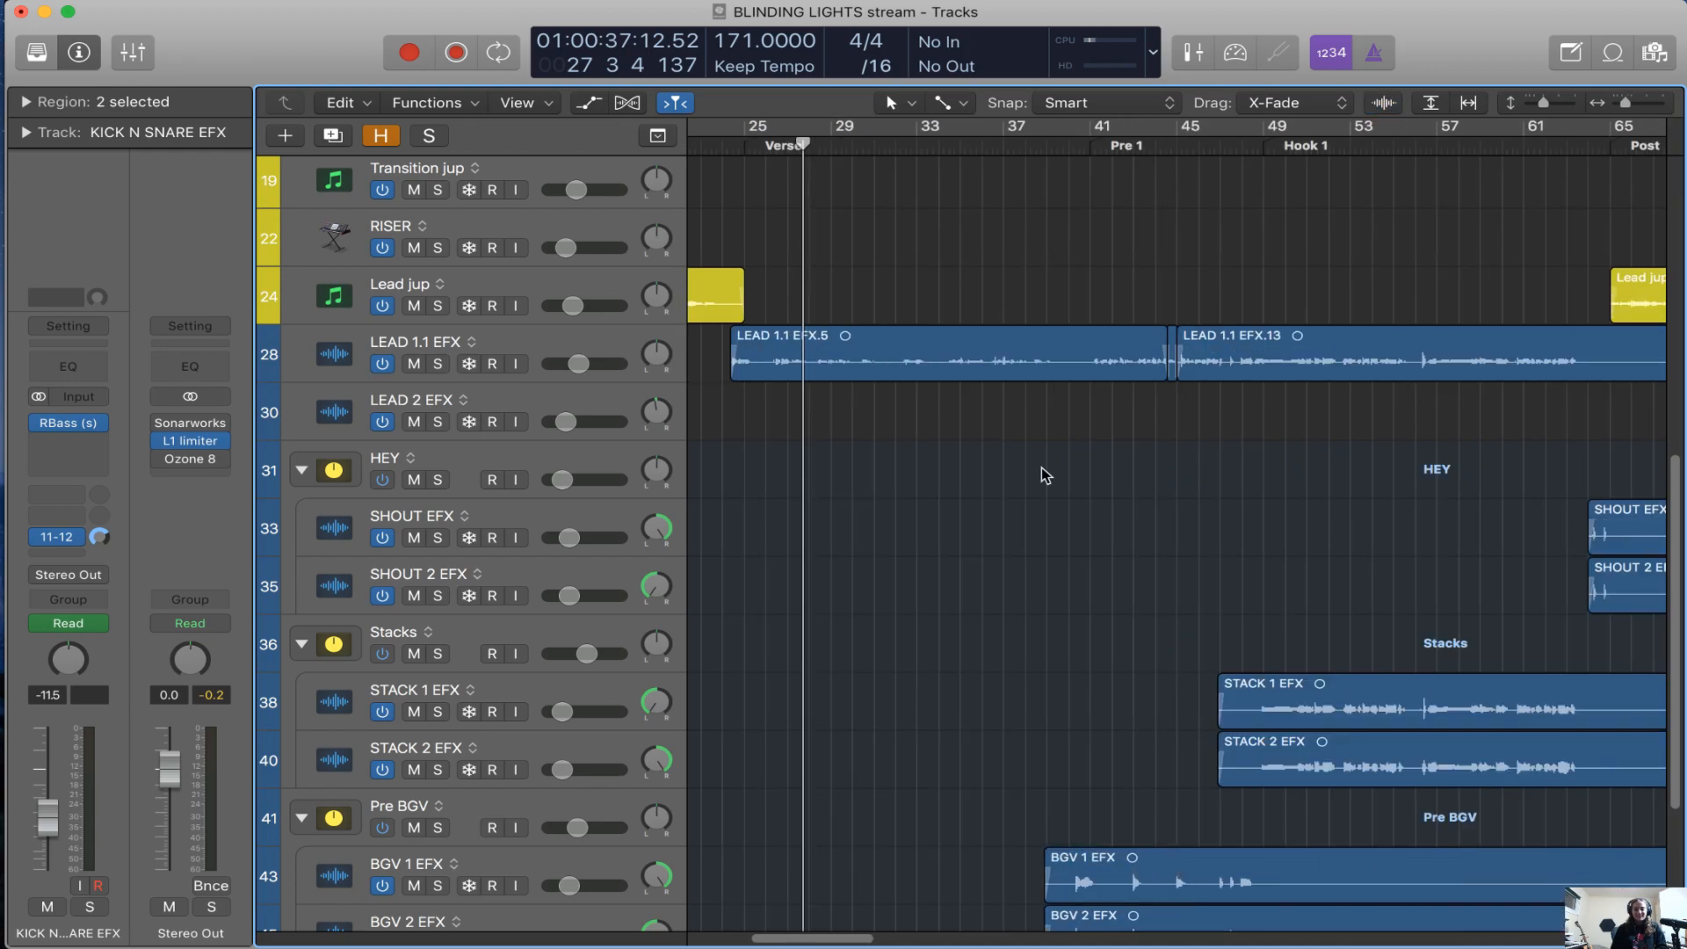
{"action": "key", "text": "super+Left"}
{"action": "key", "text": "super+Left"}
{"action": "key", "text": "super+Left"}
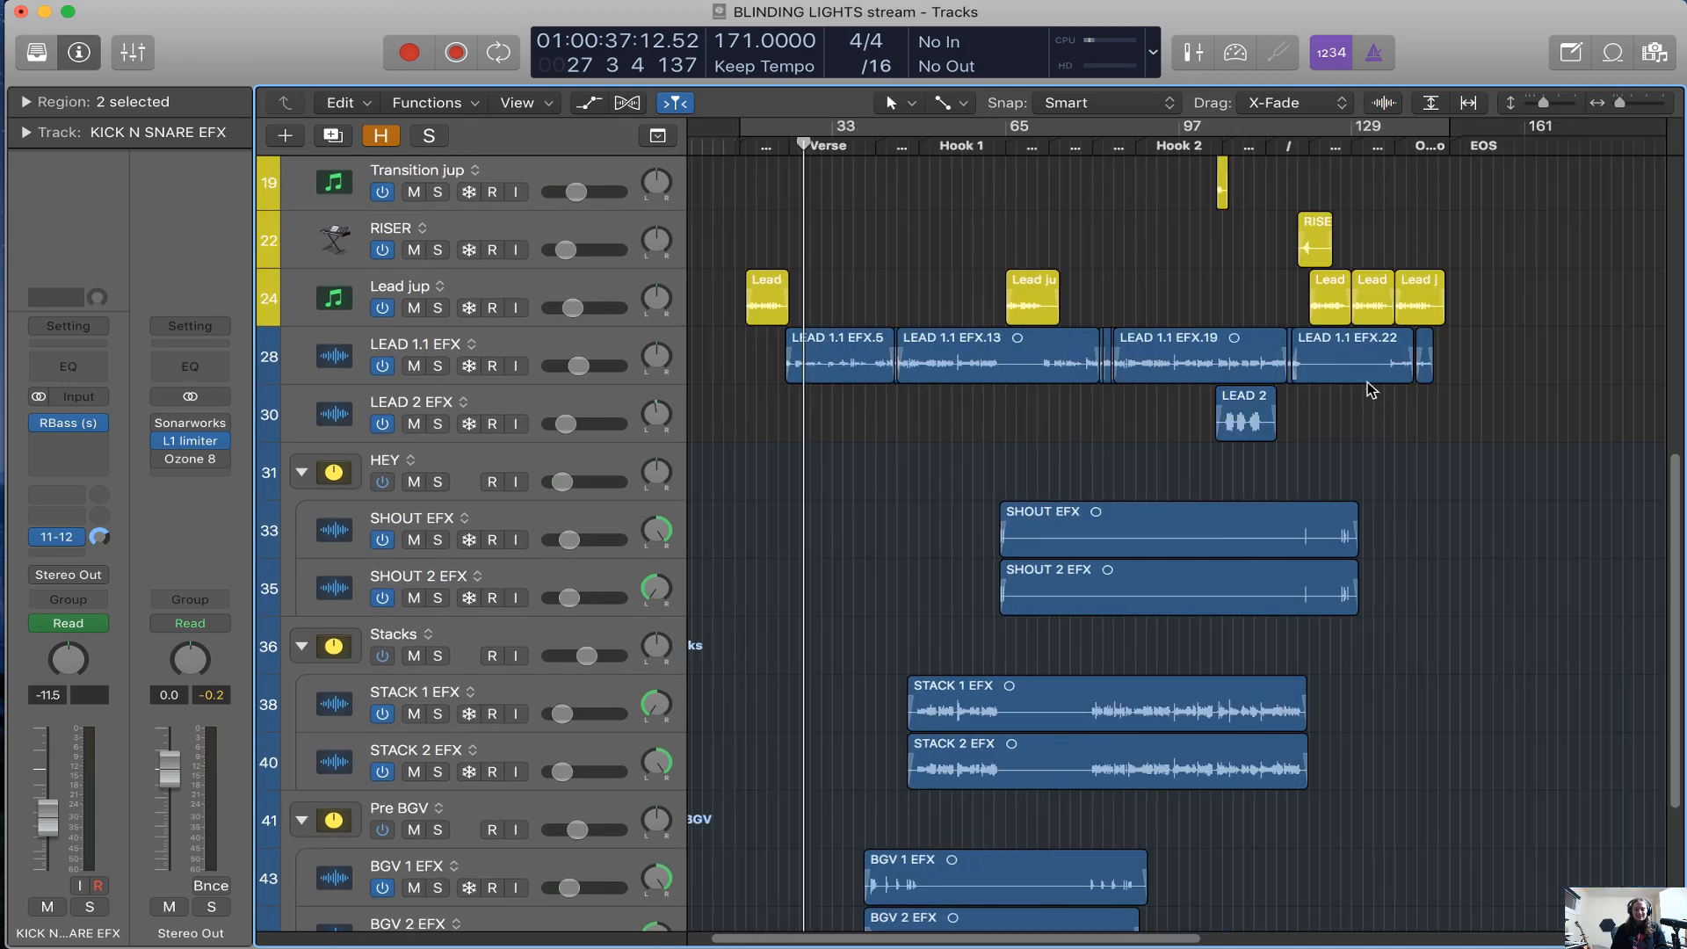
Solo the KICK N SNARE EFX track and play it in the Verse section
{"action": "scroll", "coordinate": [1231, 396], "scroll_direction": "up", "scroll_amount": 10}
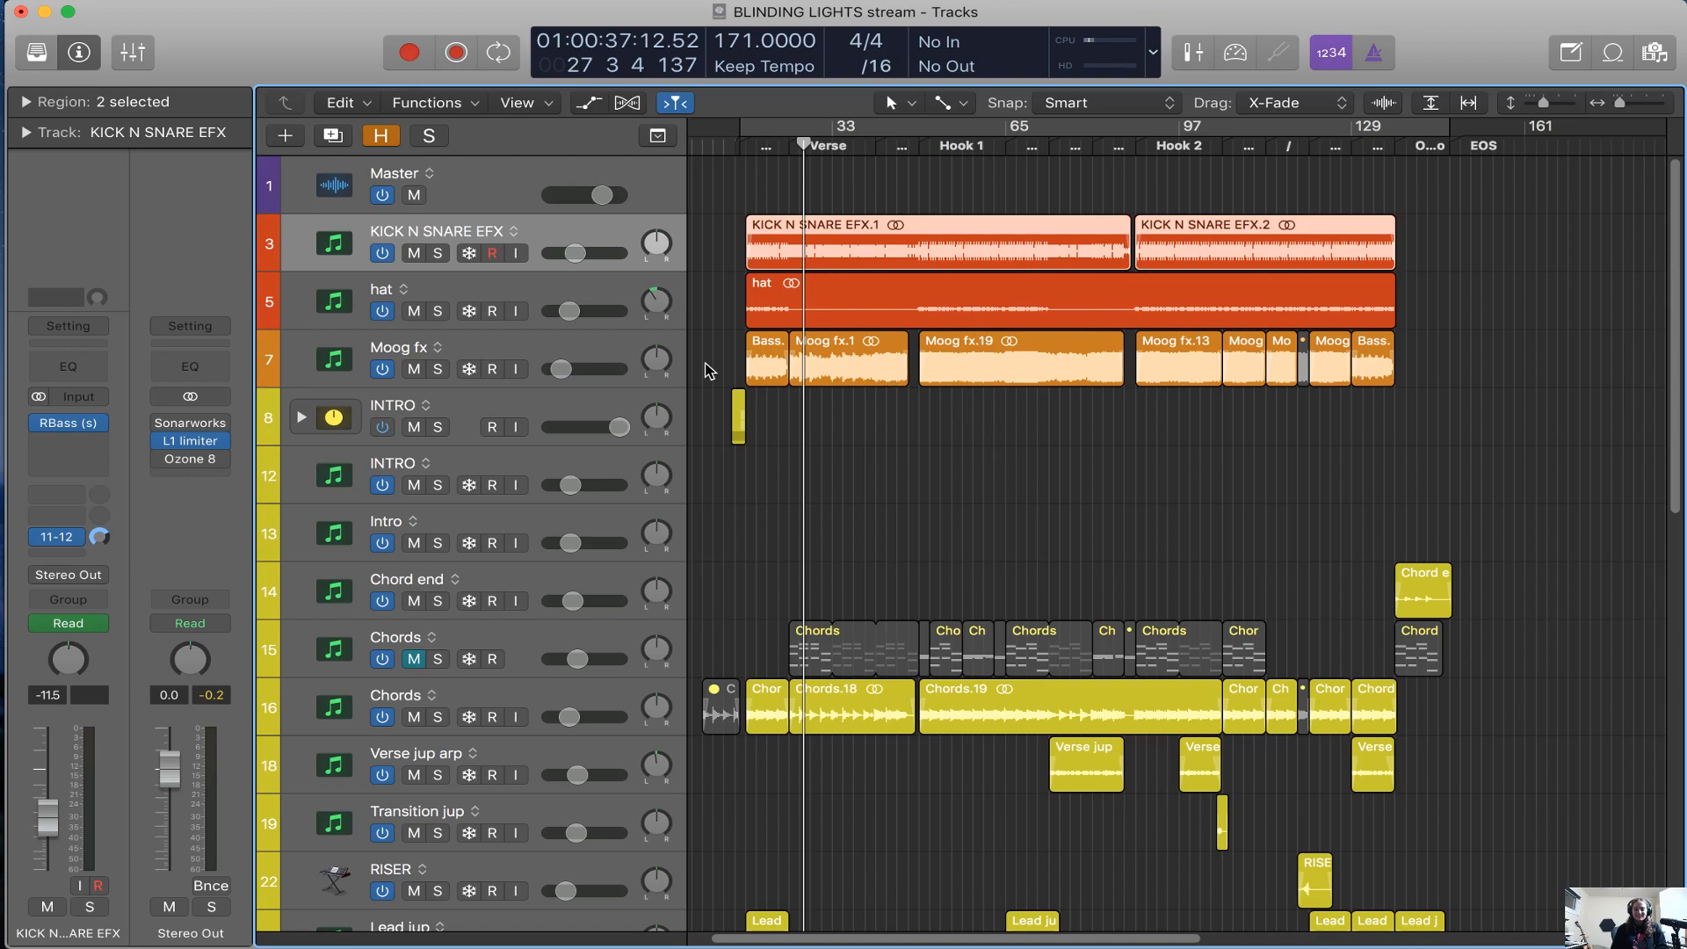
{"action": "key", "text": "super+Right"}
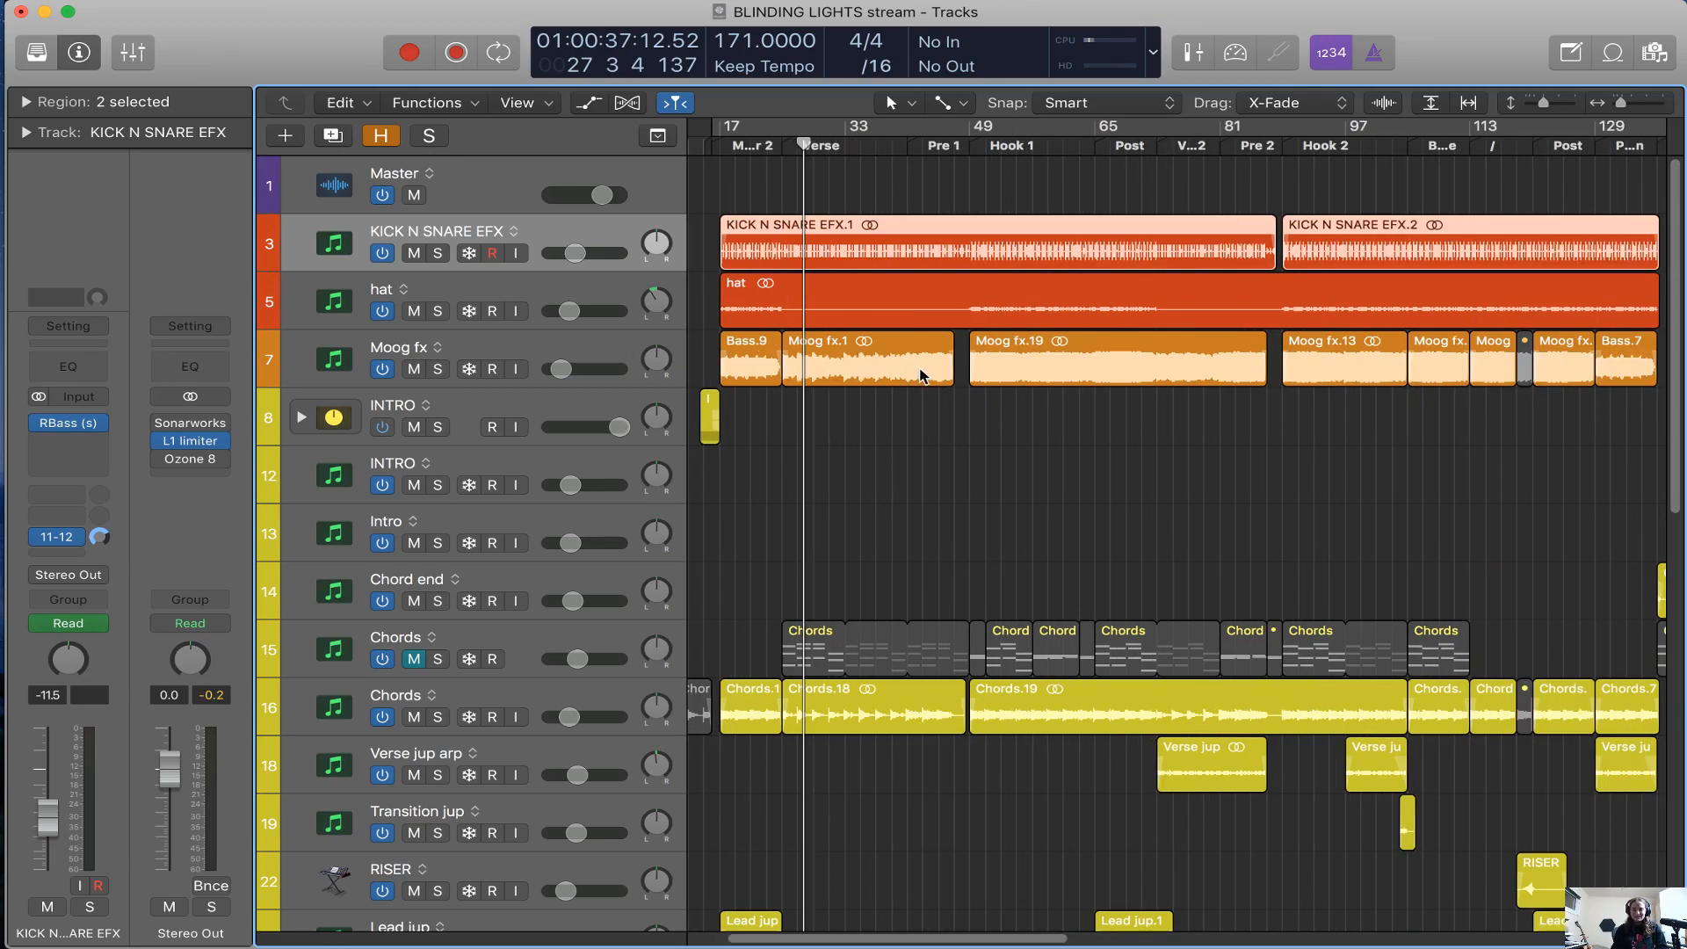
{"action": "key", "text": "super+Right"}
{"action": "key", "text": "super+Right"}
{"action": "key", "text": "s"}
{"action": "key", "text": "super+Right"}
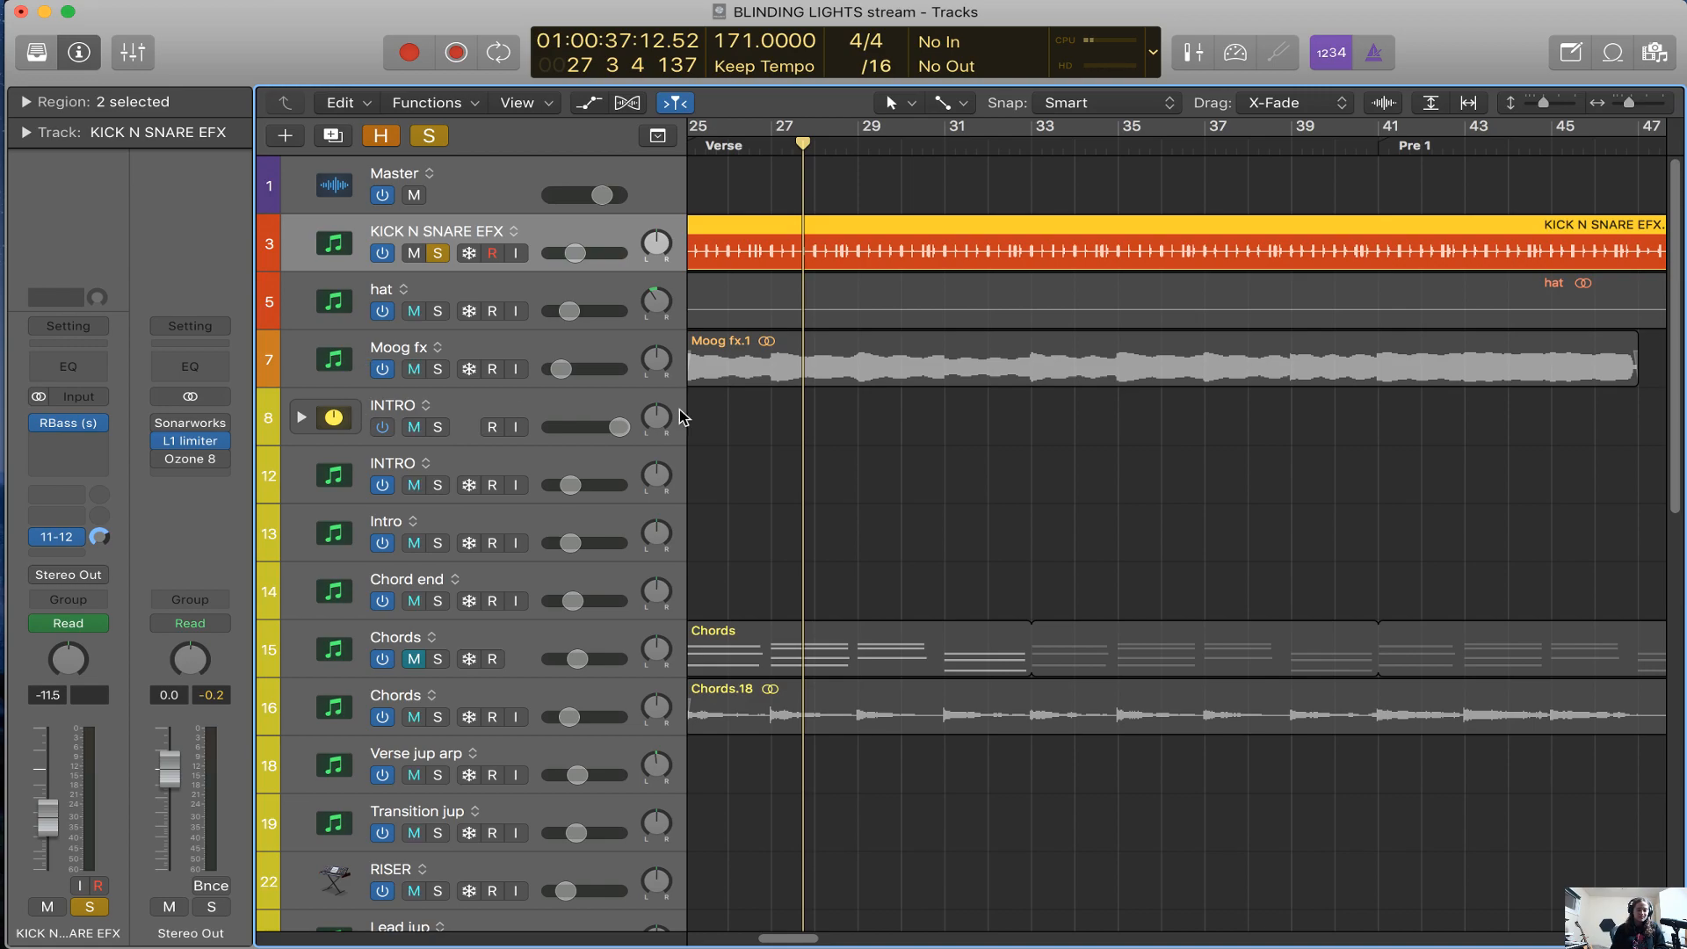
{"action": "key", "text": "space"}
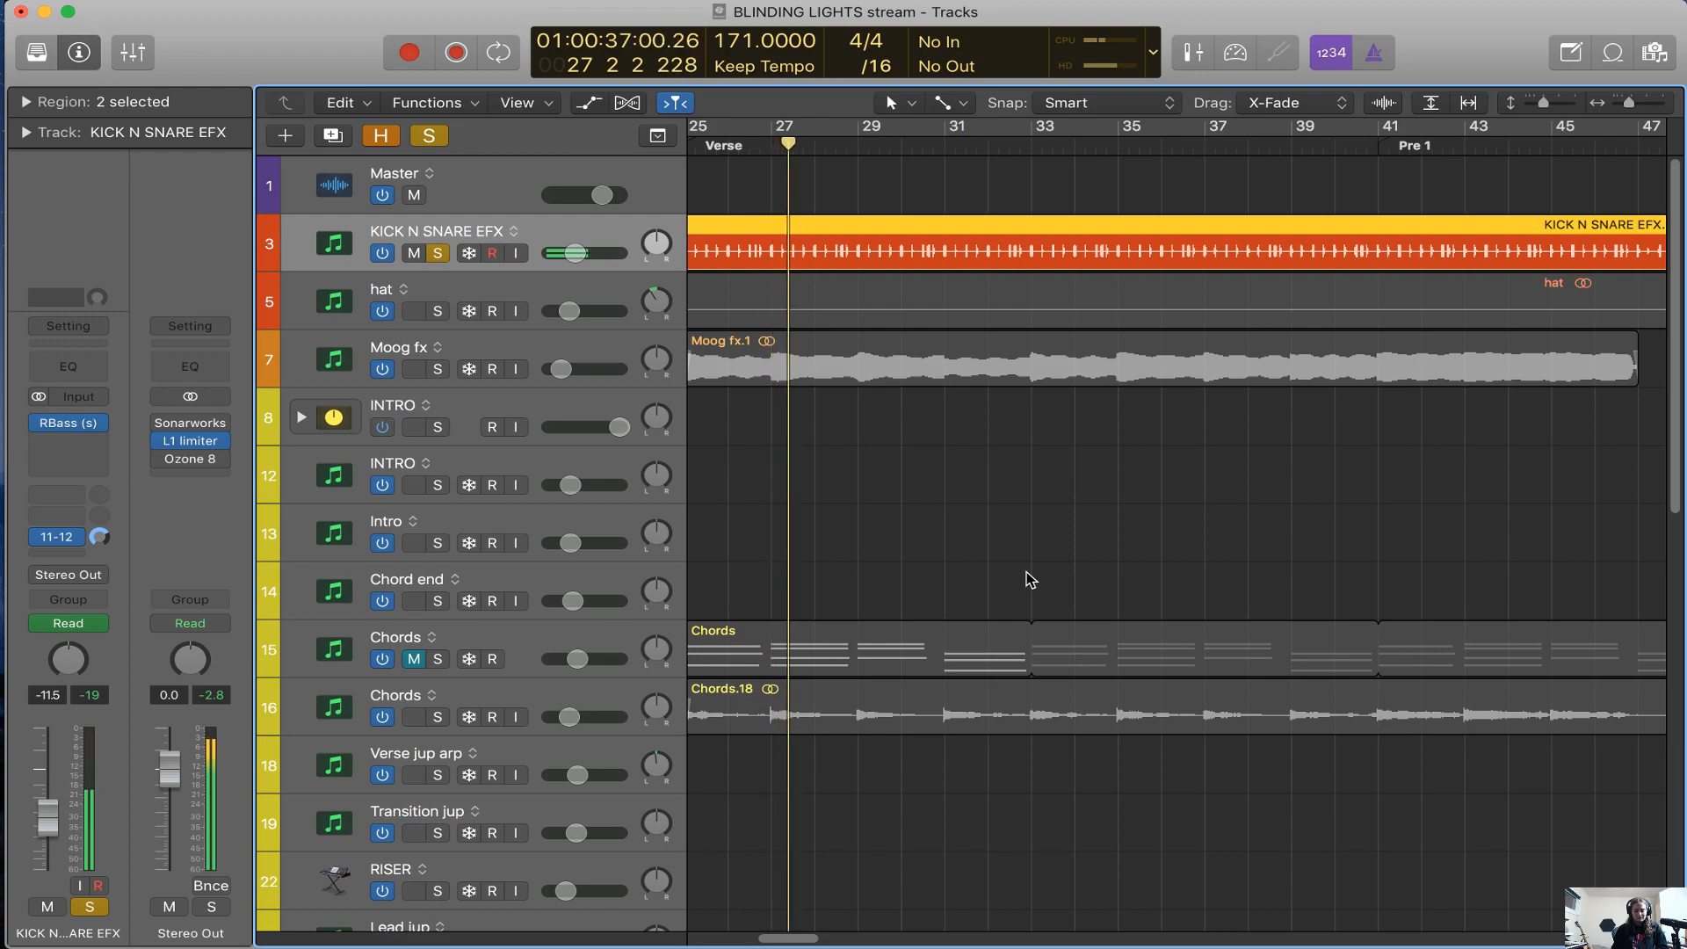
Move playback of the soloed KICK N SNARE EFX track to the start of Hook 1
{"action": "key", "text": "super+Left"}
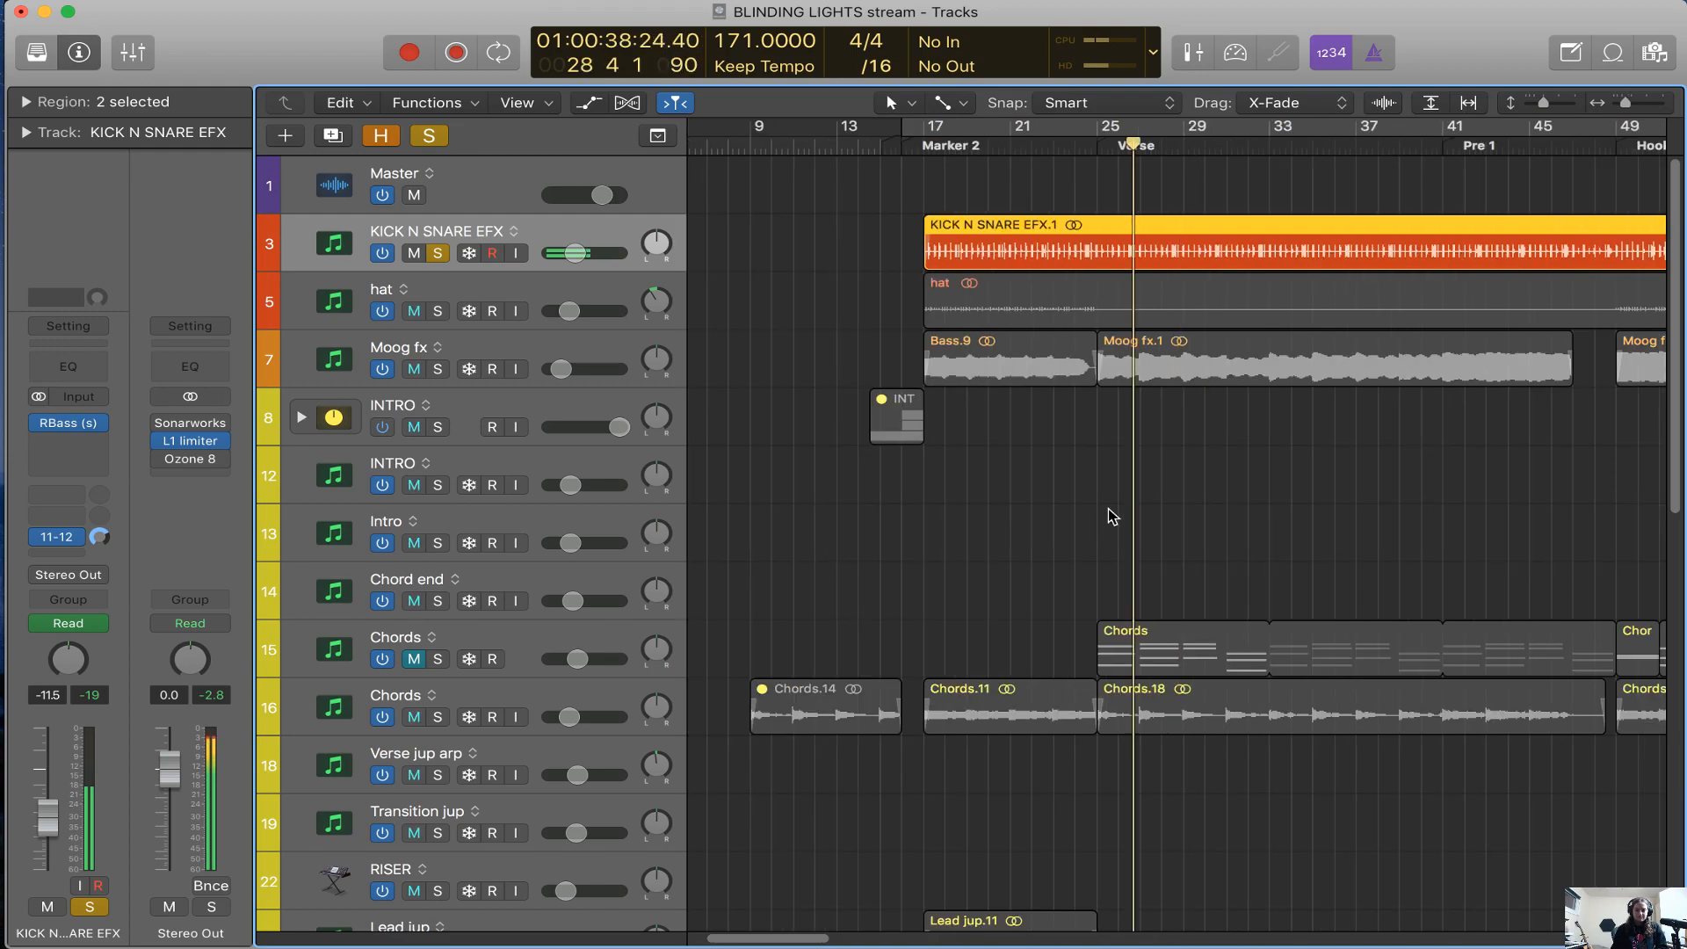
{"action": "key", "text": "super+Left"}
{"action": "left_click", "coordinate": [1223, 146]}
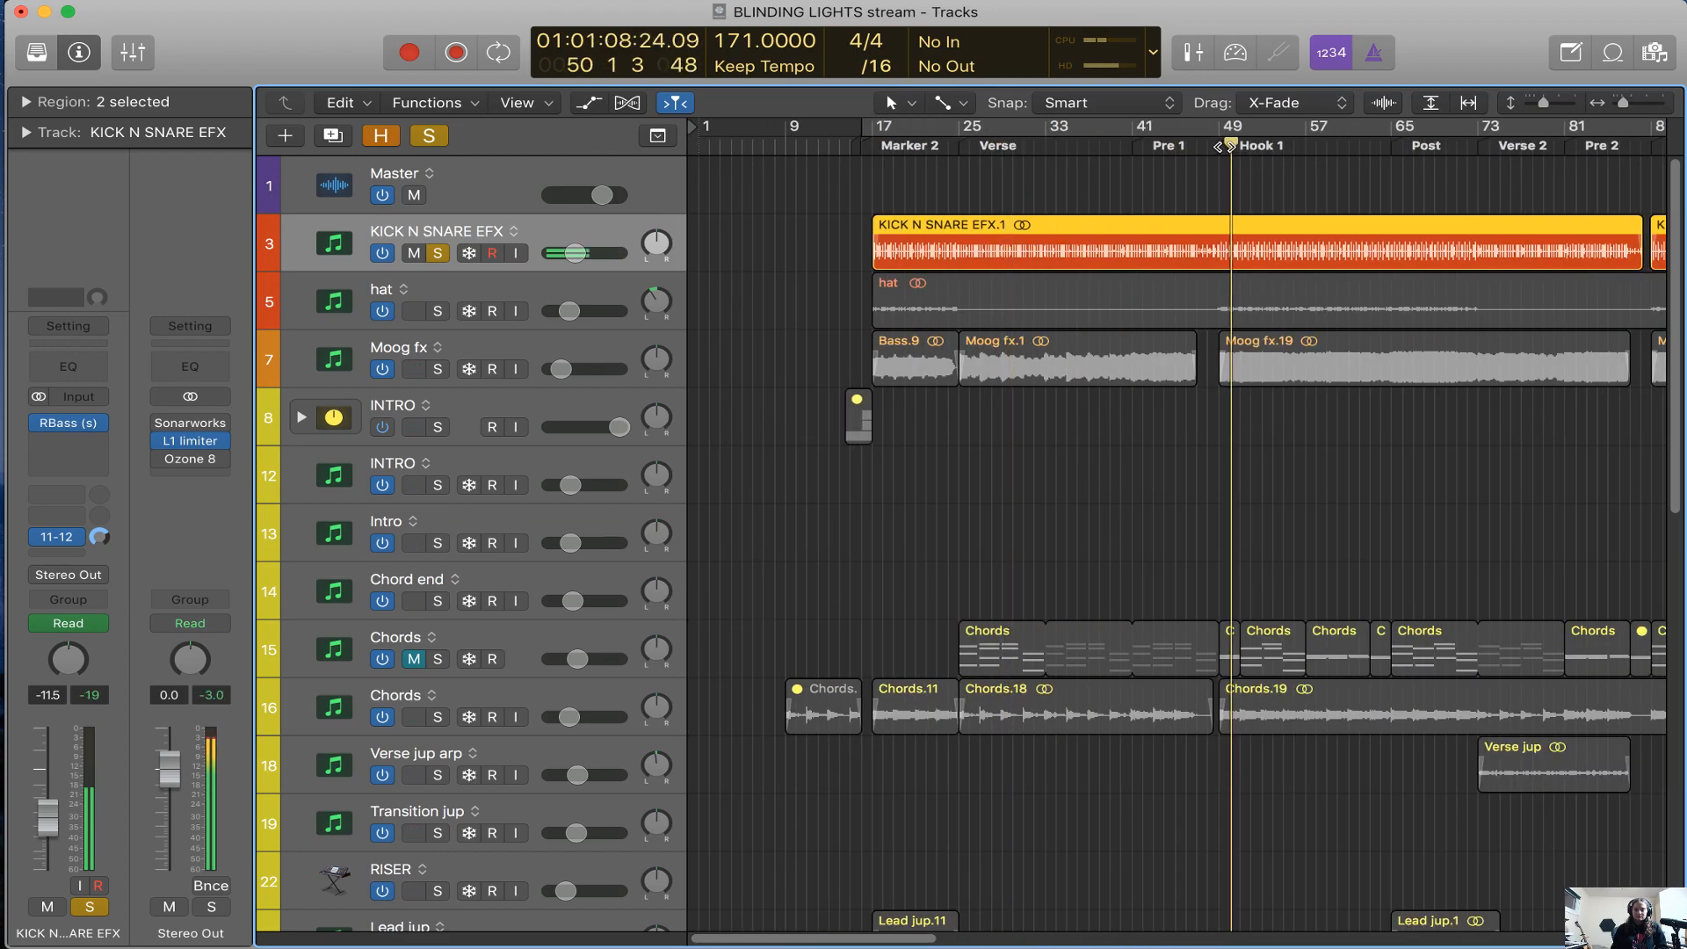
Show the track automation and examine the KICK N SNARE EFX track's Volume automation around Hook 1
{"action": "key", "text": "super+Right"}
{"action": "key", "text": "a"}
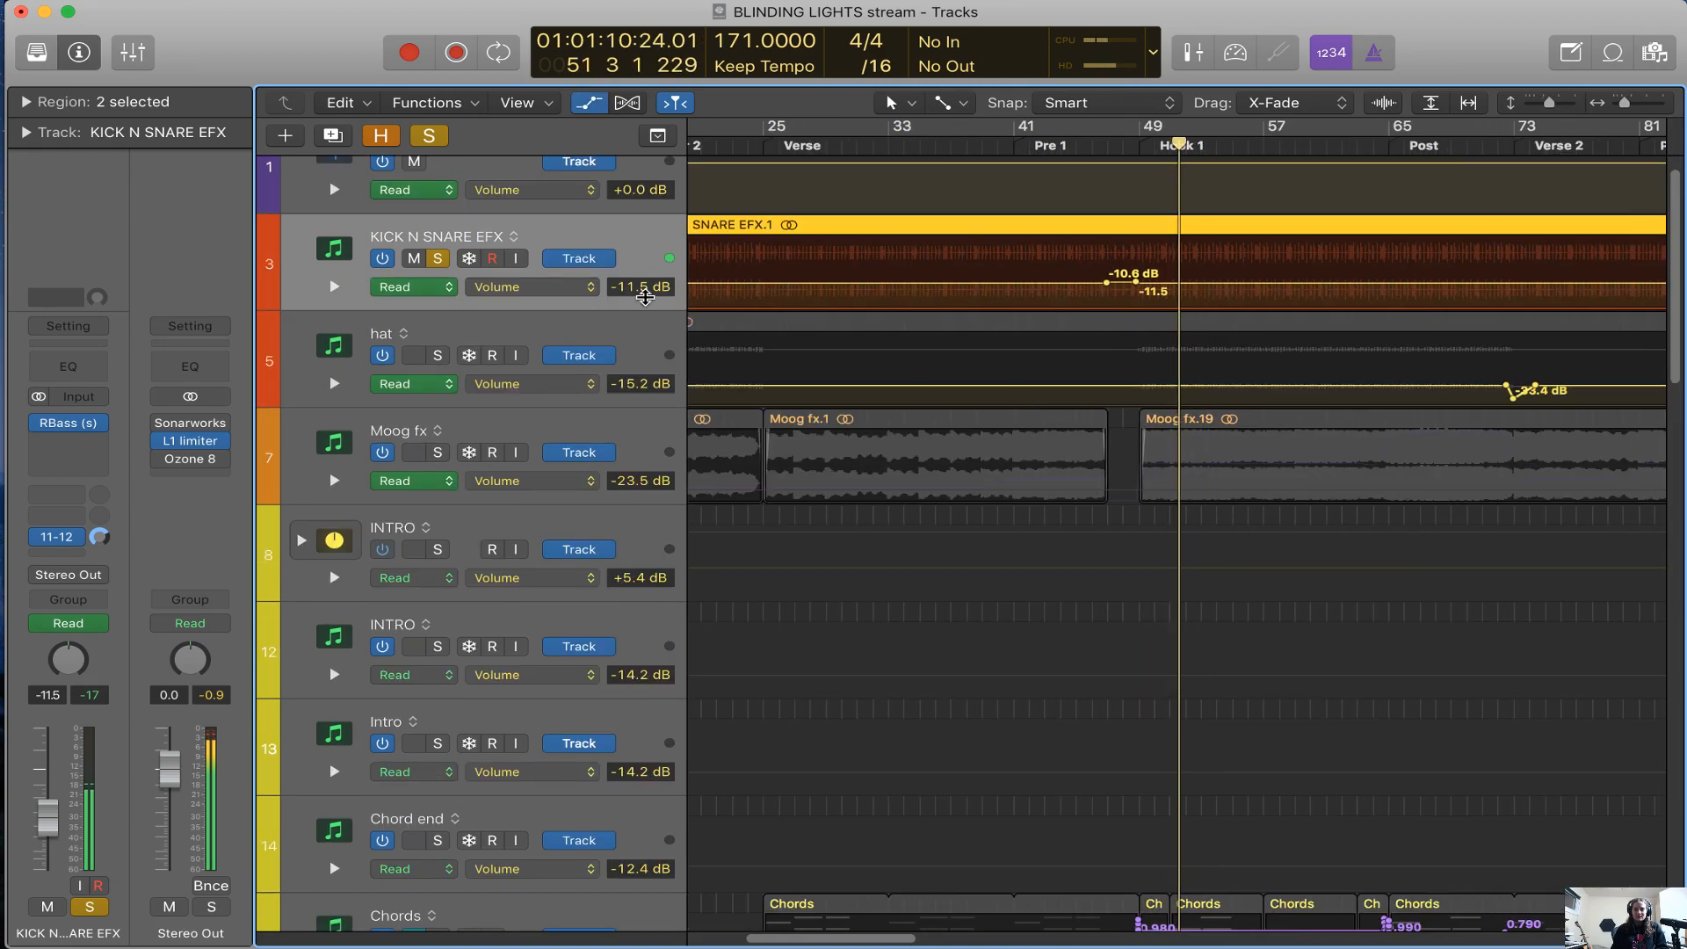
{"action": "left_click", "coordinate": [570, 289]}
{"action": "left_click", "coordinate": [897, 316]}
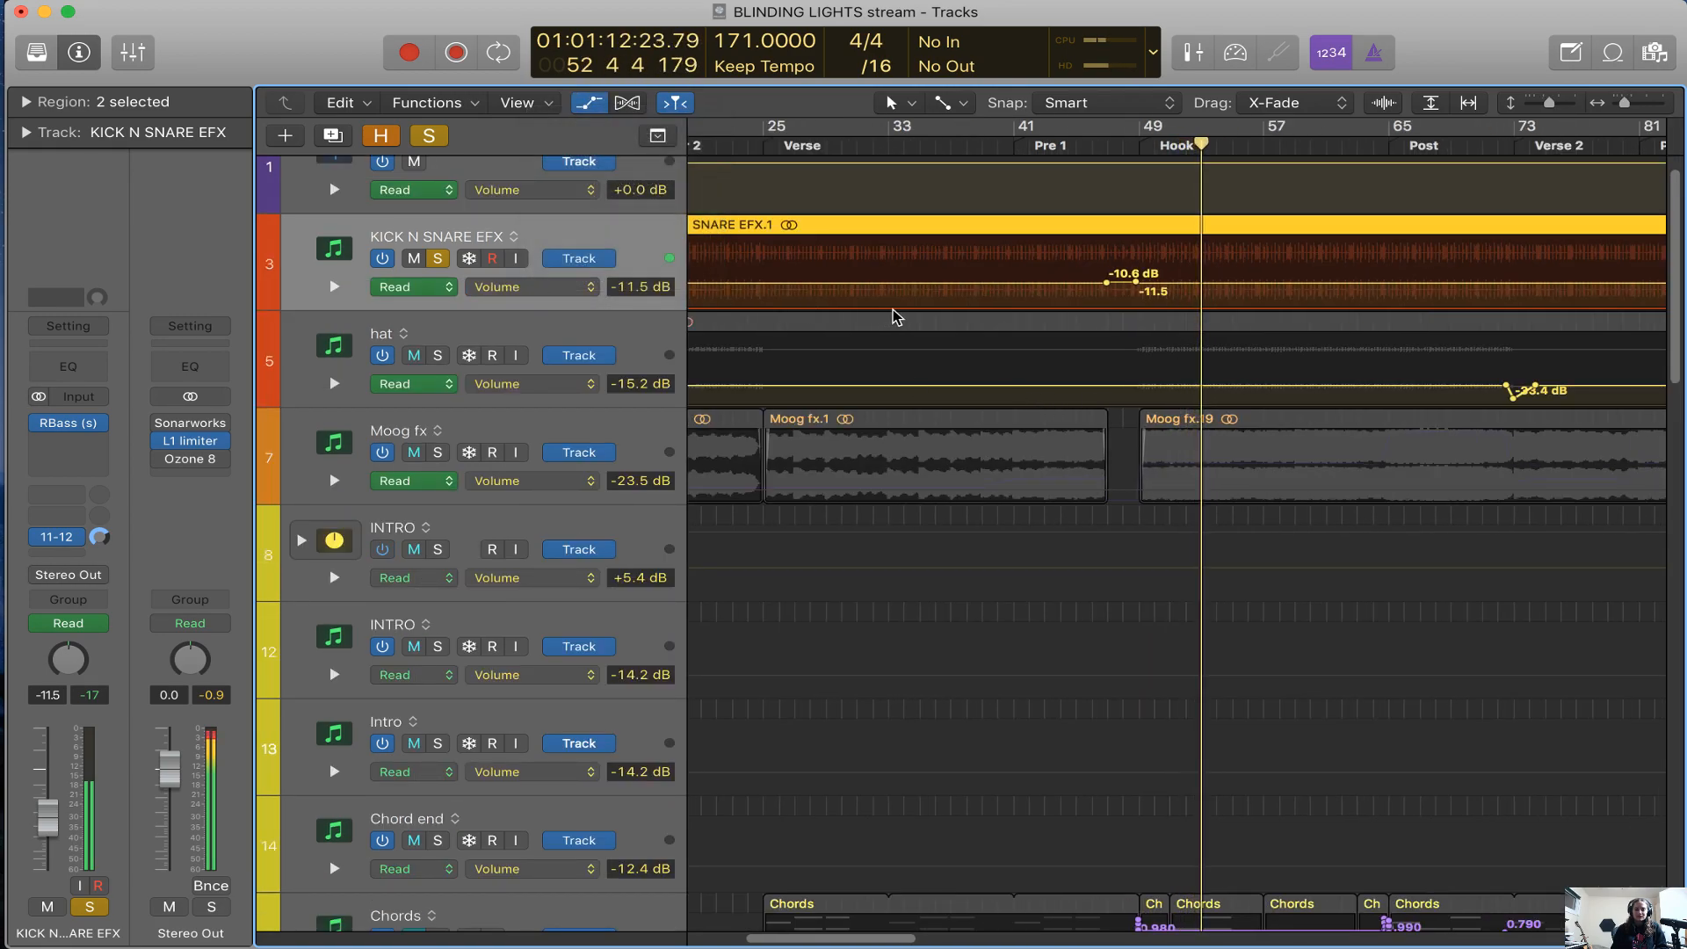
Reveal the hidden tracks, select the Kick snare track, and show and examine its MiniFilter automation across the song
{"action": "key", "text": "super+Left"}
{"action": "key", "text": "h"}
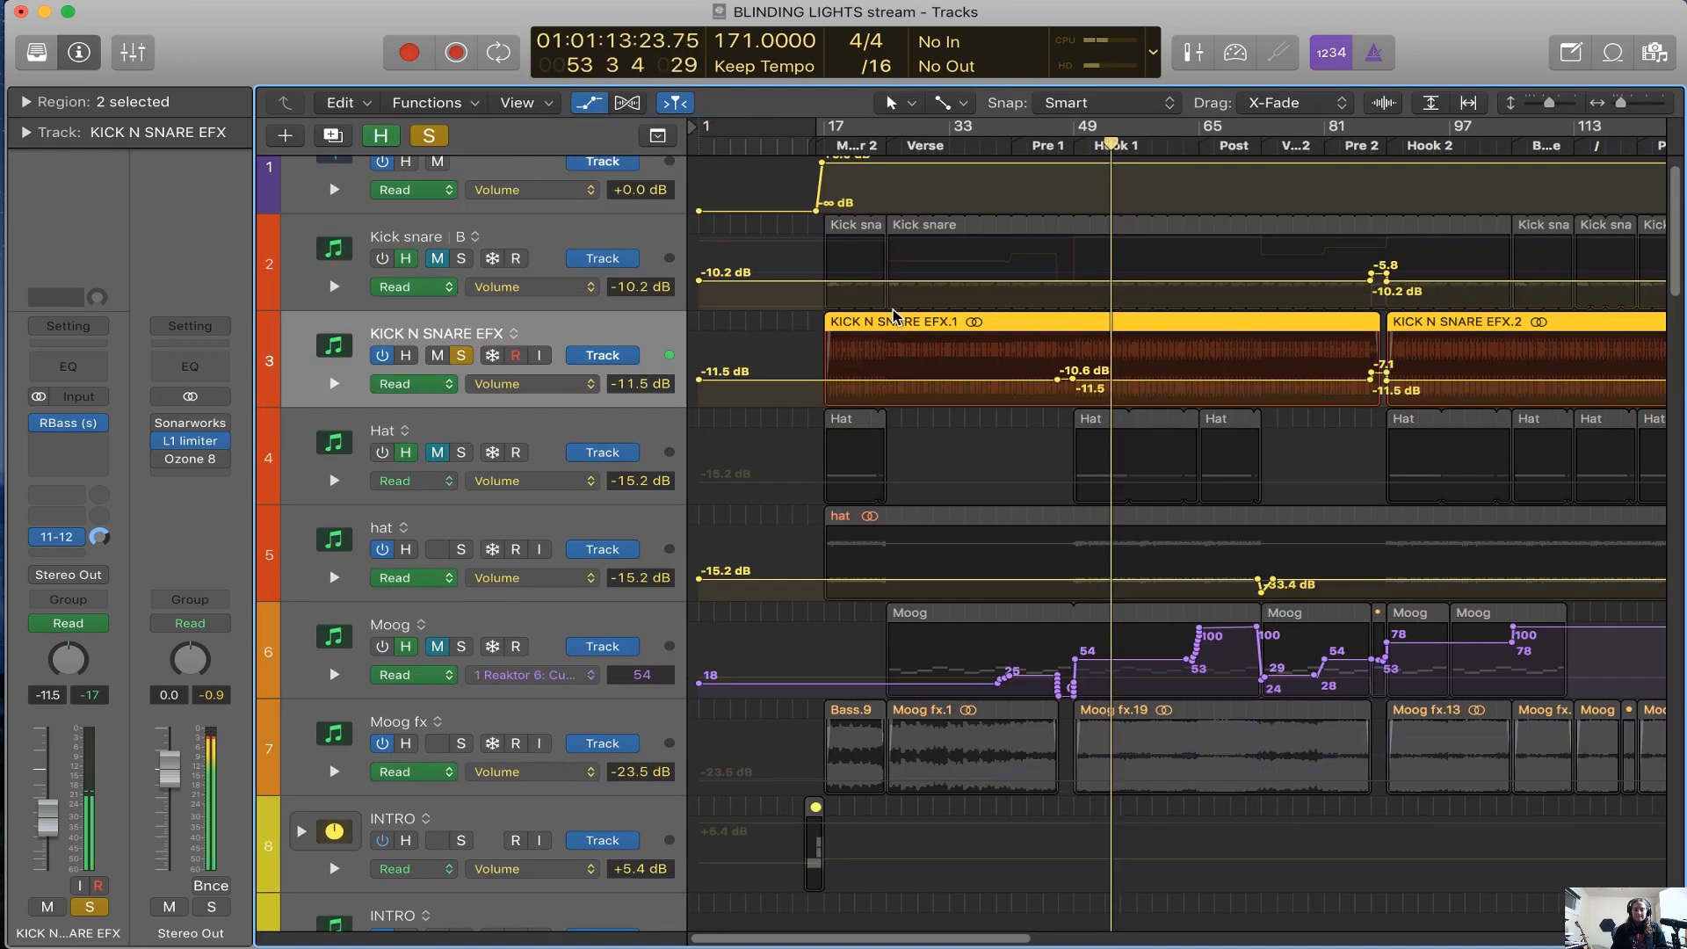
{"action": "left_click", "coordinate": [551, 238]}
{"action": "left_click", "coordinate": [531, 288]}
{"action": "left_click", "coordinate": [620, 297]}
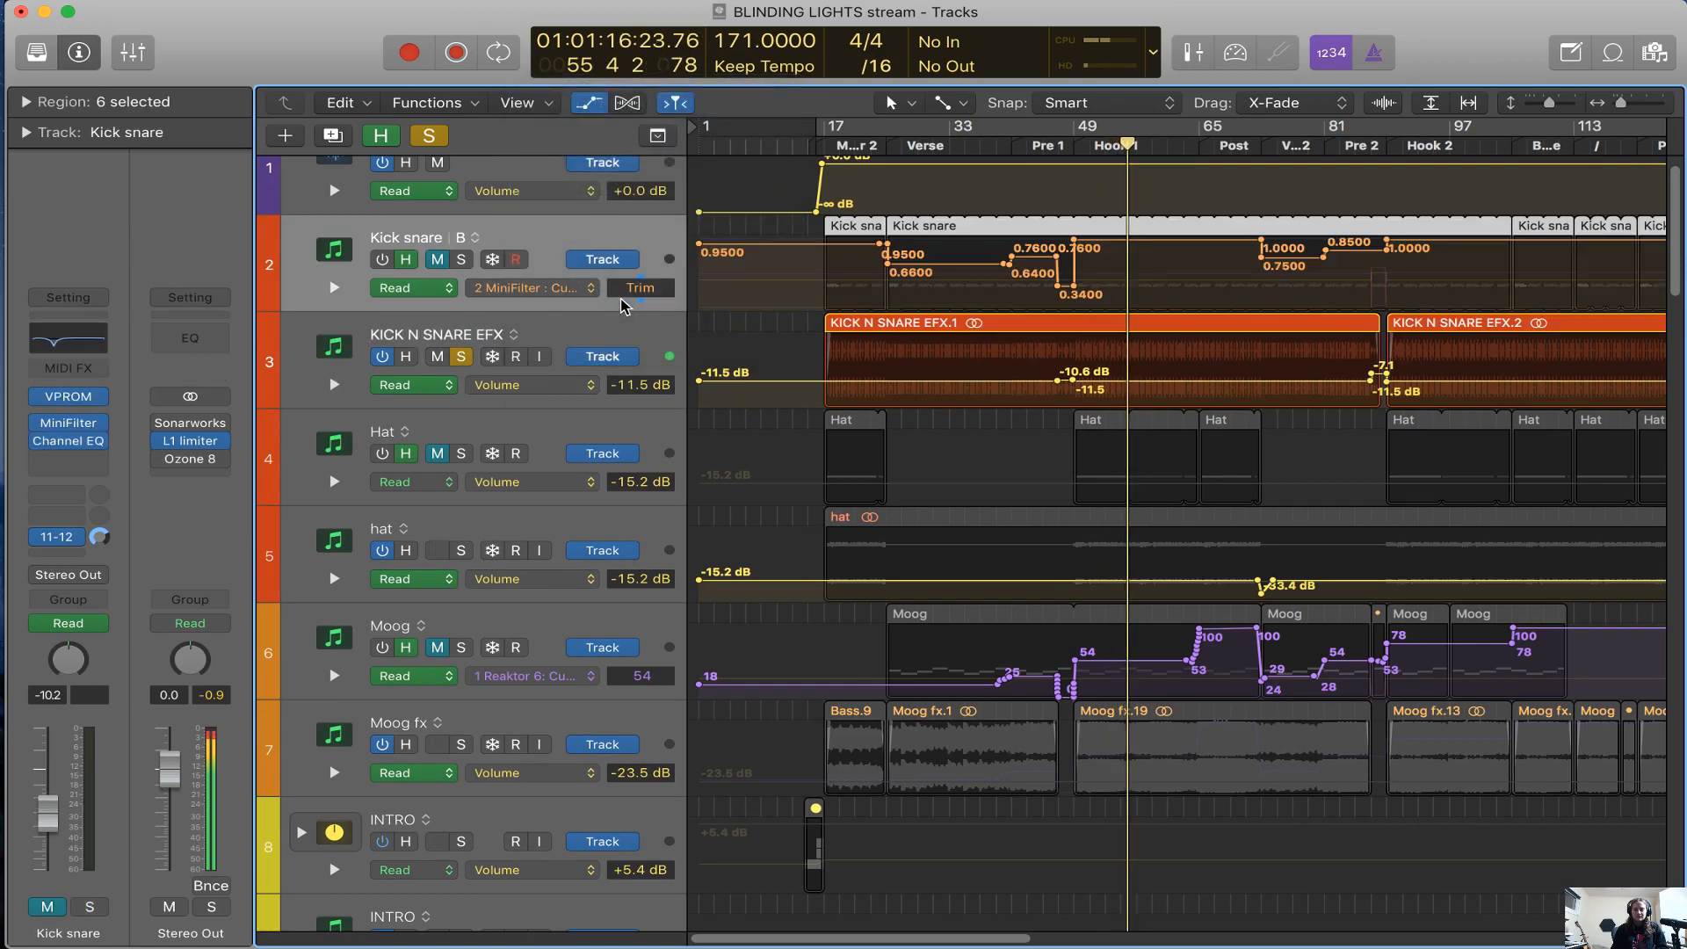
{"action": "scroll", "coordinate": [717, 333], "scroll_direction": "right", "scroll_amount": 5}
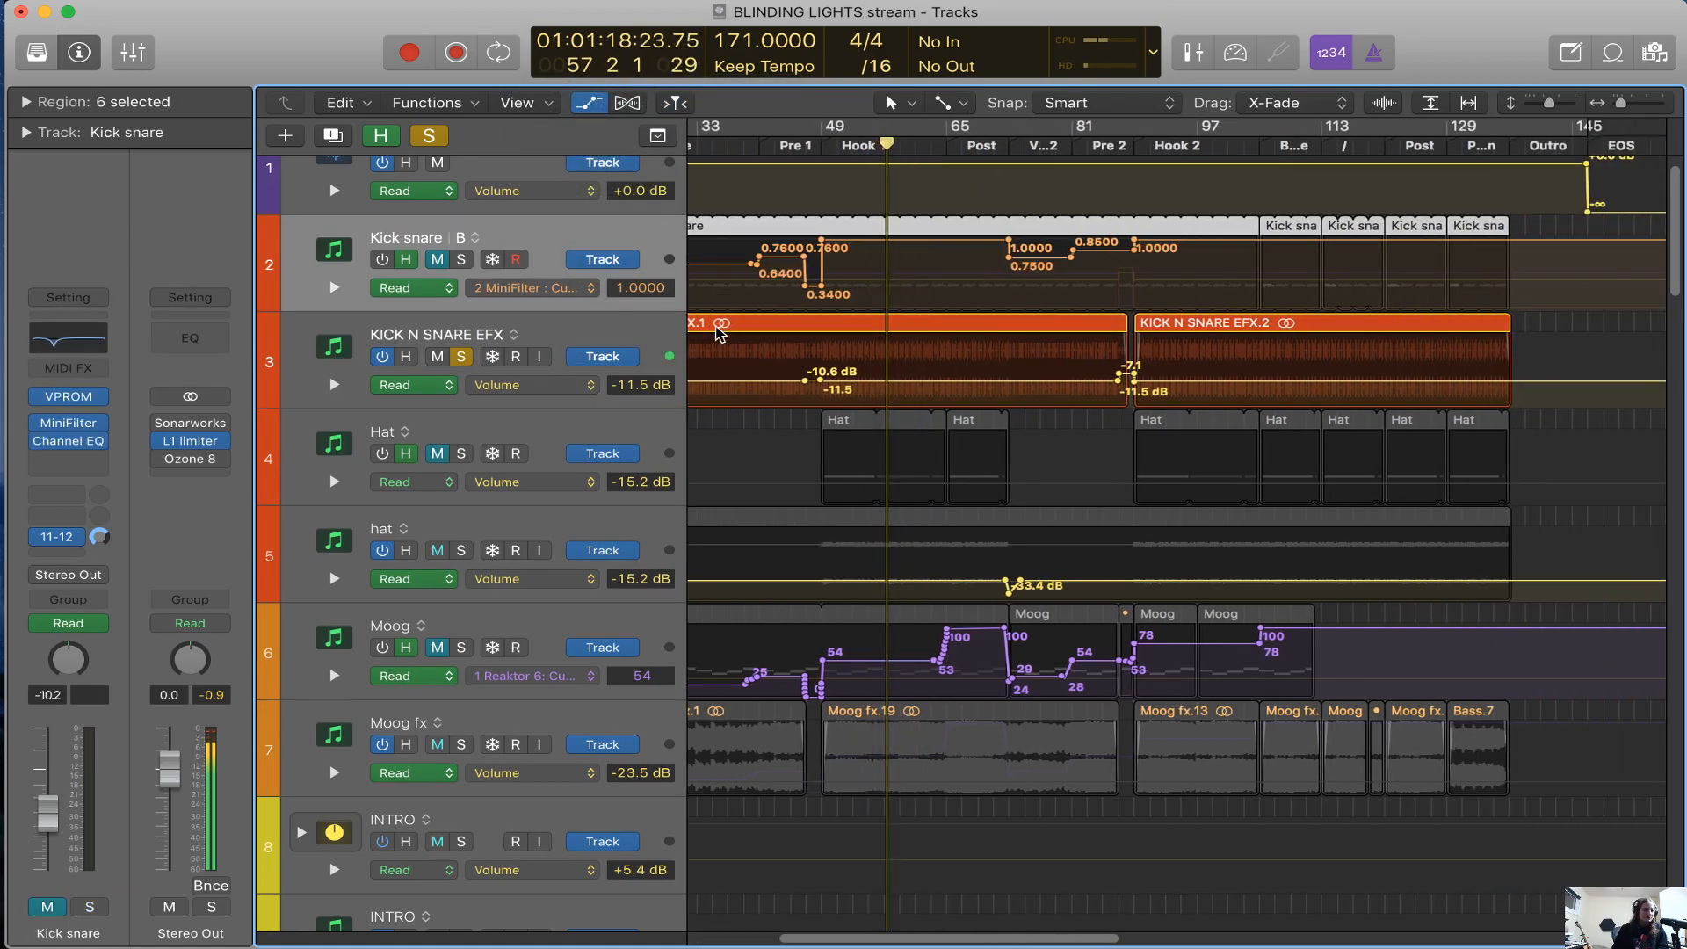
{"action": "scroll", "coordinate": [822, 166], "scroll_direction": "left", "scroll_amount": 2}
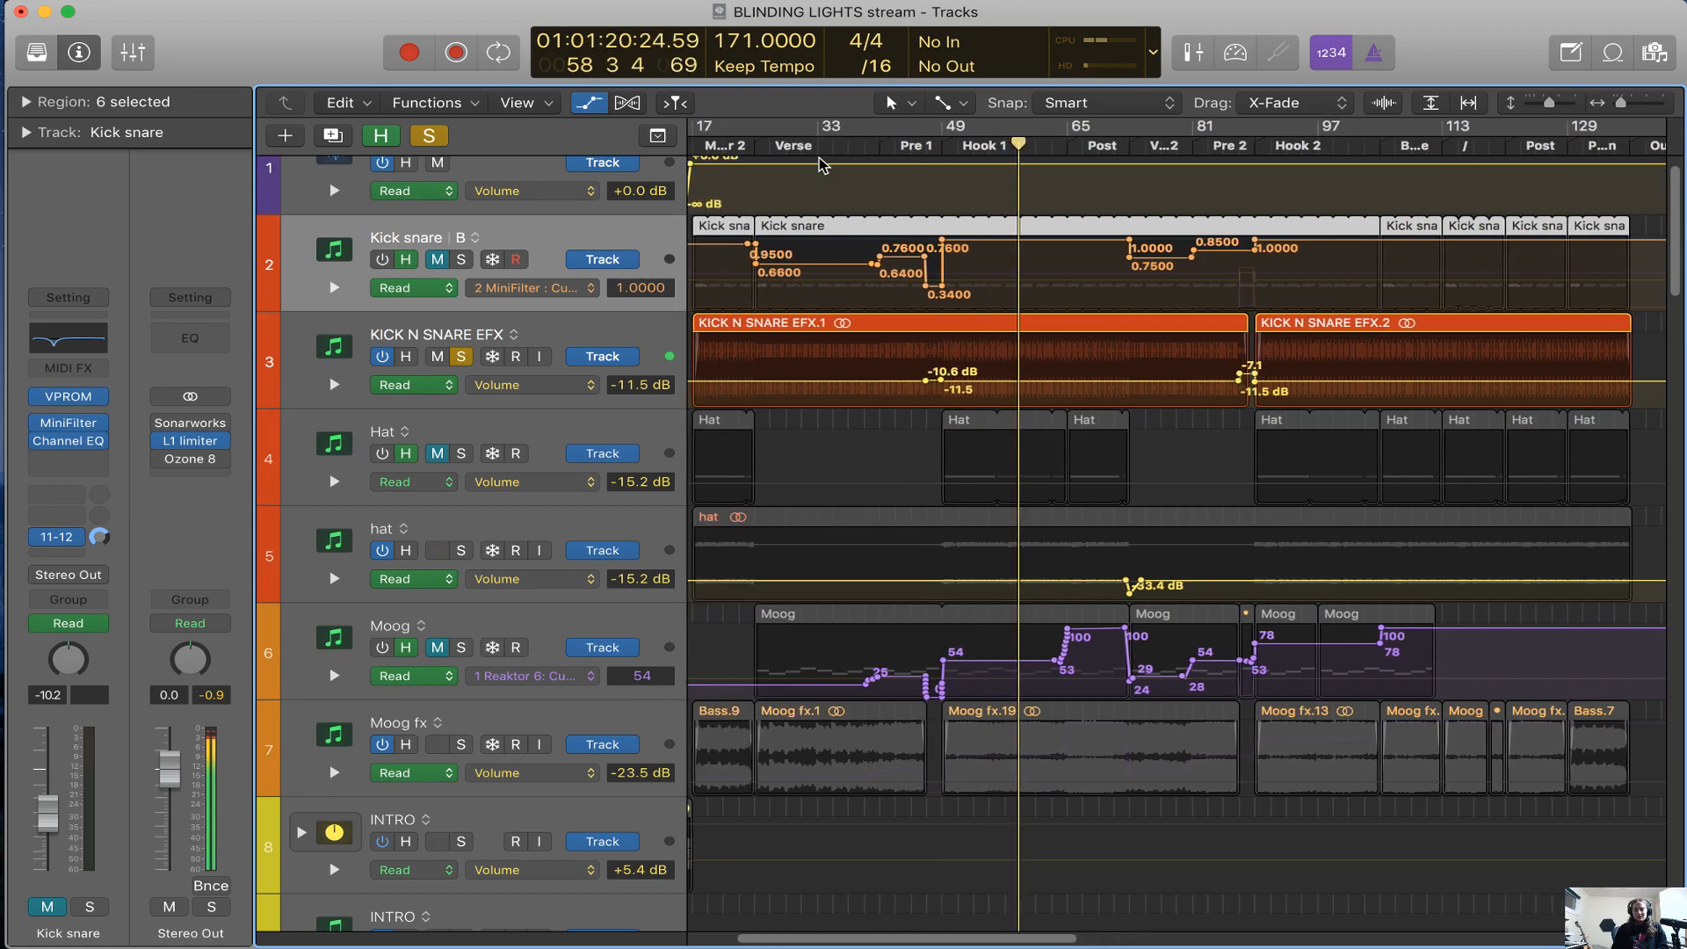
Solo the Kick snare track at bar 33, open its MiniFilter plug-in window, and turn the track on
{"action": "key", "text": "space"}
{"action": "left_click", "coordinate": [460, 261]}
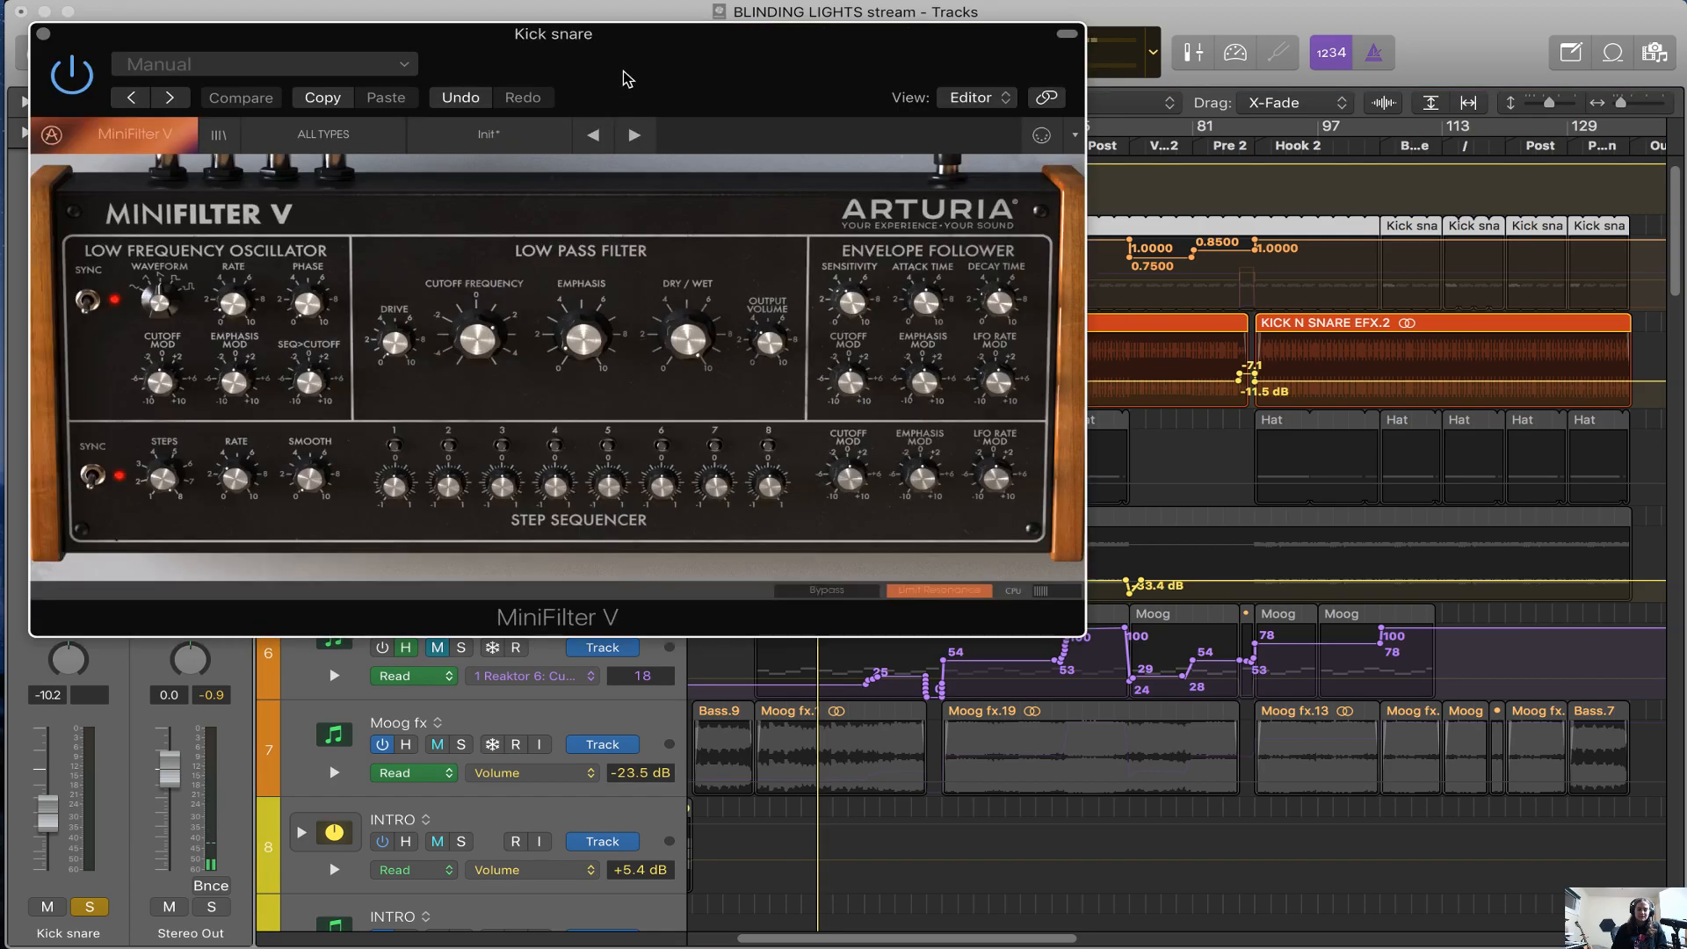
{"action": "left_click_drag", "start_coordinate": [615, 75], "coordinate": [1173, 190]}
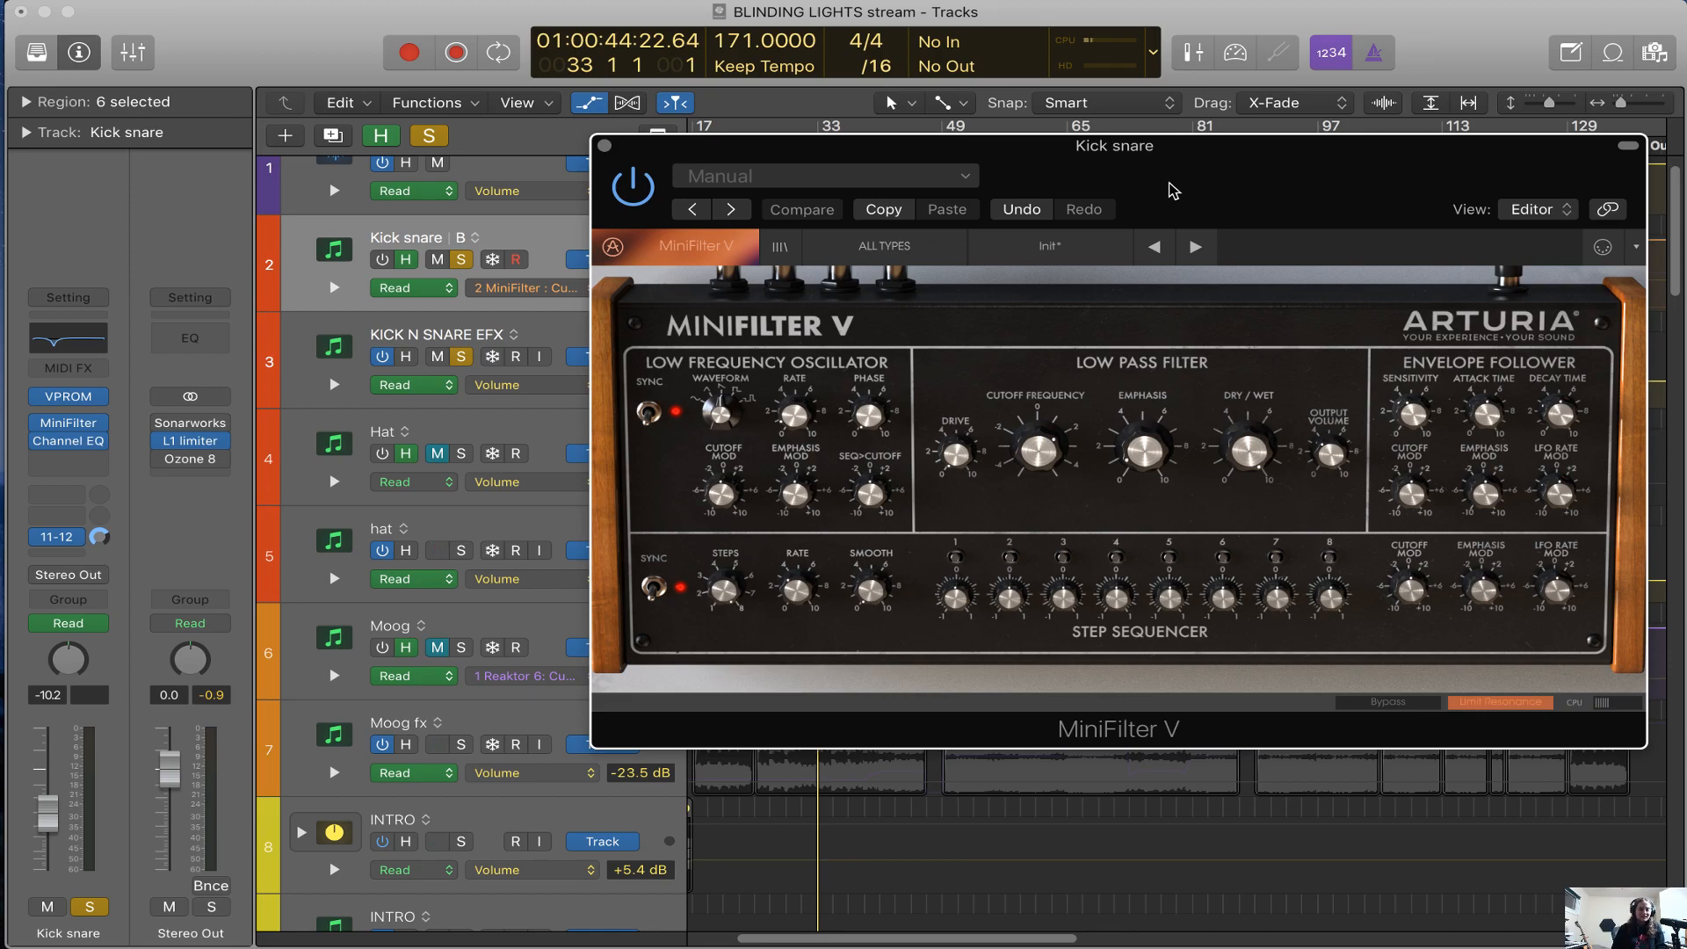
{"action": "left_click_drag", "start_coordinate": [1160, 188], "coordinate": [1254, 427]}
{"action": "left_click", "coordinate": [382, 261]}
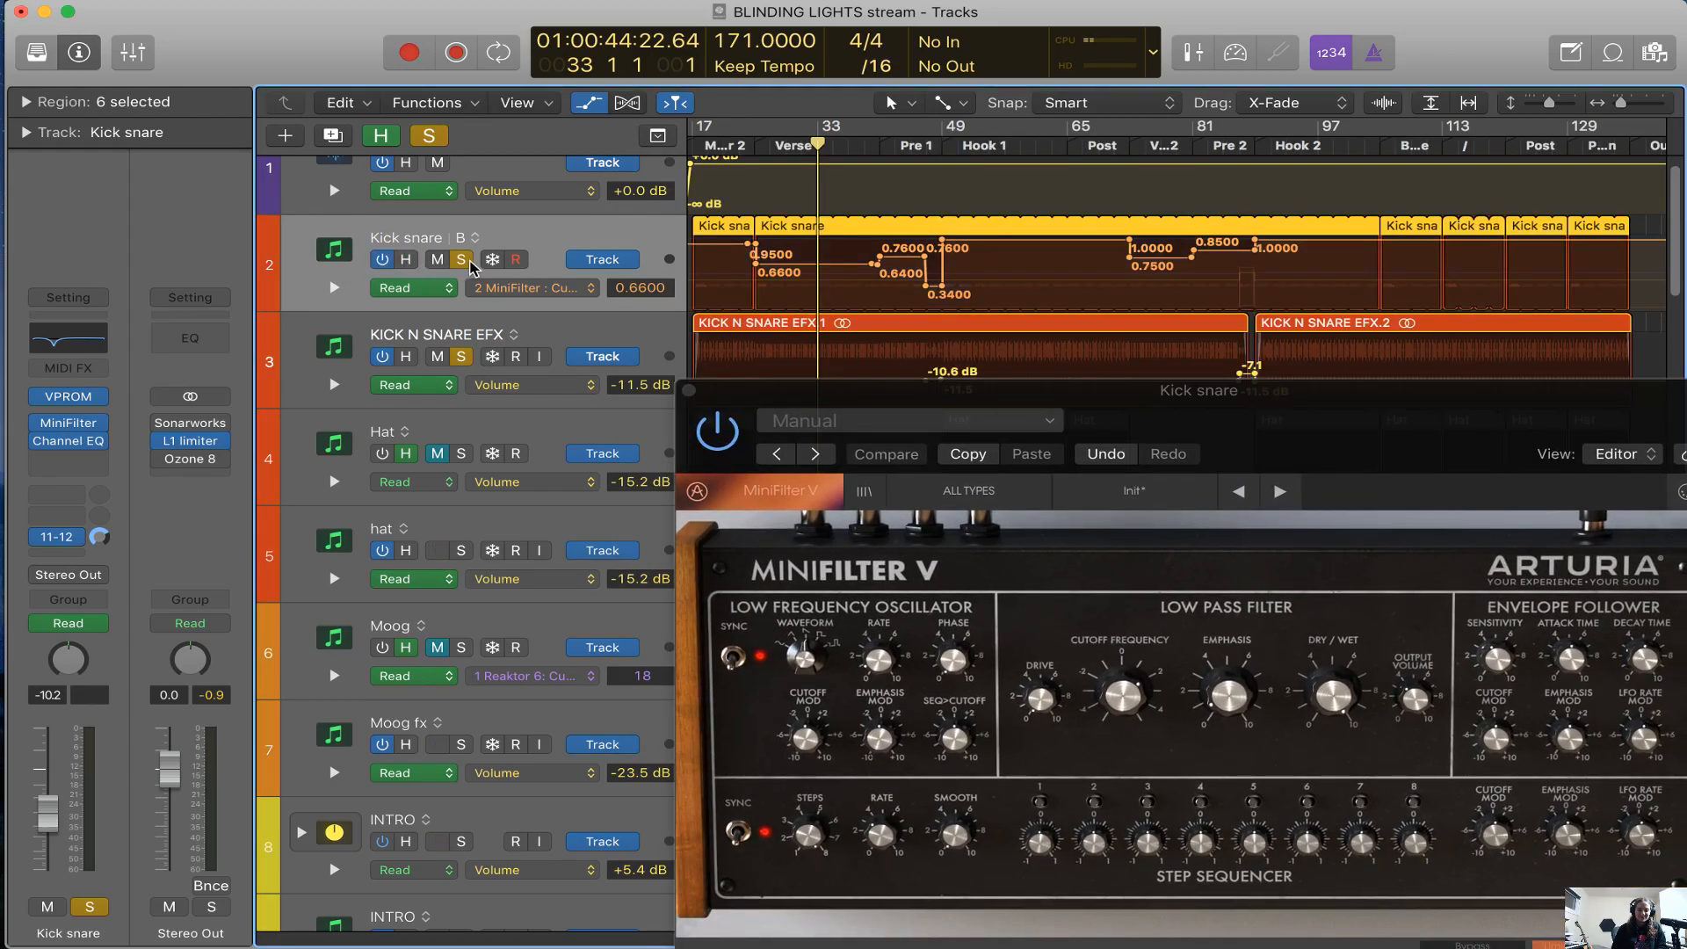
Play the Kick snare track with KICK N SNARE EFX unsoloed, and open the track's VPROM instrument
{"action": "mouse_move", "coordinate": [70, 406]}
{"action": "key", "text": "space"}
{"action": "left_click", "coordinate": [459, 357]}
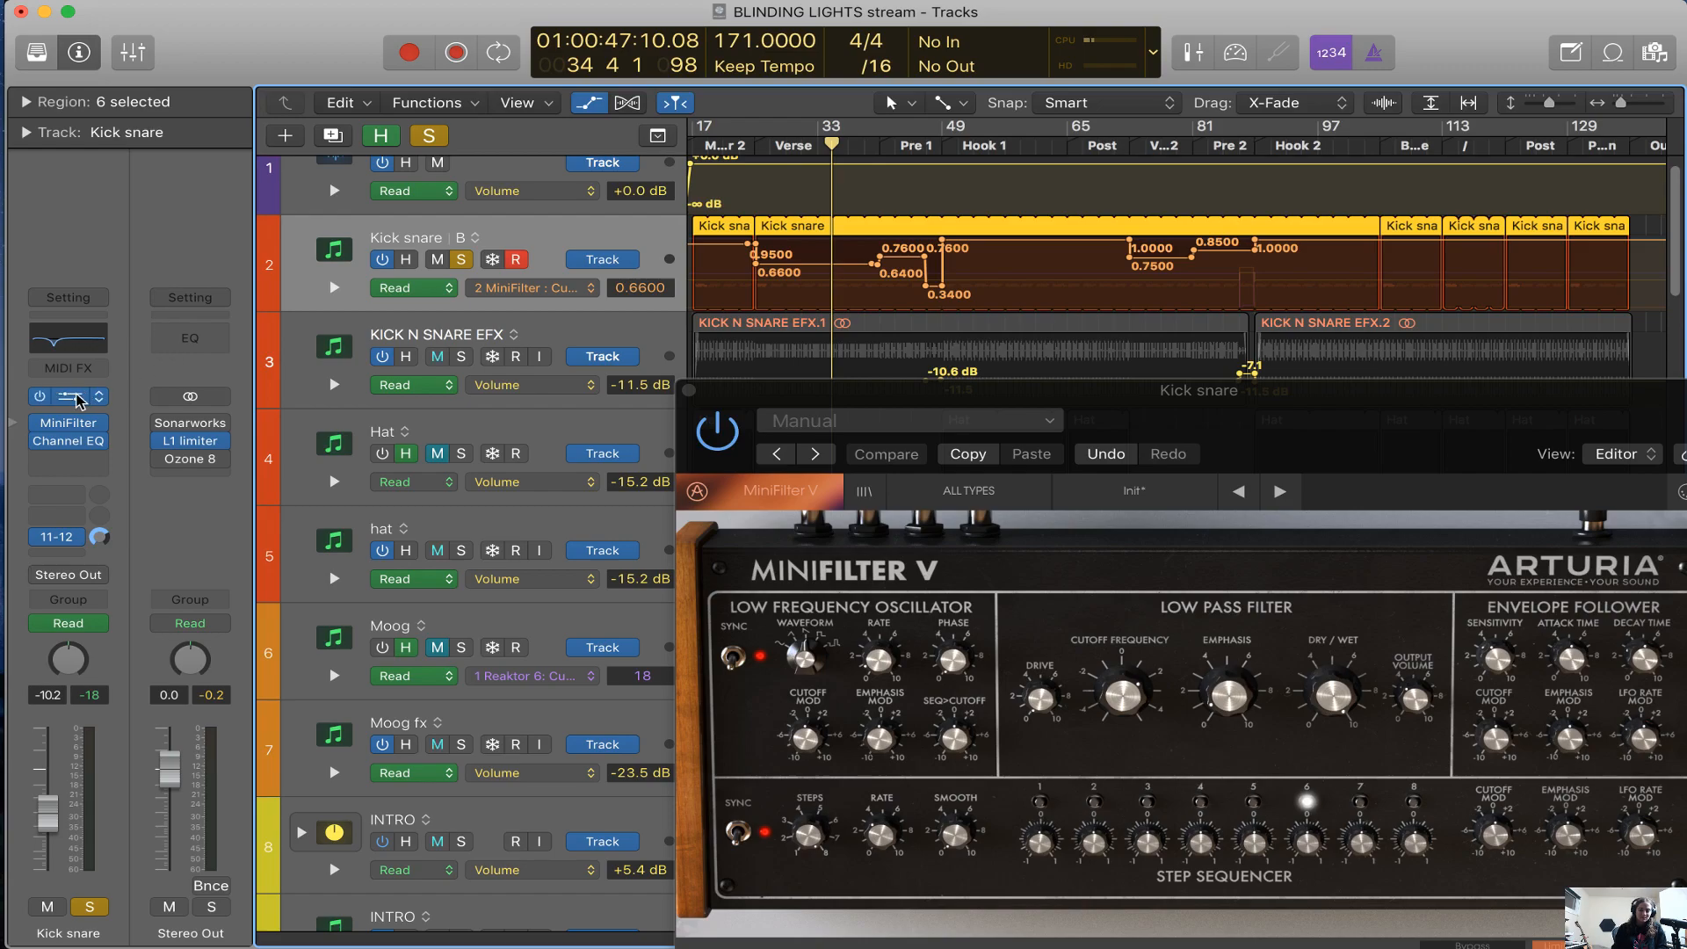
{"action": "left_click", "coordinate": [77, 400]}
{"action": "left_click_drag", "start_coordinate": [957, 92], "coordinate": [1116, 99]}
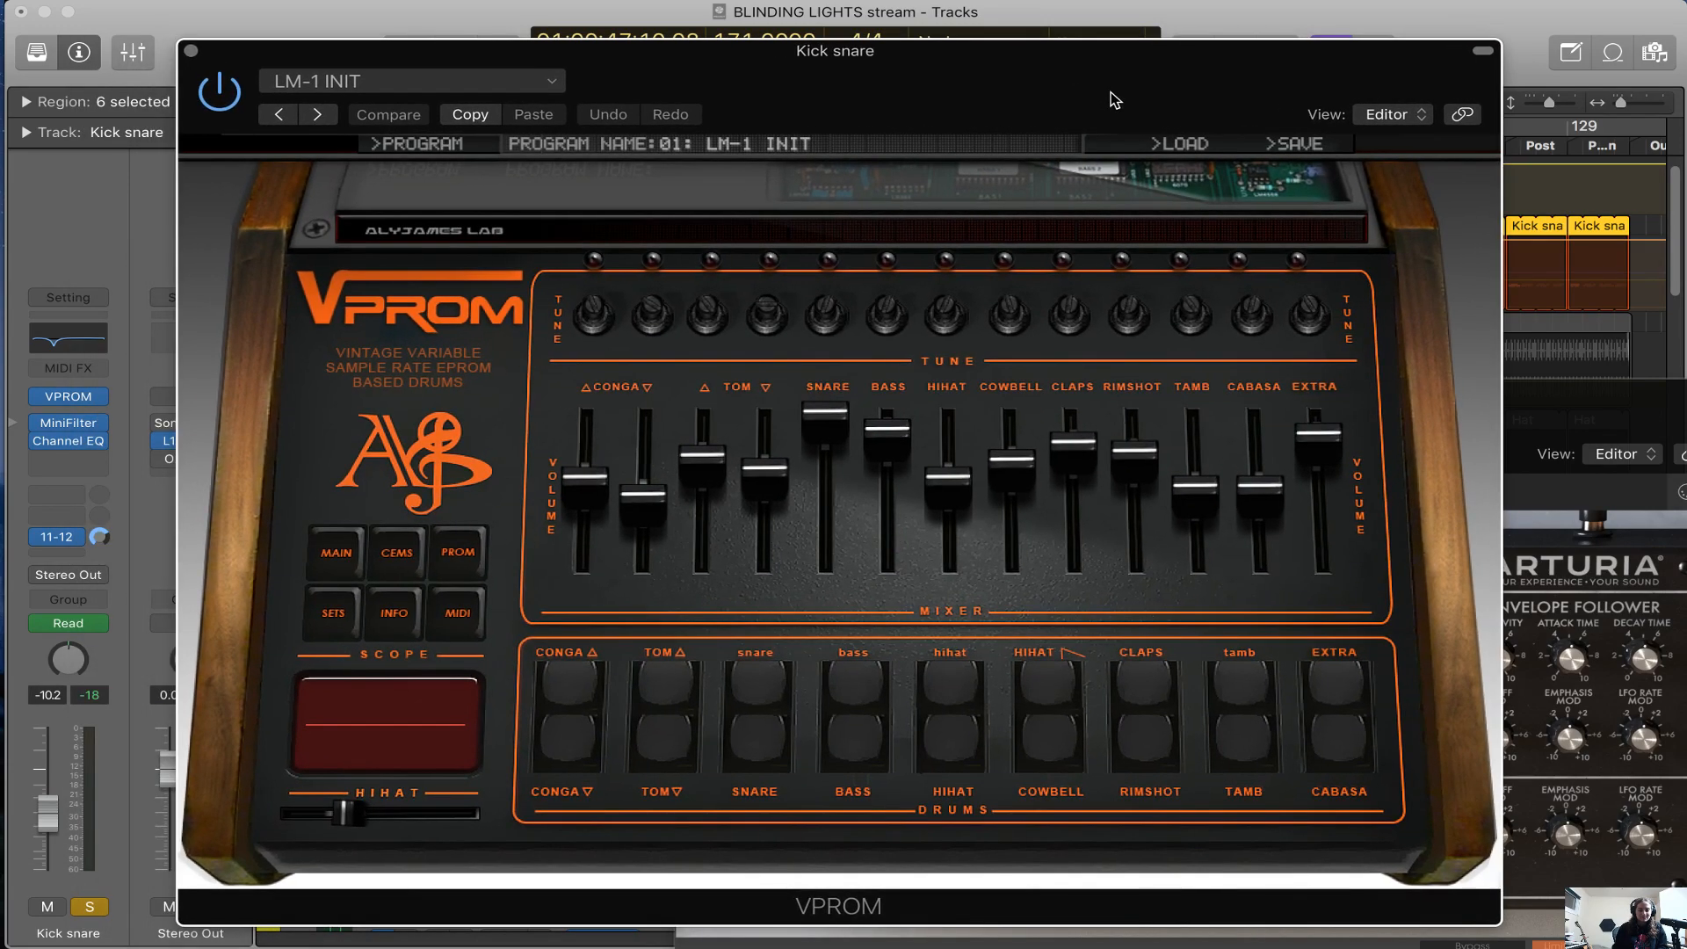
Audition VPROM's low conga and hihat pads, and move the playhead to bar 55 in Hook 1
{"action": "left_click", "coordinate": [595, 758]}
{"action": "left_click", "coordinate": [573, 754]}
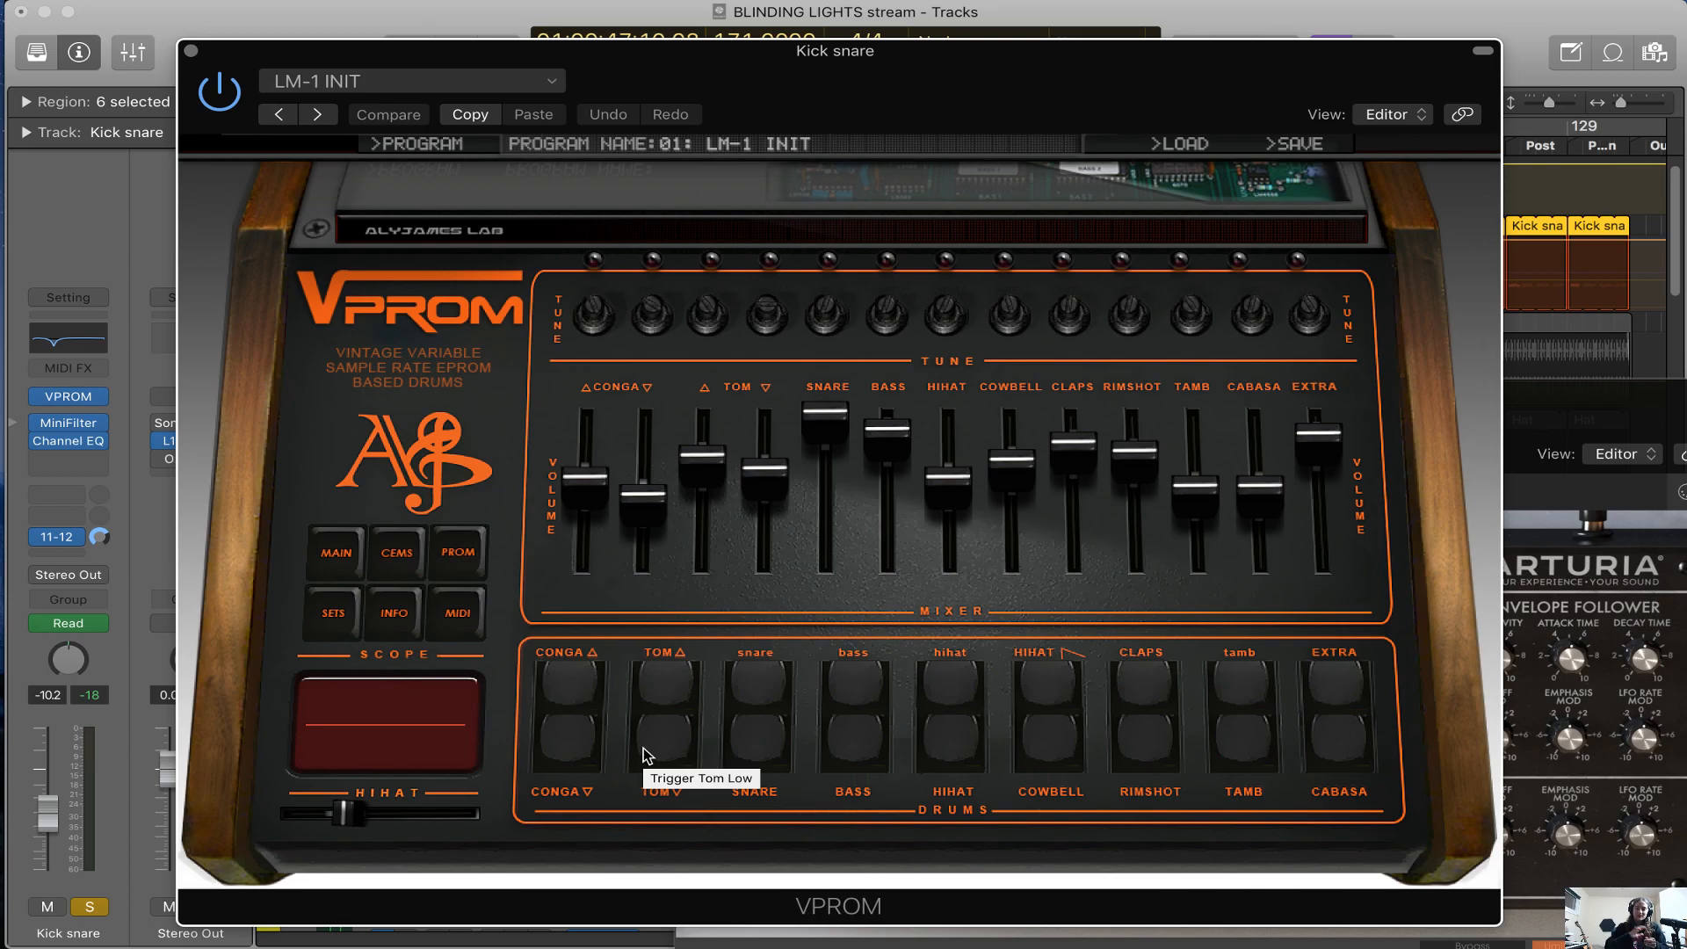
{"action": "left_click", "coordinate": [941, 751]}
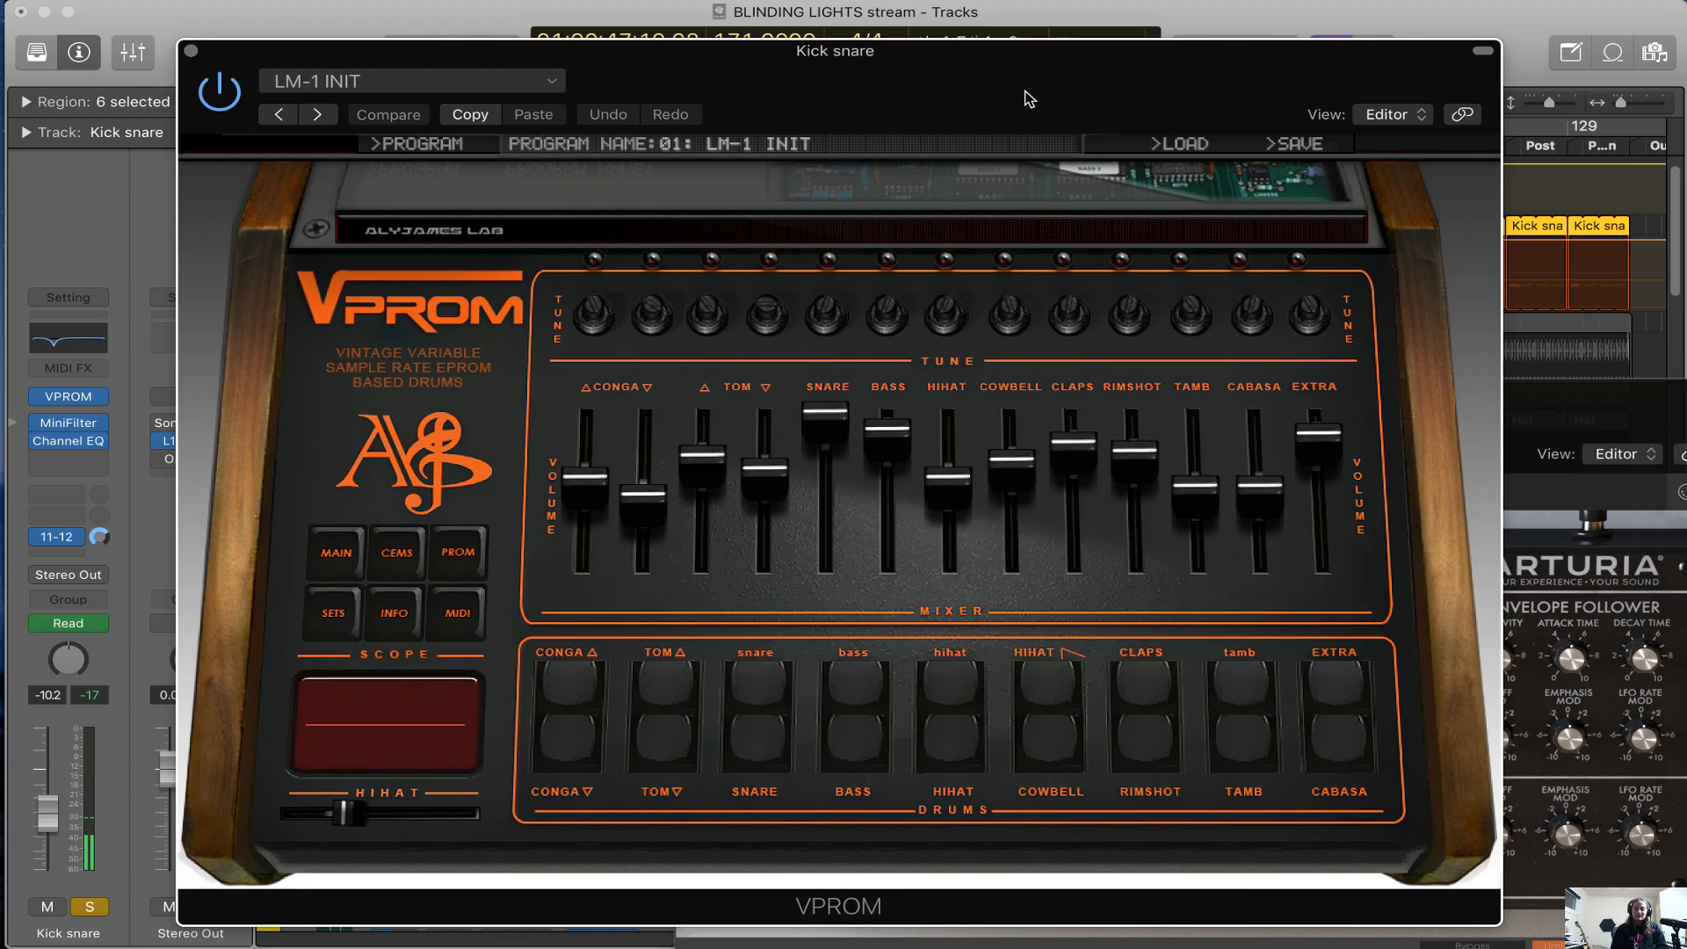
{"action": "left_click_drag", "start_coordinate": [1025, 92], "coordinate": [1160, 497]}
{"action": "left_click", "coordinate": [993, 146]}
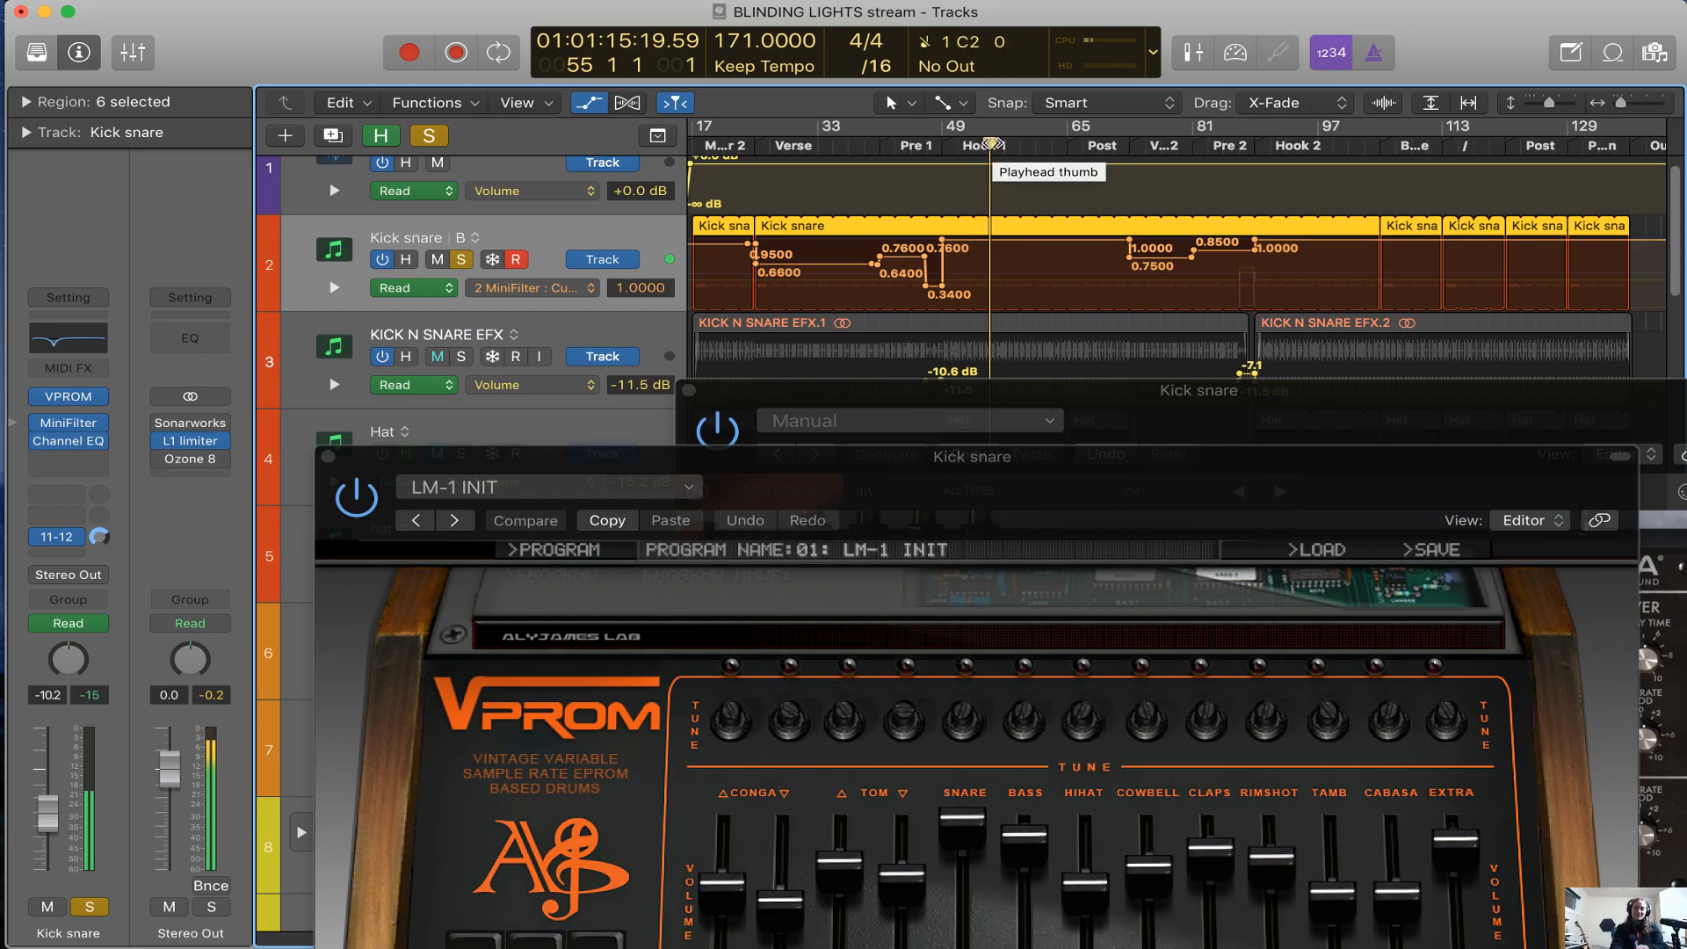
Bring the VPROM window back into full view and audition its low conga, low tom and snare pads
{"action": "left_click_drag", "start_coordinate": [1053, 500], "coordinate": [1022, 147]}
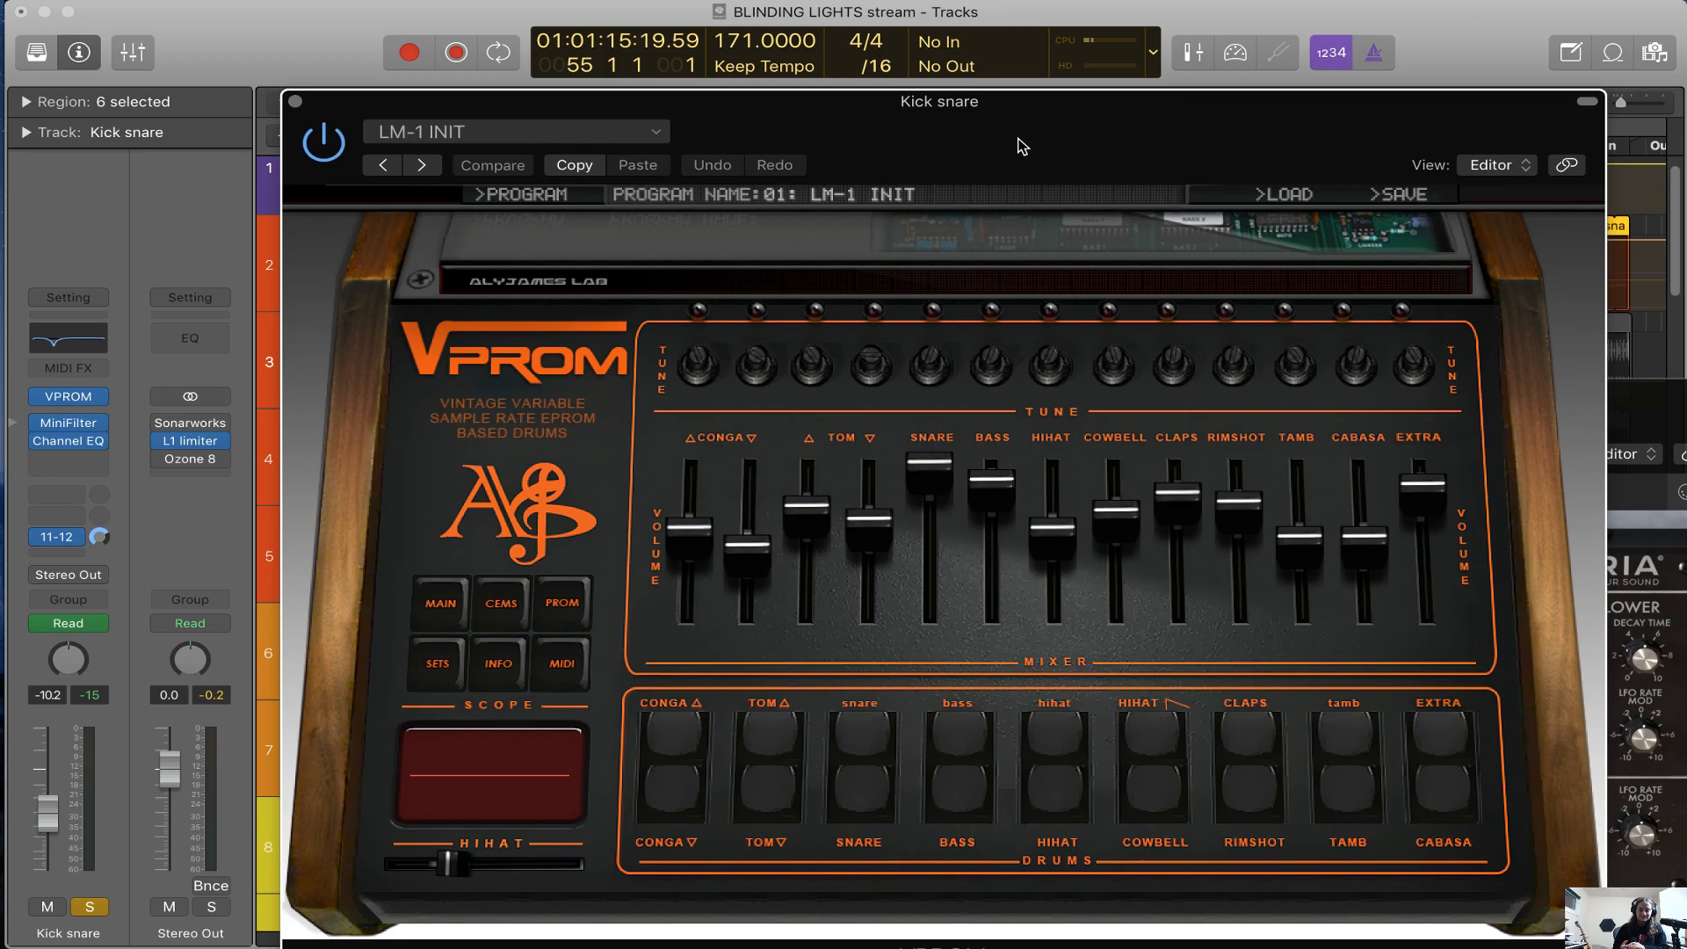
{"action": "left_click", "coordinate": [695, 799]}
{"action": "left_click", "coordinate": [754, 793]}
{"action": "left_click", "coordinate": [852, 802]}
Reposition the VPROM window while reviewing the drum machine, and close it
{"action": "left_click_drag", "start_coordinate": [973, 170], "coordinate": [945, 259]}
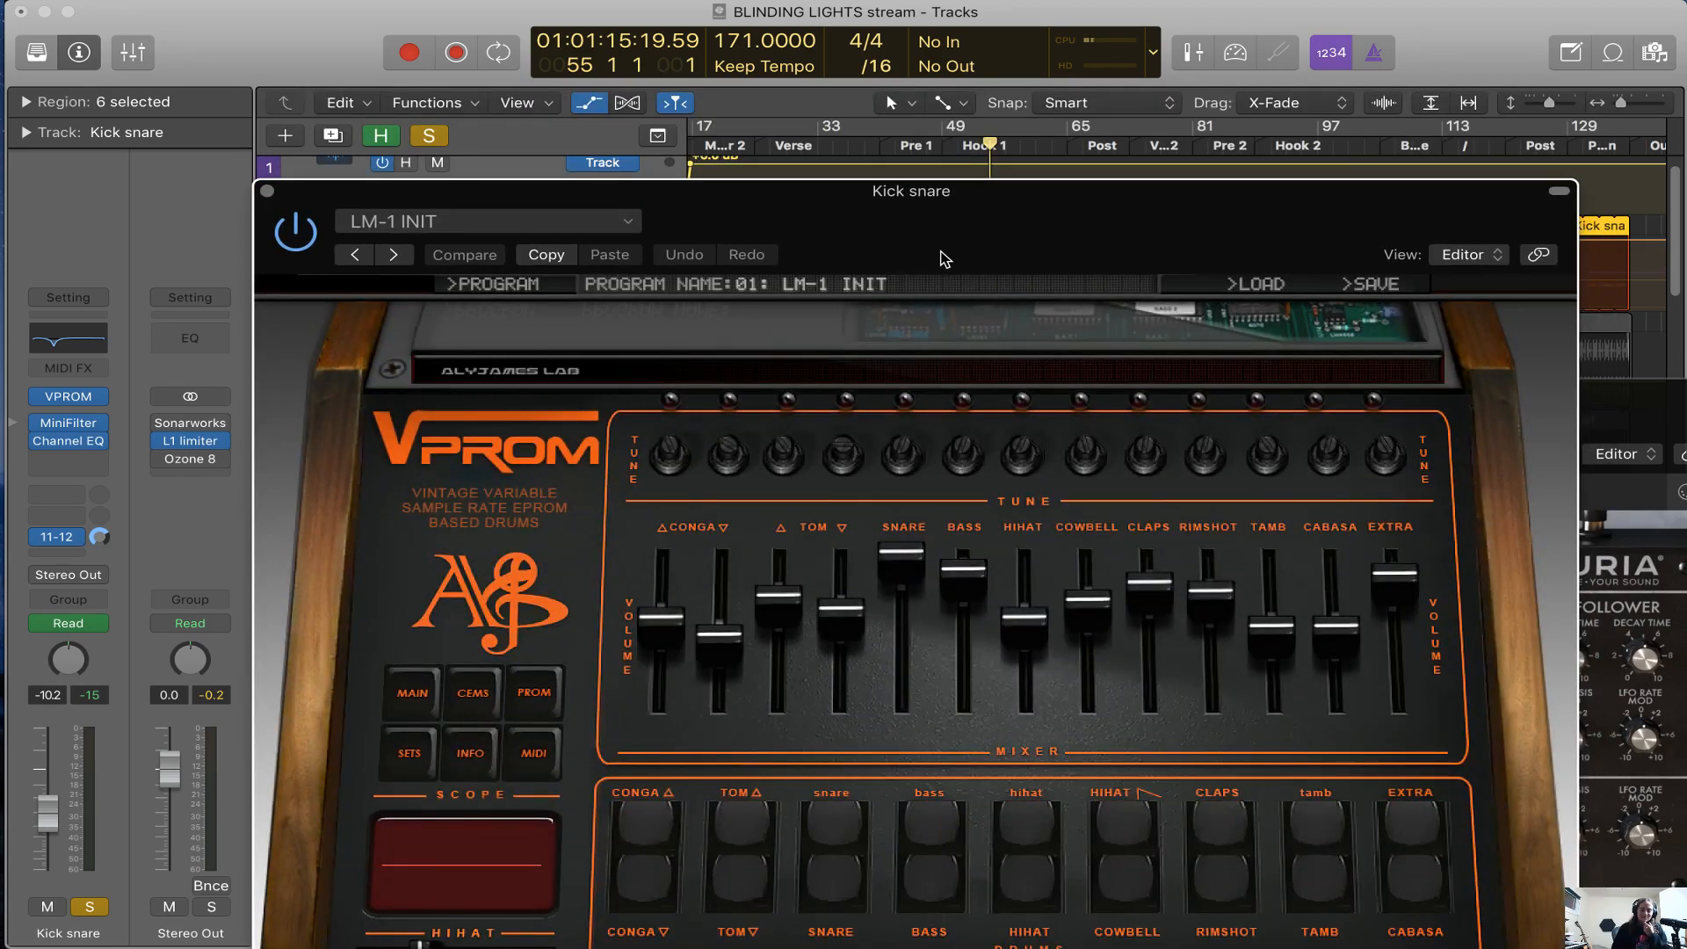
{"action": "left_click_drag", "start_coordinate": [945, 259], "coordinate": [949, 210]}
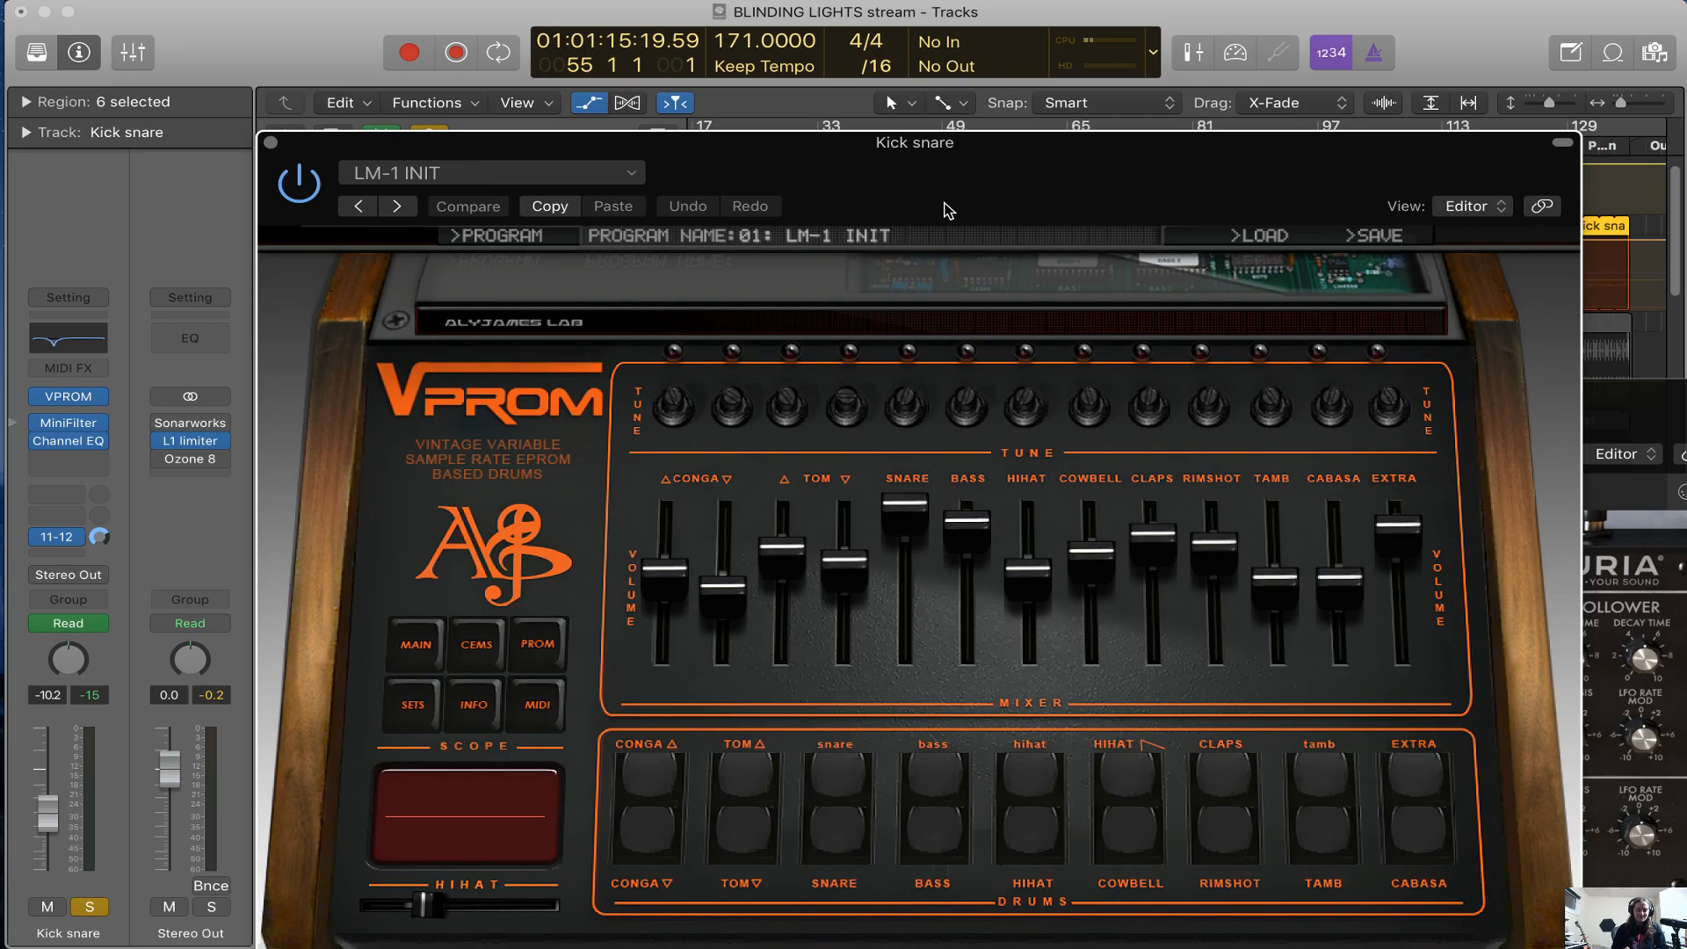
{"action": "left_click_drag", "start_coordinate": [949, 211], "coordinate": [982, 178]}
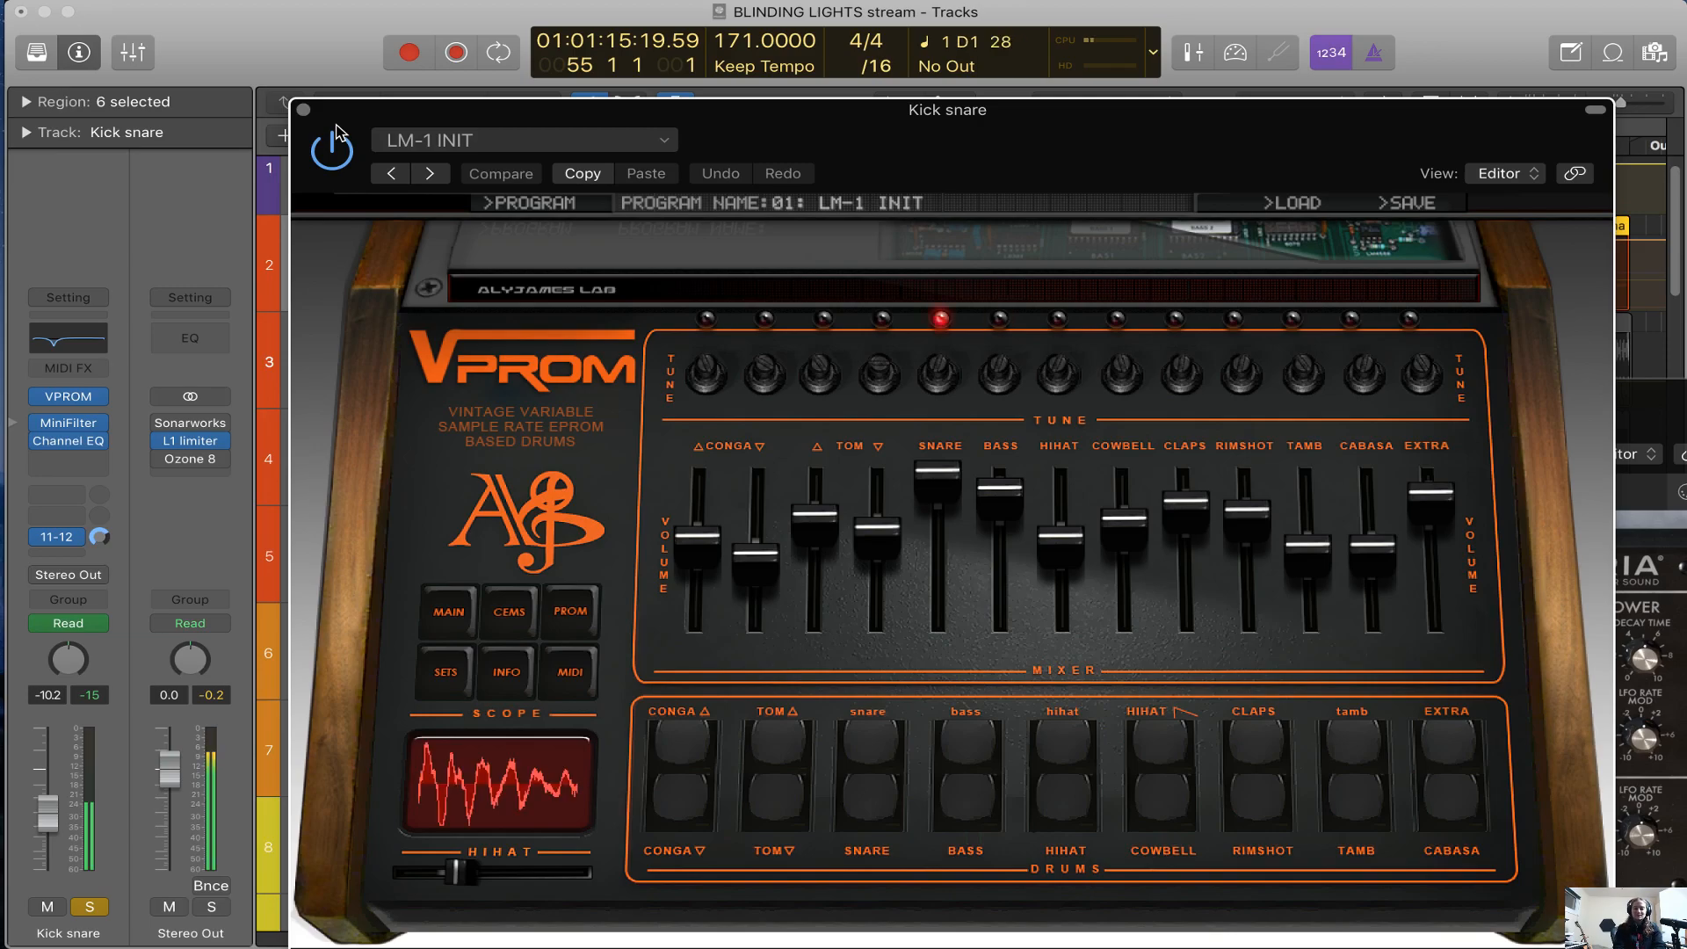
{"action": "left_click_drag", "start_coordinate": [336, 128], "coordinate": [338, 107]}
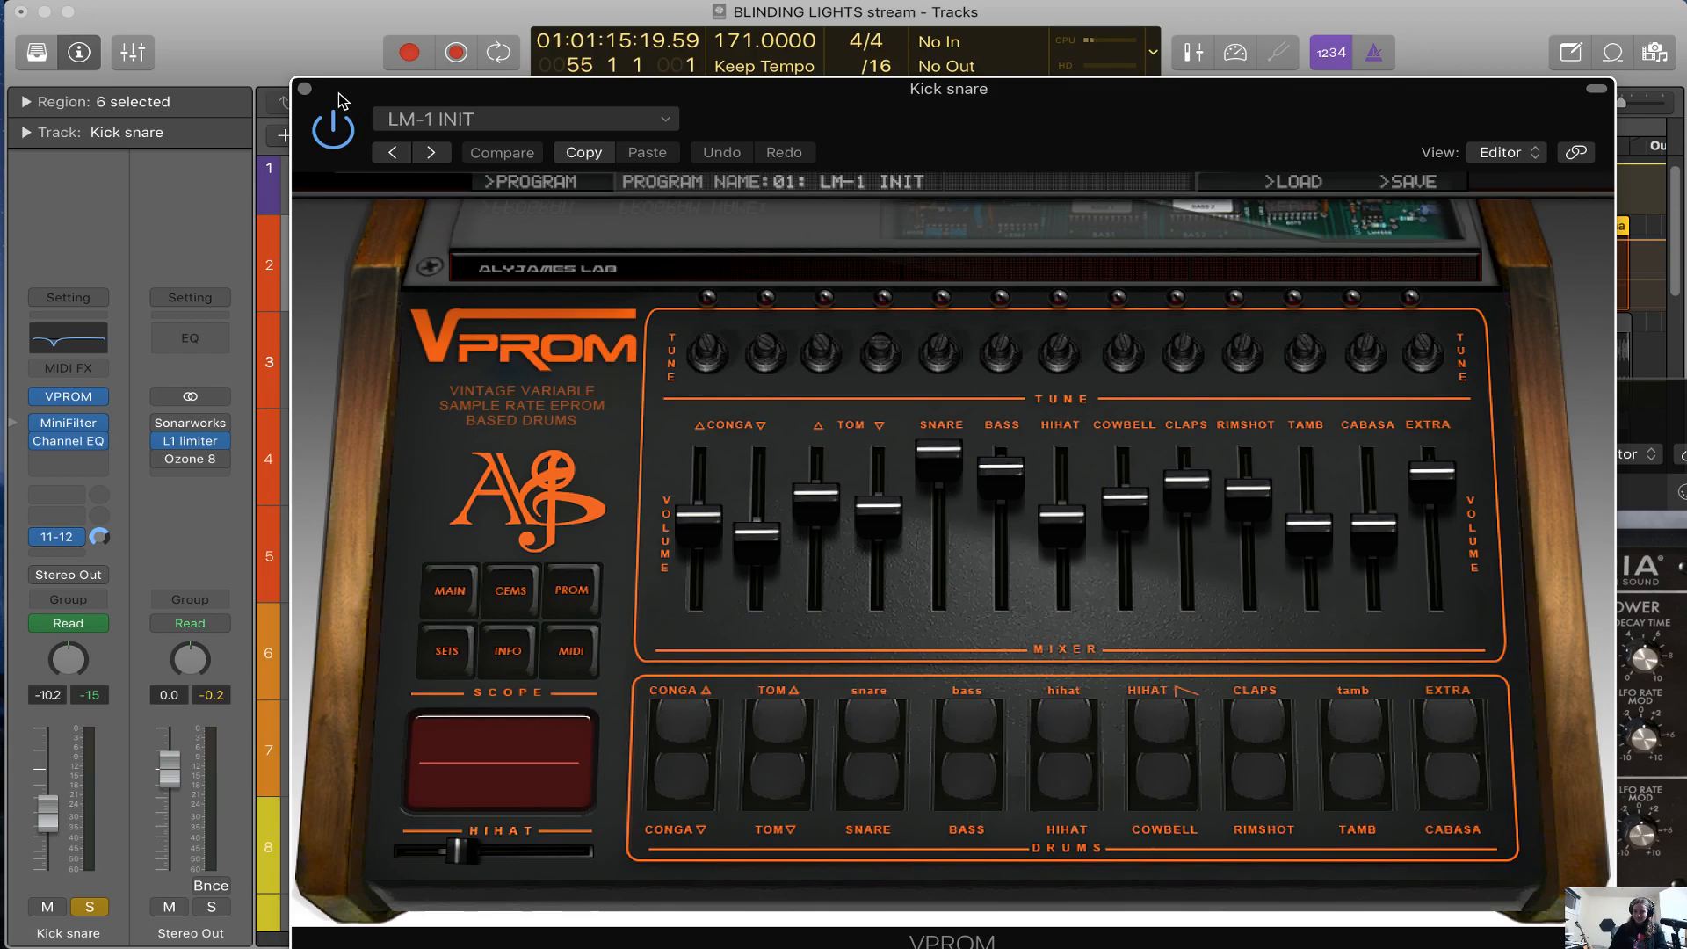
{"action": "left_click", "coordinate": [304, 90]}
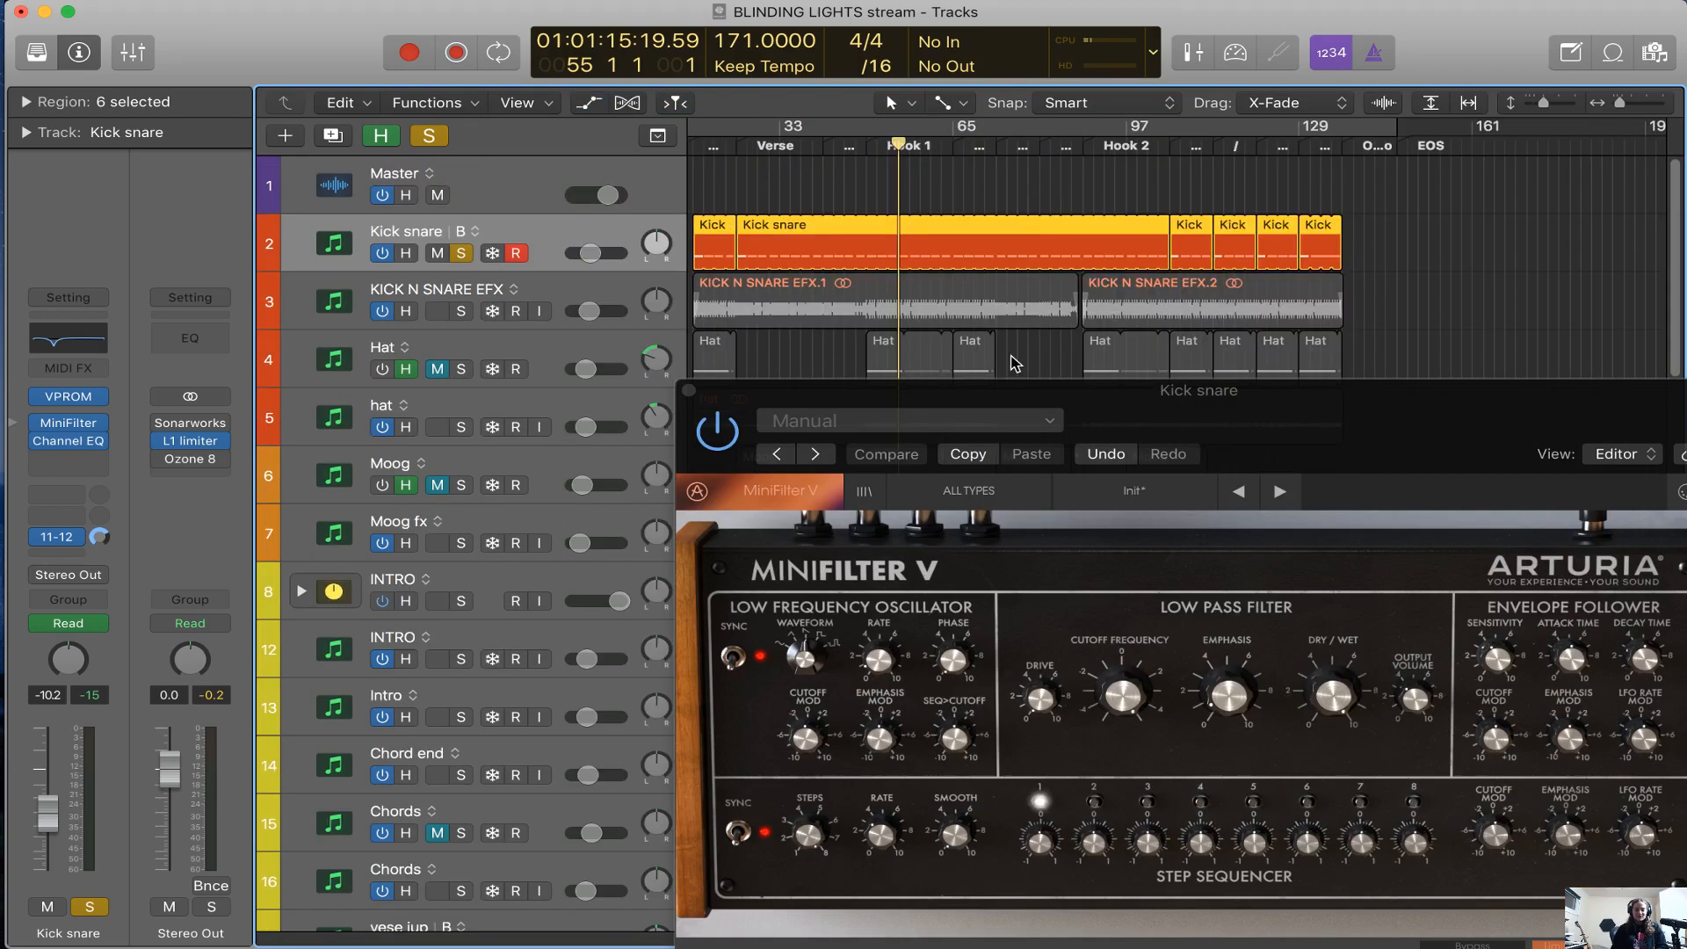
Place the MiniFilter window below the Kick snare track and show the track automation around Hook 1
{"action": "key", "text": "super+Left"}
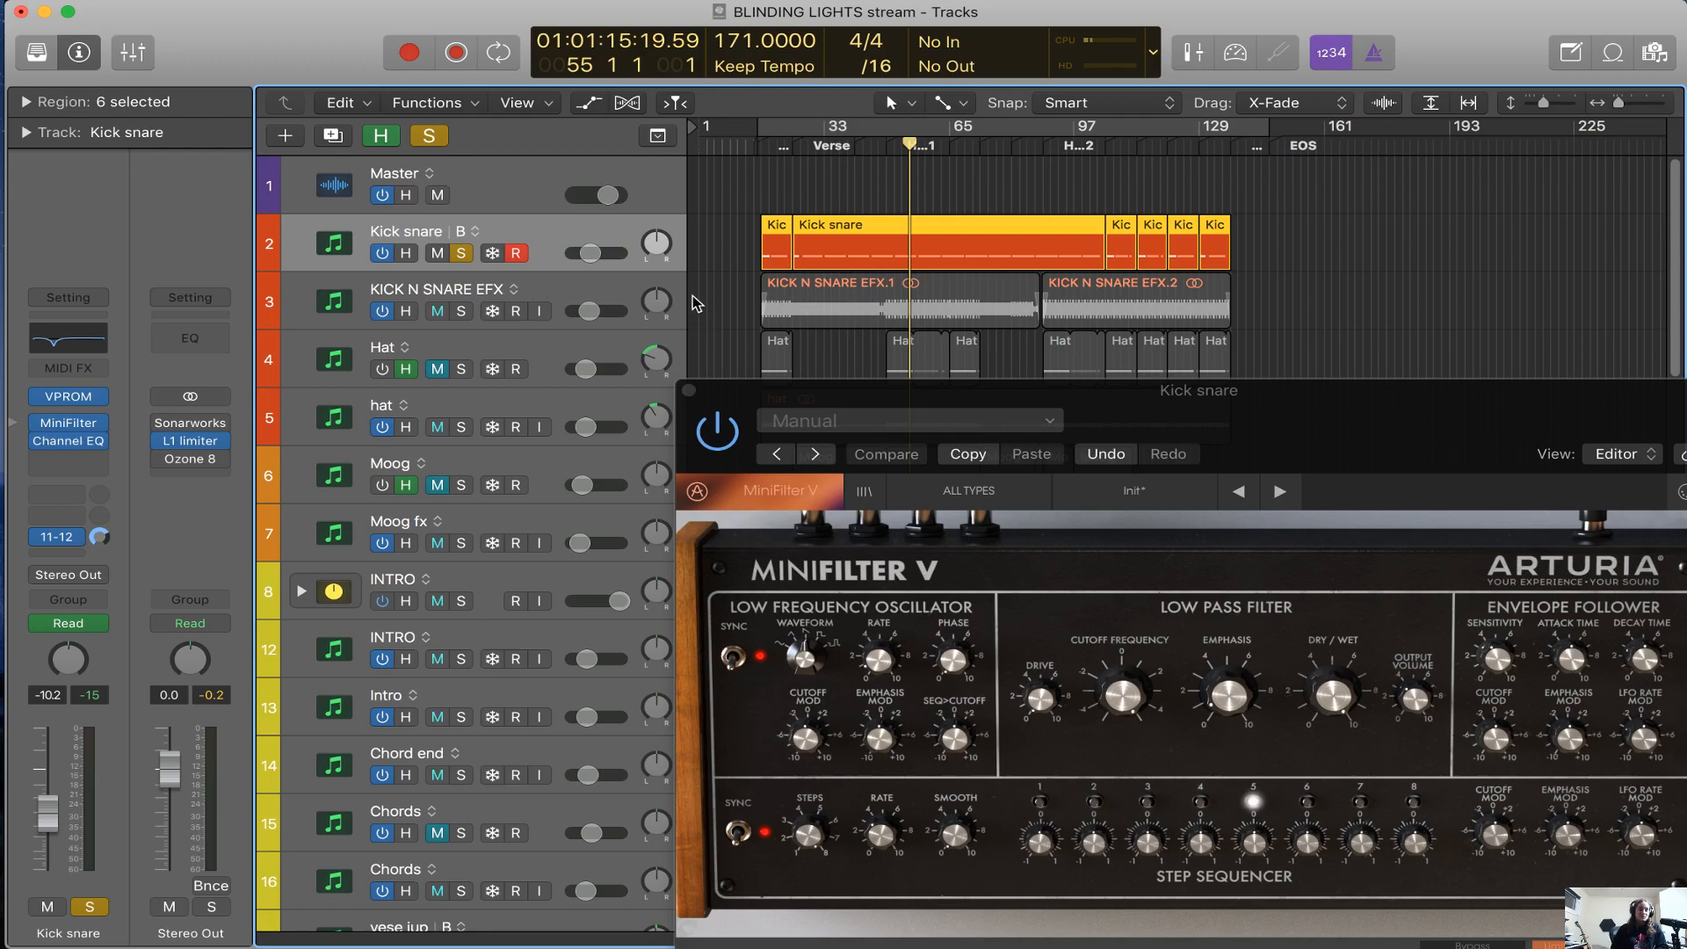
{"action": "left_click_drag", "start_coordinate": [796, 395], "coordinate": [534, 270]}
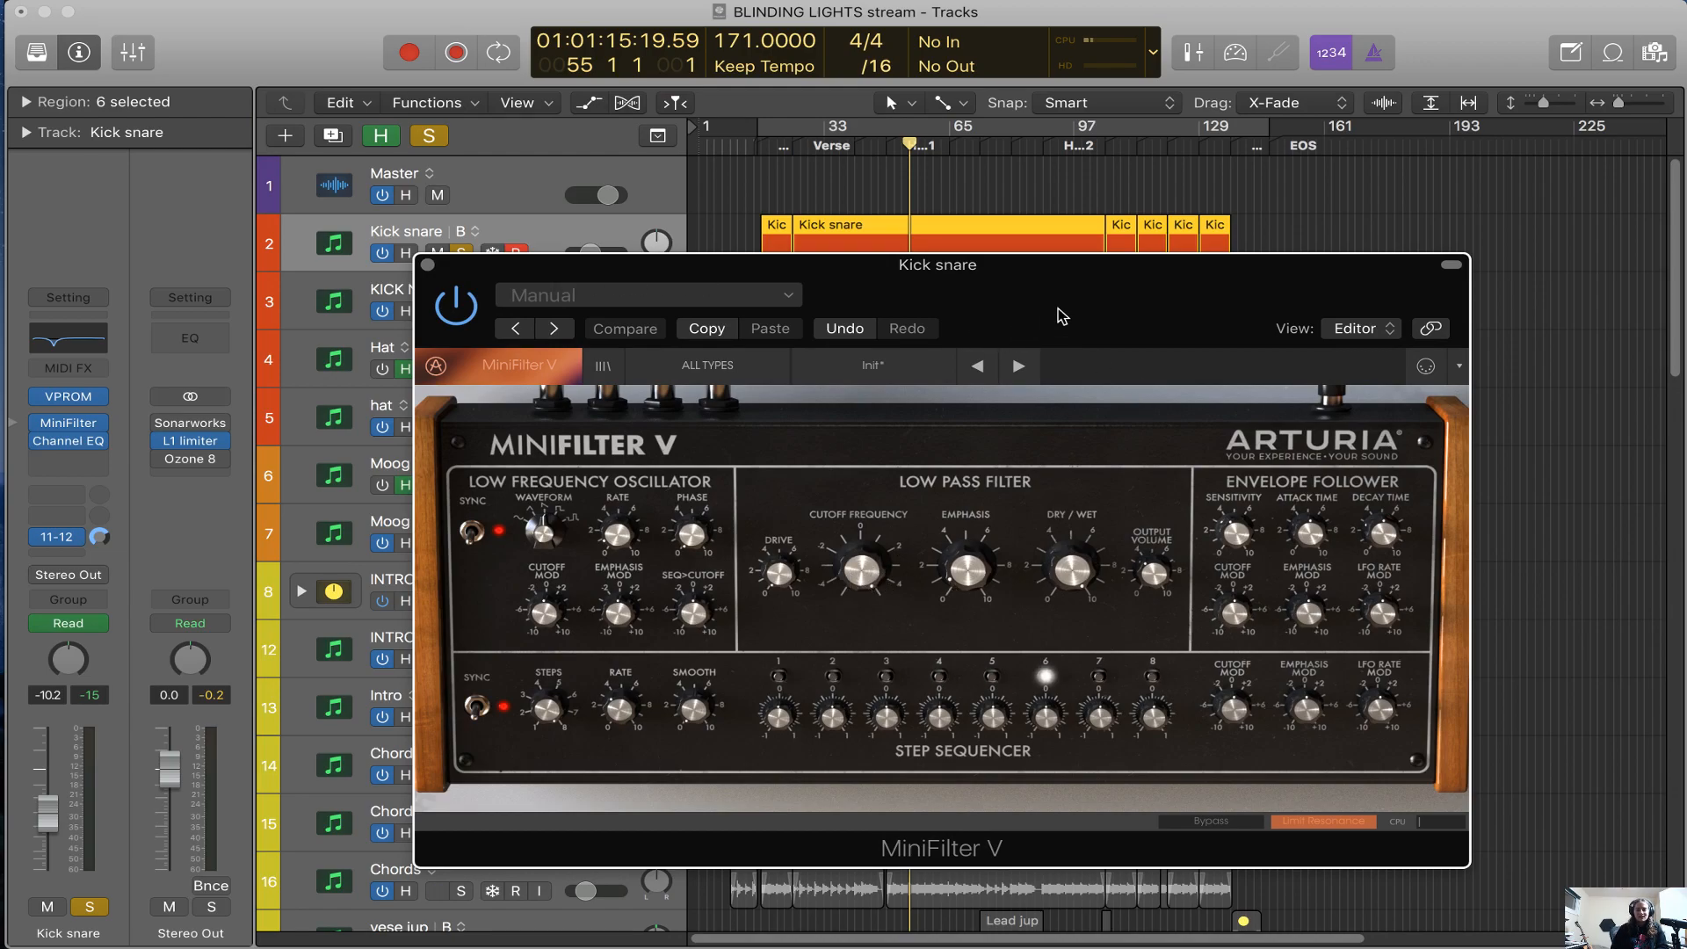
{"action": "left_click_drag", "start_coordinate": [1061, 316], "coordinate": [1090, 269]}
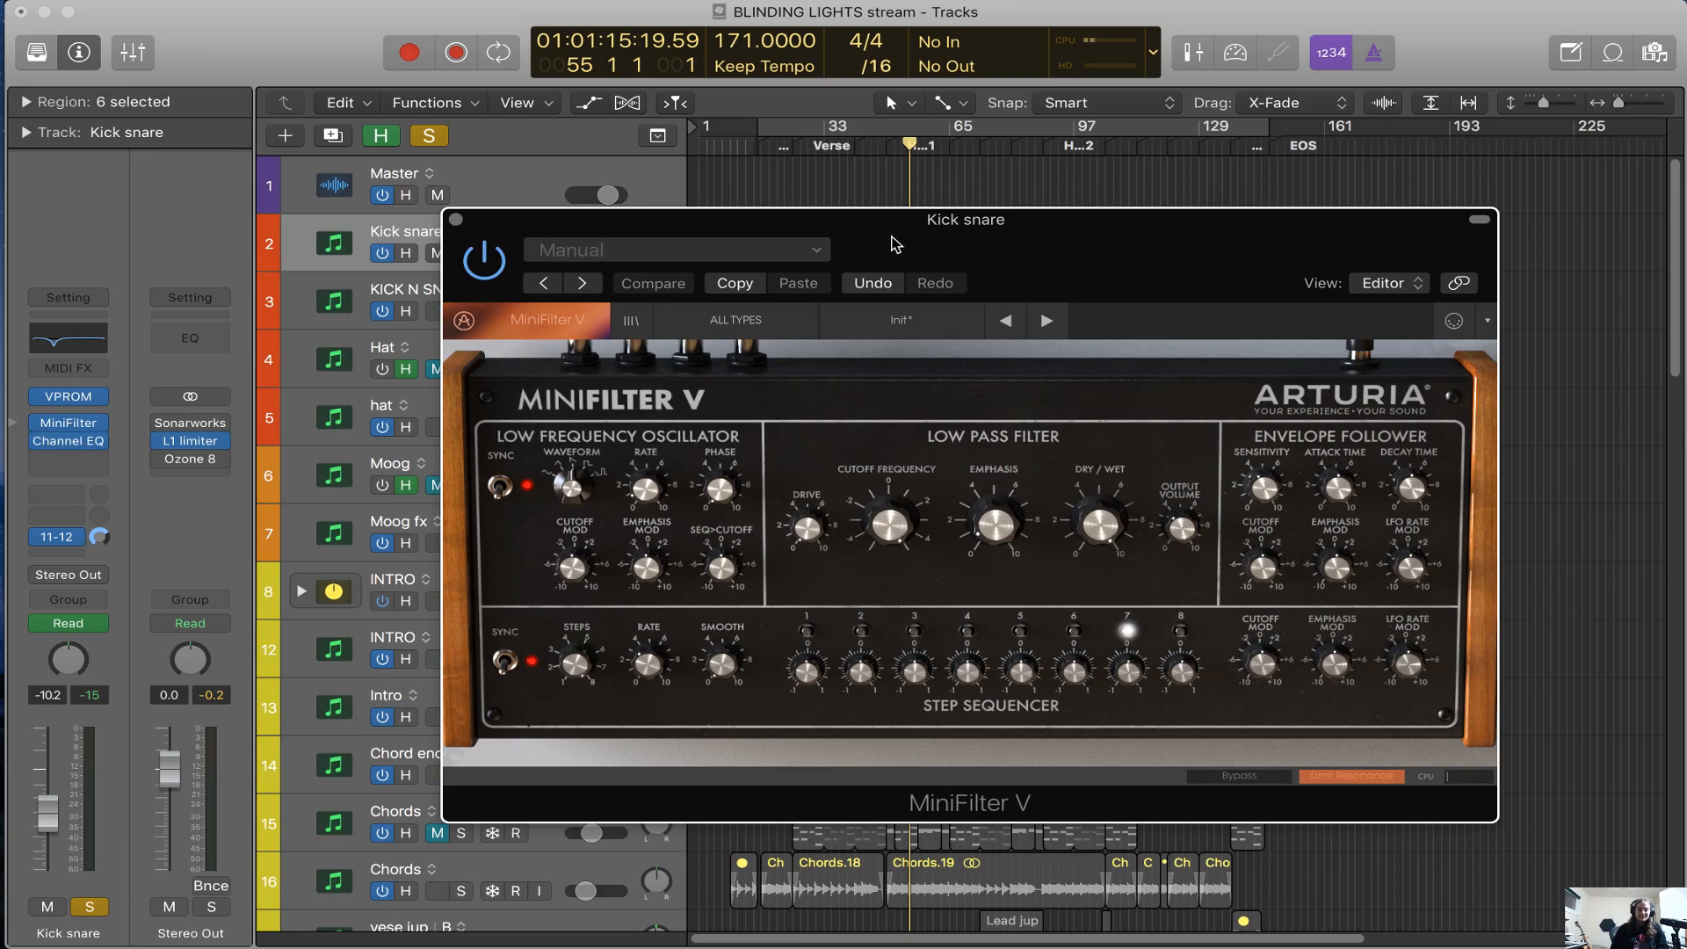
{"action": "left_click_drag", "start_coordinate": [888, 237], "coordinate": [1008, 497]}
{"action": "key", "text": "super+Right"}
{"action": "key", "text": "super+Right"}
{"action": "key", "text": "super+Right"}
{"action": "key", "text": "super+Right"}
{"action": "key", "text": "super+Right"}
Play the soloed Kick snare track from the end of Pre 1 into Hook 1 and examine its MiniFilter automation
{"action": "key", "text": "super+Right"}
{"action": "key", "text": "a"}
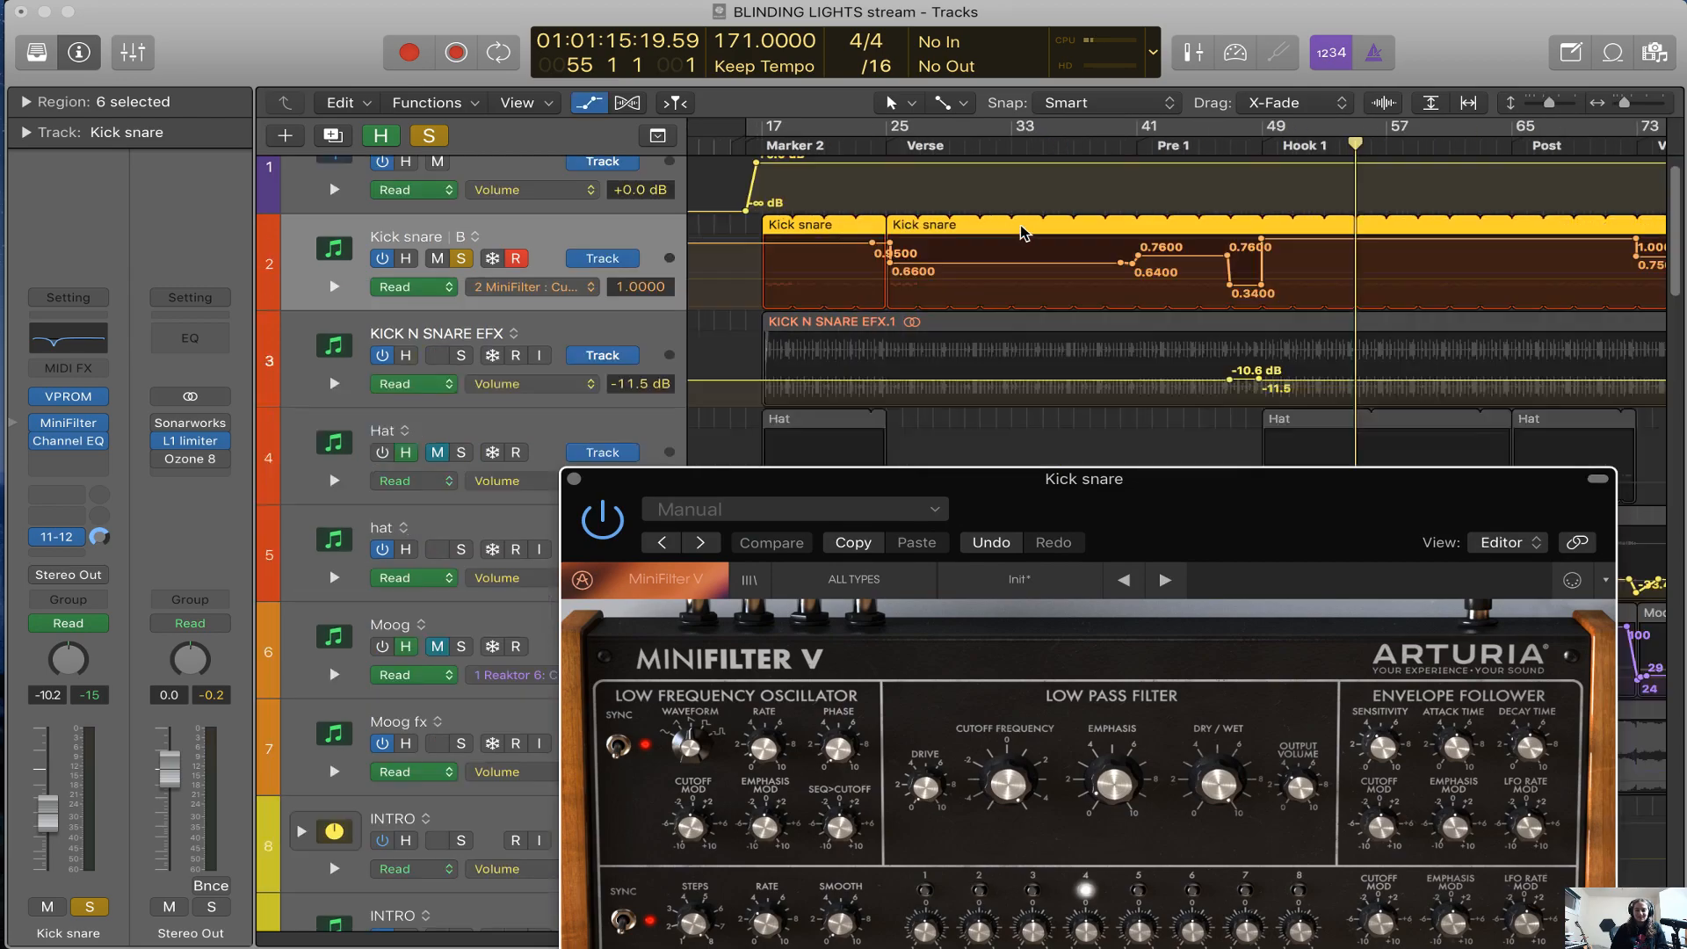
{"action": "left_click", "coordinate": [1211, 146]}
{"action": "key", "text": "space"}
{"action": "key", "text": "super+Right"}
{"action": "key", "text": "super+Right"}
{"action": "key", "text": "super+Right"}
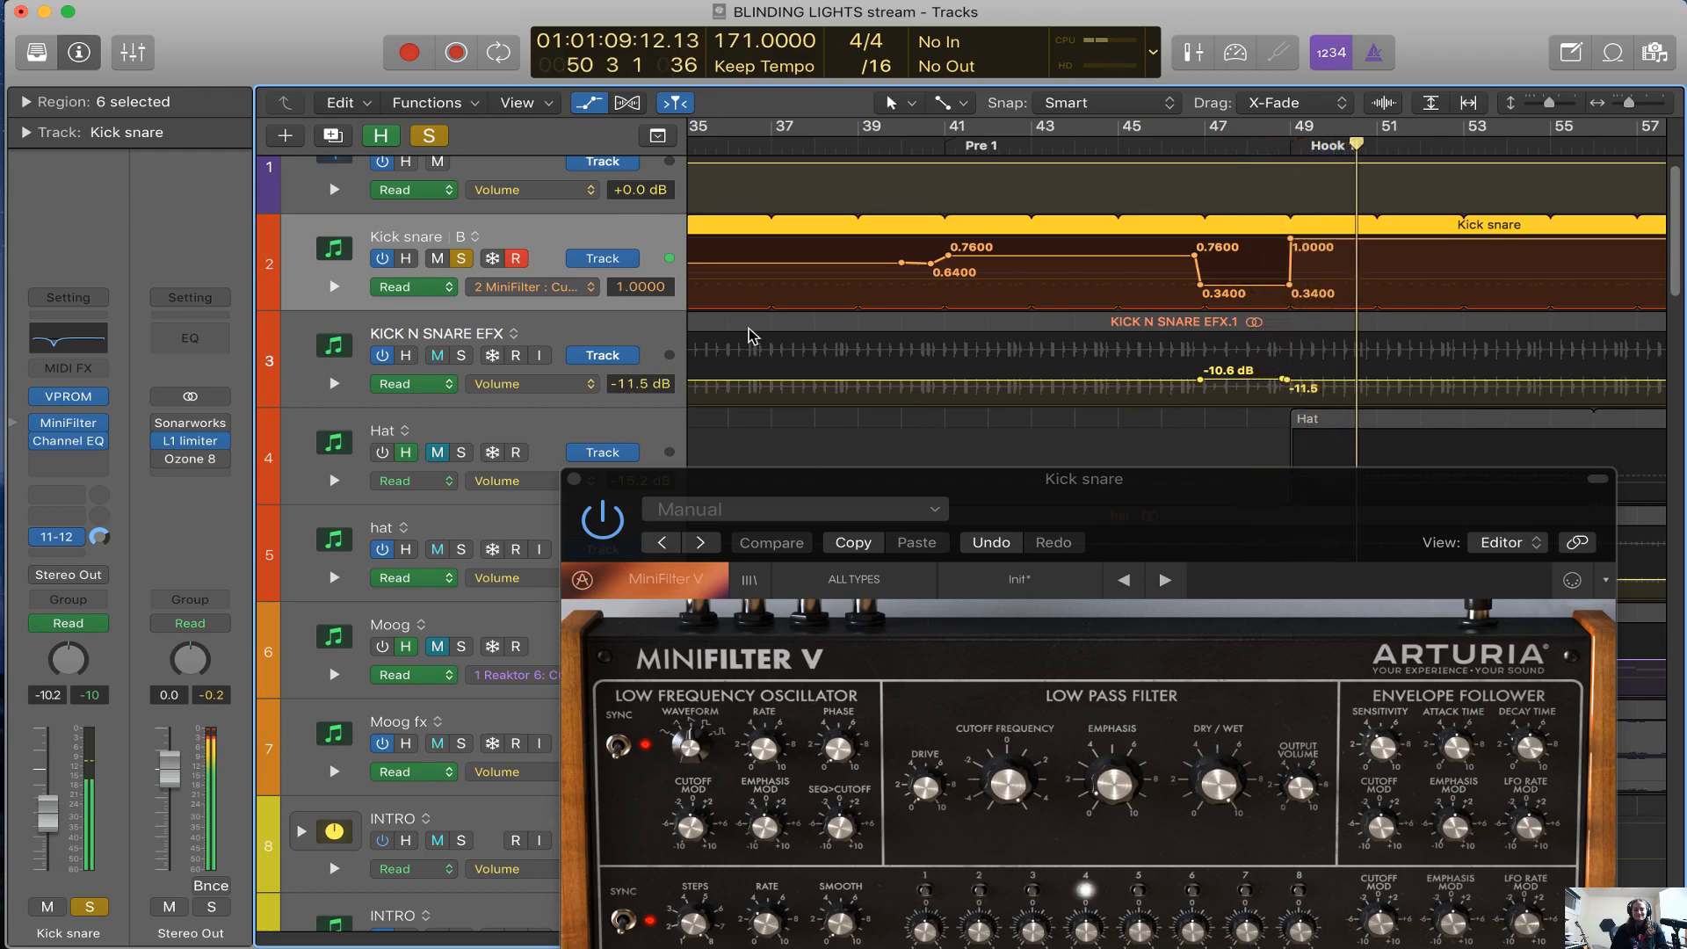
{"action": "key", "text": "super+Left"}
{"action": "scroll", "coordinate": [753, 341], "scroll_direction": "down", "scroll_amount": 10}
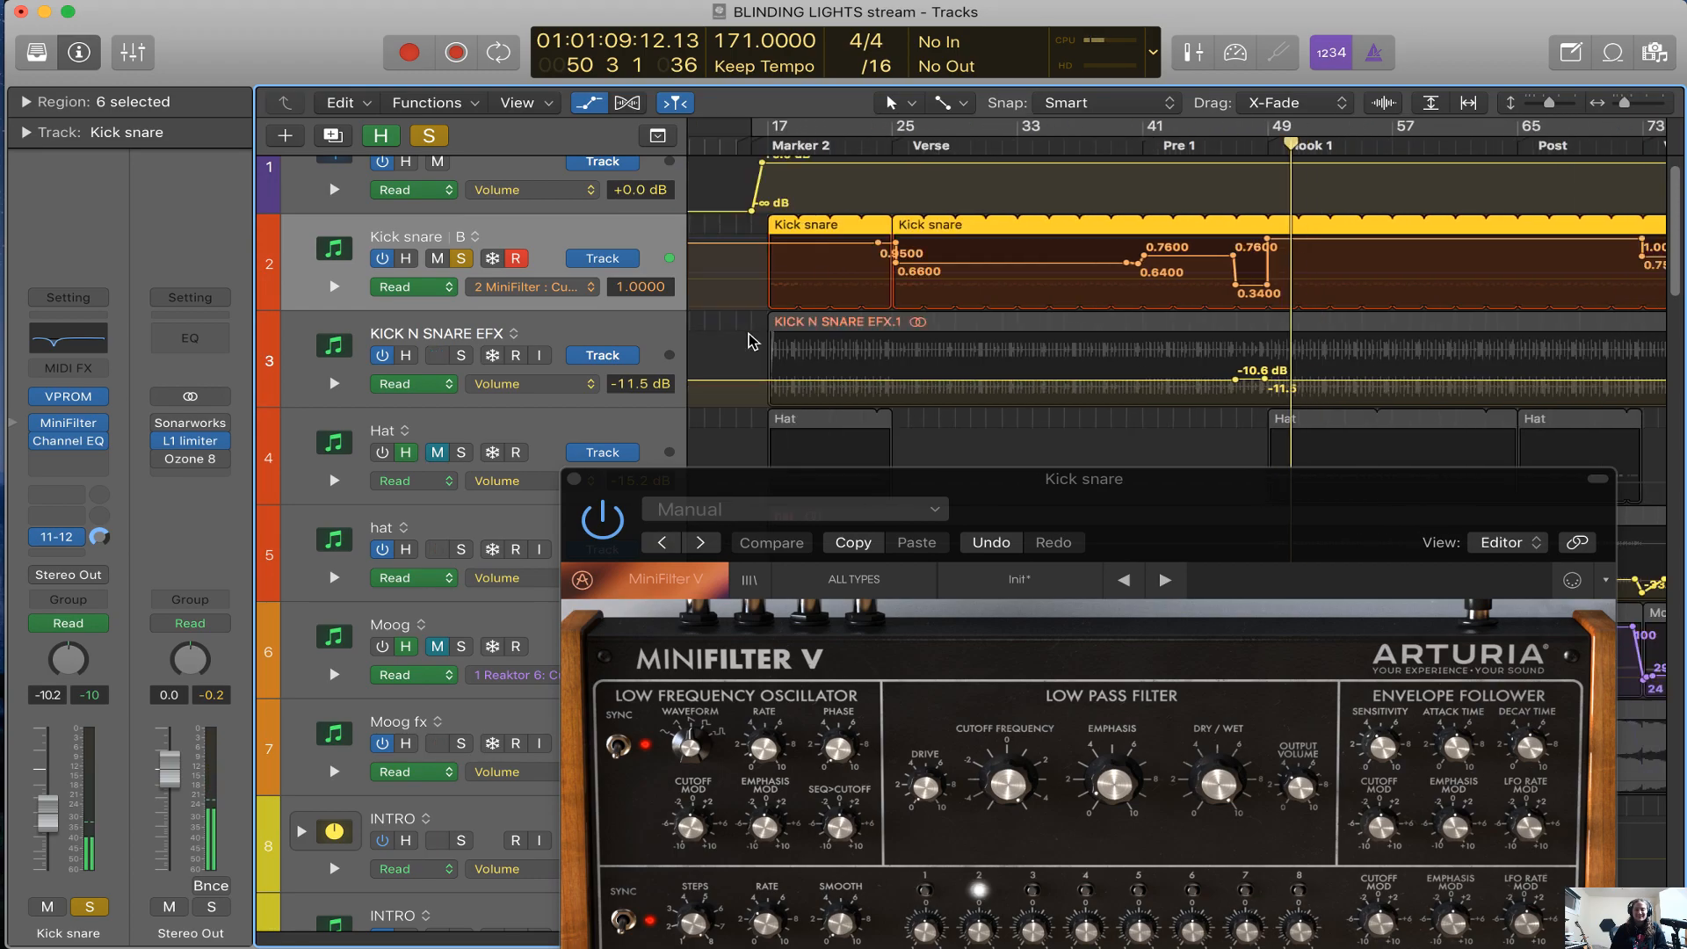
Clear the solo, close the MiniFilter window and automation view, and turn off the KICK N SNARE EFX track
{"action": "key", "text": "s"}
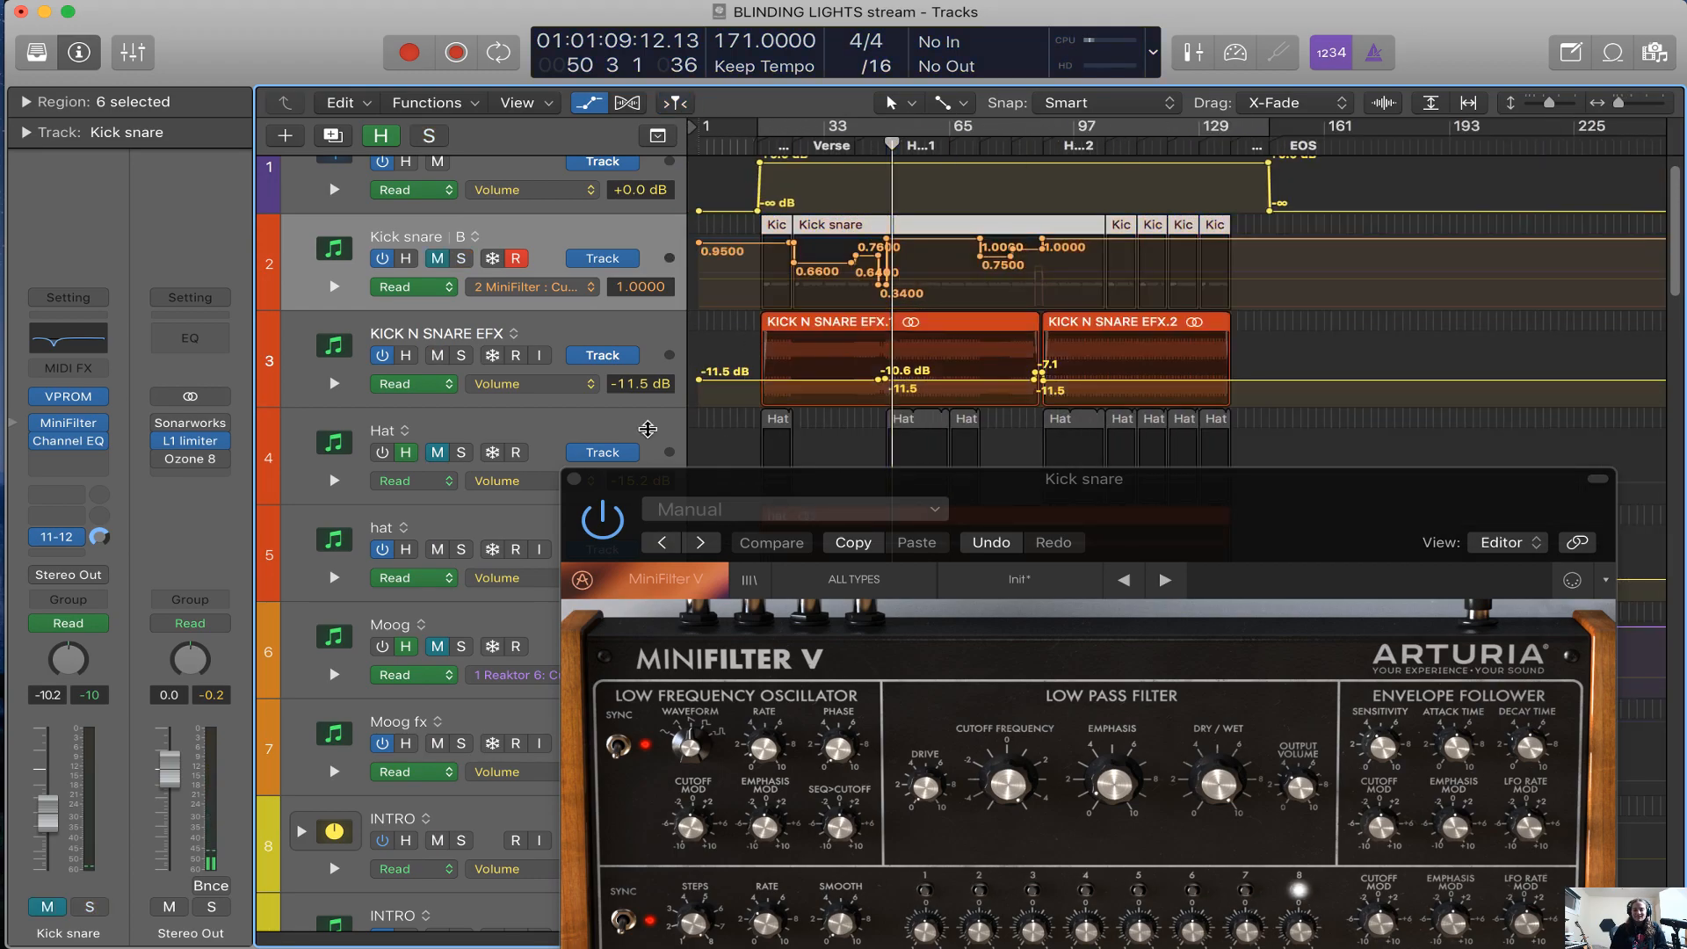
{"action": "left_click", "coordinate": [574, 479]}
{"action": "key", "text": "a"}
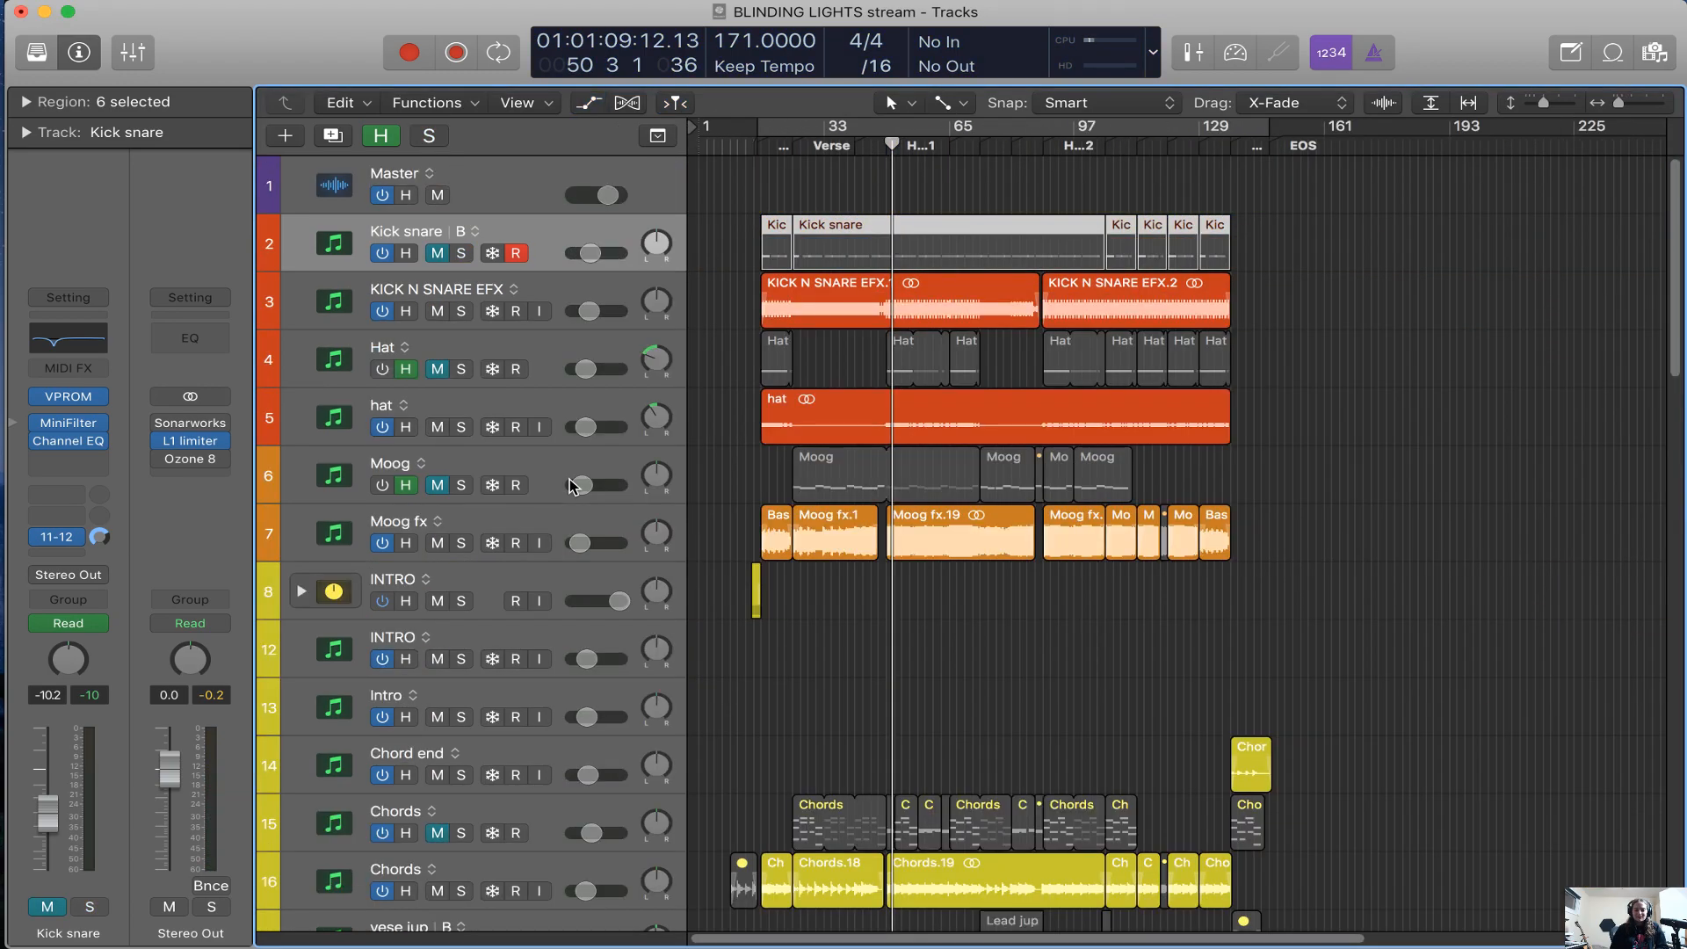
{"action": "left_click", "coordinate": [386, 312]}
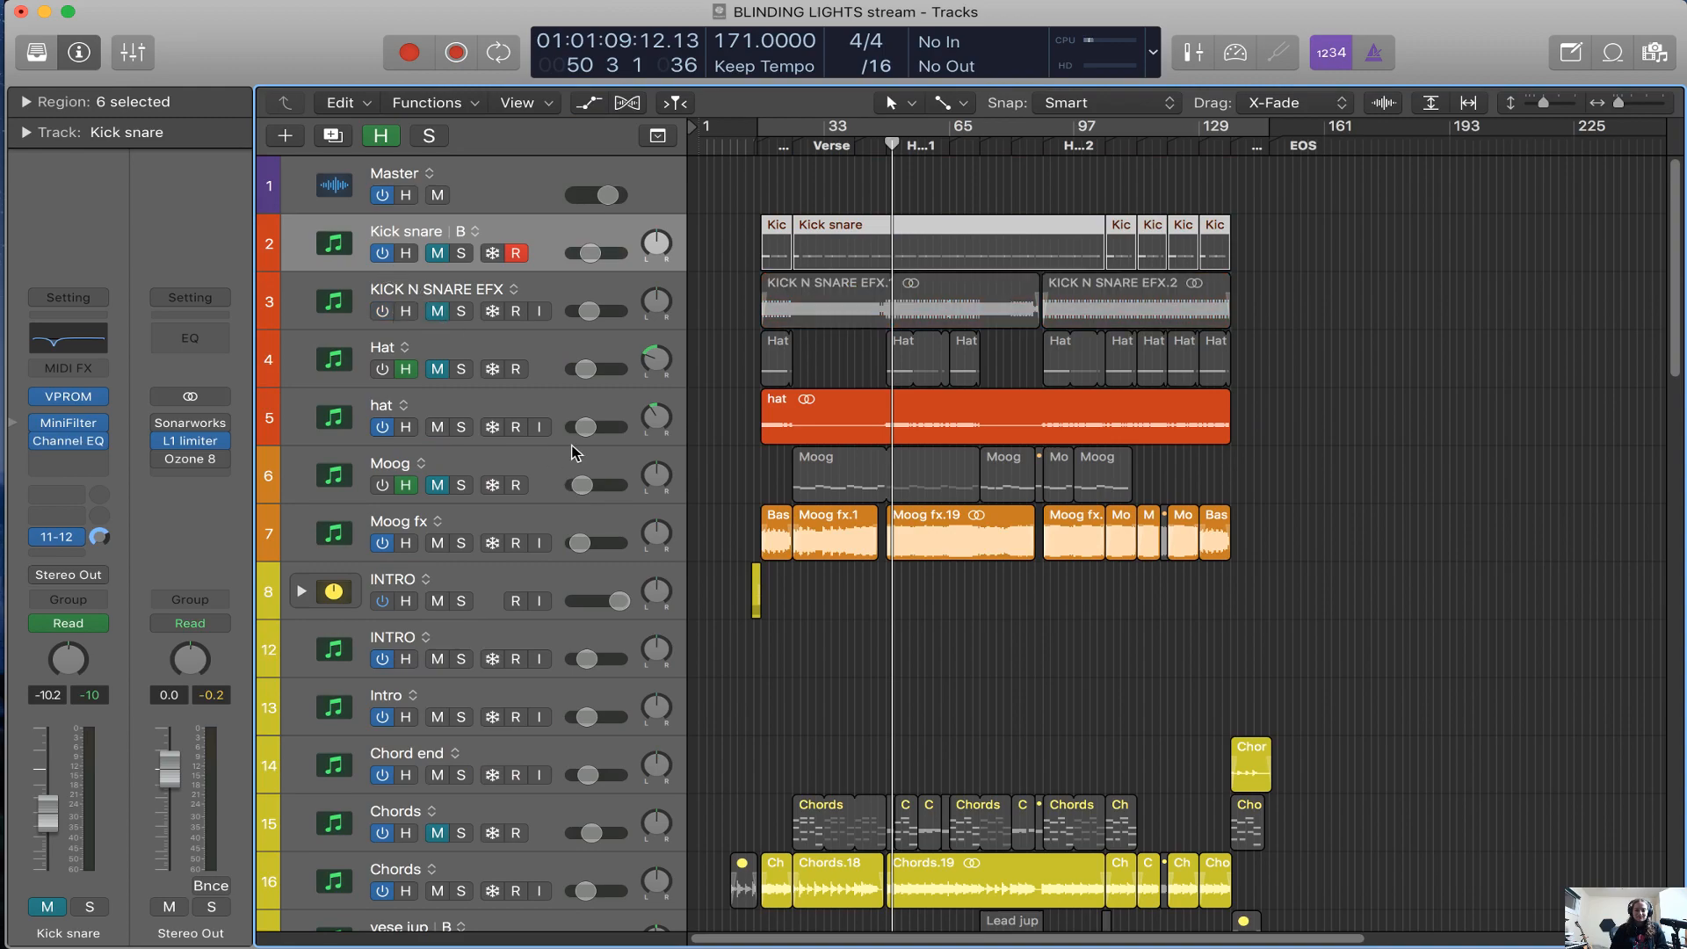
Solo the audio hat track and play it from the end of Pre 1 into Hook 1
{"action": "left_click", "coordinate": [604, 407]}
{"action": "key", "text": "s"}
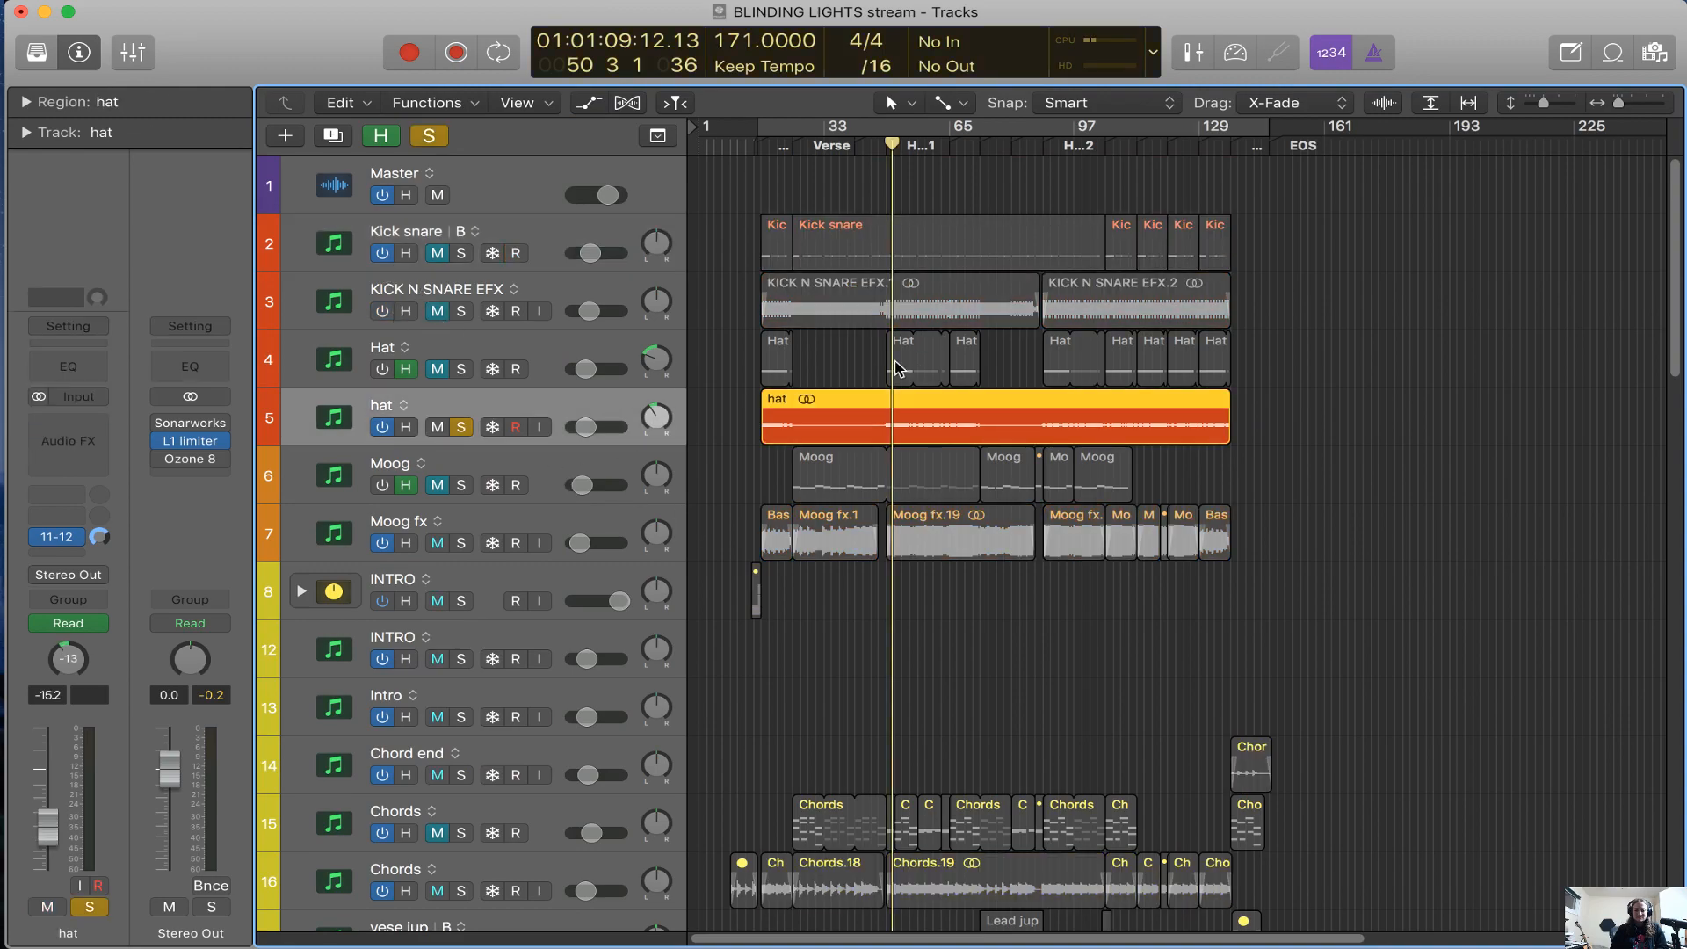
{"action": "key", "text": "space"}
{"action": "key", "text": "super+Right"}
{"action": "key", "text": "super+Right"}
{"action": "key", "text": "super+Right"}
{"action": "key", "text": "super+Right"}
{"action": "scroll", "coordinate": [1081, 287], "scroll_direction": "right", "scroll_amount": 4}
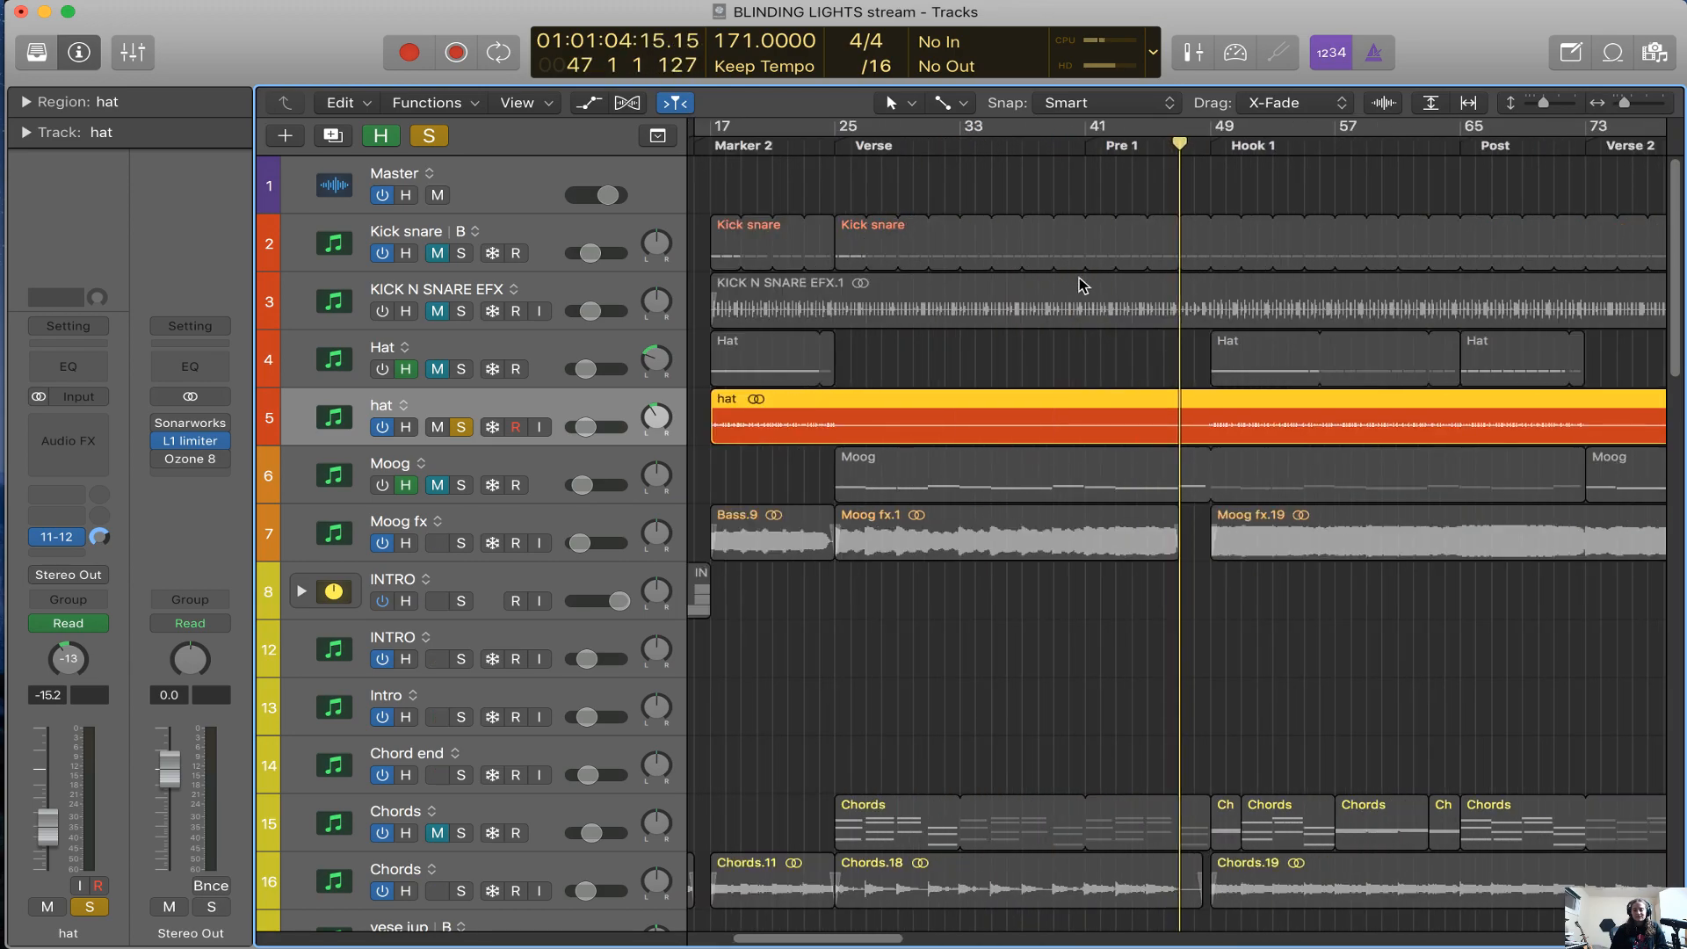
{"action": "left_click", "coordinate": [1150, 143]}
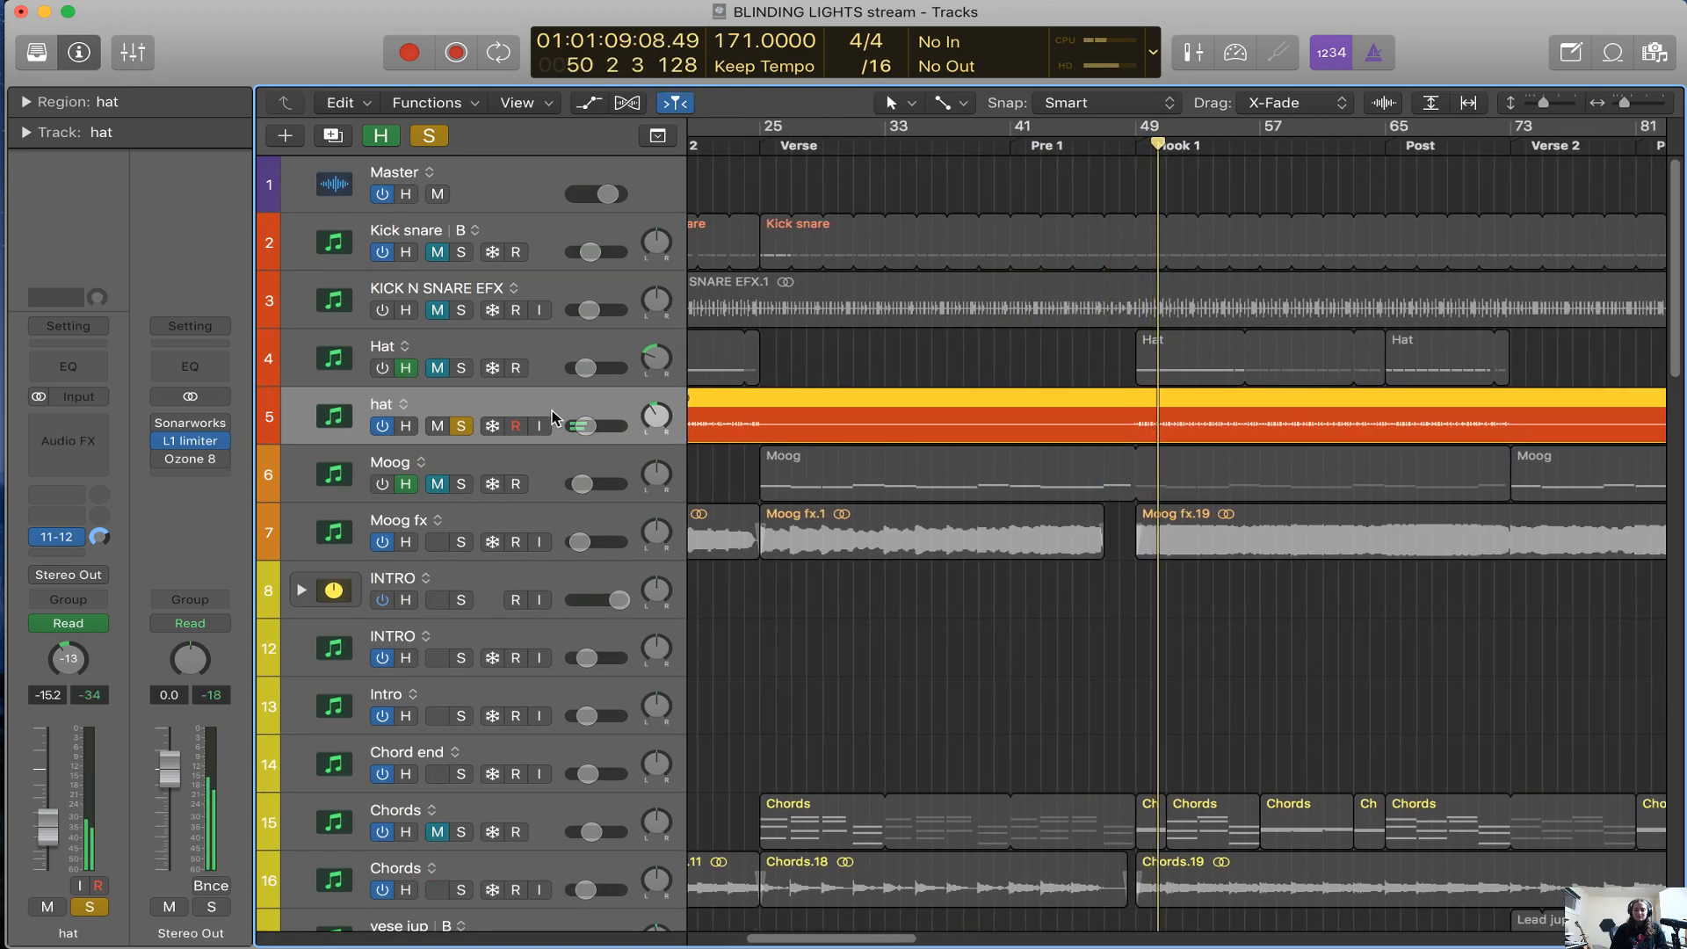
Compare the muted VPROM Hat track with the audio hat track and examine the Hat regions around Hook 1
{"action": "left_click", "coordinate": [483, 364]}
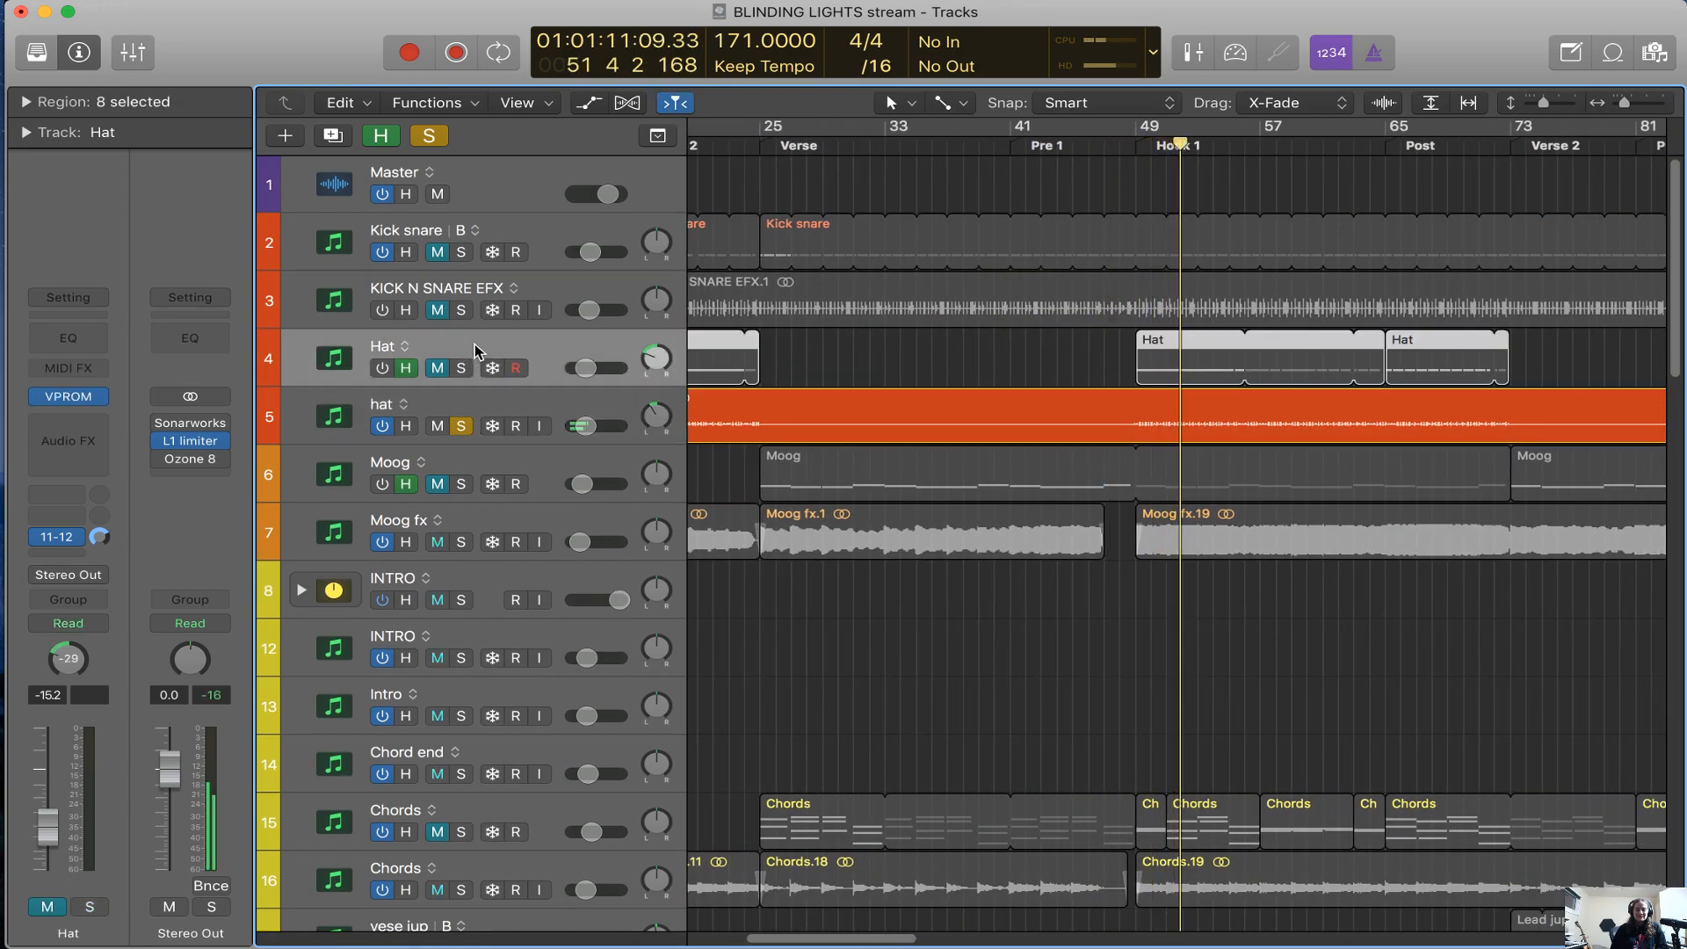
{"action": "left_click", "coordinate": [560, 410]}
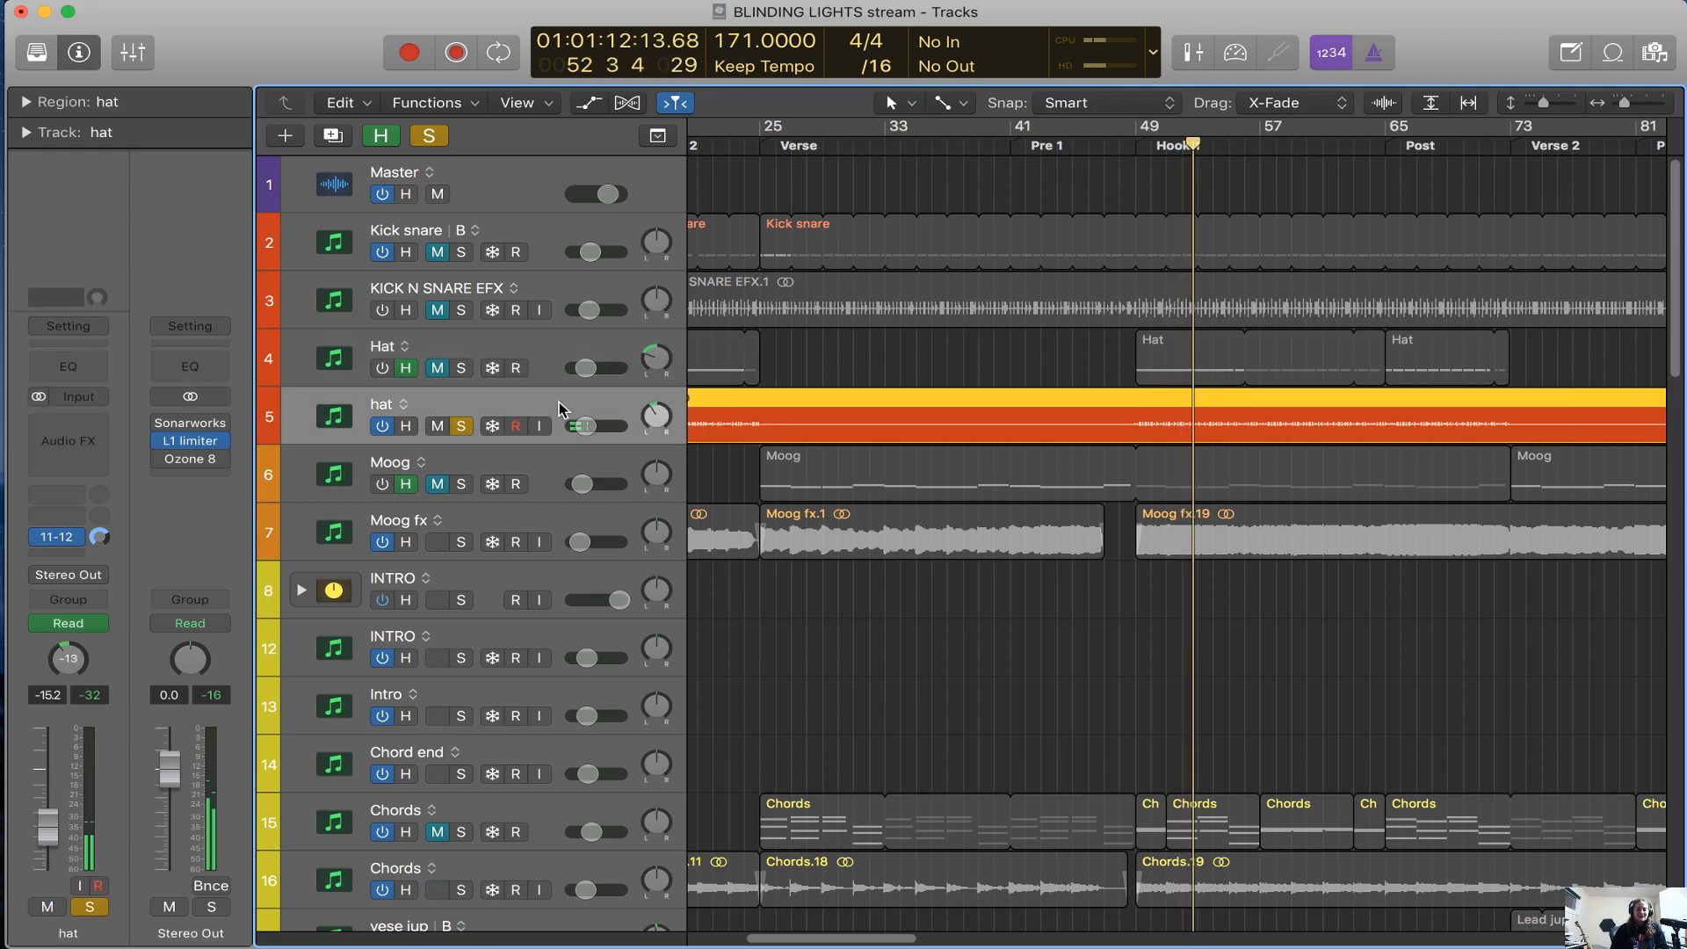
{"action": "key", "text": "super+Left"}
{"action": "key", "text": "super+Left"}
{"action": "left_click", "coordinate": [565, 348]}
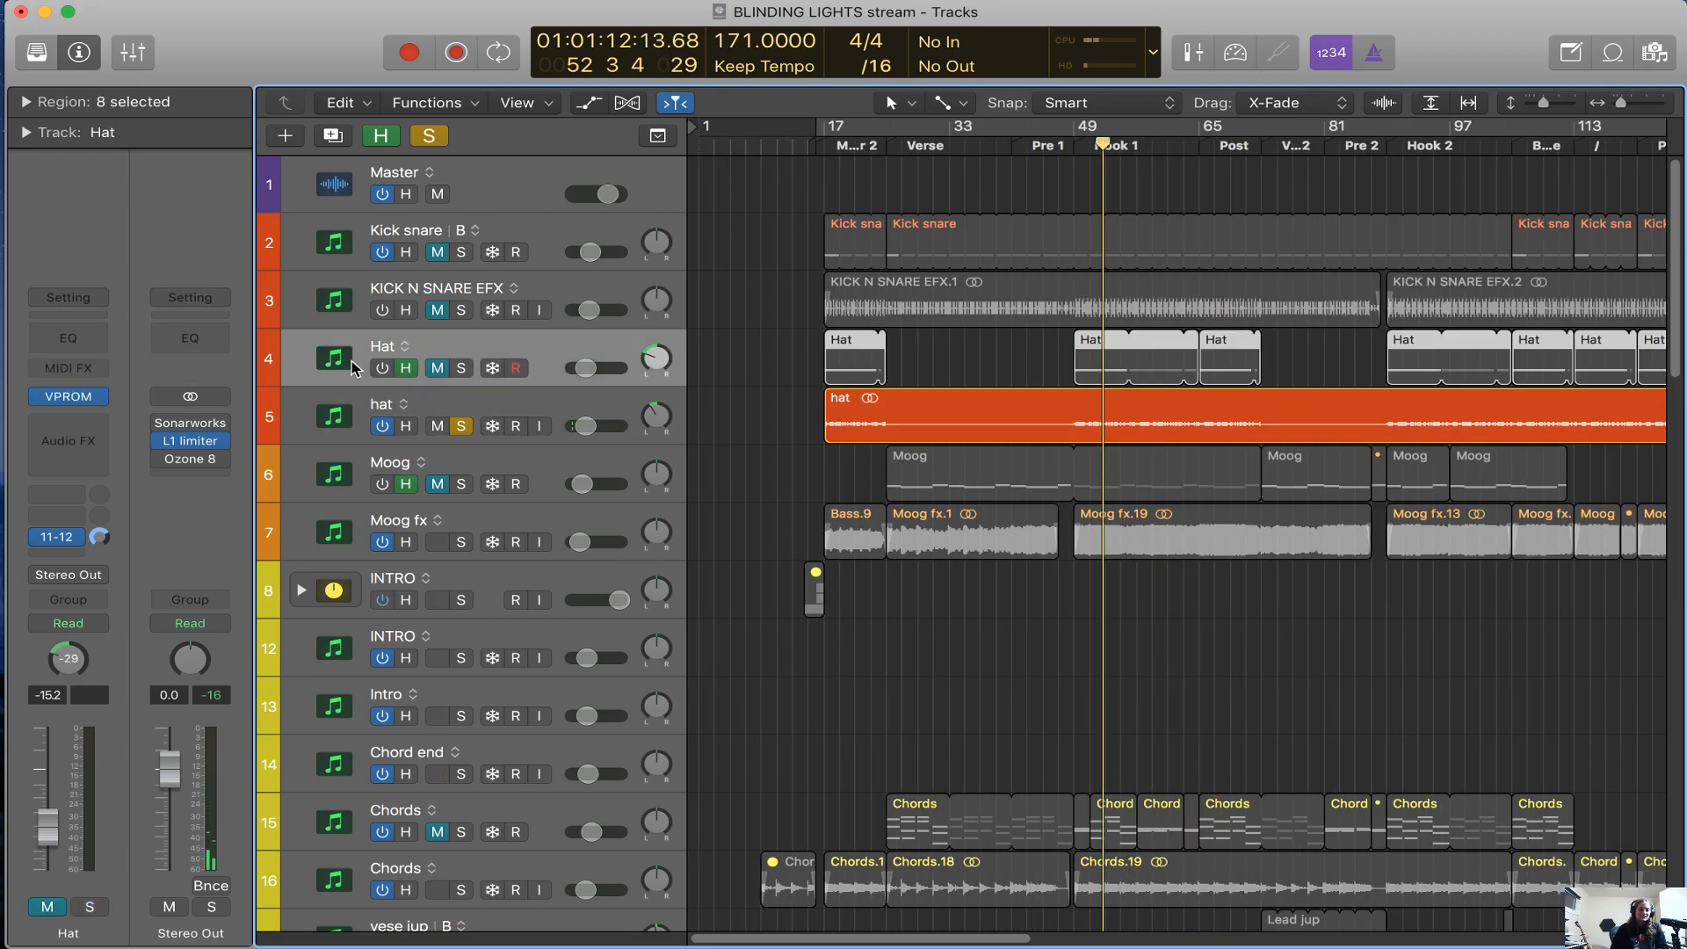
{"action": "key", "text": "super+Right"}
{"action": "key", "text": "super+Right"}
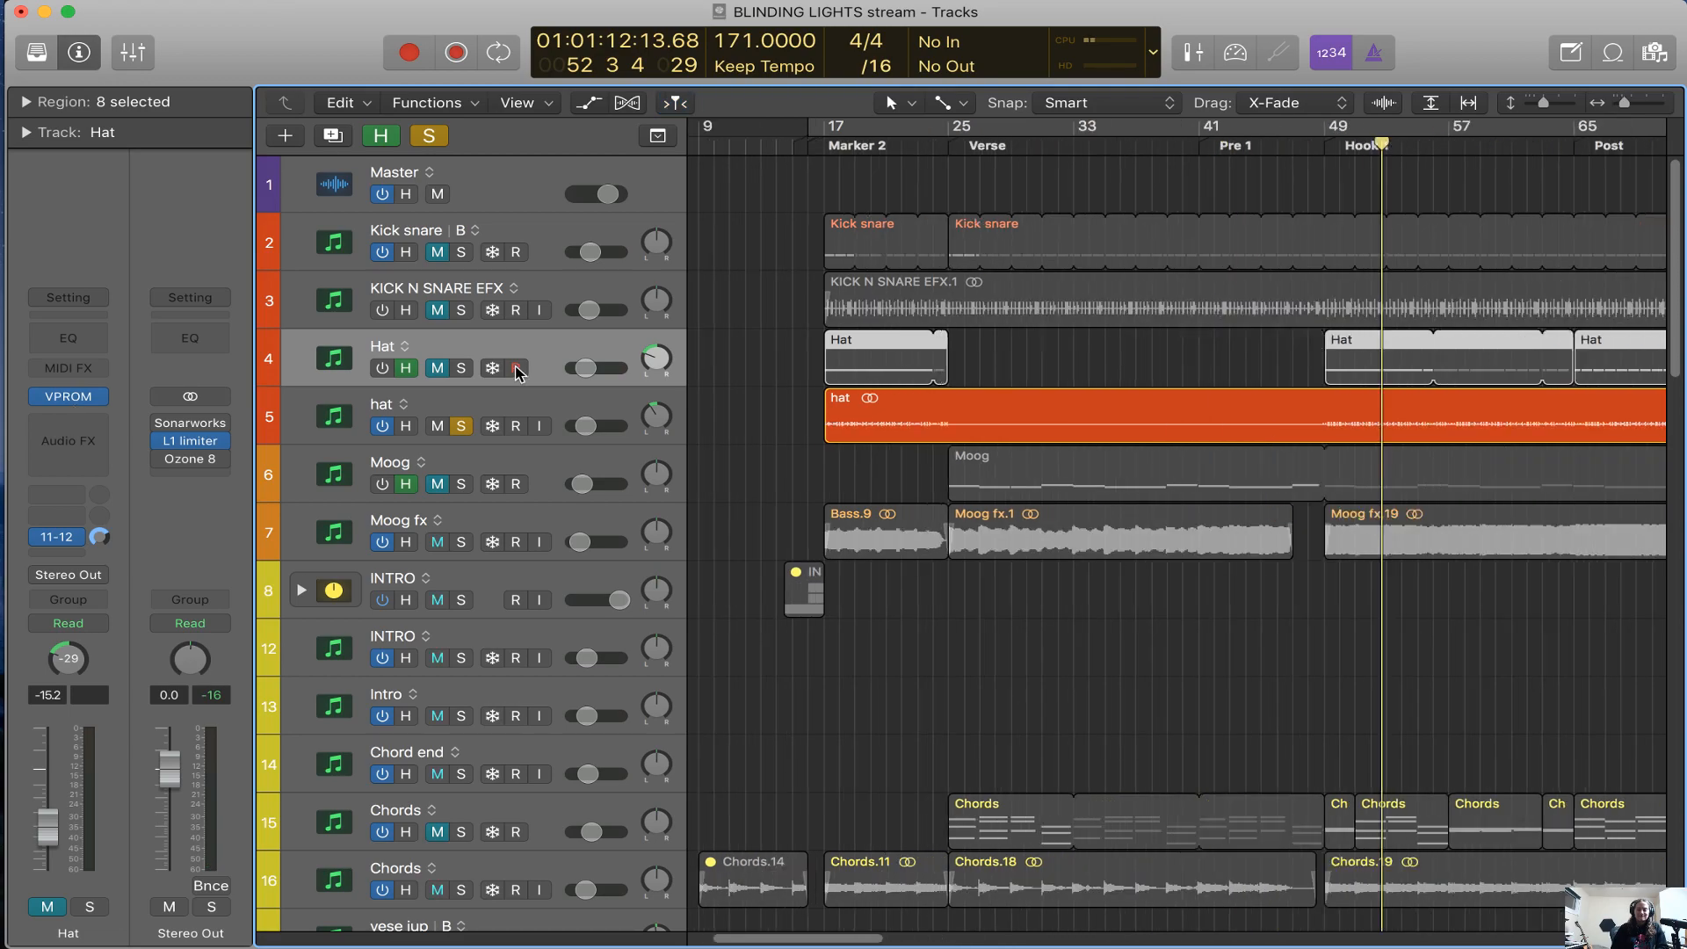
{"action": "scroll", "coordinate": [791, 458], "scroll_direction": "right", "scroll_amount": 5}
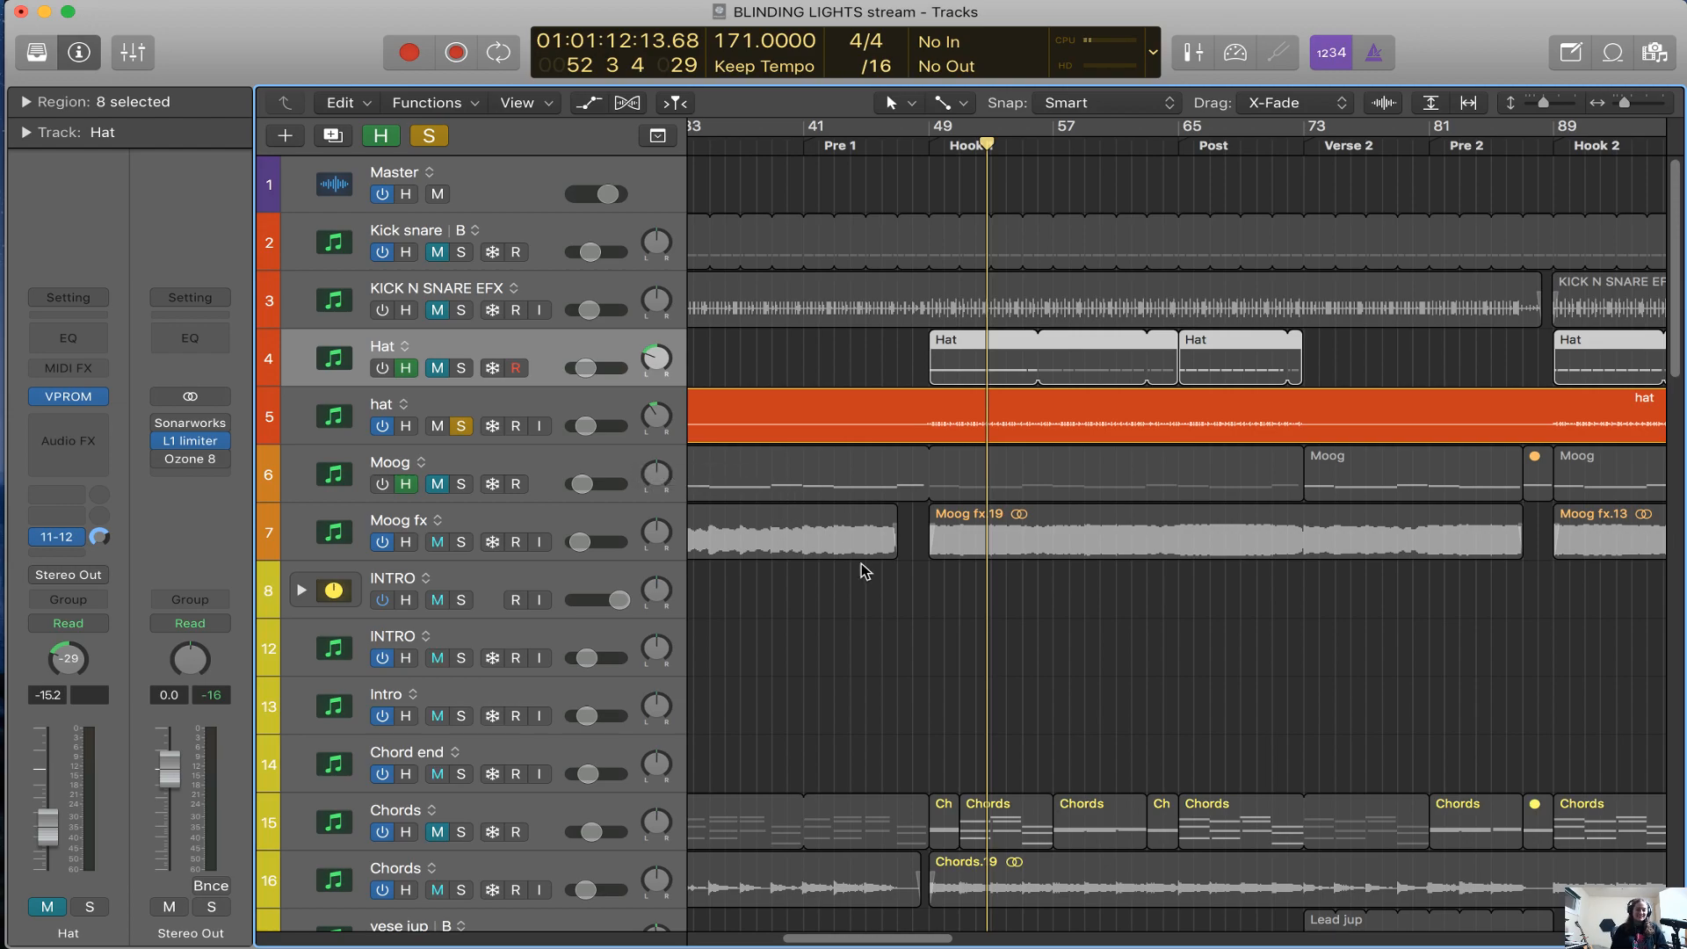
Examine the Hat MIDI regions and the audio hat region across the arrangement from the Verse to Hook 2
{"action": "scroll", "coordinate": [975, 668], "scroll_direction": "down", "scroll_amount": 2}
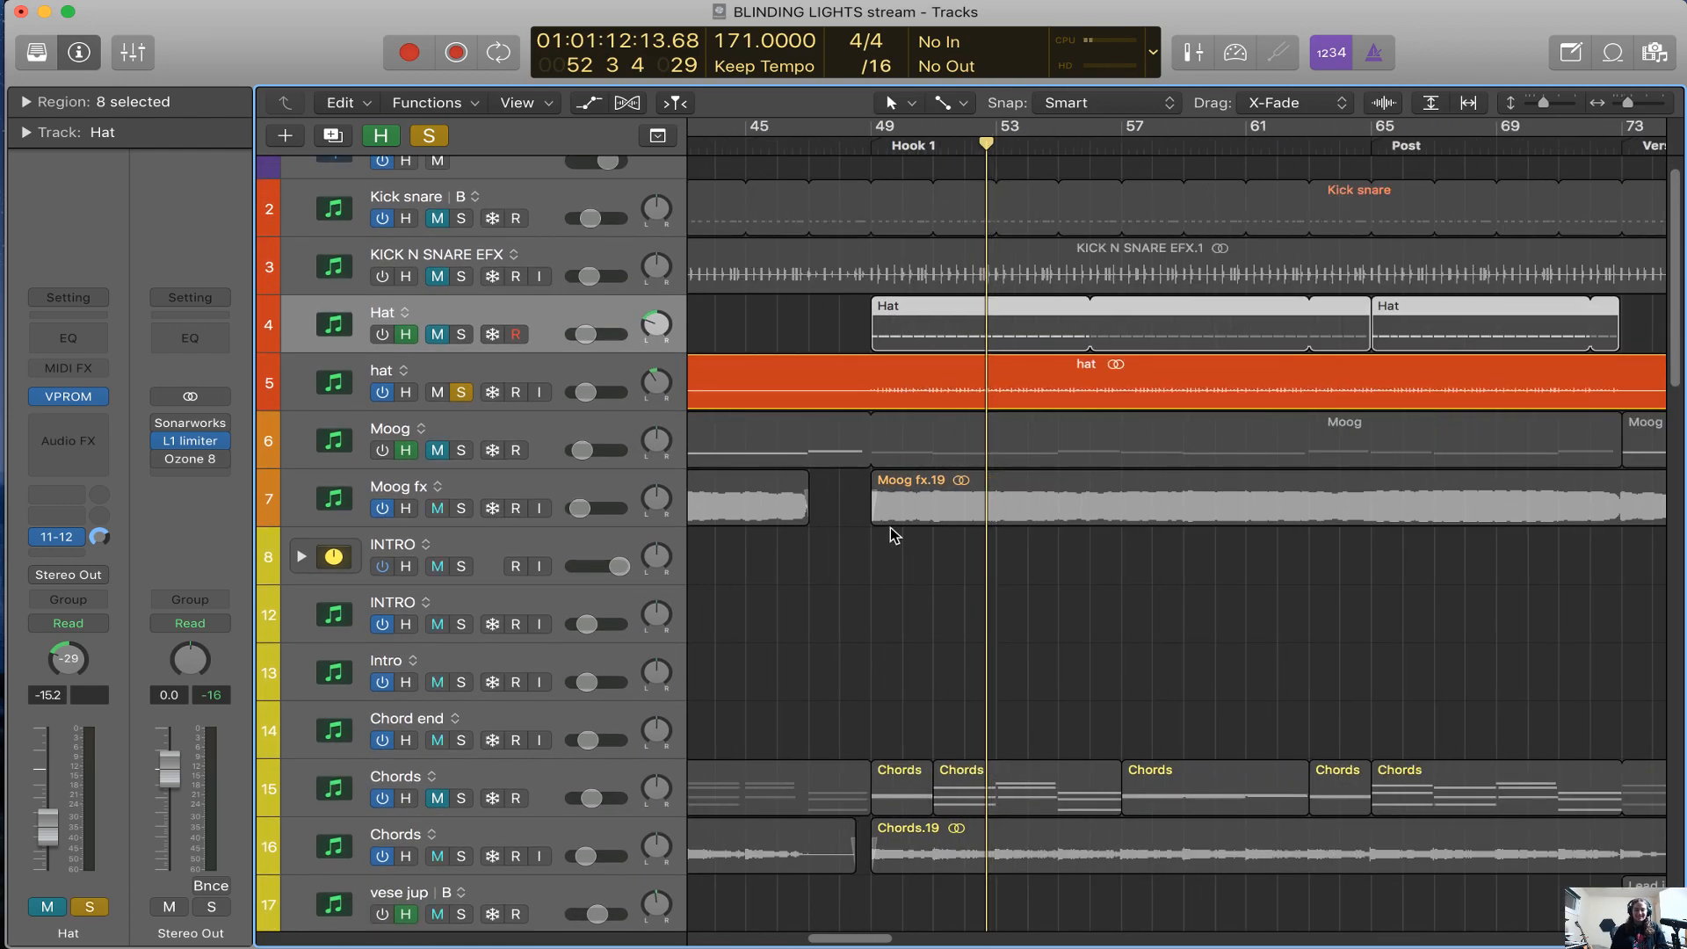
{"action": "key", "text": "a"}
{"action": "key", "text": "a"}
{"action": "key", "text": "super+Left"}
{"action": "key", "text": "super+Left"}
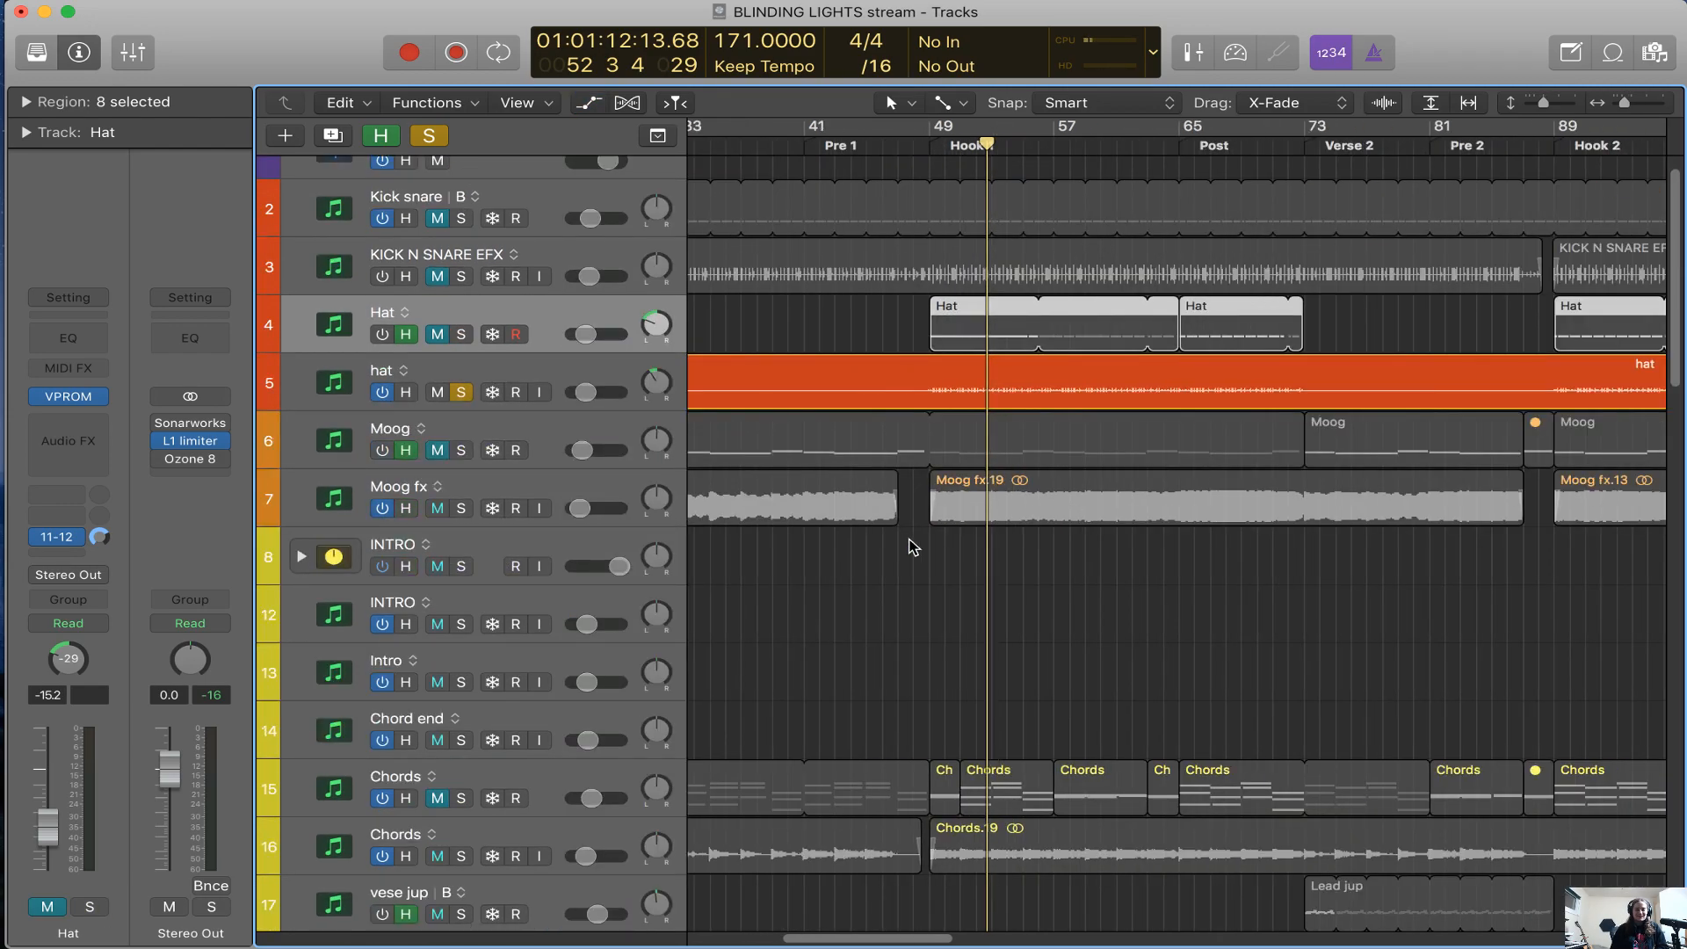
{"action": "scroll", "coordinate": [946, 565], "scroll_direction": "right", "scroll_amount": 2}
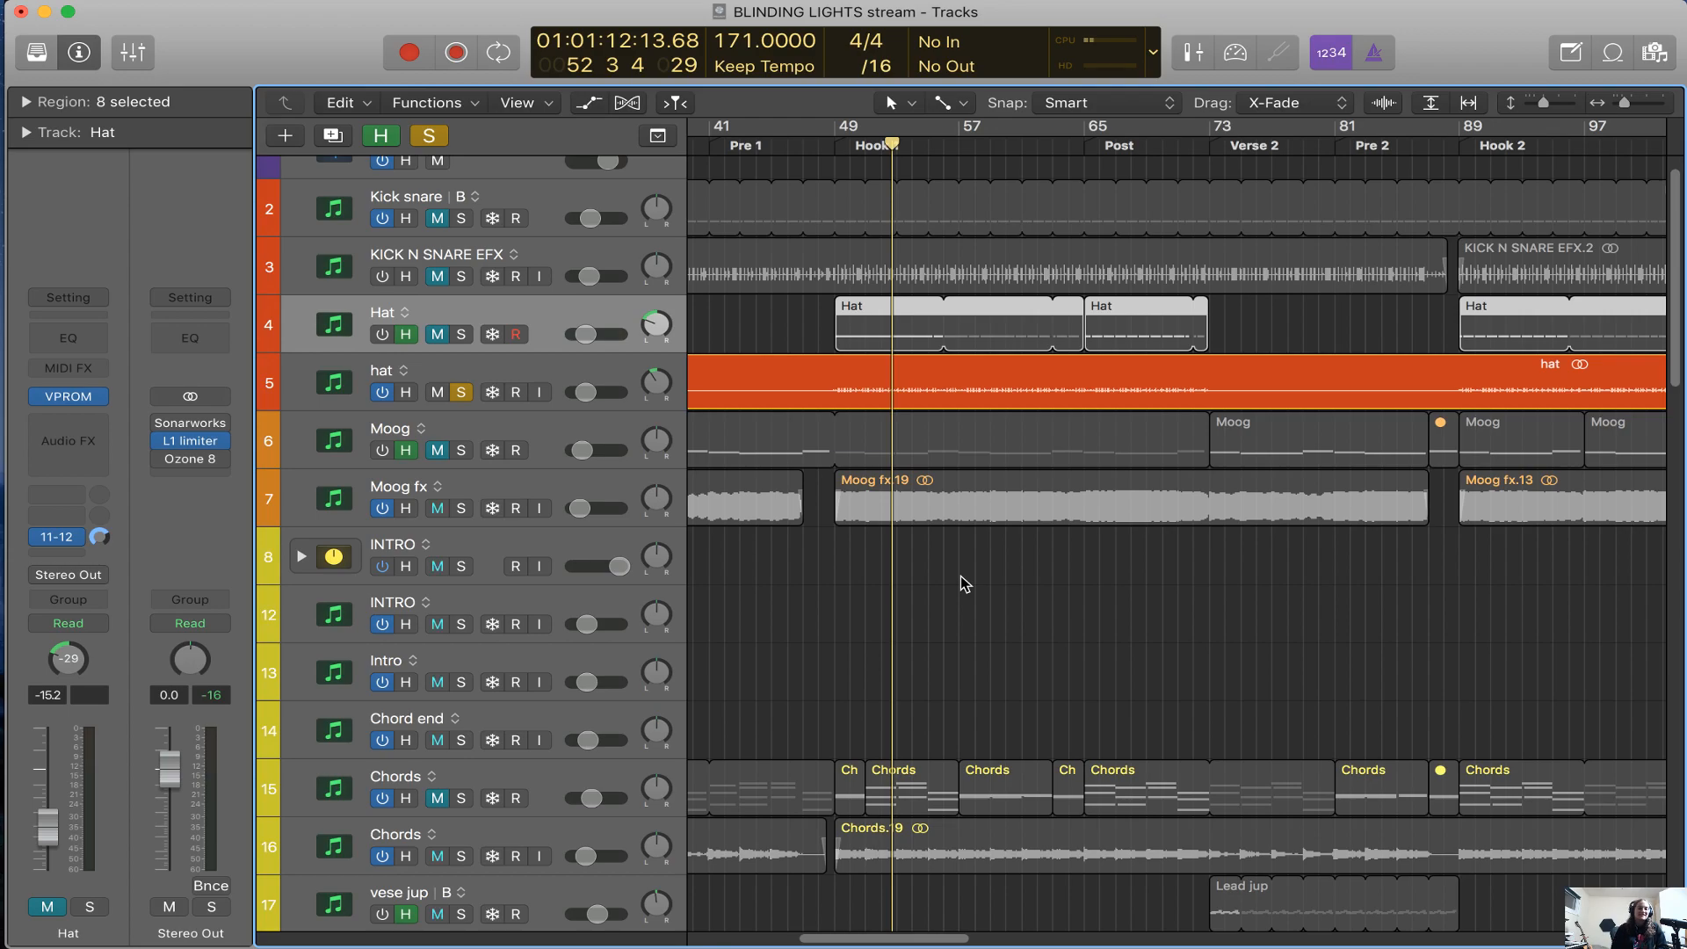
{"action": "key", "text": "super+Left"}
{"action": "key", "text": "super+Left"}
{"action": "key", "text": "super+Right"}
{"action": "key", "text": "super+Right"}
{"action": "scroll", "coordinate": [962, 576], "scroll_direction": "left", "scroll_amount": 3}
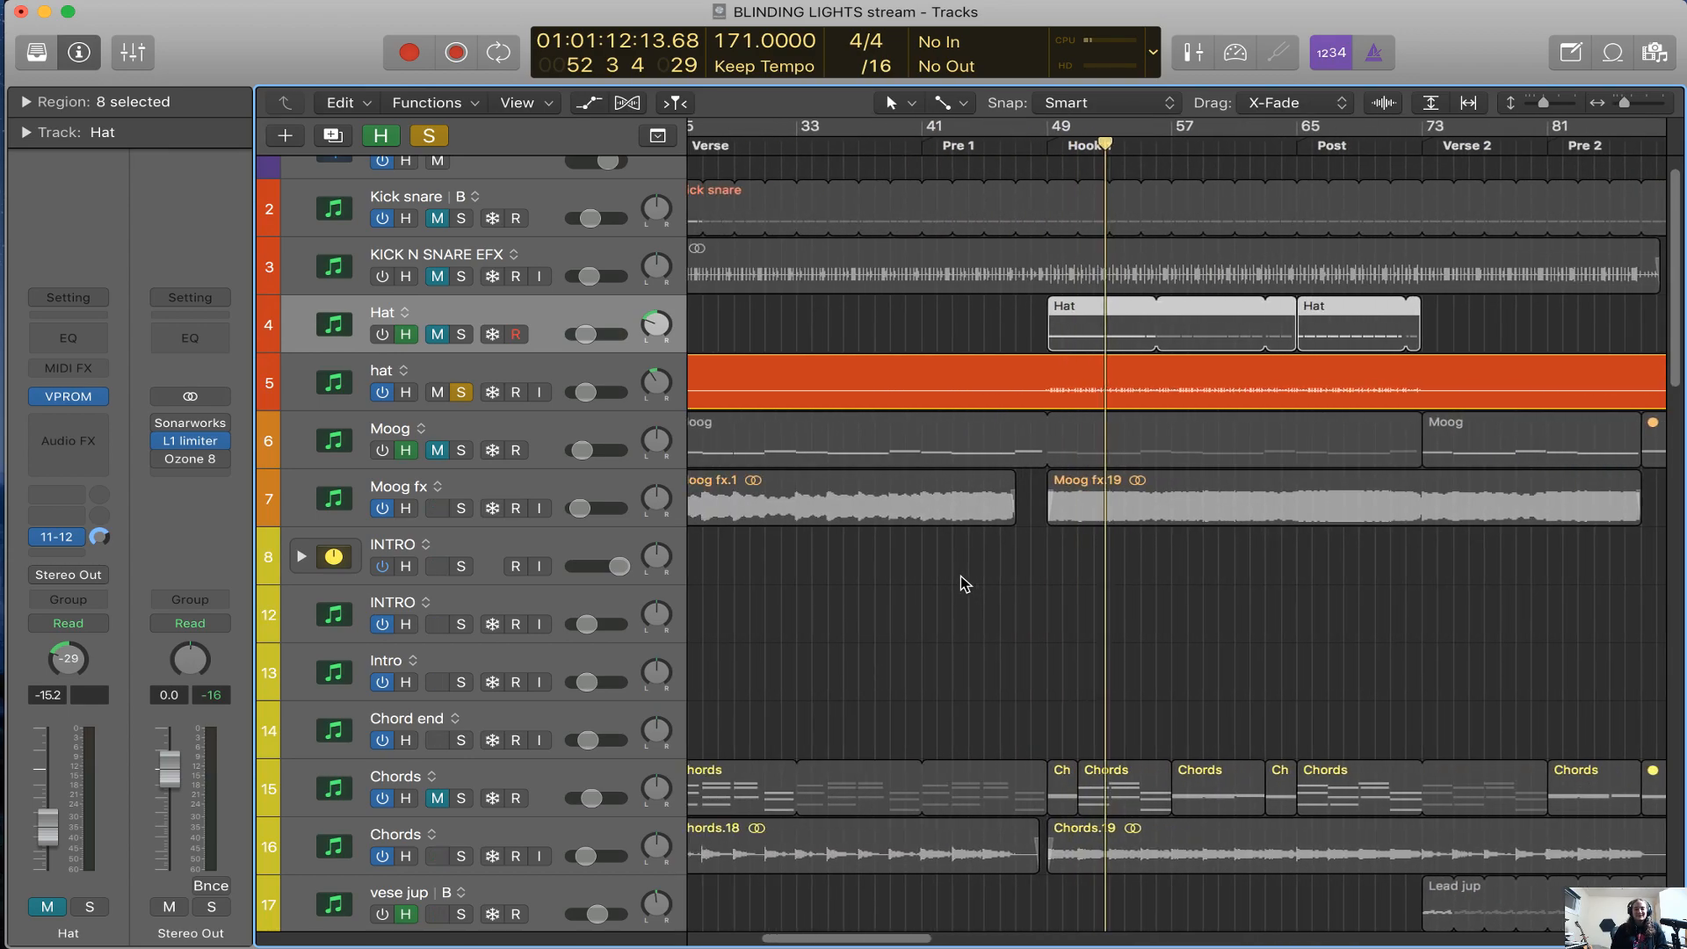
Select the Moog fx track, conceal the tracks marked as hidden, and clear the hat solo
{"action": "left_click", "coordinate": [559, 481]}
{"action": "key", "text": "h"}
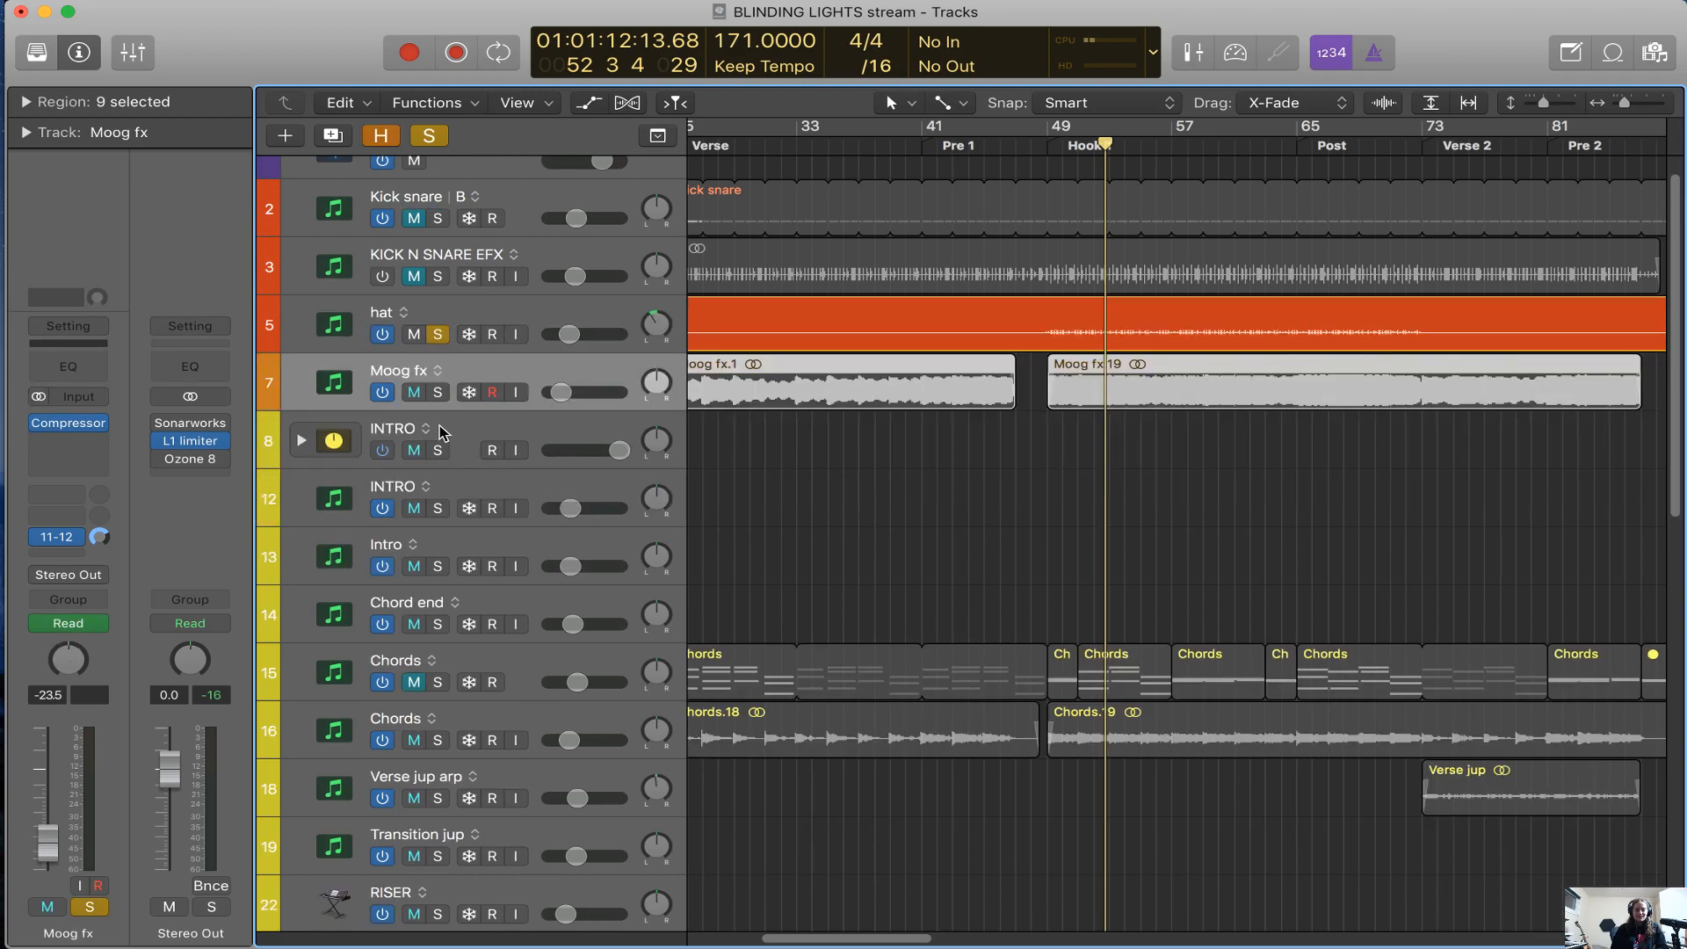
{"action": "left_click", "coordinate": [437, 392], "text": "alt"}
{"action": "left_click", "coordinate": [437, 393]}
Play the full mix from bar 48 into Hook 1
{"action": "left_click", "coordinate": [1032, 146]}
{"action": "key", "text": "super+Right"}
{"action": "key", "text": "super+Right"}
{"action": "scroll", "coordinate": [1070, 251], "scroll_direction": "right", "scroll_amount": 2}
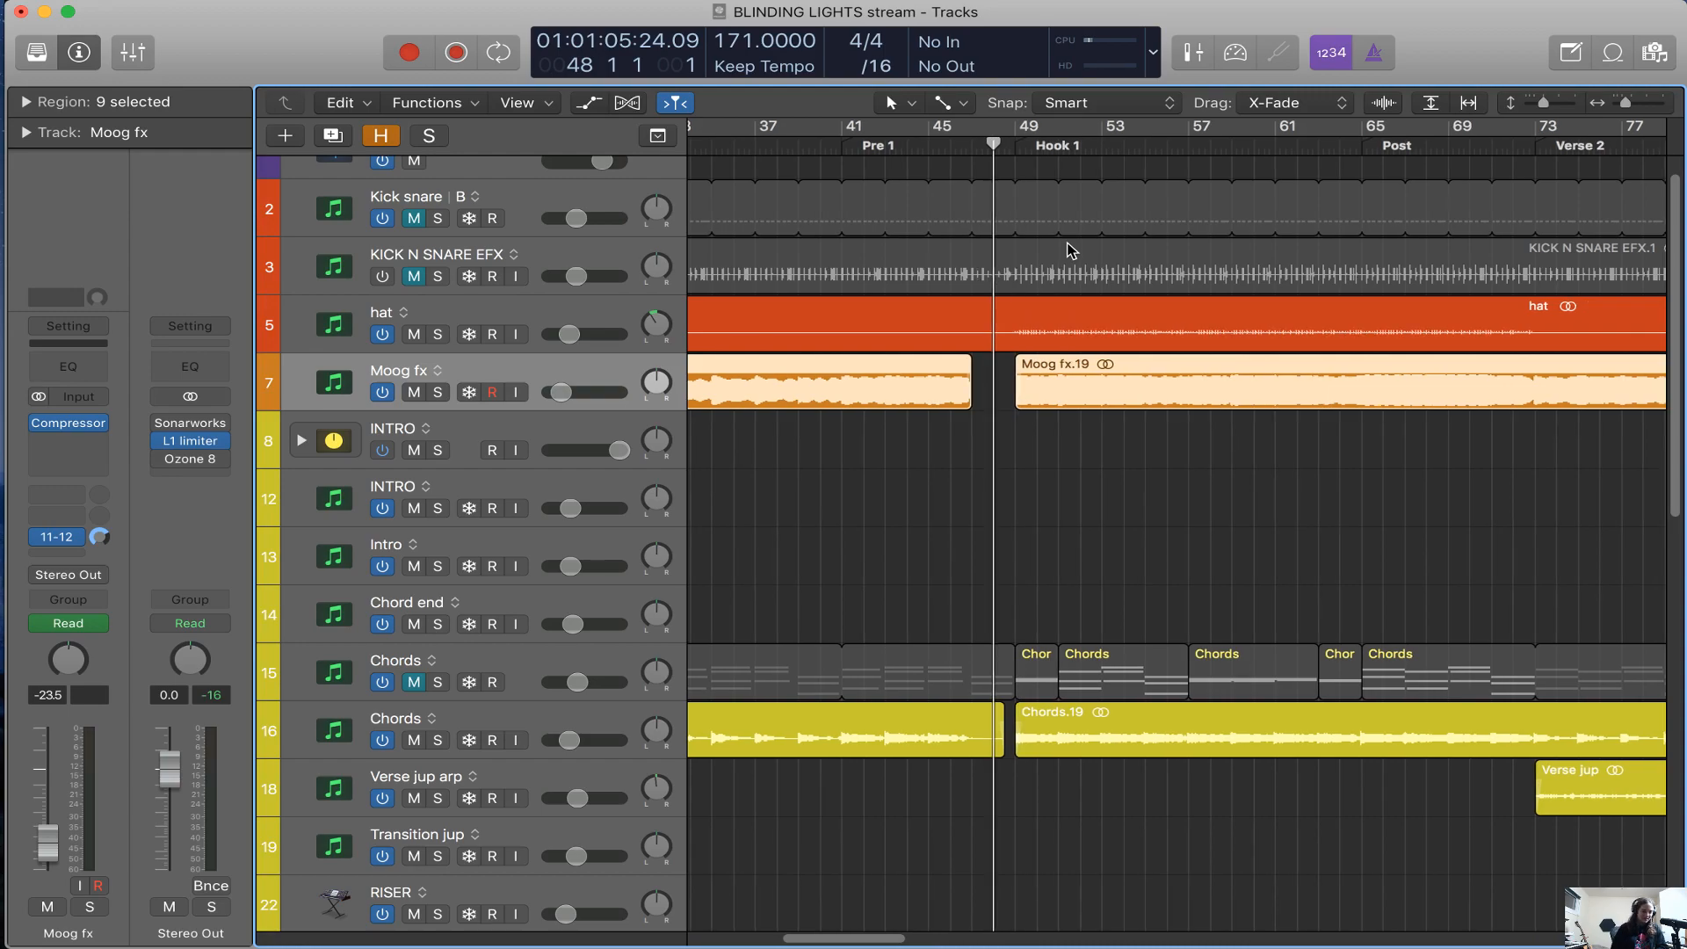
{"action": "key", "text": "space"}
{"action": "scroll", "coordinate": [969, 422], "scroll_direction": "up", "scroll_amount": 1}
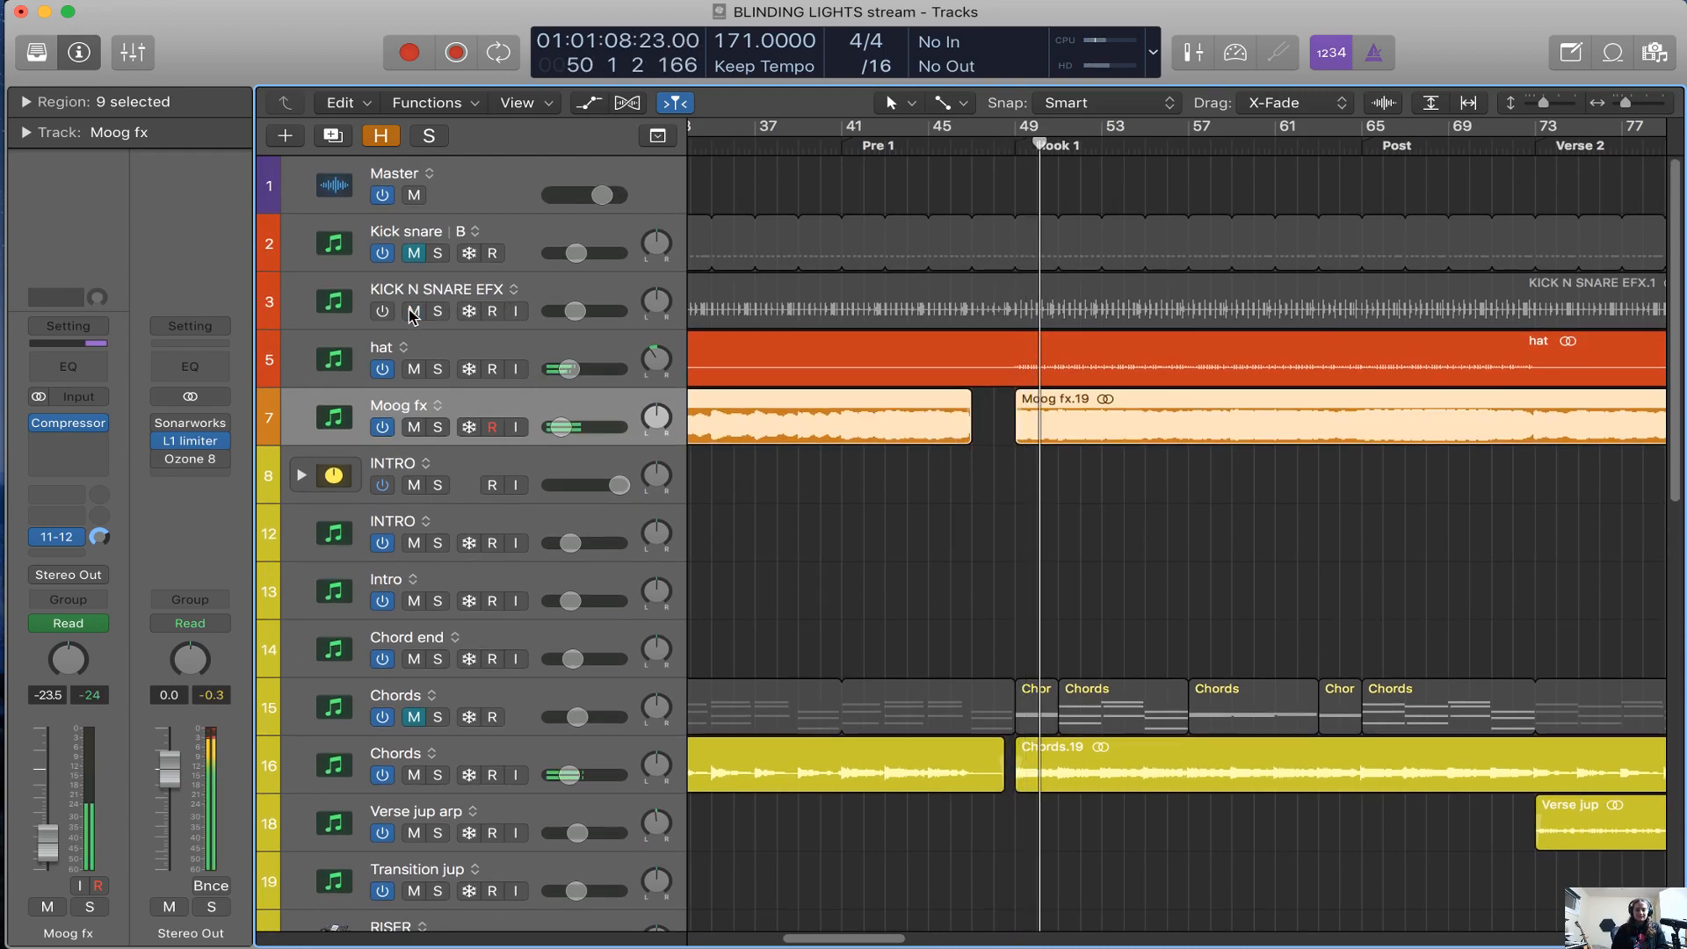
Turn the KICK N SNARE EFX track back on during playback and select it
{"action": "left_click", "coordinate": [382, 311]}
{"action": "left_click", "coordinate": [546, 280]}
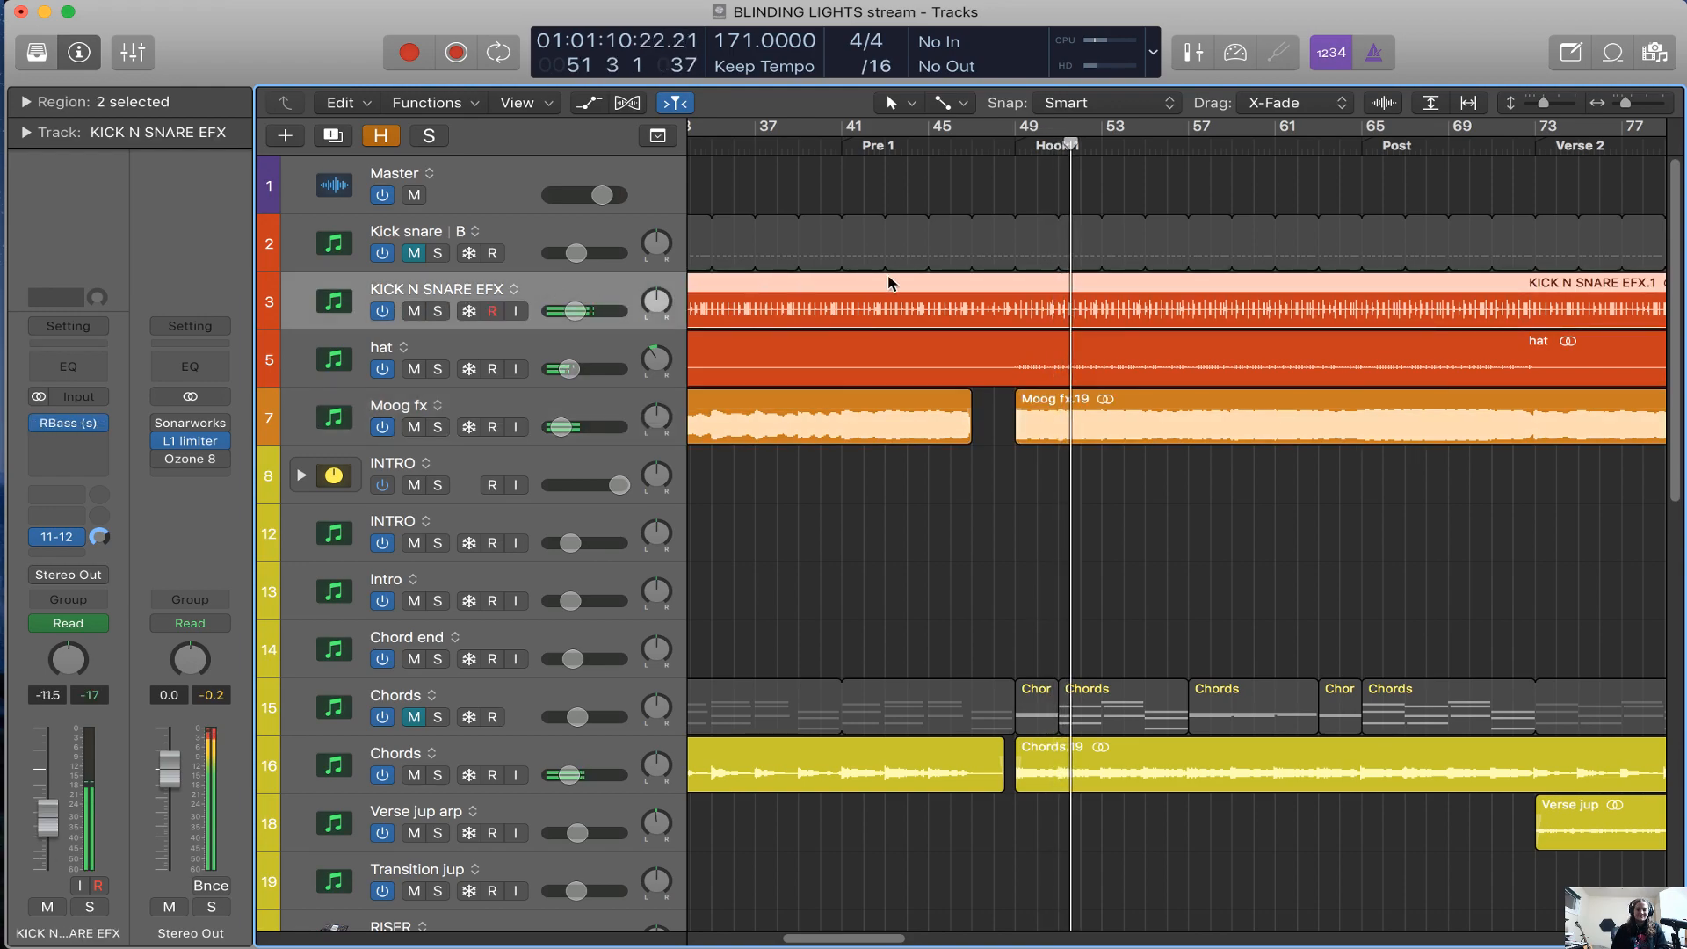
{"action": "scroll", "coordinate": [980, 314], "scroll_direction": "up", "scroll_amount": 3}
{"action": "scroll", "coordinate": [979, 331], "scroll_direction": "right", "scroll_amount": 4}
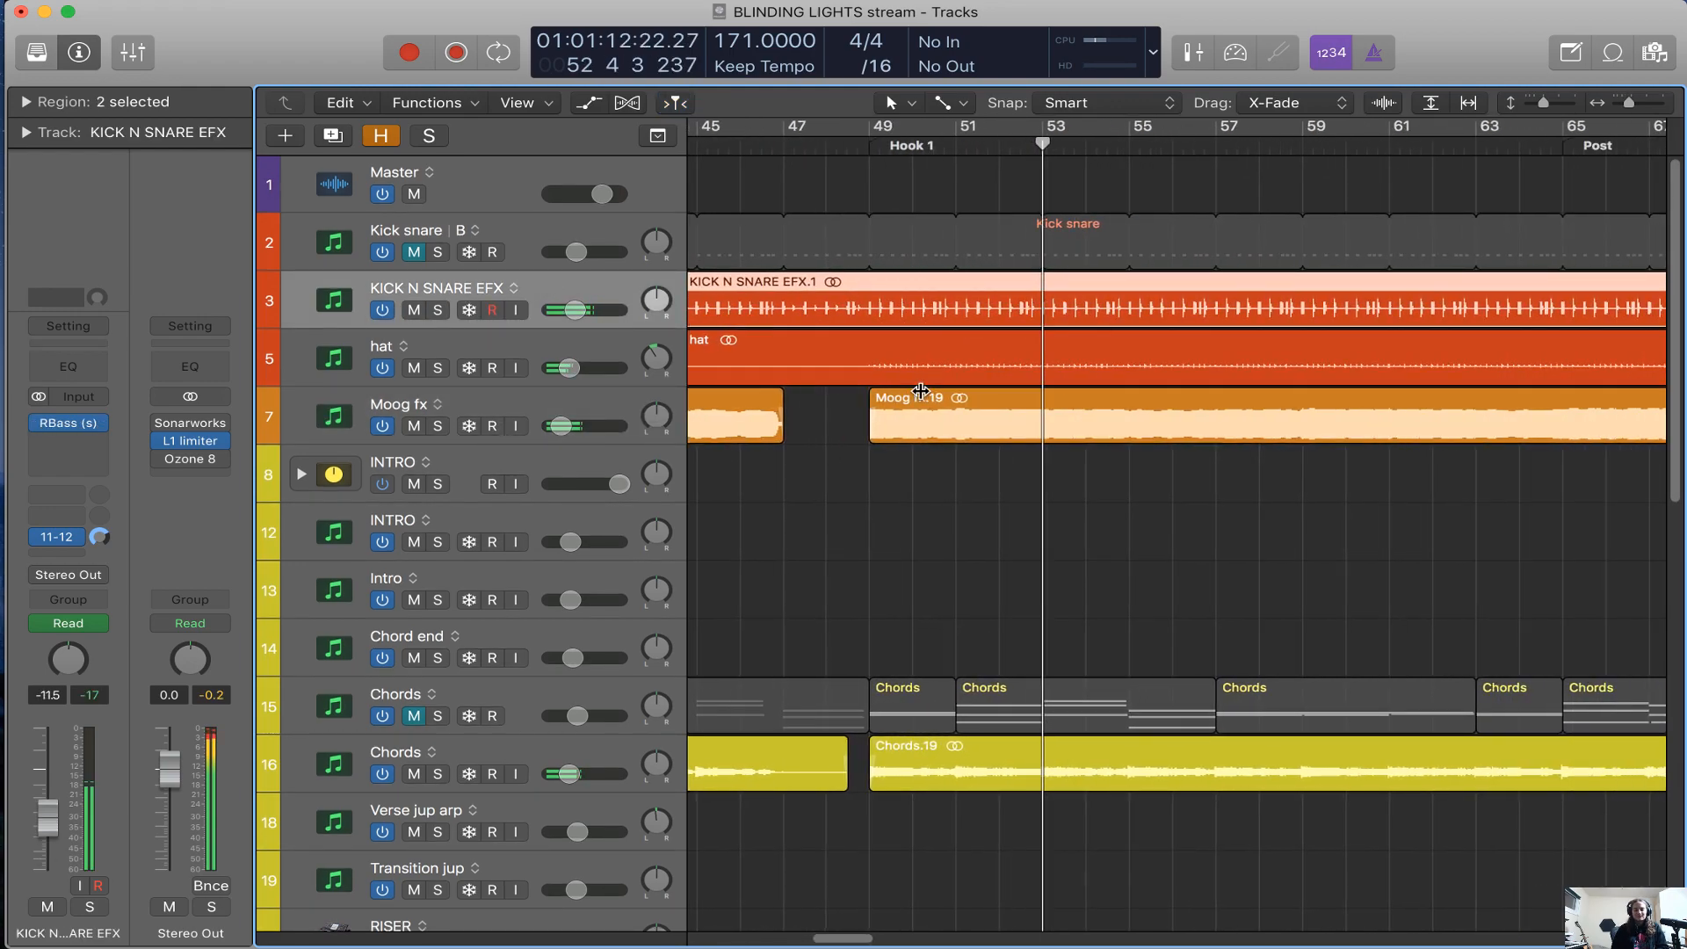
Solo the Moog fx track, play it from the start of Hook 1, and stop playback
{"action": "scroll", "coordinate": [919, 387], "scroll_direction": "left", "scroll_amount": 1}
{"action": "left_click", "coordinate": [658, 409]}
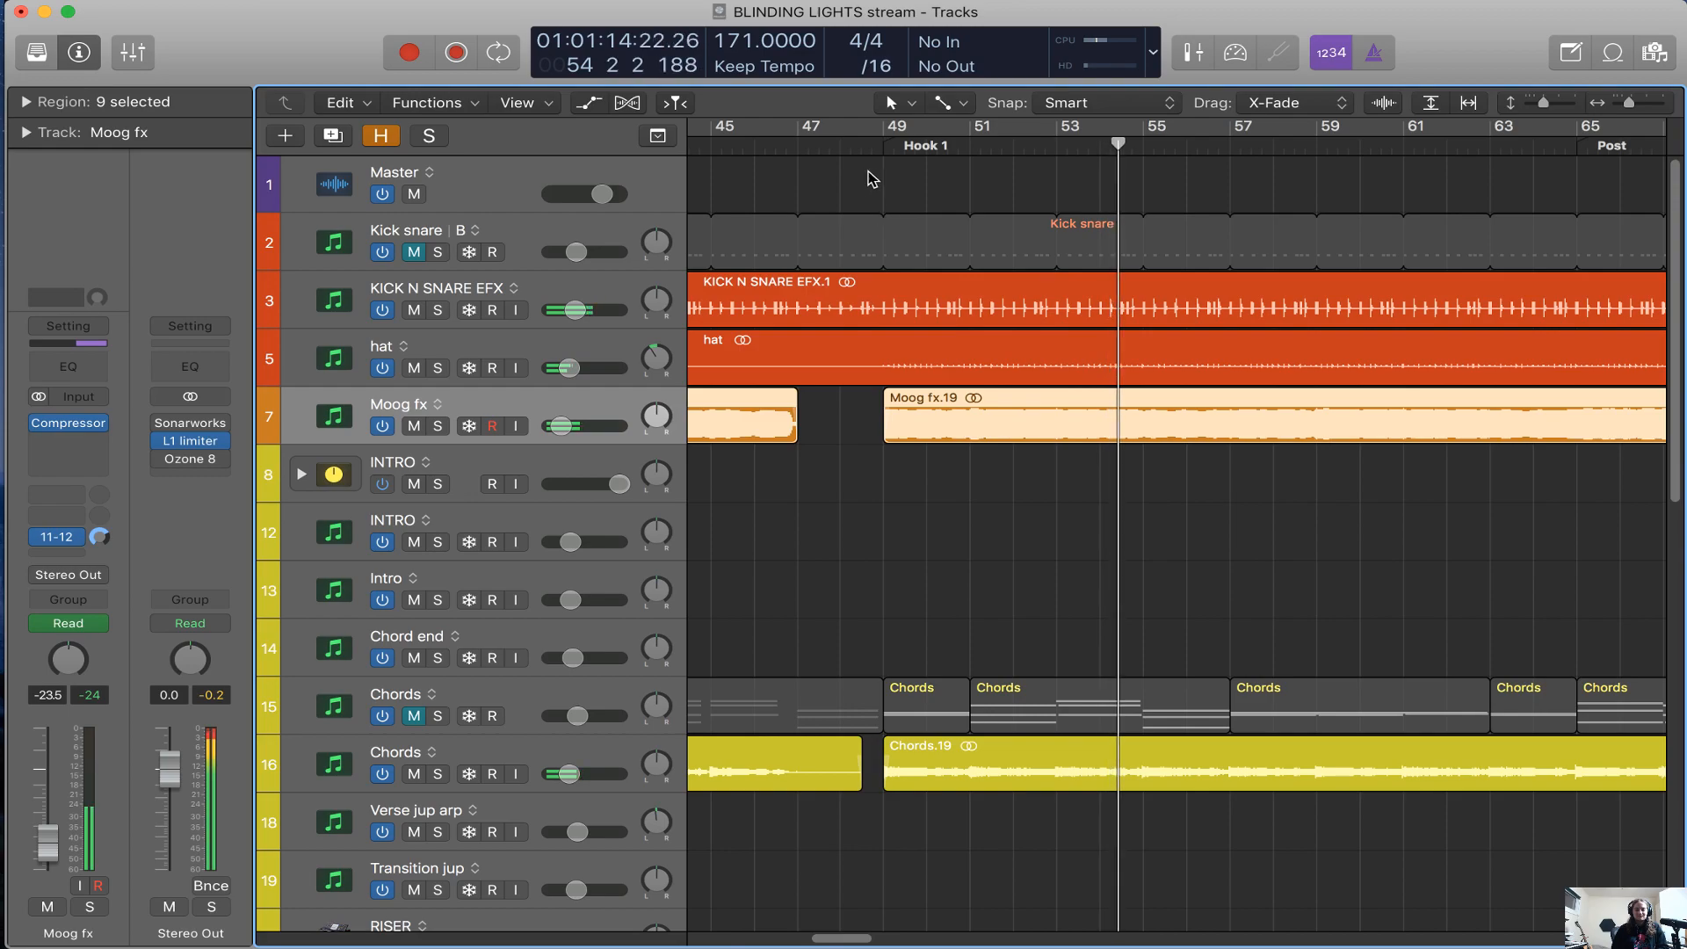
{"action": "left_click", "coordinate": [888, 151]}
{"action": "key", "text": "s"}
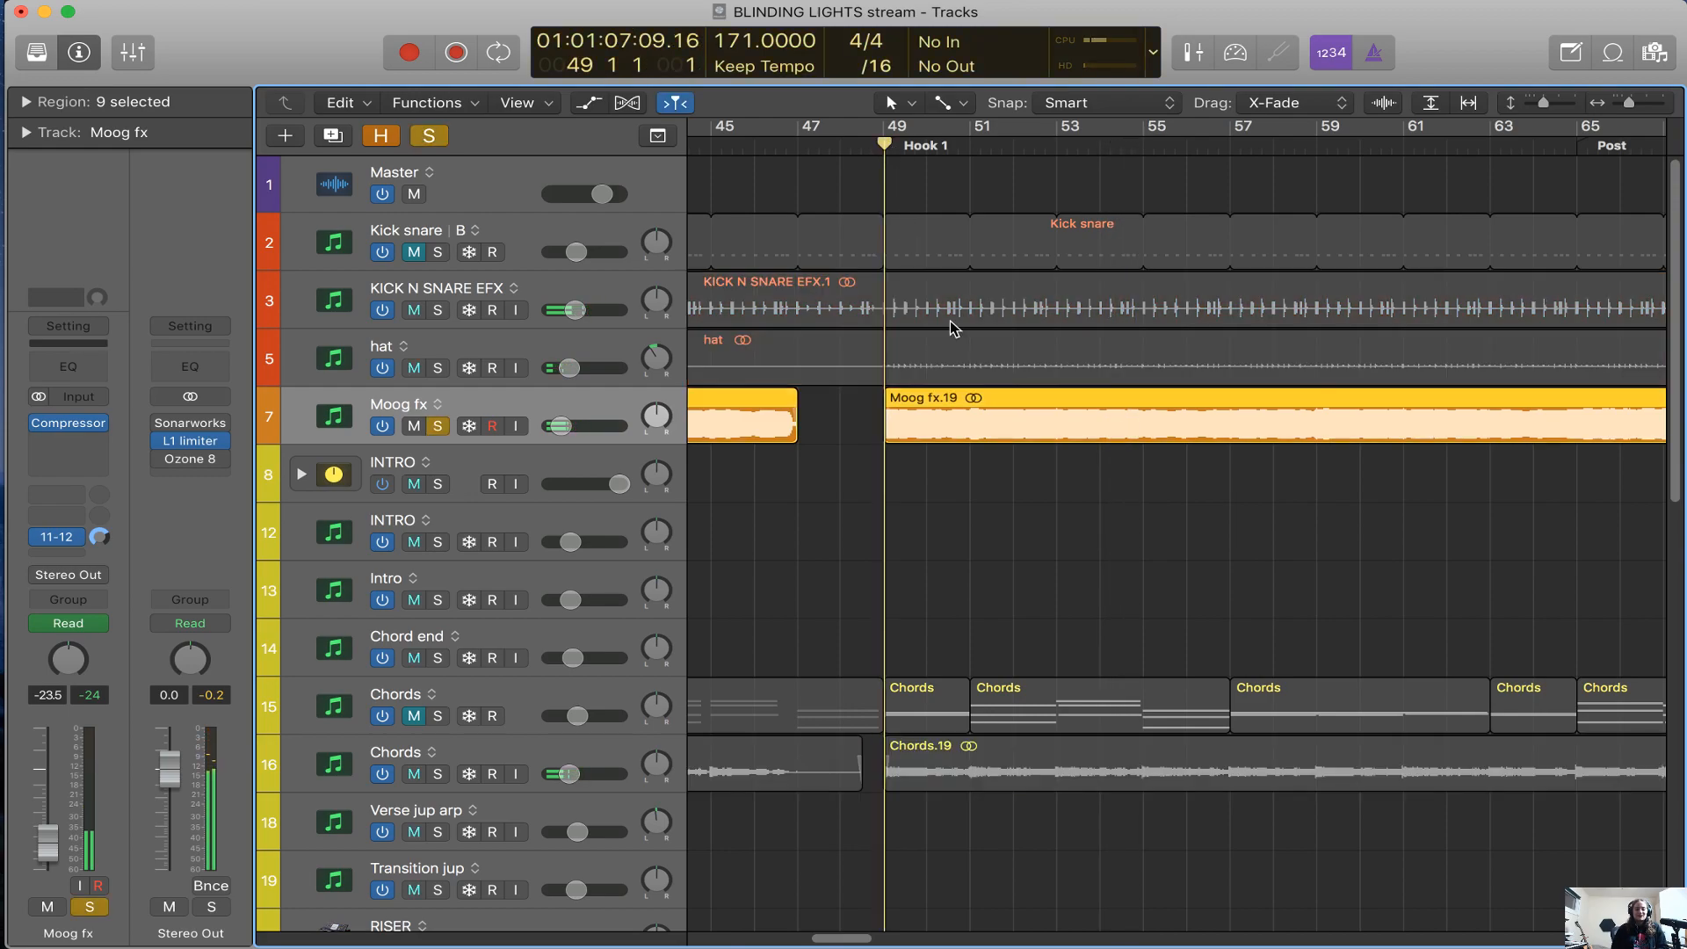
{"action": "key", "text": "space"}
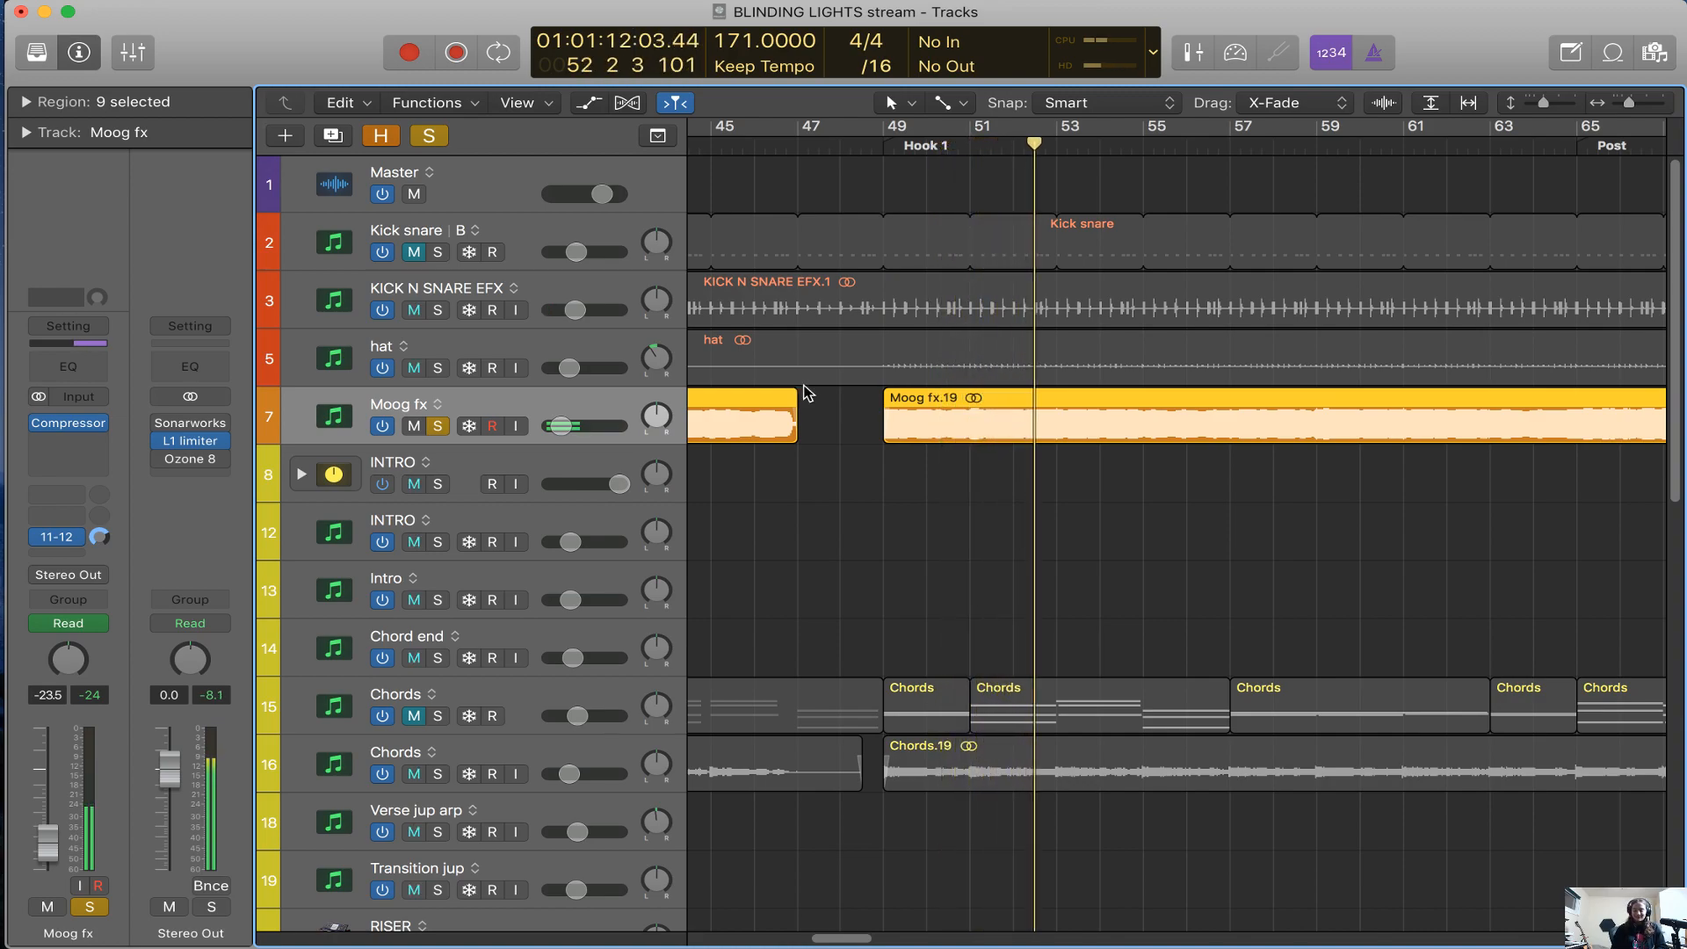
{"action": "key", "text": "space"}
{"action": "left_click", "coordinate": [894, 512]}
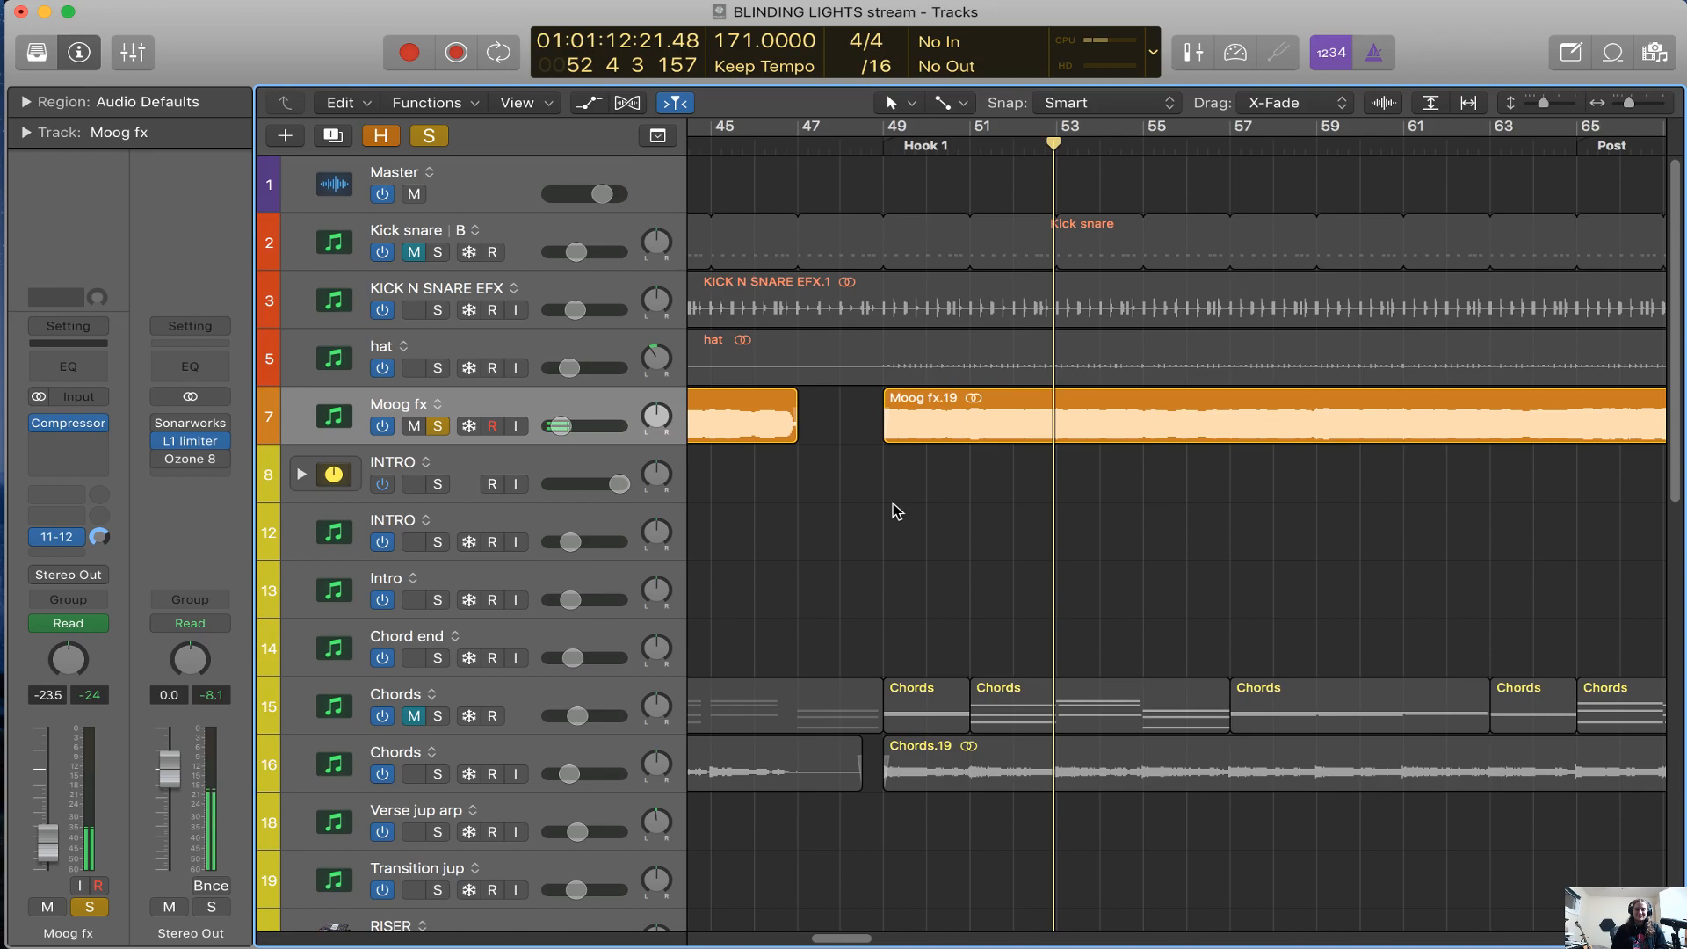
Reveal the hidden tracks, then turn on the Moog MIDI track and solo it
{"action": "key", "text": "h"}
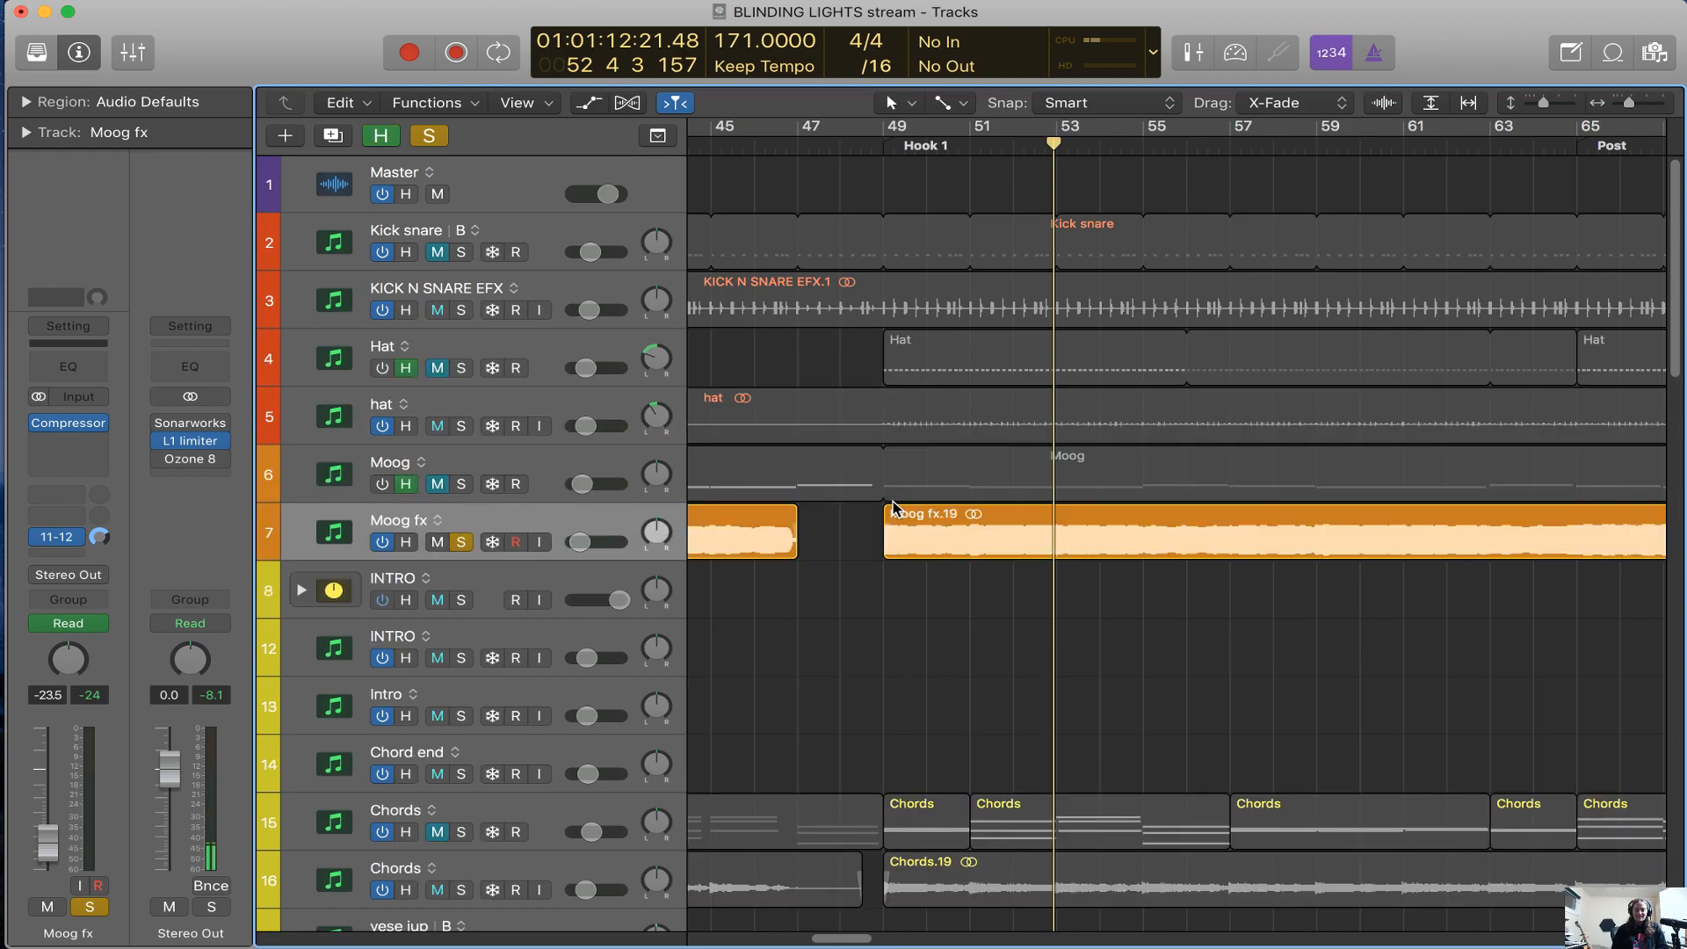
{"action": "left_click", "coordinate": [609, 474]}
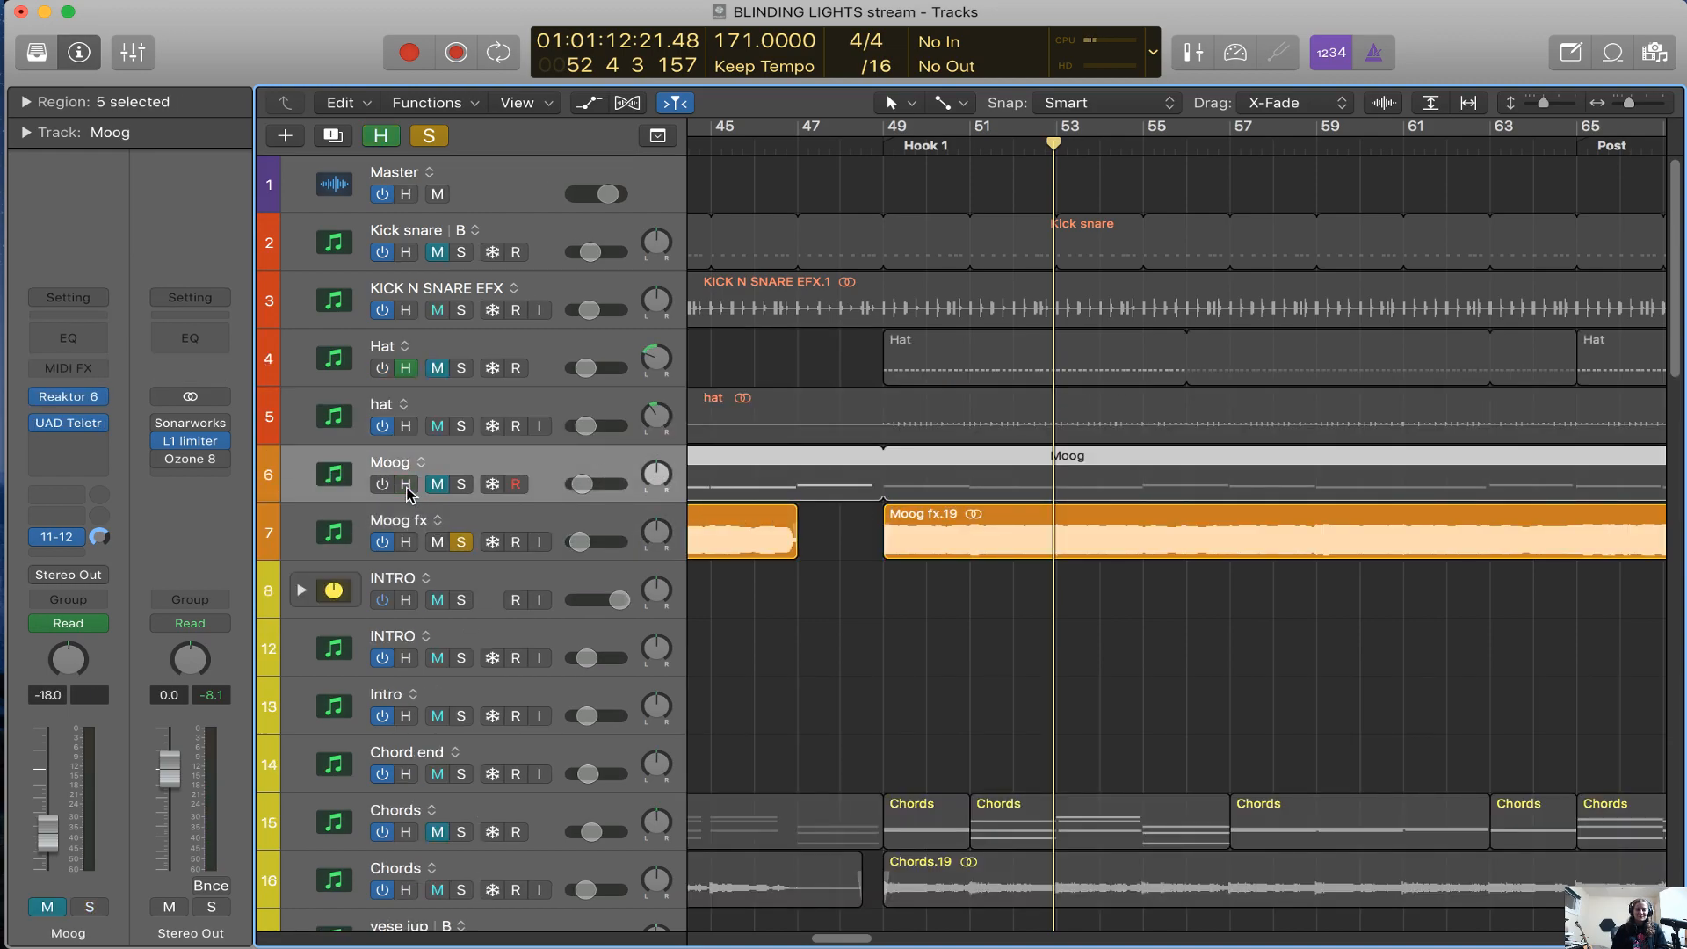
{"action": "left_click", "coordinate": [379, 486]}
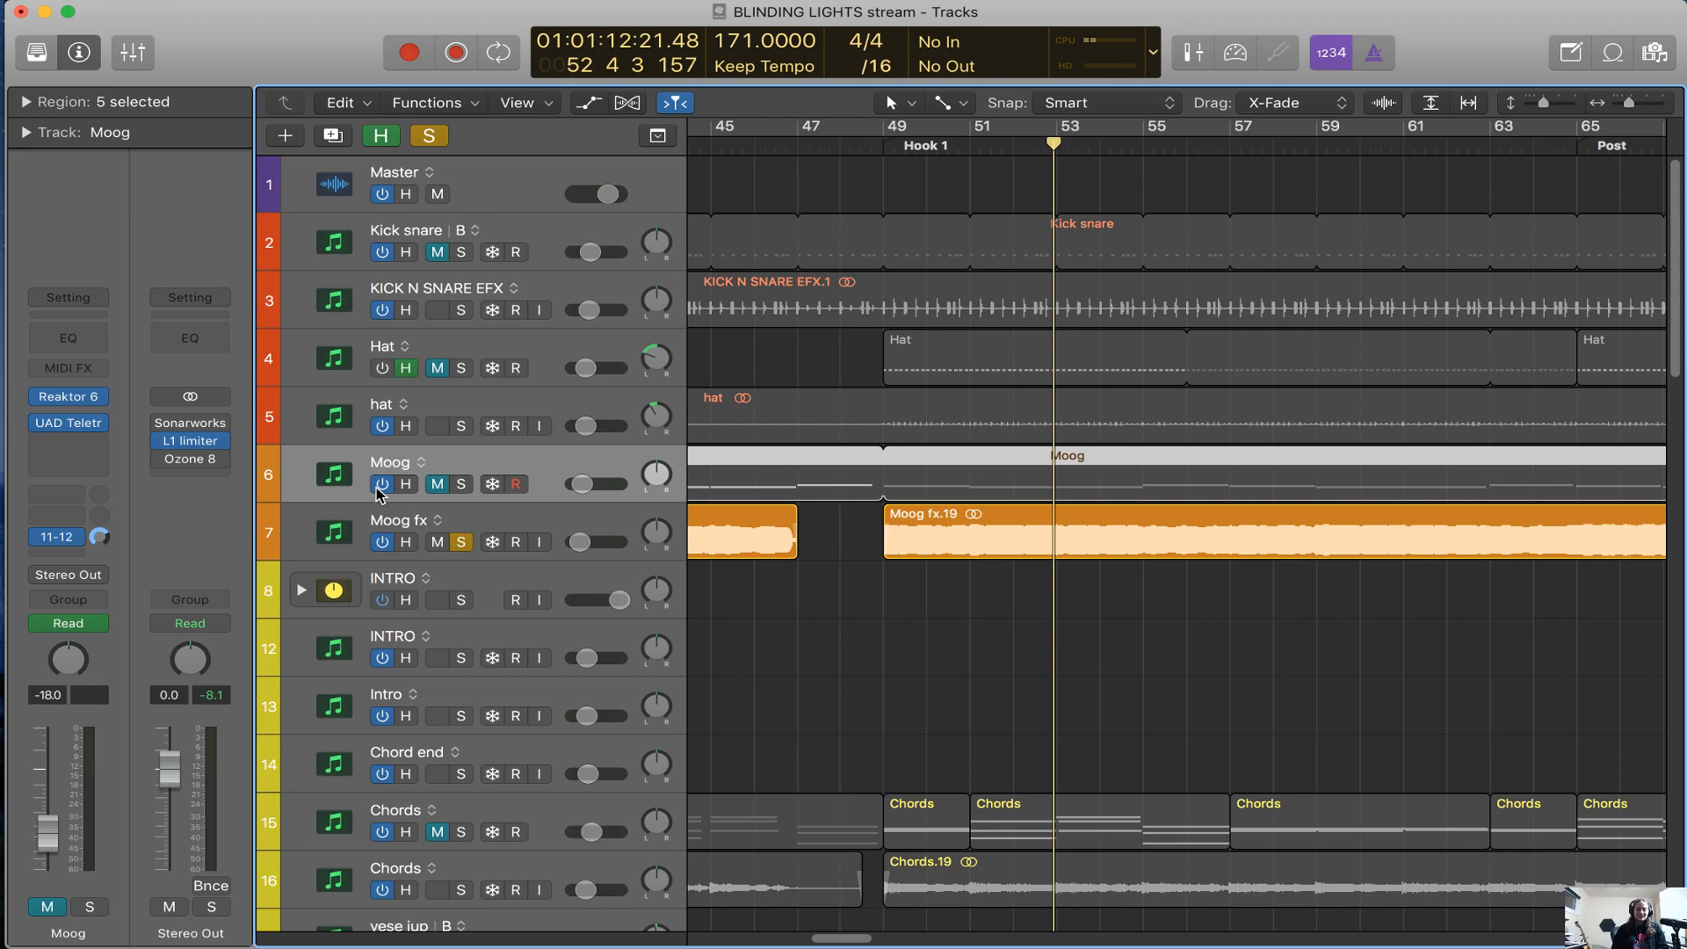
{"action": "left_click", "coordinate": [460, 484]}
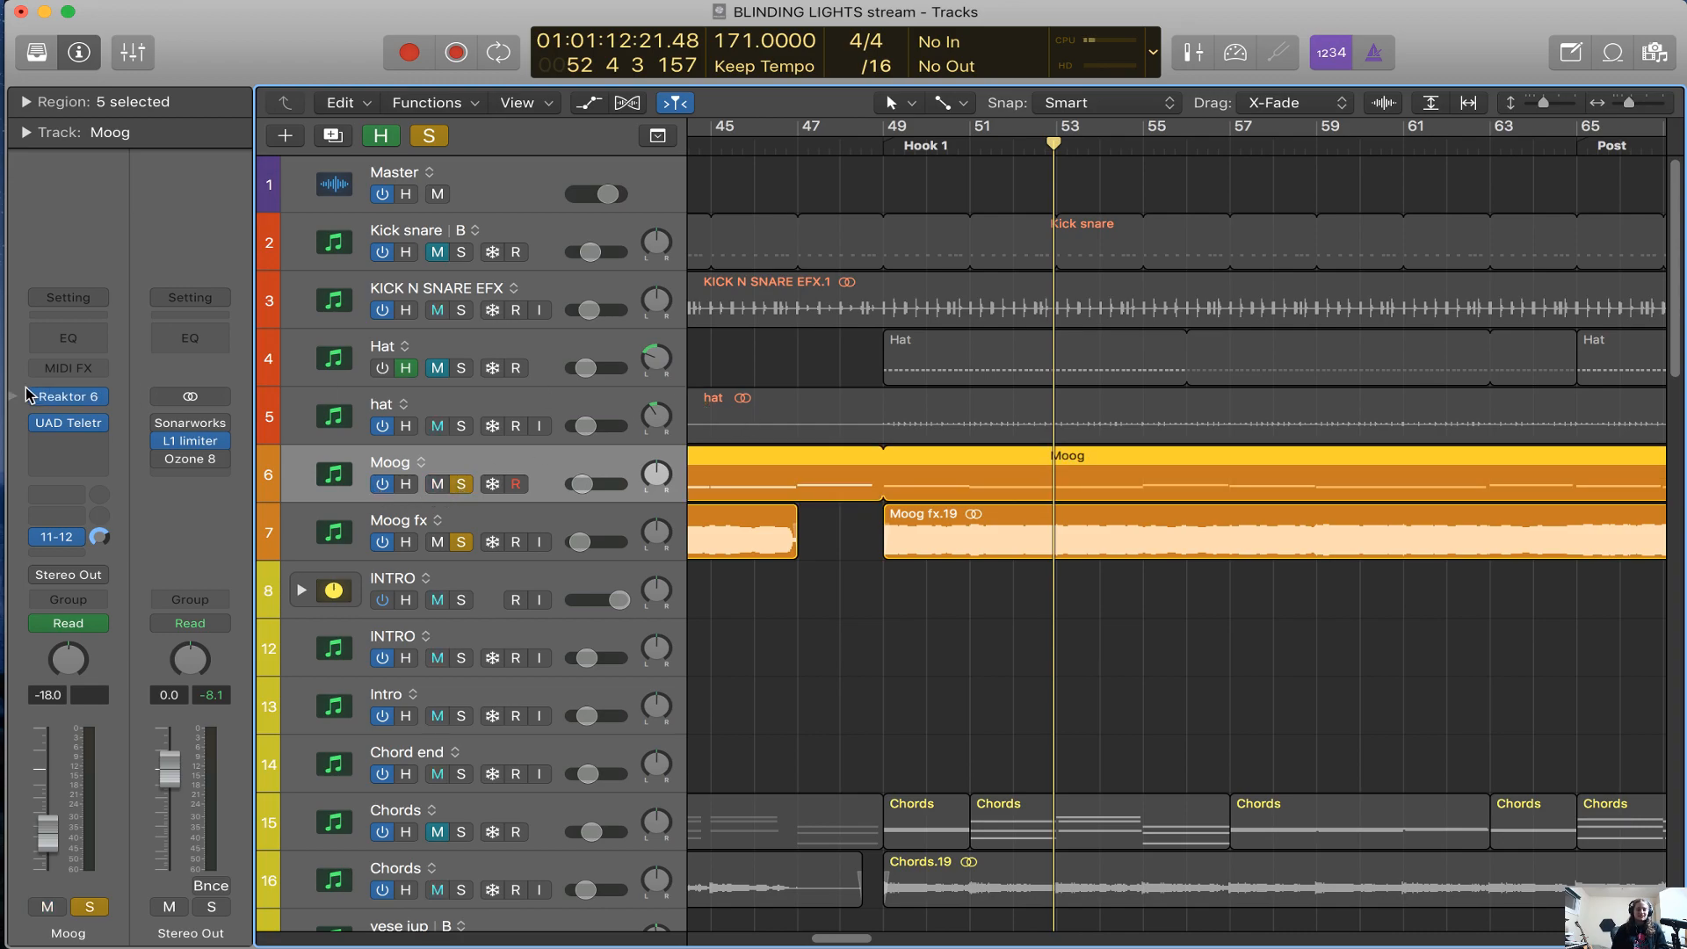
Open the Moog track's Reaktor 6 instrument, examine the Monark oscillator, mixer and filter settings, and close it
{"action": "left_click", "coordinate": [76, 404]}
{"action": "left_click_drag", "start_coordinate": [886, 74], "coordinate": [1084, 128]}
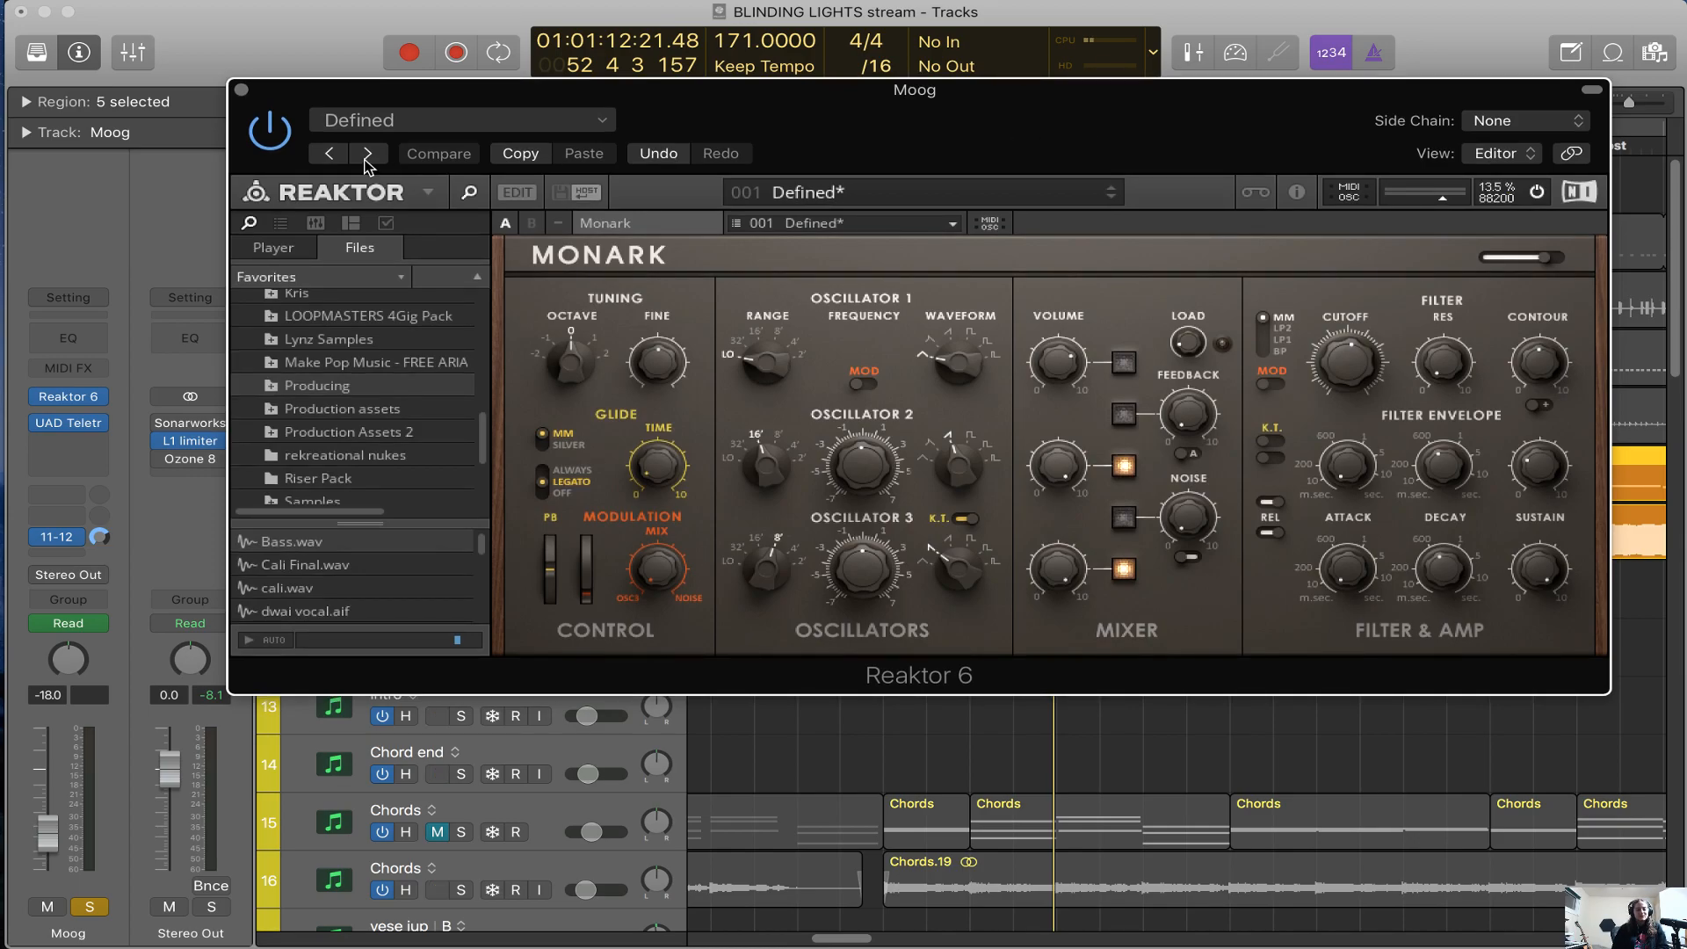
{"action": "left_click_drag", "start_coordinate": [379, 93], "coordinate": [376, 188]}
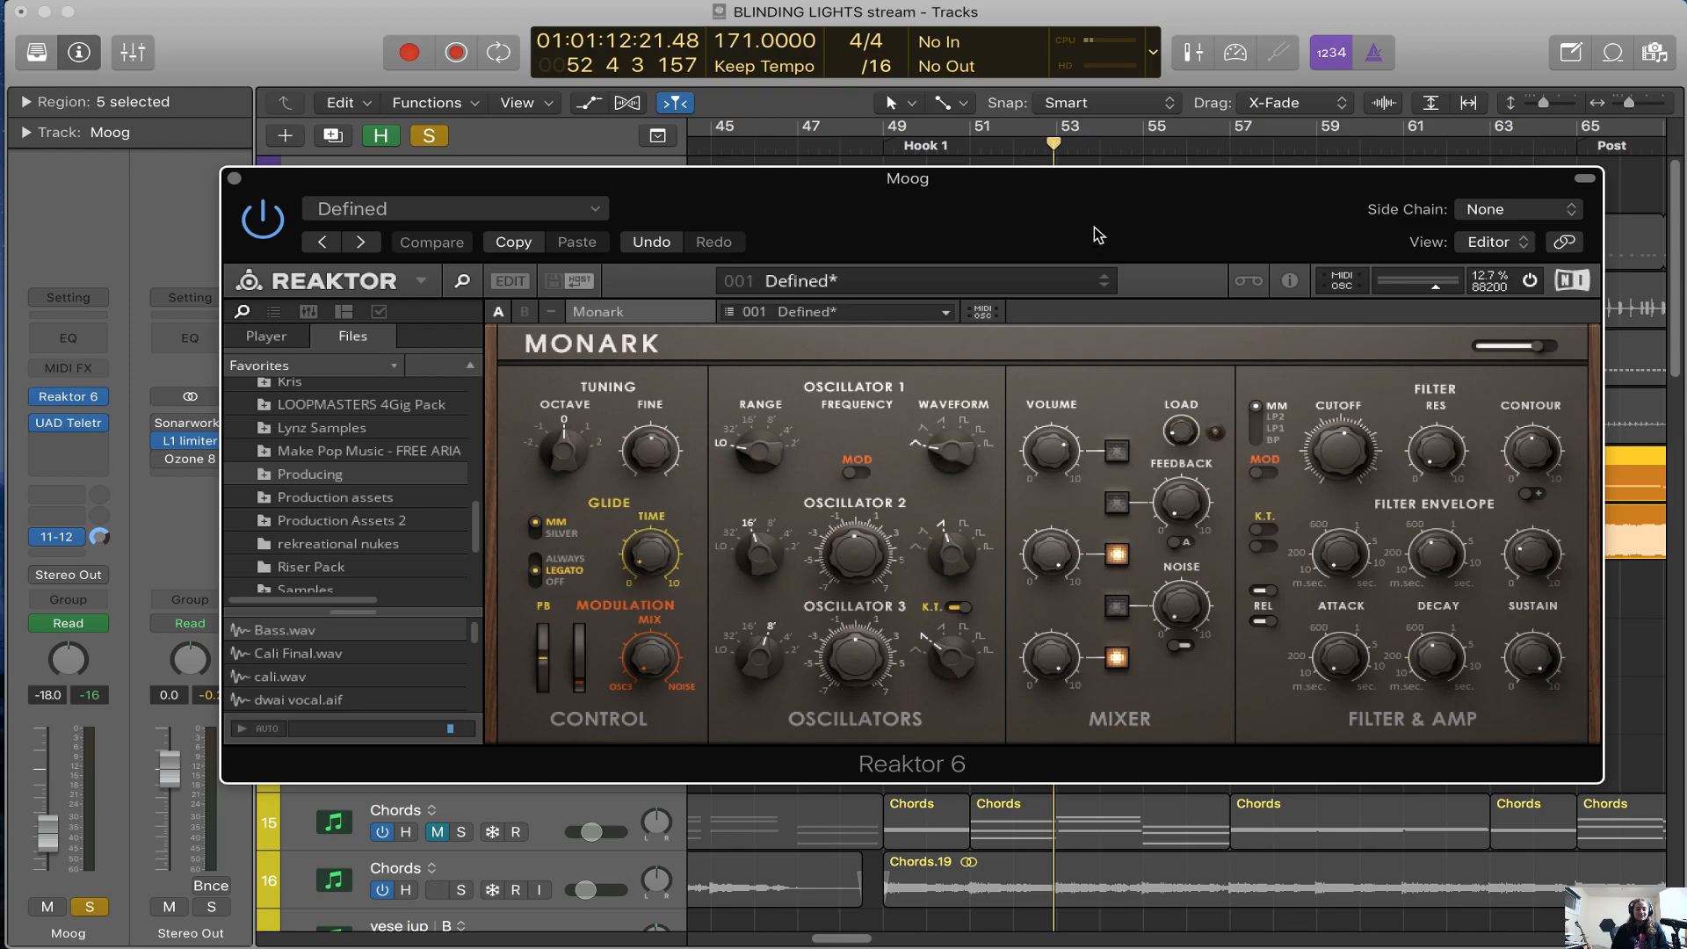
{"action": "left_click_drag", "start_coordinate": [1093, 226], "coordinate": [1072, 246]}
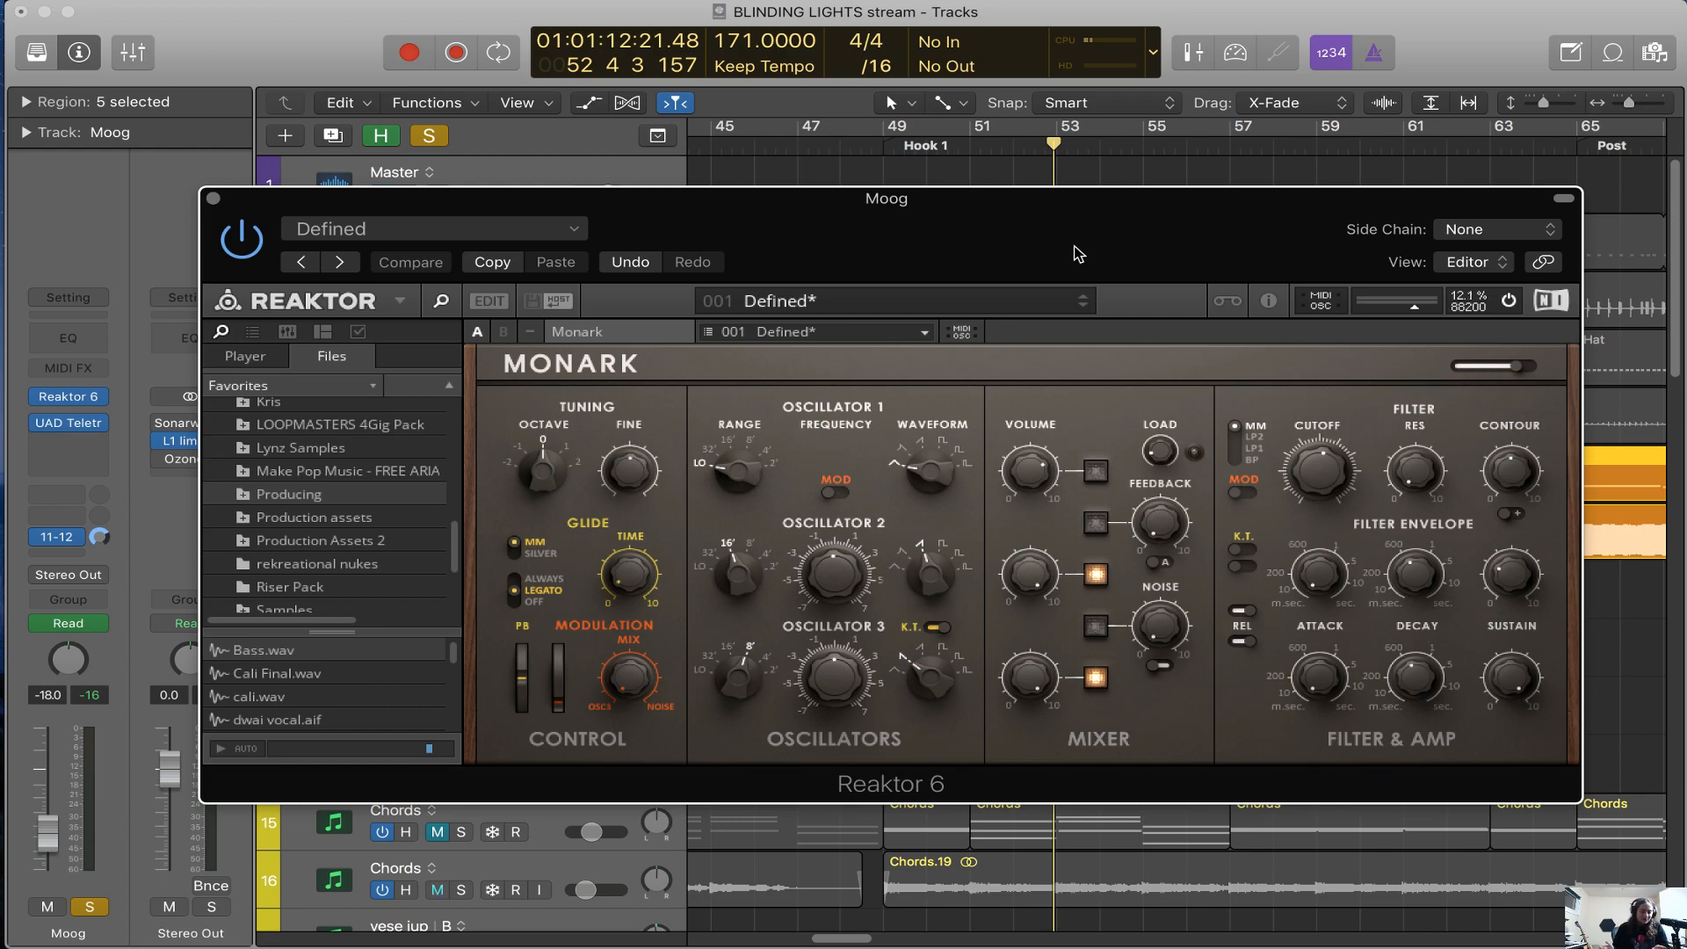
{"action": "left_click_drag", "start_coordinate": [1336, 474], "coordinate": [1322, 707]}
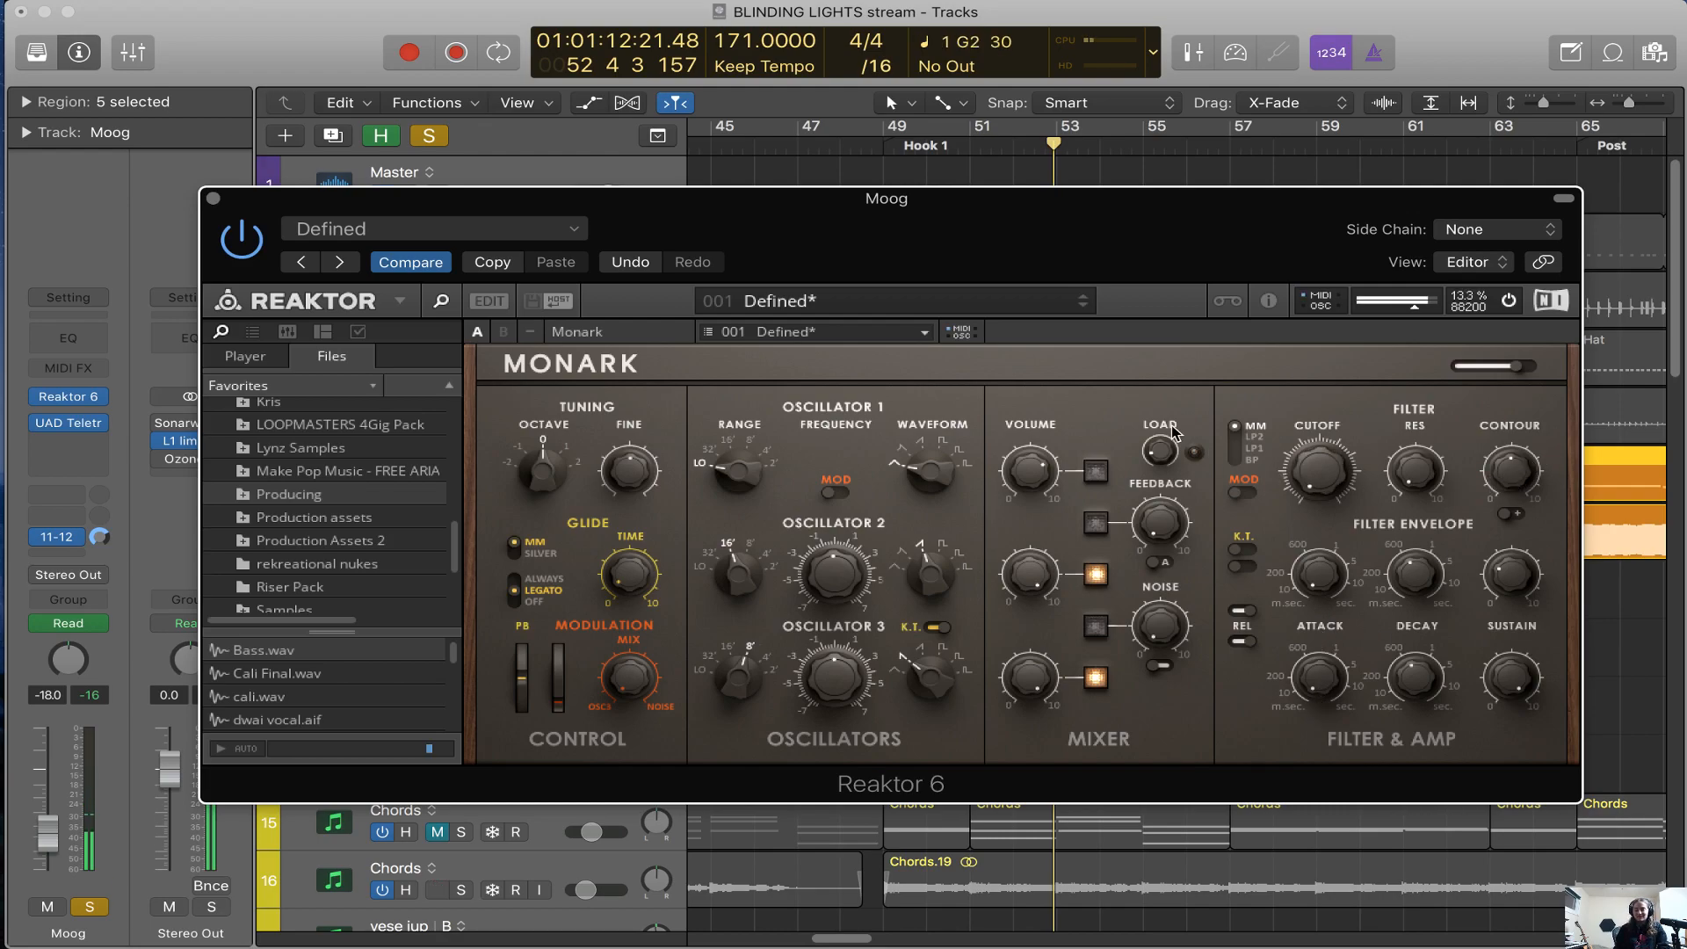
{"action": "mouse_move", "coordinate": [1032, 246]}
{"action": "left_mouse_down"}
{"action": "mouse_move", "coordinate": [1015, 194]}
{"action": "mouse_move", "coordinate": [1133, 323]}
{"action": "mouse_move", "coordinate": [999, 463]}
{"action": "mouse_move", "coordinate": [1014, 266]}
{"action": "mouse_move", "coordinate": [1009, 294]}
{"action": "mouse_move", "coordinate": [1039, 276]}
{"action": "left_mouse_up"}
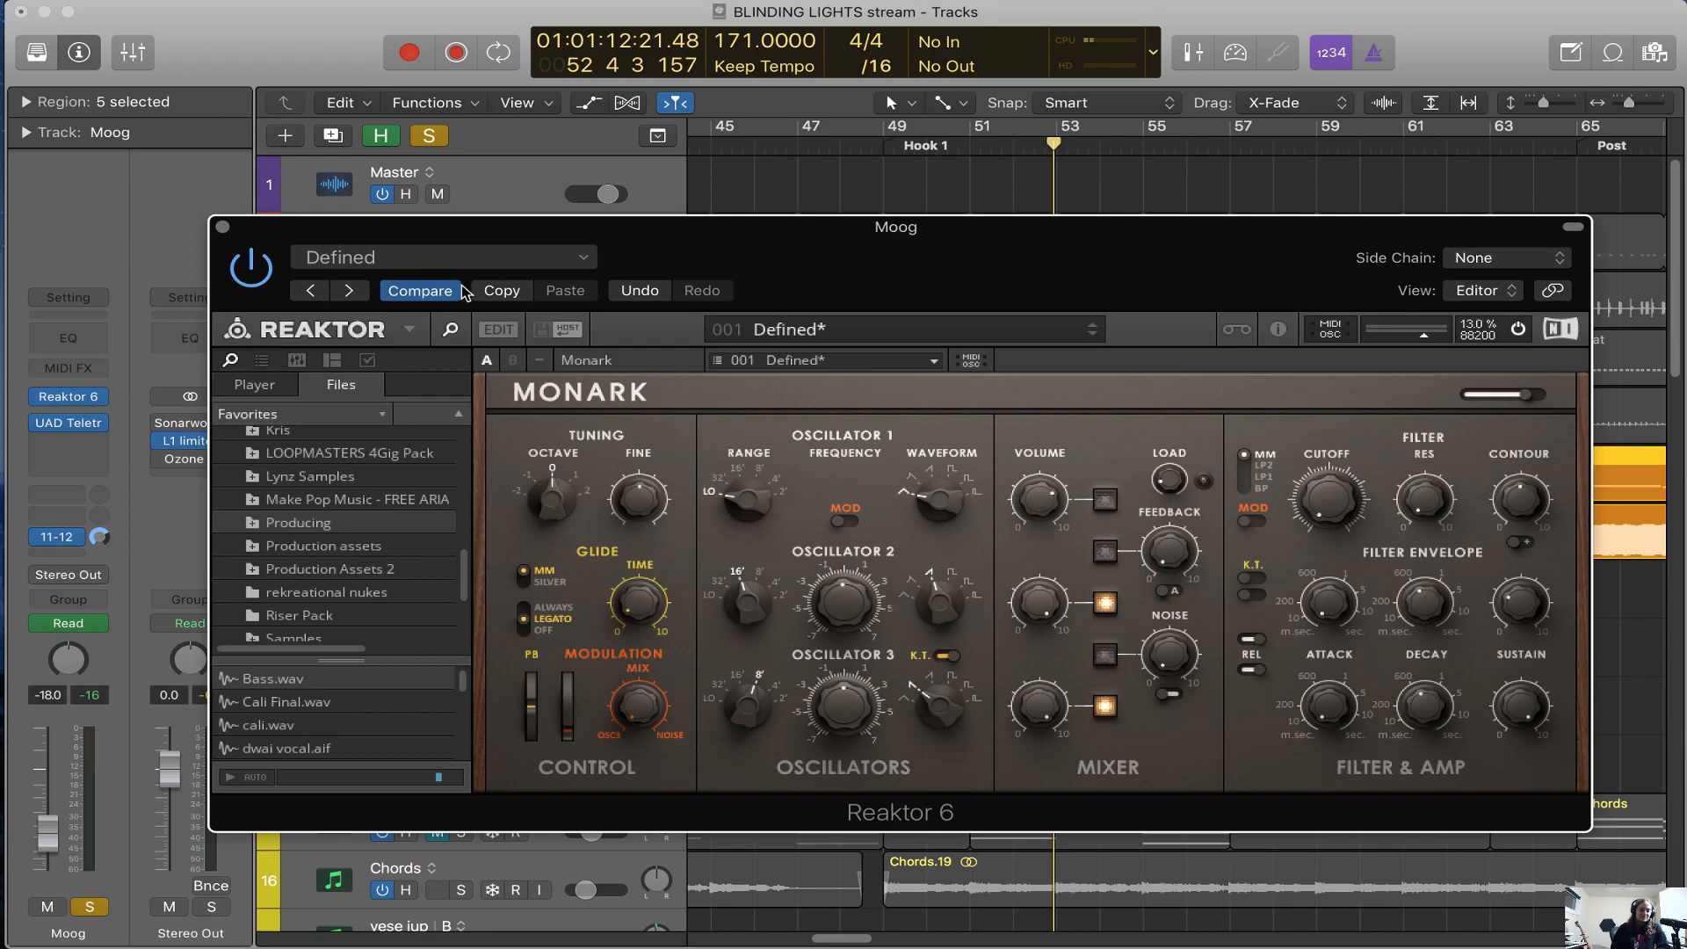
{"action": "left_click", "coordinate": [224, 230]}
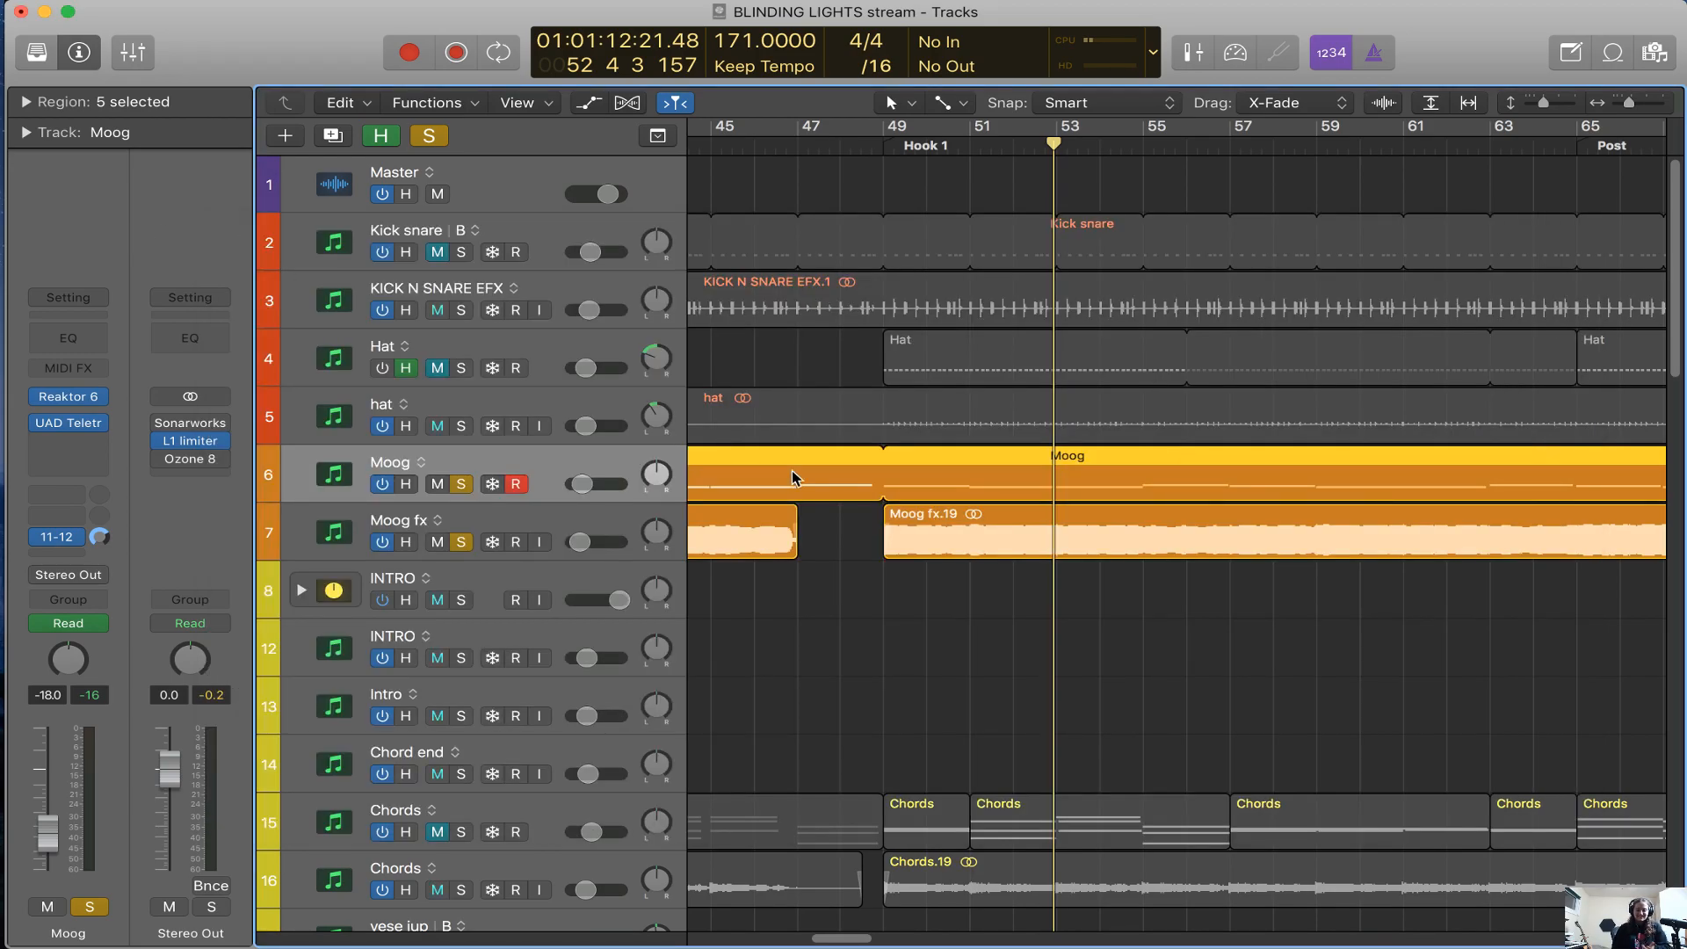
Show the automation lanes and examine the Moog track's Reaktor 6 automation across the whole song
{"action": "key", "text": "super+Left"}
{"action": "key", "text": "super+Left"}
{"action": "key", "text": "a"}
{"action": "key", "text": "super+Left"}
{"action": "key", "text": "super+Left"}
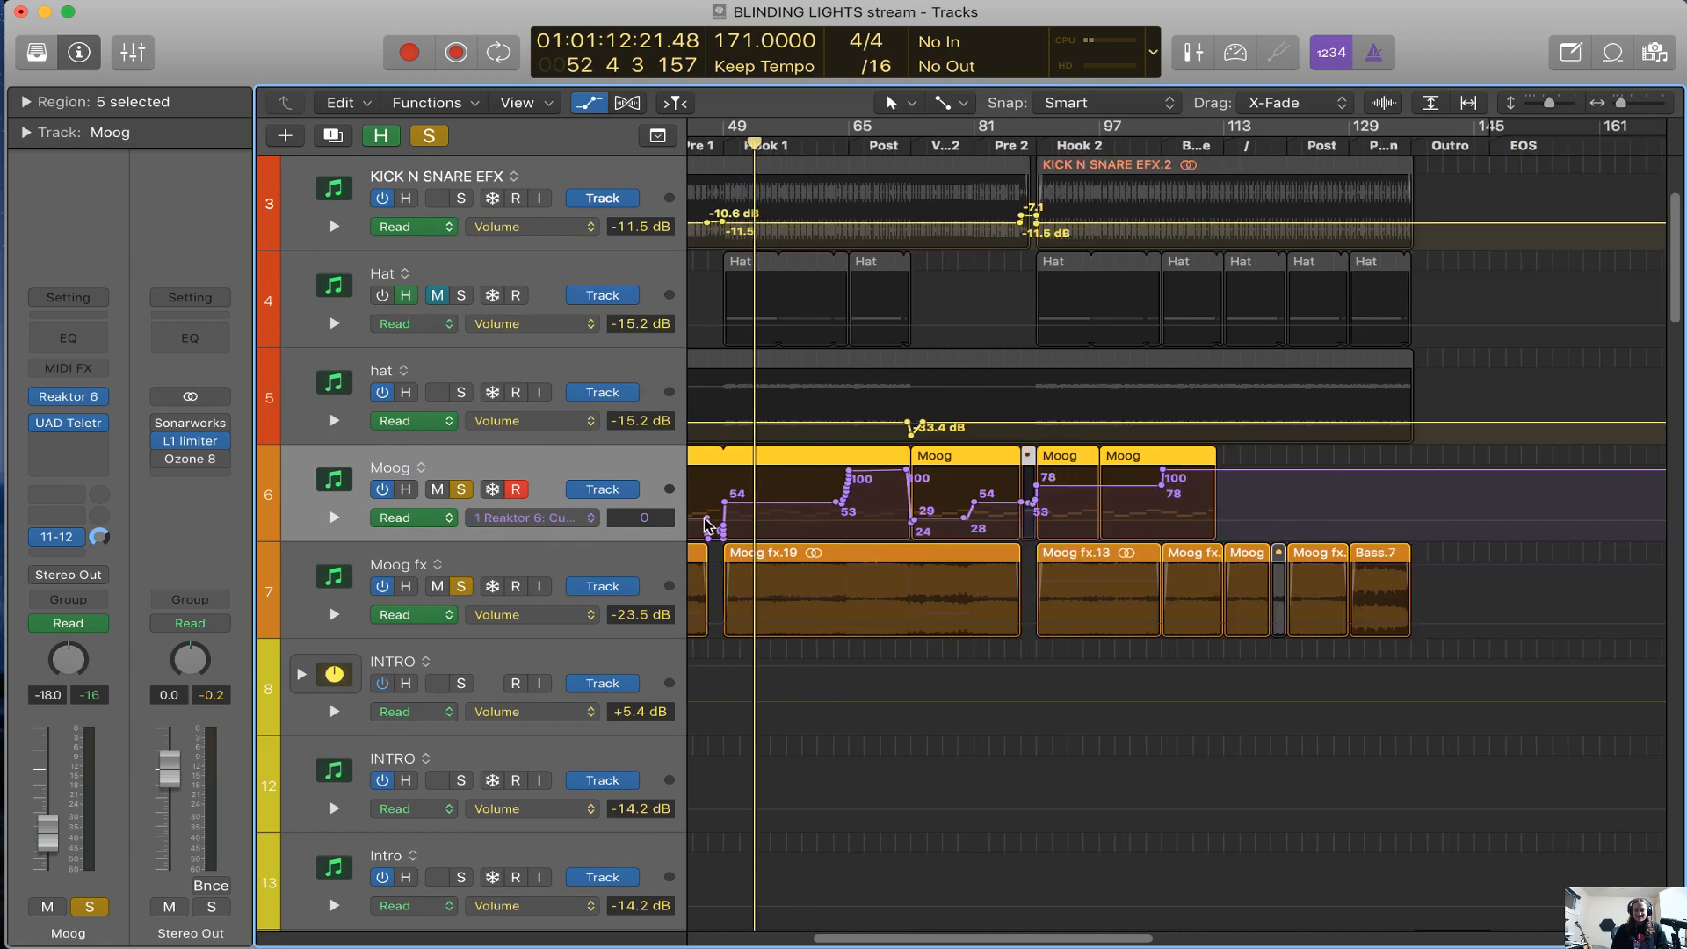
Play the soloed Moog track from bar 63 into the Post section and follow its Reaktor 6 automation
{"action": "left_click", "coordinate": [836, 149]}
{"action": "key", "text": "e"}
{"action": "key", "text": "e"}
{"action": "key", "text": "e"}
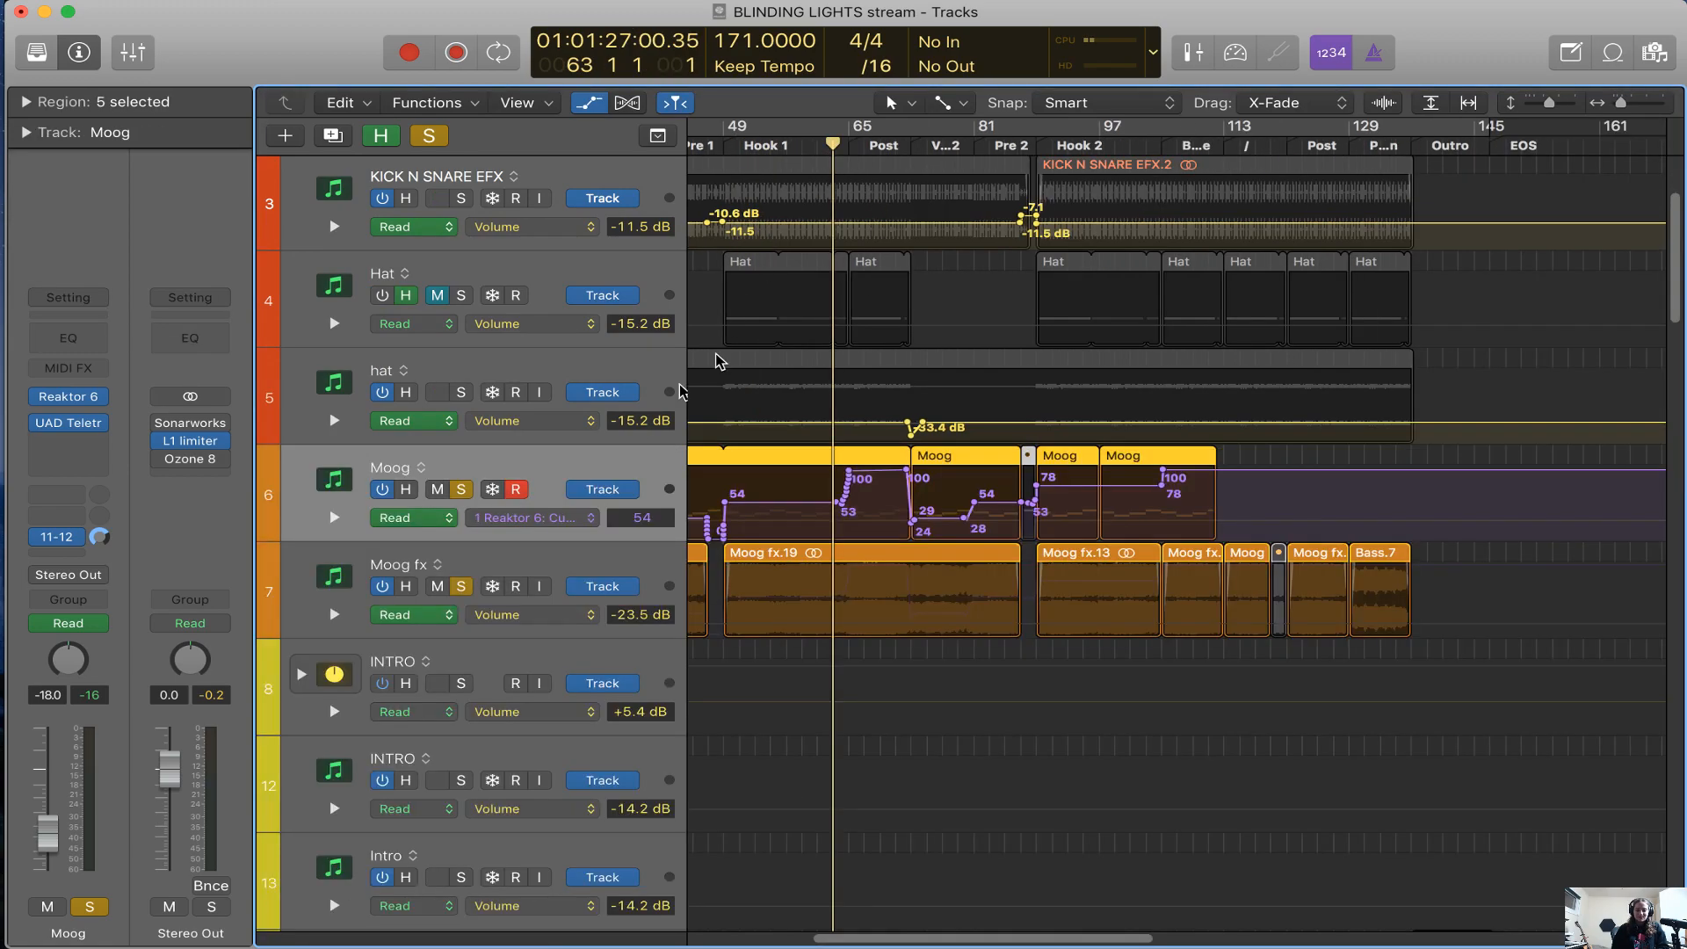
{"action": "key", "text": "e"}
{"action": "key", "text": "space"}
{"action": "key", "text": "super+Right"}
{"action": "key", "text": "super+Right"}
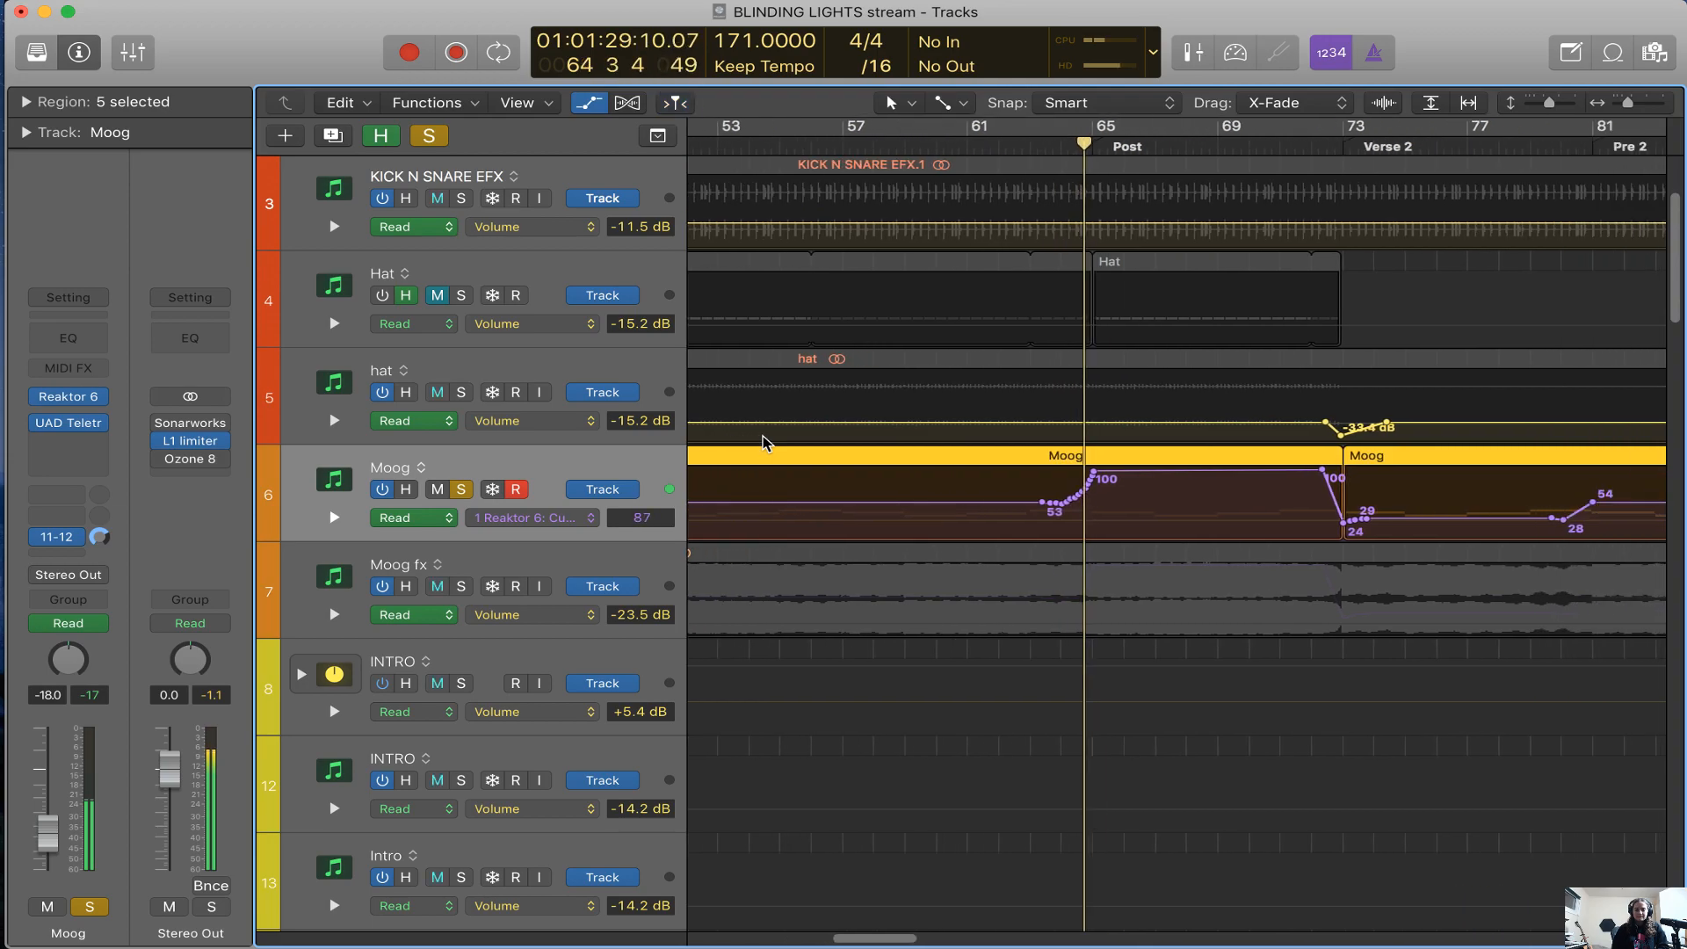
Compare the Post section with the Moog solo off and on during playback
{"action": "key", "text": "s"}
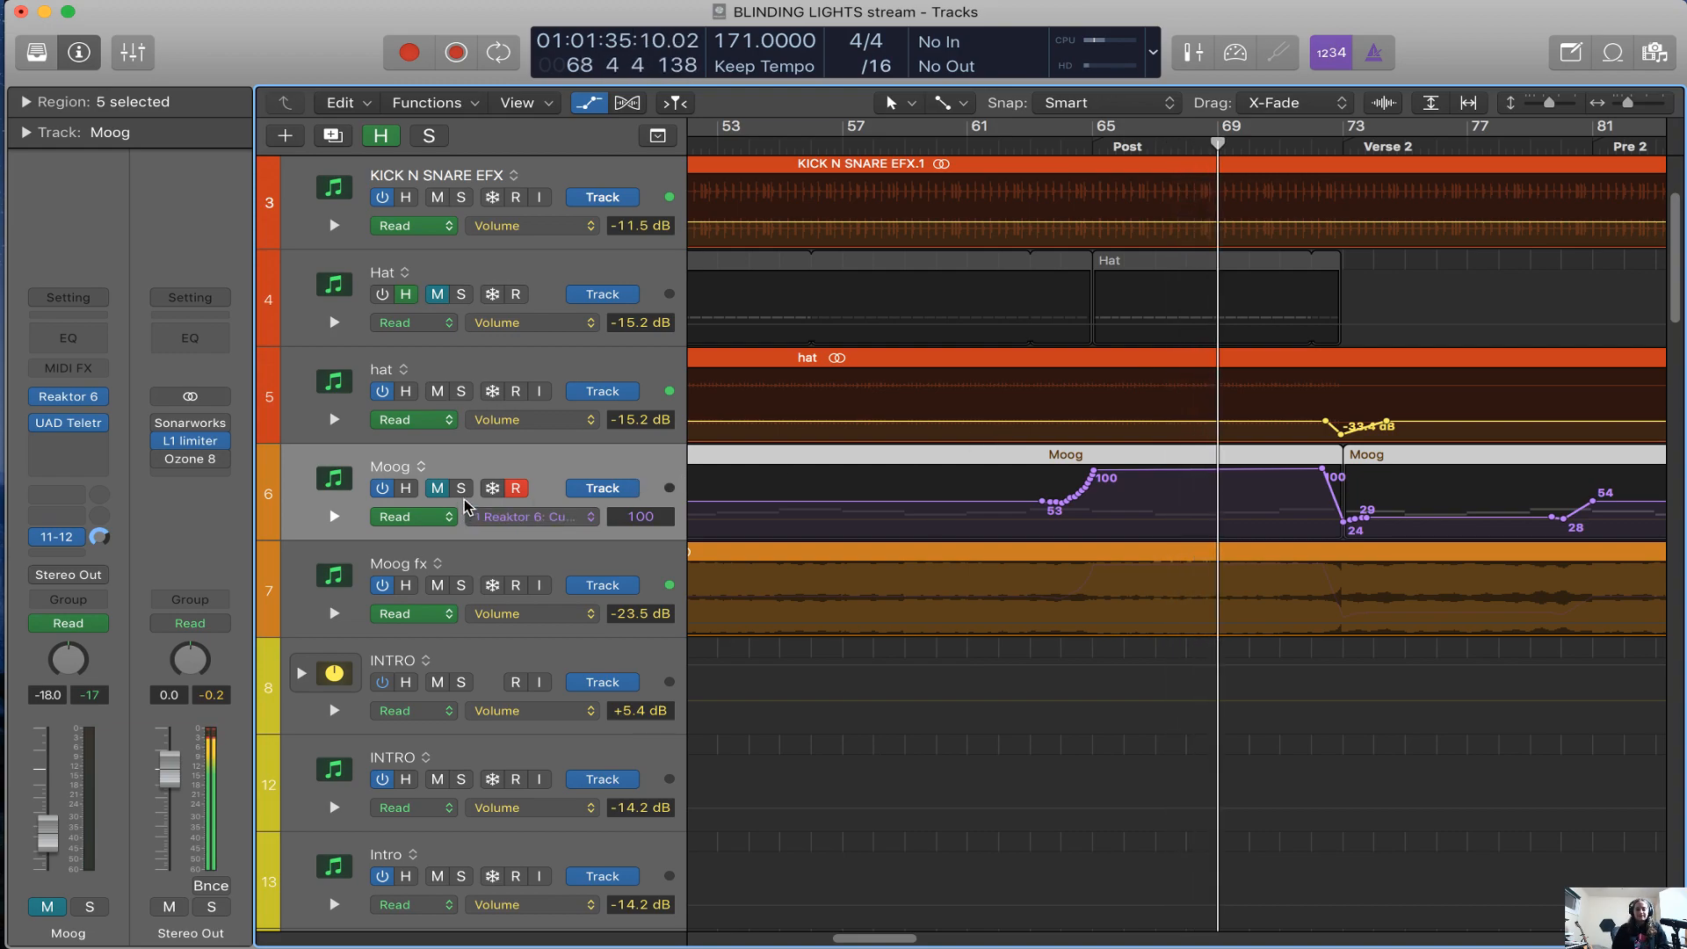
{"action": "key", "text": "s"}
{"action": "key", "text": "super+Left"}
{"action": "key", "text": "super+Left"}
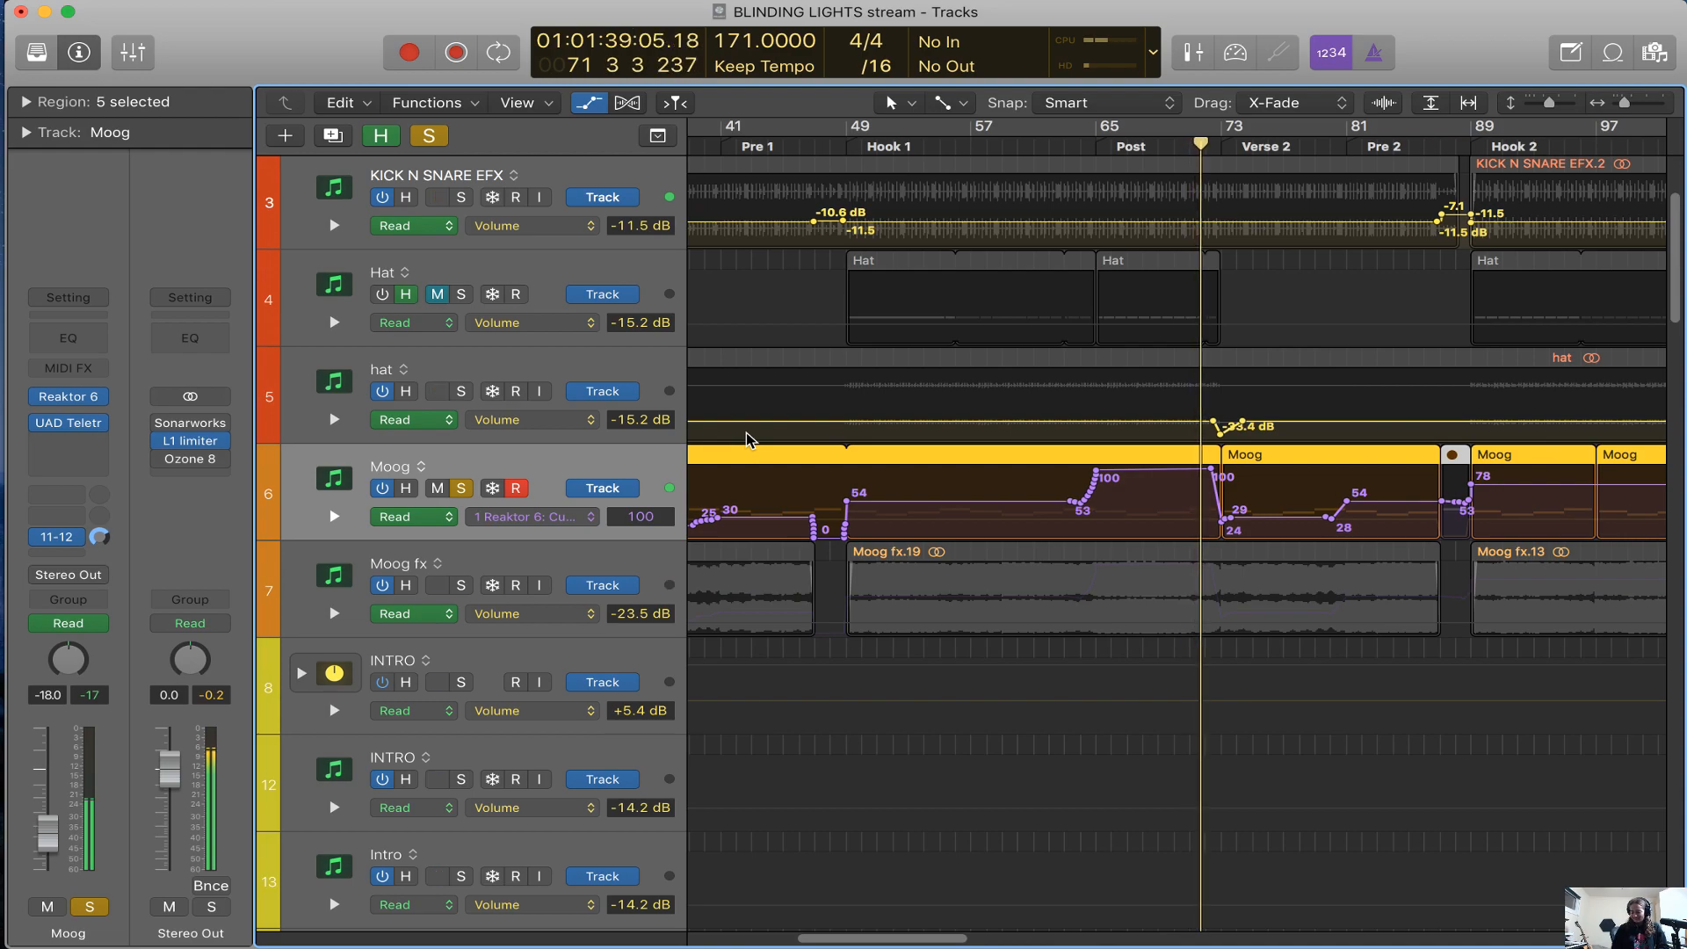
Examine the Moog automation from the Verse through the Bridge alongside the Monark controls in the track's Reaktor 6 window
{"action": "scroll", "coordinate": [761, 675], "scroll_direction": "right", "scroll_amount": 3}
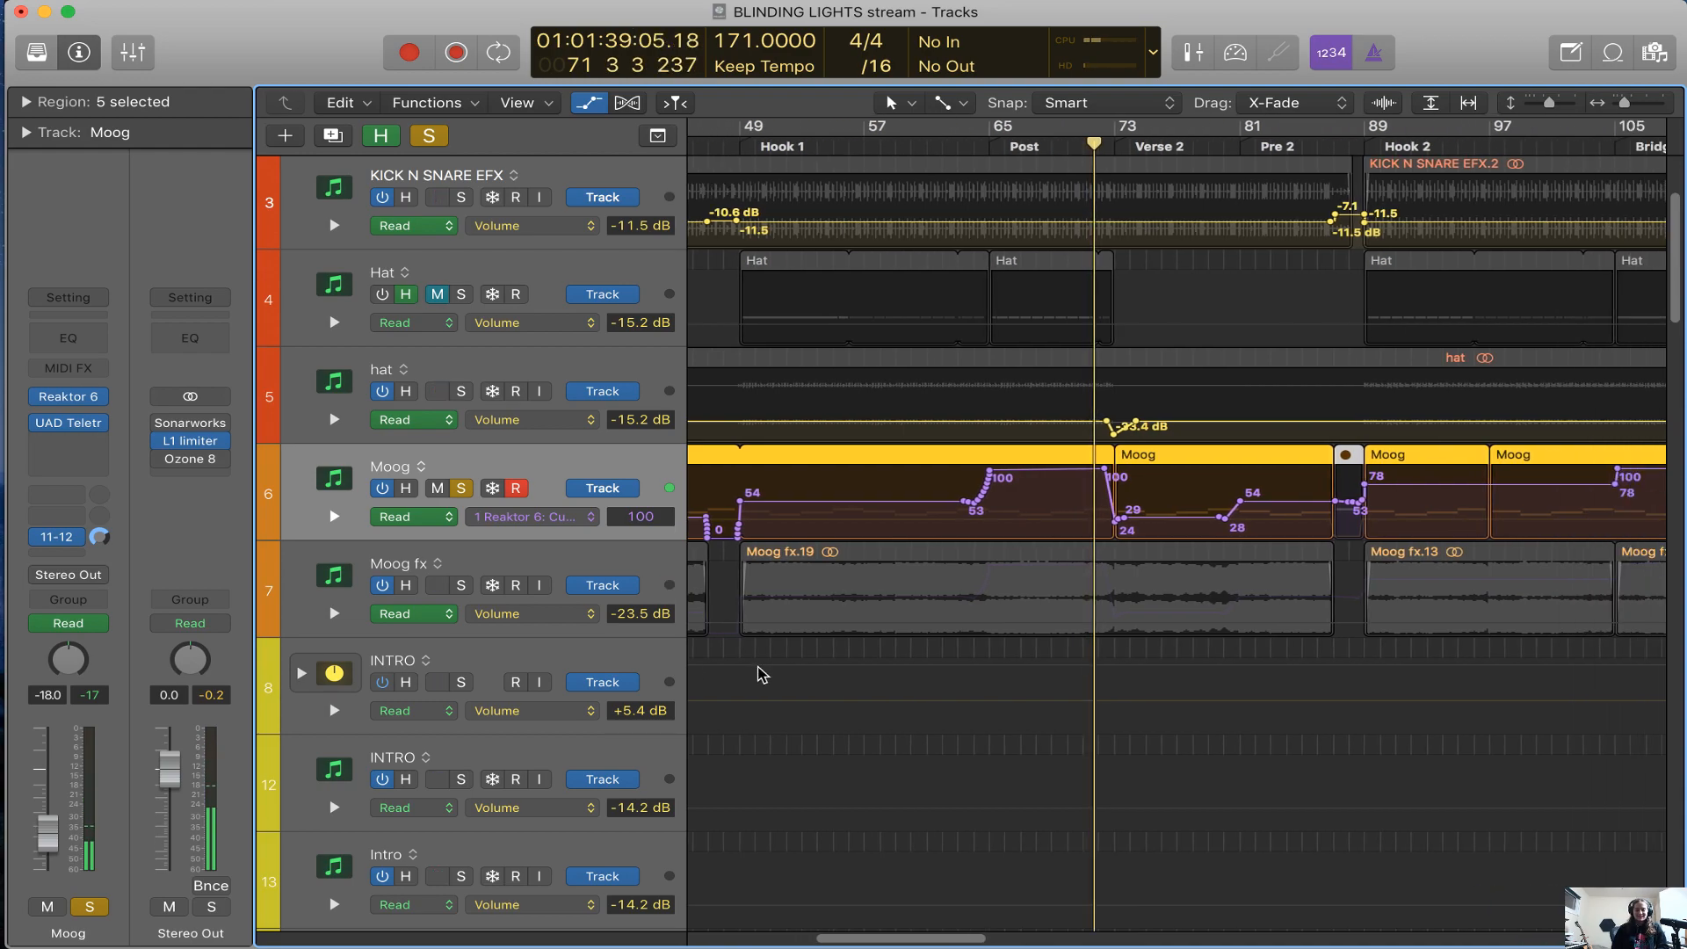
{"action": "scroll", "coordinate": [762, 675], "scroll_direction": "right", "scroll_amount": 8}
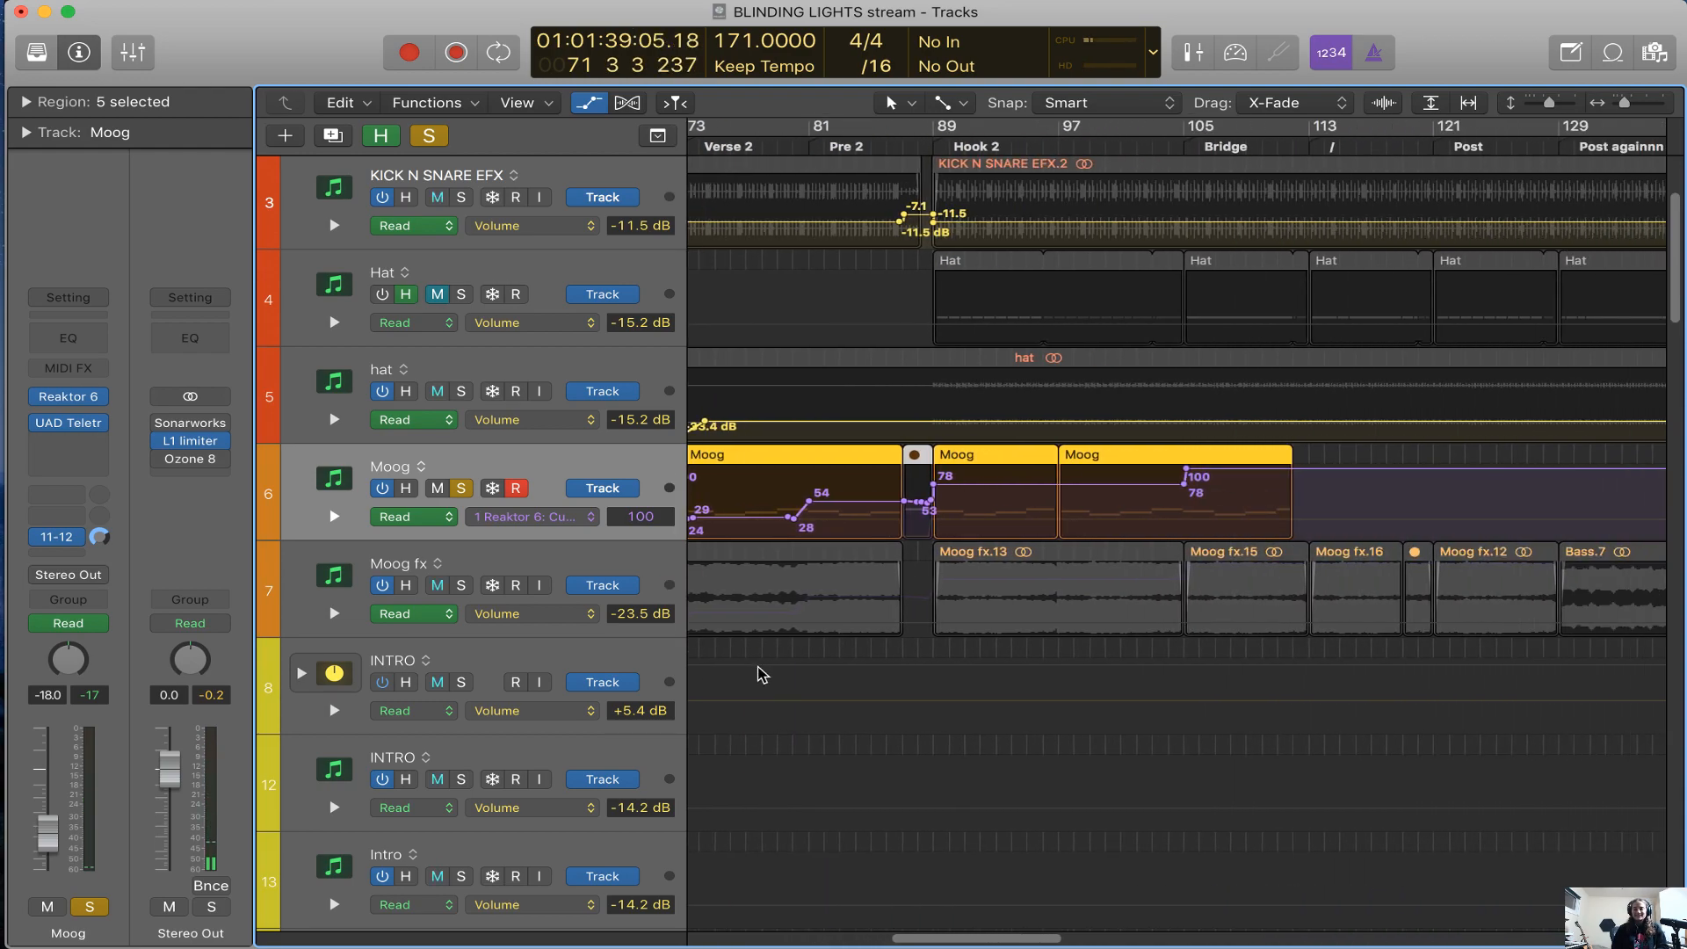
{"action": "scroll", "coordinate": [761, 675], "scroll_direction": "left", "scroll_amount": 20}
{"action": "scroll", "coordinate": [761, 675], "scroll_direction": "right", "scroll_amount": 10}
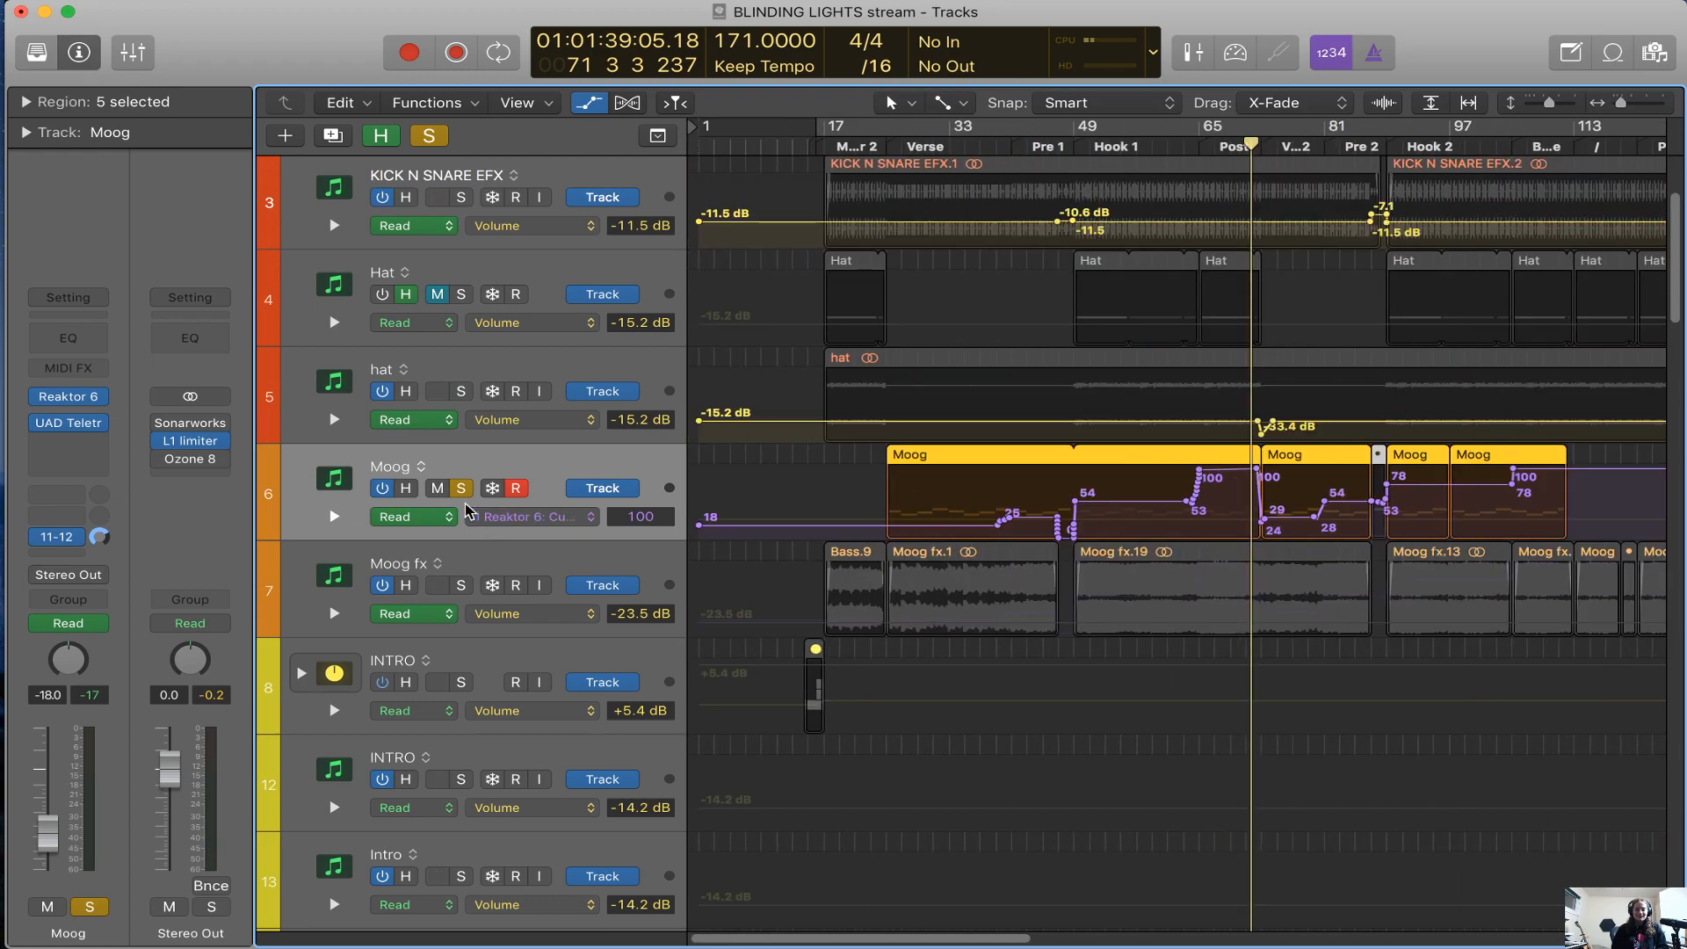
{"action": "left_click", "coordinate": [76, 399]}
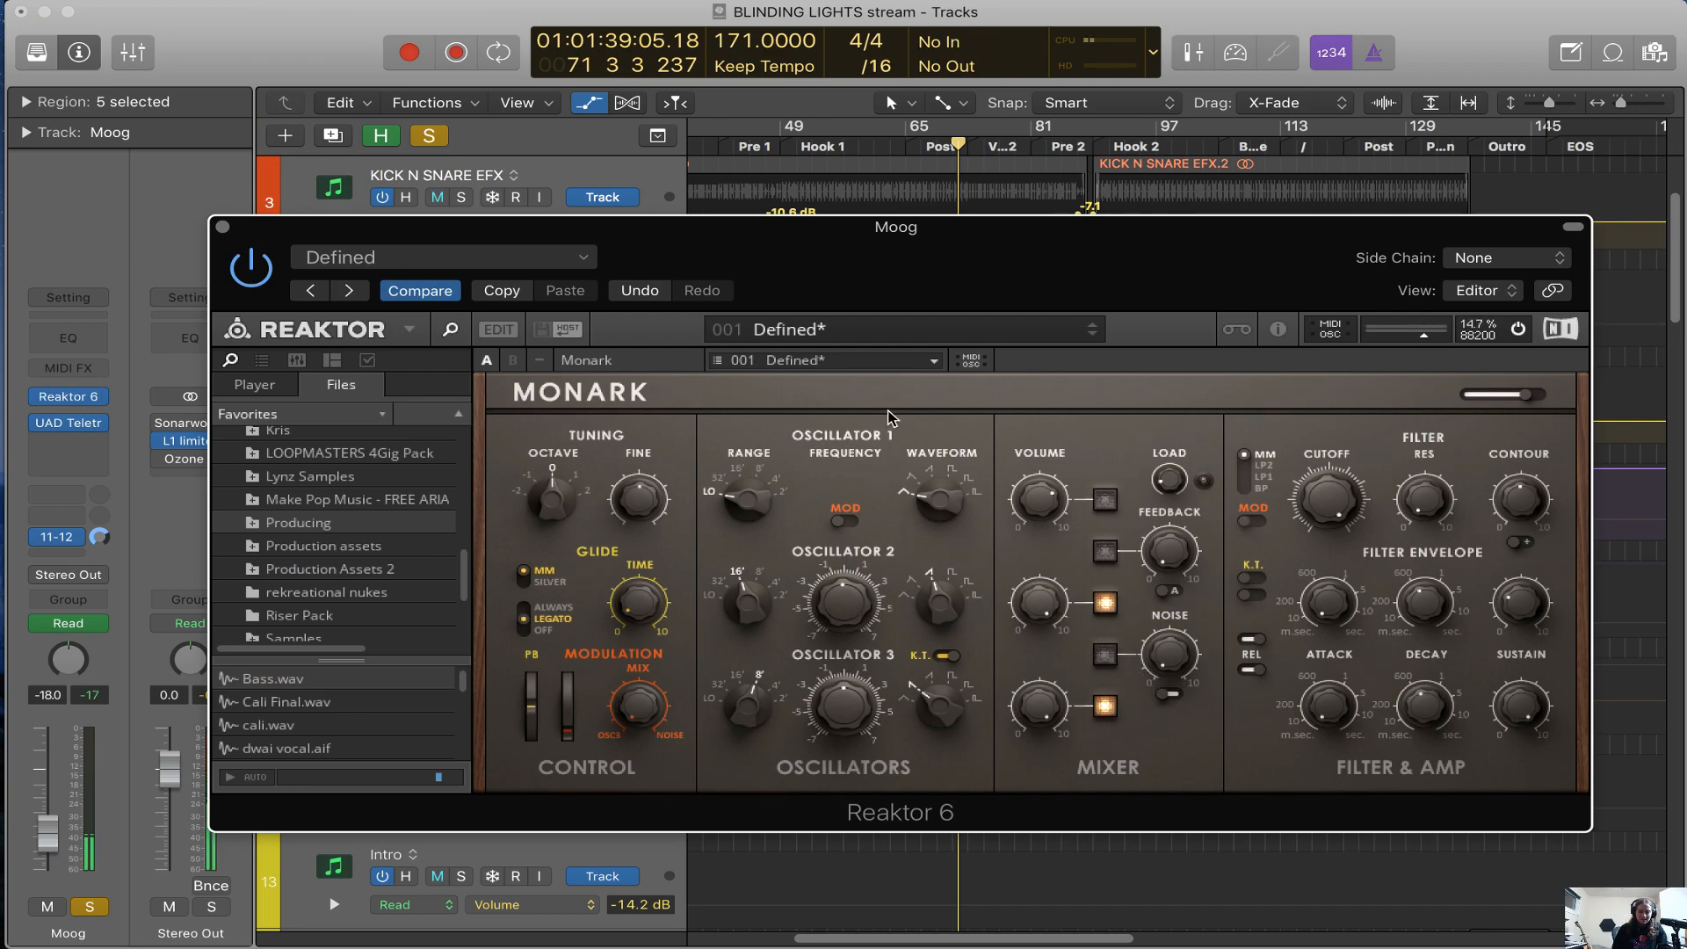
{"action": "left_click_drag", "start_coordinate": [1215, 268], "coordinate": [1057, 159]}
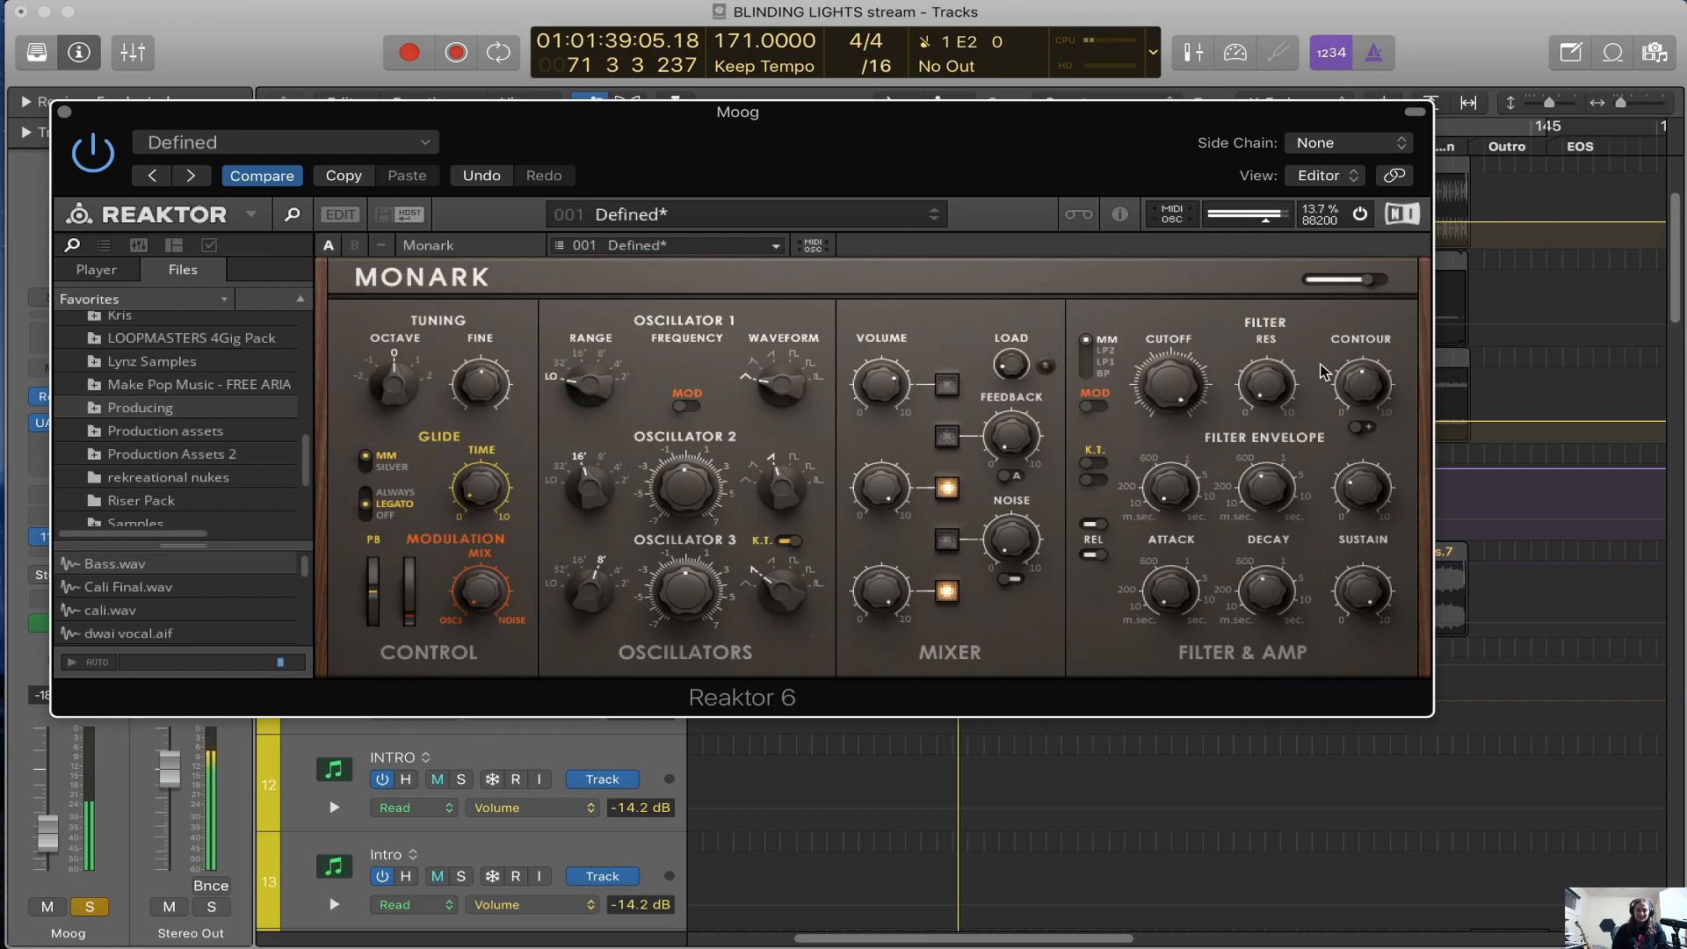
Close the Reaktor 6 window, hide the automation lanes, and clear the Moog solo
{"action": "left_click", "coordinate": [64, 112]}
{"action": "key", "text": "a"}
{"action": "key", "text": "s"}
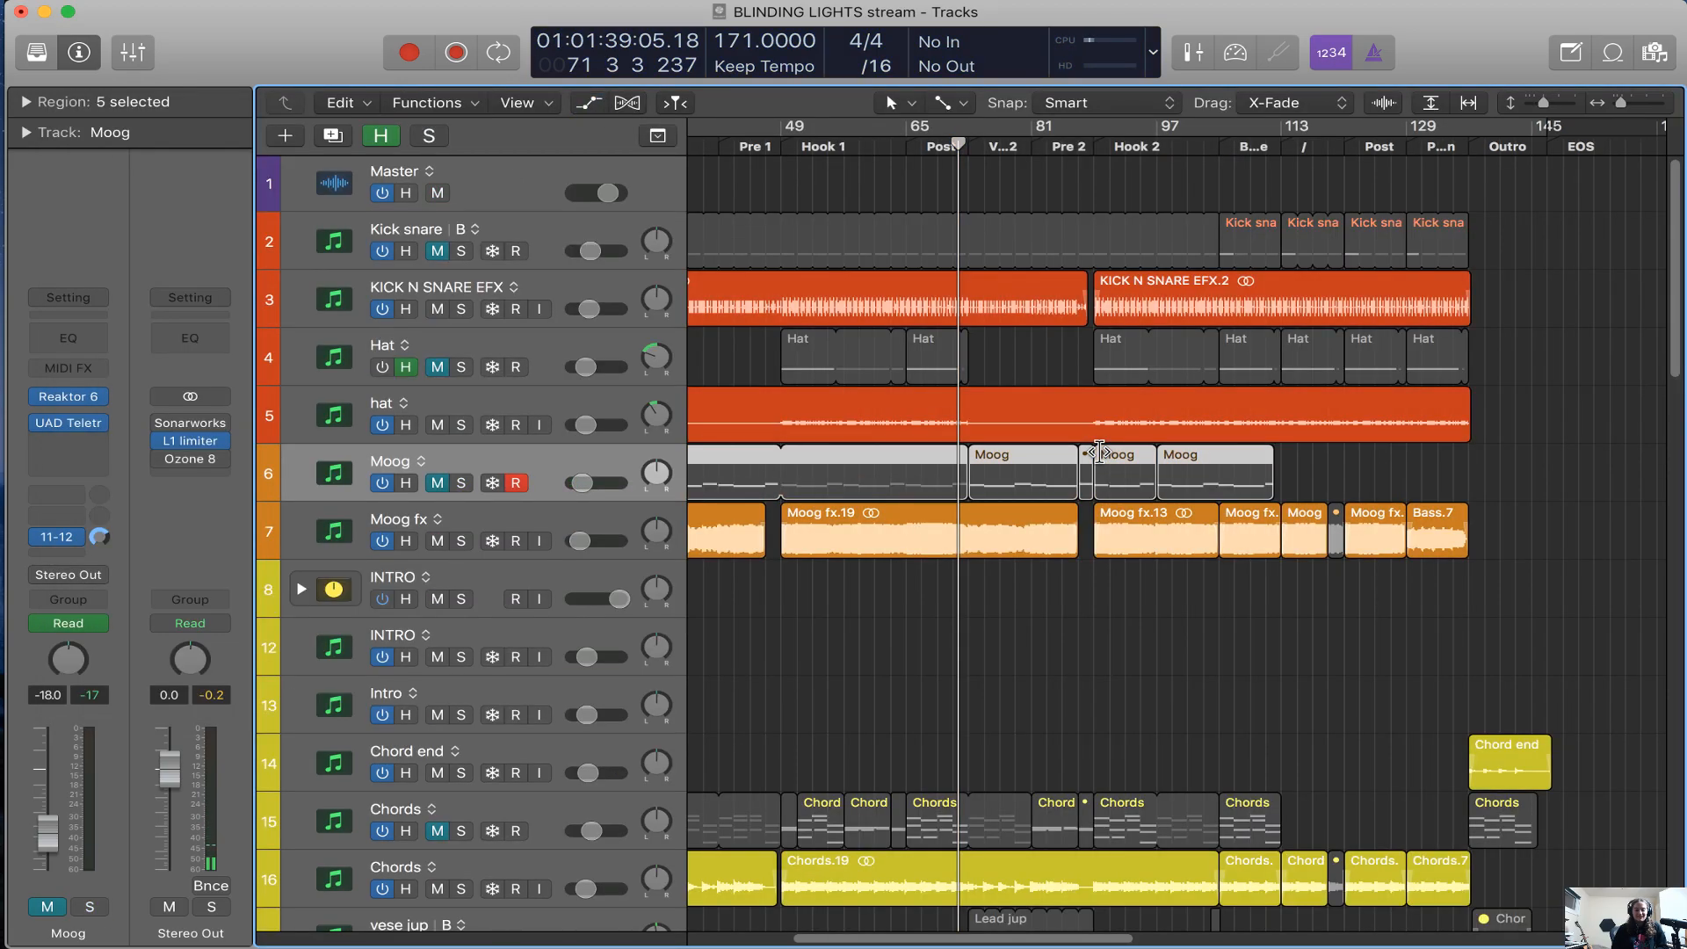
Solo the audio Chords track with the Chords.19 region and play it from bar 50 in Hook 1
{"action": "scroll", "coordinate": [1100, 452], "scroll_direction": "left", "scroll_amount": 5}
{"action": "scroll", "coordinate": [1100, 453], "scroll_direction": "down", "scroll_amount": 5}
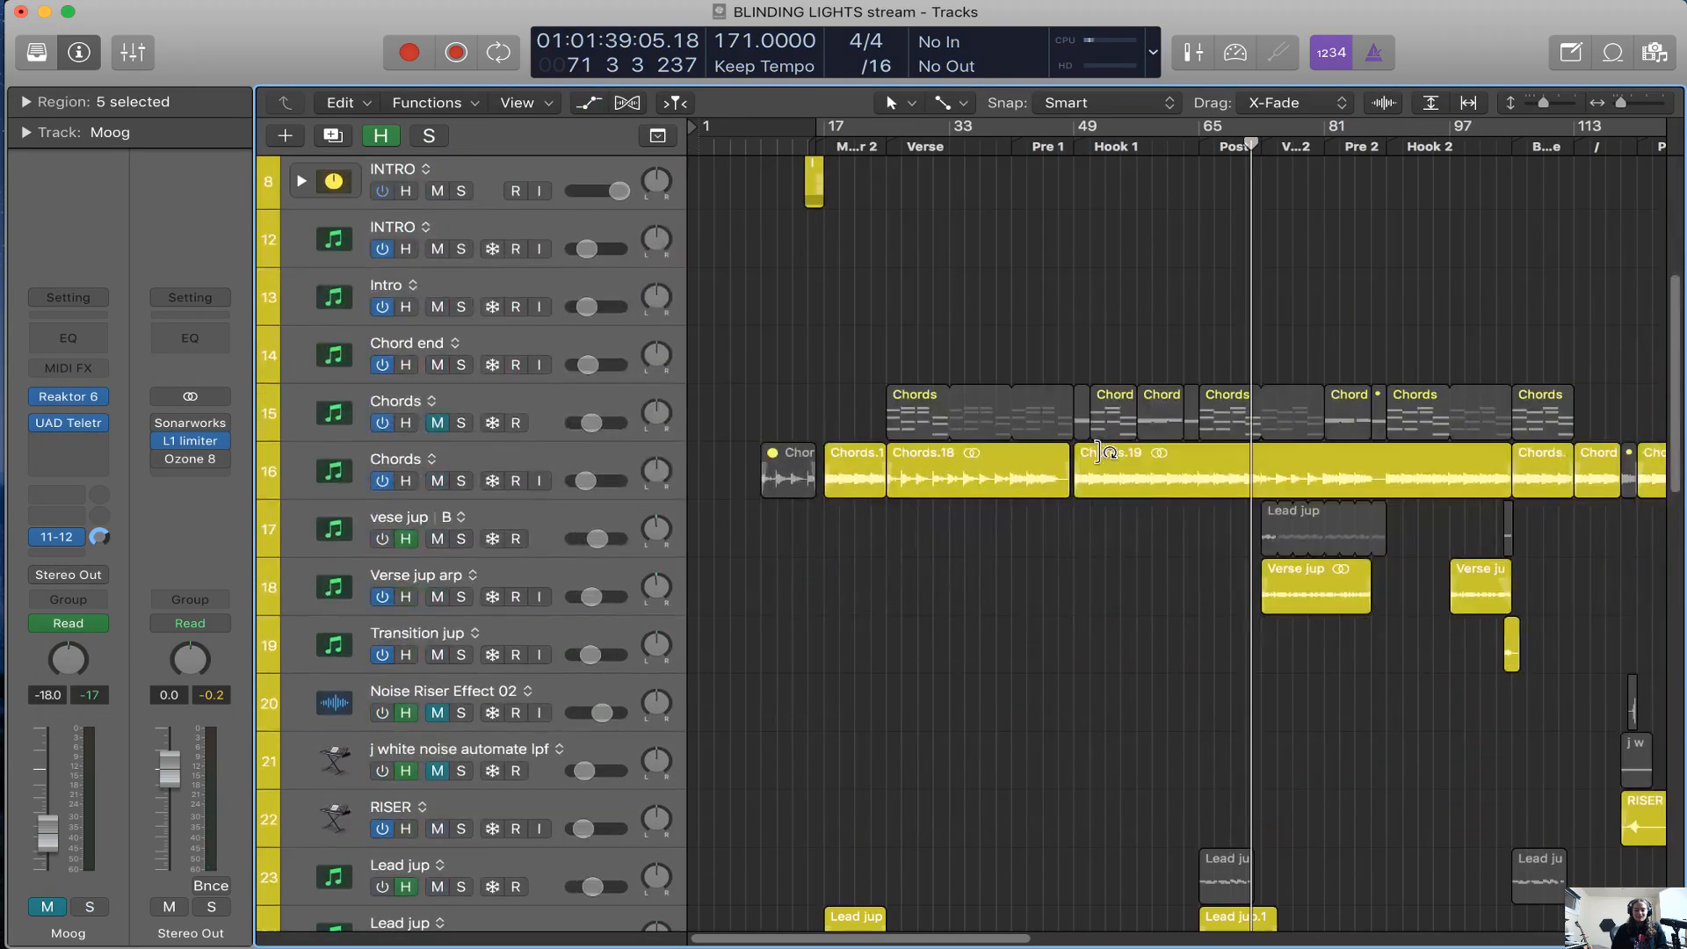
{"action": "left_click", "coordinate": [597, 467]}
{"action": "key", "text": "s"}
{"action": "left_click", "coordinate": [1080, 154]}
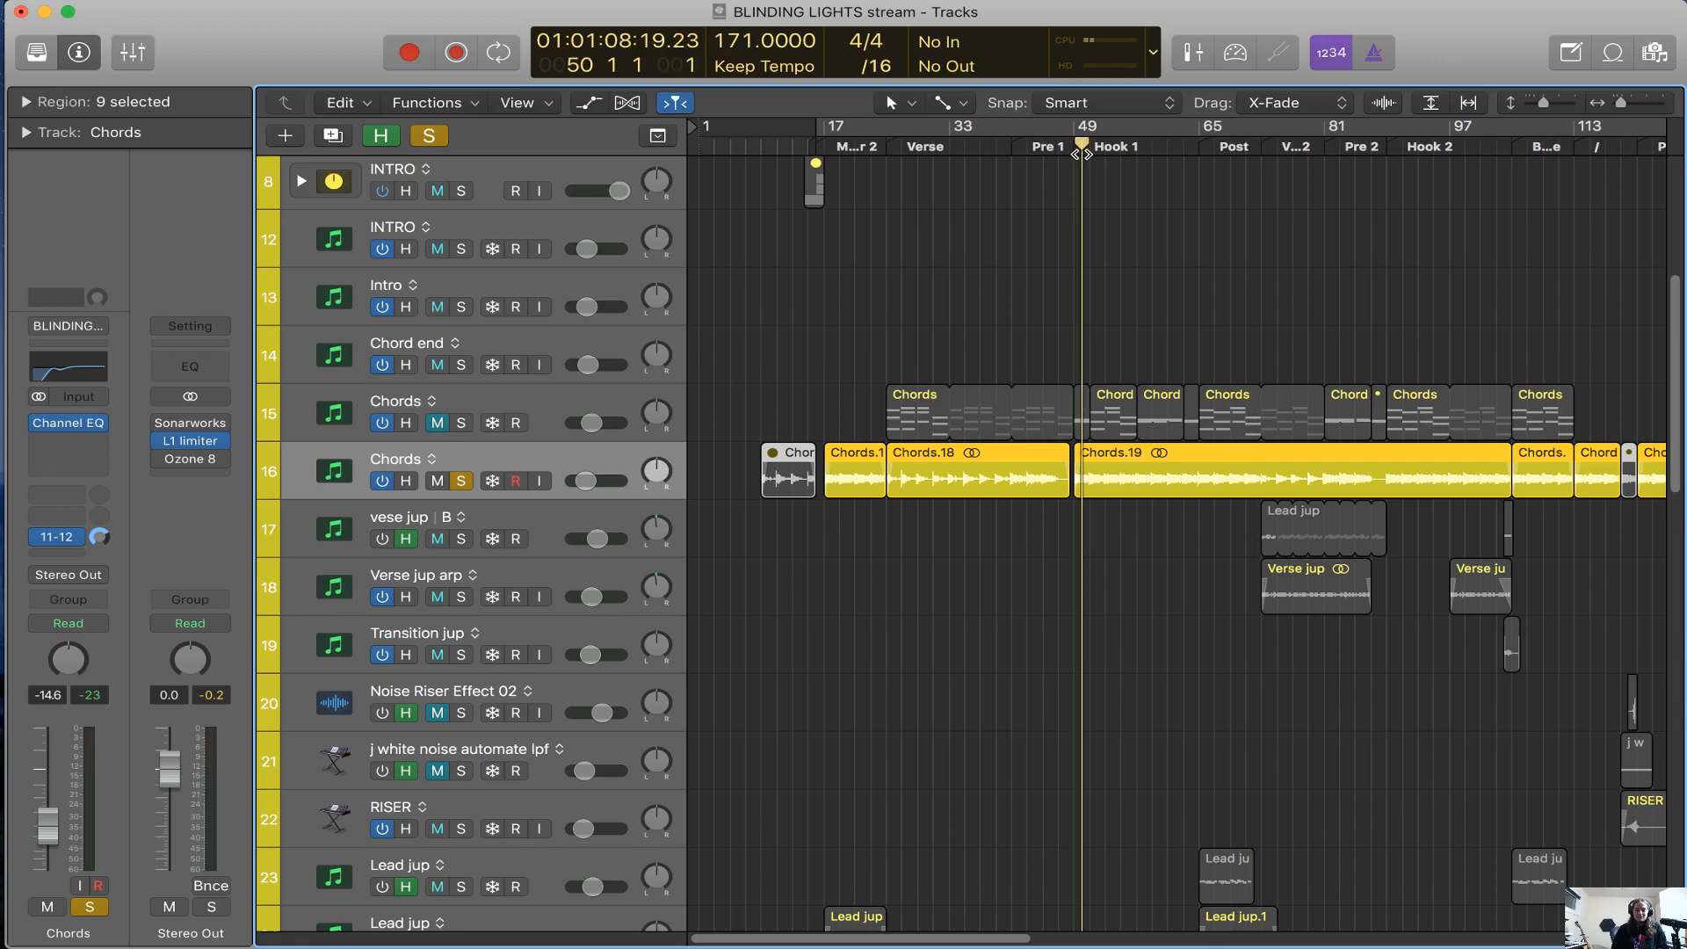
{"action": "key", "text": "super+Right"}
{"action": "key", "text": "super+Right"}
{"action": "key", "text": "super+Right"}
{"action": "scroll", "coordinate": [1255, 510], "scroll_direction": "right", "scroll_amount": 4}
{"action": "key", "text": "space"}
{"action": "scroll", "coordinate": [1408, 322], "scroll_direction": "right", "scroll_amount": 3}
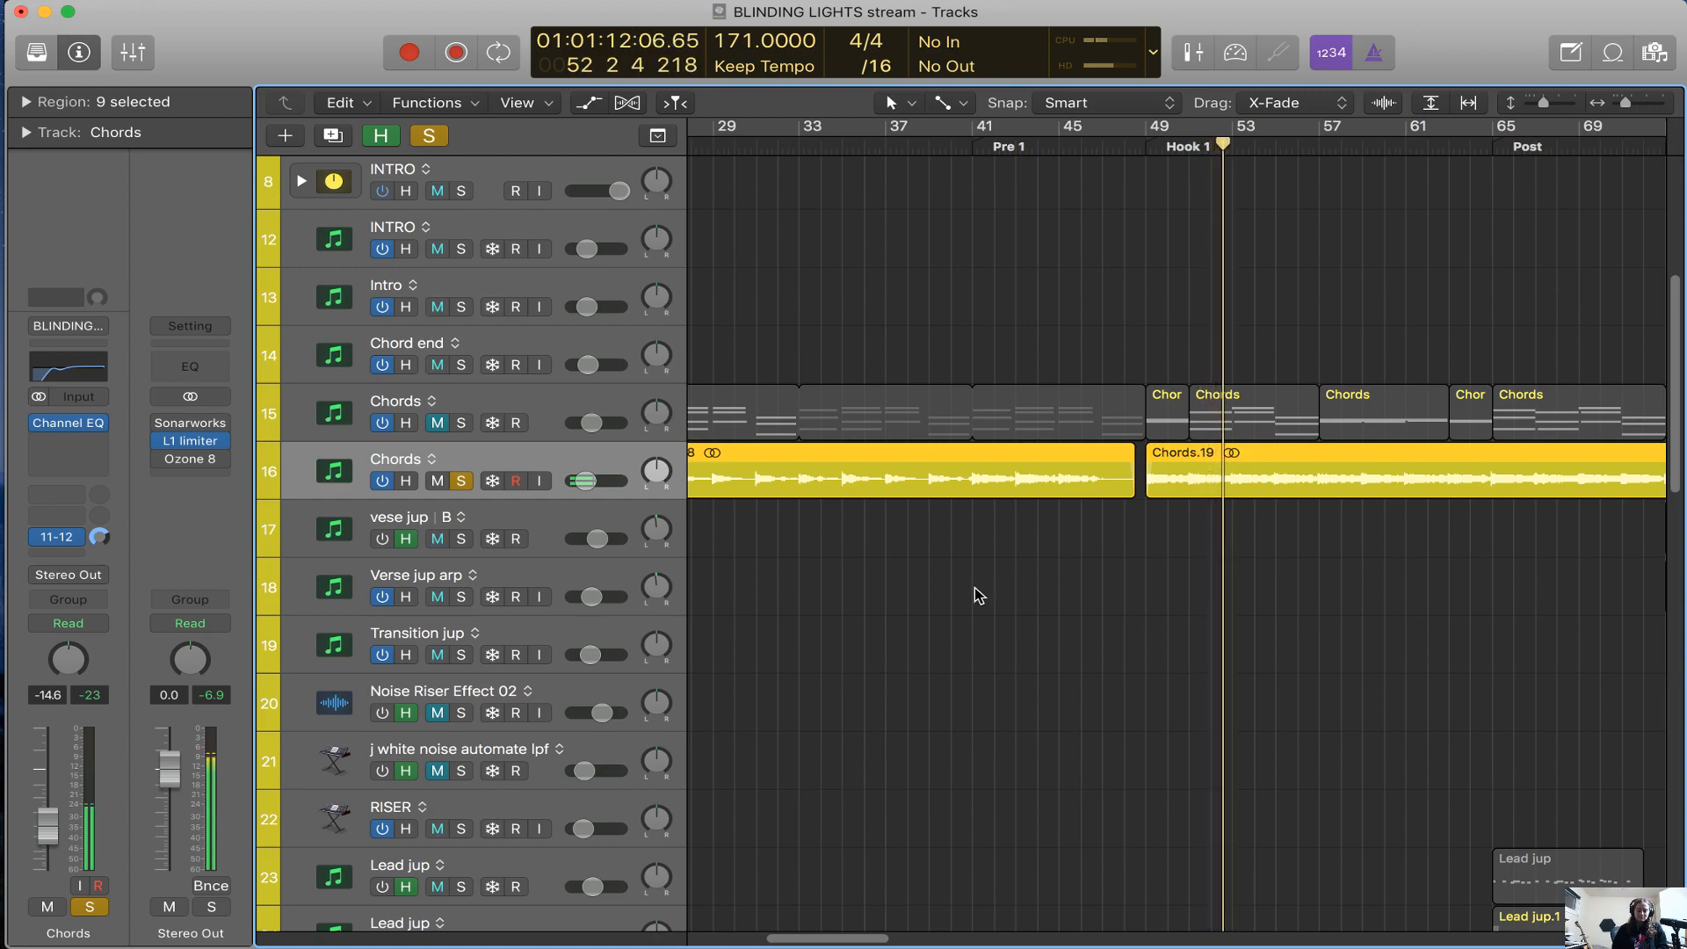
Continue Hook 1 playback, clear the audio Chords solo, and solo the Jup-8 V3 Chords instrument track instead
{"action": "key", "text": "super+Right"}
{"action": "scroll", "coordinate": [973, 587], "scroll_direction": "right", "scroll_amount": 3}
{"action": "key", "text": "super+Left"}
{"action": "key", "text": "super+Left"}
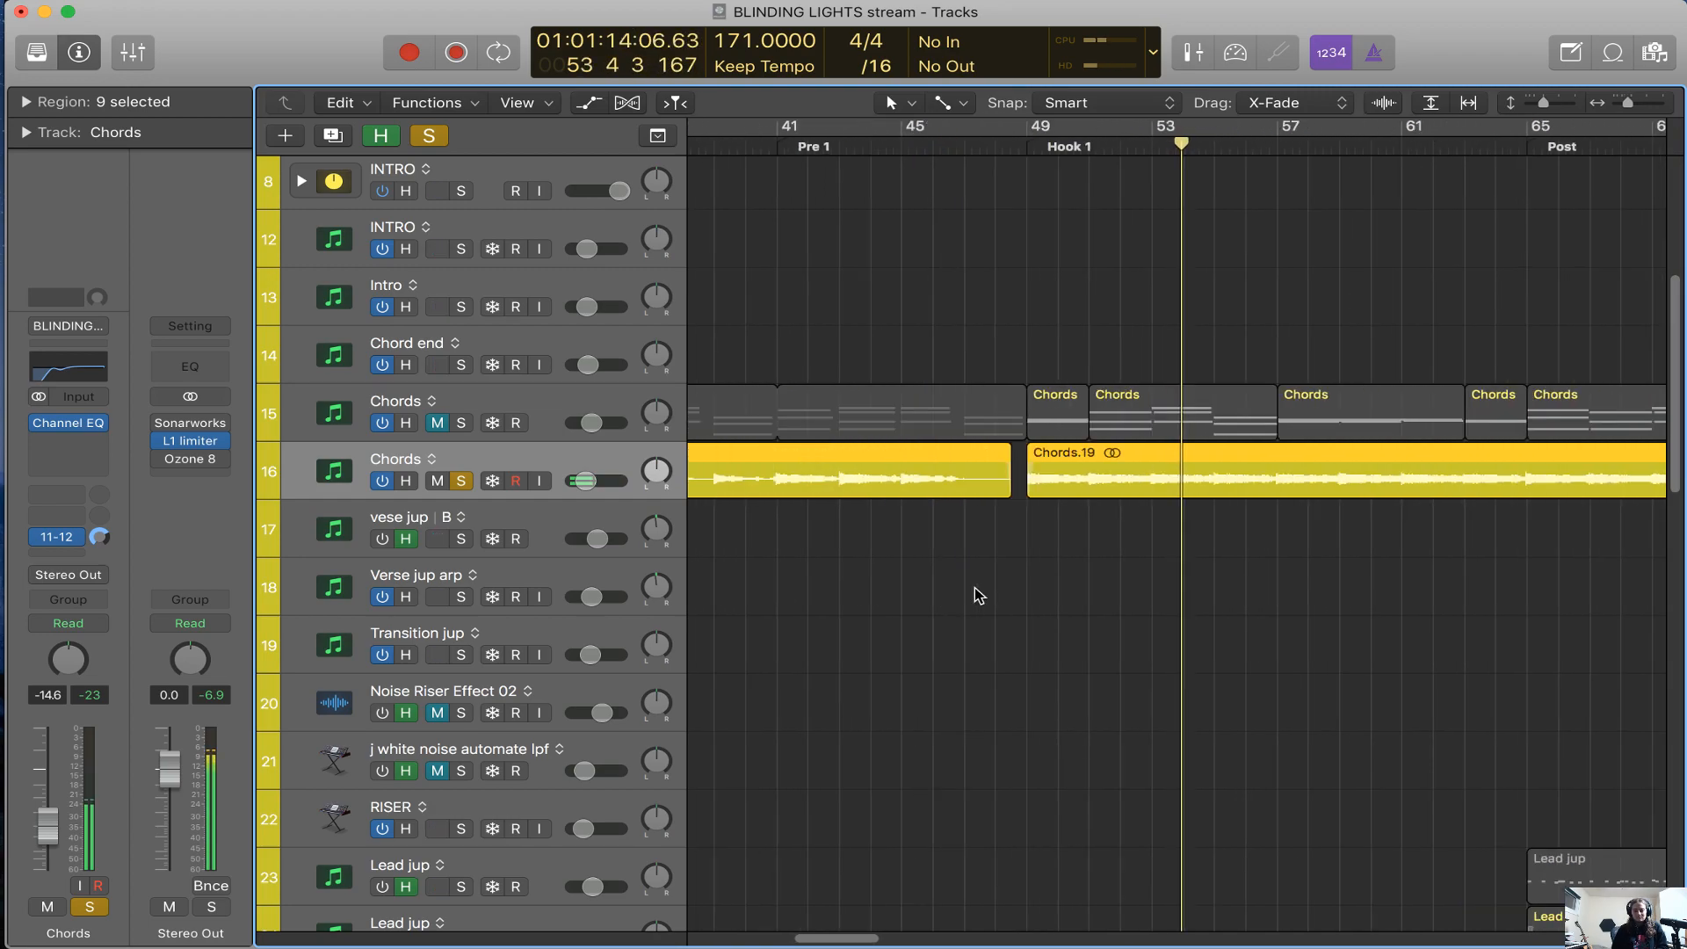
{"action": "scroll", "coordinate": [973, 587], "scroll_direction": "right", "scroll_amount": 5}
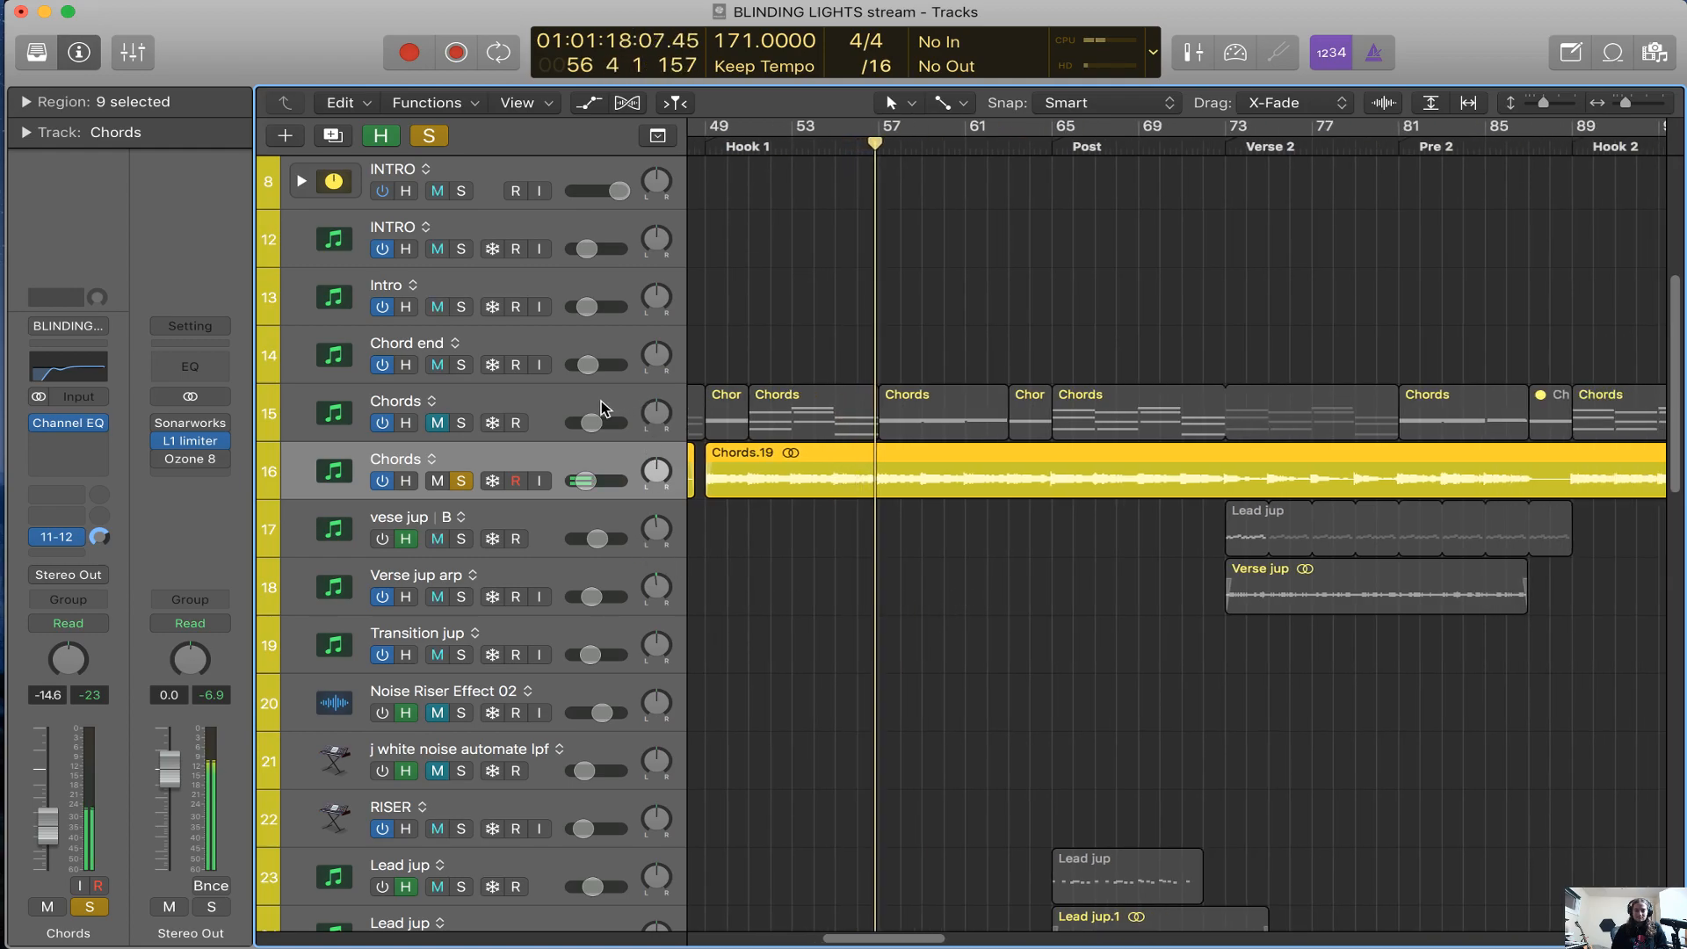
{"action": "key", "text": "s"}
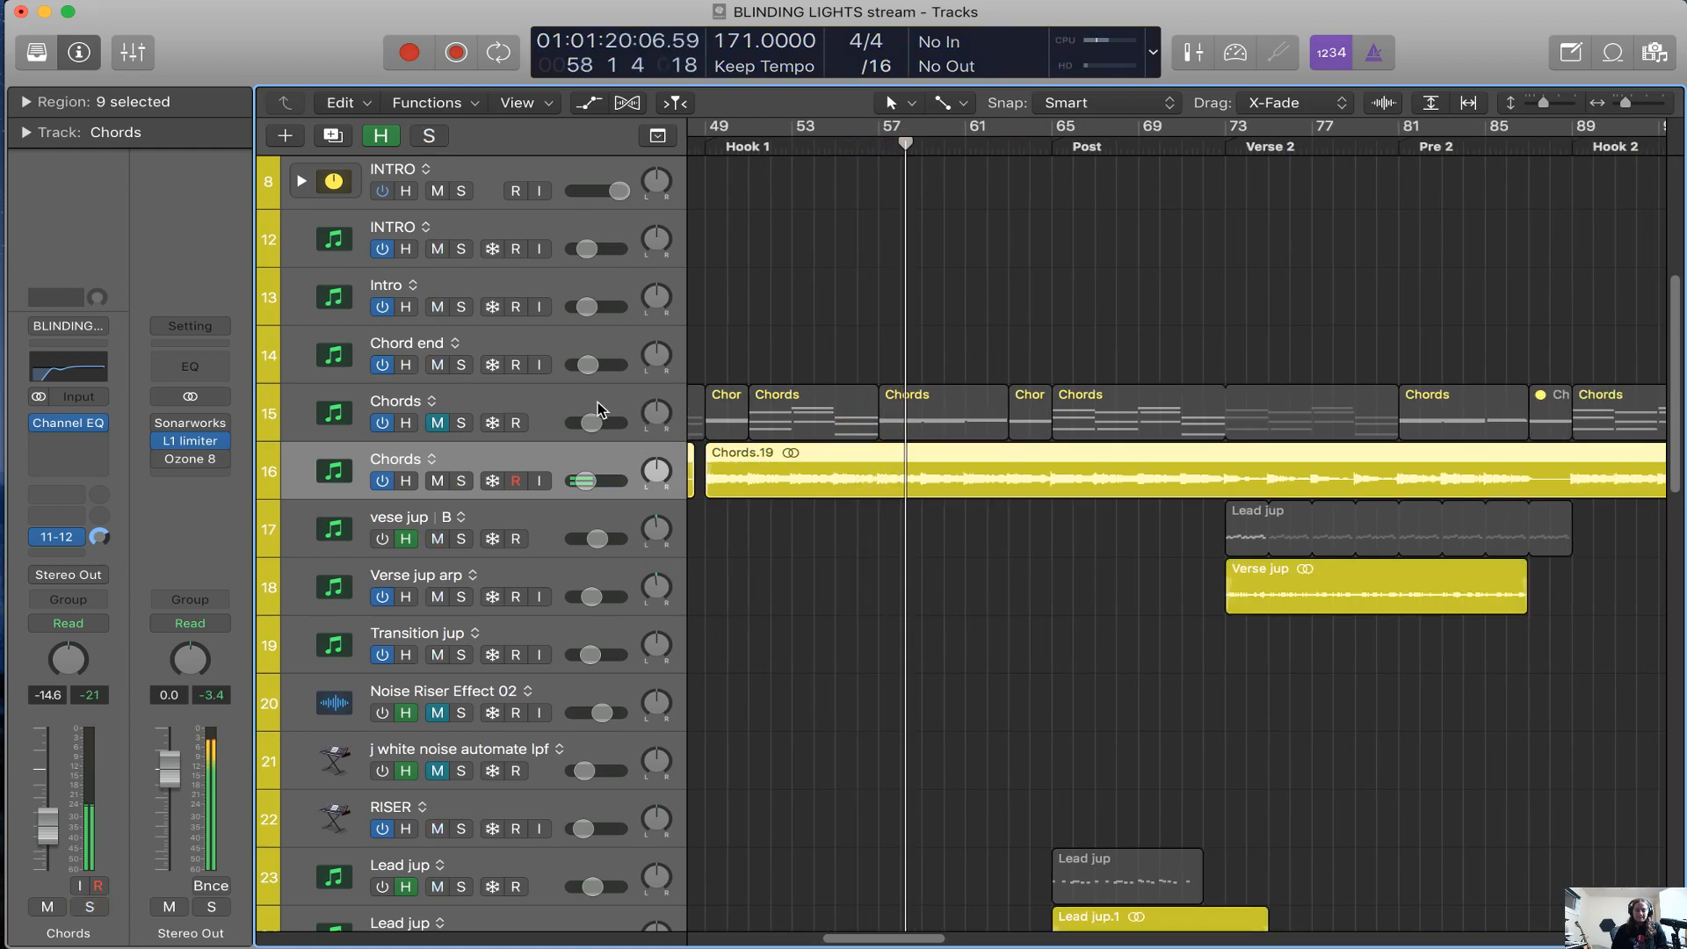
{"action": "left_click", "coordinate": [461, 422]}
{"action": "left_click", "coordinate": [496, 399]}
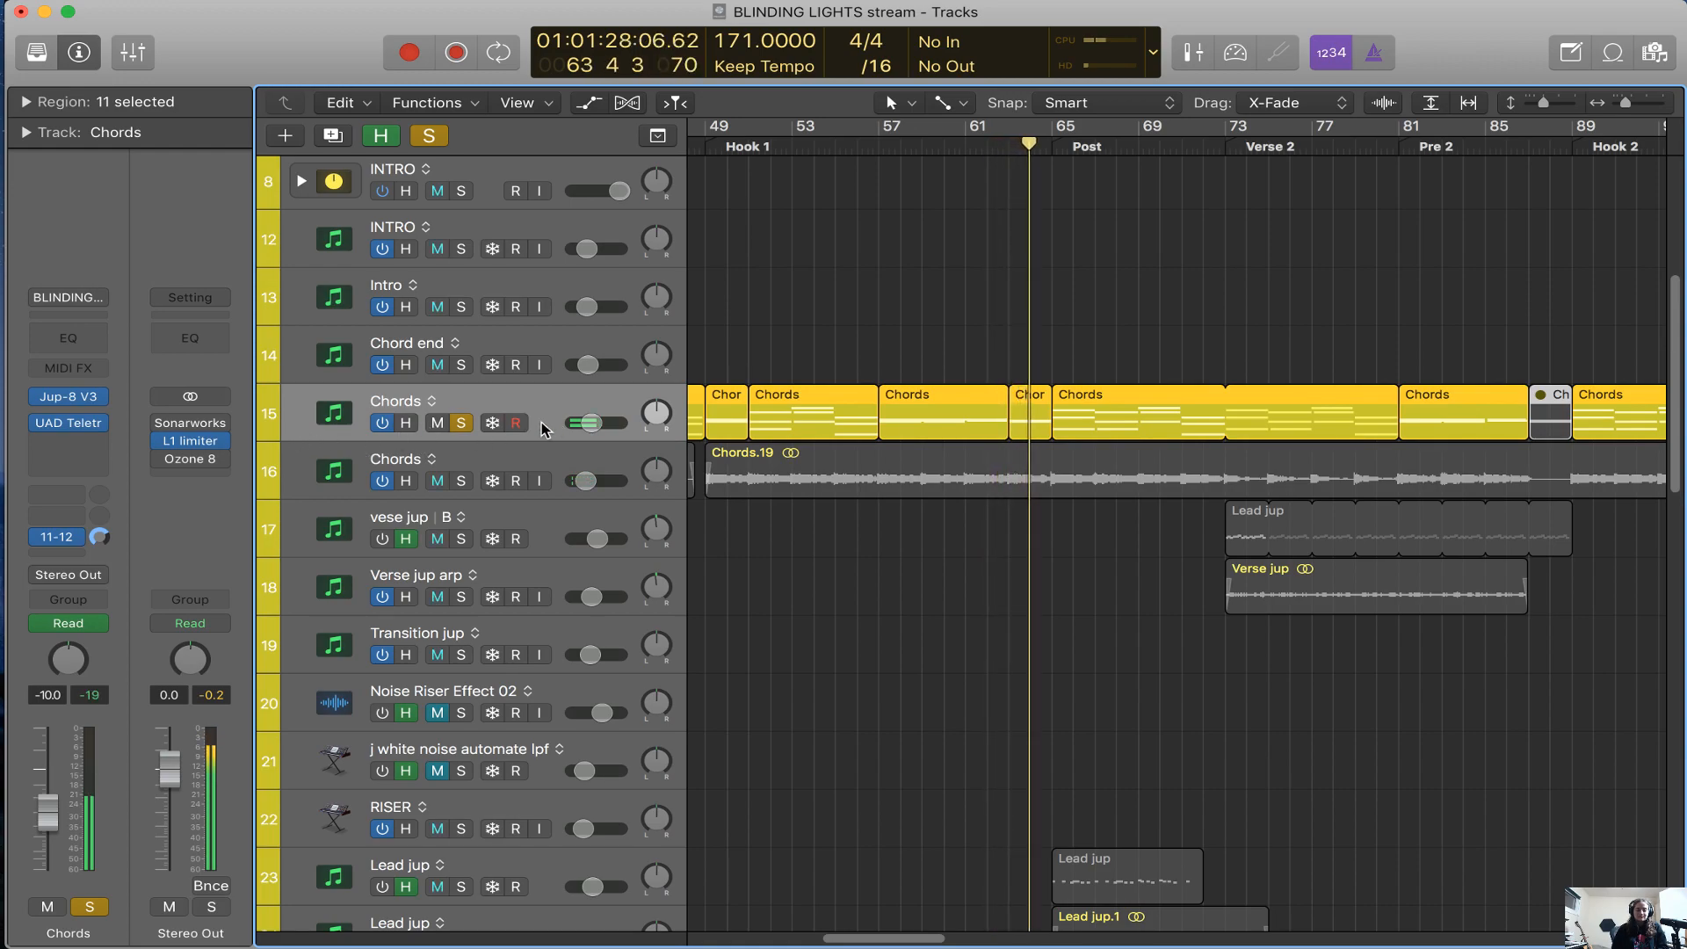
Open the Chords track's Jup-8 V3 window, examine its oscillator, filter and envelope controls across the panel, and close it
{"action": "mouse_move", "coordinate": [77, 400]}
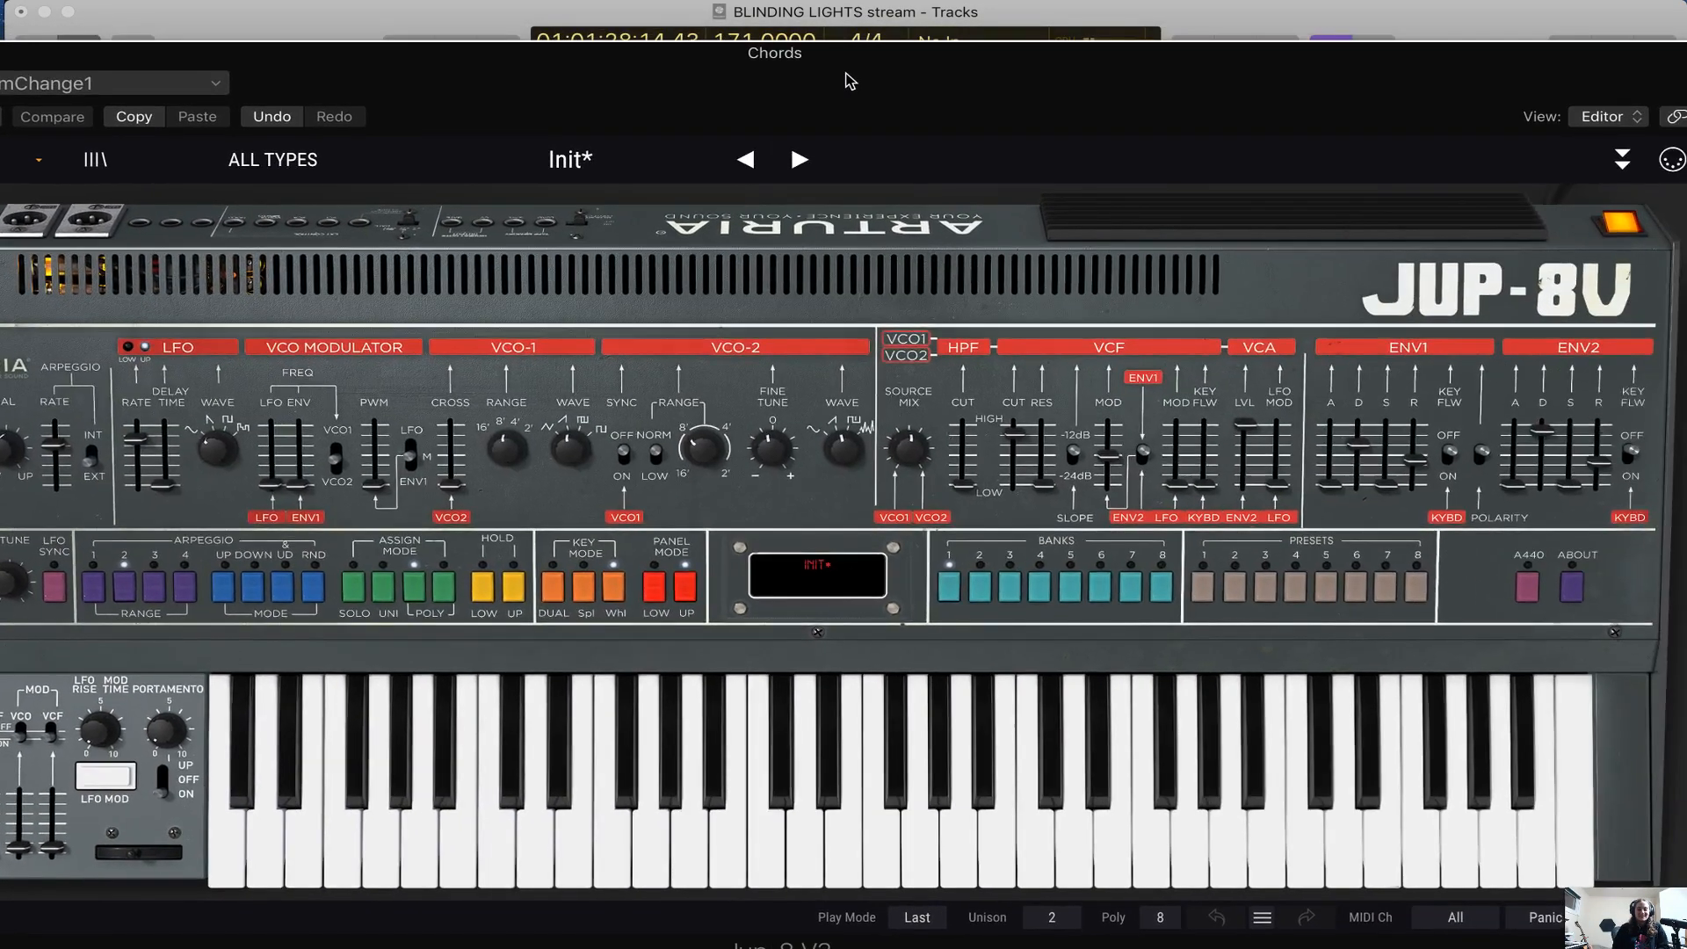
{"action": "left_click_drag", "start_coordinate": [846, 73], "coordinate": [1078, 72]}
{"action": "left_click_drag", "start_coordinate": [886, 784], "coordinate": [1397, 803]}
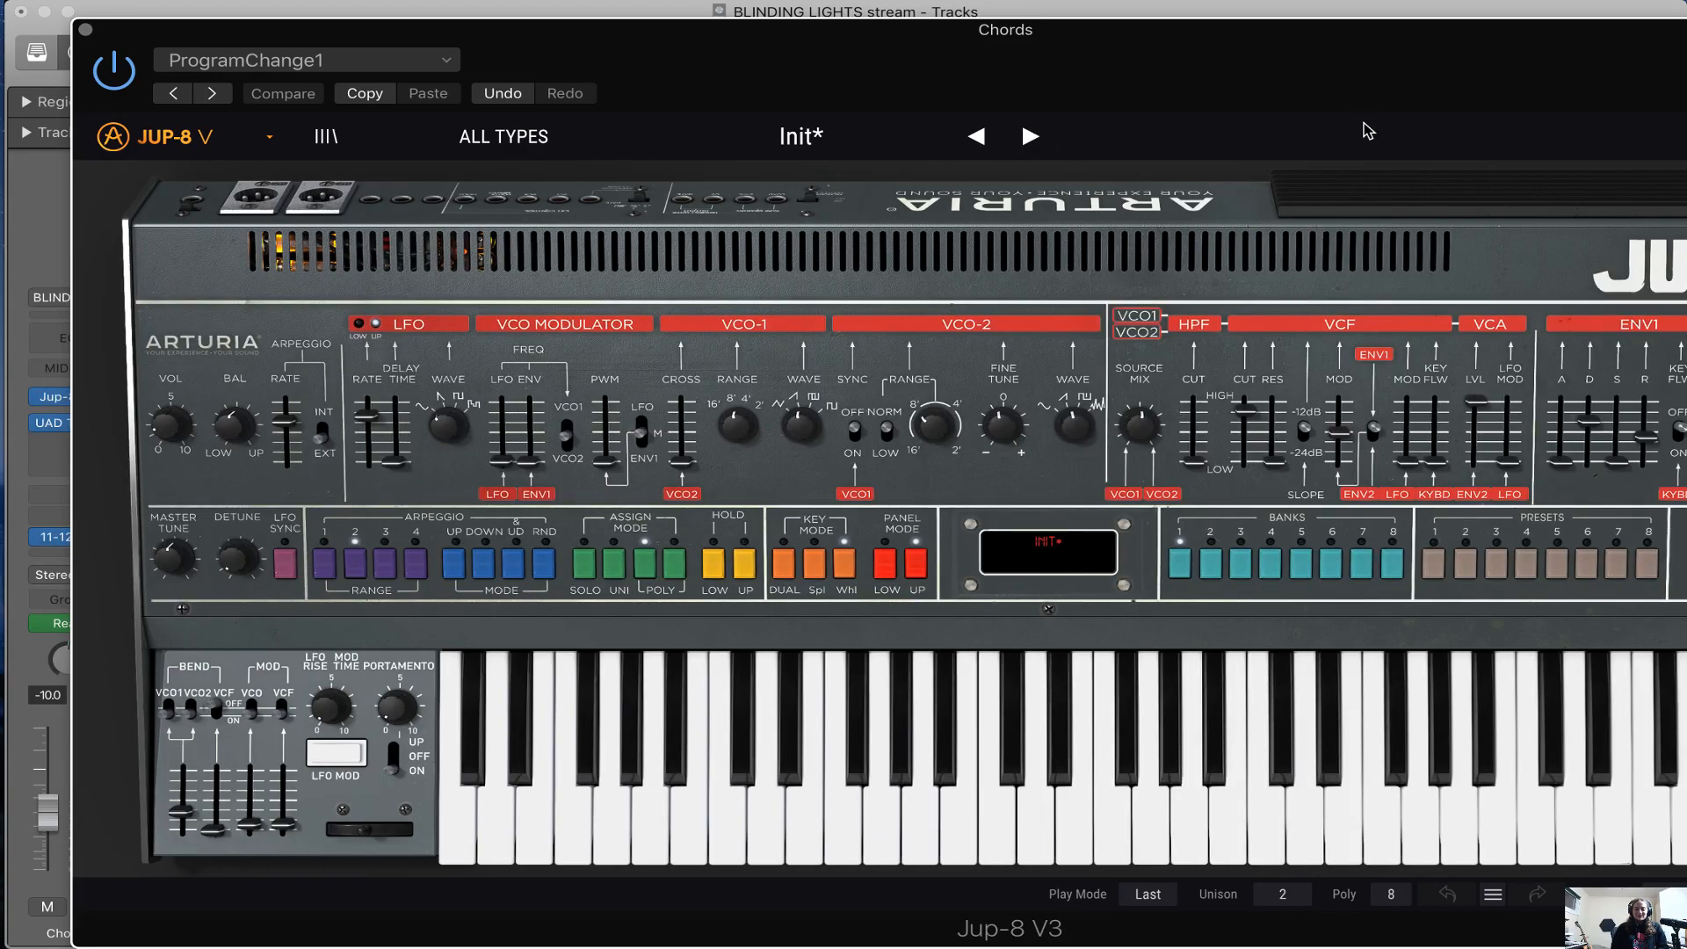
{"action": "left_click_drag", "start_coordinate": [1358, 99], "coordinate": [1219, 72]}
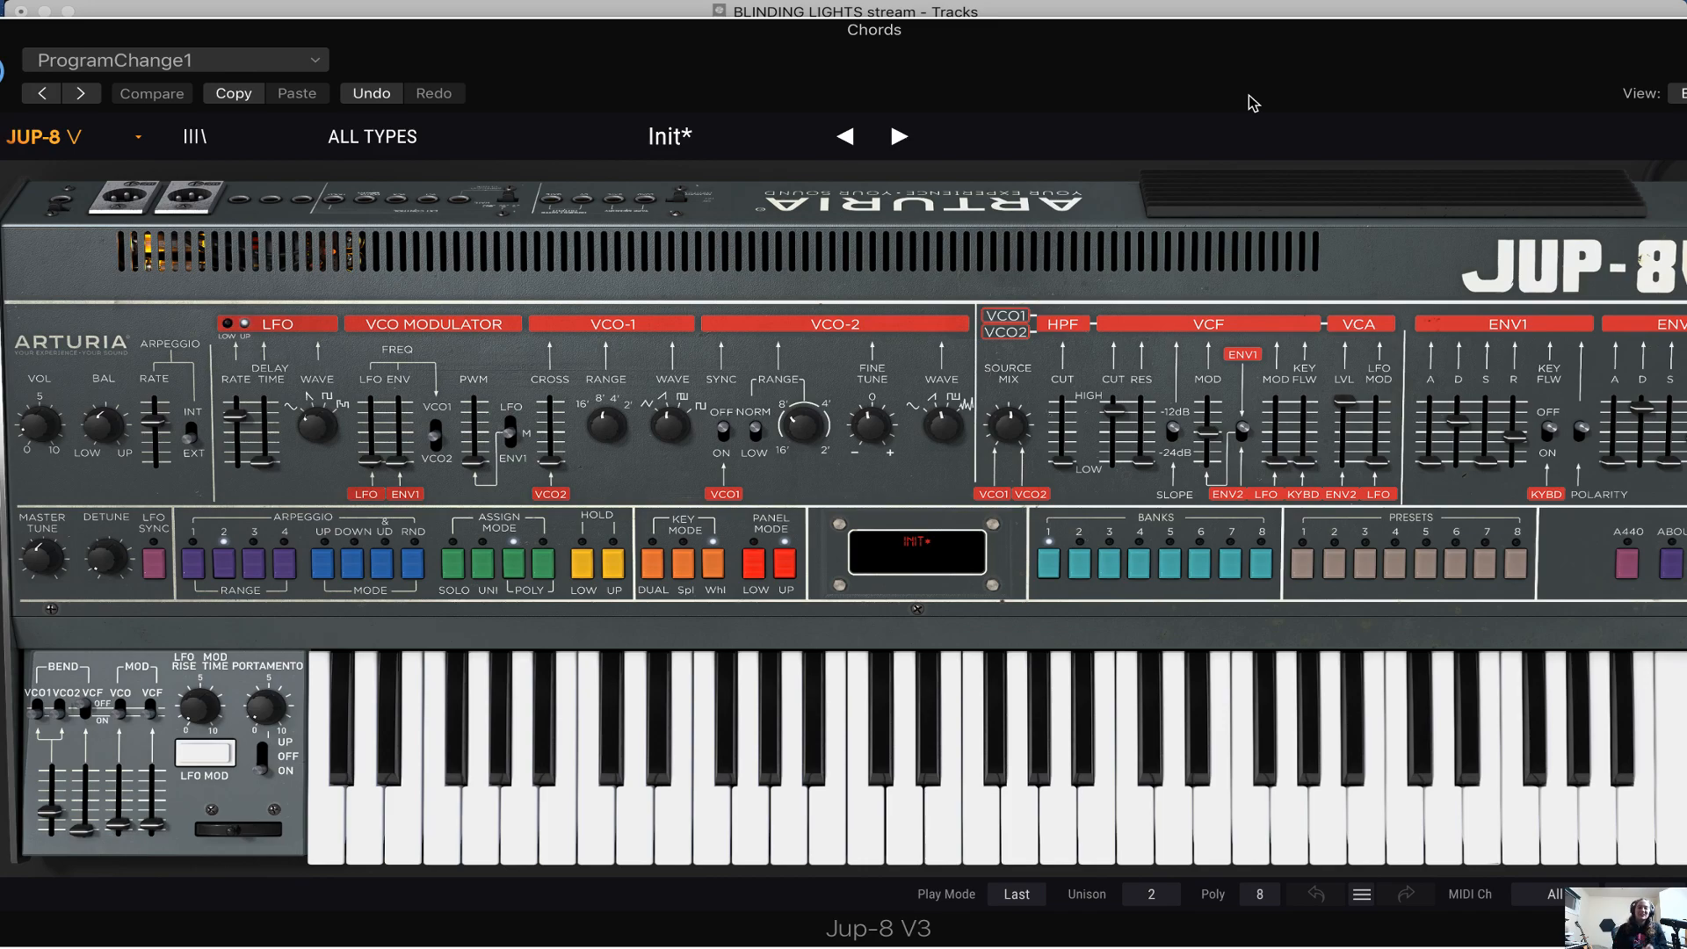
{"action": "left_click_drag", "start_coordinate": [797, 801], "coordinate": [1231, 794]}
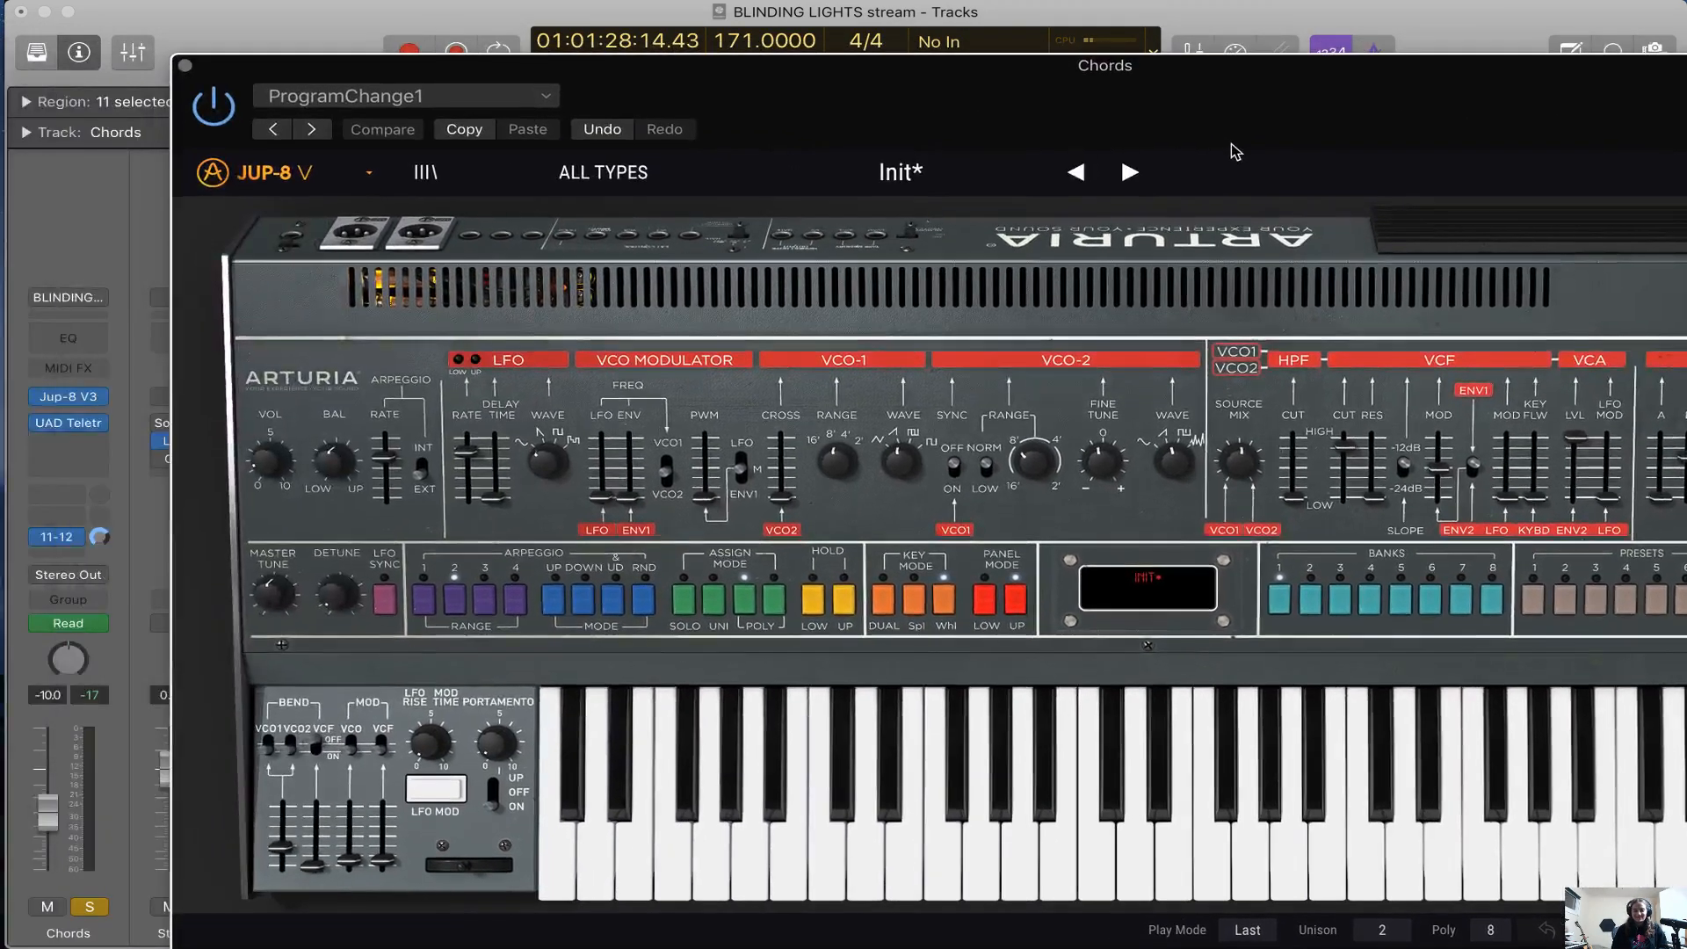
{"action": "left_click", "coordinate": [184, 65]}
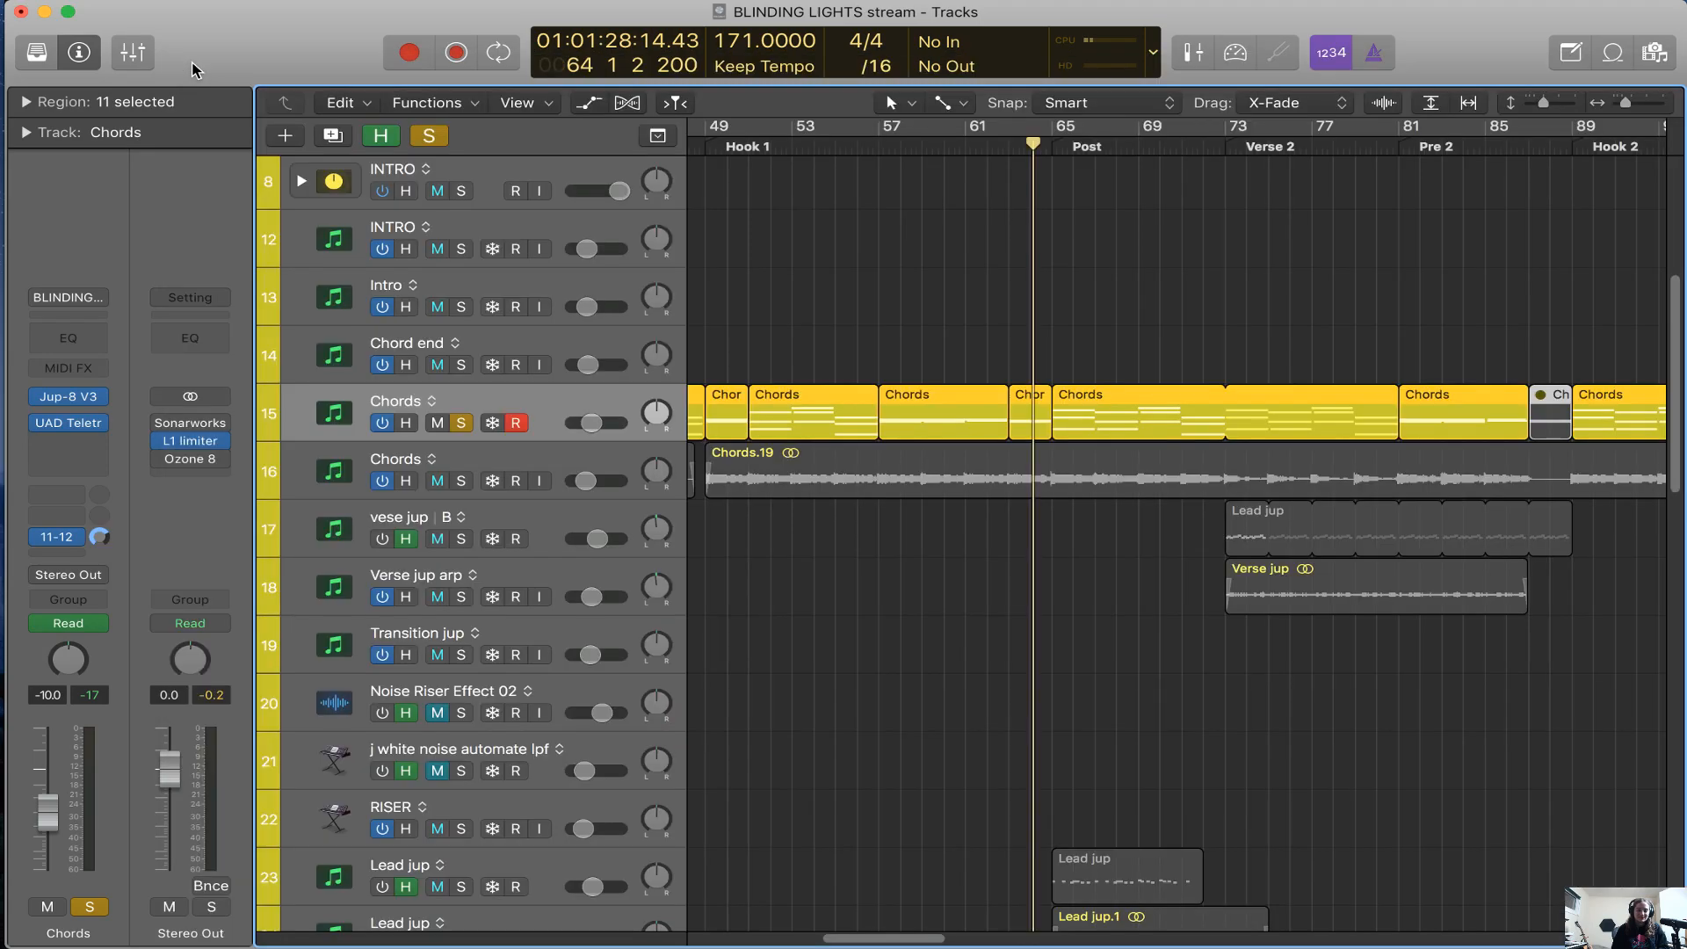
Show the automation lanes and play the soloed Chords from Verse 2 into Hook 2, following the Jup-8 V3 cutoff automation
{"action": "key", "text": "super+Left"}
{"action": "key", "text": "a"}
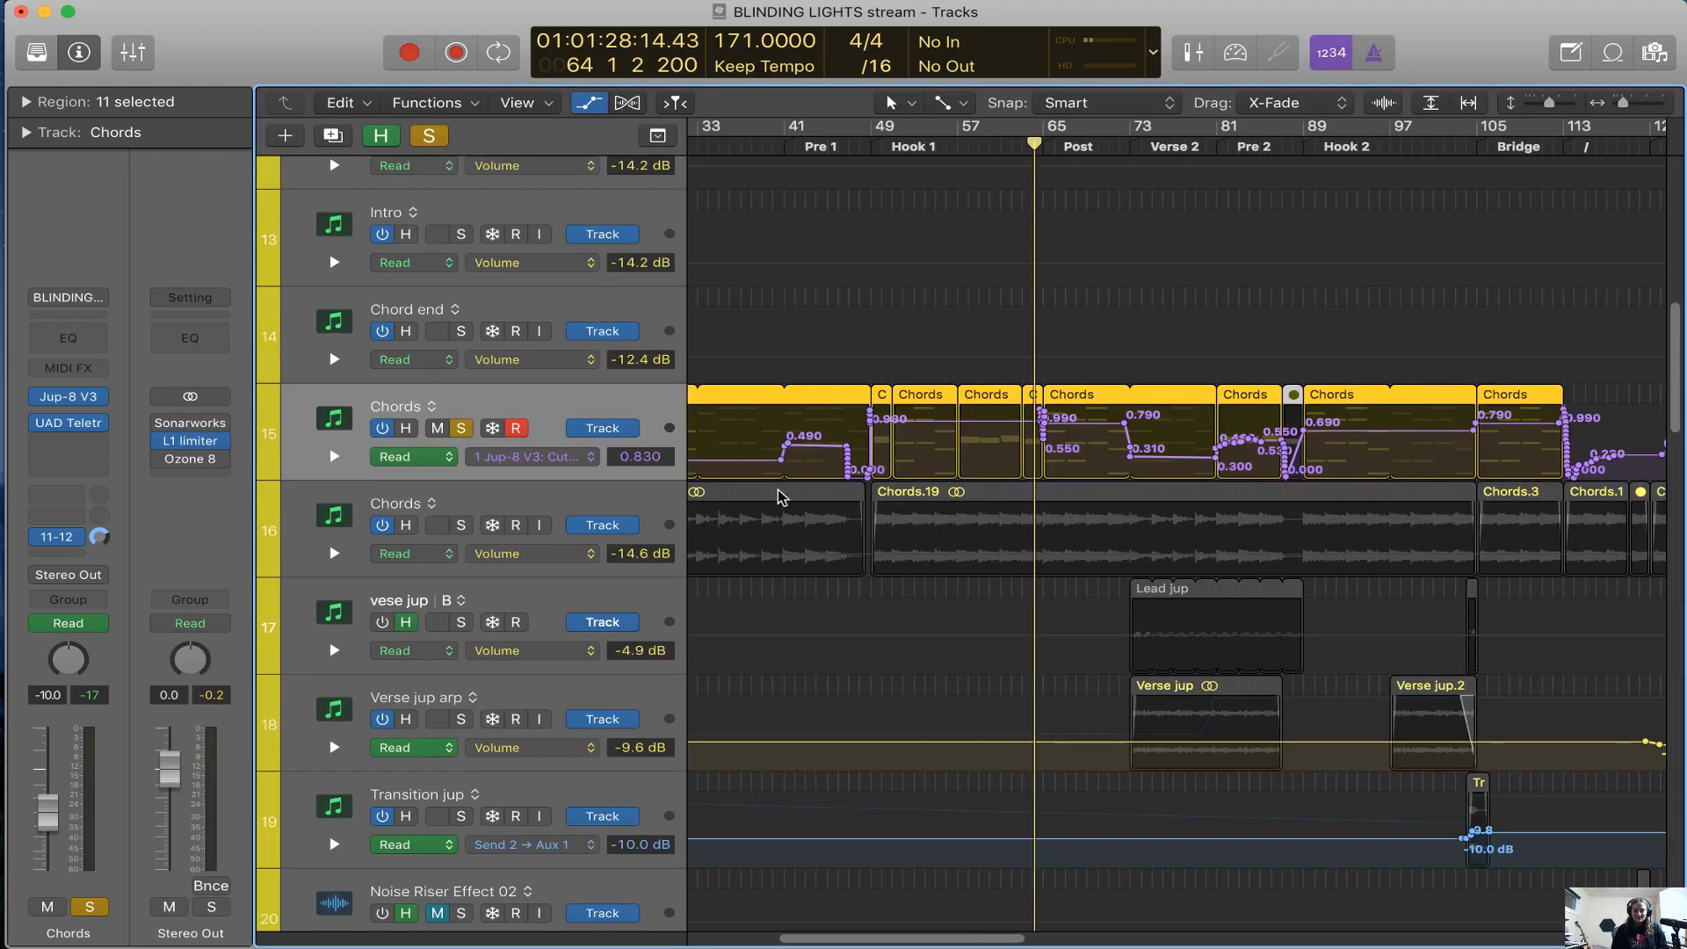
{"action": "left_click", "coordinate": [1195, 148]}
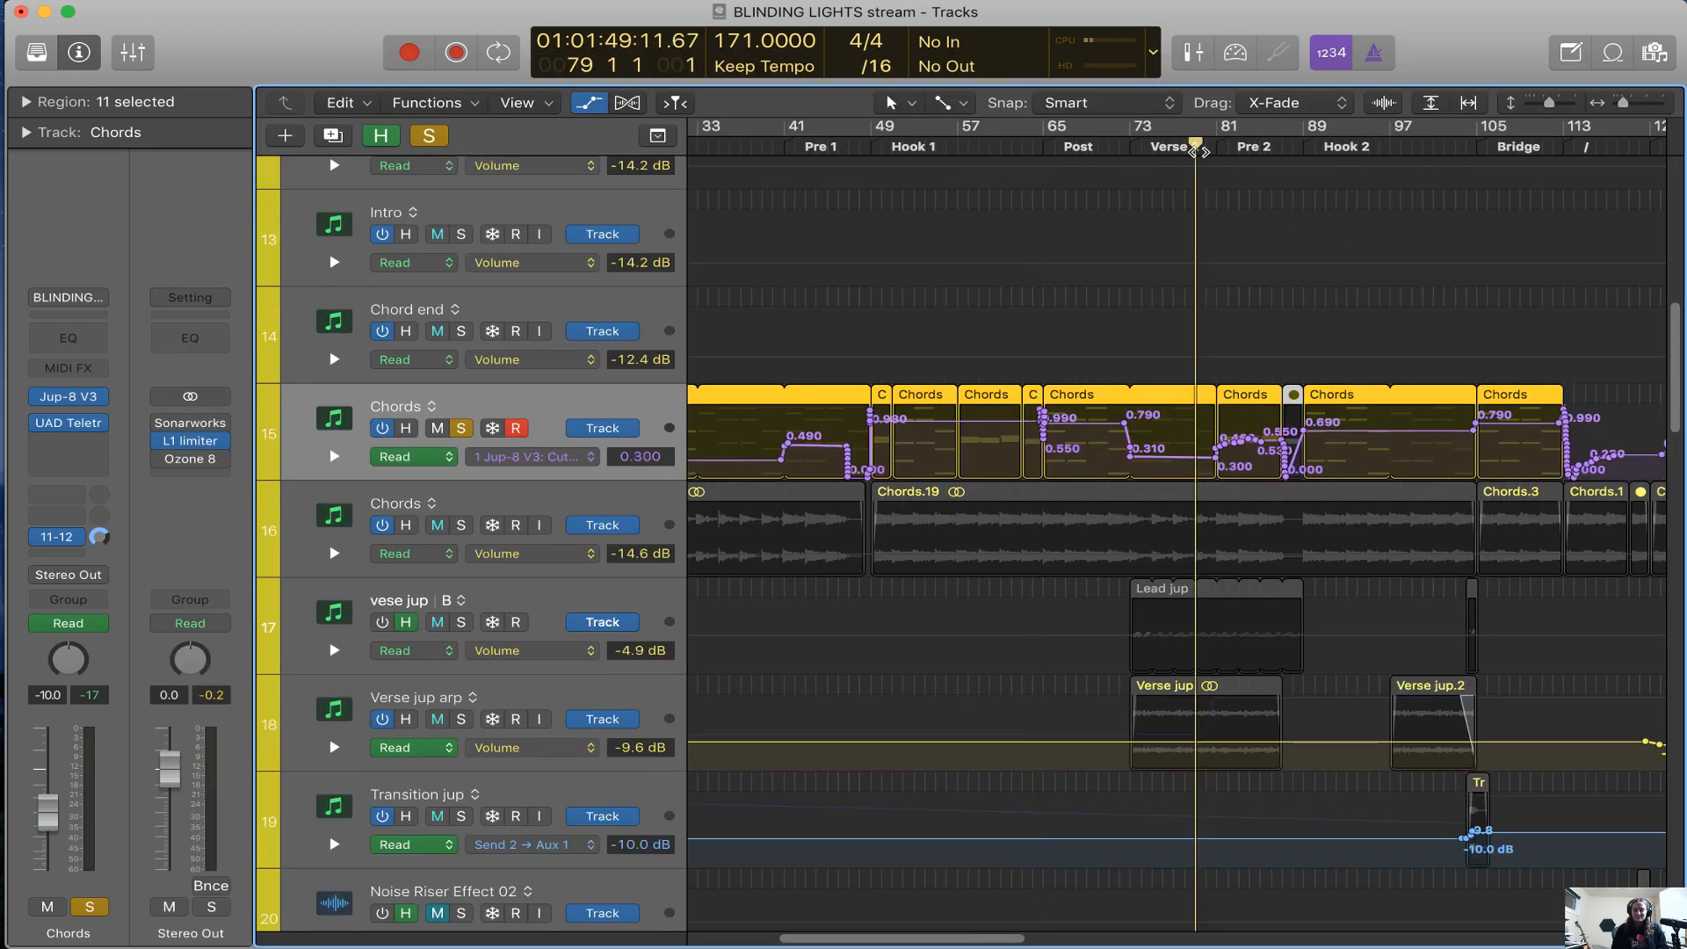
{"action": "left_click", "coordinate": [1141, 149]}
{"action": "key", "text": "super+Right"}
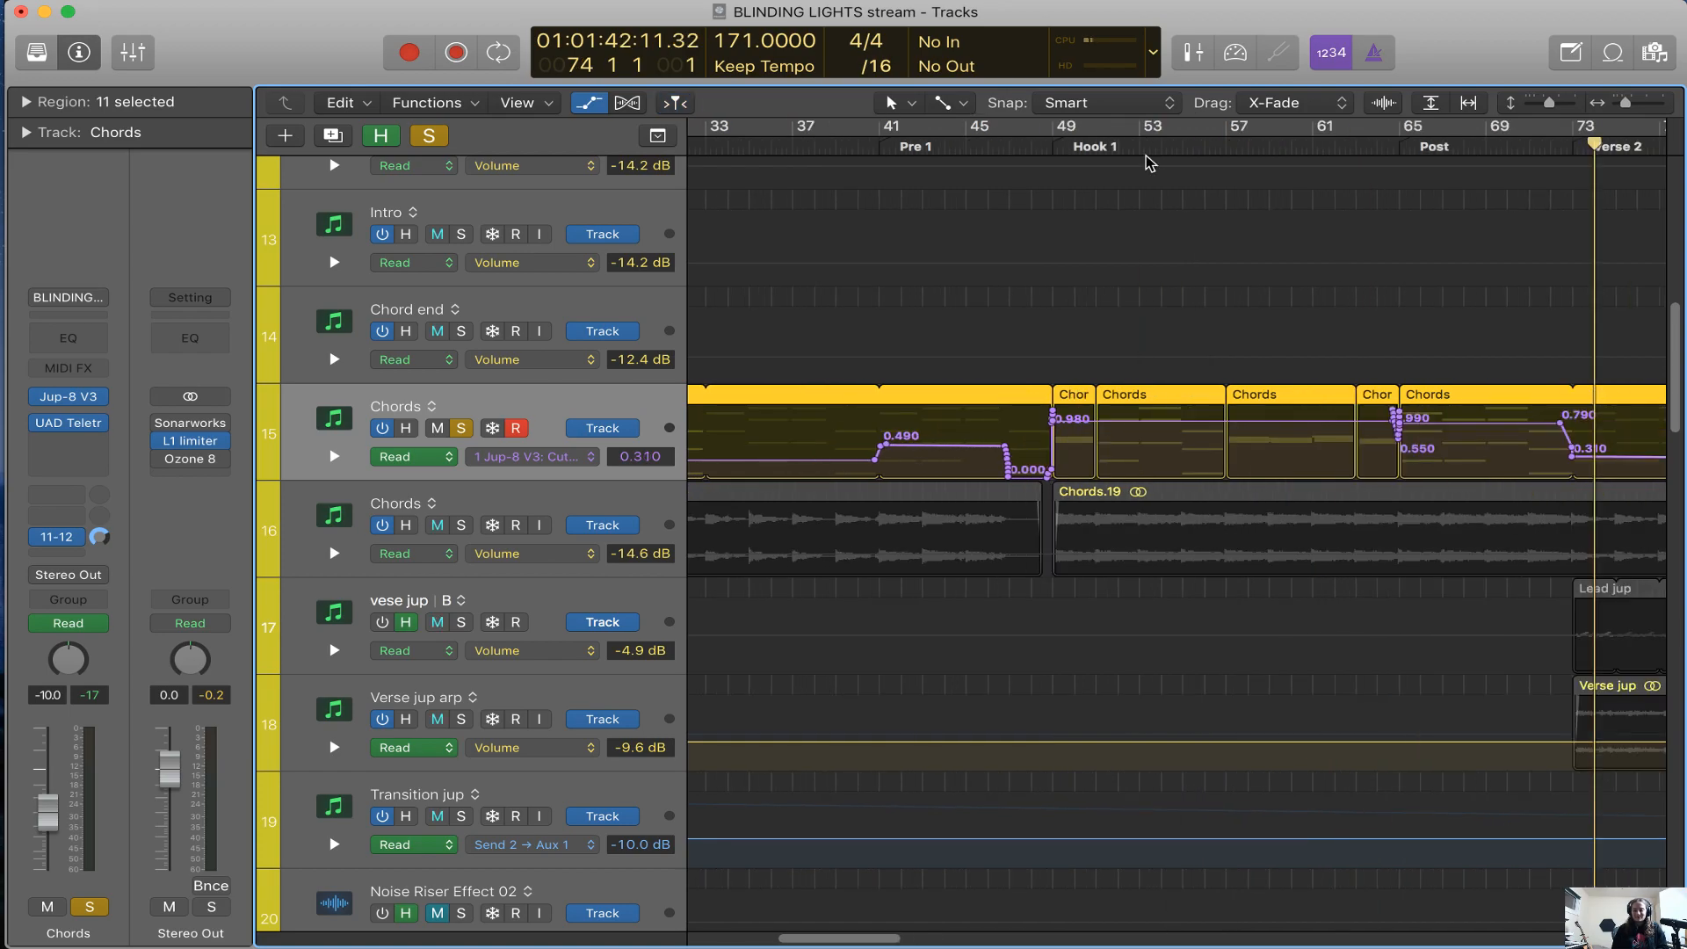
{"action": "key", "text": "comma"}
{"action": "key", "text": "space"}
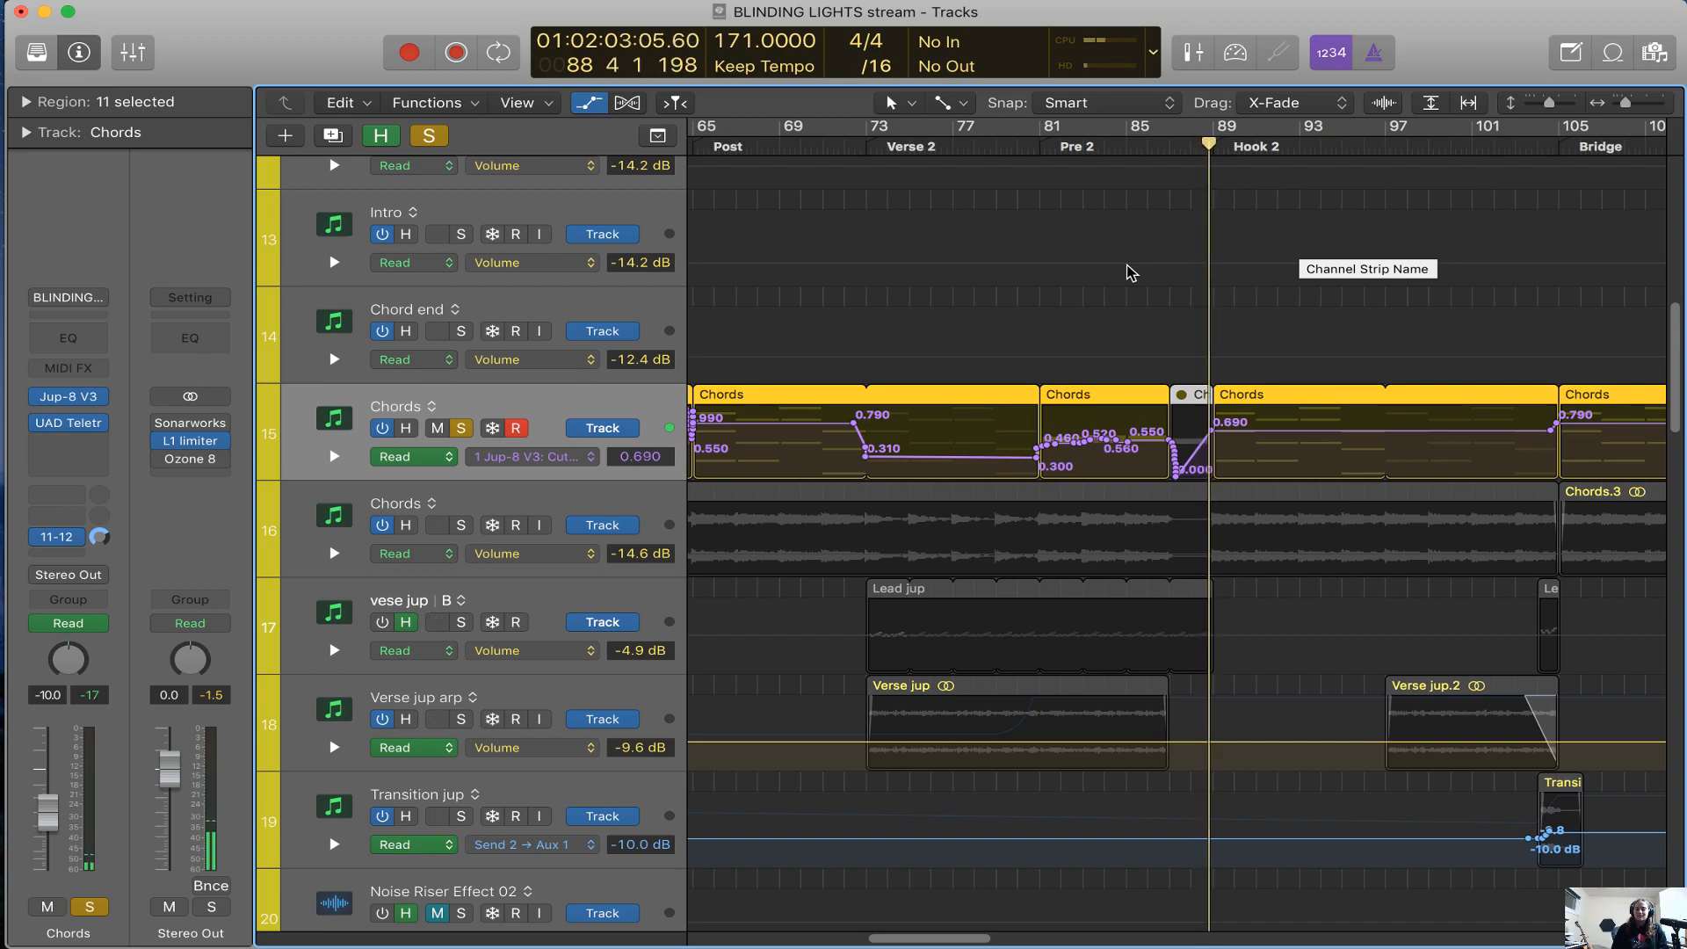
{"action": "scroll", "coordinate": [1128, 271], "scroll_direction": "left", "scroll_amount": 2}
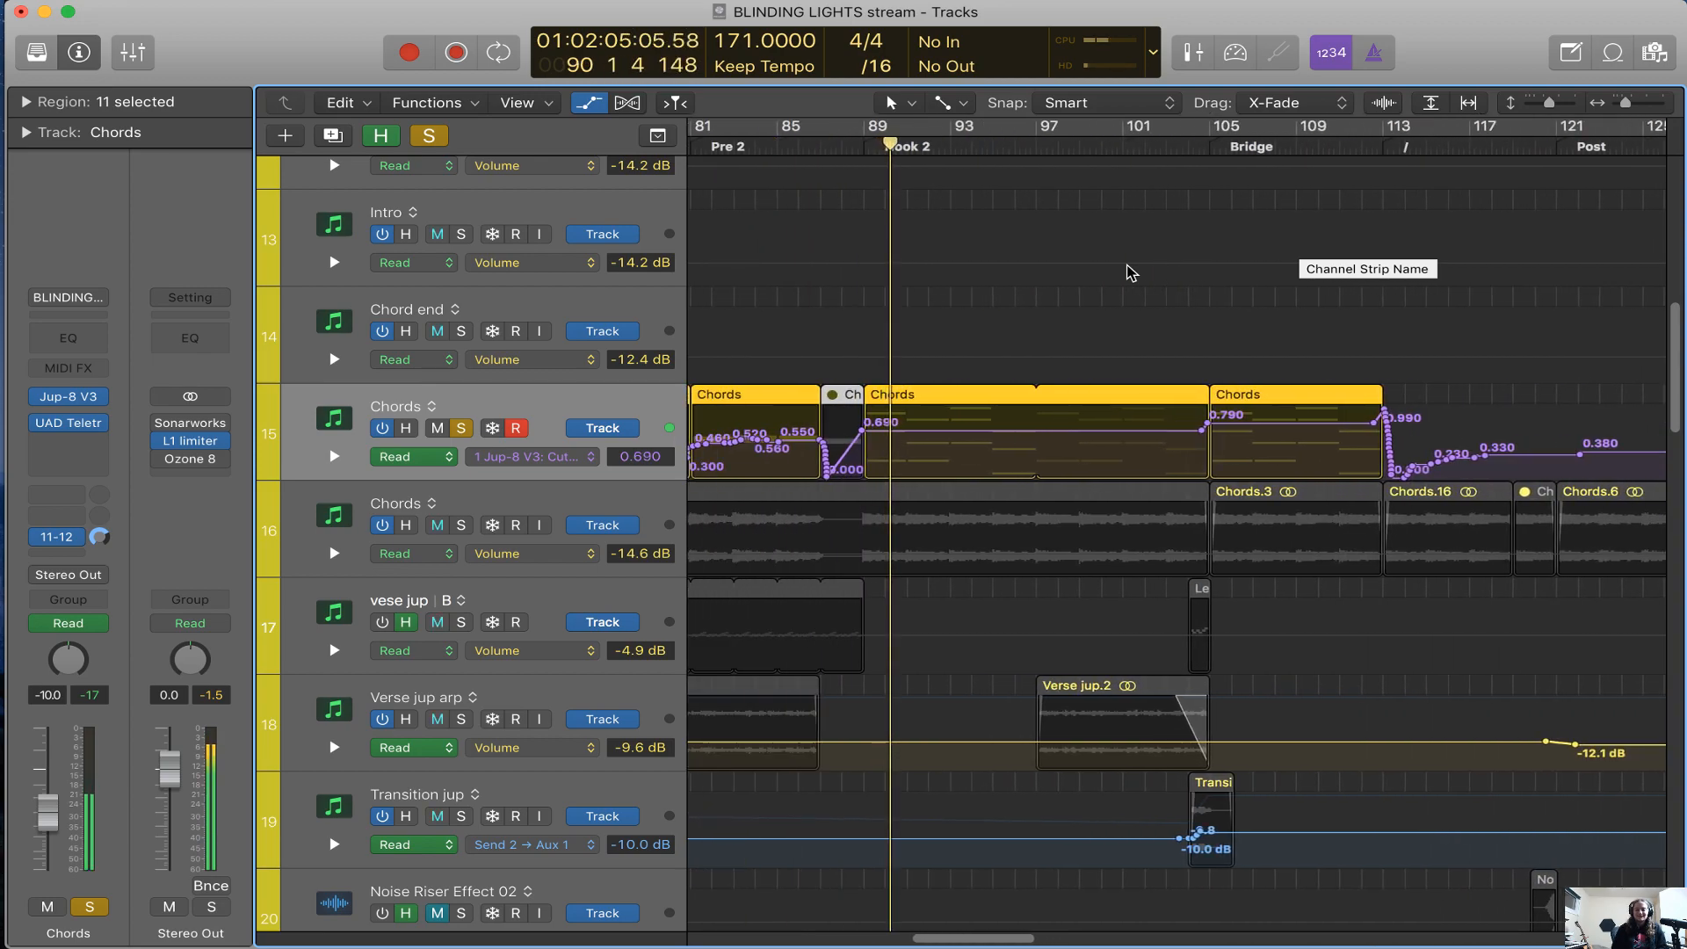
{"action": "key", "text": "space"}
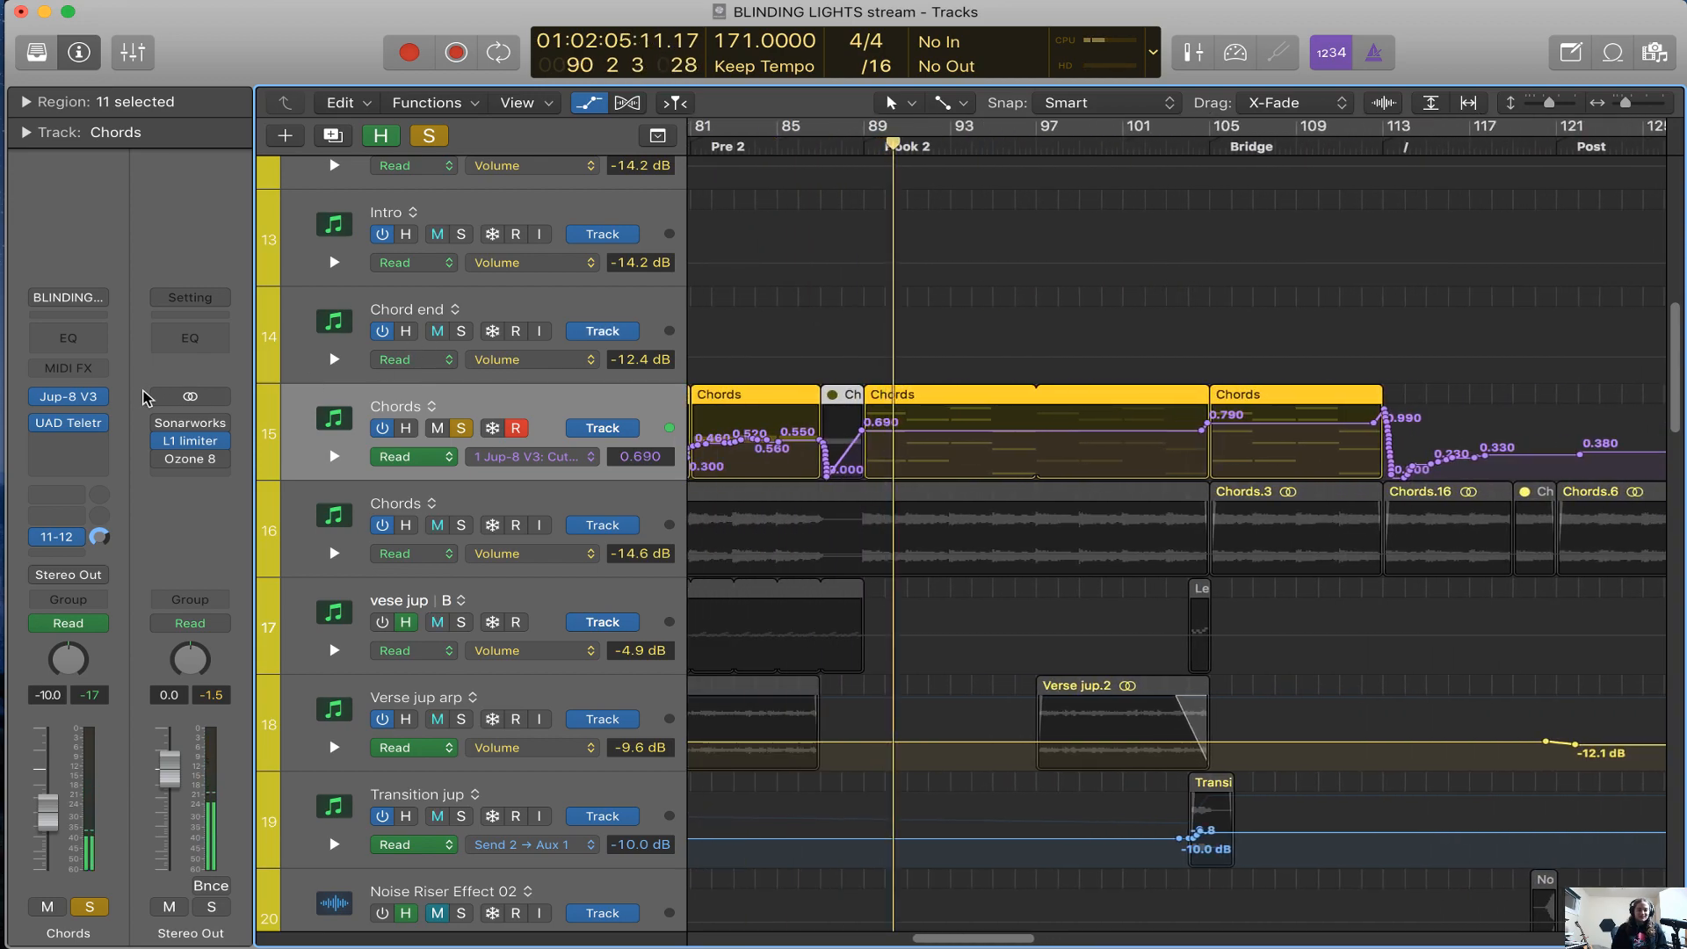
Reopen the Chords track's Jup-8 V3 window and reposition it to examine the VCF and envelope controls
{"action": "left_click", "coordinate": [74, 396]}
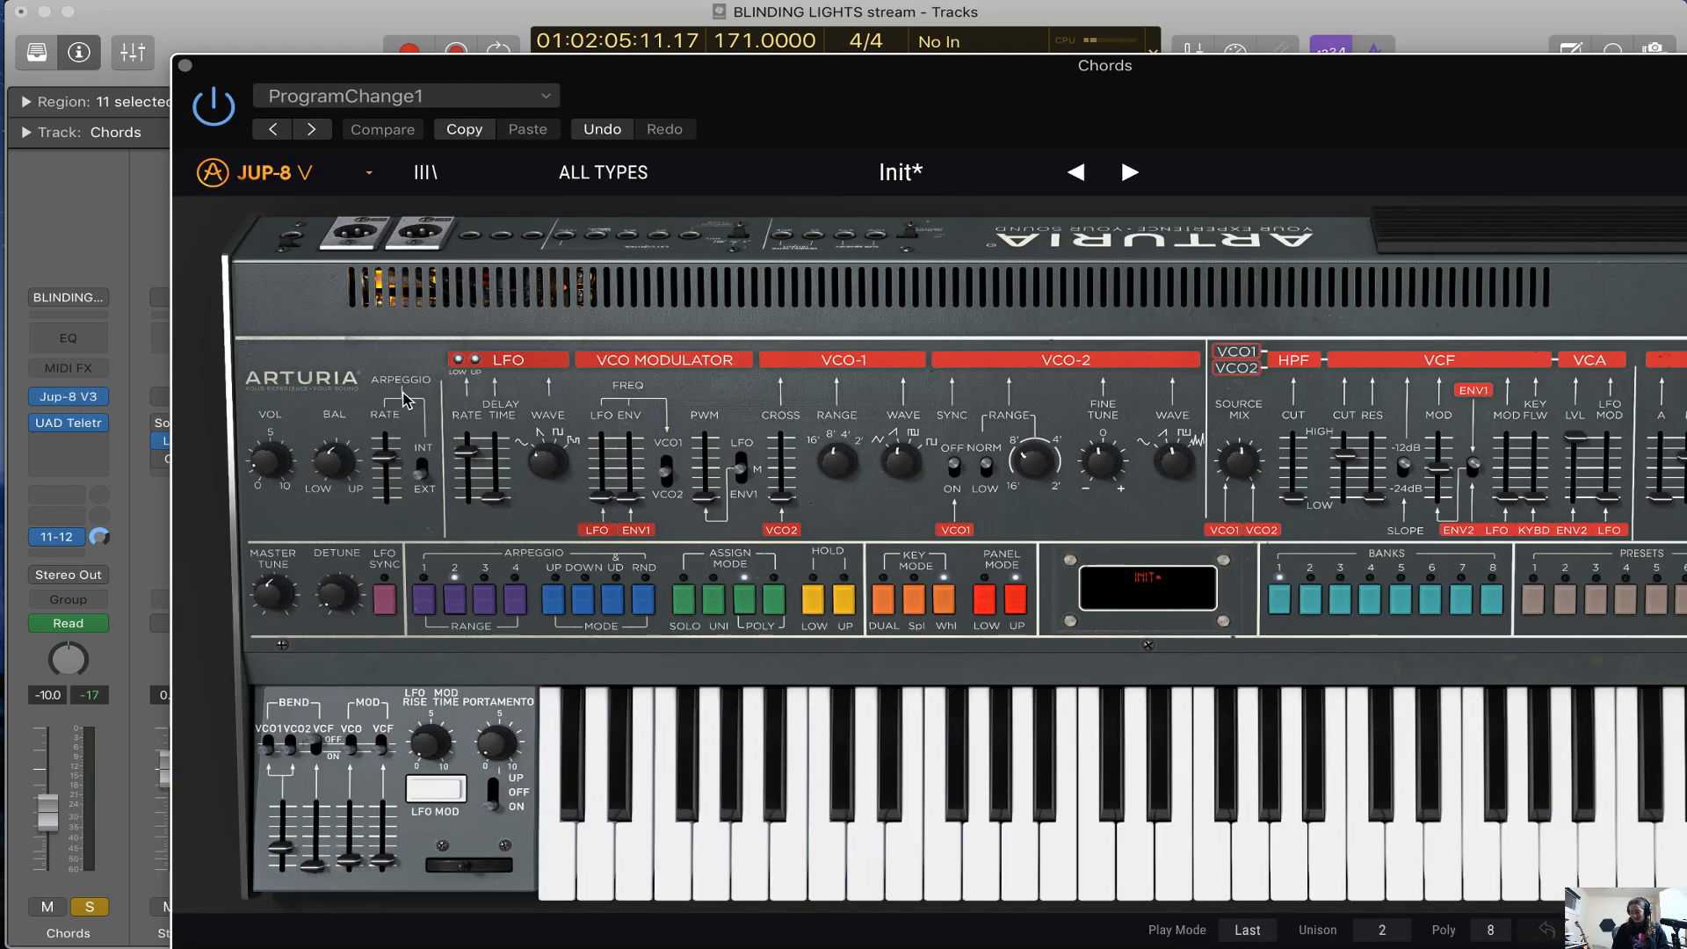
{"action": "left_click_drag", "start_coordinate": [1318, 103], "coordinate": [1052, 91]}
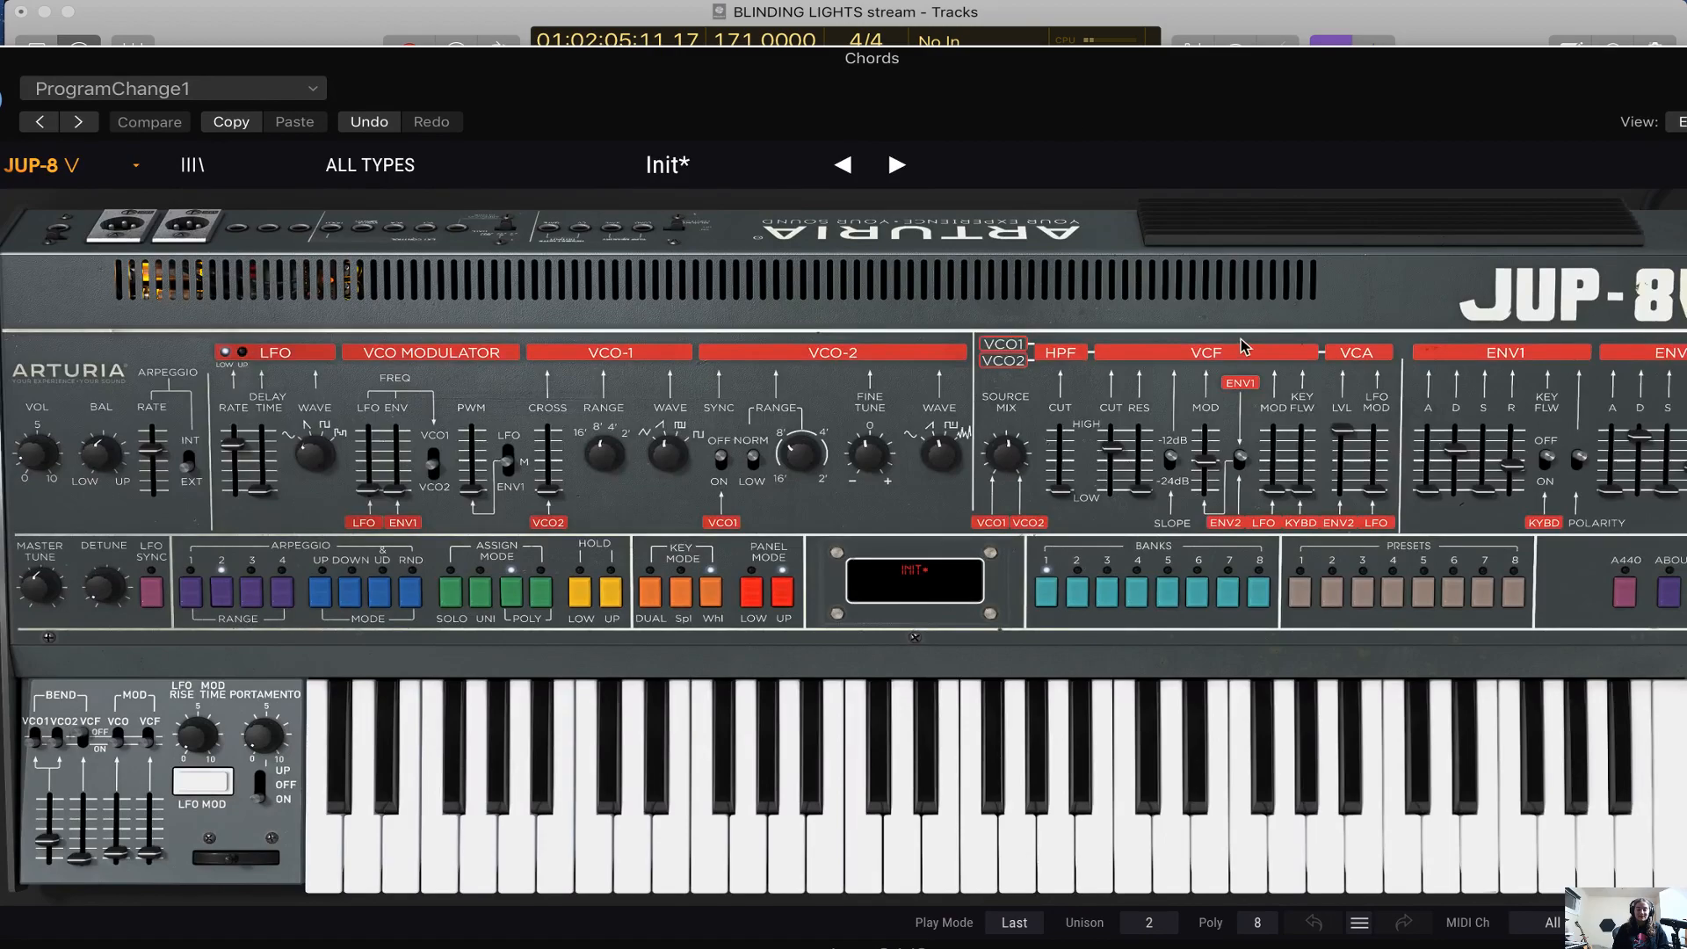
{"action": "mouse_move", "coordinate": [1305, 121]}
{"action": "left_mouse_down"}
{"action": "mouse_move", "coordinate": [1454, 87]}
{"action": "mouse_move", "coordinate": [1305, 106]}
{"action": "left_mouse_up"}
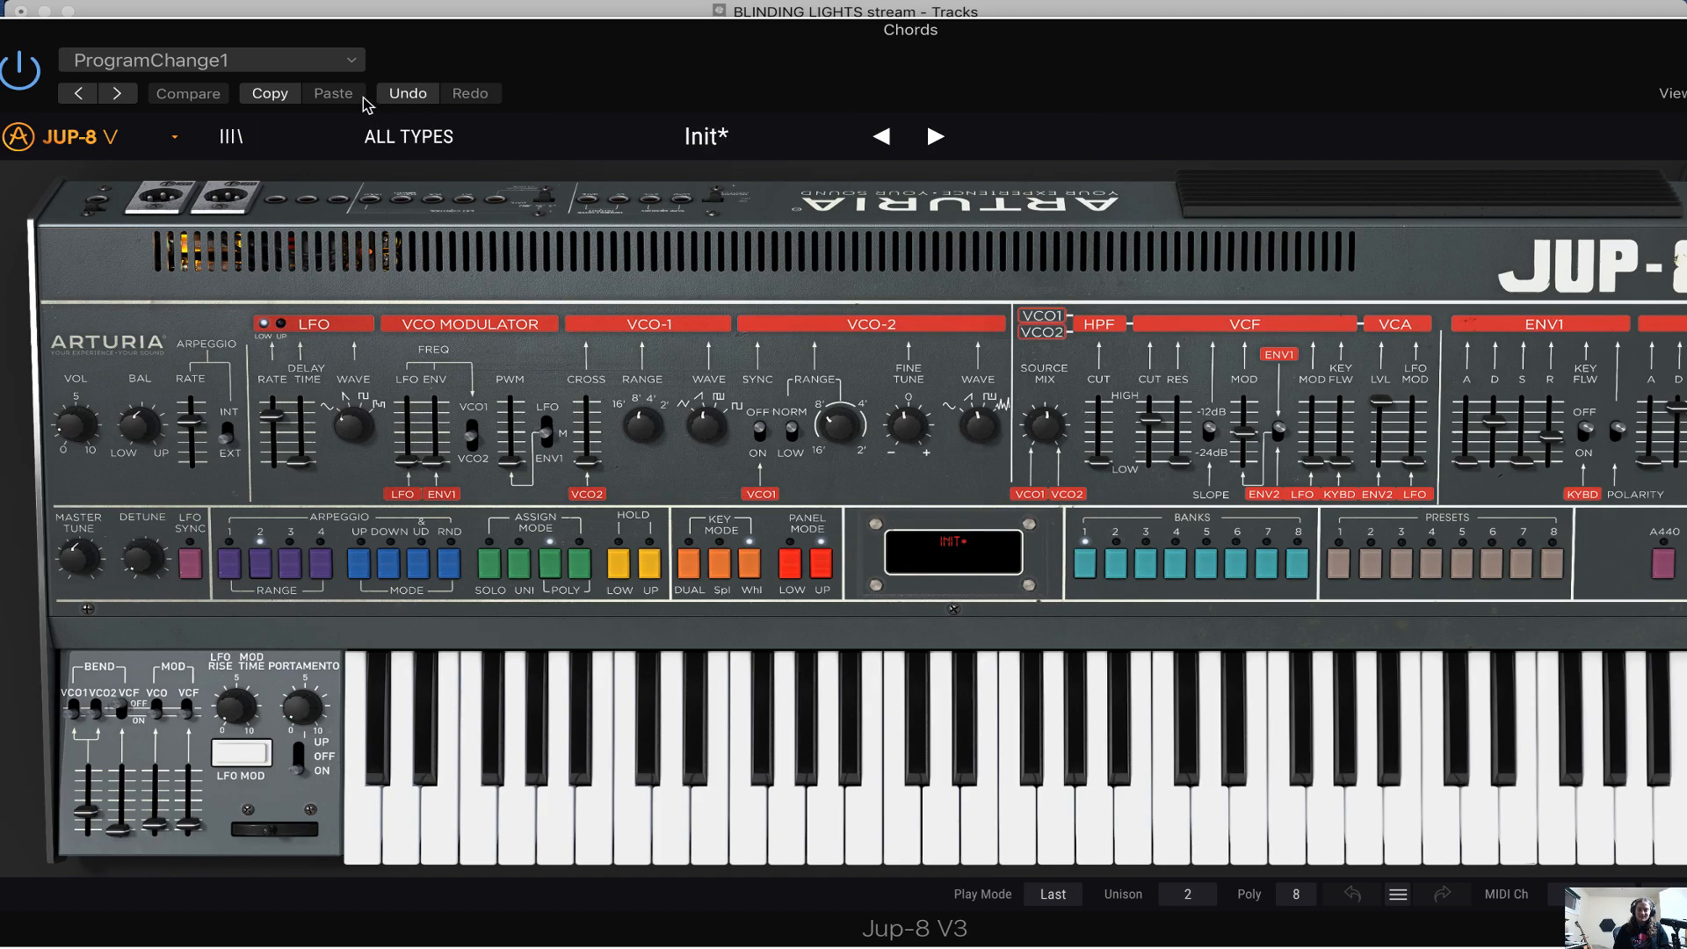
Browse the Jup-8 V3 preset list through the Jup-8 Fact sounds, keep the Init preset, and close the instrument window
{"action": "left_click", "coordinate": [718, 139]}
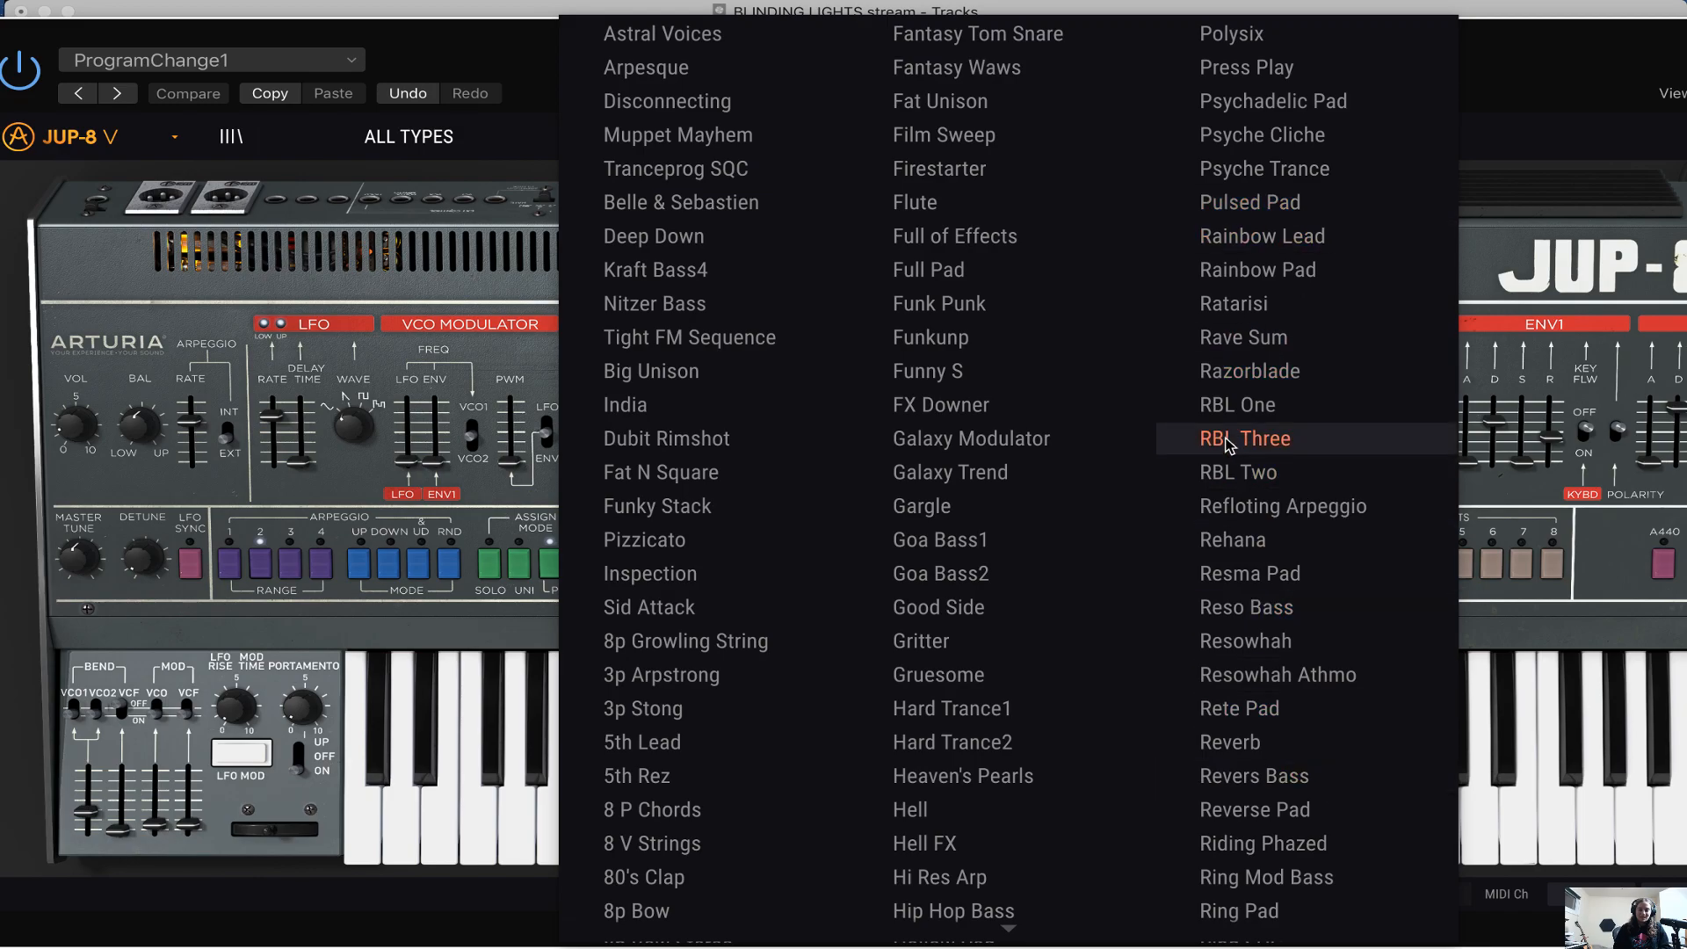
{"action": "scroll", "coordinate": [1318, 445], "scroll_direction": "down", "scroll_amount": 5}
{"action": "scroll", "coordinate": [890, 677], "scroll_direction": "down", "scroll_amount": 15}
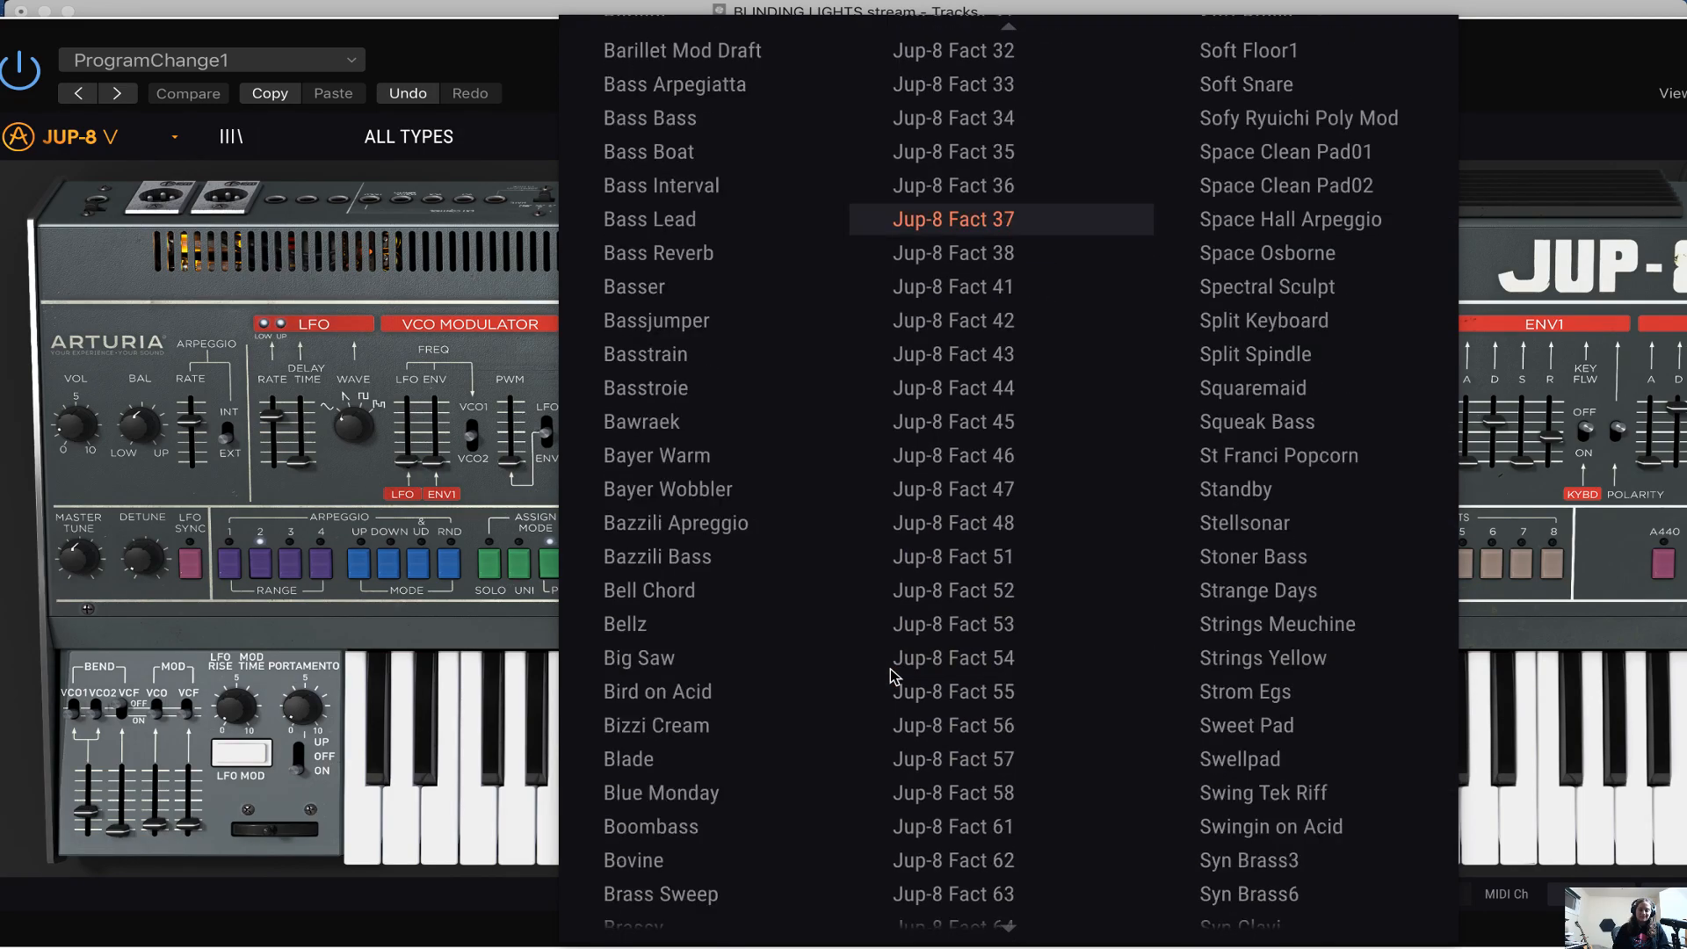
{"action": "scroll", "coordinate": [1072, 671], "scroll_direction": "down", "scroll_amount": 9}
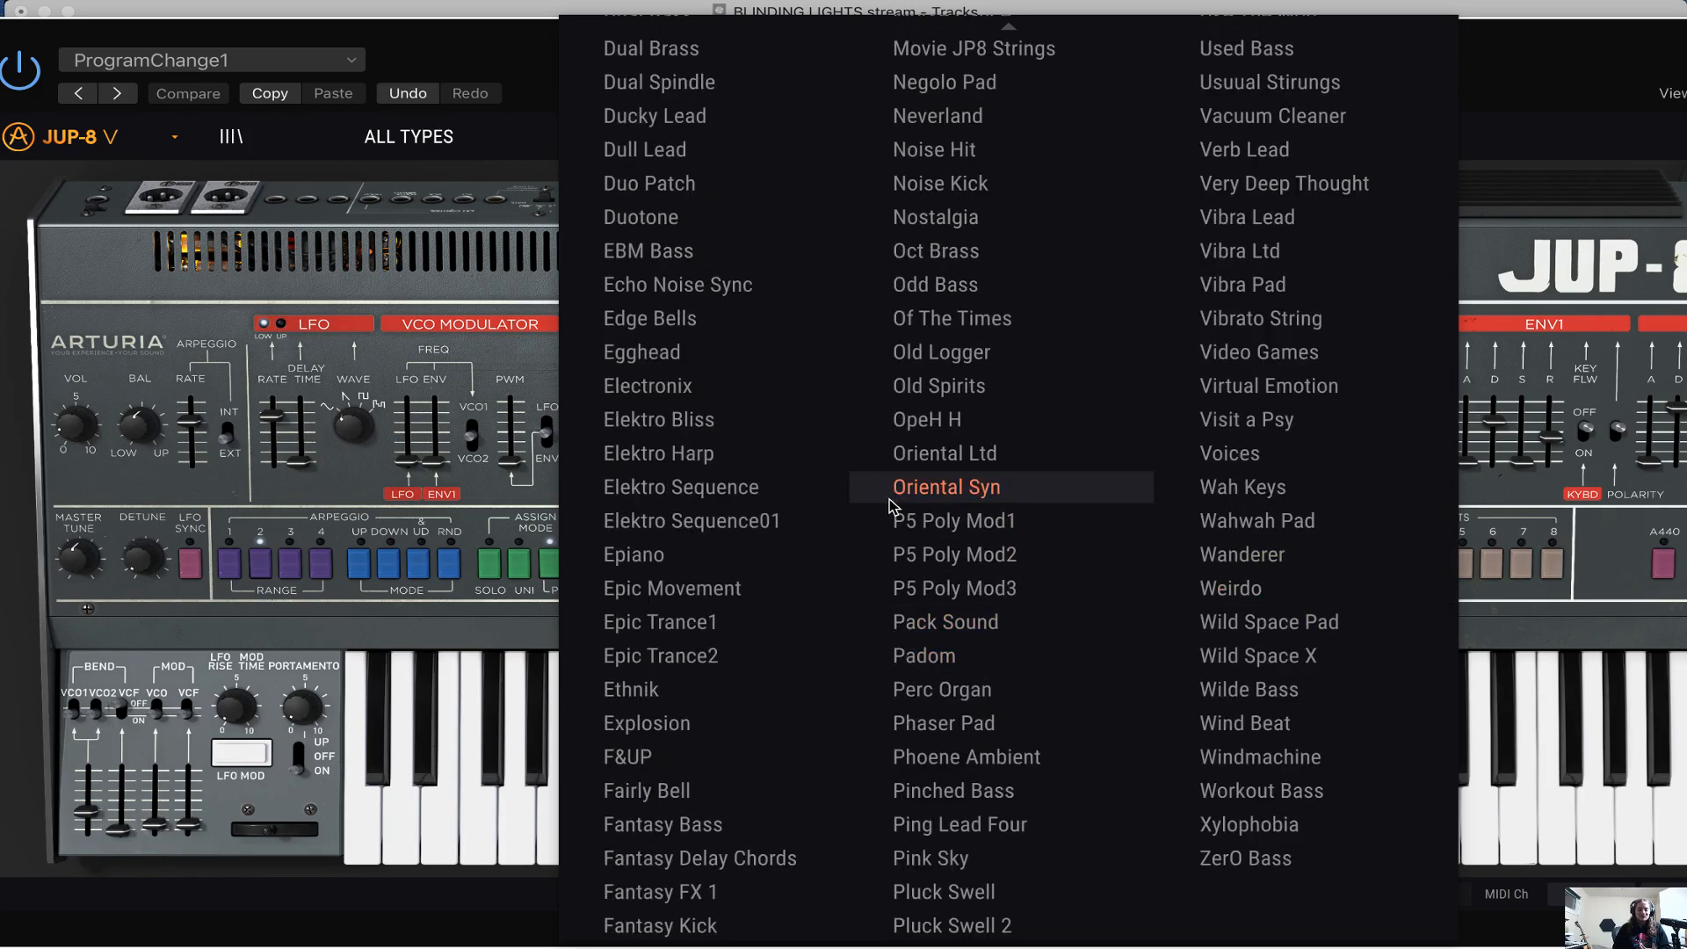
{"action": "left_click", "coordinate": [1515, 105]}
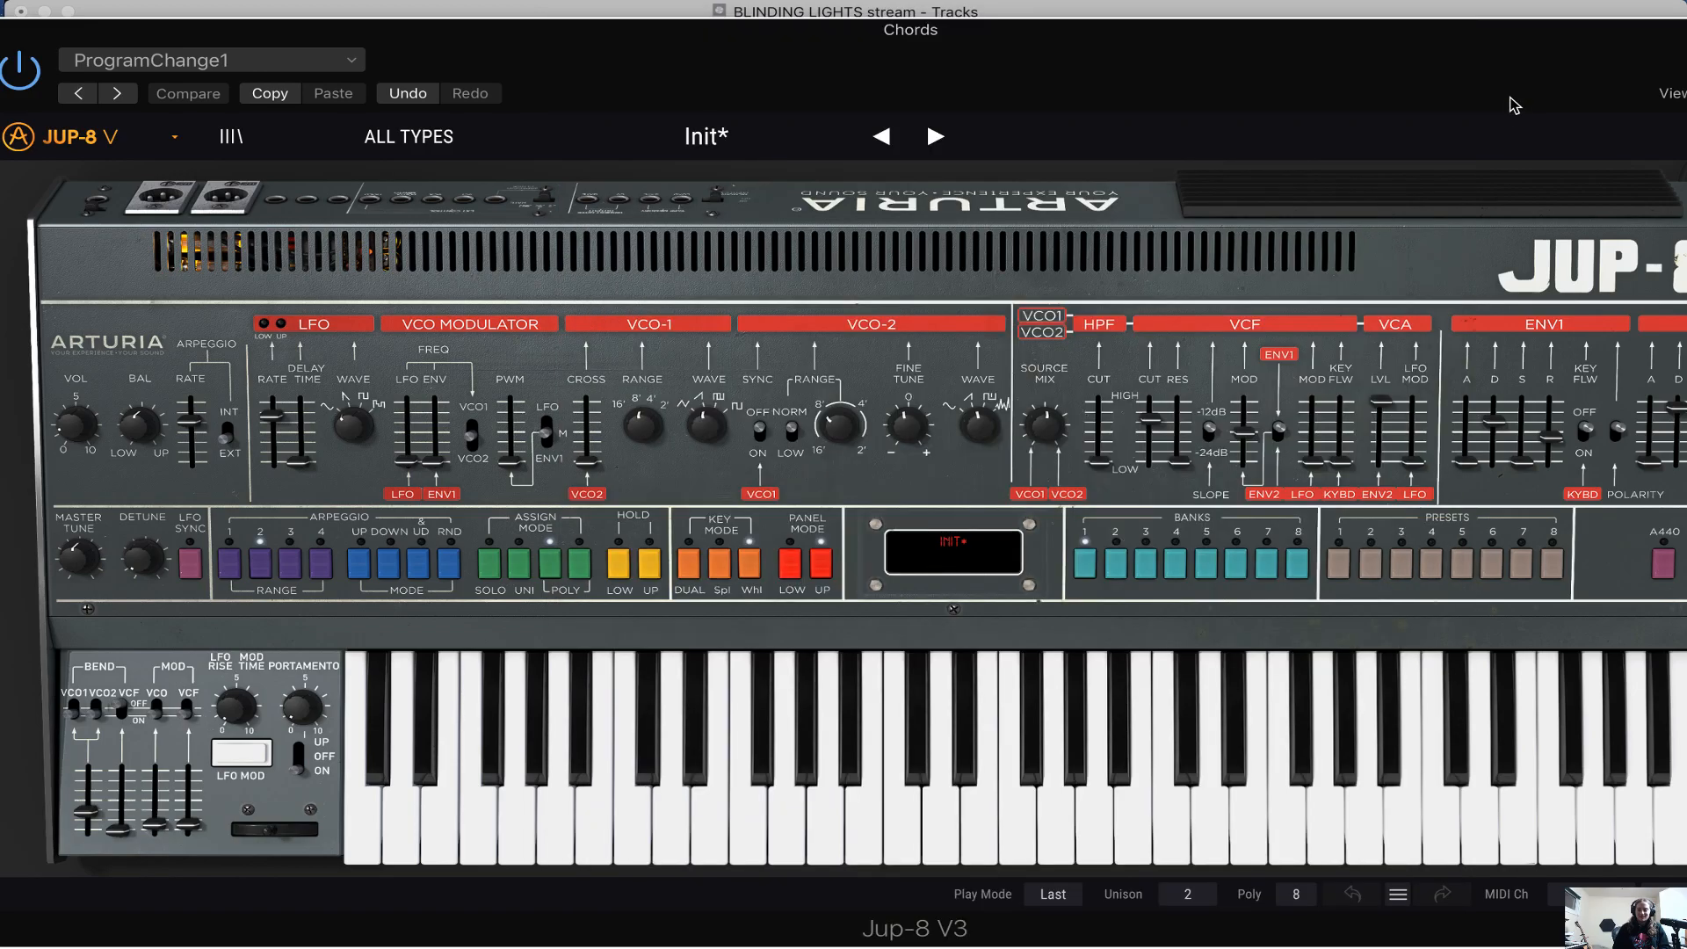
{"action": "left_click", "coordinate": [773, 141]}
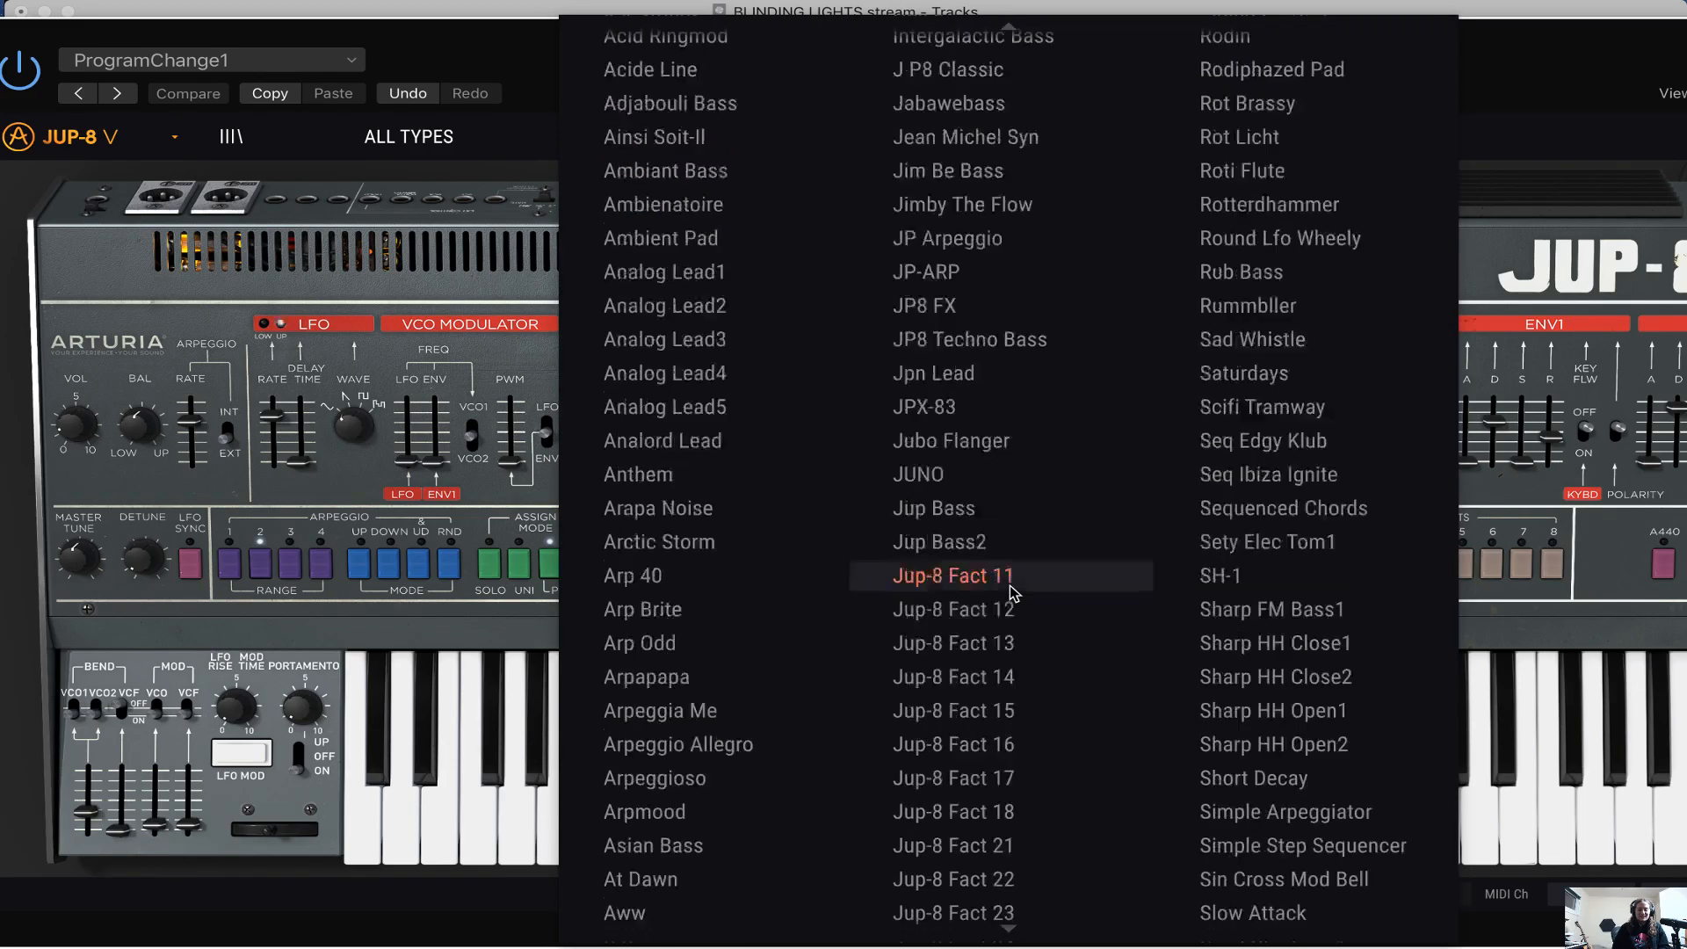
{"action": "scroll", "coordinate": [1013, 591], "scroll_direction": "up", "scroll_amount": 5}
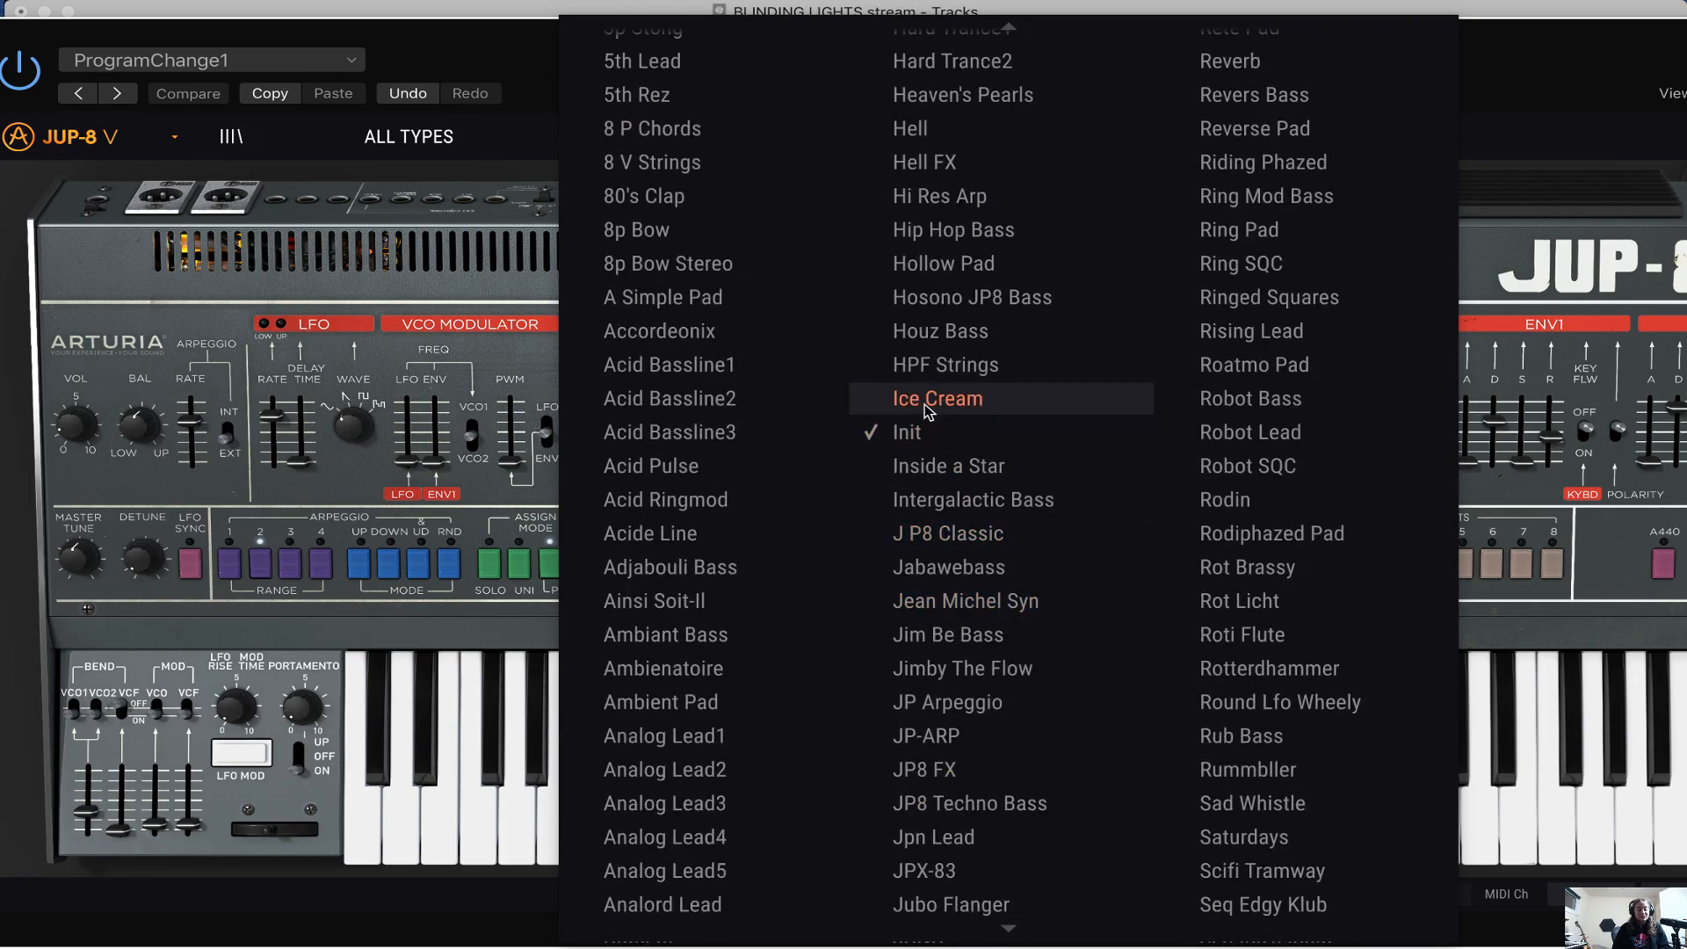
{"action": "left_click", "coordinate": [1587, 108]}
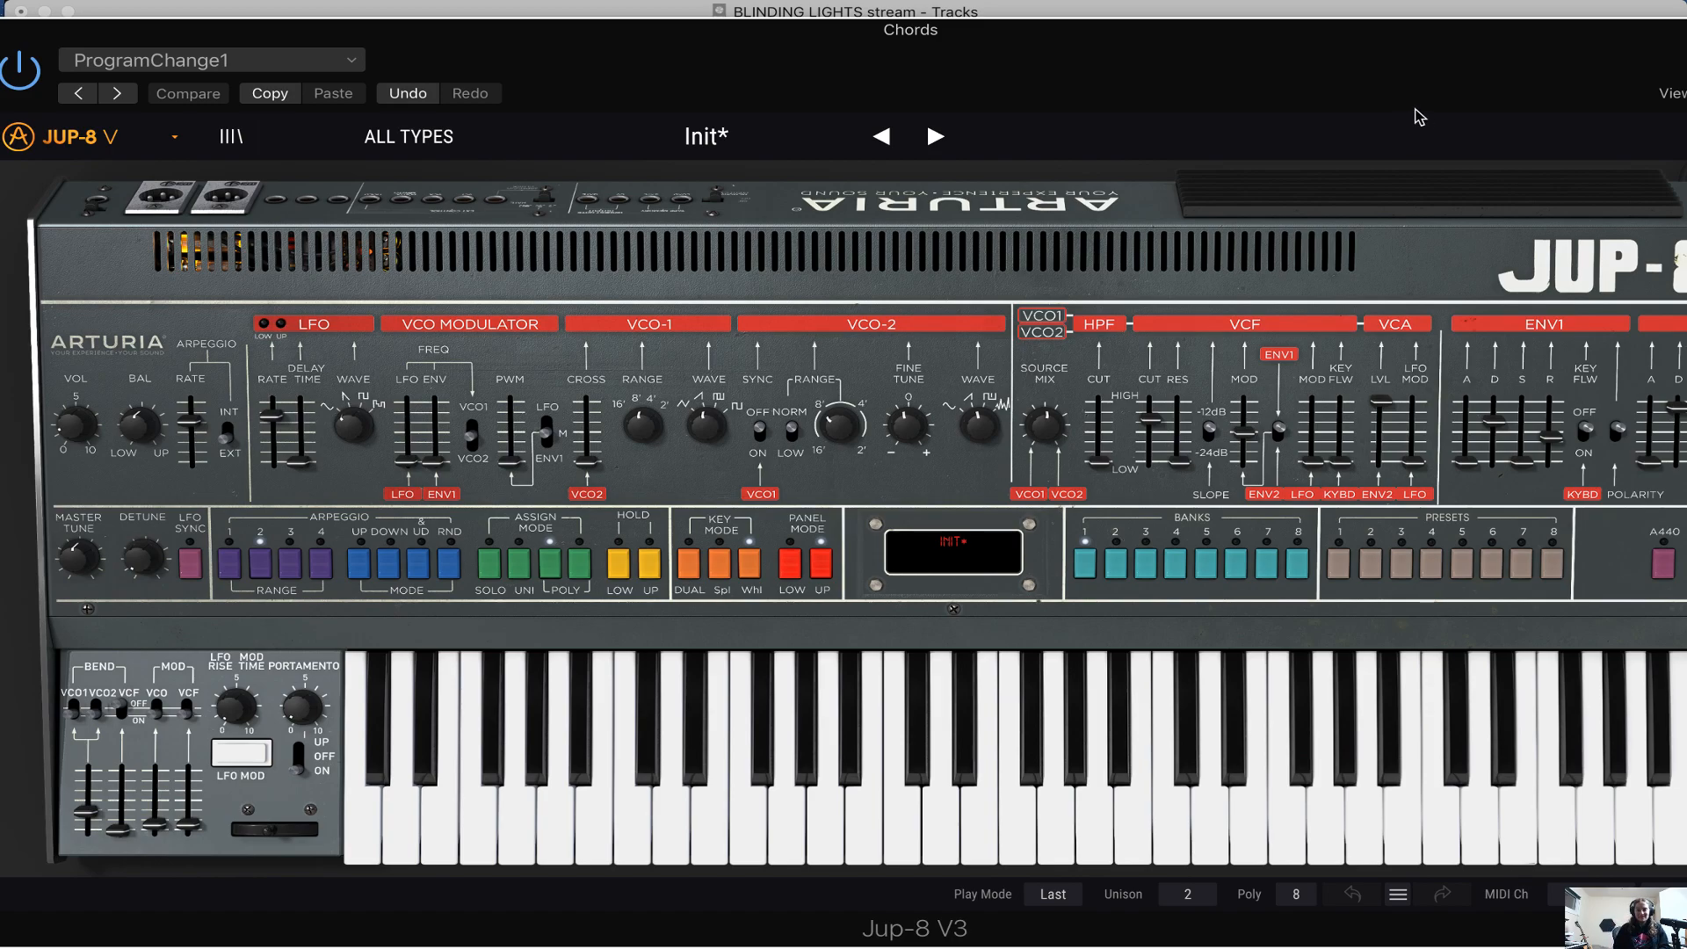
{"action": "left_click_drag", "start_coordinate": [1417, 117], "coordinate": [1504, 117]}
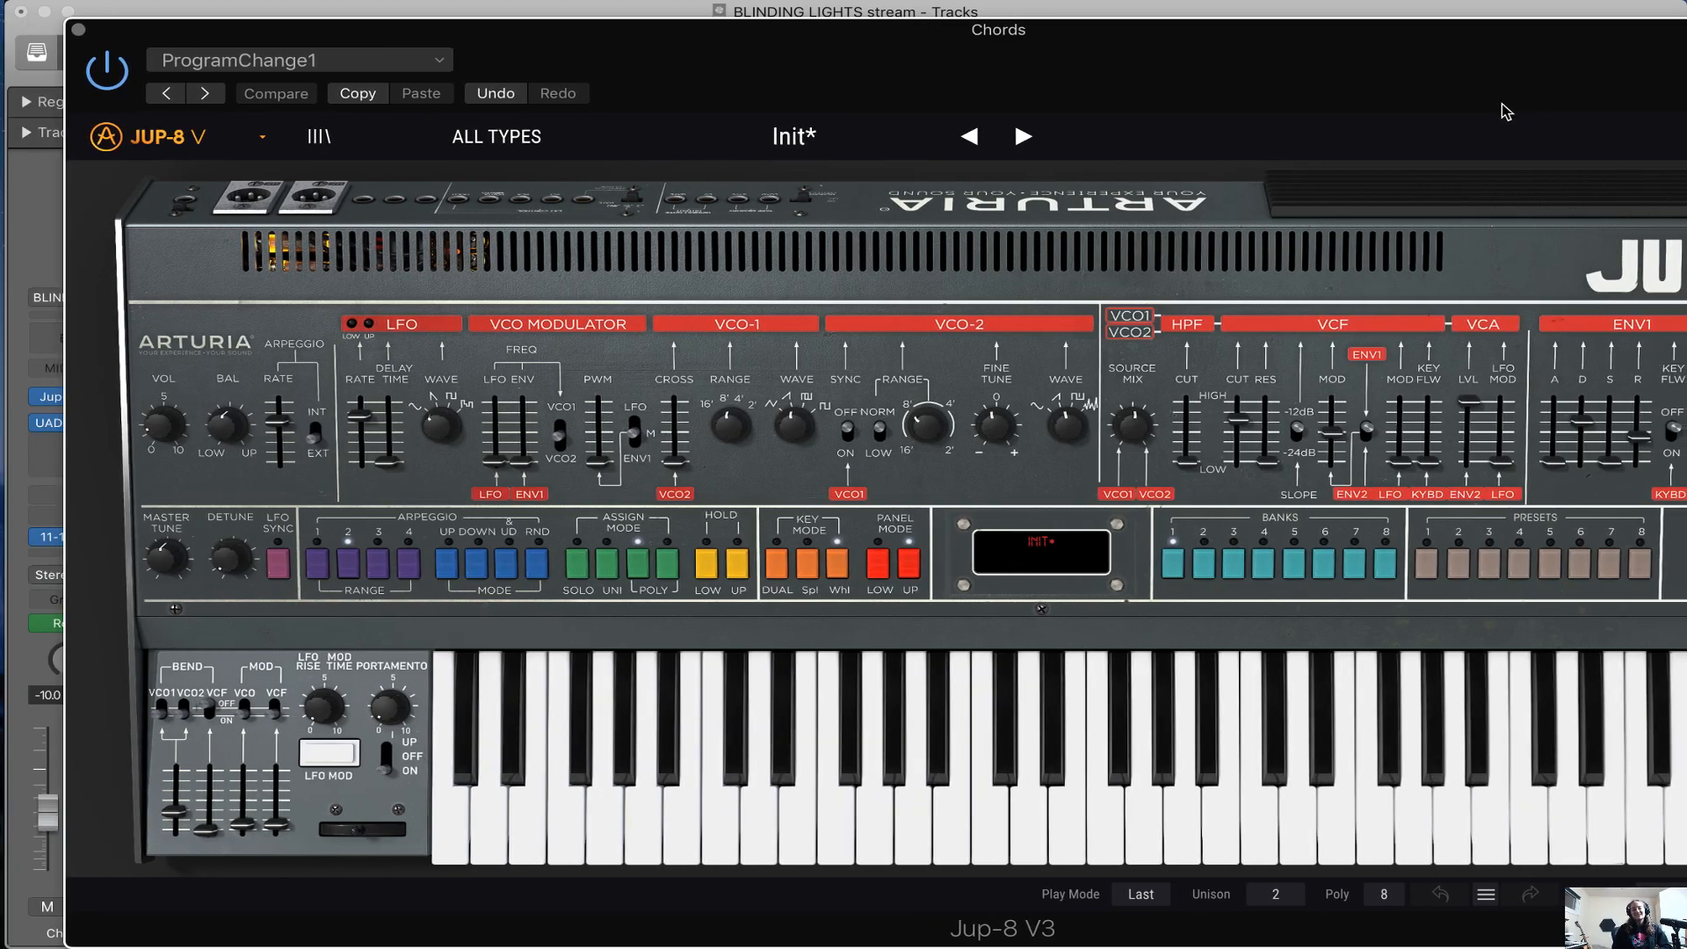
{"action": "left_click", "coordinate": [78, 29]}
Place the playhead at bar 89 at the start of Hook 2 and hide the automation lanes
{"action": "key", "text": "super+Left"}
{"action": "key", "text": "super+Left"}
{"action": "key", "text": "super+Right"}
{"action": "key", "text": "super+Right"}
{"action": "key", "text": "super+Right"}
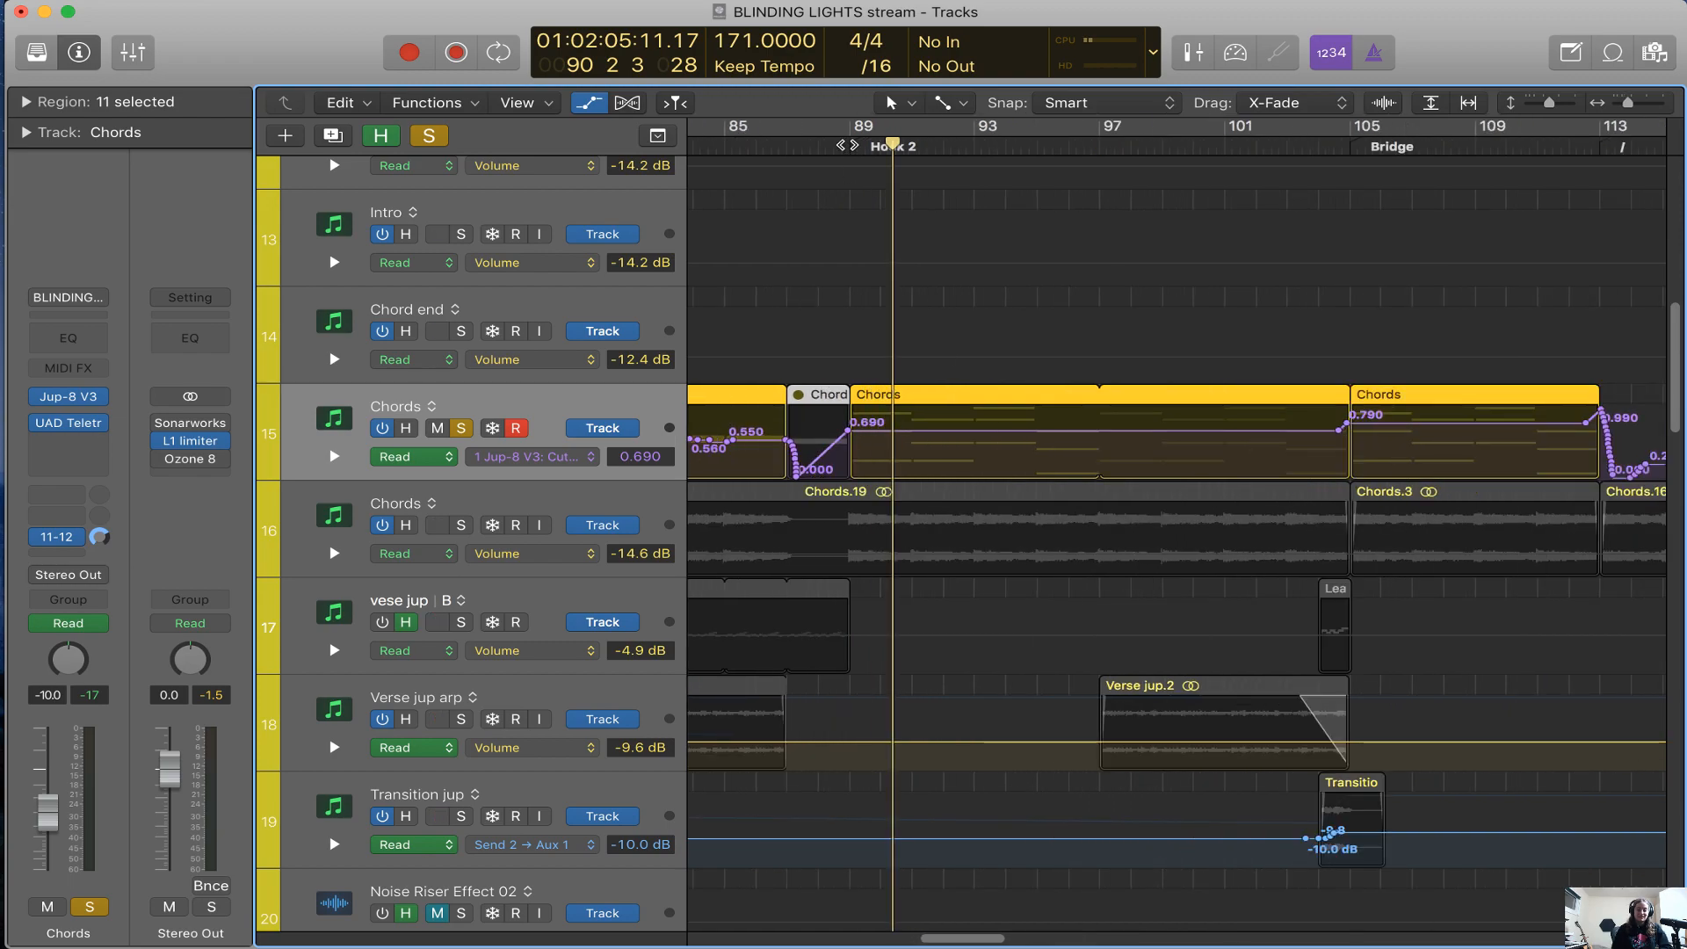
{"action": "left_click", "coordinate": [848, 146]}
{"action": "key", "text": "super+Left"}
{"action": "key", "text": "super+Left"}
{"action": "key", "text": "super+Left"}
{"action": "key", "text": "a"}
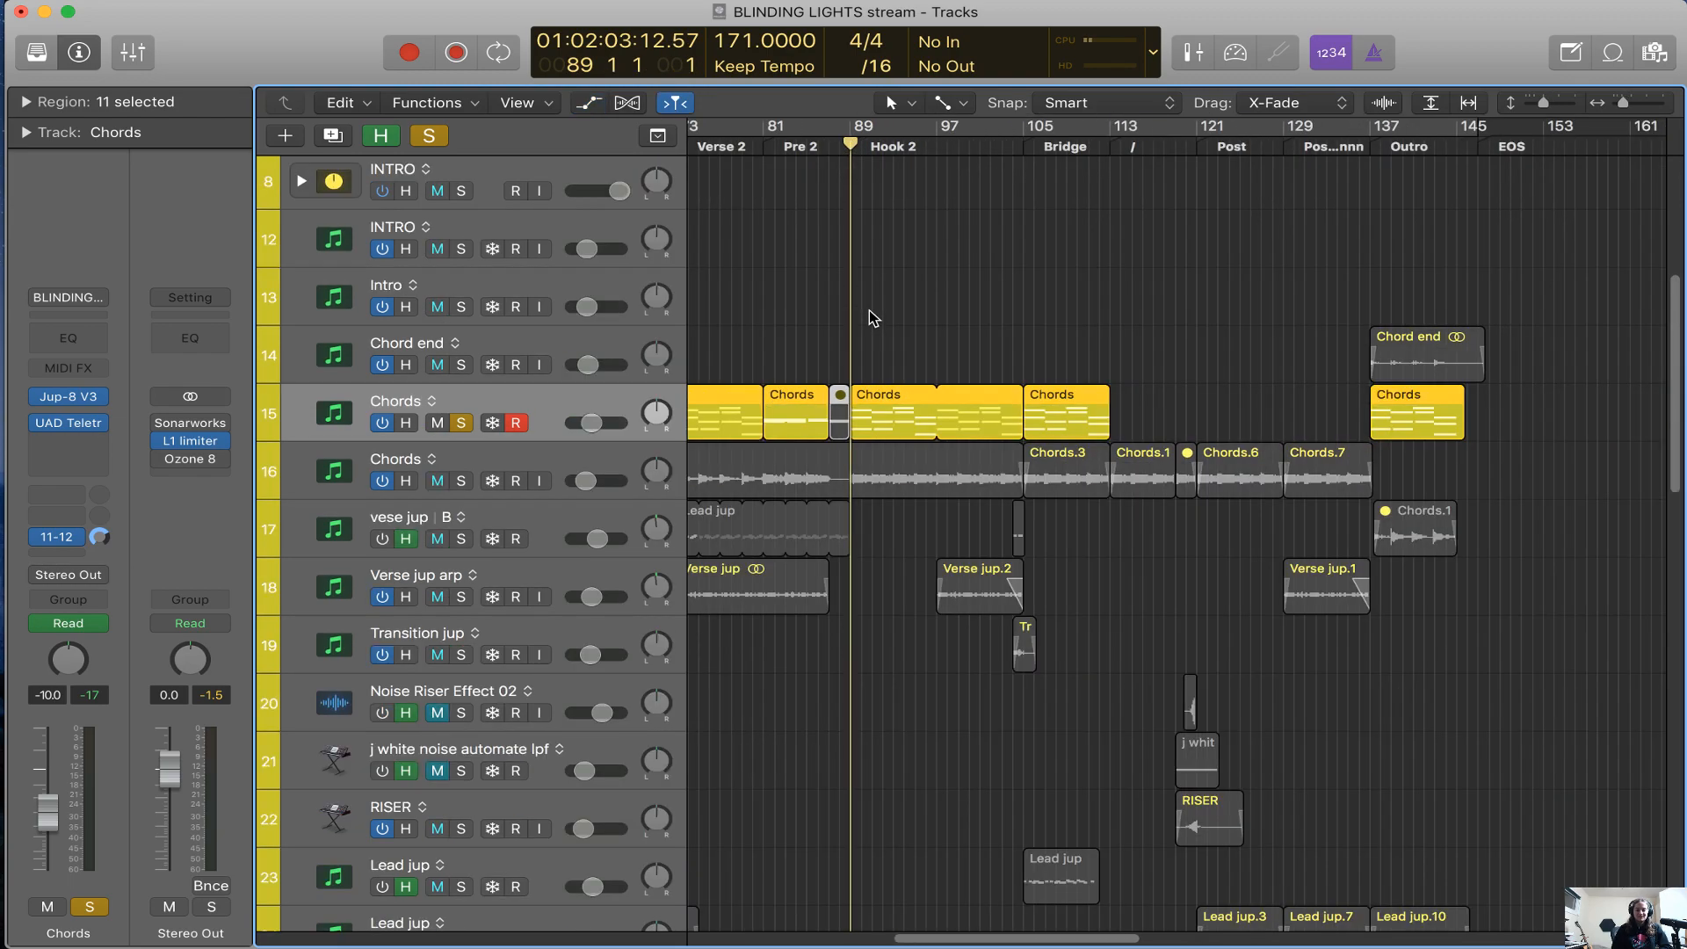
Solo the Verse jup arp track alongside the soloed Chords and play from bar 73 at the start of Verse 2
{"action": "key", "text": "super+Right"}
{"action": "key", "text": "super+Right"}
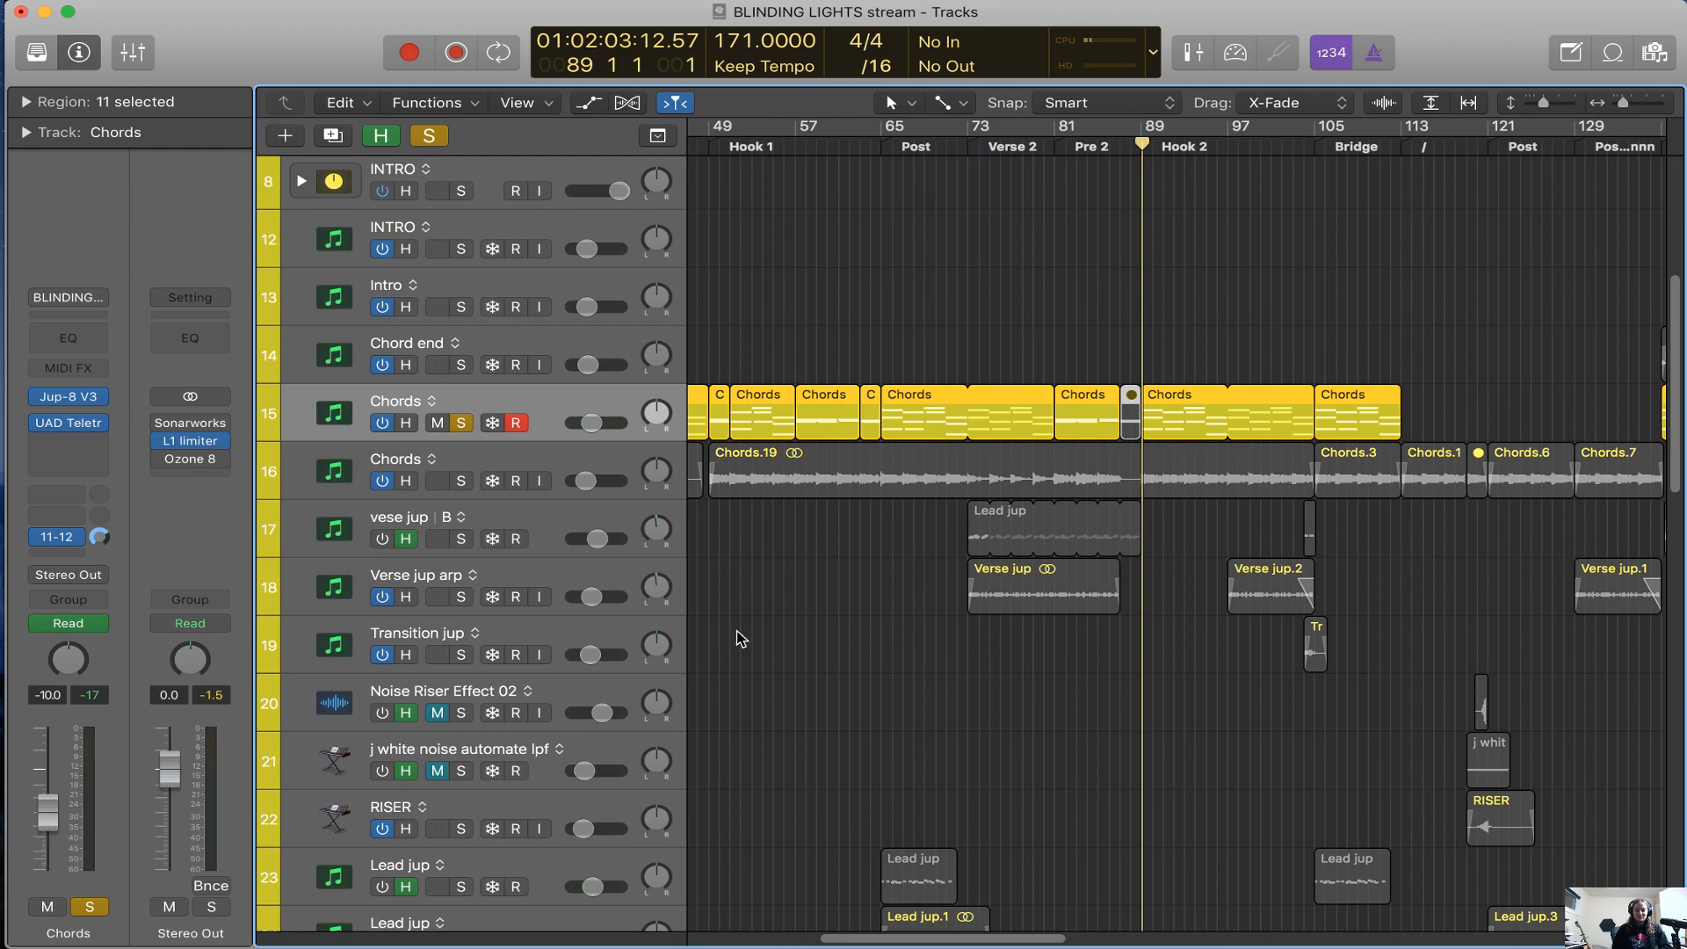
{"action": "left_click", "coordinate": [585, 586]}
{"action": "key", "text": "s"}
{"action": "left_click", "coordinate": [970, 149]}
{"action": "key", "text": "space"}
{"action": "scroll", "coordinate": [722, 446], "scroll_direction": "left", "scroll_amount": 15}
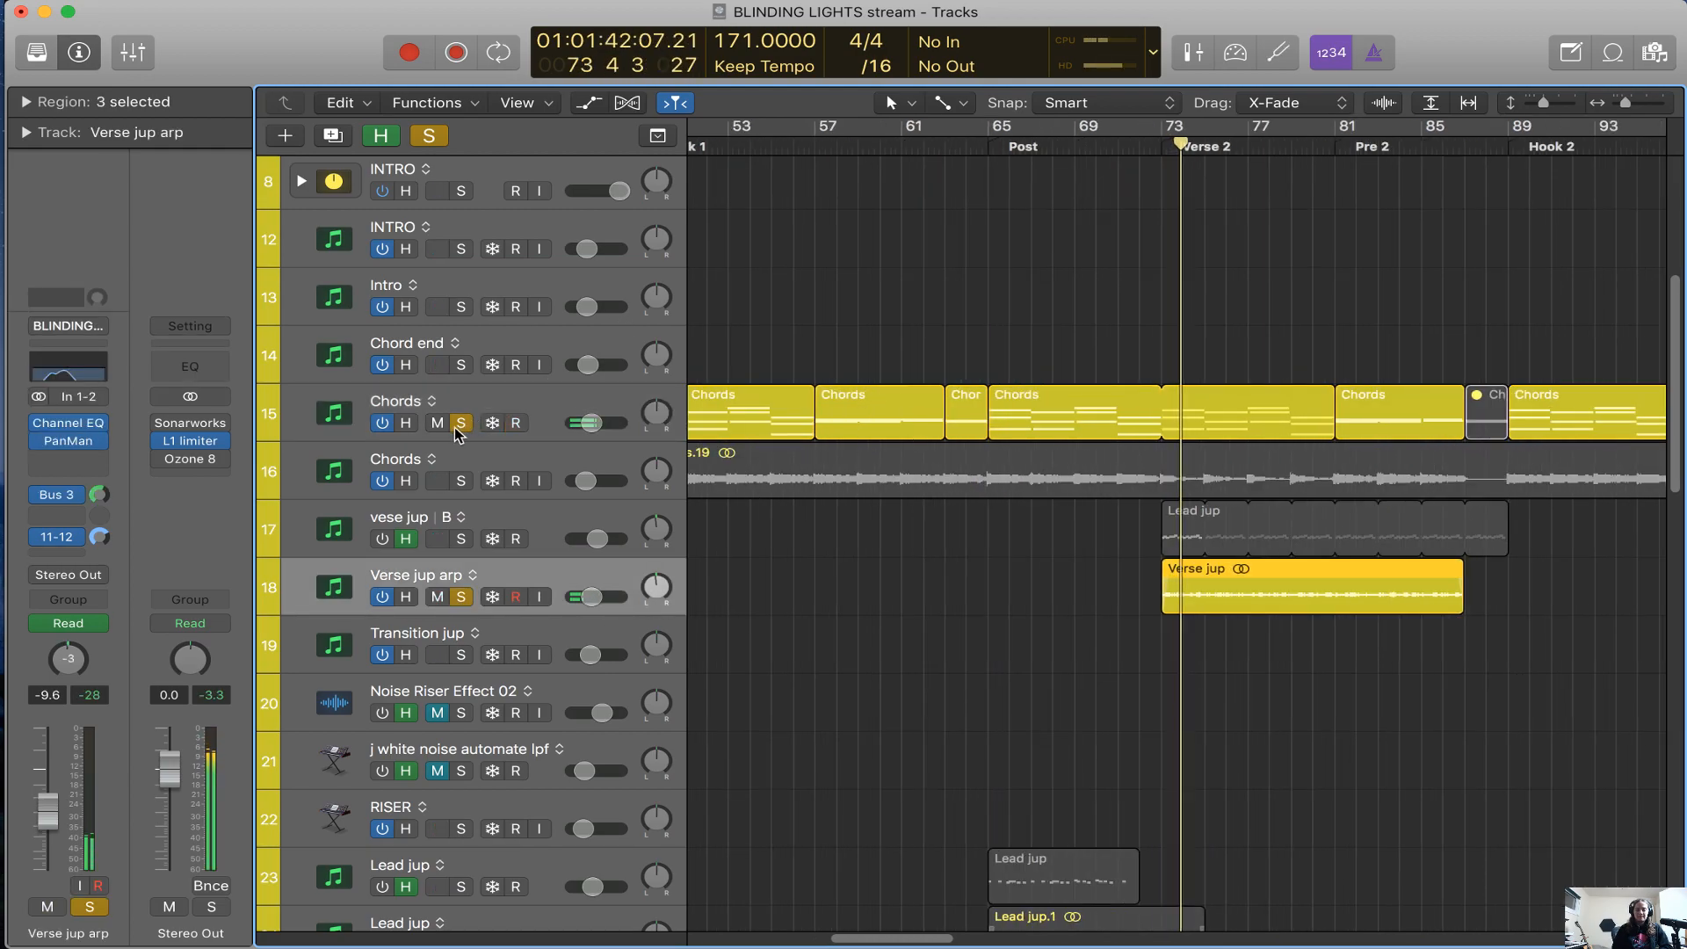
Clear the solo on the Jup-8 V3 Chords track during playback to hear Verse jup arp alone
{"action": "key", "text": "super+Left"}
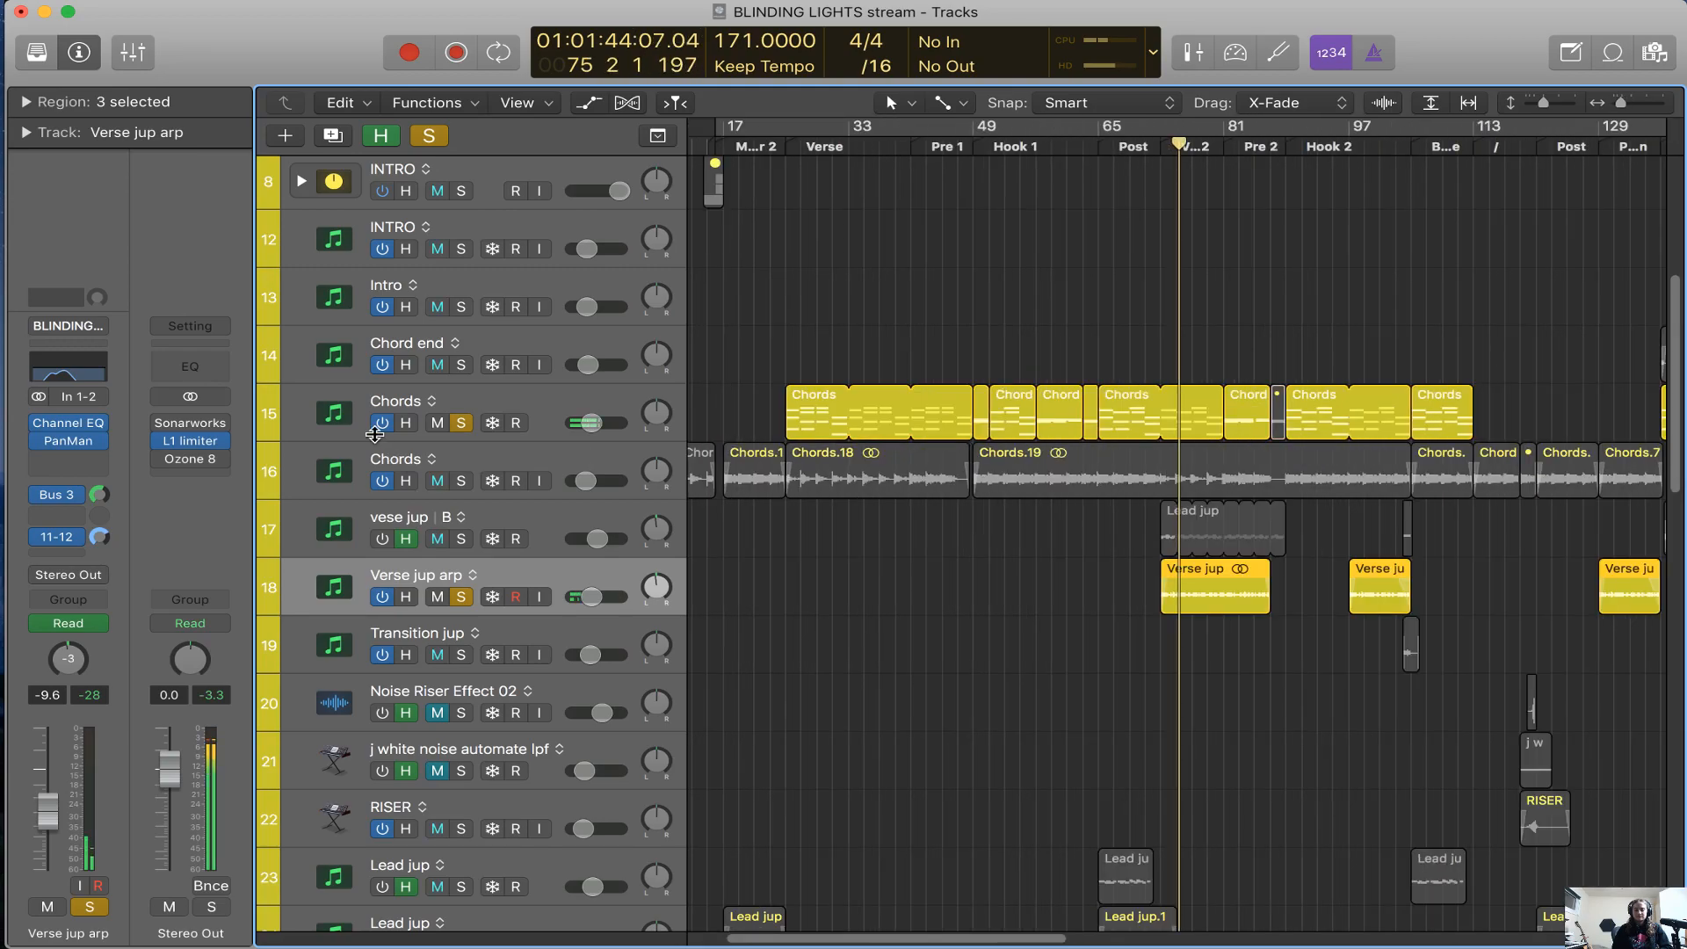
{"action": "left_click", "coordinate": [461, 424]}
{"action": "key", "text": "super+Right"}
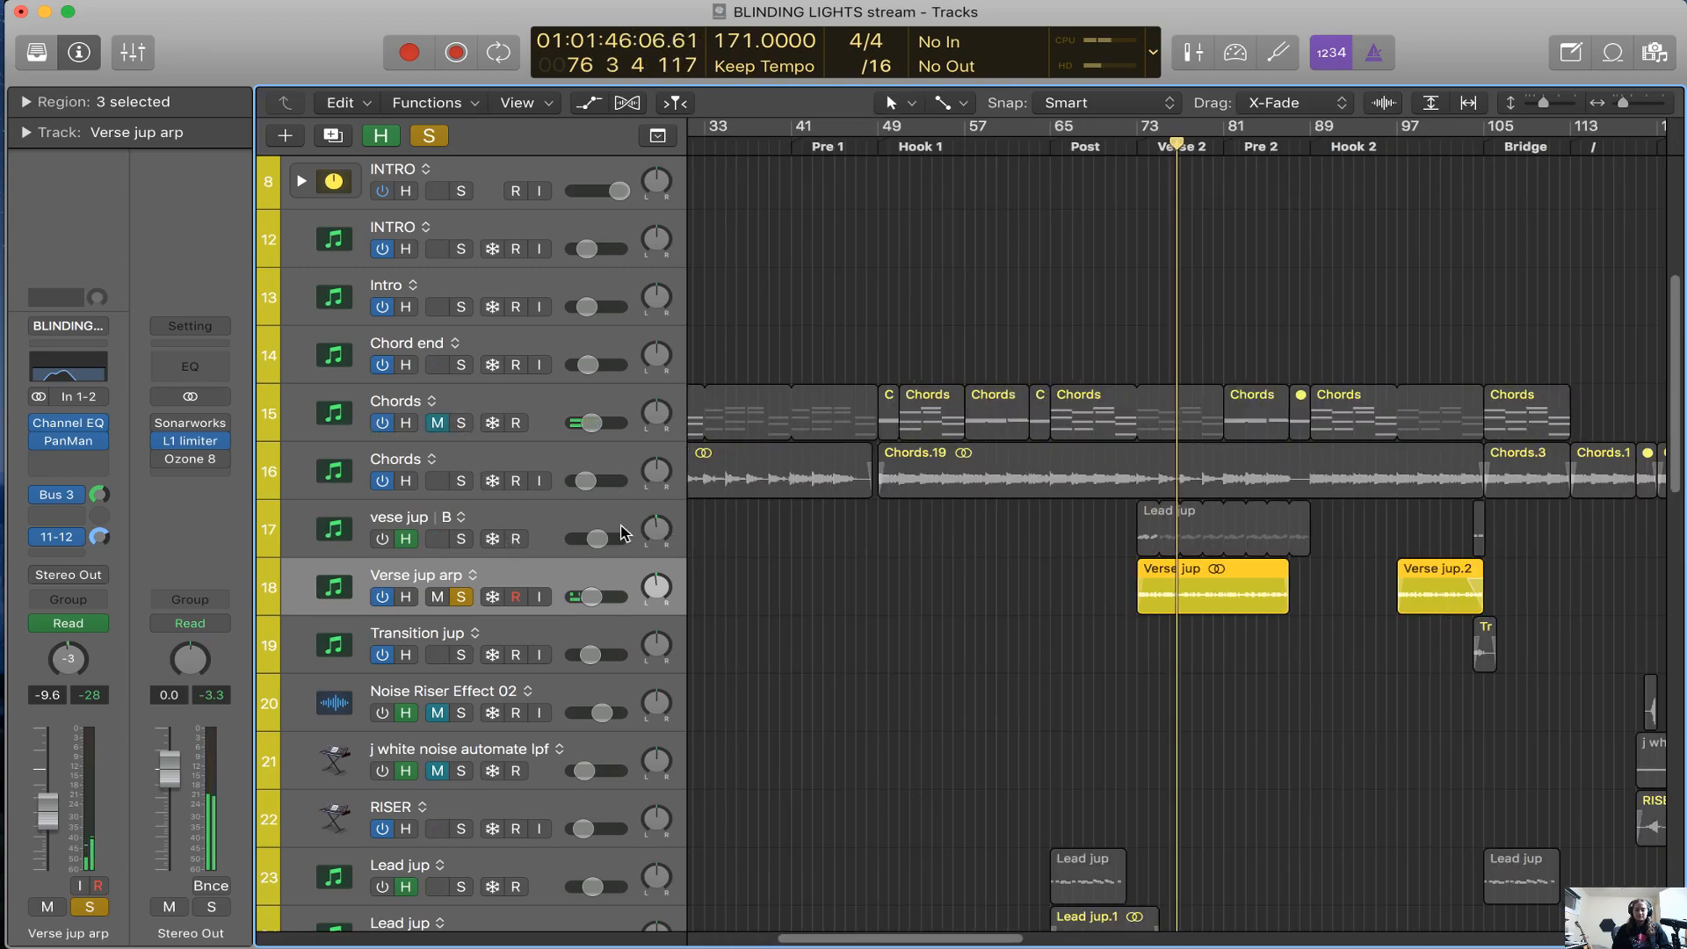
Turn on the vese jup track and solo it, clearing the Verse jup arp solo to hear it alone
{"action": "left_click", "coordinate": [439, 541]}
{"action": "left_click", "coordinate": [407, 542]}
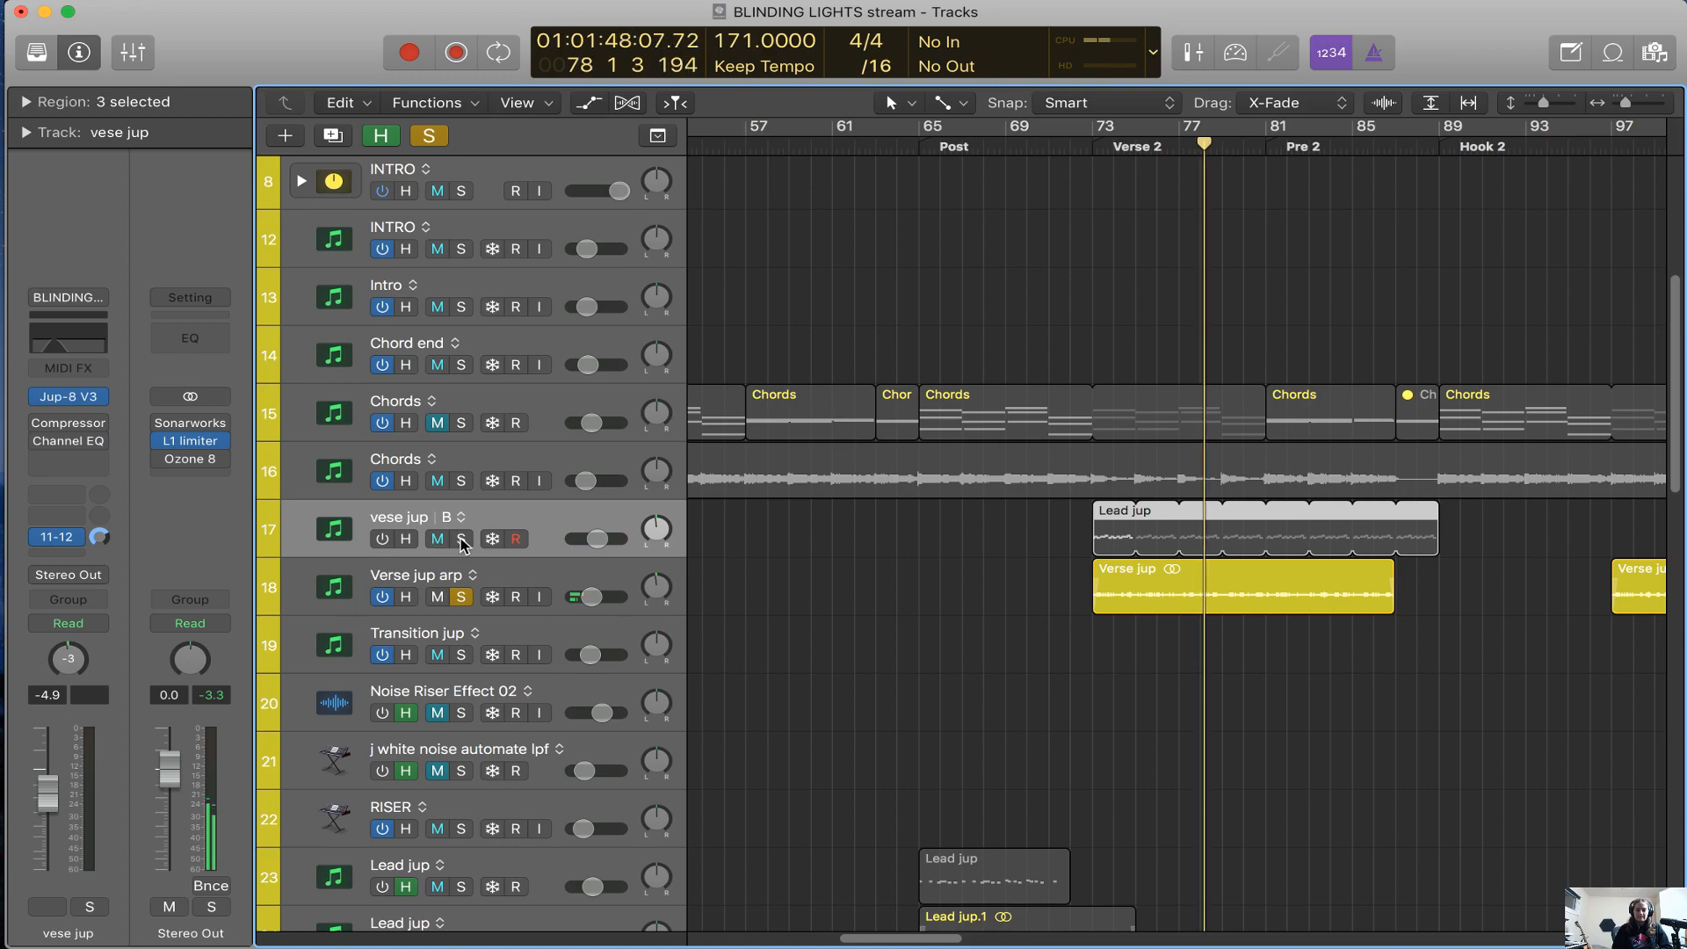
{"action": "left_click", "coordinate": [462, 539]}
{"action": "left_click", "coordinate": [383, 540]}
{"action": "left_click", "coordinate": [463, 598]}
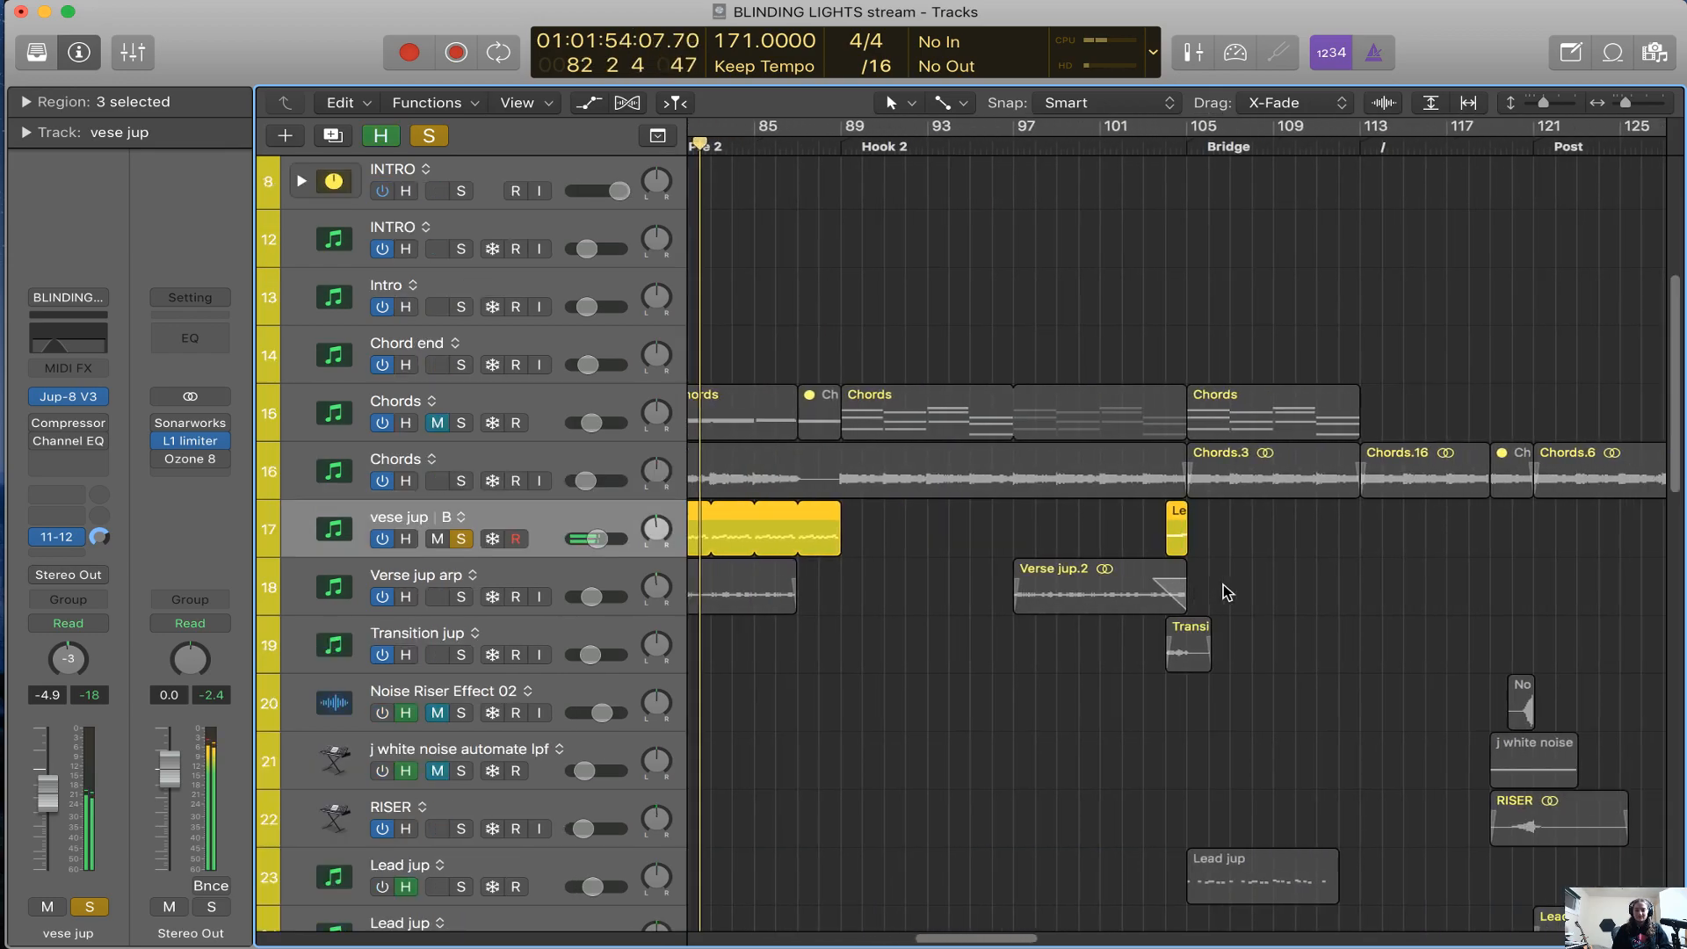
Switch the solo from vese jup back to Verse jup arp and select the Verse jup arp track
{"action": "left_click", "coordinate": [459, 598]}
{"action": "left_click", "coordinate": [462, 540]}
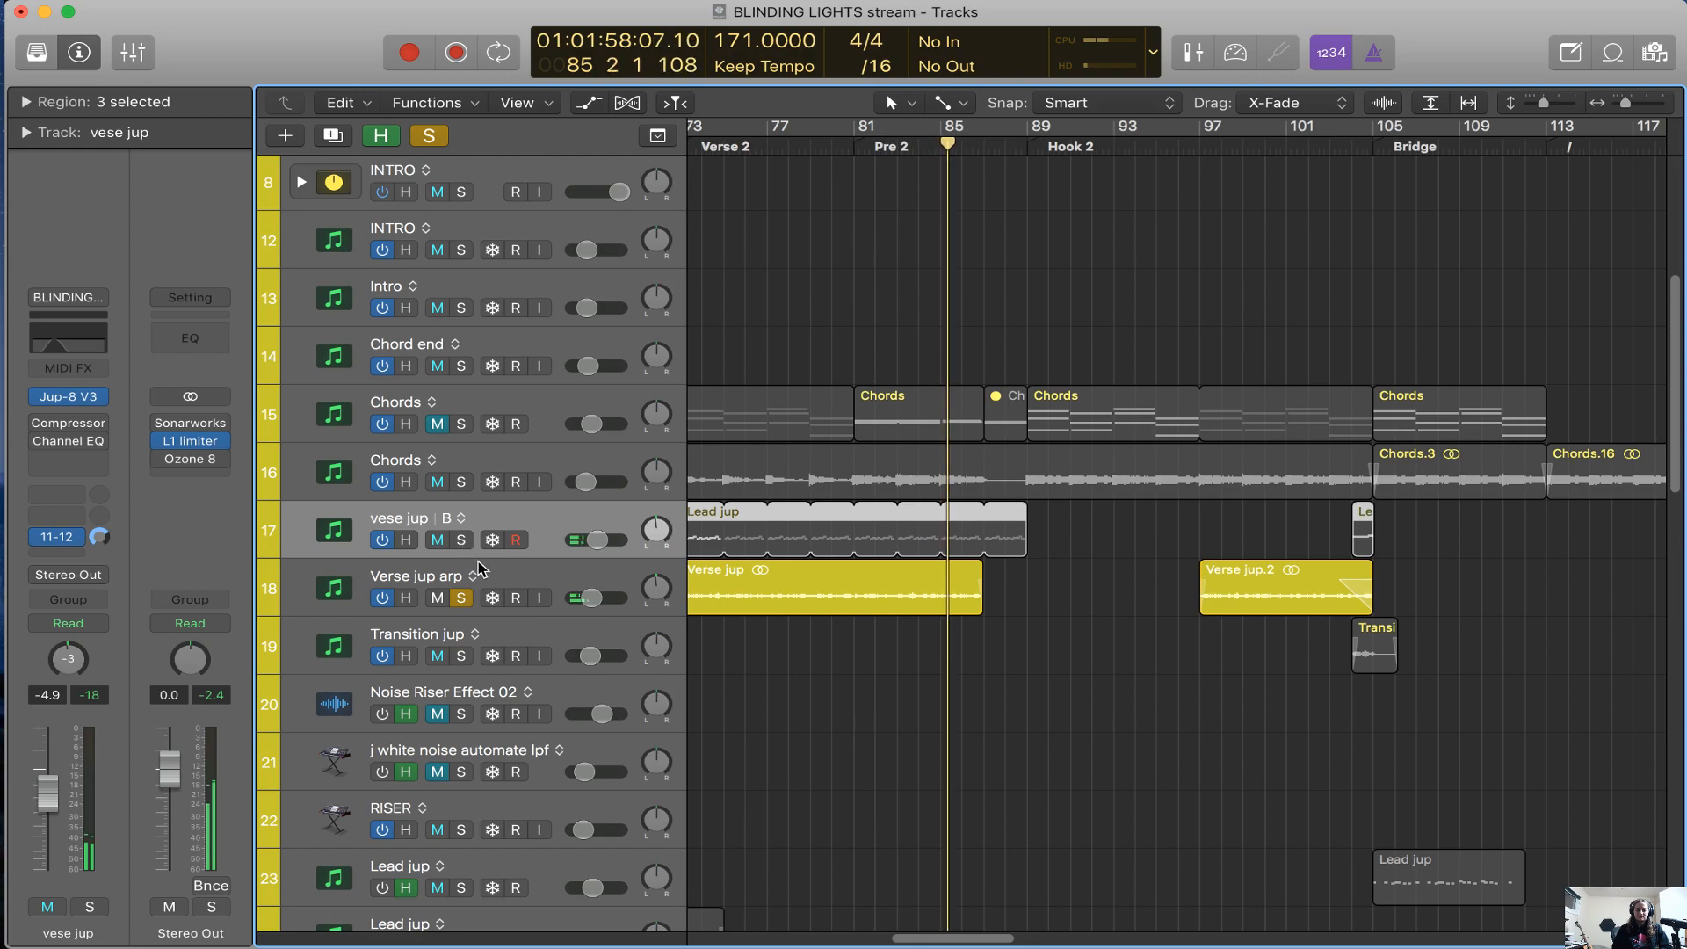
{"action": "left_click", "coordinate": [479, 570]}
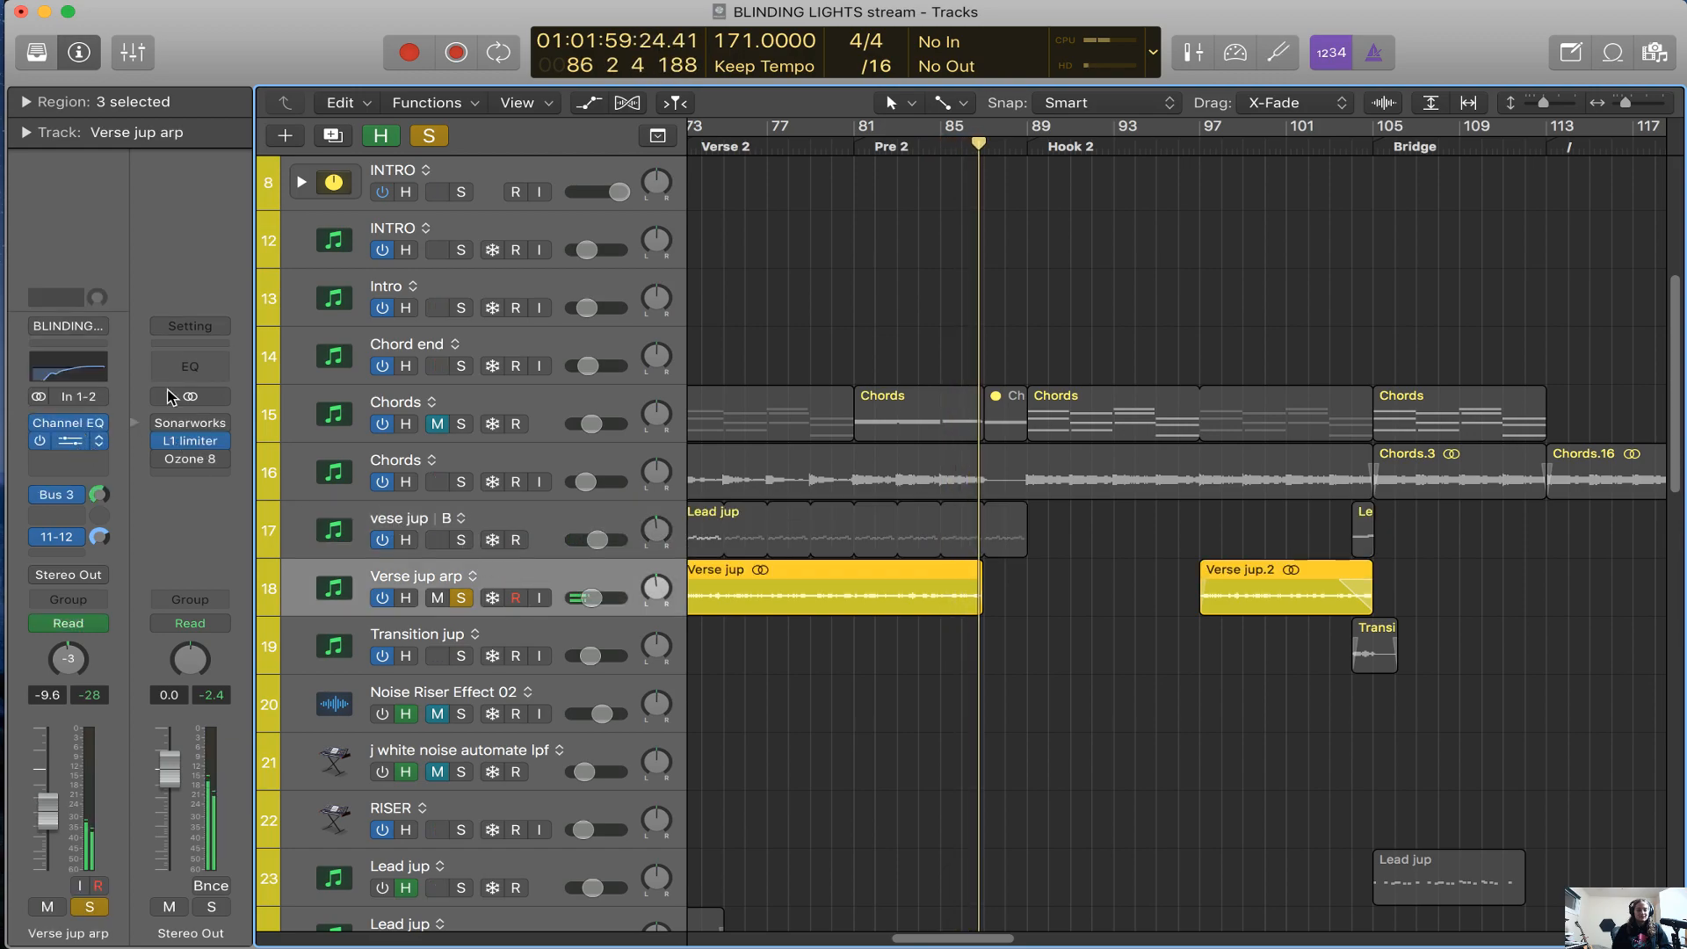
Open the PanMan plug-in on Verse jup arp and move its window clear of the Verse jup region
{"action": "left_click", "coordinate": [76, 443]}
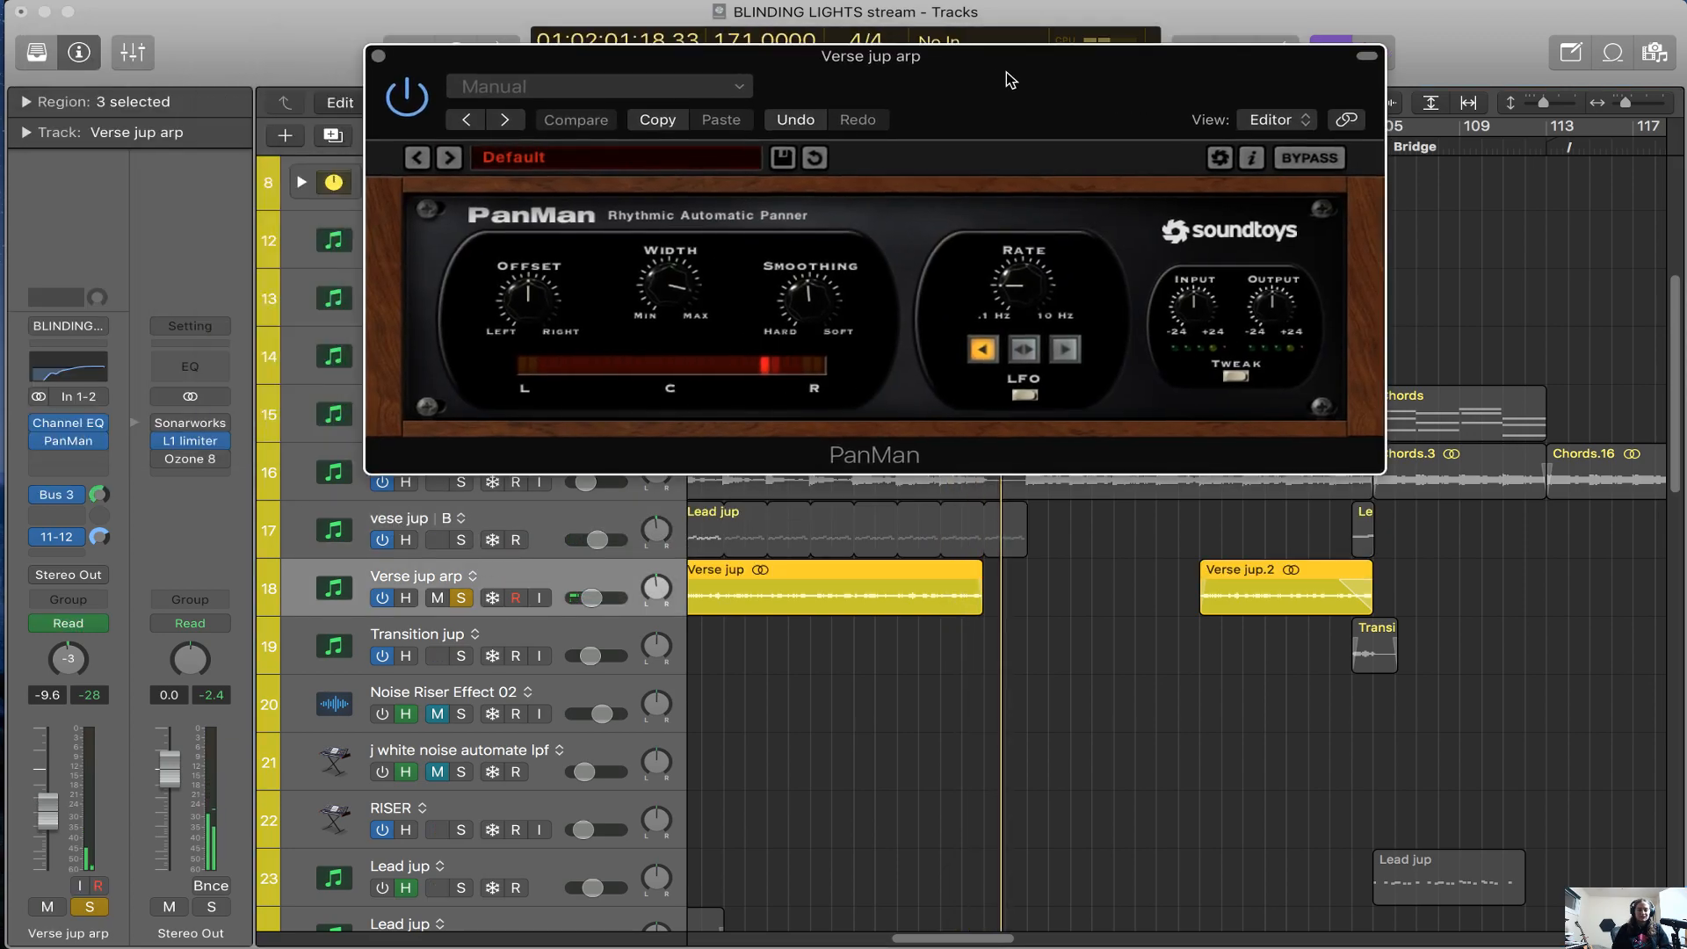
{"action": "left_click_drag", "start_coordinate": [1006, 72], "coordinate": [1279, 422]}
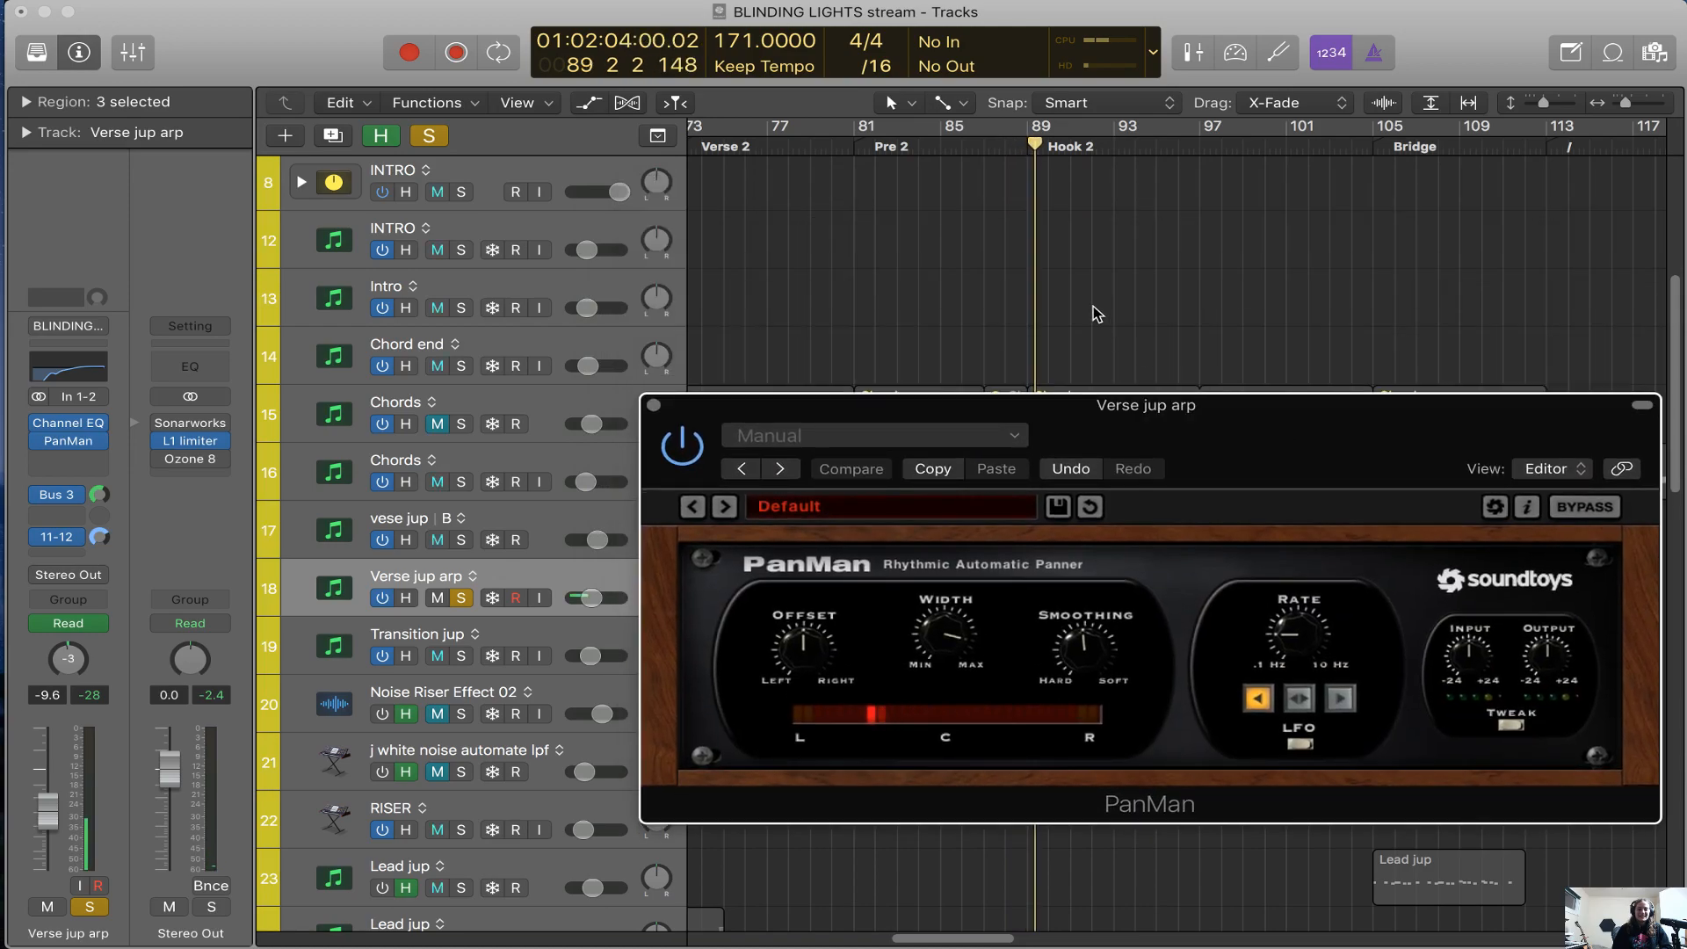
{"action": "scroll", "coordinate": [1094, 303], "scroll_direction": "left", "scroll_amount": 5}
{"action": "scroll", "coordinate": [1094, 298], "scroll_direction": "down", "scroll_amount": 5}
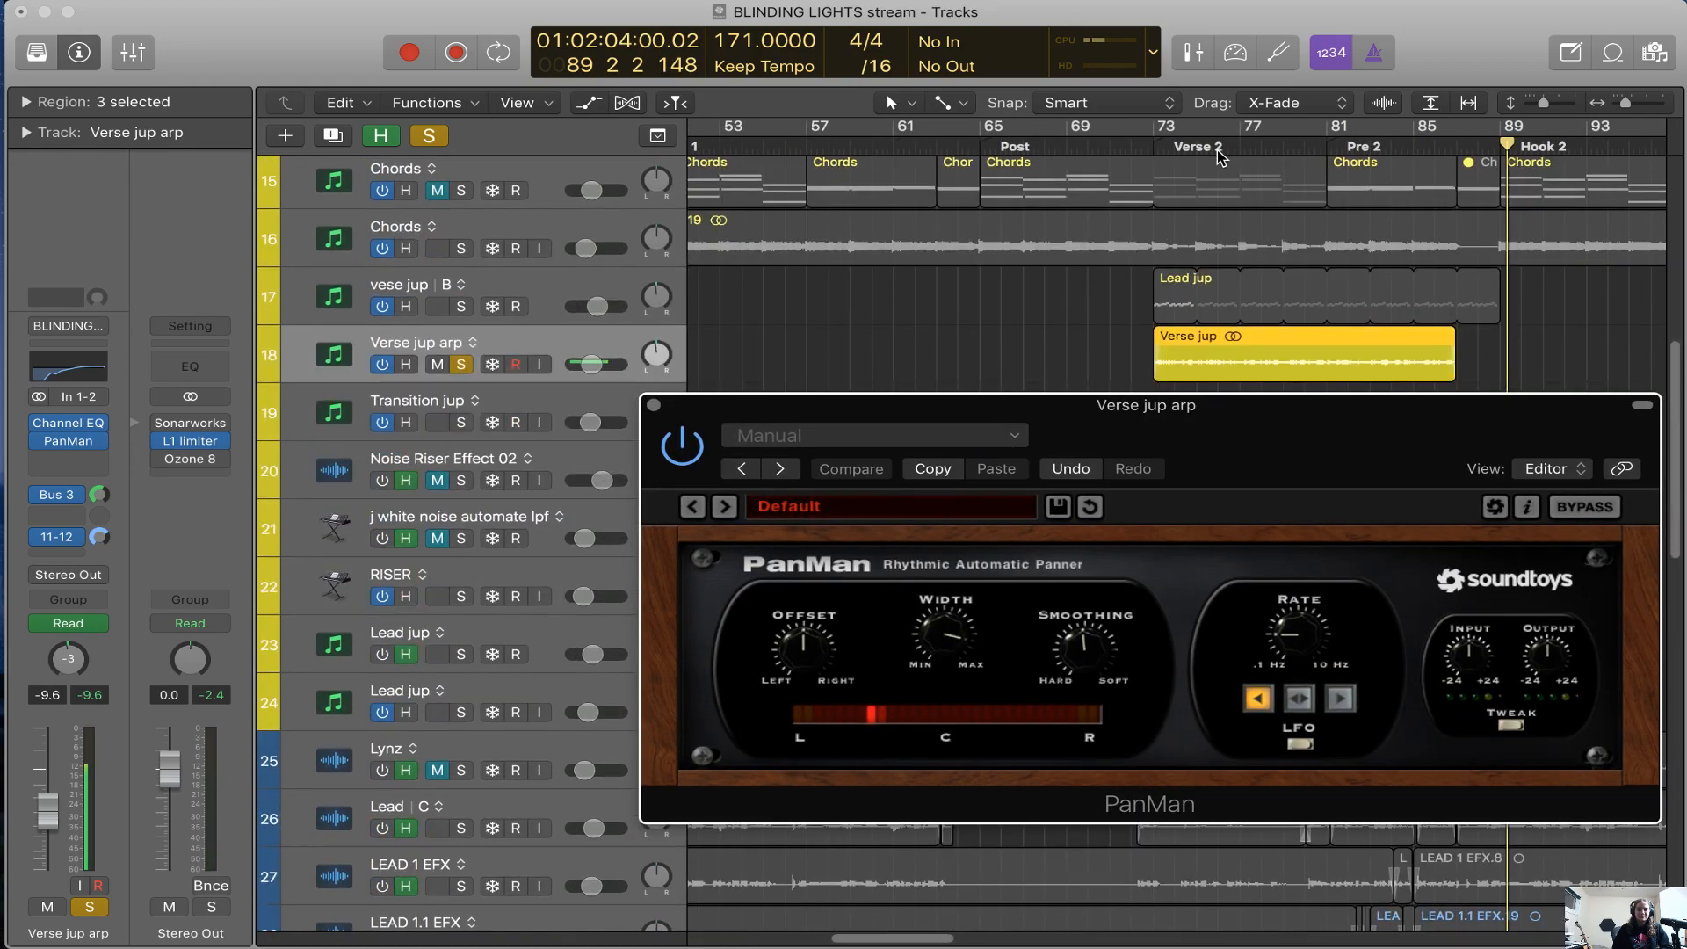
{"action": "left_click_drag", "start_coordinate": [1247, 480], "coordinate": [1208, 531]}
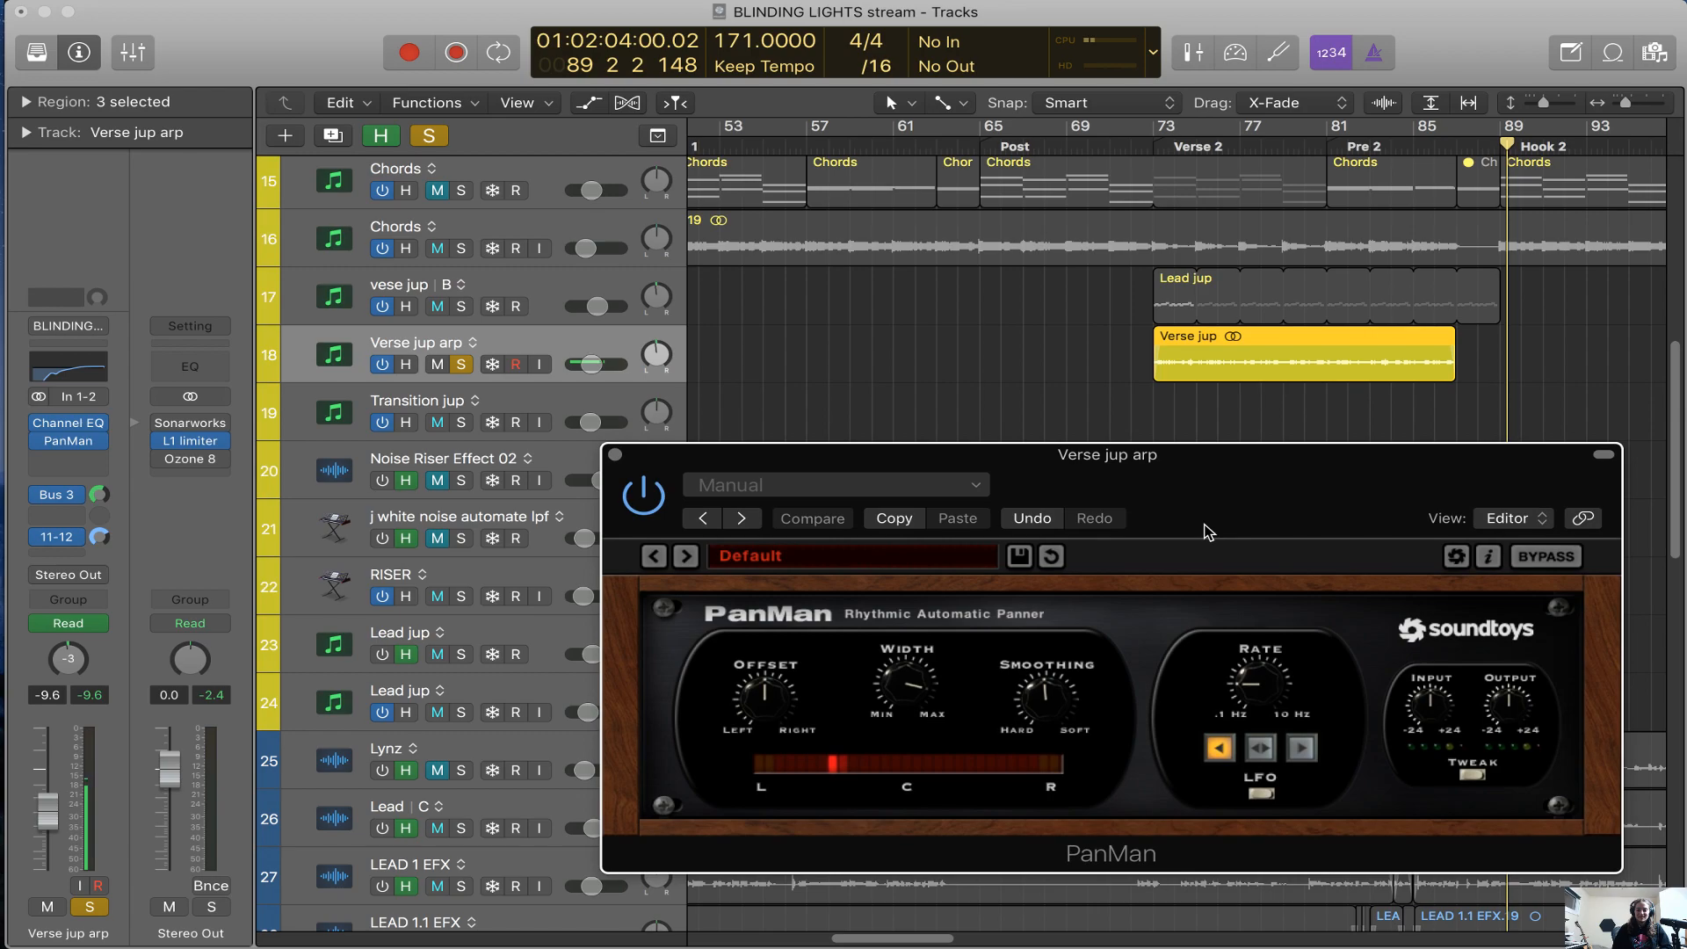
Play the soloed Verse jup arp from bar 73 at the start of Verse 2 with PanMan in view
{"action": "left_click", "coordinate": [1158, 150]}
{"action": "key", "text": "super+Right"}
{"action": "key", "text": "super+Right"}
{"action": "key", "text": "super+Right"}
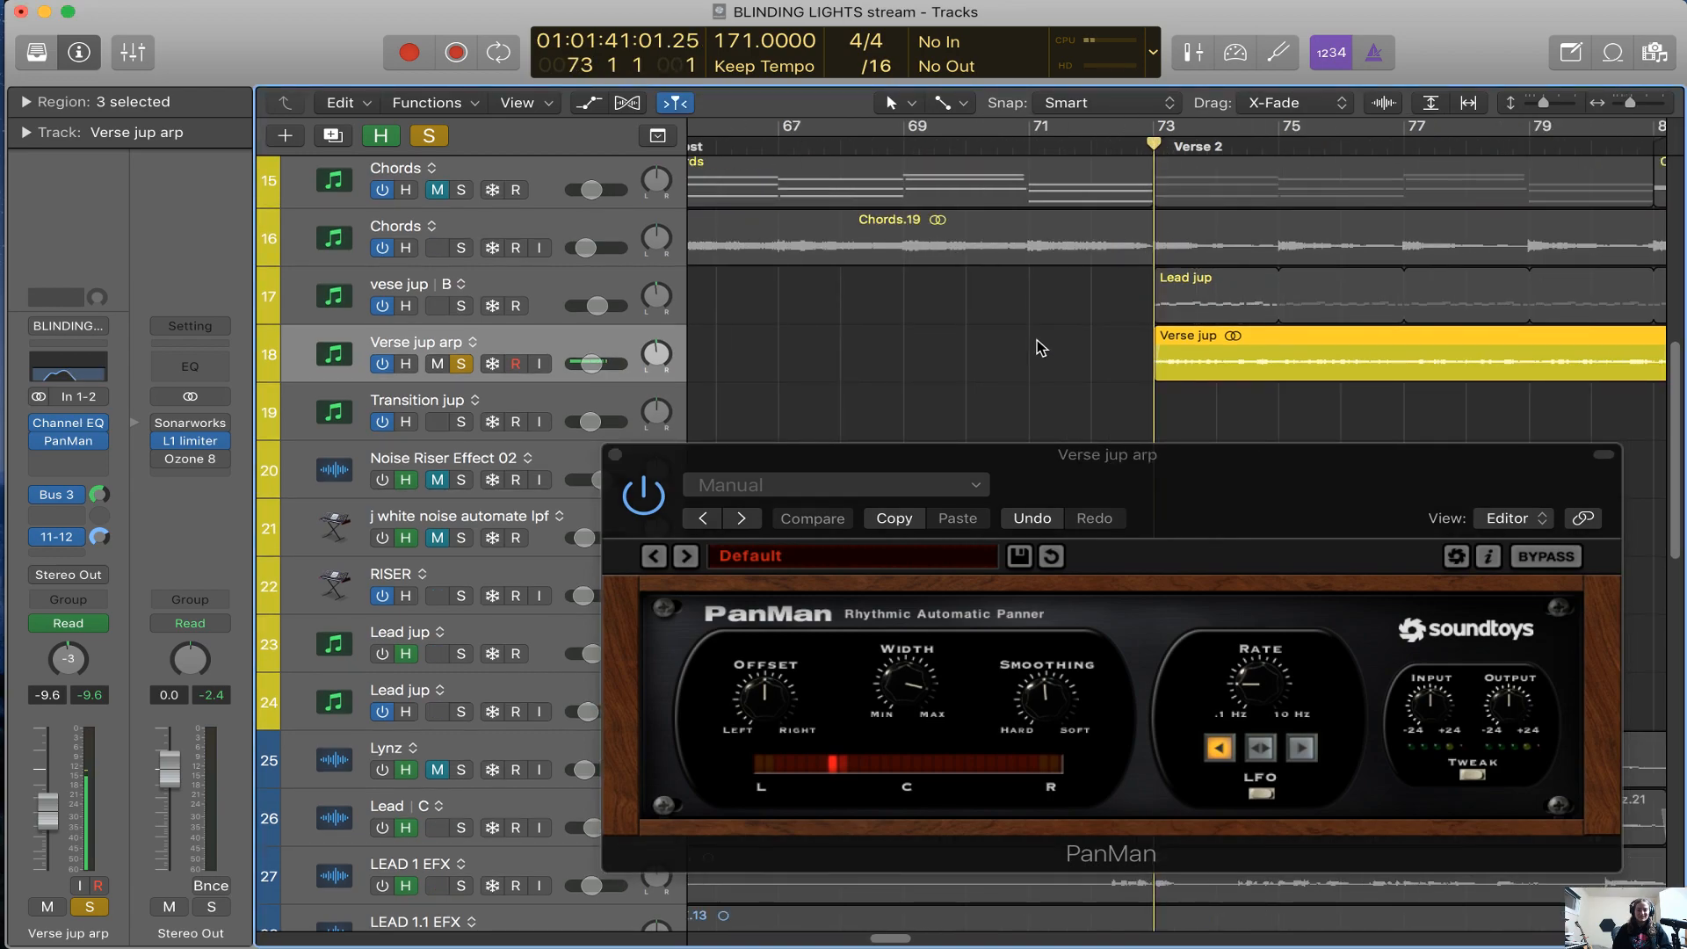
{"action": "scroll", "coordinate": [1041, 347], "scroll_direction": "right", "scroll_amount": 2}
{"action": "key", "text": "space"}
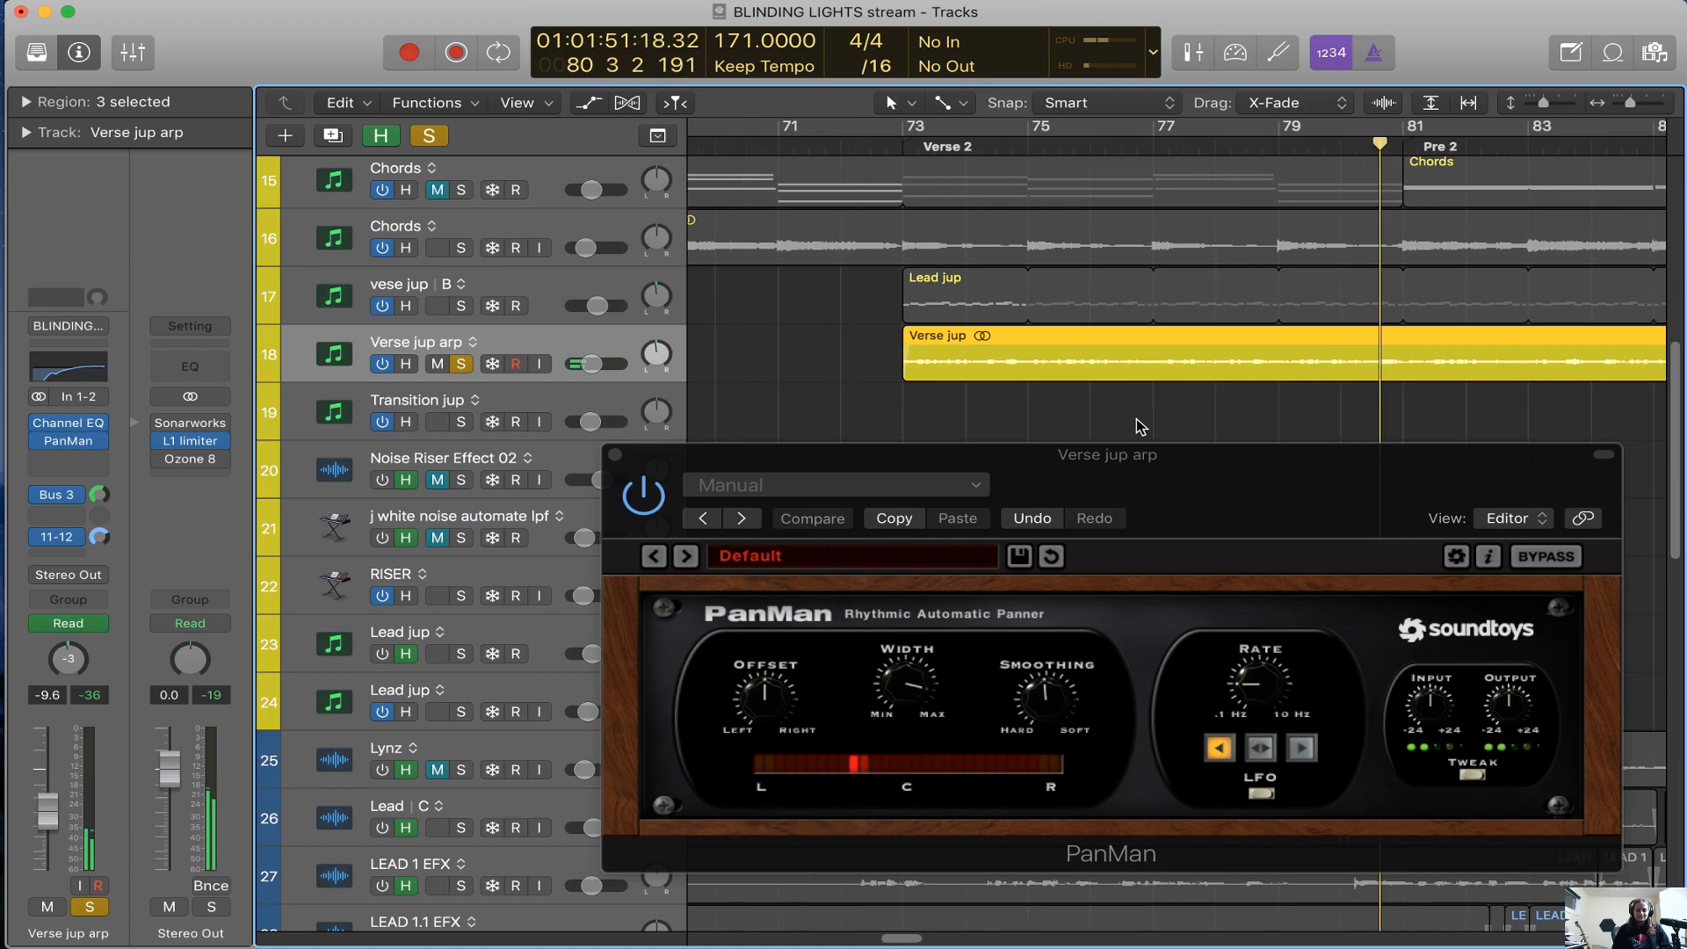
Close the PanMan window, stop playback and clear the Verse jup arp solo
{"action": "key", "text": "a"}
{"action": "key", "text": "super+Left"}
{"action": "key", "text": "super+Left"}
{"action": "key", "text": "super+Left"}
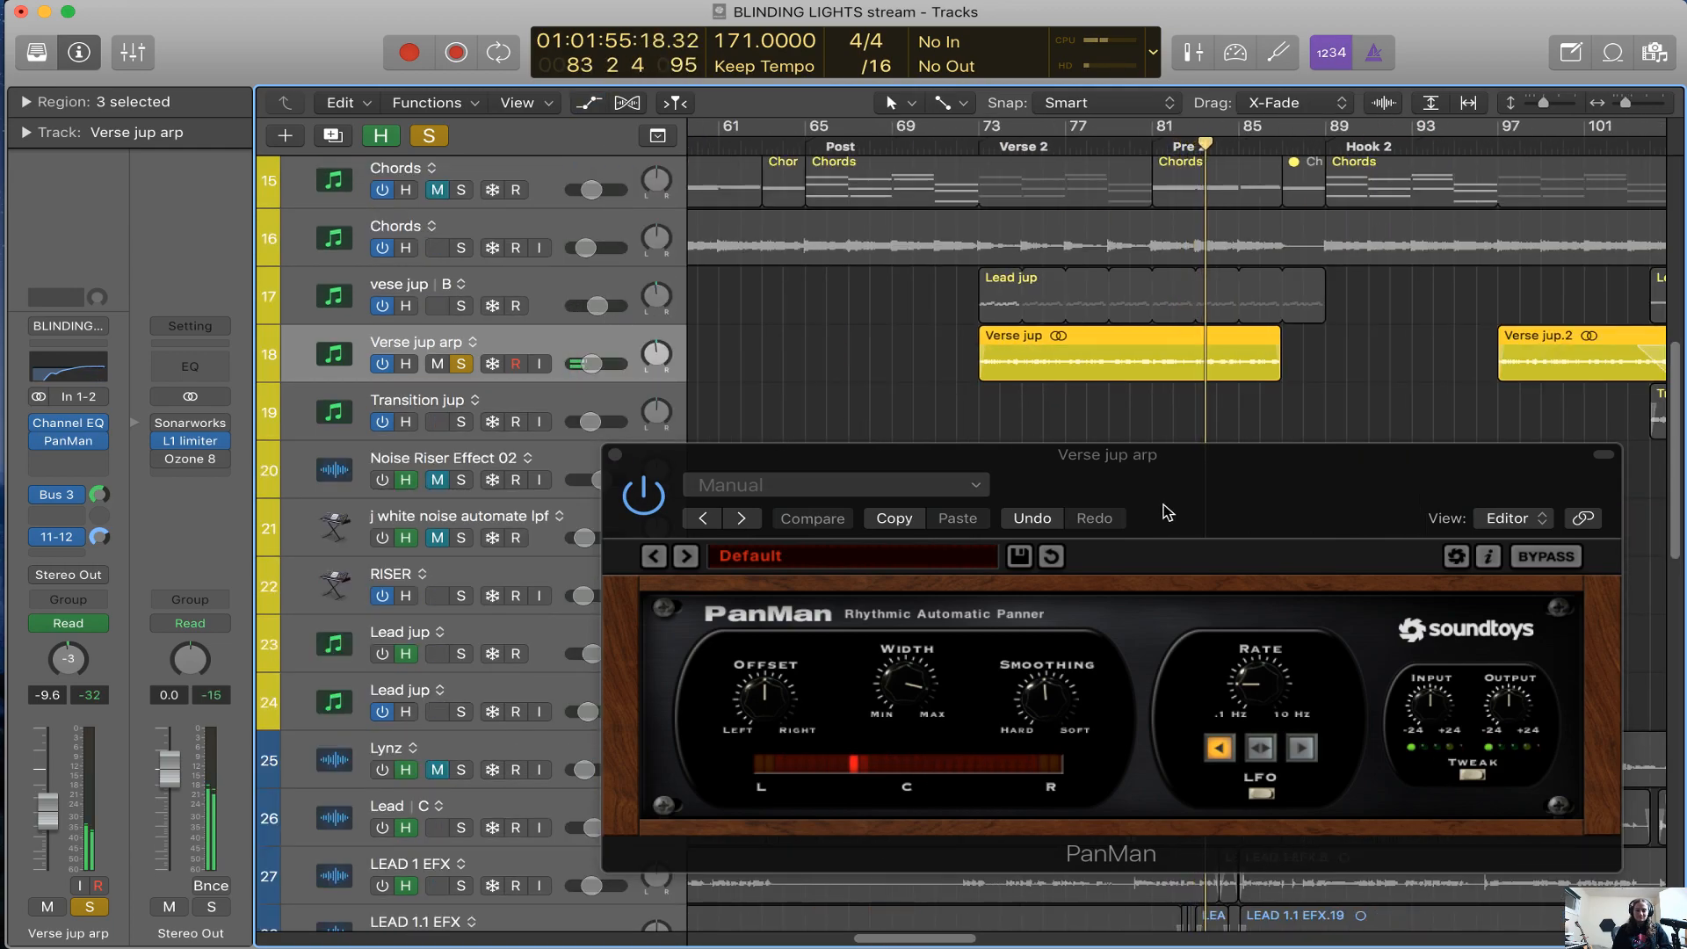
{"action": "left_click", "coordinate": [616, 456]}
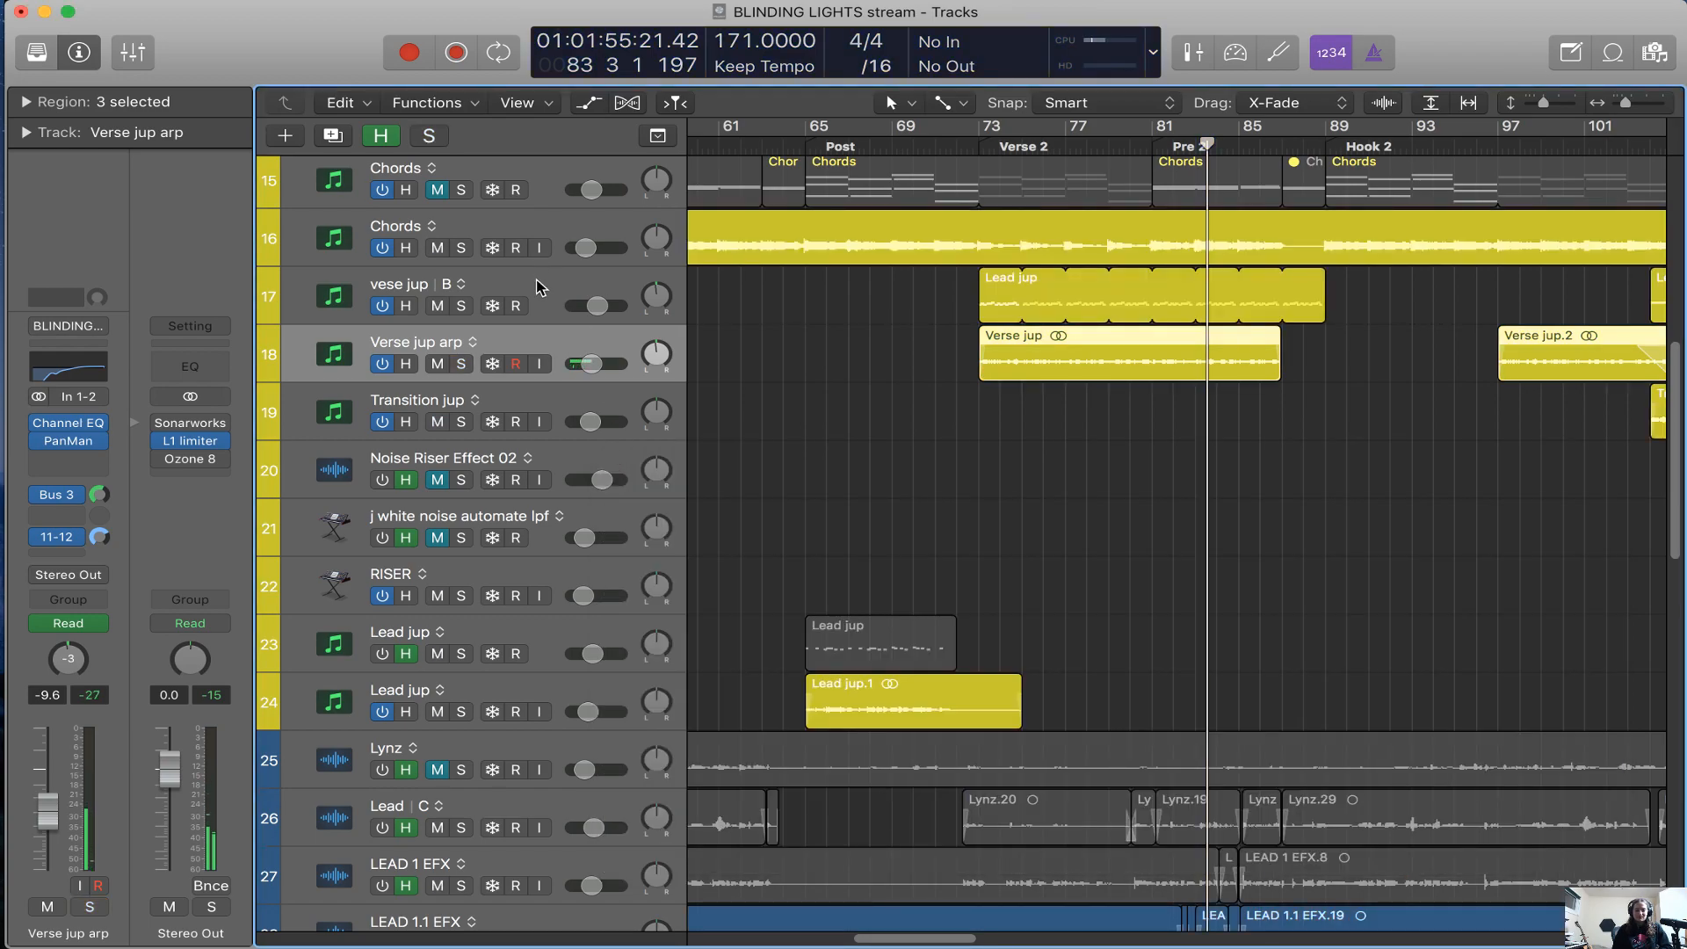
Show the echoboy channel fed by Verse jup arp's Bus 3 send and examine its EchoBoy Jr settings
{"action": "left_click", "coordinate": [56, 494]}
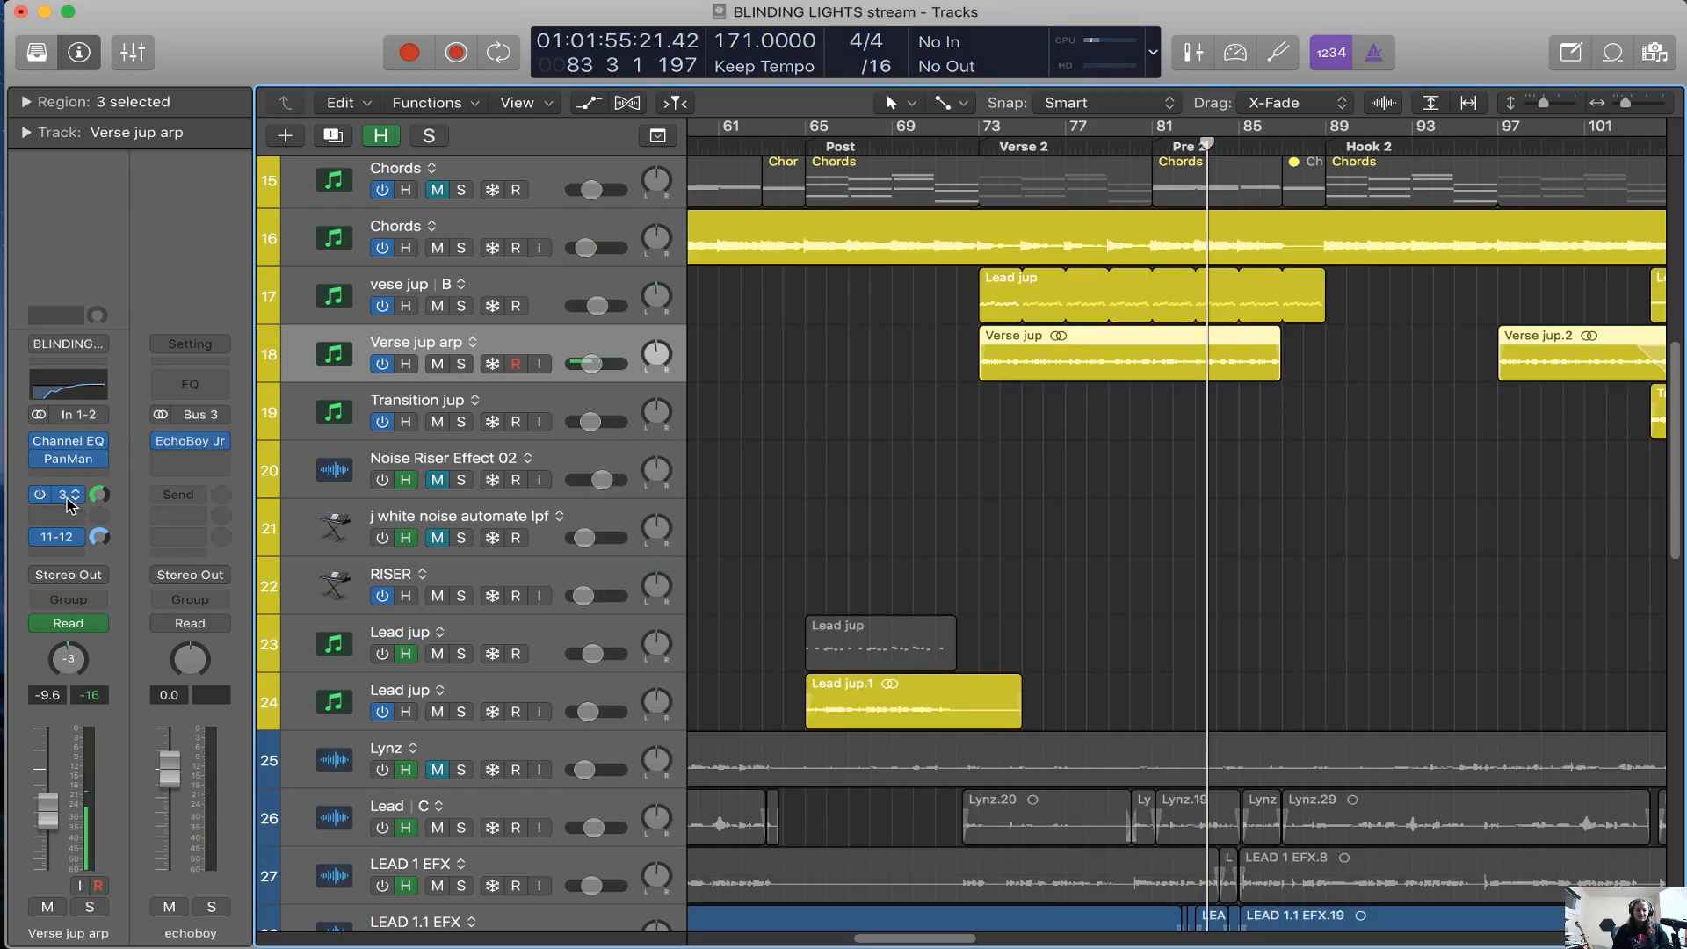
{"action": "left_click", "coordinate": [201, 449]}
{"action": "left_click_drag", "start_coordinate": [773, 88], "coordinate": [1042, 275]}
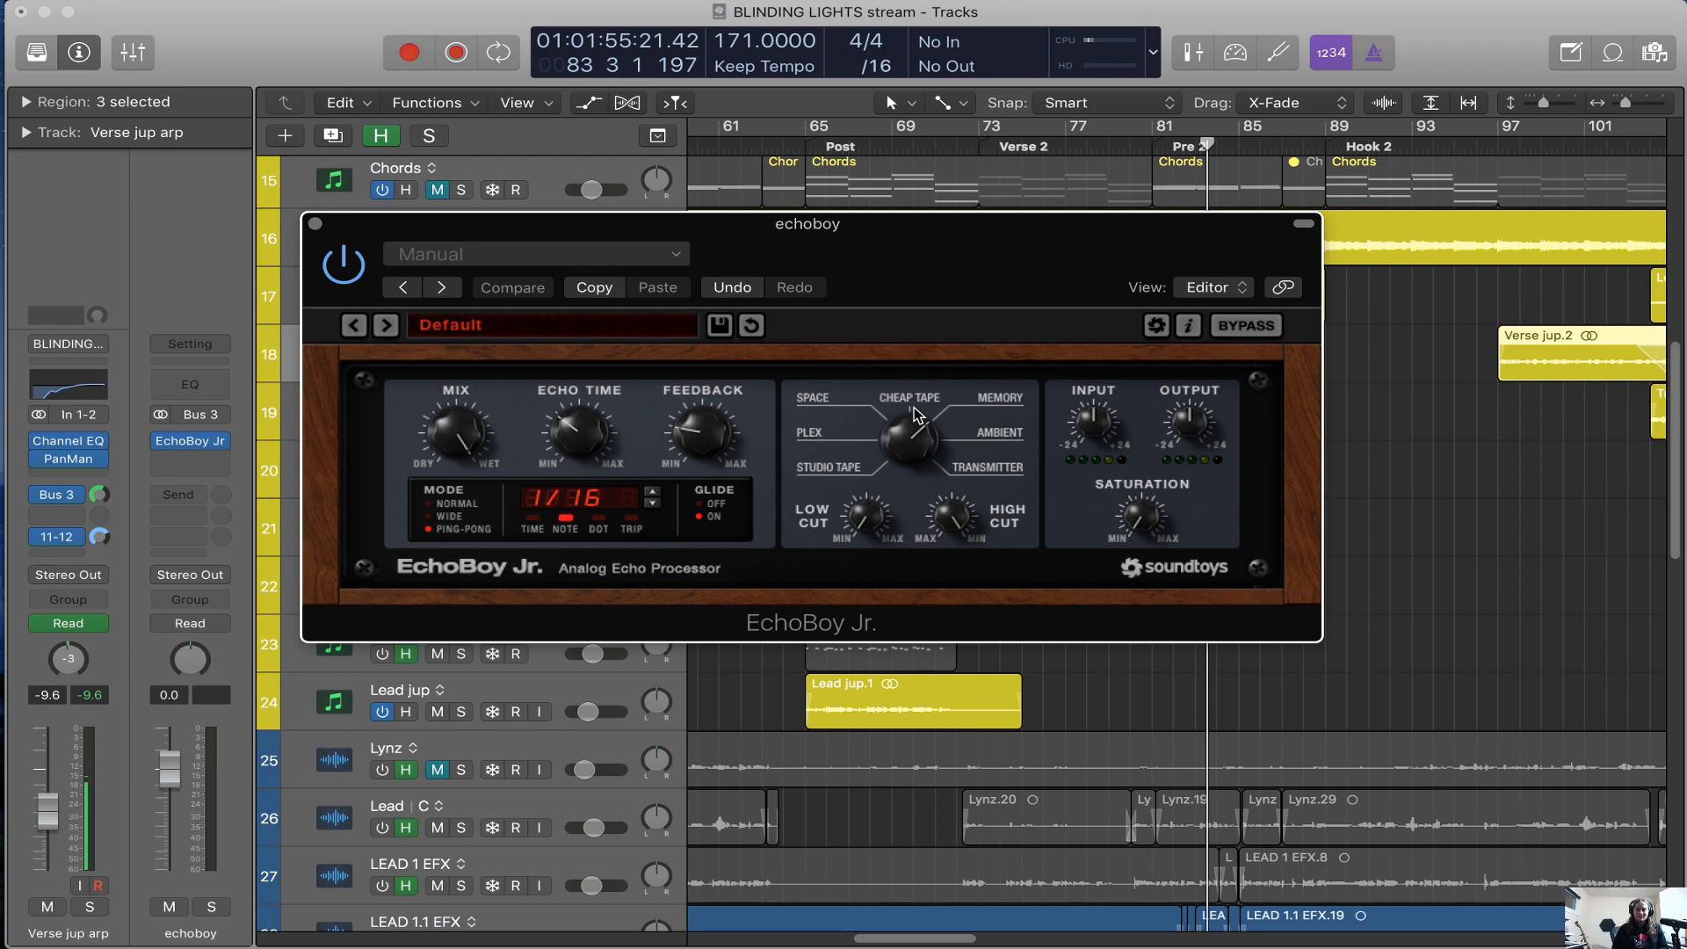
{"action": "left_click_drag", "start_coordinate": [963, 245], "coordinate": [965, 256]}
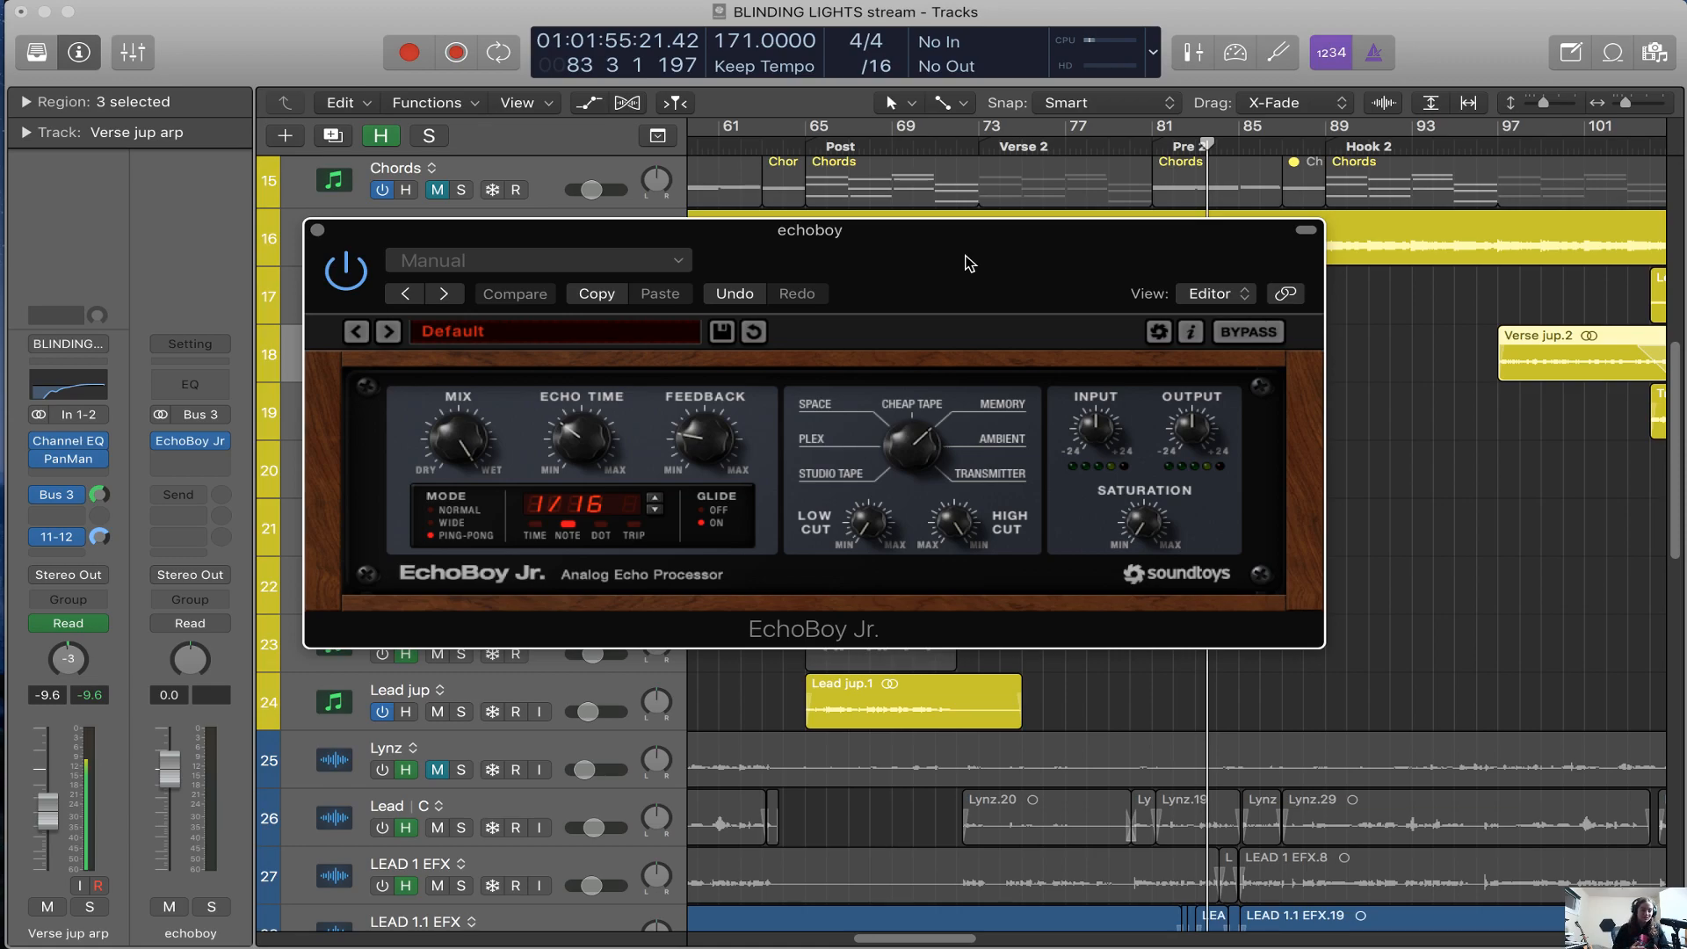
{"action": "left_click_drag", "start_coordinate": [970, 264], "coordinate": [954, 287]}
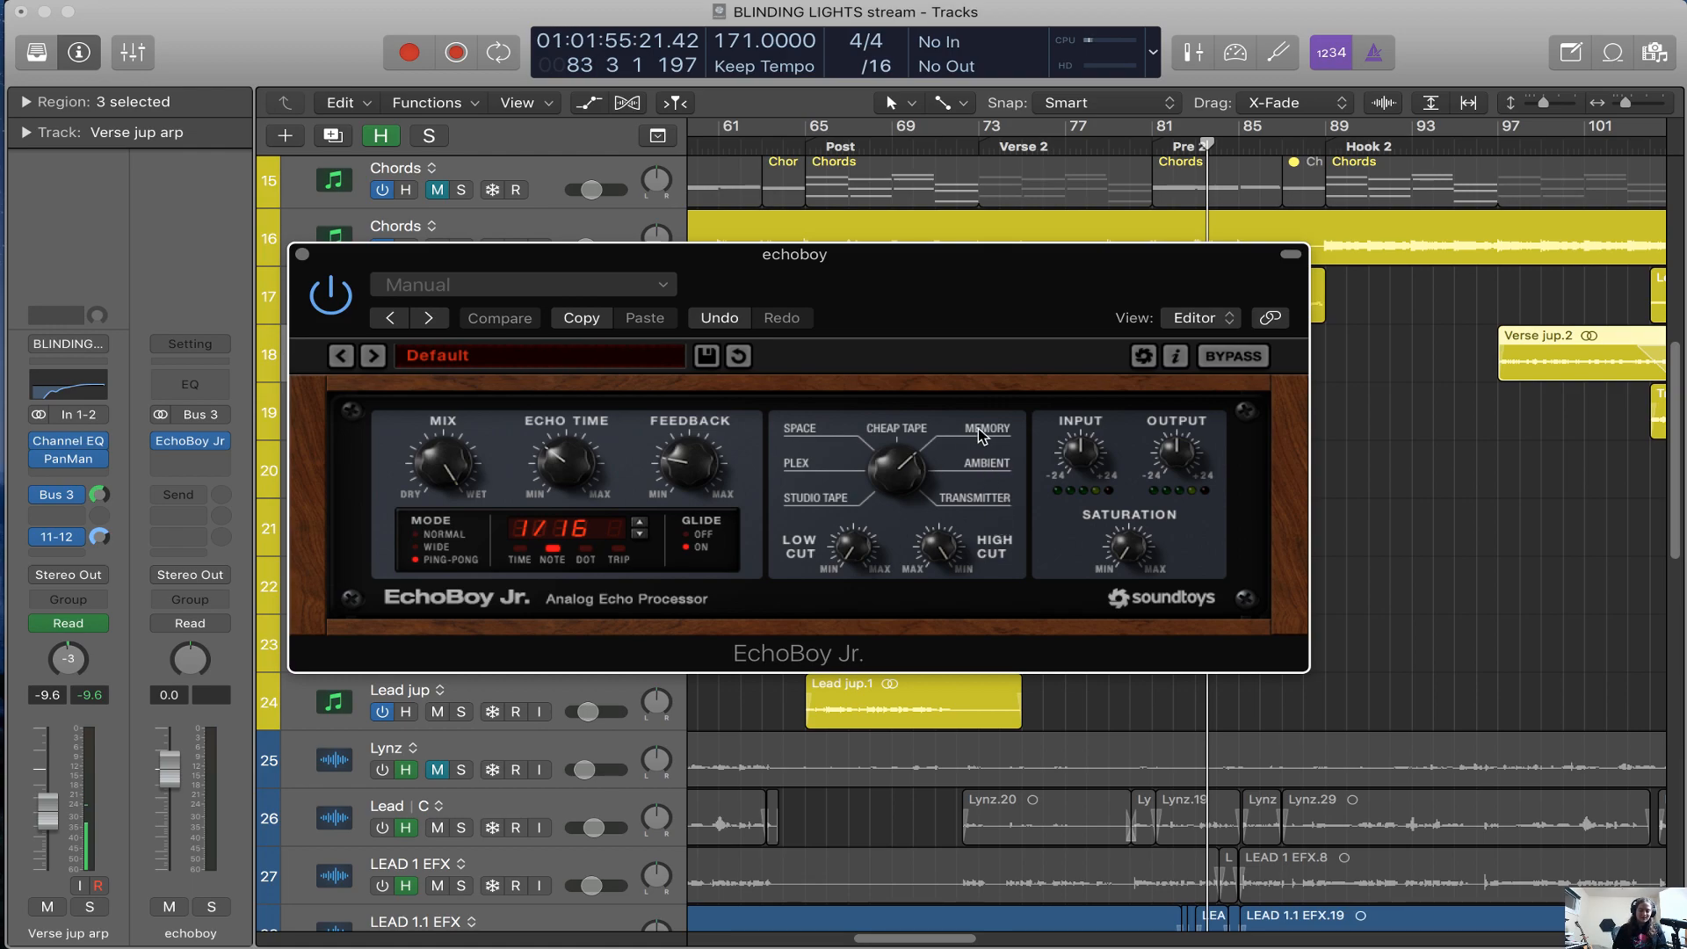
{"action": "left_click_drag", "start_coordinate": [972, 324], "coordinate": [986, 333]}
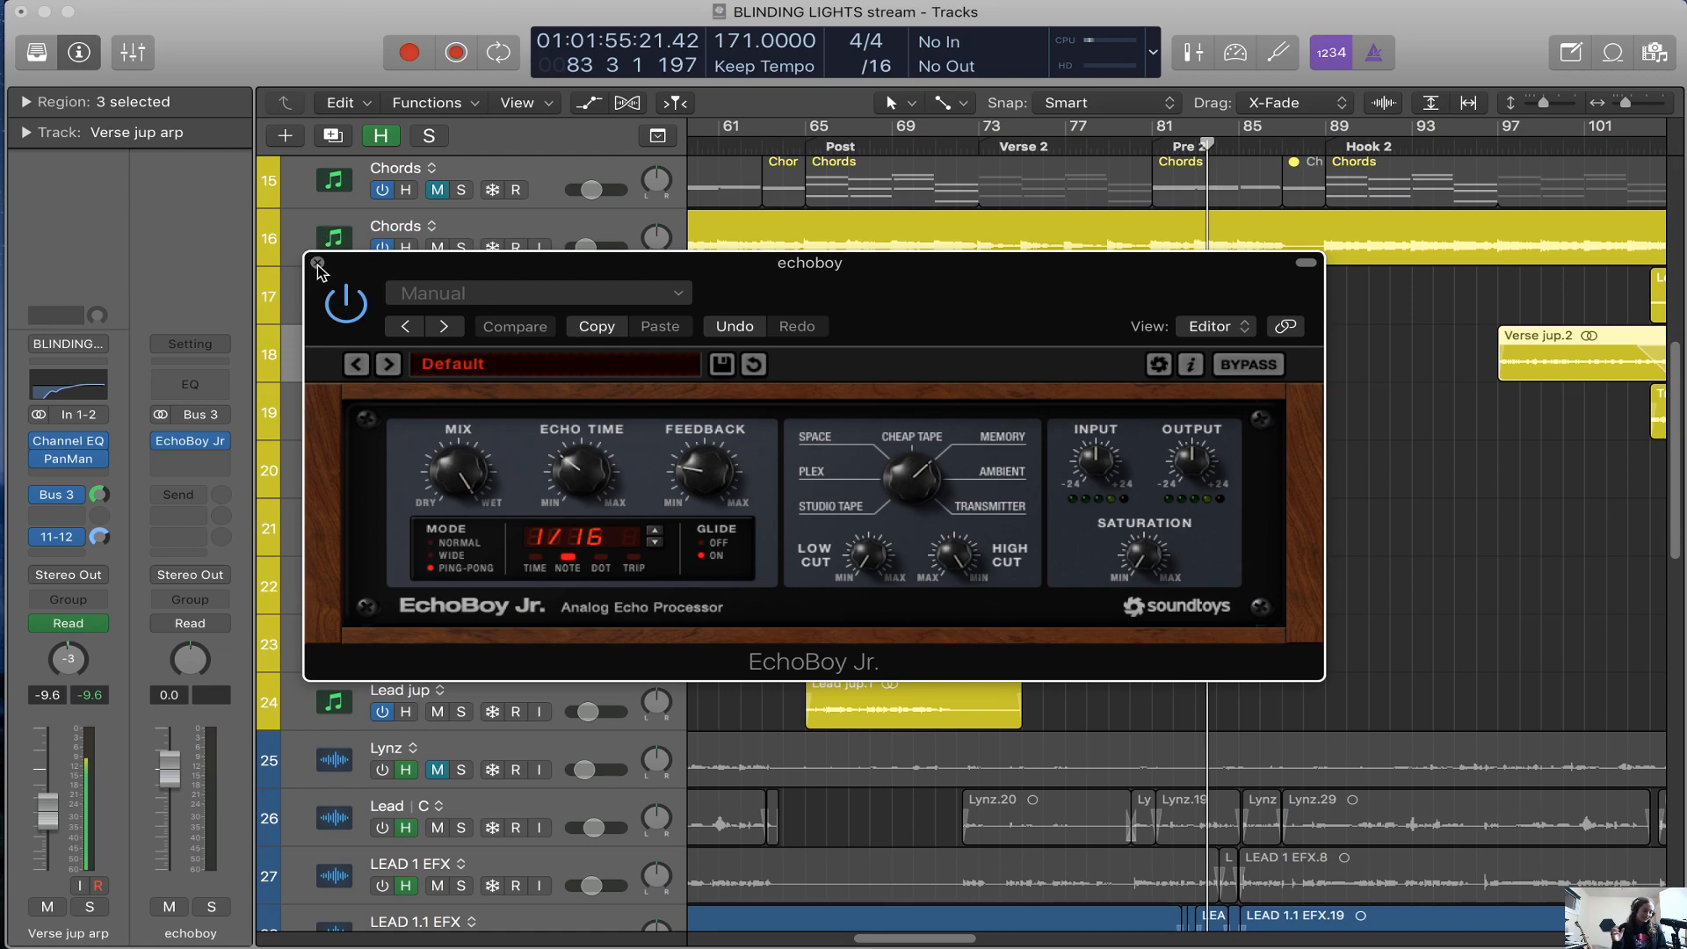
{"action": "left_click_drag", "start_coordinate": [1066, 267], "coordinate": [1123, 337]}
Solo the echoboy channel, play from bar 73 and raise its fader to 6.0 dB
{"action": "left_click", "coordinate": [211, 907]}
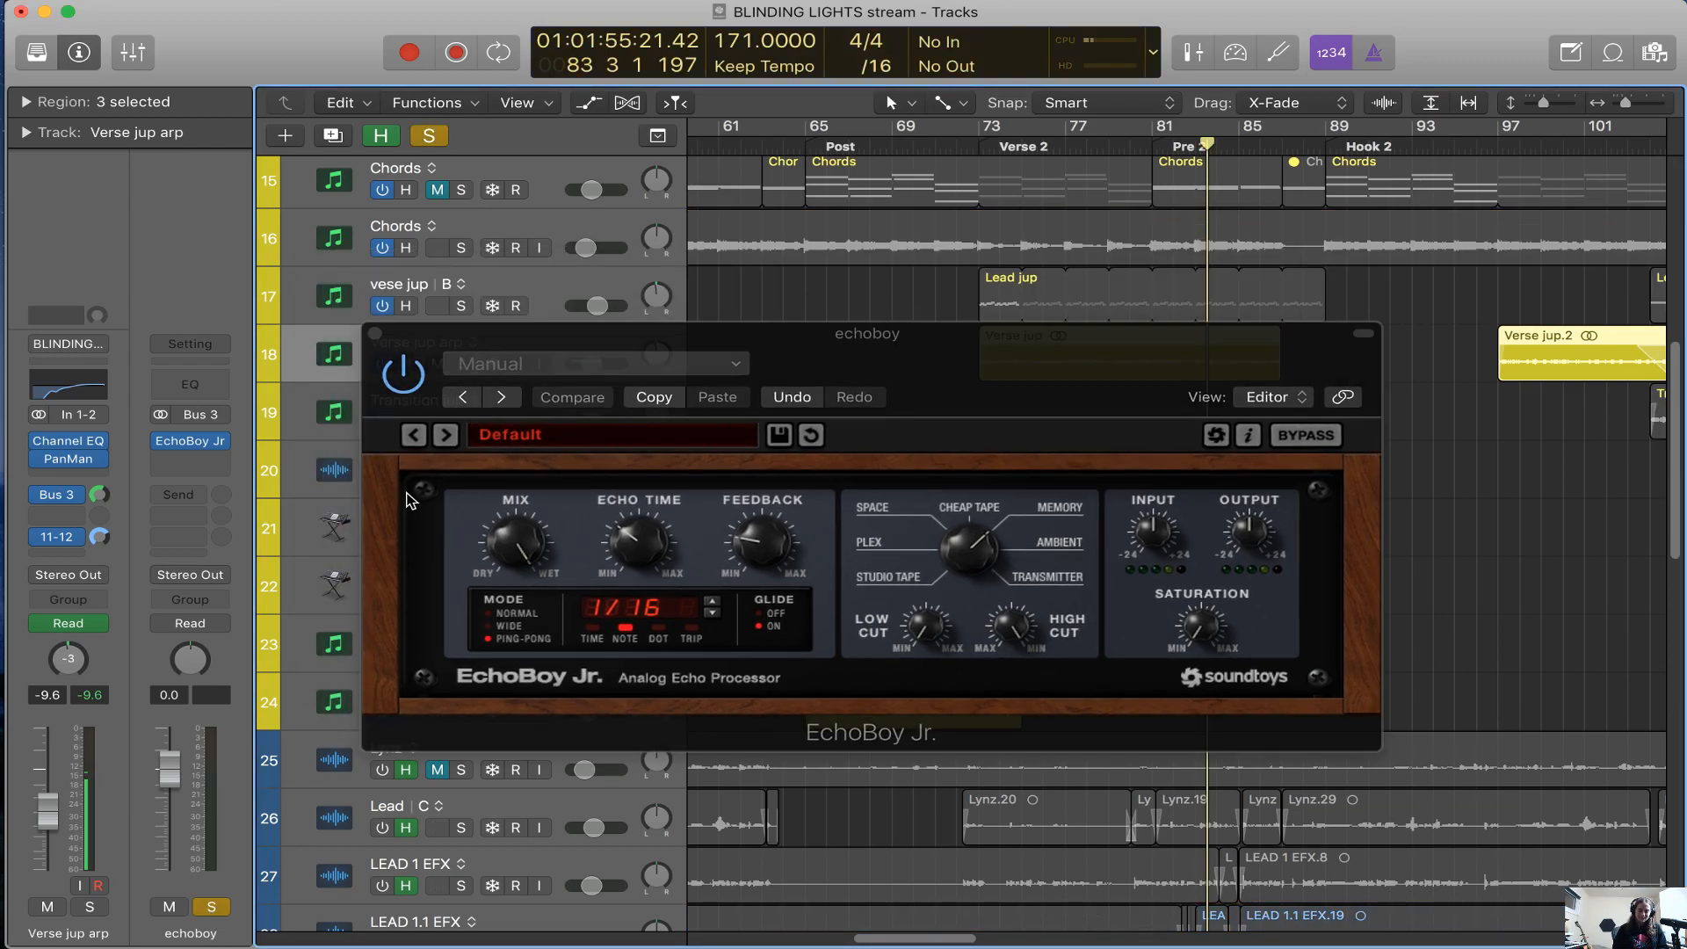
{"action": "left_click", "coordinate": [375, 334]}
{"action": "left_click", "coordinate": [971, 146]}
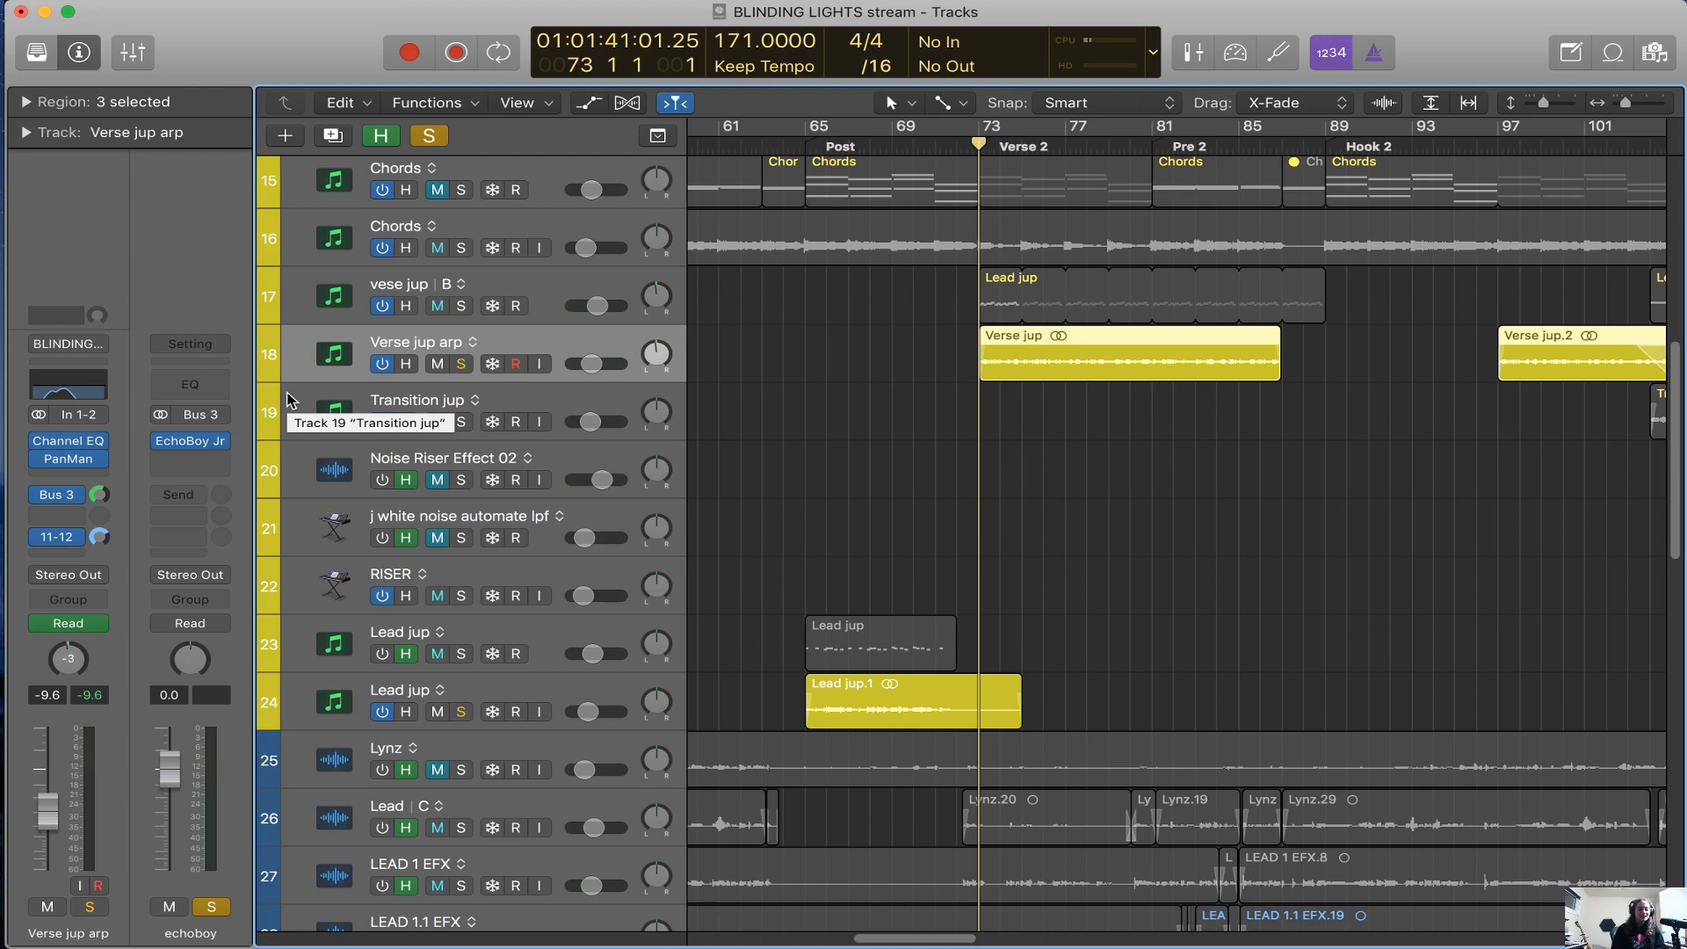
{"action": "key", "text": "space"}
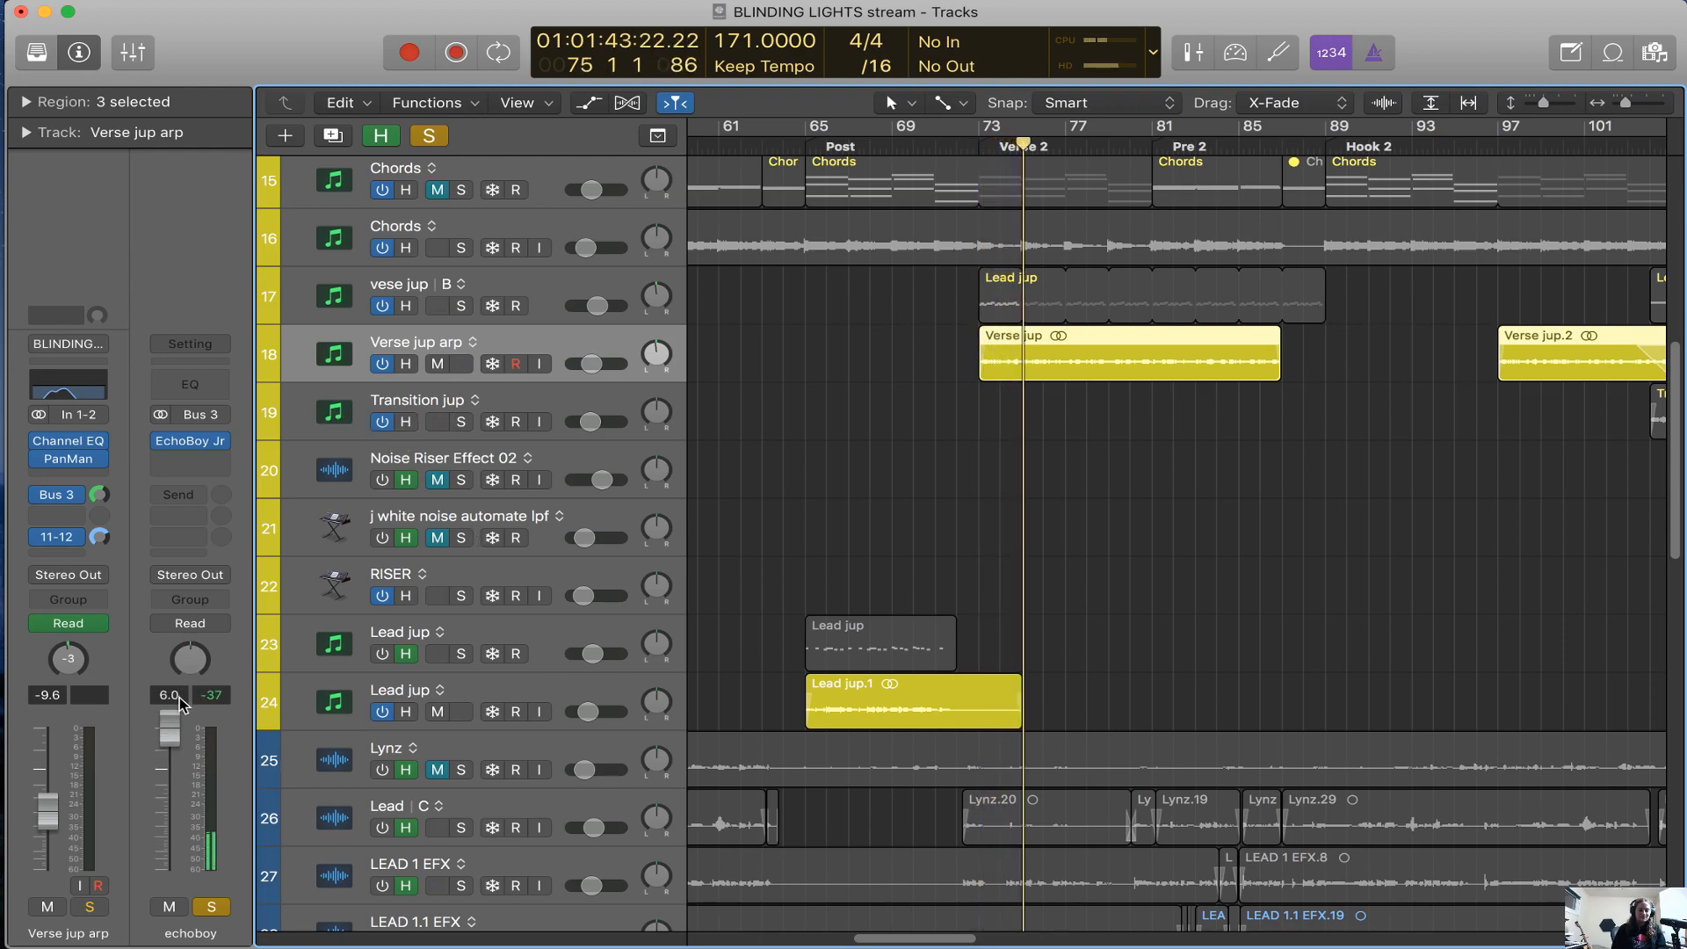
Reopen EchoBoy Jr on the echoboy channel and try a different output level during playback
{"action": "left_click", "coordinate": [190, 440]}
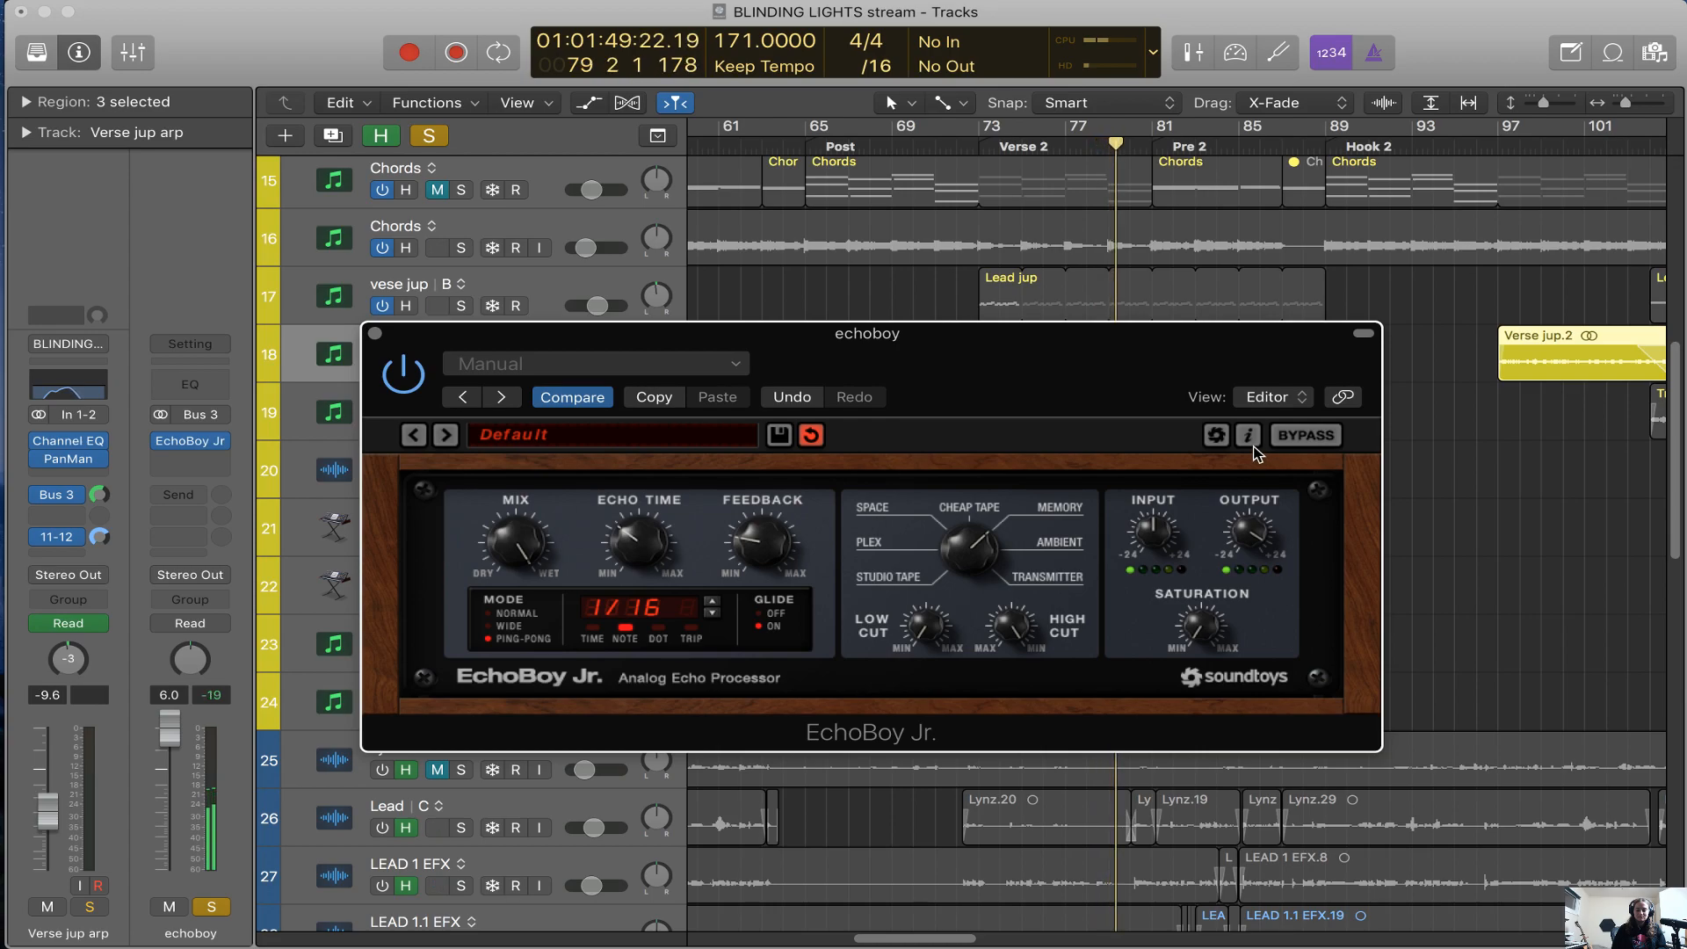
{"action": "left_click_drag", "start_coordinate": [1110, 393], "coordinate": [1156, 519]}
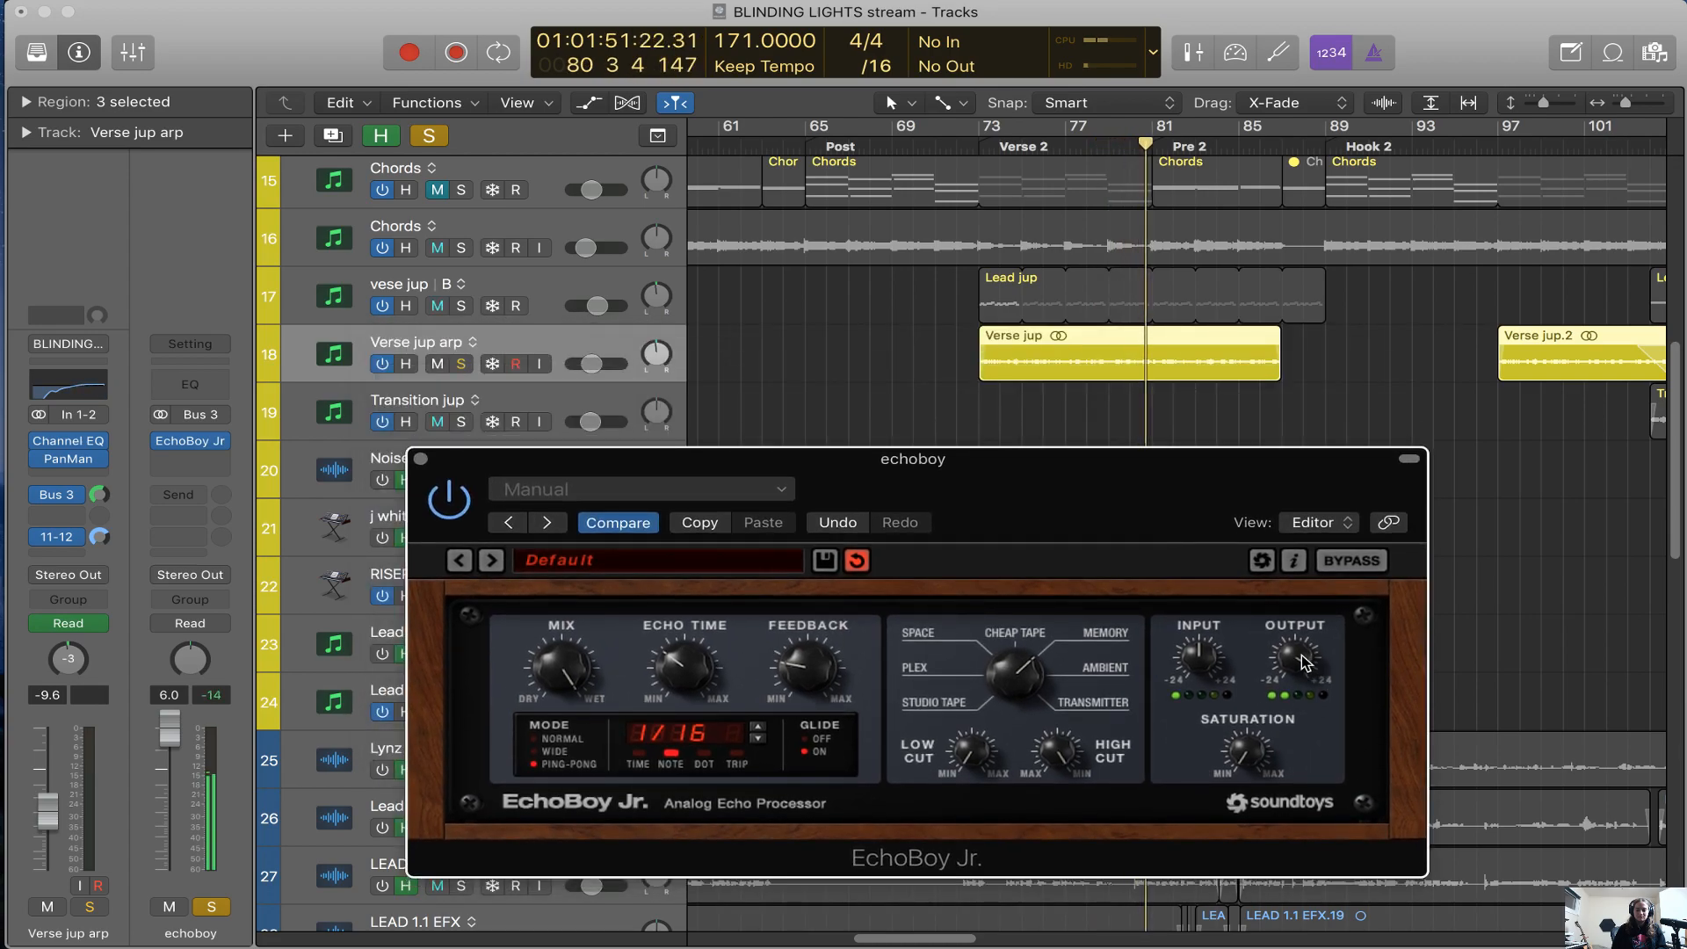
{"action": "left_click_drag", "start_coordinate": [450, 470], "coordinate": [516, 490]}
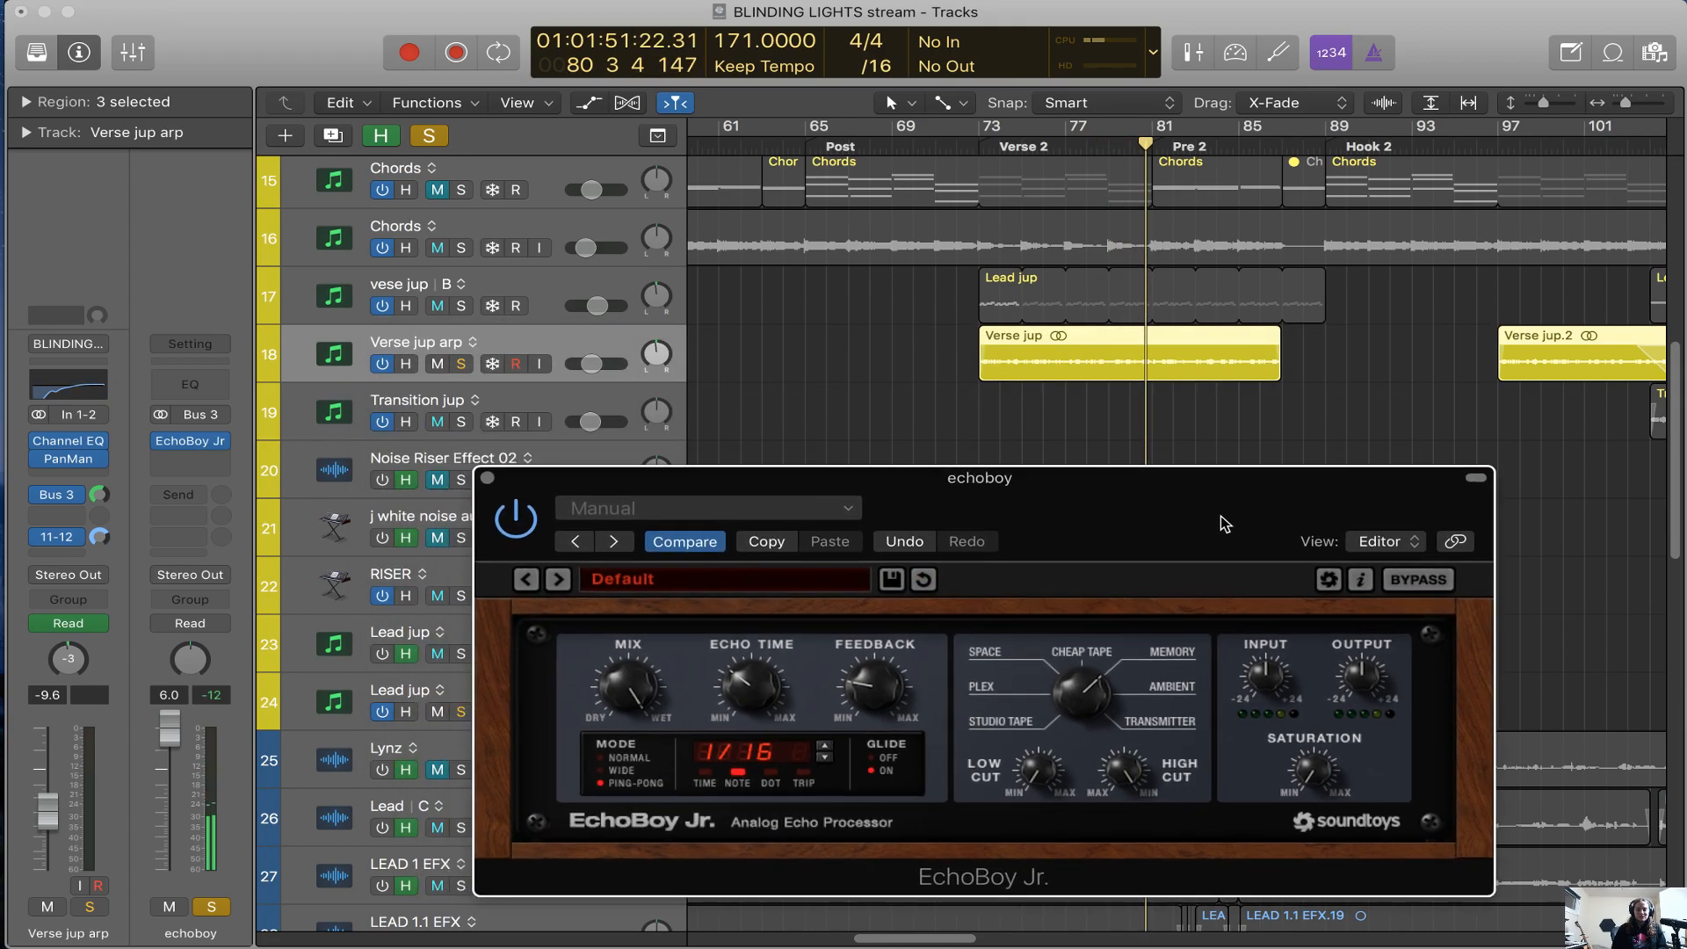
Switch the solo from the echoboy channel to Verse jup arp and close the EchoBoy Jr window
{"action": "left_click", "coordinate": [463, 364]}
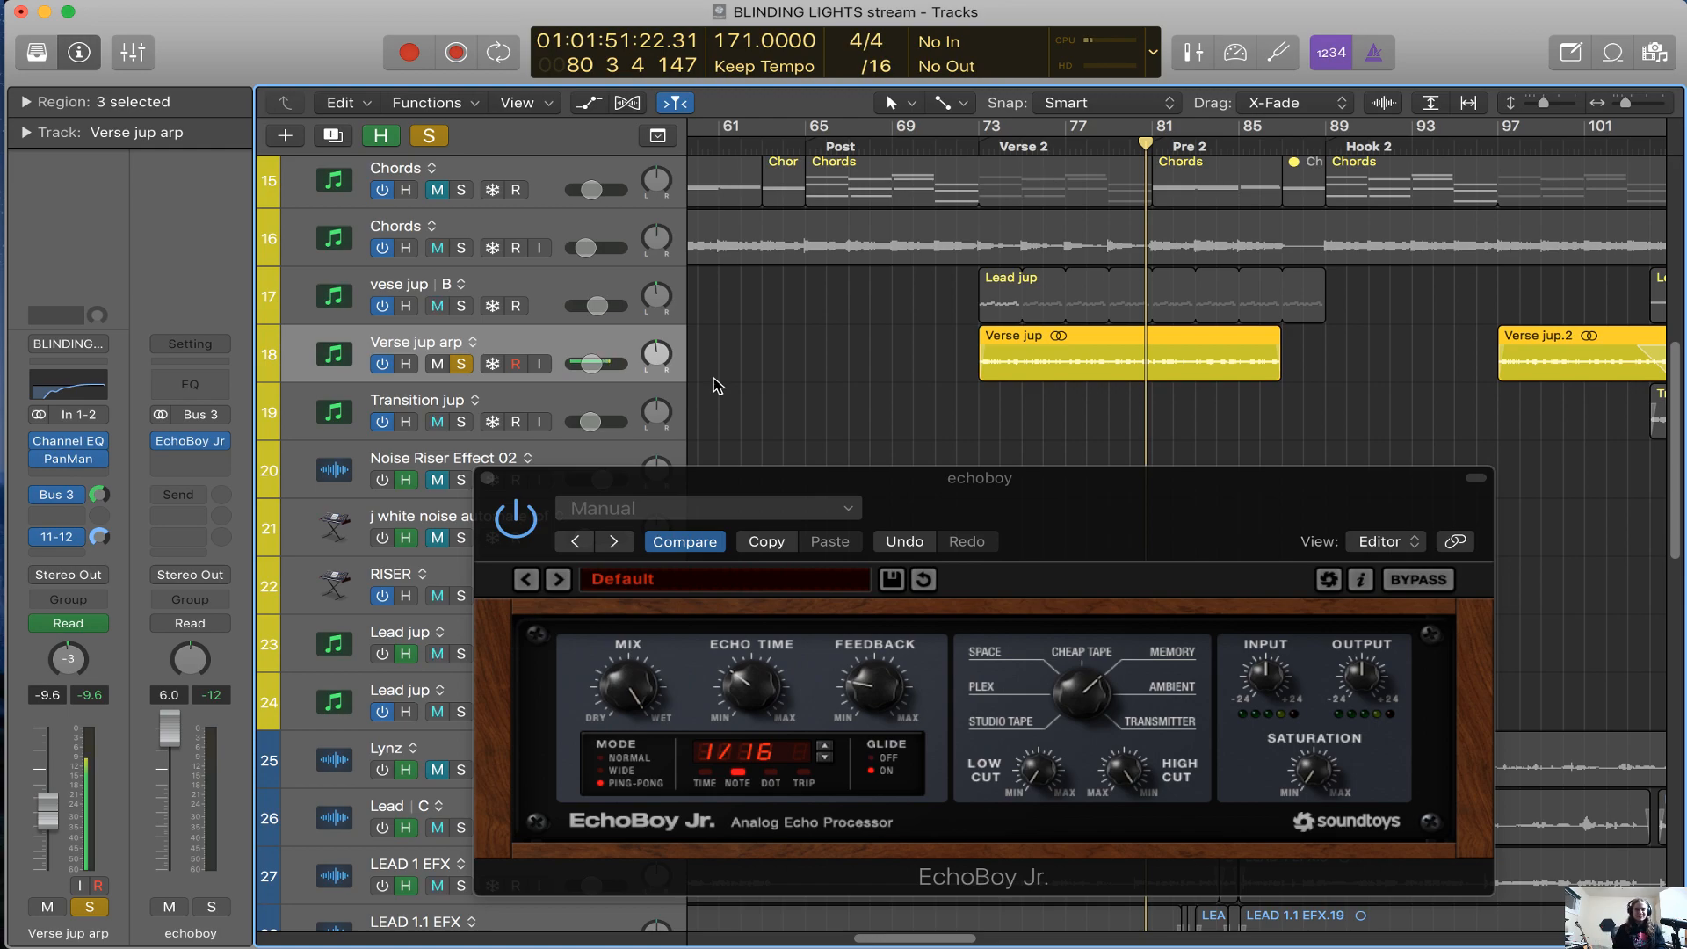
{"action": "left_click", "coordinate": [488, 478]}
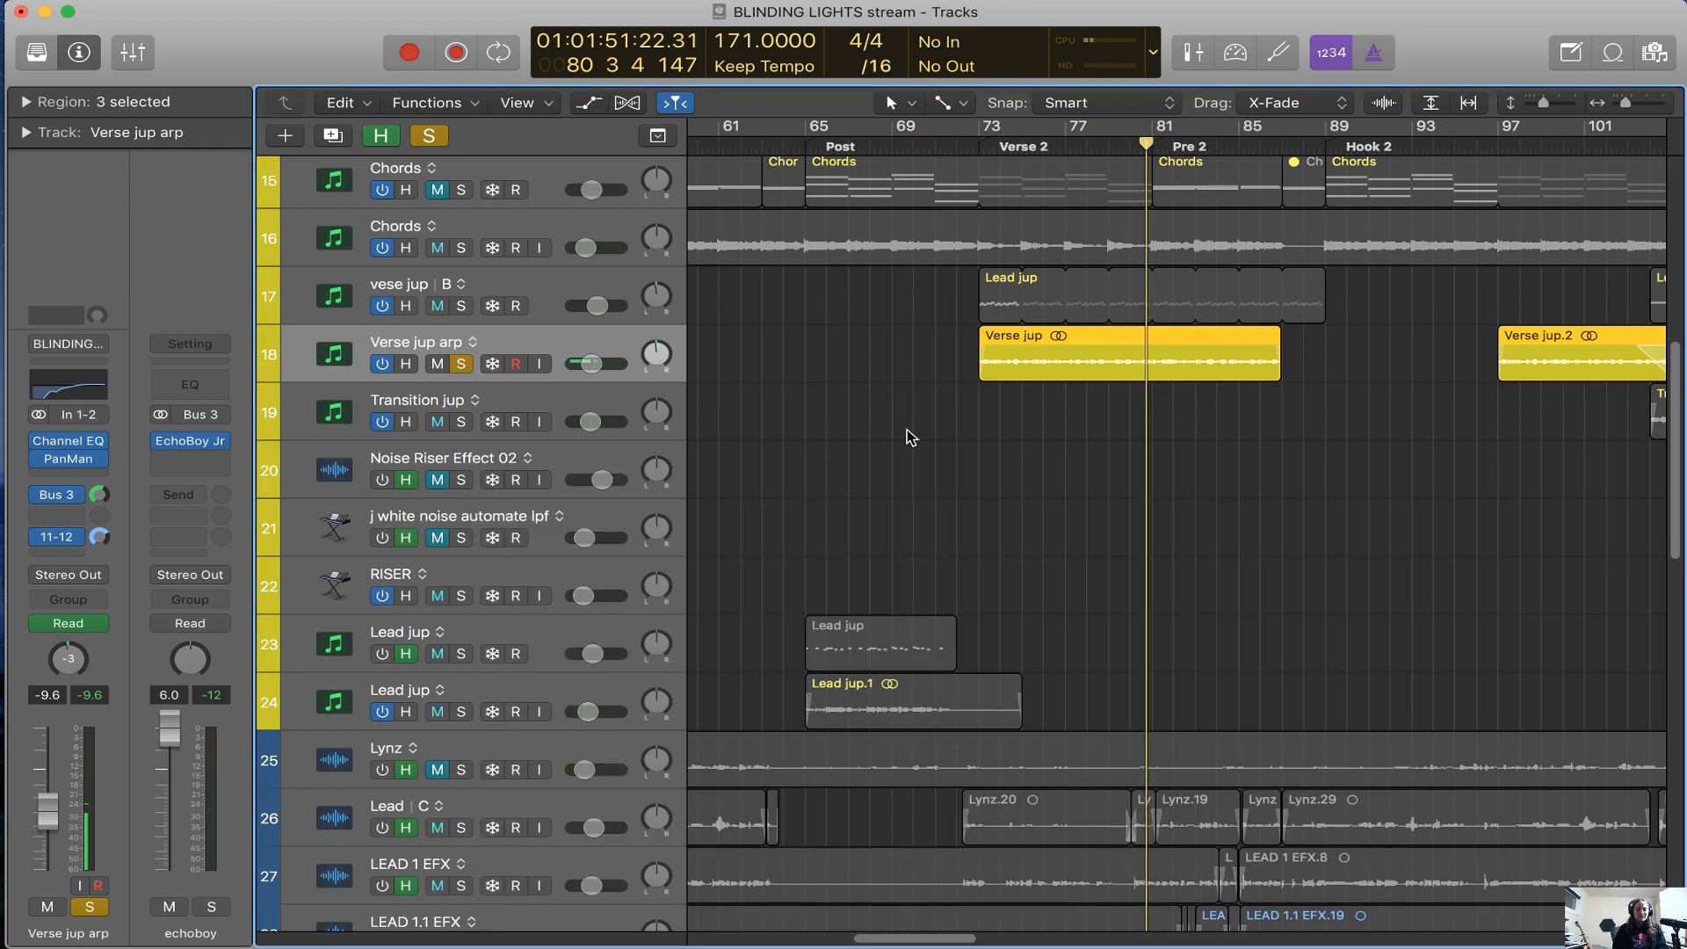
{"action": "key", "text": "super+Left"}
{"action": "key", "text": "super+Left"}
{"action": "key", "text": "a"}
{"action": "key", "text": "a"}
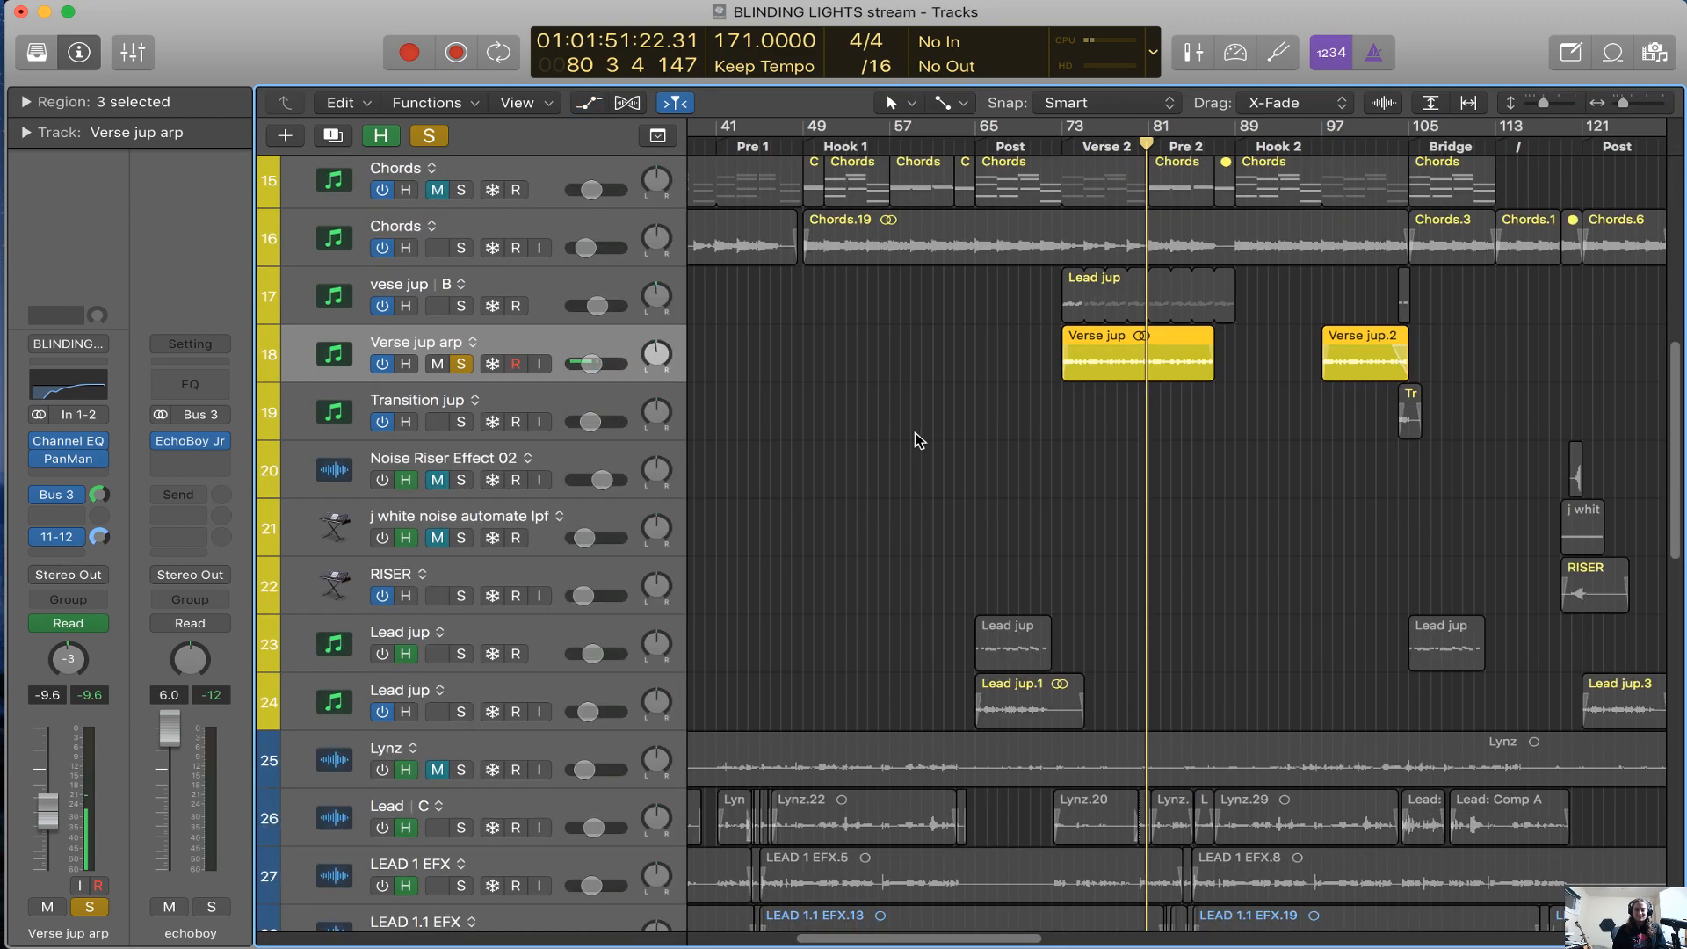
Place the playhead in bar 104 over the Transition jup region, just before the Bridge
{"action": "left_click", "coordinate": [1404, 140]}
{"action": "key", "text": "super+Right"}
{"action": "key", "text": "super+Right"}
{"action": "key", "text": "super+Right"}
{"action": "key", "text": "super+Right"}
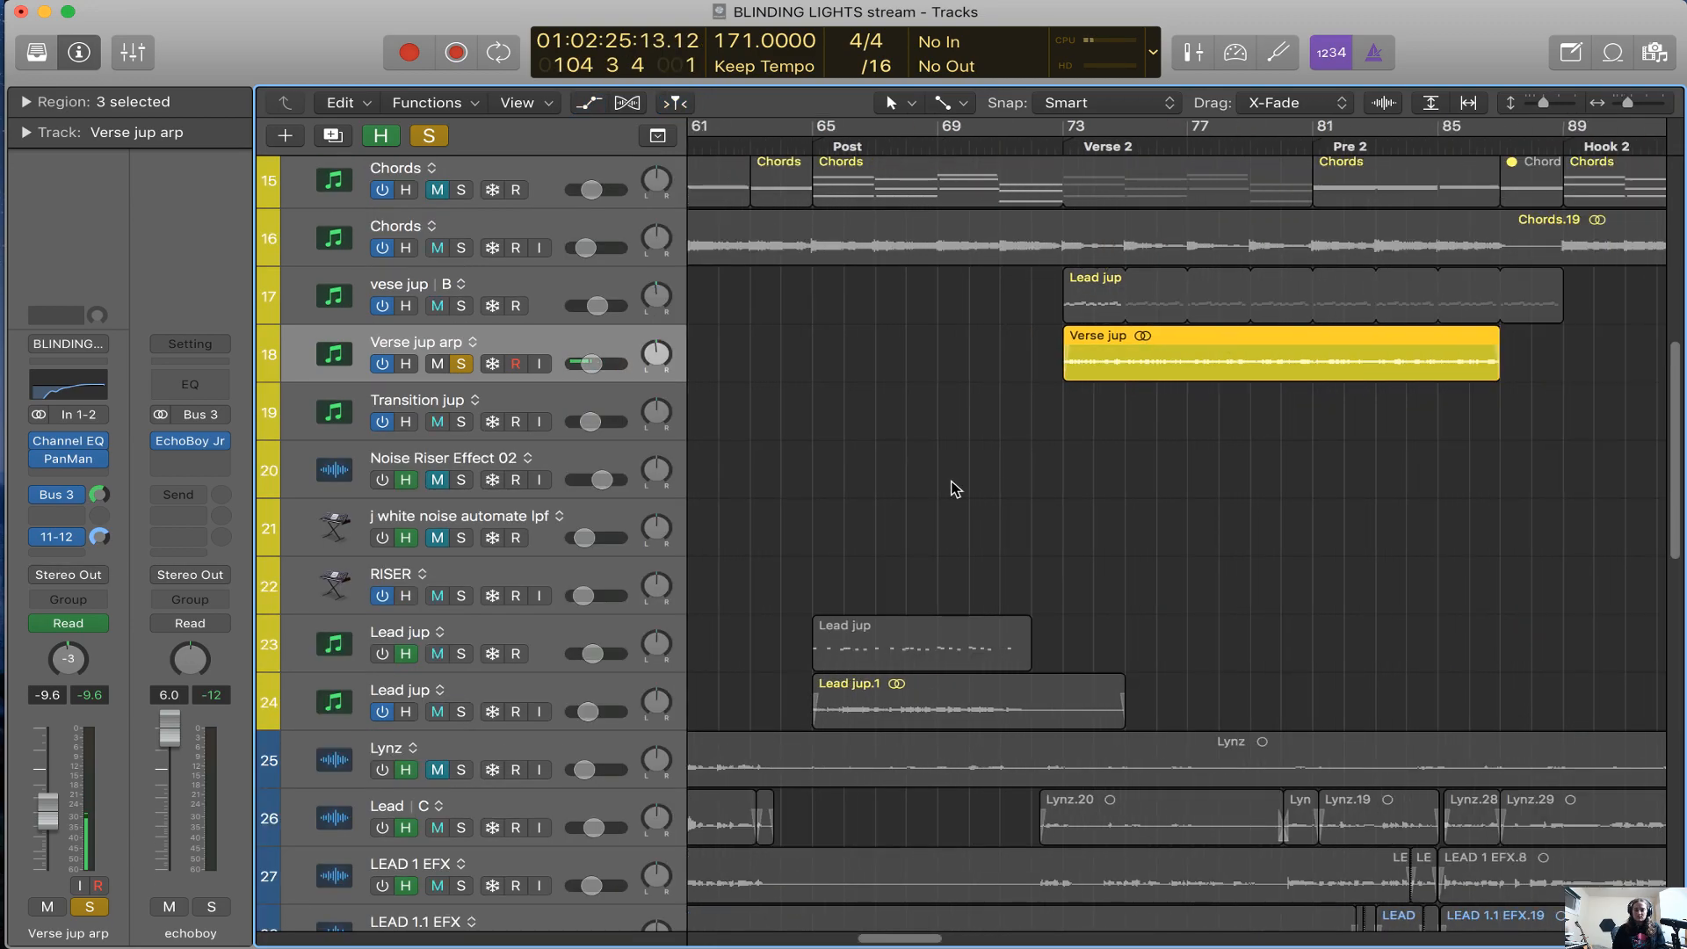
{"action": "scroll", "coordinate": [889, 502], "scroll_direction": "right", "scroll_amount": 12}
{"action": "scroll", "coordinate": [967, 399], "scroll_direction": "right", "scroll_amount": 3}
Clear the Verse jup arp solo, select the Transition jup track and play the transition in the full mix
{"action": "left_click", "coordinate": [461, 424]}
{"action": "left_click", "coordinate": [459, 368], "text": "alt"}
{"action": "left_click", "coordinate": [594, 409]}
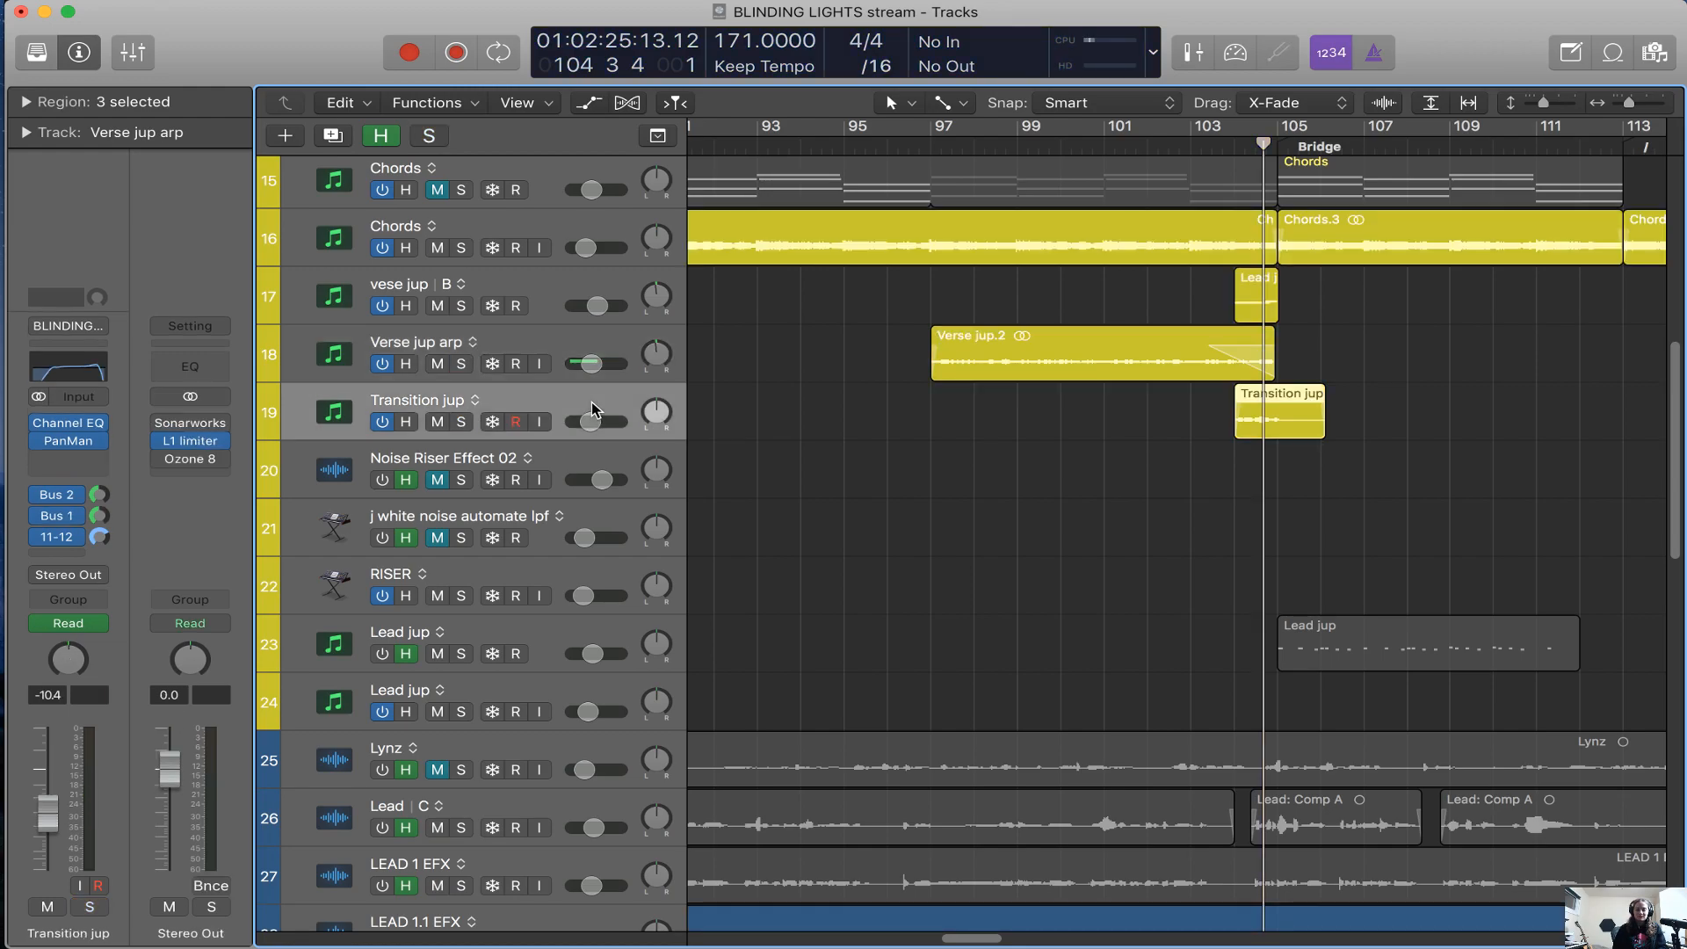
{"action": "key", "text": "space"}
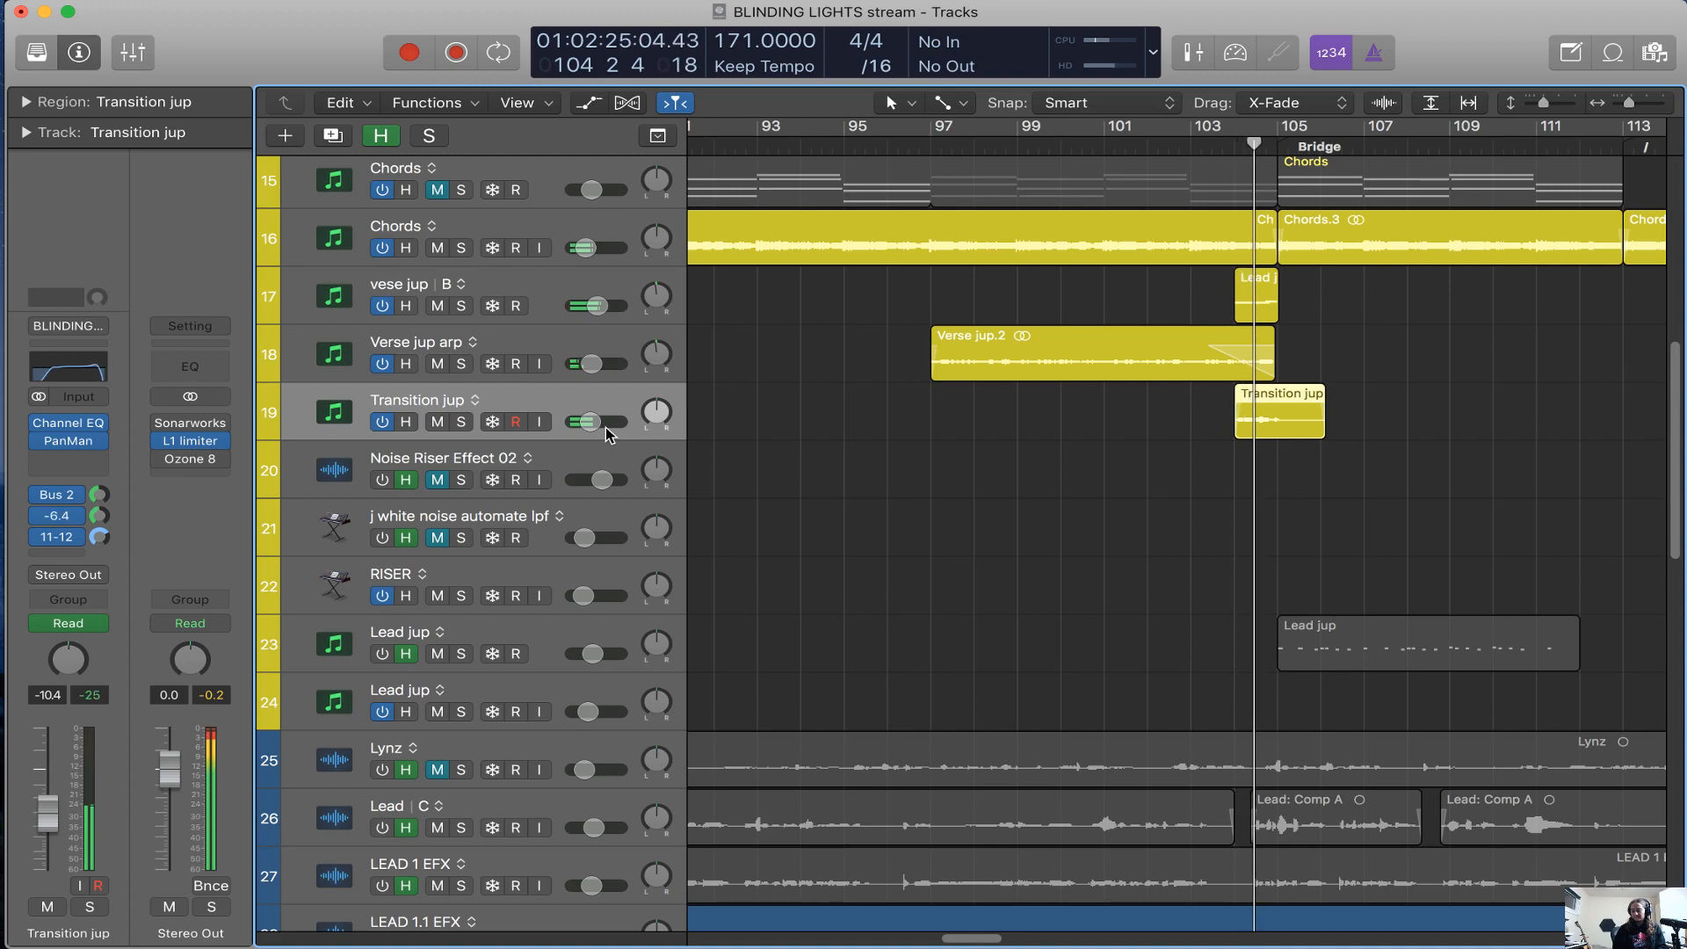
Solo Transition jup, replay it from about bar 103 and show its Send 2 to Aux 1 automation
{"action": "left_click_drag", "start_coordinate": [1271, 148], "coordinate": [1207, 147]}
{"action": "key", "text": "s"}
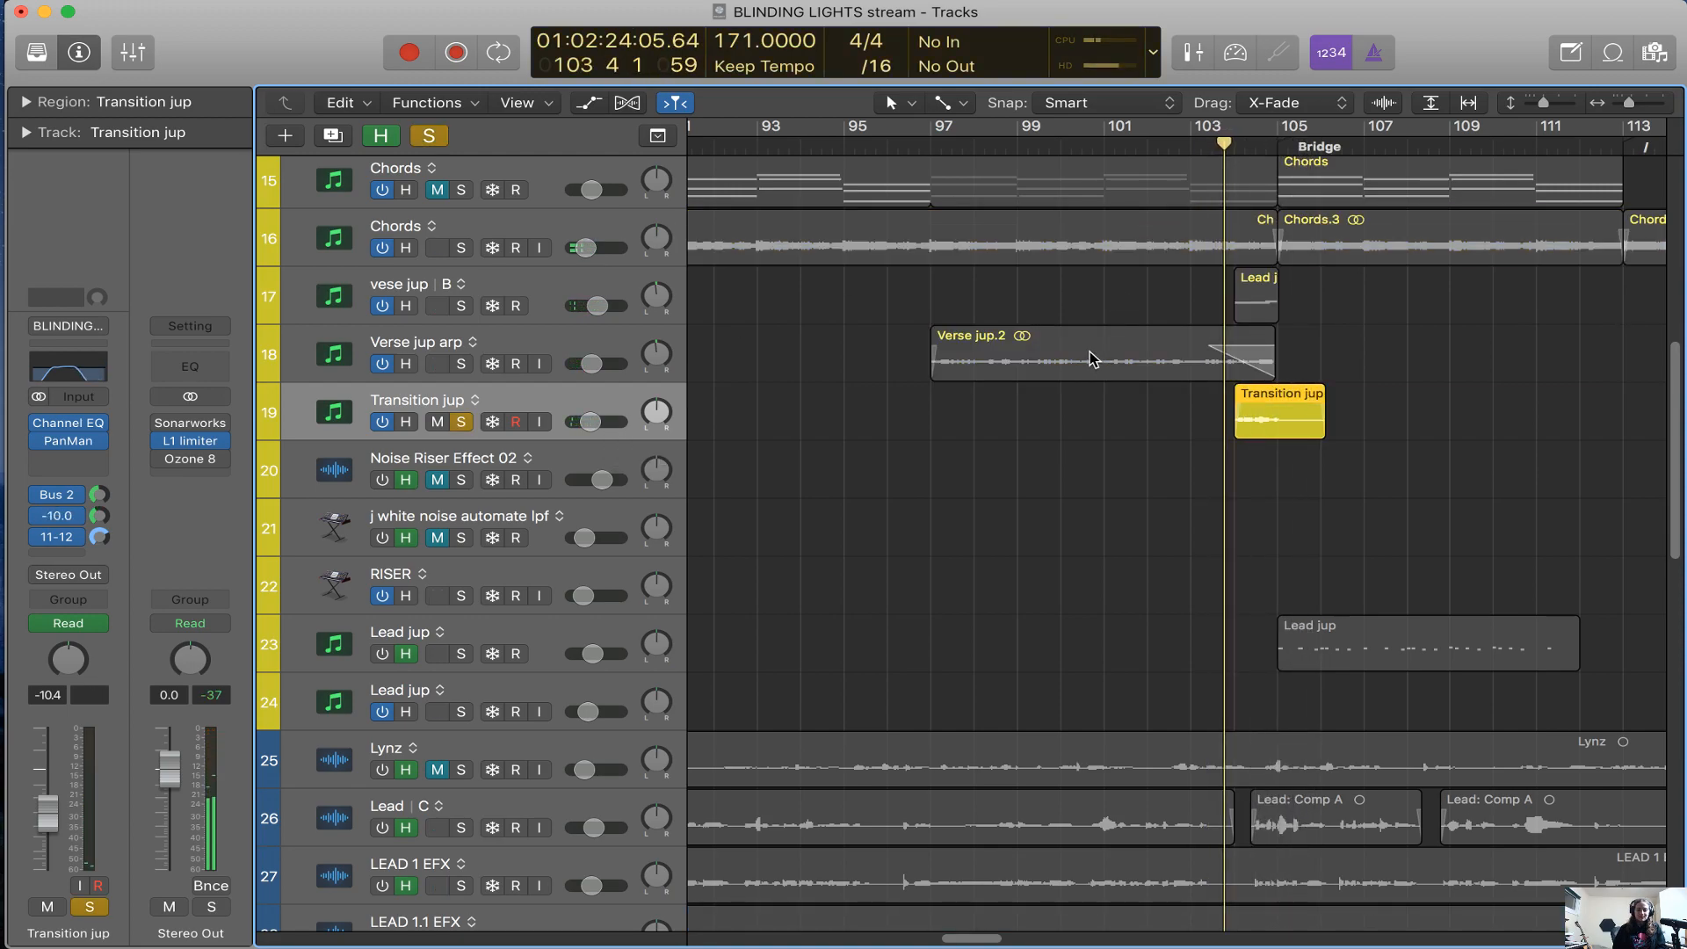
{"action": "key", "text": "super+Right"}
{"action": "key", "text": "a"}
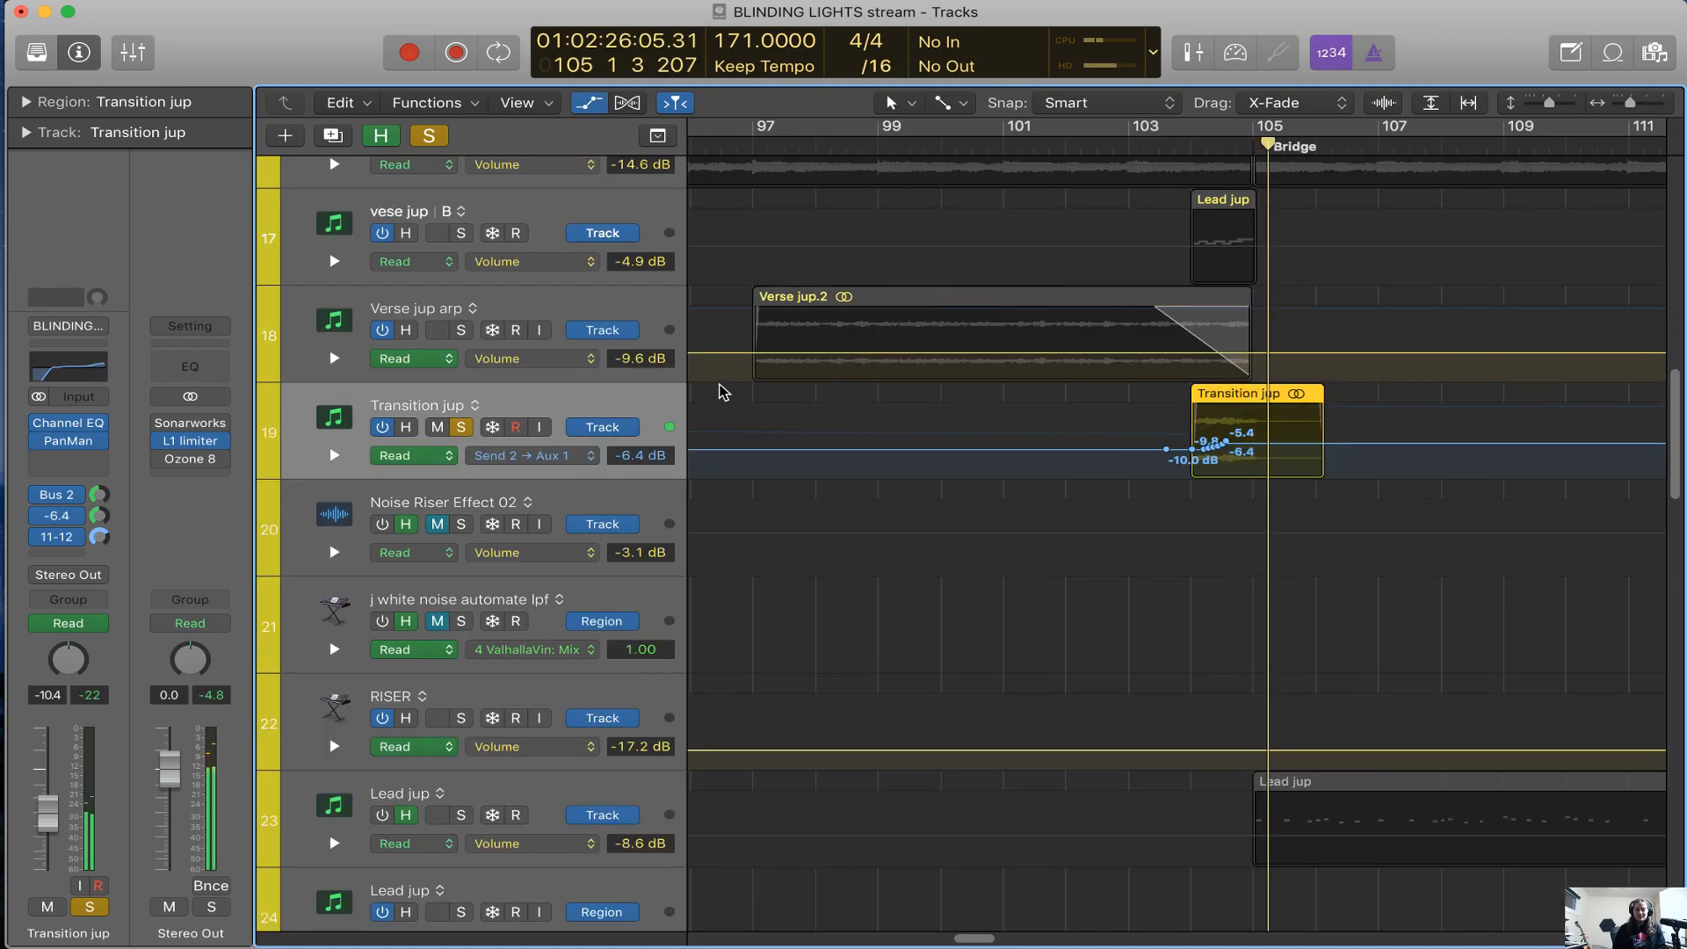
Hide the automation lanes, clear the Transition jup solo and stop playback
{"action": "key", "text": "a"}
{"action": "key", "text": "super+Left"}
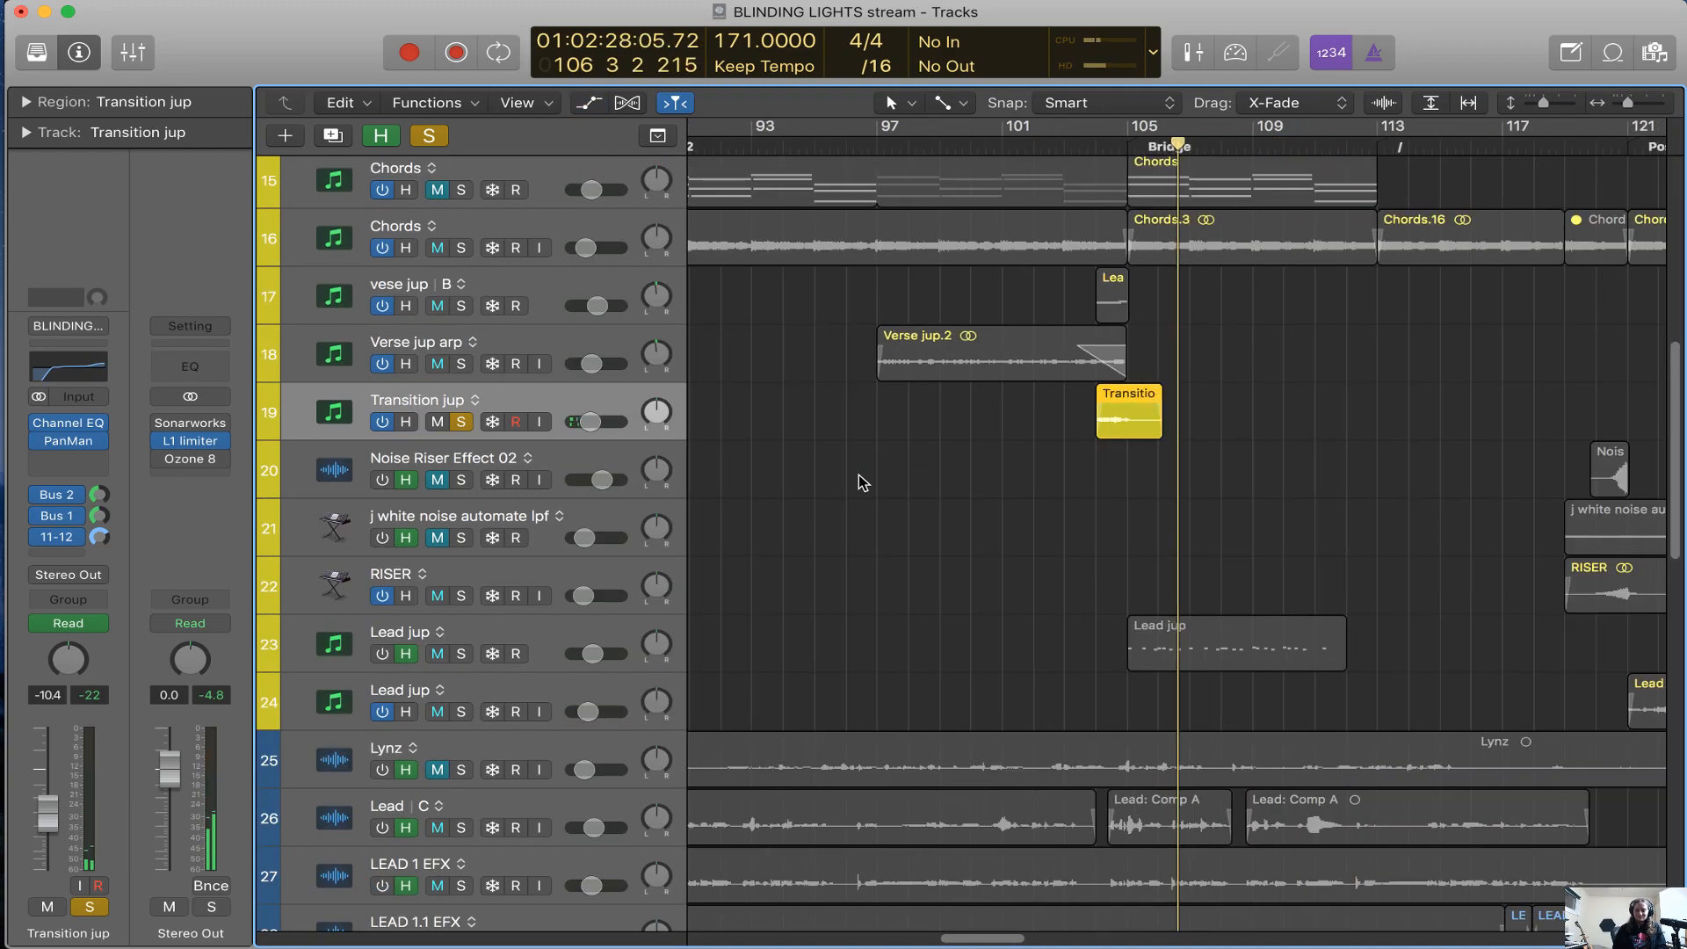
{"action": "key", "text": "super+Left"}
{"action": "key", "text": "super+Left"}
{"action": "key", "text": "s"}
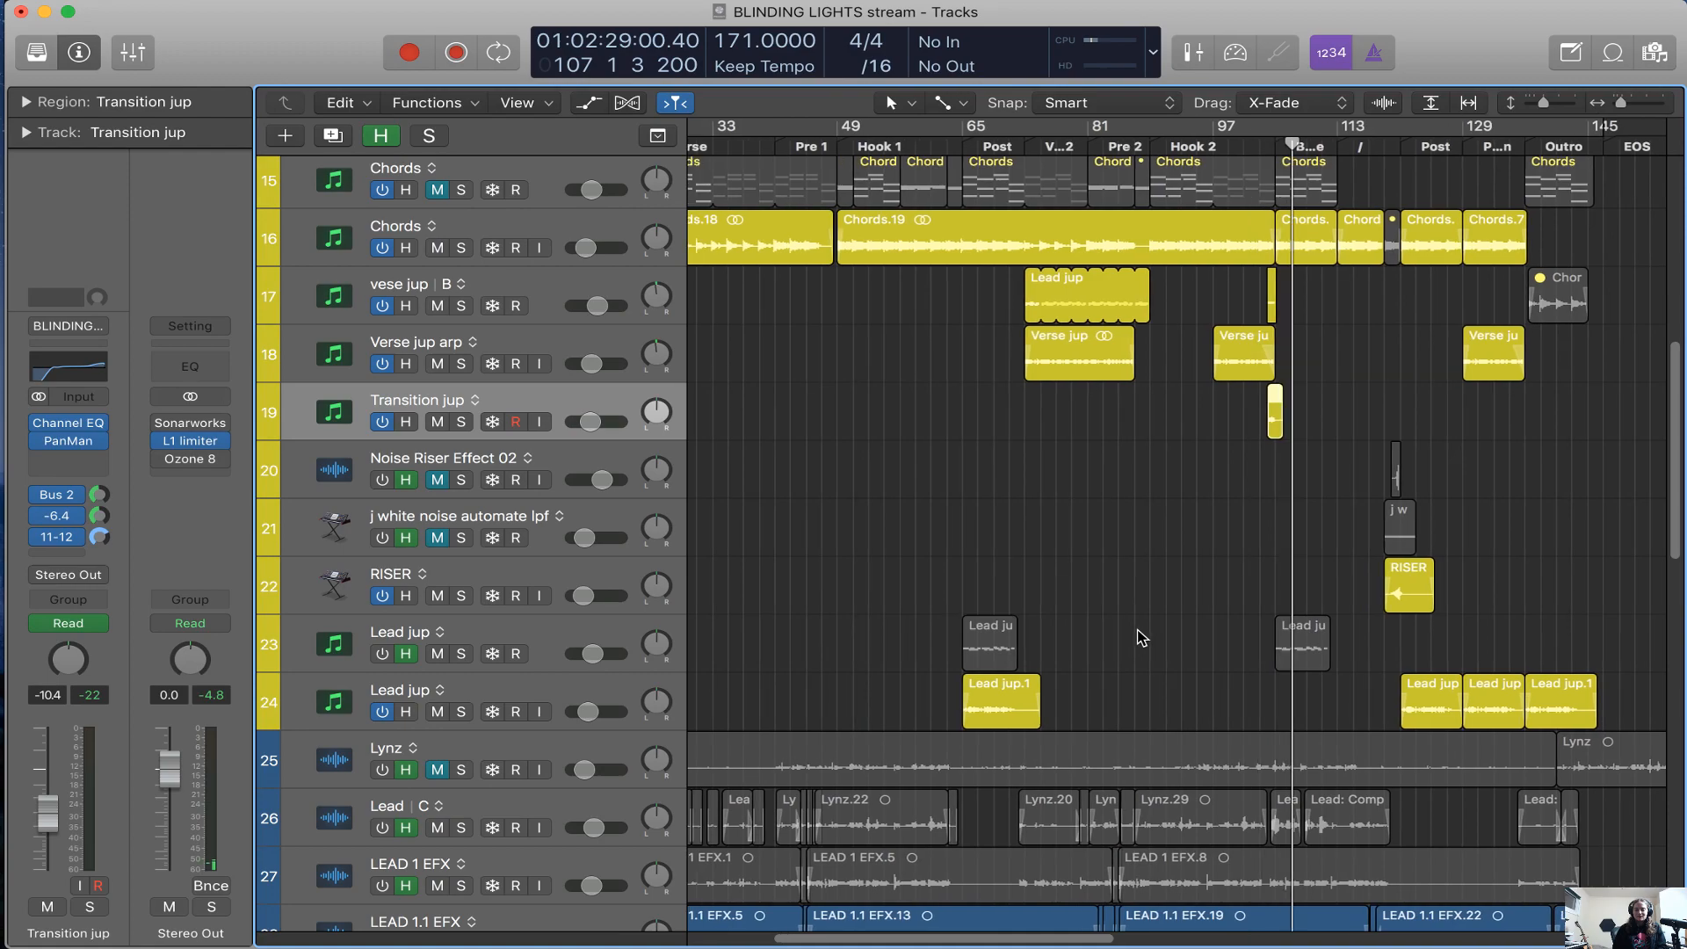
Place the playhead at bar 119, at the start of the RISER and j white noise regions
{"action": "scroll", "coordinate": [1140, 637], "scroll_direction": "left", "scroll_amount": 5}
{"action": "key", "text": "super+Left"}
{"action": "key", "text": "super+Left"}
{"action": "key", "text": "super+Right"}
{"action": "key", "text": "super+Right"}
{"action": "key", "text": "super+Left"}
{"action": "key", "text": "super+Left"}
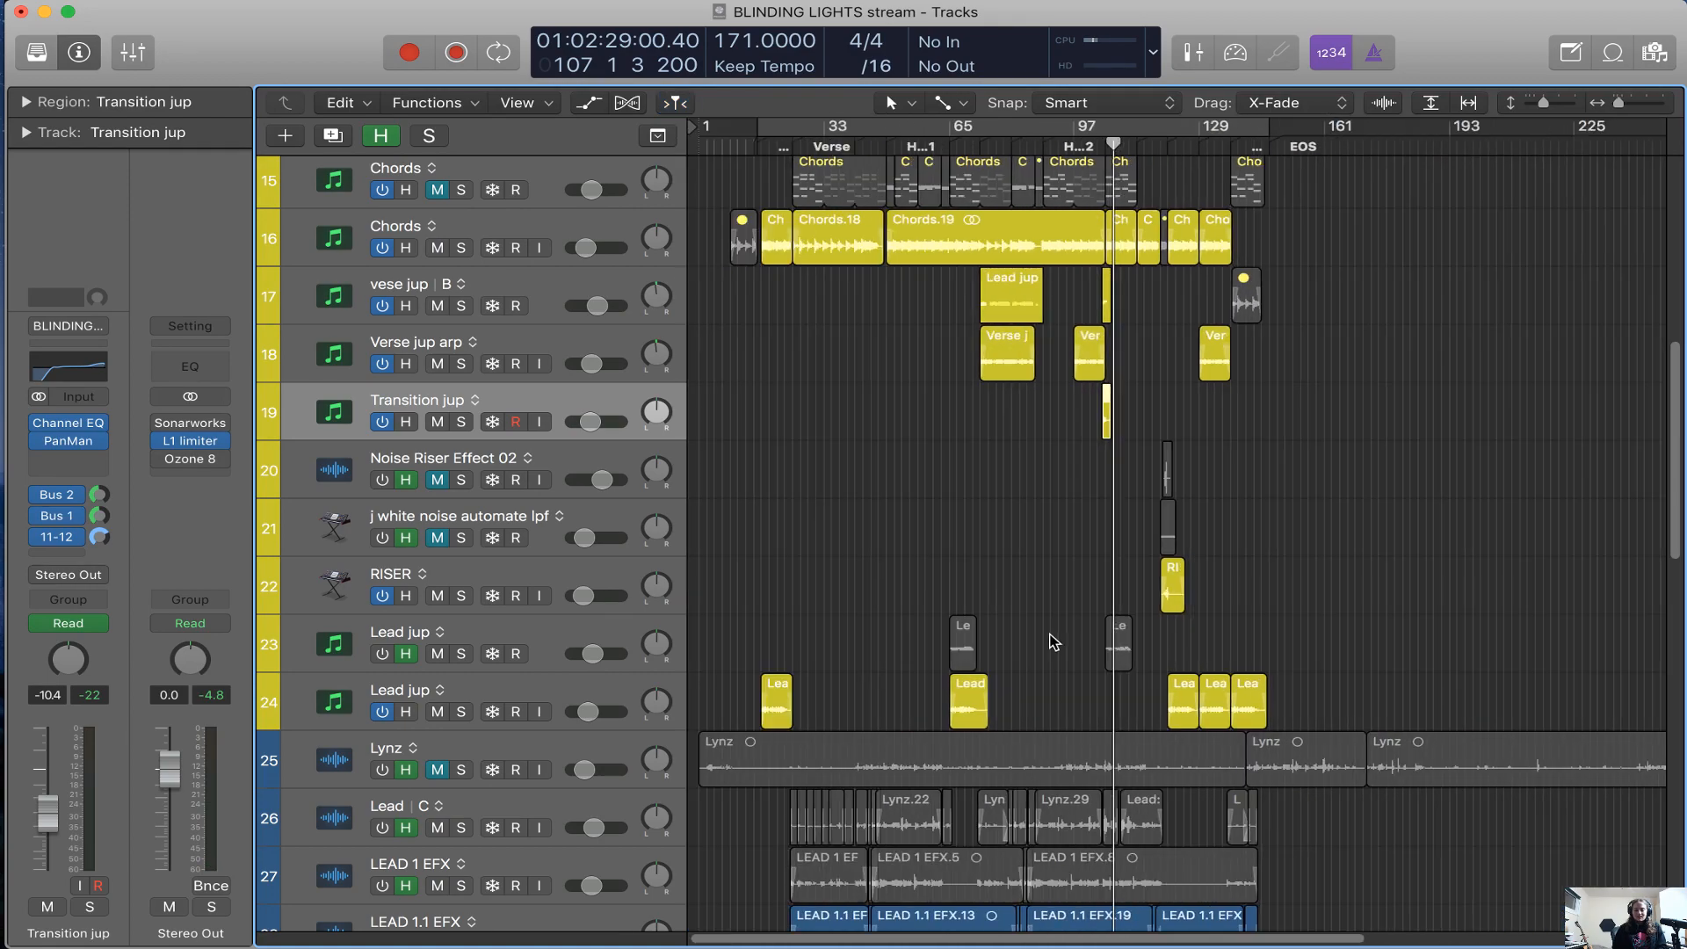
{"action": "left_click", "coordinate": [1178, 140]}
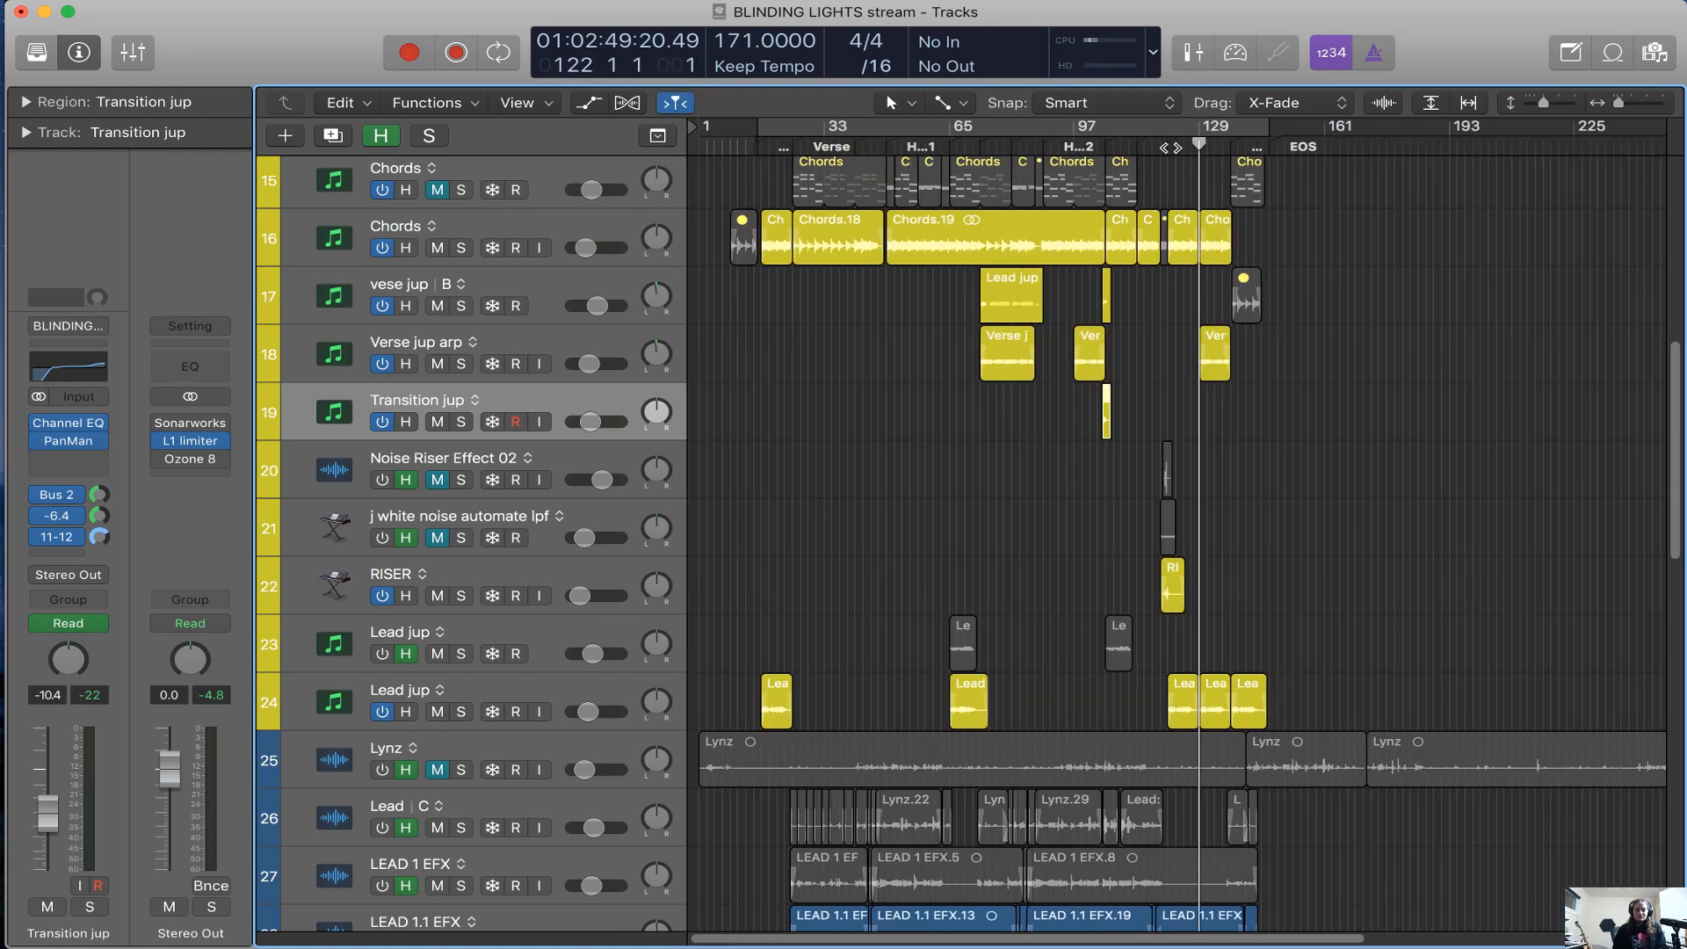
{"action": "key", "text": "super+Right"}
{"action": "key", "text": "super+Right"}
{"action": "key", "text": "super+Right"}
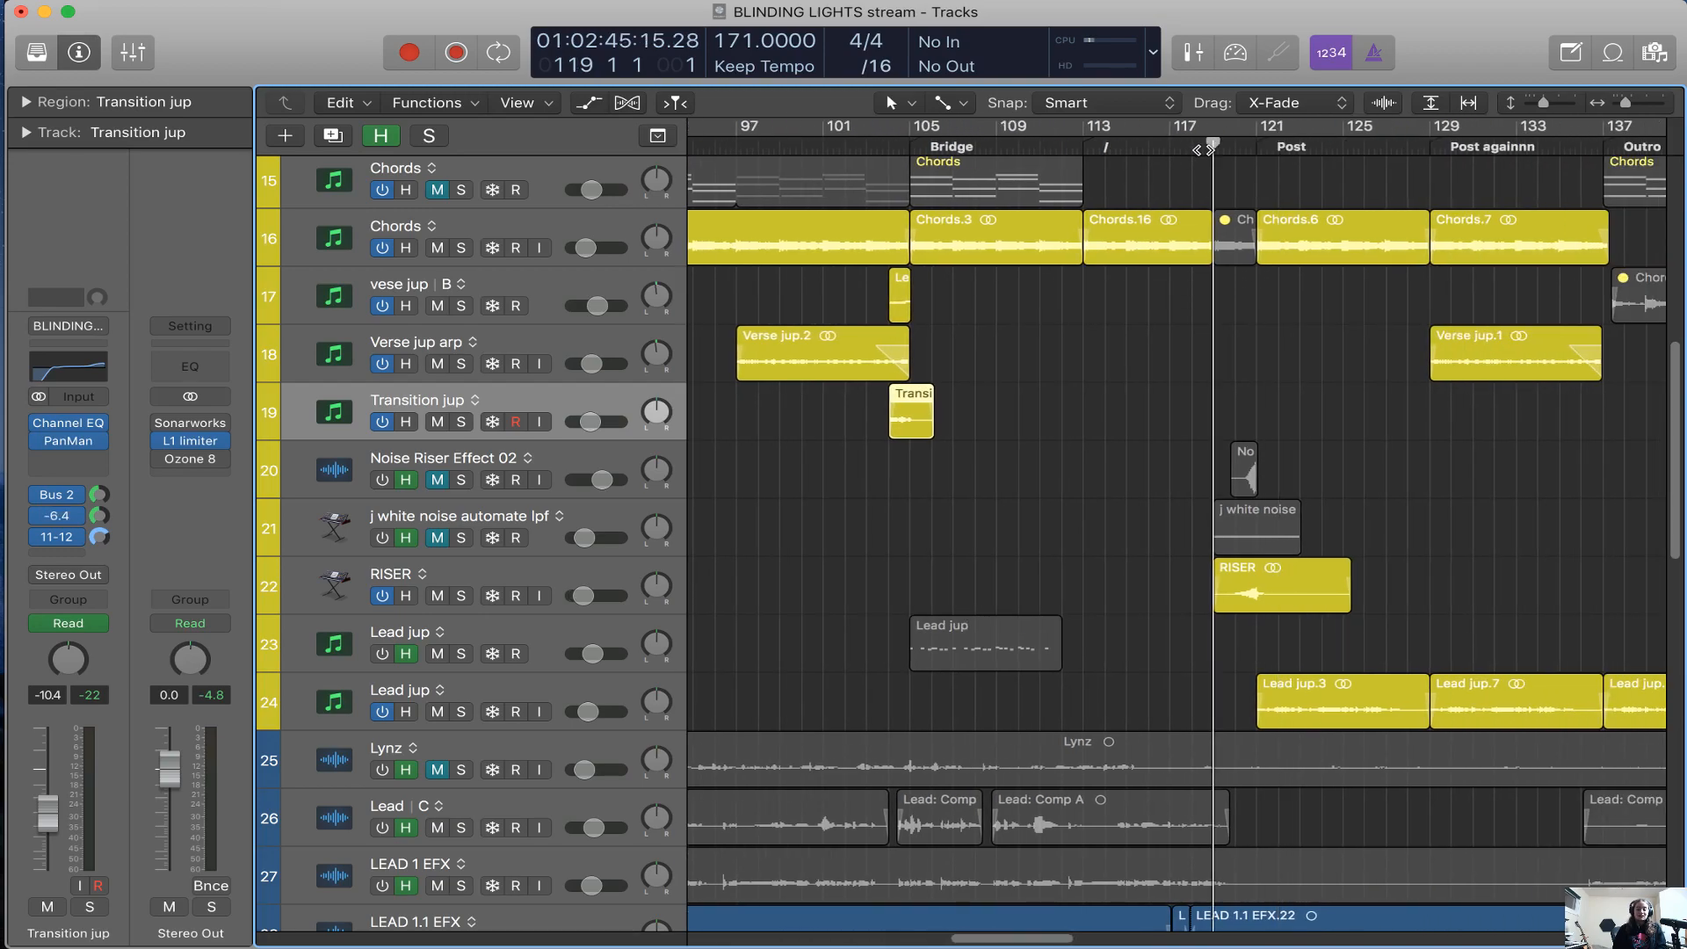
Select and solo the RISER track and play it from bar 119
{"action": "left_click", "coordinate": [1212, 145]}
{"action": "key", "text": "super+Right"}
{"action": "key", "text": "super+Right"}
{"action": "key", "text": "super+Right"}
{"action": "scroll", "coordinate": [1172, 388], "scroll_direction": "right", "scroll_amount": 9}
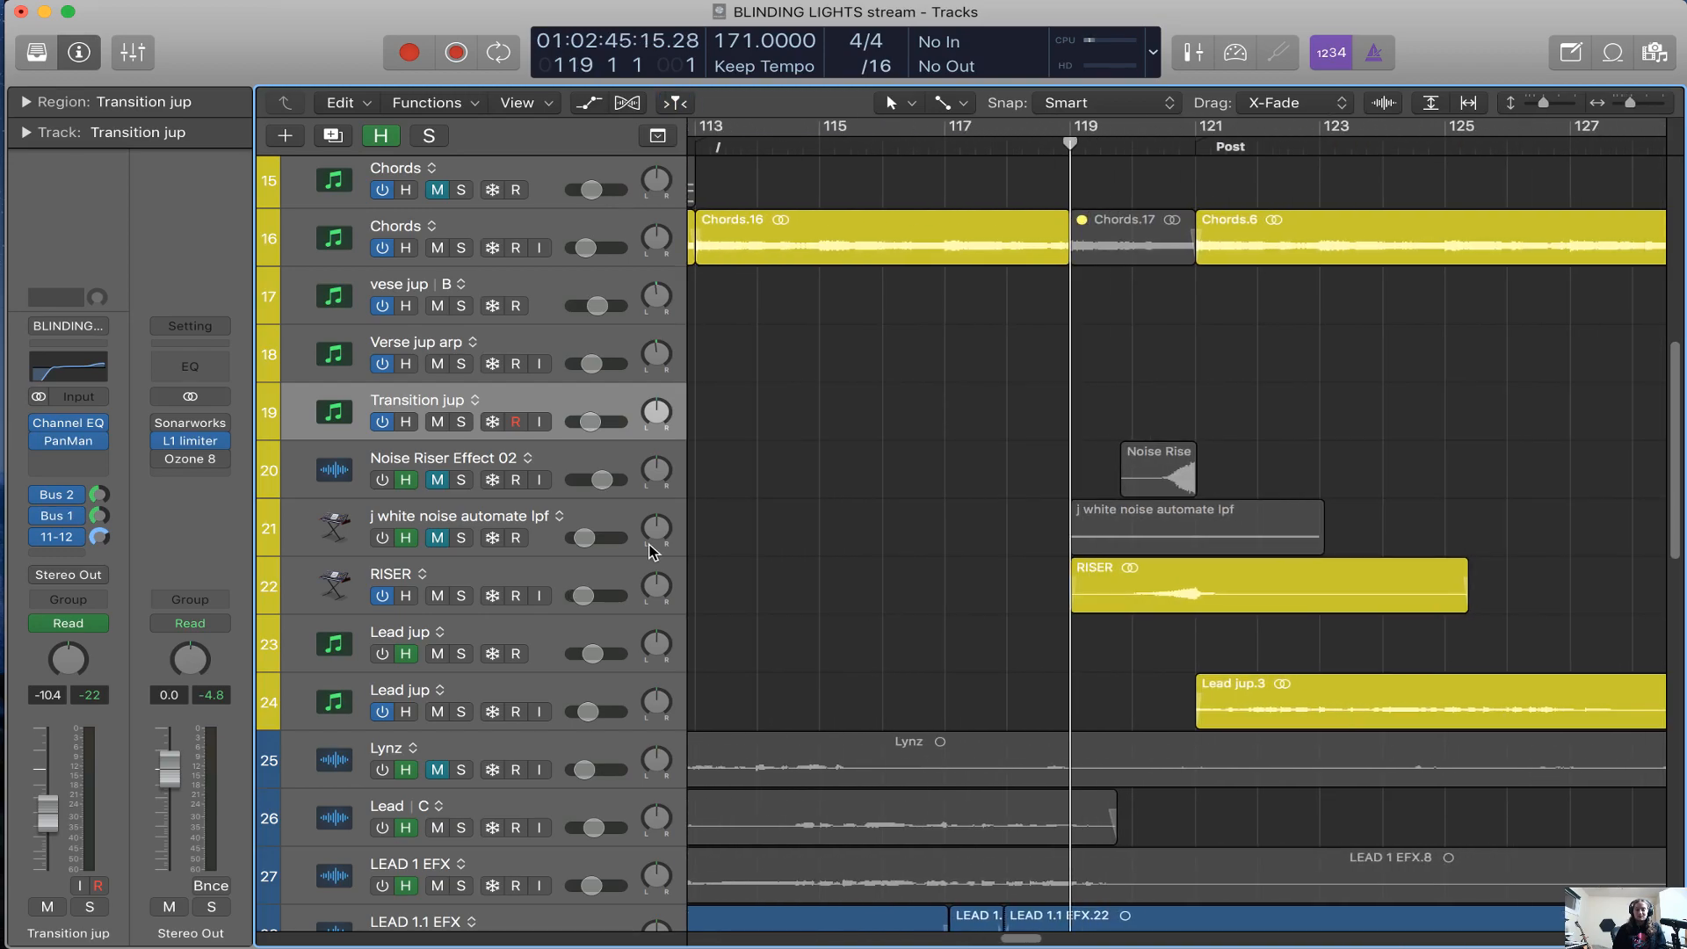
{"action": "left_click", "coordinate": [603, 573]}
{"action": "key", "text": "s"}
{"action": "key", "text": "space"}
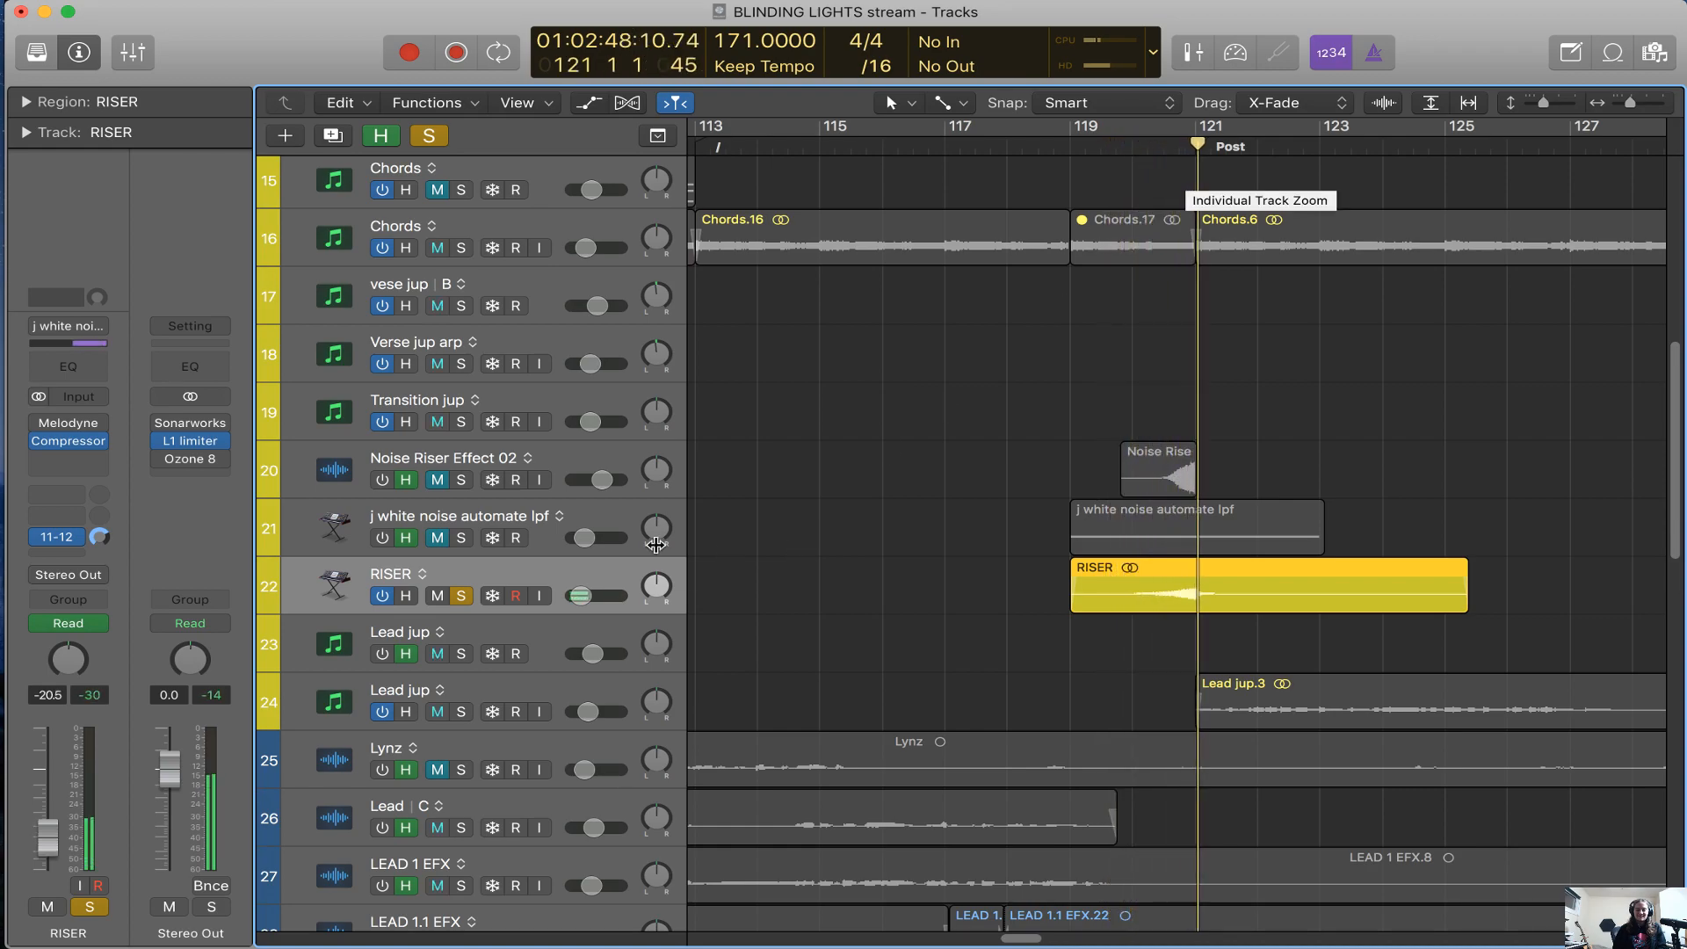
Select the j white noise automate lpf track, return the playhead to bar 119 and show its ValhallaVintageVerb Mix automation
{"action": "left_click", "coordinate": [506, 528]}
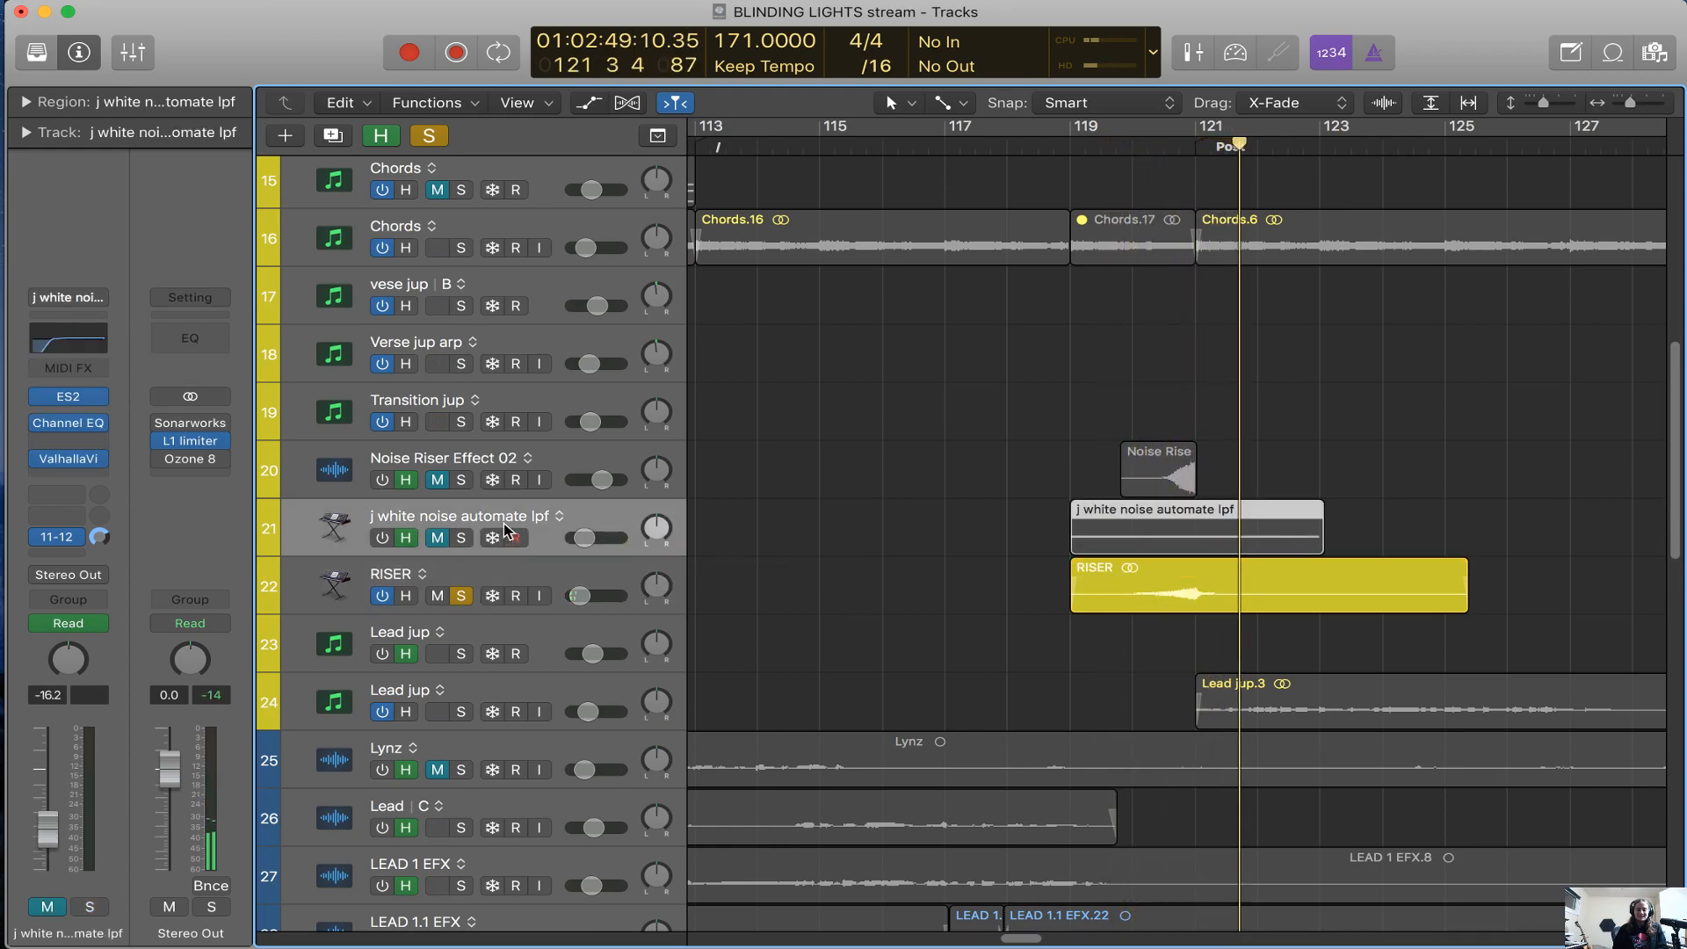
{"action": "left_click", "coordinate": [1089, 133]}
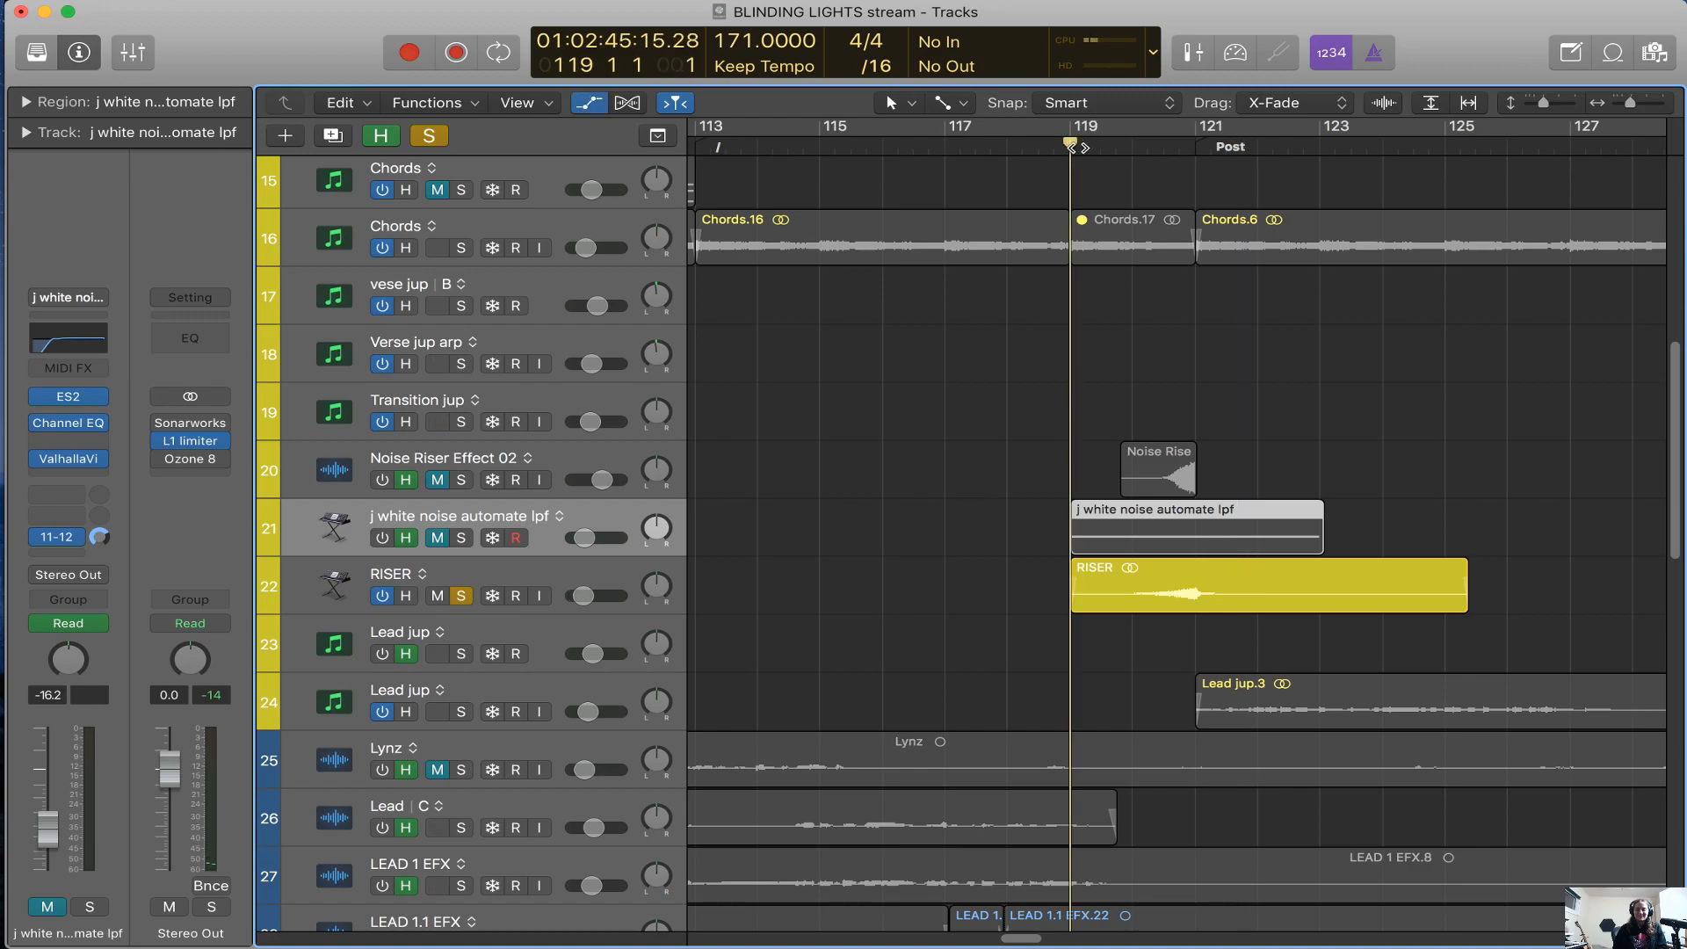
{"action": "key", "text": "a"}
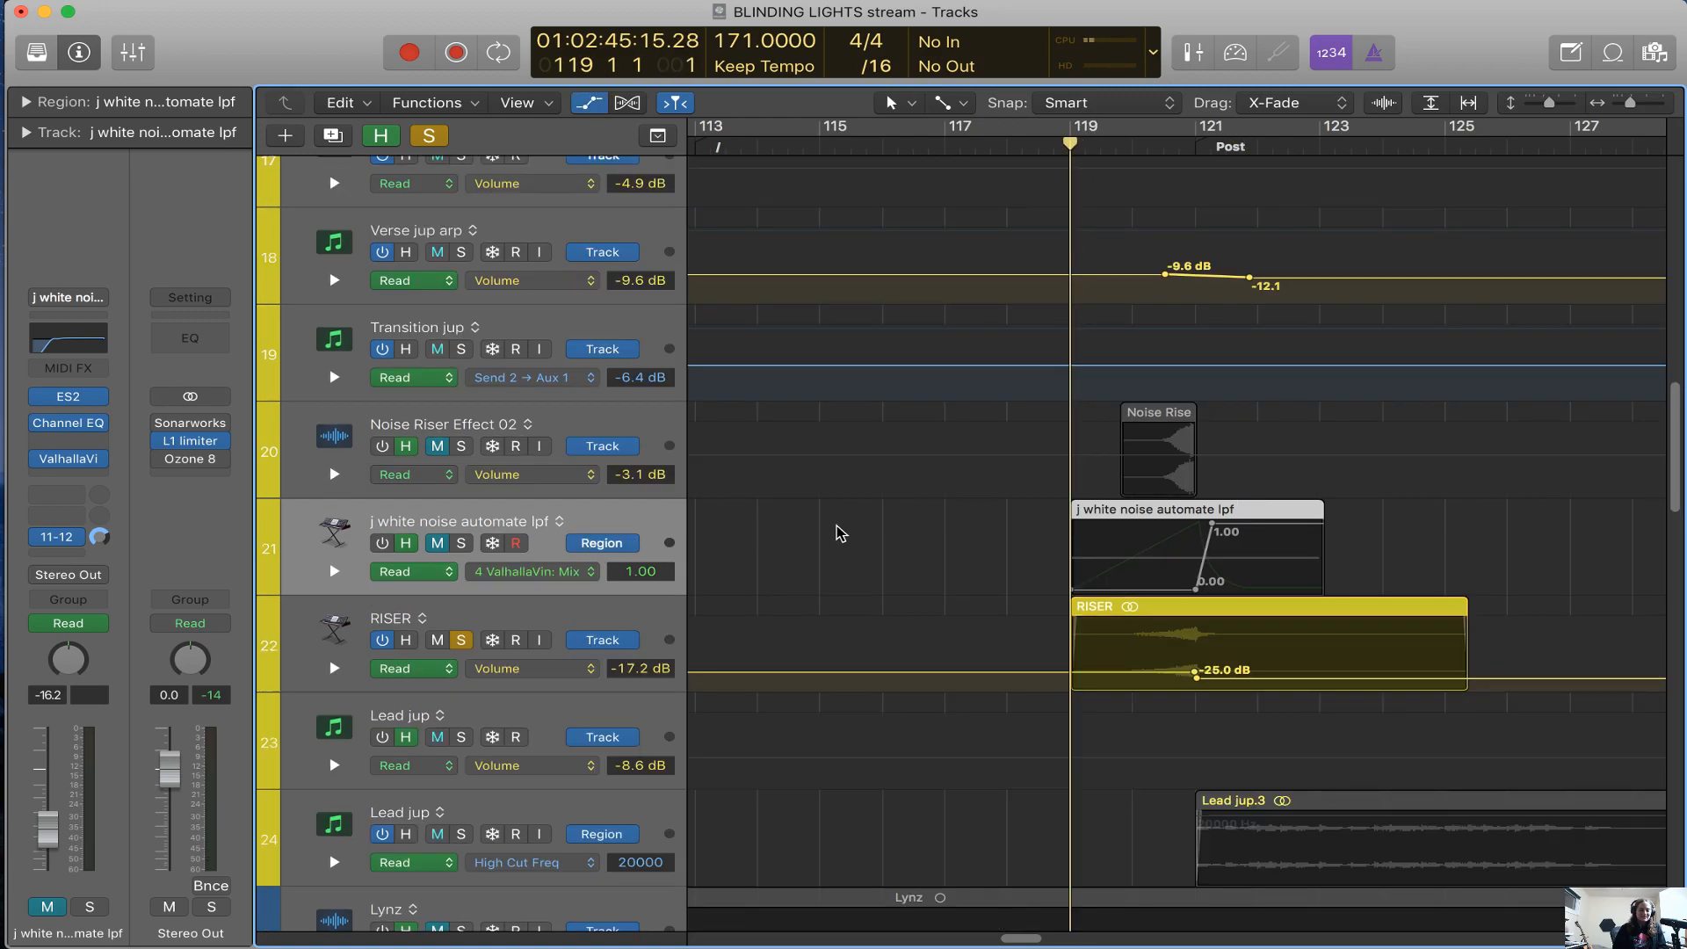
{"action": "scroll", "coordinate": [848, 538], "scroll_direction": "right", "scroll_amount": 3}
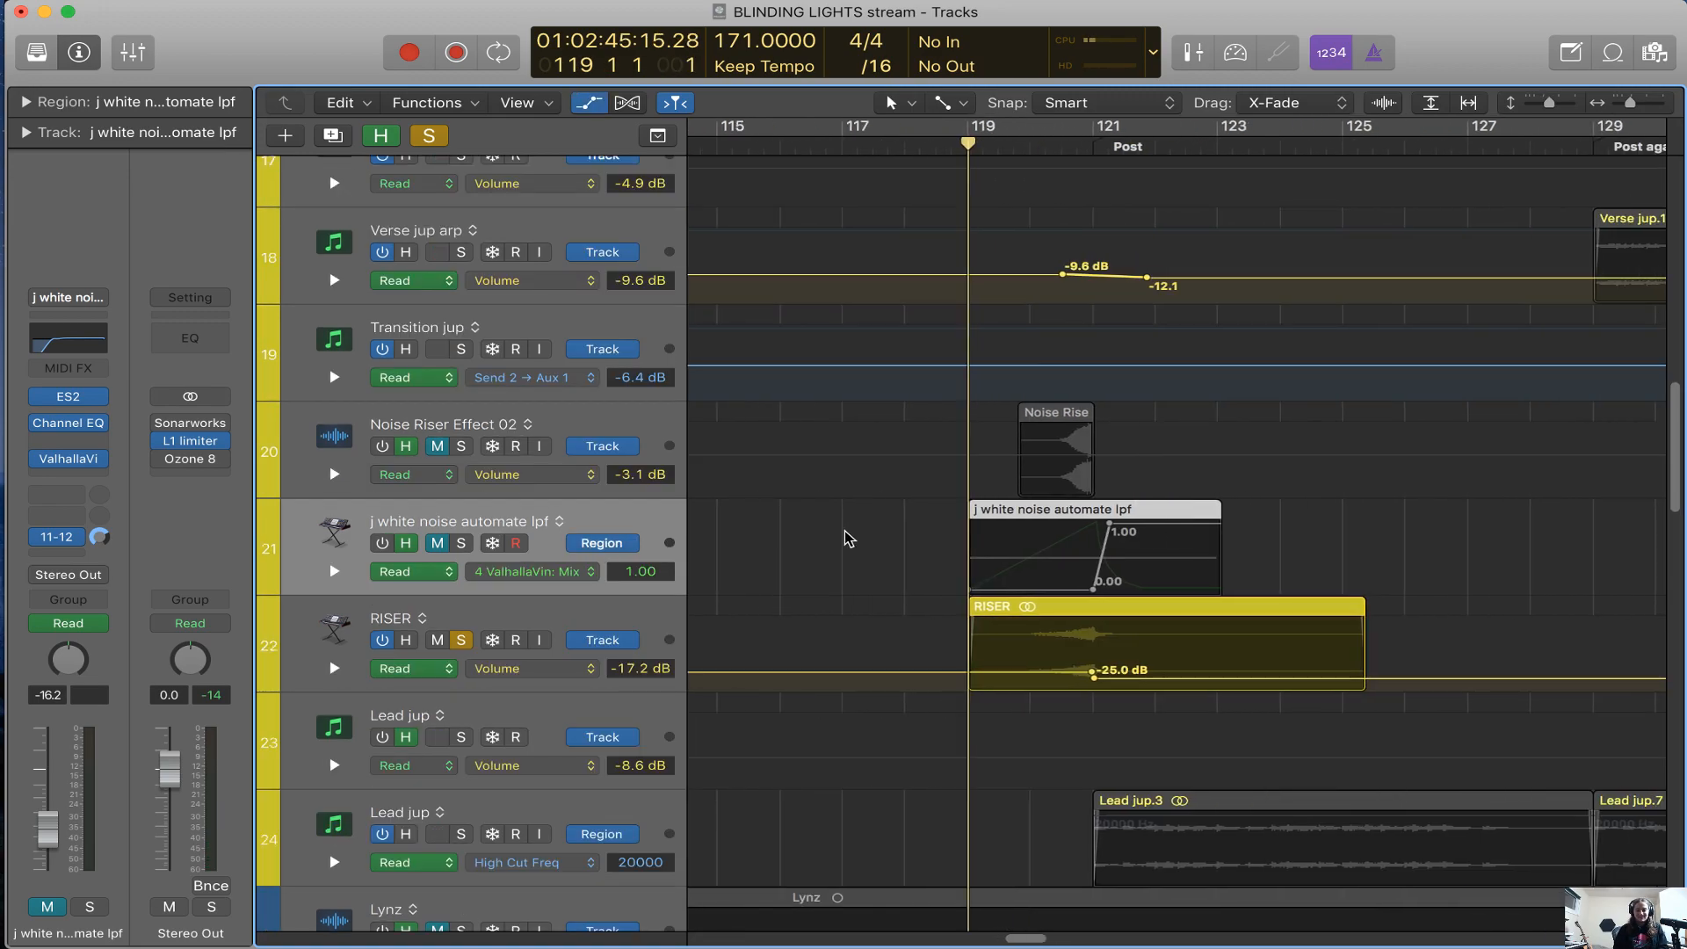
Inspect the ValhallaVintageVerb plug-in on j white noise automate lpf, keeping its window clear of the Mix automation, and close it
{"action": "left_click", "coordinate": [71, 459]}
{"action": "left_click_drag", "start_coordinate": [750, 59], "coordinate": [1174, 251]}
{"action": "left_click_drag", "start_coordinate": [571, 226], "coordinate": [650, 696]}
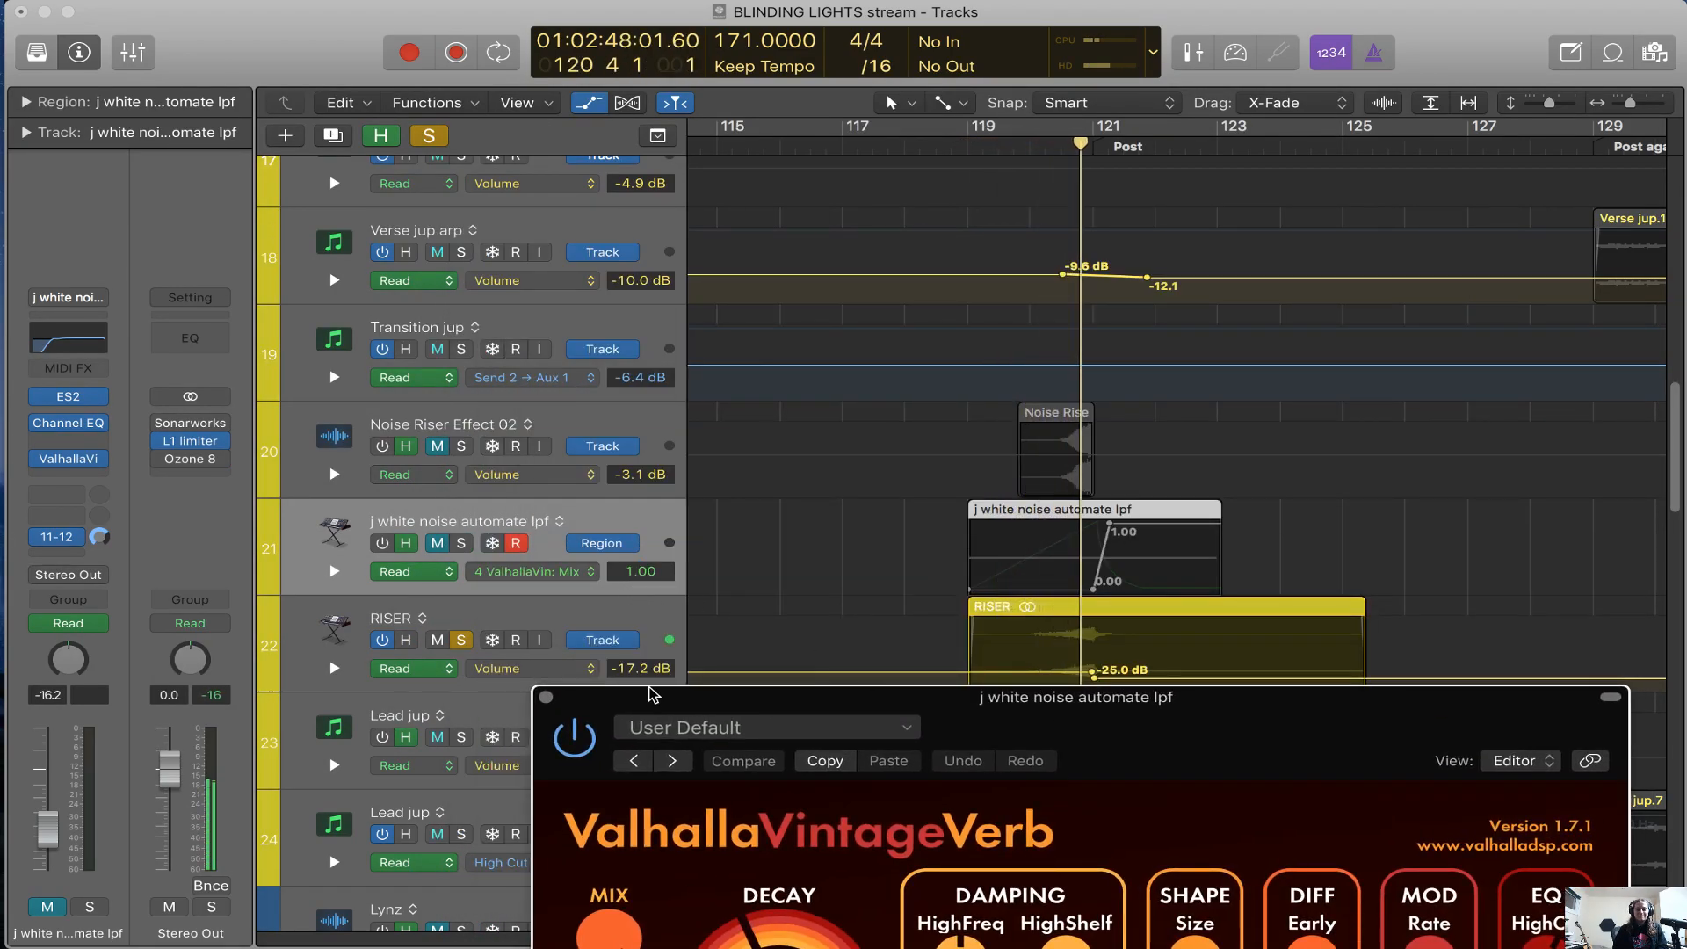
{"action": "left_click", "coordinate": [546, 697]}
Open the RISER track's Compressor, compare circuit types from Platinum Digital through Vintage FET, return to Vintage Opto and close it
{"action": "left_click", "coordinate": [559, 619]}
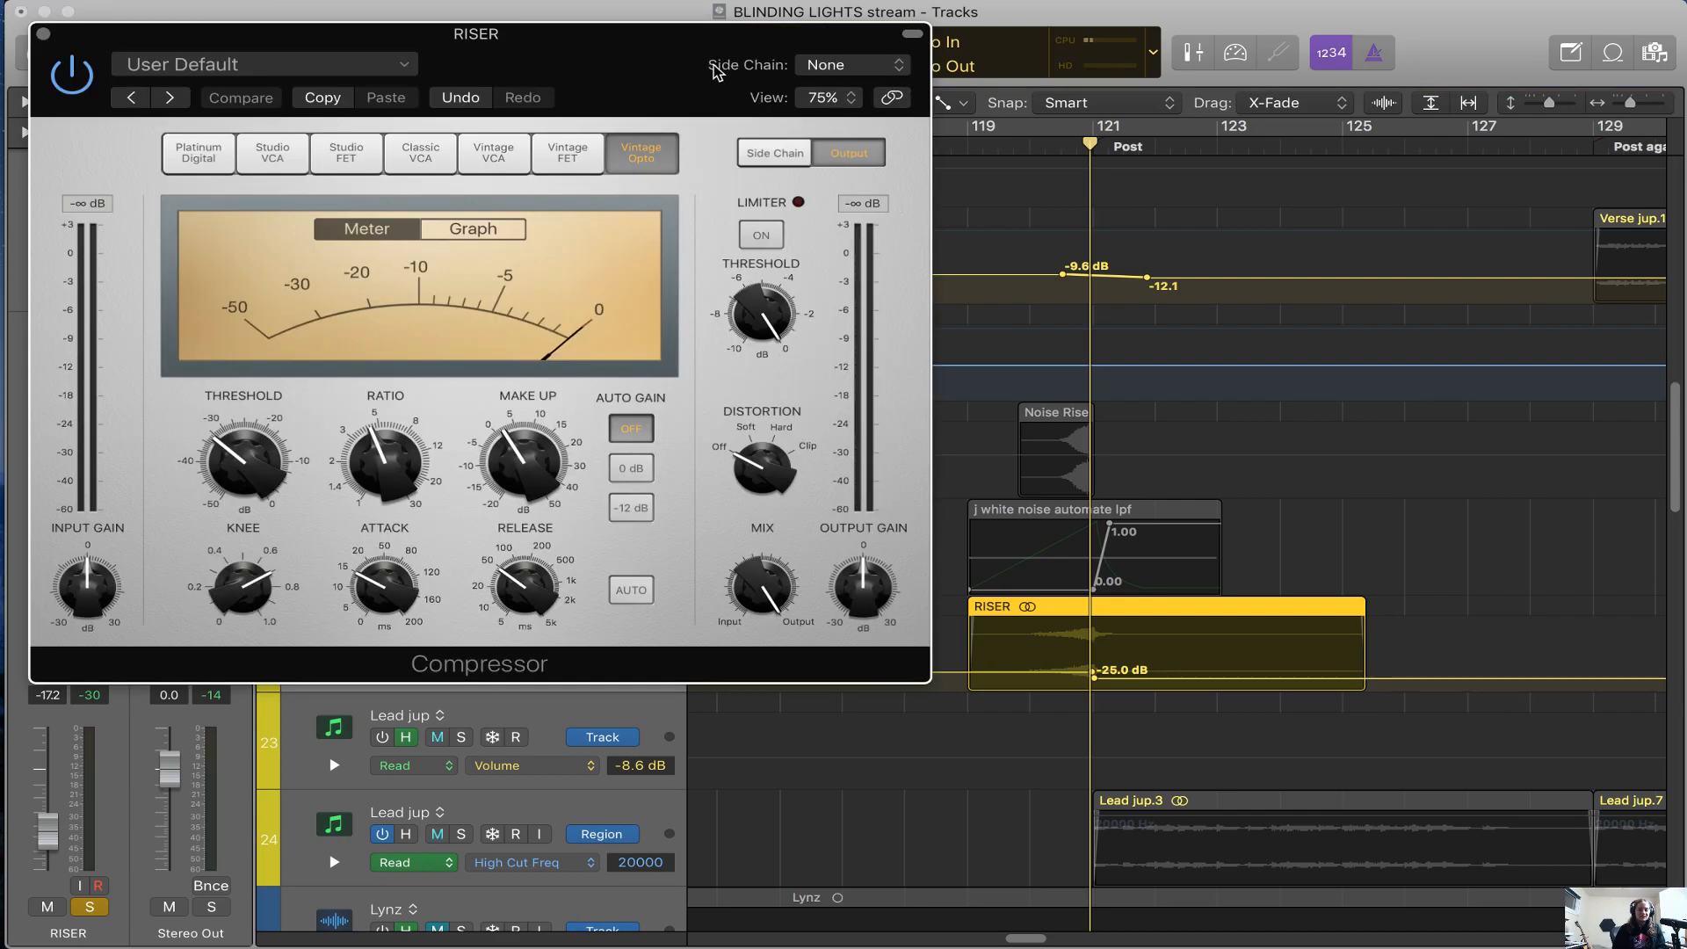
{"action": "left_click_drag", "start_coordinate": [714, 70], "coordinate": [1283, 248]}
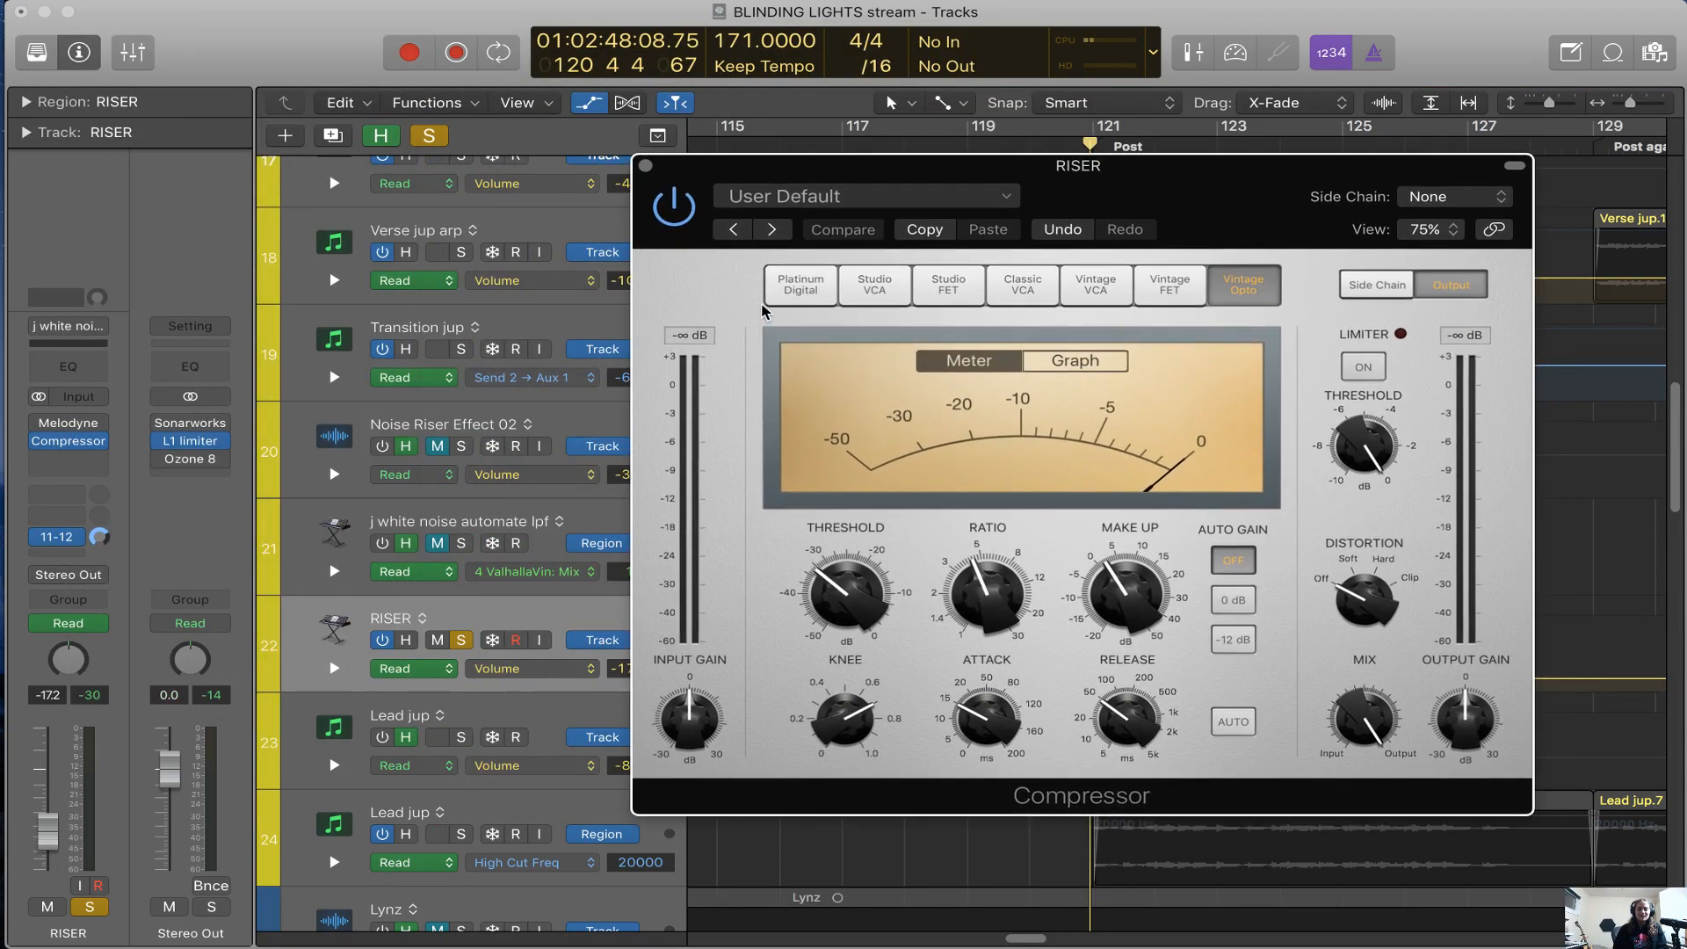
{"action": "left_click", "coordinate": [790, 298]}
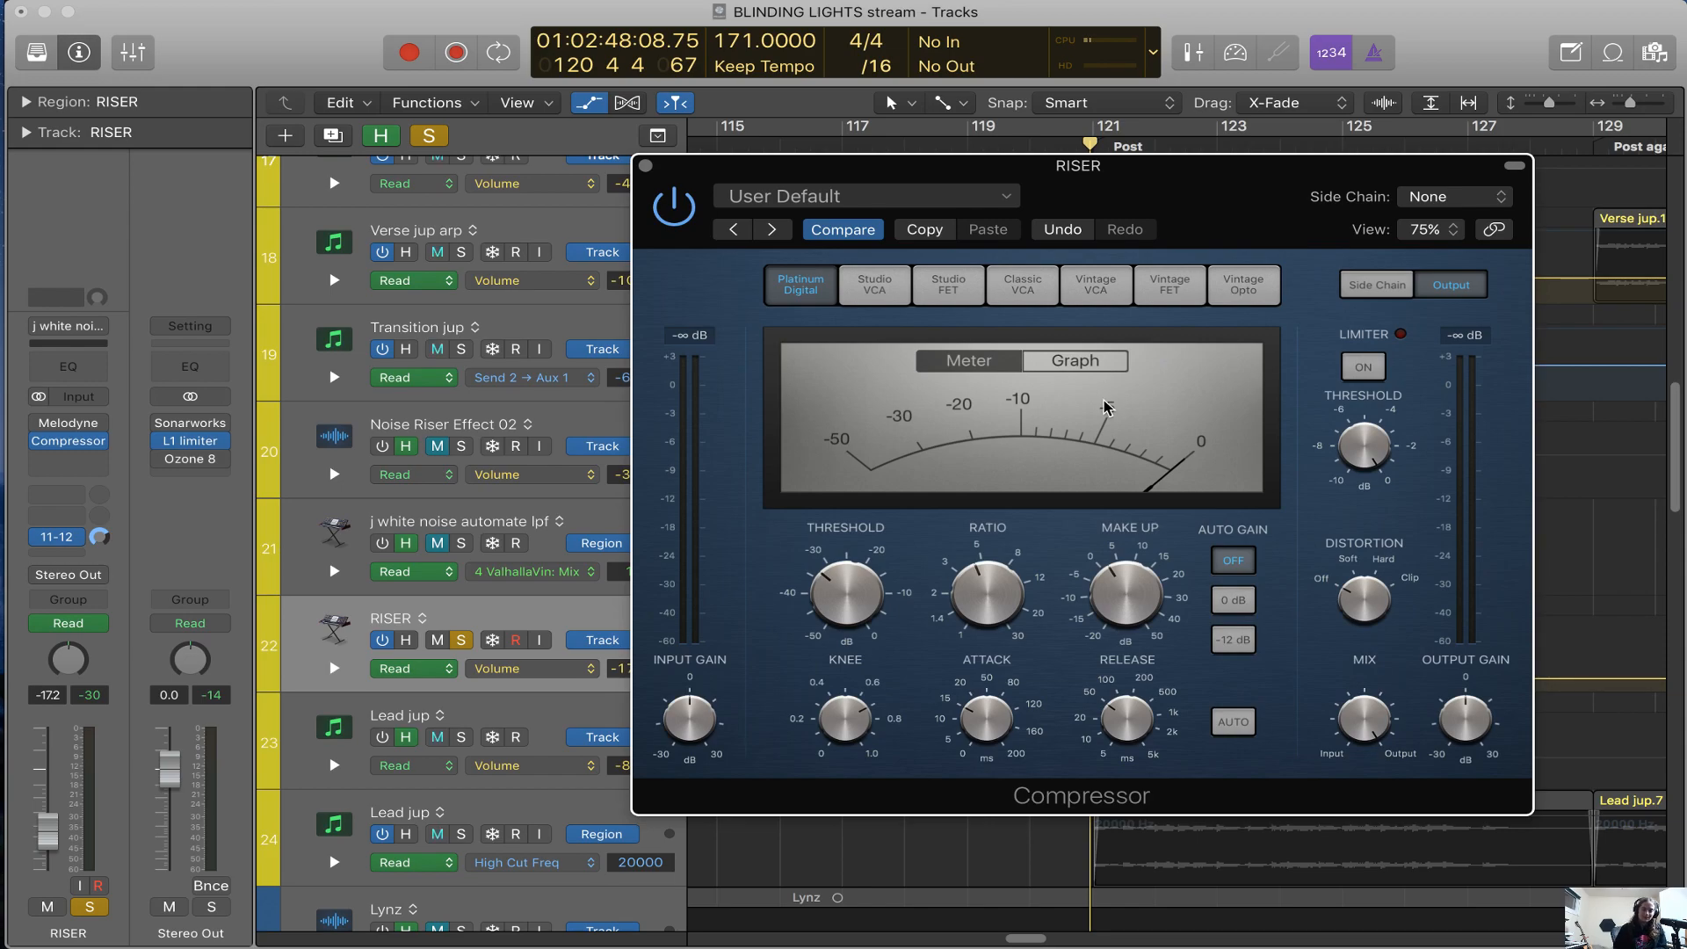
{"action": "left_click_drag", "start_coordinate": [1270, 214], "coordinate": [1206, 198]}
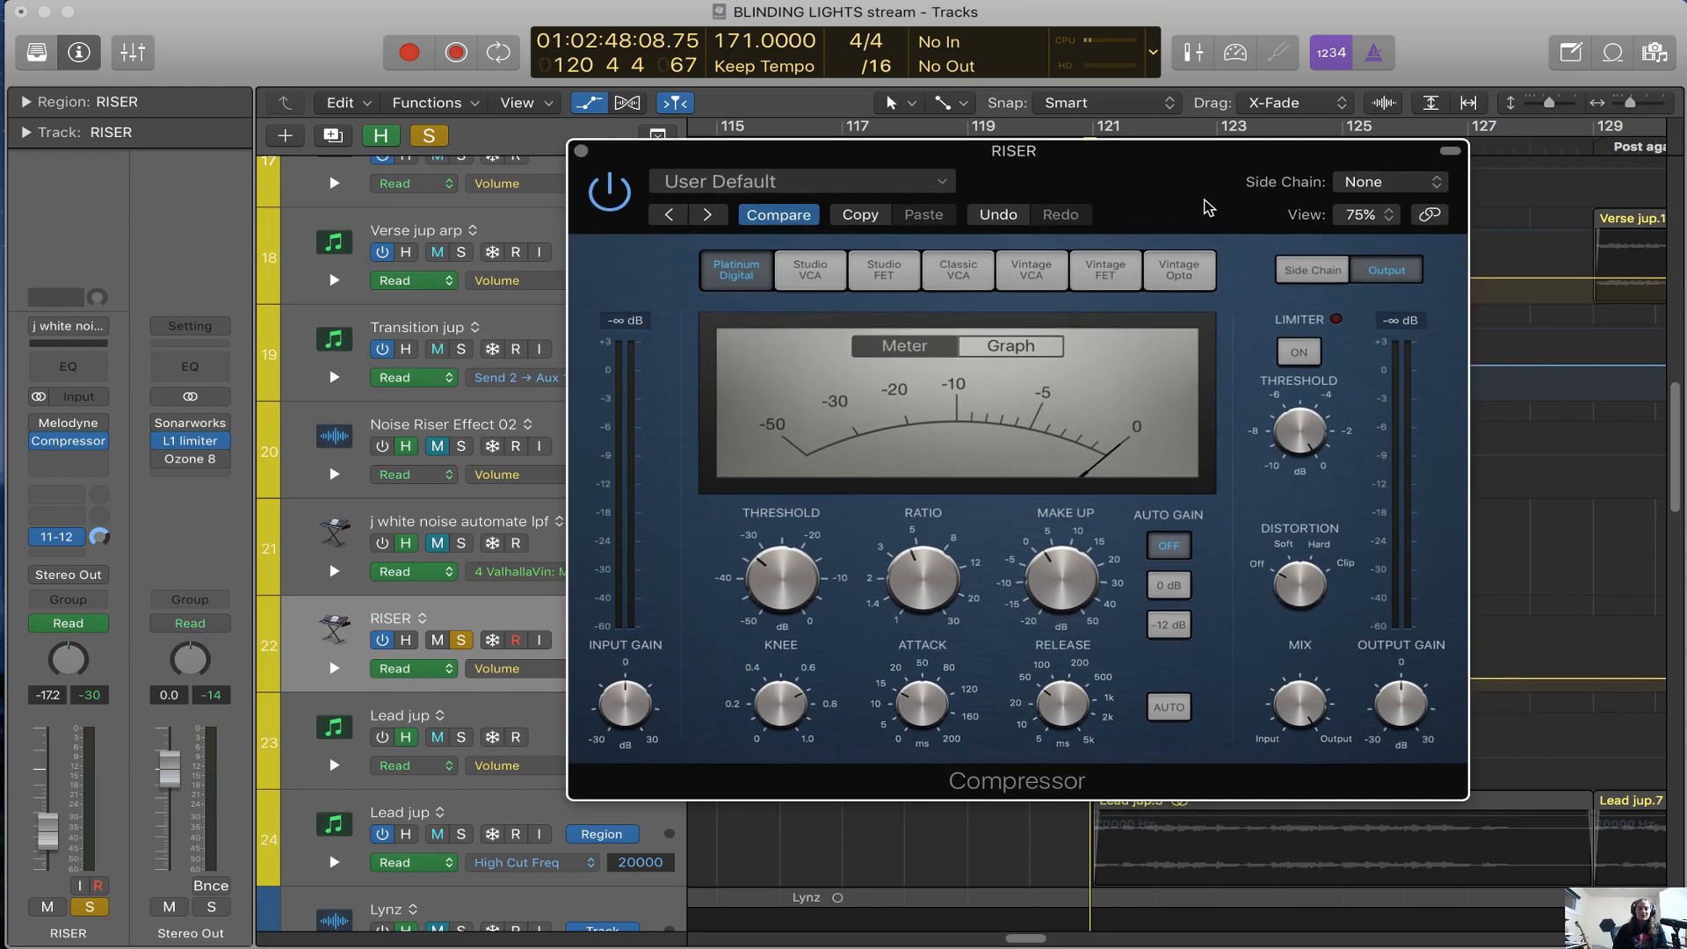
{"action": "left_click", "coordinate": [812, 280]}
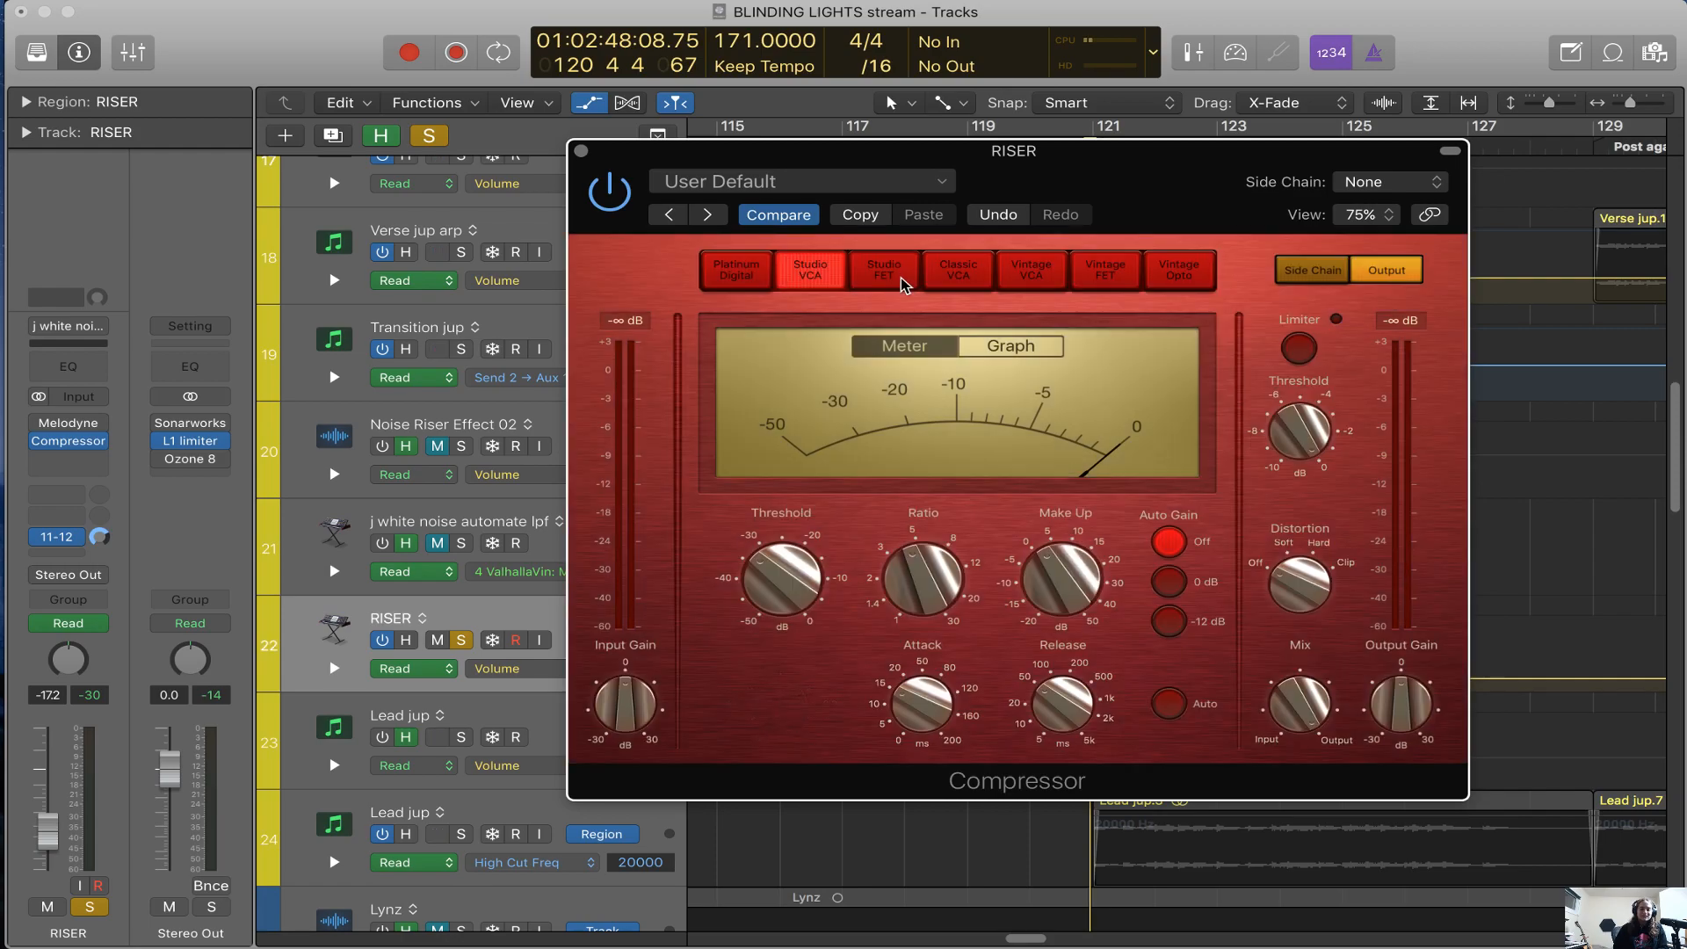
{"action": "left_click", "coordinate": [988, 276]}
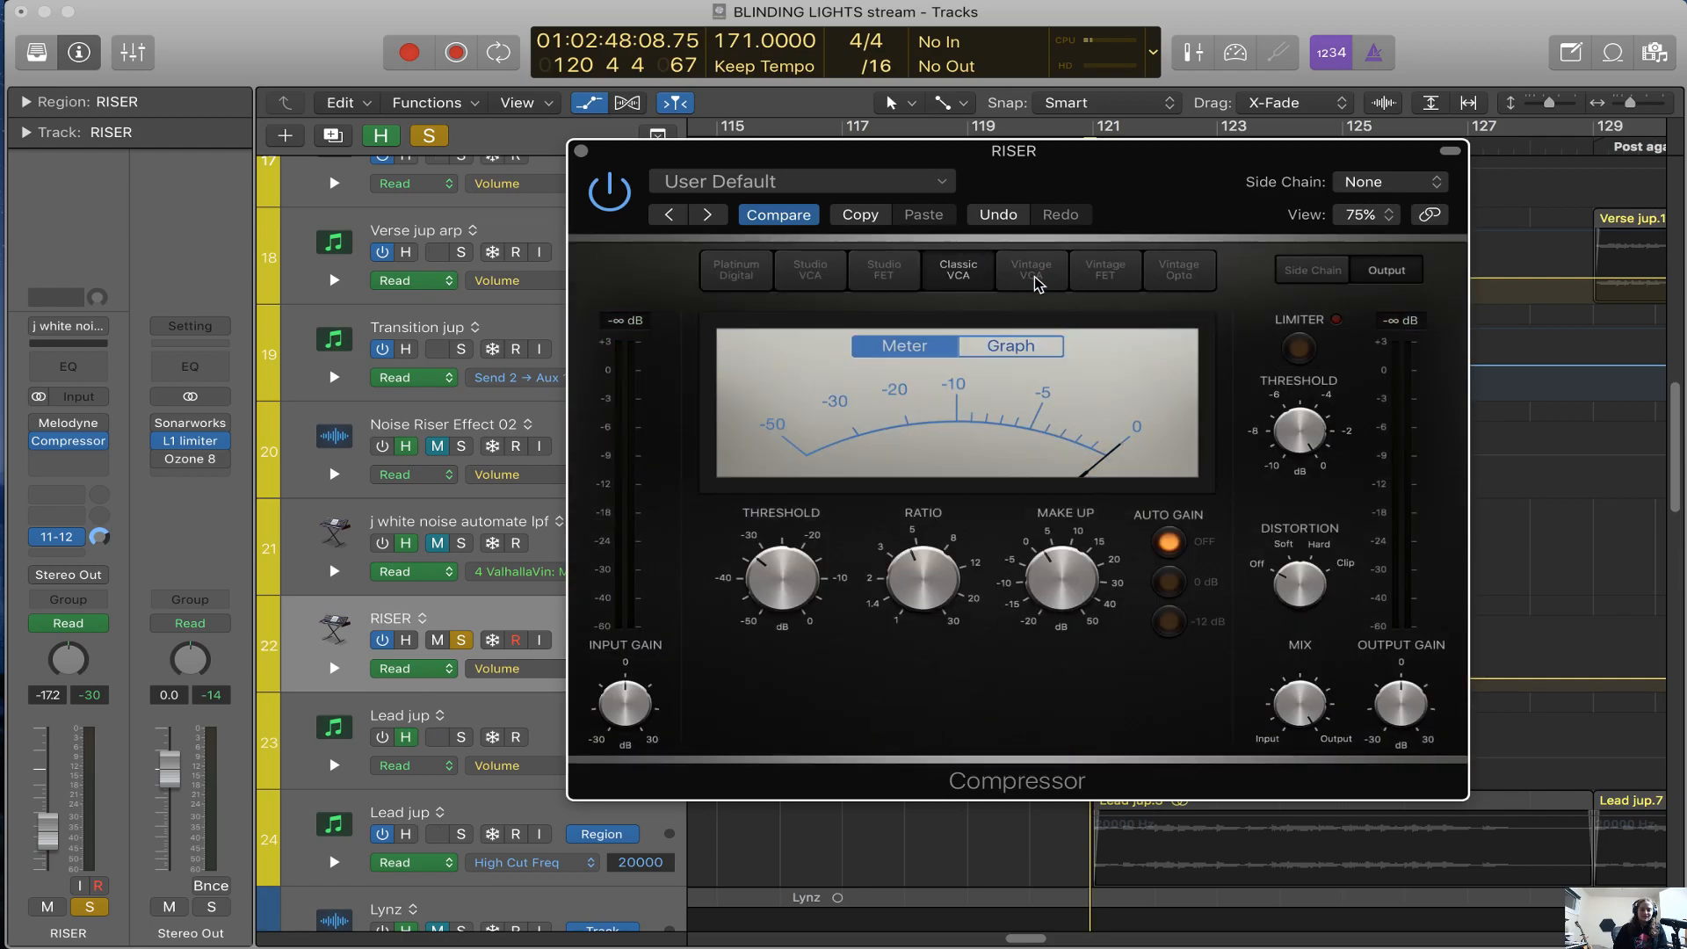
{"action": "left_click", "coordinate": [1062, 279]}
{"action": "left_click", "coordinate": [1112, 279]}
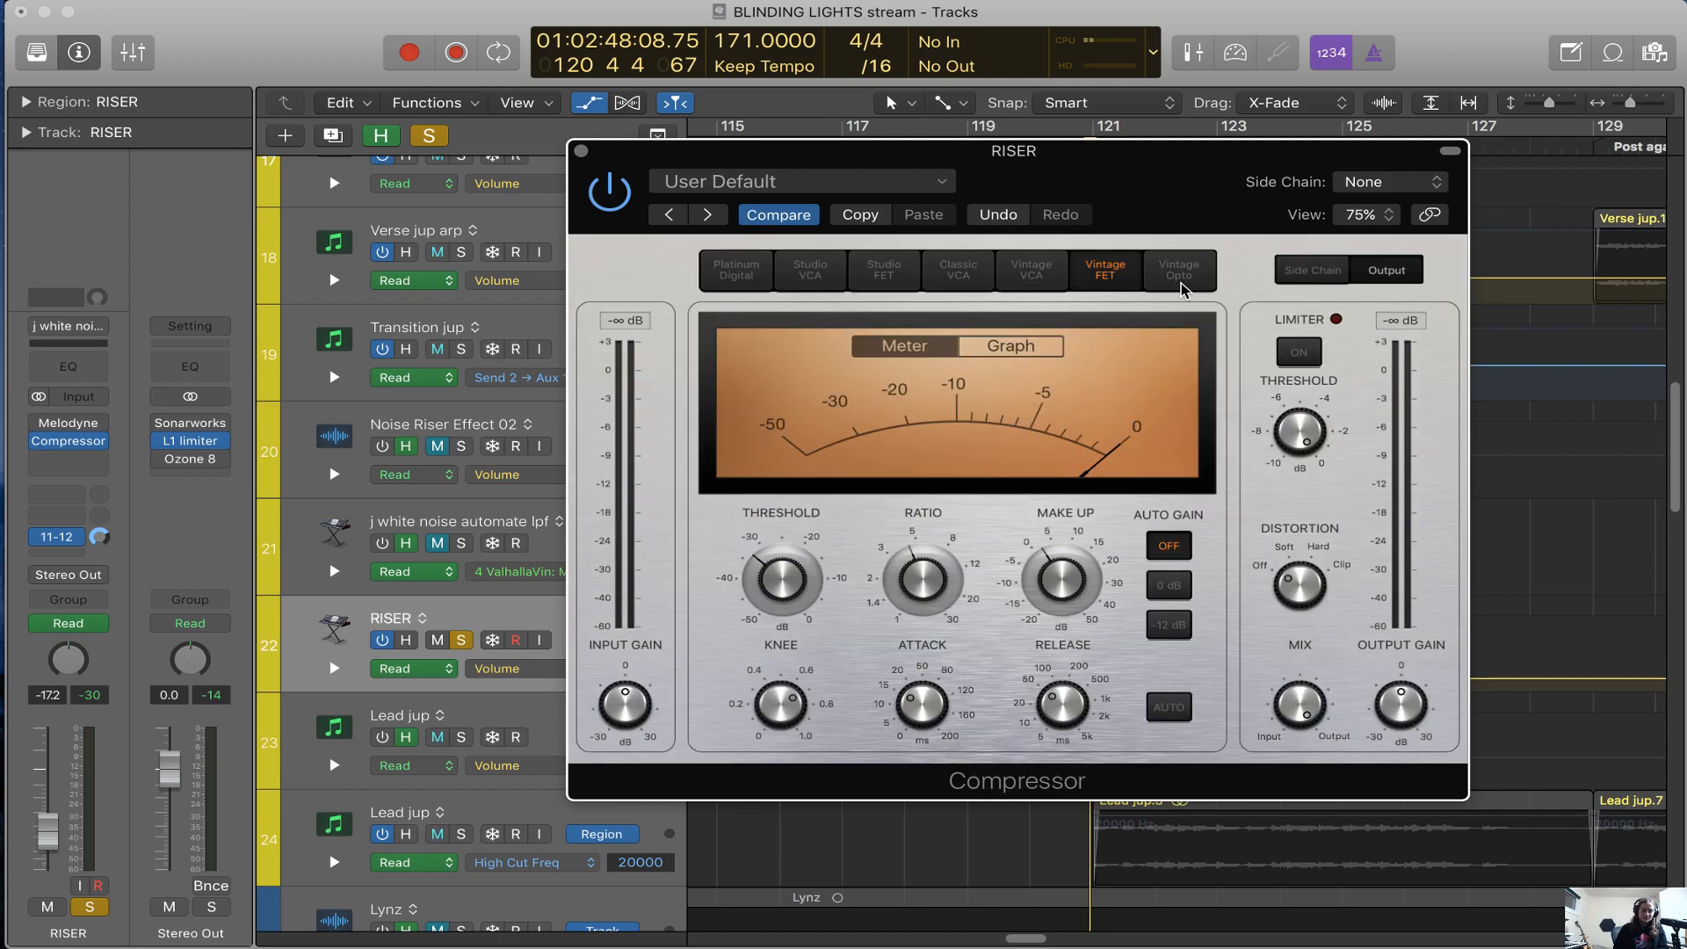
{"action": "left_click", "coordinate": [1180, 288]}
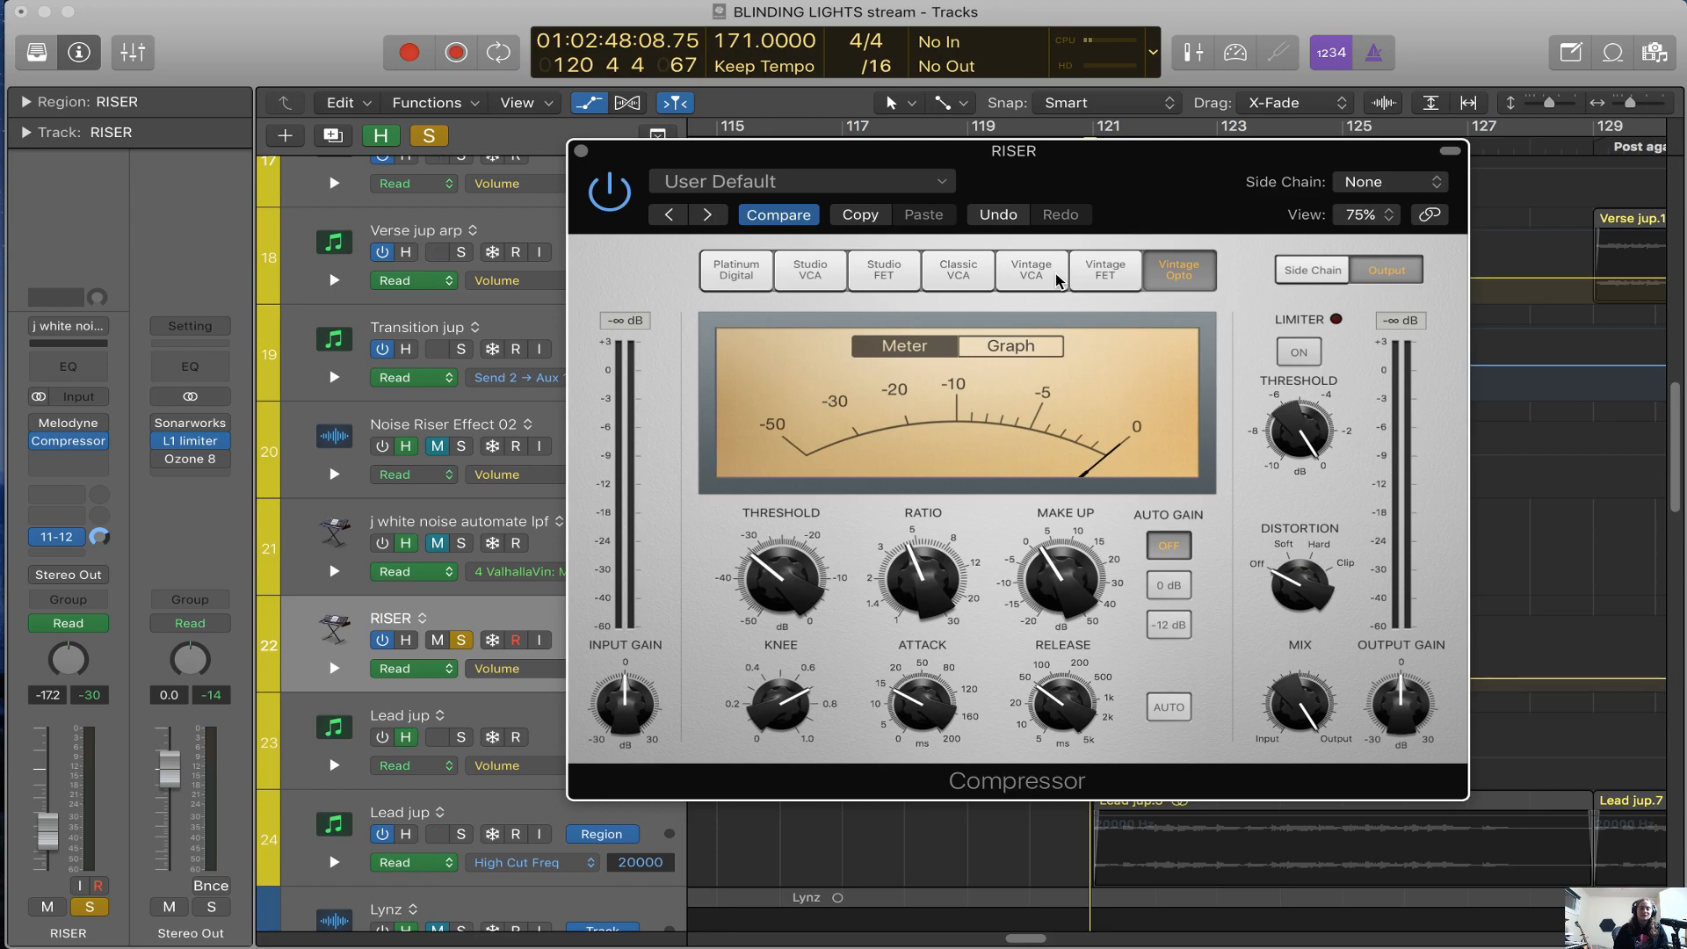
{"action": "left_click_drag", "start_coordinate": [1146, 210], "coordinate": [981, 211]}
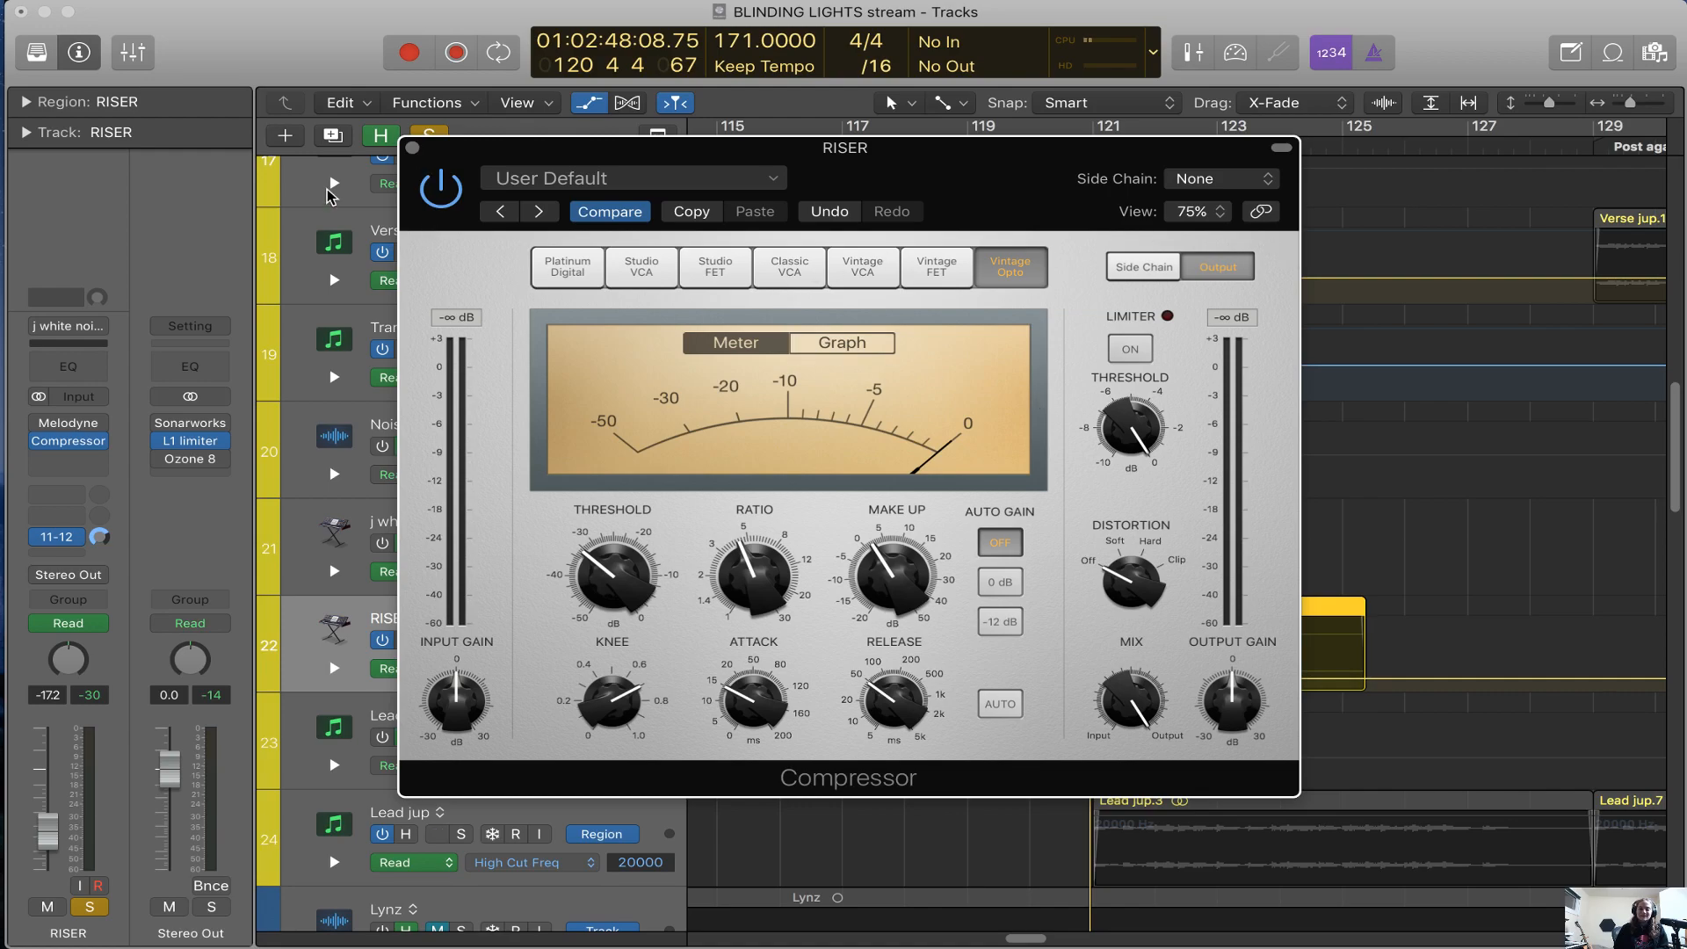
{"action": "left_click", "coordinate": [412, 148]}
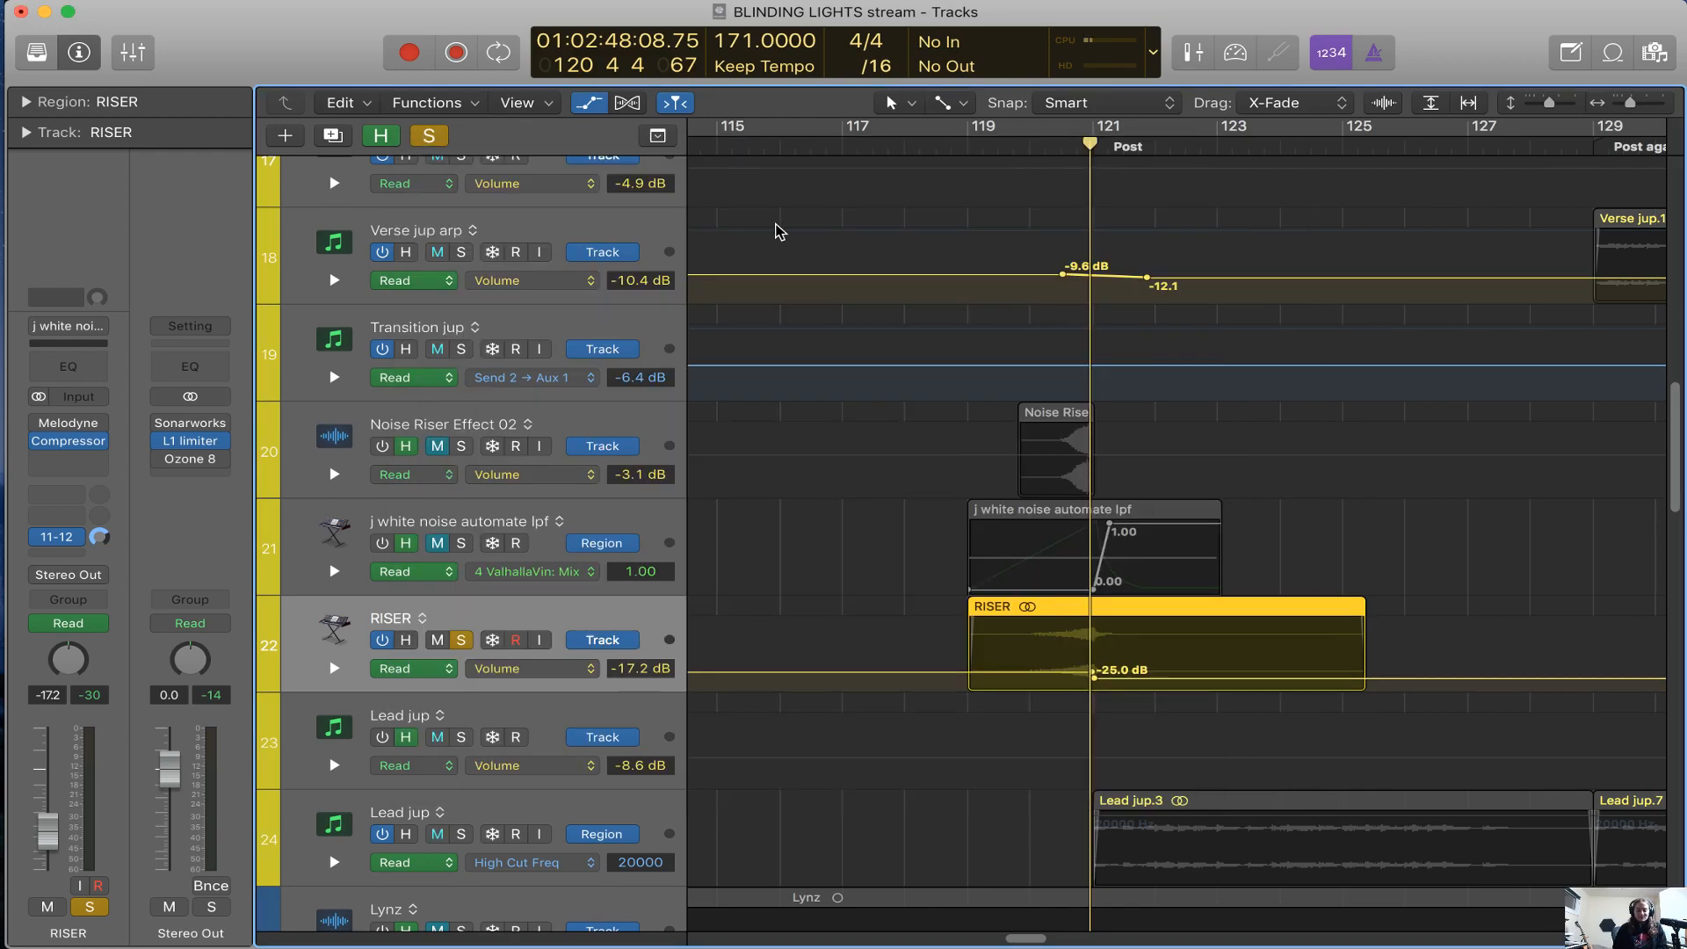
Hide the automation lanes and clear the RISER solo
{"action": "key", "text": "super+Left"}
{"action": "key", "text": "super+Left"}
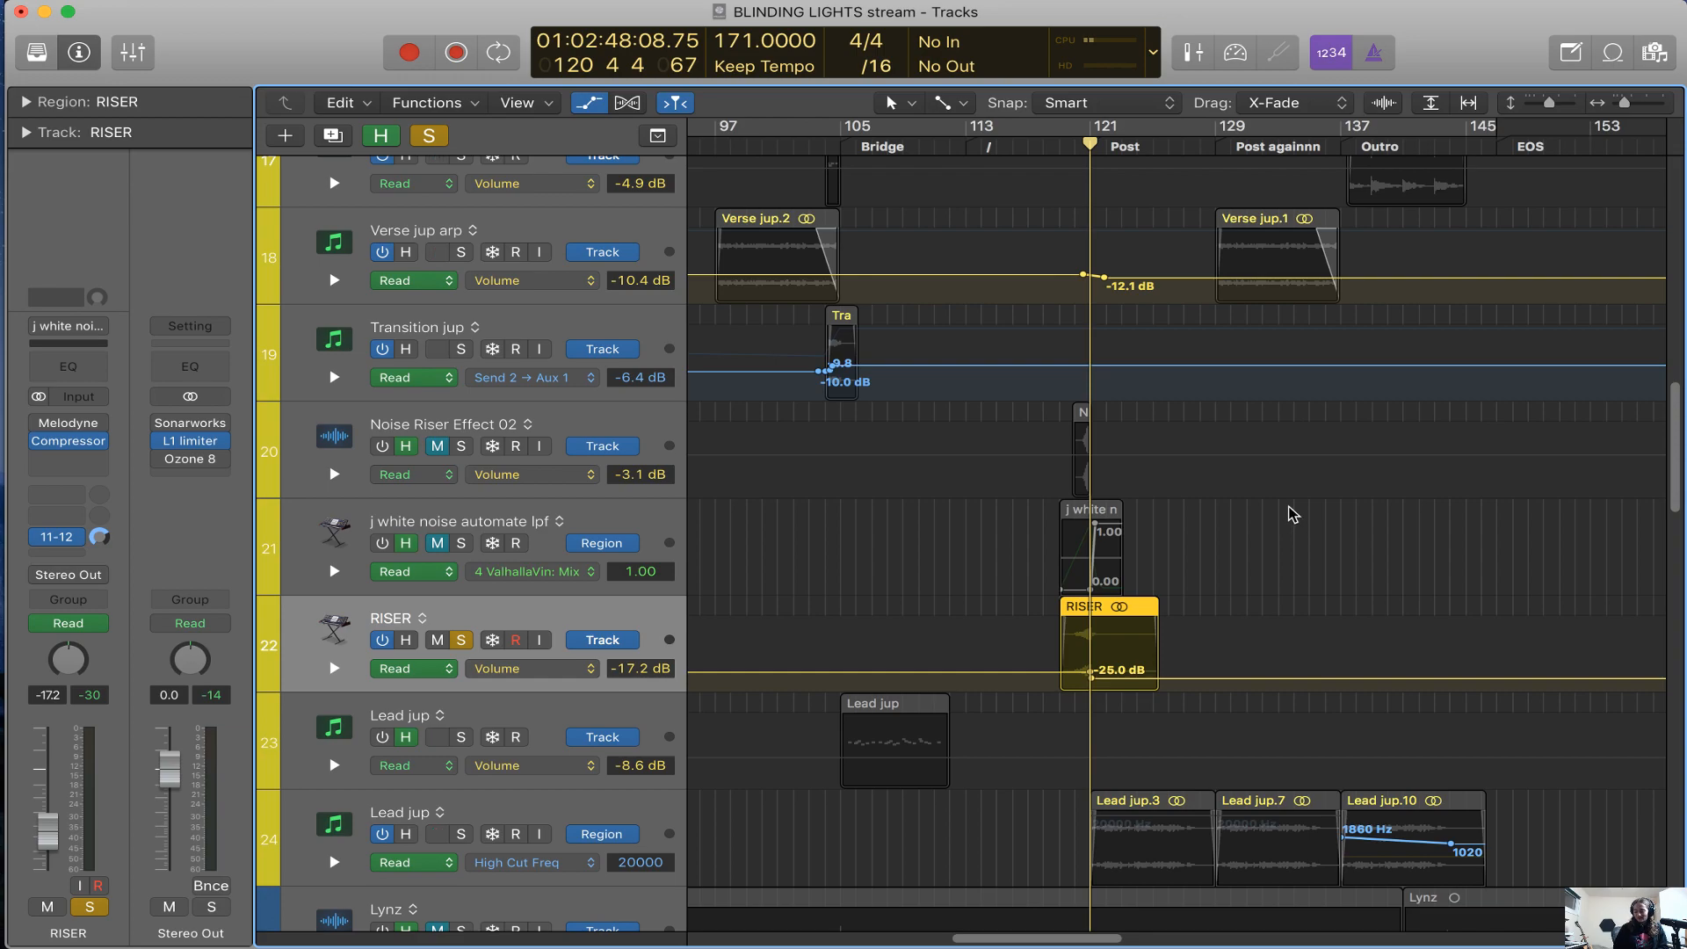
{"action": "key", "text": "super+Left"}
{"action": "key", "text": "a"}
{"action": "key", "text": "s"}
Hide the tracks marked as hidden and select the LEAD 1.1 EFX vocal track
{"action": "scroll", "coordinate": [1190, 553], "scroll_direction": "down", "scroll_amount": 2}
{"action": "scroll", "coordinate": [1190, 555], "scroll_direction": "left", "scroll_amount": 3}
{"action": "scroll", "coordinate": [1187, 554], "scroll_direction": "down", "scroll_amount": 5}
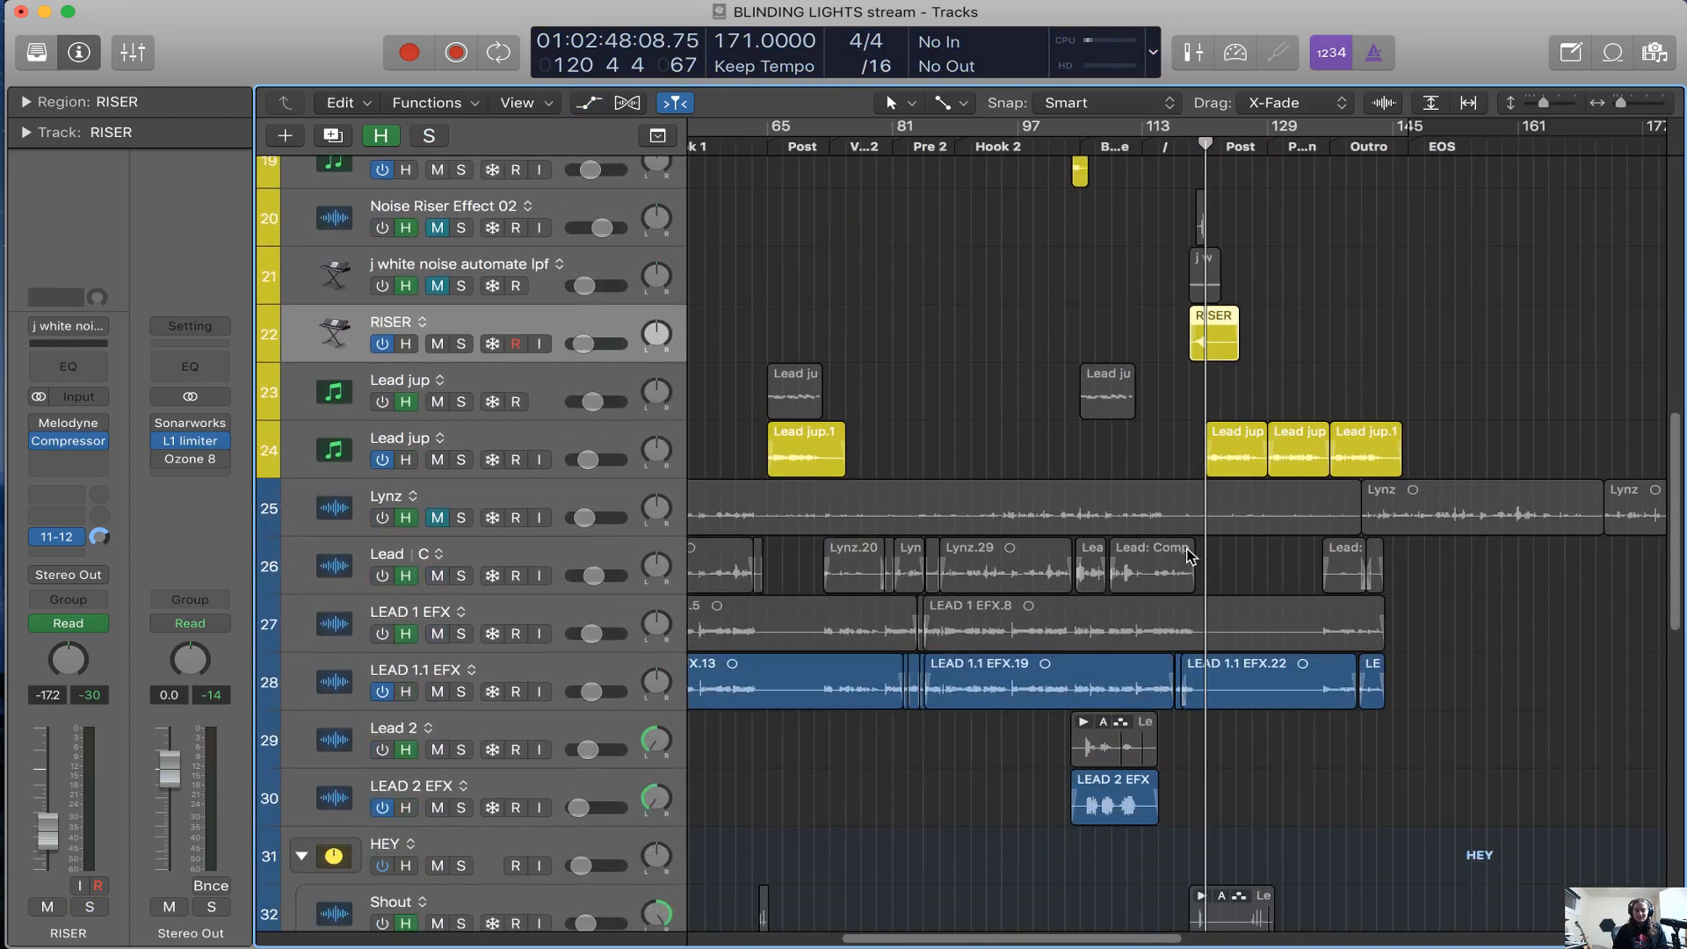
{"action": "scroll", "coordinate": [1187, 555], "scroll_direction": "down", "scroll_amount": 2}
{"action": "scroll", "coordinate": [1168, 562], "scroll_direction": "left", "scroll_amount": 3}
{"action": "key", "text": "h"}
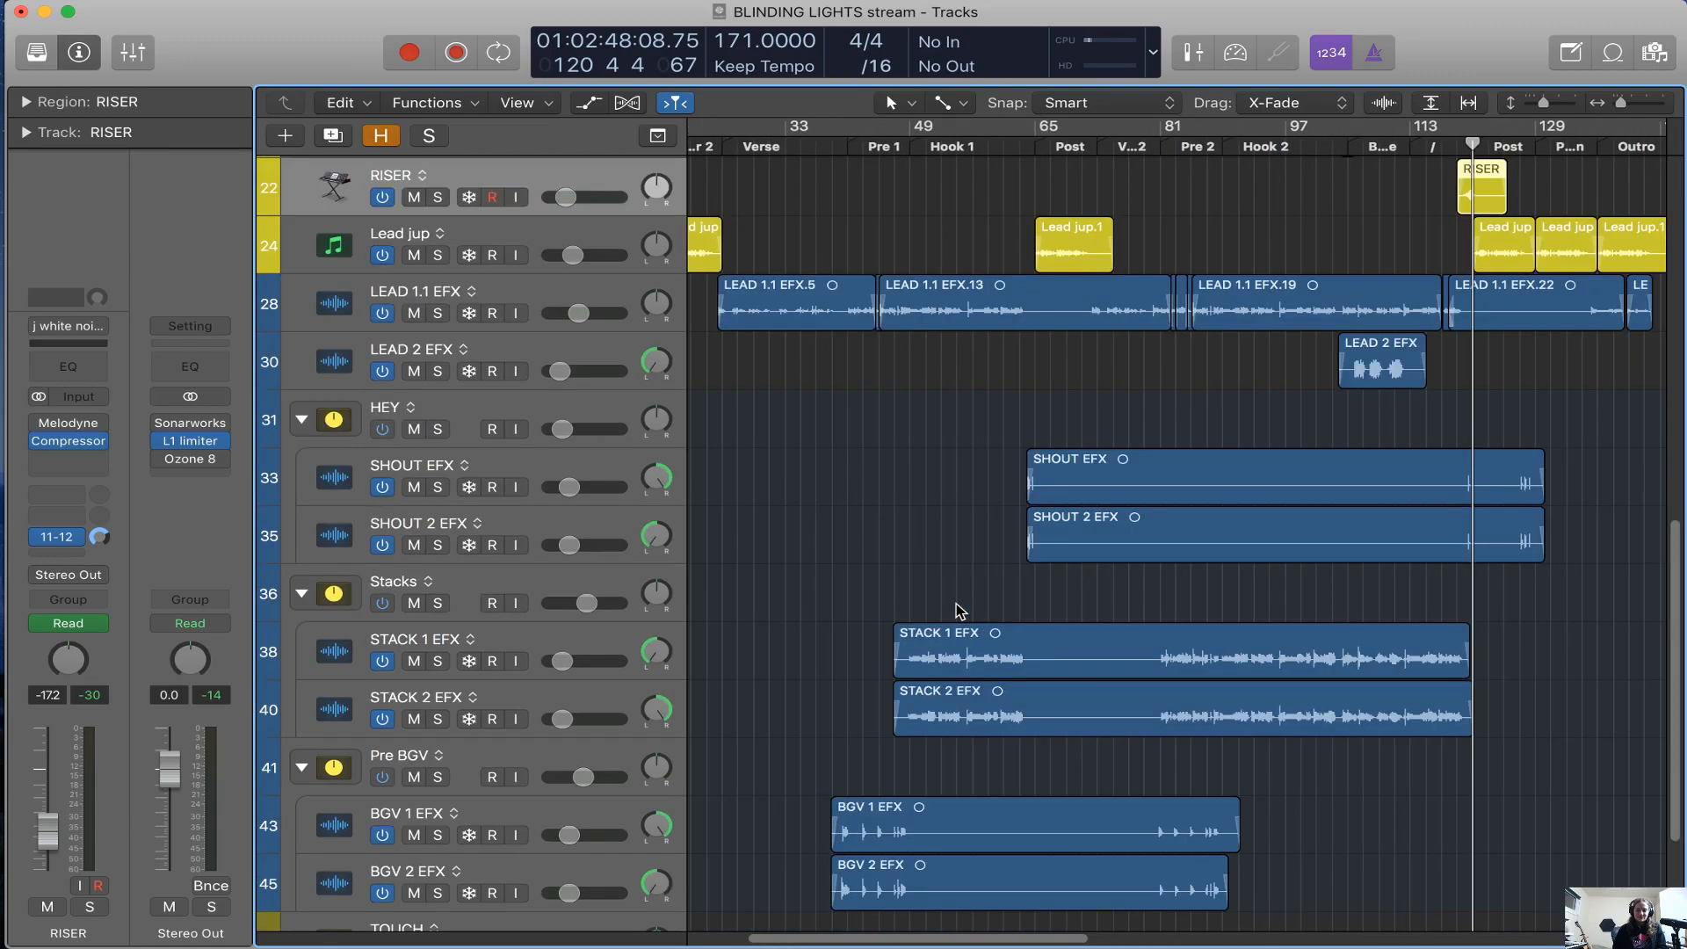
{"action": "scroll", "coordinate": [960, 611], "scroll_direction": "left", "scroll_amount": 3}
{"action": "left_click", "coordinate": [383, 314]}
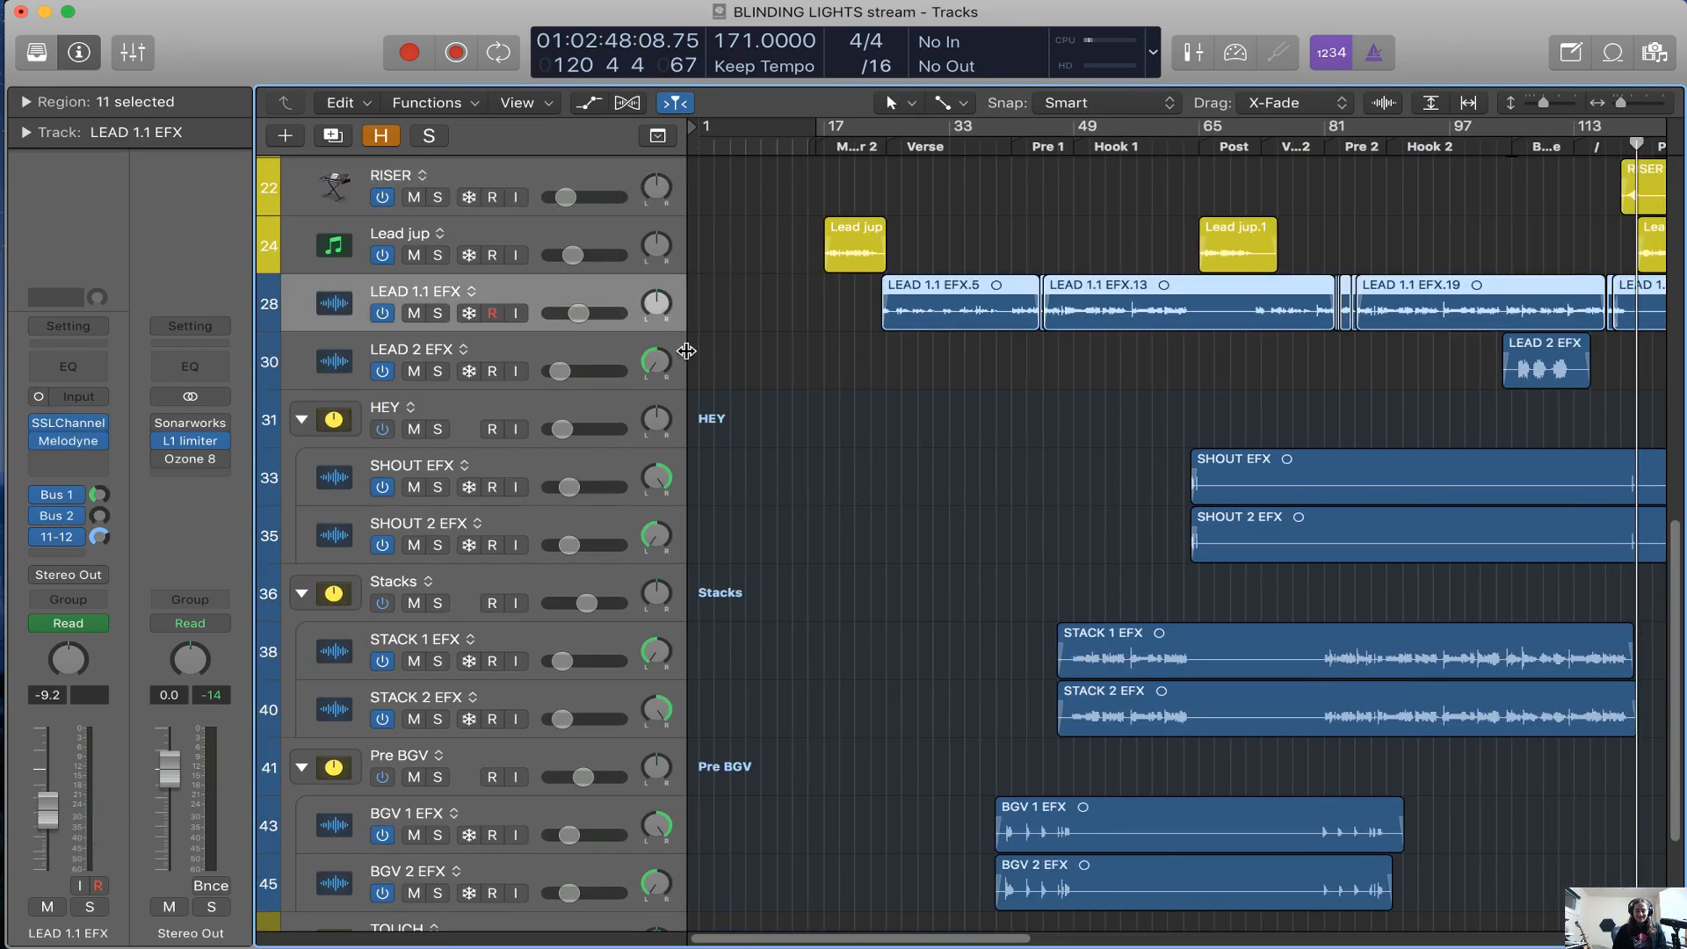
Show the hidden tracks again, select the Lynz vocal track and examine its regions past the end of the song
{"action": "key", "text": "h"}
{"action": "scroll", "coordinate": [874, 482], "scroll_direction": "down", "scroll_amount": 3}
{"action": "scroll", "coordinate": [875, 482], "scroll_direction": "right", "scroll_amount": 5}
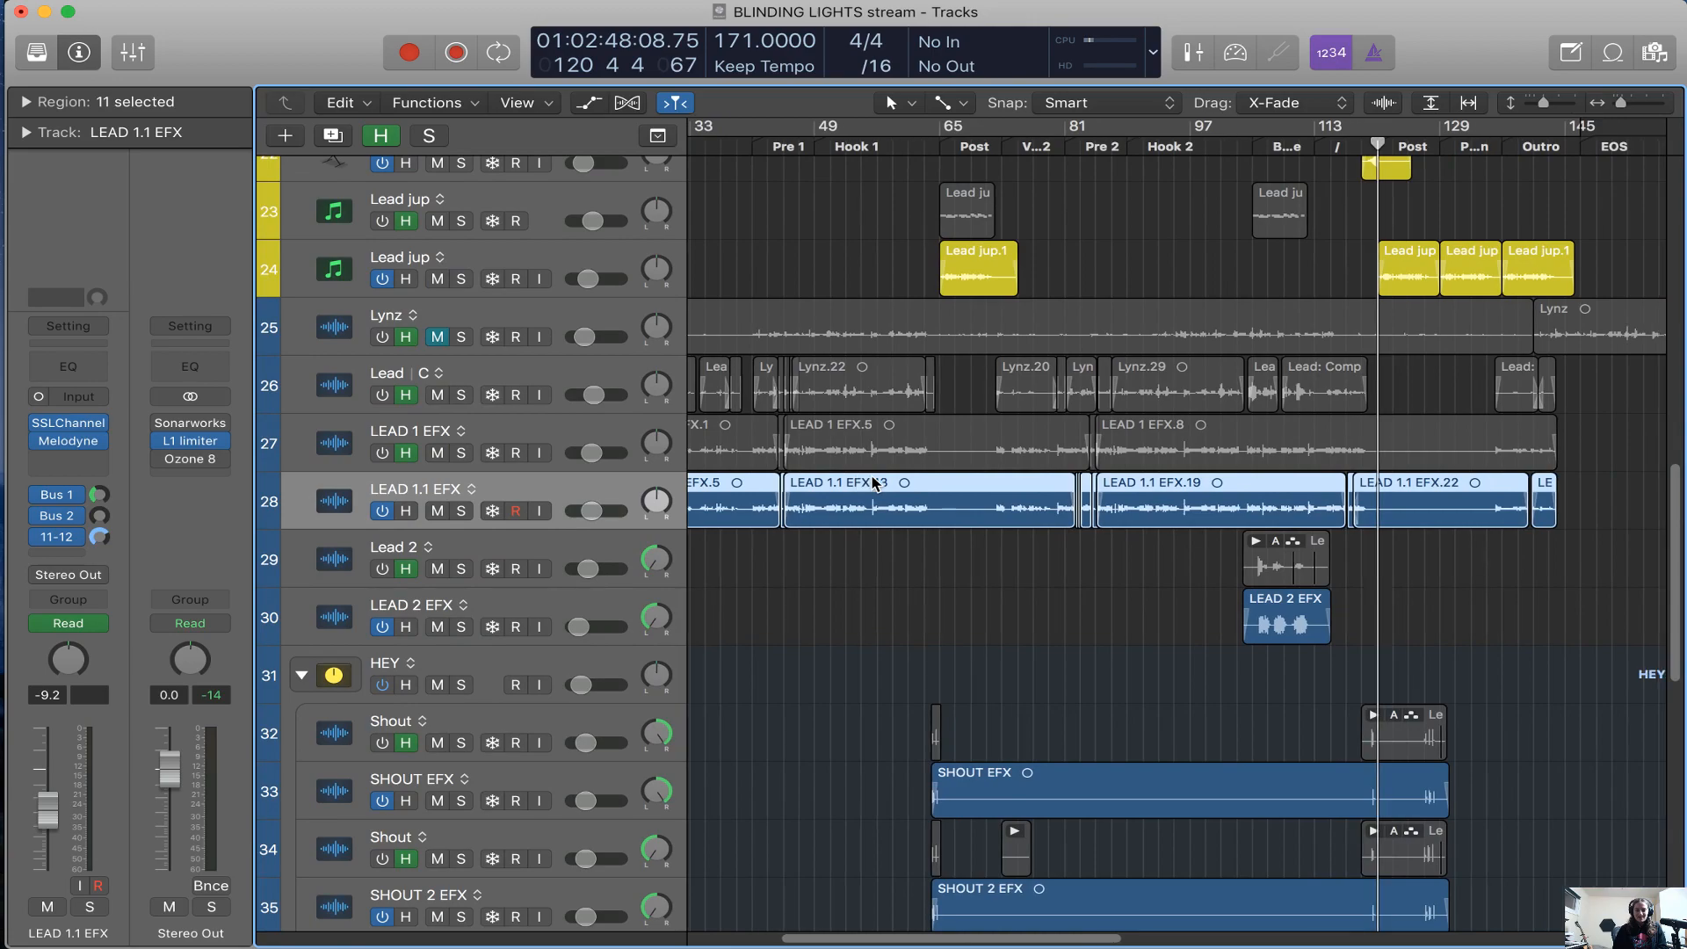
{"action": "left_click", "coordinate": [474, 329]}
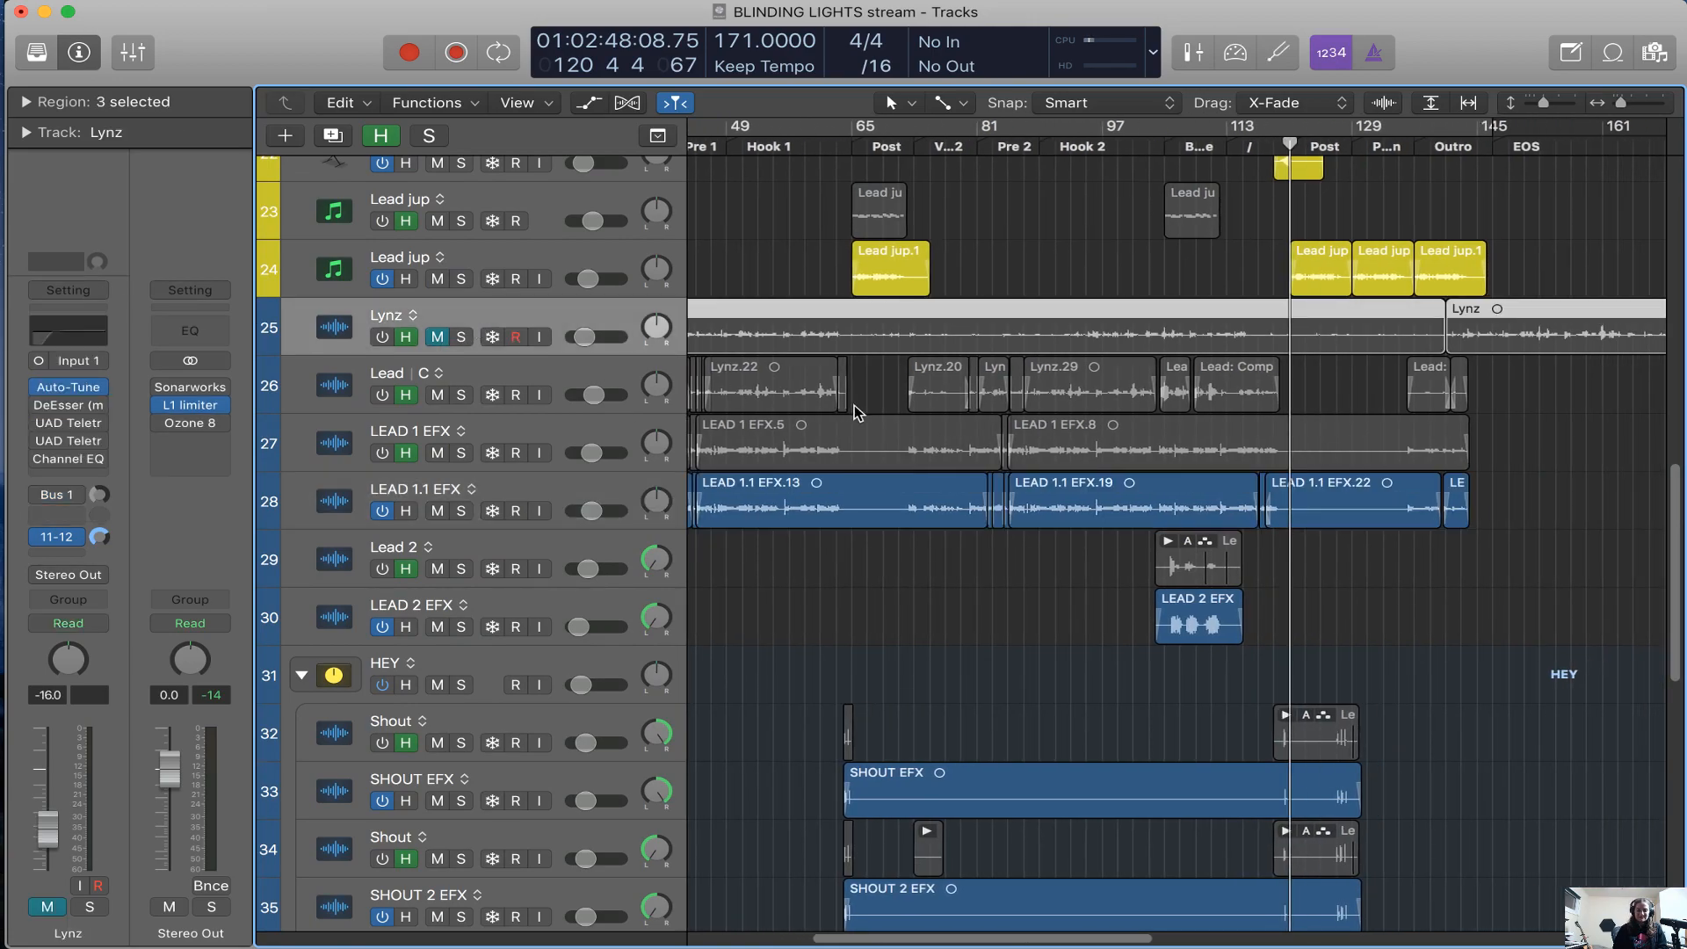
{"action": "scroll", "coordinate": [858, 413], "scroll_direction": "right", "scroll_amount": 6}
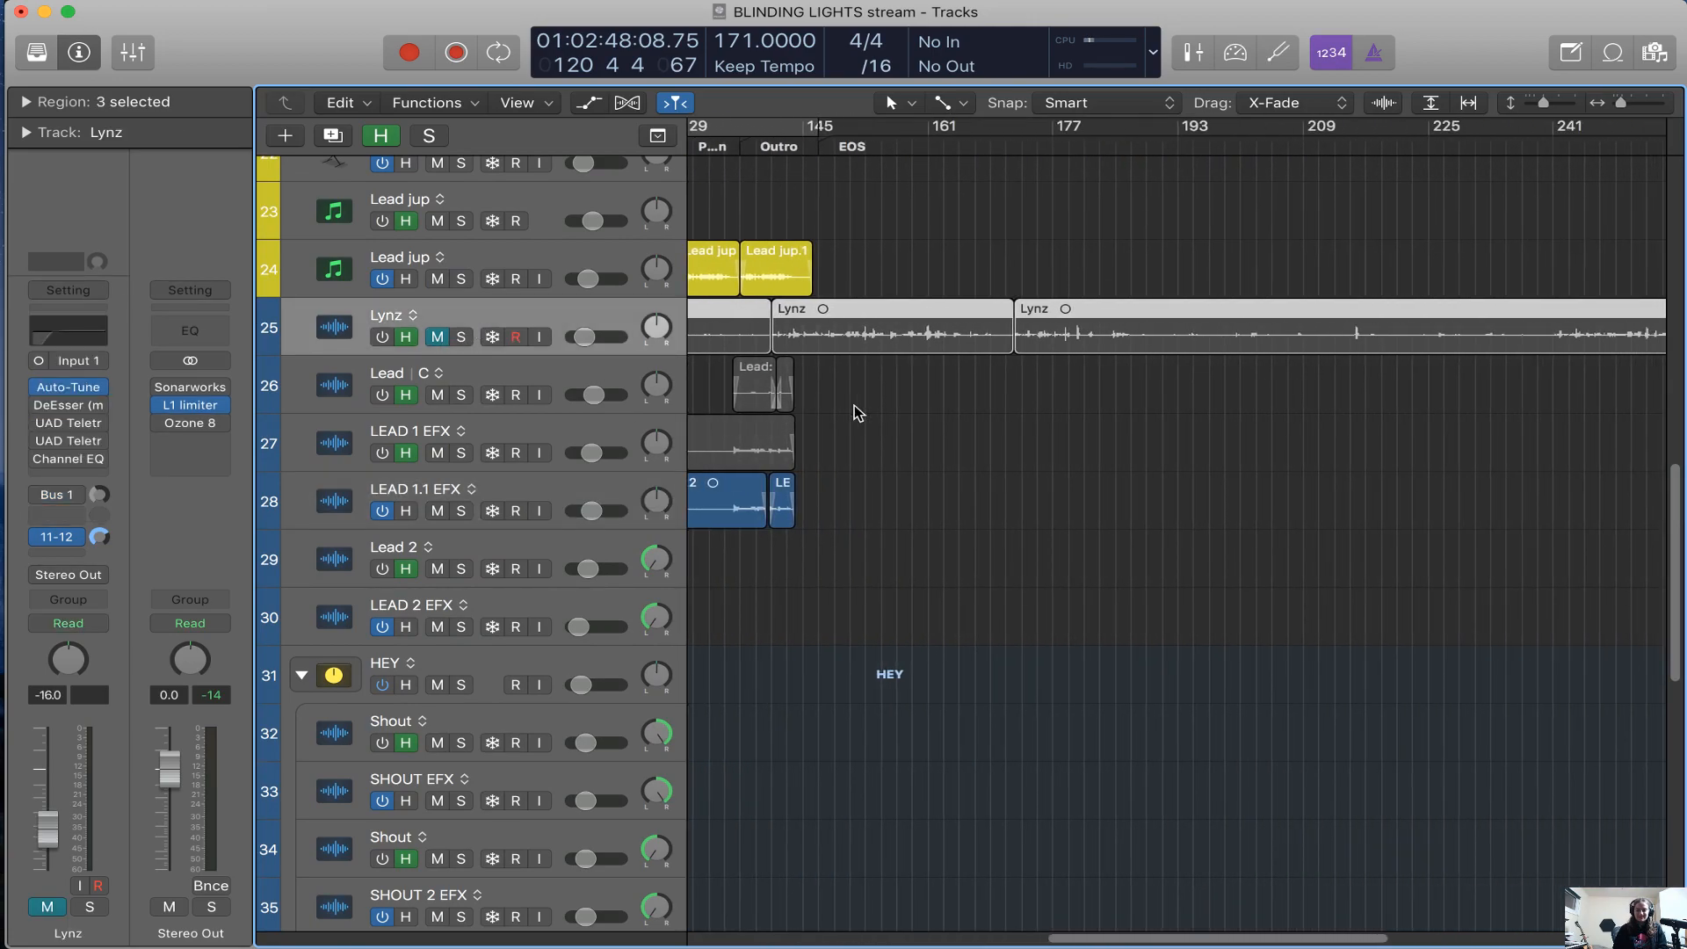
{"action": "scroll", "coordinate": [910, 299], "scroll_direction": "right", "scroll_amount": 6}
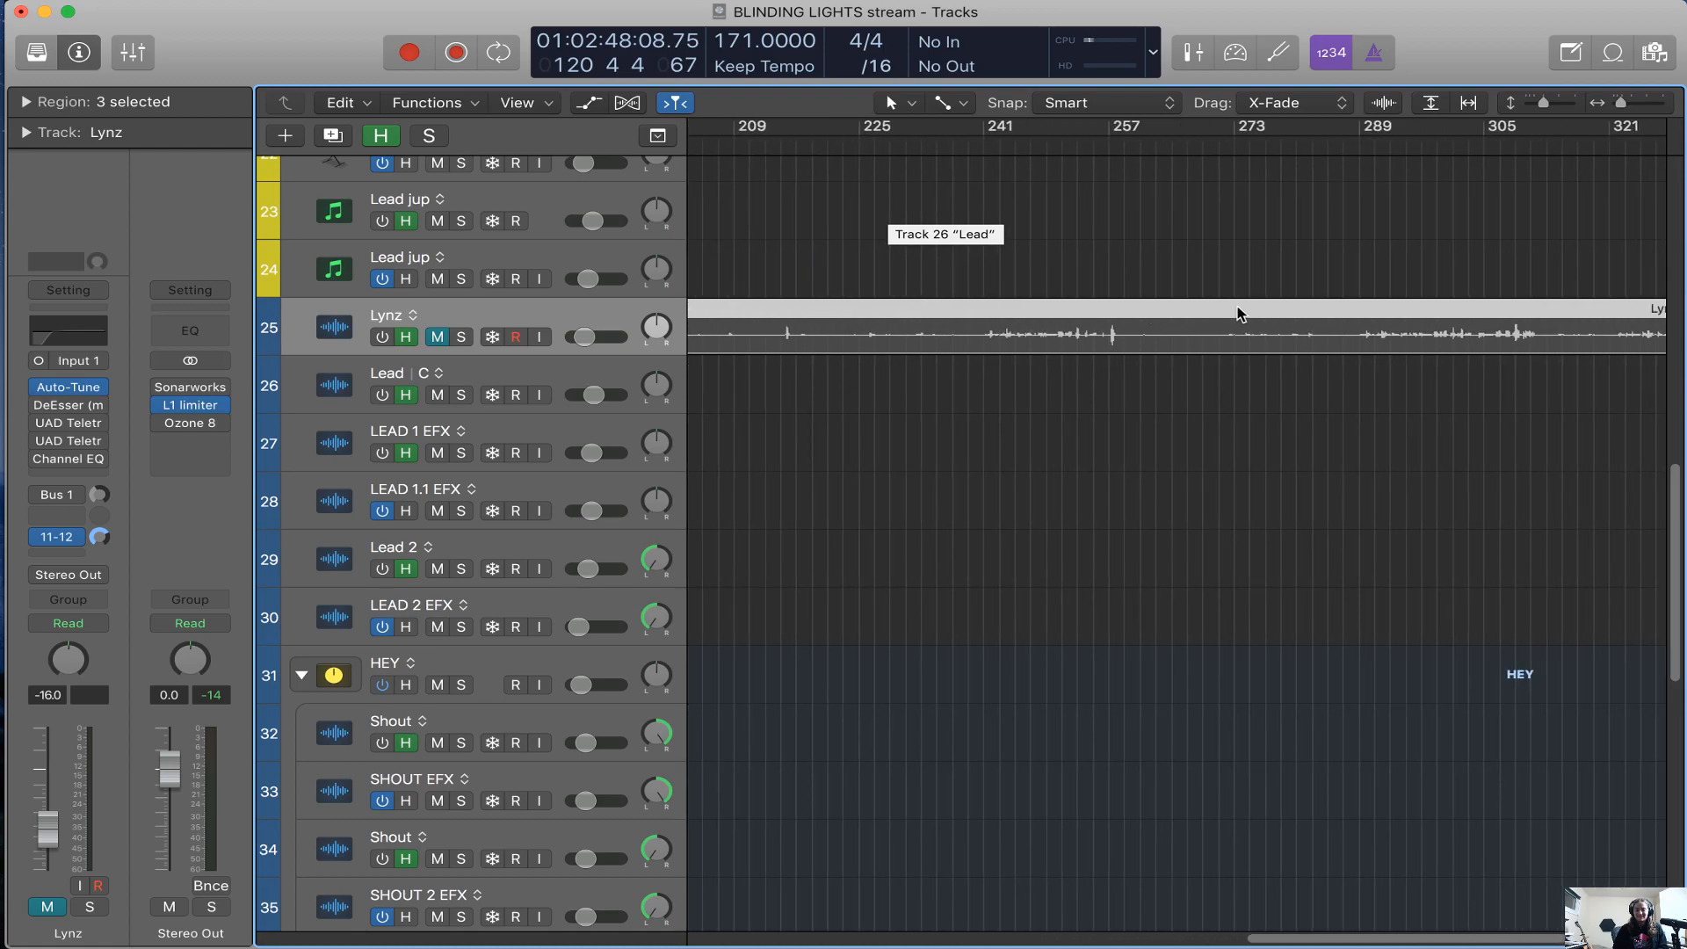
{"action": "scroll", "coordinate": [1147, 314], "scroll_direction": "down", "scroll_amount": 2}
Enlarge the waveform display of the audio regions and examine the Lynz recording alongside the lead vocal tracks
{"action": "left_click", "coordinate": [1384, 98]}
{"action": "left_click_drag", "start_coordinate": [1391, 105], "coordinate": [1392, 255]}
{"action": "scroll", "coordinate": [1392, 255], "scroll_direction": "down", "scroll_amount": 2}
{"action": "scroll", "coordinate": [1392, 255], "scroll_direction": "left", "scroll_amount": 6}
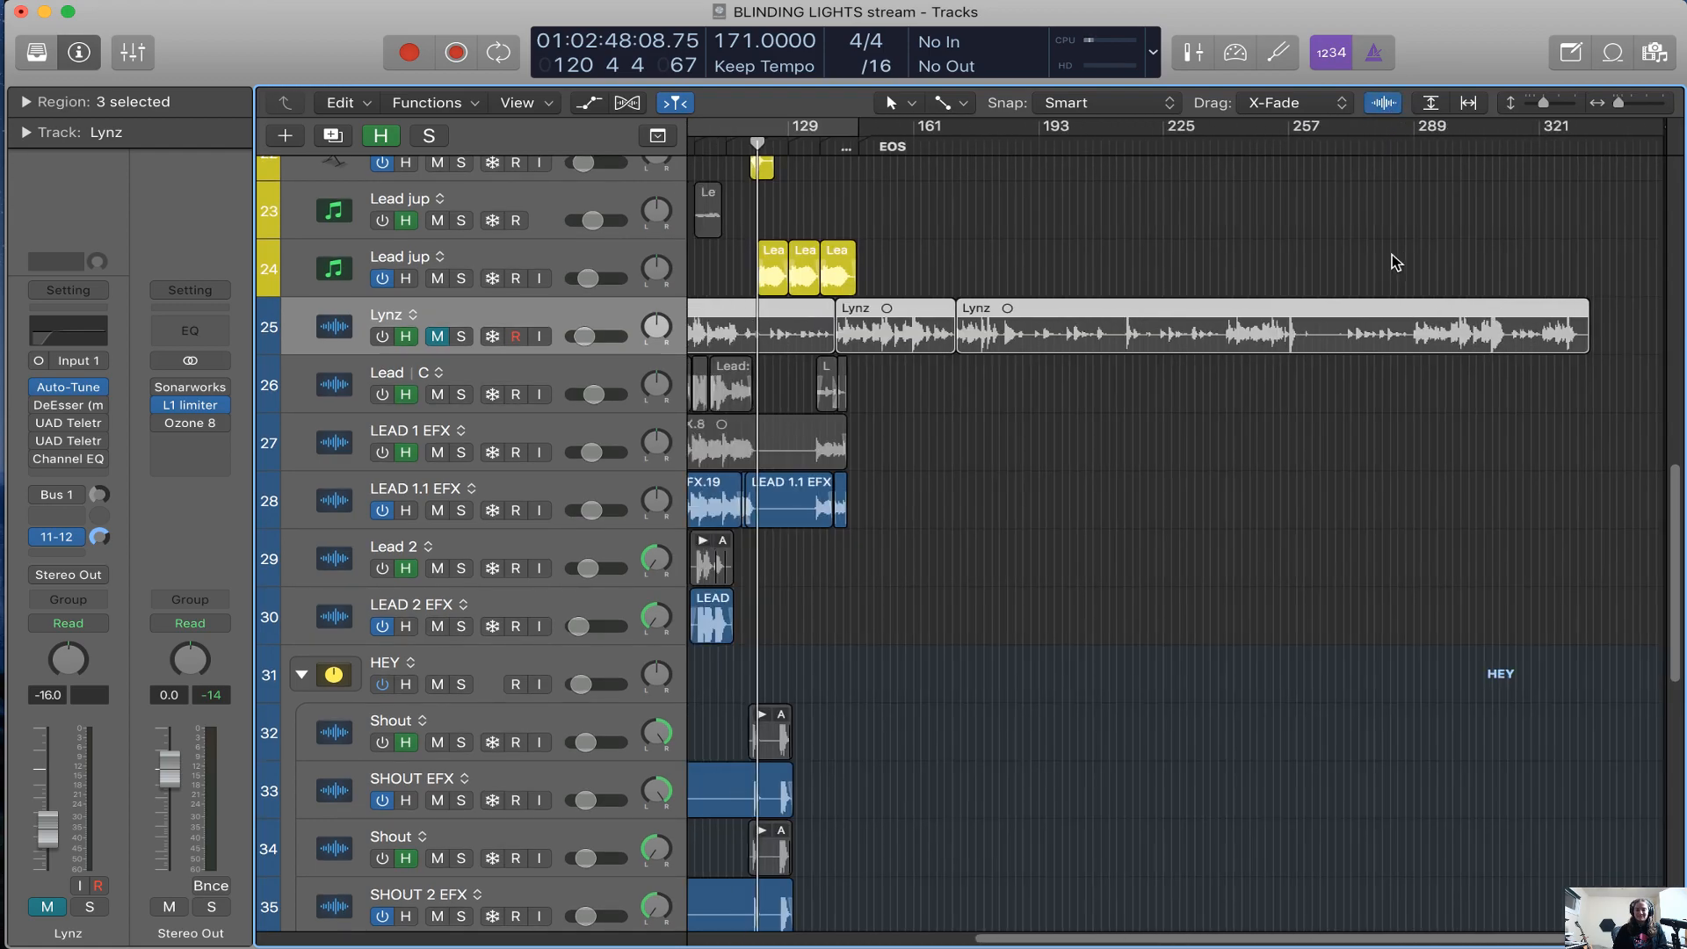
{"action": "scroll", "coordinate": [940, 302], "scroll_direction": "up", "scroll_amount": 4}
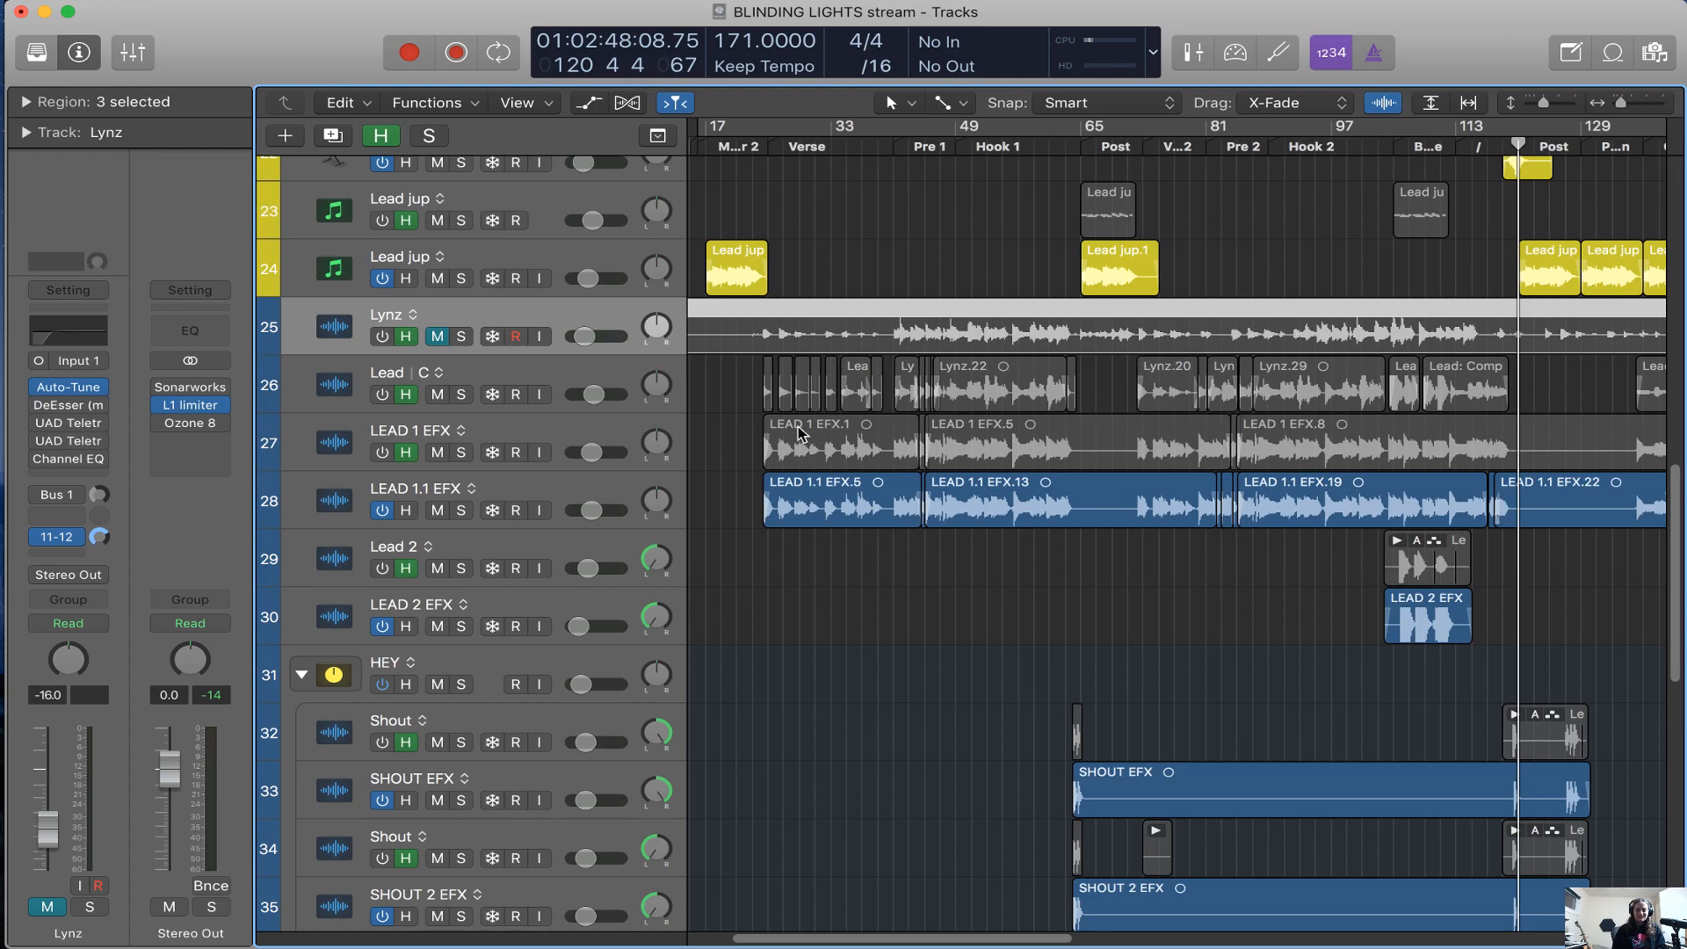
Select and solo the LEAD 1.1 EFX track and play it from bar 53 in Hook 1
{"action": "scroll", "coordinate": [800, 432], "scroll_direction": "down", "scroll_amount": 1}
{"action": "left_click", "coordinate": [625, 475]}
{"action": "left_click", "coordinate": [992, 151]}
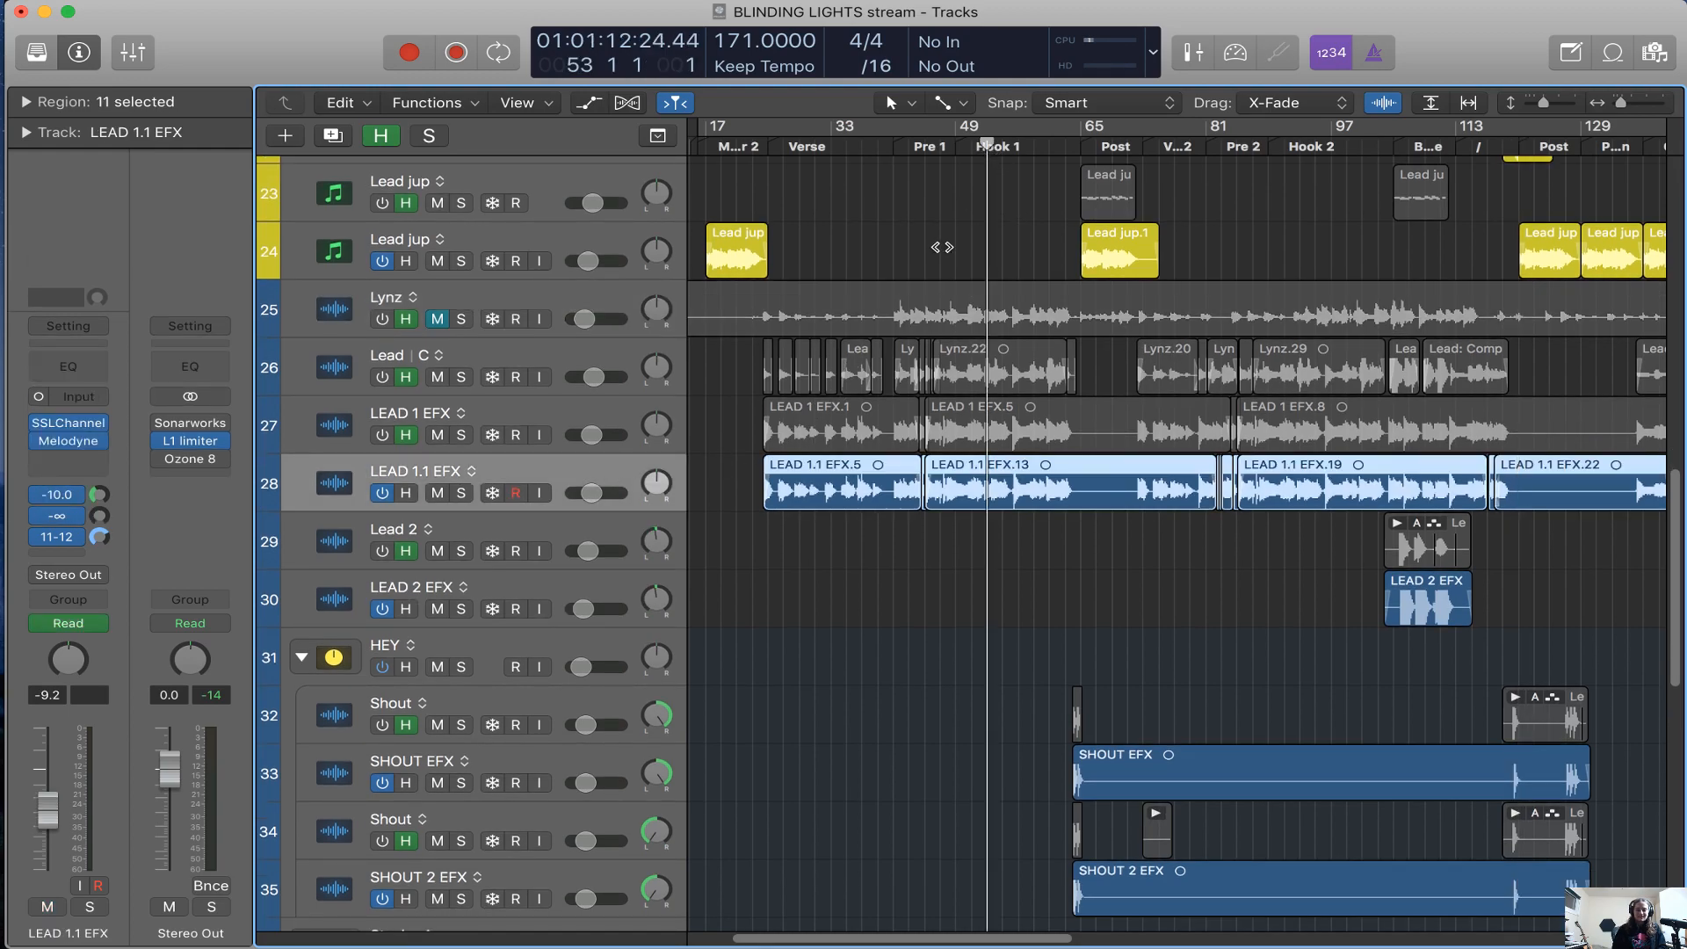
{"action": "key", "text": "s"}
{"action": "key", "text": "space"}
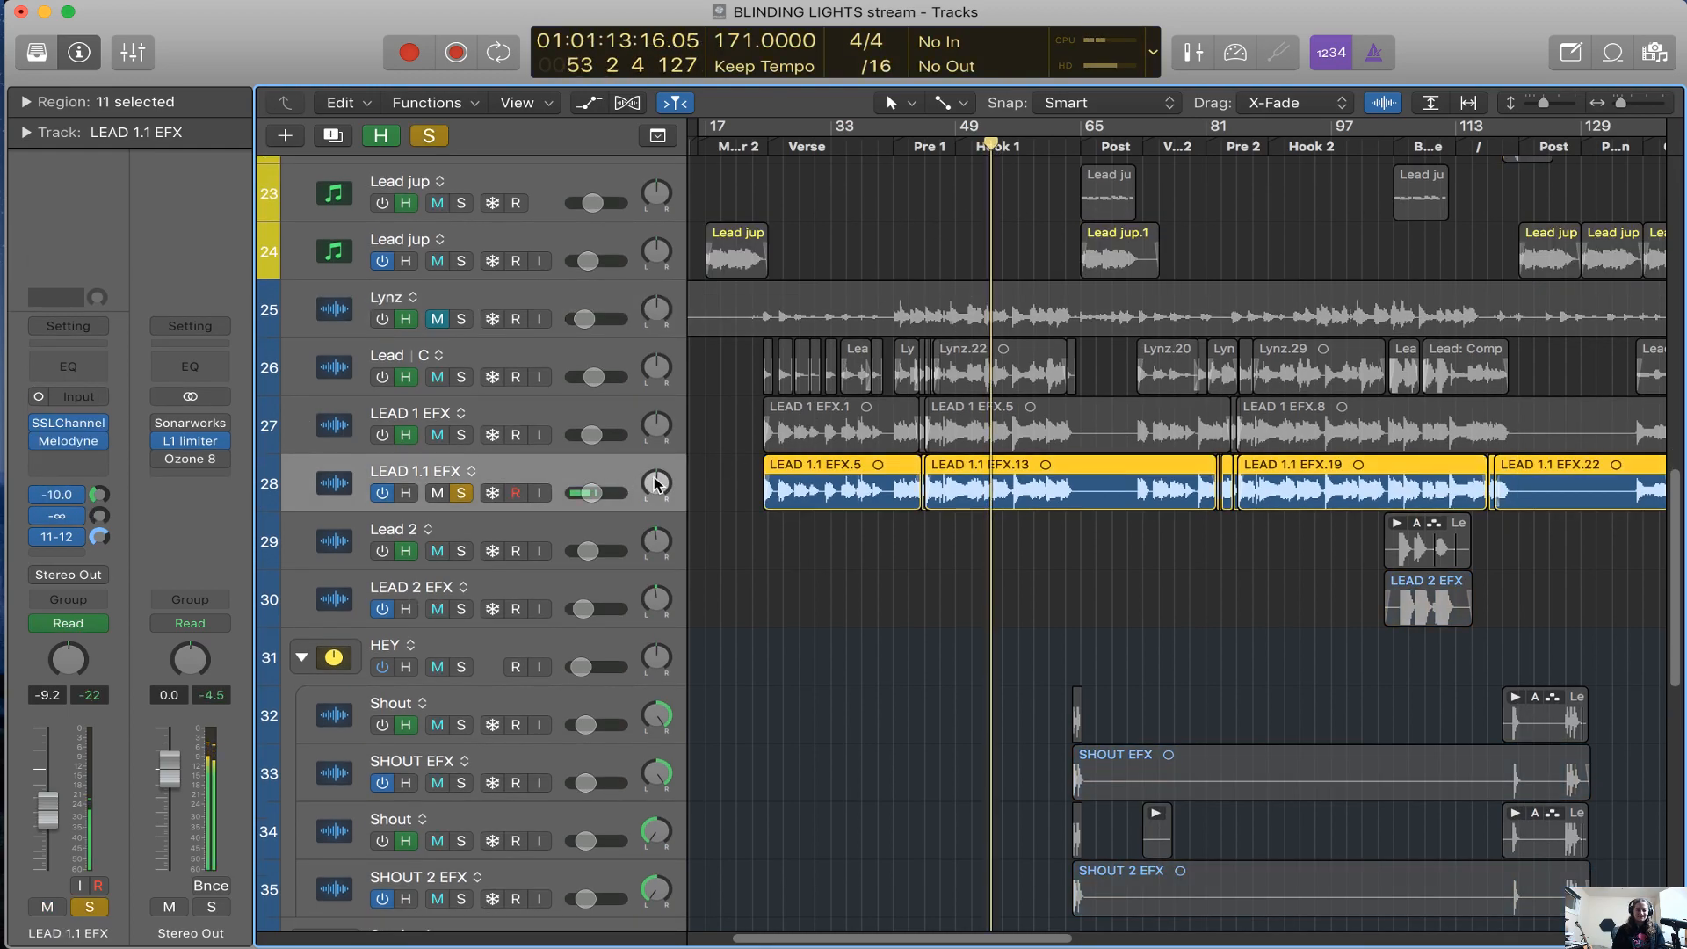
Listen to the soloed LEAD 1.1 EFX vocal through Hook 1 to about bar 60 while following its waveform up close
{"action": "key", "text": "super+Right"}
{"action": "key", "text": "super+Right"}
{"action": "scroll", "coordinate": [694, 665], "scroll_direction": "right", "scroll_amount": 4}
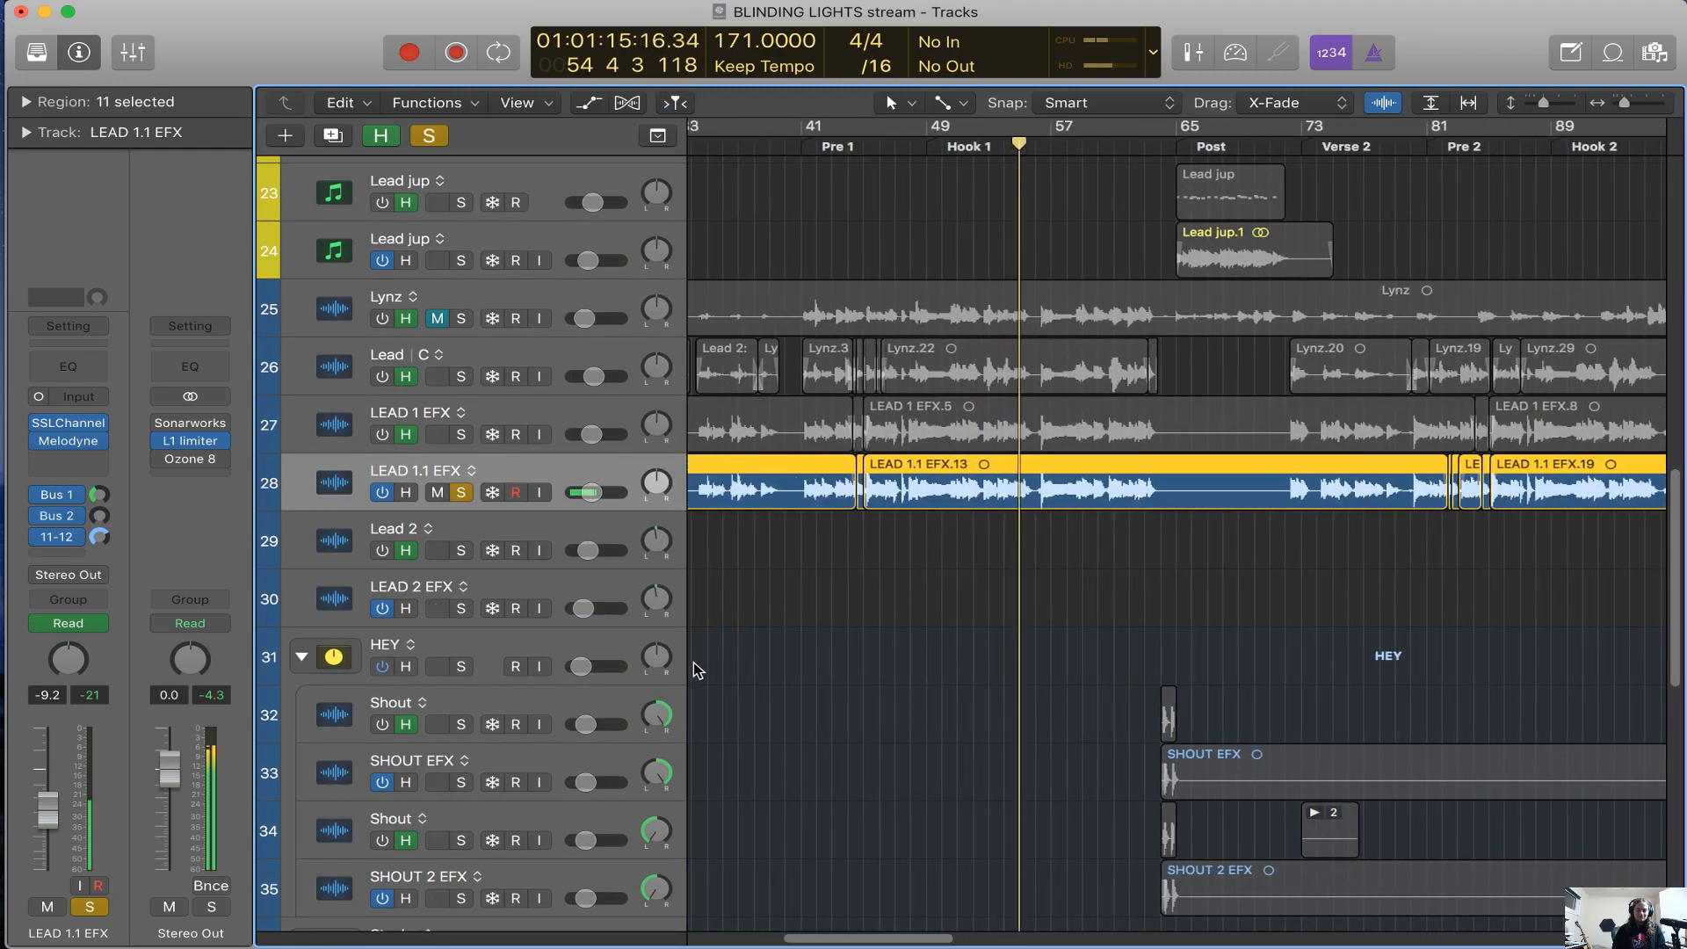
{"action": "scroll", "coordinate": [694, 670], "scroll_direction": "left", "scroll_amount": 5}
{"action": "scroll", "coordinate": [693, 671], "scroll_direction": "right", "scroll_amount": 6}
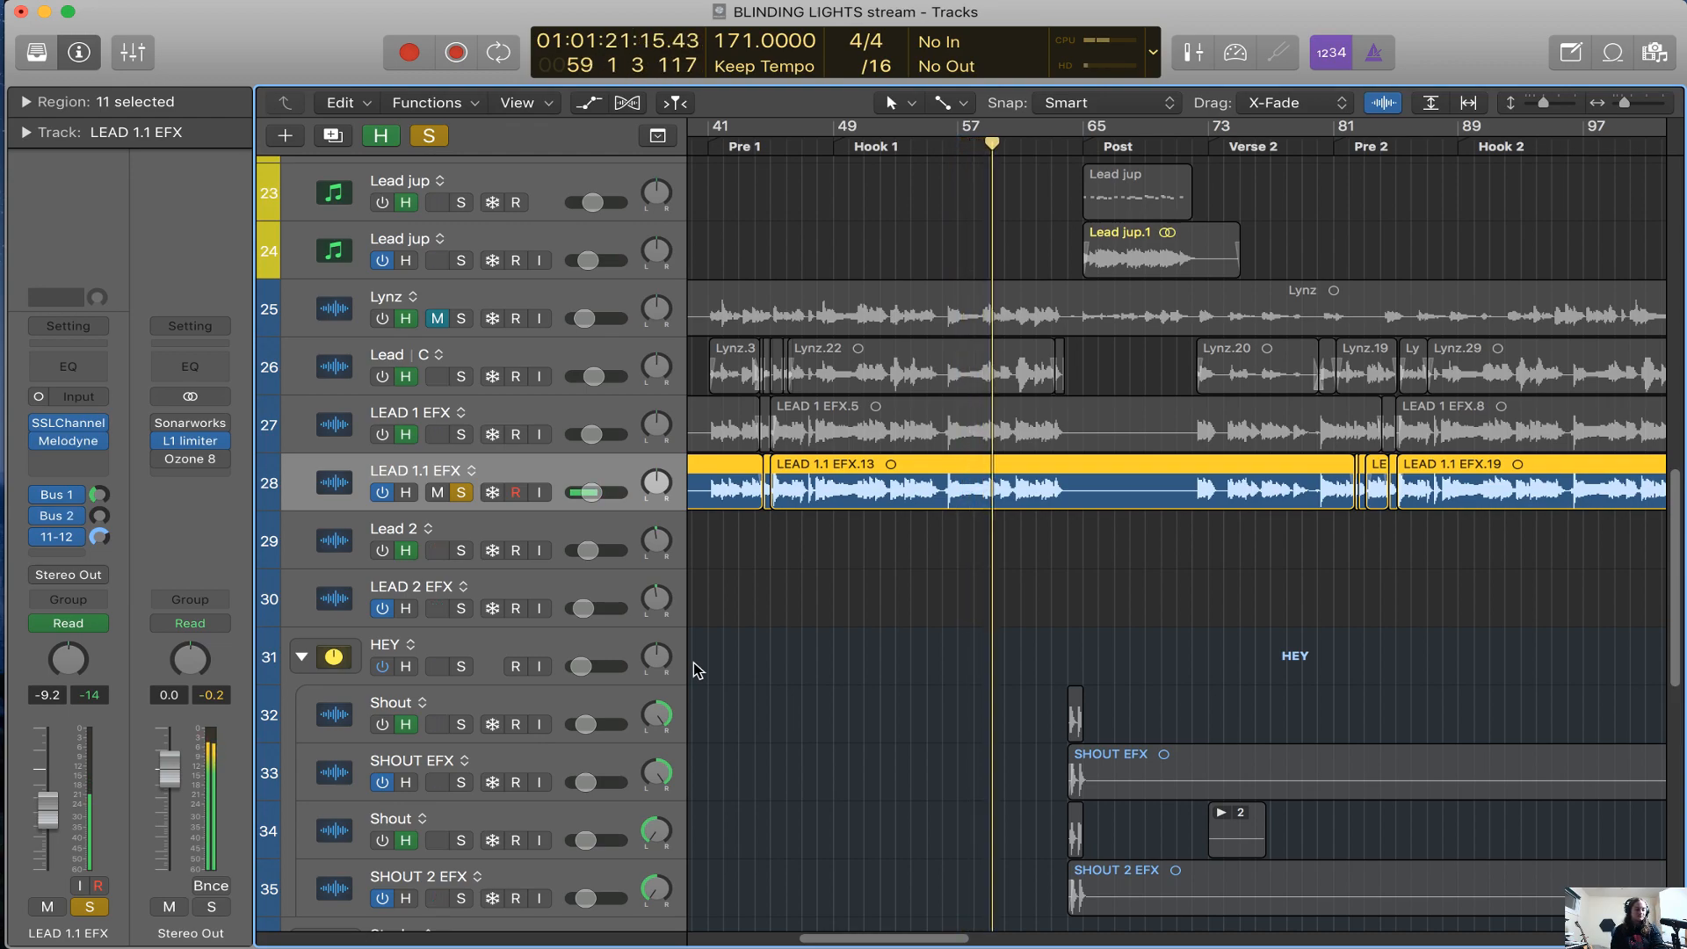
{"action": "scroll", "coordinate": [805, 661], "scroll_direction": "up", "scroll_amount": 3}
{"action": "scroll", "coordinate": [806, 661], "scroll_direction": "right", "scroll_amount": 1}
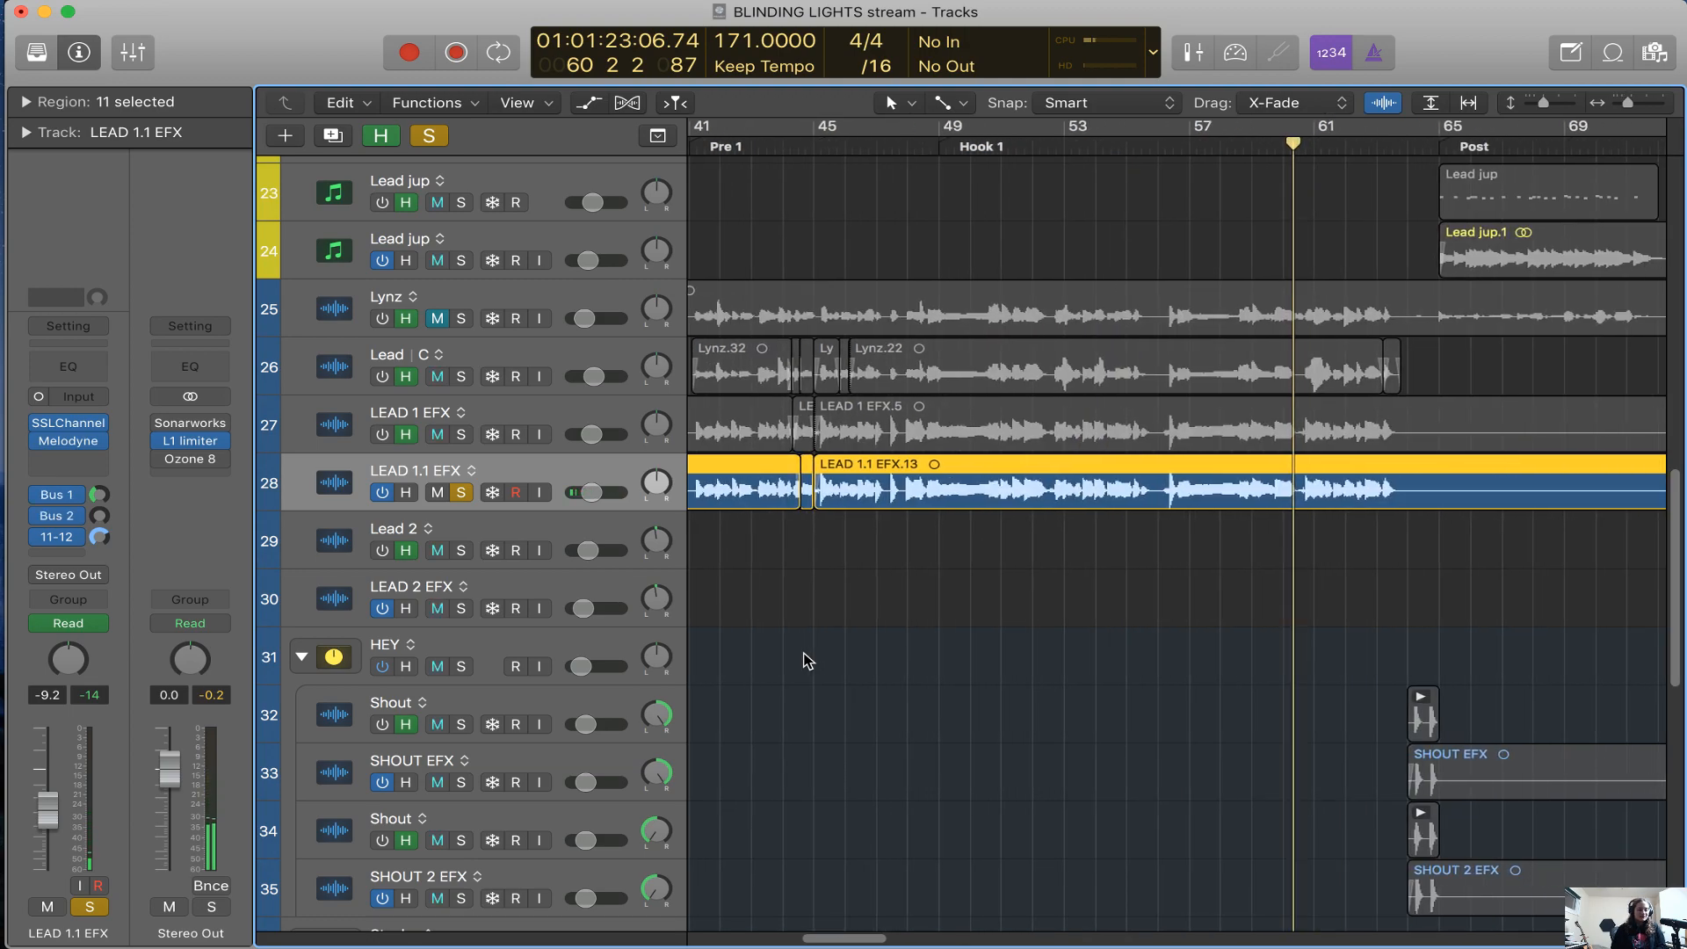
{"action": "scroll", "coordinate": [808, 661], "scroll_direction": "right", "scroll_amount": 3}
{"action": "scroll", "coordinate": [808, 661], "scroll_direction": "right", "scroll_amount": 6}
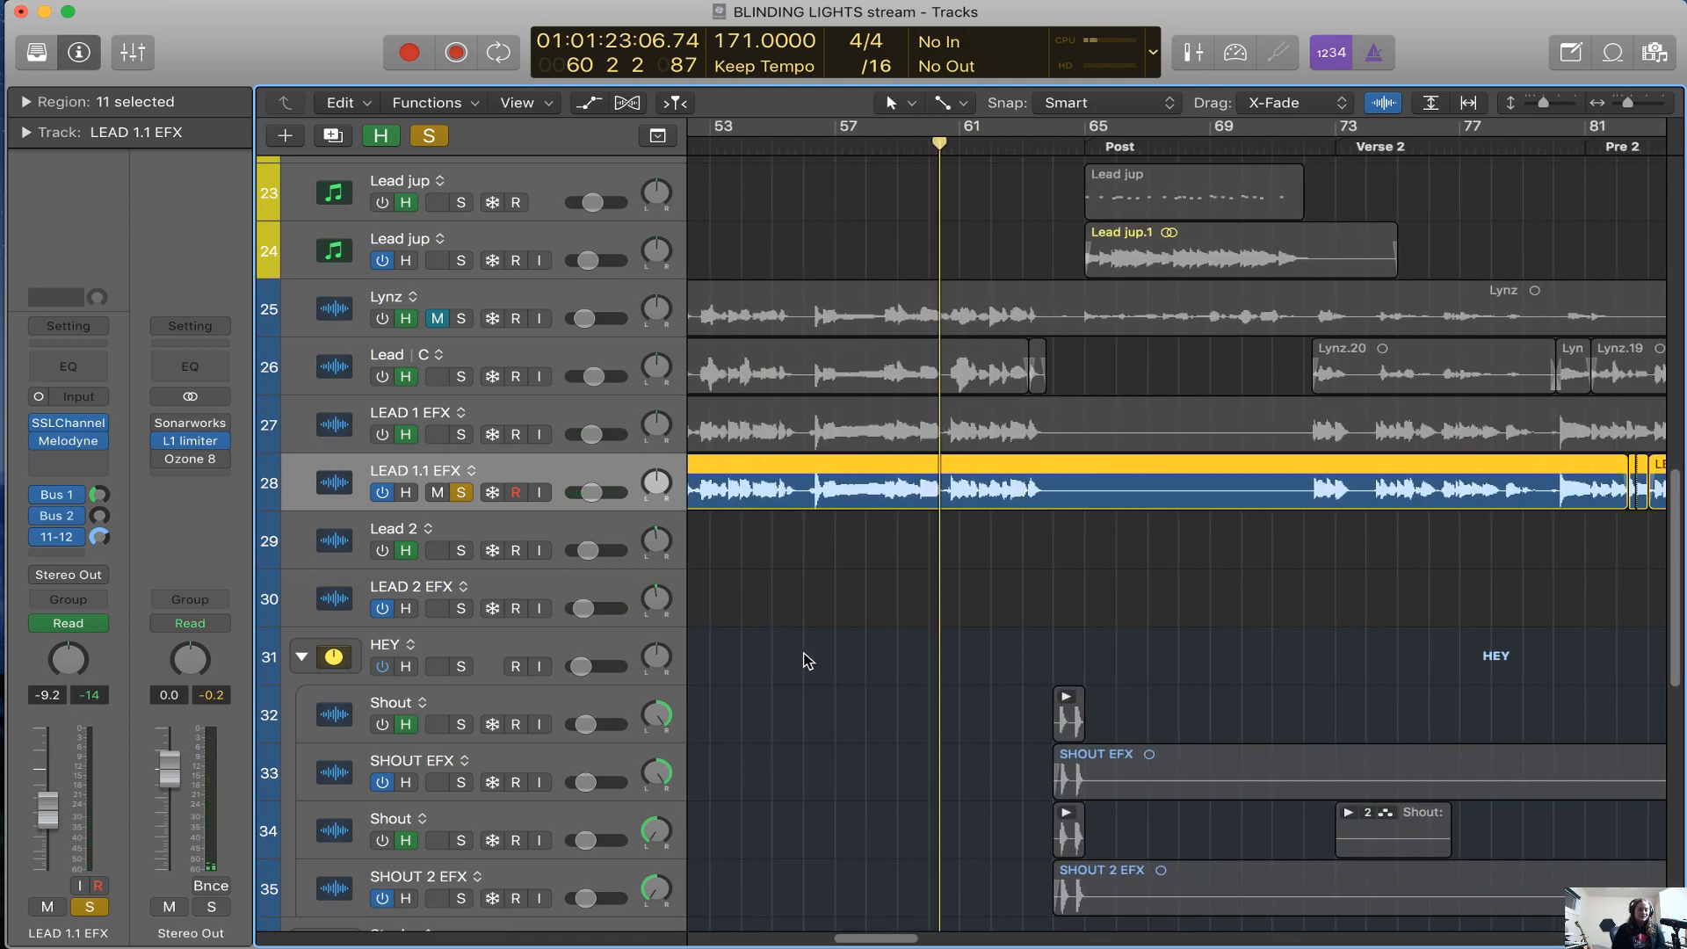
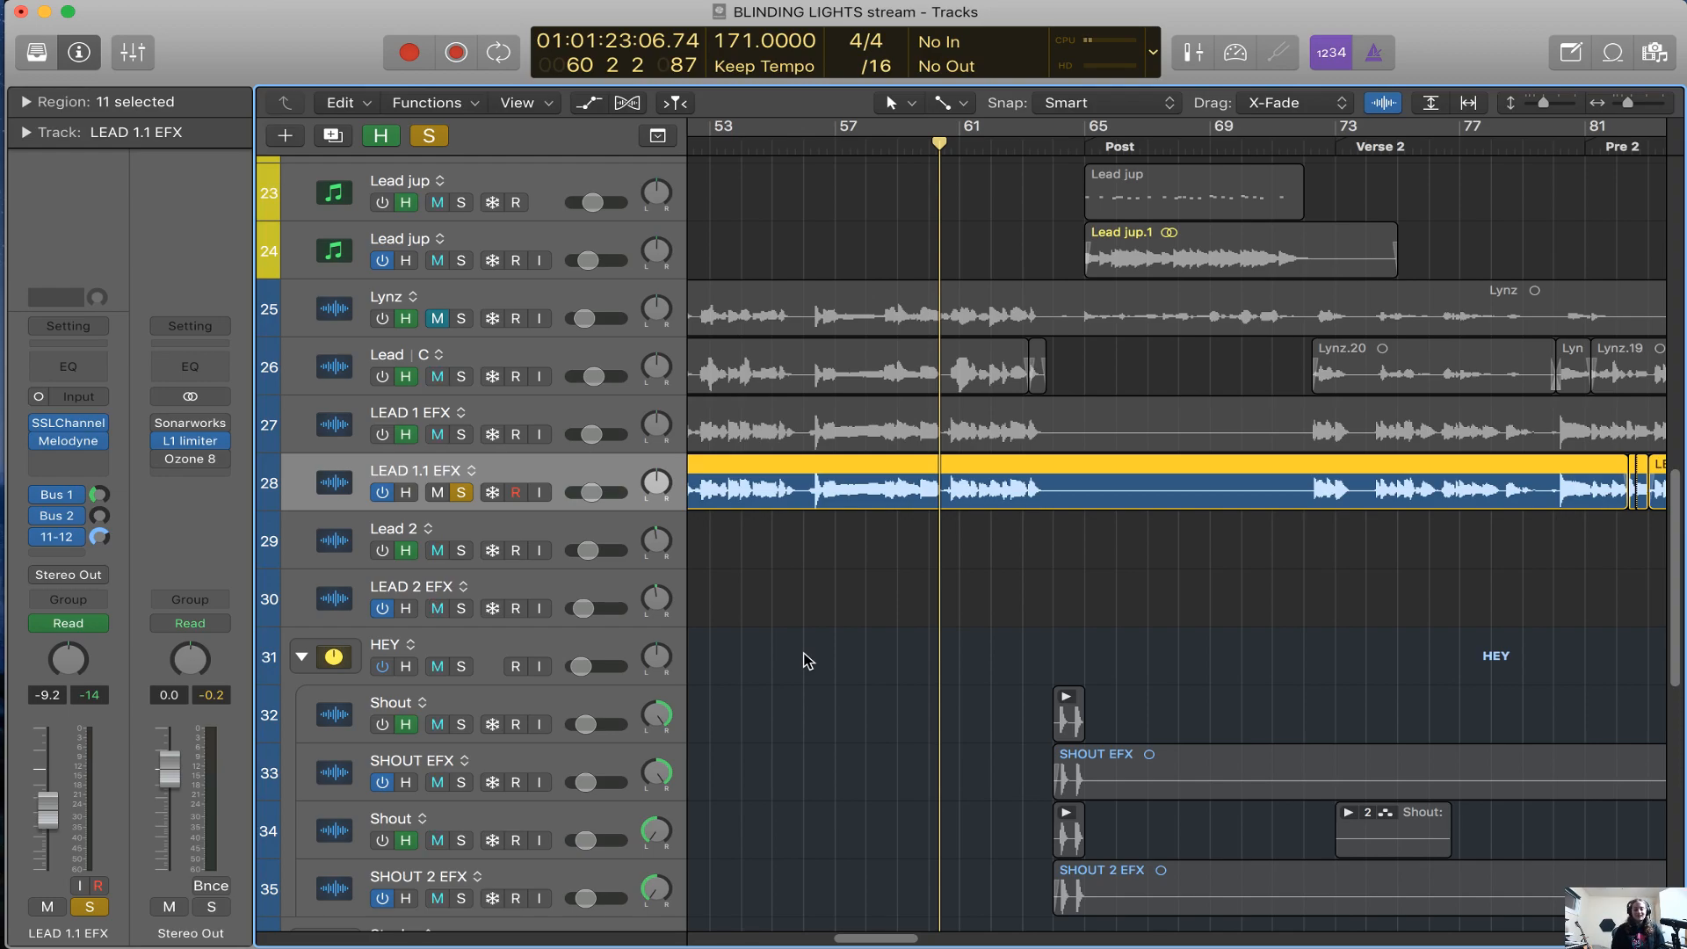
Examine the LEAD 1.1 EFX regions along the song, from the Verse through Hook 1 and the Bridge to the Post sections
{"action": "key", "text": "super+Left"}
{"action": "scroll", "coordinate": [806, 660], "scroll_direction": "down", "scroll_amount": 5}
{"action": "scroll", "coordinate": [807, 660], "scroll_direction": "up", "scroll_amount": 3}
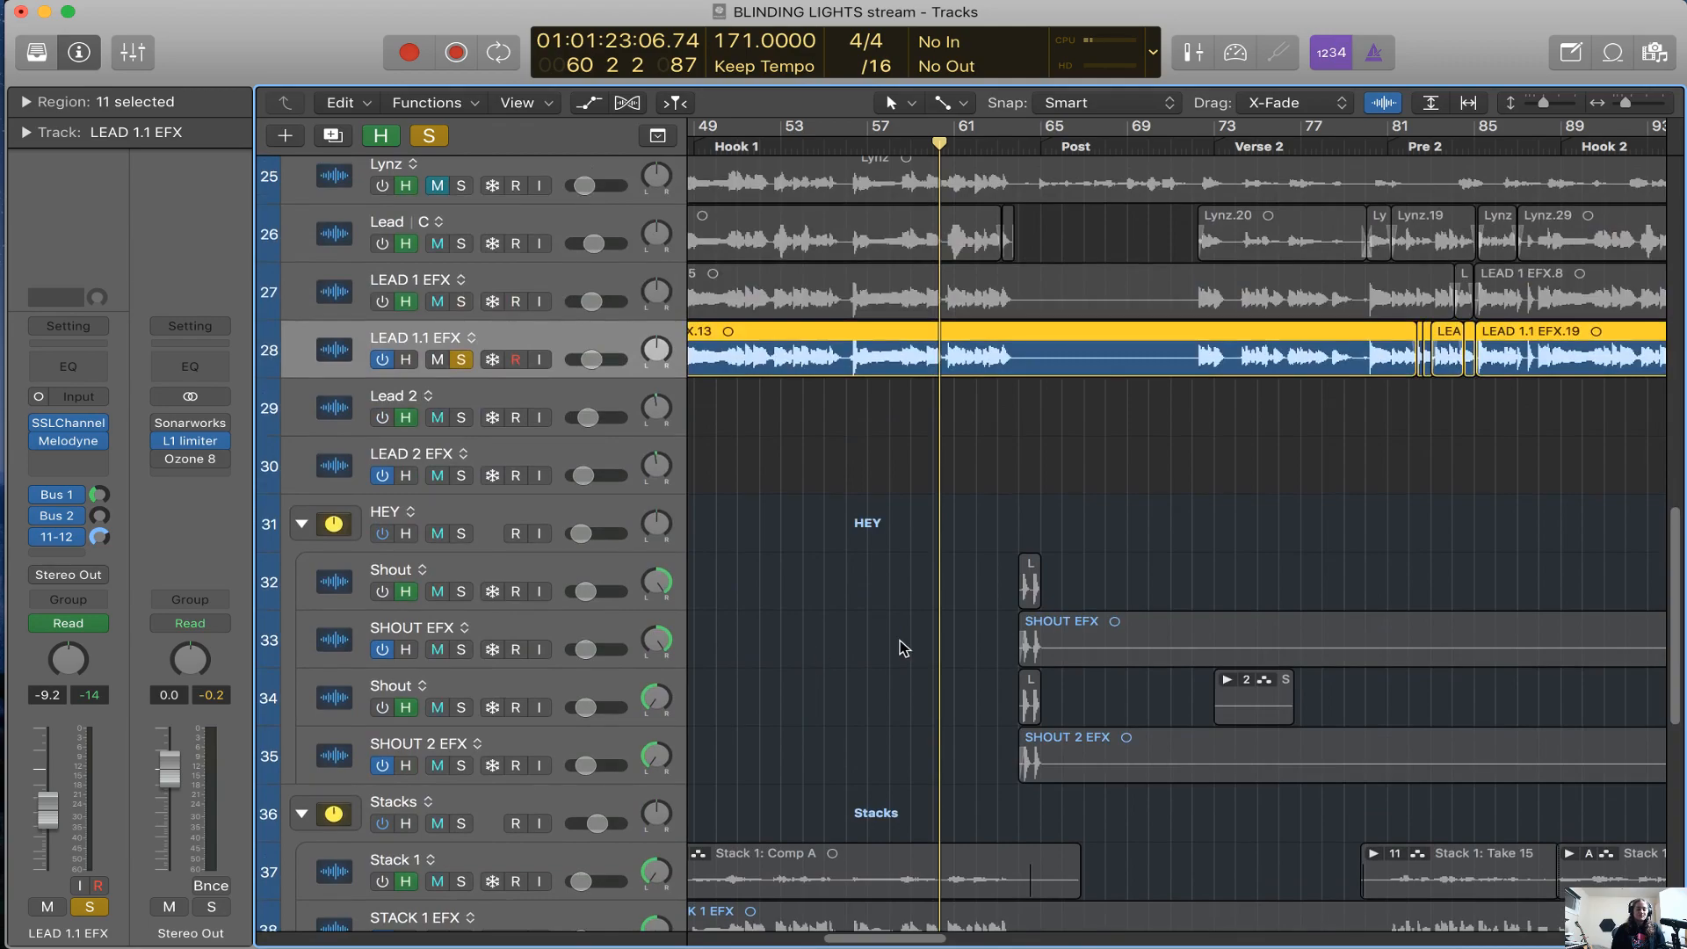
{"action": "scroll", "coordinate": [919, 643], "scroll_direction": "right", "scroll_amount": 10}
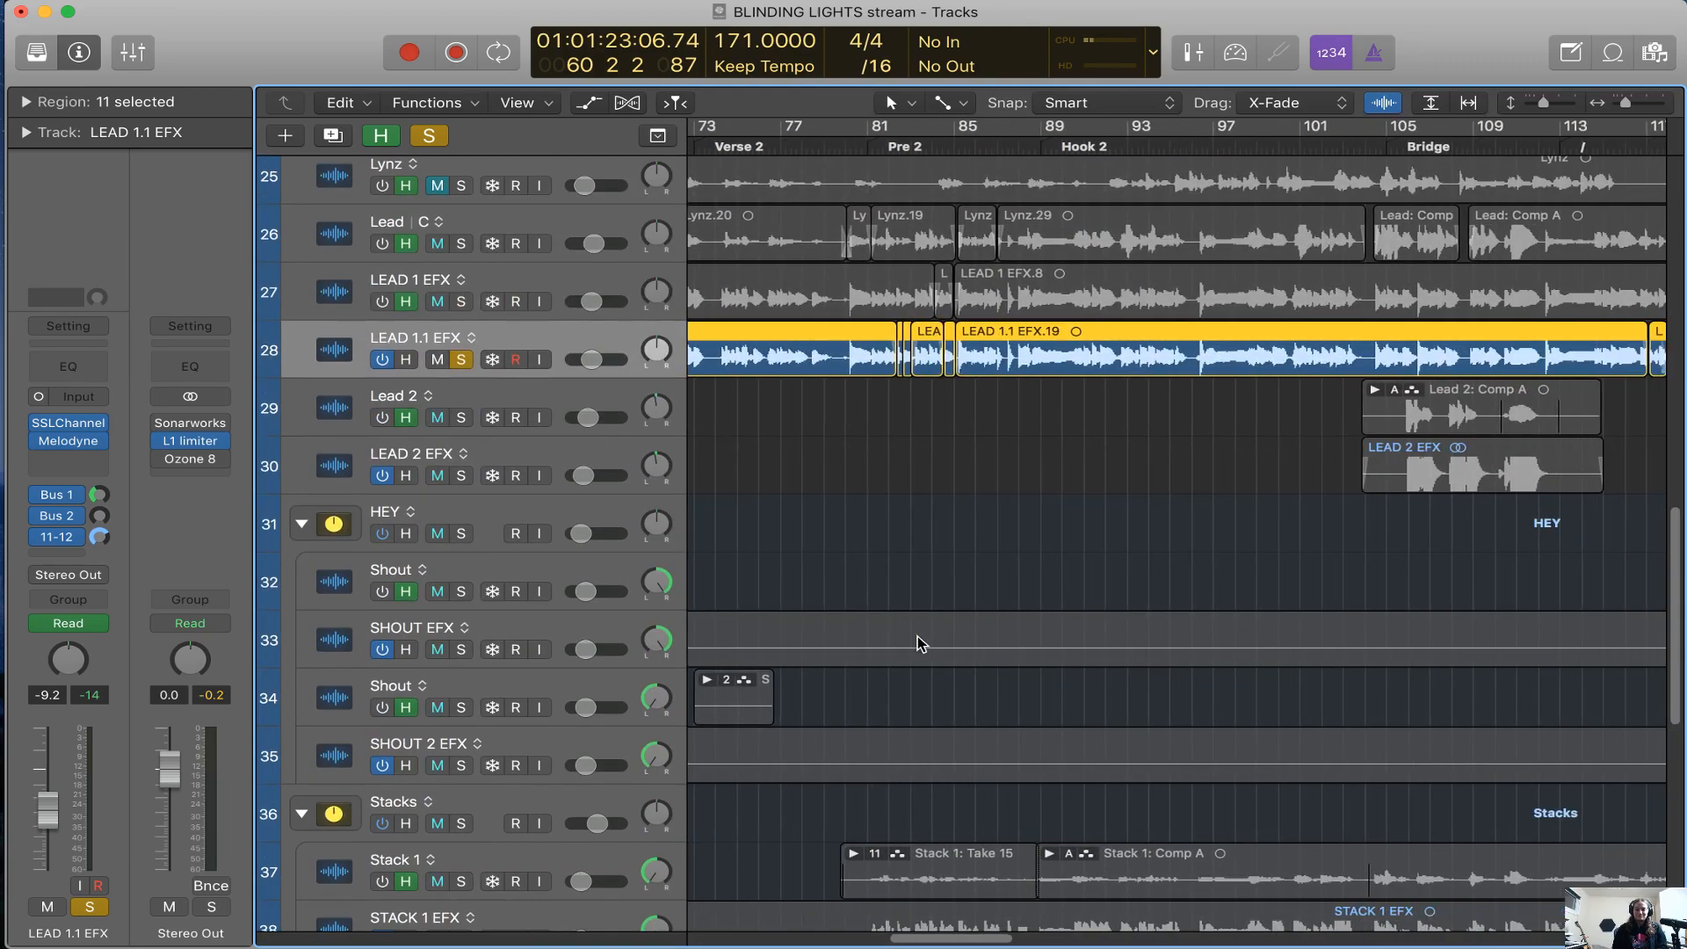
{"action": "scroll", "coordinate": [919, 642], "scroll_direction": "right", "scroll_amount": 8}
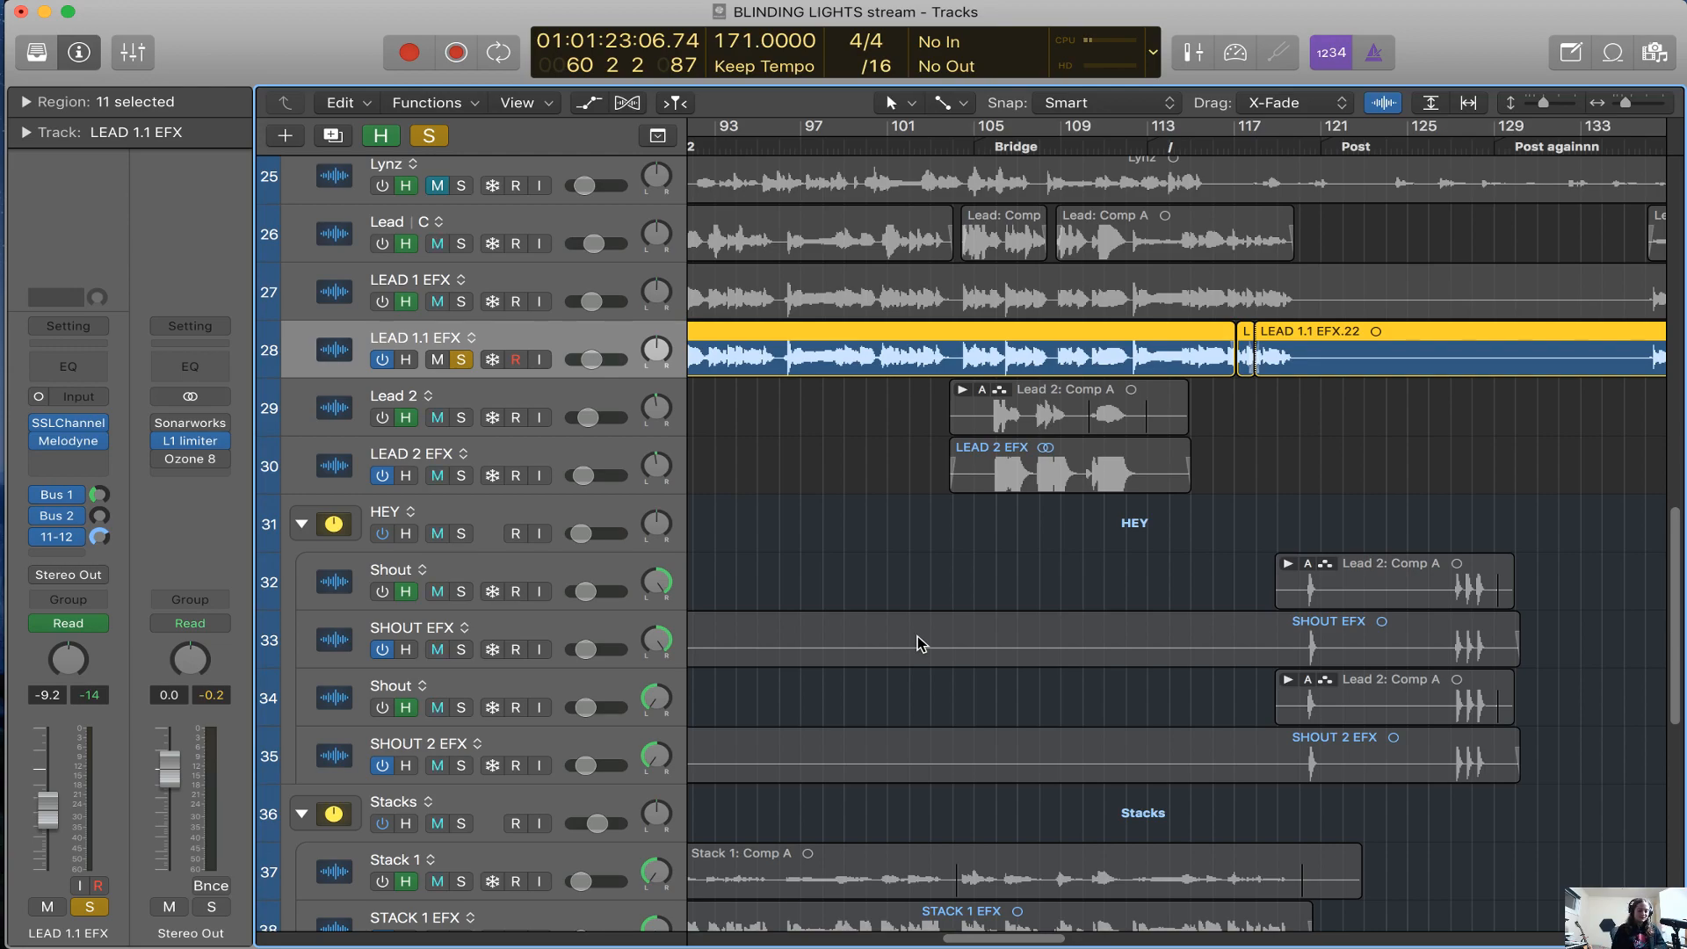
{"action": "key", "text": "super+Left"}
{"action": "scroll", "coordinate": [921, 649], "scroll_direction": "left", "scroll_amount": 5}
{"action": "scroll", "coordinate": [916, 649], "scroll_direction": "left", "scroll_amount": 10}
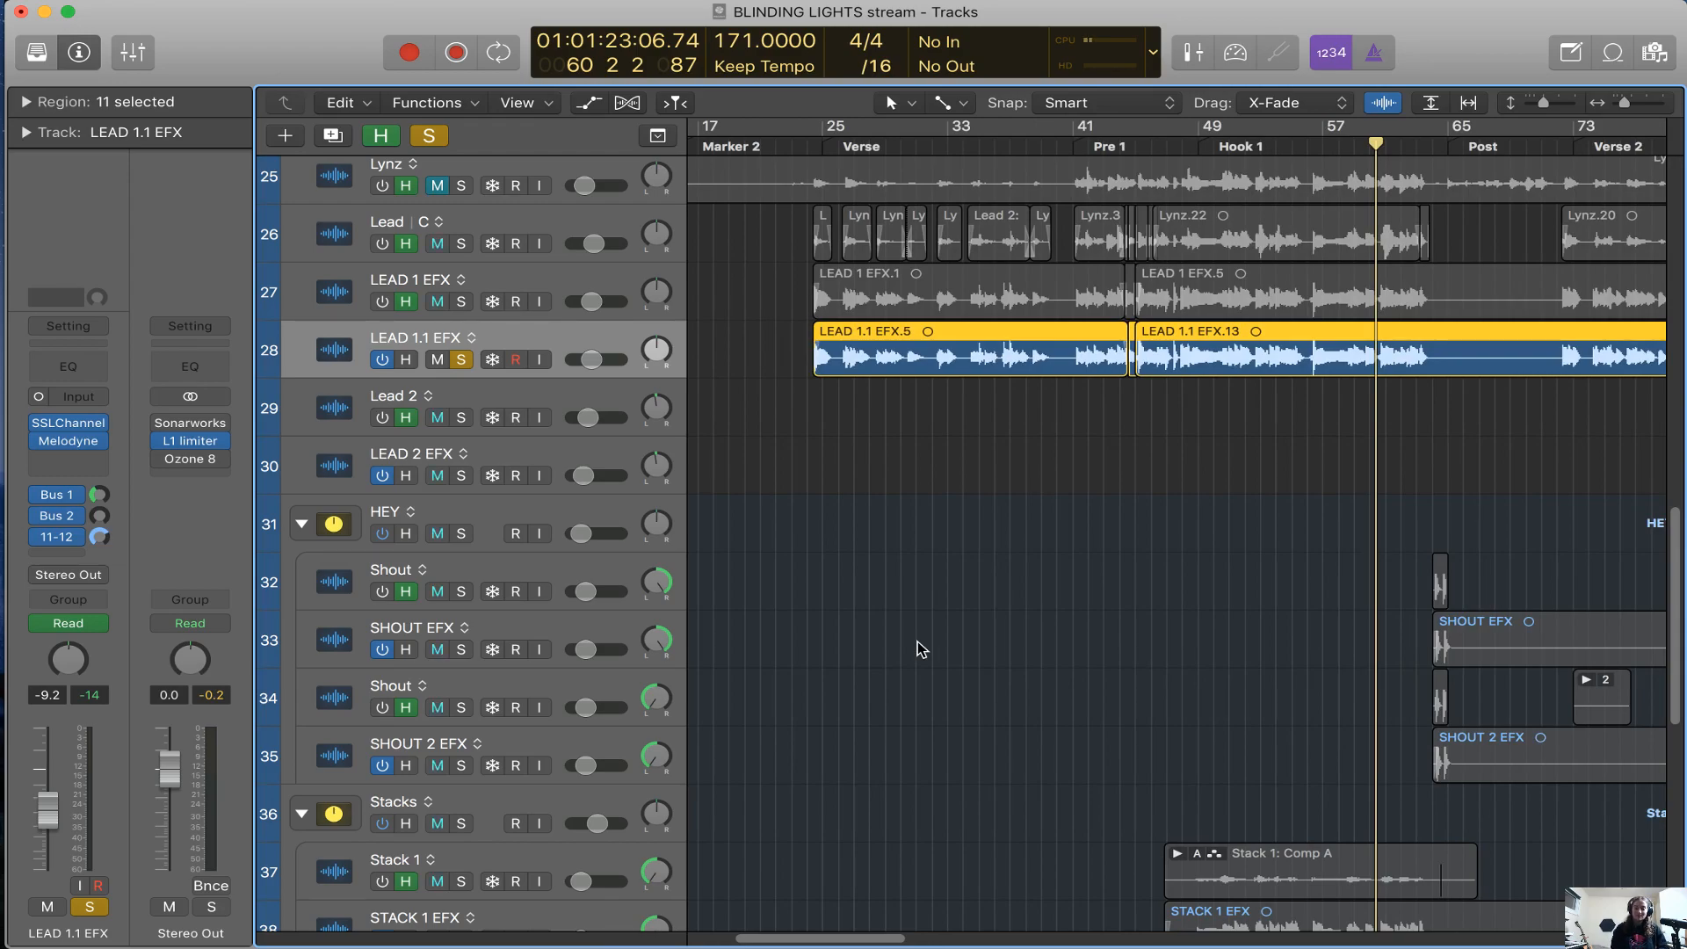
{"action": "scroll", "coordinate": [931, 652], "scroll_direction": "right", "scroll_amount": 3}
{"action": "scroll", "coordinate": [933, 653], "scroll_direction": "right", "scroll_amount": 3}
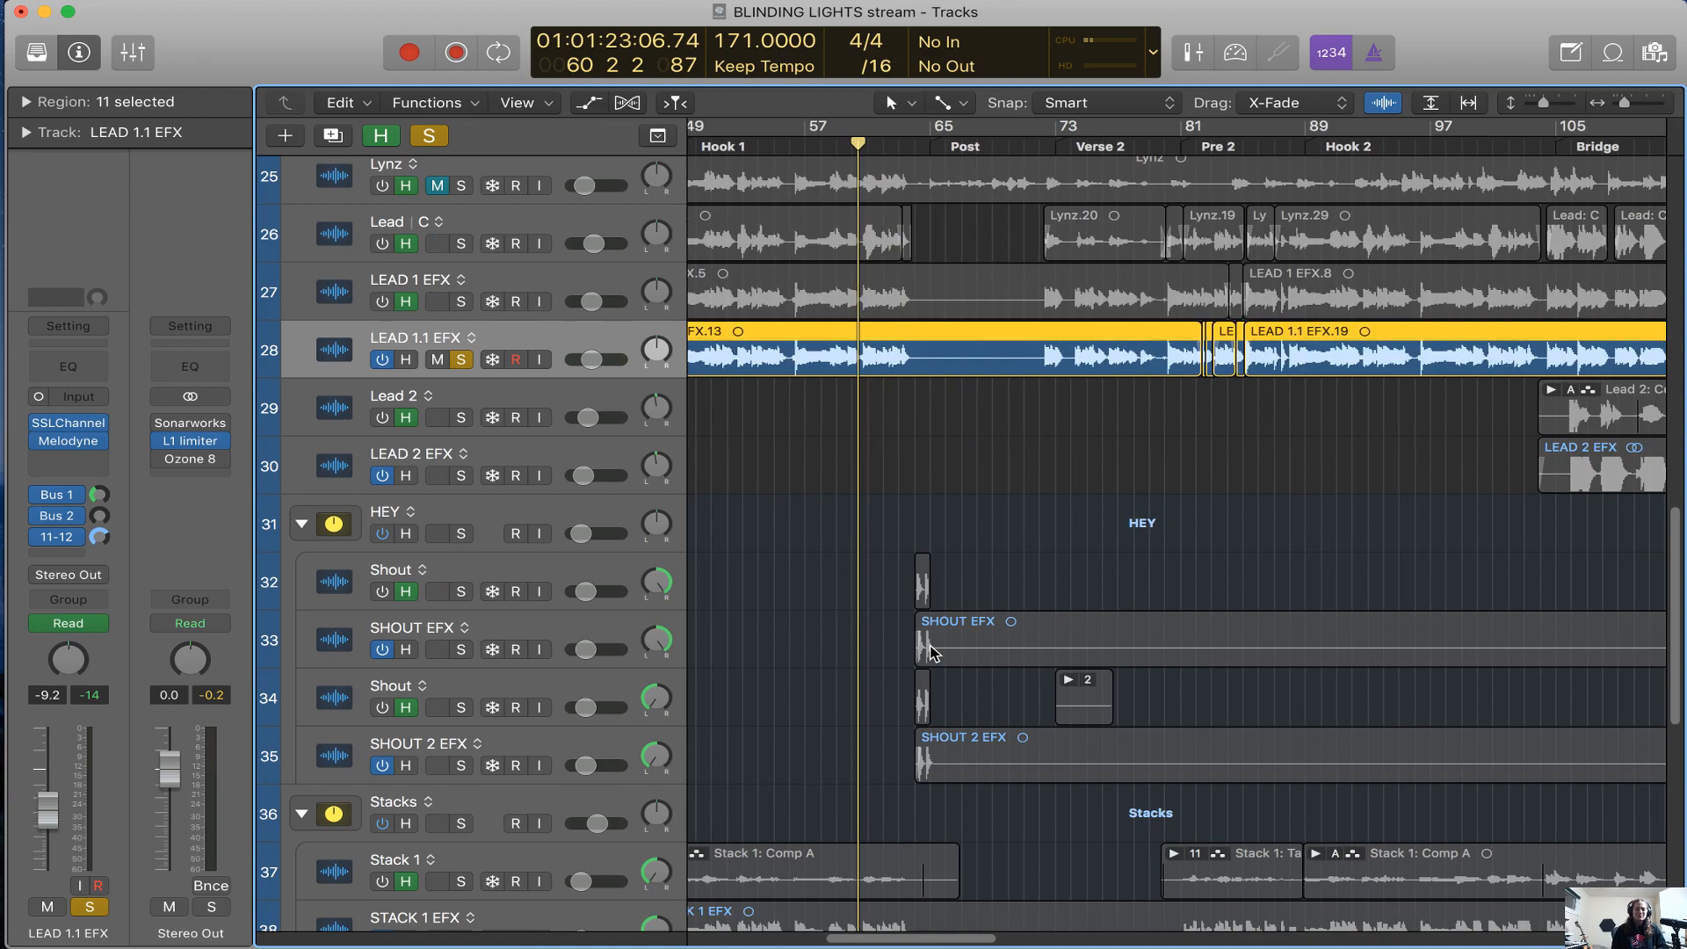
Hide the tracks flagged for hiding, look over the effect vocal tracks through the Bridge and place the playhead at bar 102
{"action": "key", "text": "h"}
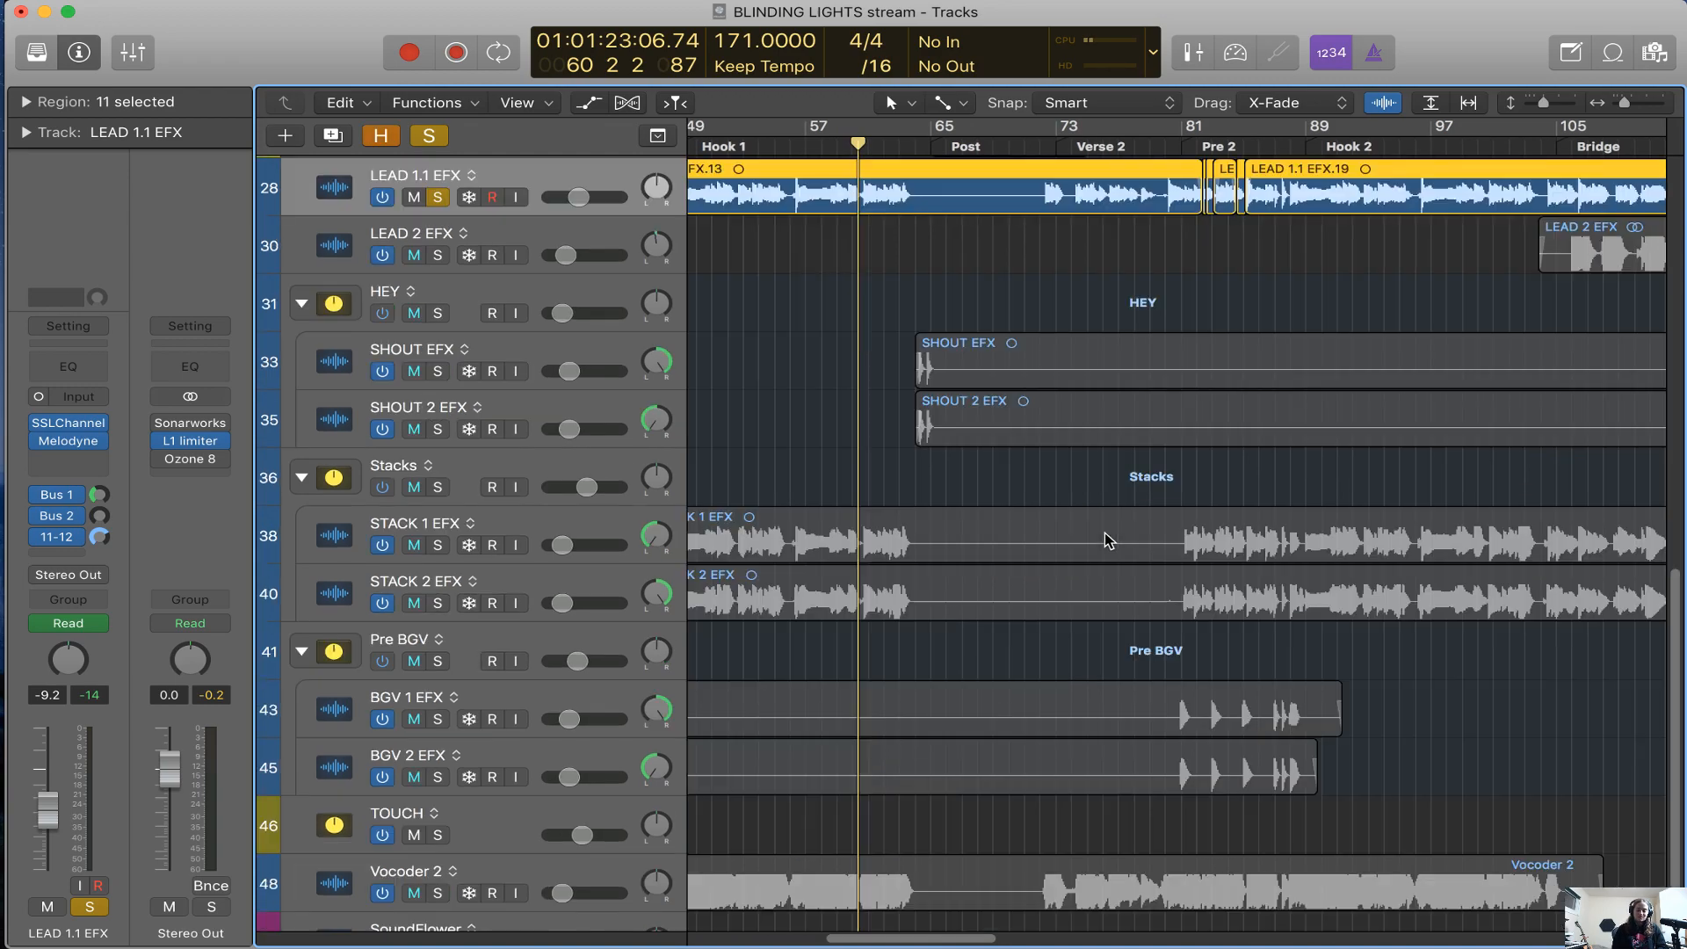
{"action": "scroll", "coordinate": [1109, 536], "scroll_direction": "right", "scroll_amount": 5}
{"action": "scroll", "coordinate": [1116, 540], "scroll_direction": "right", "scroll_amount": 2}
{"action": "key", "text": "super+Right"}
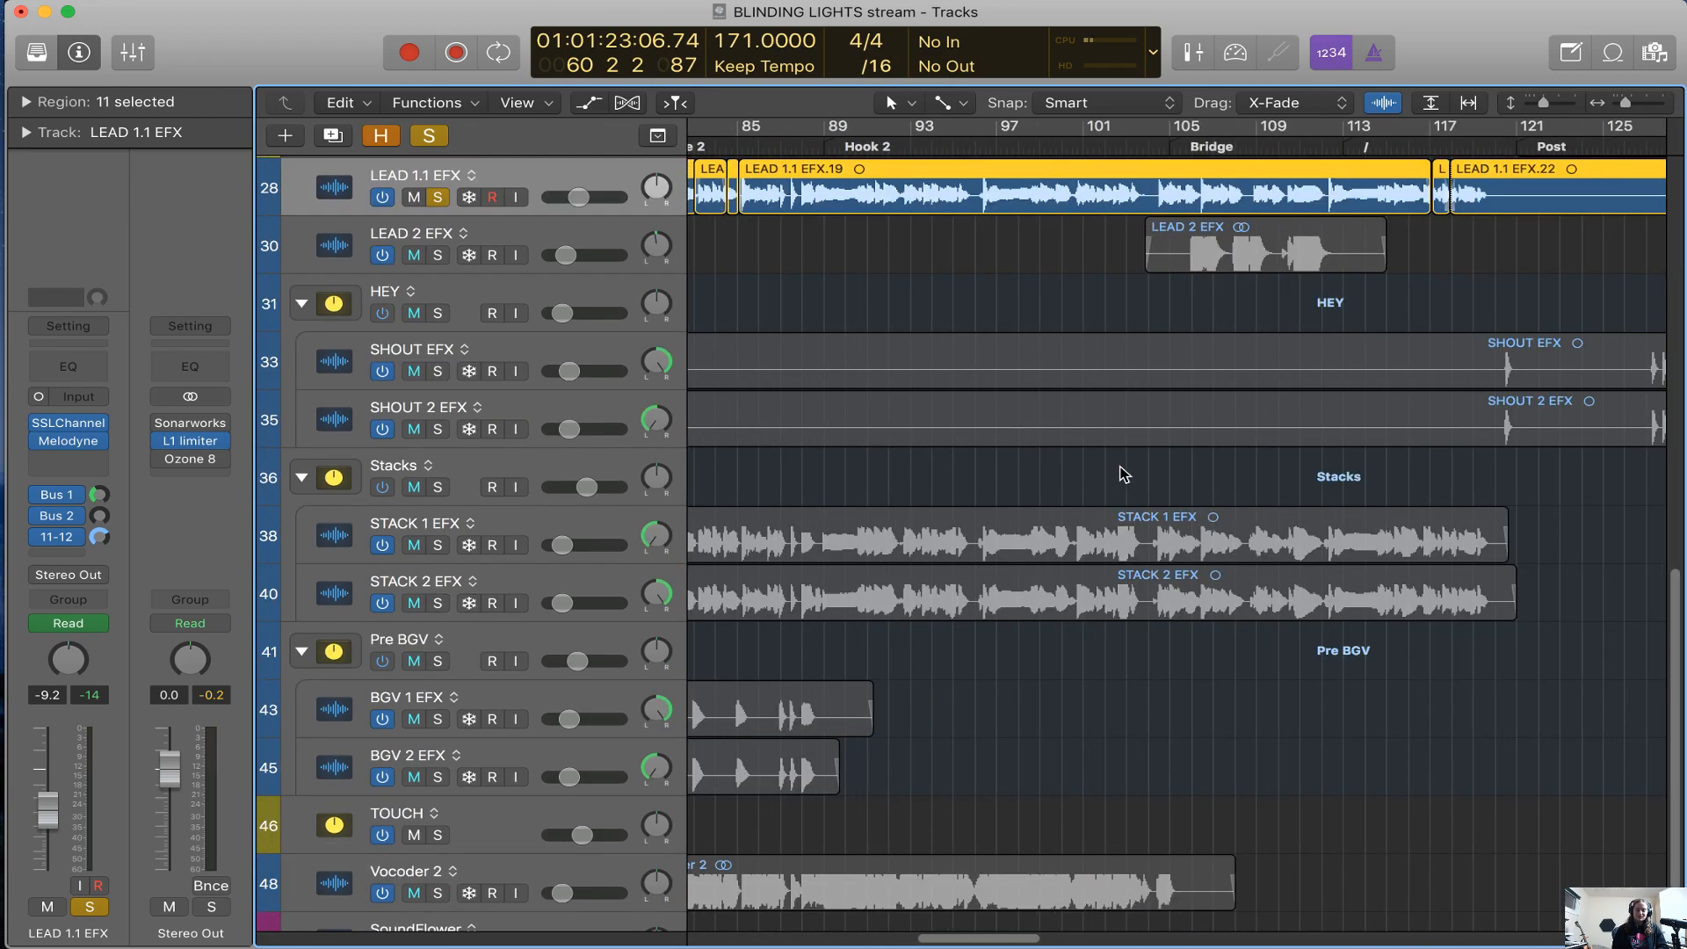
{"action": "scroll", "coordinate": [1341, 395], "scroll_direction": "right", "scroll_amount": 3}
{"action": "left_click", "coordinate": [844, 144]}
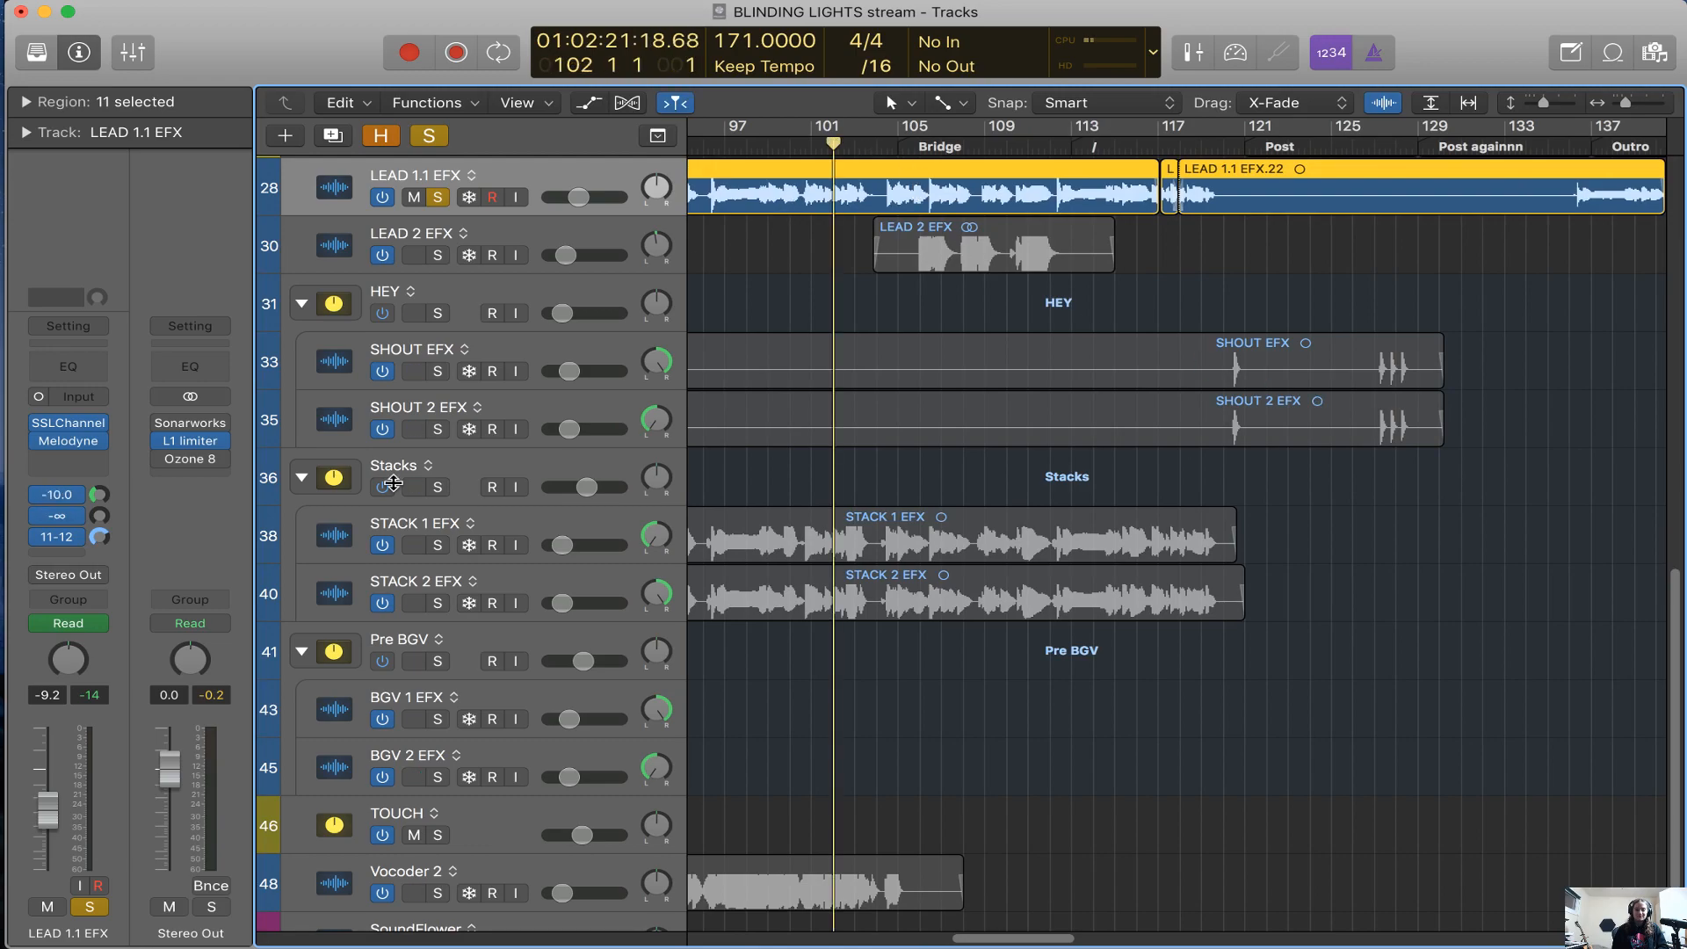
Show the hidden tracks again and look over the lead vocal tracks around Hook 2
{"action": "scroll", "coordinate": [615, 432], "scroll_direction": "up", "scroll_amount": 4}
{"action": "key", "text": "h"}
{"action": "scroll", "coordinate": [632, 457], "scroll_direction": "down", "scroll_amount": 6}
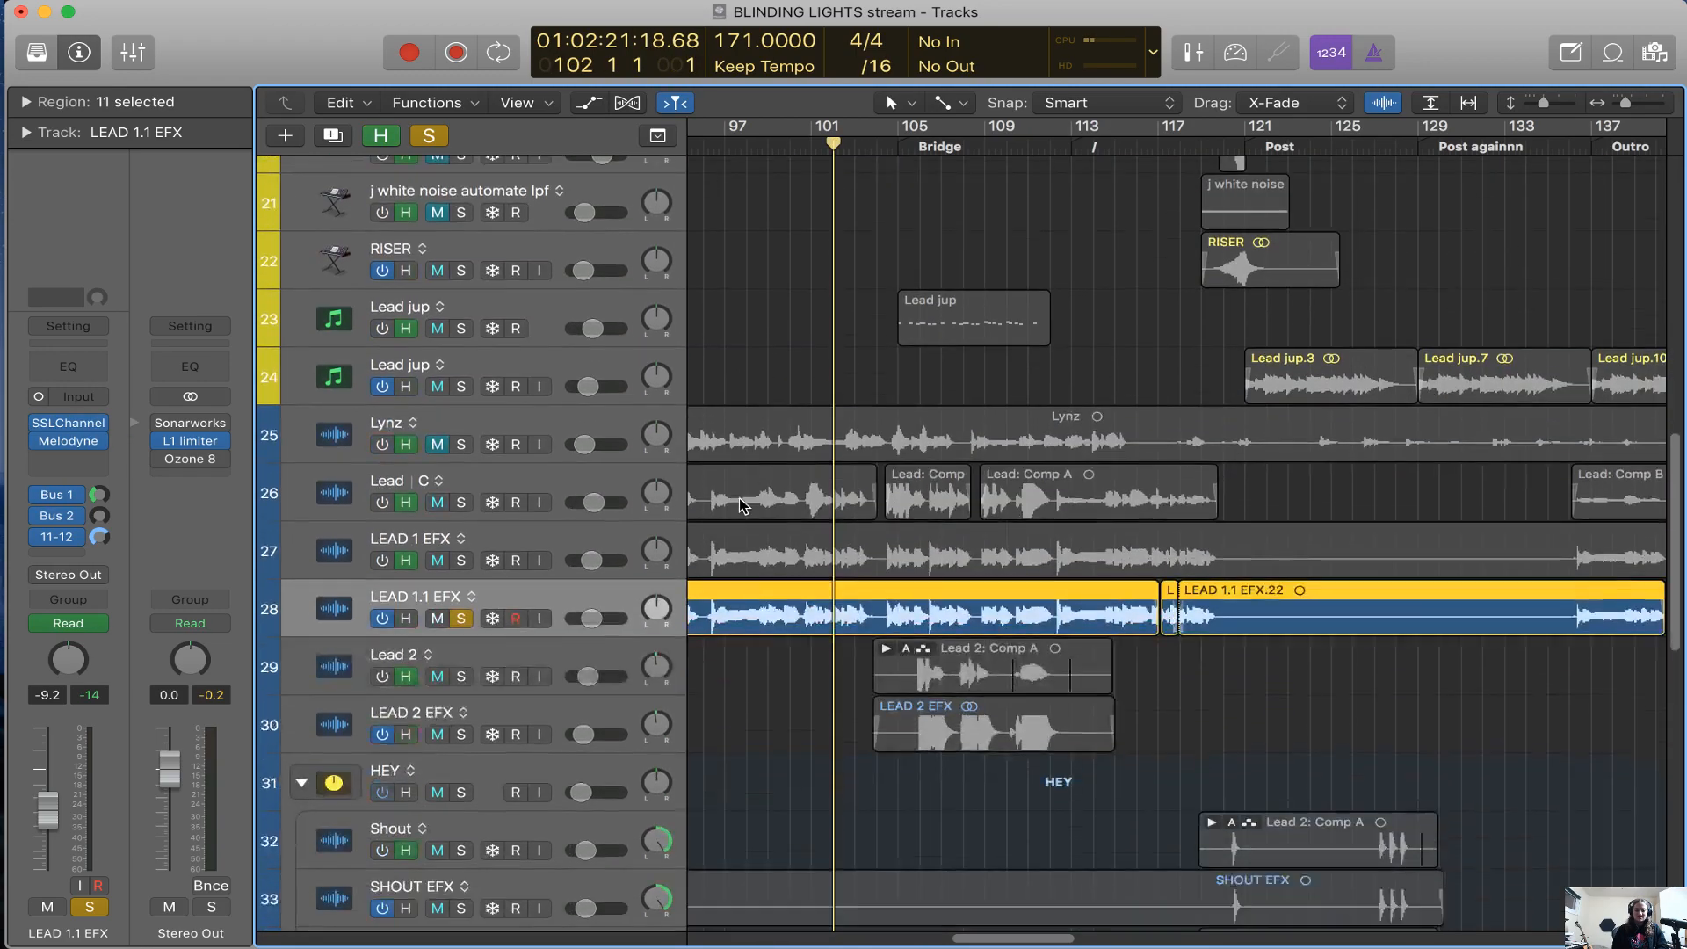
{"action": "scroll", "coordinate": [571, 444], "scroll_direction": "left", "scroll_amount": 4}
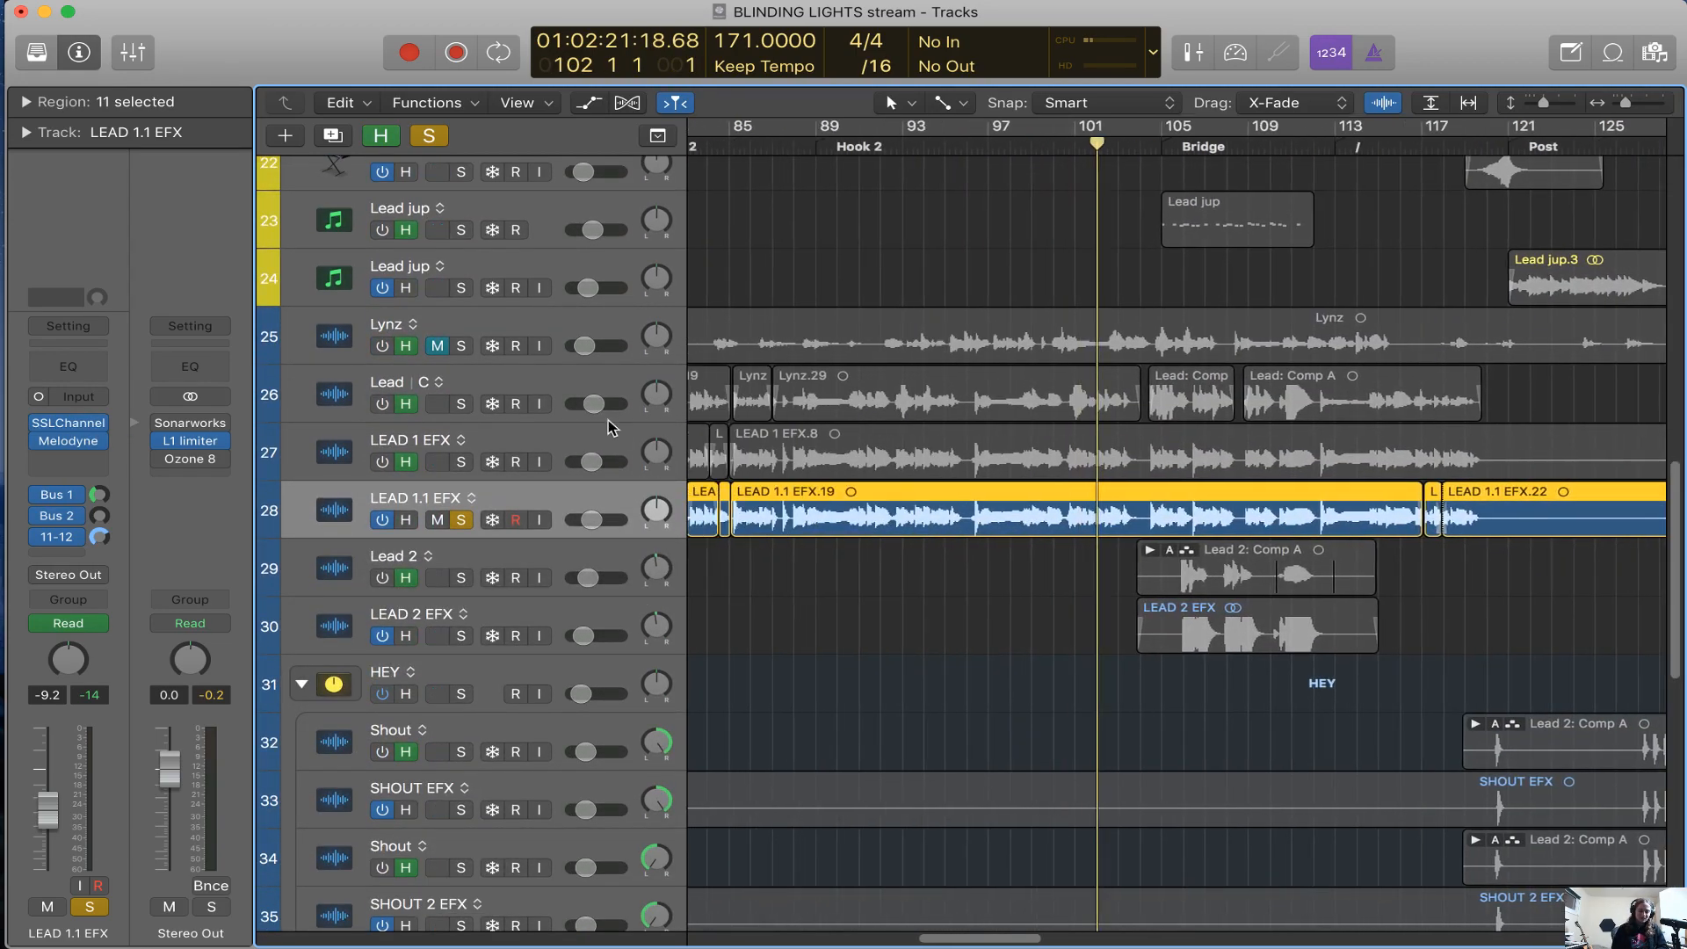
Select and solo the LEAD 1 EFX track, turn the track on and unsolo LEAD 1.1 EFX
{"action": "left_click", "coordinate": [567, 448]}
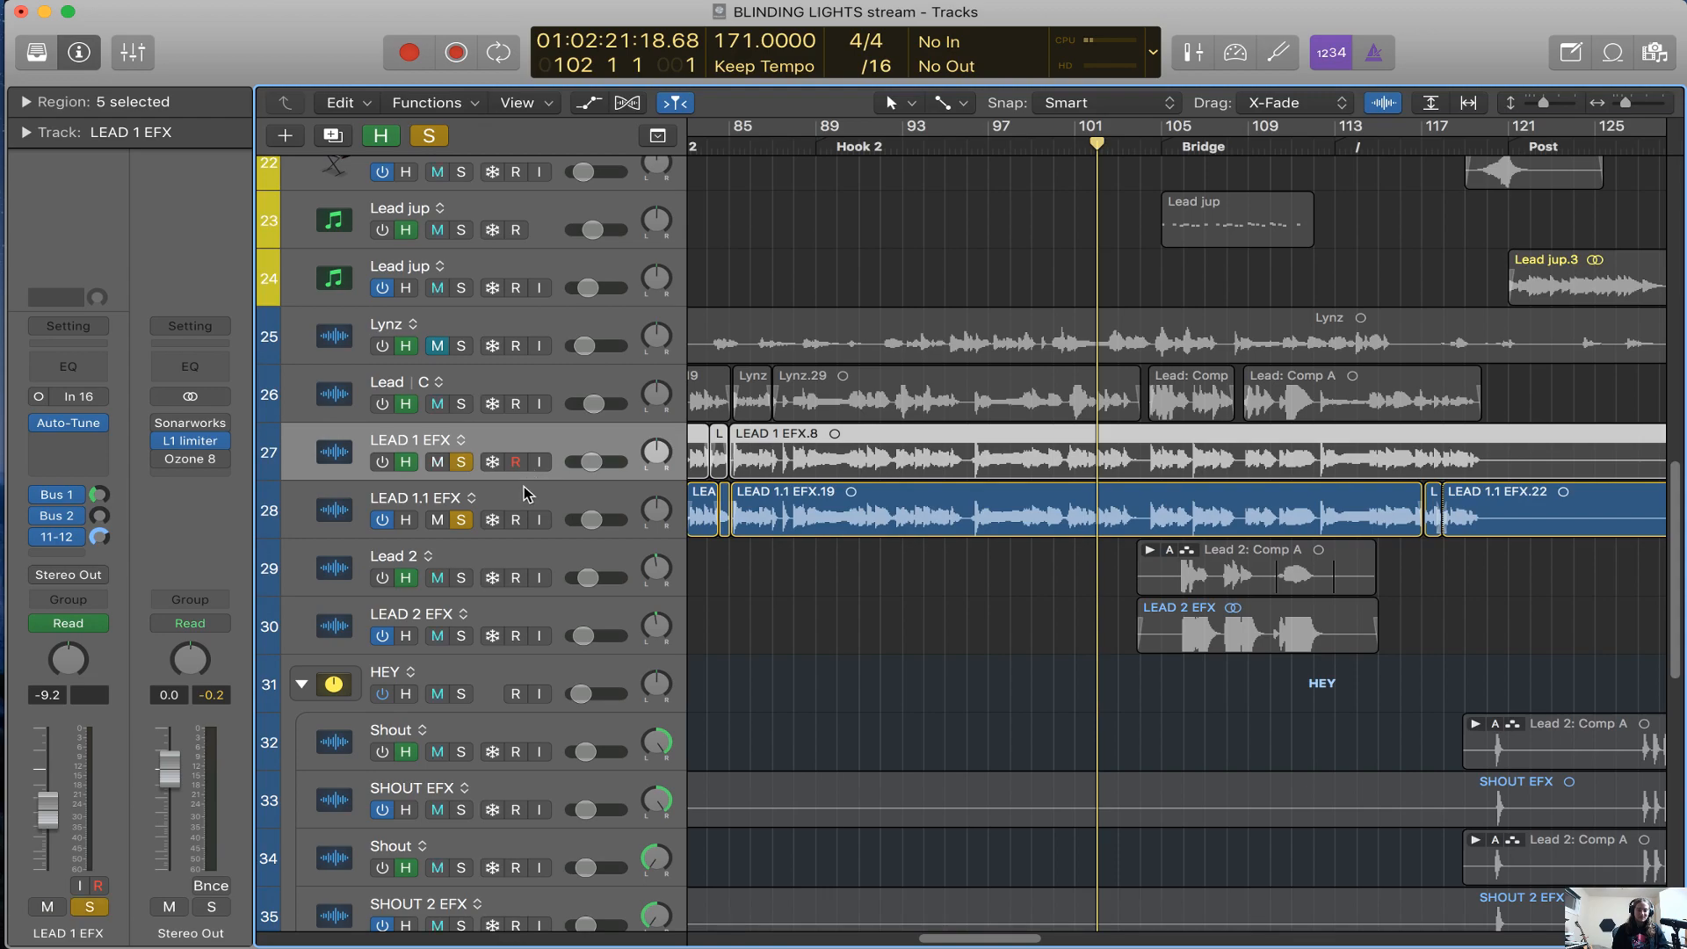
{"action": "left_click", "coordinate": [383, 463]}
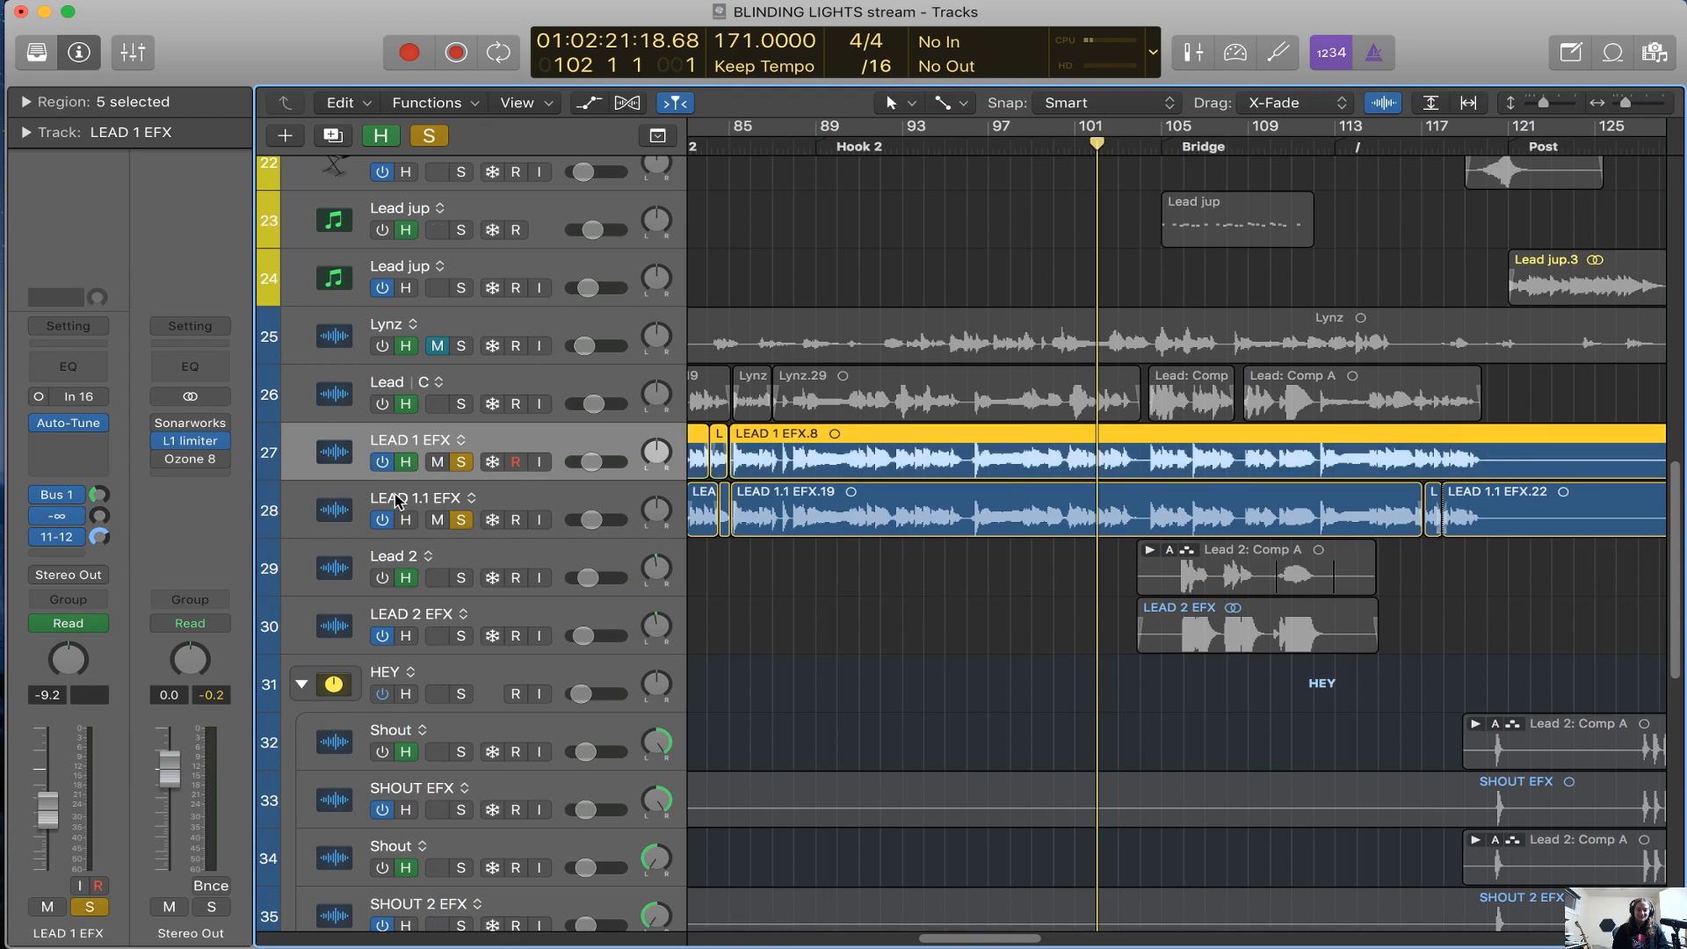
{"action": "left_click", "coordinate": [474, 526]}
{"action": "left_click", "coordinate": [465, 521]}
{"action": "left_click", "coordinate": [548, 433]}
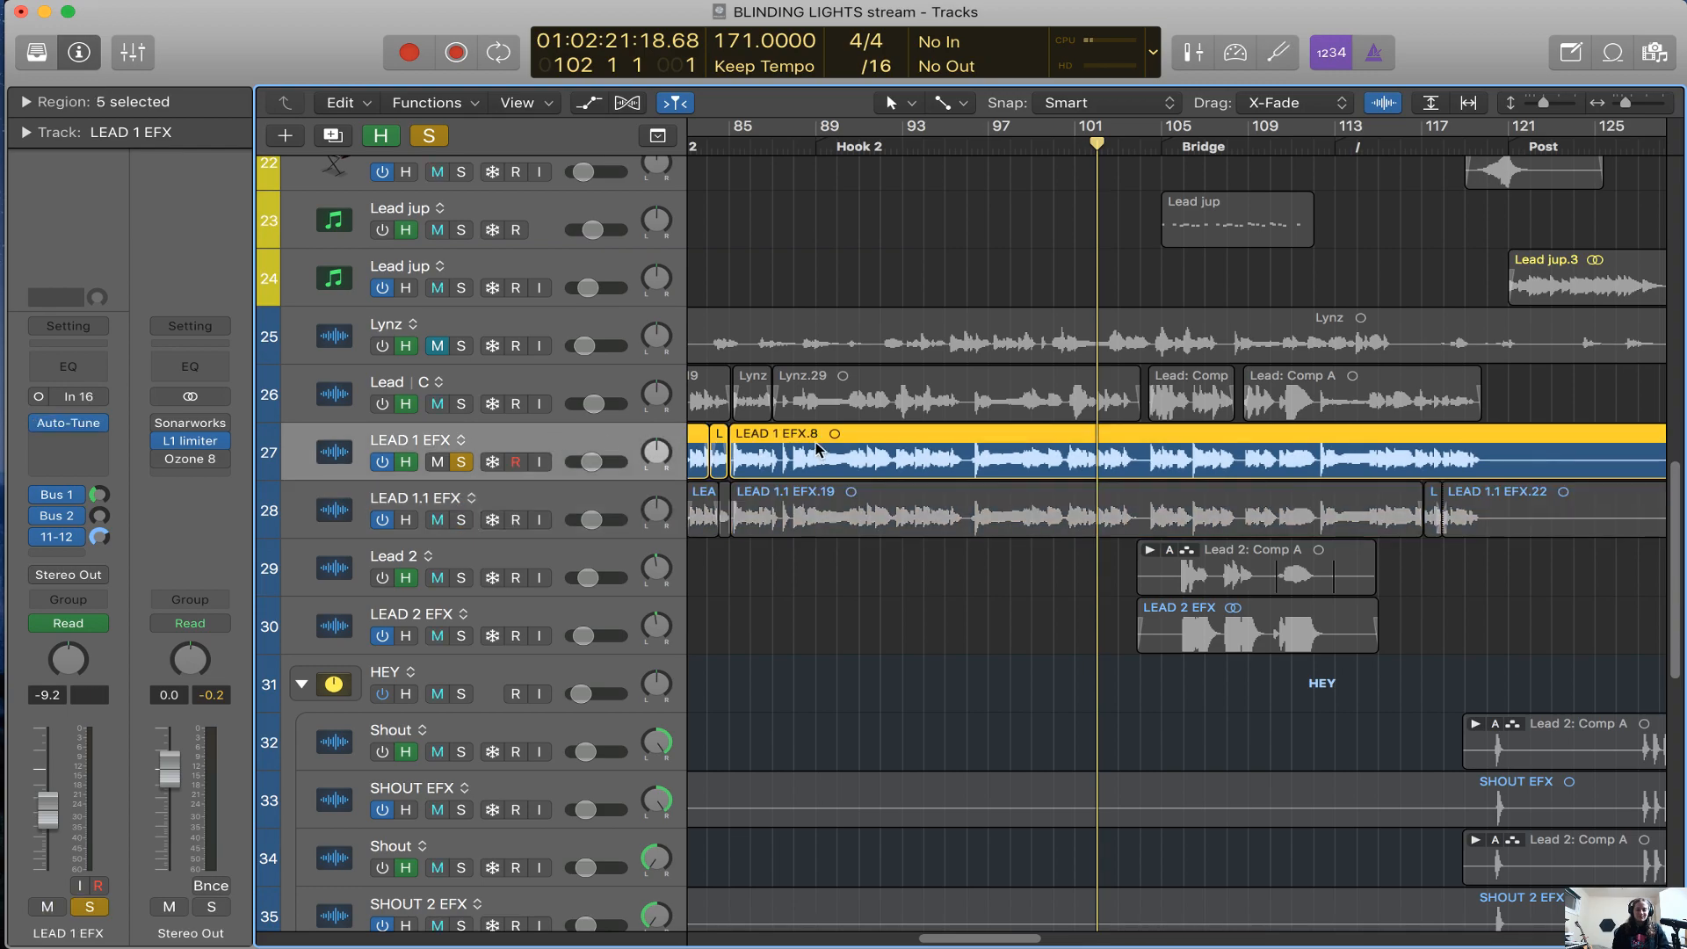
Inspect the plug-in chains of the Lead track and then the Lynz track
{"action": "left_click", "coordinate": [600, 392]}
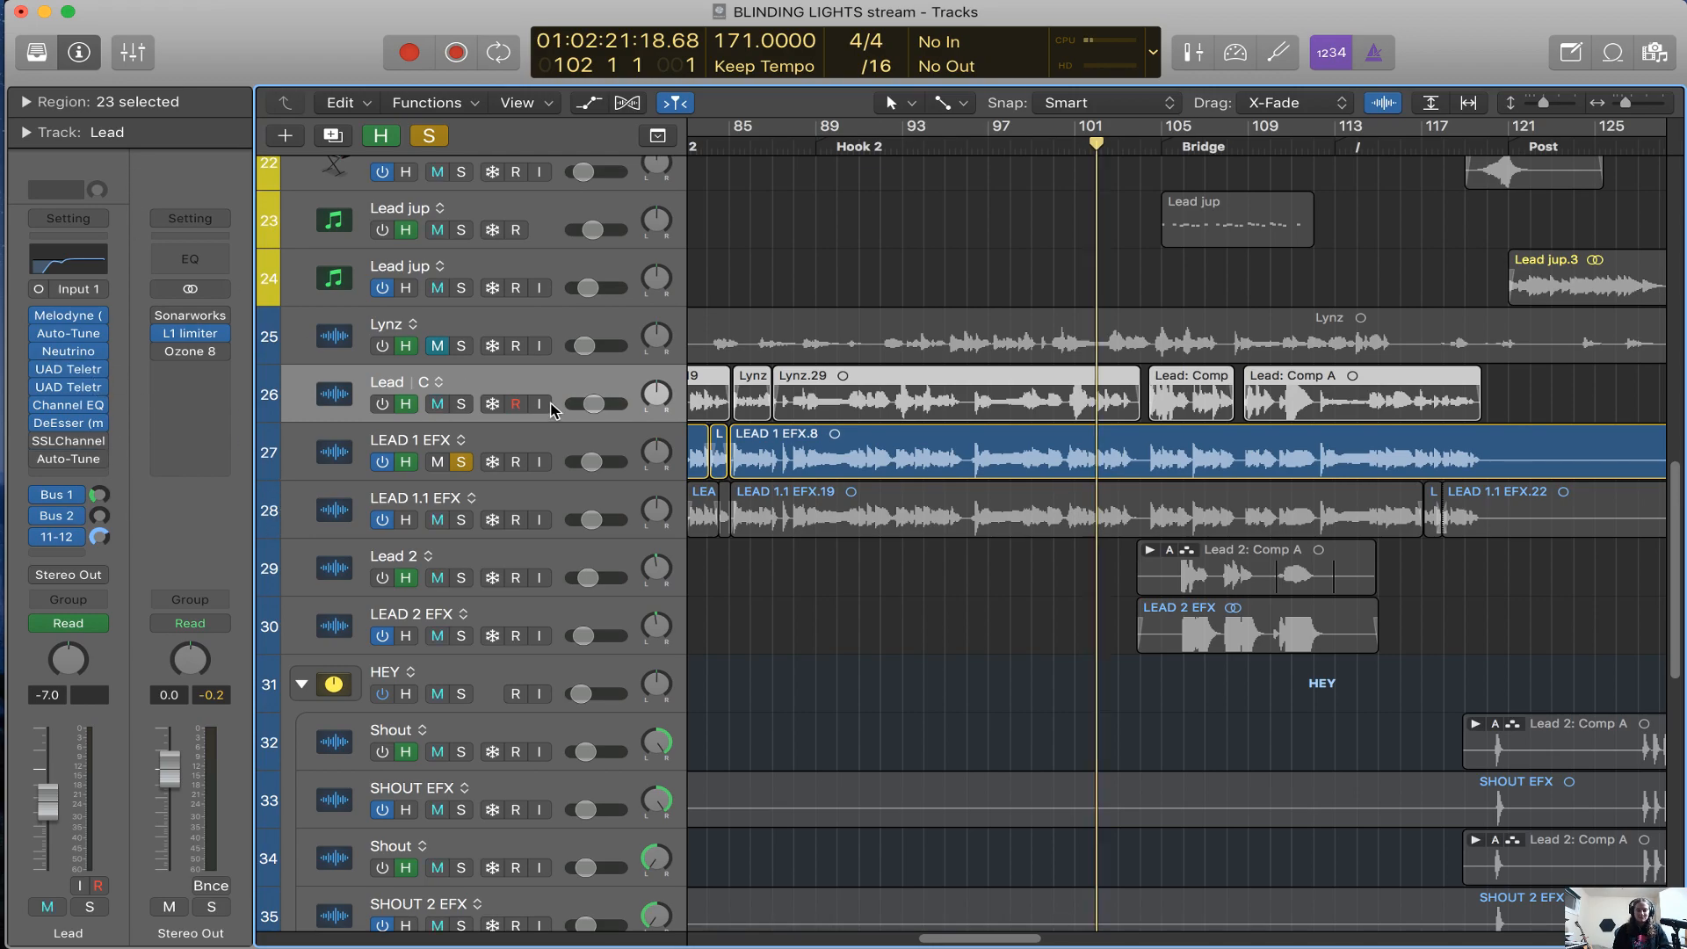
{"action": "key", "text": "super+Right"}
{"action": "left_click", "coordinate": [544, 332]}
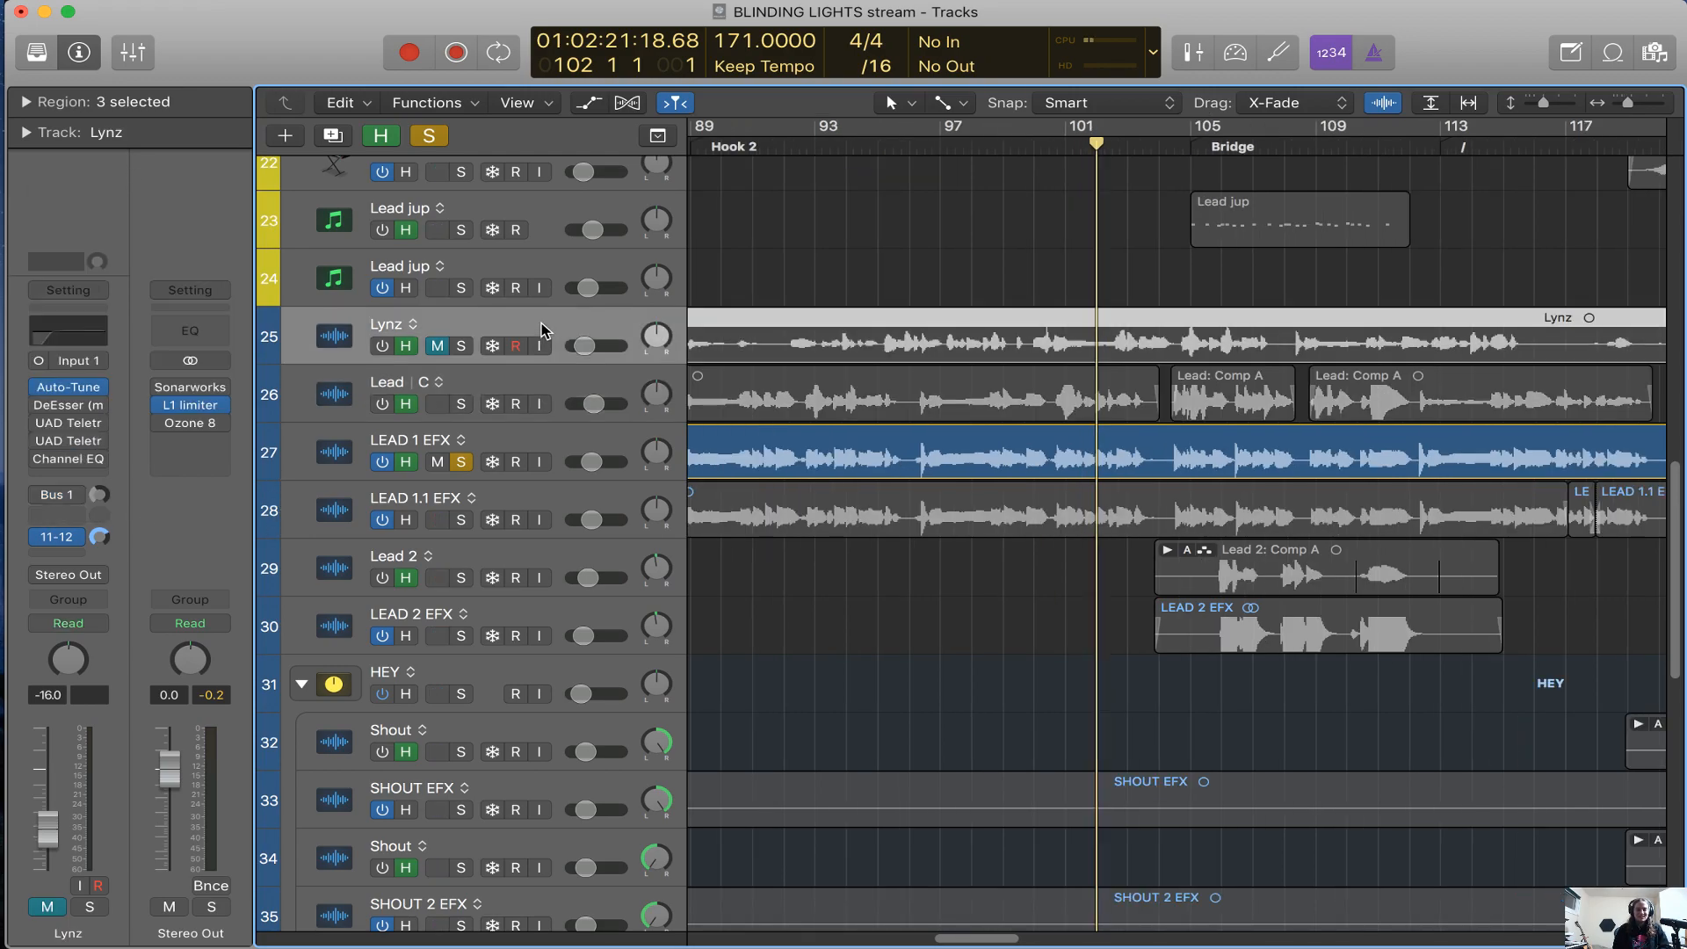
Select and solo the Lead track, turn it on and play it from about bar 94 in Hook 2
{"action": "left_click", "coordinate": [590, 382]}
{"action": "left_click", "coordinate": [462, 404], "text": "alt"}
{"action": "left_click", "coordinate": [405, 405]}
{"action": "left_click", "coordinate": [383, 406]}
{"action": "left_click", "coordinate": [849, 146]}
{"action": "key", "text": "space"}
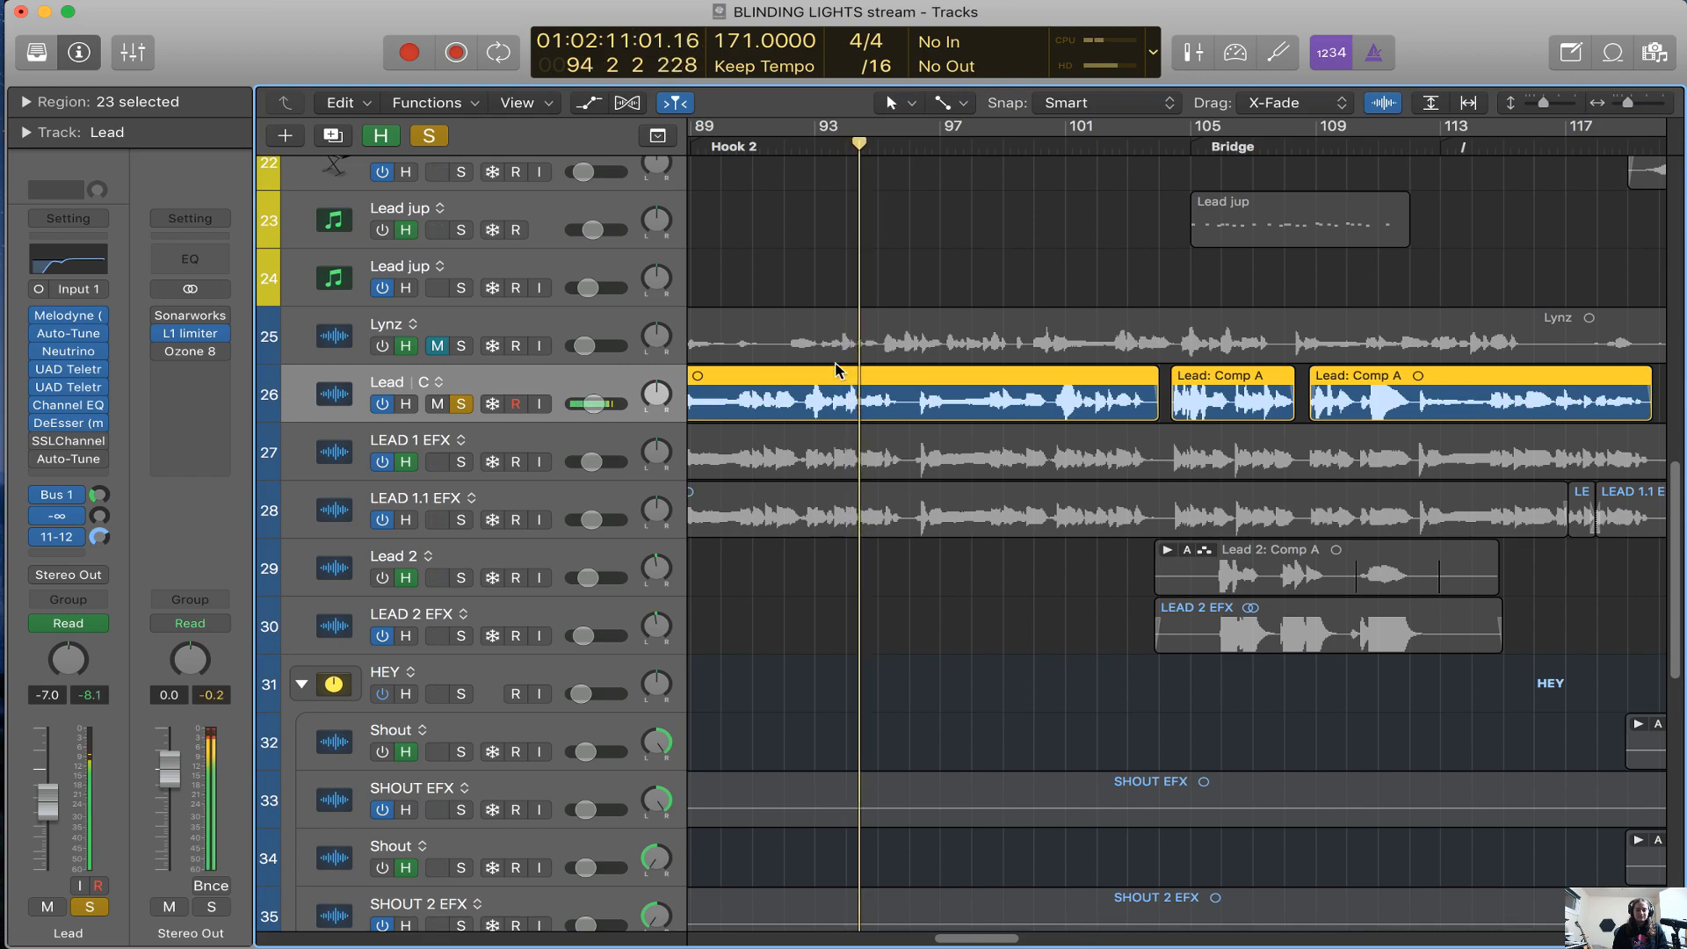
{"action": "scroll", "coordinate": [837, 369], "scroll_direction": "left", "scroll_amount": 5}
{"action": "scroll", "coordinate": [837, 369], "scroll_direction": "right", "scroll_amount": 5}
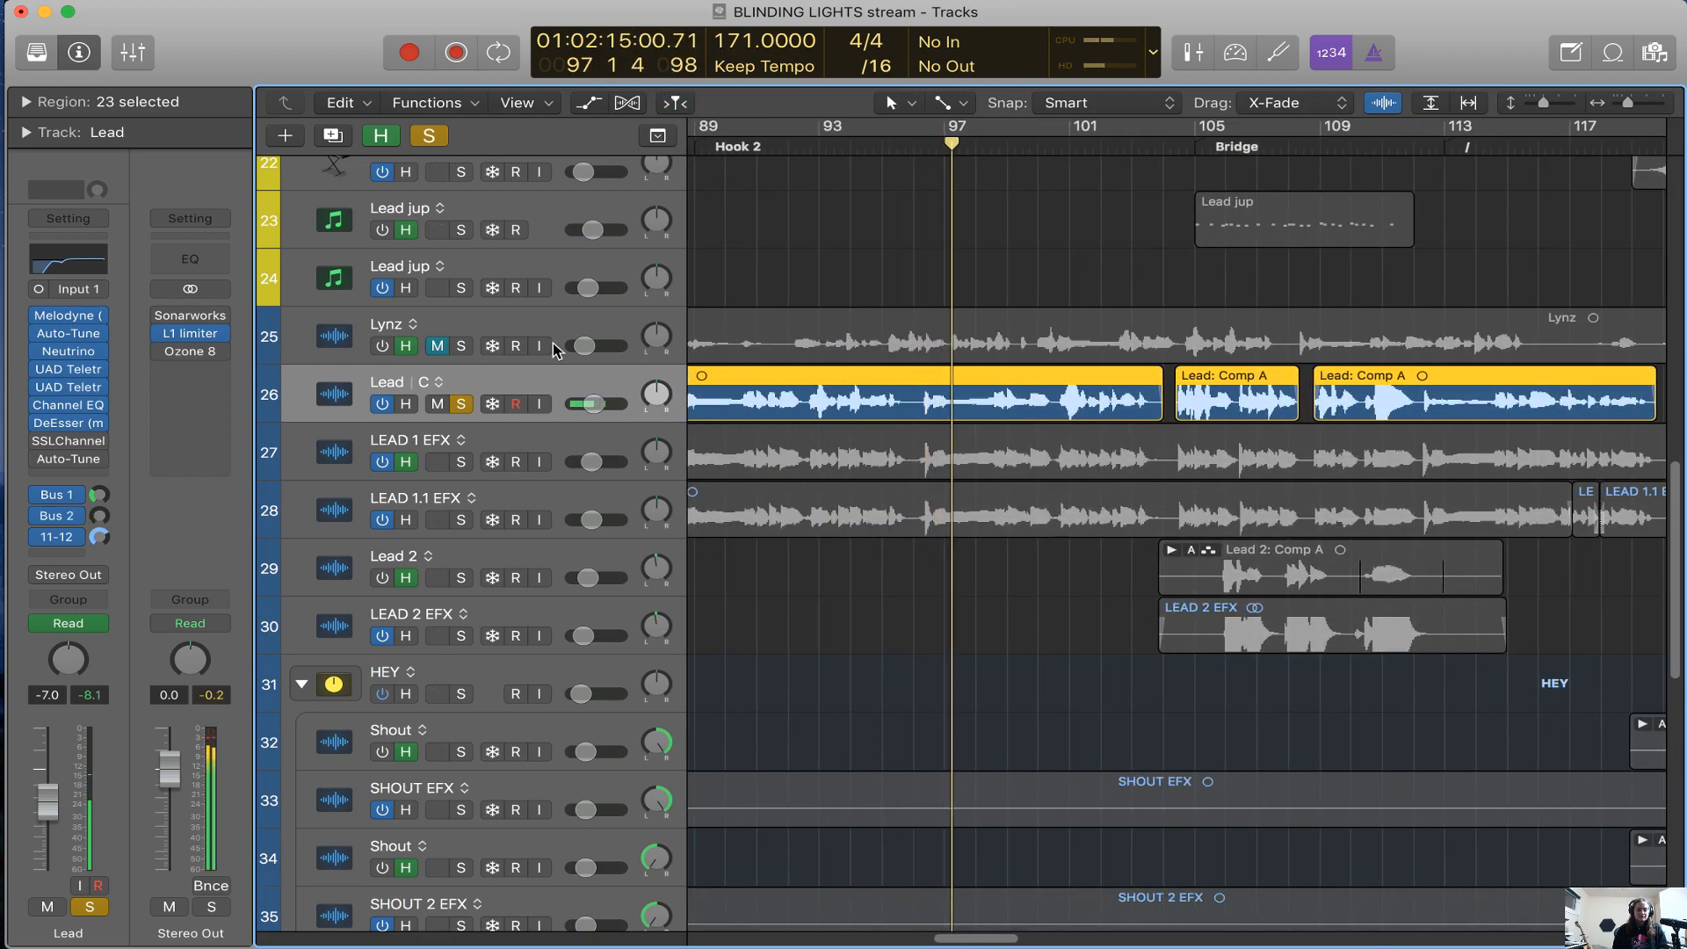
Open the Lead track's Melodyne editor, return from the browser to Logic Pro X and position the editor below the Lead regions
{"action": "mouse_move", "coordinate": [73, 323]}
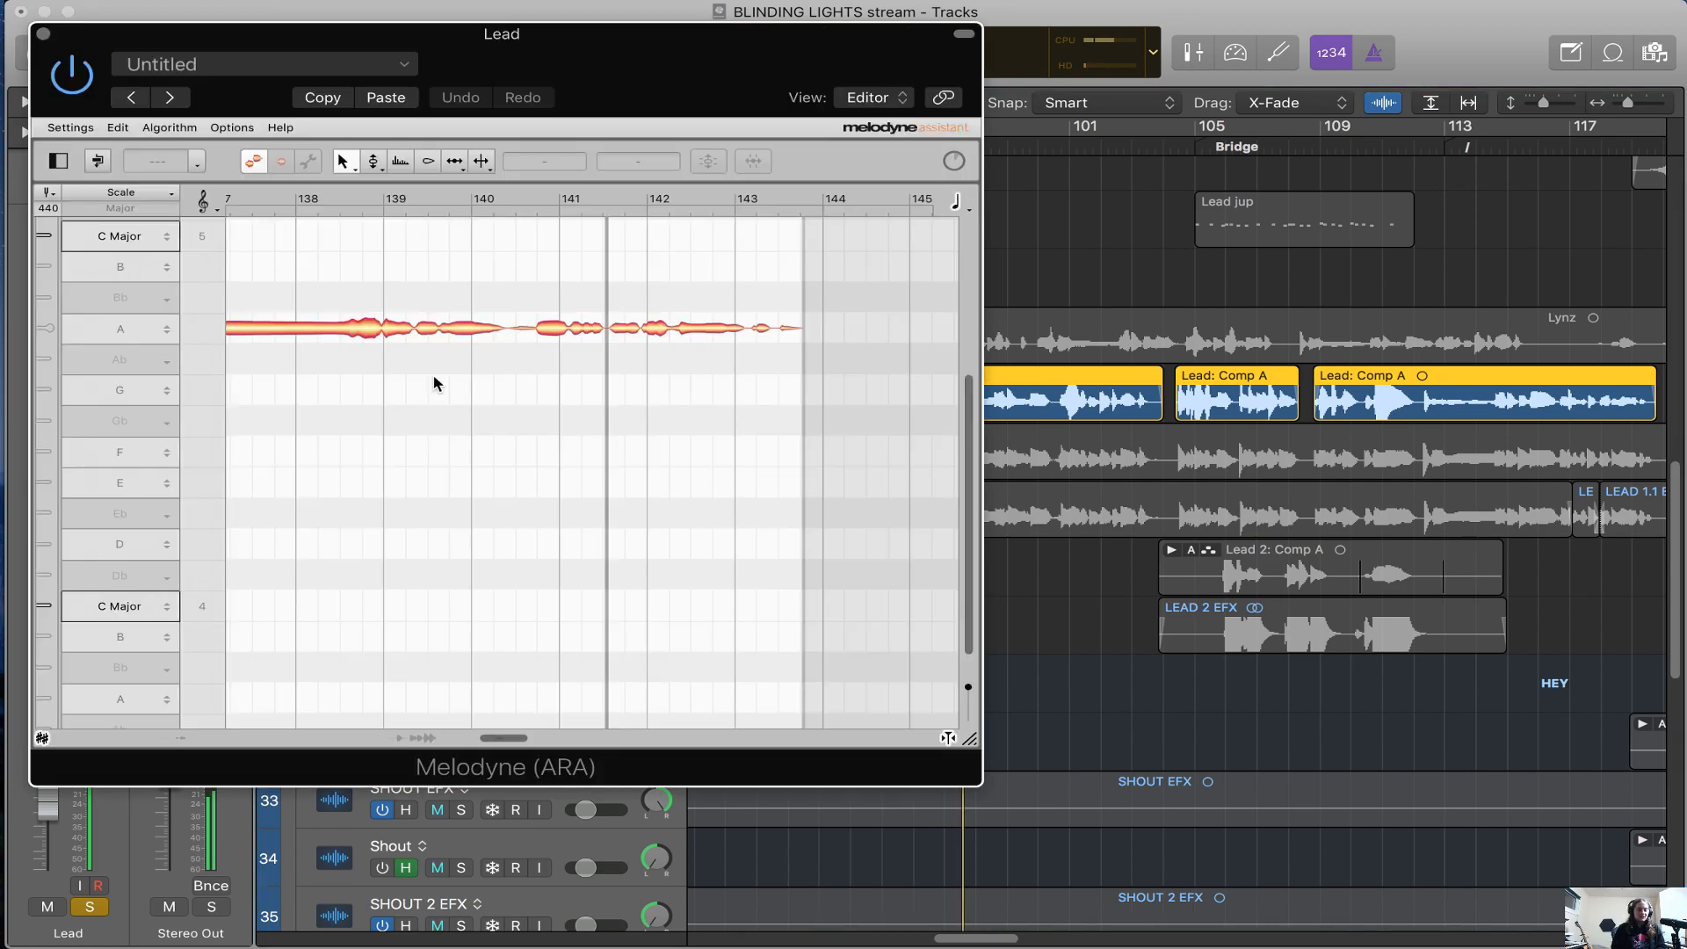
{"action": "left_click_drag", "start_coordinate": [633, 89], "coordinate": [817, 517]}
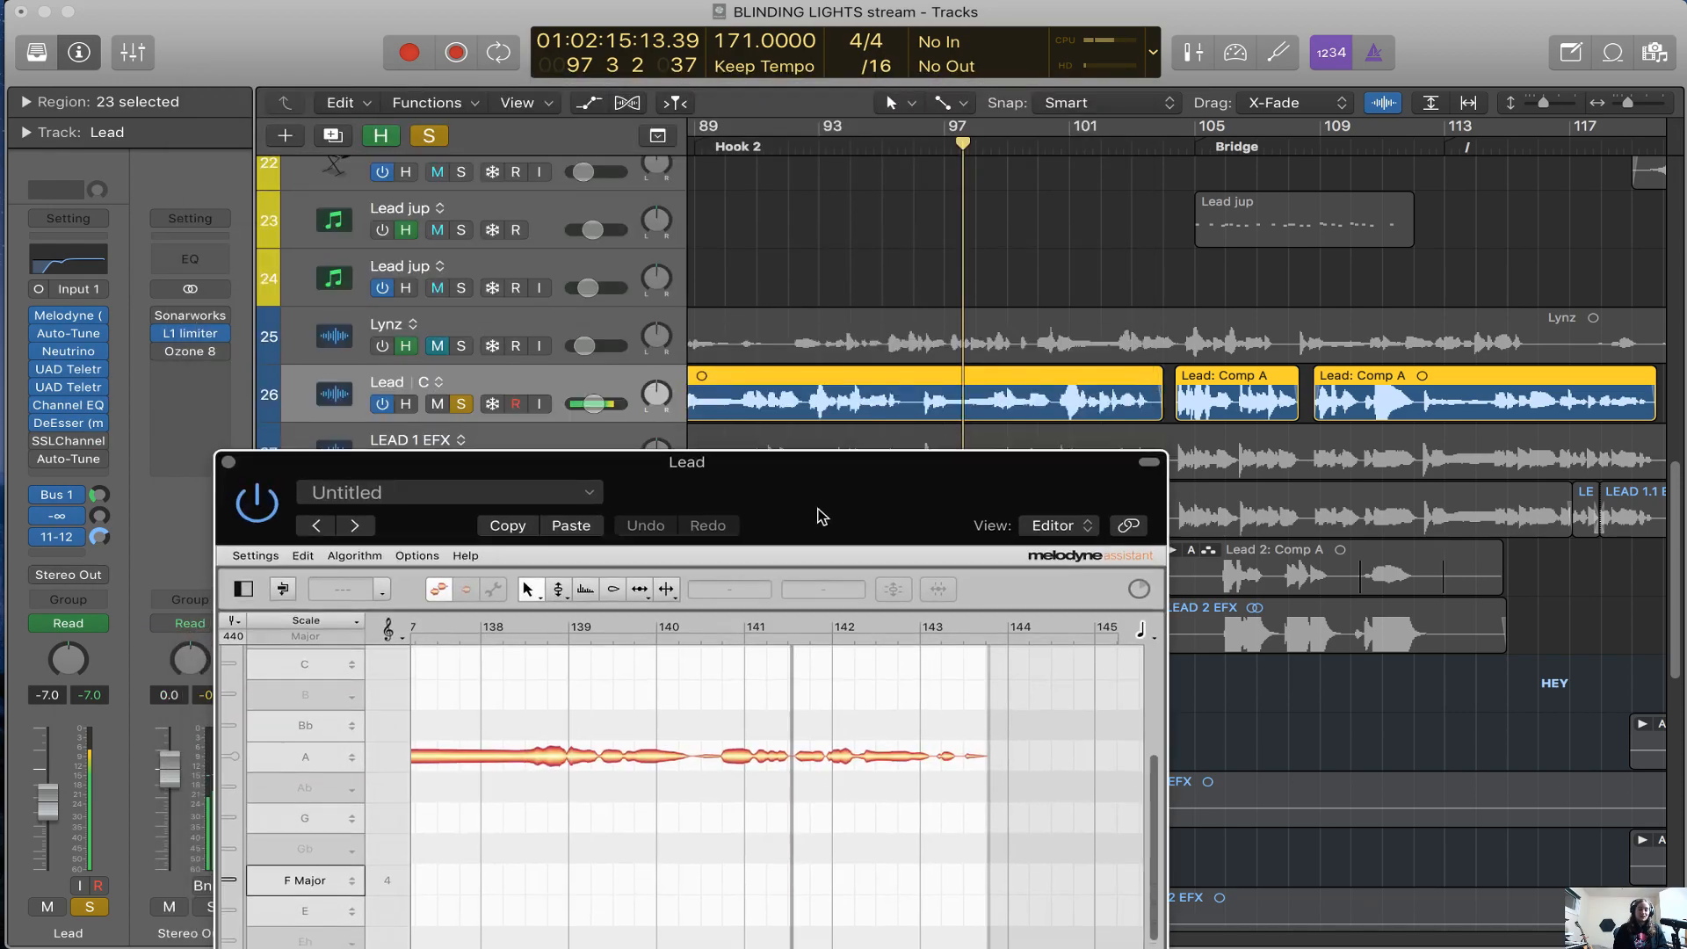
{"action": "key", "text": "super+Tab"}
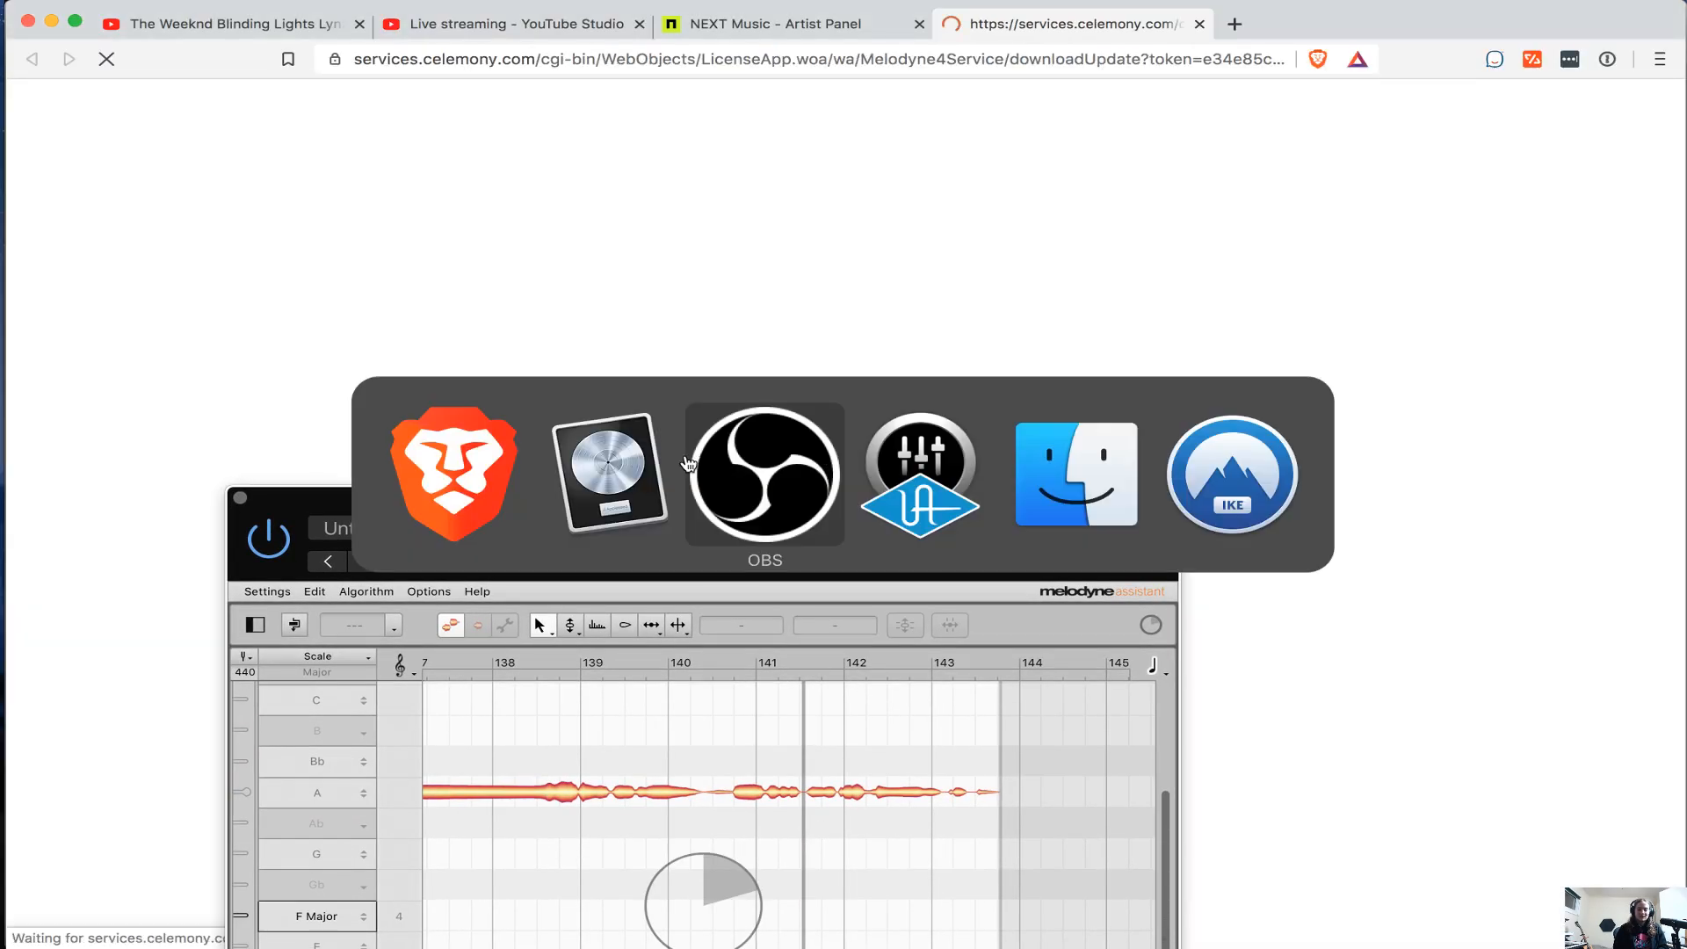
{"action": "left_click", "coordinate": [10, 759]}
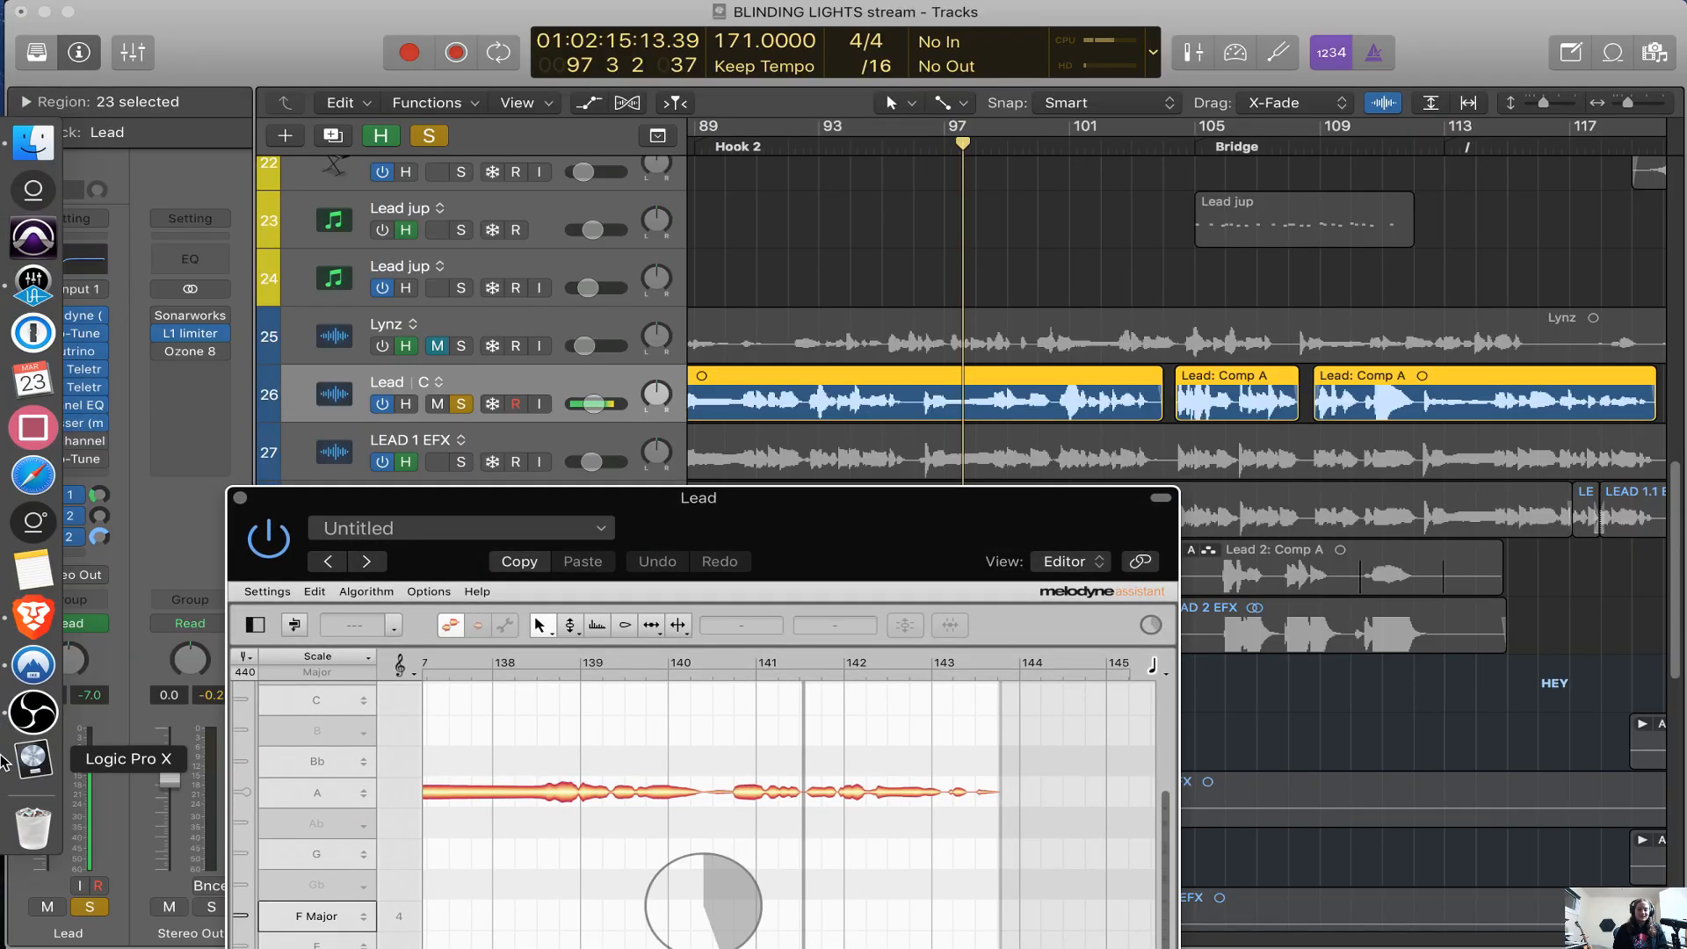
{"action": "left_click_drag", "start_coordinate": [807, 534], "coordinate": [1121, 627]}
{"action": "key", "text": "super+Left"}
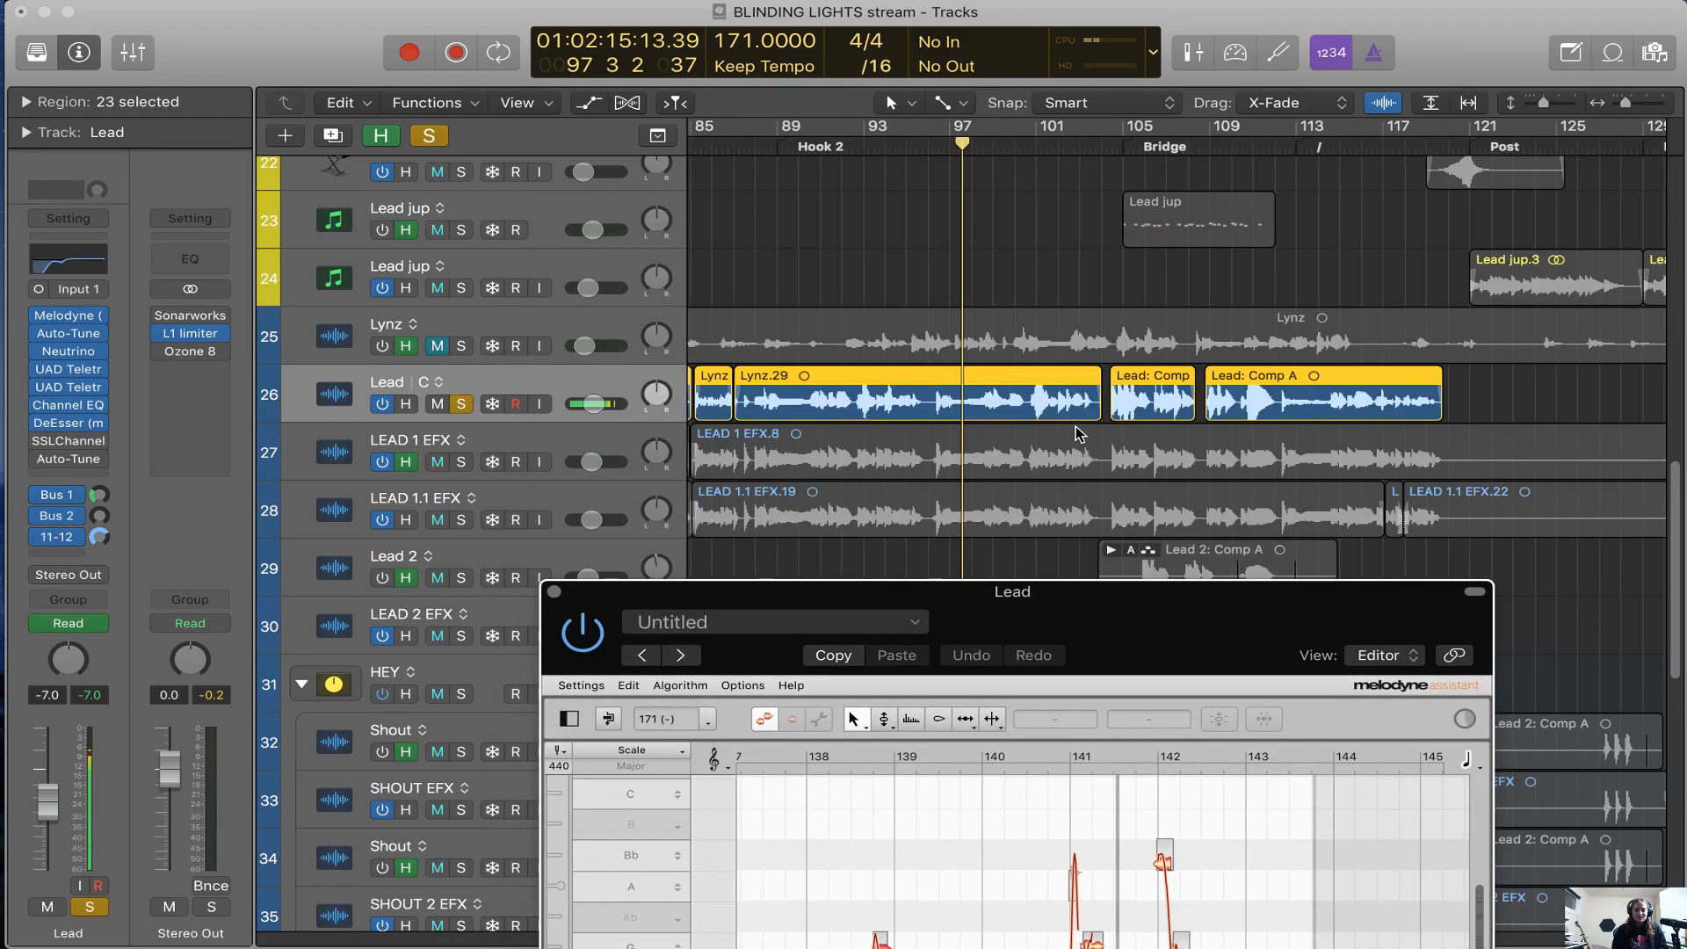
{"action": "scroll", "coordinate": [1242, 381], "scroll_direction": "right", "scroll_amount": 6}
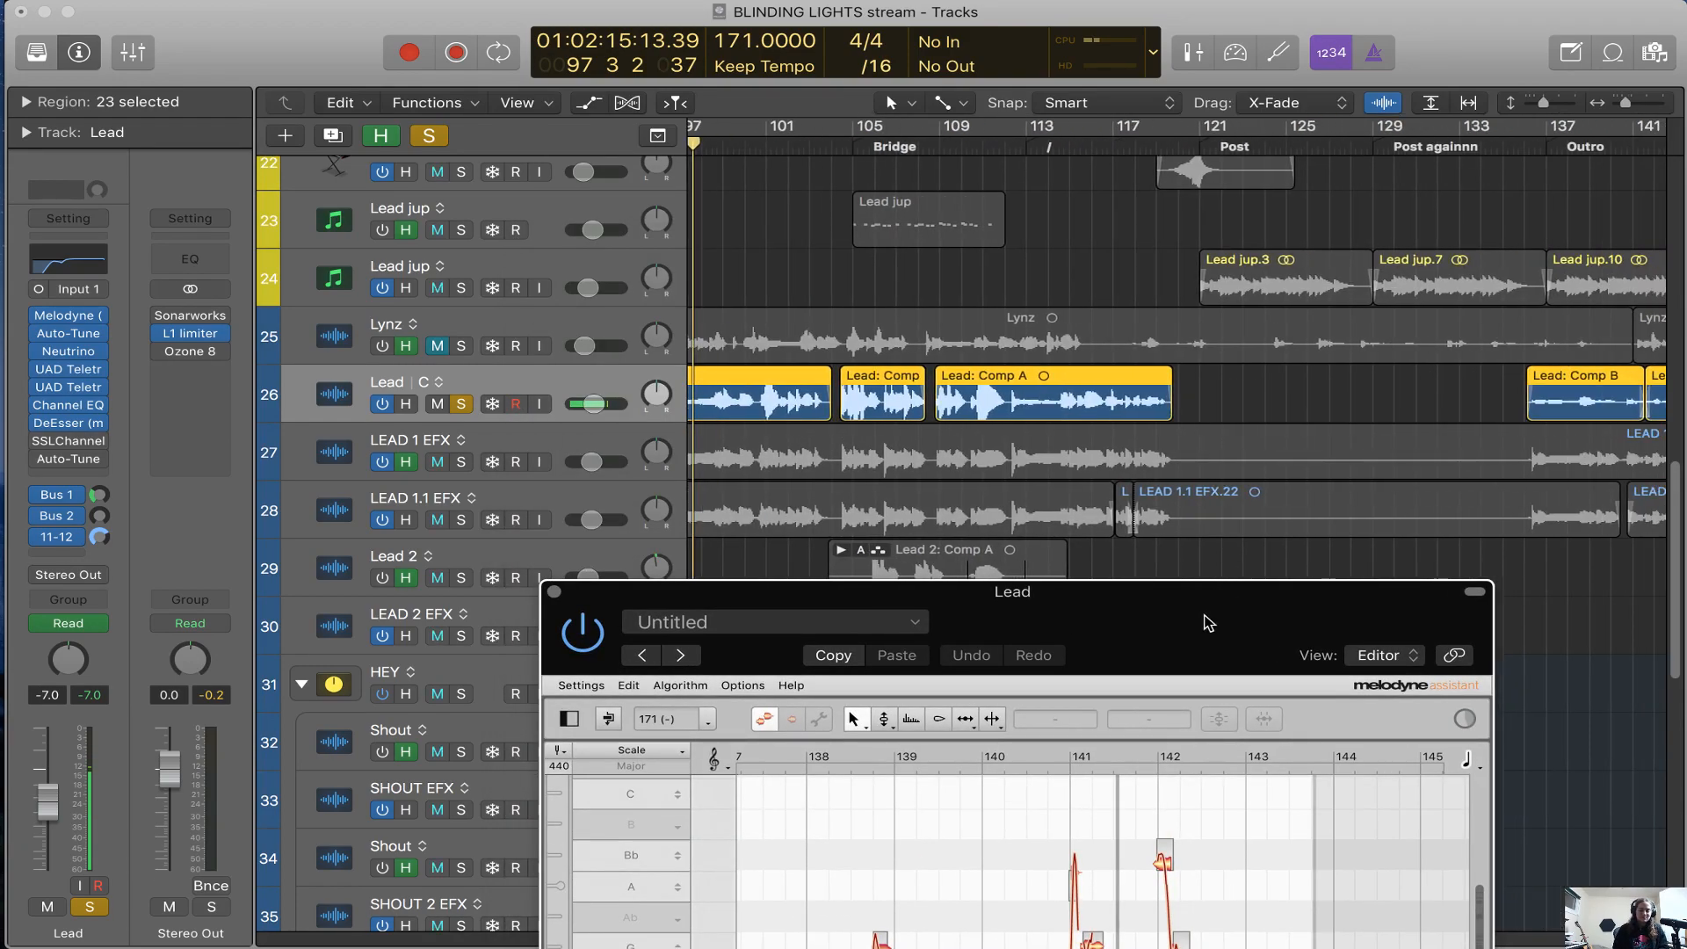
{"action": "left_click_drag", "start_coordinate": [1203, 615], "coordinate": [1136, 533]}
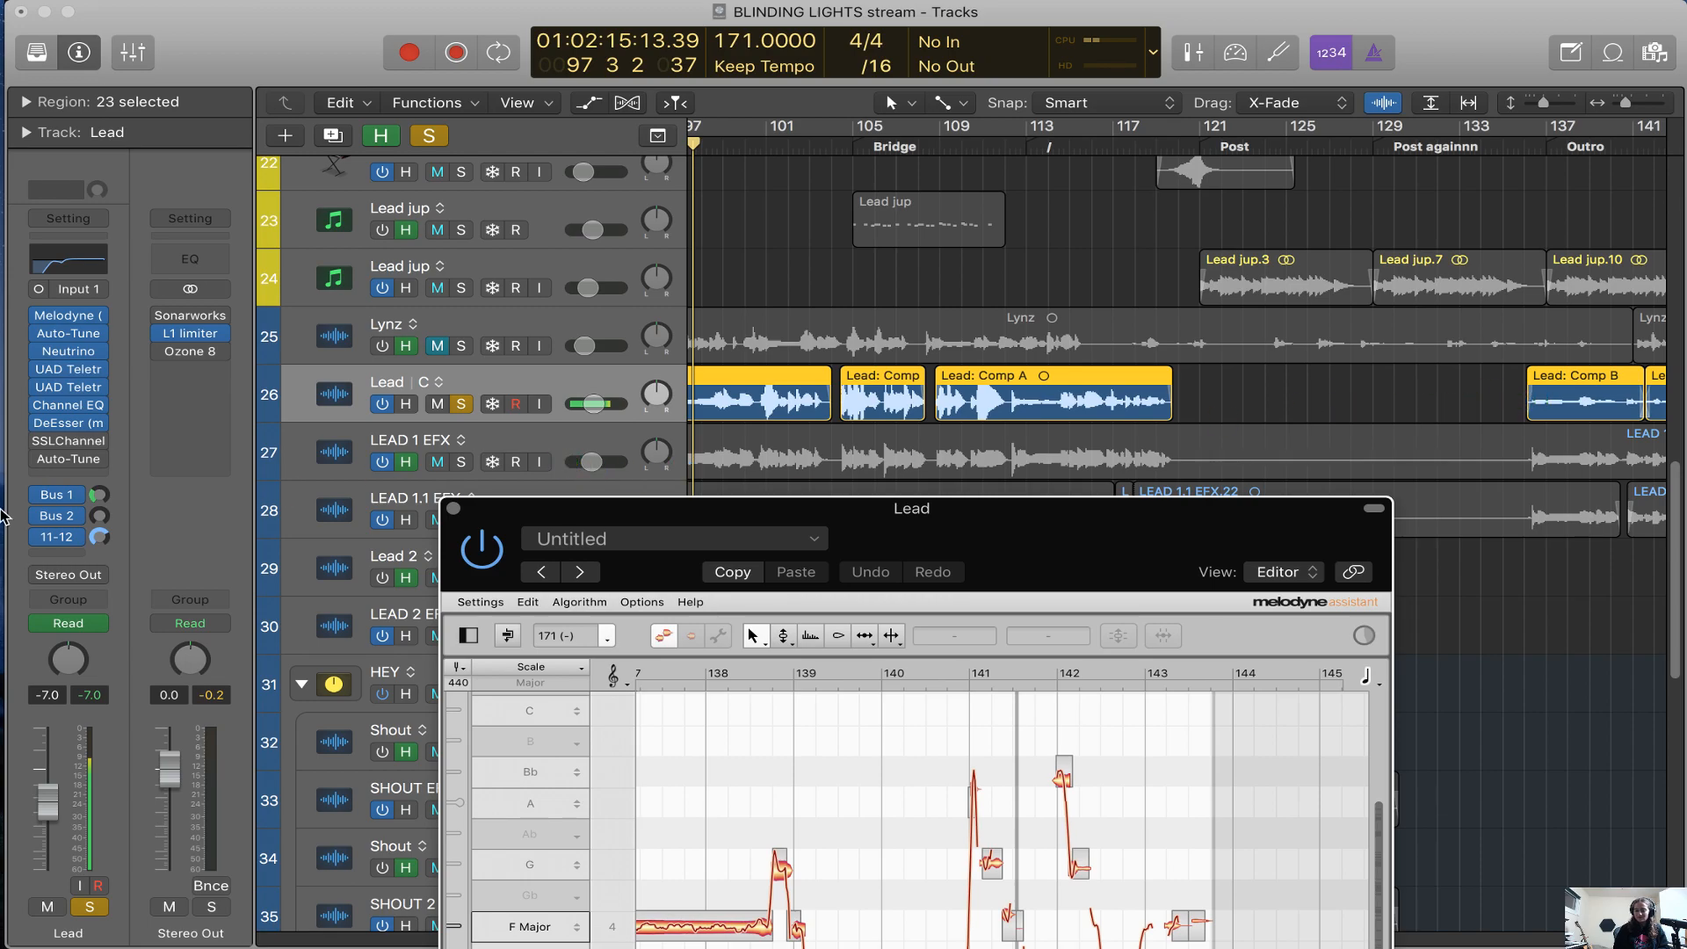
Check the live stream in OBS and switch back to Logic Pro X
{"action": "mouse_move", "coordinate": [3, 517]}
{"action": "left_click", "coordinate": [4, 714]}
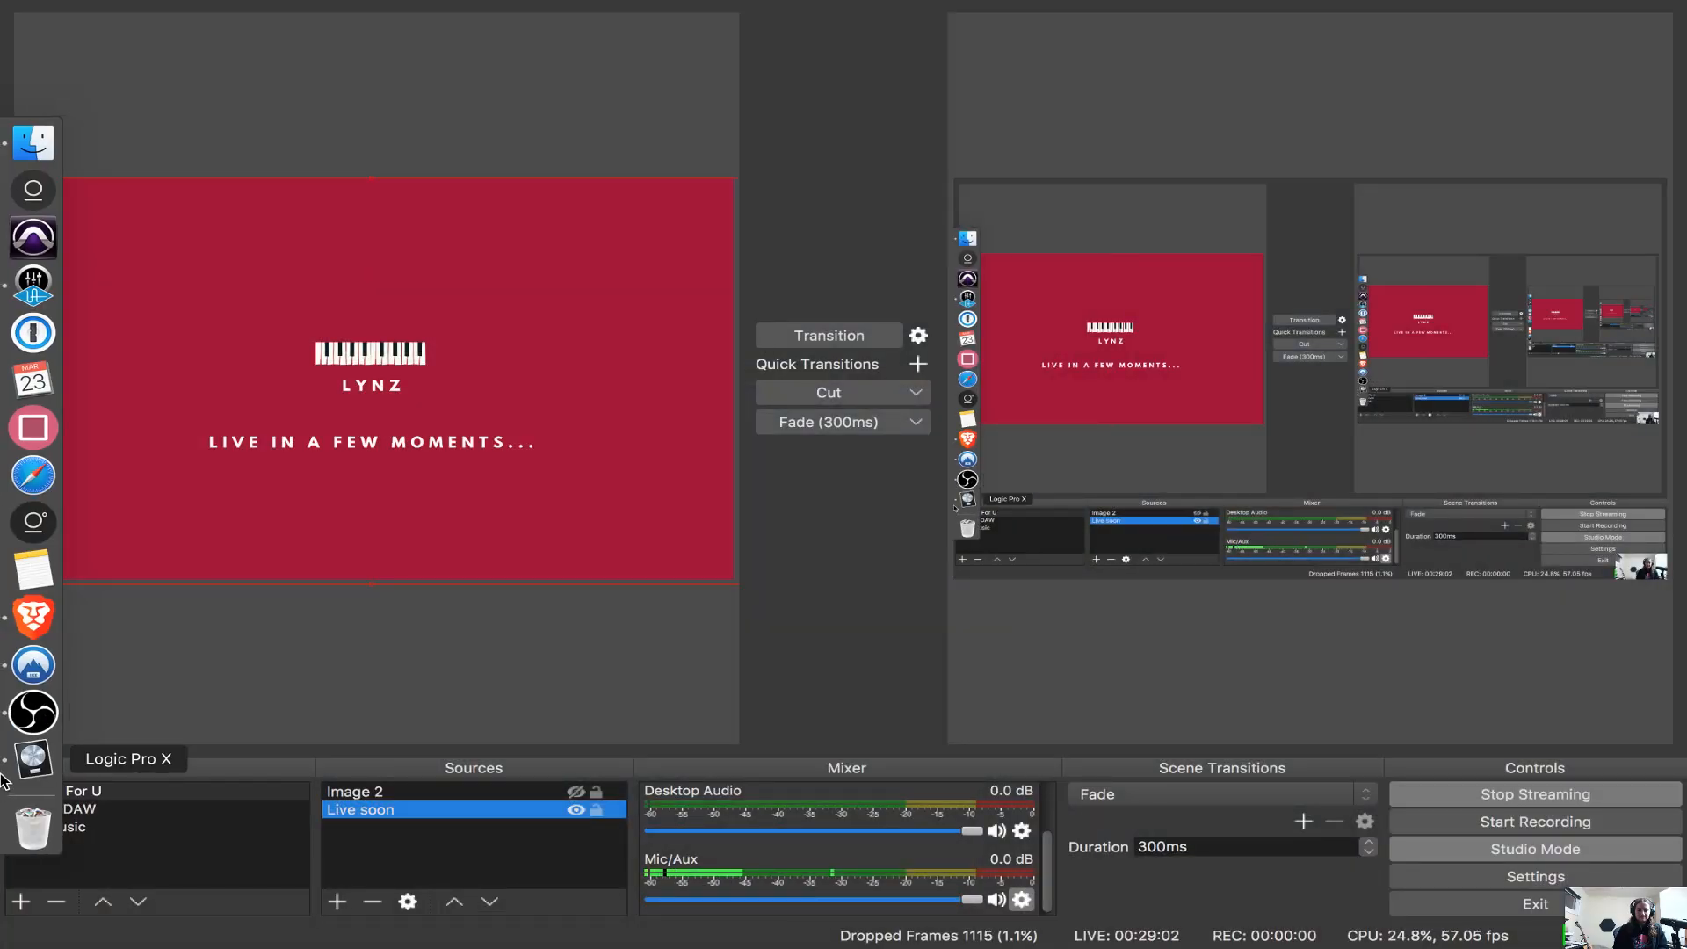
{"action": "key", "text": "super+Tab"}
{"action": "key", "text": "super+shift+Tab"}
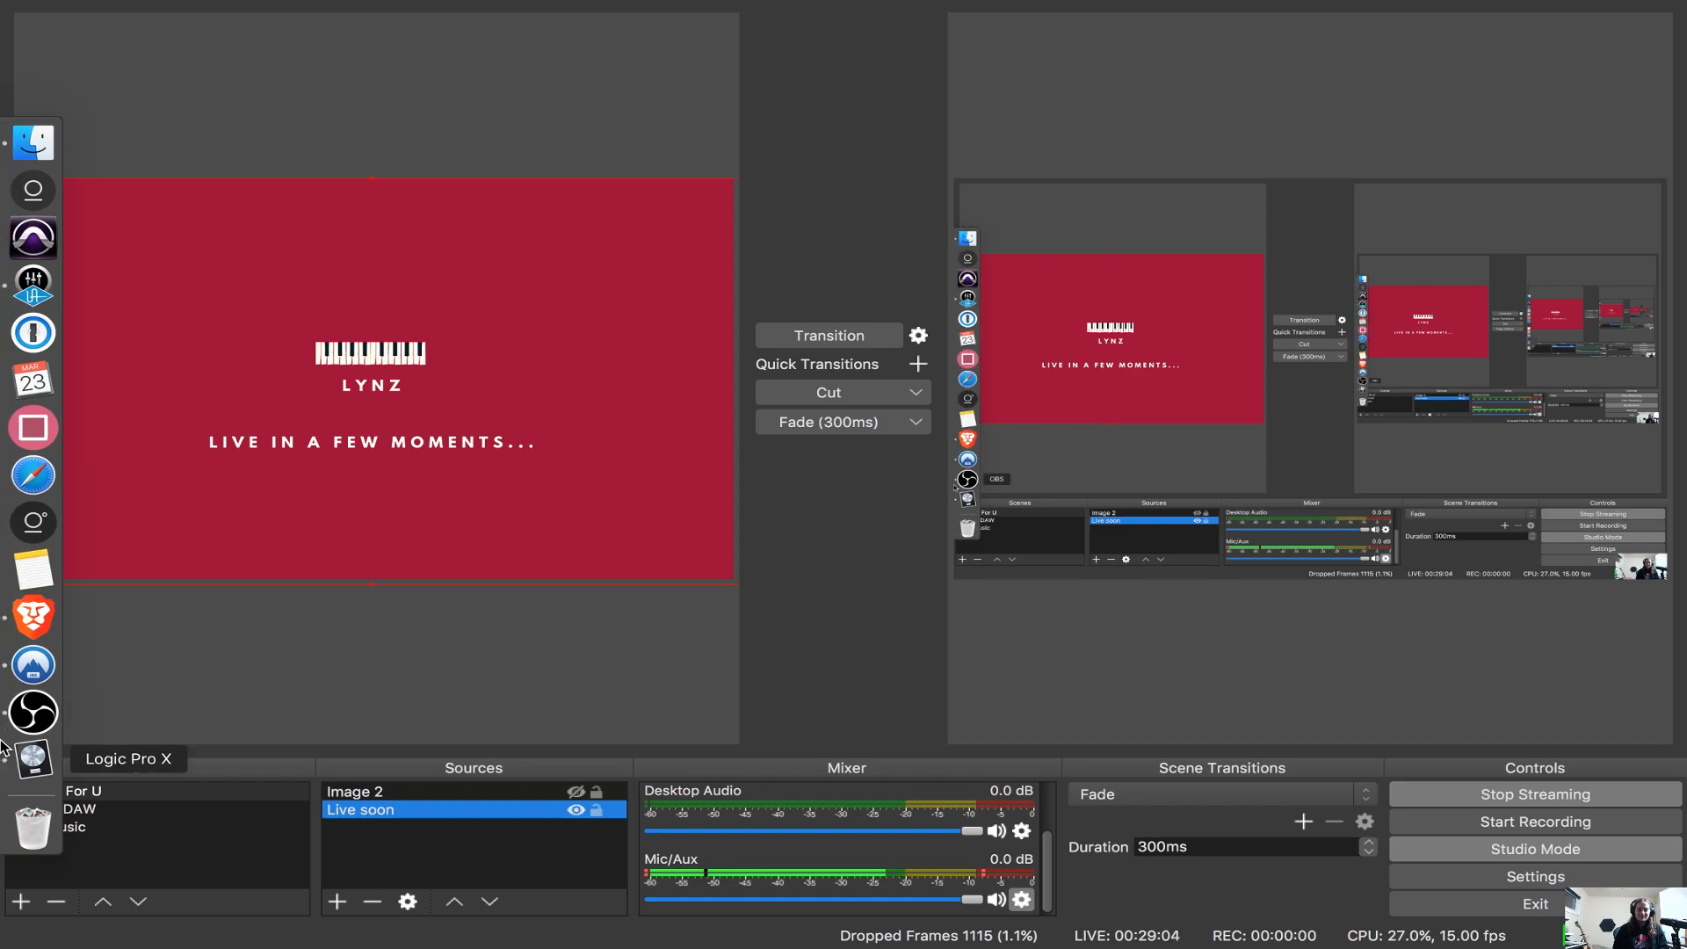
{"action": "left_click", "coordinate": [5, 754]}
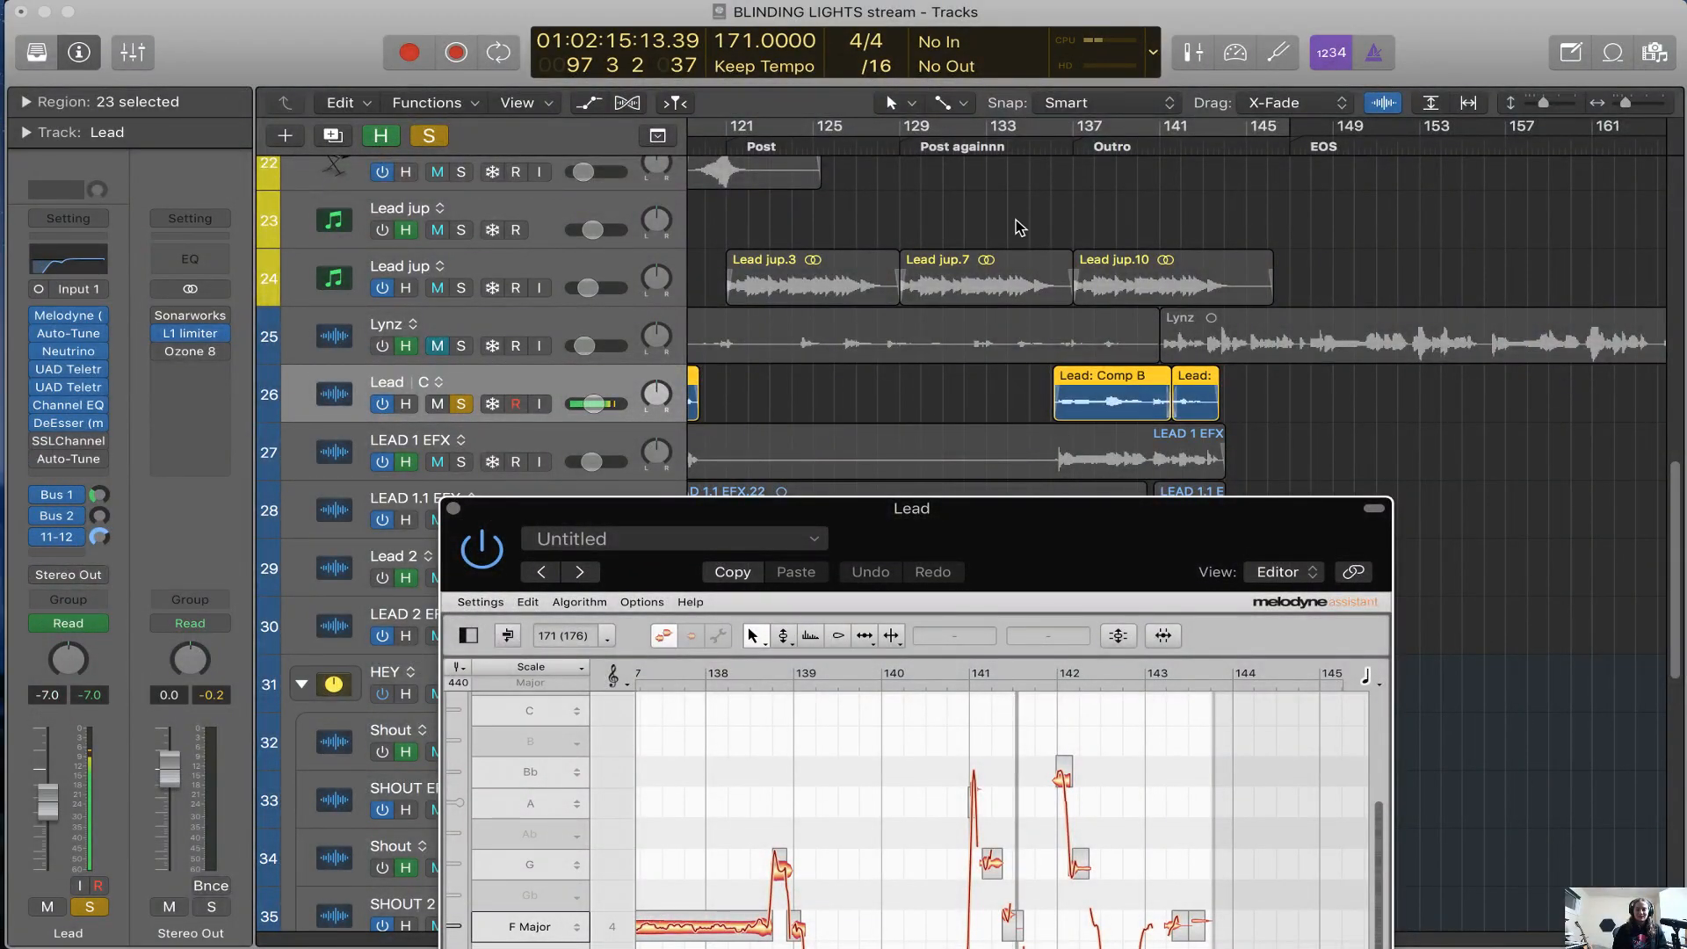
Place the playhead at bar 138, reposition it at bar 101 and move the Melodyne editor lower to uncover the lead tracks
{"action": "left_click", "coordinate": [1100, 137]}
{"action": "scroll", "coordinate": [1045, 341], "scroll_direction": "left", "scroll_amount": 8}
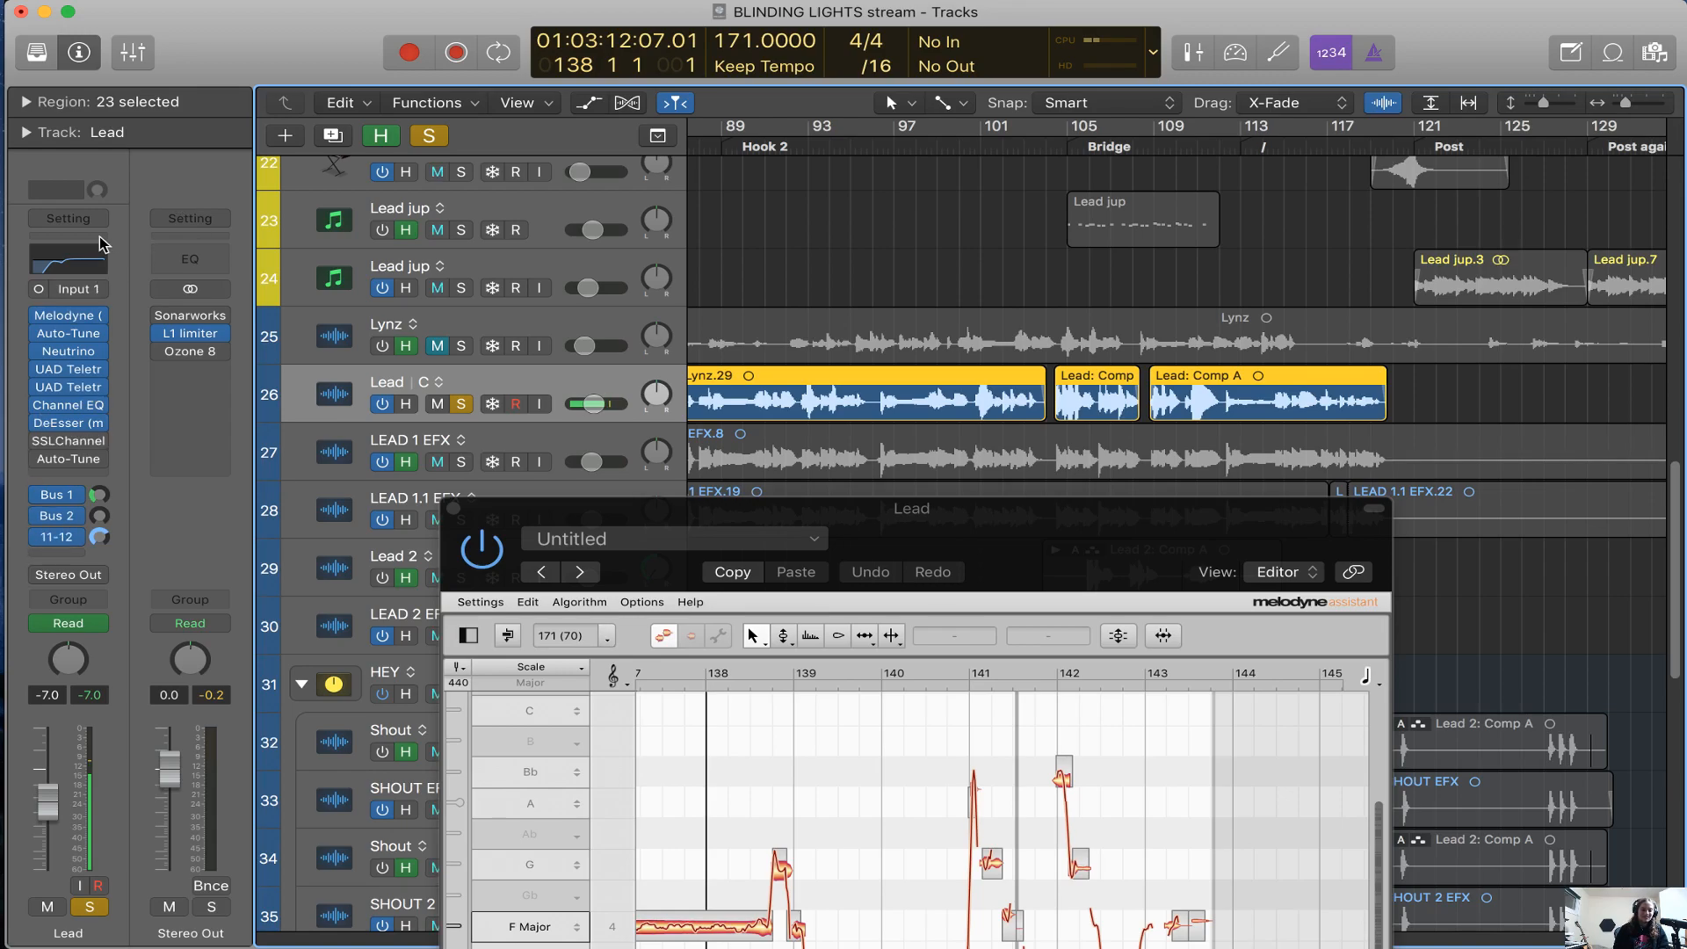
{"action": "left_click", "coordinate": [978, 147]}
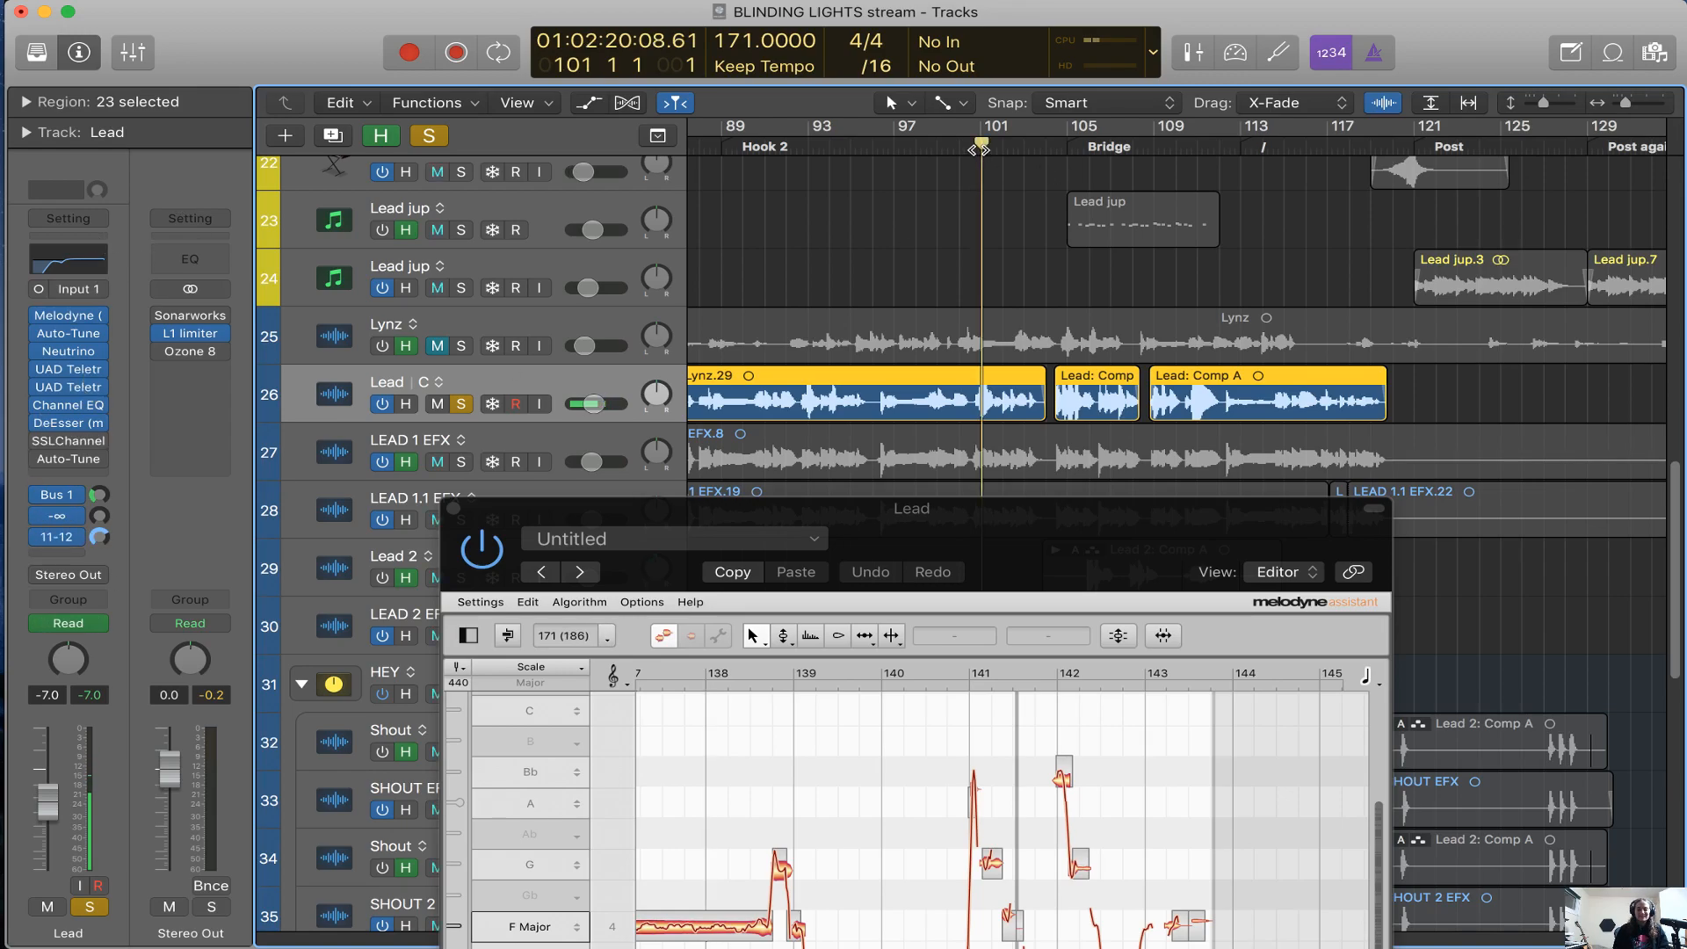
{"action": "left_click_drag", "start_coordinate": [1089, 548], "coordinate": [1088, 652]}
Place the playhead at 24 2 1, just before the first Lead region of the Verse
{"action": "scroll", "coordinate": [1081, 453], "scroll_direction": "left", "scroll_amount": 10}
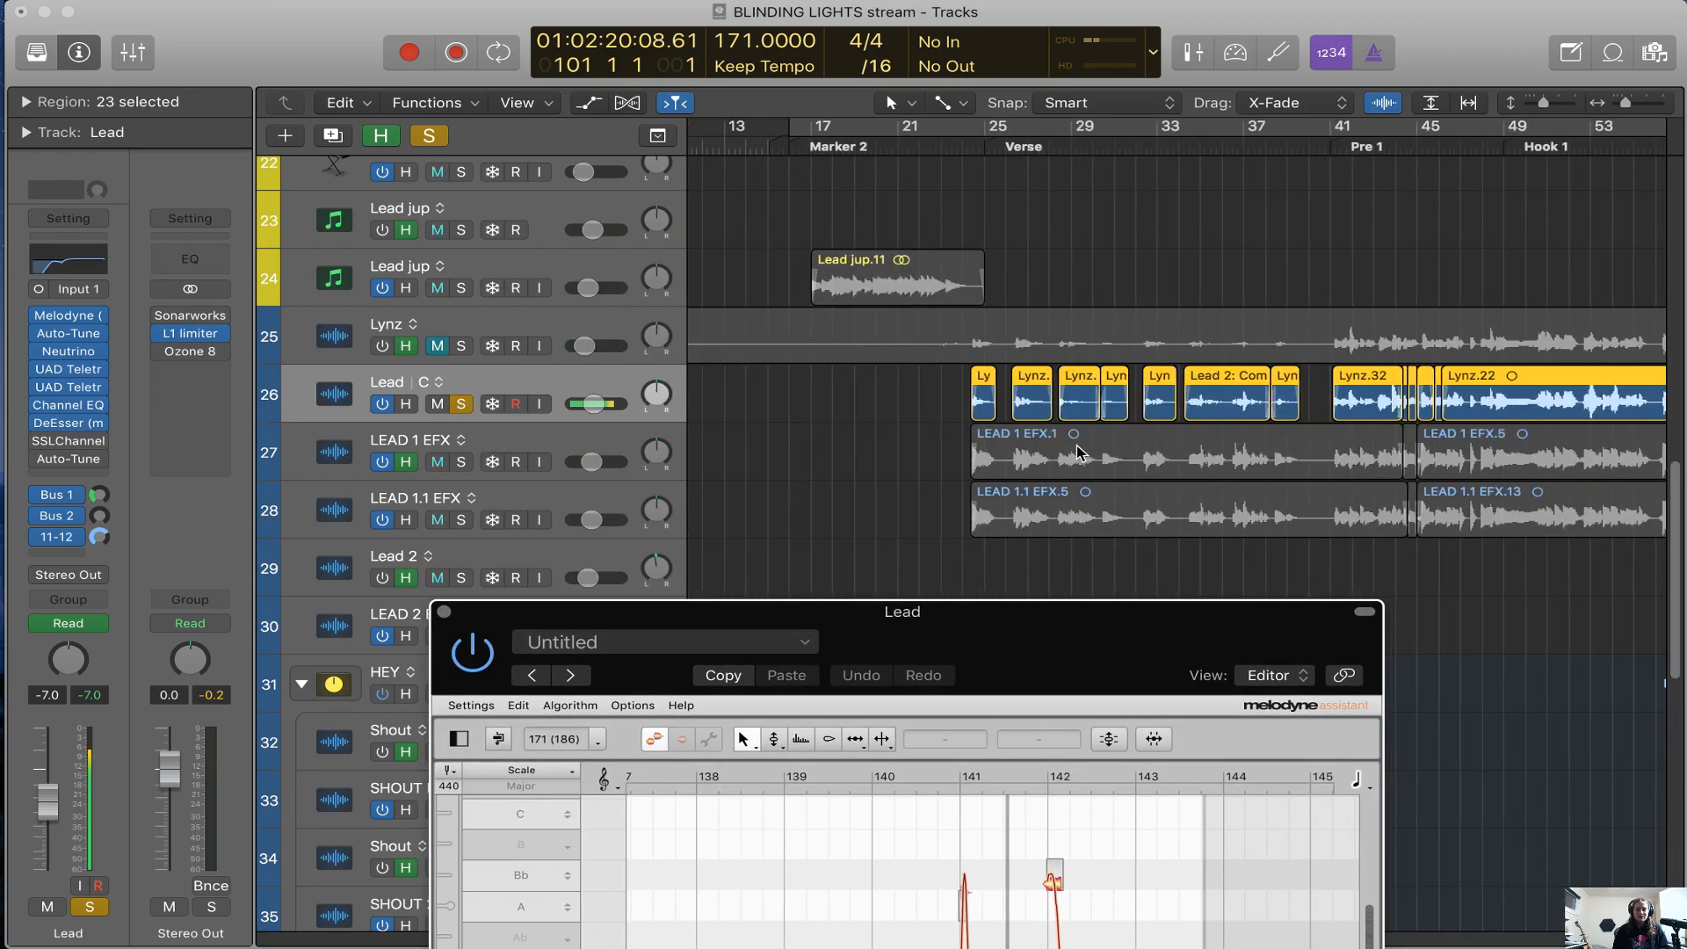
{"action": "left_click", "coordinate": [984, 145]}
{"action": "key", "text": "super+Right"}
{"action": "key", "text": "super+Right"}
{"action": "key", "text": "super+Right"}
{"action": "key", "text": "super+Right"}
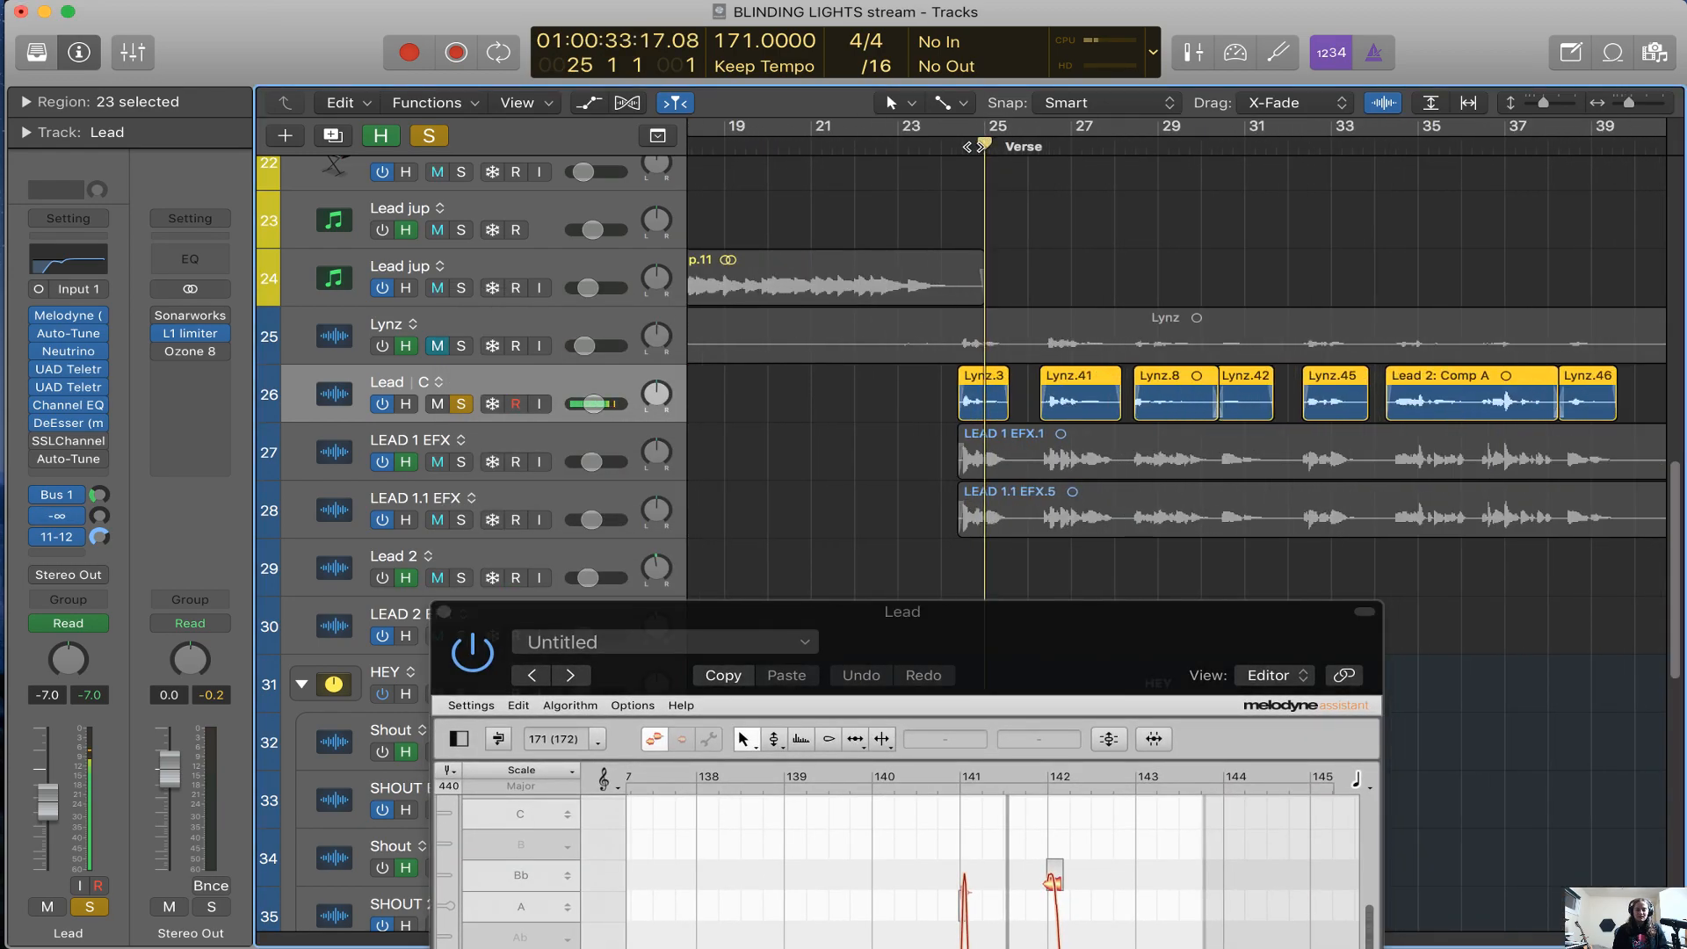
{"action": "left_click_drag", "start_coordinate": [949, 151], "coordinate": [927, 152]}
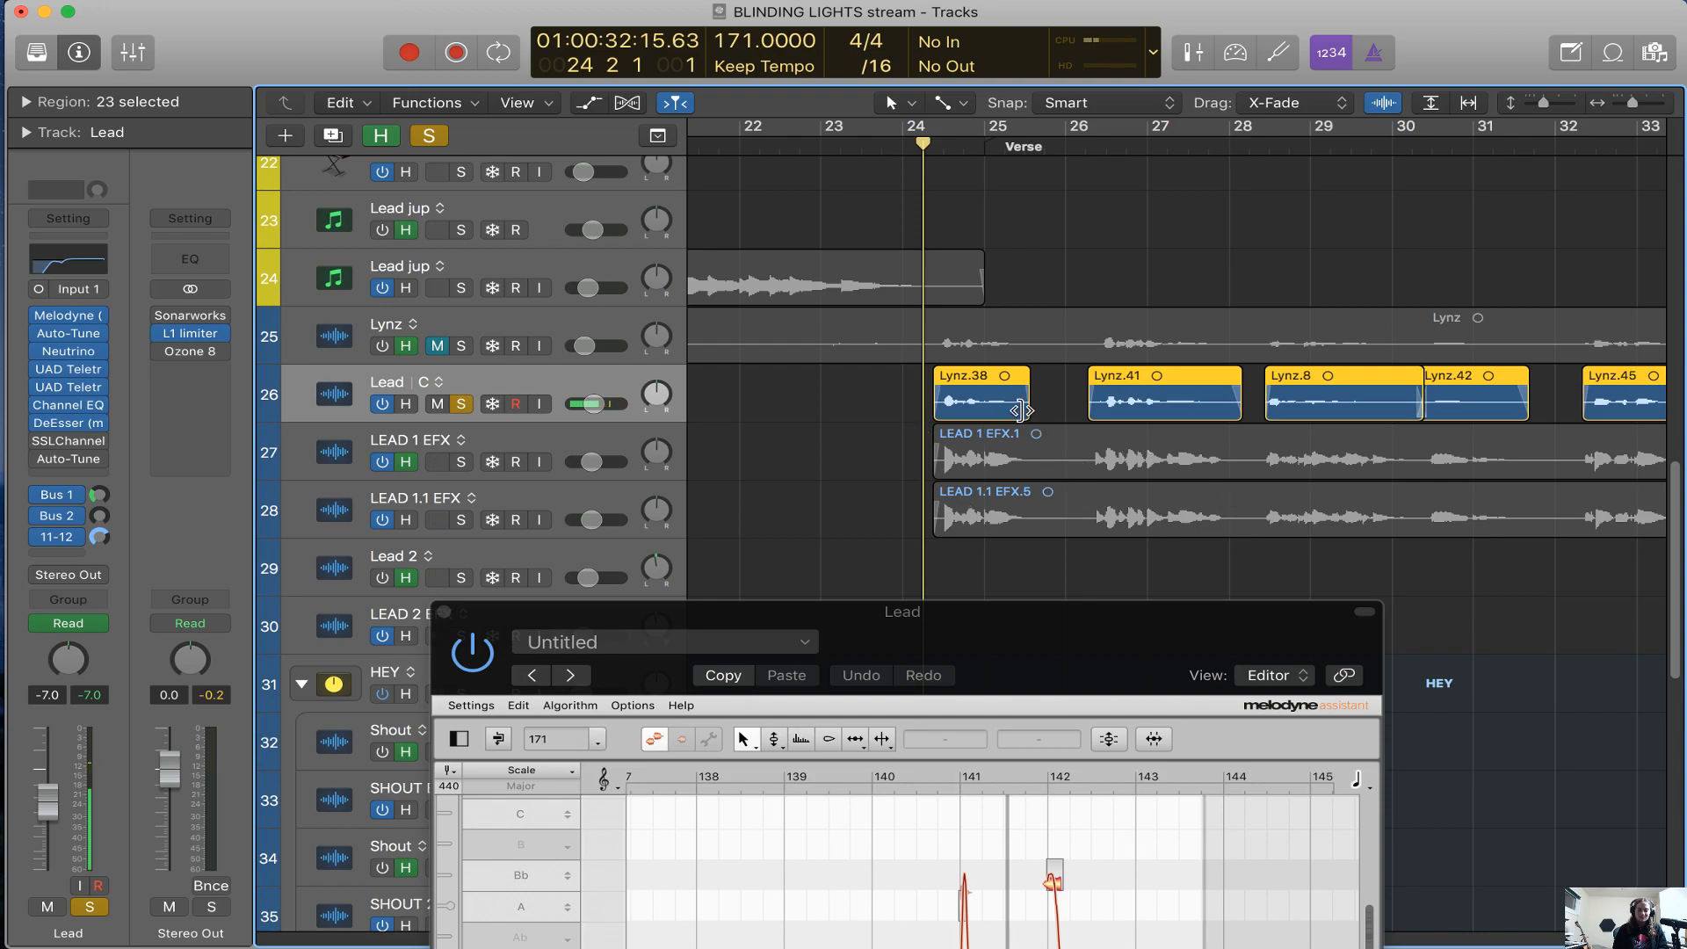
Examine the Lynz.38 region at the start of the Verse up close against the LEAD 1 EFX waveforms
{"action": "scroll", "coordinate": [893, 437], "scroll_direction": "right", "scroll_amount": 5}
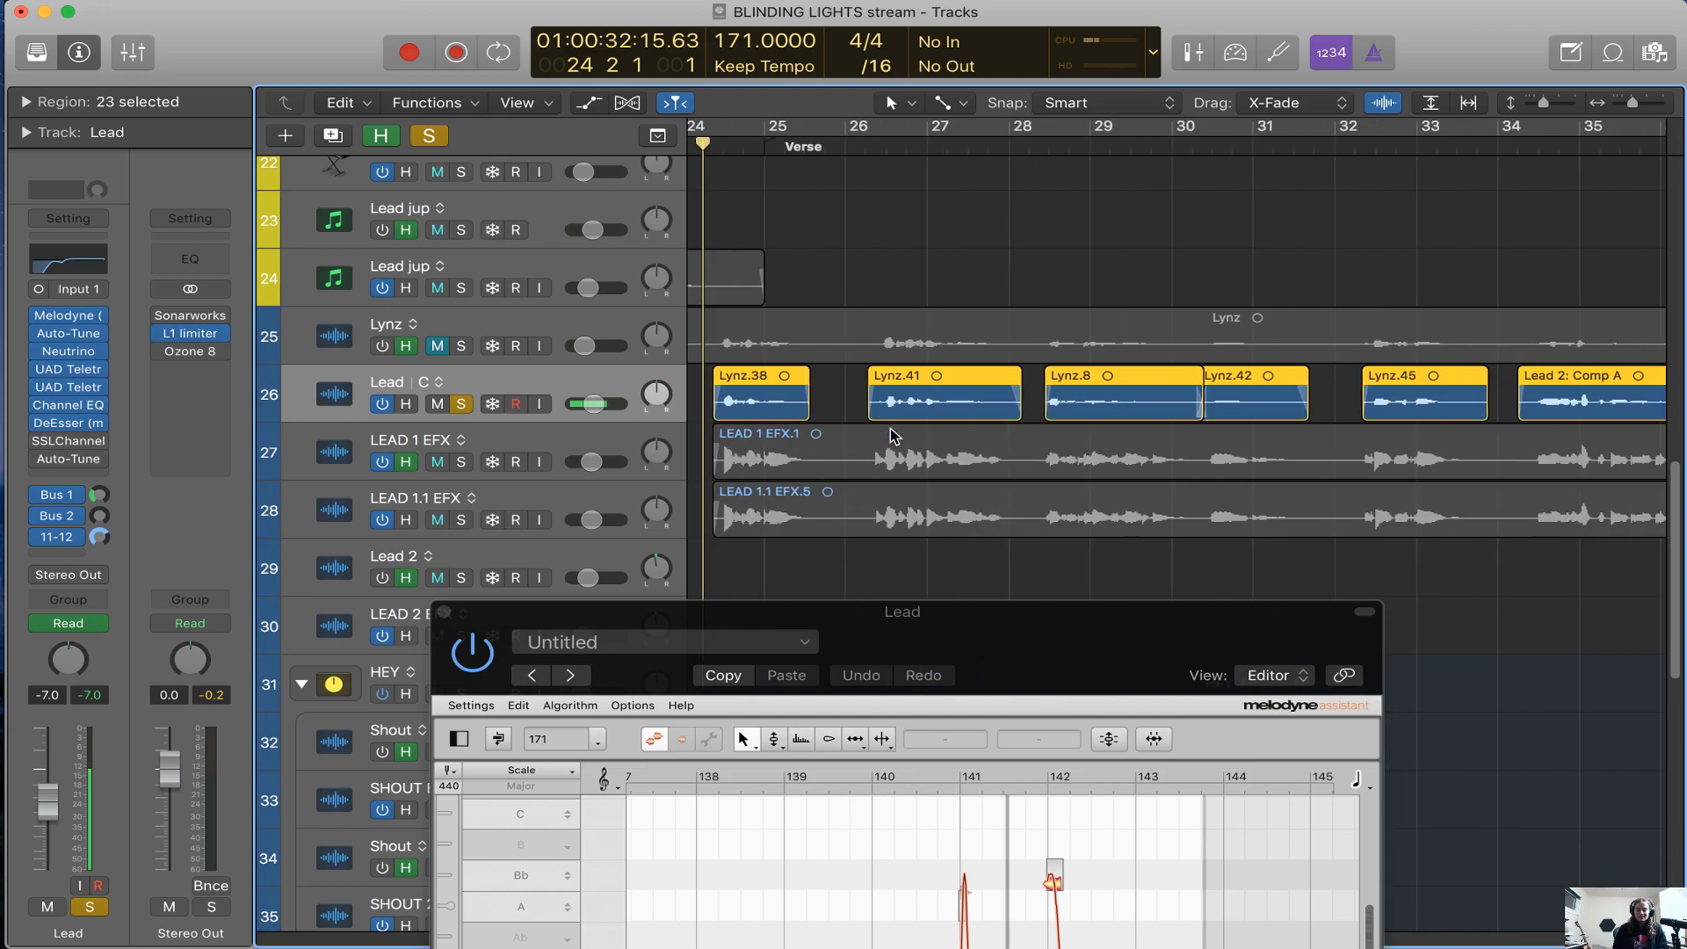
{"action": "scroll", "coordinate": [894, 413], "scroll_direction": "left", "scroll_amount": 2}
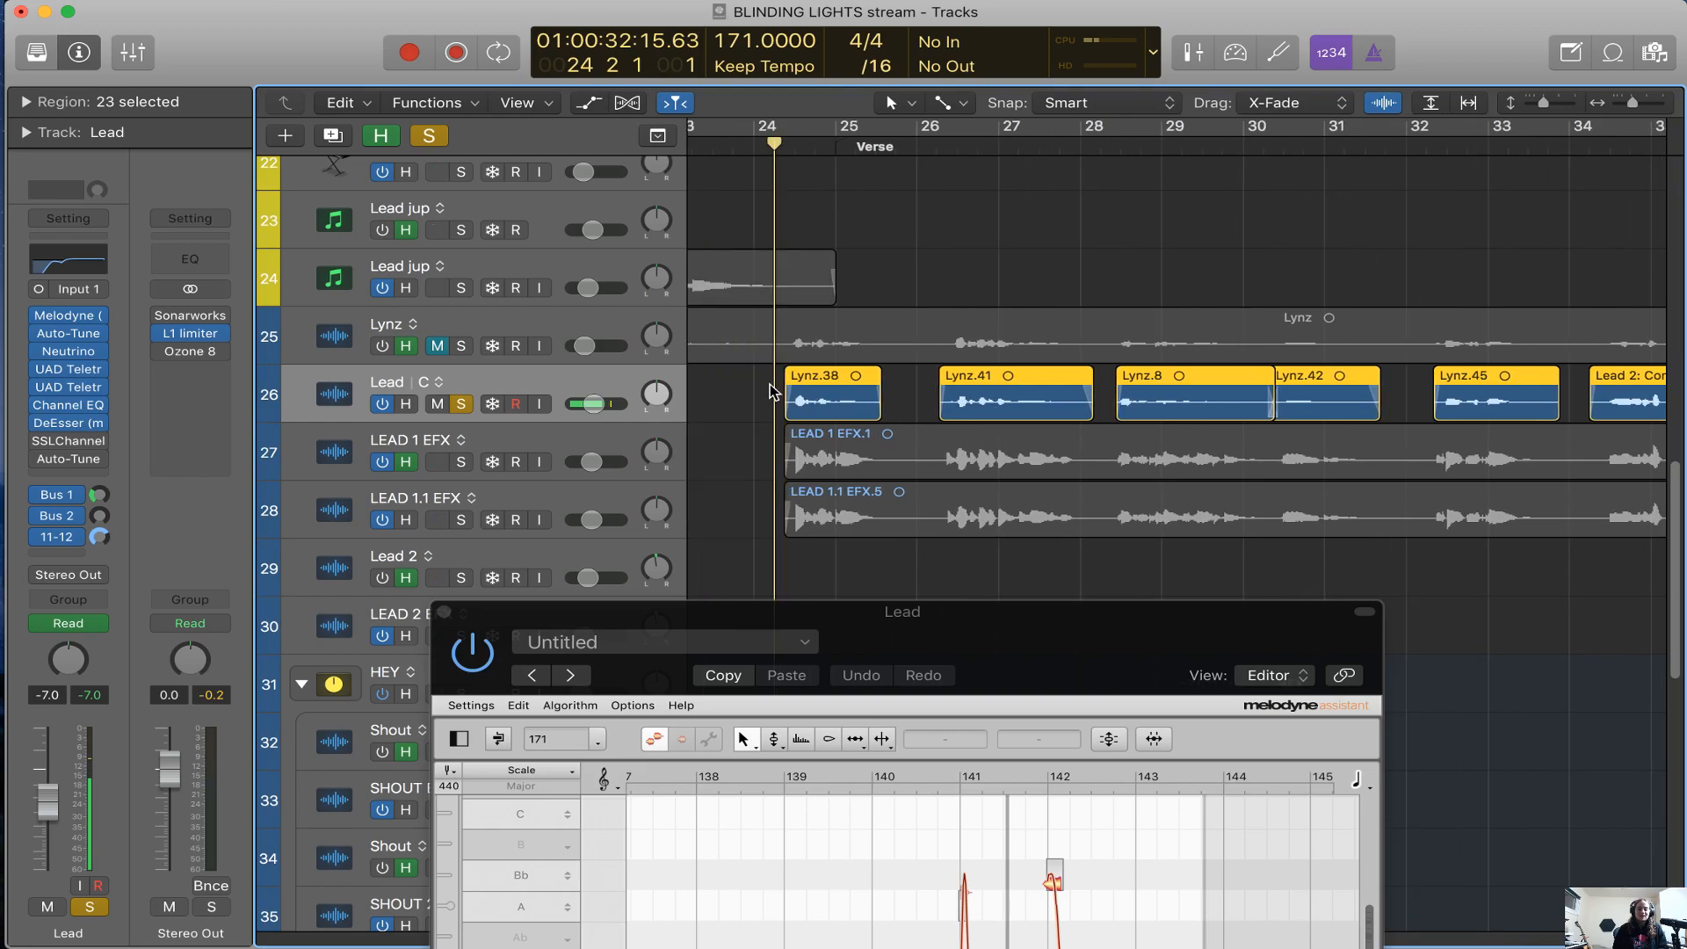
{"action": "left_click_drag", "start_coordinate": [1378, 106], "coordinate": [1402, 28]}
{"action": "scroll", "coordinate": [830, 466], "scroll_direction": "up", "scroll_amount": 3}
{"action": "scroll", "coordinate": [831, 466], "scroll_direction": "up", "scroll_amount": 4}
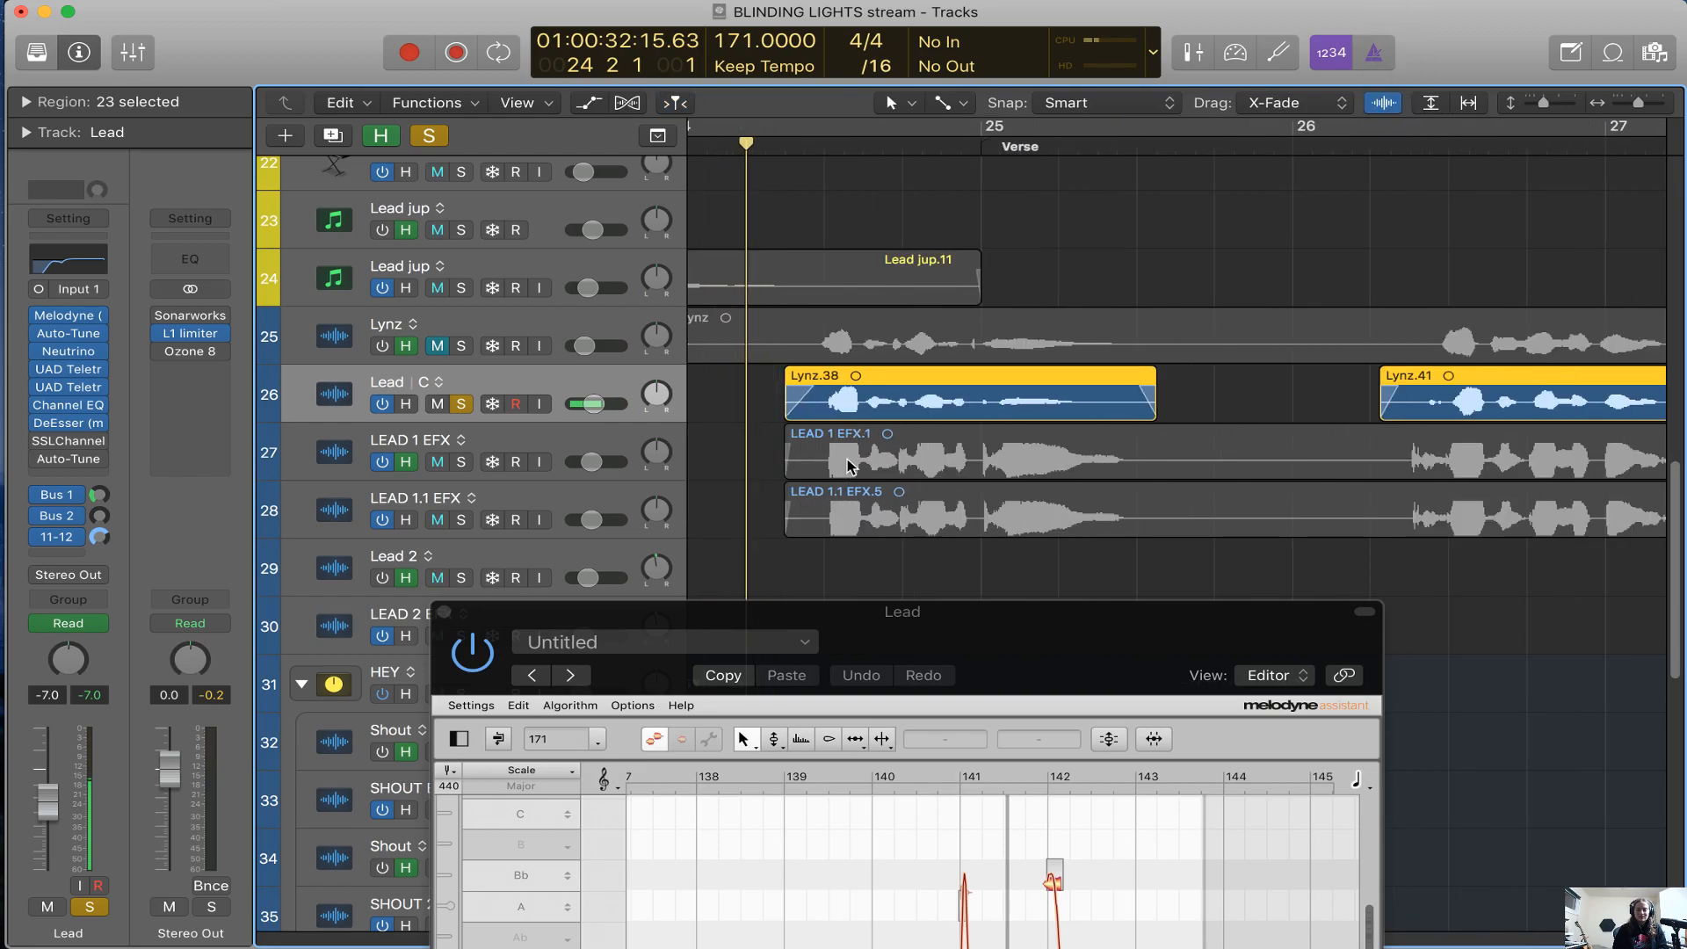
Select only the Lynz.38 region on the Lead track and examine its fades and those of the following Verse regions
{"action": "left_click", "coordinate": [740, 408]}
{"action": "left_click", "coordinate": [788, 406]}
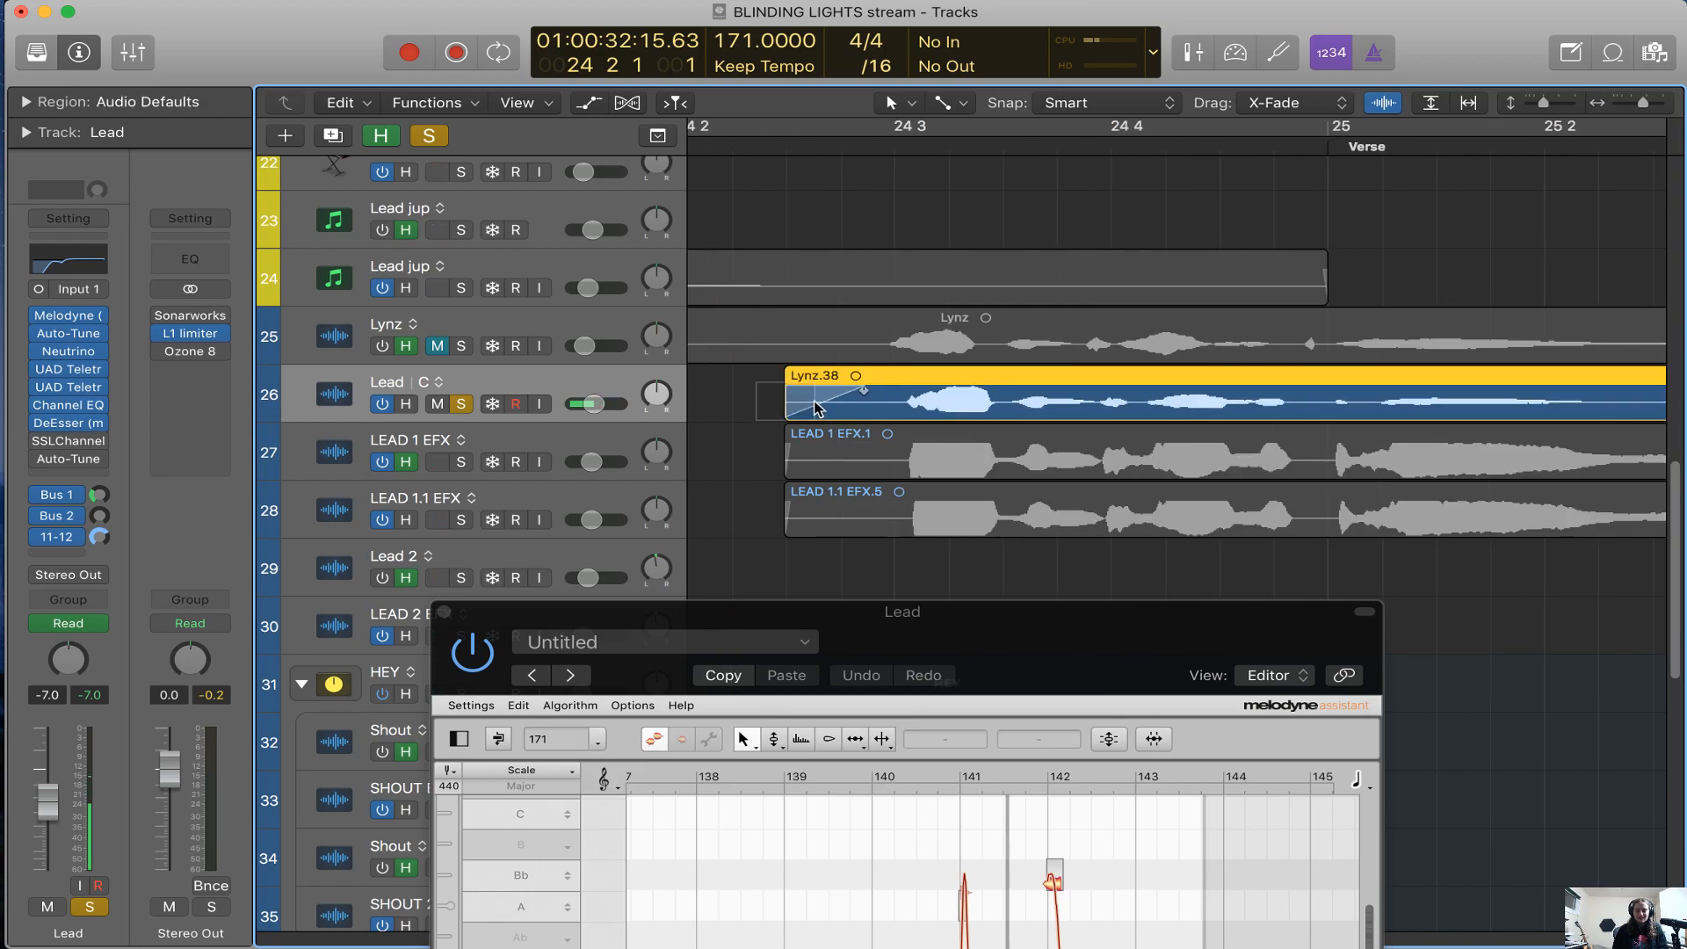
{"action": "scroll", "coordinate": [782, 419], "scroll_direction": "right", "scroll_amount": 10}
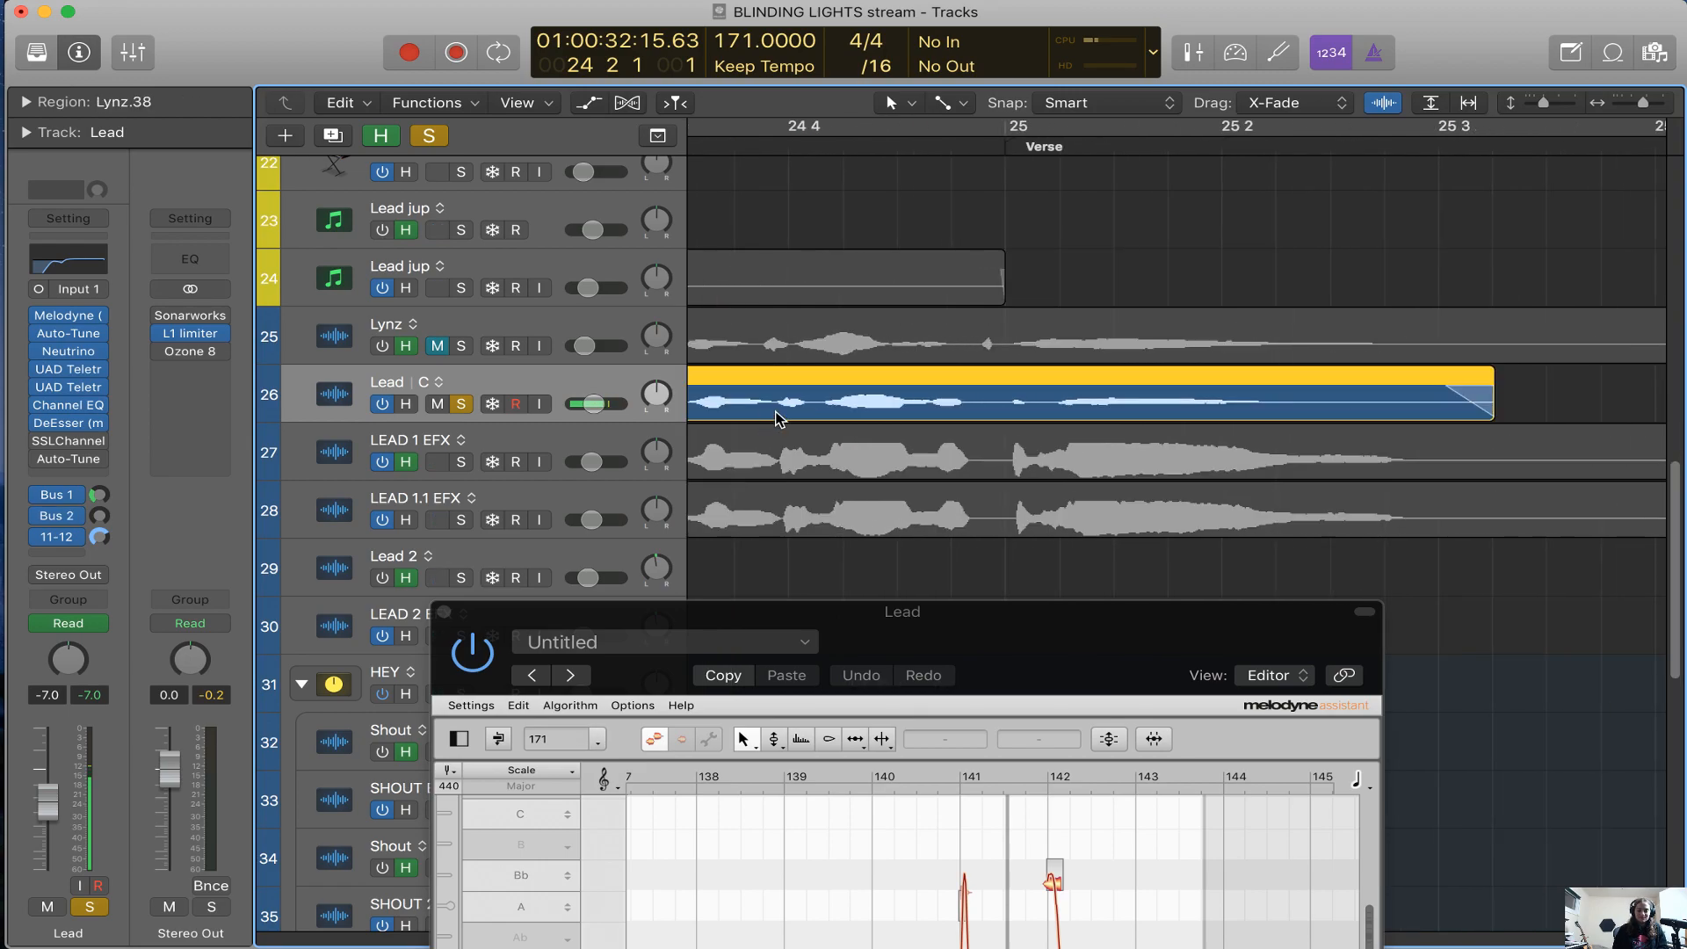
{"action": "scroll", "coordinate": [918, 397], "scroll_direction": "down", "scroll_amount": 4}
{"action": "scroll", "coordinate": [918, 396], "scroll_direction": "down", "scroll_amount": 8}
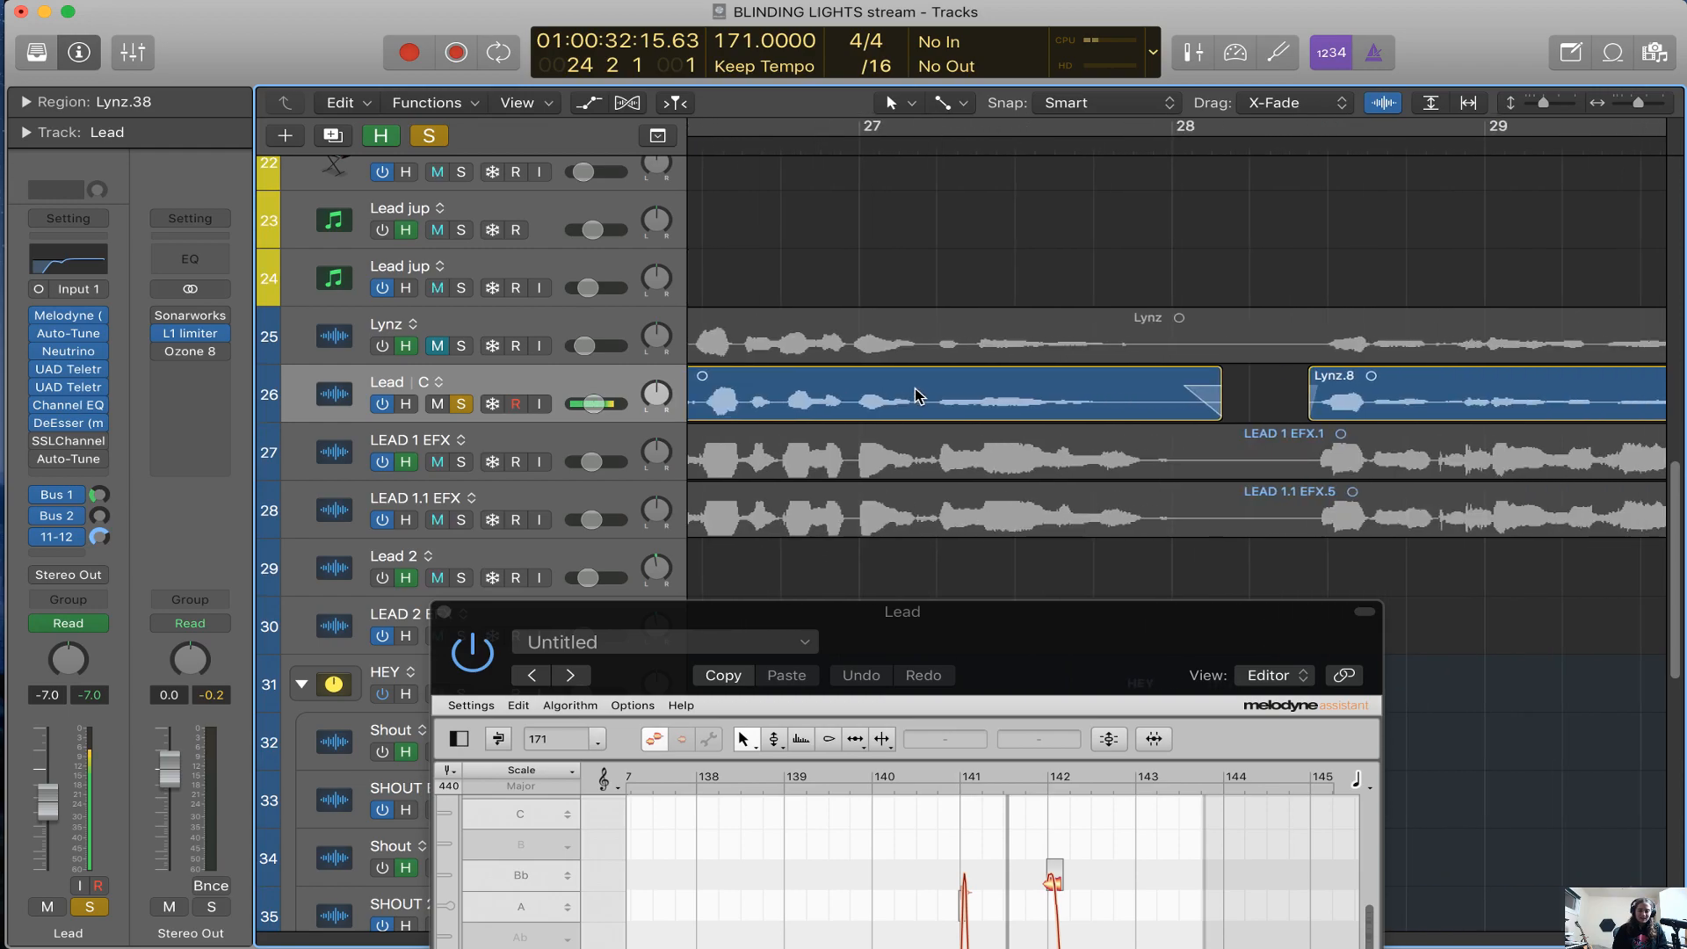
{"action": "scroll", "coordinate": [916, 392], "scroll_direction": "left", "scroll_amount": 8}
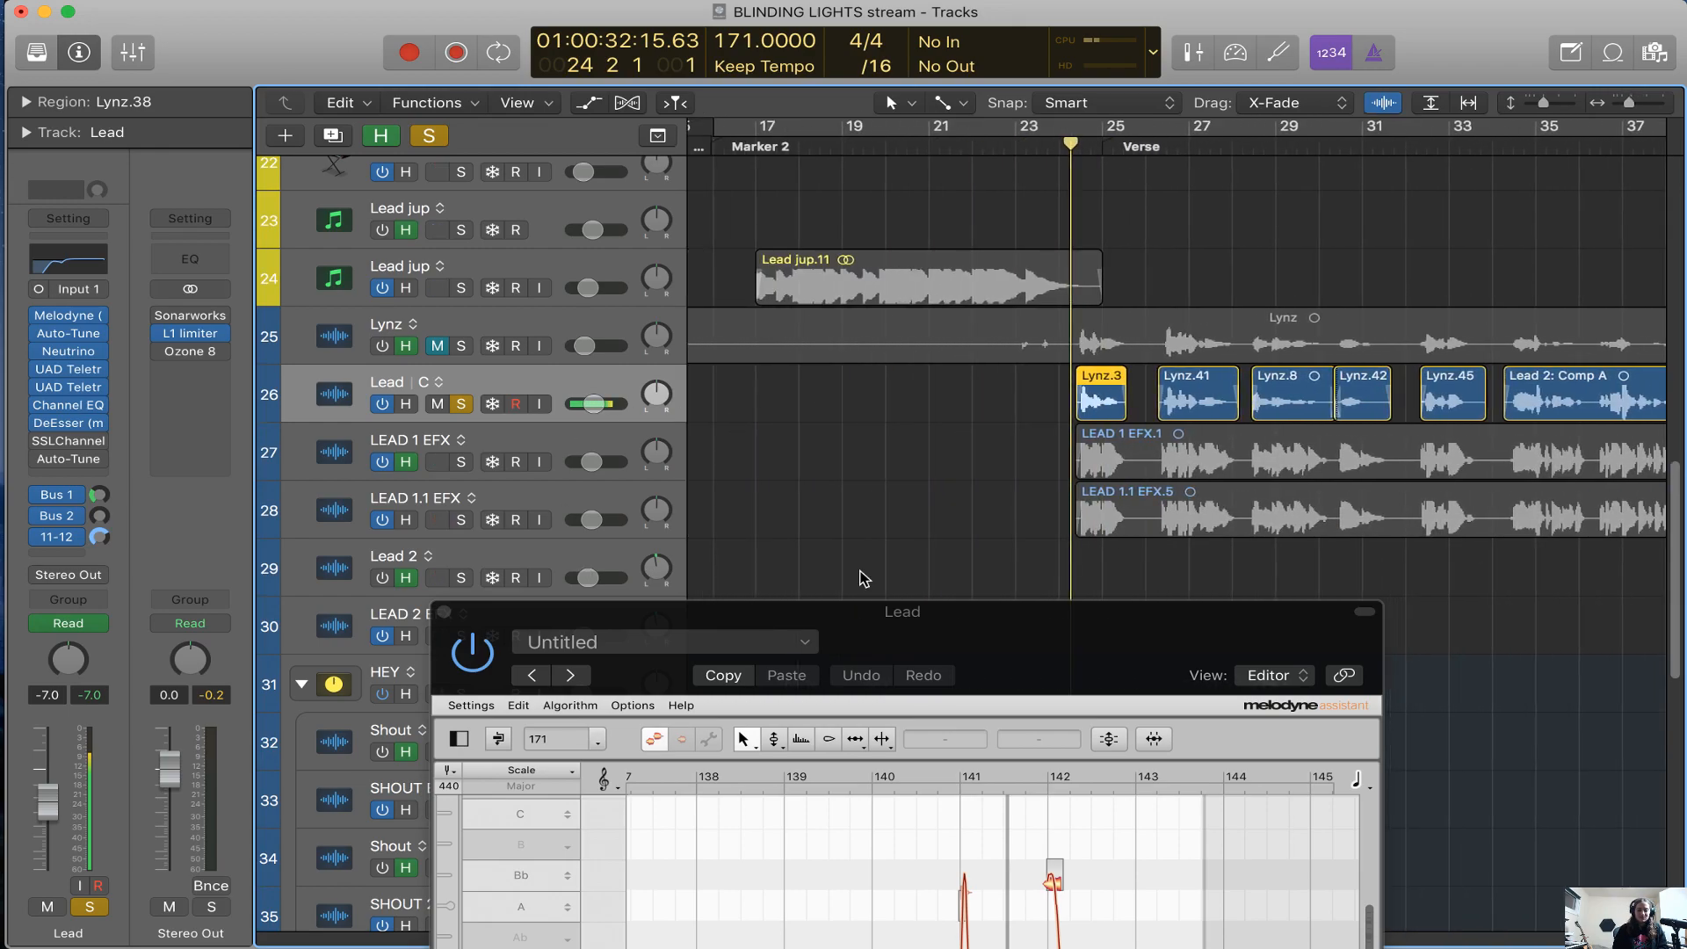
Raise the Melodyne editor over the tracks and view the Lead vocal notes between bars 91 and 99
{"action": "left_click_drag", "start_coordinate": [1064, 628], "coordinate": [887, 142]}
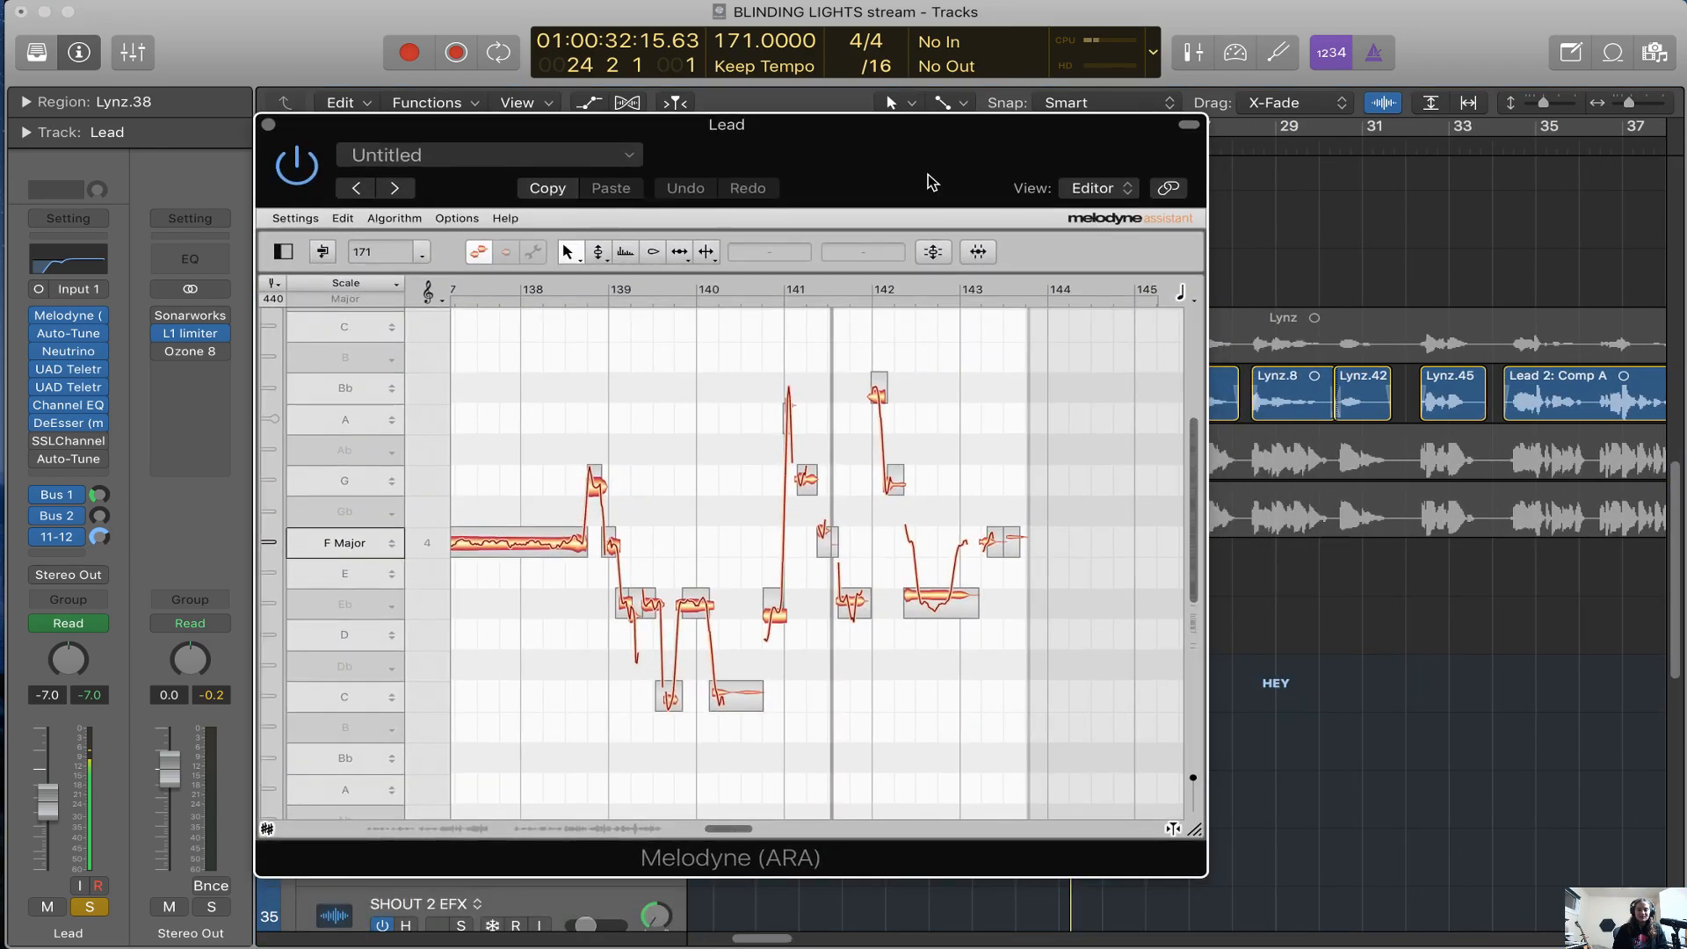
{"action": "scroll", "coordinate": [644, 407], "scroll_direction": "left", "scroll_amount": 15}
{"action": "scroll", "coordinate": [644, 407], "scroll_direction": "left", "scroll_amount": 8}
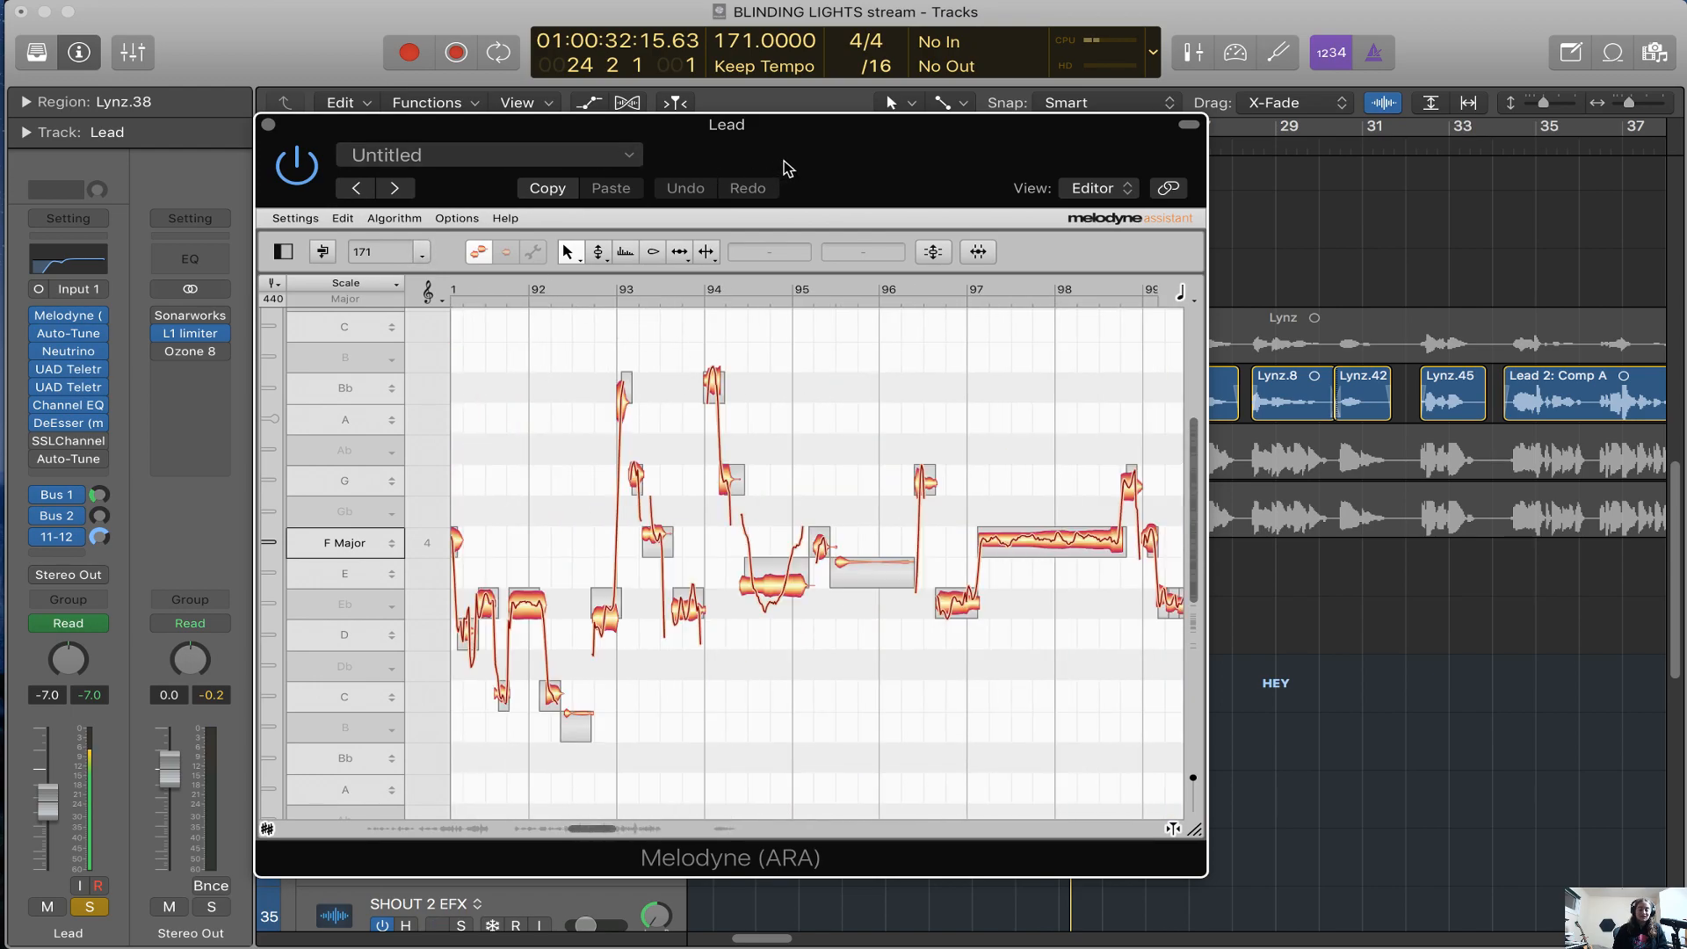
{"action": "left_click_drag", "start_coordinate": [802, 164], "coordinate": [815, 158]}
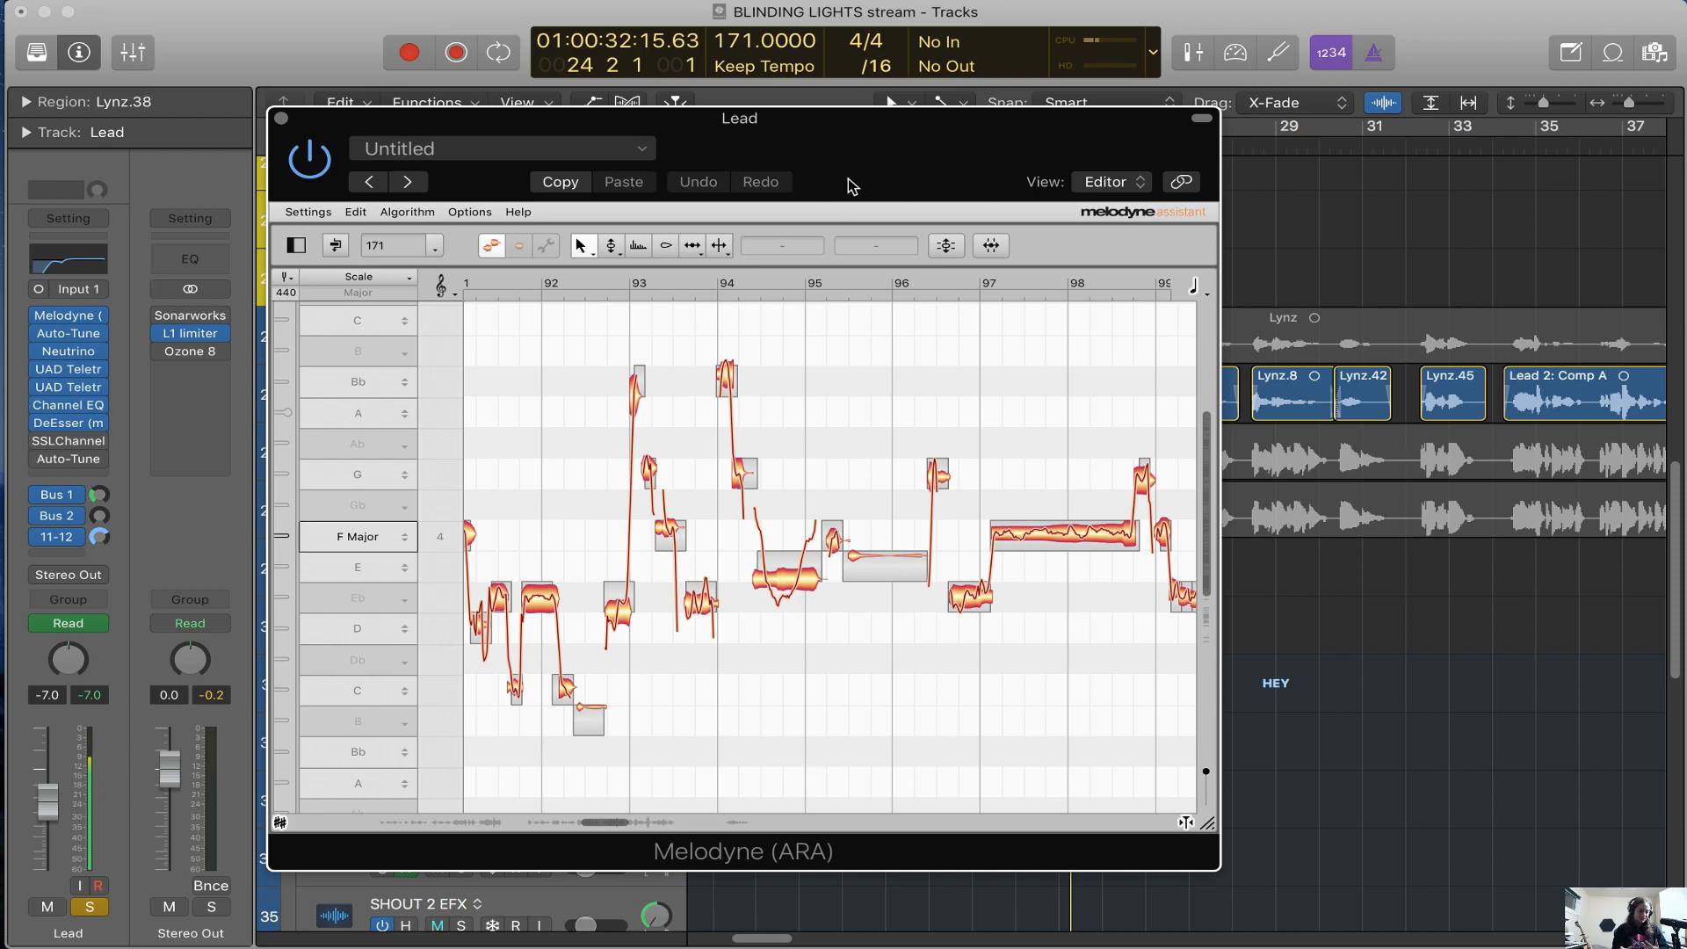
{"action": "left_click_drag", "start_coordinate": [849, 178], "coordinate": [823, 160]}
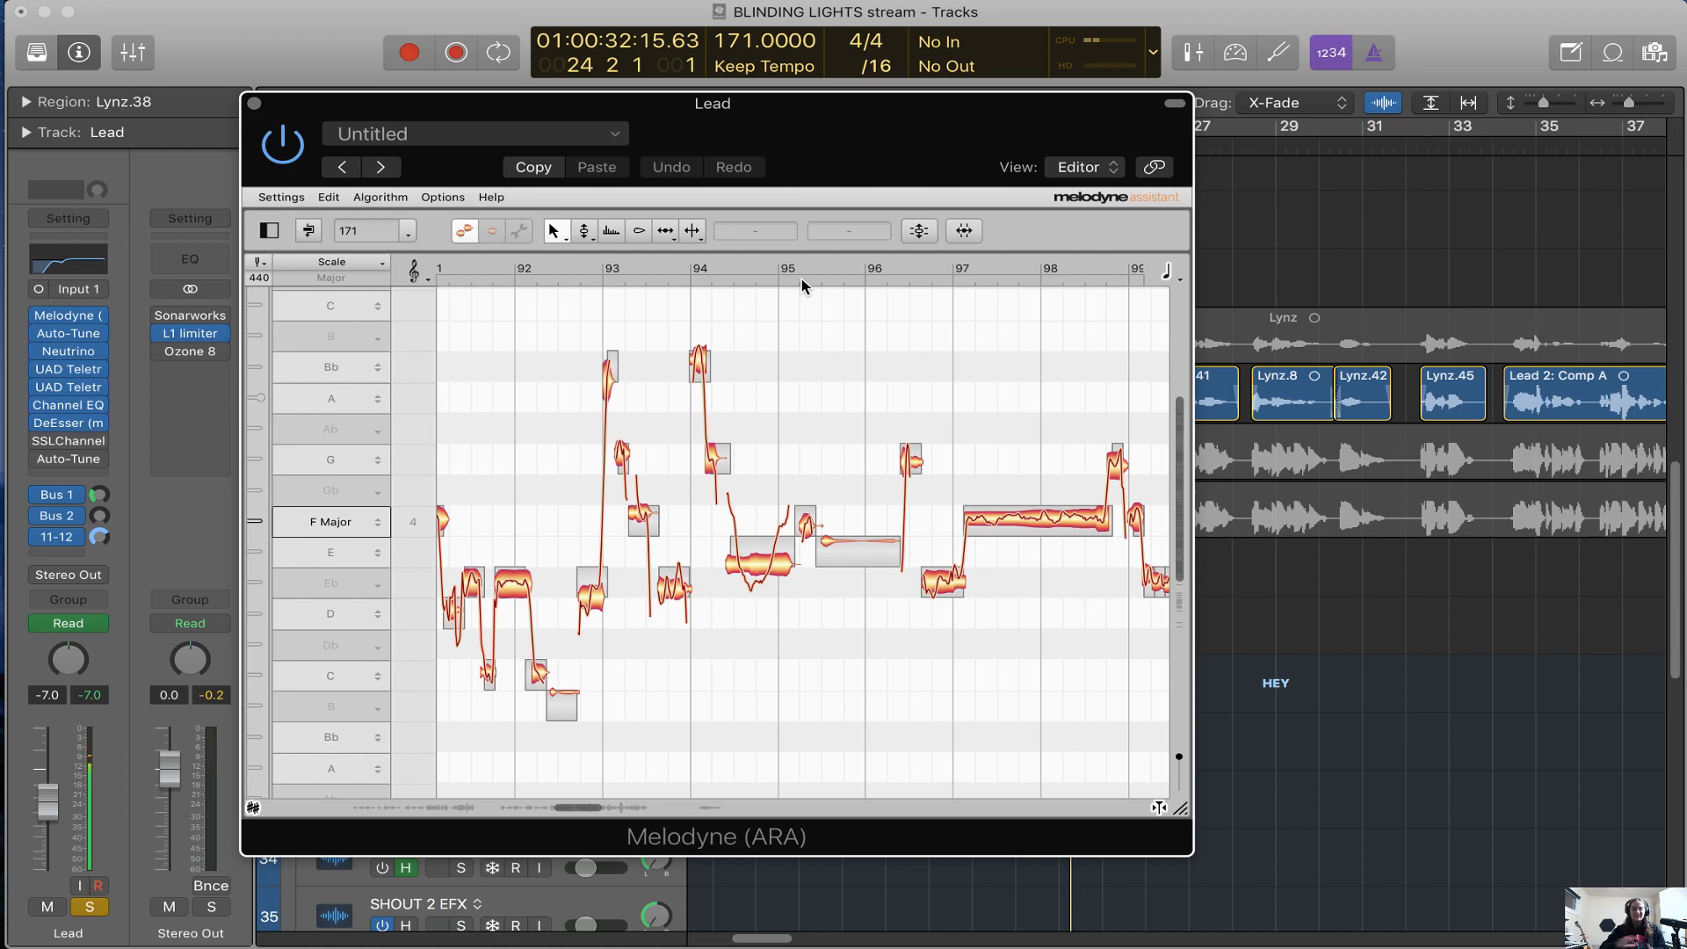
Lower the Melodyne editor to uncover the Lead track and place the playhead at 30 2 1, just before the Lynz.42 region
{"action": "left_click_drag", "start_coordinate": [903, 156], "coordinate": [942, 520]}
{"action": "scroll", "coordinate": [946, 410], "scroll_direction": "right", "scroll_amount": 5}
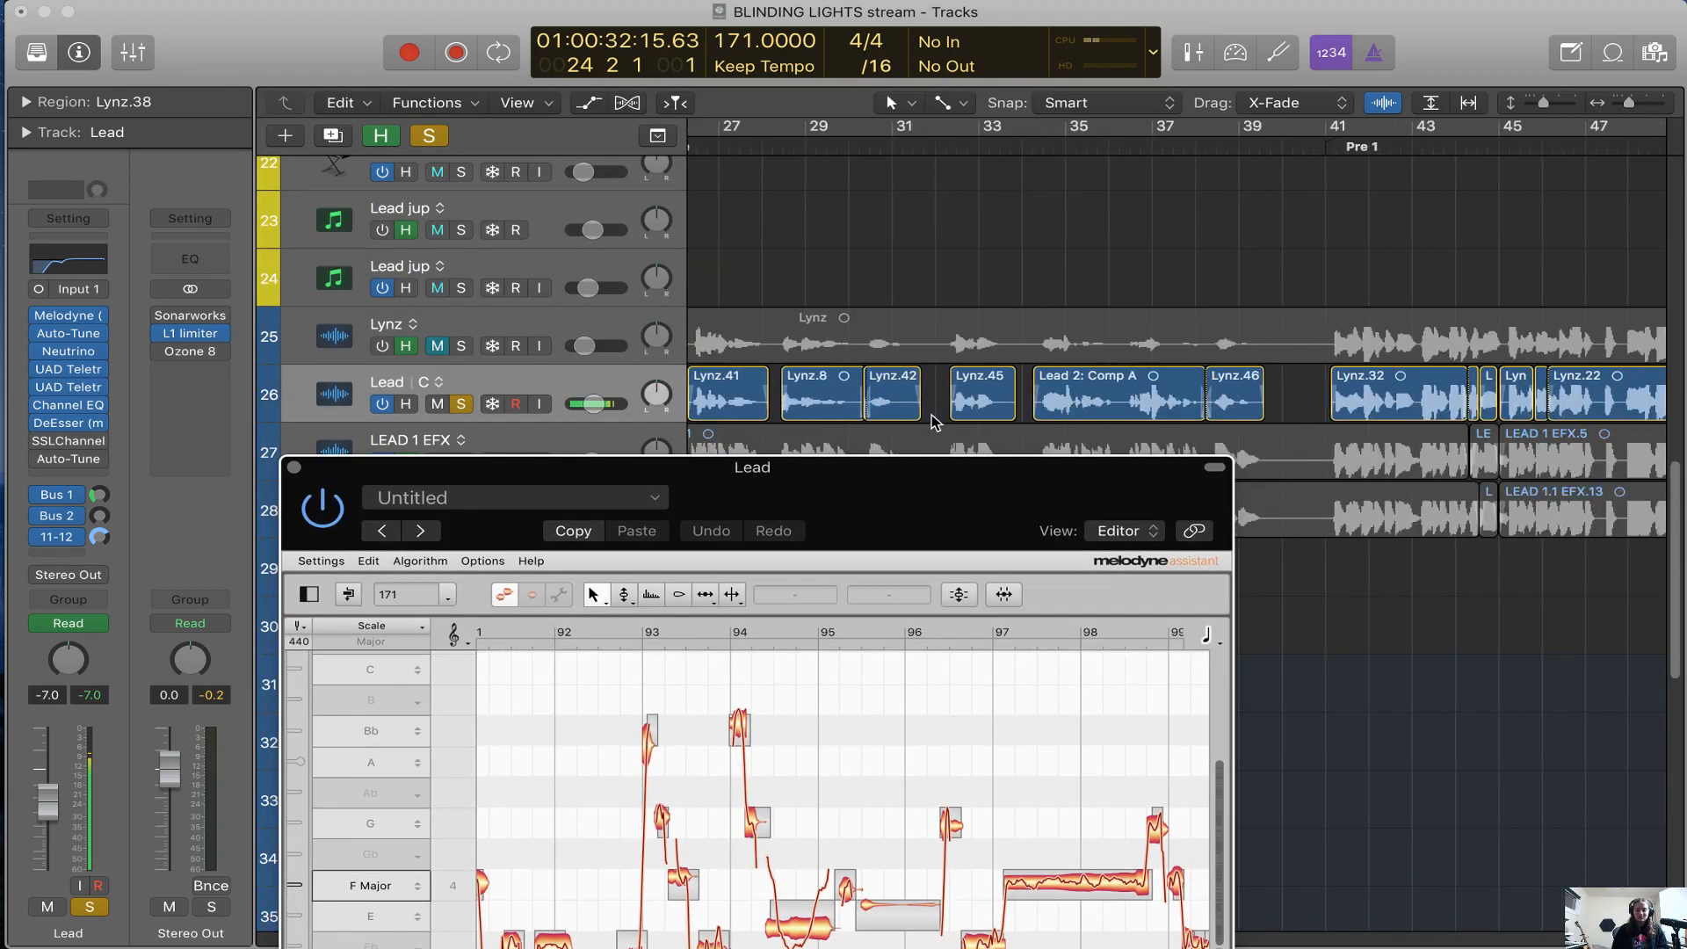
{"action": "left_click", "coordinate": [888, 145]}
{"action": "scroll", "coordinate": [886, 147], "scroll_direction": "up", "scroll_amount": 3}
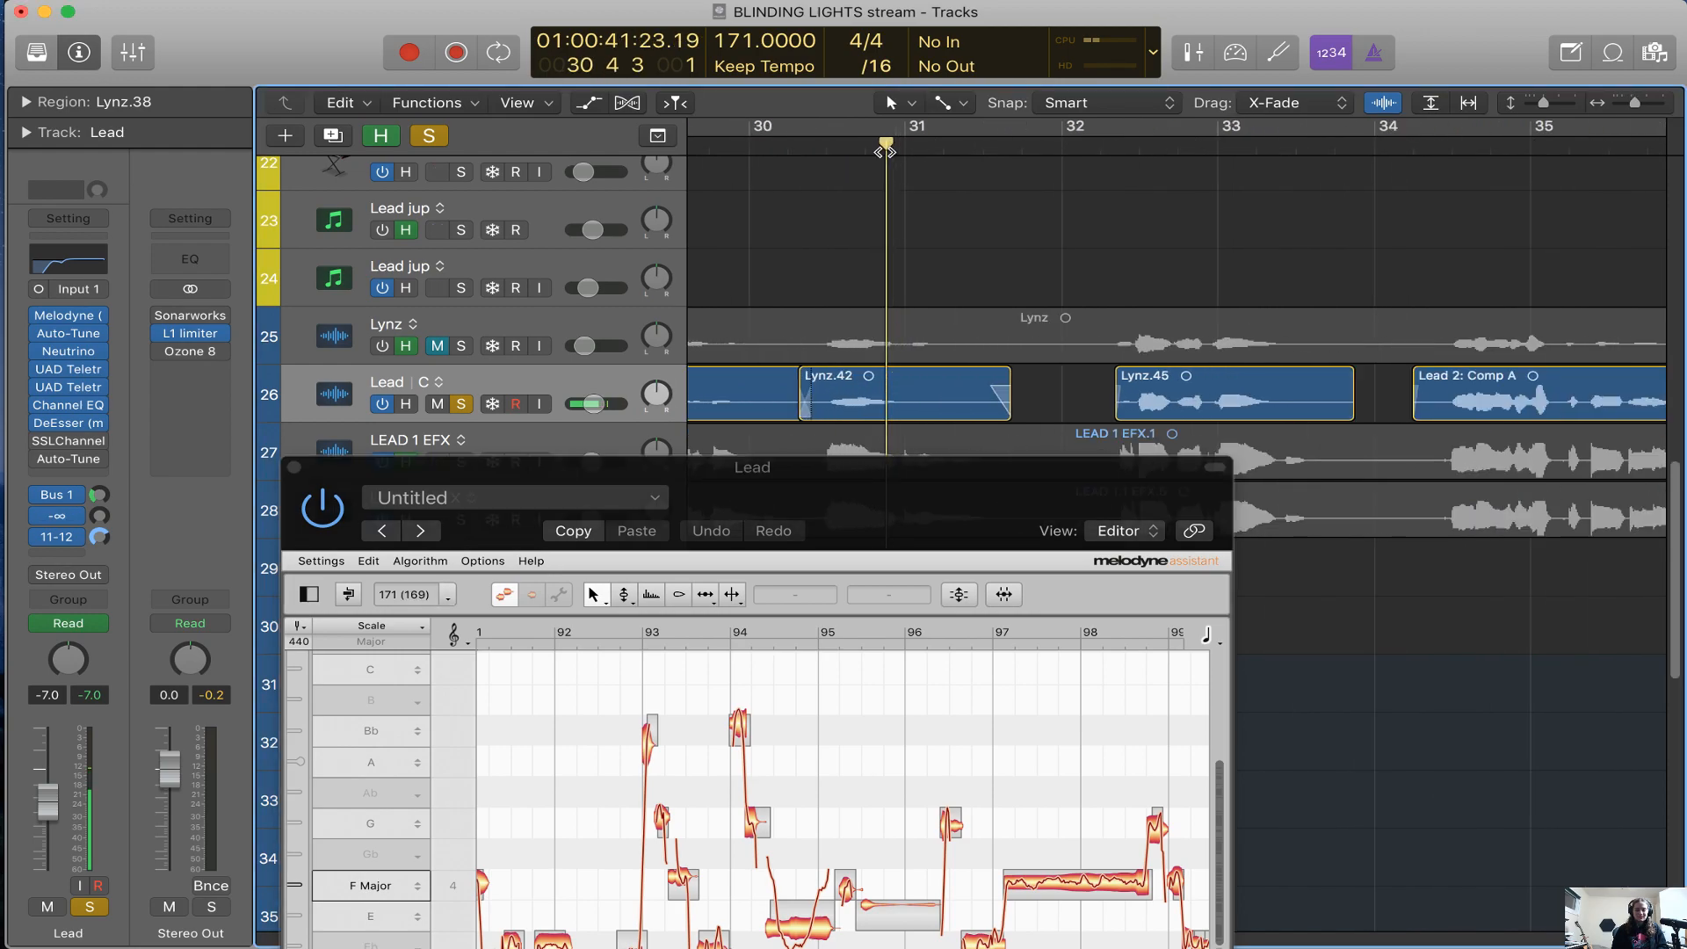
{"action": "left_click", "coordinate": [788, 145]}
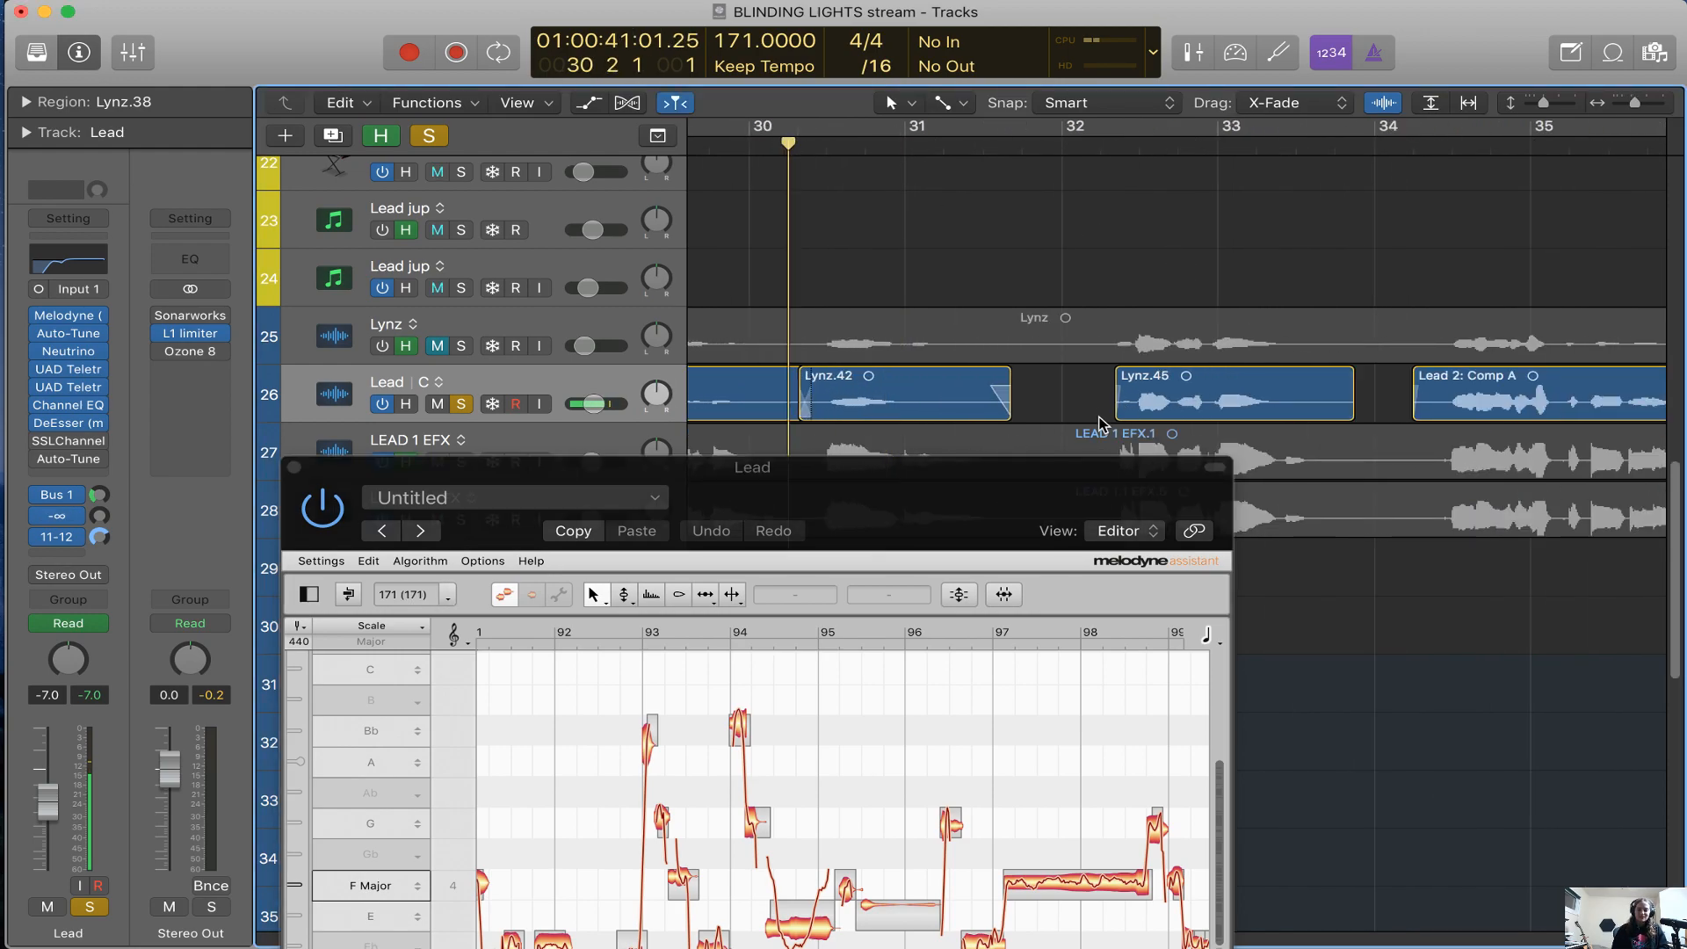
Move the Melodyne editor back over the tracks and examine the Lead notes between bars 86 and 119
{"action": "scroll", "coordinate": [1462, 393], "scroll_direction": "down", "scroll_amount": 6}
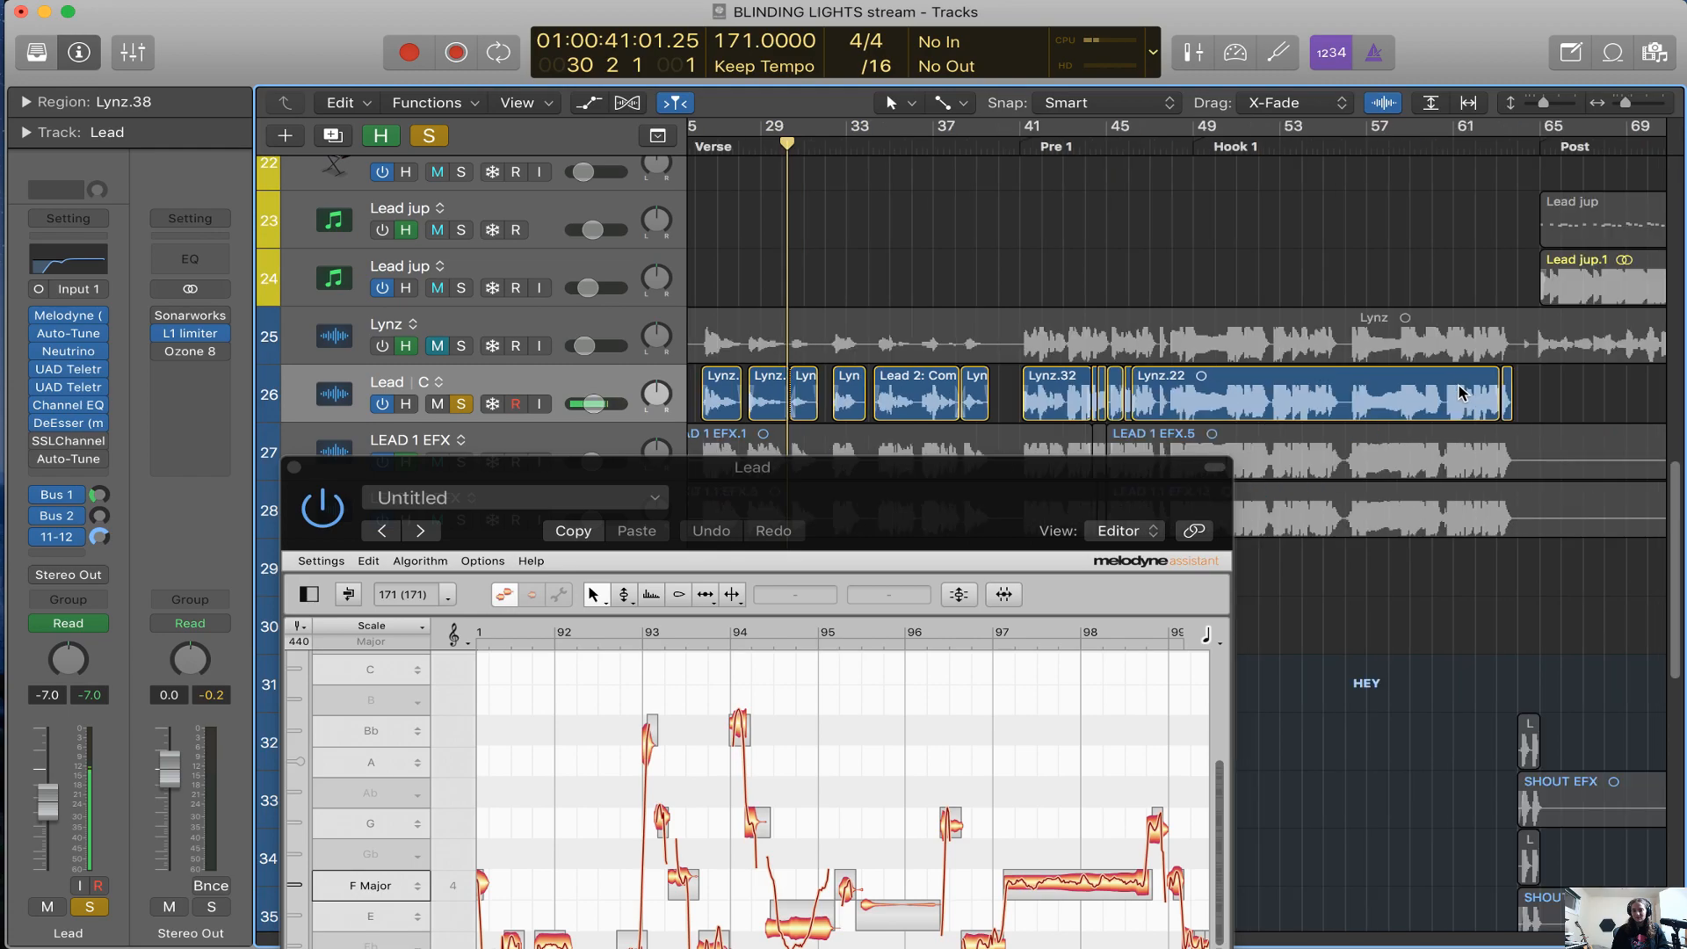
{"action": "left_click_drag", "start_coordinate": [963, 544], "coordinate": [1002, 250]}
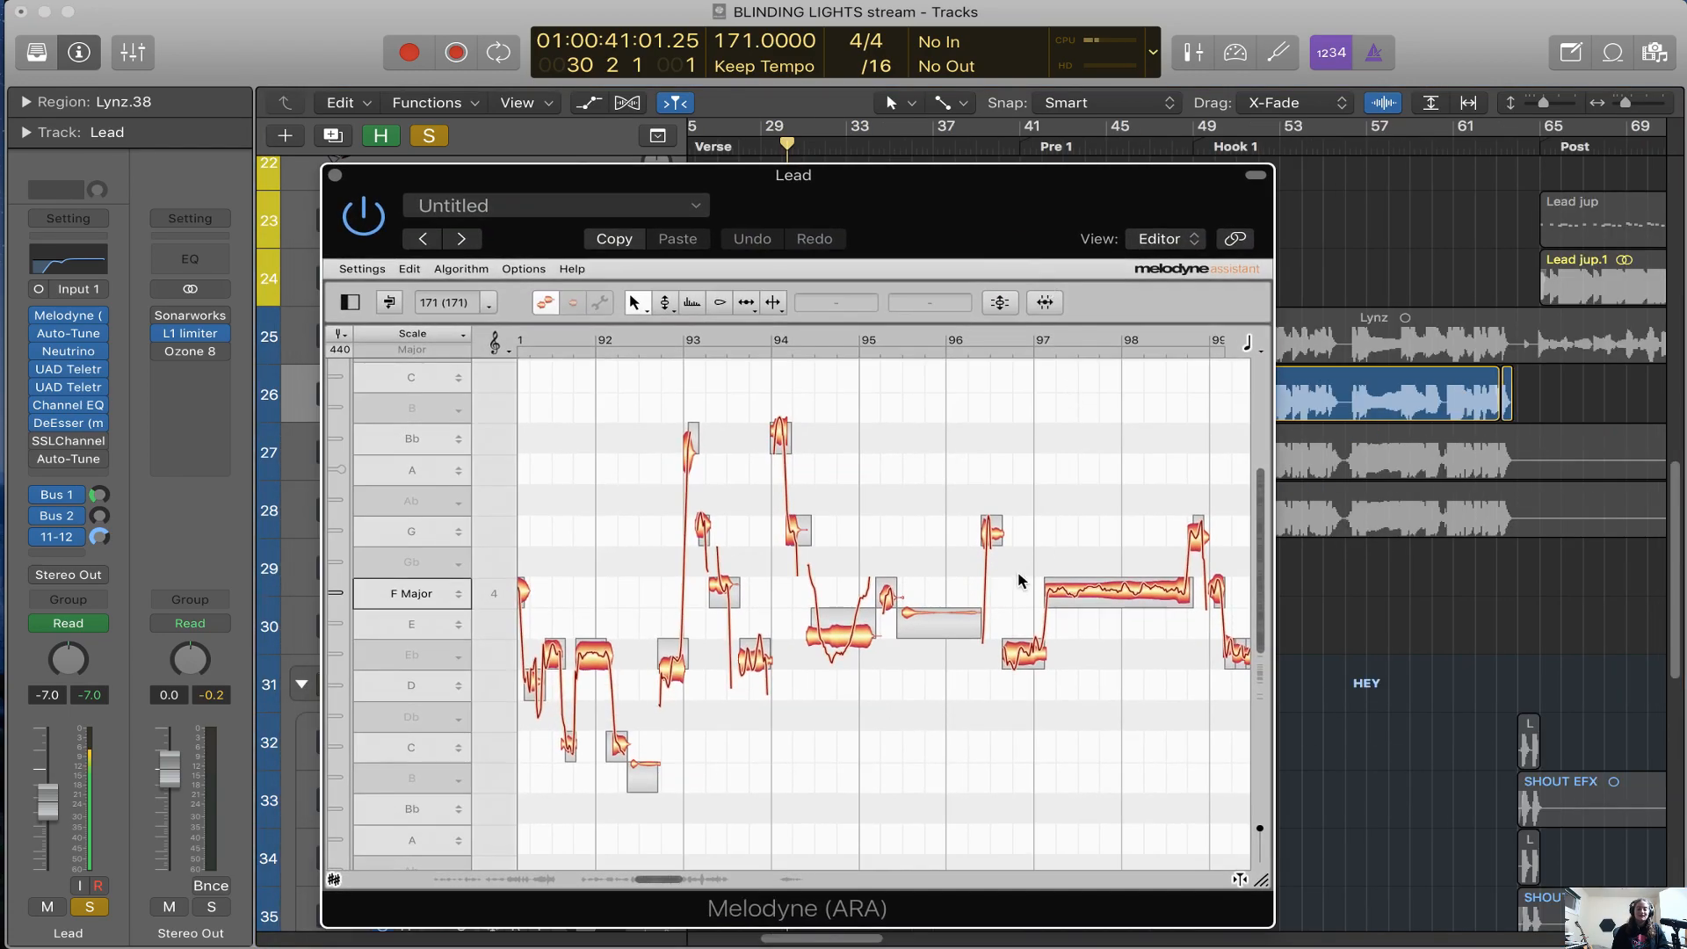
{"action": "scroll", "coordinate": [1020, 580], "scroll_direction": "right", "scroll_amount": 5}
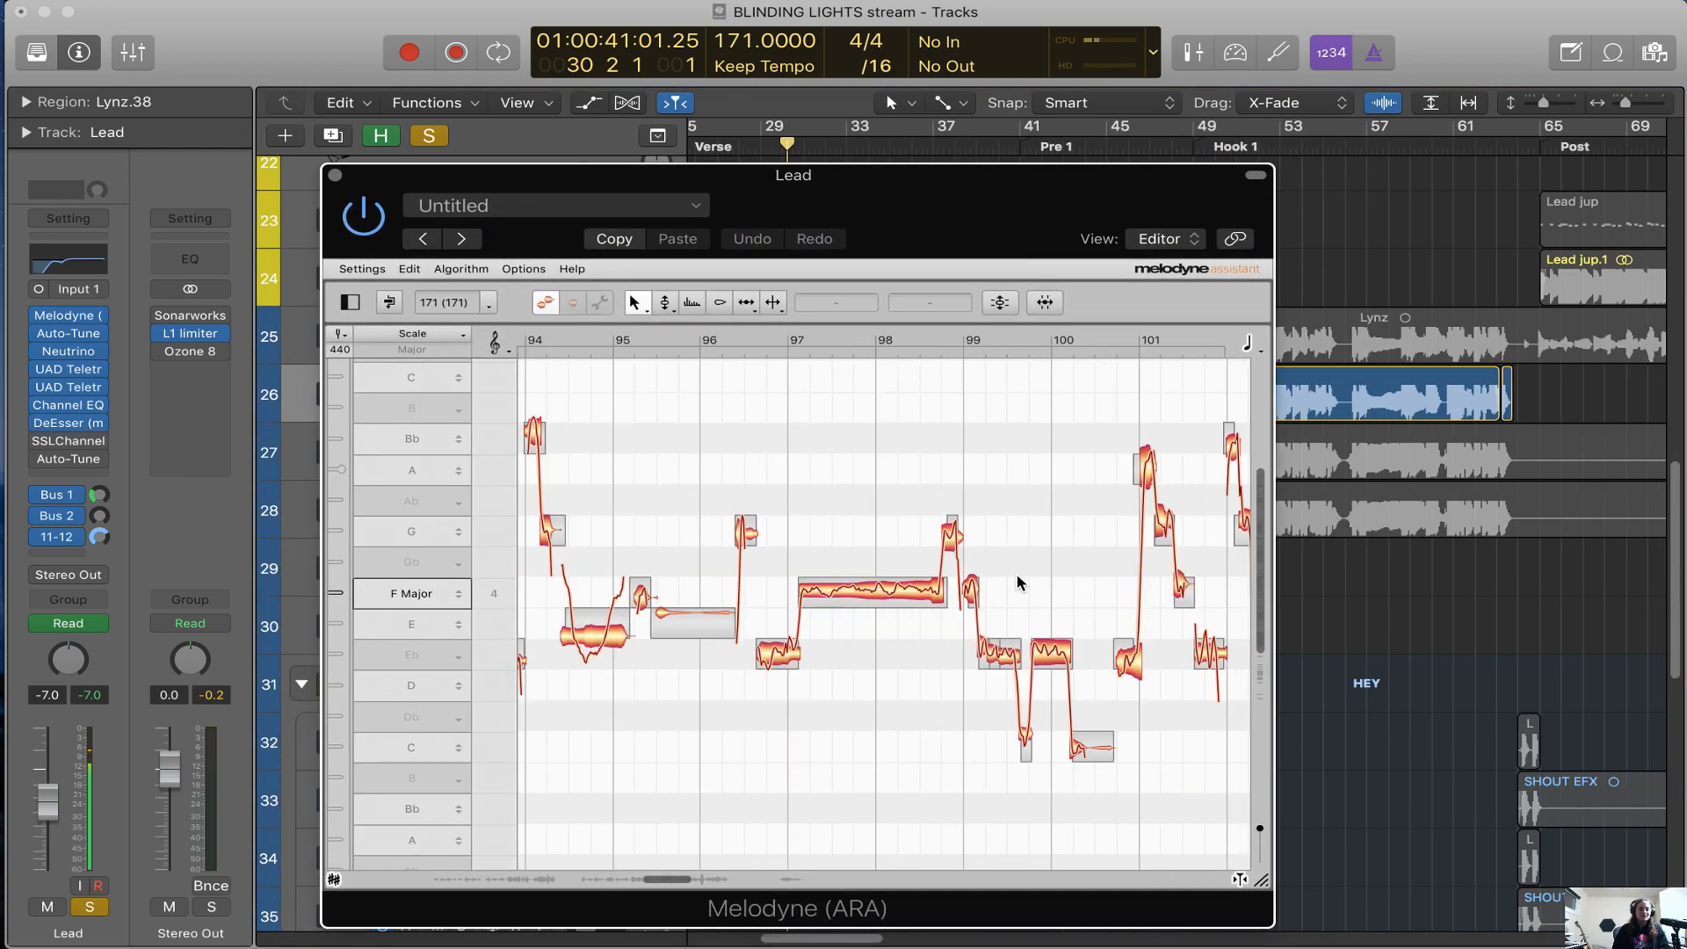
{"action": "scroll", "coordinate": [874, 659], "scroll_direction": "right", "scroll_amount": 15}
{"action": "scroll", "coordinate": [900, 679], "scroll_direction": "right", "scroll_amount": 4}
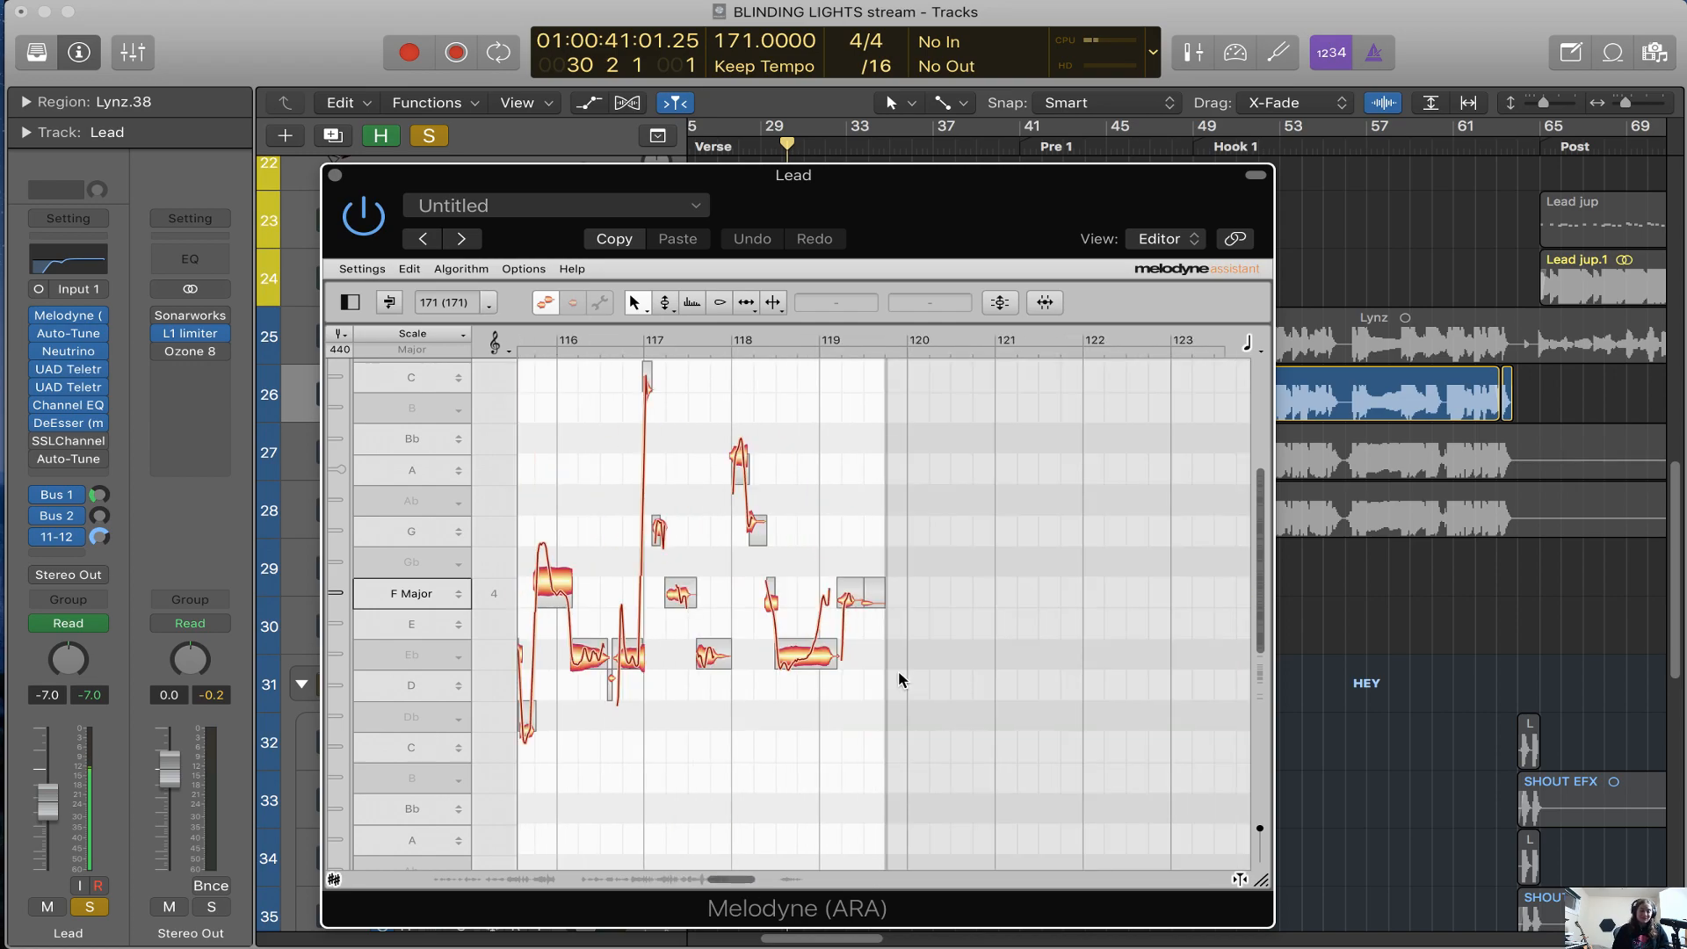
{"action": "scroll", "coordinate": [900, 679], "scroll_direction": "left", "scroll_amount": 20}
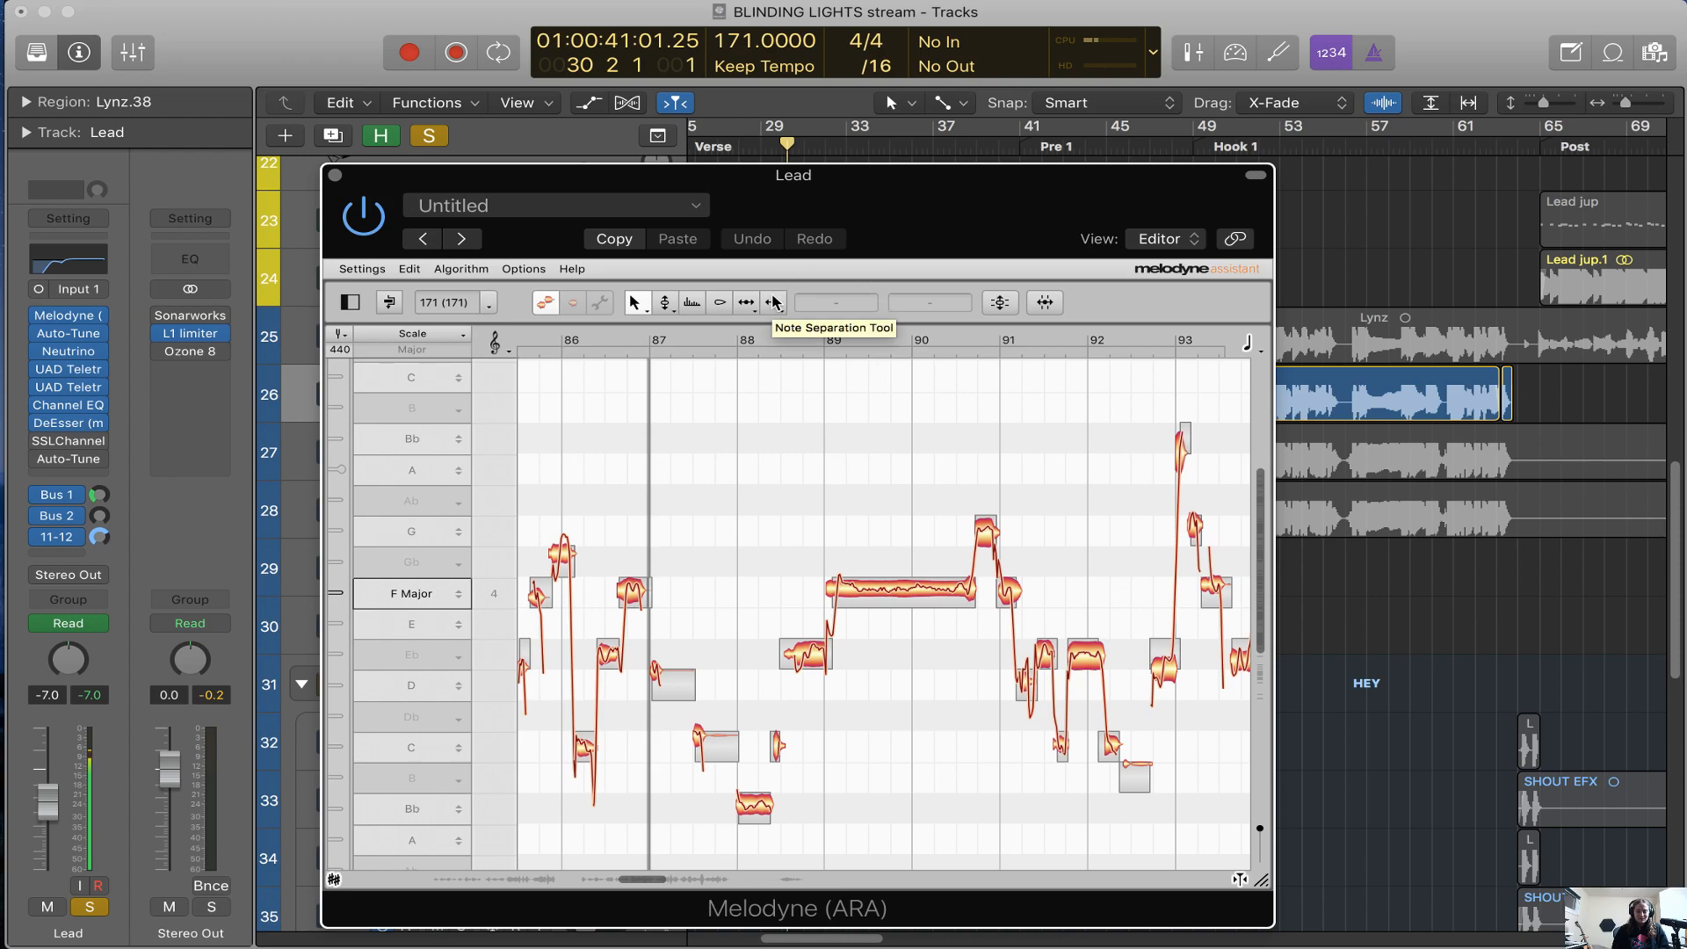
{"action": "scroll", "coordinate": [948, 573], "scroll_direction": "right", "scroll_amount": 3}
{"action": "scroll", "coordinate": [947, 573], "scroll_direction": "down", "scroll_amount": 1}
{"action": "scroll", "coordinate": [947, 573], "scroll_direction": "right", "scroll_amount": 4}
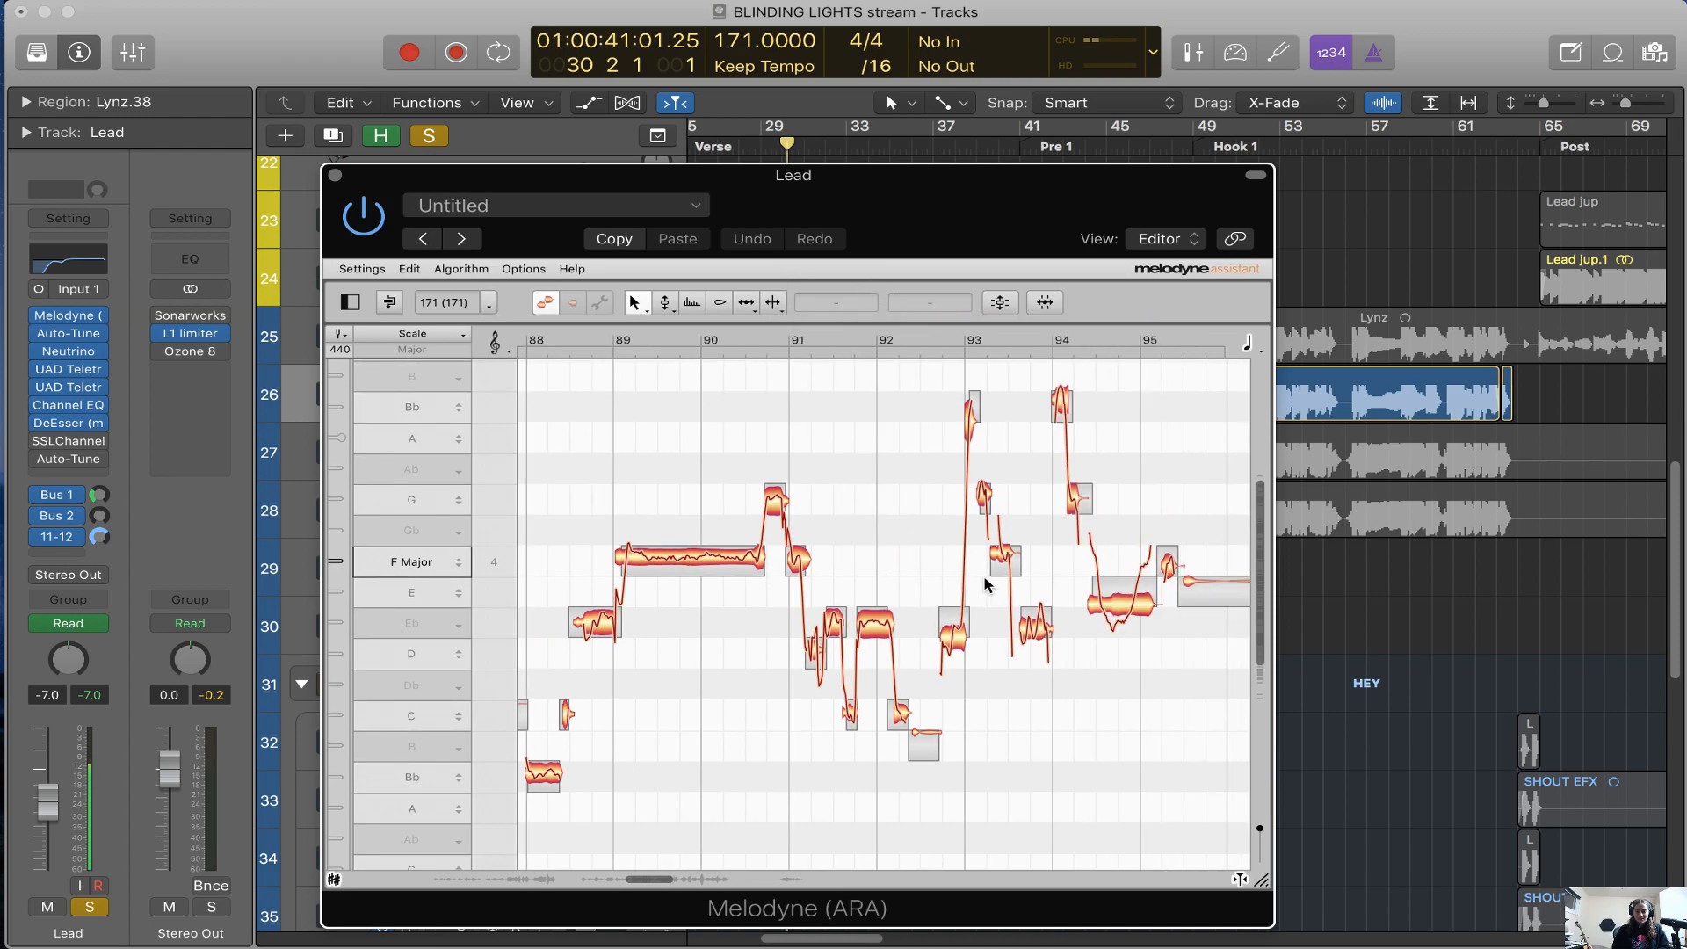
Split the long sliding note between bars 94 and 95 into three notes with the Note Separation Tool
{"action": "left_click", "coordinate": [774, 302]}
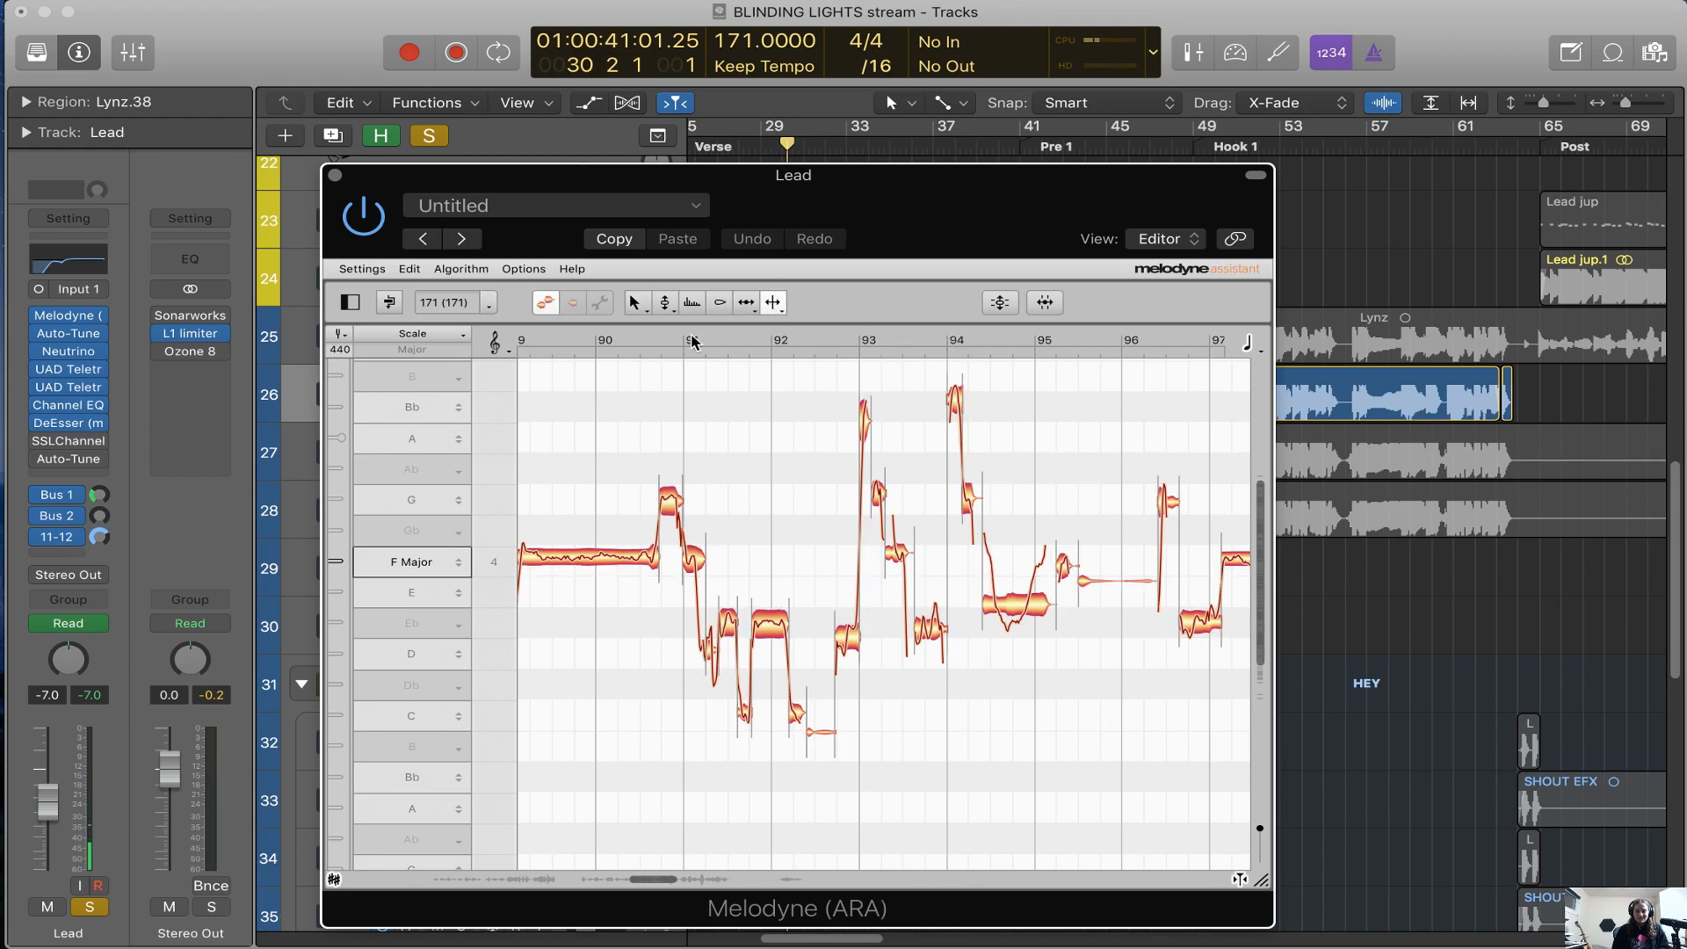
{"action": "left_click", "coordinate": [634, 303]}
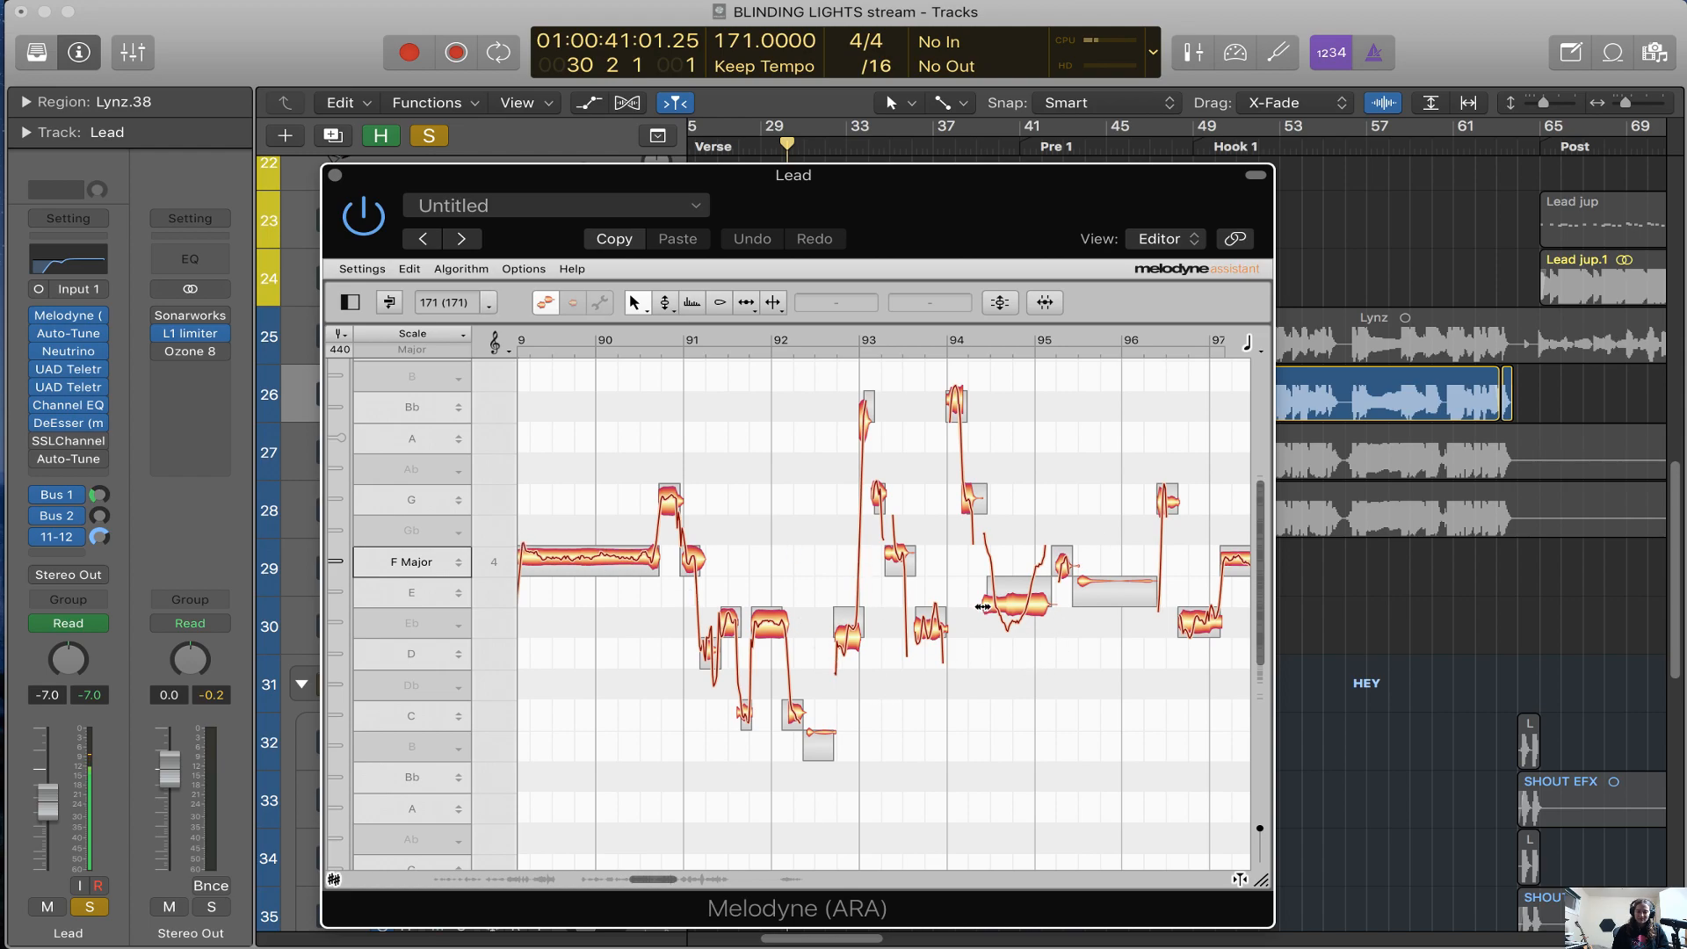
{"action": "left_click", "coordinate": [773, 303]}
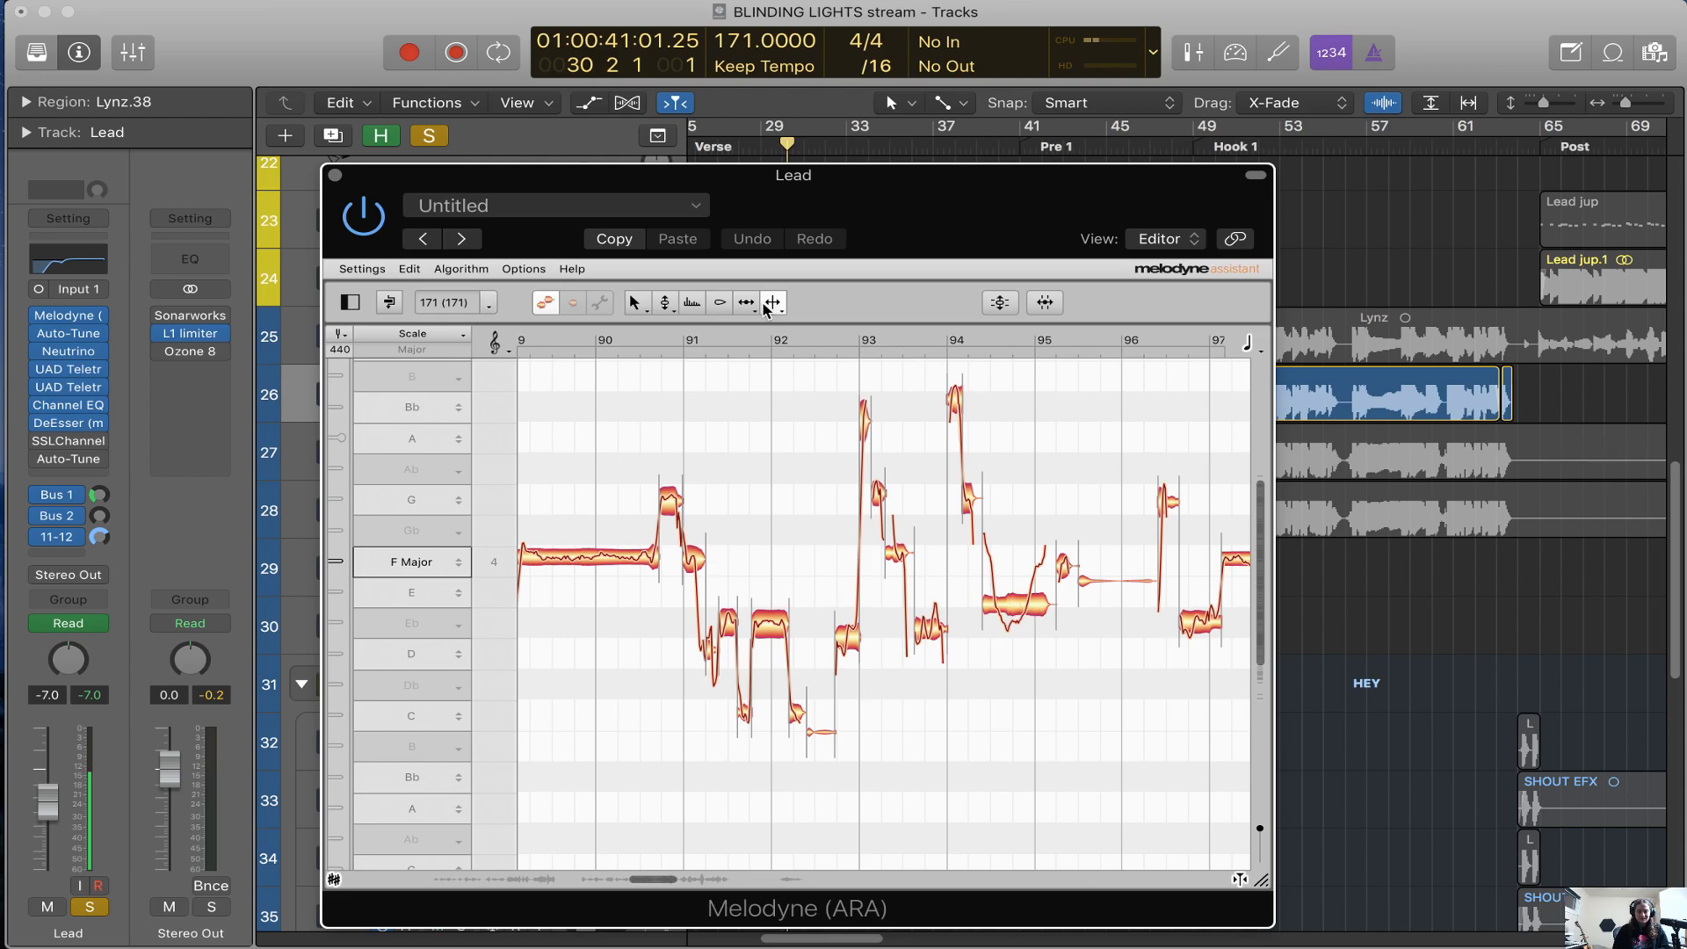
{"action": "left_click", "coordinate": [1024, 609]}
{"action": "left_click", "coordinate": [1024, 613]}
{"action": "left_click_drag", "start_coordinate": [1001, 618], "coordinate": [1085, 548]}
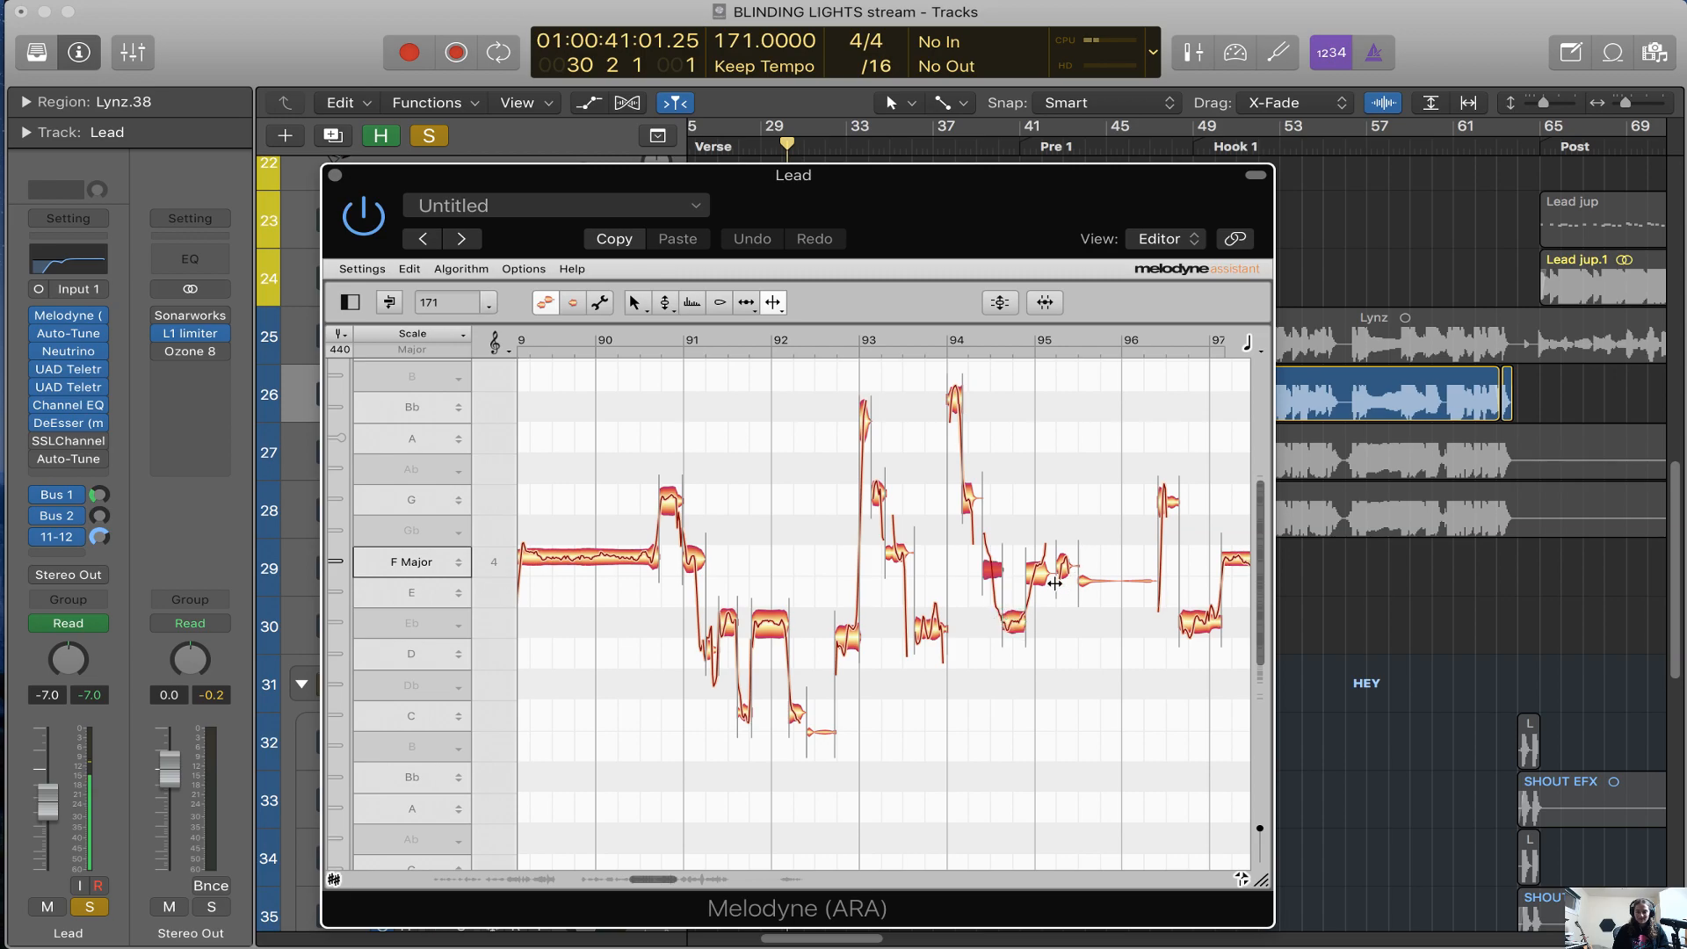
Examine the Lead notes and pitch curves from bar 94 to bar 110 and return to the split notes
{"action": "scroll", "coordinate": [1054, 583], "scroll_direction": "right", "scroll_amount": 4}
{"action": "scroll", "coordinate": [1055, 583], "scroll_direction": "right", "scroll_amount": 5}
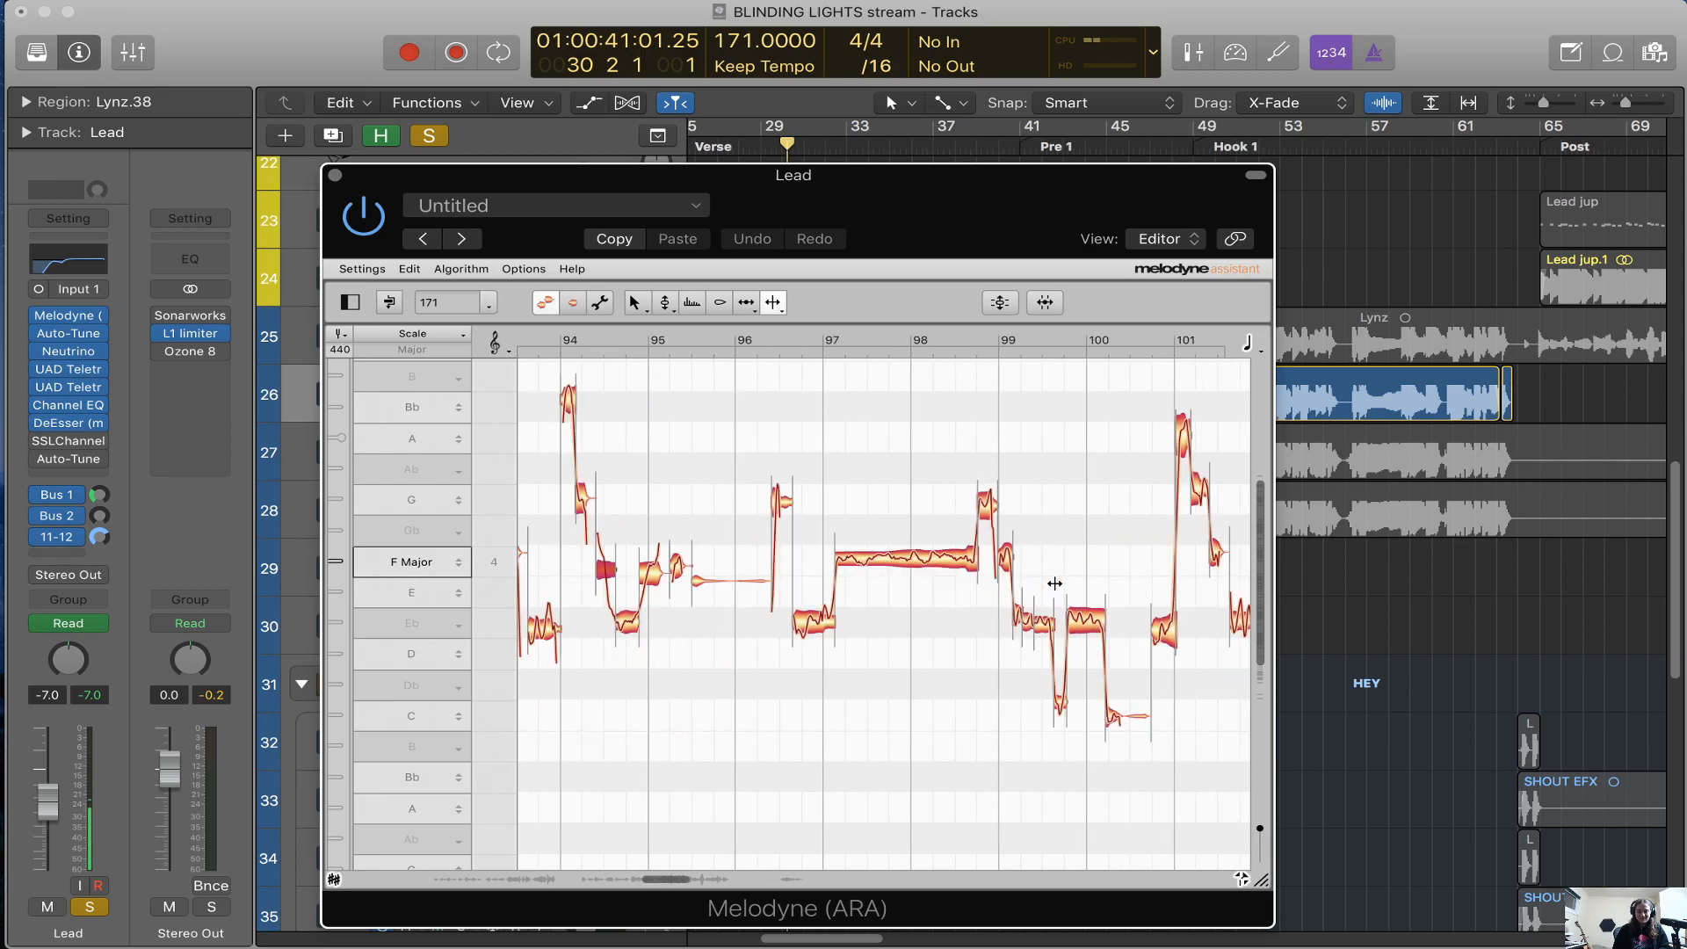
{"action": "scroll", "coordinate": [1054, 583], "scroll_direction": "right", "scroll_amount": 8}
{"action": "scroll", "coordinate": [1029, 598], "scroll_direction": "right", "scroll_amount": 10}
{"action": "scroll", "coordinate": [1029, 598], "scroll_direction": "left", "scroll_amount": 20}
{"action": "scroll", "coordinate": [967, 580], "scroll_direction": "down", "scroll_amount": 3}
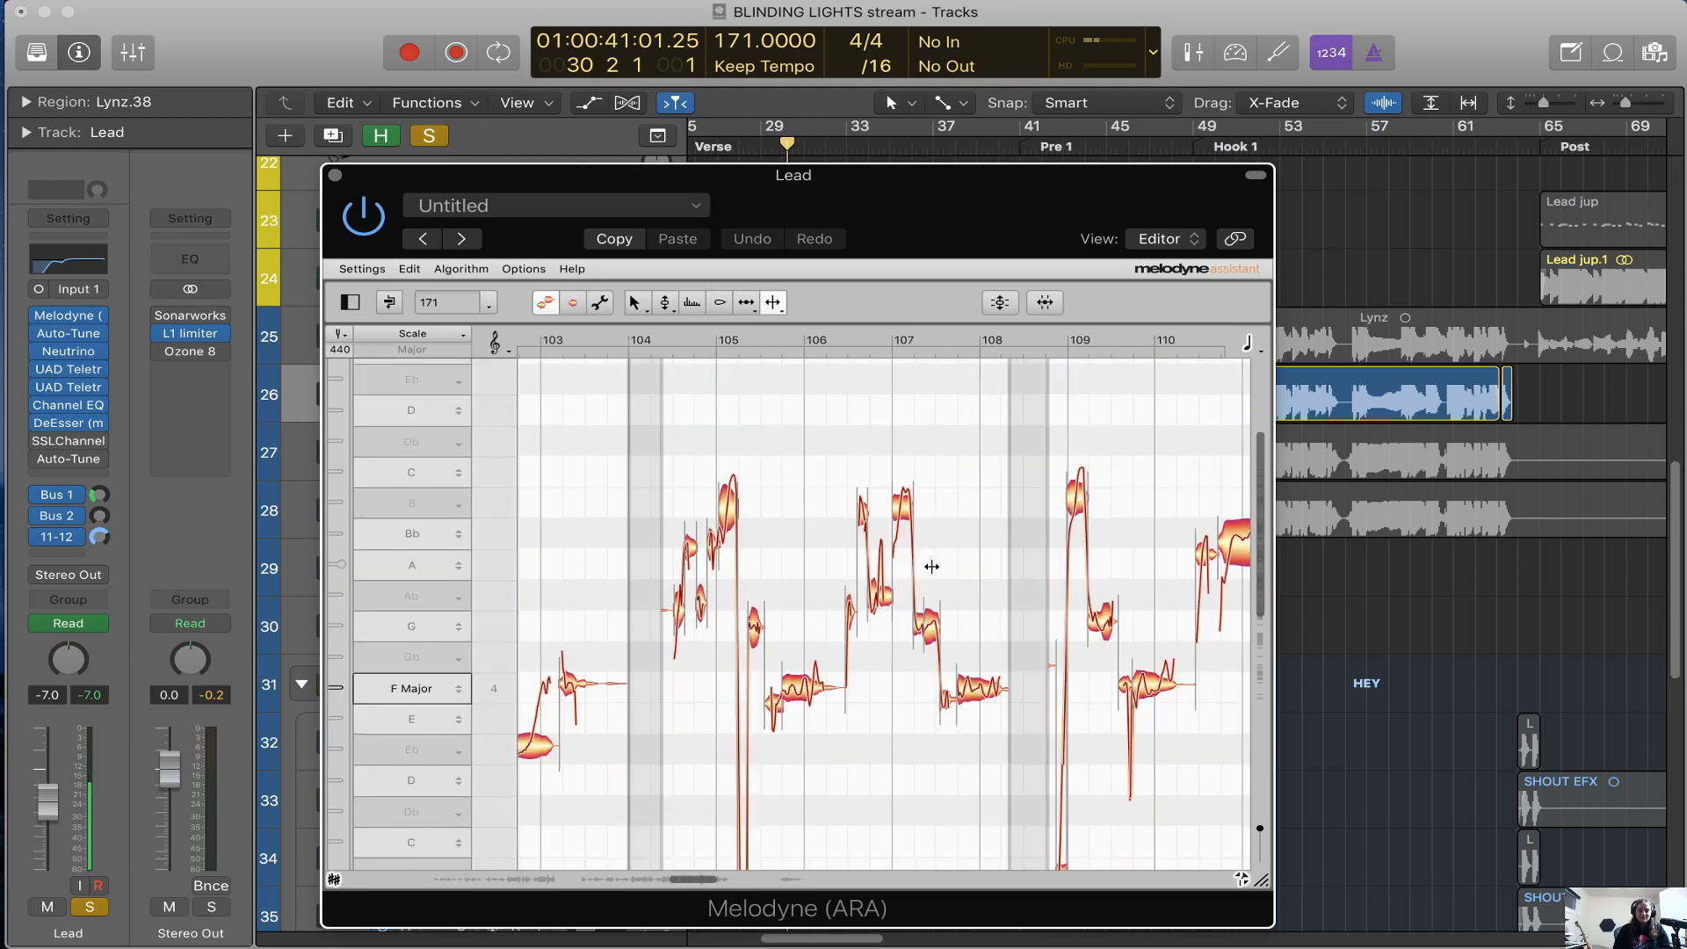
{"action": "scroll", "coordinate": [932, 566], "scroll_direction": "up", "scroll_amount": 4}
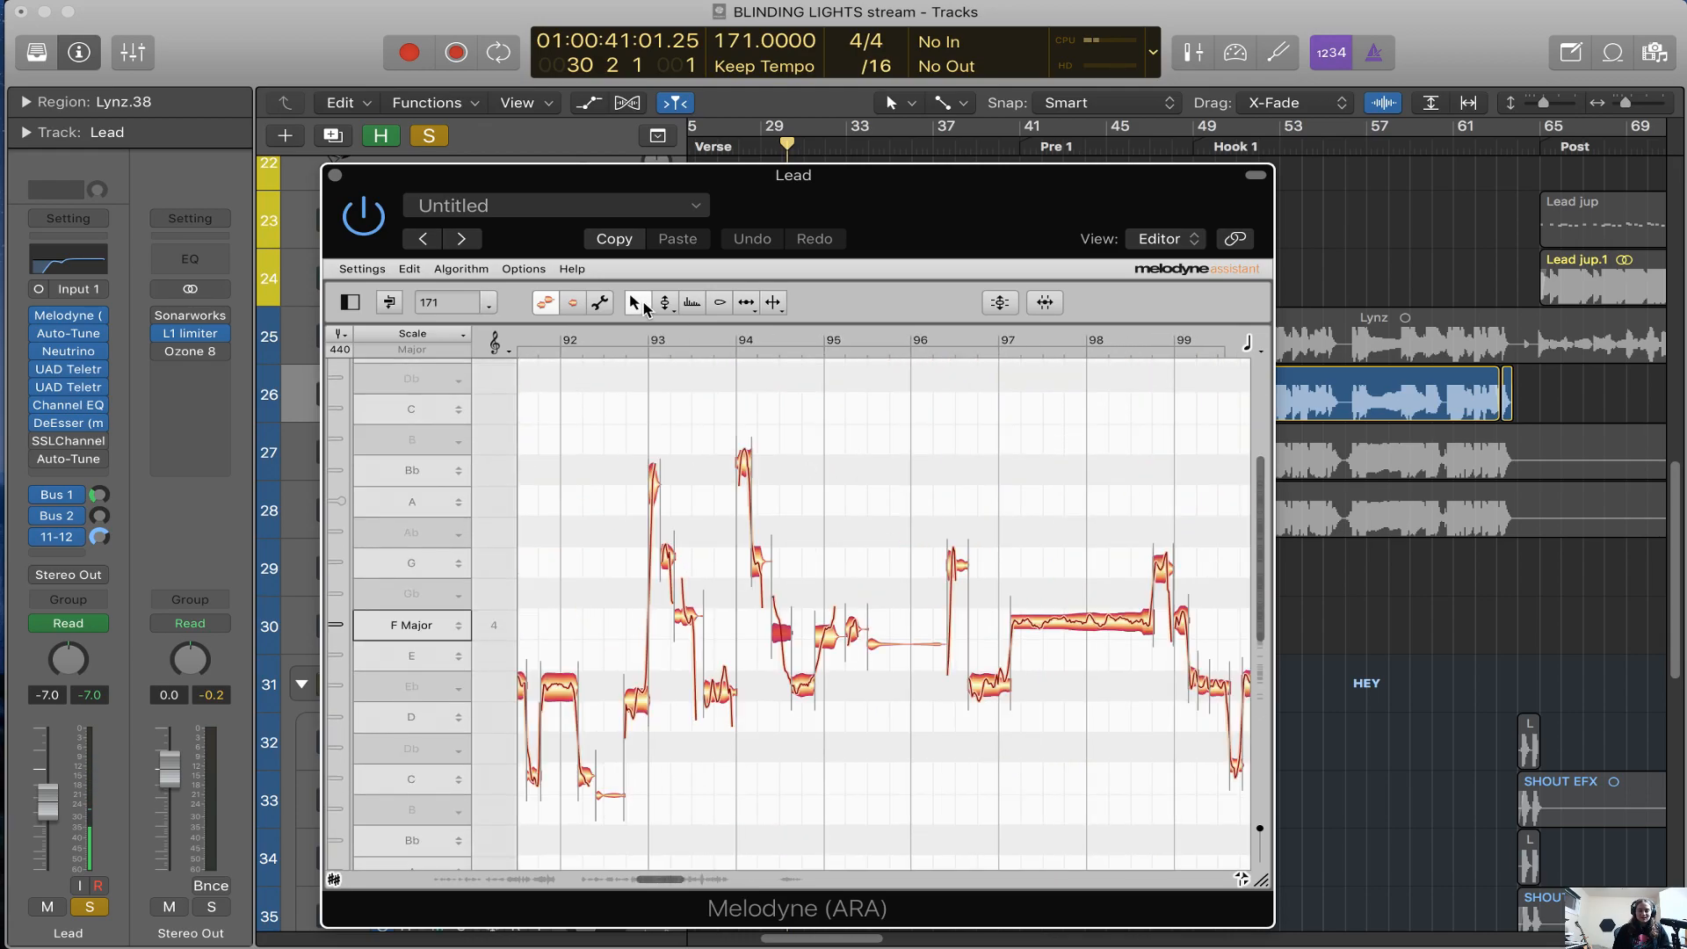
Select all notes in the Lead Melodyne editor and try a Pitch Center correction of 100 %
{"action": "key", "text": "super+a"}
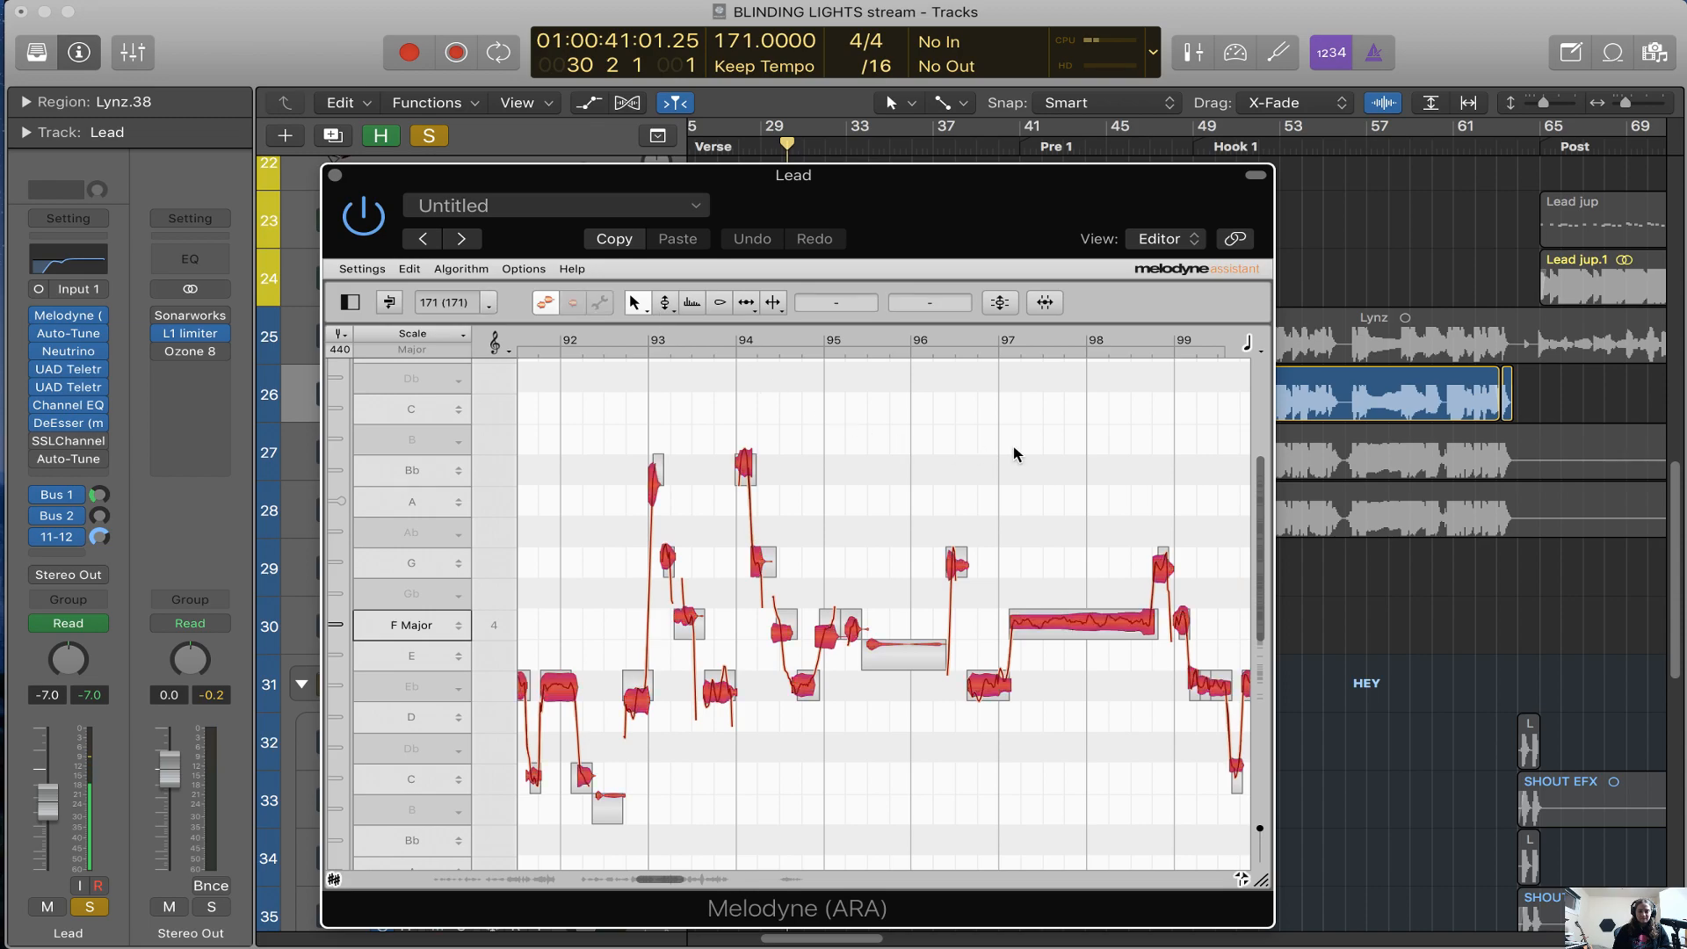
{"action": "left_click", "coordinate": [1007, 307]}
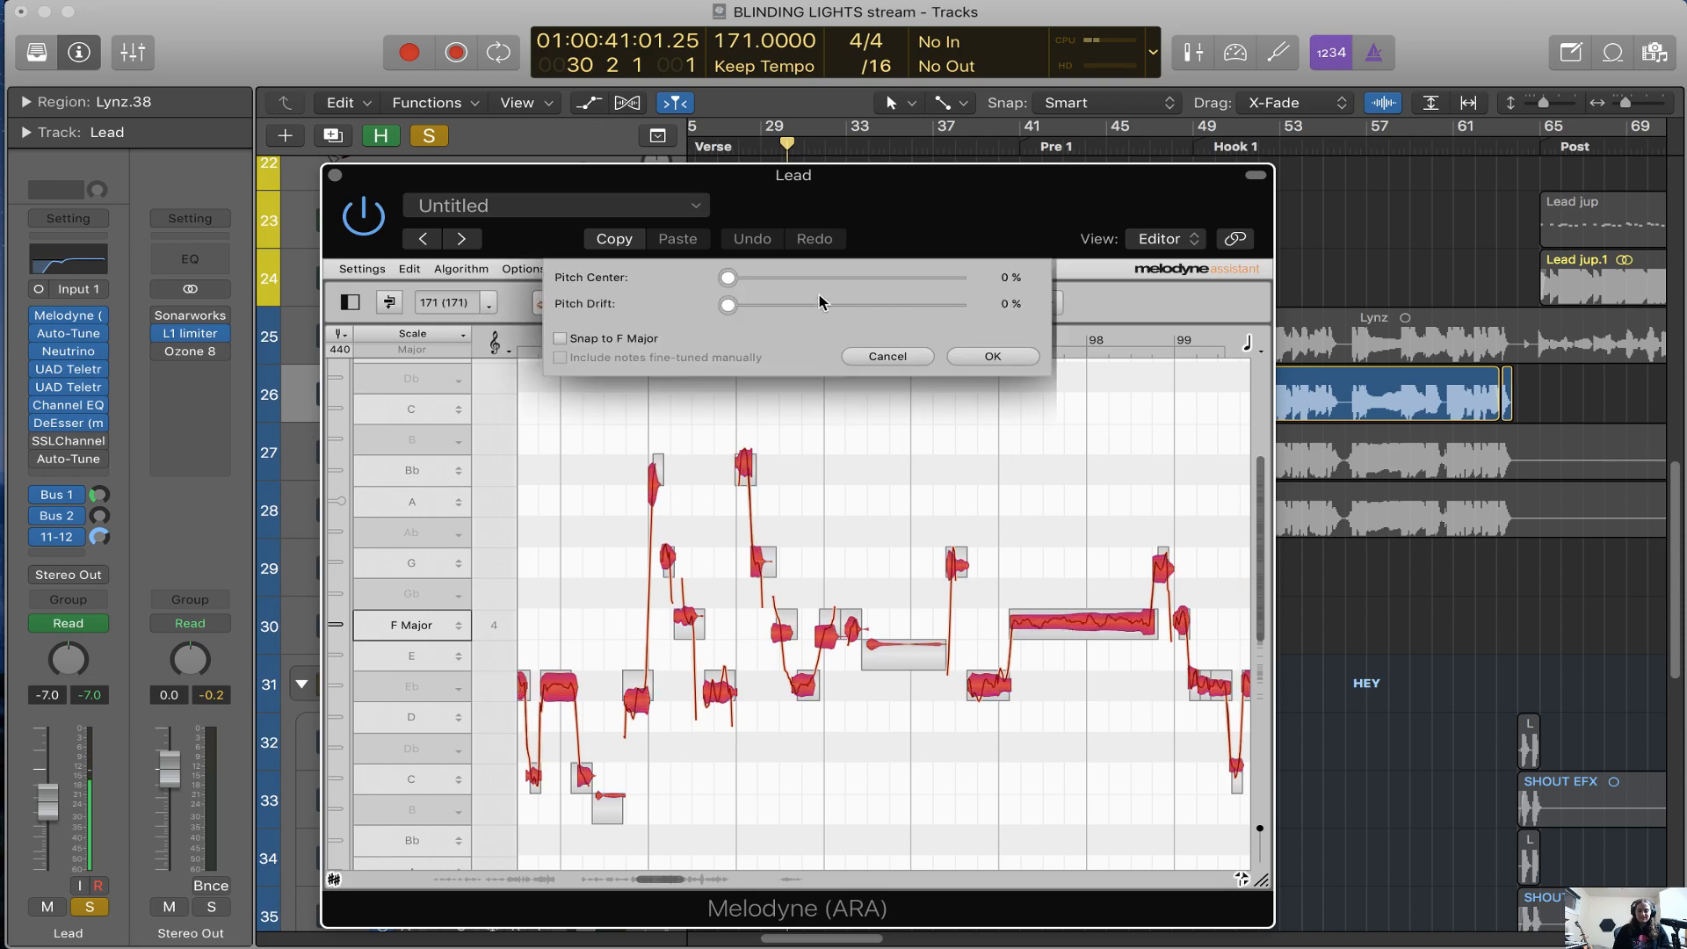
{"action": "left_click_drag", "start_coordinate": [730, 283], "coordinate": [1007, 293]}
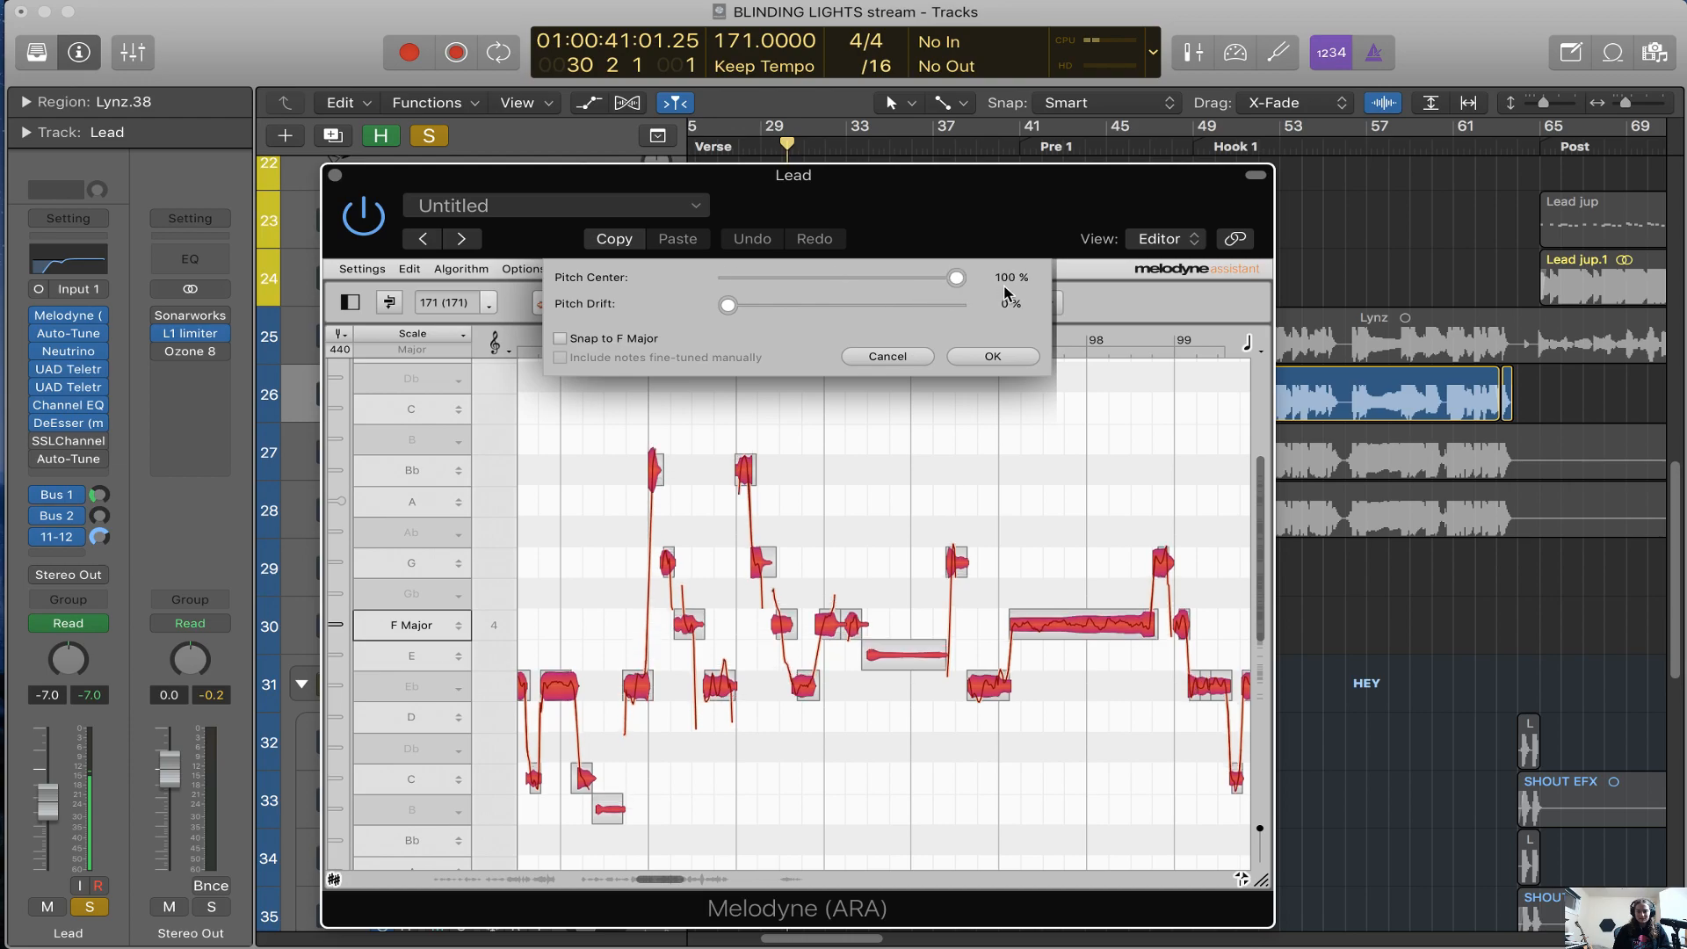
{"action": "left_click", "coordinate": [894, 356]}
View the scale options of the G row and the pitch correction settings for the selected Lead notes
{"action": "left_click", "coordinate": [433, 566]}
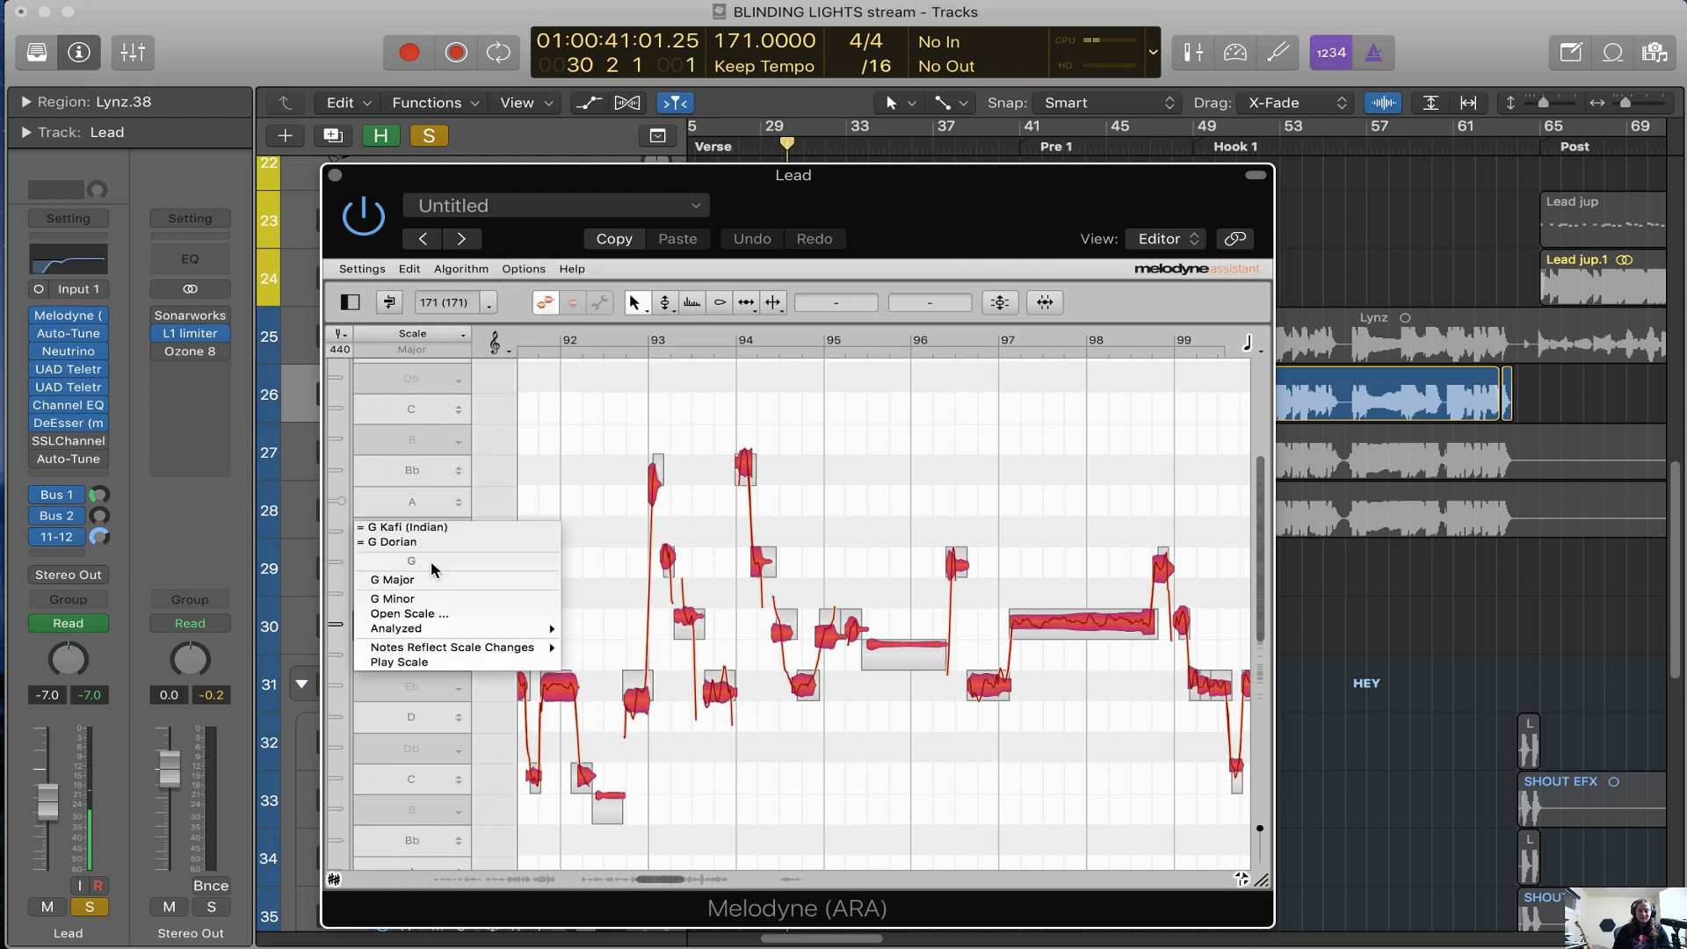
{"action": "left_click", "coordinate": [433, 490]}
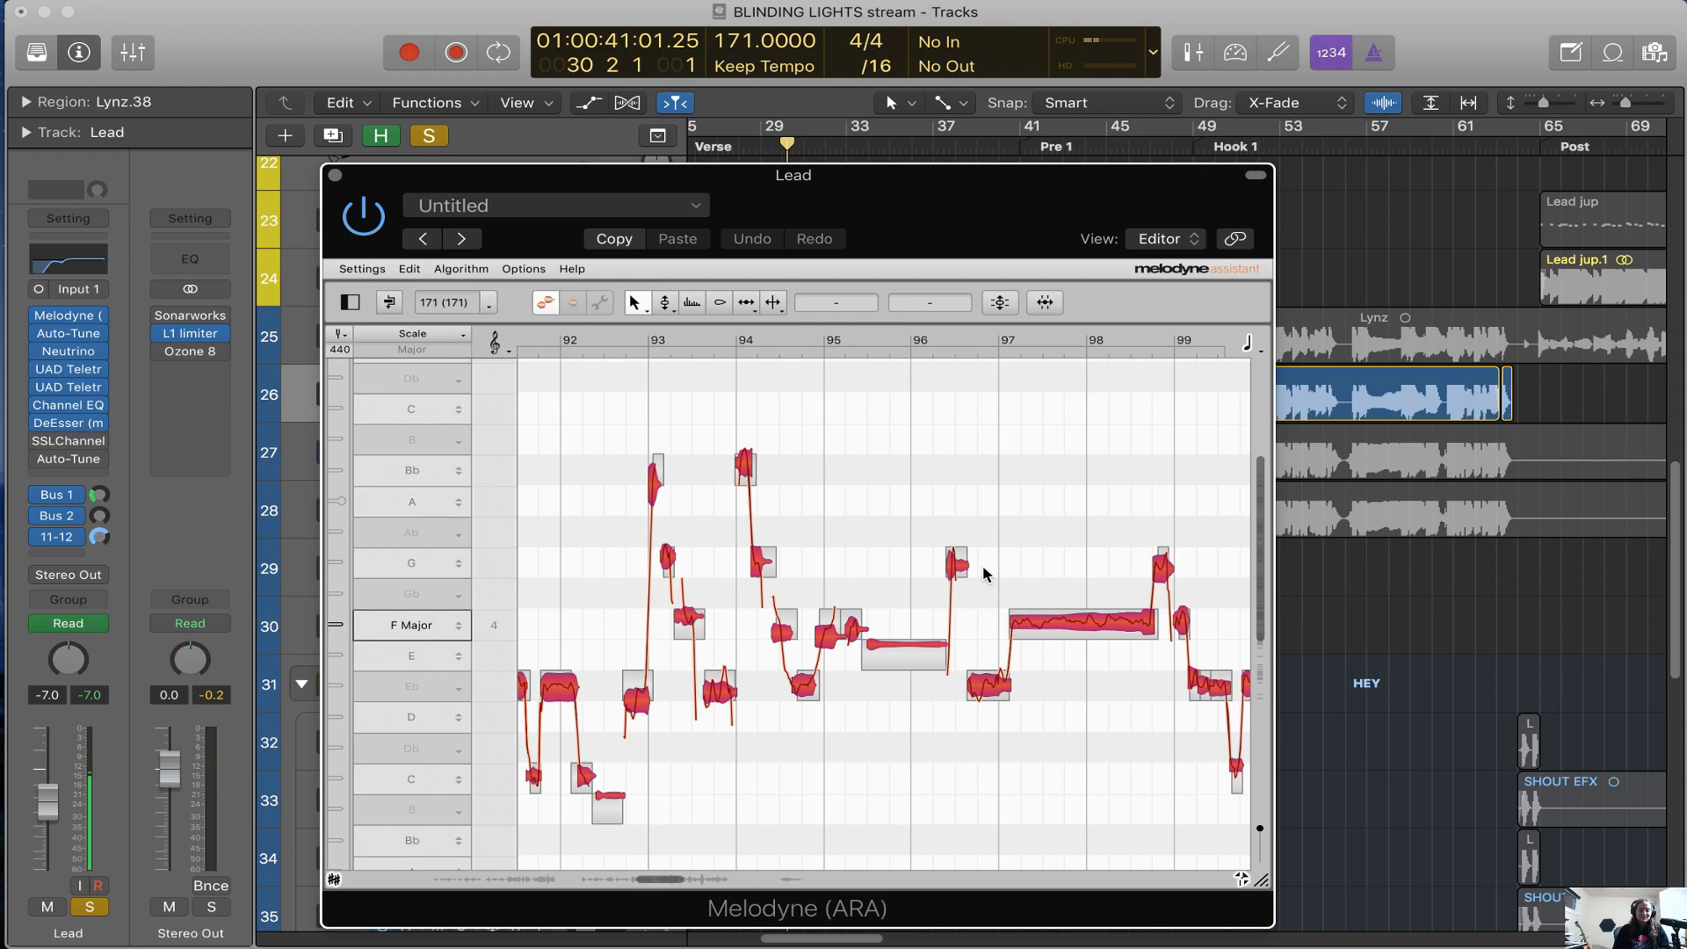
{"action": "scroll", "coordinate": [982, 566], "scroll_direction": "right", "scroll_amount": 2}
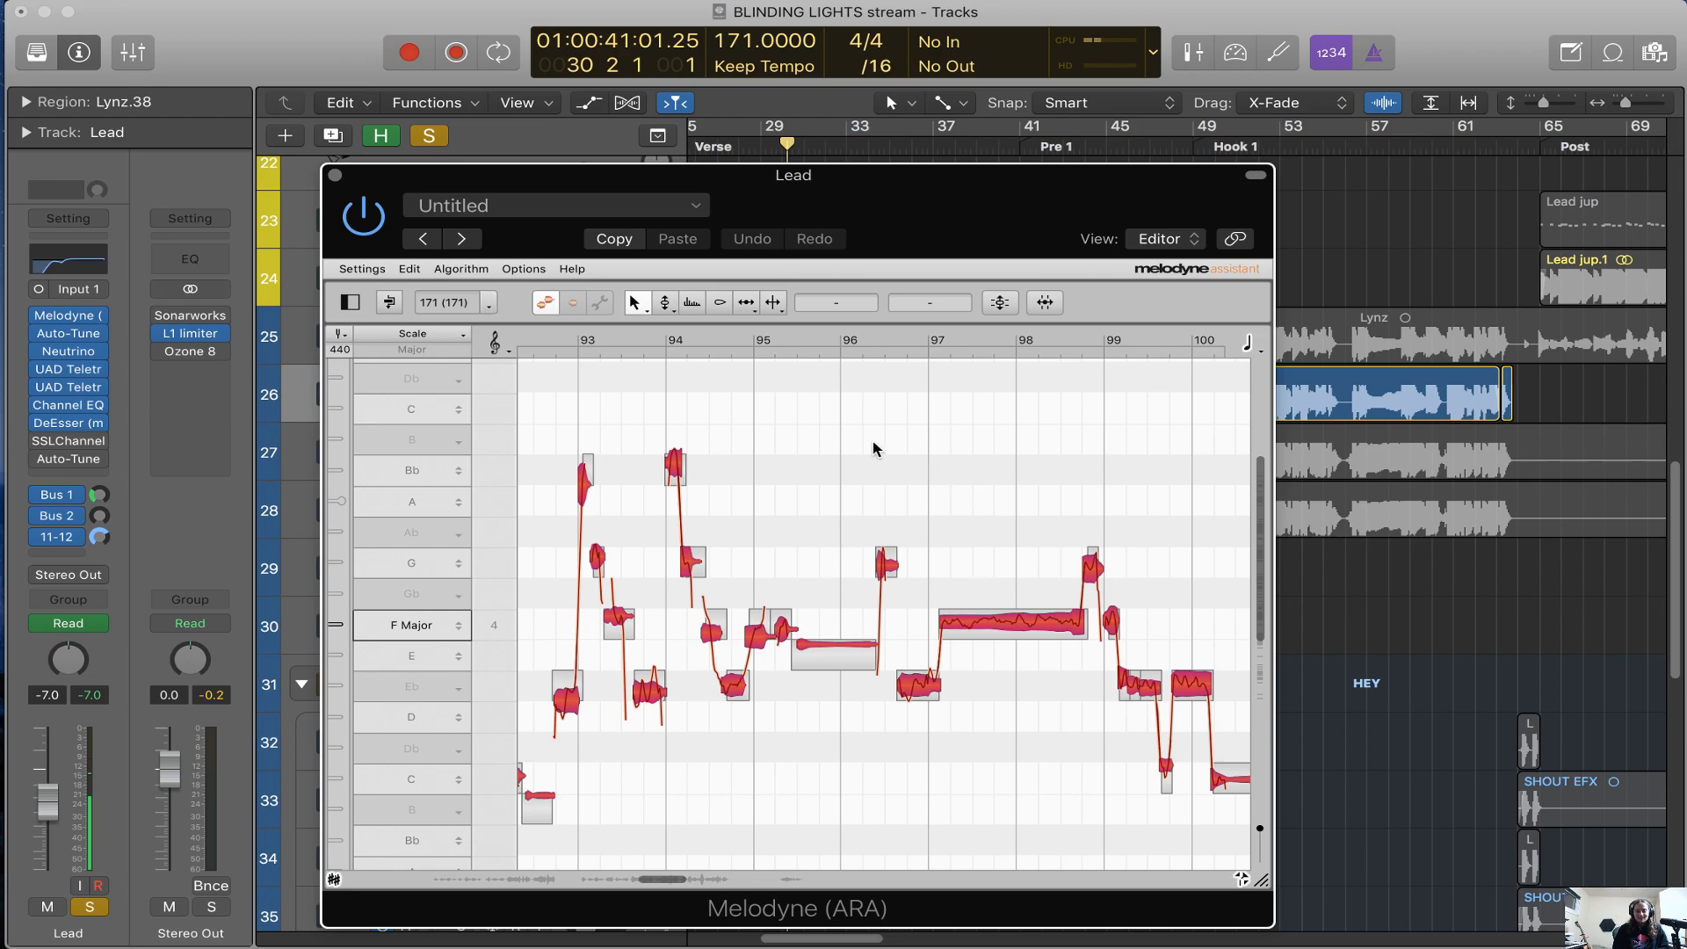
{"action": "scroll", "coordinate": [873, 450], "scroll_direction": "right", "scroll_amount": 10}
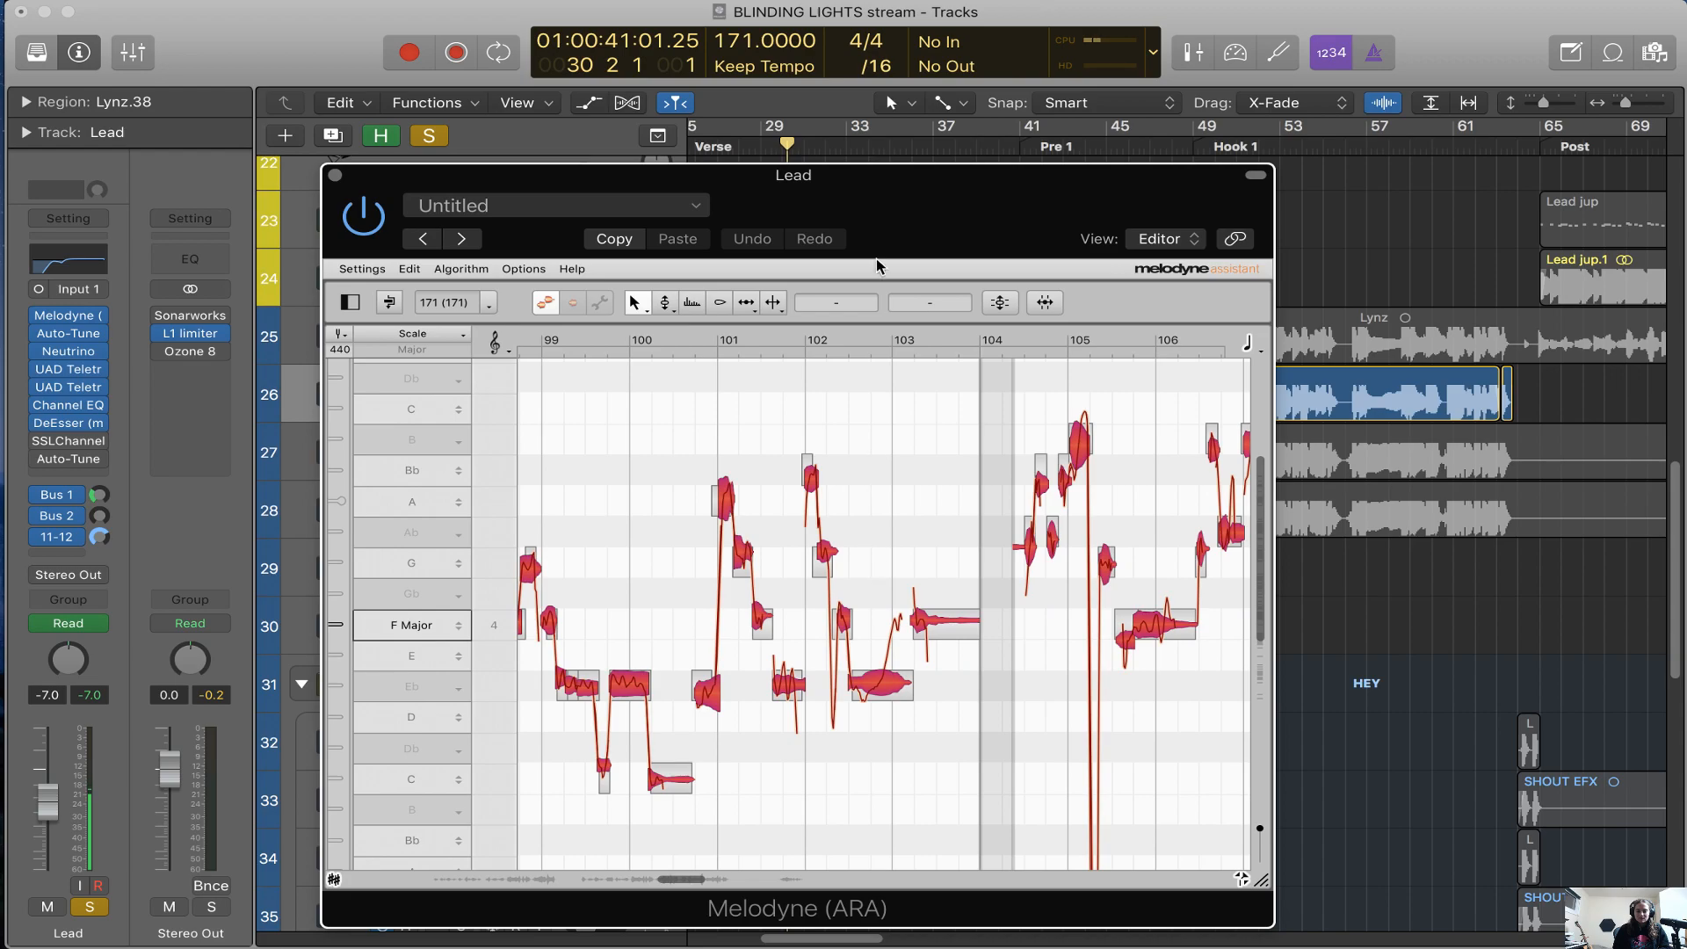
{"action": "left_click", "coordinate": [1002, 303]}
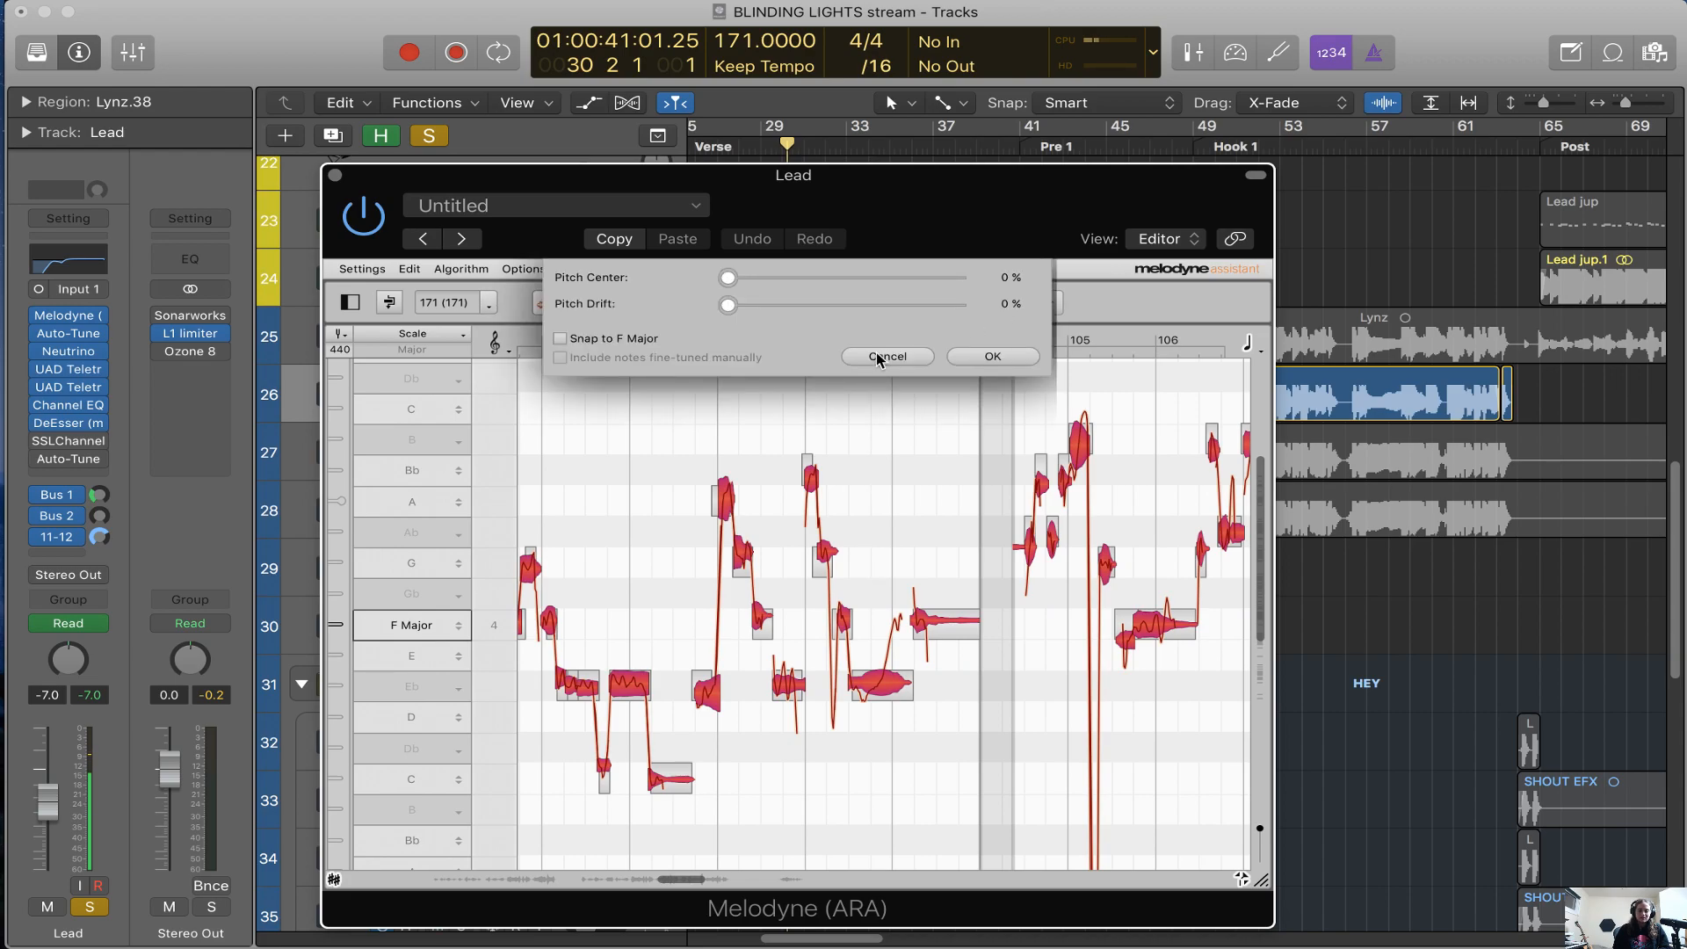
{"action": "left_click", "coordinate": [879, 356]}
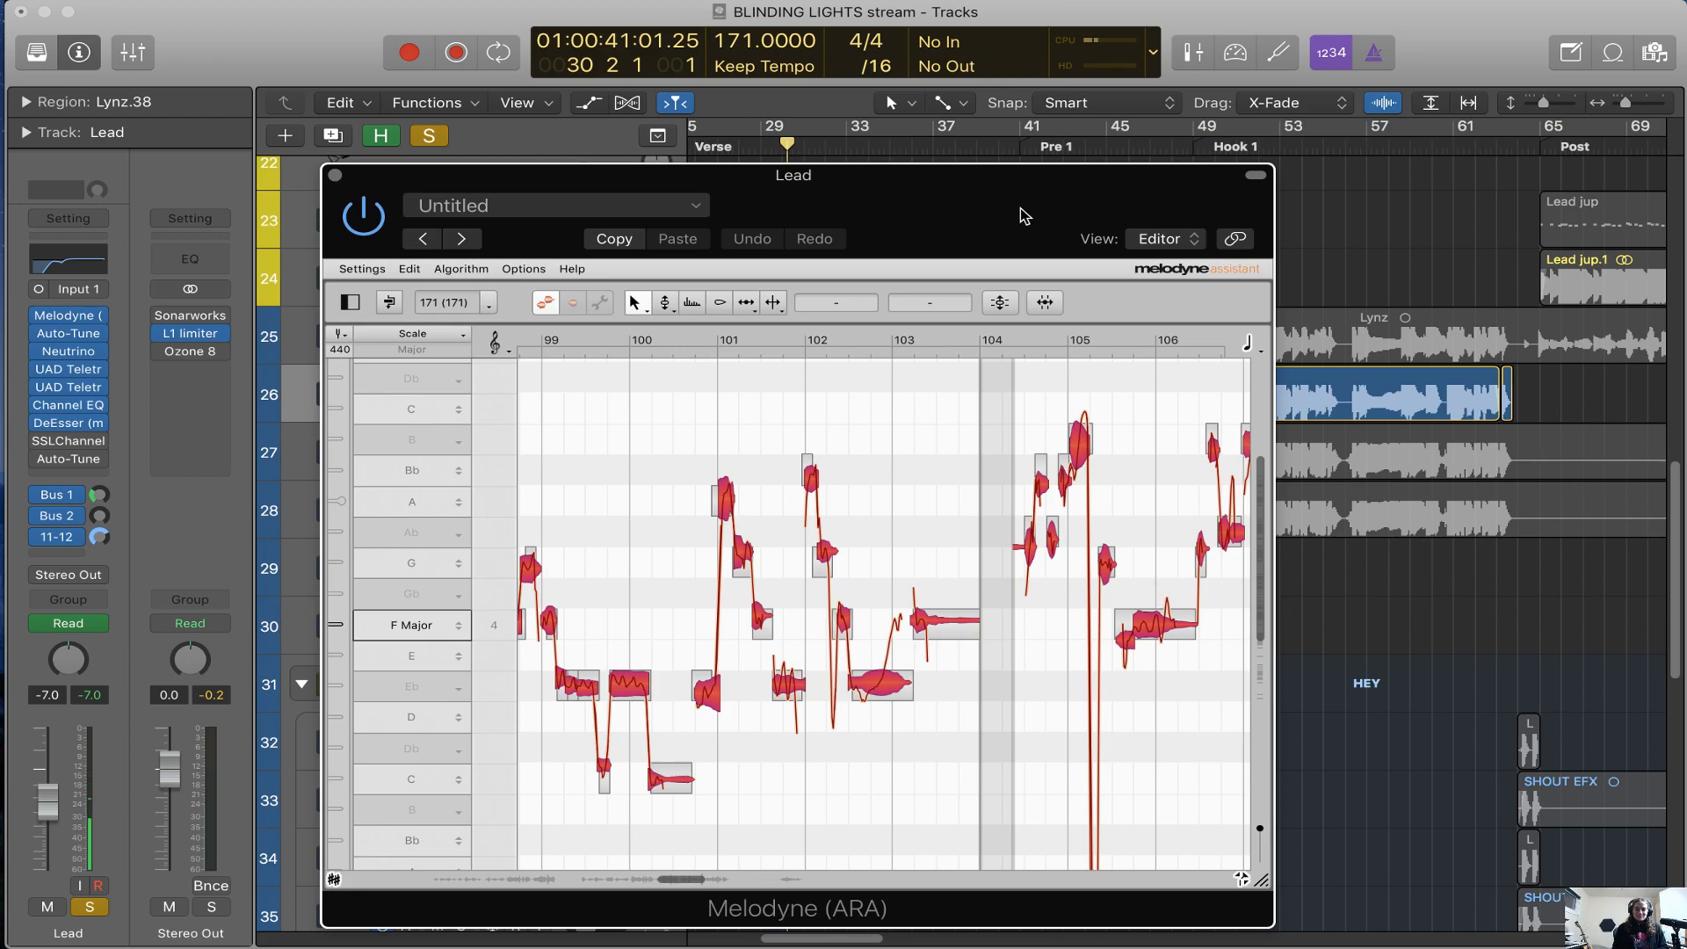
{"action": "left_click_drag", "start_coordinate": [1021, 209], "coordinate": [979, 195]}
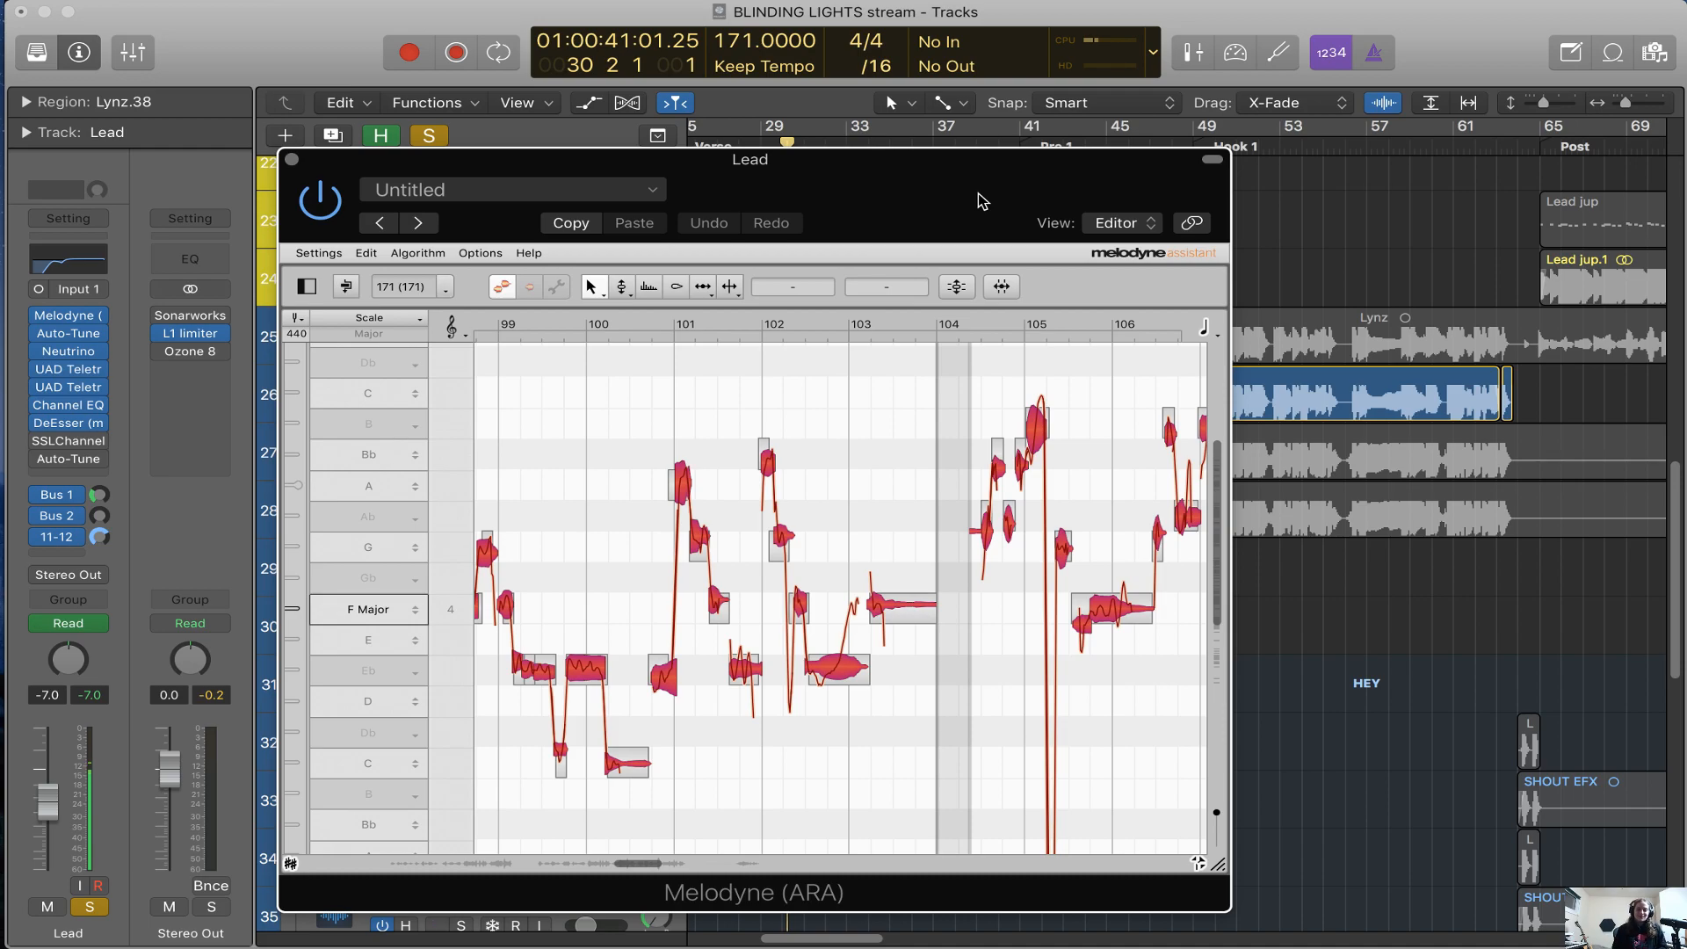
{"action": "left_click_drag", "start_coordinate": [983, 200], "coordinate": [1011, 193]}
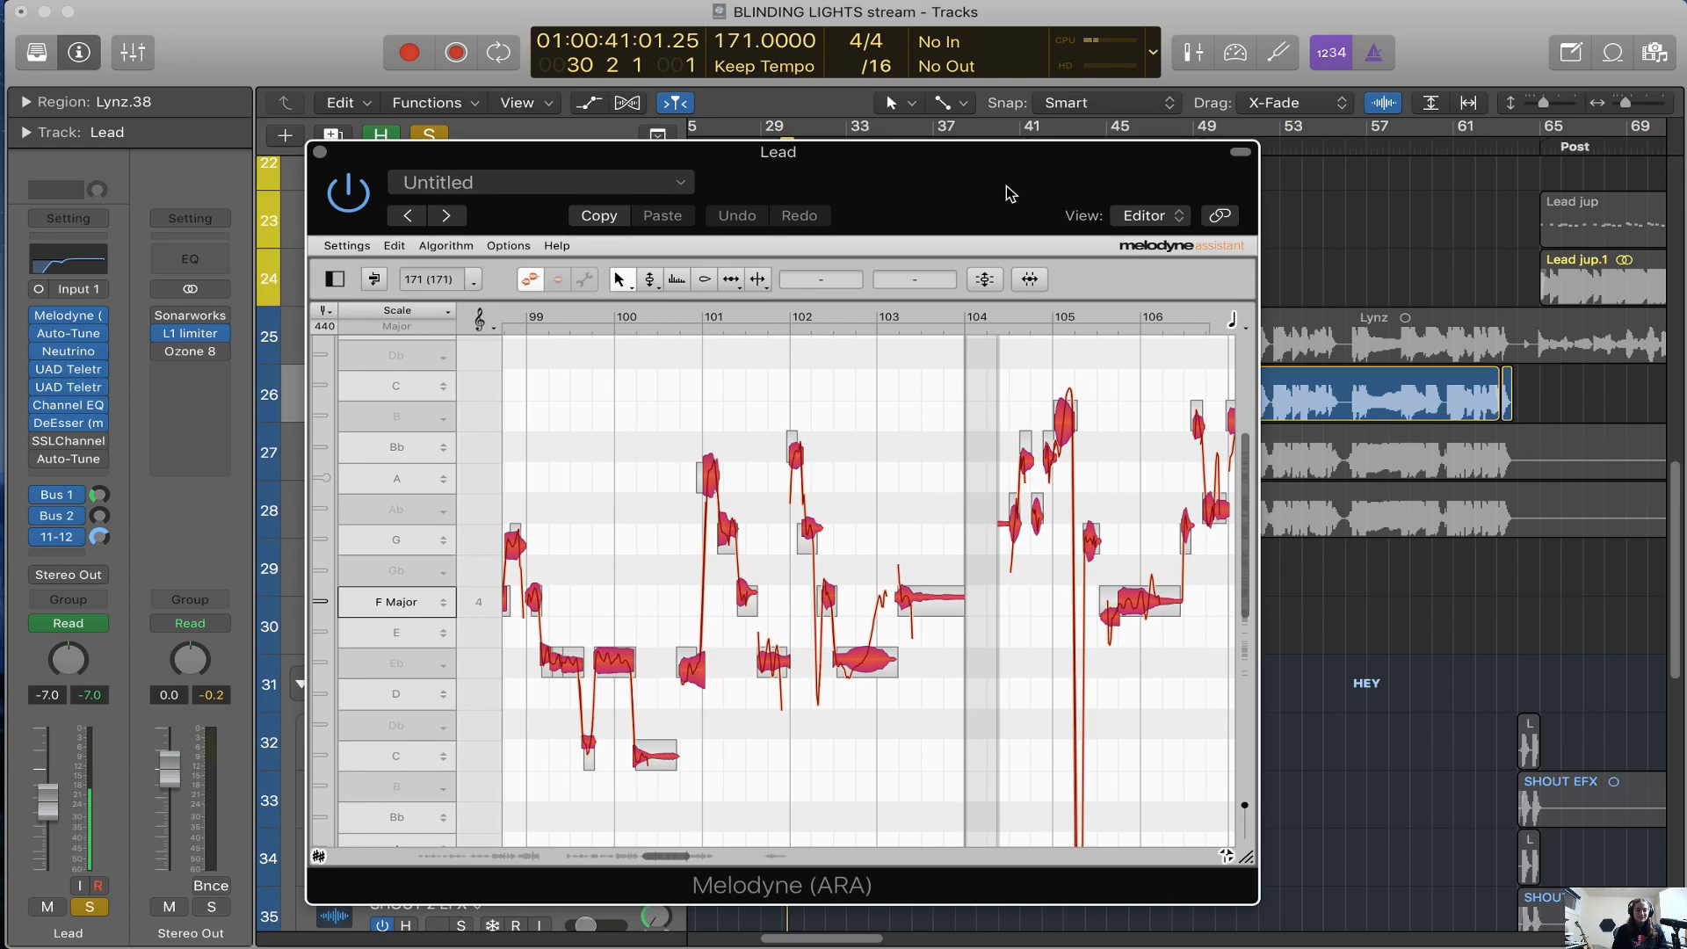
Select the F4 note between bars 111 and 112 and examine the remaining Lead notes up to bar 119
{"action": "scroll", "coordinate": [984, 465], "scroll_direction": "right", "scroll_amount": 10}
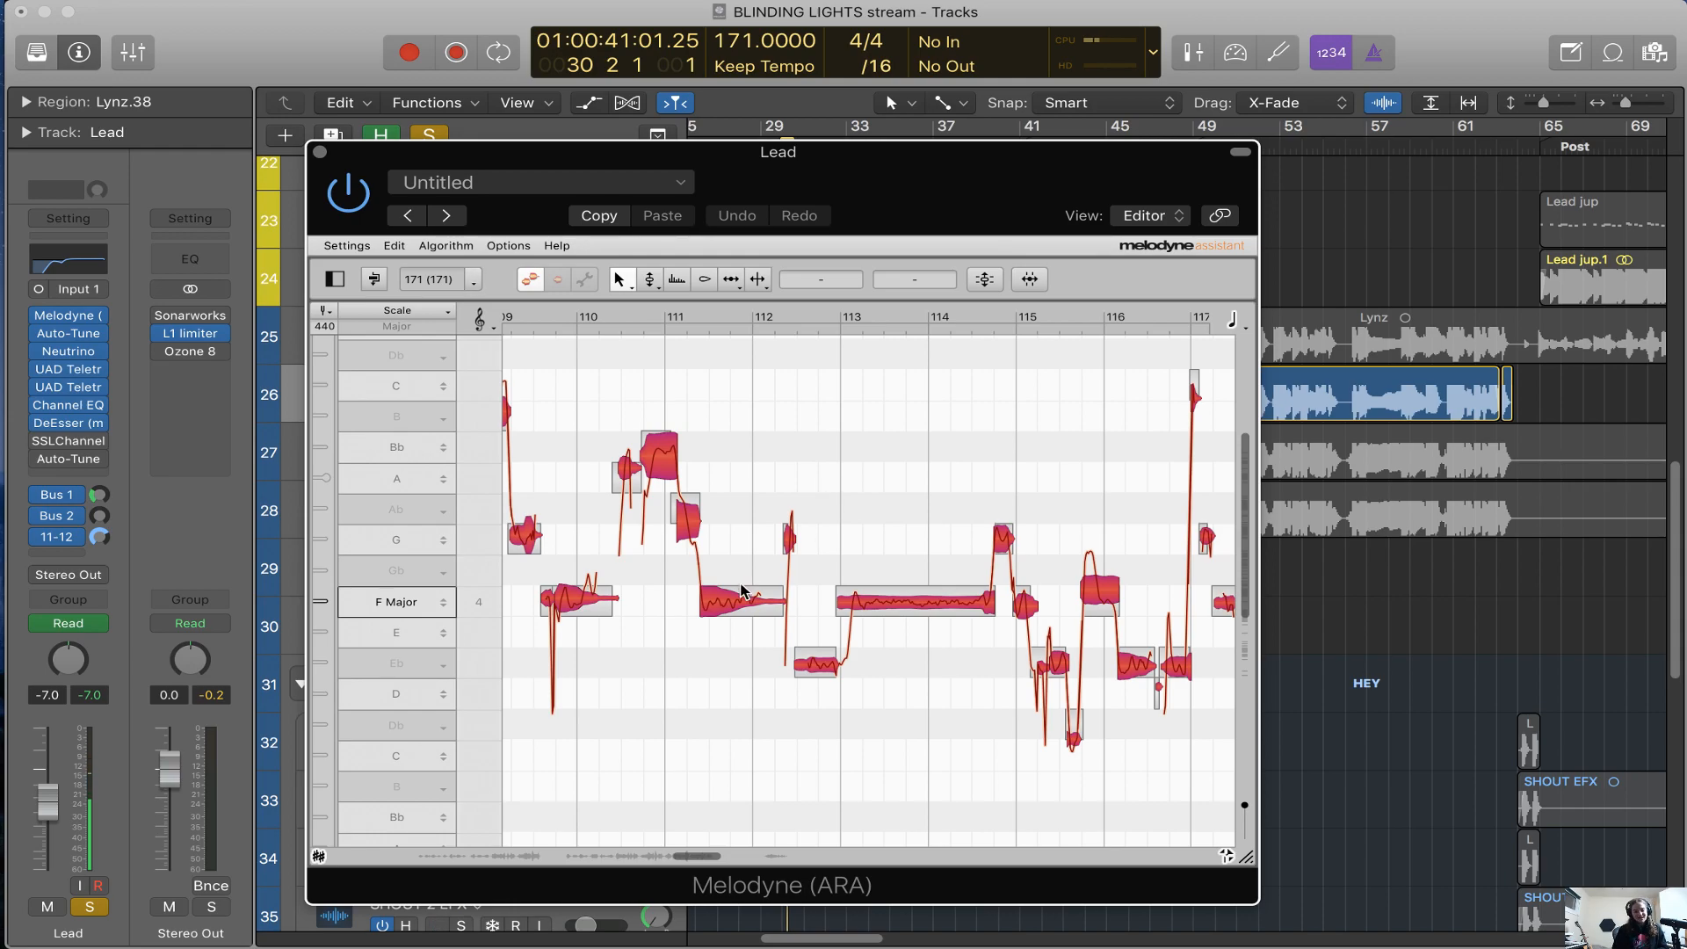
{"action": "key", "text": "super+a"}
{"action": "mouse_move", "coordinate": [726, 616]}
{"action": "left_mouse_down"}
{"action": "mouse_move", "coordinate": [735, 450]}
{"action": "mouse_move", "coordinate": [735, 602]}
{"action": "left_mouse_up"}
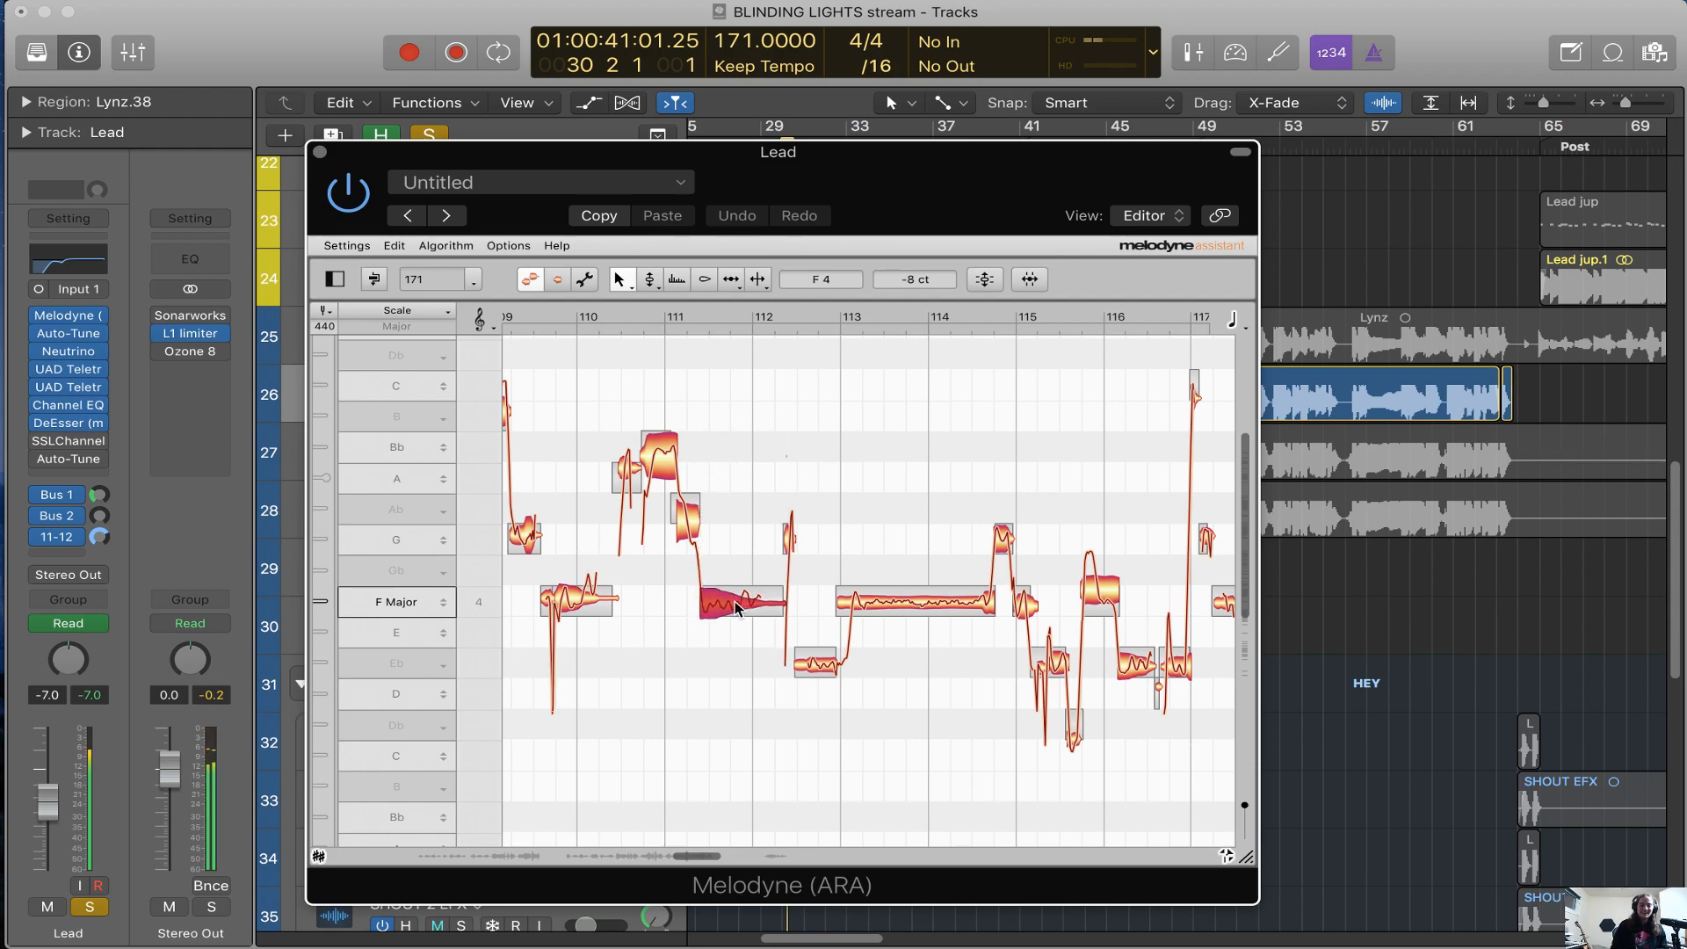
{"action": "scroll", "coordinate": [743, 720], "scroll_direction": "right", "scroll_amount": 5}
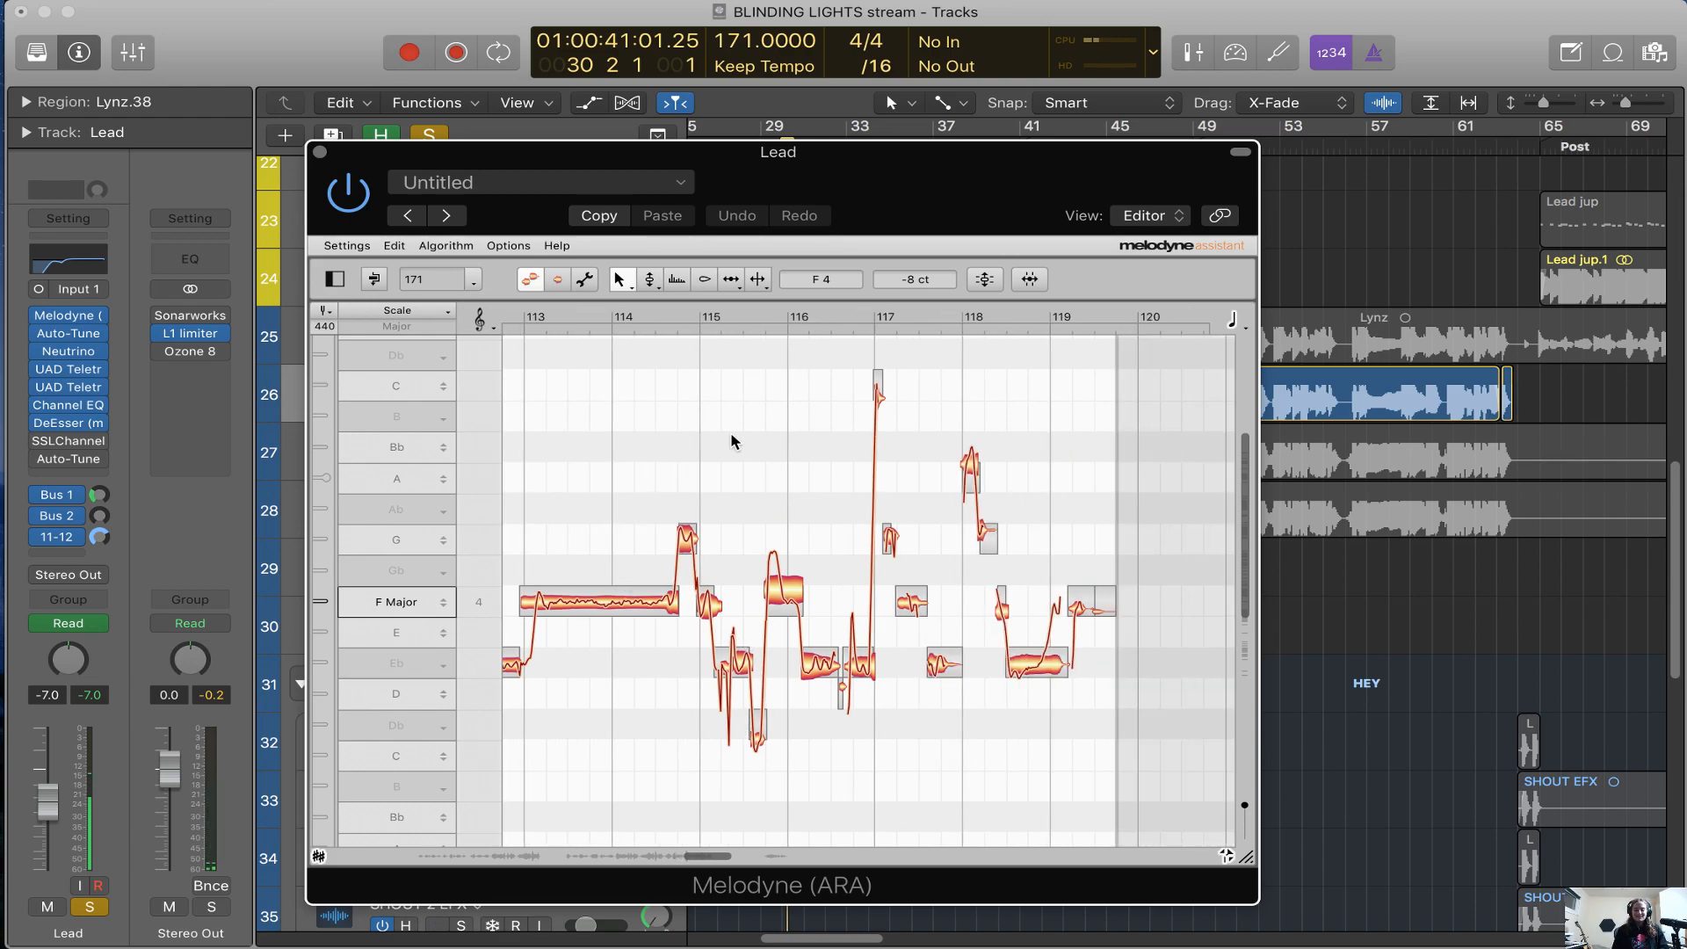
Try the long note between bars 97 and 99 at G4, play it from bar 97 and return it to F4
{"action": "left_click_drag", "start_coordinate": [857, 200], "coordinate": [910, 252]}
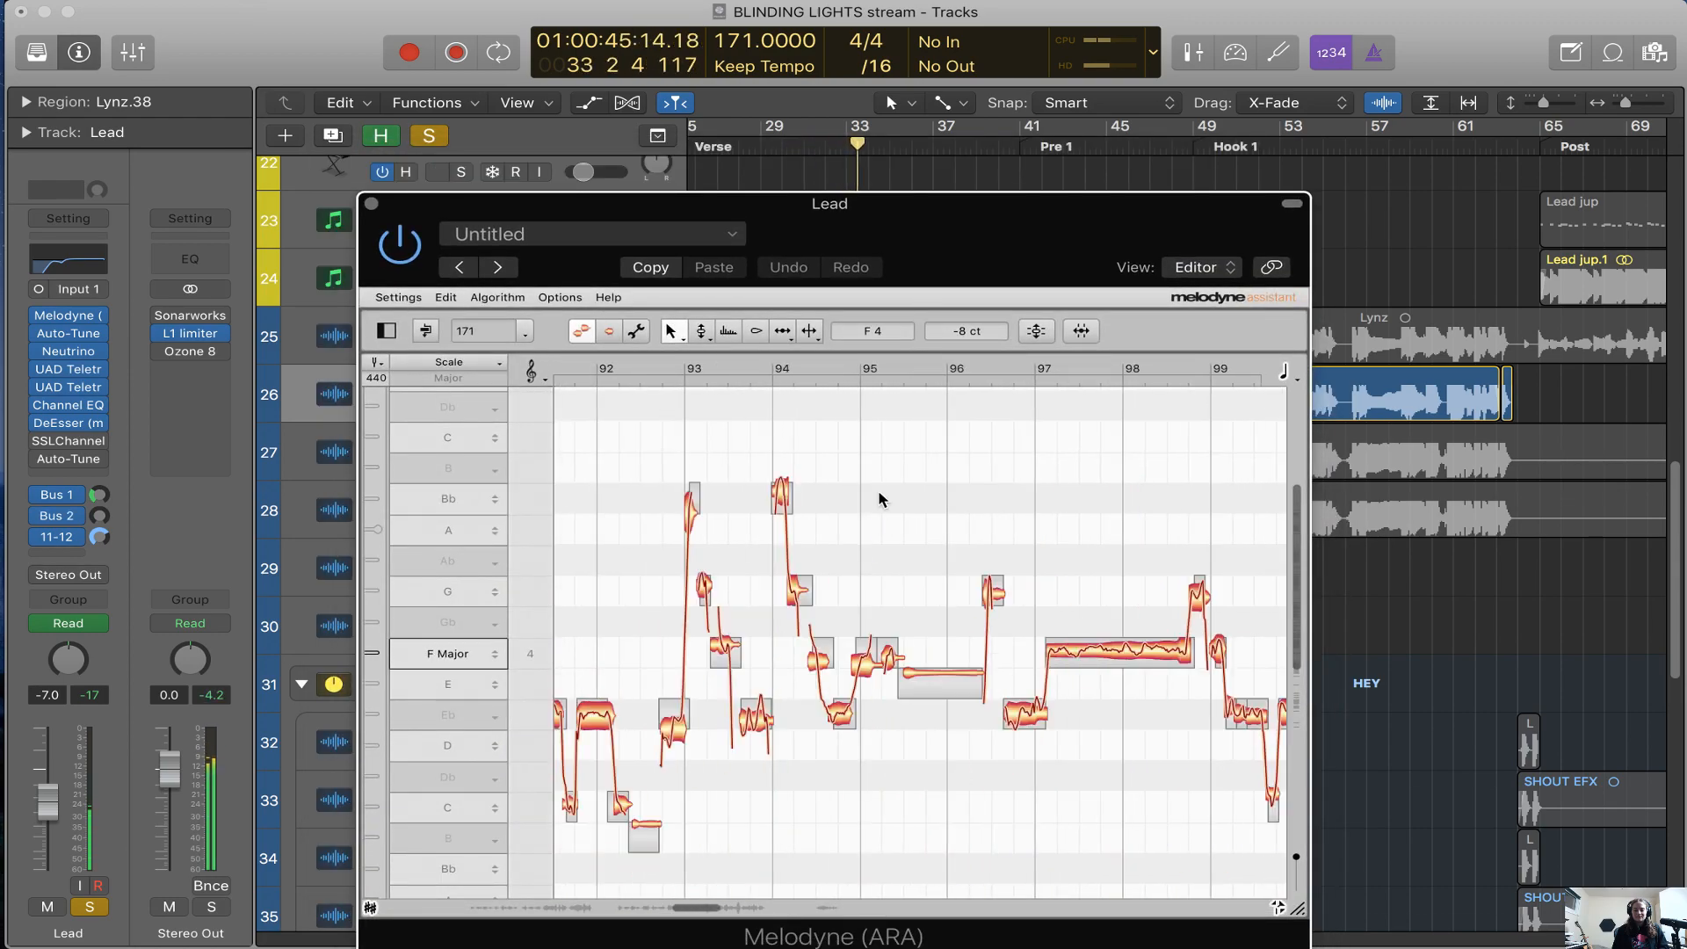
{"action": "left_click_drag", "start_coordinate": [1076, 655], "coordinate": [1077, 593]}
{"action": "scroll", "coordinate": [1393, 180], "scroll_direction": "right", "scroll_amount": 10}
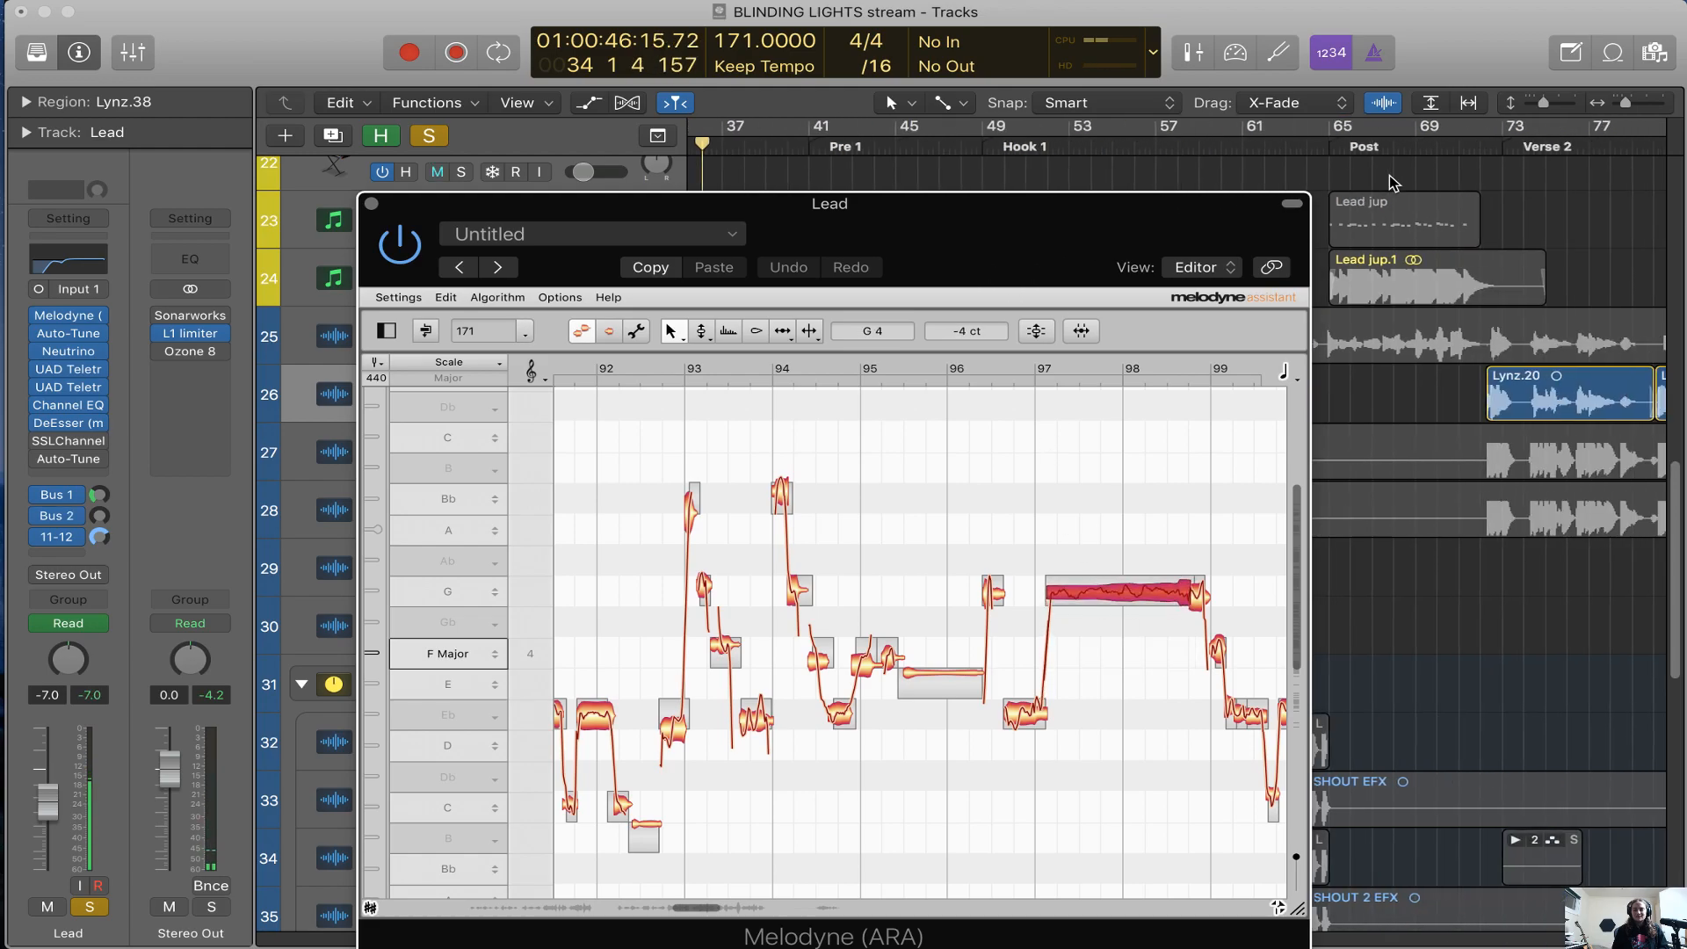
{"action": "left_click", "coordinate": [1621, 148]}
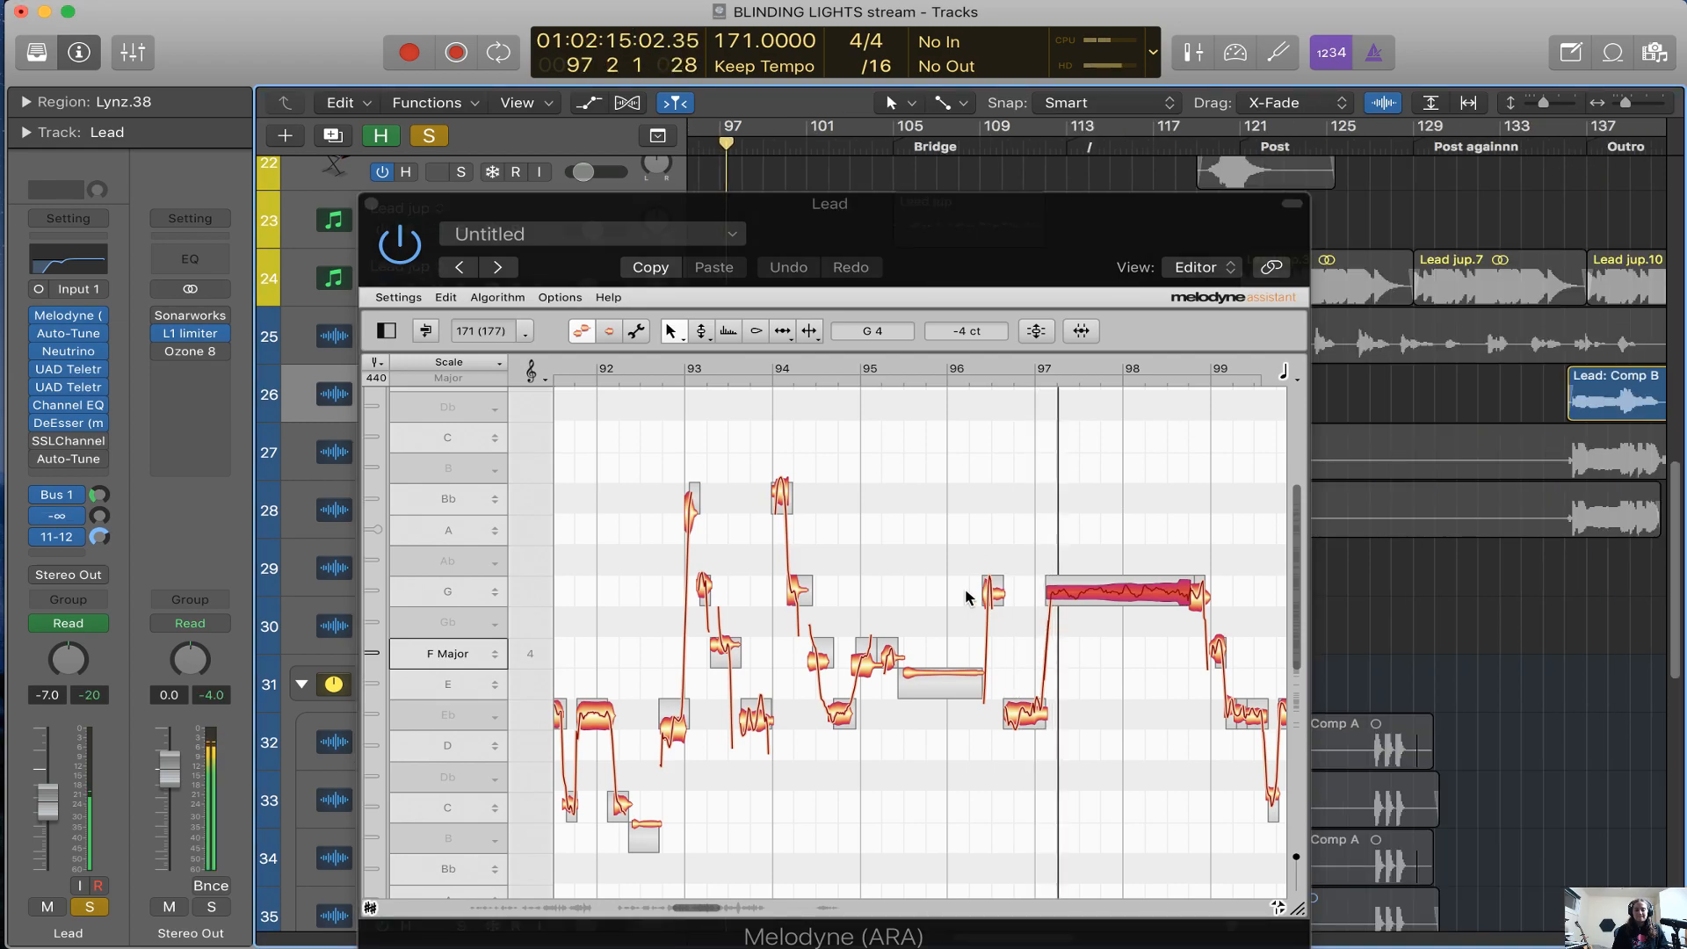
{"action": "left_click_drag", "start_coordinate": [1099, 592], "coordinate": [1095, 653]}
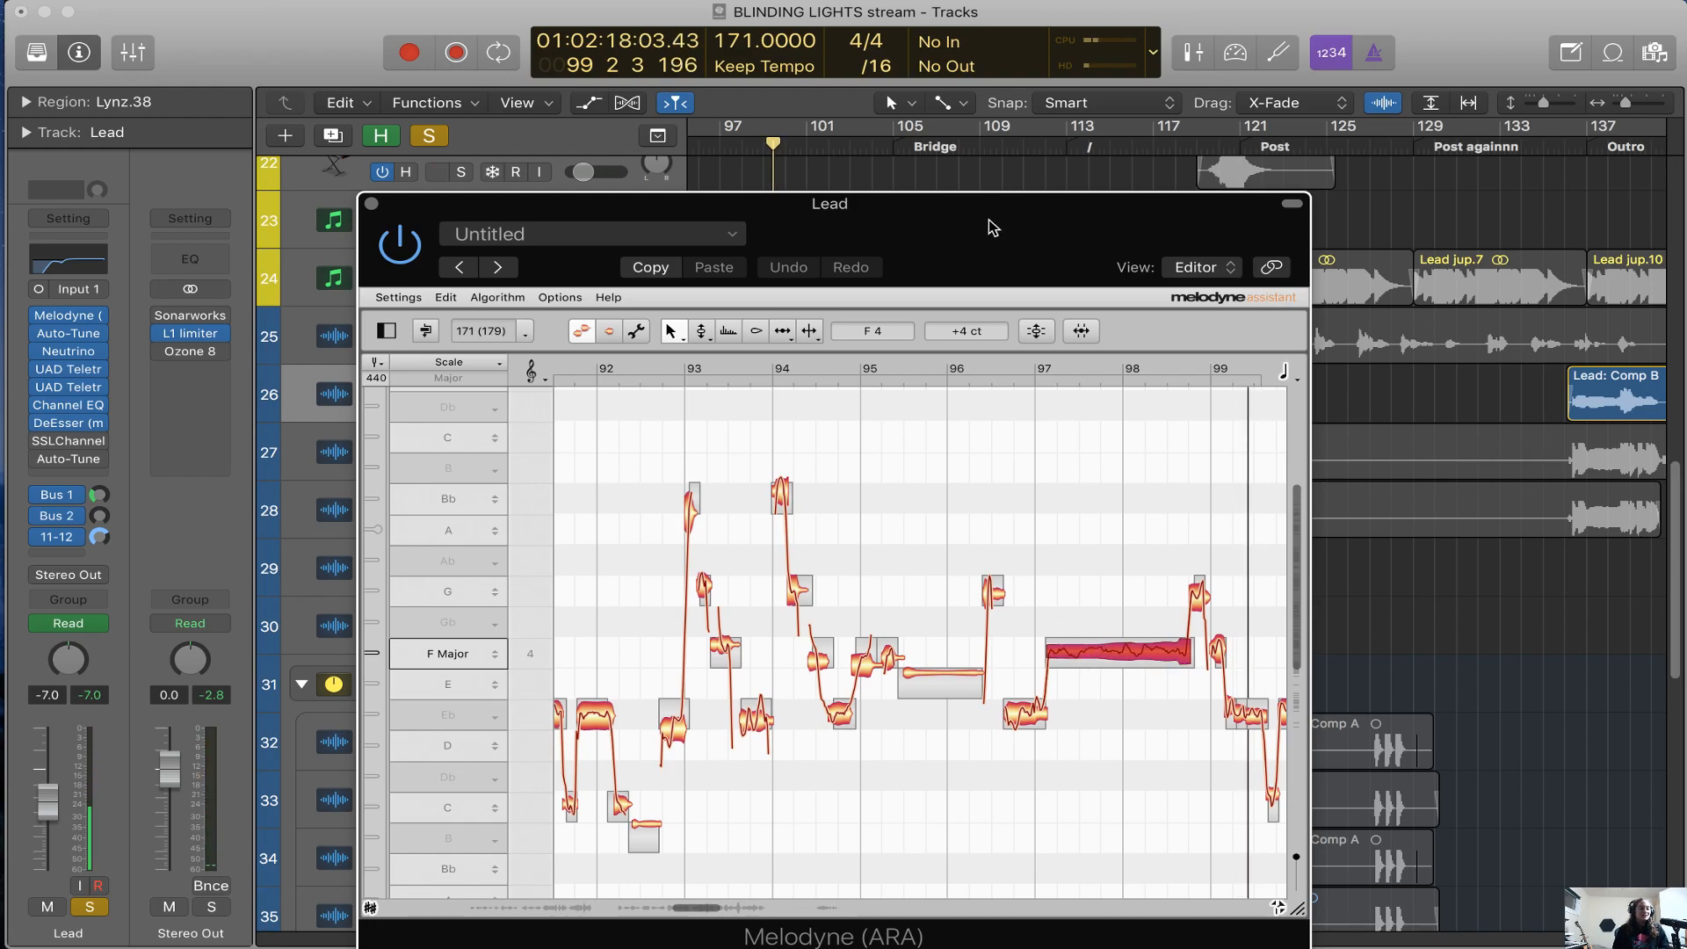
Close the Lead Melodyne editor and open the first Auto-Tune insert on the Lead channel
{"action": "left_click_drag", "start_coordinate": [993, 228], "coordinate": [995, 214]}
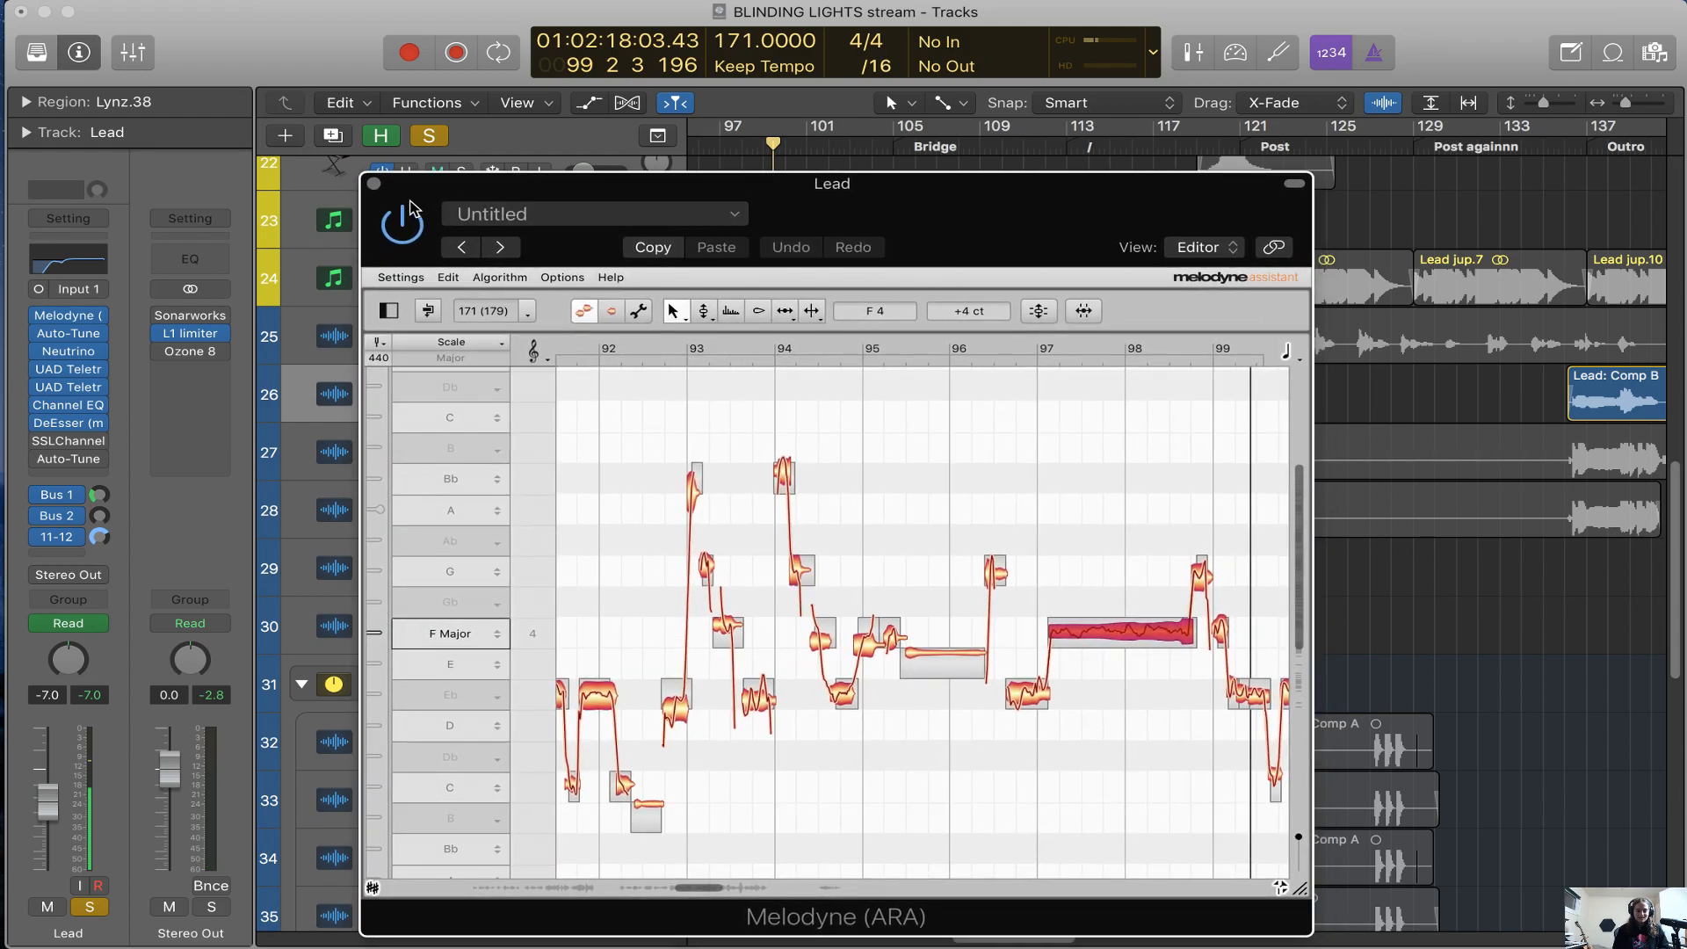
{"action": "left_click", "coordinate": [374, 183]}
{"action": "left_click", "coordinate": [76, 335]}
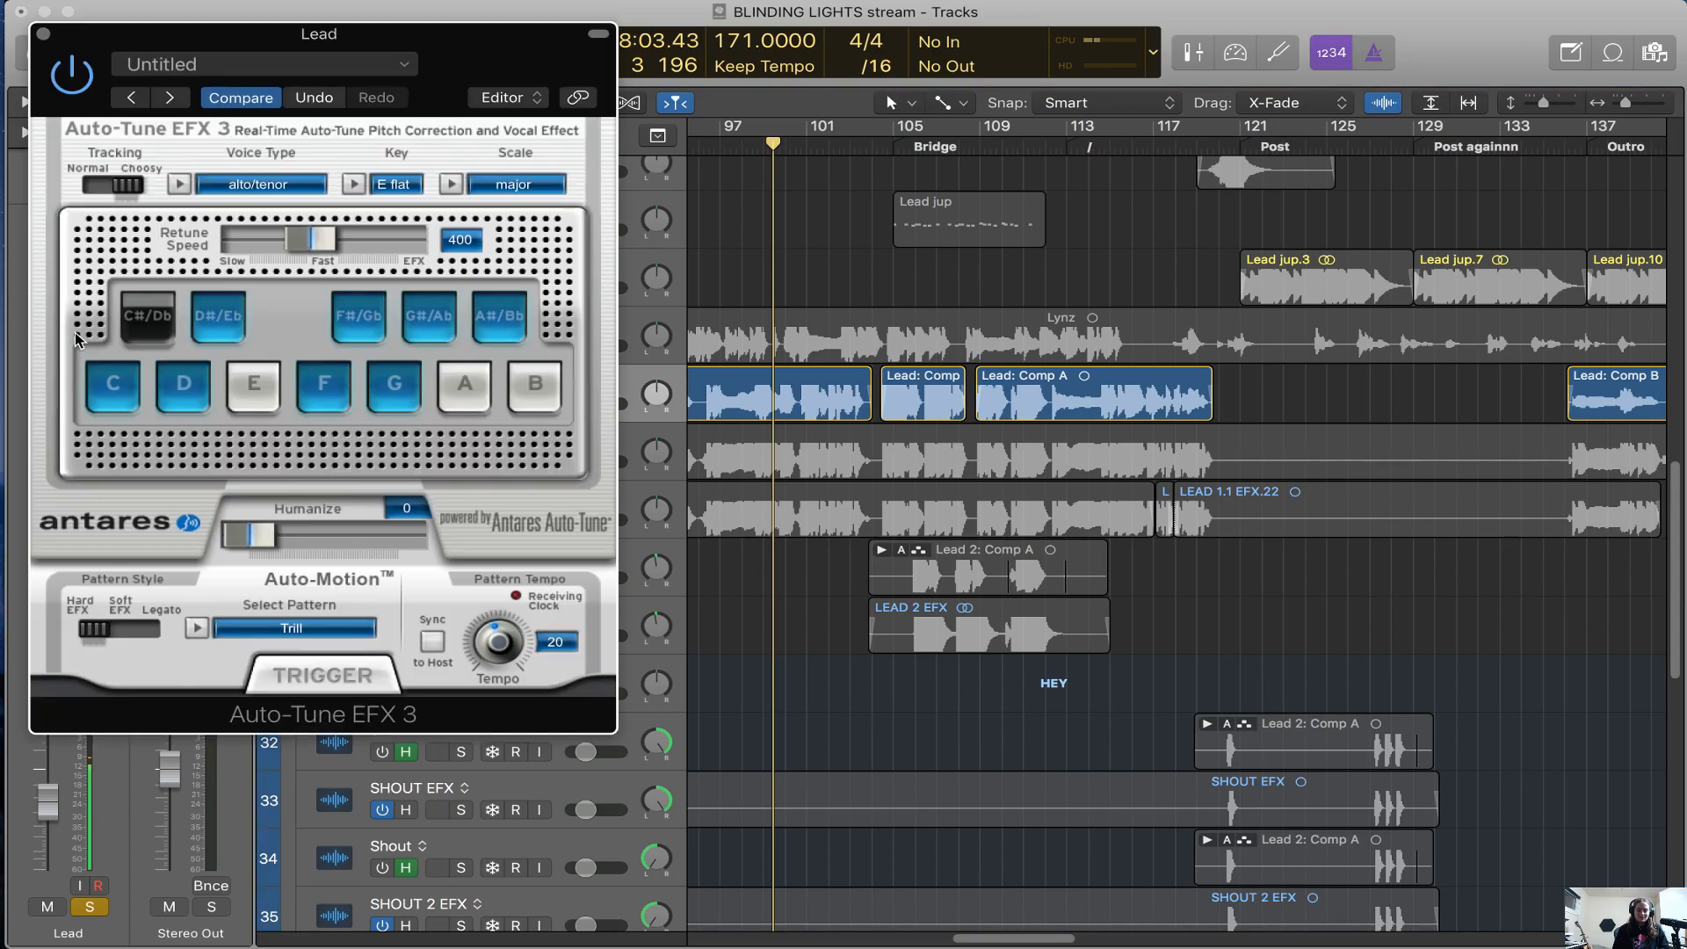
{"action": "left_click_drag", "start_coordinate": [437, 58], "coordinate": [1299, 117]}
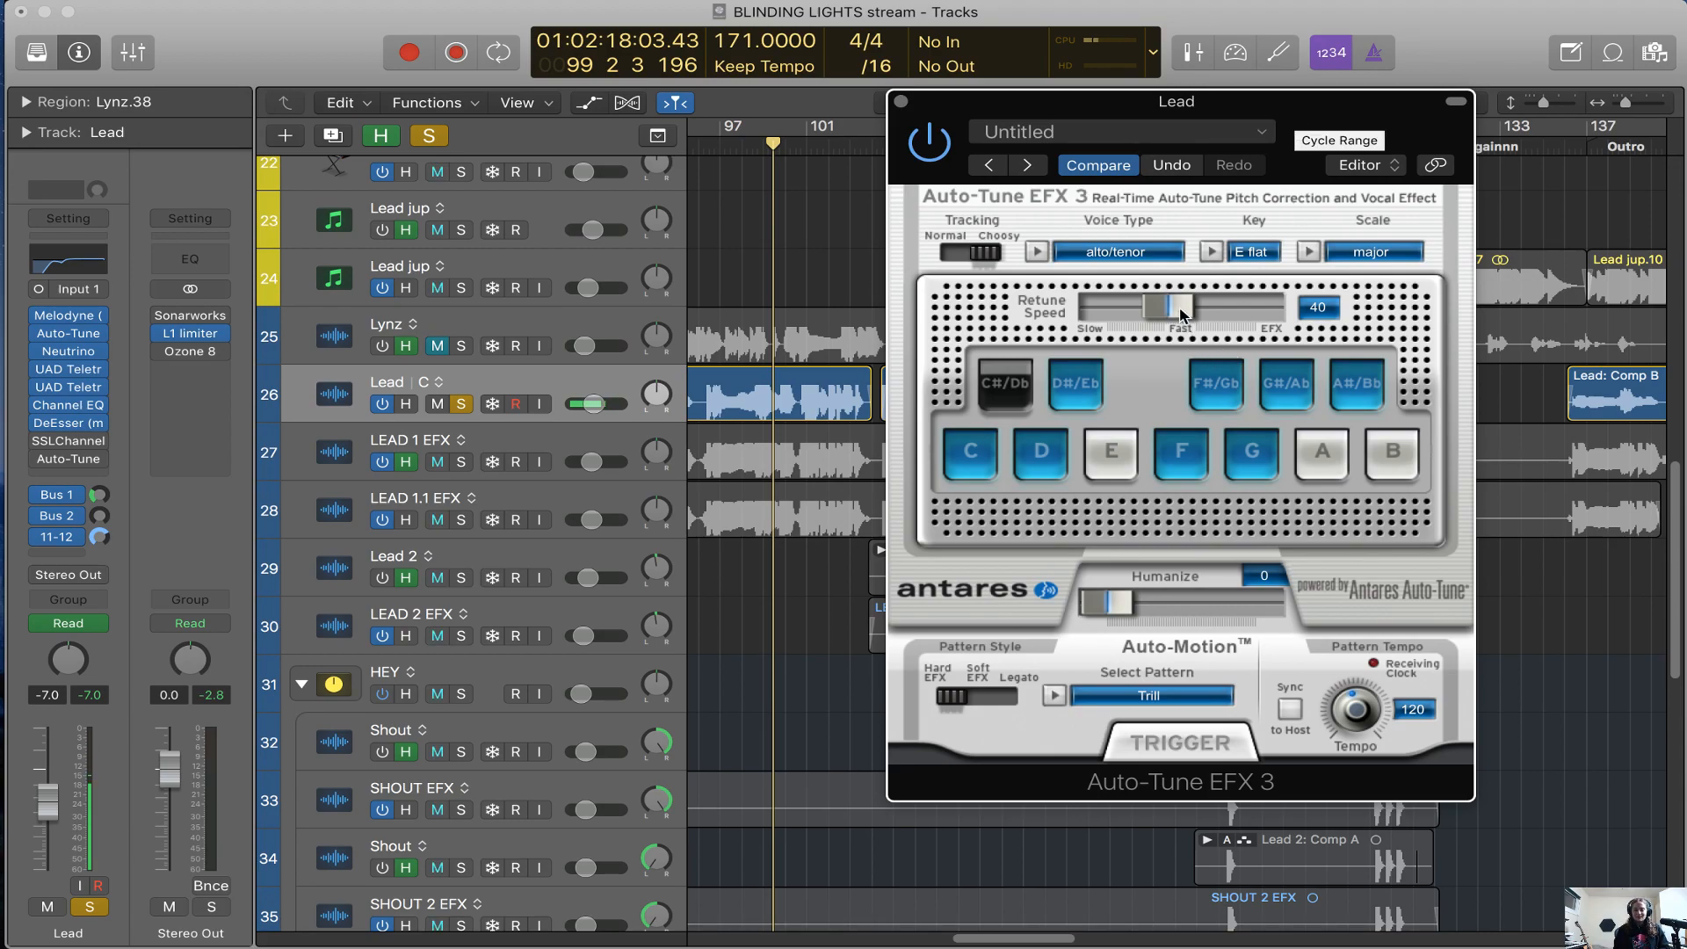
Play the Lead vocal with Auto-Tune's Retune Speed at 0, and set the speed to 41 for comparison
{"action": "key", "text": "space"}
{"action": "left_click_drag", "start_coordinate": [1181, 315], "coordinate": [1369, 319]}
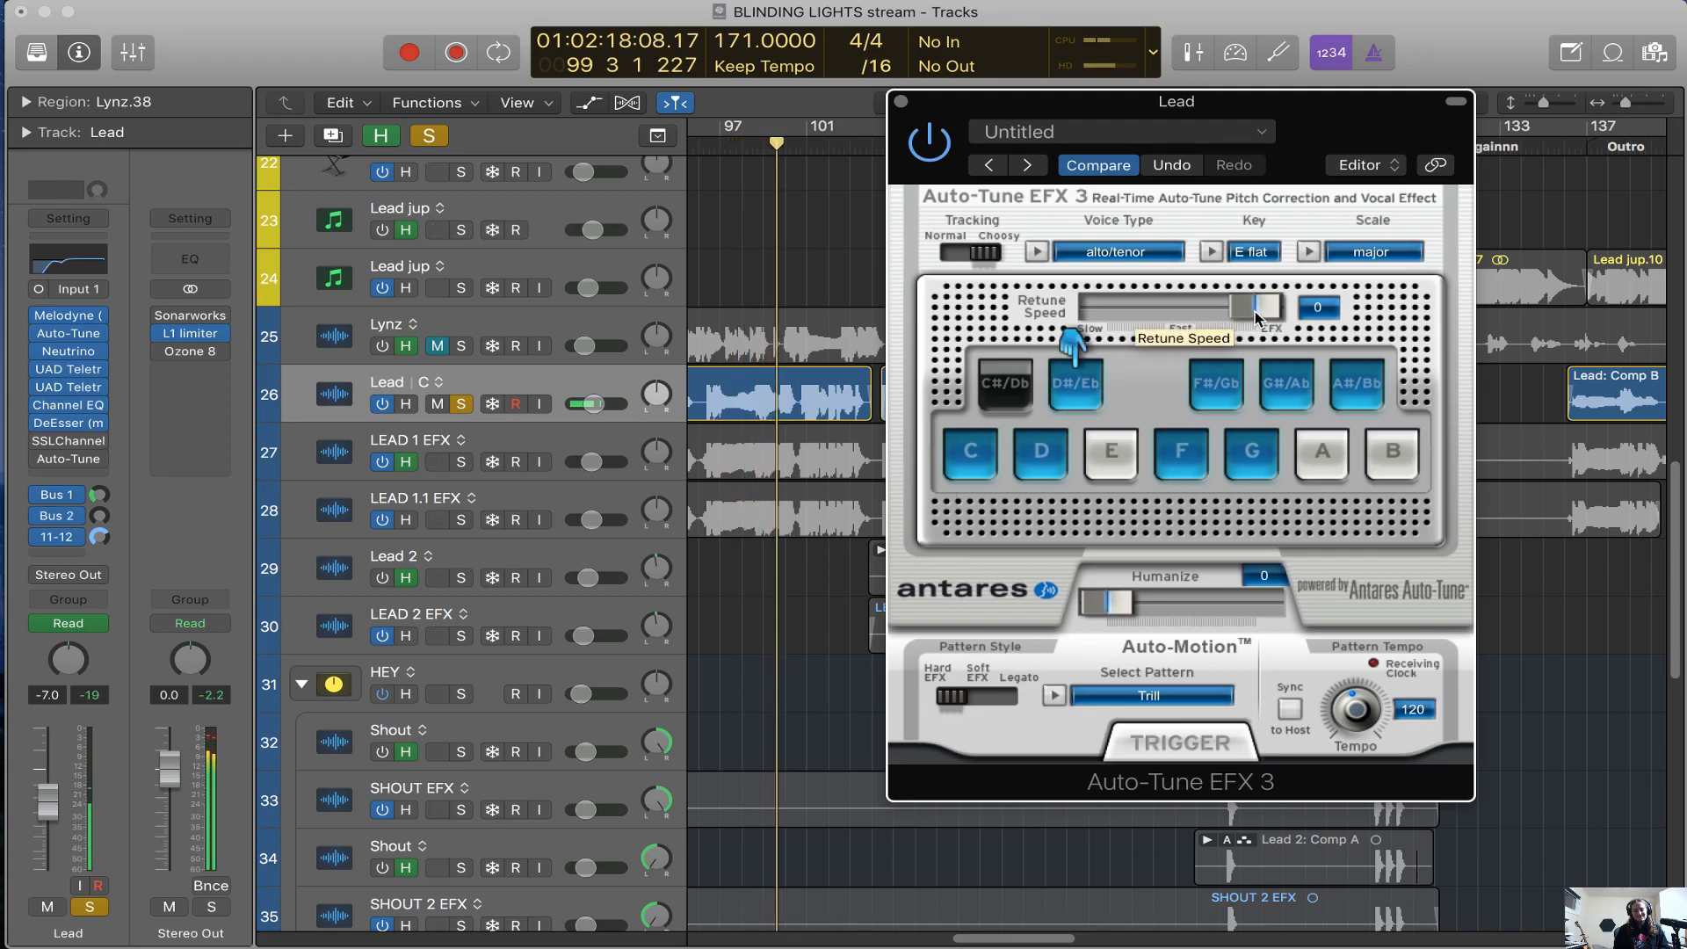
{"action": "left_click_drag", "start_coordinate": [1258, 318], "coordinate": [1167, 404]}
{"action": "left_click_drag", "start_coordinate": [1346, 122], "coordinate": [1373, 138]}
{"action": "mouse_move", "coordinate": [51, 334]}
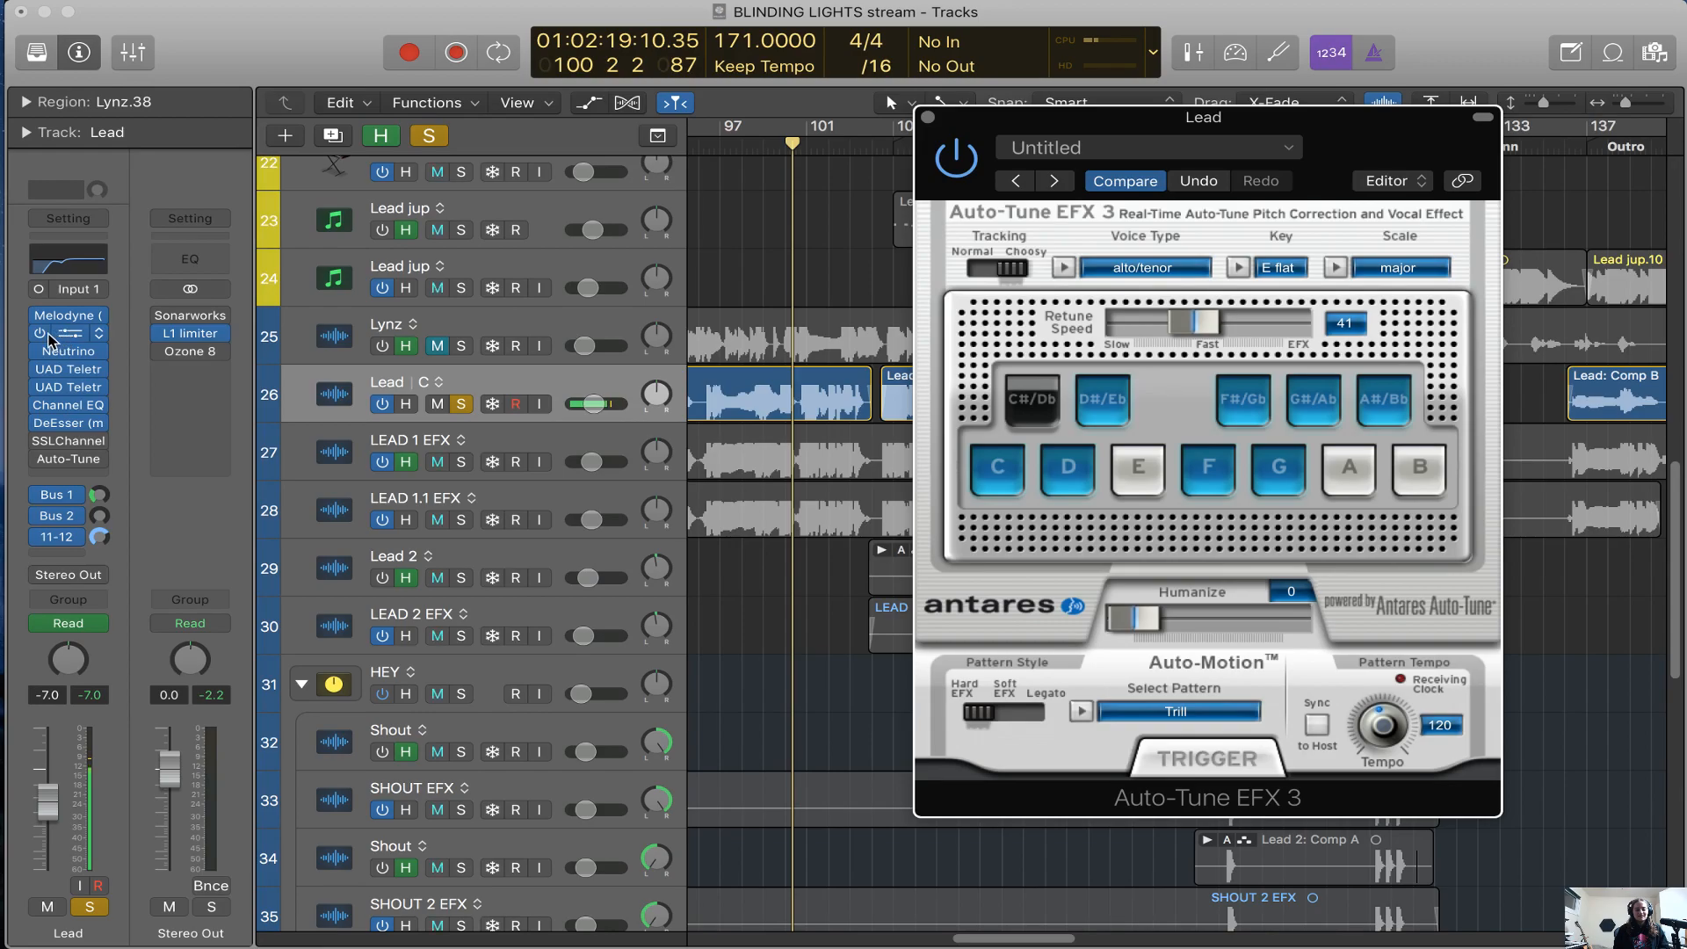
{"action": "key", "text": "space"}
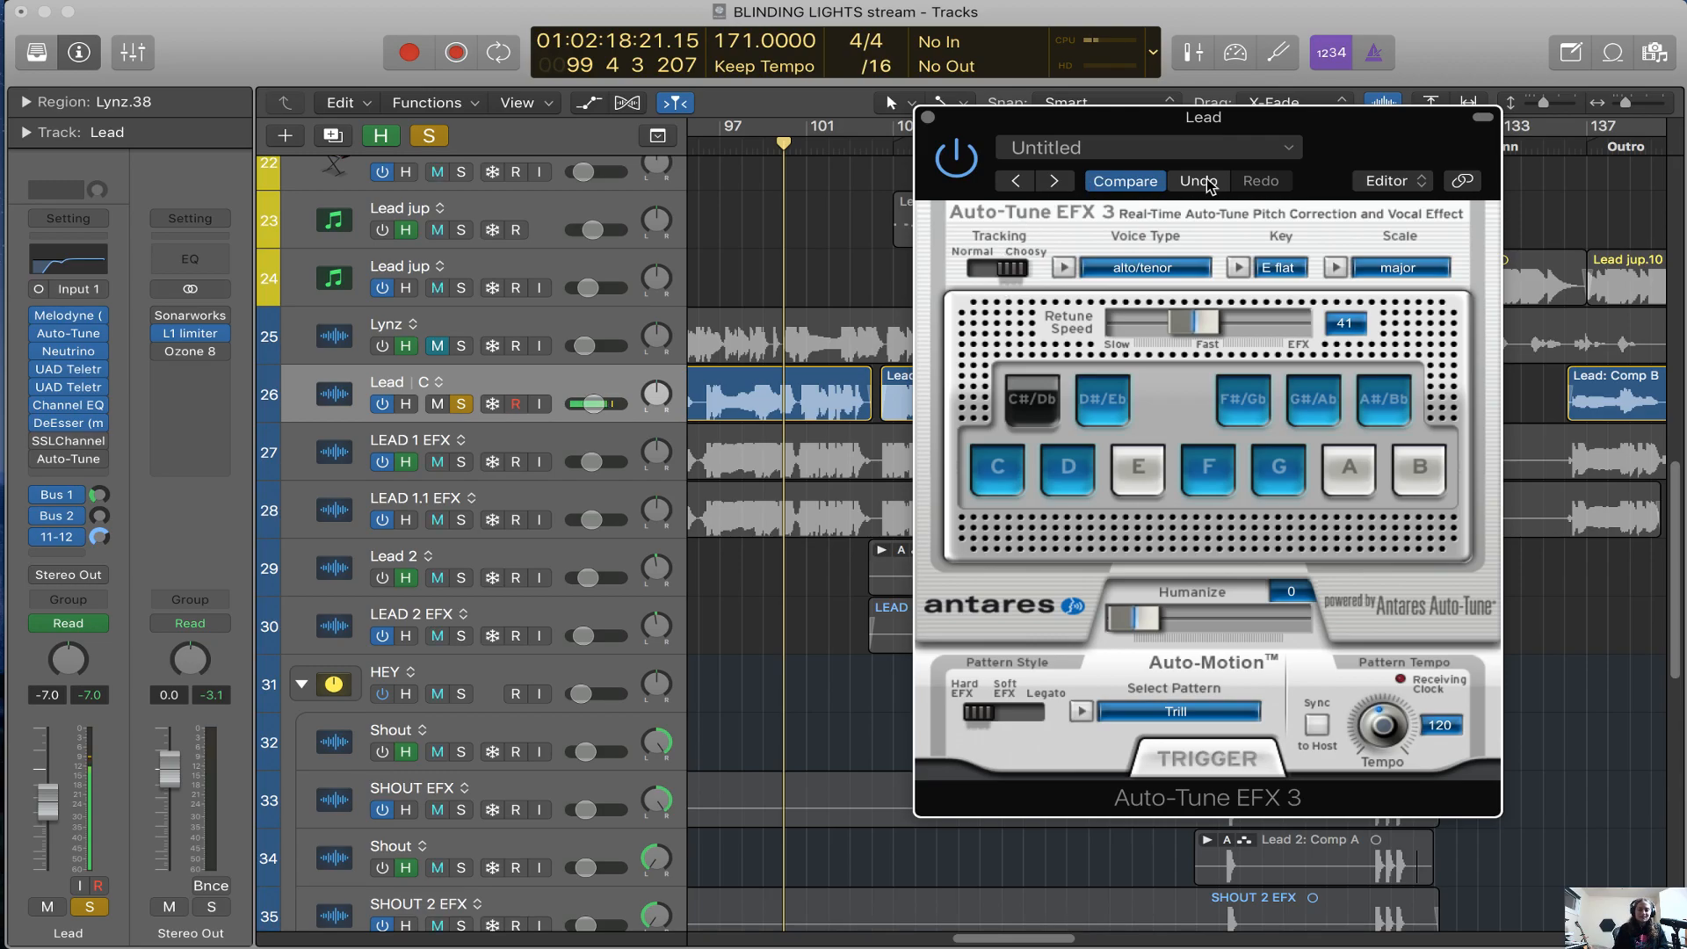
{"action": "left_click_drag", "start_coordinate": [1332, 137], "coordinate": [1284, 123]}
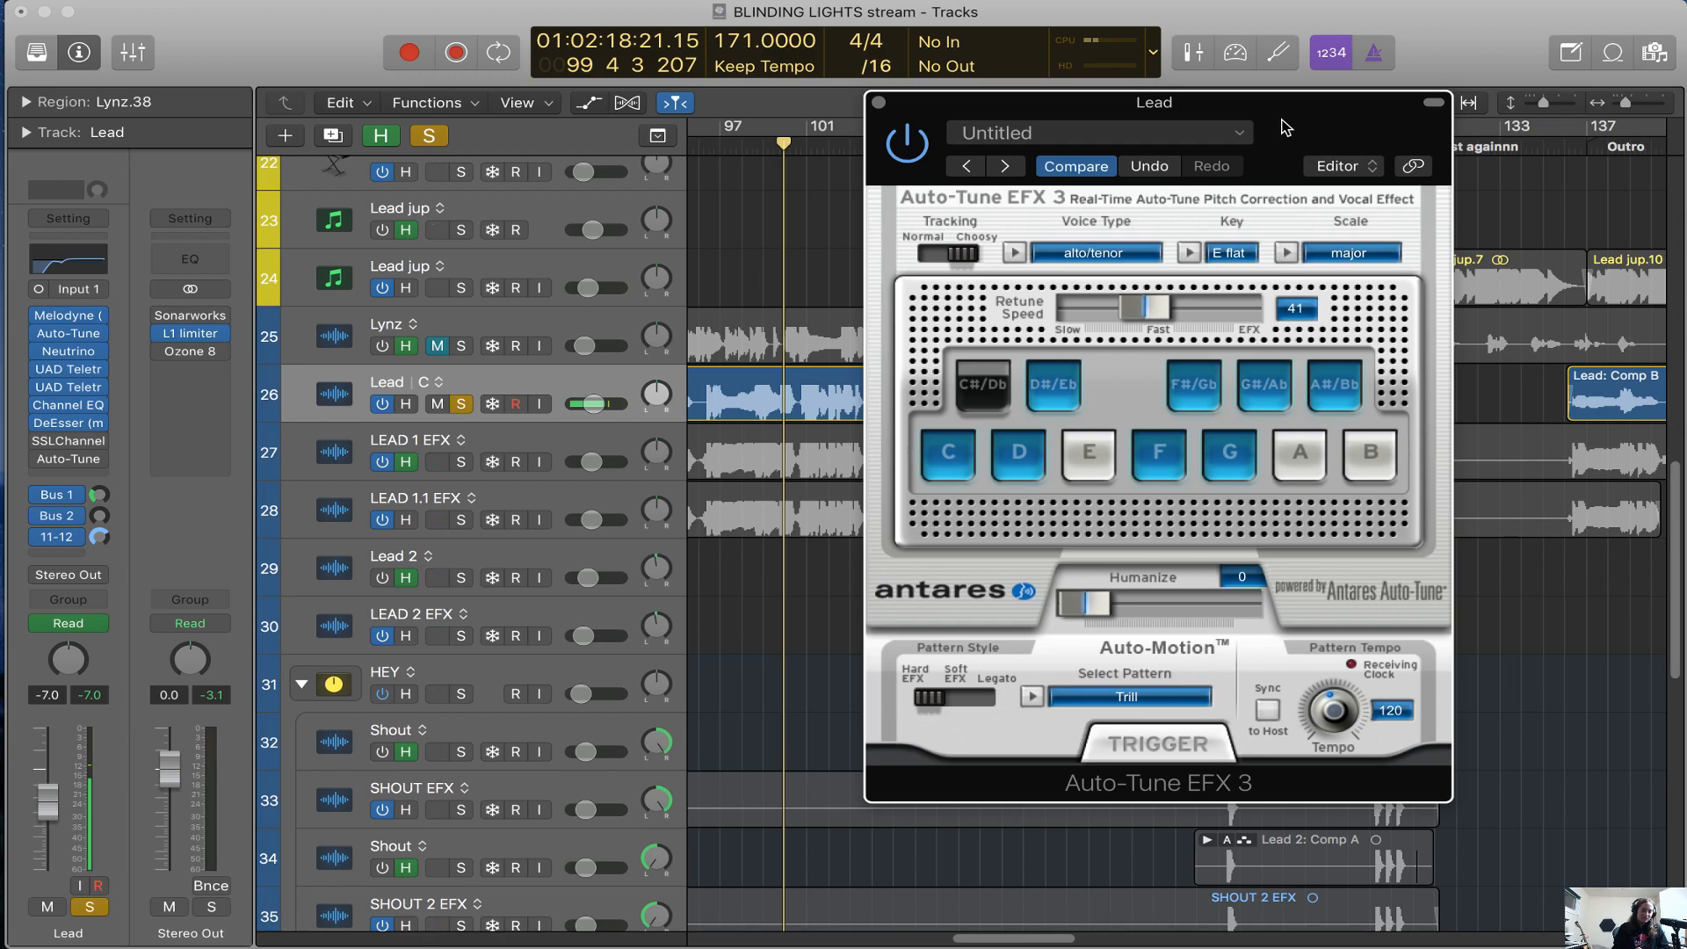
{"action": "left_click_drag", "start_coordinate": [1283, 128], "coordinate": [1253, 157]}
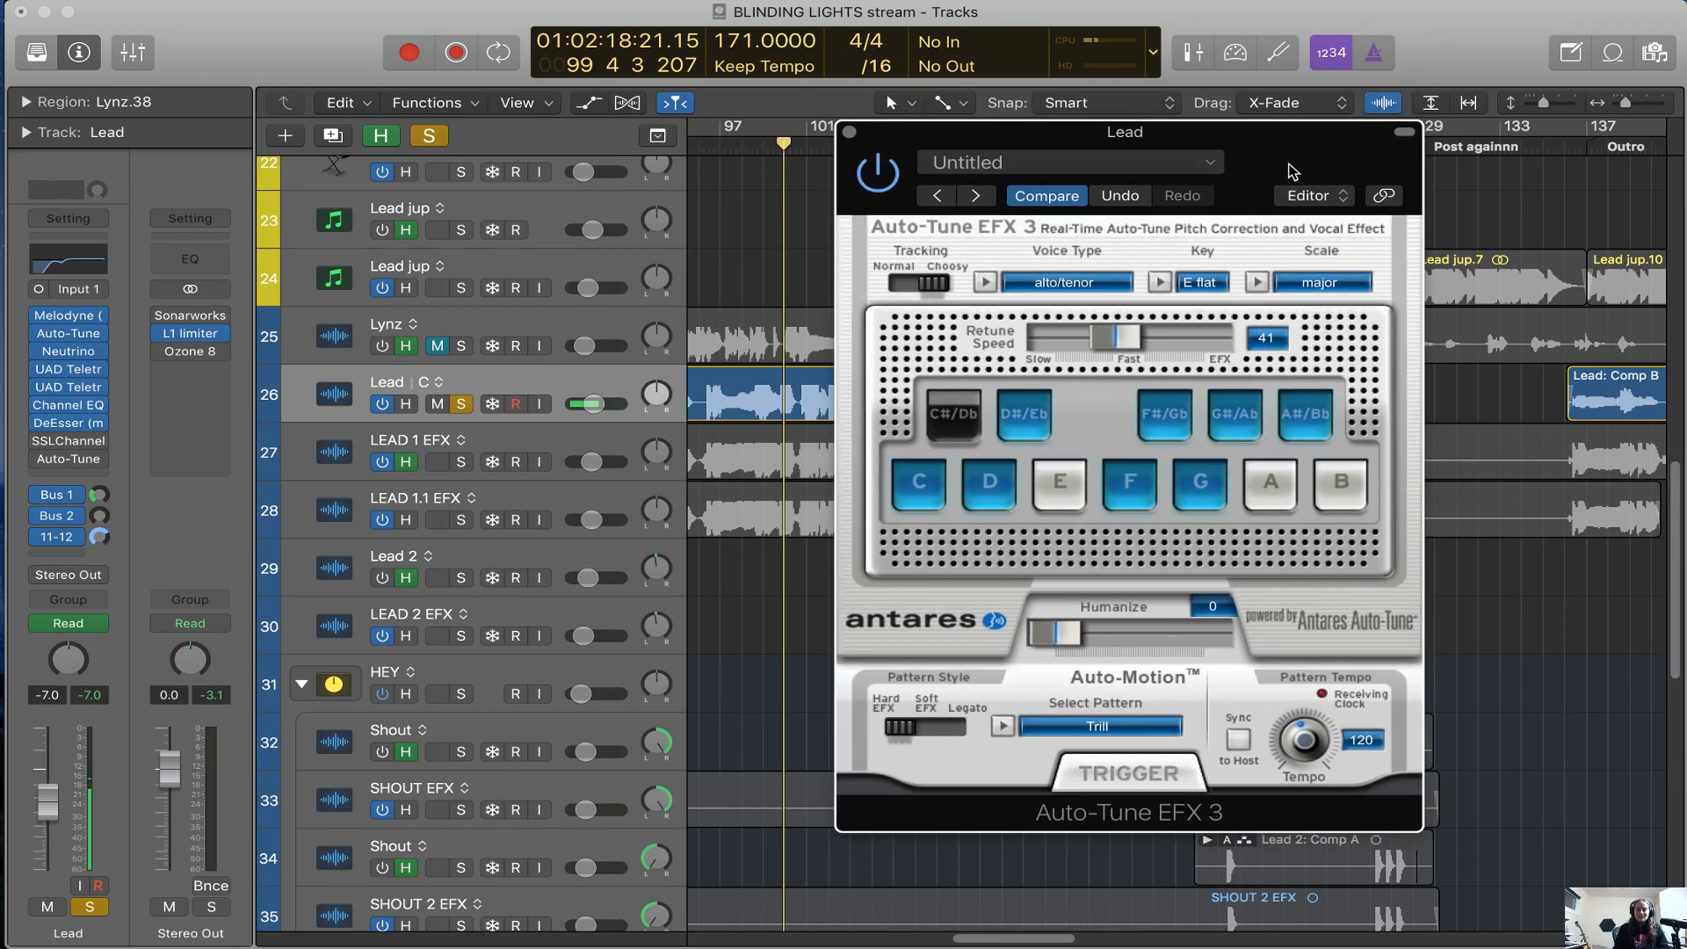
{"action": "left_click_drag", "start_coordinate": [1292, 172], "coordinate": [1300, 144]}
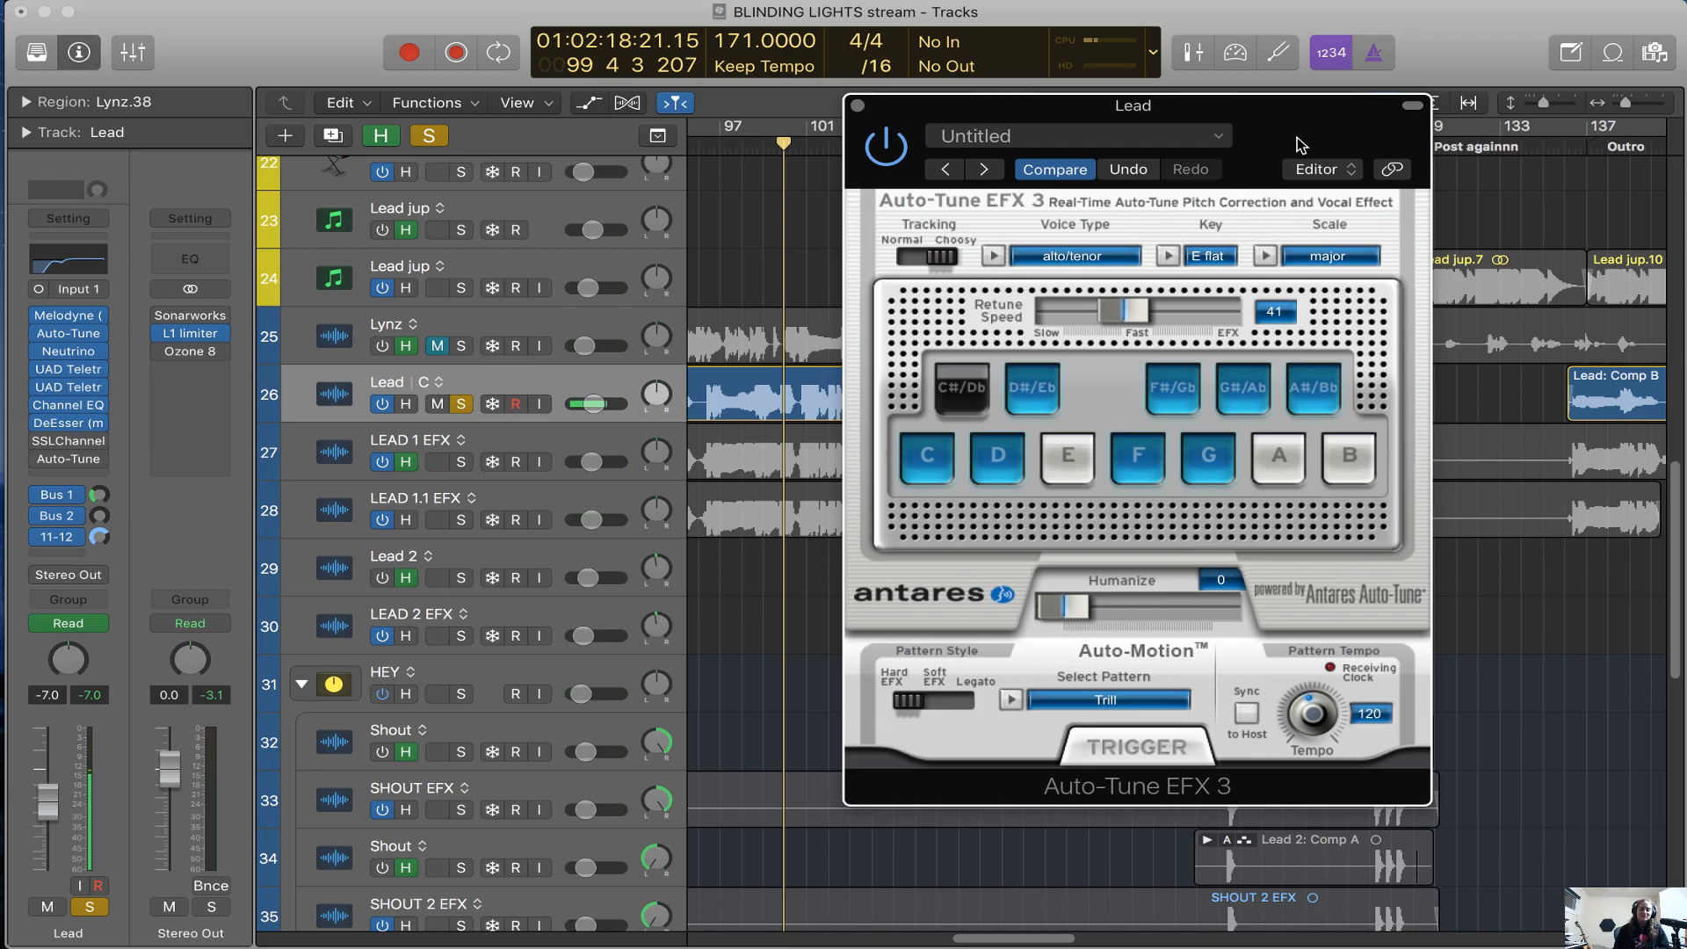
{"action": "left_click_drag", "start_coordinate": [1301, 139], "coordinate": [1507, 185]}
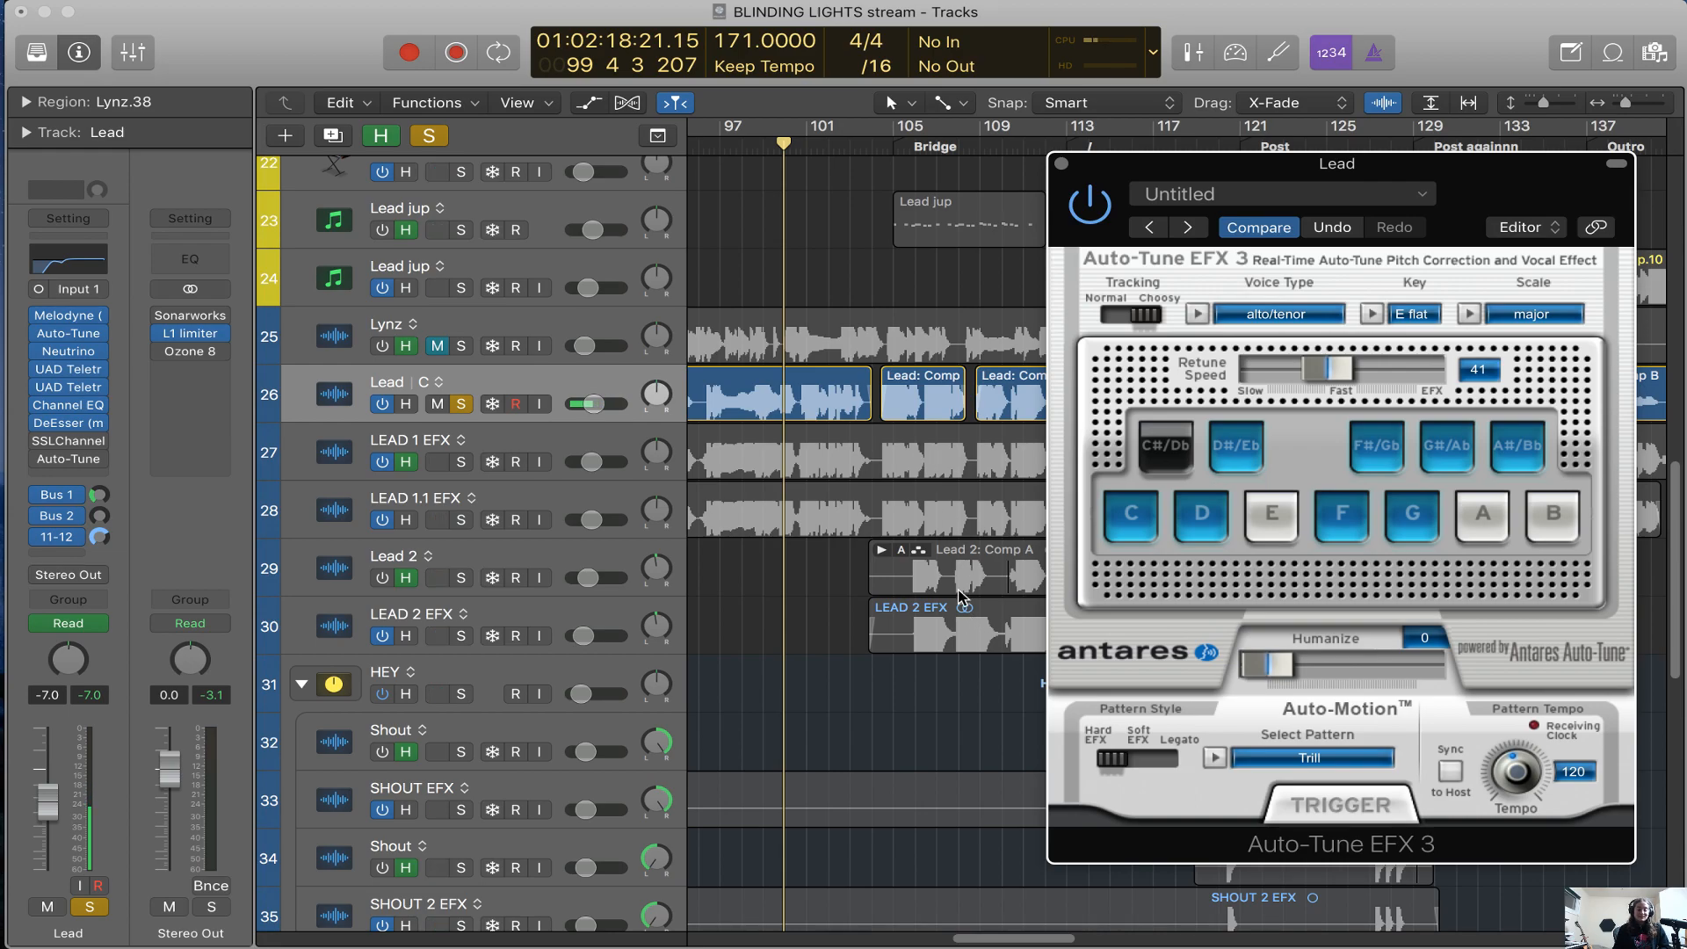
Close the Auto-Tune window and briefly view the automation lanes of the Lead and vocal effects tracks around Hook 2 and the Bridge
{"action": "scroll", "coordinate": [921, 710], "scroll_direction": "left", "scroll_amount": 5}
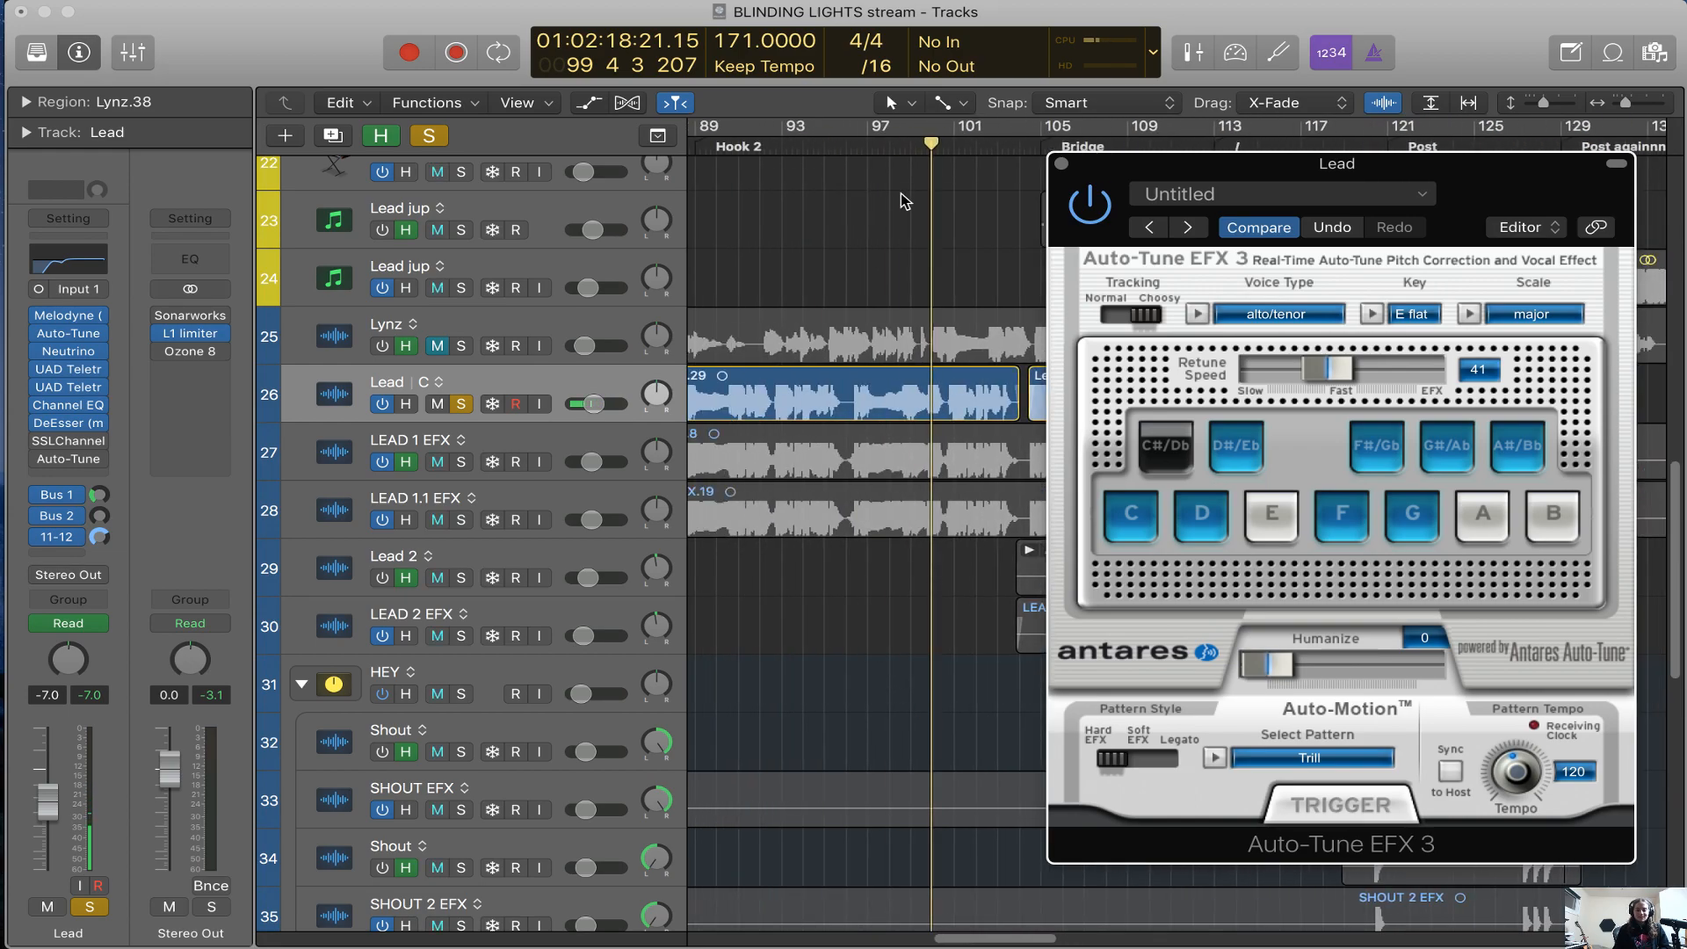
{"action": "left_click", "coordinate": [1061, 163]}
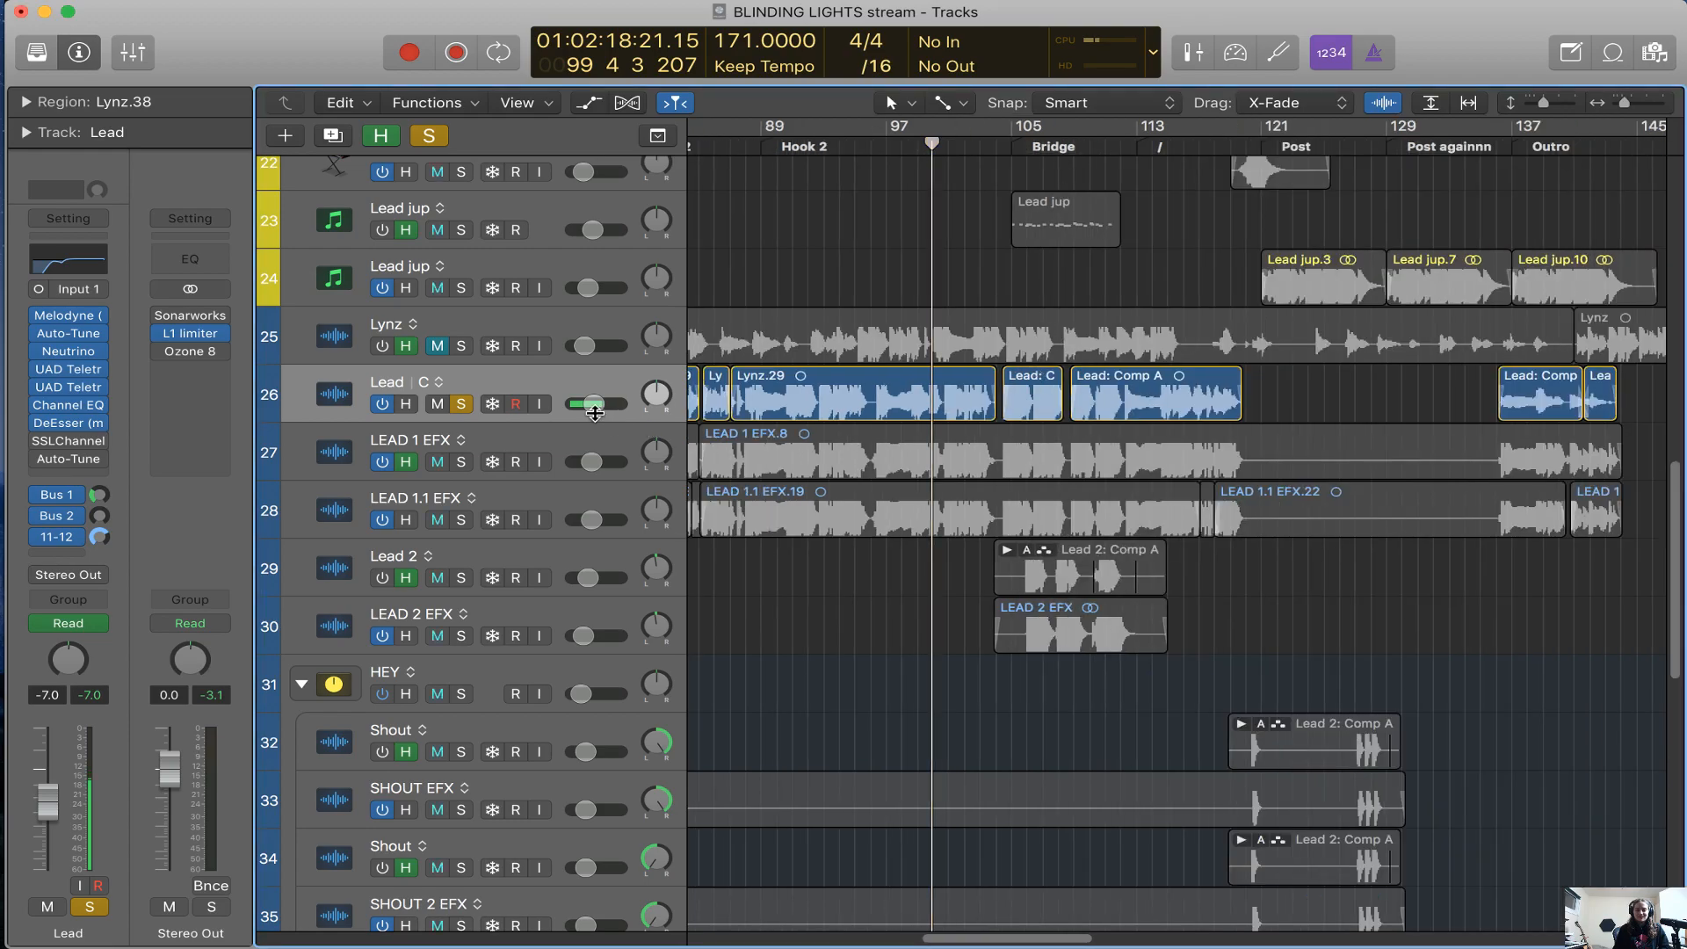
{"action": "key", "text": "a"}
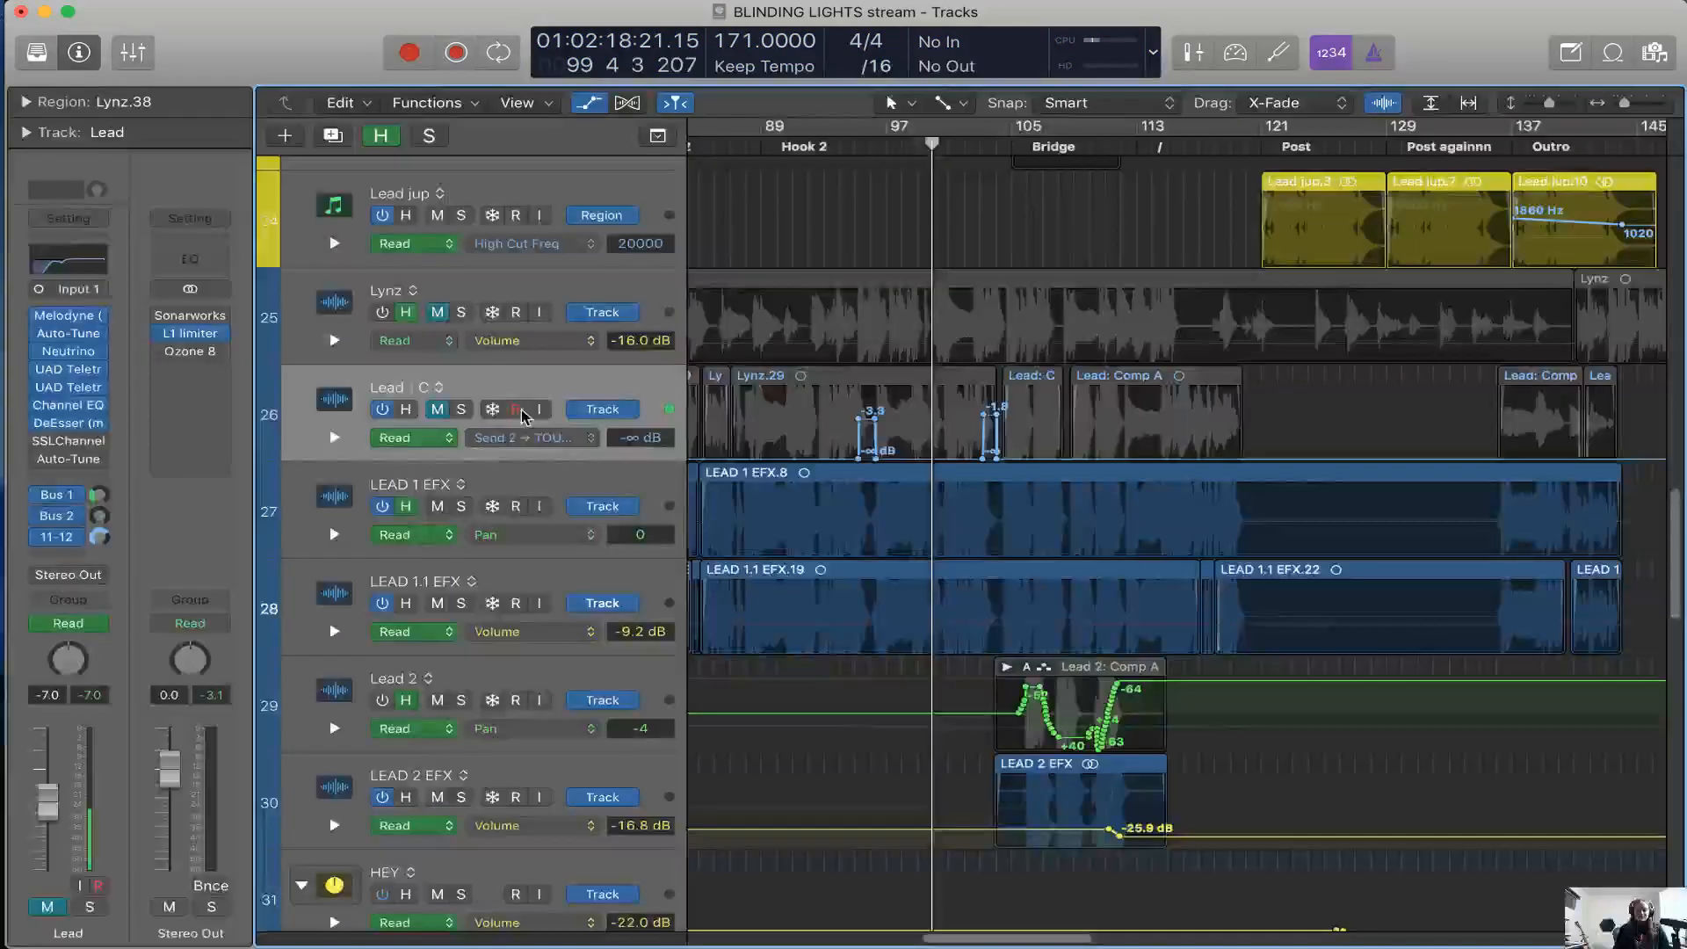
{"action": "key", "text": "a"}
{"action": "key", "text": "super+Left"}
{"action": "key", "text": "super+Left"}
{"action": "key", "text": "super+Left"}
{"action": "key", "text": "super+Right"}
{"action": "key", "text": "super+Right"}
{"action": "key", "text": "super+Right"}
Hide the tracks flagged for hiding and collapse the HEY, Stacks and Pre BGV track stacks
{"action": "key", "text": "h"}
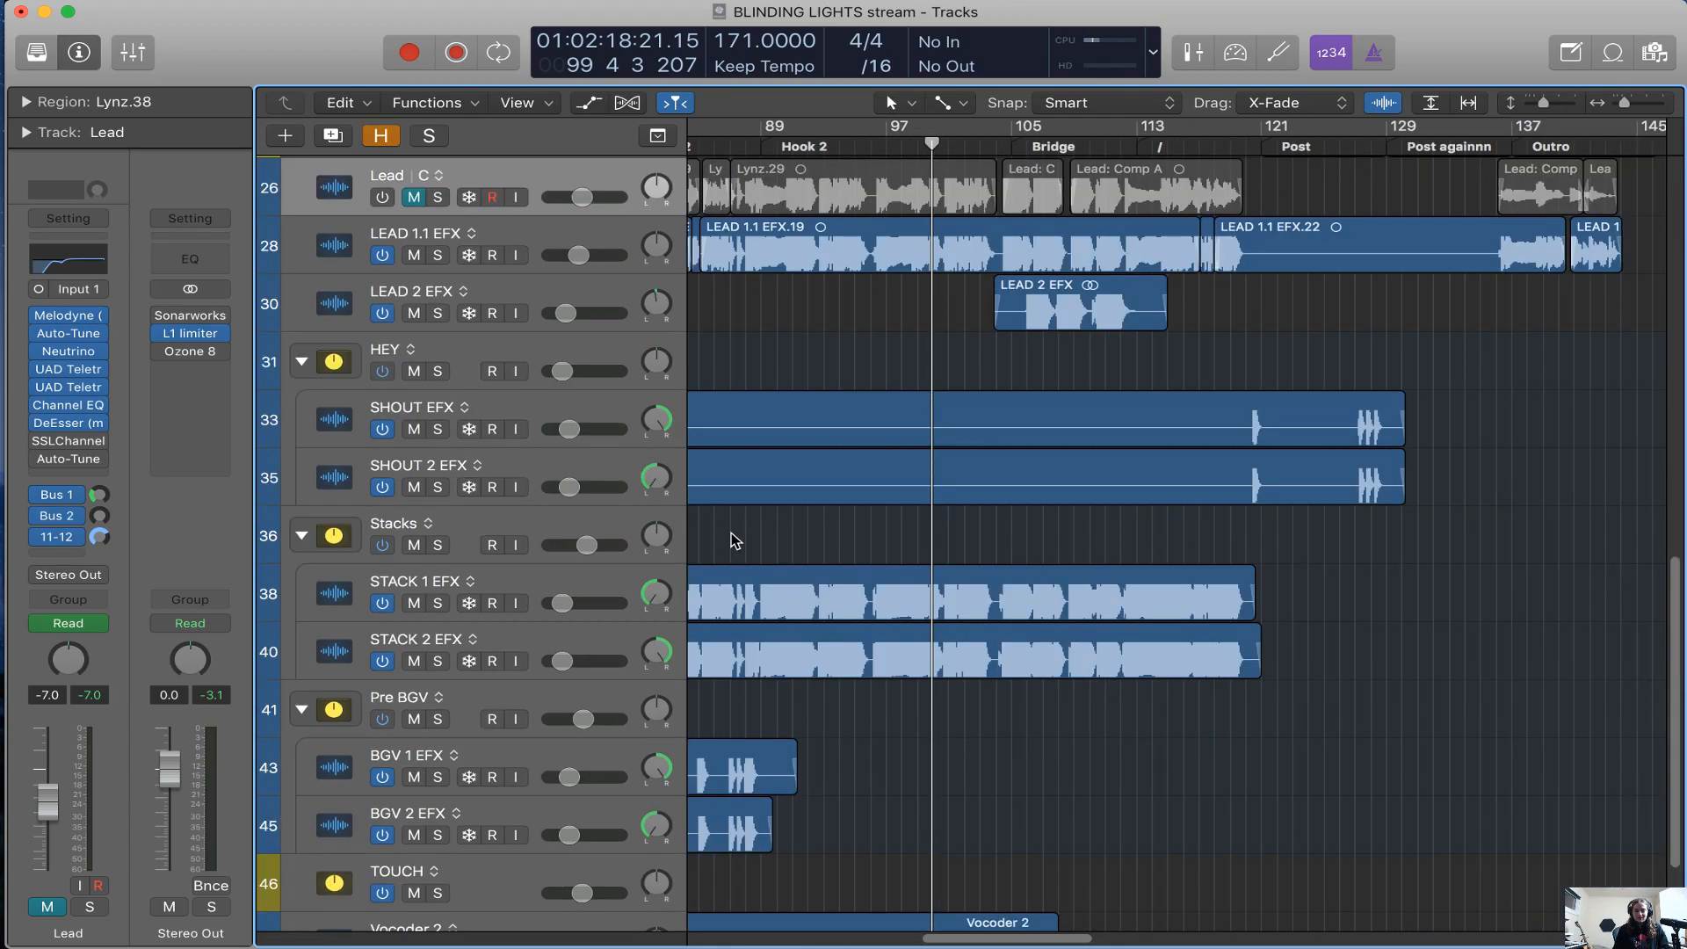
{"action": "scroll", "coordinate": [729, 531], "scroll_direction": "up", "scroll_amount": 3}
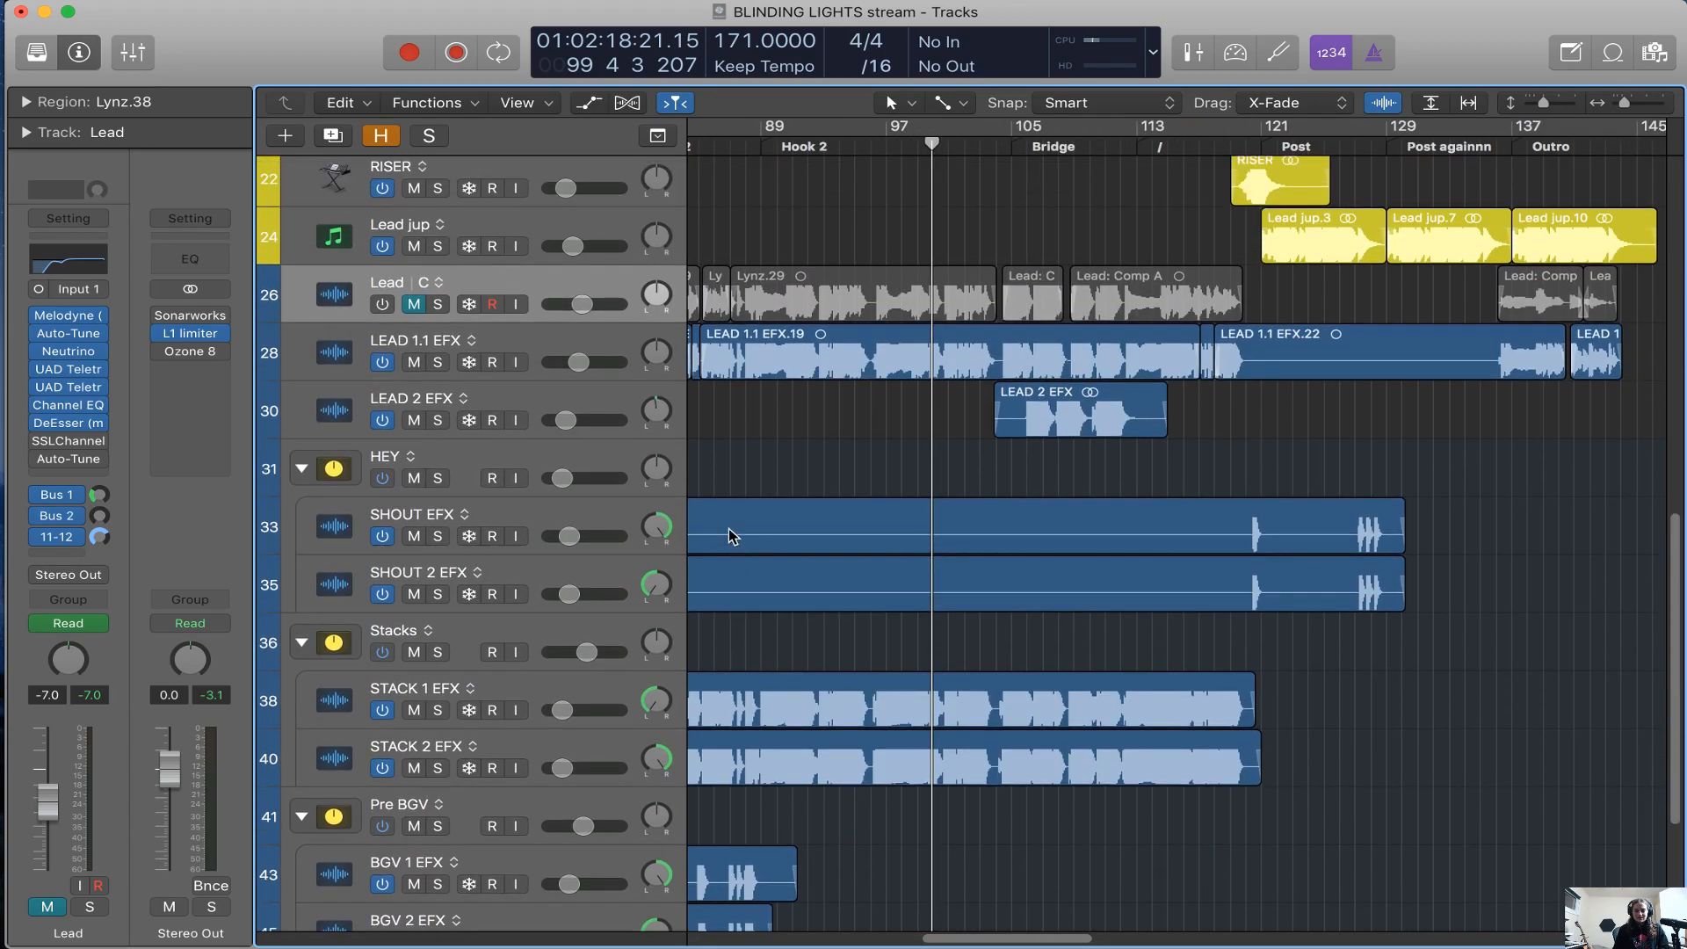
{"action": "left_click", "coordinate": [595, 378]}
{"action": "left_click", "coordinate": [301, 468], "text": "alt"}
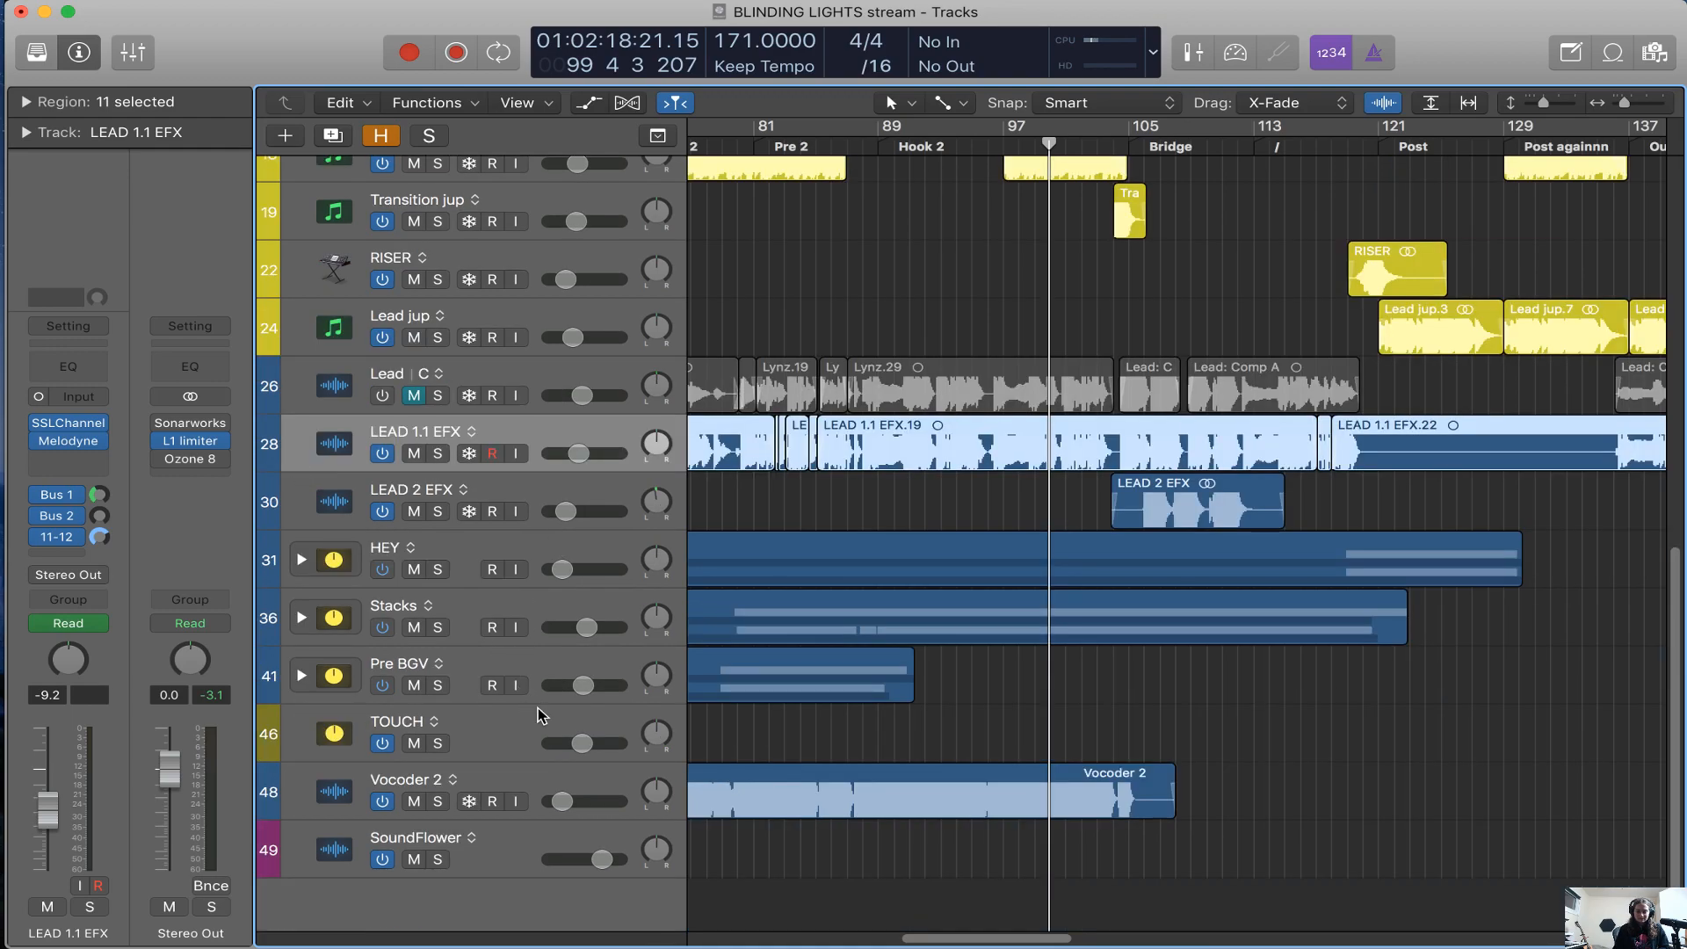
Solo all vocal tracks from LEAD 1.1 EFX through Vocoder 2 and play them from Hook 2
{"action": "left_click", "coordinate": [531, 782], "text": "shift"}
{"action": "left_click", "coordinate": [438, 569]}
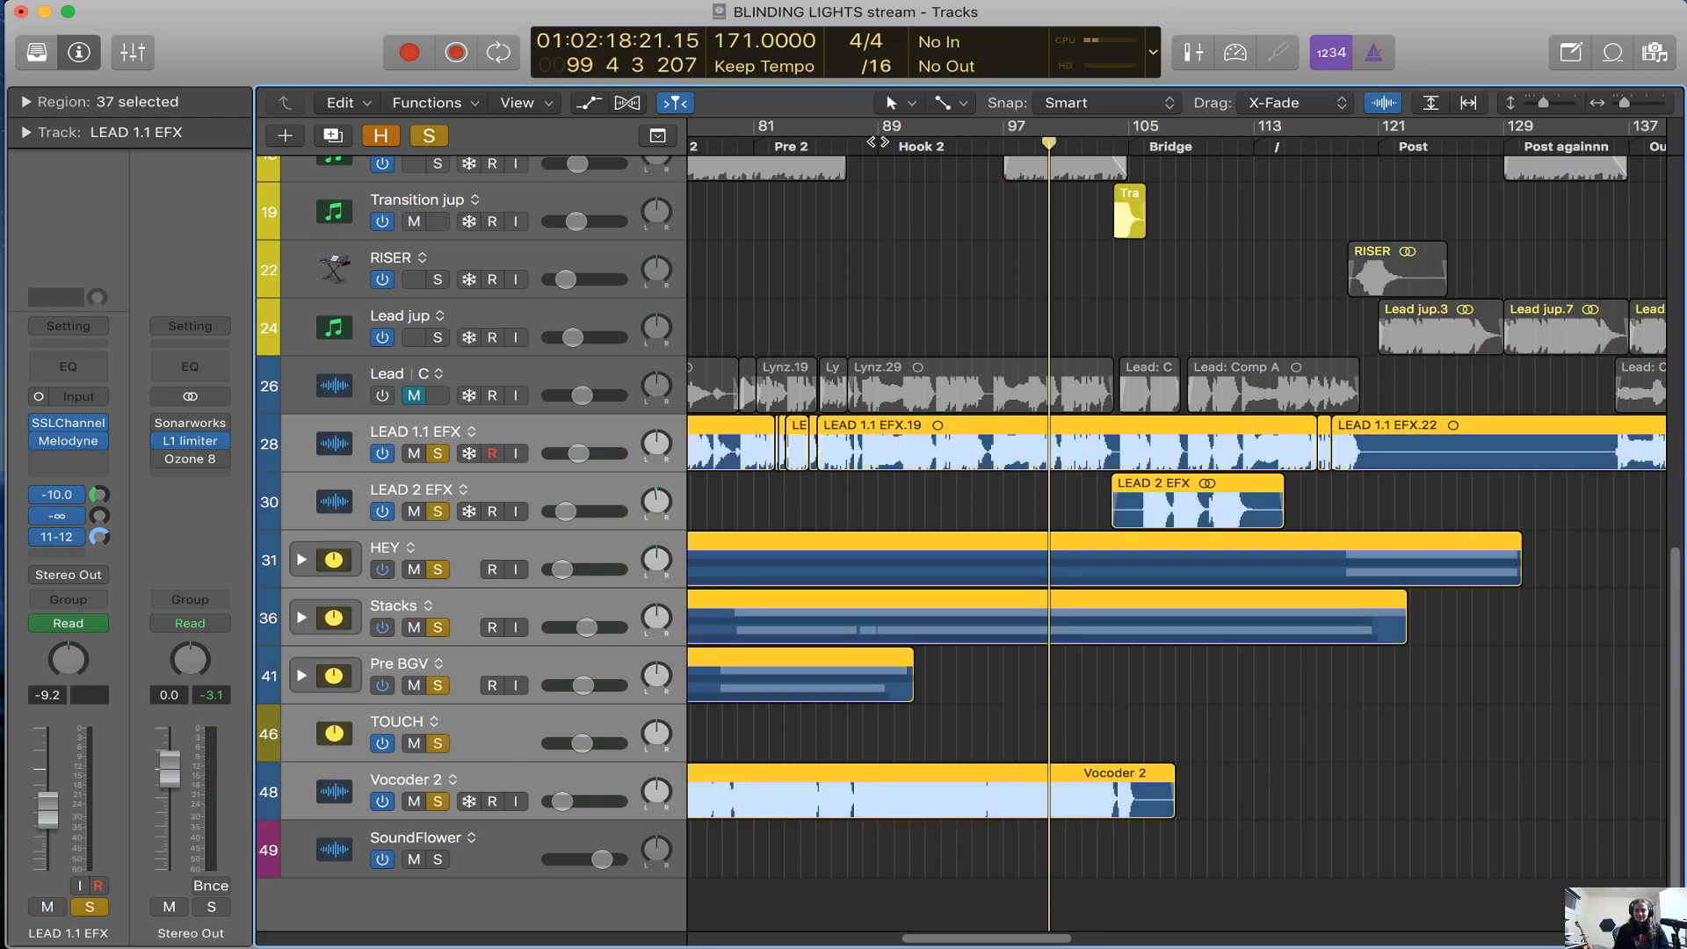
{"action": "key", "text": "space"}
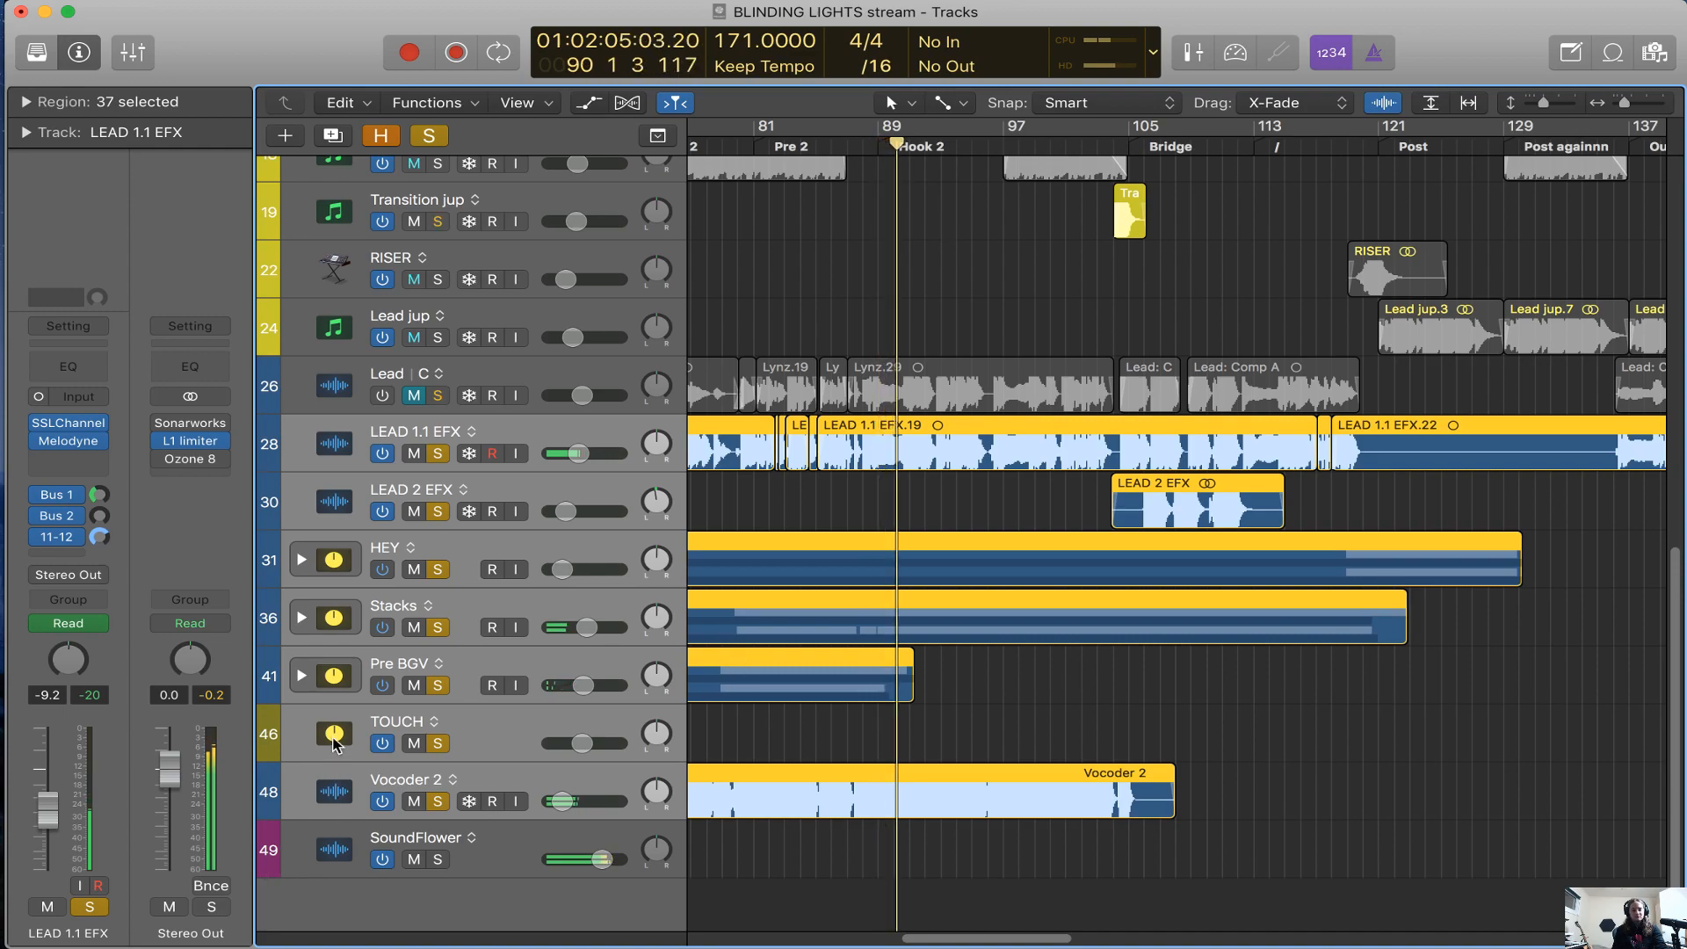
Move the collapsed Stacks track stack directly below LEAD 1.1 EFX in the track list
{"action": "left_click", "coordinate": [485, 606]}
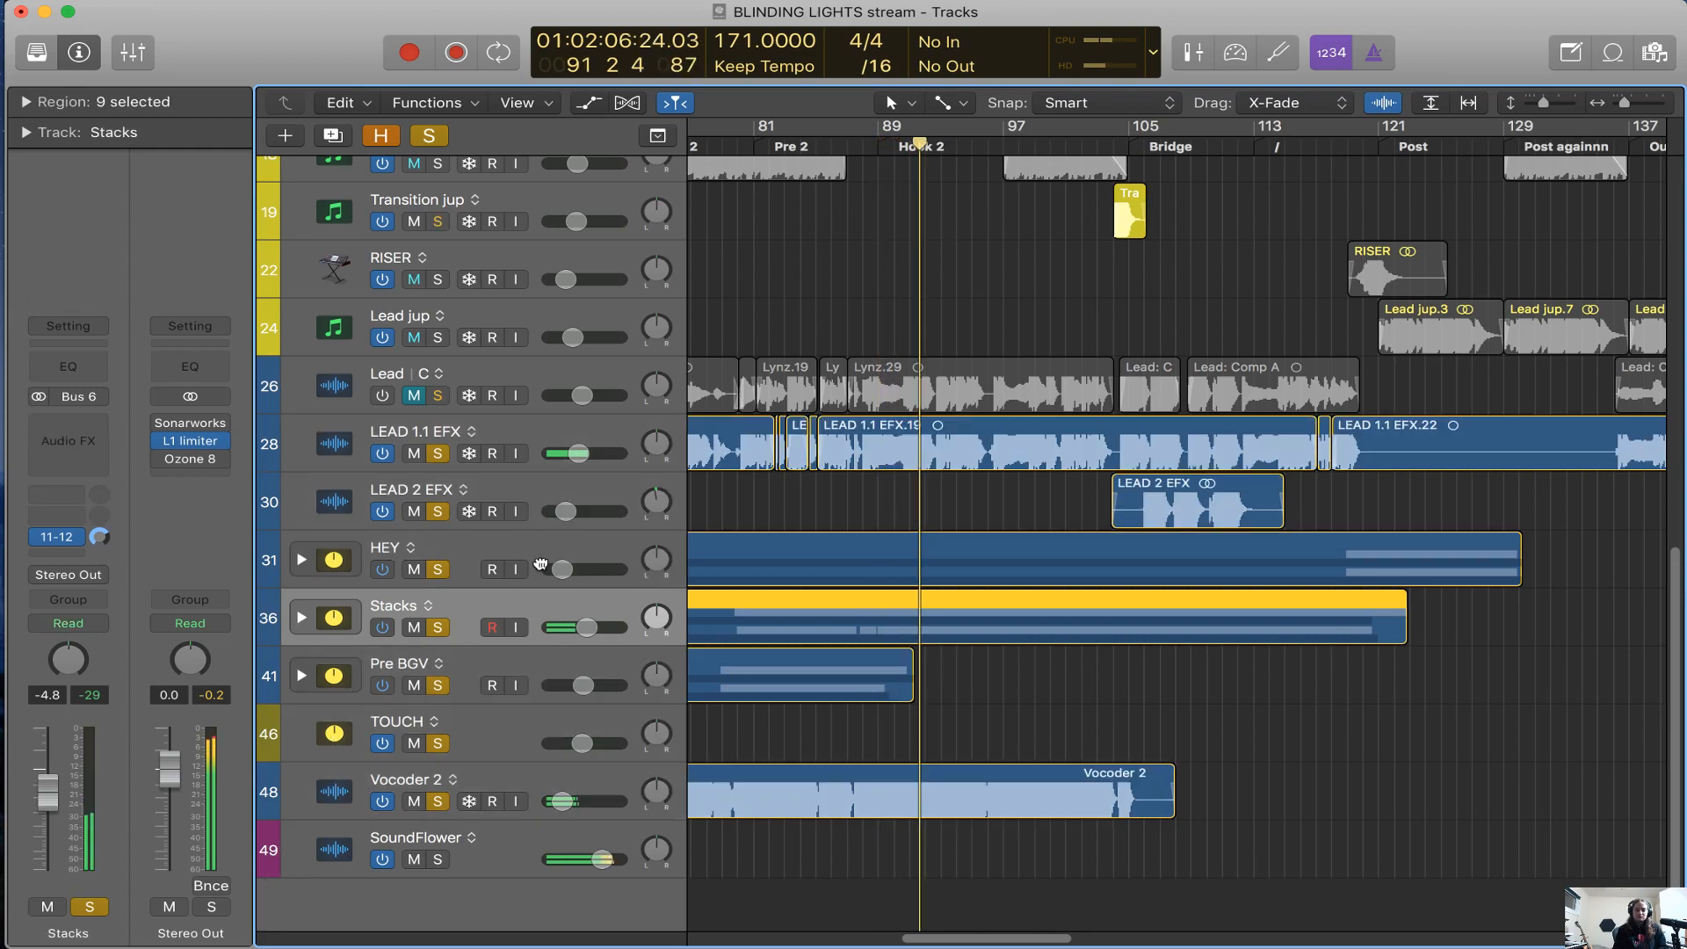
{"action": "left_click_drag", "start_coordinate": [540, 564], "coordinate": [538, 492]}
{"action": "scroll", "coordinate": [817, 580], "scroll_direction": "up", "scroll_amount": 3}
{"action": "scroll", "coordinate": [817, 580], "scroll_direction": "right", "scroll_amount": 1}
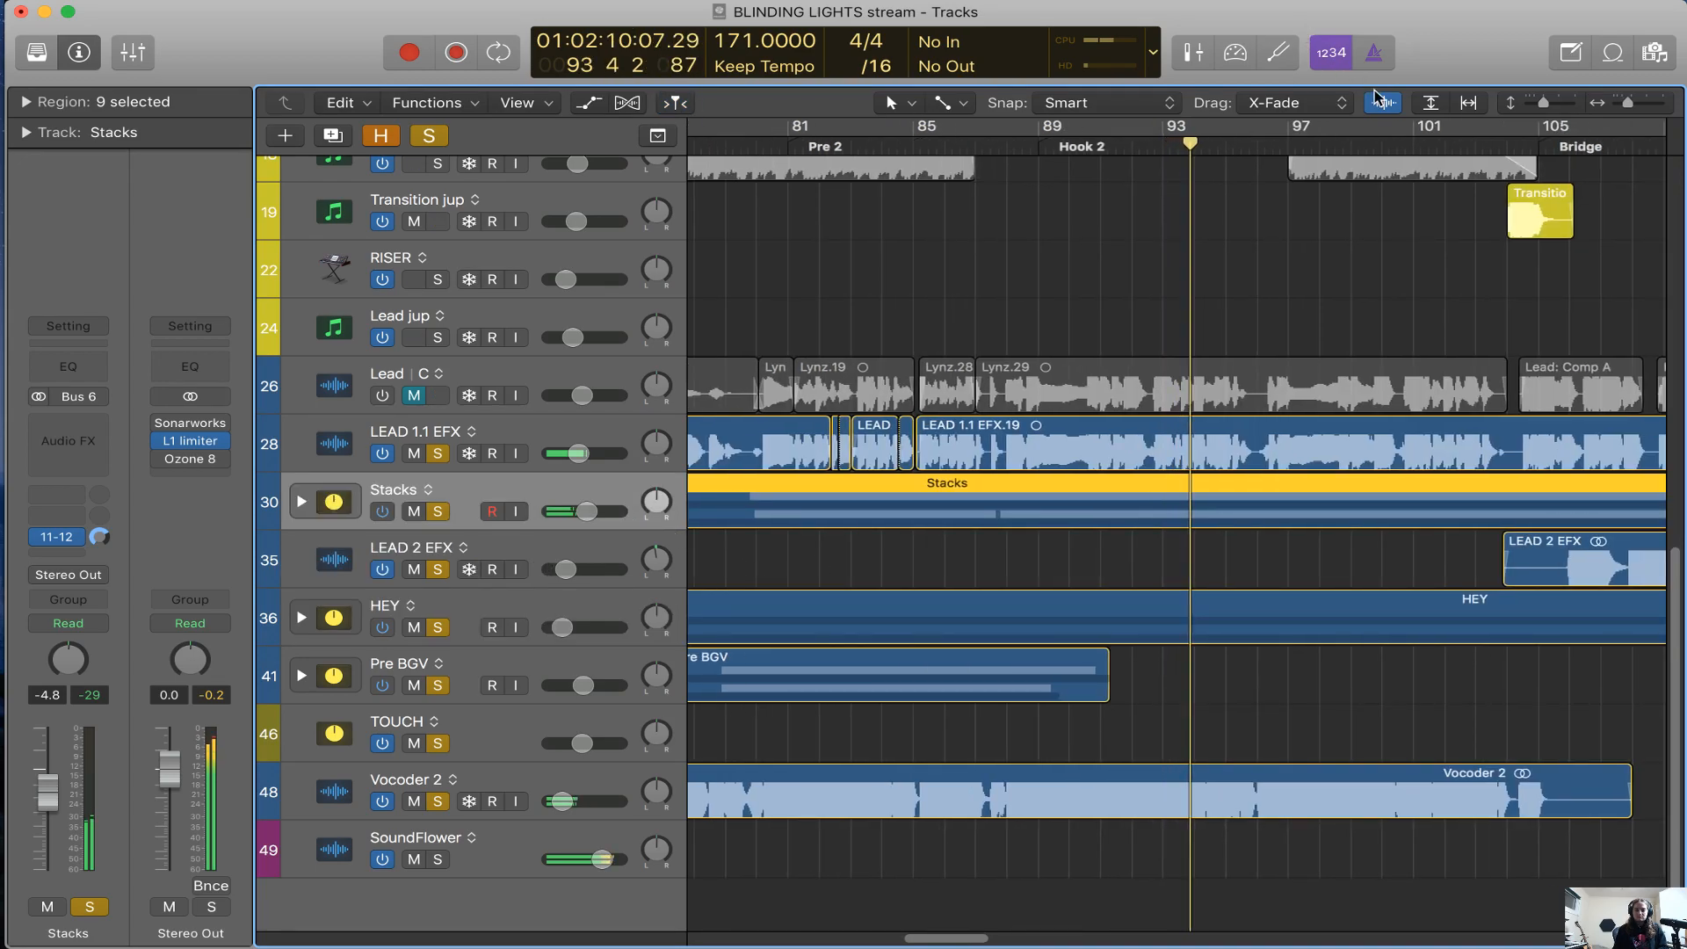
Reduce the waveform zoom of the audio regions while the soloed vocals play through Hook 2
{"action": "left_click_drag", "start_coordinate": [1389, 111], "coordinate": [1391, 271]}
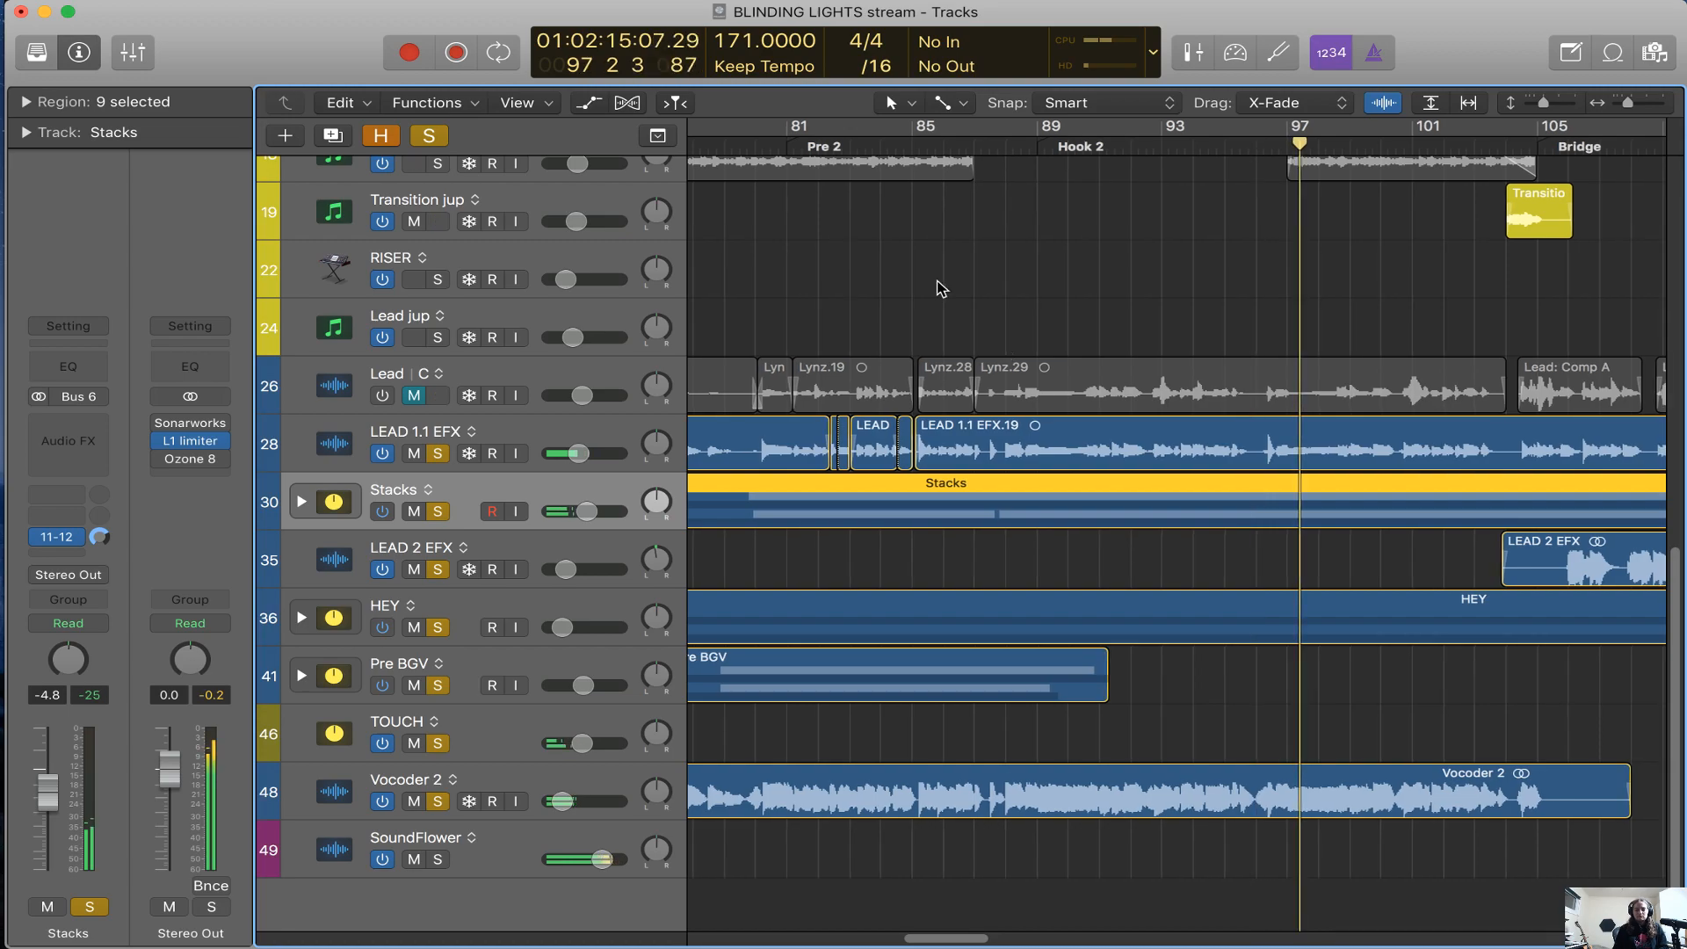
{"action": "scroll", "coordinate": [938, 288], "scroll_direction": "right", "scroll_amount": 1}
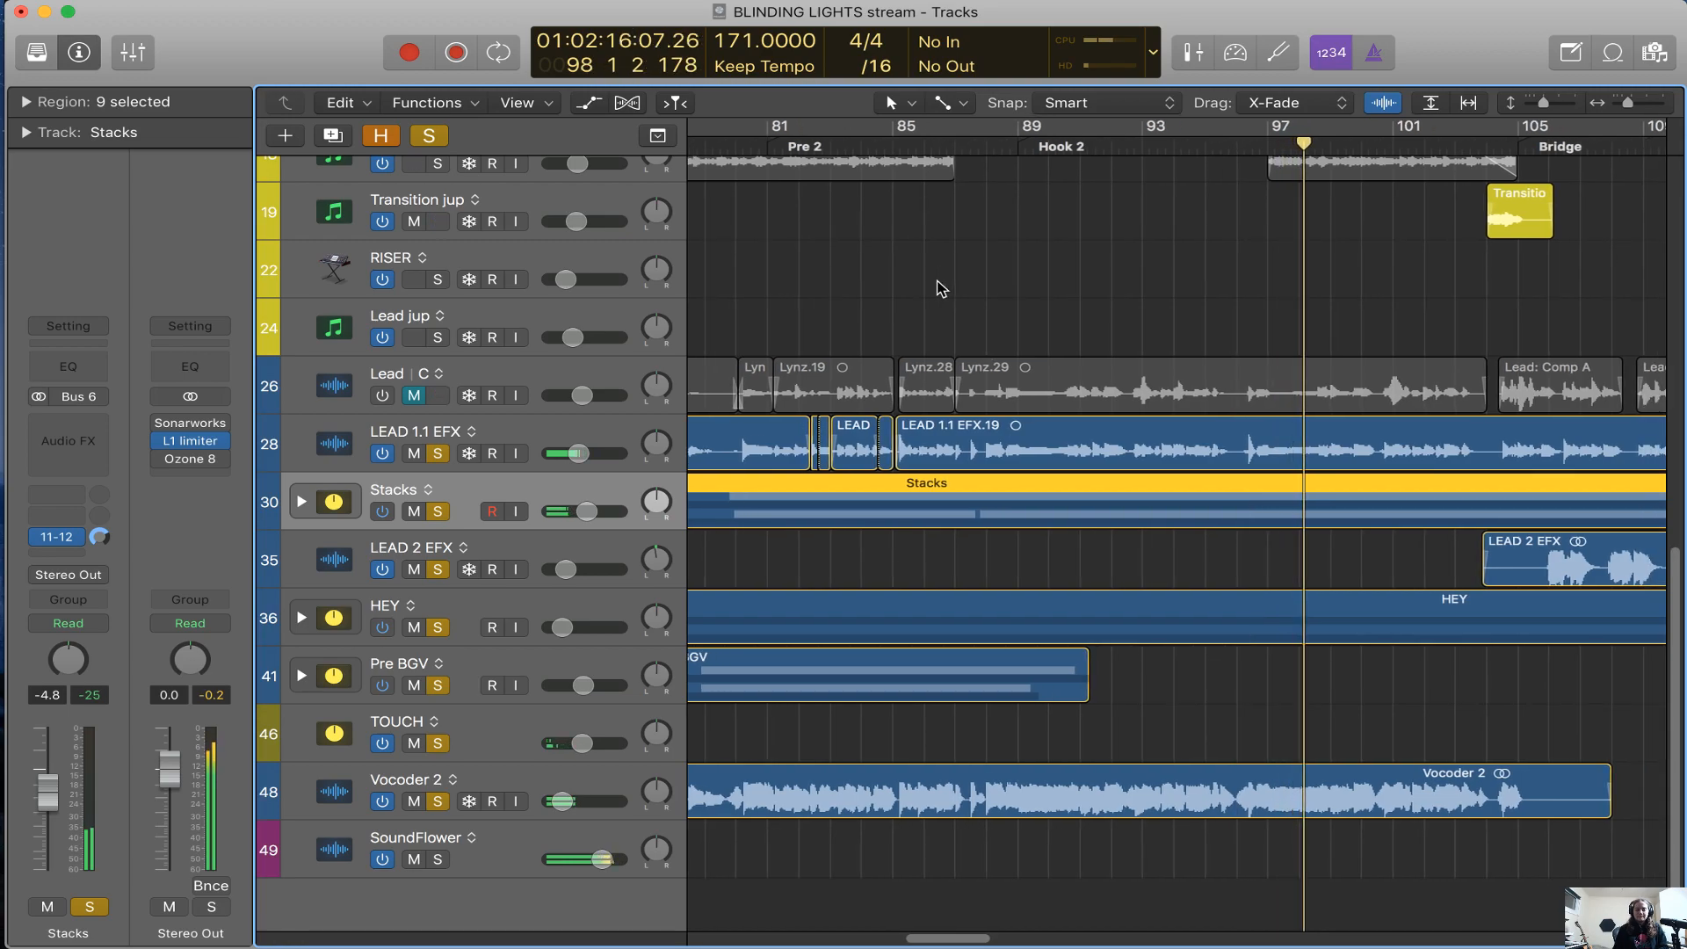
{"action": "scroll", "coordinate": [938, 288], "scroll_direction": "right", "scroll_amount": 1}
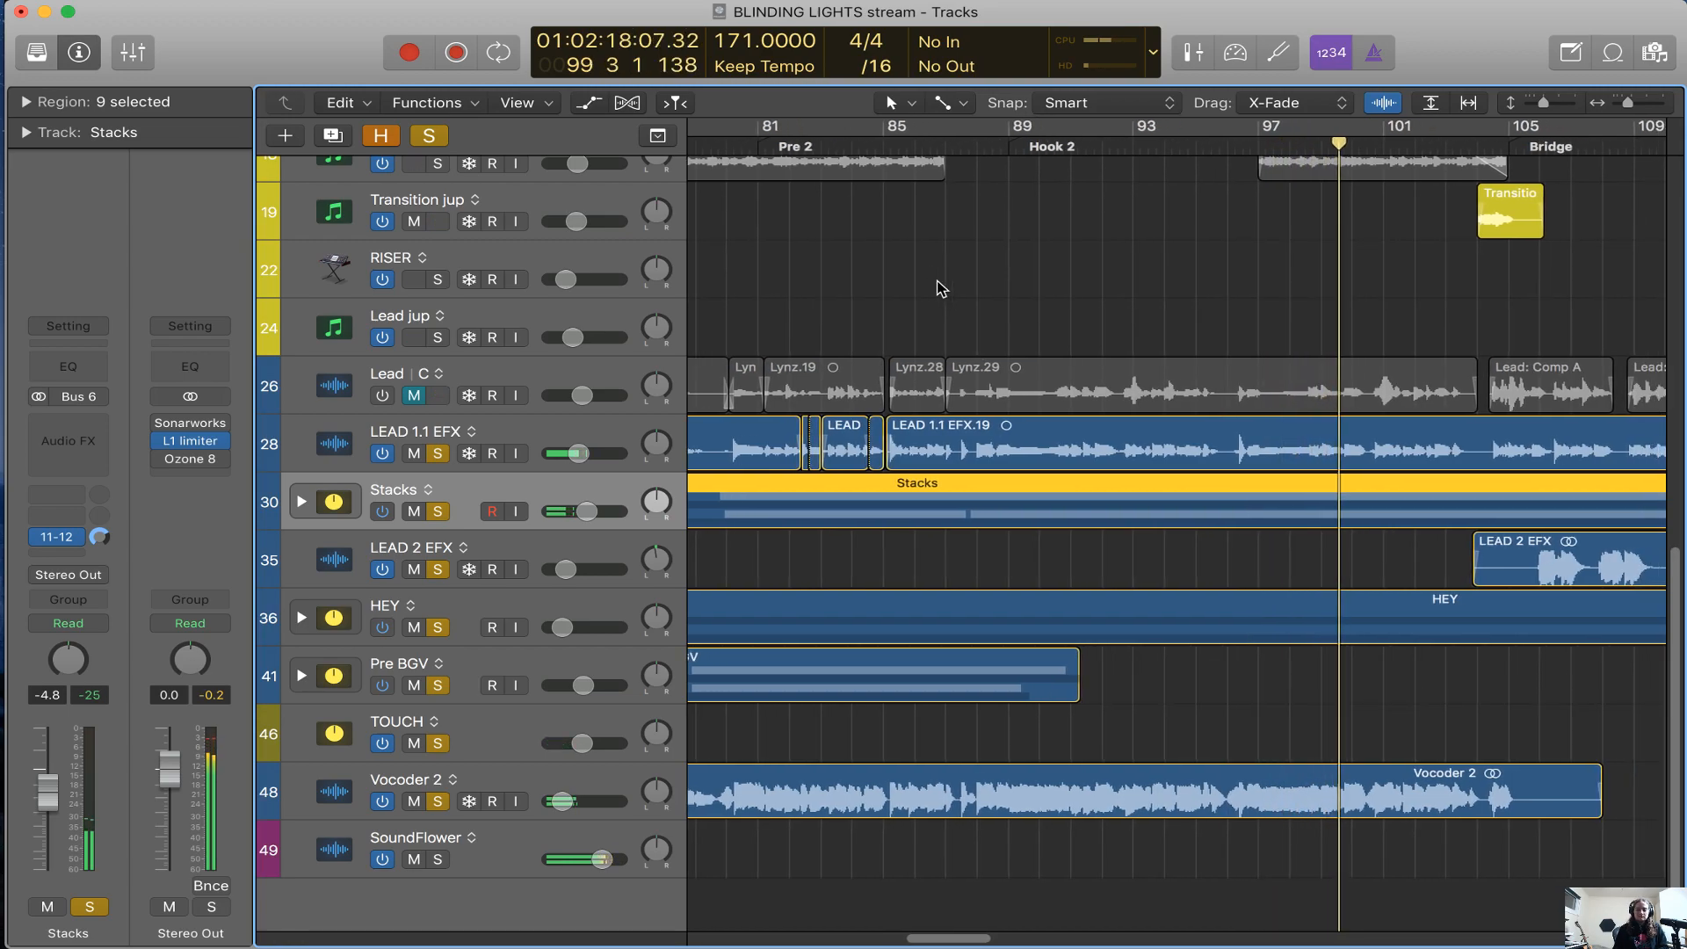
{"action": "scroll", "coordinate": [937, 287], "scroll_direction": "left", "scroll_amount": 5}
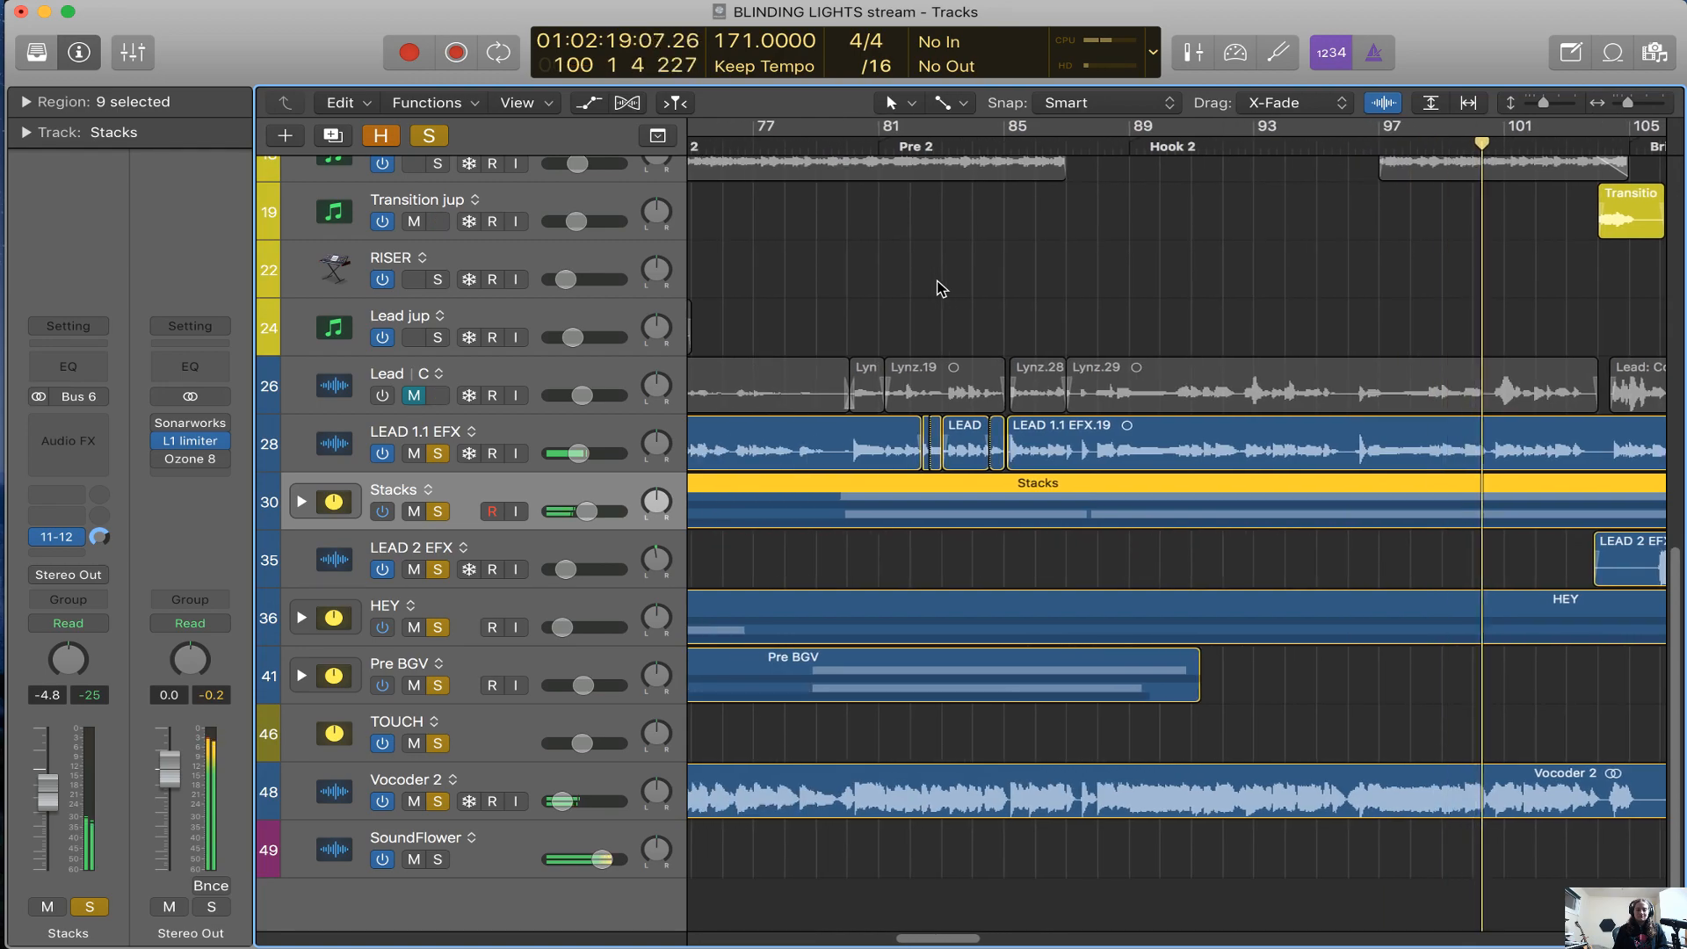
Select the LEAD 1.1 EFX track and stop playback shortly before the Bridge
{"action": "left_click", "coordinate": [591, 437]}
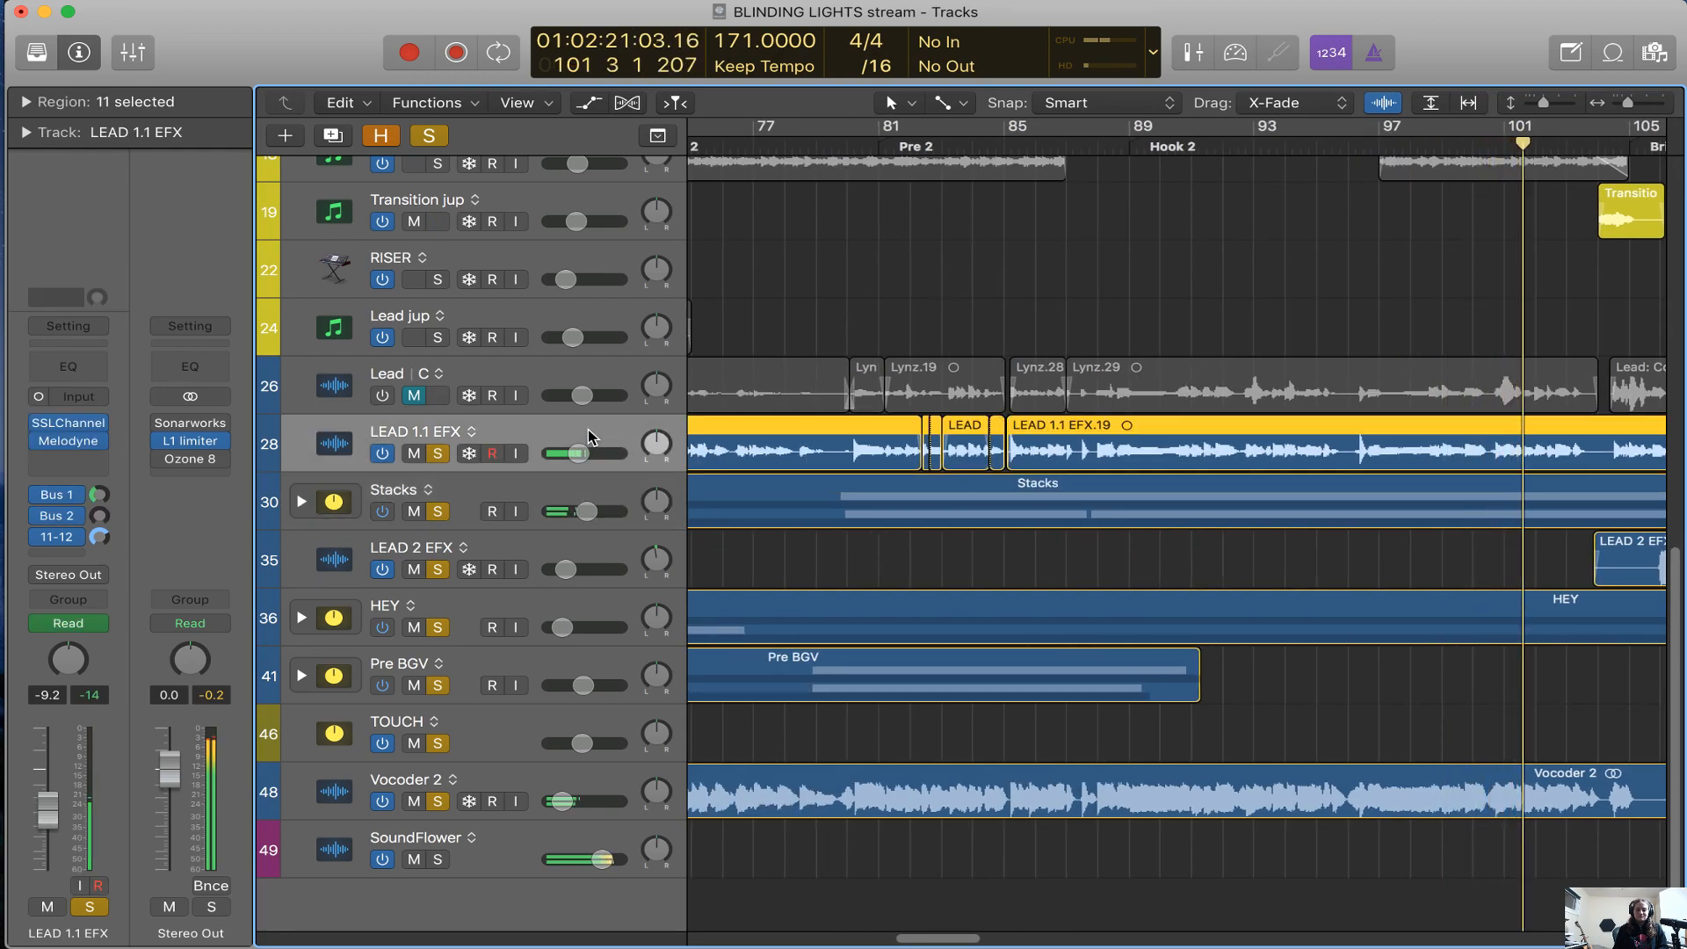
{"action": "key", "text": "super+Left"}
{"action": "key", "text": "space"}
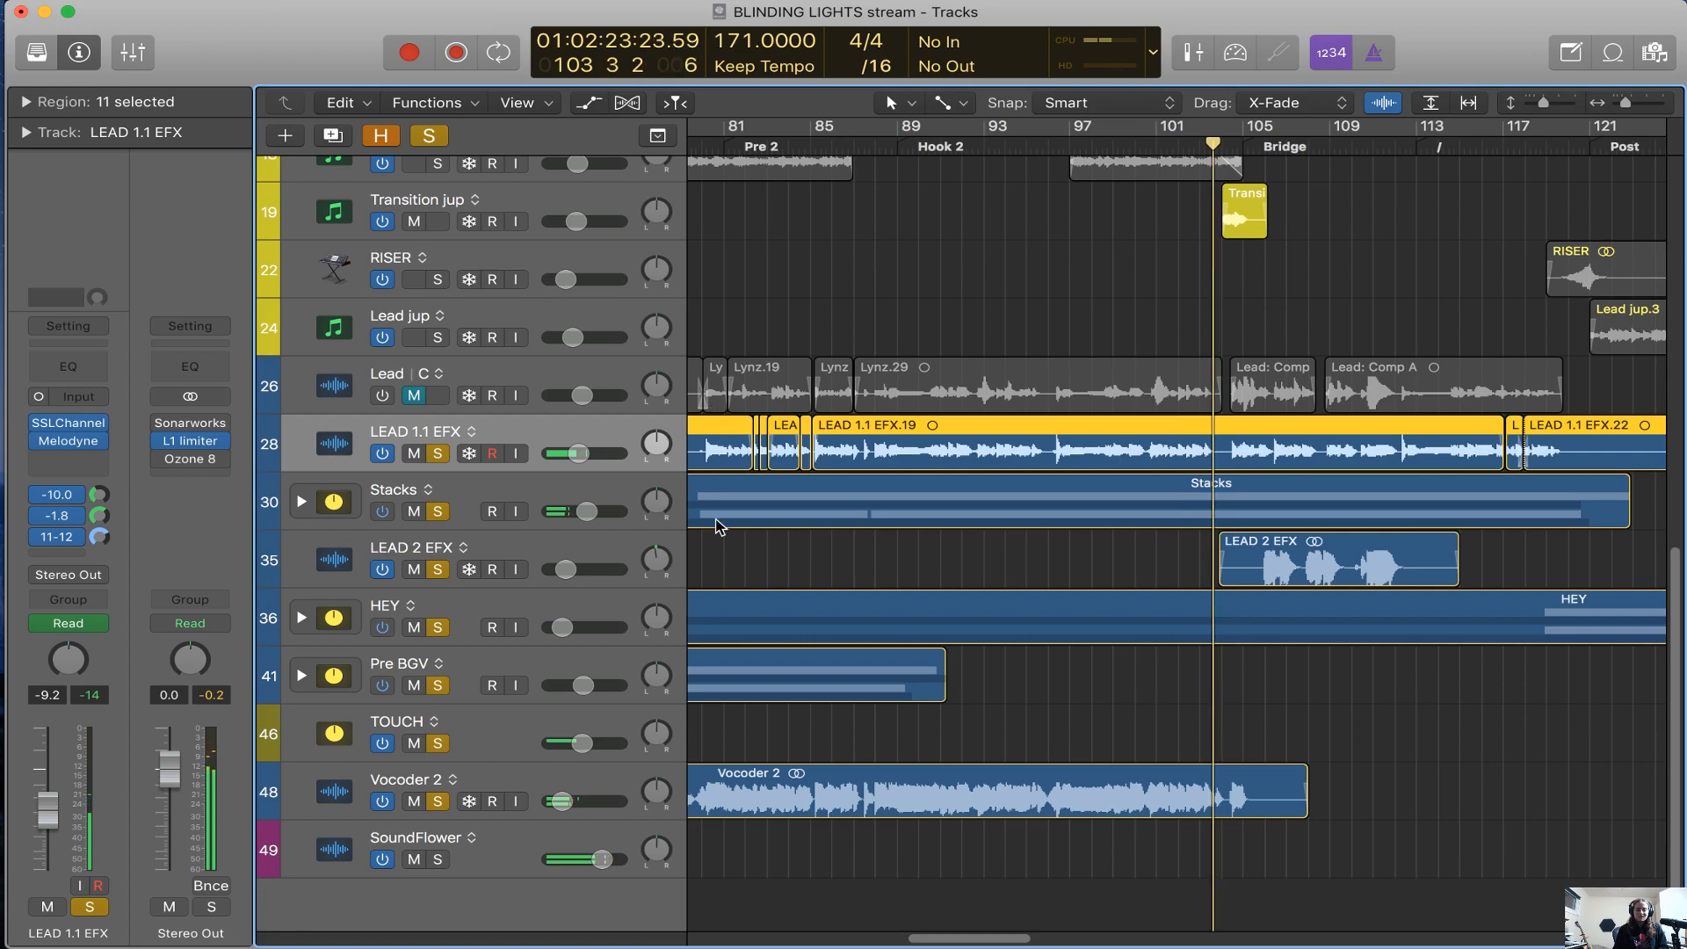
Expand the Stacks track stack to show STACK 1 EFX and STACK 2 EFX, and select the Stacks track
{"action": "left_click", "coordinate": [300, 504]}
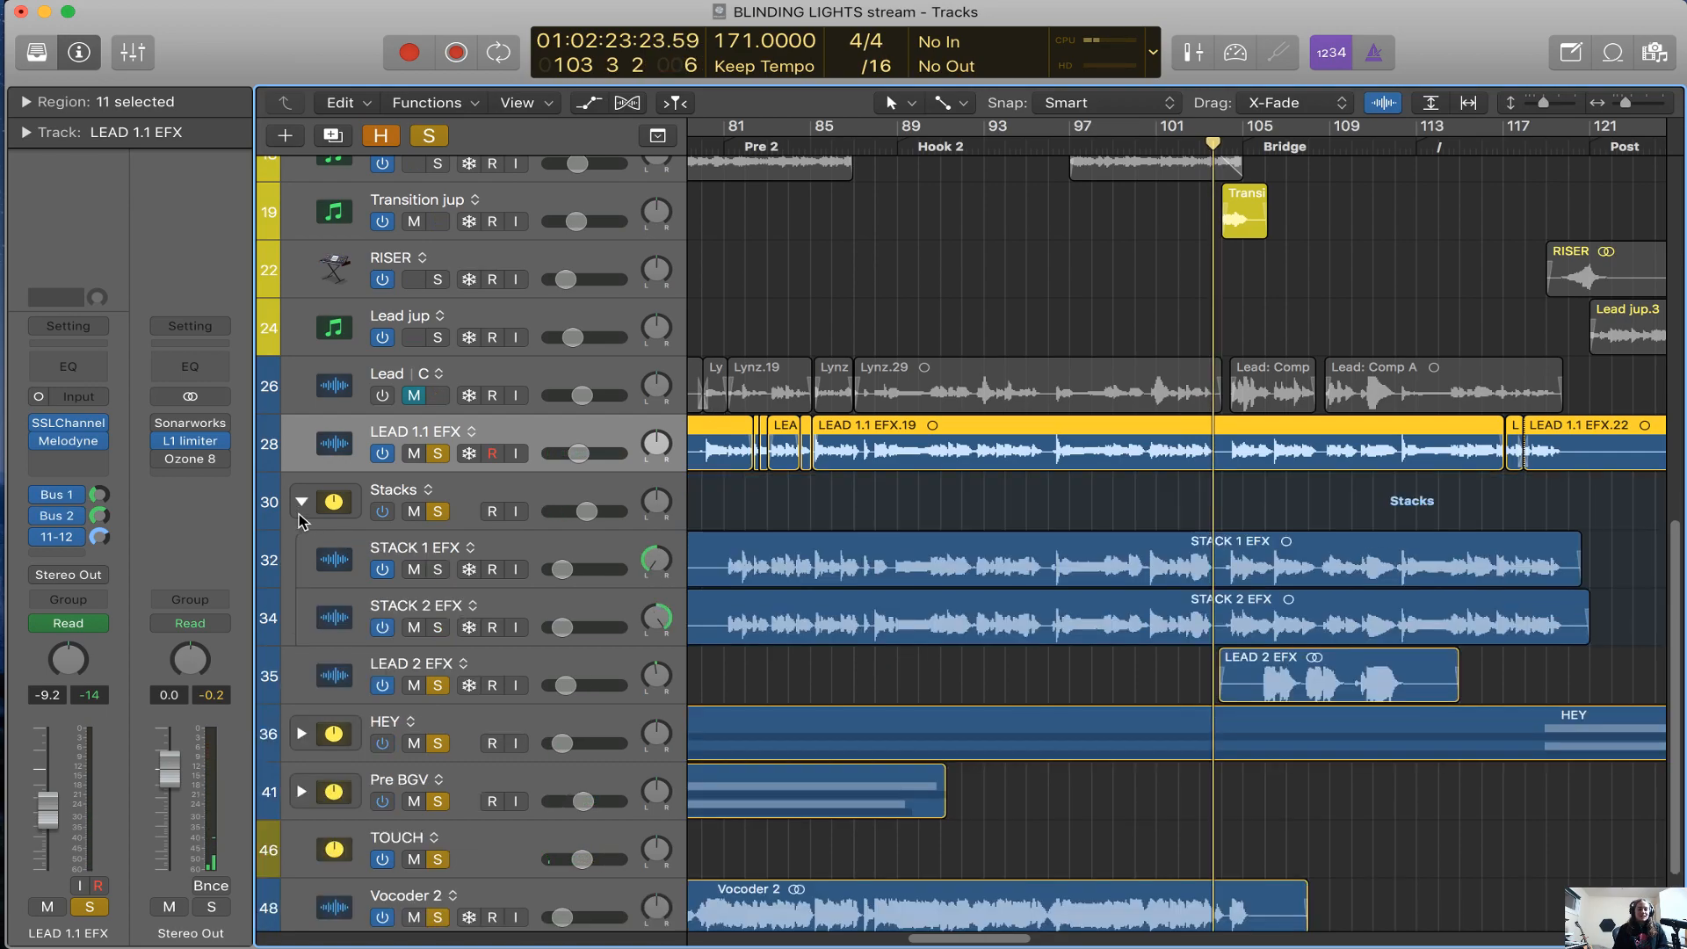
{"action": "left_click", "coordinate": [627, 497]}
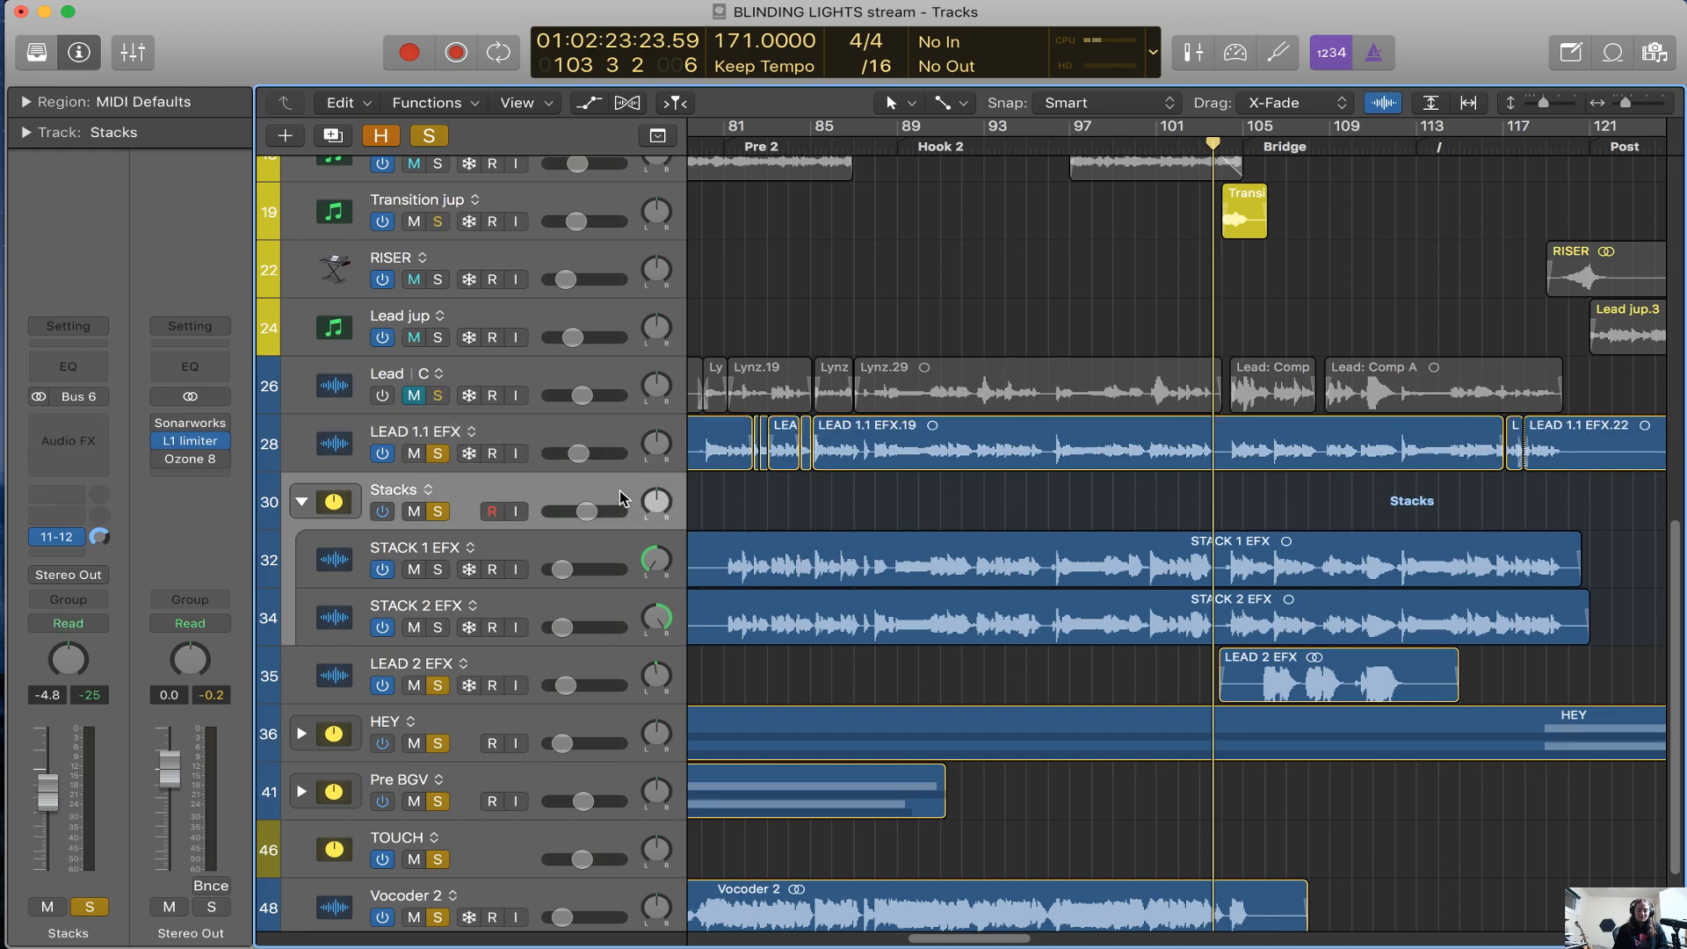
Move the playhead to bar 93, and then back to the start of Hook 2 at bar 89
{"action": "key", "text": "super+Right"}
{"action": "scroll", "coordinate": [791, 466], "scroll_direction": "left", "scroll_amount": 2}
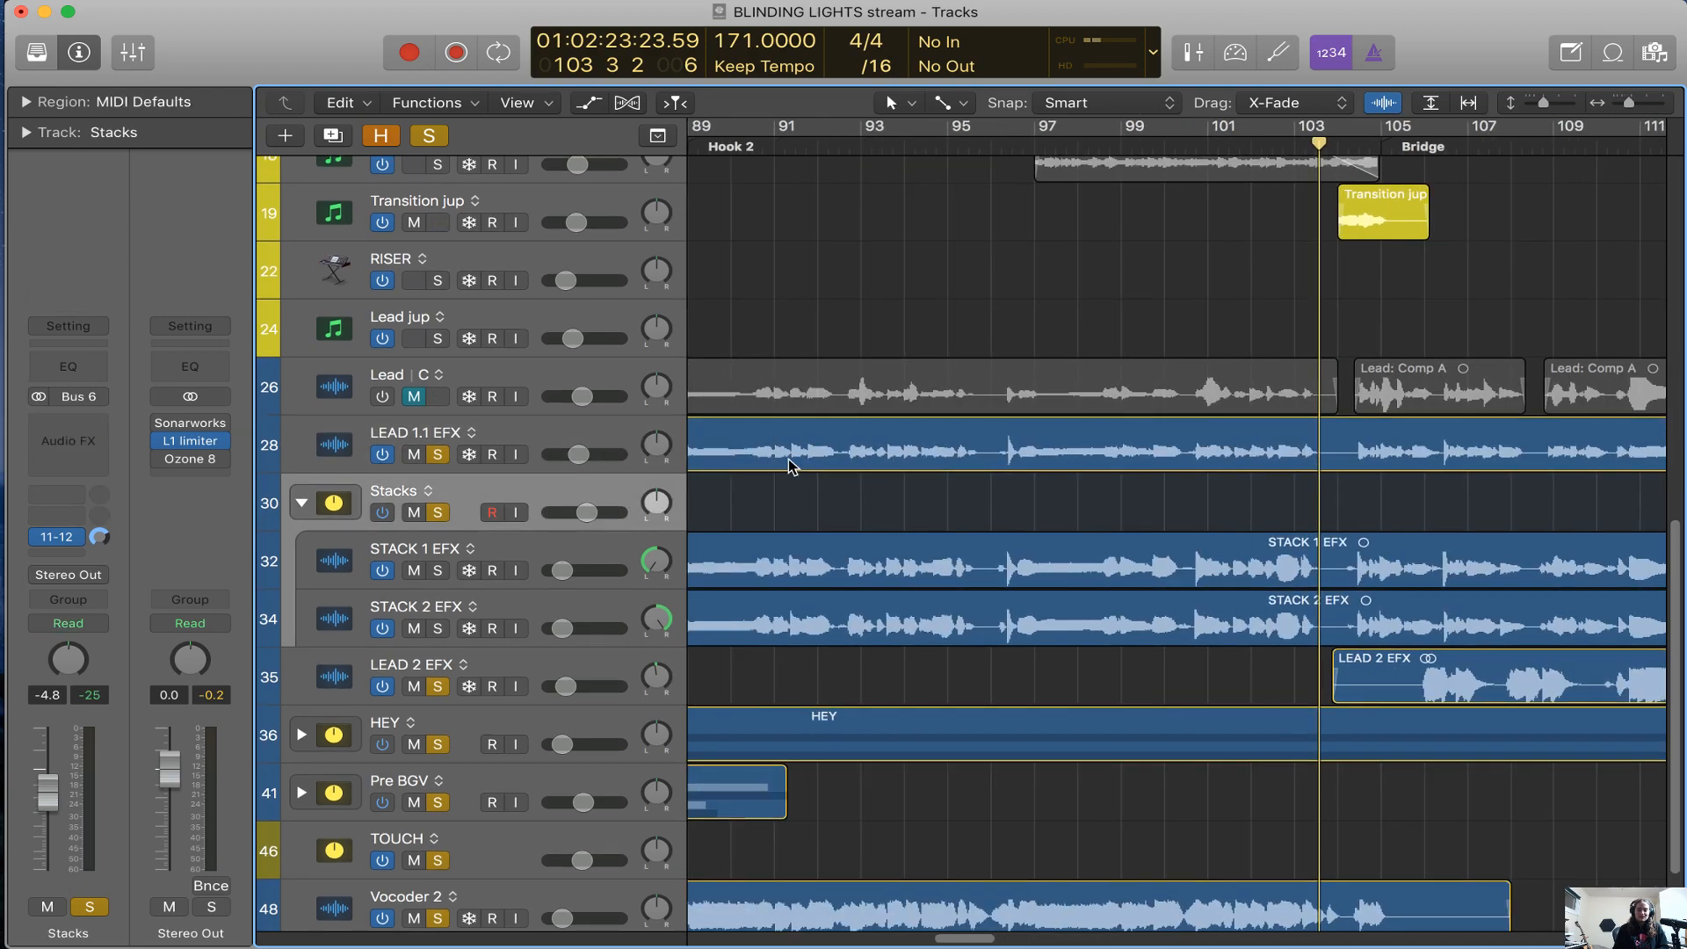
{"action": "left_click", "coordinate": [845, 152]}
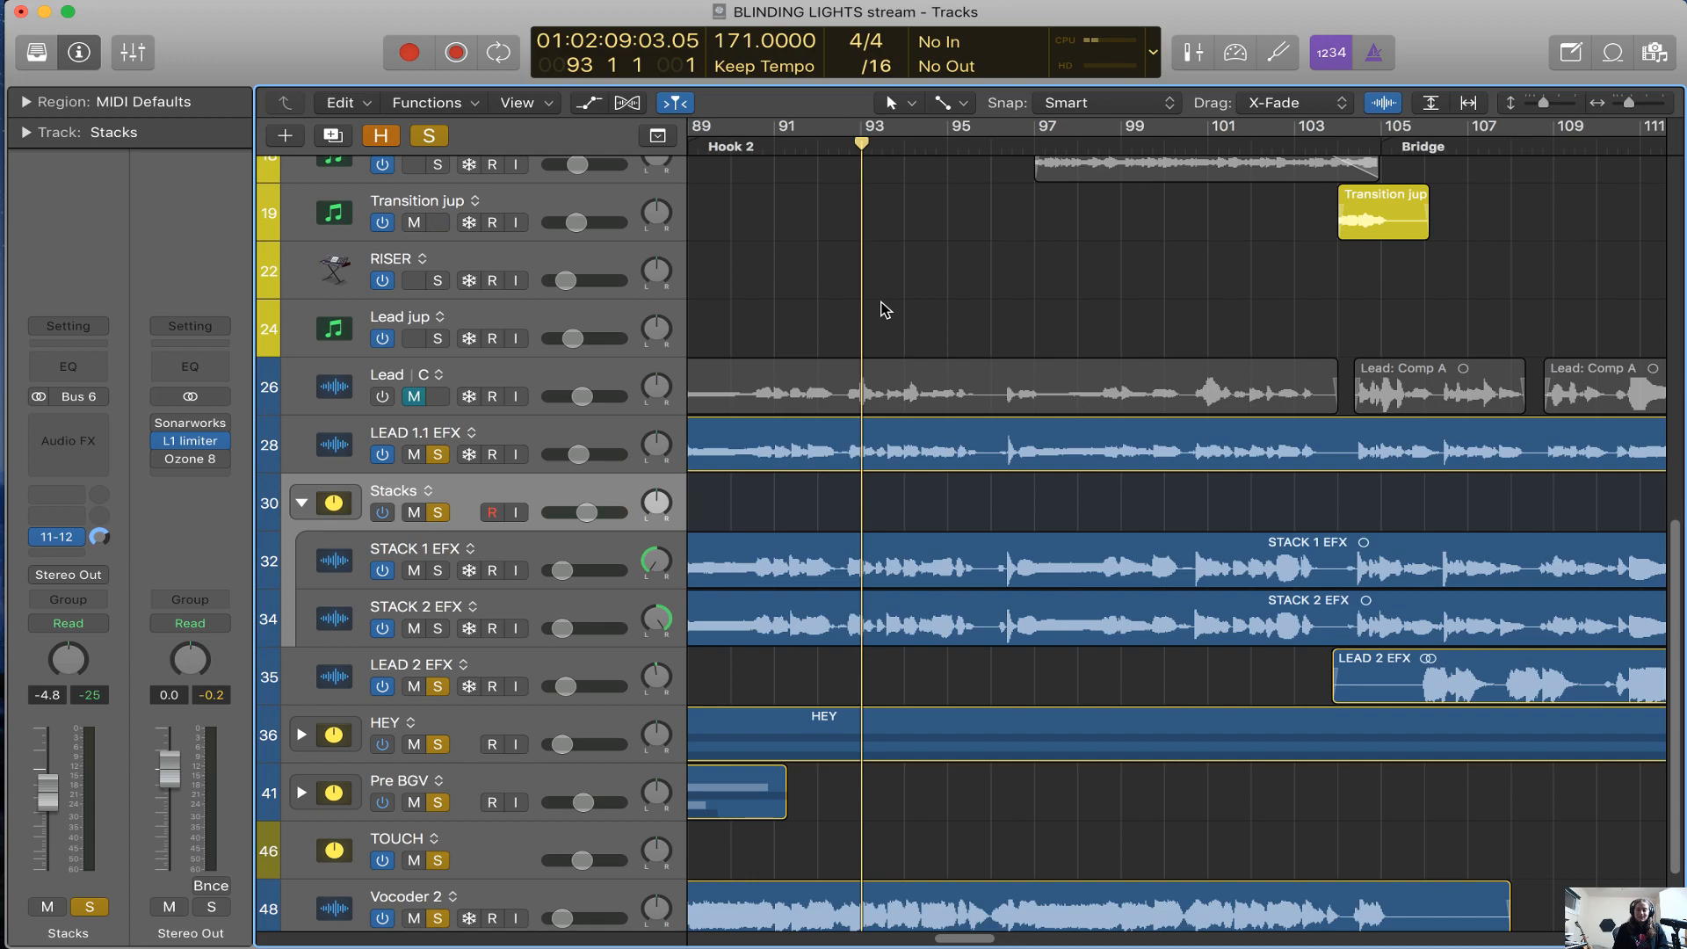
{"action": "key", "text": "super+Left"}
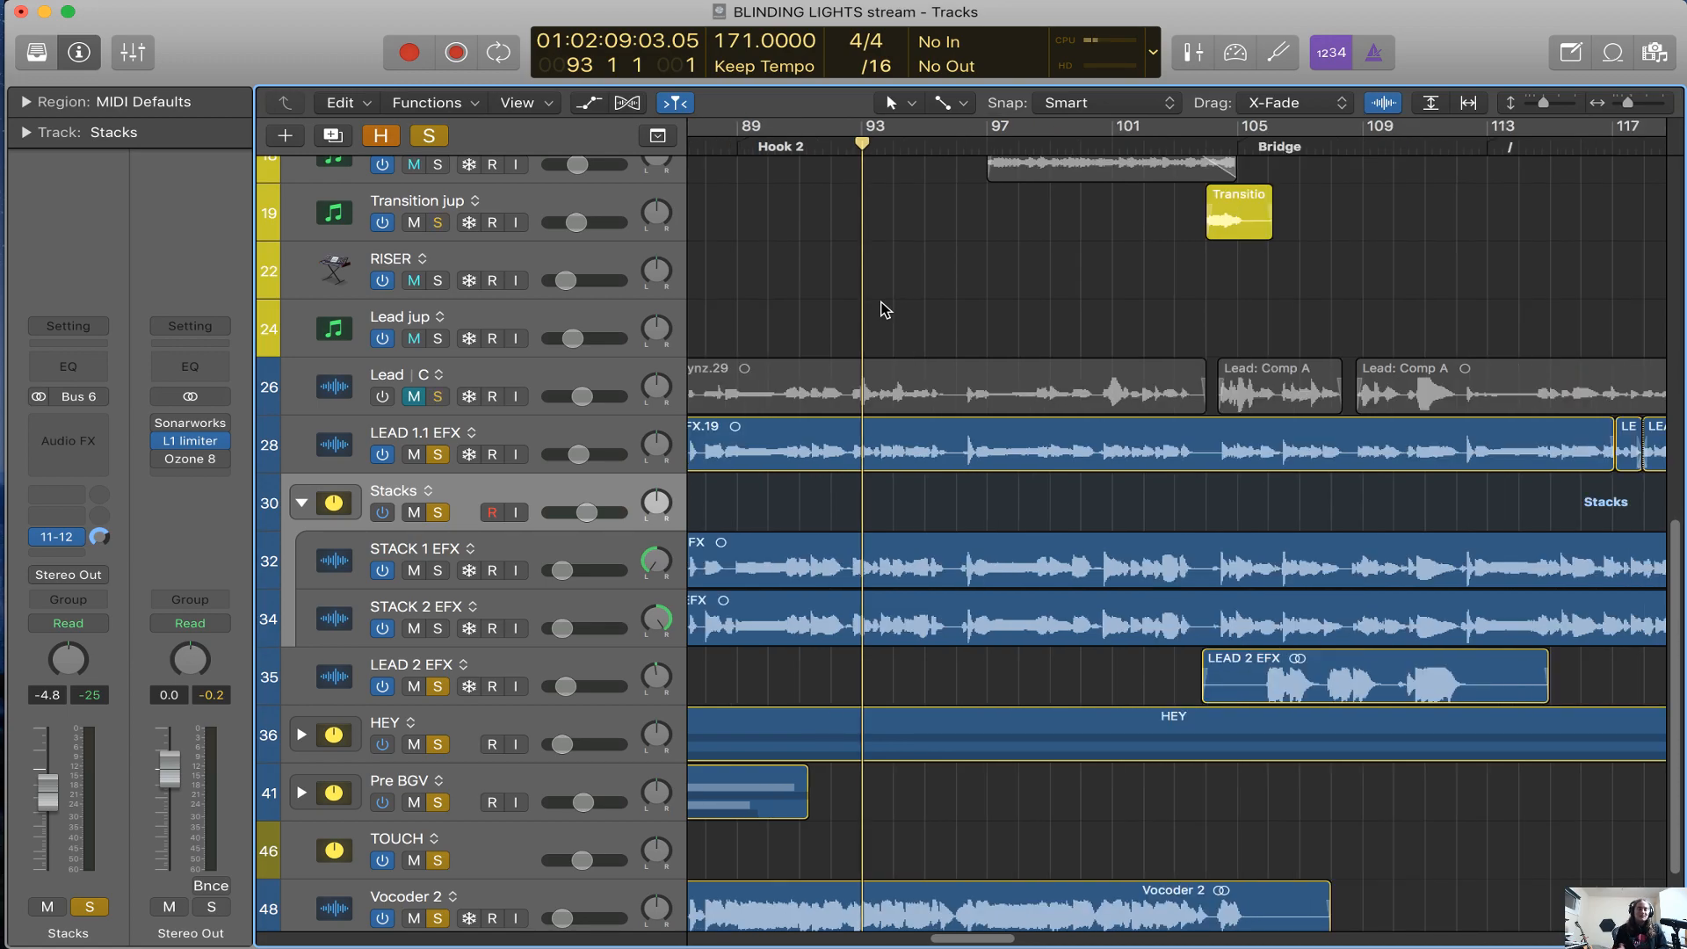
{"action": "scroll", "coordinate": [905, 347], "scroll_direction": "down", "scroll_amount": 1}
{"action": "scroll", "coordinate": [905, 347], "scroll_direction": "left", "scroll_amount": 3}
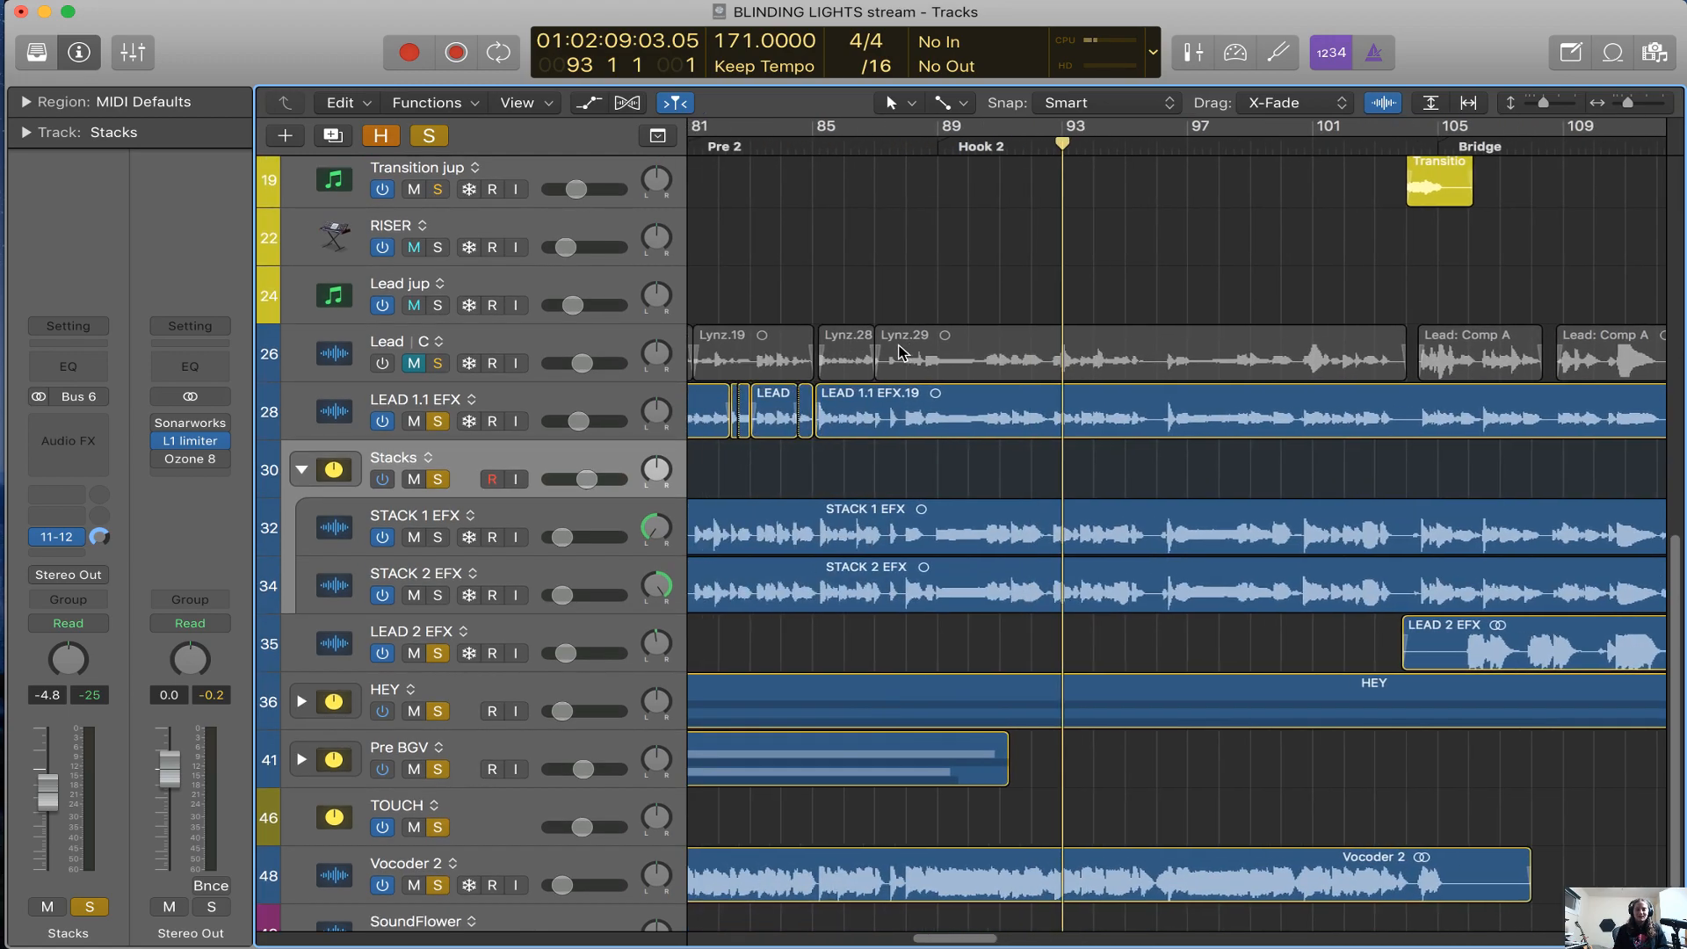
{"action": "left_click", "coordinate": [935, 146]}
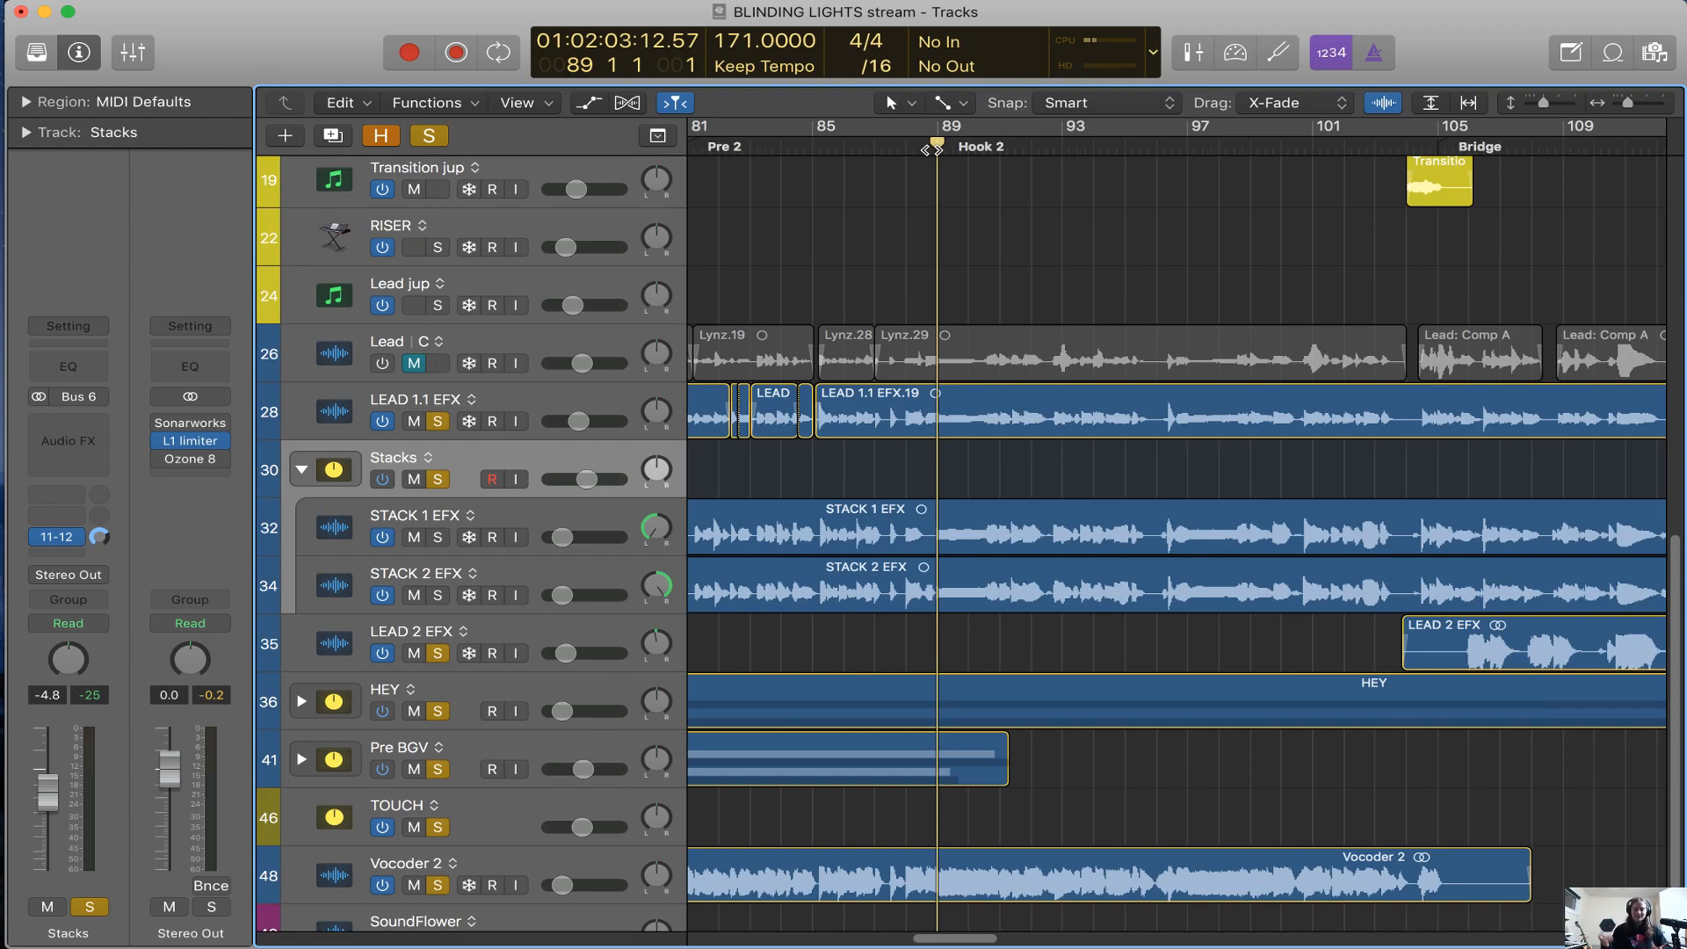
{"action": "scroll", "coordinate": [1135, 356], "scroll_direction": "down", "scroll_amount": 3}
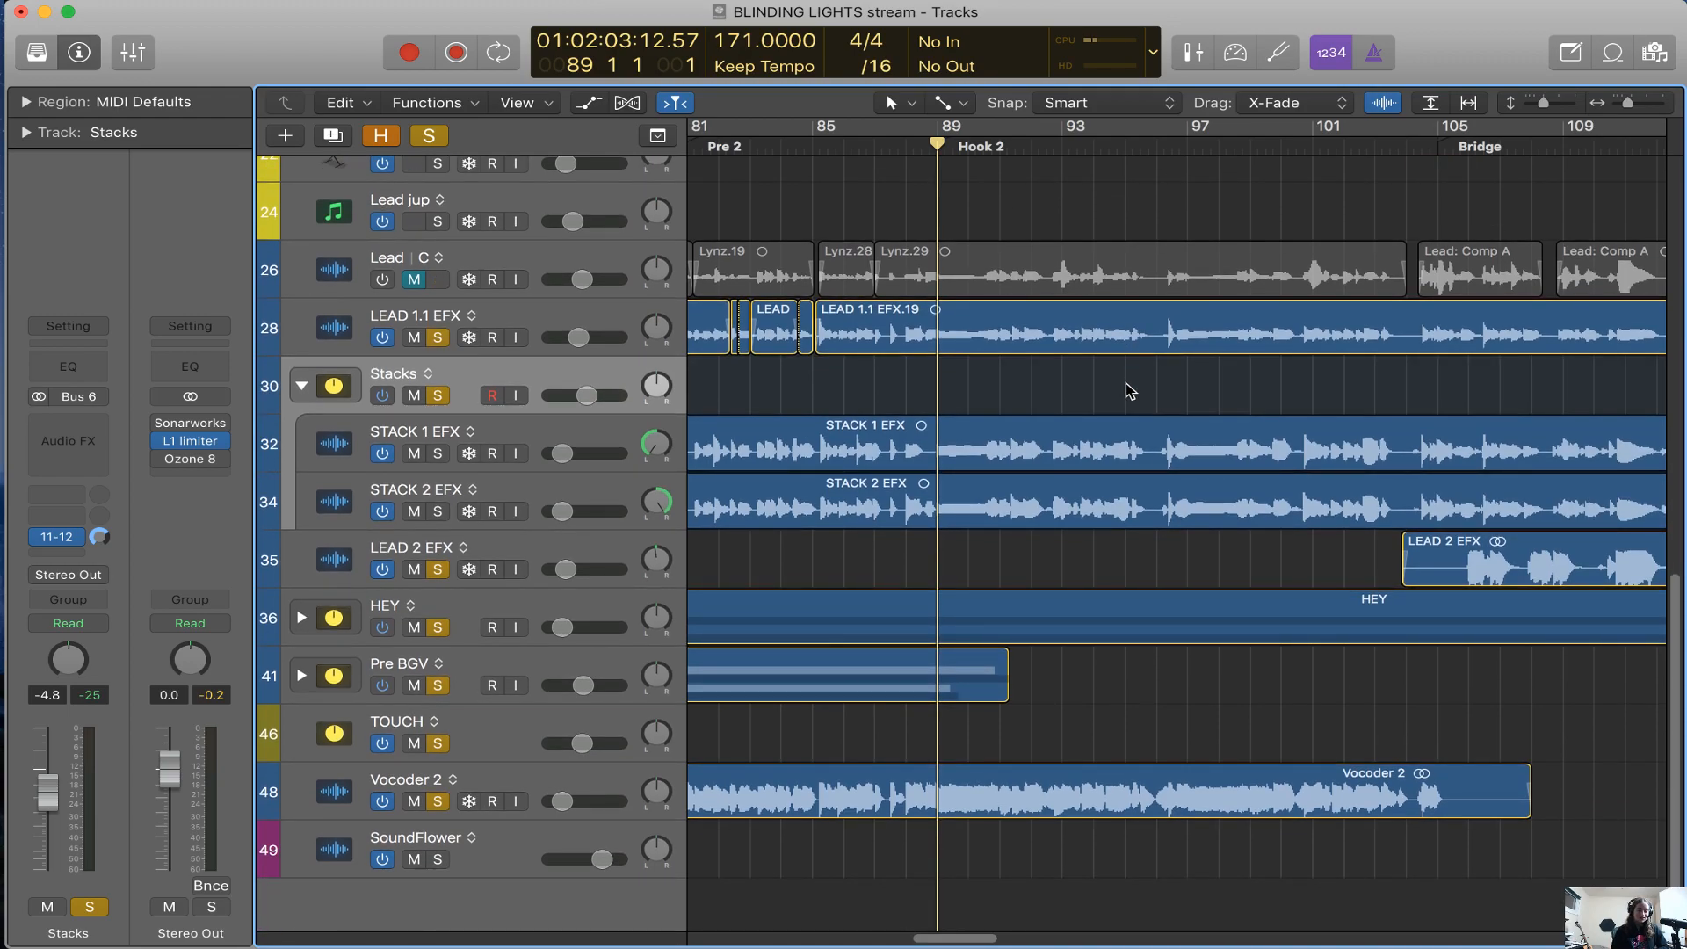
Select the LEAD 1.1 EFX track and clear the selection of its regions
{"action": "scroll", "coordinate": [1130, 391], "scroll_direction": "right", "scroll_amount": 3}
{"action": "left_click", "coordinate": [524, 315]}
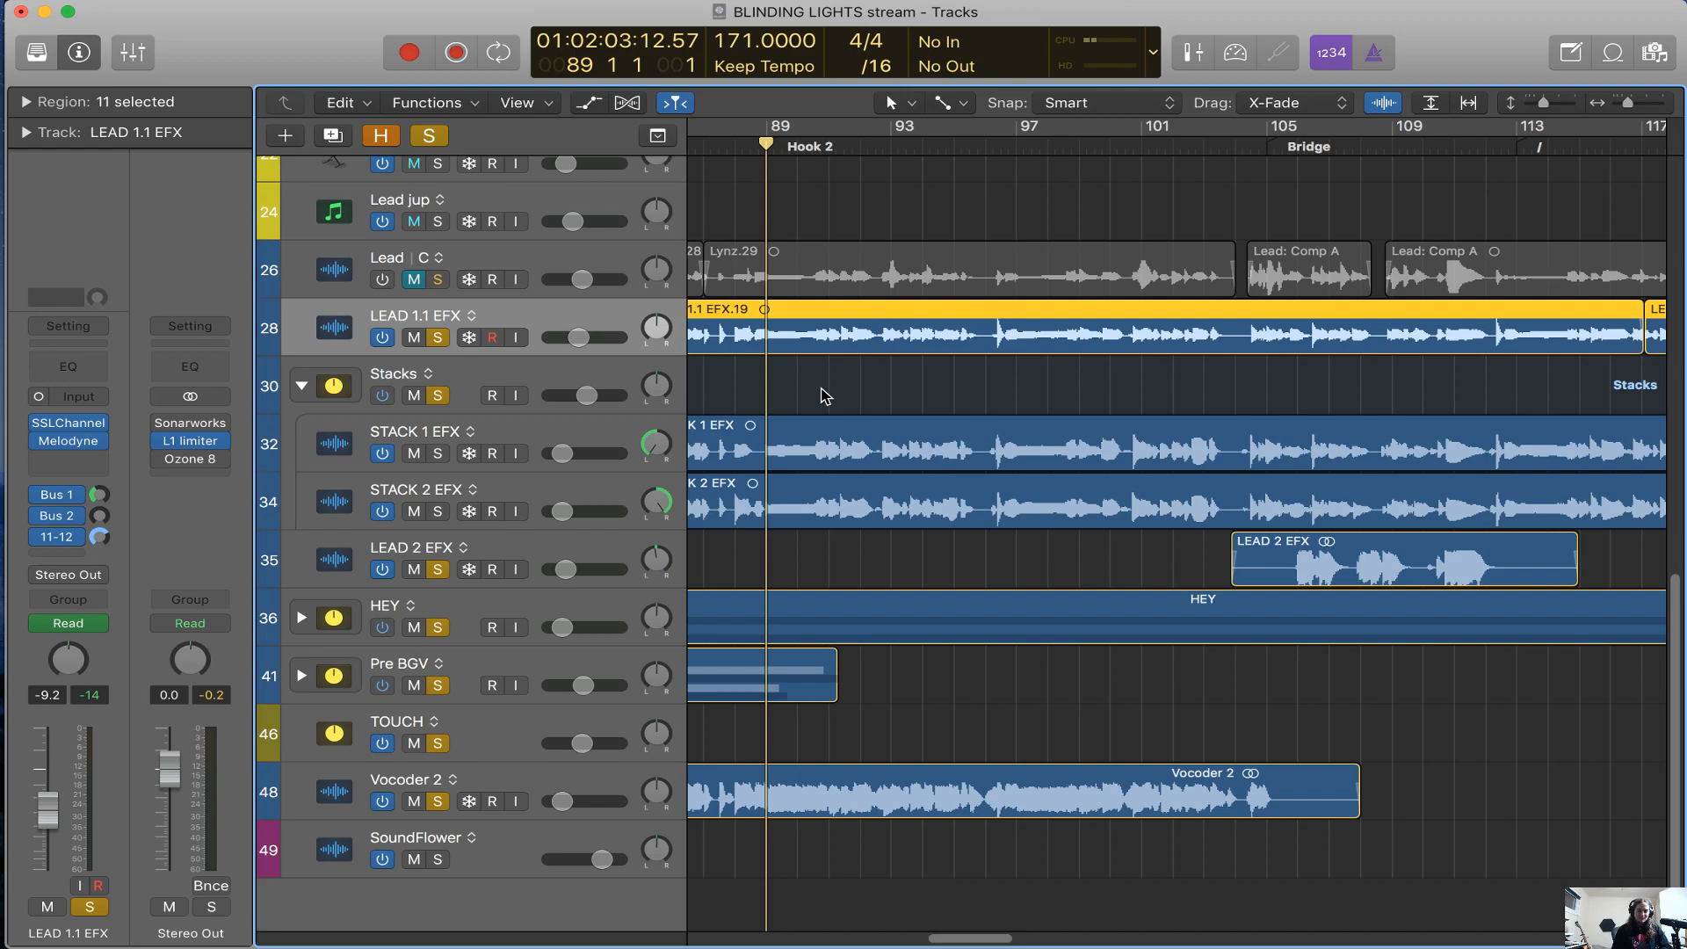
{"action": "key", "text": "super+Right"}
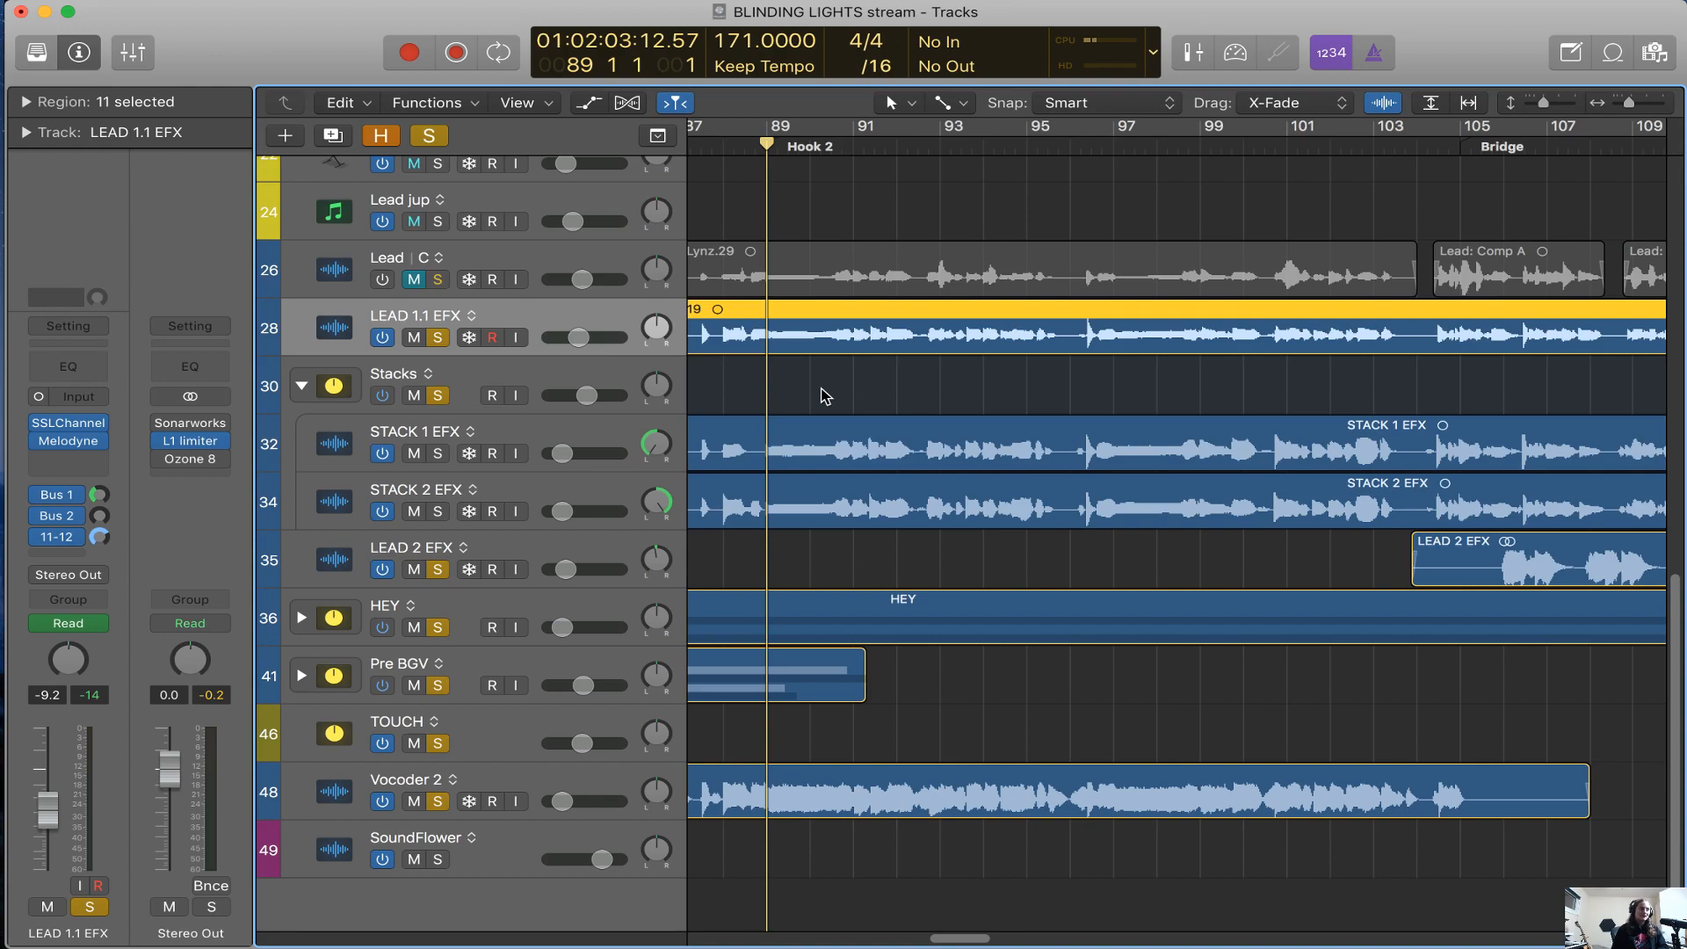
{"action": "left_click", "coordinate": [831, 397]}
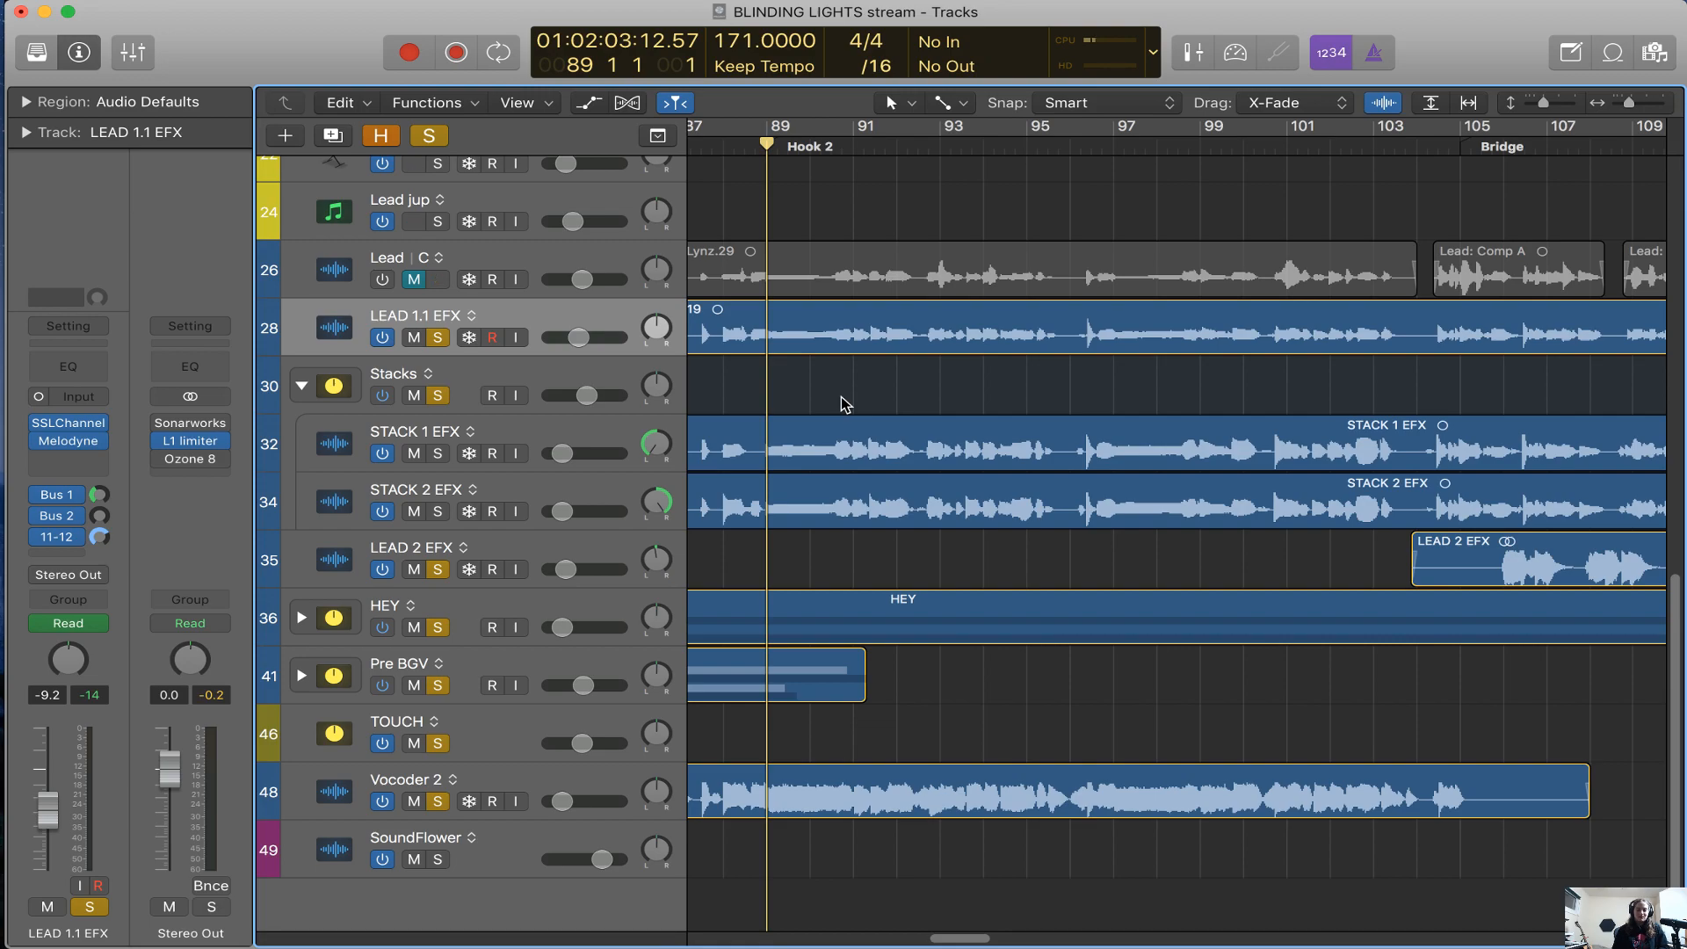
Examine the LEAD 1.1 EFX waveform against STACK 1 EFX and STACK 2 EFX around Hook 2
{"action": "key", "text": "cmd+Left"}
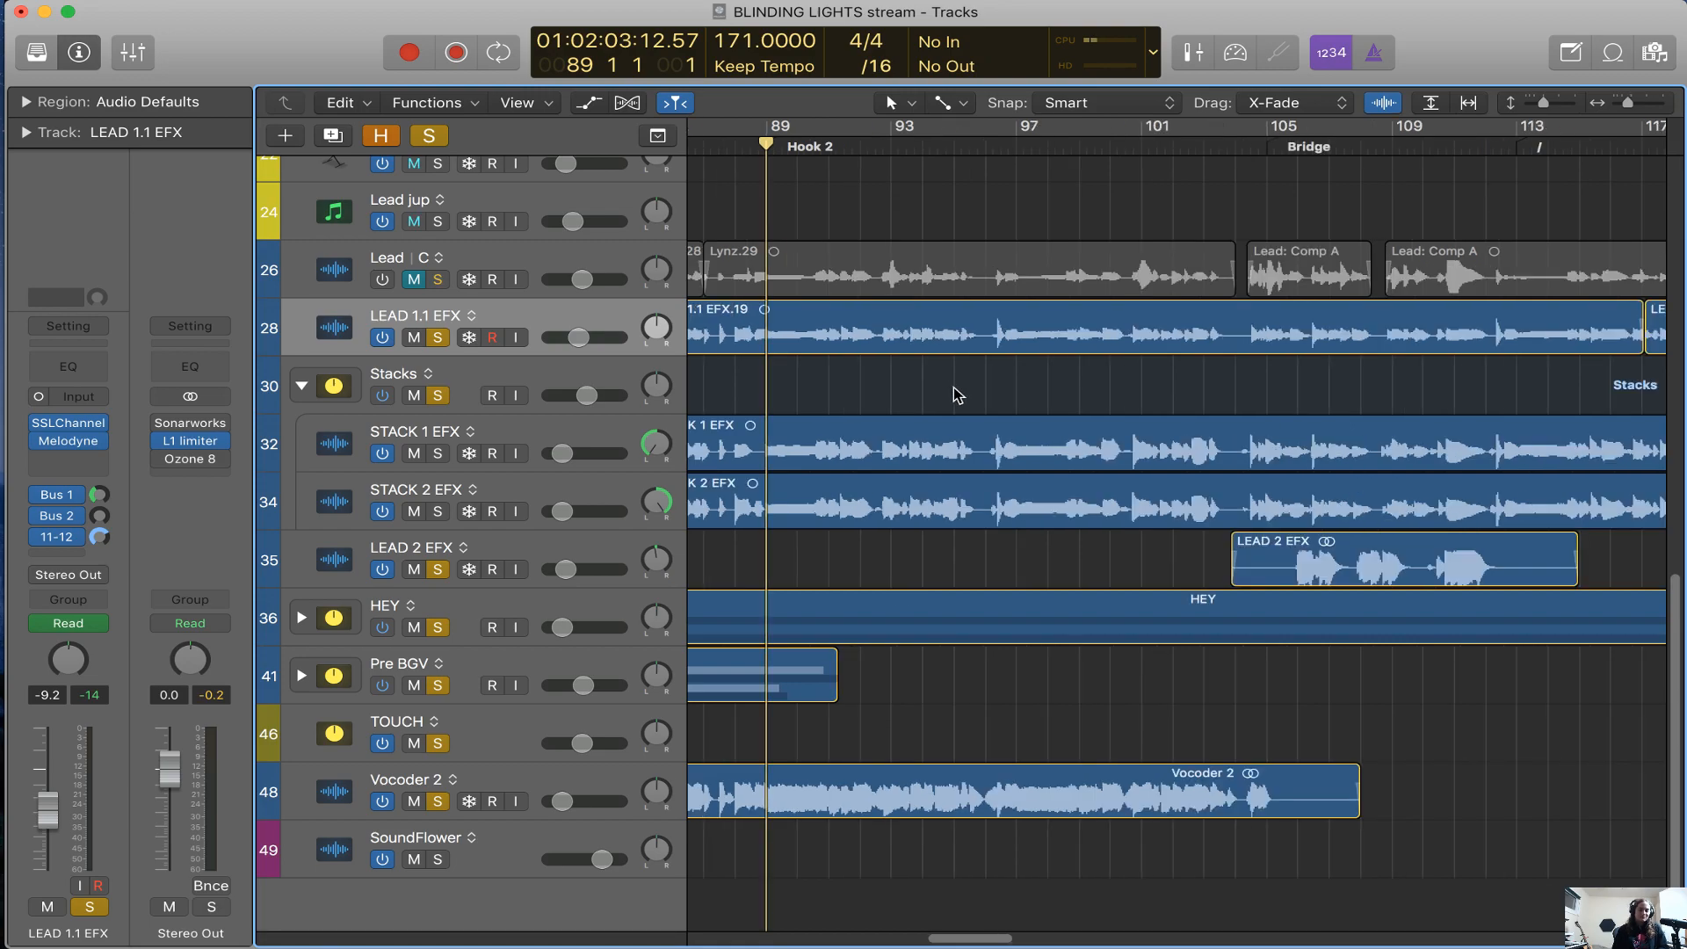
{"action": "key", "text": "super+Right"}
{"action": "key", "text": "super+Right"}
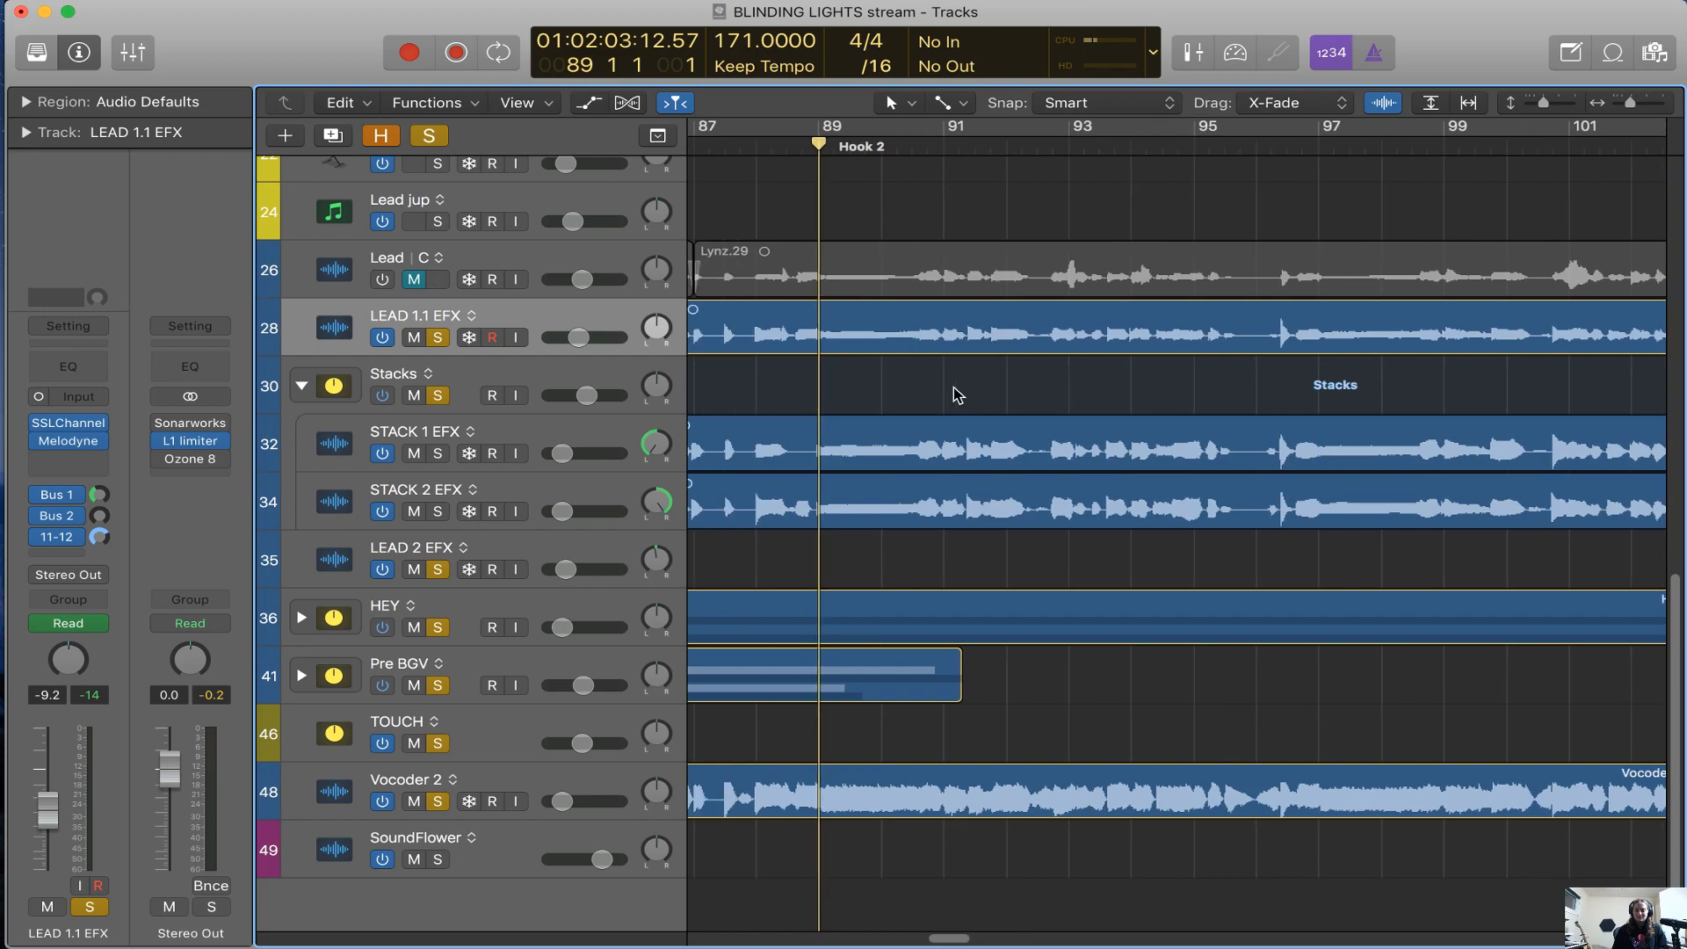
{"action": "key", "text": "super+Left"}
{"action": "key", "text": "super+Left"}
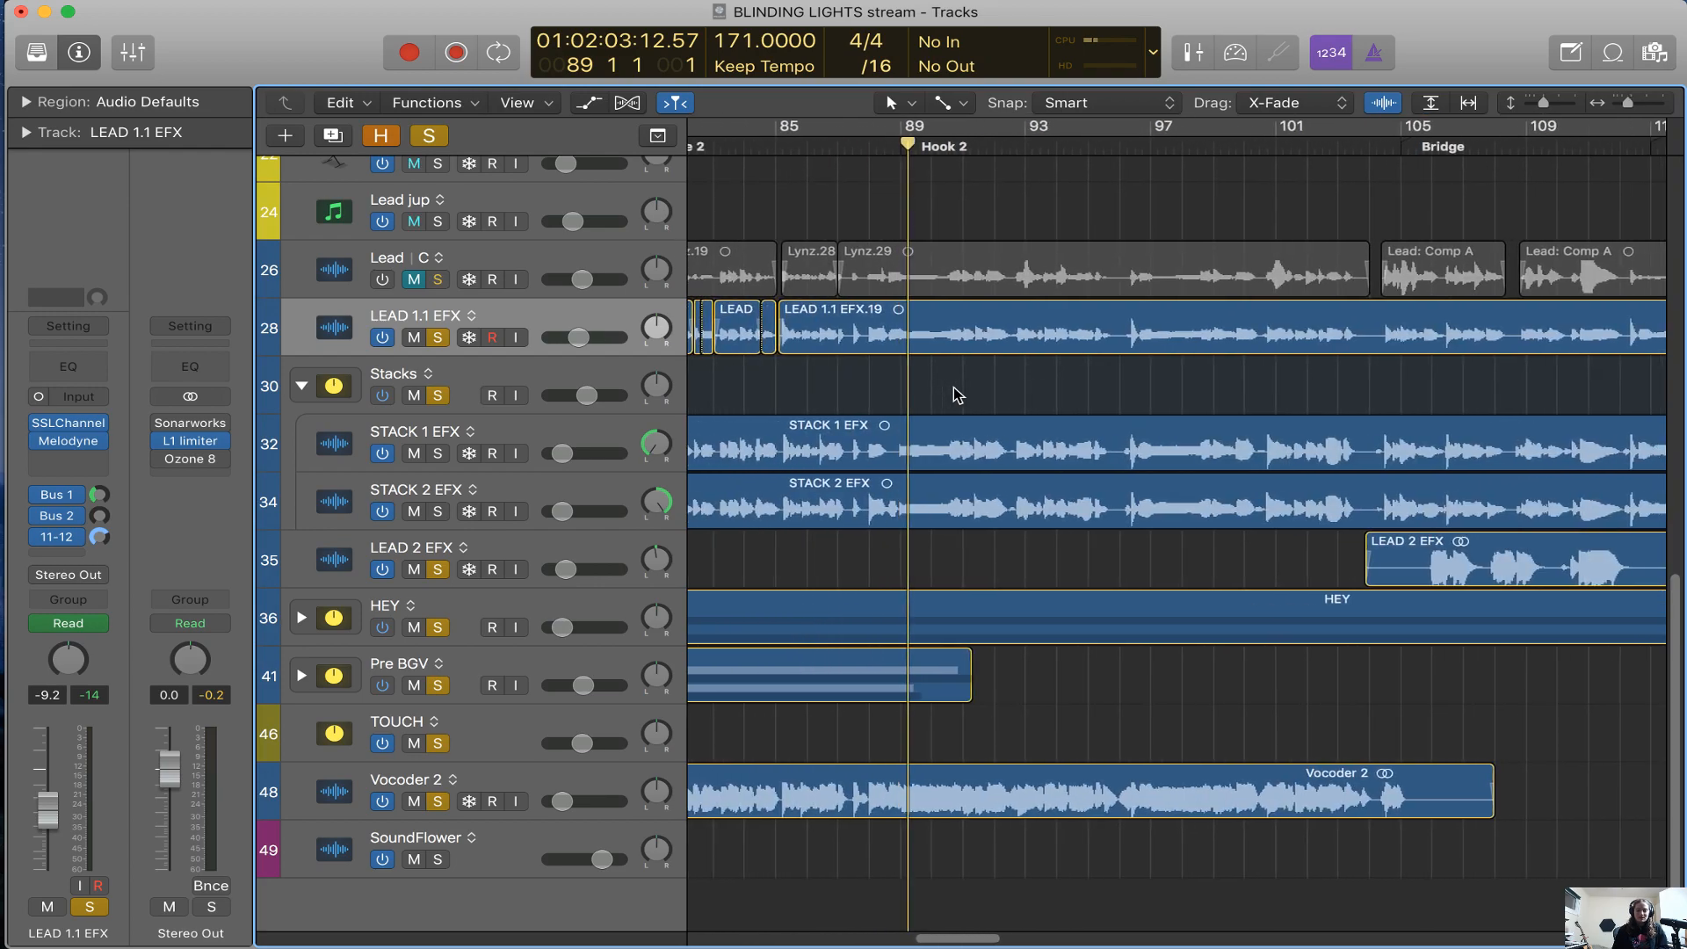
{"action": "scroll", "coordinate": [956, 392], "scroll_direction": "right", "scroll_amount": 2}
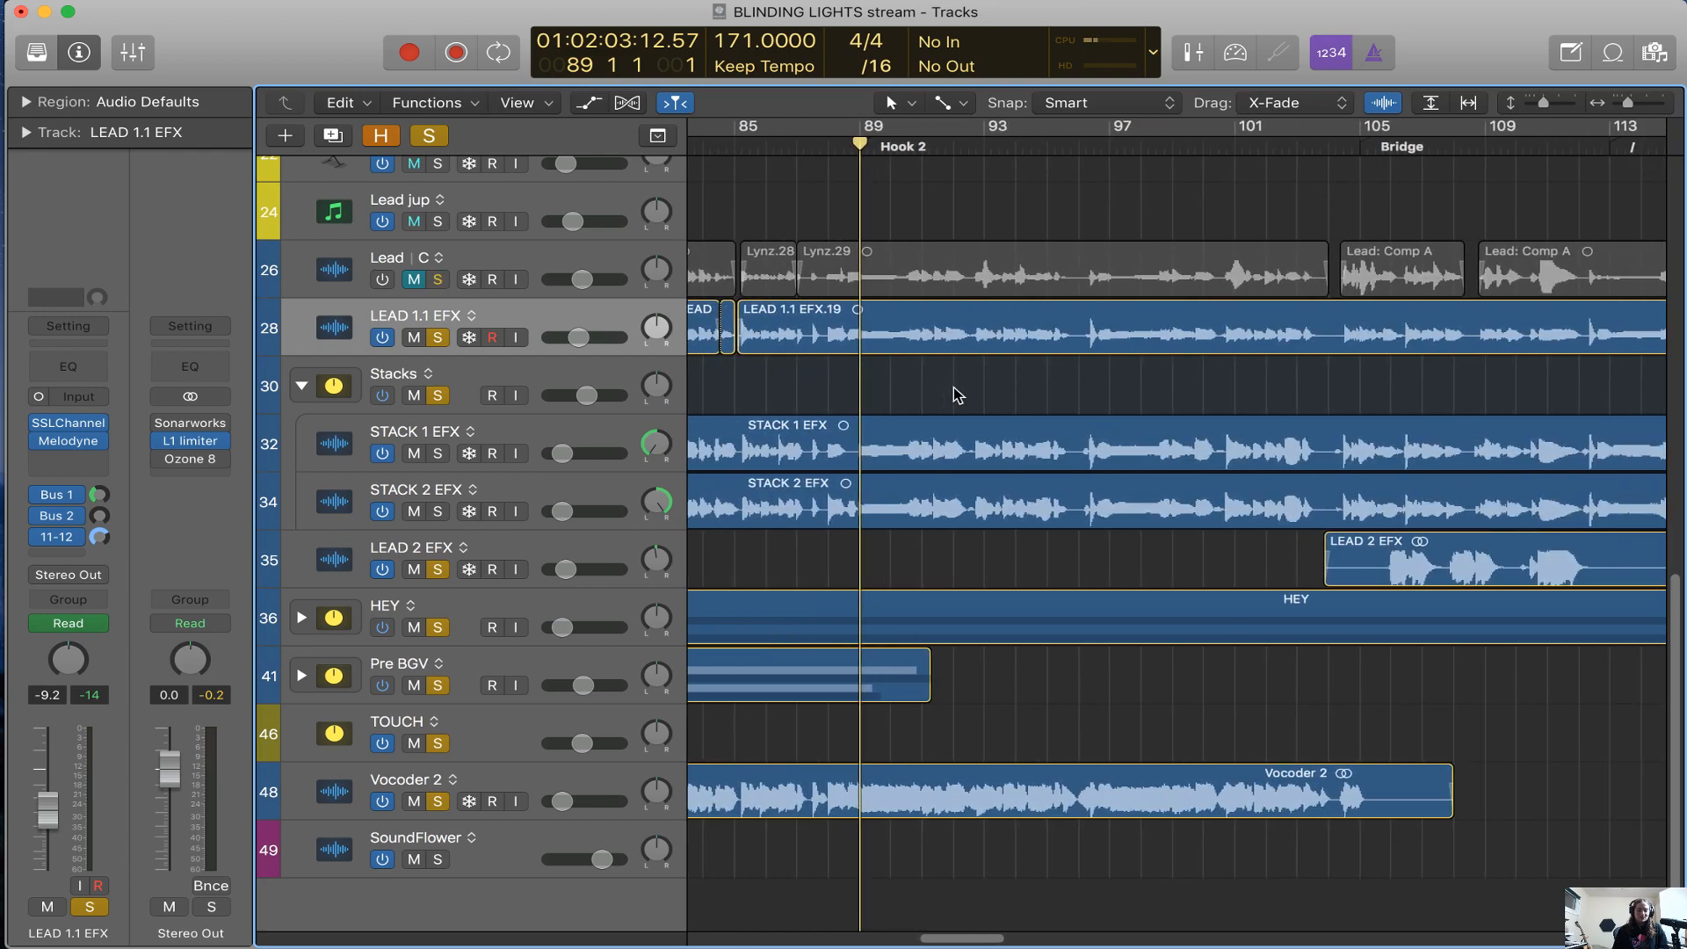
{"action": "key", "text": "super+Right"}
{"action": "key", "text": "super+Right"}
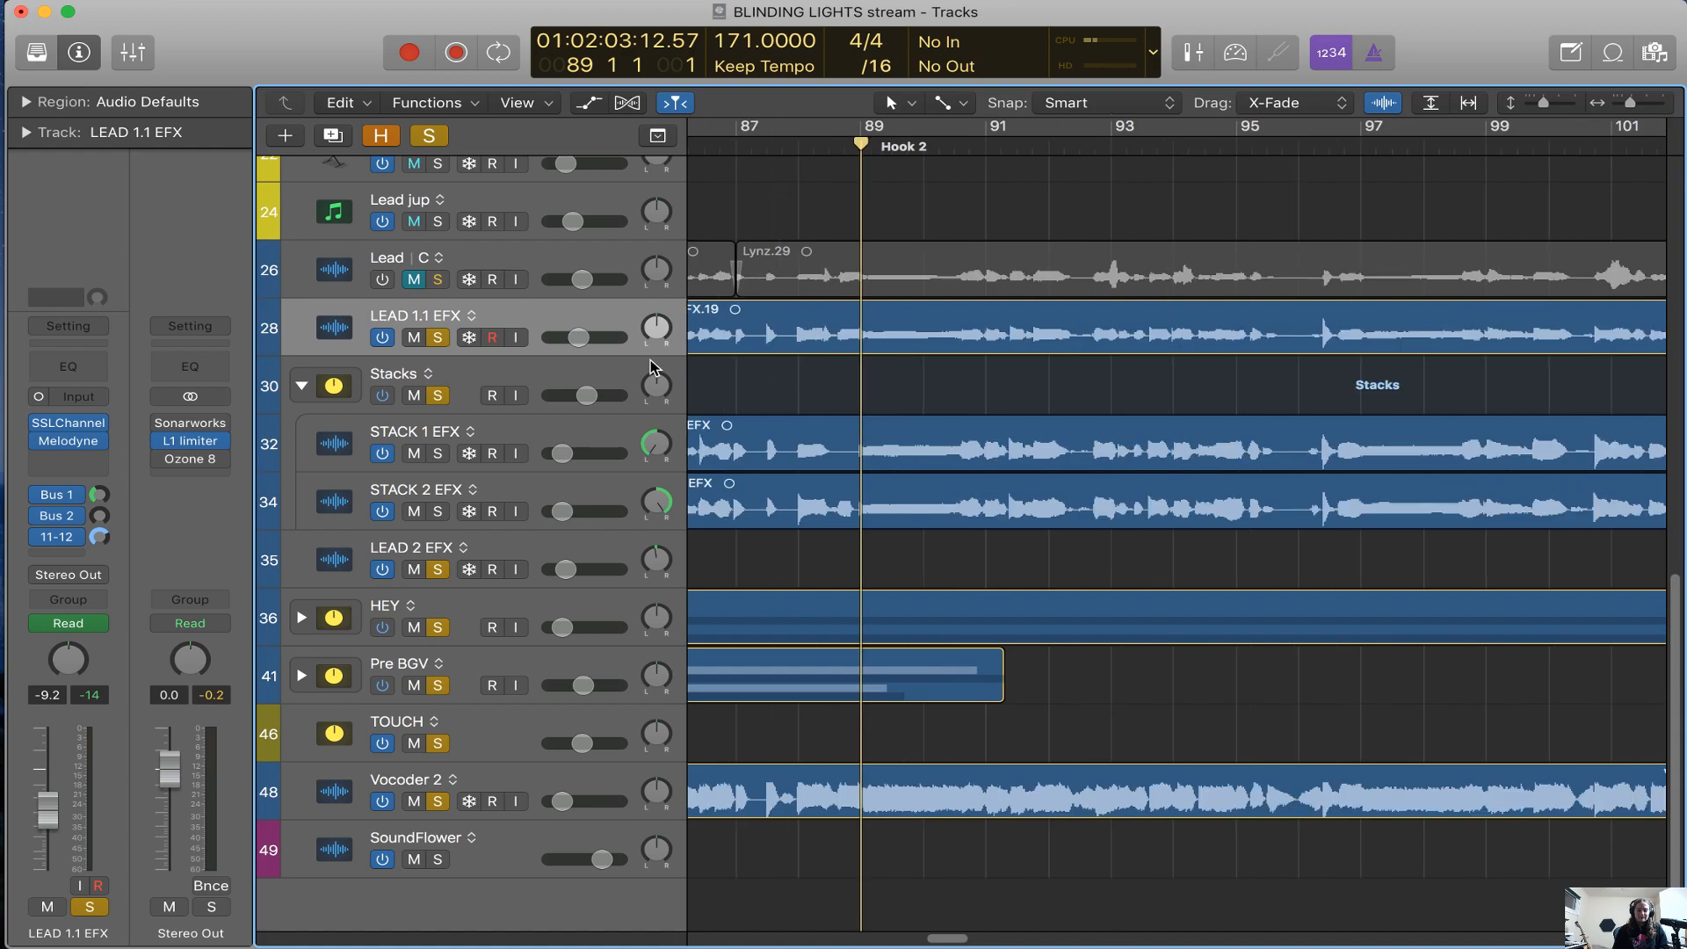
Turn off solo on the HEY, Pre BGV, TOUCH and Vocoder 2 tracks
{"action": "left_click", "coordinate": [438, 627]}
{"action": "left_click", "coordinate": [438, 686]}
{"action": "left_click", "coordinate": [438, 743]}
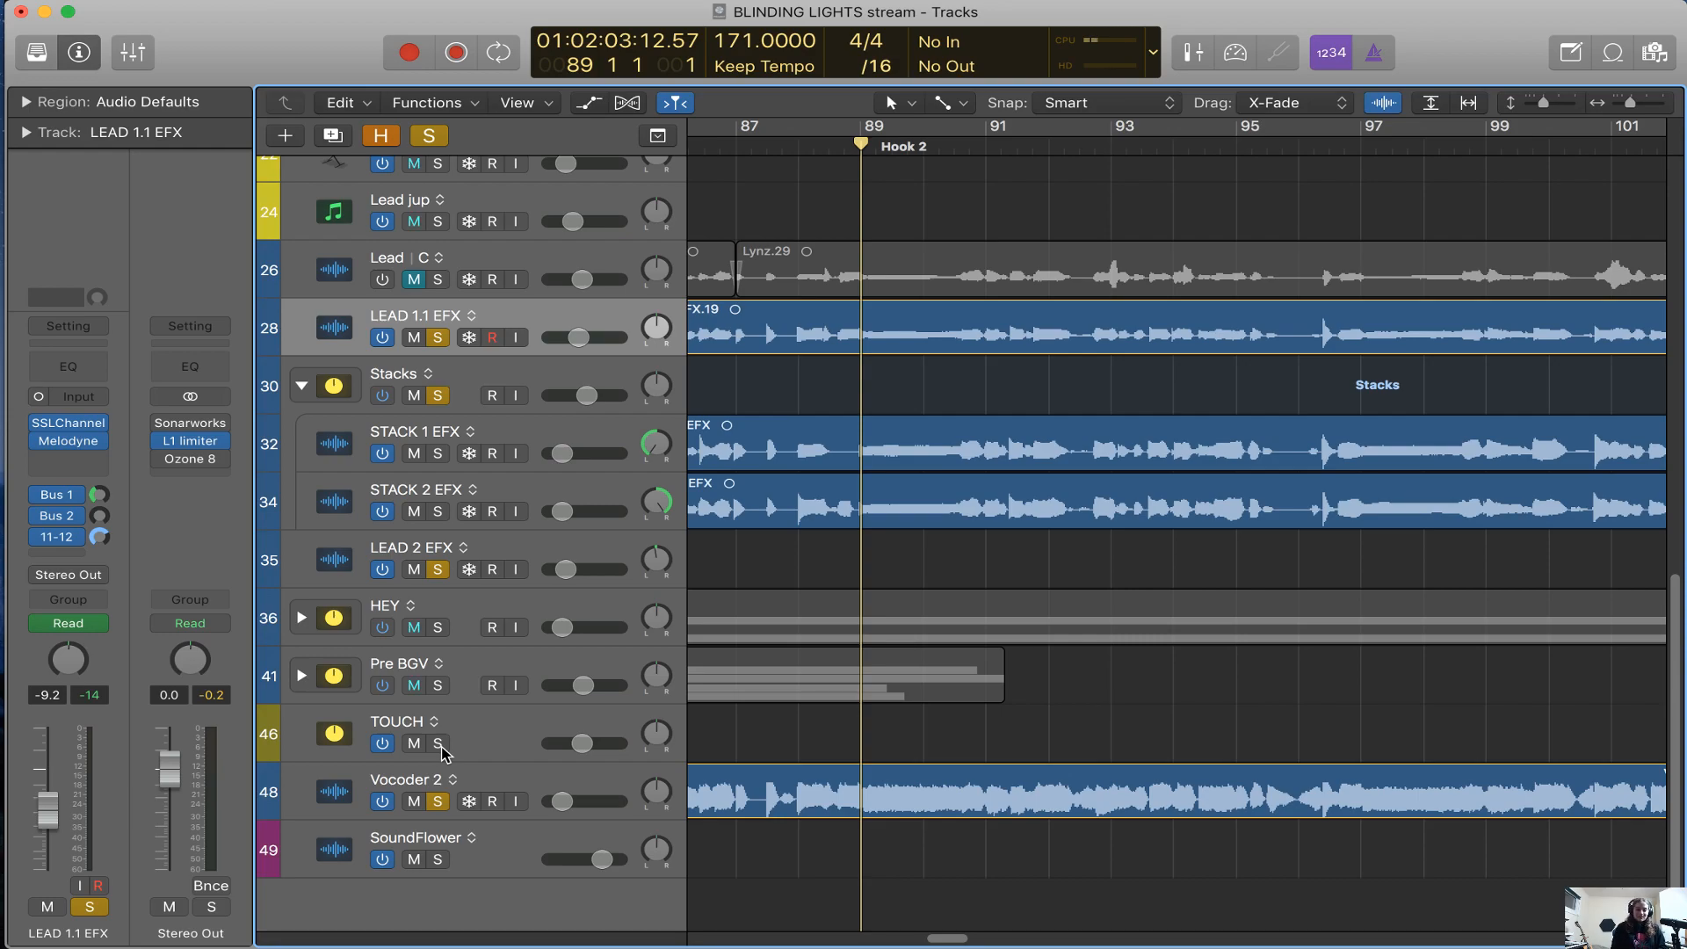
{"action": "key", "text": "super+Left"}
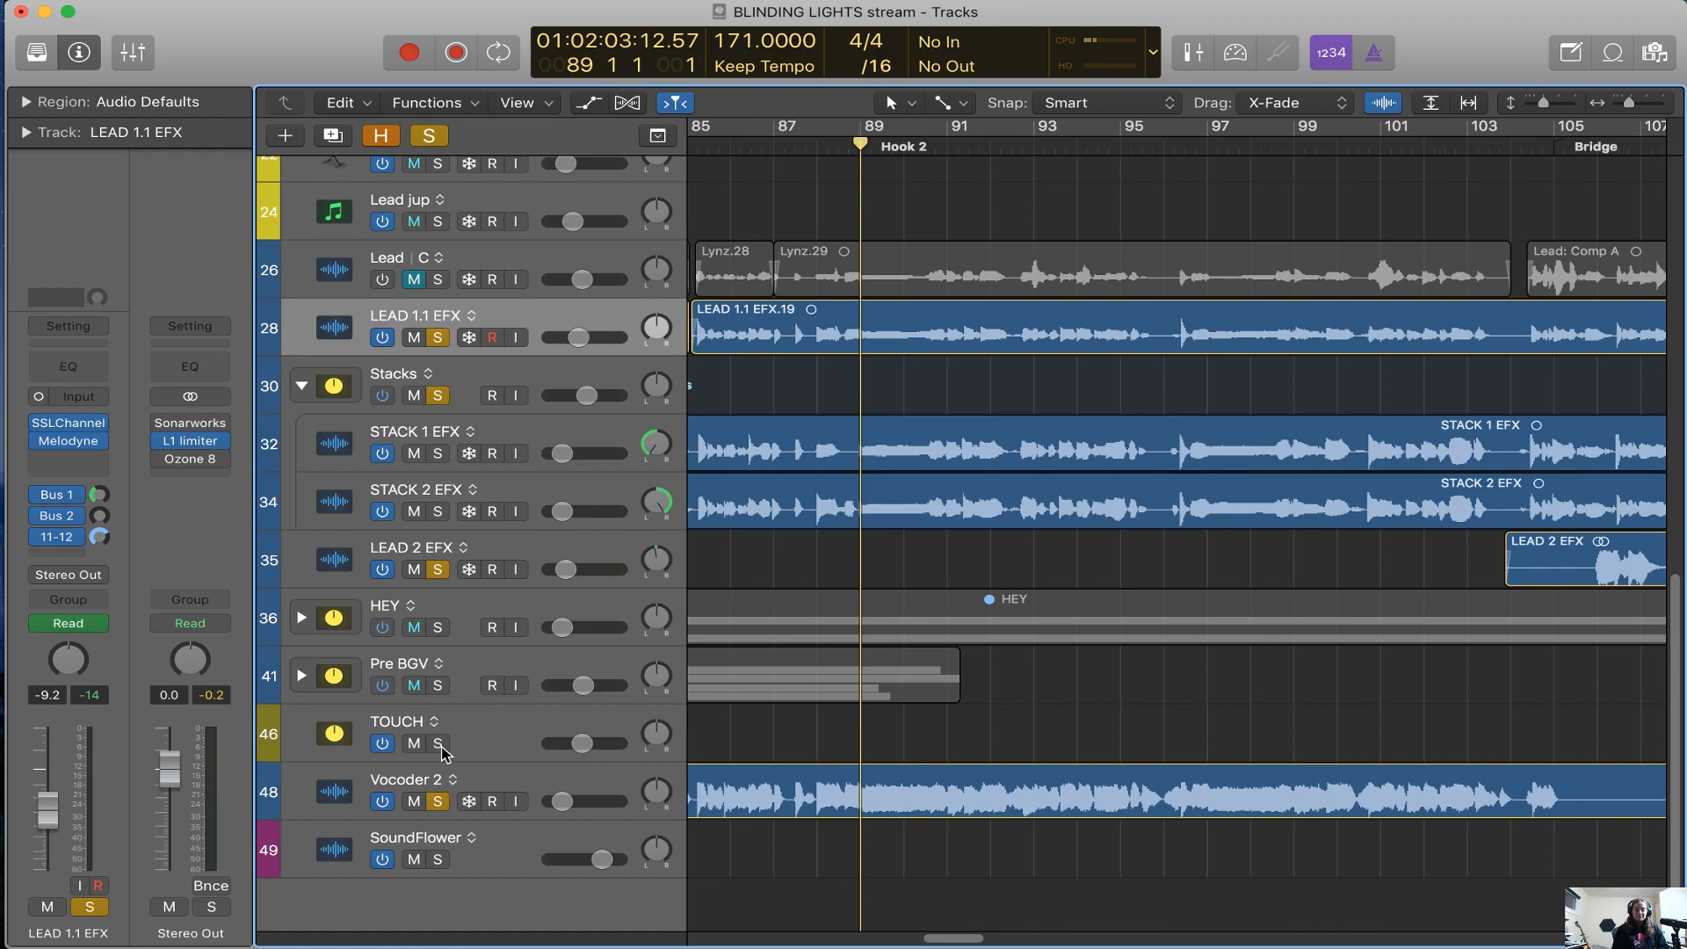
{"action": "key", "text": "super+Left"}
{"action": "key", "text": "super+Left"}
{"action": "key", "text": "super+Left"}
{"action": "scroll", "coordinate": [1054, 739], "scroll_direction": "right", "scroll_amount": 5}
{"action": "scroll", "coordinate": [1054, 739], "scroll_direction": "left", "scroll_amount": 12}
{"action": "scroll", "coordinate": [1055, 739], "scroll_direction": "right", "scroll_amount": 5}
{"action": "key", "text": "super+Right"}
{"action": "key", "text": "super+Right"}
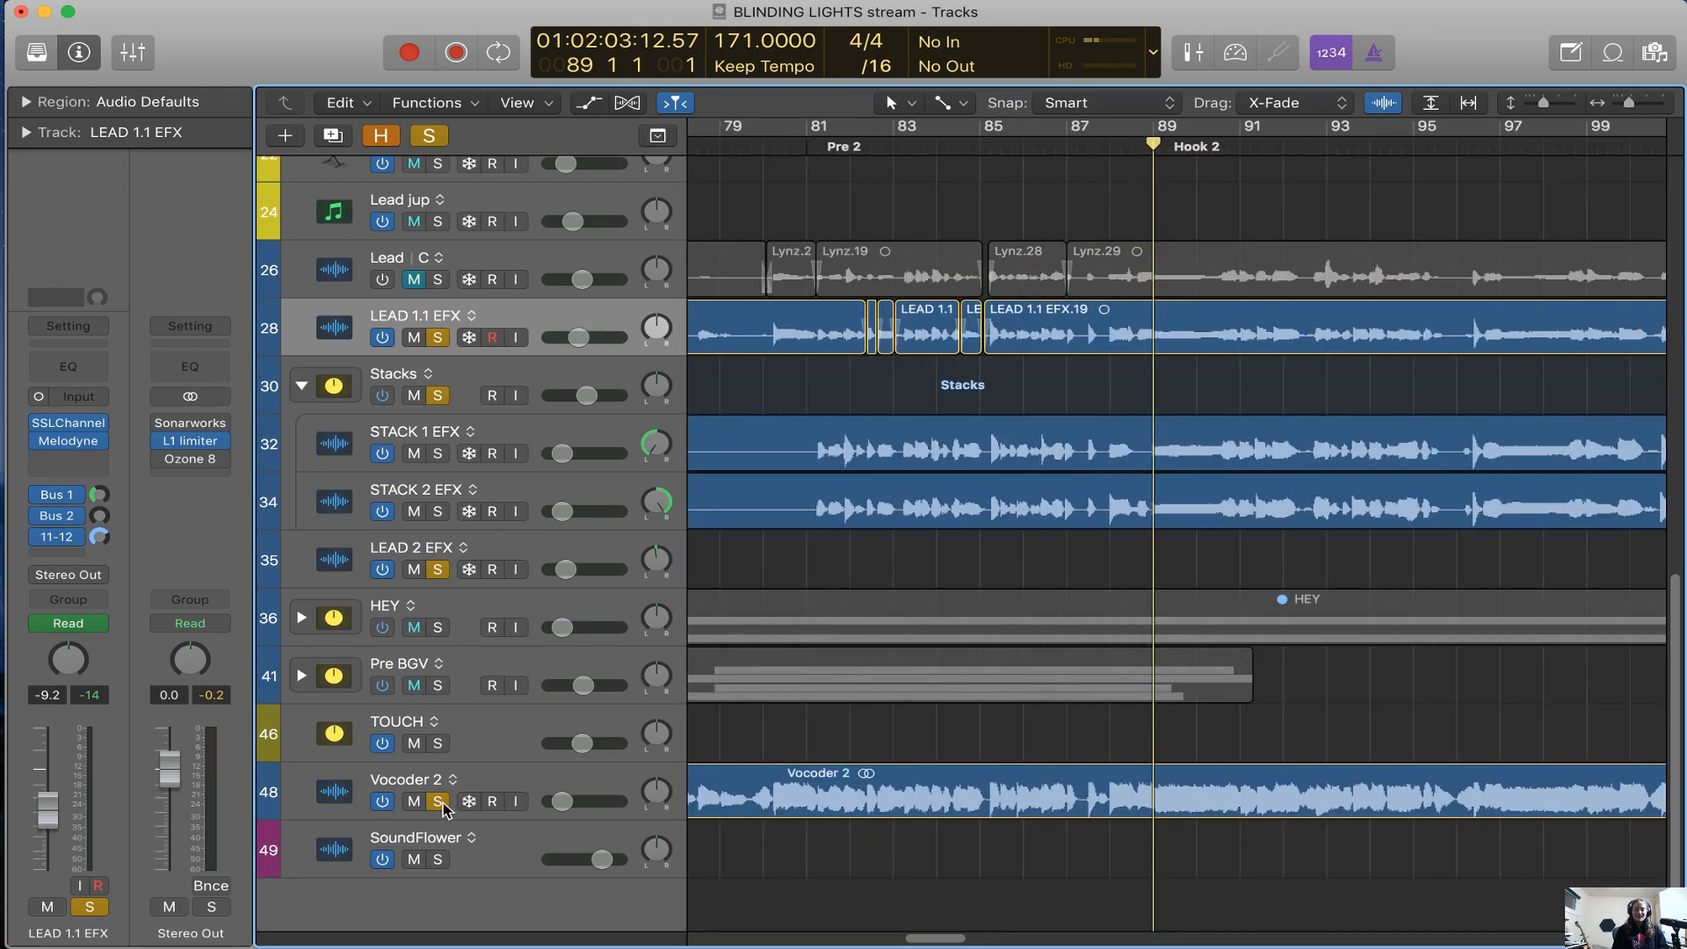
{"action": "left_click", "coordinate": [438, 801]}
Move the playhead to bar 88, just before Hook 2
{"action": "key", "text": "super+Left"}
{"action": "key", "text": "super+Left"}
{"action": "key", "text": "super+Left"}
{"action": "key", "text": "super+Left"}
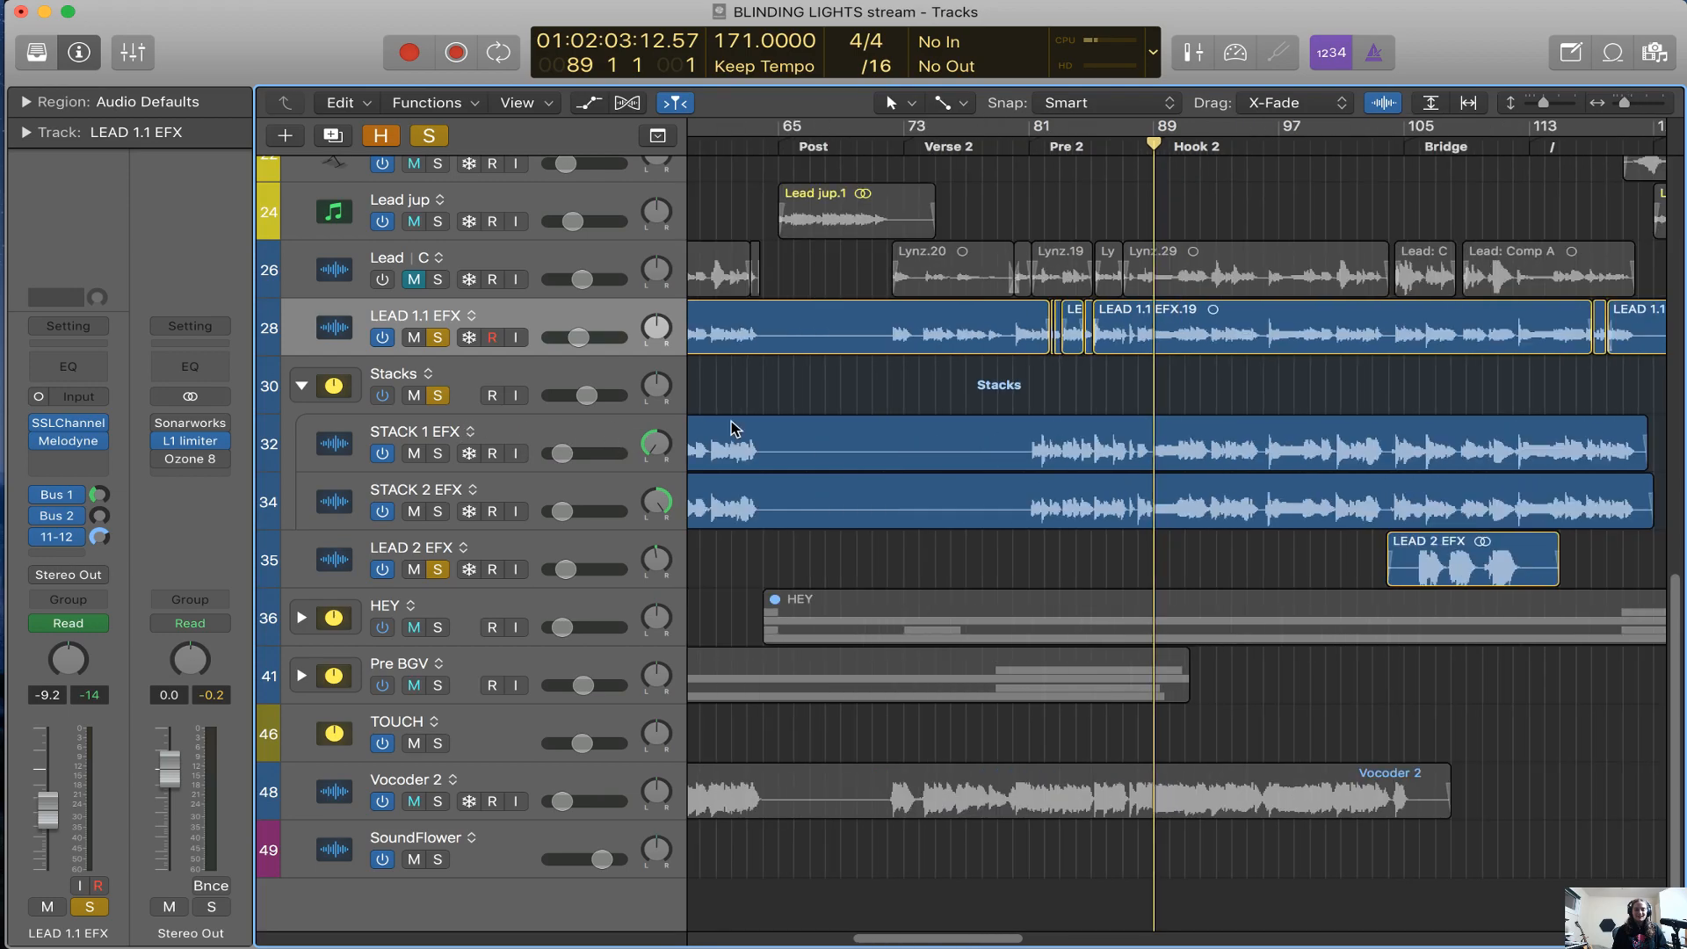
{"action": "scroll", "coordinate": [731, 420], "scroll_direction": "left", "scroll_amount": 6}
{"action": "scroll", "coordinate": [731, 420], "scroll_direction": "right", "scroll_amount": 6}
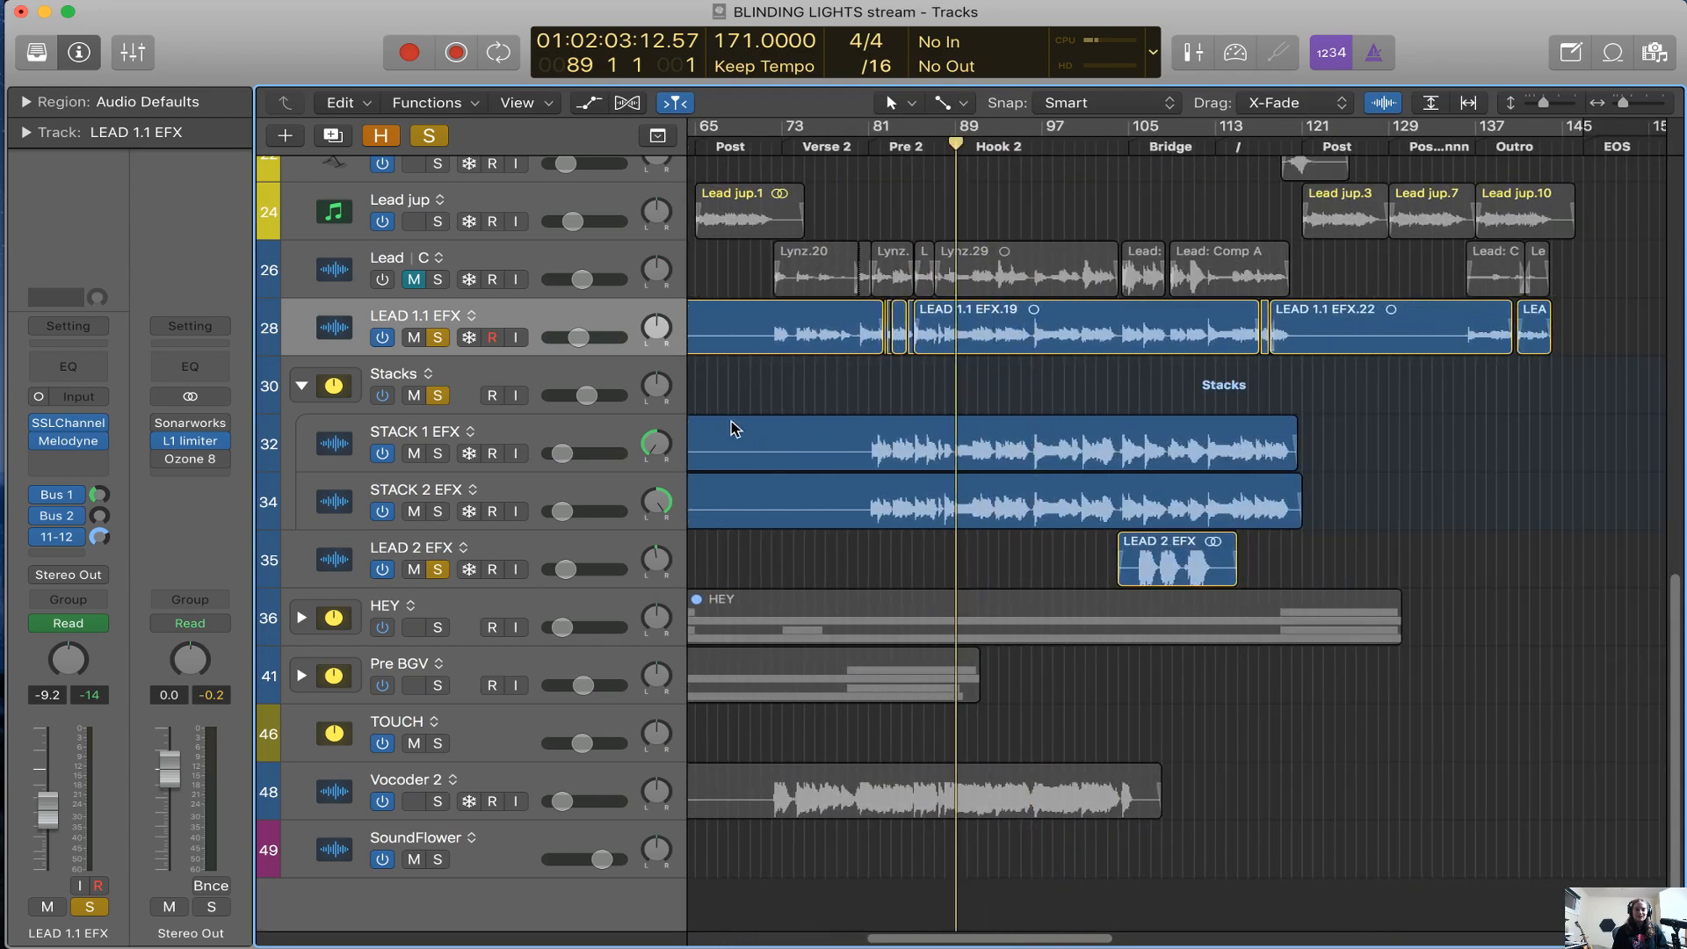
{"action": "left_click", "coordinate": [942, 151]}
{"action": "key", "text": "super+Right"}
{"action": "key", "text": "super+Right"}
{"action": "key", "text": "super+Right"}
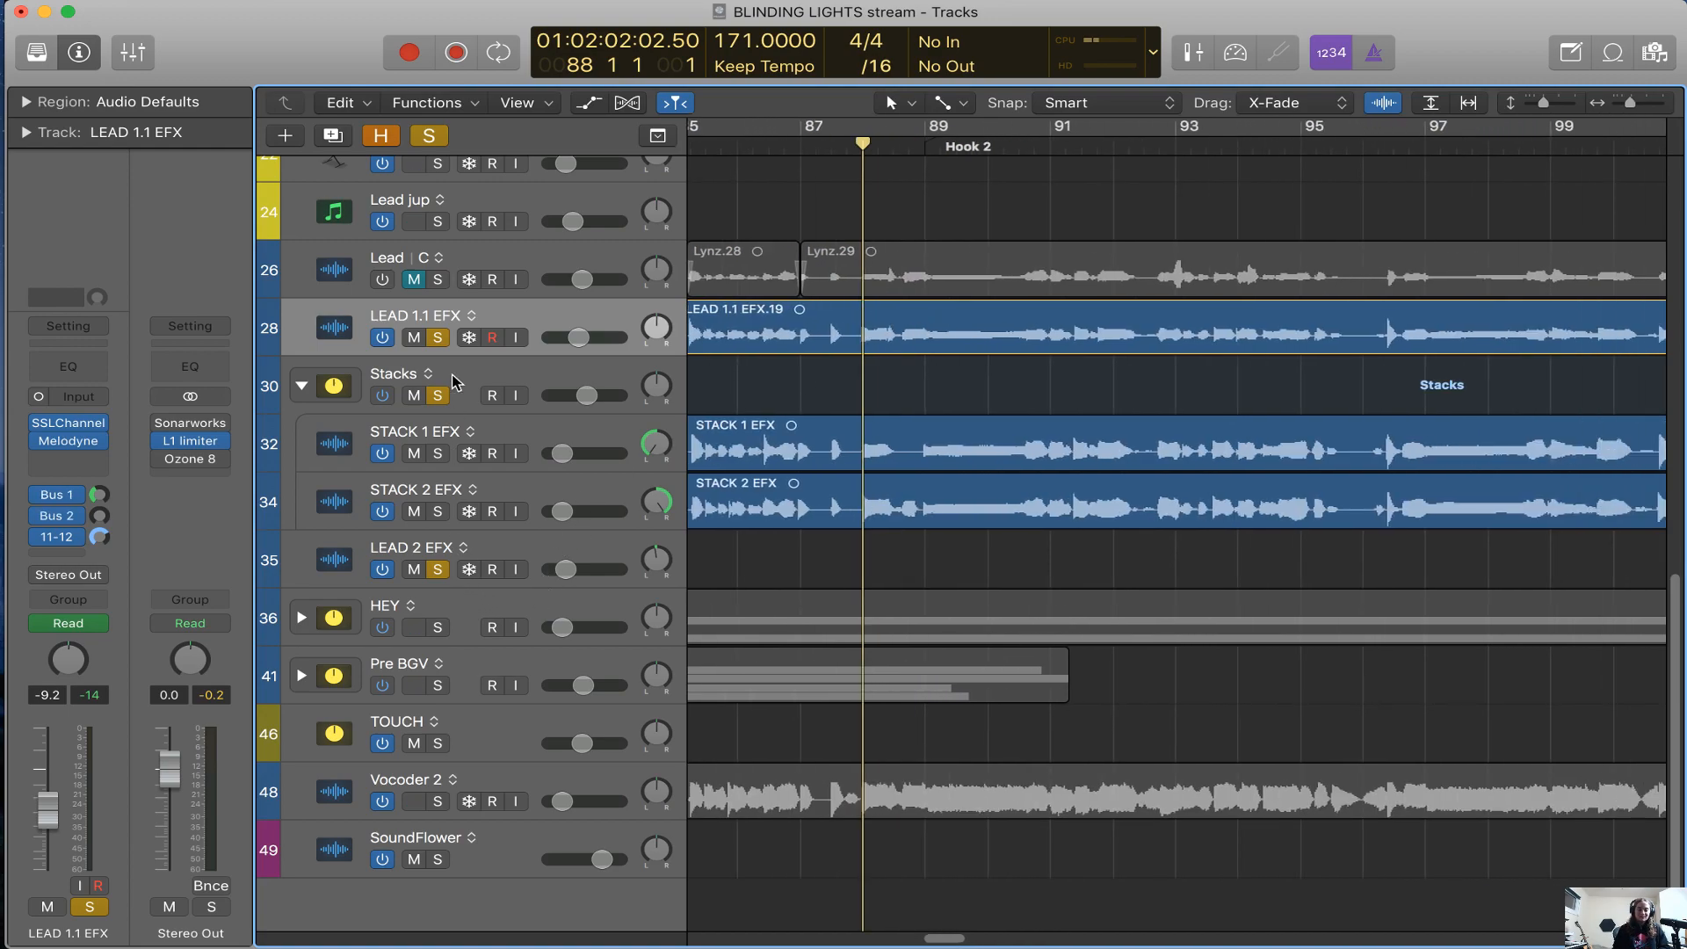
Place the playhead just before Pre 2, in bar 80, and play the soloed lead and stacked vocals
{"action": "key", "text": "super+Left"}
{"action": "key", "text": "super+Left"}
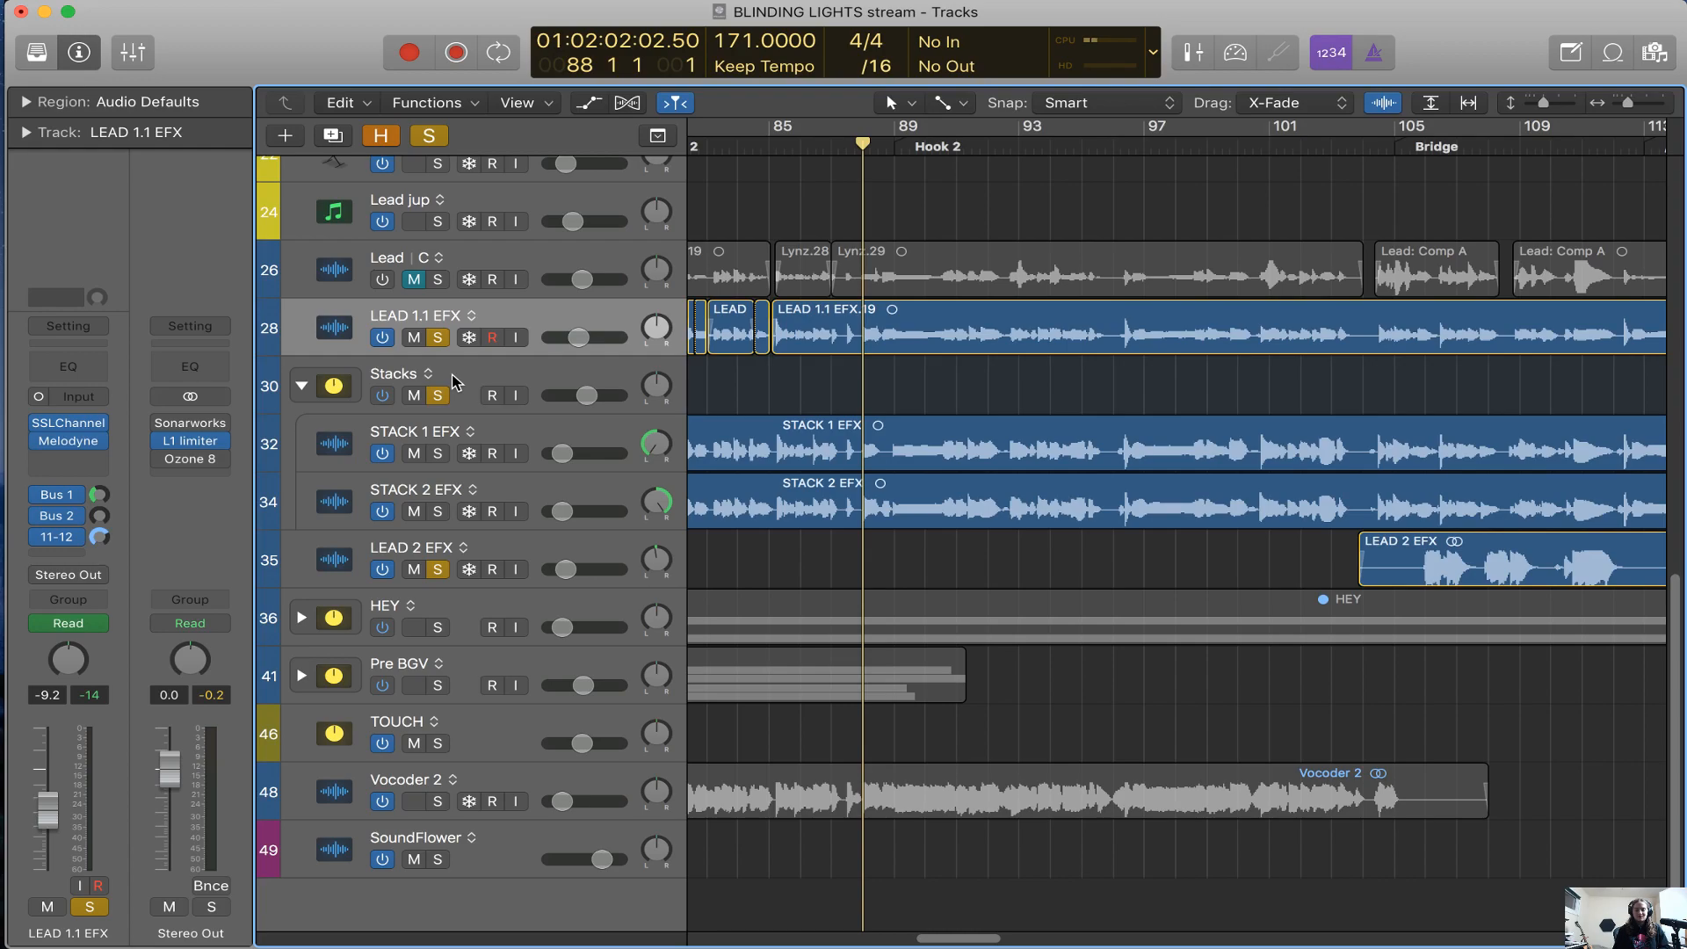
{"action": "scroll", "coordinate": [970, 435], "scroll_direction": "left", "scroll_amount": 8}
{"action": "left_click", "coordinate": [994, 148]}
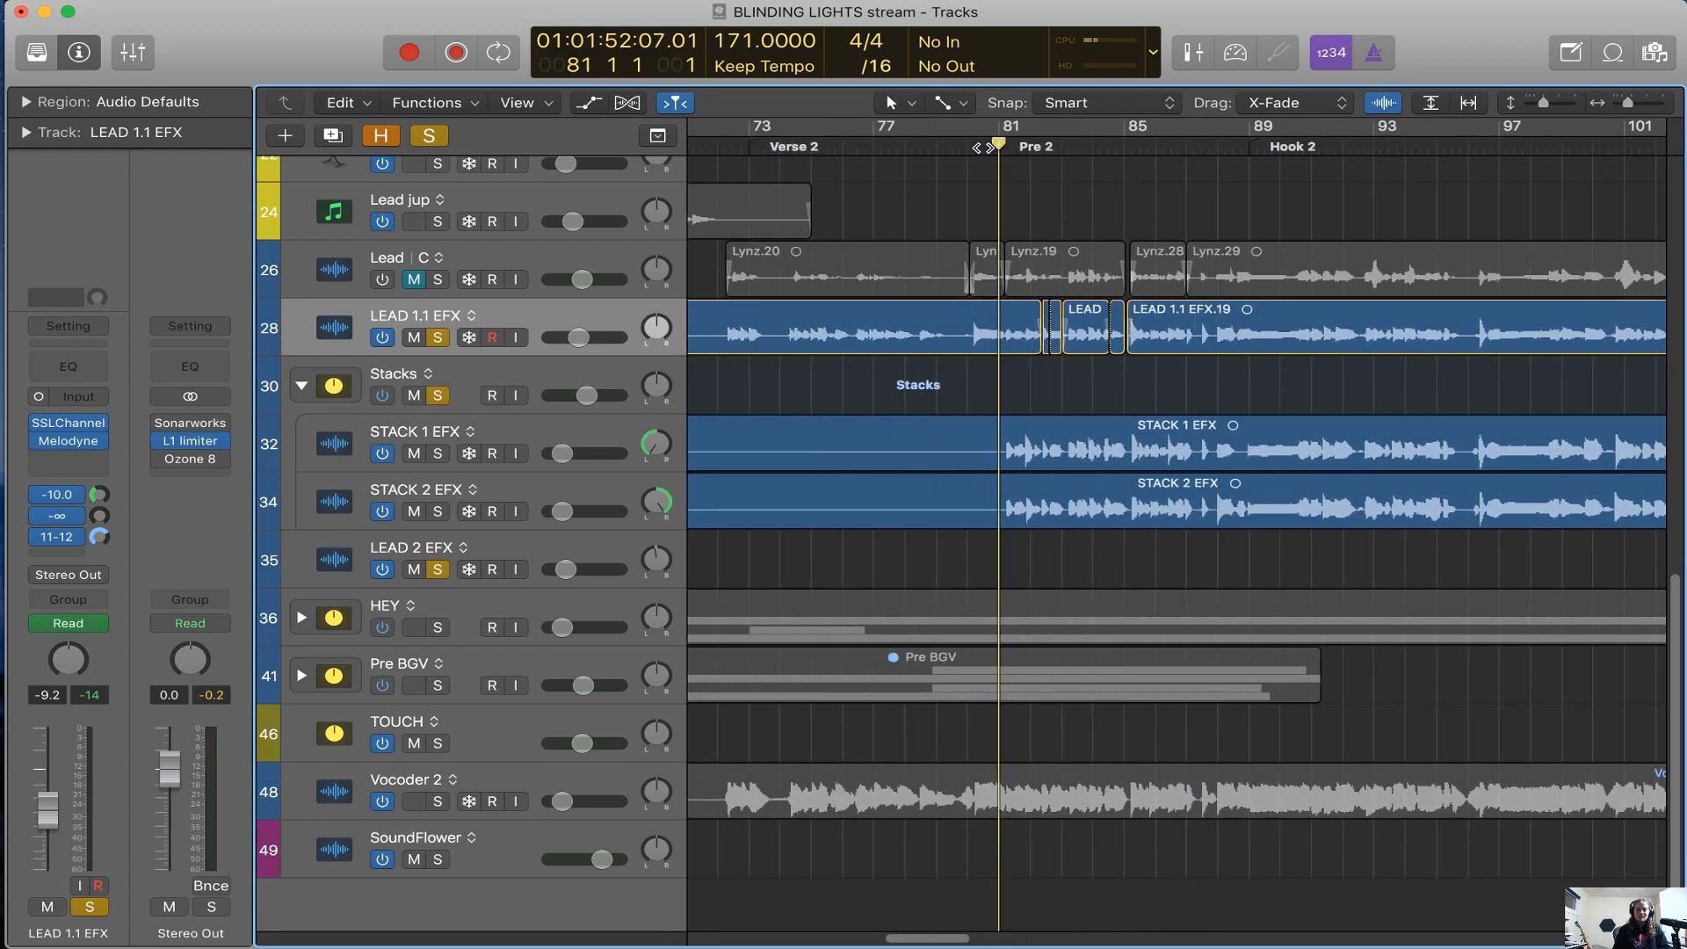
{"action": "left_click_drag", "start_coordinate": [972, 147], "coordinate": [982, 199]}
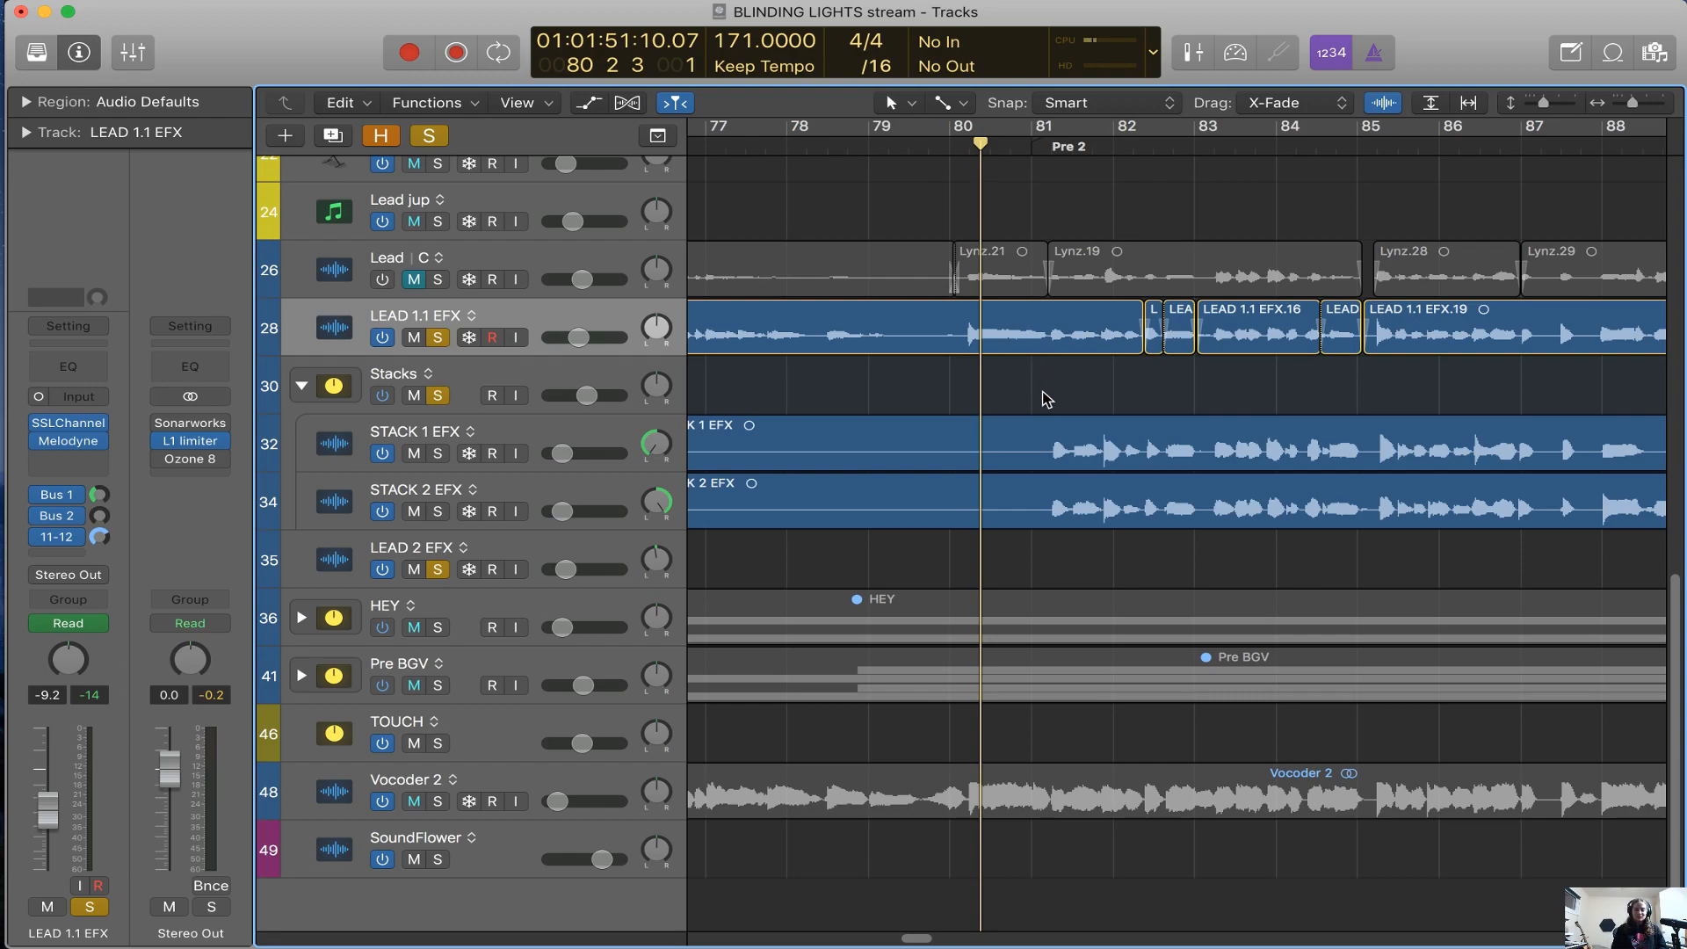
{"action": "left_click", "coordinate": [1020, 147]}
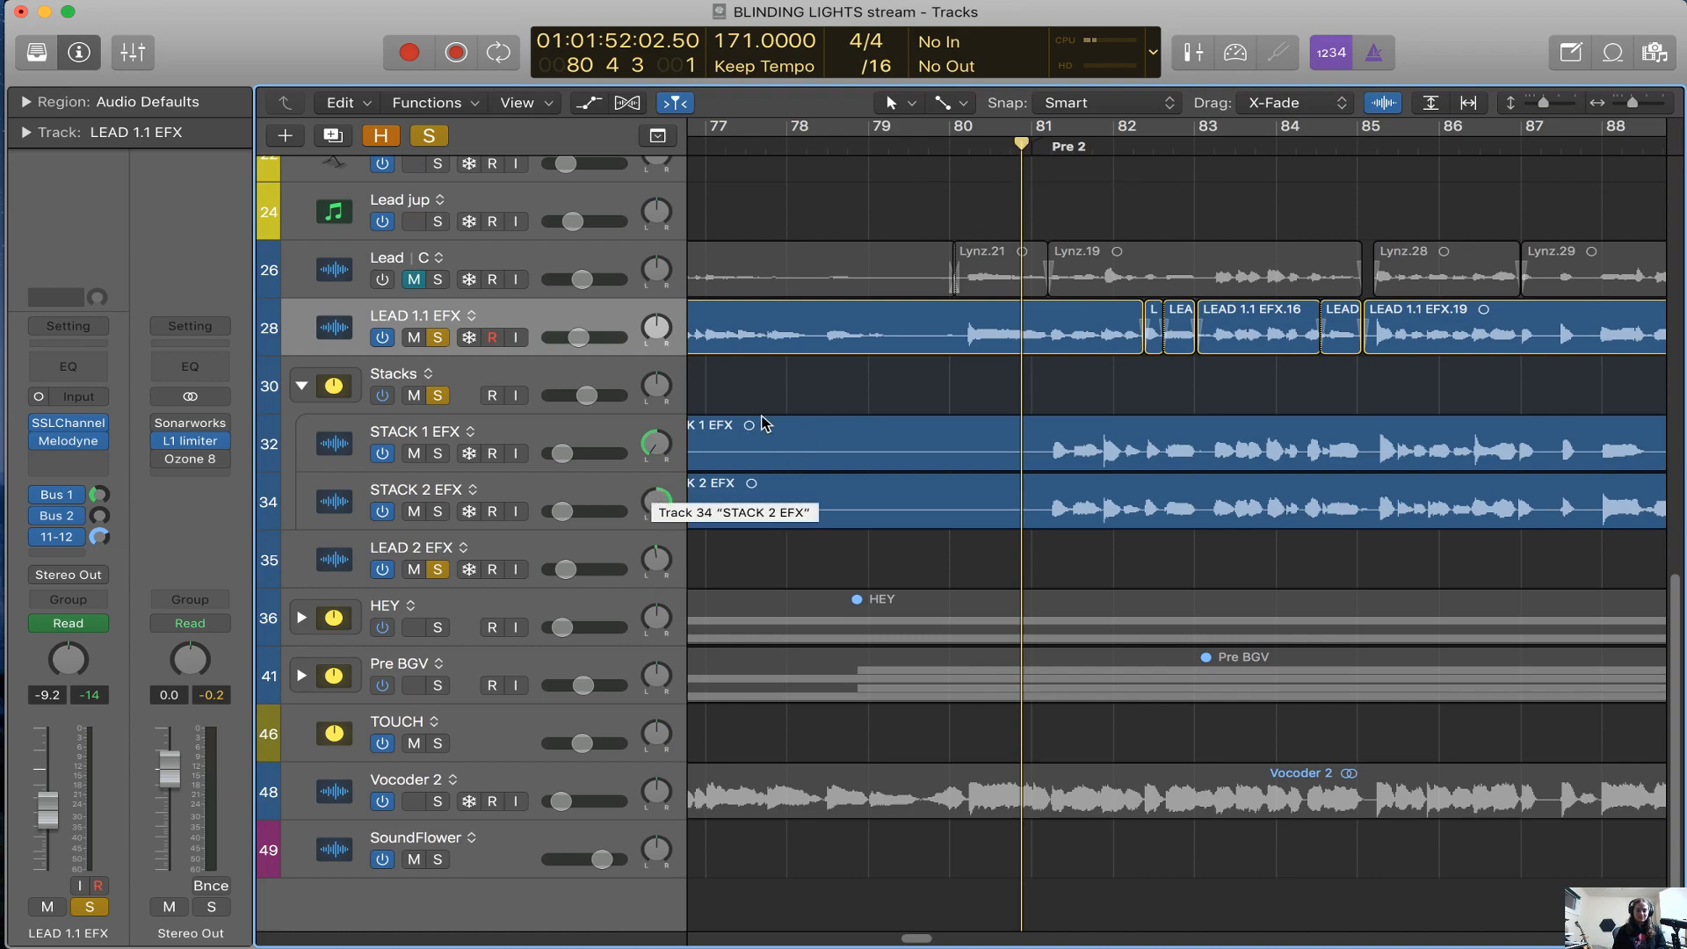
{"action": "key", "text": "space"}
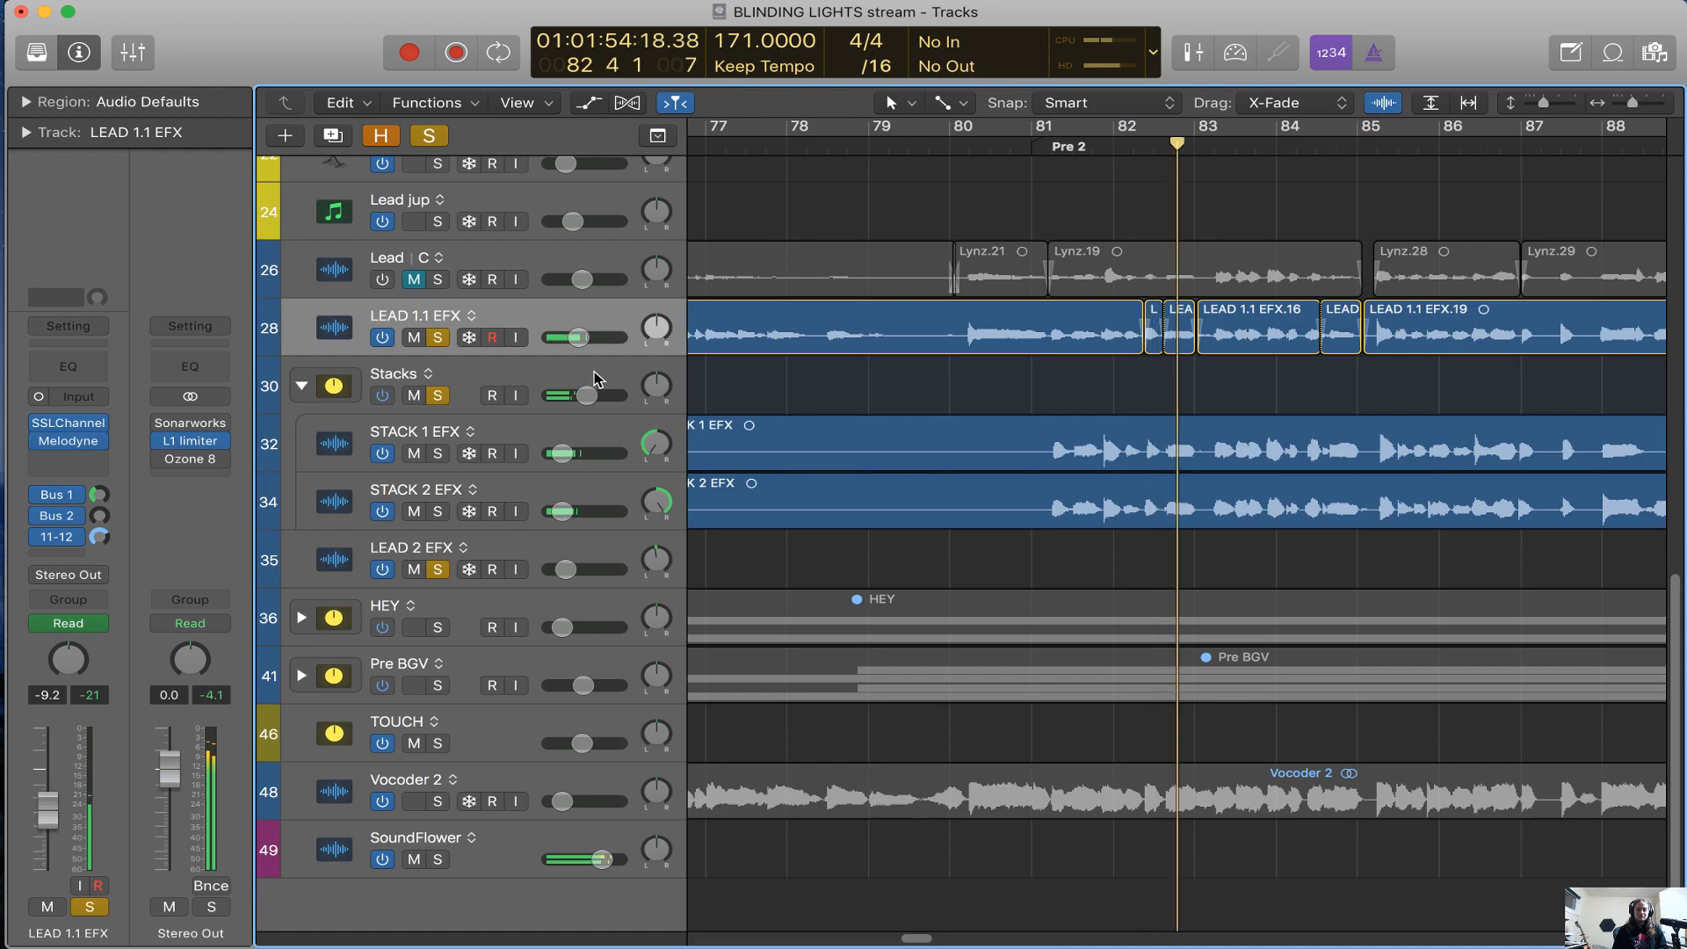
Raise the Stacks track's volume to 3.5 dB during playback, and bring it back down to -2.4 dB
{"action": "left_click_drag", "start_coordinate": [587, 394], "coordinate": [613, 394]}
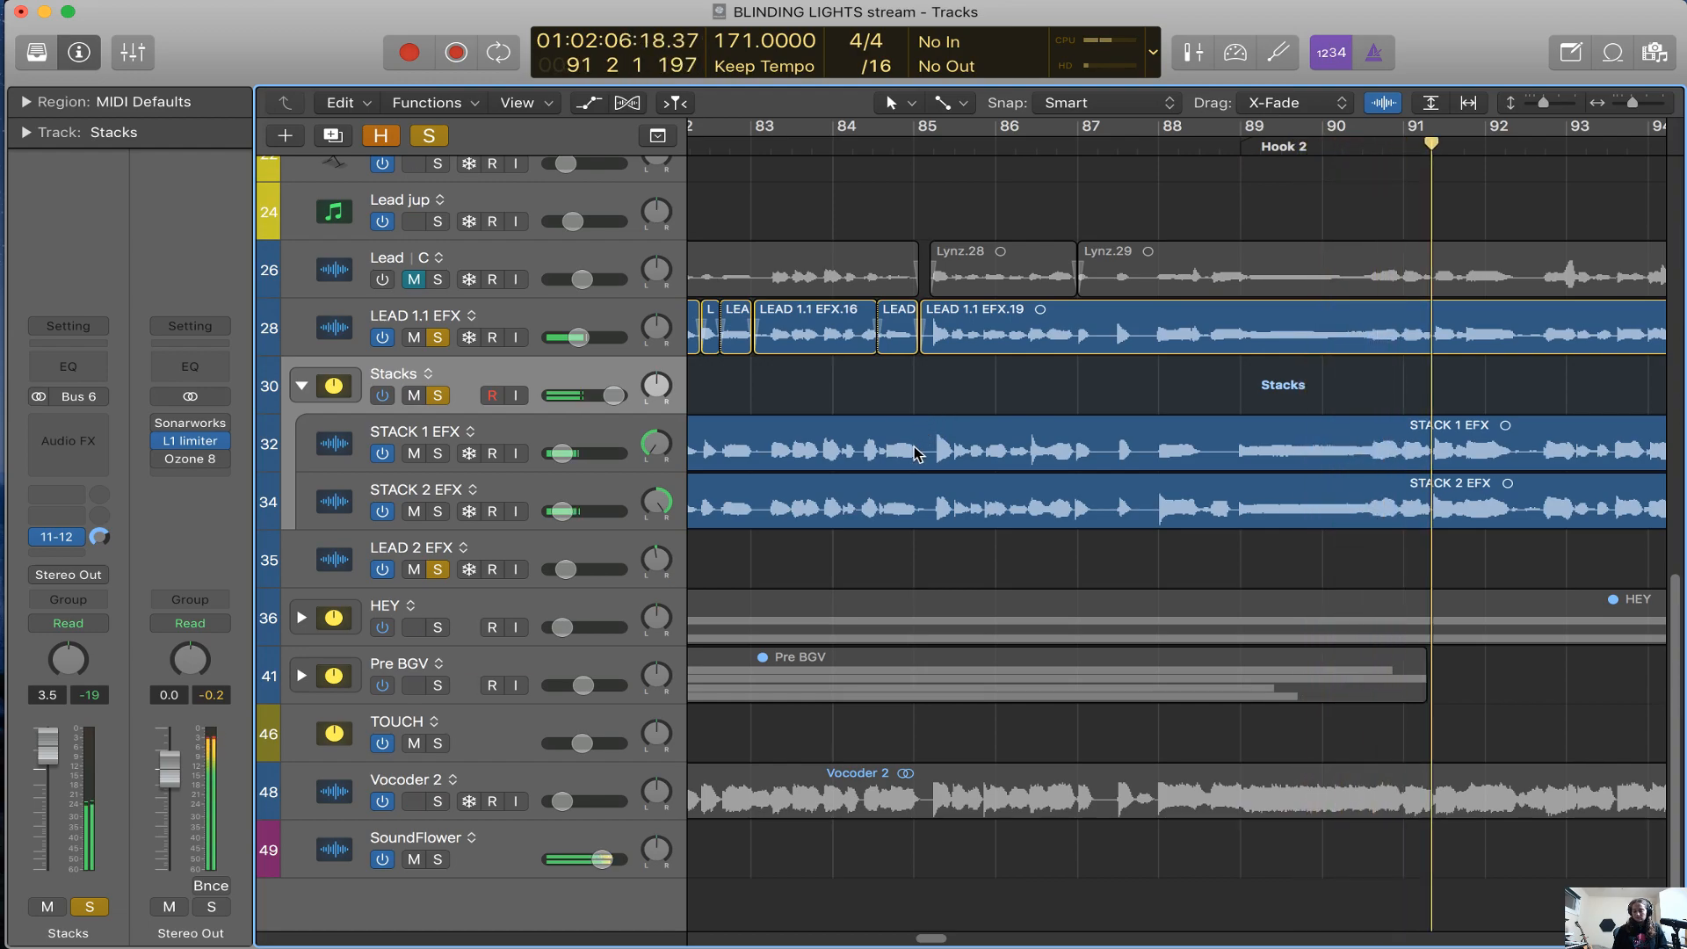
{"action": "key", "text": "super+Left"}
{"action": "key", "text": "super+Left"}
{"action": "left_click_drag", "start_coordinate": [613, 396], "coordinate": [595, 397]}
{"action": "scroll", "coordinate": [966, 182], "scroll_direction": "right", "scroll_amount": 1}
{"action": "scroll", "coordinate": [967, 182], "scroll_direction": "right", "scroll_amount": 3}
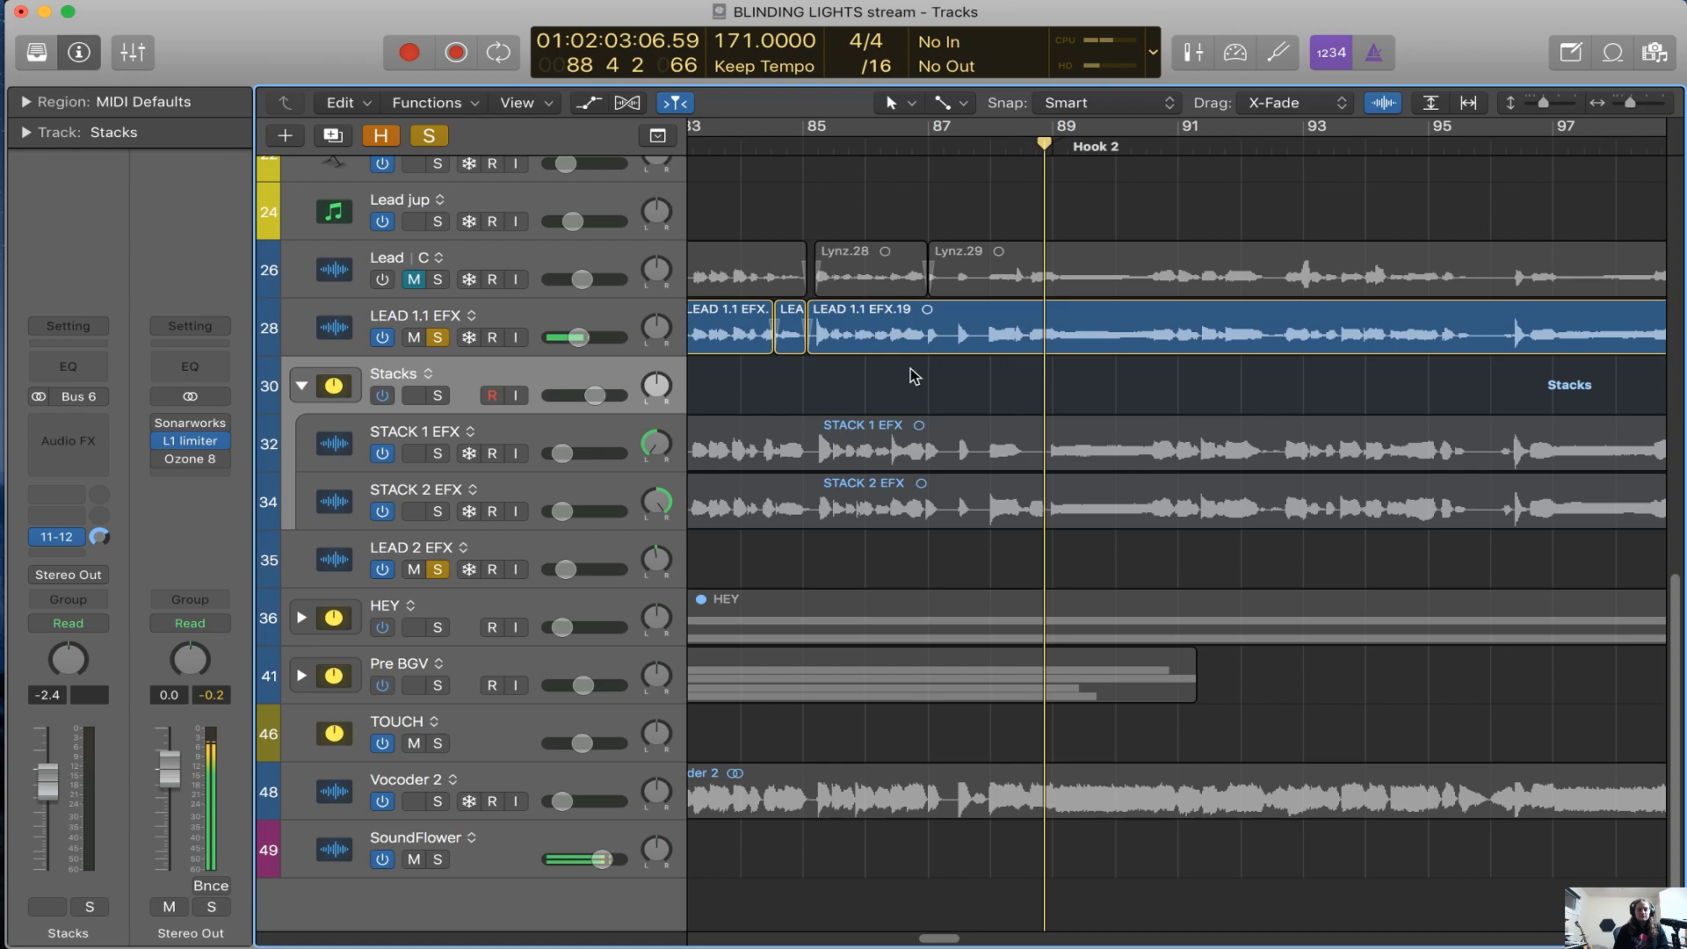
Solo the Stacks track again and stop playback early in Hook 2
{"action": "left_click", "coordinate": [437, 396]}
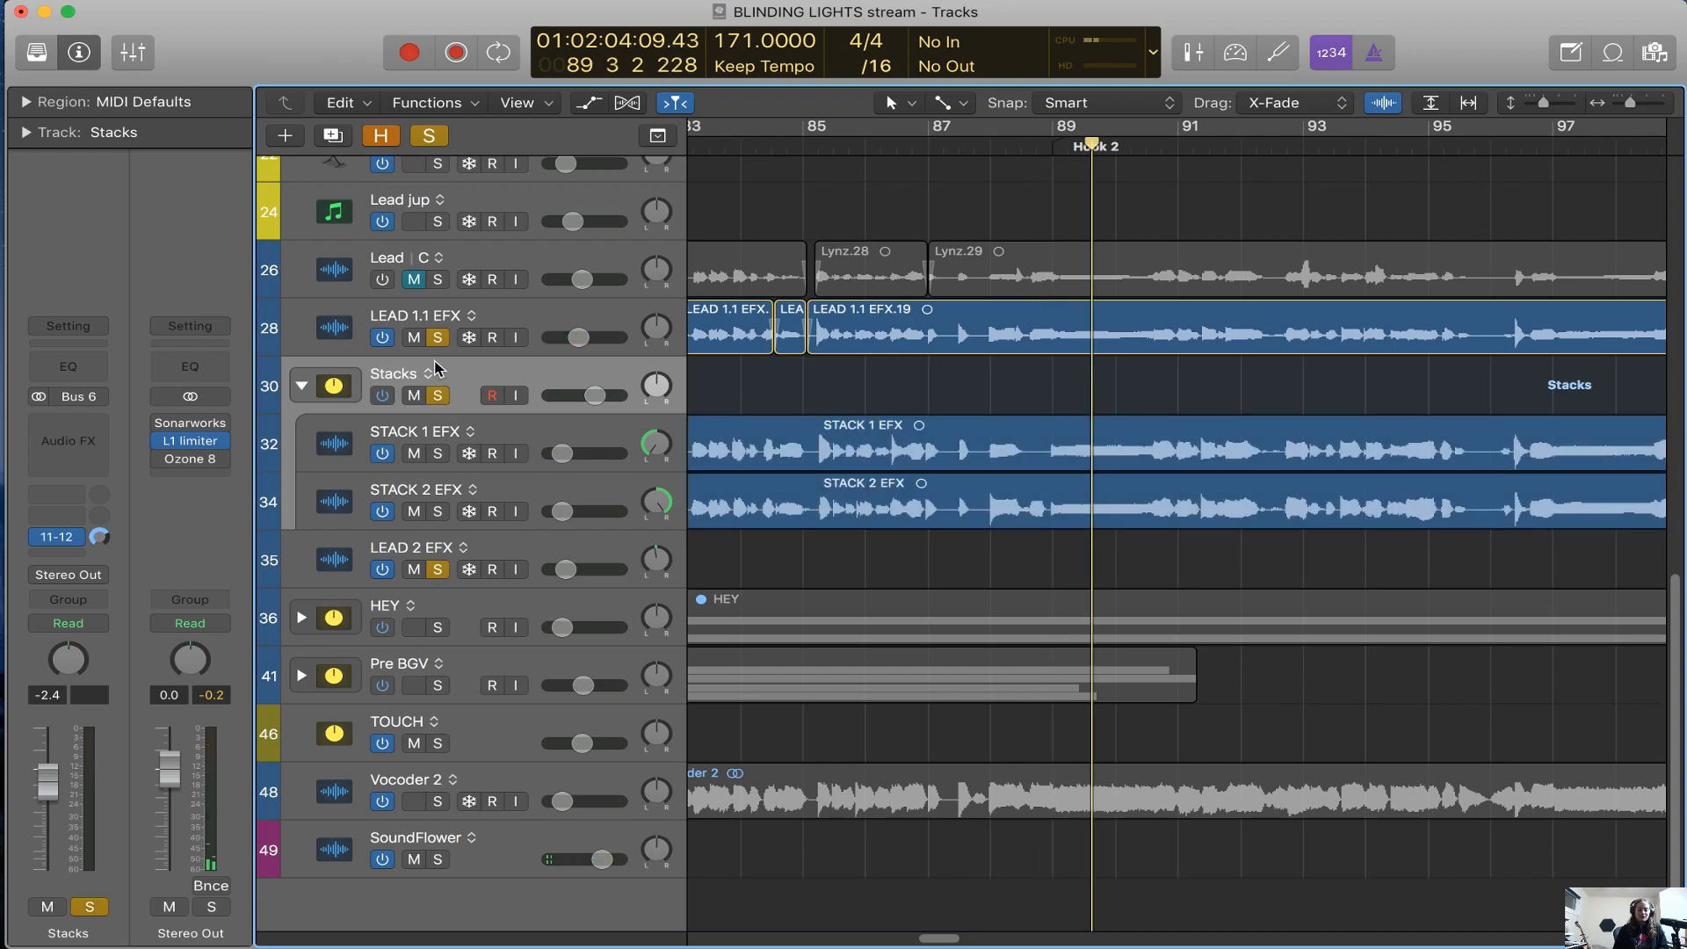
{"action": "key", "text": "super+Left"}
{"action": "scroll", "coordinate": [703, 385], "scroll_direction": "right", "scroll_amount": 5}
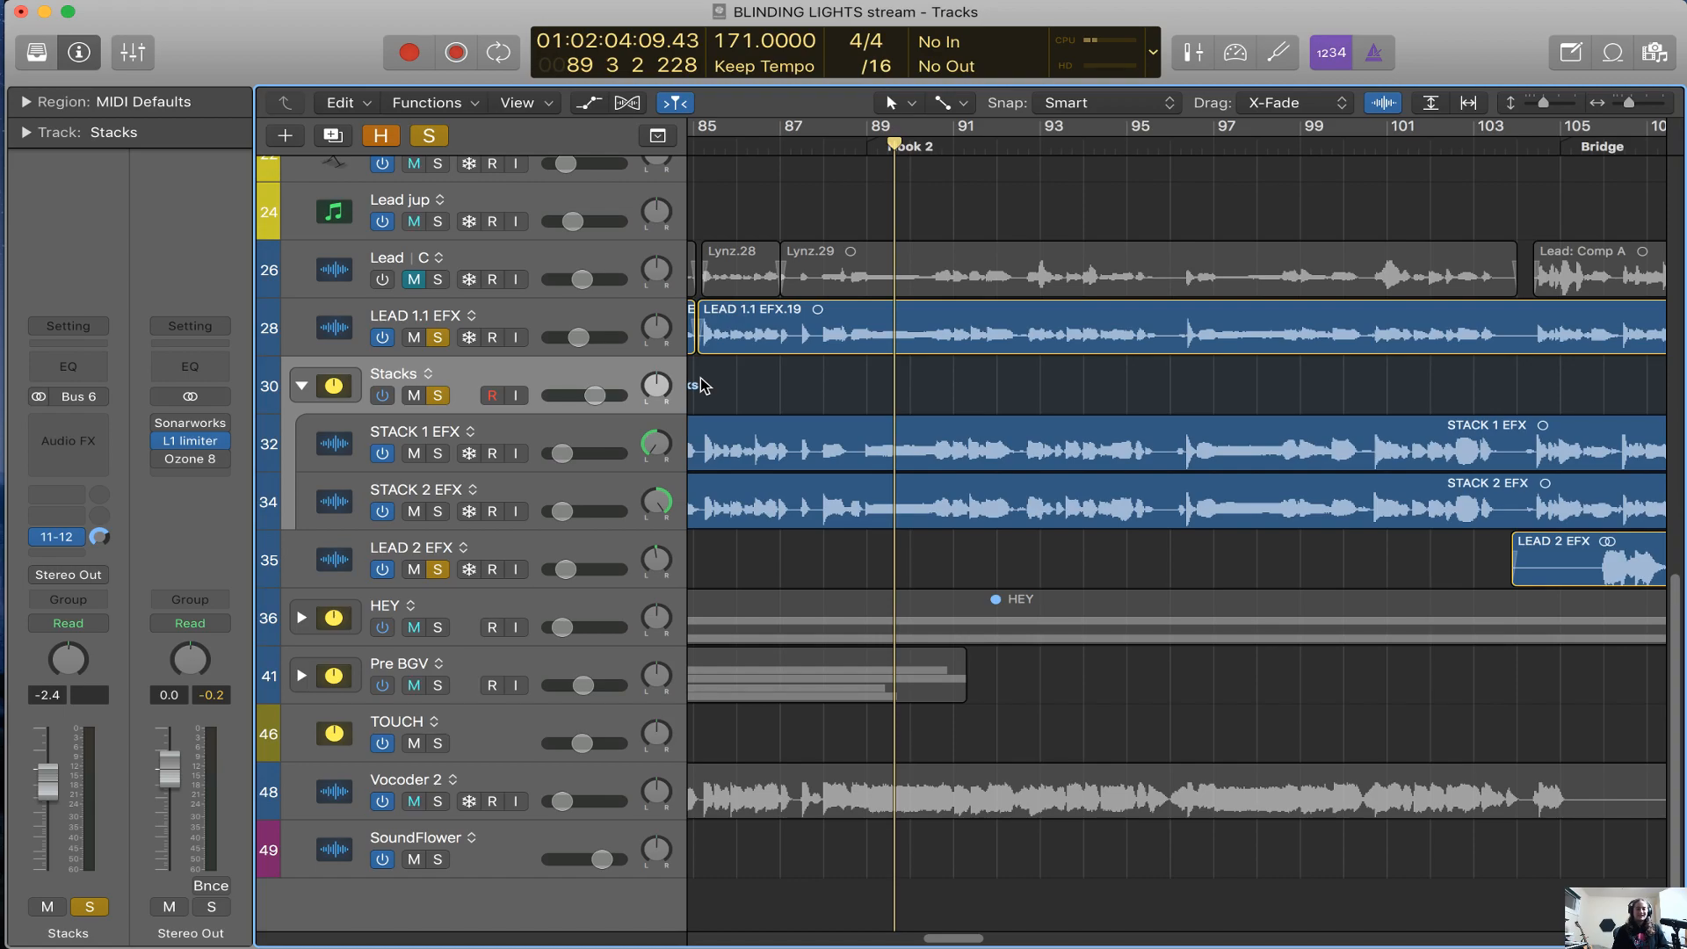
Select the STACK 1 EFX track to show its channel strip, and select the LEAD 1.1 EFX.19 region
{"action": "left_click", "coordinate": [565, 429]}
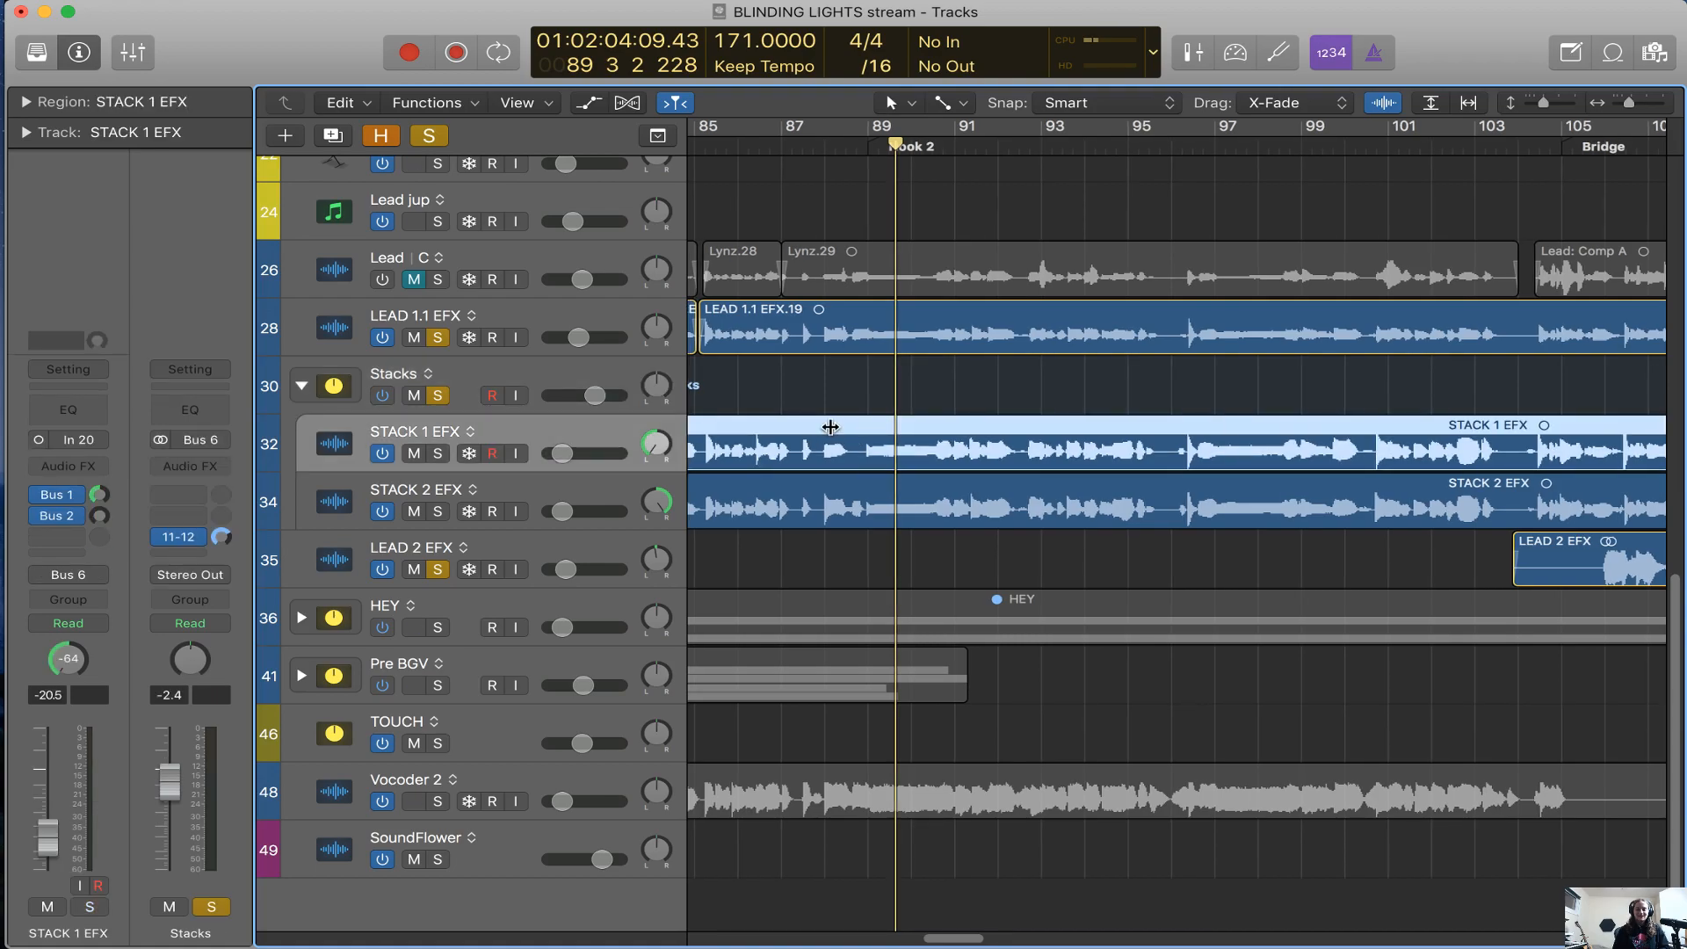
{"action": "scroll", "coordinate": [831, 428], "scroll_direction": "left", "scroll_amount": 3}
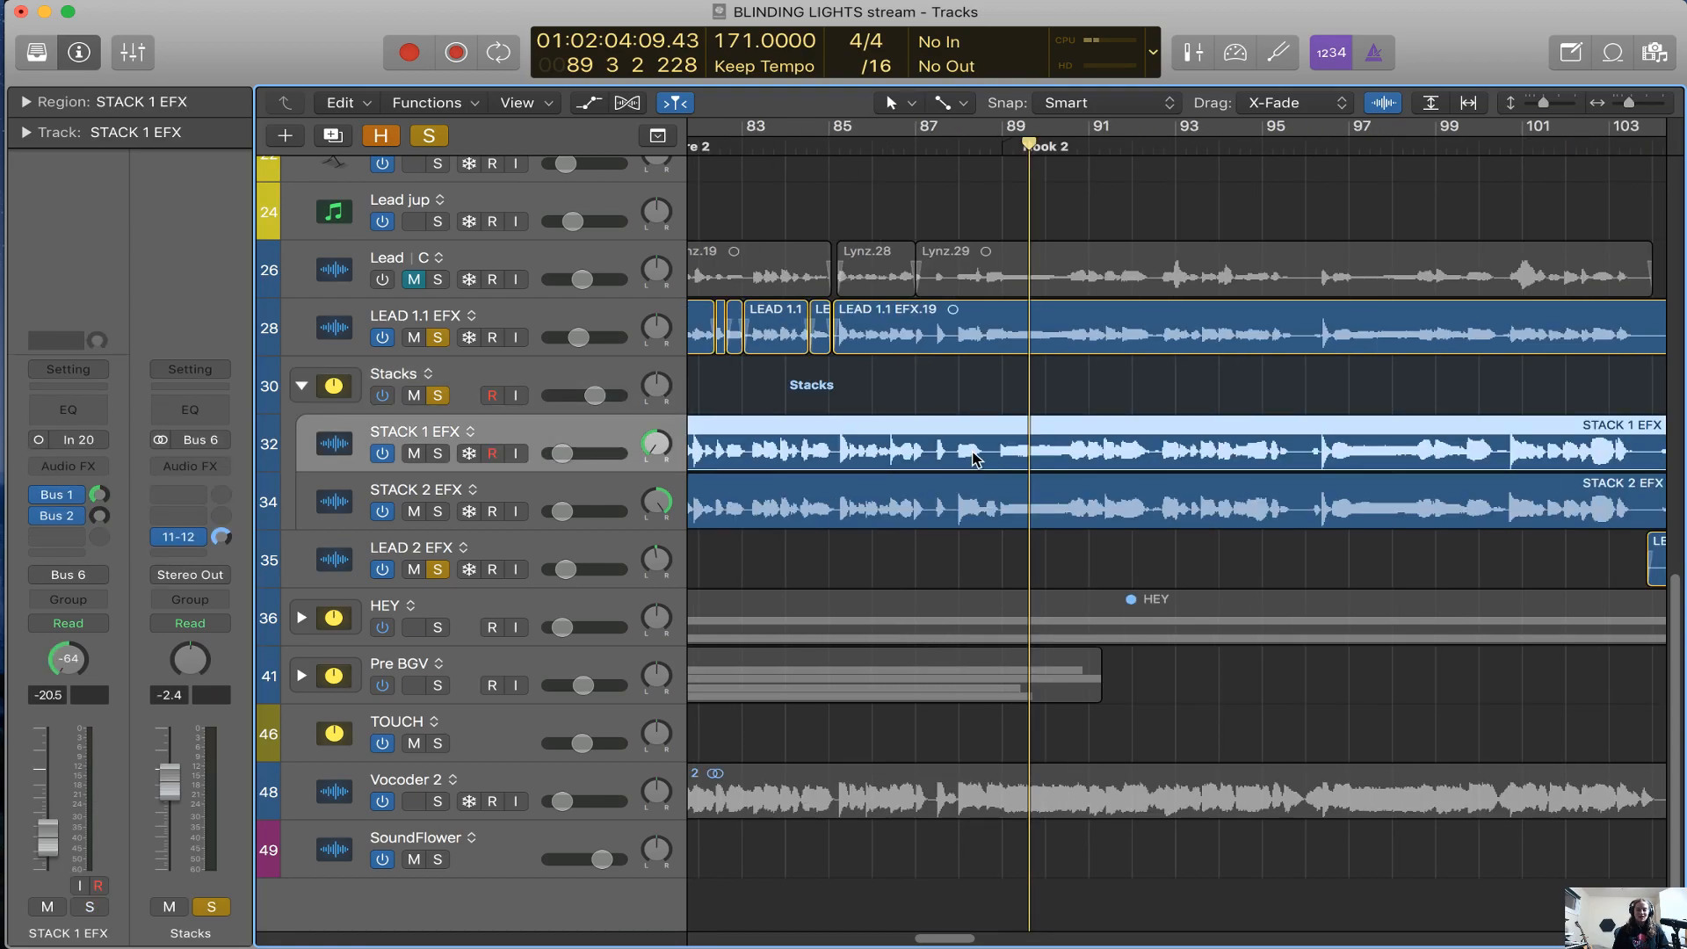
{"action": "scroll", "coordinate": [974, 457], "scroll_direction": "right", "scroll_amount": 3}
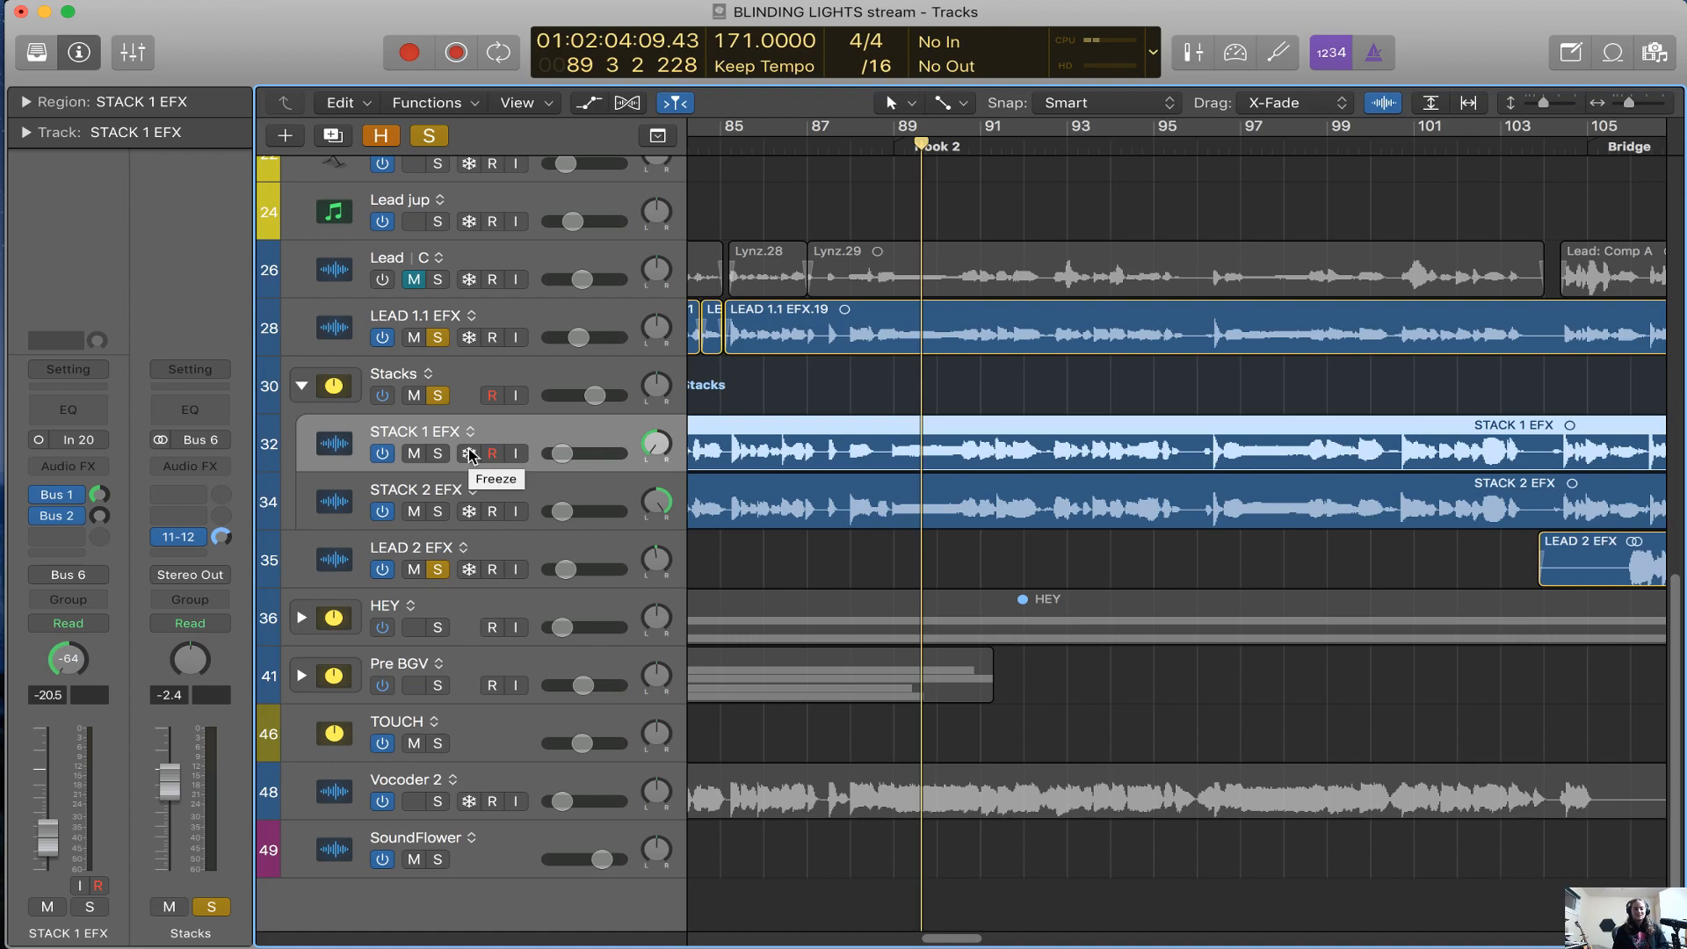
{"action": "scroll", "coordinate": [946, 438], "scroll_direction": "up", "scroll_amount": 3}
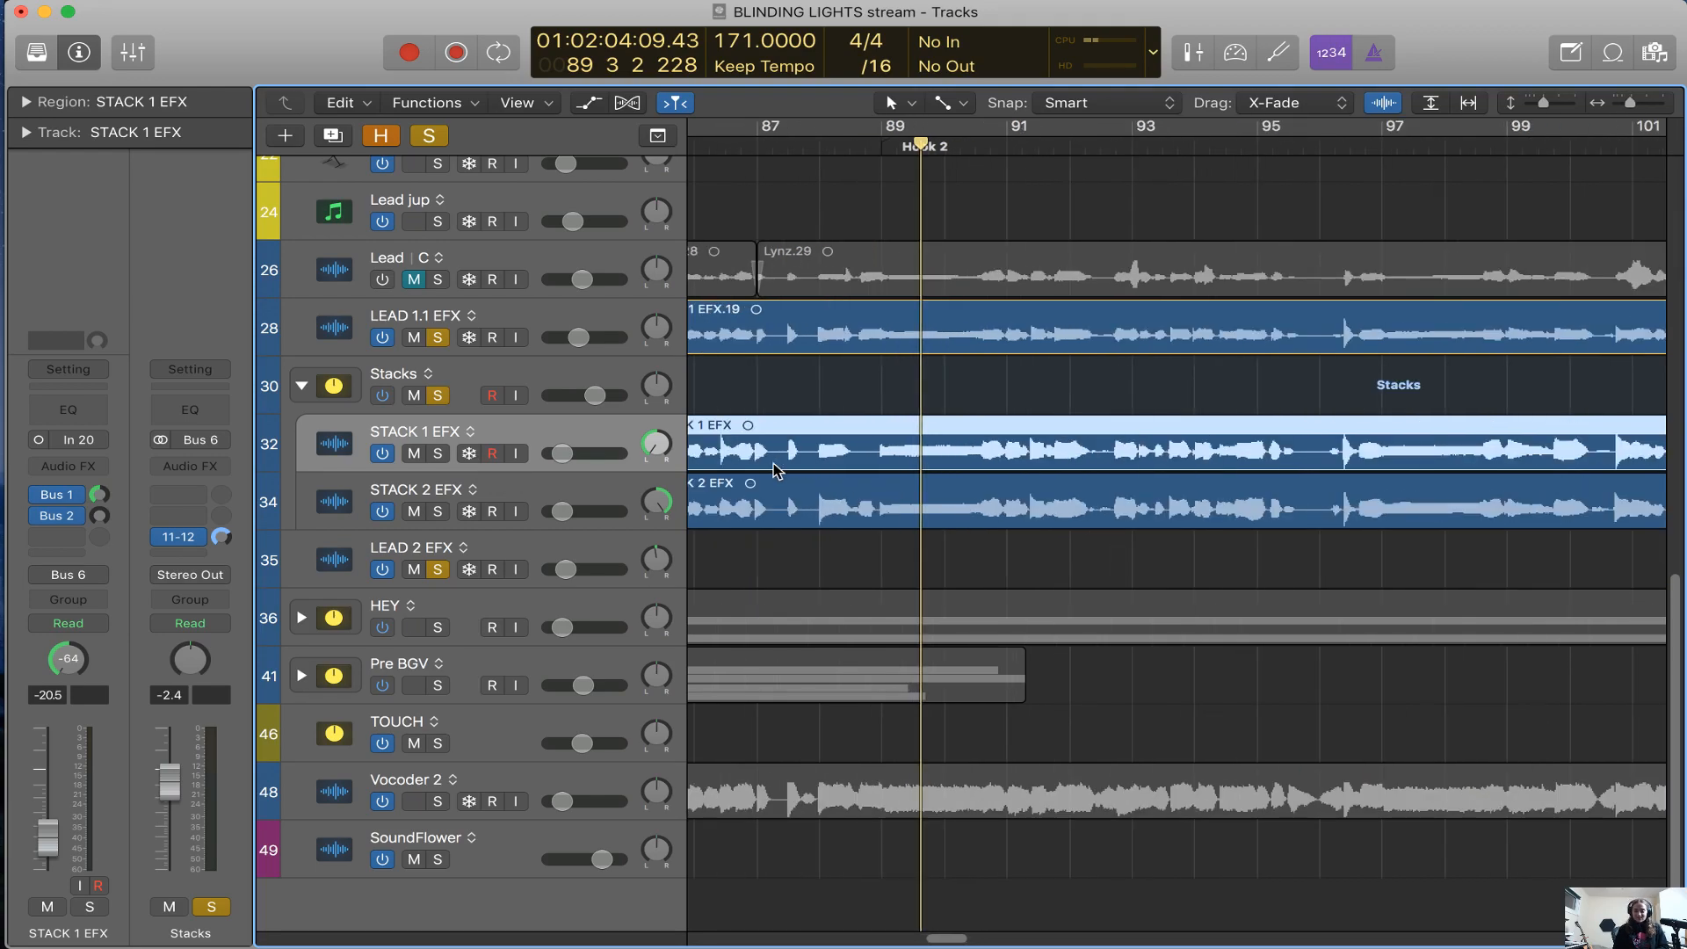
{"action": "scroll", "coordinate": [947, 439], "scroll_direction": "left", "scroll_amount": 4}
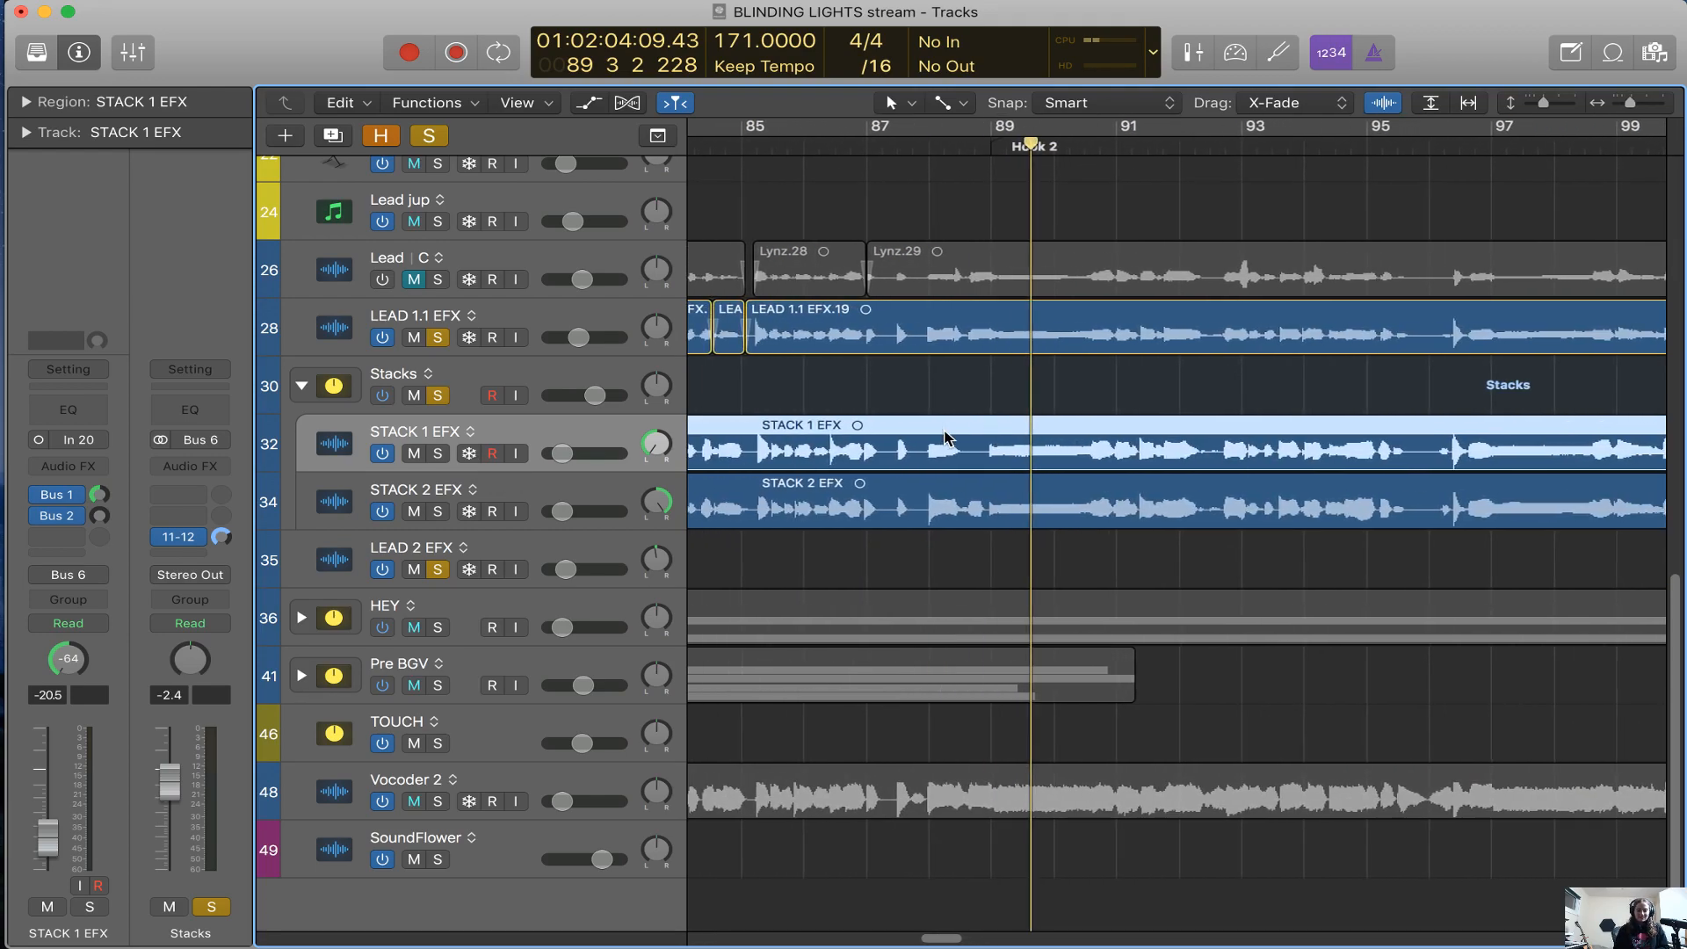
{"action": "left_click", "coordinate": [954, 343]}
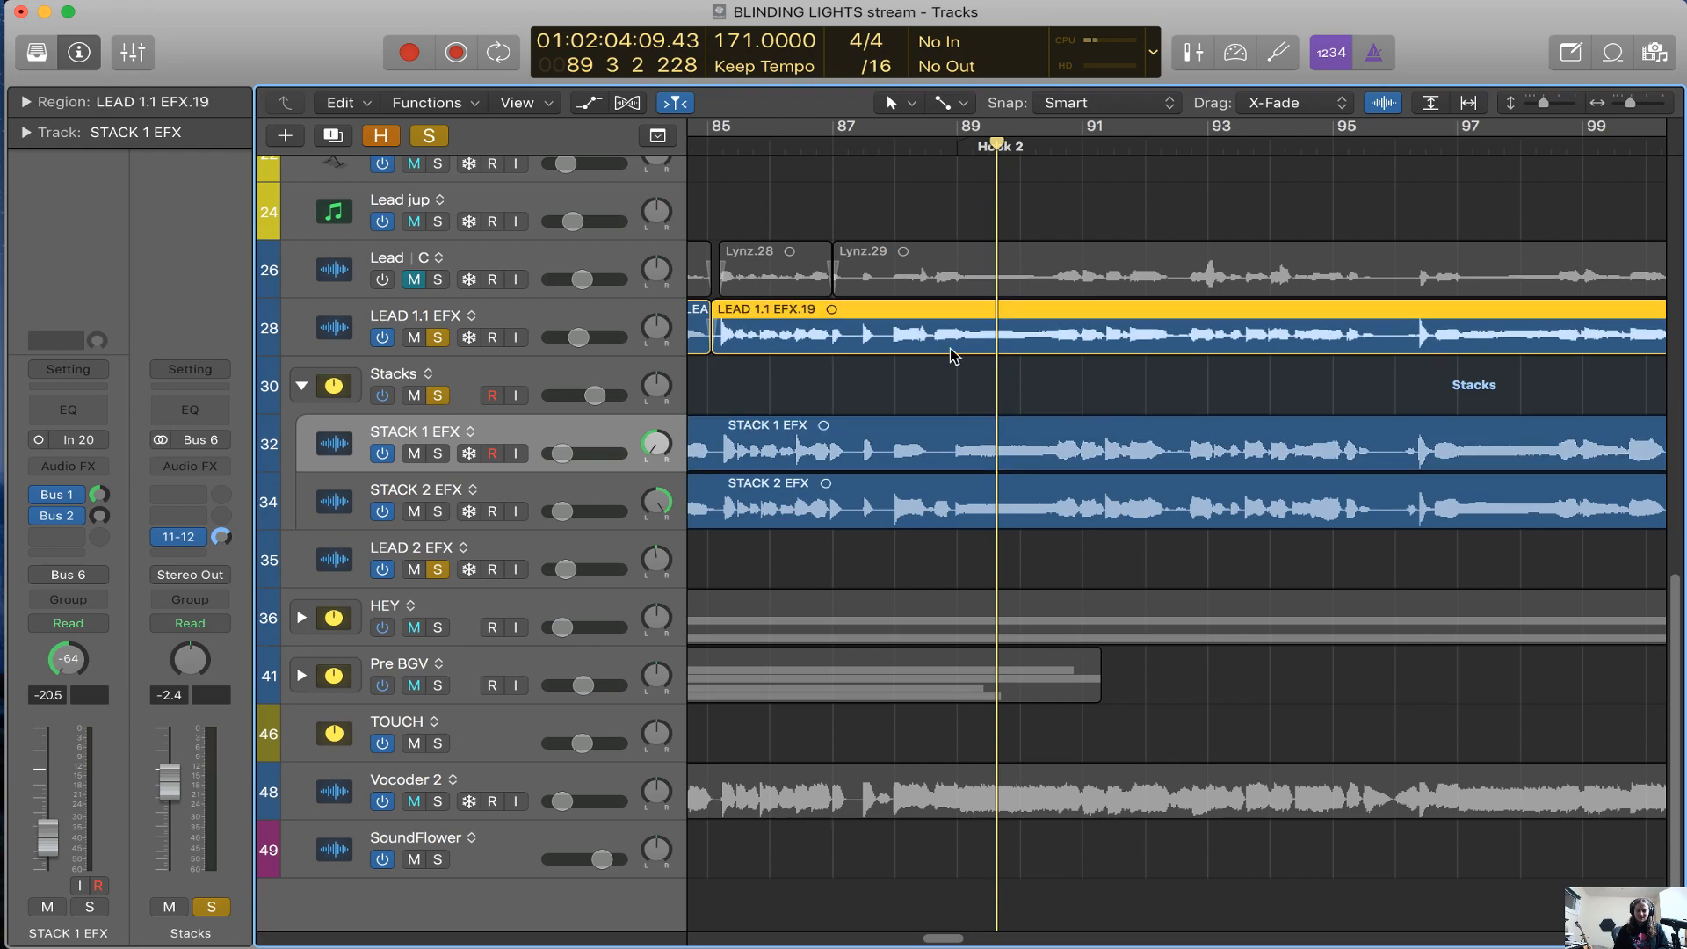
Clear the region selection and examine the lead and stacked vocal regions from Hook 2 into the Bridge
{"action": "left_click", "coordinate": [953, 355]}
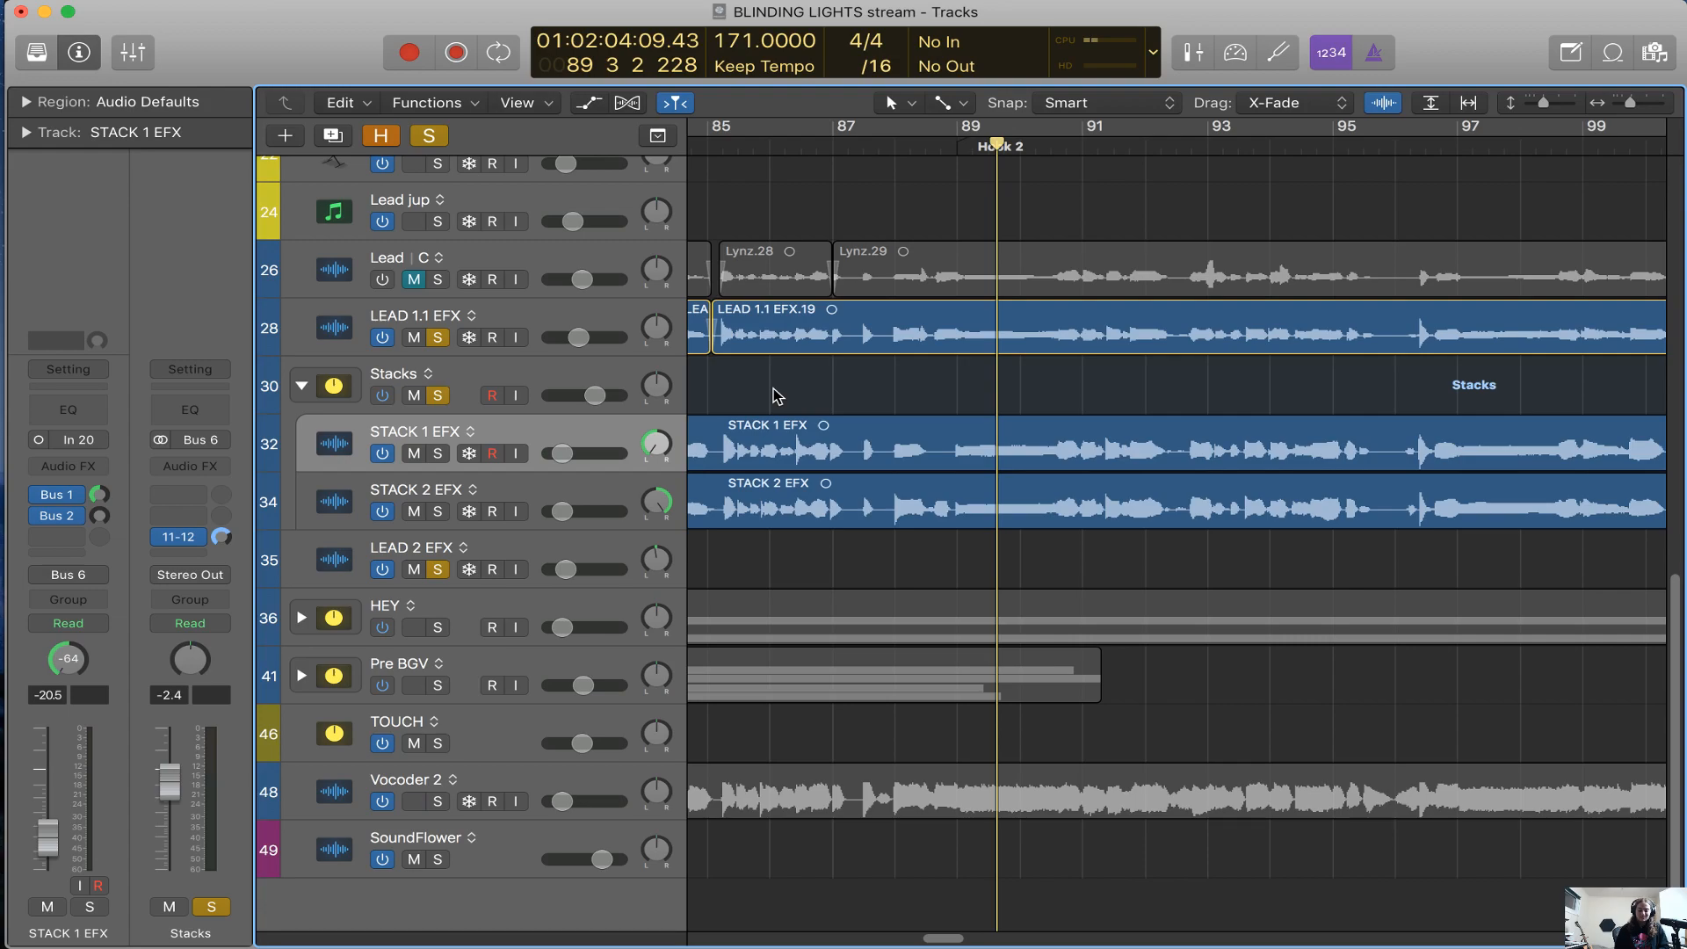
{"action": "key", "text": "super+Right"}
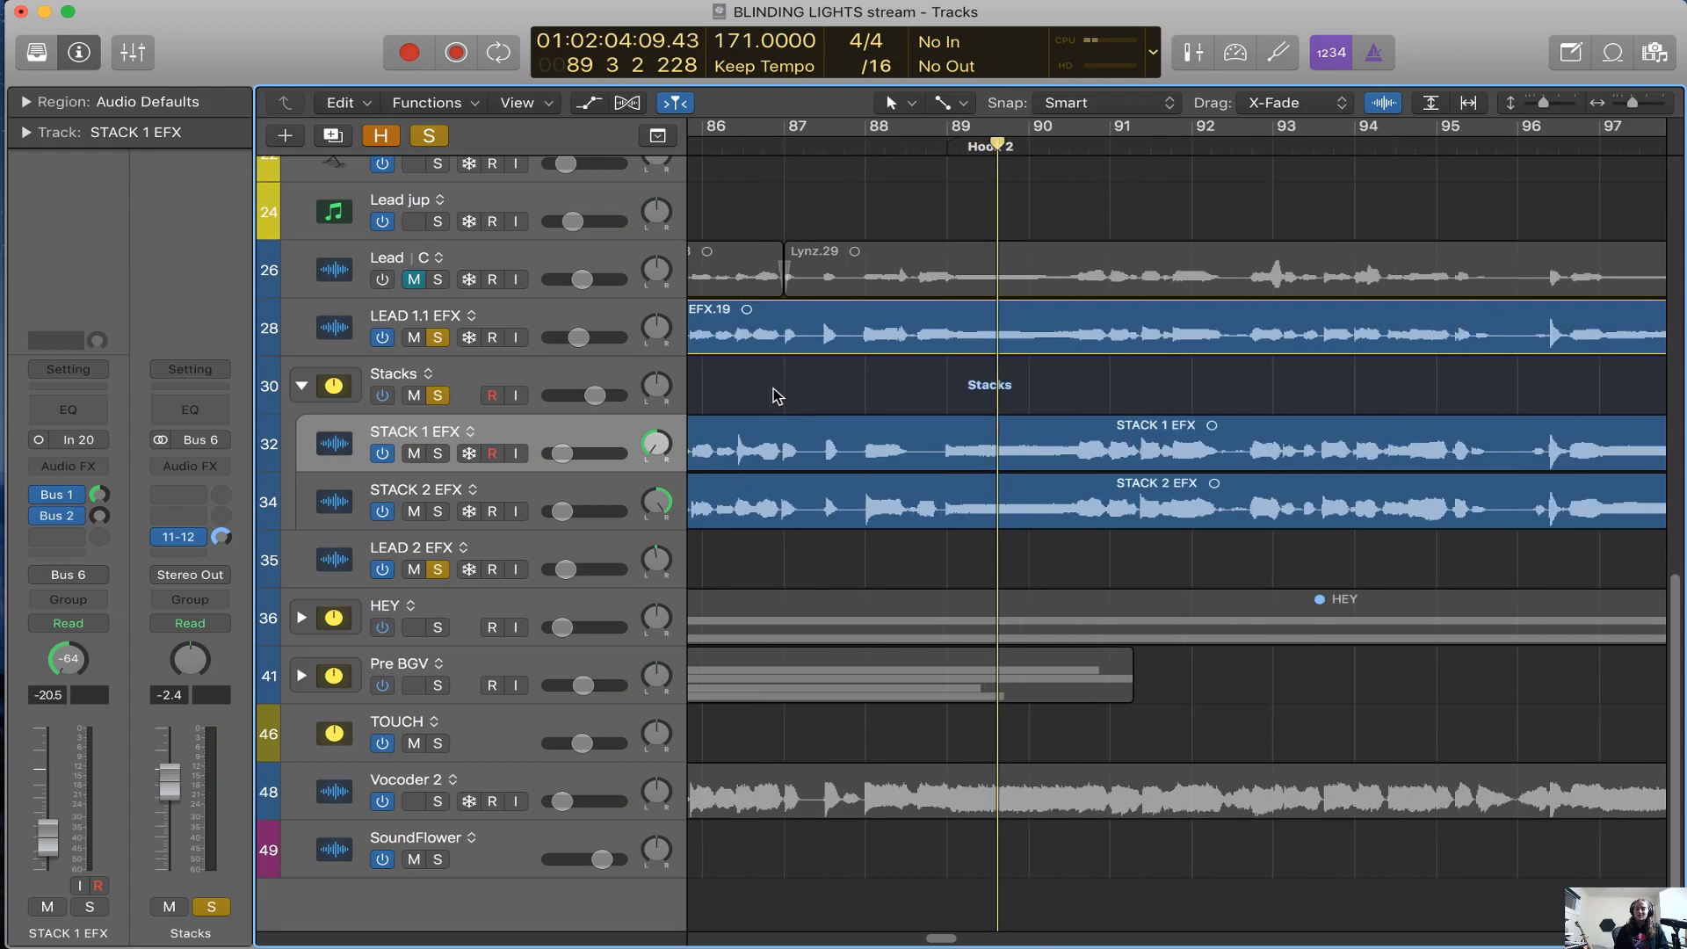
{"action": "key", "text": "super+Left"}
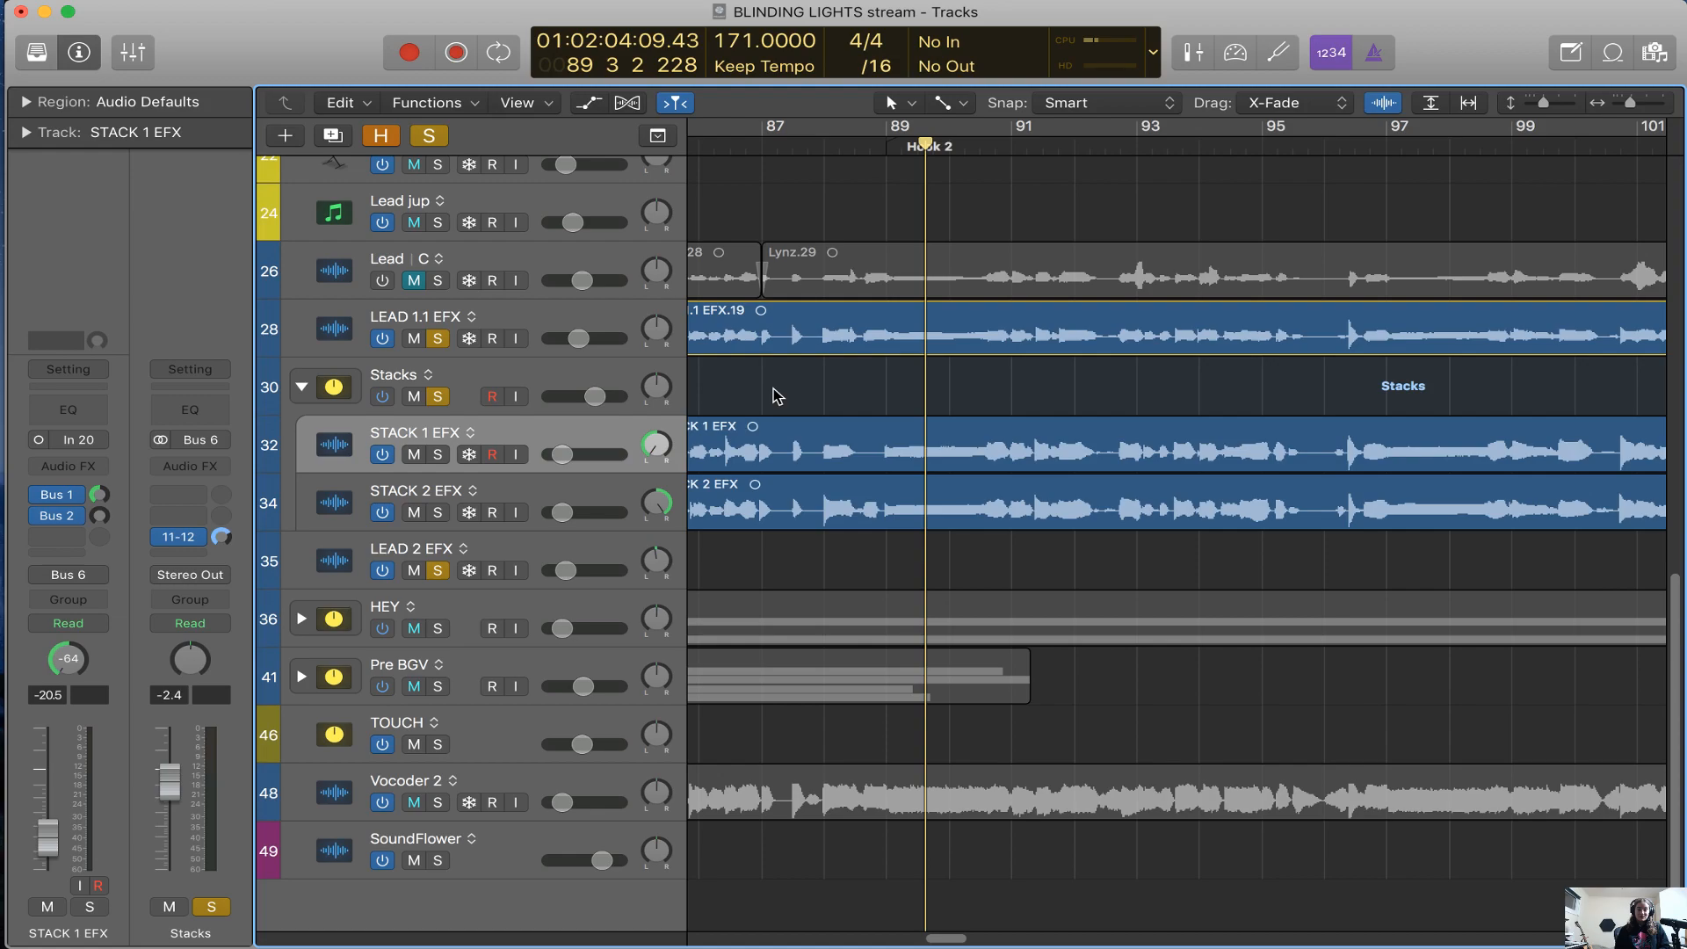
{"action": "key", "text": "super+Right"}
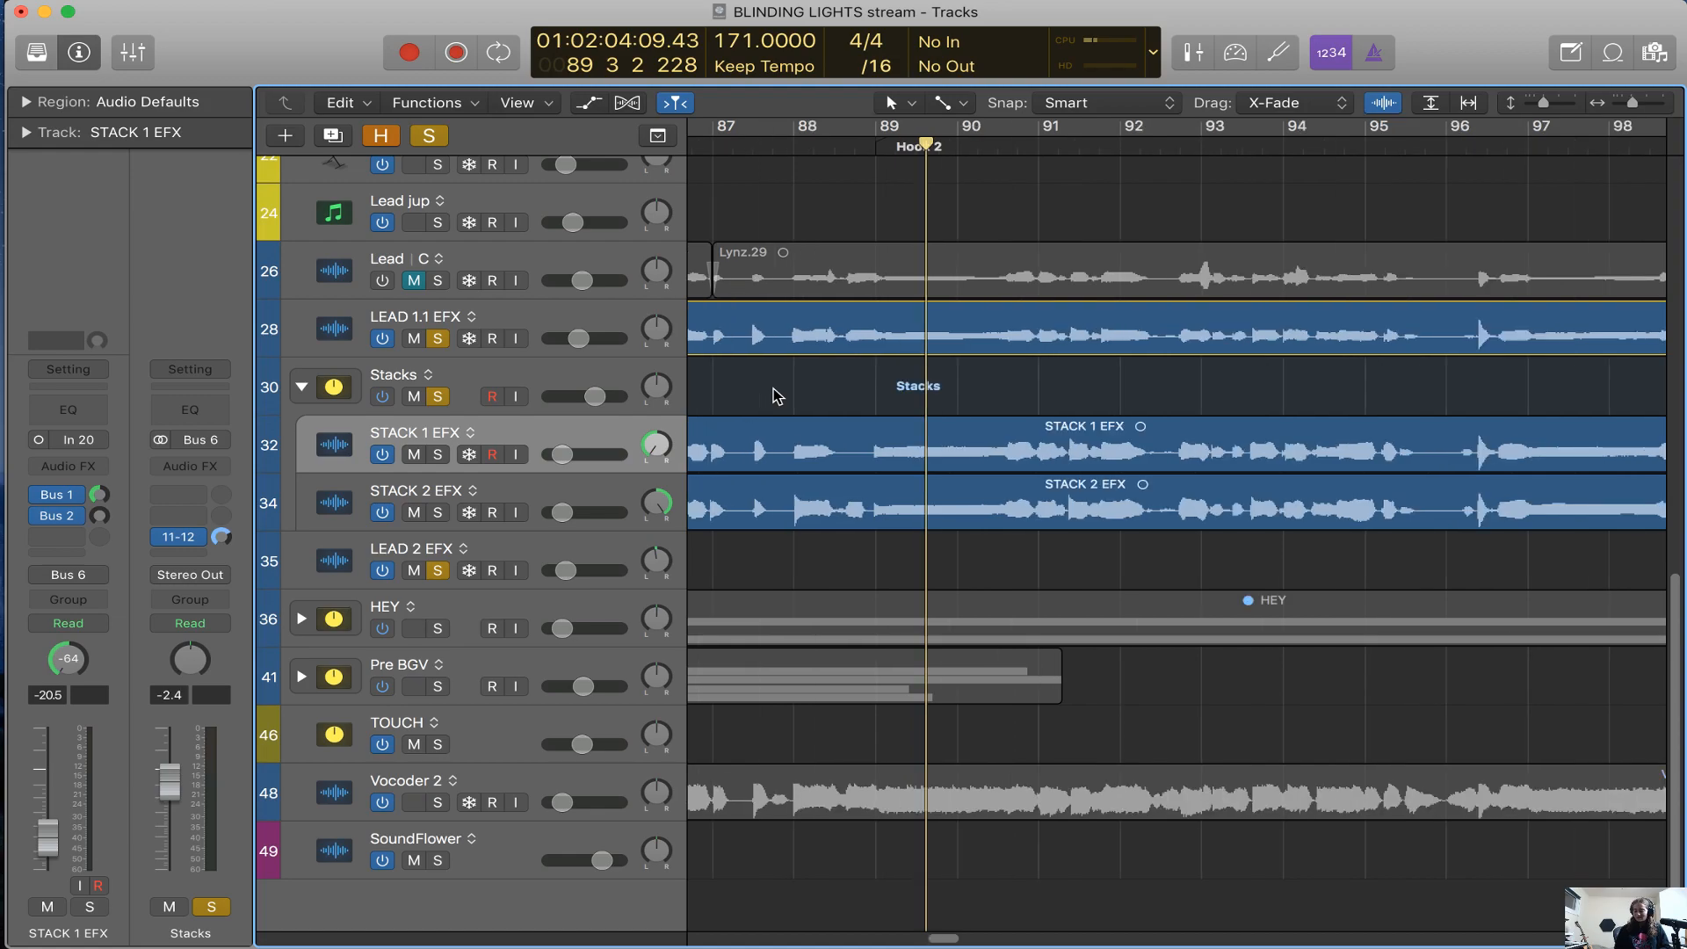
{"action": "key", "text": "super+Left"}
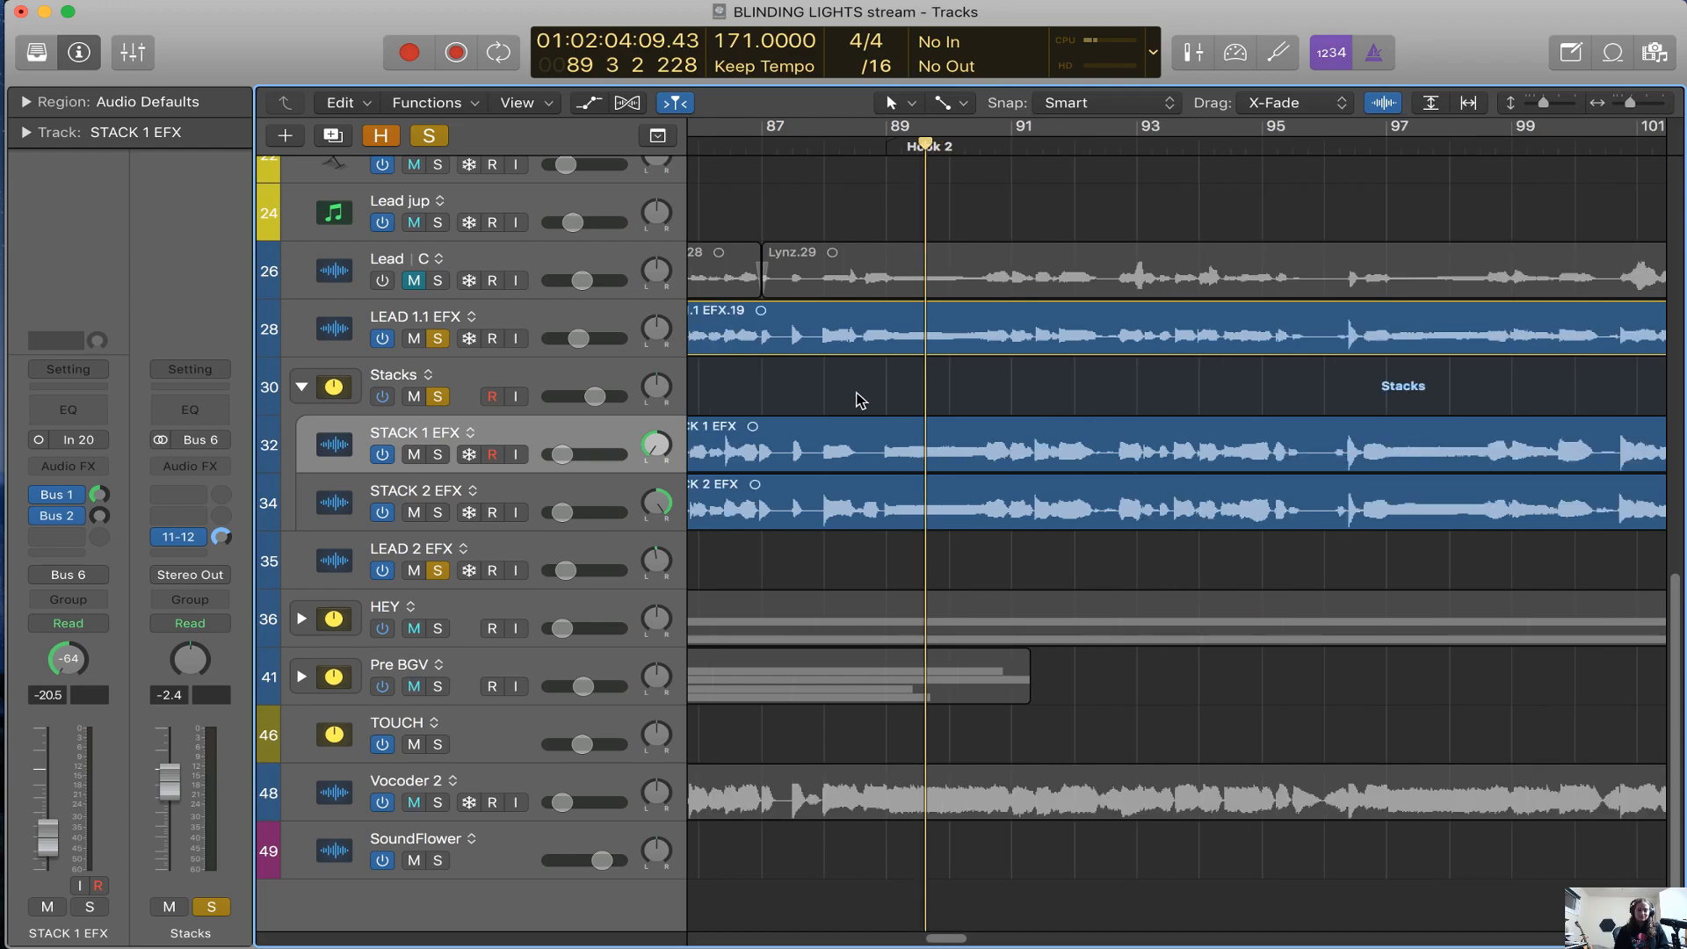
{"action": "scroll", "coordinate": [860, 400], "scroll_direction": "right", "scroll_amount": 10}
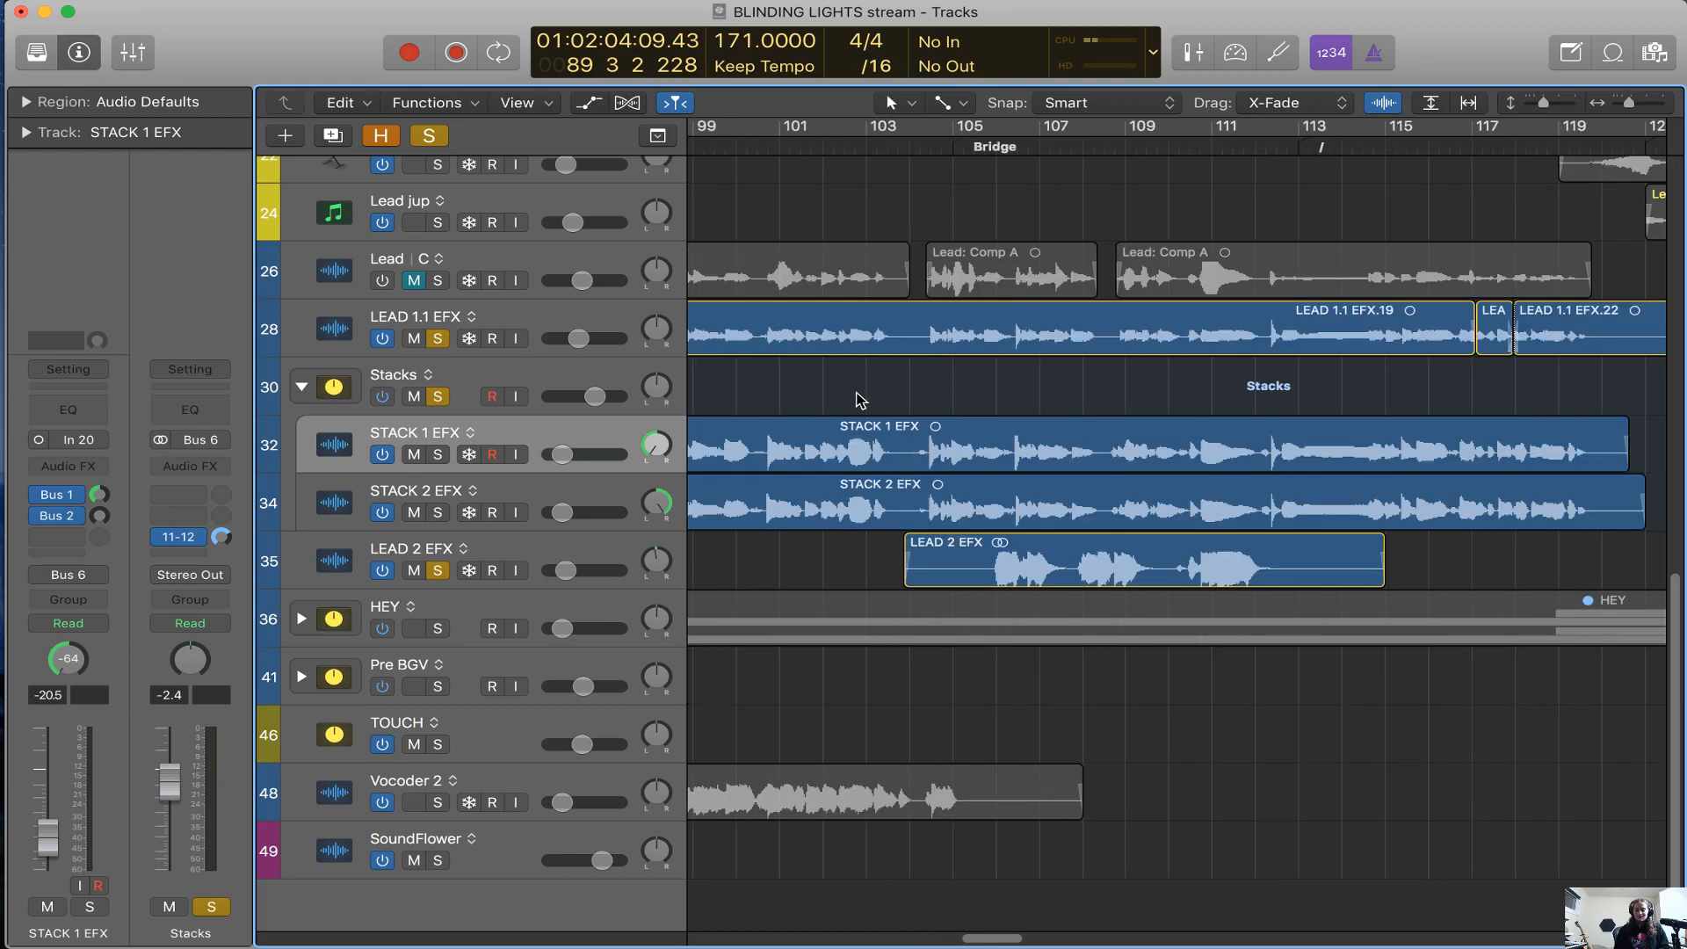
Select the STACK 1 EFX track, clear its region selection, and look over the stacked vocals through the Bridge and Post sections
{"action": "left_click", "coordinate": [570, 492]}
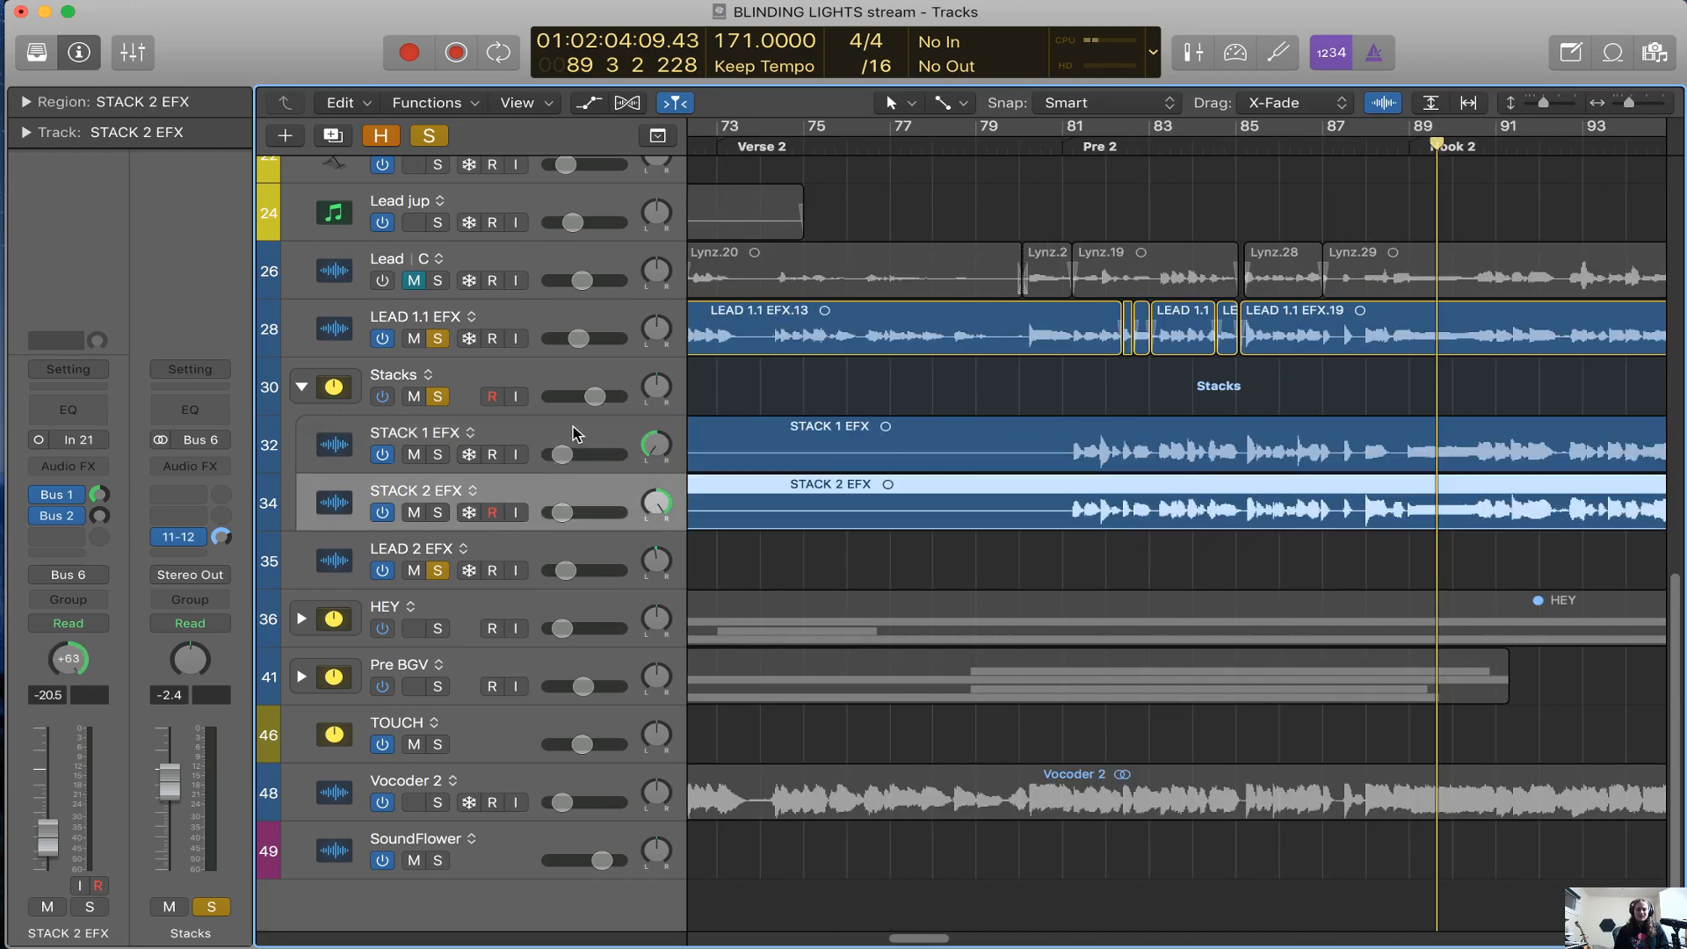
{"action": "left_click", "coordinate": [573, 433]}
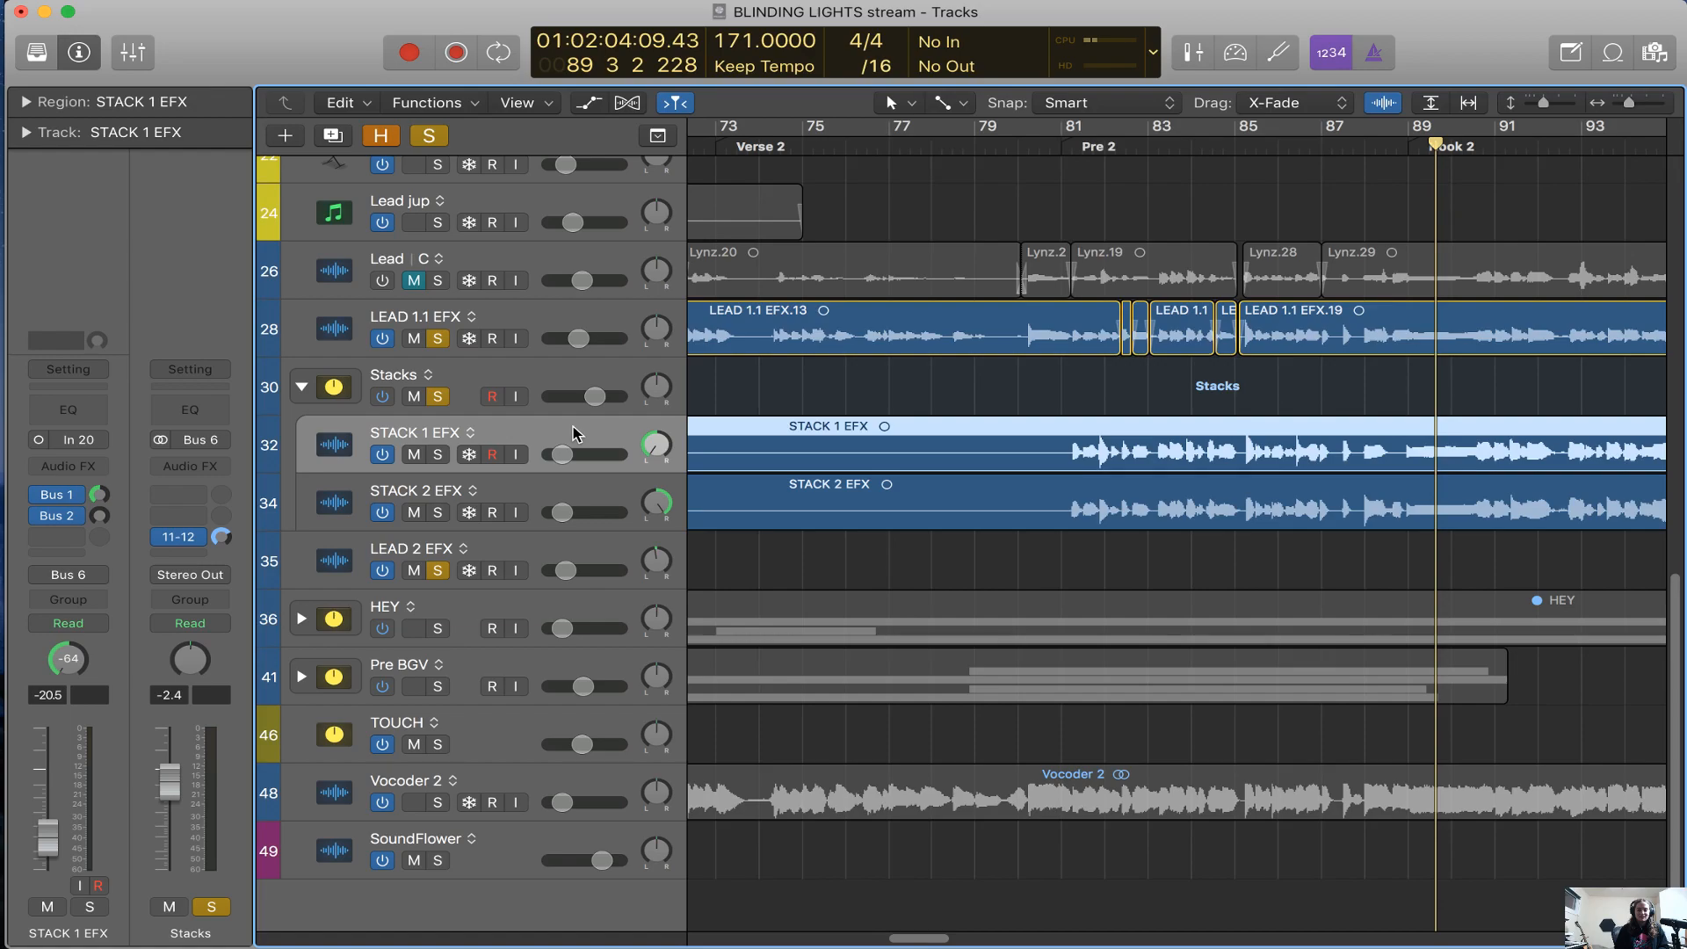
{"action": "left_click", "coordinate": [943, 407]}
{"action": "scroll", "coordinate": [943, 408], "scroll_direction": "right", "scroll_amount": 10}
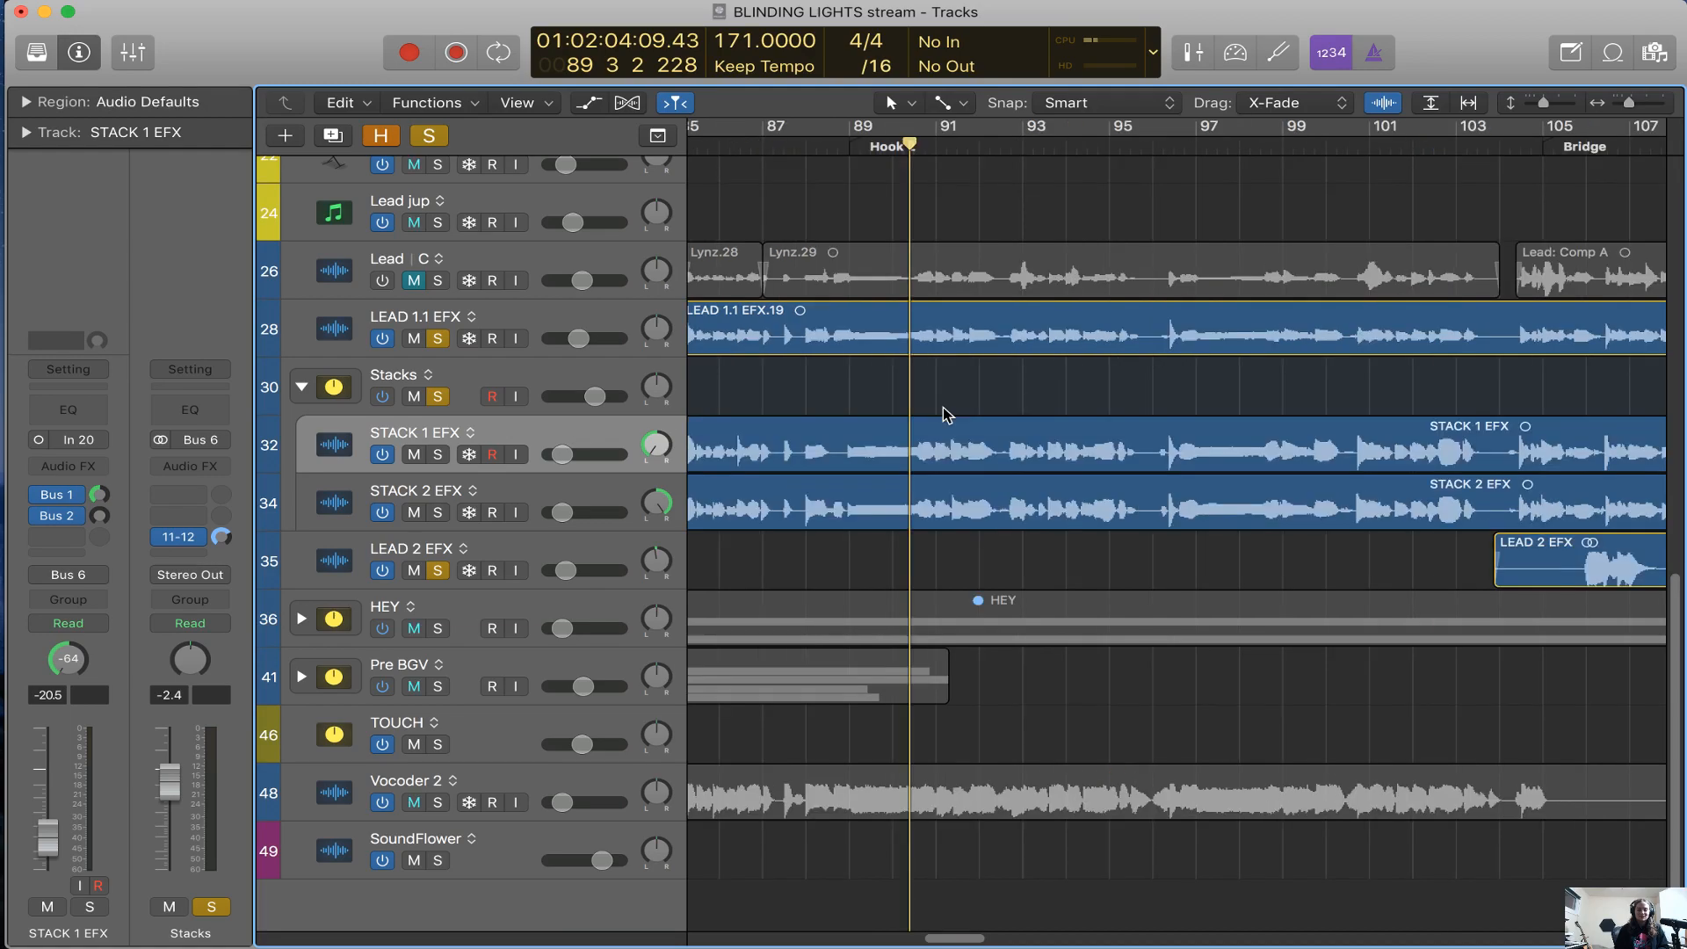
{"action": "scroll", "coordinate": [943, 413], "scroll_direction": "right", "scroll_amount": 9}
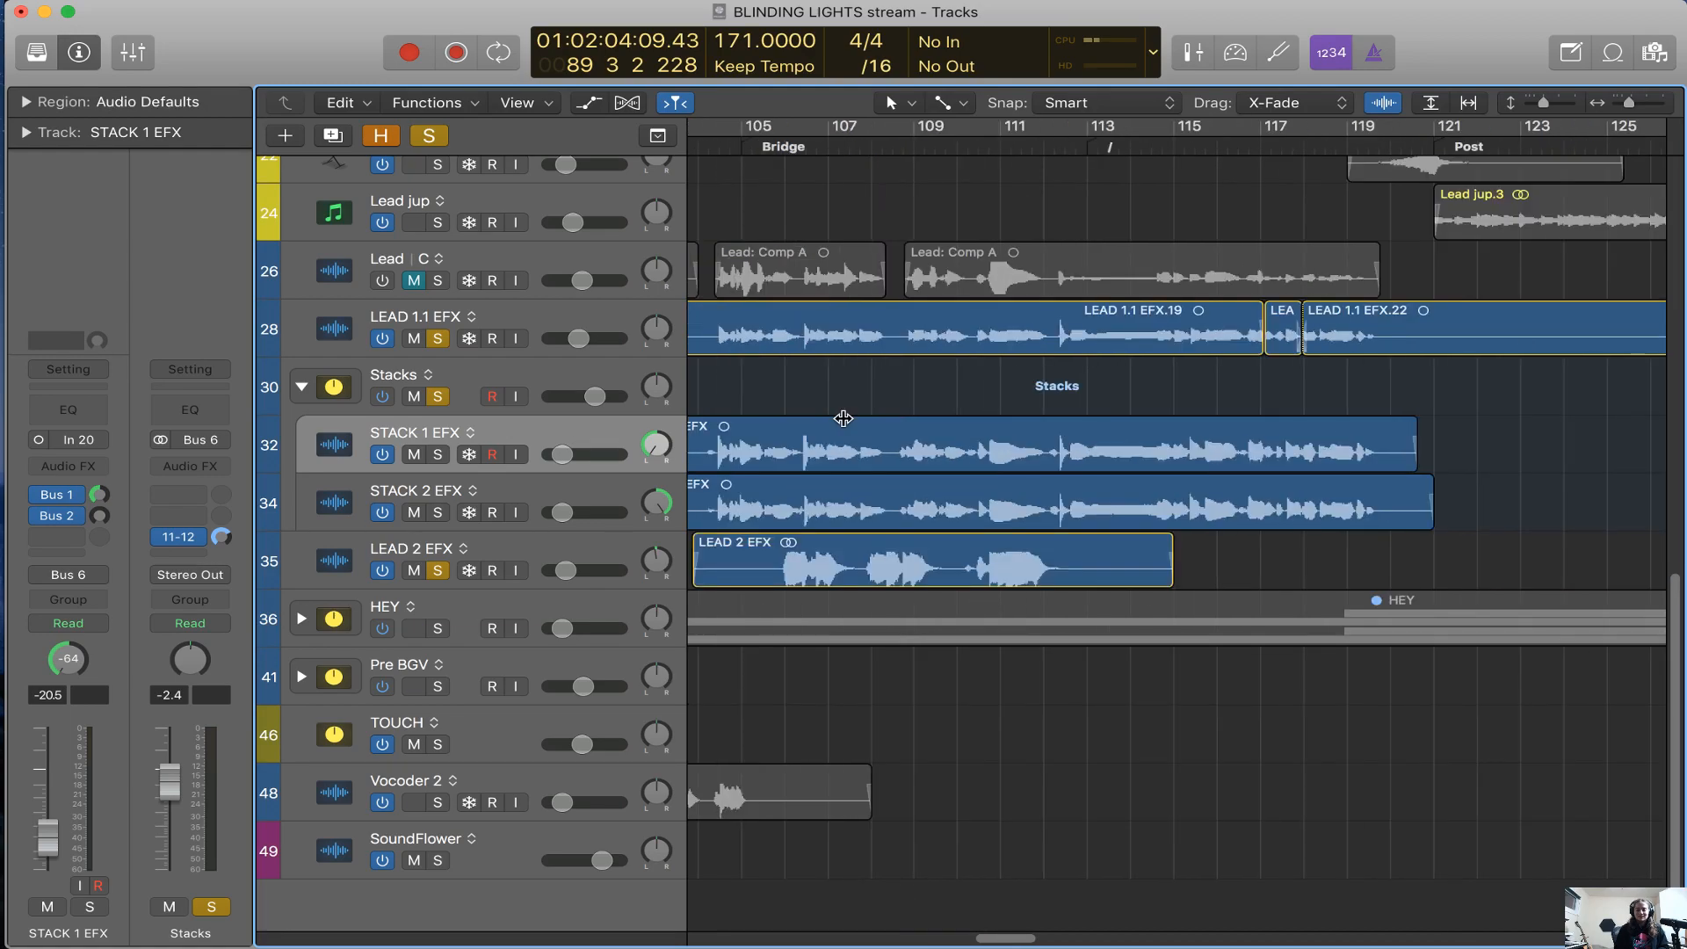
{"action": "scroll", "coordinate": [843, 418], "scroll_direction": "left", "scroll_amount": 6}
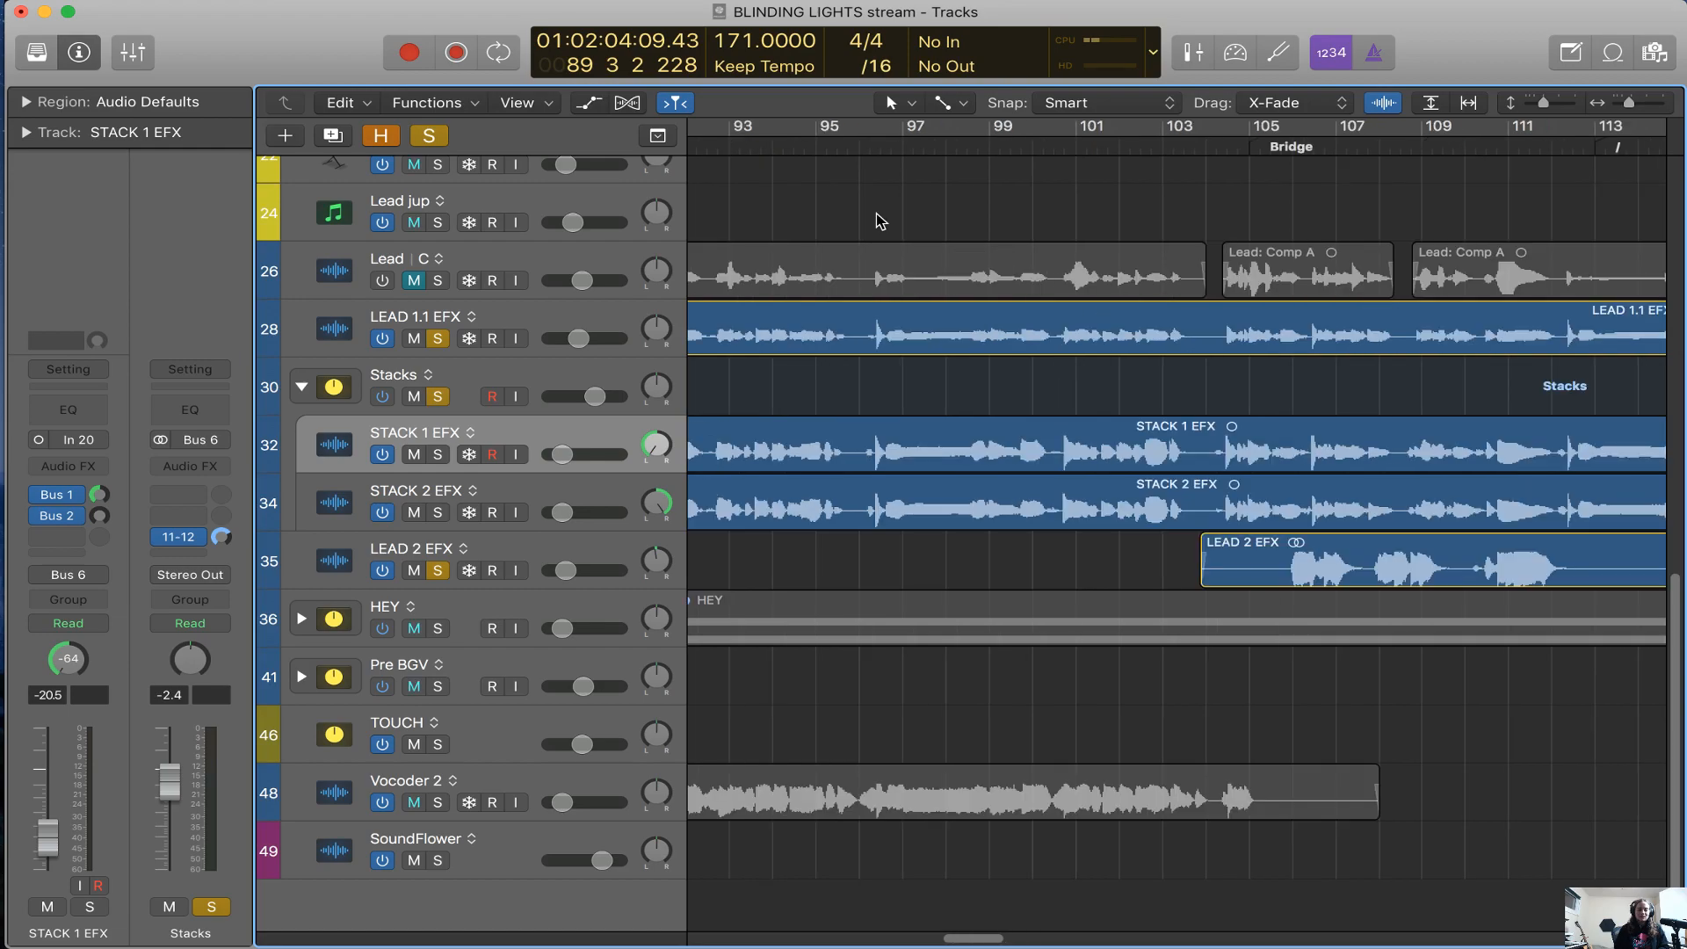
Place the playhead at bar 98 in Hook 2 and look over the surrounding vocal regions
{"action": "left_click", "coordinate": [954, 143]}
{"action": "key", "text": "super+Left"}
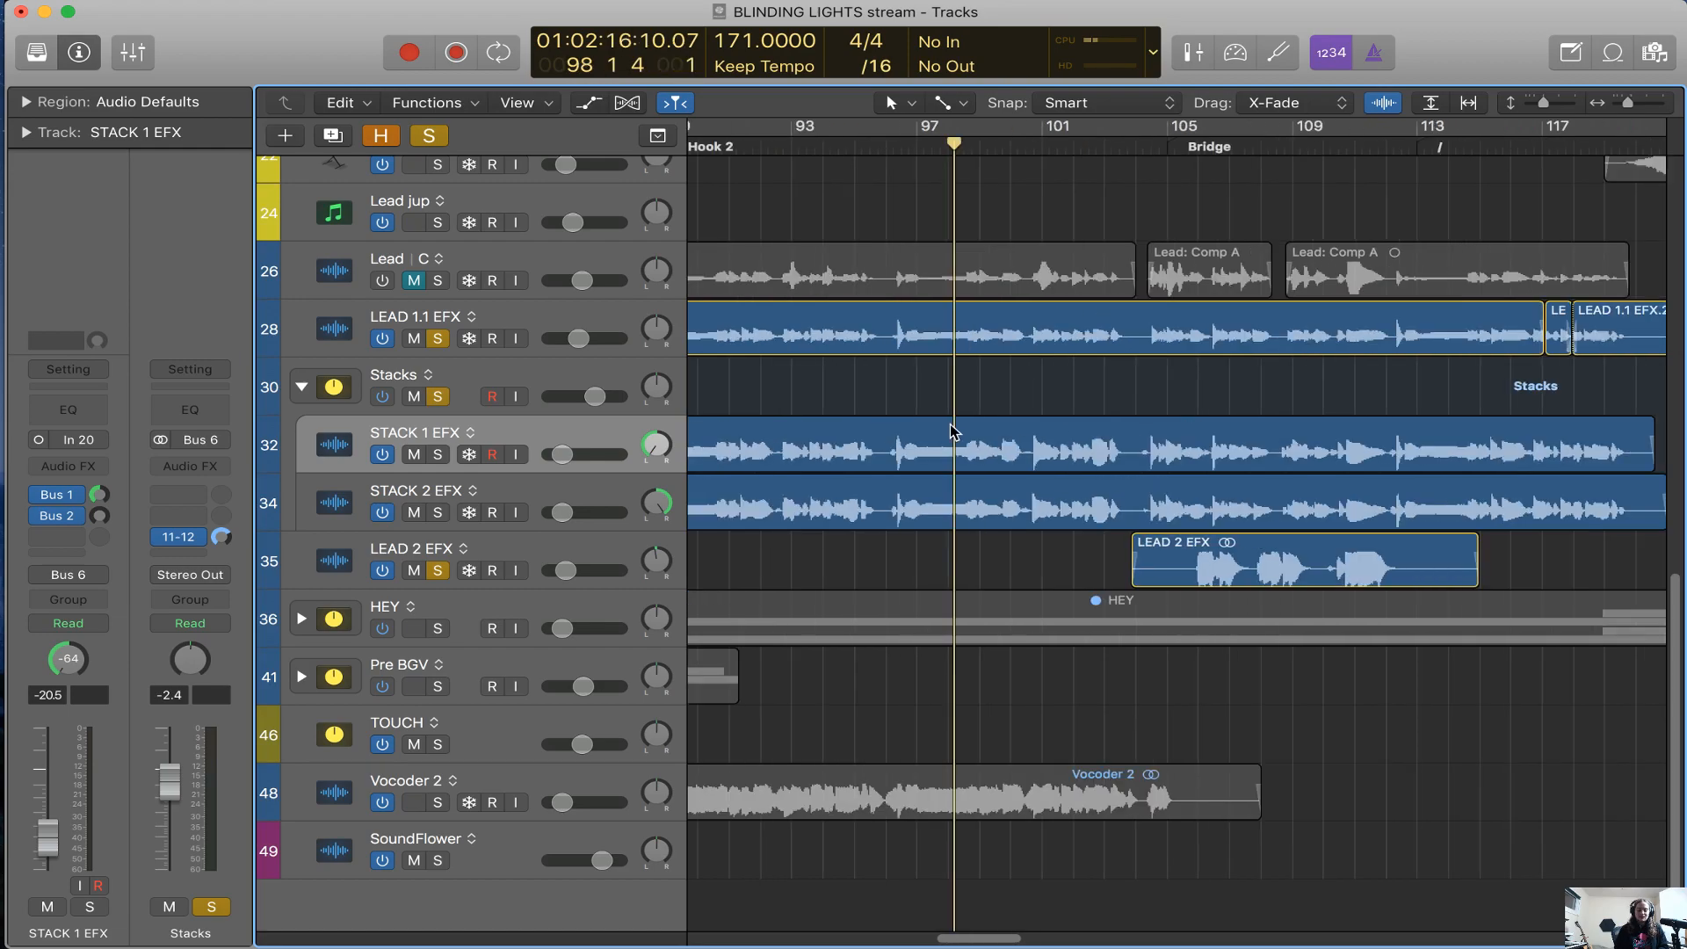
{"action": "key", "text": "super+Right"}
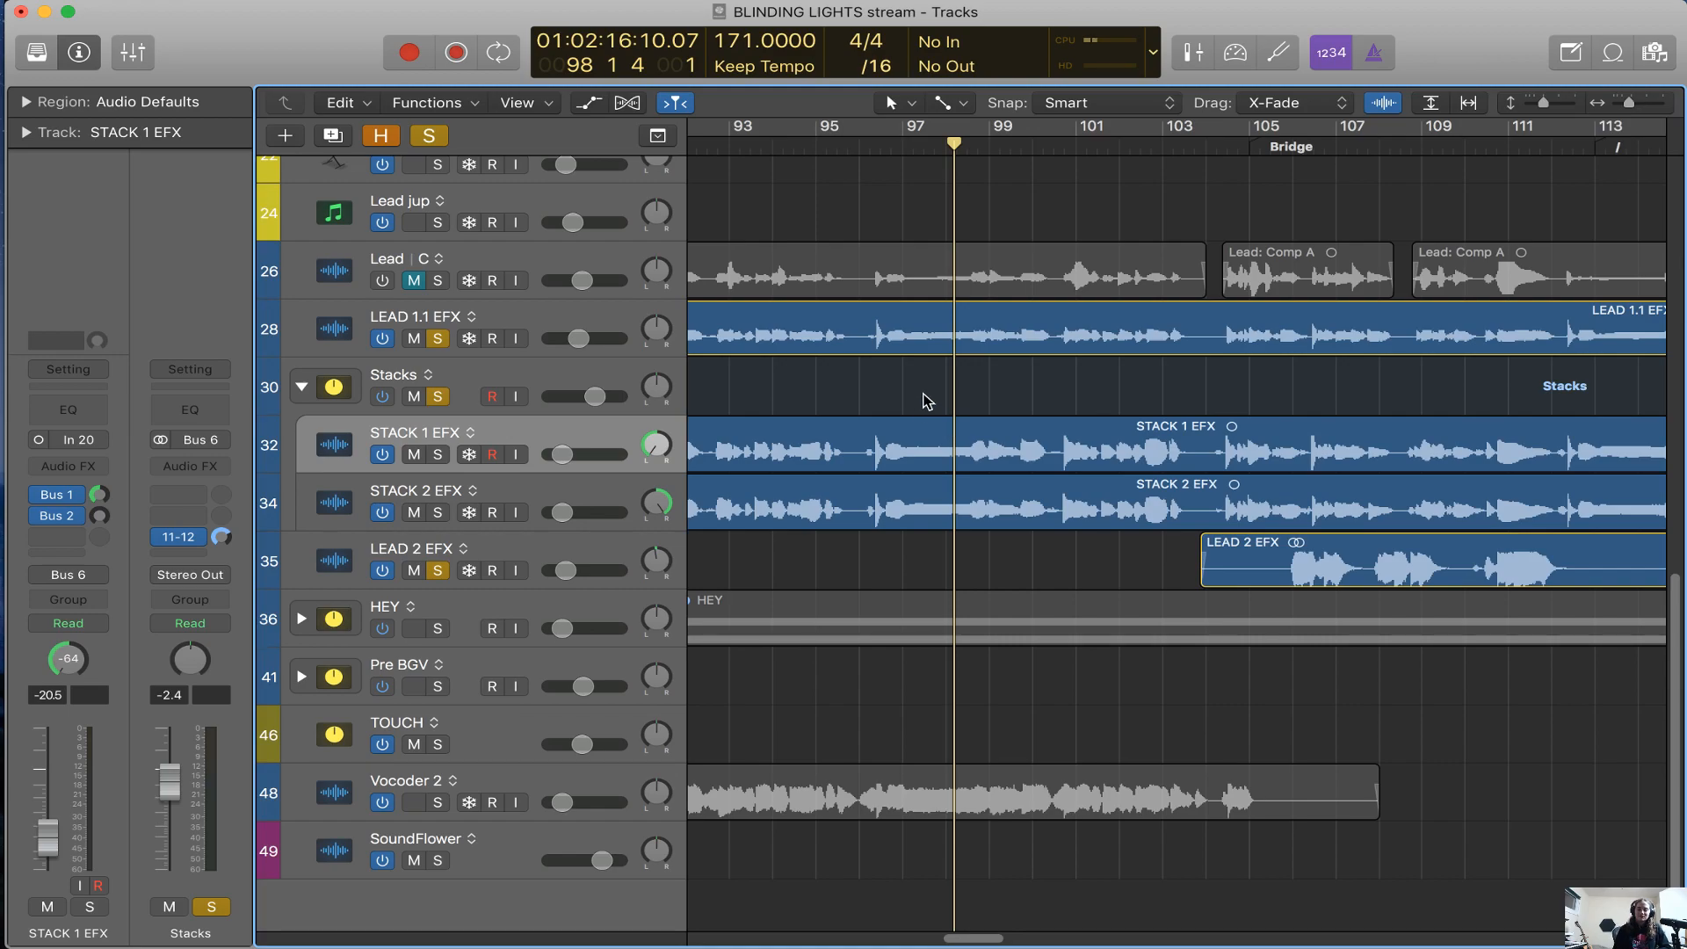
{"action": "scroll", "coordinate": [927, 401], "scroll_direction": "left", "scroll_amount": 5}
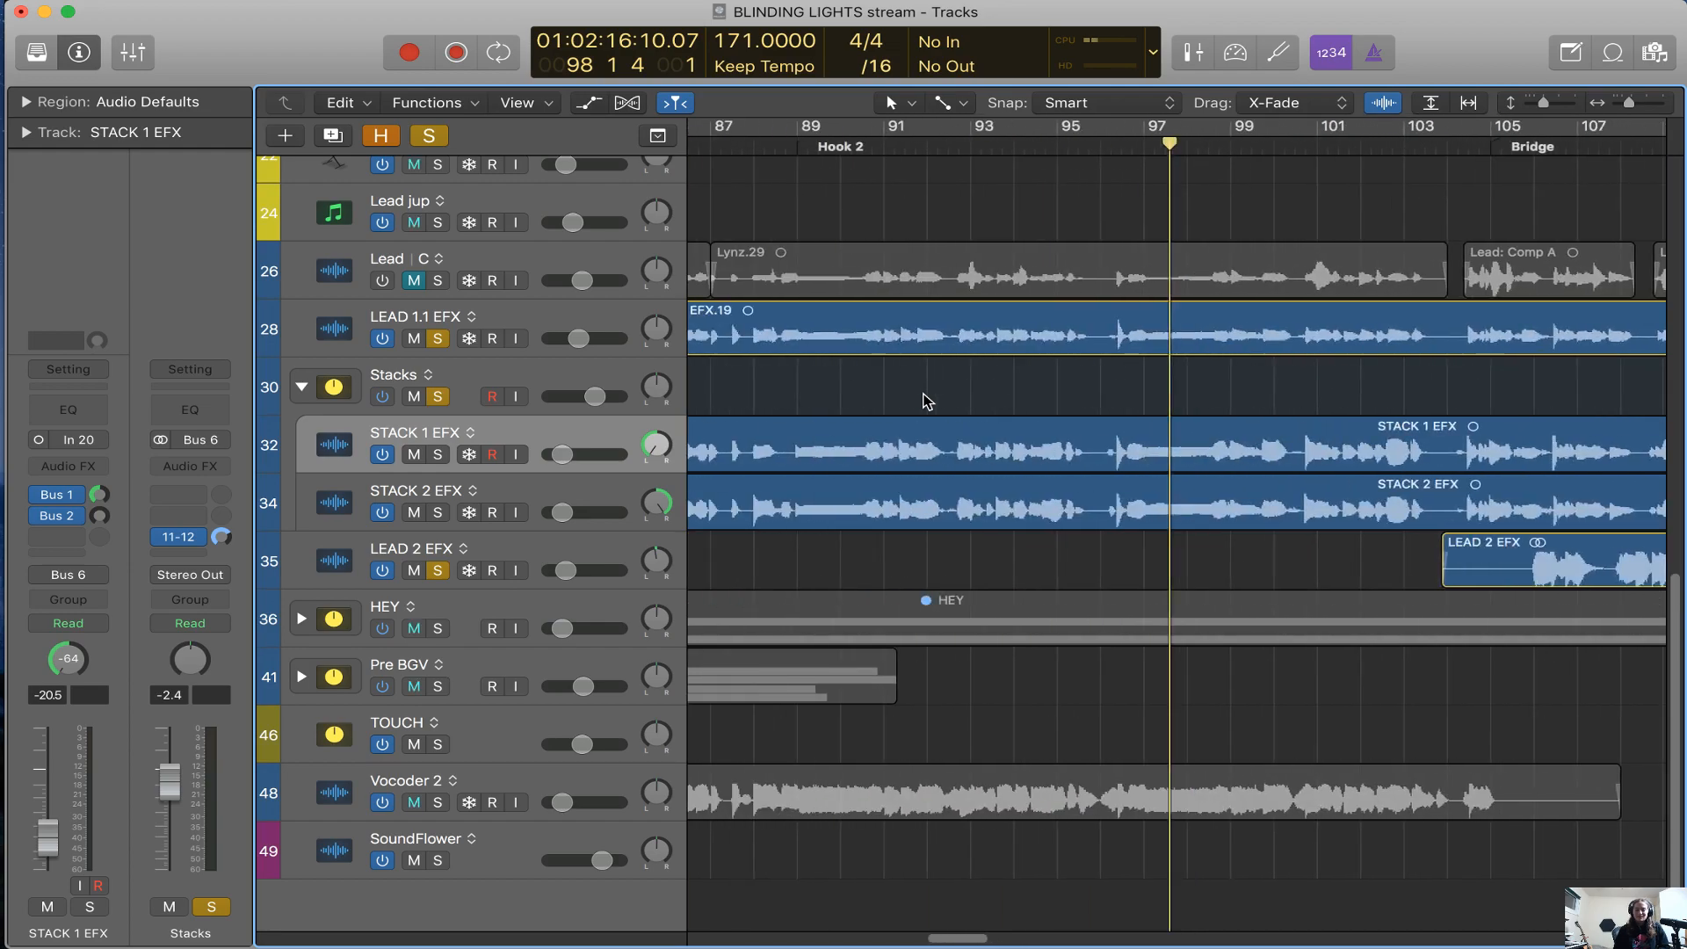
{"action": "scroll", "coordinate": [927, 401], "scroll_direction": "down", "scroll_amount": 5}
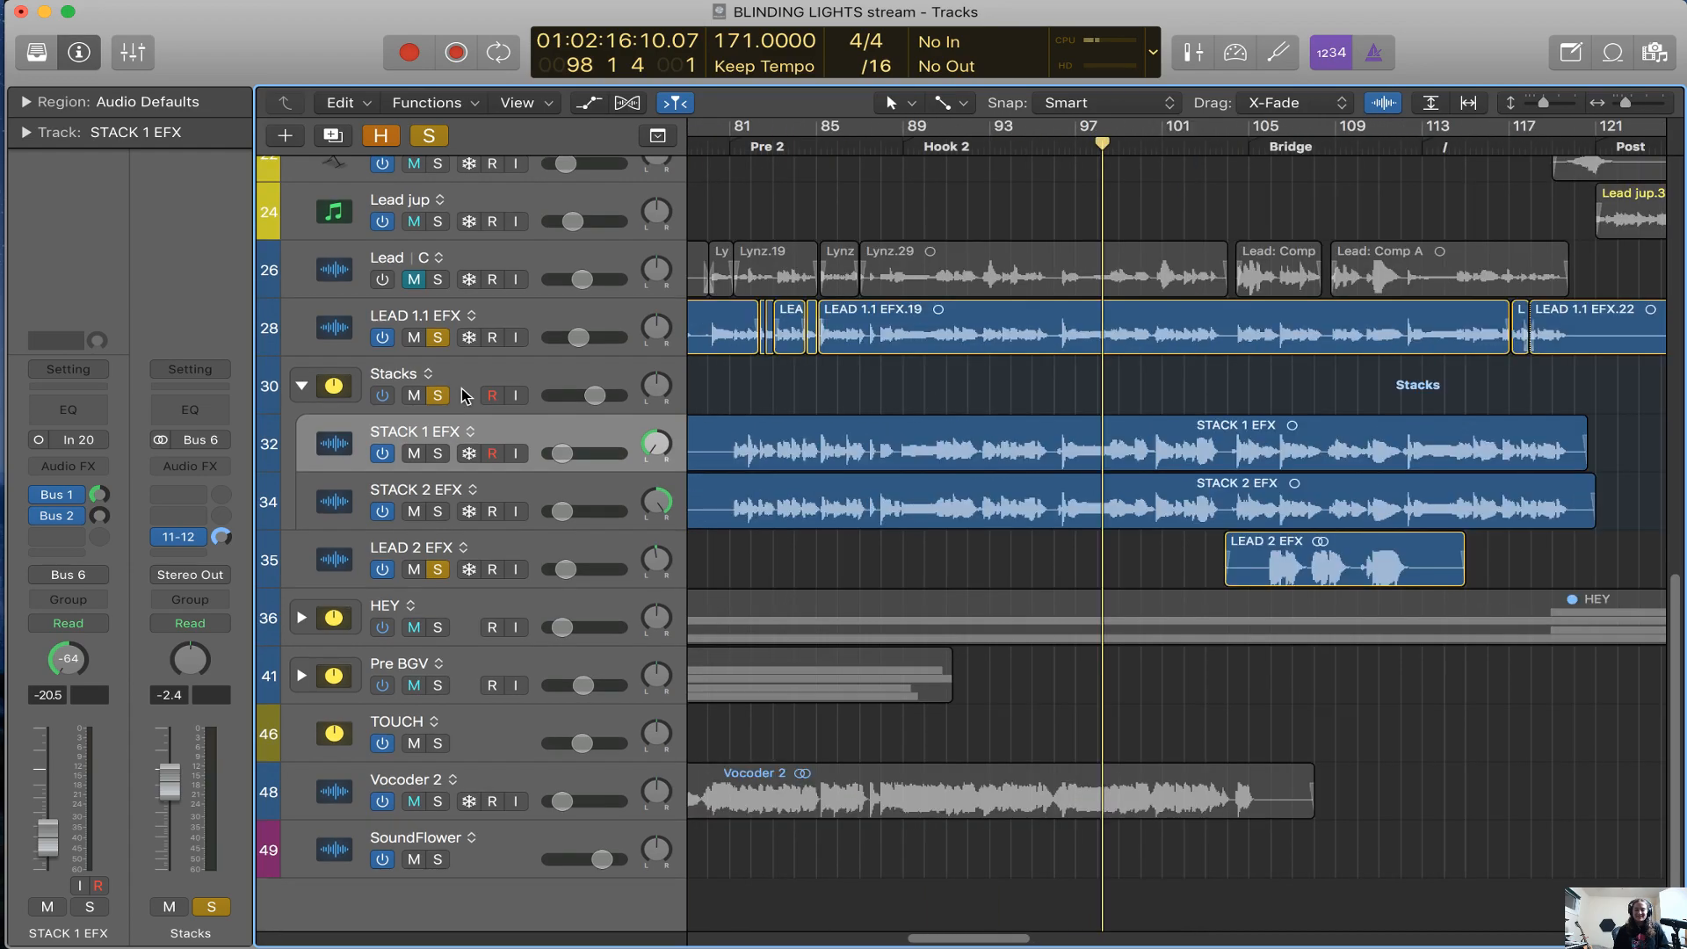
Turn off solo on the Stacks track, then show the channel strips of STACK 1 EFX and LEAD 2 EFX
{"action": "left_click", "coordinate": [464, 397]}
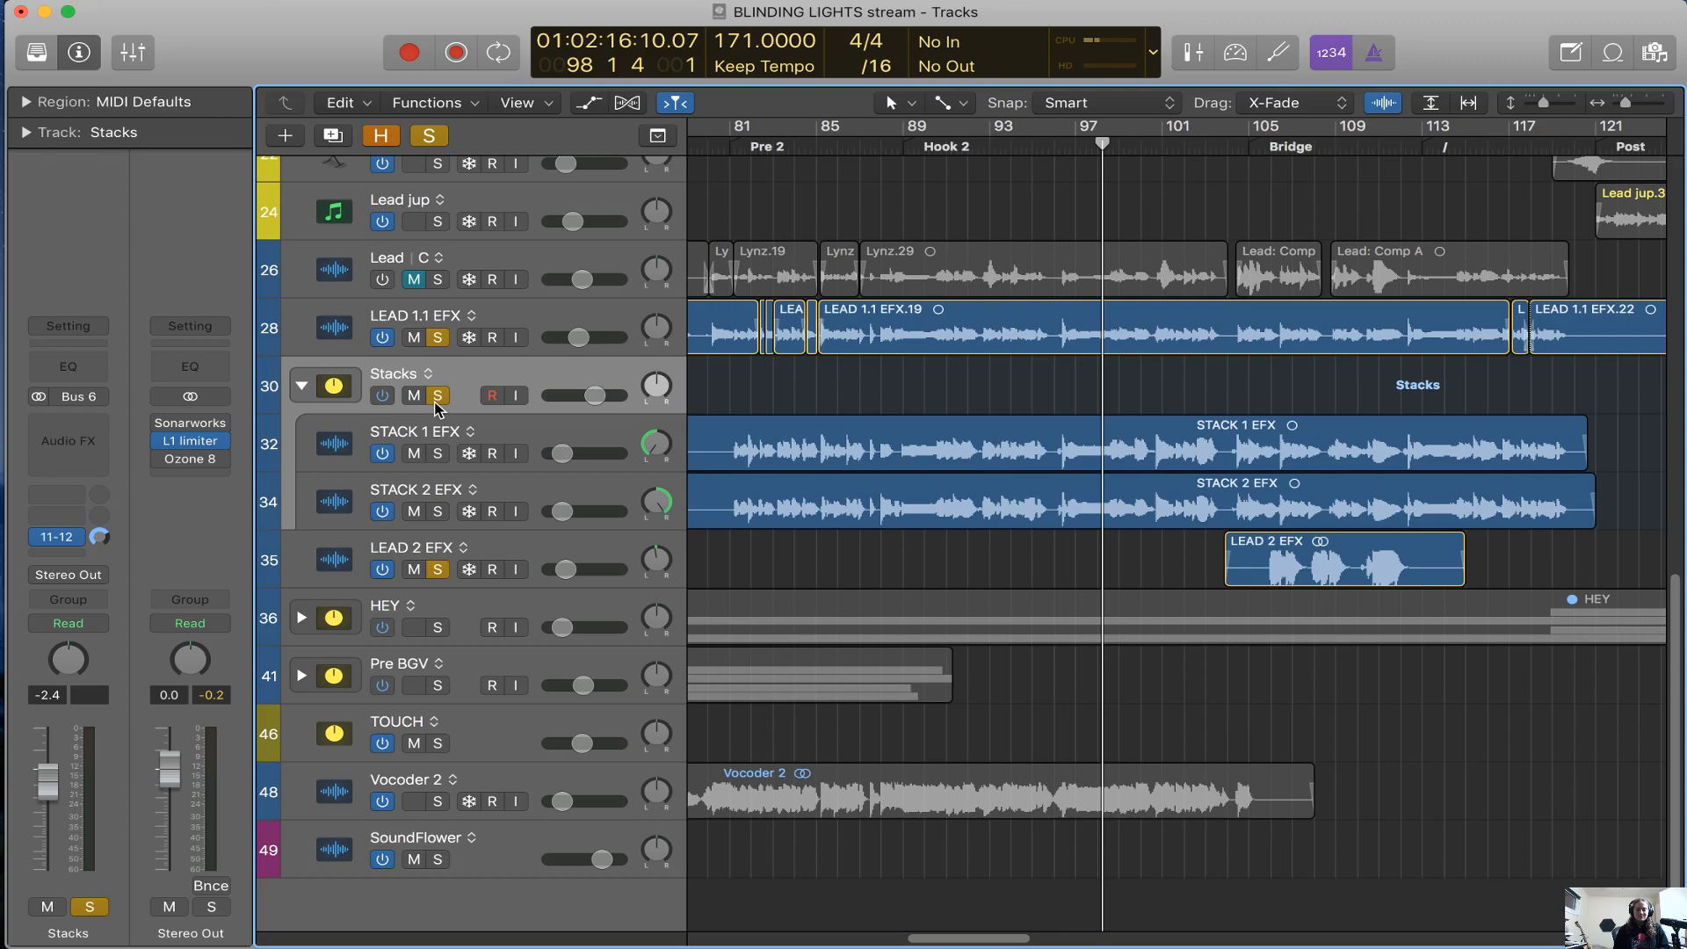
{"action": "left_click", "coordinate": [436, 396]}
{"action": "left_click", "coordinate": [603, 441]}
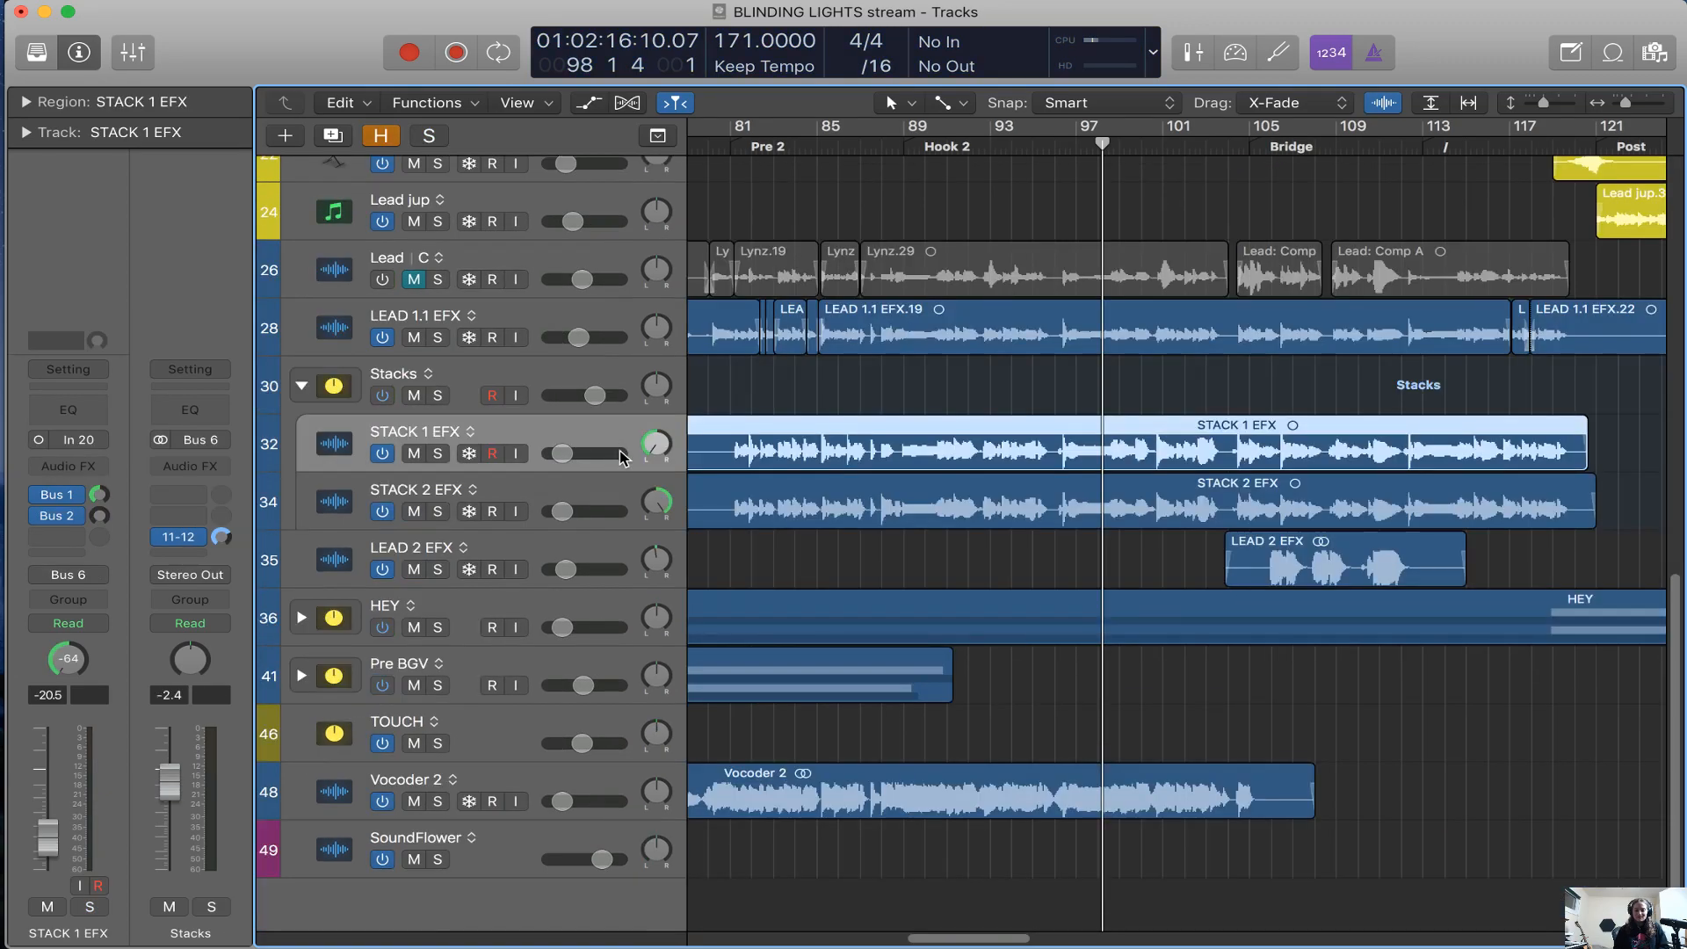
{"action": "scroll", "coordinate": [779, 589], "scroll_direction": "left", "scroll_amount": 1}
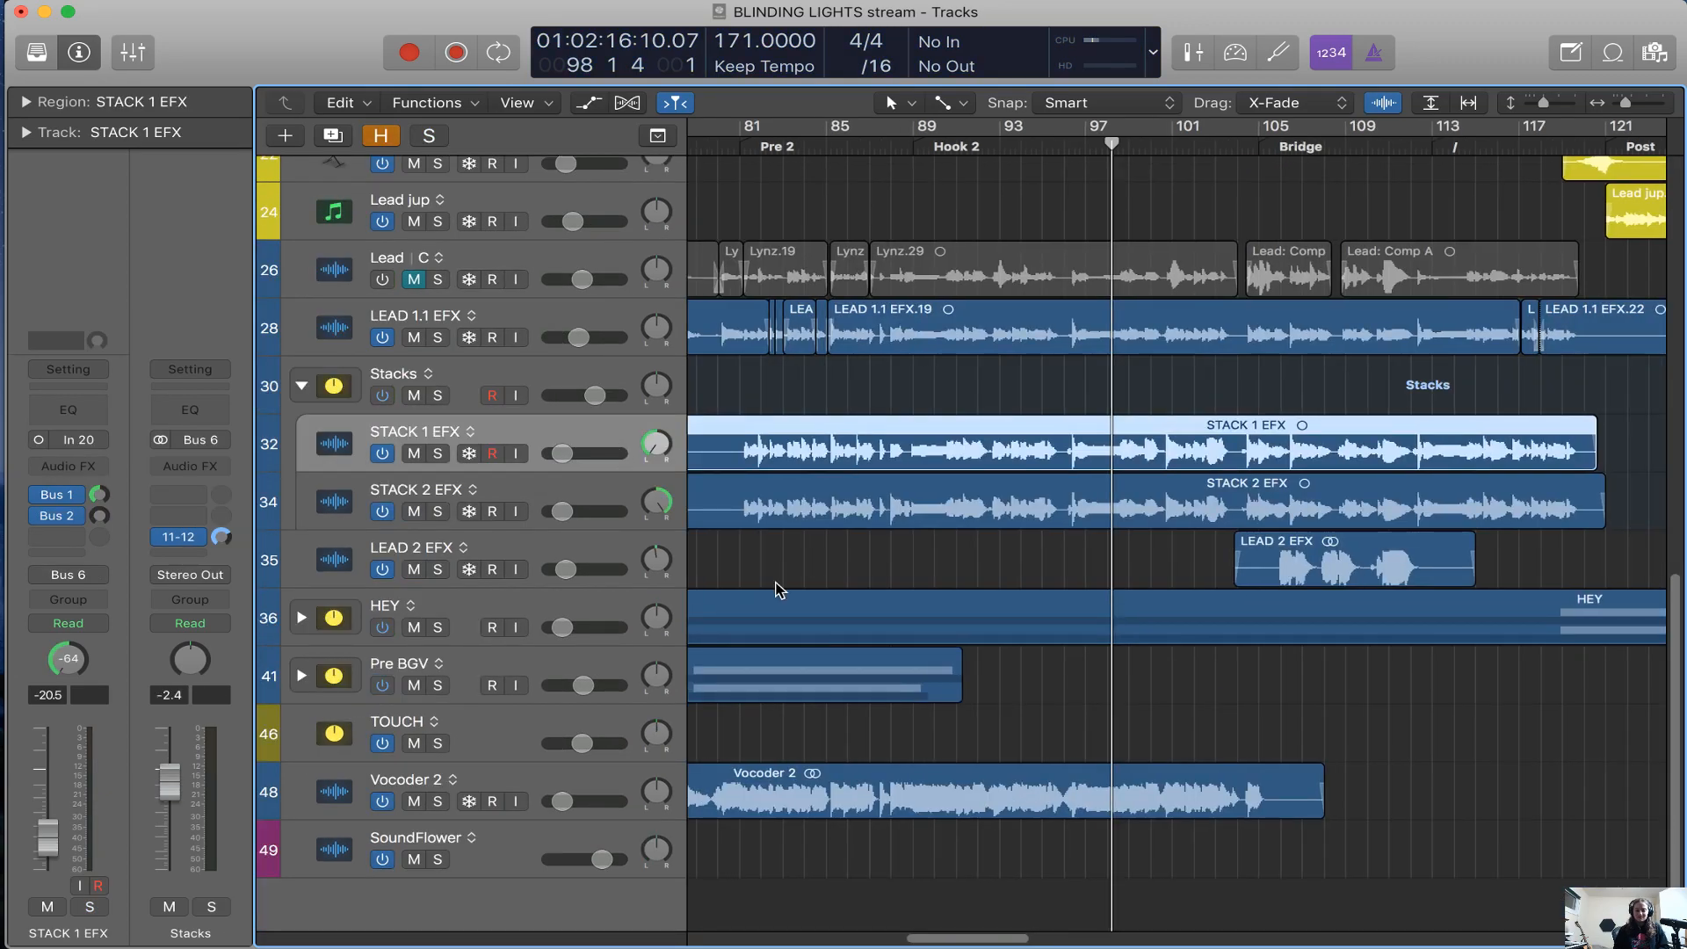
{"action": "scroll", "coordinate": [779, 588], "scroll_direction": "left", "scroll_amount": 4}
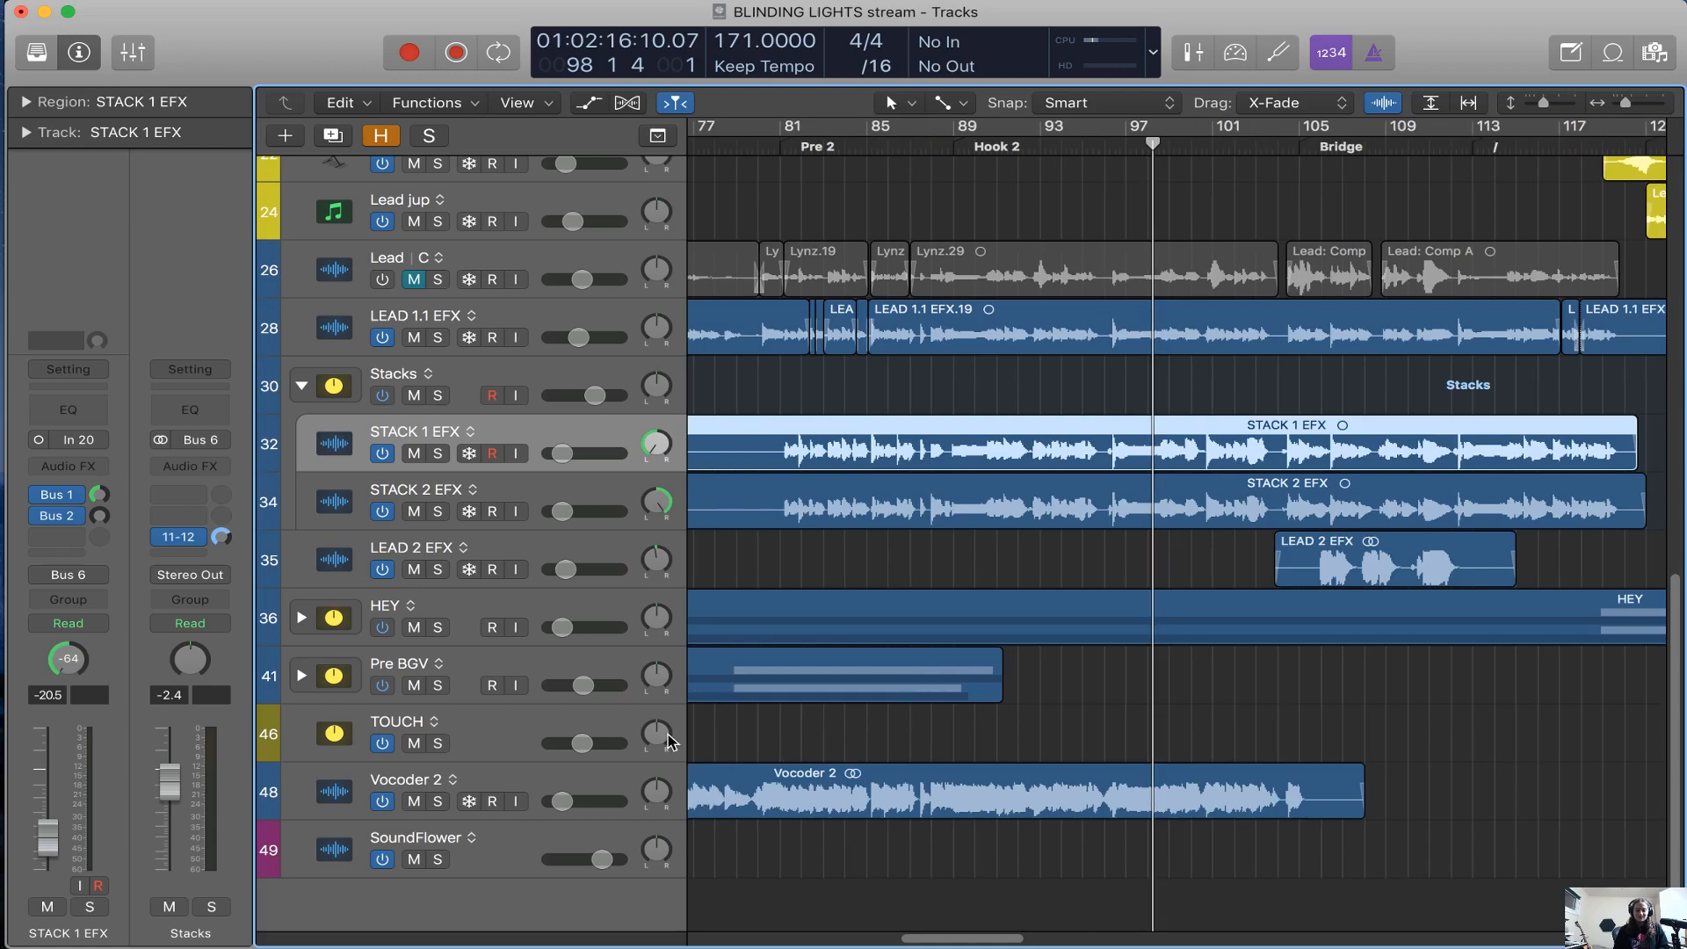
{"action": "left_click", "coordinate": [615, 557]}
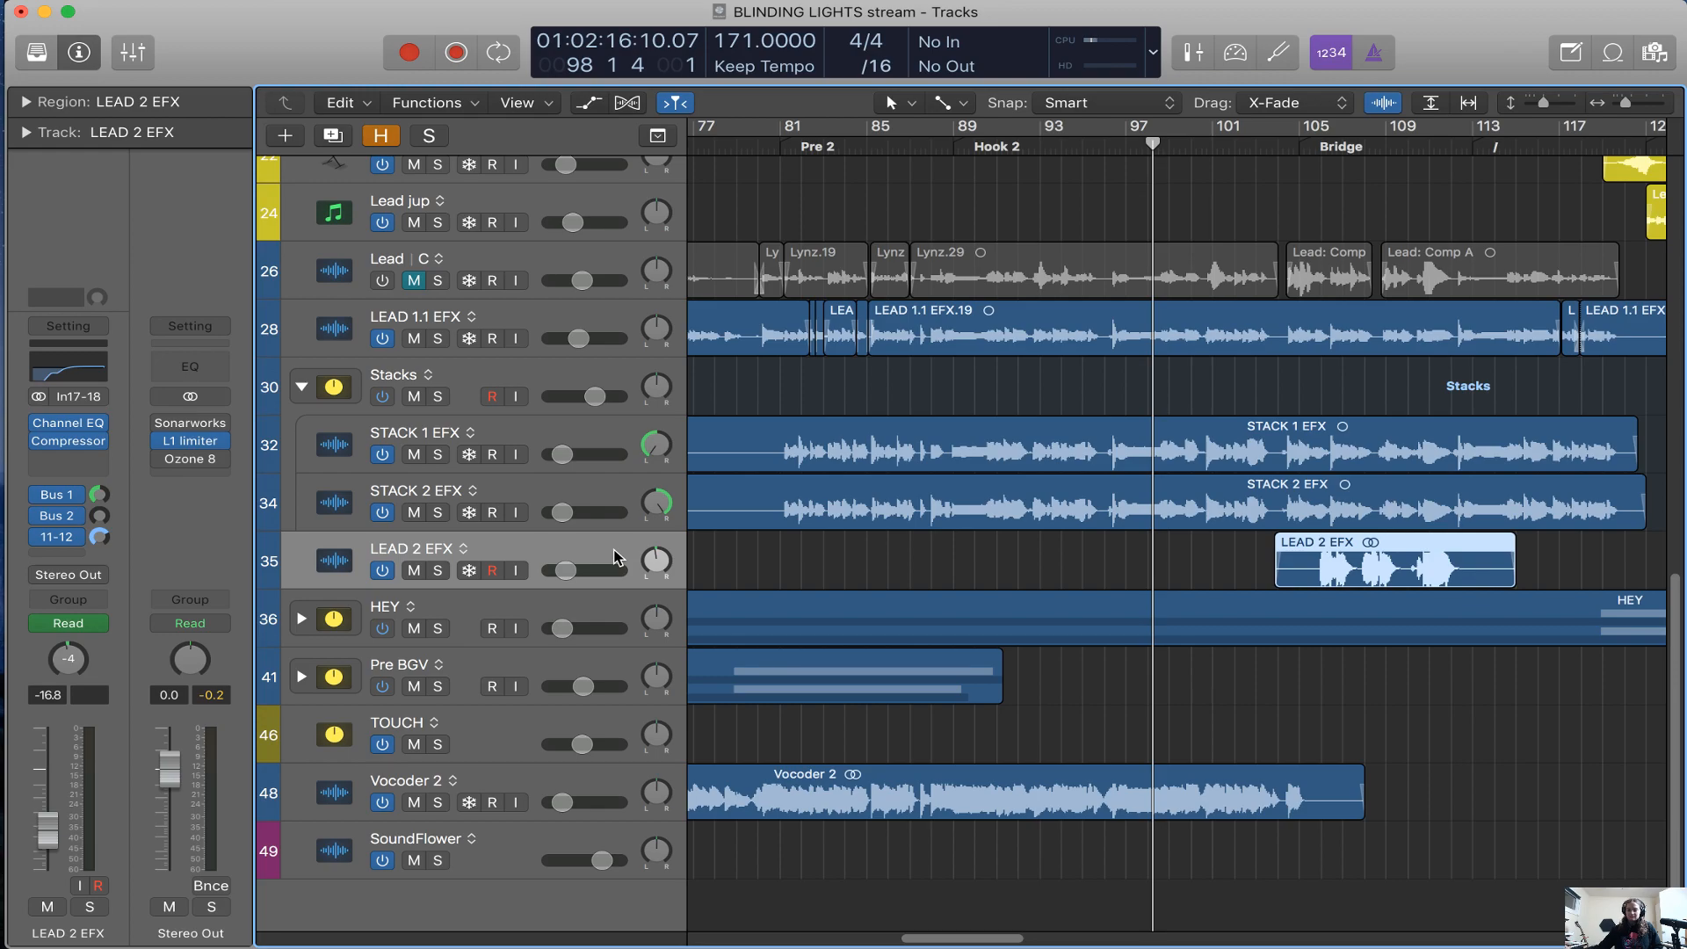
Switch to the browser to check the live chat in the NEXT Music Artist Panel, and return to the Logic Pro session
{"action": "key", "text": "super+Tab"}
{"action": "left_click", "coordinate": [785, 26]}
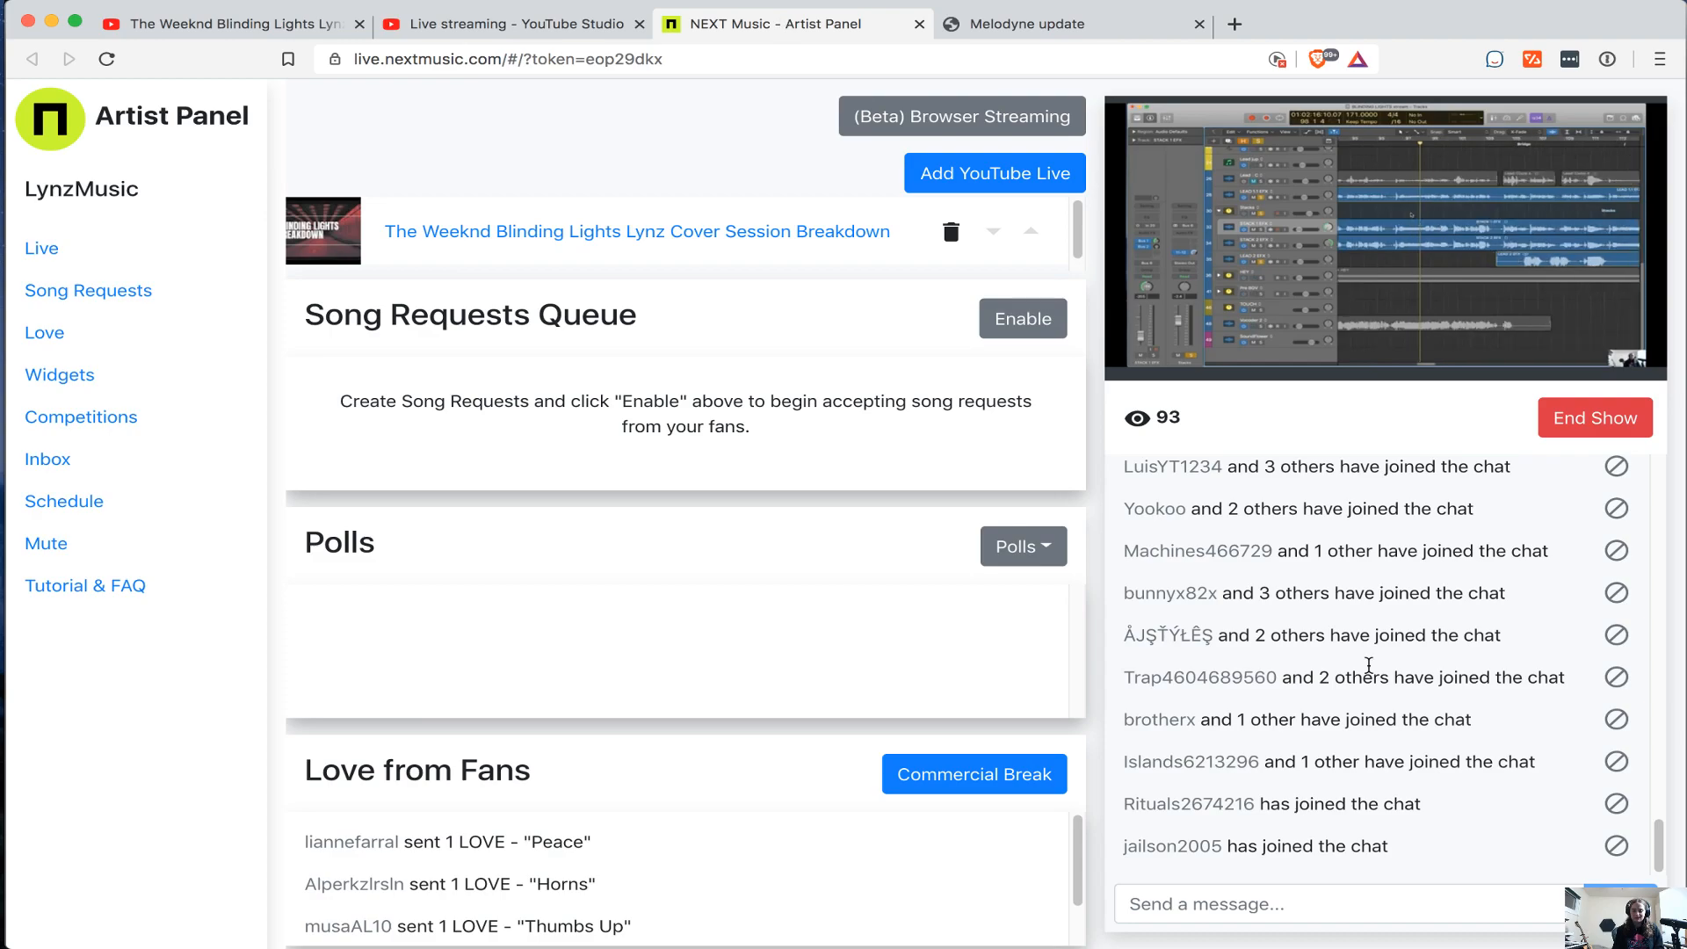
{"action": "key", "text": "super+Tab"}
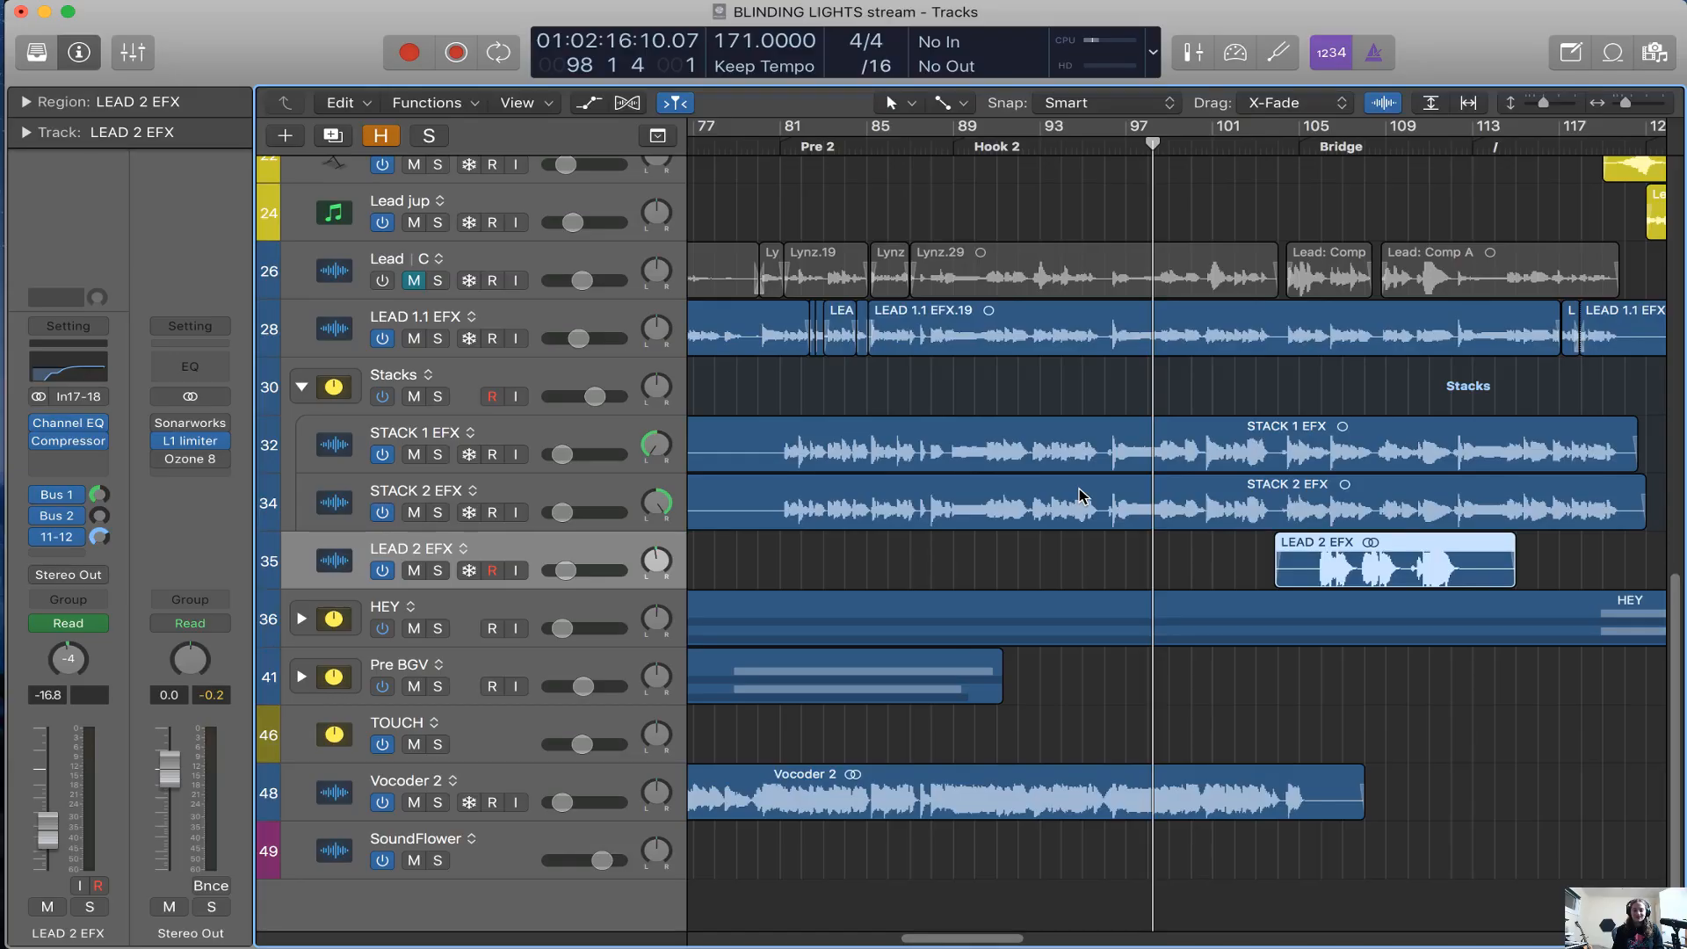
Unfold the HEY track stack, place the playhead at bar 120 just before Post, and solo HEY
{"action": "left_click", "coordinate": [1119, 714]}
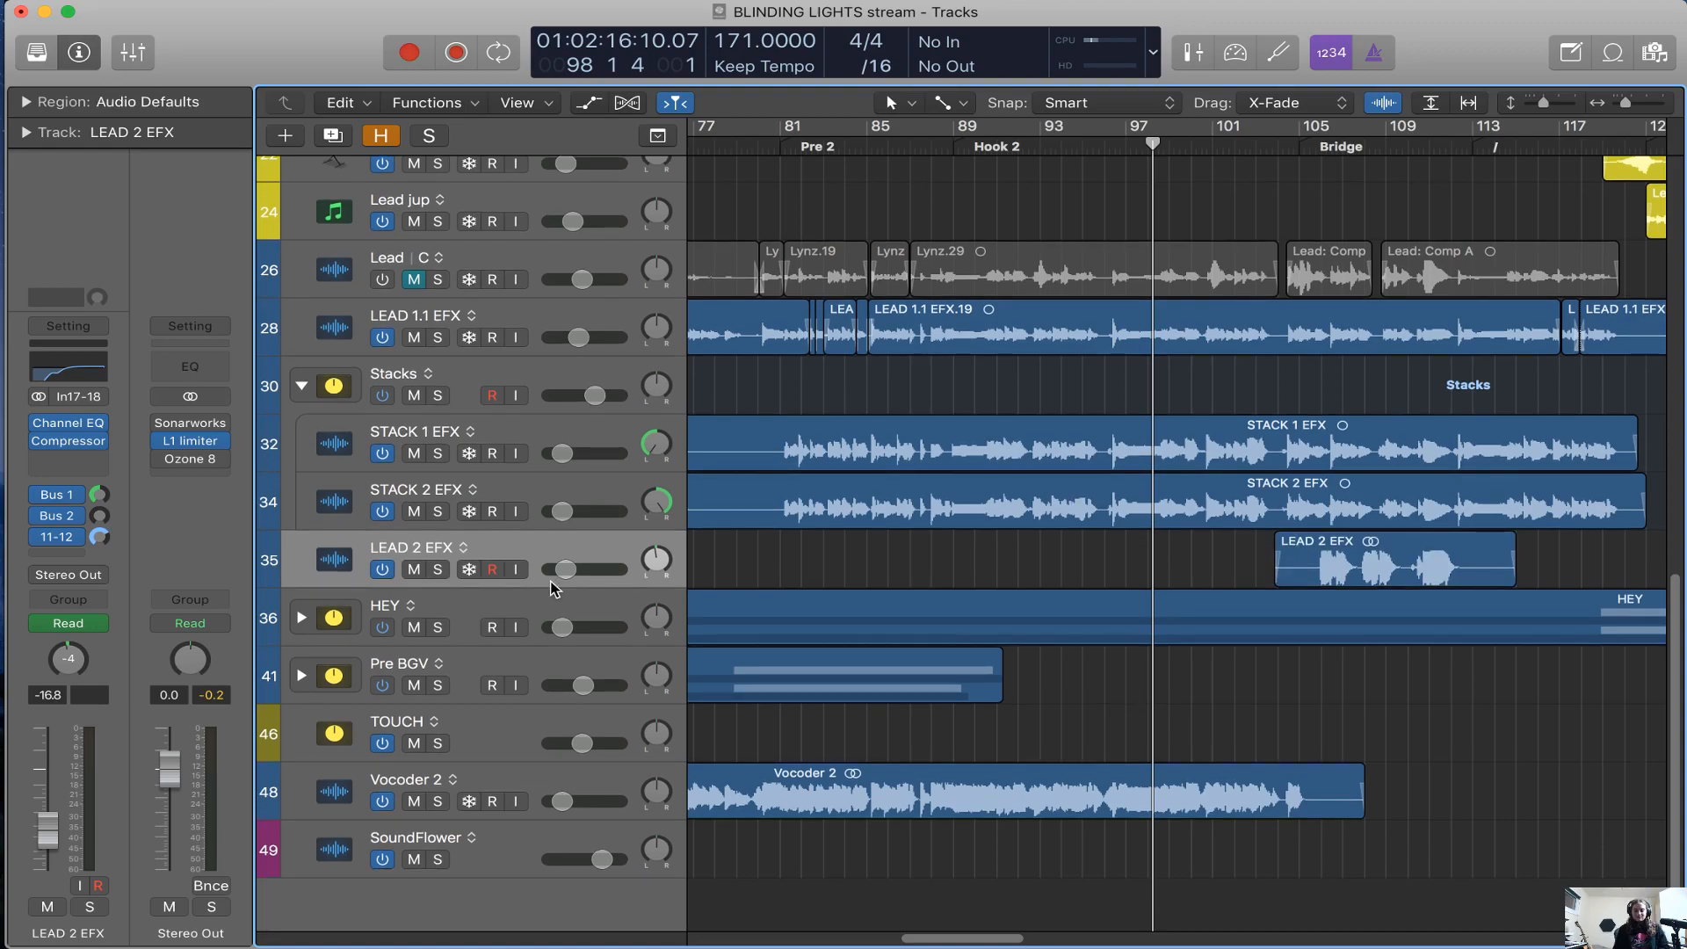
{"action": "left_click", "coordinate": [301, 618]}
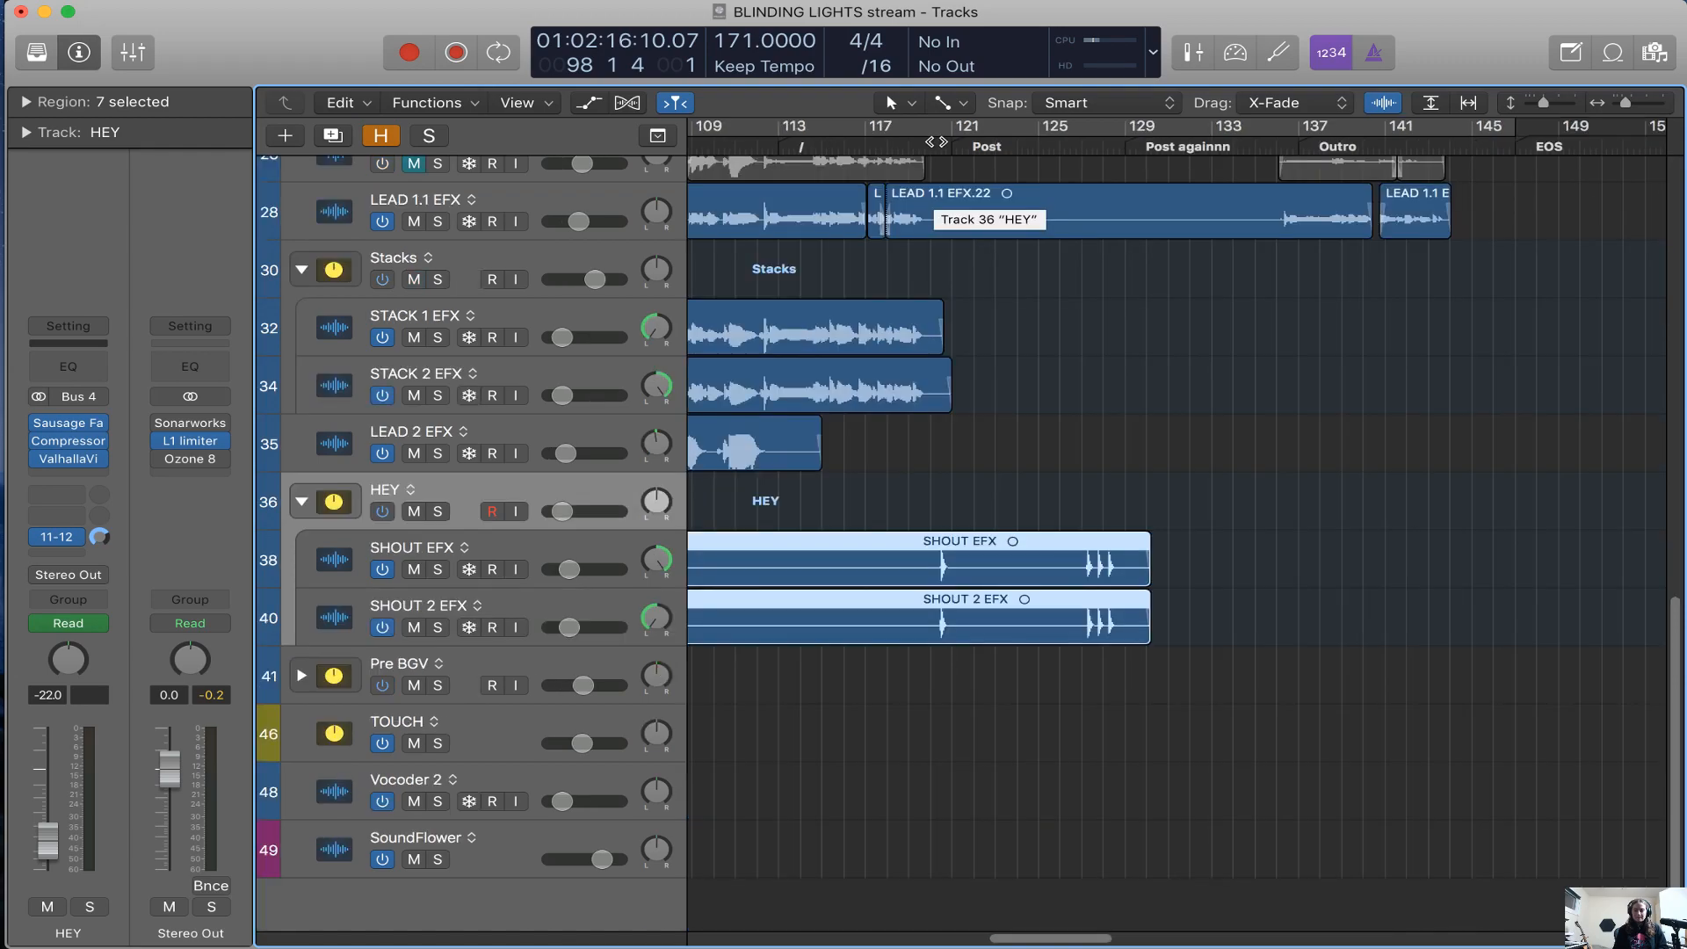
{"action": "left_click", "coordinate": [930, 143]}
{"action": "key", "text": "s"}
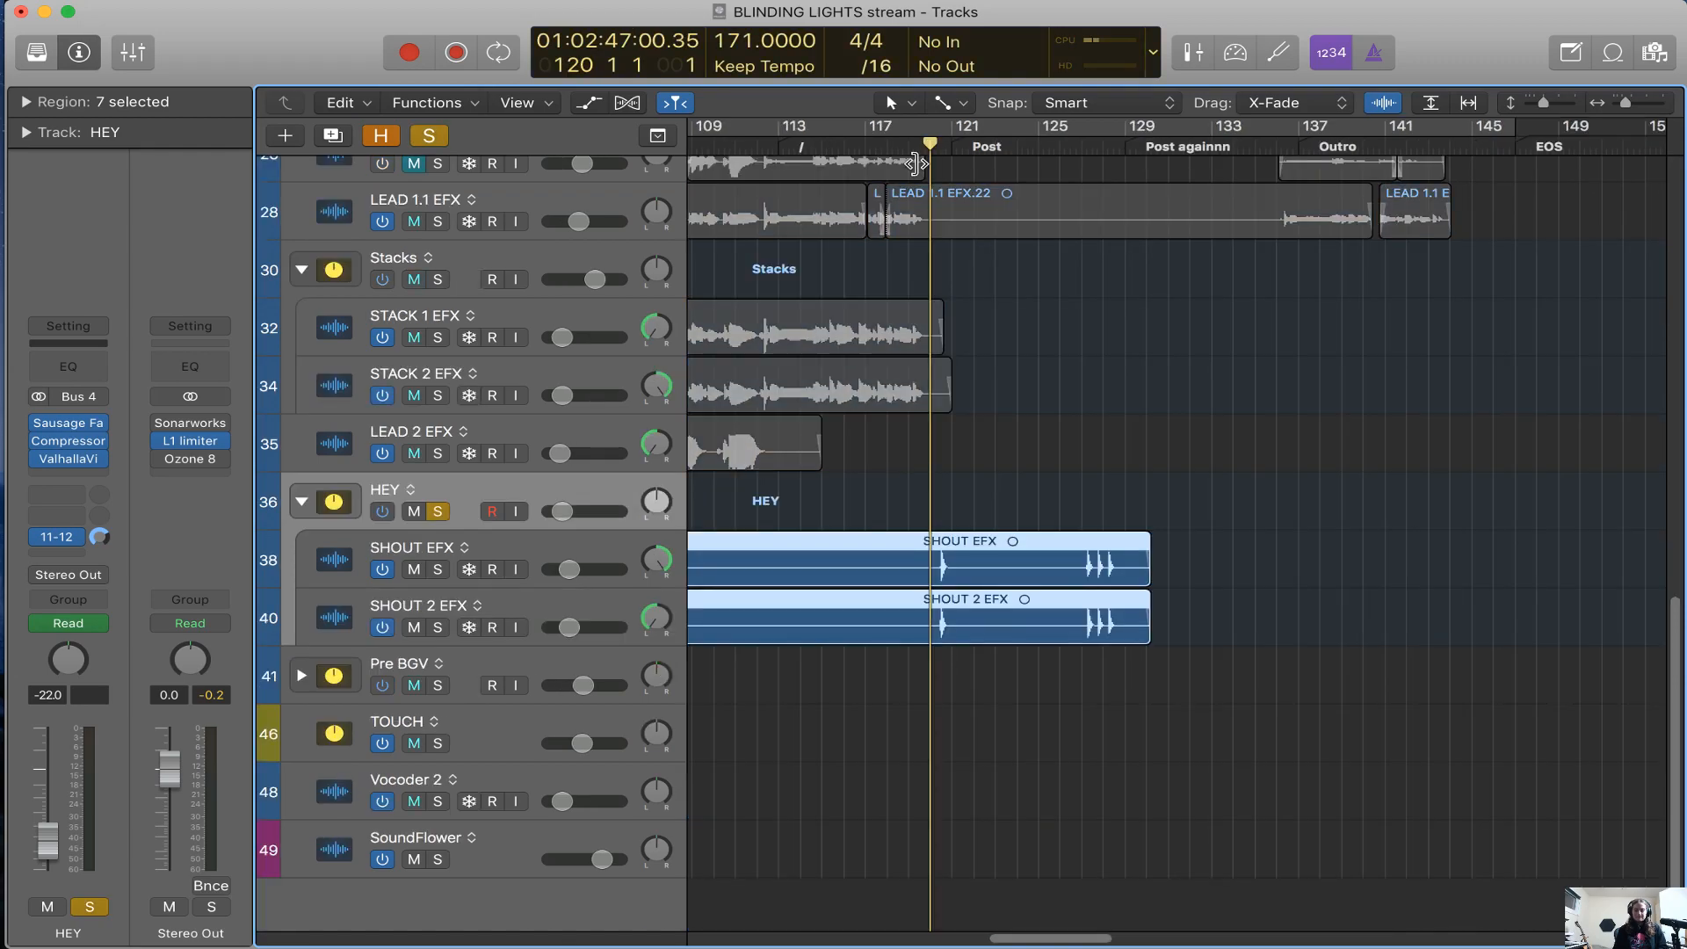
Play the soloed HEY shouts from bar 120, jump to about bar 128, and stop playback at bar 130
{"action": "key", "text": "space"}
{"action": "left_click", "coordinate": [1102, 150]}
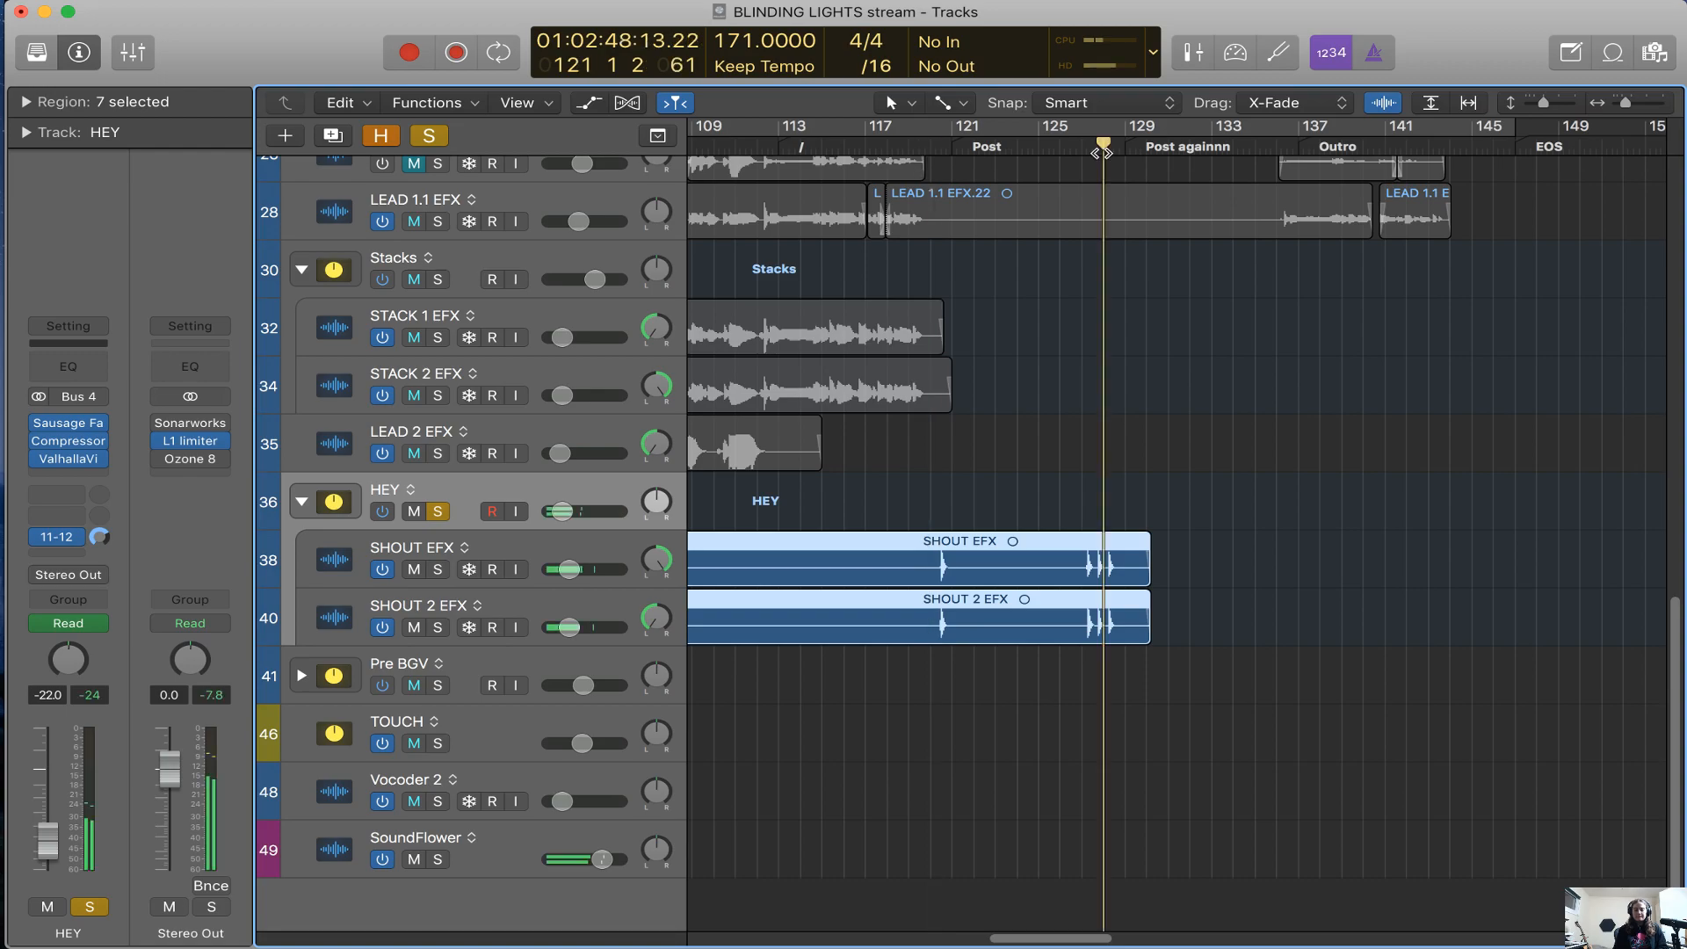
{"action": "scroll", "coordinate": [885, 402], "scroll_direction": "left", "scroll_amount": 10}
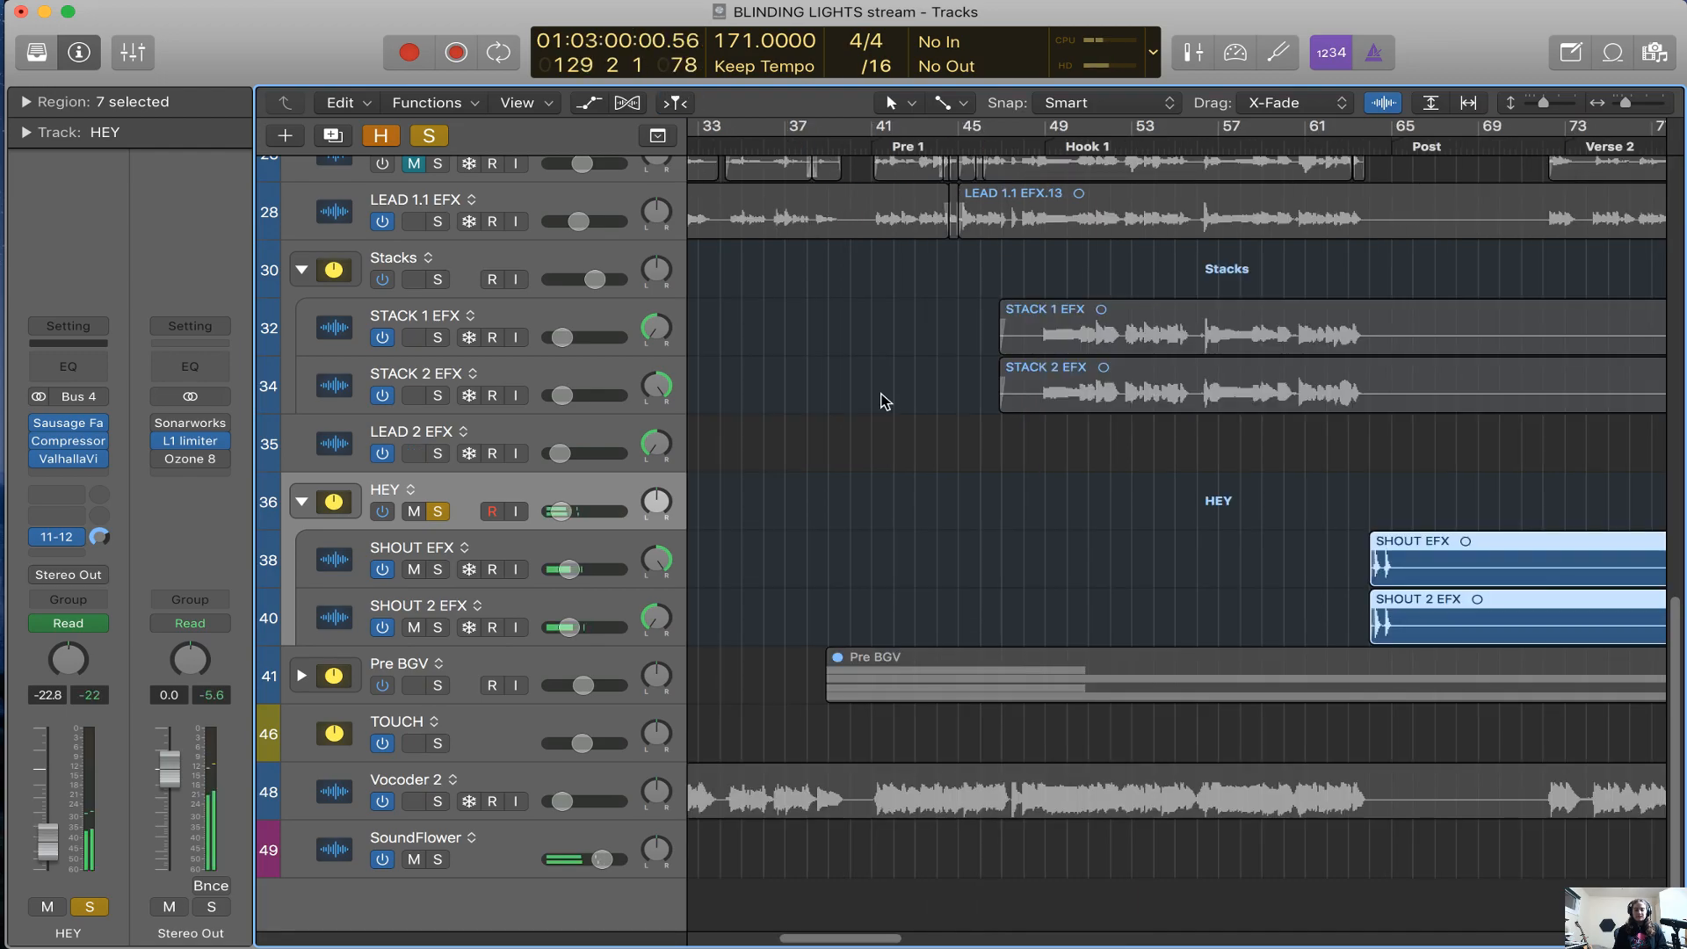
{"action": "key", "text": "super+Left"}
{"action": "key", "text": "super+Left"}
{"action": "key", "text": "super+Left"}
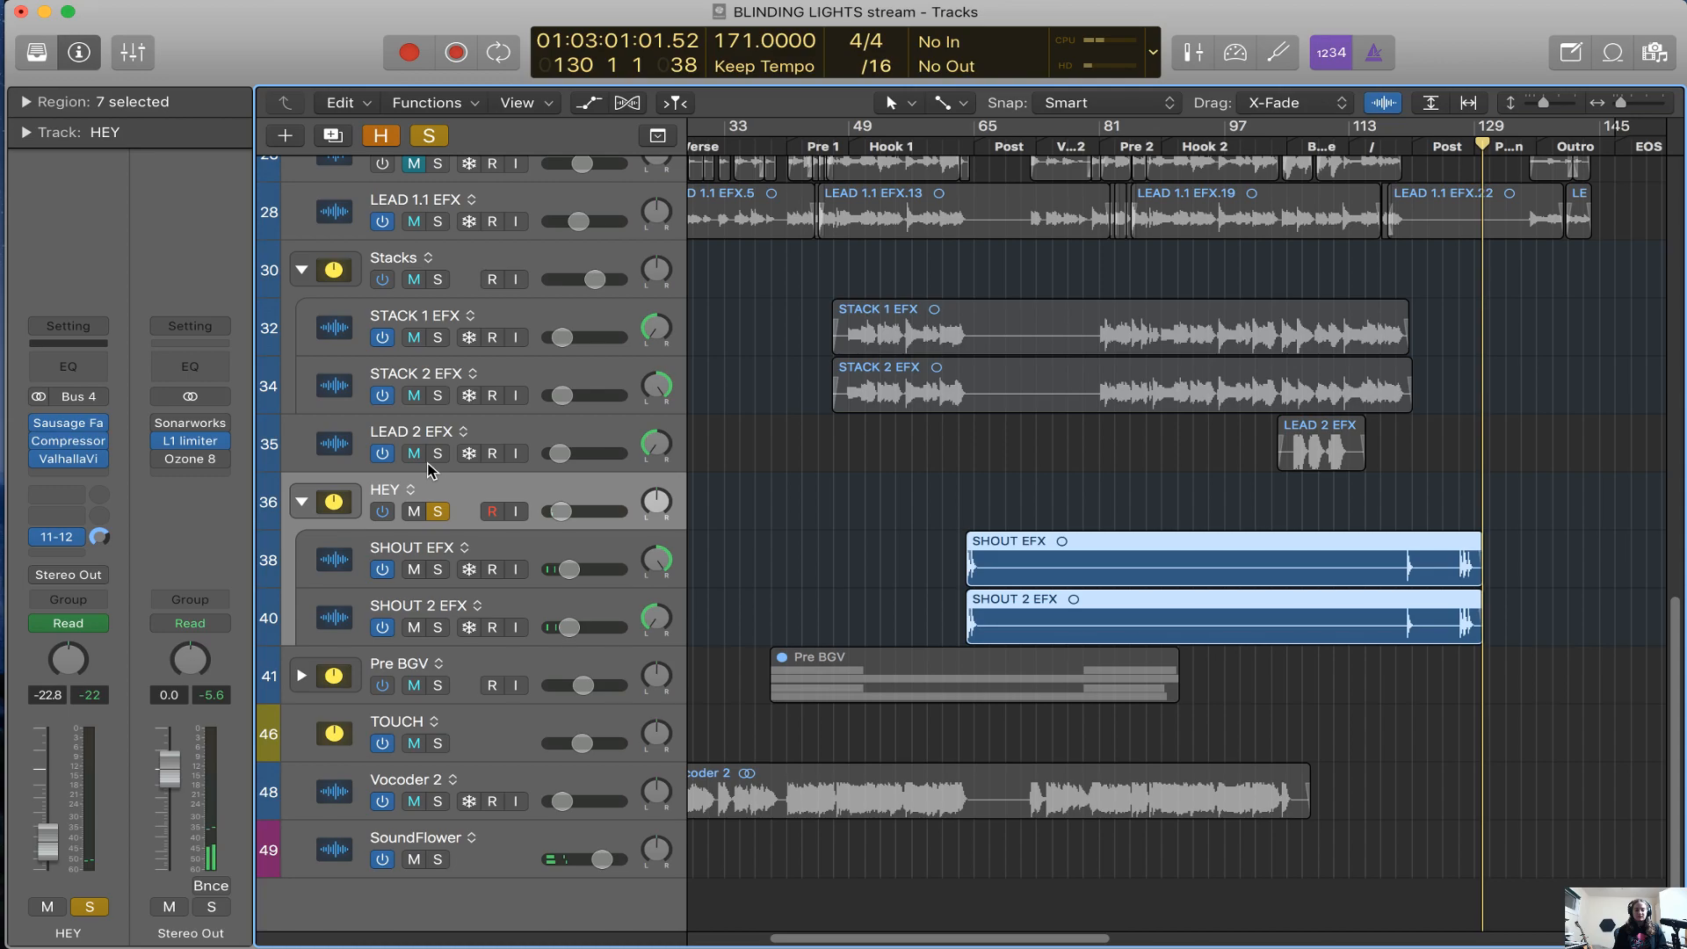
Open the ValhallaVintageVerb plug-in on HEY to review its reverb settings, close it, and select the HEY track again
{"action": "mouse_move", "coordinate": [72, 465]}
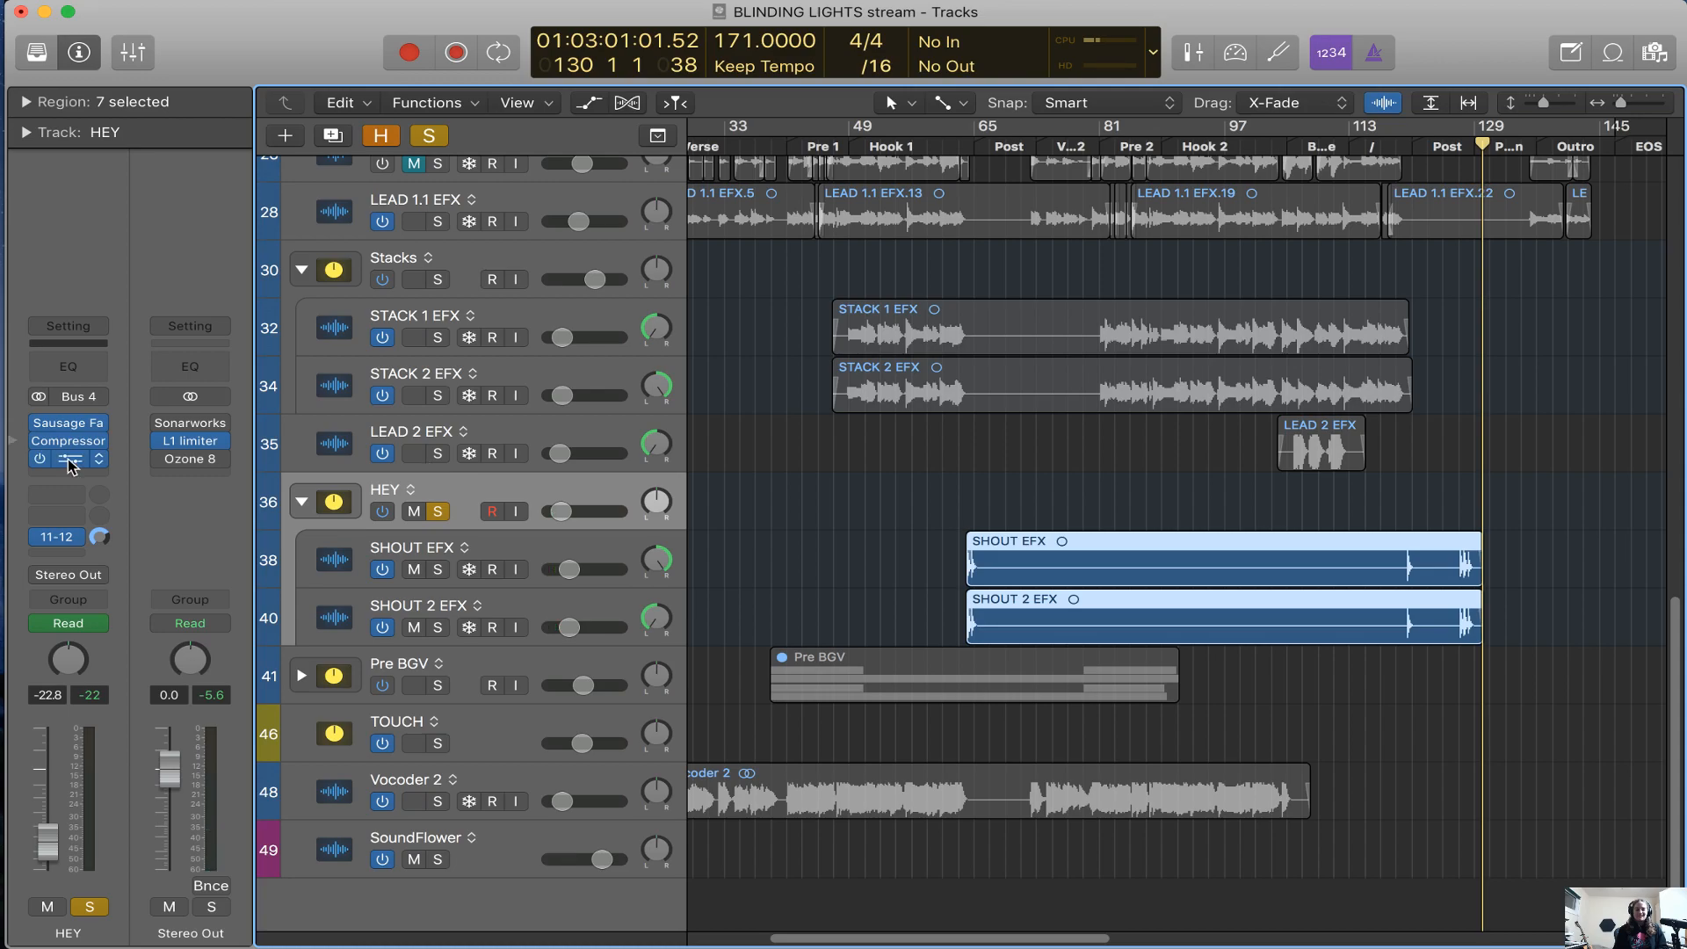
{"action": "left_click", "coordinate": [71, 461]}
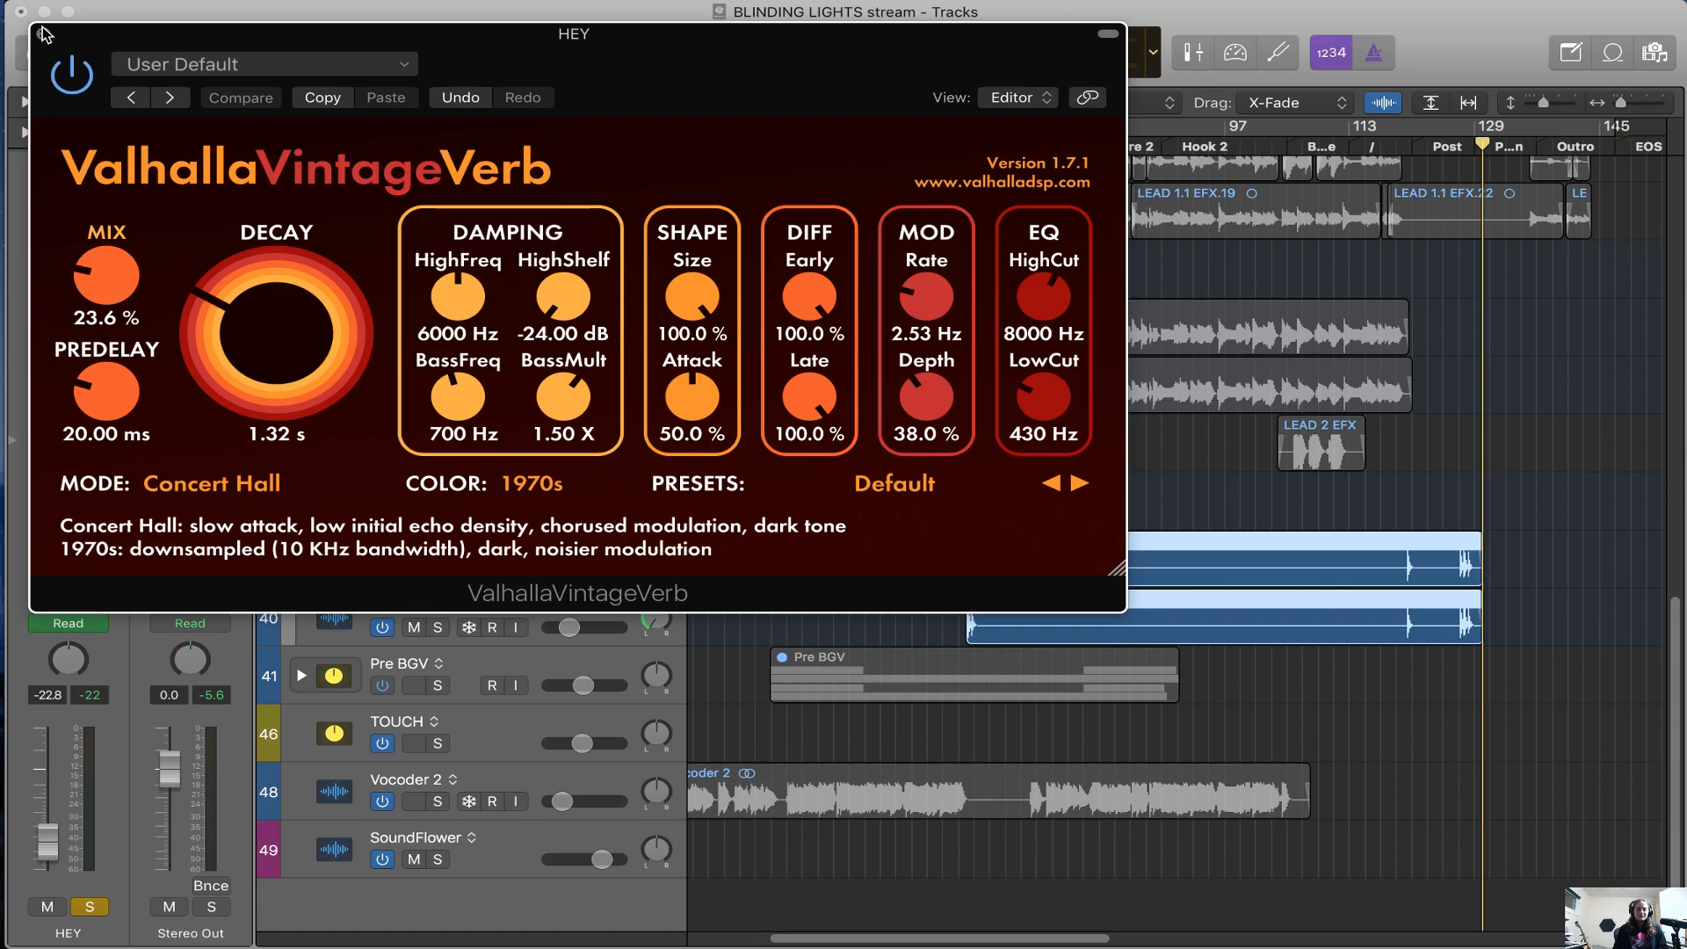
{"action": "left_click", "coordinate": [42, 34]}
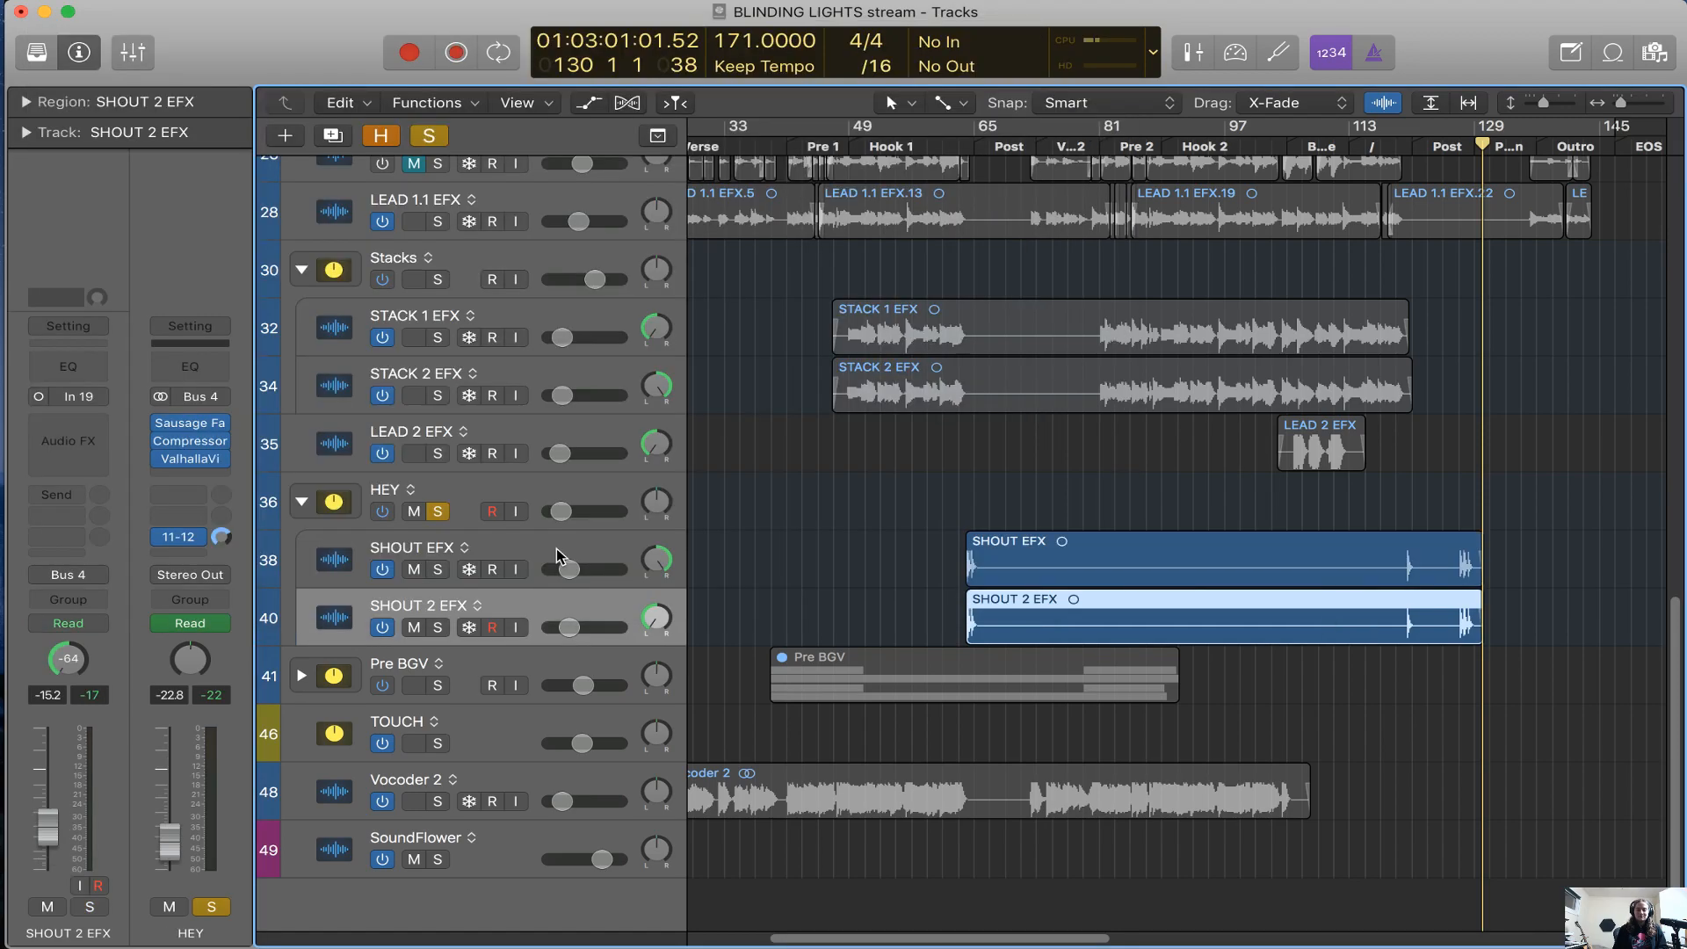
{"action": "left_click", "coordinate": [520, 493]}
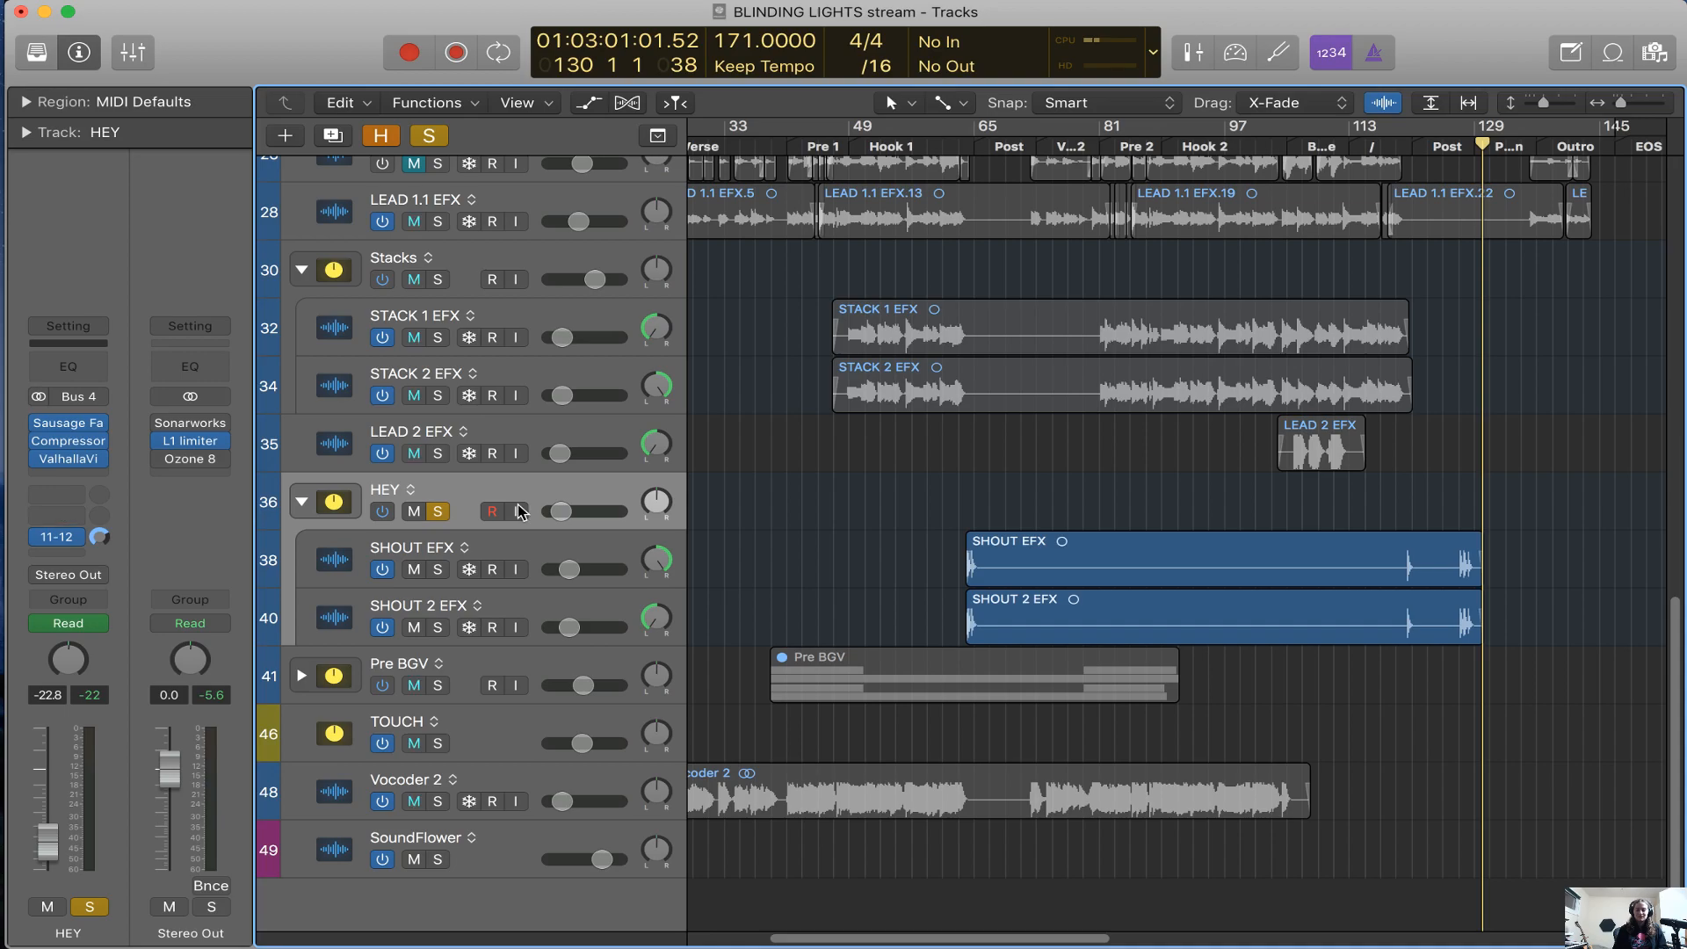
Solo the Pre BGV track stack instead of HEY, unfold it, and play its backing vocals in Pre 1 up to bar 45
{"action": "left_click", "coordinate": [379, 686]}
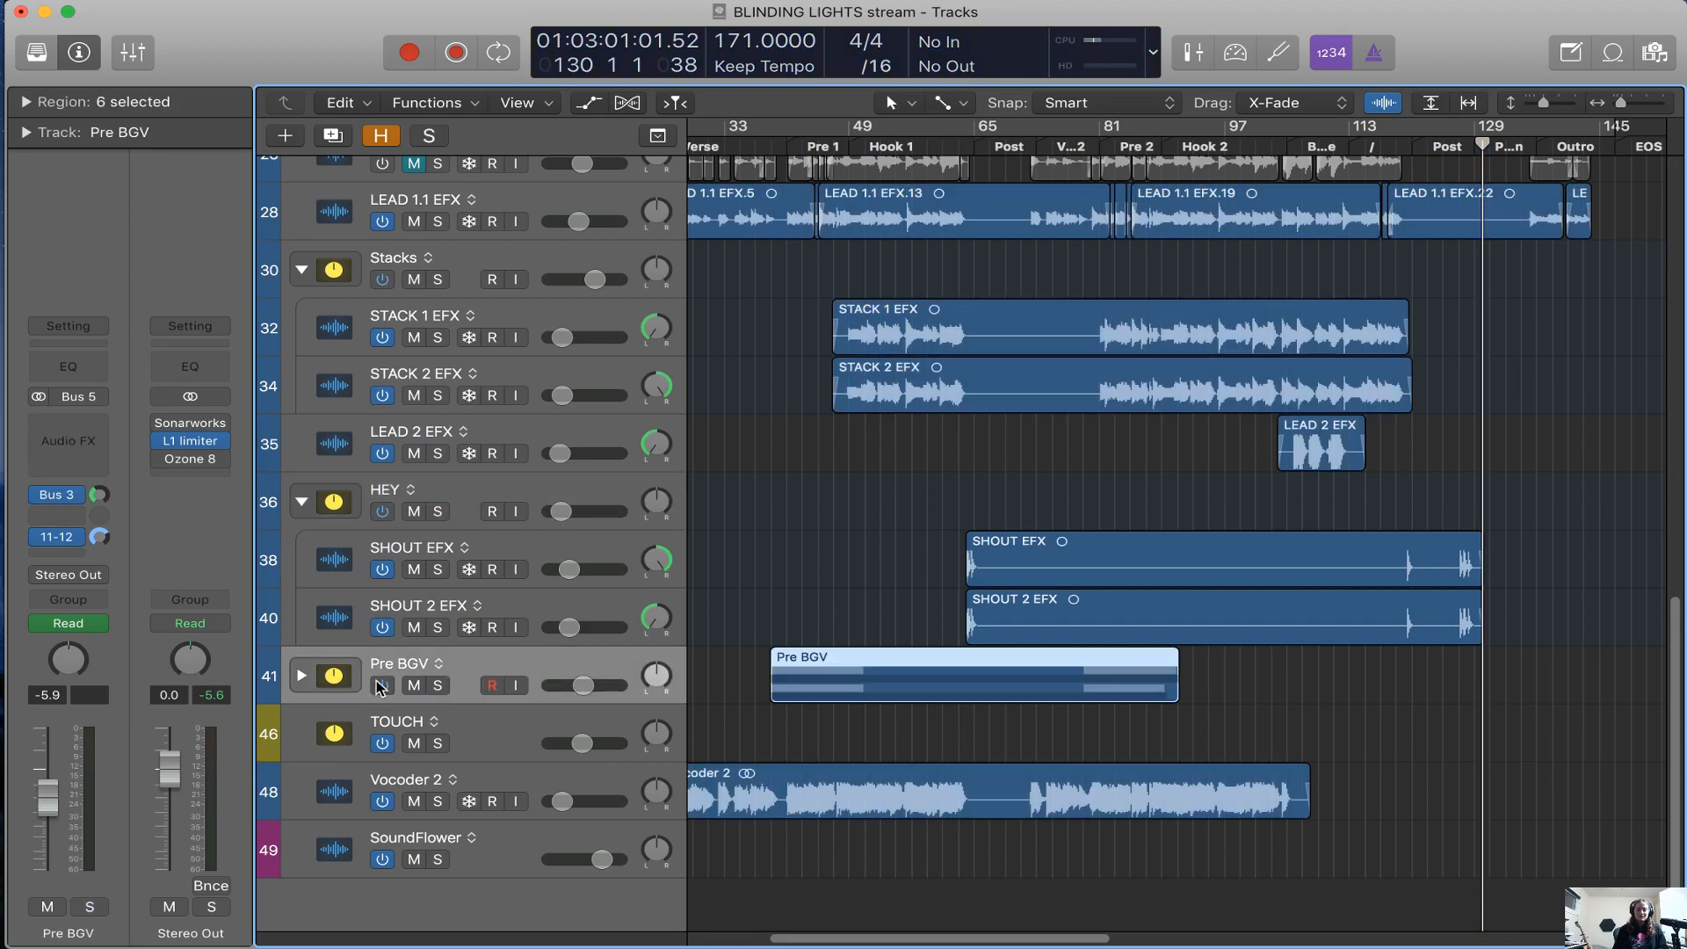
{"action": "key", "text": "s"}
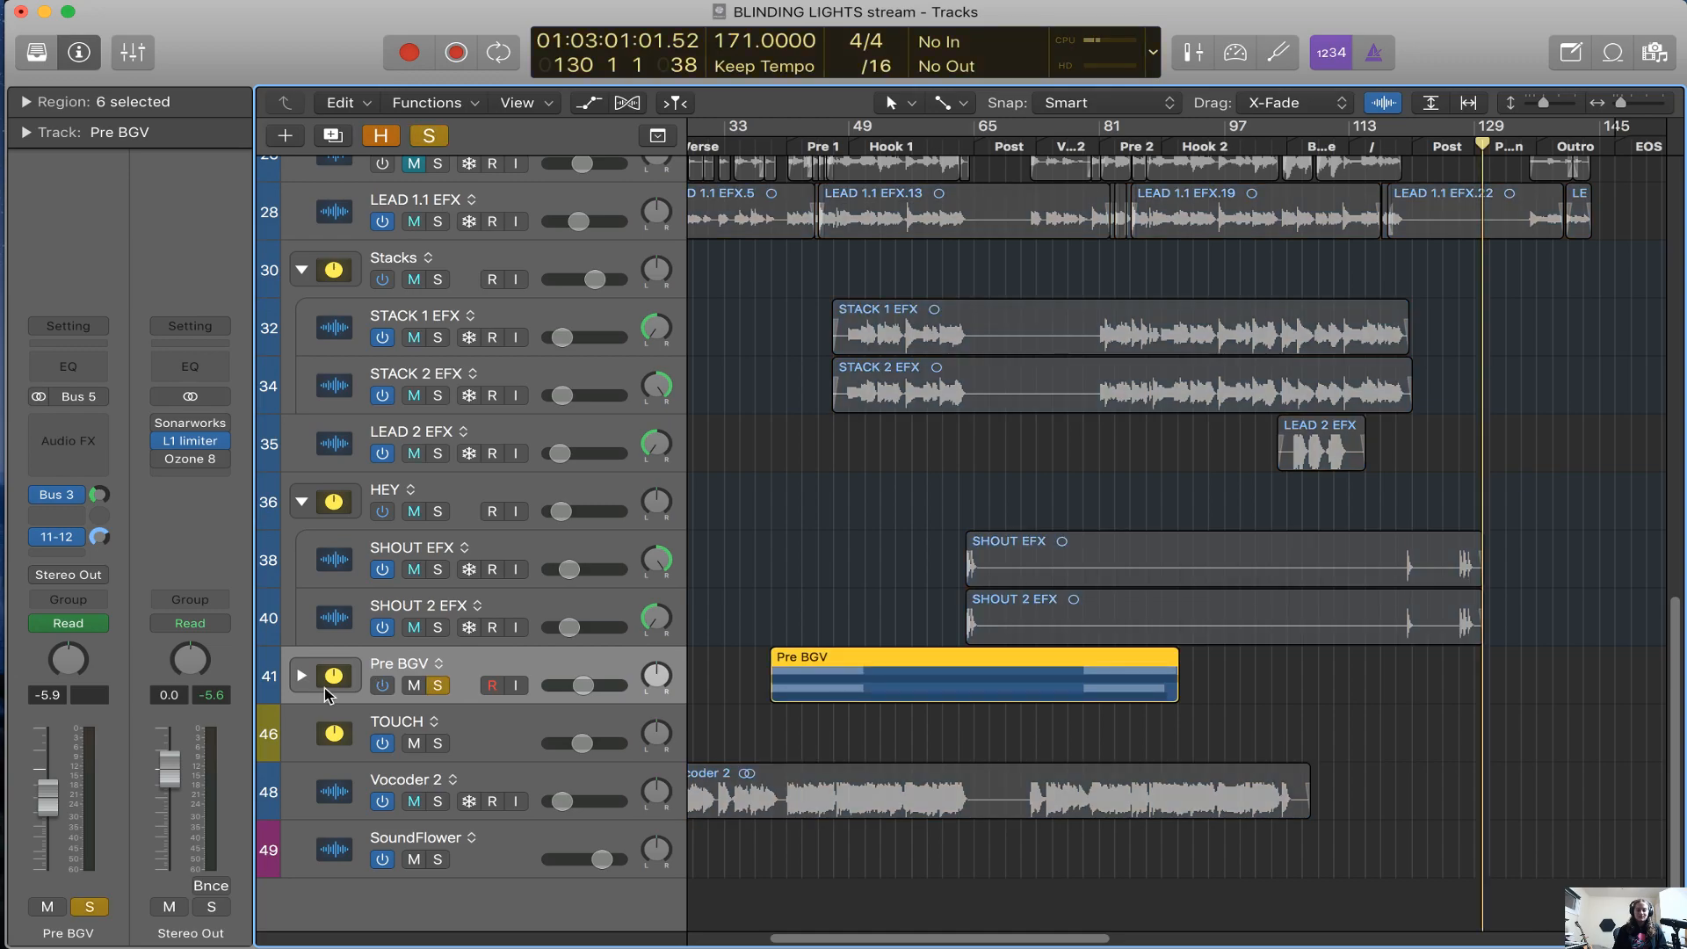
{"action": "left_click", "coordinate": [324, 687]}
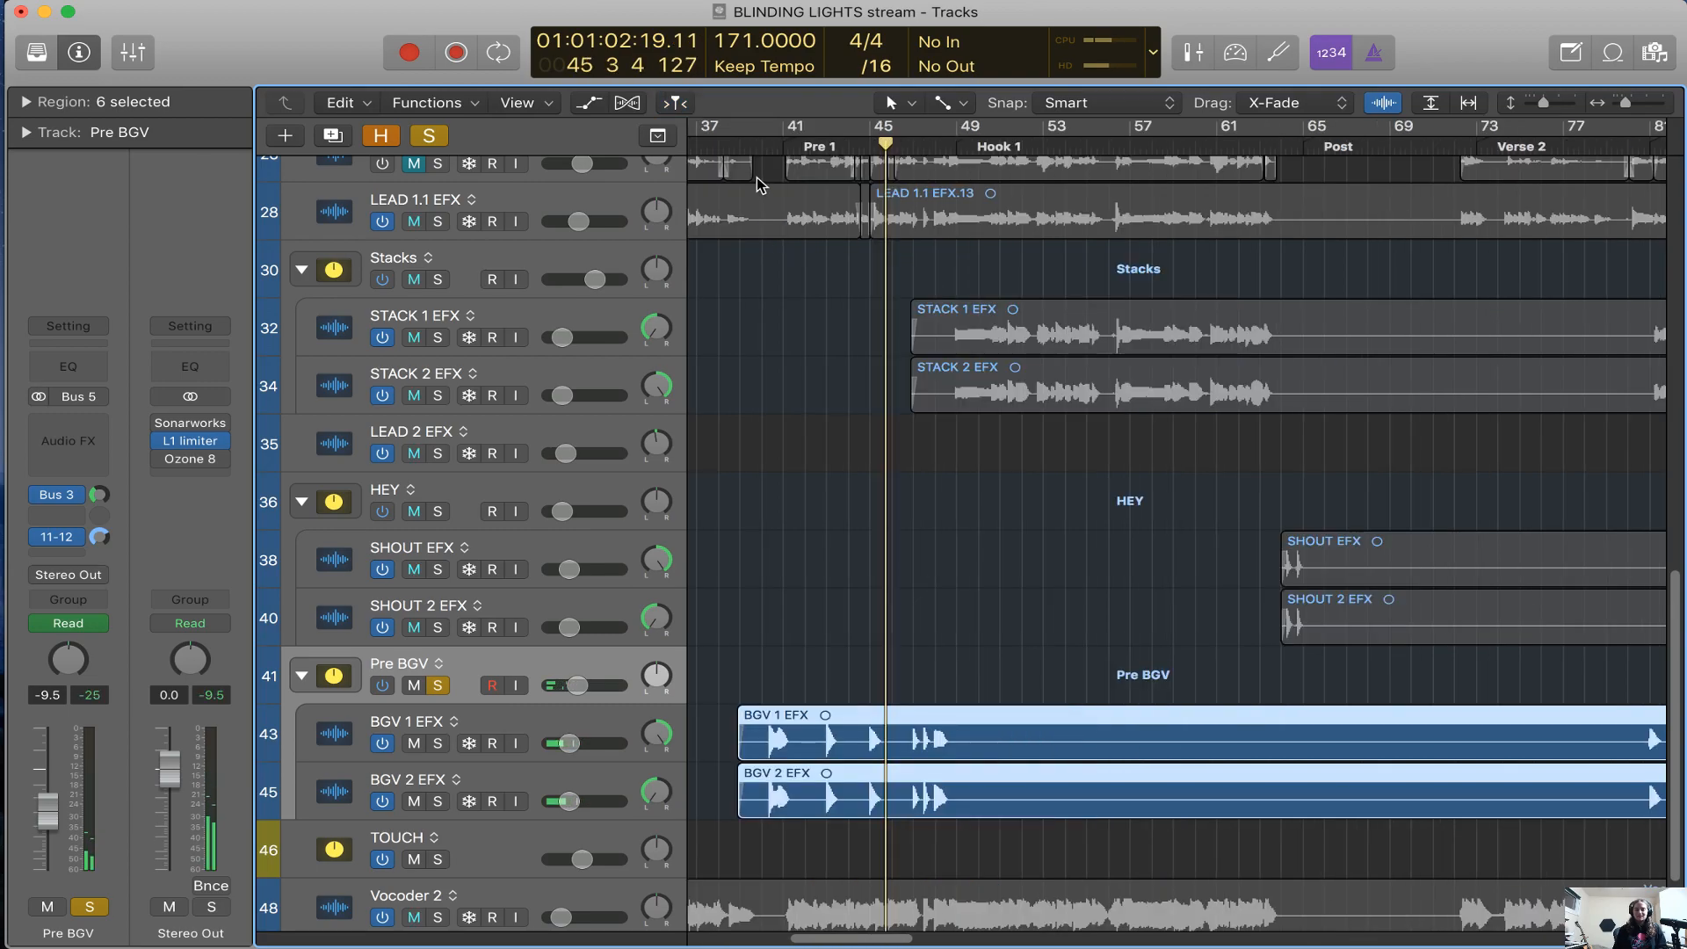
{"action": "scroll", "coordinate": [815, 210], "scroll_direction": "right", "scroll_amount": 5}
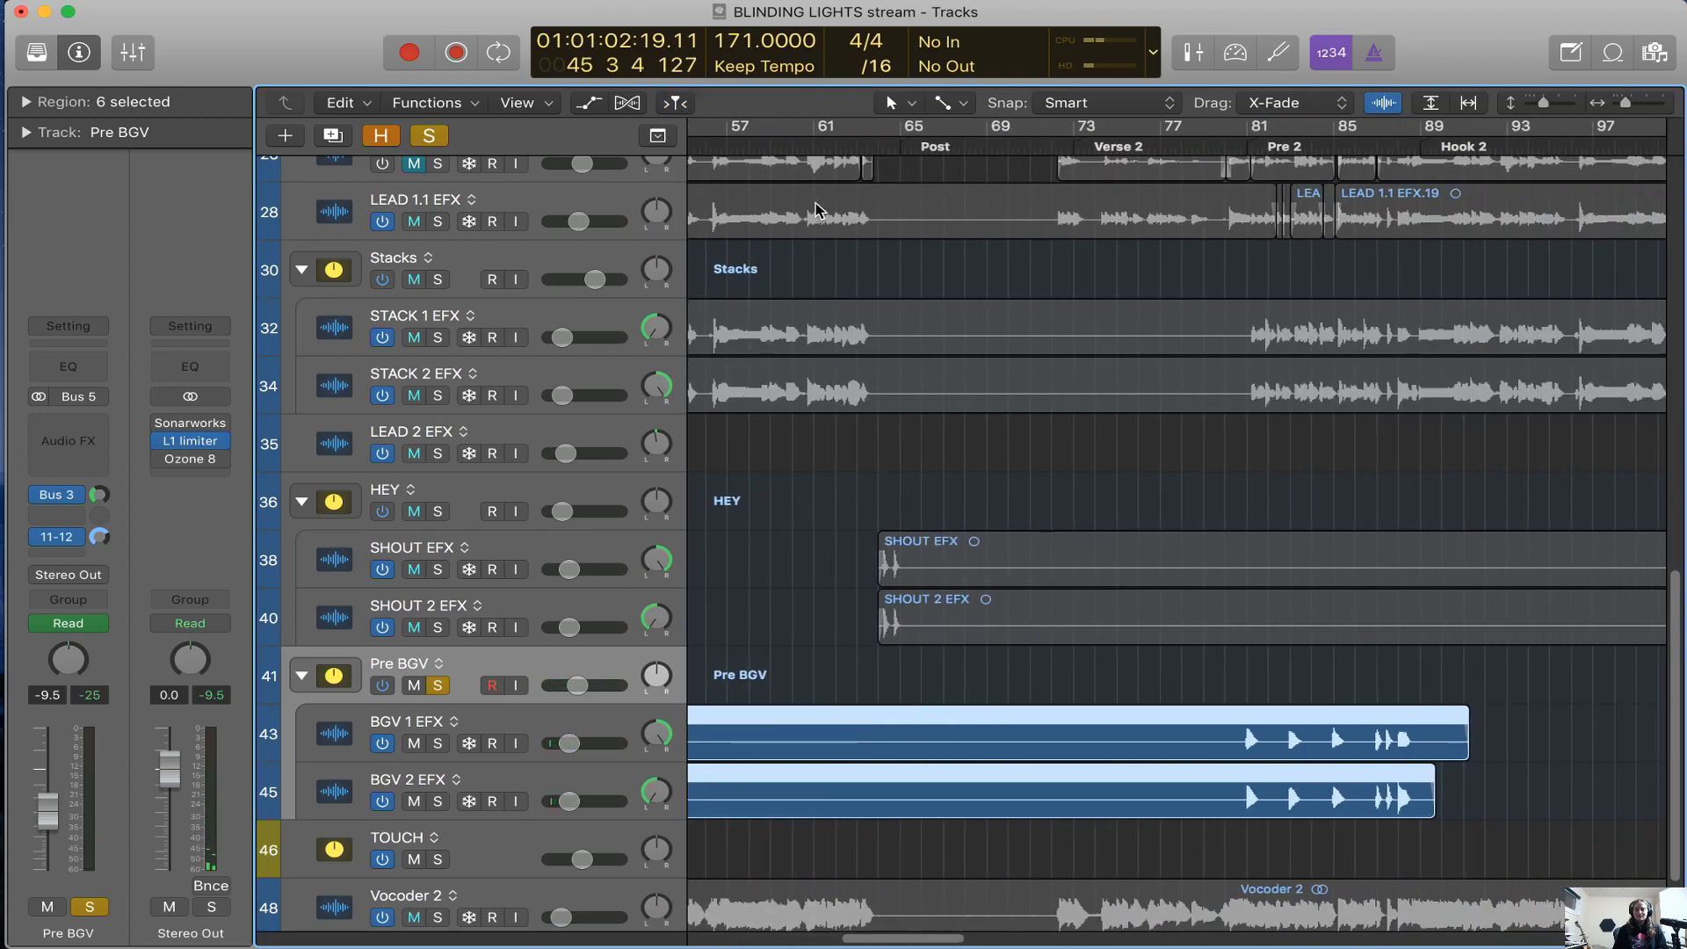
Place the playhead at bar 80 before Pre 2 and solo HEY, Stacks and LEAD 1.1 EFX along with Pre BGV
{"action": "left_click", "coordinate": [1229, 146]}
{"action": "key", "text": "super+Right"}
{"action": "scroll", "coordinate": [1195, 474], "scroll_direction": "right", "scroll_amount": 3}
{"action": "left_click", "coordinate": [437, 513]}
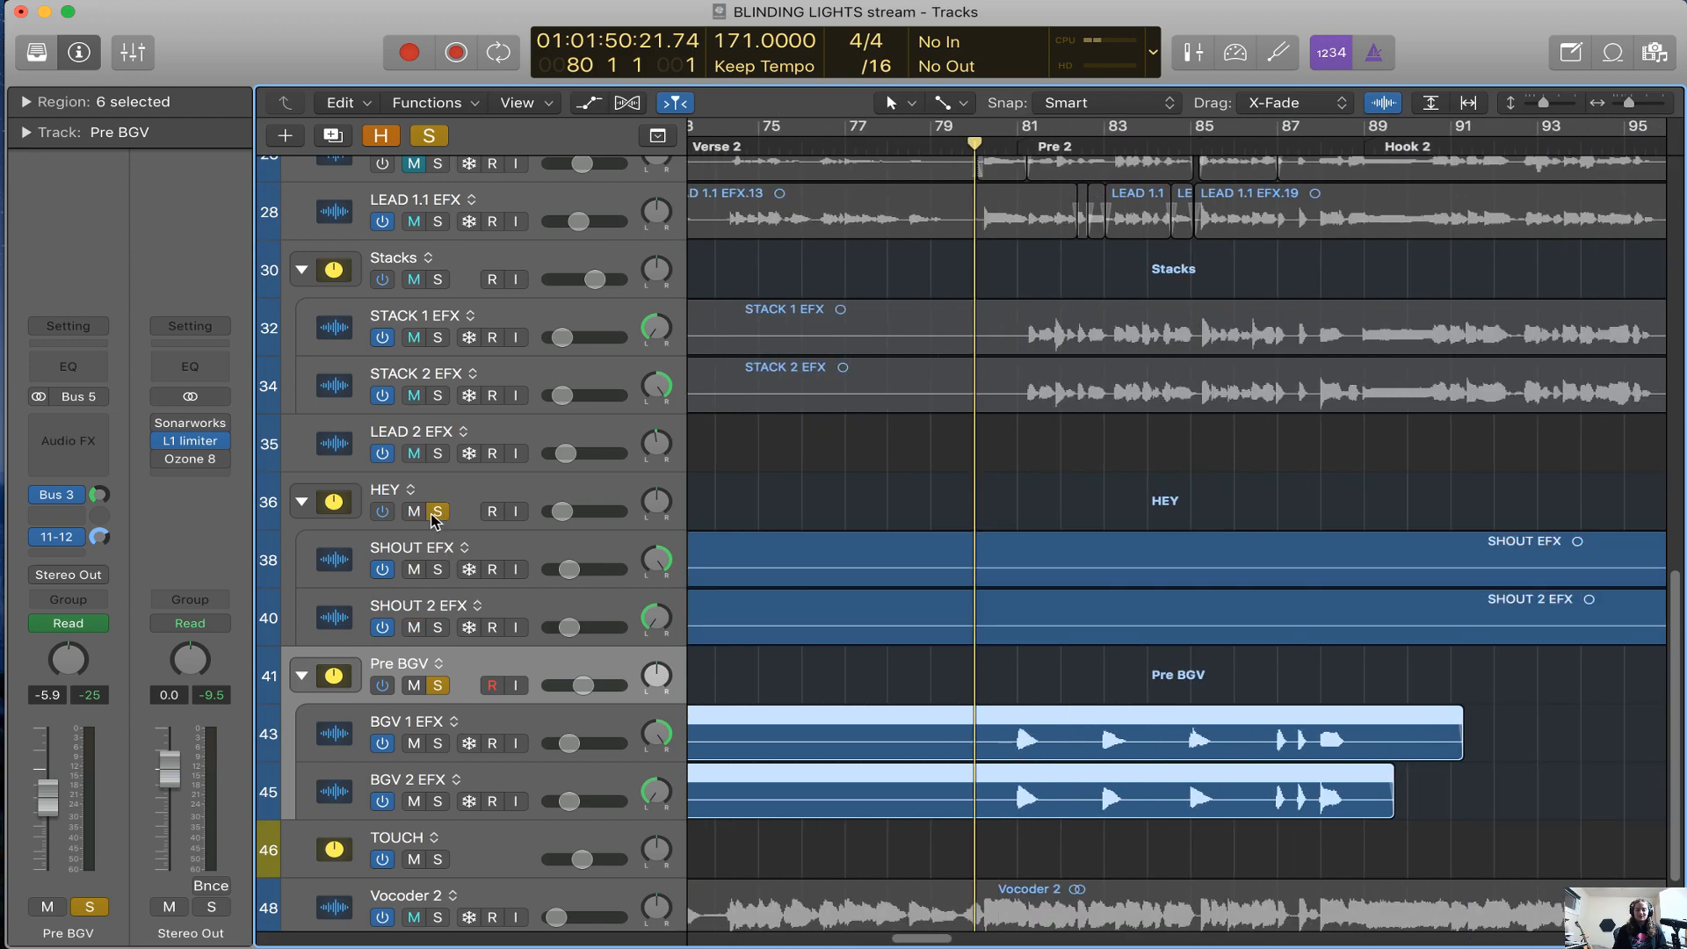
{"action": "left_click", "coordinate": [437, 279]}
{"action": "scroll", "coordinate": [439, 290], "scroll_direction": "up", "scroll_amount": 2}
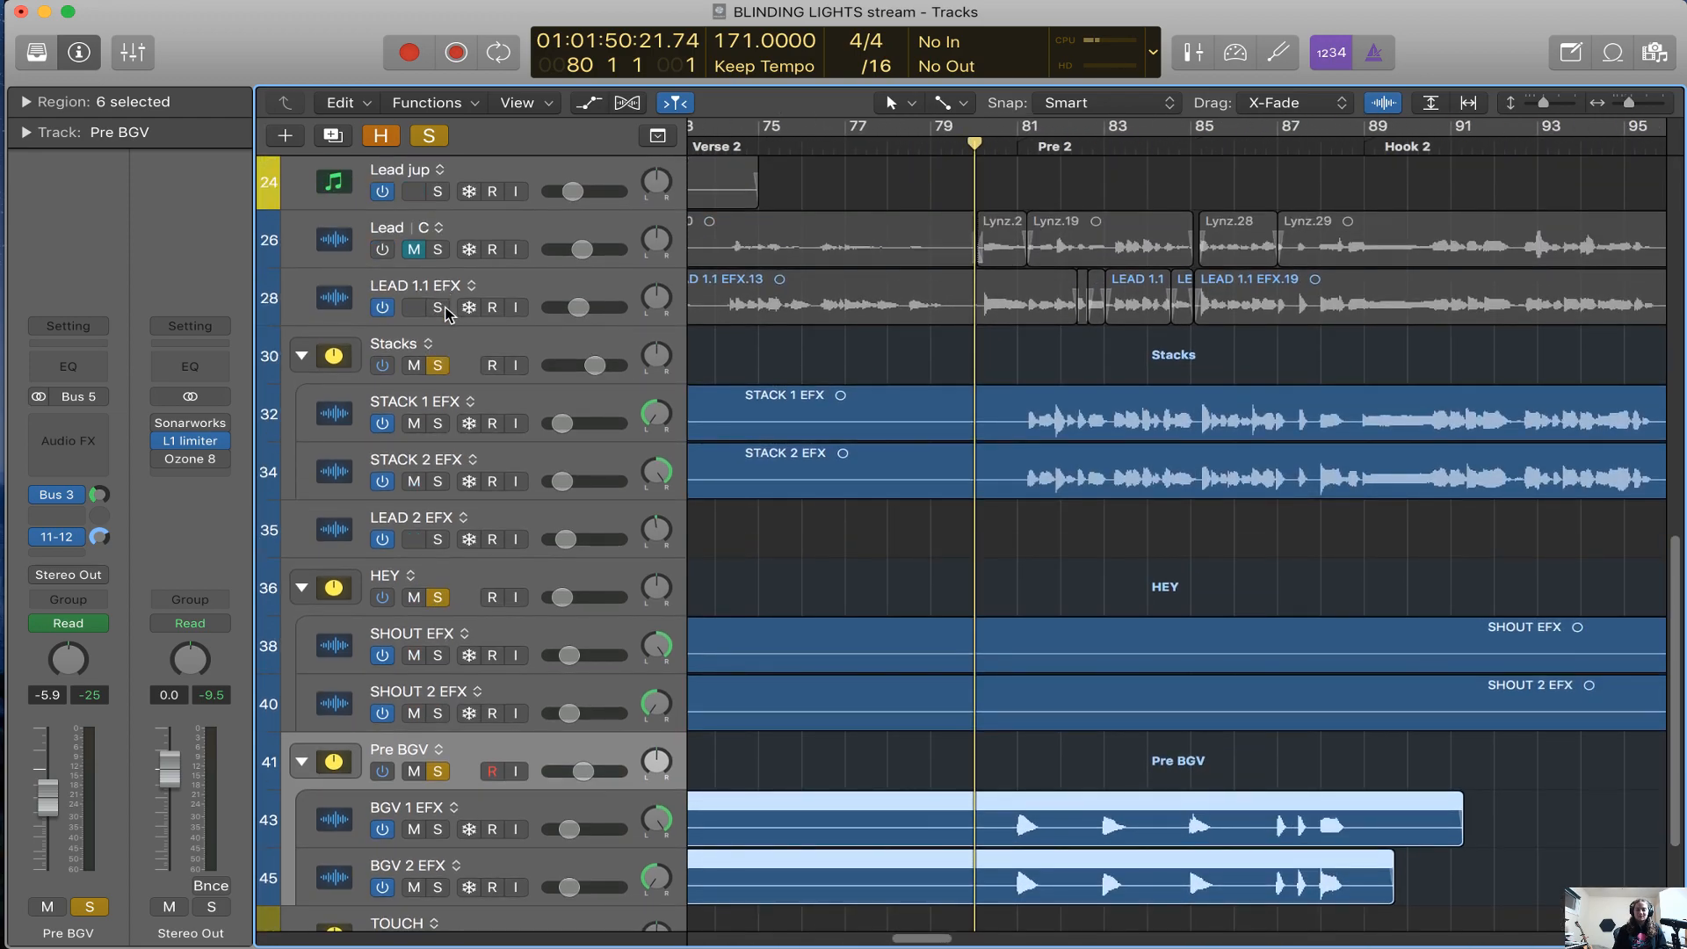
{"action": "left_click", "coordinate": [443, 309]}
Move the playhead back to bar 79 and play the soloed vocal tracks through Pre 2 into Hook 2
{"action": "scroll", "coordinate": [1100, 659], "scroll_direction": "up", "scroll_amount": 1}
{"action": "scroll", "coordinate": [1100, 659], "scroll_direction": "left", "scroll_amount": 1}
{"action": "scroll", "coordinate": [1100, 659], "scroll_direction": "left", "scroll_amount": 3}
{"action": "scroll", "coordinate": [1074, 571], "scroll_direction": "right", "scroll_amount": 1}
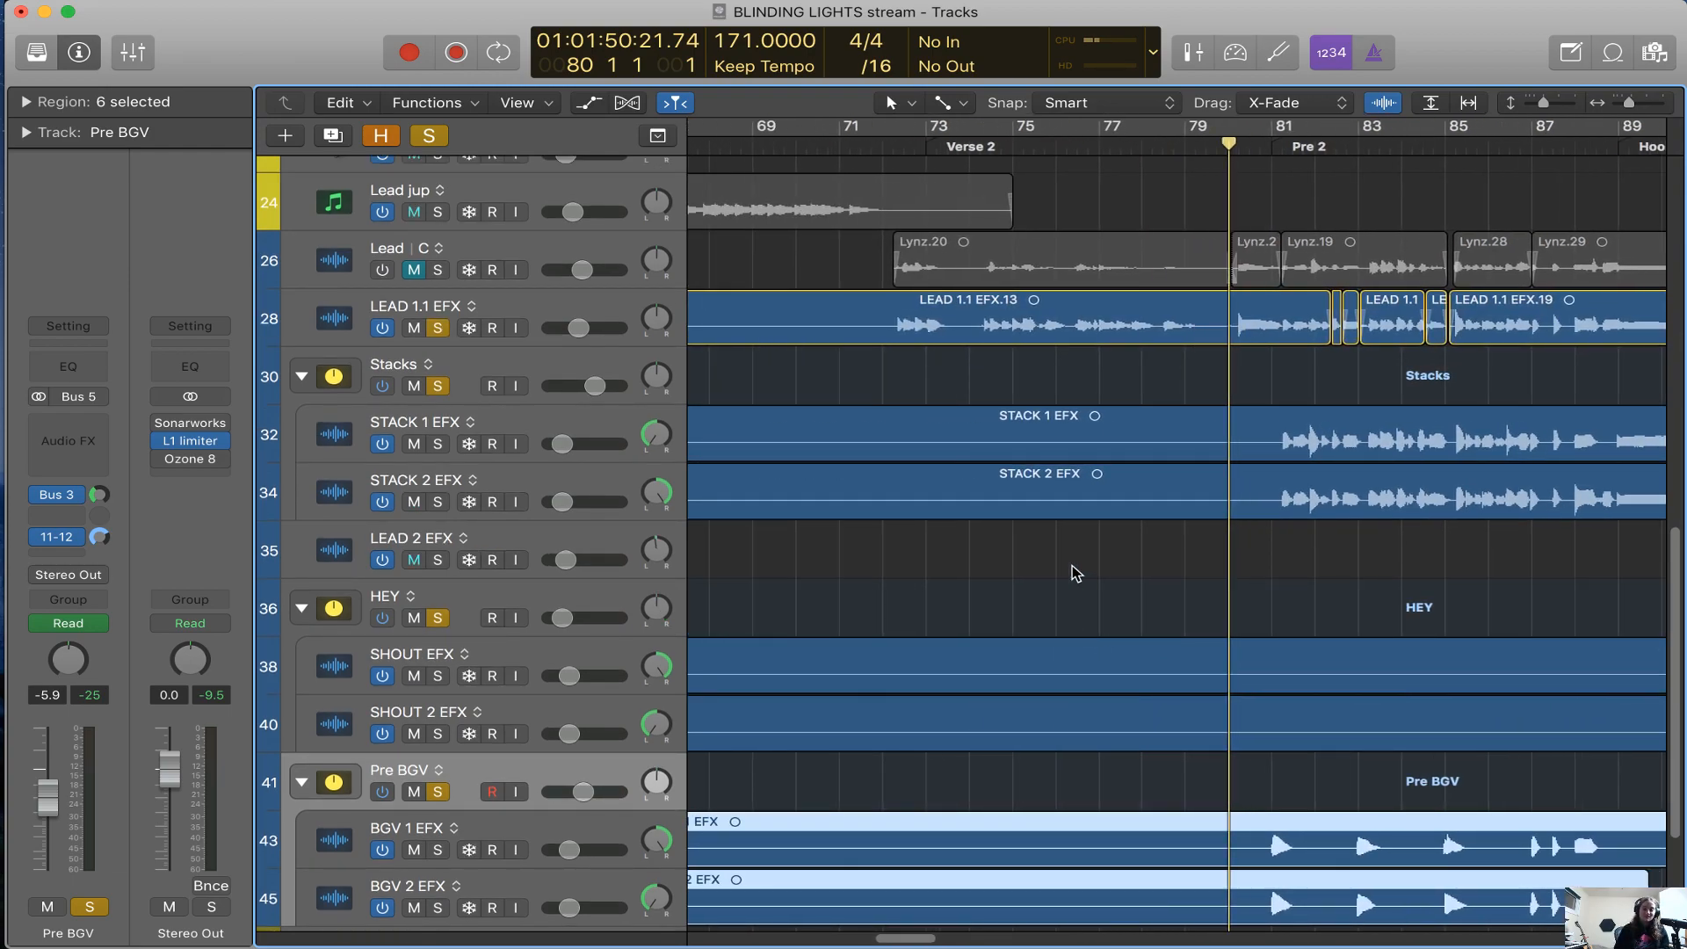
{"action": "scroll", "coordinate": [1074, 573], "scroll_direction": "right", "scroll_amount": 1}
{"action": "left_click", "coordinate": [1163, 147]}
{"action": "left_click_drag", "start_coordinate": [1173, 149], "coordinate": [1172, 154]}
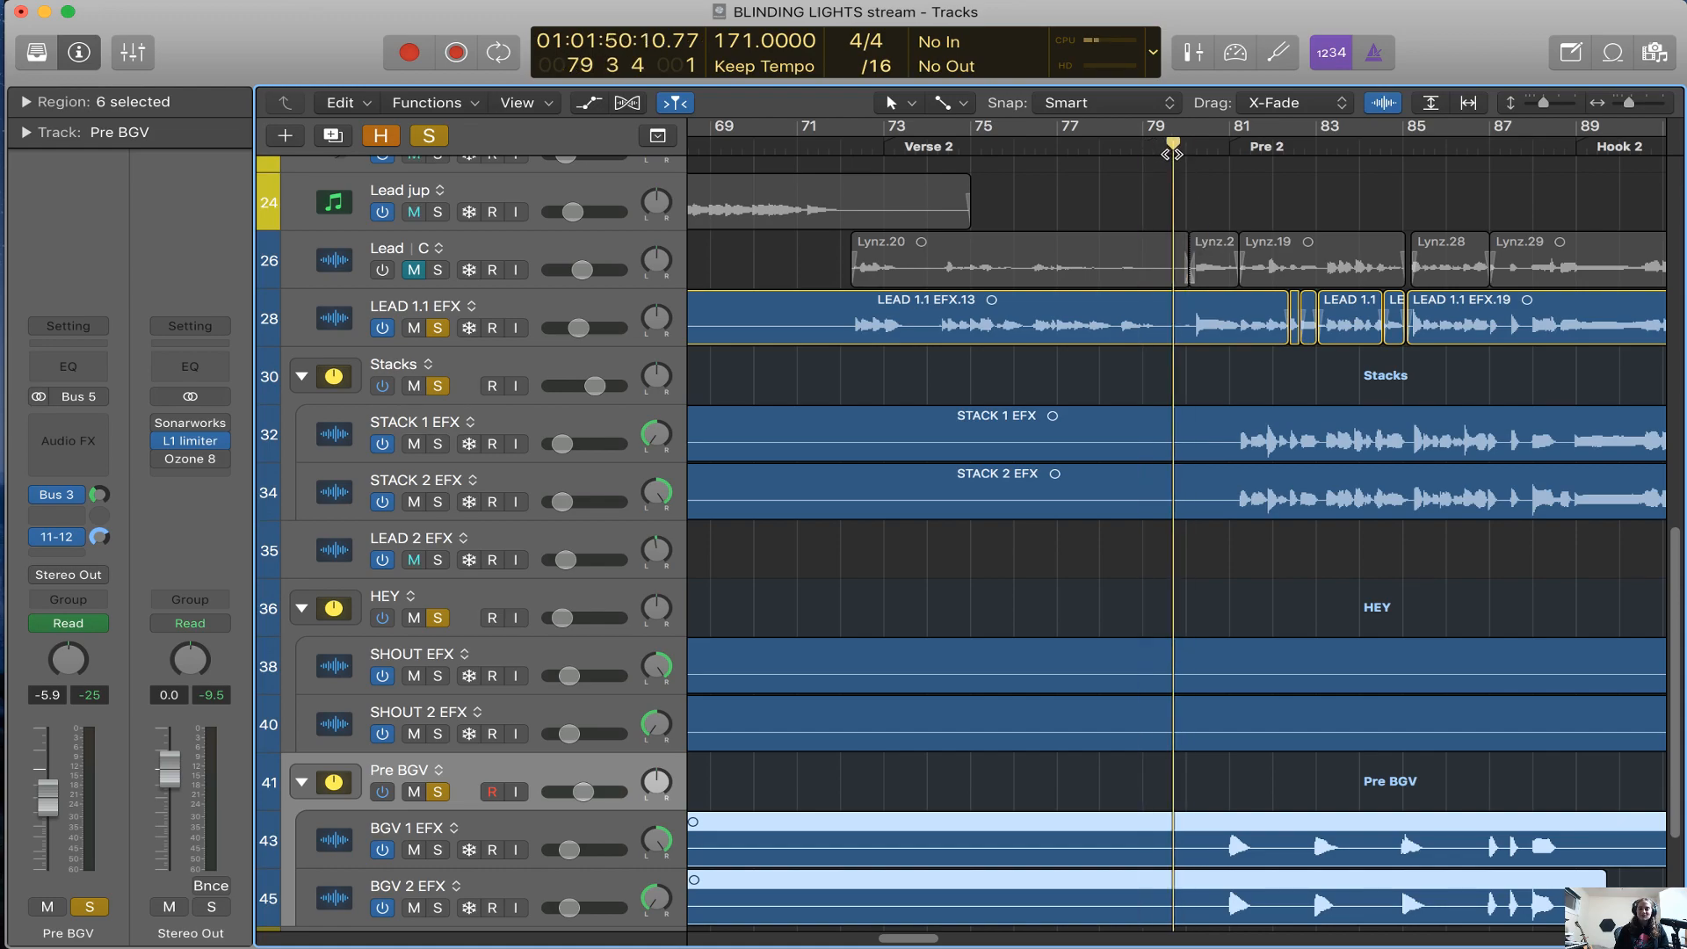
{"action": "key", "text": "space"}
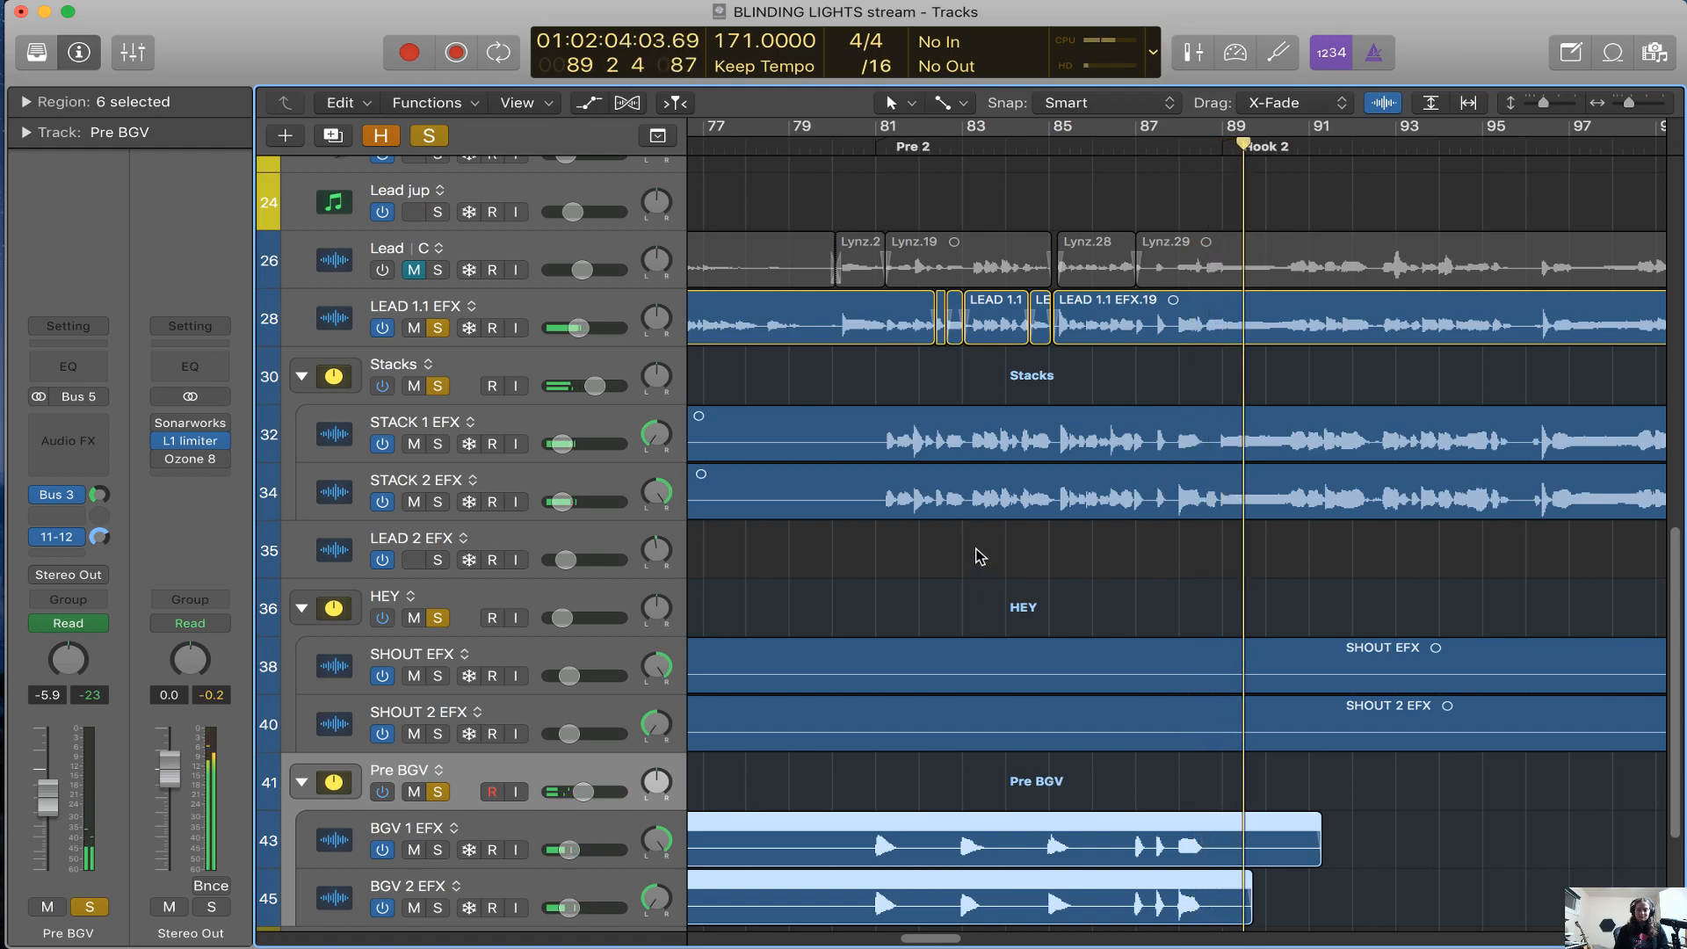
Return the playhead to bar 80, play from there, and unsolo HEY, Stacks and LEAD 1.1 EFX so only Pre BGV sounds
{"action": "scroll", "coordinate": [979, 556], "scroll_direction": "left", "scroll_amount": 5}
{"action": "left_click", "coordinate": [1130, 145]}
{"action": "left_click_drag", "start_coordinate": [1115, 143], "coordinate": [1103, 145]}
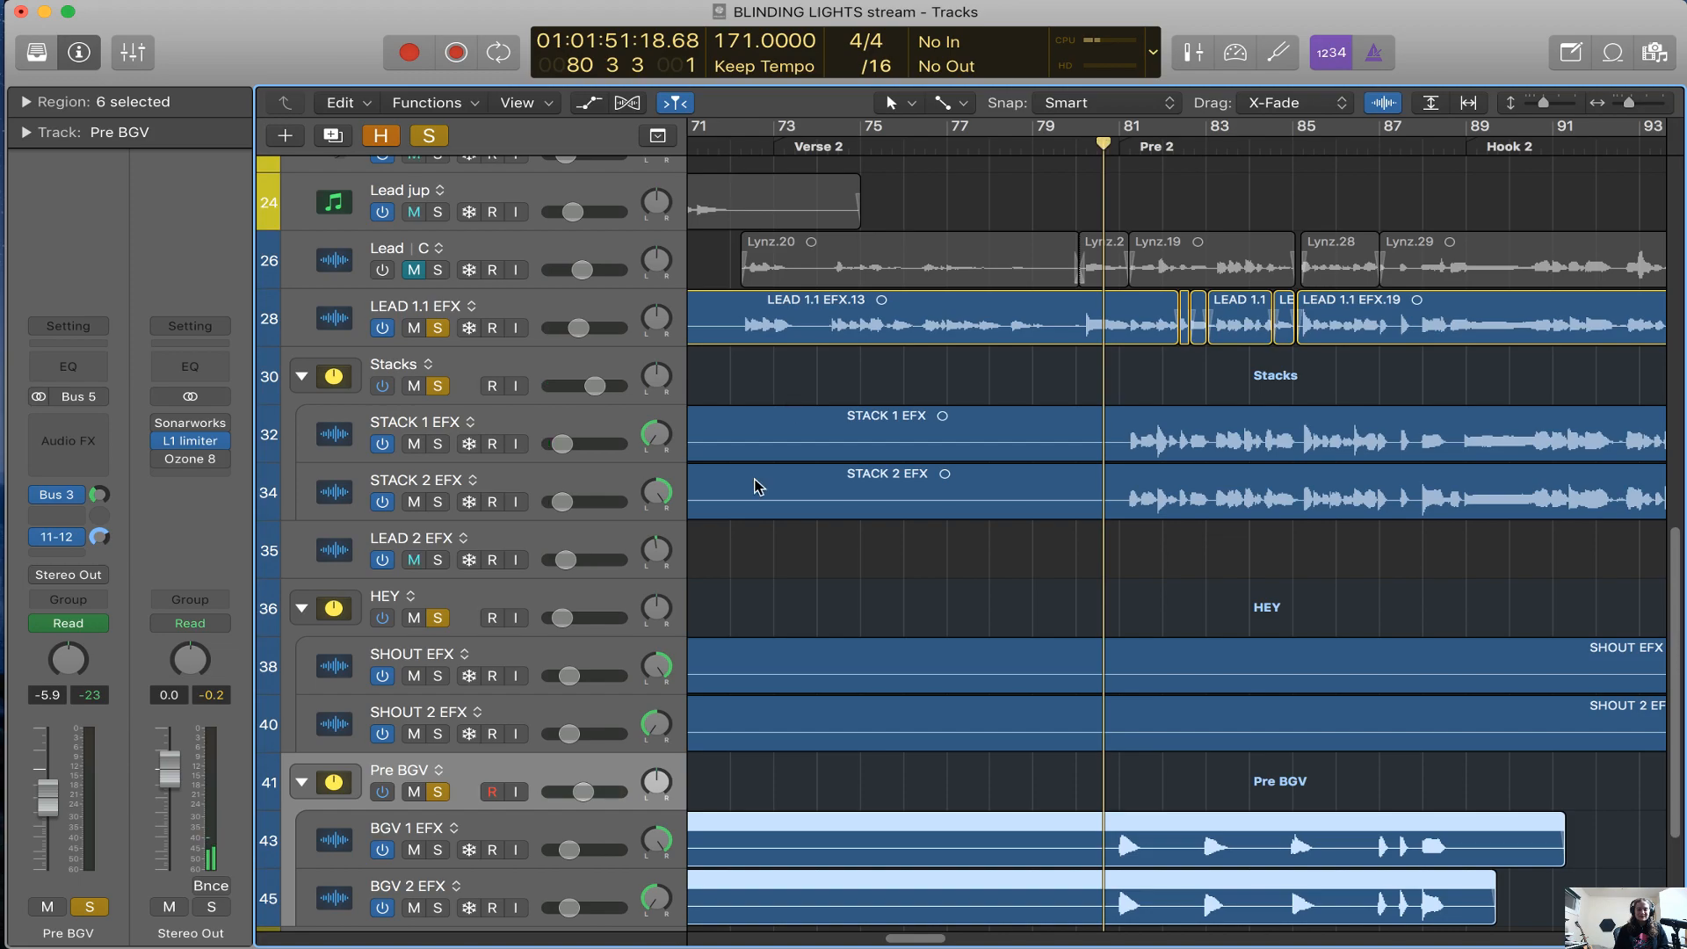
{"action": "scroll", "coordinate": [756, 477], "scroll_direction": "down", "scroll_amount": 2}
{"action": "left_click", "coordinate": [437, 495]}
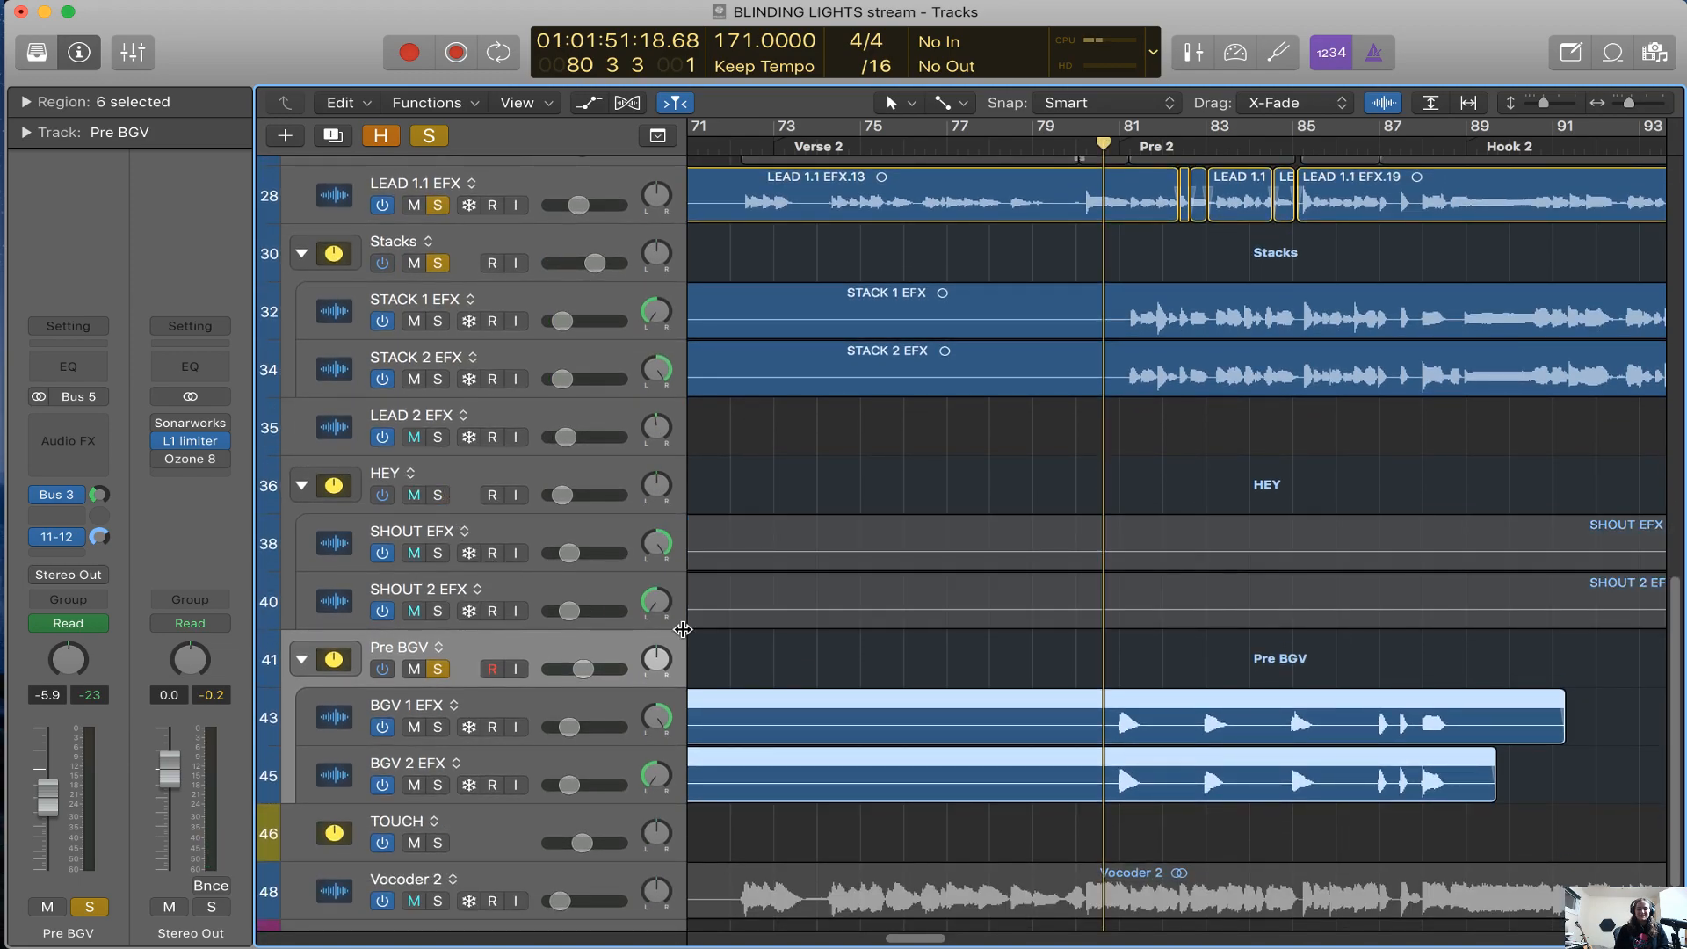
{"action": "left_click", "coordinate": [437, 263]}
{"action": "key", "text": "space"}
{"action": "left_click", "coordinate": [437, 204]}
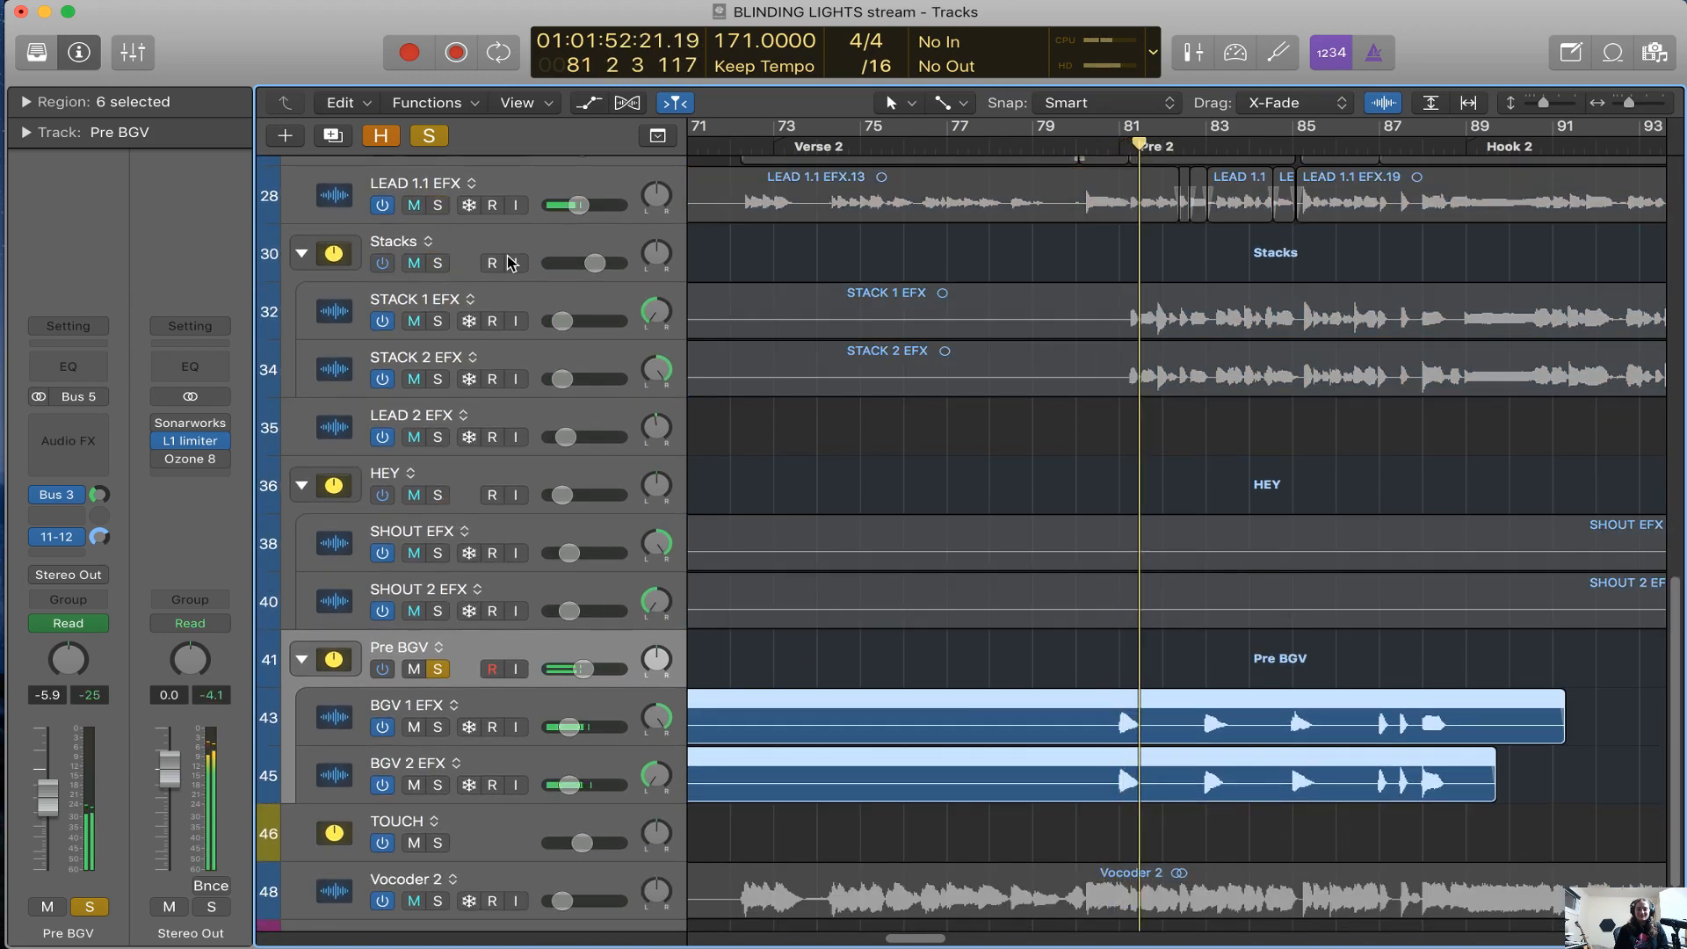
Select BGV 1 EFX during playback to review its channel strip, and briefly reveal the hidden BGV tracks
{"action": "left_click", "coordinate": [565, 736]}
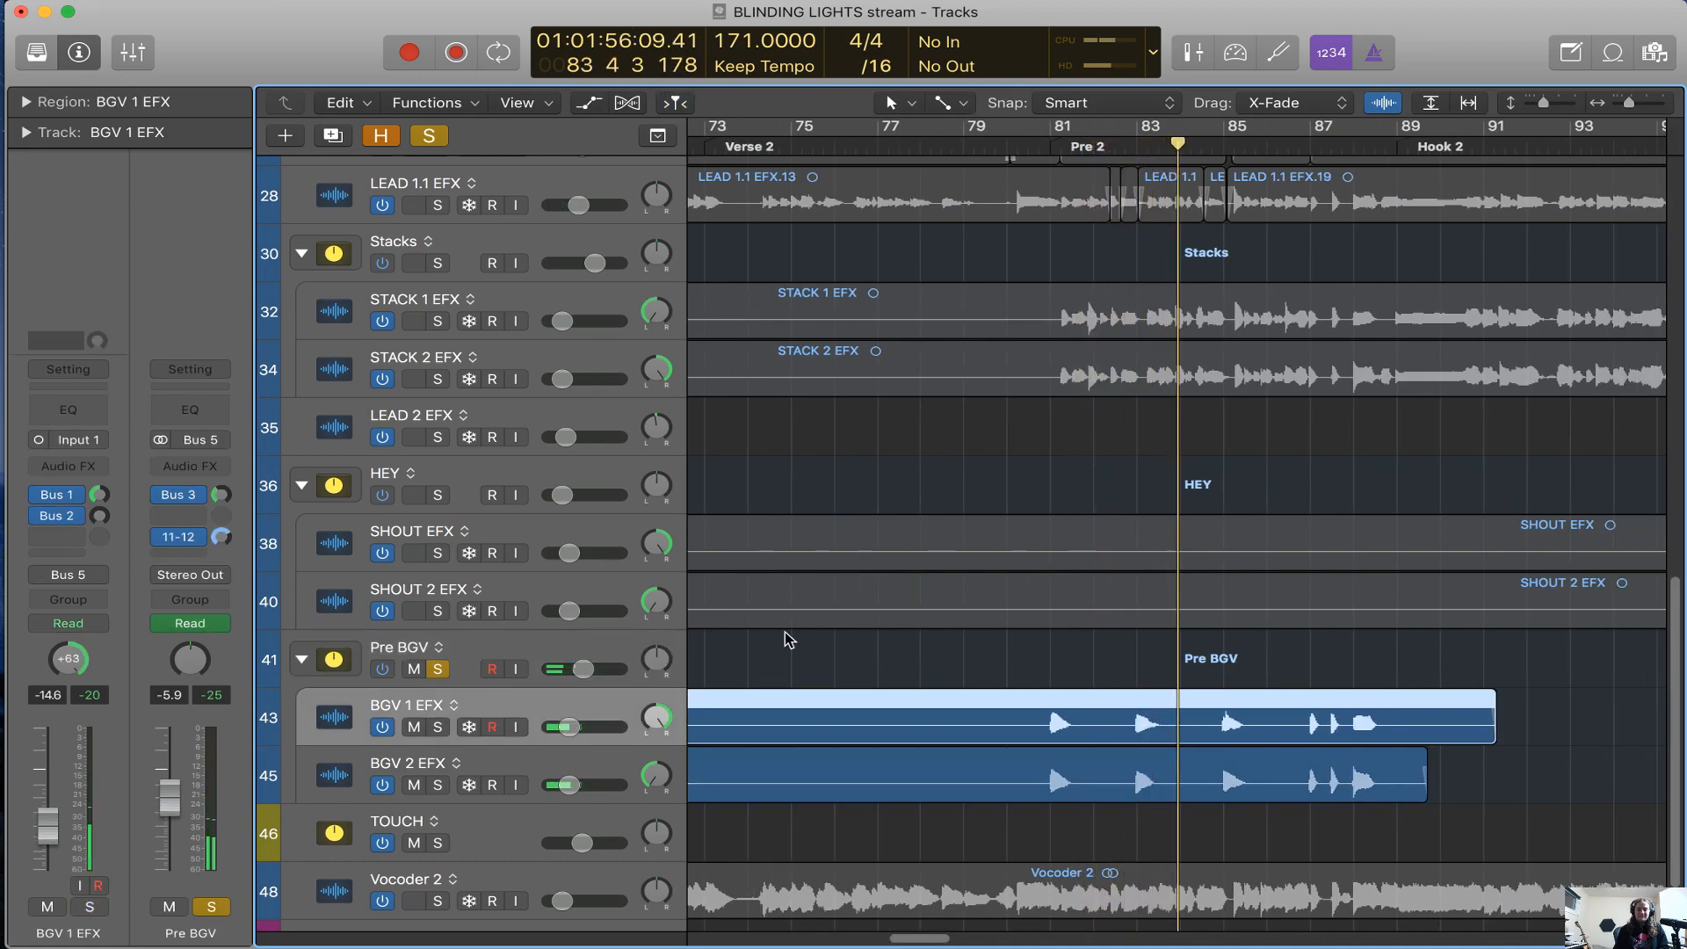
{"action": "scroll", "coordinate": [809, 633], "scroll_direction": "right", "scroll_amount": 2}
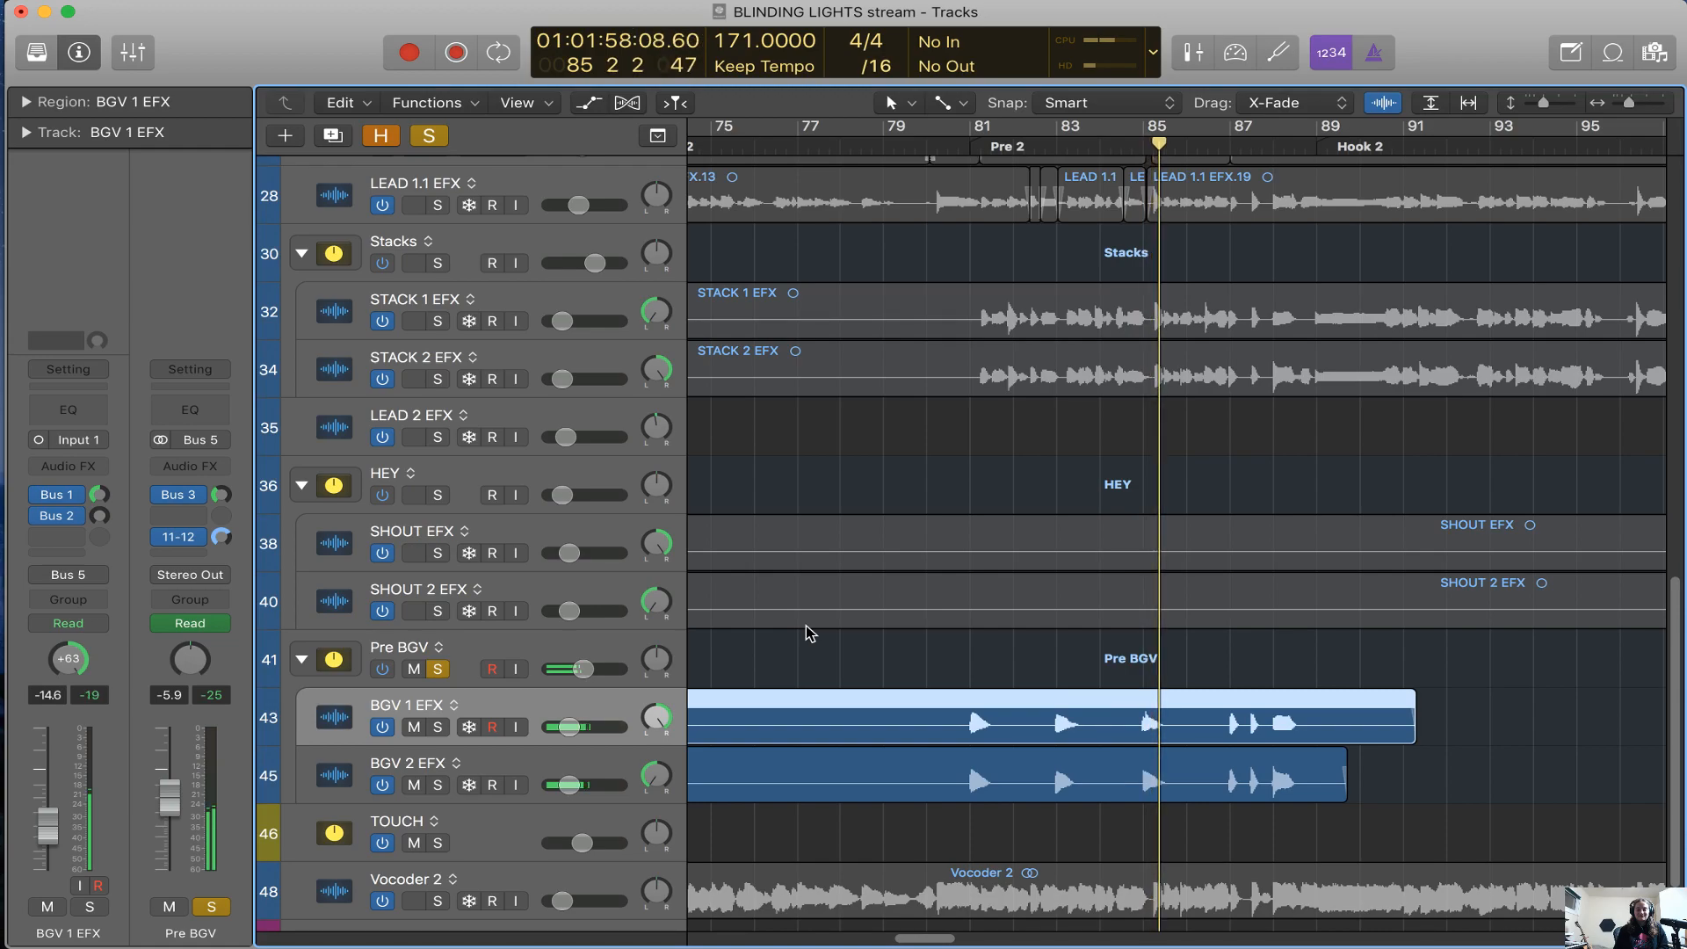
{"action": "scroll", "coordinate": [810, 632], "scroll_direction": "right", "scroll_amount": 2}
{"action": "key", "text": "h"}
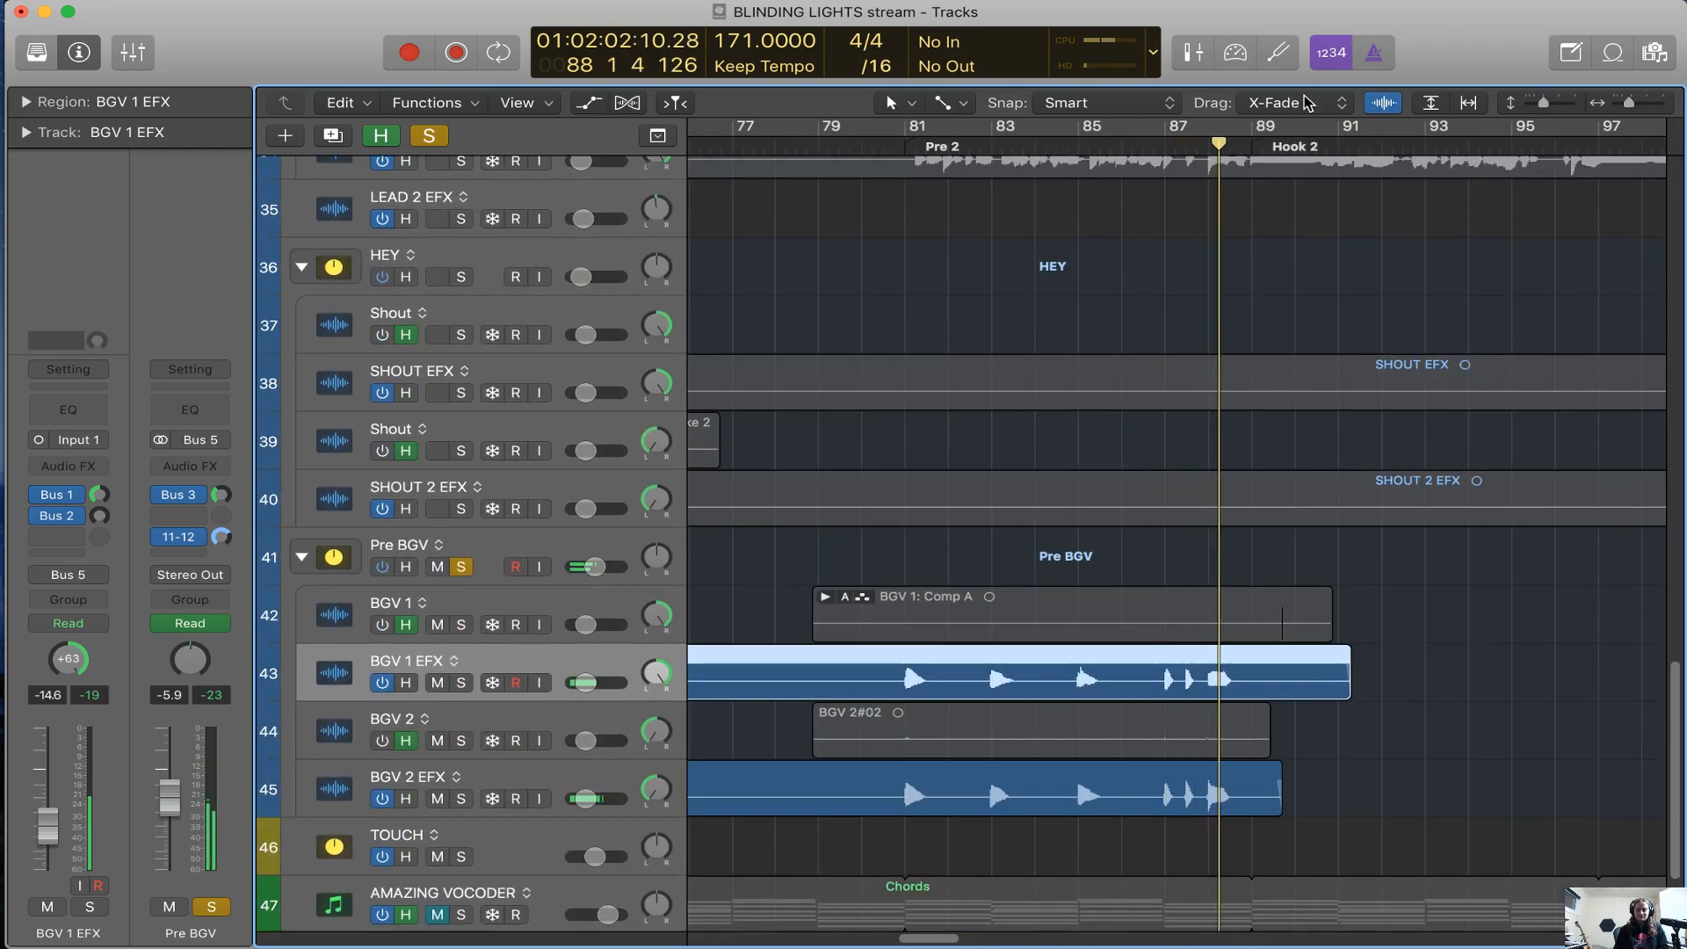
{"action": "key", "text": "h"}
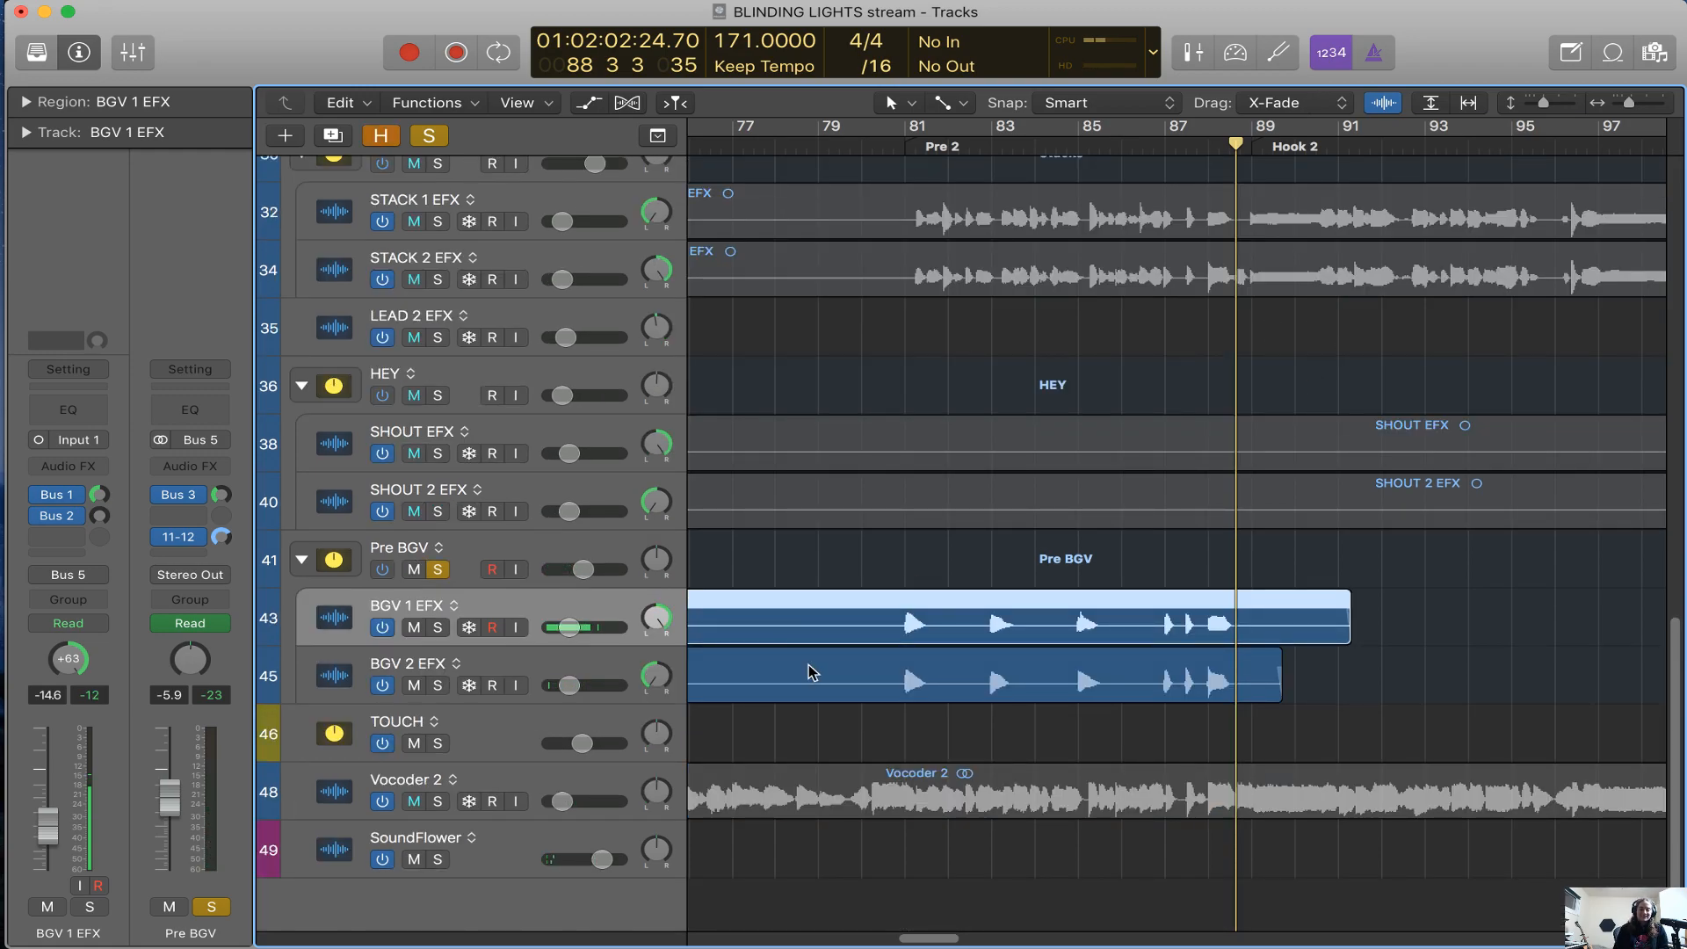
Select the Pre BGV stack, return the playhead to bar 80, and clear all solos
{"action": "left_click", "coordinate": [567, 562]}
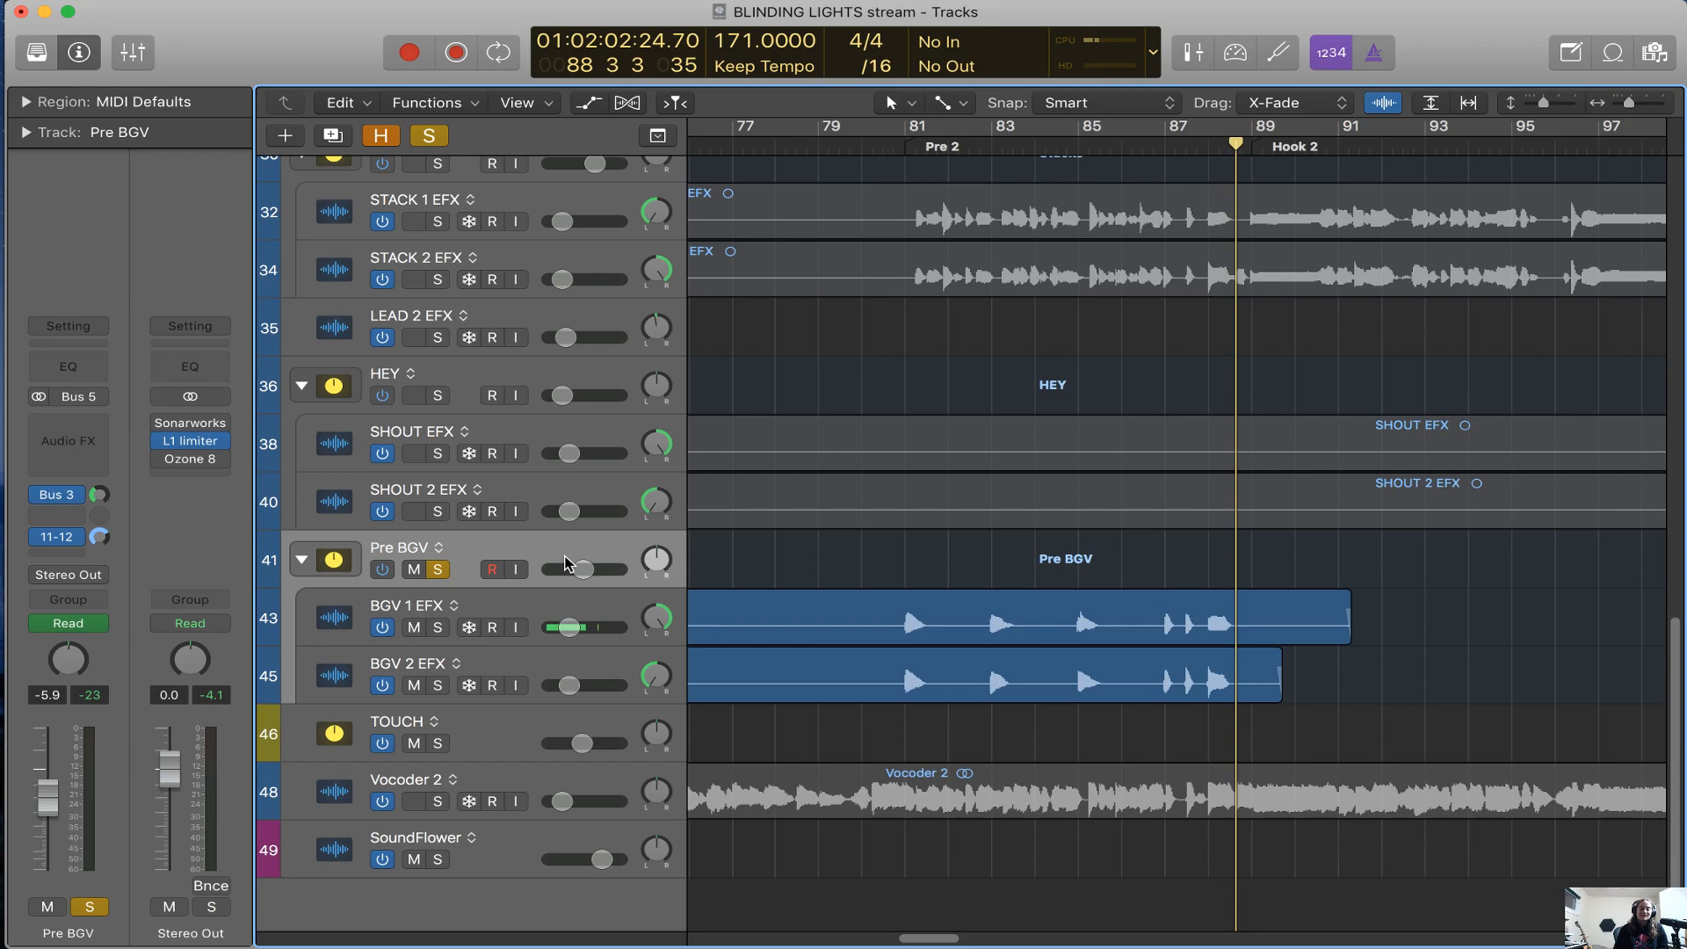
{"action": "left_click", "coordinate": [864, 146]}
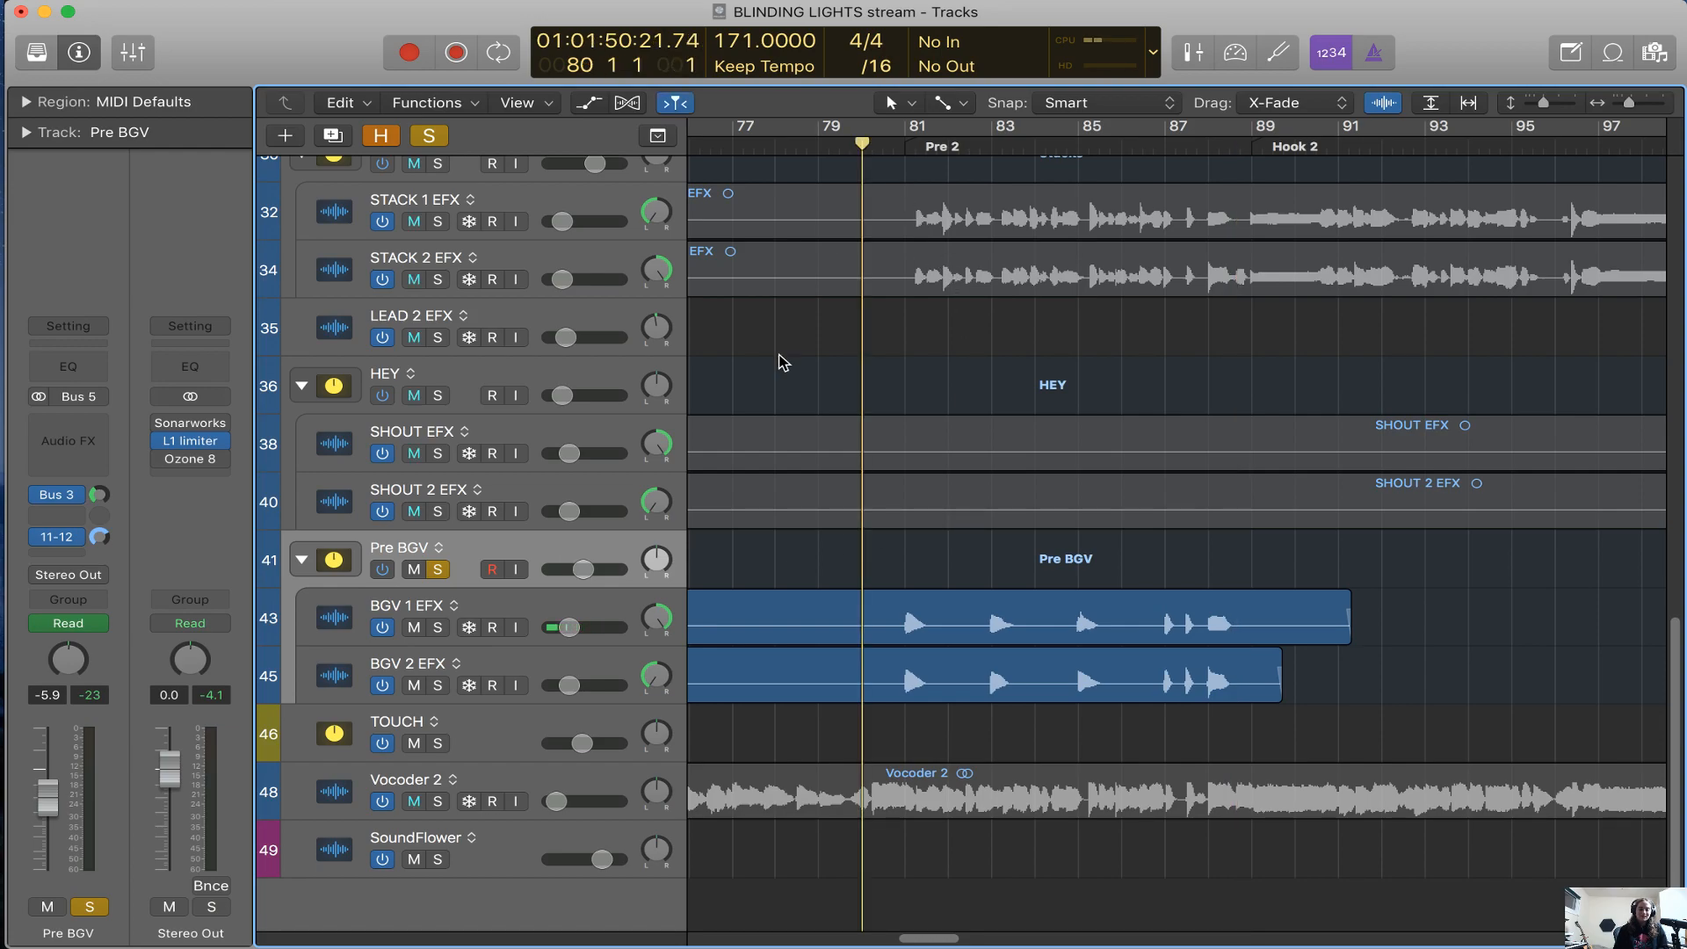
{"action": "key", "text": "ctrl+s"}
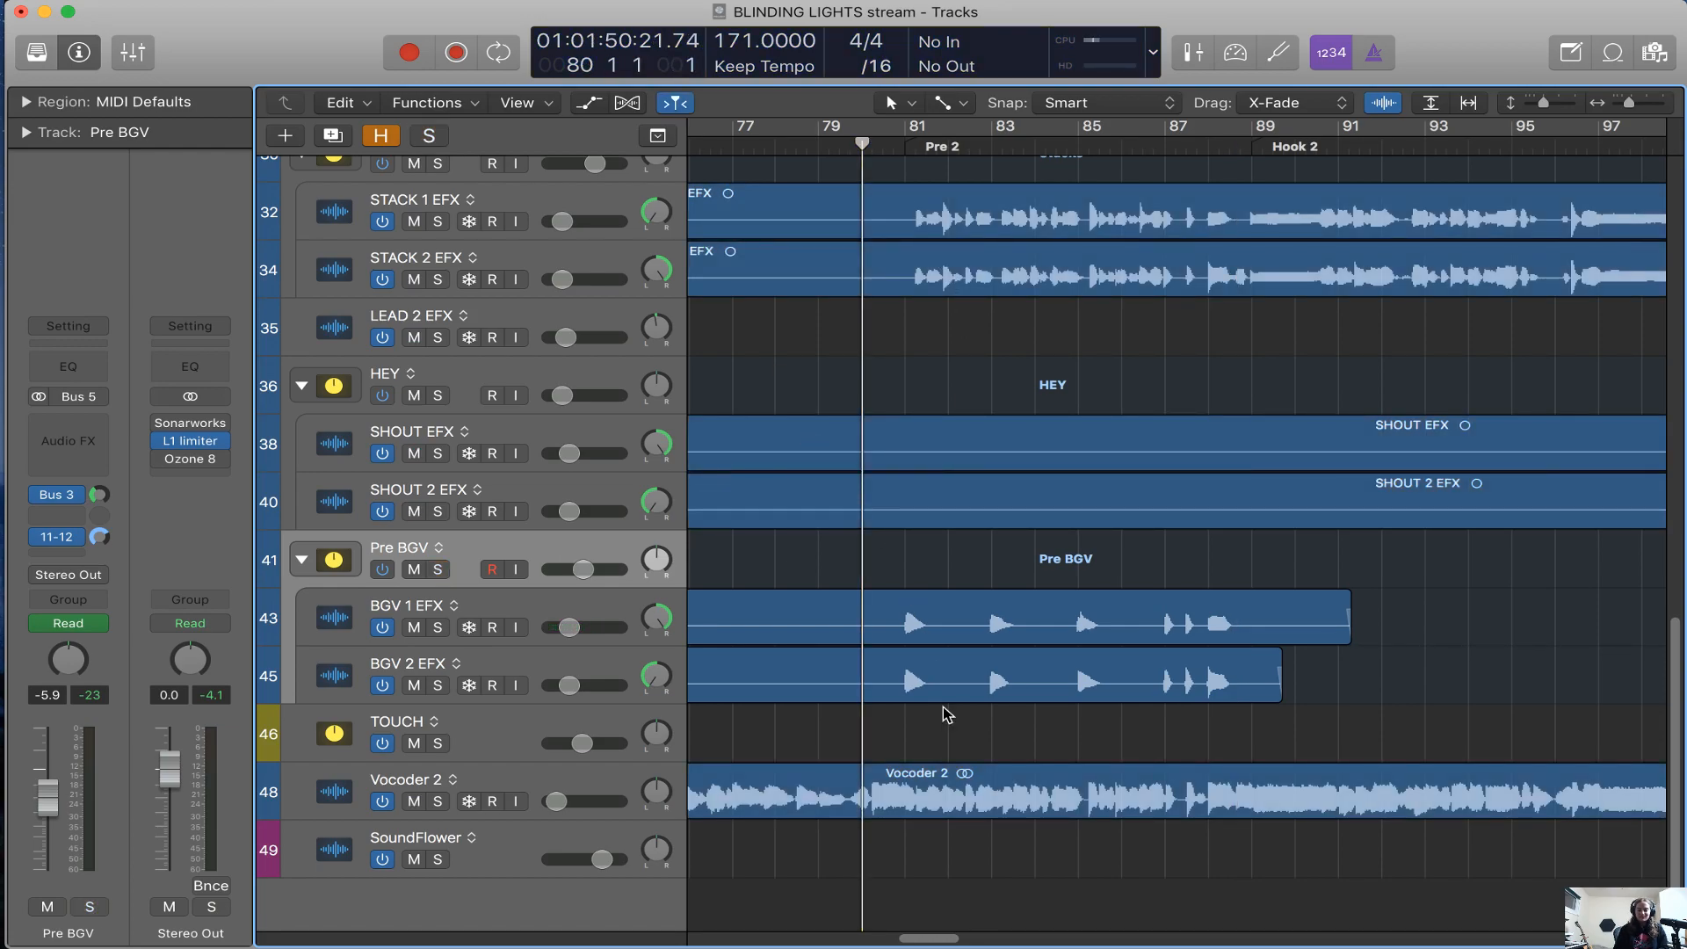
{"action": "scroll", "coordinate": [944, 709], "scroll_direction": "left", "scroll_amount": 5}
{"action": "key", "text": "super+Left"}
{"action": "key", "text": "super+Left"}
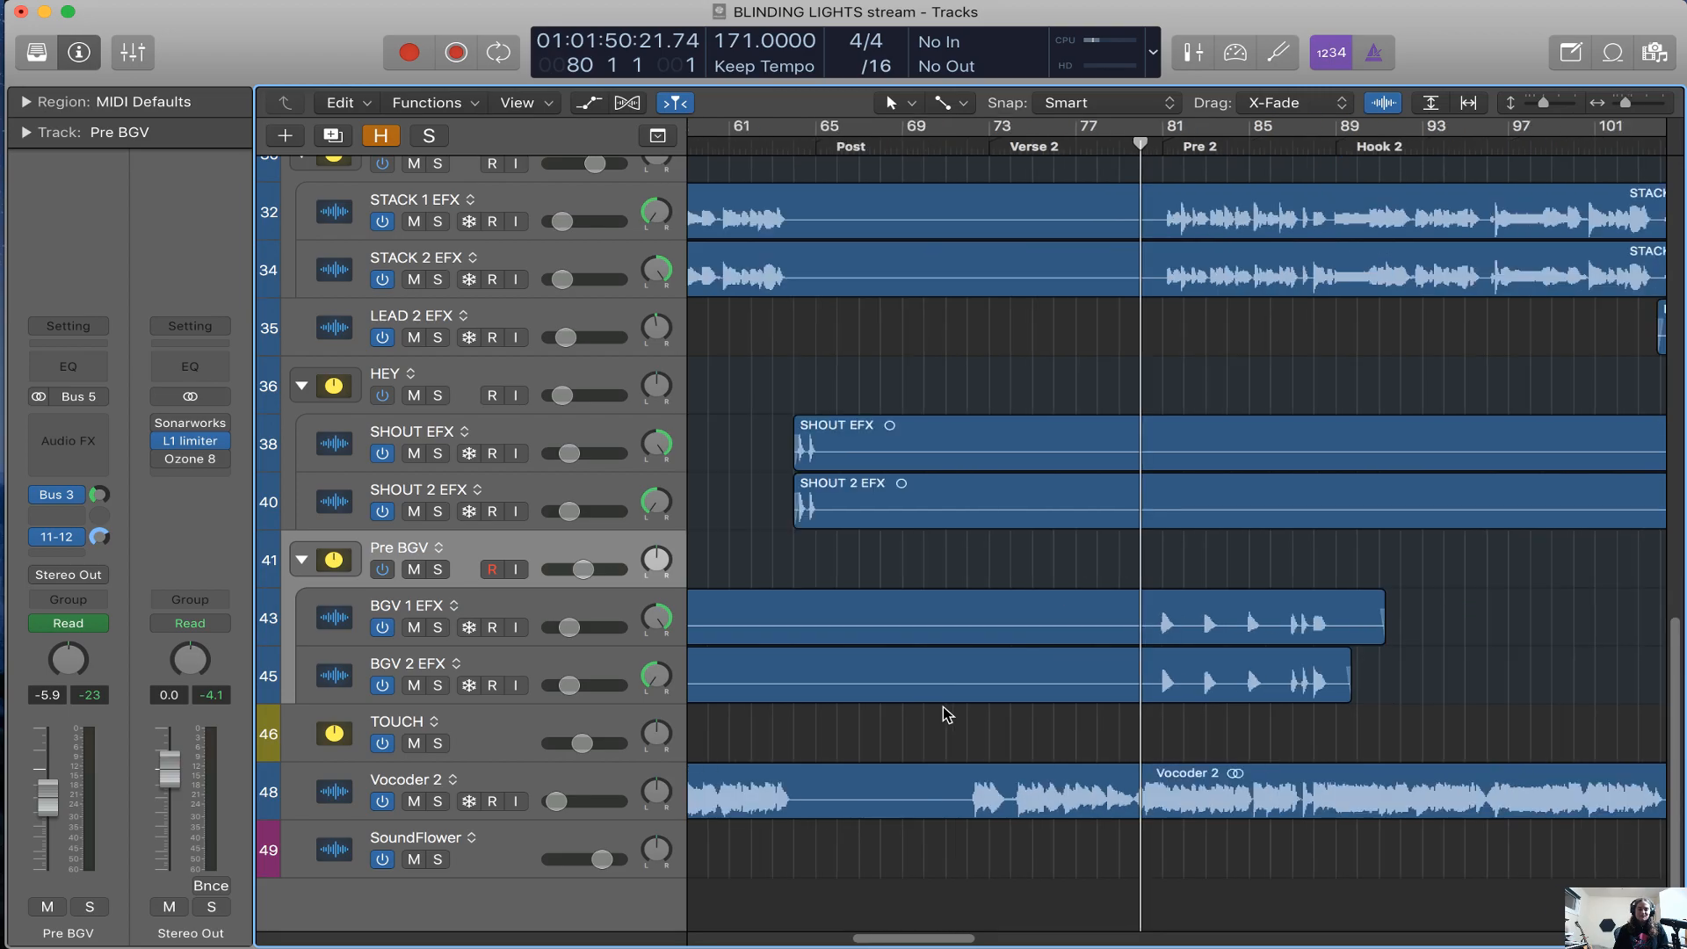
Launch Spotify and switch back to Logic Pro X
{"action": "key", "text": "F4"}
{"action": "type", "text": "spo"}
{"action": "key", "text": "Return"}
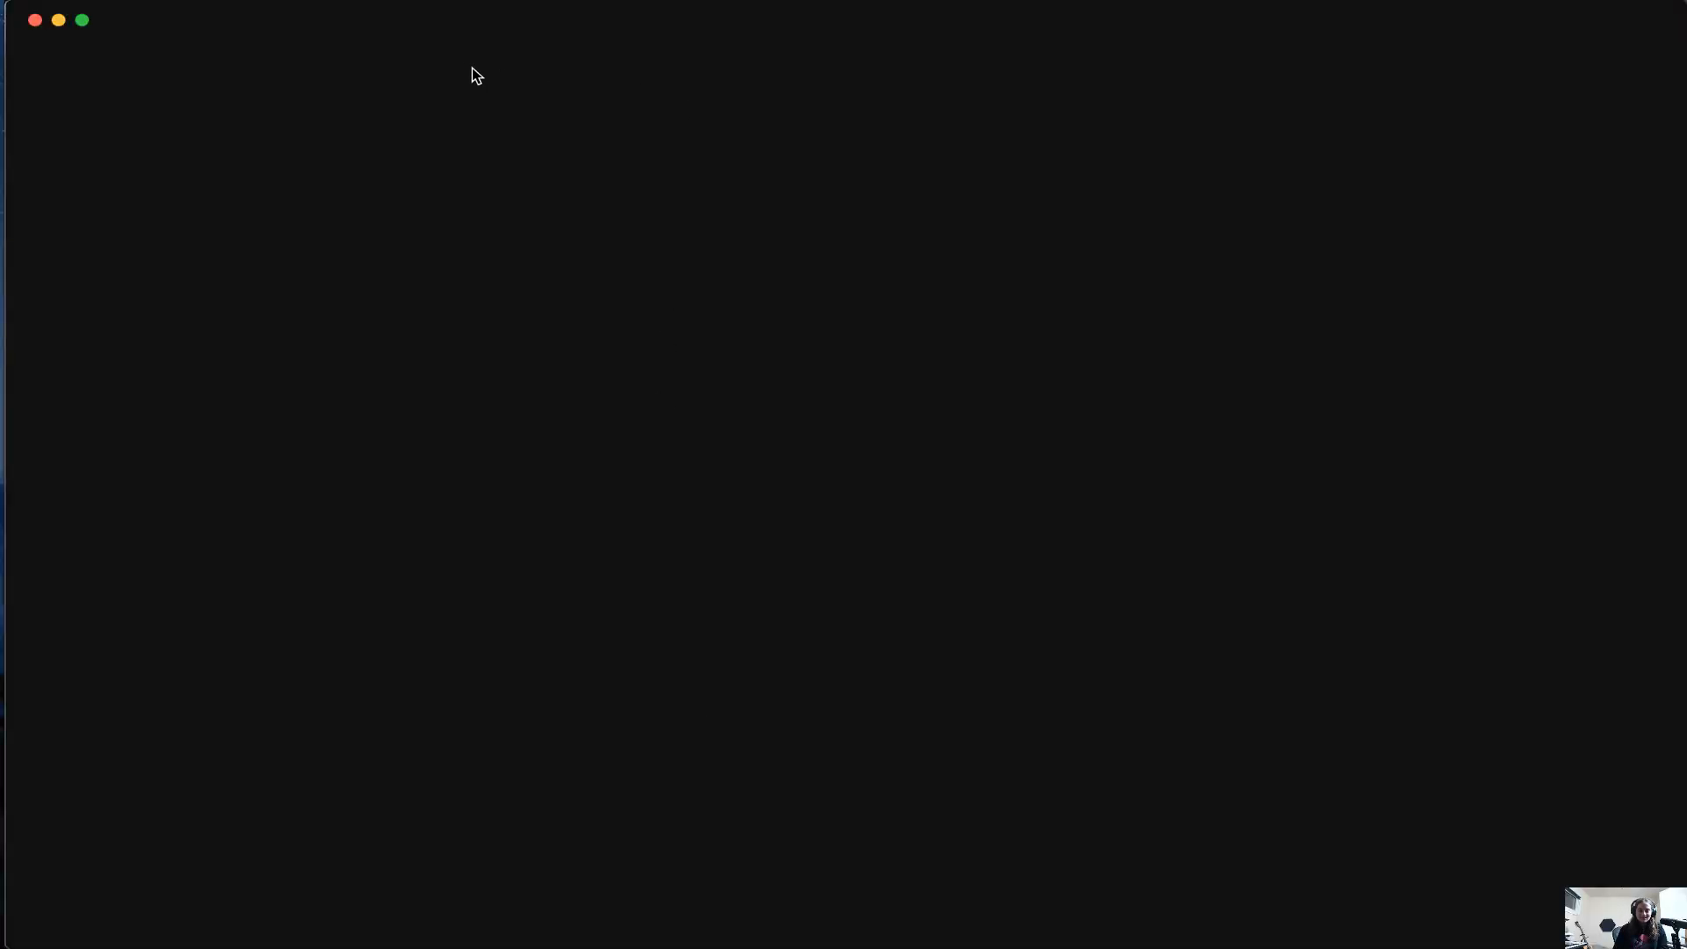
{"action": "key", "text": "super+Tab"}
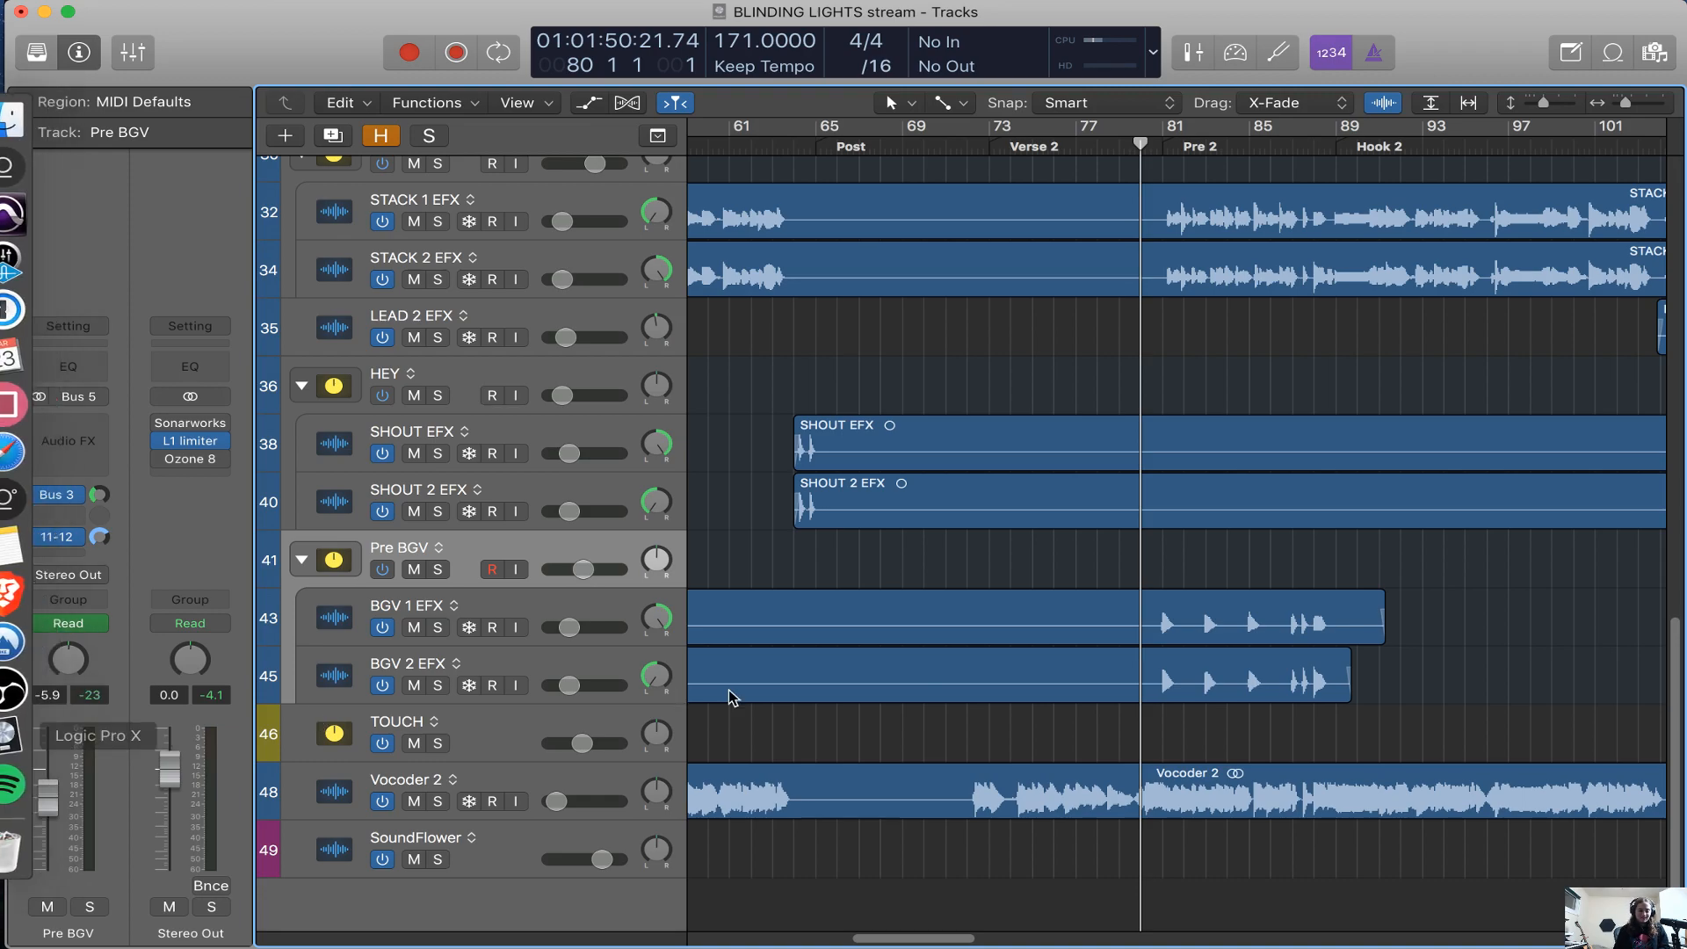
Examine the whole arrangement, from the synth and chord tracks down to the vocal stacks and Vocoder 2
{"action": "scroll", "coordinate": [1521, 668], "scroll_direction": "right", "scroll_amount": 5}
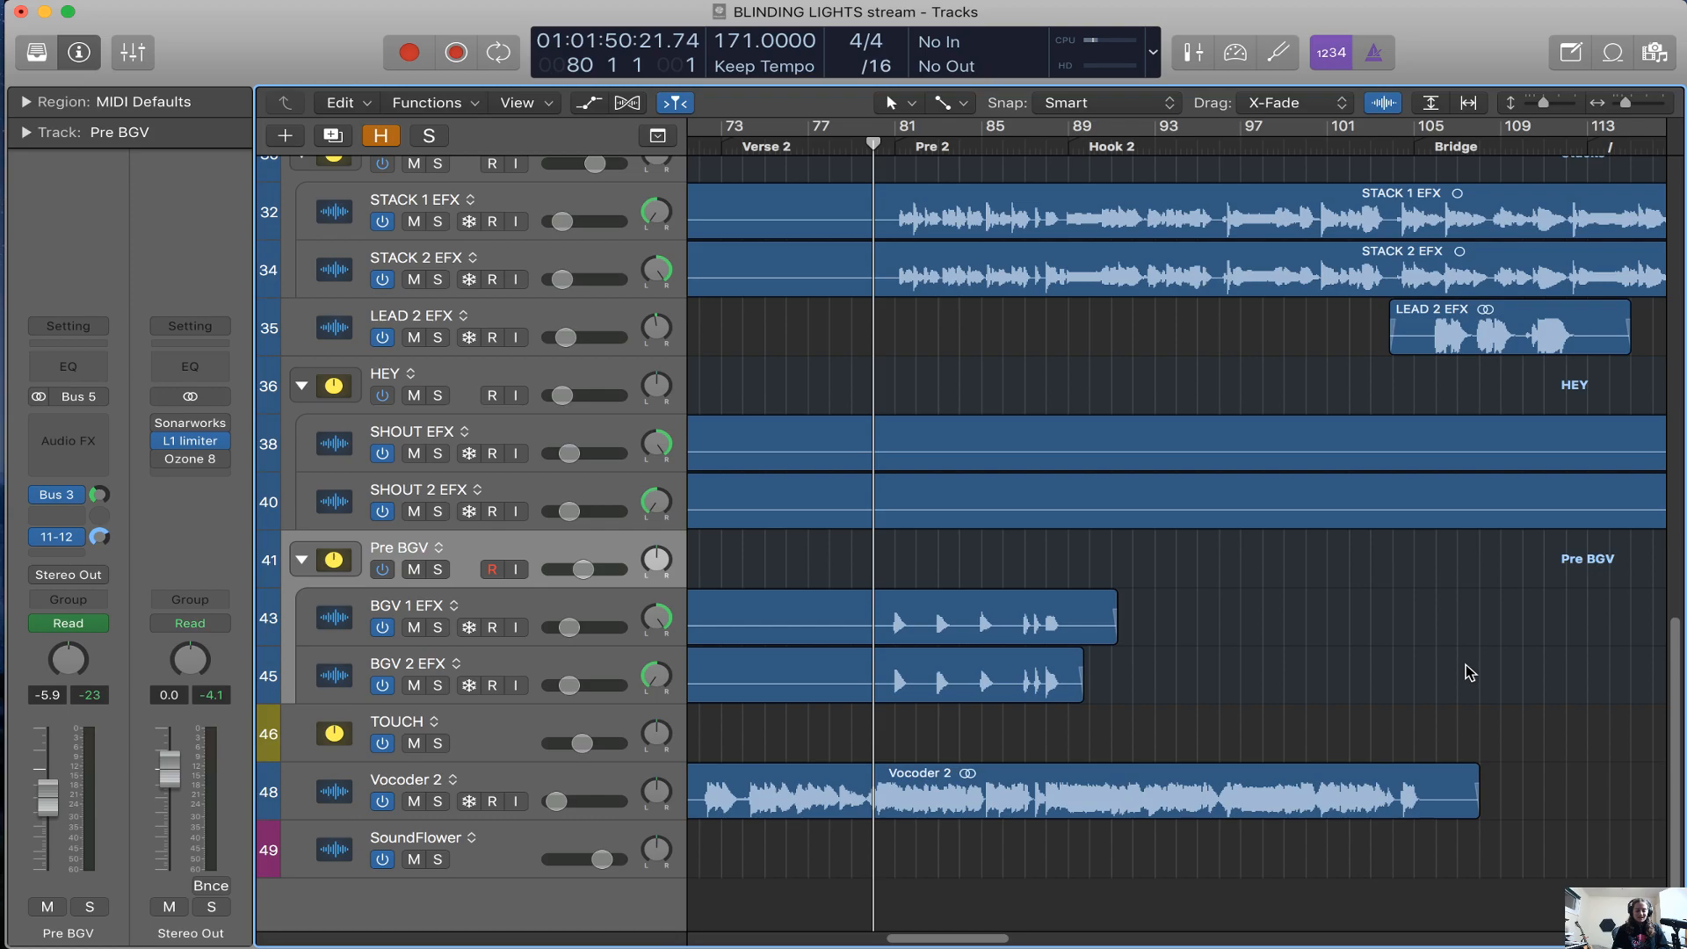
{"action": "key", "text": "super+Left"}
{"action": "key", "text": "super+Left"}
{"action": "key", "text": "super+Left"}
{"action": "scroll", "coordinate": [1362, 678], "scroll_direction": "up", "scroll_amount": 12}
{"action": "scroll", "coordinate": [1362, 679], "scroll_direction": "left", "scroll_amount": 6}
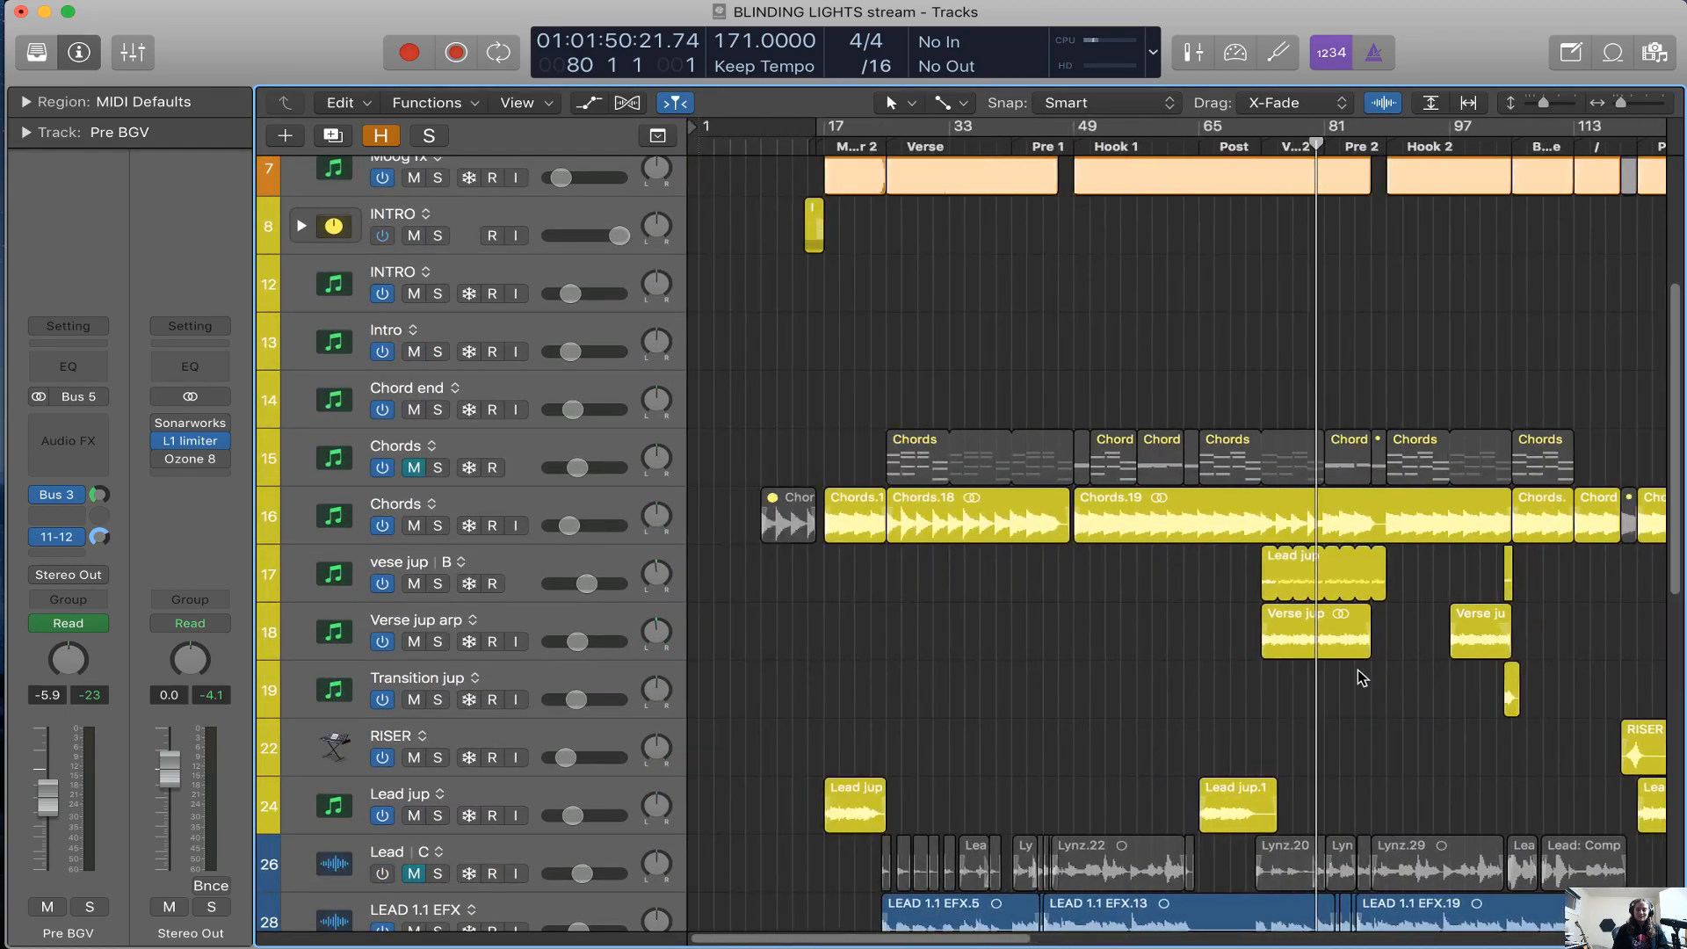
{"action": "scroll", "coordinate": [1361, 677], "scroll_direction": "up", "scroll_amount": 10}
{"action": "scroll", "coordinate": [1360, 677], "scroll_direction": "right", "scroll_amount": 5}
{"action": "scroll", "coordinate": [1361, 677], "scroll_direction": "down", "scroll_amount": 20}
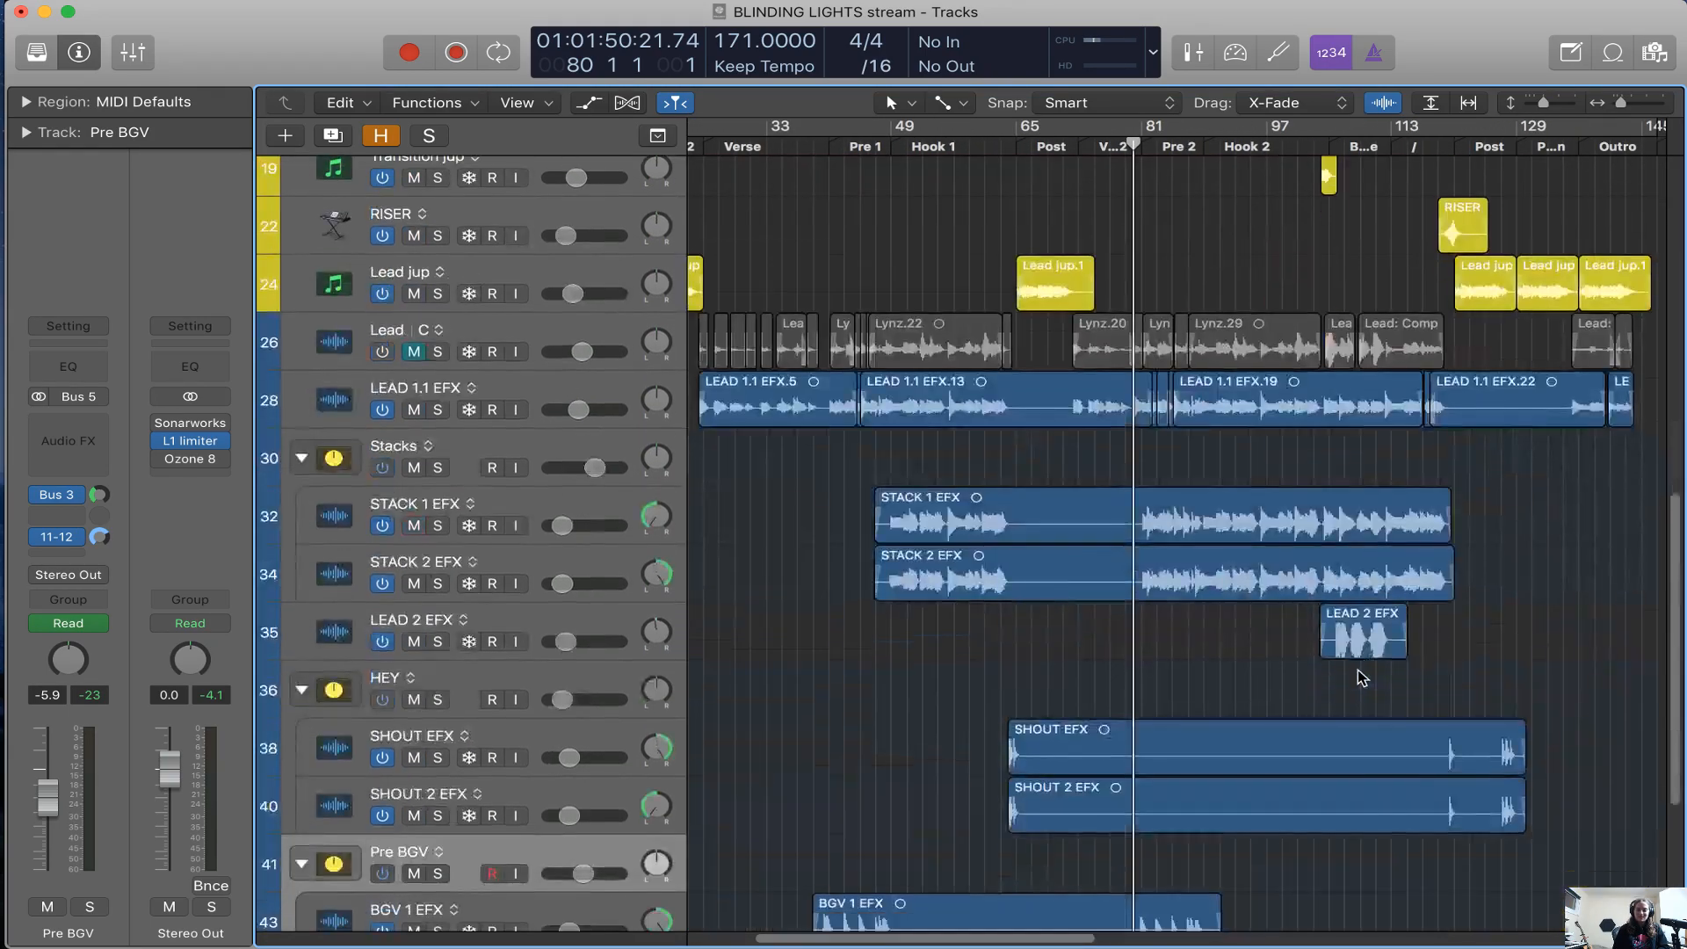
{"action": "scroll", "coordinate": [1358, 669], "scroll_direction": "down", "scroll_amount": 5}
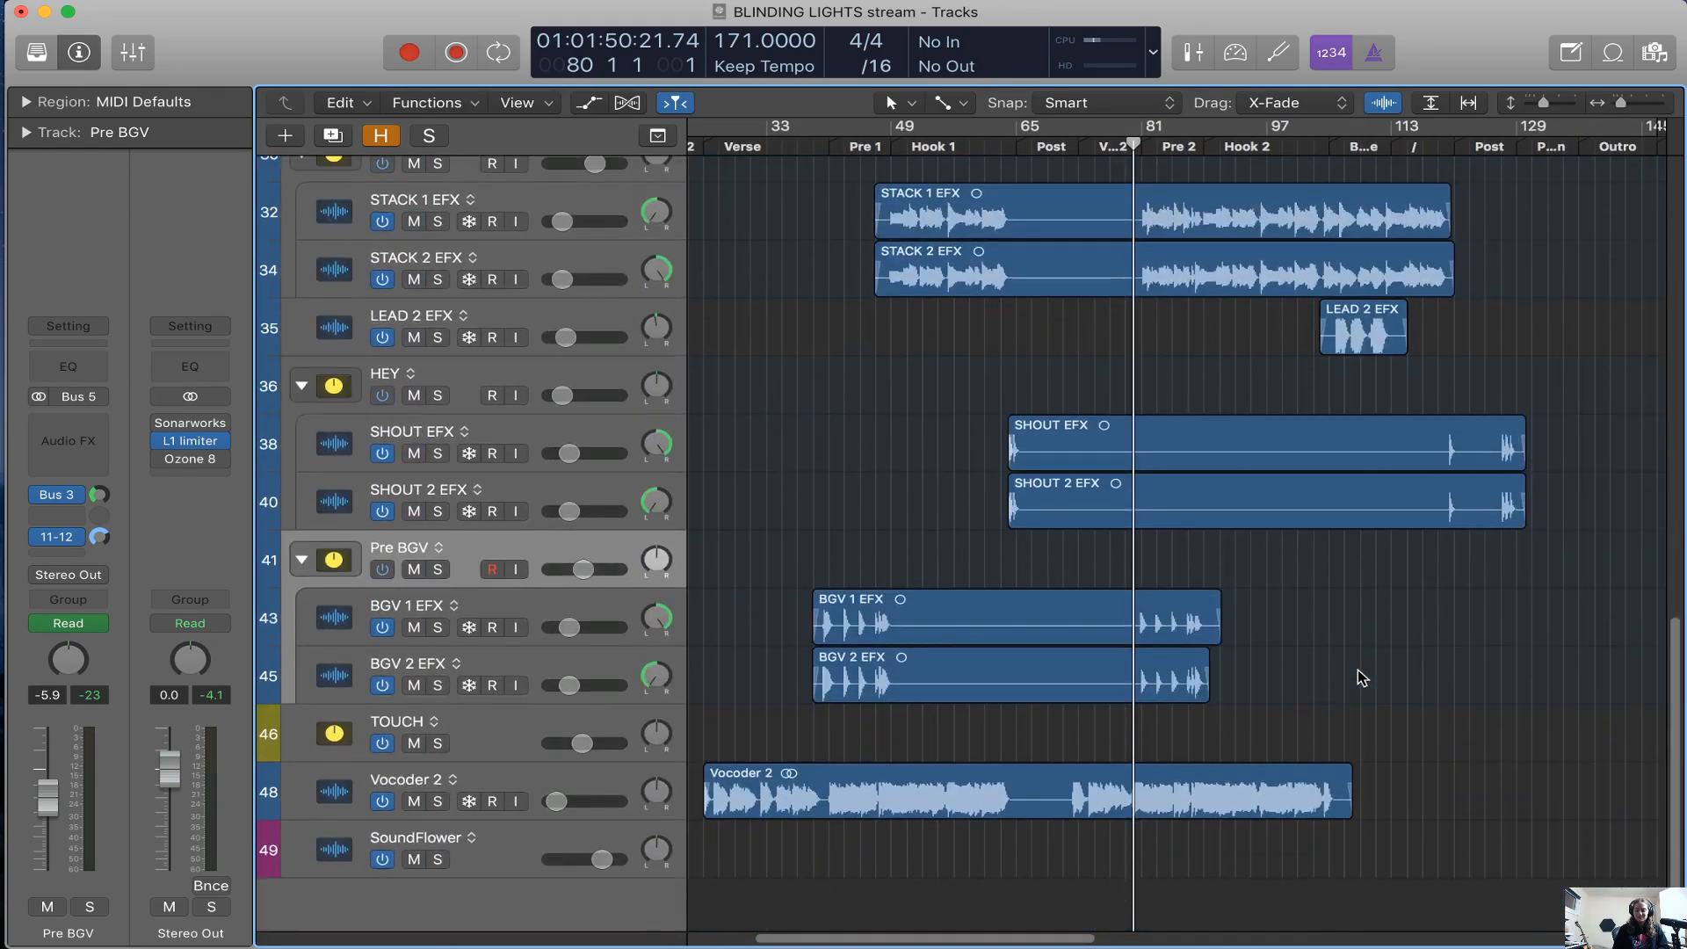
Select the Vocoder 2 track, solo it, and raise its volume to -13.6 dB
{"action": "left_click", "coordinate": [546, 777]}
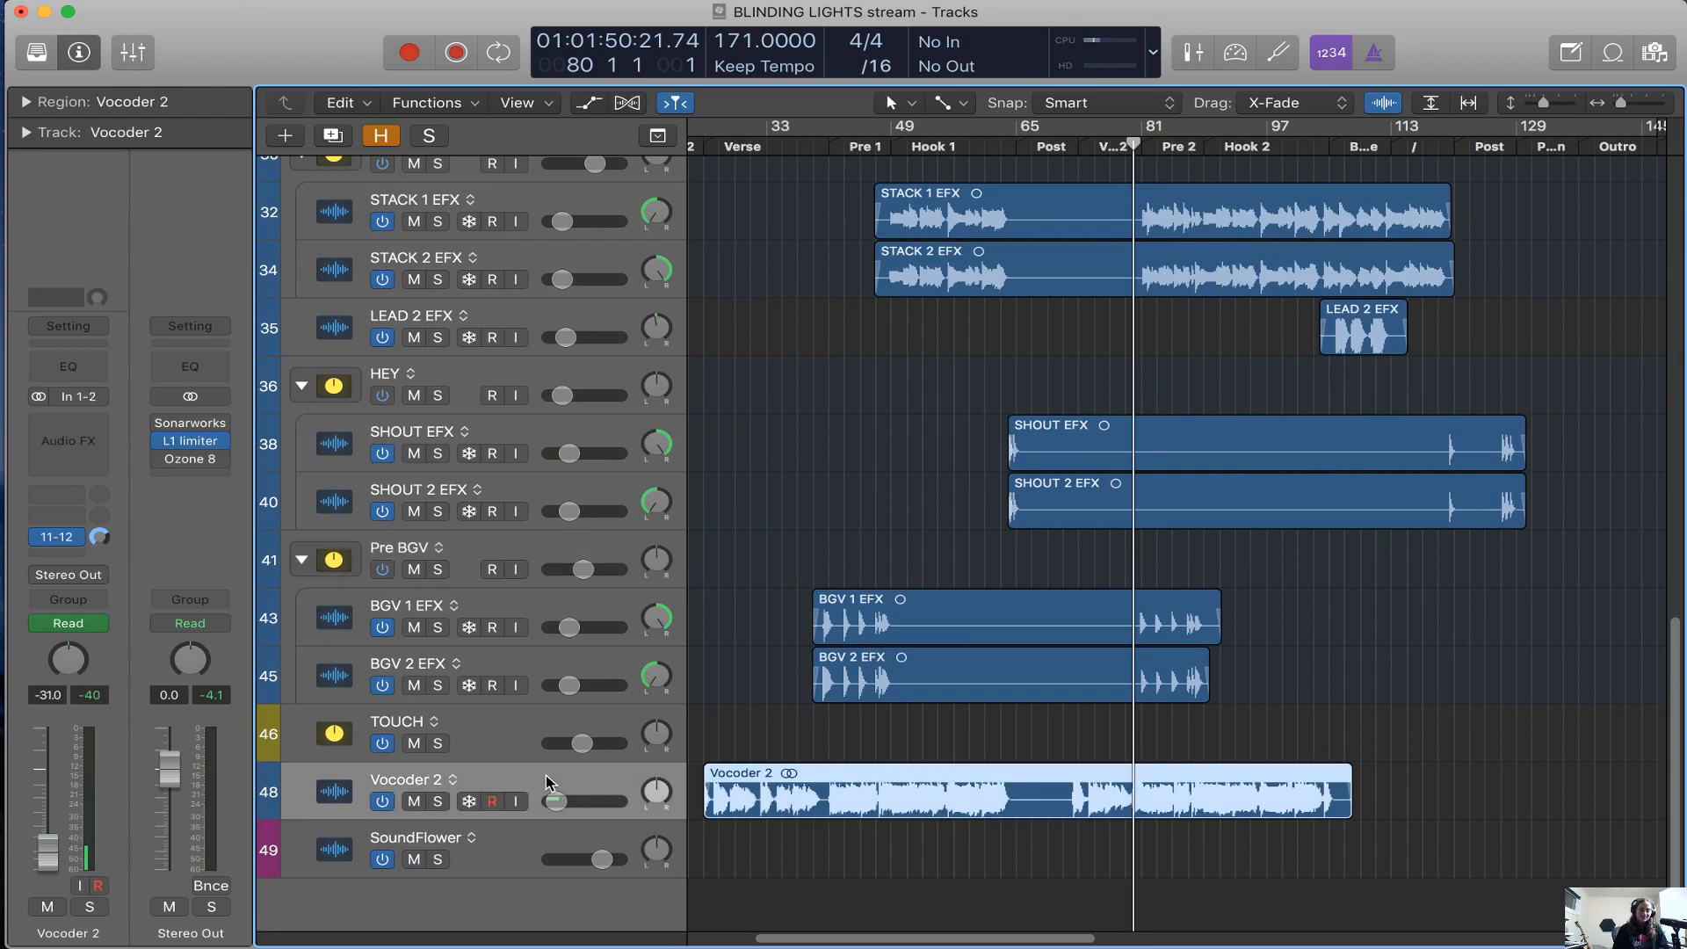
{"action": "key", "text": "super+Right"}
{"action": "key", "text": "super+Right"}
{"action": "key", "text": "super+Right"}
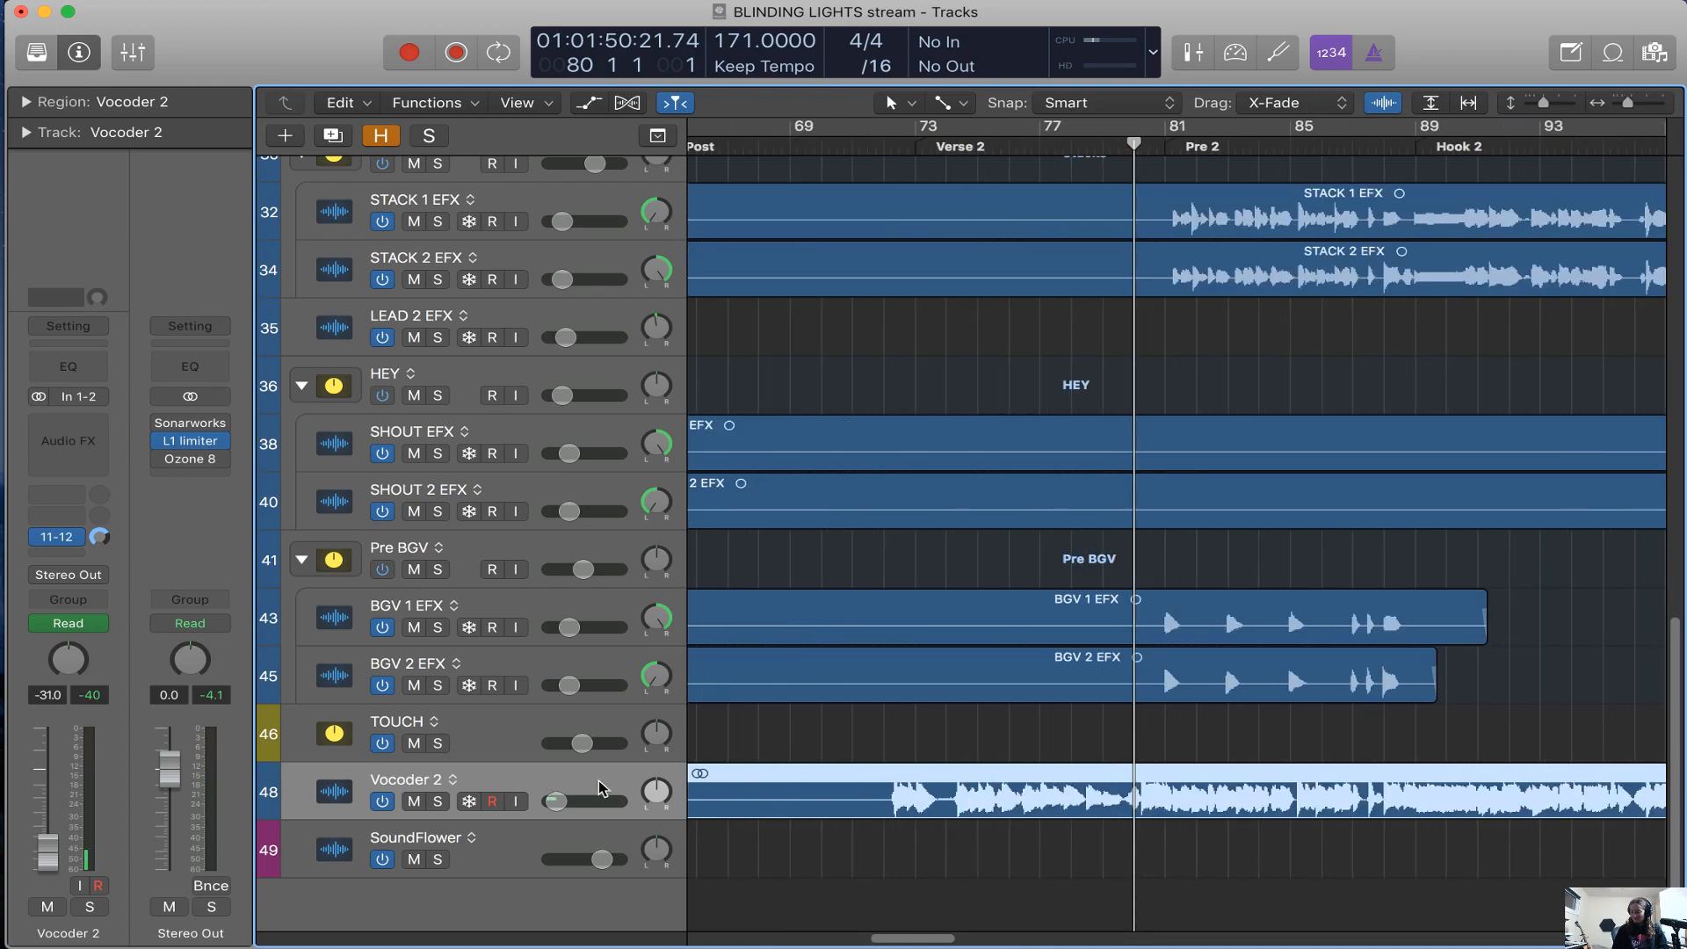
{"action": "scroll", "coordinate": [652, 797], "scroll_direction": "right", "scroll_amount": 7}
{"action": "scroll", "coordinate": [652, 798], "scroll_direction": "left", "scroll_amount": 4}
{"action": "scroll", "coordinate": [652, 798], "scroll_direction": "left", "scroll_amount": 1}
{"action": "key", "text": "s"}
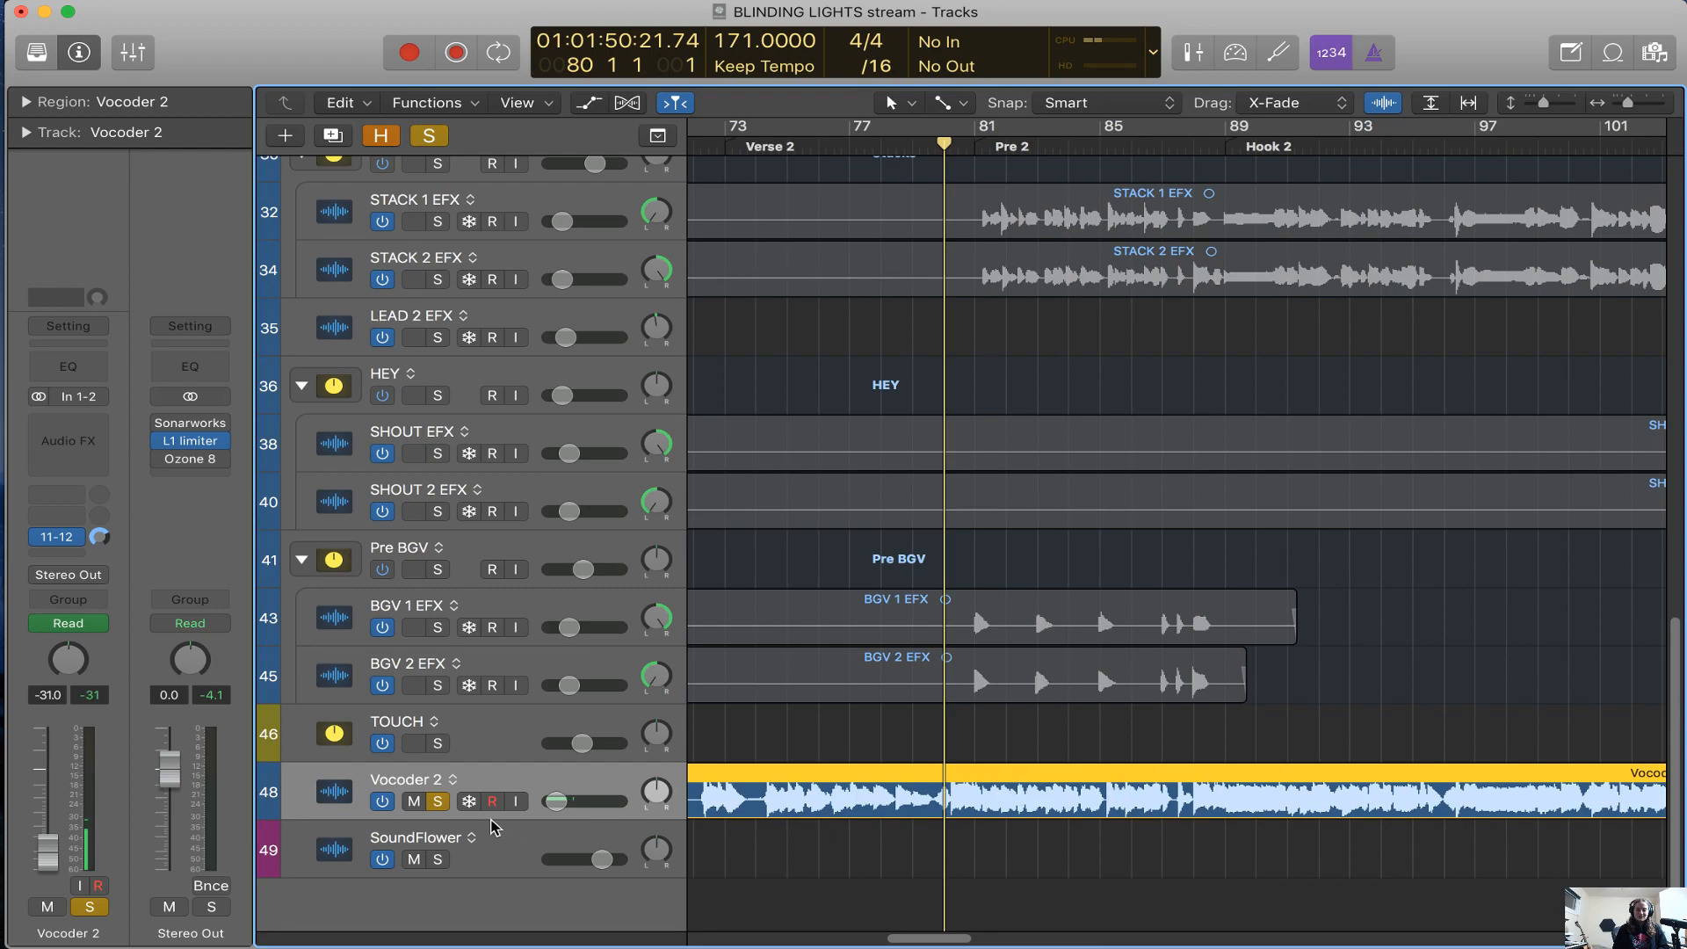
{"action": "mouse_move", "coordinate": [556, 801]}
{"action": "left_mouse_down"}
{"action": "mouse_move", "coordinate": [585, 808]}
{"action": "mouse_move", "coordinate": [571, 818]}
{"action": "left_mouse_up"}
Solo the Stacks track stack together with Vocoder 2 and raise the Stacks volume during playback into Hook 2
{"action": "scroll", "coordinate": [618, 339], "scroll_direction": "up", "scroll_amount": 1}
{"action": "left_click", "coordinate": [437, 181]}
{"action": "scroll", "coordinate": [433, 244], "scroll_direction": "up", "scroll_amount": 5}
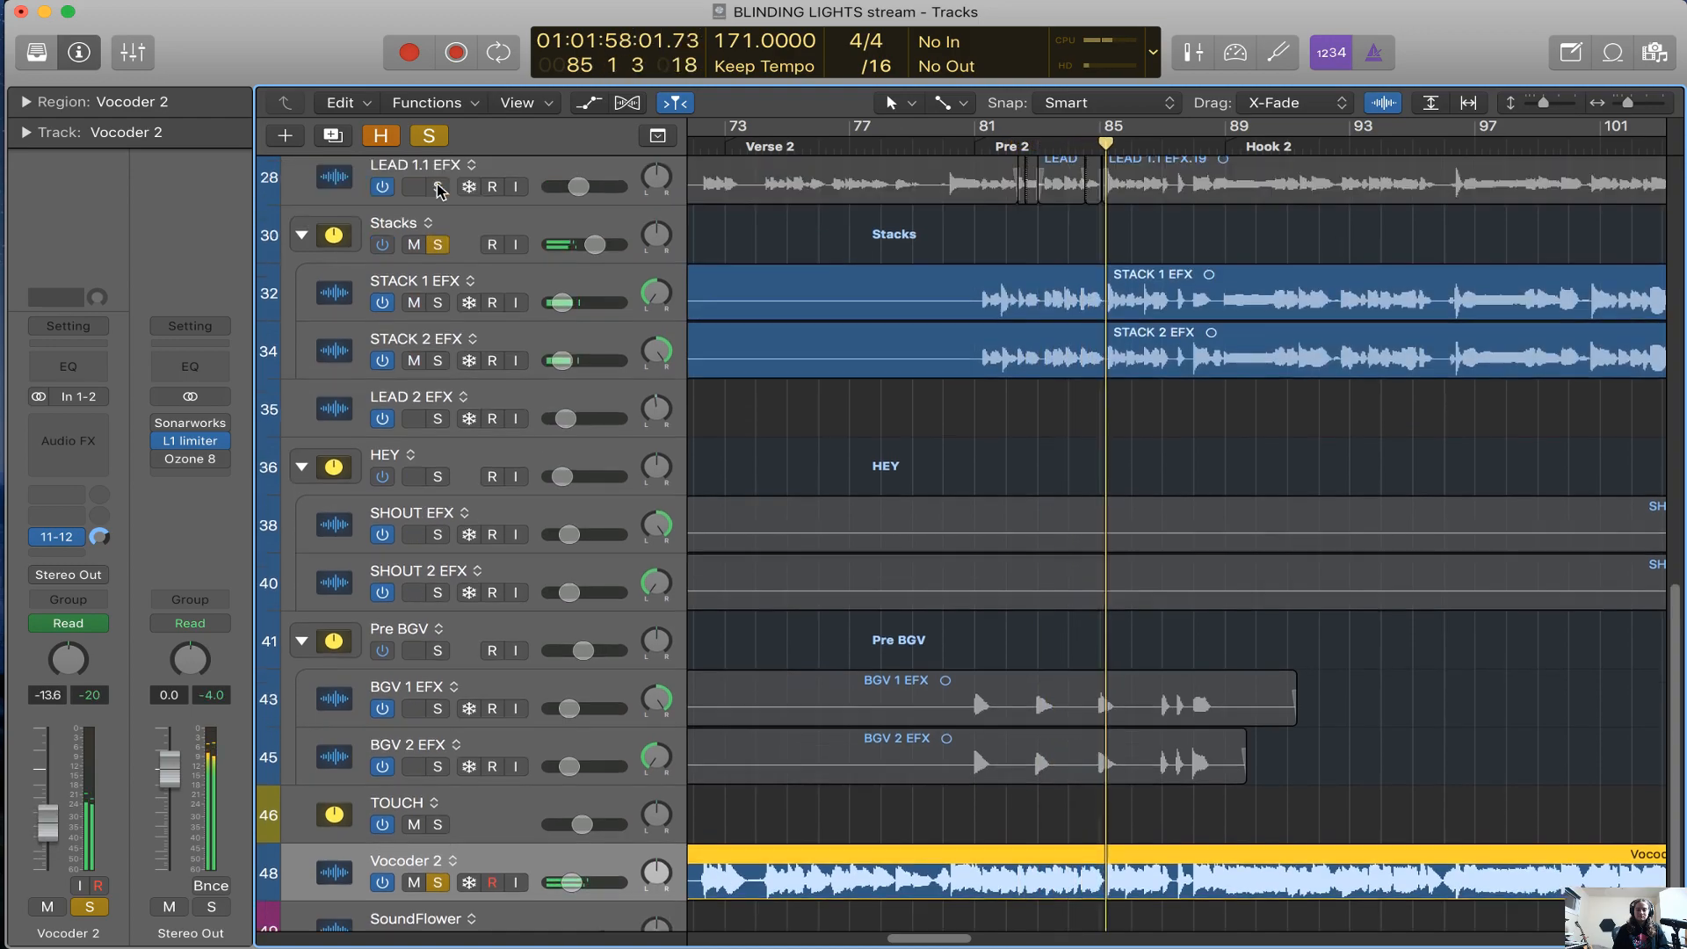
{"action": "left_click_drag", "start_coordinate": [595, 277], "coordinate": [621, 277]}
{"action": "scroll", "coordinate": [812, 533], "scroll_direction": "right", "scroll_amount": 3}
{"action": "scroll", "coordinate": [812, 534], "scroll_direction": "down", "scroll_amount": 3}
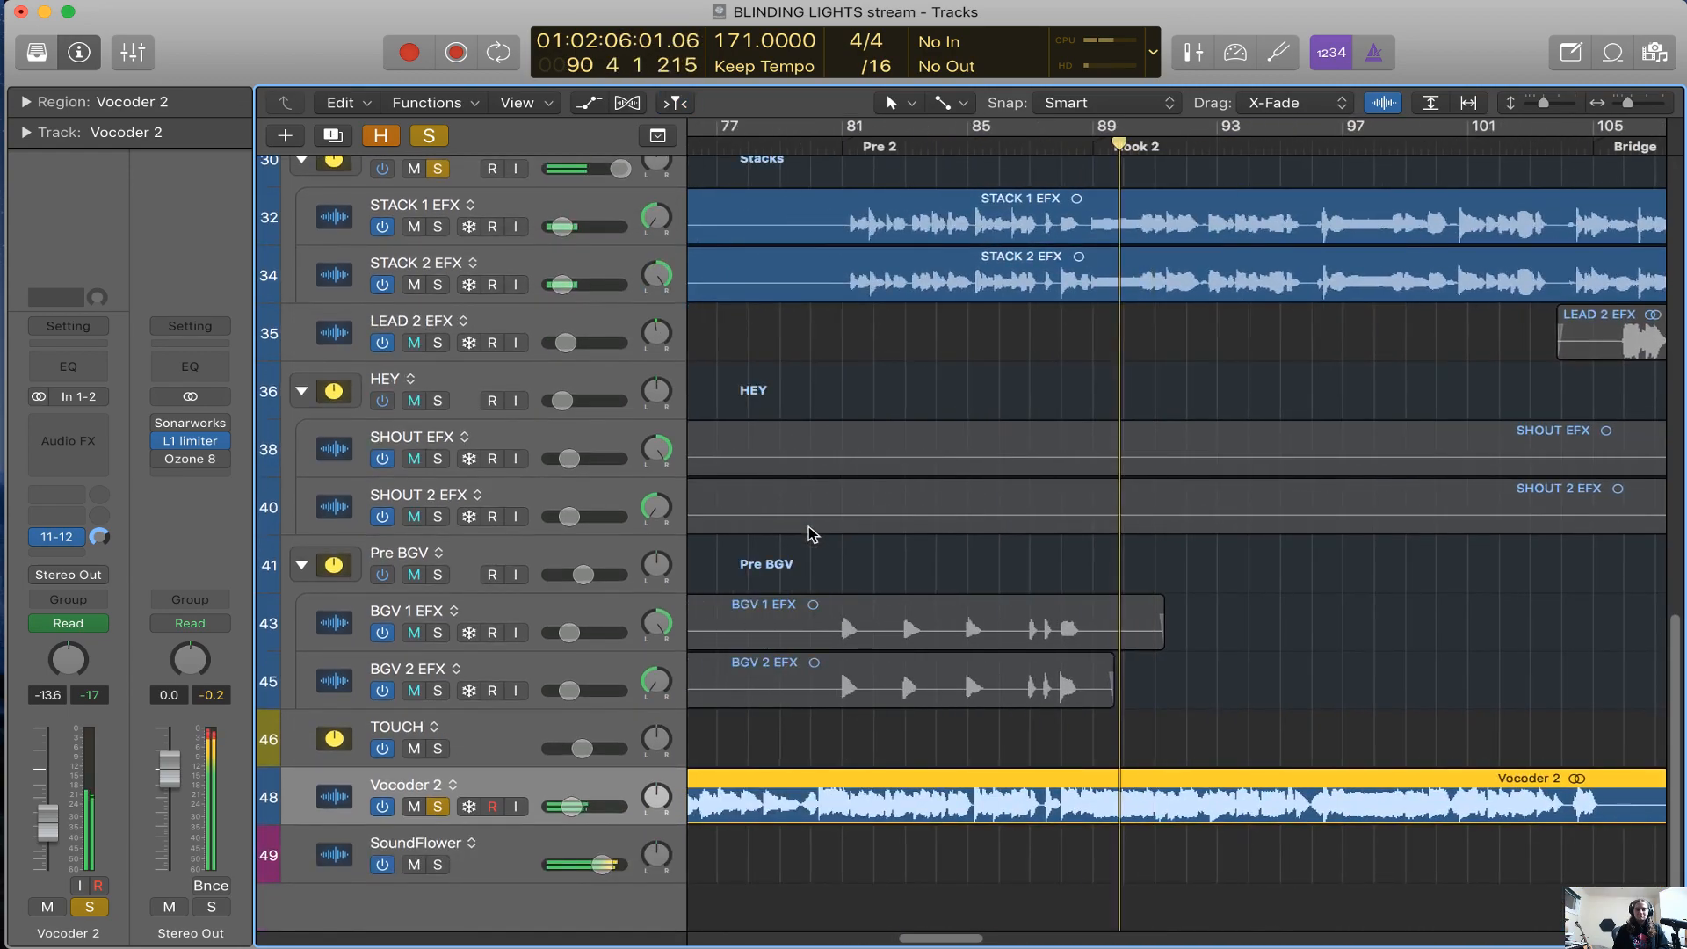
Add LEAD 1.1 EFX to the soloed tracks and lower the Stacks volume
{"action": "scroll", "coordinate": [812, 534], "scroll_direction": "up", "scroll_amount": 3}
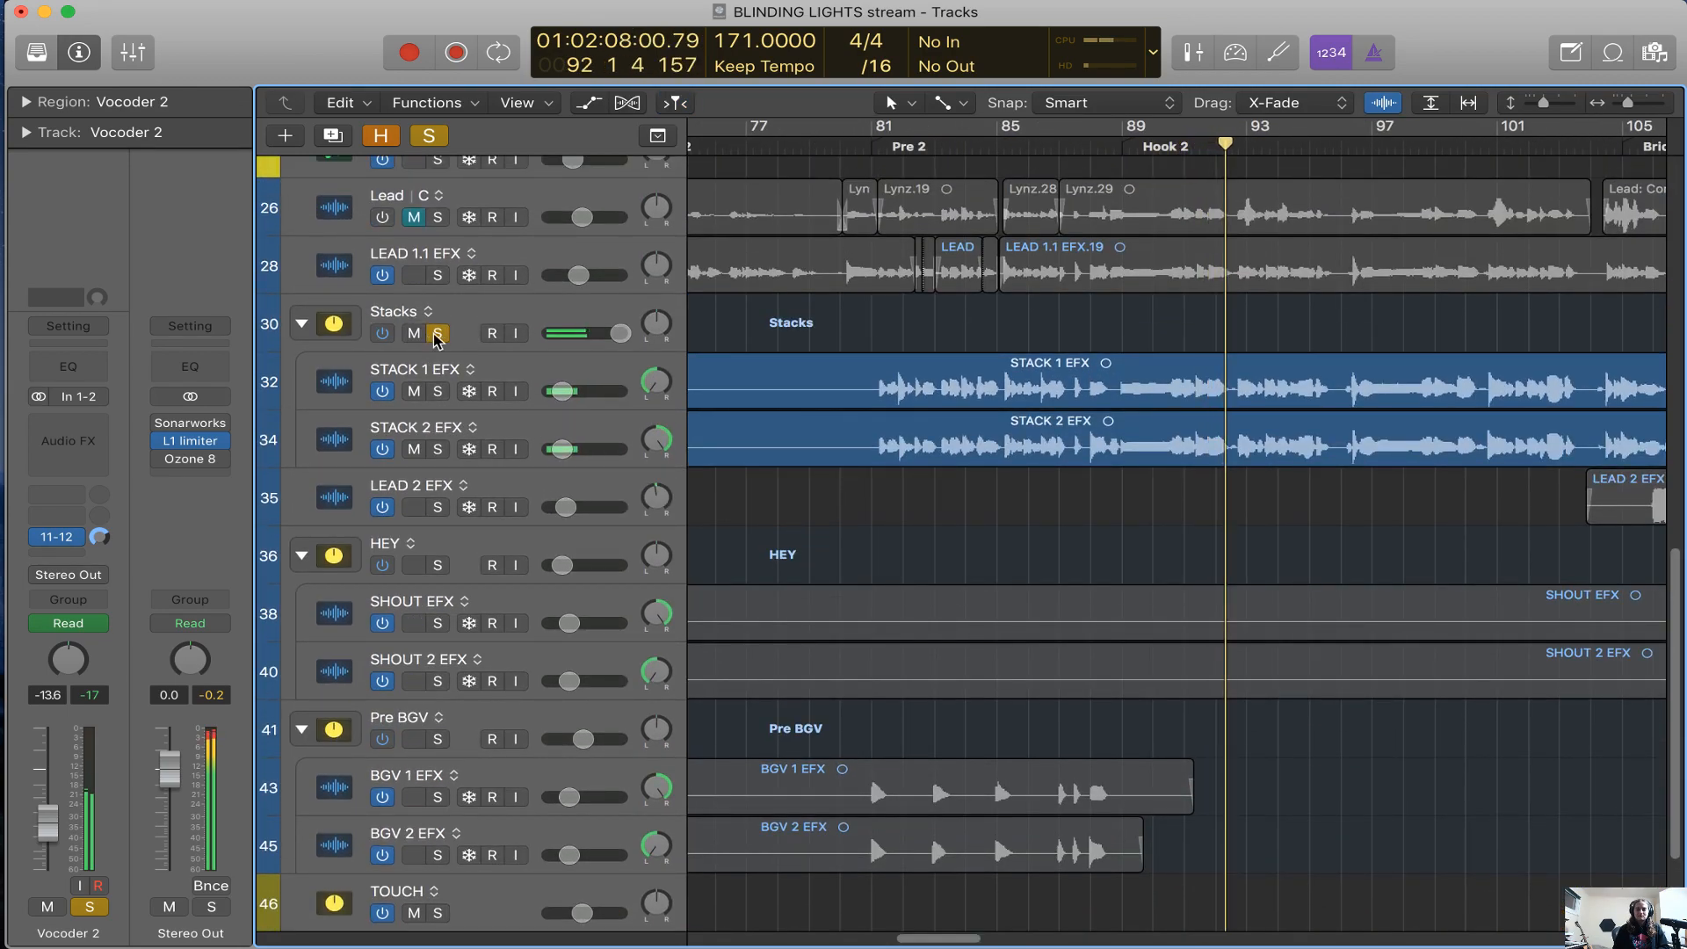
{"action": "left_click", "coordinate": [438, 275]}
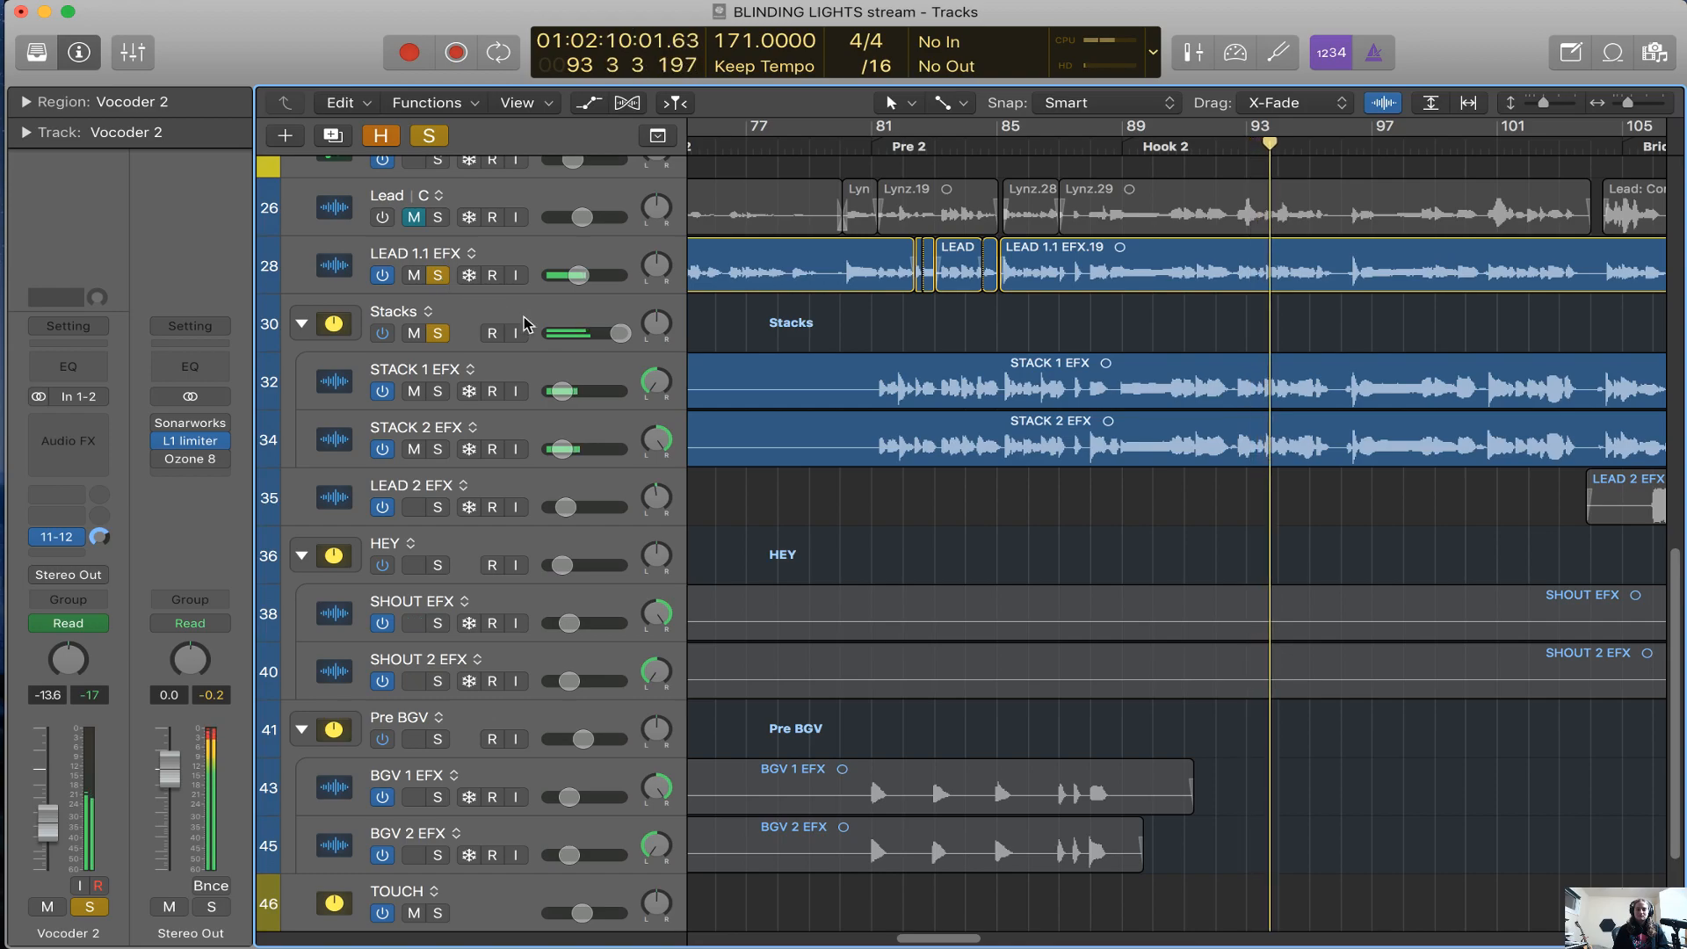
{"action": "left_click_drag", "start_coordinate": [618, 336], "coordinate": [582, 337]}
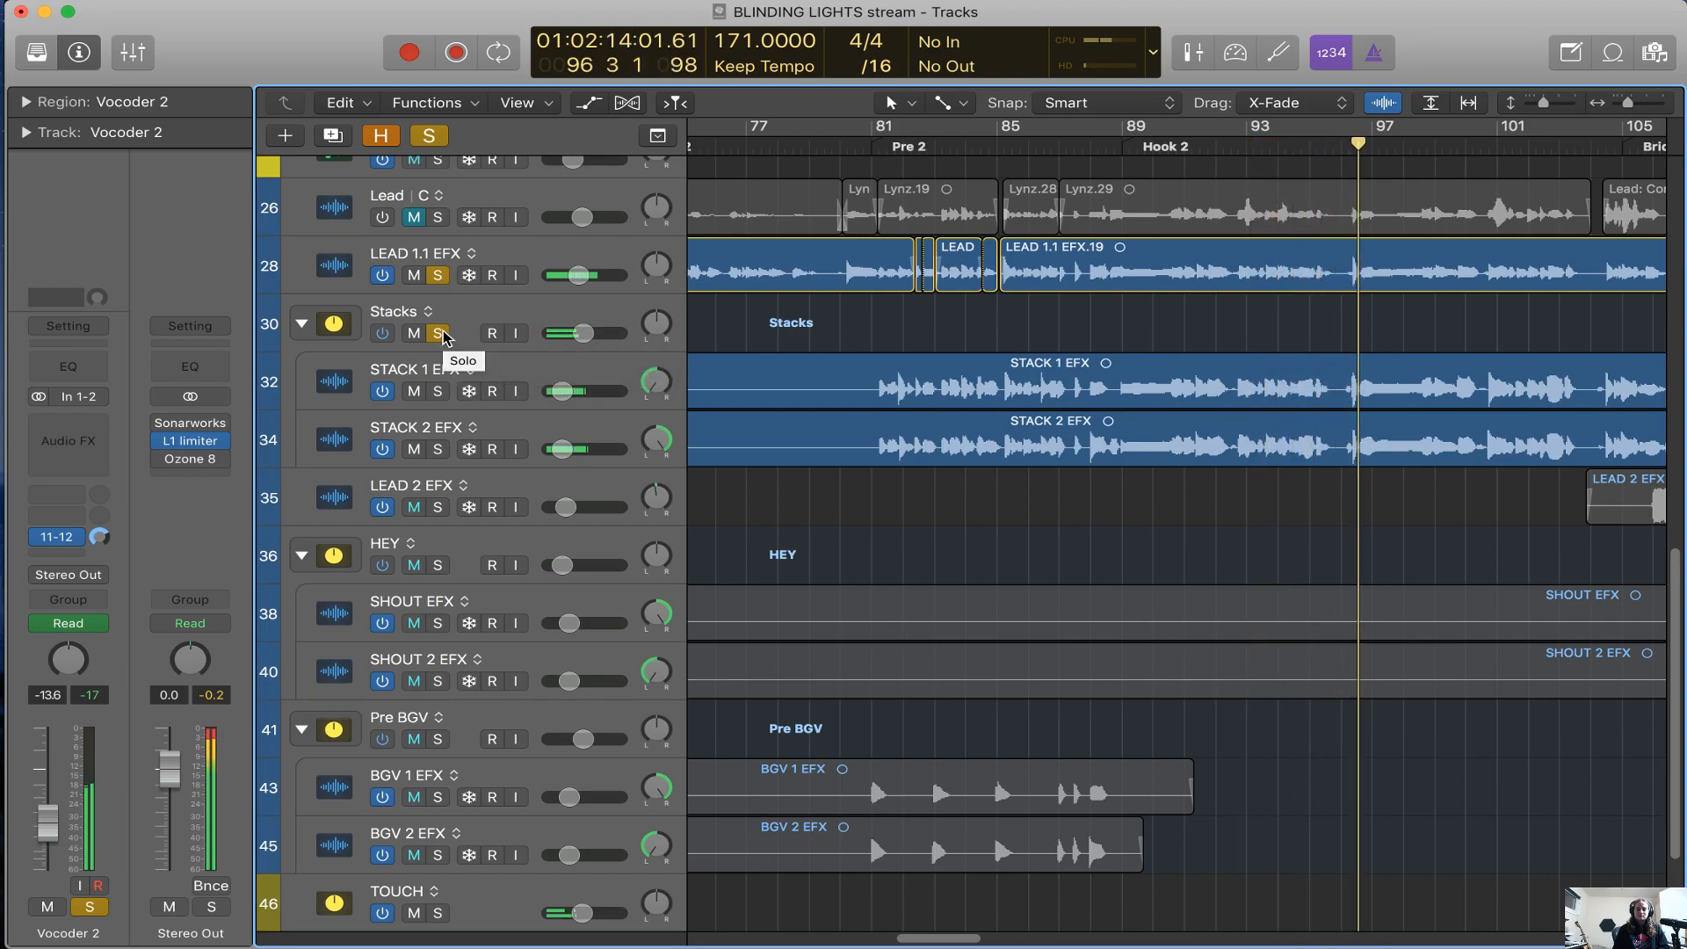
Unsolo Stacks and LEAD 1.1 EFX, leaving only Vocoder 2 soloed
{"action": "left_click", "coordinate": [440, 335]}
{"action": "left_click", "coordinate": [438, 276]}
{"action": "scroll", "coordinate": [768, 508], "scroll_direction": "down", "scroll_amount": 4}
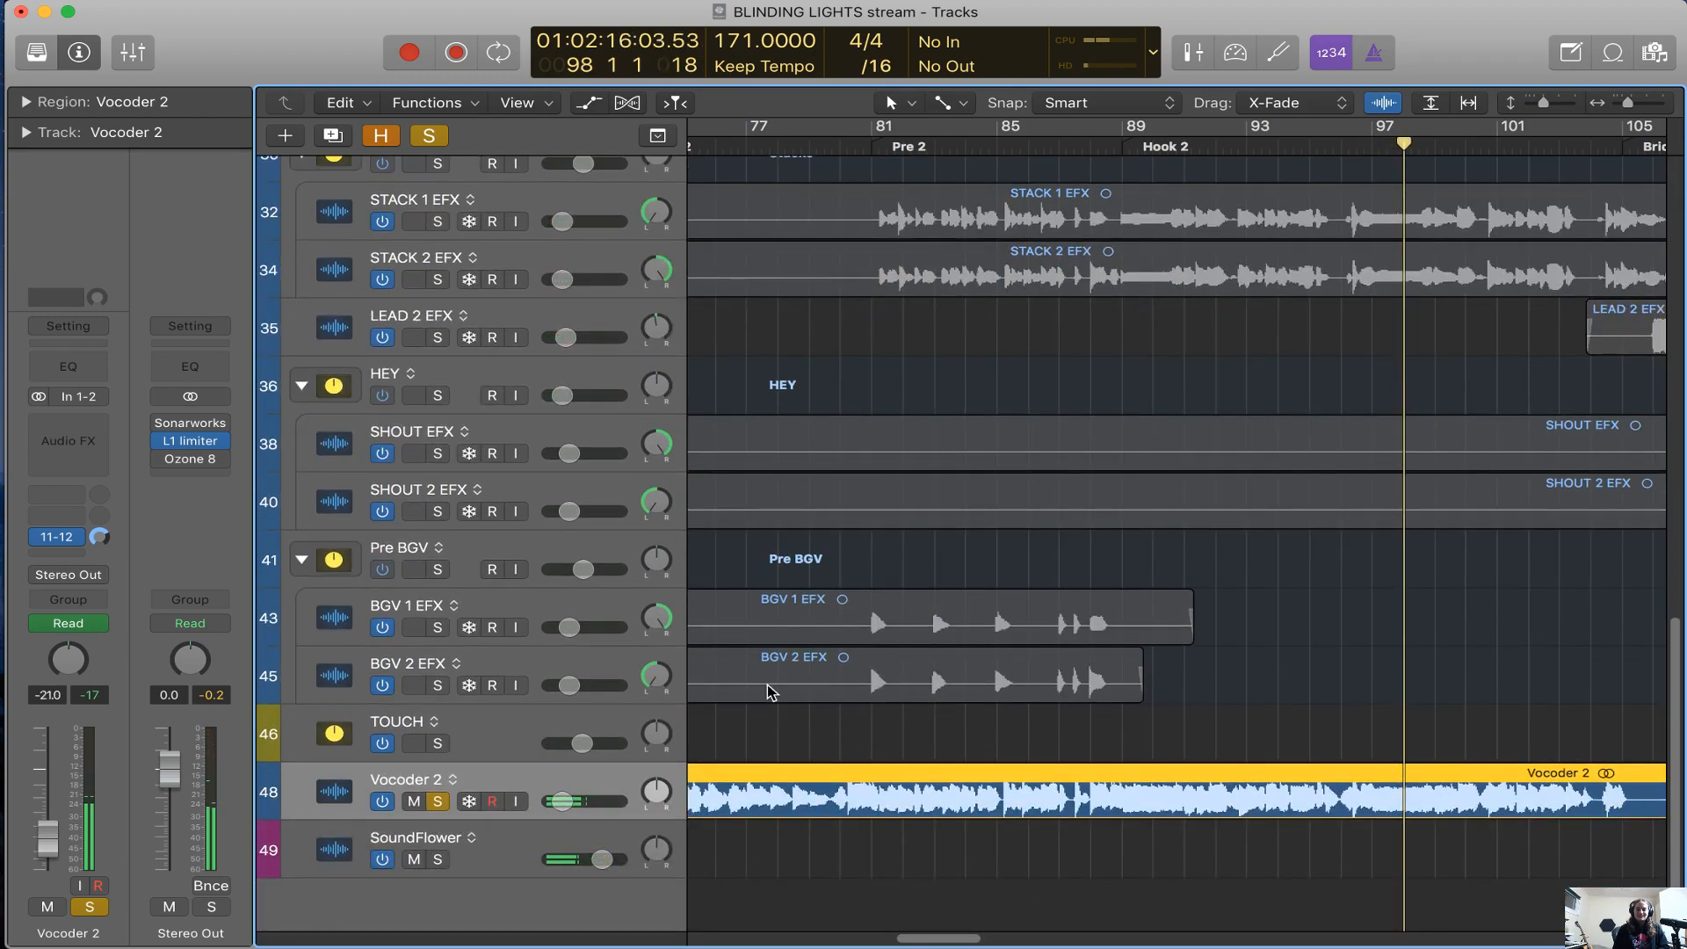
Reveal the hidden tracks, solo AMAZING VOCODER alongside Vocoder 2, and place the playhead at bar 73 before Verse 2
{"action": "scroll", "coordinate": [768, 689], "scroll_direction": "left", "scroll_amount": 3}
{"action": "key", "text": "h"}
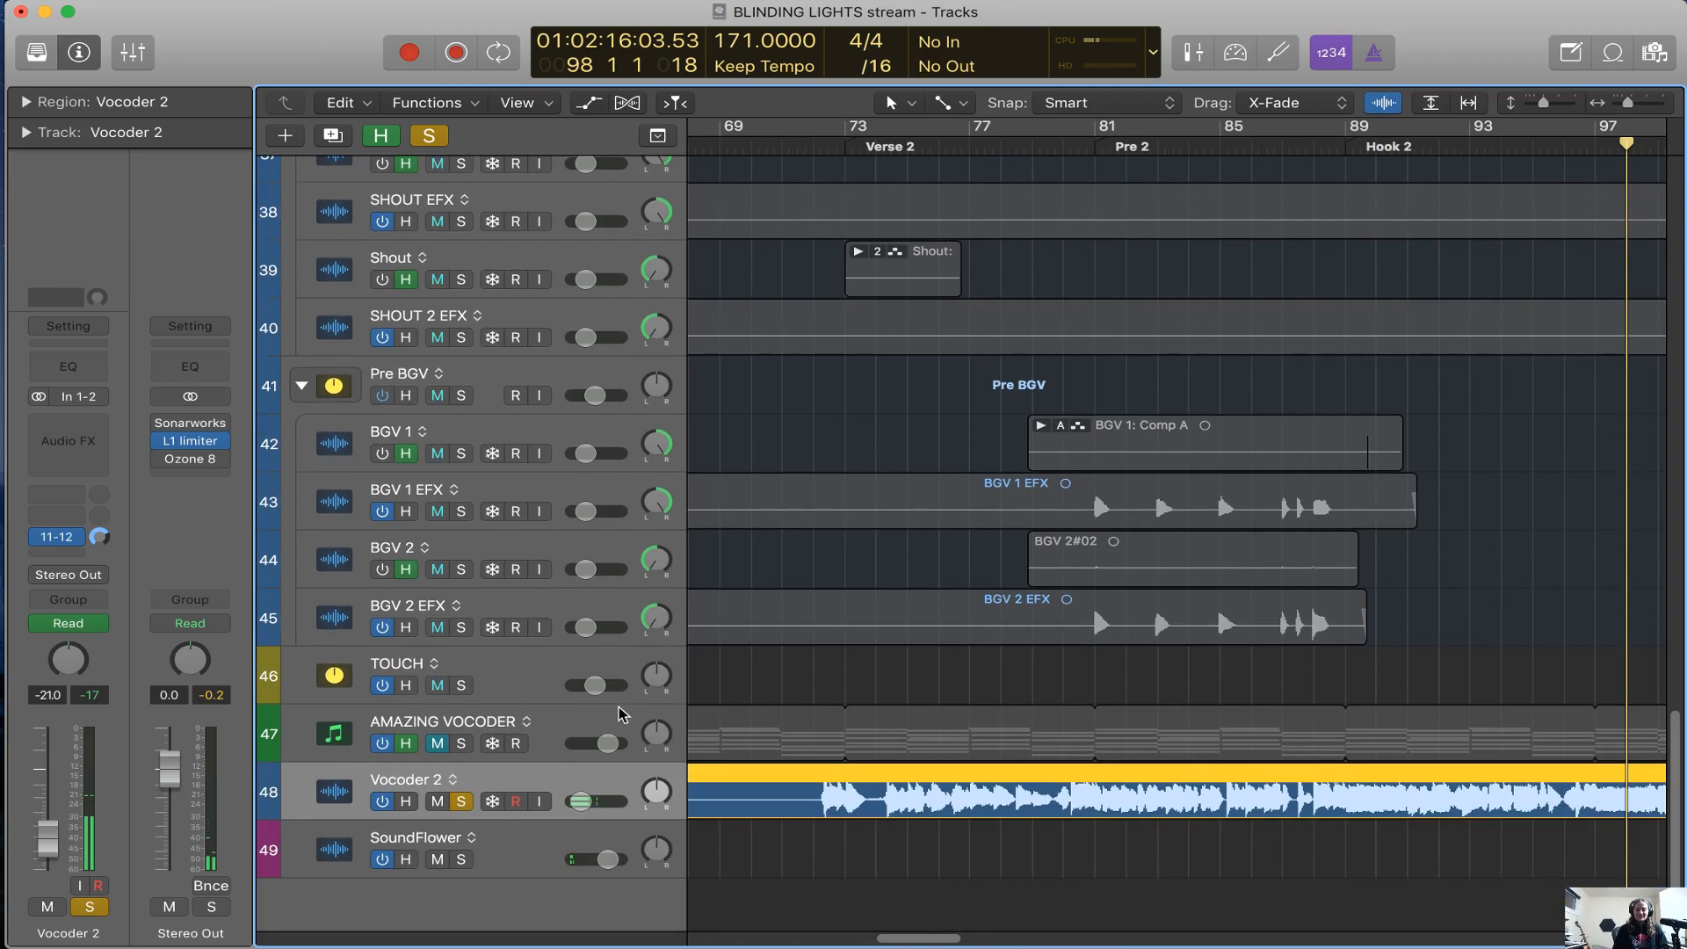
{"action": "left_click", "coordinate": [609, 716]}
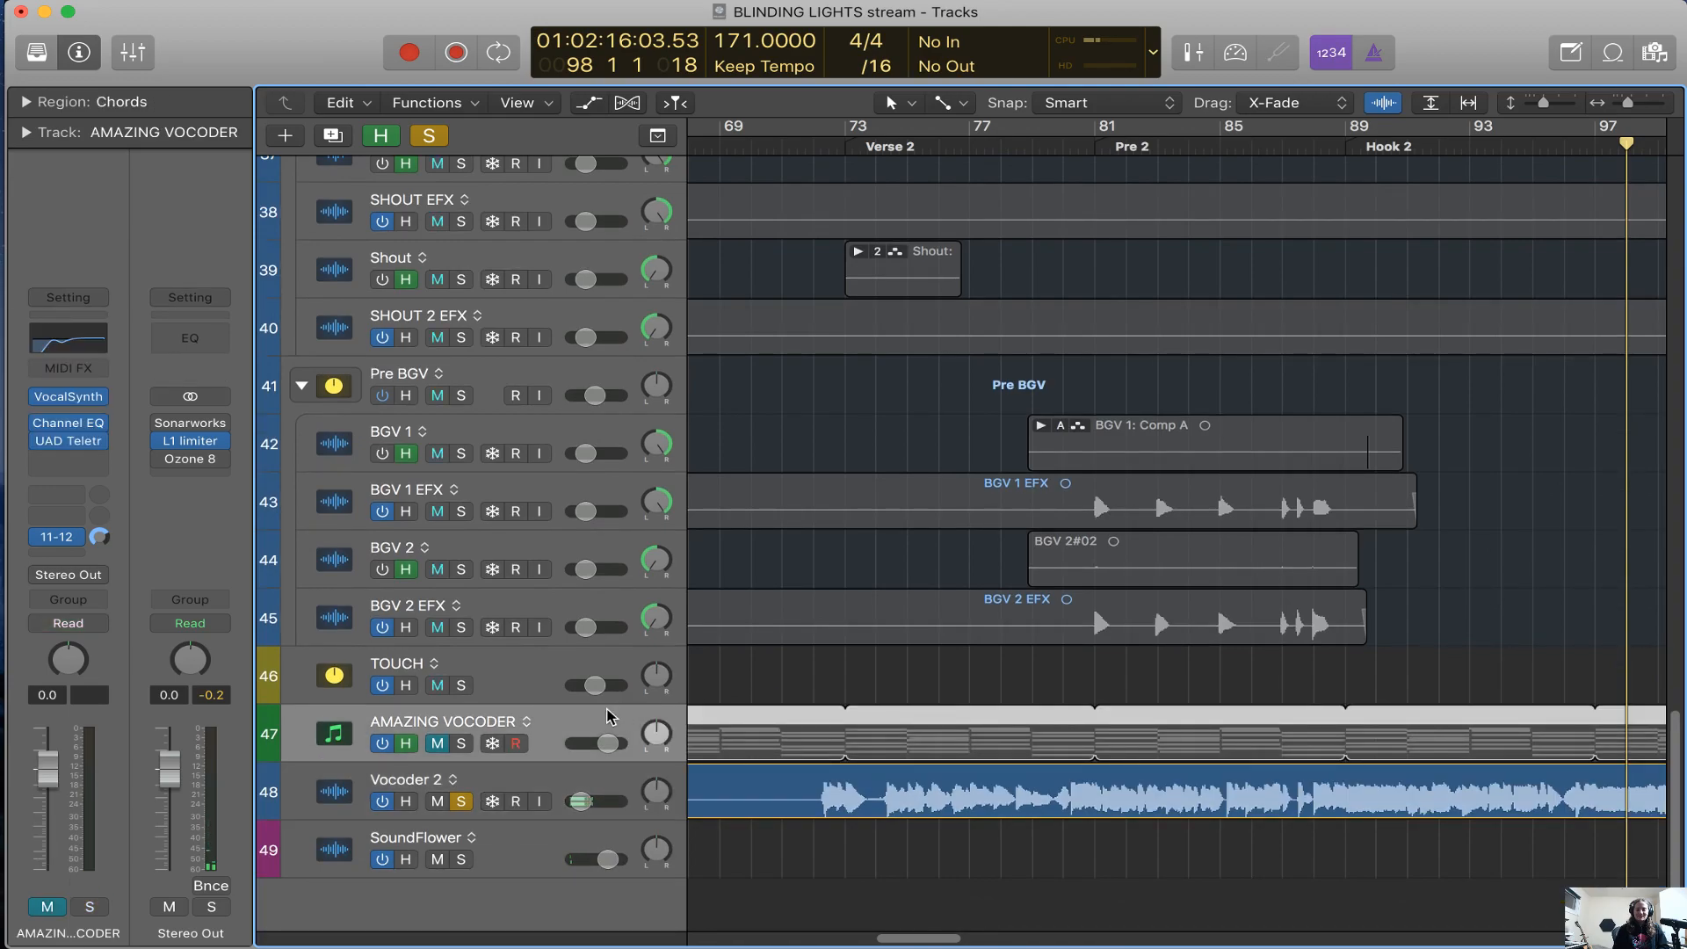
{"action": "left_click", "coordinate": [461, 744]}
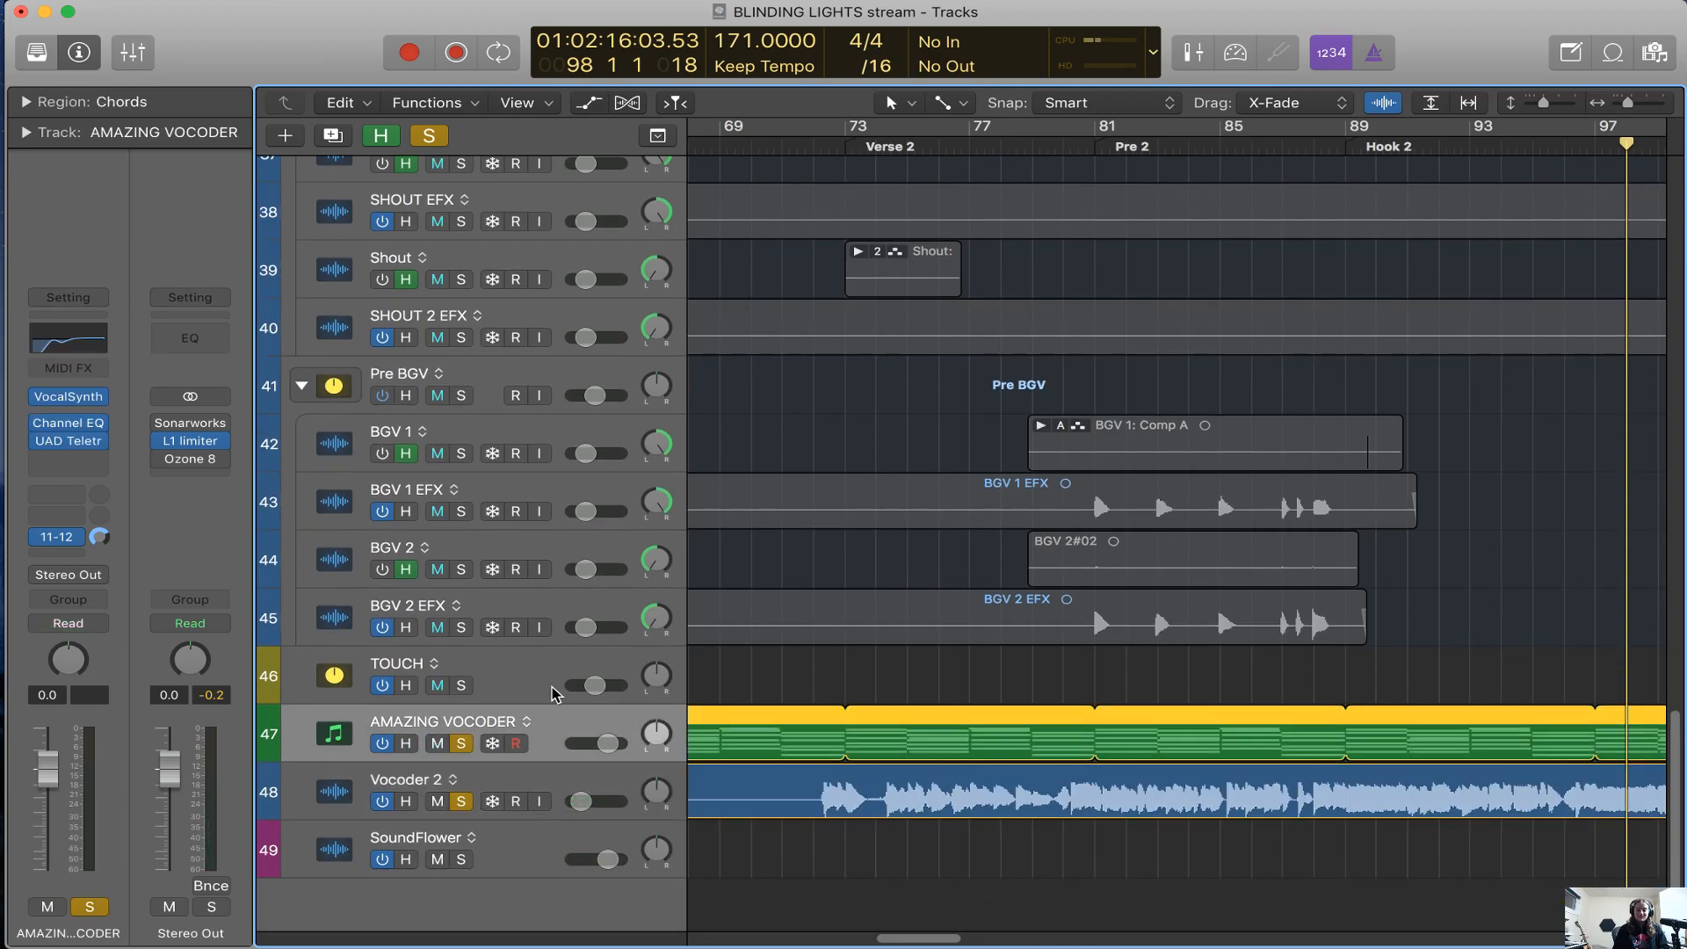
{"action": "left_click", "coordinate": [844, 148]}
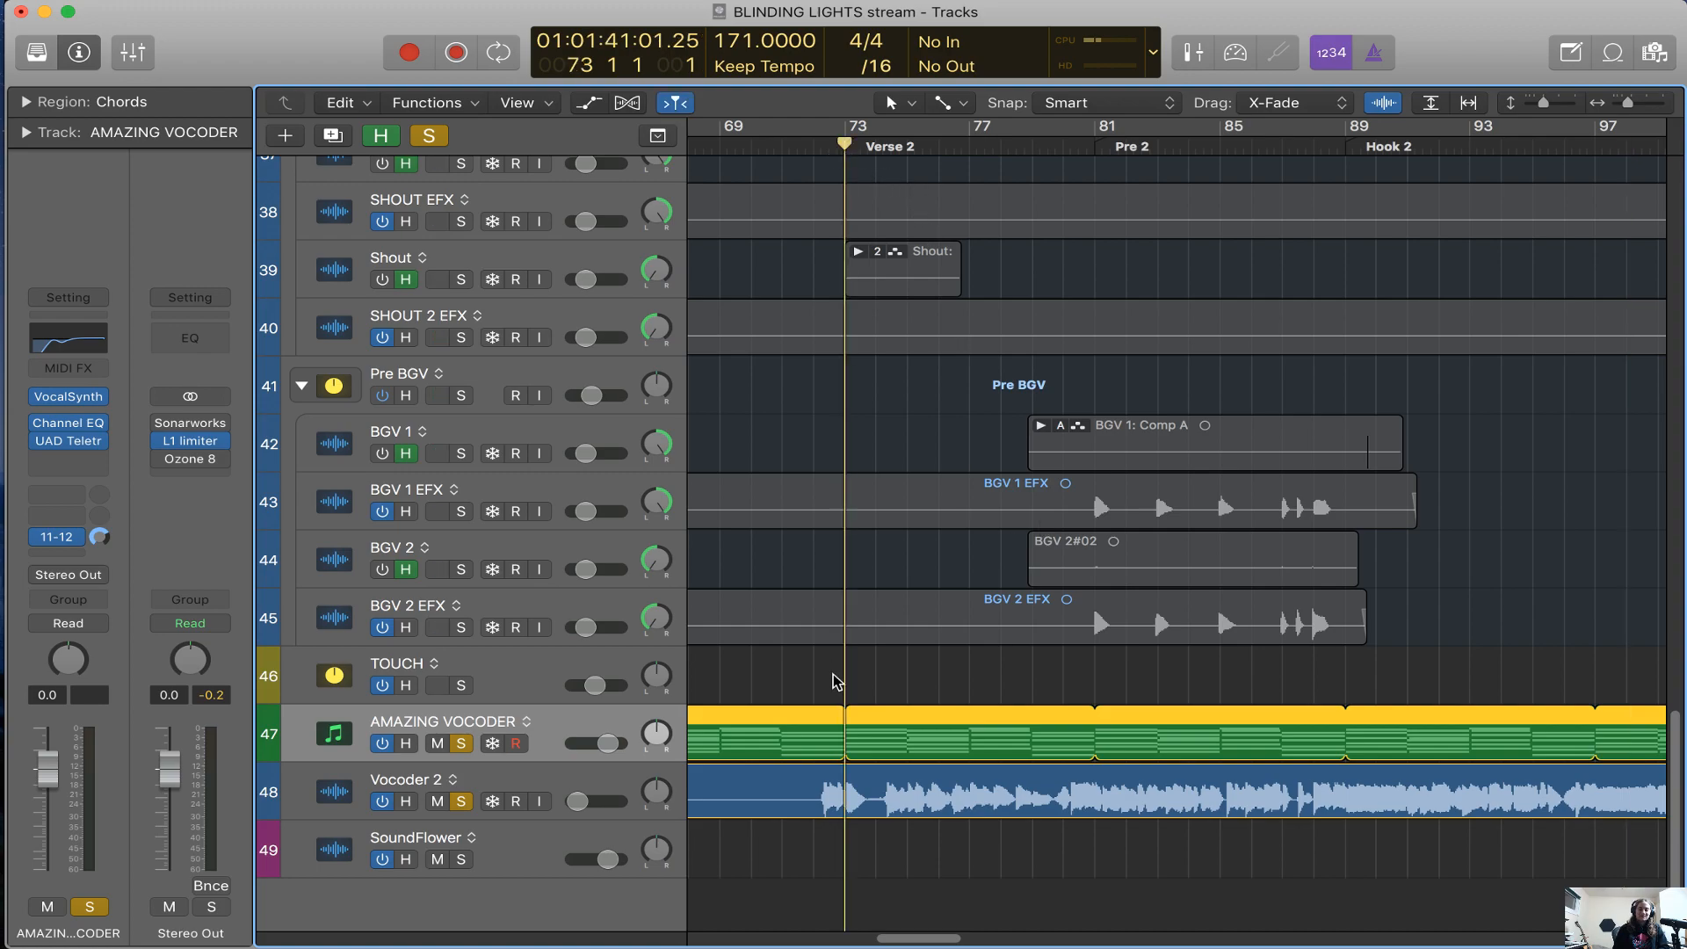
Open the VocalSynth plug-in on the AMAZING VOCODER track and dismiss its global presets window
{"action": "scroll", "coordinate": [835, 681], "scroll_direction": "left", "scroll_amount": 10}
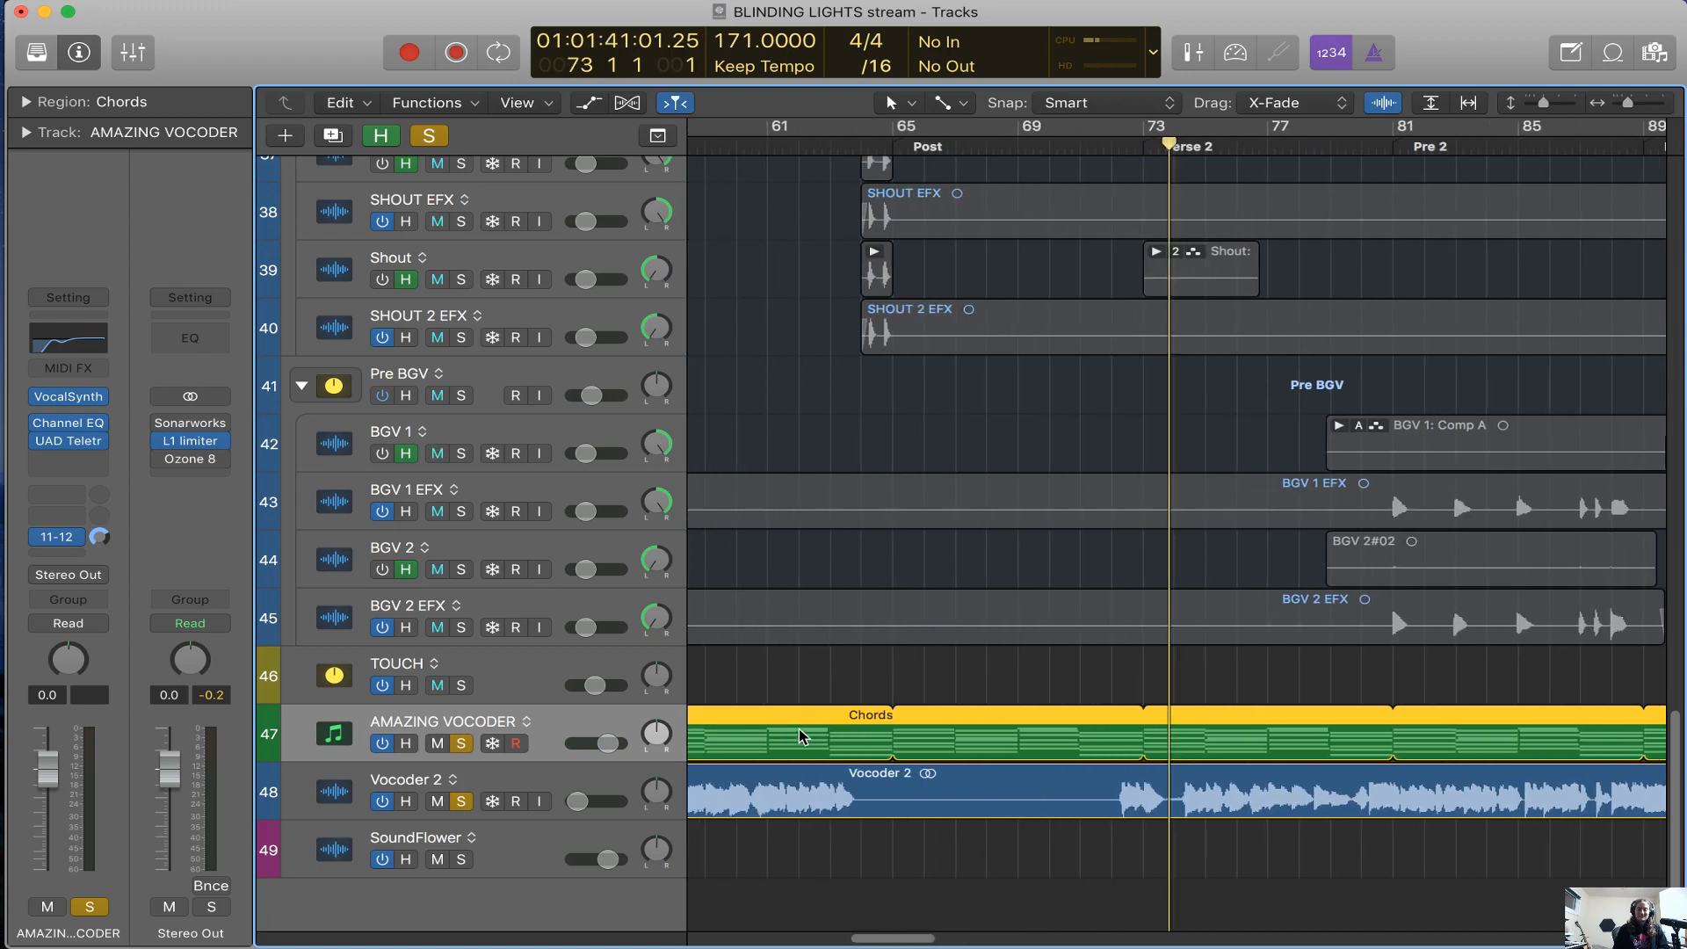
{"action": "mouse_move", "coordinate": [83, 401]}
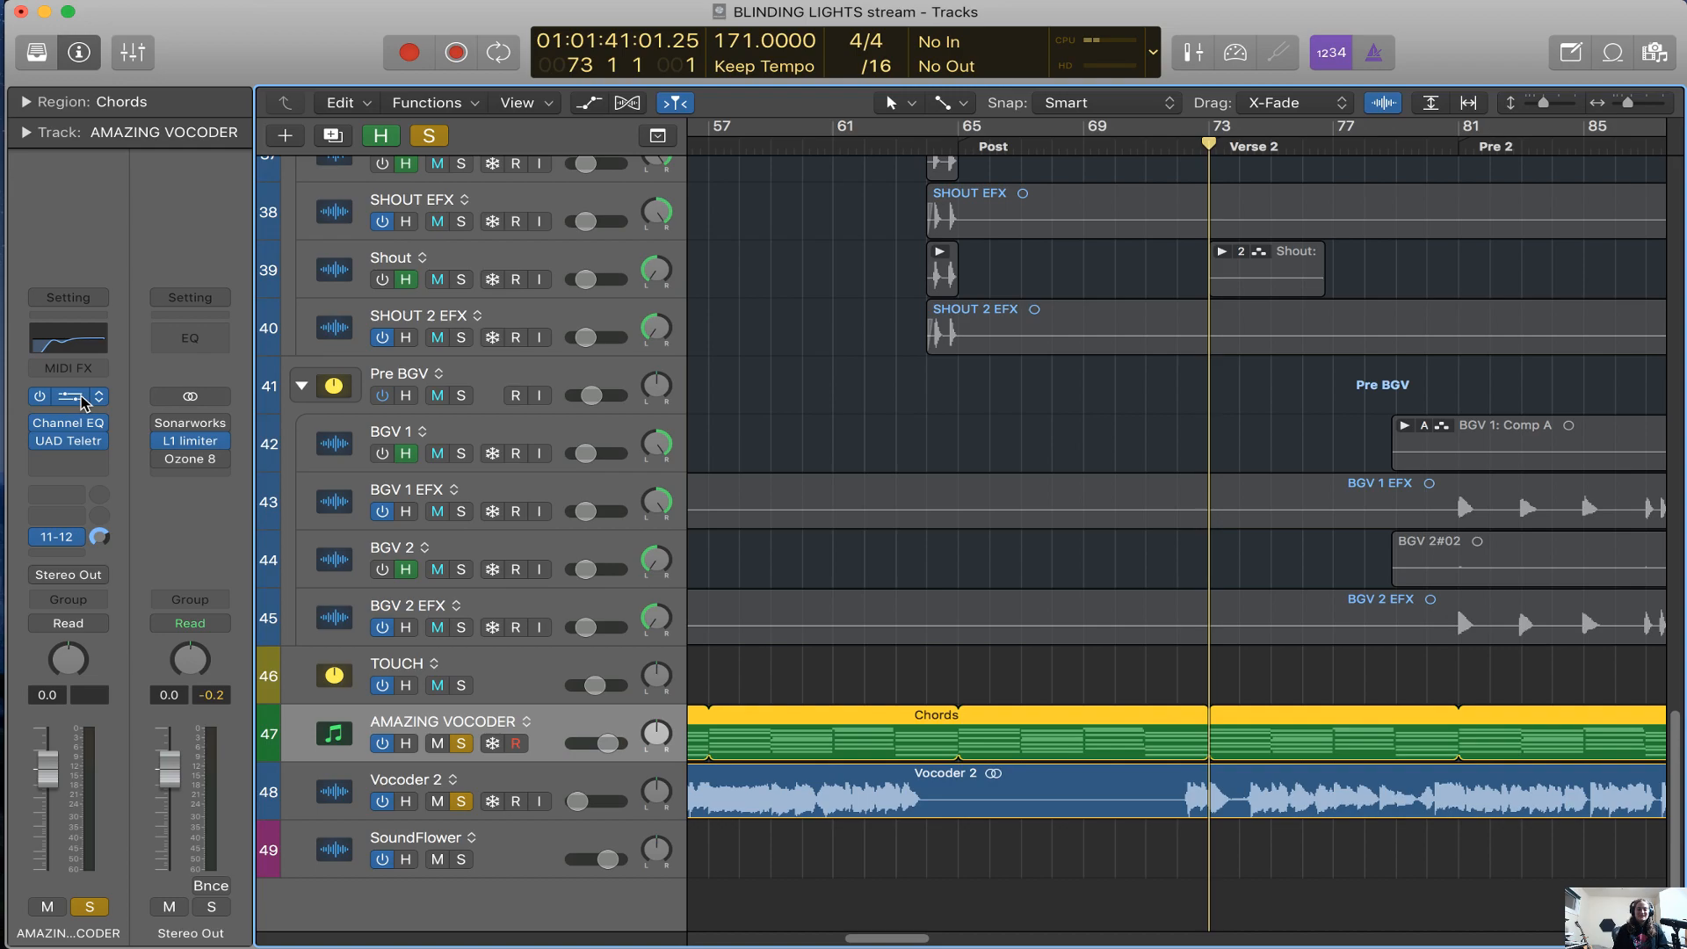
{"action": "left_click", "coordinate": [84, 402]}
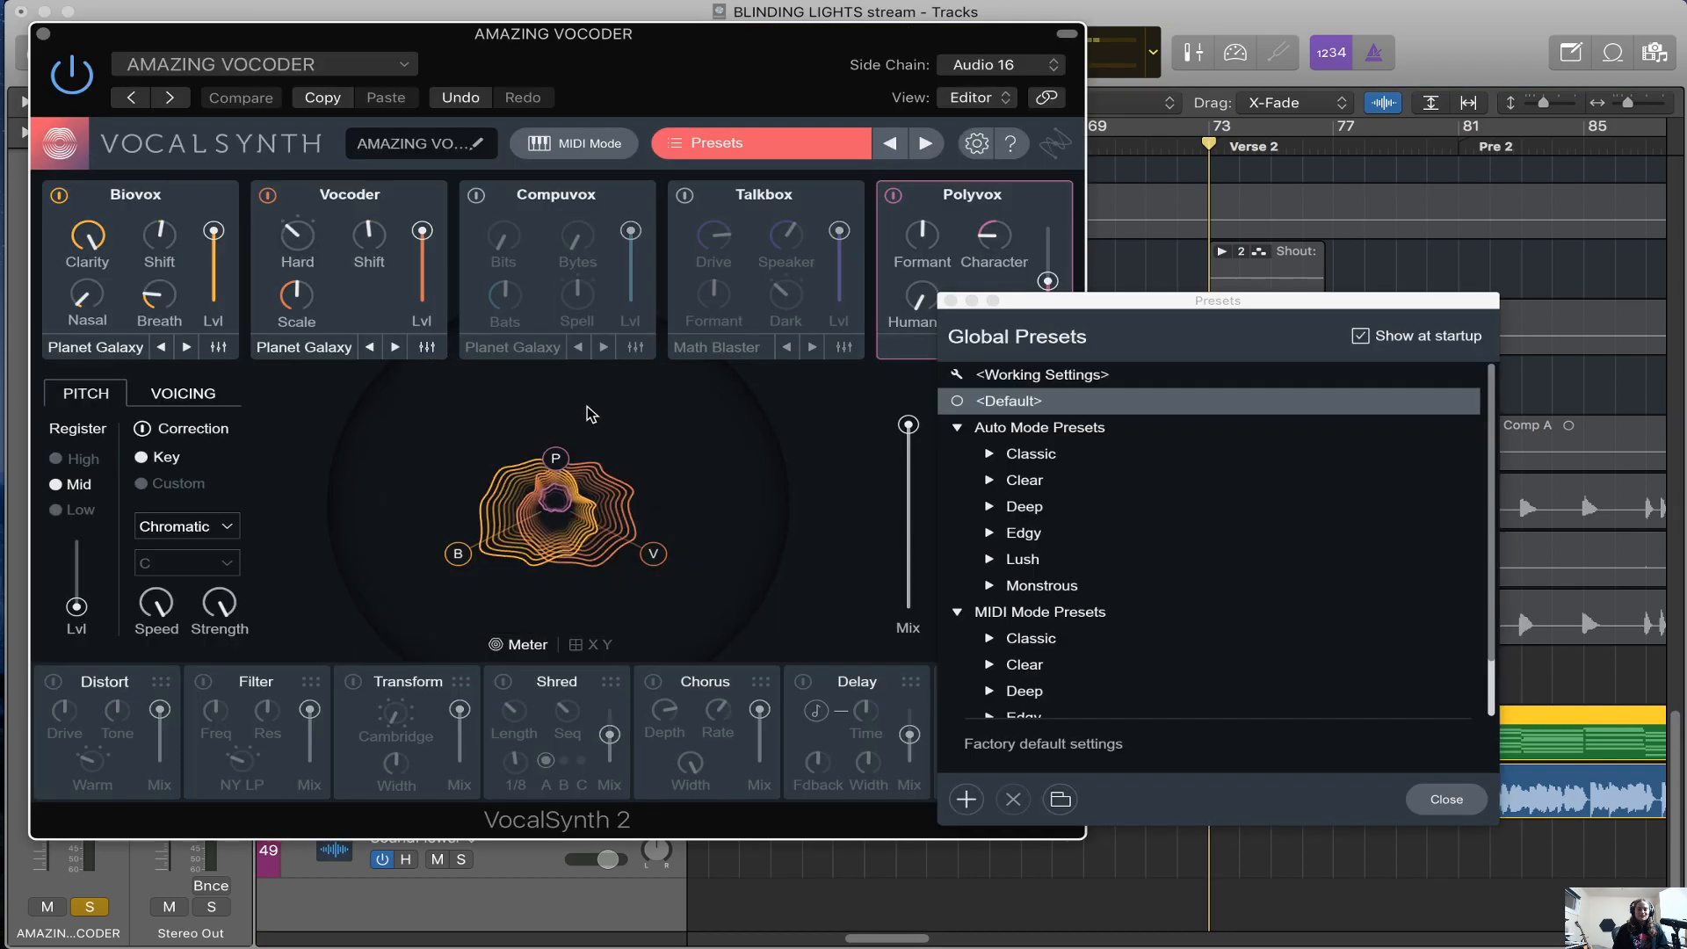
{"action": "left_click", "coordinate": [951, 301]}
{"action": "left_click_drag", "start_coordinate": [774, 61], "coordinate": [1087, 114]}
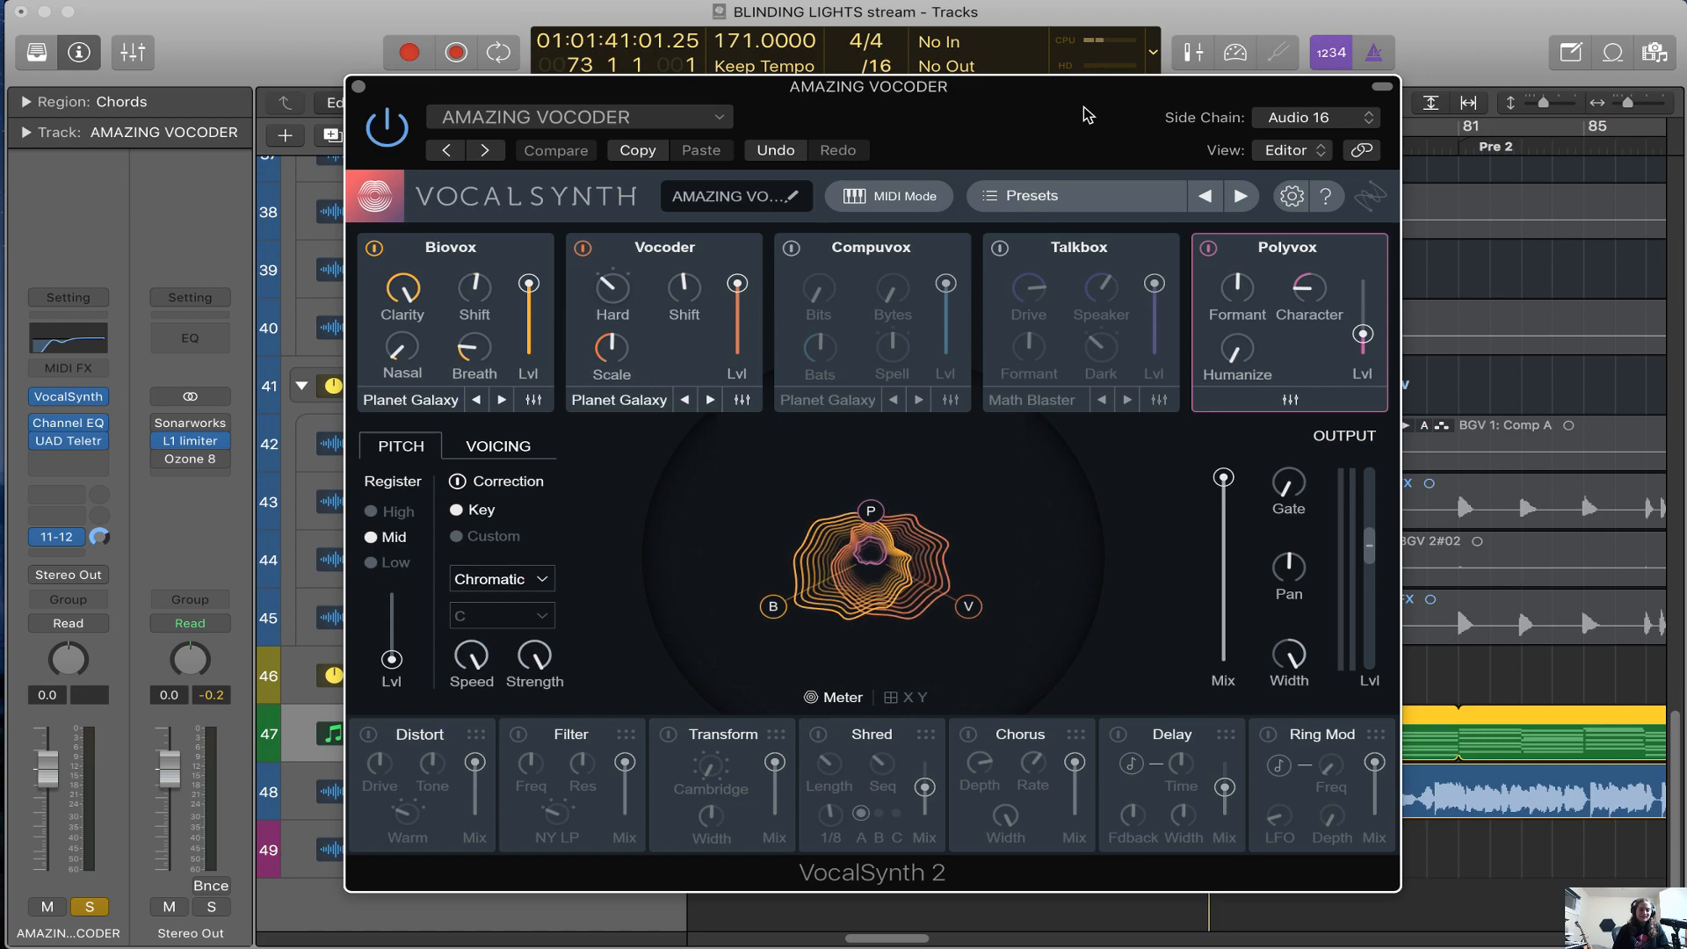
Look through the preset list of VocalSynth's Vocoder module and leave it without choosing a preset
{"action": "left_click", "coordinate": [640, 400]}
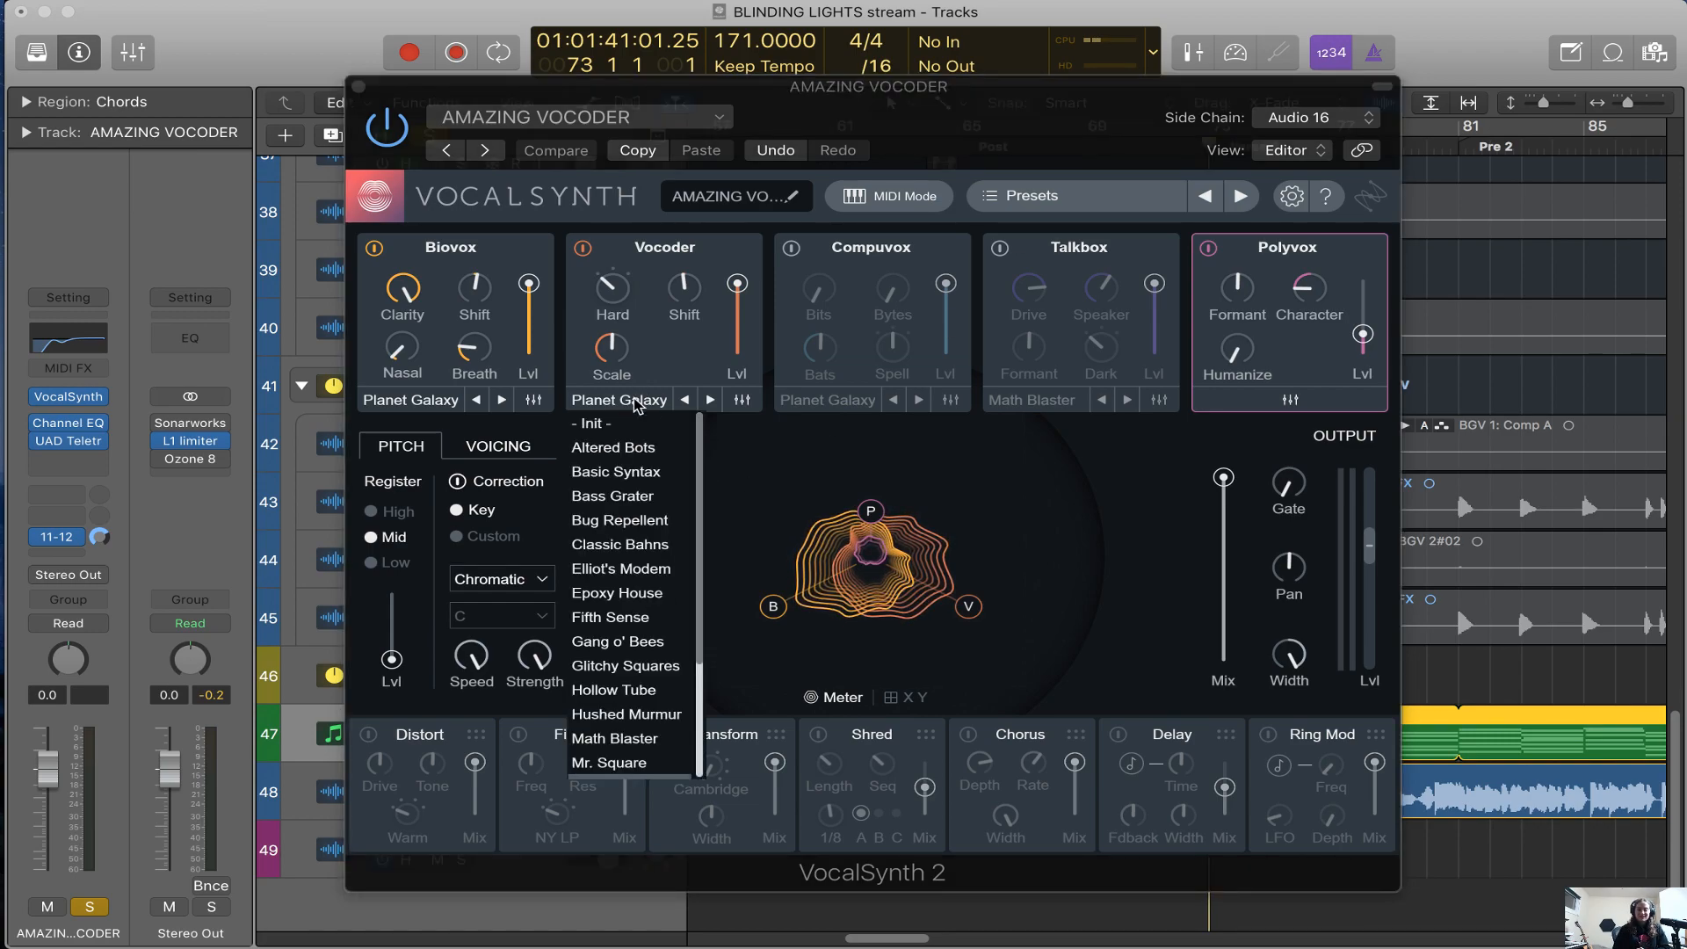
{"action": "left_click", "coordinate": [813, 456]}
{"action": "mouse_move", "coordinate": [927, 114]}
{"action": "left_mouse_down"}
{"action": "mouse_move", "coordinate": [1011, 148]}
{"action": "mouse_move", "coordinate": [918, 114]}
{"action": "left_mouse_up"}
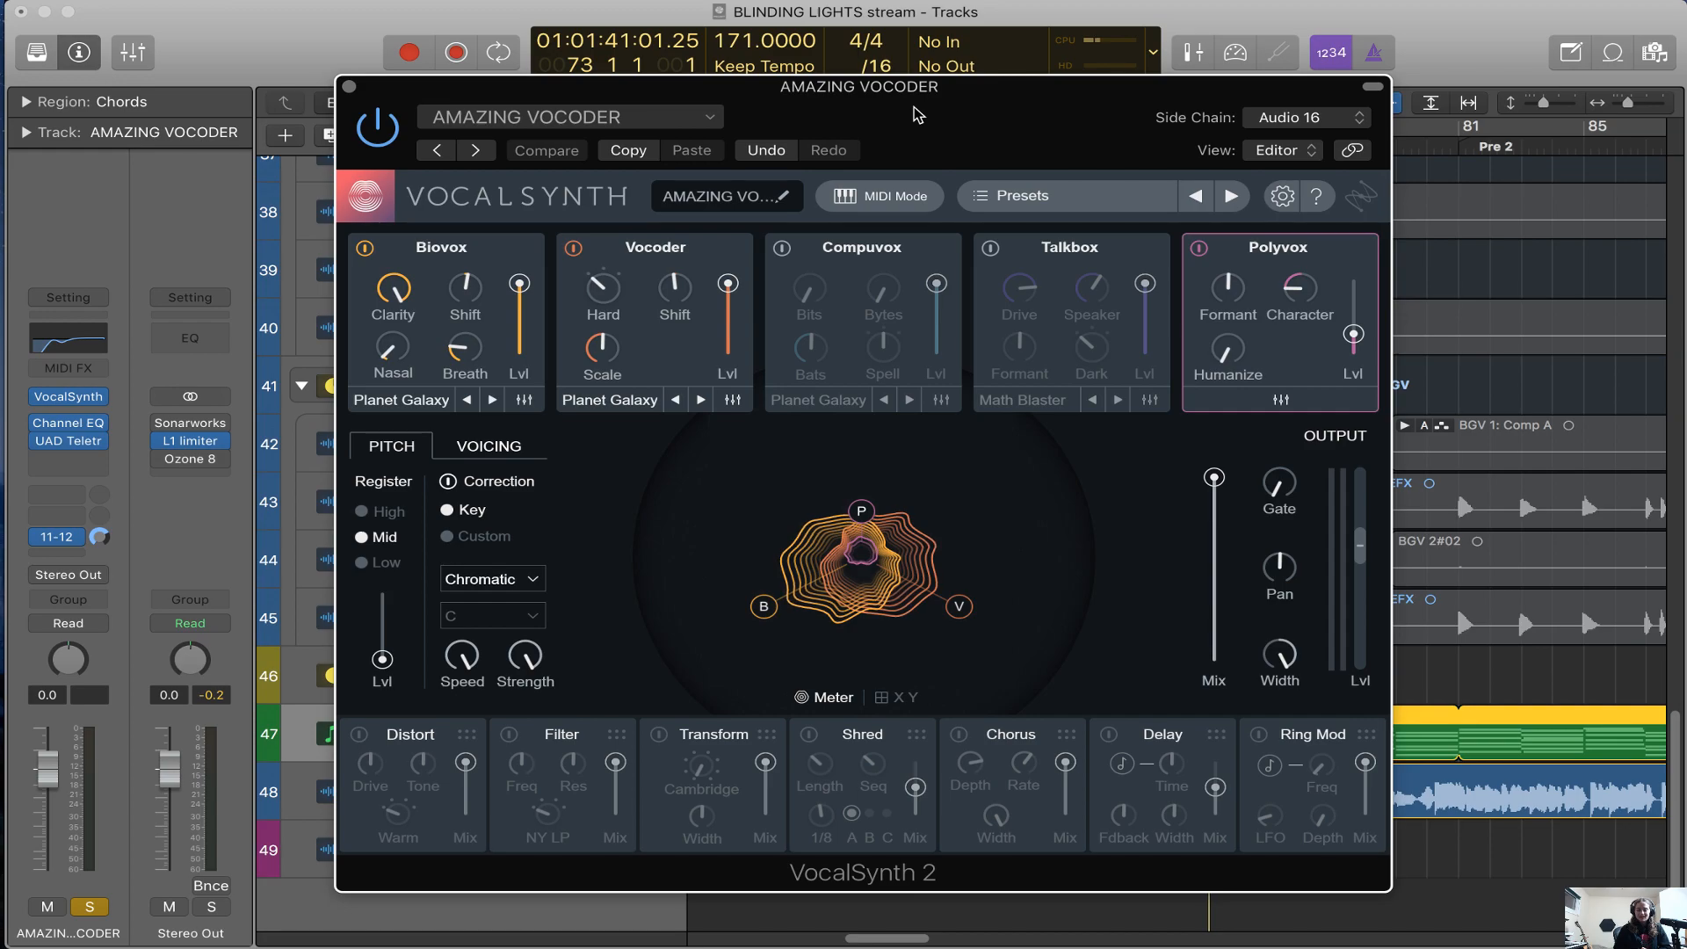
{"action": "left_click_drag", "start_coordinate": [941, 126], "coordinate": [928, 110]}
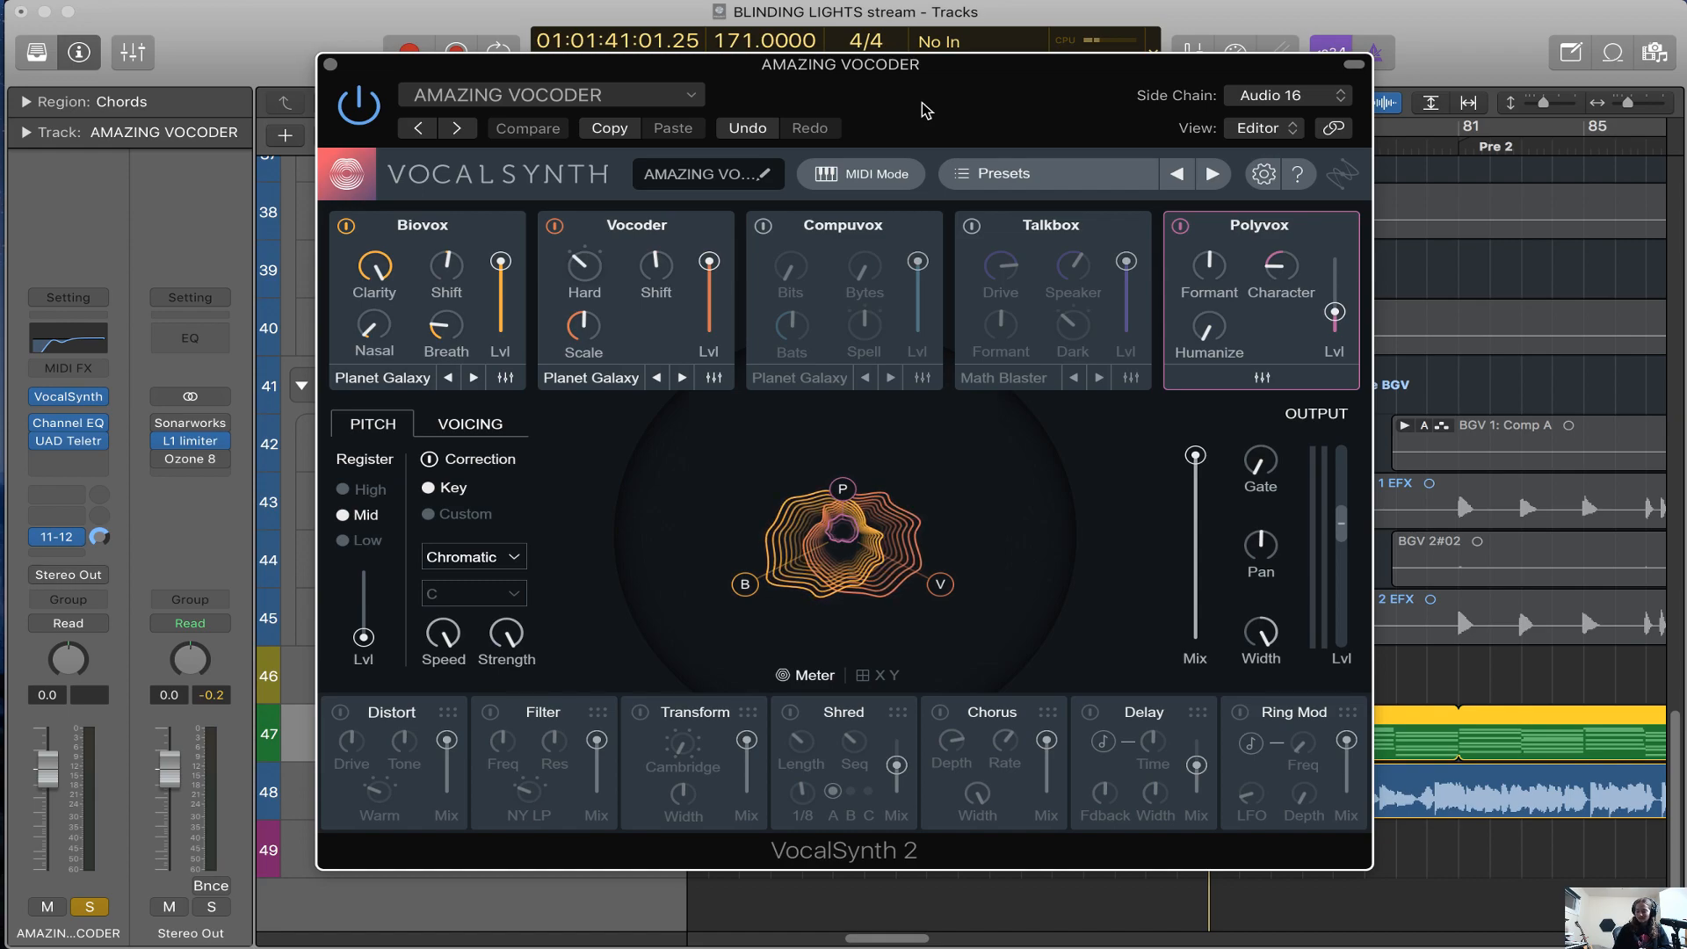
Move the plug-in window aside, lower the AMAZING VOCODER volume to -16.6 dB during playback, and bring the window back
{"action": "left_click_drag", "start_coordinate": [1011, 98], "coordinate": [1373, 499]}
{"action": "left_click_drag", "start_coordinate": [609, 741], "coordinate": [512, 804]}
{"action": "left_click_drag", "start_coordinate": [1300, 518], "coordinate": [1206, 890]}
{"action": "left_click_drag", "start_coordinate": [1237, 940], "coordinate": [982, 159]}
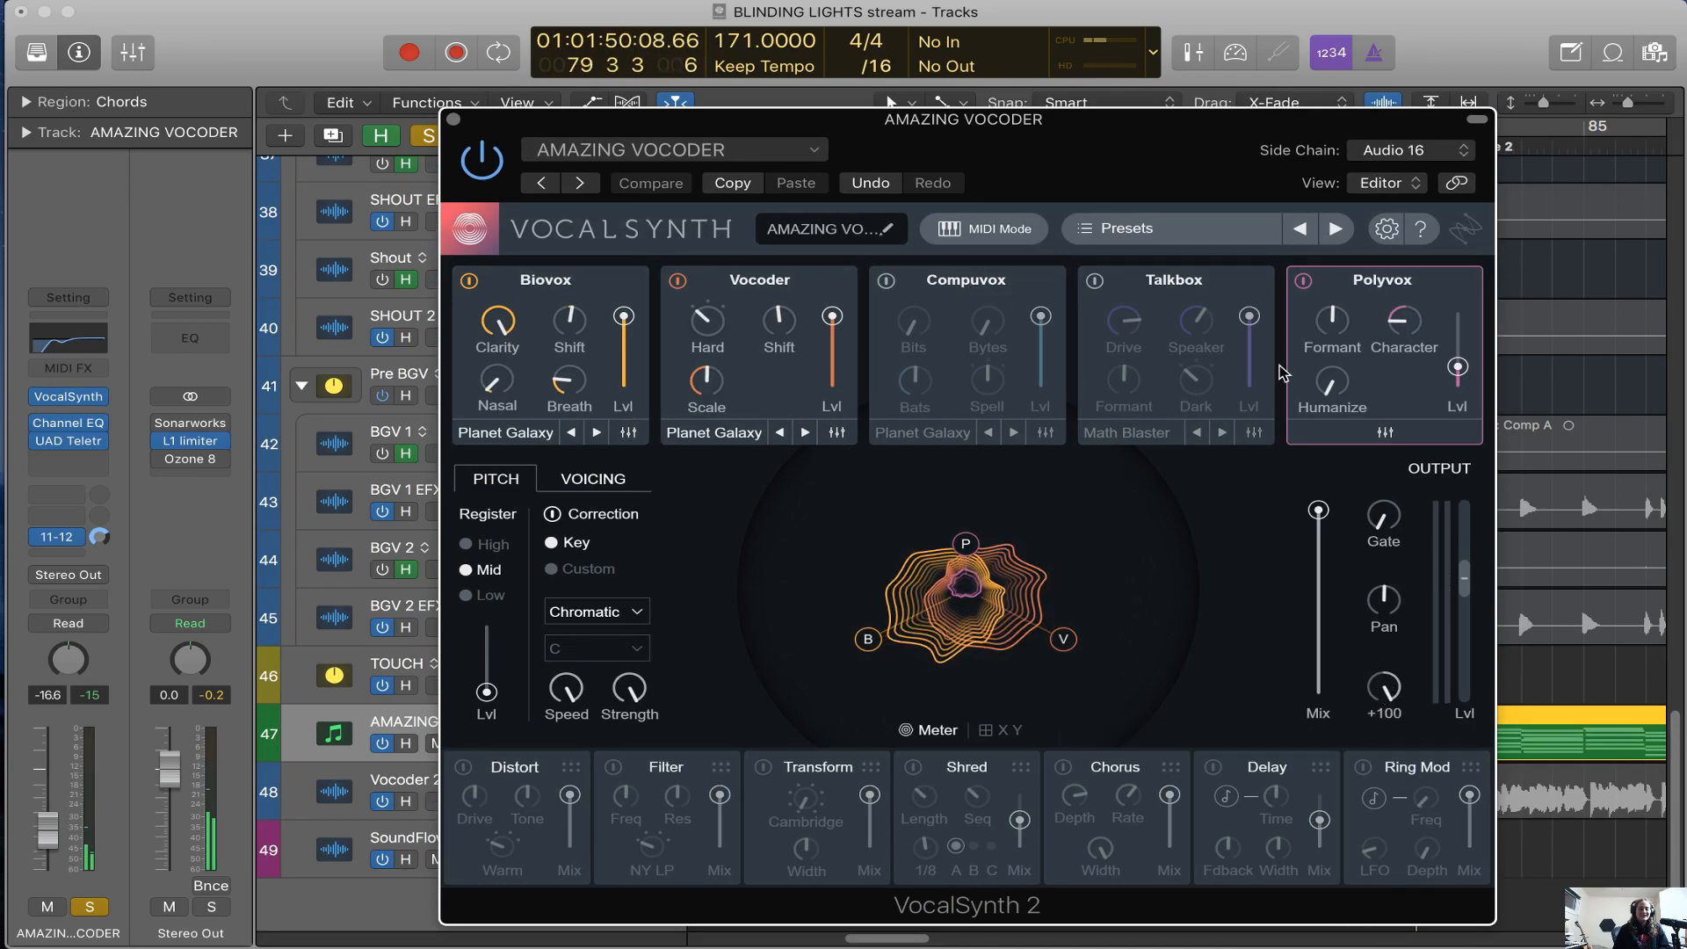
{"action": "left_click_drag", "start_coordinate": [1182, 177], "coordinate": [1132, 150]}
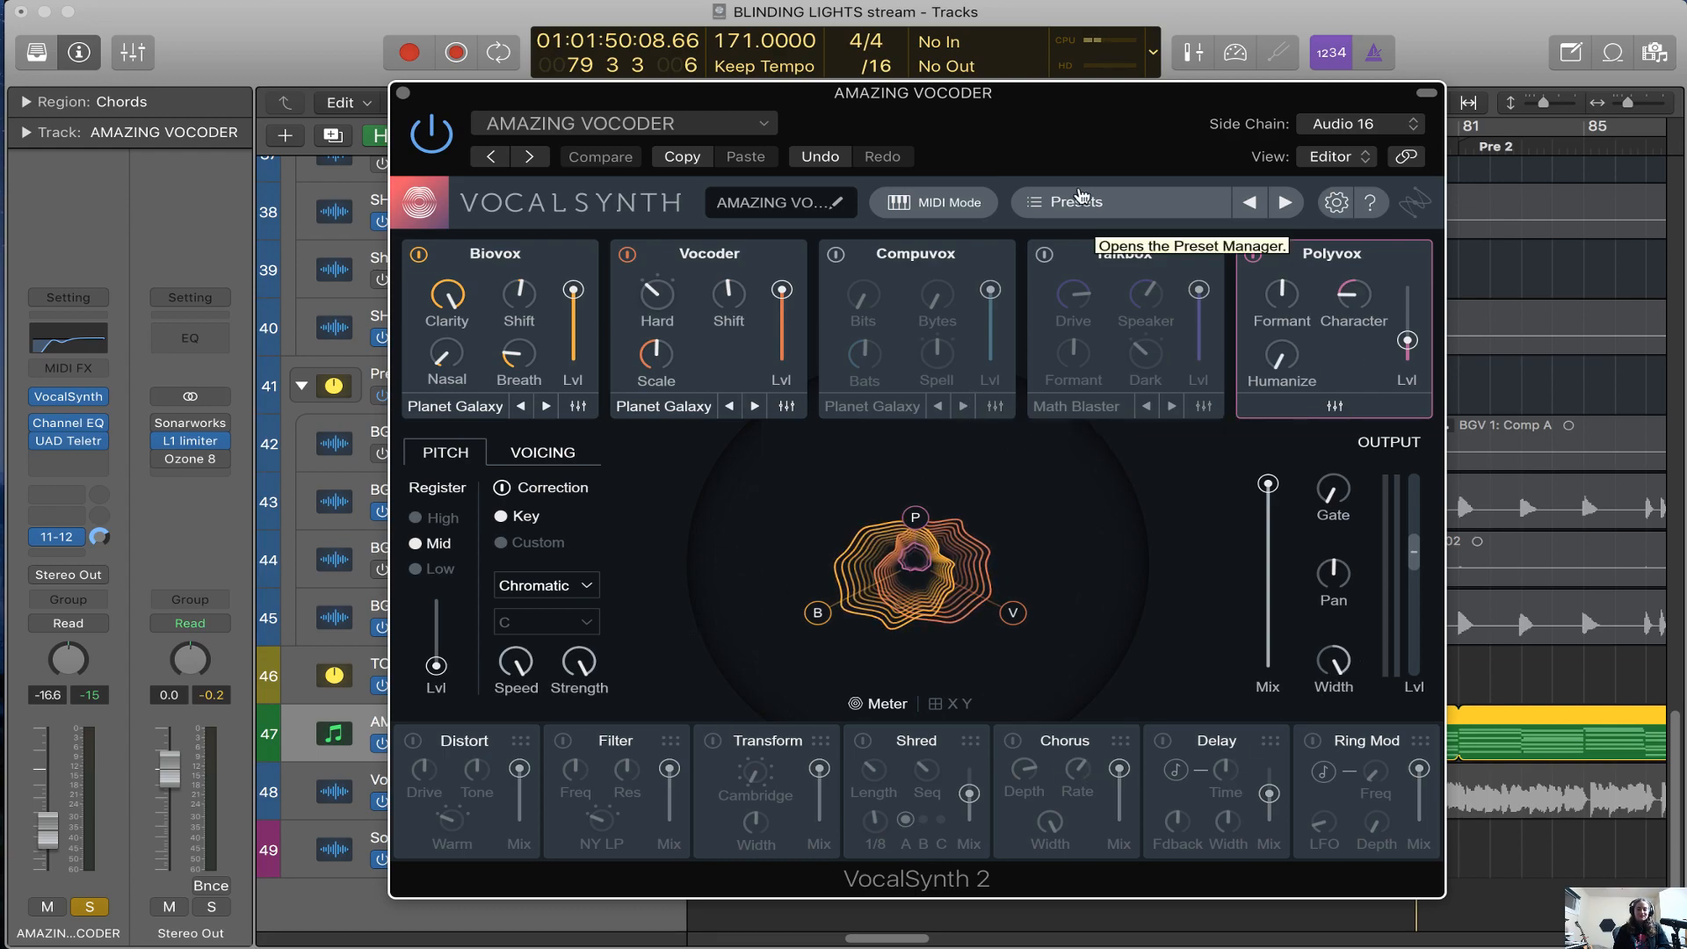
{"action": "left_click_drag", "start_coordinate": [1080, 160], "coordinate": [1077, 186]}
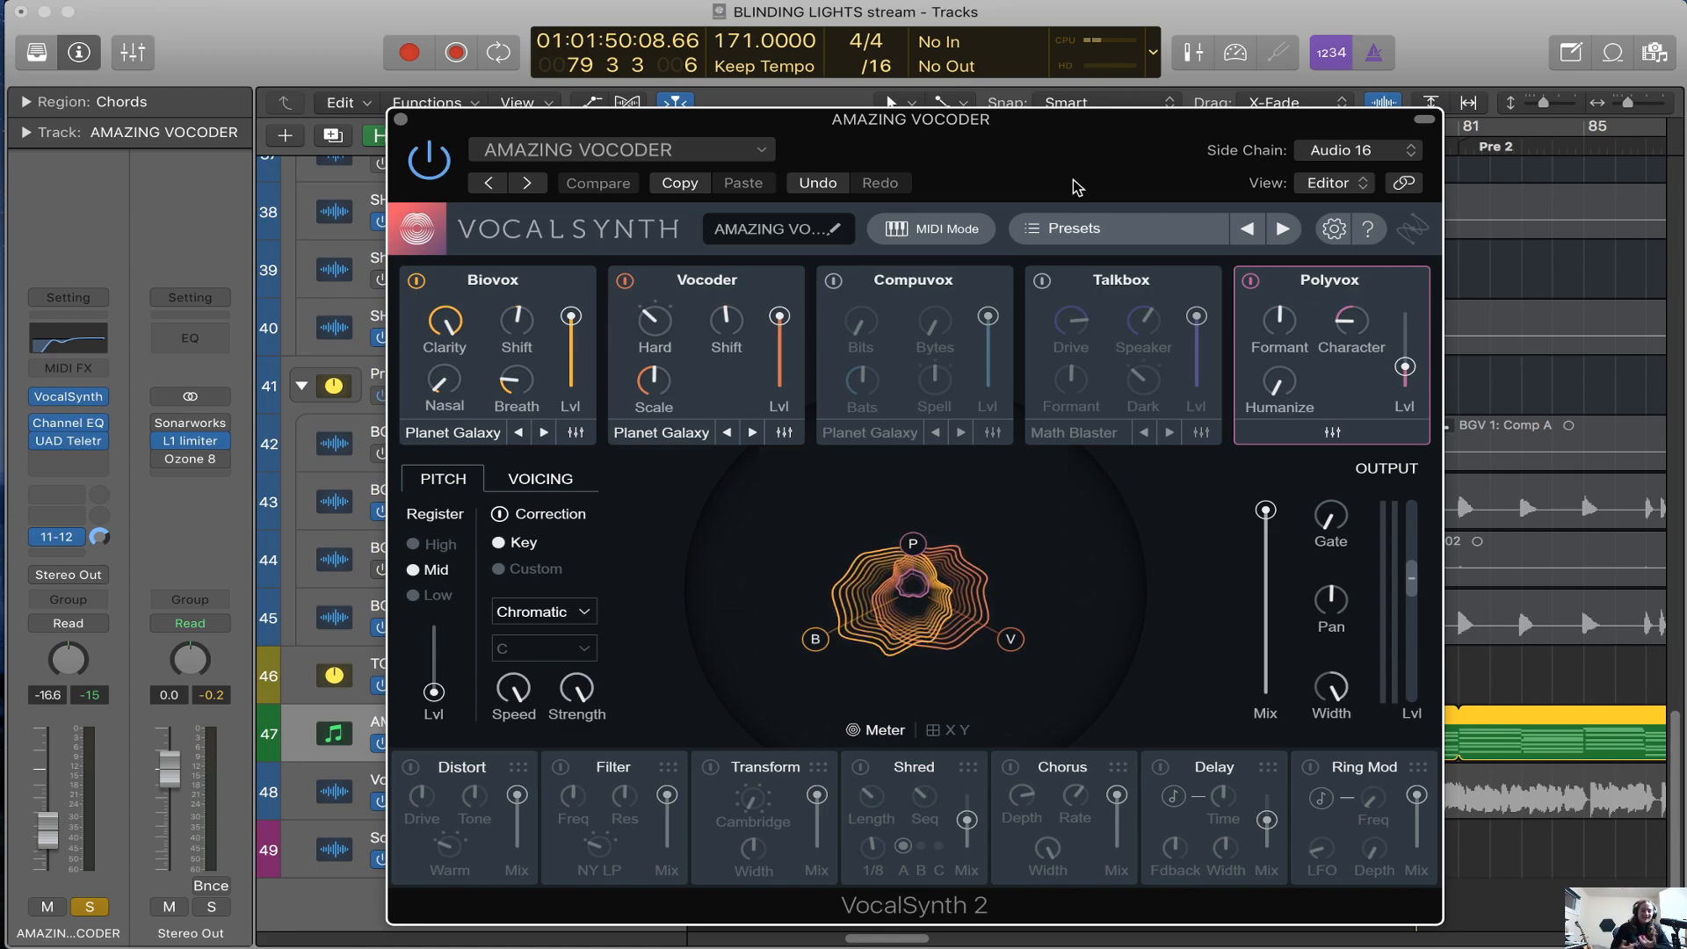
{"action": "left_click_drag", "start_coordinate": [1079, 165], "coordinate": [965, 129]}
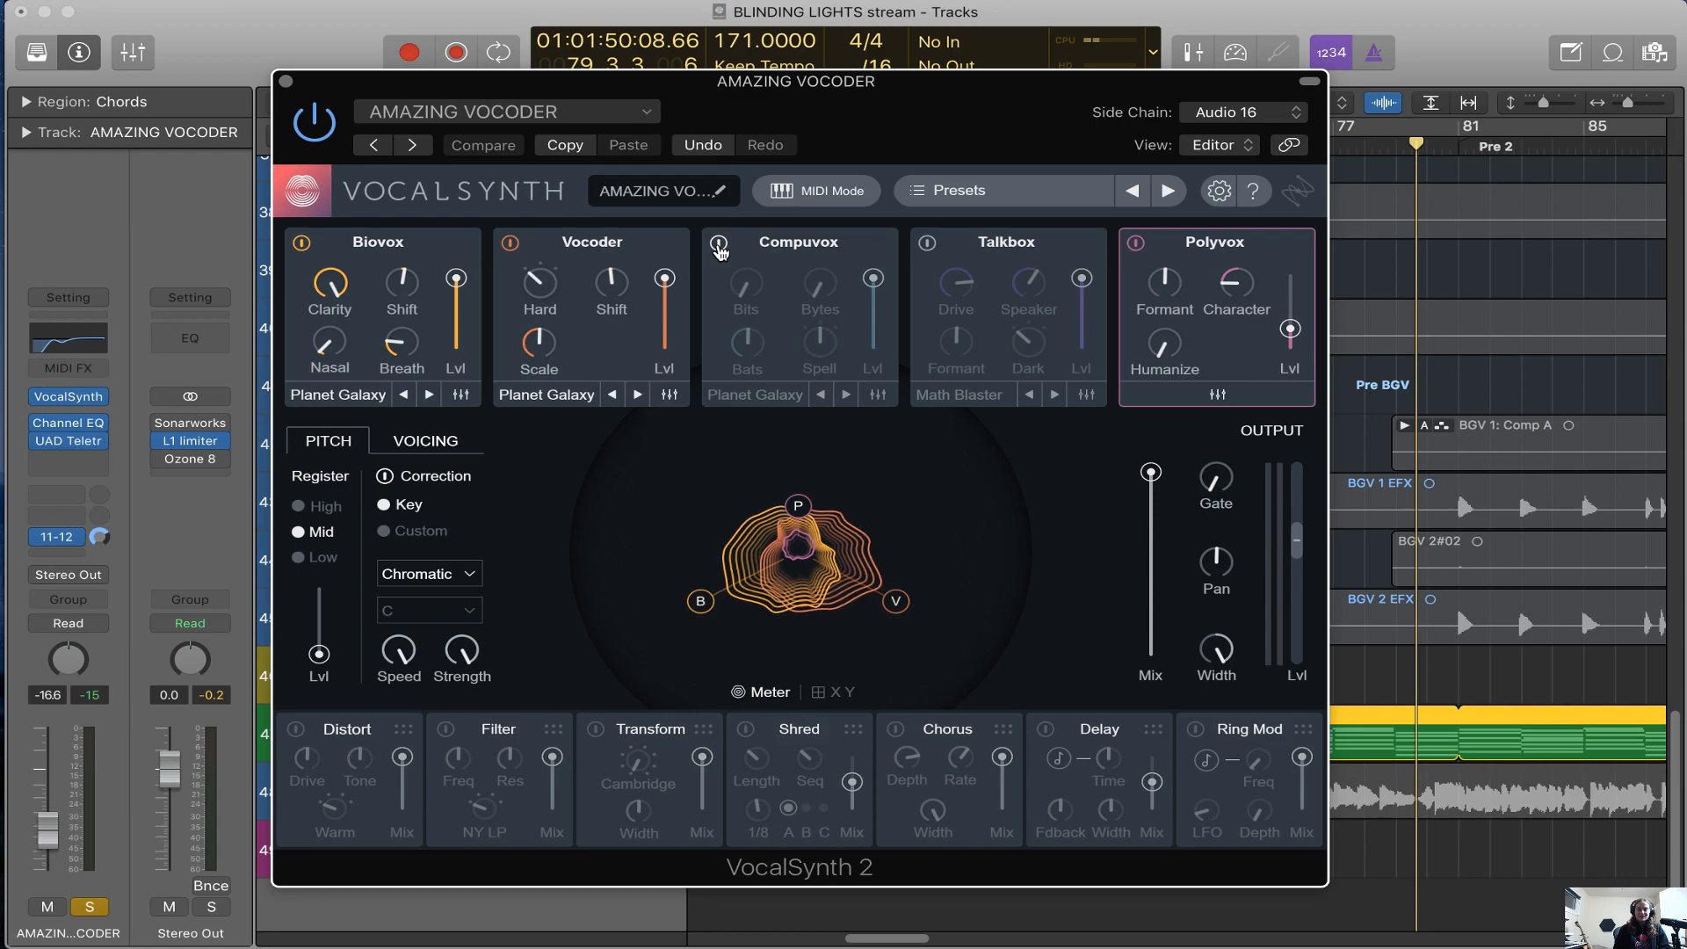
Enable VocalSynth's Compuvox module and raise its Bits amount to 88 during playback
{"action": "left_click", "coordinate": [719, 247]}
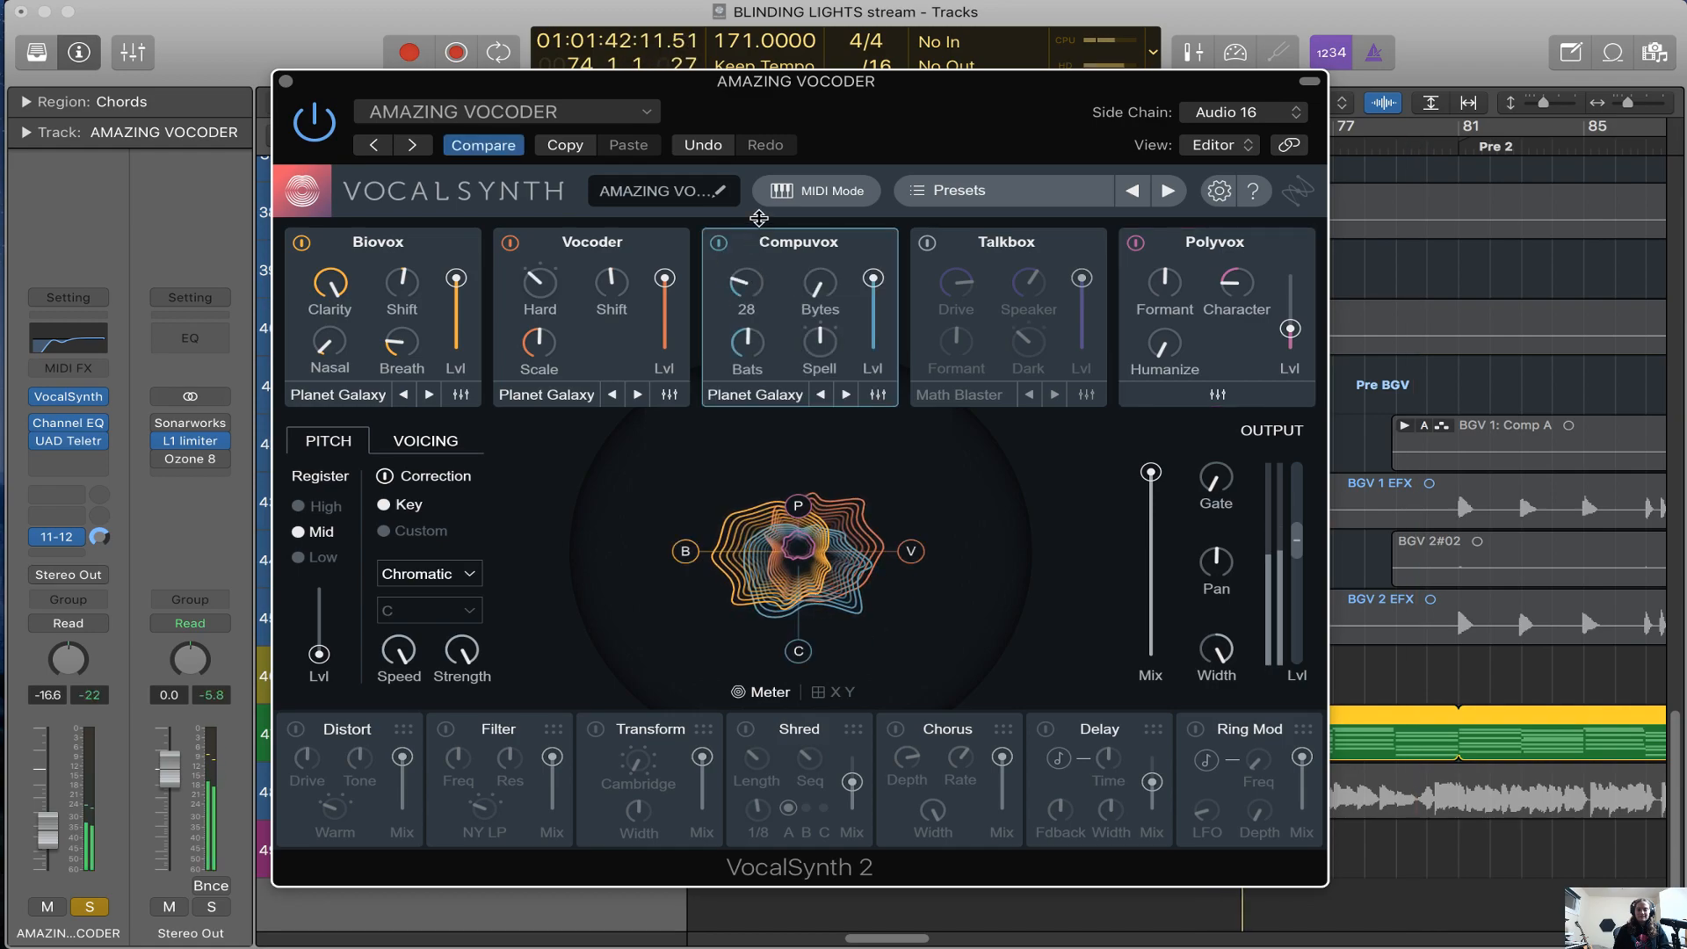
{"action": "left_click_drag", "start_coordinate": [759, 218], "coordinate": [771, 59]}
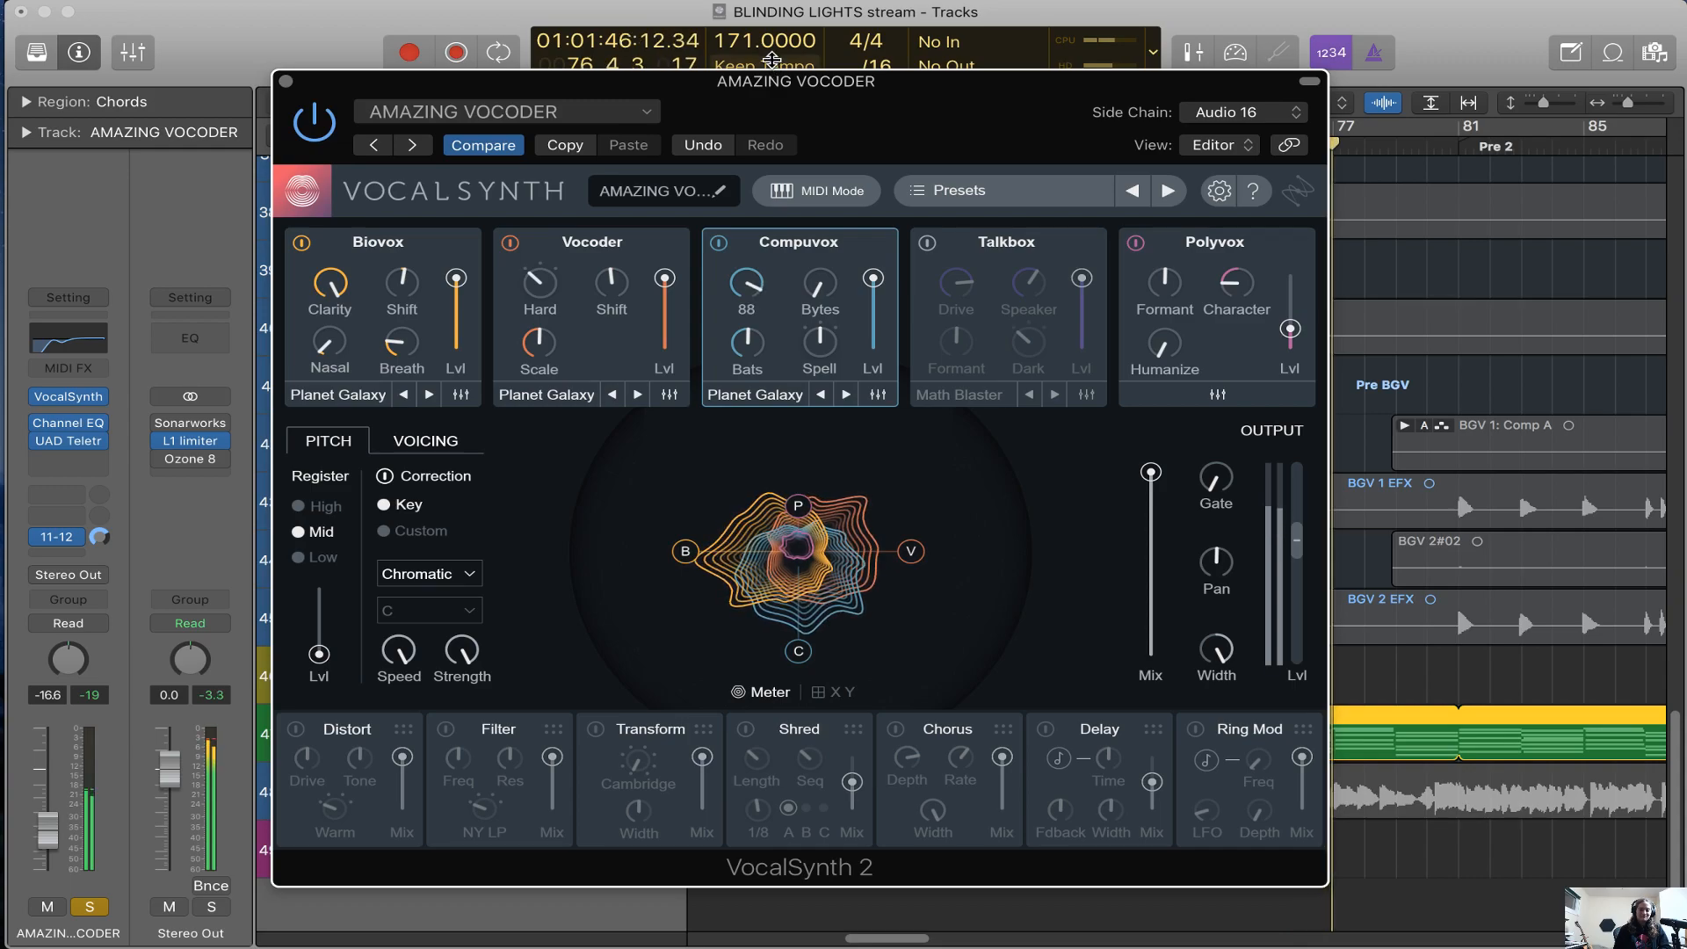
Enable the Talkbox module, raise its Drive, and bypass the Compuvox module
{"action": "left_click", "coordinate": [928, 242]}
{"action": "left_click_drag", "start_coordinate": [956, 283], "coordinate": [1031, 333]}
{"action": "left_click", "coordinate": [721, 243]}
Sweep the Polyvox Formant up and then below its centre, and raise the Polyvox level to maximum
{"action": "left_click_drag", "start_coordinate": [1163, 279], "coordinate": [1165, 174]}
{"action": "left_click_drag", "start_coordinate": [1165, 281], "coordinate": [1165, 321]}
{"action": "left_click_drag", "start_coordinate": [1290, 329], "coordinate": [1303, 247]}
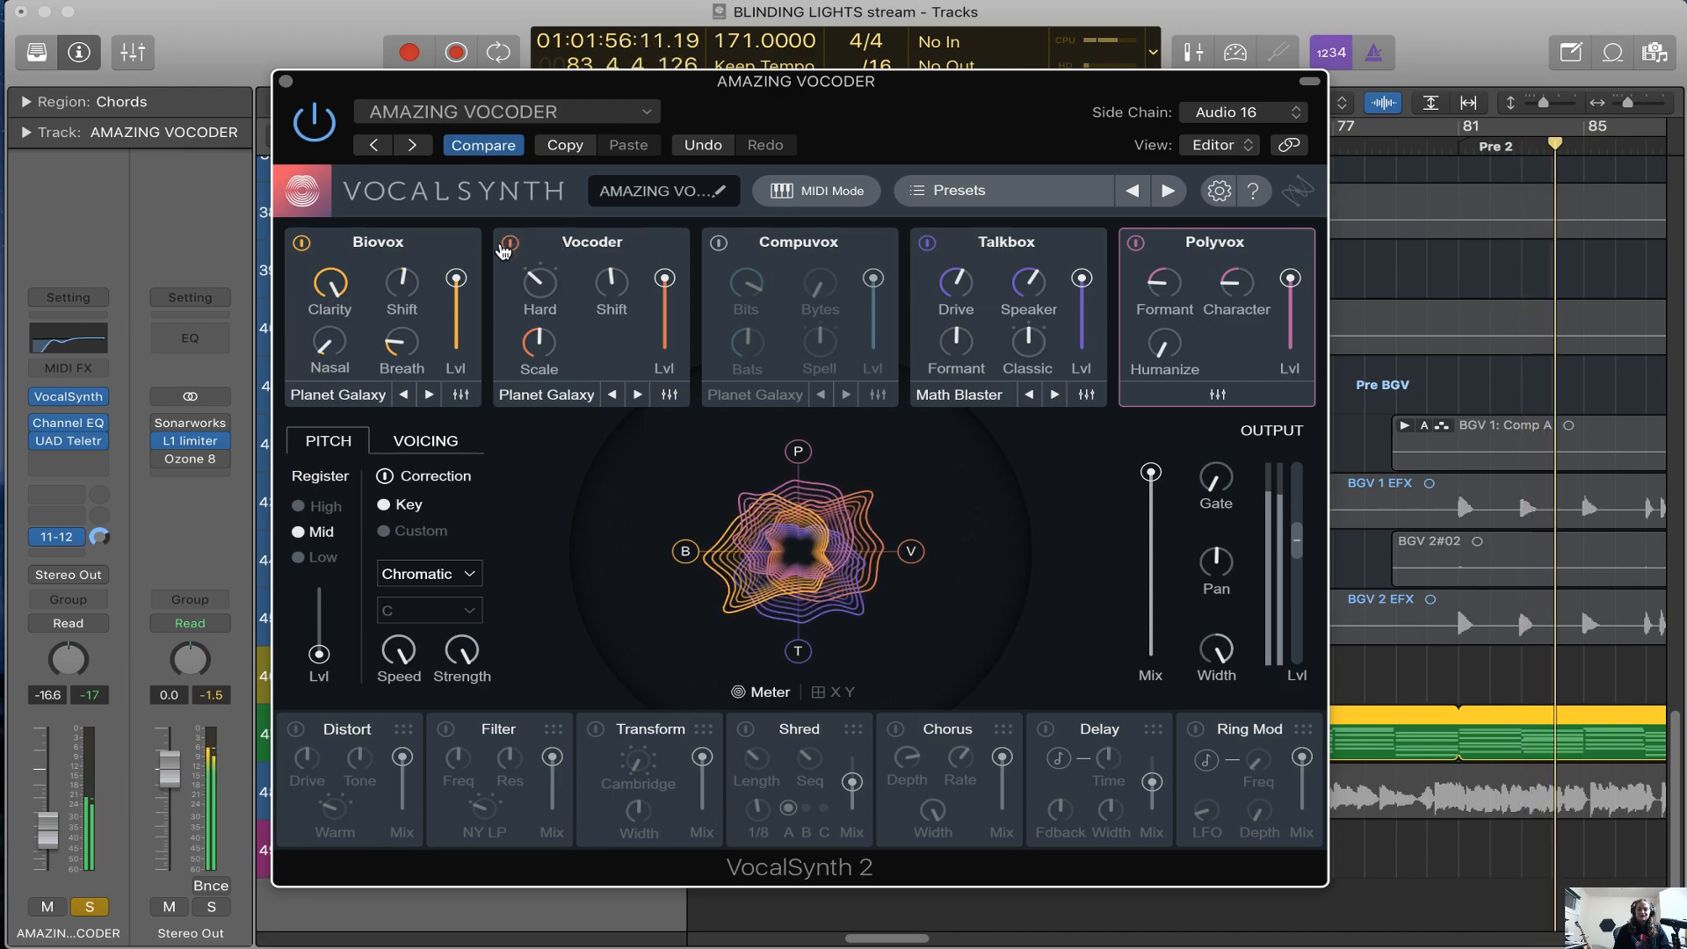
Bypass the Vocoder and Biovox modules so that only Talkbox and Polyvox process the voice
{"action": "left_click", "coordinate": [509, 242]}
{"action": "left_click", "coordinate": [302, 243]}
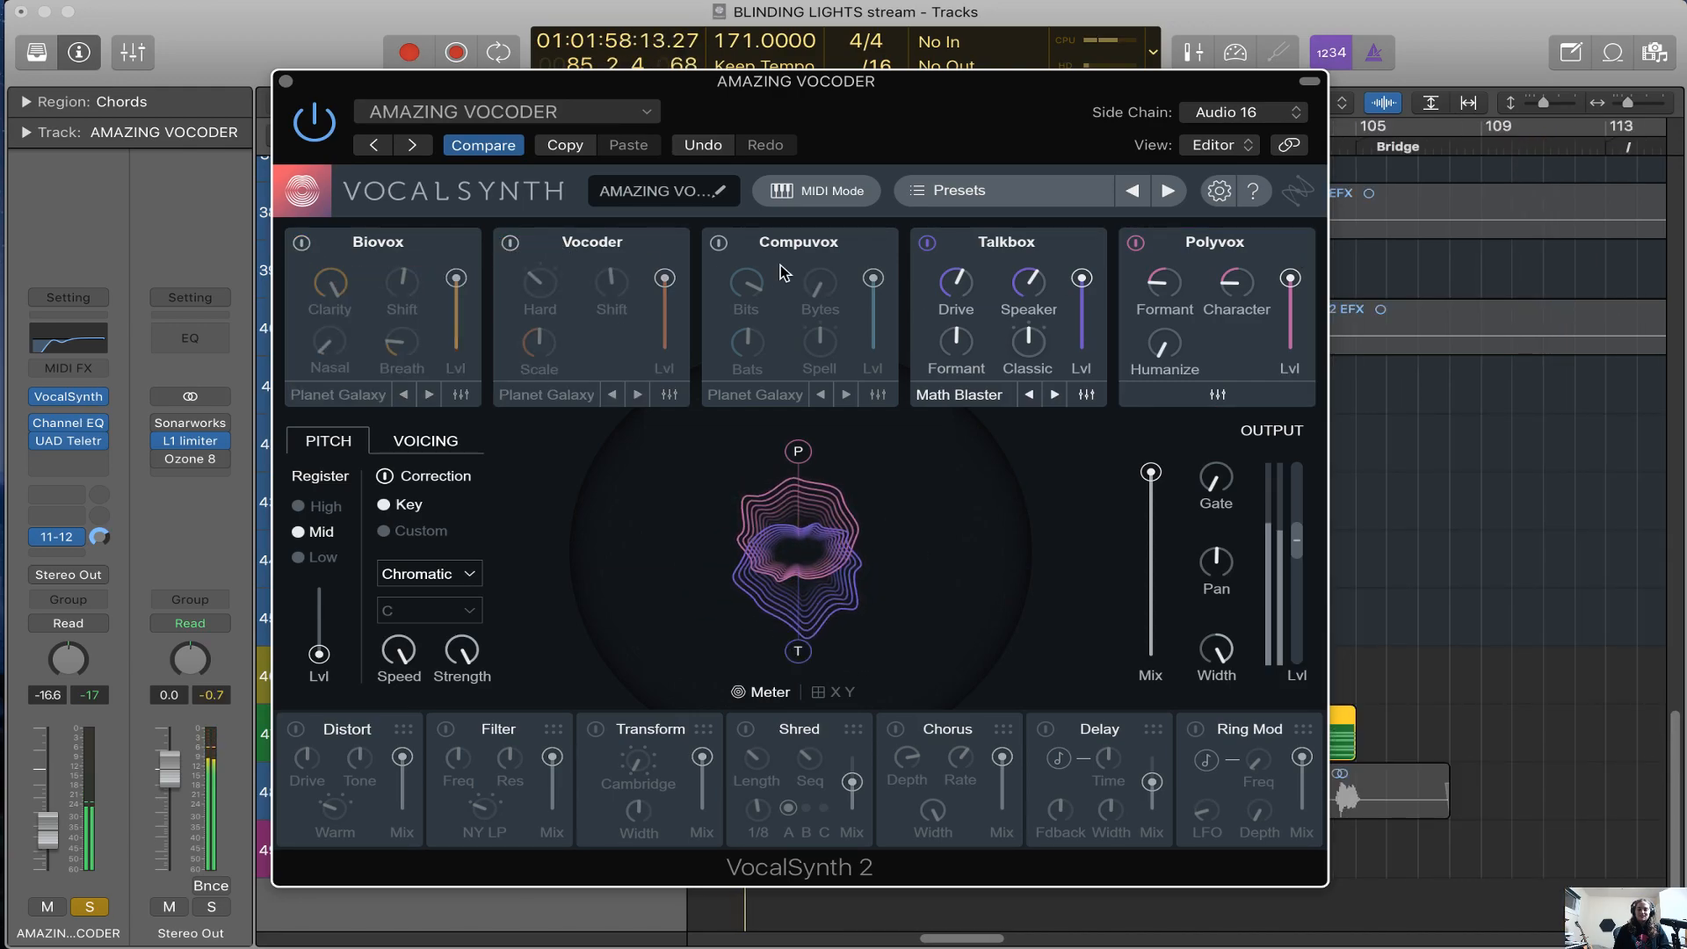
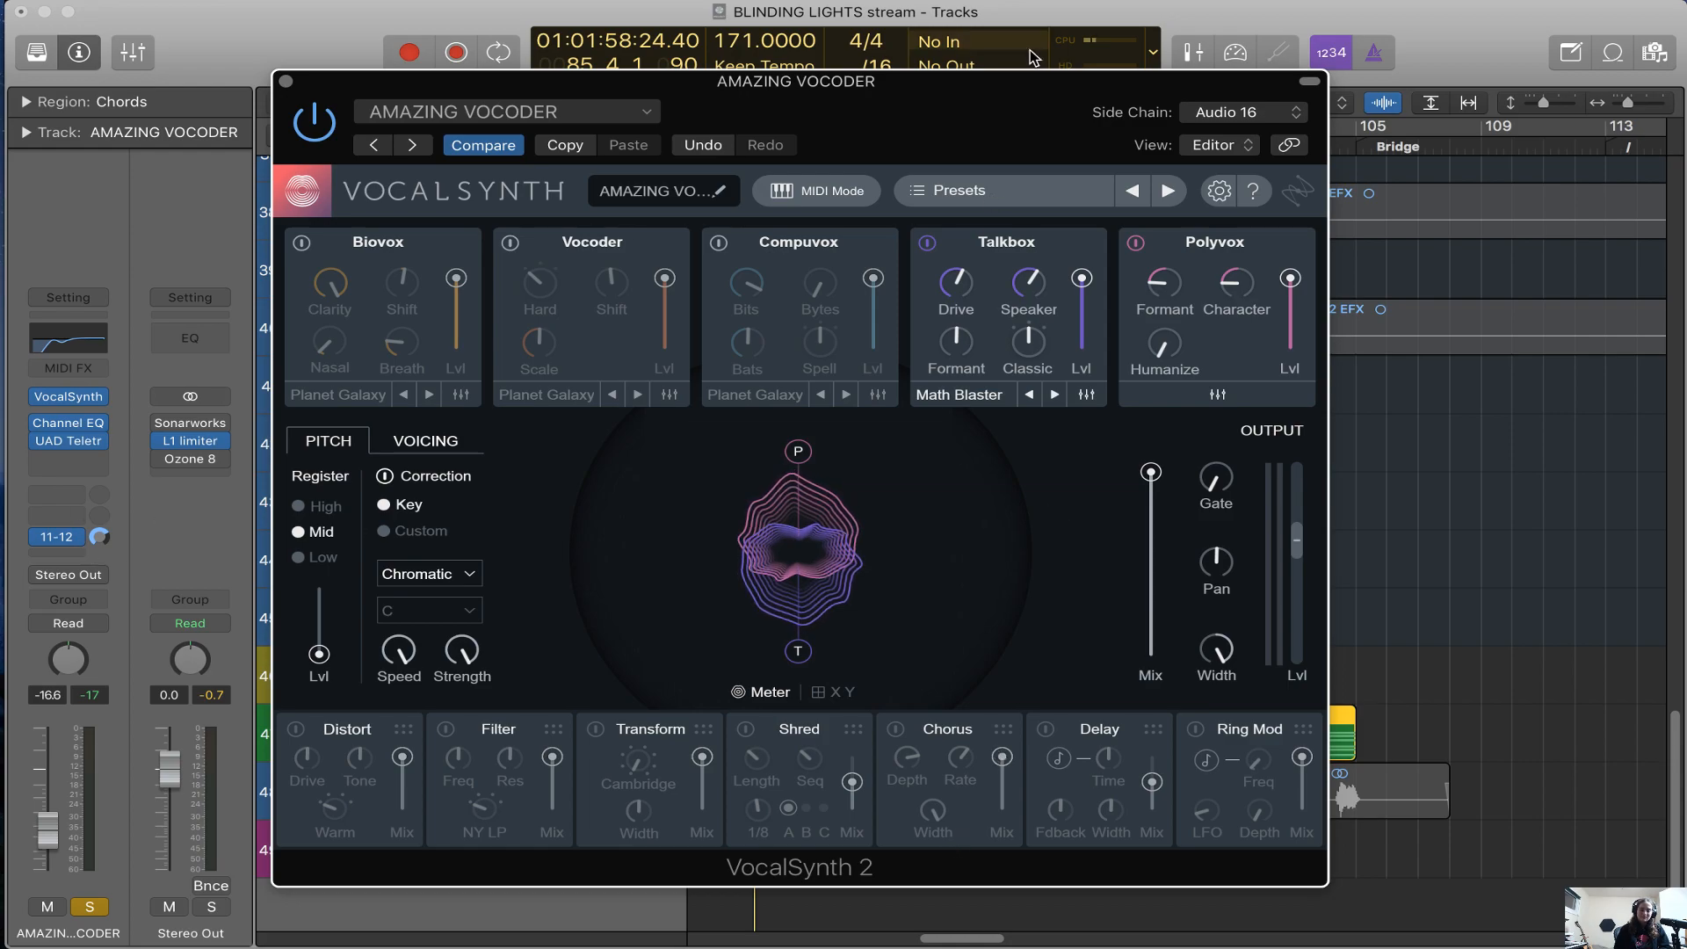
Switch VocalSynth to the Vocoder and Biovox modules, bypassing Polyvox and Talkbox, and close the plug-in window
{"action": "left_click_drag", "start_coordinate": [1022, 110], "coordinate": [1176, 169]}
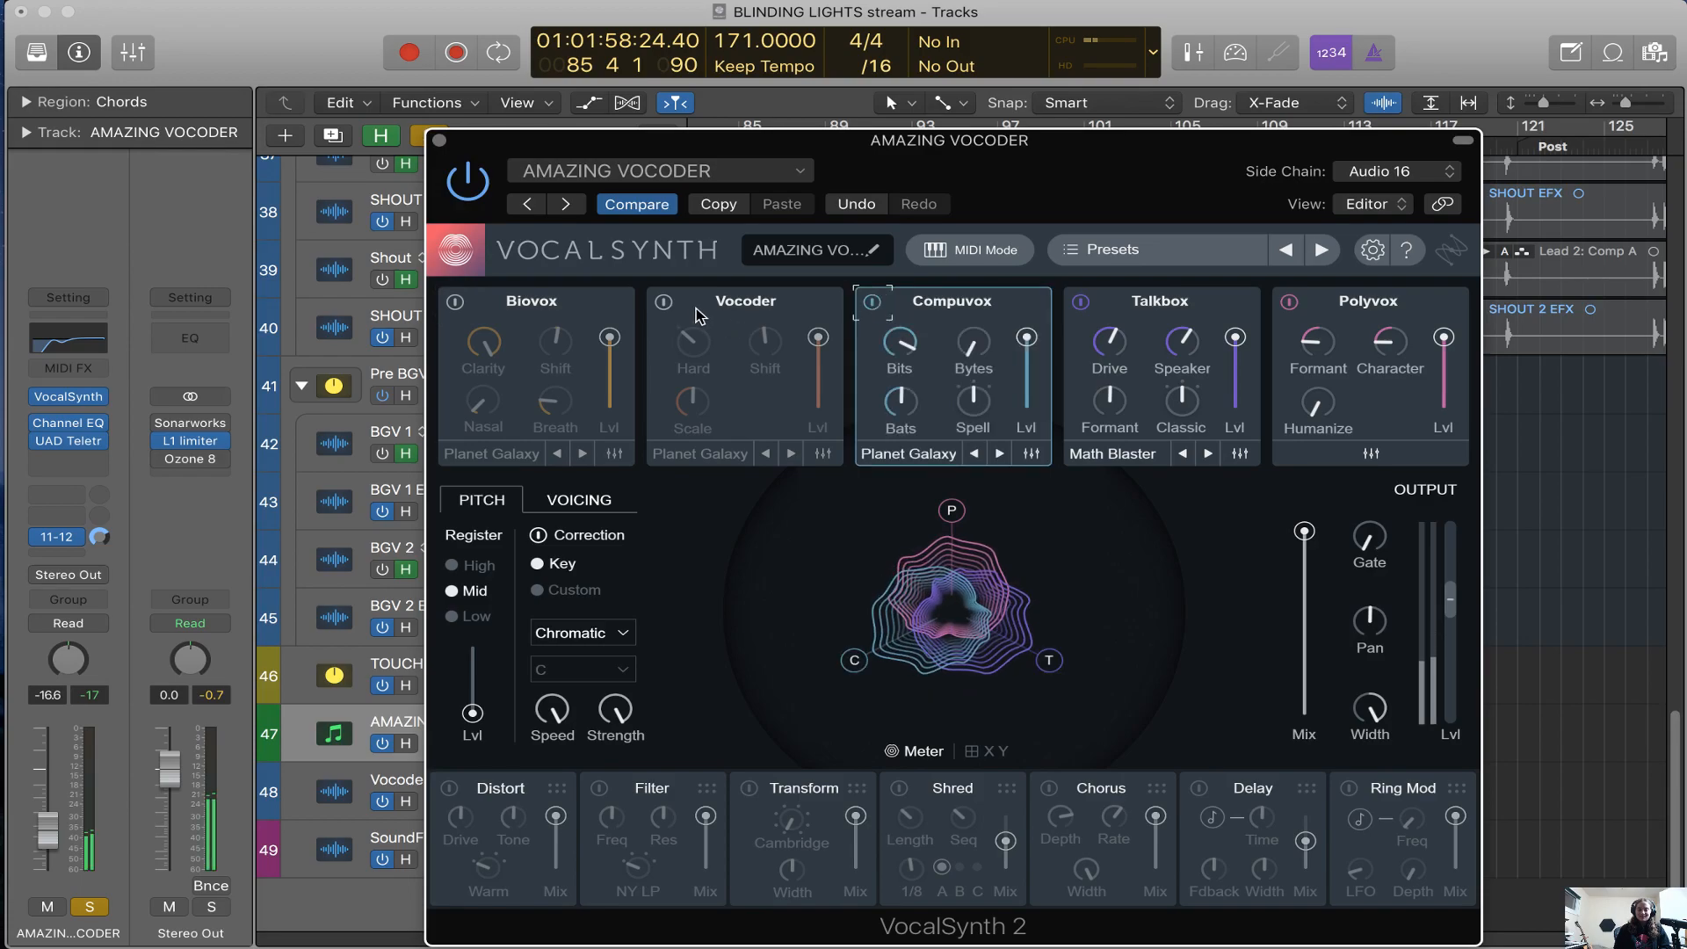
{"action": "left_click", "coordinate": [663, 302]}
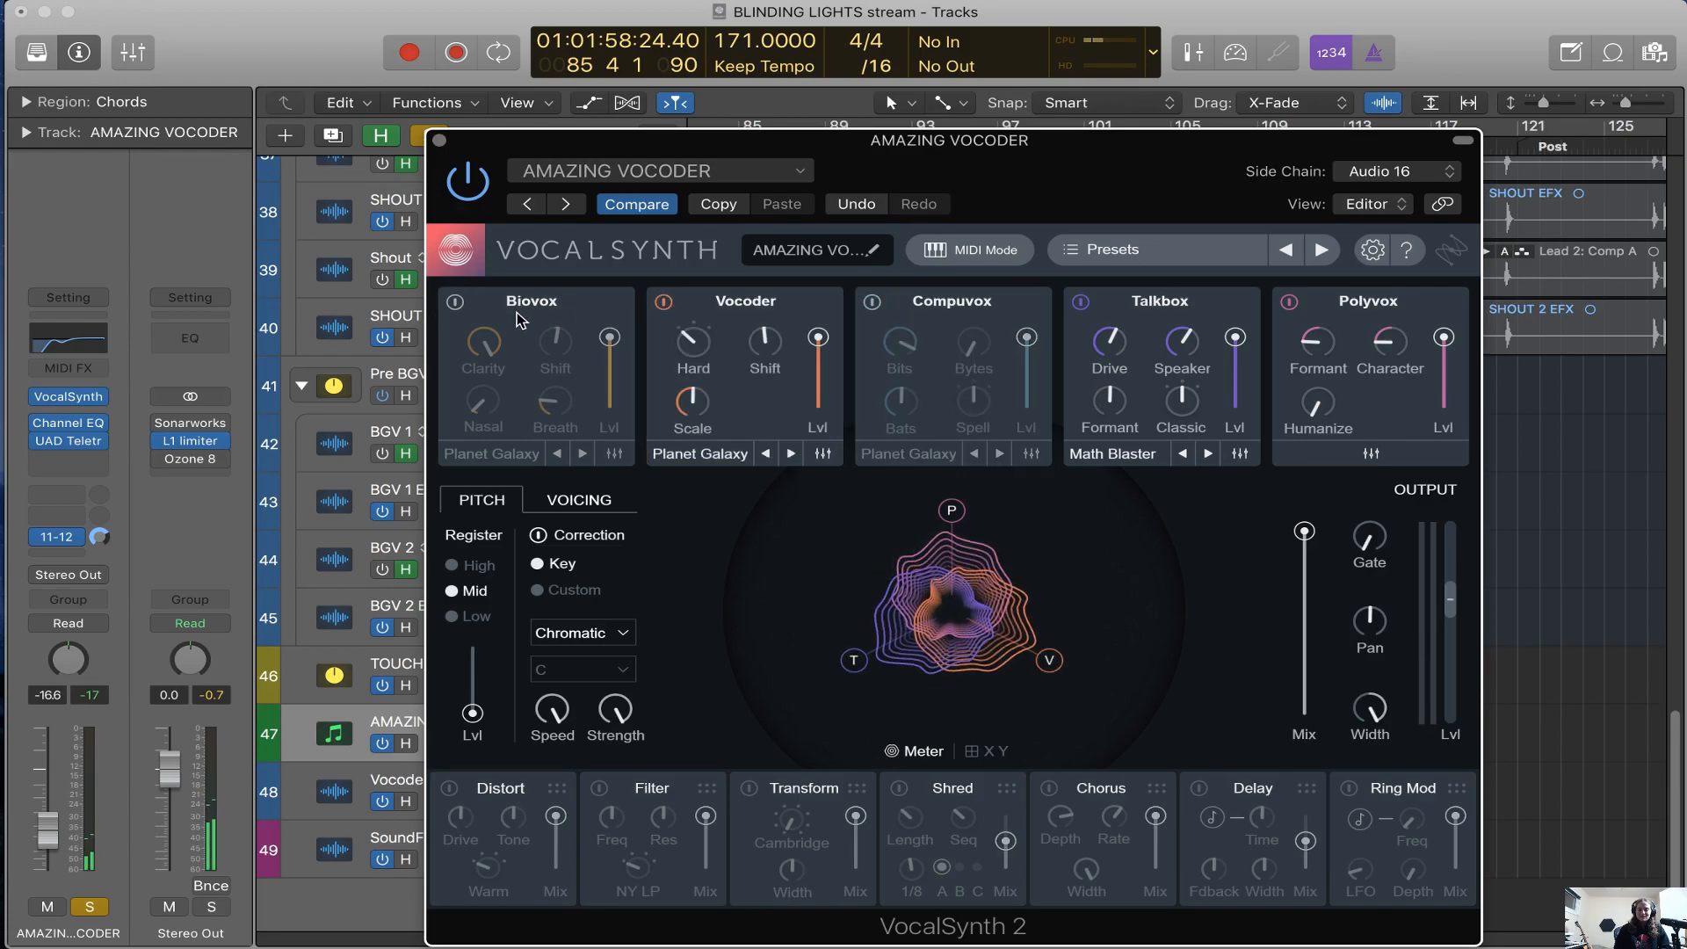
{"action": "left_click", "coordinate": [1289, 302]}
{"action": "left_click", "coordinate": [1081, 303]}
{"action": "left_click_drag", "start_coordinate": [1091, 194], "coordinate": [1081, 145]}
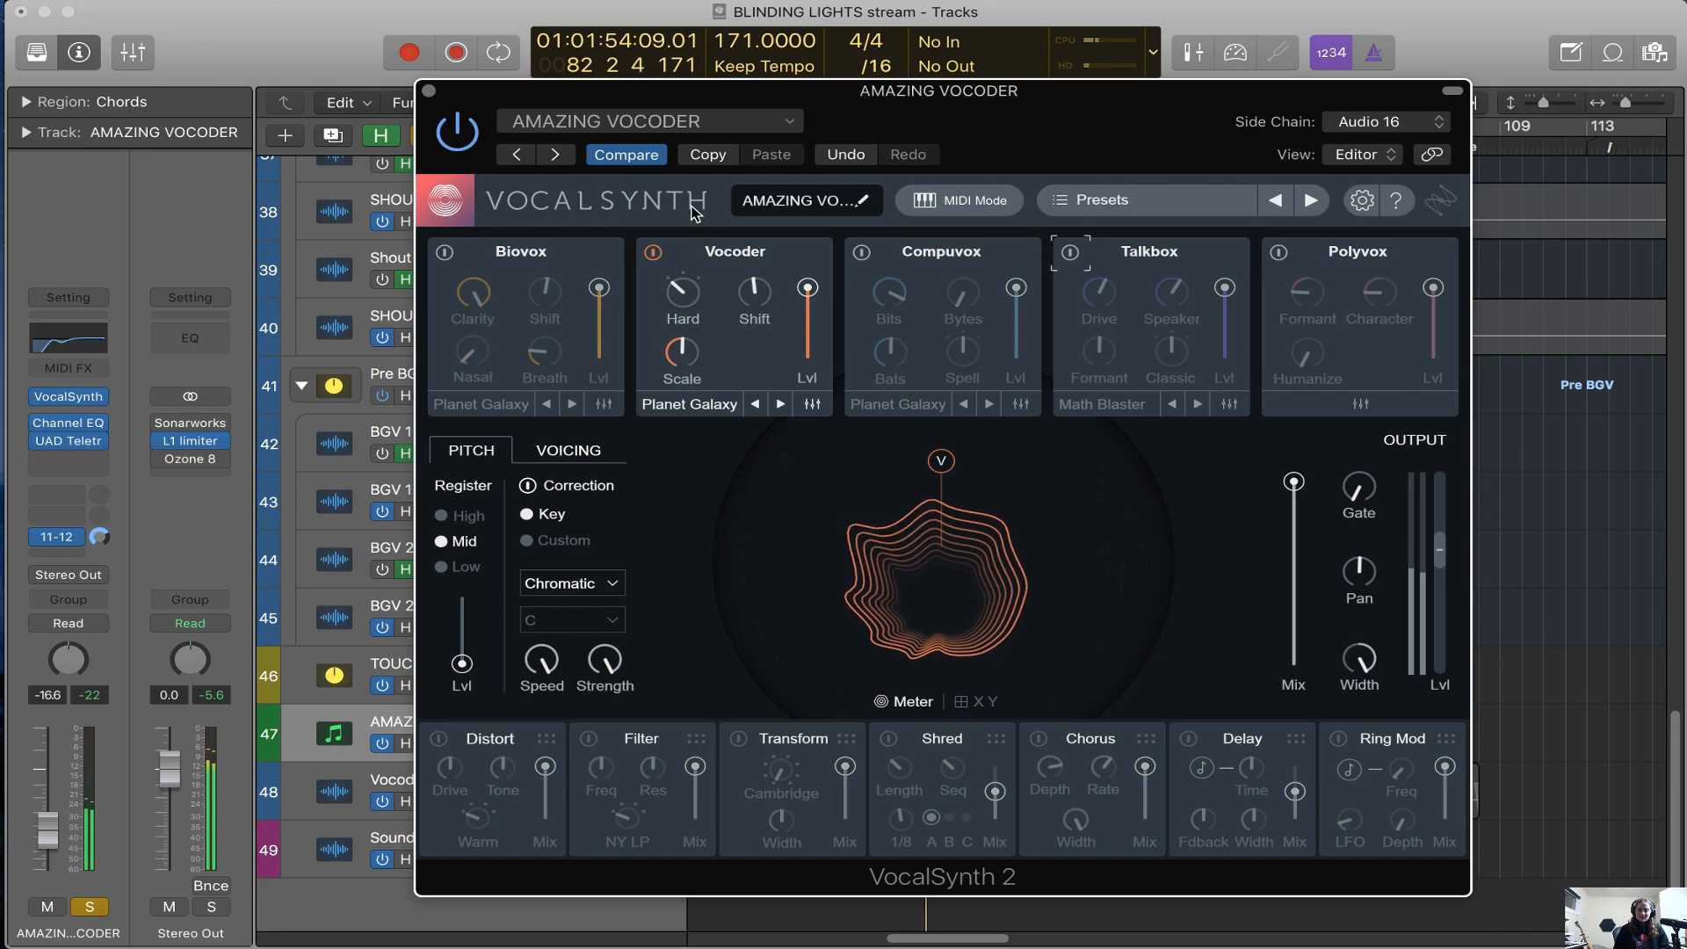
{"action": "left_click", "coordinate": [458, 254]}
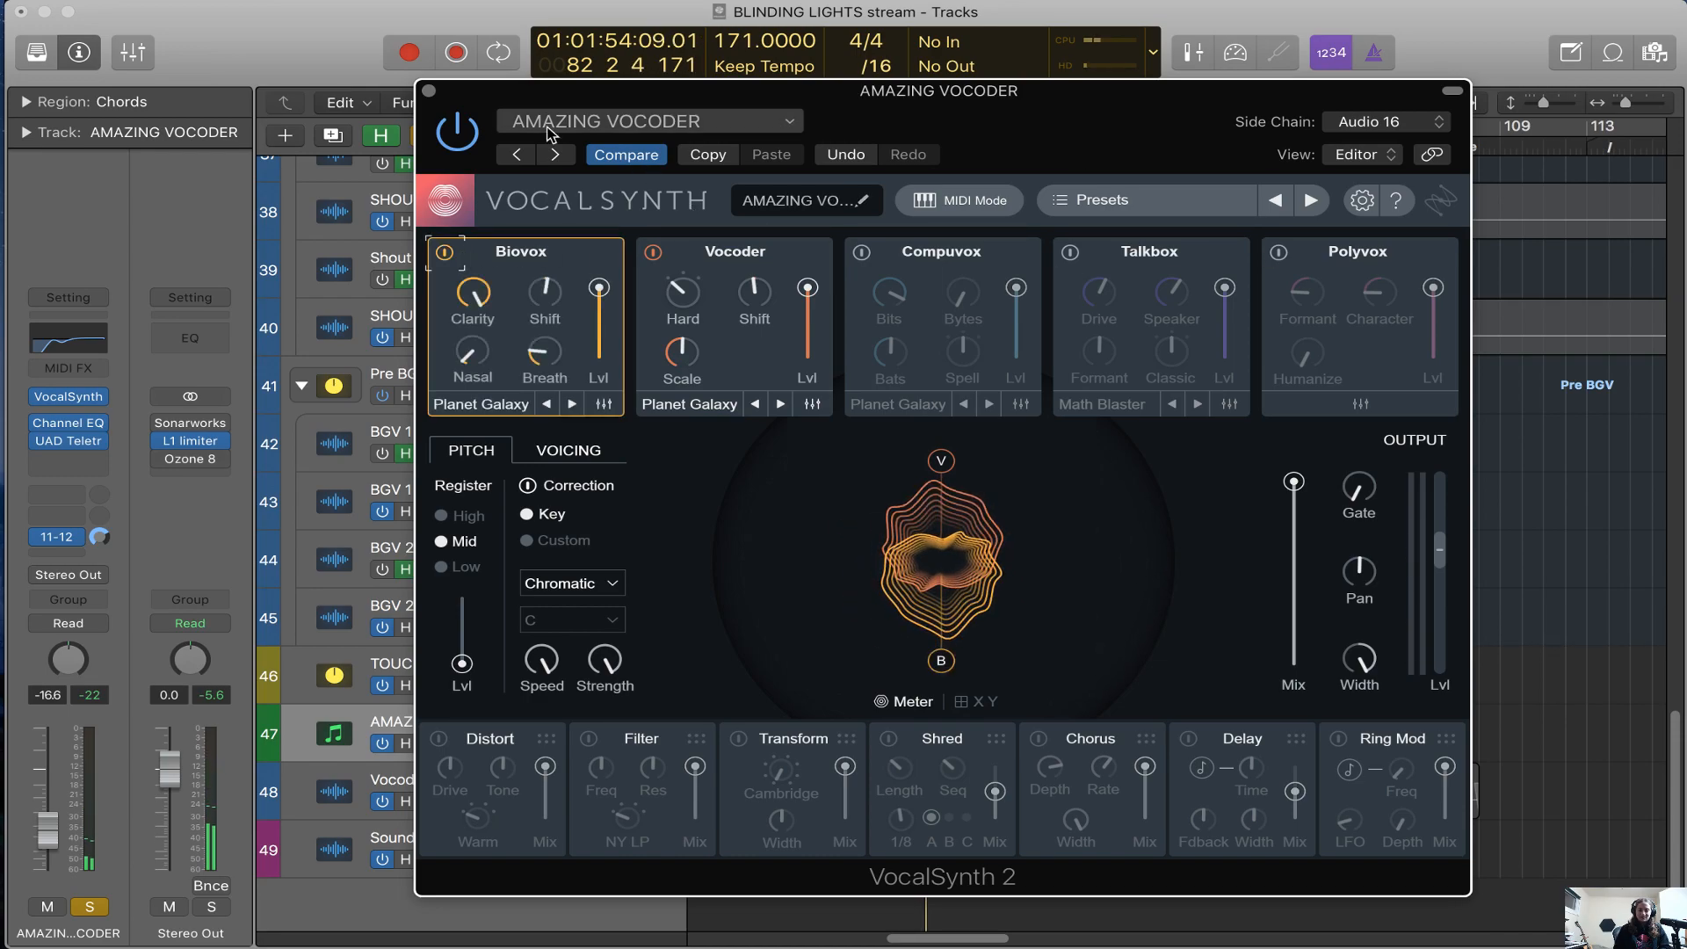
{"action": "left_click", "coordinate": [429, 90]}
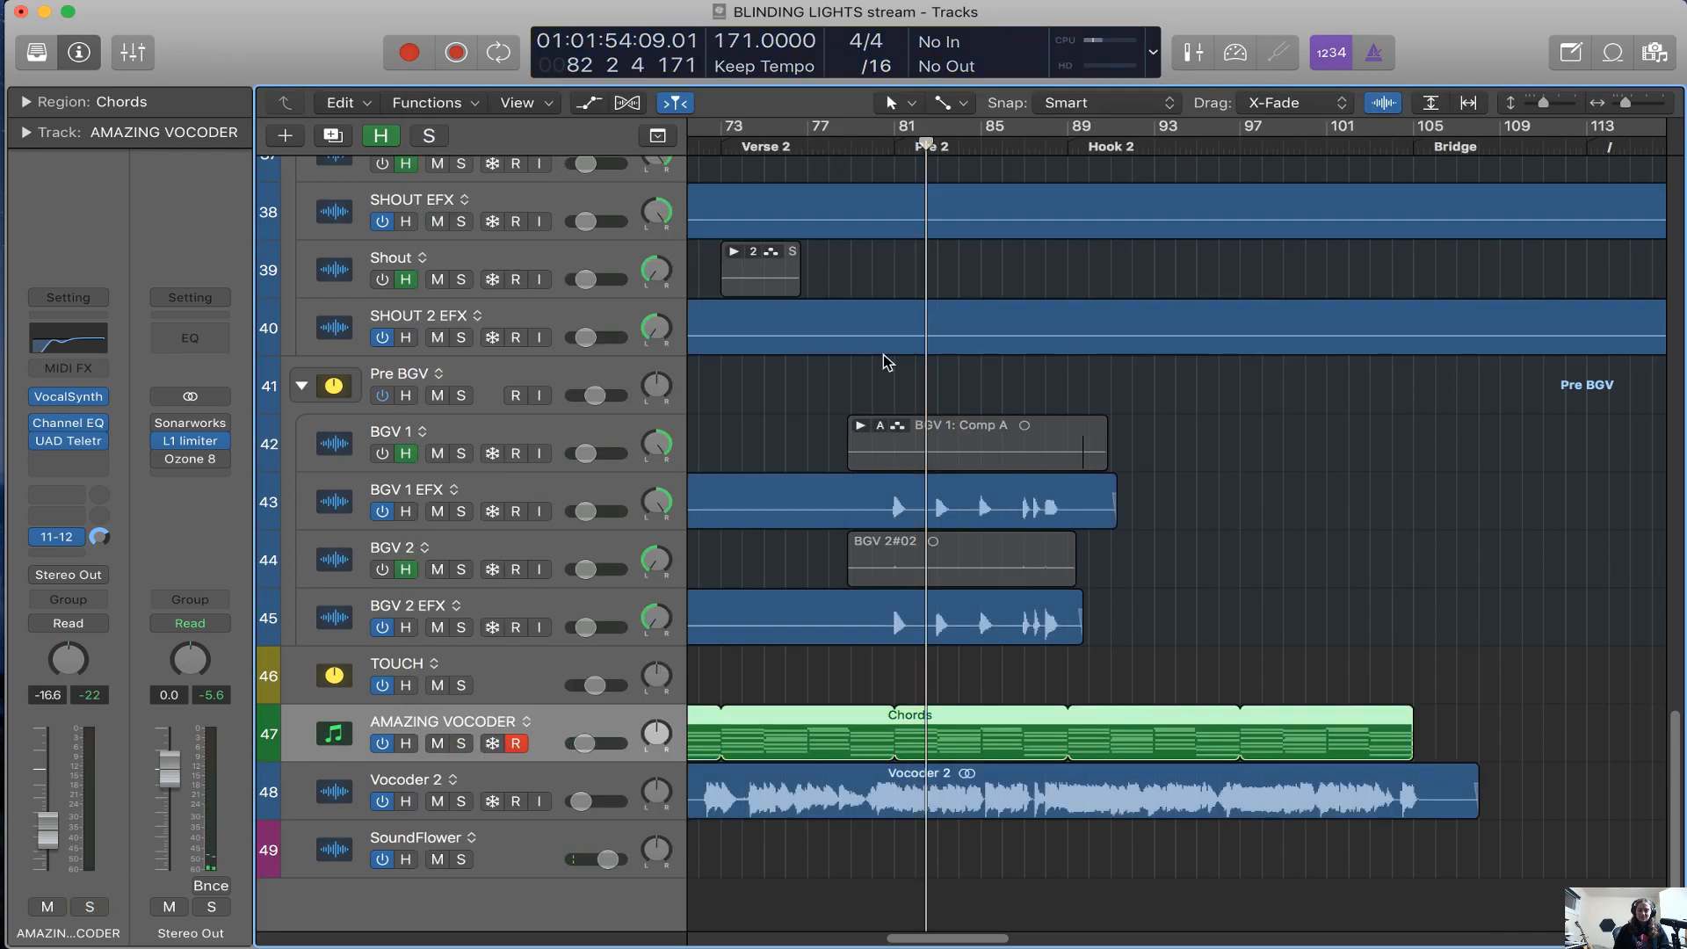
Look over the whole arrangement from the drum tracks down to SoundFlower, including the contents of the INTRO stack
{"action": "scroll", "coordinate": [888, 364], "scroll_direction": "left", "scroll_amount": 10}
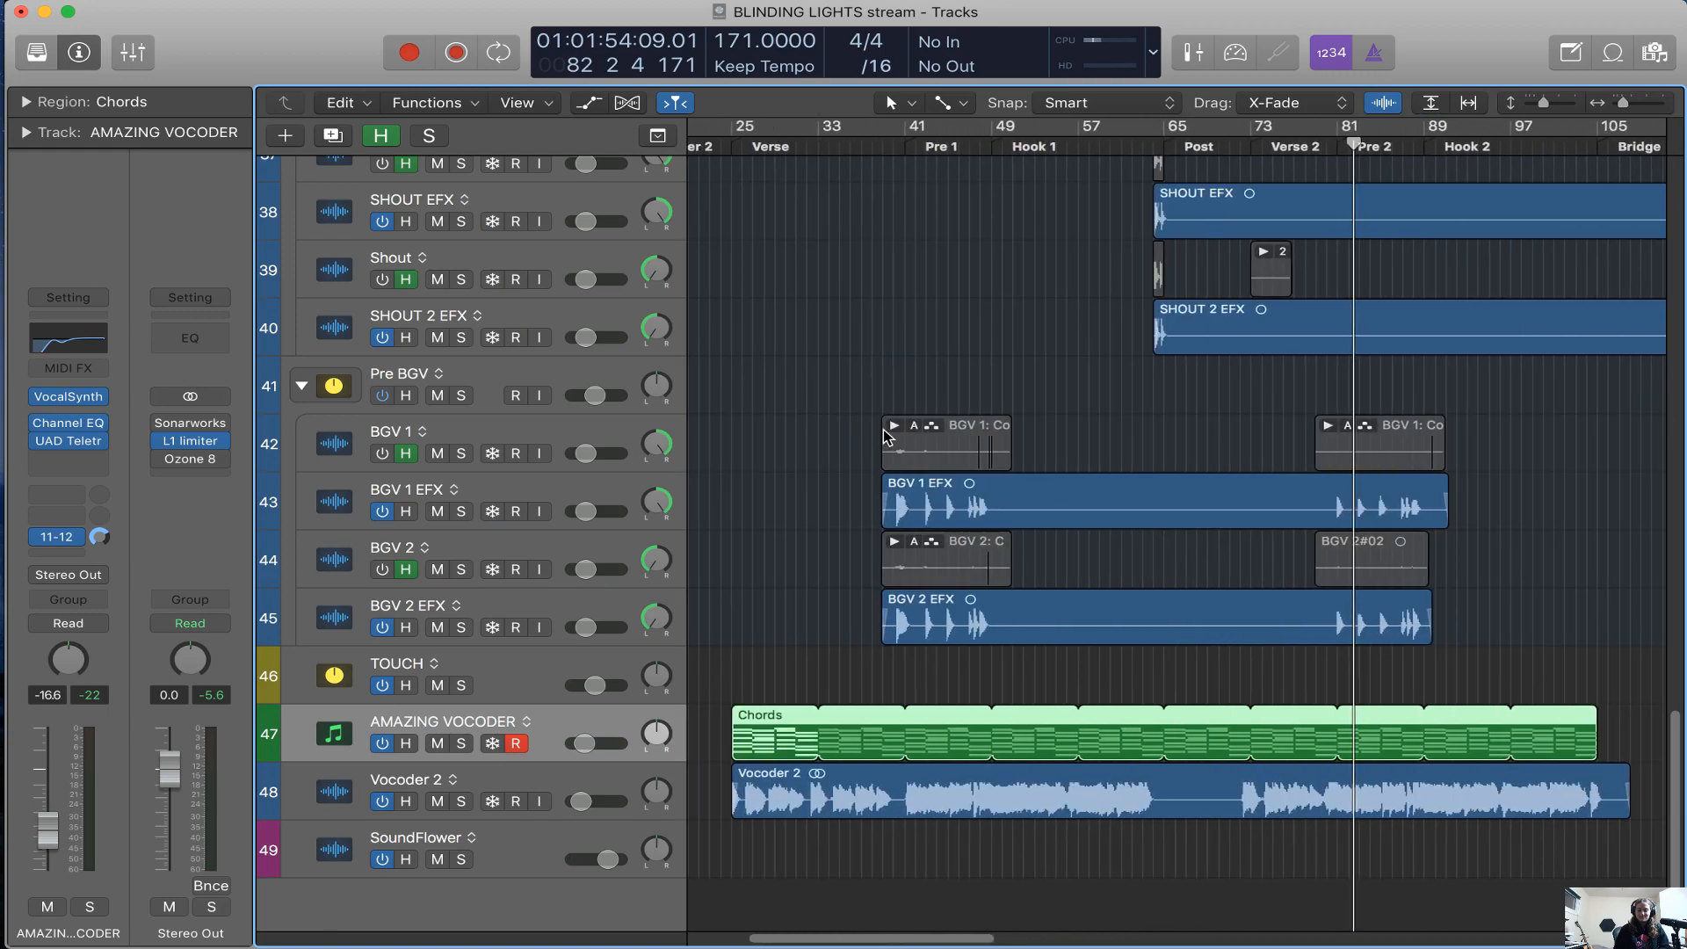
{"action": "scroll", "coordinate": [888, 439], "scroll_direction": "up", "scroll_amount": 10}
{"action": "key", "text": "super+Left"}
{"action": "key", "text": "super+Left"}
{"action": "scroll", "coordinate": [888, 439], "scroll_direction": "up", "scroll_amount": 15}
{"action": "scroll", "coordinate": [887, 442], "scroll_direction": "left", "scroll_amount": 4}
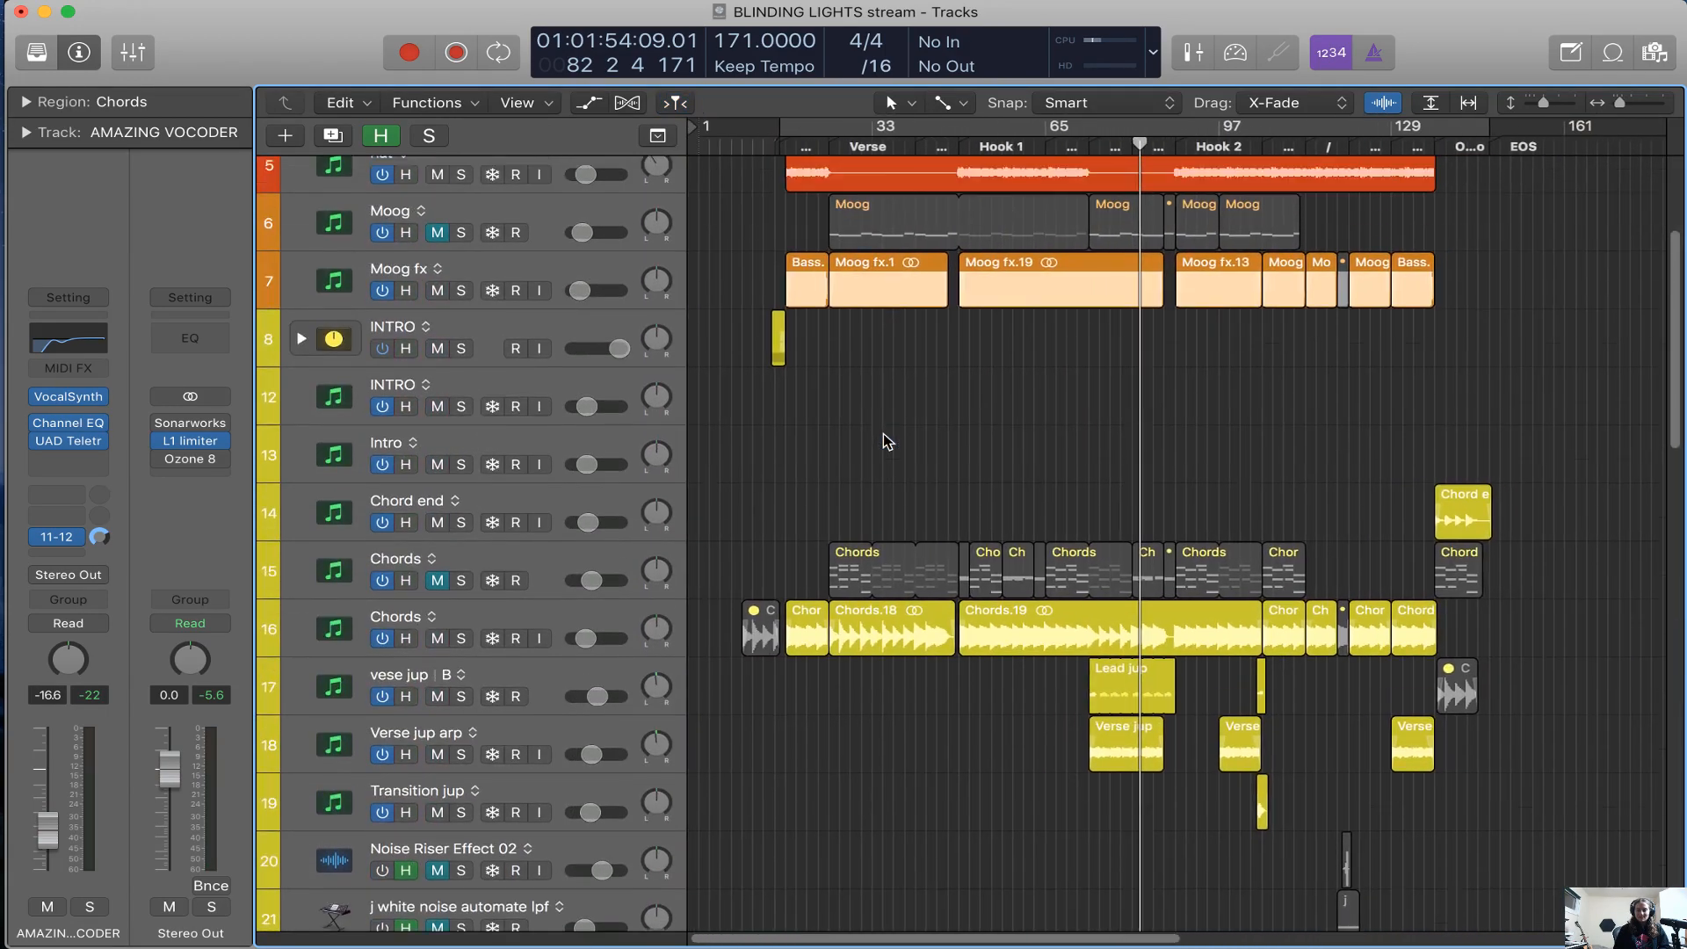
{"action": "scroll", "coordinate": [887, 441], "scroll_direction": "up", "scroll_amount": 5}
{"action": "left_click", "coordinate": [302, 592]}
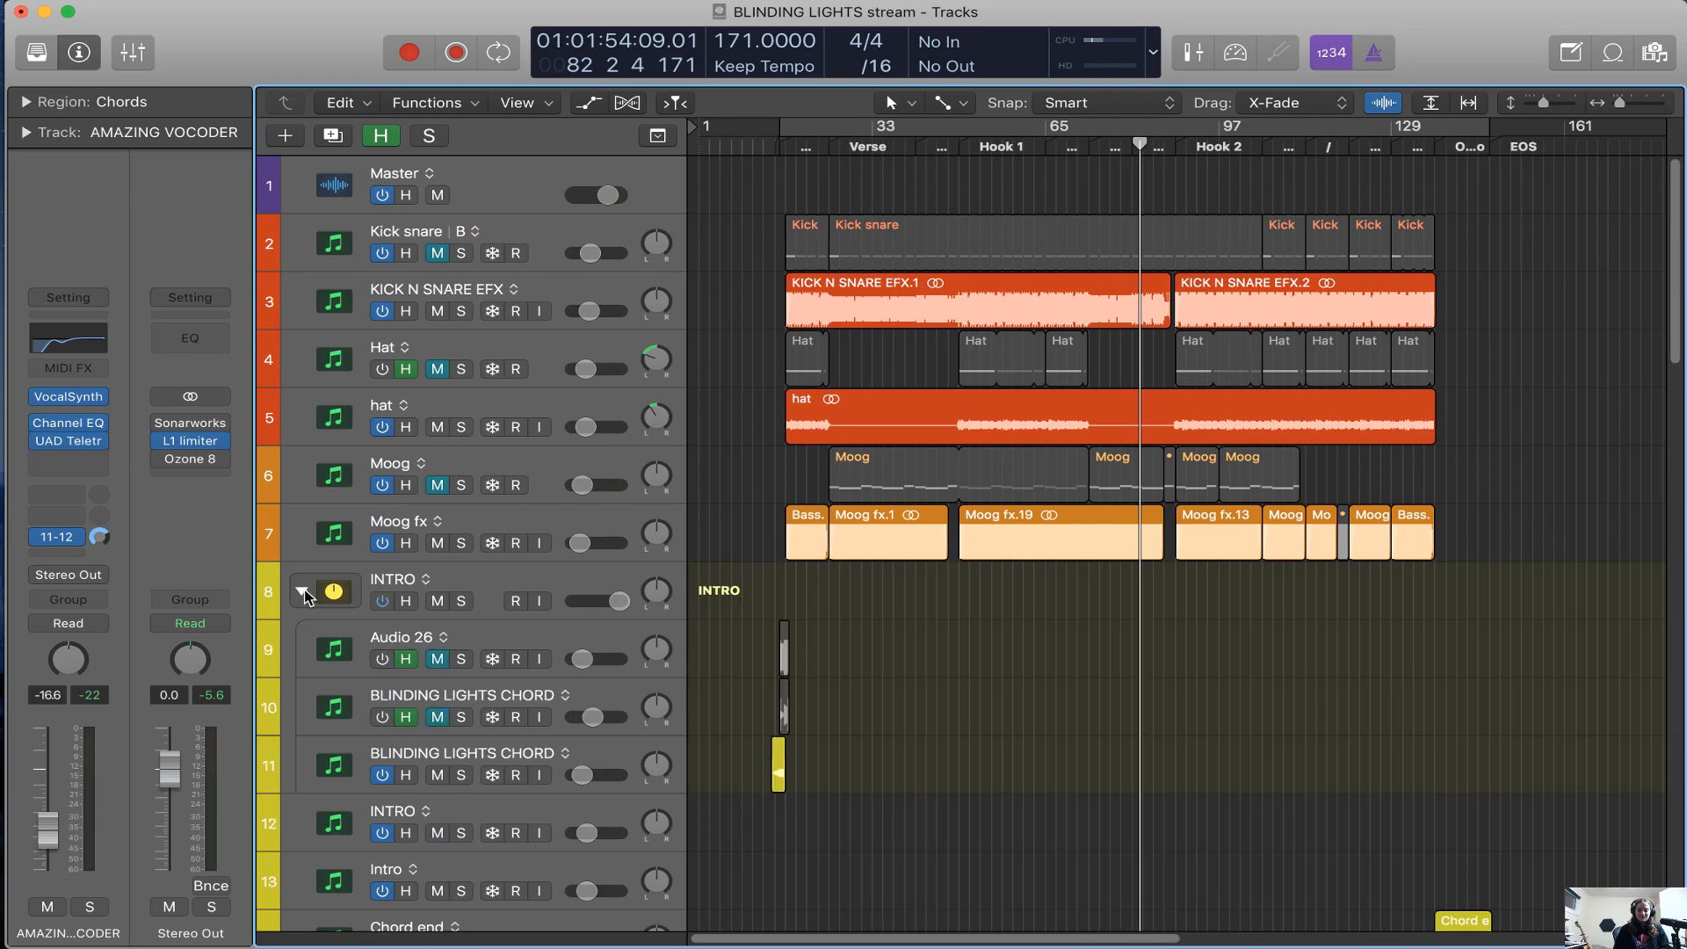
{"action": "left_click", "coordinate": [302, 592]}
{"action": "scroll", "coordinate": [629, 632], "scroll_direction": "down", "scroll_amount": 15}
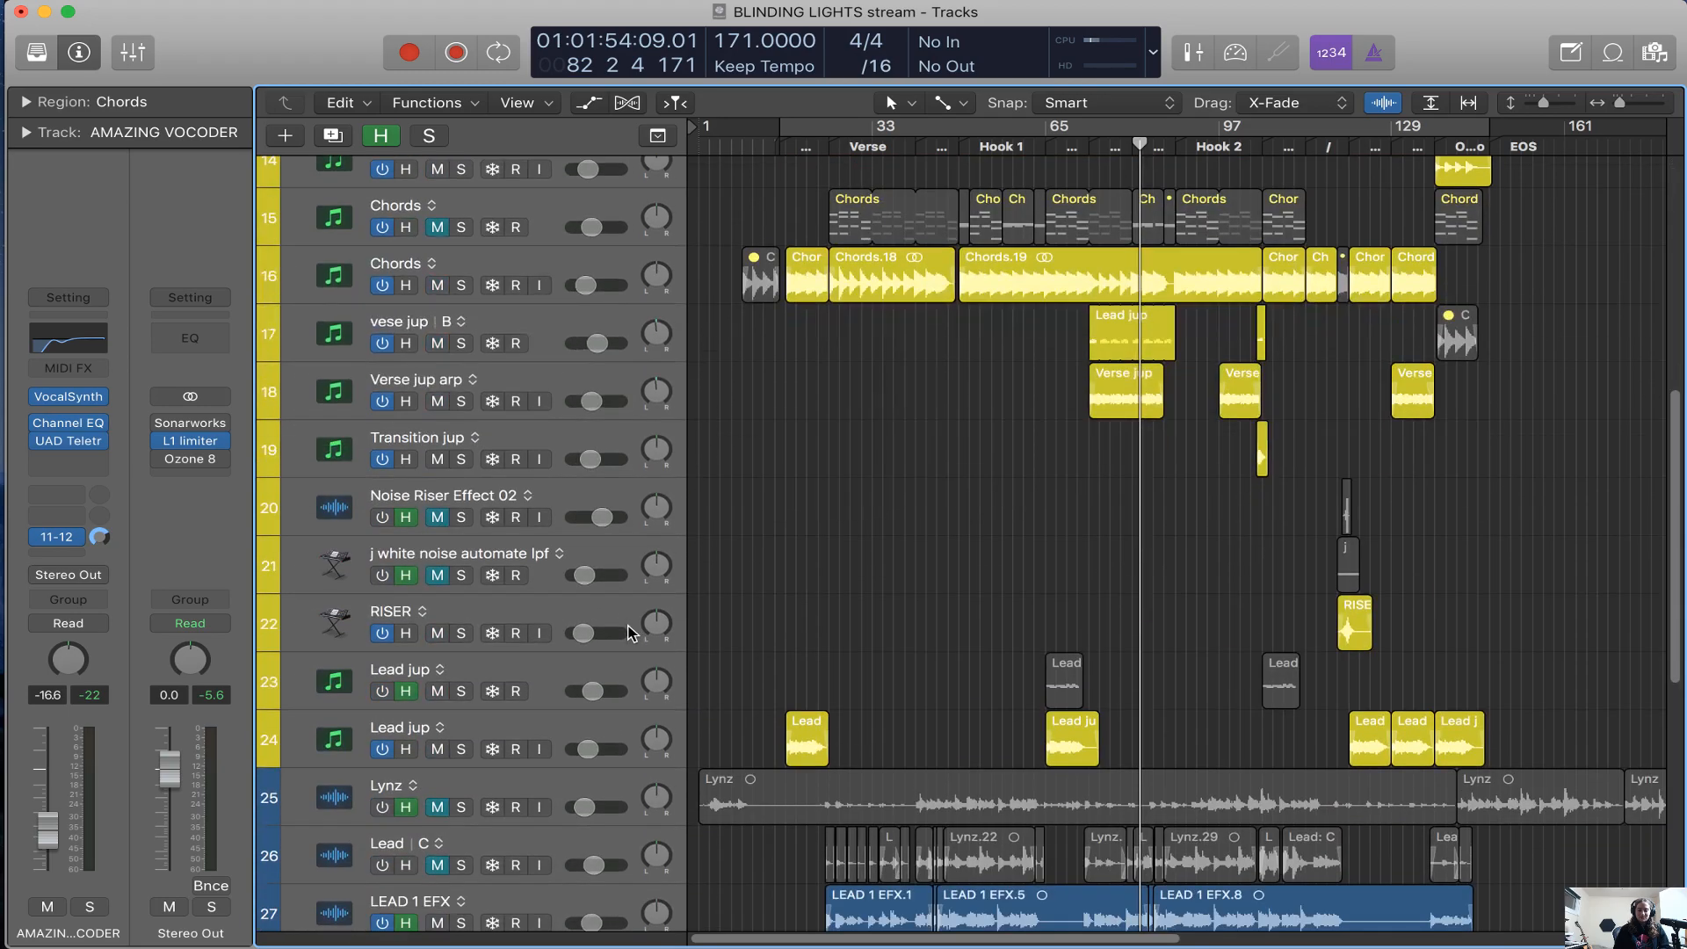
{"action": "scroll", "coordinate": [629, 632], "scroll_direction": "down", "scroll_amount": 2}
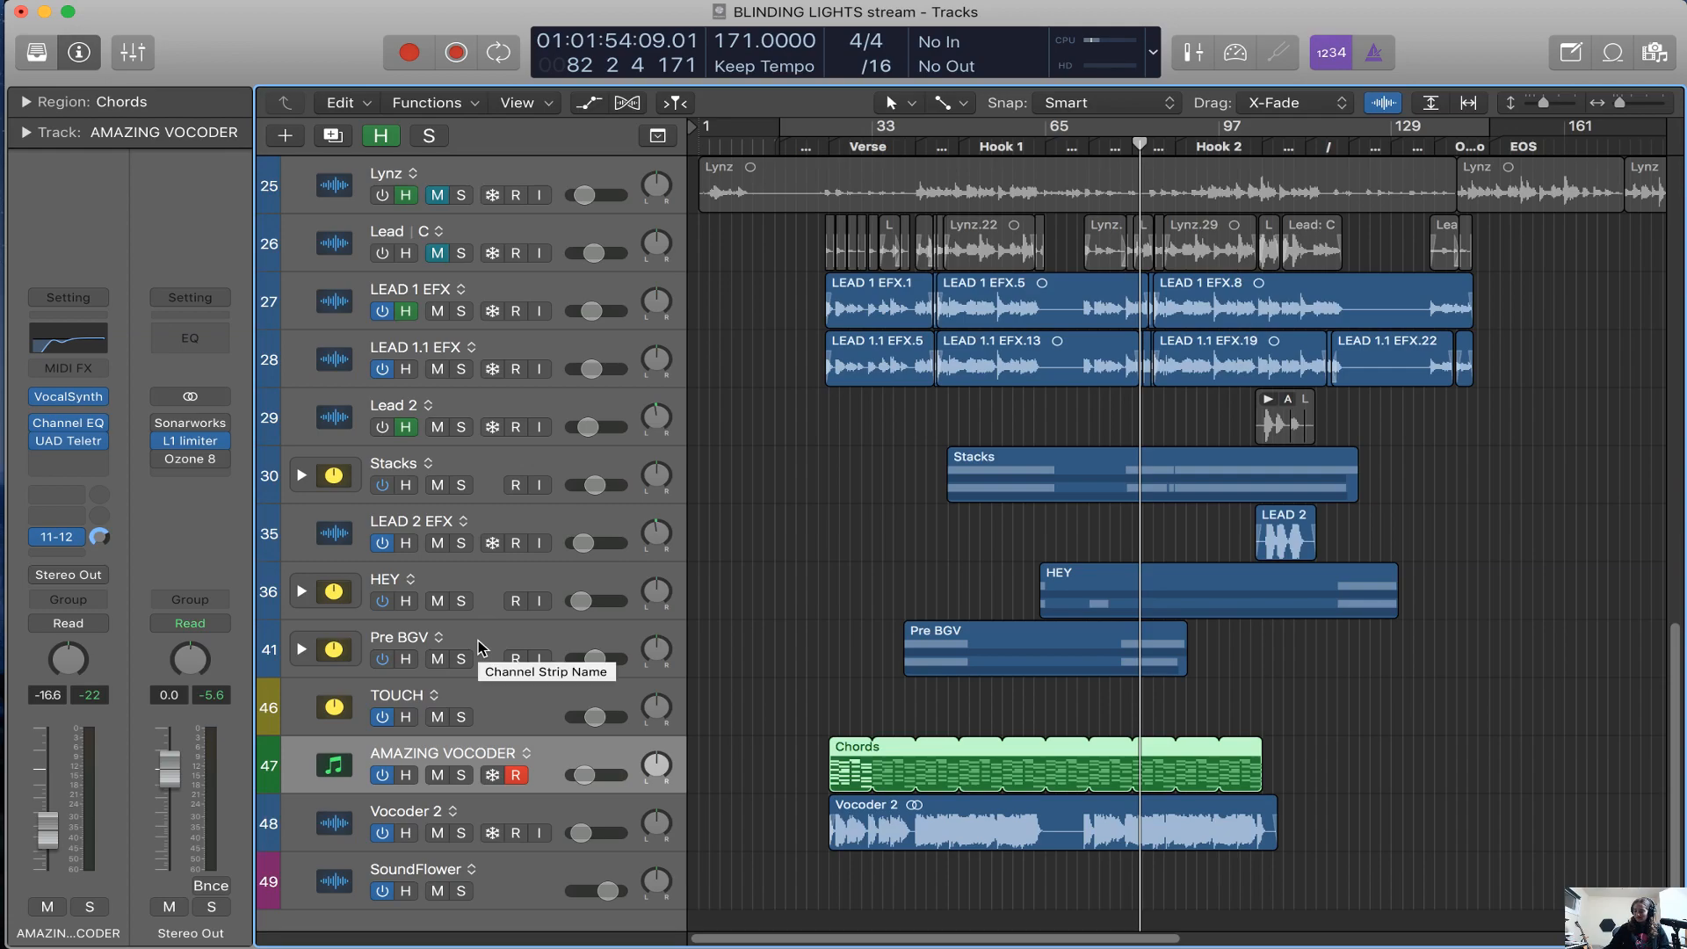
Switch to the Brave browser to check the YouTube Studio live stream dashboard, and return to Logic Pro
{"action": "key", "text": "super+Tab"}
{"action": "key", "text": "super+Tab"}
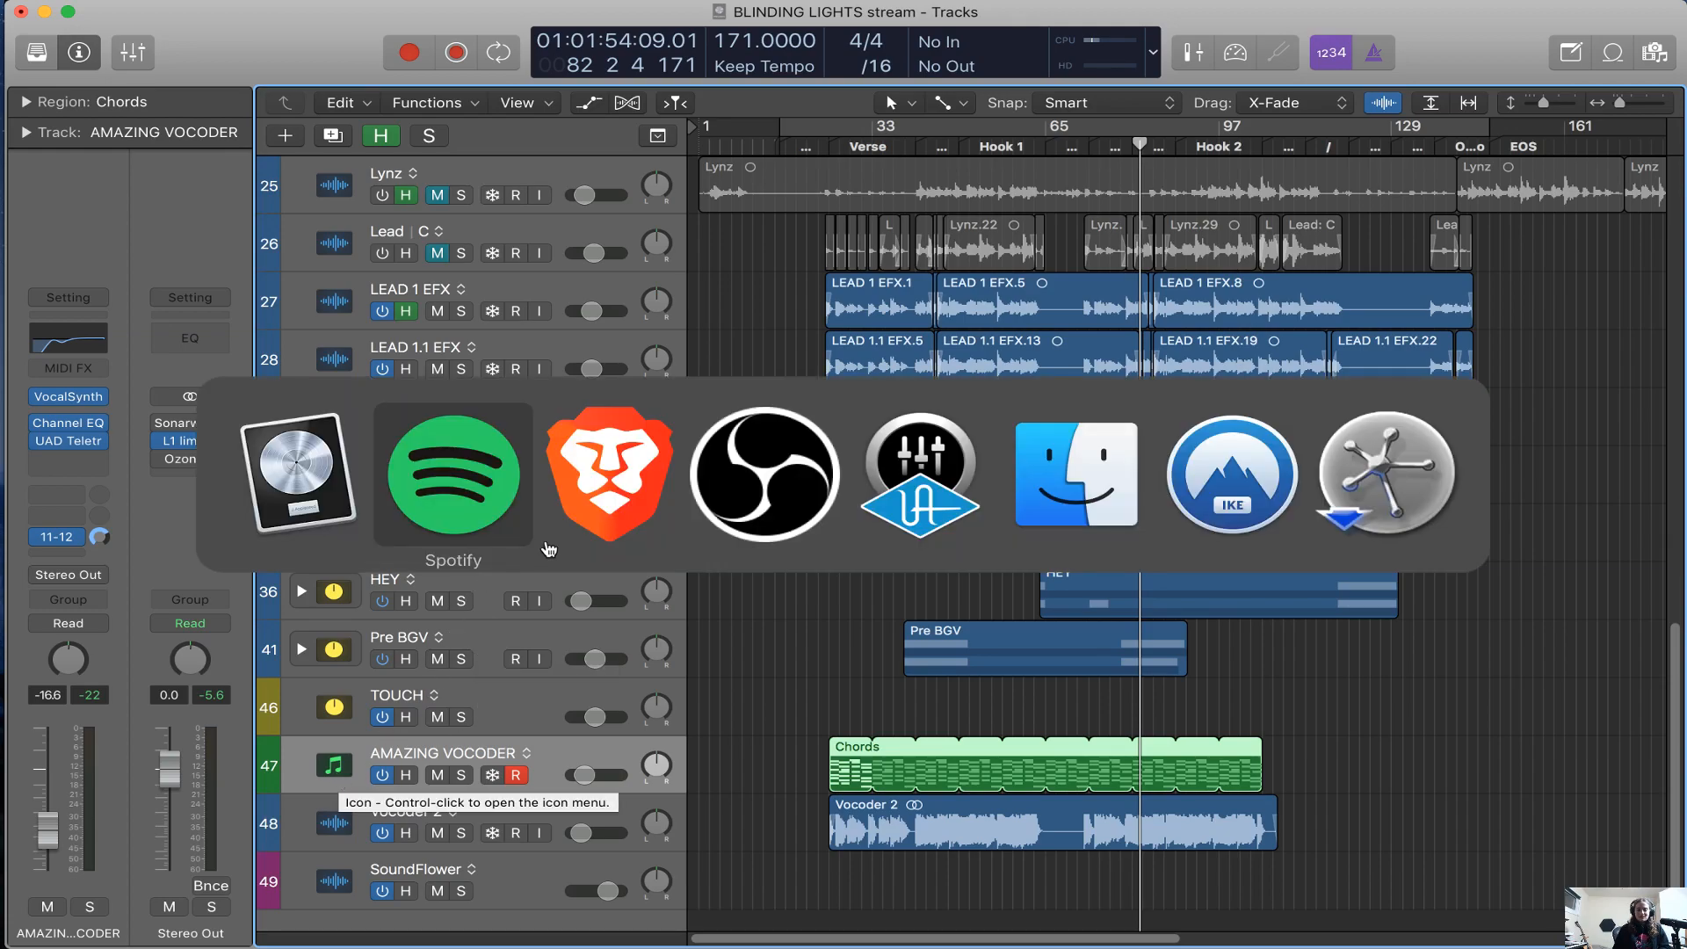
{"action": "key", "text": "ctrl+shift+Tab"}
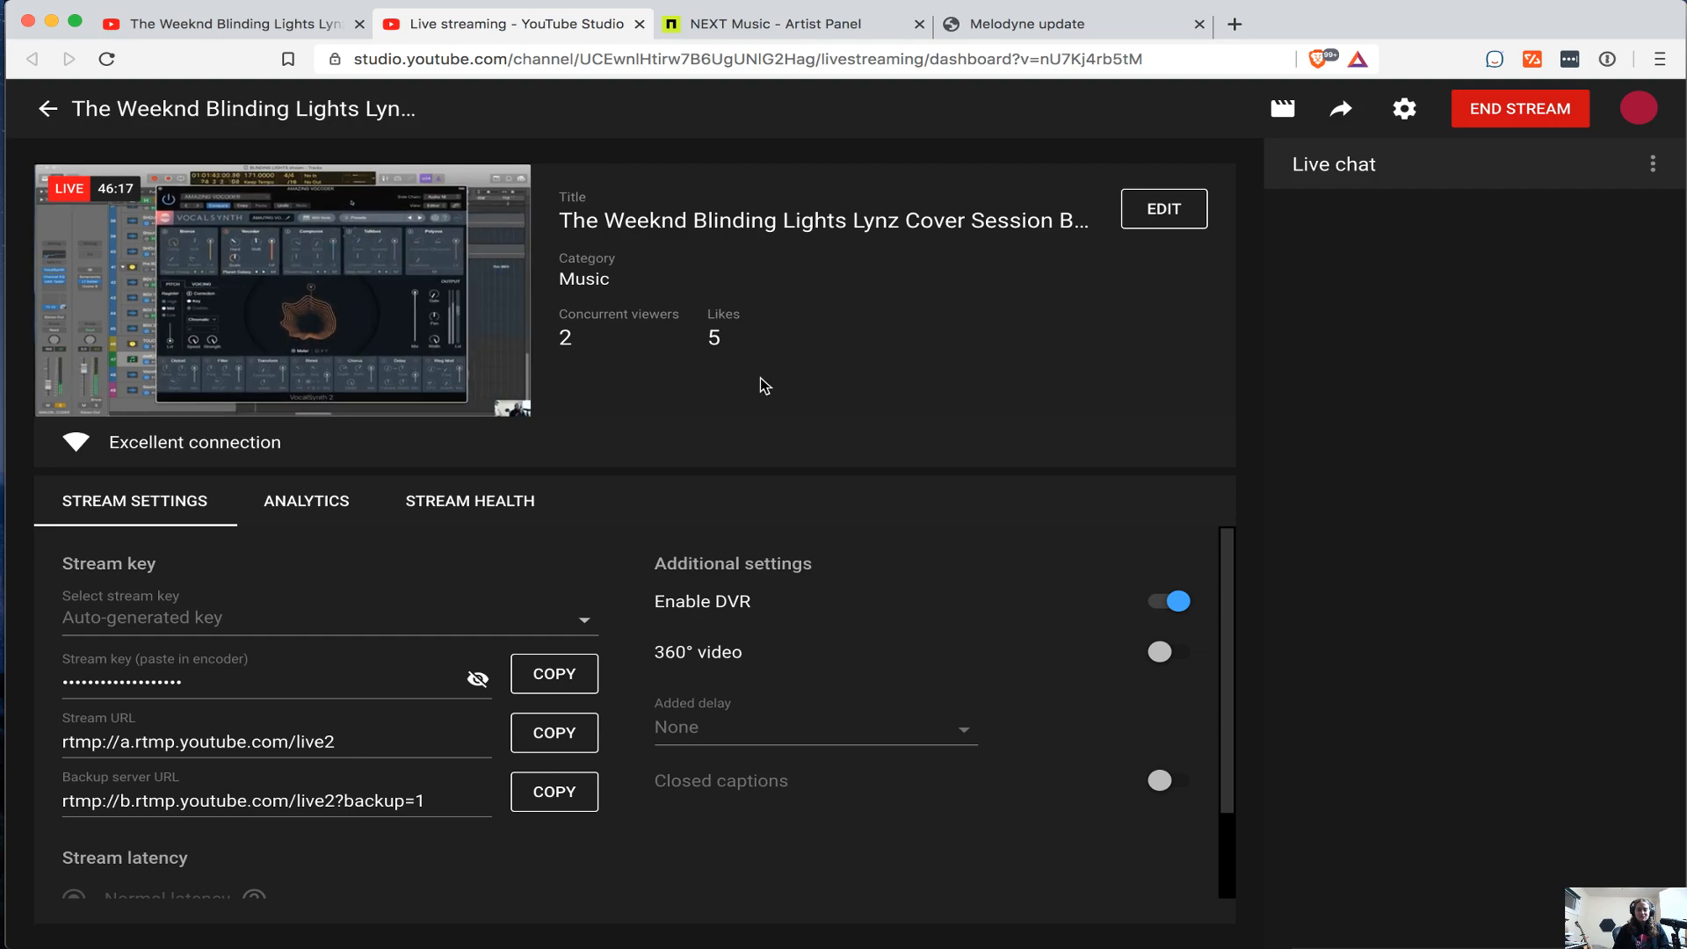
{"action": "key", "text": "super+Tab"}
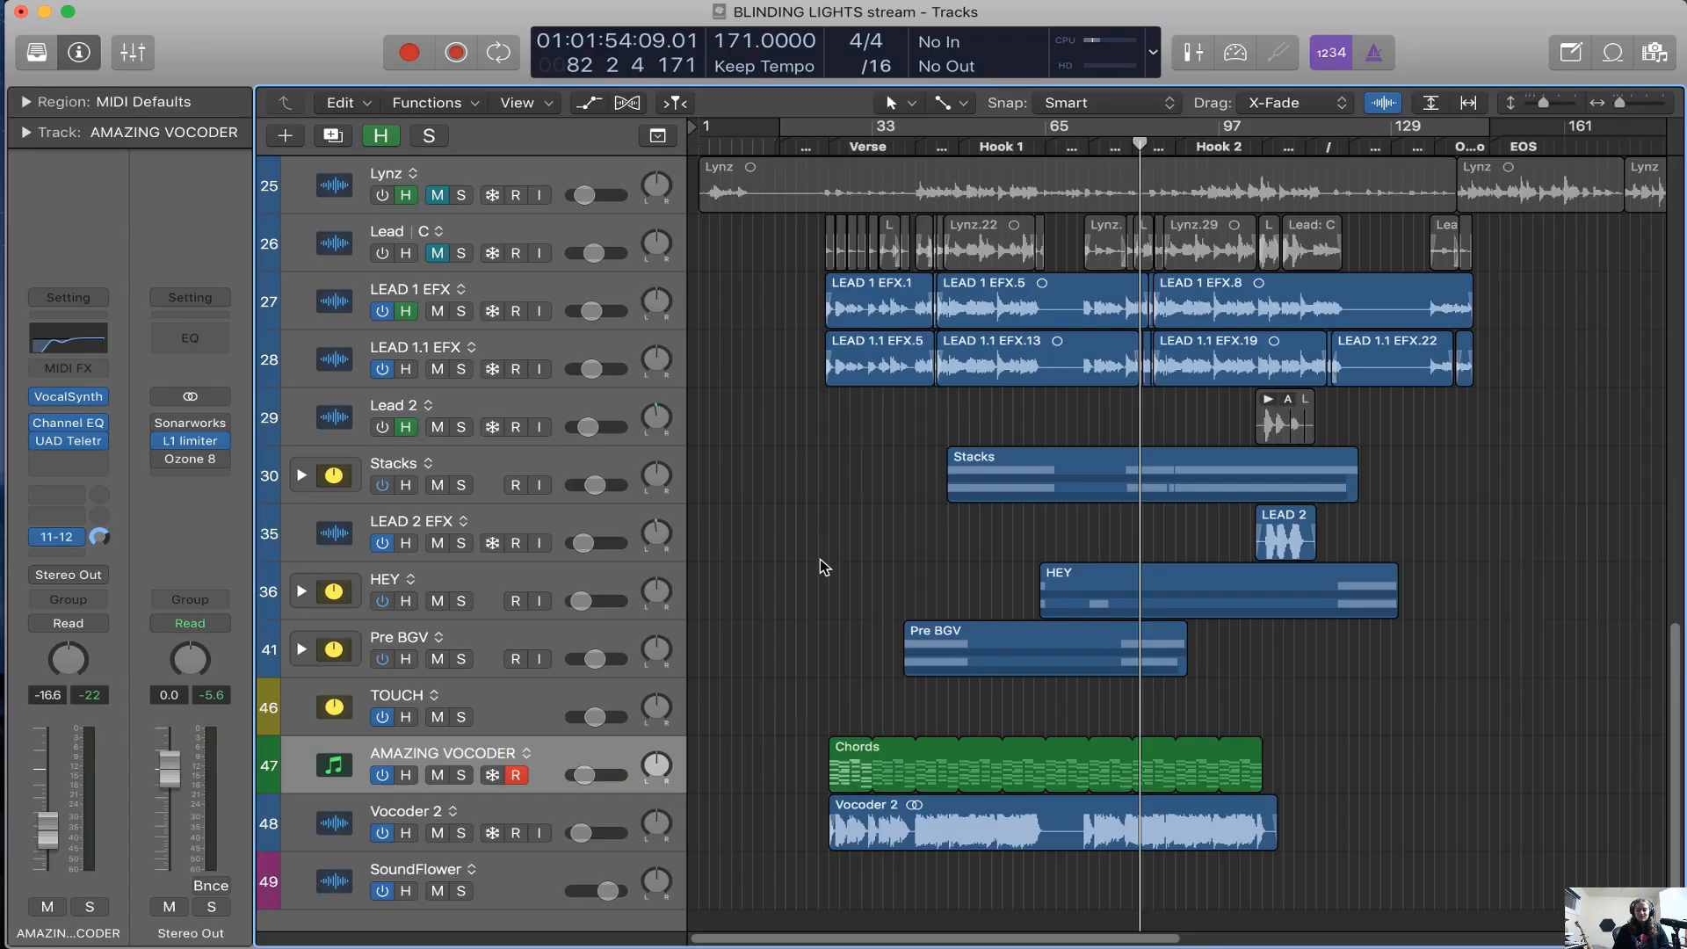
Hide the tracks flagged as hidden and look over the remaining arrangement from the top
{"action": "key", "text": "a"}
{"action": "key", "text": "a"}
{"action": "scroll", "coordinate": [819, 559], "scroll_direction": "up", "scroll_amount": 15}
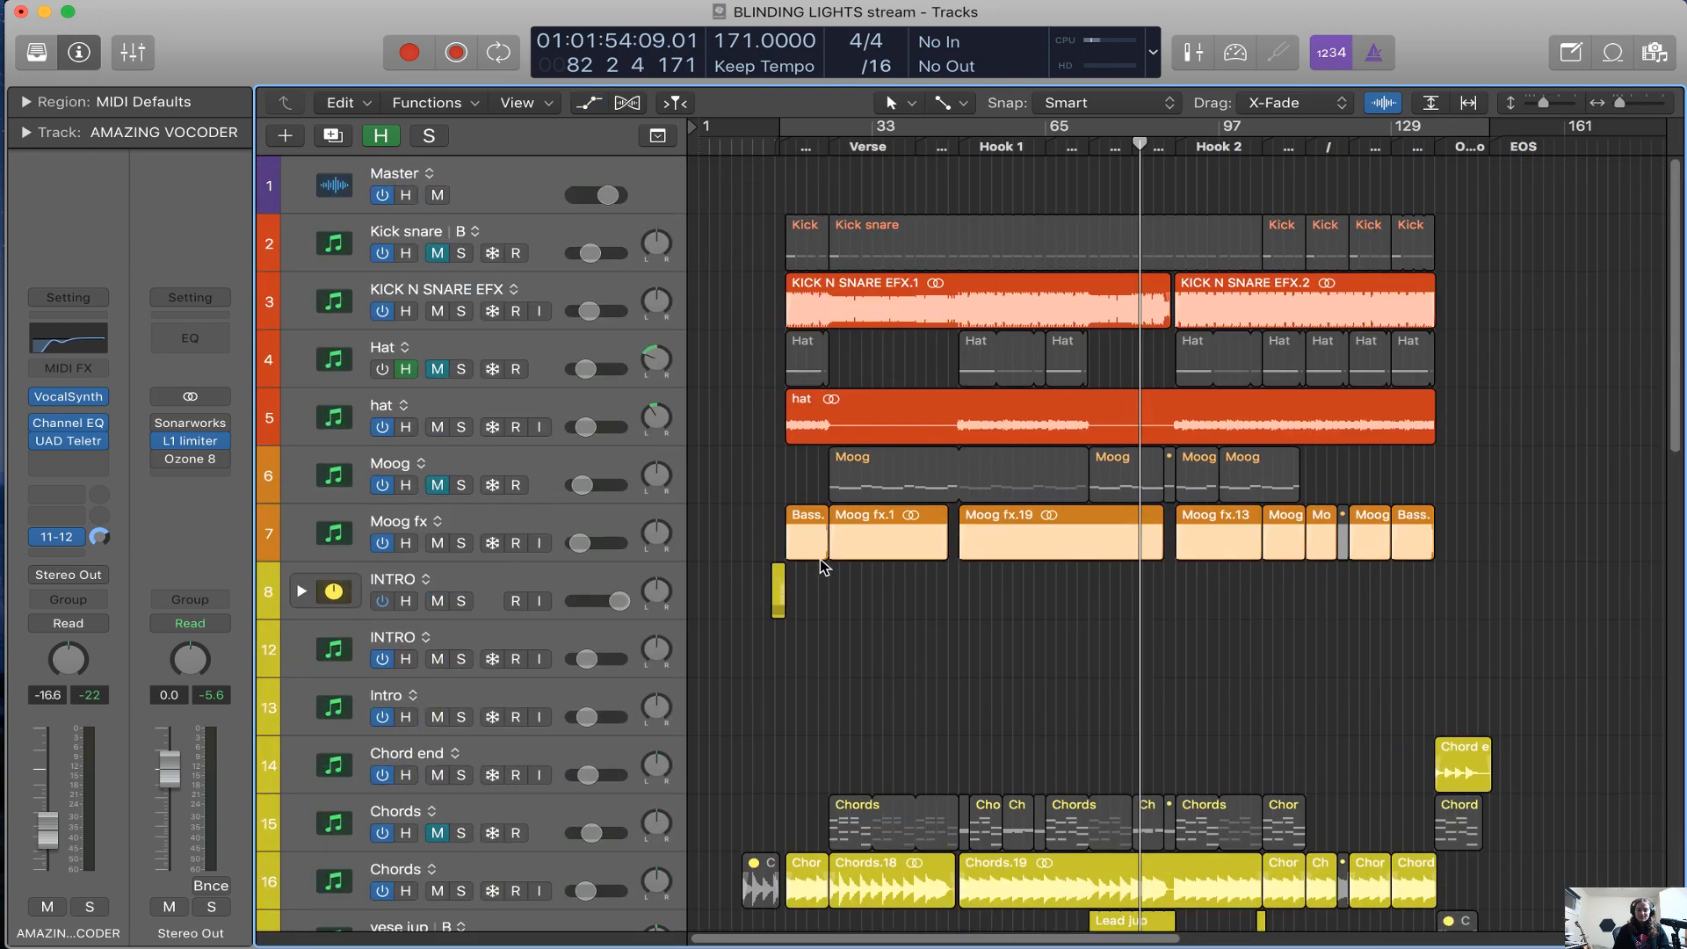
{"action": "scroll", "coordinate": [820, 559], "scroll_direction": "right", "scroll_amount": 2}
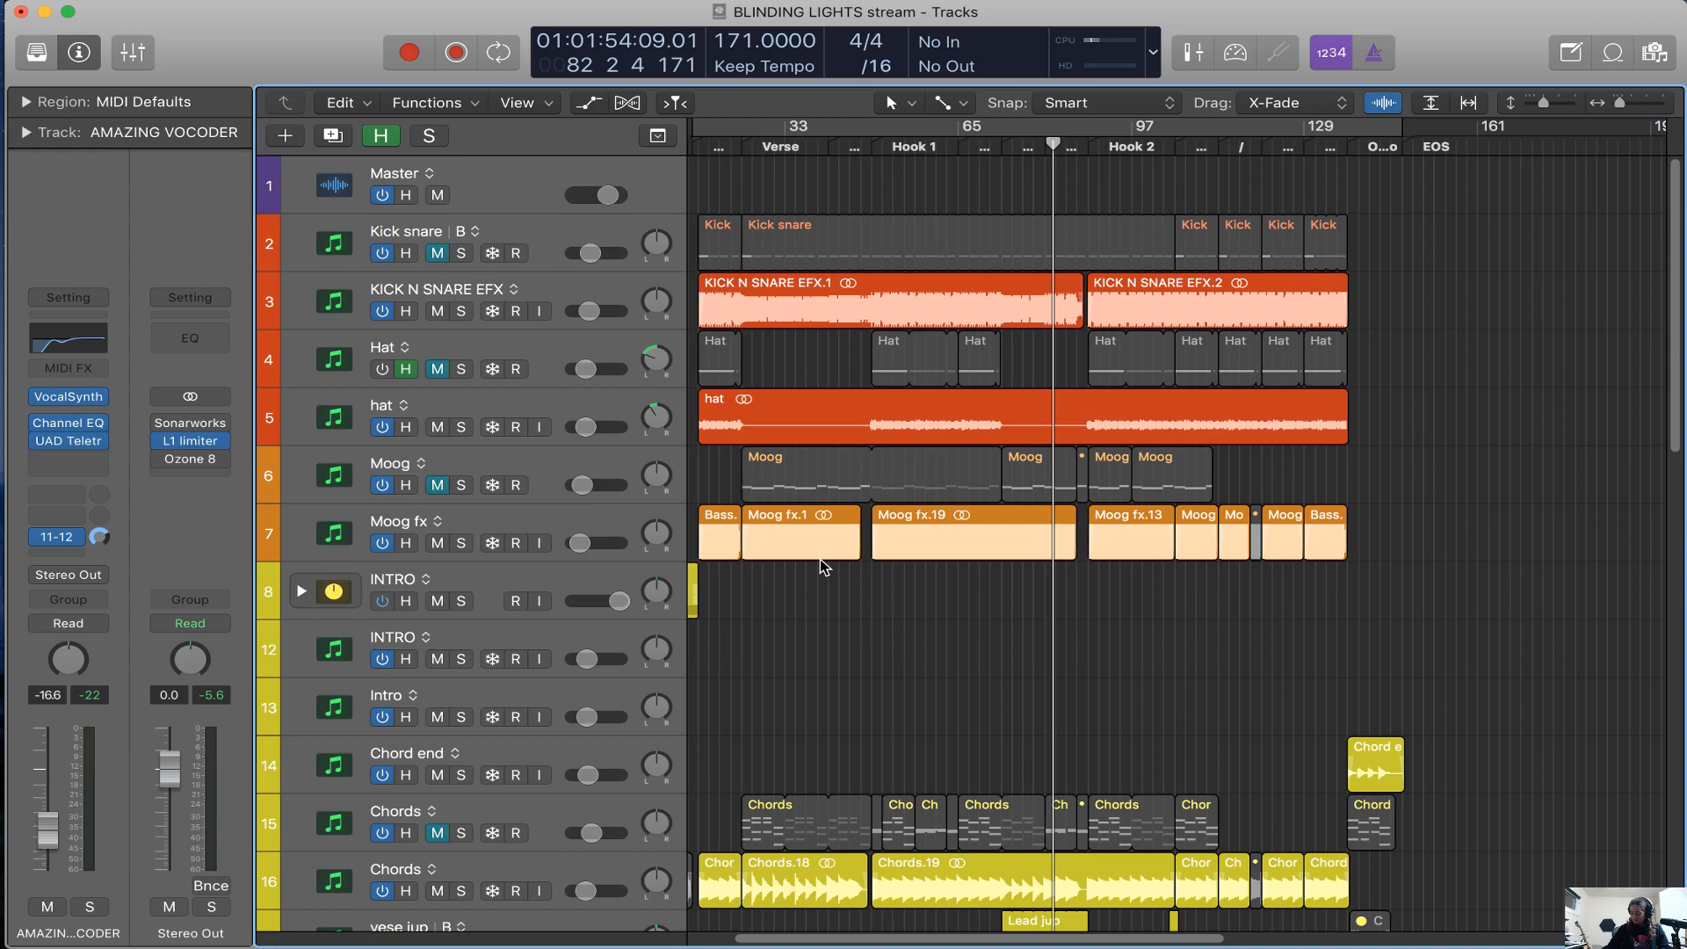
{"action": "scroll", "coordinate": [970, 566], "scroll_direction": "left", "scroll_amount": 3}
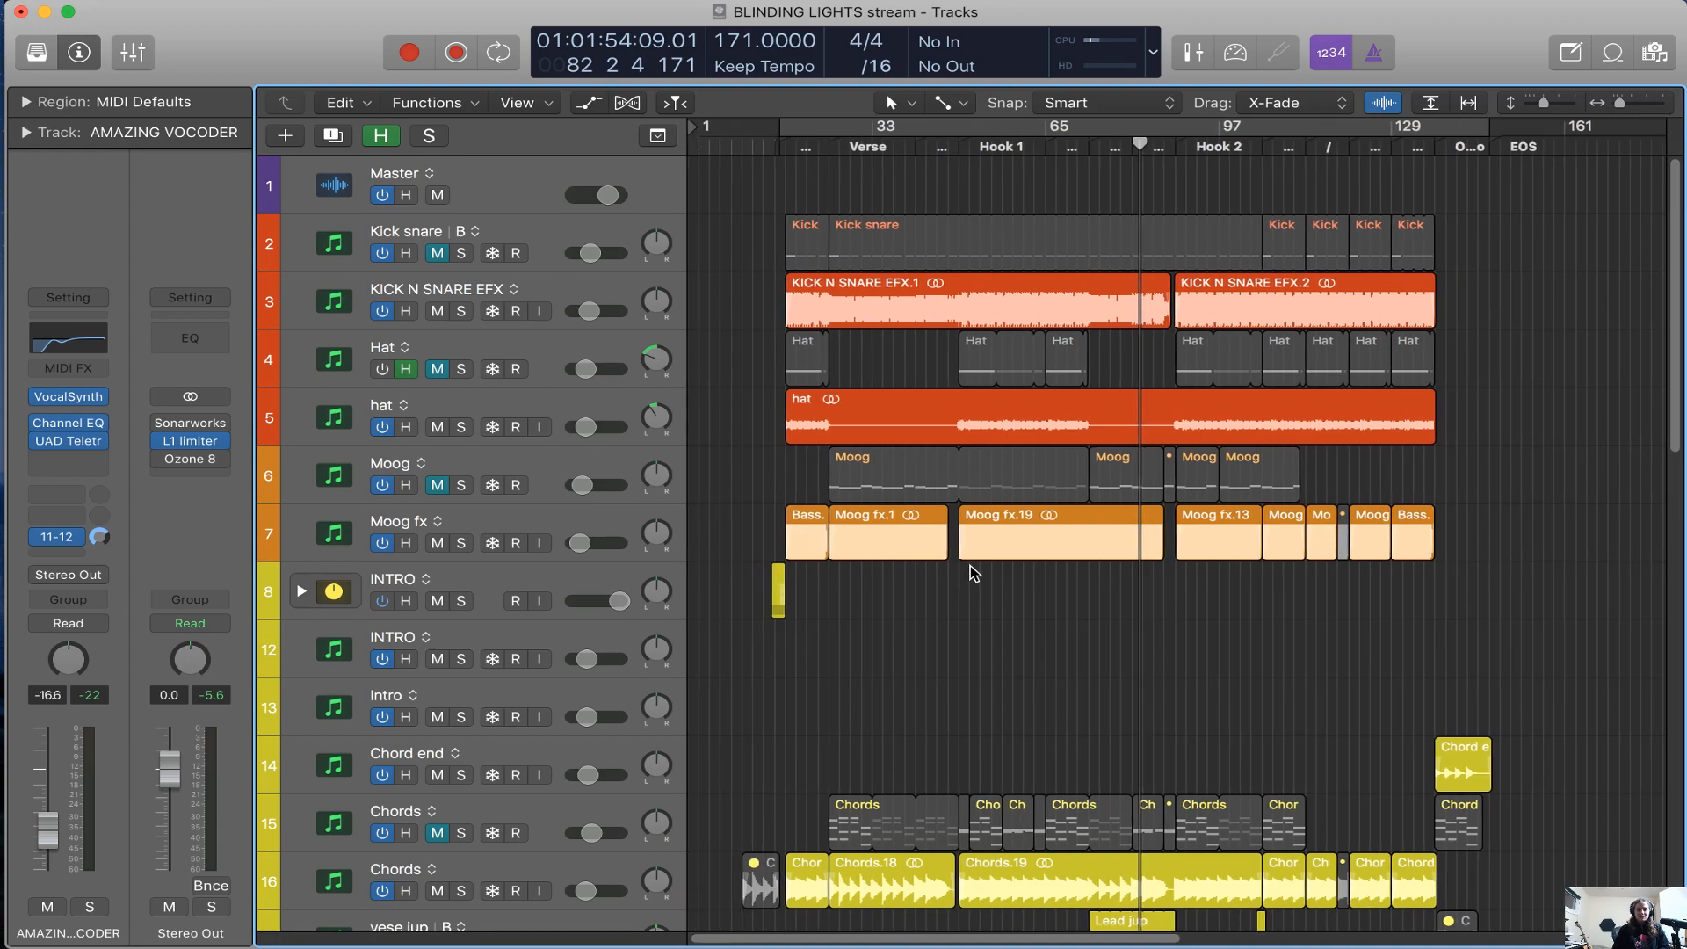
{"action": "key", "text": "h"}
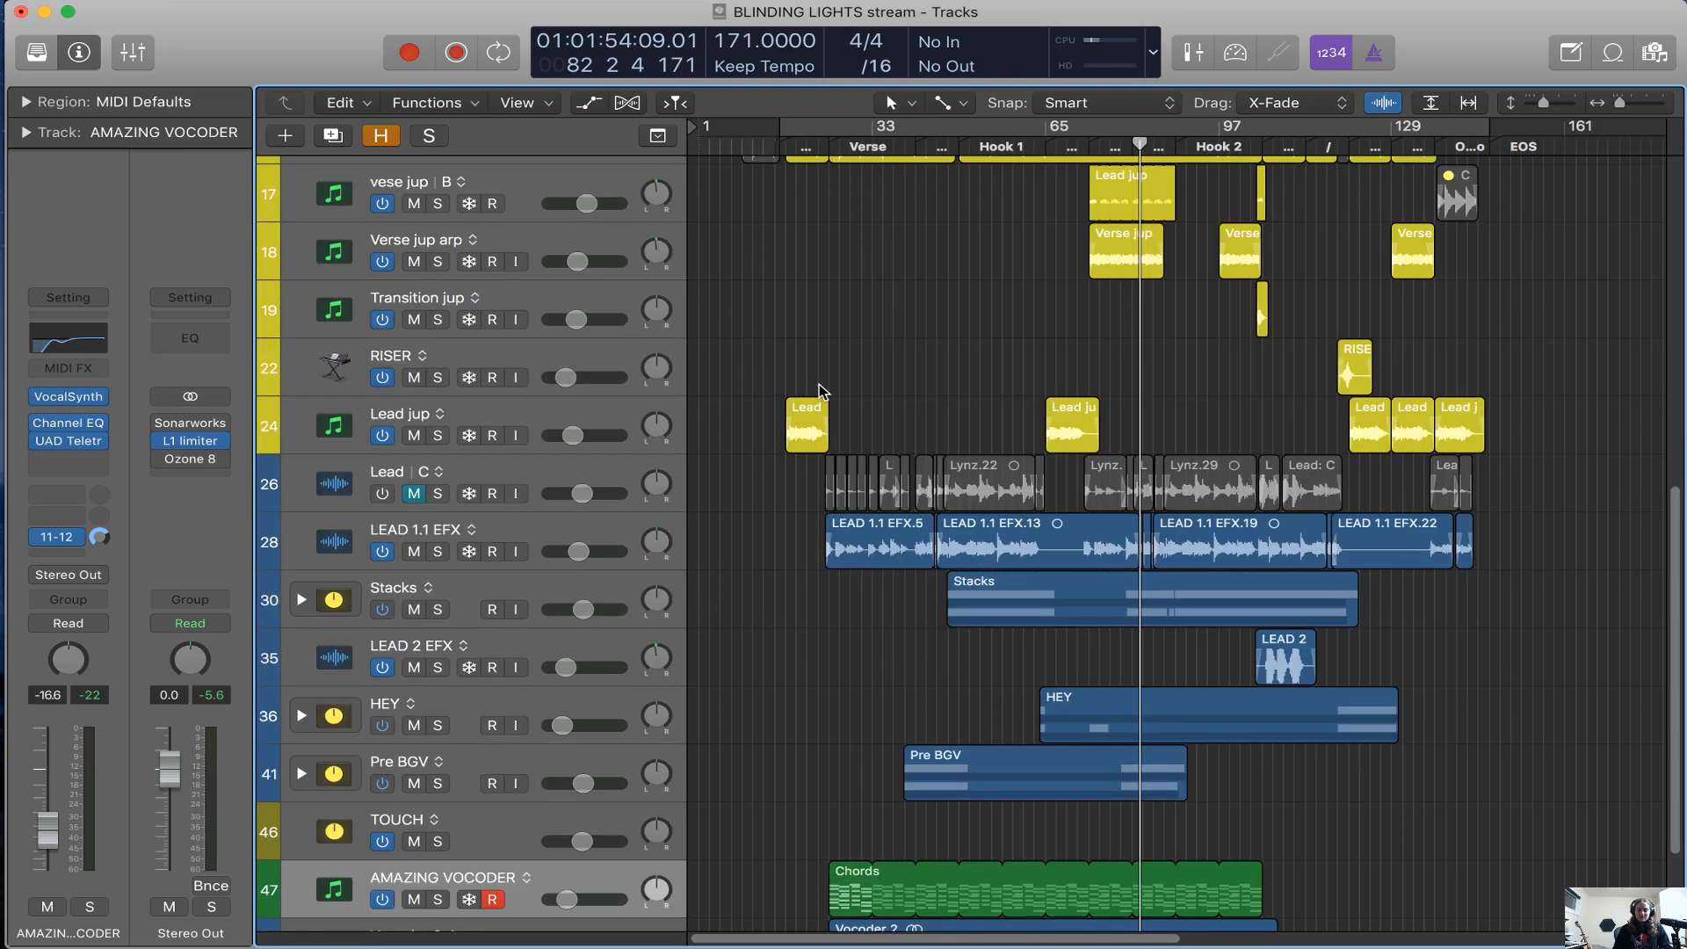
{"action": "scroll", "coordinate": [819, 383], "scroll_direction": "right", "scroll_amount": 3}
{"action": "scroll", "coordinate": [819, 383], "scroll_direction": "up", "scroll_amount": 10}
{"action": "scroll", "coordinate": [803, 358], "scroll_direction": "left", "scroll_amount": 3}
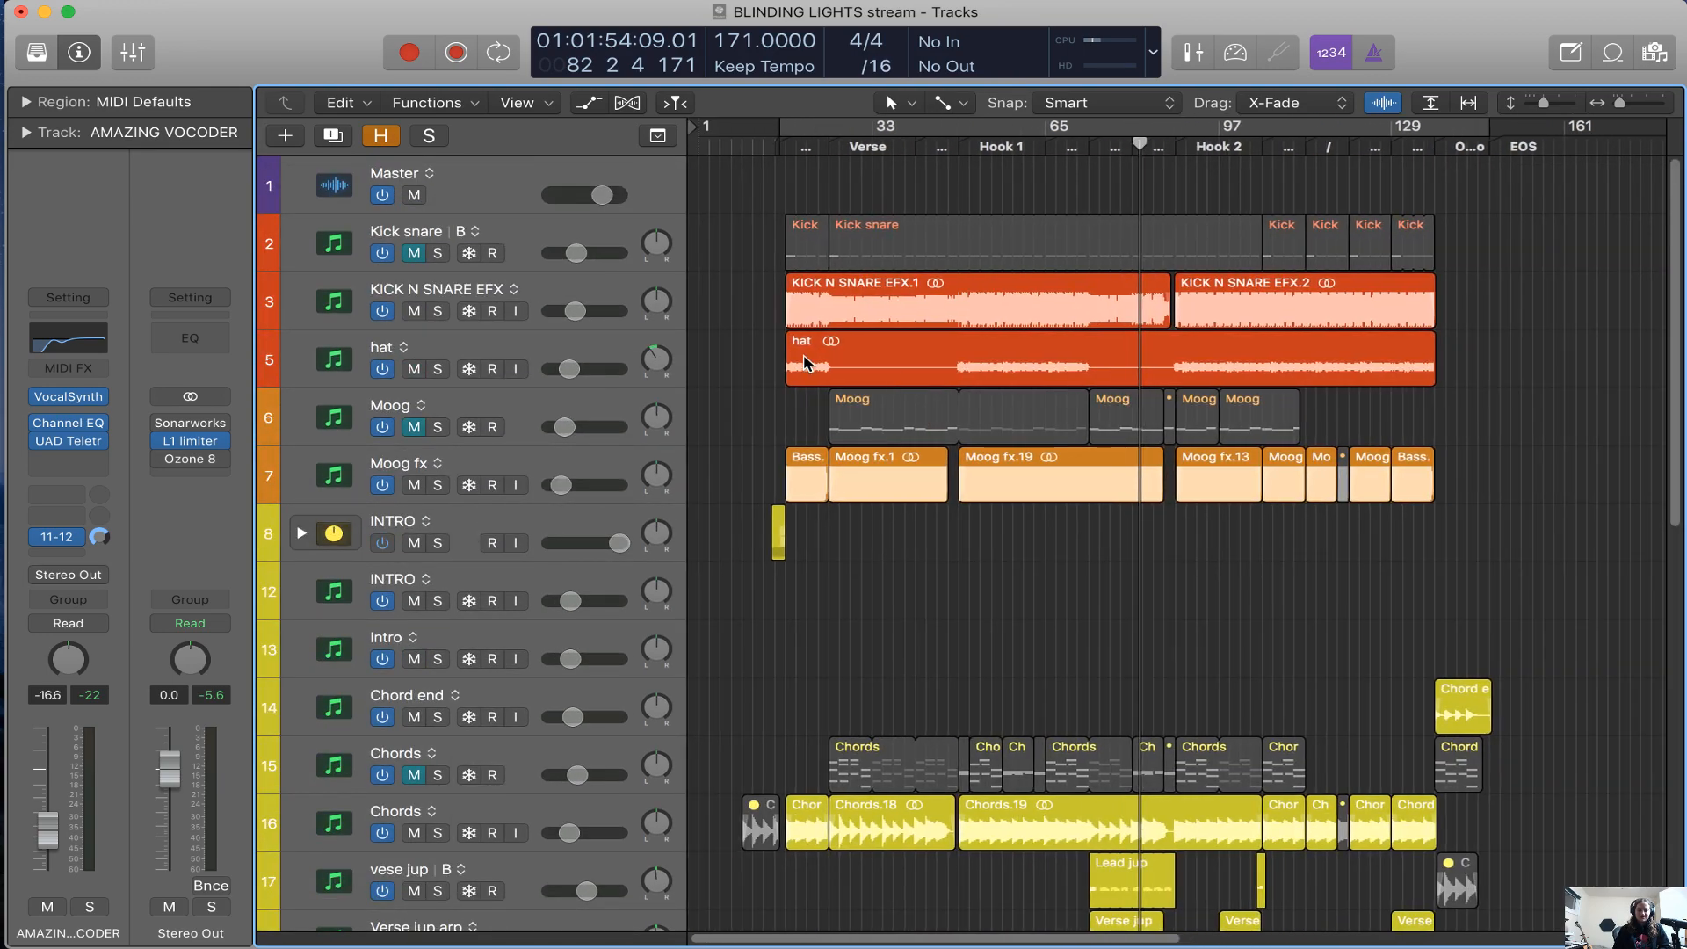
Solo the Kick snare track and play it from Hook 1
{"action": "left_click", "coordinate": [606, 290]}
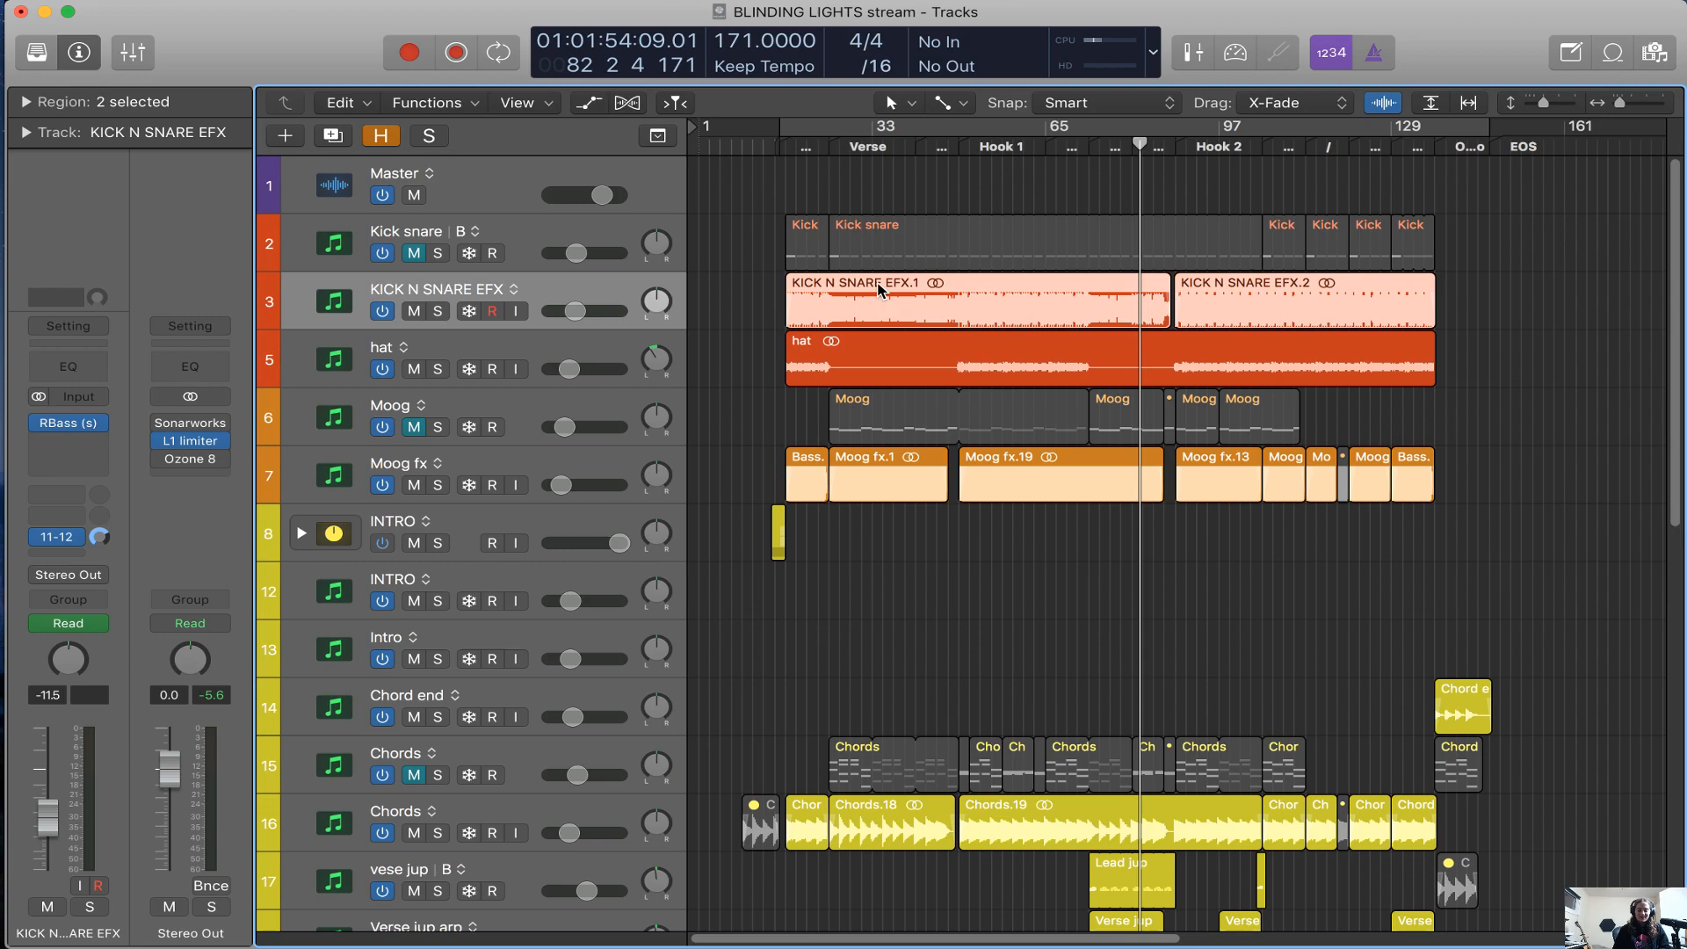
{"action": "key", "text": "super+Right"}
{"action": "scroll", "coordinate": [884, 313], "scroll_direction": "left", "scroll_amount": 5}
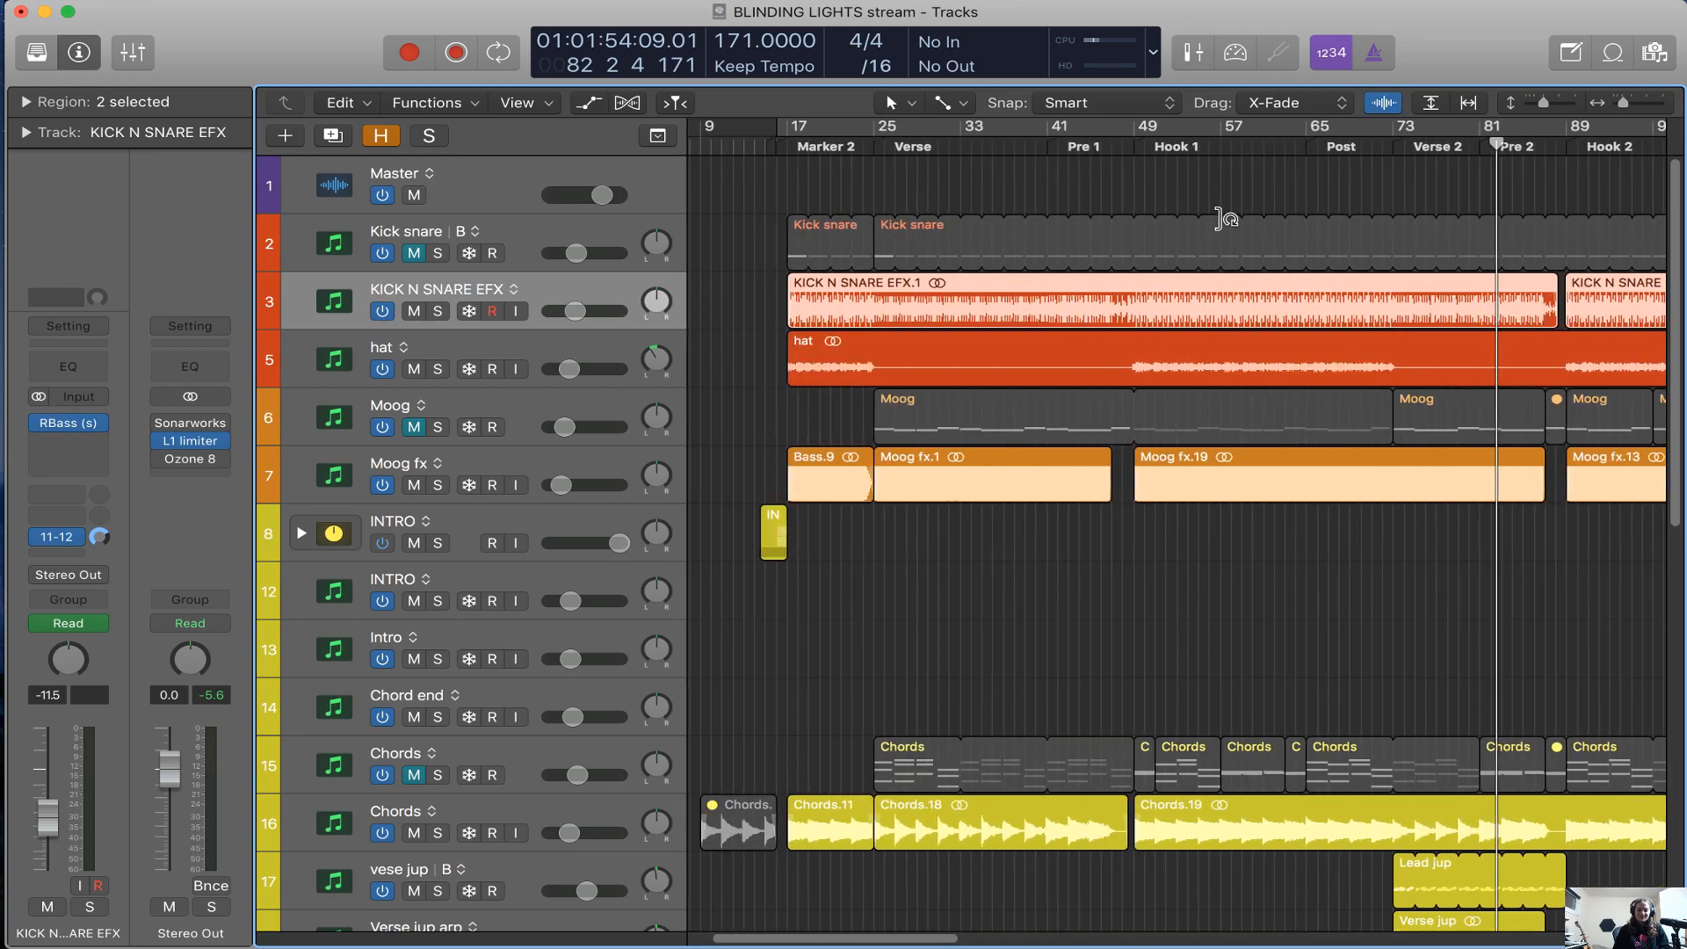
{"action": "left_click", "coordinate": [538, 242]}
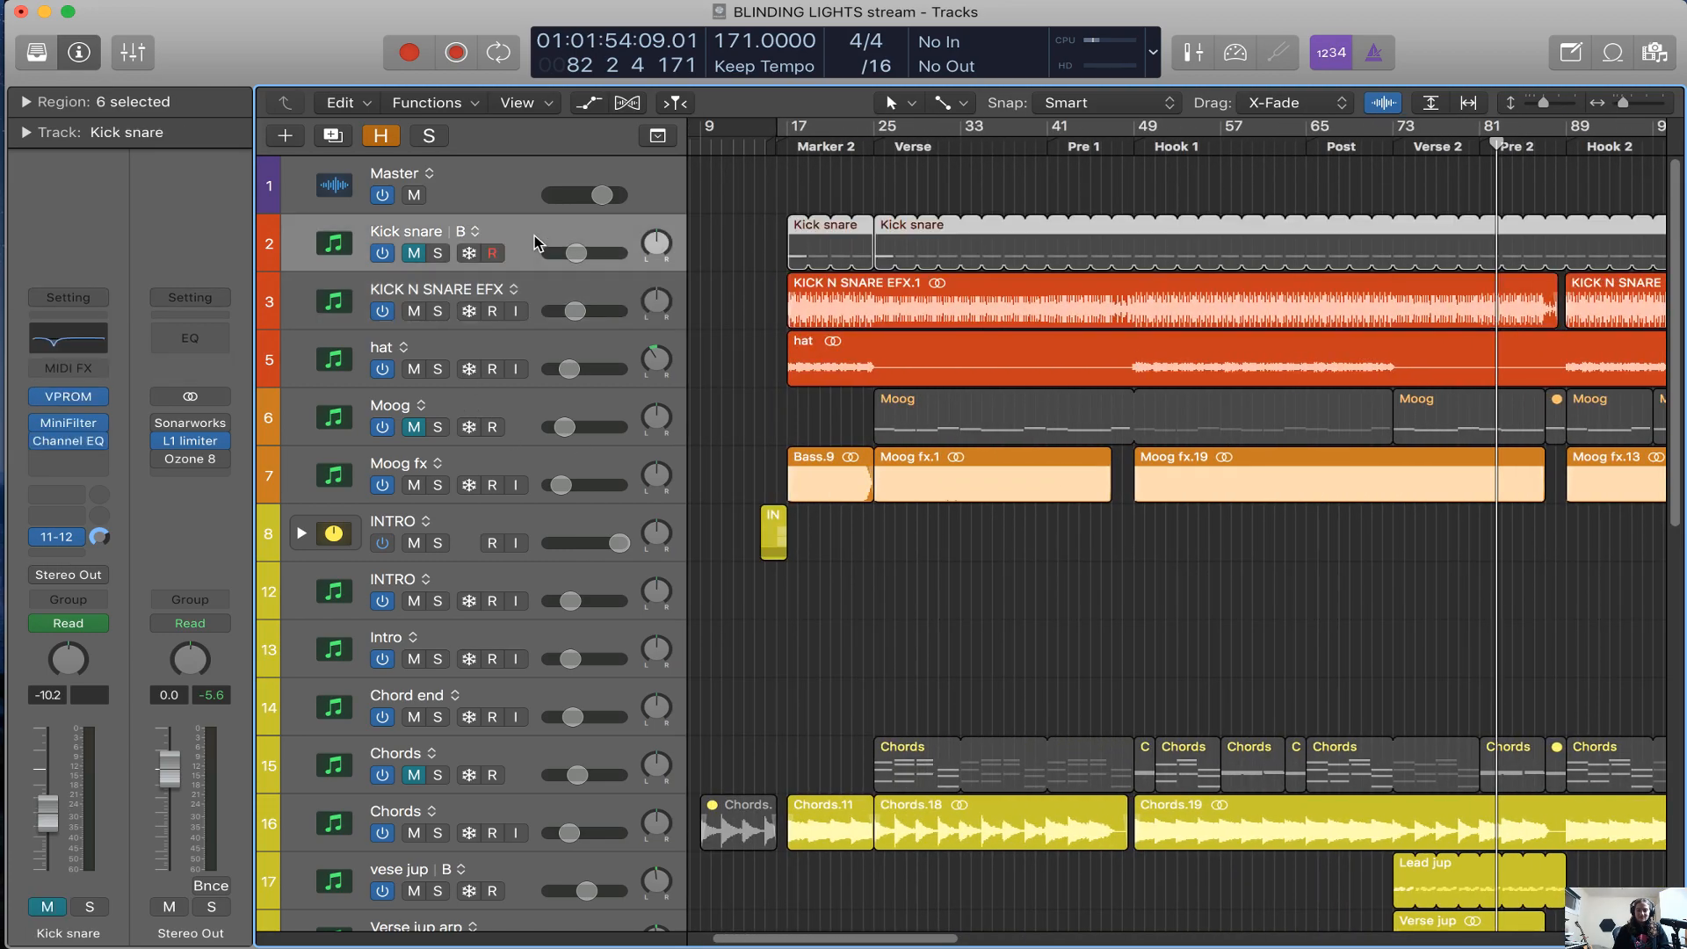
{"action": "left_click", "coordinate": [1167, 128]}
{"action": "left_click", "coordinate": [438, 253]}
{"action": "key", "text": "space"}
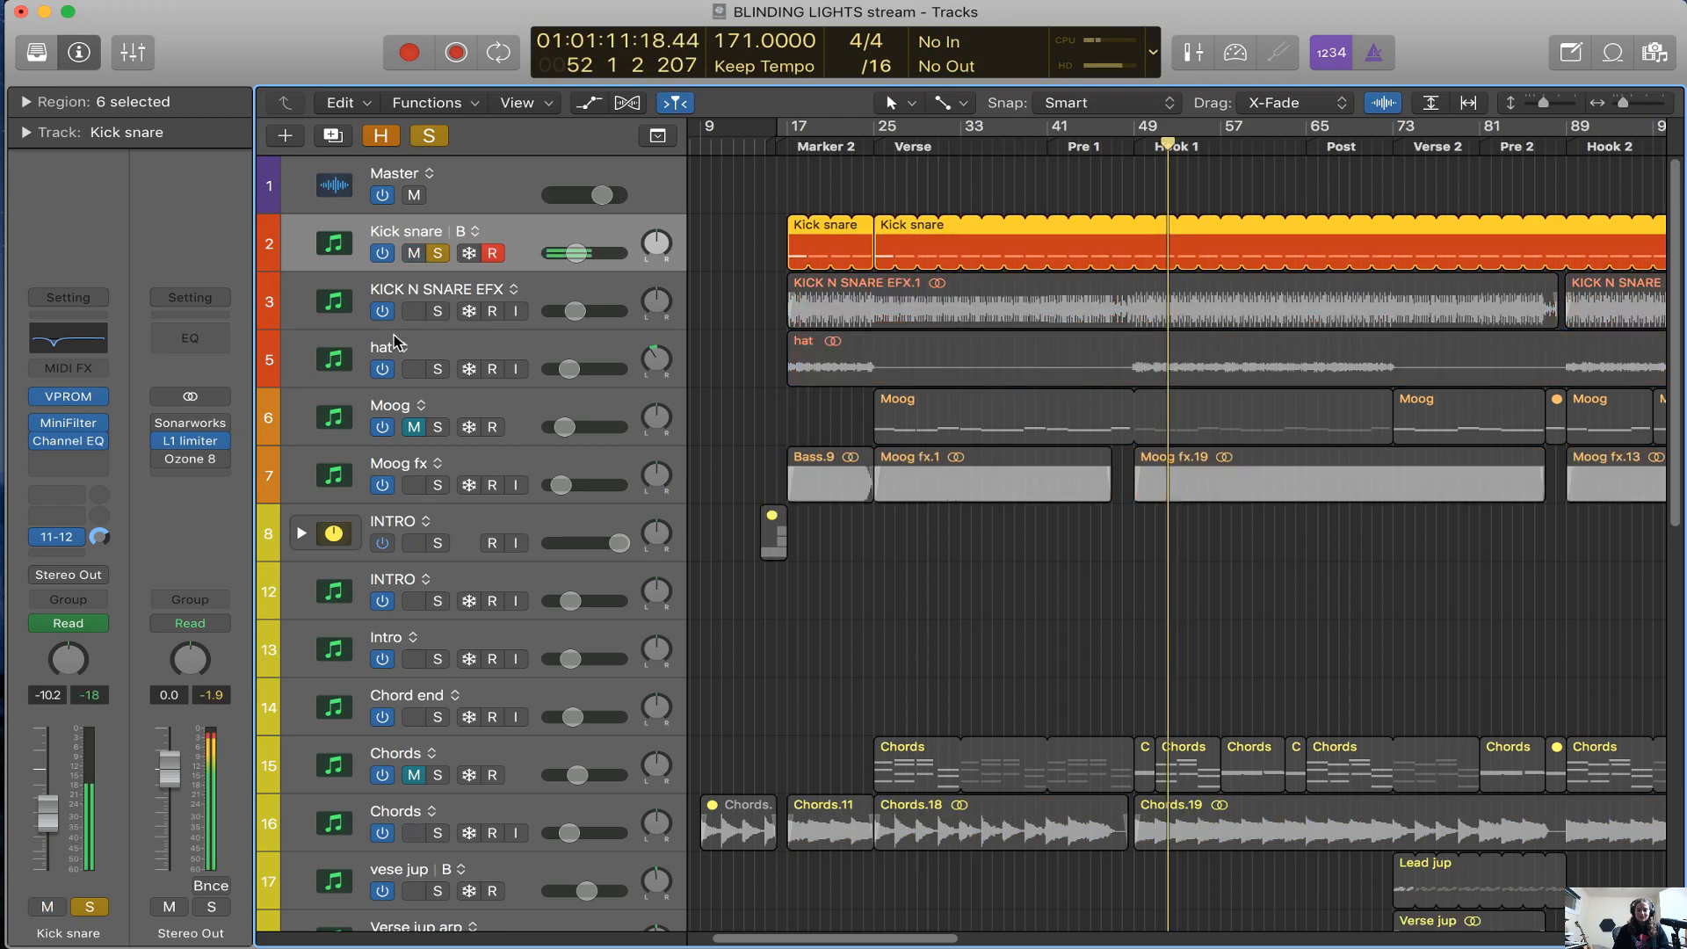
Open the Kick snare track's Channel EQ, compare the sound with it bypassed and active, and close it
{"action": "left_click", "coordinate": [88, 441]}
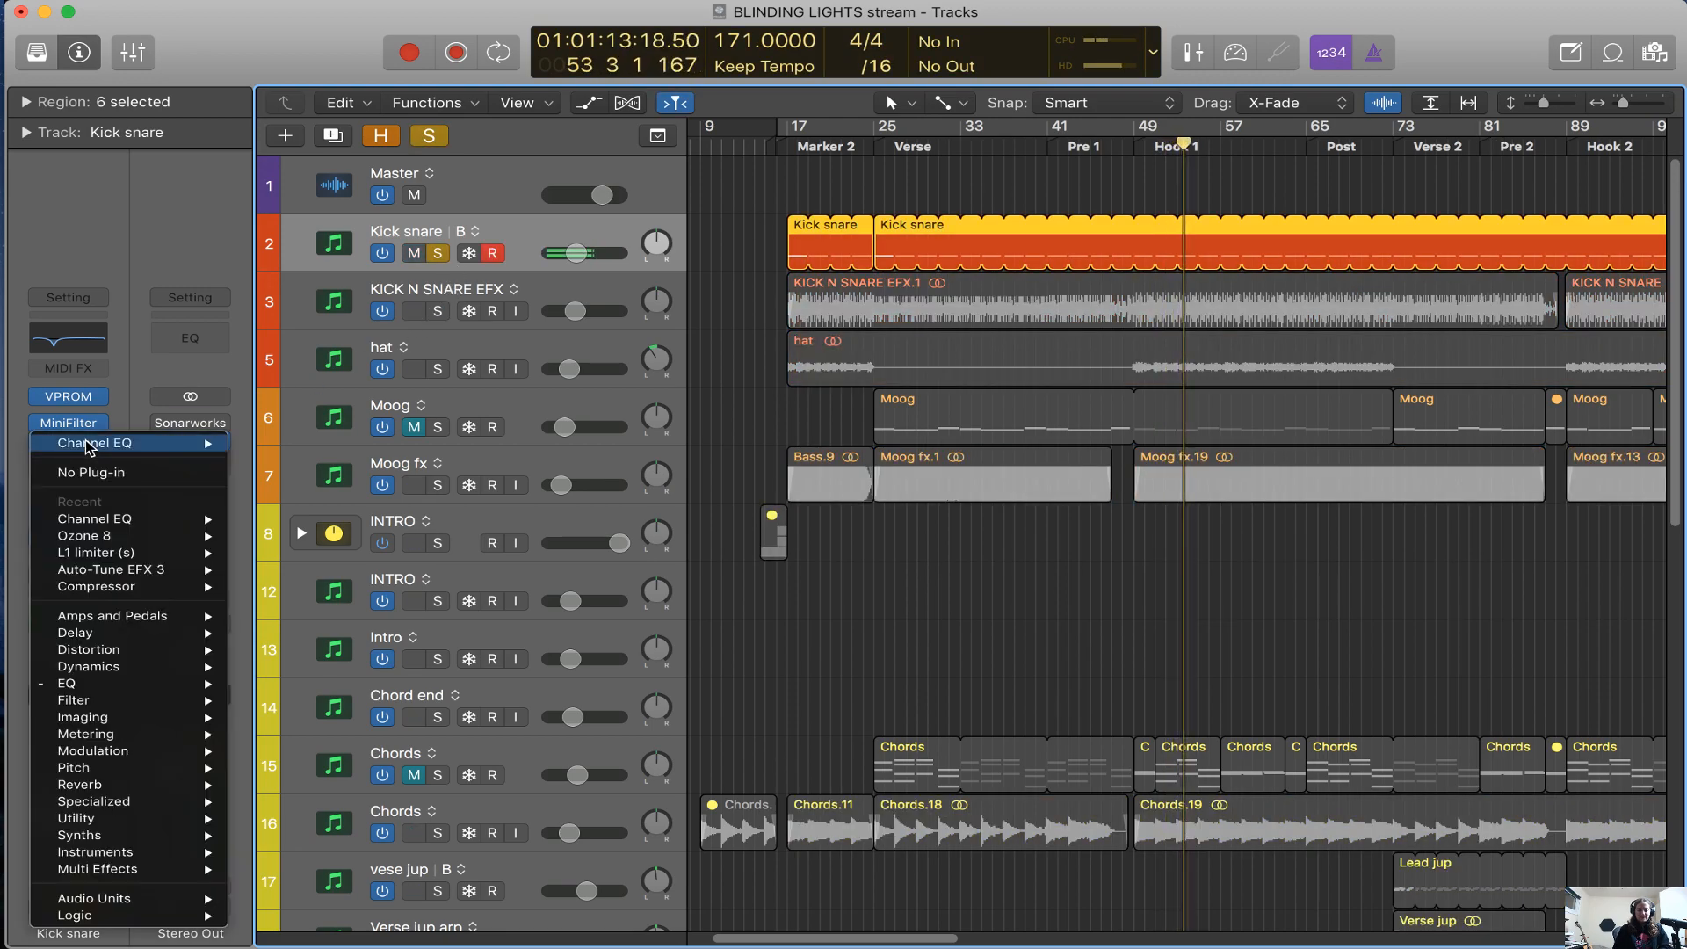
{"action": "left_click", "coordinate": [89, 444]}
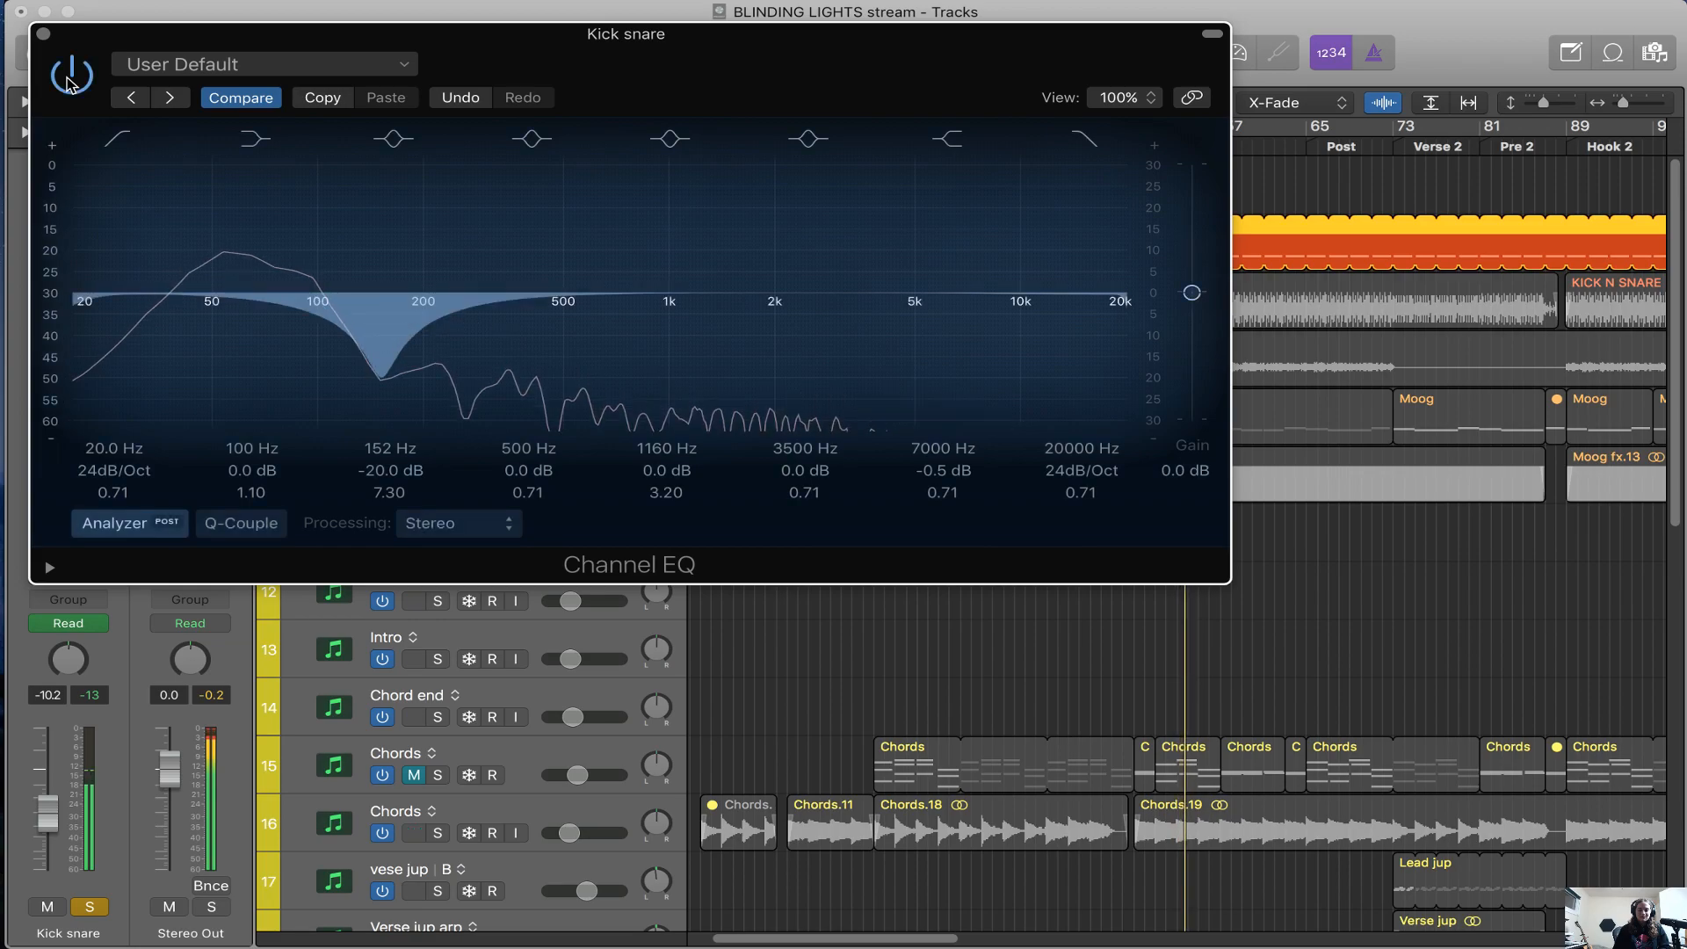
{"action": "left_click", "coordinate": [70, 81]}
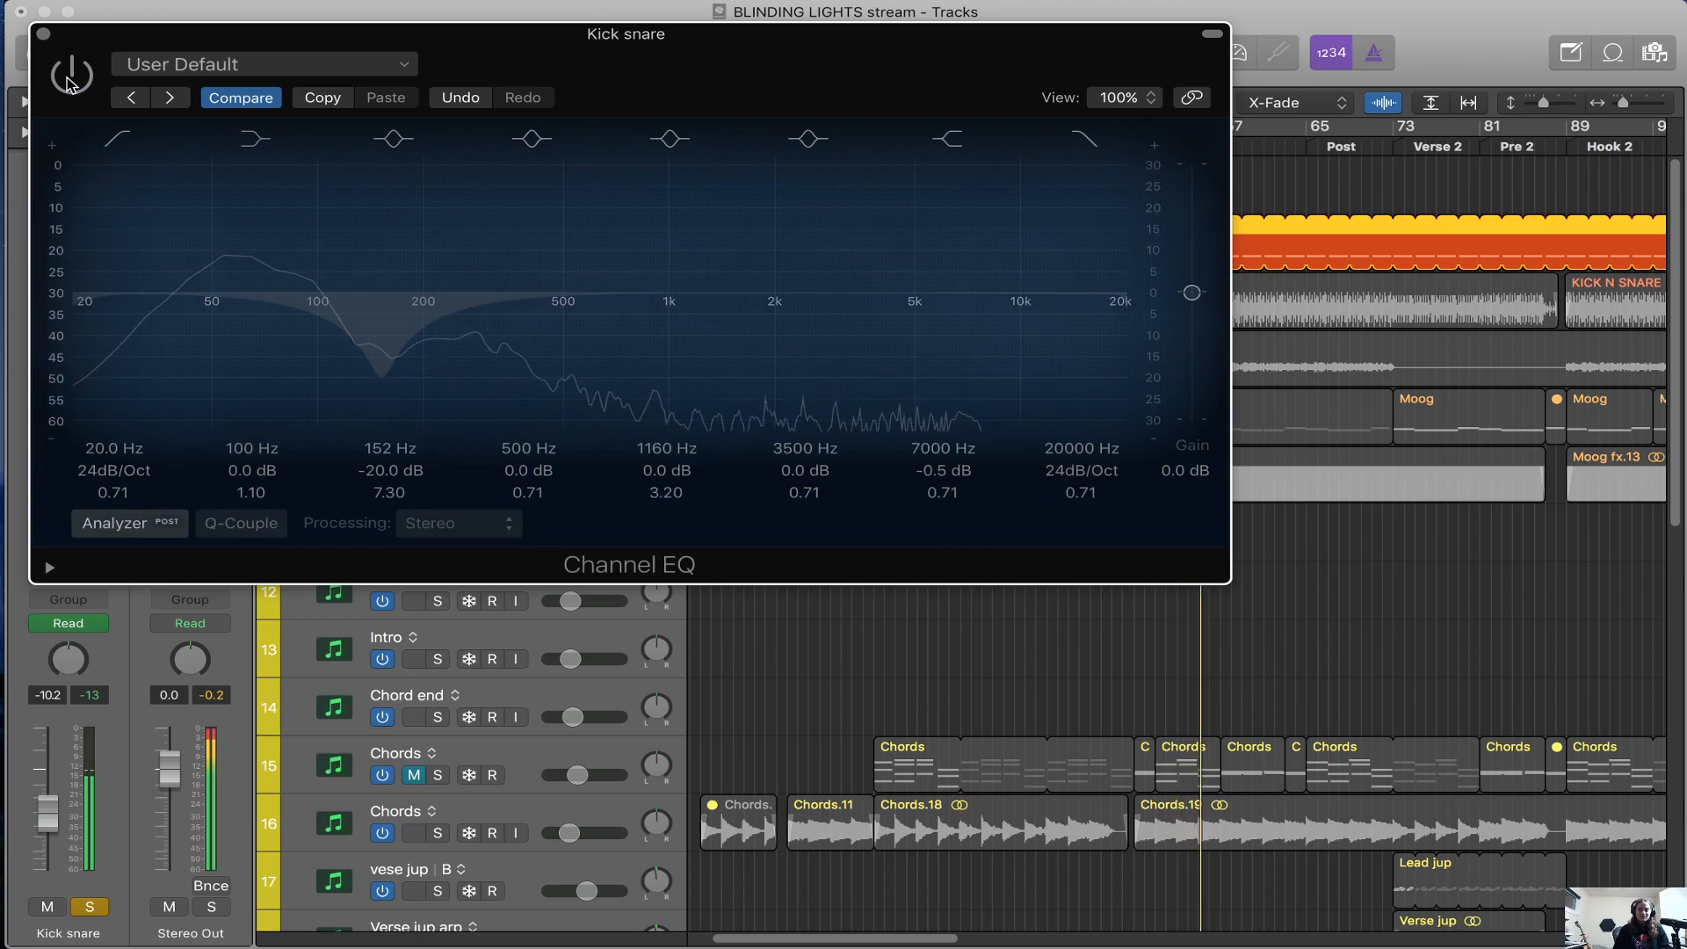
{"action": "left_click", "coordinate": [70, 81]}
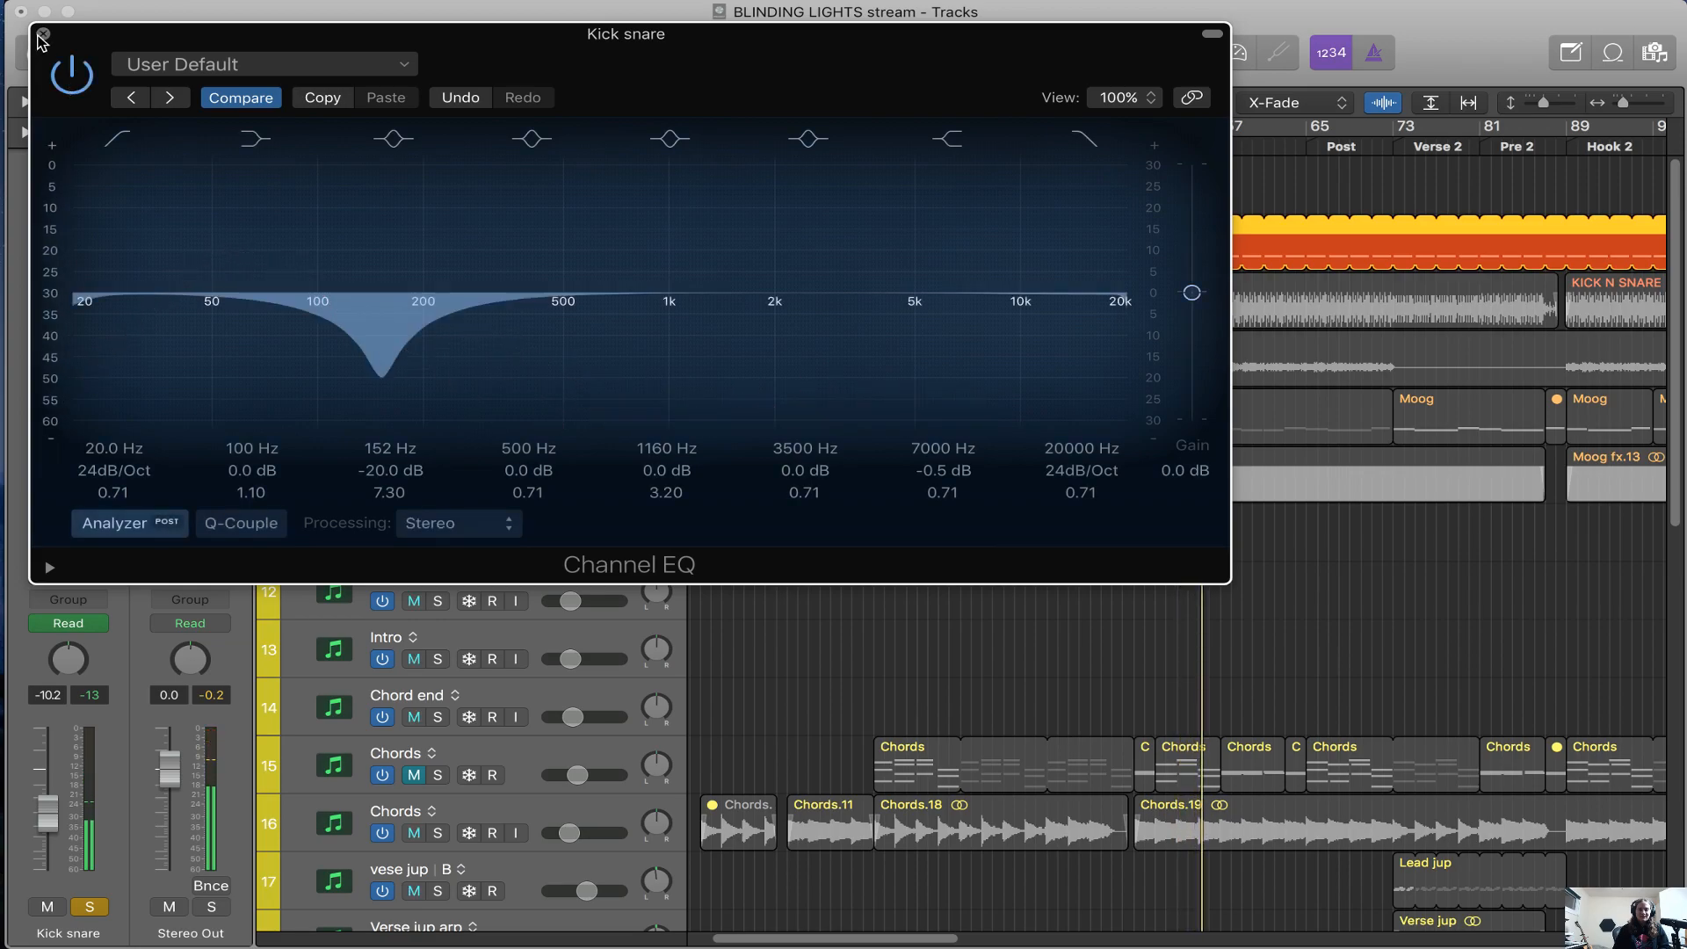
{"action": "left_click", "coordinate": [43, 33]}
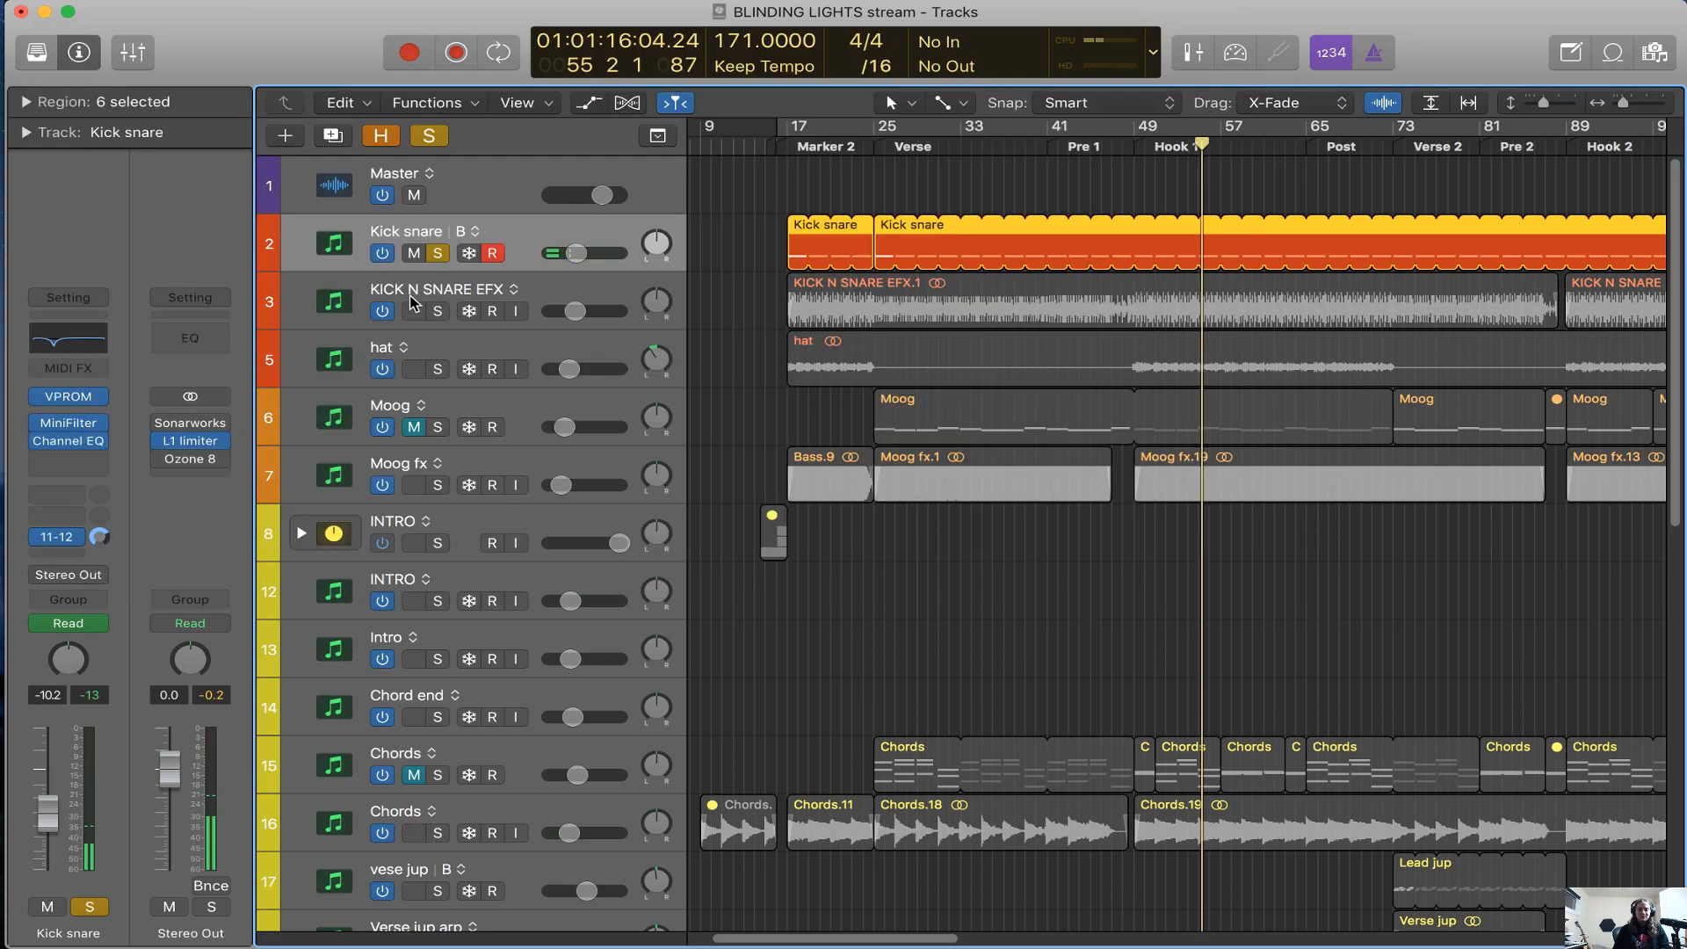
Play the KICK N SNARE EFX track soloed, bypass its RBass plug-in, and clear the solo
{"action": "left_click", "coordinate": [584, 283]}
{"action": "left_click", "coordinate": [437, 254]}
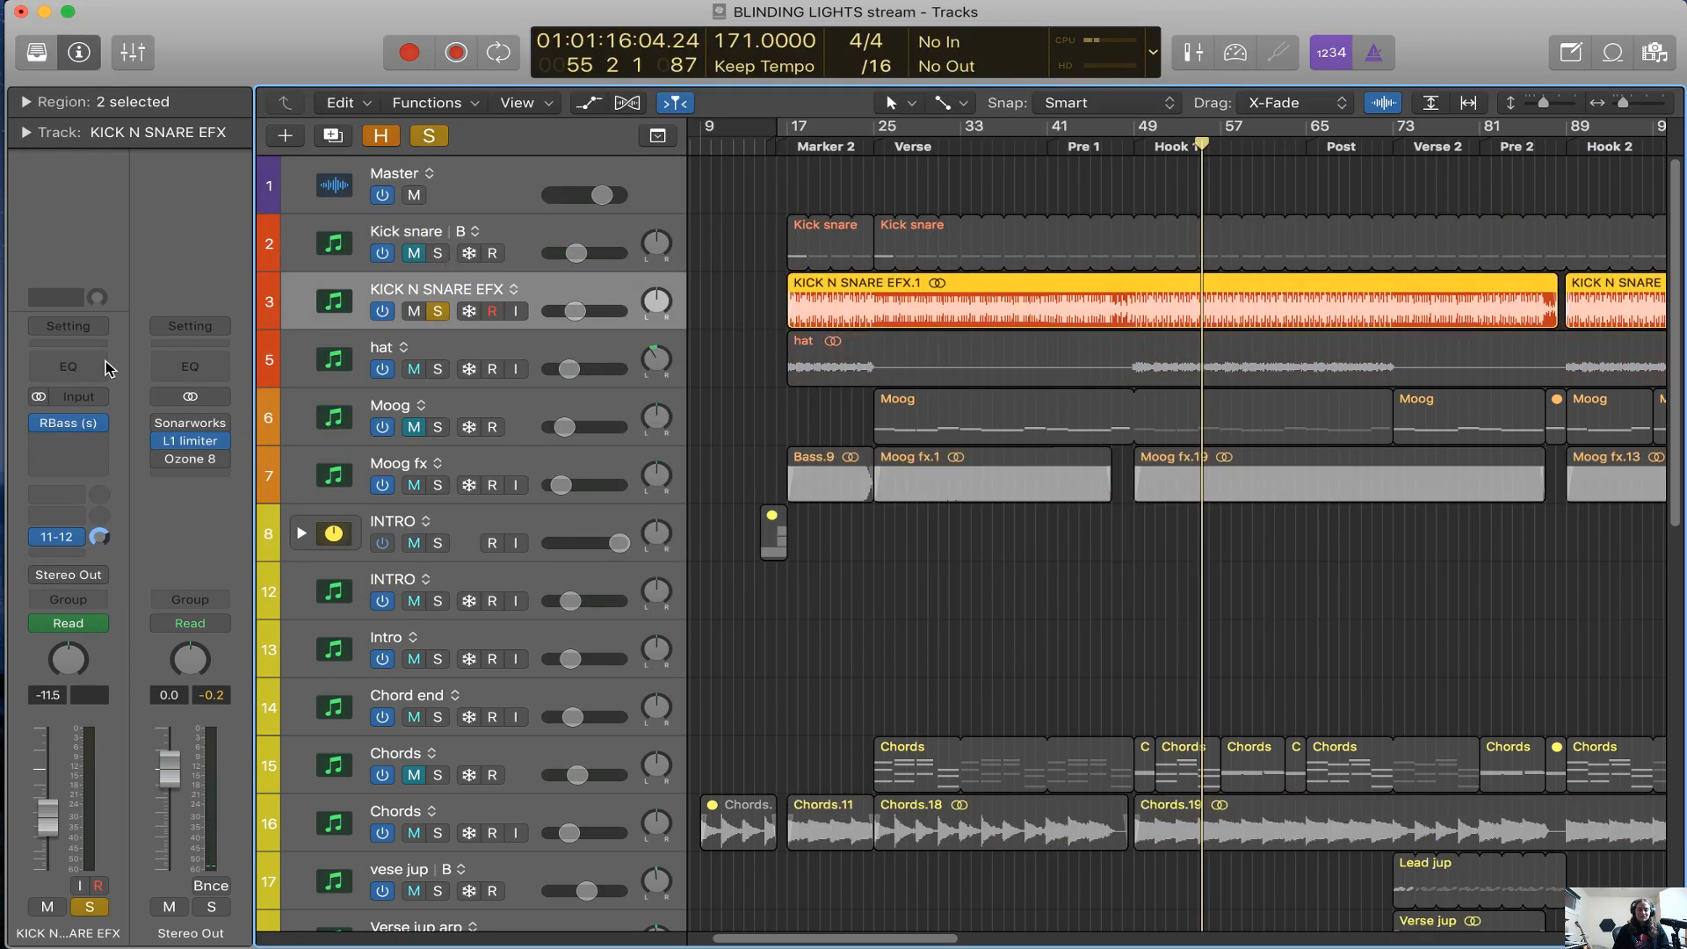
{"action": "left_click", "coordinate": [69, 424]}
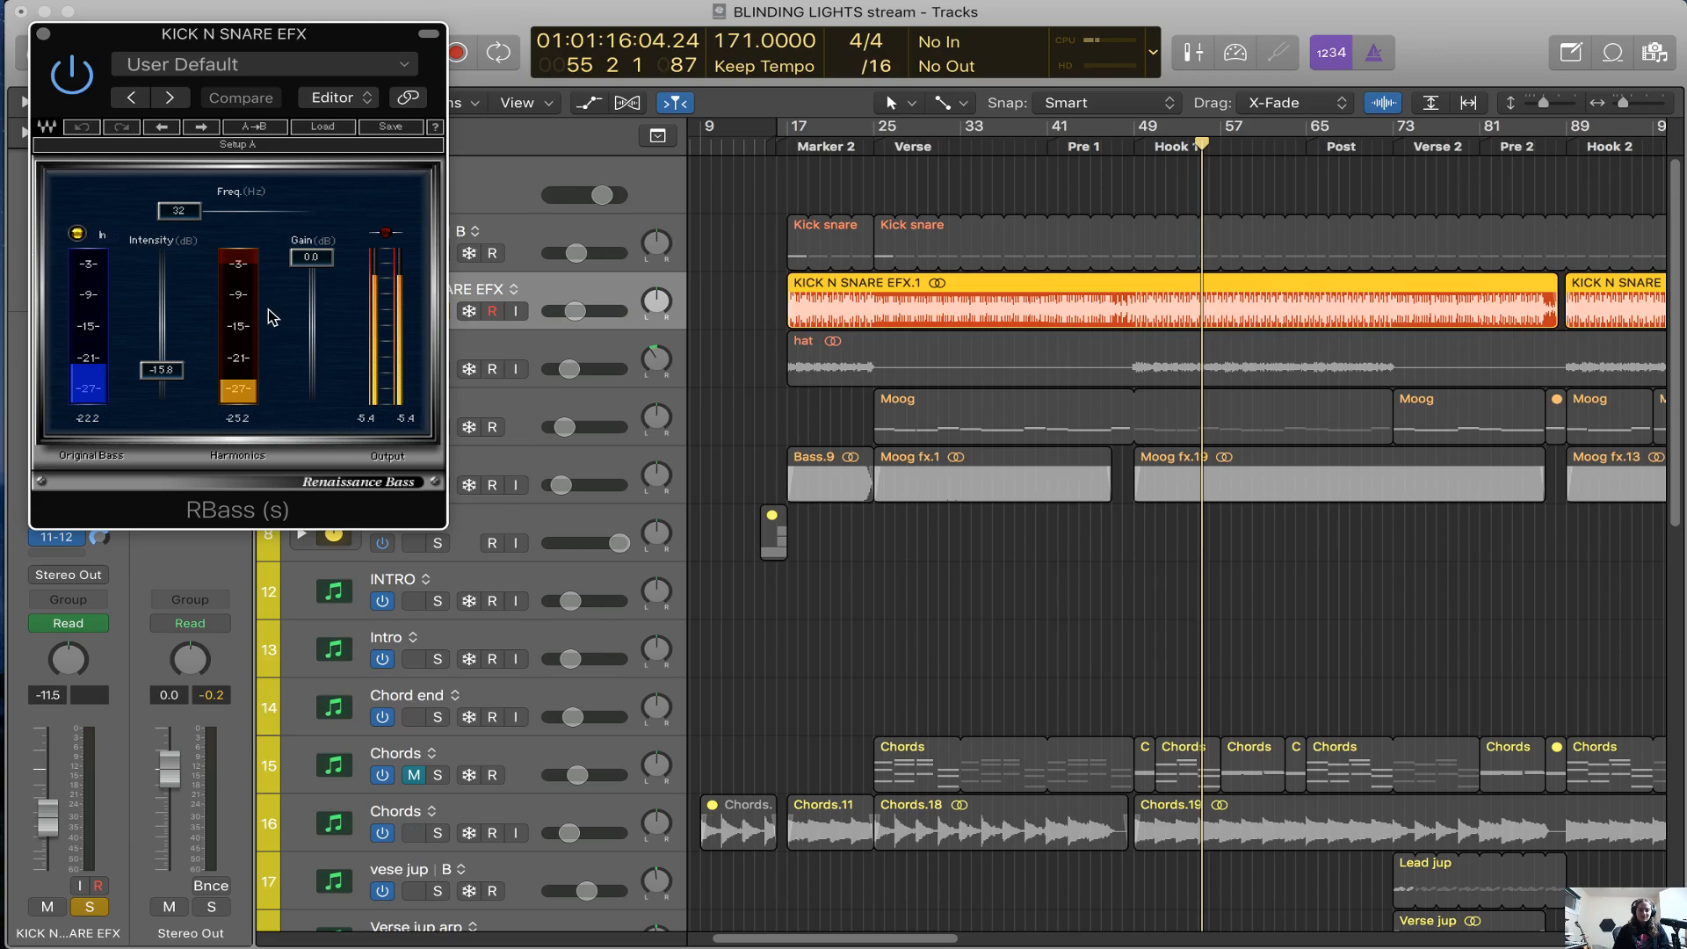
{"action": "key", "text": "space"}
{"action": "left_click", "coordinate": [74, 85]}
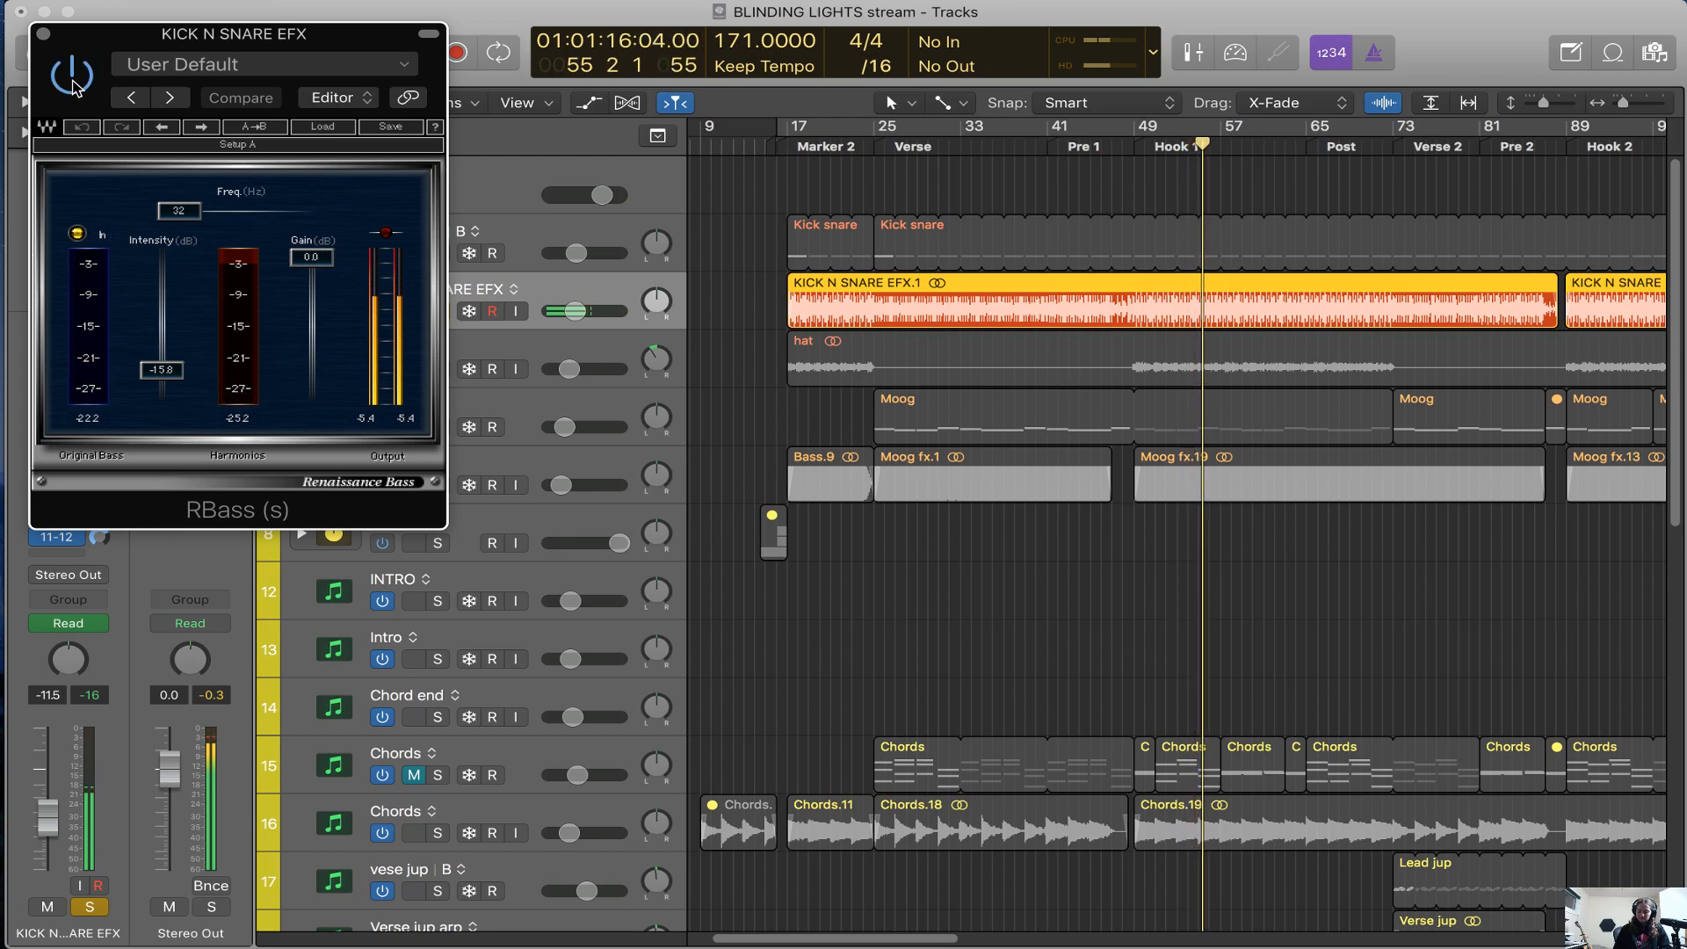
{"action": "left_click", "coordinate": [74, 86]}
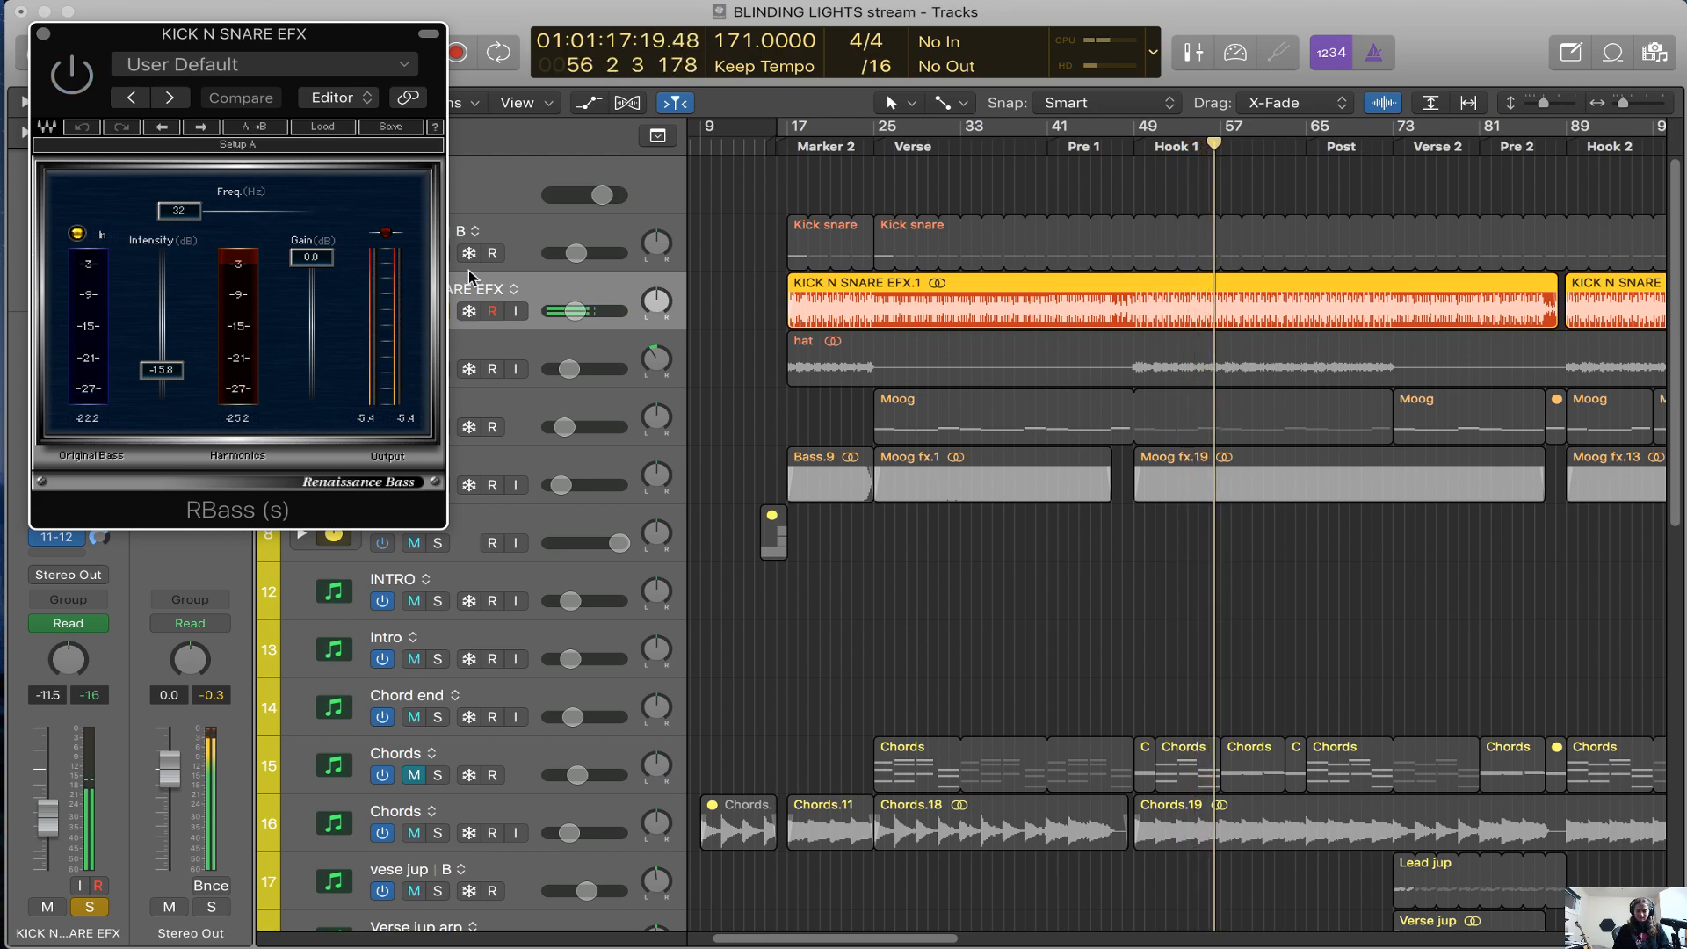
{"action": "left_click", "coordinate": [43, 35]}
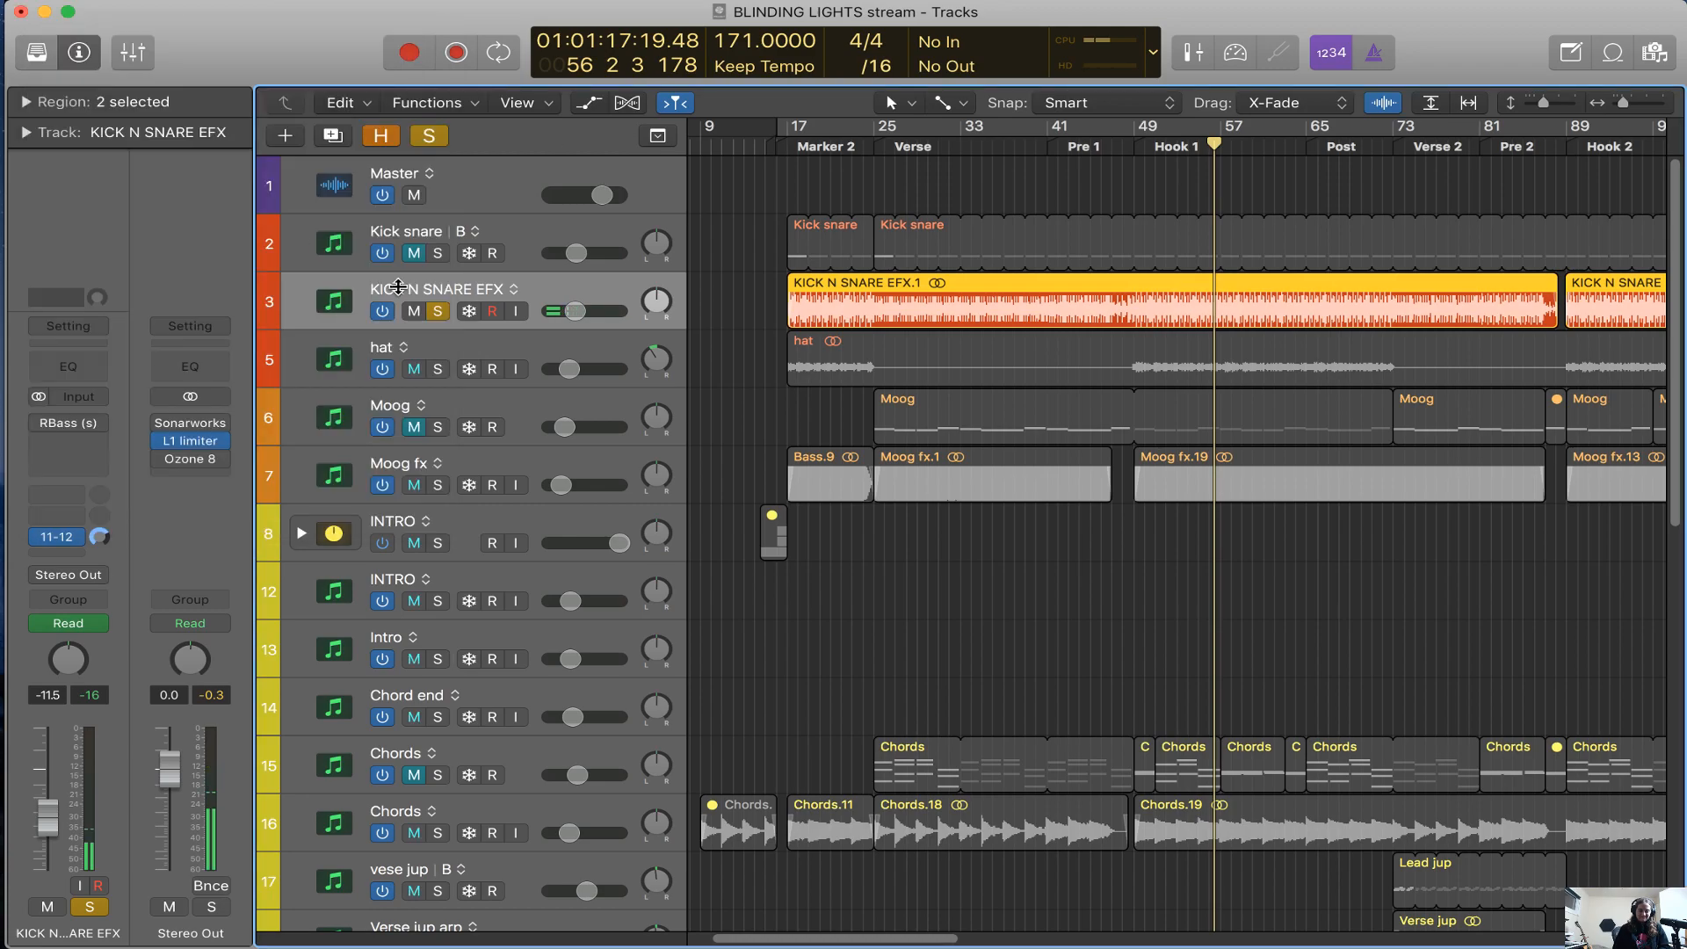
{"action": "scroll", "coordinate": [710, 388], "scroll_direction": "right", "scroll_amount": 10}
{"action": "key", "text": "s"}
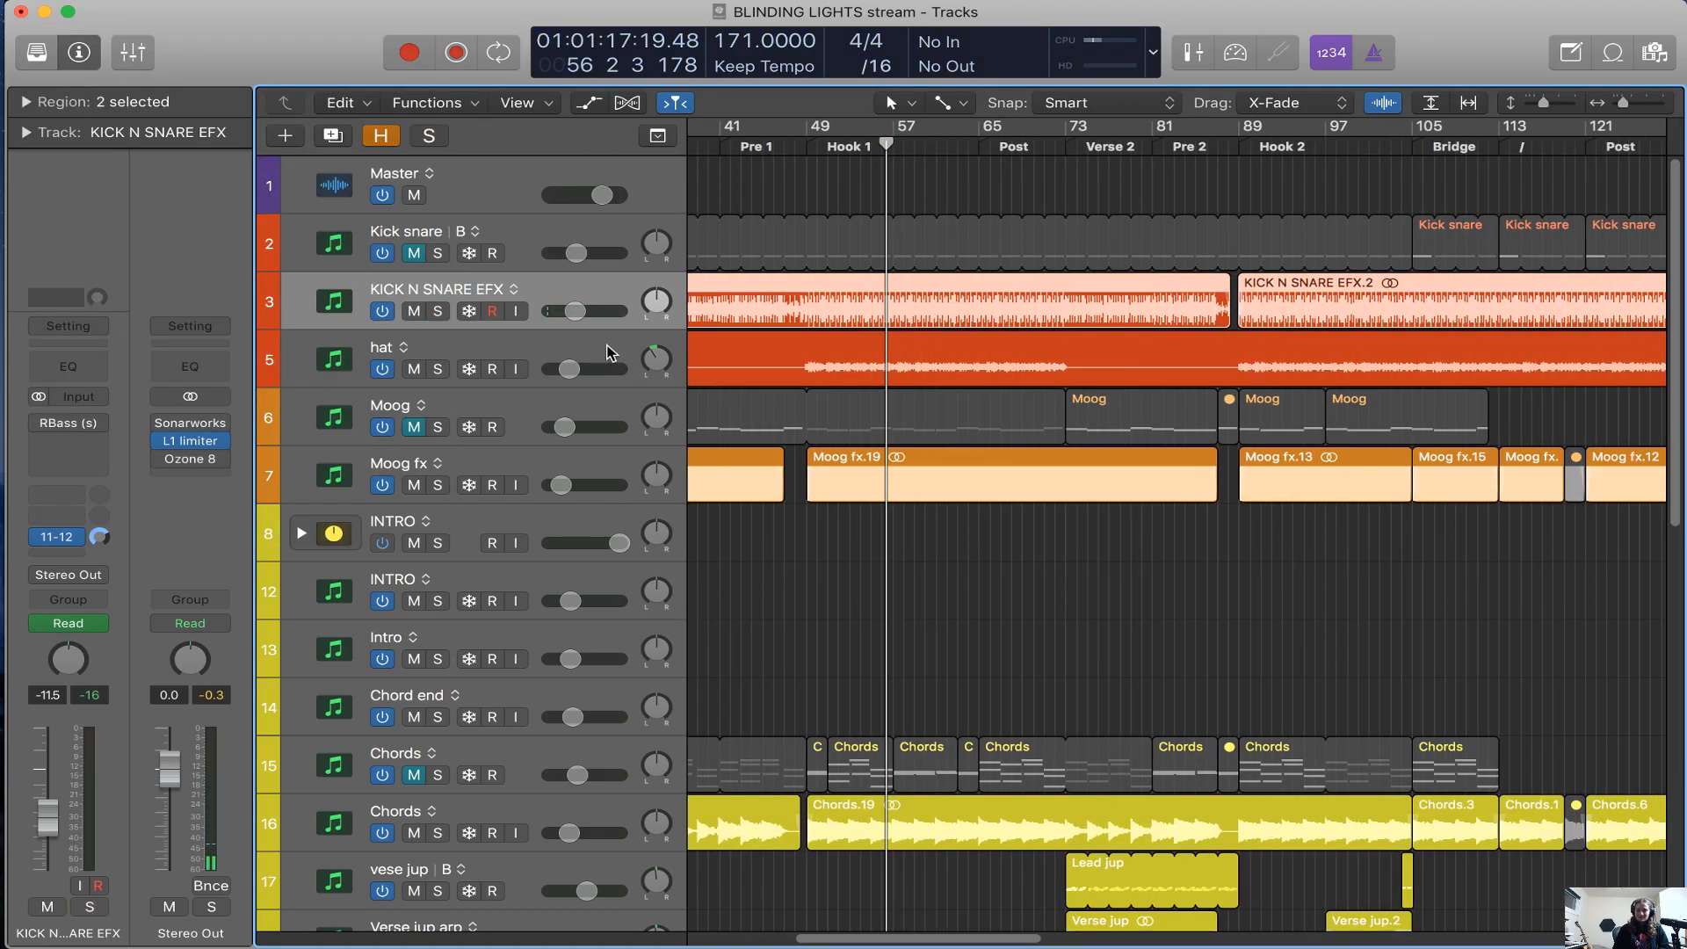
Play the hat track soloed in Hook 1, show the hidden tracks, and clear the solo
{"action": "left_click", "coordinate": [607, 353]}
{"action": "key", "text": "s"}
{"action": "key", "text": "space"}
{"action": "key", "text": "h"}
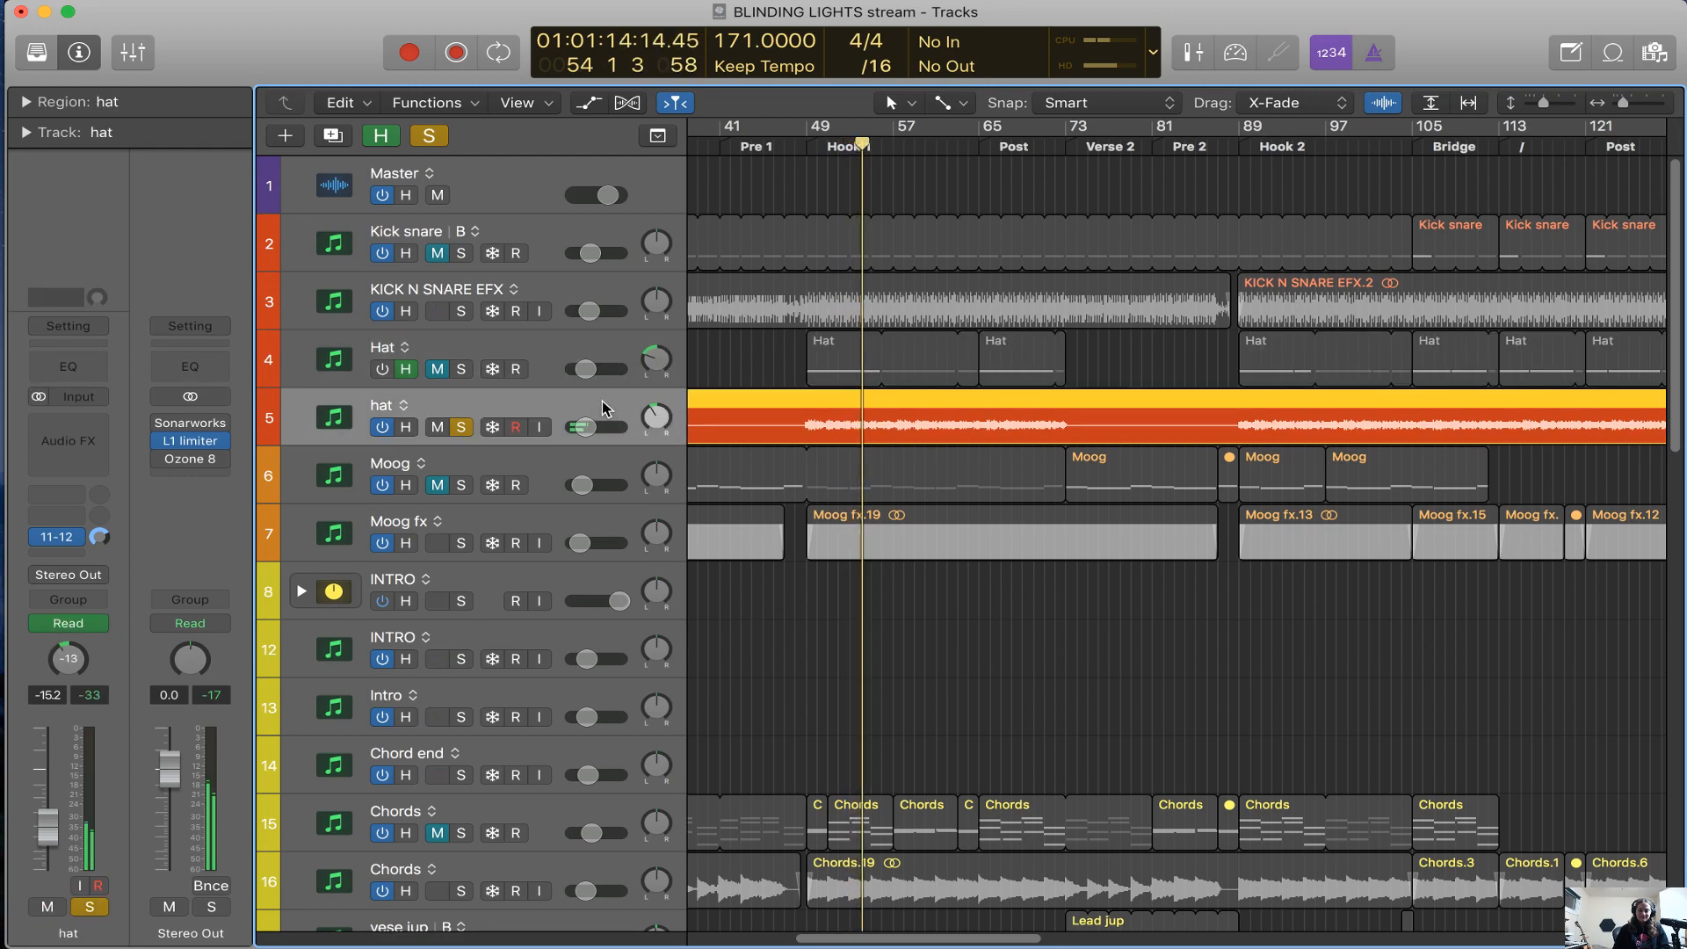
{"action": "key", "text": "s"}
Select the Moog instrument track and hide the tracks marked as hidden
{"action": "key", "text": "a"}
{"action": "key", "text": "a"}
{"action": "left_click", "coordinate": [567, 530]}
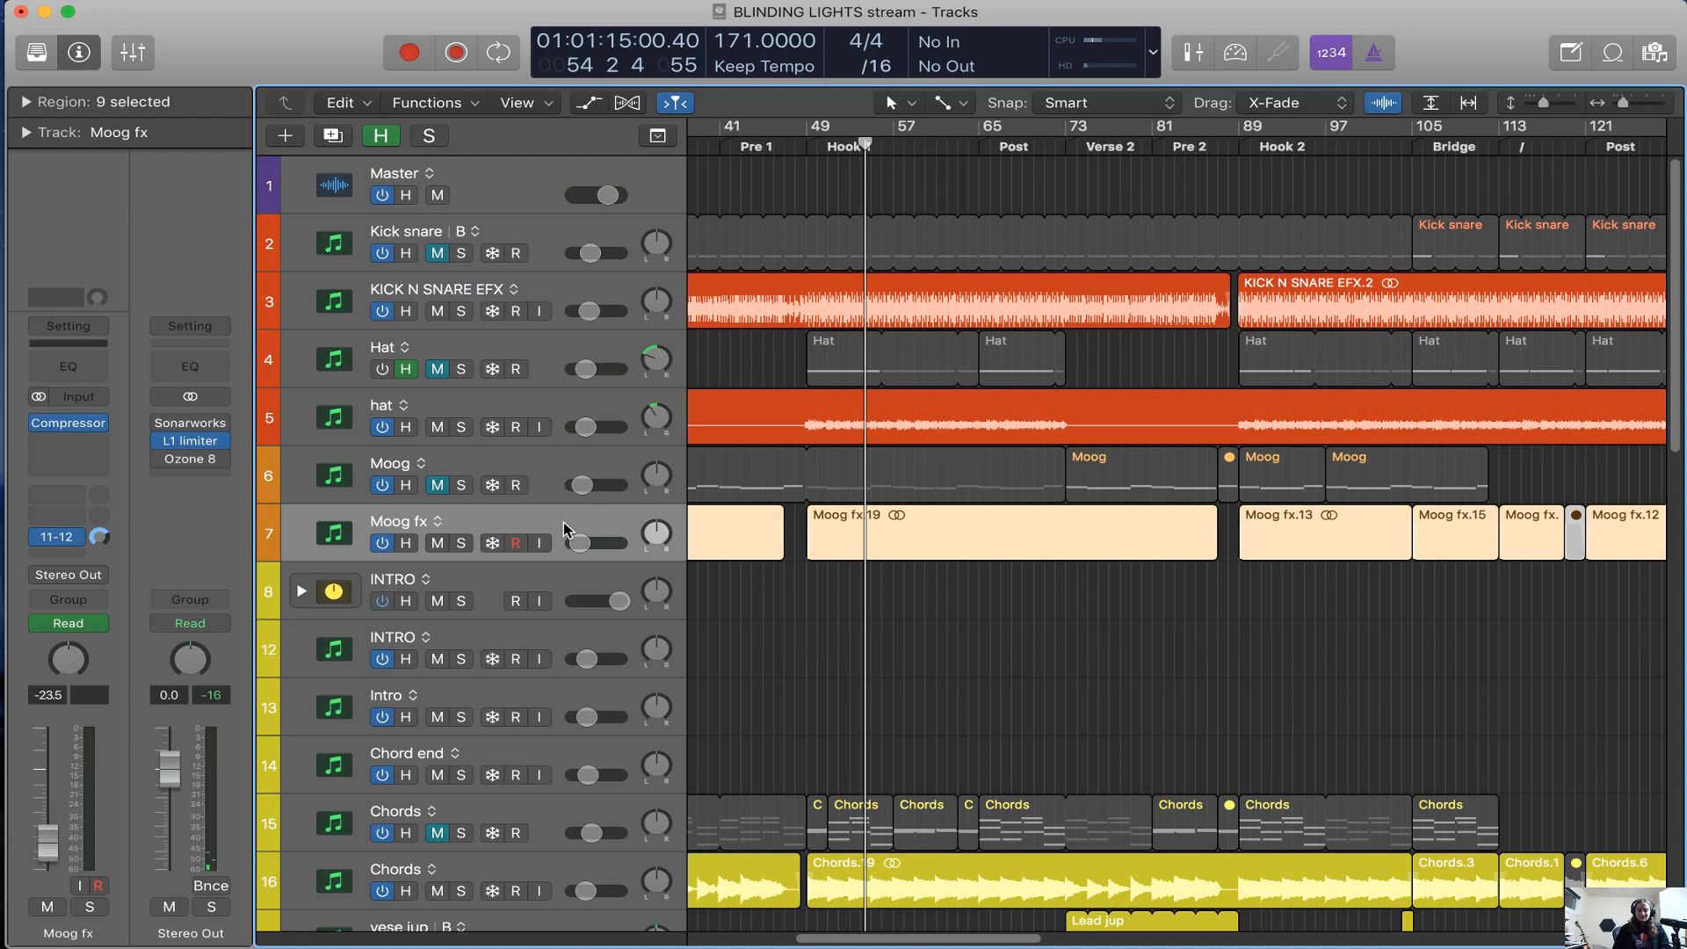
{"action": "left_click", "coordinate": [566, 475]}
{"action": "key", "text": "h"}
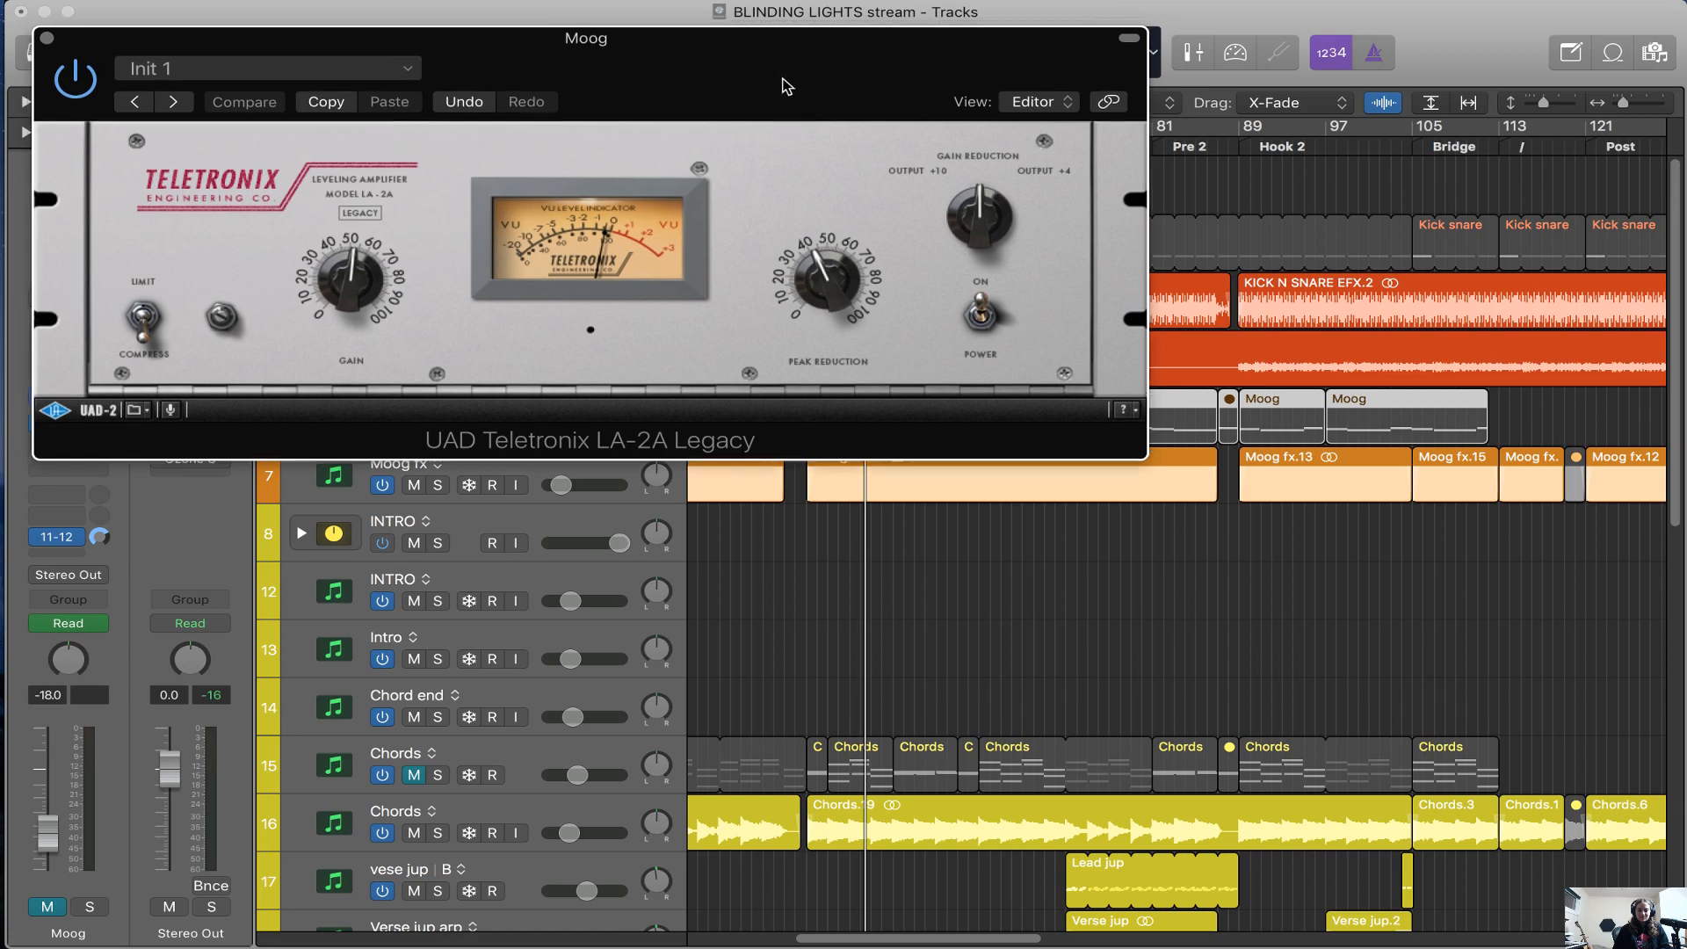
Open the Moog track's UAD Teletronix LA-2A compressor and play the track soloed from Hook 1
{"action": "left_click_drag", "start_coordinate": [785, 89], "coordinate": [1175, 285]}
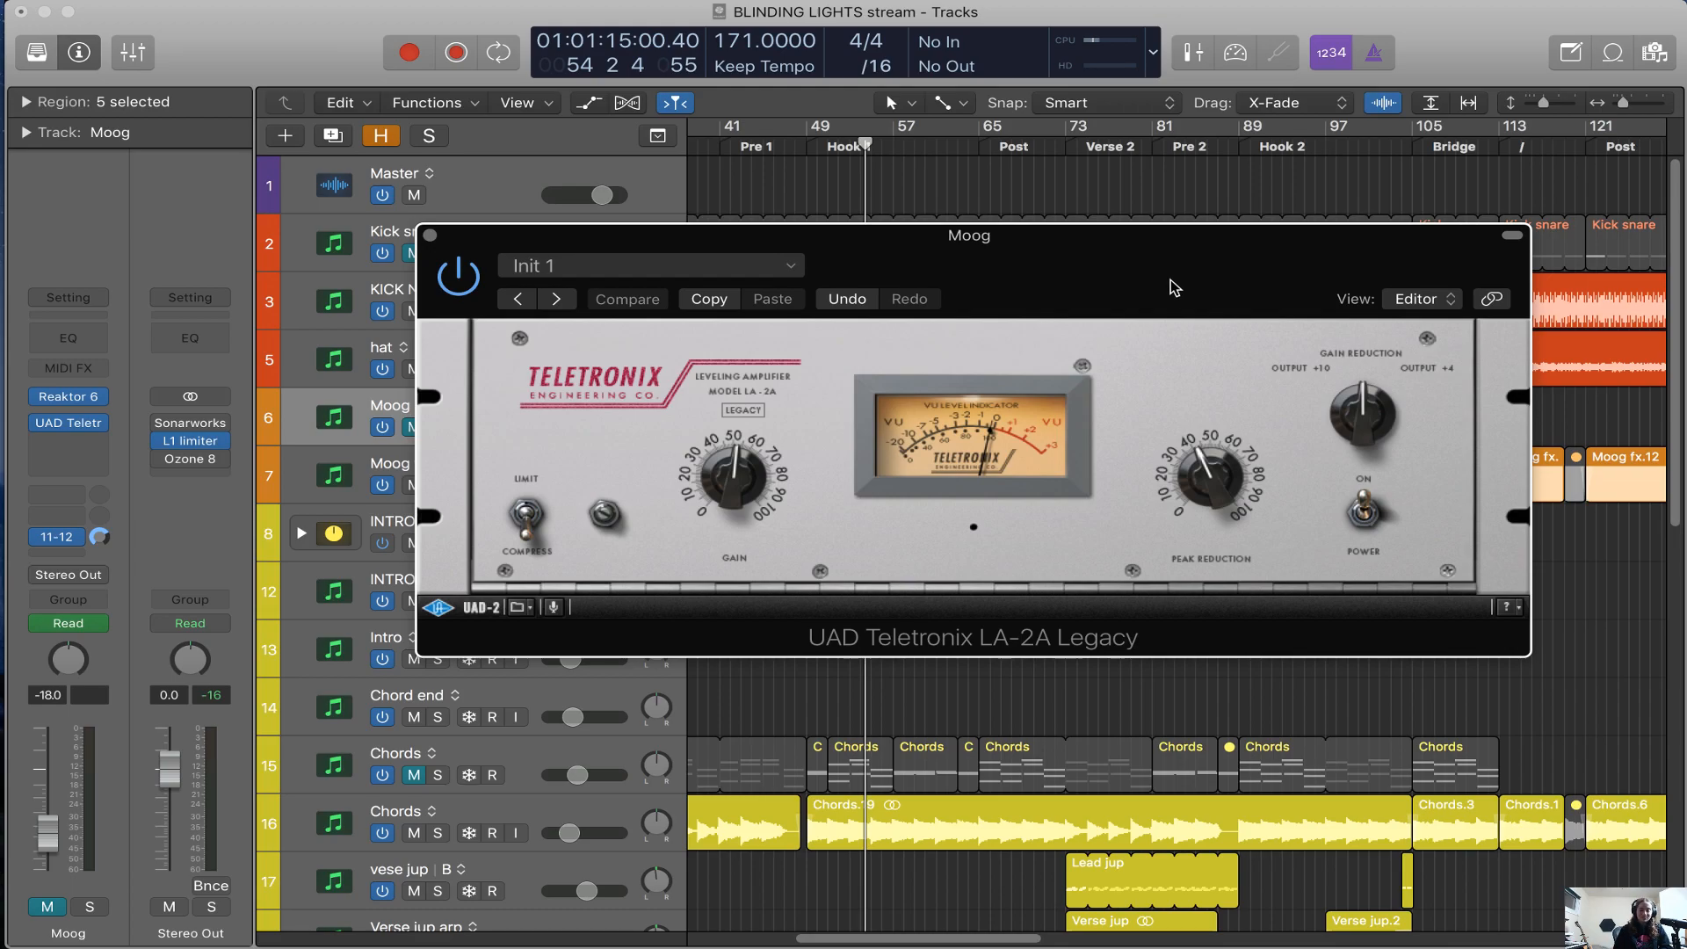
{"action": "left_click_drag", "start_coordinate": [1171, 274], "coordinate": [1127, 356]}
{"action": "key", "text": "comma"}
{"action": "key", "text": "comma"}
{"action": "key", "text": "comma"}
{"action": "key", "text": "comma"}
{"action": "key", "text": "comma"}
{"action": "key", "text": "comma"}
{"action": "key", "text": "s"}
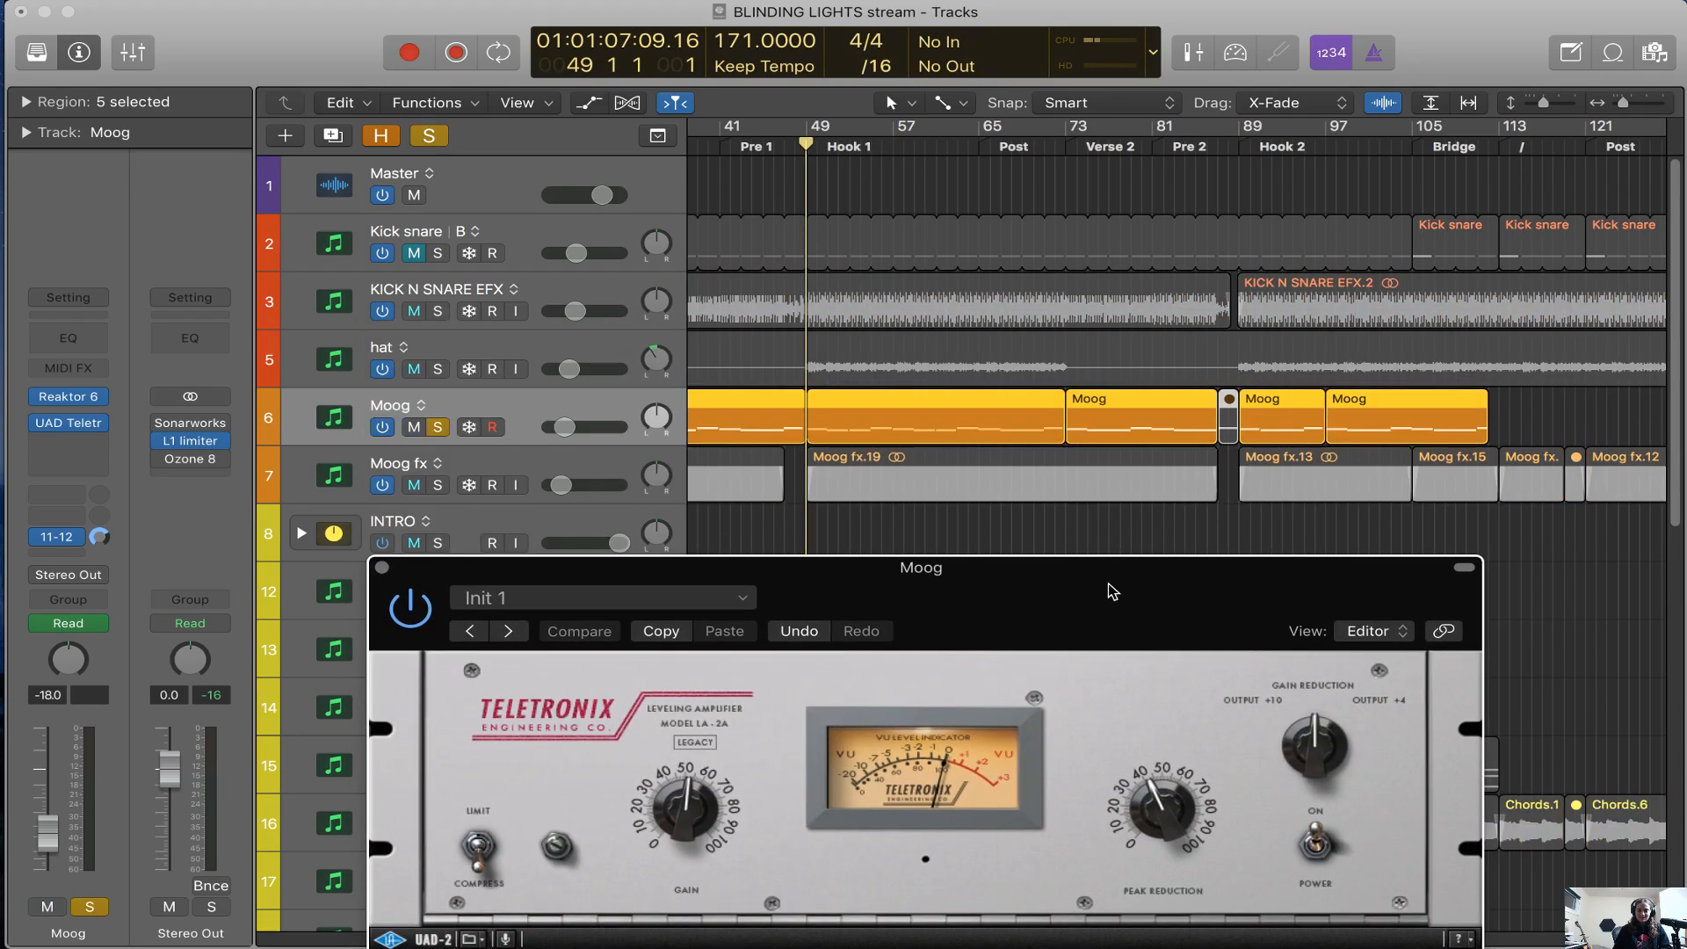
{"action": "left_click_drag", "start_coordinate": [1005, 613], "coordinate": [1007, 566]}
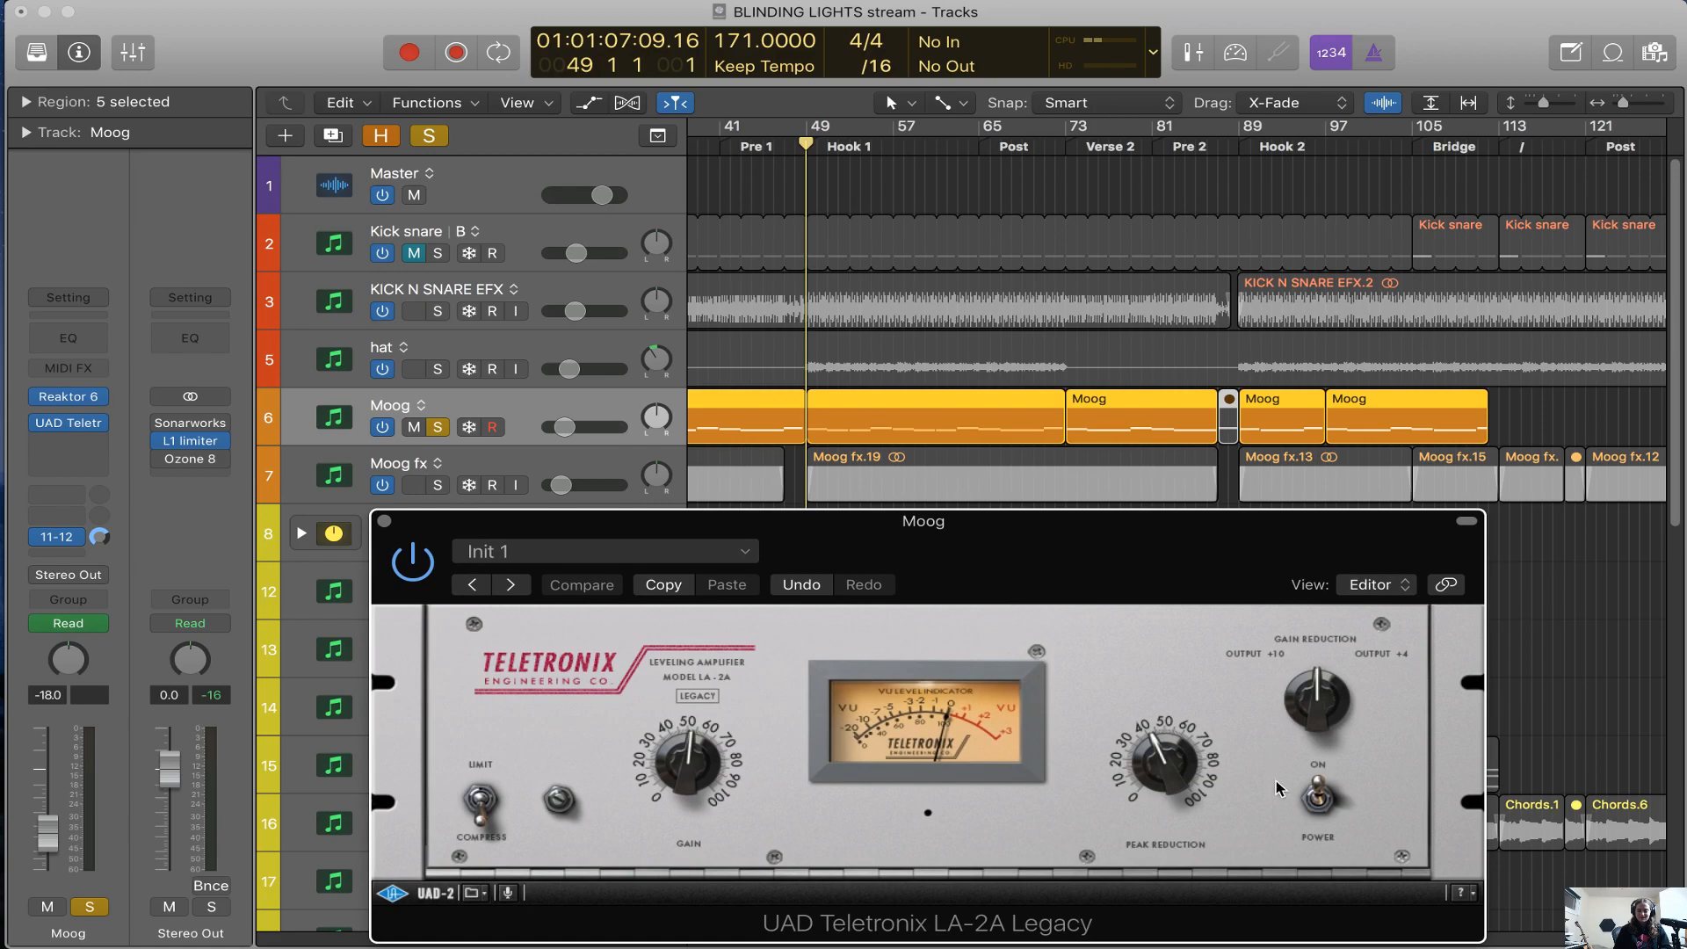
{"action": "key", "text": "space"}
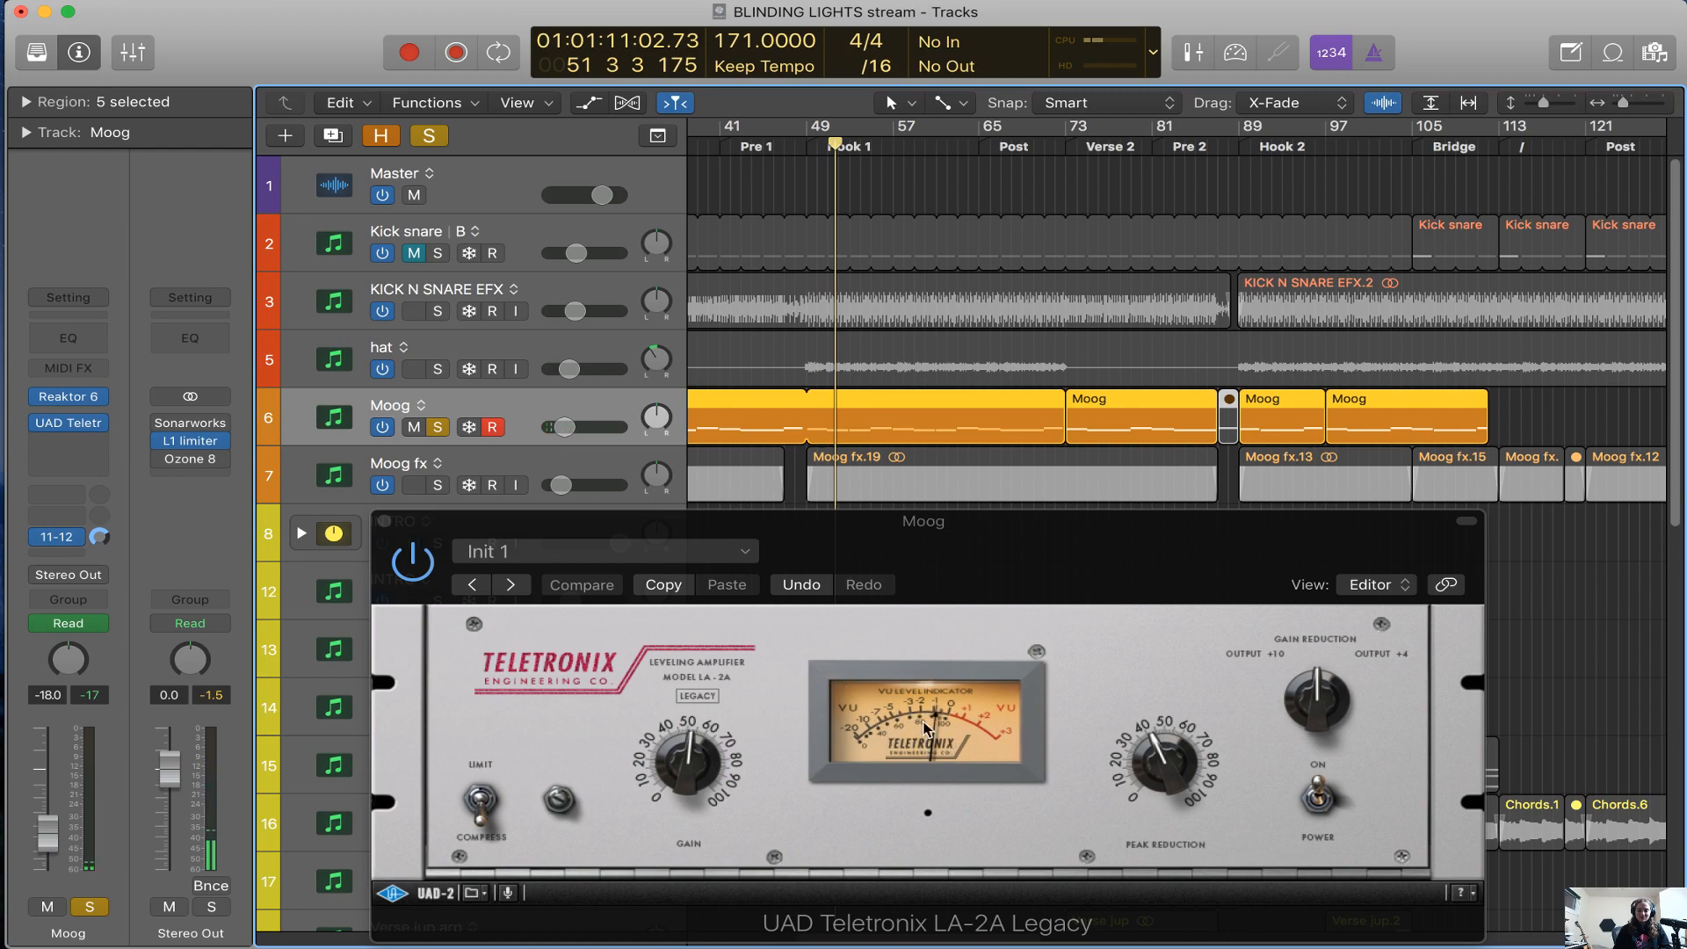
Try different Gain and Peak Reduction amounts on the Moog's LA-2A during playback, return the knobs, and close the plug-in
{"action": "left_click", "coordinate": [1176, 769]}
{"action": "key", "text": "space"}
{"action": "left_click_drag", "start_coordinate": [702, 771], "coordinate": [703, 761]}
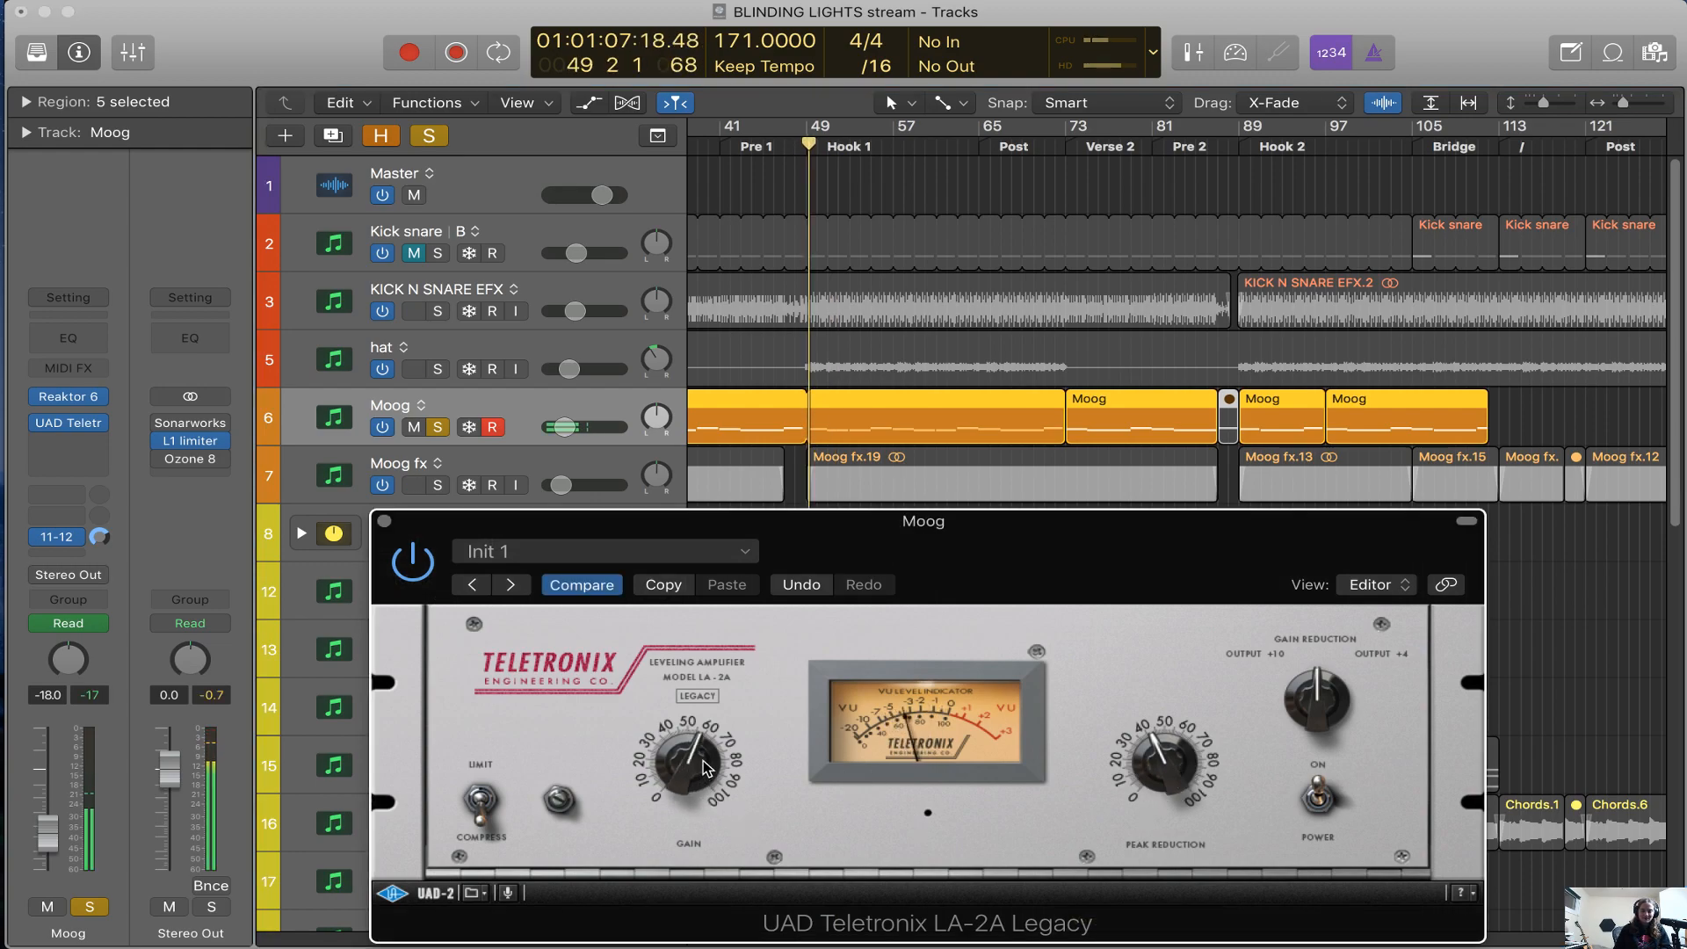
{"action": "mouse_move", "coordinate": [1166, 766]}
{"action": "left_mouse_down"}
{"action": "mouse_move", "coordinate": [1163, 615]}
{"action": "mouse_move", "coordinate": [1151, 737]}
{"action": "left_mouse_up"}
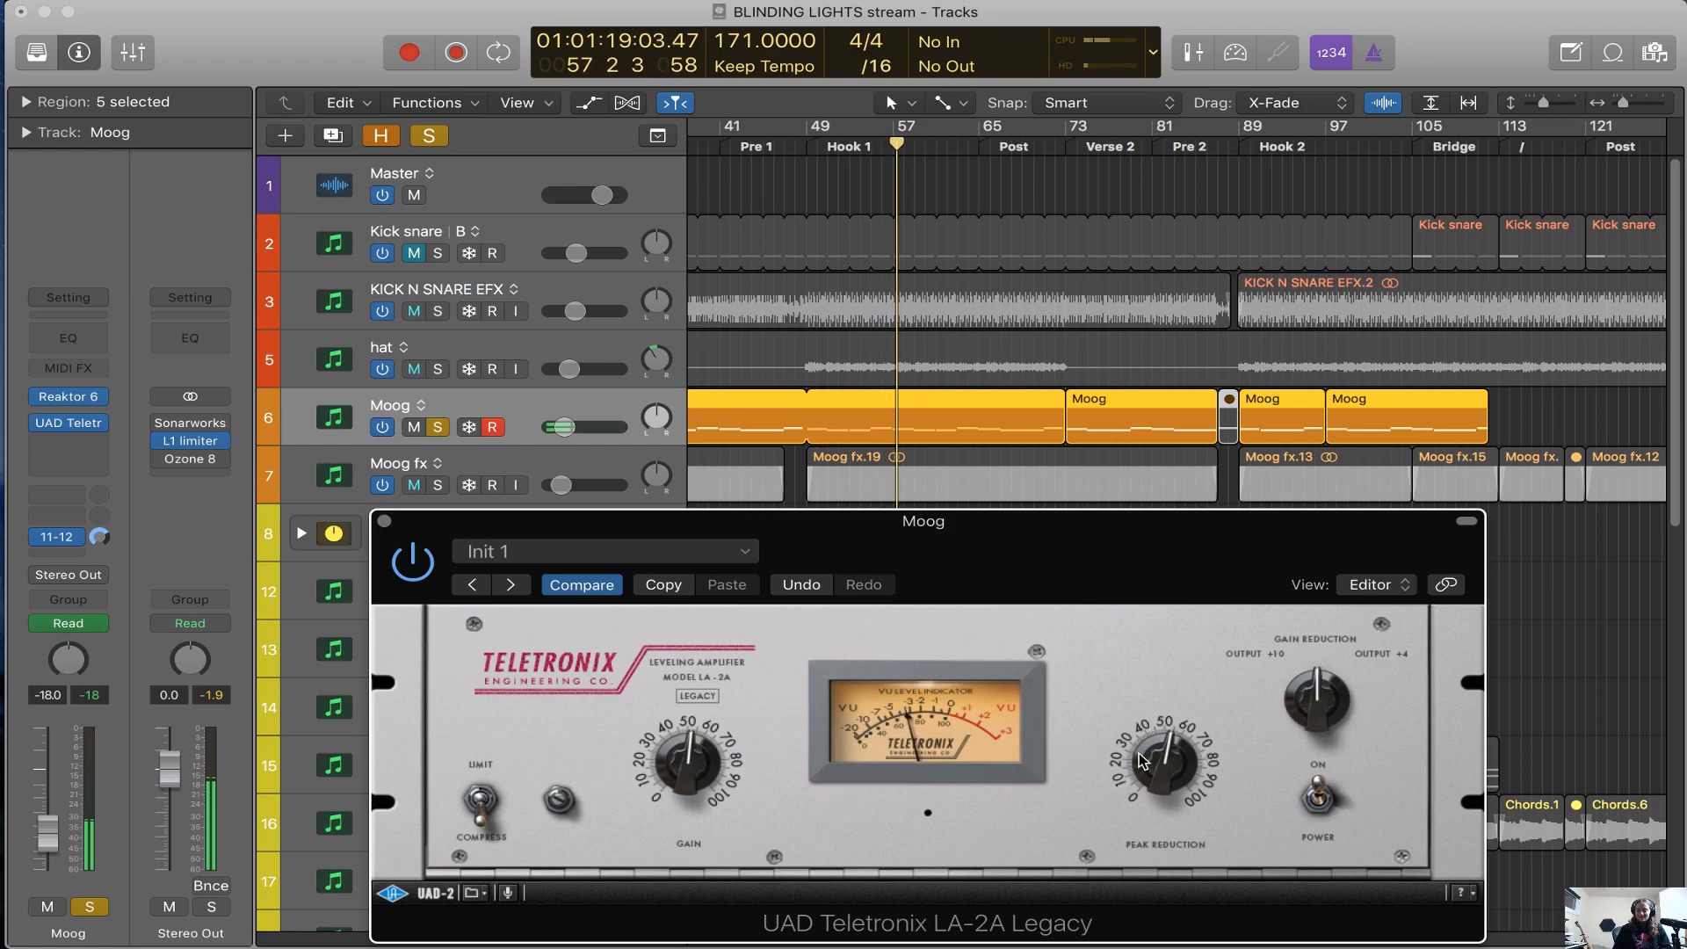
{"action": "left_click_drag", "start_coordinate": [1140, 766], "coordinate": [1140, 791]}
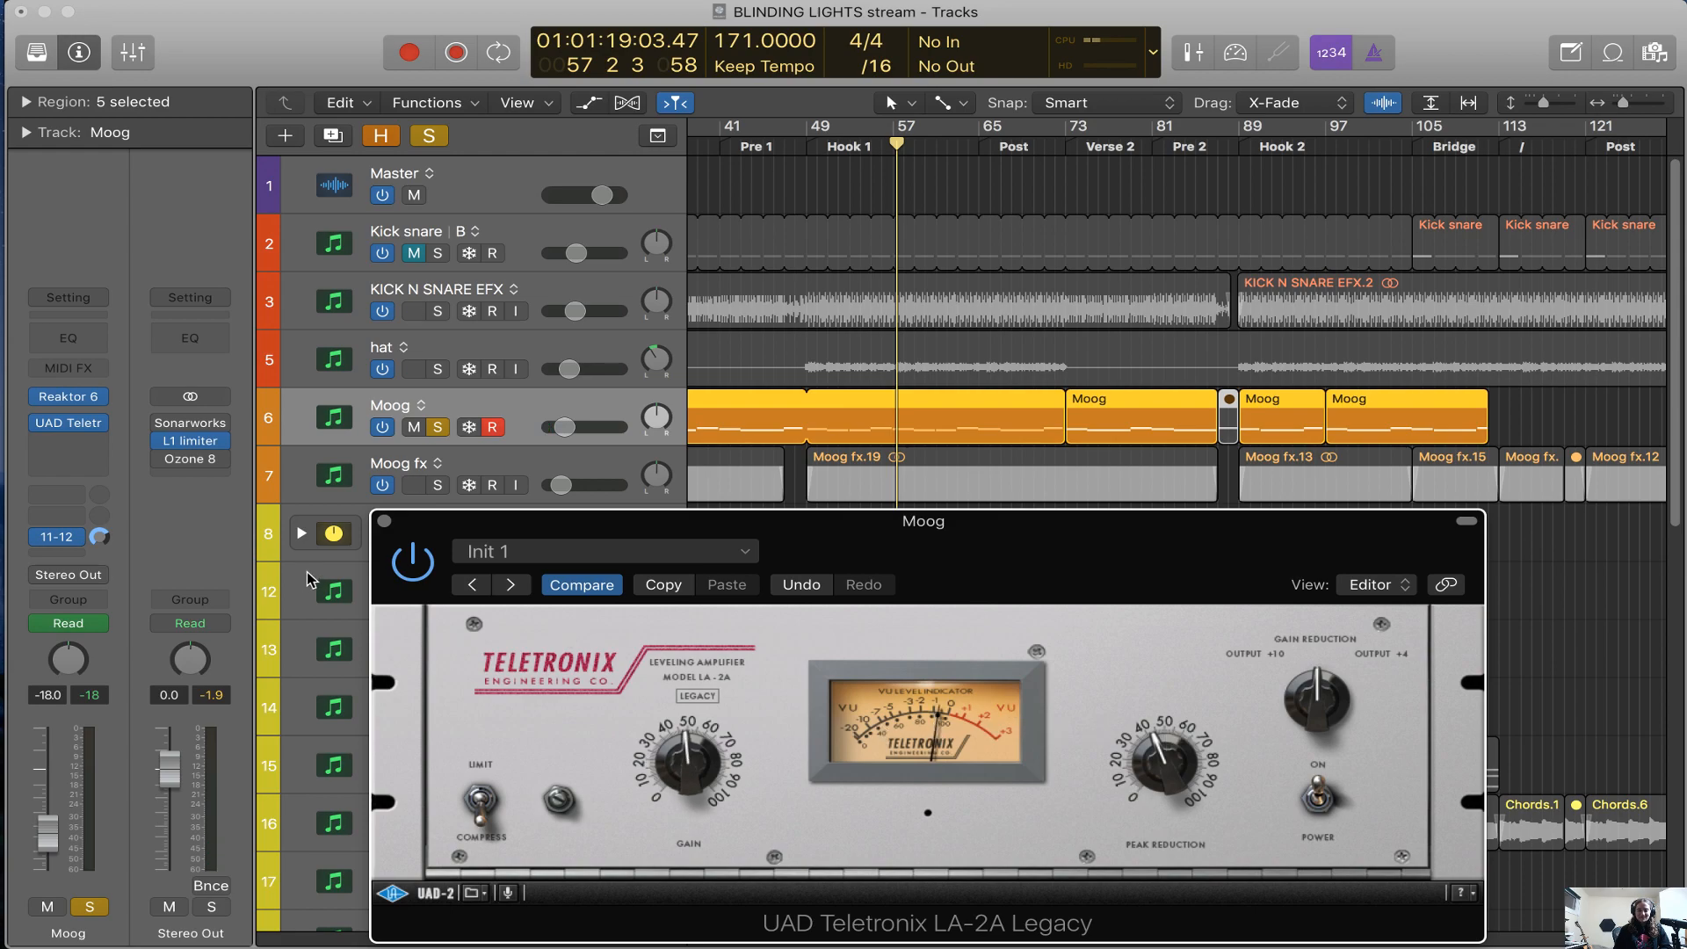
{"action": "left_click", "coordinate": [383, 521]}
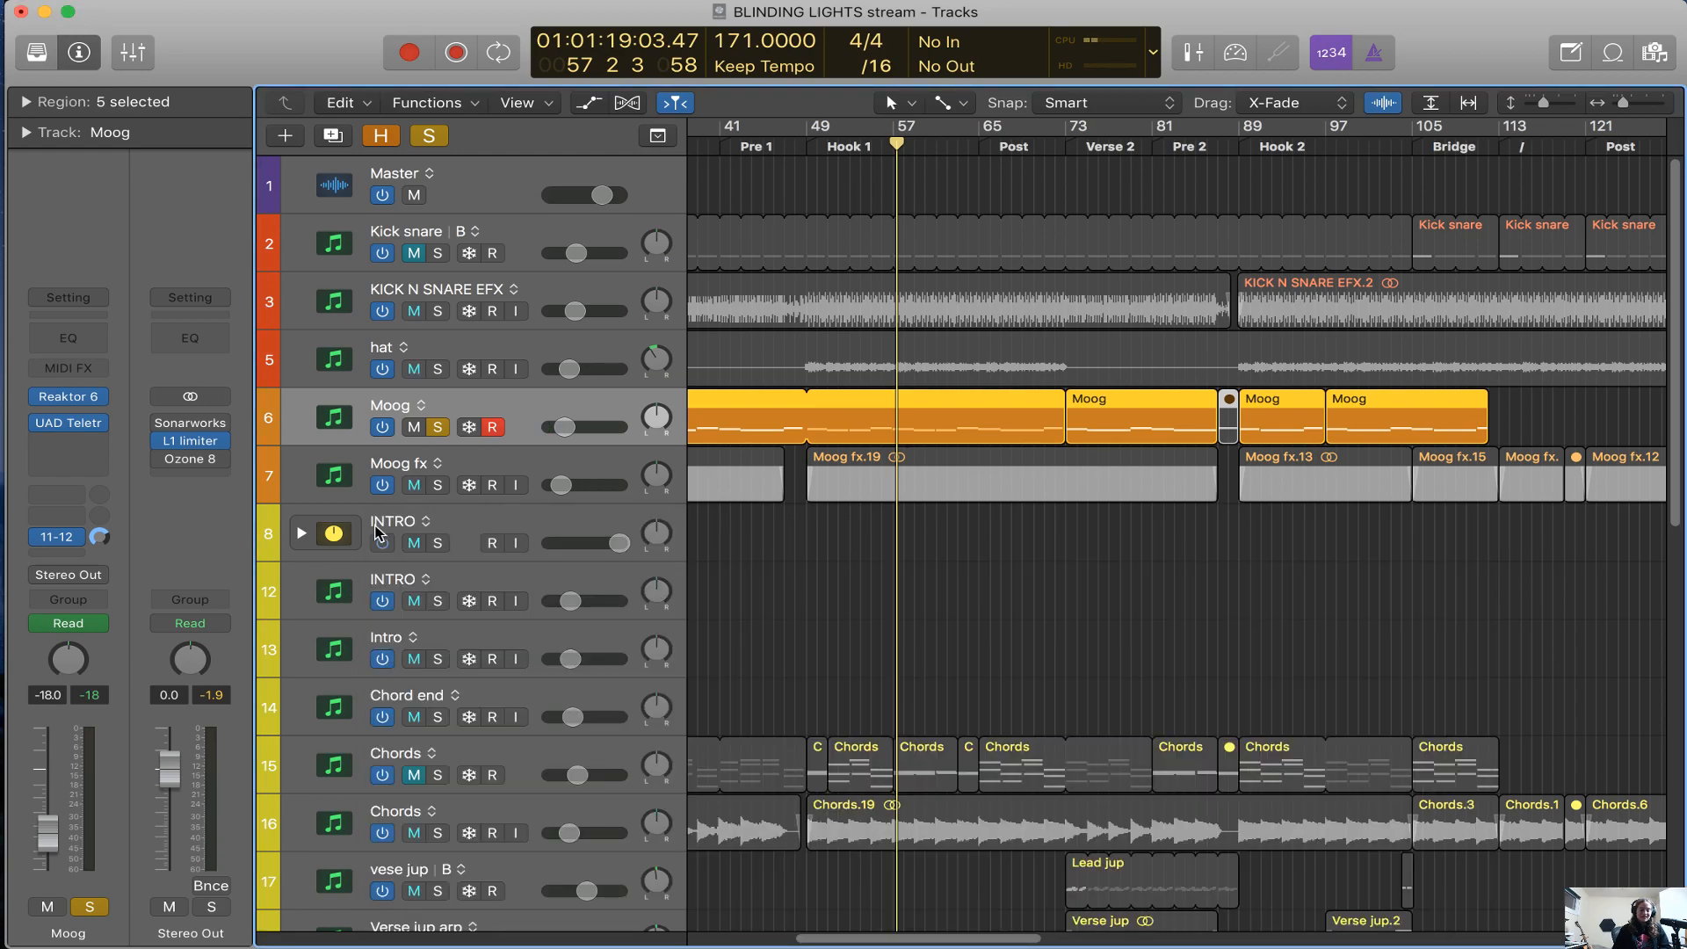
Reopen the Moog track's LA-2A to review its settings, and close it
{"action": "left_click", "coordinate": [79, 424]}
{"action": "left_click_drag", "start_coordinate": [1045, 576], "coordinate": [986, 365]}
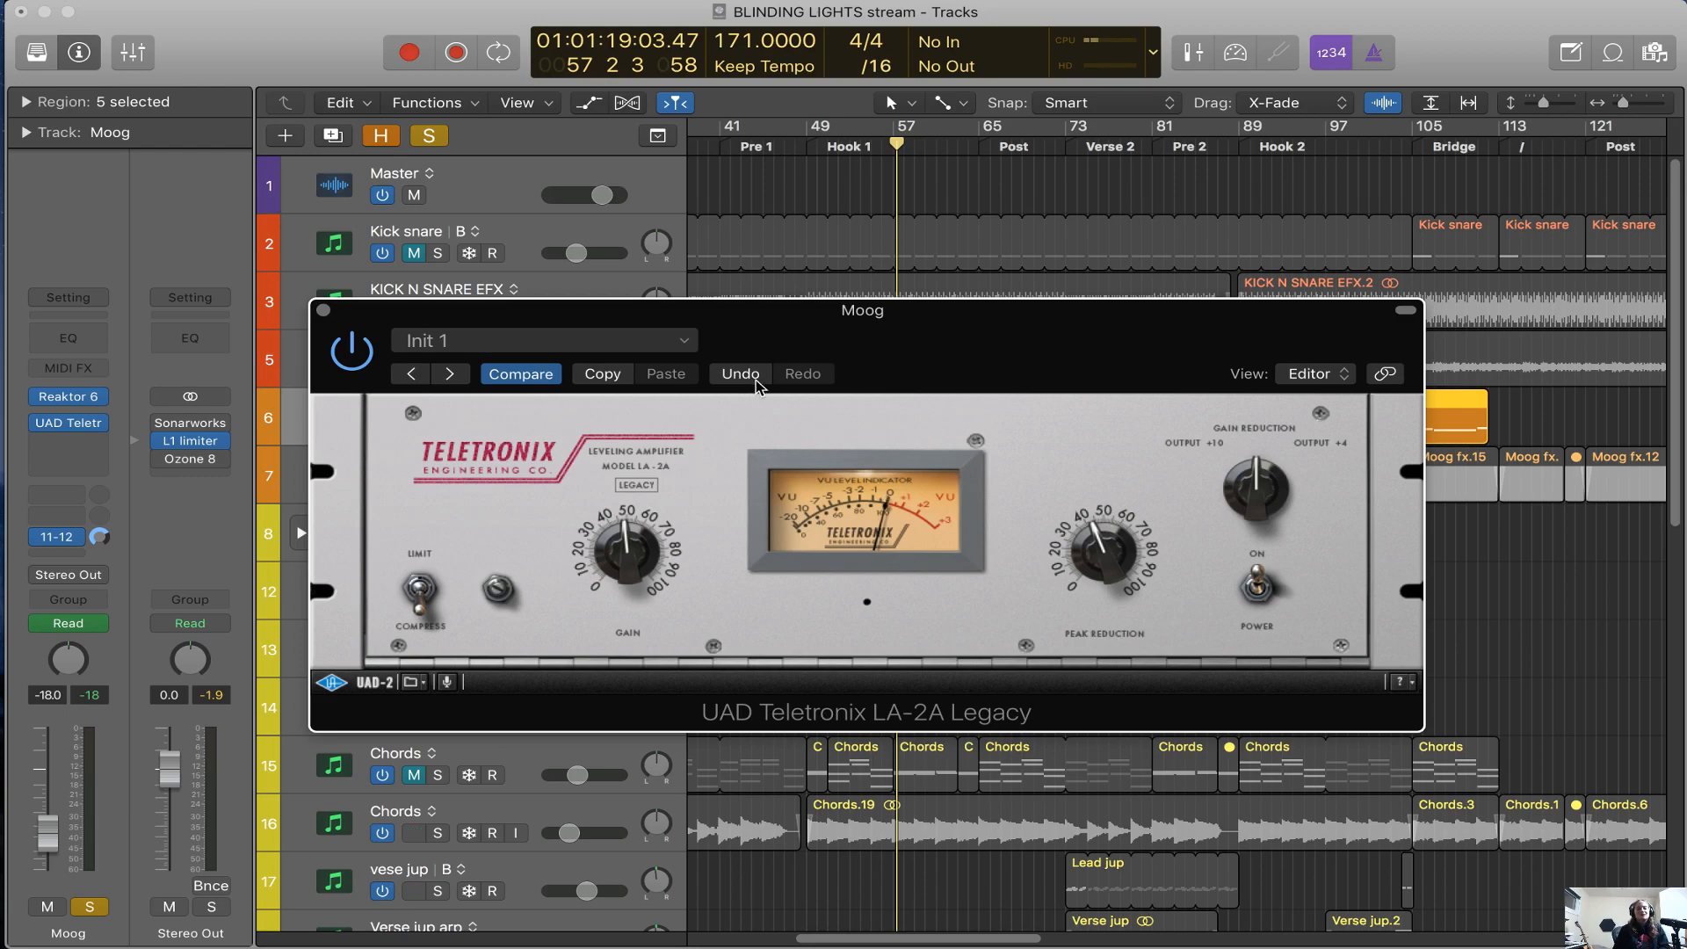
{"action": "left_click_drag", "start_coordinate": [937, 364], "coordinate": [953, 344]}
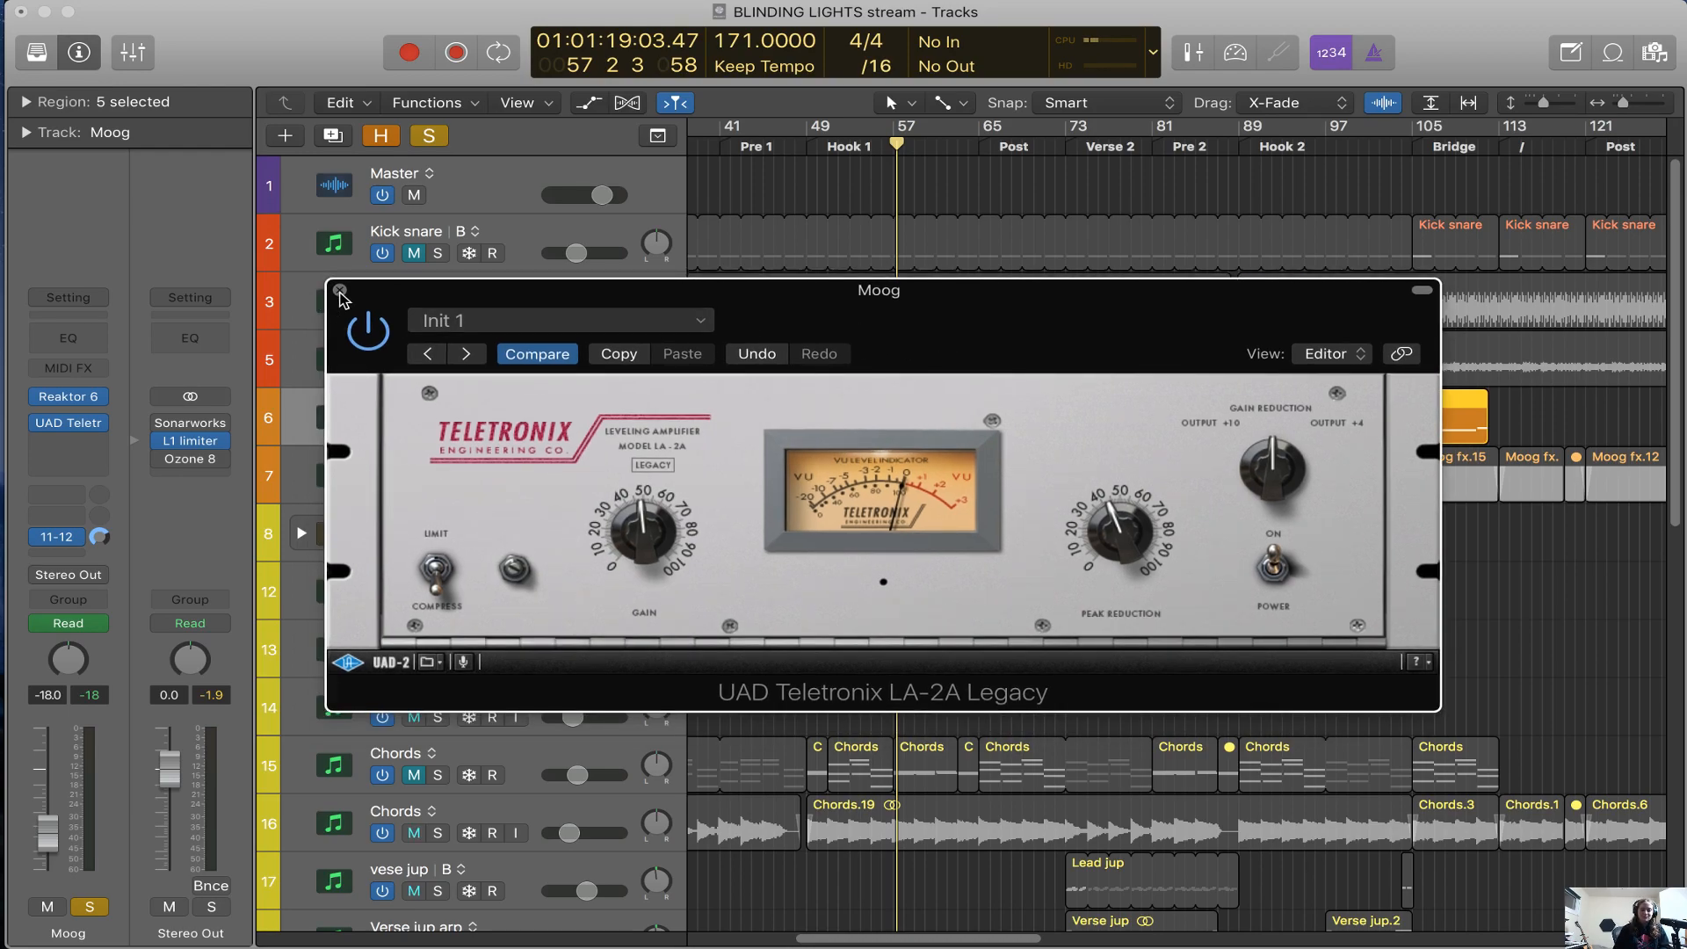
{"action": "left_click", "coordinate": [339, 291]}
Solo the Chords audio track instead of the Moog track and play it in Hook 1
{"action": "scroll", "coordinate": [708, 571], "scroll_direction": "down", "scroll_amount": 4}
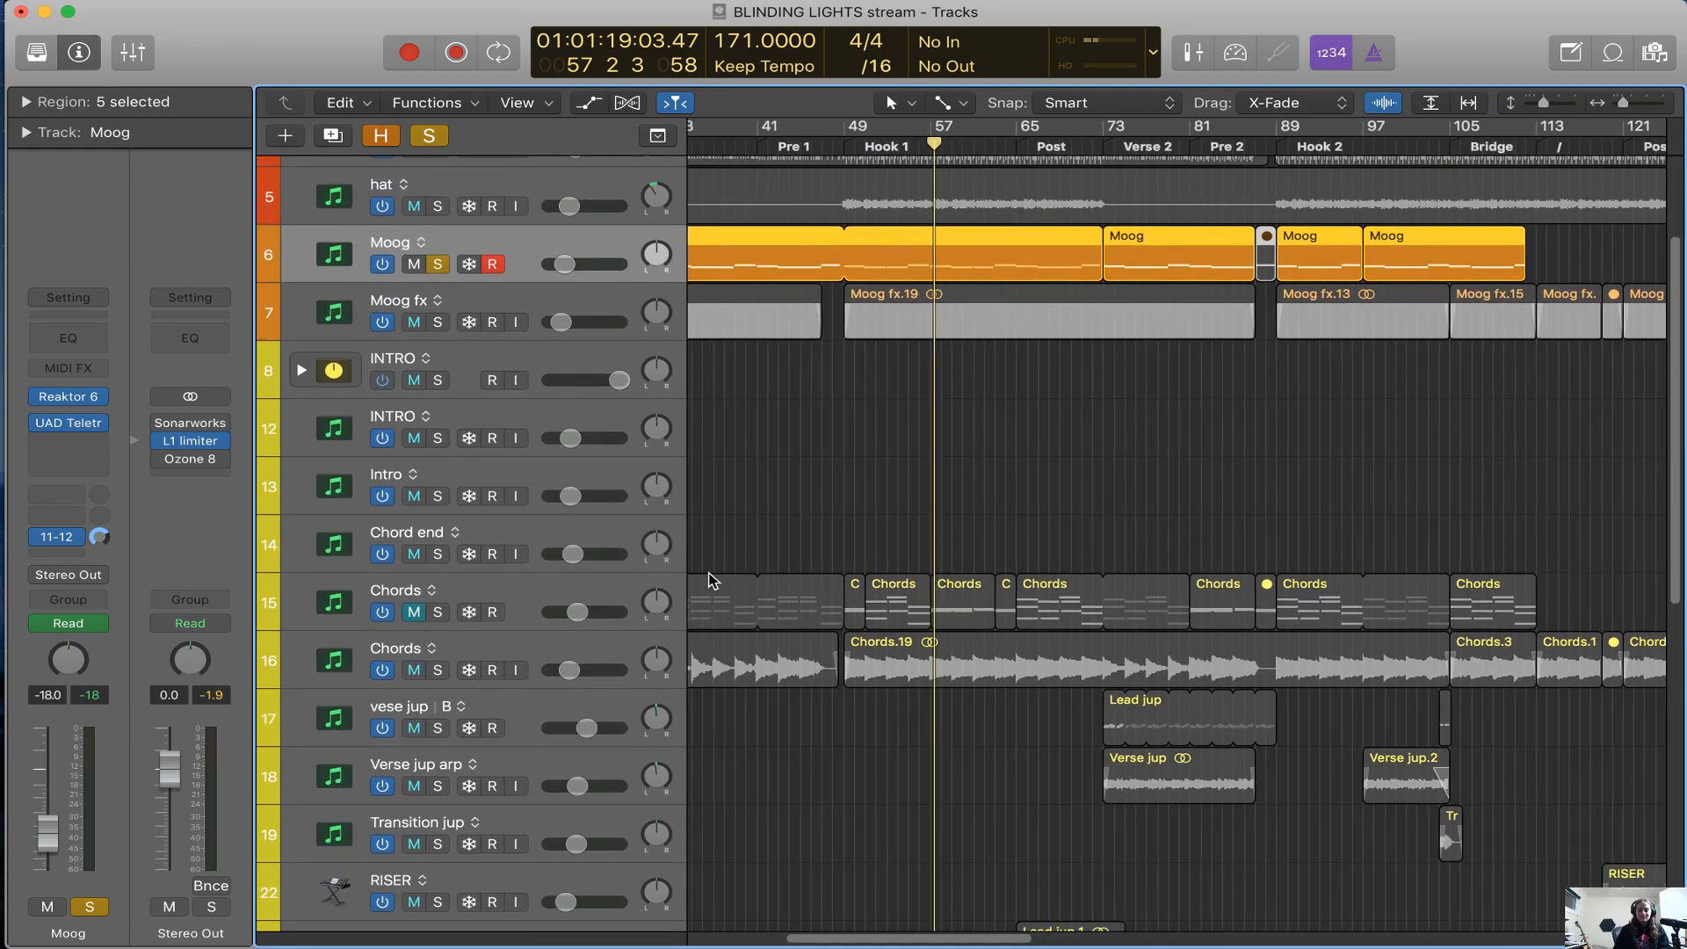
{"action": "scroll", "coordinate": [712, 580], "scroll_direction": "left", "scroll_amount": 2}
{"action": "left_click", "coordinate": [593, 642]}
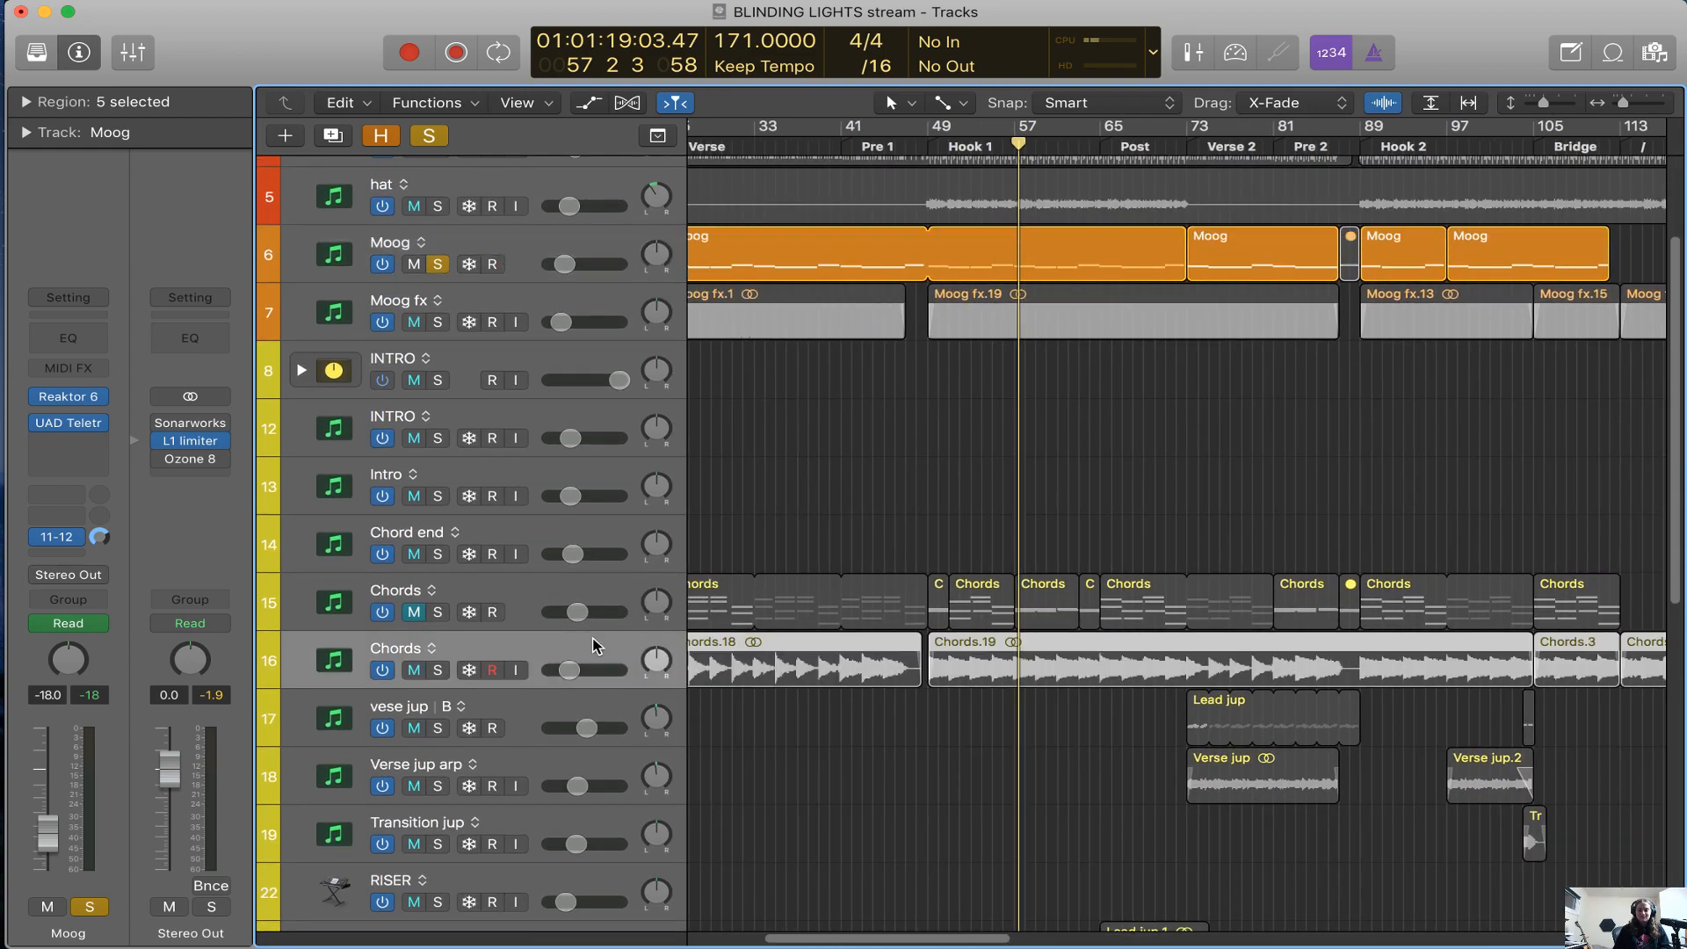
{"action": "left_click", "coordinate": [438, 269]}
{"action": "key", "text": "space"}
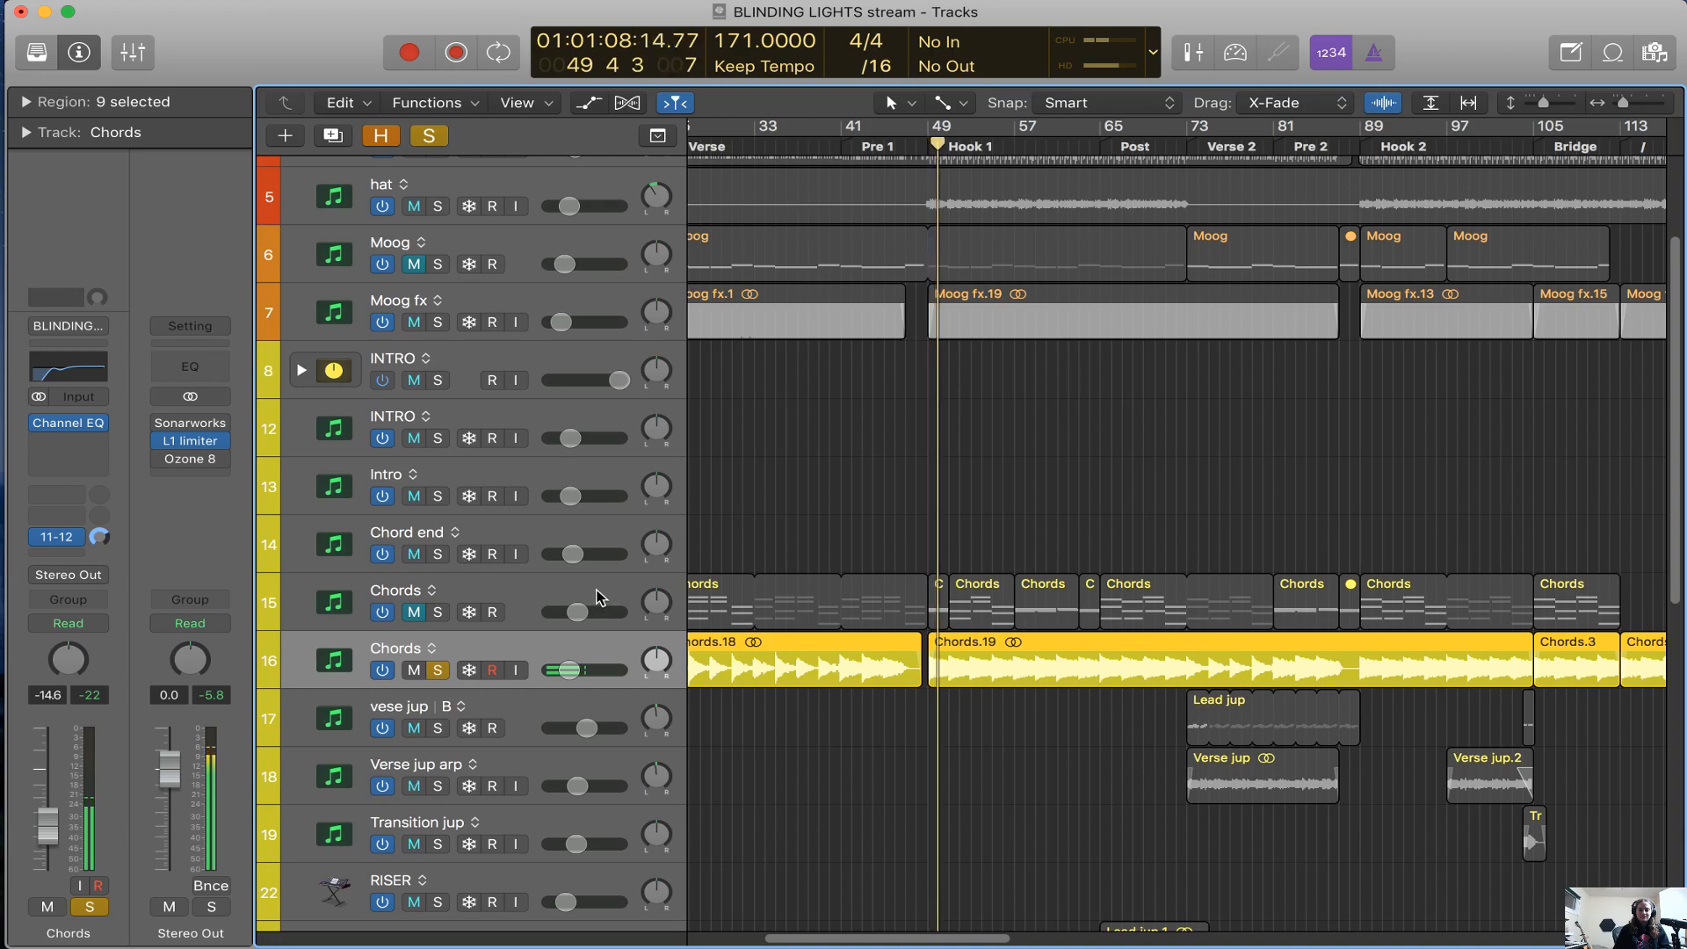
Check the LA-2A on the Jup-8 V3 Chords instrument track, and close it
{"action": "left_click", "coordinate": [600, 598]}
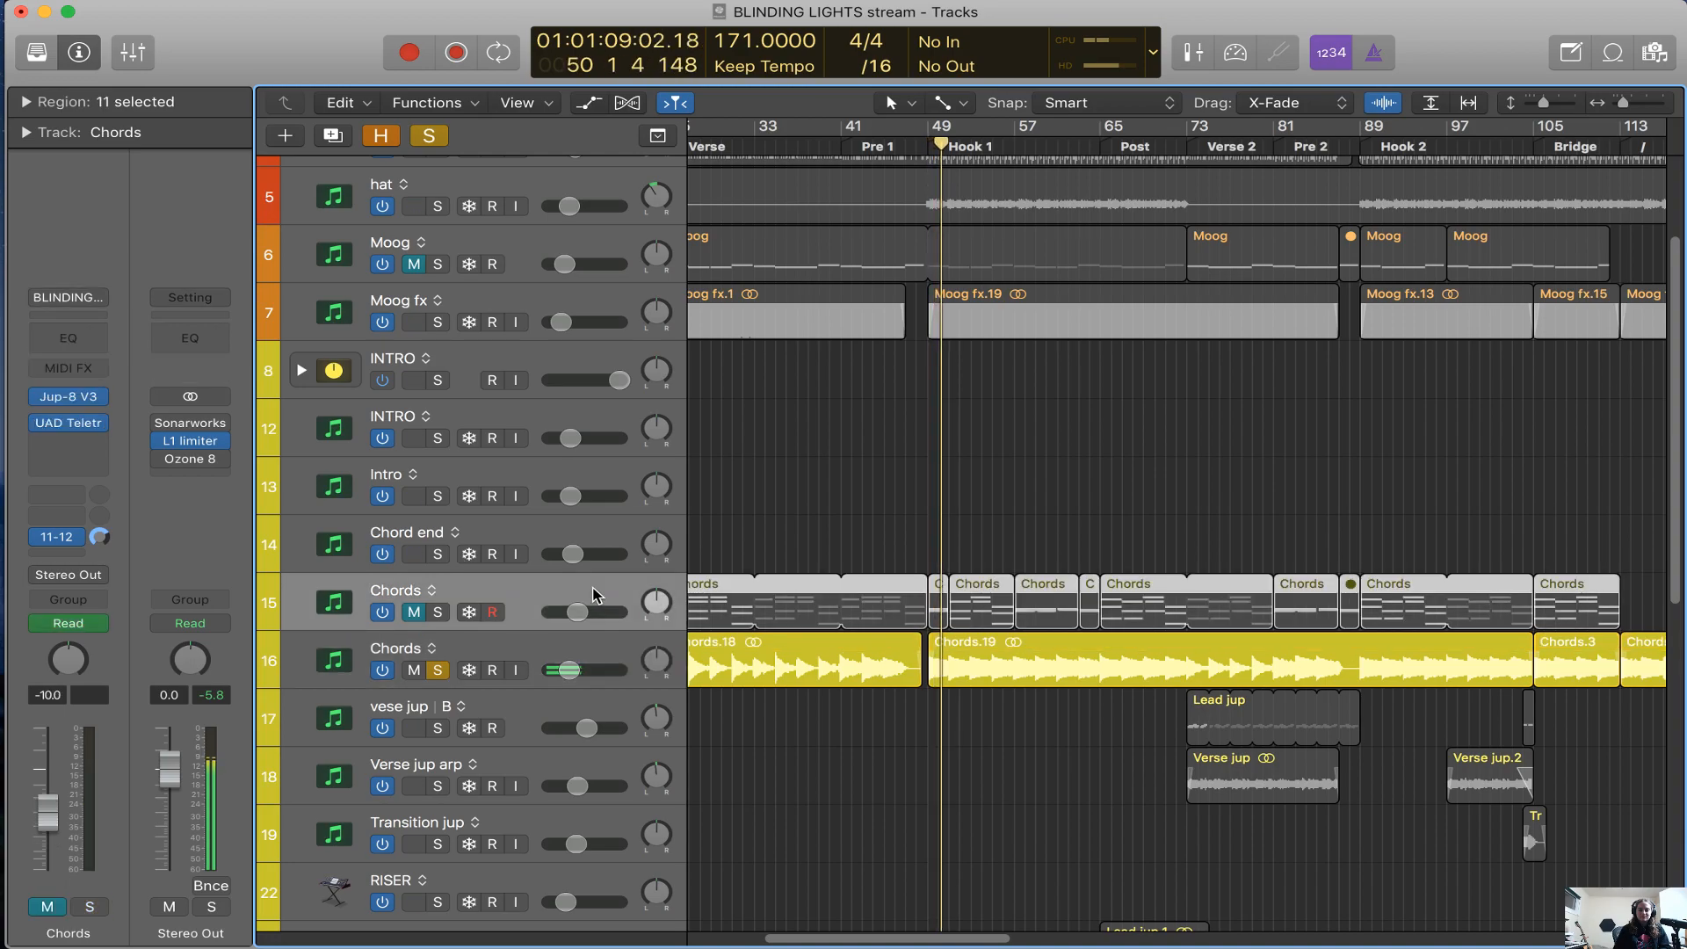
{"action": "left_click", "coordinate": [74, 423]}
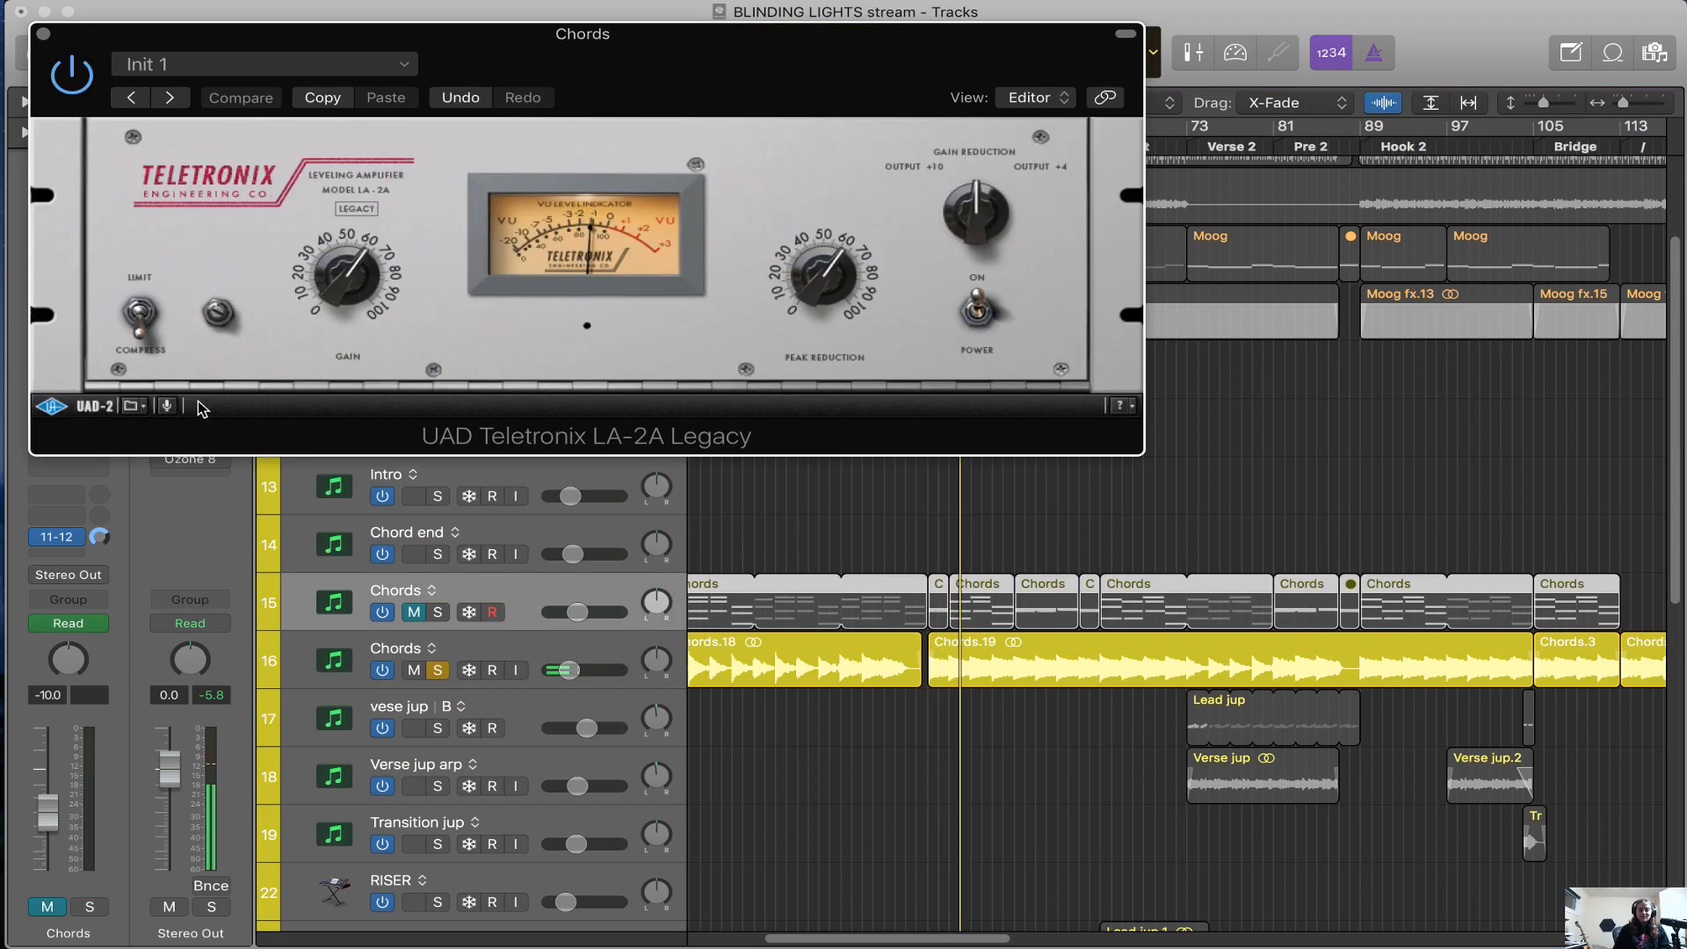
{"action": "left_click", "coordinate": [42, 35]}
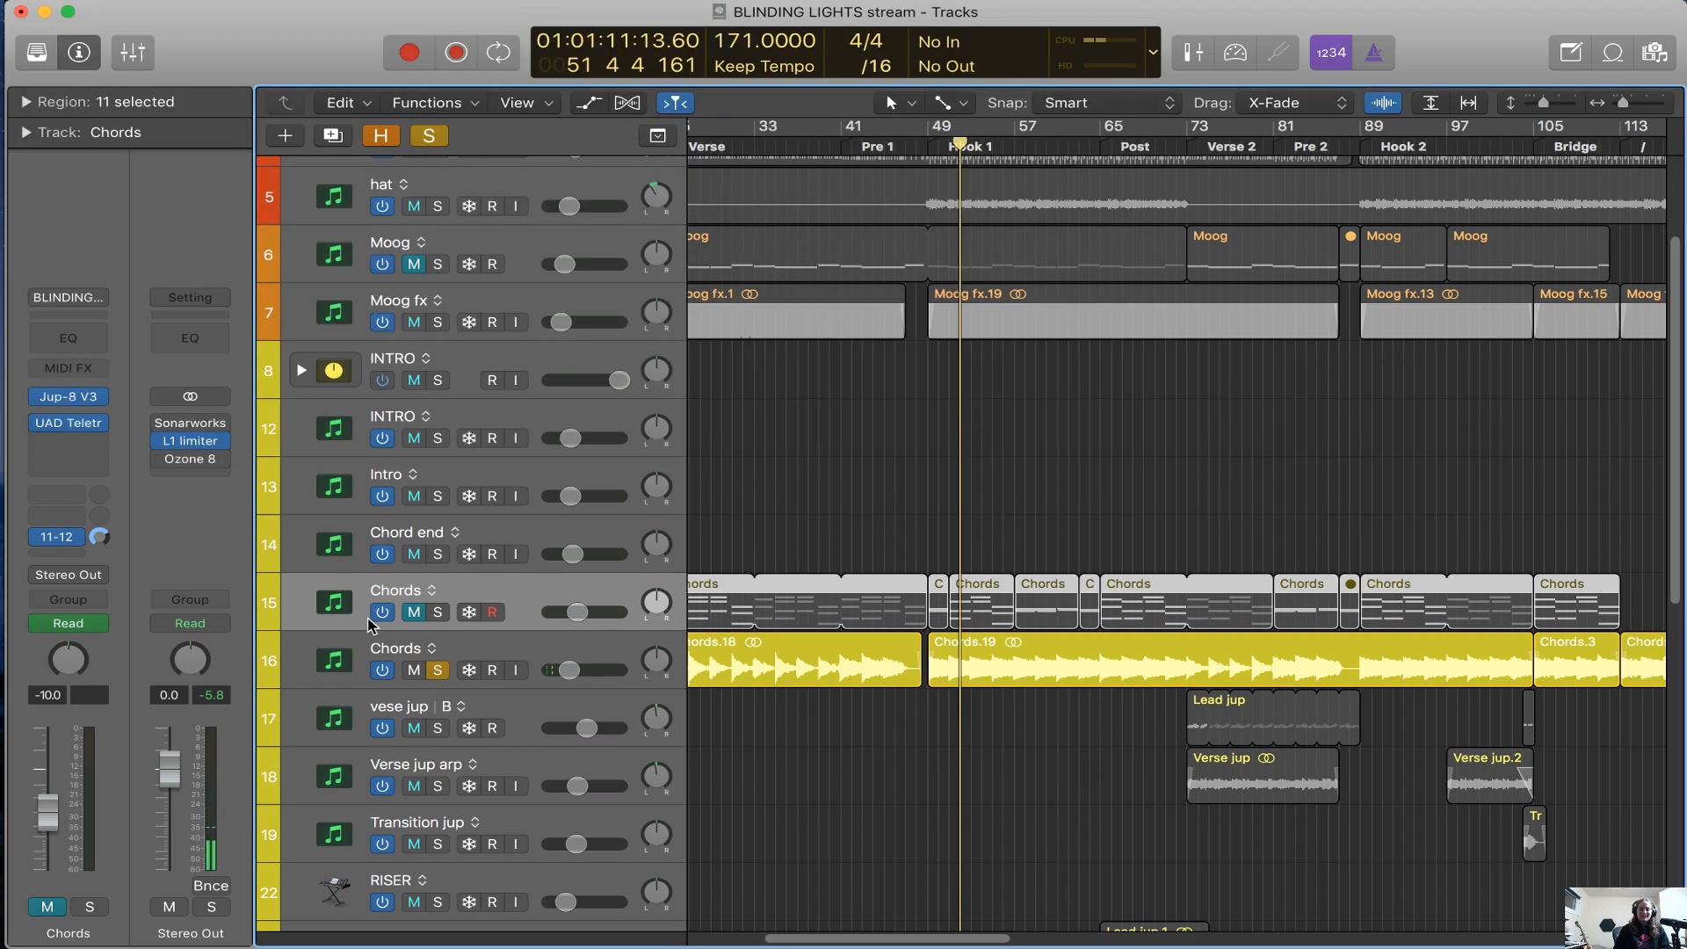
Open the Chords audio track's Channel EQ and compare the soloed sound with it bypassed and active
{"action": "left_click", "coordinate": [597, 659]}
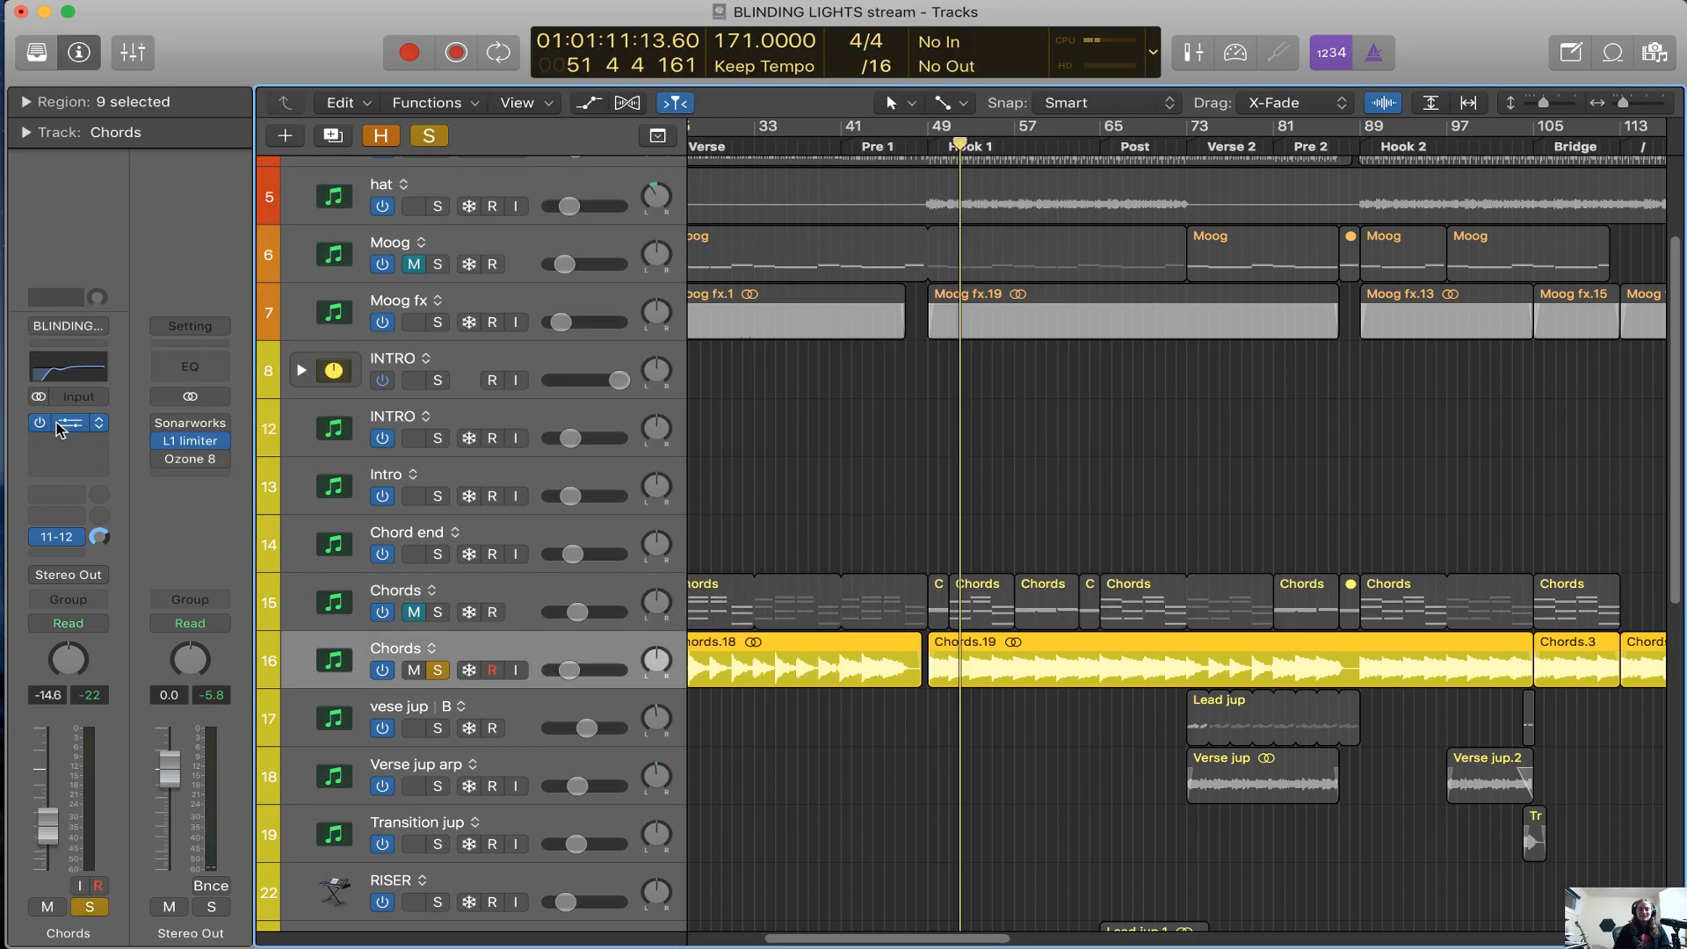
{"action": "left_click", "coordinate": [58, 427]}
{"action": "key", "text": "space"}
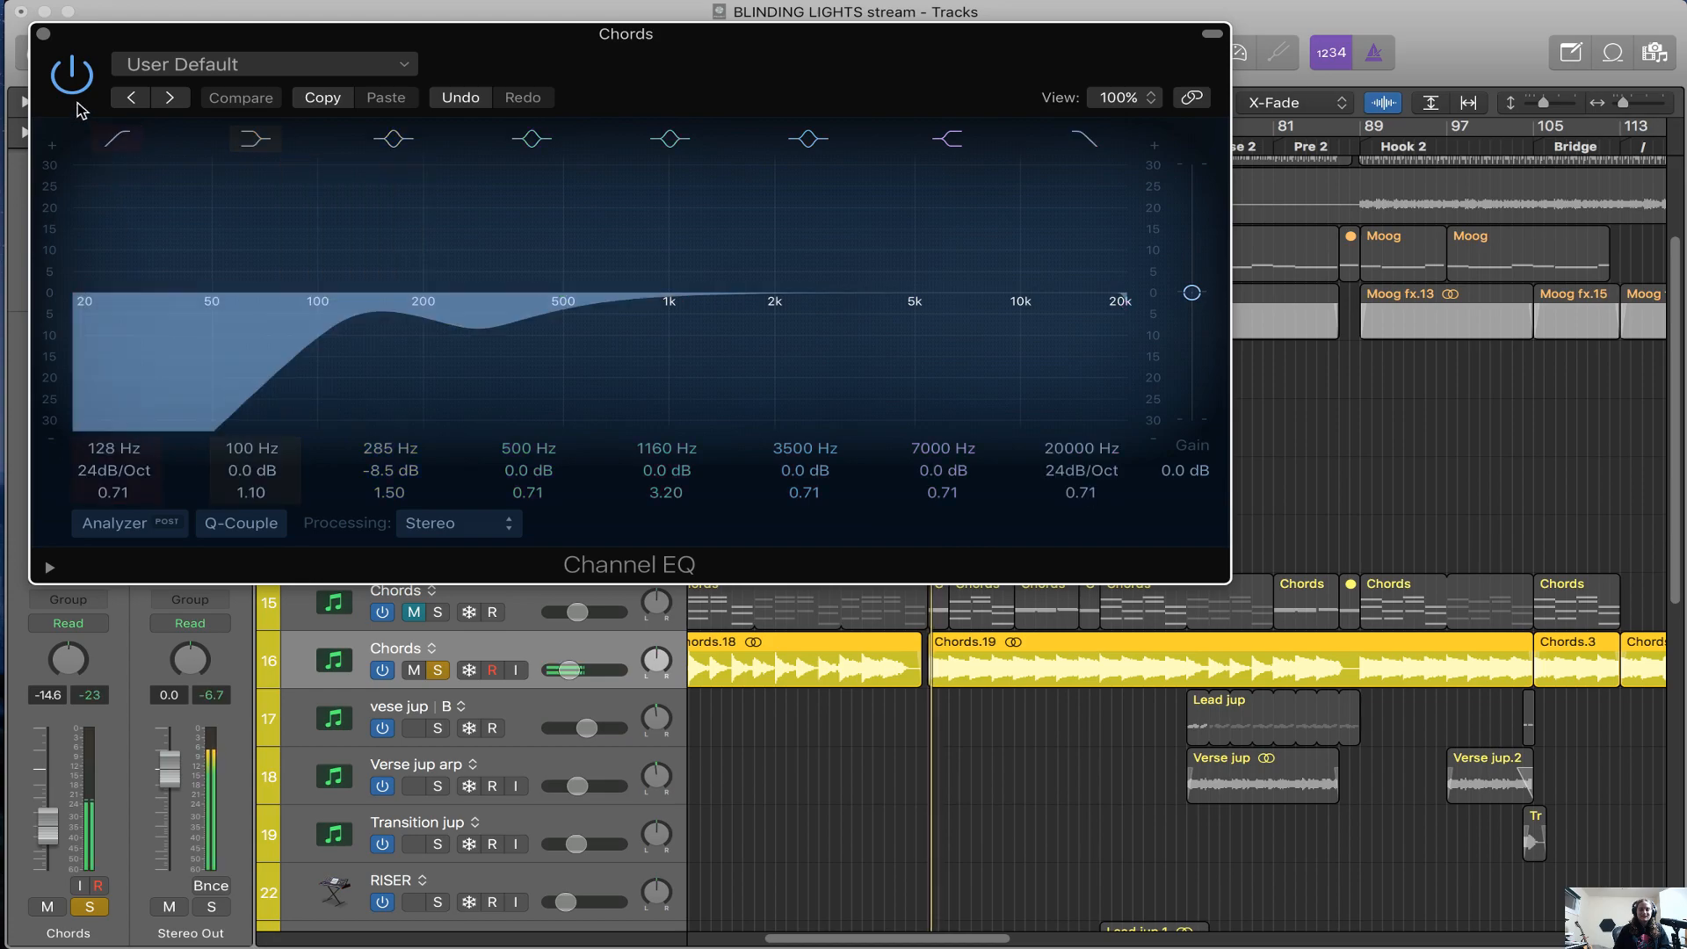
{"action": "left_click", "coordinate": [76, 88]}
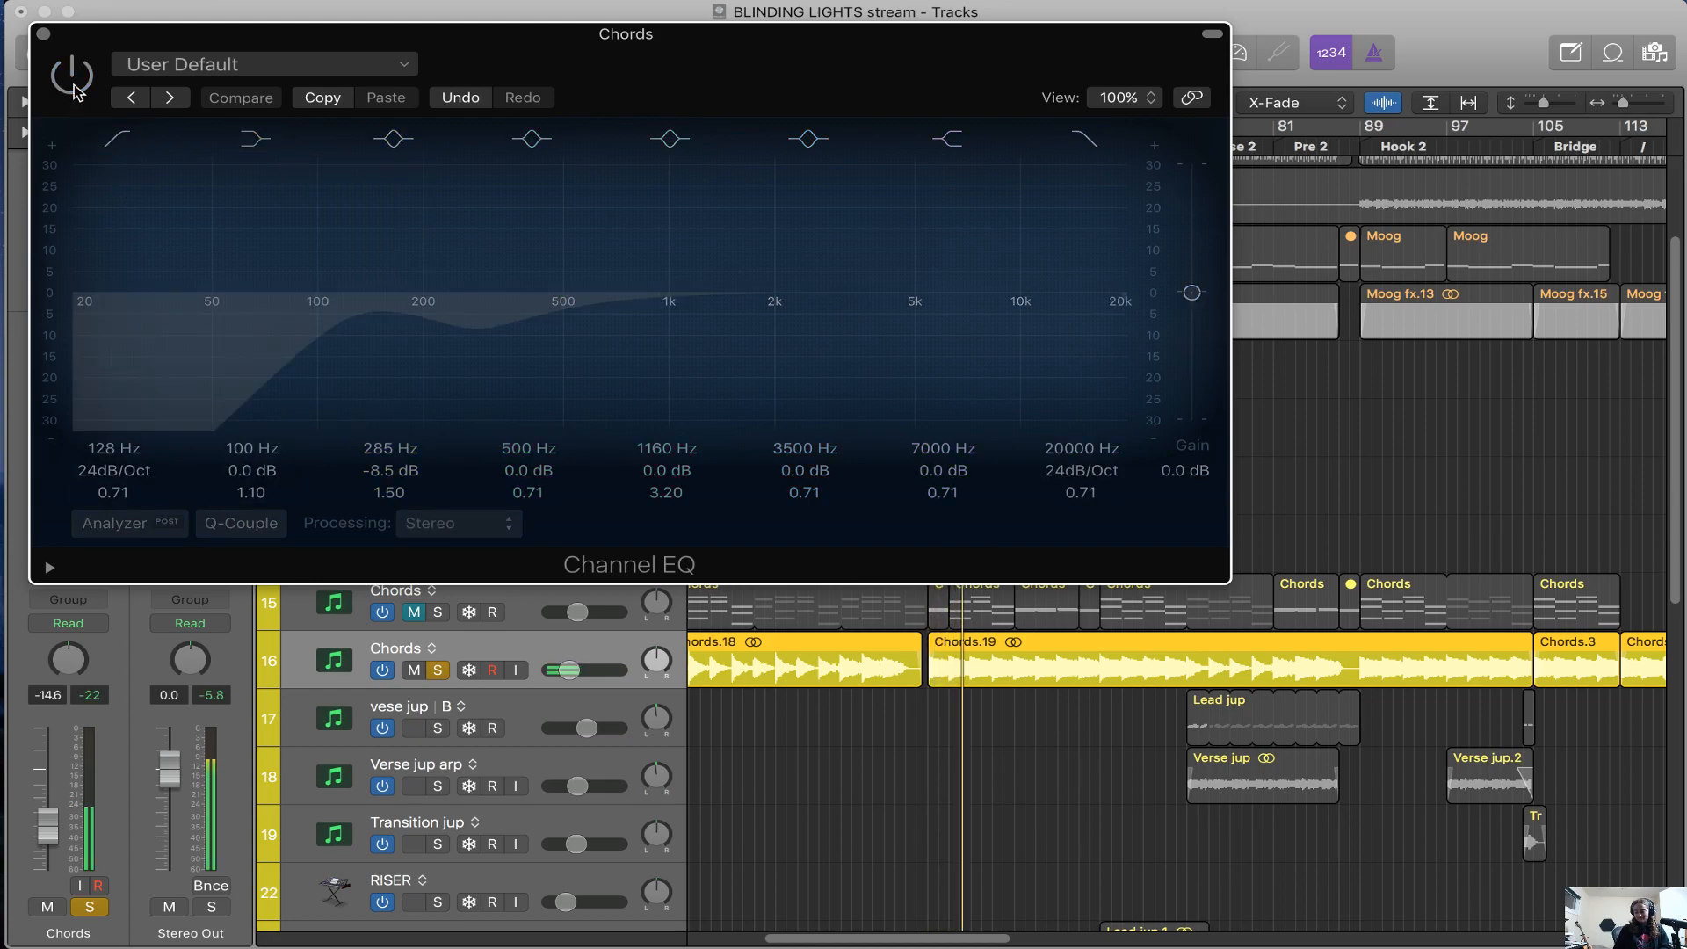
{"action": "left_click", "coordinate": [76, 88]}
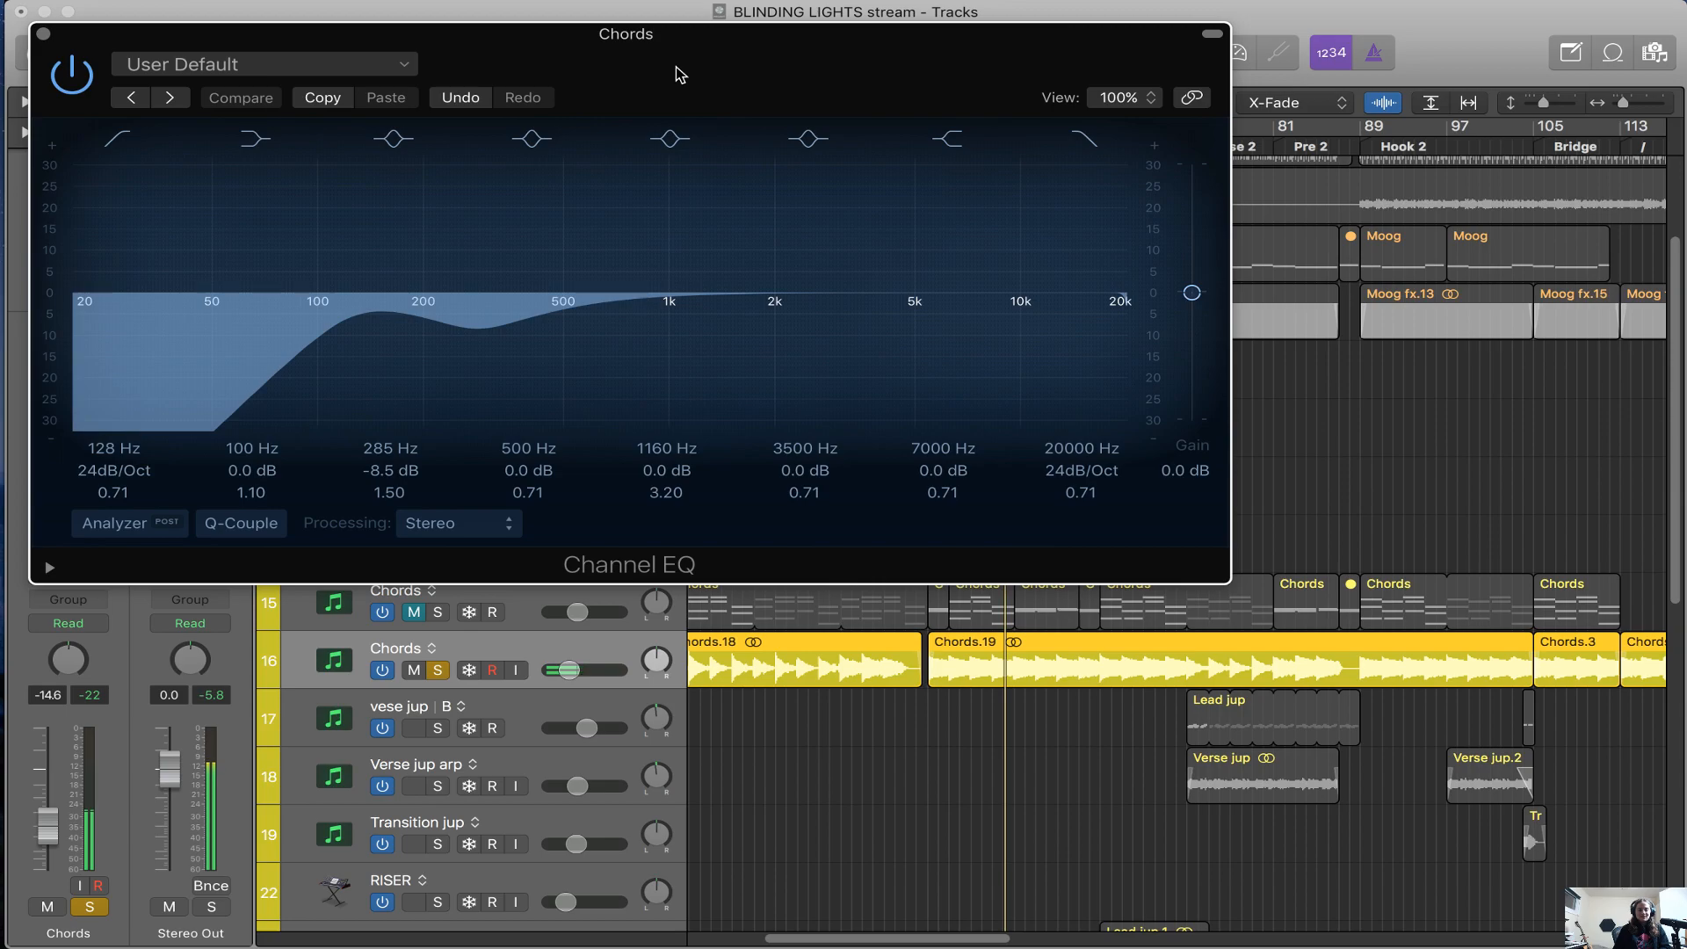
Solo Moog fx alongside Chords, compare the mix with the Chords Channel EQ bypassed and active, and close the EQ
{"action": "left_click_drag", "start_coordinate": [681, 74], "coordinate": [1427, 127]}
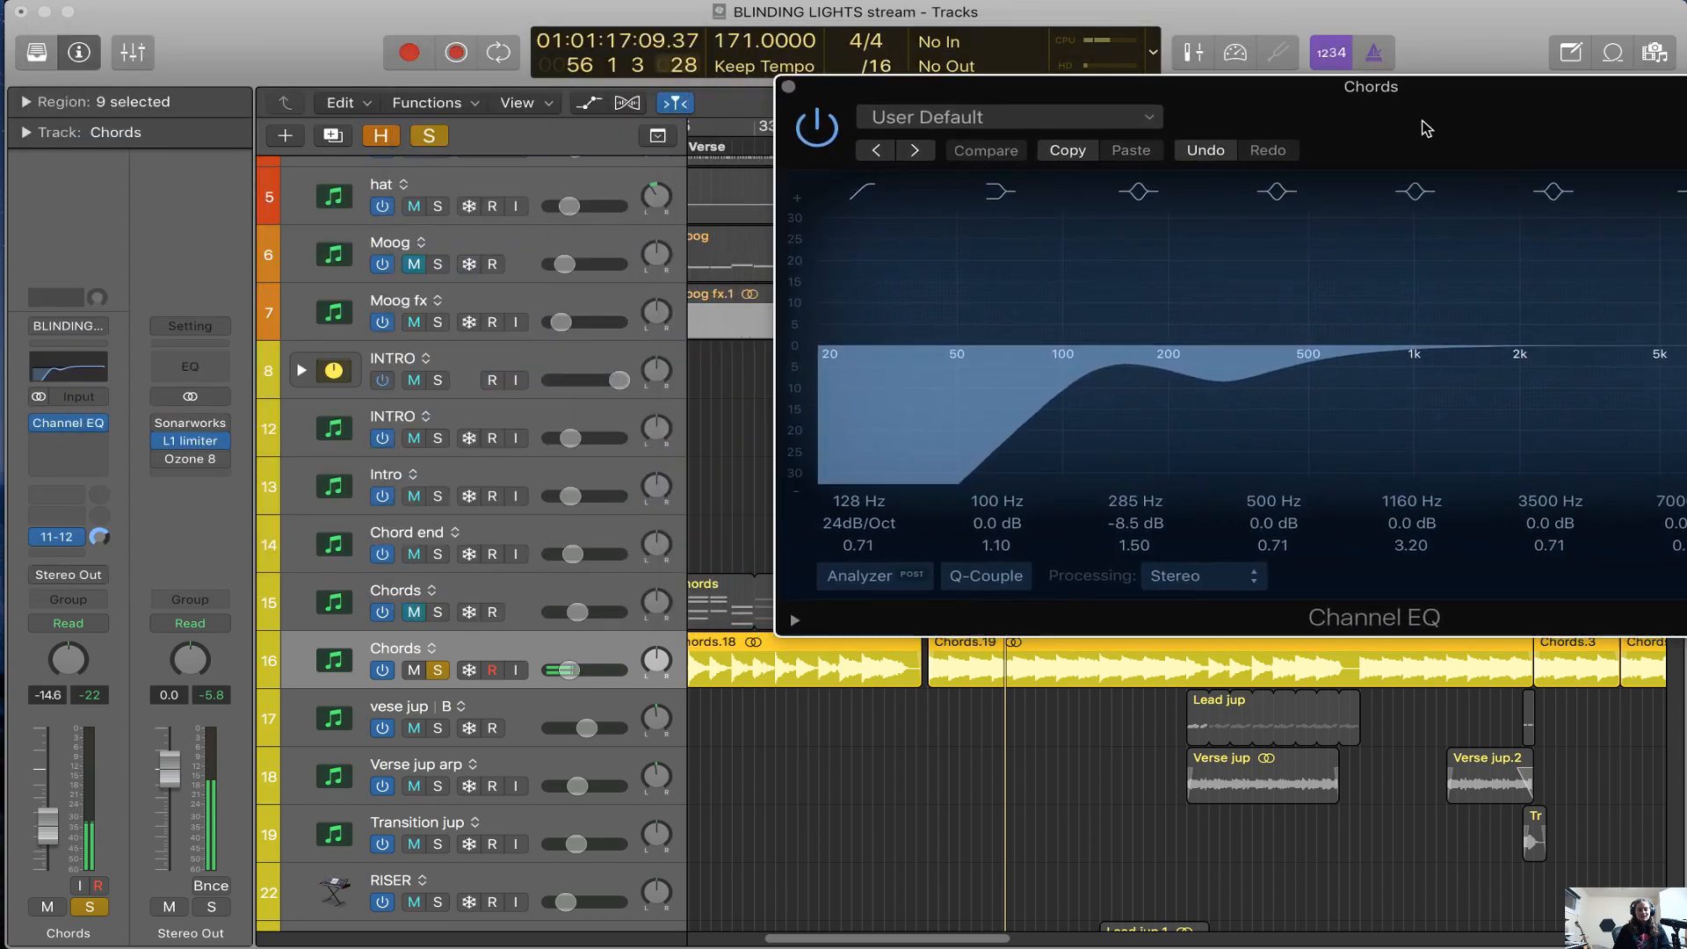
{"action": "left_click", "coordinate": [438, 322]}
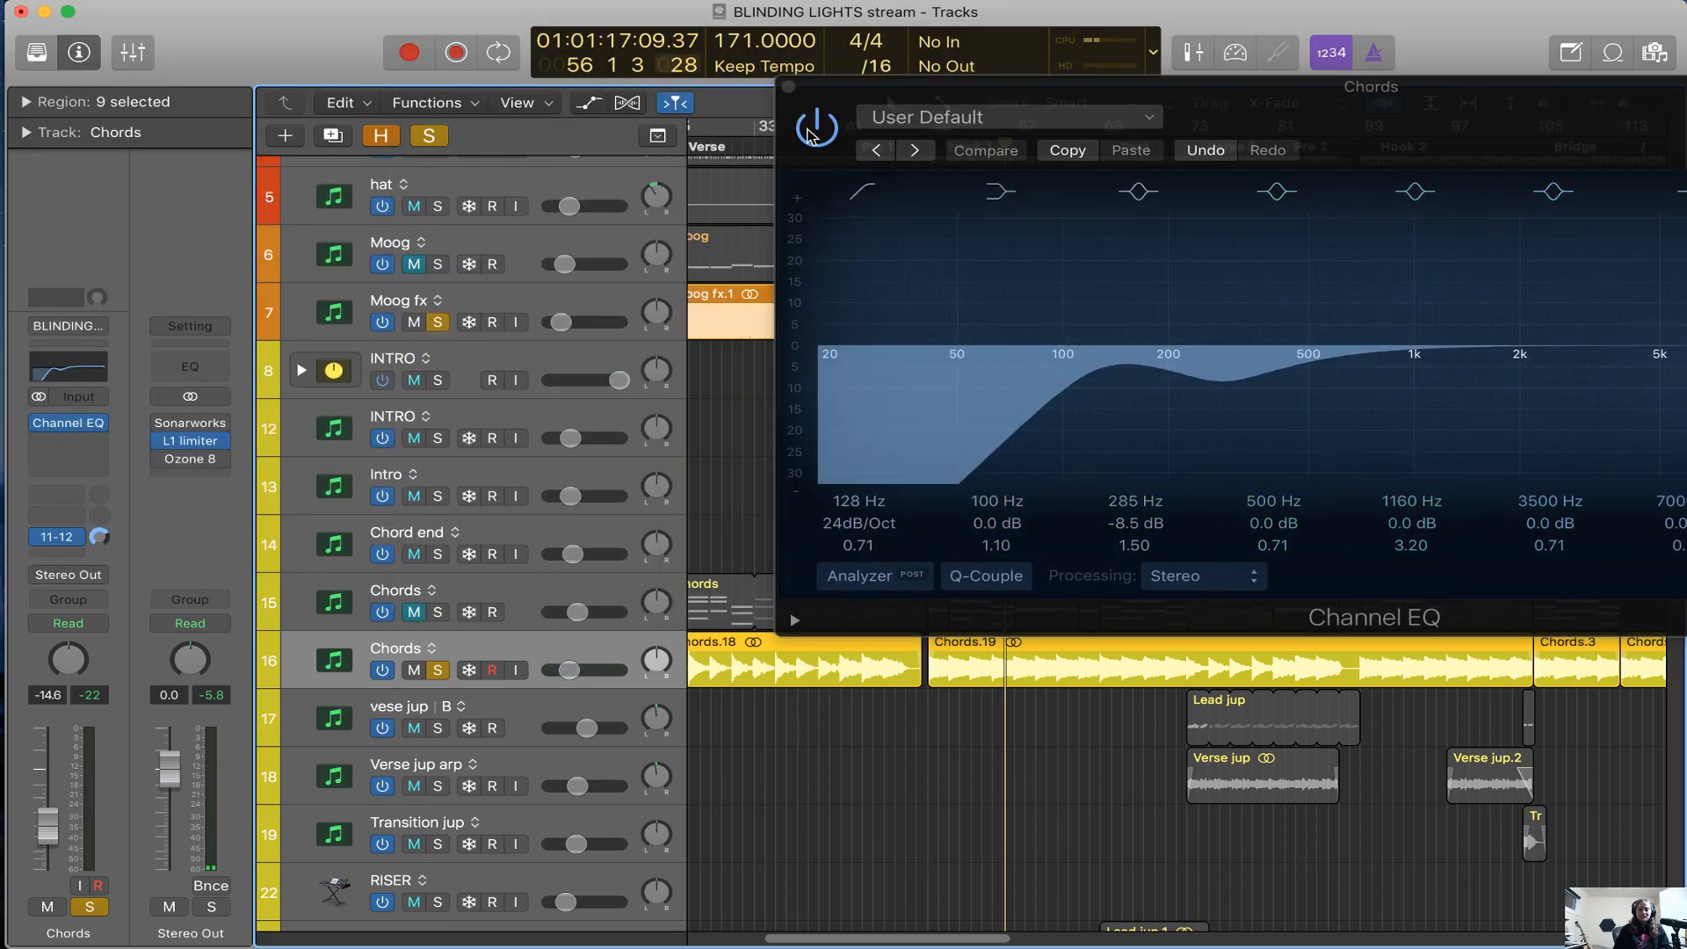
{"action": "left_click", "coordinate": [814, 130]}
{"action": "key", "text": "space"}
{"action": "key", "text": "space"}
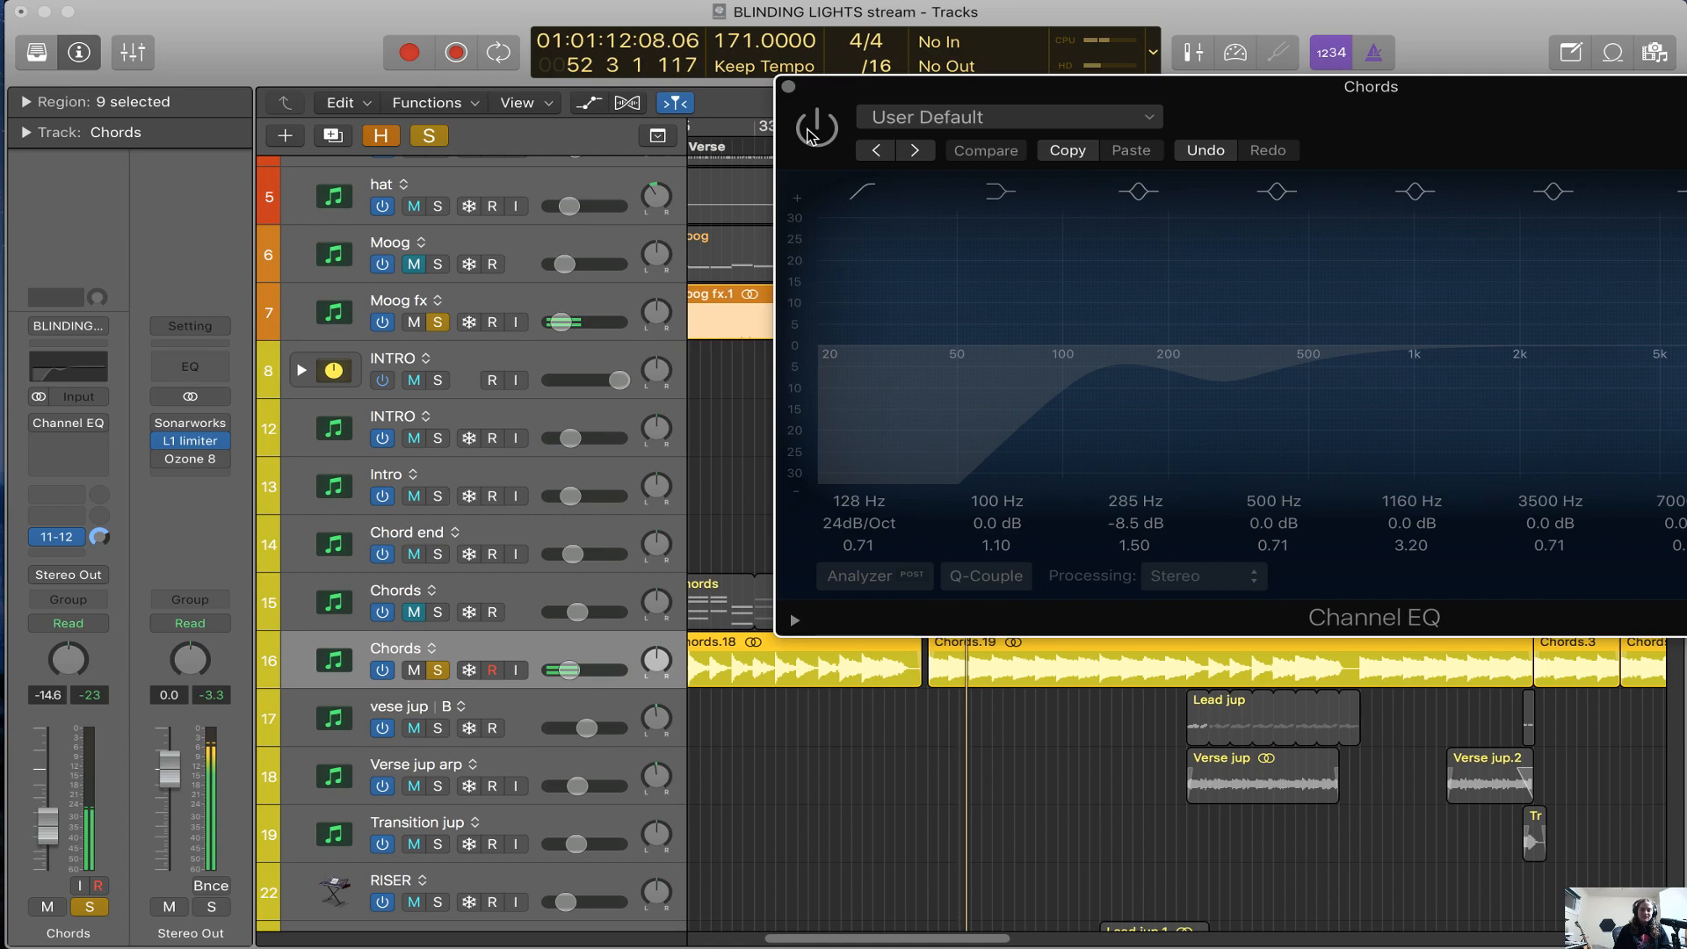
{"action": "left_click", "coordinate": [812, 129]}
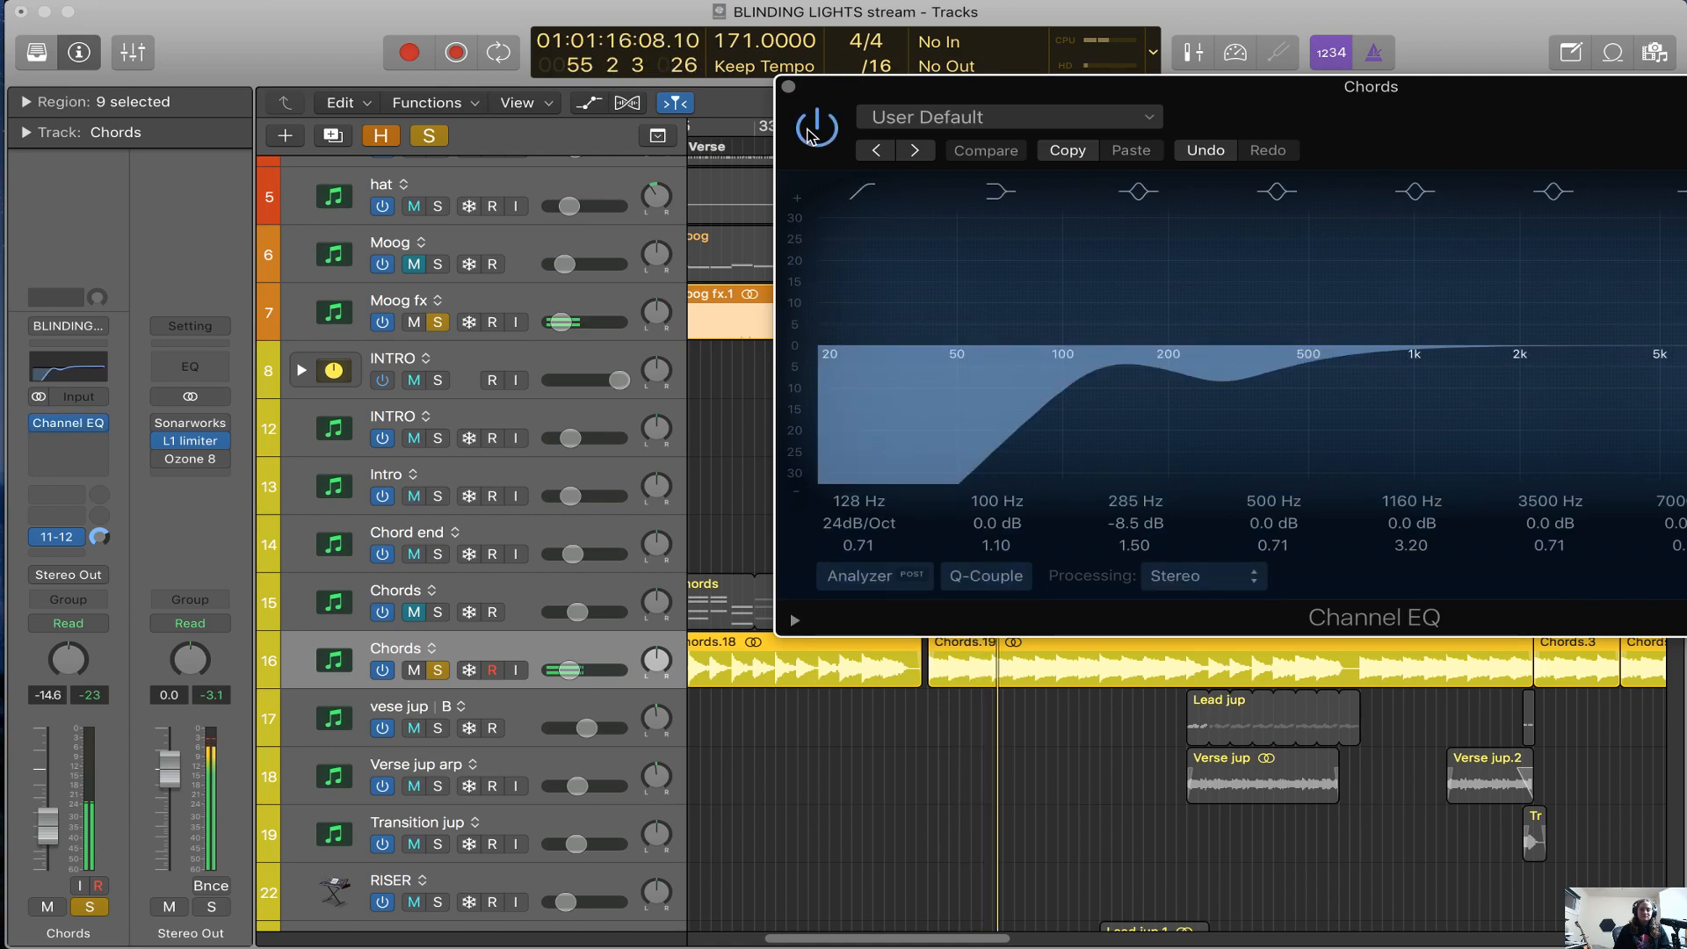
{"action": "left_click", "coordinate": [812, 129]}
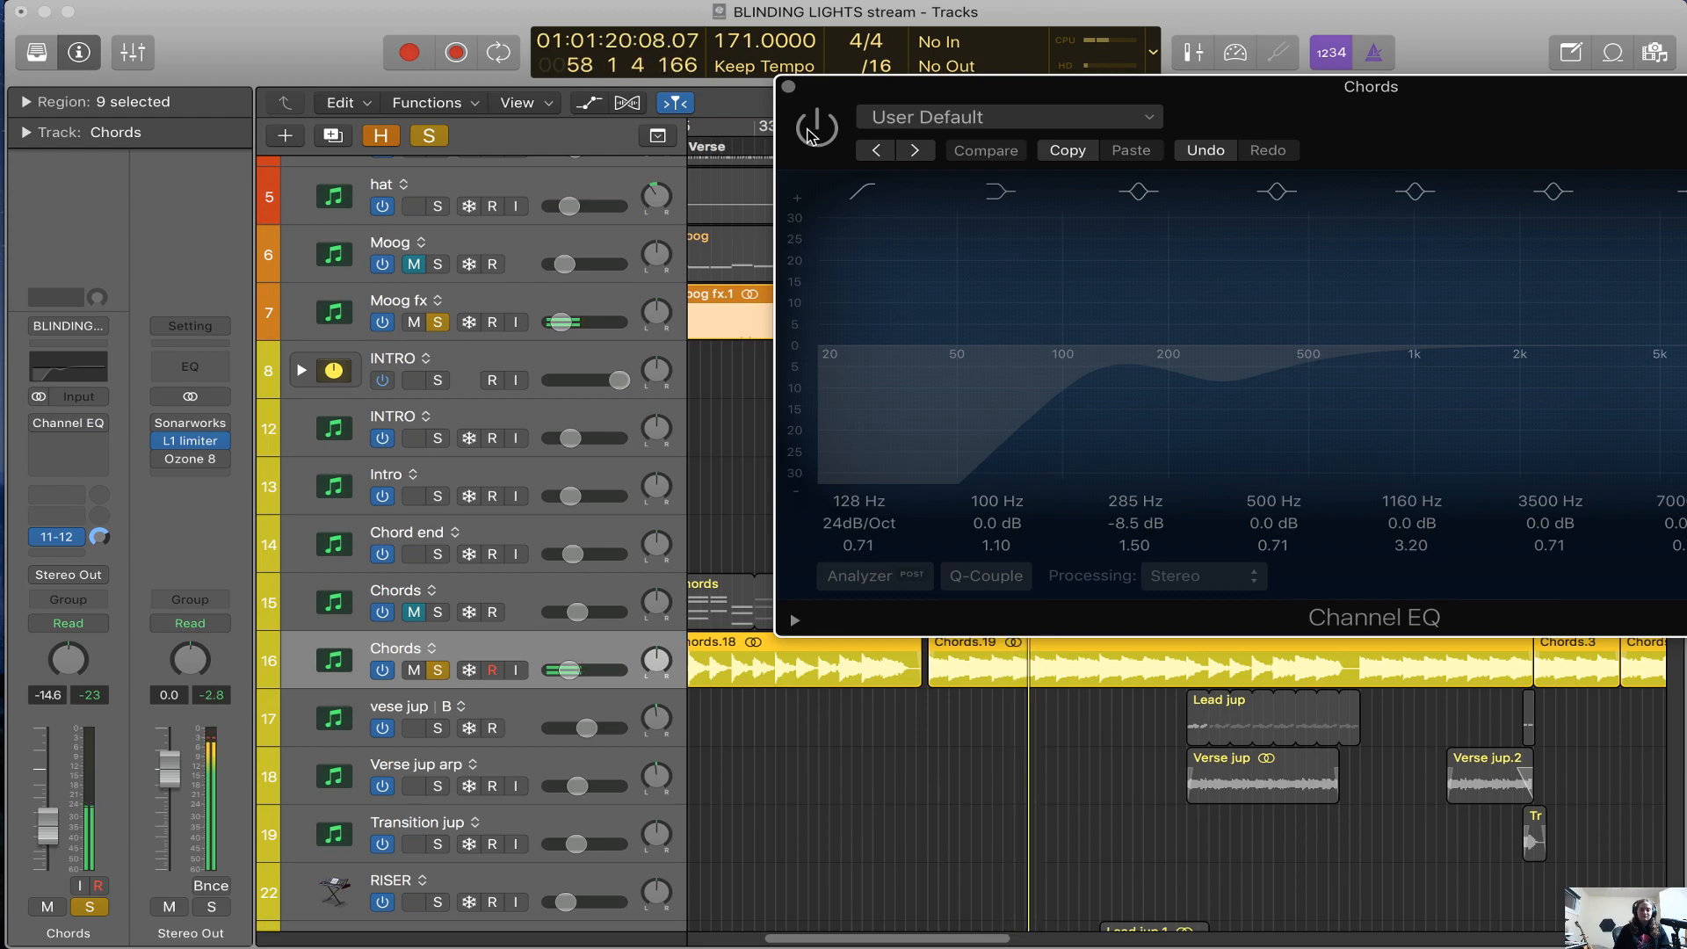
{"action": "left_click", "coordinate": [812, 129]}
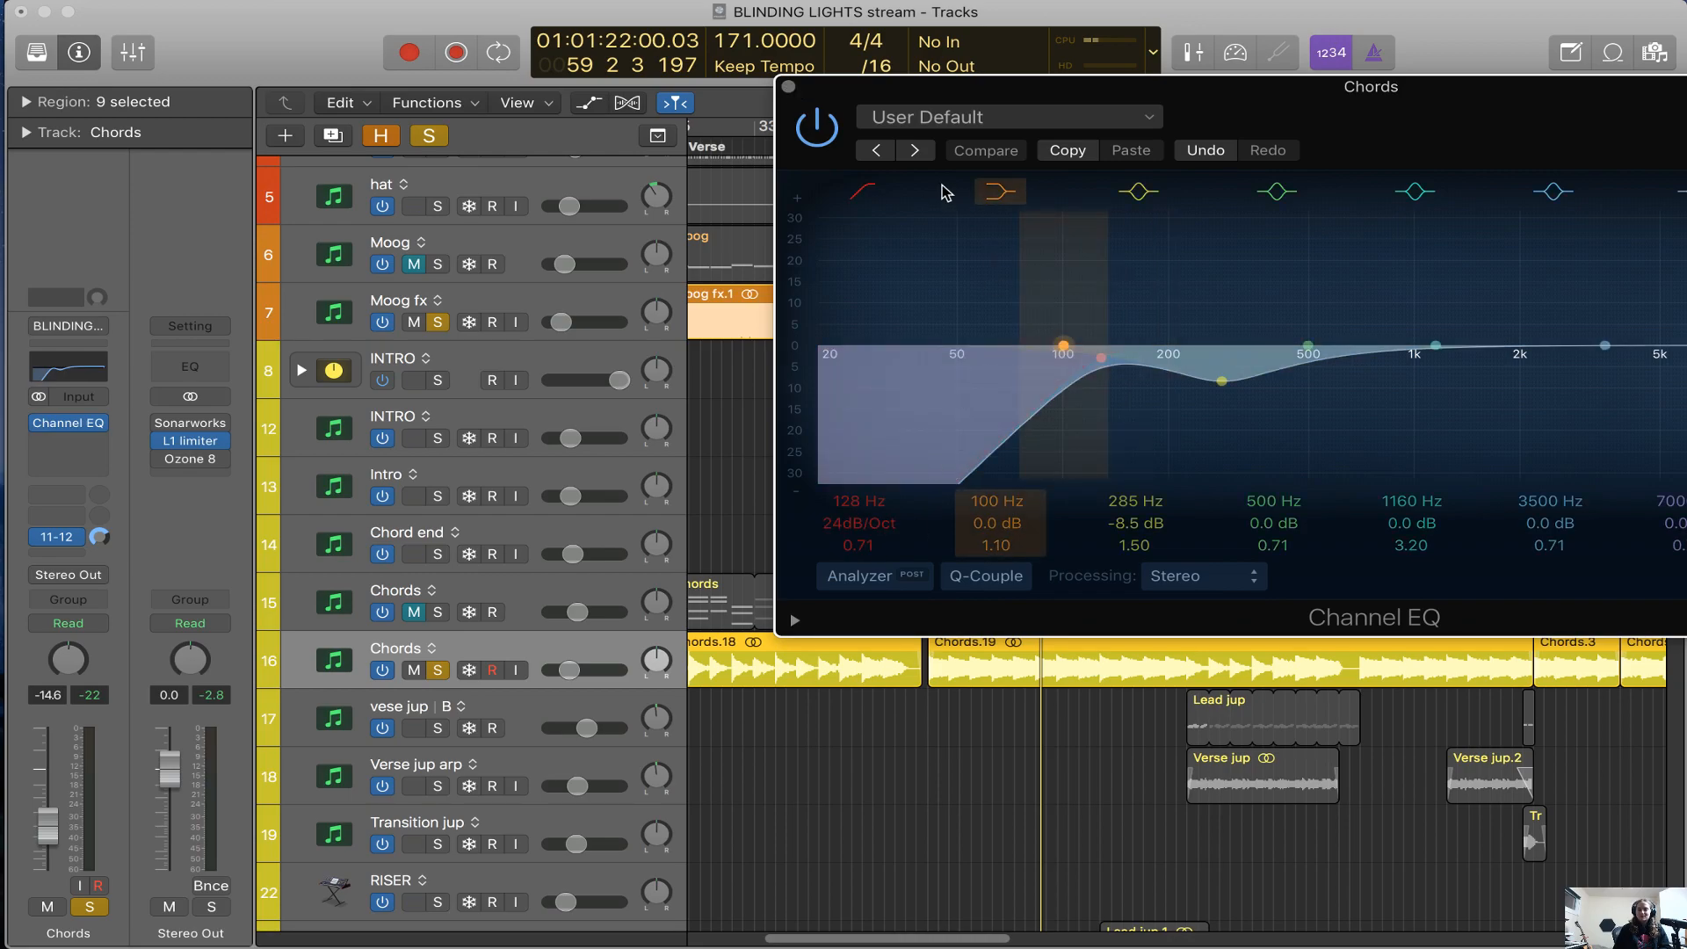
{"action": "left_click", "coordinate": [789, 86]}
Select the Verse jup arp track and solo it in place of the Chords track
{"action": "scroll", "coordinate": [795, 604], "scroll_direction": "down", "scroll_amount": 5}
{"action": "scroll", "coordinate": [803, 621], "scroll_direction": "right", "scroll_amount": 3}
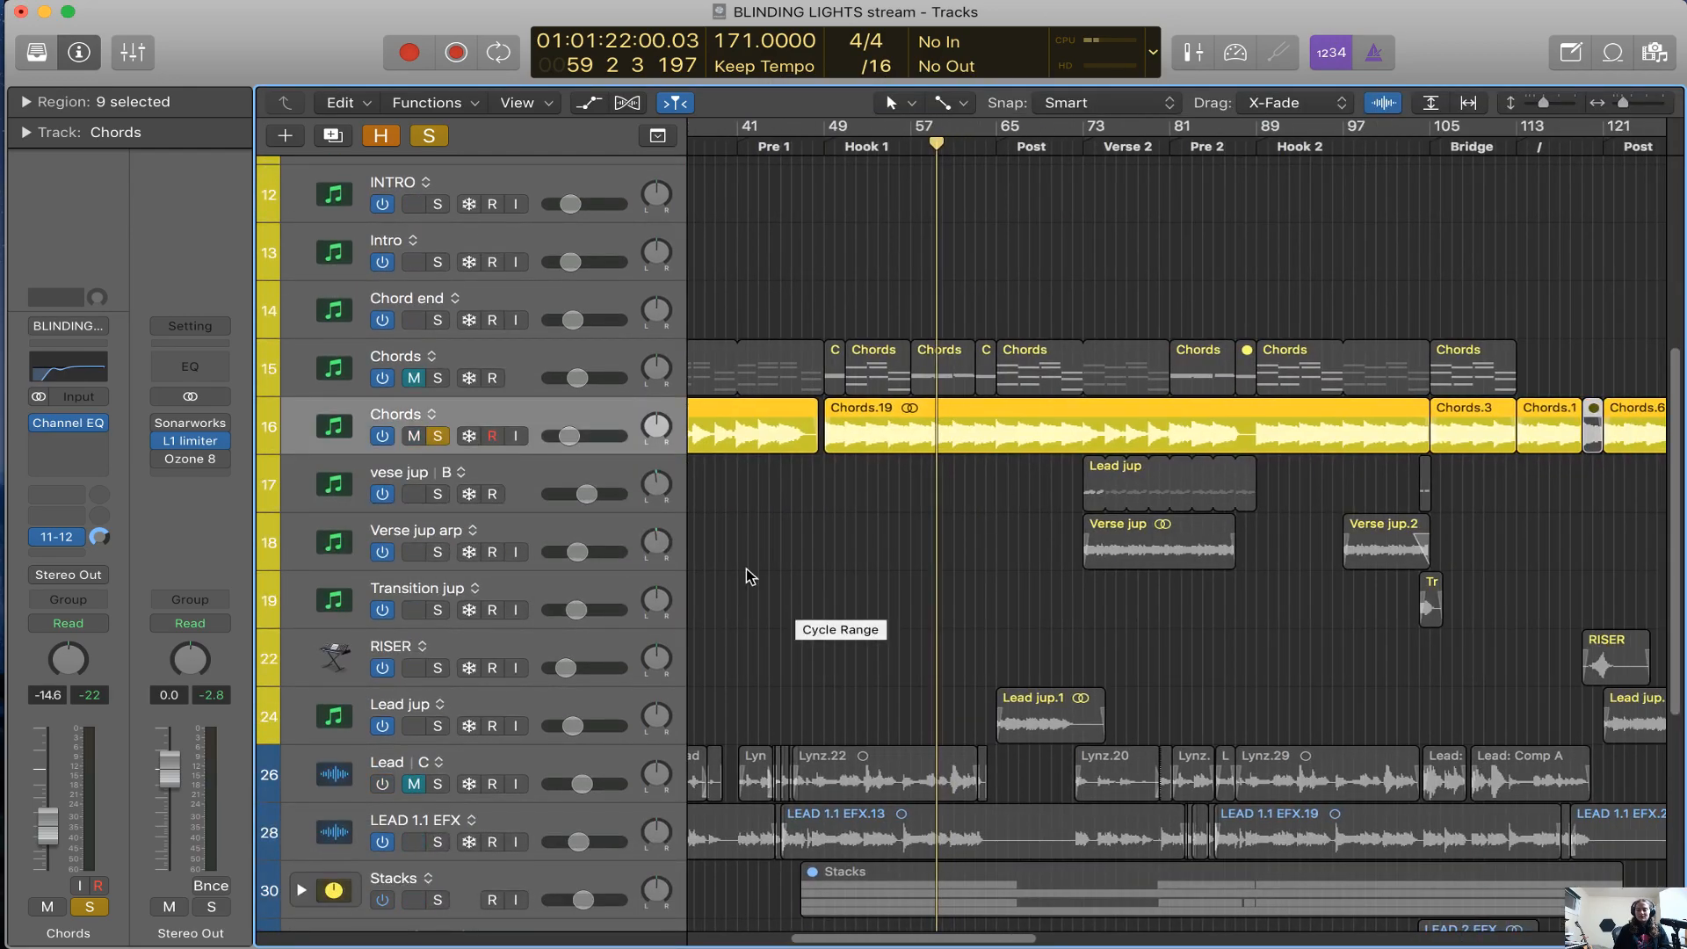
{"action": "left_click", "coordinate": [679, 562]}
{"action": "scroll", "coordinate": [876, 516], "scroll_direction": "right", "scroll_amount": 3}
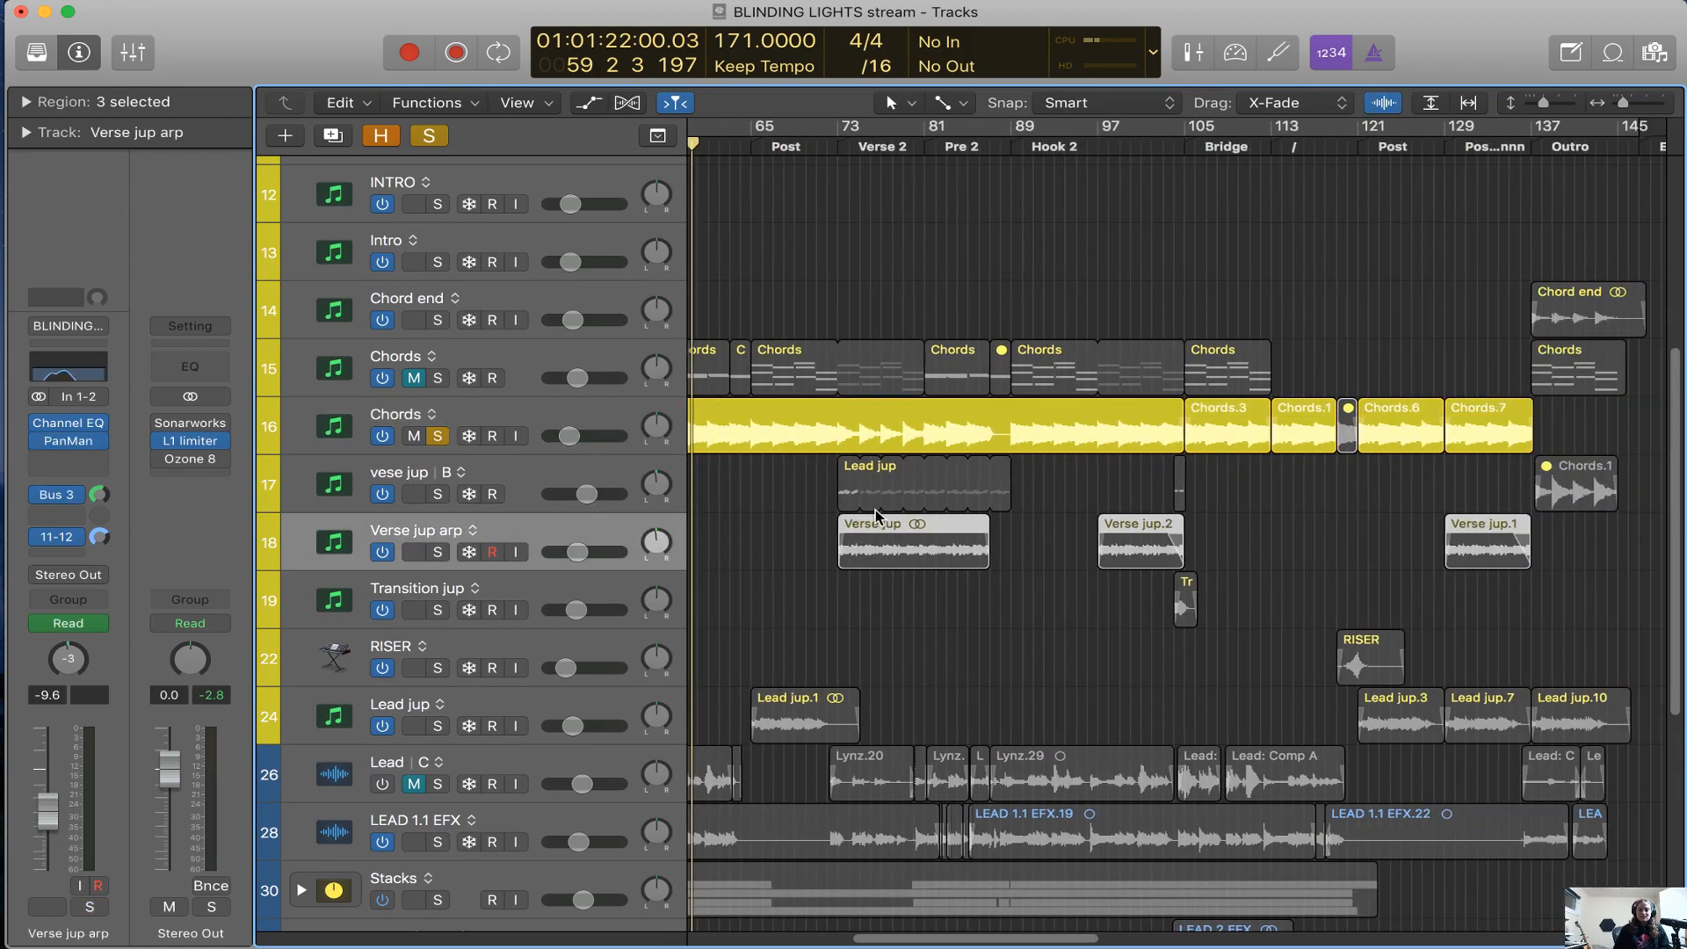
{"action": "left_click", "coordinate": [437, 436]}
{"action": "left_click", "coordinate": [441, 552]}
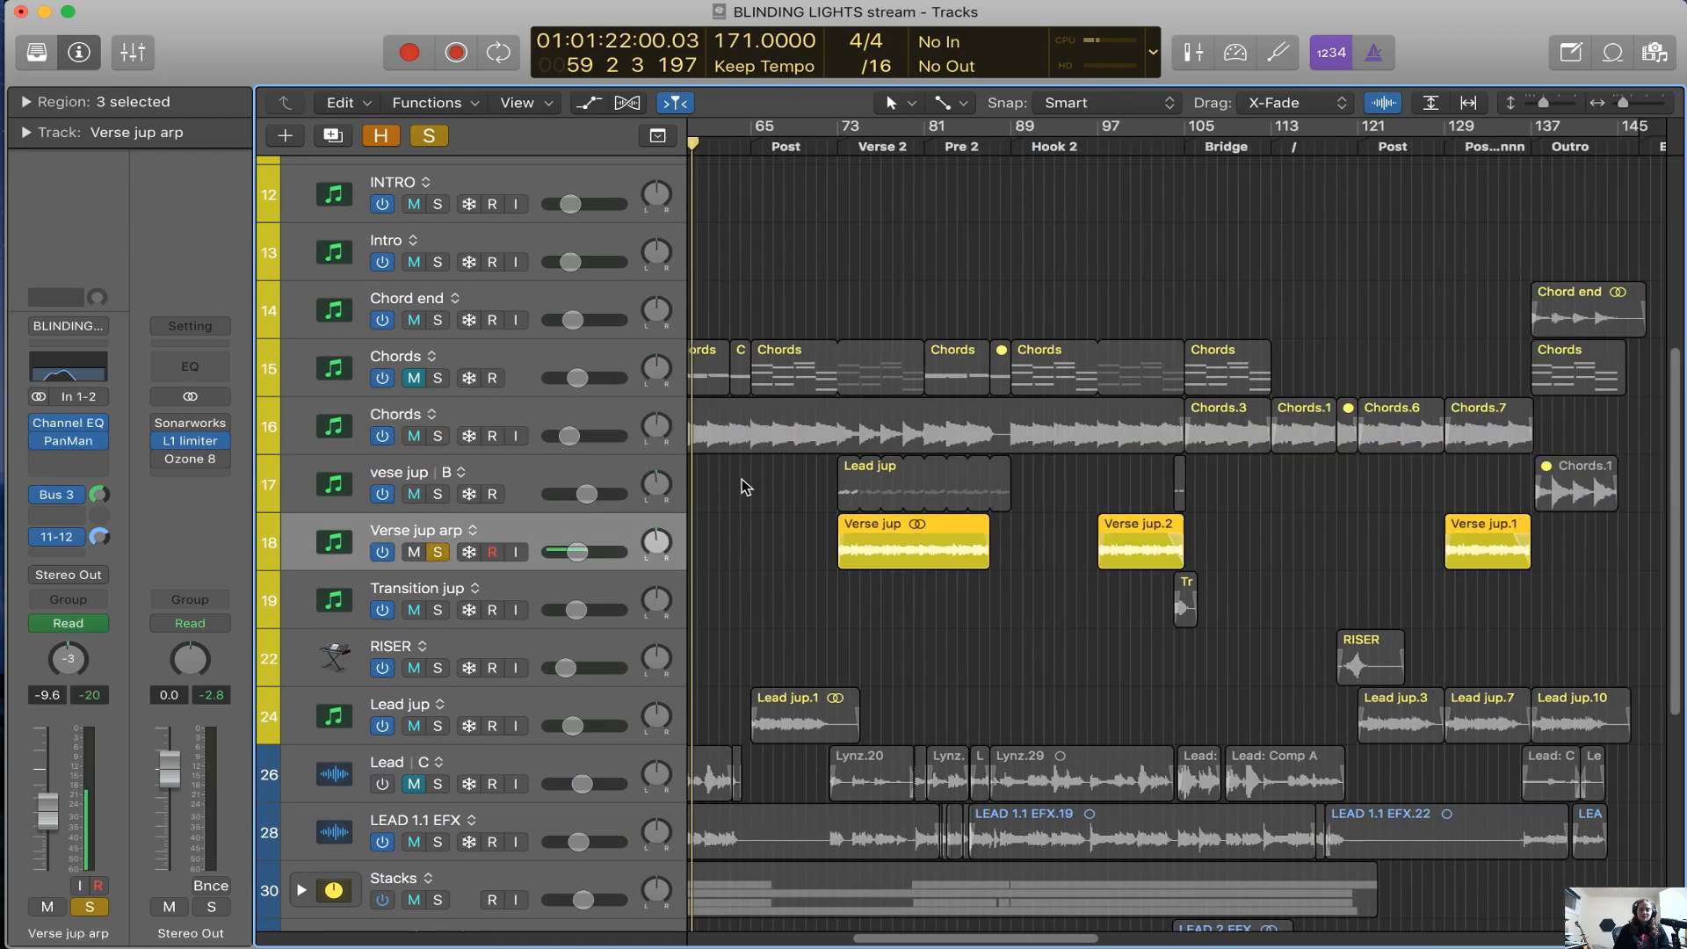
Zoom in on Verse 2 and play the soloed Verse jup arp track from there
{"action": "left_click", "coordinate": [848, 147]}
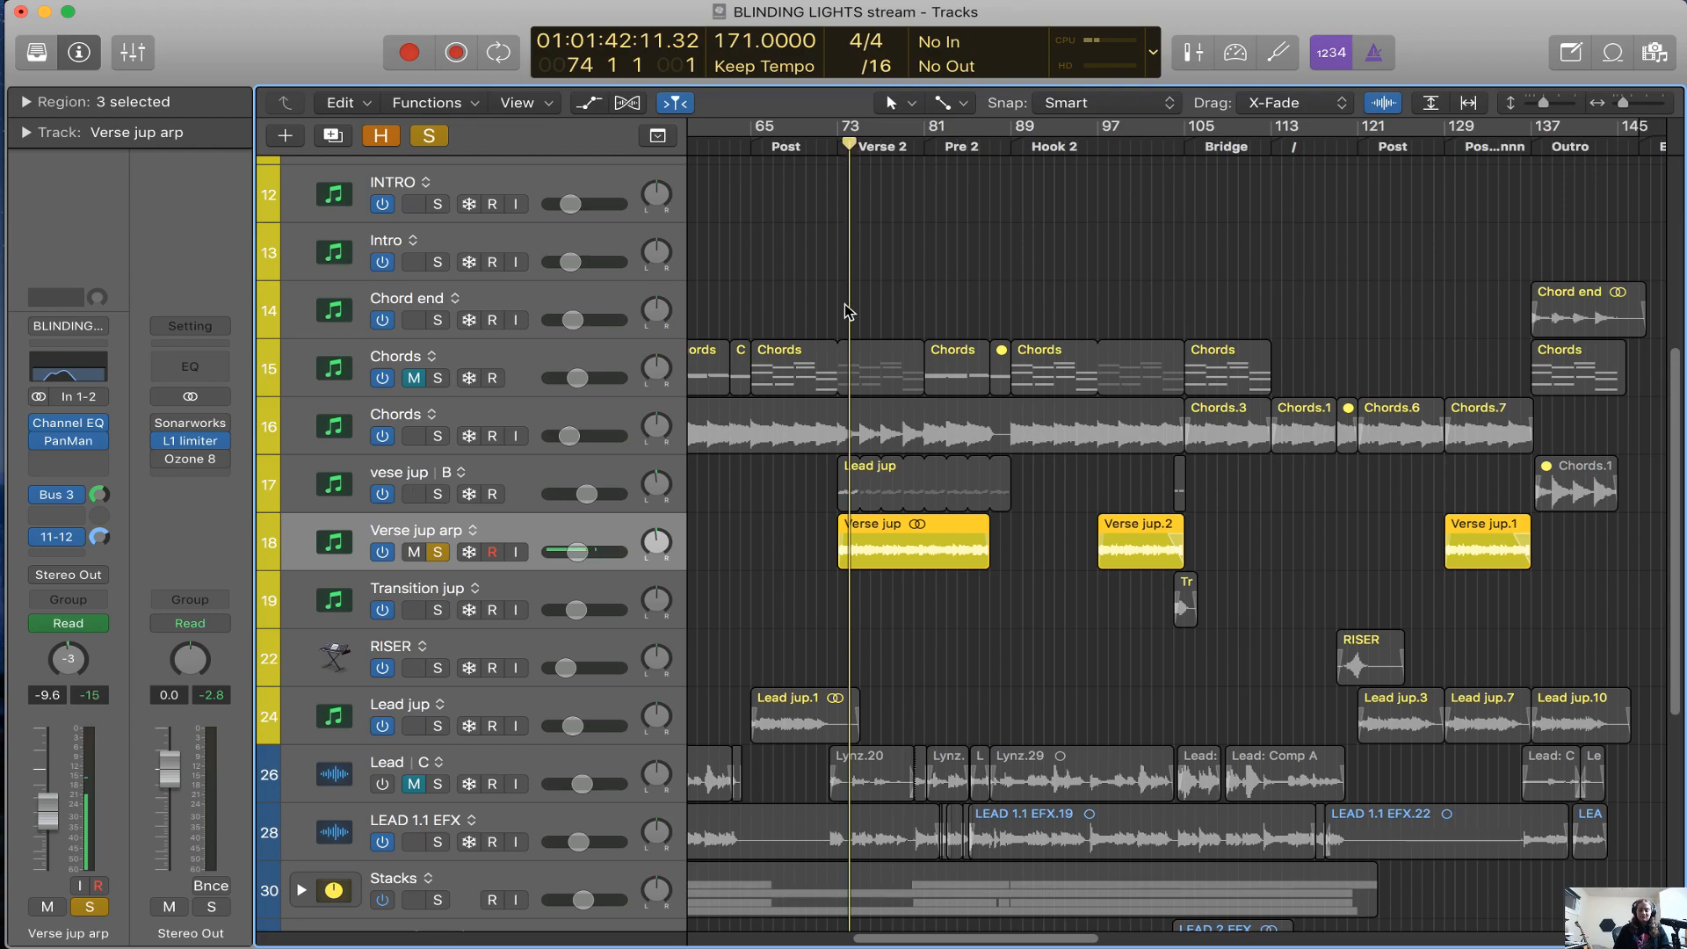
{"action": "key", "text": "super+Right"}
{"action": "key", "text": "super+Right"}
{"action": "key", "text": "super+Right"}
{"action": "key", "text": "super+Right"}
{"action": "key", "text": "comma"}
{"action": "key", "text": "space"}
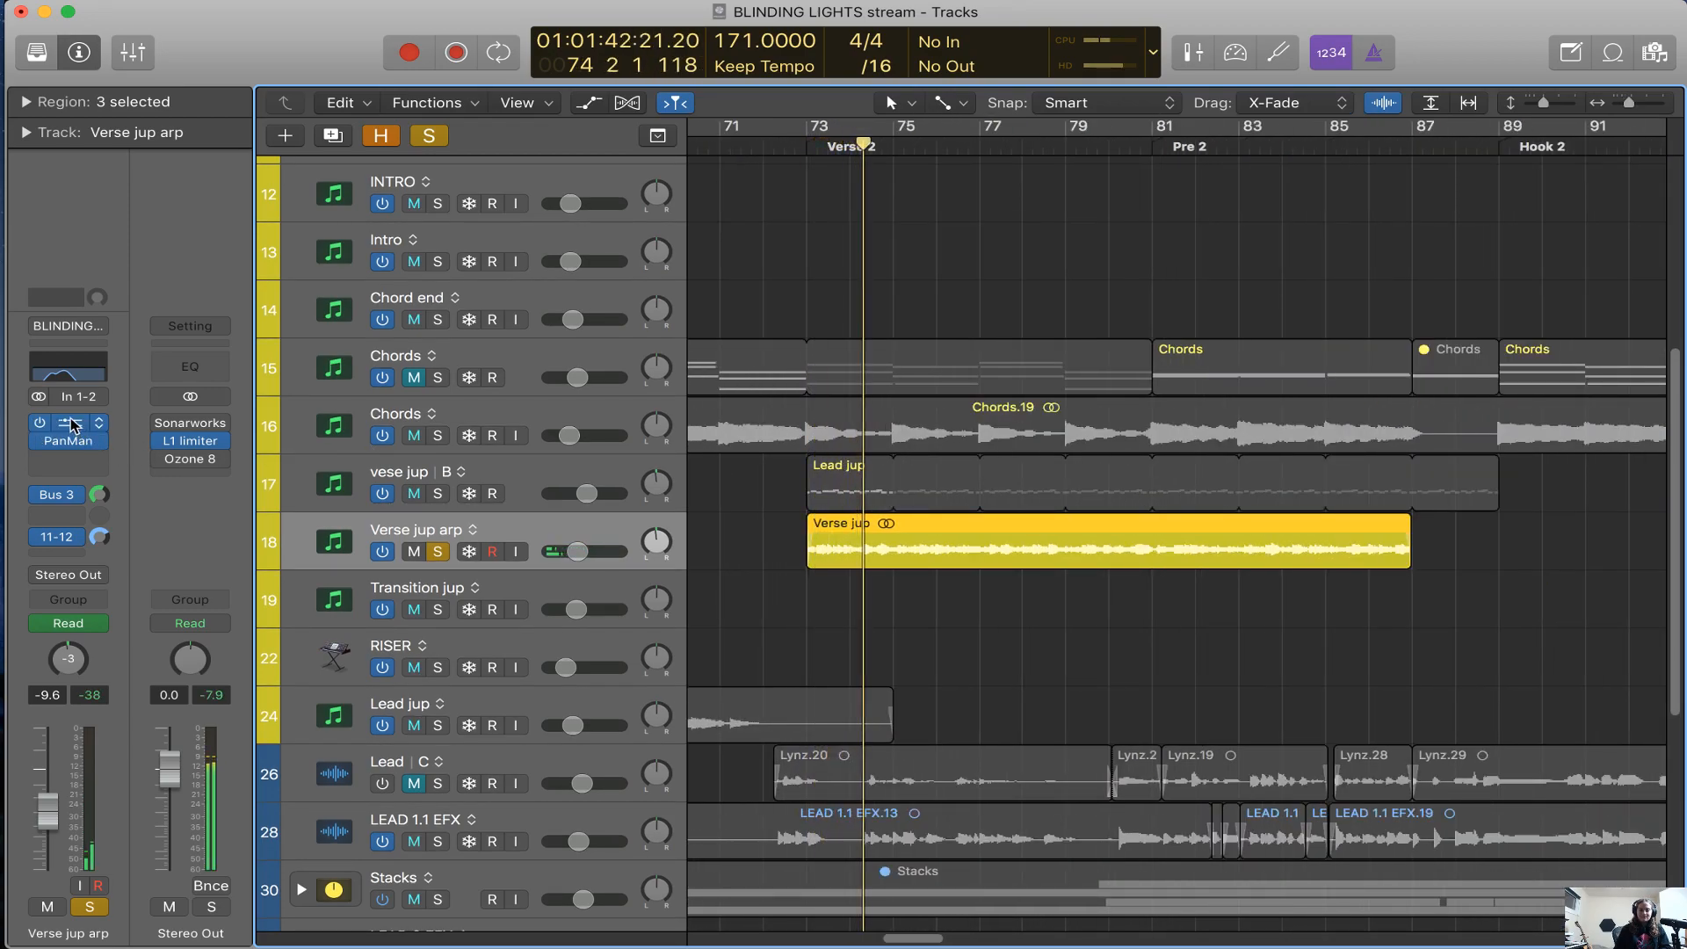
Open the Verse jup arp track's Channel EQ, compare the soloed sound with it bypassed and active, and close it
{"action": "scroll", "coordinate": [538, 864], "scroll_direction": "up", "scroll_amount": 5}
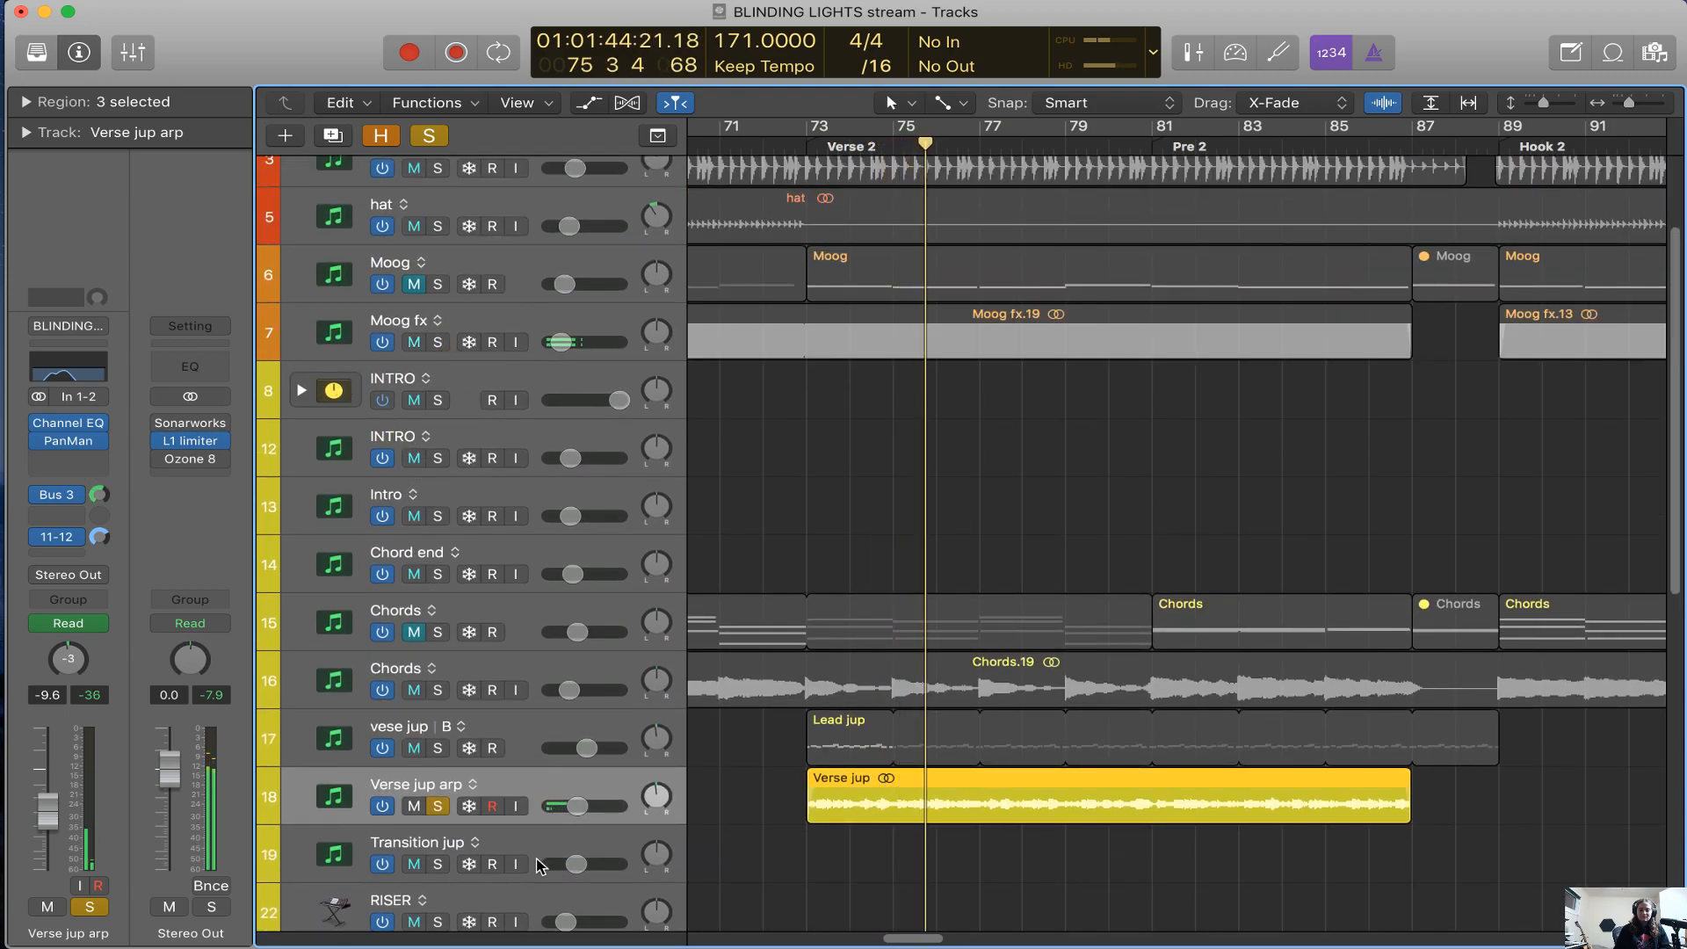
{"action": "scroll", "coordinate": [536, 861], "scroll_direction": "down", "scroll_amount": 3}
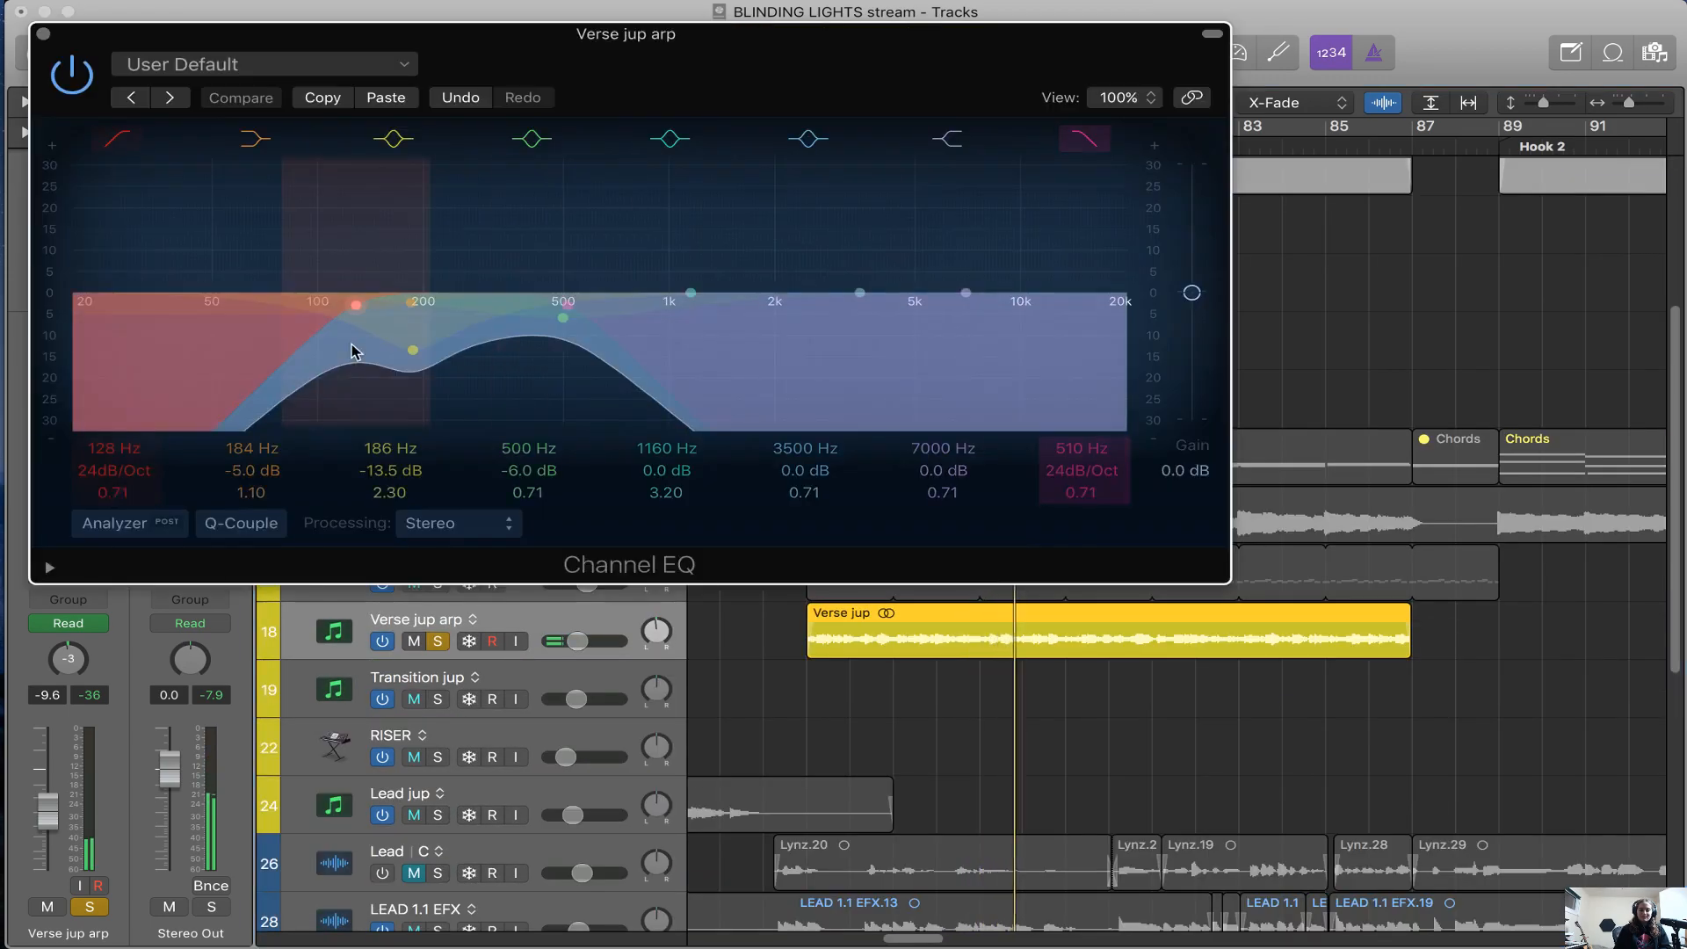
{"action": "left_click", "coordinate": [71, 426]}
{"action": "left_click_drag", "start_coordinate": [449, 359], "coordinate": [642, 363]}
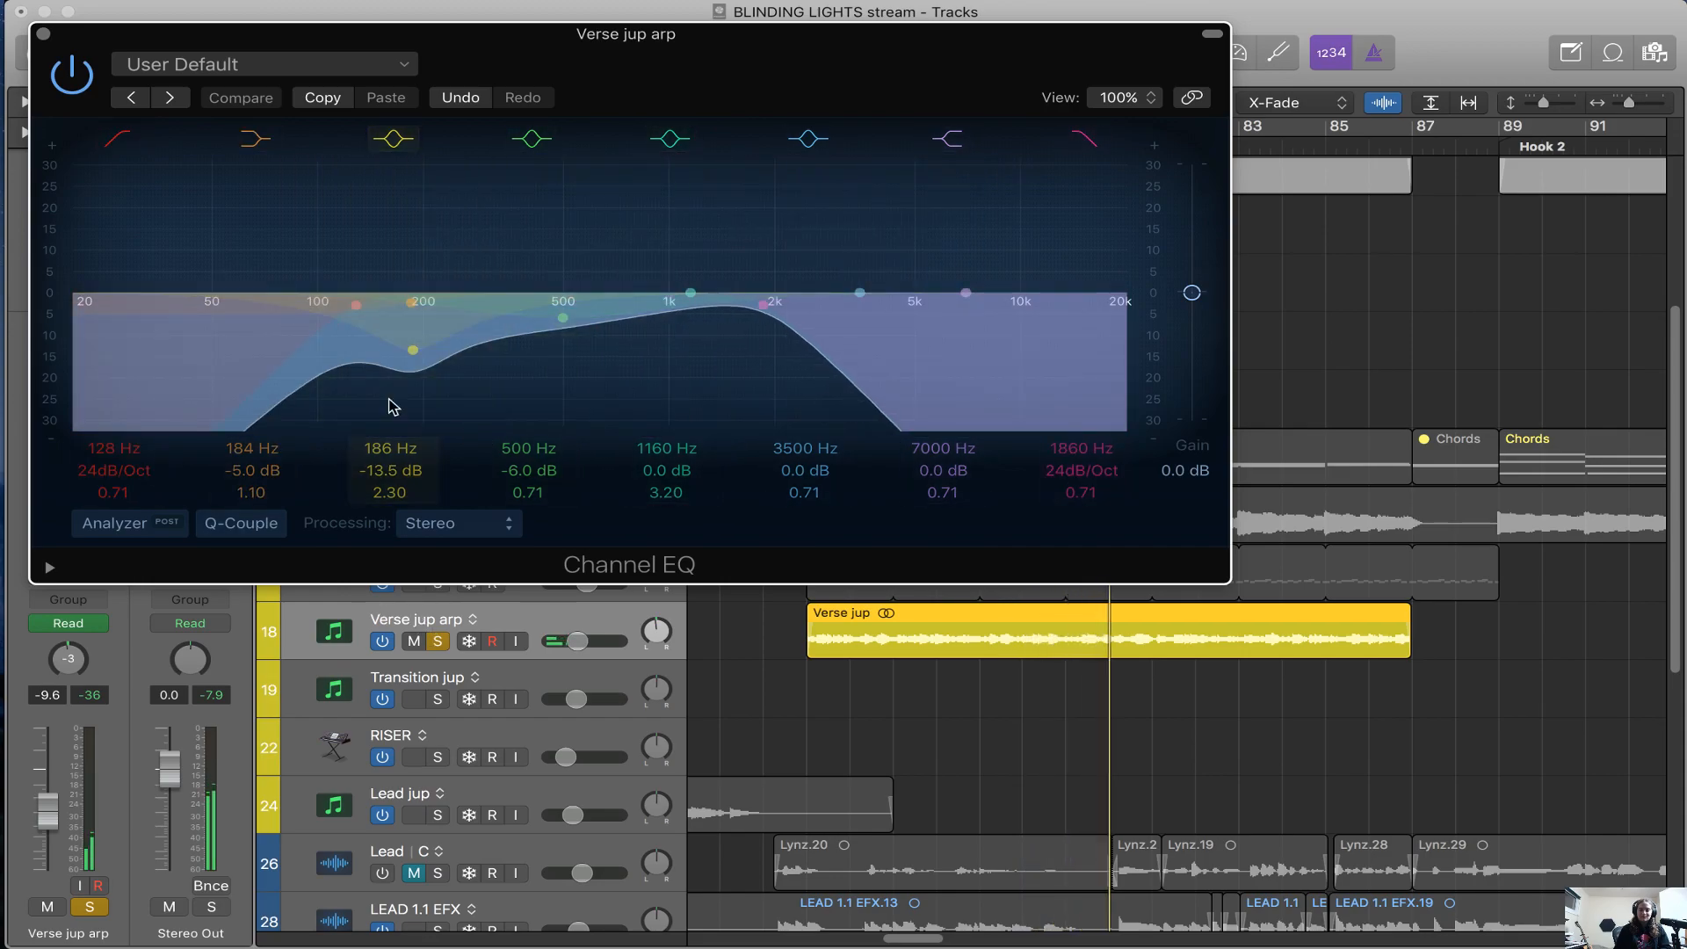
{"action": "left_click", "coordinate": [70, 76]}
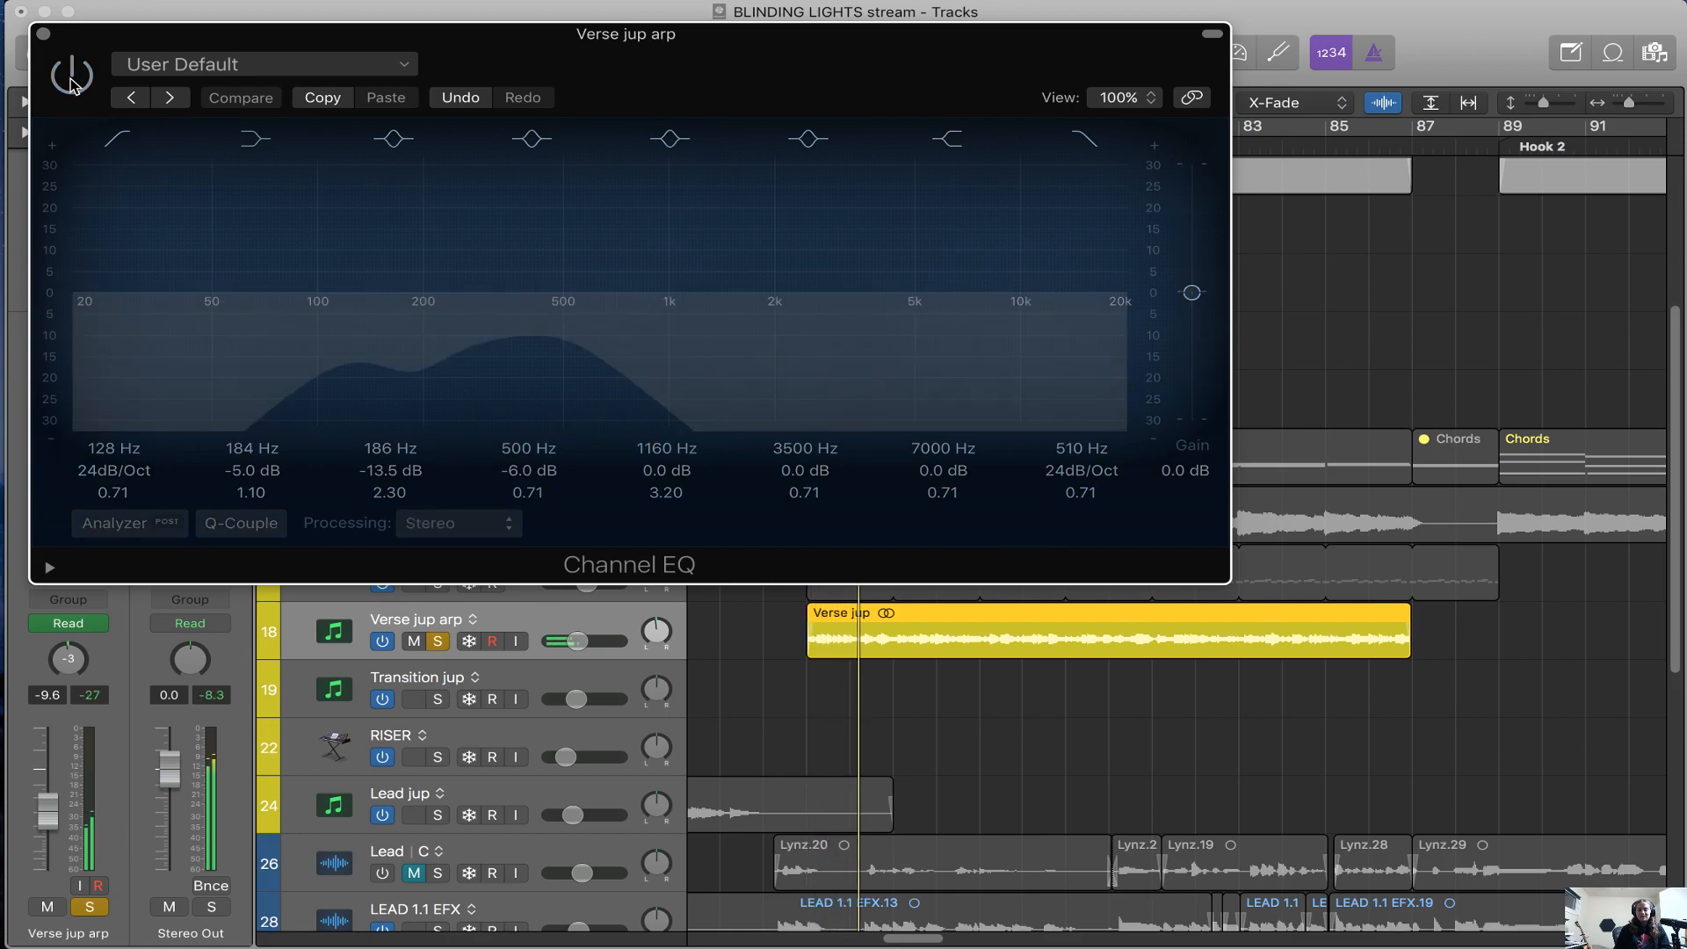
{"action": "left_click", "coordinate": [73, 81]}
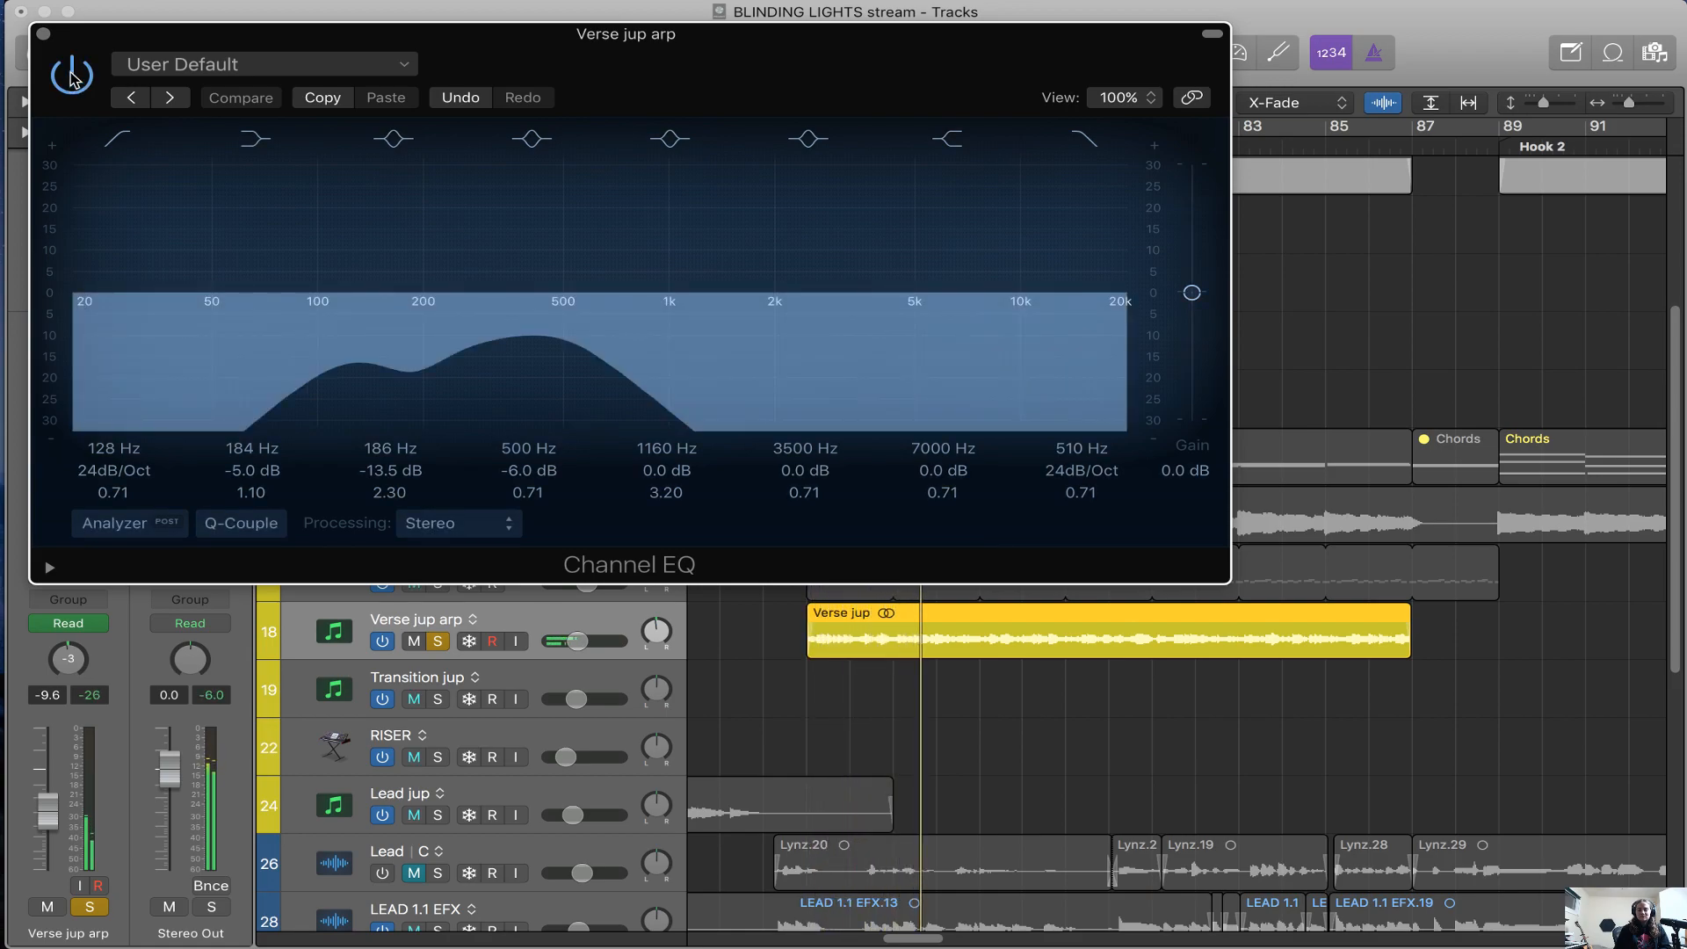
{"action": "left_click", "coordinate": [43, 34]}
Unsolo the Verse jup arp track and show the echoboy channel strip fed by its Bus 3 send
{"action": "key", "text": "super+Left"}
{"action": "key", "text": "super+Left"}
{"action": "key", "text": "super+Left"}
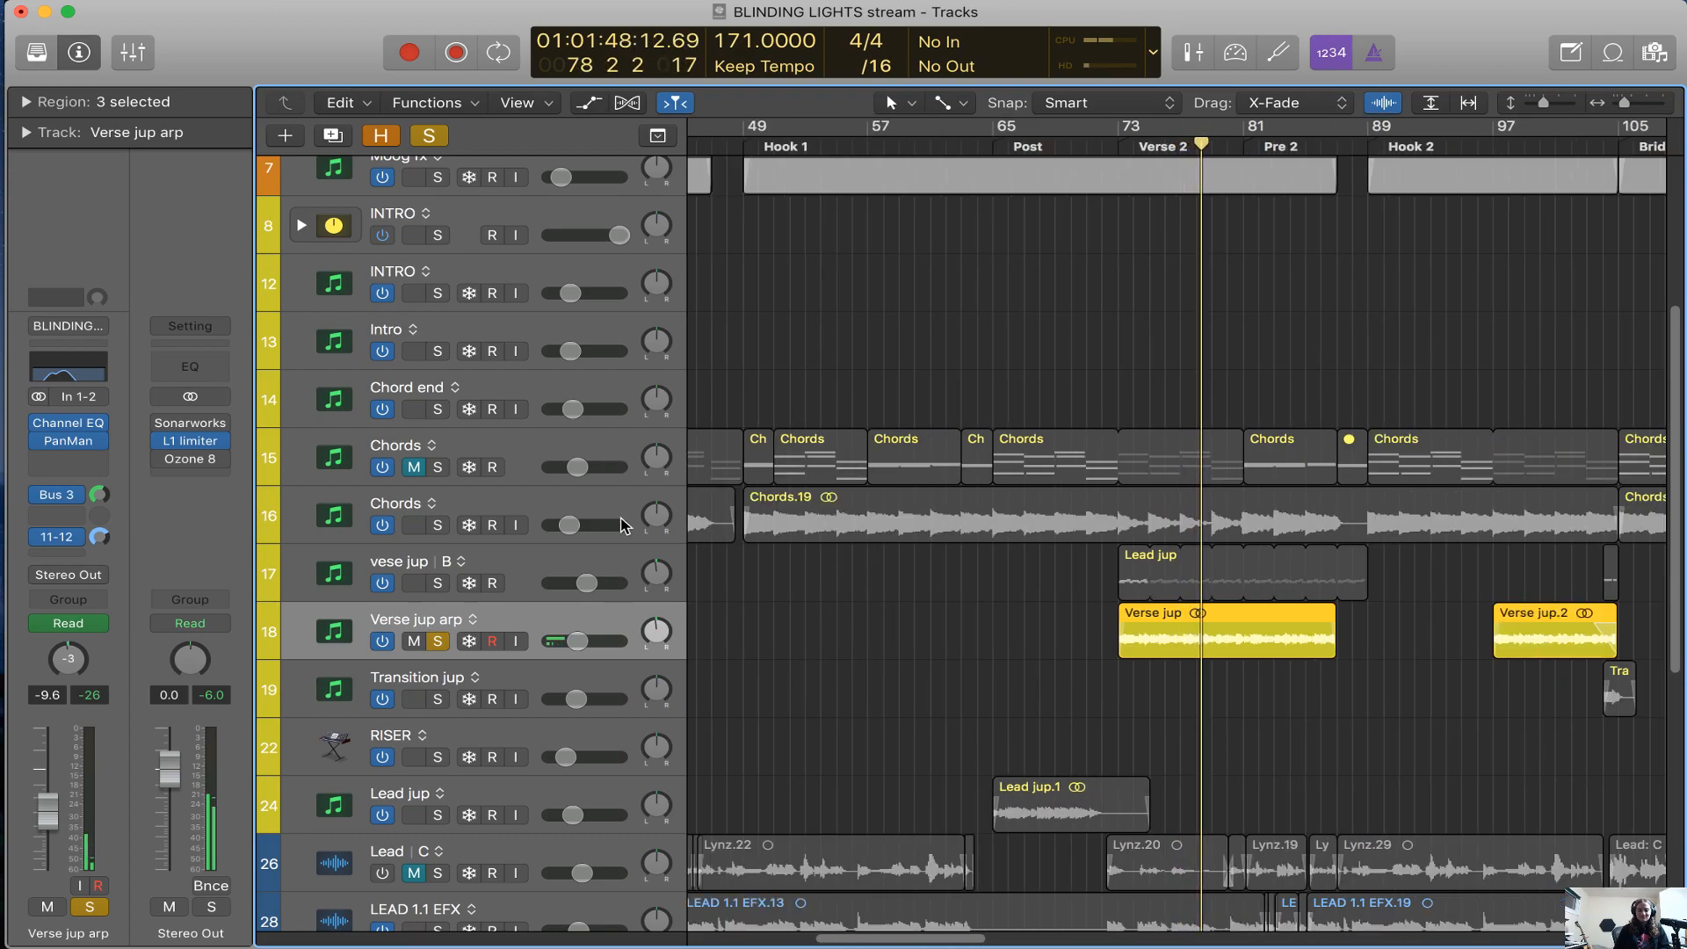
{"action": "key", "text": "s"}
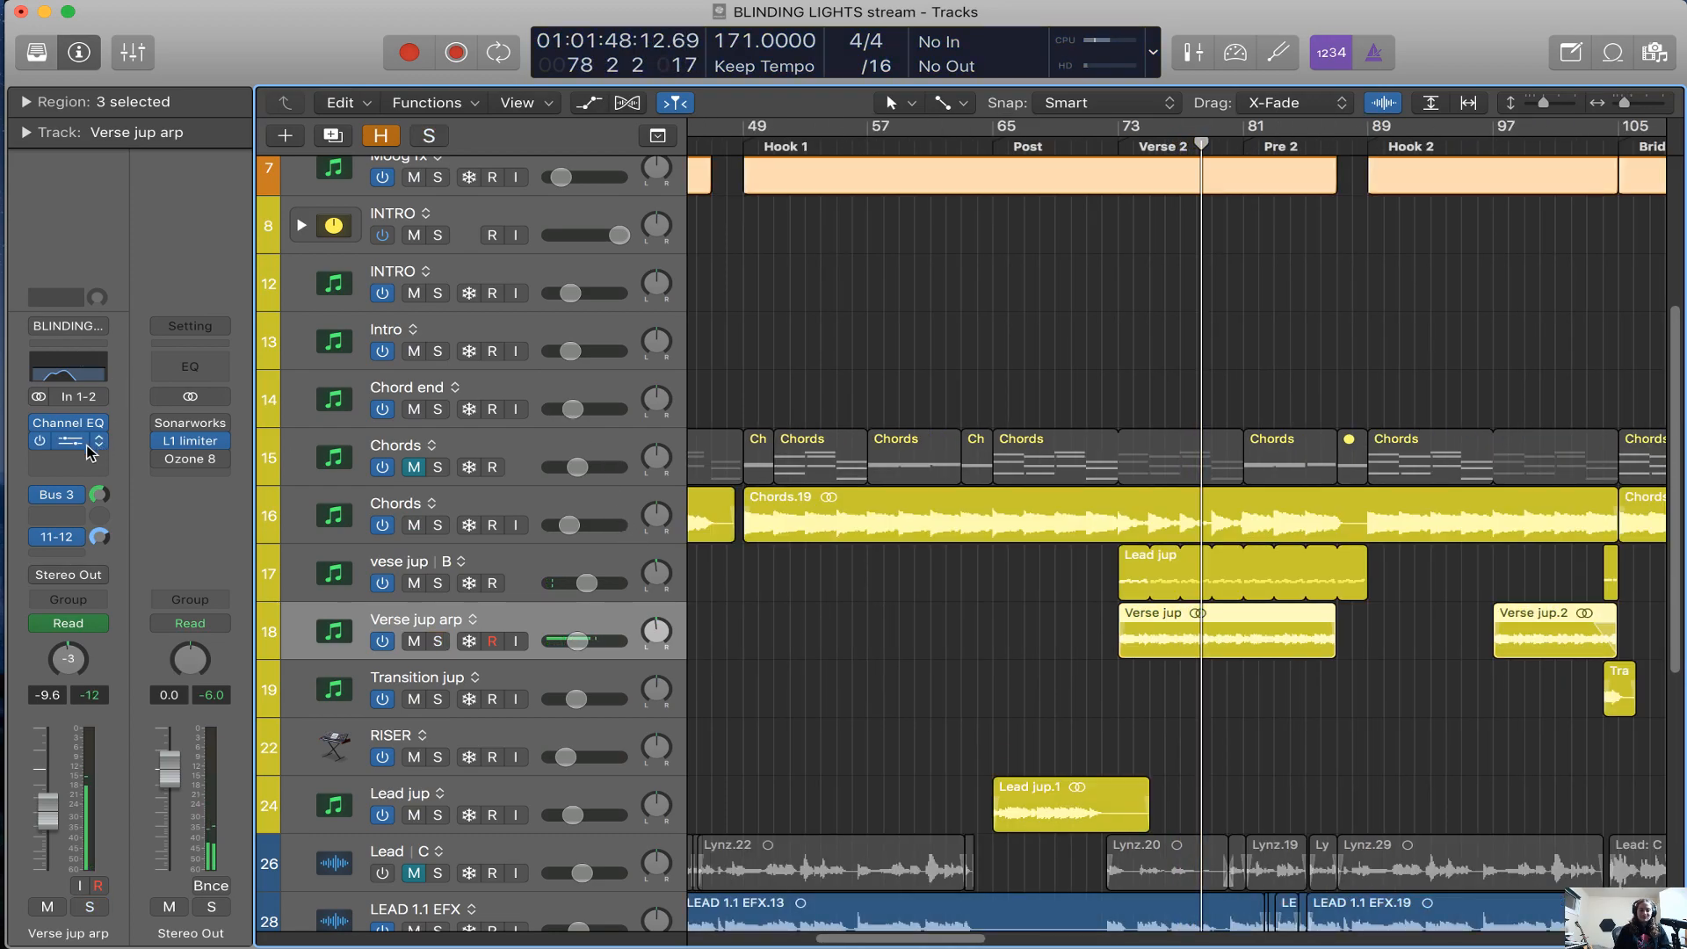
{"action": "left_click", "coordinate": [72, 496]}
Move the playhead into the Post section and solo the Lead jup audio track
{"action": "scroll", "coordinate": [784, 474], "scroll_direction": "down", "scroll_amount": 4}
{"action": "scroll", "coordinate": [784, 474], "scroll_direction": "right", "scroll_amount": 2}
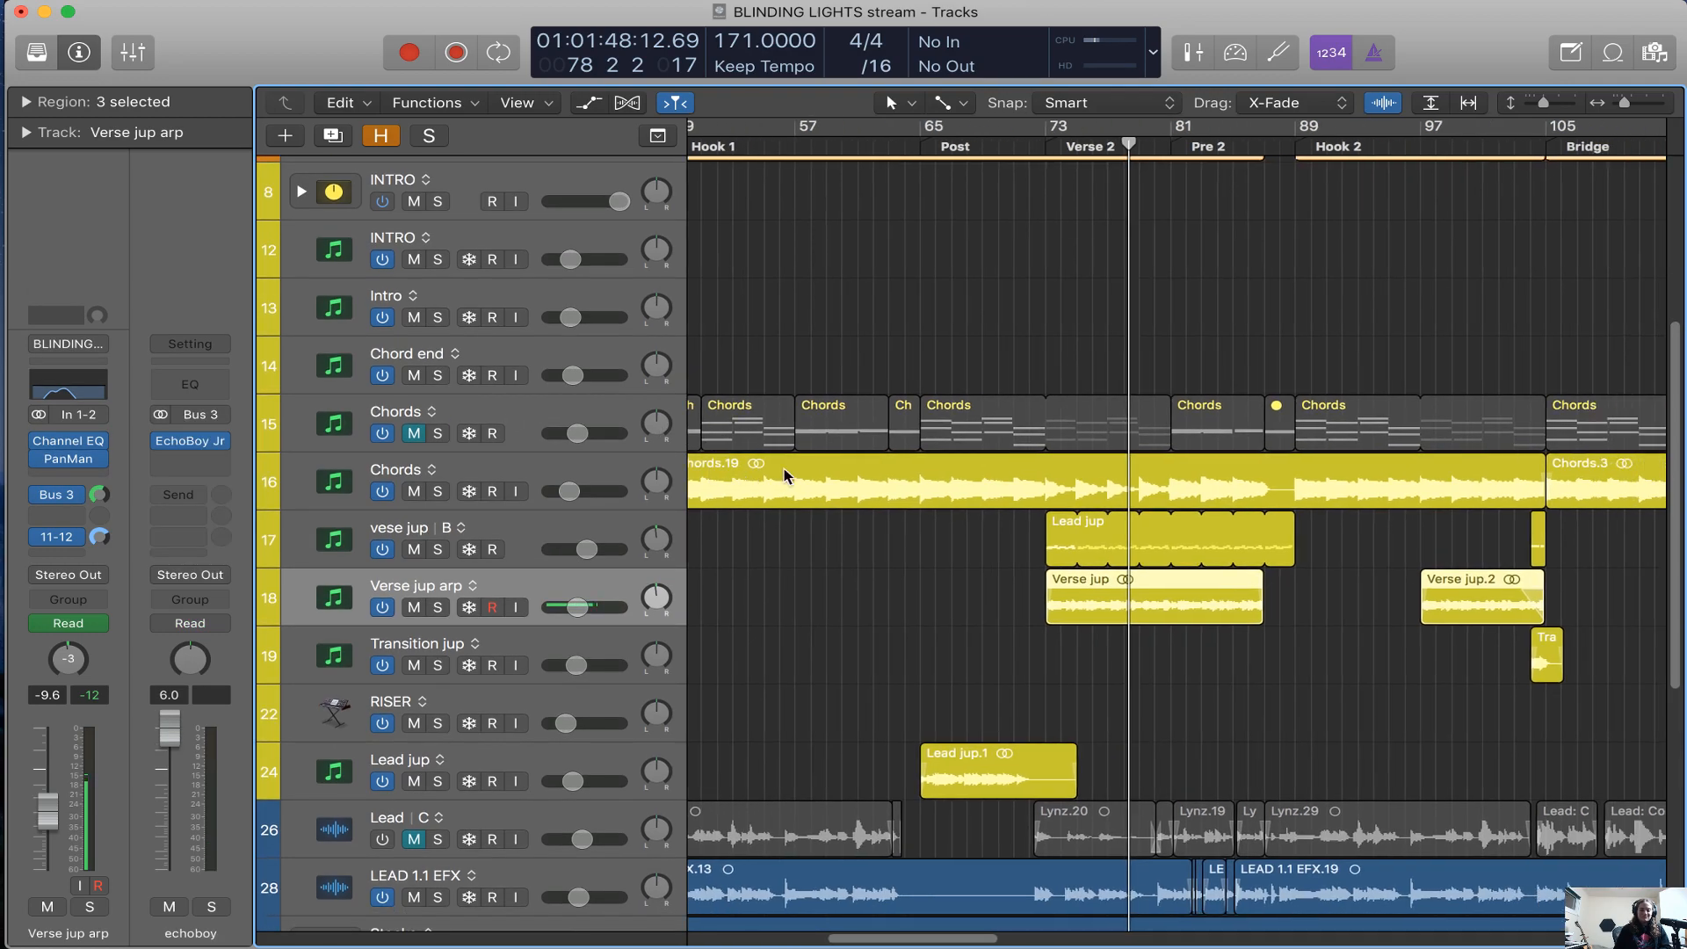
{"action": "scroll", "coordinate": [784, 474], "scroll_direction": "down", "scroll_amount": 2}
{"action": "key", "text": "super+Left"}
{"action": "scroll", "coordinate": [784, 475], "scroll_direction": "right", "scroll_amount": 3}
{"action": "scroll", "coordinate": [784, 474], "scroll_direction": "left", "scroll_amount": 3}
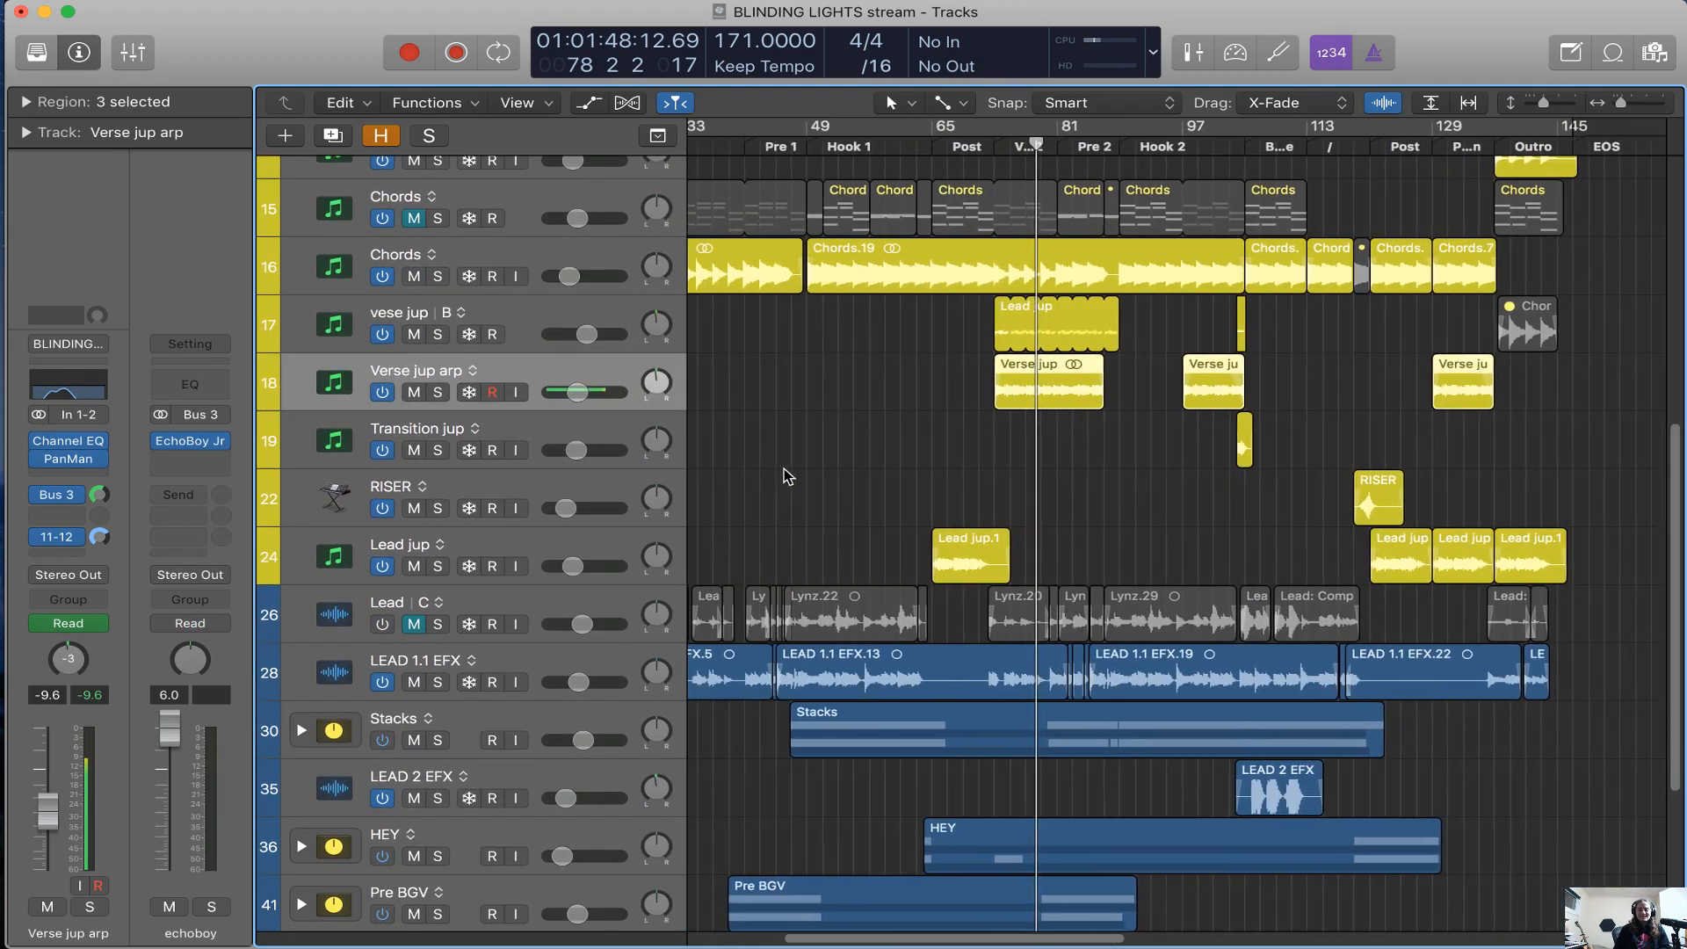
{"action": "left_click", "coordinate": [941, 150]}
{"action": "key", "text": "super+Right"}
{"action": "key", "text": "super+Right"}
{"action": "key", "text": "super+Right"}
{"action": "key", "text": "super+Right"}
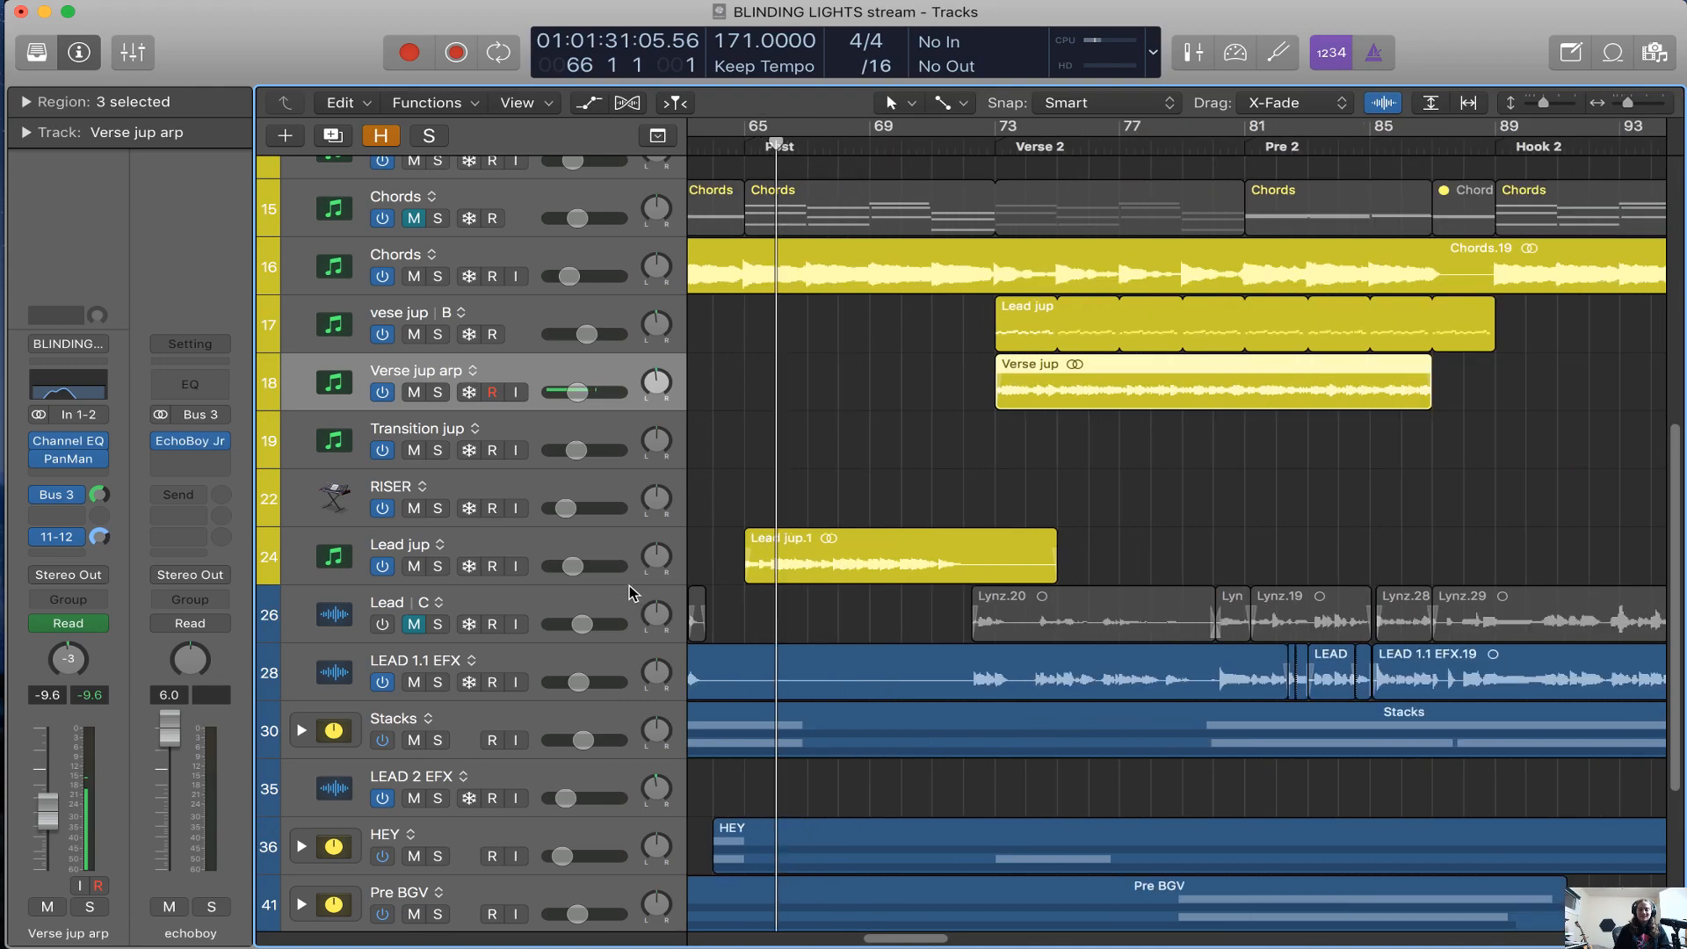
{"action": "left_click", "coordinate": [612, 547]}
{"action": "scroll", "coordinate": [746, 539], "scroll_direction": "left", "scroll_amount": 3}
{"action": "key", "text": "s"}
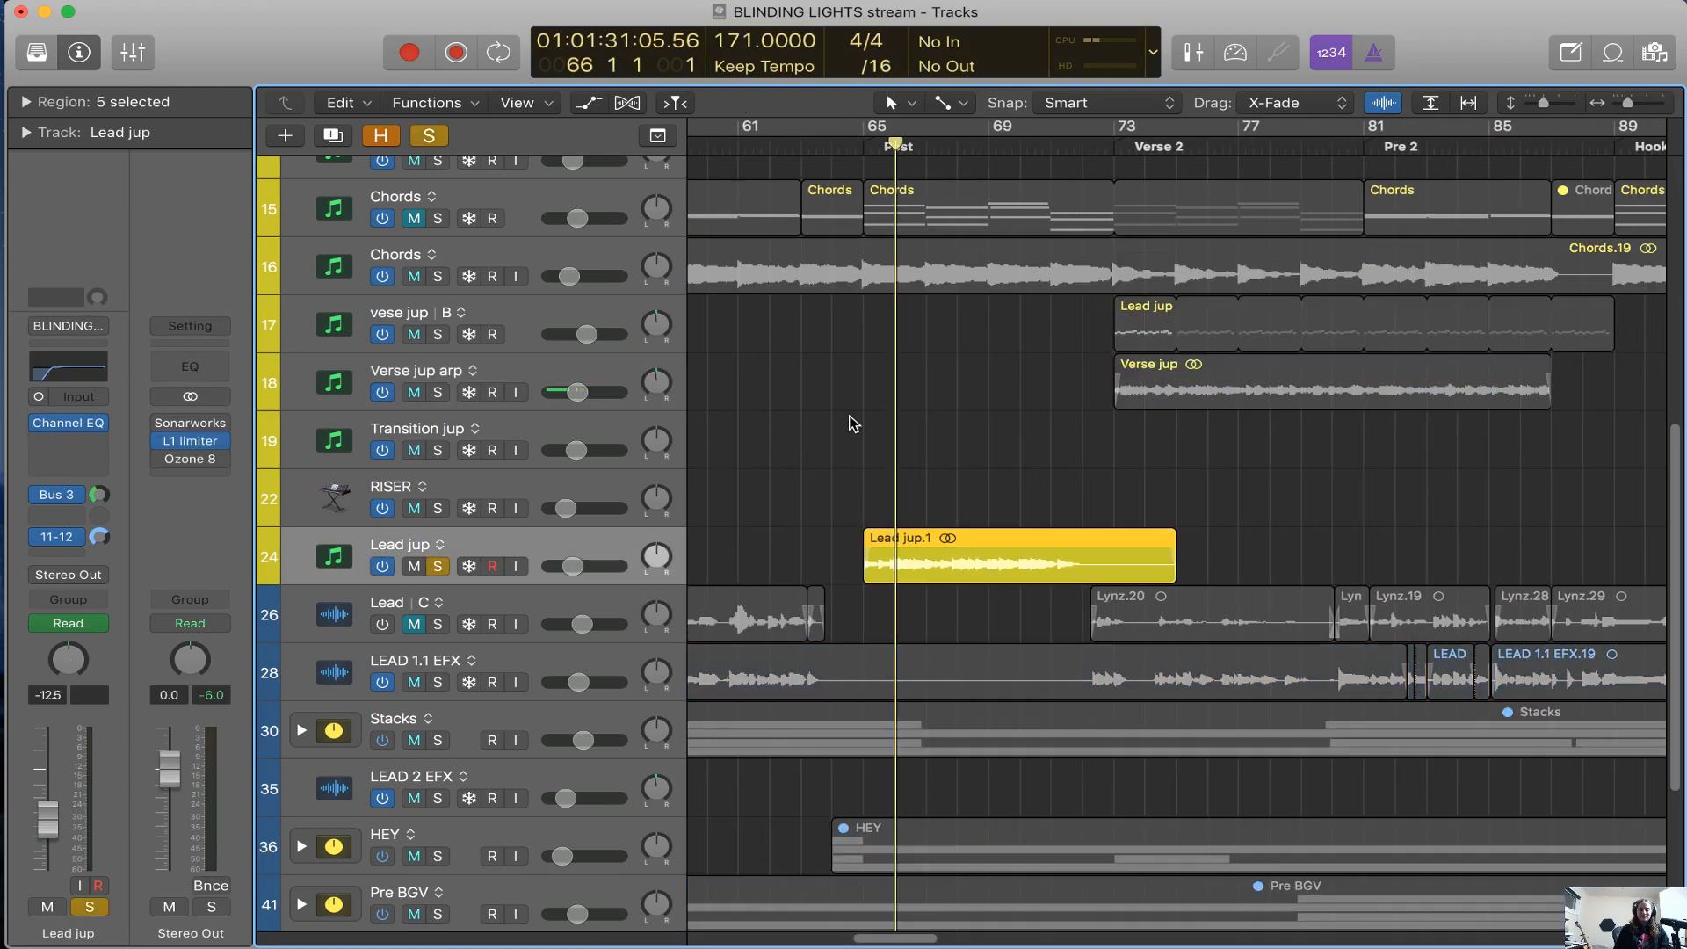
Play the soloed Lead jup audio track from bar 65 at the start of the Post section
{"action": "left_click", "coordinate": [866, 149]}
{"action": "scroll", "coordinate": [1041, 251], "scroll_direction": "right", "scroll_amount": 5}
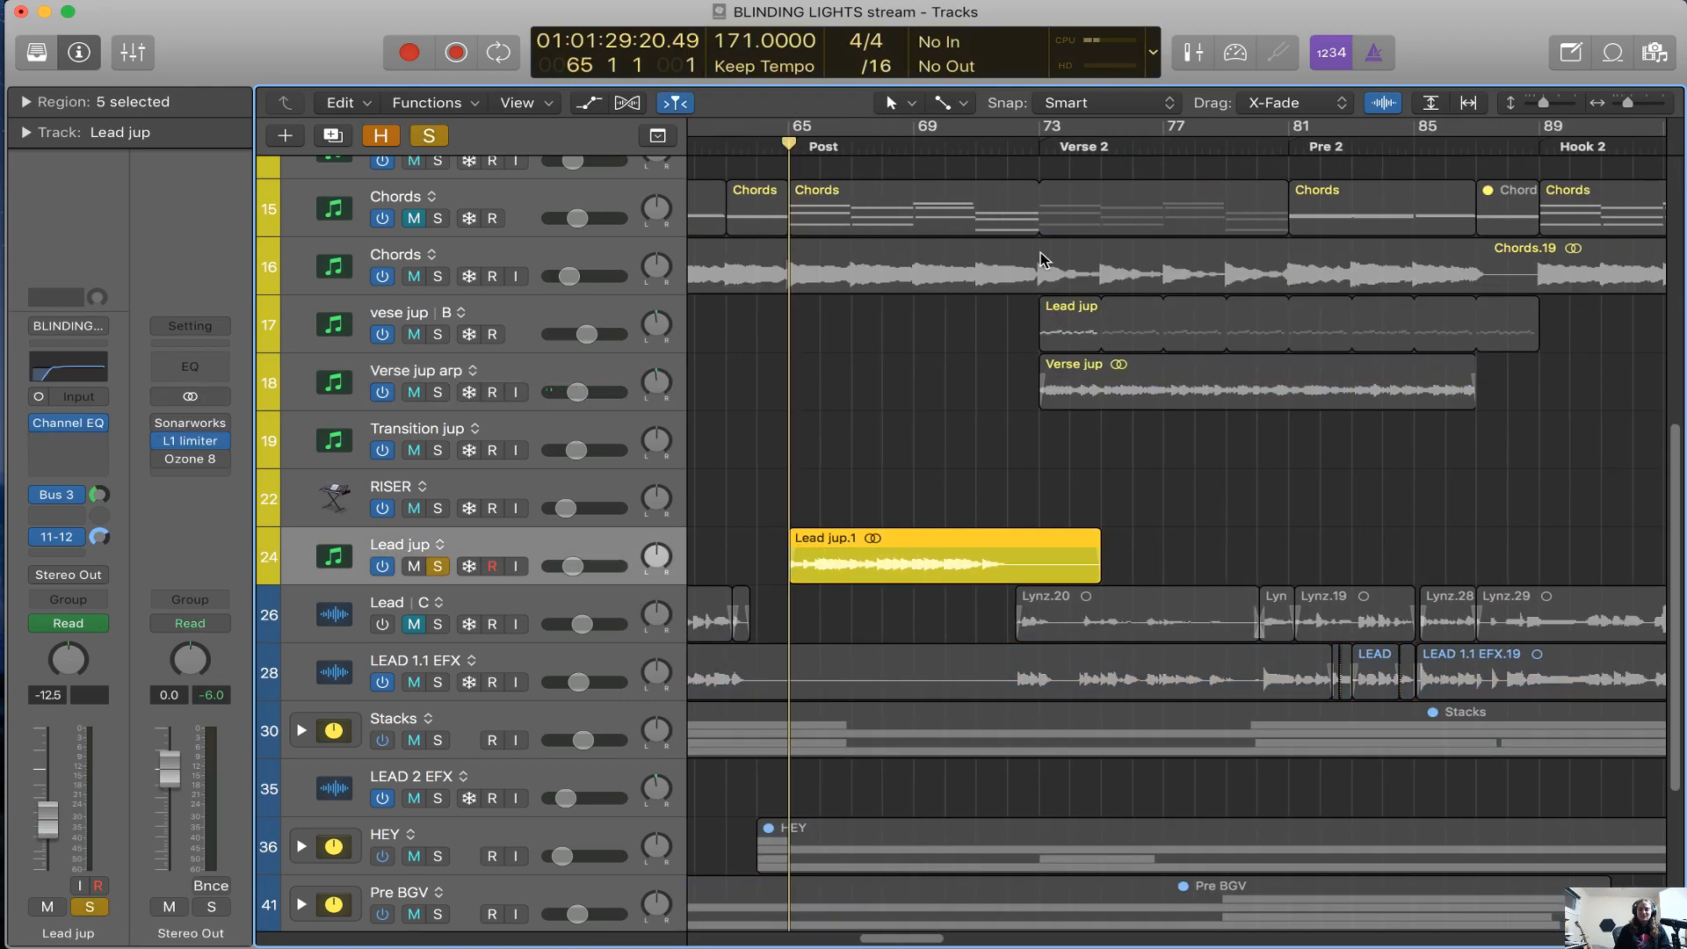
{"action": "scroll", "coordinate": [1040, 251], "scroll_direction": "right", "scroll_amount": 10}
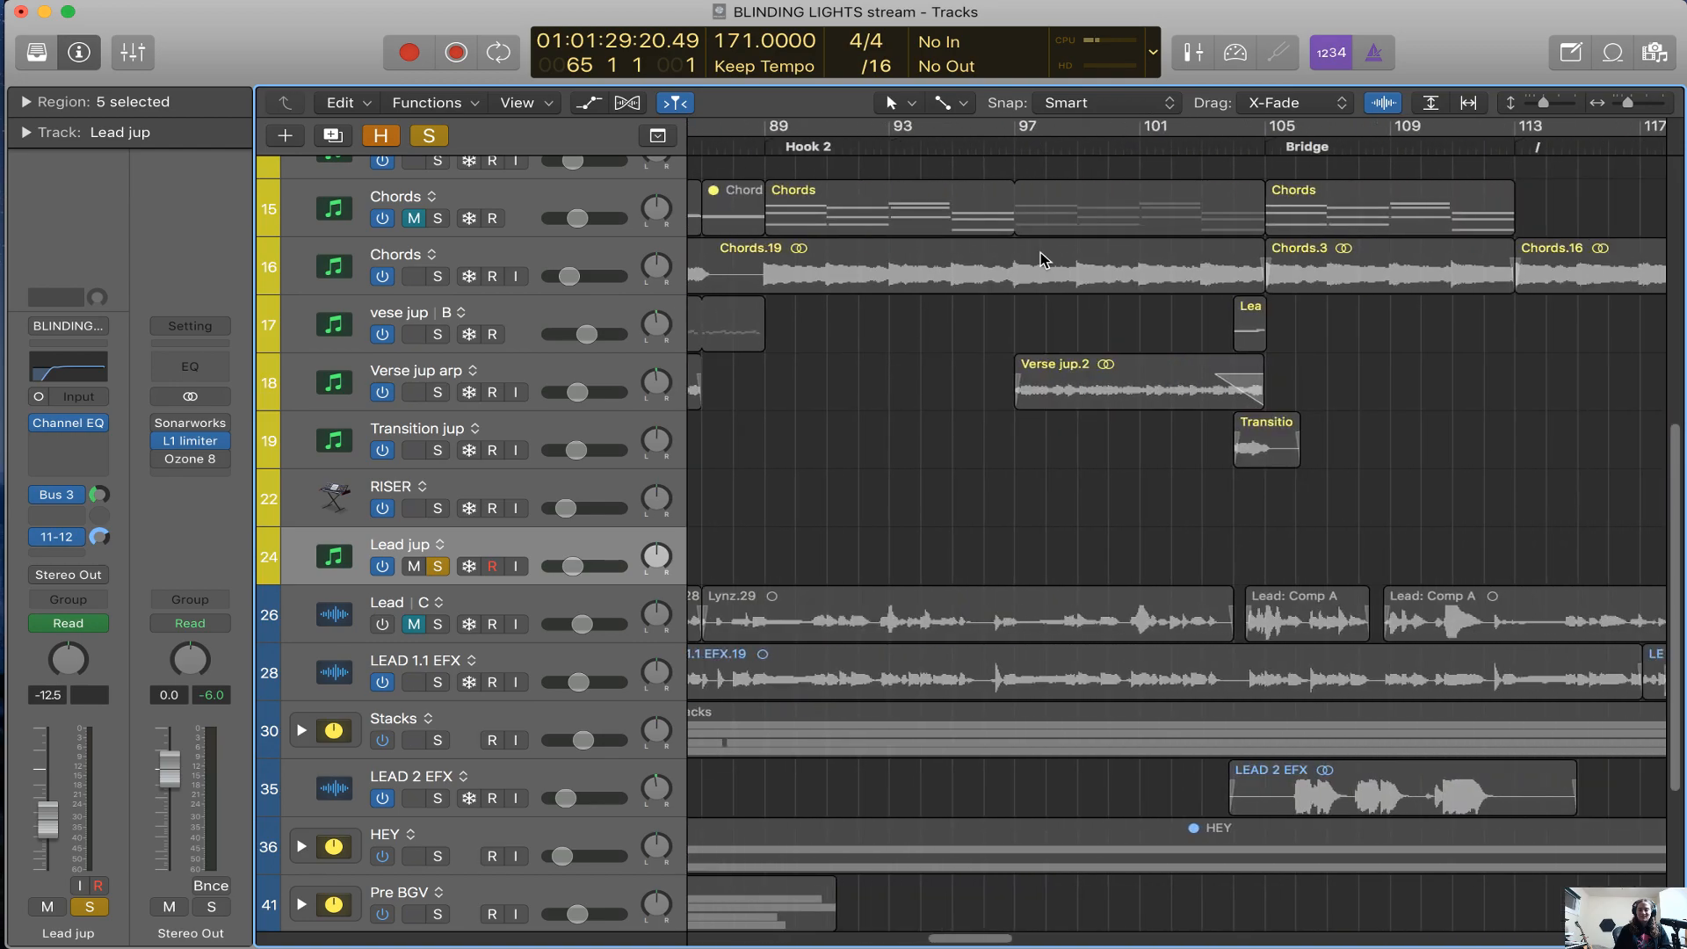
{"action": "scroll", "coordinate": [1041, 252], "scroll_direction": "left", "scroll_amount": 15}
{"action": "scroll", "coordinate": [1040, 252], "scroll_direction": "right", "scroll_amount": 8}
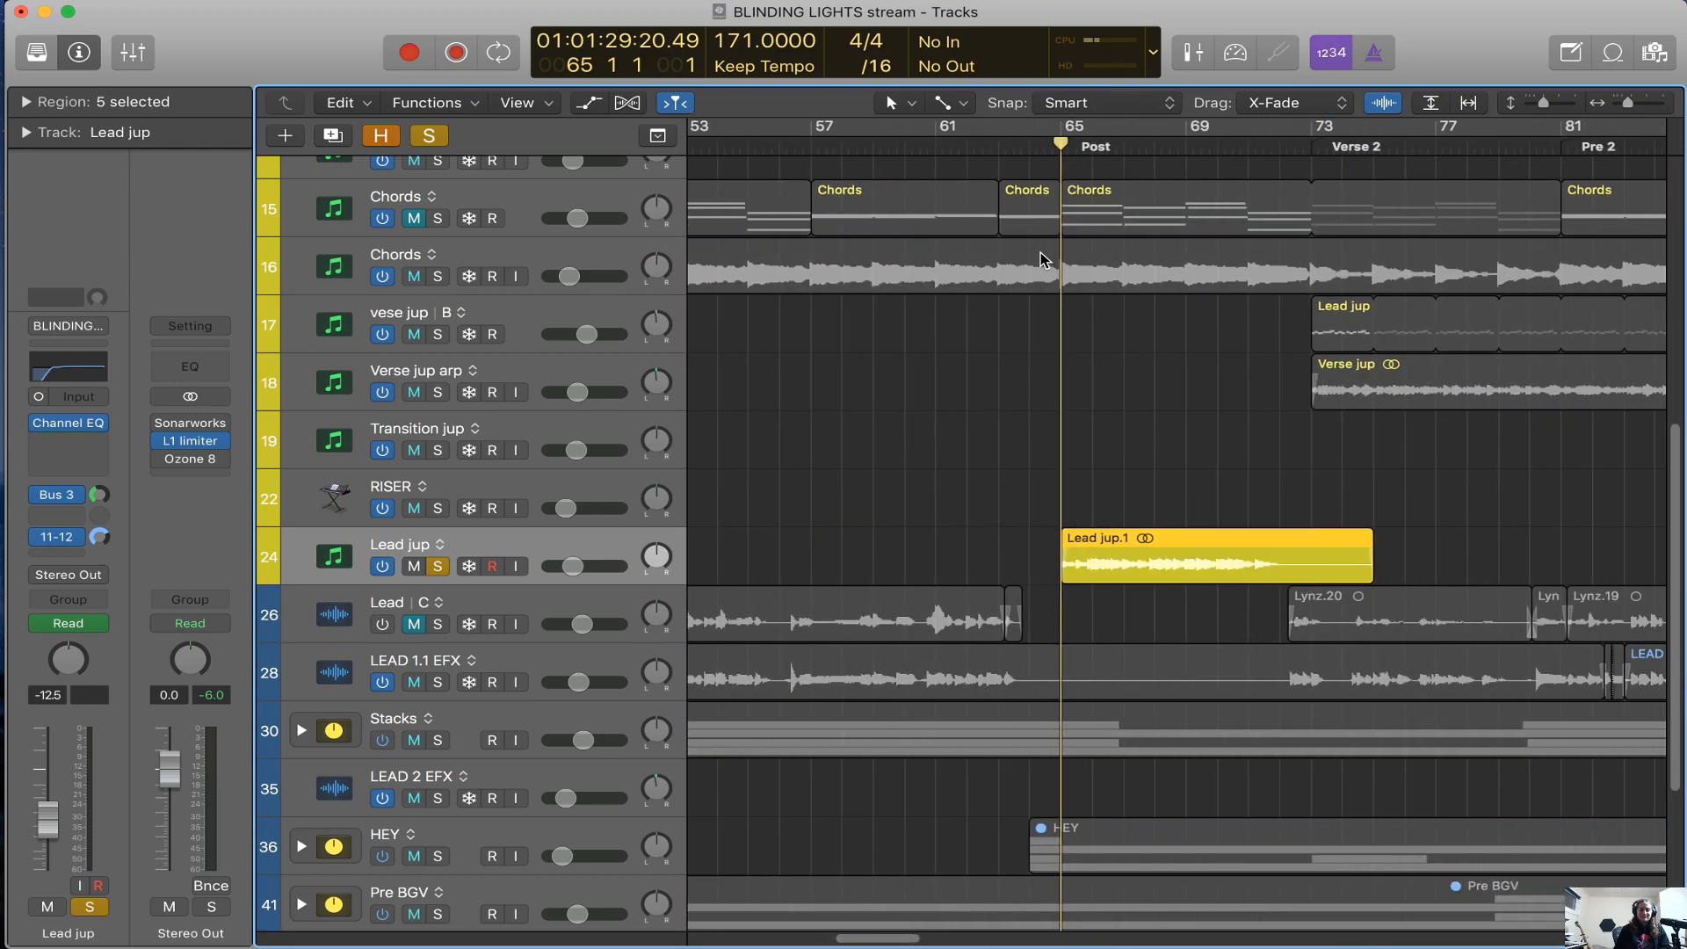
{"action": "key", "text": "space"}
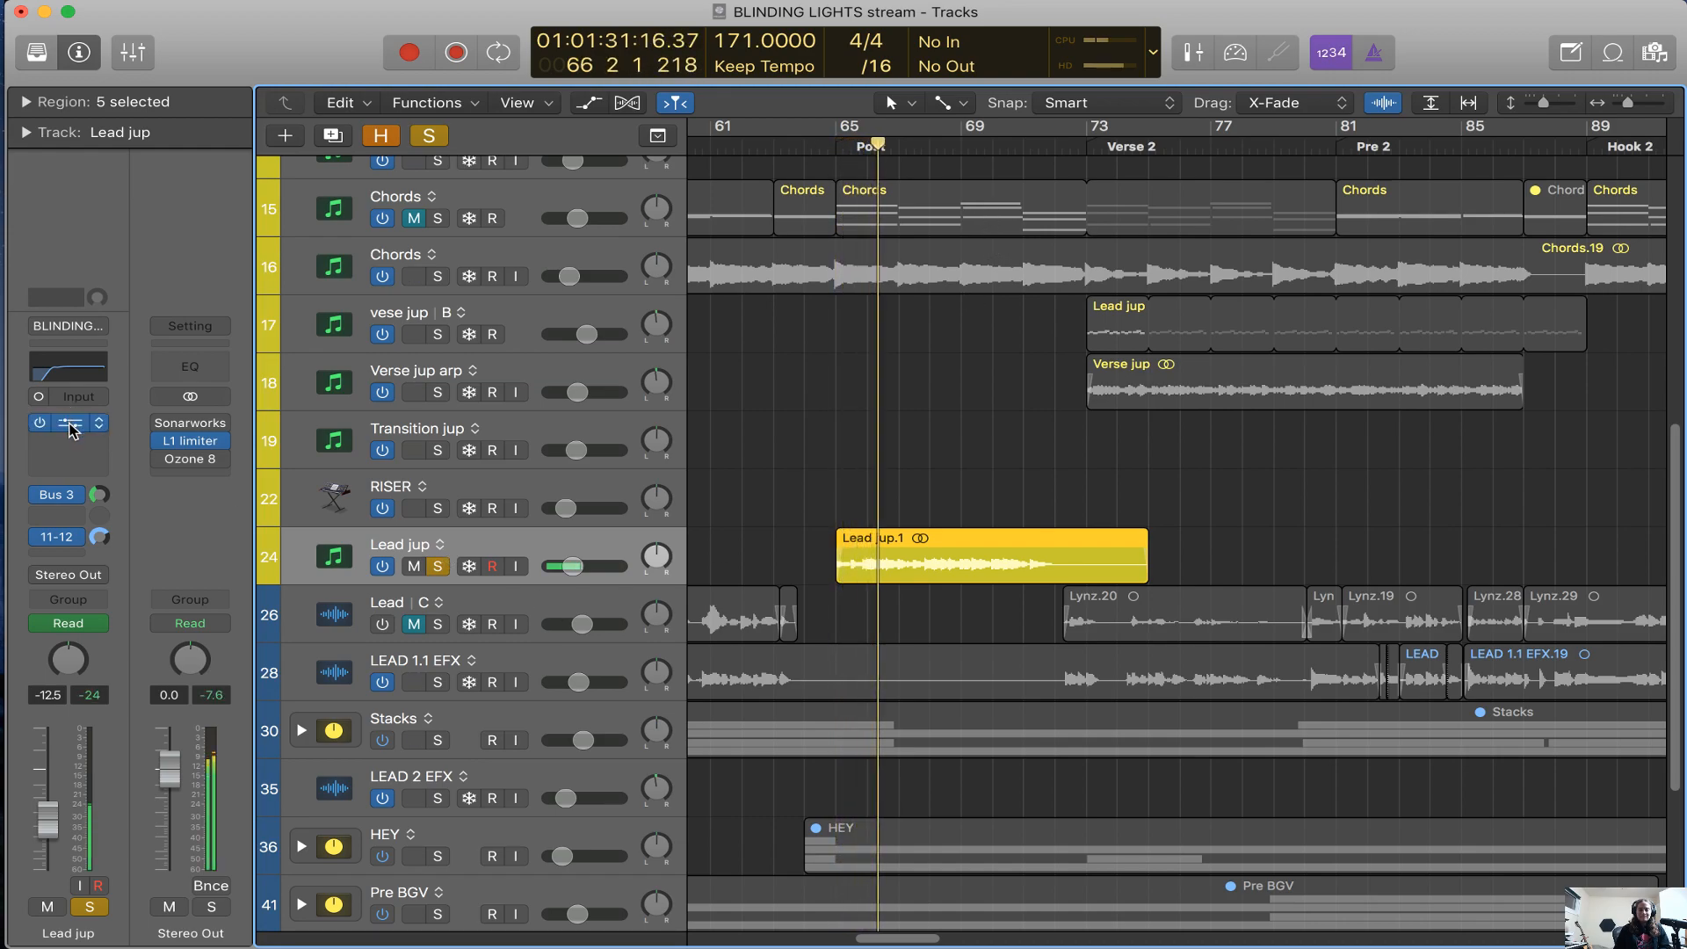
Reveal the hidden tracks and select the Lead jup instrument track that uses the Jup-8 V3
{"action": "key", "text": "super+Left"}
{"action": "key", "text": "super+Left"}
{"action": "key", "text": "super+Left"}
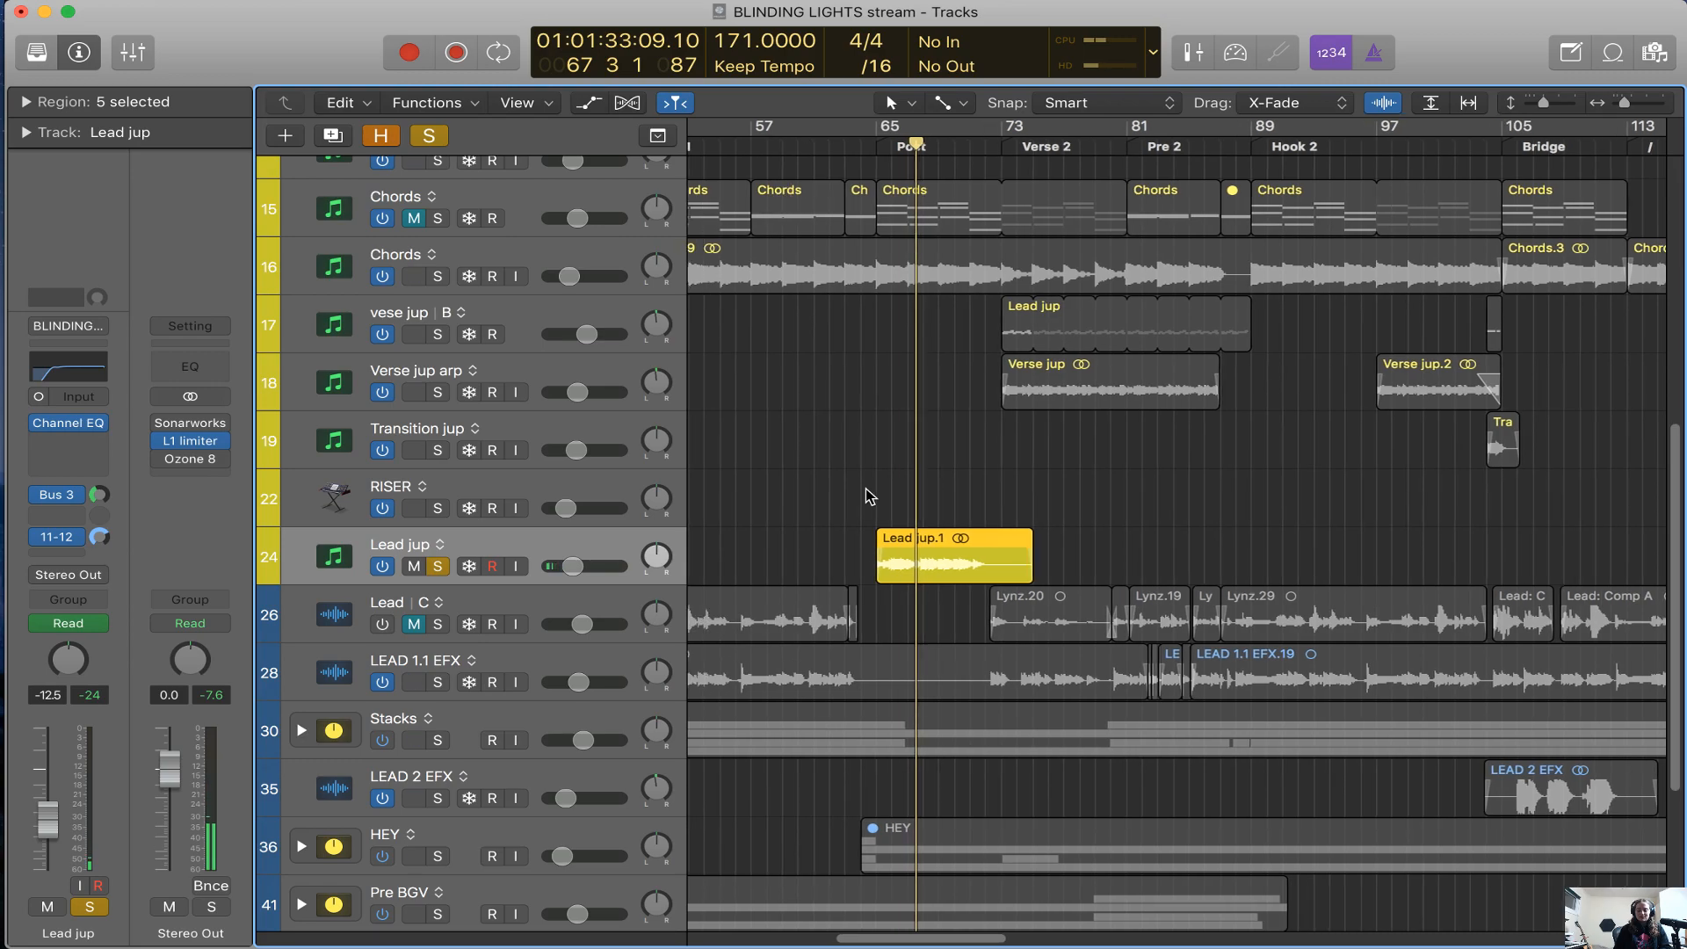
{"action": "key", "text": "h"}
{"action": "left_click", "coordinate": [549, 635]}
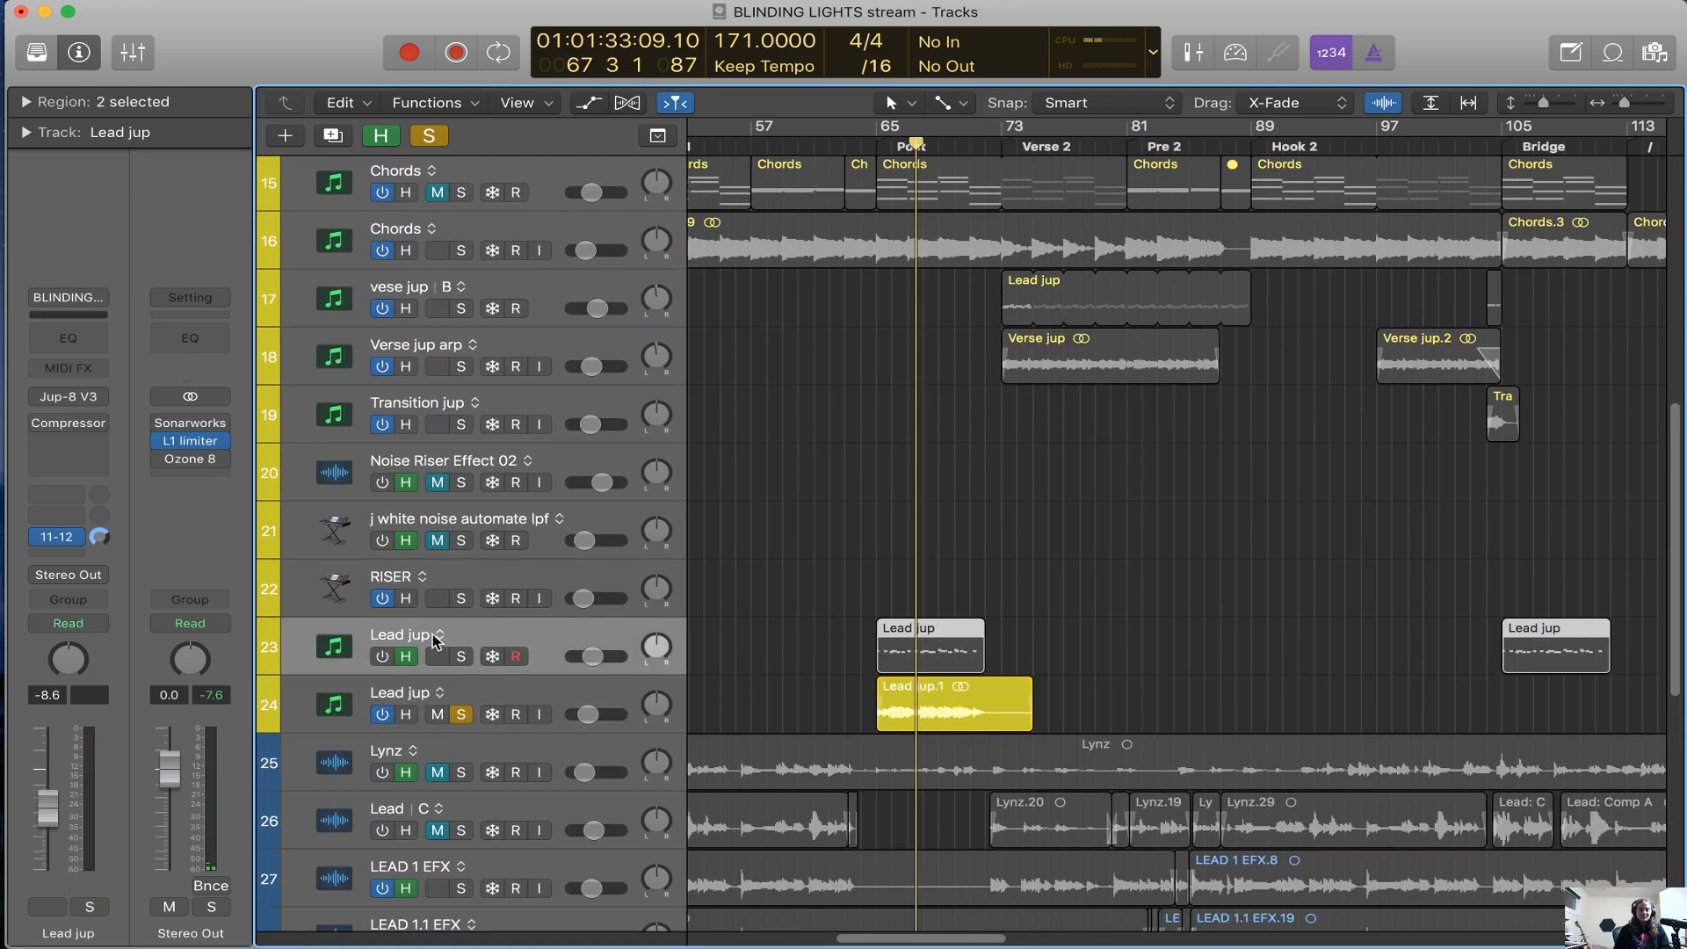
{"action": "mouse_move", "coordinate": [46, 429]}
{"action": "left_click", "coordinate": [564, 691]}
{"action": "left_click", "coordinate": [584, 637]}
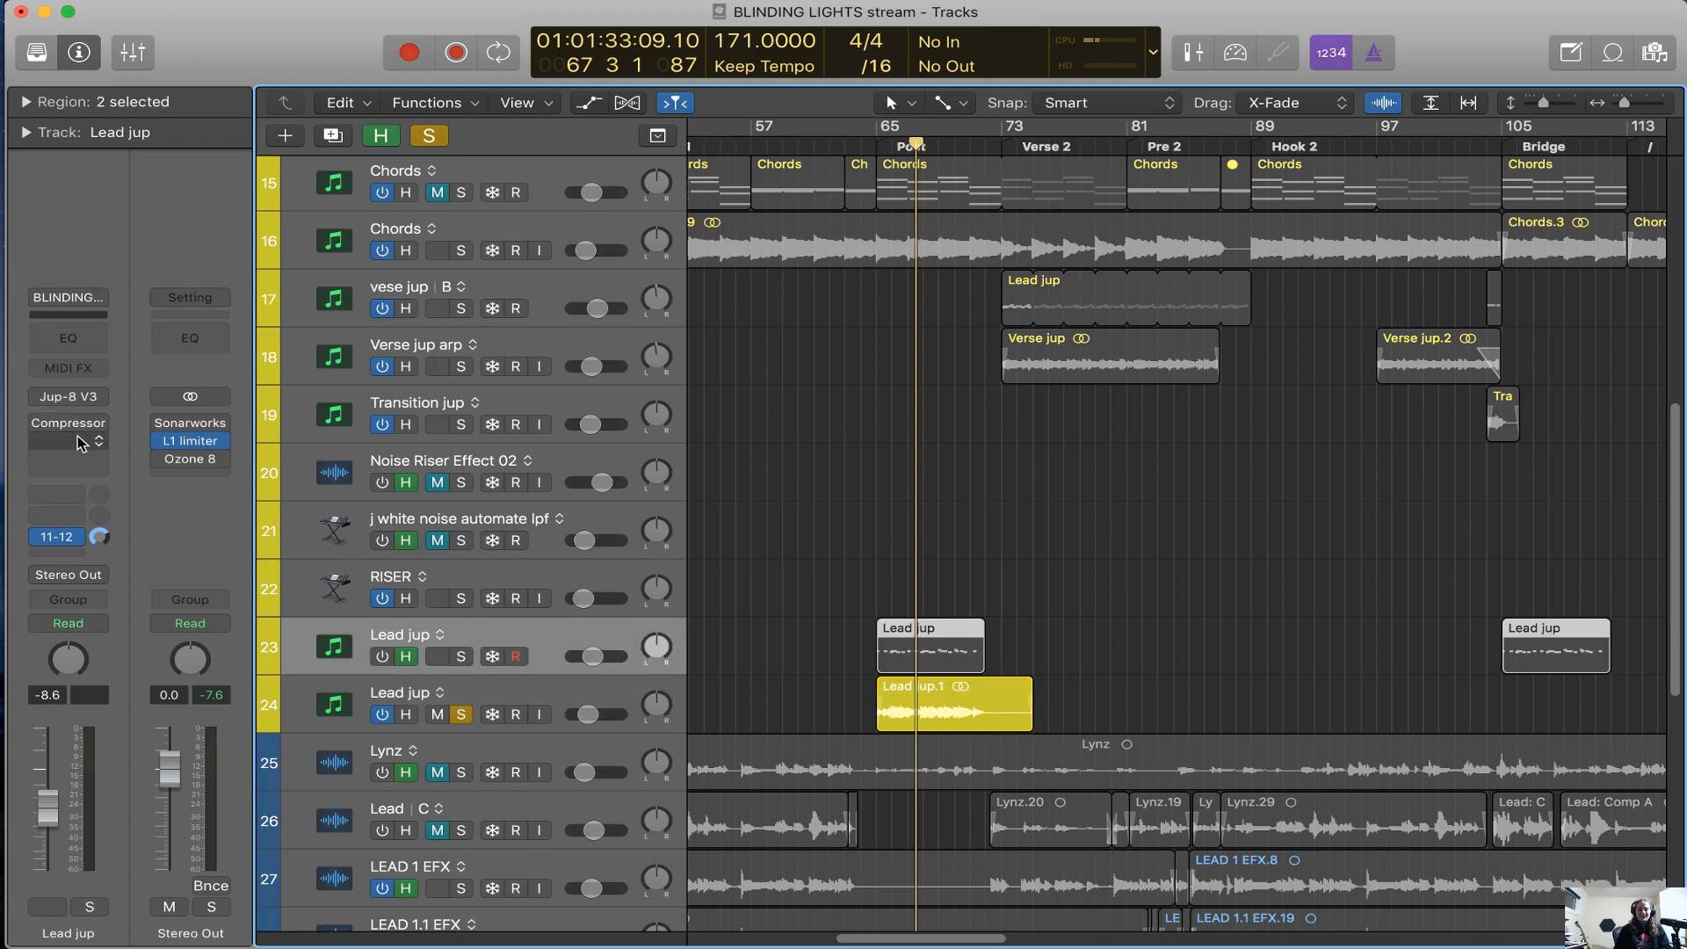
Open and enable the Compressor on the Lead jup instrument track, and solo and switch on that track
{"action": "left_click", "coordinate": [63, 429]}
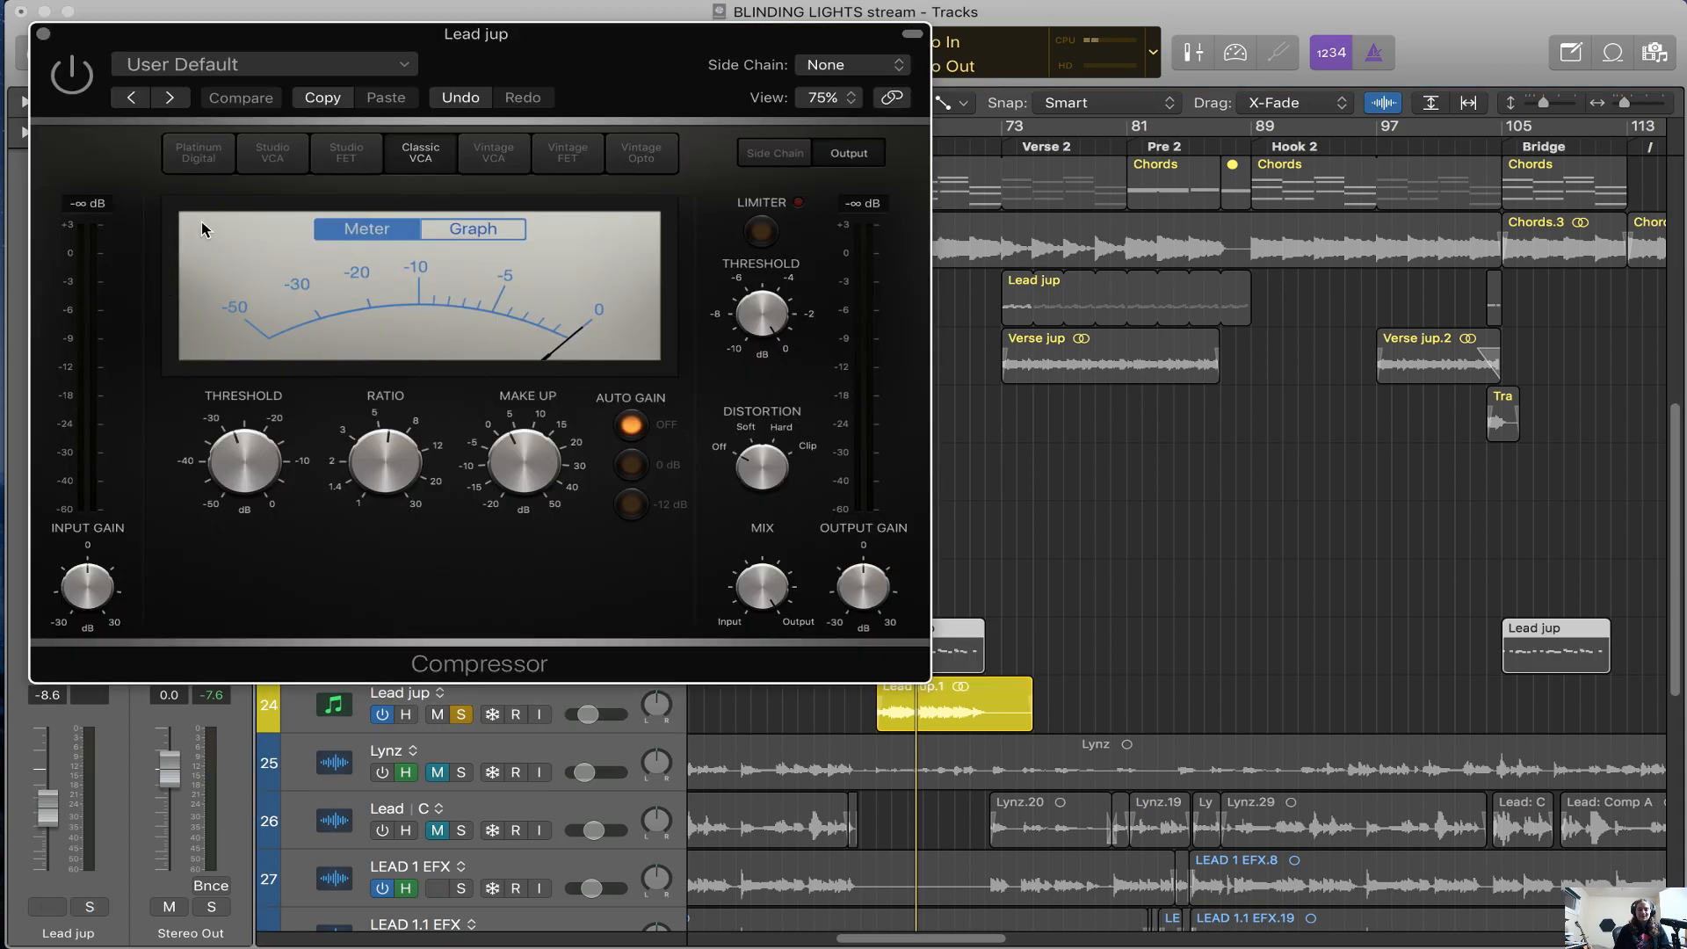
{"action": "left_click_drag", "start_coordinate": [583, 91], "coordinate": [1309, 234]}
{"action": "left_click", "coordinate": [462, 658]}
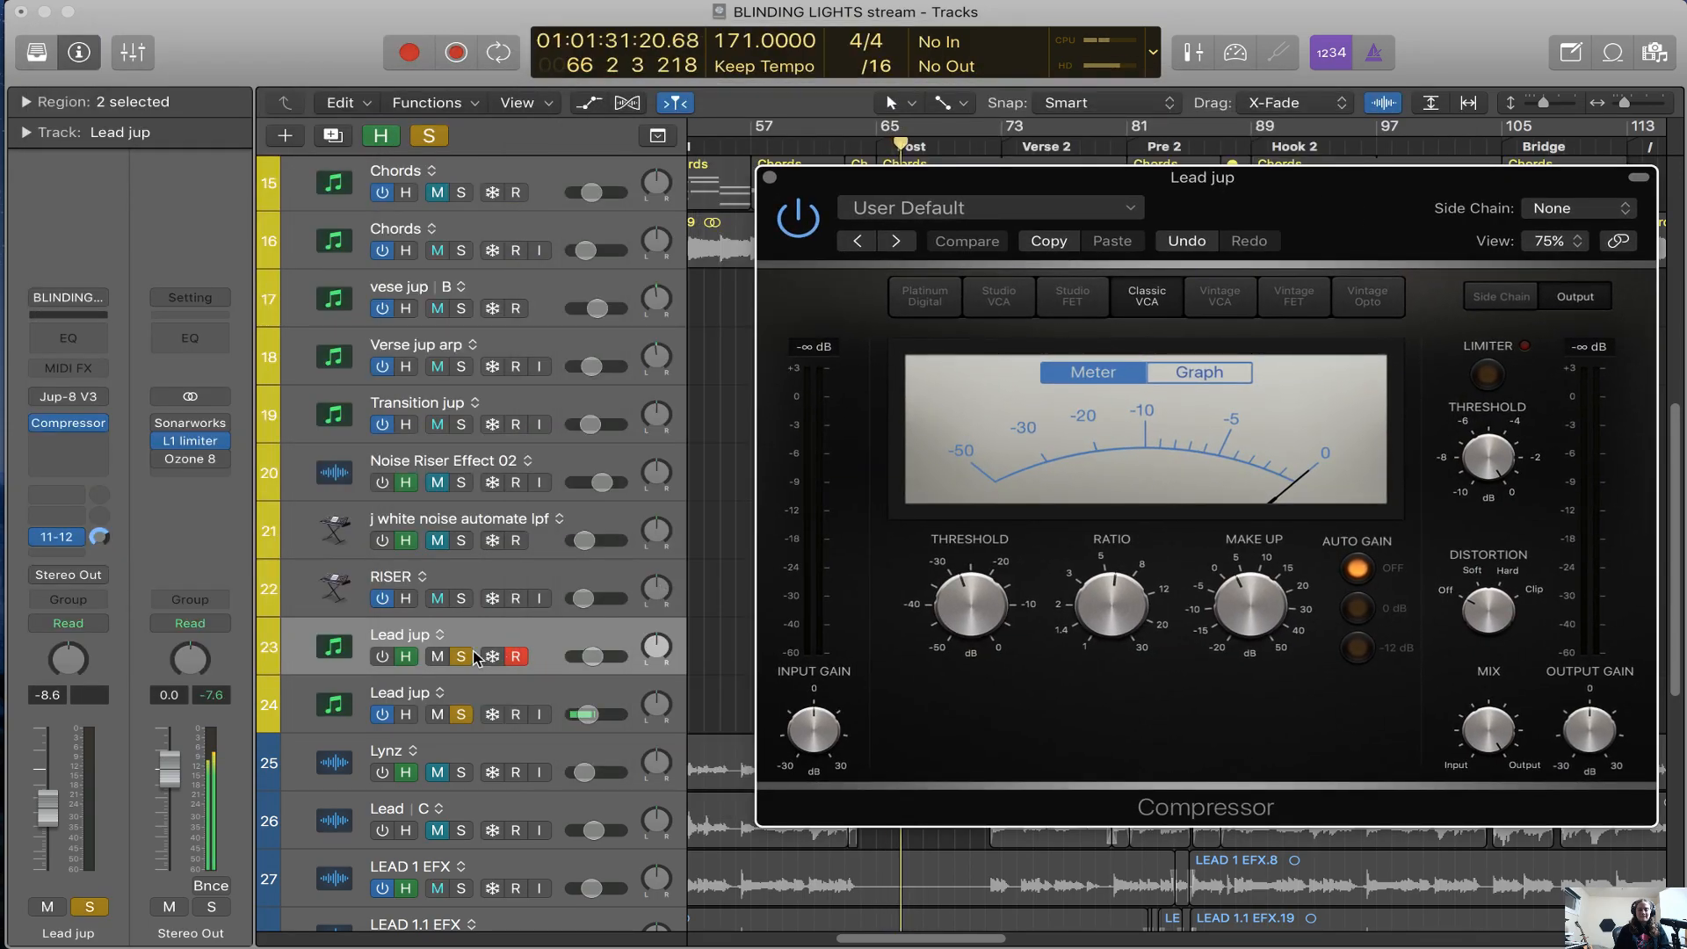
{"action": "left_click", "coordinate": [382, 658]}
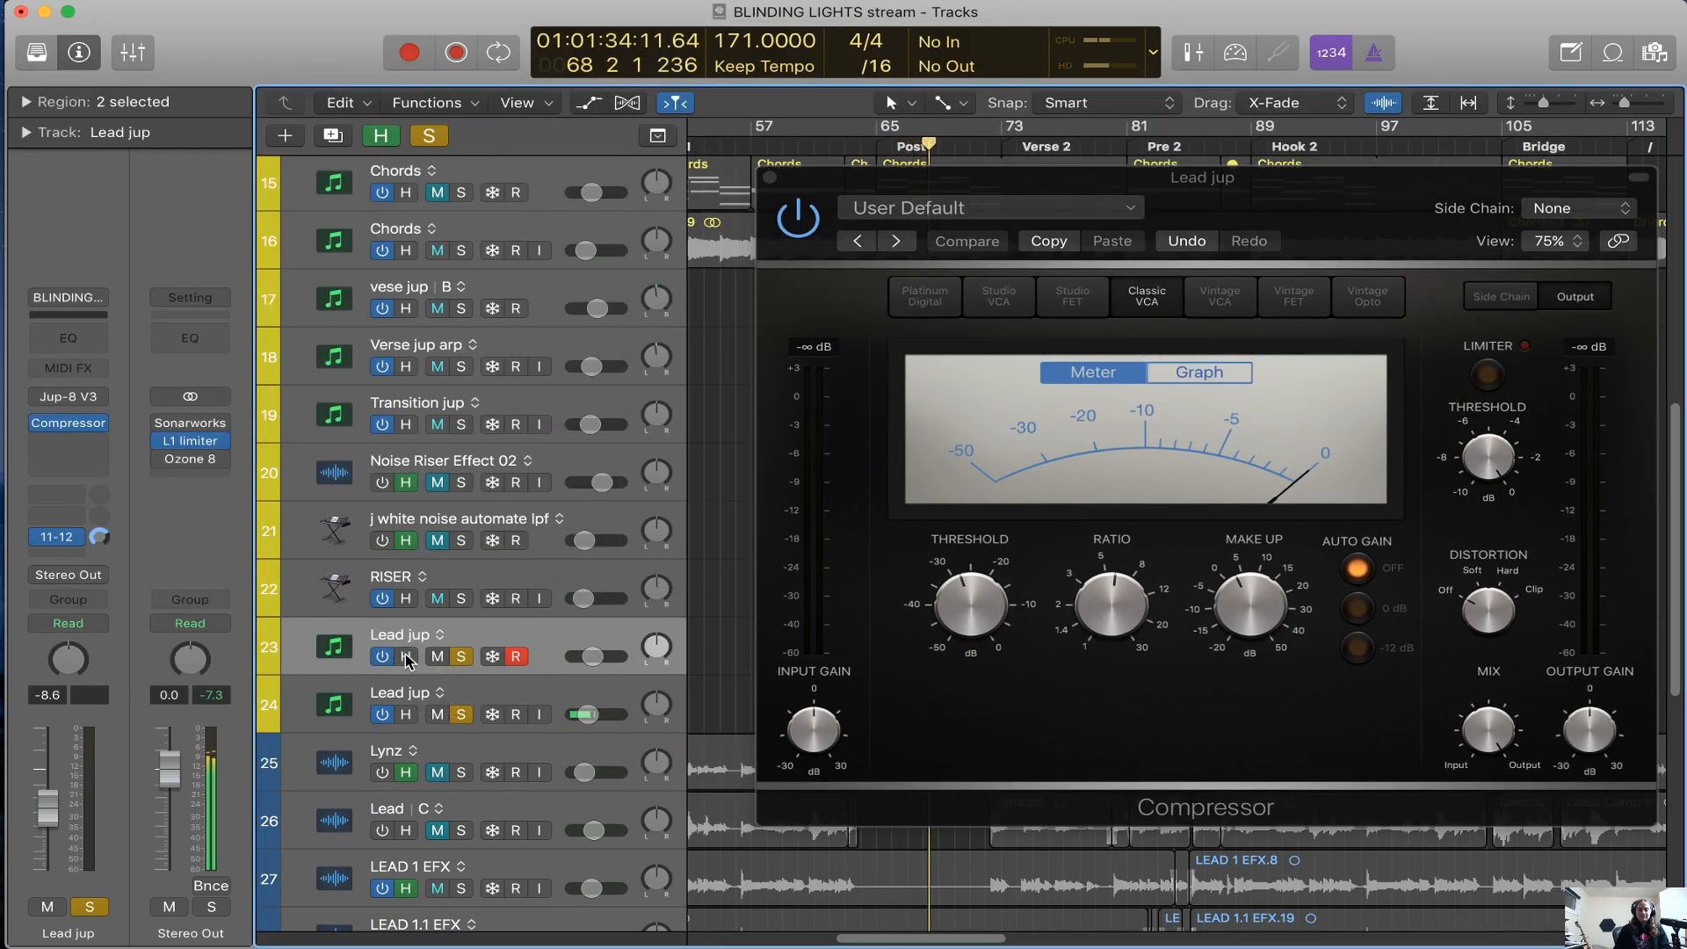
Play the Lead jup instrument track, view its Jup-8 V3 synth, and close the synth and Compressor windows
{"action": "key", "text": "space"}
{"action": "key", "text": "space"}
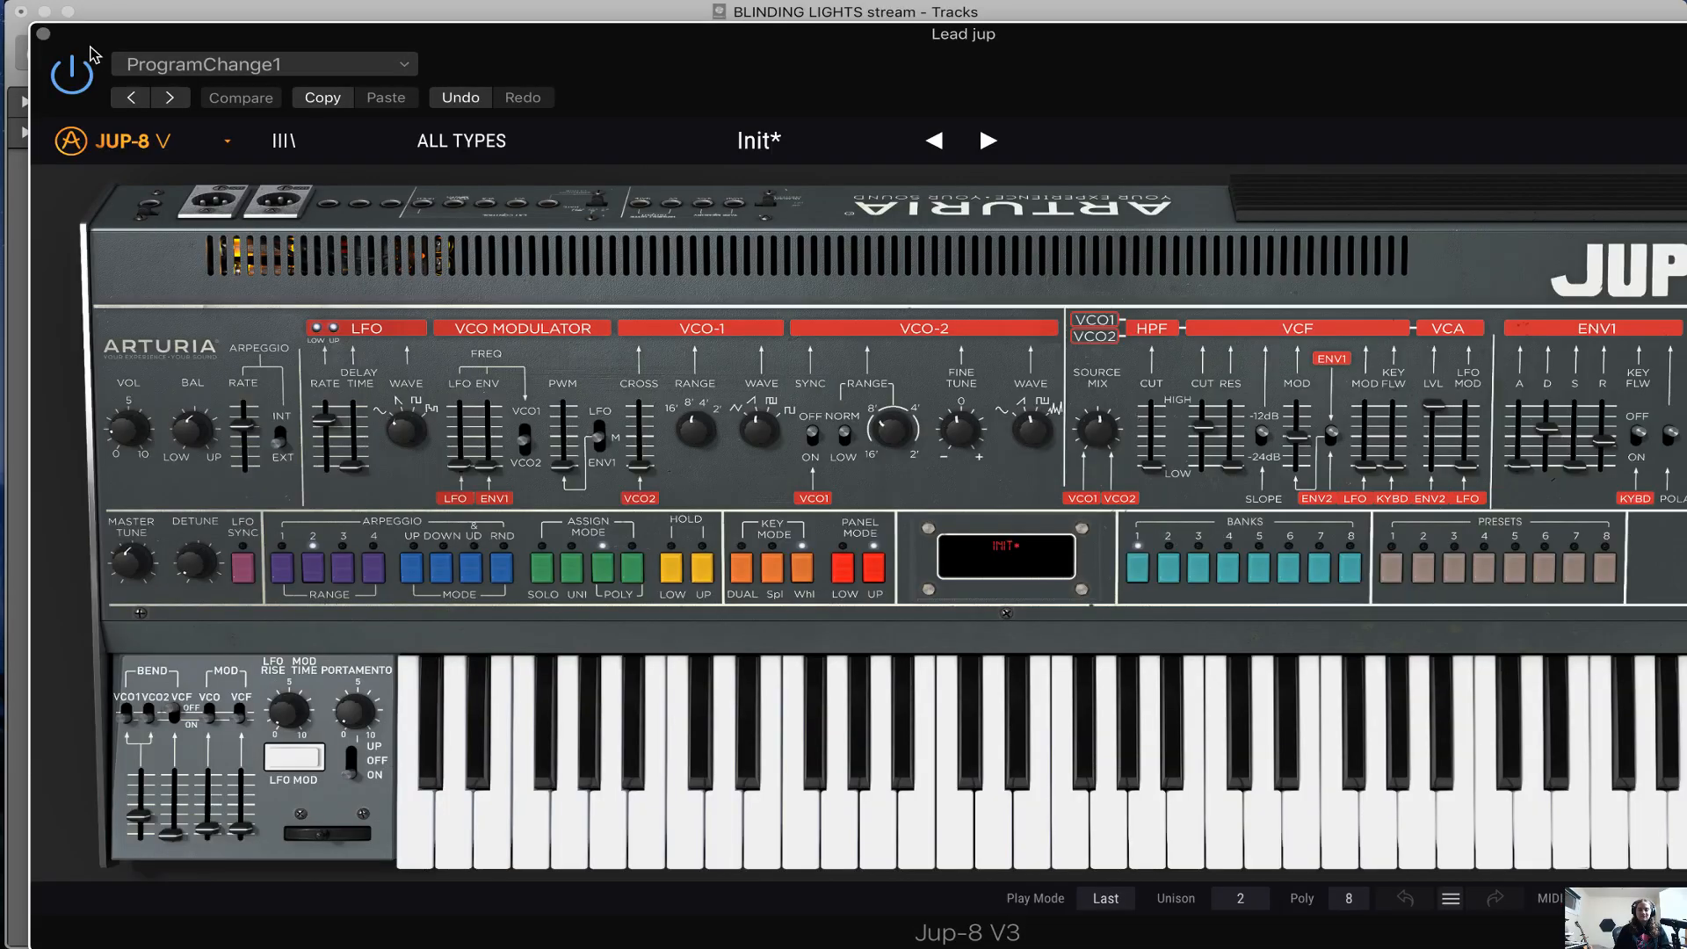
{"action": "left_click", "coordinate": [42, 36]}
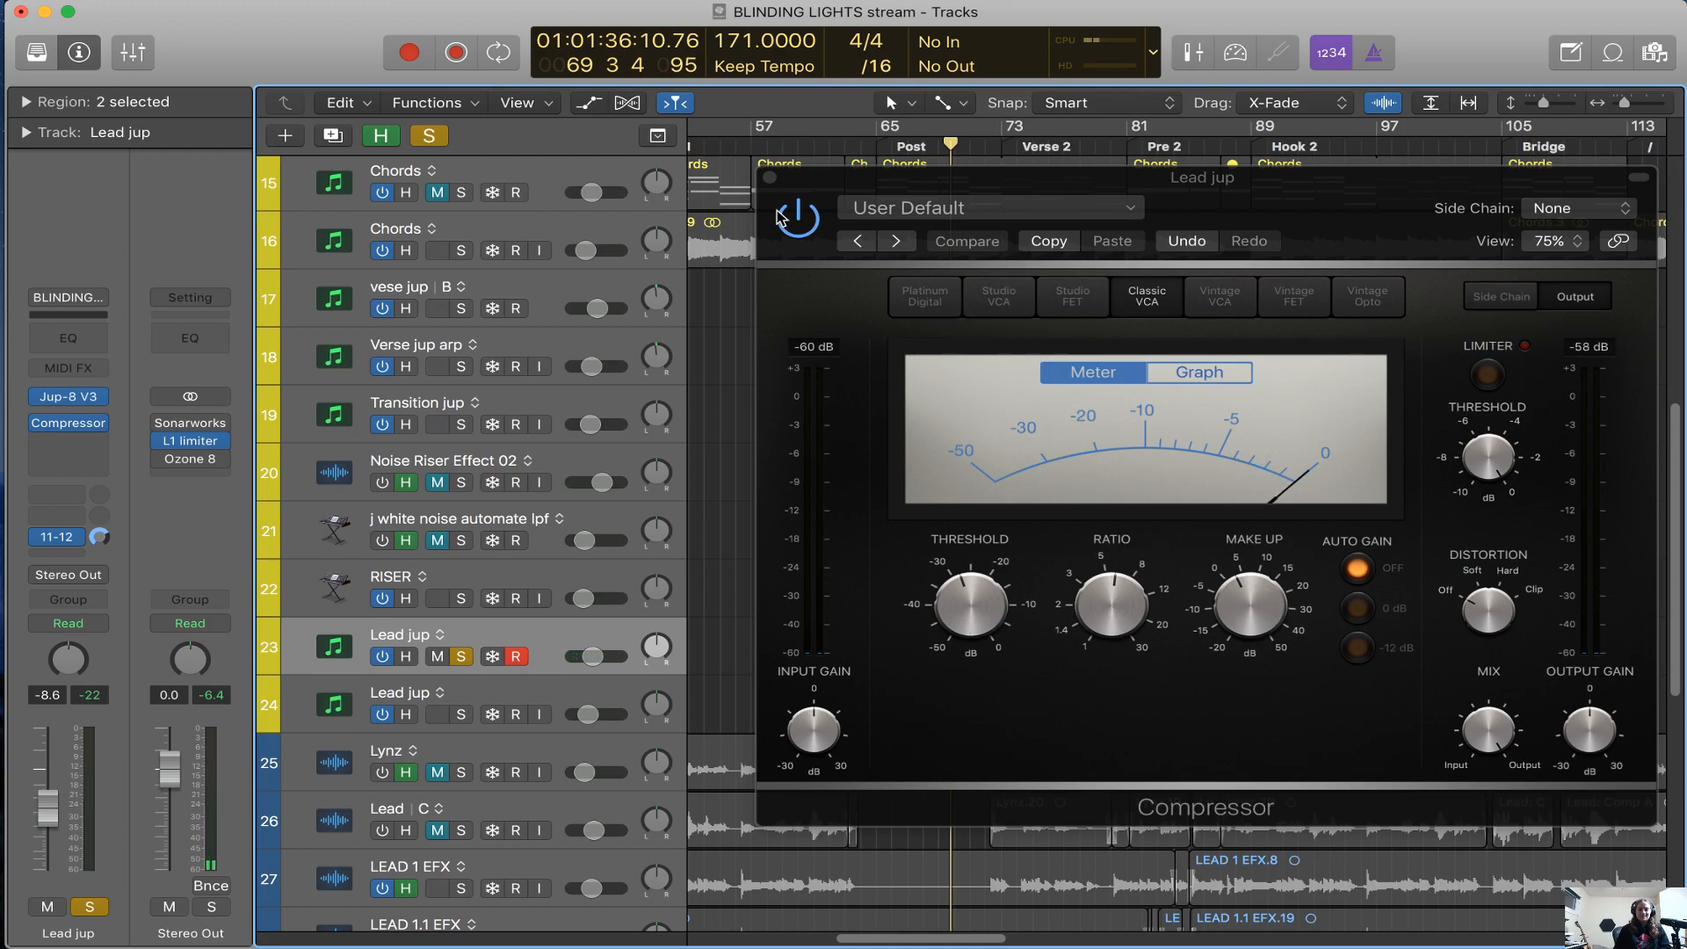
{"action": "left_click", "coordinate": [772, 179]}
Unsolo the Lead jup instrument track, bypass its Jup-8 V3 and Compressor, and switch the track off
{"action": "scroll", "coordinate": [785, 536], "scroll_direction": "down", "scroll_amount": 5}
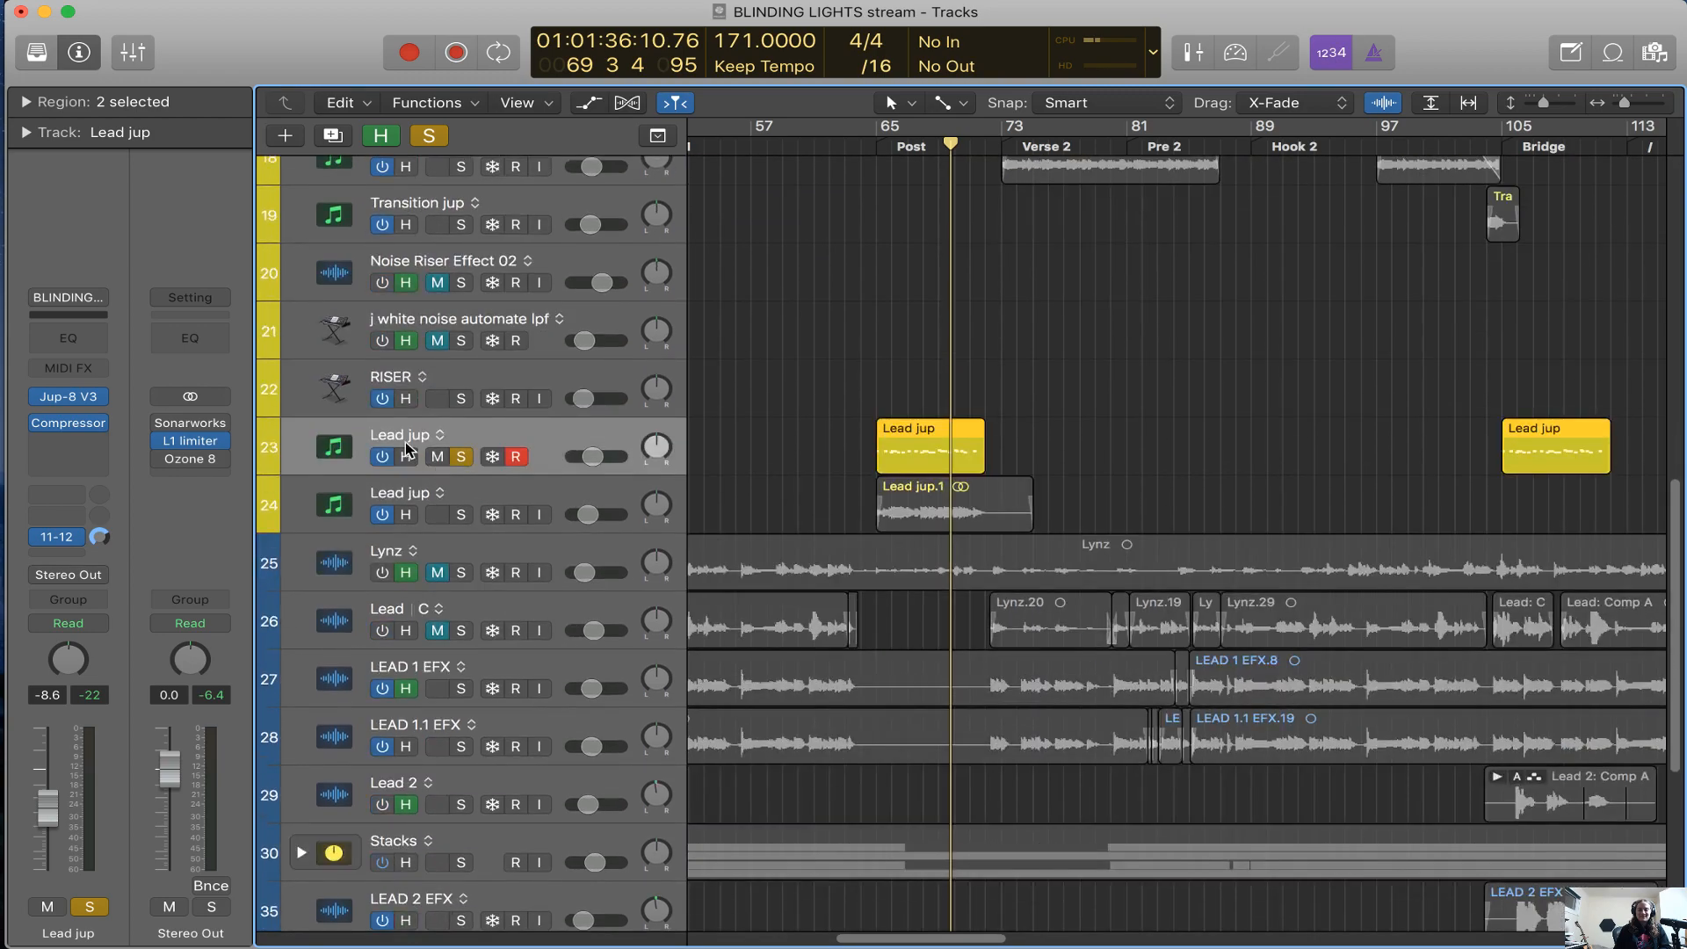
{"action": "left_click", "coordinate": [459, 457]}
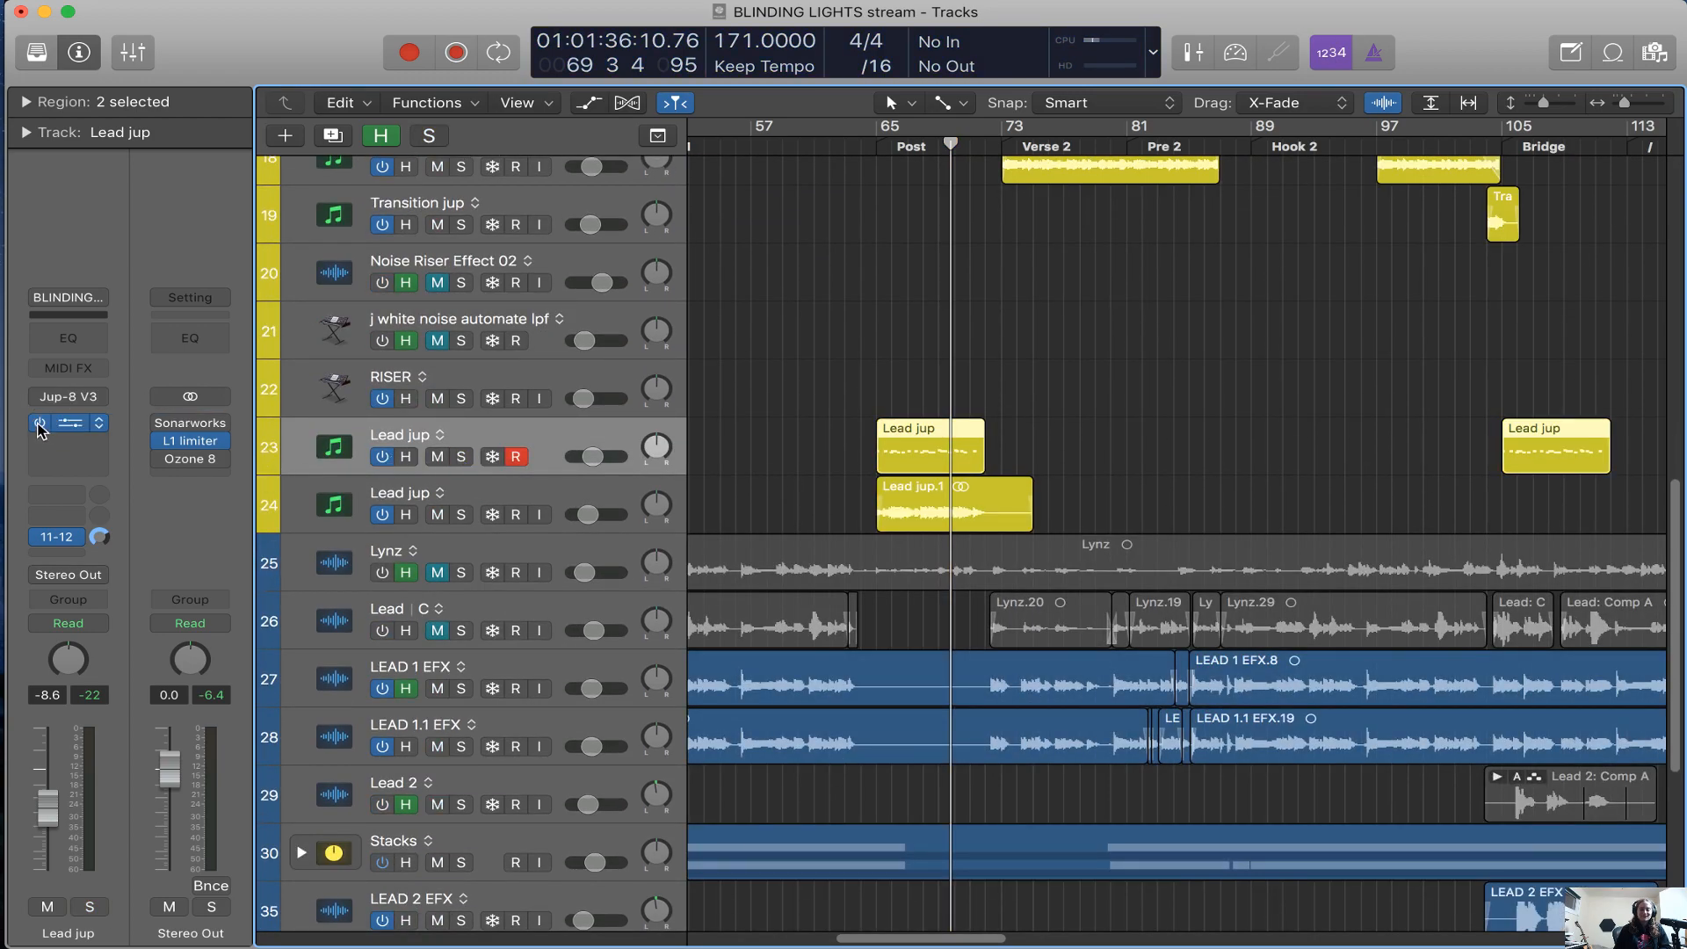
{"action": "scroll", "coordinate": [1134, 484], "scroll_direction": "right", "scroll_amount": 3}
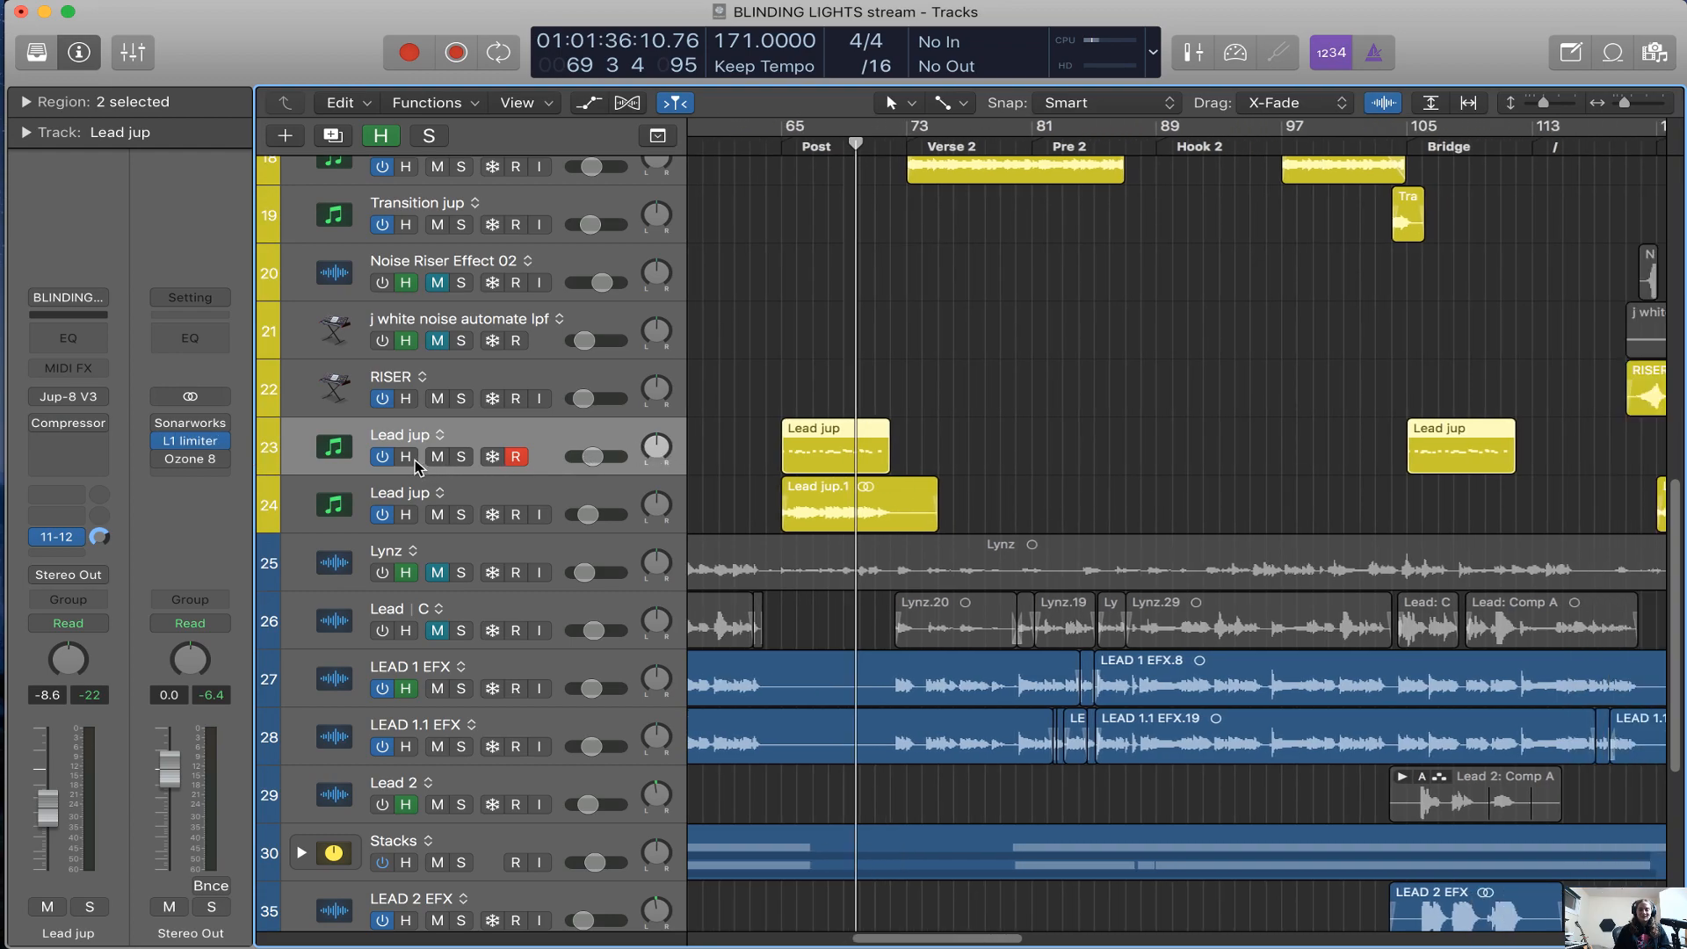
{"action": "left_click", "coordinate": [384, 459]}
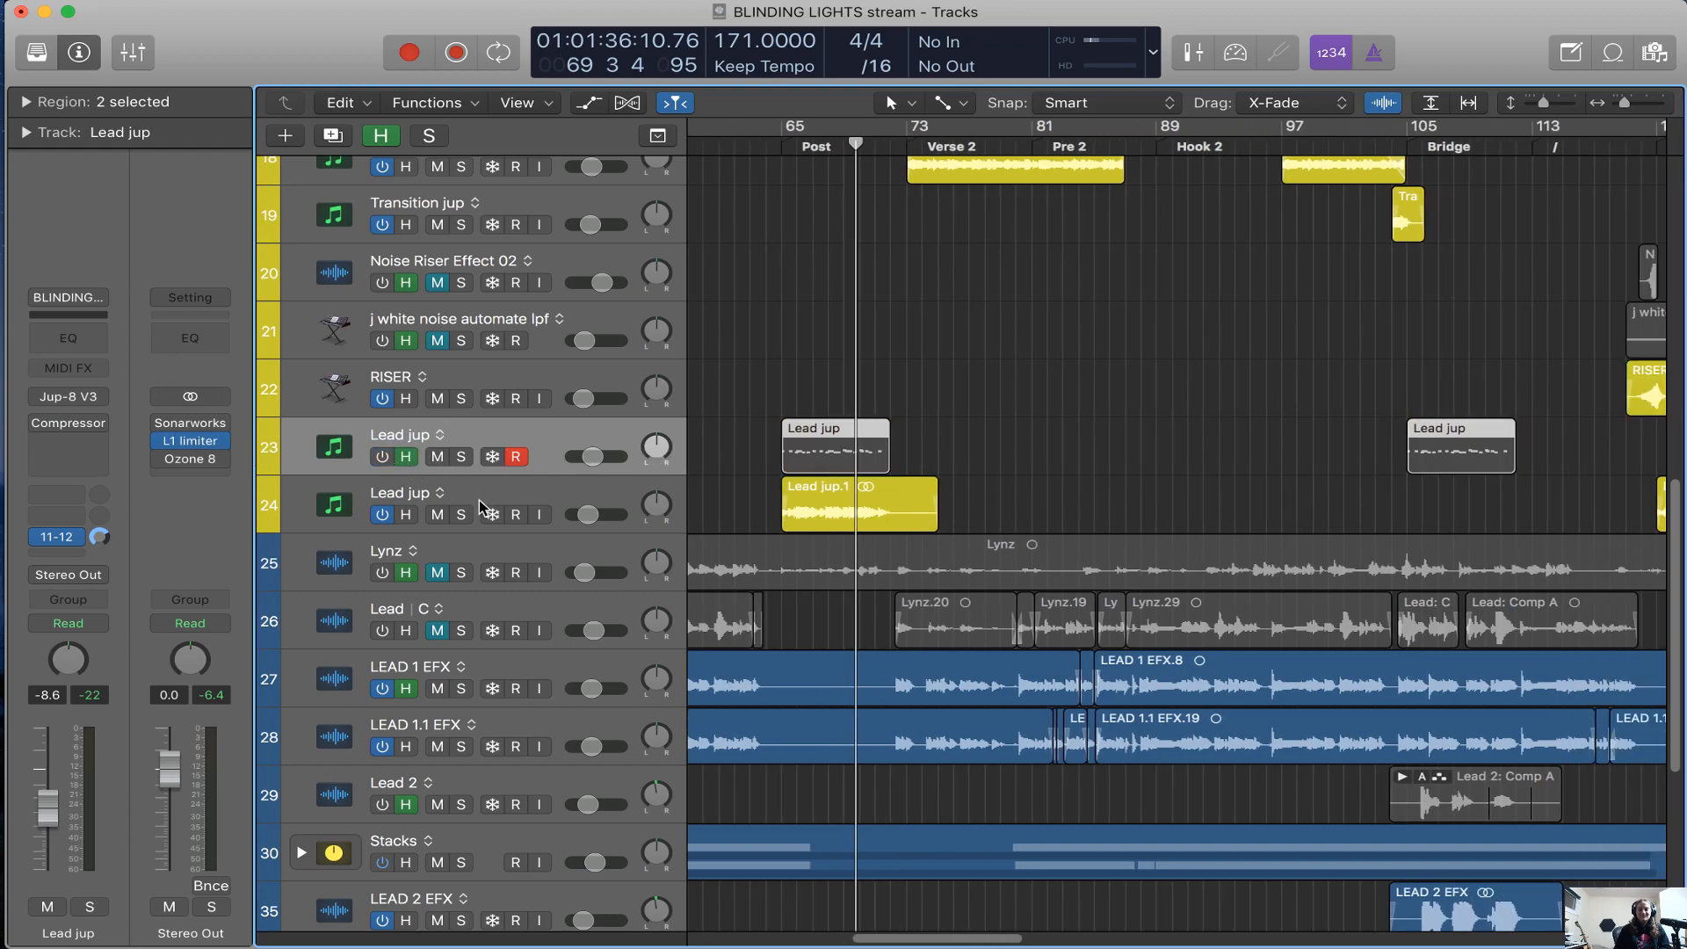
Select the Lead jup audio track and listen to its Bus 3 echoboy return soloed, then unsolo the return
{"action": "left_click", "coordinate": [536, 499]}
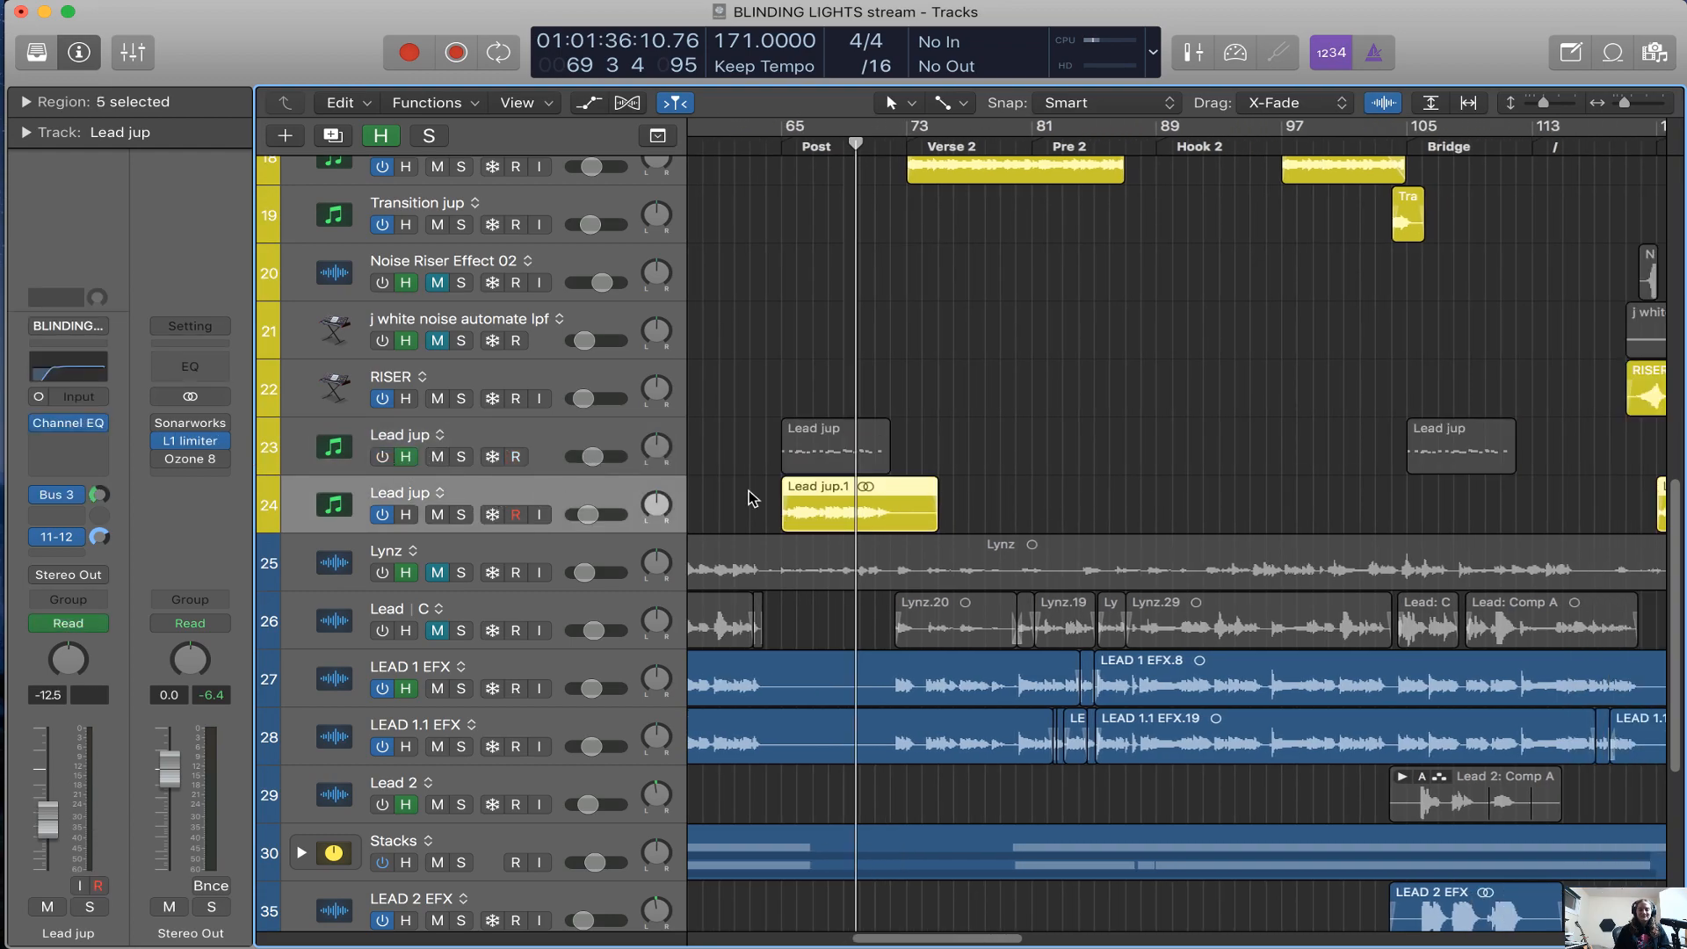
{"action": "left_click", "coordinate": [57, 495]}
{"action": "left_click", "coordinate": [211, 907]}
{"action": "key", "text": "shift+space"}
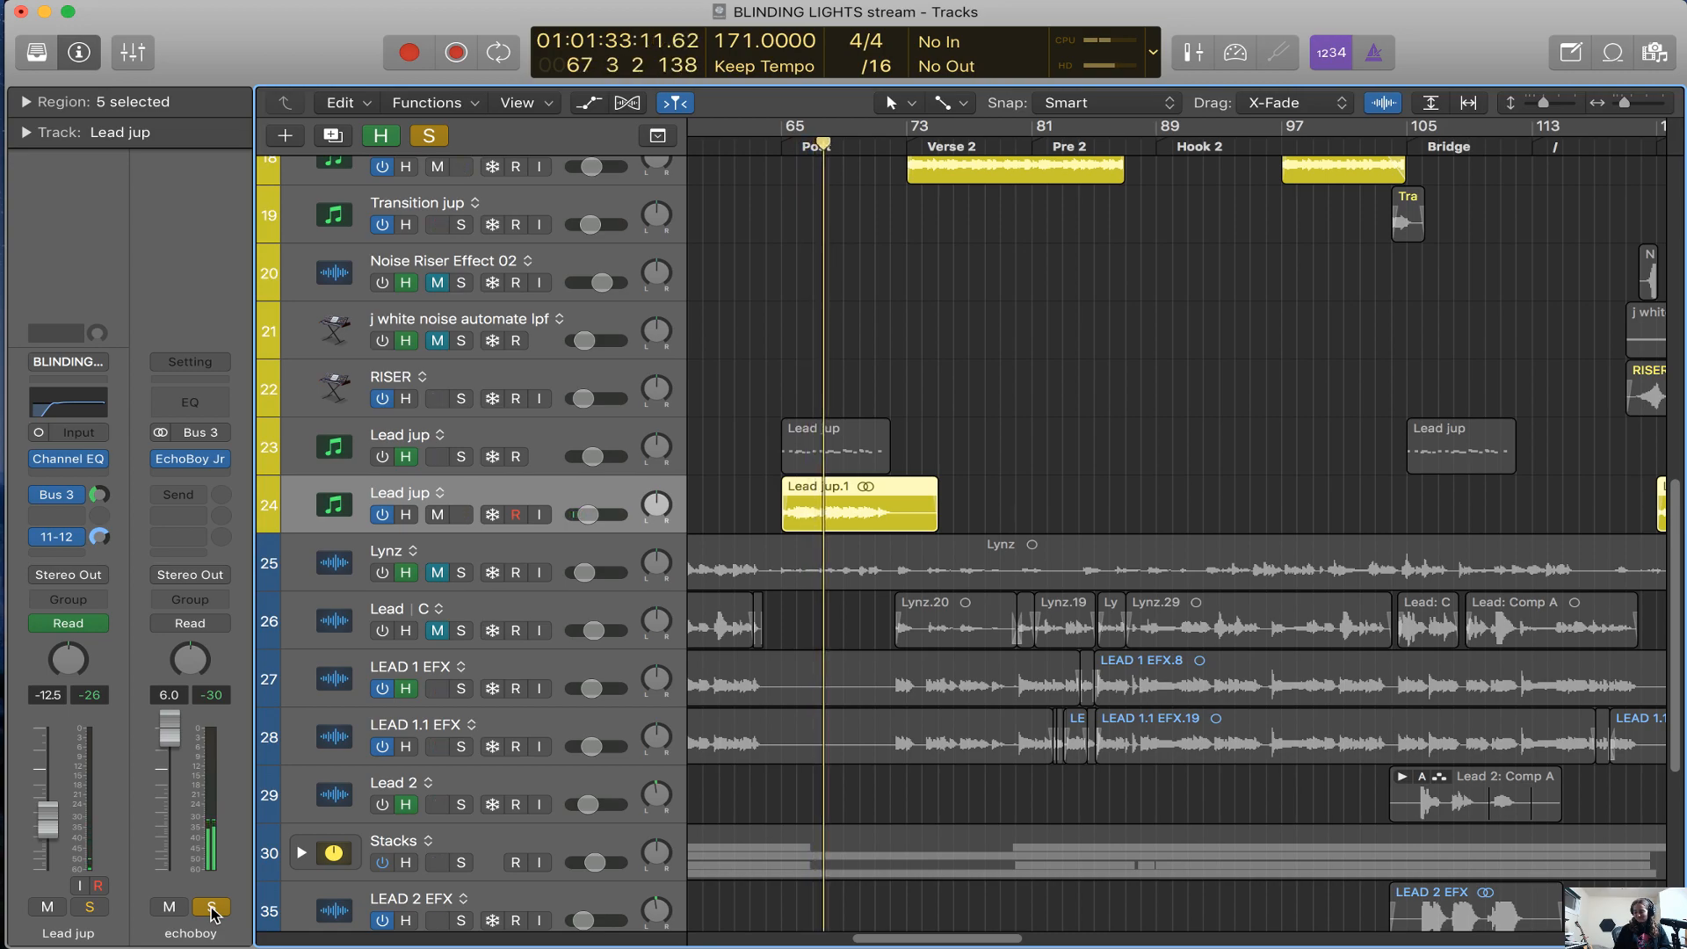
{"action": "left_click", "coordinate": [211, 907]}
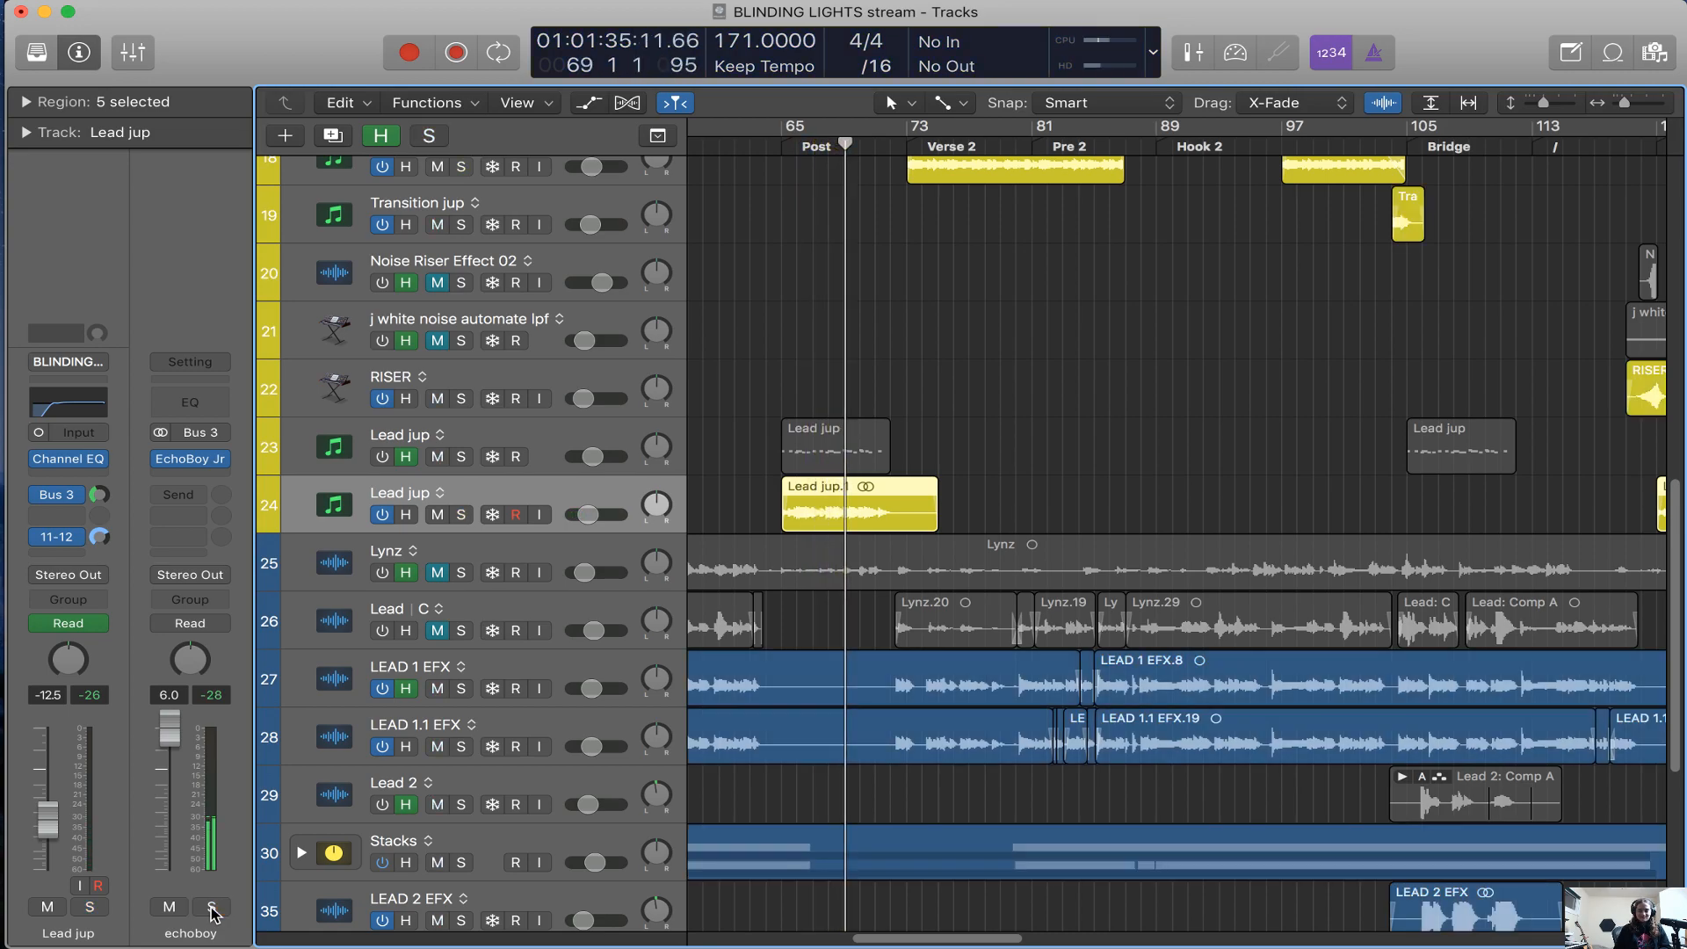
Conceal the tracks marked as hidden again and select the LEAD 1.1 EFX vocal track
{"action": "key", "text": "super+Left"}
{"action": "key", "text": "super+Left"}
{"action": "key", "text": "super+Left"}
{"action": "key", "text": "super+Left"}
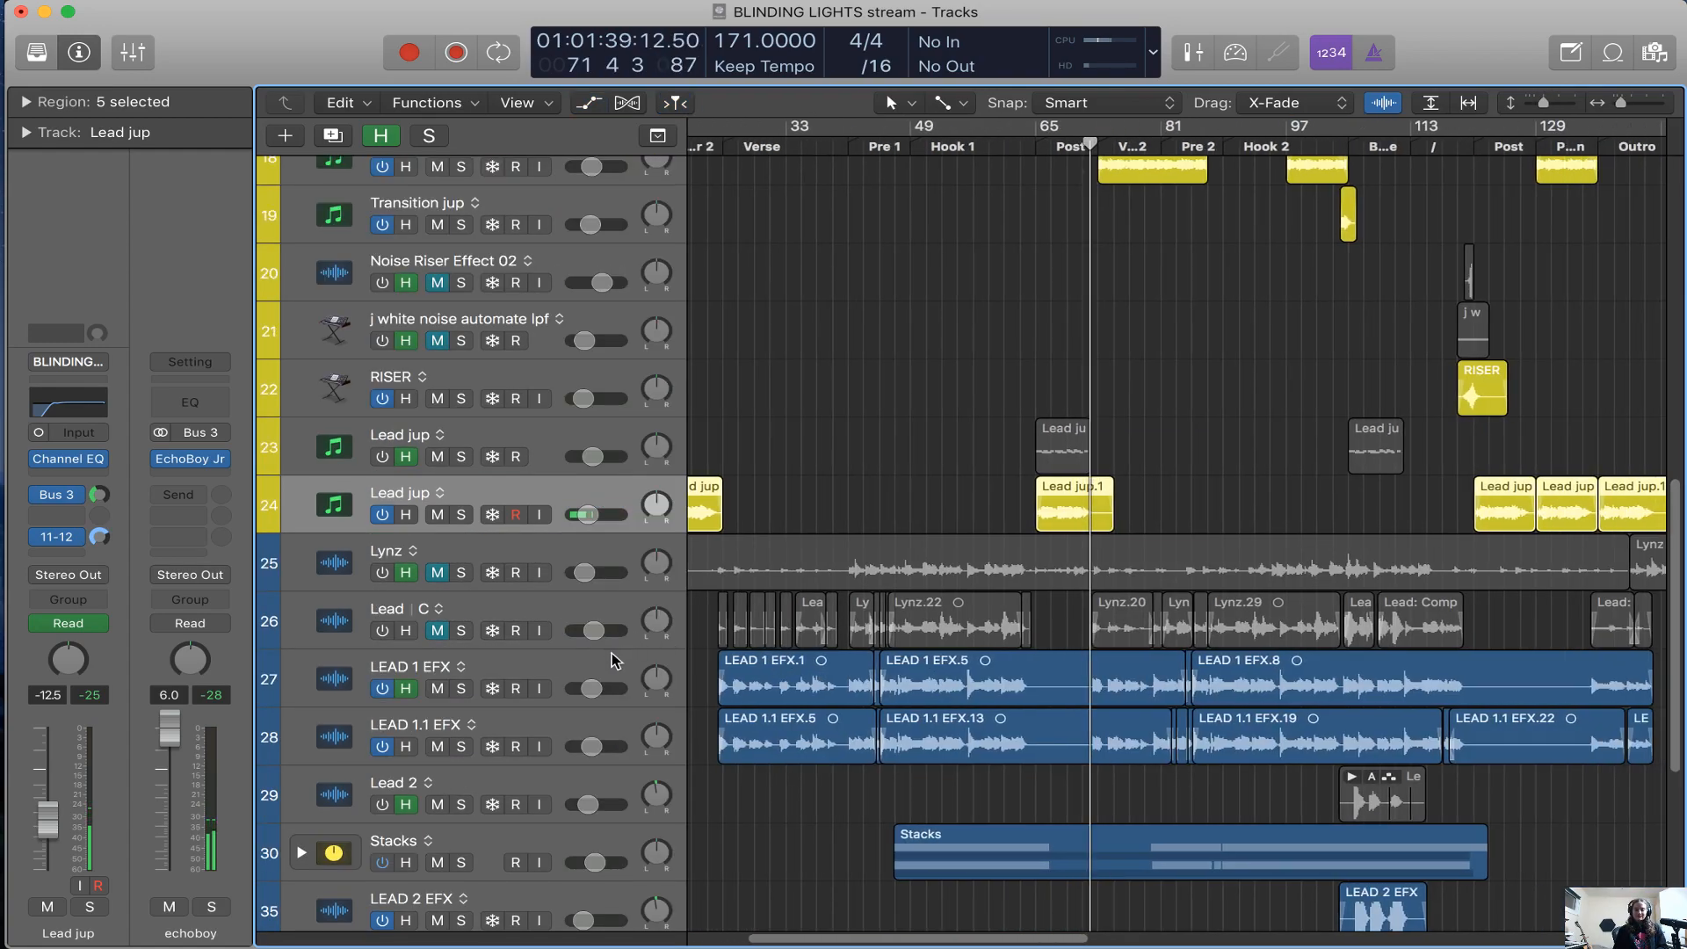
{"action": "key", "text": "ctrl+h"}
{"action": "scroll", "coordinate": [798, 507], "scroll_direction": "right", "scroll_amount": 1}
{"action": "left_click_drag", "start_coordinate": [566, 746], "coordinate": [563, 746]}
{"action": "left_click", "coordinate": [601, 378]}
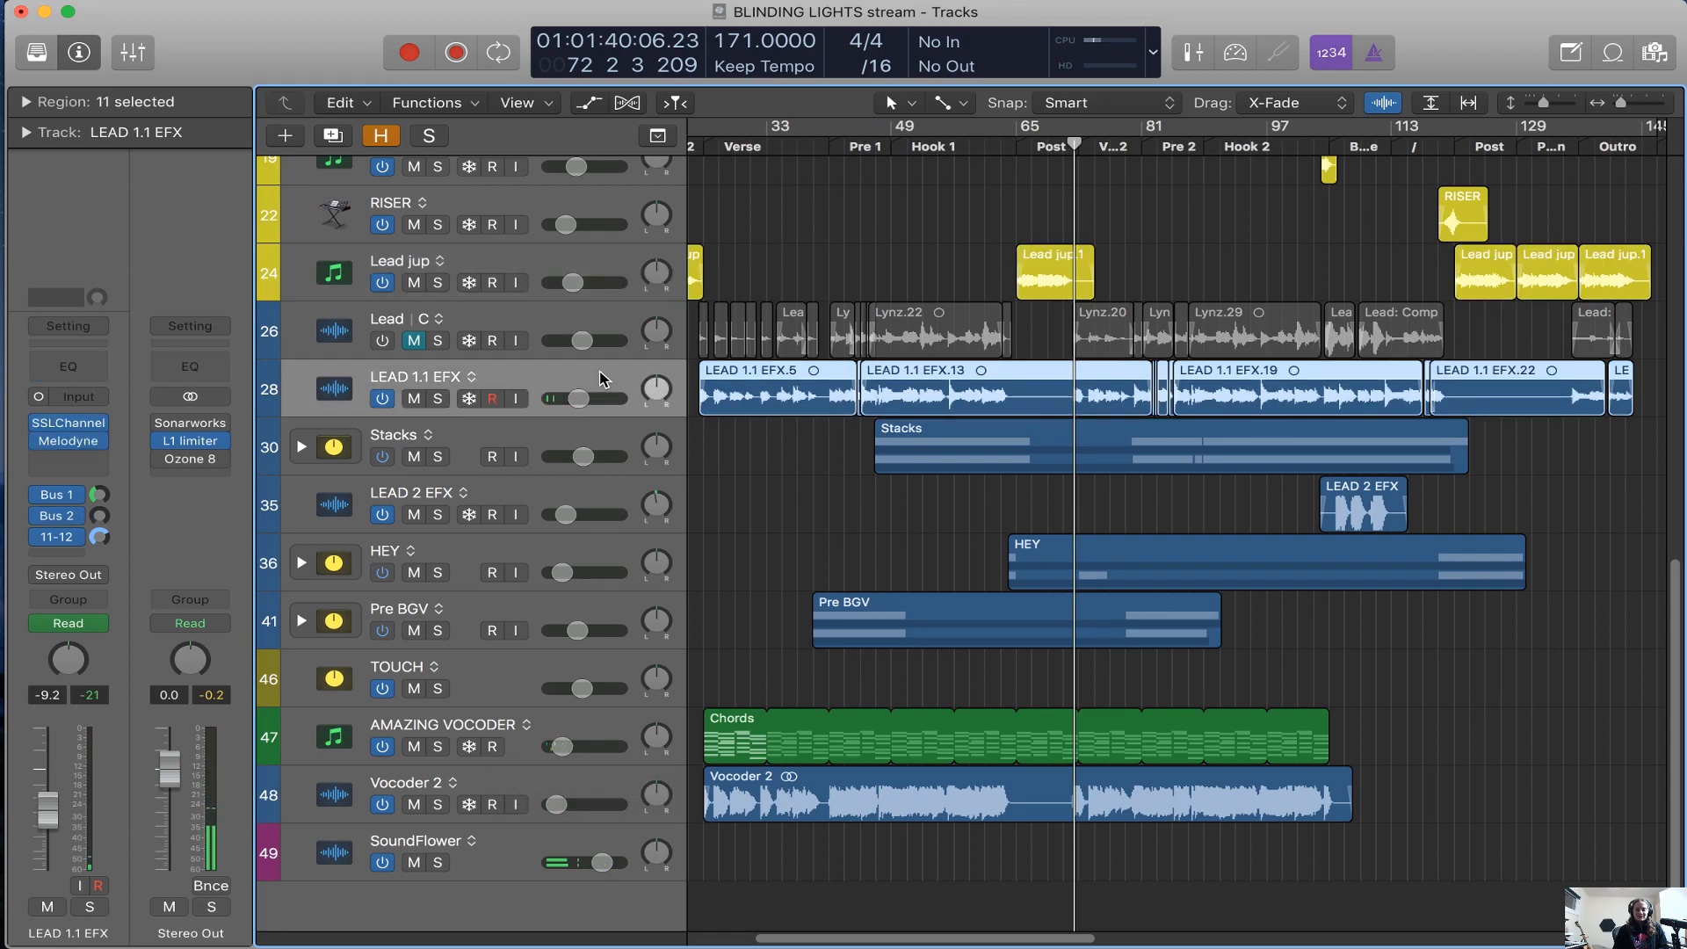
Move the playhead to bar 56 in Hook 1, and reveal the hidden tracks to select the Lead vocal track
{"action": "left_click", "coordinate": [948, 151]}
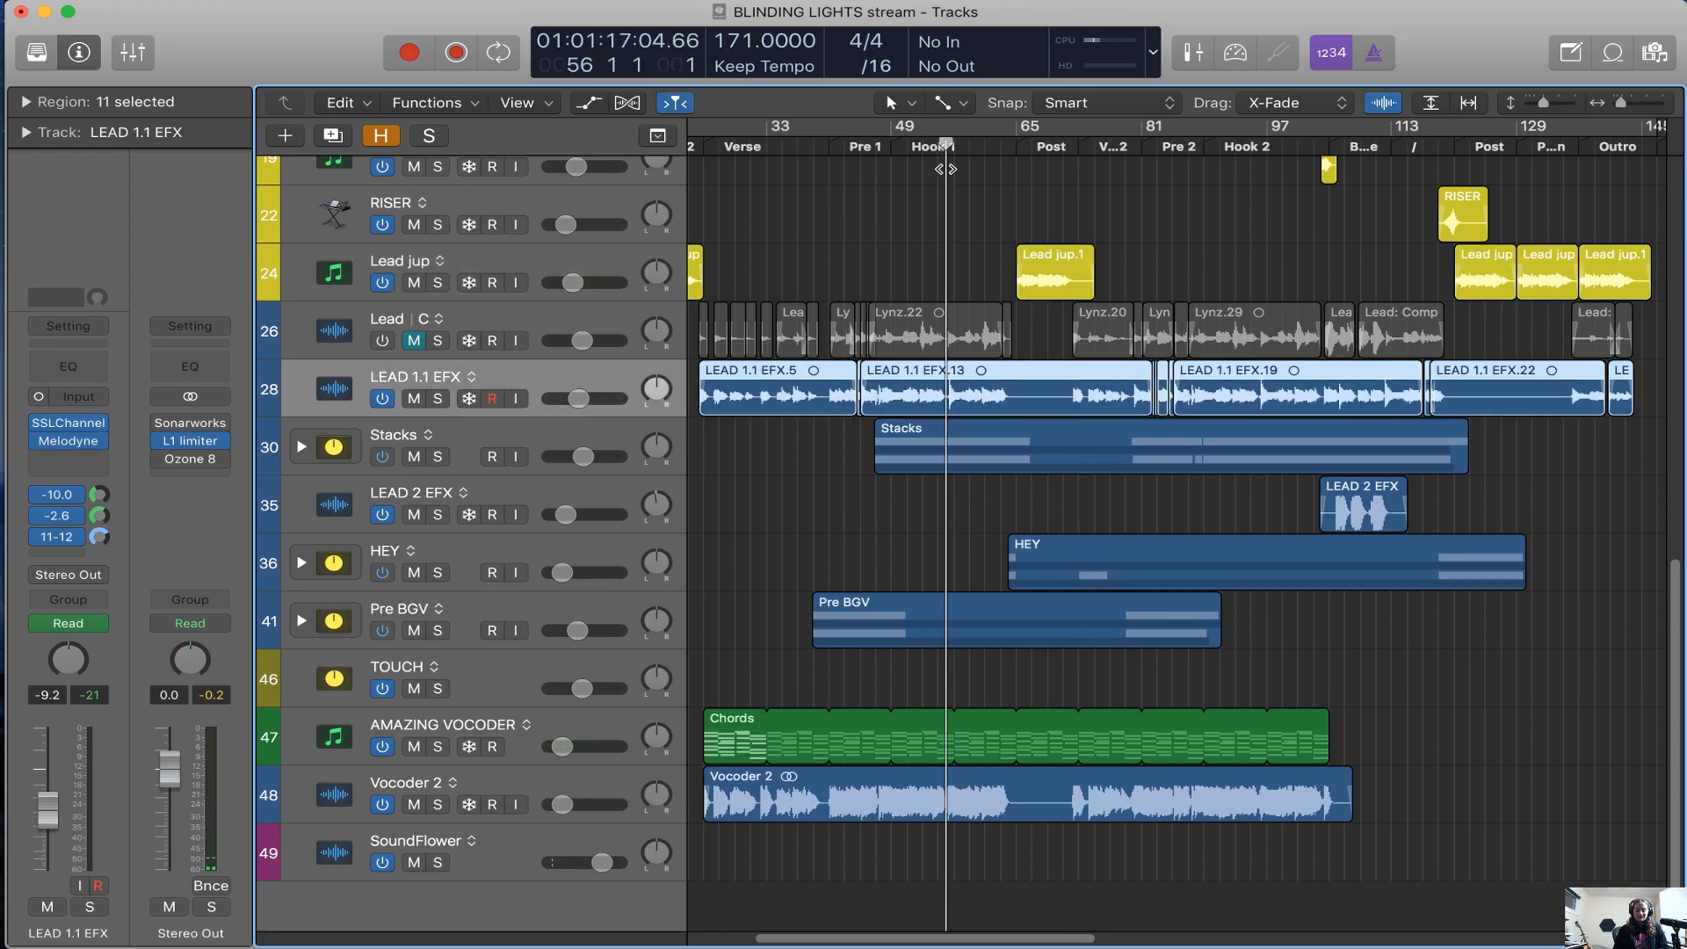
{"action": "key", "text": "h"}
{"action": "left_click", "coordinate": [580, 622]}
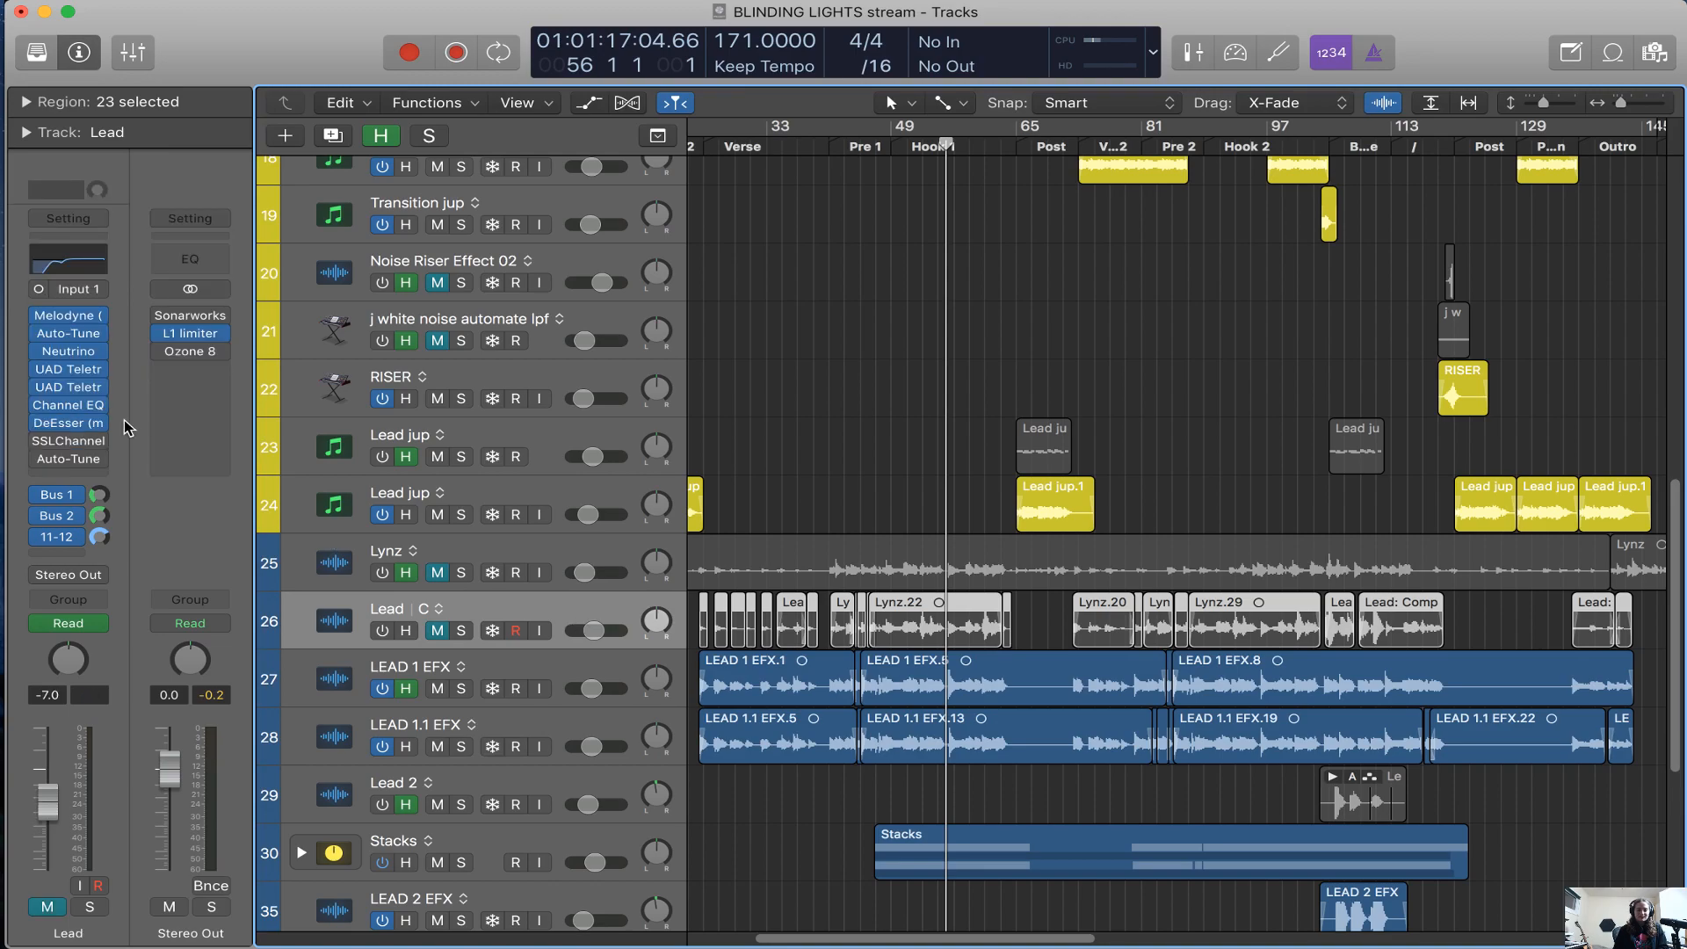
{"action": "mouse_move", "coordinate": [77, 395]}
{"action": "key", "text": "super+Right"}
{"action": "key", "text": "super+Right"}
{"action": "key", "text": "super+Right"}
{"action": "key", "text": "super+Right"}
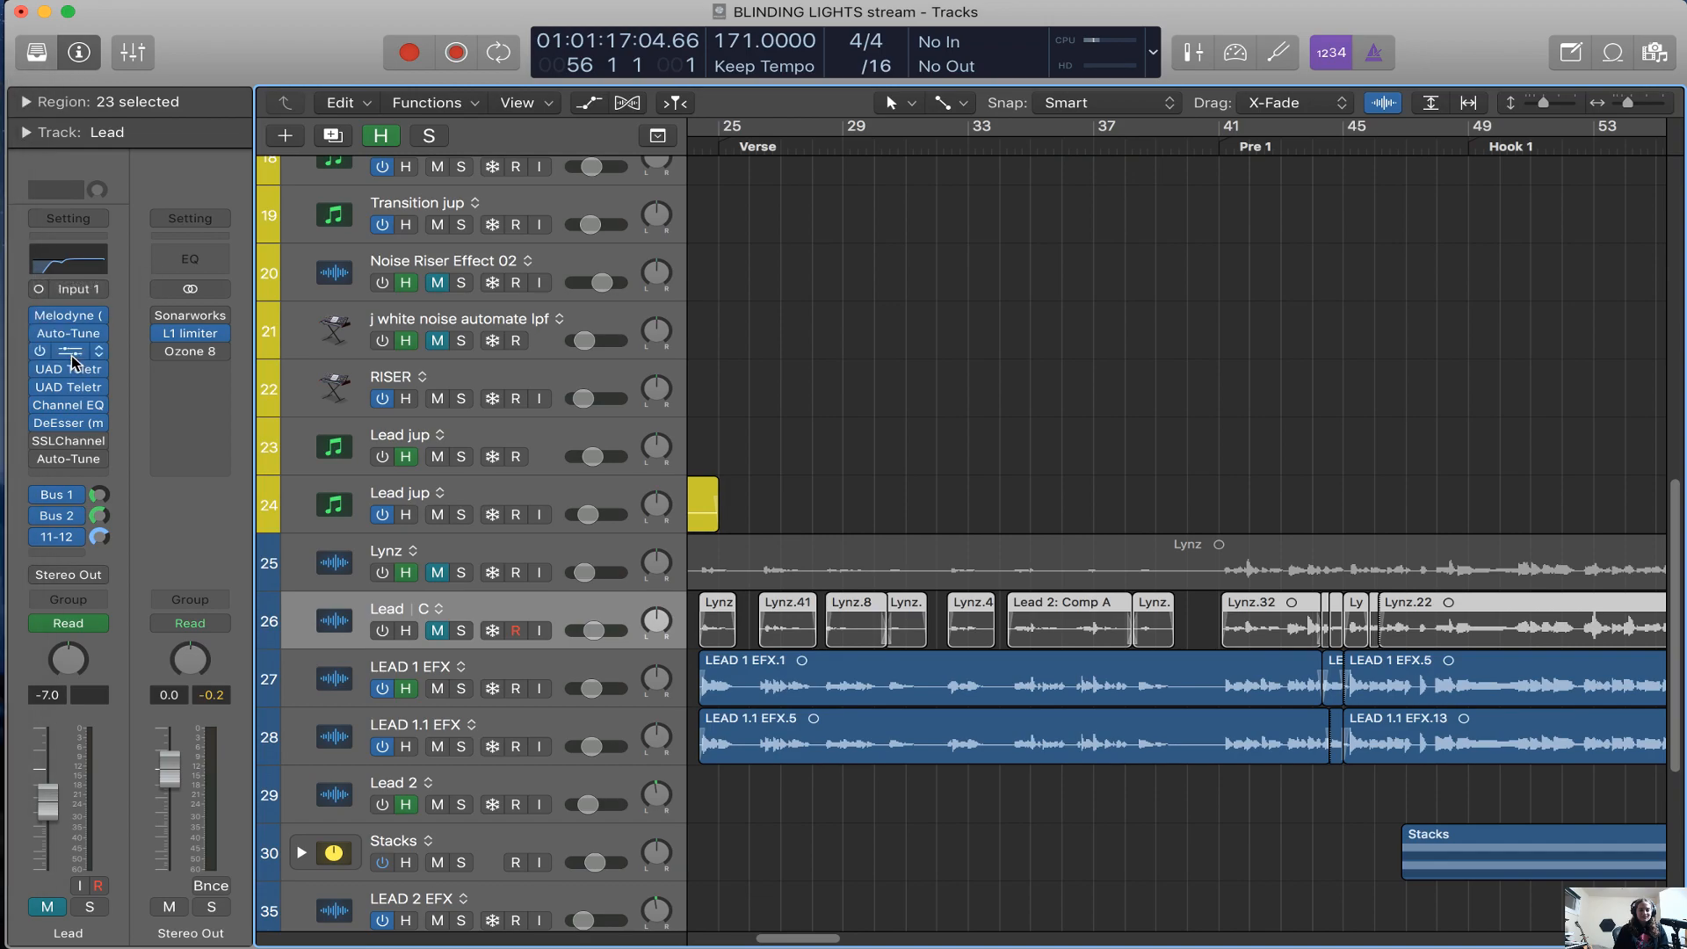
Inspect the Voice settings of the Neutrino plug-in on the Lead vocal track and close the plug-in
{"action": "mouse_move", "coordinate": [76, 320]}
{"action": "left_click", "coordinate": [77, 352]}
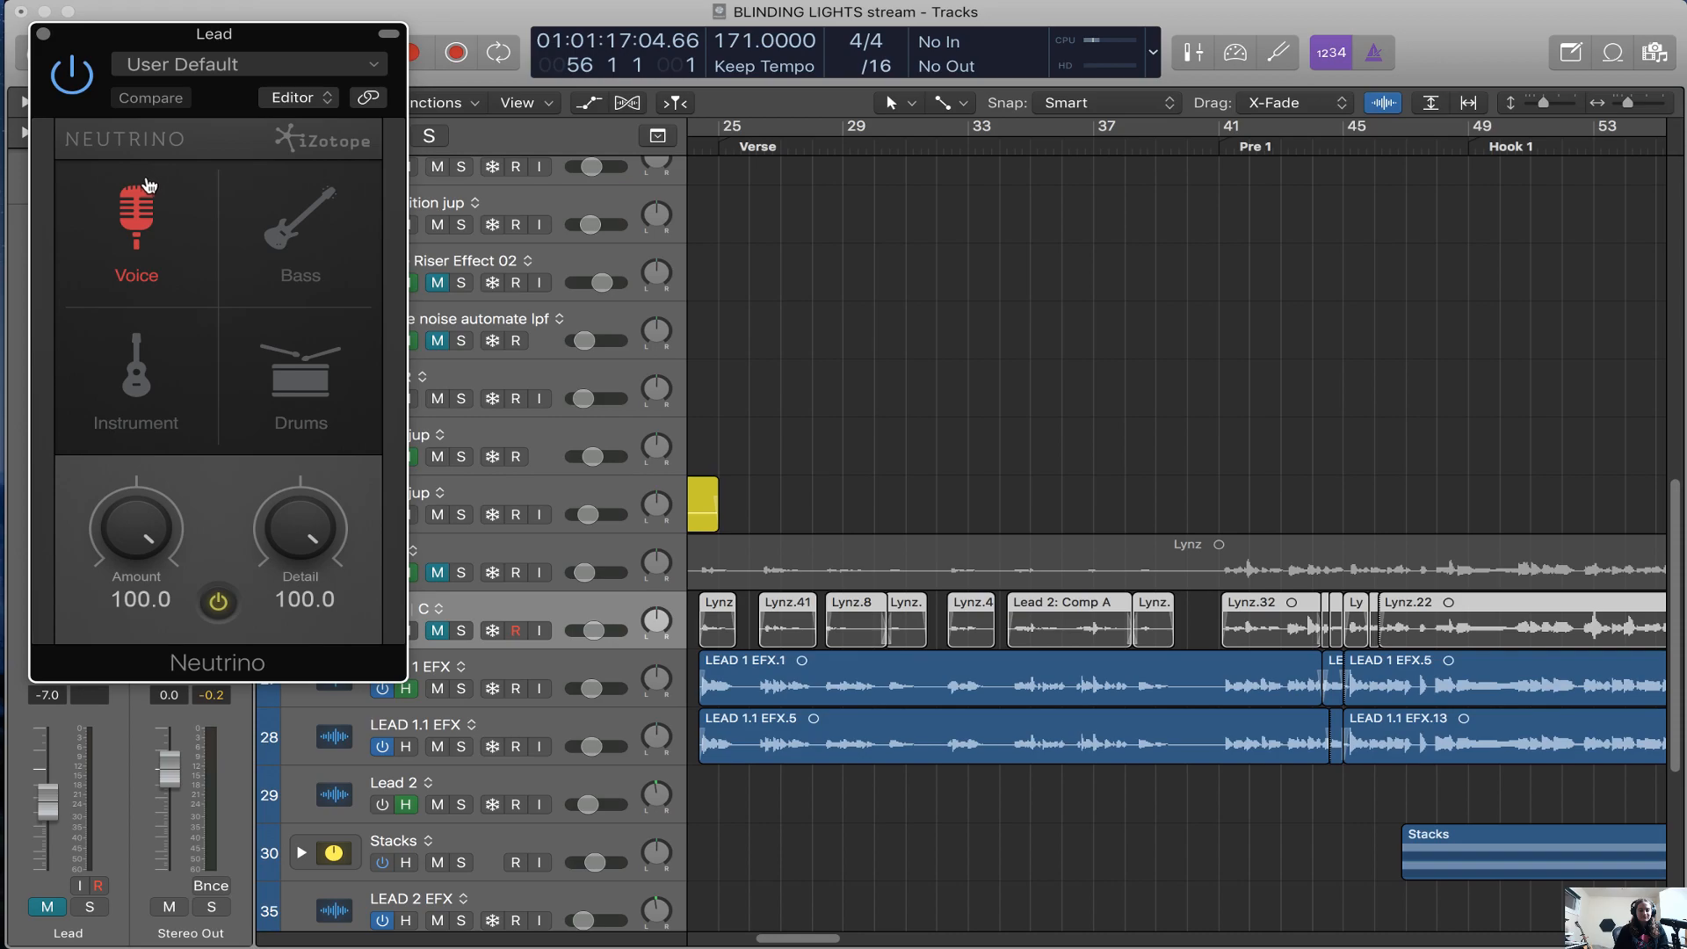
{"action": "left_click", "coordinate": [44, 35]}
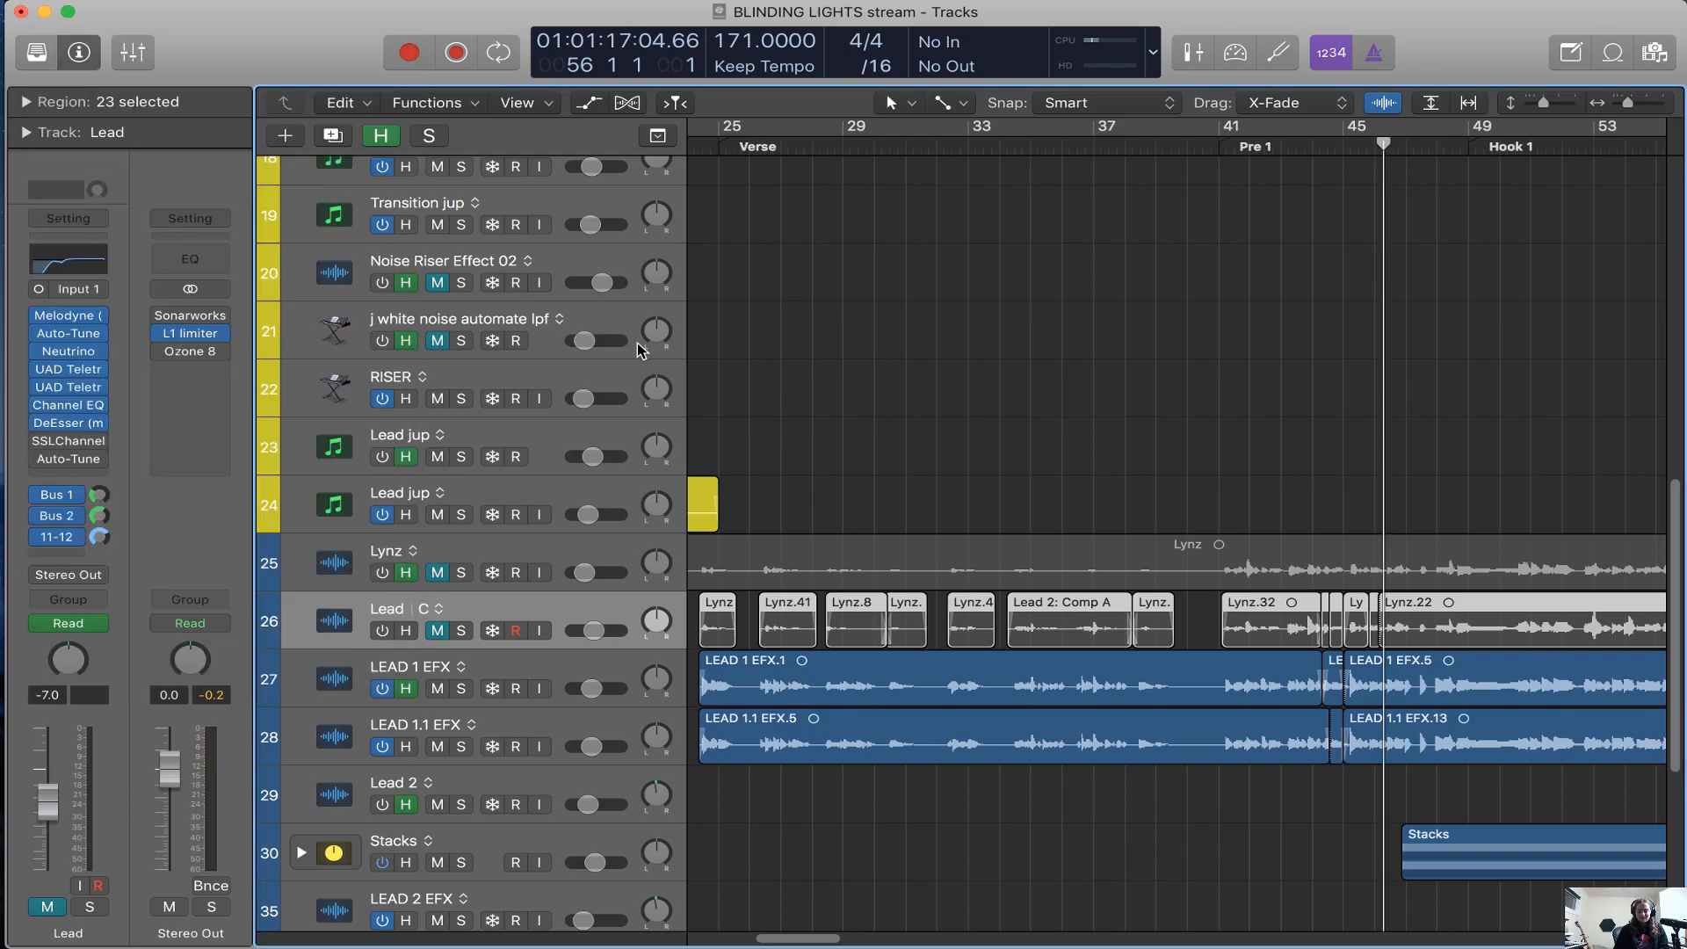
Show the first UAD Teletronix LA-2A Legacy on the Lead vocal track and solo that track
{"action": "key", "text": "cmd+Left"}
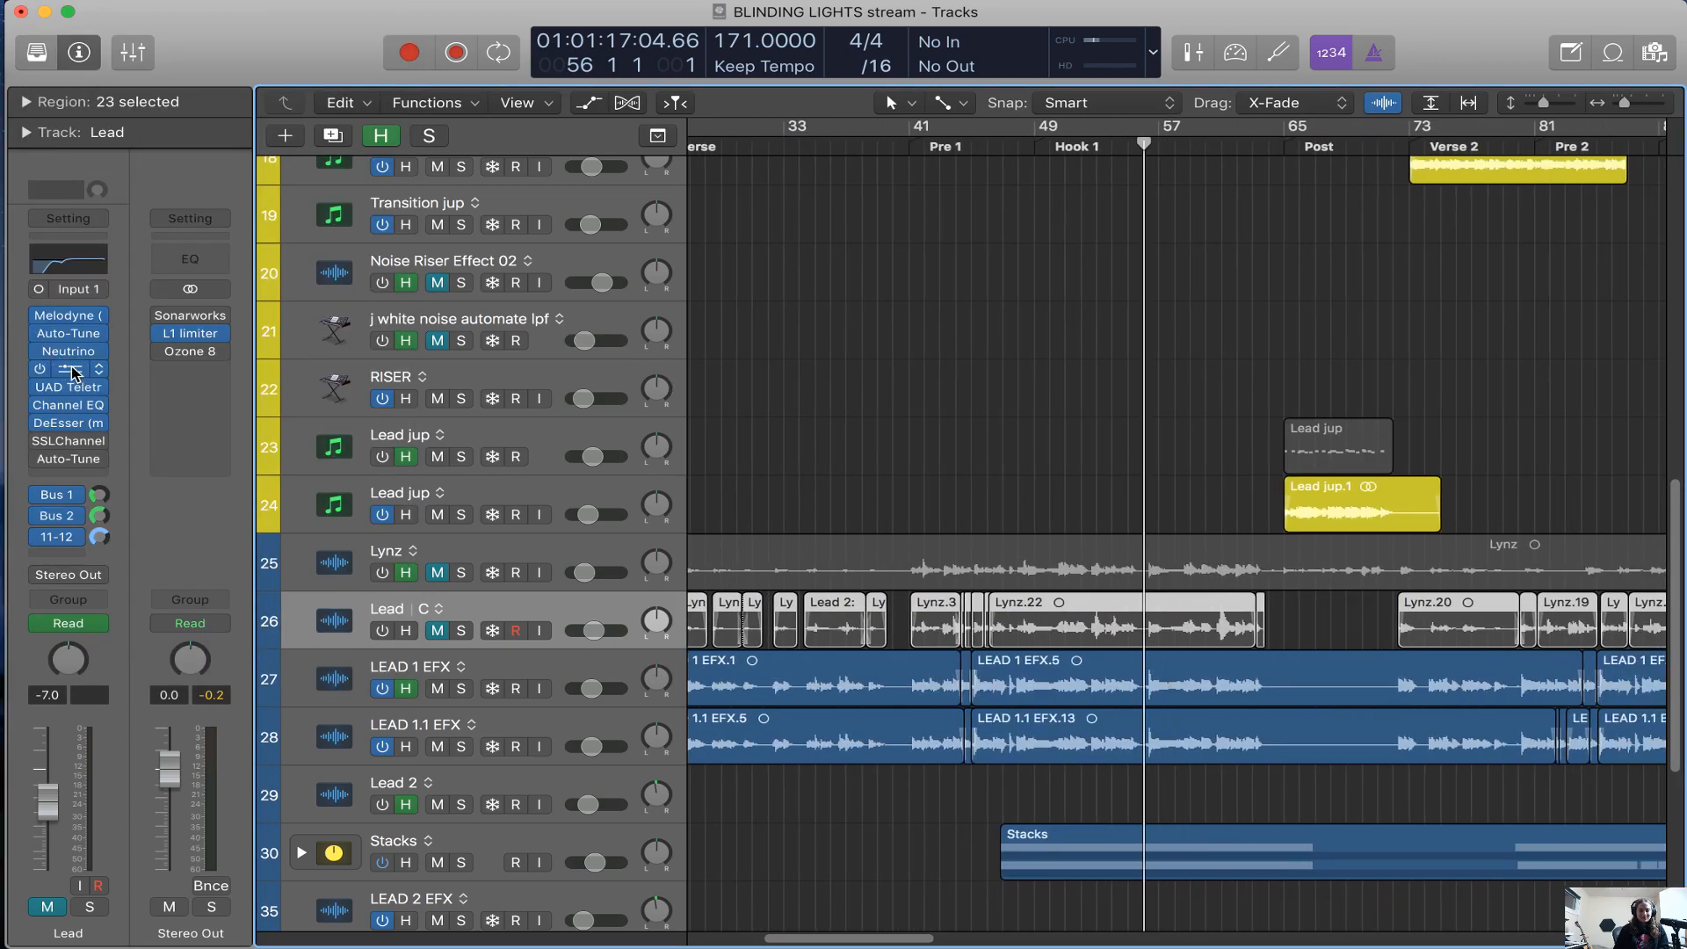
{"action": "left_click", "coordinate": [70, 369]}
{"action": "key", "text": "s"}
{"action": "key", "text": "s"}
{"action": "key", "text": "s"}
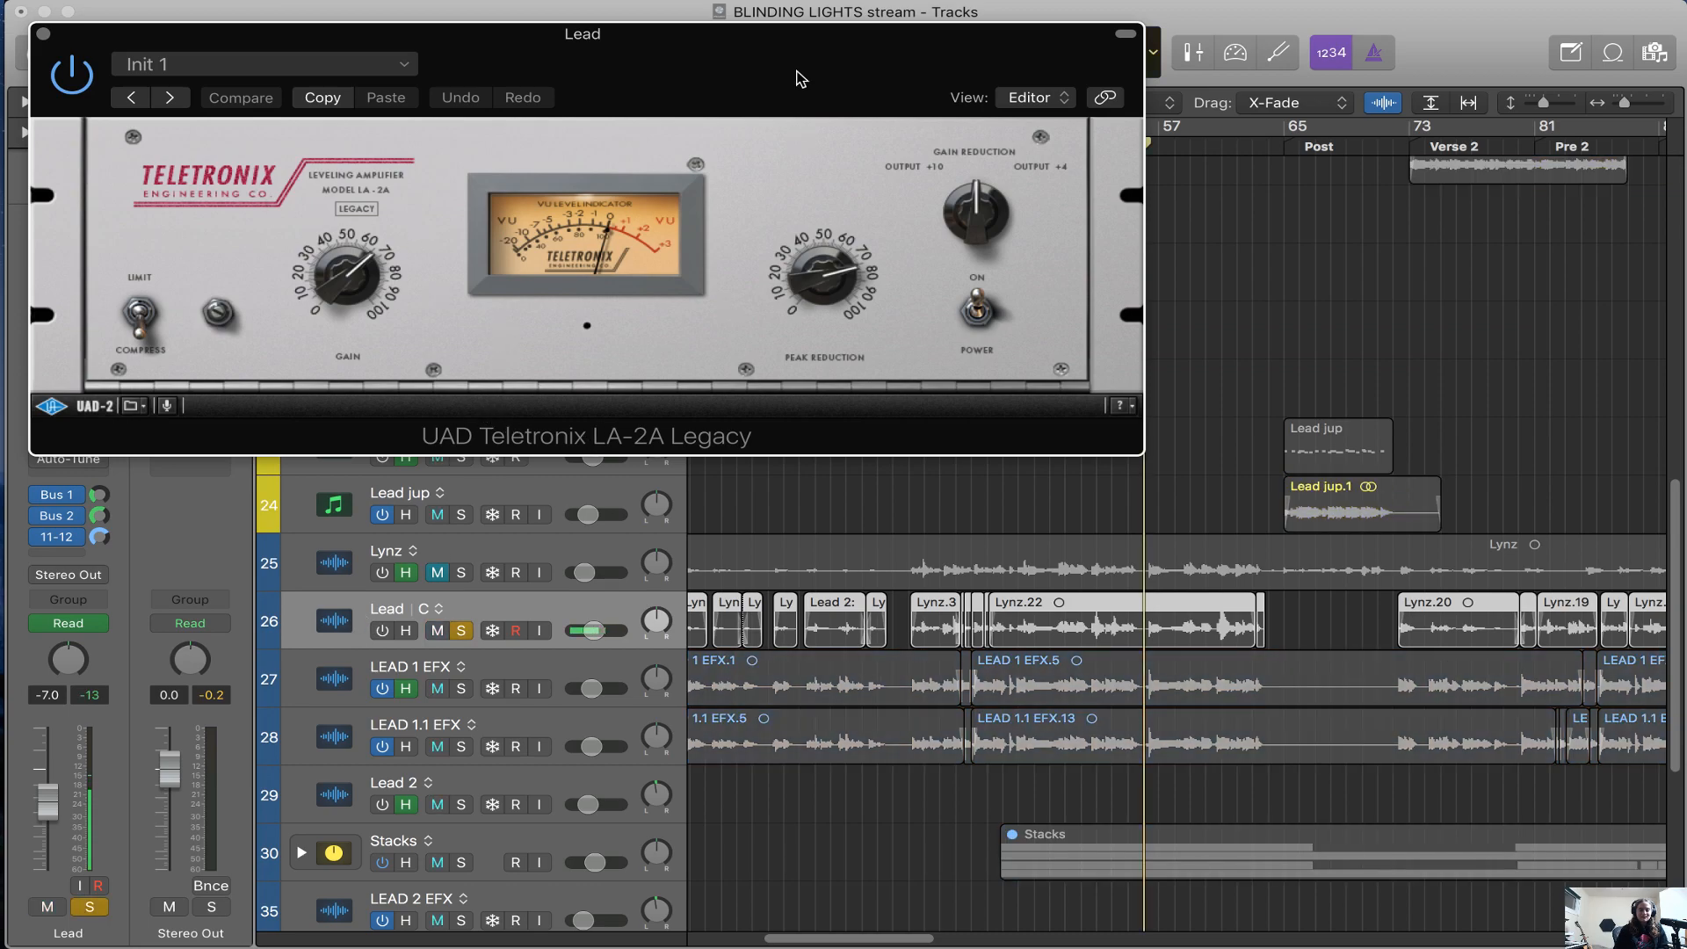
Move the Teletronix LA-2A window below the Lead track so its vocal regions can be seen
{"action": "left_click_drag", "start_coordinate": [797, 75], "coordinate": [1014, 102]}
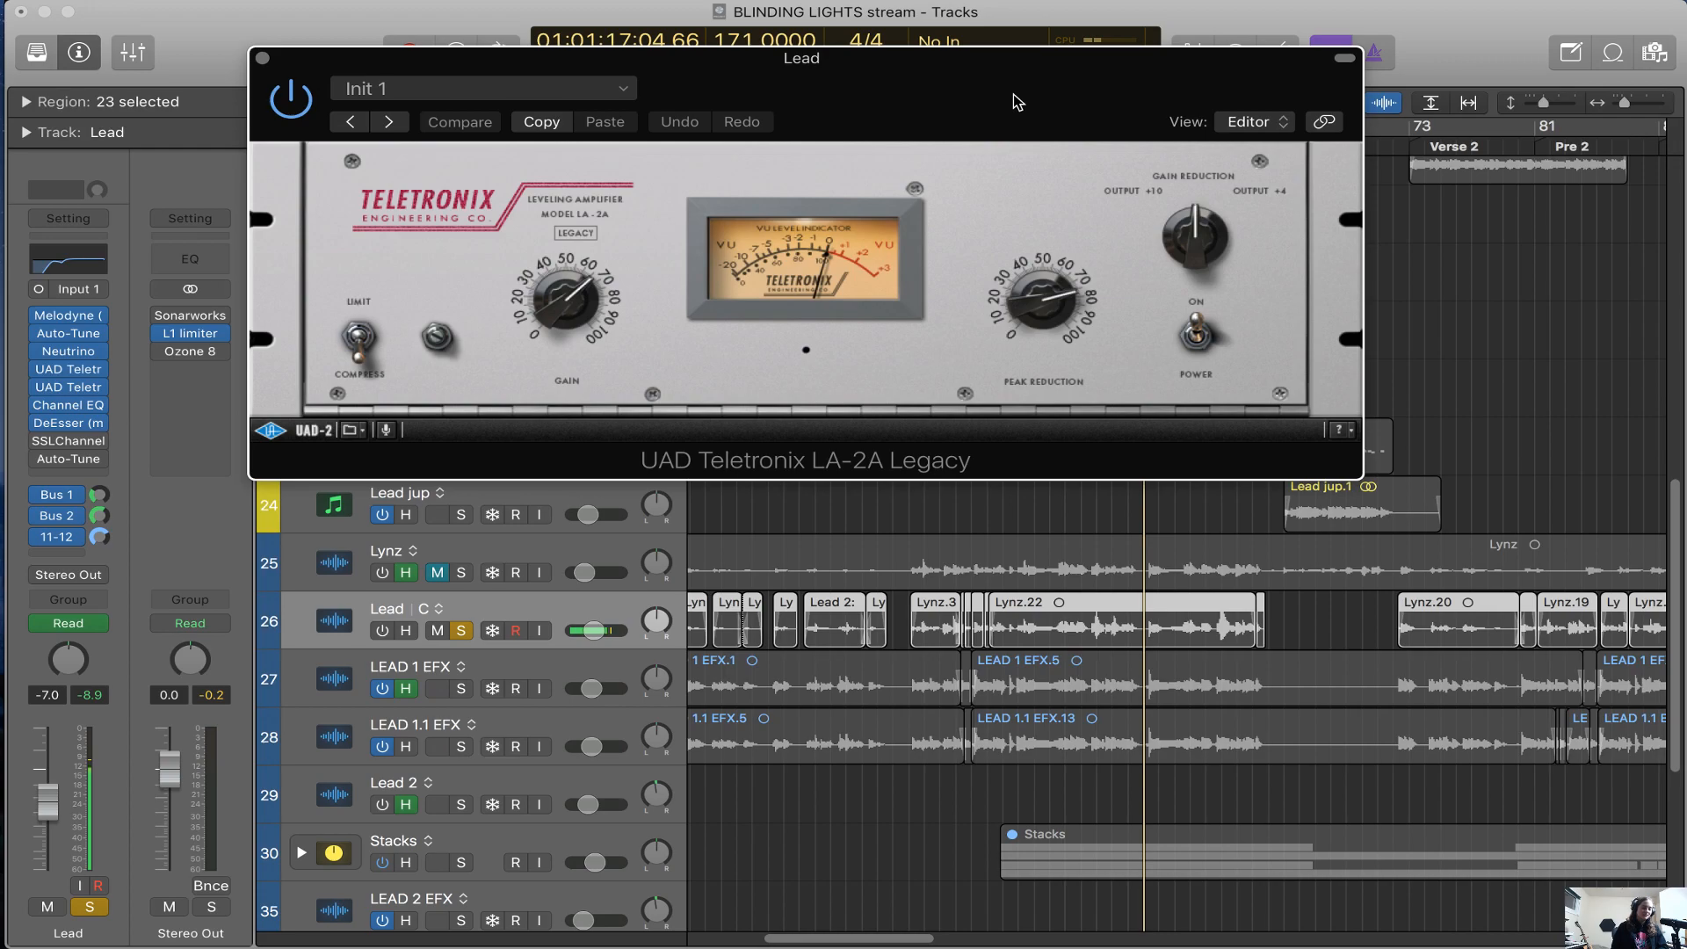
{"action": "left_click_drag", "start_coordinate": [1013, 95], "coordinate": [1030, 204]}
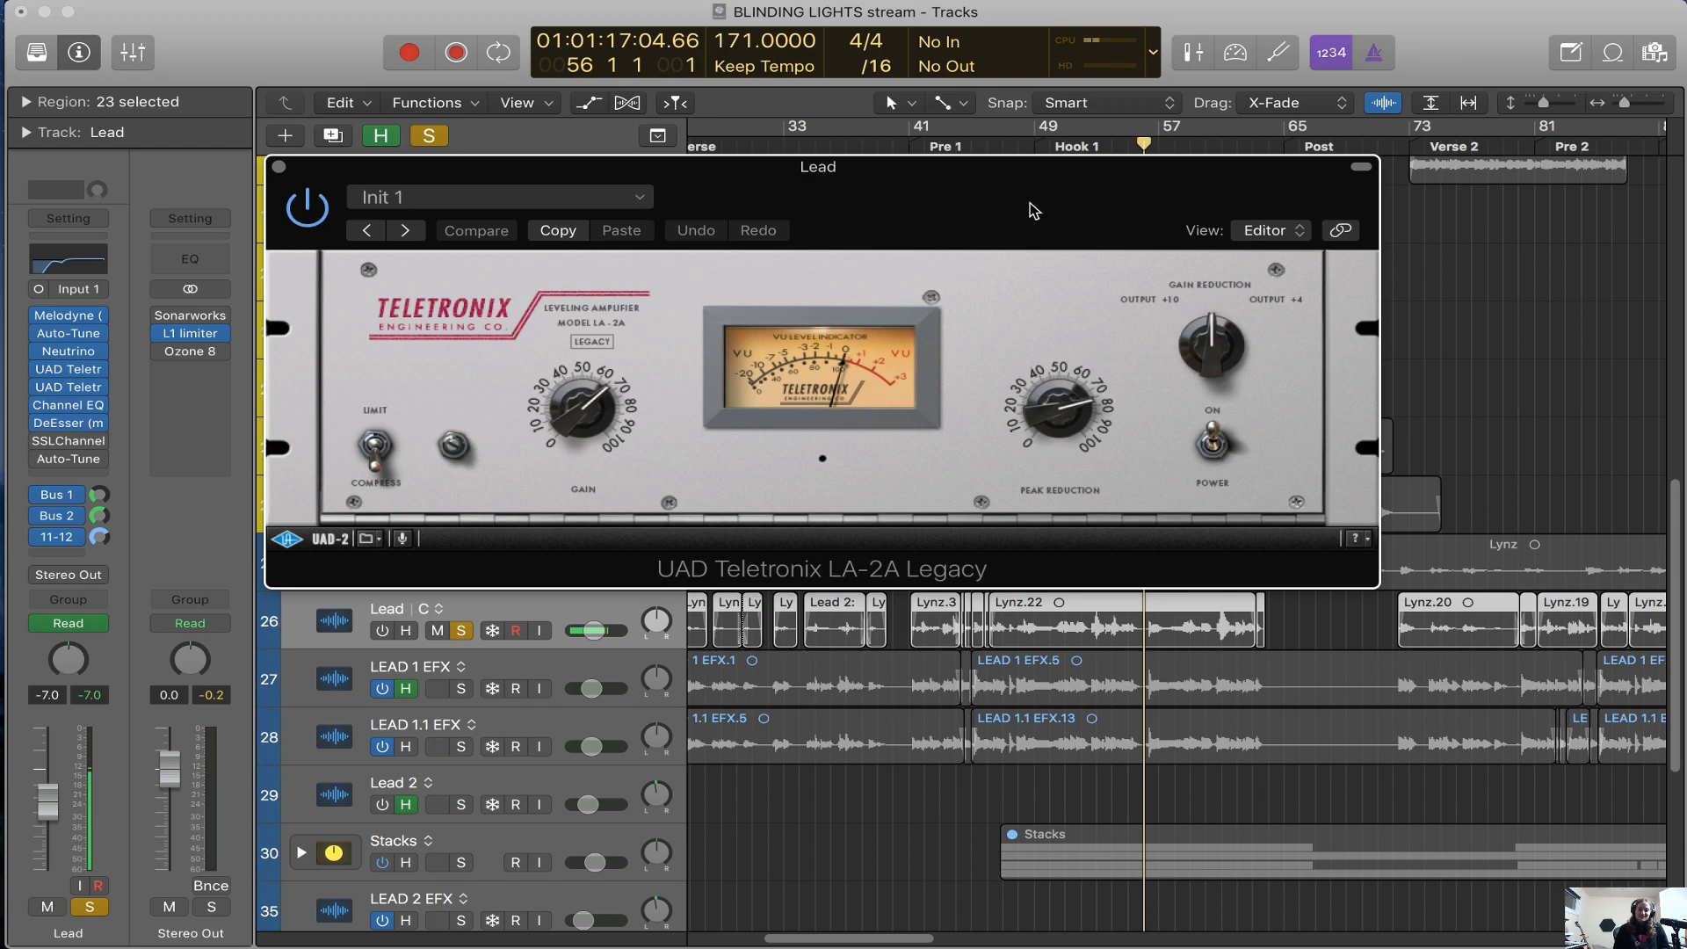
{"action": "left_click_drag", "start_coordinate": [1033, 209], "coordinate": [1066, 235]}
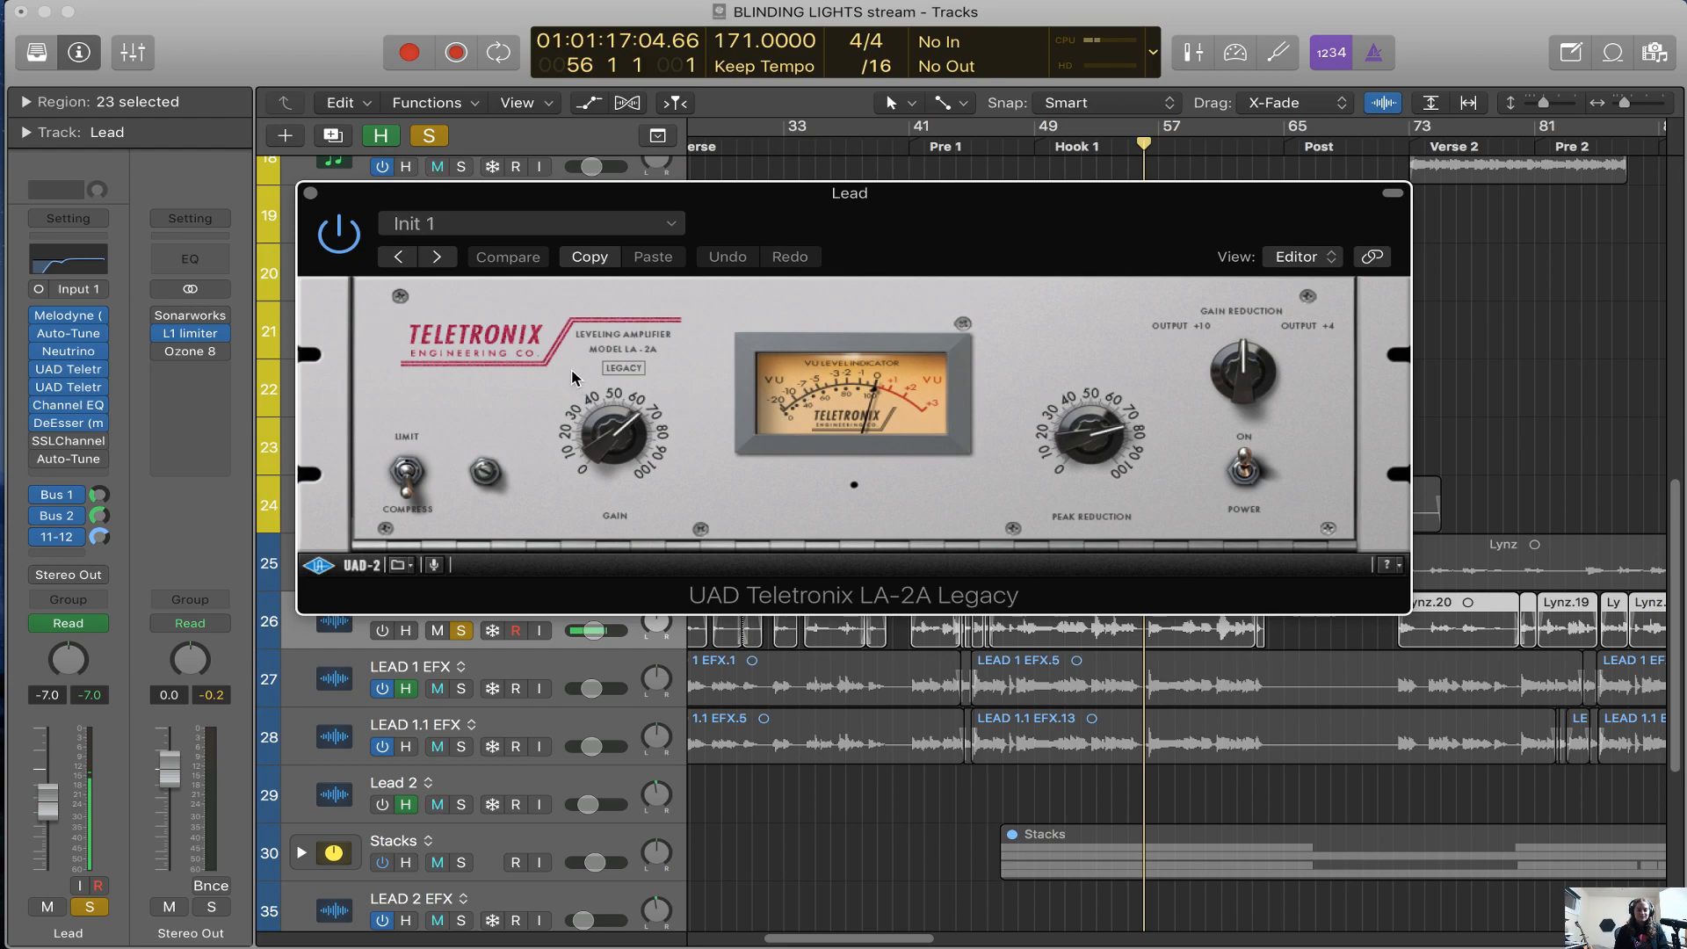
{"action": "left_click_drag", "start_coordinate": [888, 253], "coordinate": [1020, 681]}
{"action": "scroll", "coordinate": [1033, 518], "scroll_direction": "down", "scroll_amount": 3}
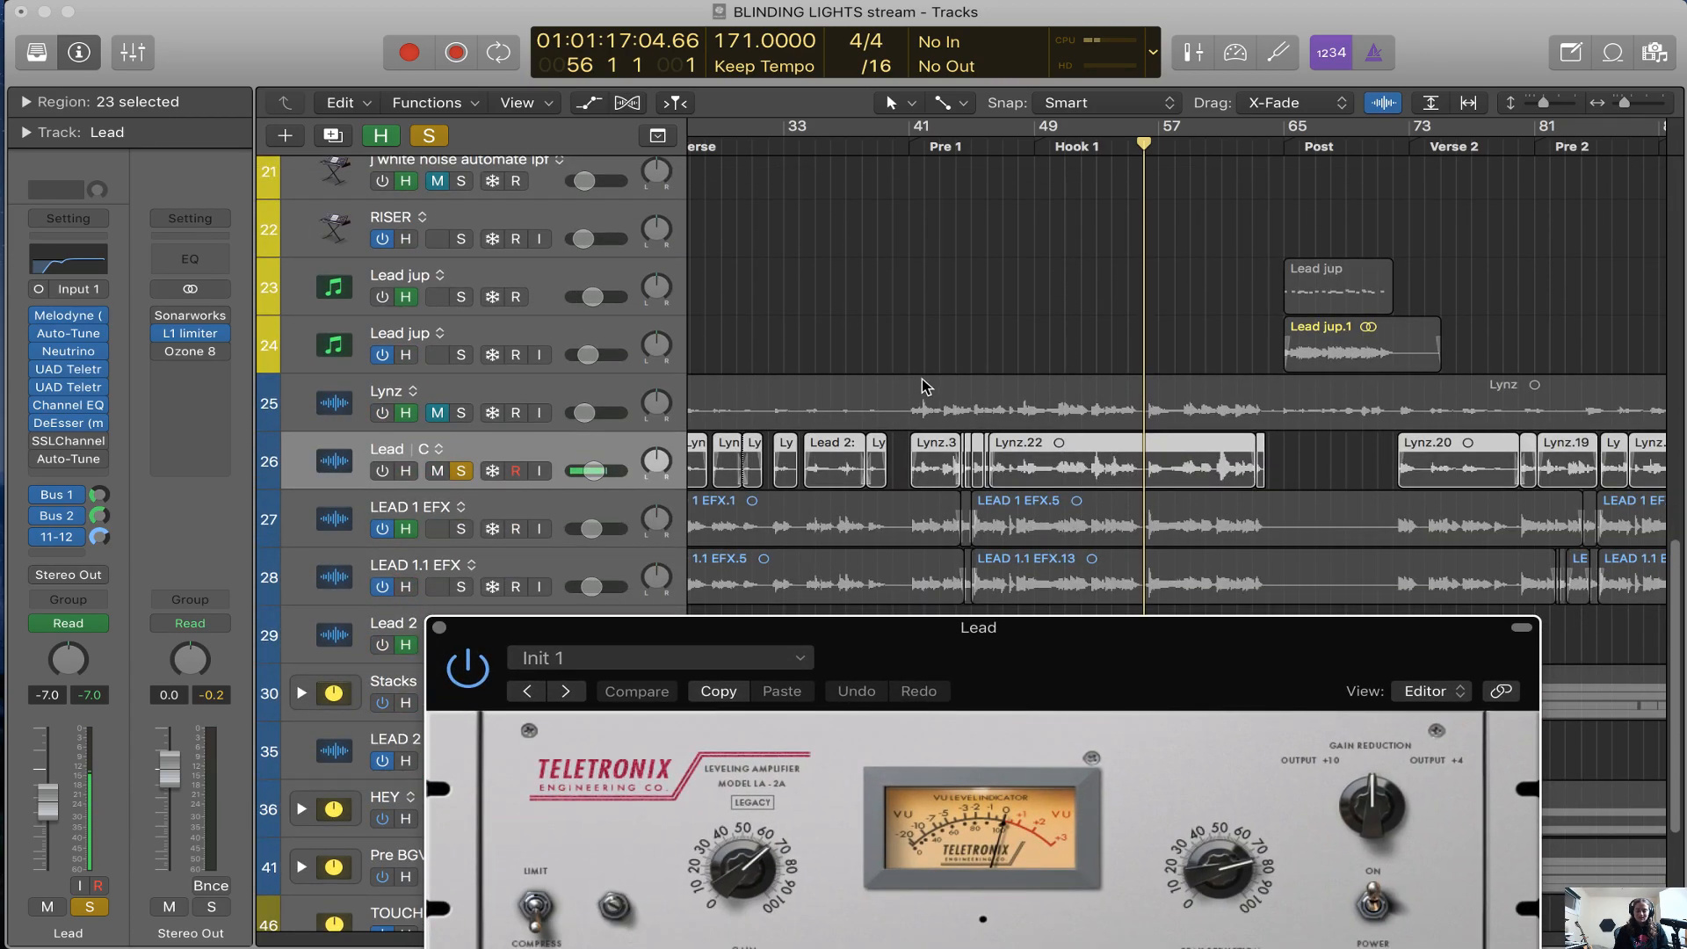
Check the LEAD 1 EFX and LEAD 1.1 EFX vocal tracks, and return to the Lead track with it soloed
{"action": "key", "text": "super+Right"}
{"action": "key", "text": "super+Right"}
{"action": "scroll", "coordinate": [926, 403], "scroll_direction": "down", "scroll_amount": 2}
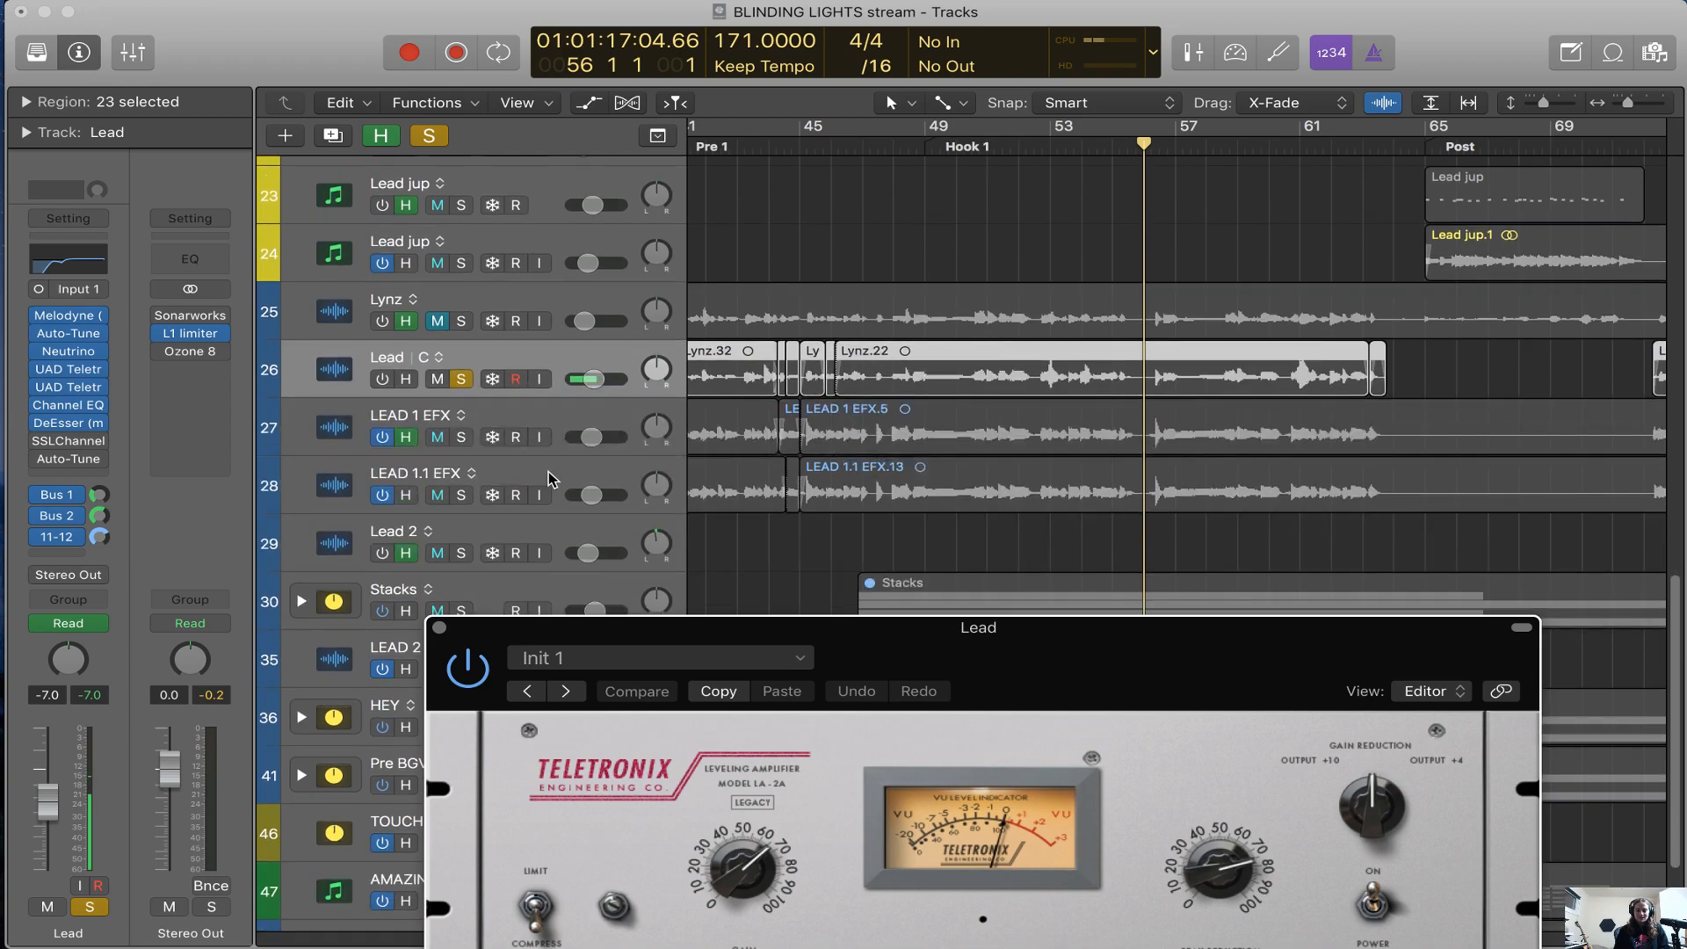
{"action": "left_click", "coordinate": [576, 406]}
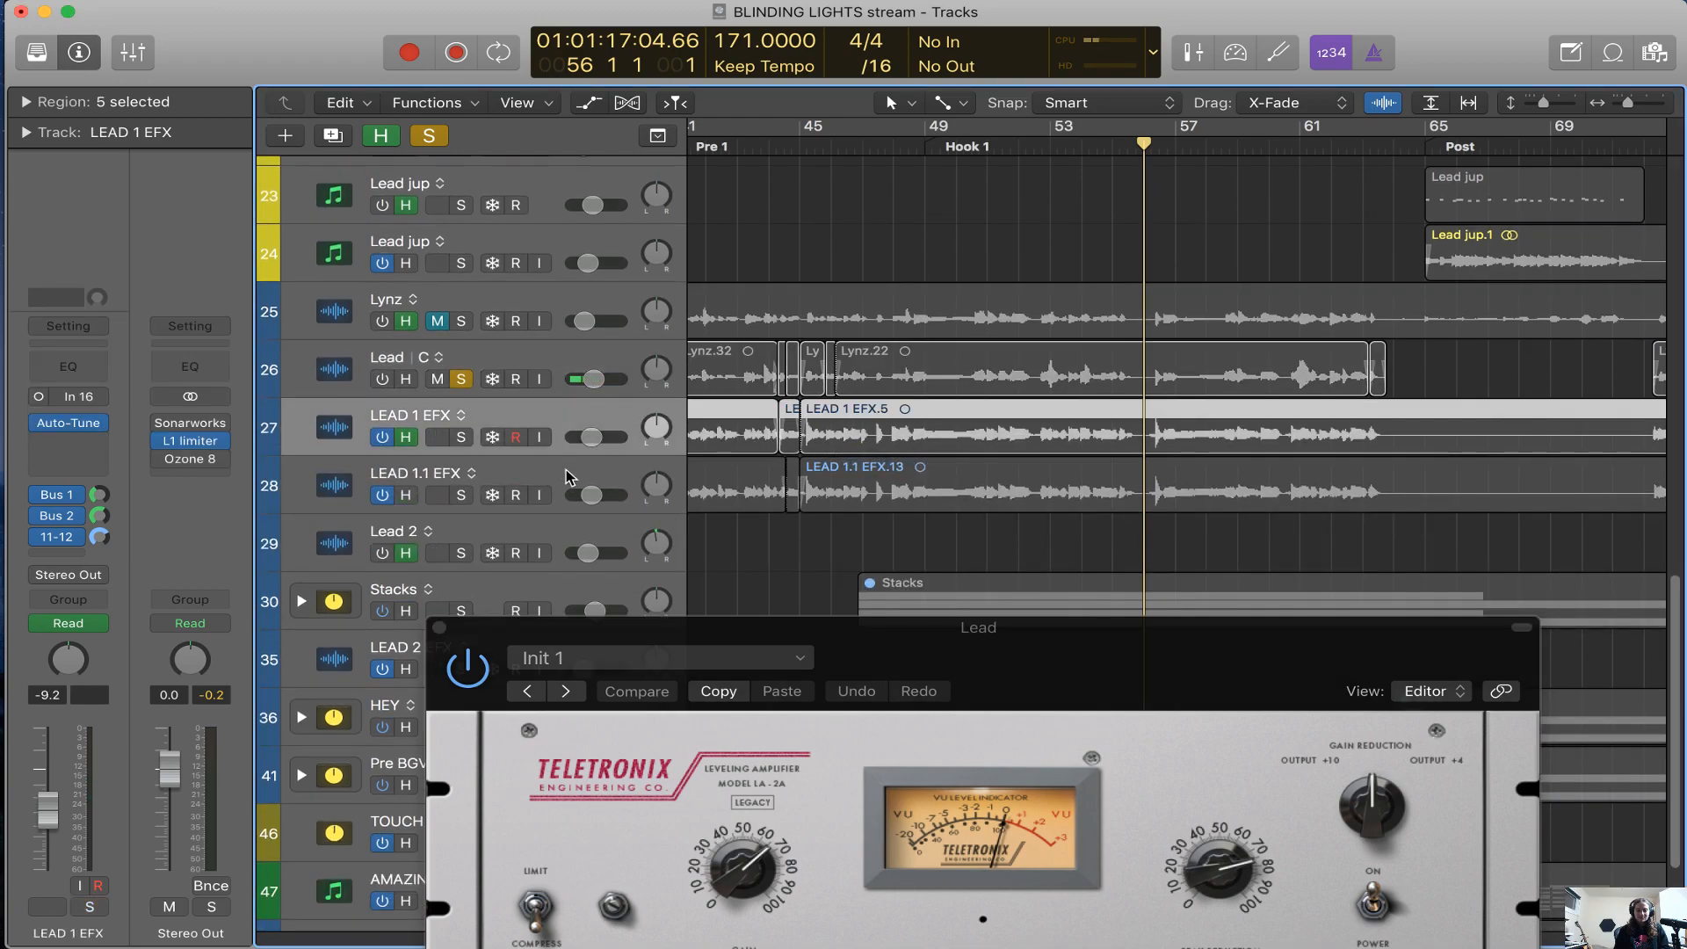
{"action": "left_click", "coordinate": [570, 475]}
{"action": "left_click", "coordinate": [583, 369]}
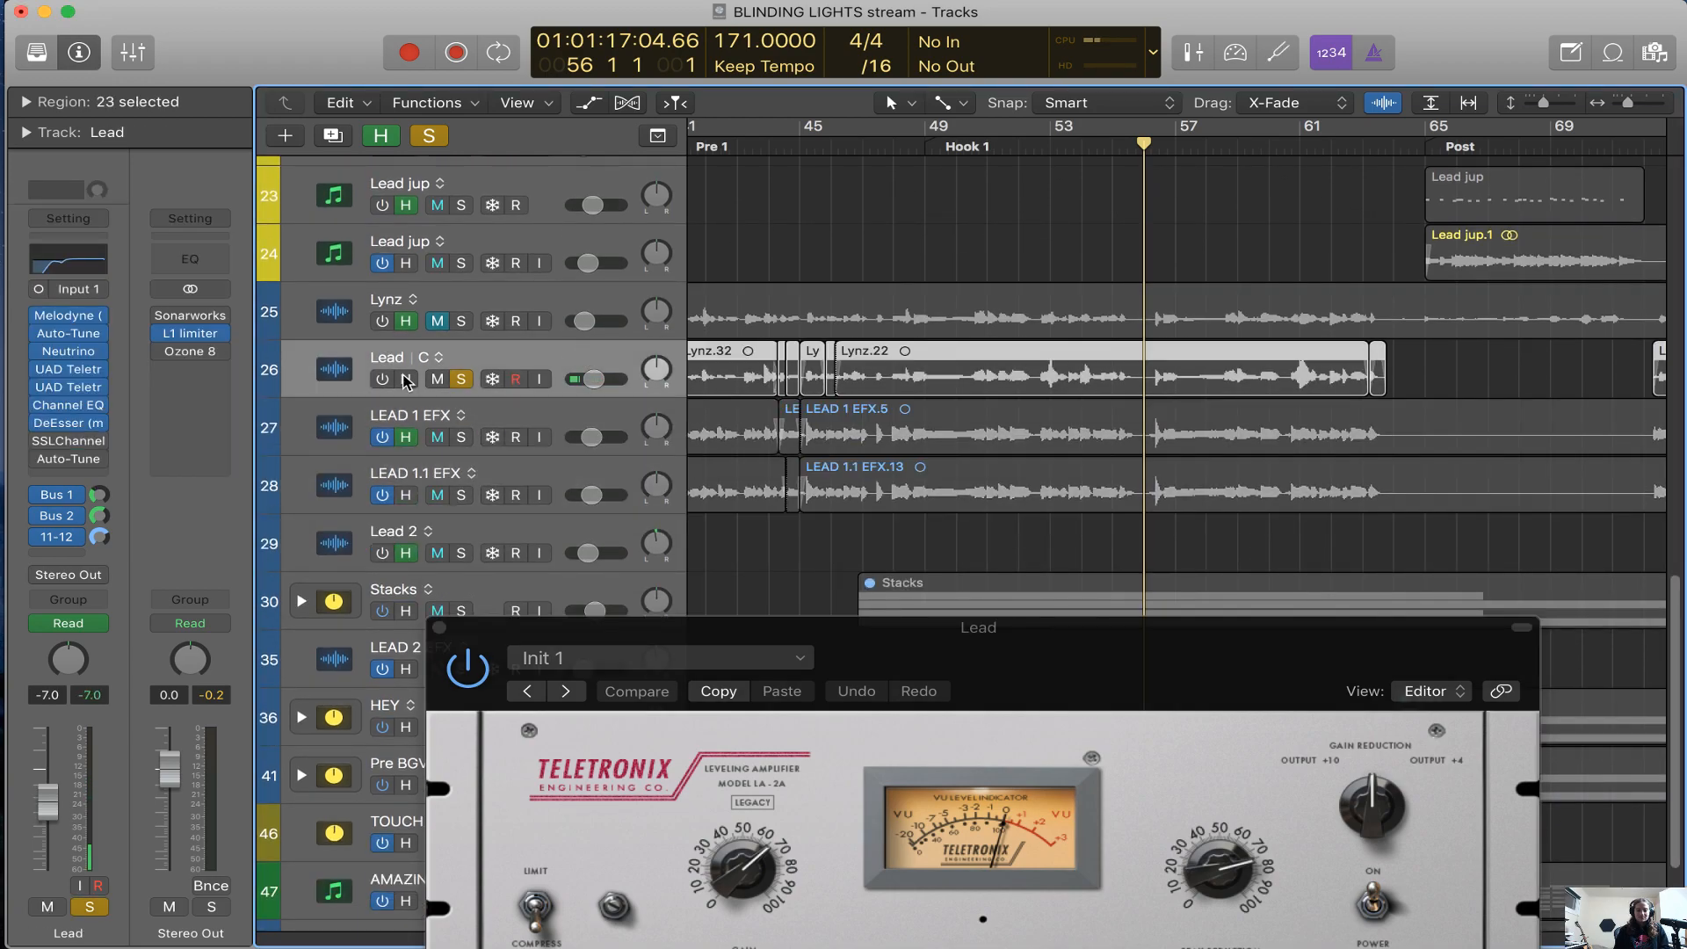
{"action": "key", "text": "s"}
{"action": "left_click", "coordinate": [458, 383]}
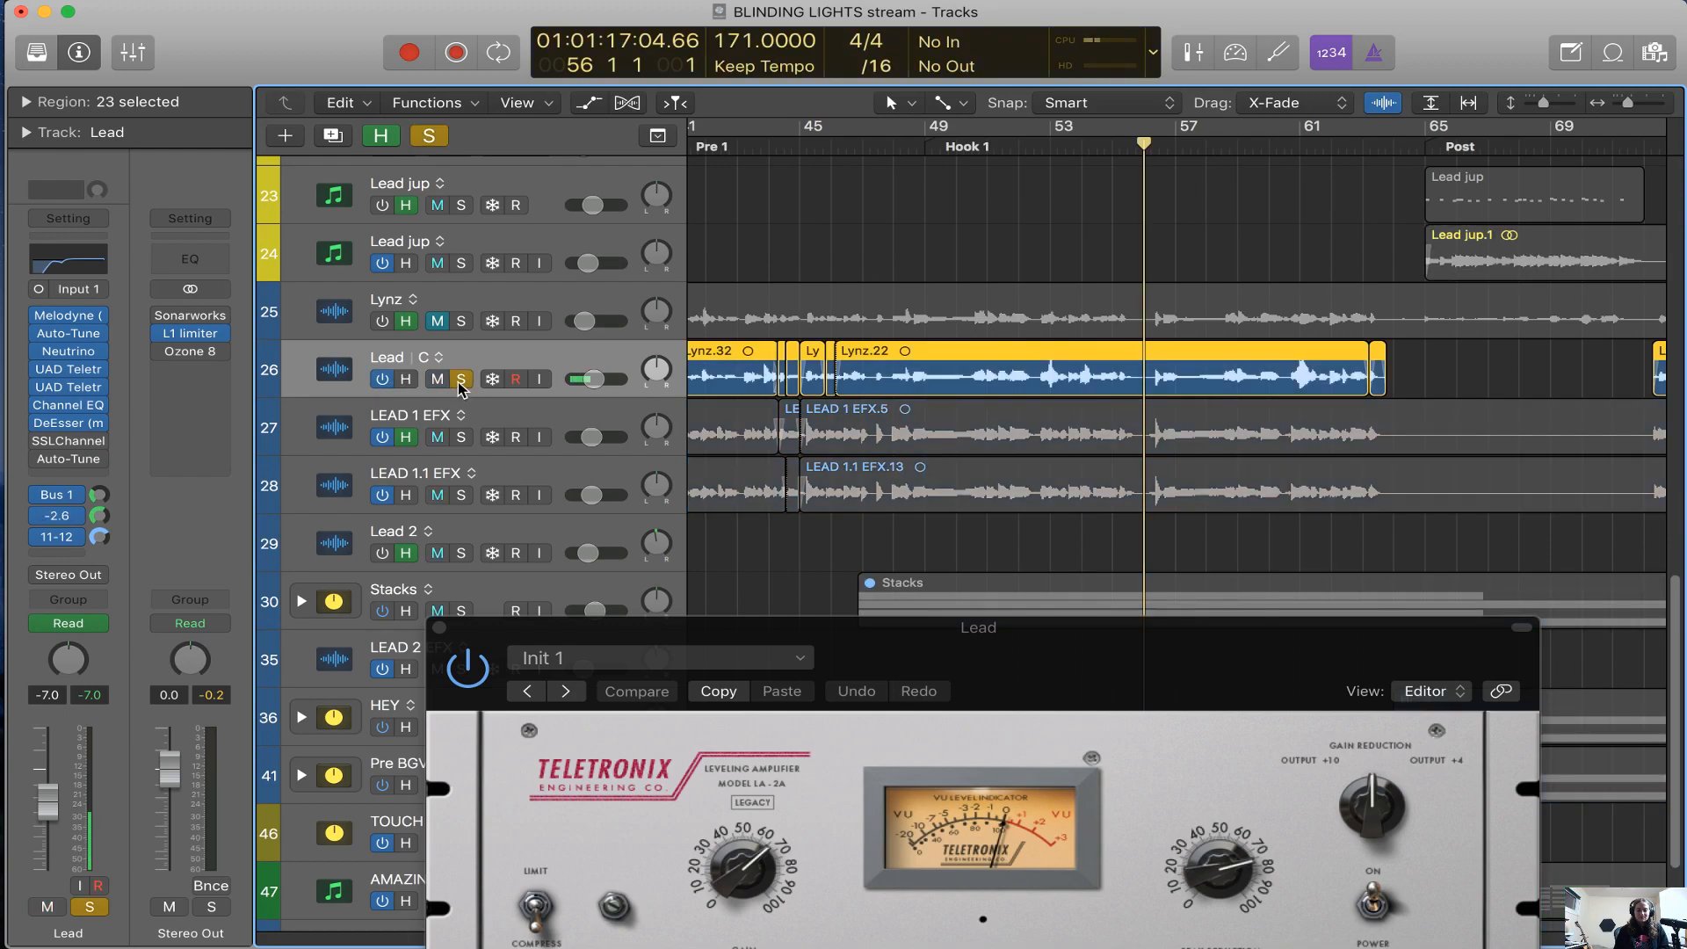
Play the soloed Lead vocal from bar 56, bypass both Teletronix LA-2A plug-ins, and stop playback and close the plug-in window
{"action": "key", "text": "space"}
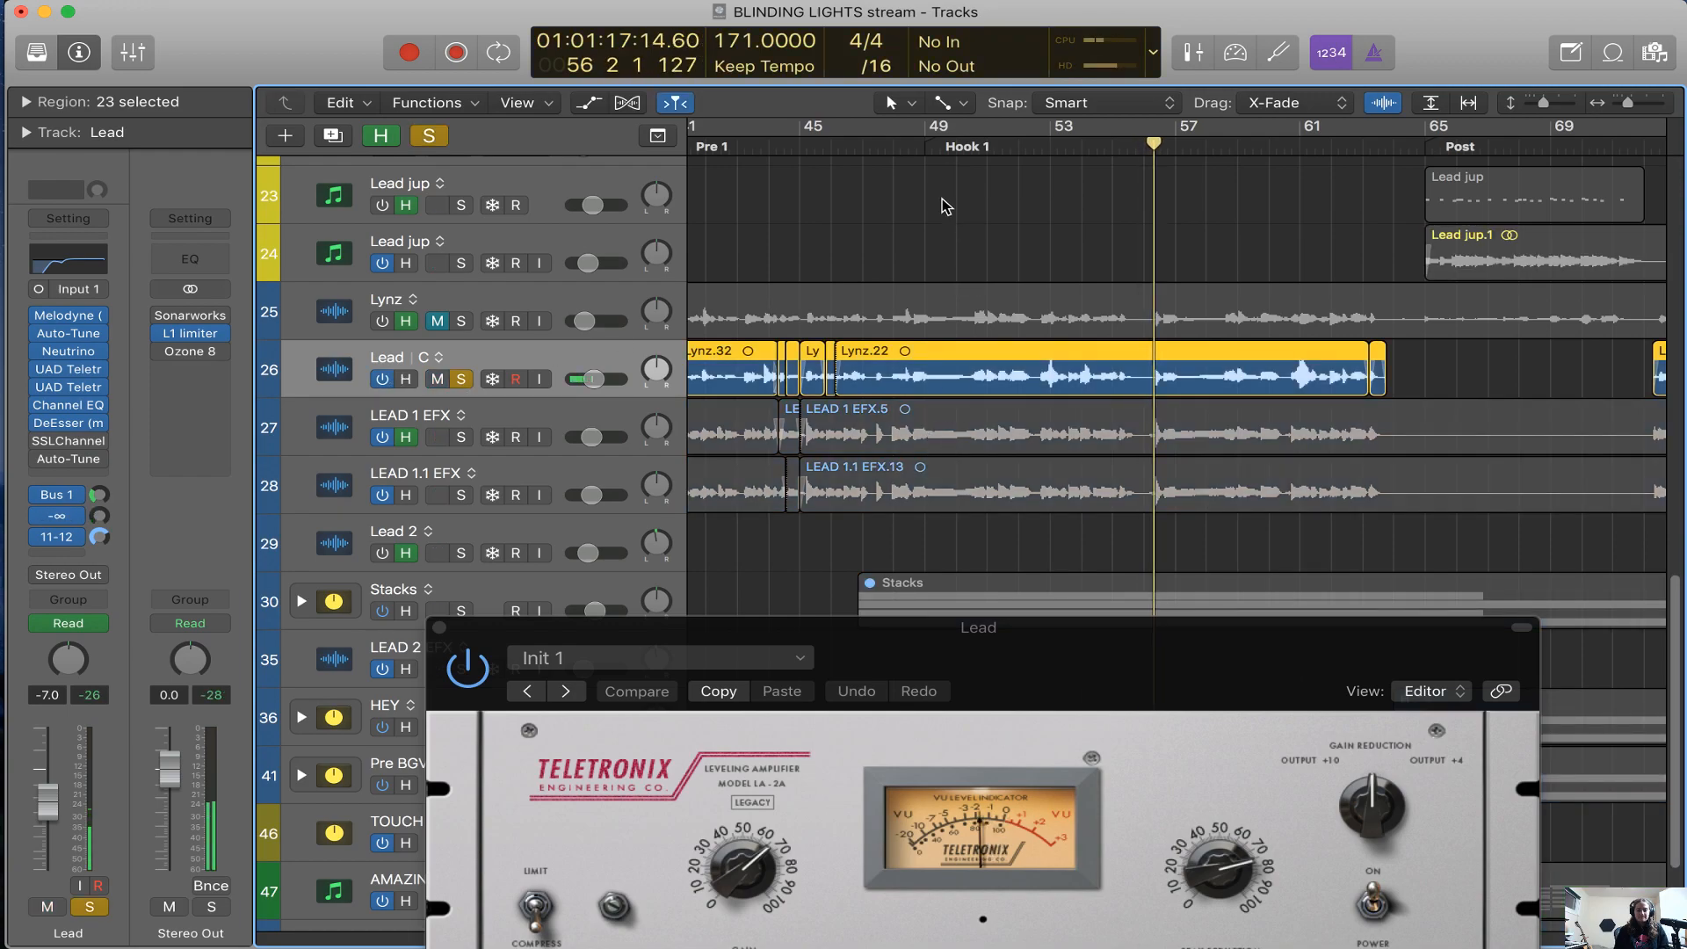
{"action": "left_click", "coordinate": [473, 670]}
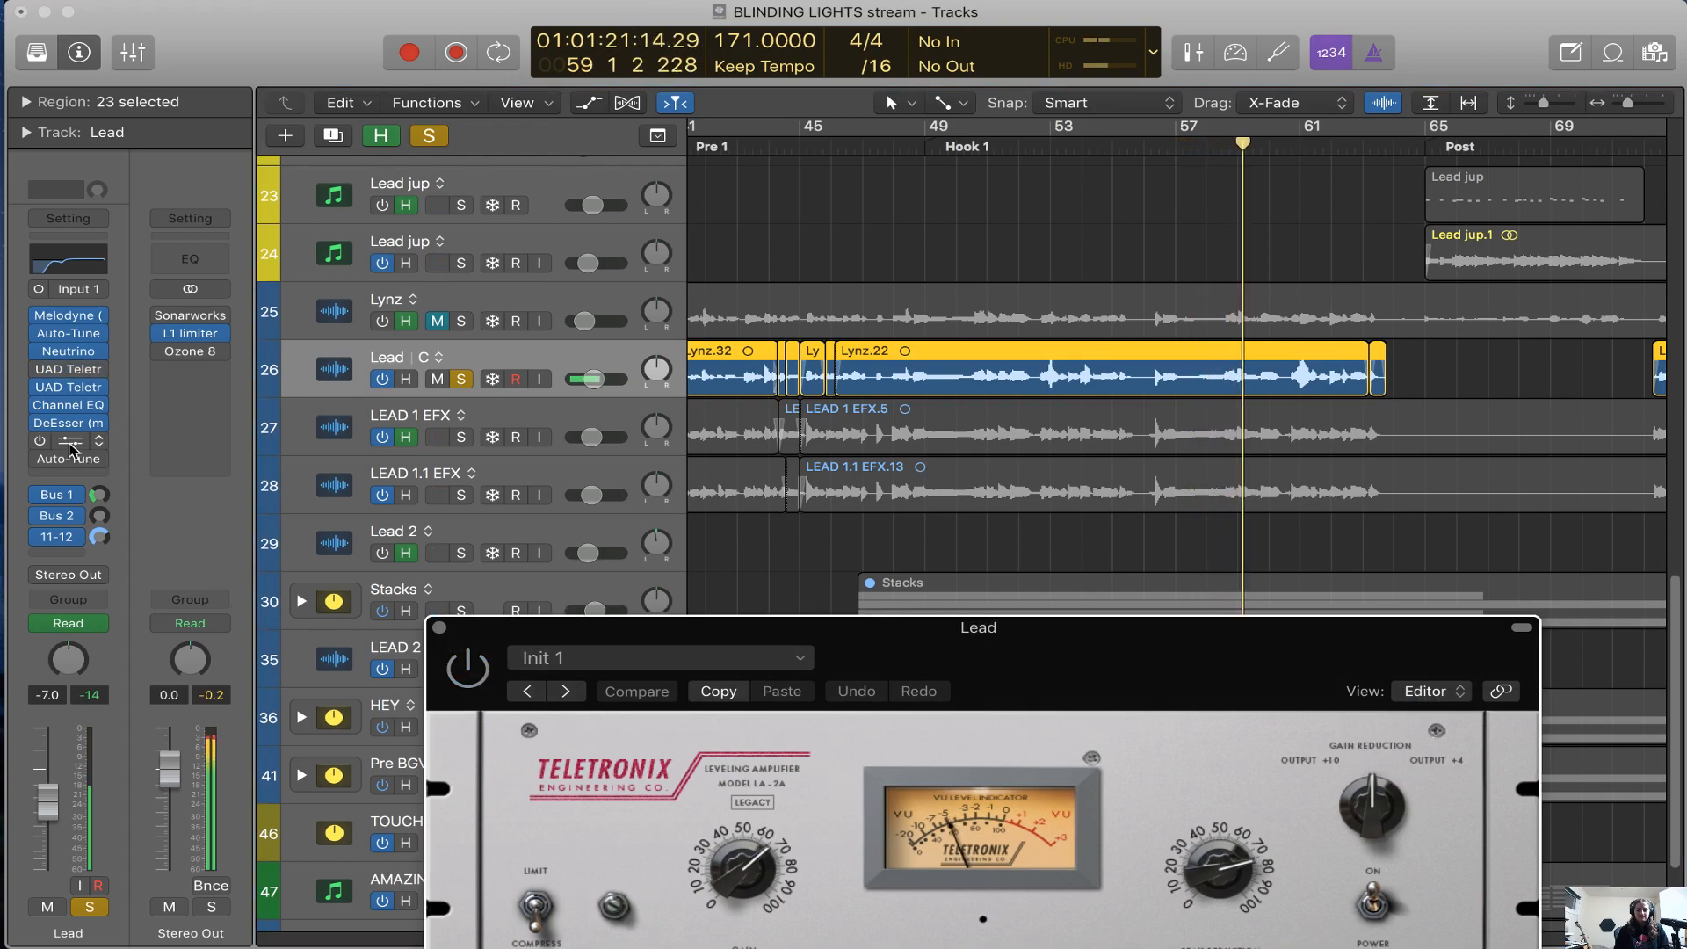
{"action": "key", "text": "space"}
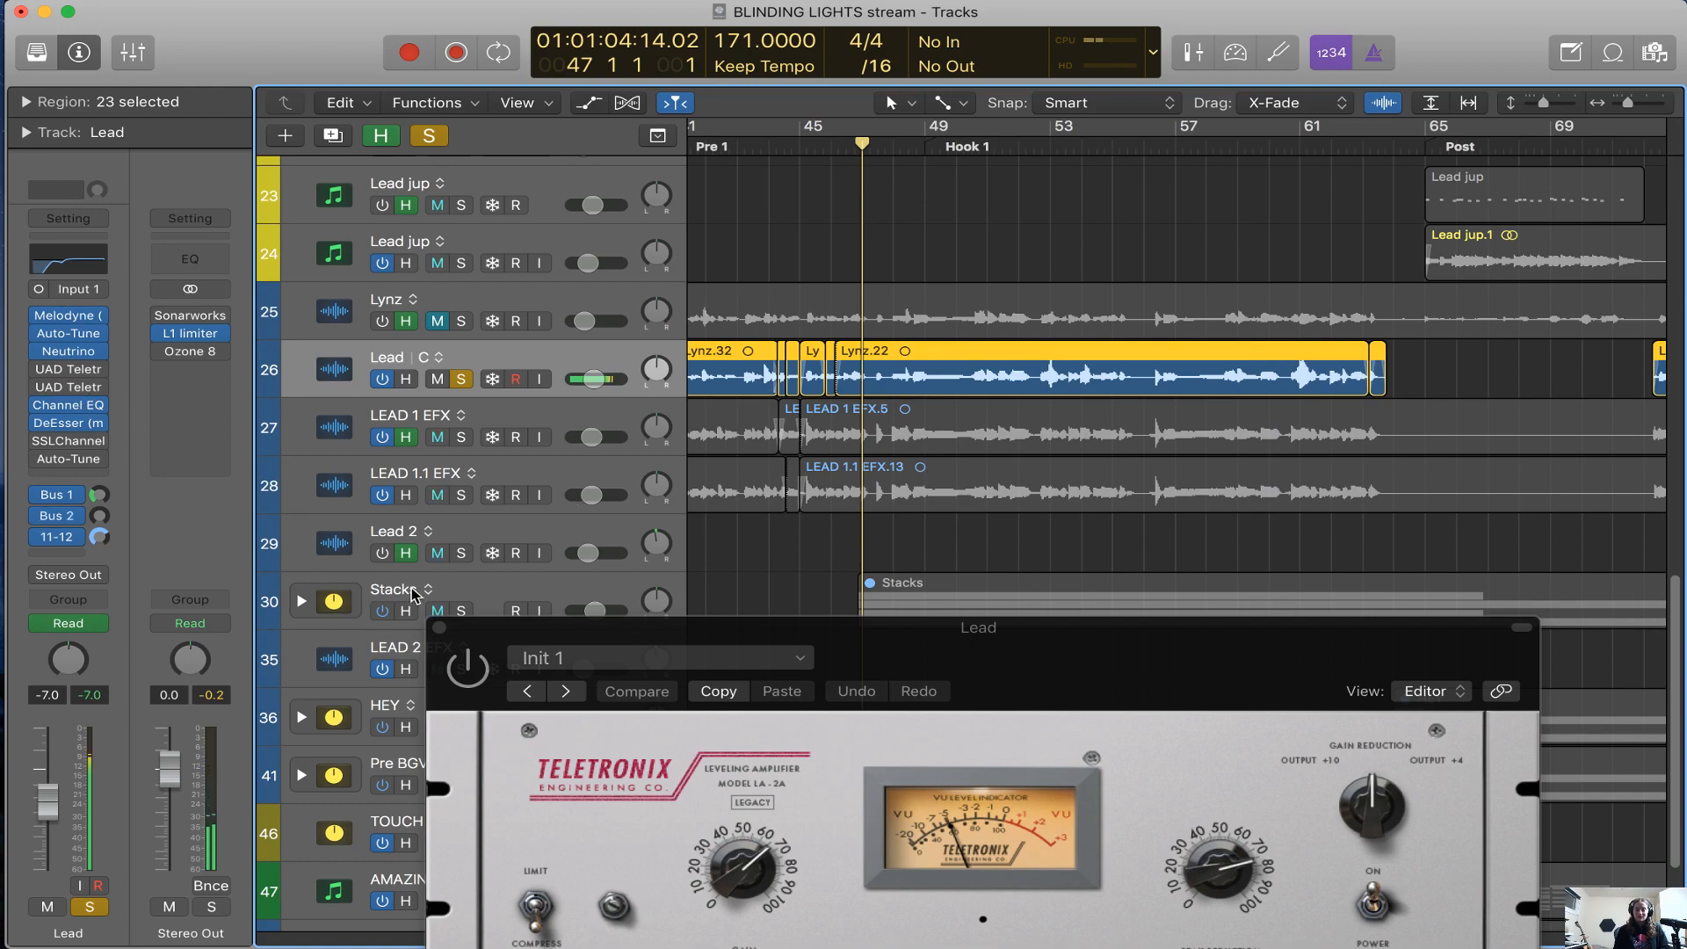
{"action": "left_click", "coordinate": [439, 627]}
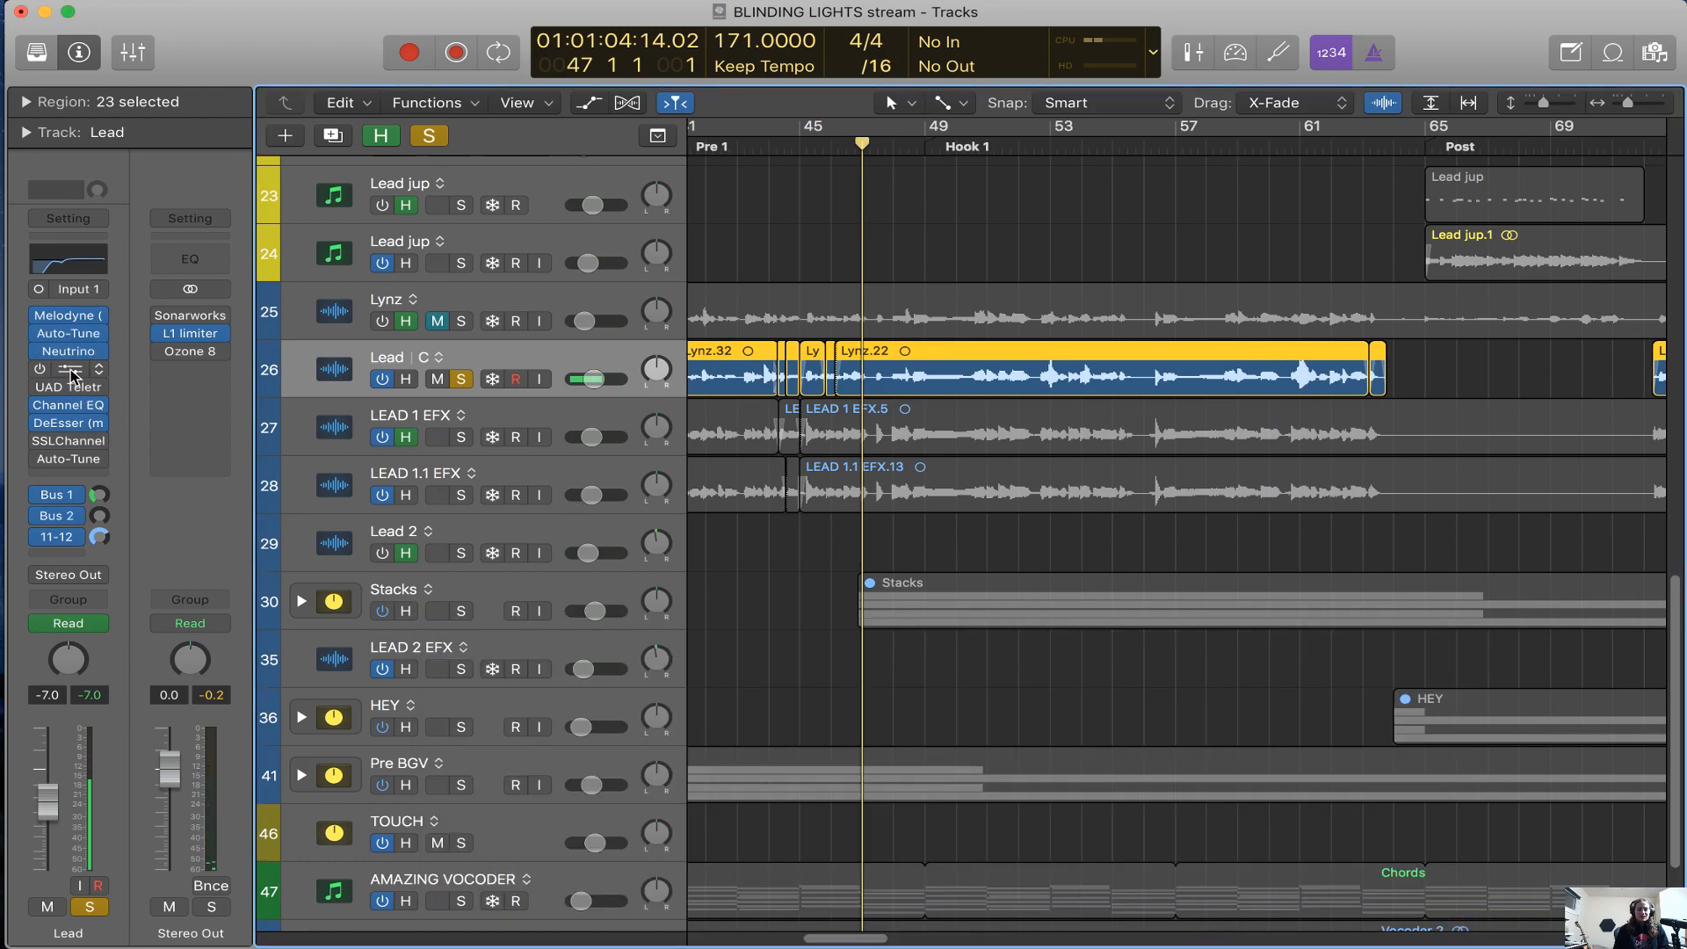
Reopen the first Teletronix LA-2A on the Lead track and position it to examine its gain and peak reduction controls
{"action": "left_click", "coordinate": [66, 371]}
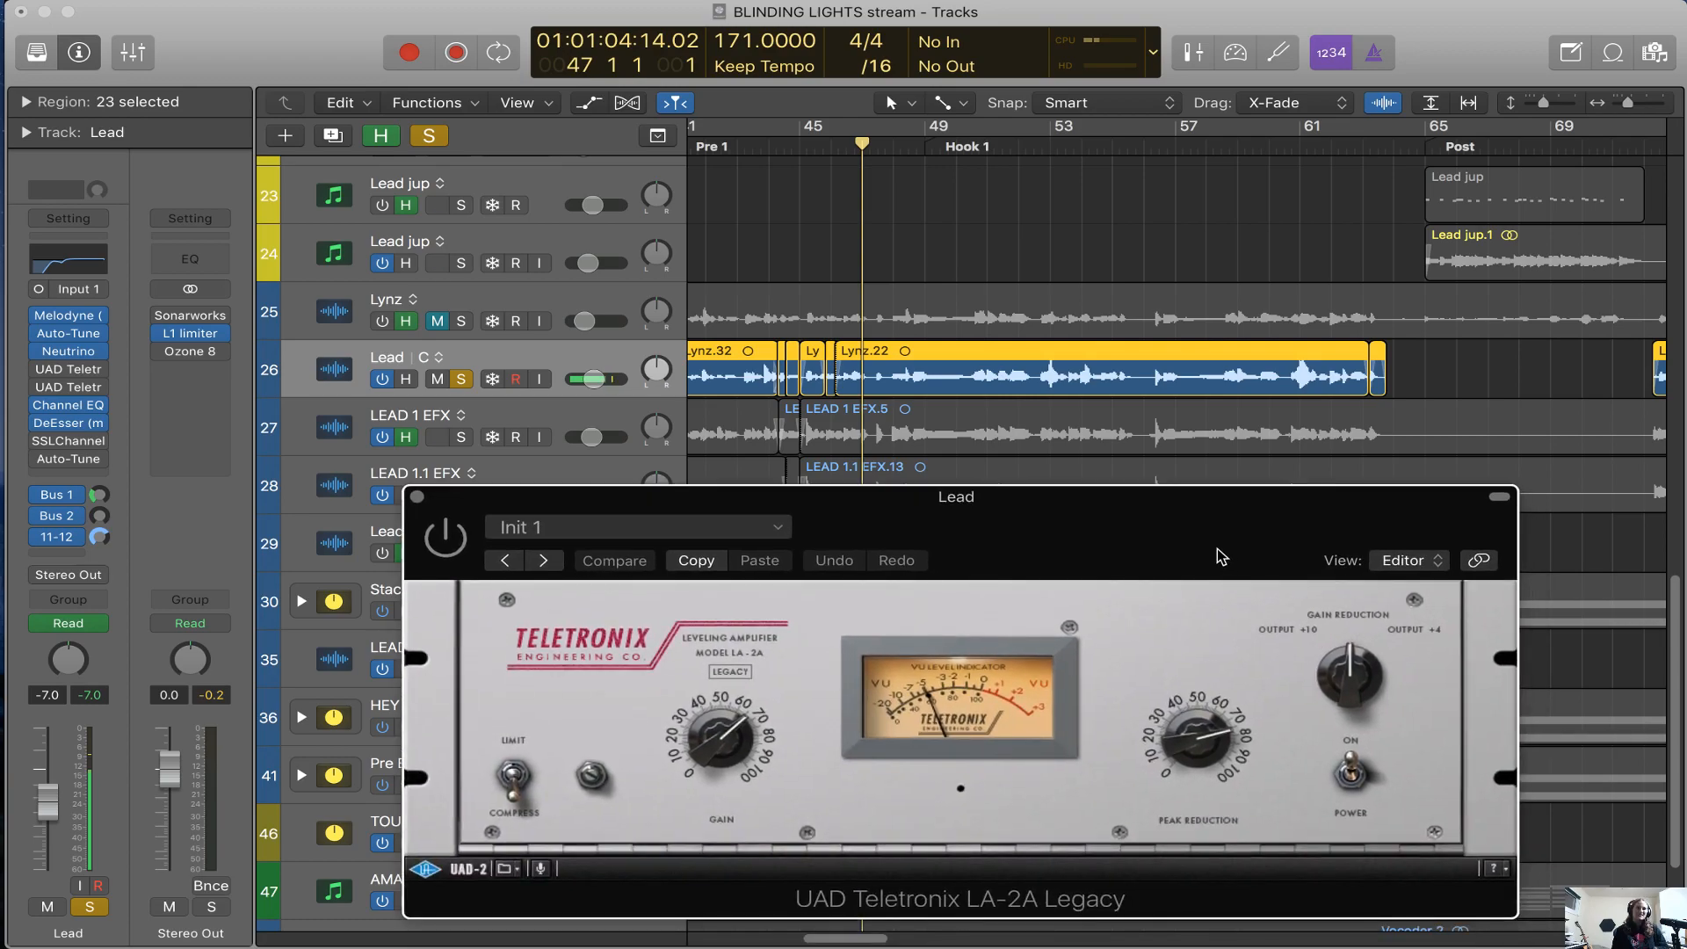
{"action": "left_click_drag", "start_coordinate": [1217, 556], "coordinate": [1204, 526]}
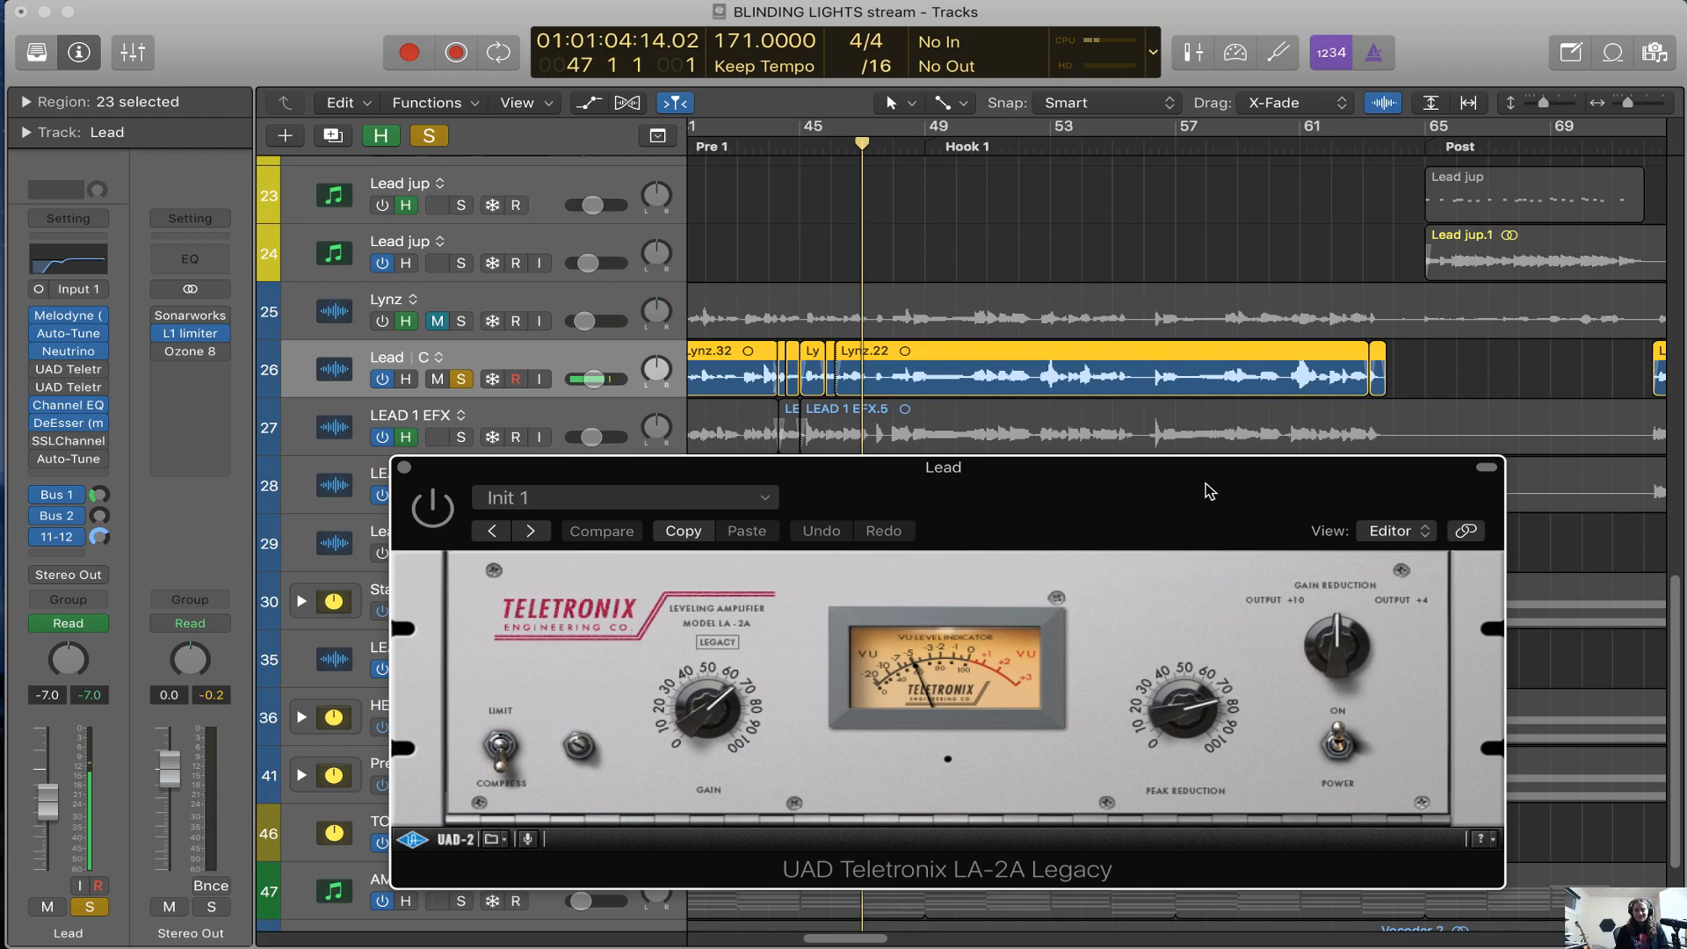
{"action": "left_click_drag", "start_coordinate": [1206, 483], "coordinate": [1206, 446]}
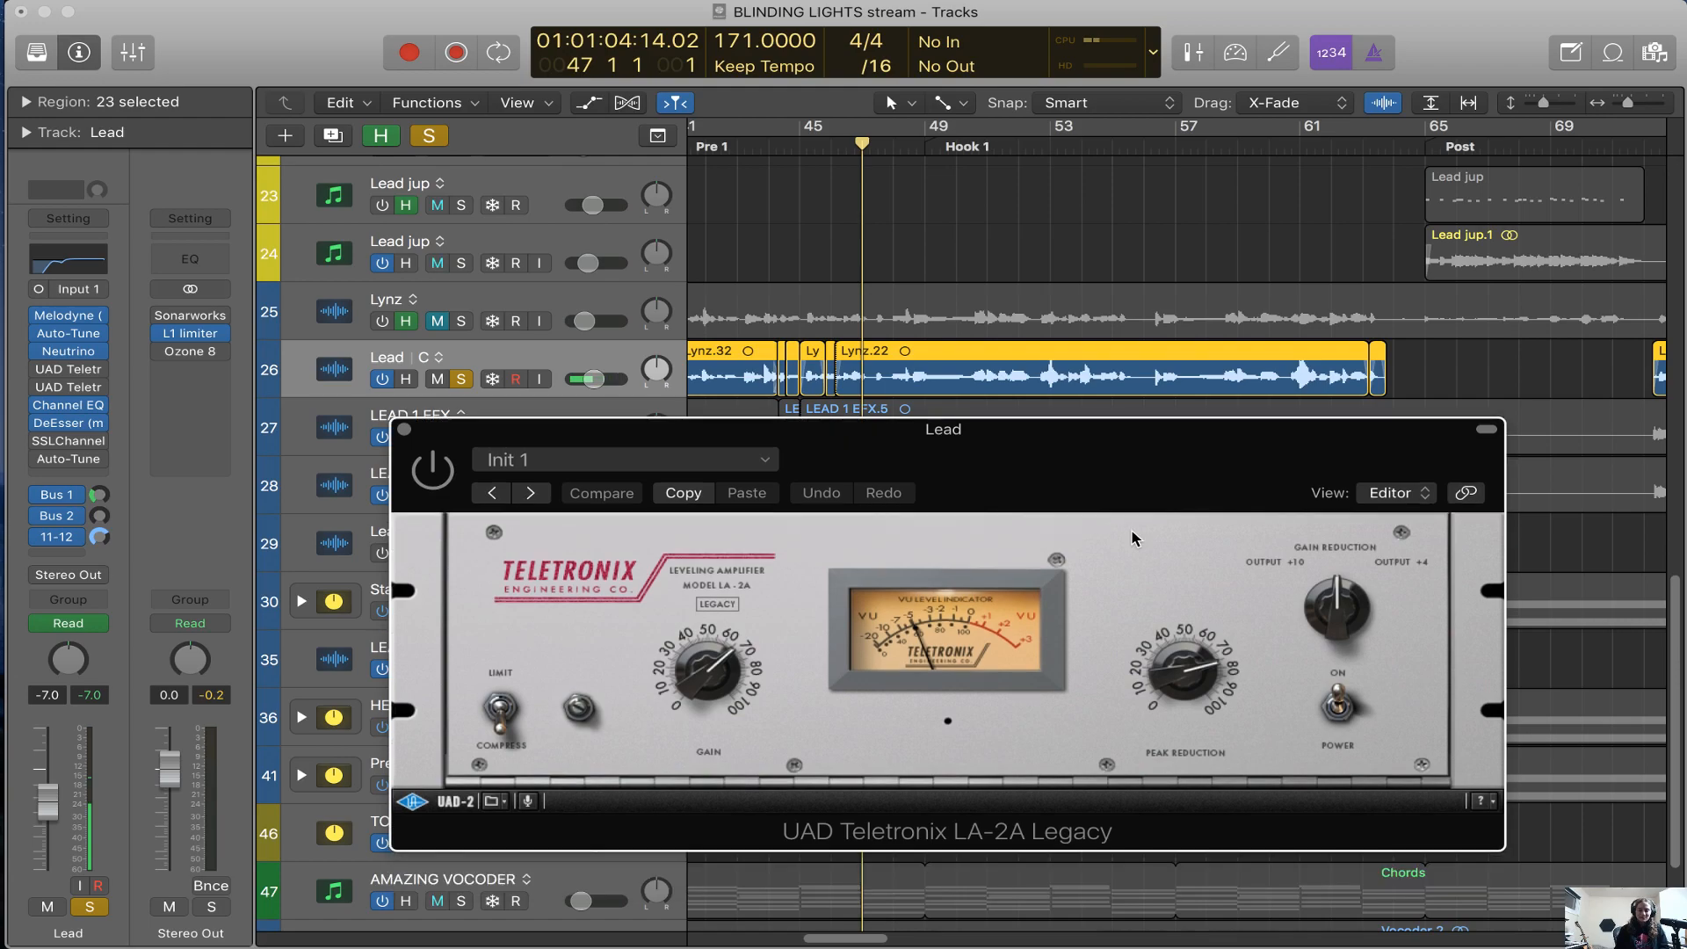
{"action": "mouse_move", "coordinate": [65, 377]}
{"action": "left_click", "coordinate": [64, 375]}
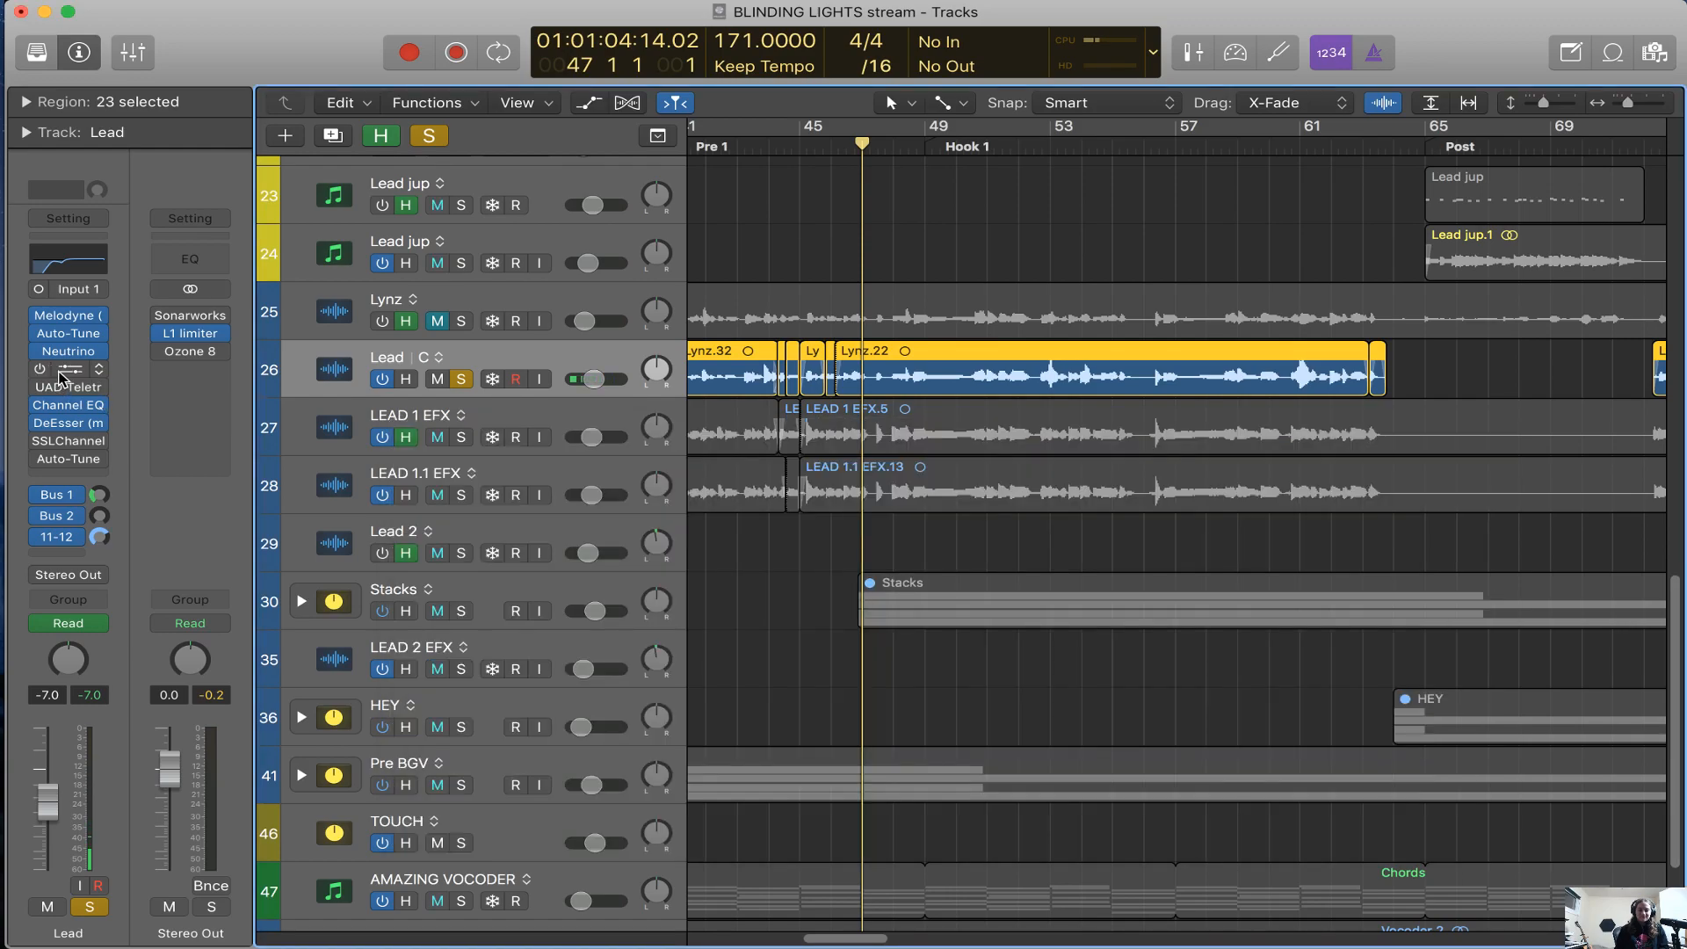
{"action": "left_click", "coordinate": [64, 376]}
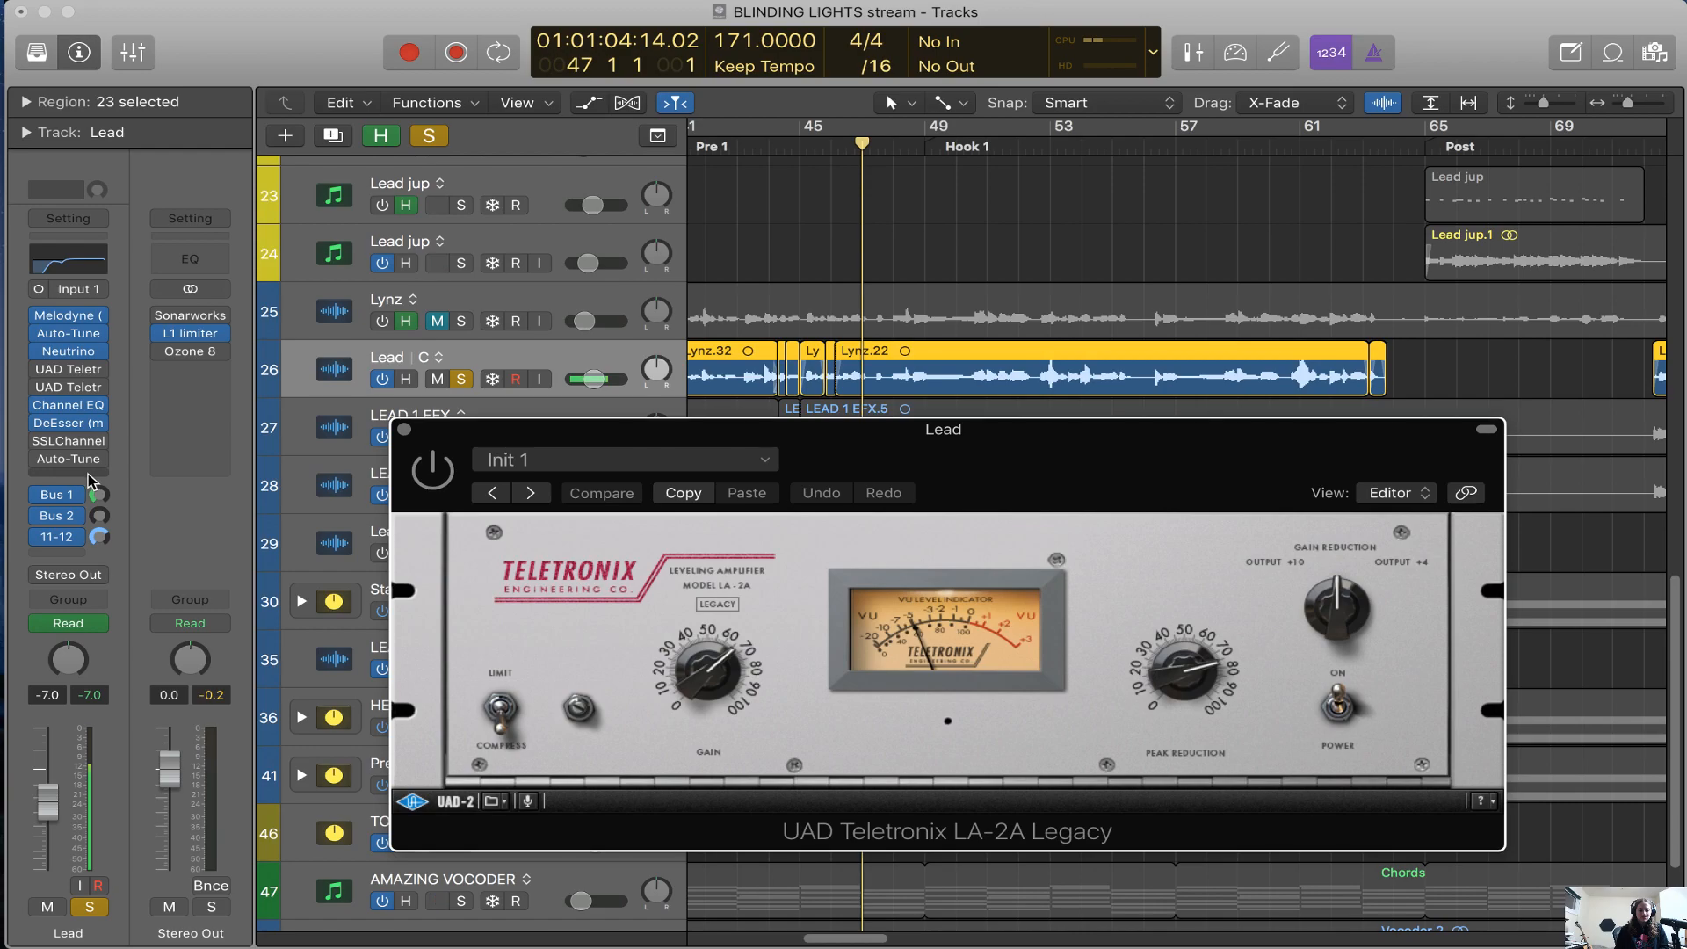
Insert a mono Compressor at the end of the Lead track's plug-in chain and set its model to Vintage Opto
{"action": "left_click", "coordinate": [91, 477]}
{"action": "mouse_move", "coordinate": [135, 573]}
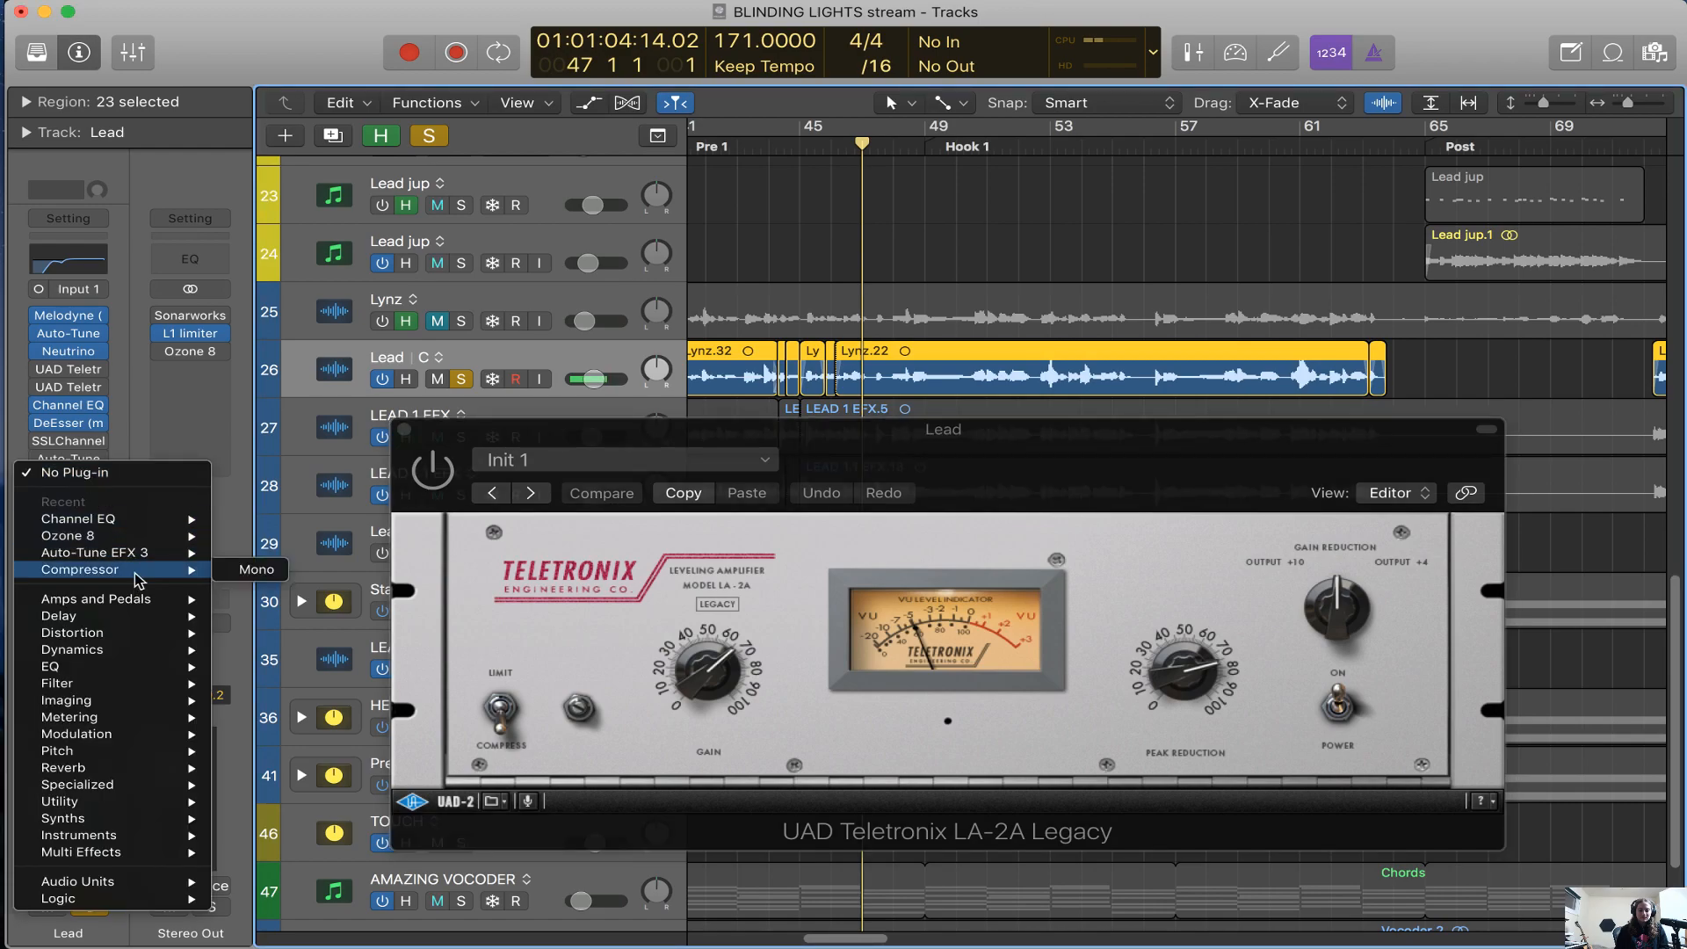
{"action": "left_click", "coordinate": [257, 569]}
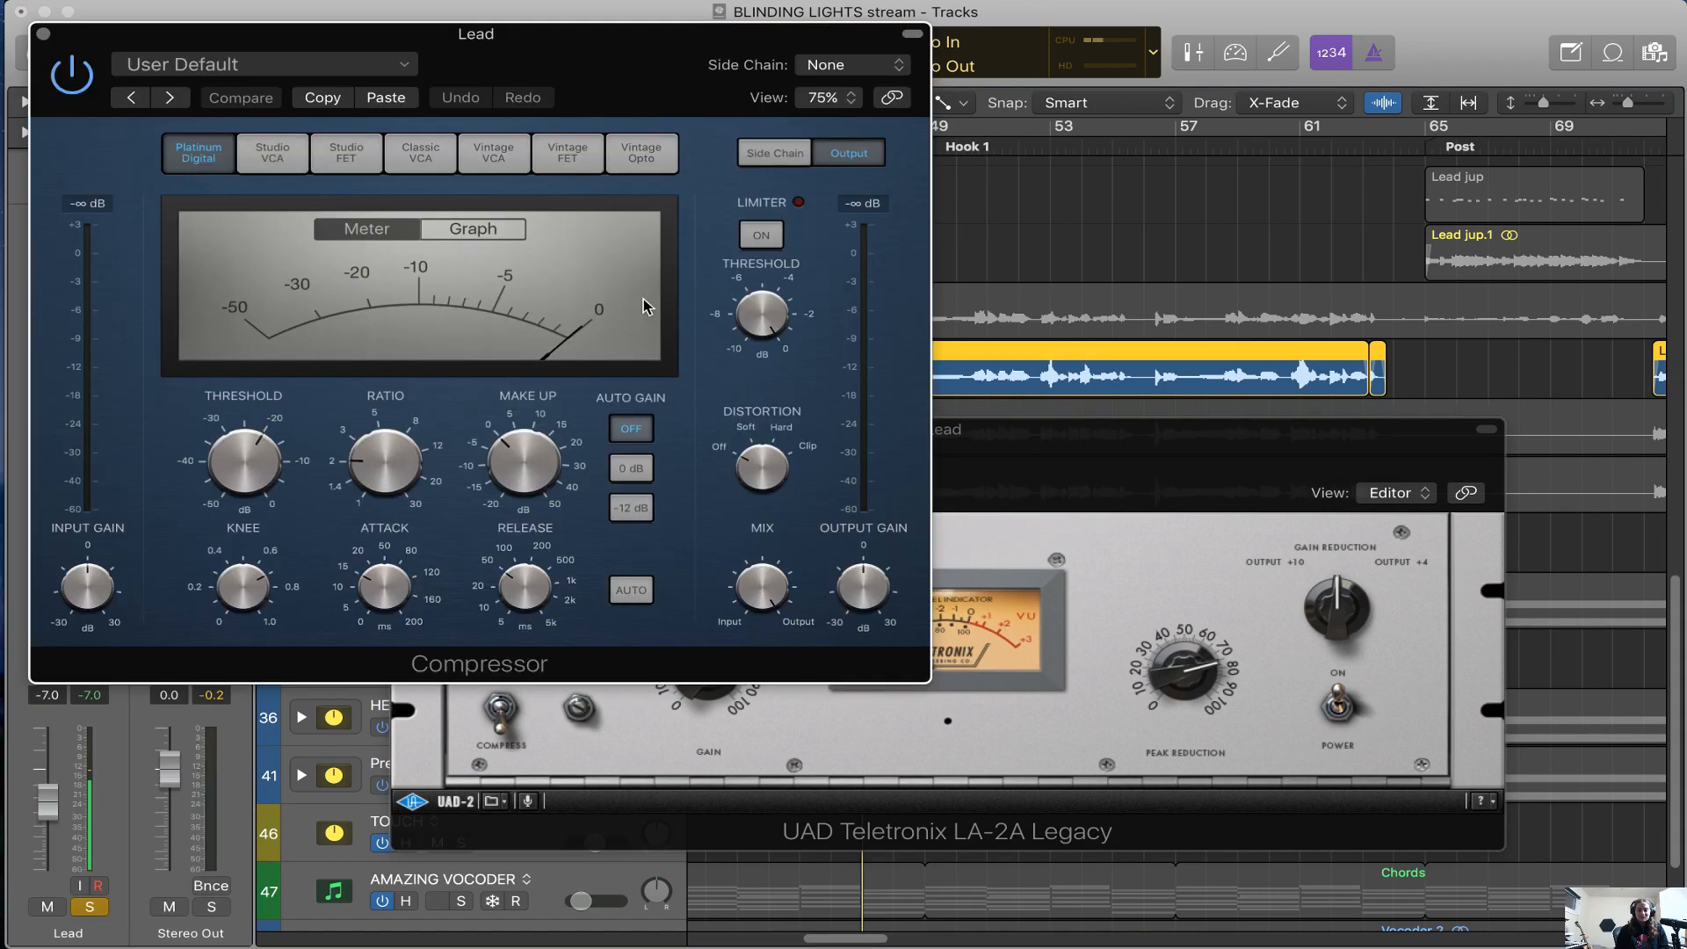
{"action": "left_click", "coordinate": [620, 211]}
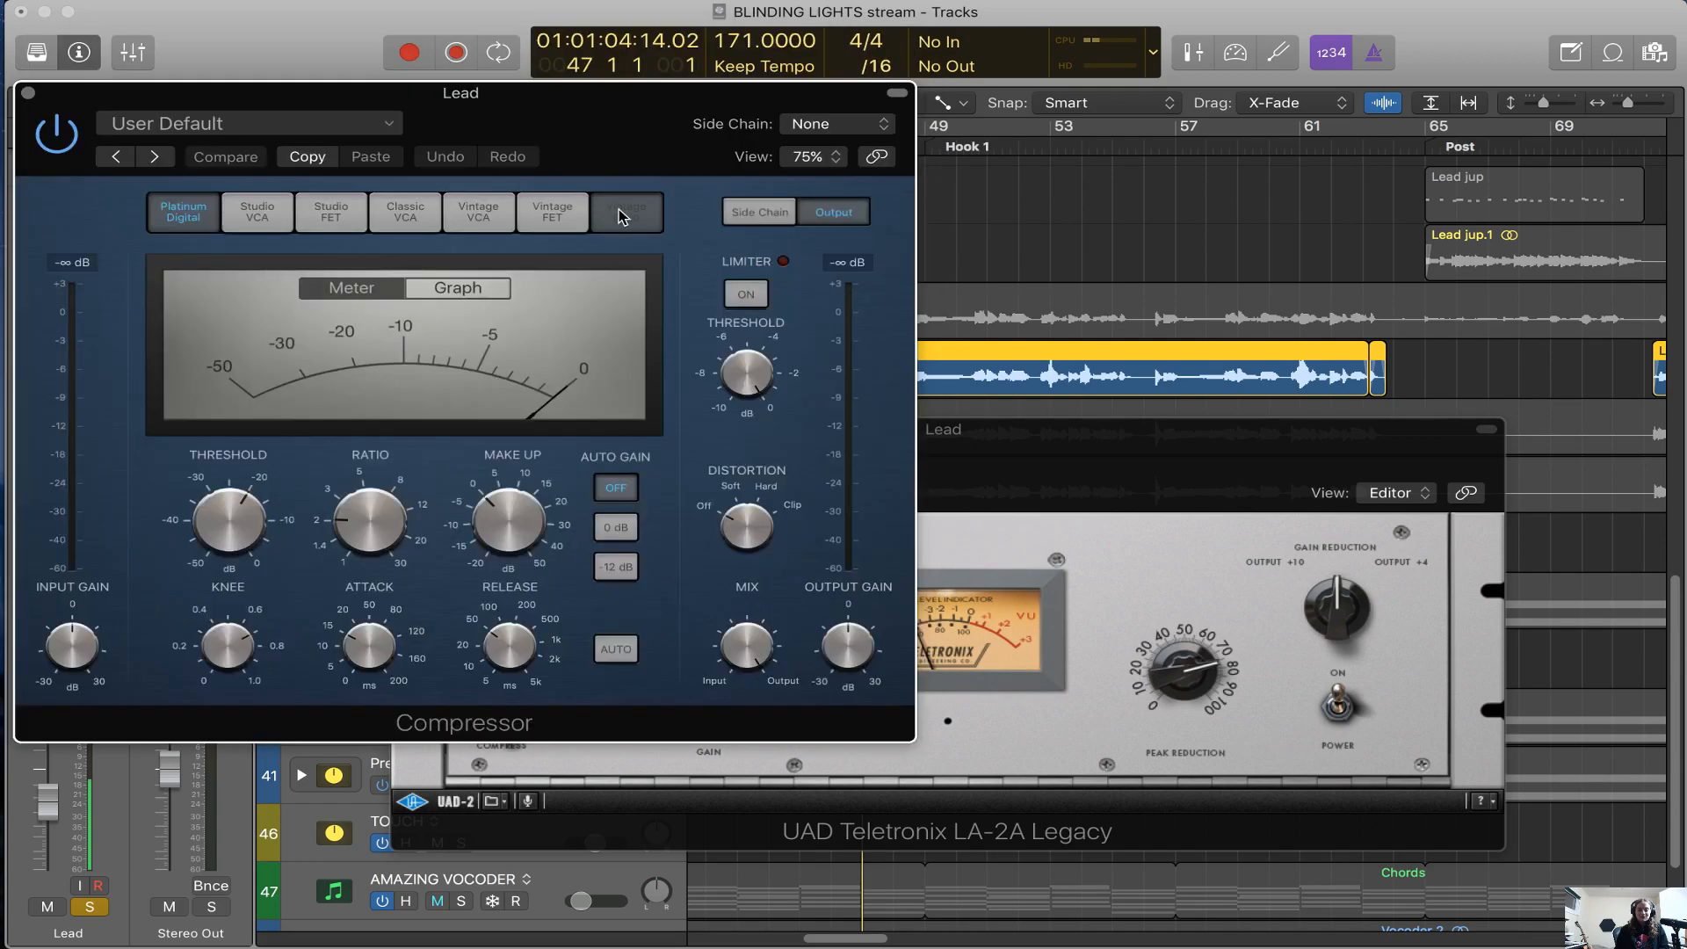
Set the Lead Compressor's attack to 68 ms, shorten its release, raise its ratio slightly, and bypass and close it
{"action": "left_click_drag", "start_coordinate": [1154, 449], "coordinate": [1501, 251]}
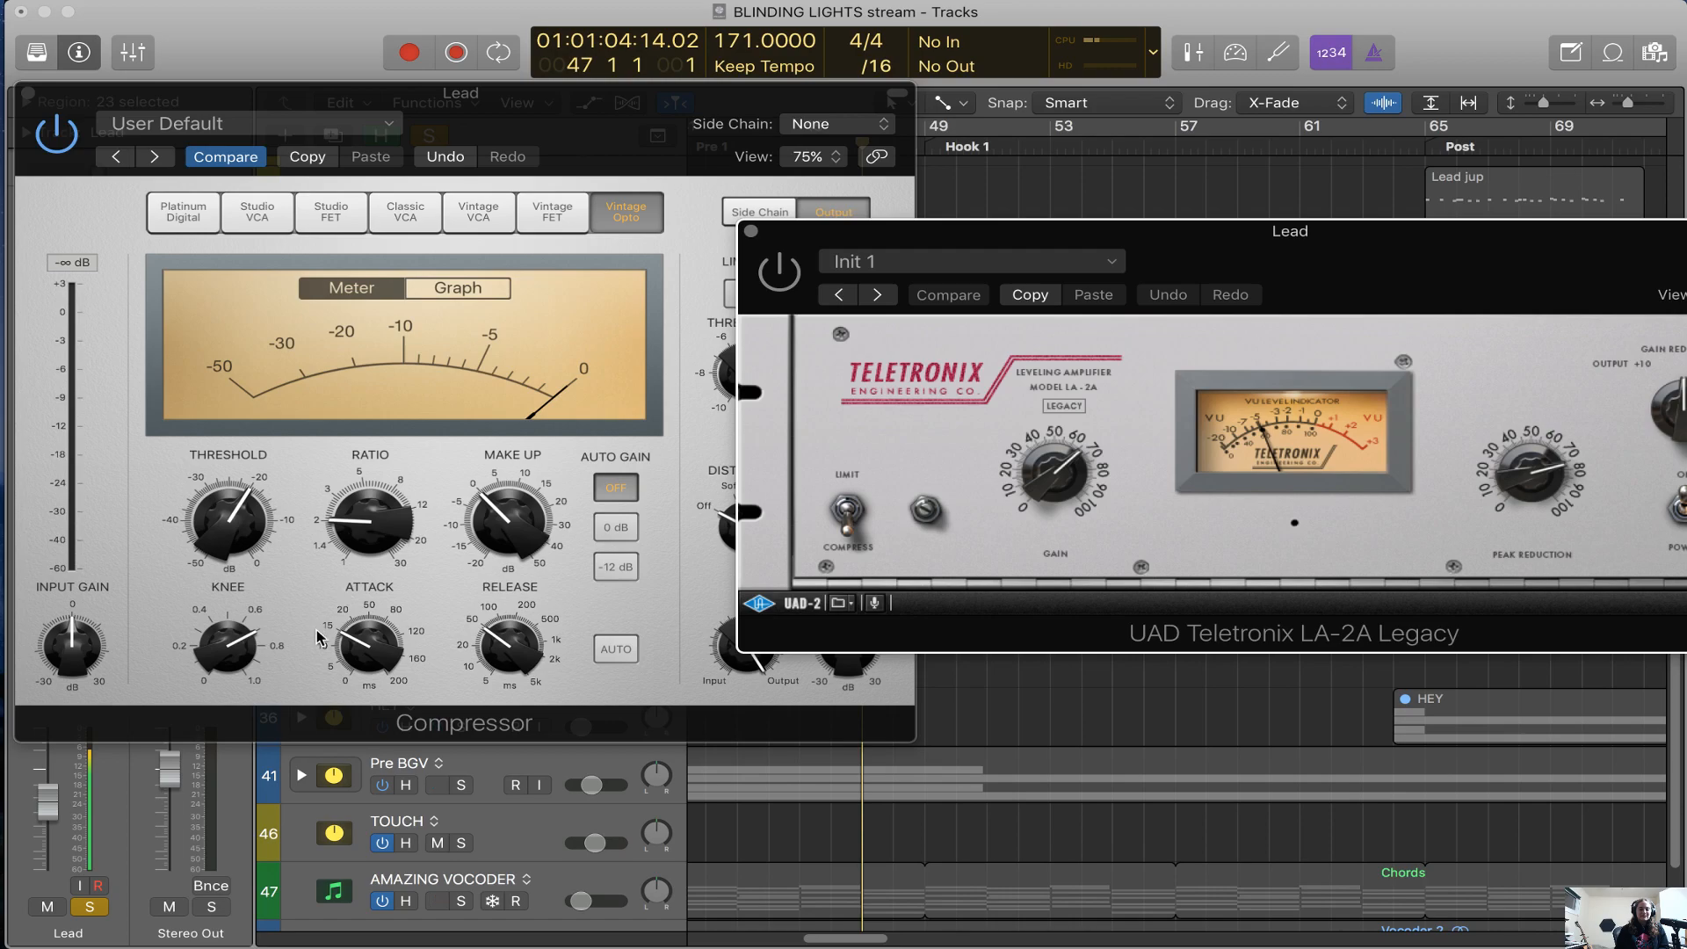
{"action": "left_click", "coordinate": [384, 641]}
{"action": "mouse_move", "coordinate": [385, 642]}
{"action": "left_mouse_down"}
{"action": "mouse_move", "coordinate": [376, 732]}
{"action": "mouse_move", "coordinate": [394, 636]}
{"action": "left_mouse_up"}
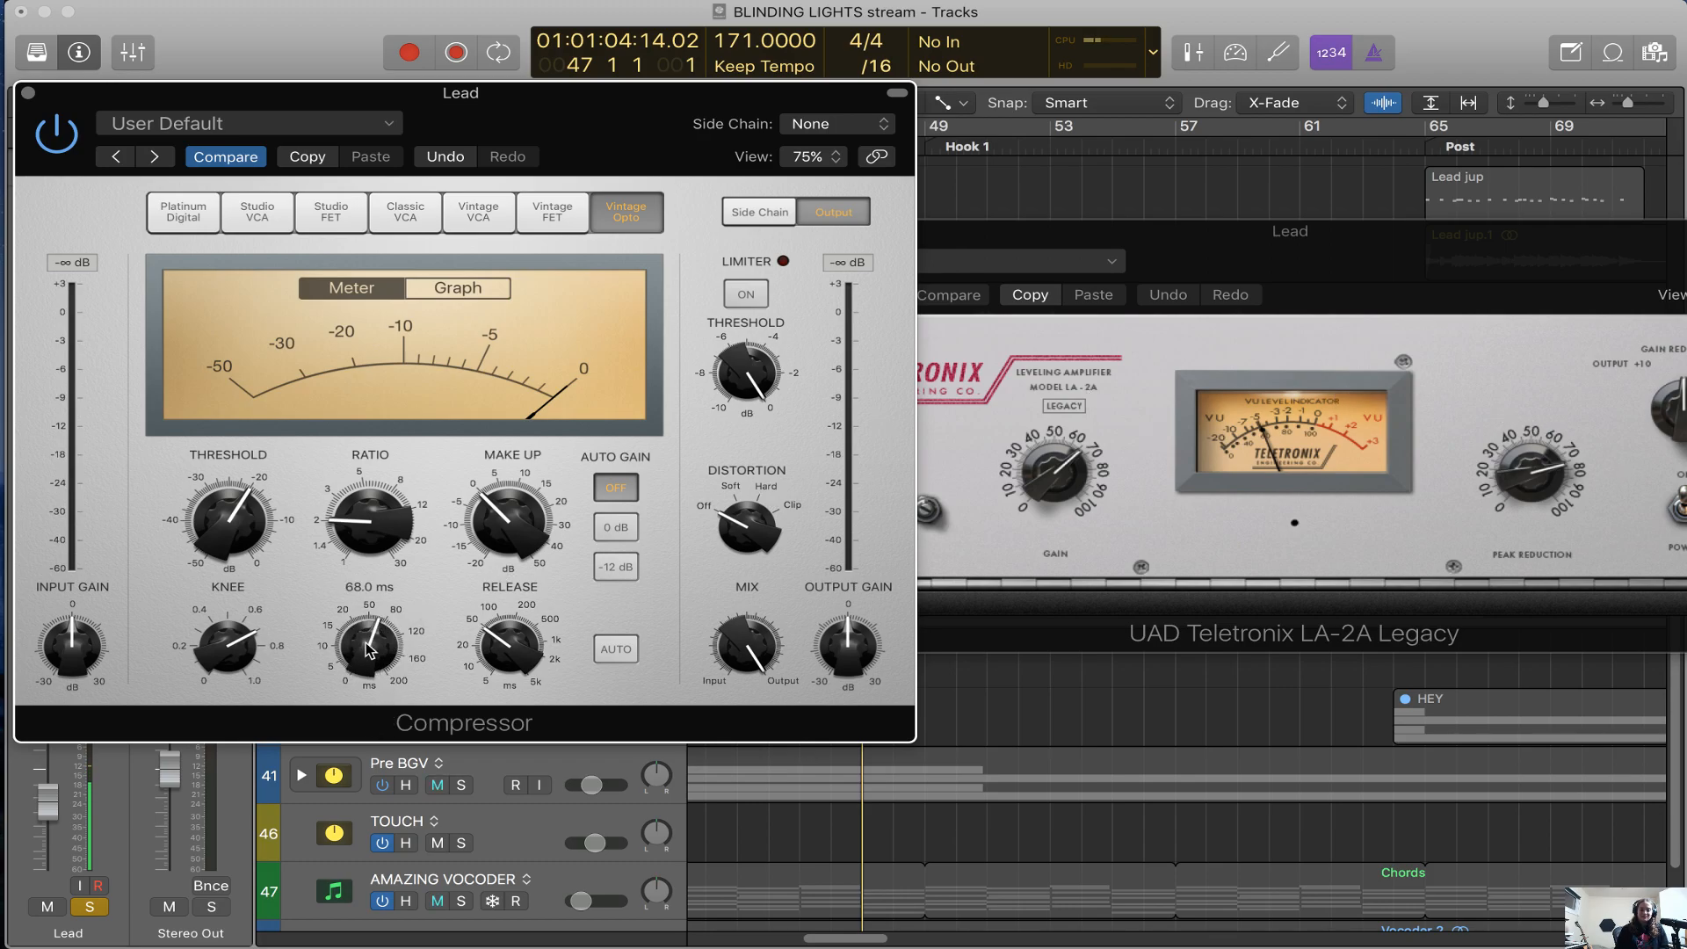
{"action": "left_click_drag", "start_coordinate": [523, 658], "coordinate": [513, 697]}
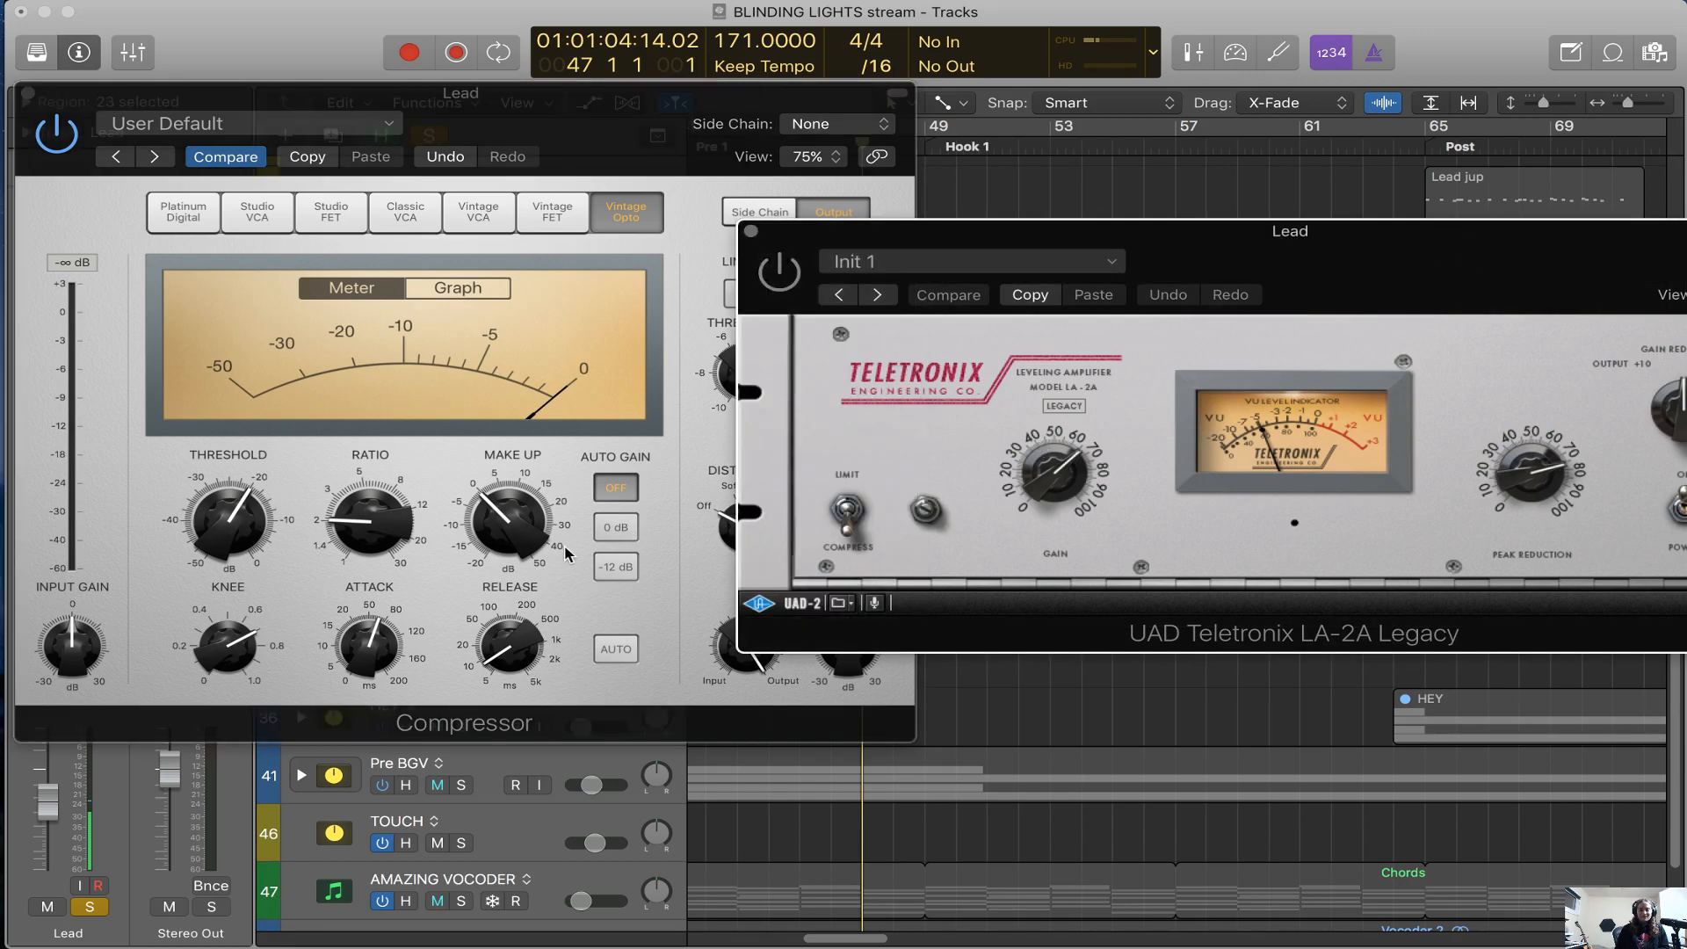
{"action": "left_click_drag", "start_coordinate": [387, 519], "coordinate": [391, 516]}
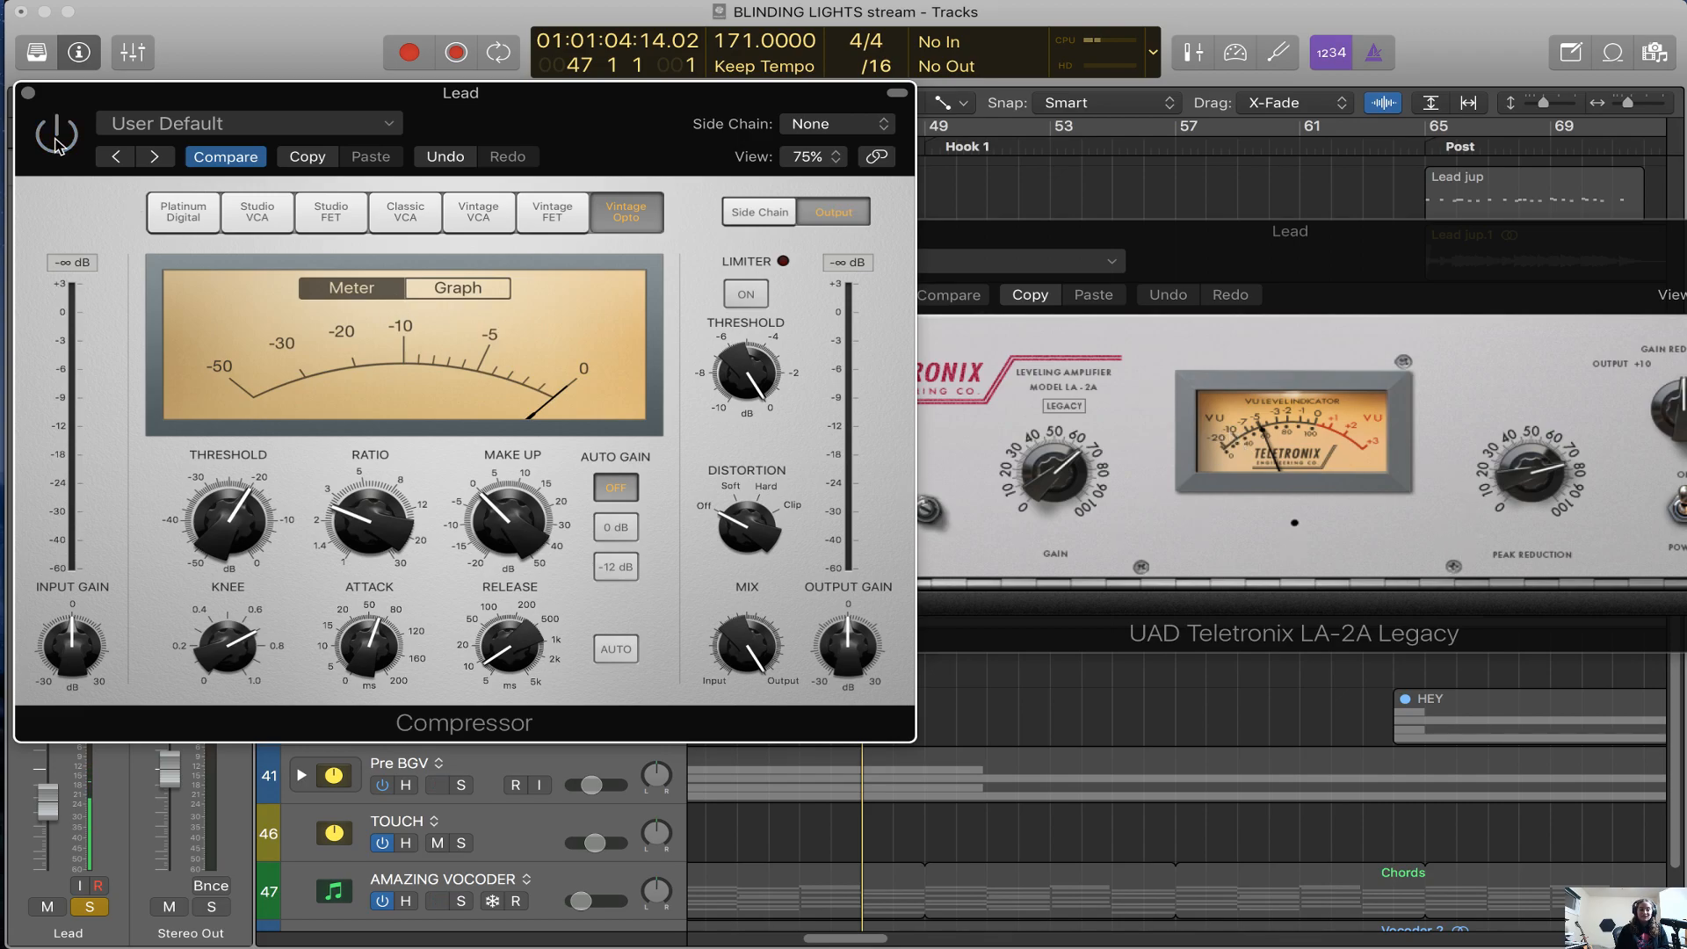
{"action": "left_click", "coordinate": [28, 92]}
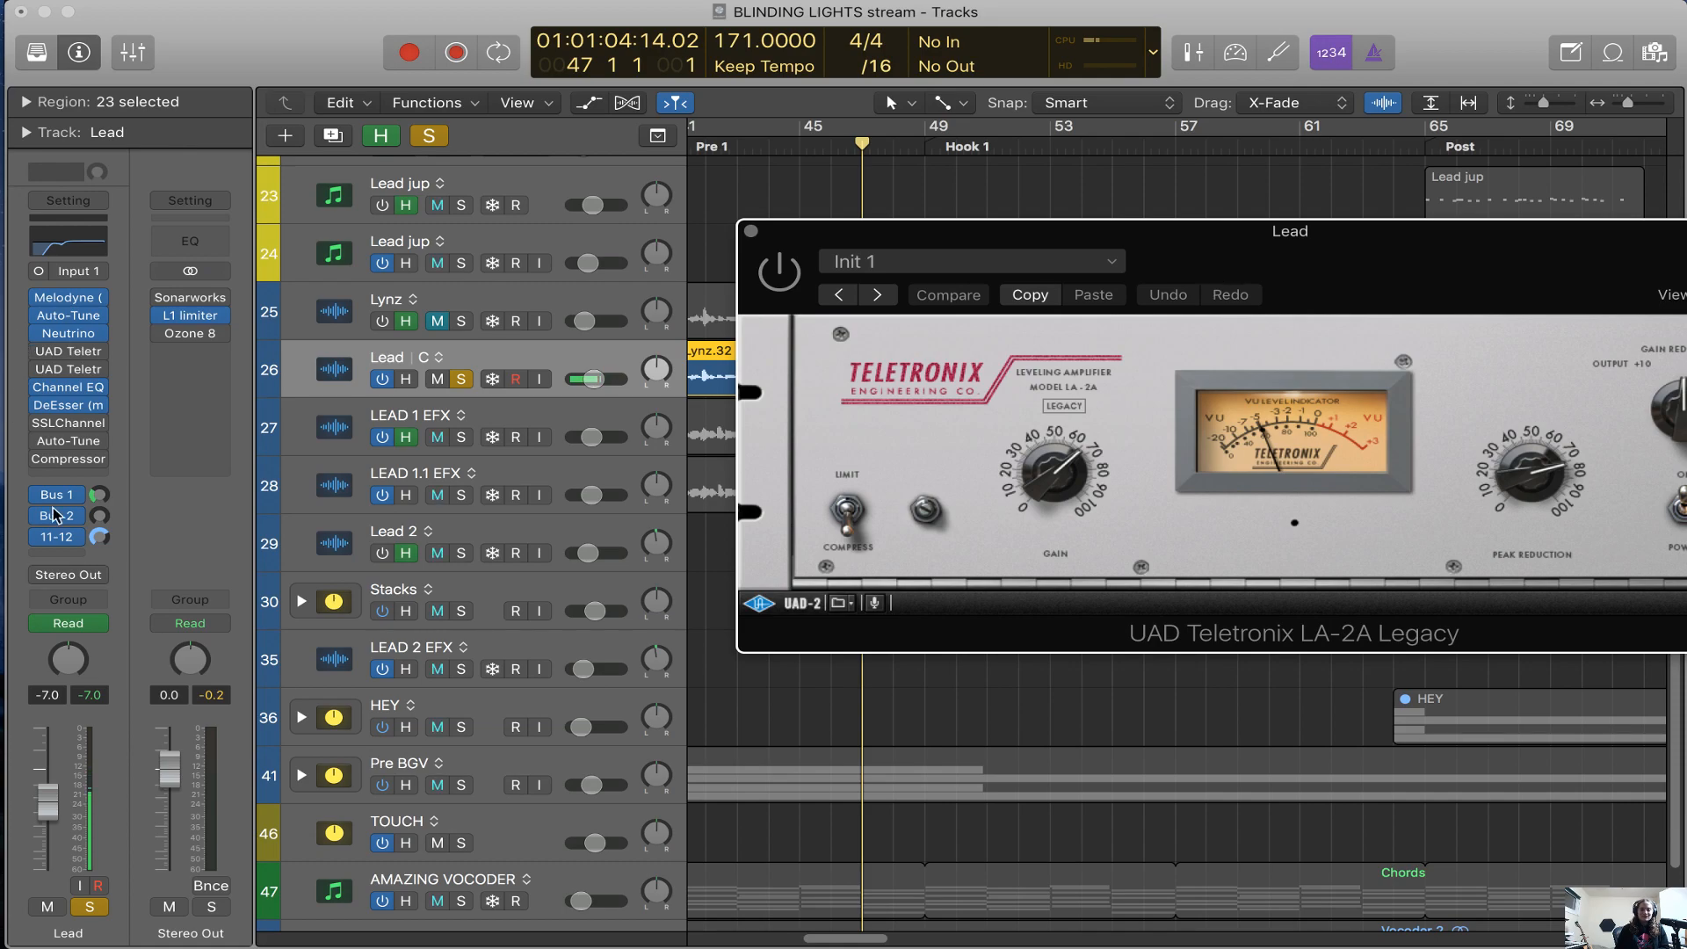
Play the soloed Lead vocal from bar 47 to compare the first Teletronix LA-2A switched on and bypassed
{"action": "left_click_drag", "start_coordinate": [1371, 265], "coordinate": [917, 453]}
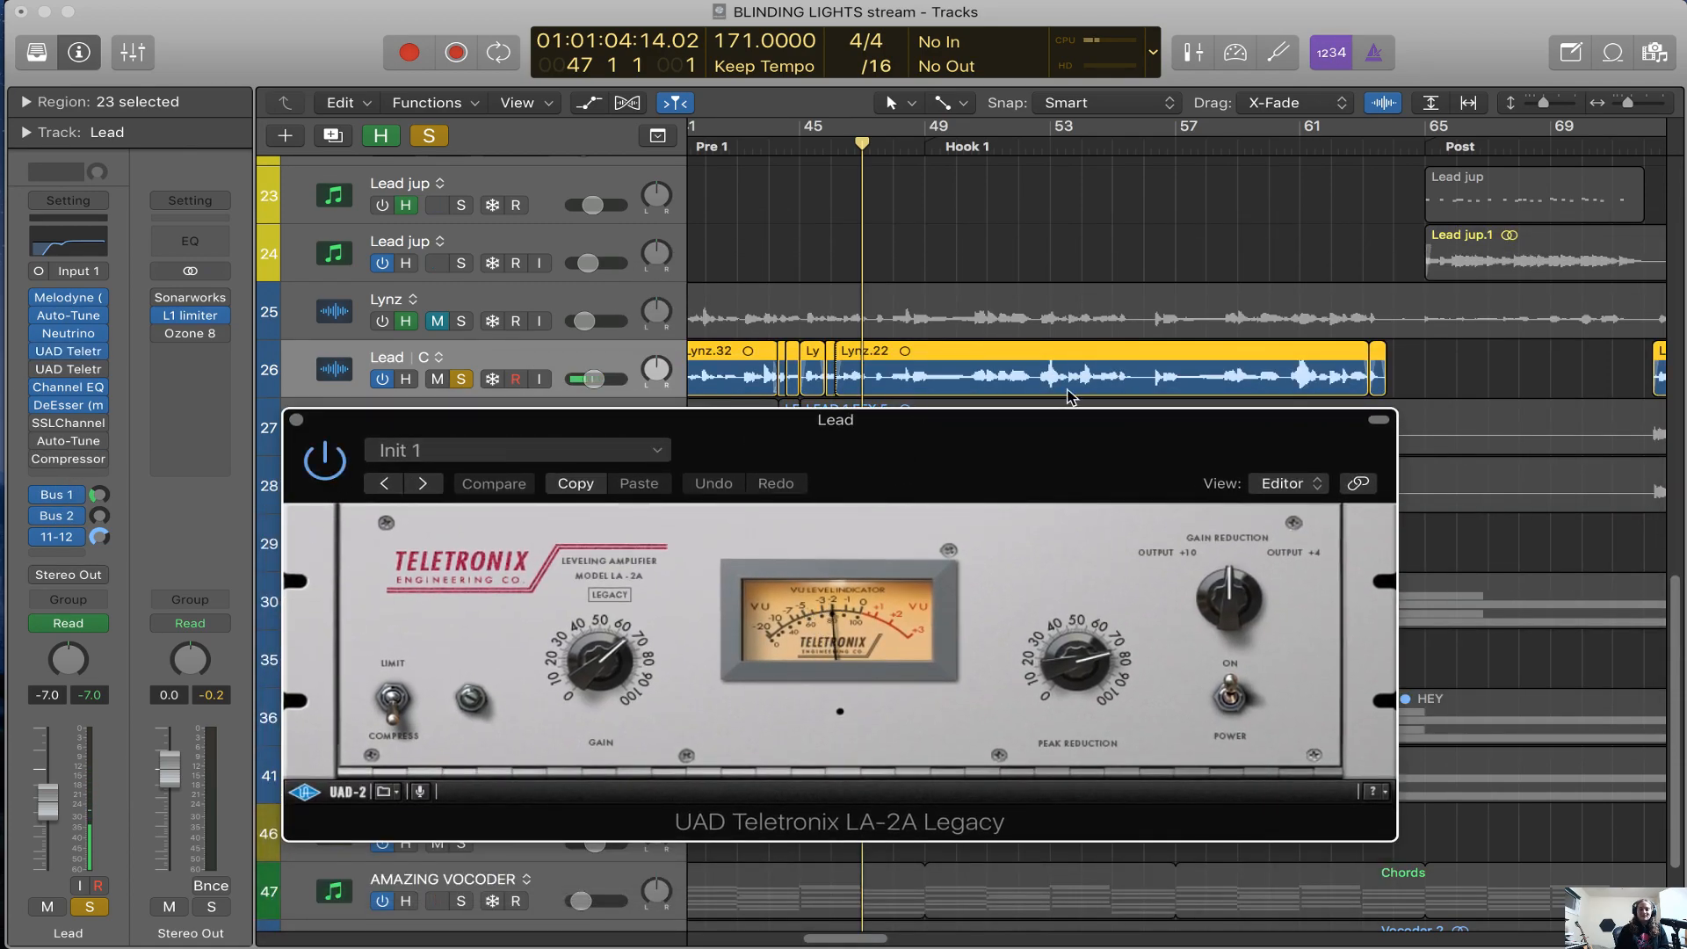
{"action": "key", "text": "space"}
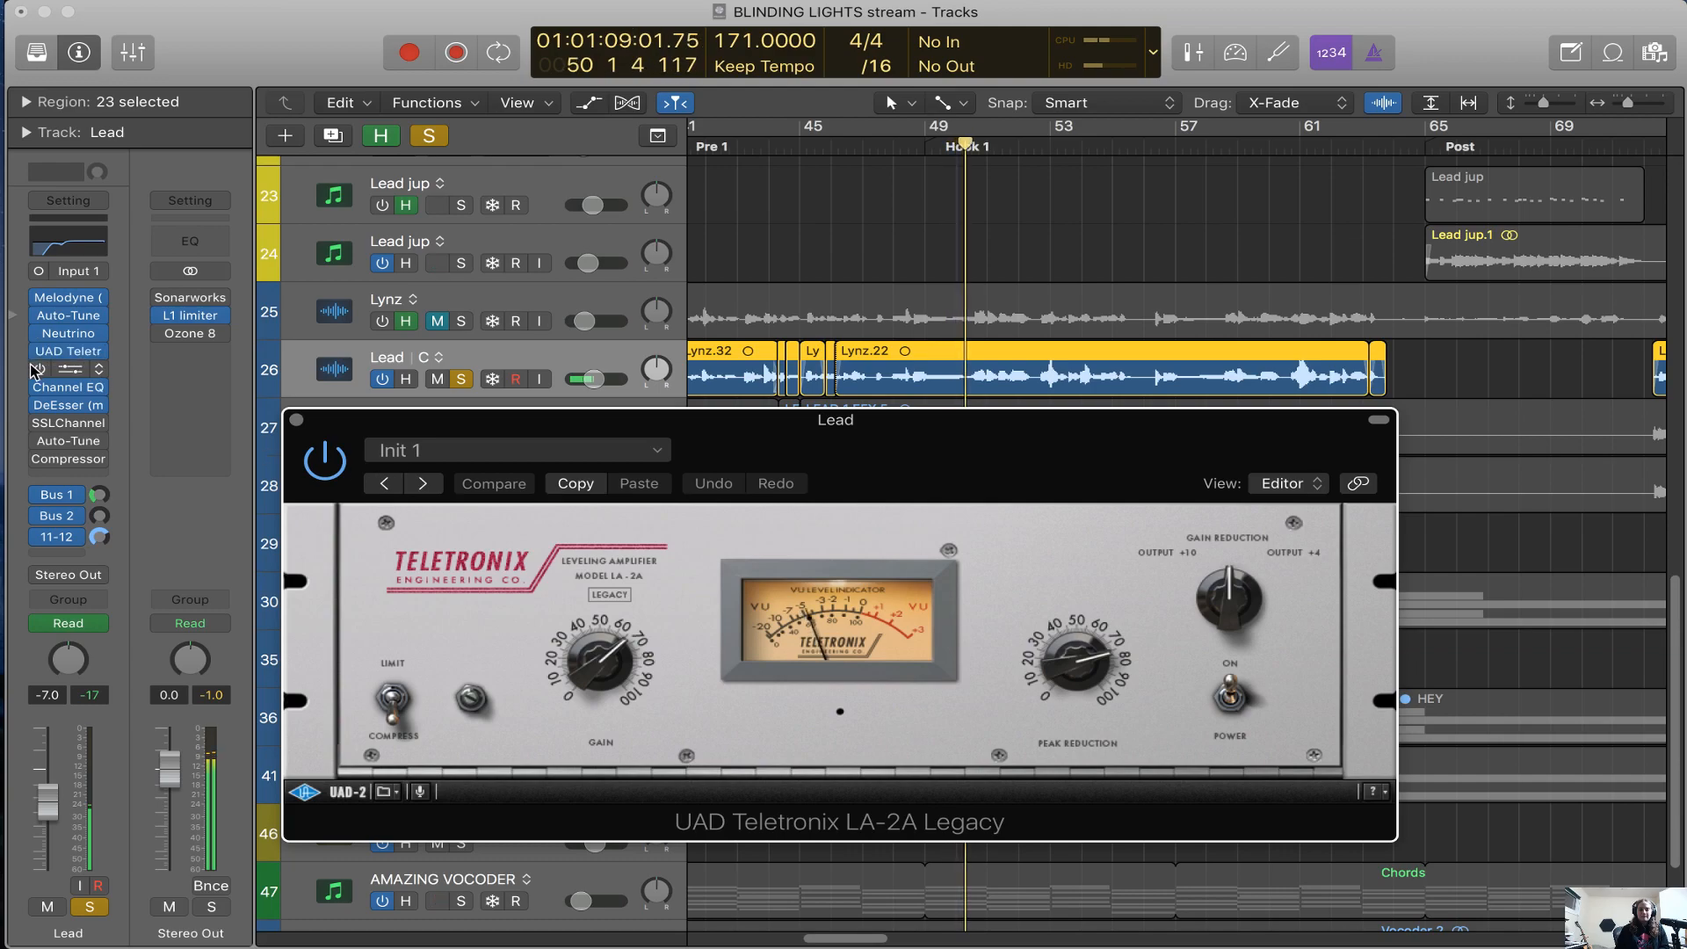
{"action": "left_click", "coordinate": [323, 460]}
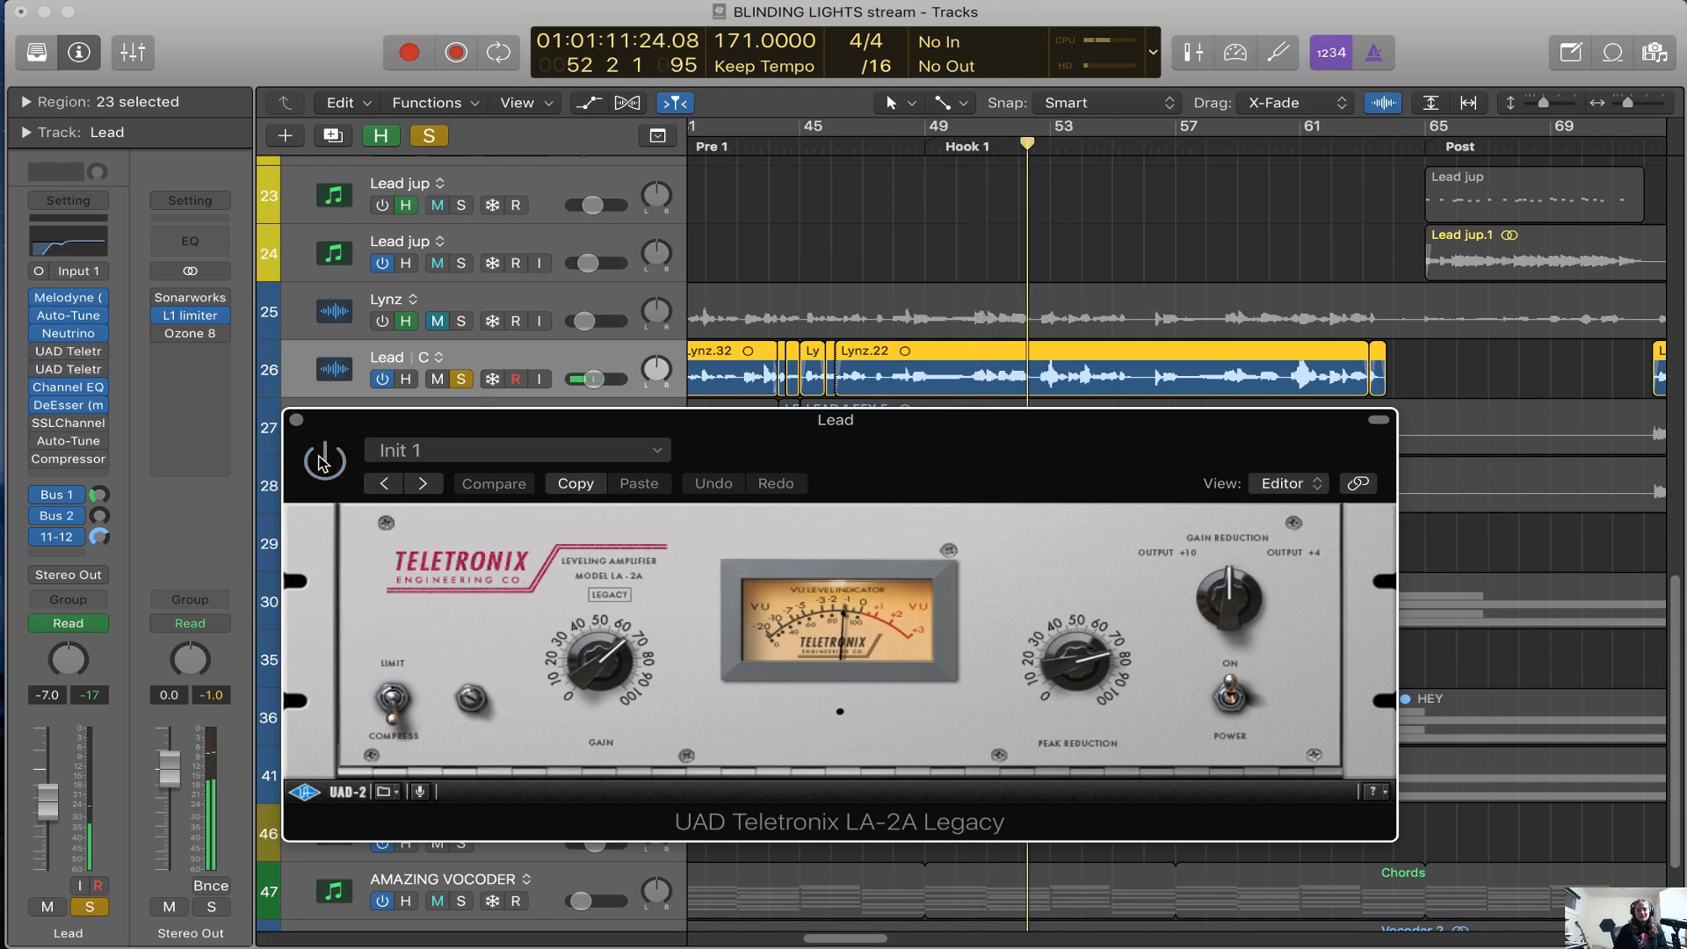
Play the mix around bar 52 with Lead unsoloed and muted, mute LEAD 1.1 EFX, and select the LEAD 1 EFX track
{"action": "key", "text": "space"}
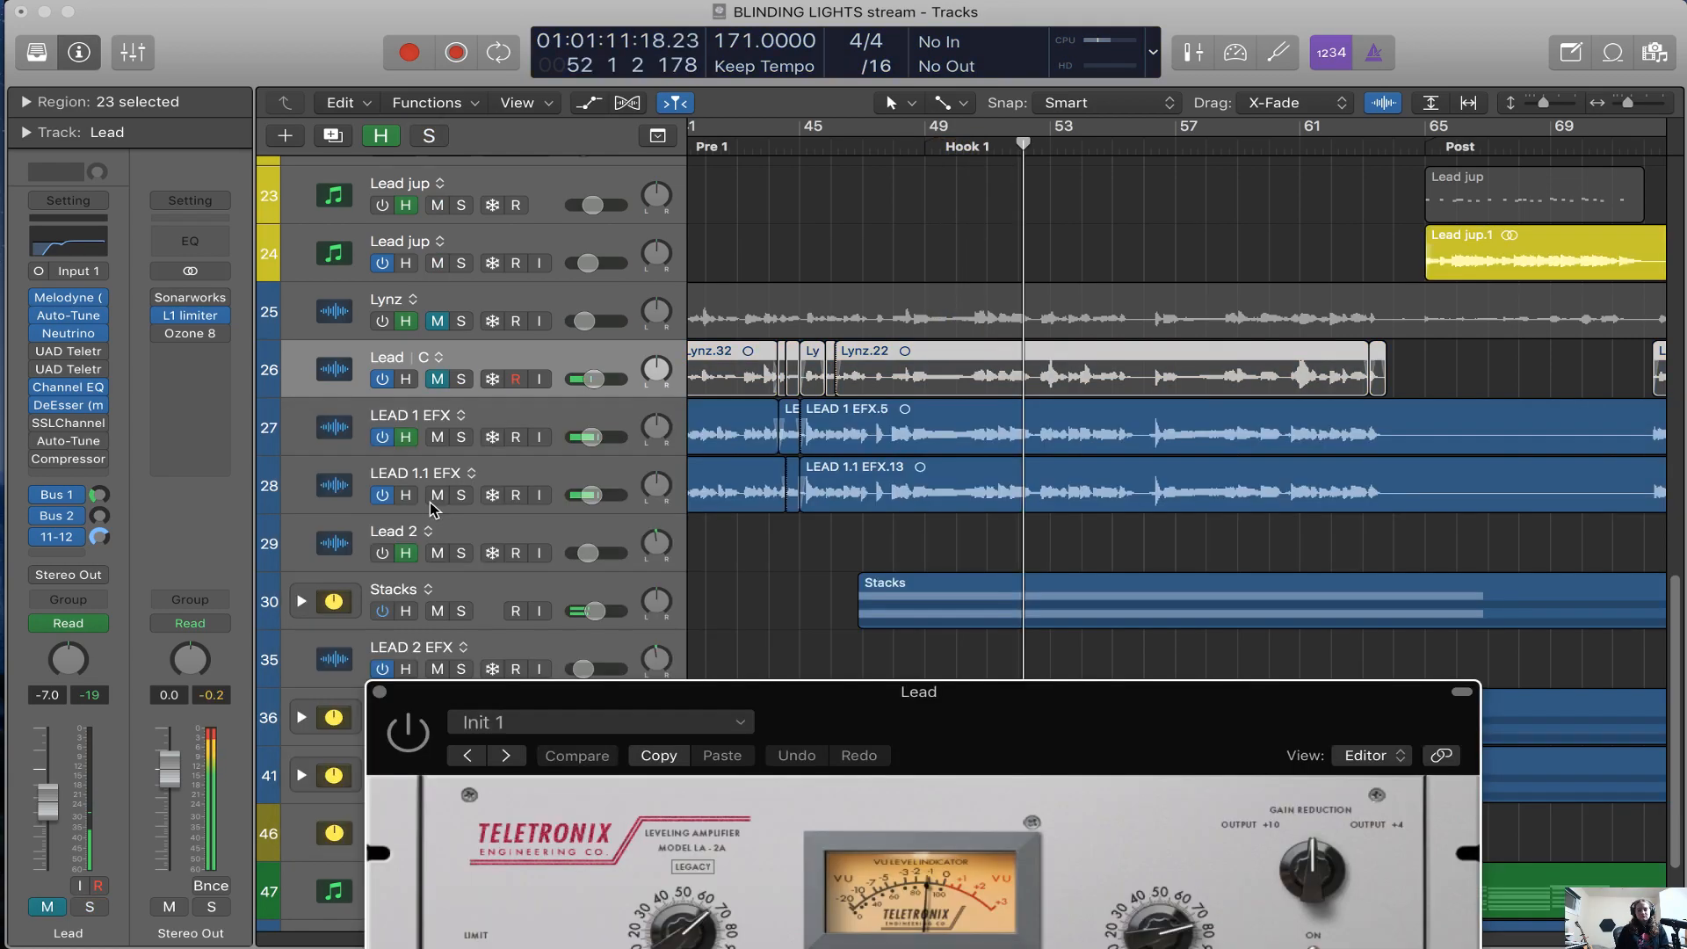
{"action": "left_click", "coordinate": [435, 497]}
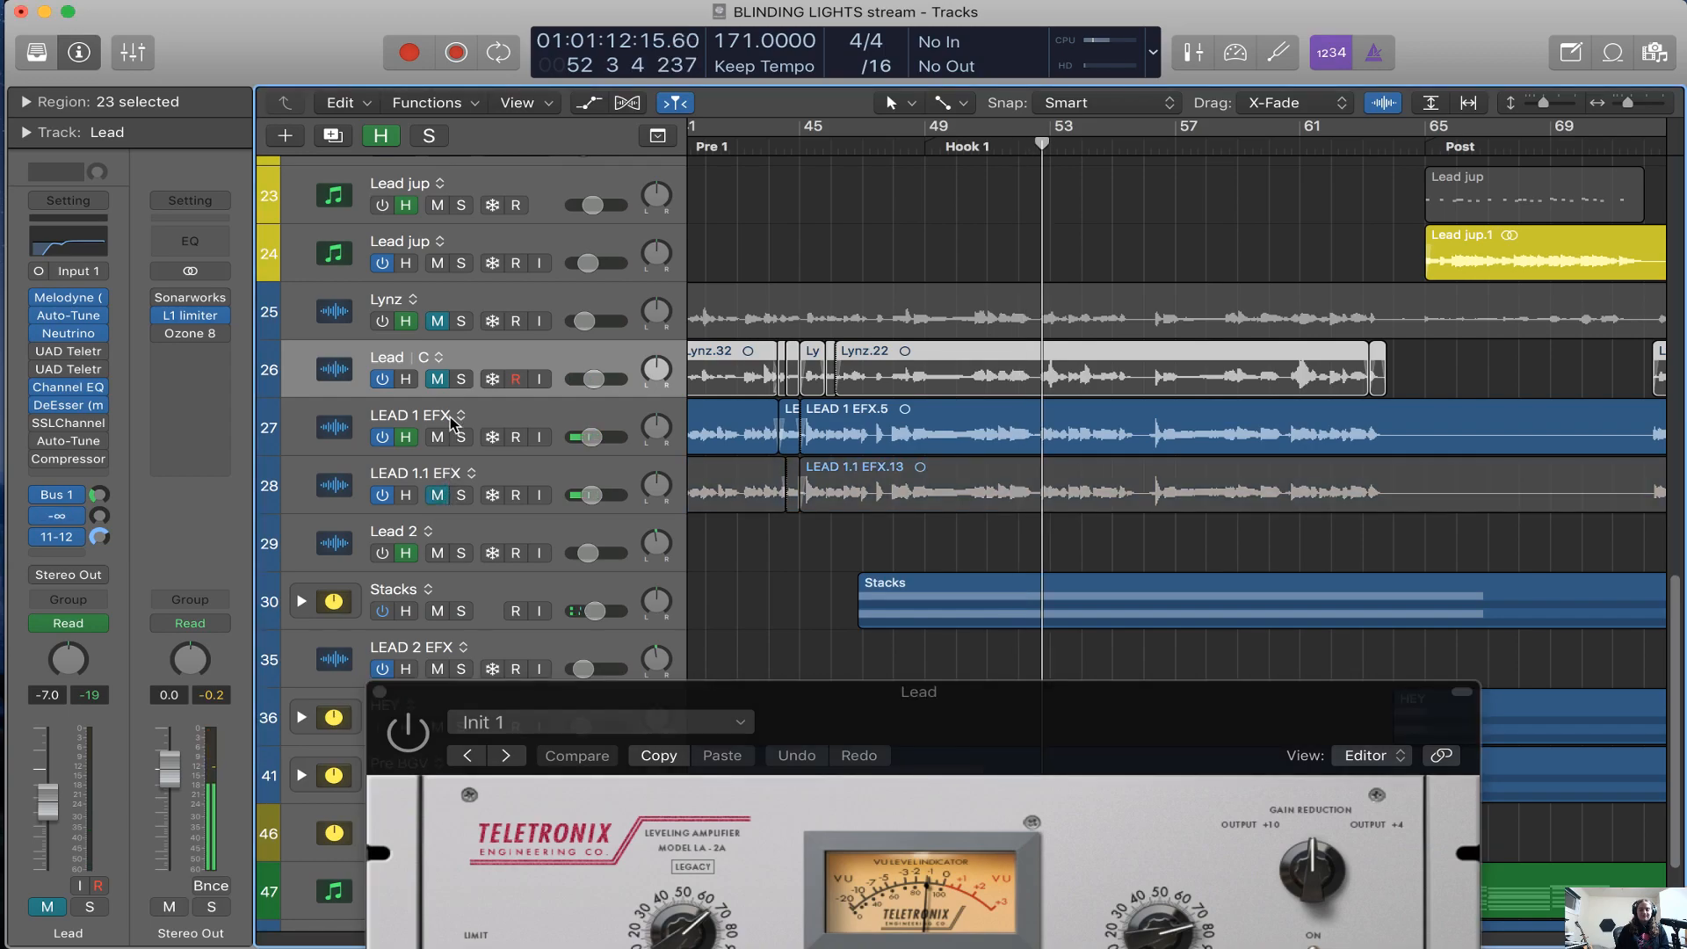
{"action": "left_click", "coordinate": [541, 417]}
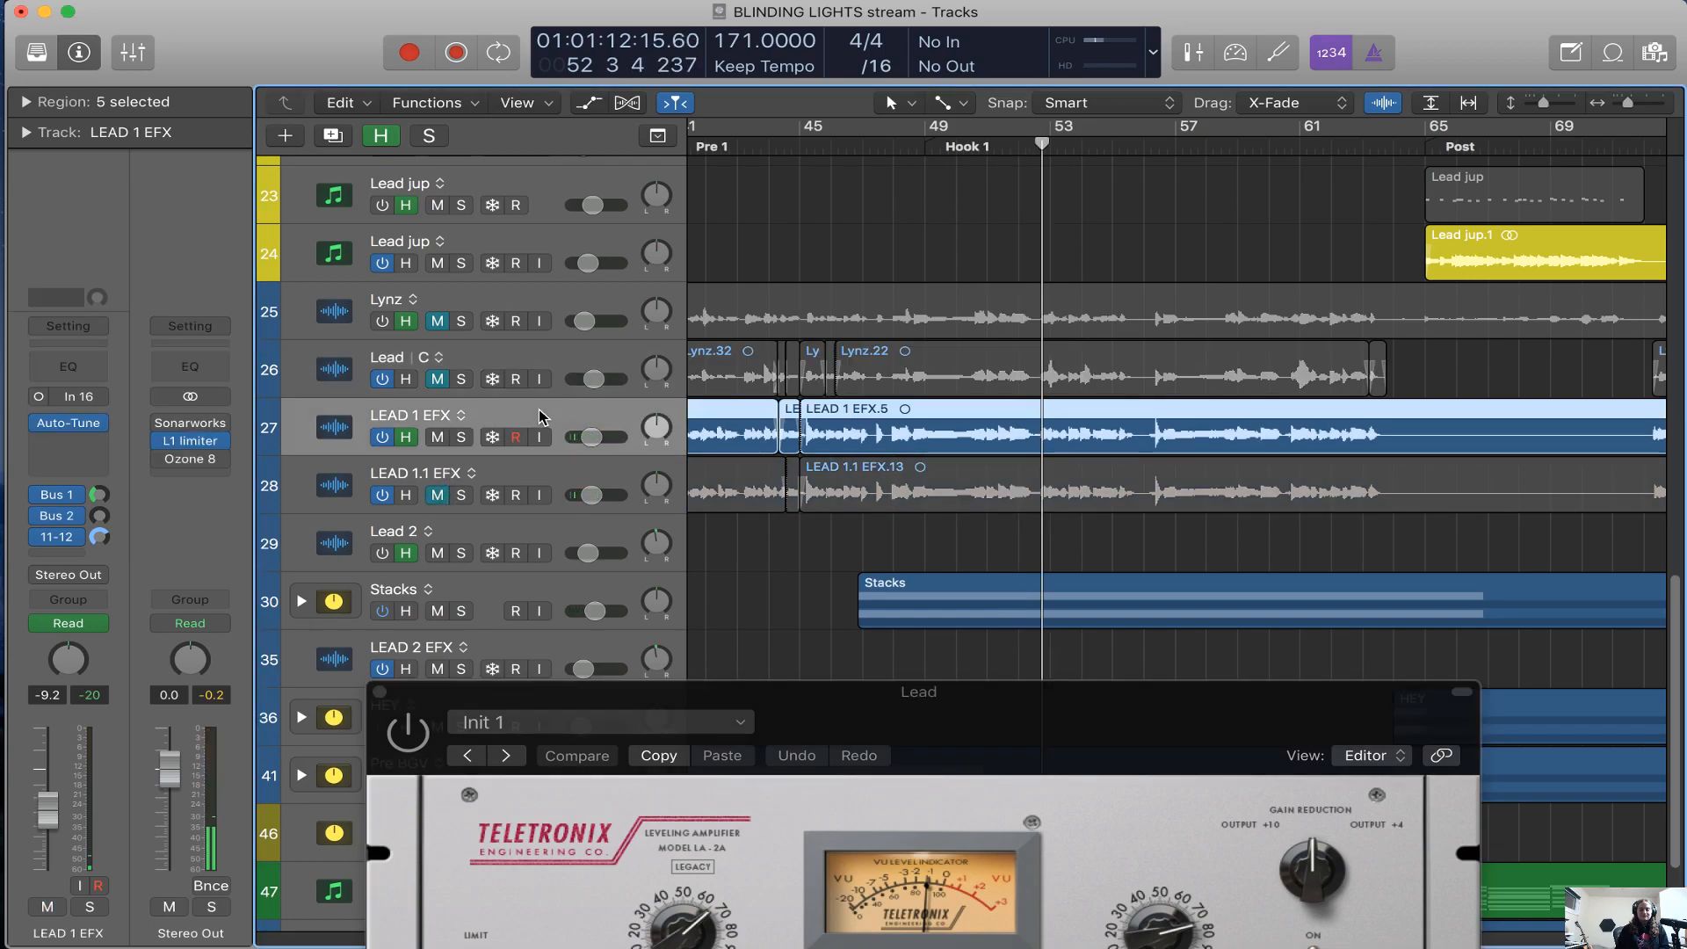
Mute the LEAD 1 EFX track, unmute the Lead track and select Lead
{"action": "left_click", "coordinate": [438, 439]}
{"action": "left_click", "coordinate": [437, 380]}
{"action": "left_click", "coordinate": [546, 356]}
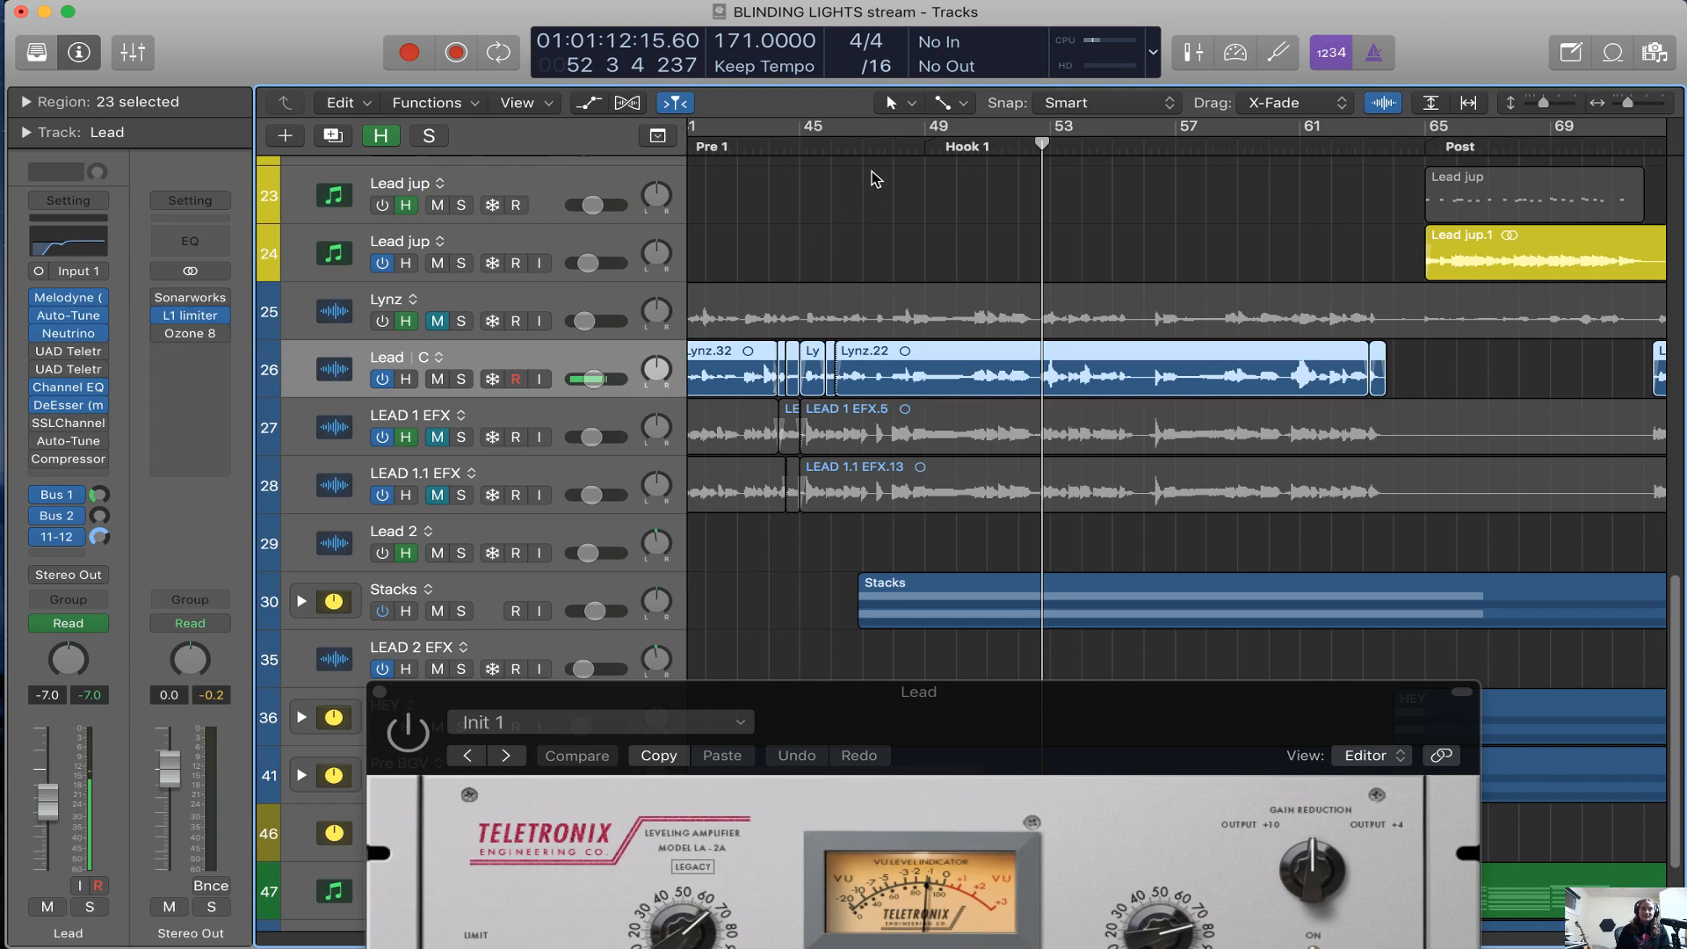
Play the mix from bar 47 and mute the AMAZING VOCODER track
{"action": "key", "text": "space"}
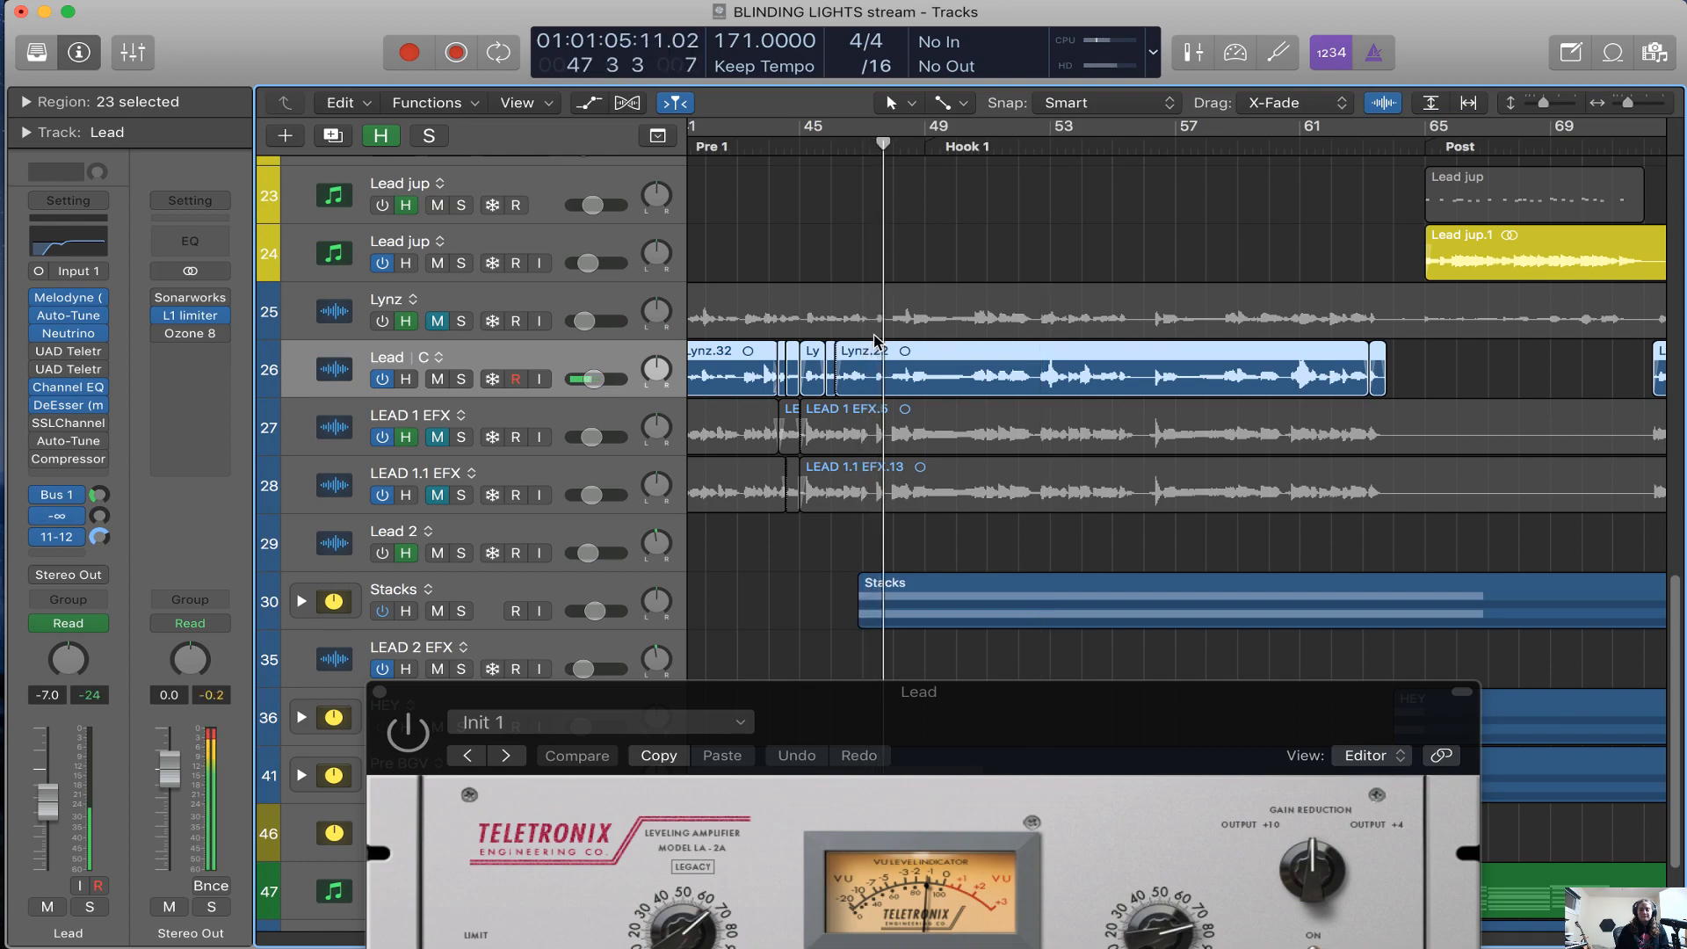
{"action": "scroll", "coordinate": [1011, 527], "scroll_direction": "down", "scroll_amount": 4}
{"action": "left_click_drag", "start_coordinate": [1081, 754], "coordinate": [1204, 945]}
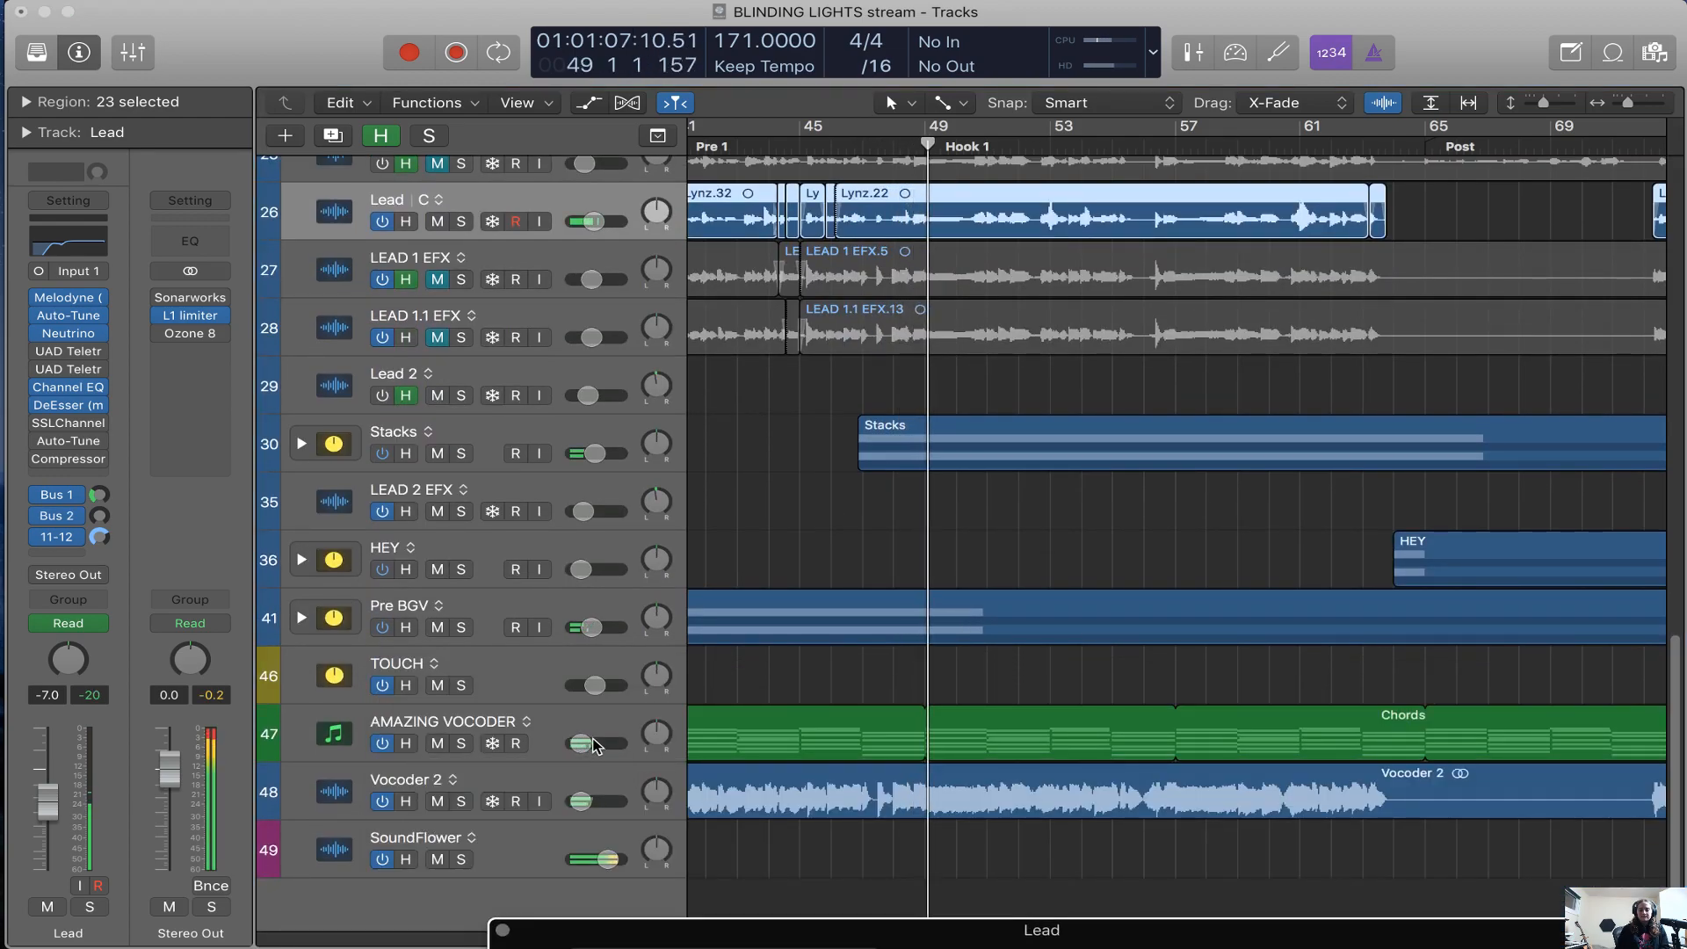
{"action": "scroll", "coordinate": [888, 621], "scroll_direction": "up", "scroll_amount": 7}
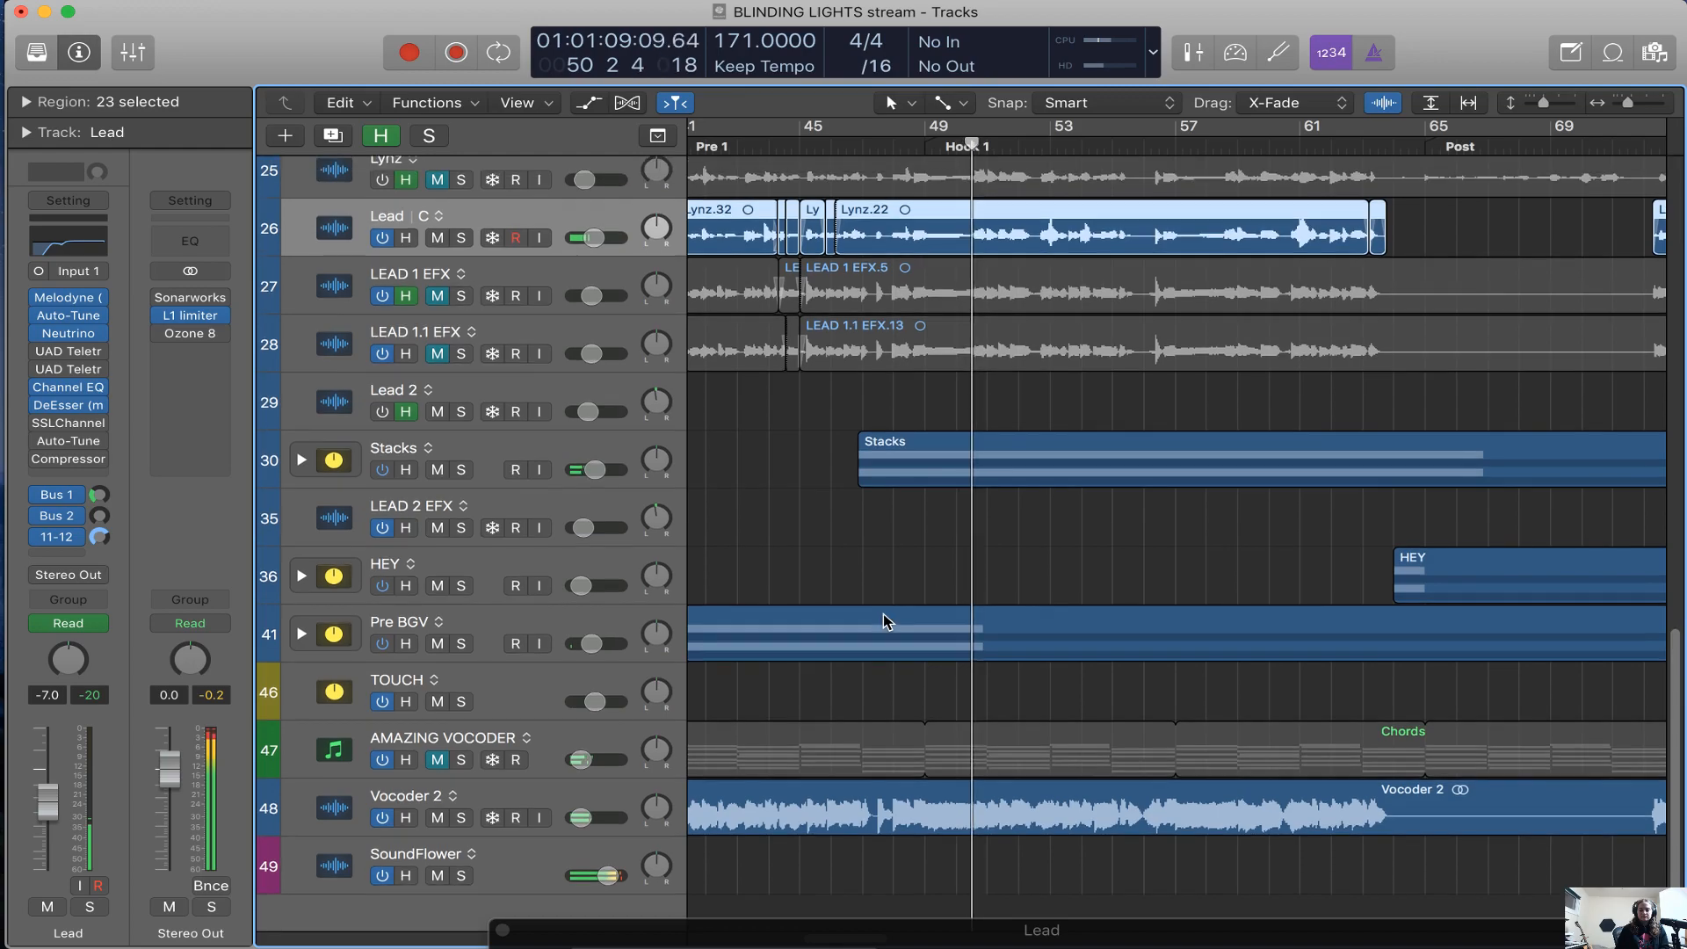
{"action": "scroll", "coordinate": [837, 617], "scroll_direction": "down", "scroll_amount": 5}
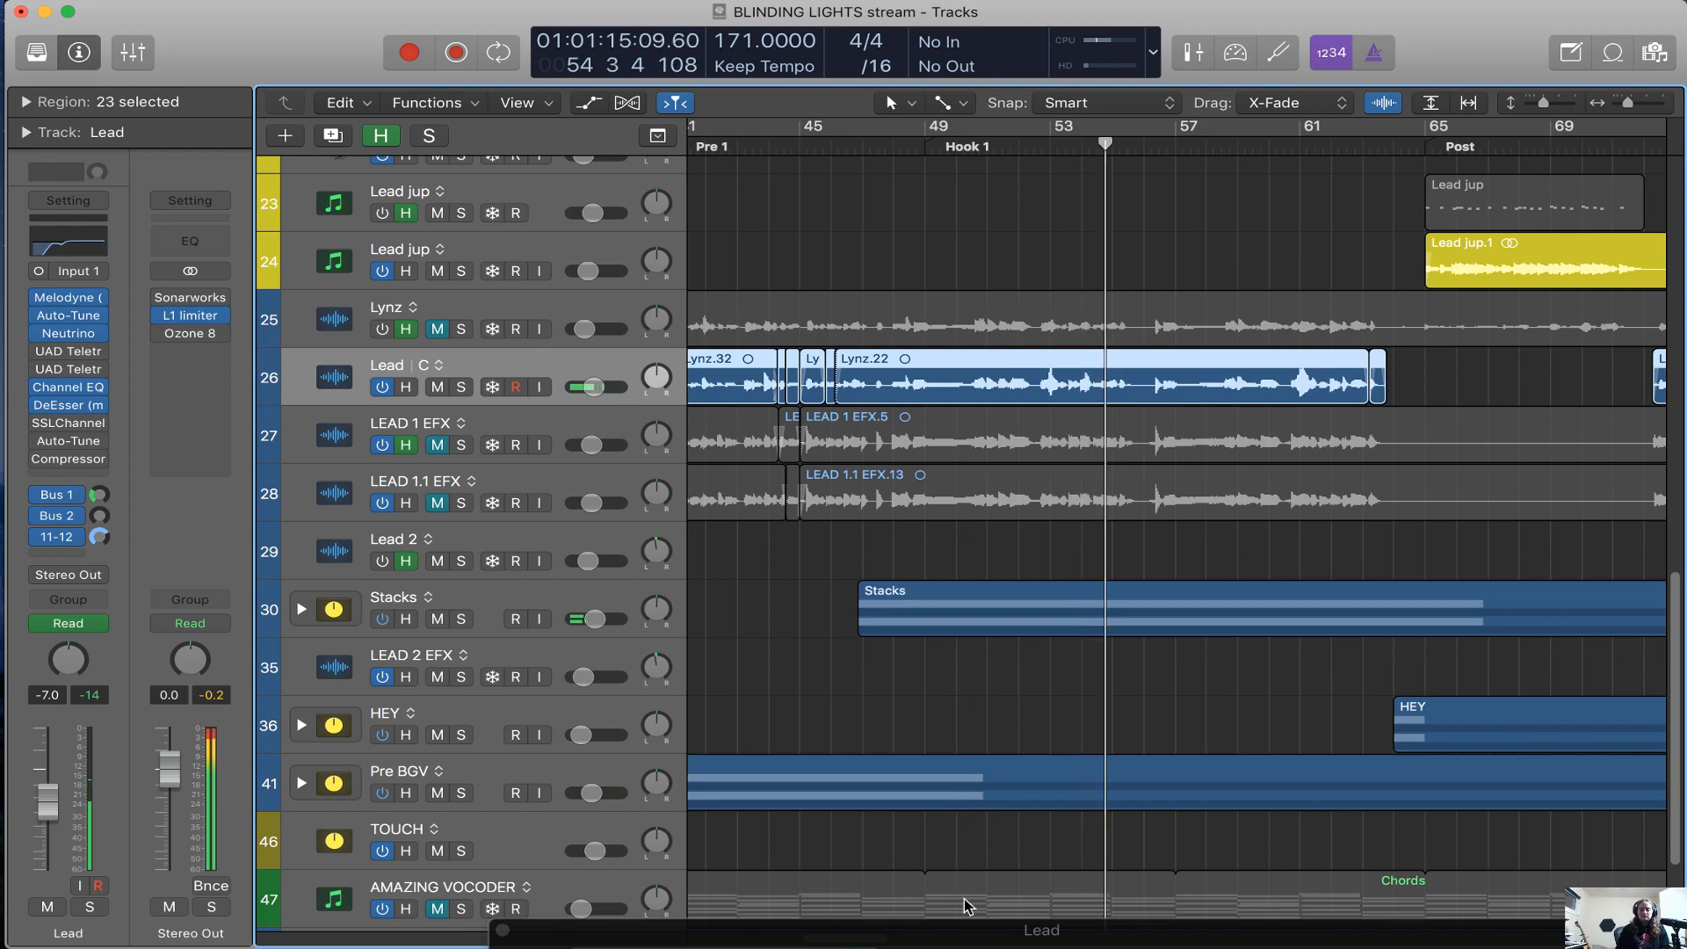
Compare Lead in the mix from bar 47 with its first Teletronix LA-2A bypassed and active, leaving it switched on
{"action": "left_click_drag", "start_coordinate": [984, 937], "coordinate": [962, 593]}
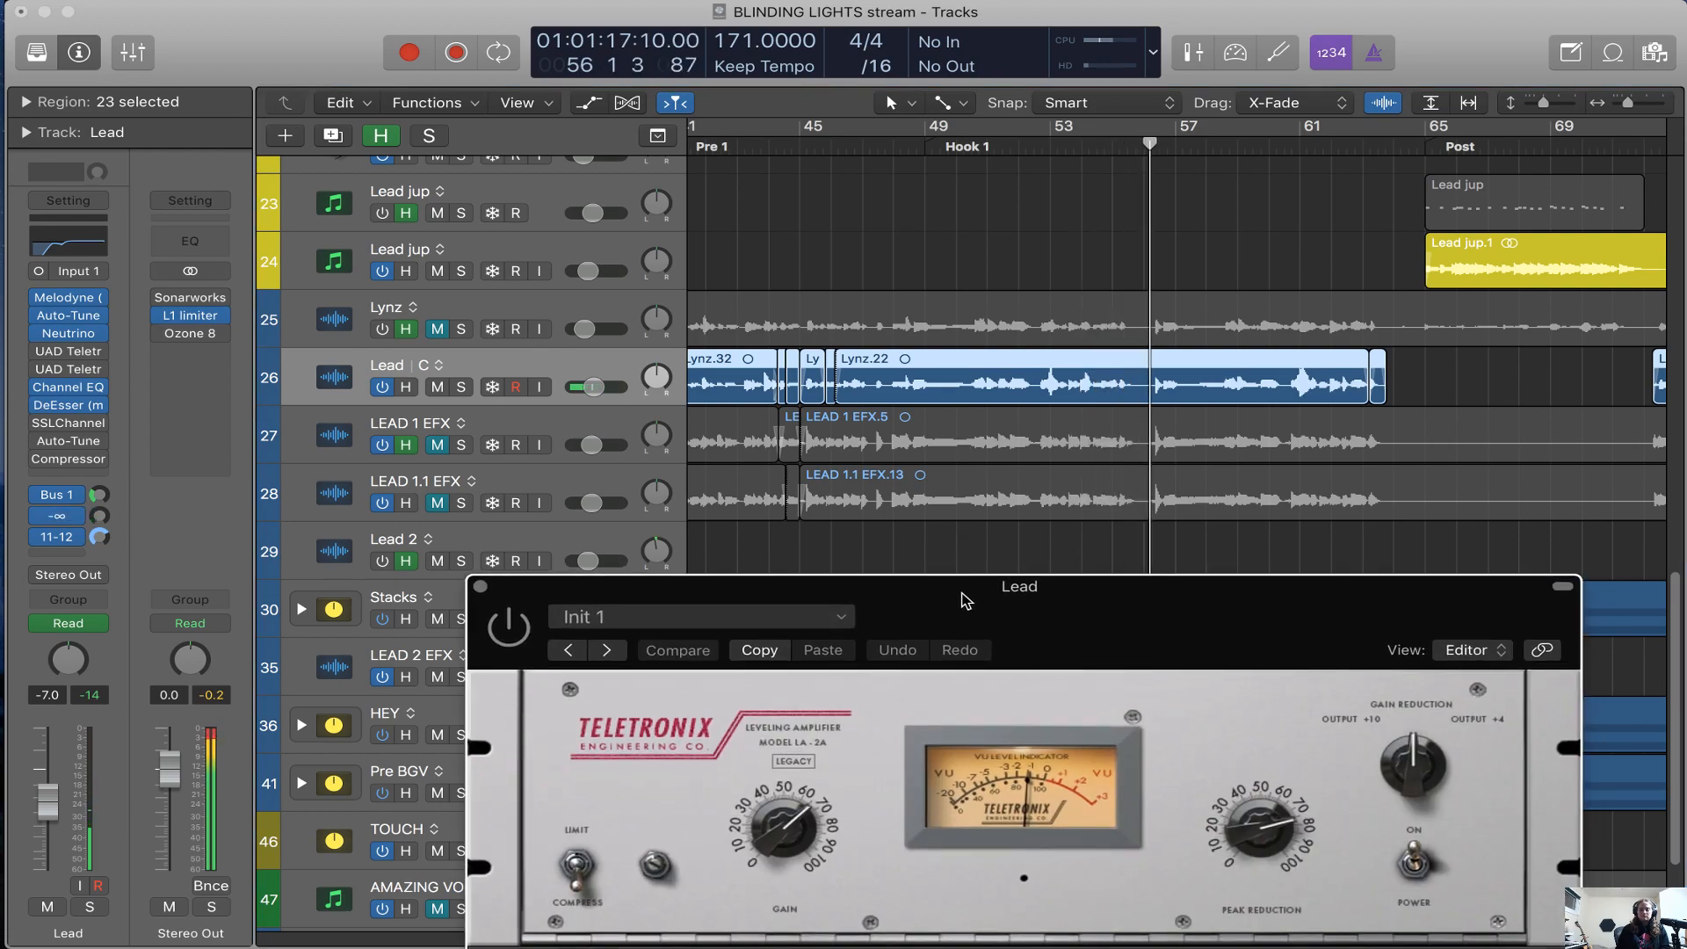
{"action": "left_click", "coordinate": [509, 627]}
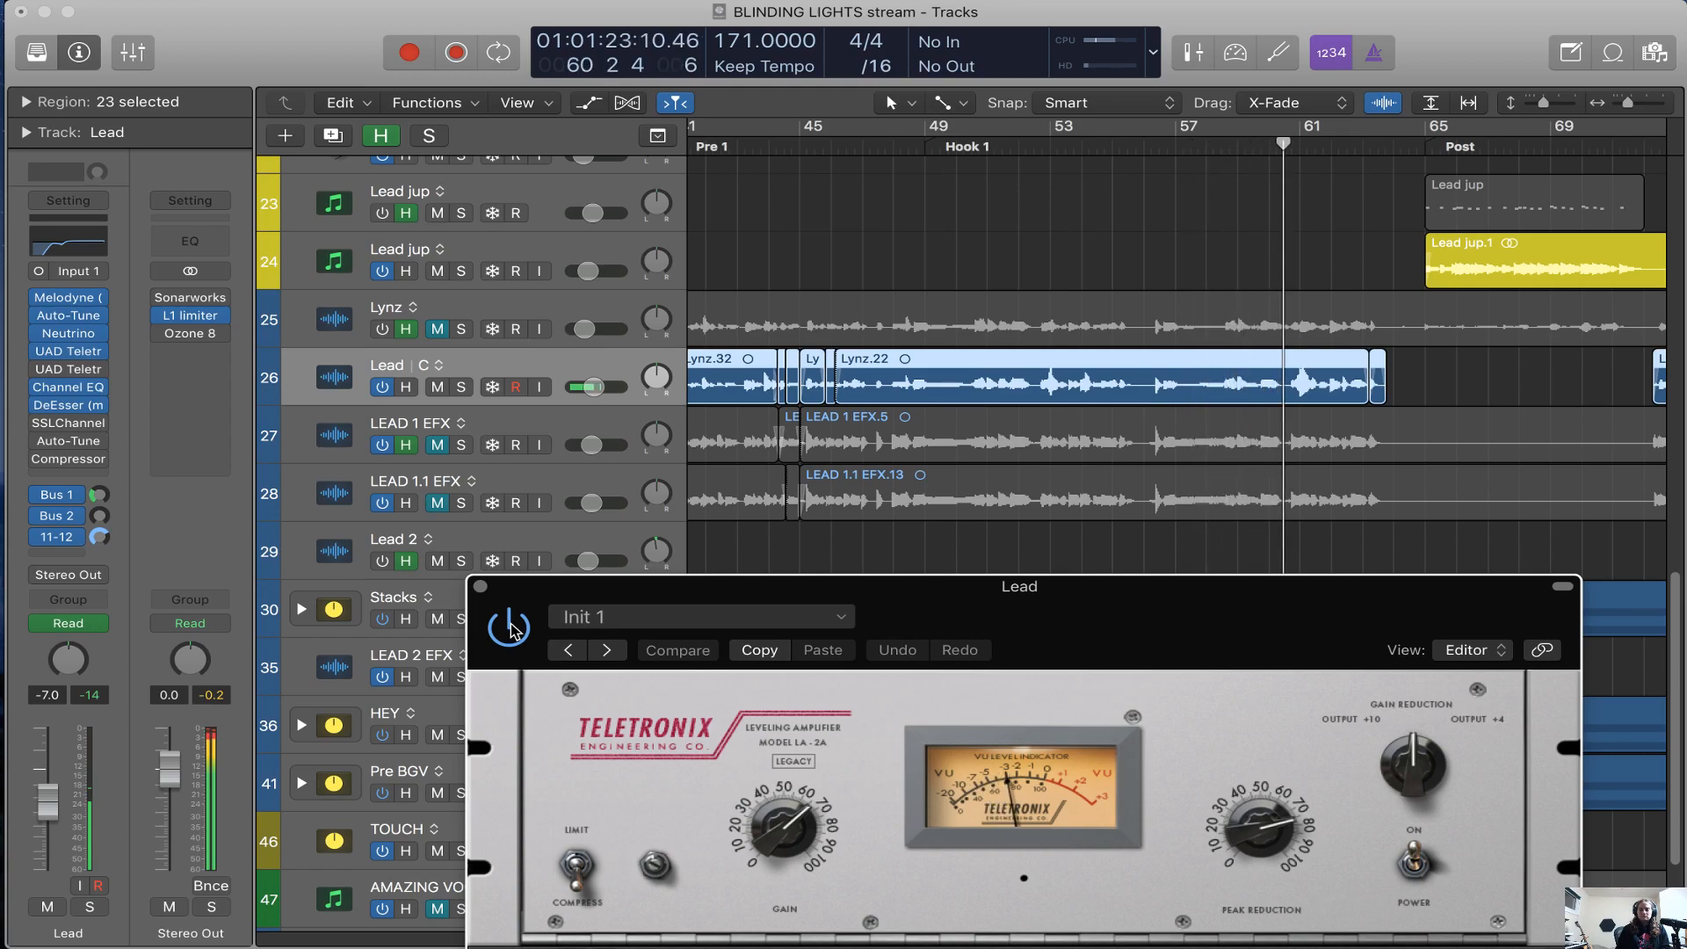
{"action": "left_click_drag", "start_coordinate": [888, 151], "coordinate": [864, 155]}
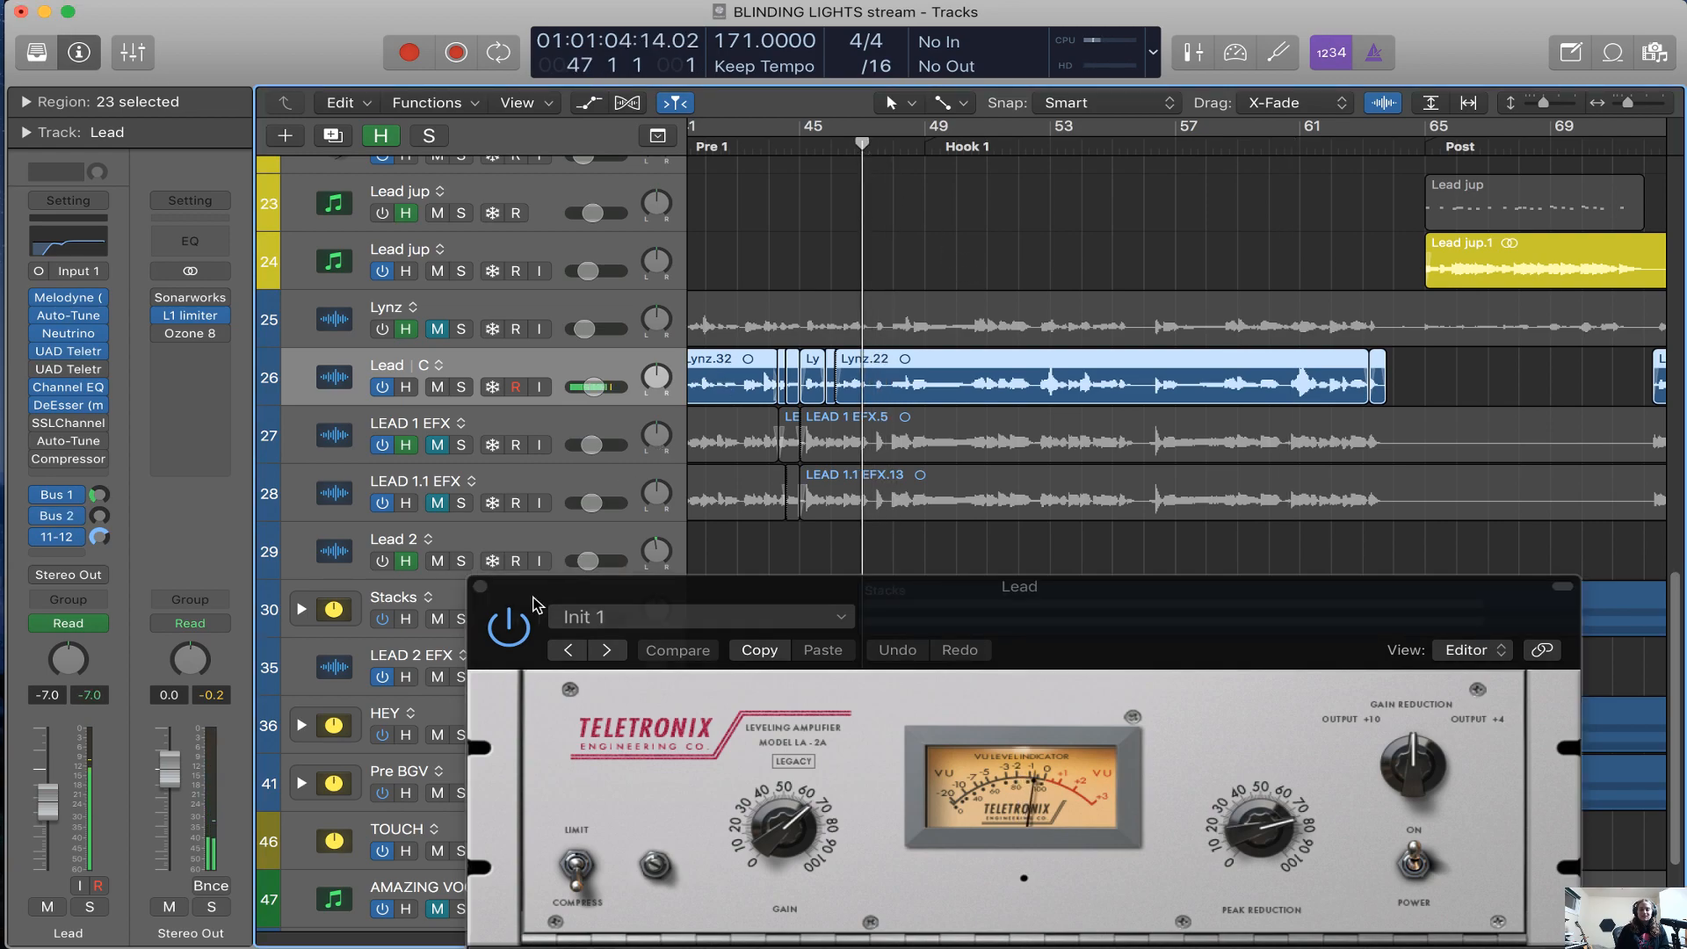
{"action": "left_click", "coordinate": [508, 627]}
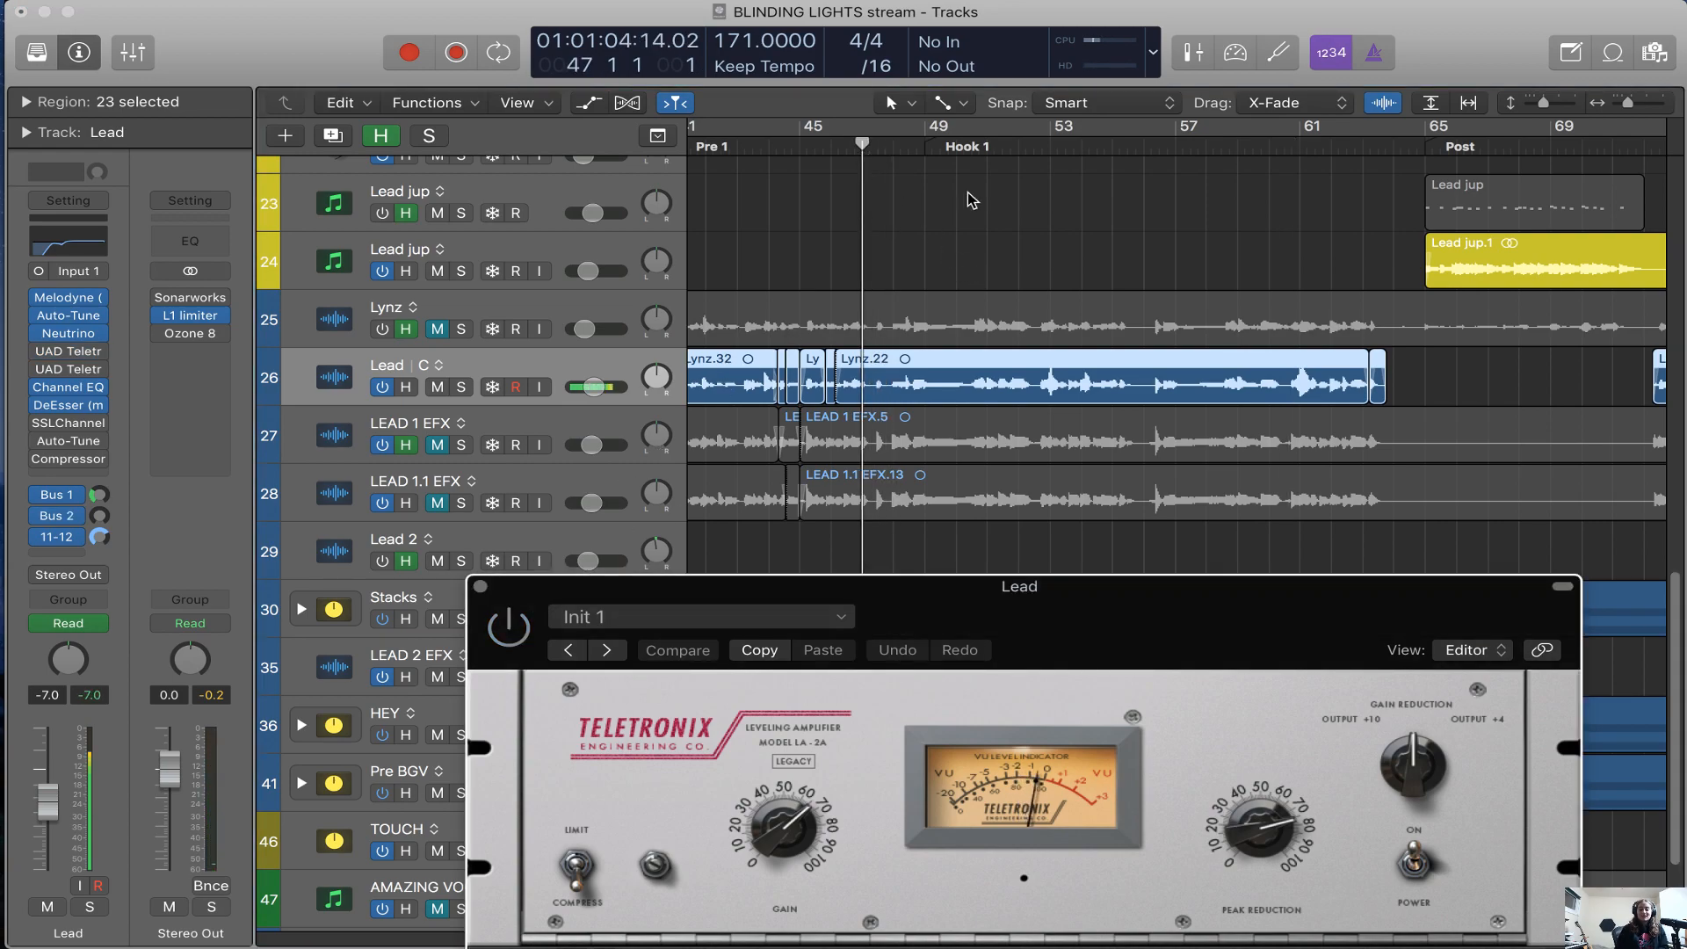
{"action": "left_click", "coordinate": [895, 151]}
{"action": "key", "text": "space"}
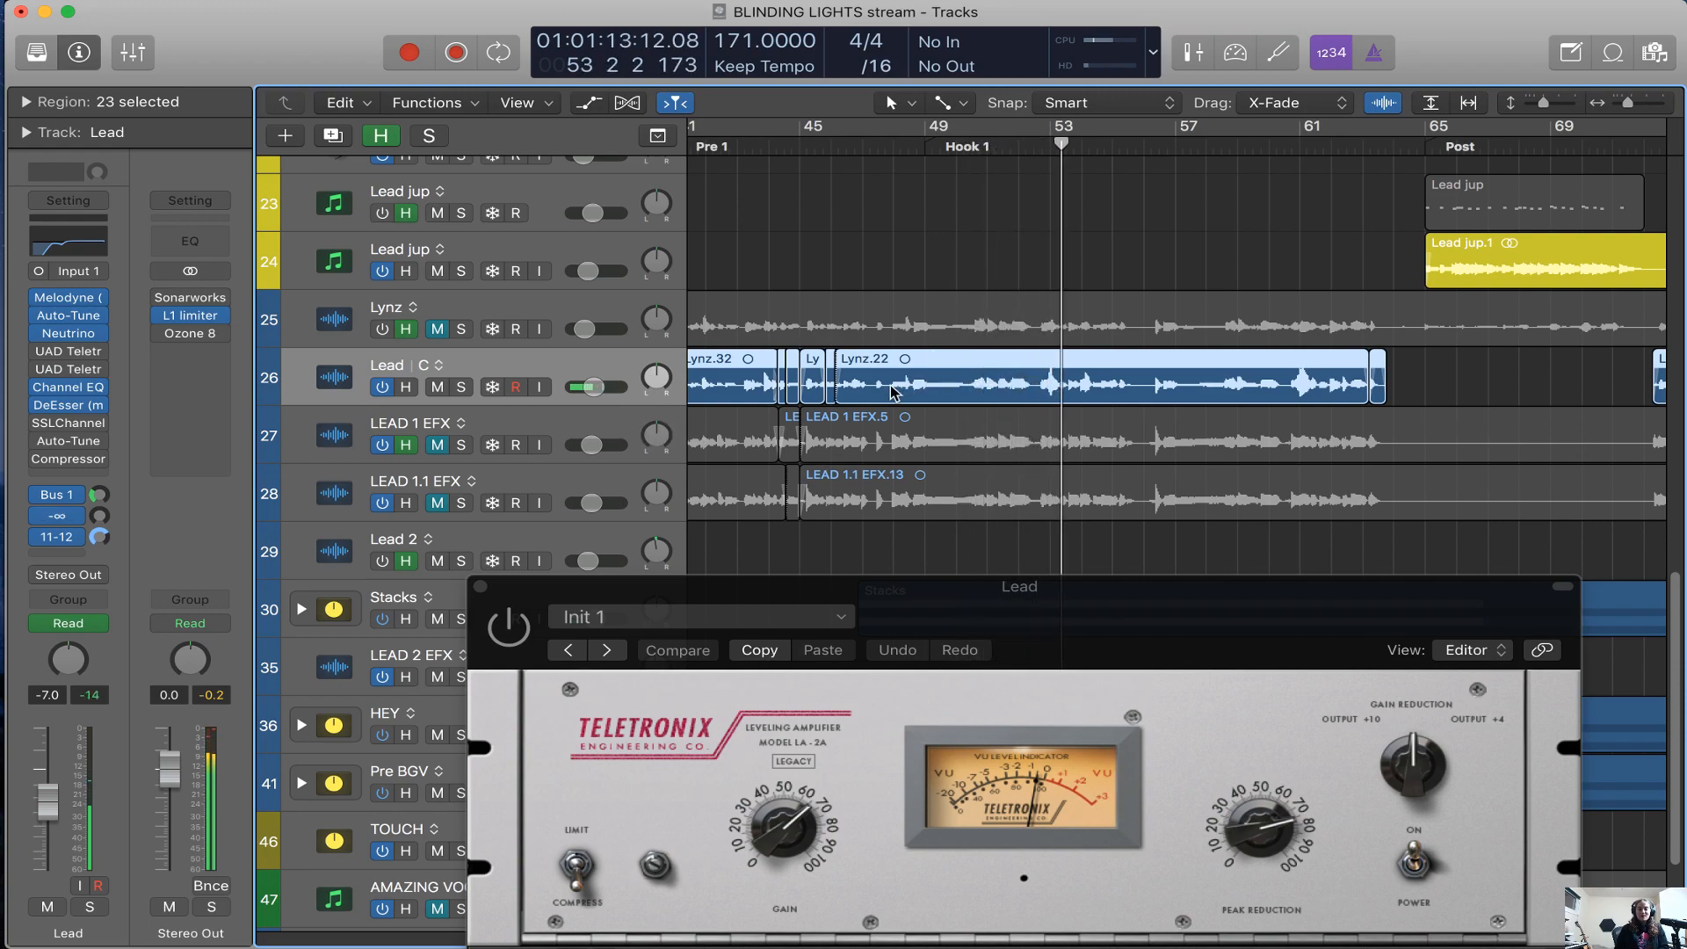
{"action": "left_click", "coordinate": [511, 623]}
{"action": "left_click_drag", "start_coordinate": [1250, 625], "coordinate": [1228, 586]}
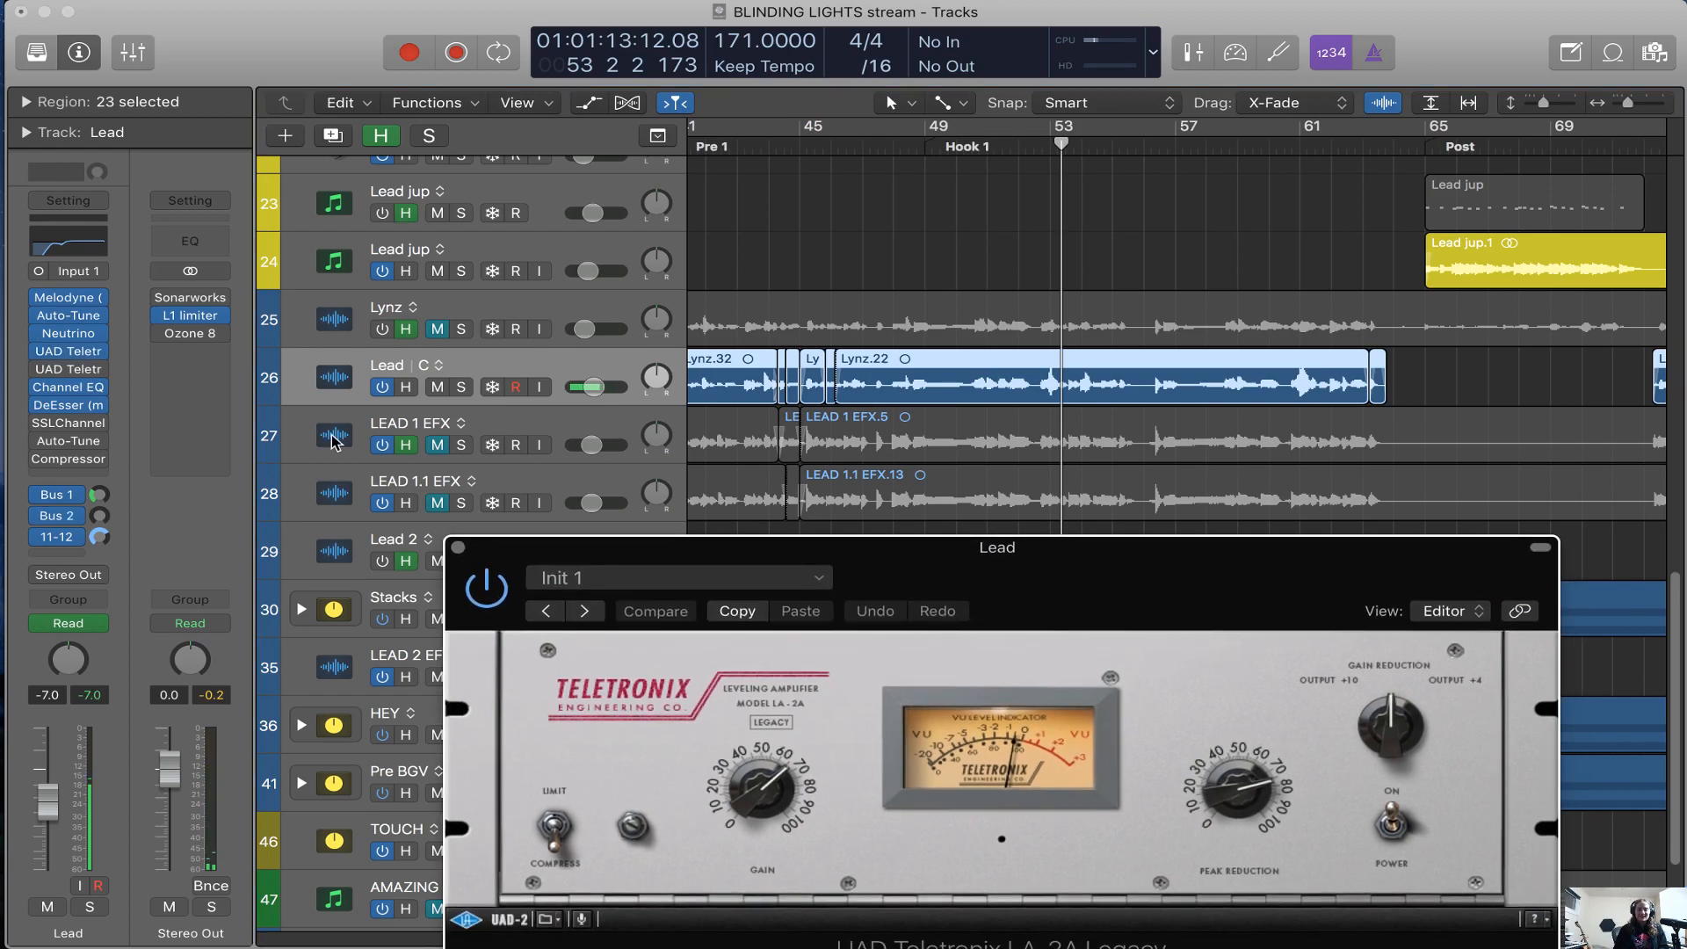
Switch on Lead's second Teletronix LA-2A, play the mix from bar 47 and open that compressor
{"action": "mouse_move", "coordinate": [48, 374]}
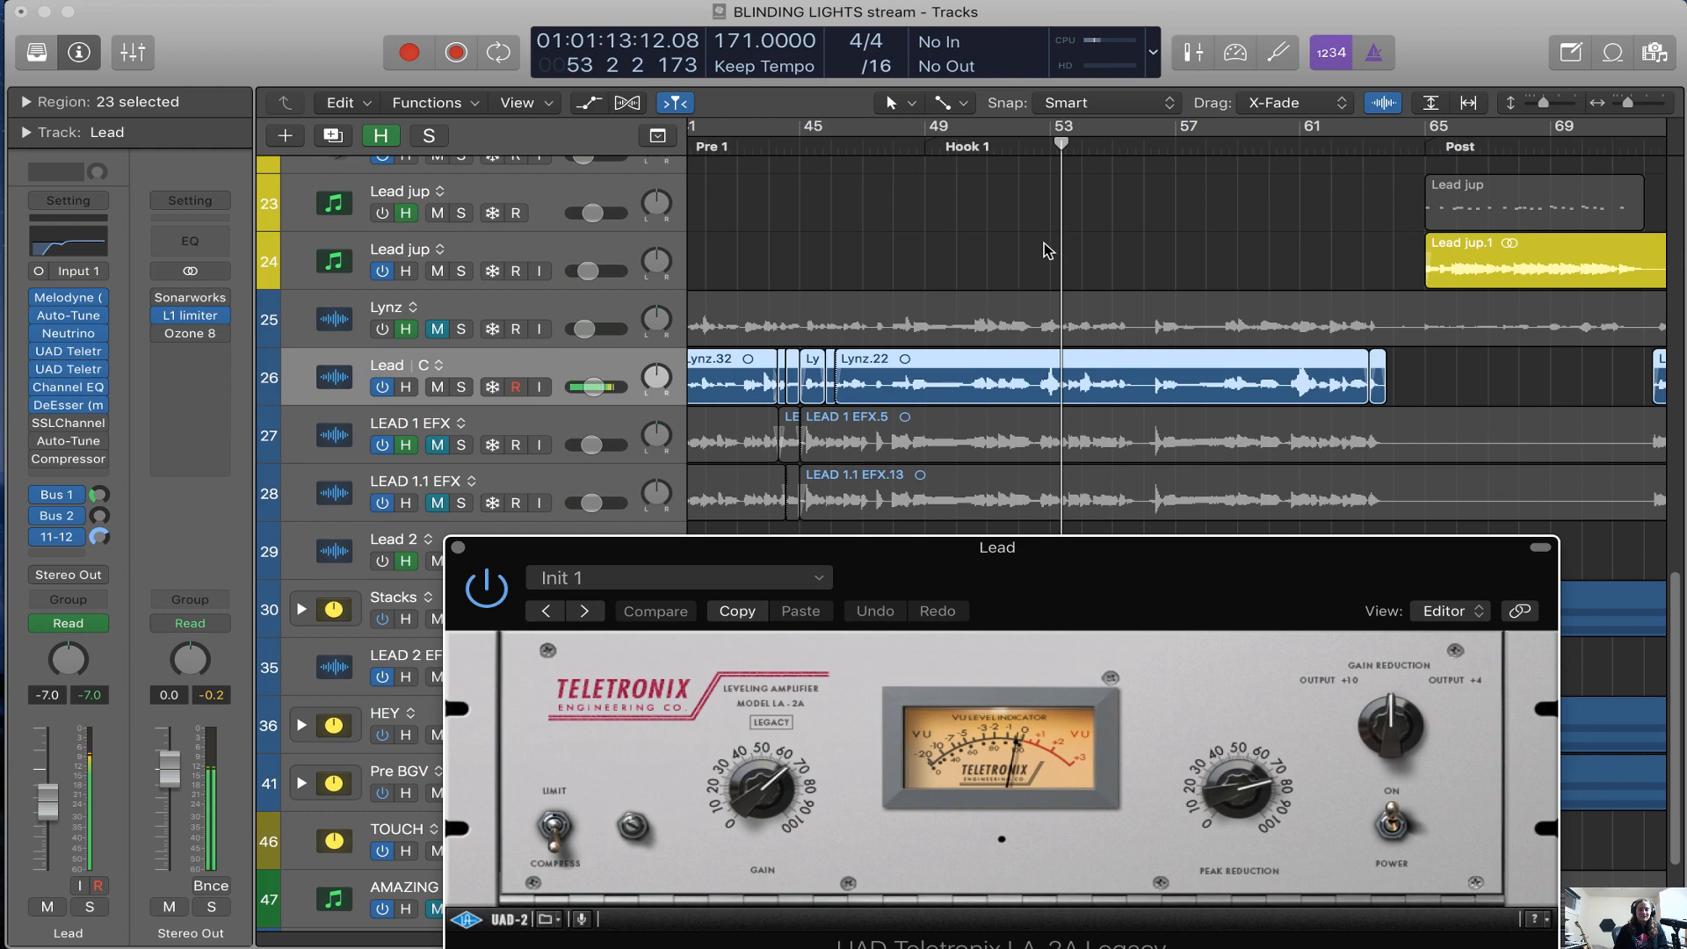
{"action": "left_click", "coordinate": [868, 148]}
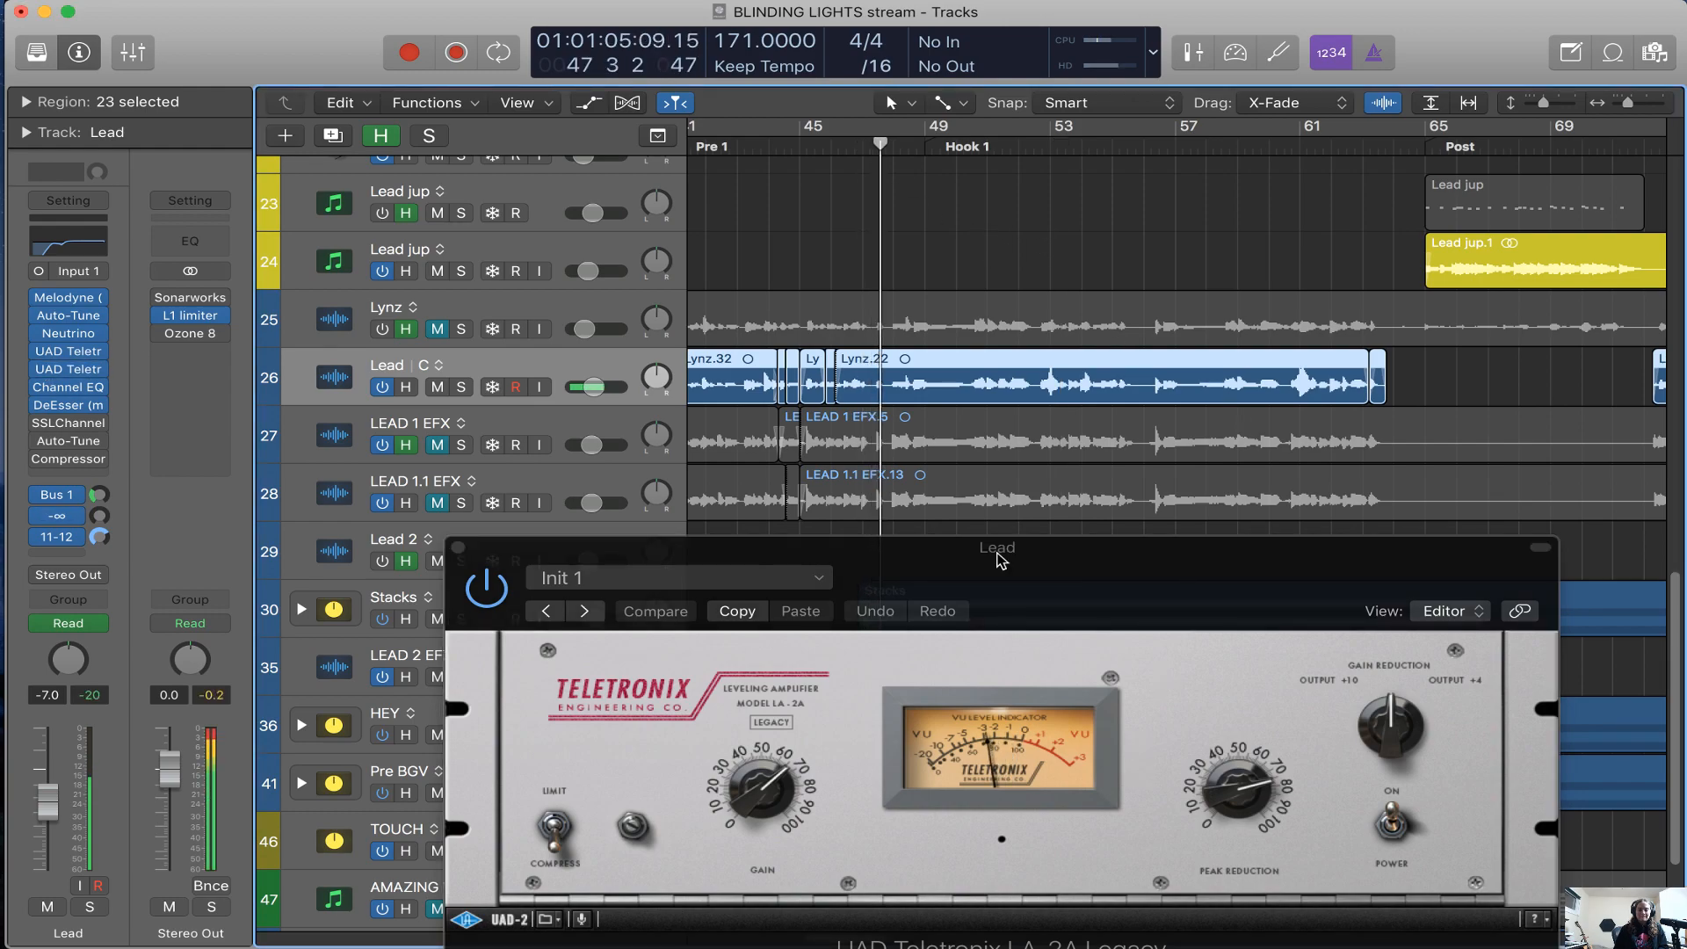
{"action": "left_click", "coordinate": [62, 369]}
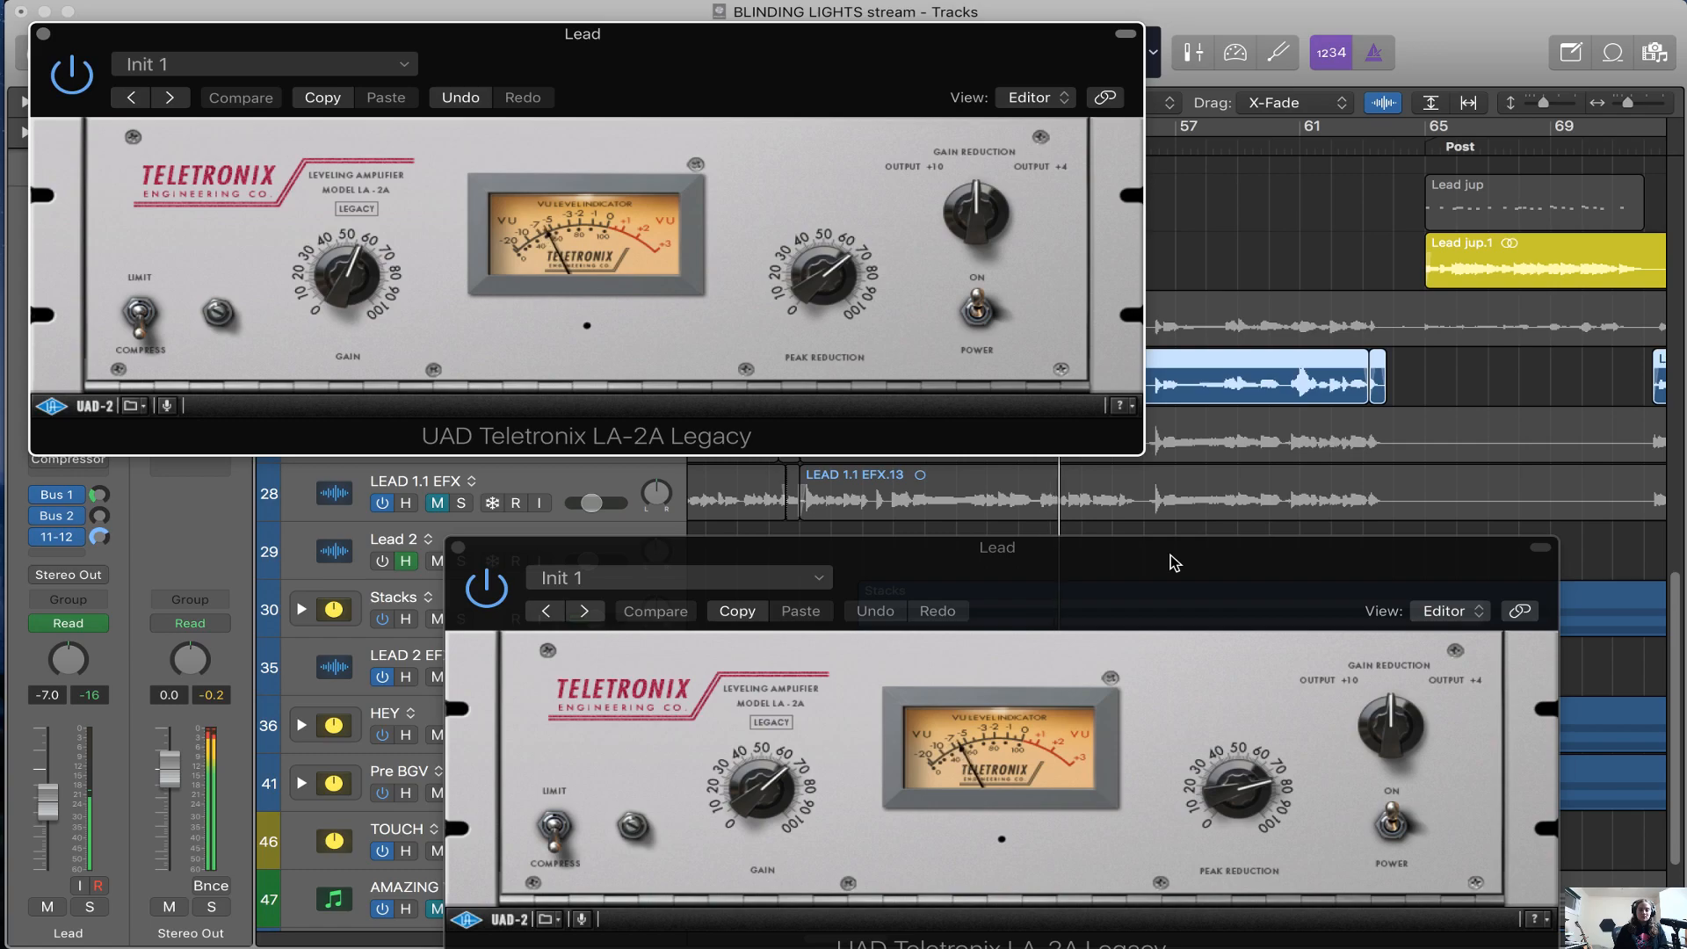
Adjust the peak reduction on Lead's first Teletronix LA-2A and close both LA-2A windows
{"action": "left_click", "coordinate": [1228, 807]}
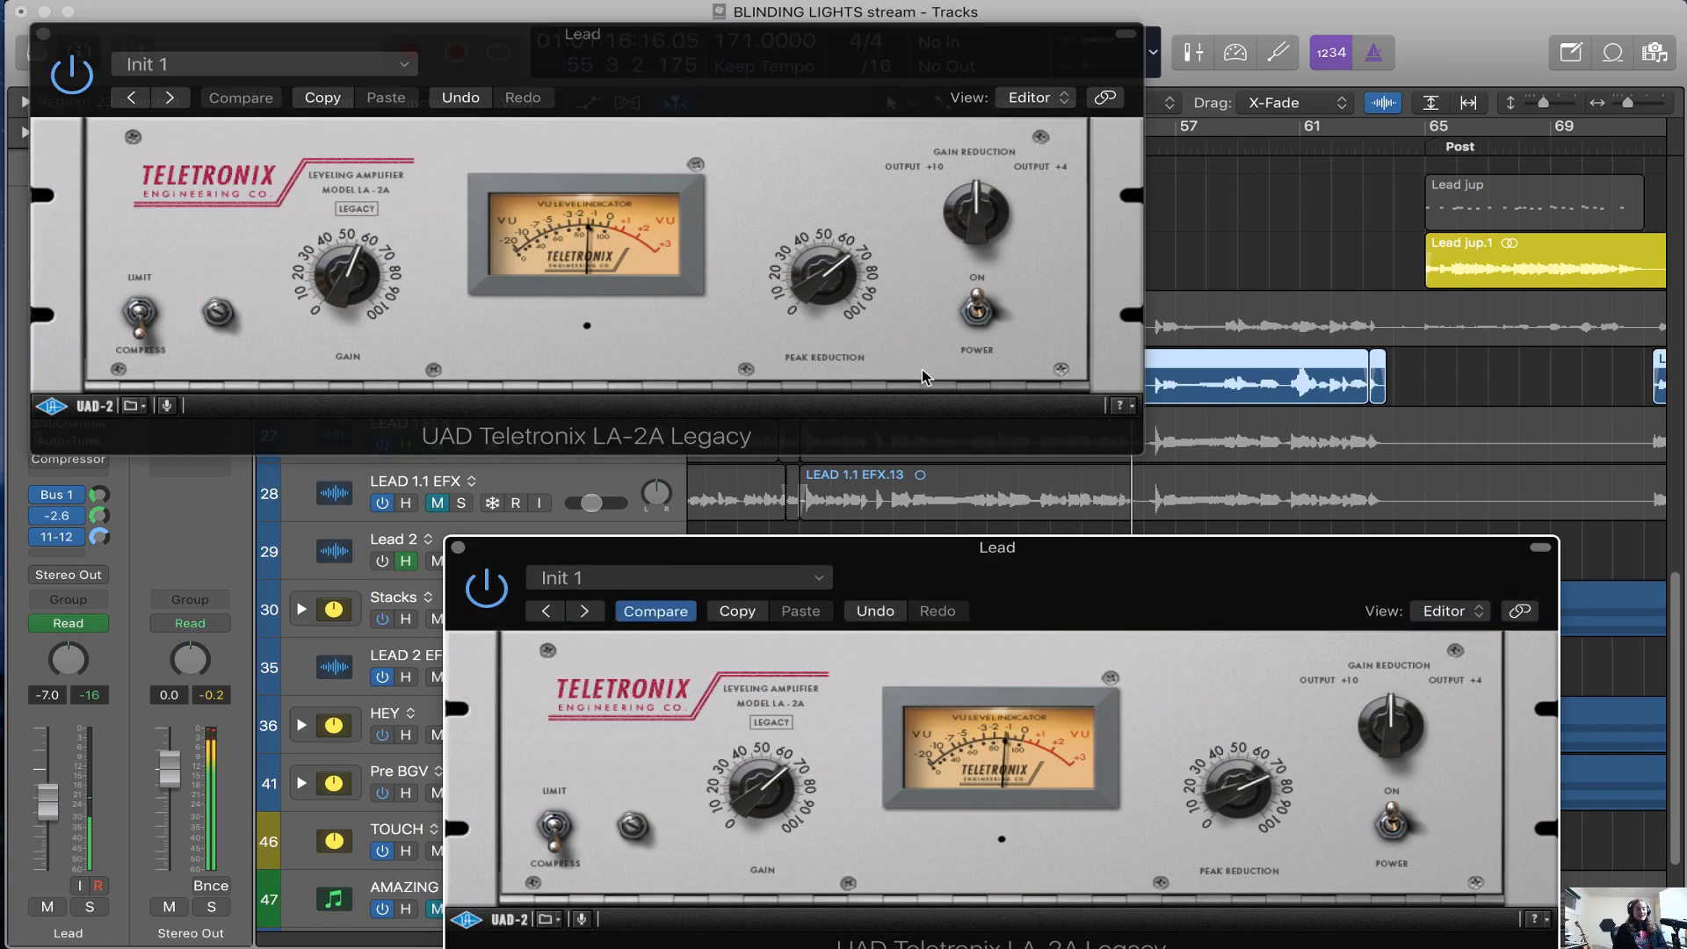
{"action": "left_click_drag", "start_coordinate": [1066, 552], "coordinate": [1071, 517]}
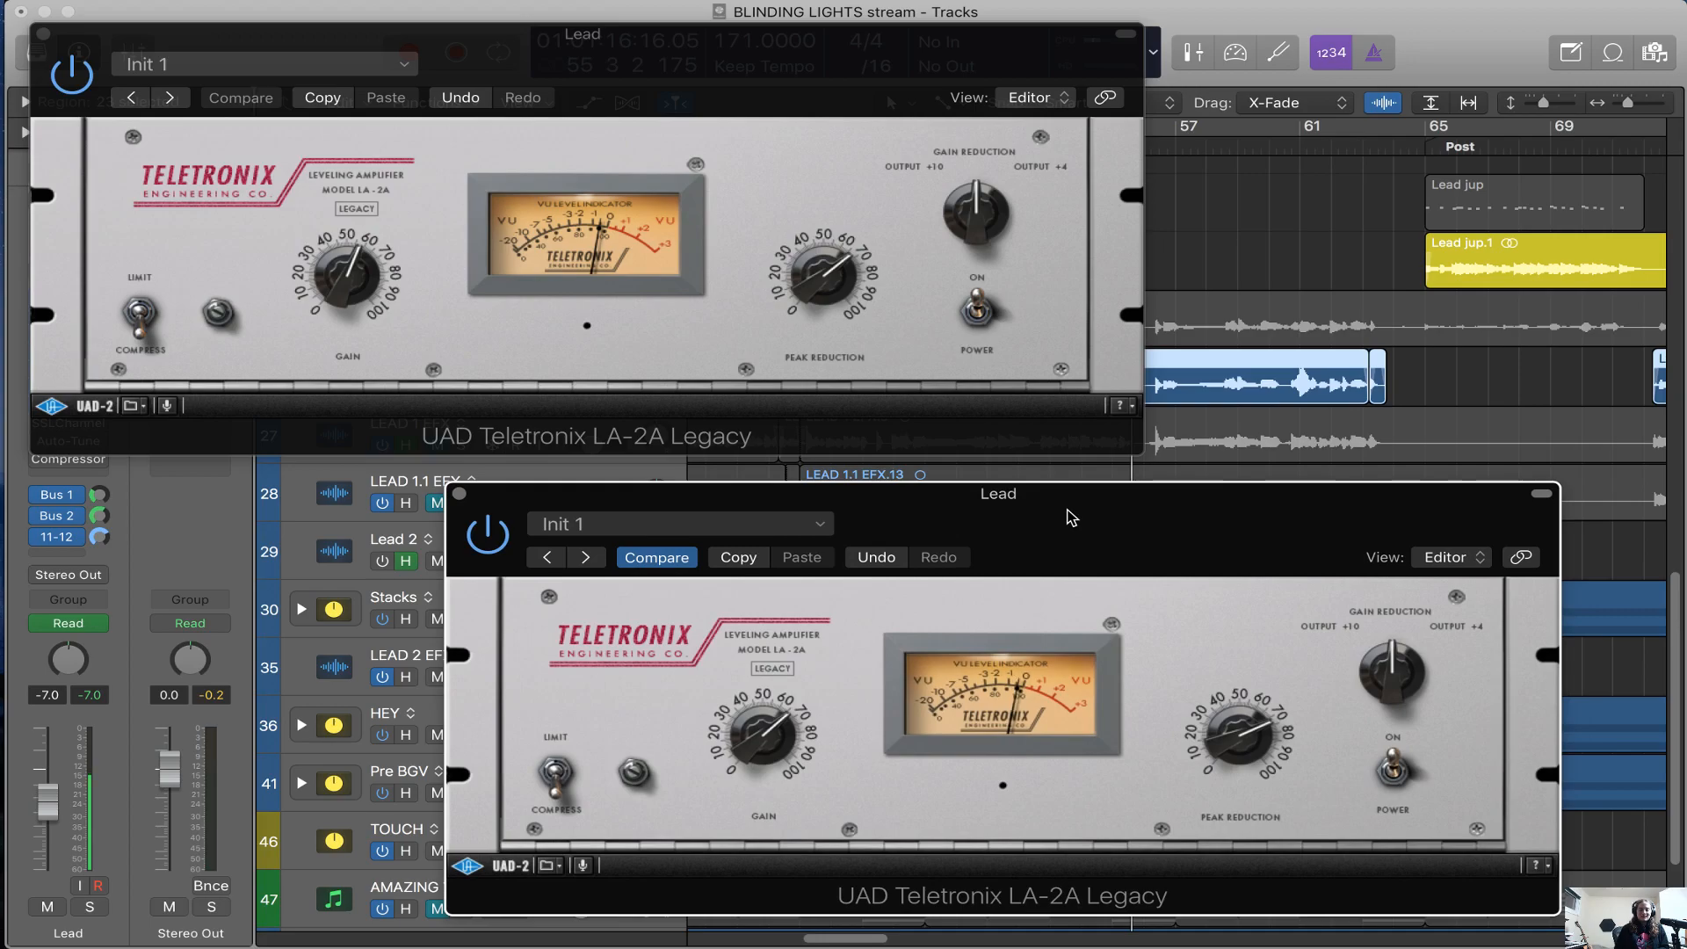
{"action": "left_click", "coordinate": [42, 35]}
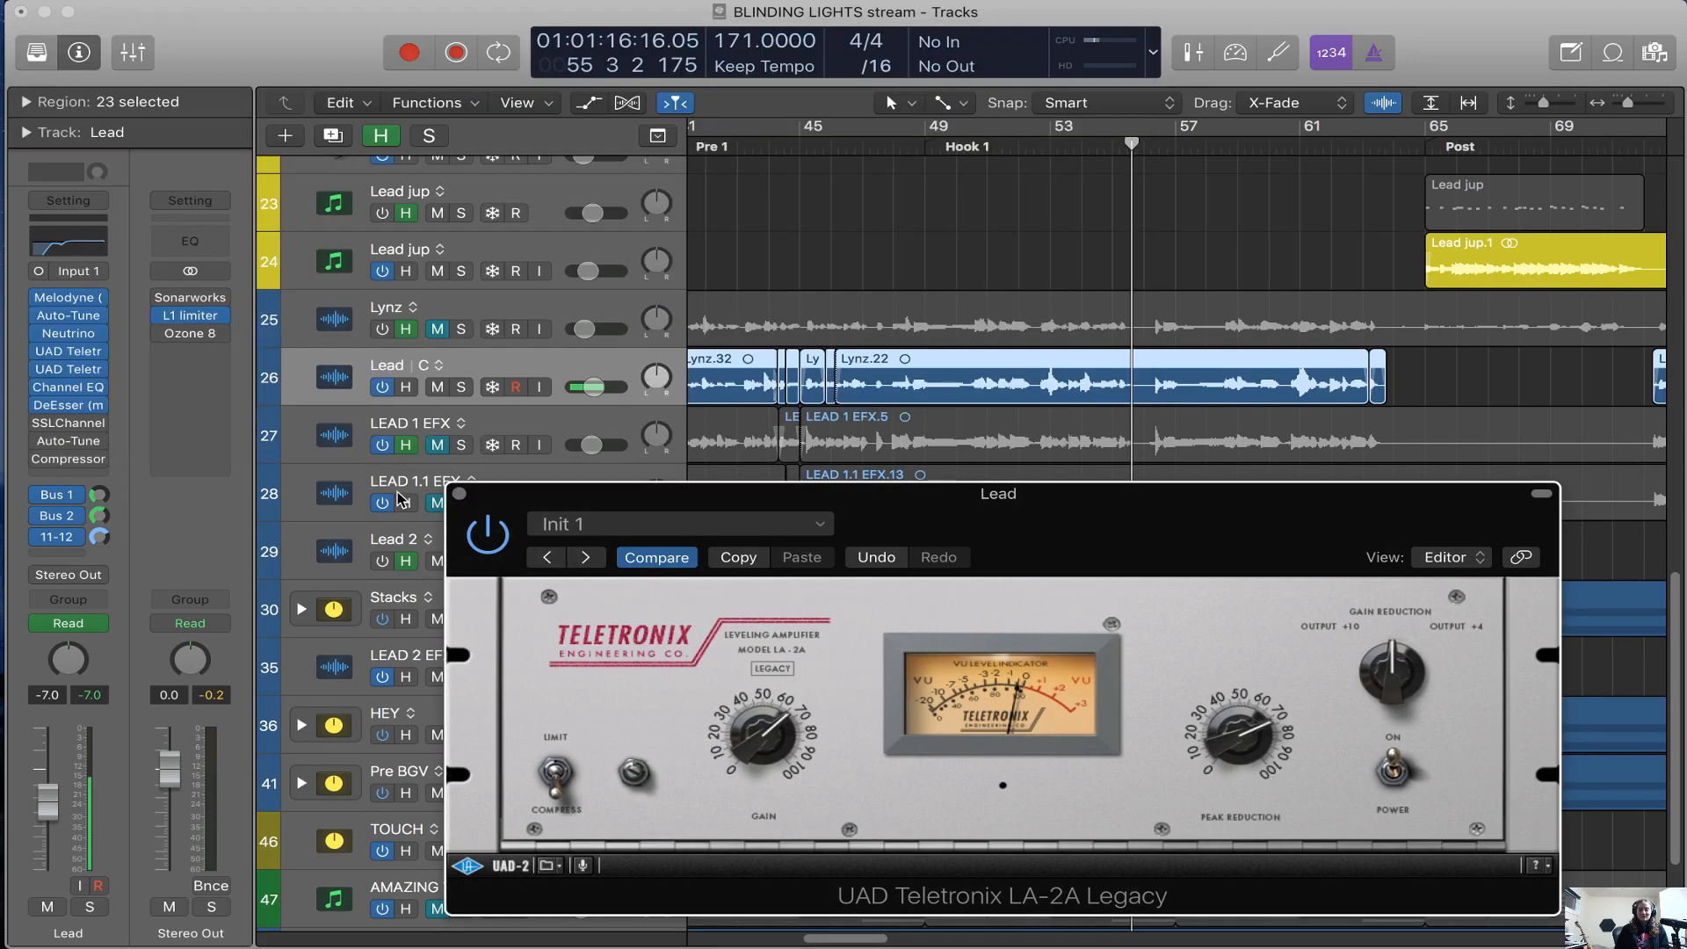
{"action": "left_click", "coordinate": [460, 496]}
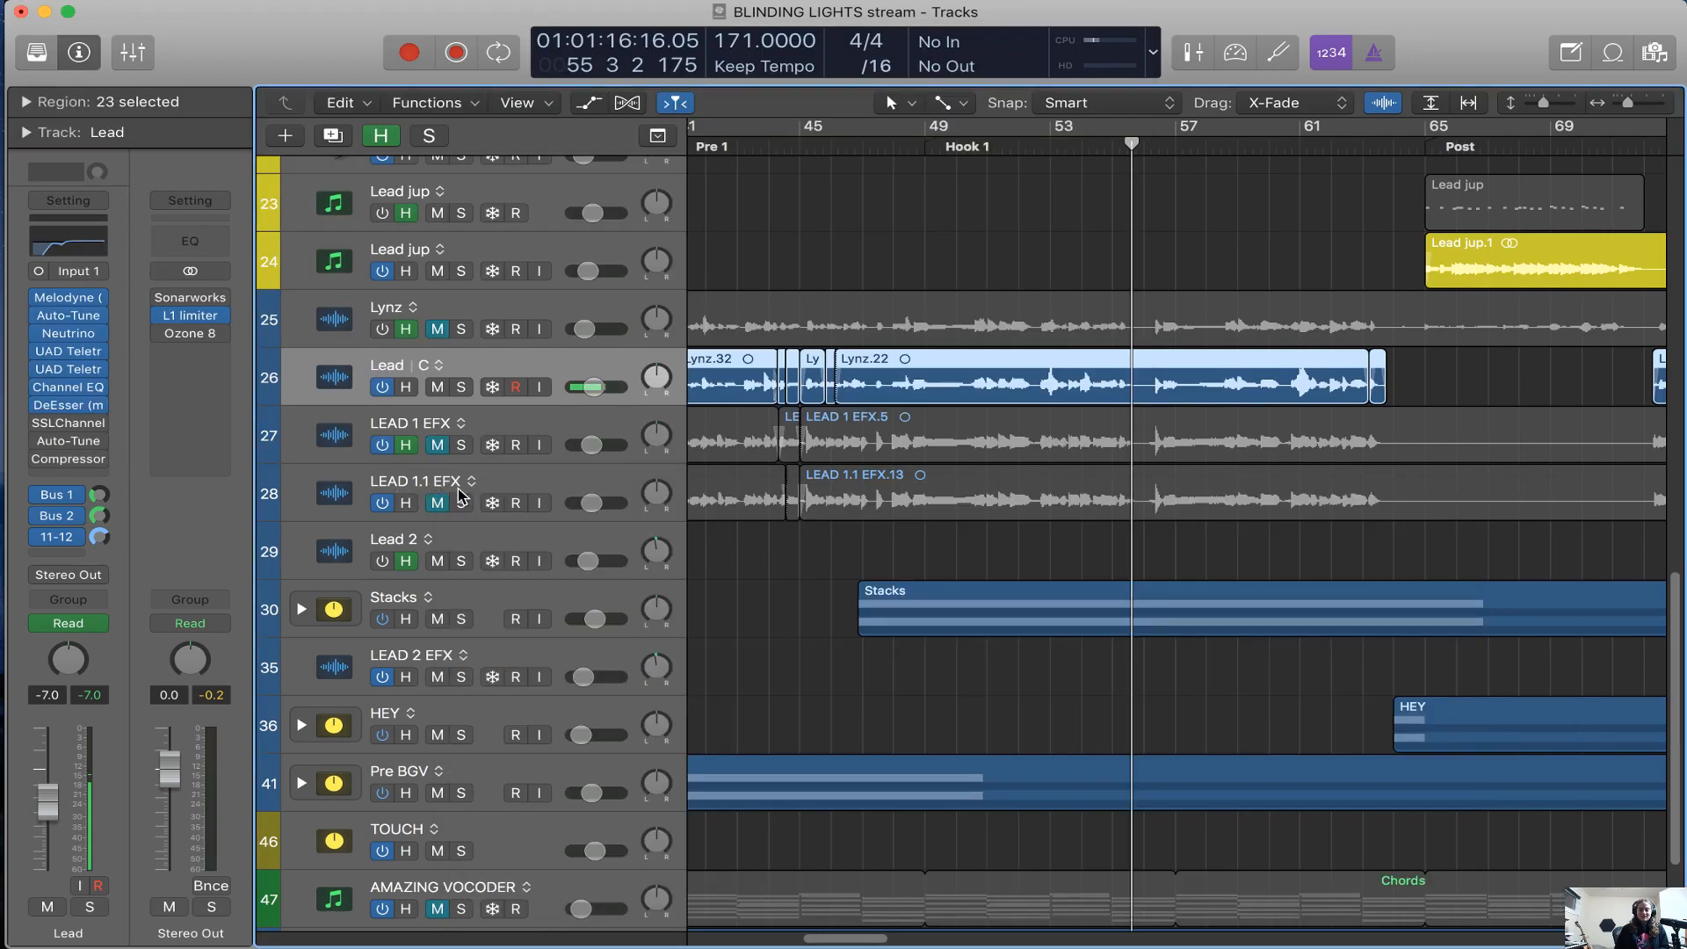
Reopen Lead's second Teletronix LA-2A to review its settings and close it
{"action": "left_click", "coordinate": [61, 372]}
{"action": "left_click_drag", "start_coordinate": [746, 81], "coordinate": [991, 244]}
{"action": "left_click", "coordinate": [286, 198]}
Solo Lead, open its Channel EQ and play from bar 48 to compare the EQ bypassed and switched on
{"action": "left_click", "coordinate": [895, 148]}
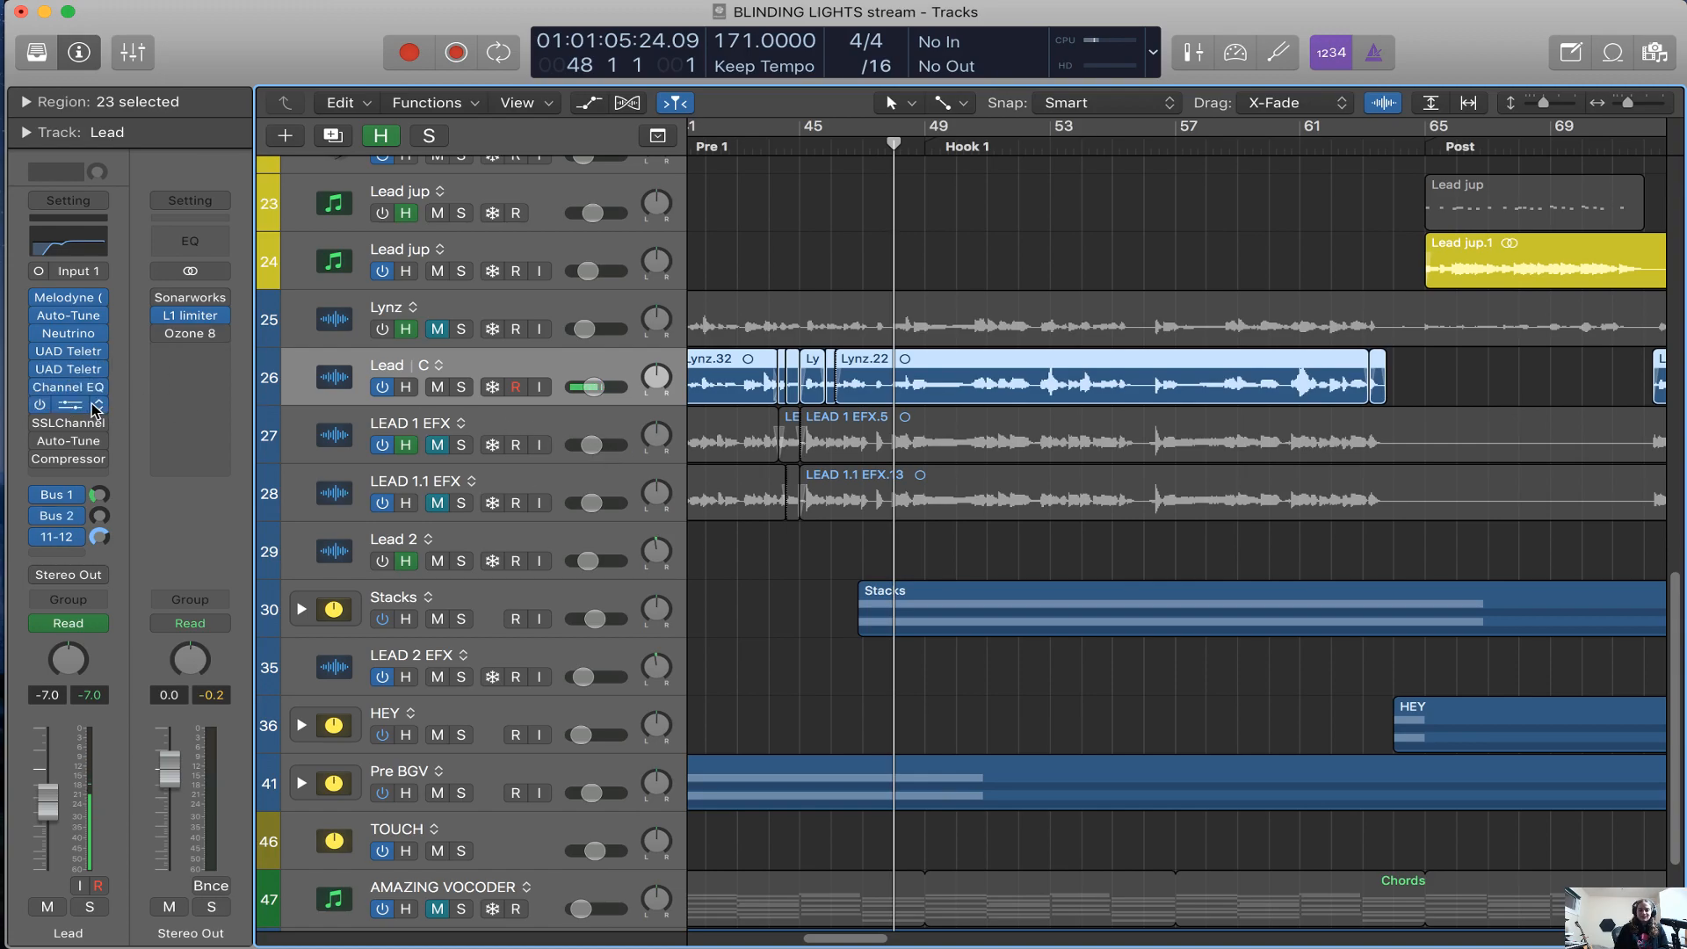
{"action": "left_click", "coordinate": [70, 392]}
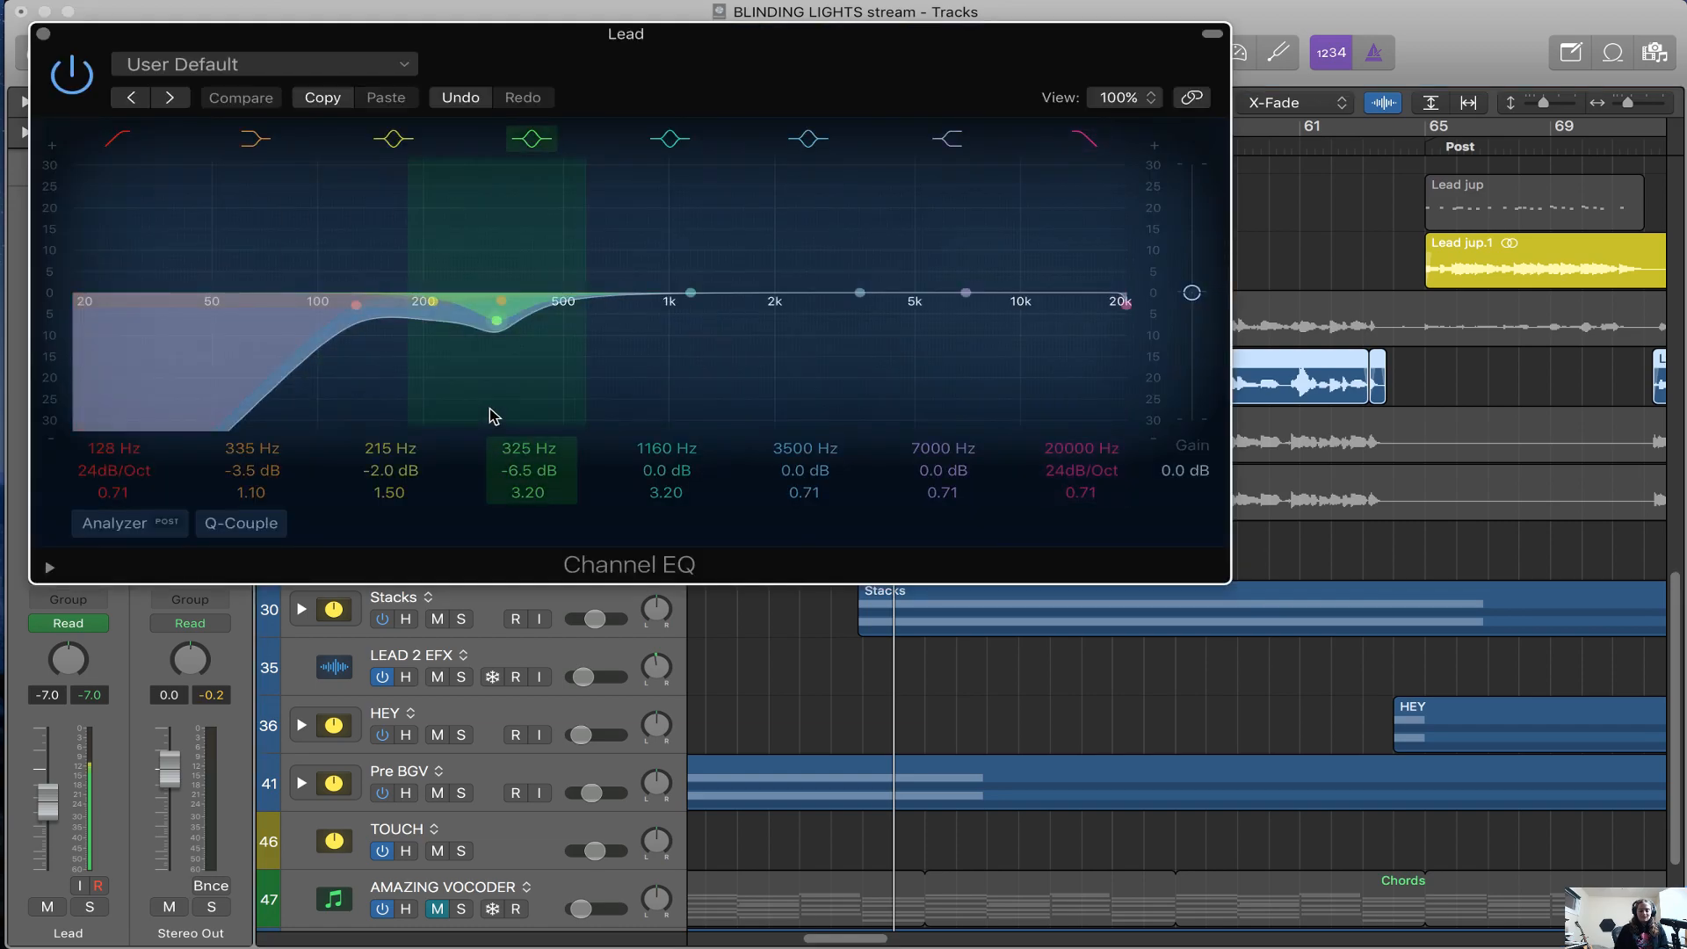
{"action": "left_click_drag", "start_coordinate": [856, 78], "coordinate": [1174, 380]}
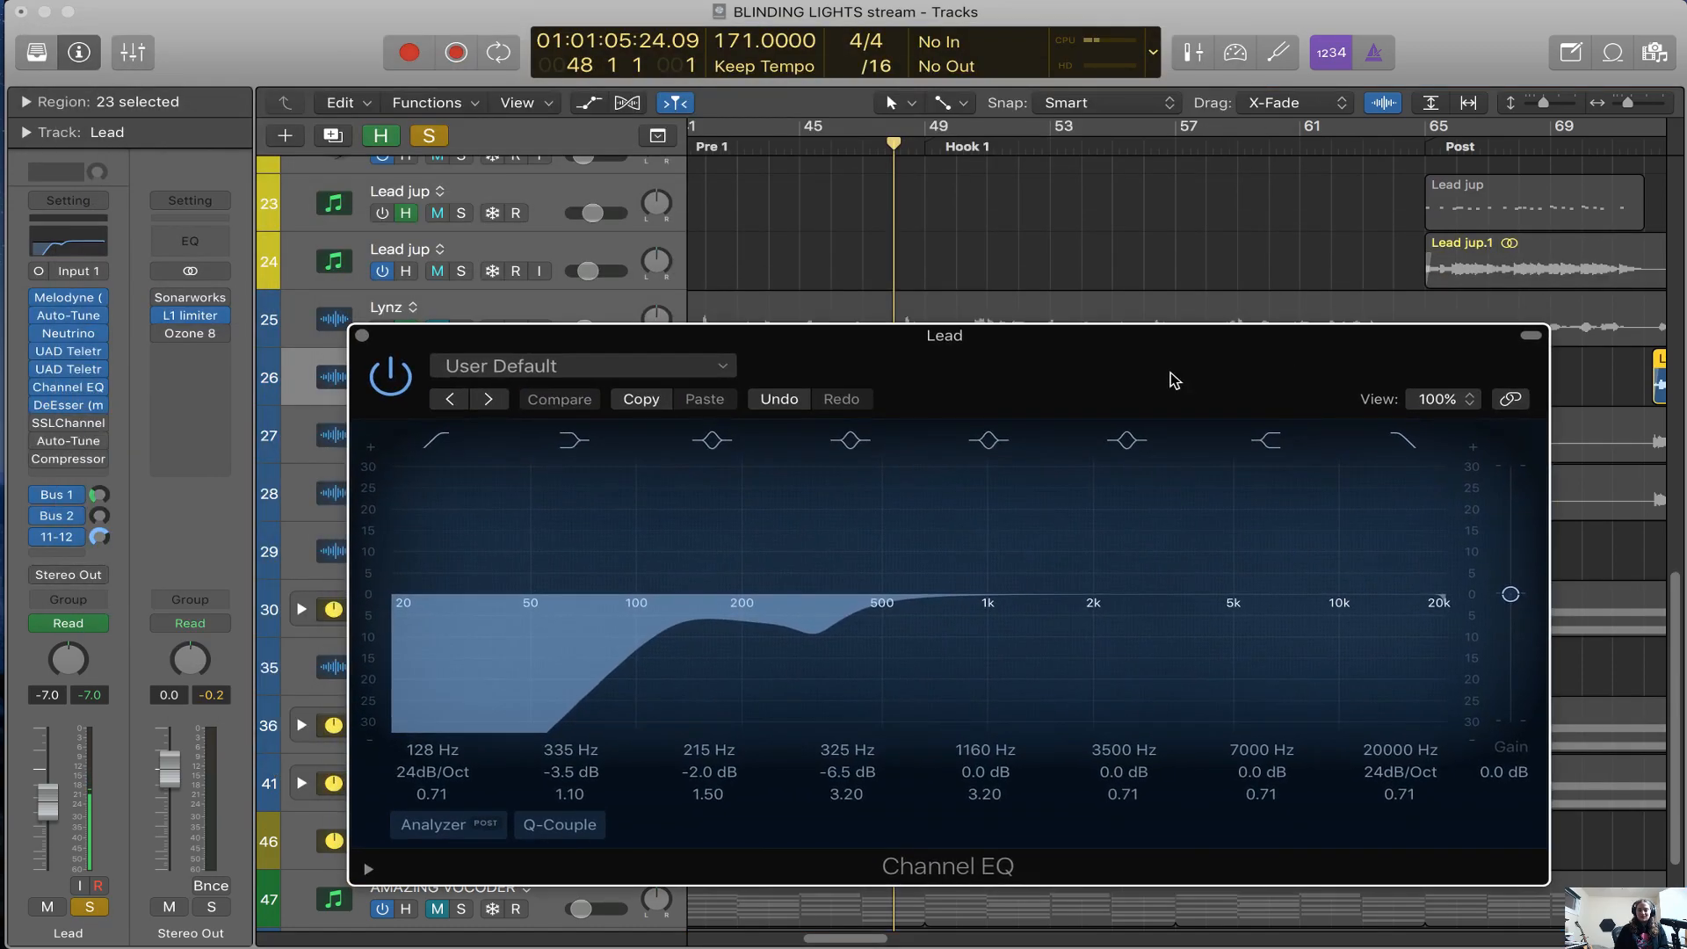
{"action": "left_click", "coordinate": [388, 385]}
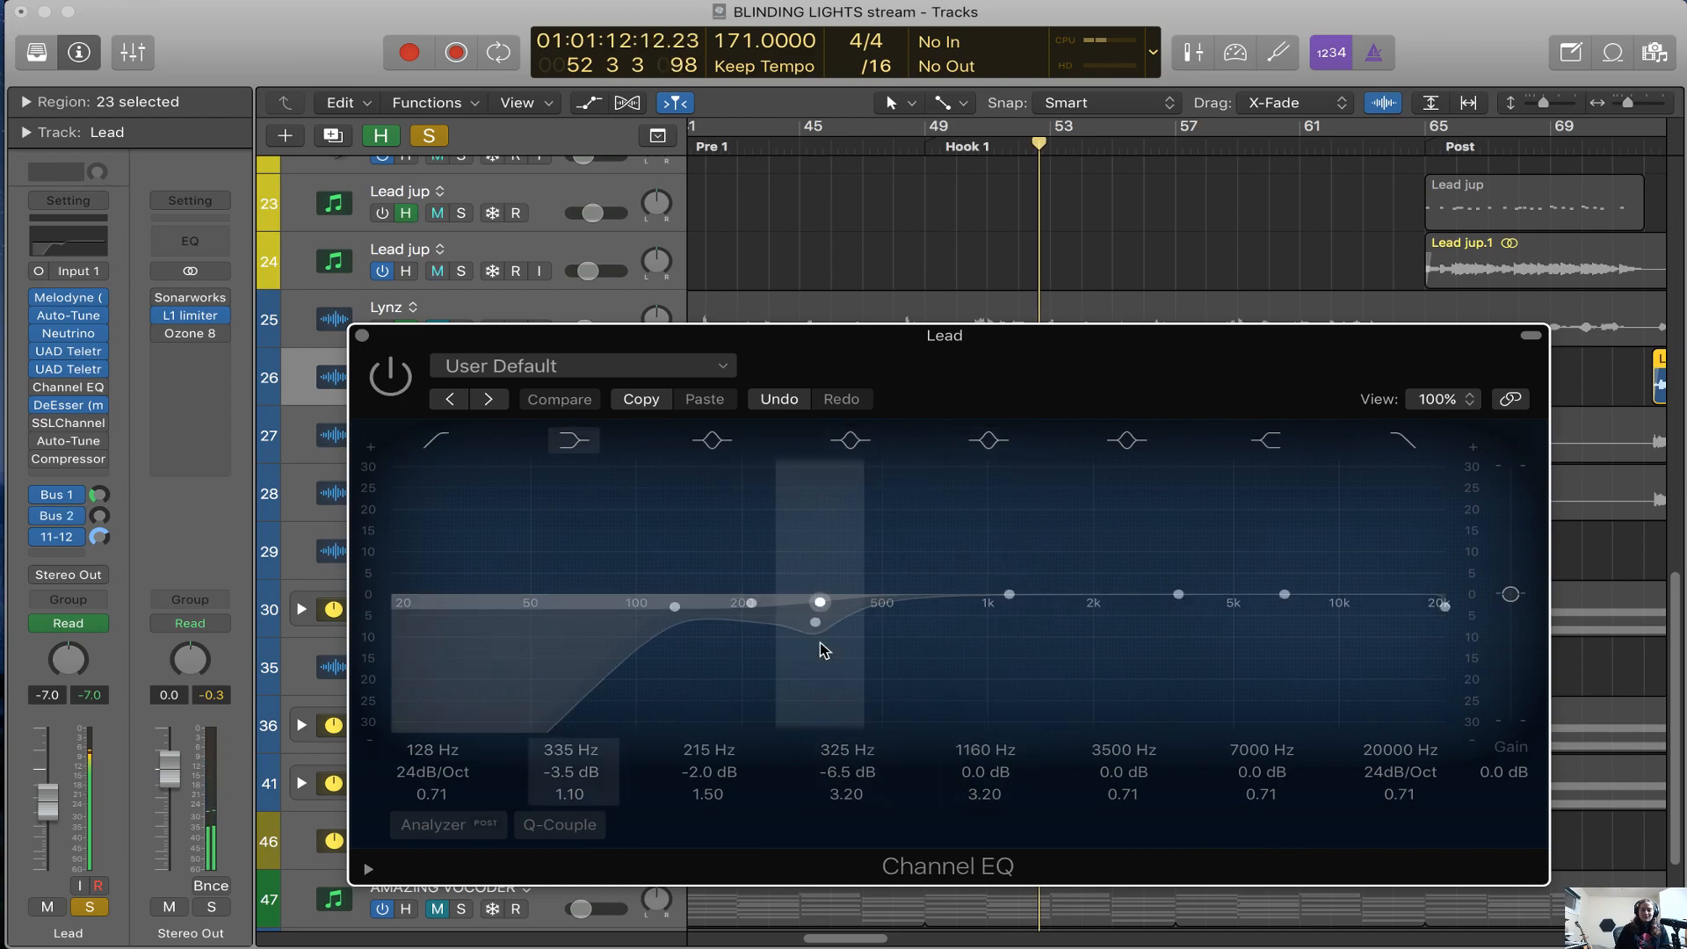
{"action": "left_click", "coordinate": [391, 380]}
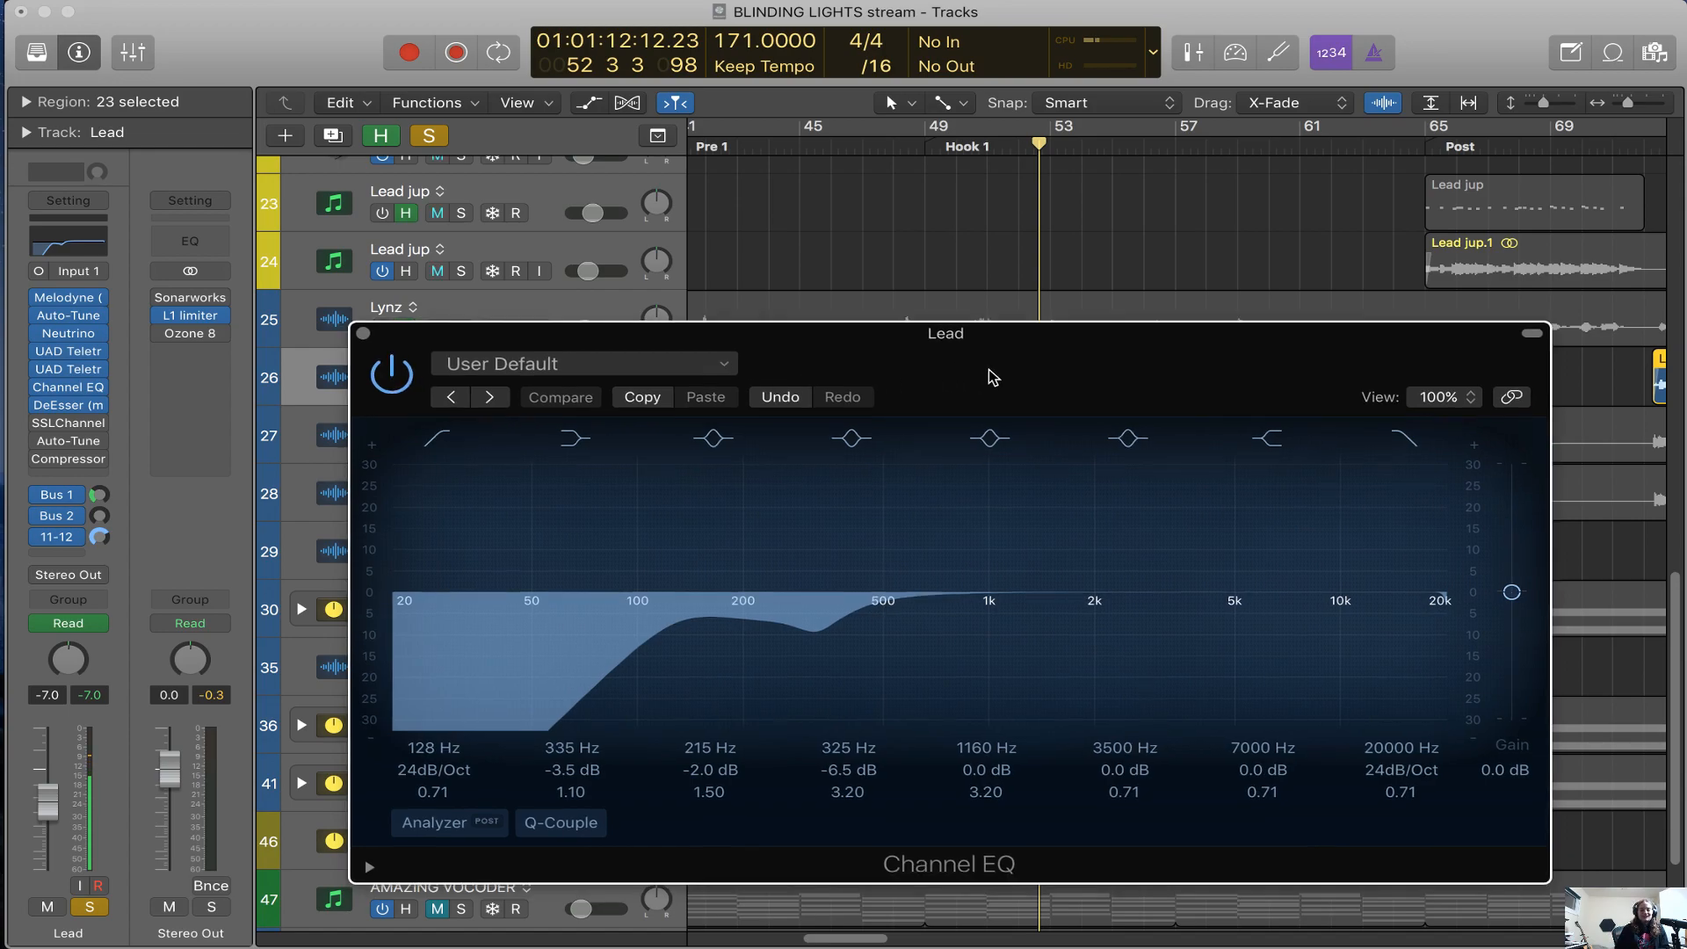
{"action": "left_click_drag", "start_coordinate": [978, 376], "coordinate": [966, 341]}
{"action": "left_click_drag", "start_coordinate": [429, 304], "coordinate": [450, 362]}
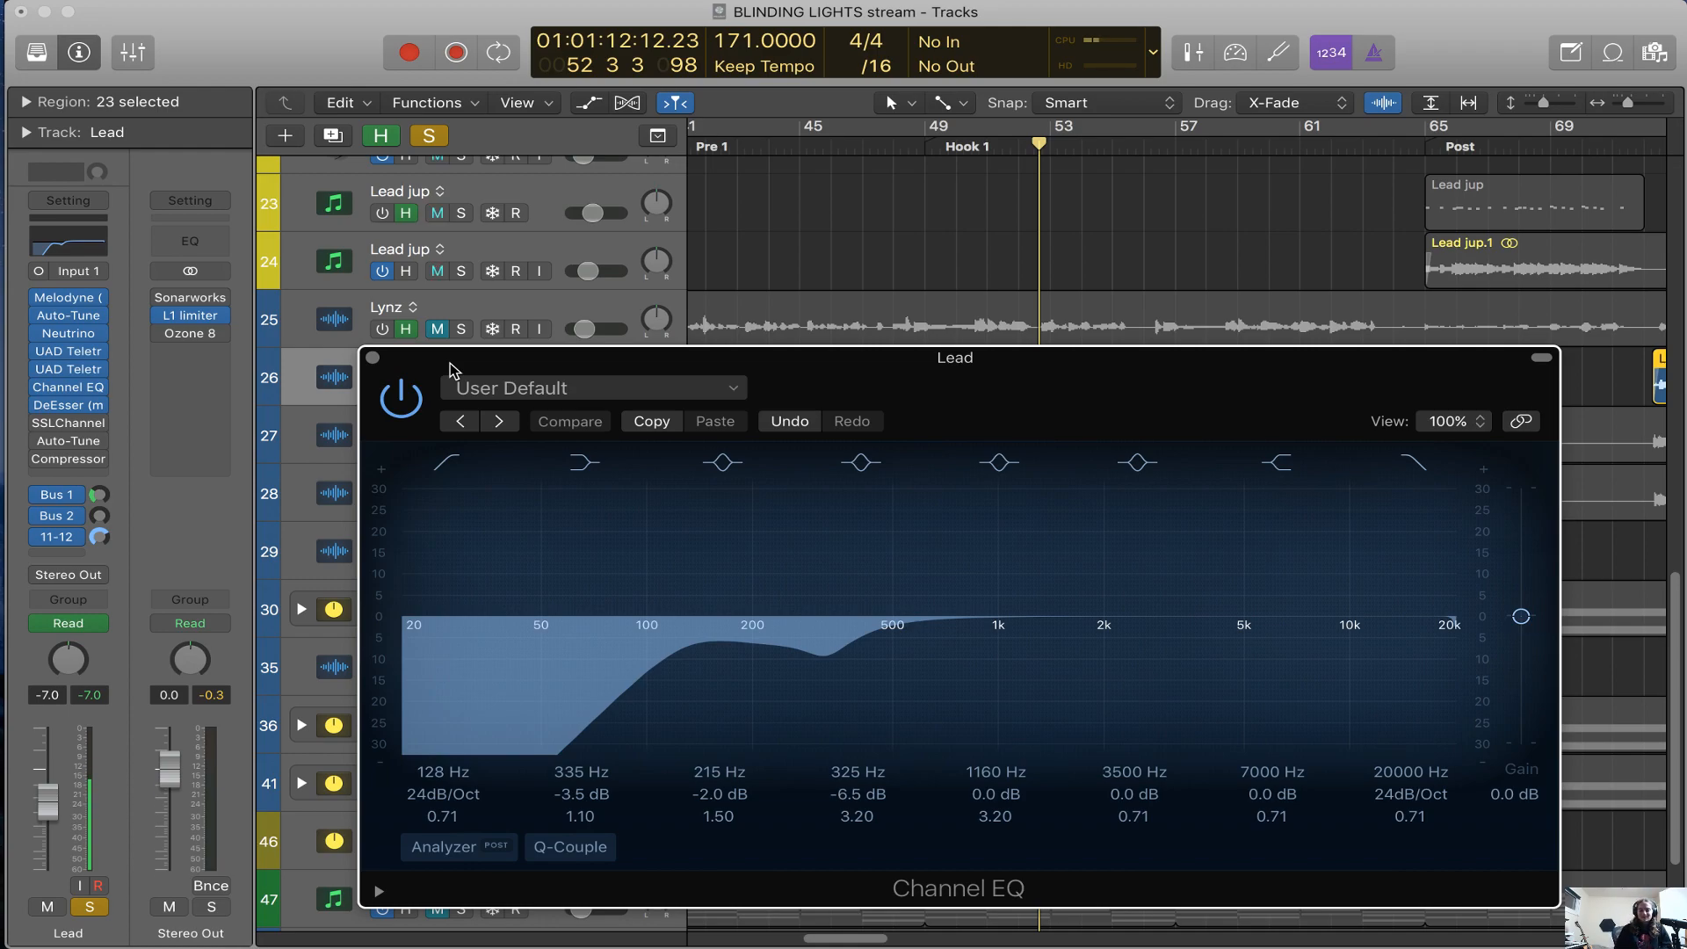
{"action": "left_click_drag", "start_coordinate": [1346, 362], "coordinate": [1332, 296]}
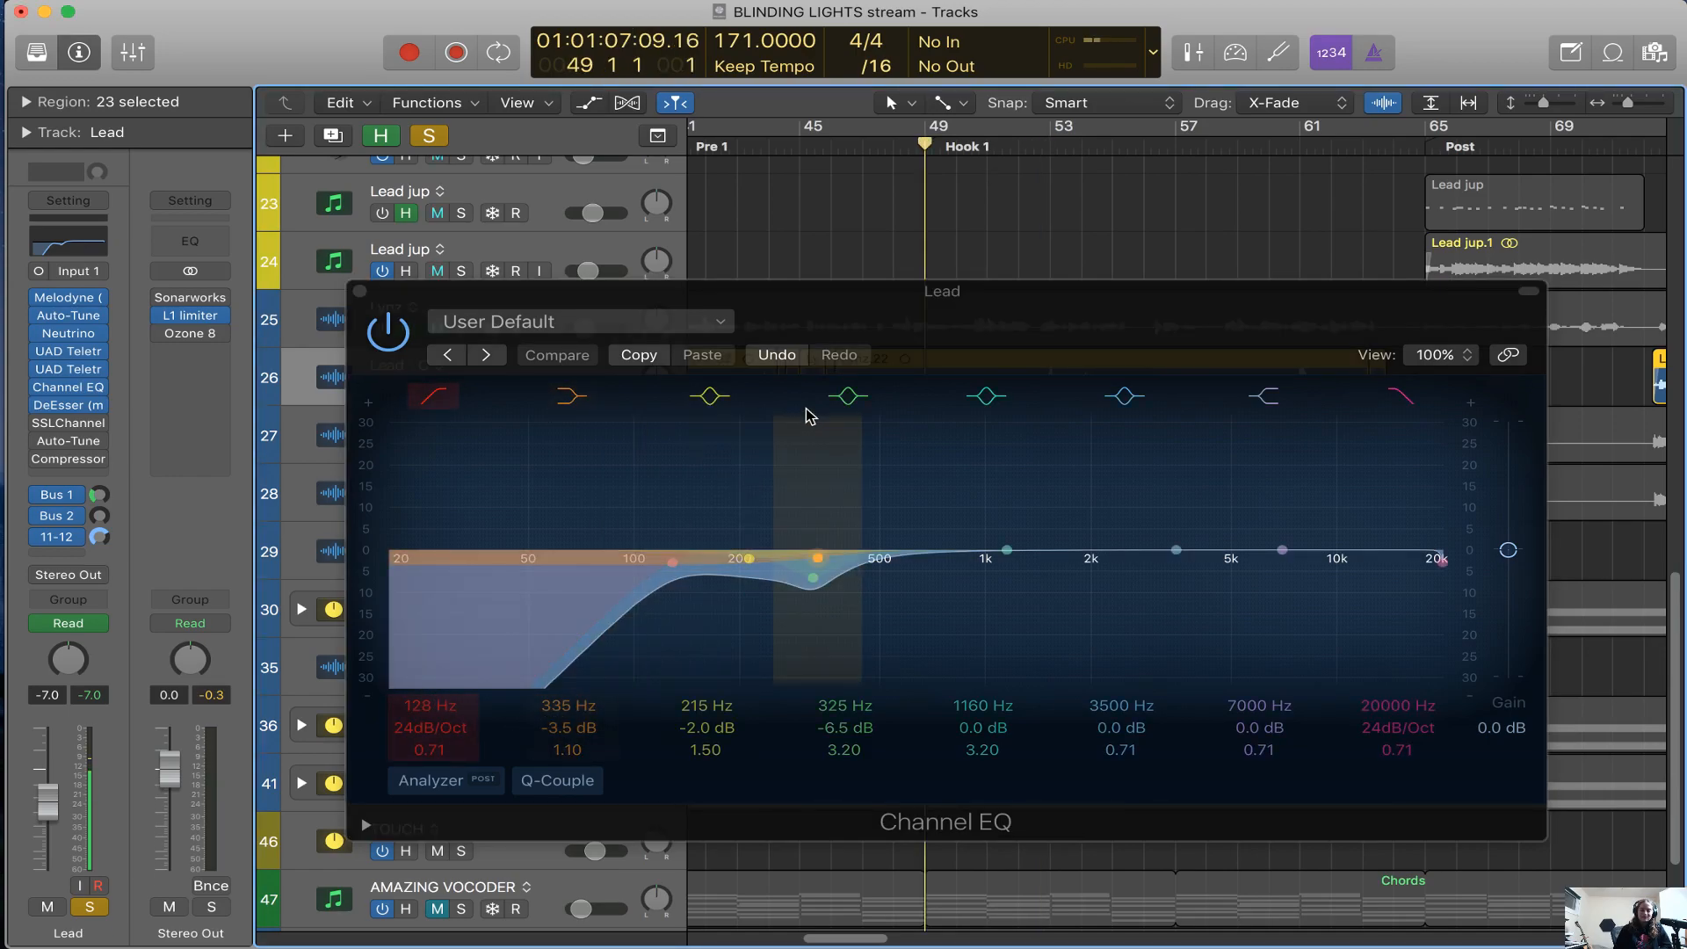
Try a +24 dB boost on the 7000 Hz high shelf of Lead's Channel EQ and reset its gain to 0.0 dB
{"action": "left_click_drag", "start_coordinate": [908, 340], "coordinate": [958, 306]}
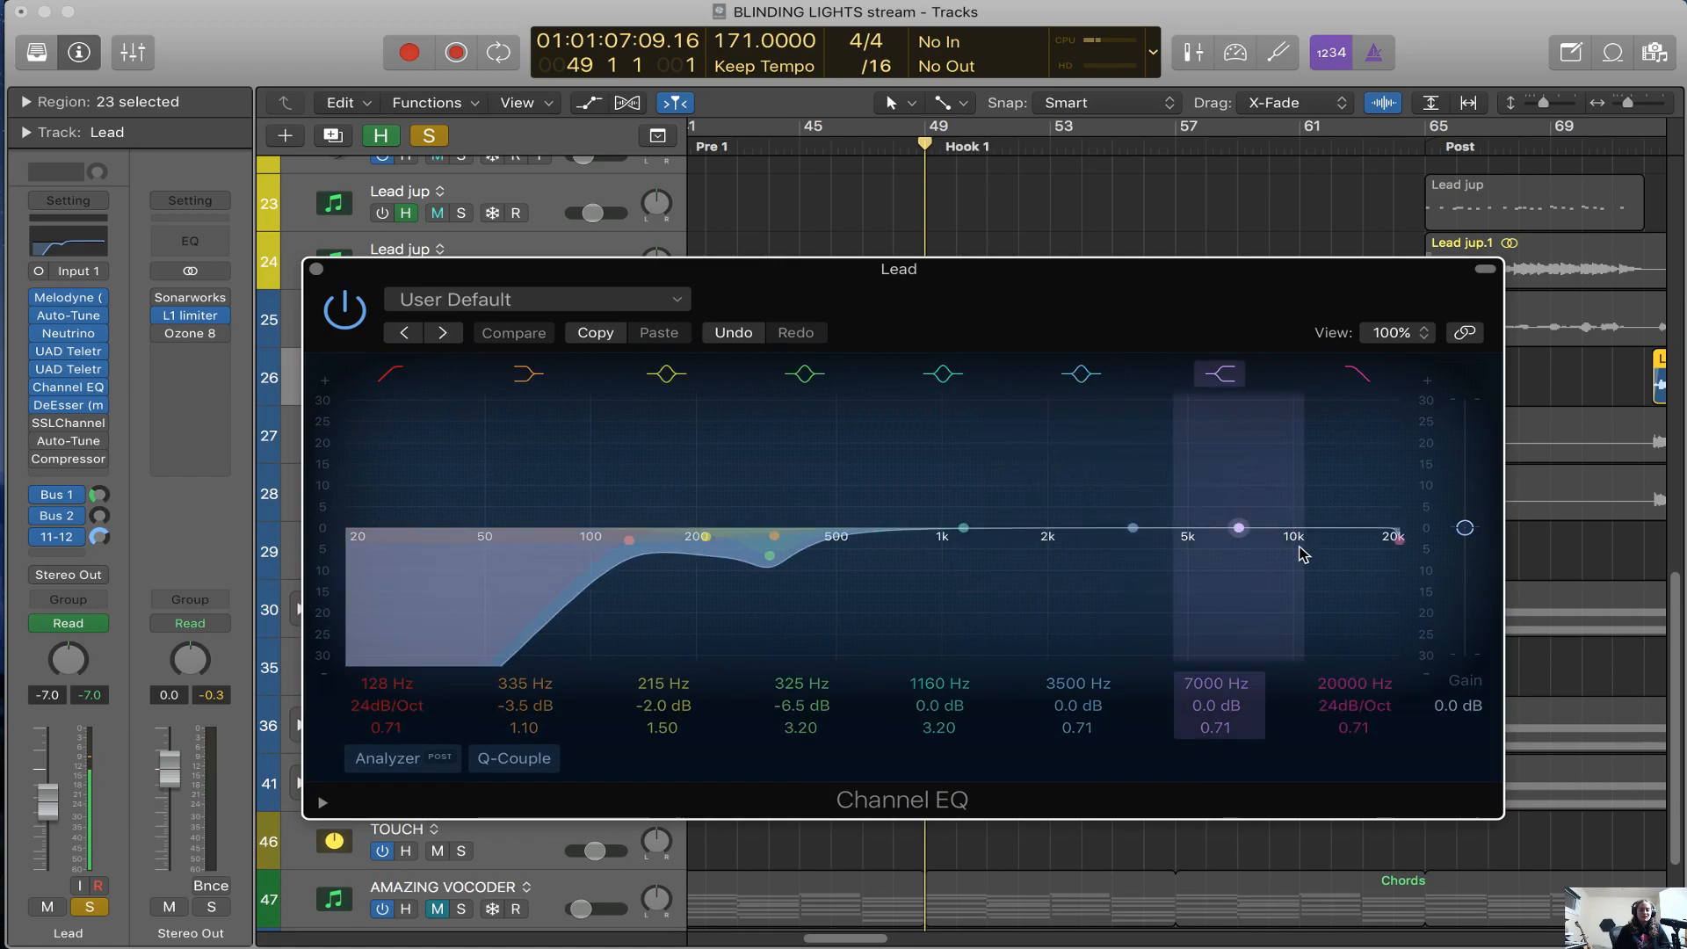
{"action": "left_click_drag", "start_coordinate": [1233, 703], "coordinate": [1233, 607]}
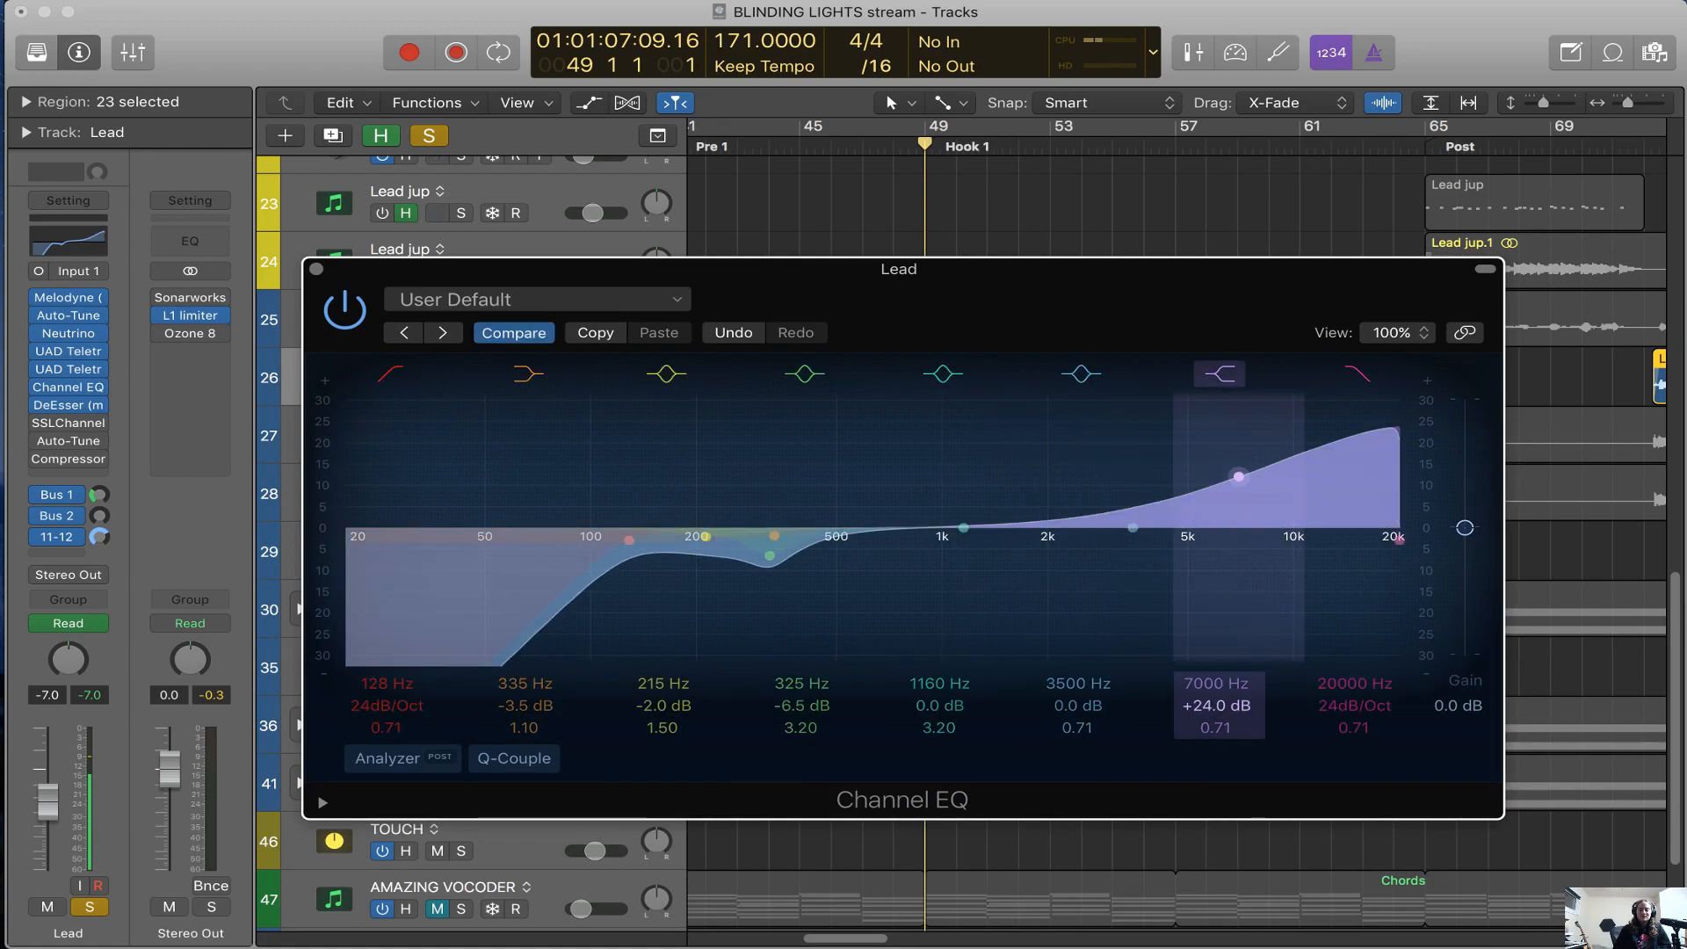
{"action": "left_click", "coordinate": [1224, 707], "text": "alt"}
Play the soloed Lead from bar 49 with its Channel EQ bypassed and switched back on
{"action": "left_click_drag", "start_coordinate": [1223, 271], "coordinate": [1199, 283]}
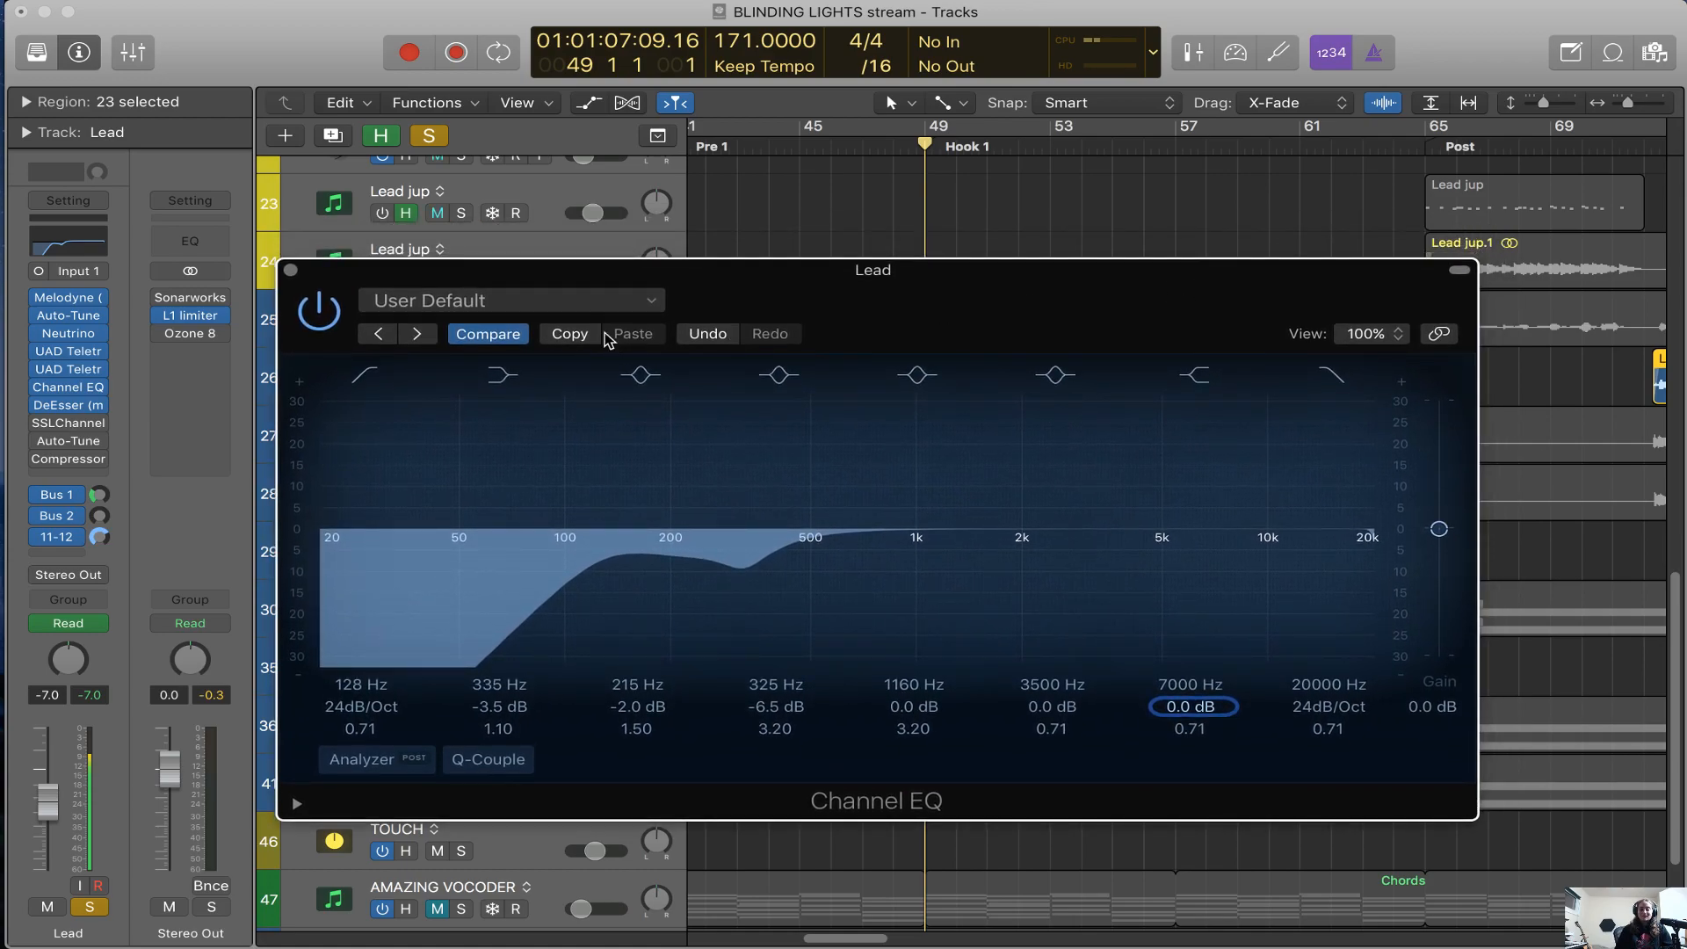
{"action": "left_click", "coordinate": [331, 311]}
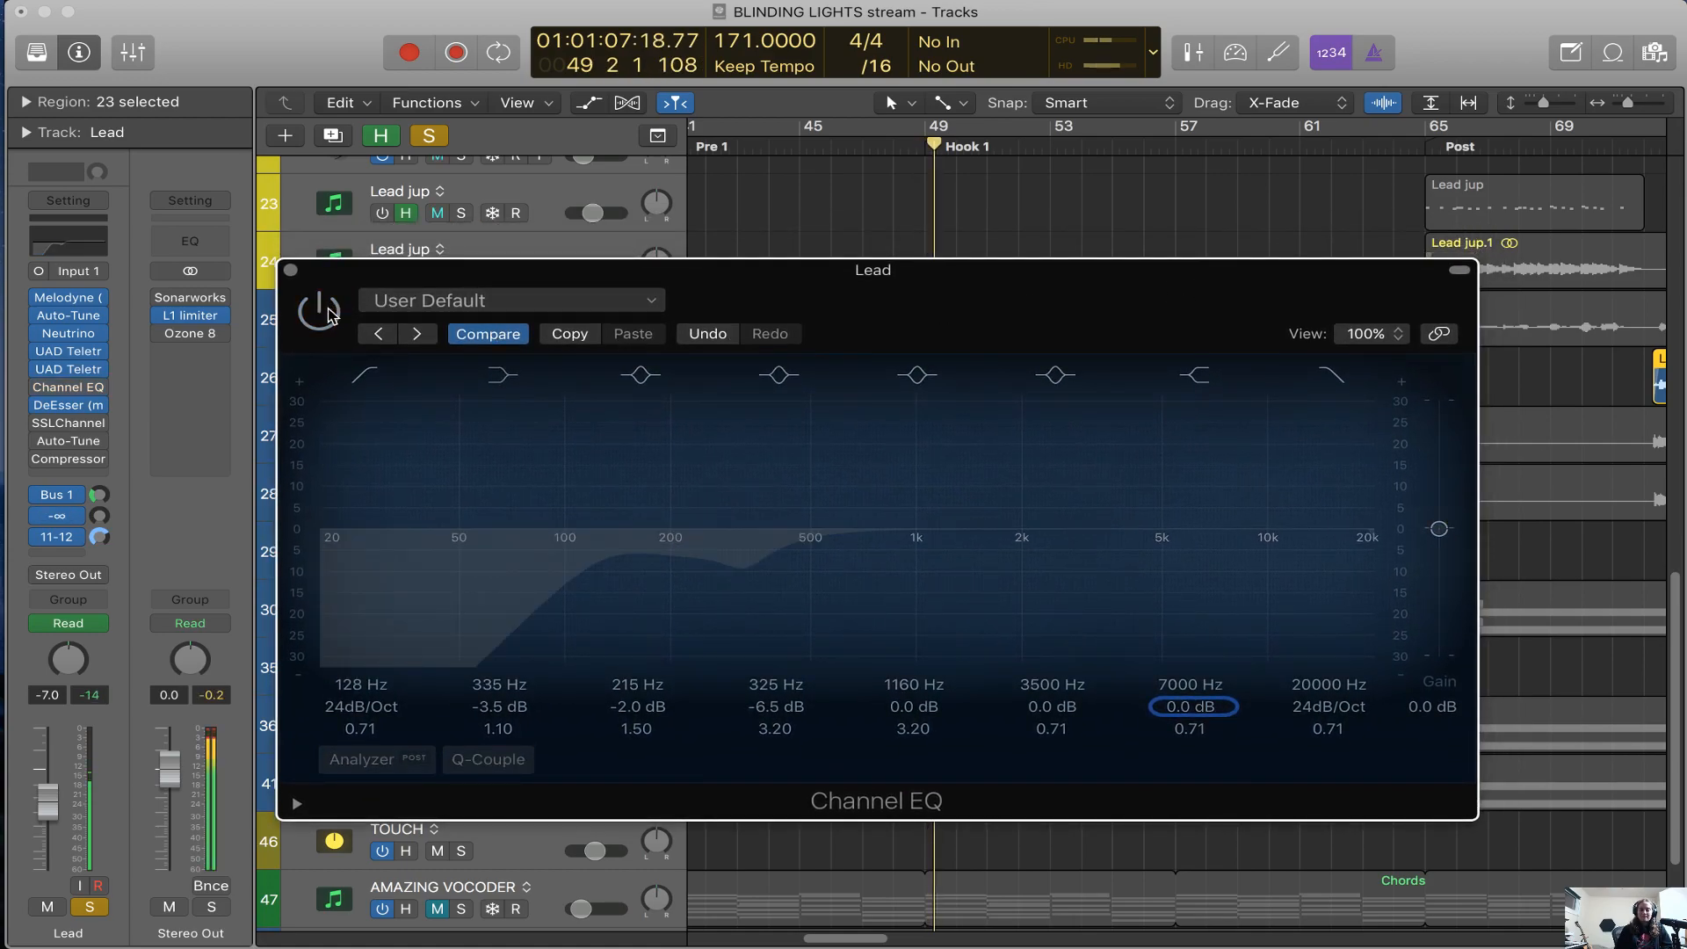
{"action": "left_click", "coordinate": [330, 312]}
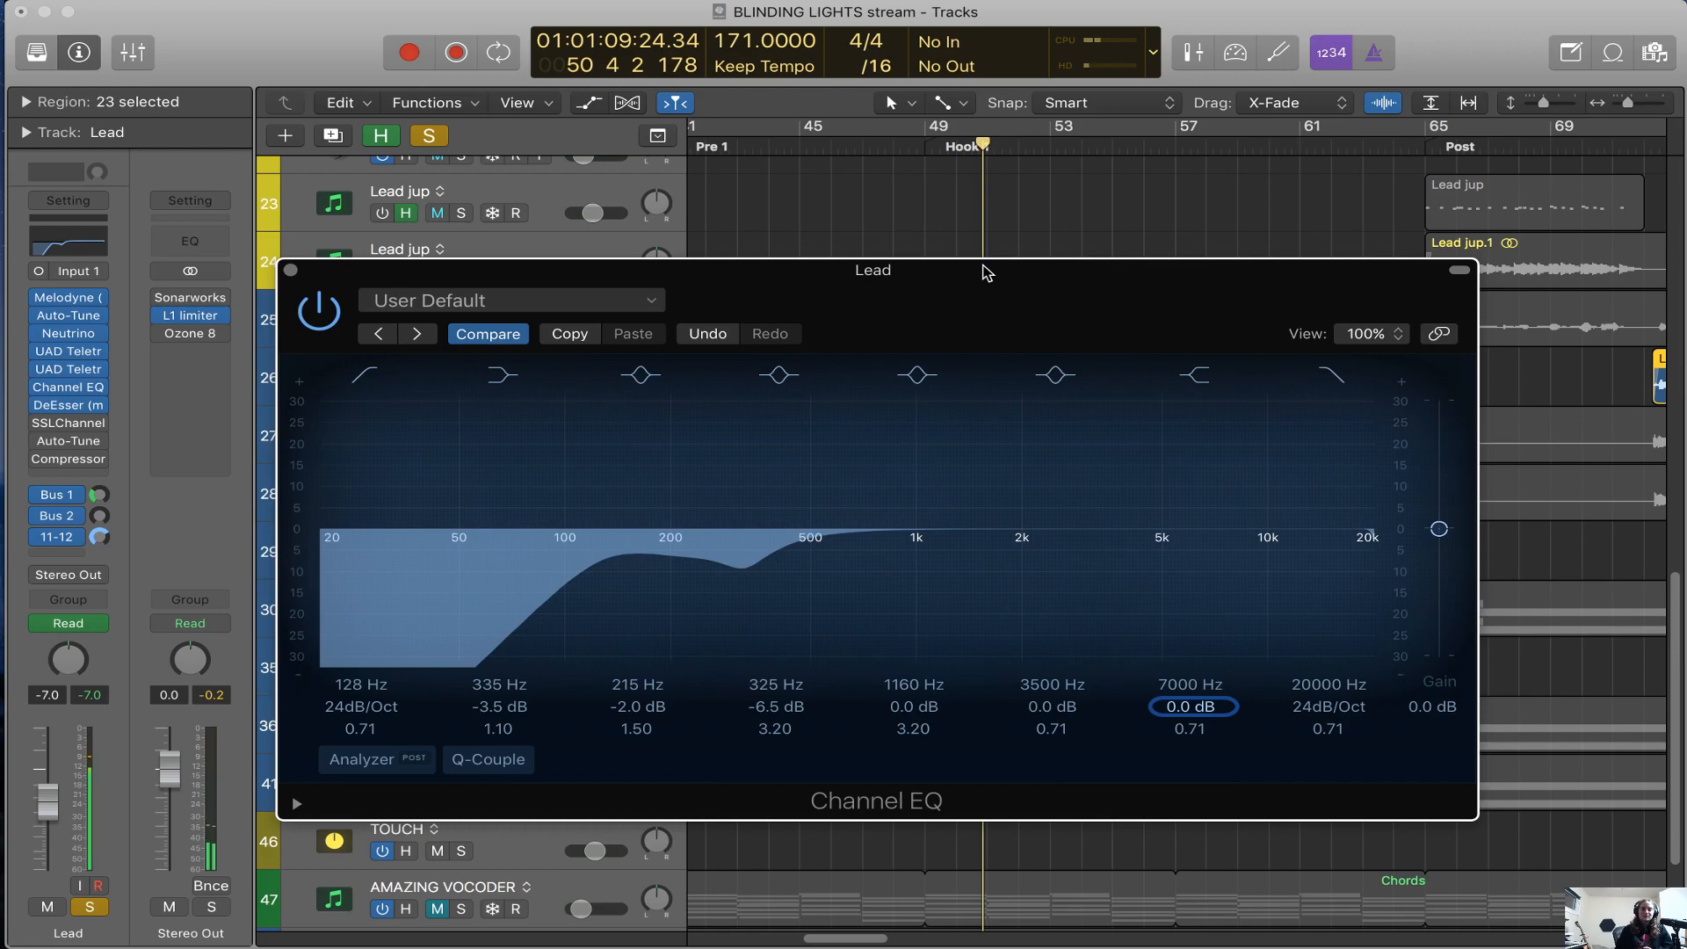
Close the Lead track's Channel EQ
{"action": "left_click_drag", "start_coordinate": [984, 294], "coordinate": [985, 390]}
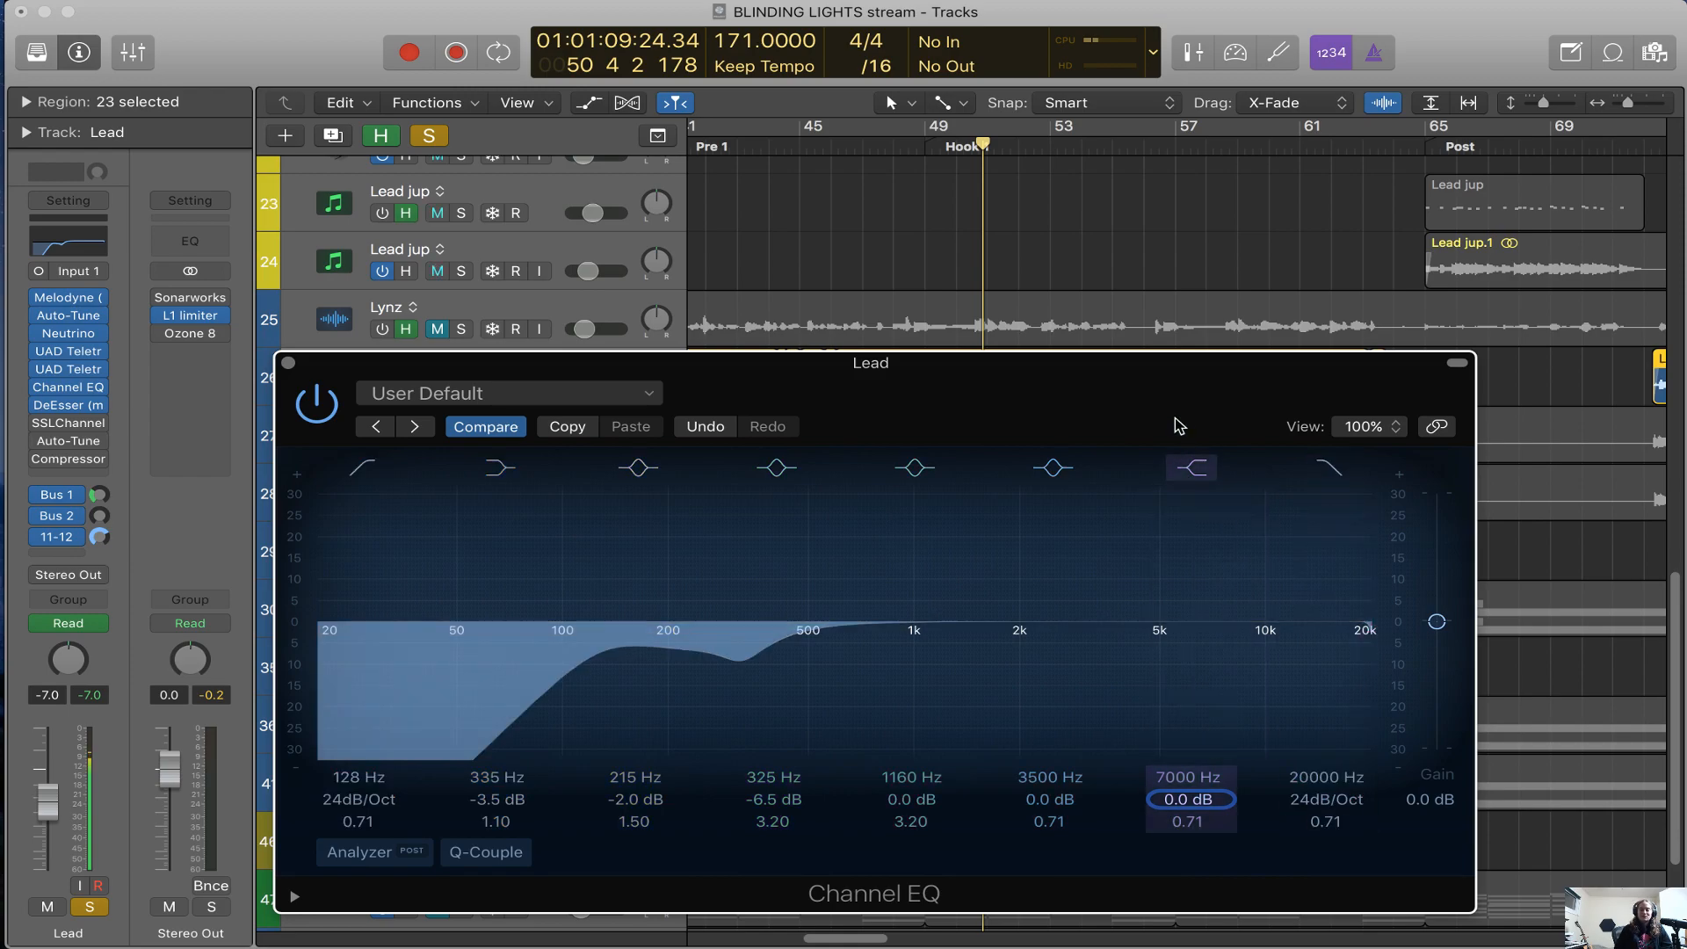
{"action": "key", "text": "super+Left"}
{"action": "left_click_drag", "start_coordinate": [1181, 388], "coordinate": [1247, 471]}
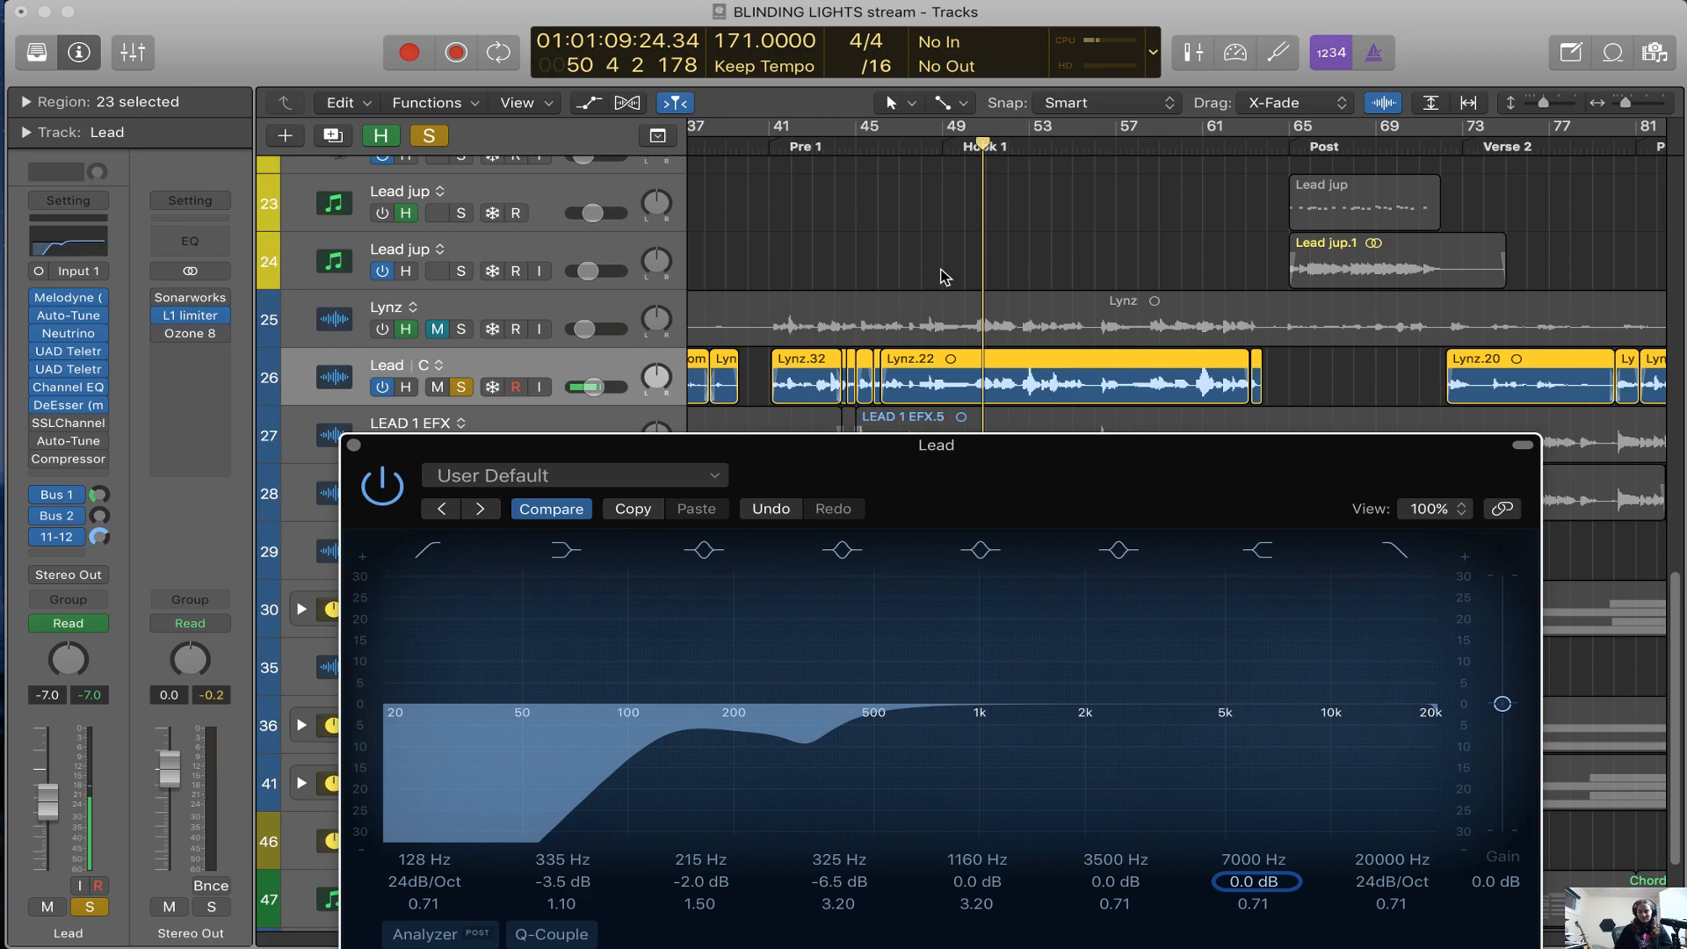
{"action": "scroll", "coordinate": [1193, 333], "scroll_direction": "down", "scroll_amount": 3}
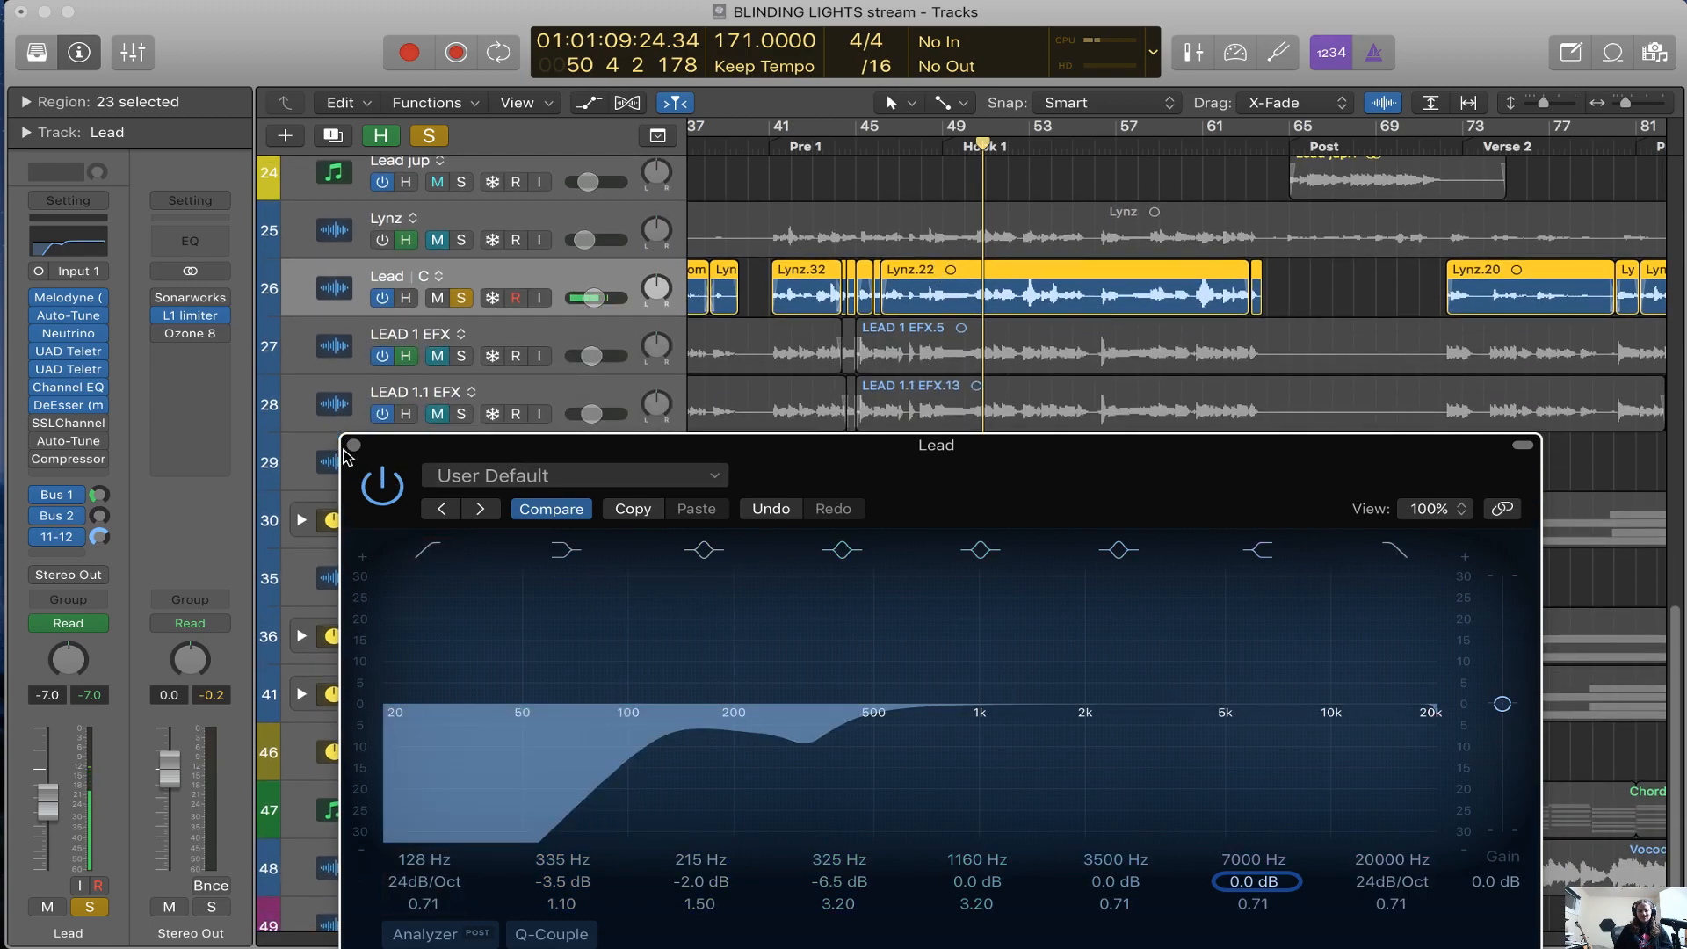
{"action": "key", "text": "super+Right"}
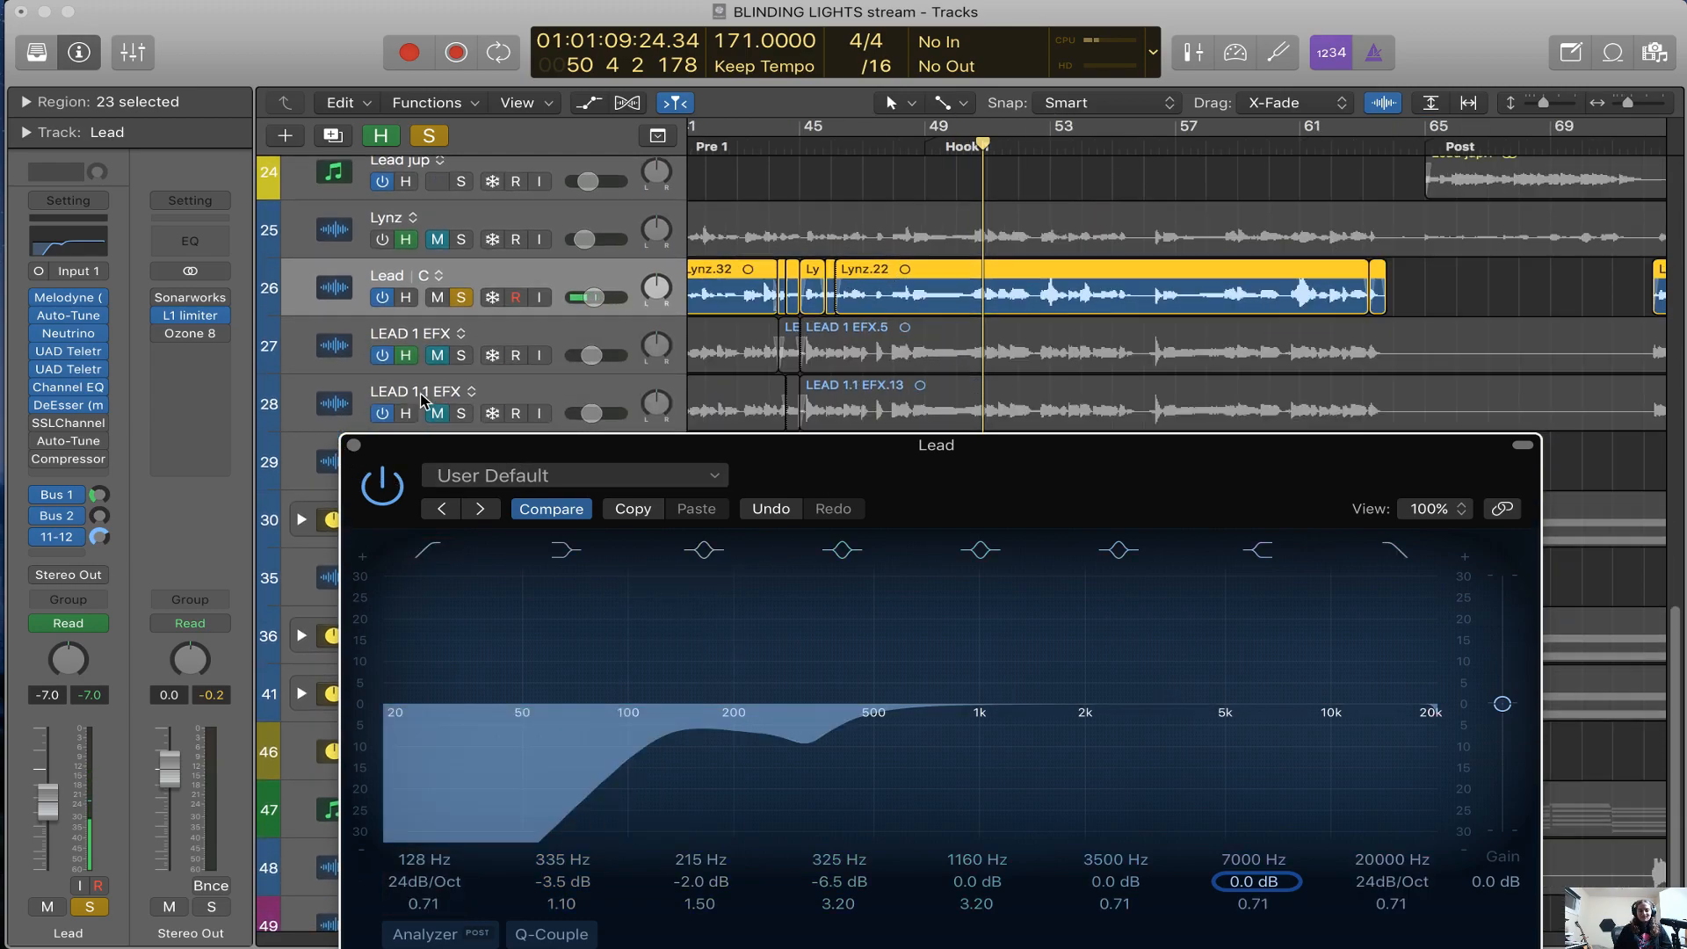
{"action": "left_click", "coordinate": [354, 446]}
{"action": "key", "text": "super+Right"}
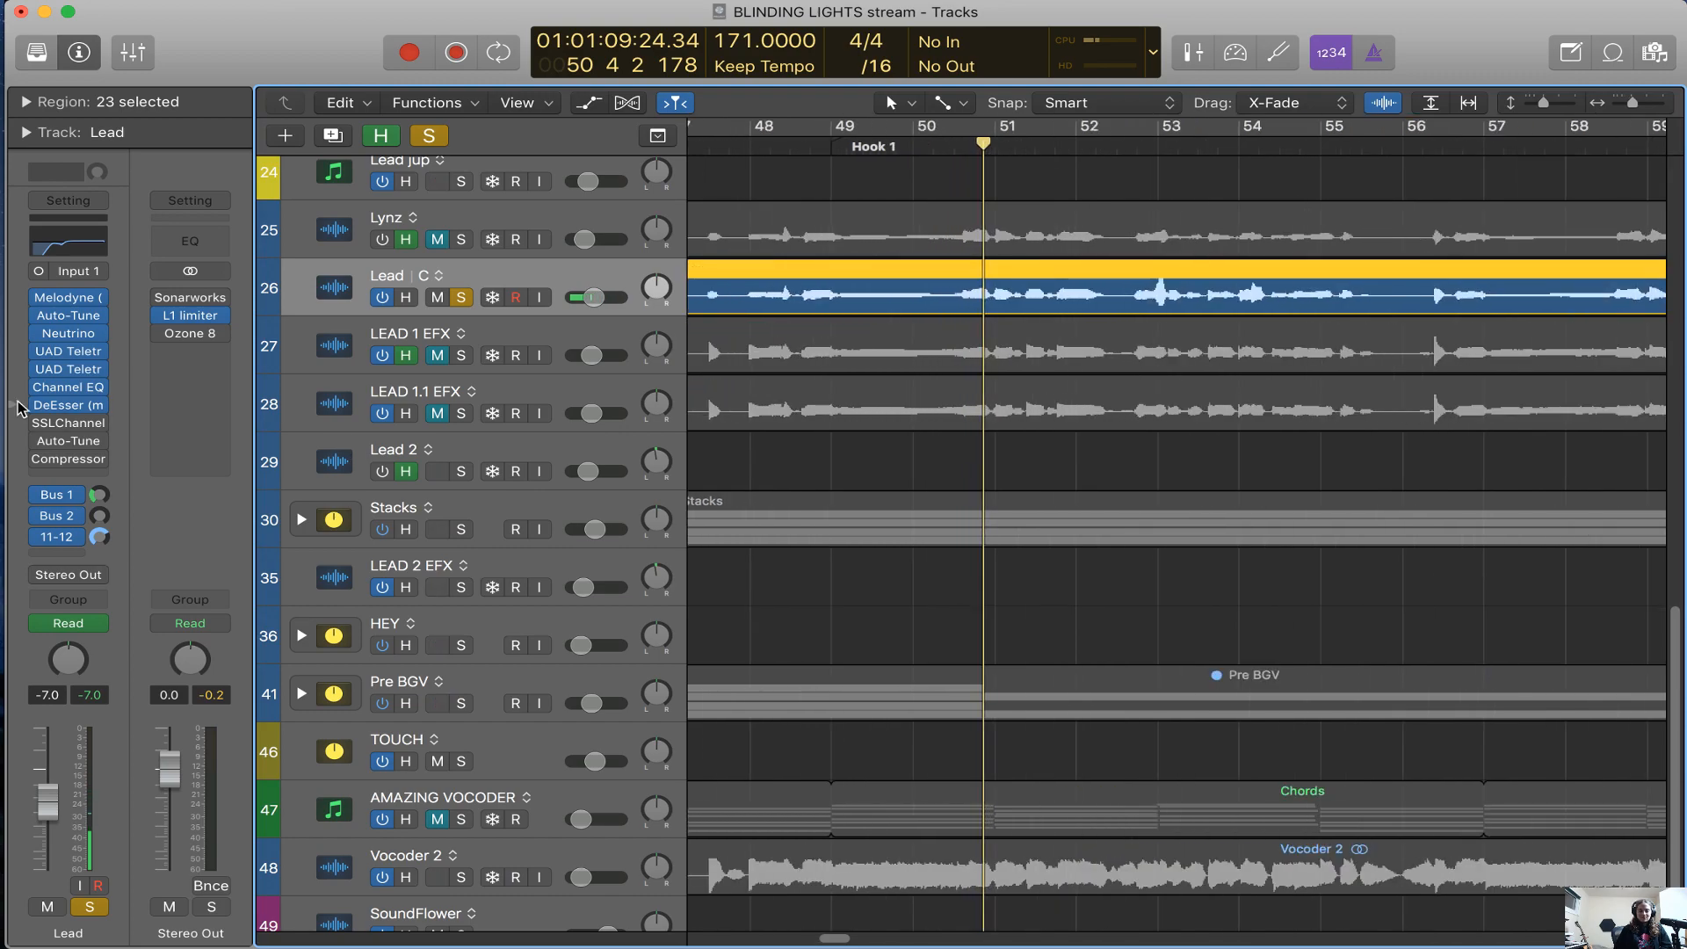
Open the Lead track's DeEsser, move its window clear of the mixer strip and play the soloed vocal
{"action": "left_click", "coordinate": [77, 409]}
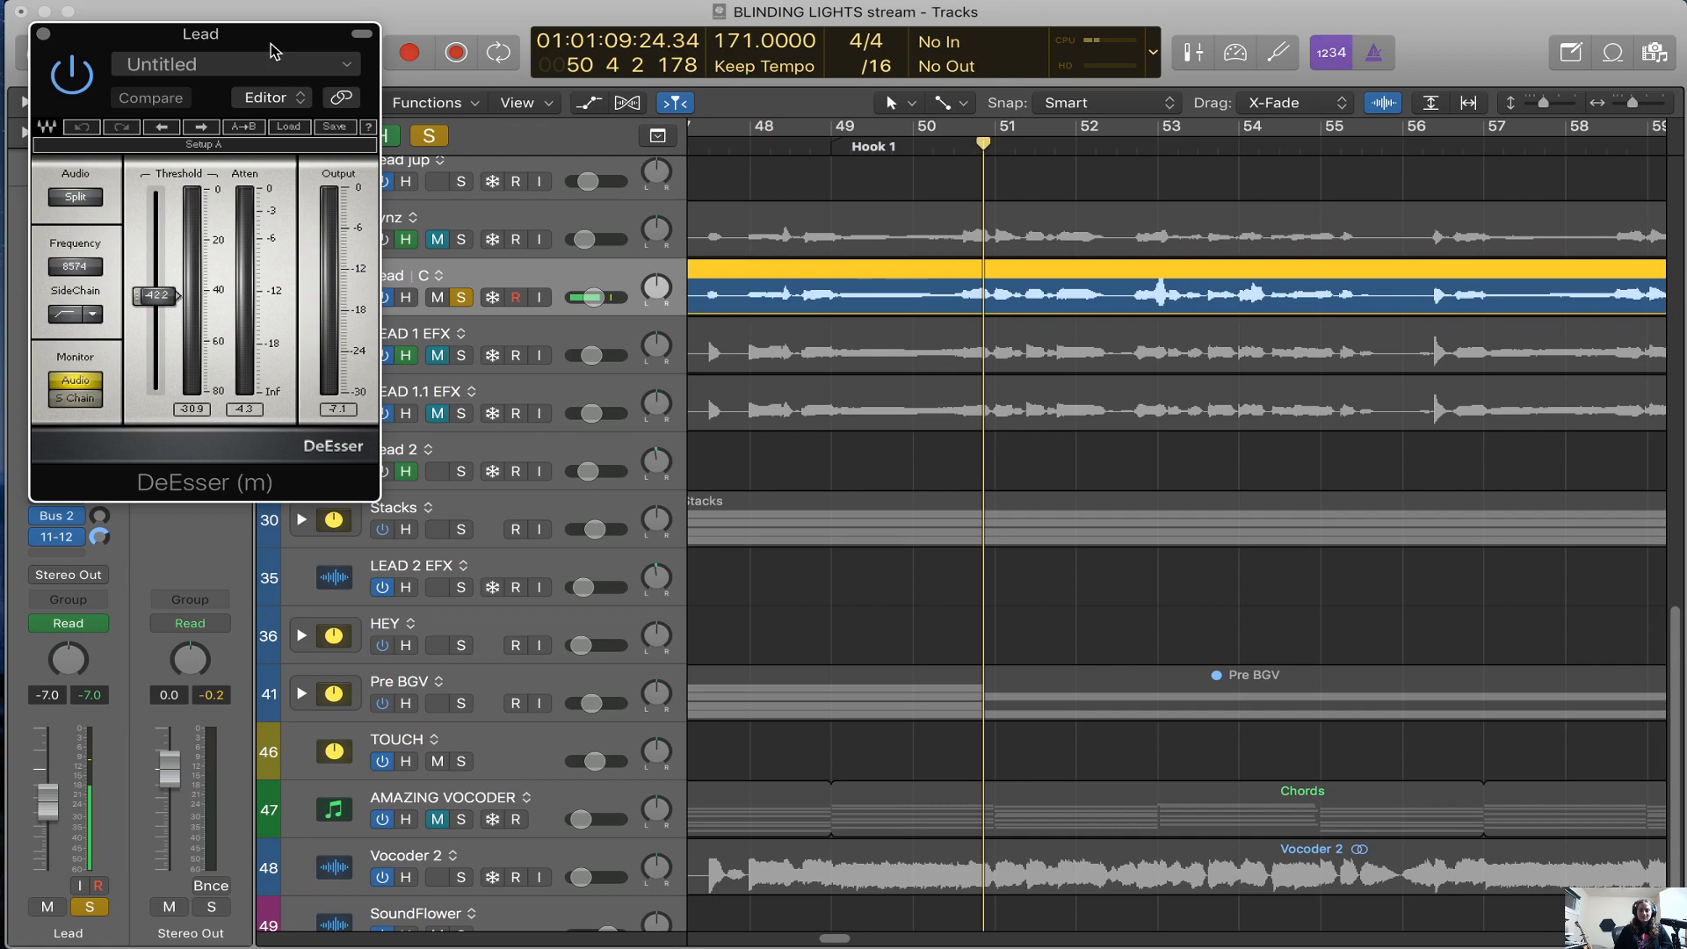
{"action": "left_click_drag", "start_coordinate": [274, 45], "coordinate": [926, 121]}
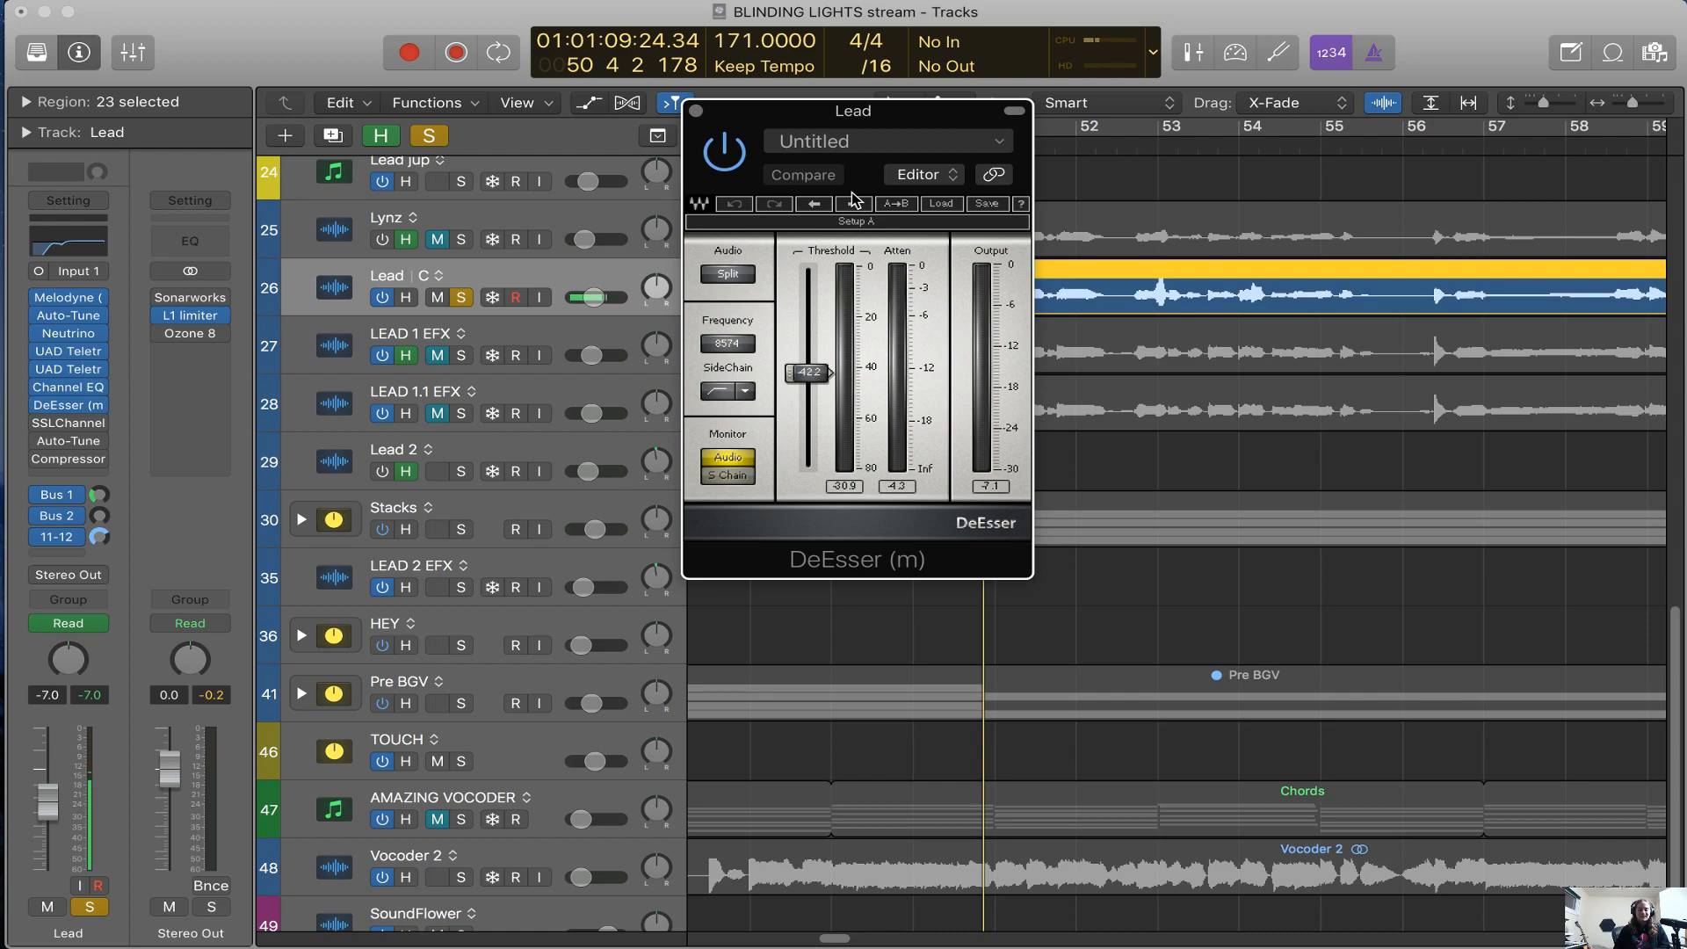
{"action": "left_click_drag", "start_coordinate": [882, 127], "coordinate": [1057, 174]}
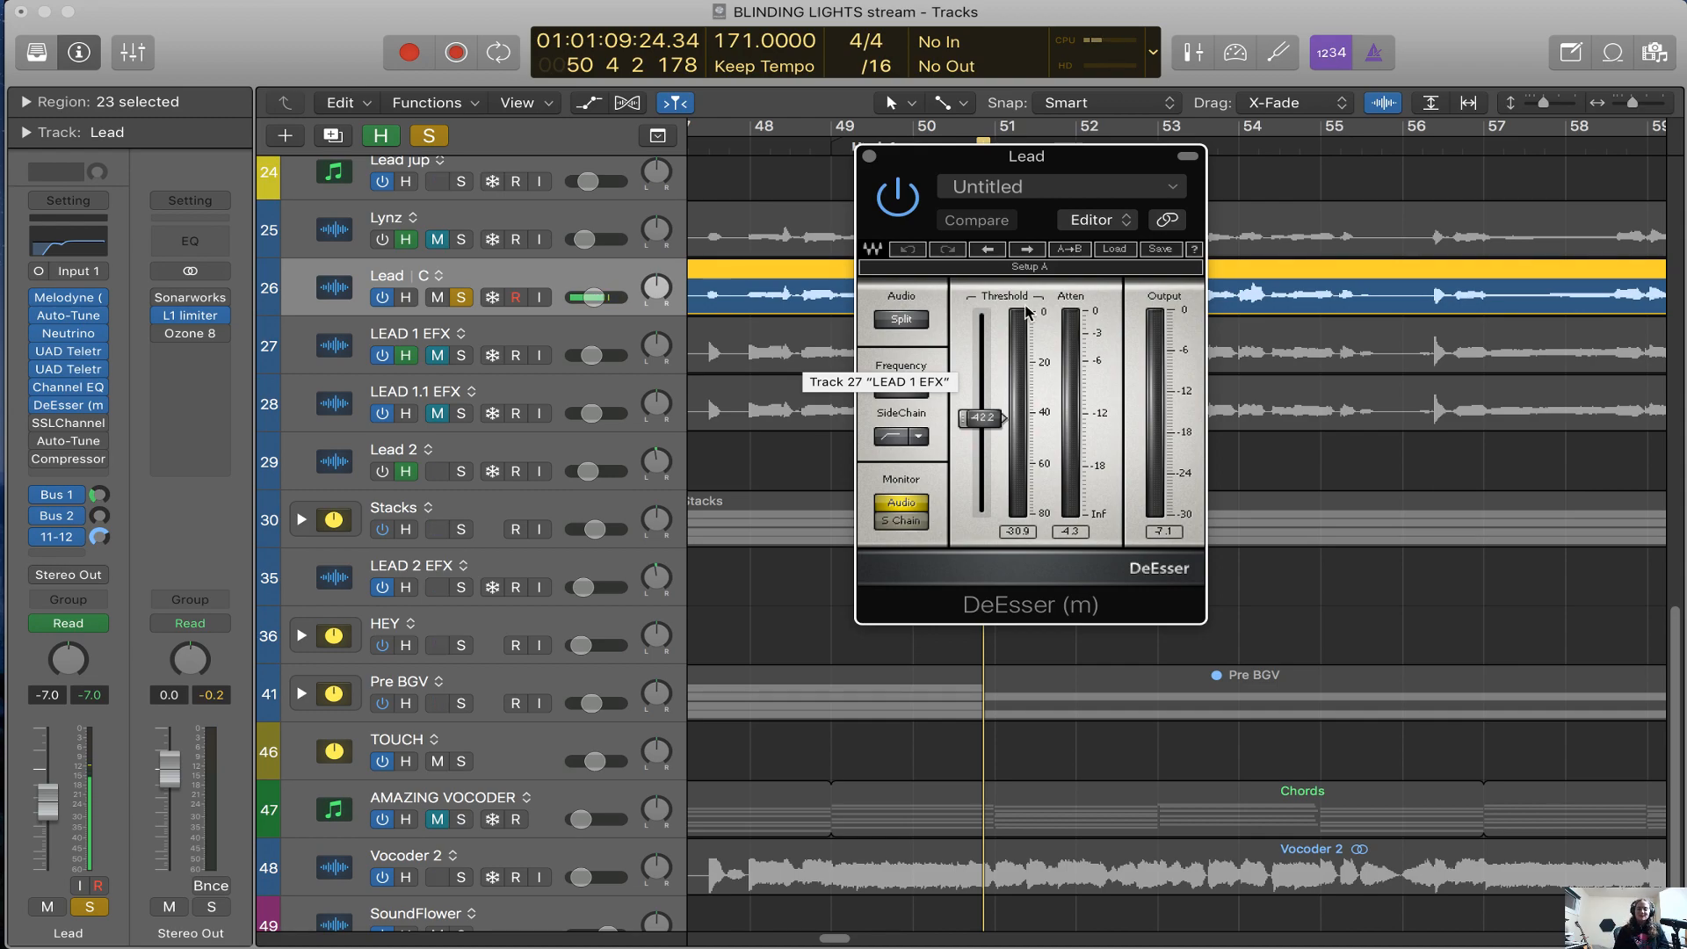
{"action": "left_click_drag", "start_coordinate": [1115, 158], "coordinate": [1150, 308]}
{"action": "key", "text": "space"}
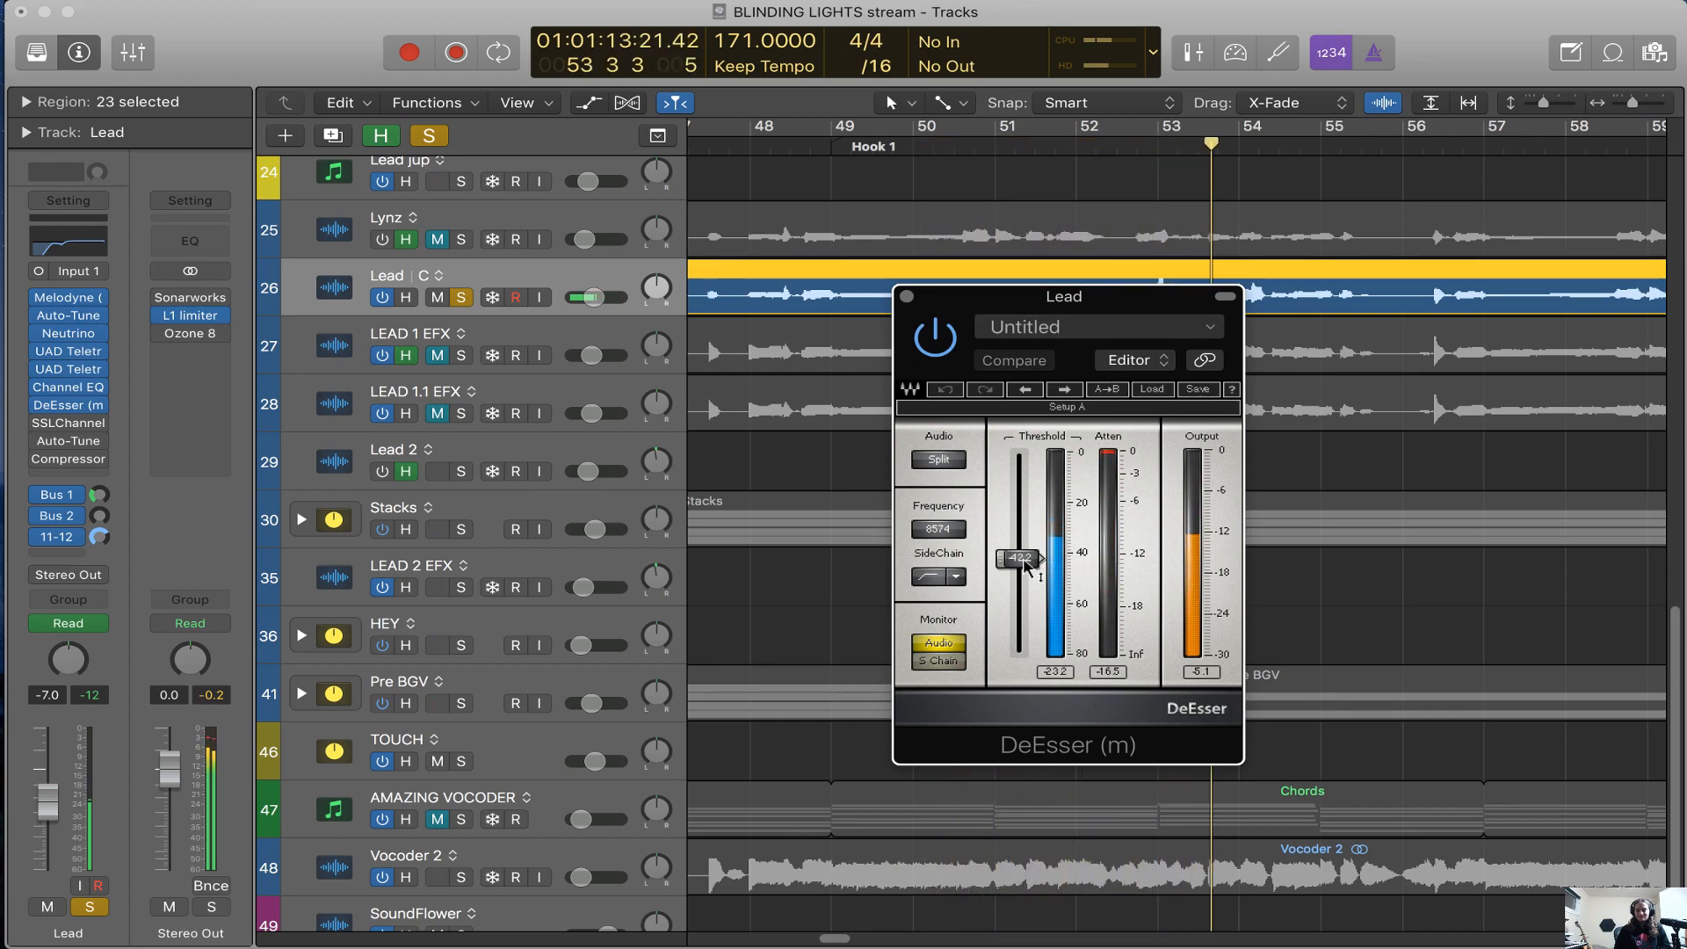
Replay the soloed Lead with its DeEsser bypassed and switched back on
{"action": "key", "text": "space"}
{"action": "left_click", "coordinate": [935, 339]}
{"action": "key", "text": "space"}
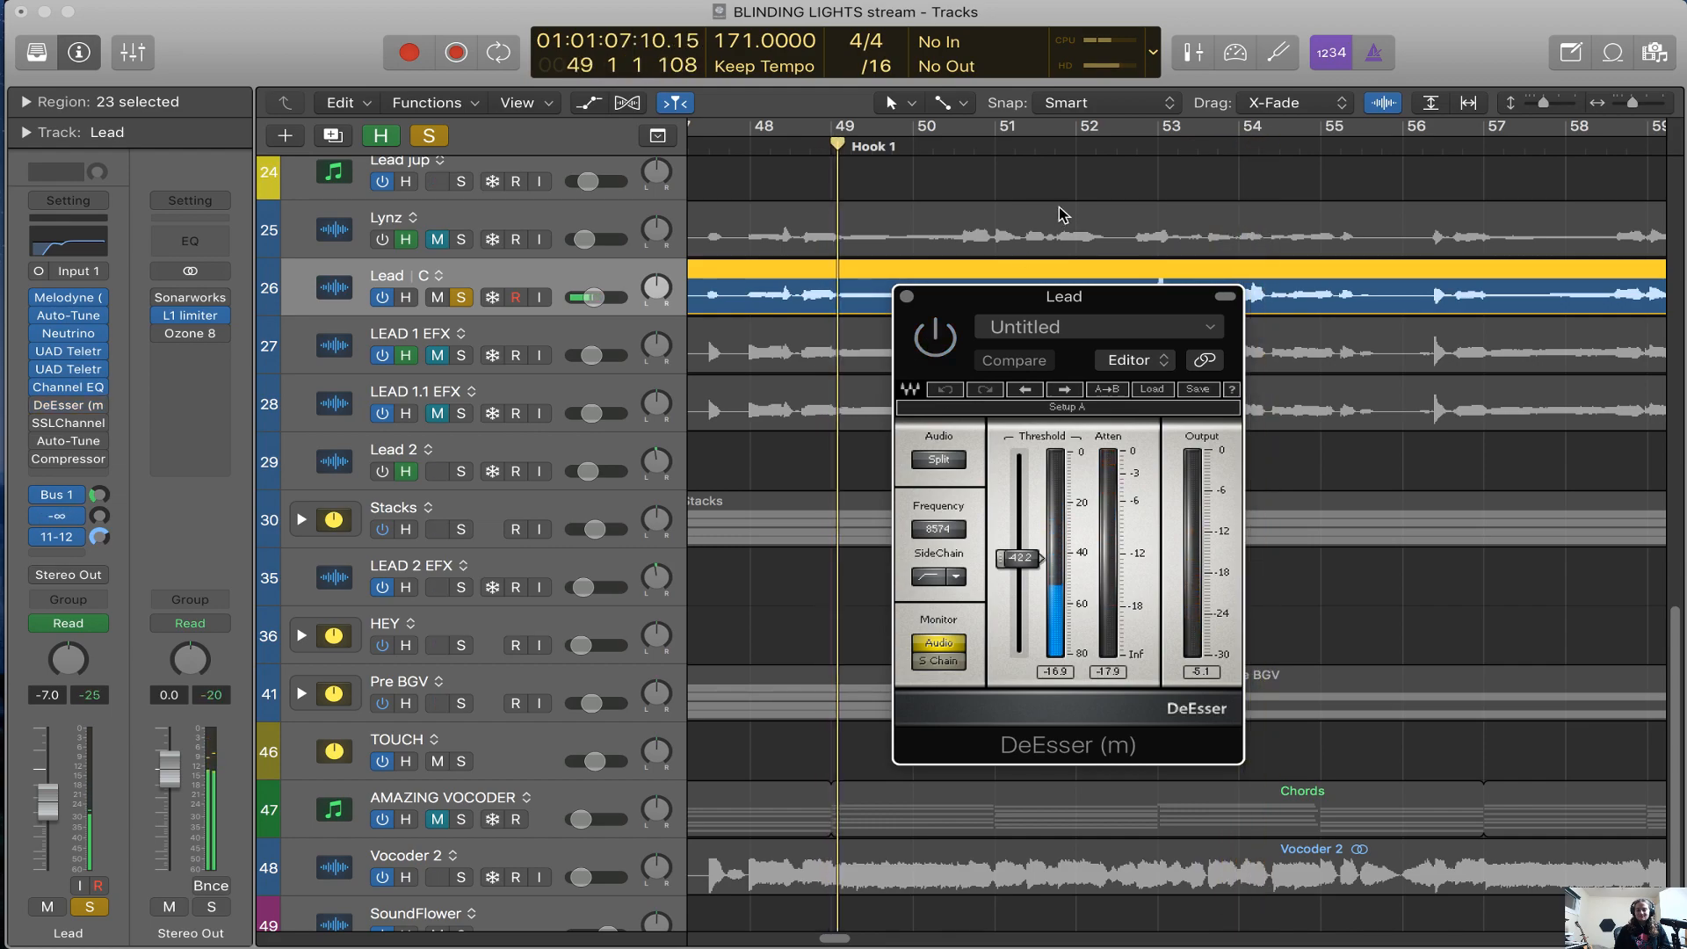
{"action": "left_click", "coordinate": [936, 350]}
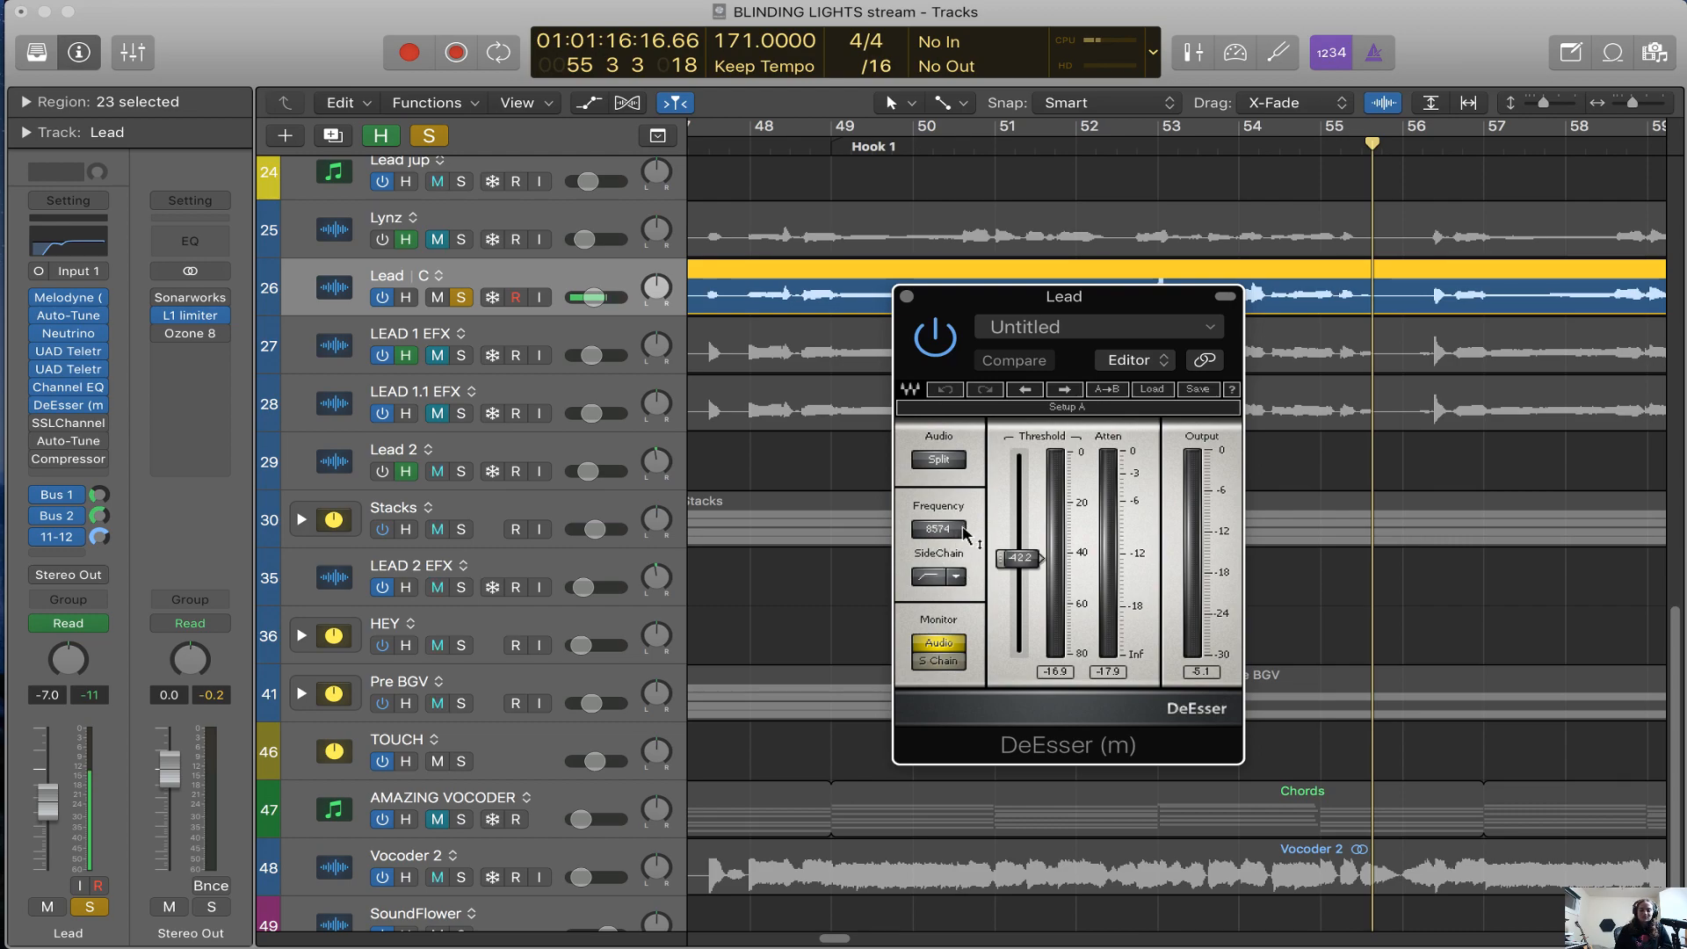
Monitor the side chain of Lead's DeEsser during playback, set the threshold to -39.6, return monitoring to Audio and close the plug-in
{"action": "left_click", "coordinate": [939, 661]}
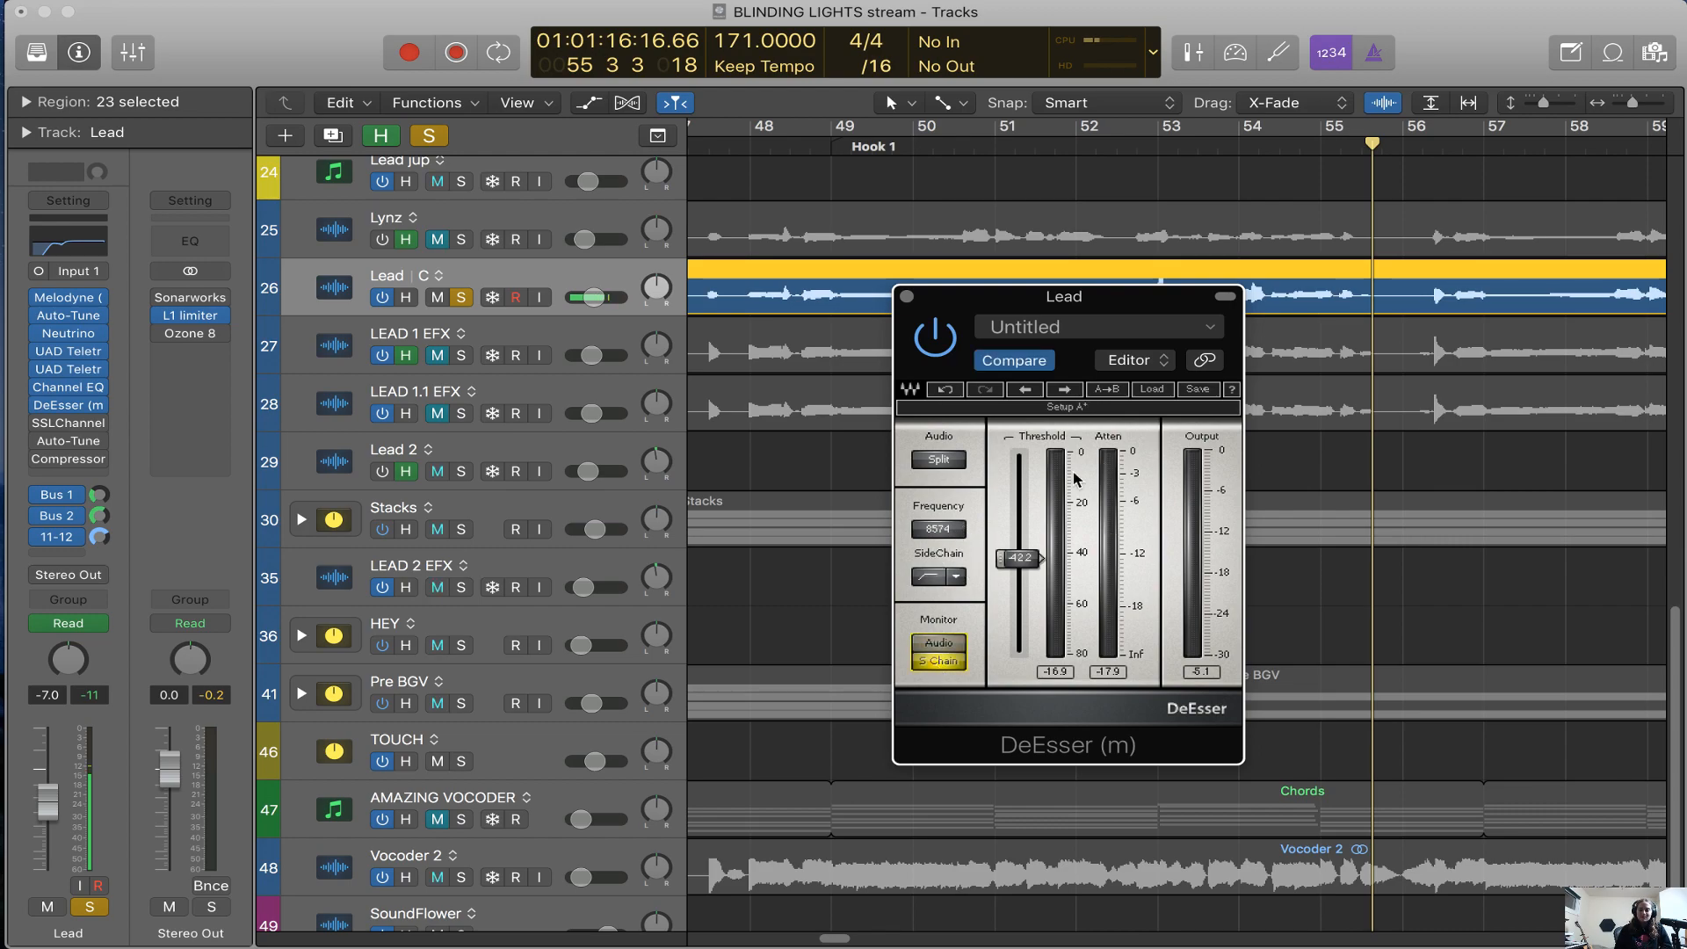
{"action": "key", "text": "space"}
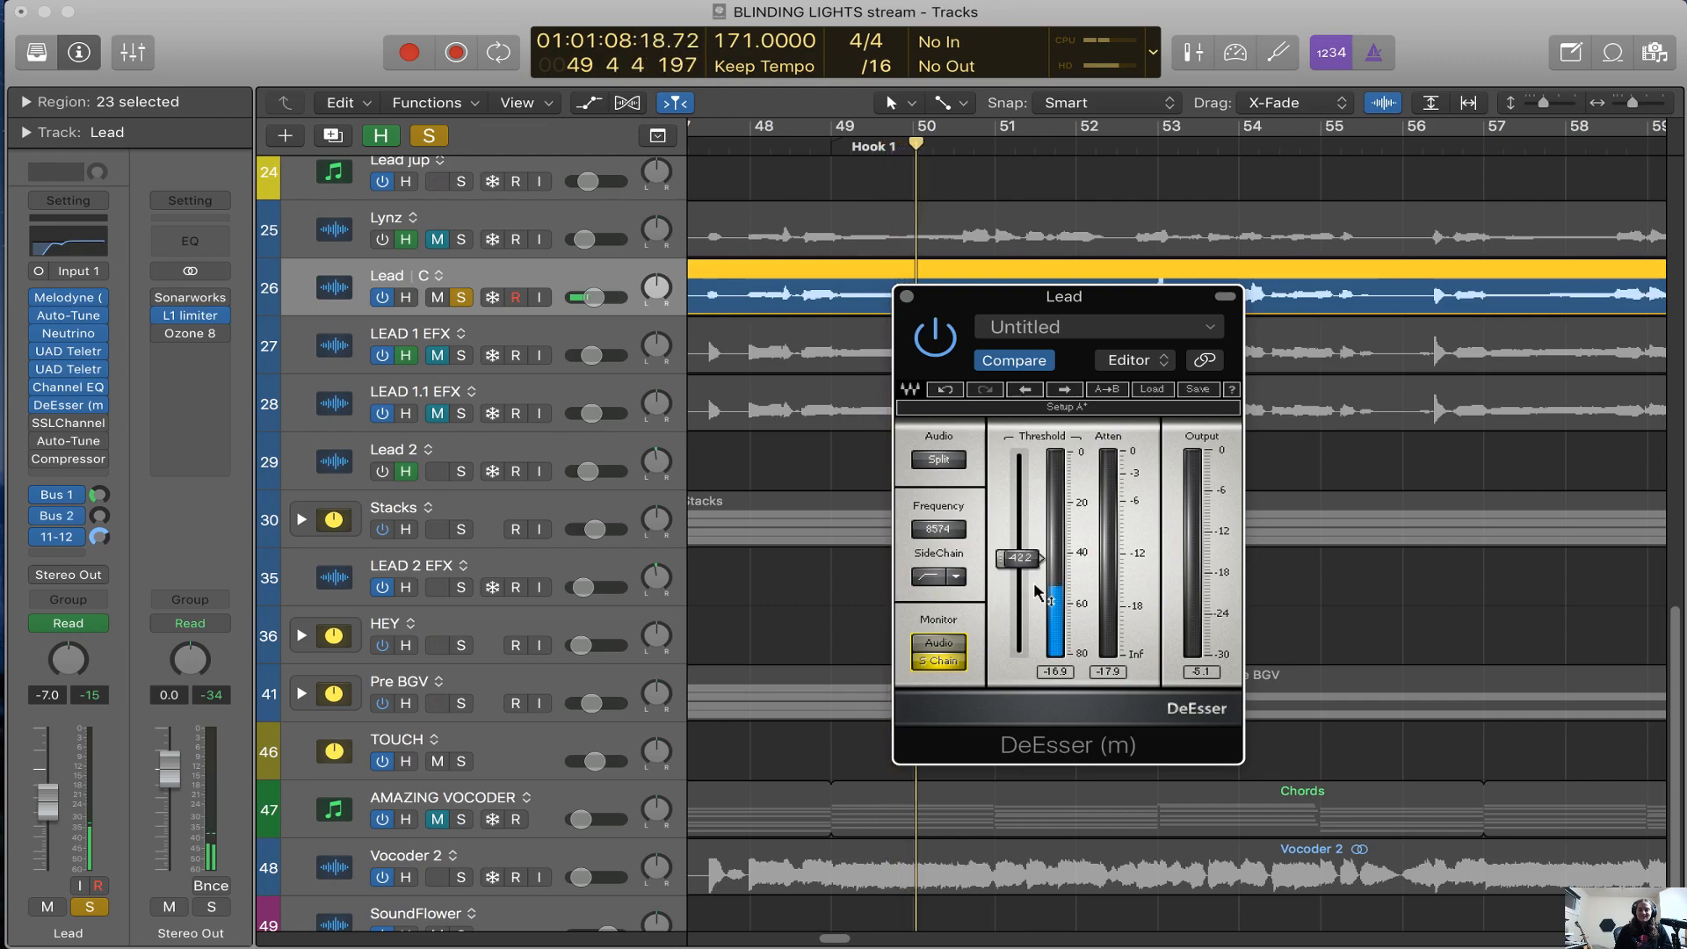
{"action": "mouse_move", "coordinate": [1017, 557]}
{"action": "left_mouse_down"}
{"action": "mouse_move", "coordinate": [1018, 591]}
{"action": "mouse_move", "coordinate": [1018, 551]}
{"action": "left_mouse_up"}
{"action": "left_click", "coordinate": [954, 644]}
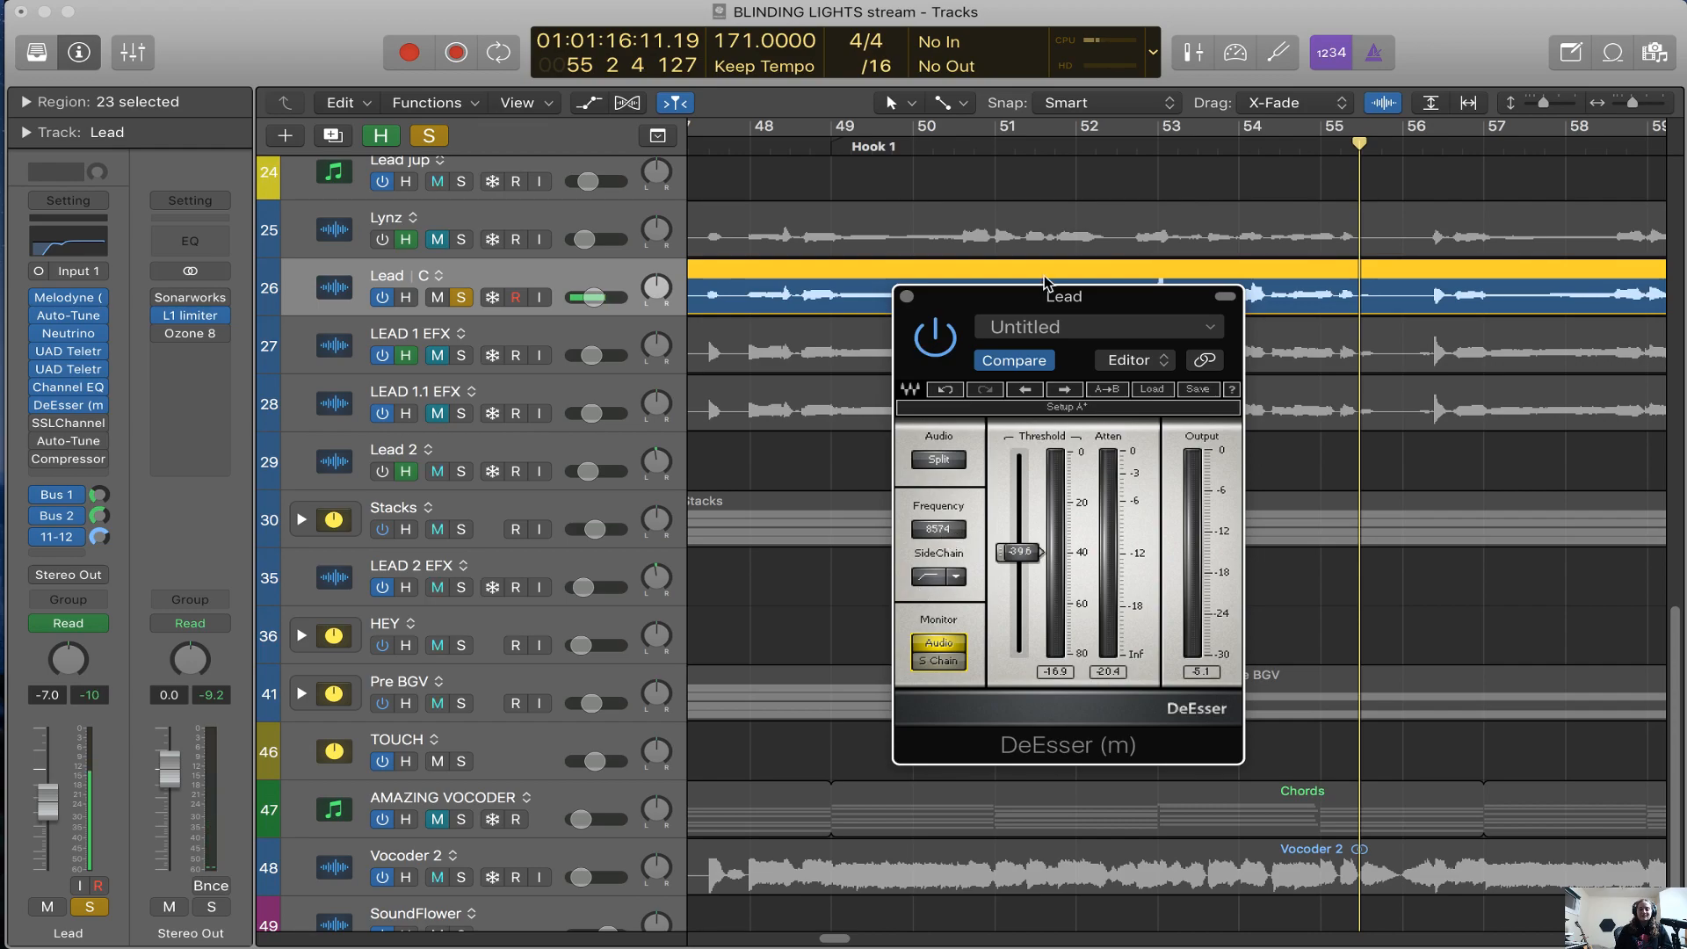
{"action": "left_click", "coordinate": [908, 298]}
Unsolo Lead with the hidden tracks put away, and expand the Stacks track stack
{"action": "key", "text": "super+Left"}
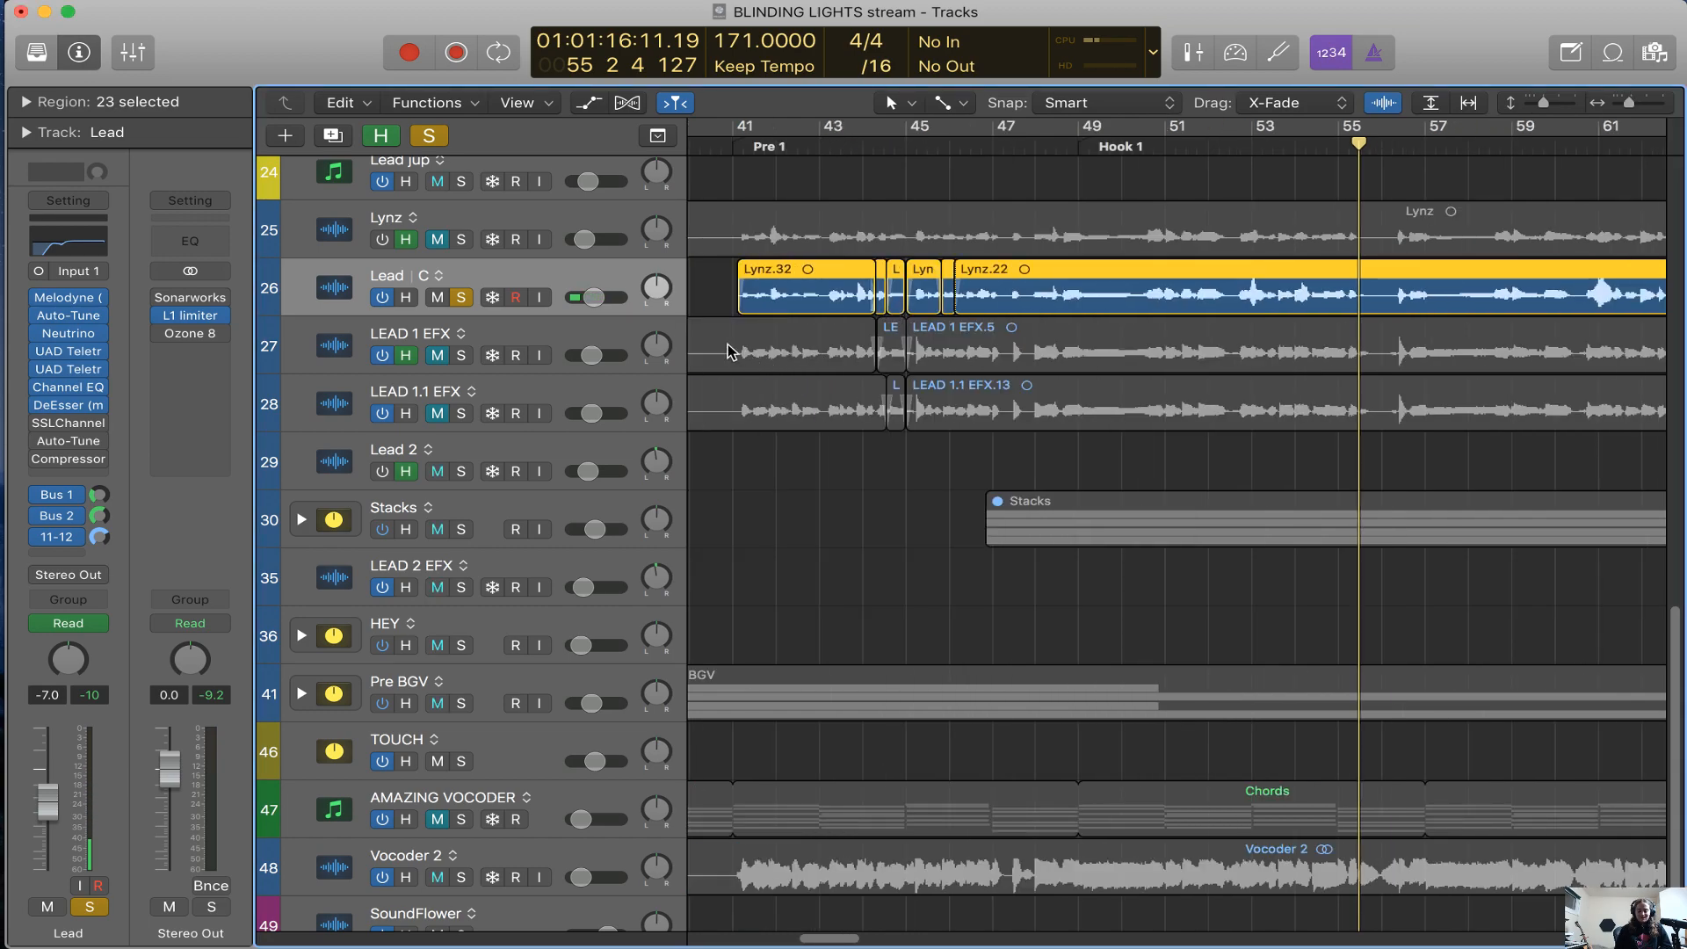
{"action": "key", "text": "h"}
{"action": "key", "text": "s"}
{"action": "scroll", "coordinate": [702, 417], "scroll_direction": "right", "scroll_amount": 2}
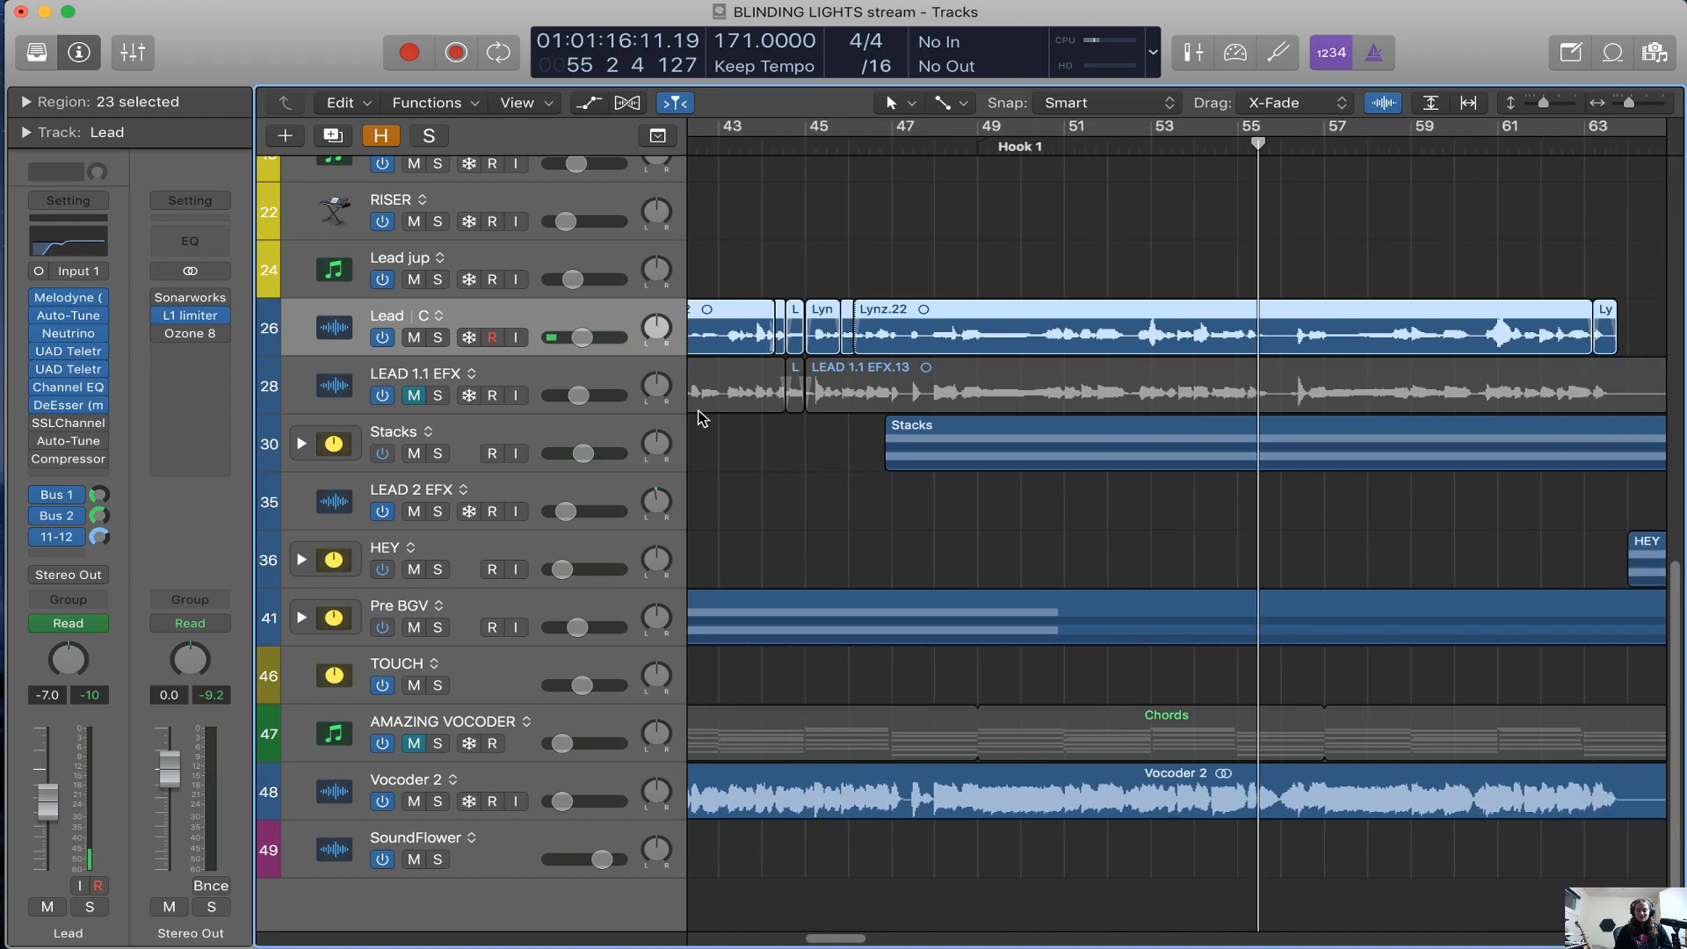
{"action": "left_click", "coordinate": [596, 433]}
{"action": "left_click", "coordinate": [302, 443]}
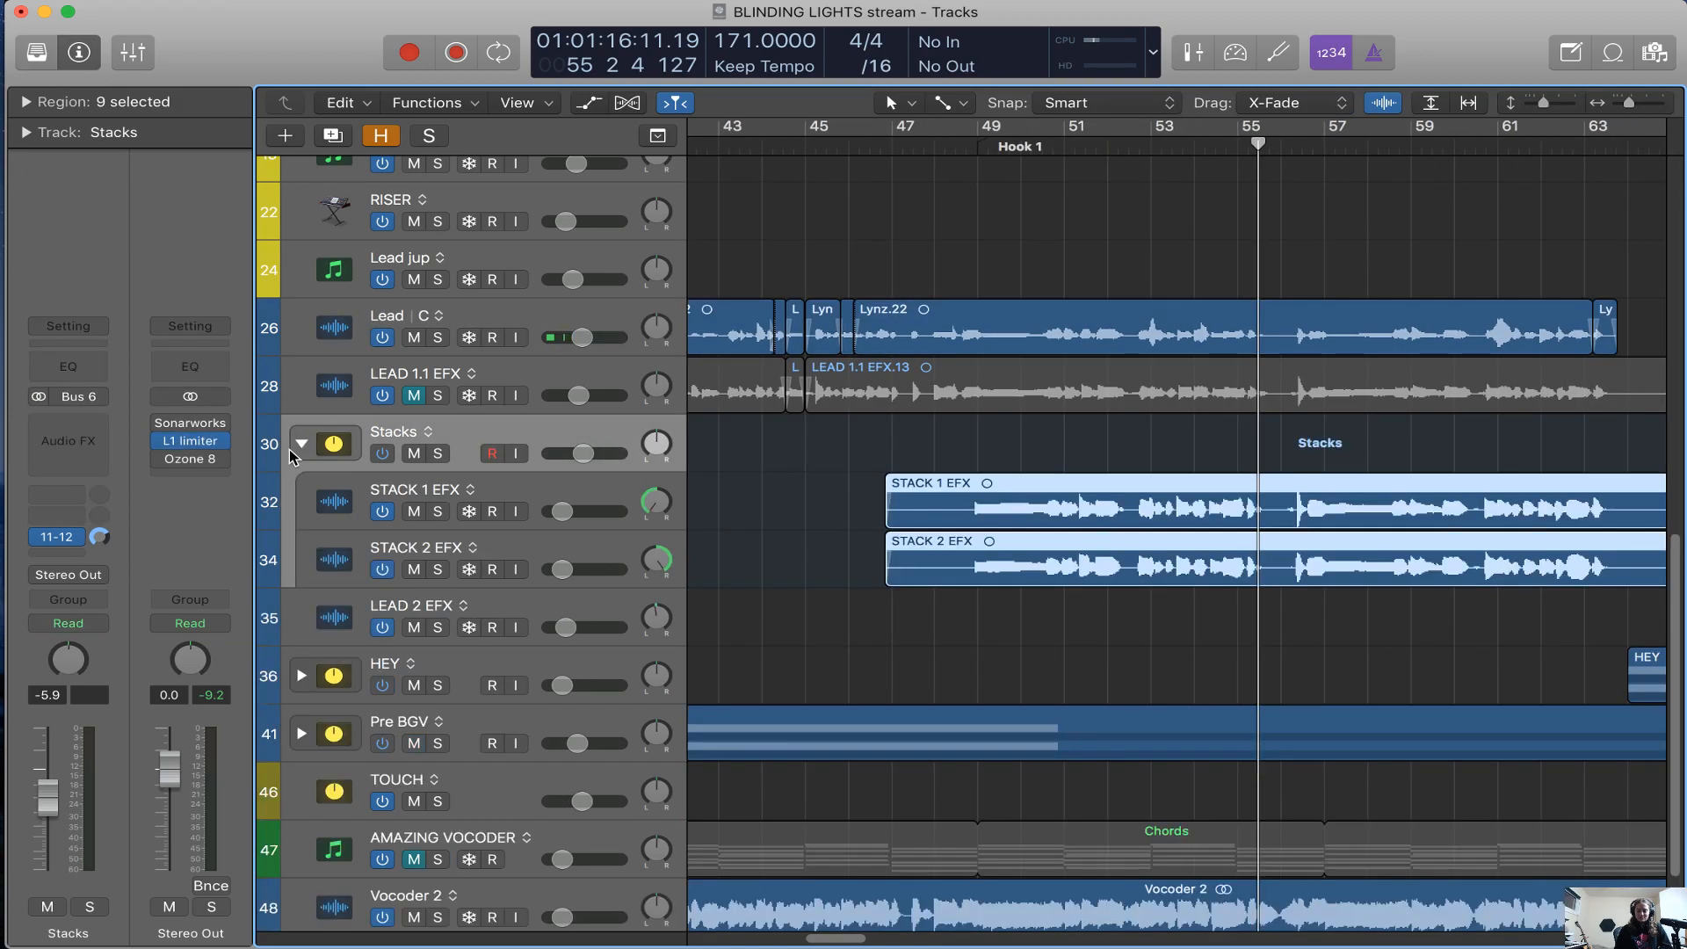
Show the hidden tracks and open Stack 1's SSLChannel plug-in
{"action": "key", "text": "h"}
{"action": "left_click", "coordinate": [546, 694]}
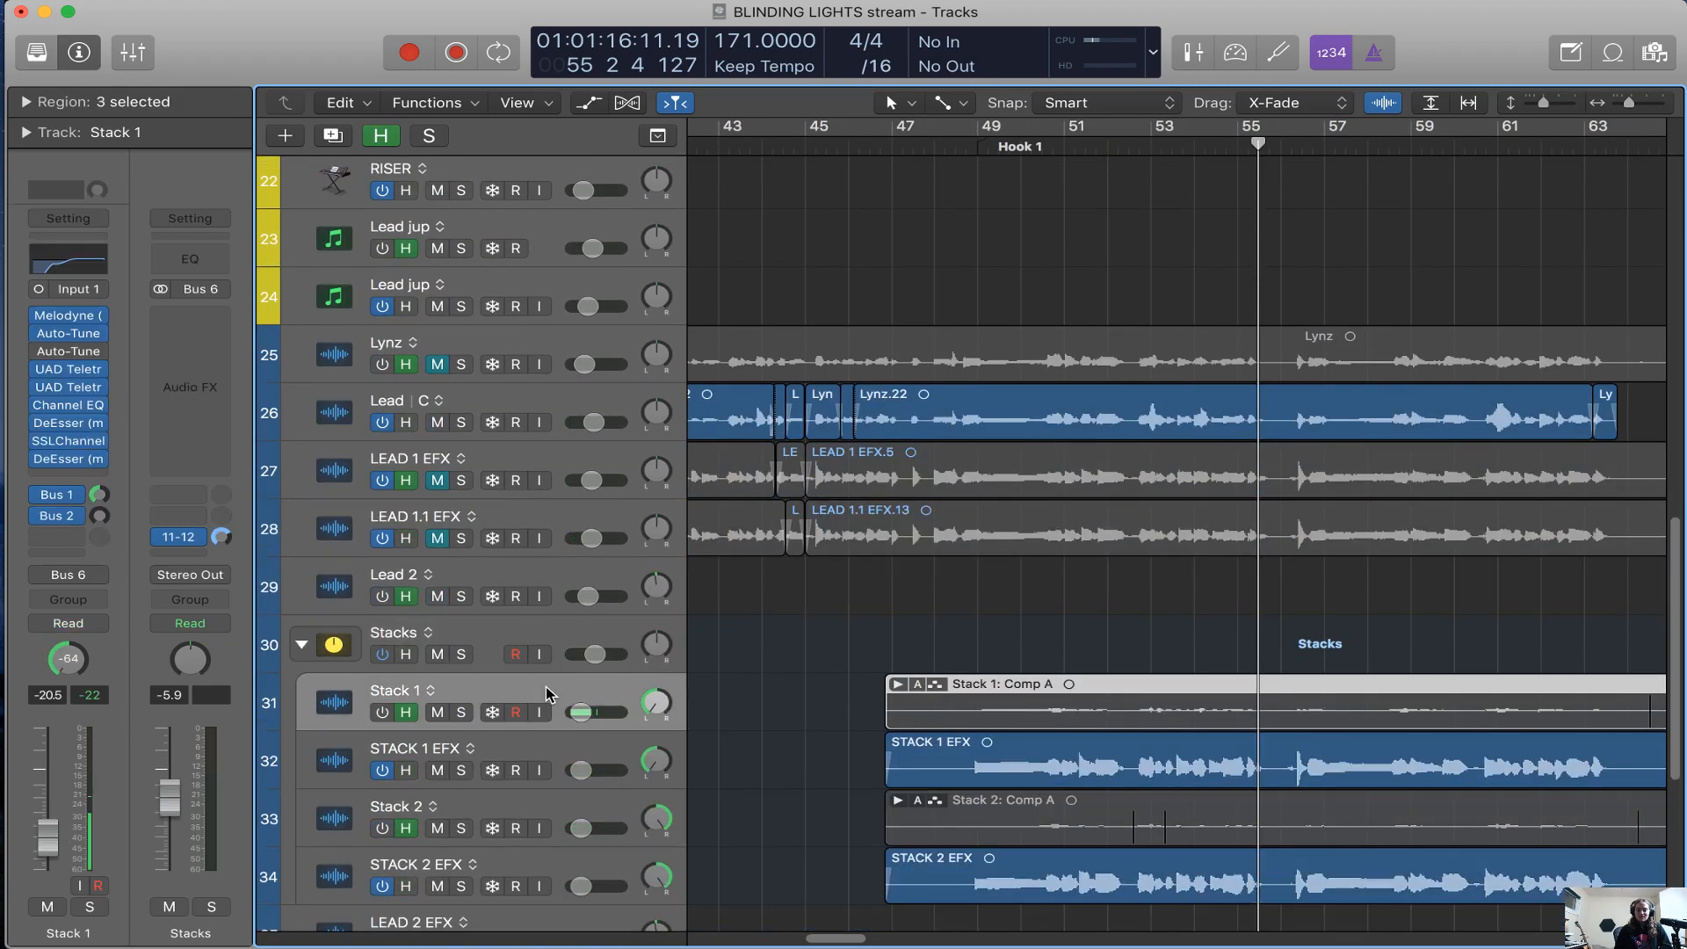
{"action": "left_click", "coordinate": [76, 444]}
Play Hook 1 from bar 49 with the Stacks track soloed, select STACK 1 EFX and move the SSLChannel window off the track headers
{"action": "key", "text": "space"}
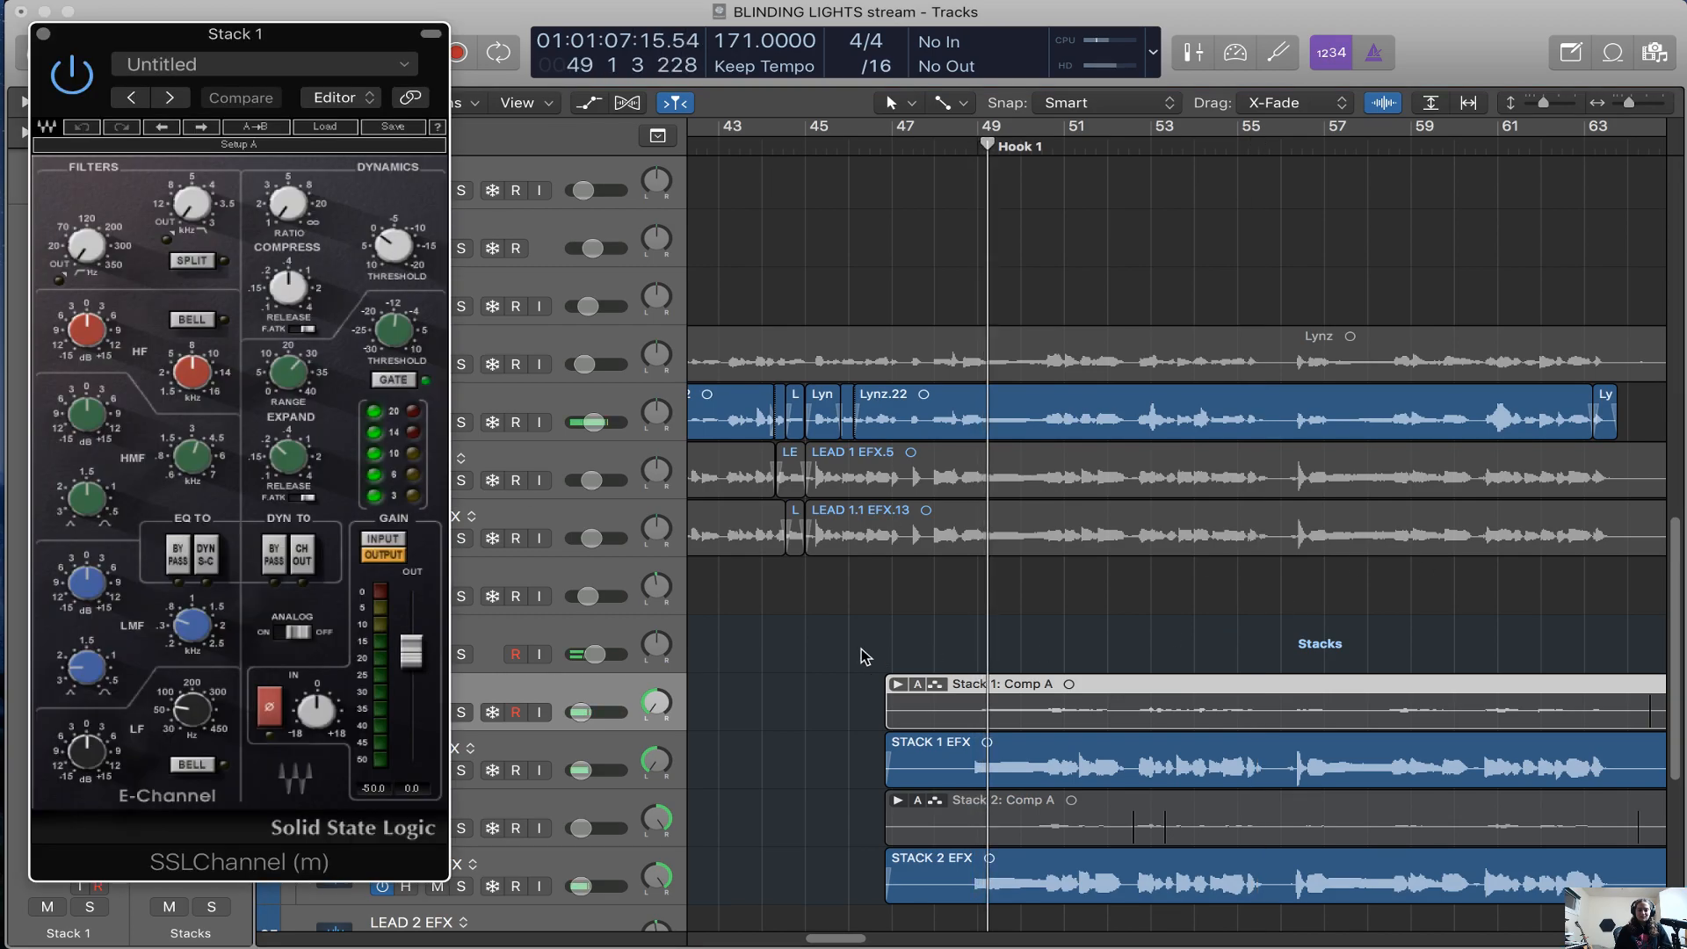
{"action": "left_click", "coordinate": [613, 640]}
{"action": "key", "text": "s"}
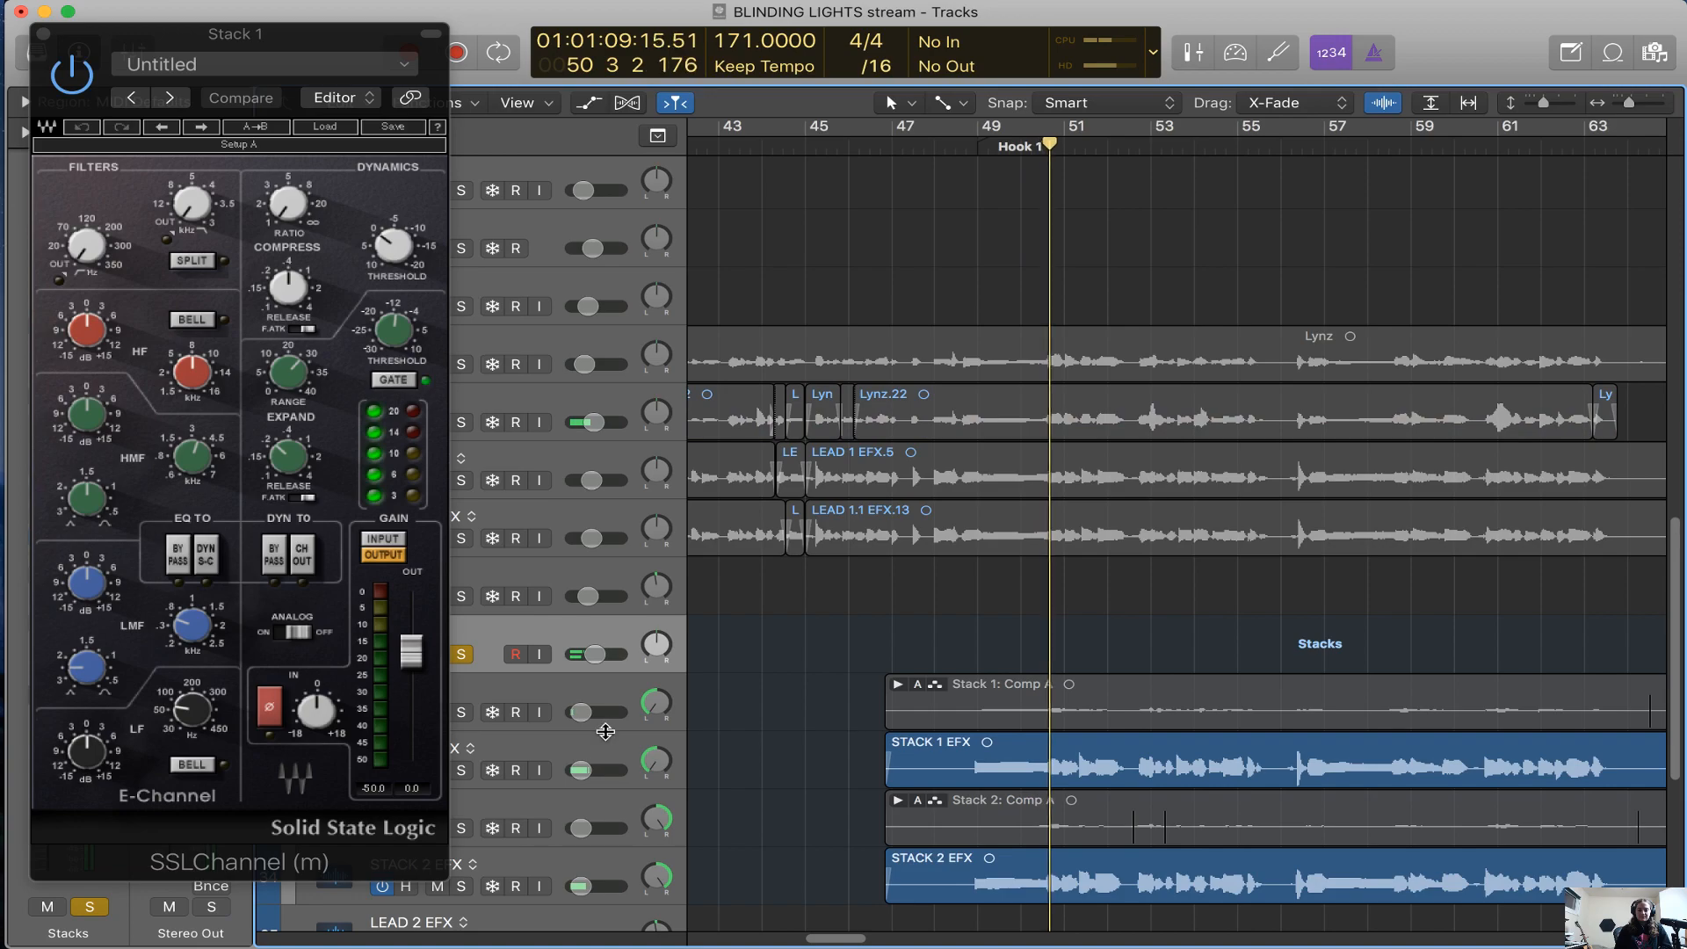
{"action": "left_click", "coordinate": [607, 747]}
{"action": "left_click_drag", "start_coordinate": [323, 39], "coordinate": [1098, 220]}
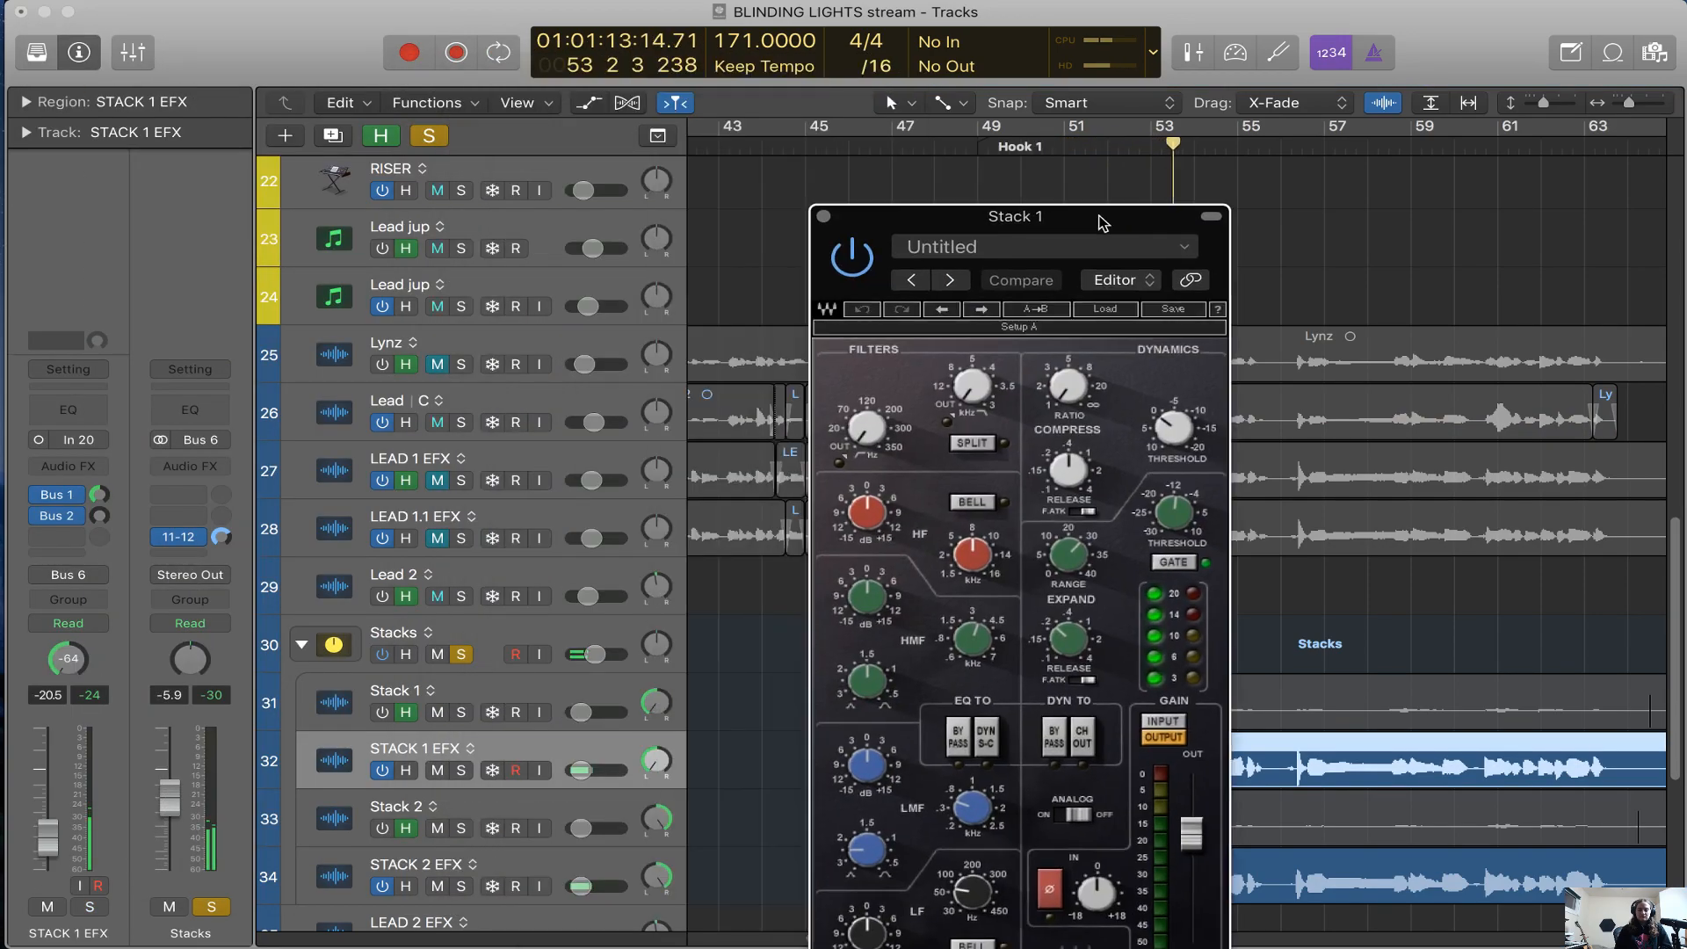
Turn on the Stack 1 track and solo it in place of the Stacks track
{"action": "left_click", "coordinate": [395, 714]}
{"action": "left_click", "coordinate": [384, 713]}
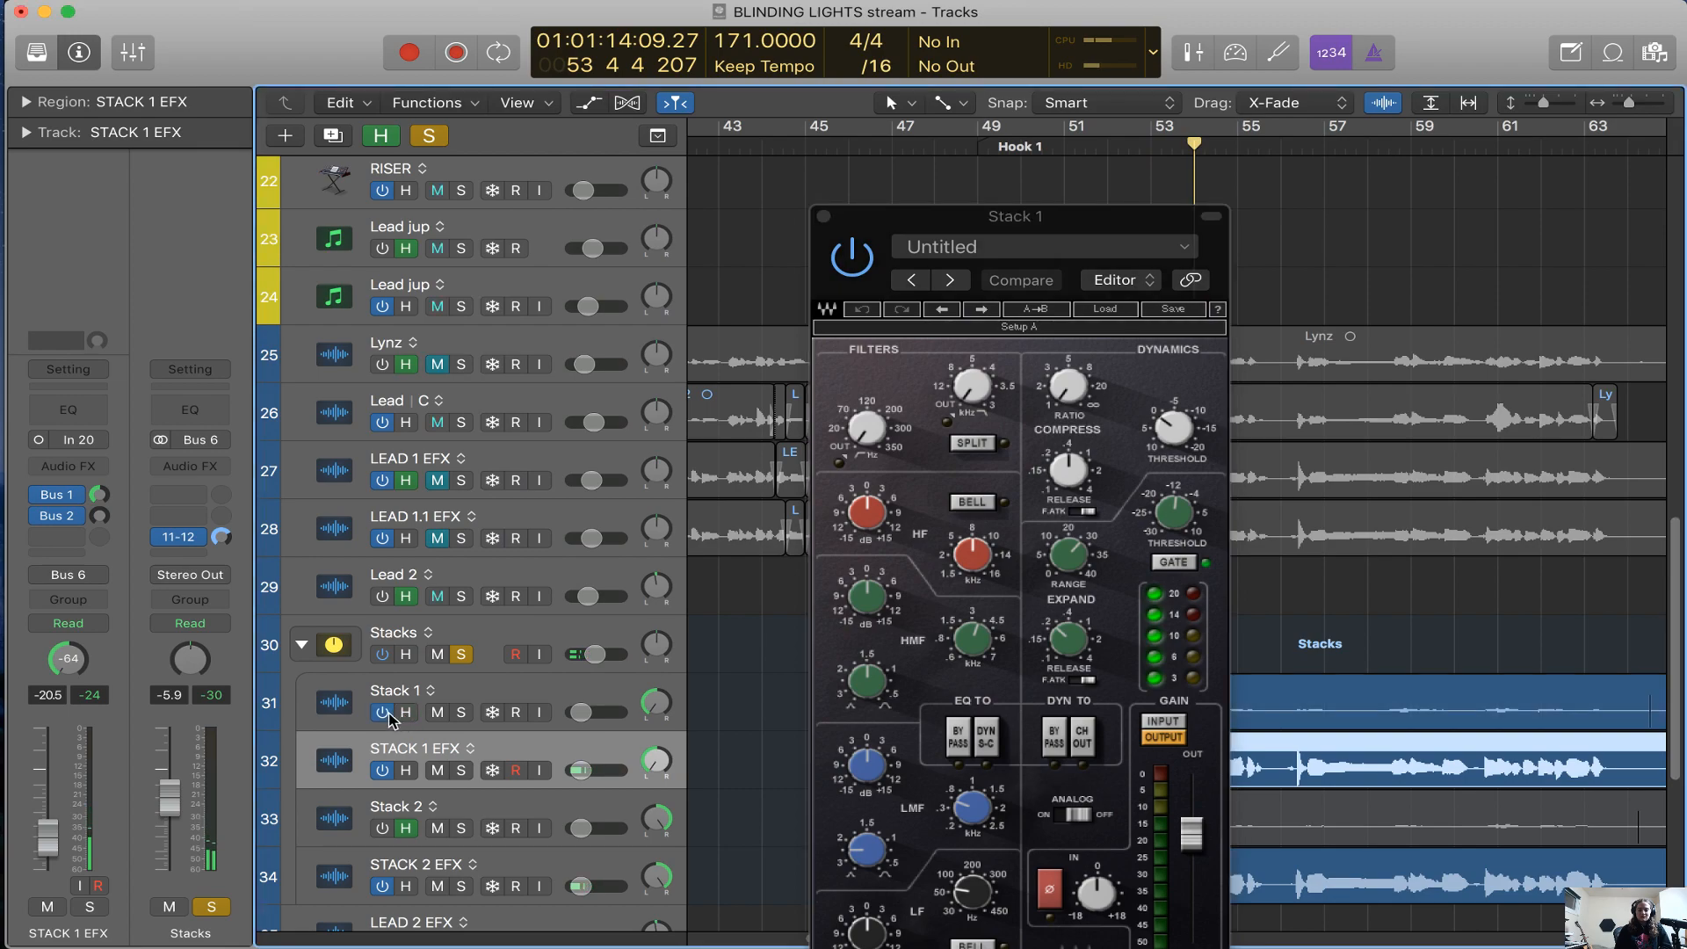
{"action": "left_click", "coordinate": [508, 694]}
{"action": "left_click", "coordinate": [461, 711]}
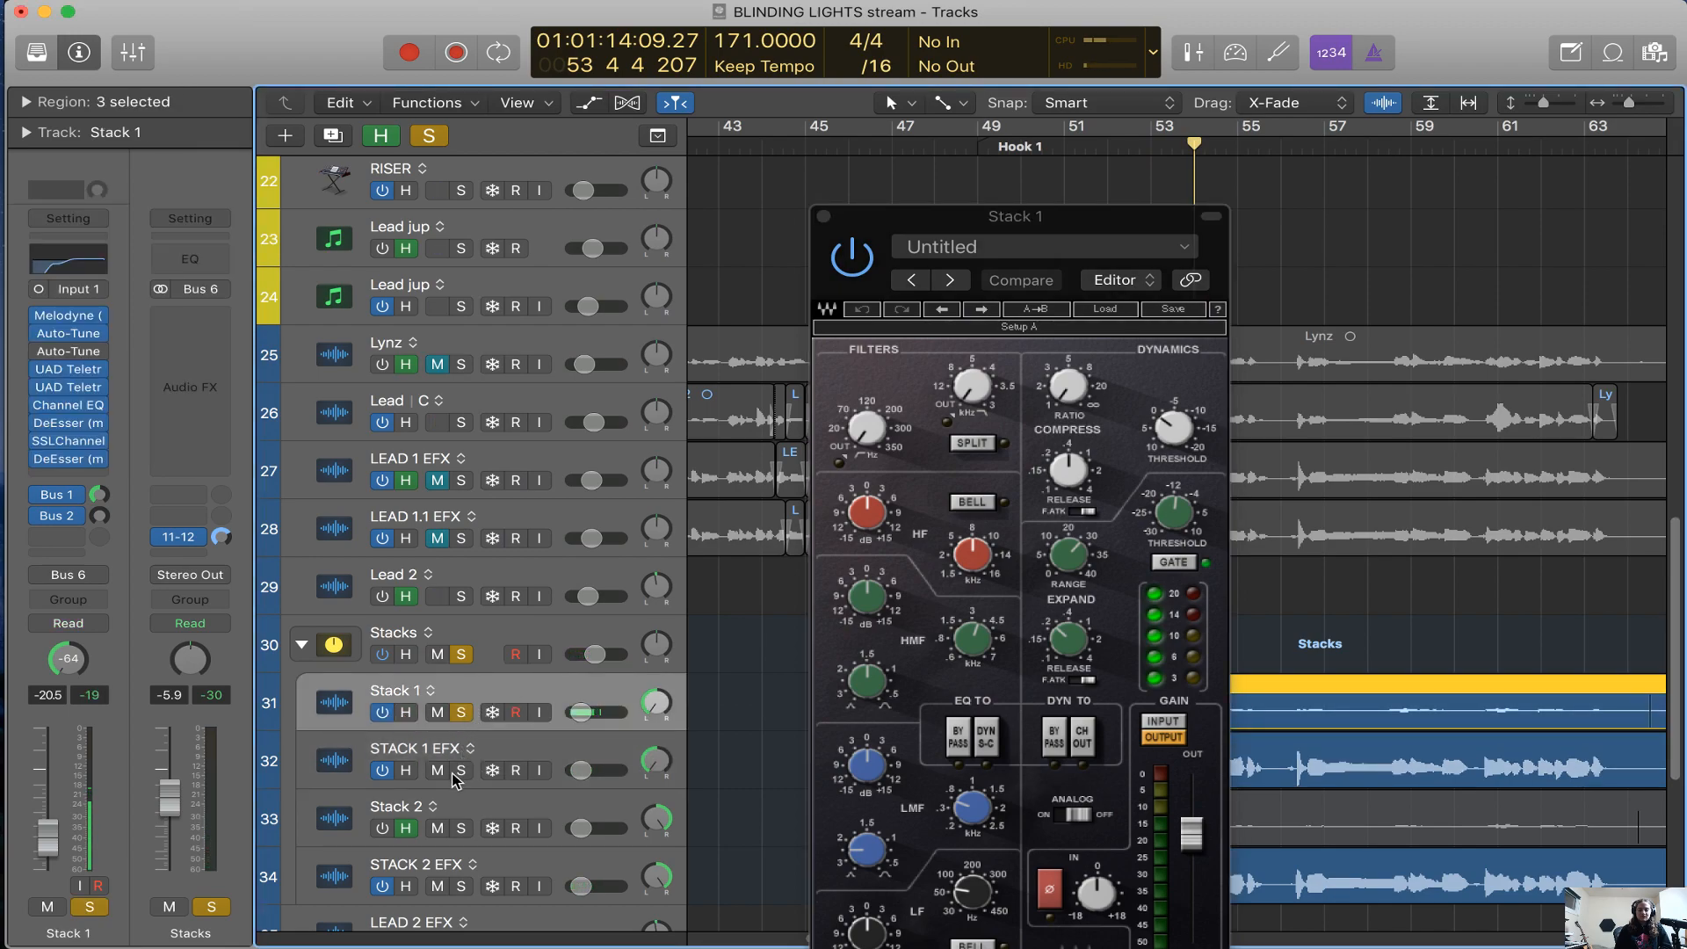
{"action": "left_click", "coordinate": [466, 654]}
Play the soloed Stack 1 from bar 50 and raise its volume to -4.9 dB
{"action": "left_click_drag", "start_coordinate": [951, 219], "coordinate": [1365, 85]}
{"action": "left_click", "coordinate": [1043, 145]}
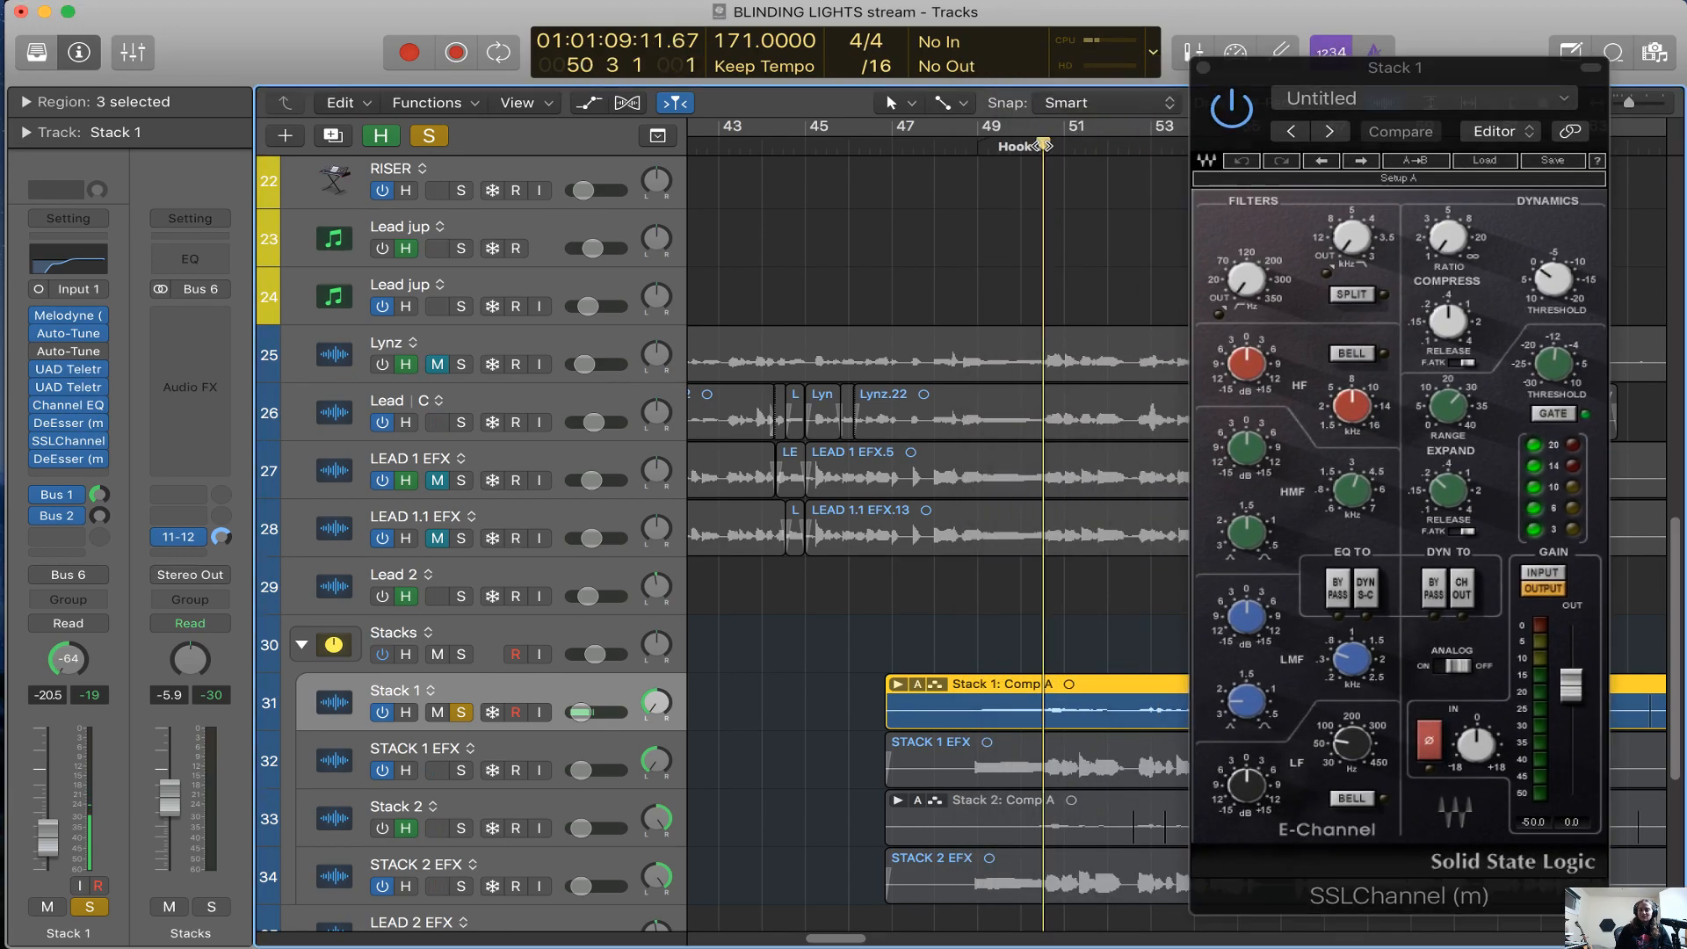
{"action": "left_click_drag", "start_coordinate": [614, 715], "coordinate": [687, 731]}
Play Stack 1 with its SSLChannel bypassed and switched on, replay from bar 47 and close the plug-in
{"action": "left_click", "coordinate": [1238, 115]}
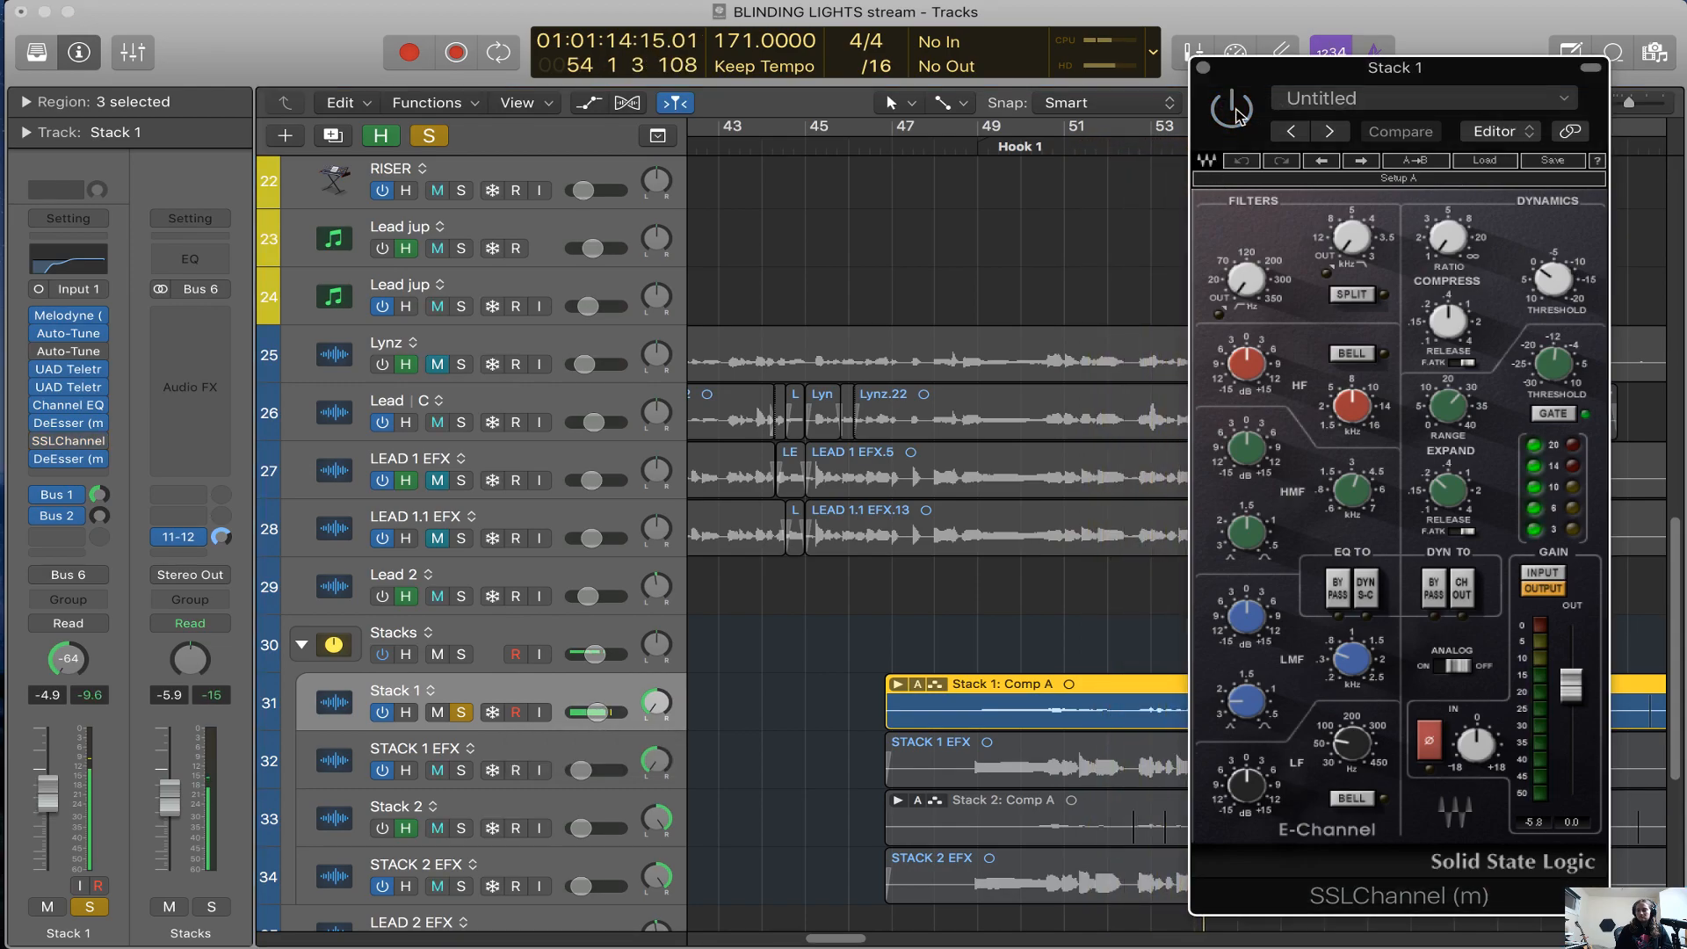
{"action": "left_click", "coordinate": [1236, 116]}
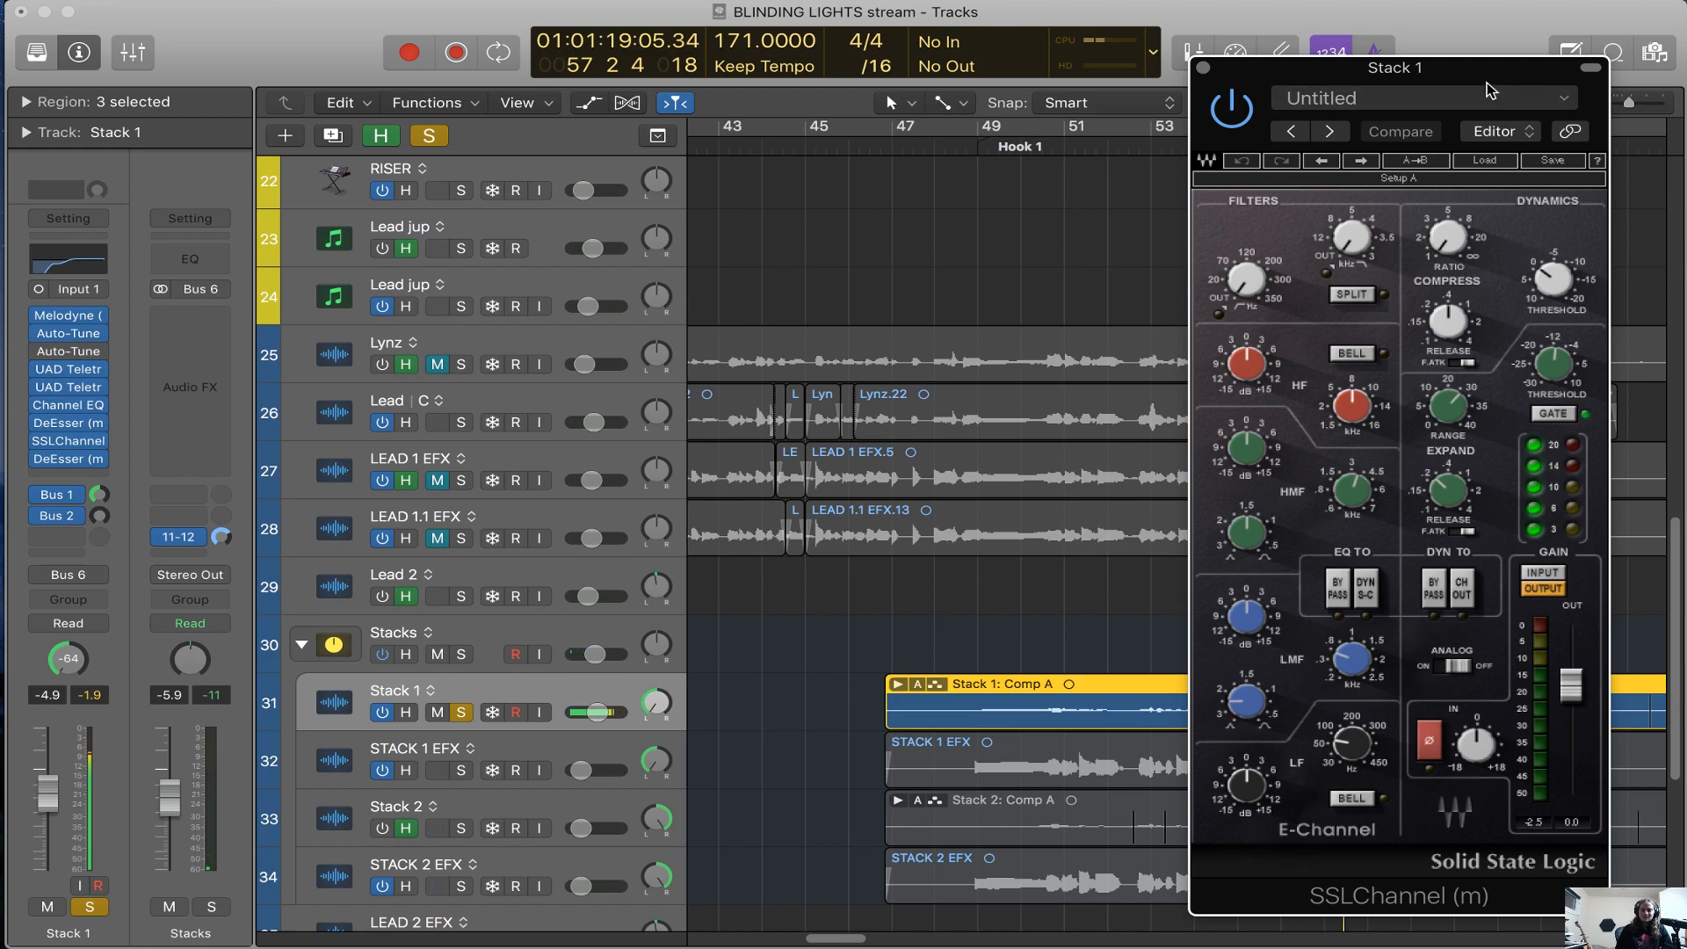
{"action": "left_click", "coordinate": [914, 145]}
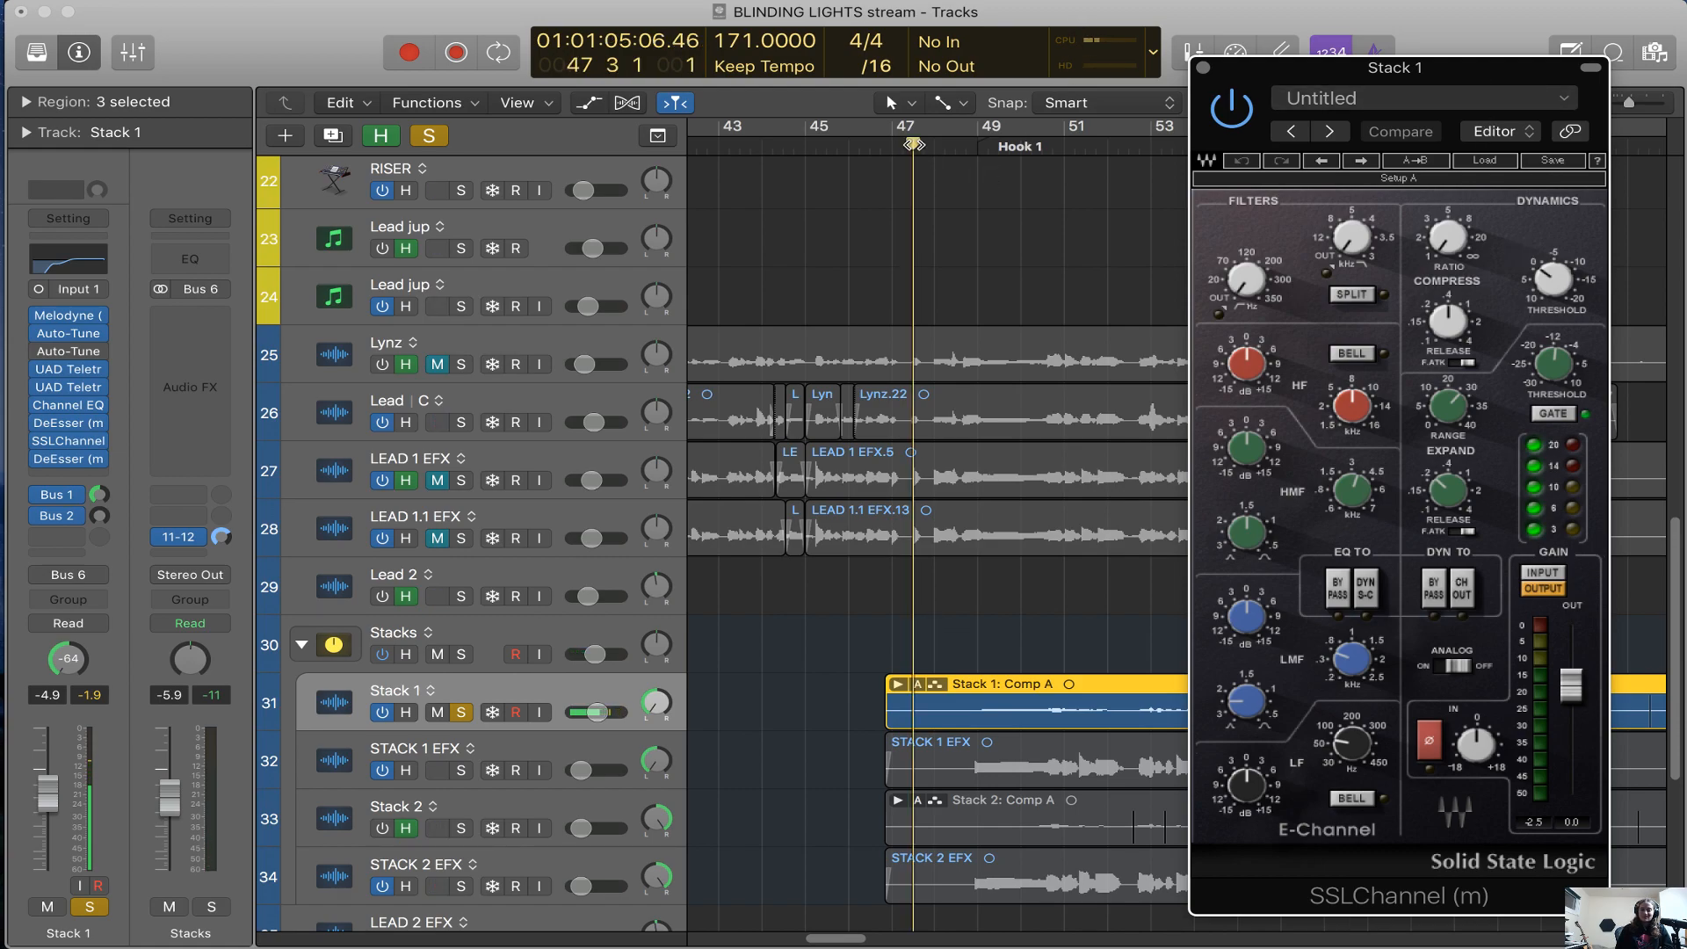
{"action": "scroll", "coordinate": [1024, 312], "scroll_direction": "down", "scroll_amount": 1}
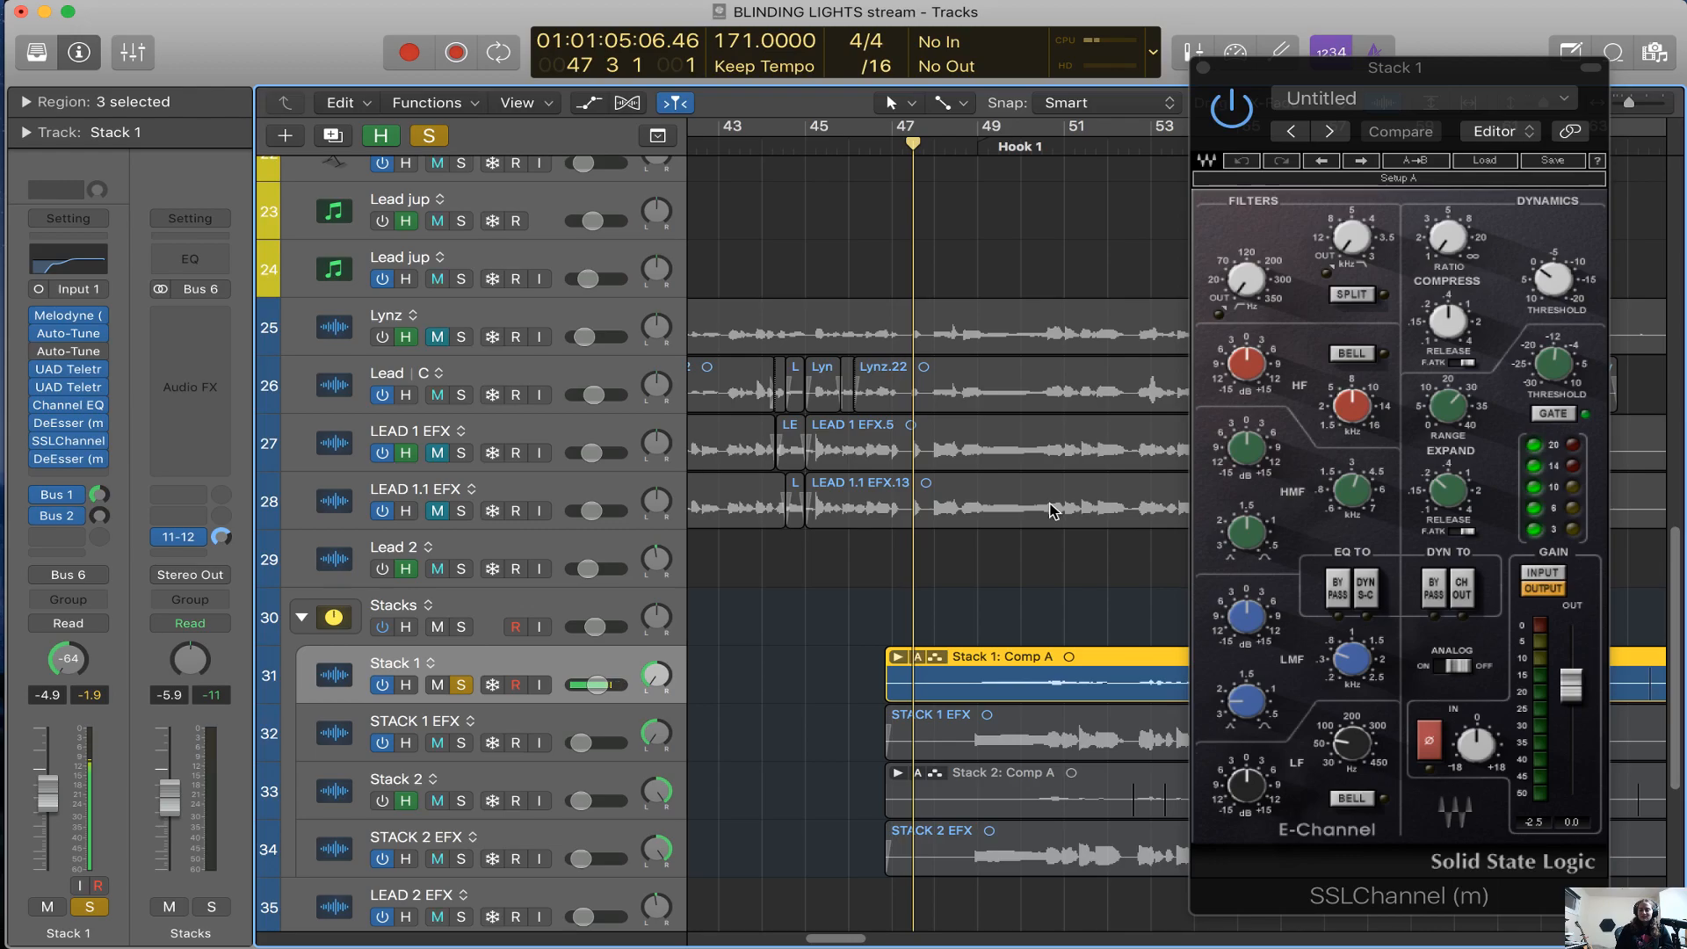
{"action": "key", "text": "space"}
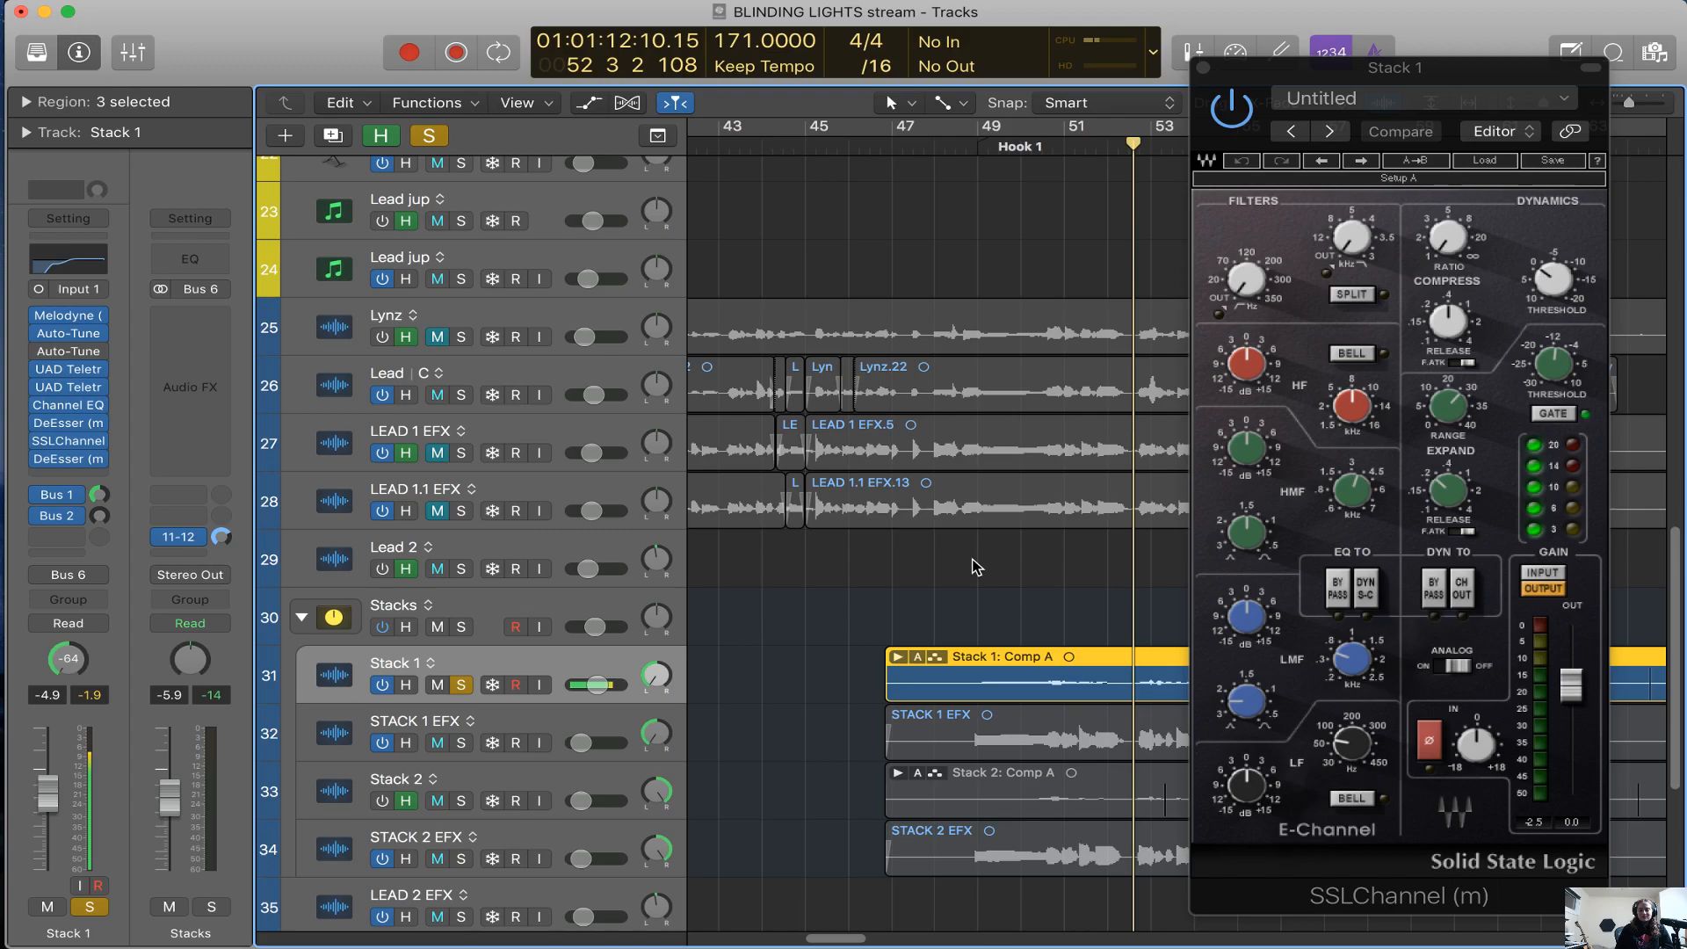
{"action": "scroll", "coordinate": [975, 567], "scroll_direction": "right", "scroll_amount": 3}
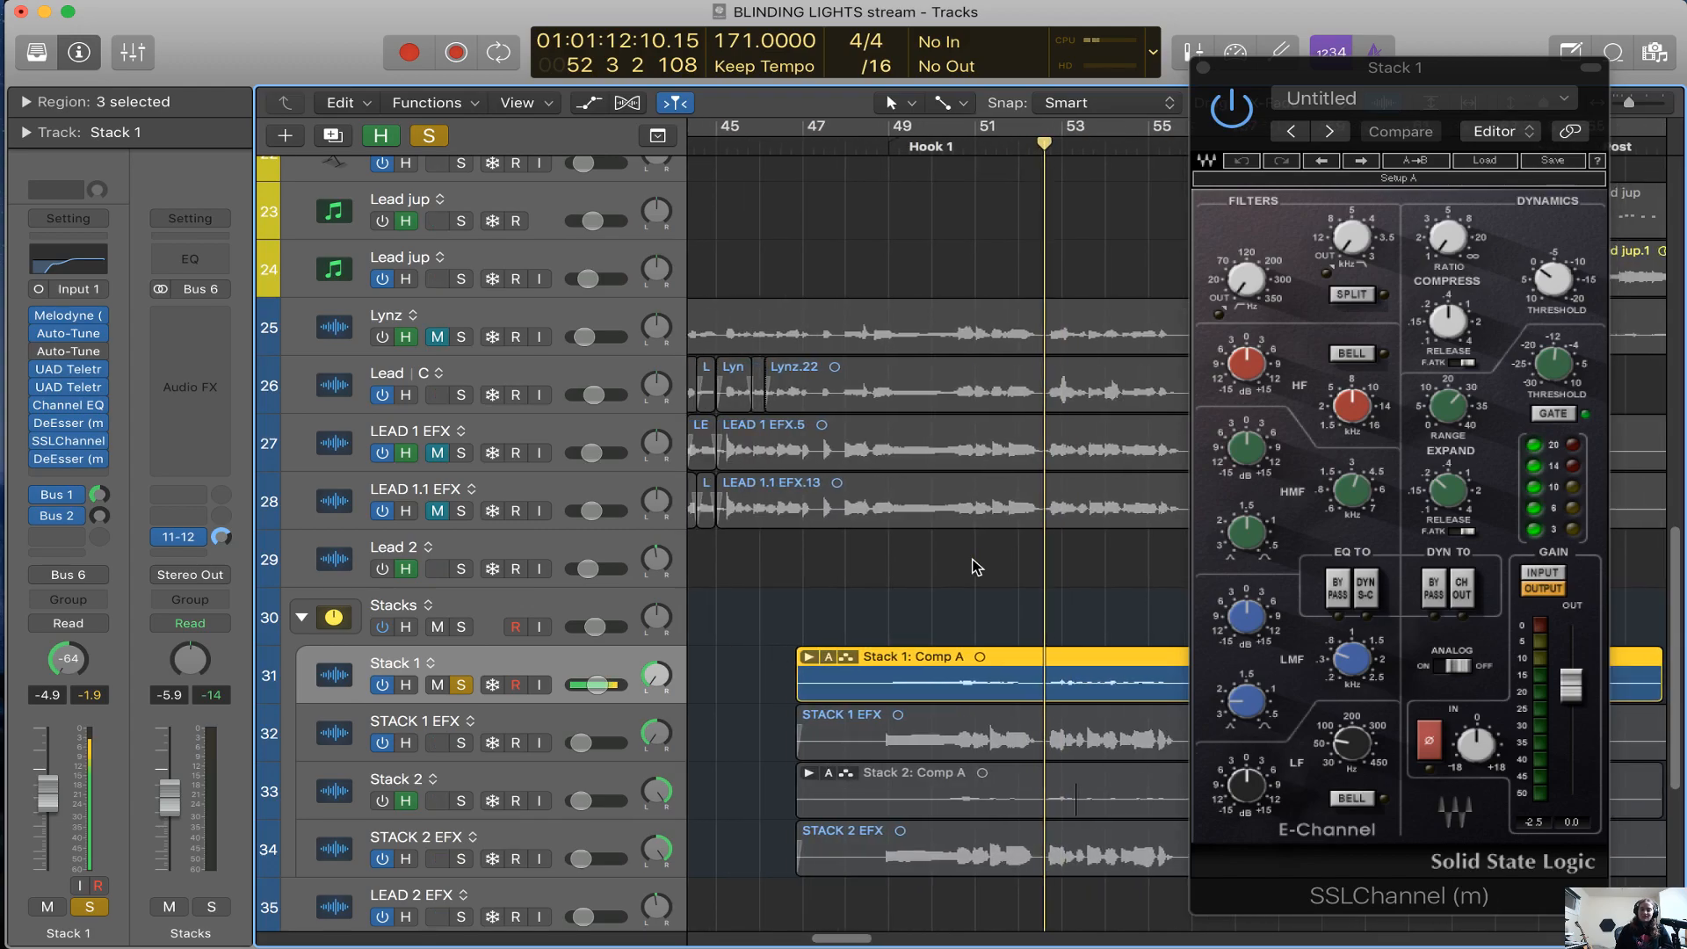
{"action": "left_click", "coordinate": [1203, 68]}
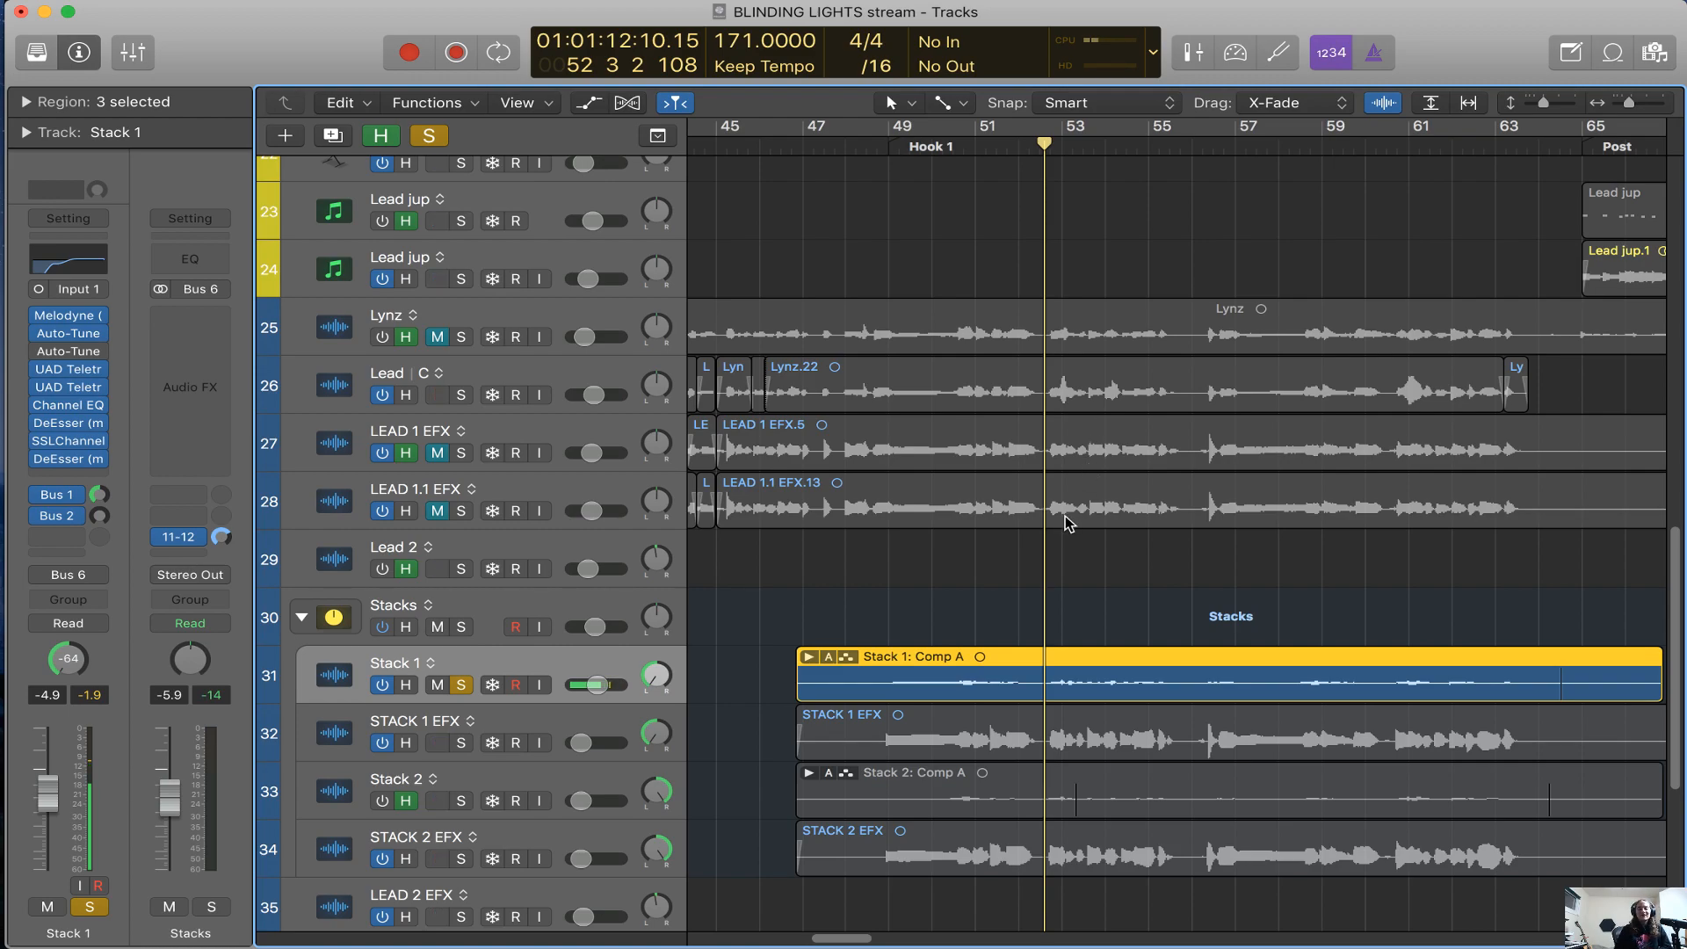
Move the playhead to bar 48, view the last DeEsser in Stack 1's plug-in chain and close it
{"action": "left_click", "coordinate": [846, 142]}
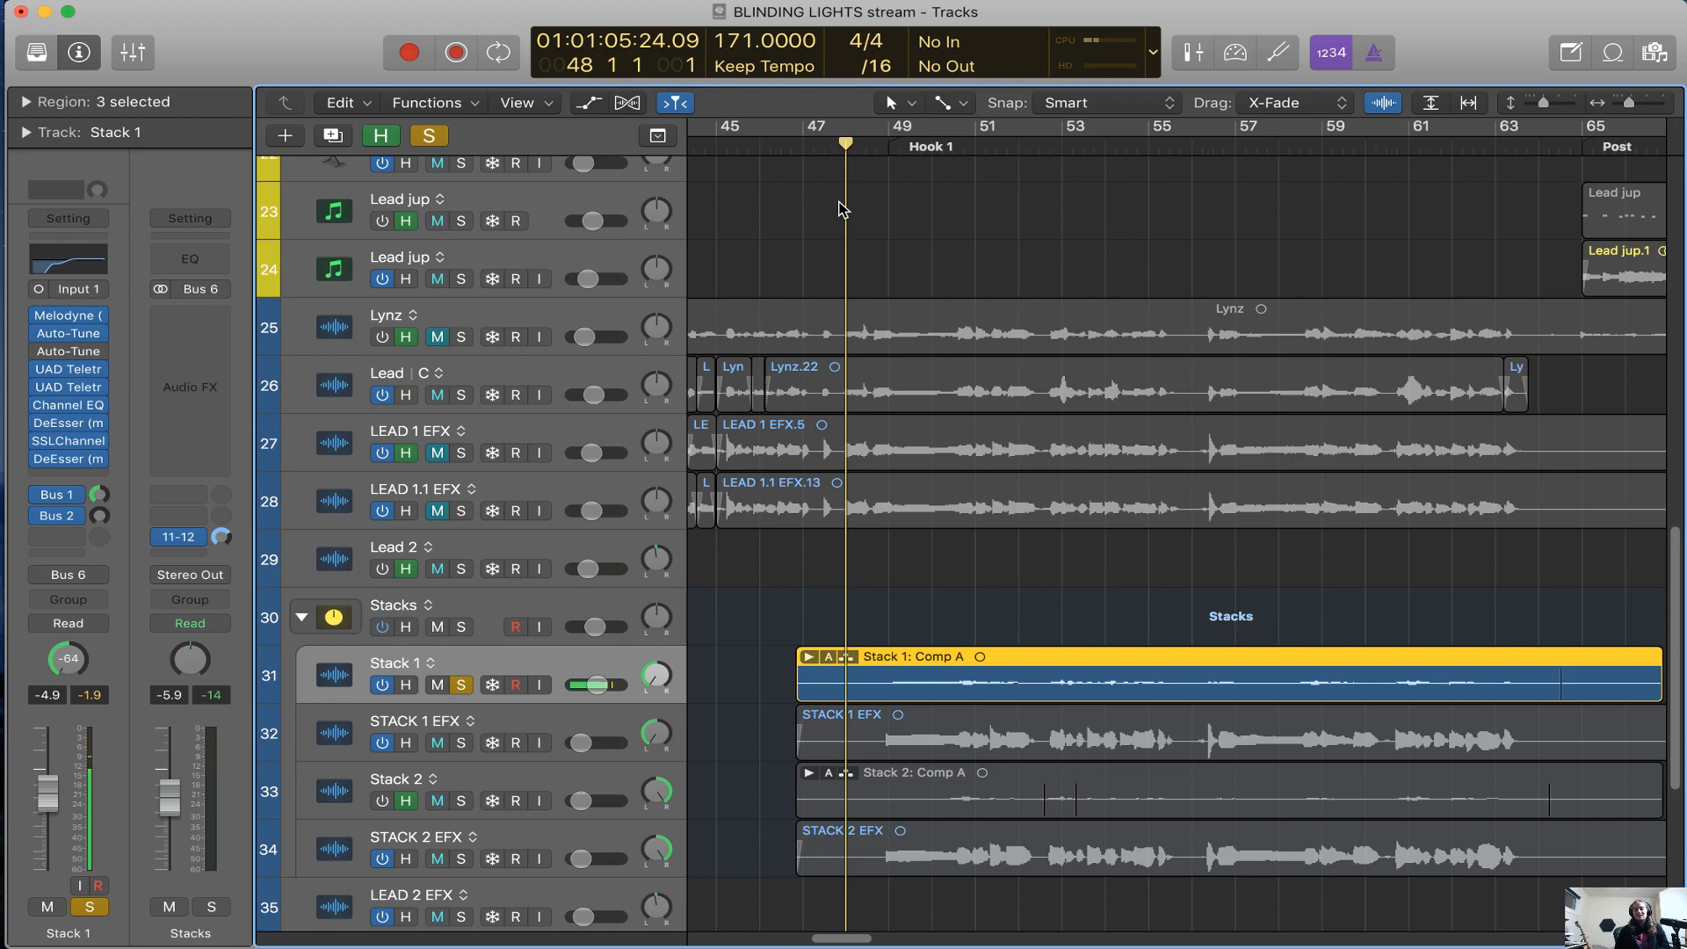
{"action": "scroll", "coordinate": [555, 421], "scroll_direction": "down", "scroll_amount": 3}
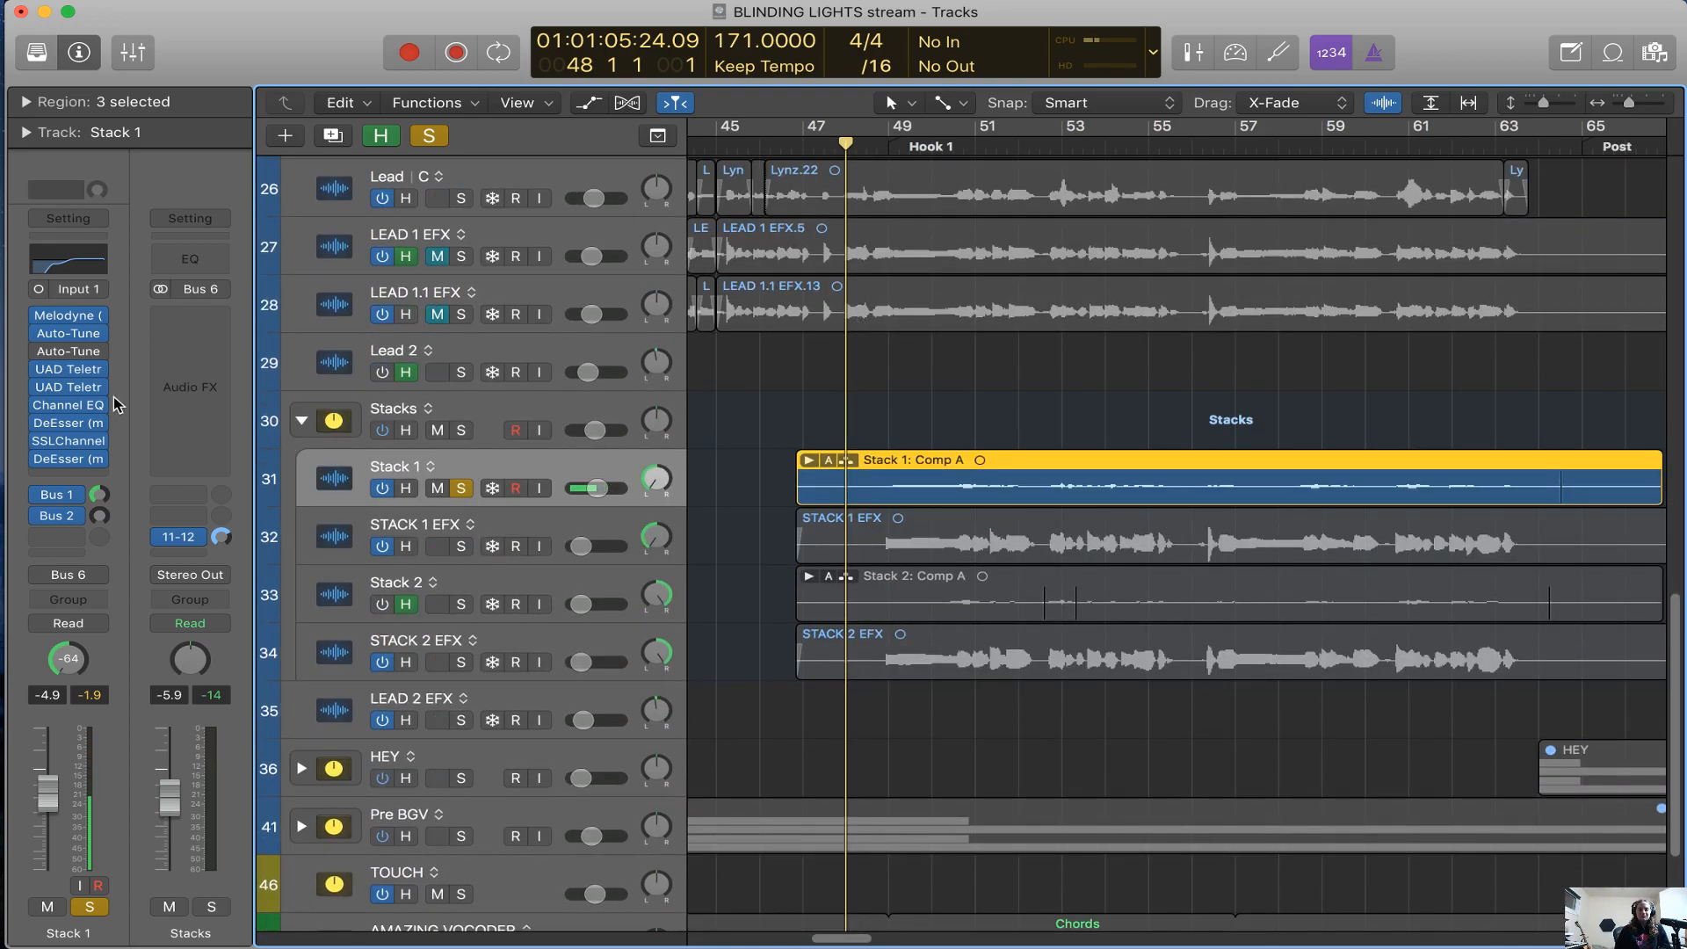
{"action": "mouse_move", "coordinate": [72, 463]}
{"action": "left_click", "coordinate": [78, 459]}
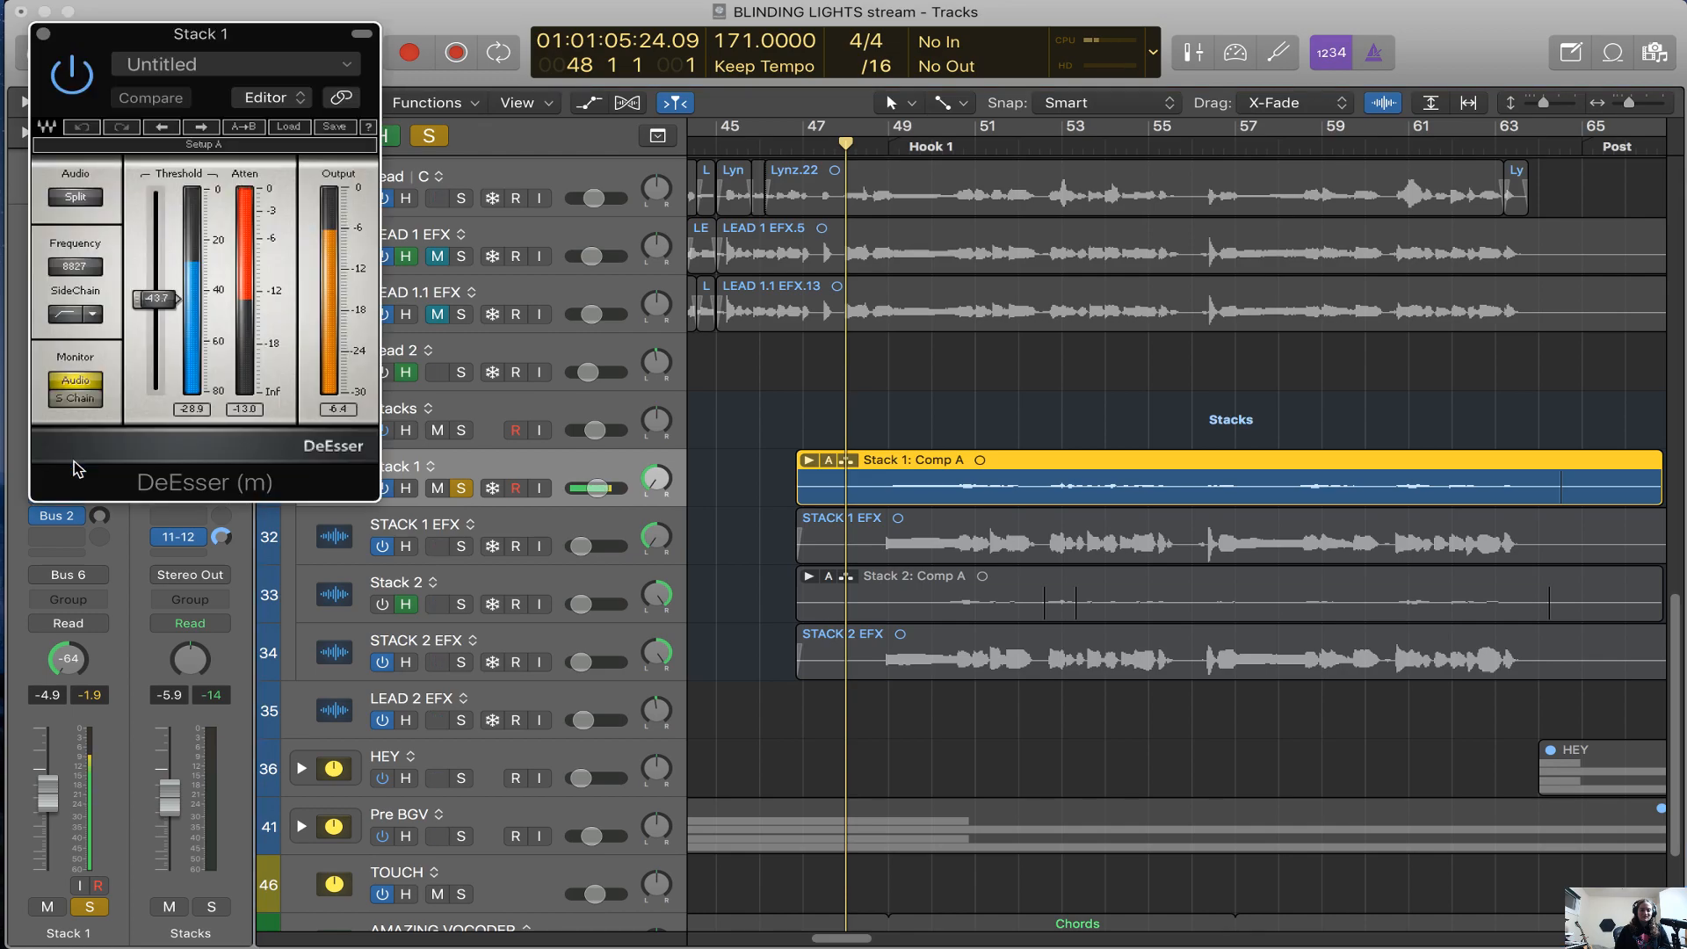
{"action": "left_click", "coordinate": [42, 34]}
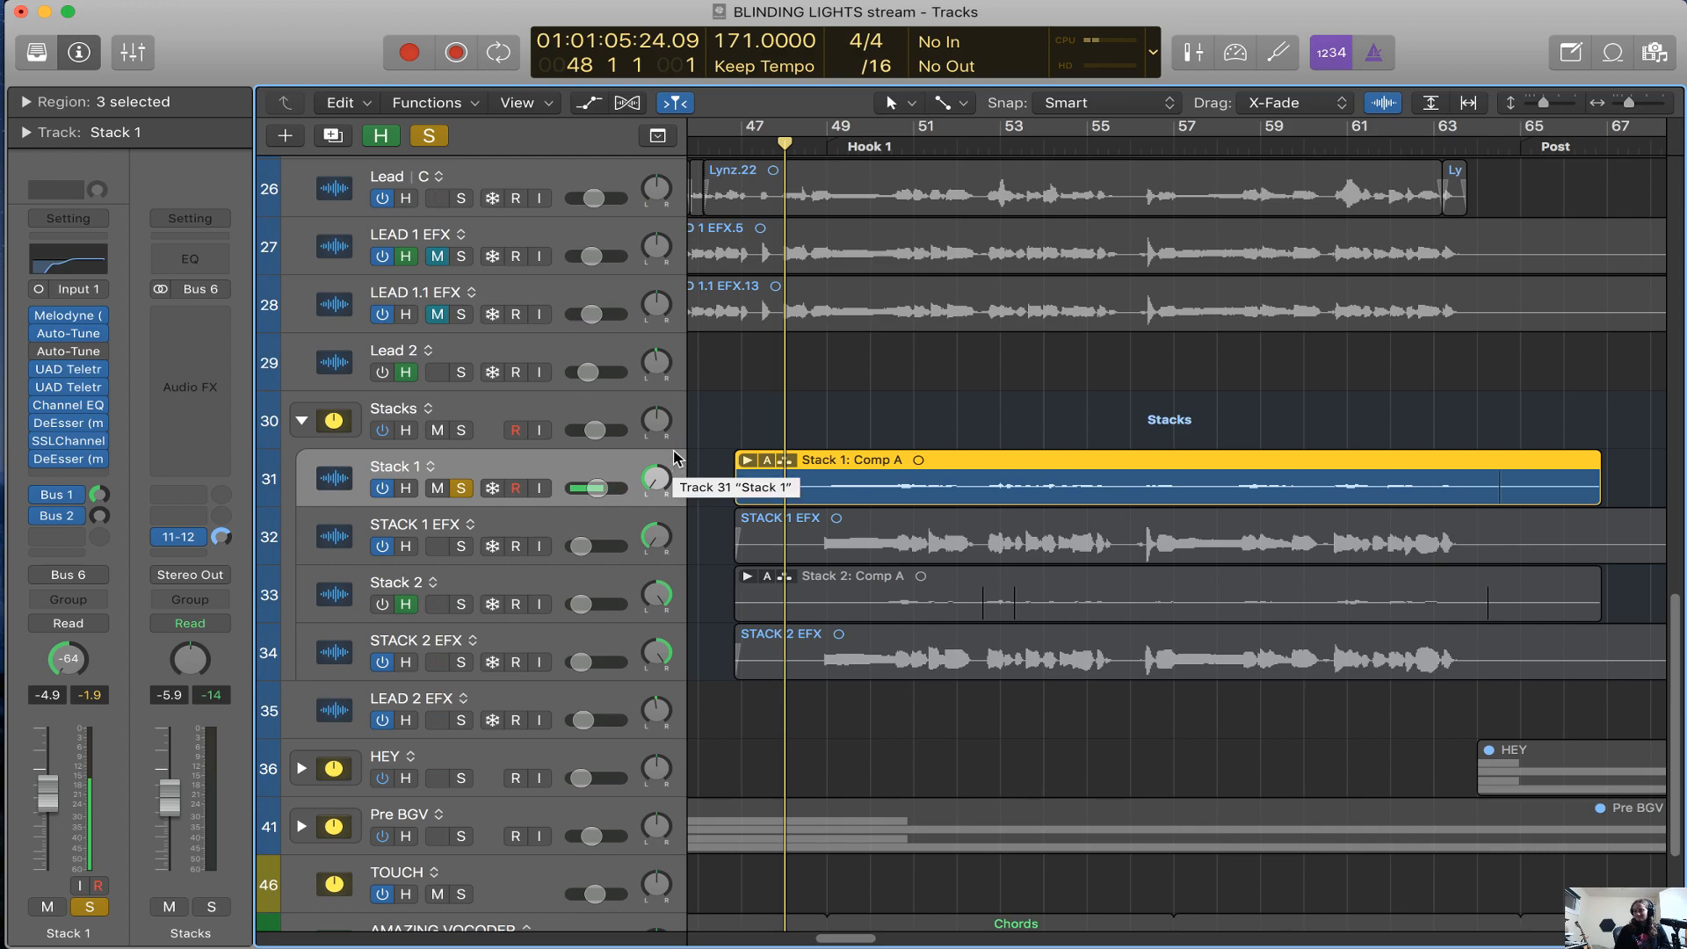
Unsolo Stack 1, then select the Stacks track and put the hidden tracks away
{"action": "scroll", "coordinate": [763, 466], "scroll_direction": "right", "scroll_amount": 2}
{"action": "scroll", "coordinate": [763, 466], "scroll_direction": "right", "scroll_amount": 1}
{"action": "scroll", "coordinate": [763, 466], "scroll_direction": "left", "scroll_amount": 3}
{"action": "key", "text": "s"}
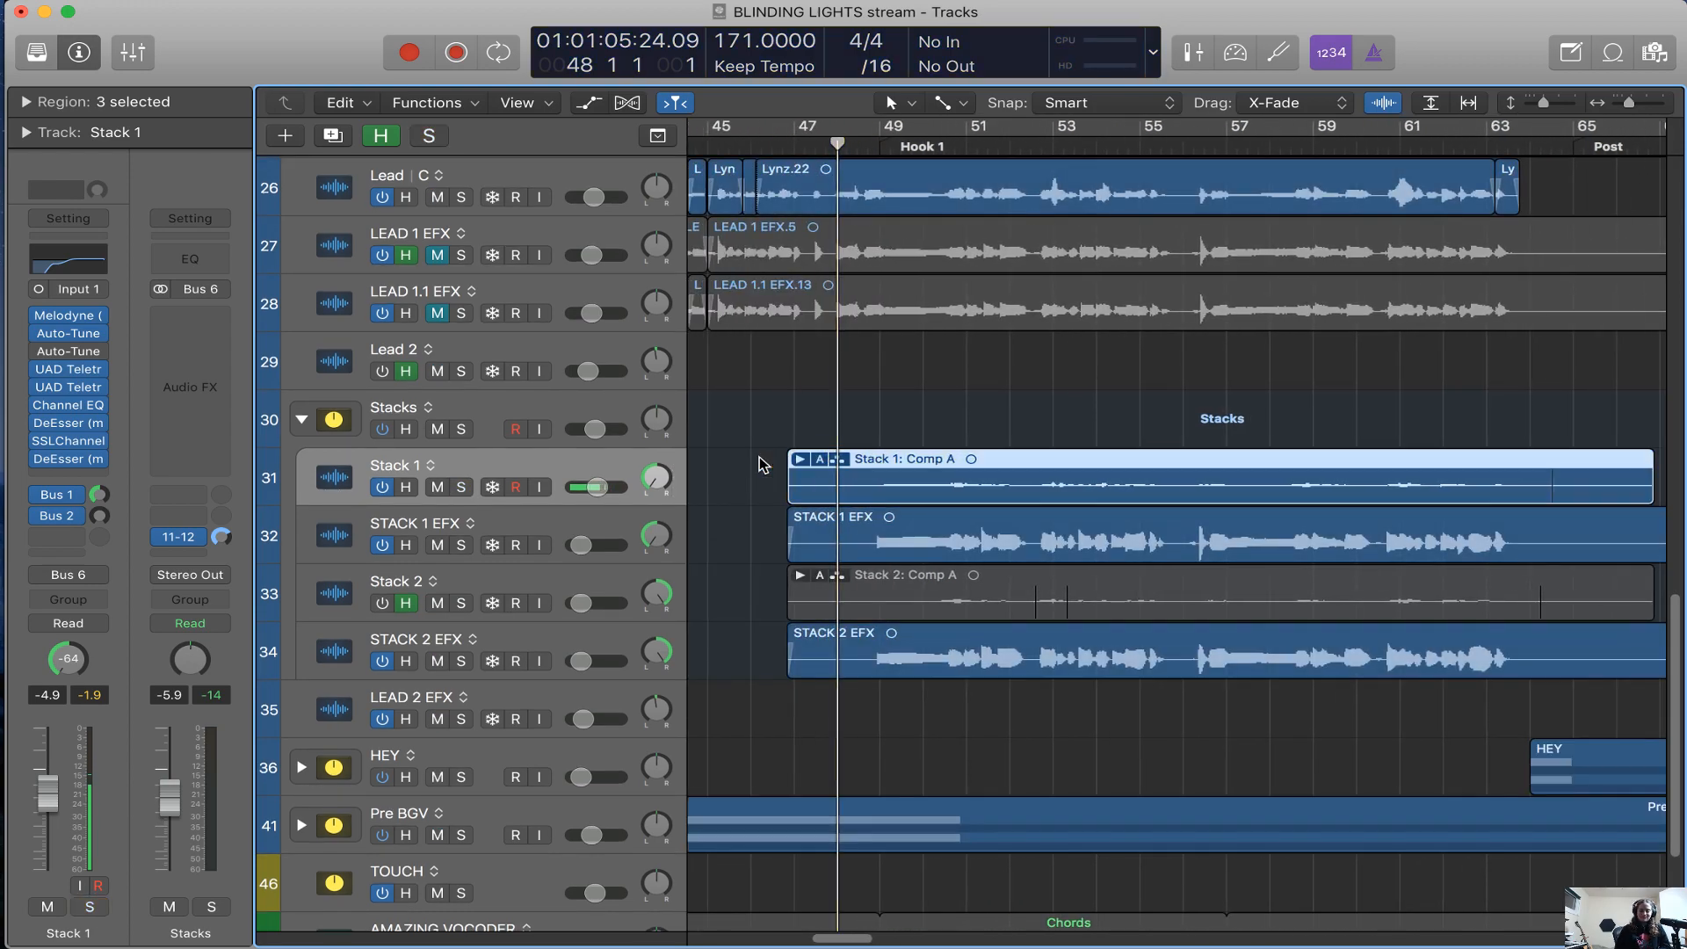
{"action": "left_click", "coordinate": [514, 402]}
{"action": "key", "text": "h"}
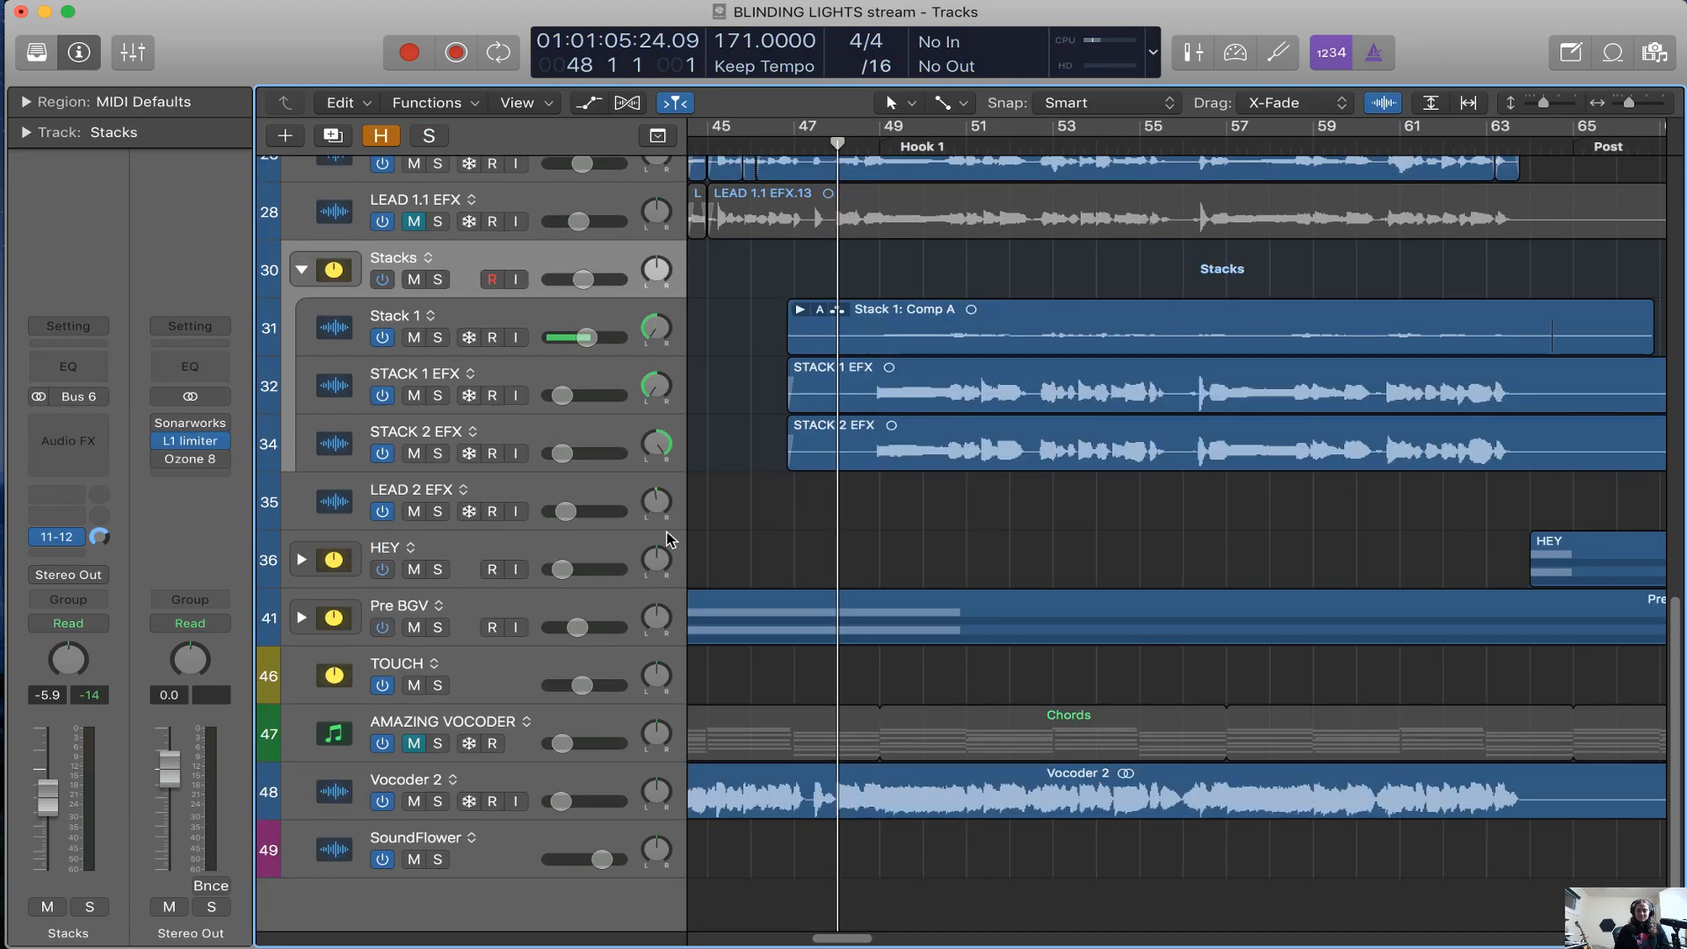
Select the HEY track stack to show its plug-in chain and routing
{"action": "key", "text": "super+Left"}
{"action": "key", "text": "super+Left"}
{"action": "left_click", "coordinate": [617, 556]}
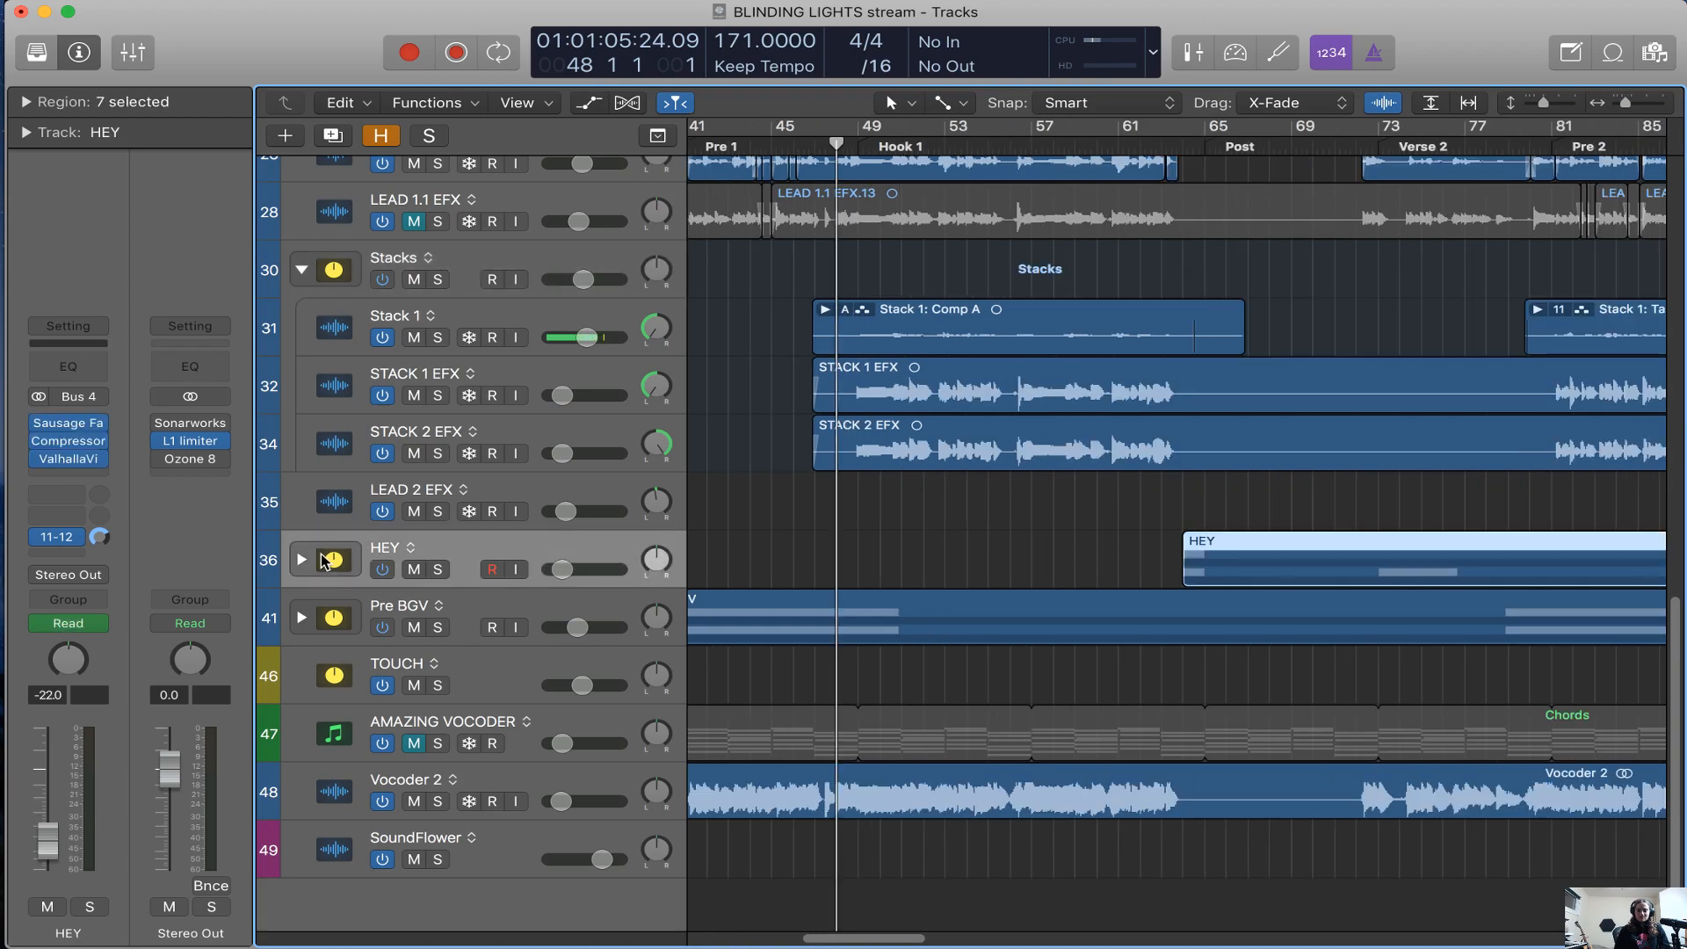
Turn off the Lead track, then select LEAD 1.1 EFX, unmute it and solo it
{"action": "scroll", "coordinate": [545, 264], "scroll_direction": "up", "scroll_amount": 3}
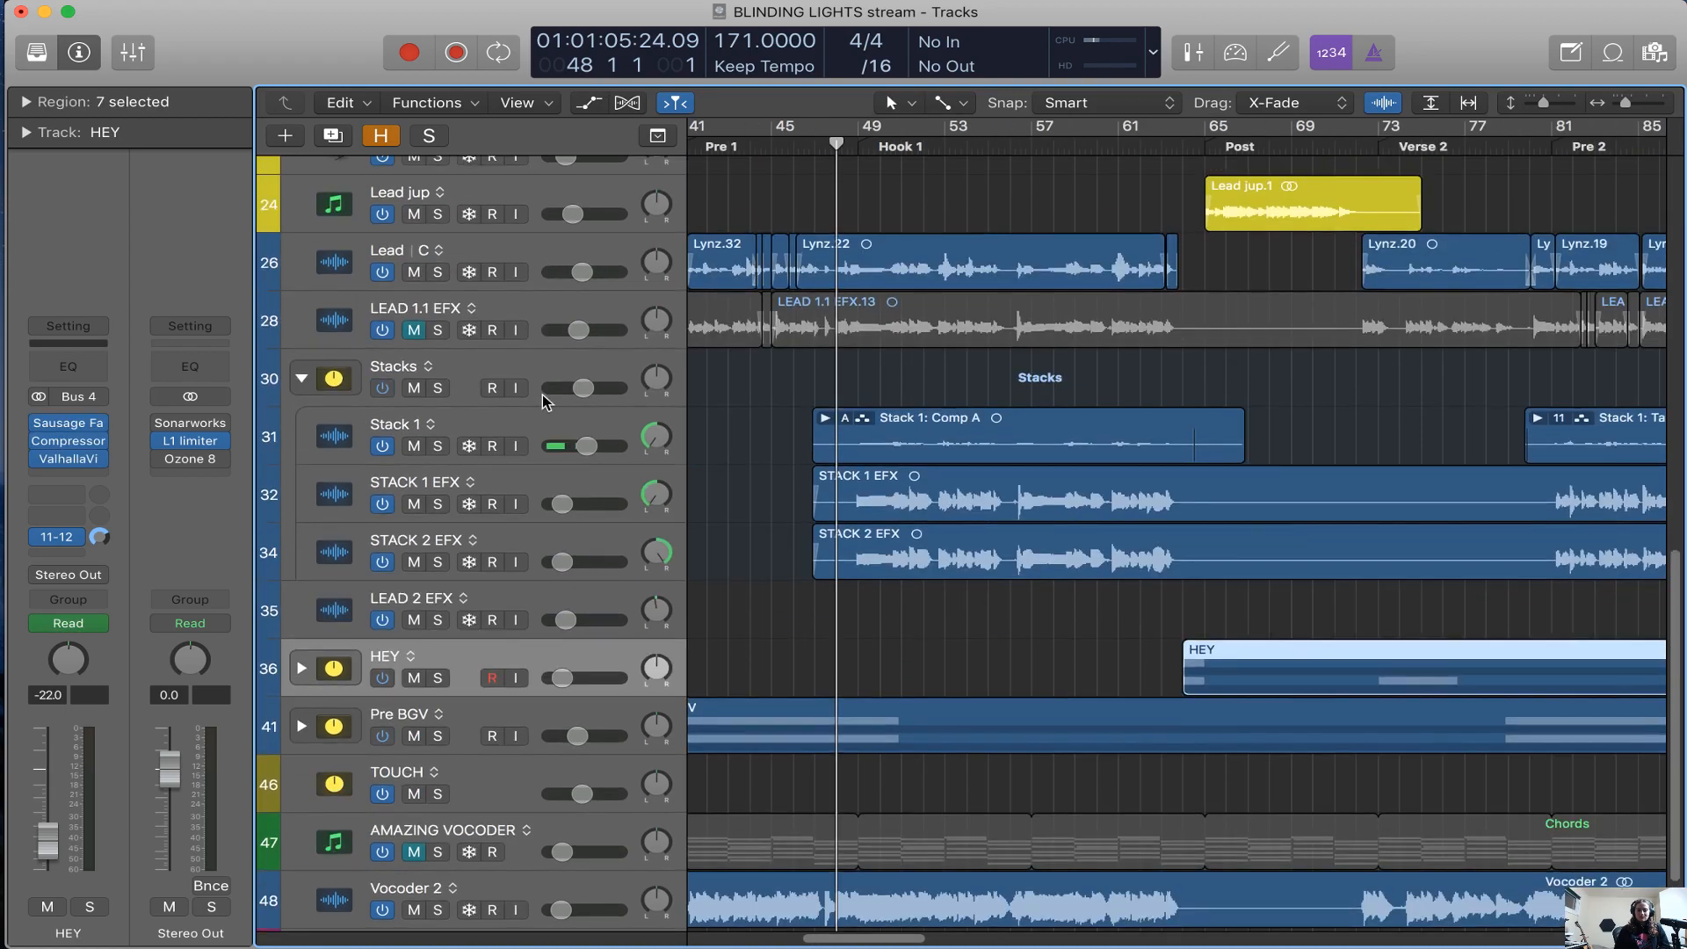
{"action": "left_click", "coordinate": [384, 274]}
{"action": "left_click", "coordinate": [422, 301]}
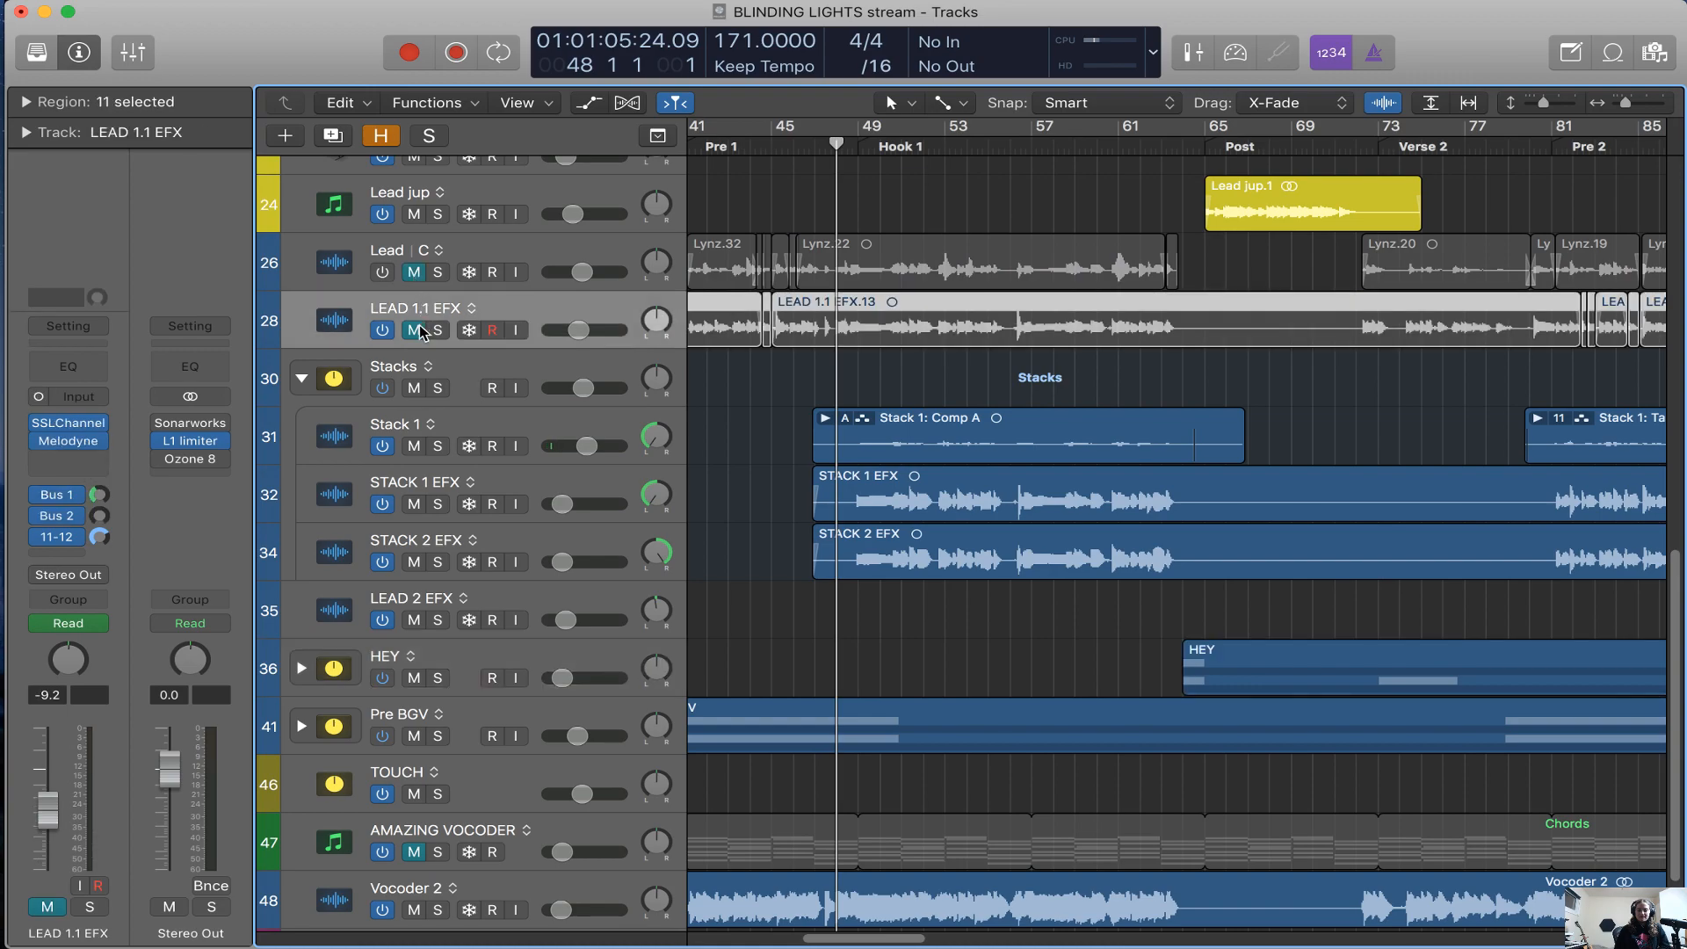
{"action": "key", "text": "ctrl+s"}
Play the soloed LEAD 1.1 EFX from bar 52 with its SSLChannel plug-in open
{"action": "left_click", "coordinate": [924, 155]}
{"action": "key", "text": "super+Right"}
{"action": "key", "text": "super+Right"}
{"action": "key", "text": "super+Right"}
{"action": "left_click", "coordinate": [63, 423]}
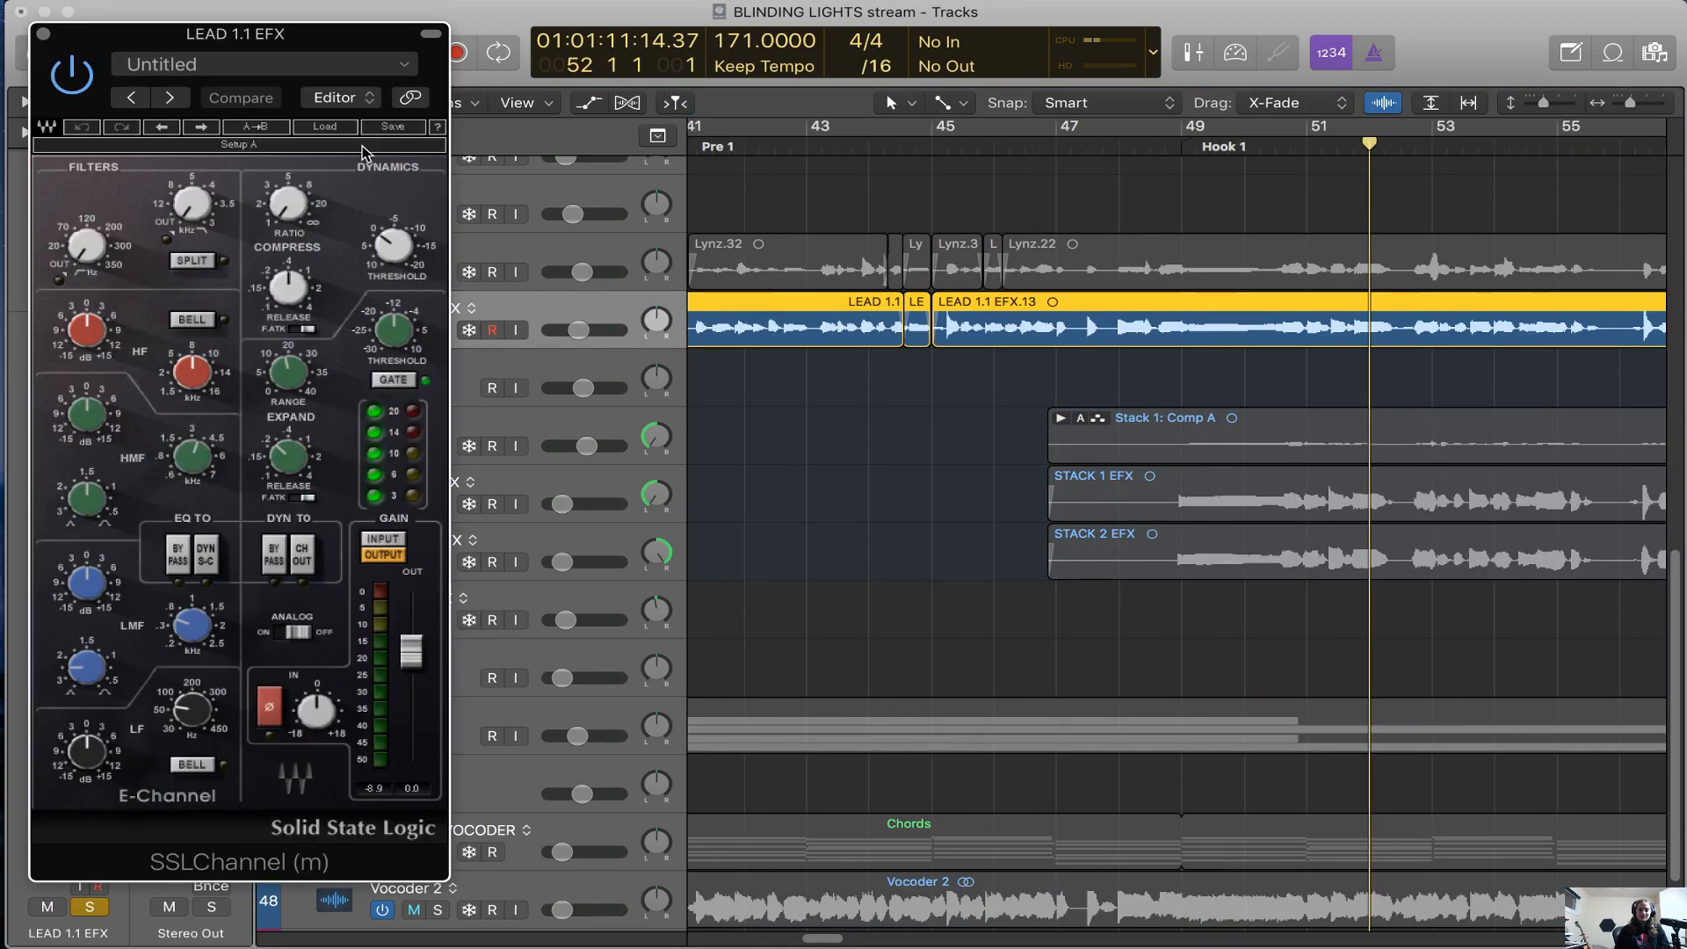
{"action": "key", "text": "space"}
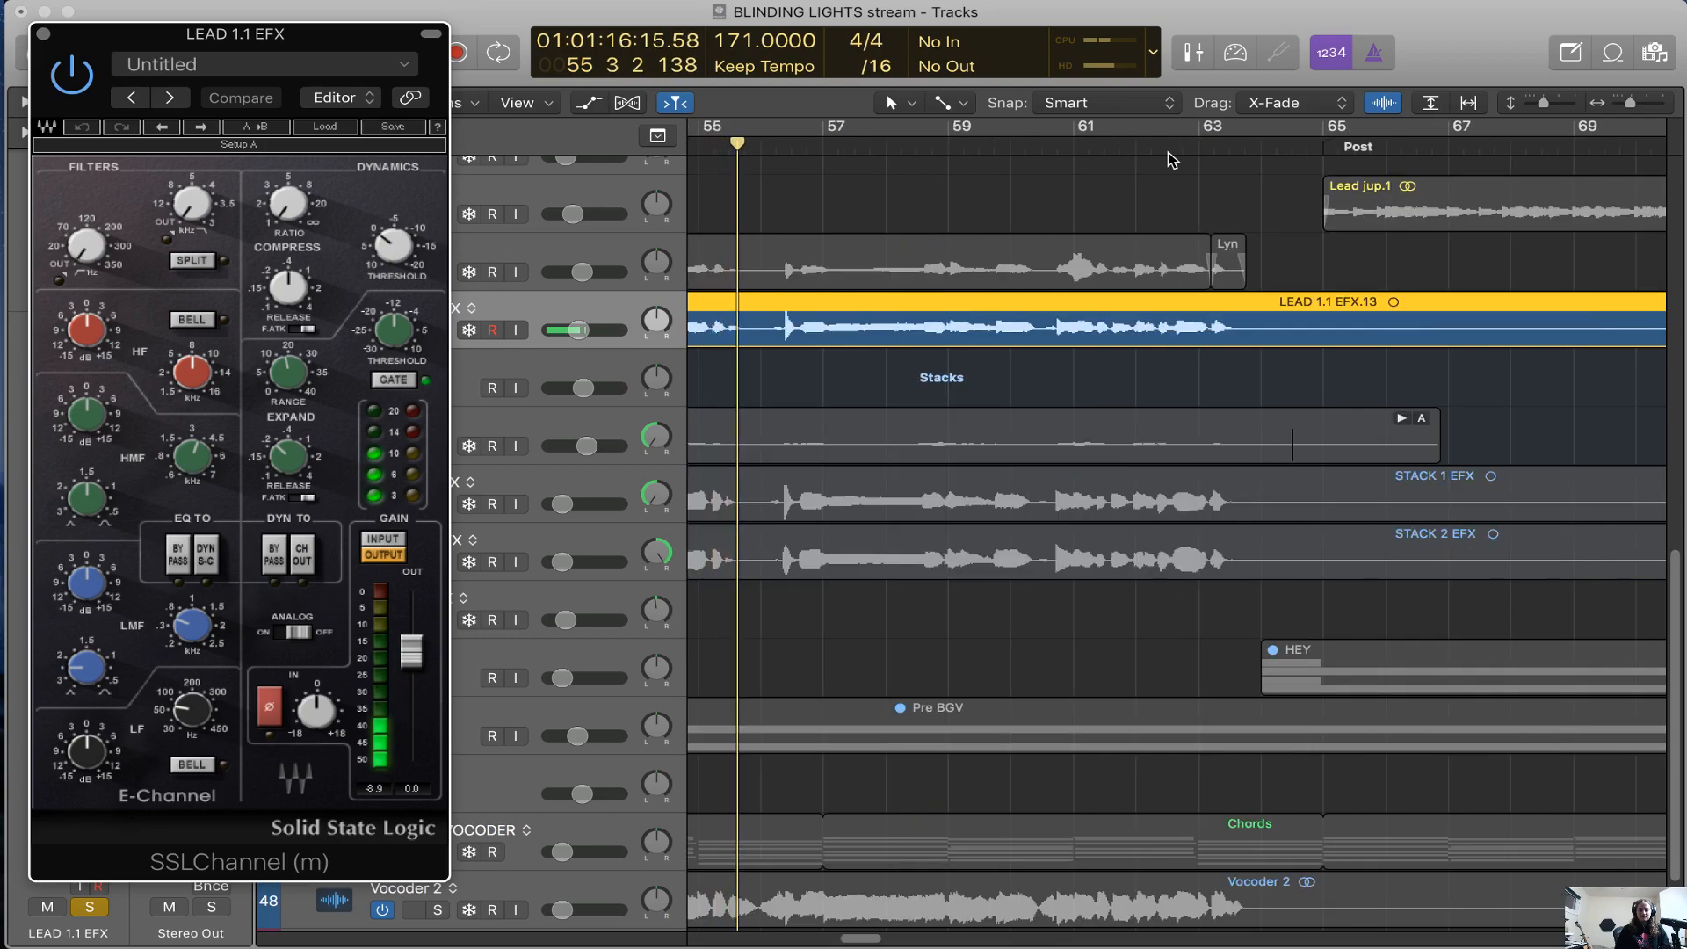
{"action": "key", "text": "space"}
Play LEAD 1.1 EFX from bar 50 while trying out SSLChannel's two filters and HF gain, returning the filters to Out
{"action": "scroll", "coordinate": [879, 176], "scroll_direction": "left", "scroll_amount": 3}
{"action": "left_click", "coordinate": [876, 162]}
{"action": "left_click", "coordinate": [1249, 328]}
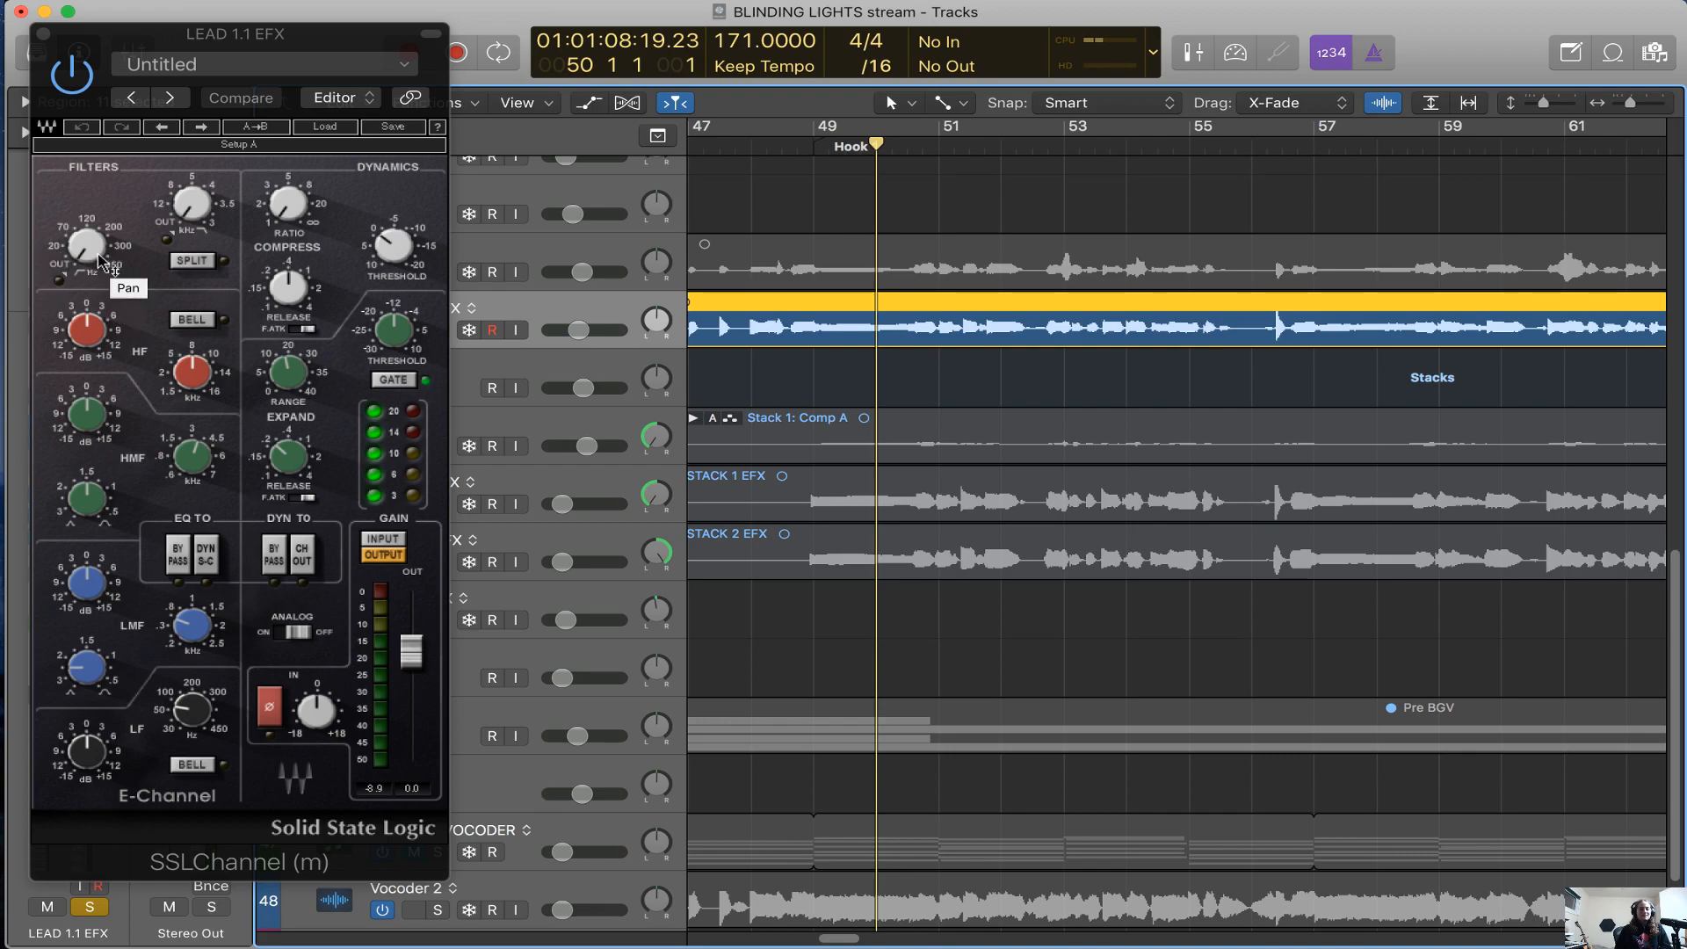
{"action": "key", "text": "space"}
{"action": "mouse_move", "coordinate": [88, 335]}
{"action": "left_mouse_down"}
{"action": "mouse_move", "coordinate": [88, 247]}
{"action": "mouse_move", "coordinate": [89, 396]}
{"action": "mouse_move", "coordinate": [89, 328]}
{"action": "left_mouse_up"}
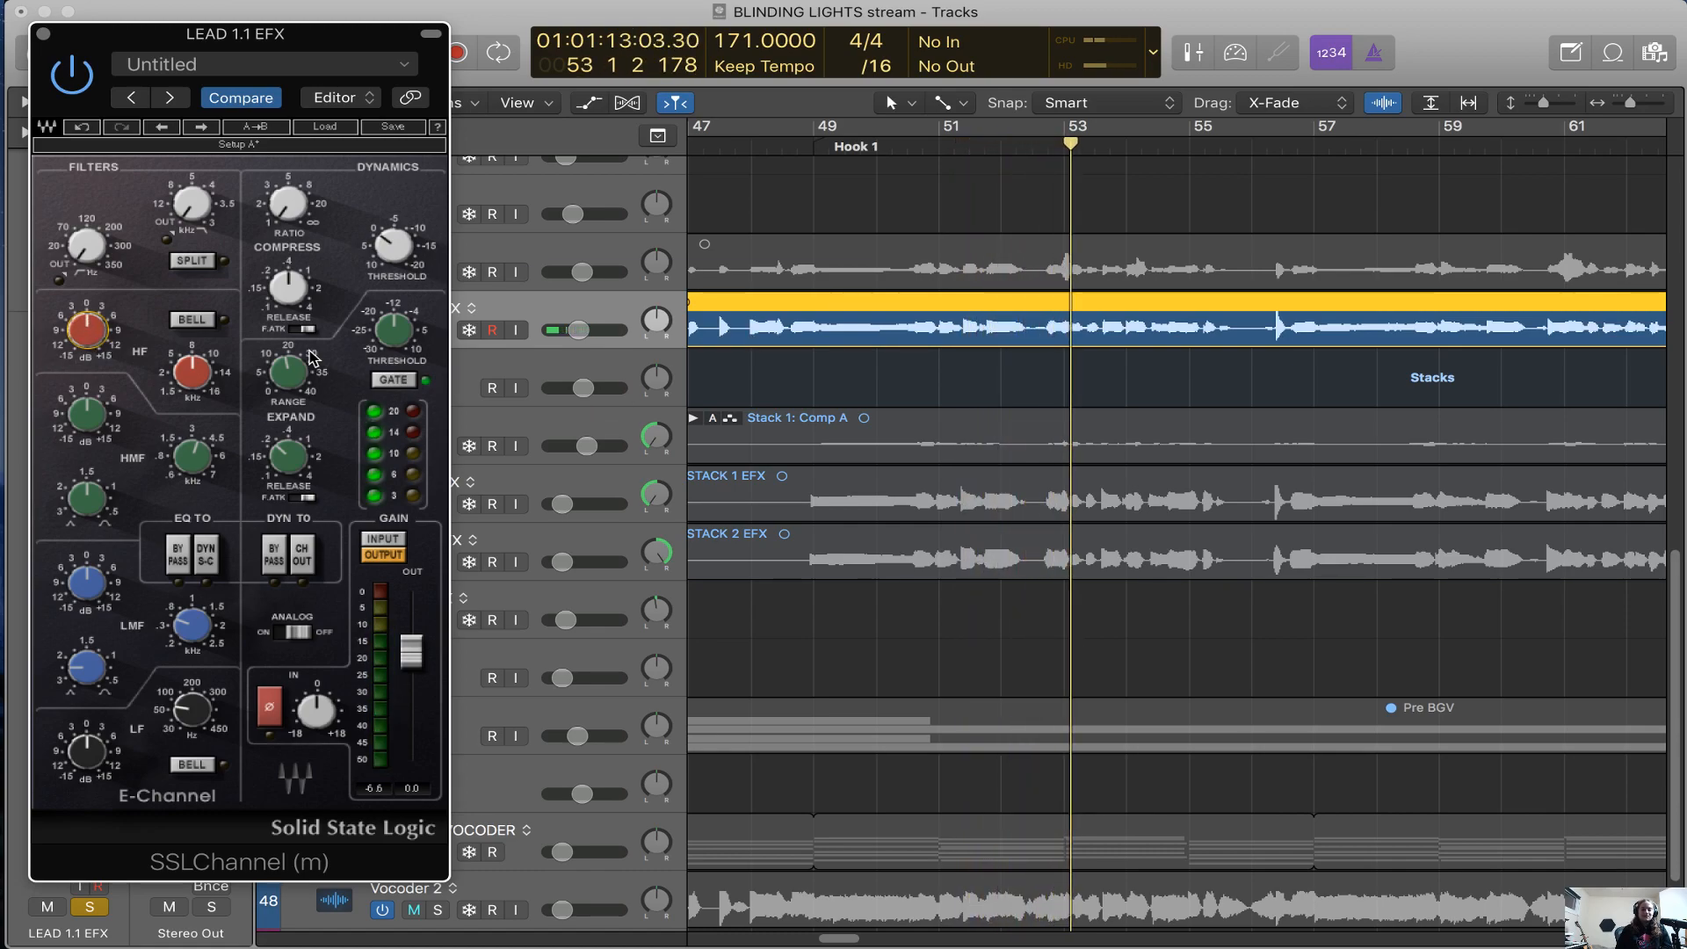
{"action": "left_click_drag", "start_coordinate": [96, 255], "coordinate": [96, 251]}
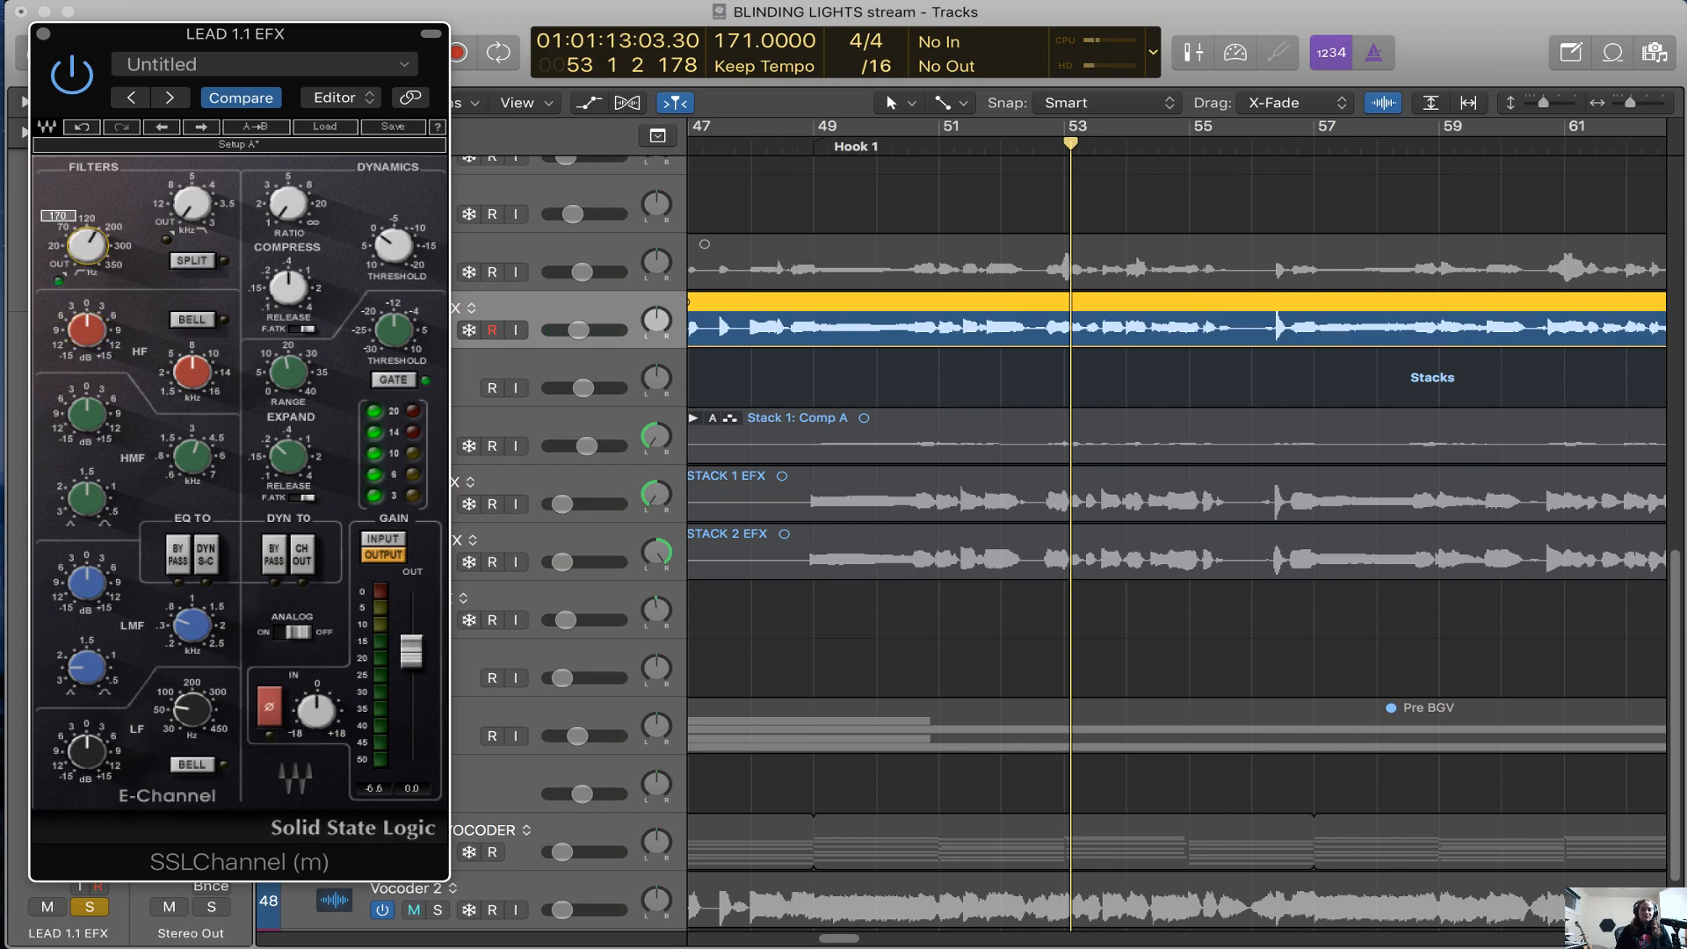
{"action": "left_click_drag", "start_coordinate": [209, 213], "coordinate": [204, 223]}
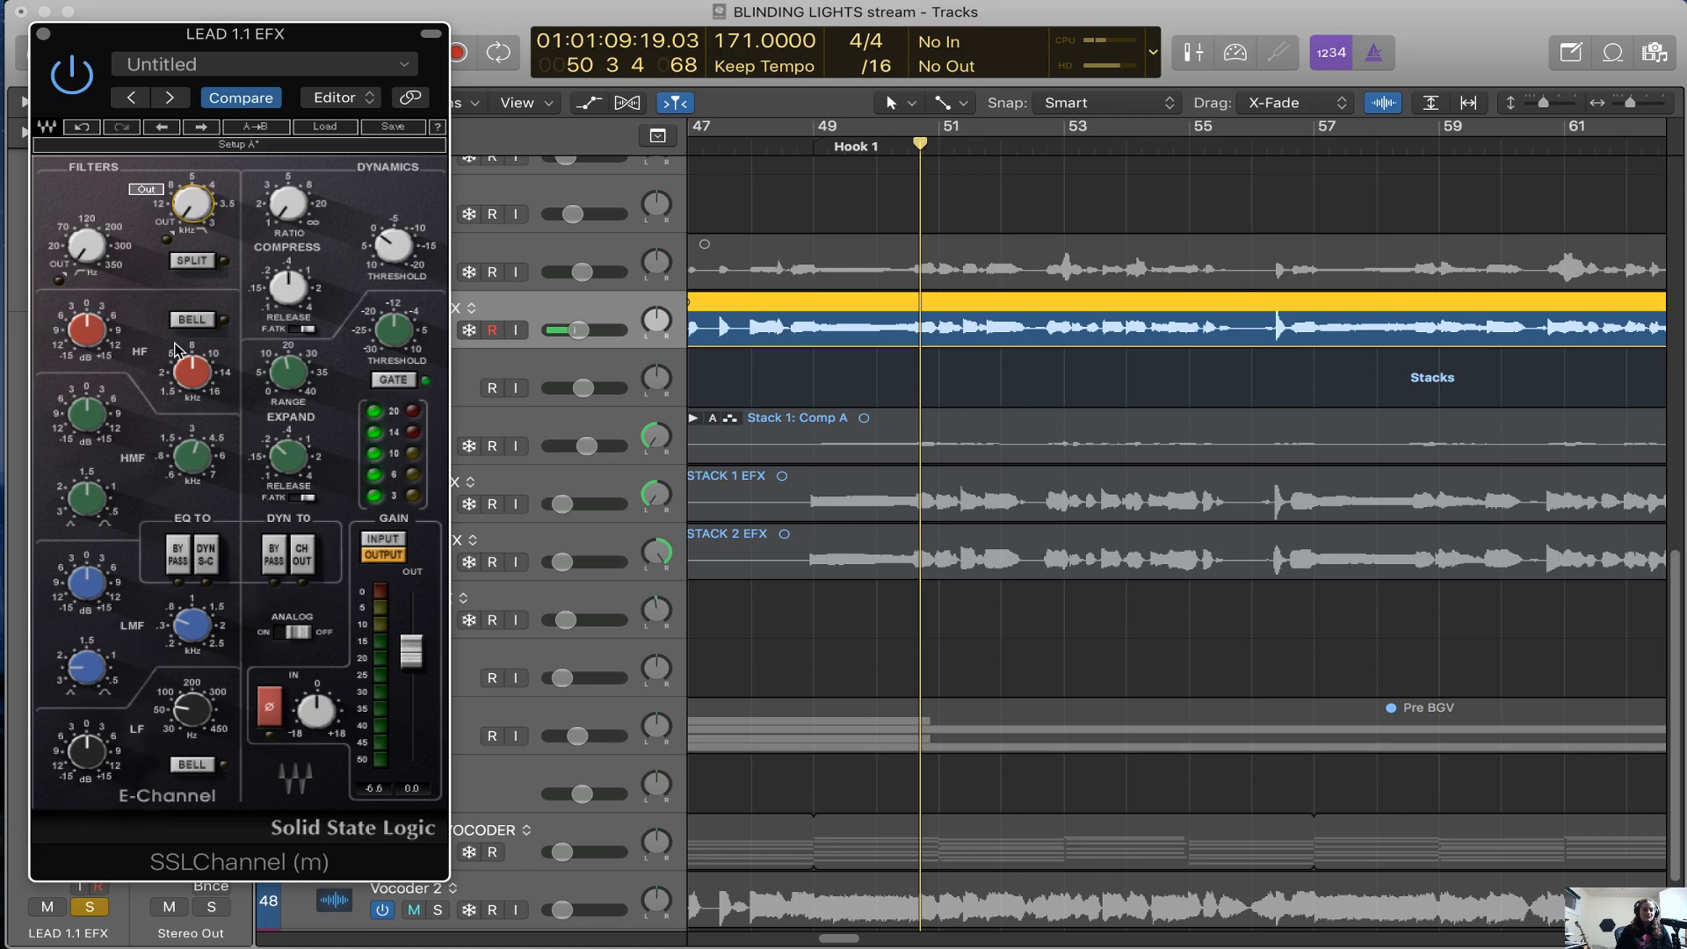
{"action": "left_click_drag", "start_coordinate": [95, 329], "coordinate": [95, 328]}
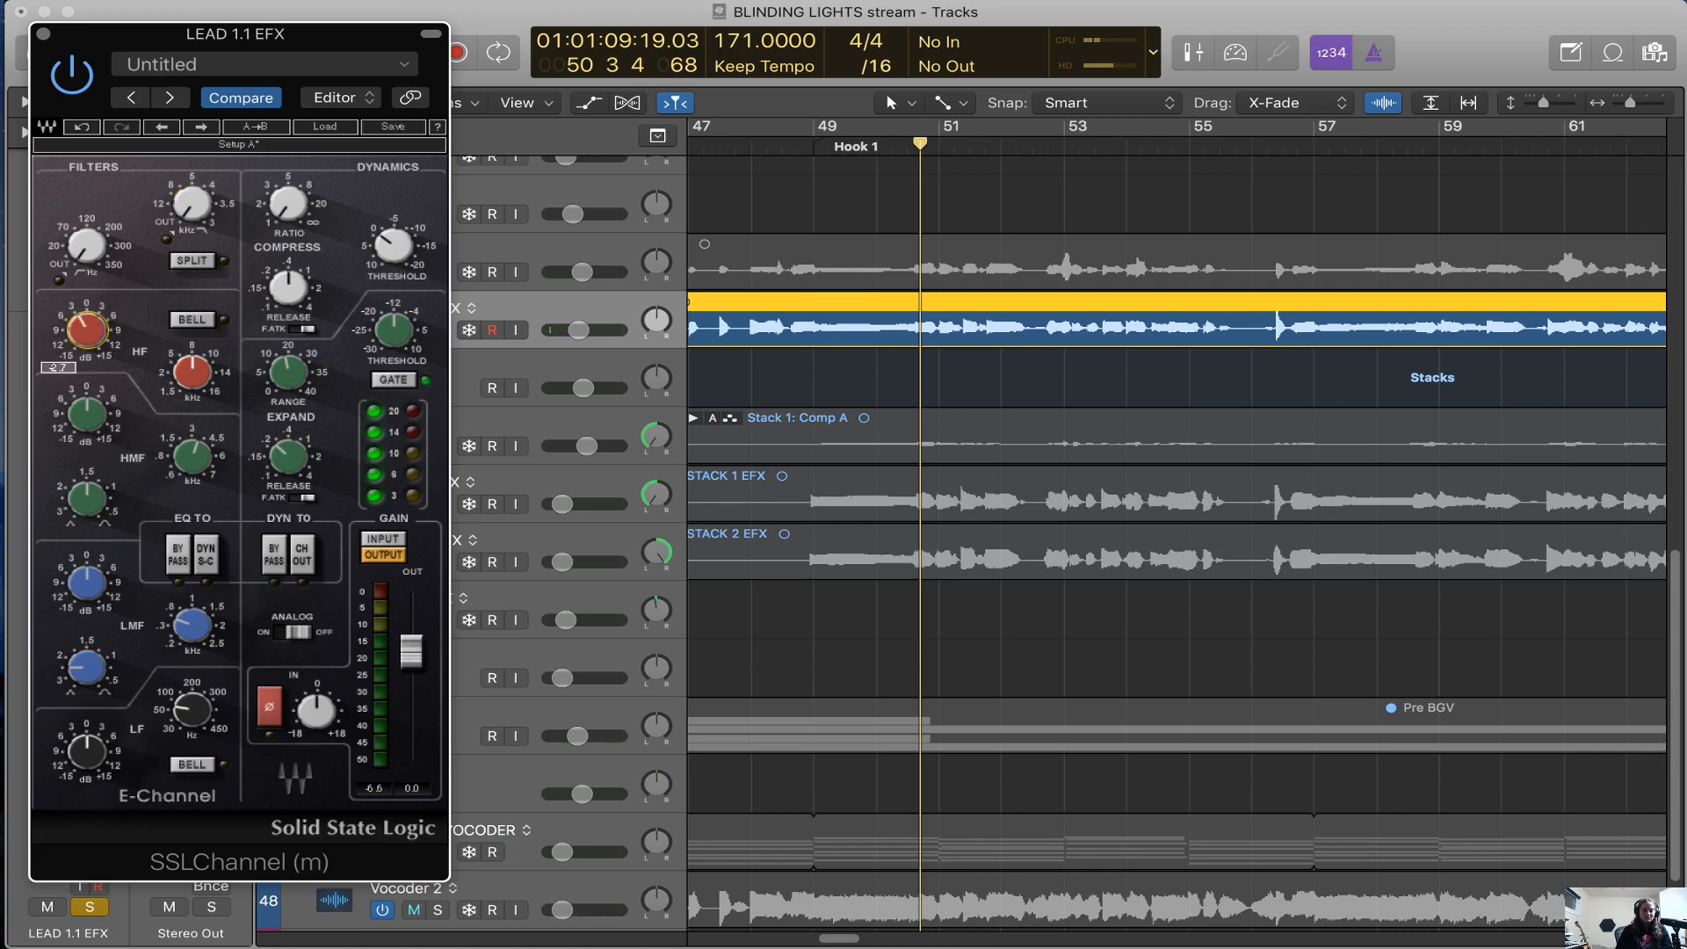
Try different gain, frequency and Q settings on SSLChannel's HMF band while playing LEAD 1.1 EFX
{"action": "left_click_drag", "start_coordinate": [88, 414], "coordinate": [88, 441]}
{"action": "key", "text": "space"}
{"action": "left_click_drag", "start_coordinate": [192, 456], "coordinate": [193, 450]}
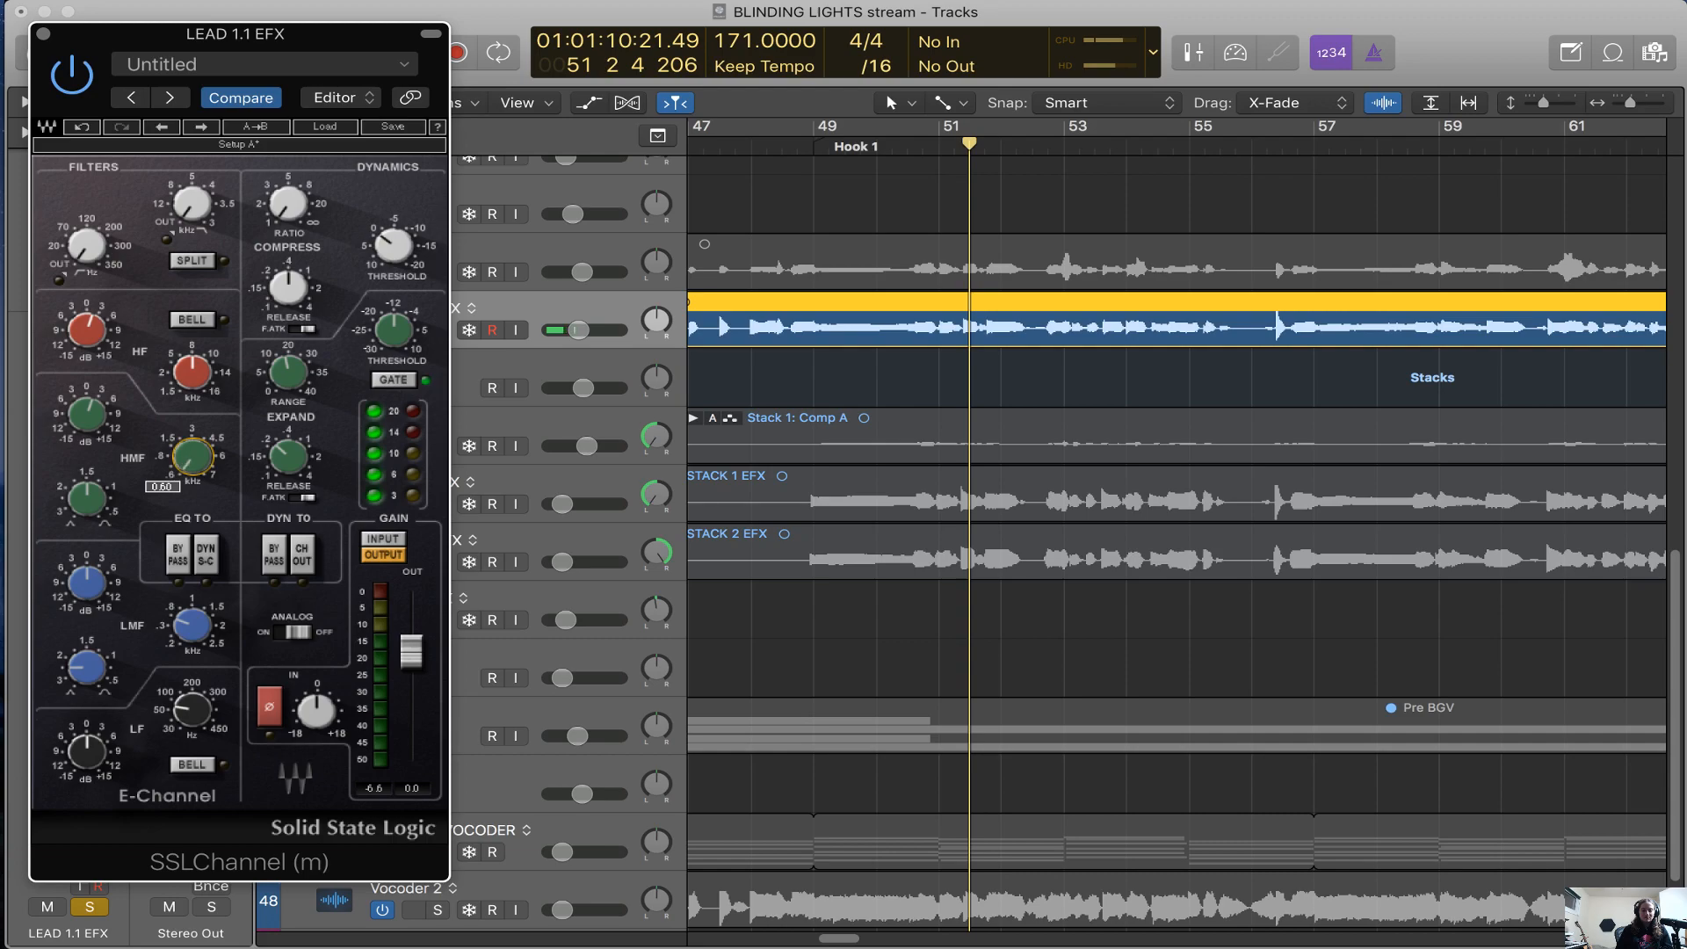
{"action": "left_click_drag", "start_coordinate": [88, 499], "coordinate": [87, 468]}
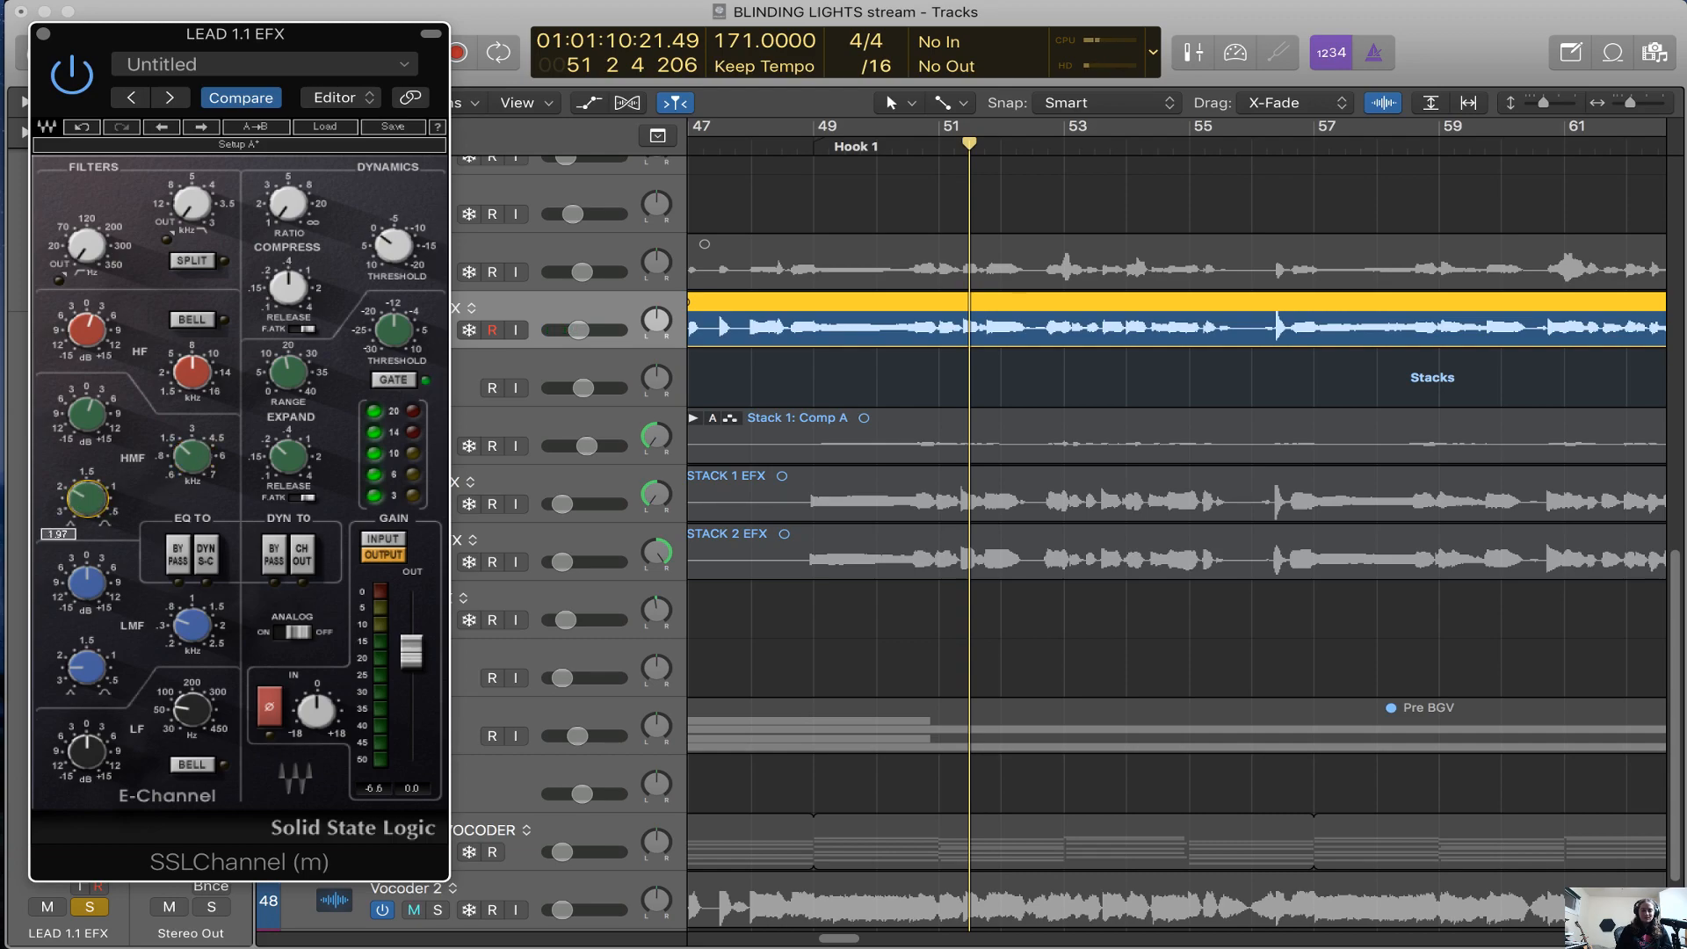
{"action": "key", "text": "space"}
Sweep a strongly boosted HMF band during playback, bring its gain back to neutral and close the SSLChannel plug-in
{"action": "left_click_drag", "start_coordinate": [103, 422], "coordinate": [103, 383]}
{"action": "left_click_drag", "start_coordinate": [193, 456], "coordinate": [192, 485]}
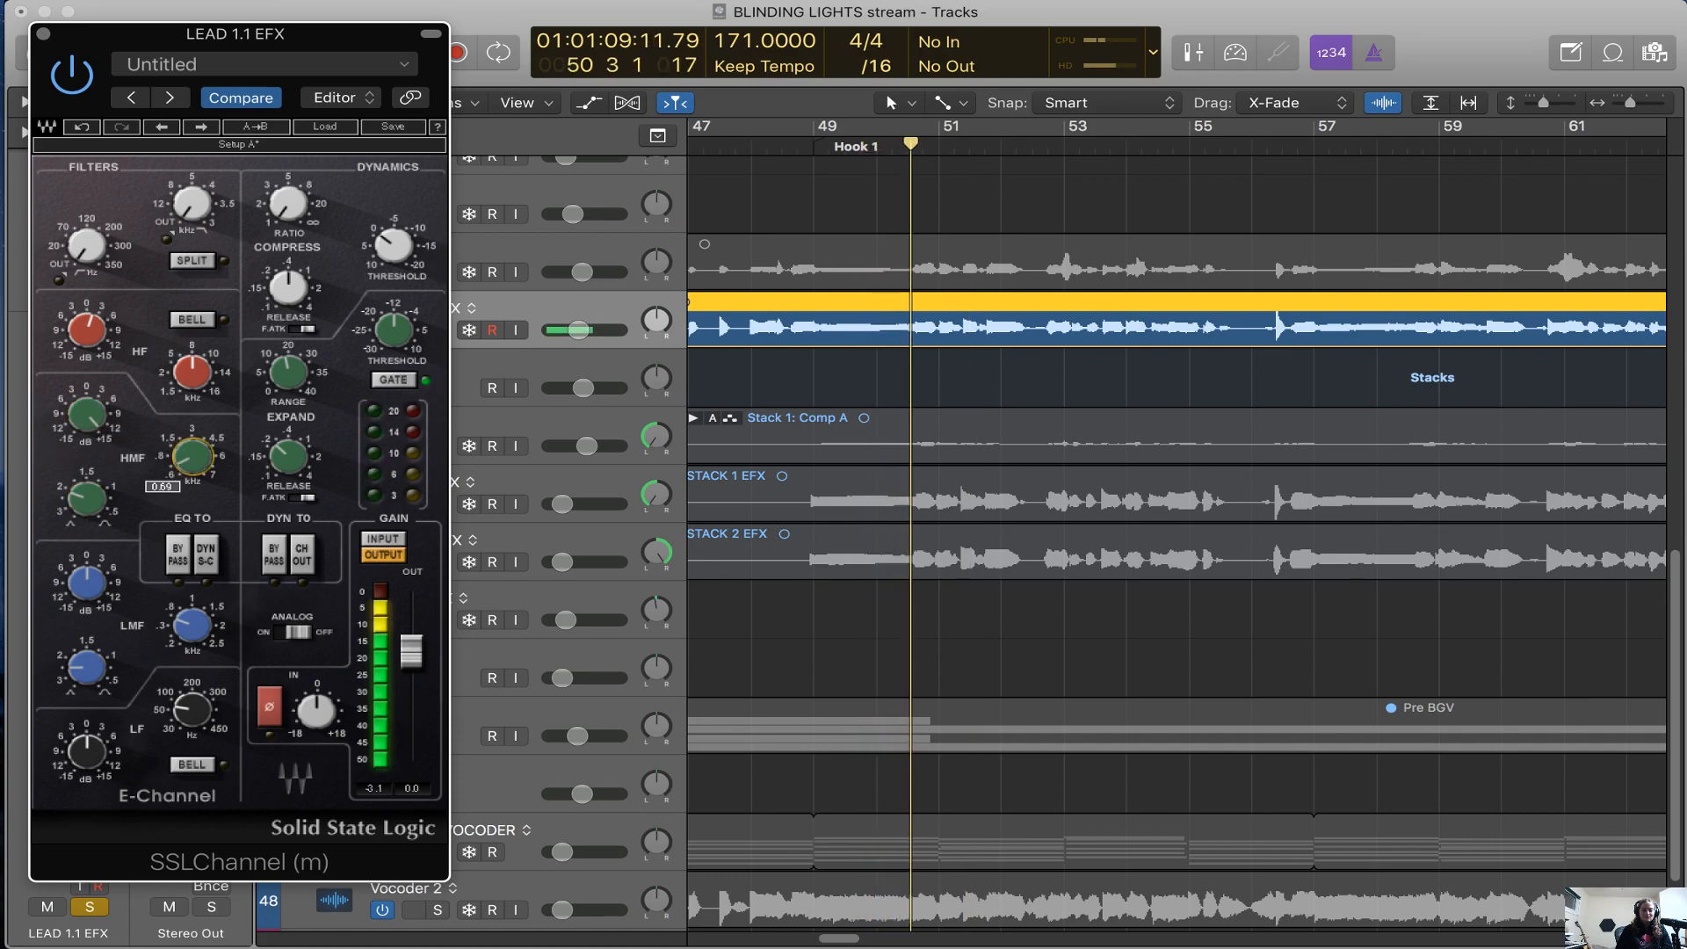
{"action": "mouse_move", "coordinate": [88, 499]}
{"action": "left_mouse_down"}
{"action": "mouse_move", "coordinate": [88, 457]}
{"action": "mouse_move", "coordinate": [88, 519]}
{"action": "left_mouse_up"}
{"action": "left_click_drag", "start_coordinate": [88, 416], "coordinate": [88, 457]}
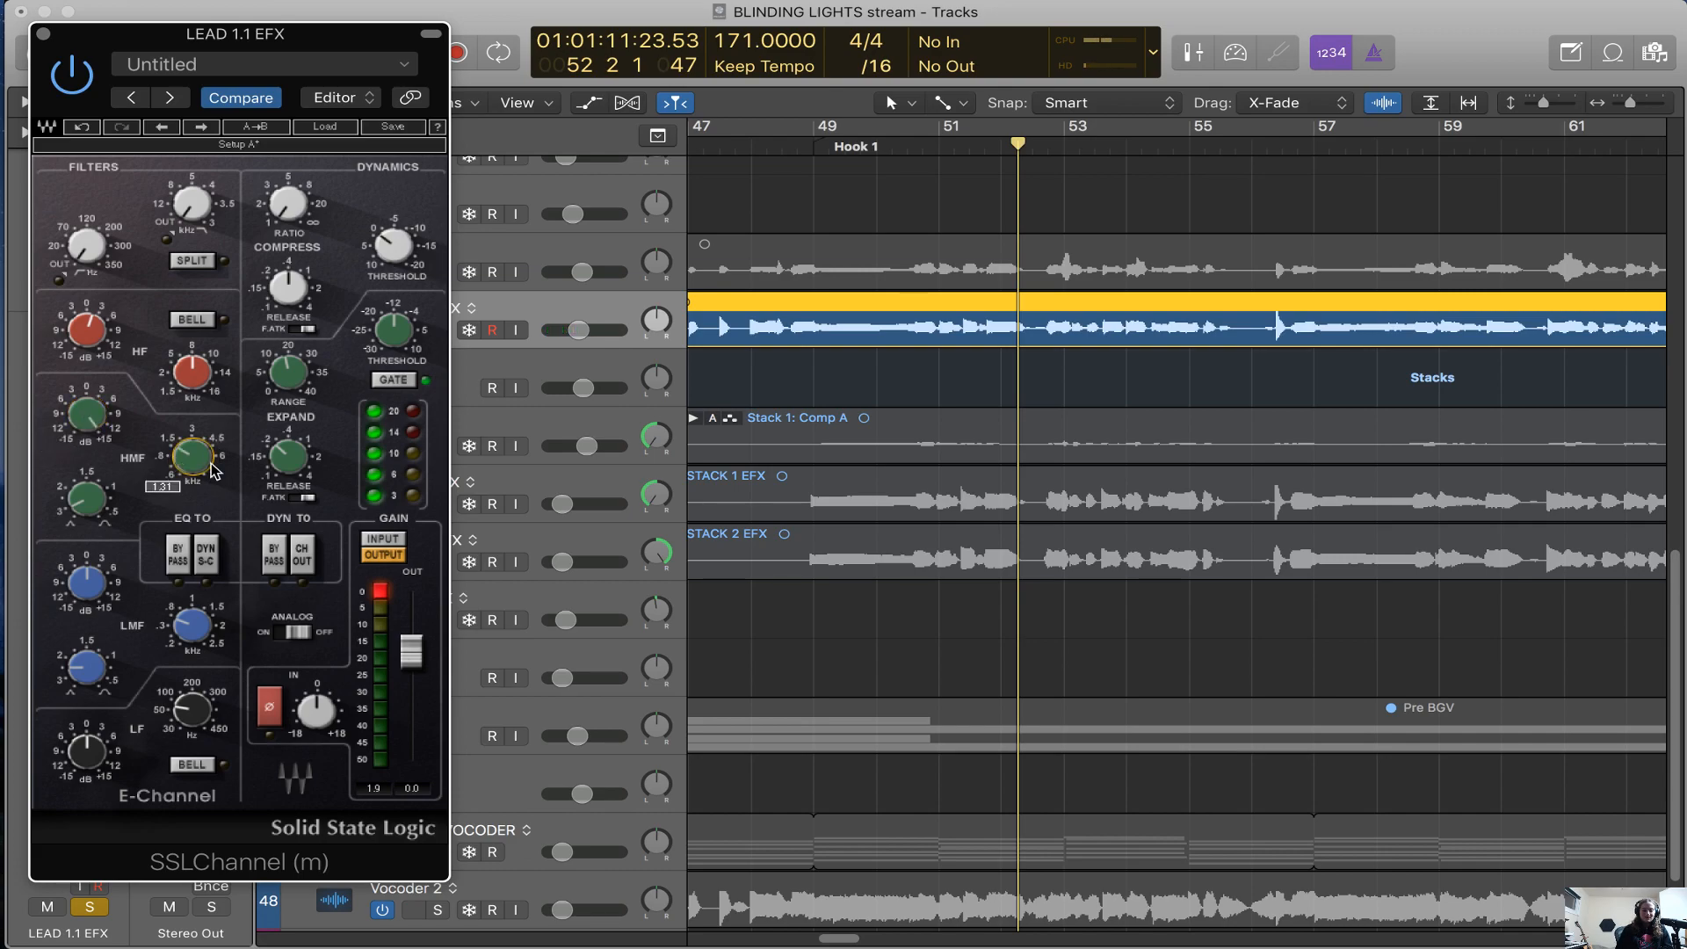
{"action": "left_click_drag", "start_coordinate": [81, 514], "coordinate": [81, 507]}
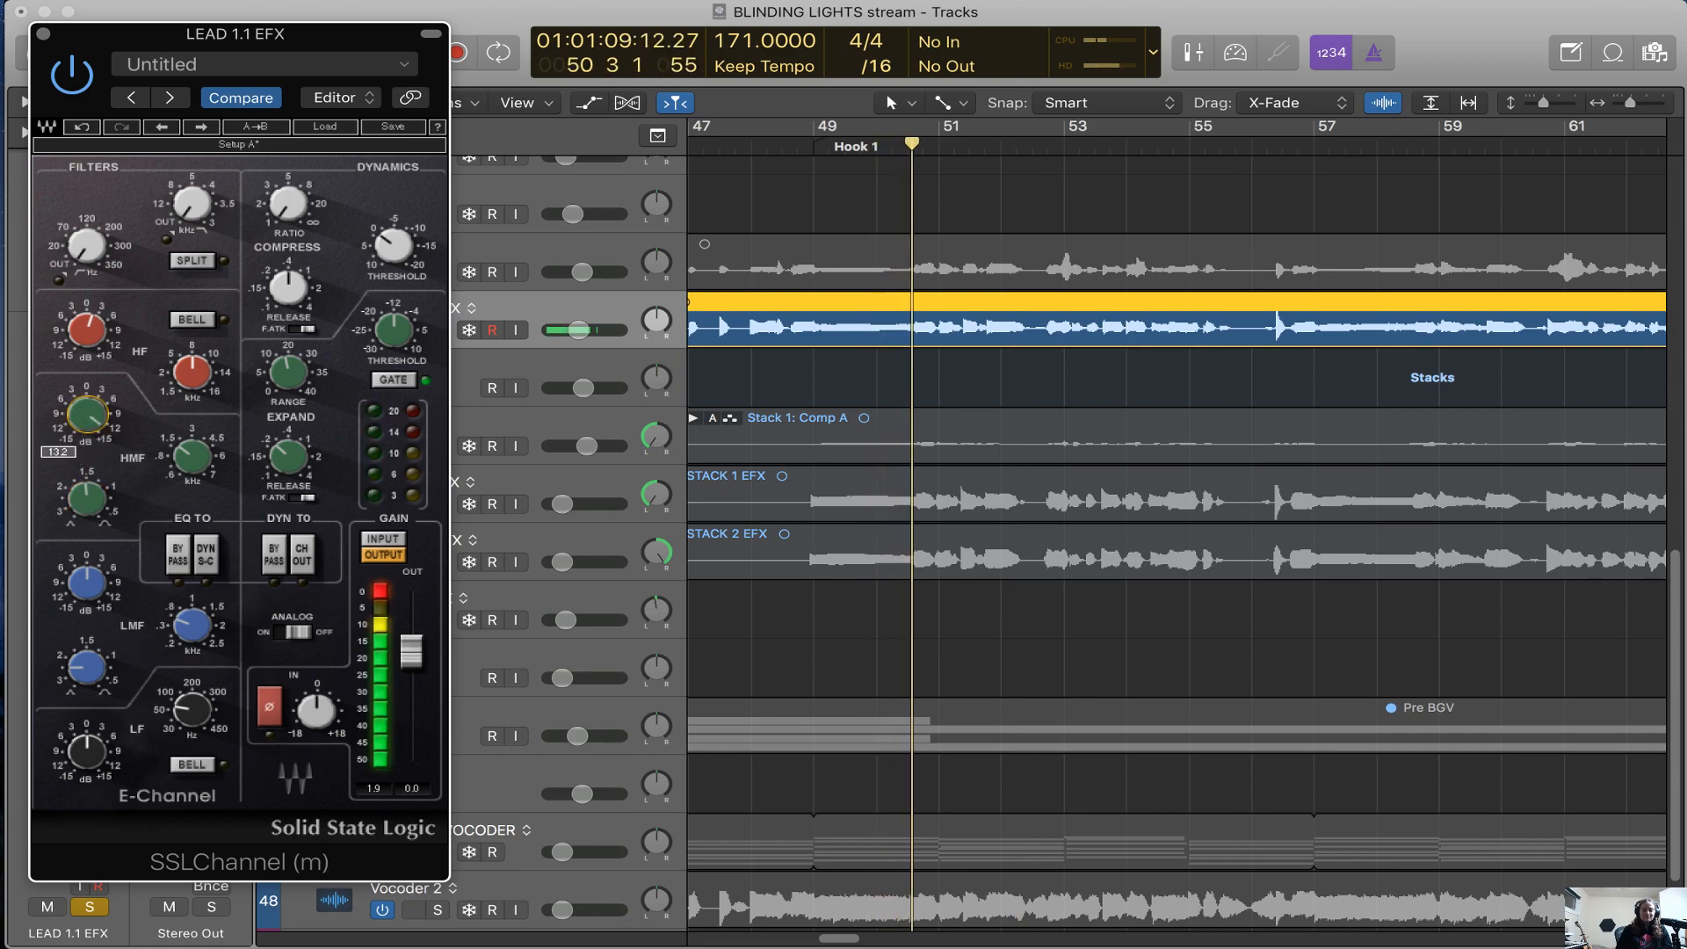
{"action": "left_click_drag", "start_coordinate": [88, 426], "coordinate": [88, 440]}
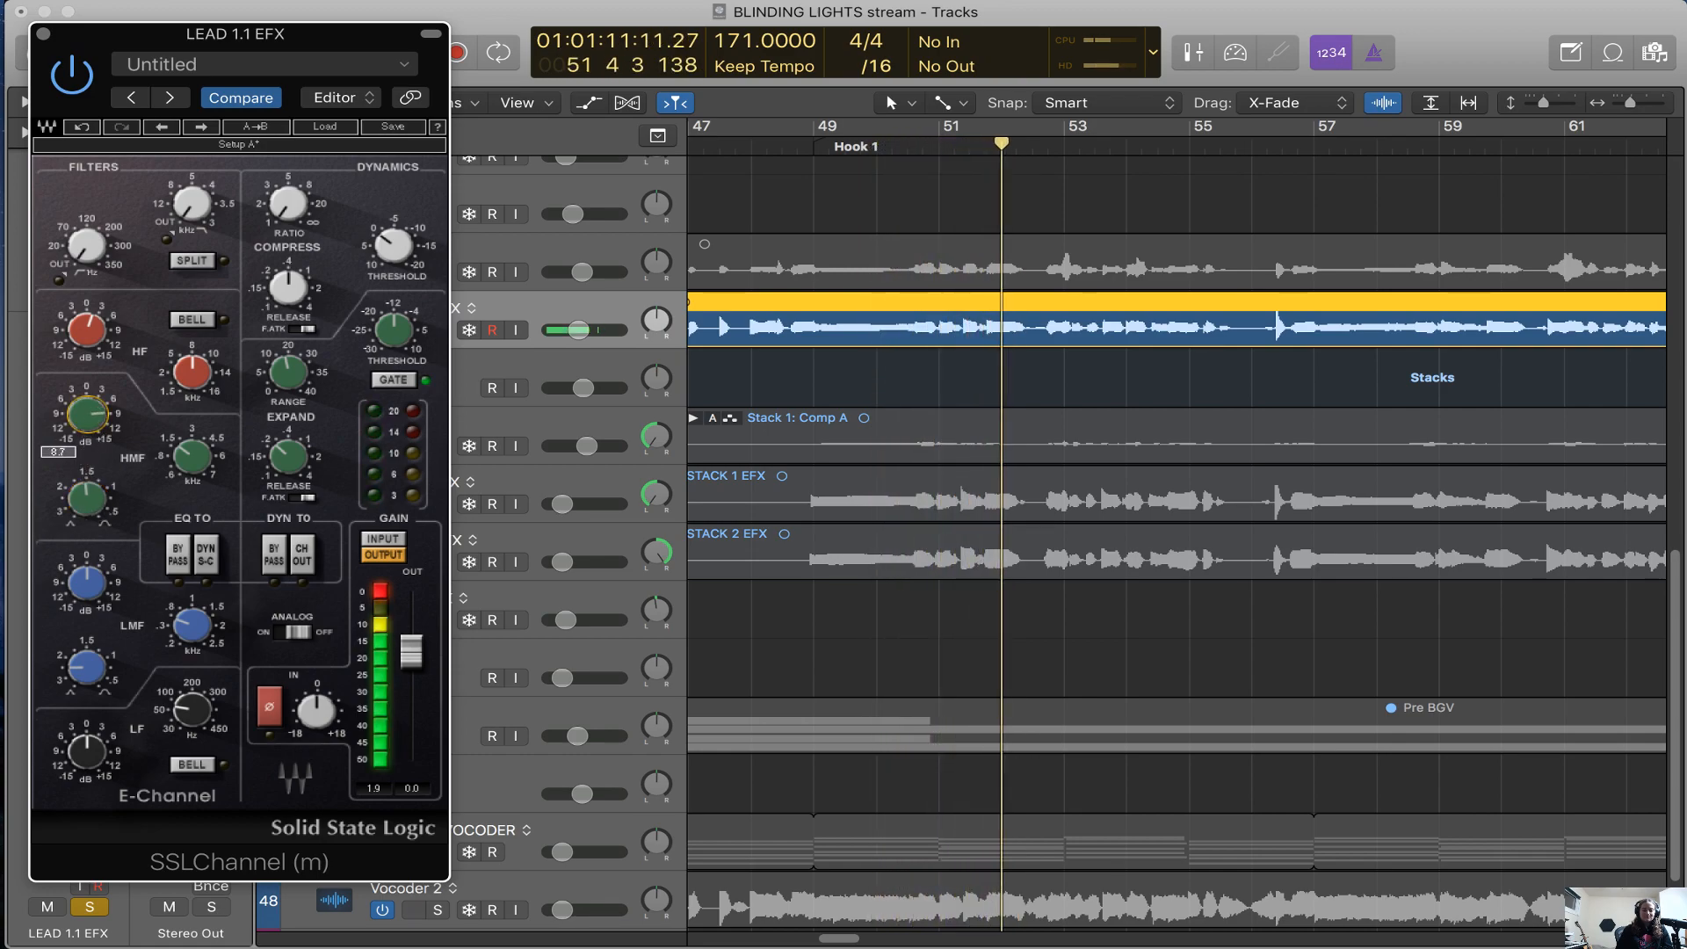
{"action": "left_click_drag", "start_coordinate": [187, 461], "coordinate": [100, 427]}
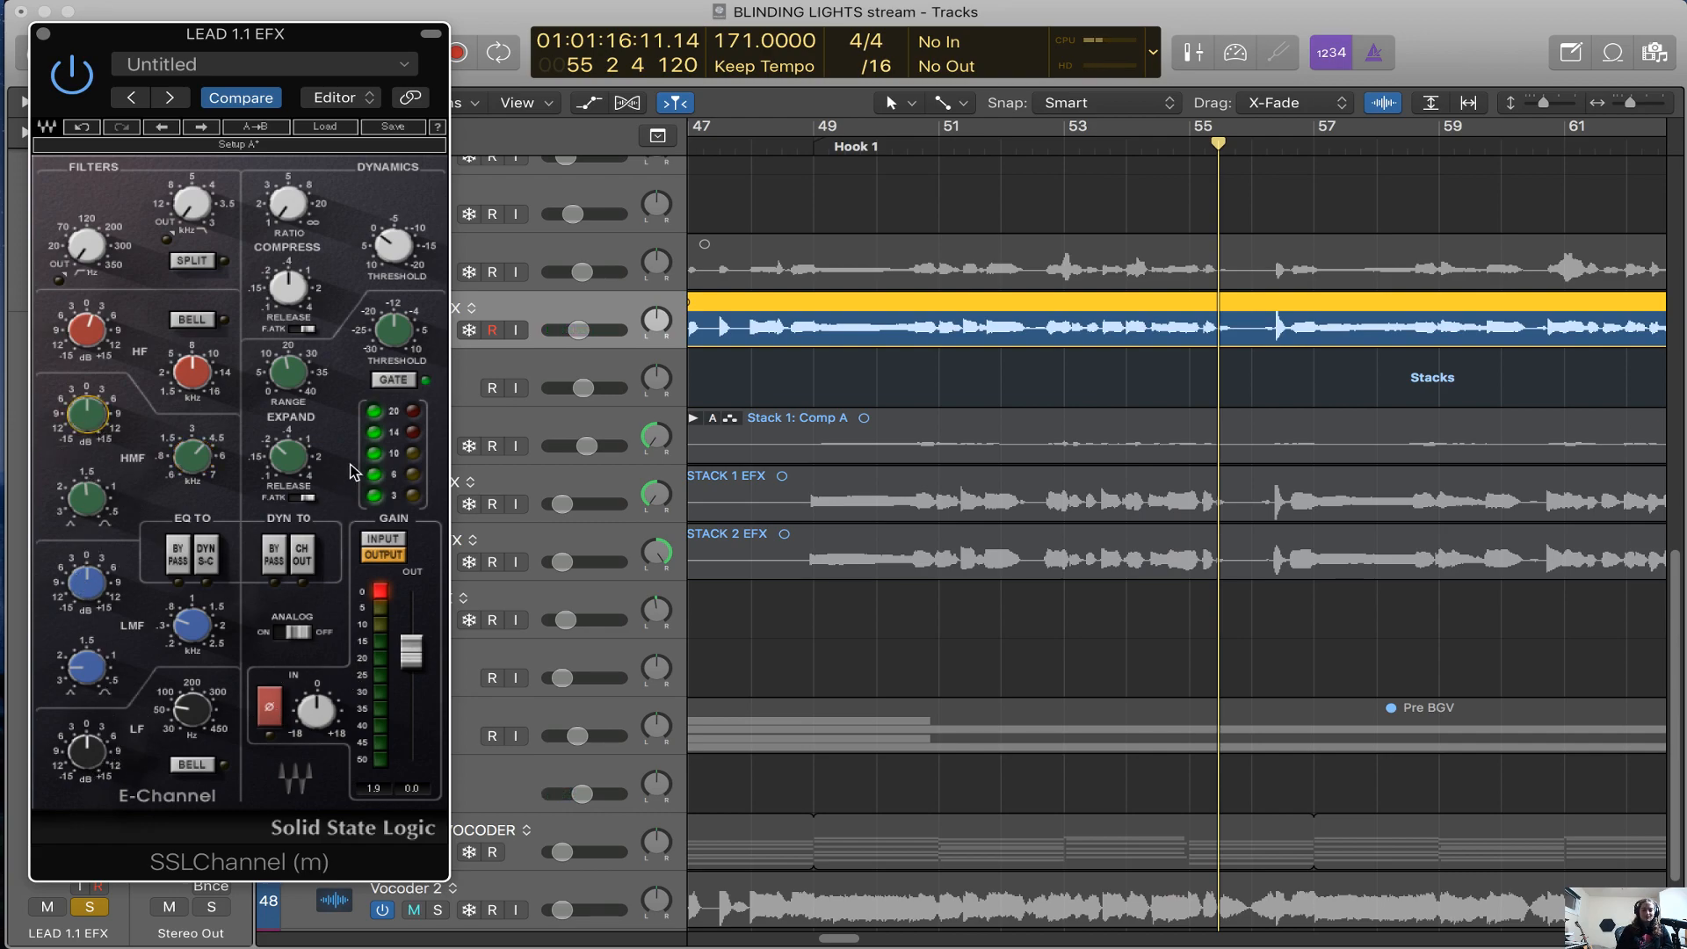
{"action": "left_click_drag", "start_coordinate": [272, 211], "coordinate": [272, 209]}
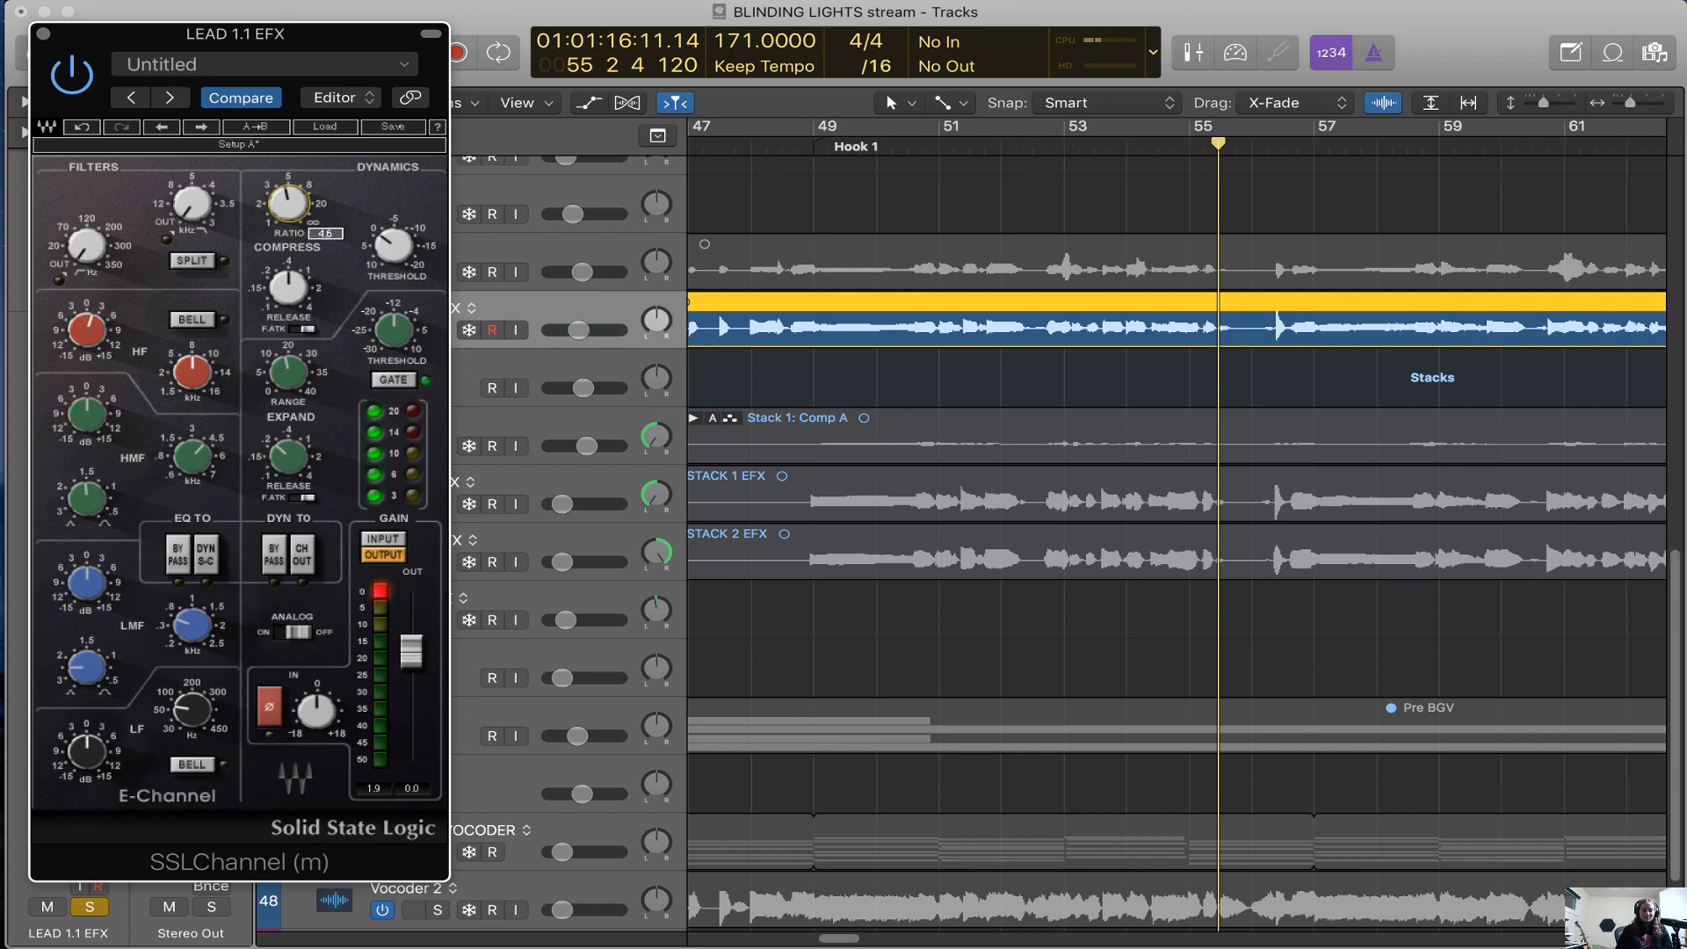
{"action": "left_click", "coordinate": [43, 34]}
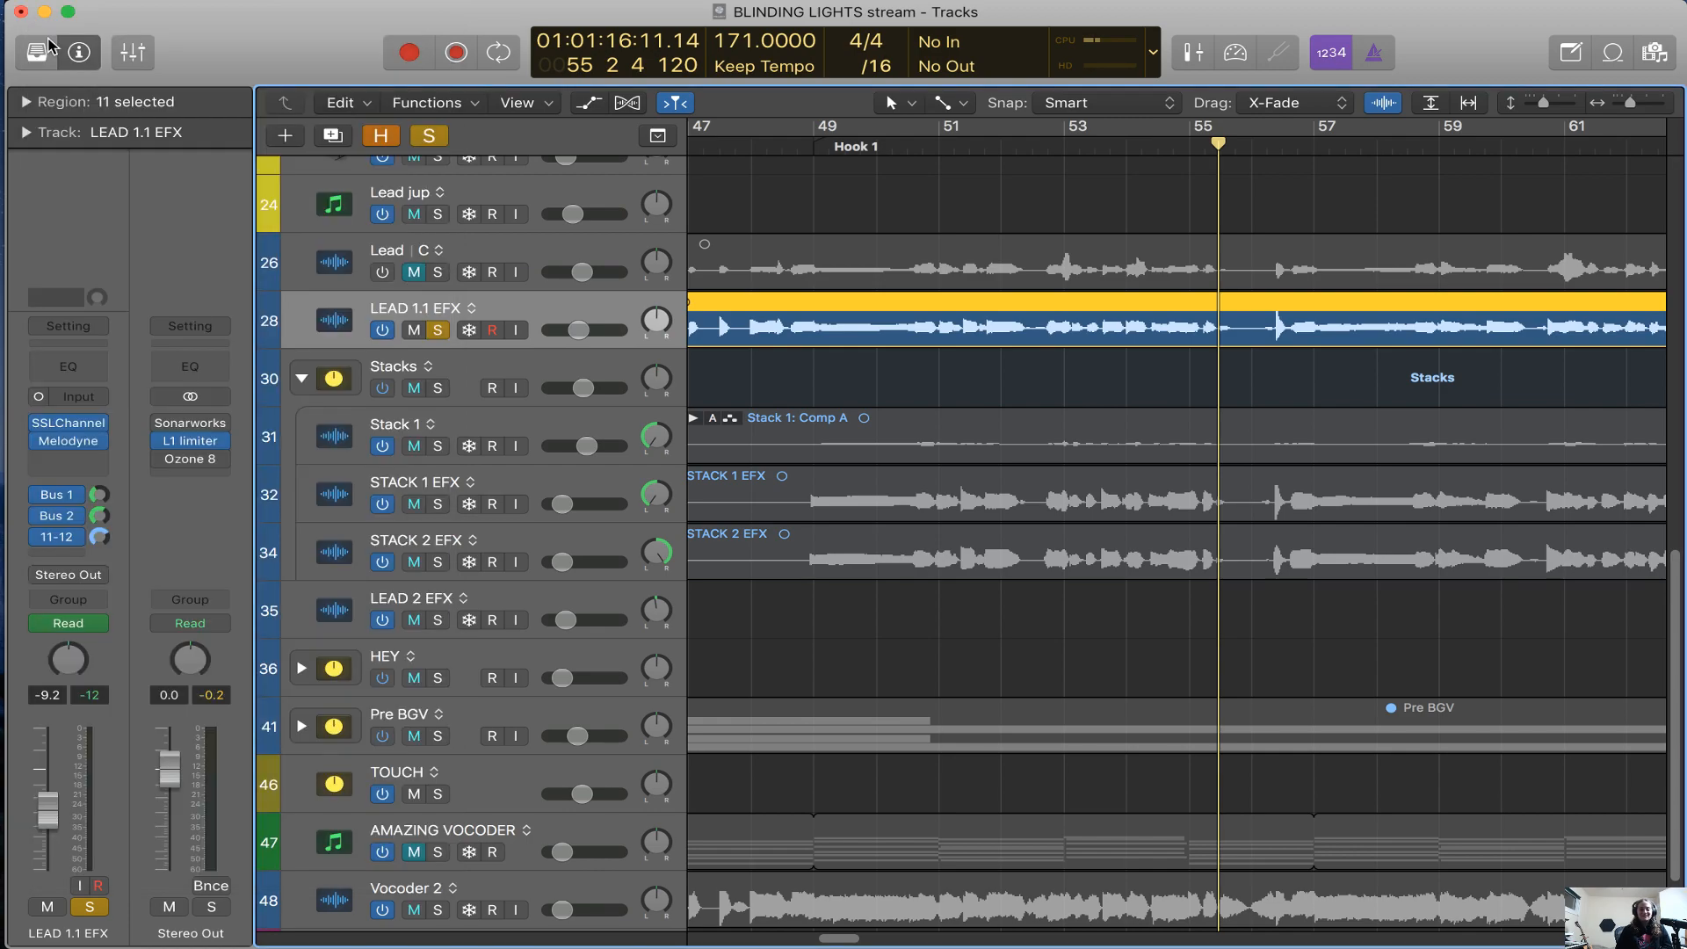
{"action": "scroll", "coordinate": [881, 352], "scroll_direction": "up", "scroll_amount": 5}
{"action": "key", "text": "super+Left"}
{"action": "scroll", "coordinate": [903, 378], "scroll_direction": "right", "scroll_amount": 3}
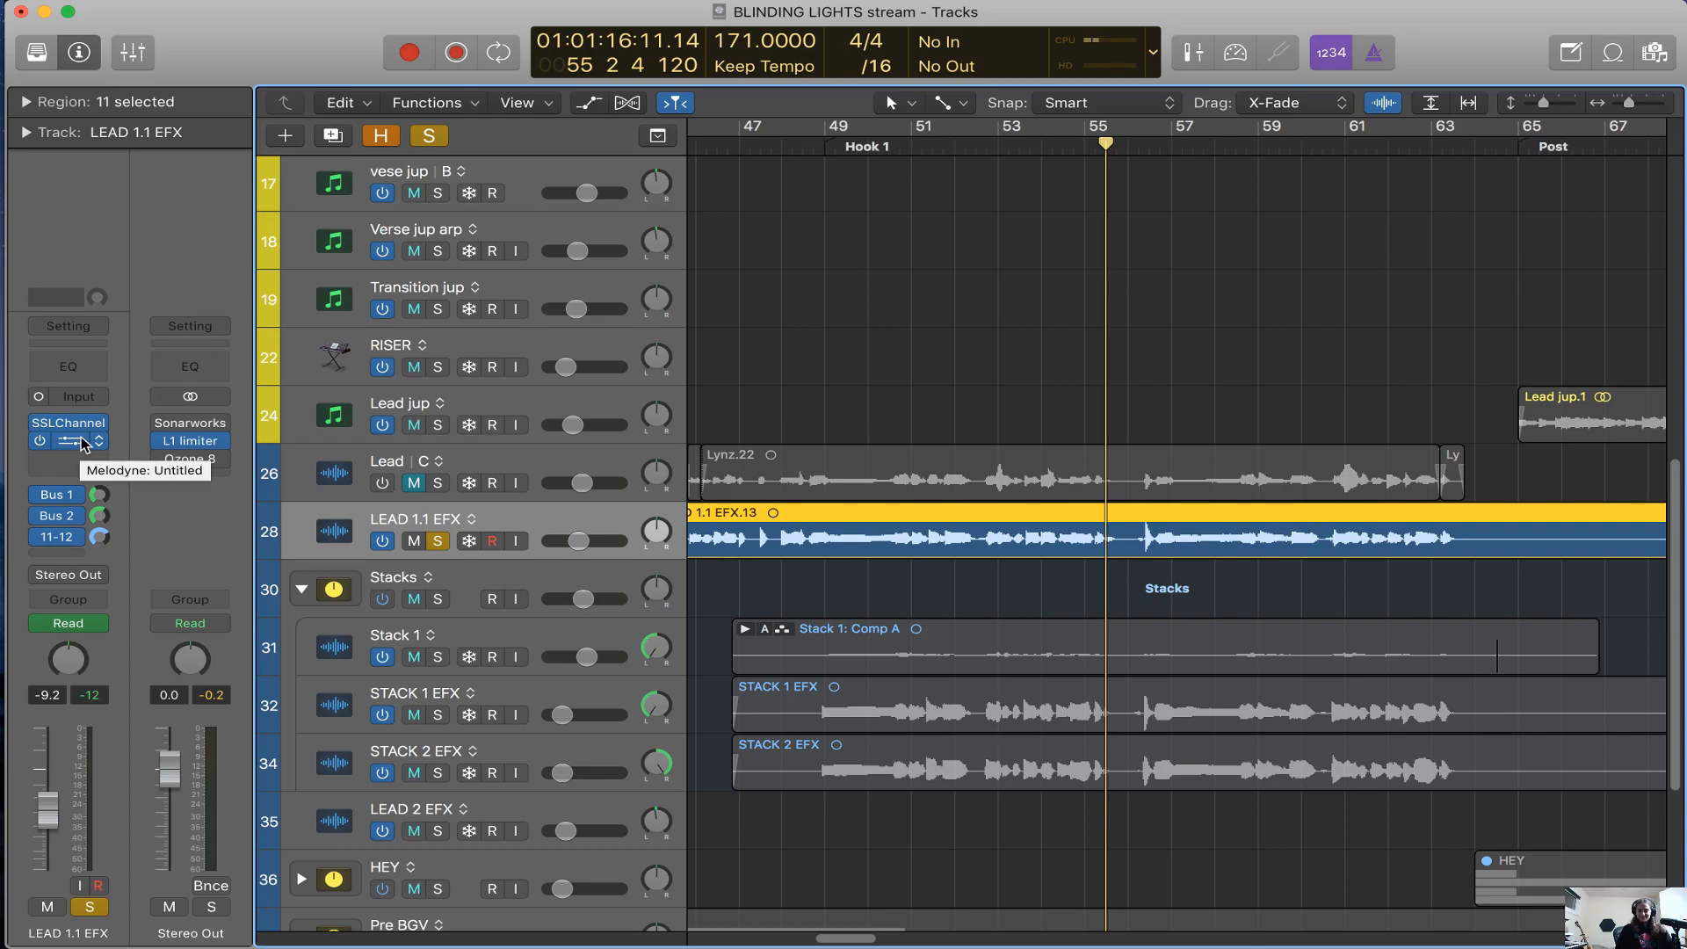
{"action": "scroll", "coordinate": [557, 515], "scroll_direction": "down", "scroll_amount": 3}
{"action": "key", "text": "super+Right"}
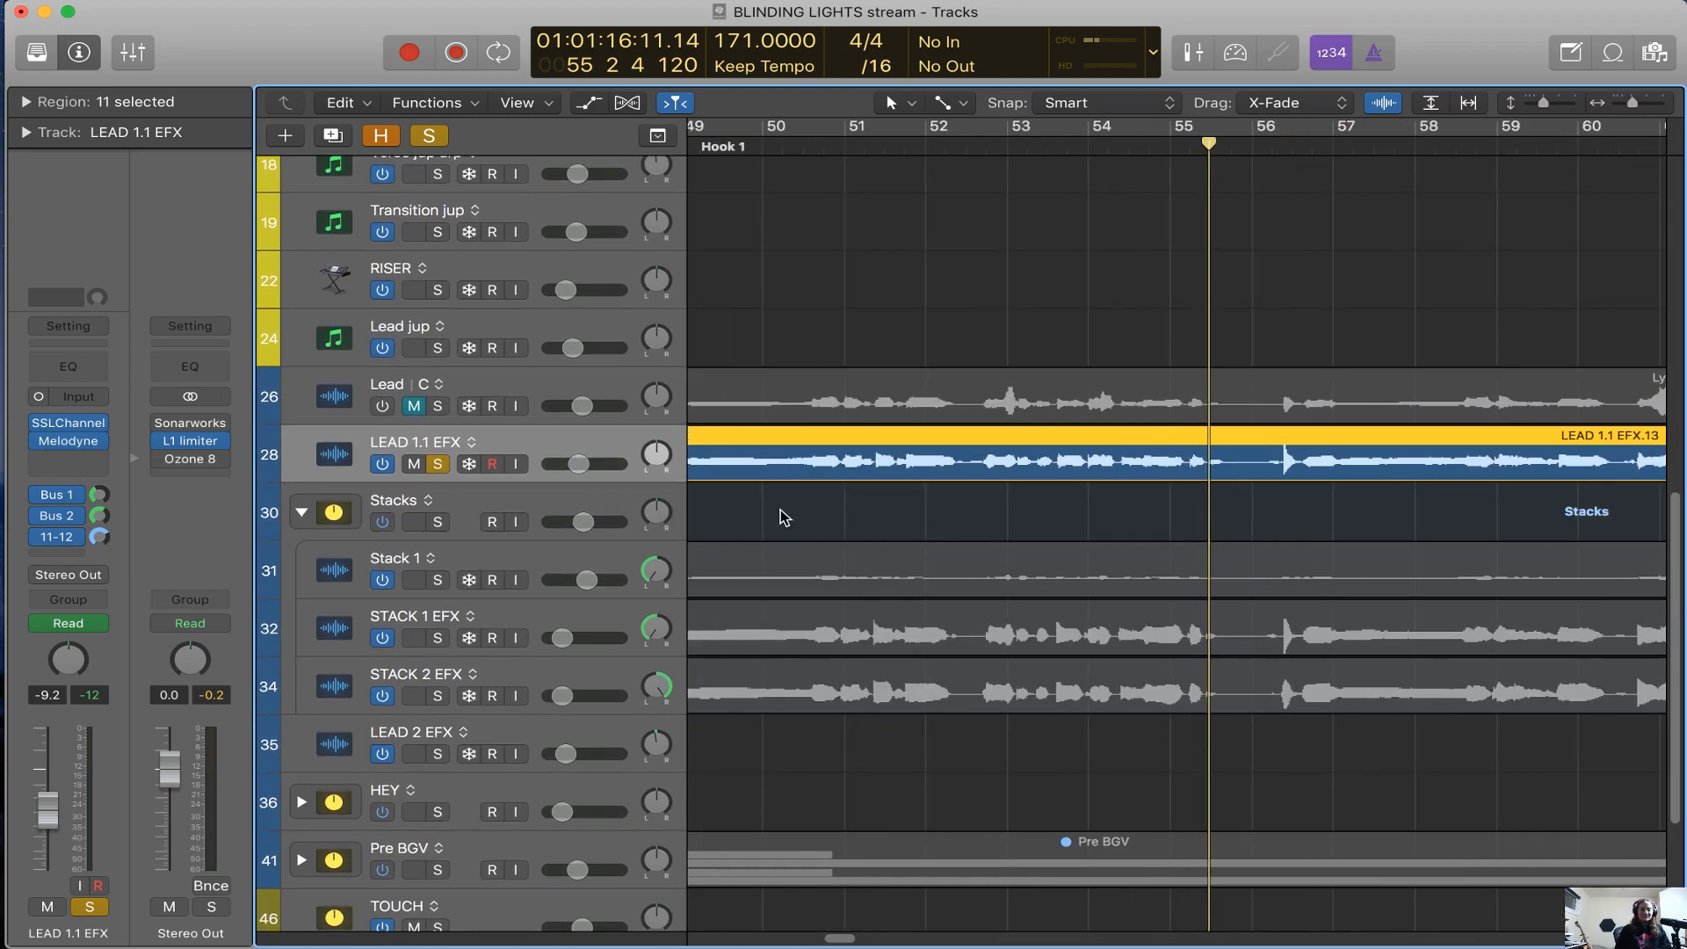
{"action": "scroll", "coordinate": [784, 517], "scroll_direction": "left", "scroll_amount": 5}
{"action": "key", "text": "super+Left"}
{"action": "scroll", "coordinate": [787, 478], "scroll_direction": "right", "scroll_amount": 5}
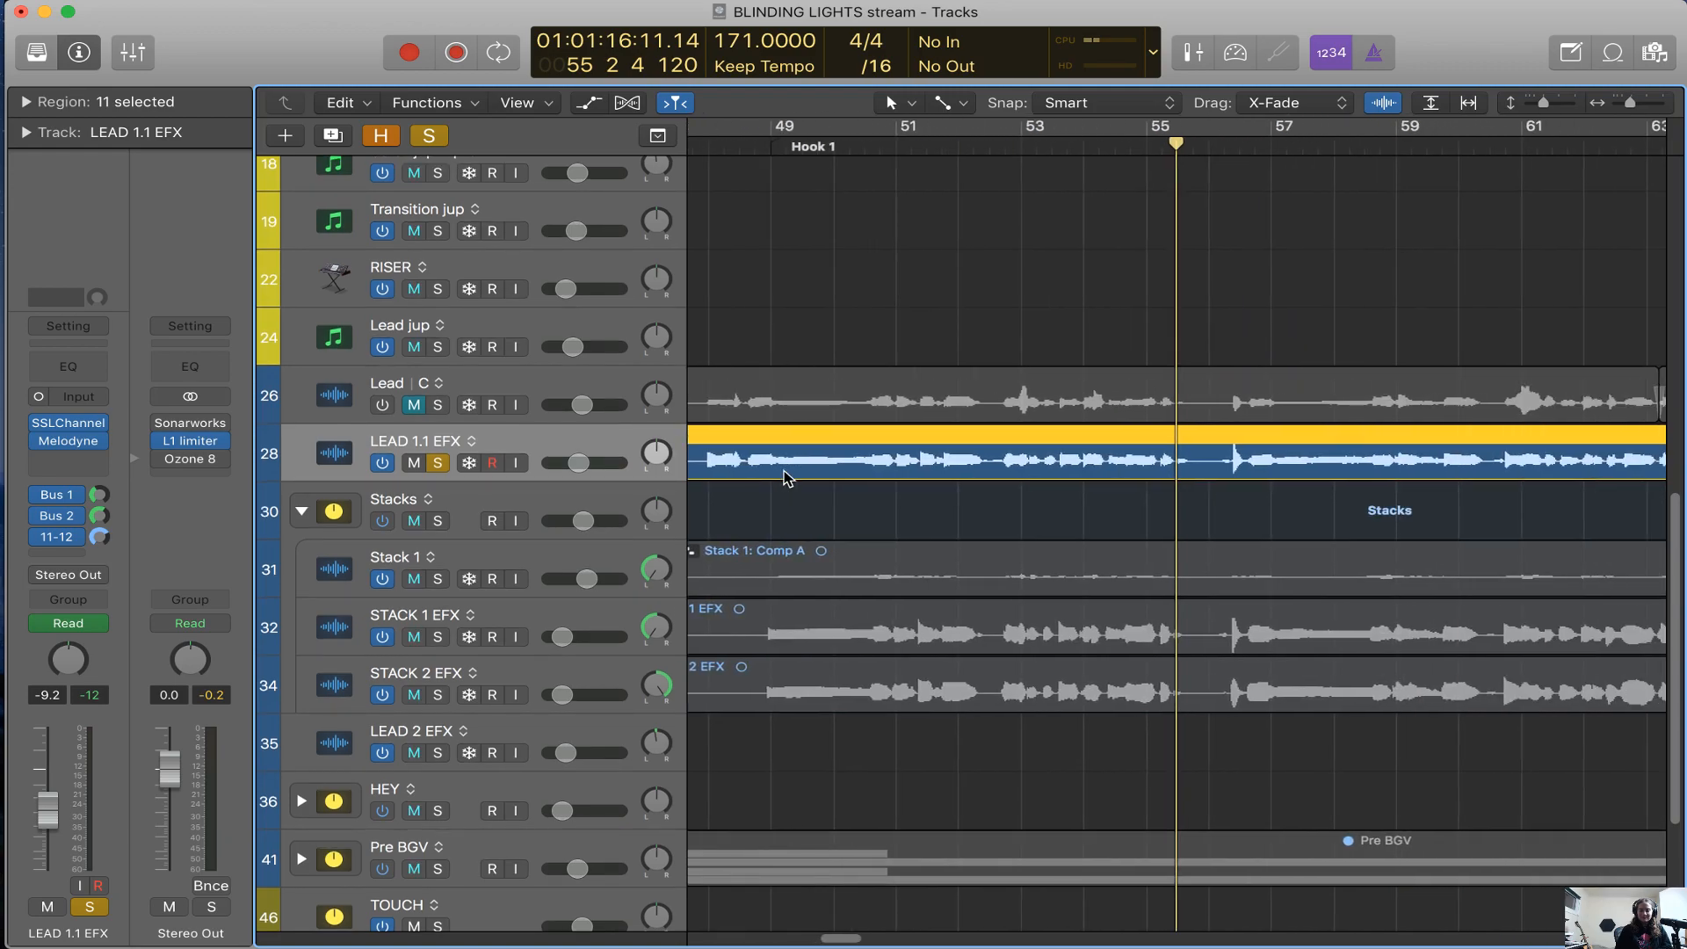
{"action": "scroll", "coordinate": [787, 478], "scroll_direction": "right", "scroll_amount": 3}
Show the Aux 1 channel fed by Bus 1, move its ChromaVerb window aside and play from about bar 52
{"action": "left_click", "coordinate": [63, 498]}
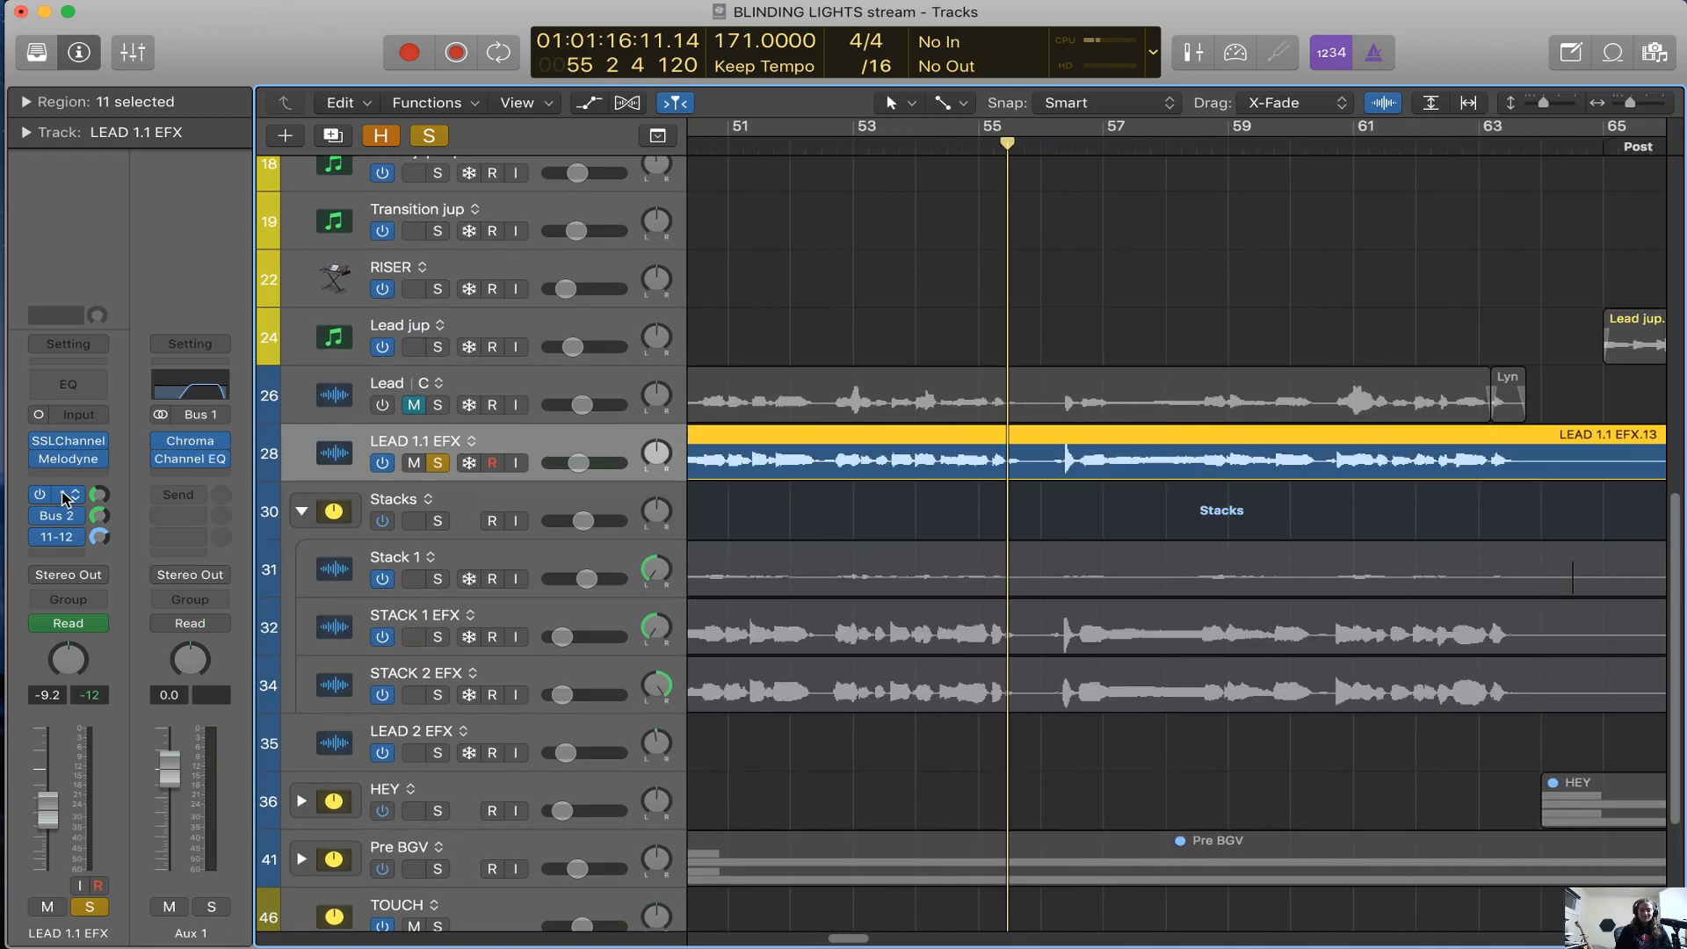
{"action": "left_click", "coordinate": [836, 142]}
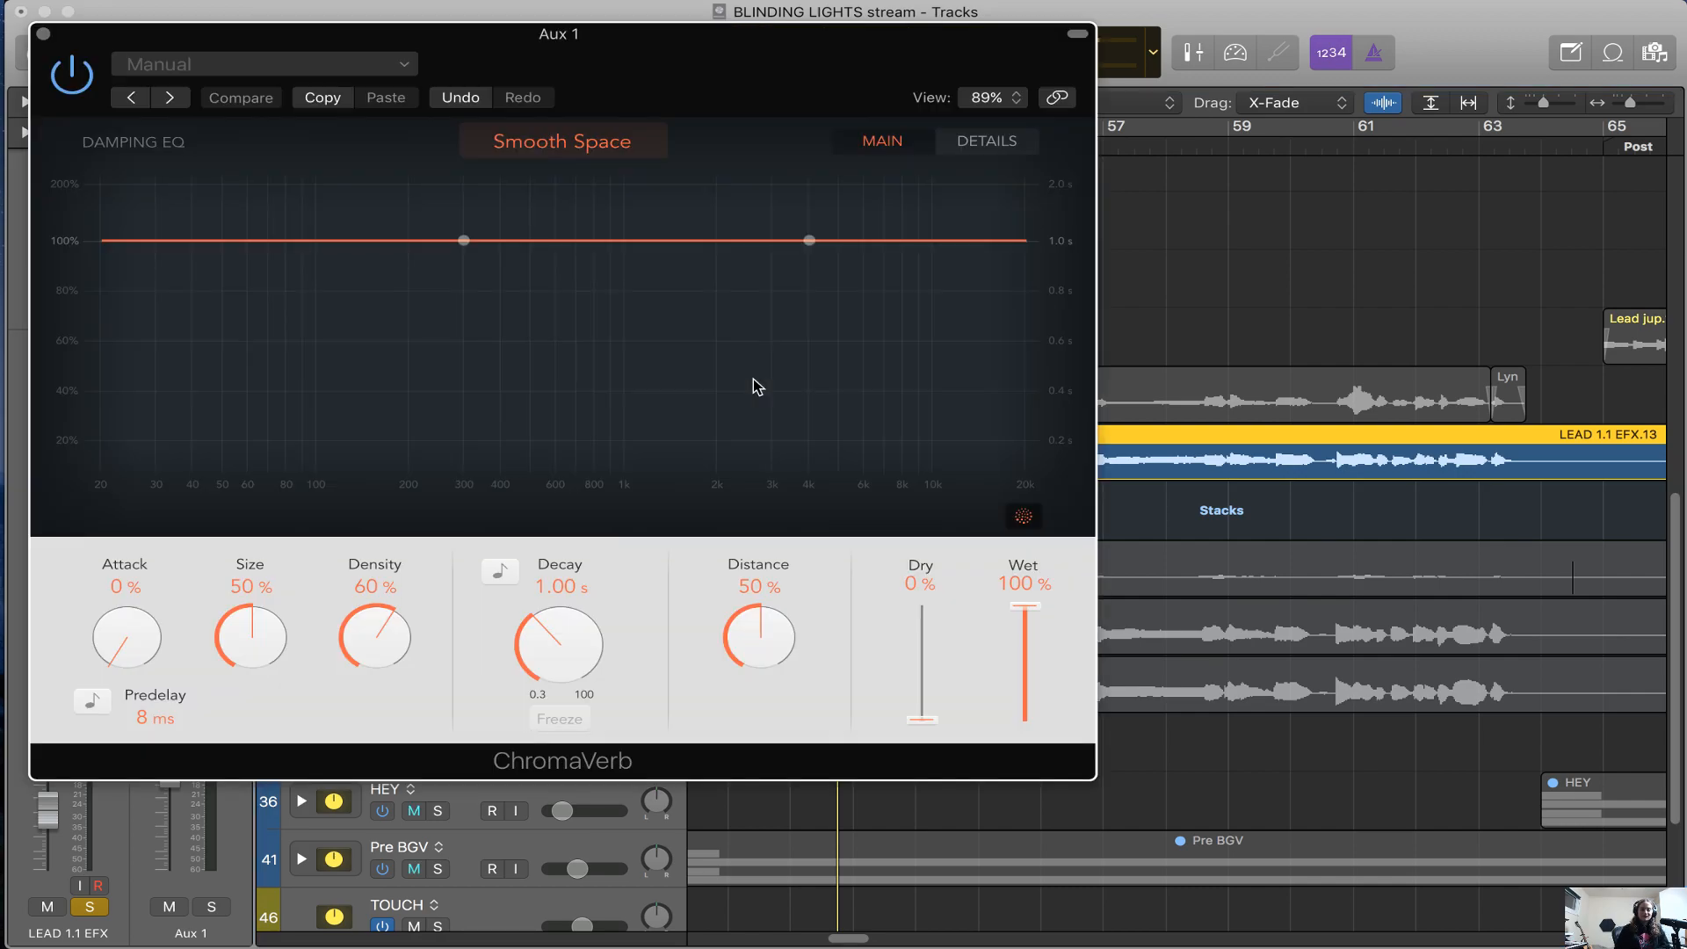
{"action": "left_click_drag", "start_coordinate": [785, 85], "coordinate": [1297, 122]}
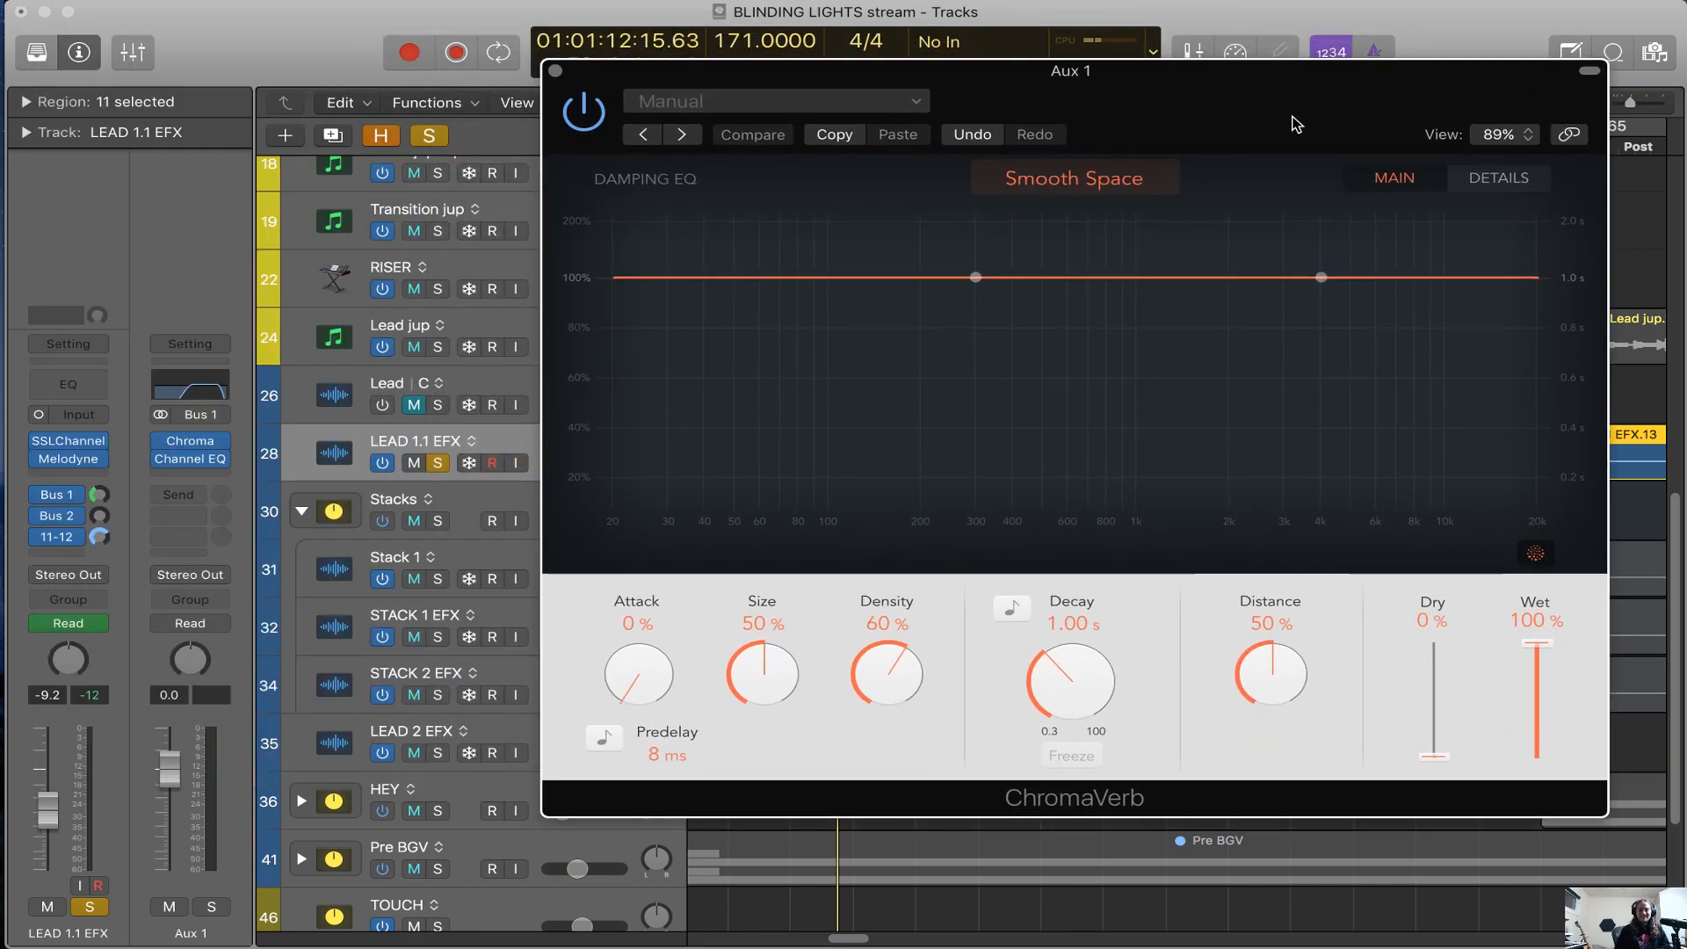
{"action": "key", "text": "space"}
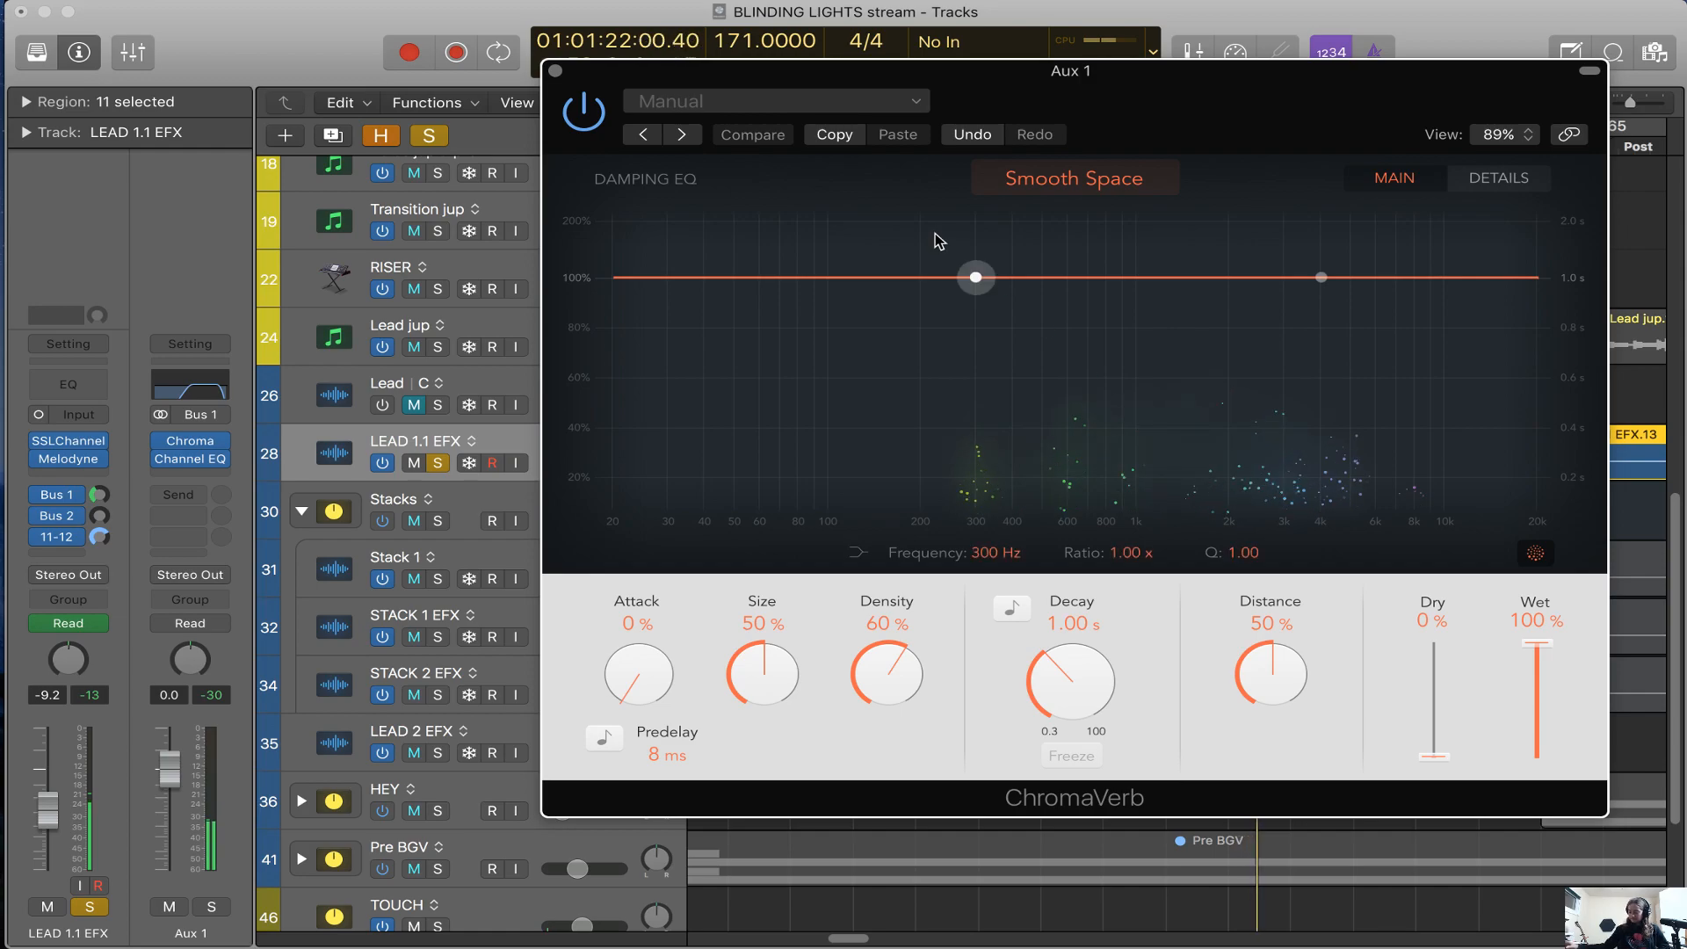
{"action": "key", "text": "space"}
Replay the section, solo Aux 1 to hear only the reverb return, and unsolo it
{"action": "key", "text": "super+w"}
{"action": "key", "text": "space"}
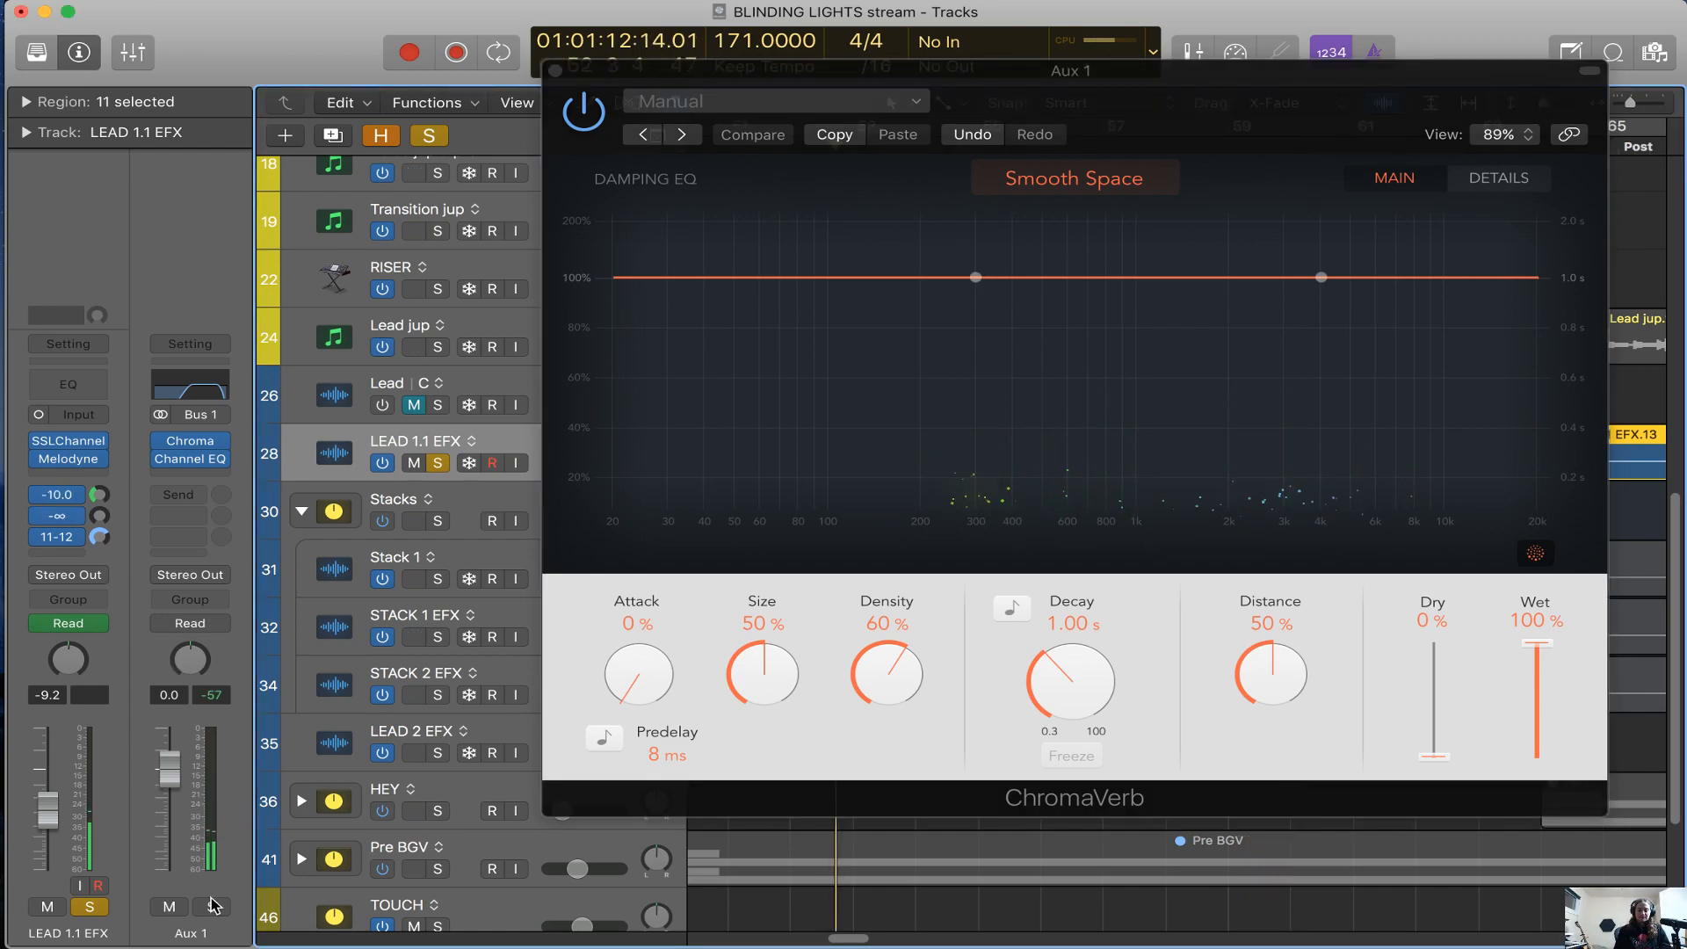
{"action": "left_click", "coordinate": [212, 906]}
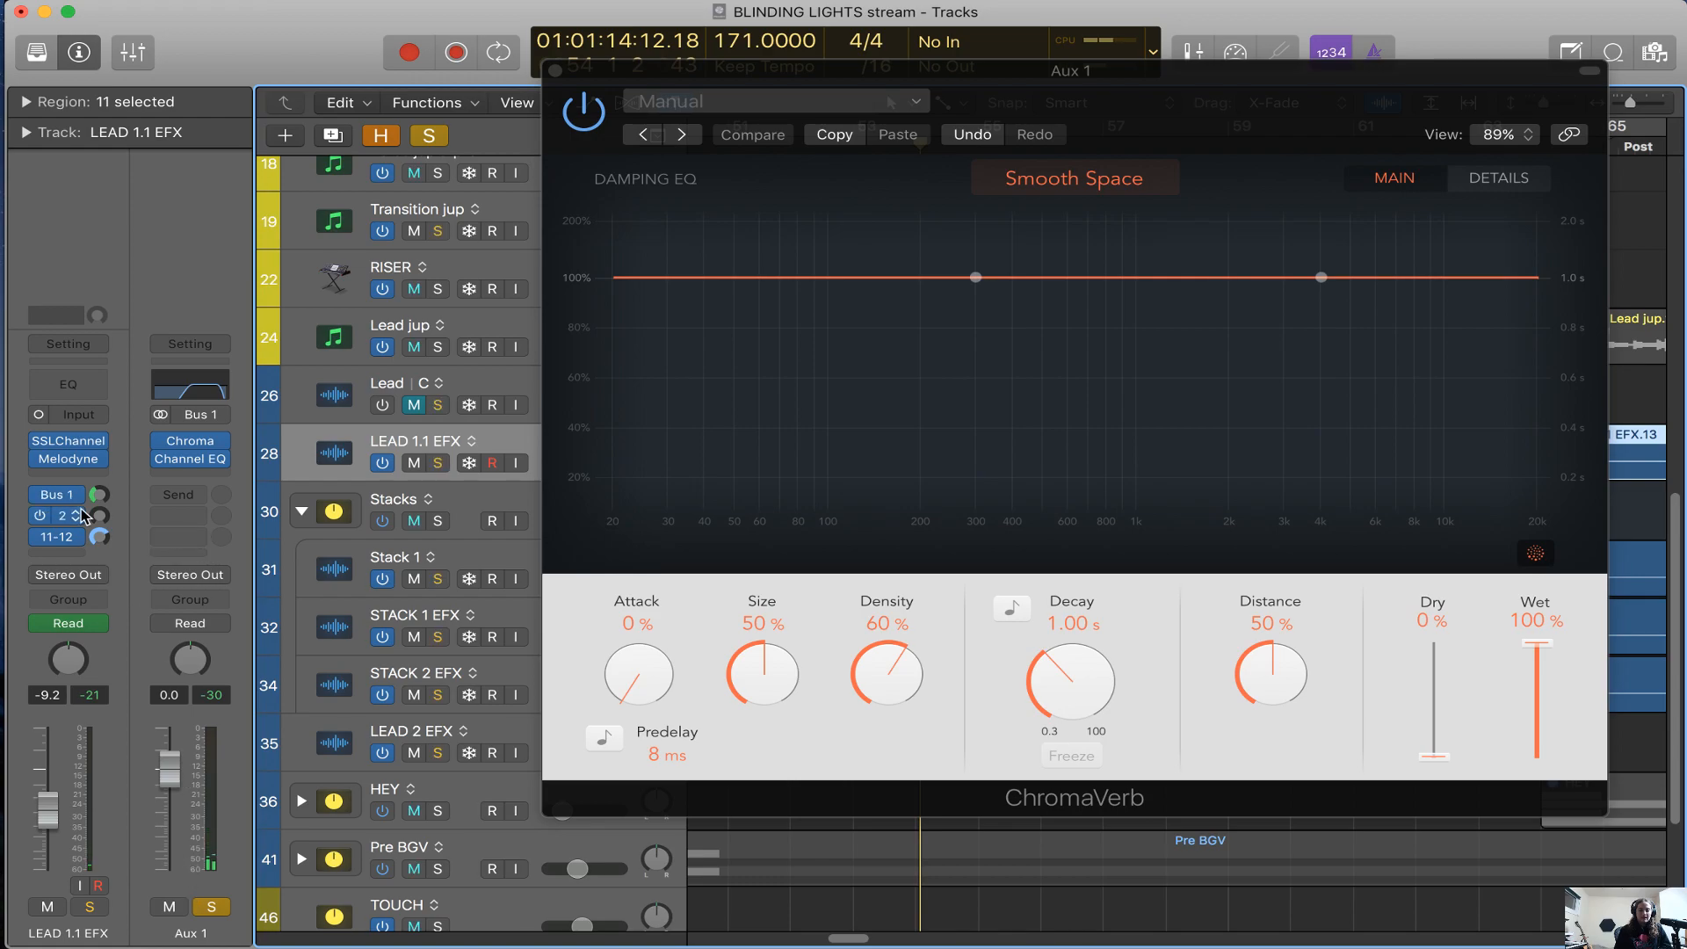
{"action": "left_click", "coordinate": [224, 907]}
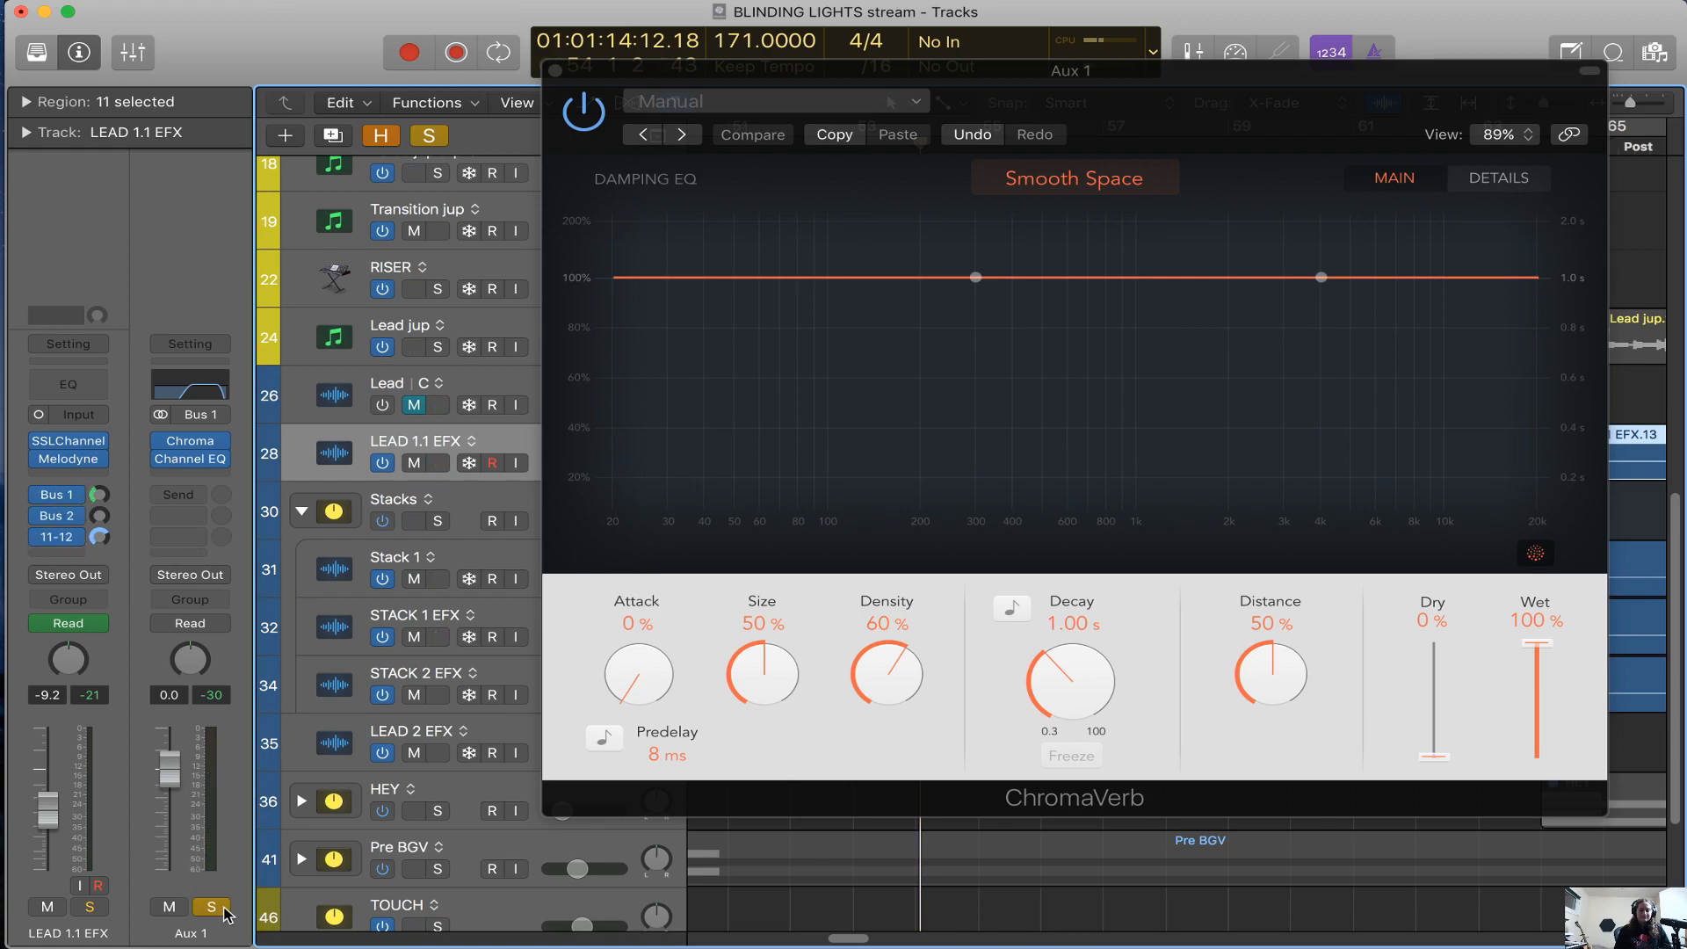
Move ChromaVerb out of the way, solo and play LEAD 1.1 EFX, and set its Bus 2 send back to -∞ after trying -2.6
{"action": "left_click_drag", "start_coordinate": [1235, 118], "coordinate": [1277, 659]}
{"action": "scroll", "coordinate": [1266, 479], "scroll_direction": "down", "scroll_amount": 1}
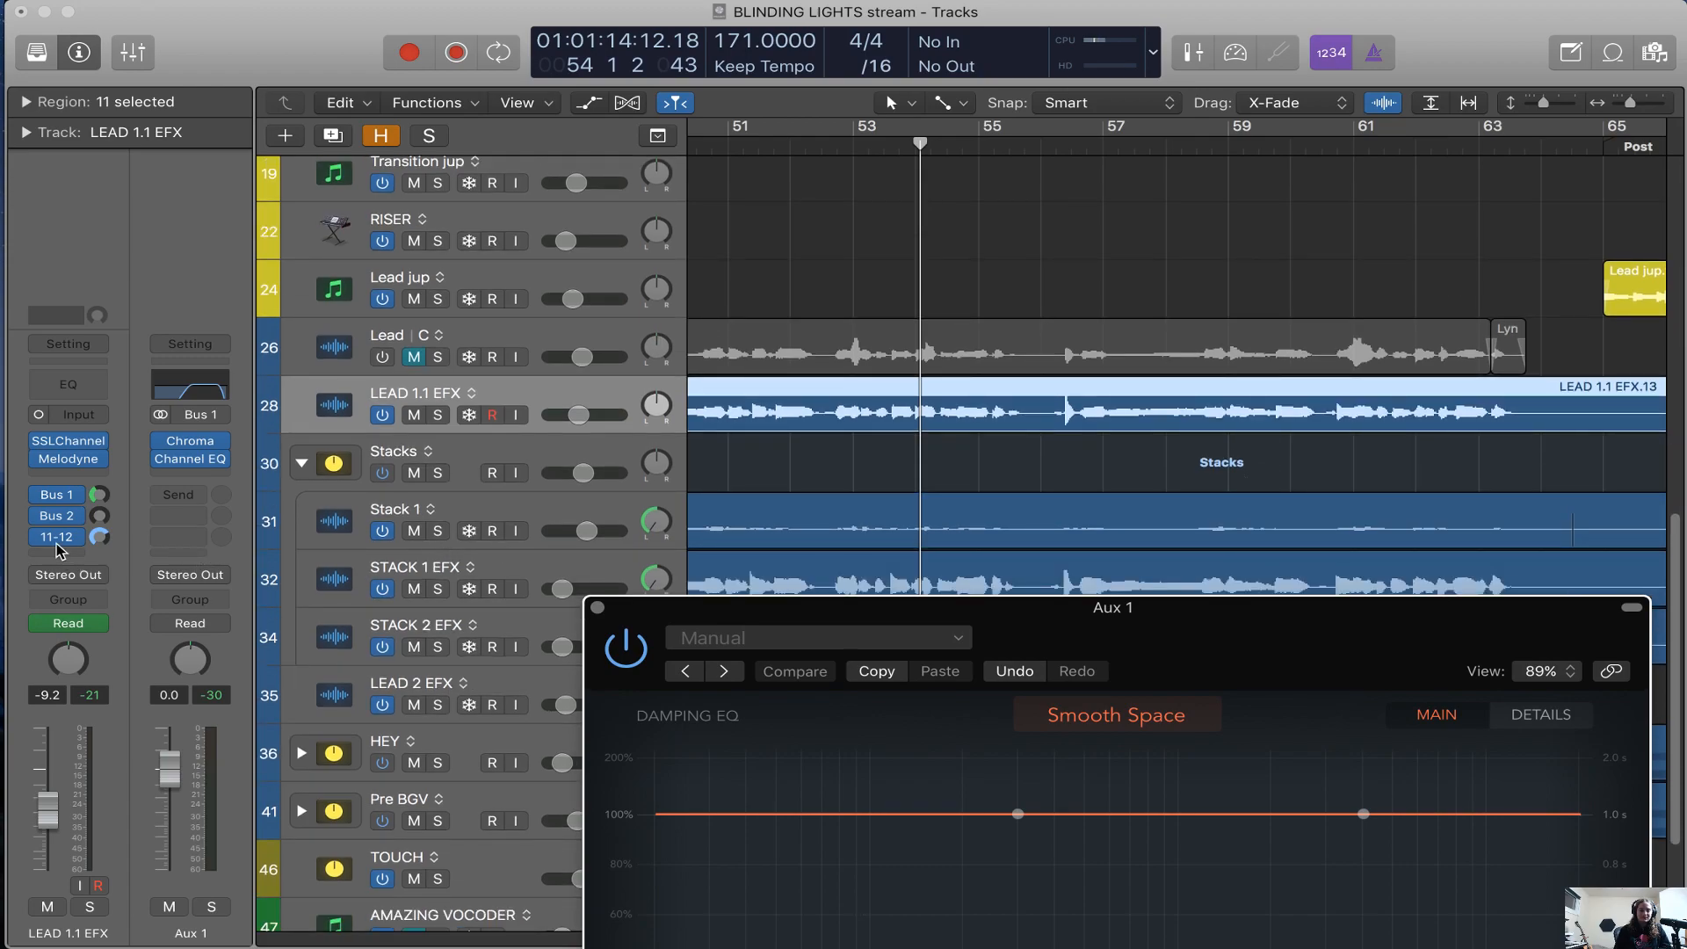
{"action": "scroll", "coordinate": [847, 422], "scroll_direction": "down", "scroll_amount": 3}
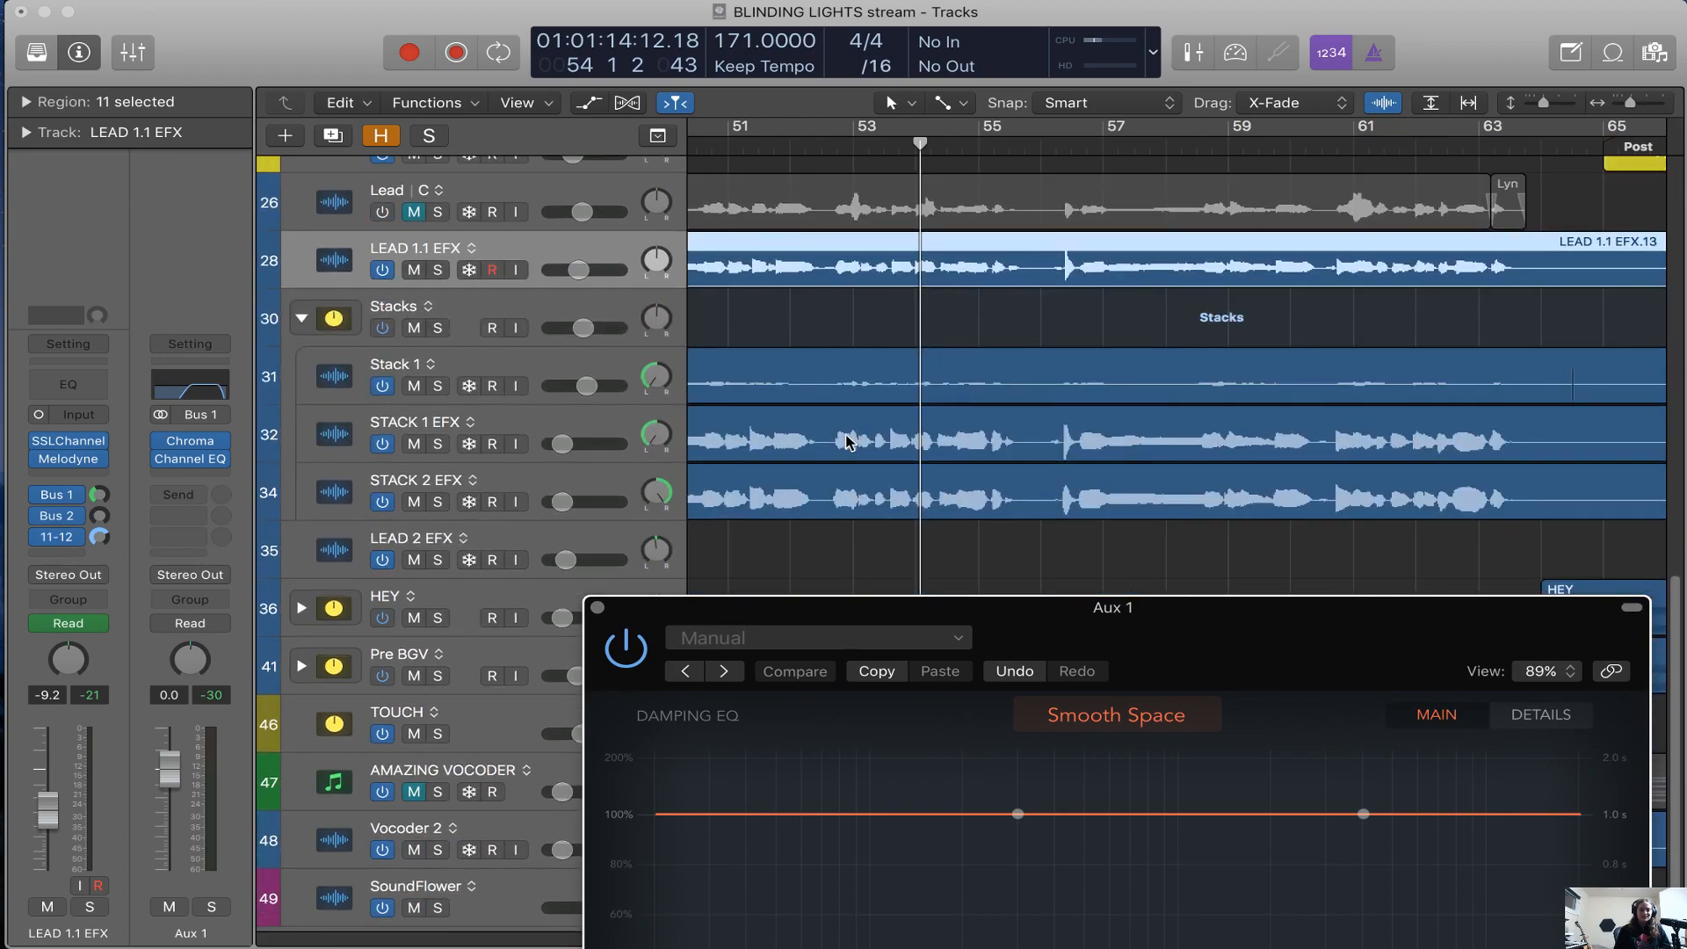
{"action": "key", "text": "s"}
{"action": "key", "text": "space"}
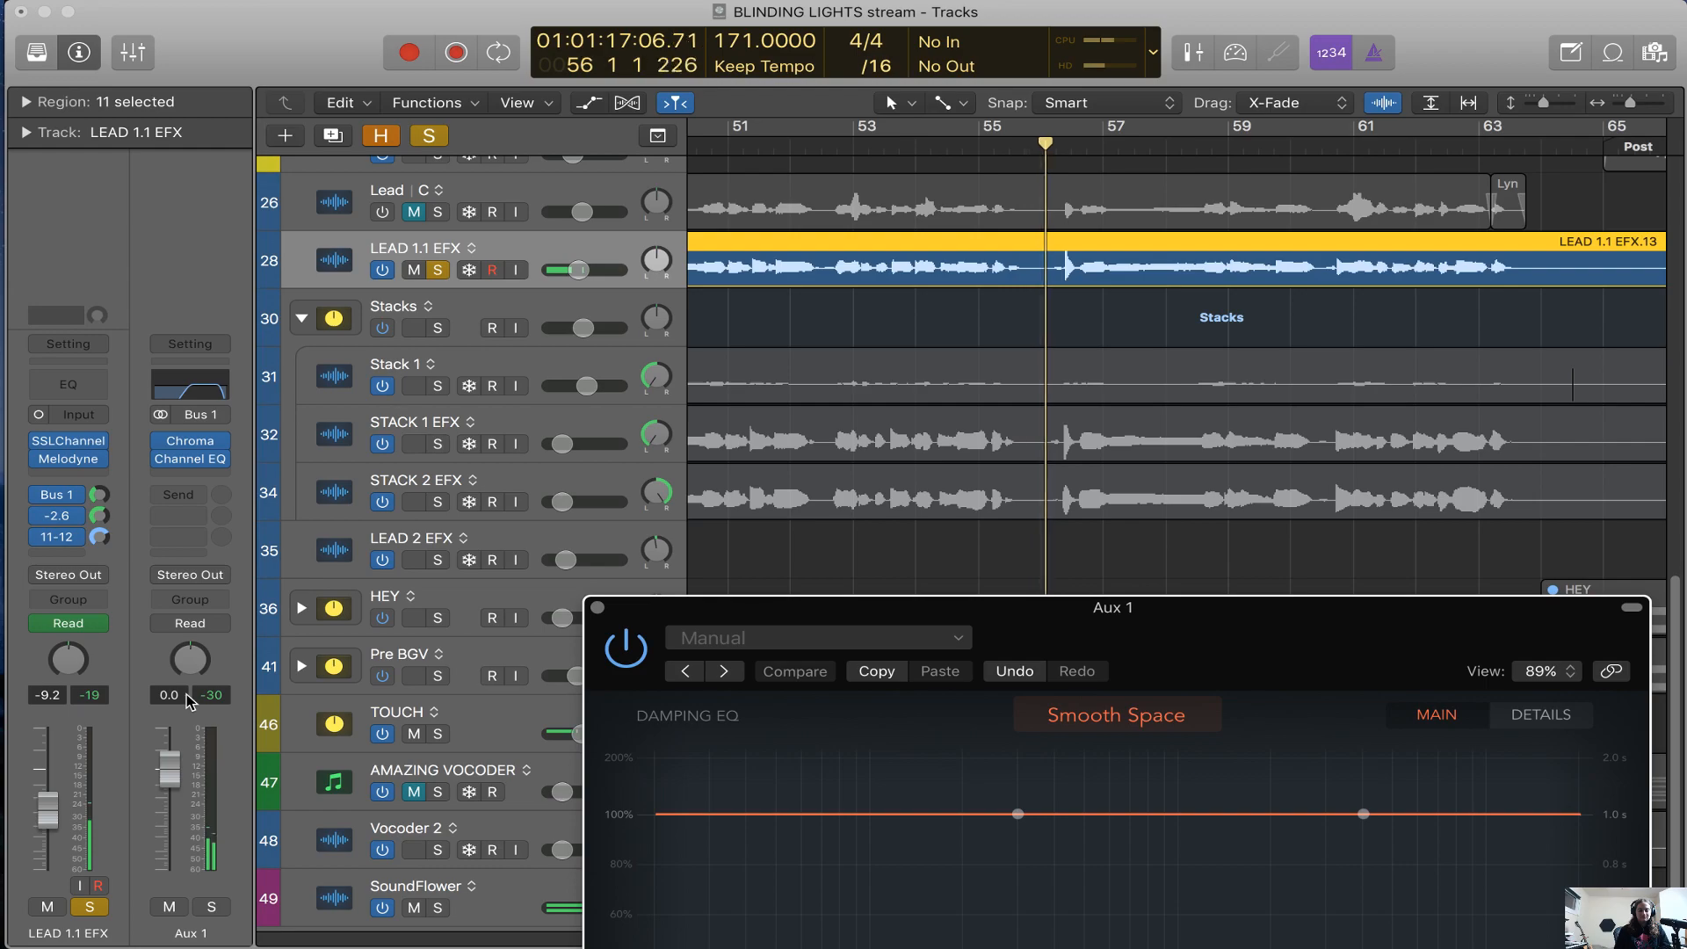
{"action": "left_click_drag", "start_coordinate": [99, 516], "coordinate": [77, 559]}
{"action": "key", "text": "space"}
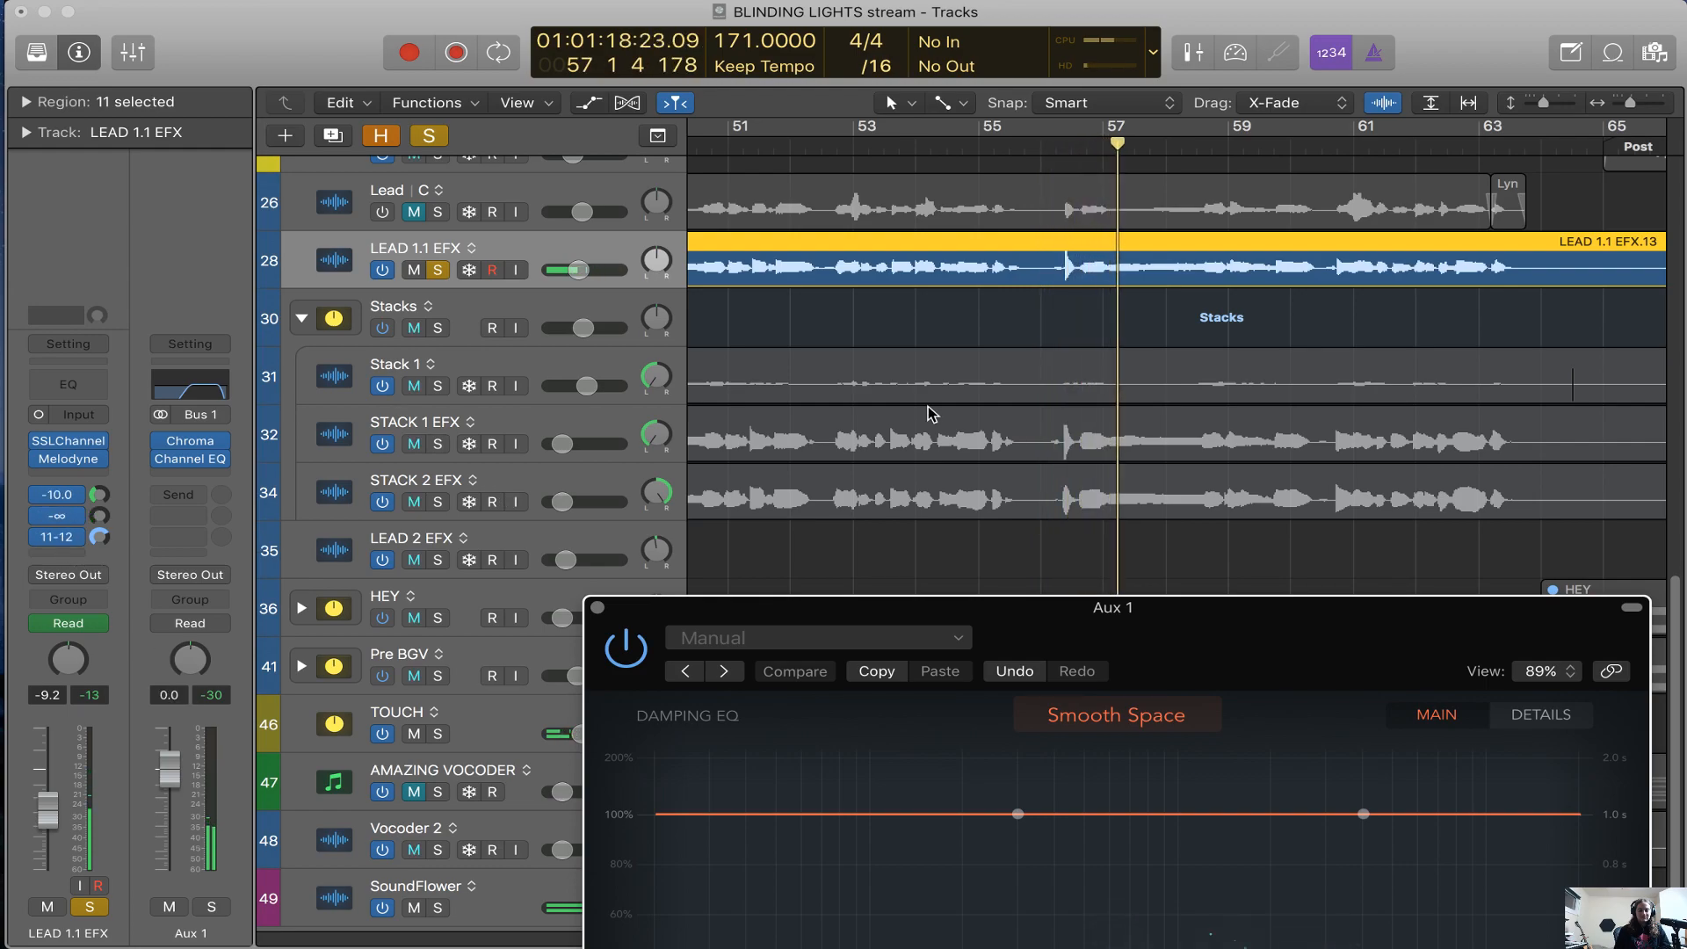
Close ChromaVerb, move the playhead to bar 50 and show the TOUCH channel fed by LEAD 1.1 EFX's Bus 2 send
{"action": "key", "text": "super+Left"}
{"action": "scroll", "coordinate": [928, 408], "scroll_direction": "right", "scroll_amount": 2}
{"action": "scroll", "coordinate": [928, 407], "scroll_direction": "left", "scroll_amount": 2}
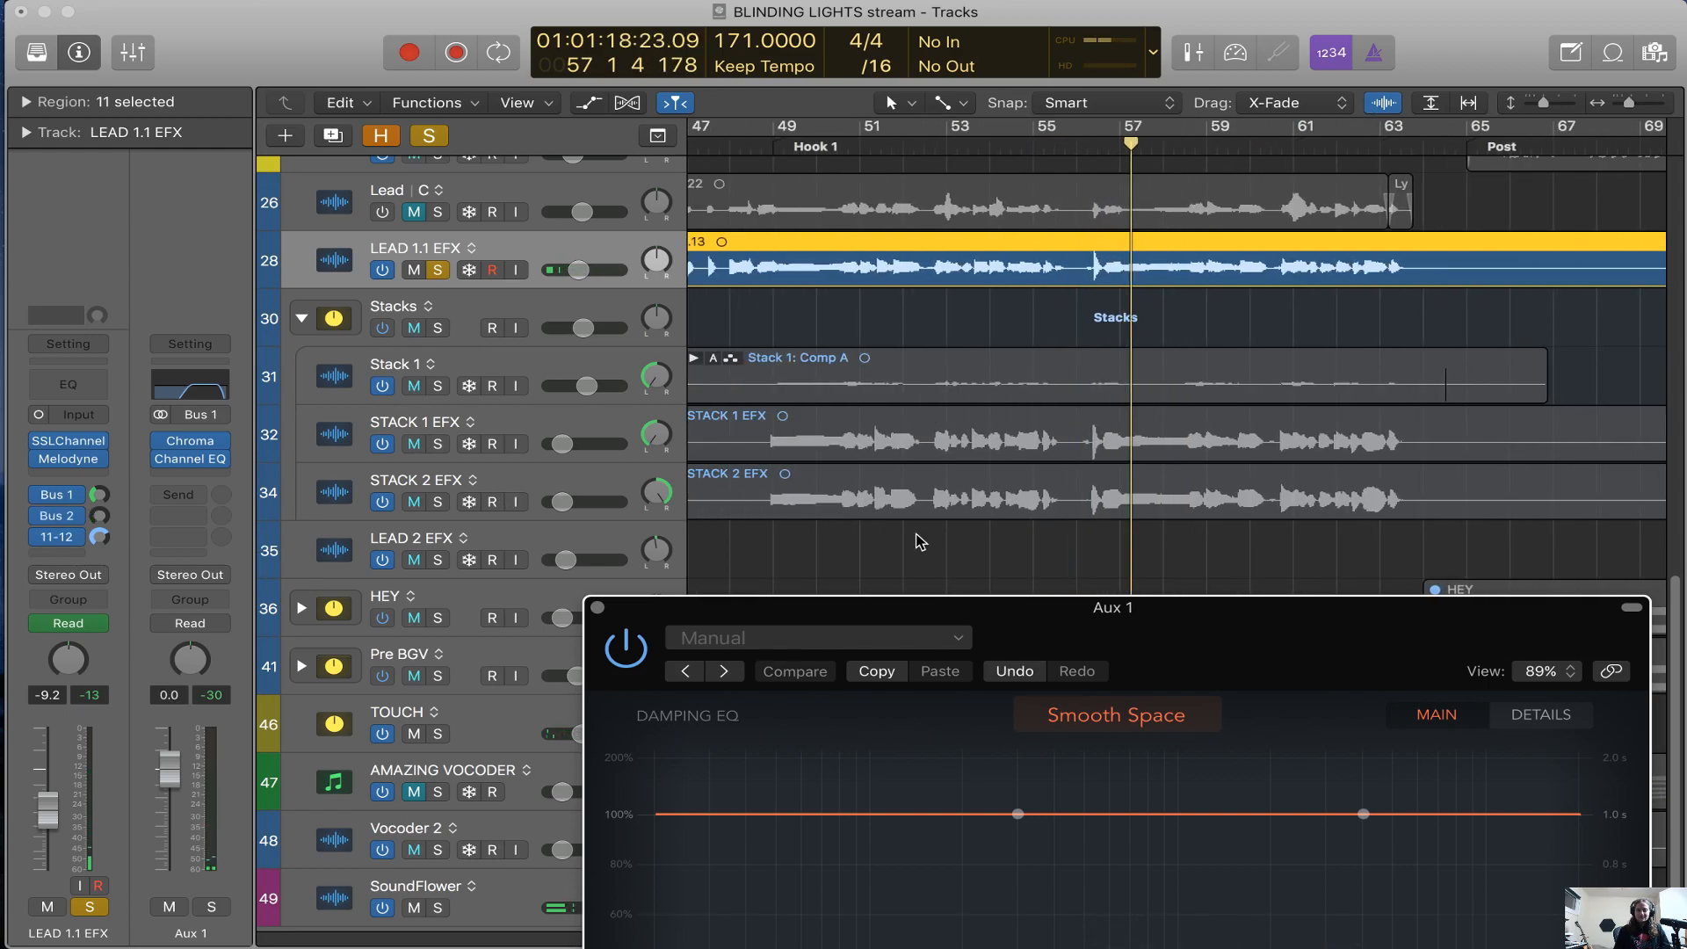
{"action": "left_click", "coordinate": [598, 609]}
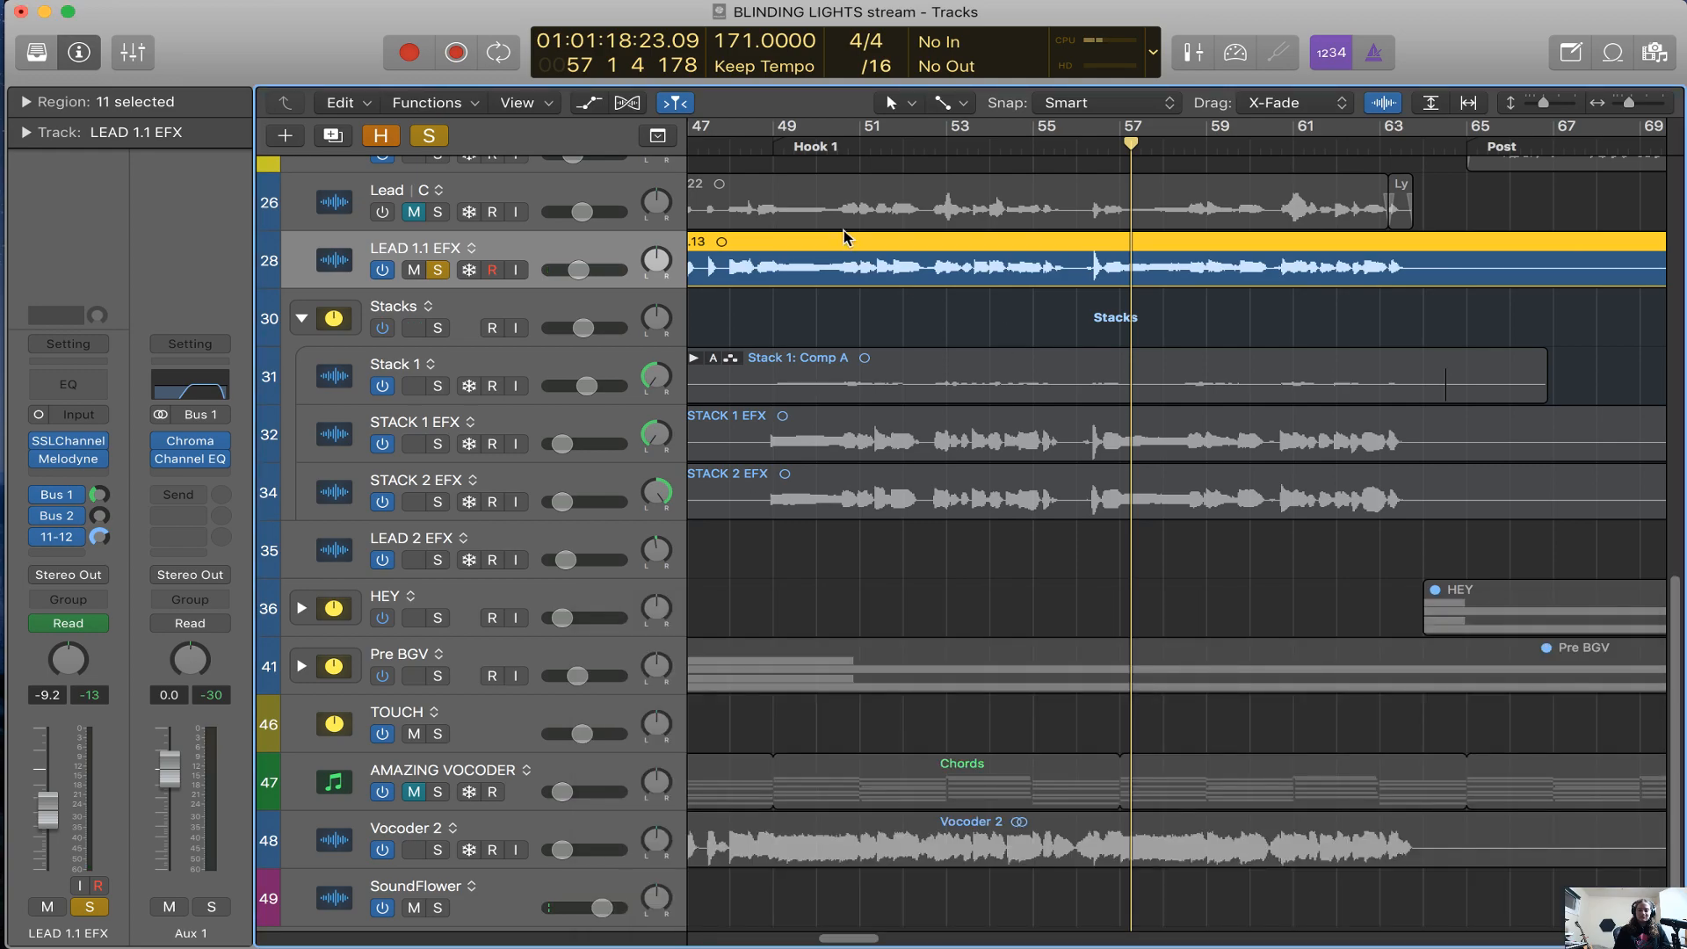
{"action": "left_click", "coordinate": [812, 143]}
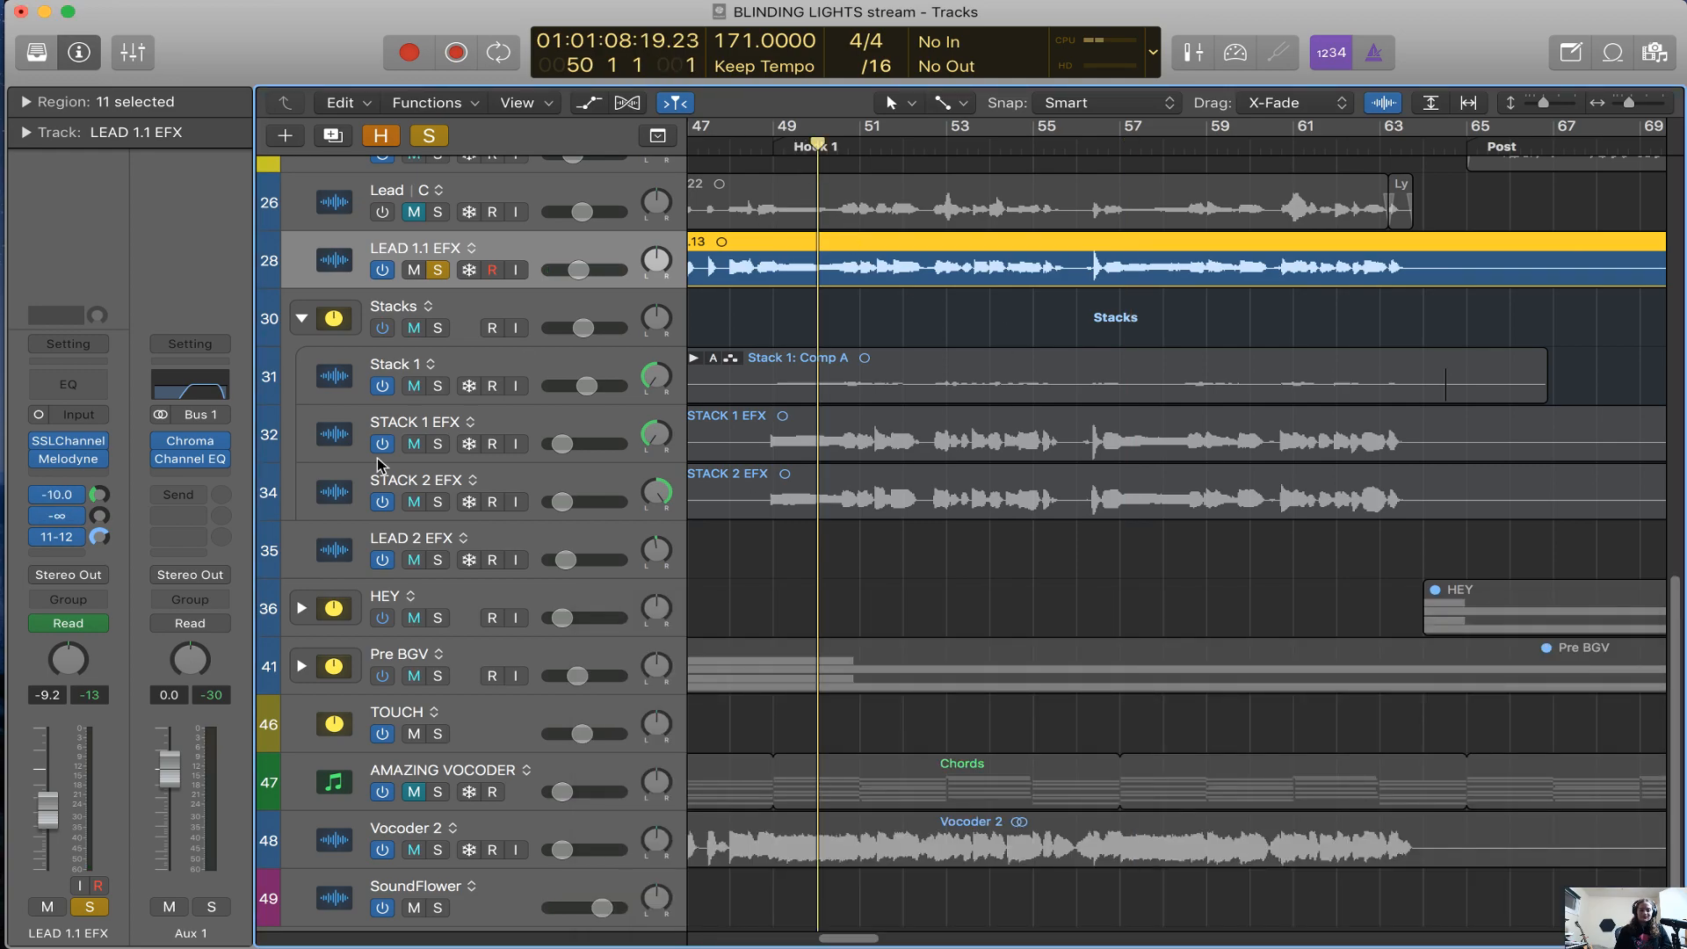
{"action": "left_click", "coordinate": [66, 522]}
{"action": "mouse_move", "coordinate": [67, 516]}
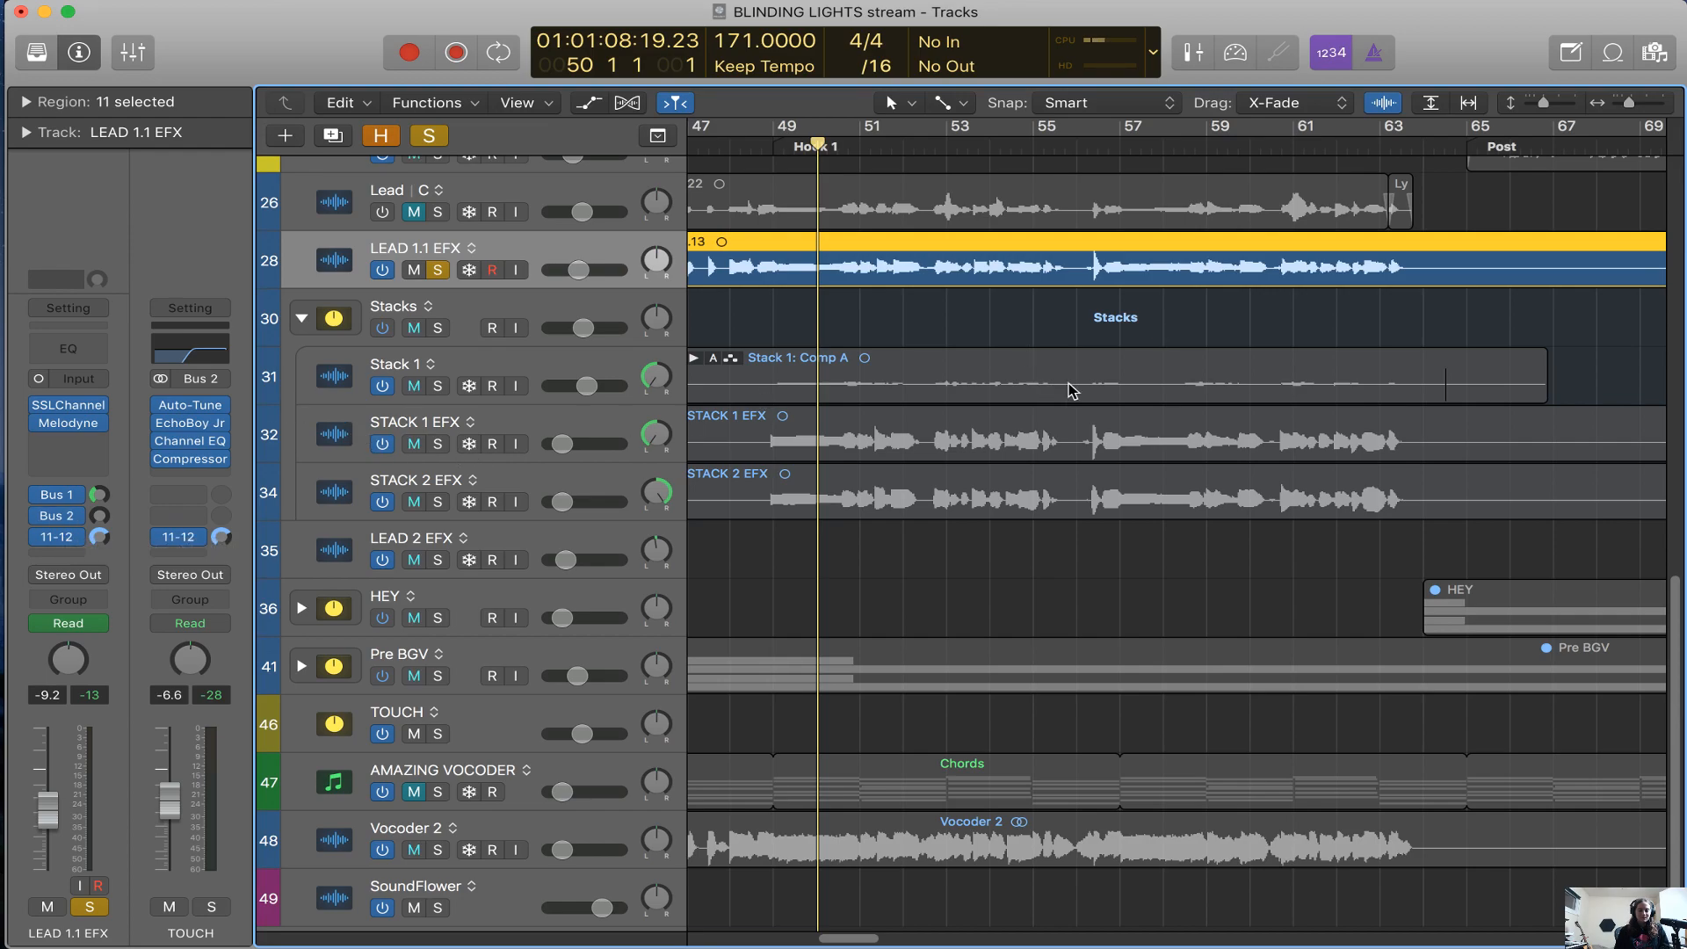
Show the track automation and display LEAD 1.1 EFX's Send 2 → TOUCH lane
{"action": "scroll", "coordinate": [1070, 385], "scroll_direction": "left", "scroll_amount": 4}
{"action": "key", "text": "super+Left"}
{"action": "key", "text": "a"}
{"action": "key", "text": "a"}
{"action": "key", "text": "a"}
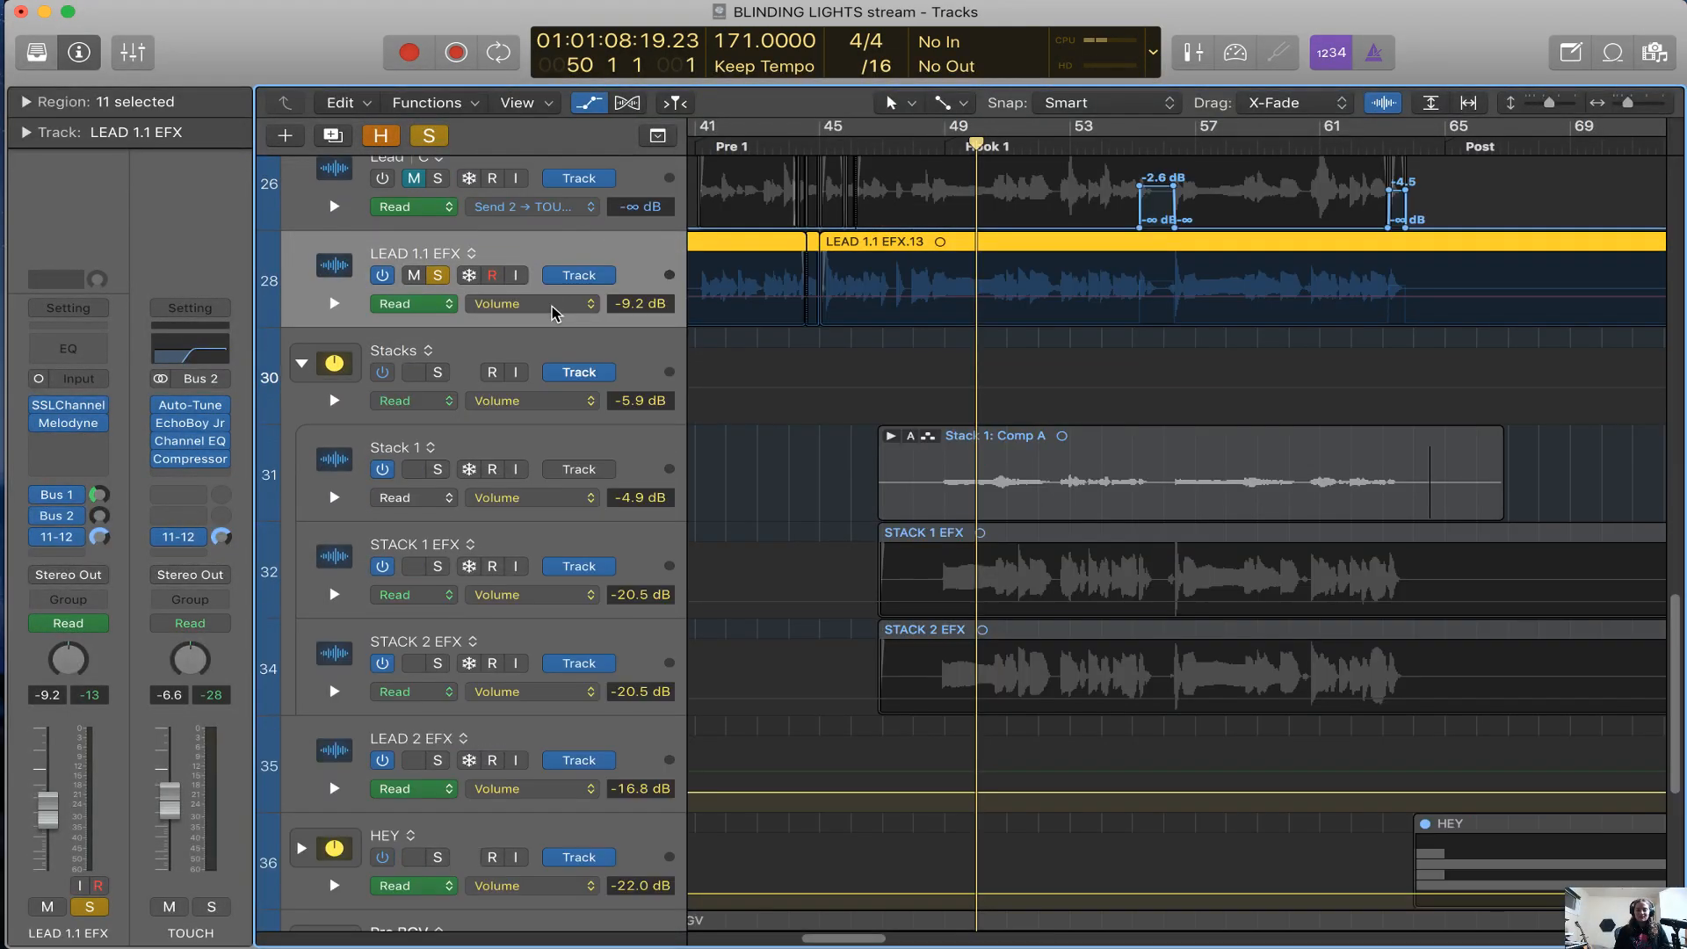
{"action": "left_click", "coordinate": [554, 307]}
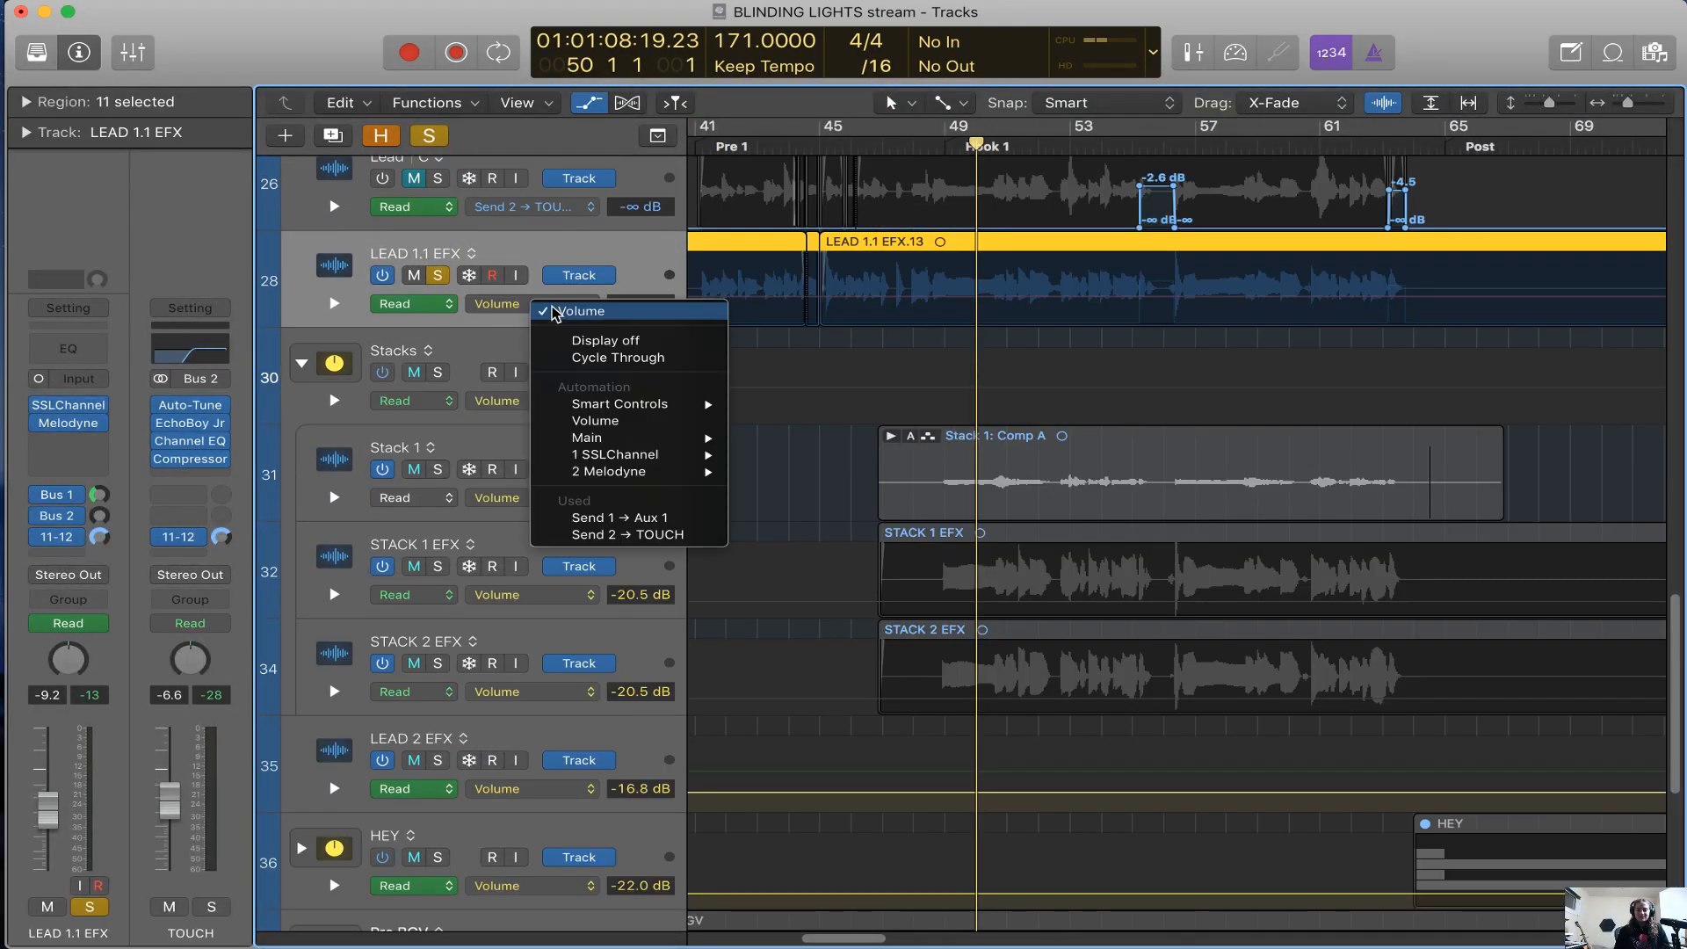
{"action": "left_click", "coordinate": [620, 535]}
Find the send's -2.6 dB automation rise around bar 55 and place the playhead just before it
{"action": "scroll", "coordinate": [847, 341], "scroll_direction": "right", "scroll_amount": 1}
{"action": "left_click", "coordinate": [1072, 148]}
{"action": "scroll", "coordinate": [910, 355], "scroll_direction": "up", "scroll_amount": 5}
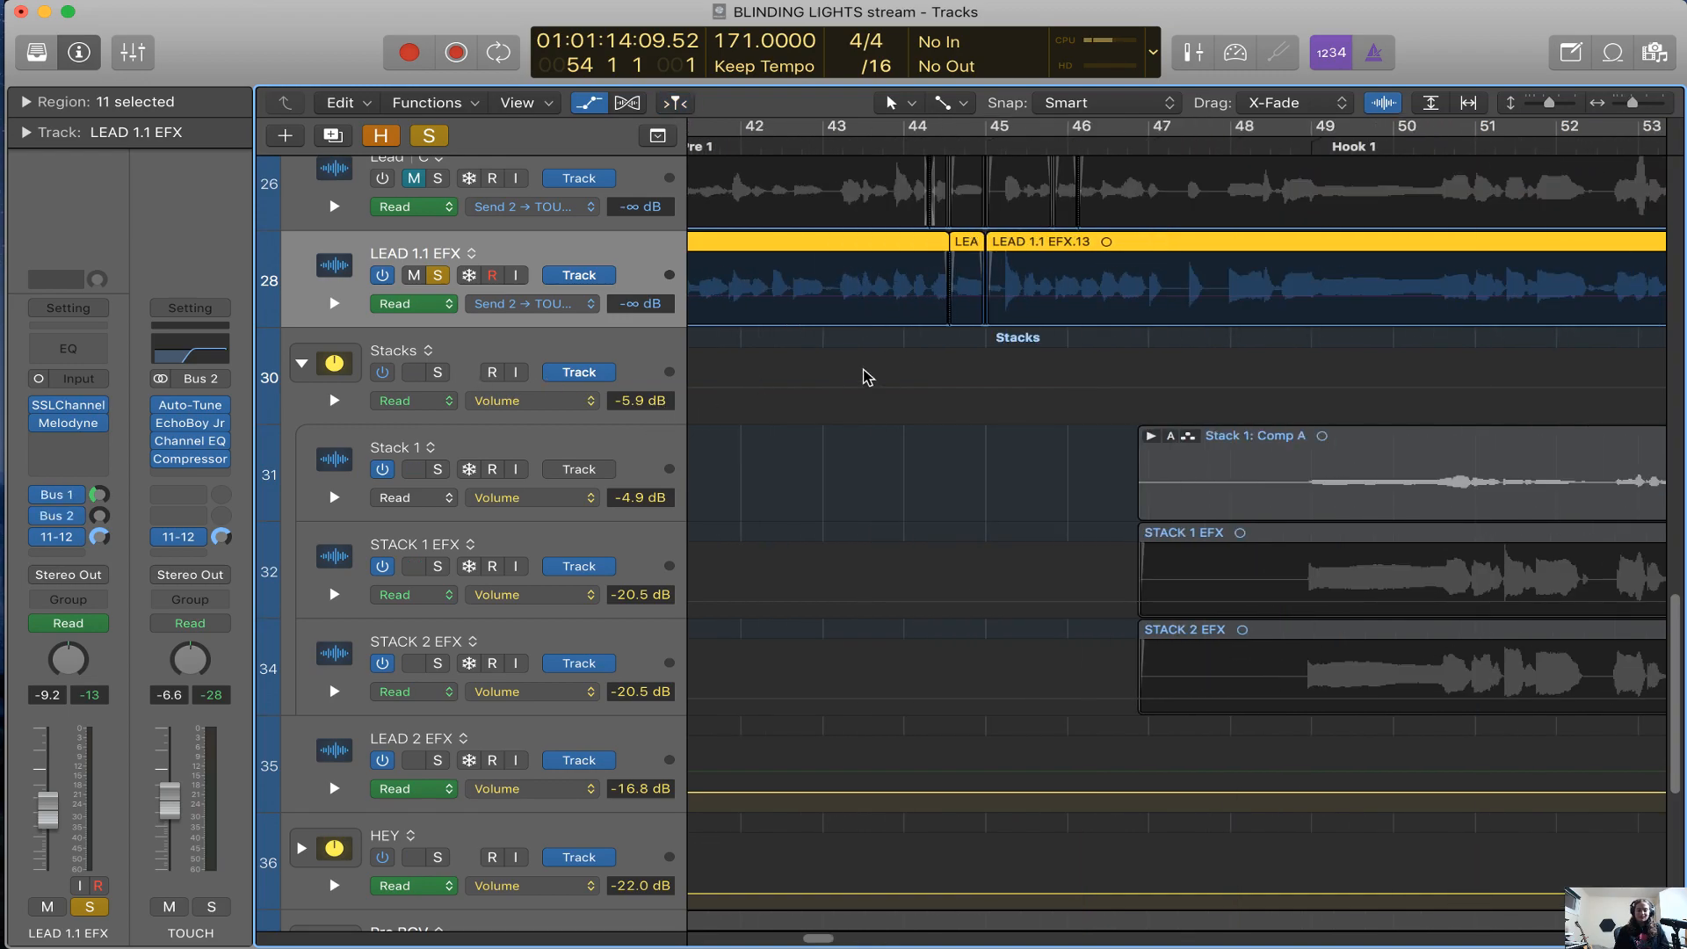
{"action": "scroll", "coordinate": [764, 383], "scroll_direction": "right", "scroll_amount": 5}
{"action": "scroll", "coordinate": [881, 488], "scroll_direction": "right", "scroll_amount": 3}
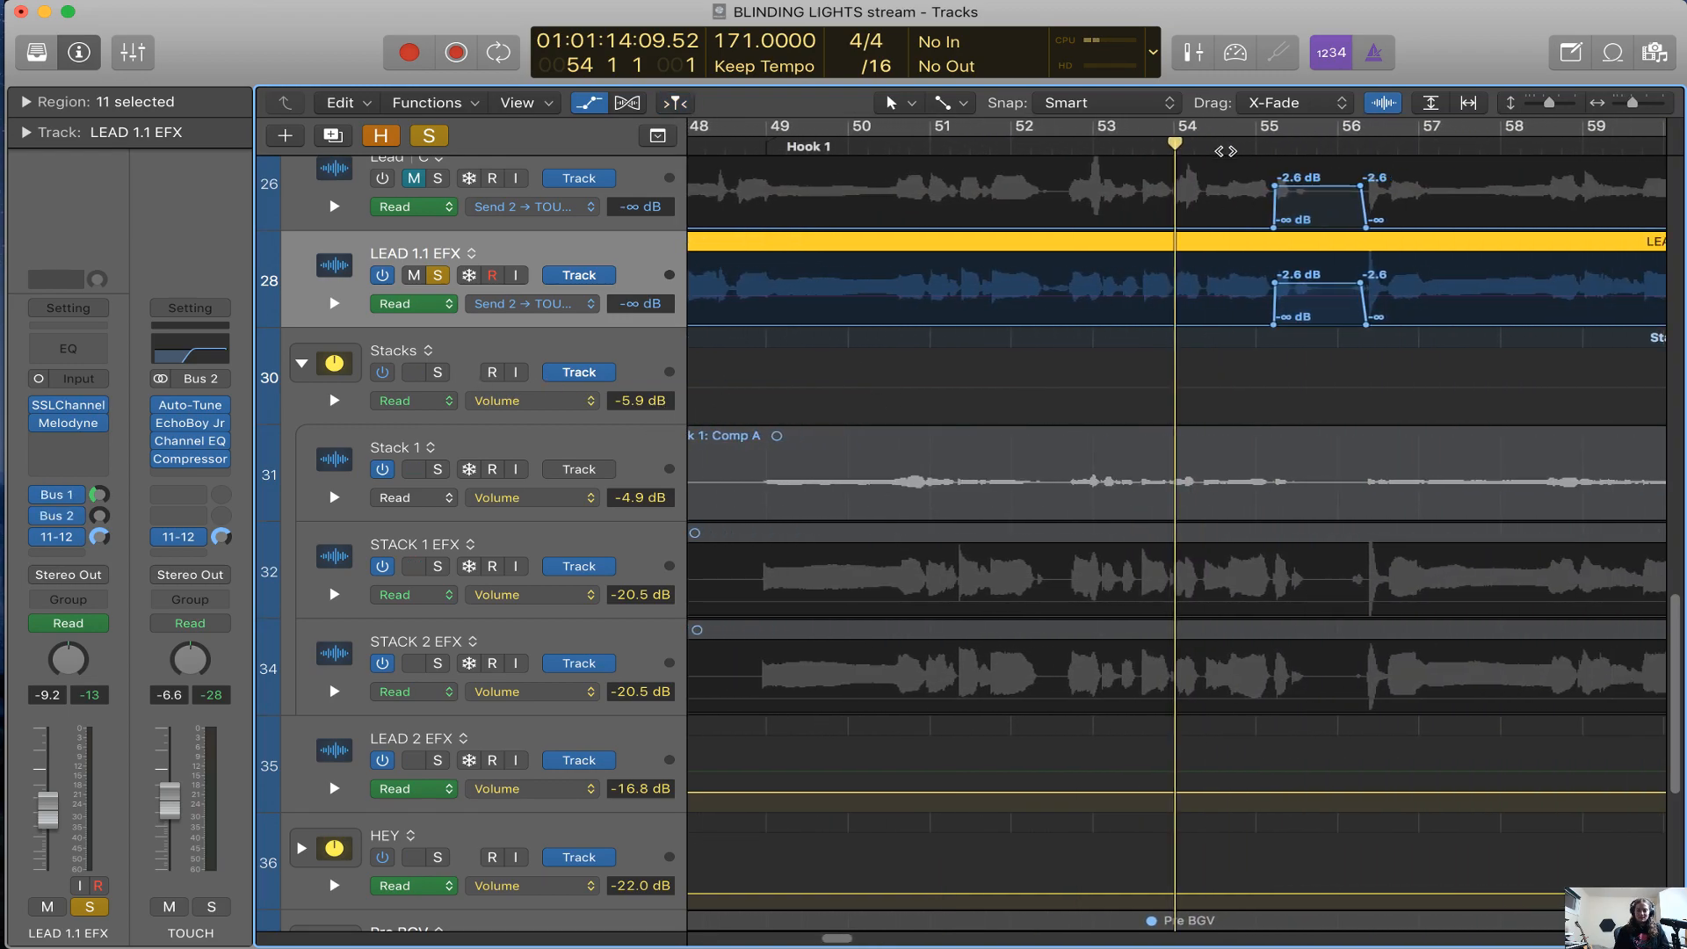
{"action": "left_click", "coordinate": [1235, 147]}
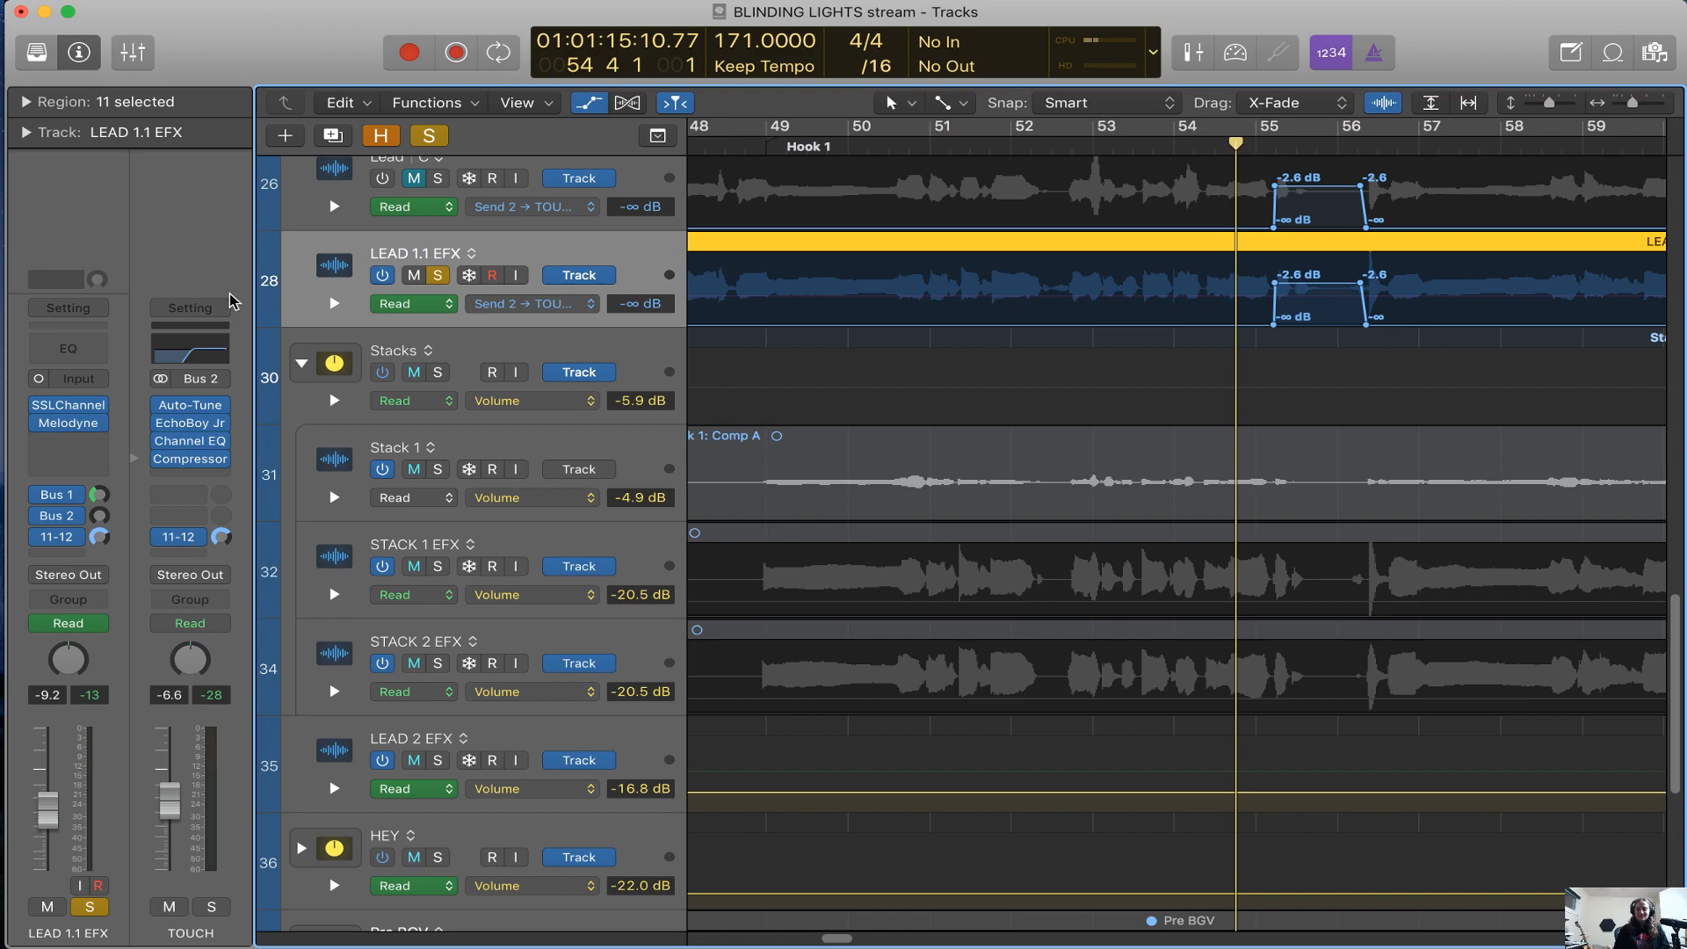
{"action": "scroll", "coordinate": [615, 418], "scroll_direction": "right", "scroll_amount": 5}
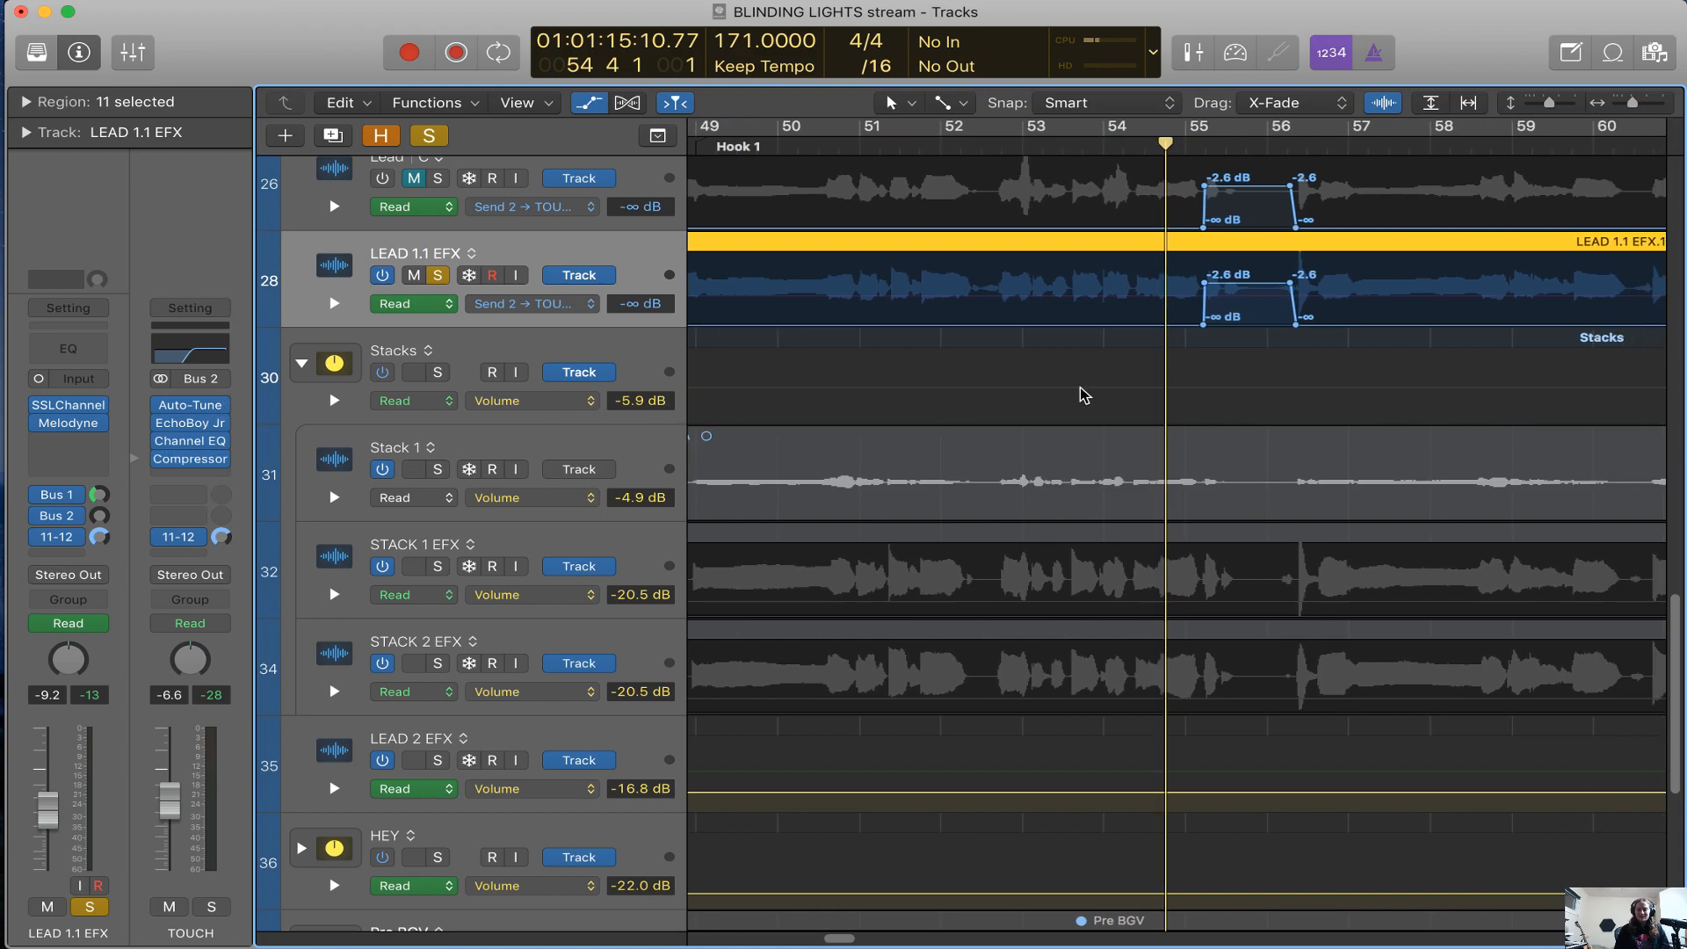
Open the TOUCH channel's Compressor and Channel EQ, arrange their windows and play through the automated send
{"action": "left_click", "coordinate": [200, 449]}
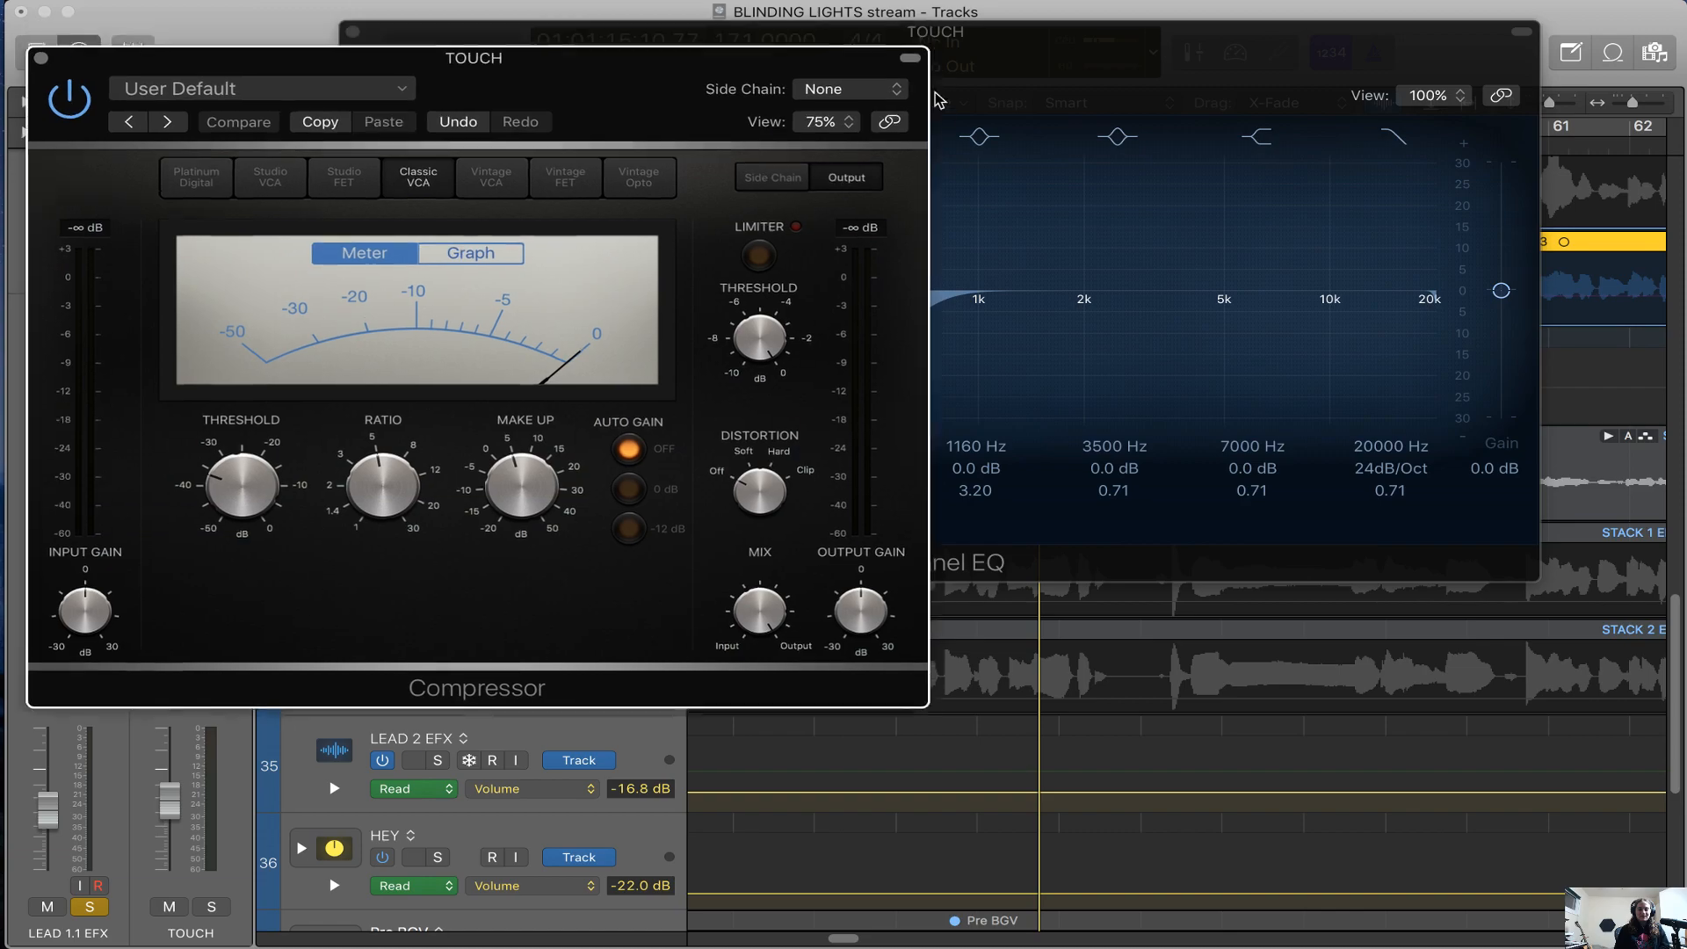
{"action": "left_click_drag", "start_coordinate": [932, 90], "coordinate": [928, 124]}
{"action": "left_click_drag", "start_coordinate": [973, 69], "coordinate": [1080, 213]}
{"action": "key", "text": "space"}
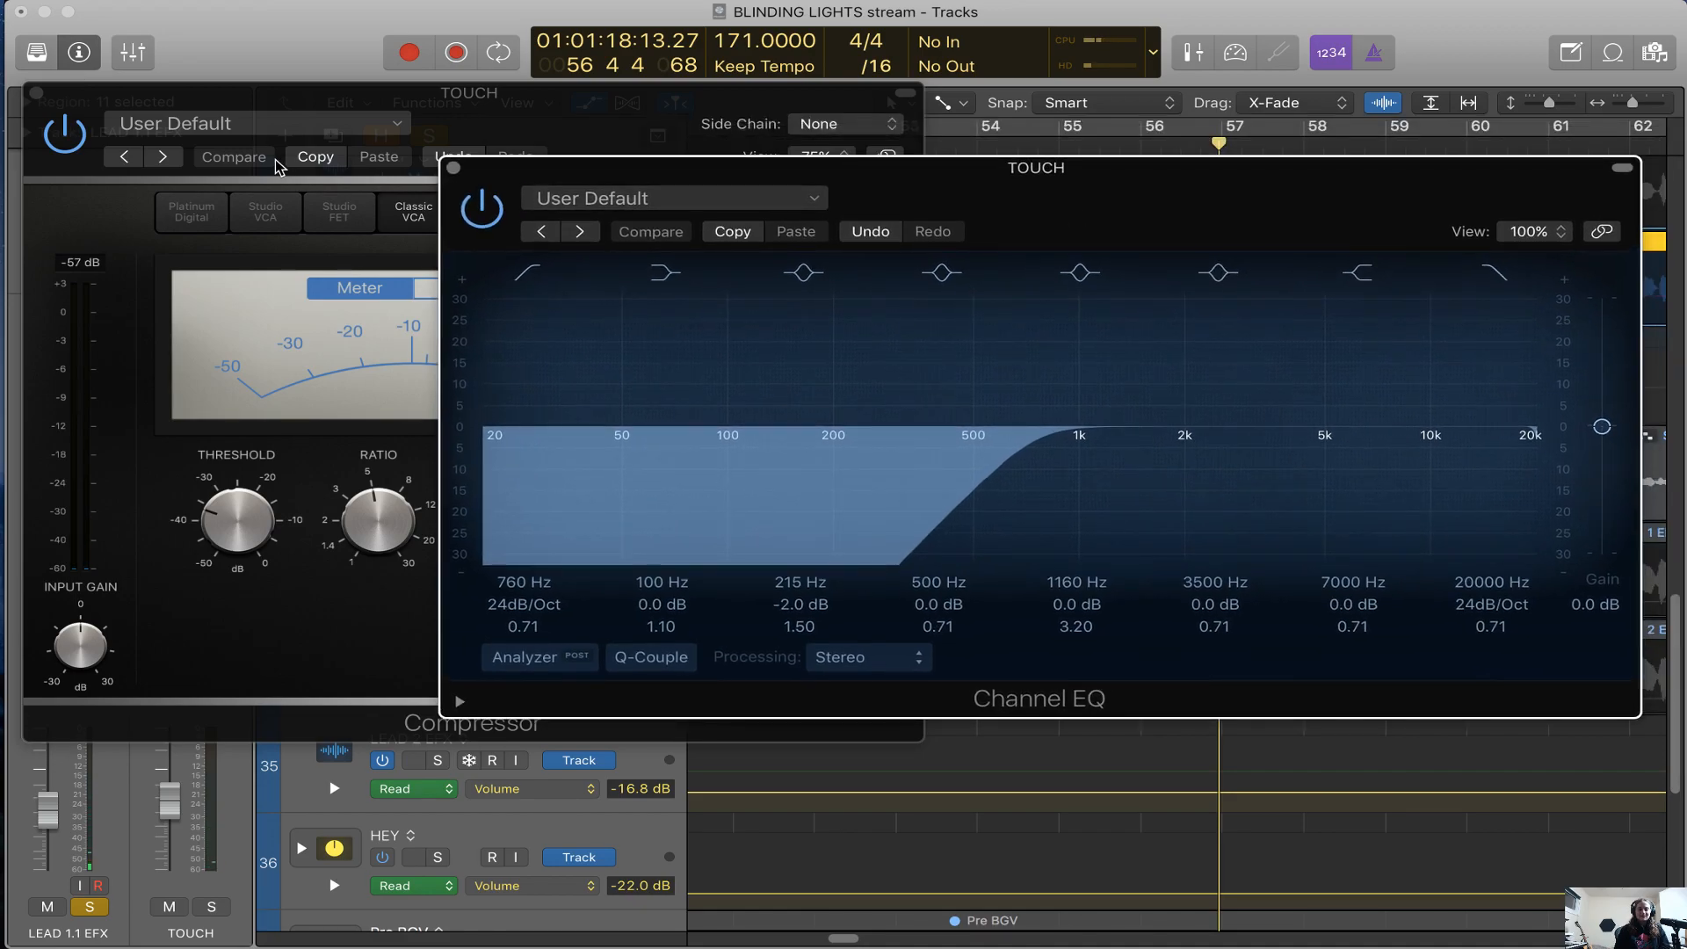
Close the Compressor, replay from about bar 54 with TOUCH's Channel EQ open, and reposition the EQ window
{"action": "left_click", "coordinate": [36, 93]}
{"action": "left_click_drag", "start_coordinate": [974, 219], "coordinate": [770, 434]}
{"action": "left_click", "coordinate": [1003, 146]}
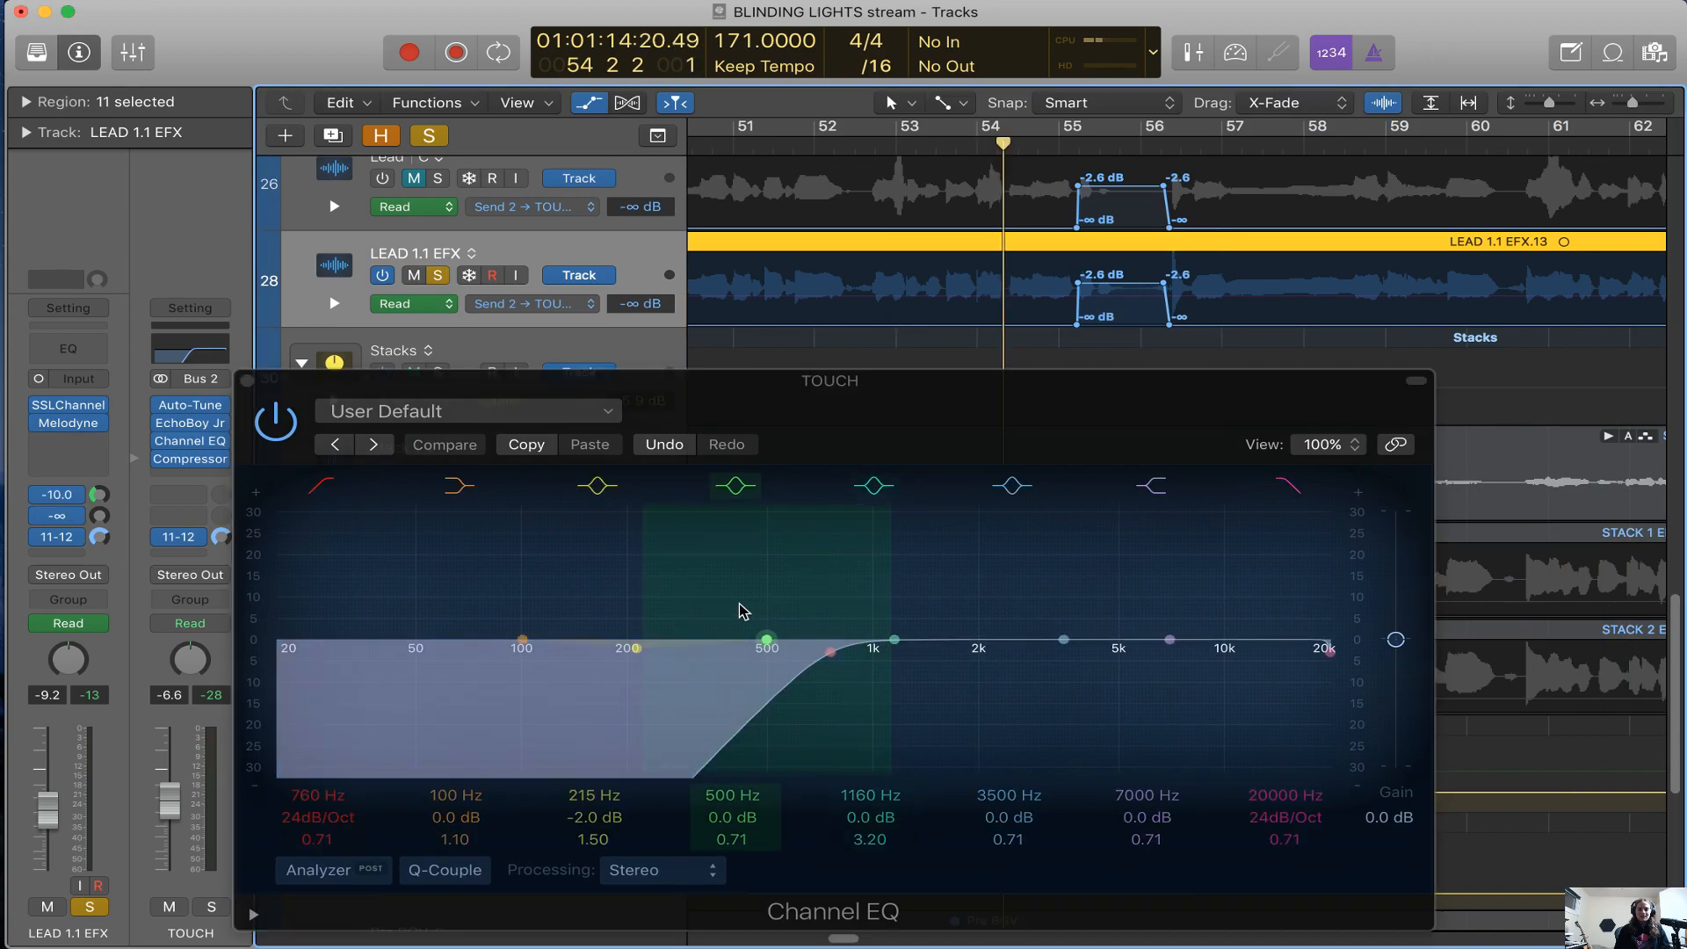
{"action": "left_click_drag", "start_coordinate": [930, 431], "coordinate": [931, 417]}
{"action": "key", "text": "space"}
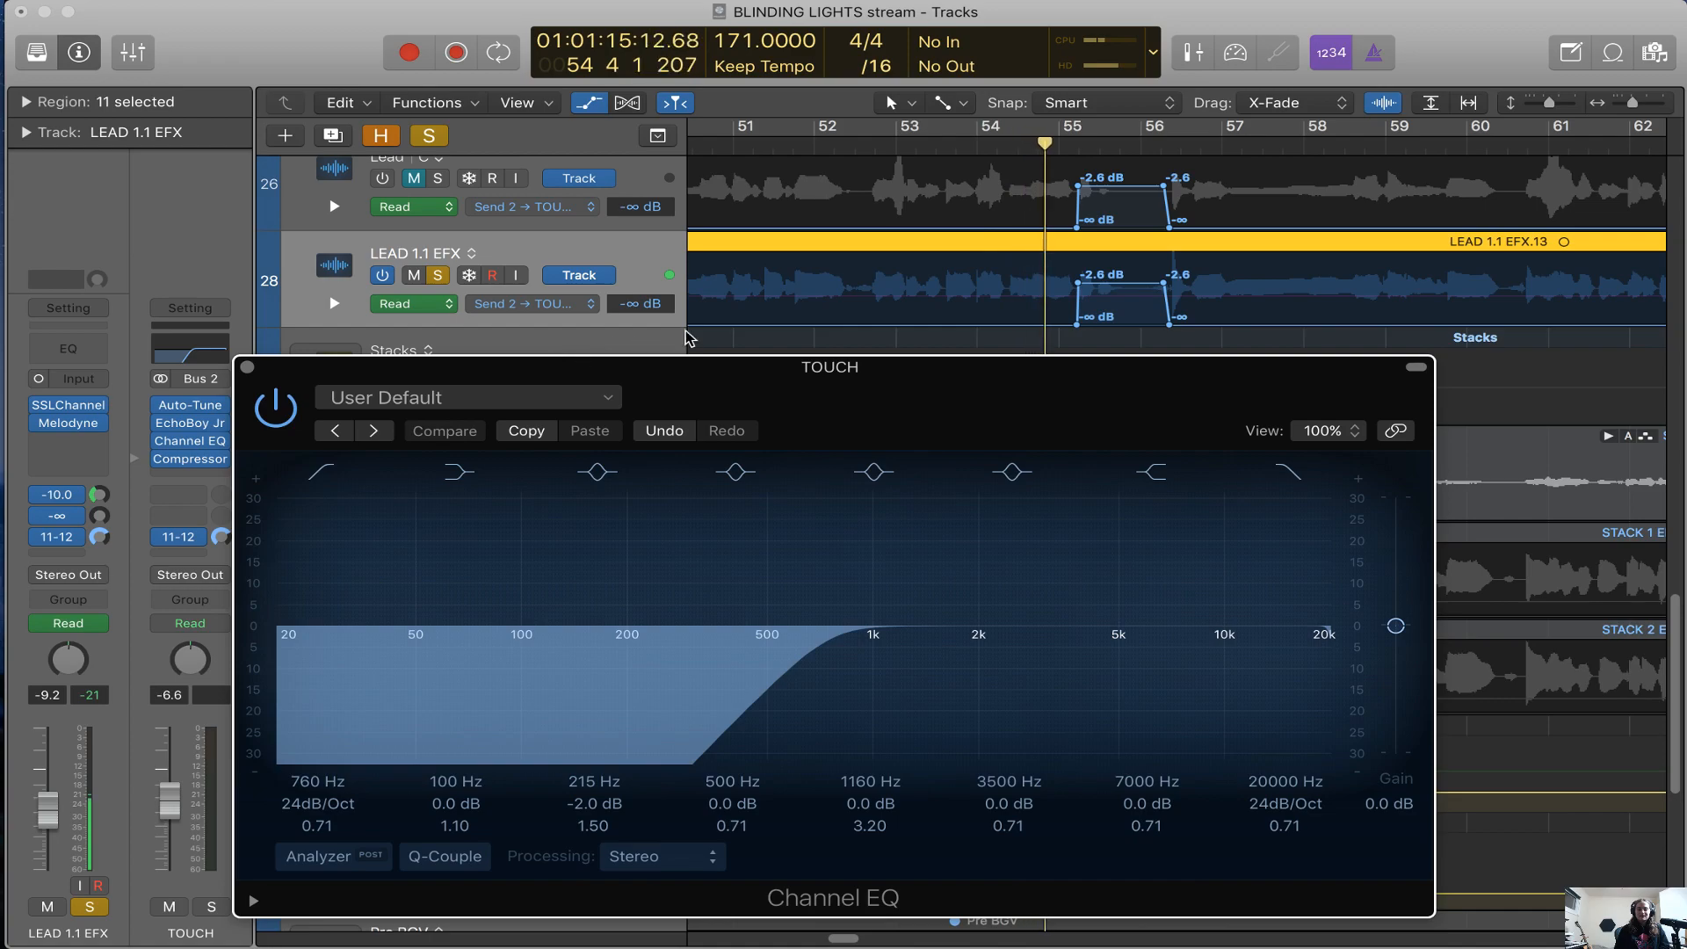
{"action": "left_click_drag", "start_coordinate": [774, 399], "coordinate": [876, 312]}
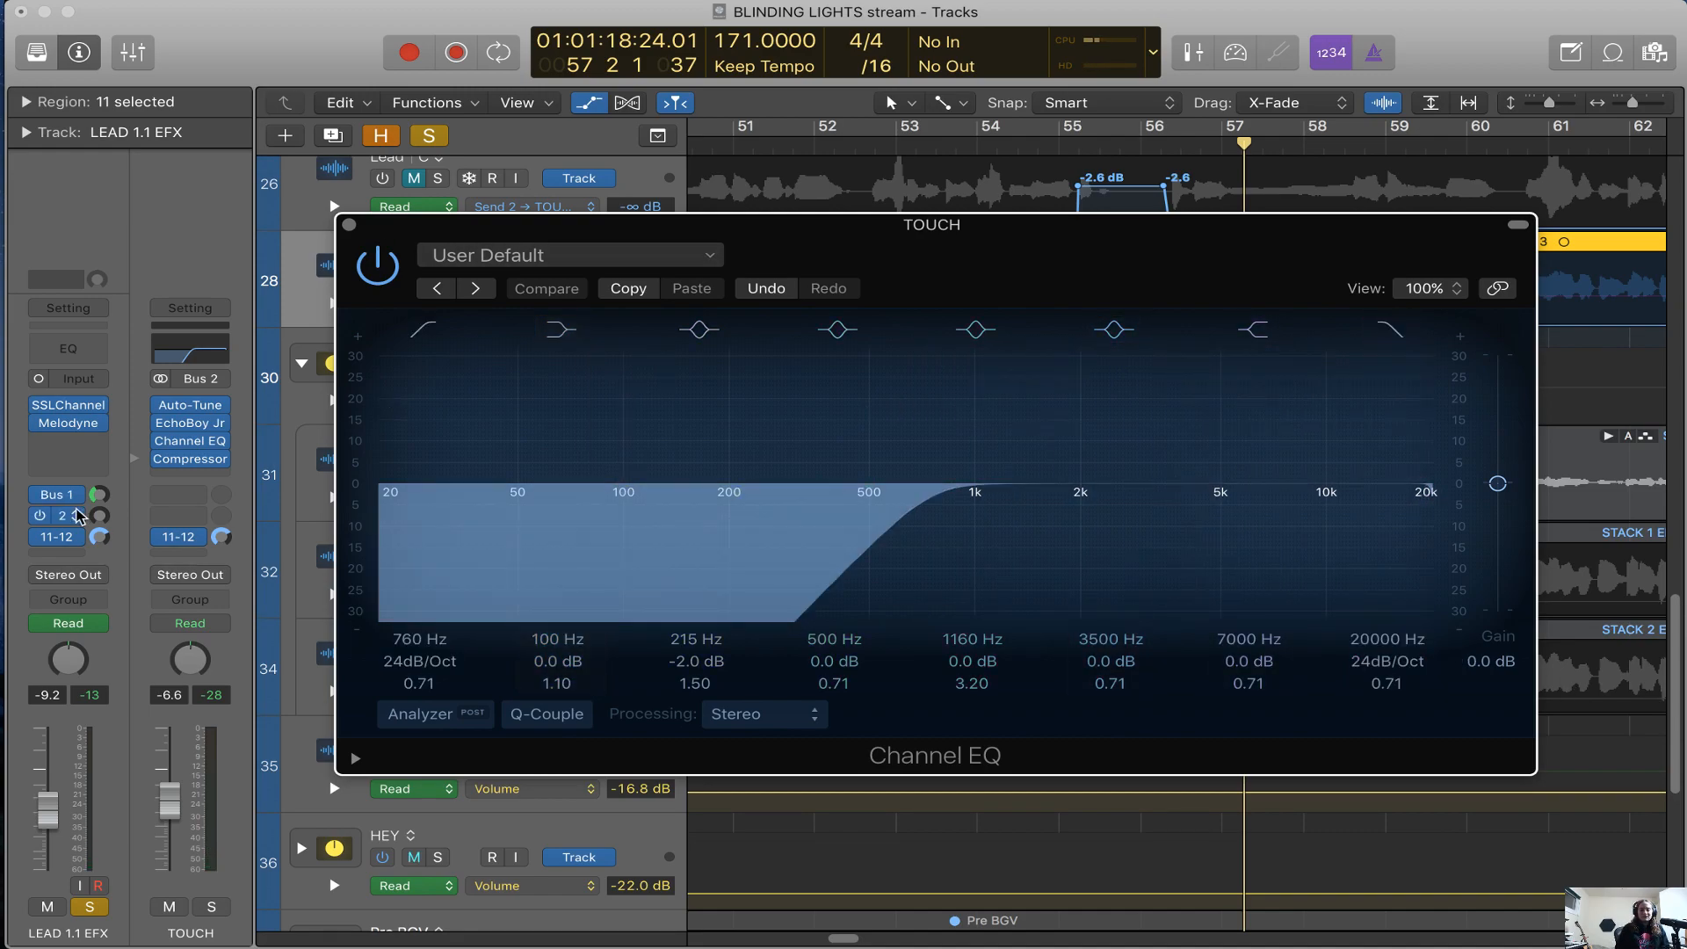
Show the Aux 1 channel, inspect its Abbey Road Channel EQ setting, and close both EQ windows
{"action": "left_click", "coordinate": [66, 494]}
{"action": "left_click", "coordinate": [201, 458]}
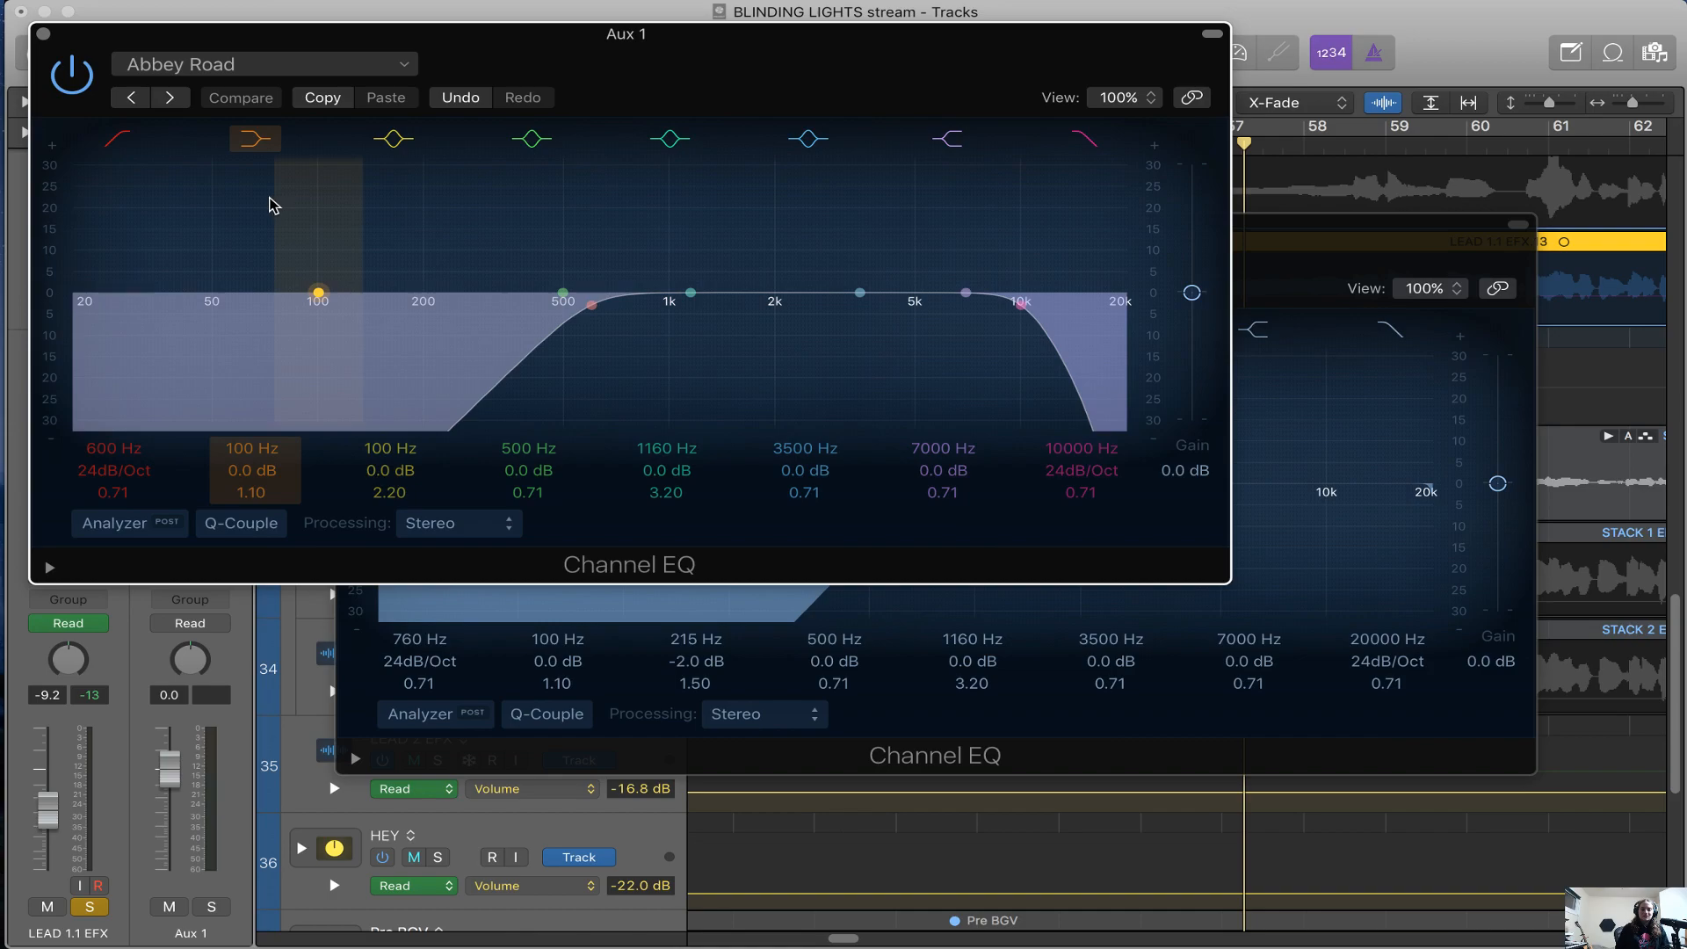
{"action": "left_click", "coordinate": [43, 35]}
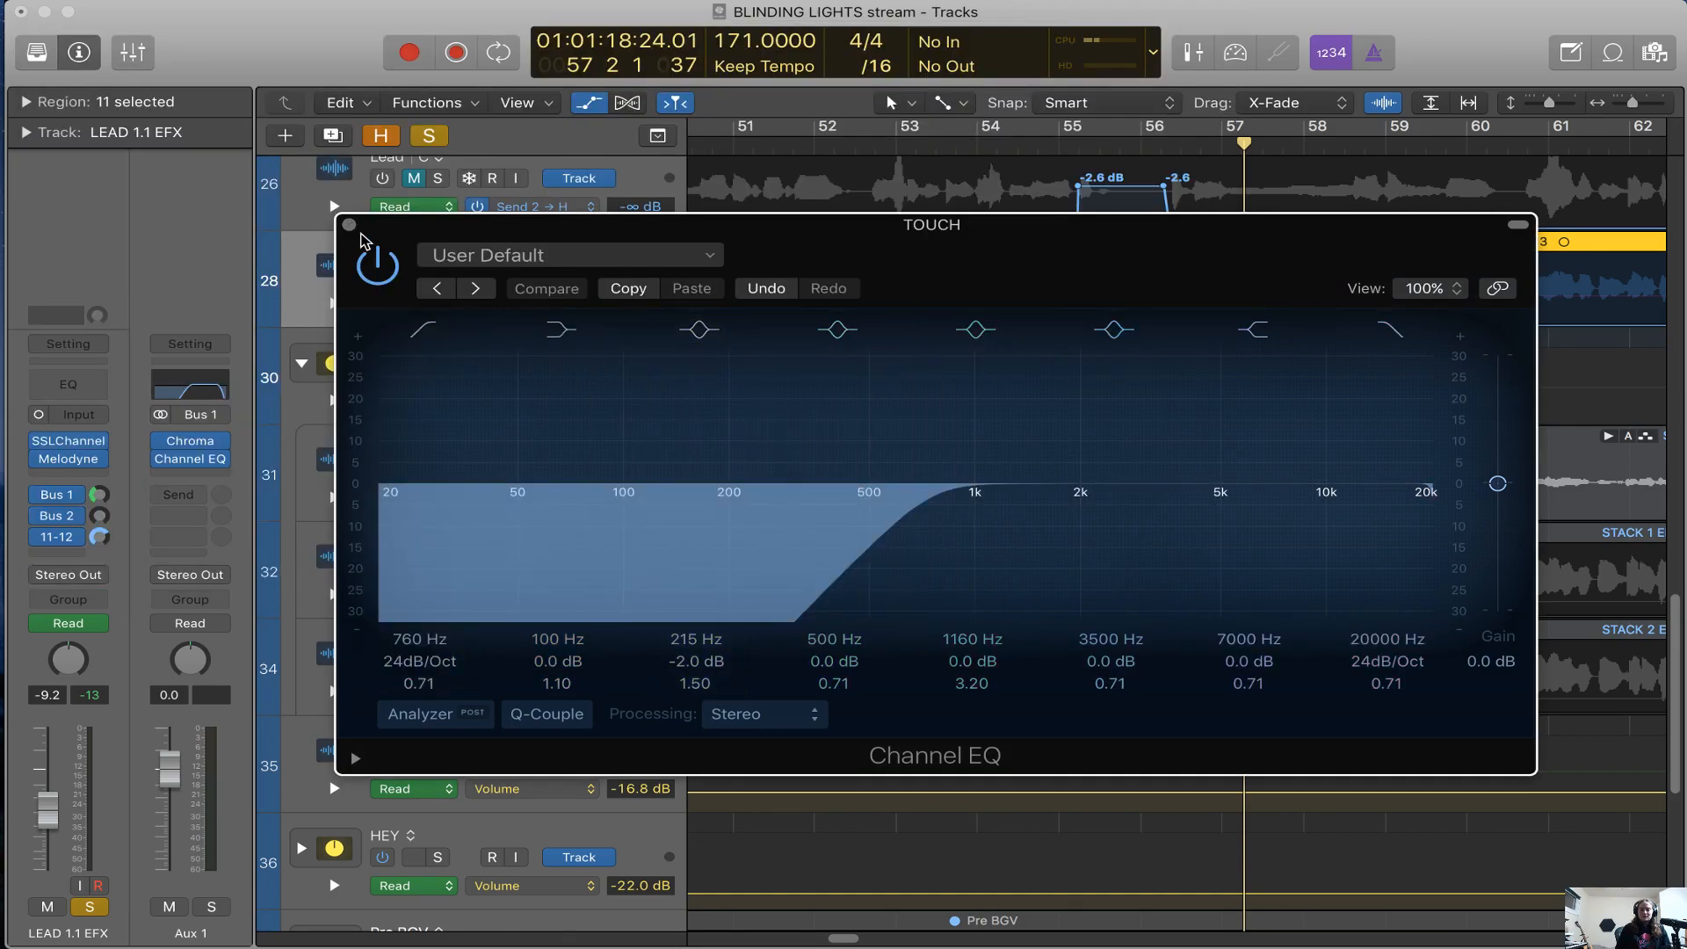
{"action": "left_click", "coordinate": [350, 225]}
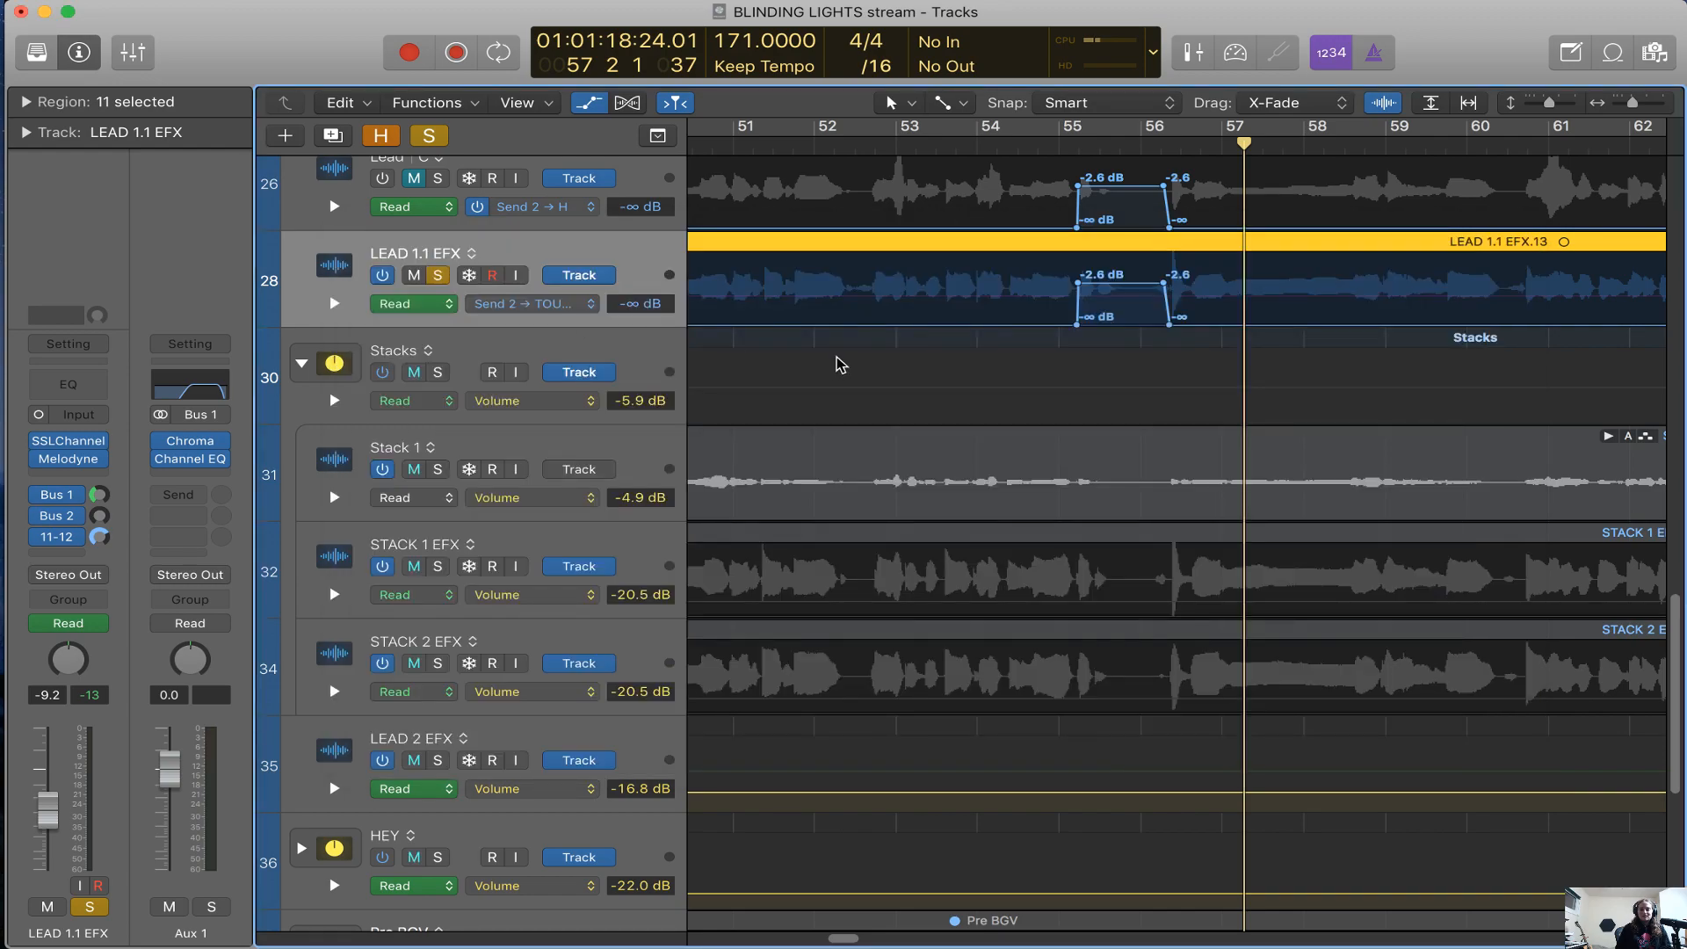
Hide the track automation and unsolo LEAD 1.1 EFX
{"action": "scroll", "coordinate": [840, 365], "scroll_direction": "right", "scroll_amount": 2}
{"action": "key", "text": "super+Left"}
{"action": "key", "text": "super+Left"}
{"action": "key", "text": "a"}
{"action": "scroll", "coordinate": [866, 597], "scroll_direction": "right", "scroll_amount": 3}
{"action": "scroll", "coordinate": [866, 597], "scroll_direction": "left", "scroll_amount": 3}
{"action": "key", "text": "a"}
{"action": "key", "text": "a"}
{"action": "key", "text": "s"}
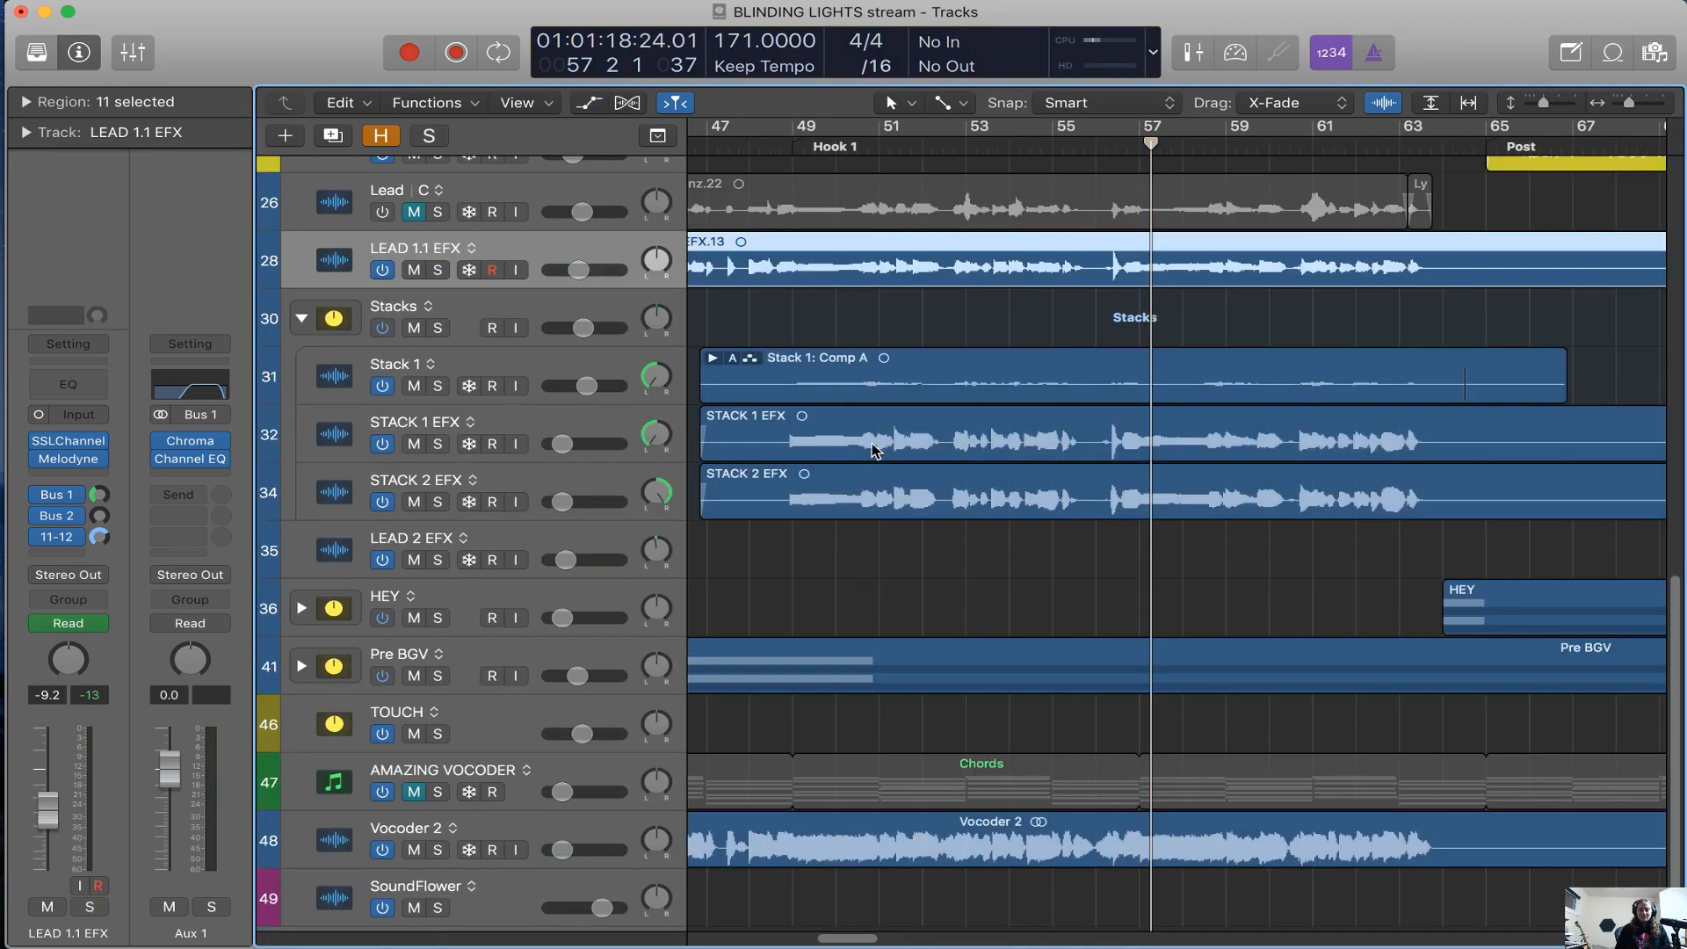
{"action": "scroll", "coordinate": [876, 395], "scroll_direction": "left", "scroll_amount": 1}
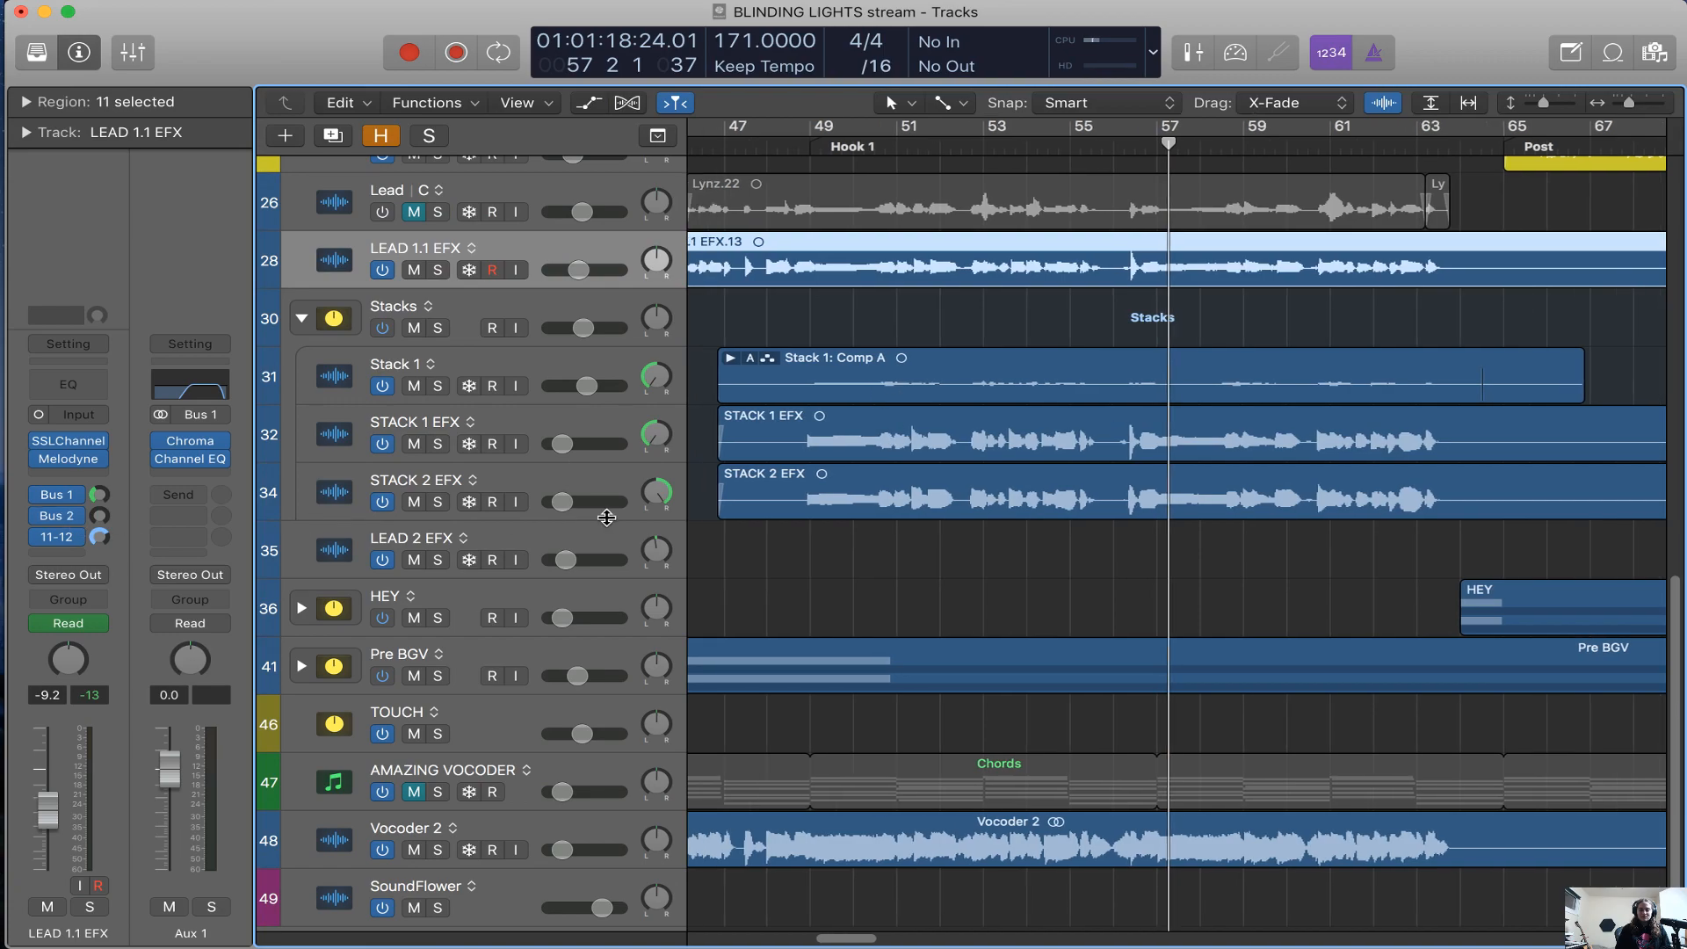
{"action": "scroll", "coordinate": [771, 568], "scroll_direction": "down", "scroll_amount": 10}
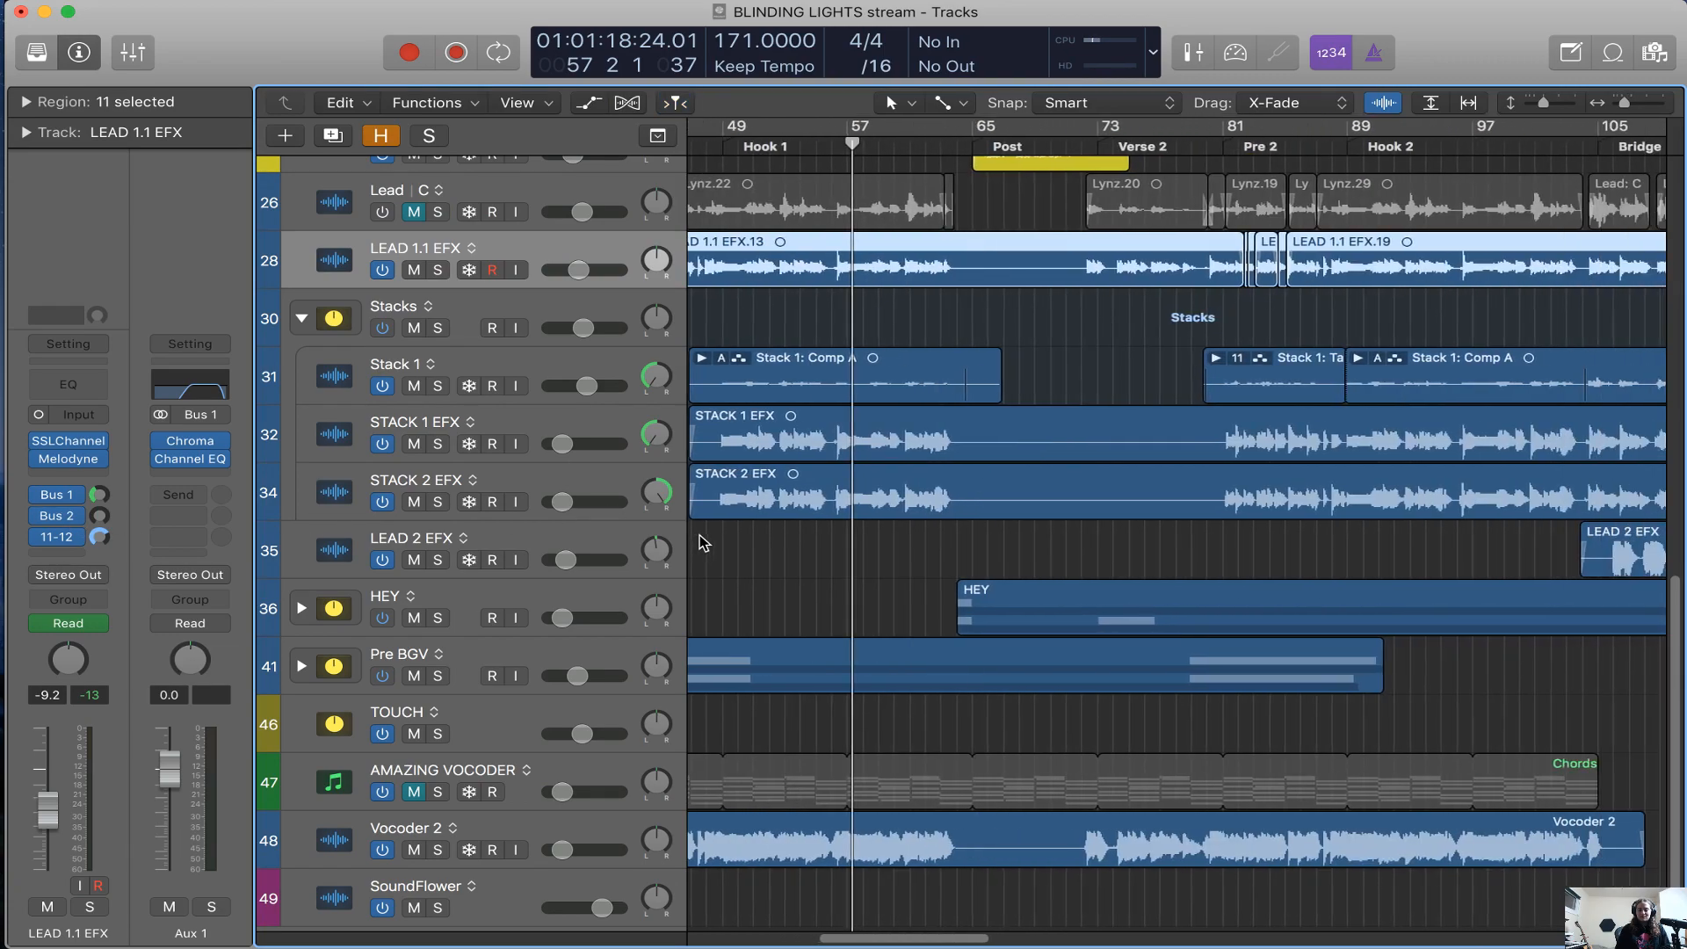
Select and solo the HEY stack and play it from about bar 78 in Verse 2
{"action": "left_click", "coordinate": [318, 622]}
{"action": "key", "text": "s"}
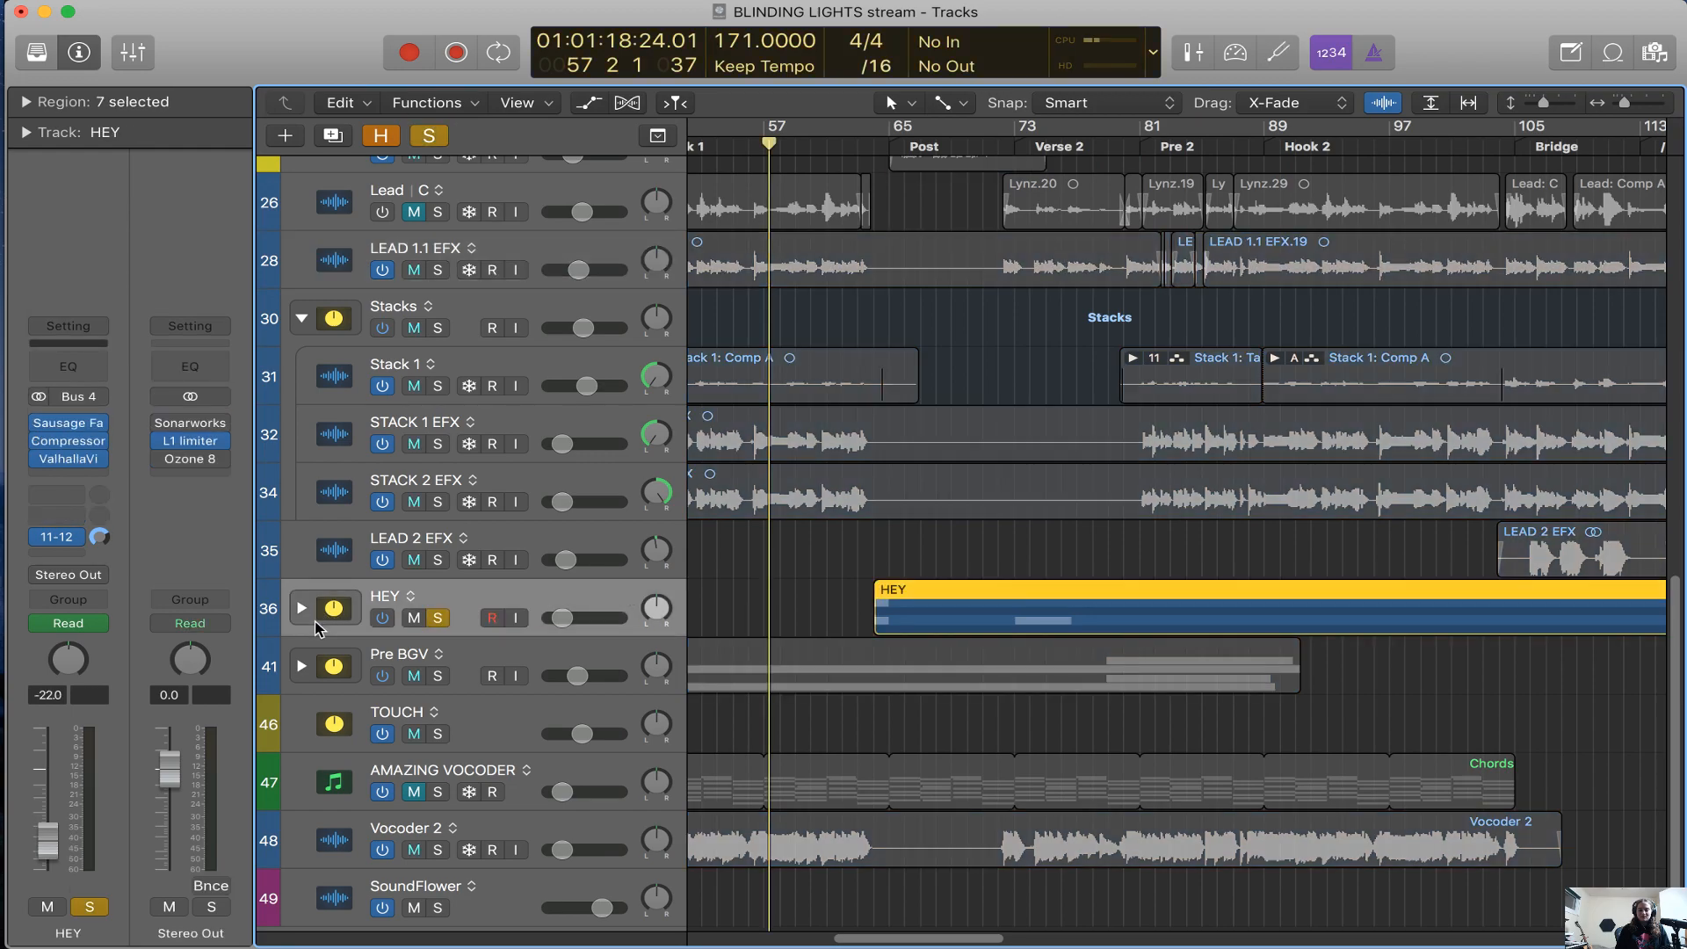
{"action": "left_click", "coordinate": [921, 144]}
{"action": "left_click", "coordinate": [1080, 147]}
{"action": "scroll", "coordinate": [702, 505], "scroll_direction": "down", "scroll_amount": 1}
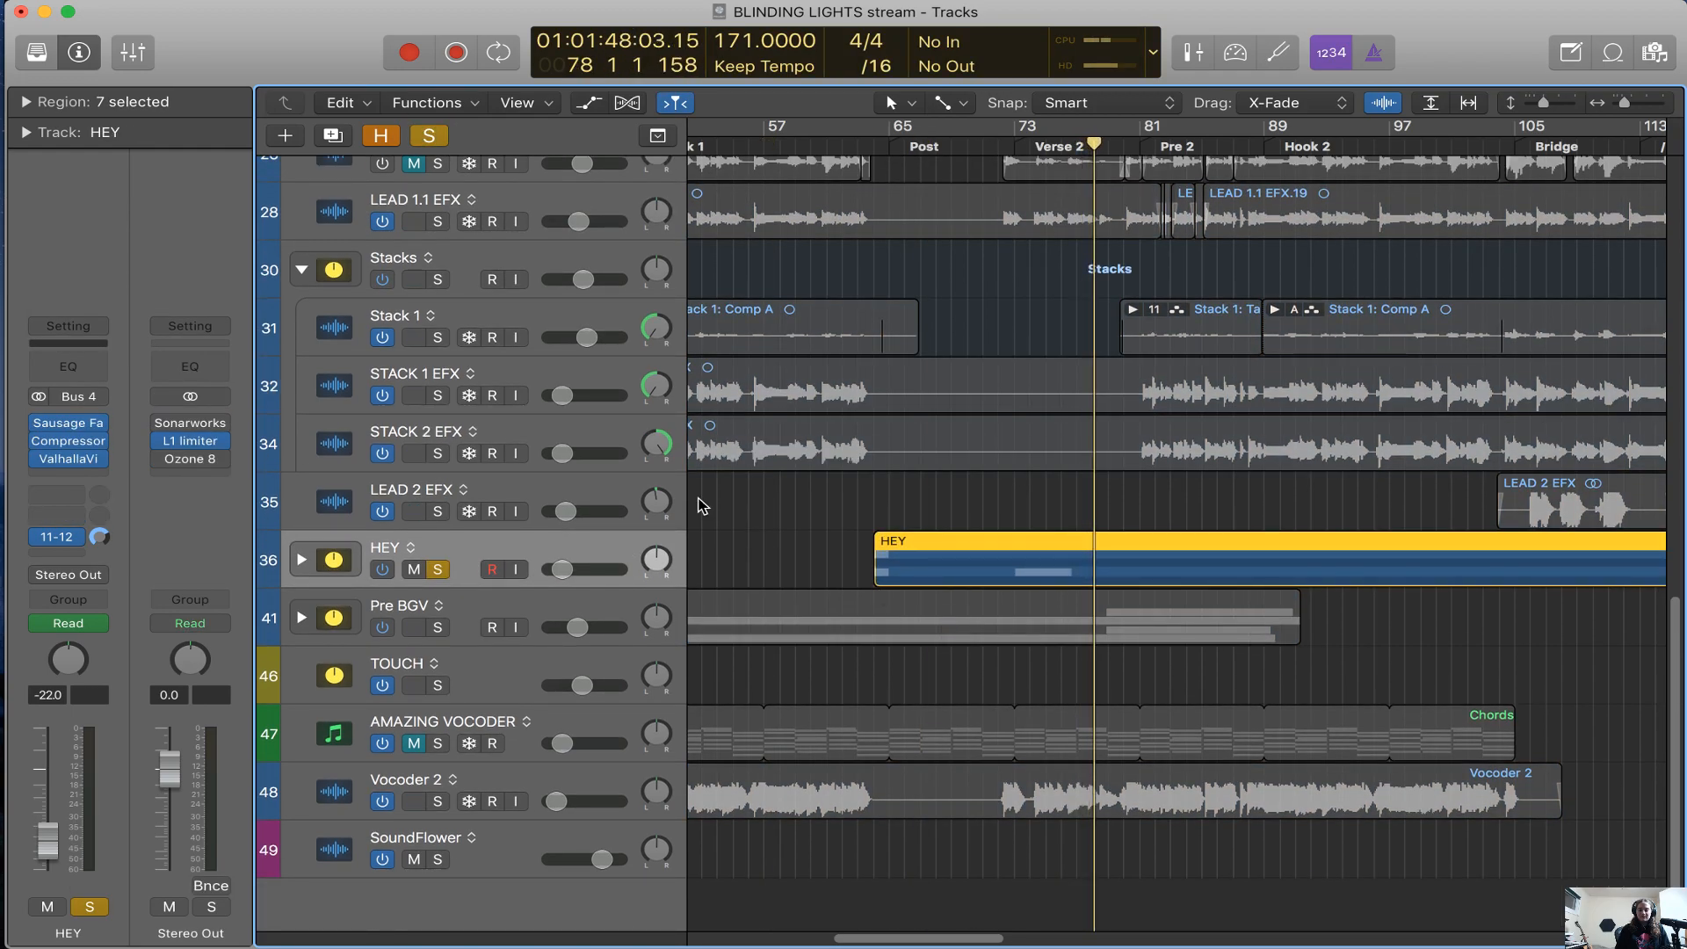
Show the track automation, expand the HEY stack and play its shouts from about bar 127
{"action": "key", "text": "a"}
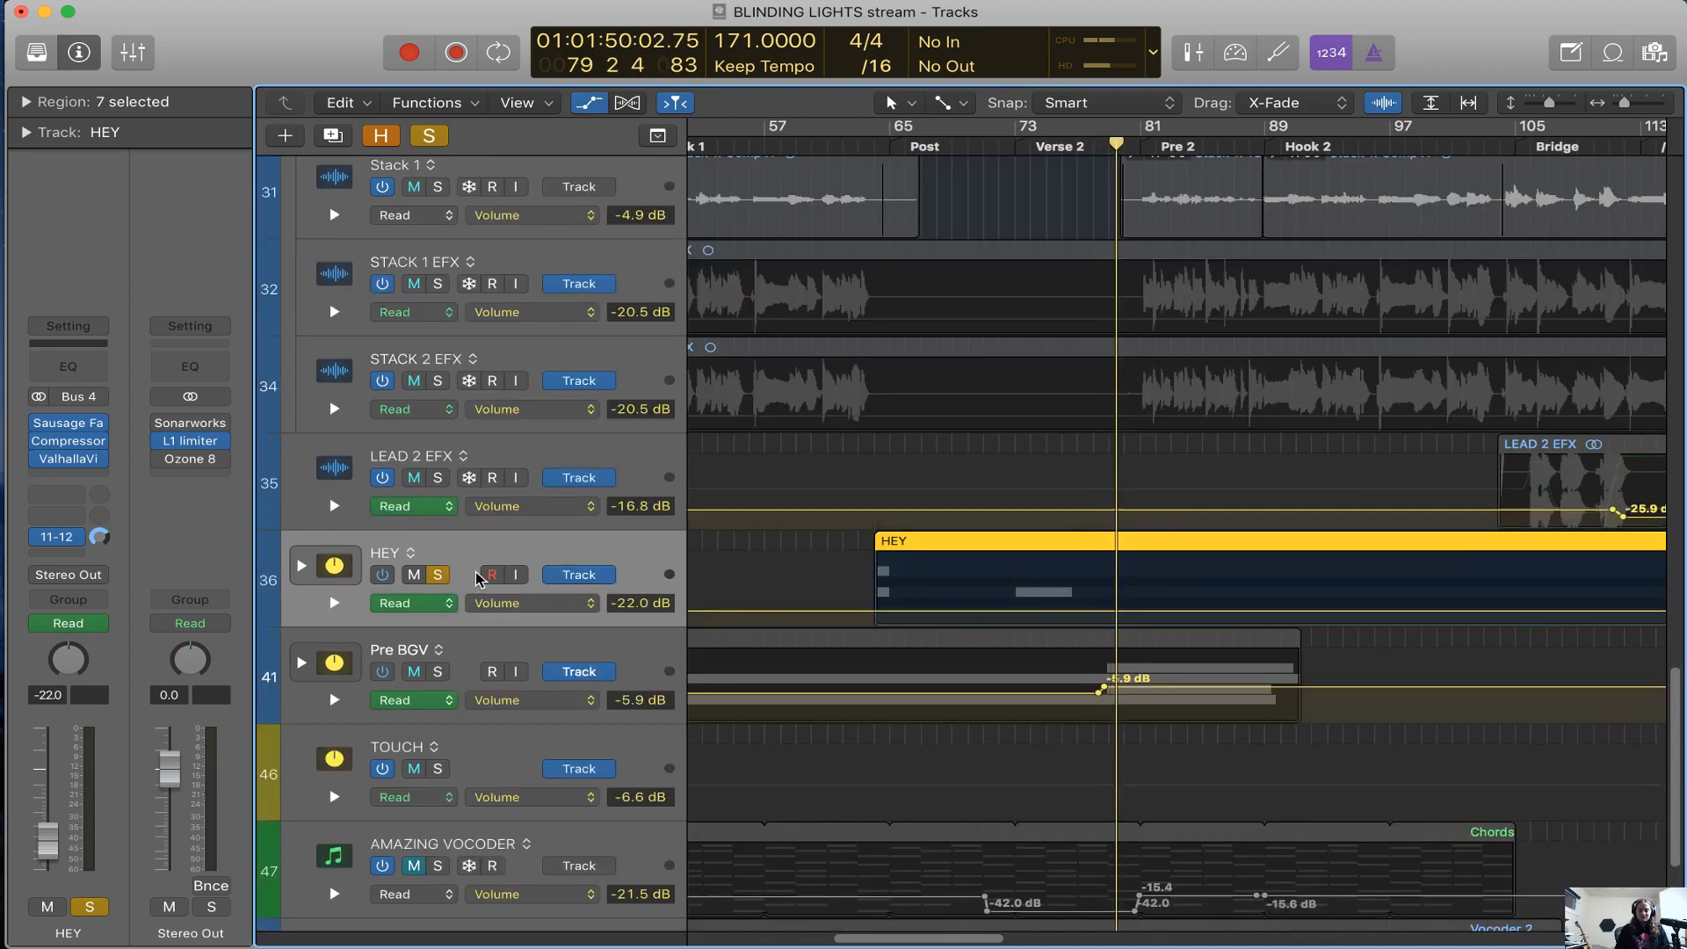
{"action": "left_click", "coordinate": [302, 566]}
{"action": "key", "text": "super+Right"}
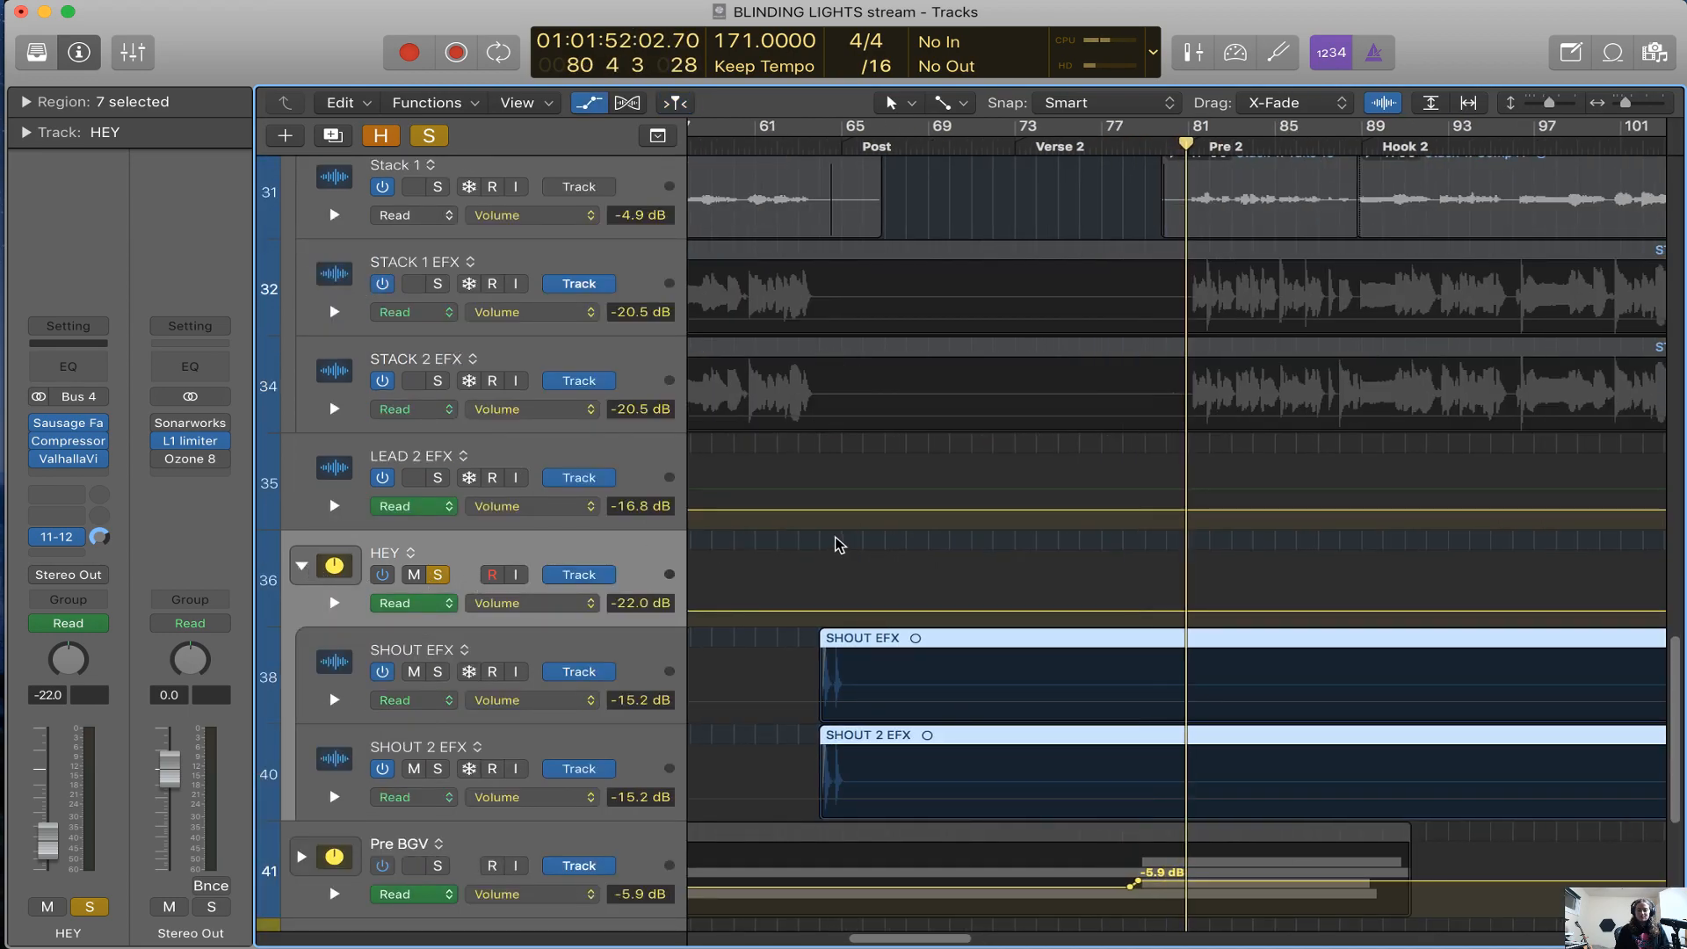
{"action": "scroll", "coordinate": [839, 543], "scroll_direction": "right", "scroll_amount": 5}
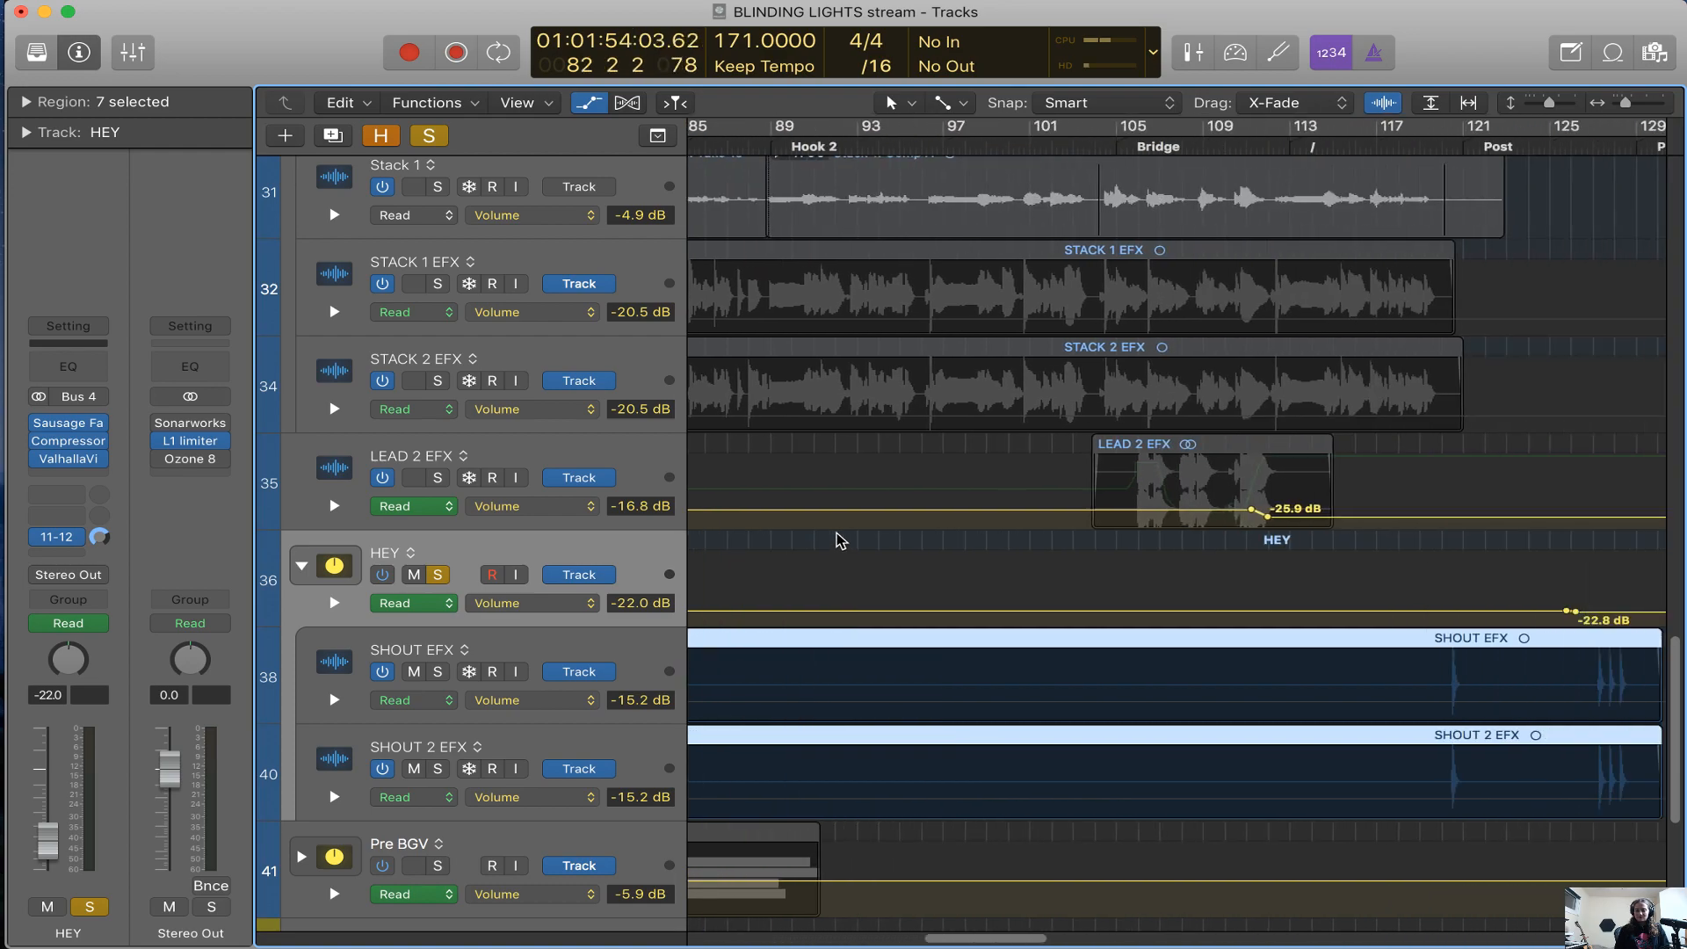
{"action": "scroll", "coordinate": [837, 540], "scroll_direction": "right", "scroll_amount": 1}
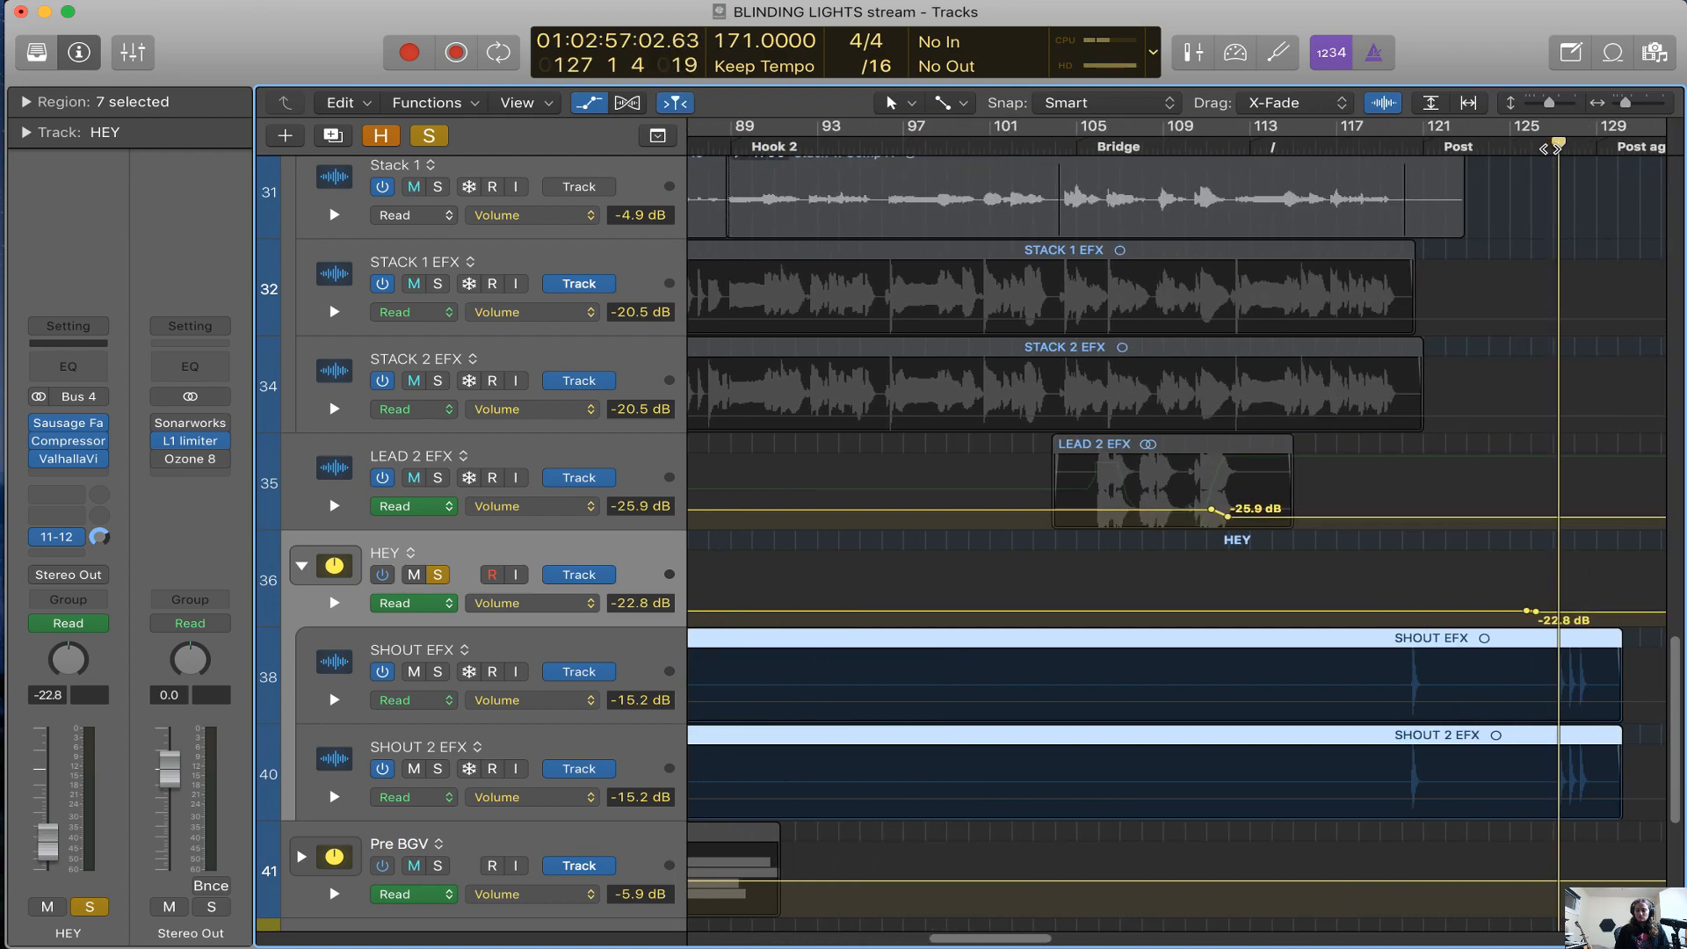
Show the SHOUT EFX channel, reselect the HEY stack and return the playhead to bar 127
{"action": "left_click", "coordinate": [634, 656]}
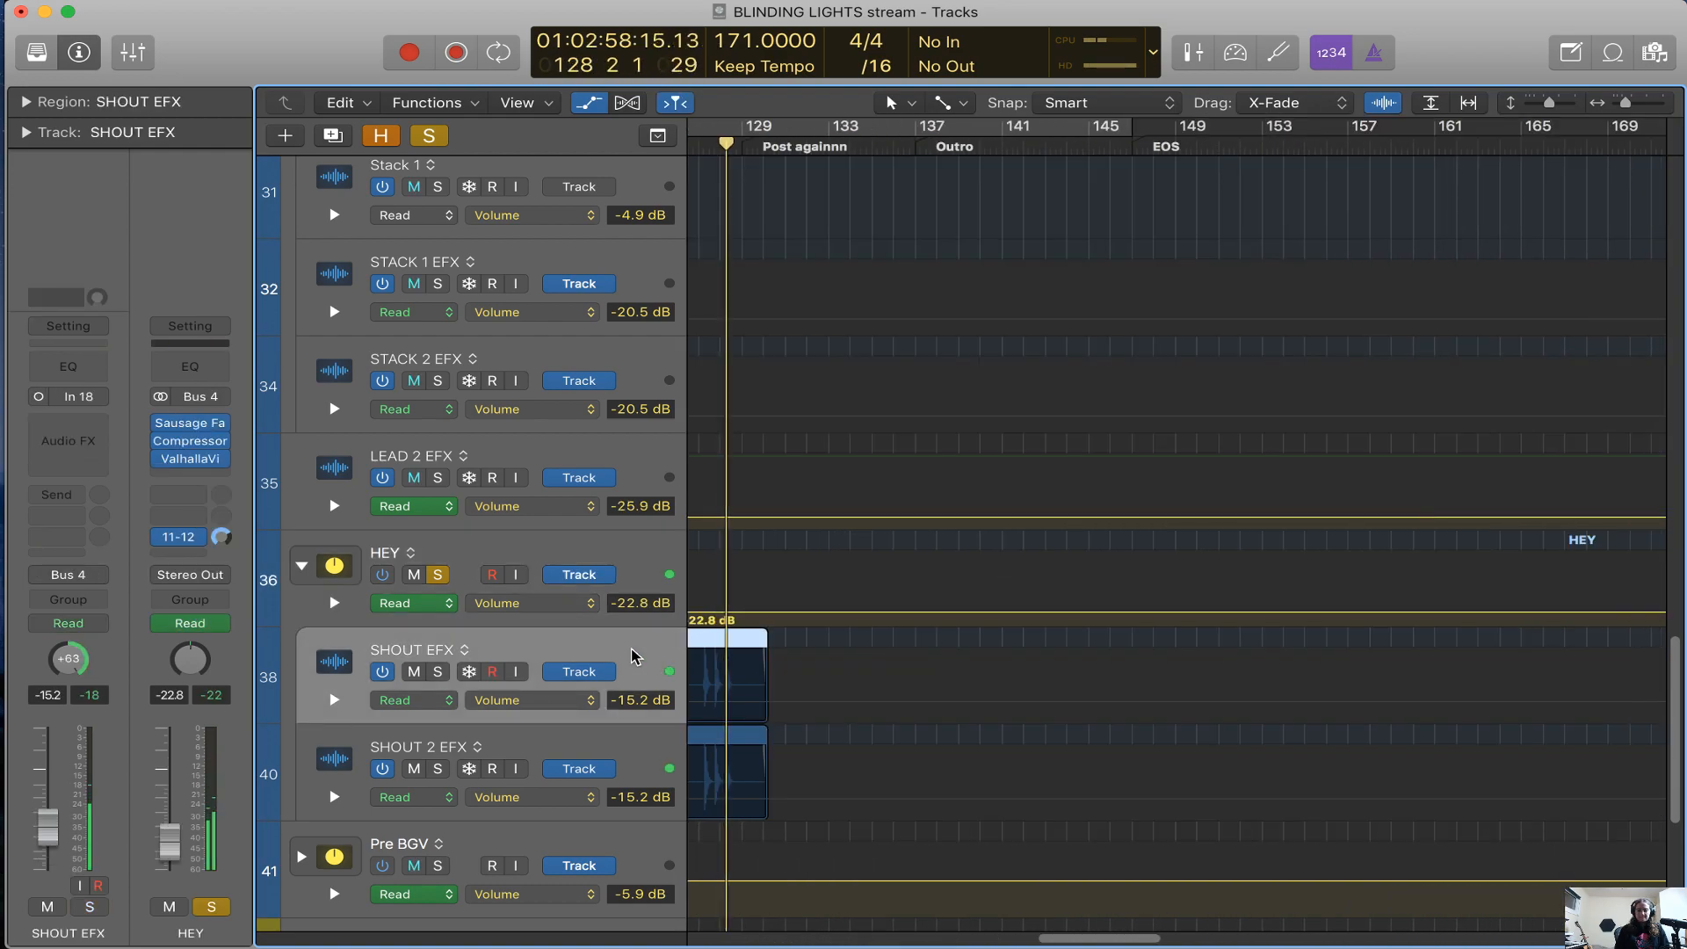
{"action": "left_click", "coordinate": [640, 577]}
{"action": "scroll", "coordinate": [929, 741], "scroll_direction": "left", "scroll_amount": 5}
{"action": "key", "text": "space"}
{"action": "key", "text": "super+Right"}
{"action": "key", "text": "super+Right"}
{"action": "key", "text": "super+Right"}
{"action": "key", "text": "super+Right"}
{"action": "key", "text": "super+Right"}
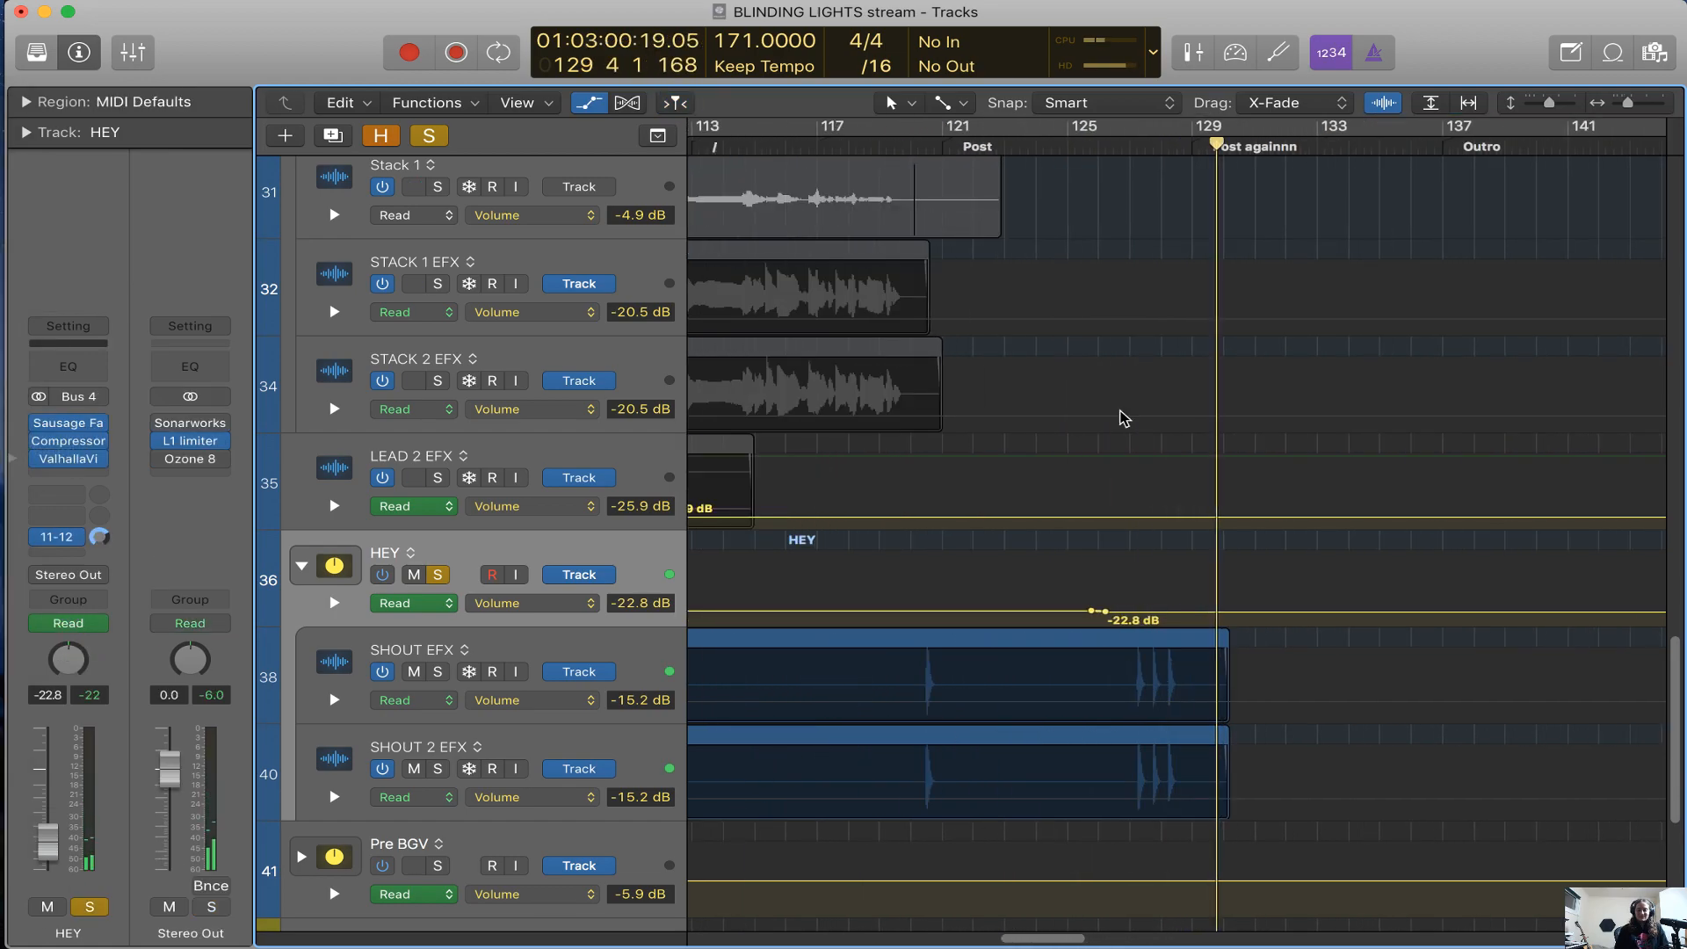
{"action": "left_click", "coordinate": [934, 141]}
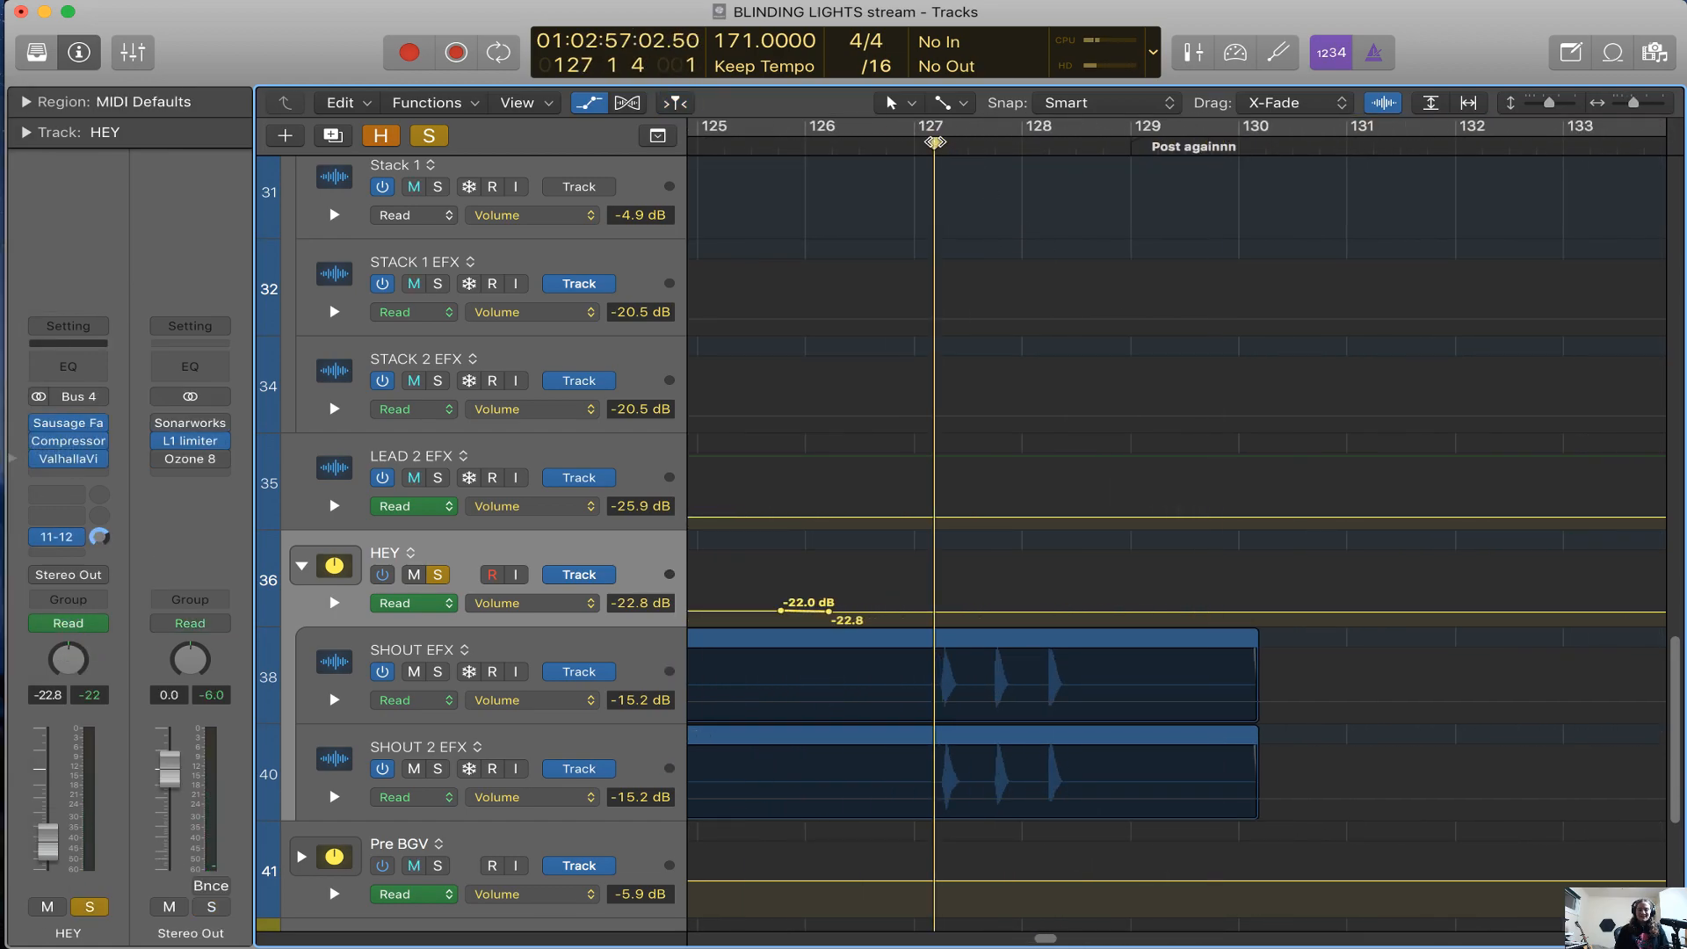
Open HEY's Sausage Fattener, play the shouts with Fatness at 59.0 %, and return the playhead to about bar 127
{"action": "left_click", "coordinate": [62, 427]}
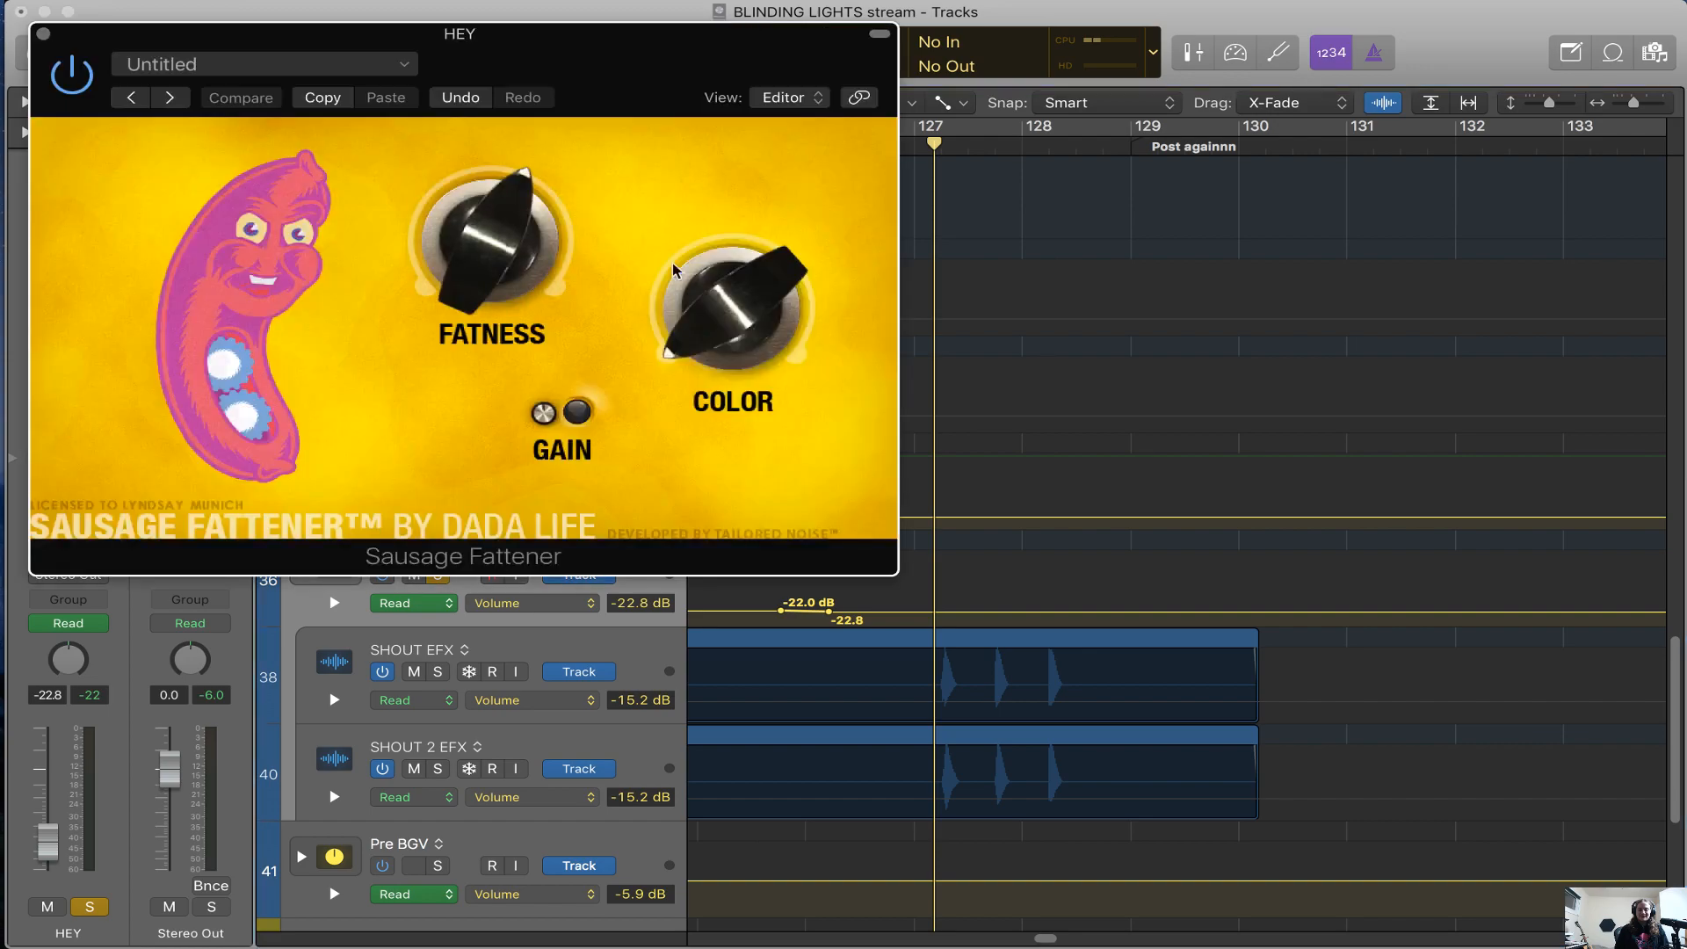
{"action": "key", "text": "space"}
{"action": "mouse_move", "coordinate": [524, 253]}
{"action": "left_mouse_down"}
{"action": "mouse_move", "coordinate": [533, 287]}
{"action": "mouse_move", "coordinate": [538, 272]}
{"action": "left_mouse_up"}
{"action": "key", "text": "space"}
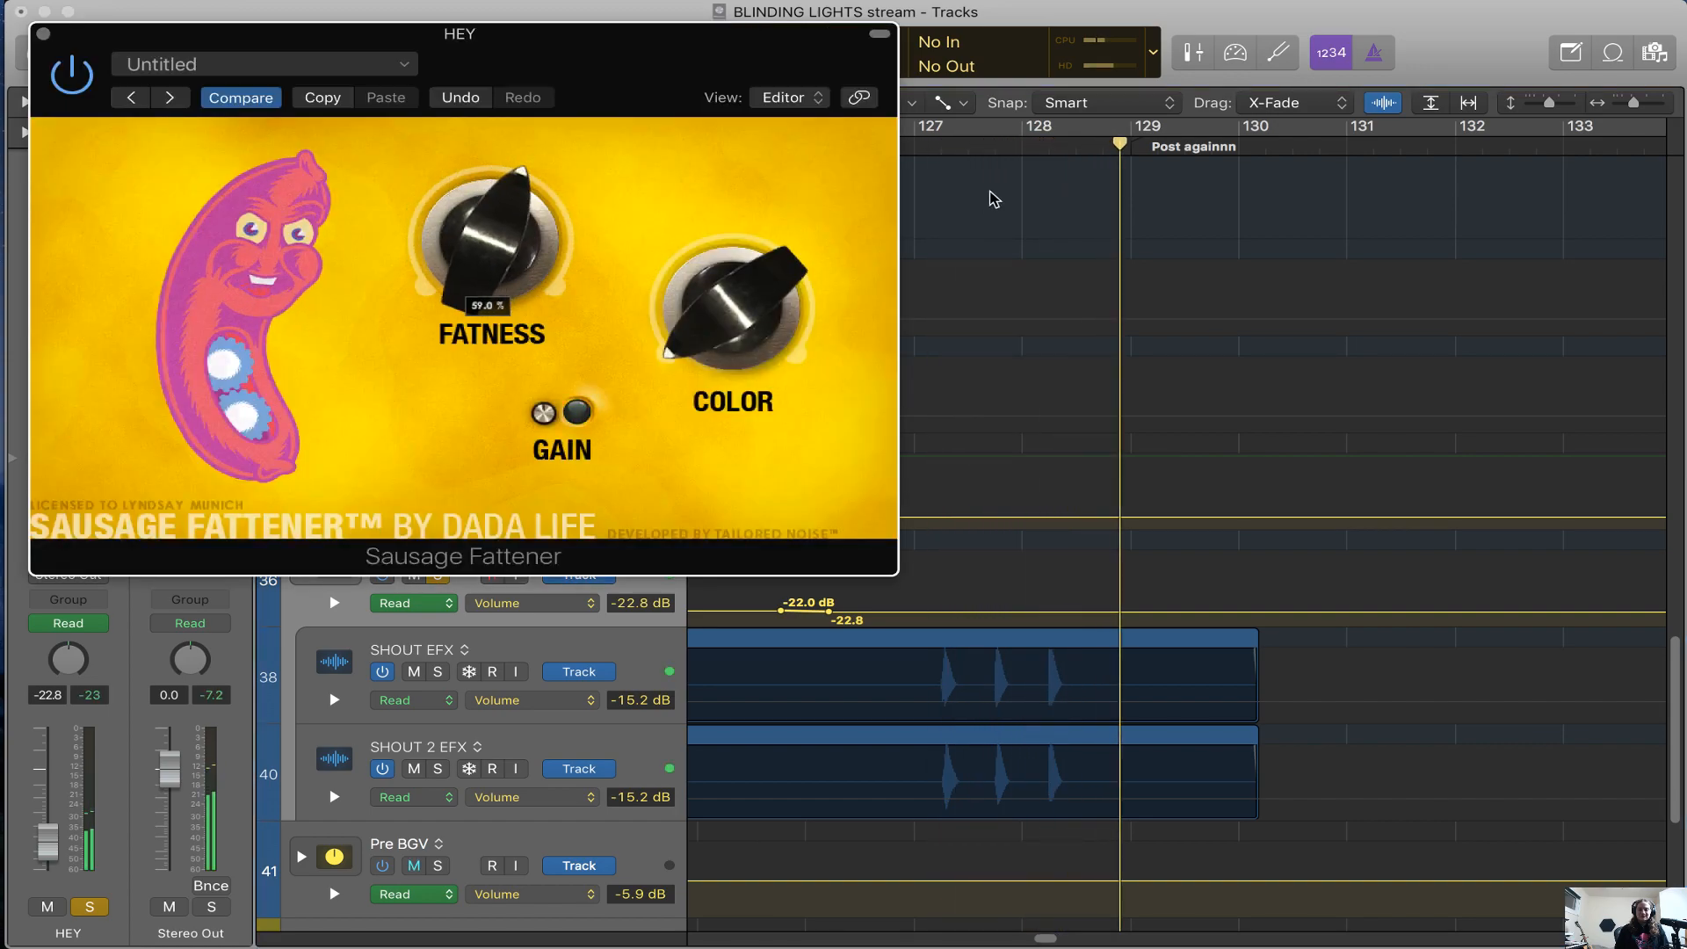
{"action": "scroll", "coordinate": [992, 198], "scroll_direction": "left", "scroll_amount": 1}
{"action": "left_click", "coordinate": [961, 148]}
{"action": "left_click_drag", "start_coordinate": [971, 157], "coordinate": [947, 166]}
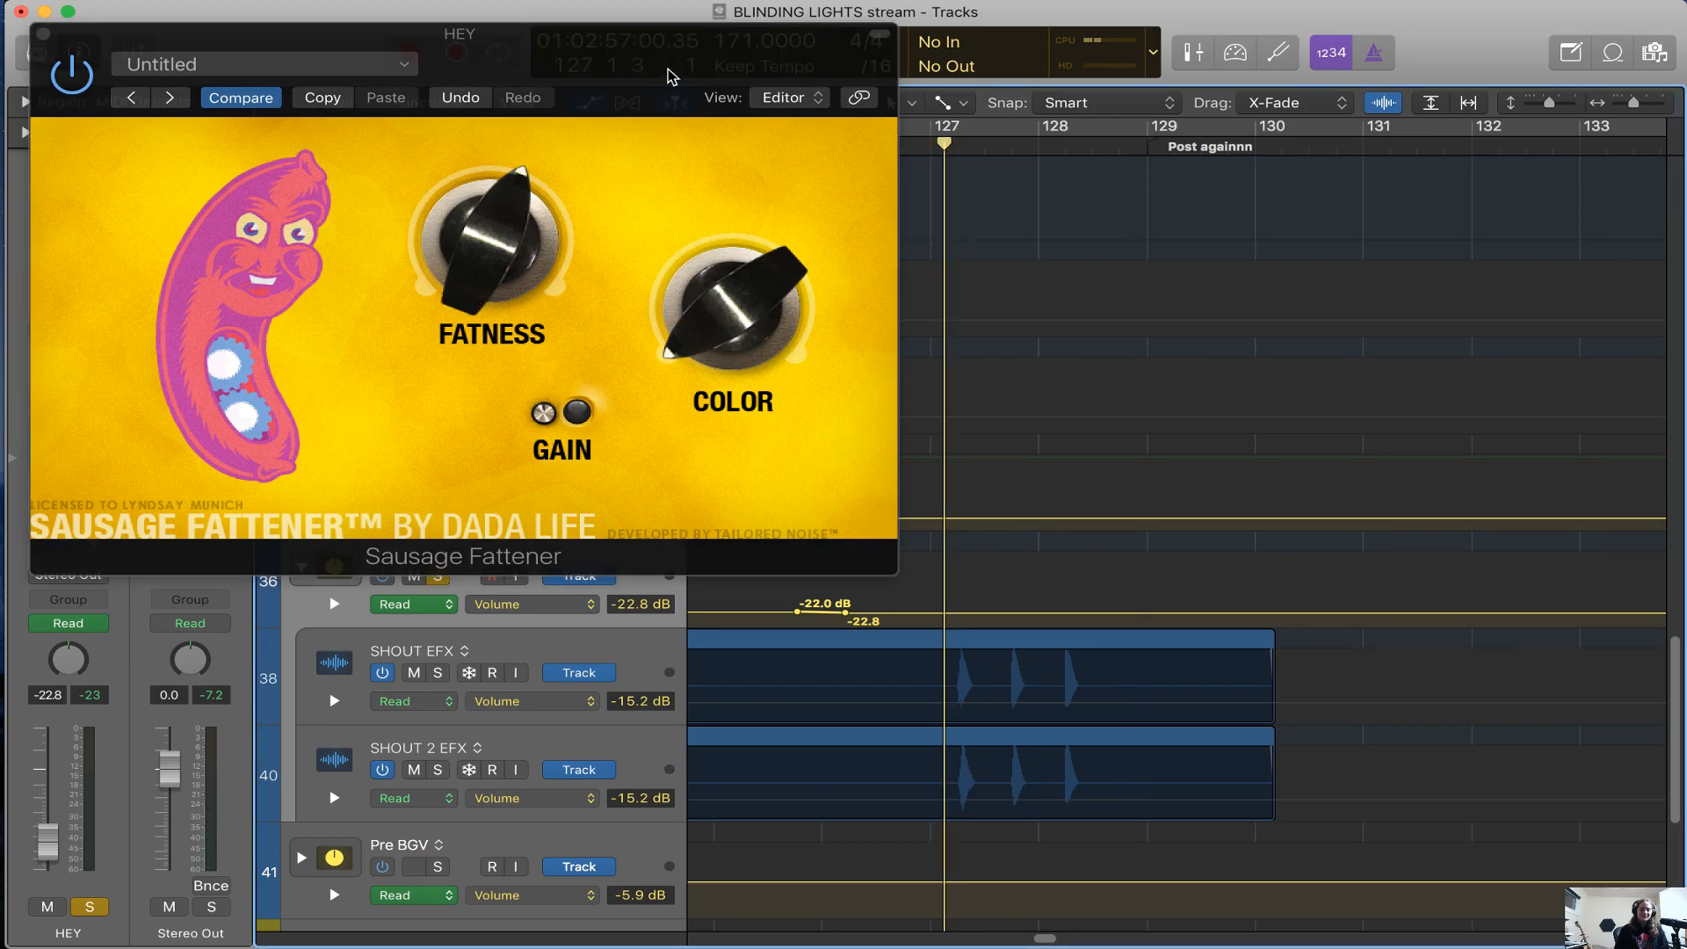
Move the Sausage Fattener window aside and try Fatness at 81.0 % and Color at 64.0 %
{"action": "left_click_drag", "start_coordinate": [670, 70], "coordinate": [834, 139]}
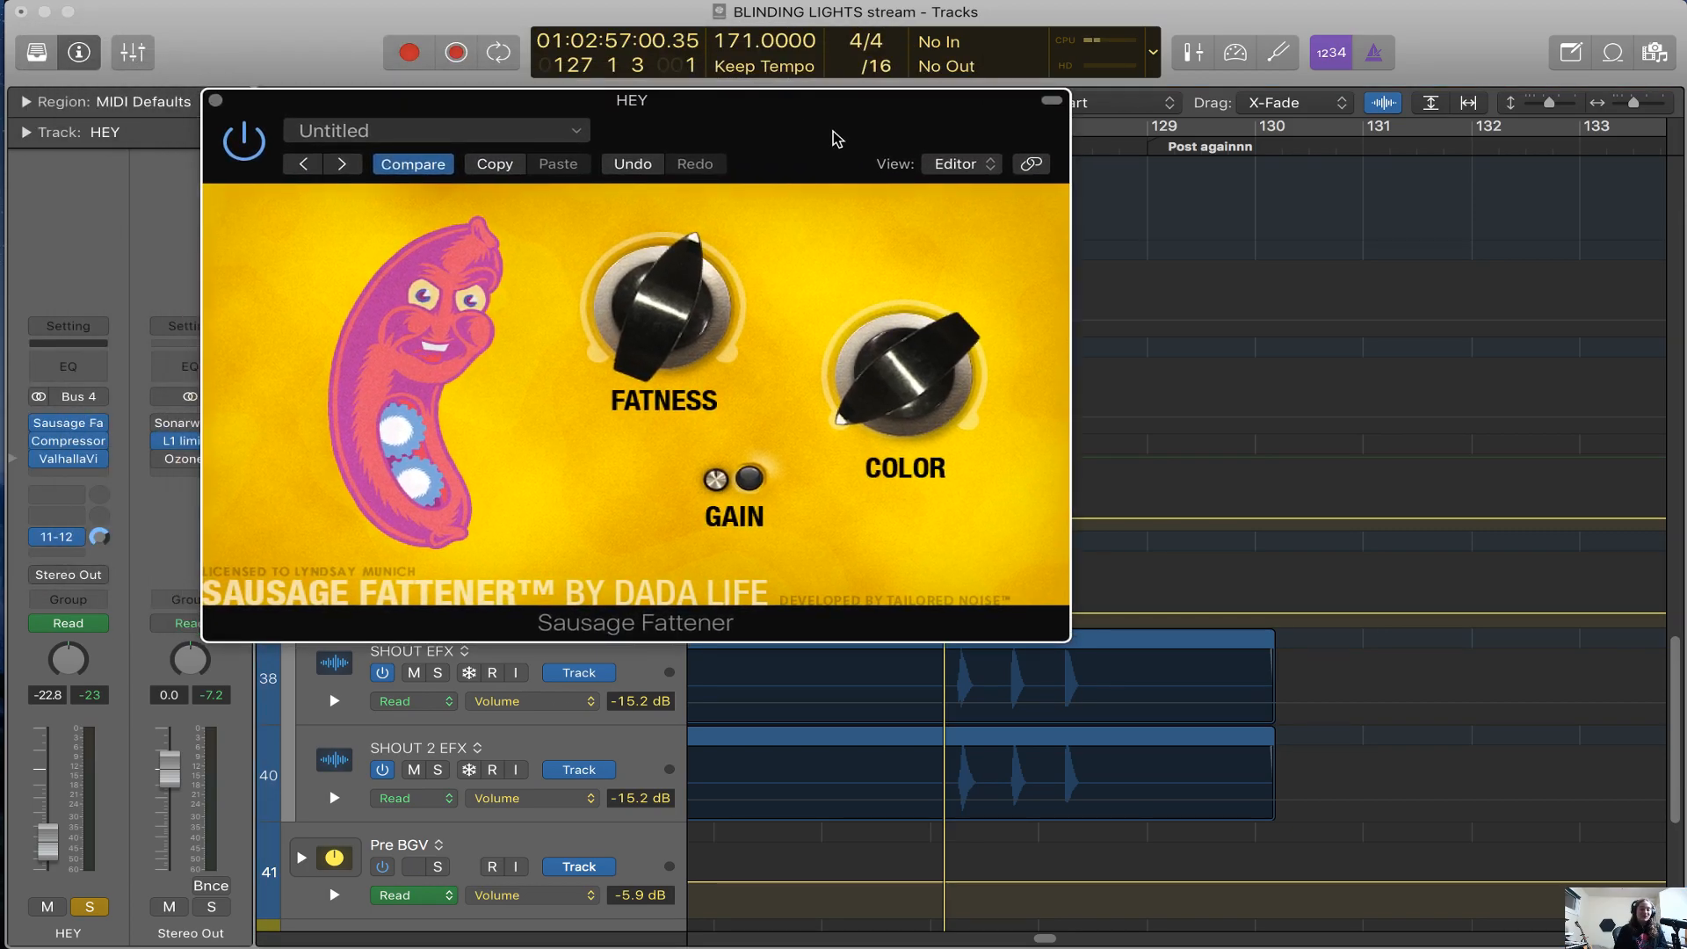
{"action": "left_click_drag", "start_coordinate": [652, 300], "coordinate": [686, 279]}
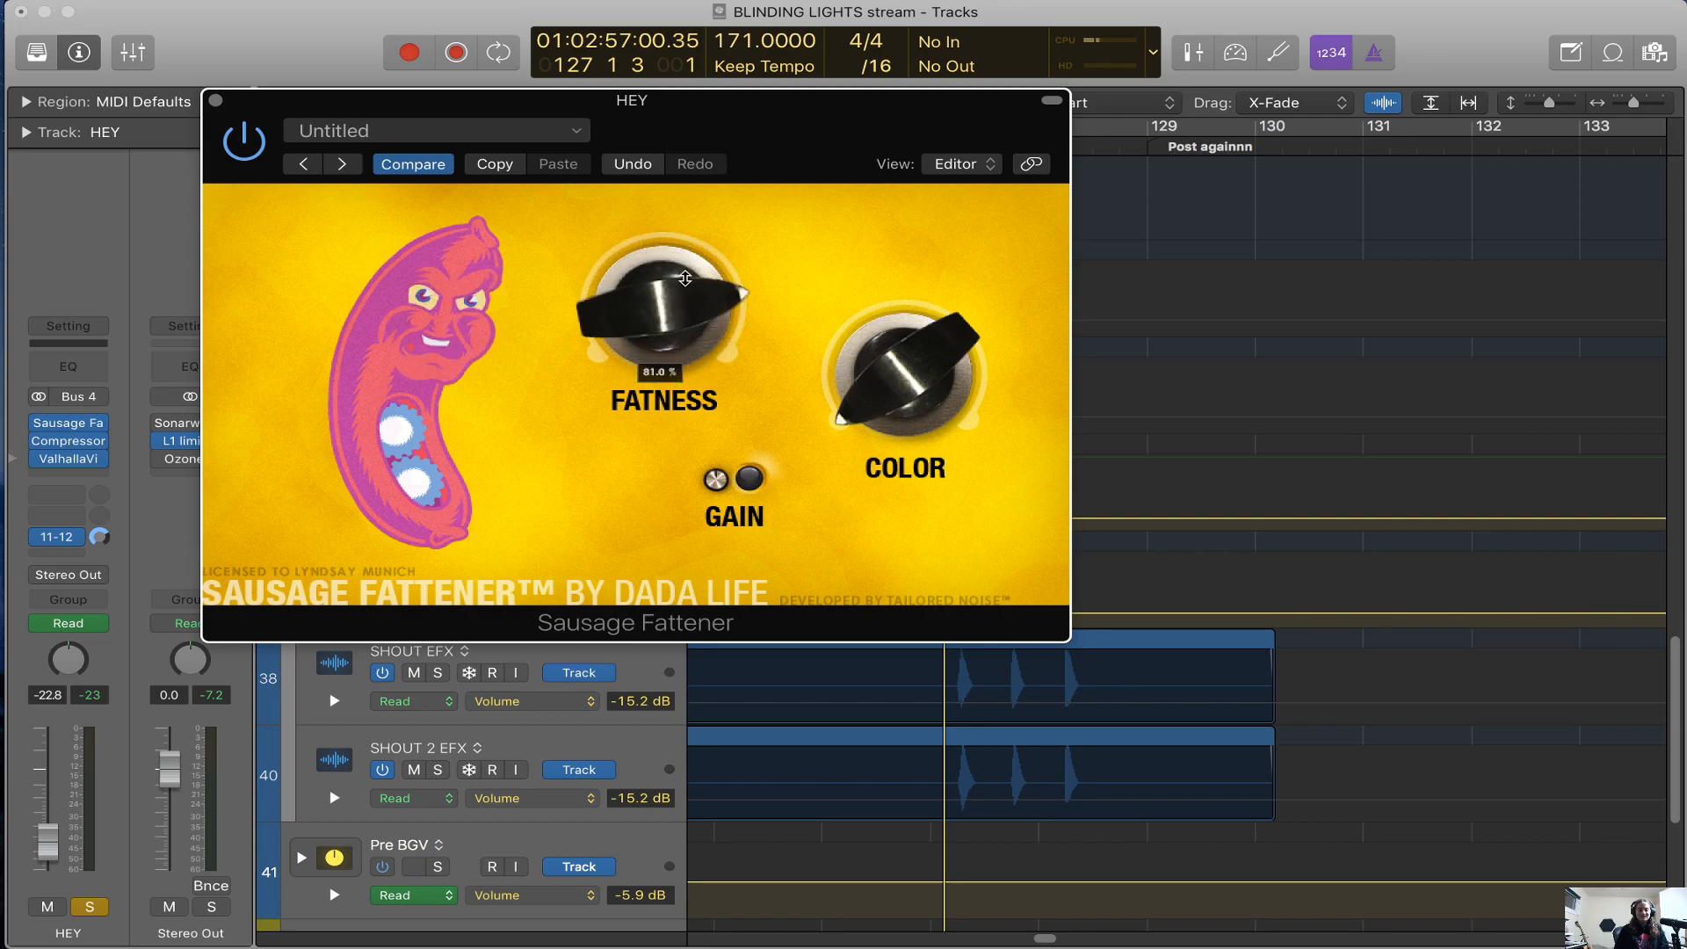
{"action": "left_click_drag", "start_coordinate": [852, 362], "coordinate": [934, 141]}
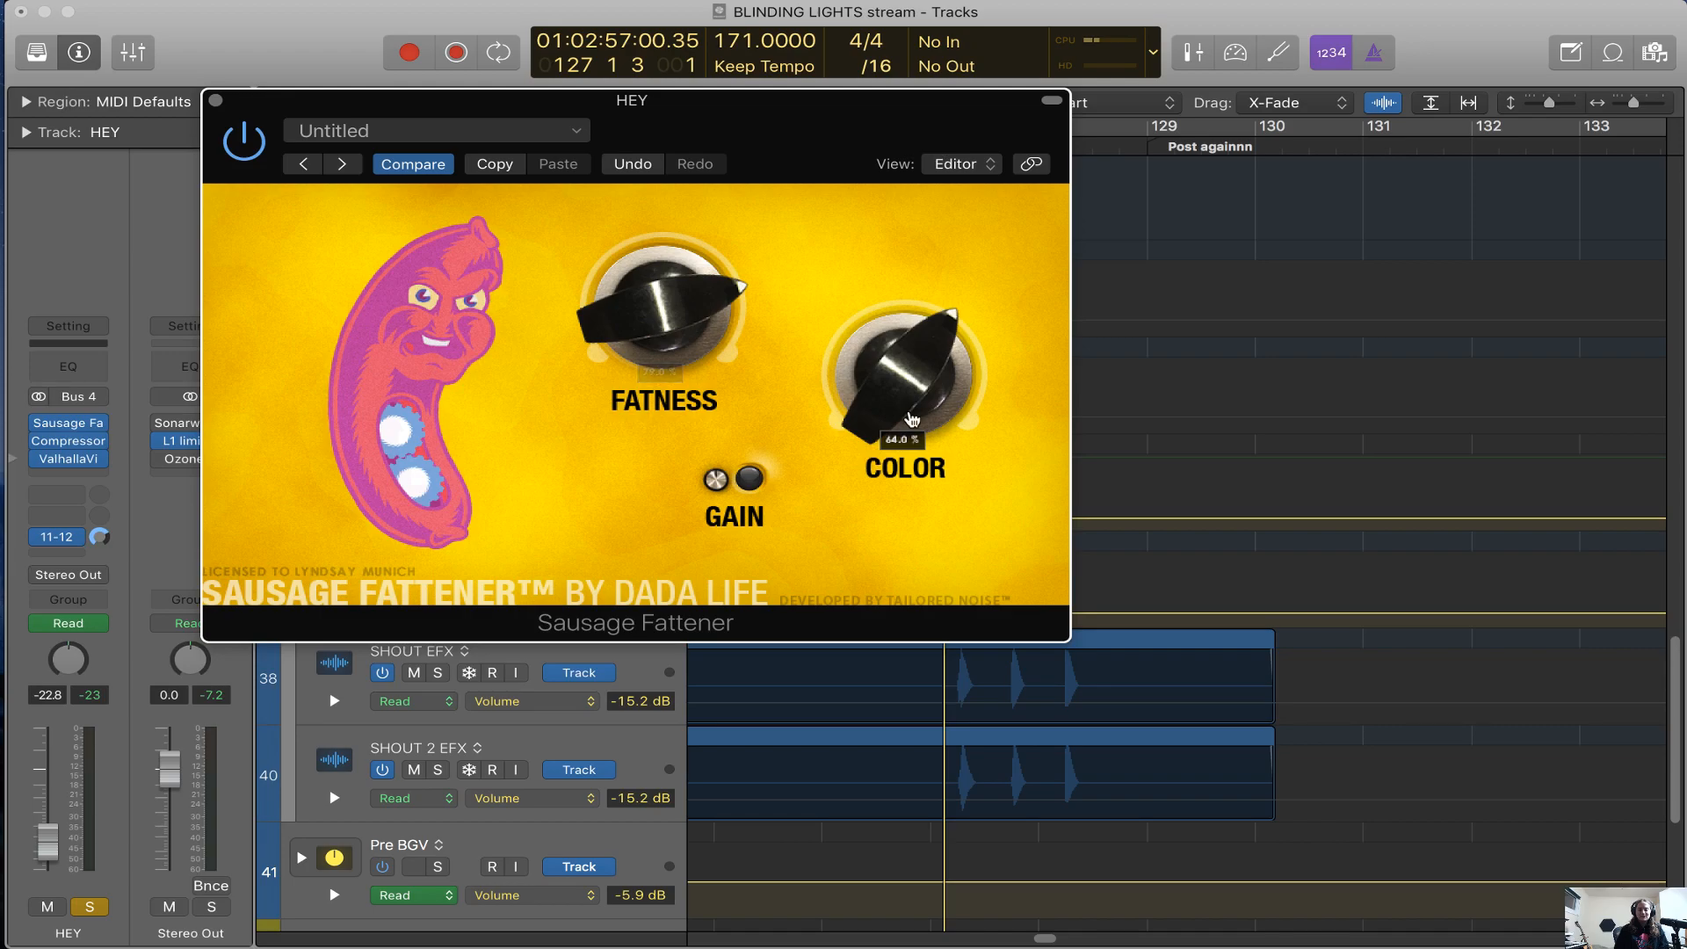
{"action": "left_click_drag", "start_coordinate": [912, 417], "coordinate": [930, 222]}
Lower Sausage Fattener's Fatness to about its midpoint, set Color to 0.0 % during playback, and close the plug-in
{"action": "left_click_drag", "start_coordinate": [618, 262], "coordinate": [772, 384]}
{"action": "key", "text": "space"}
{"action": "left_click_drag", "start_coordinate": [926, 336], "coordinate": [881, 945]}
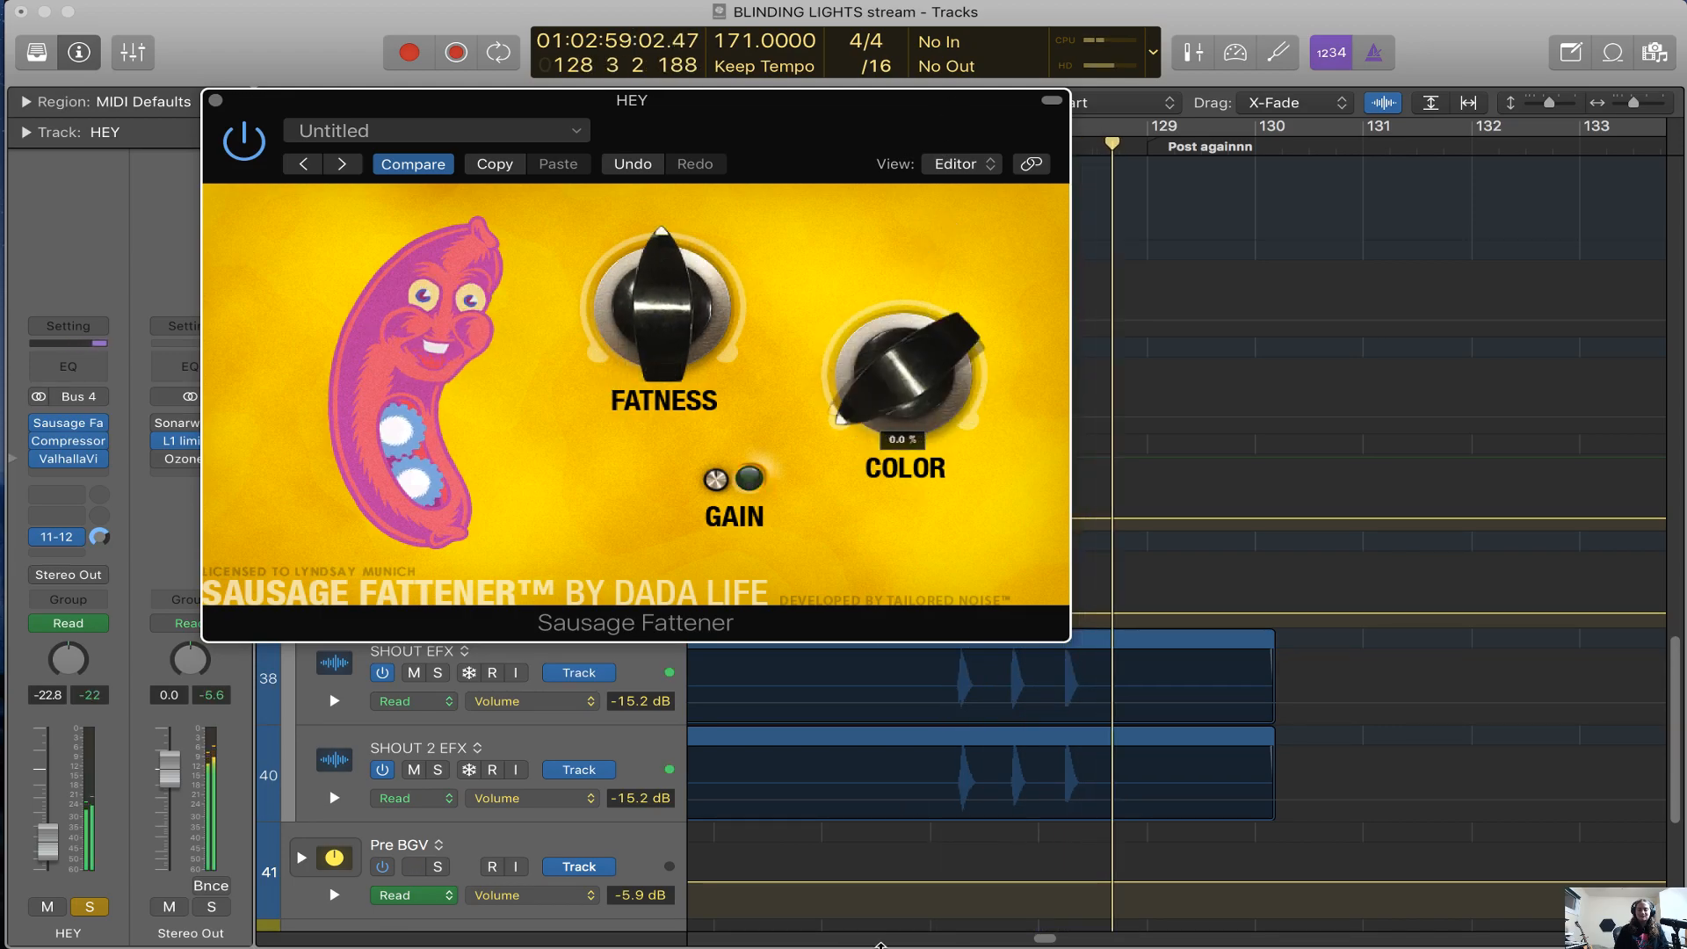
{"action": "left_click", "coordinate": [216, 100]}
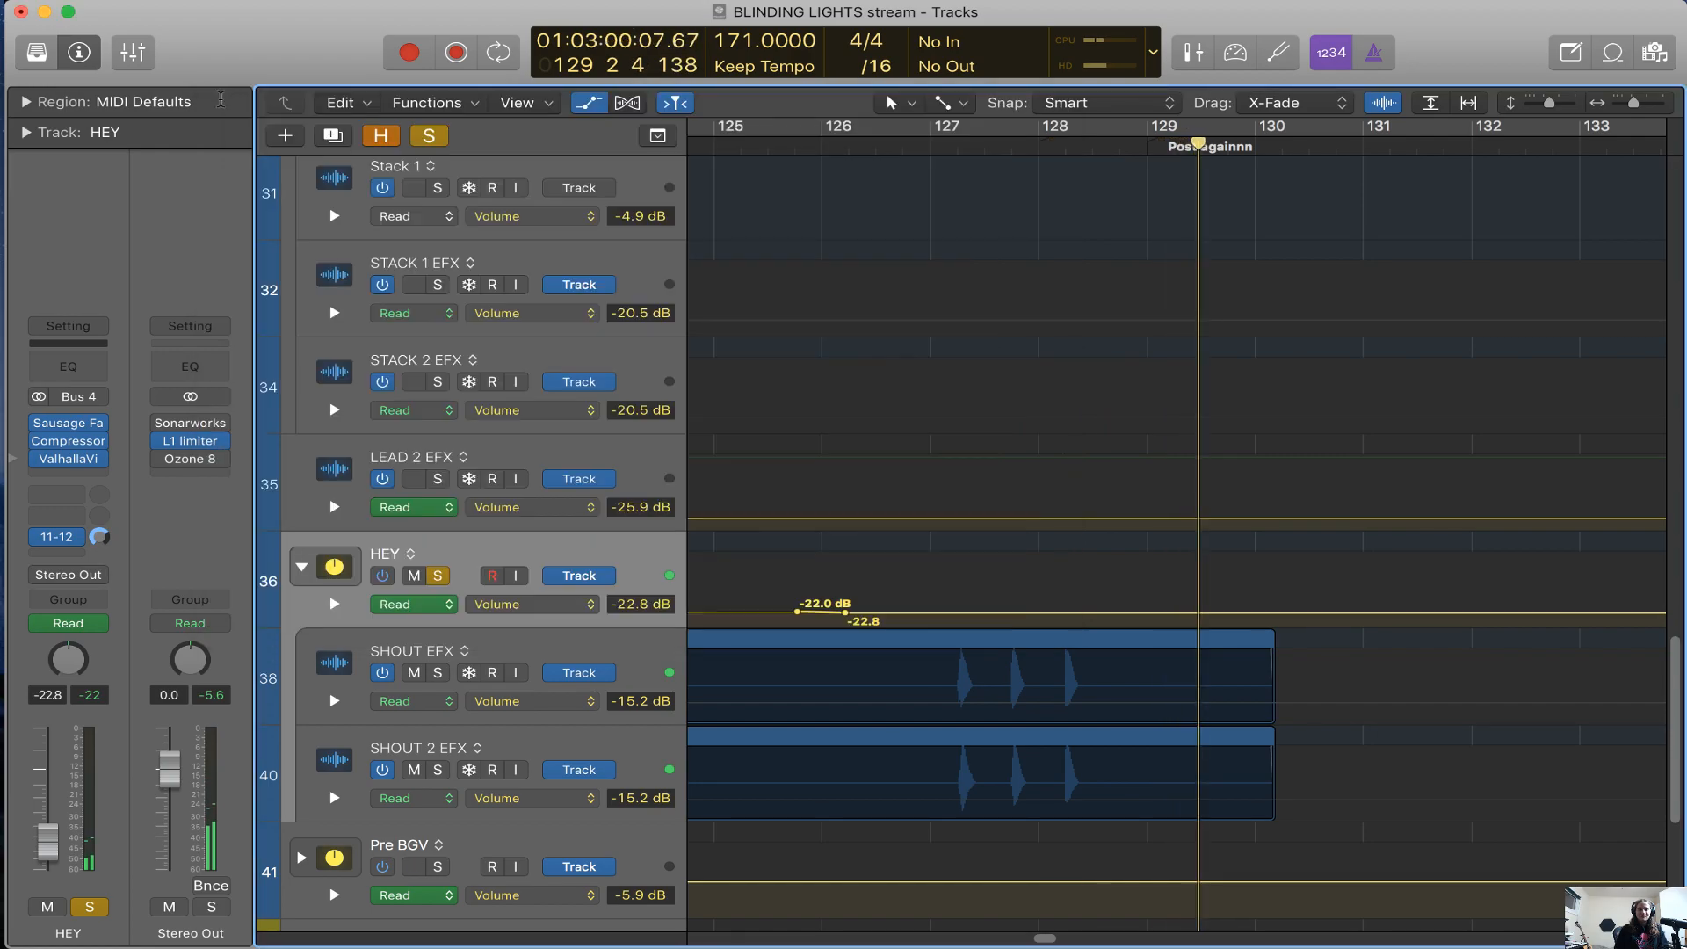
{"action": "key", "text": "super+Left"}
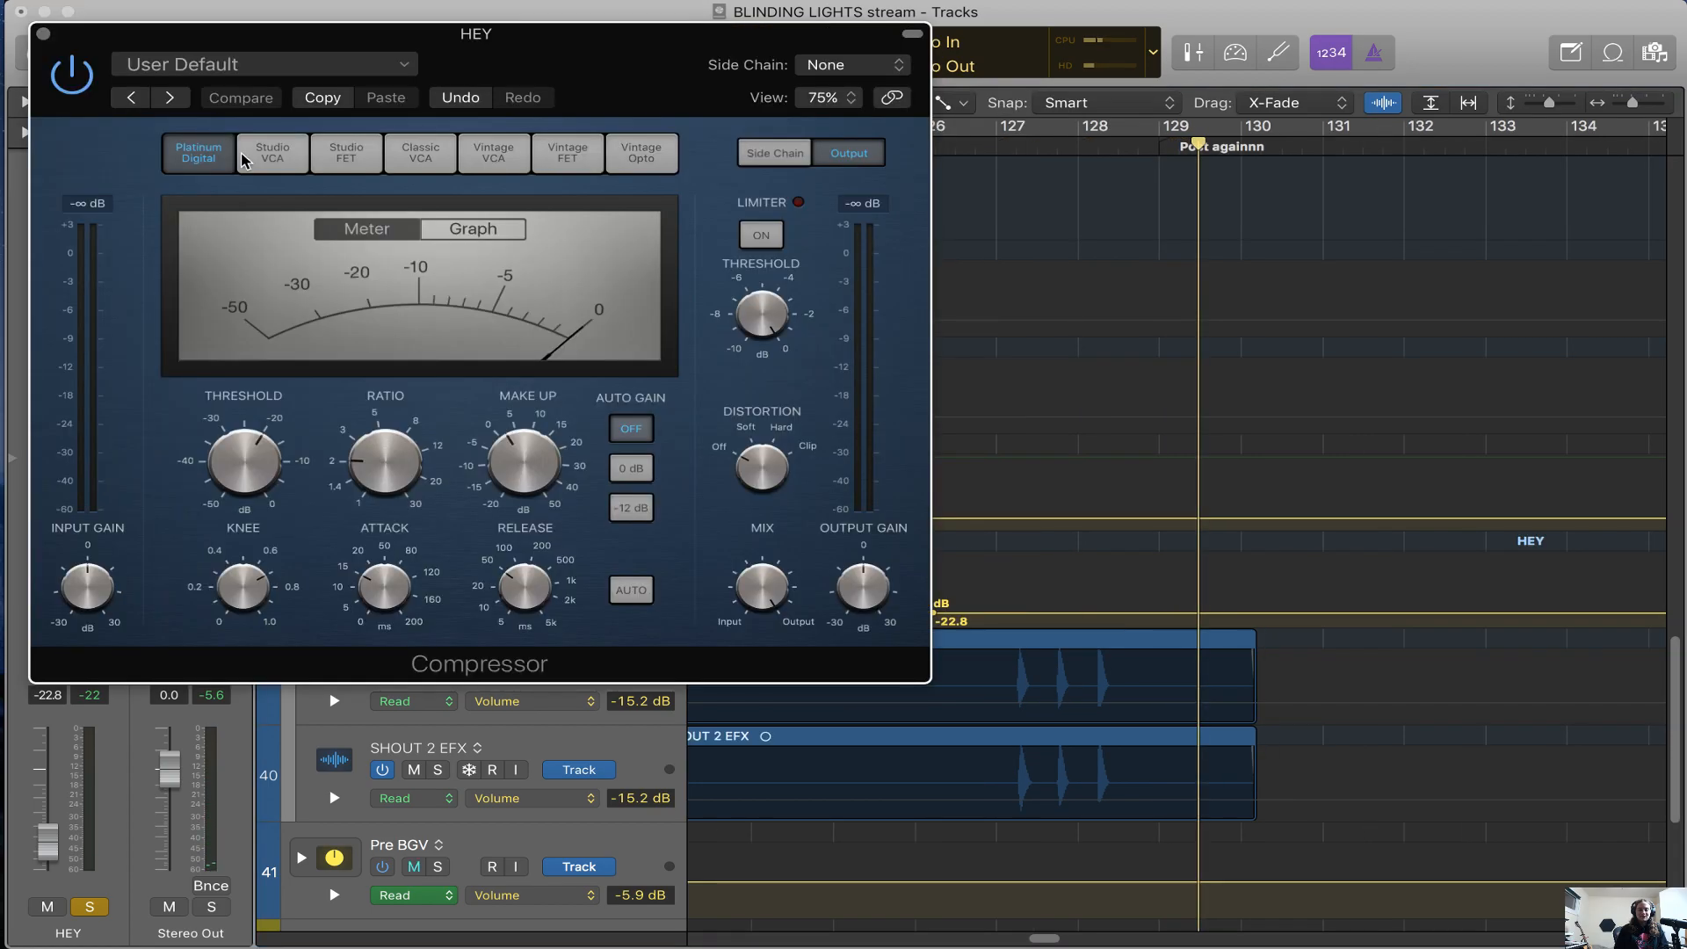
Play the HEY shouts with the stack's Compressor open, and close the plug-in
{"action": "left_click", "coordinate": [985, 268], "text": "shift"}
{"action": "key", "text": "space"}
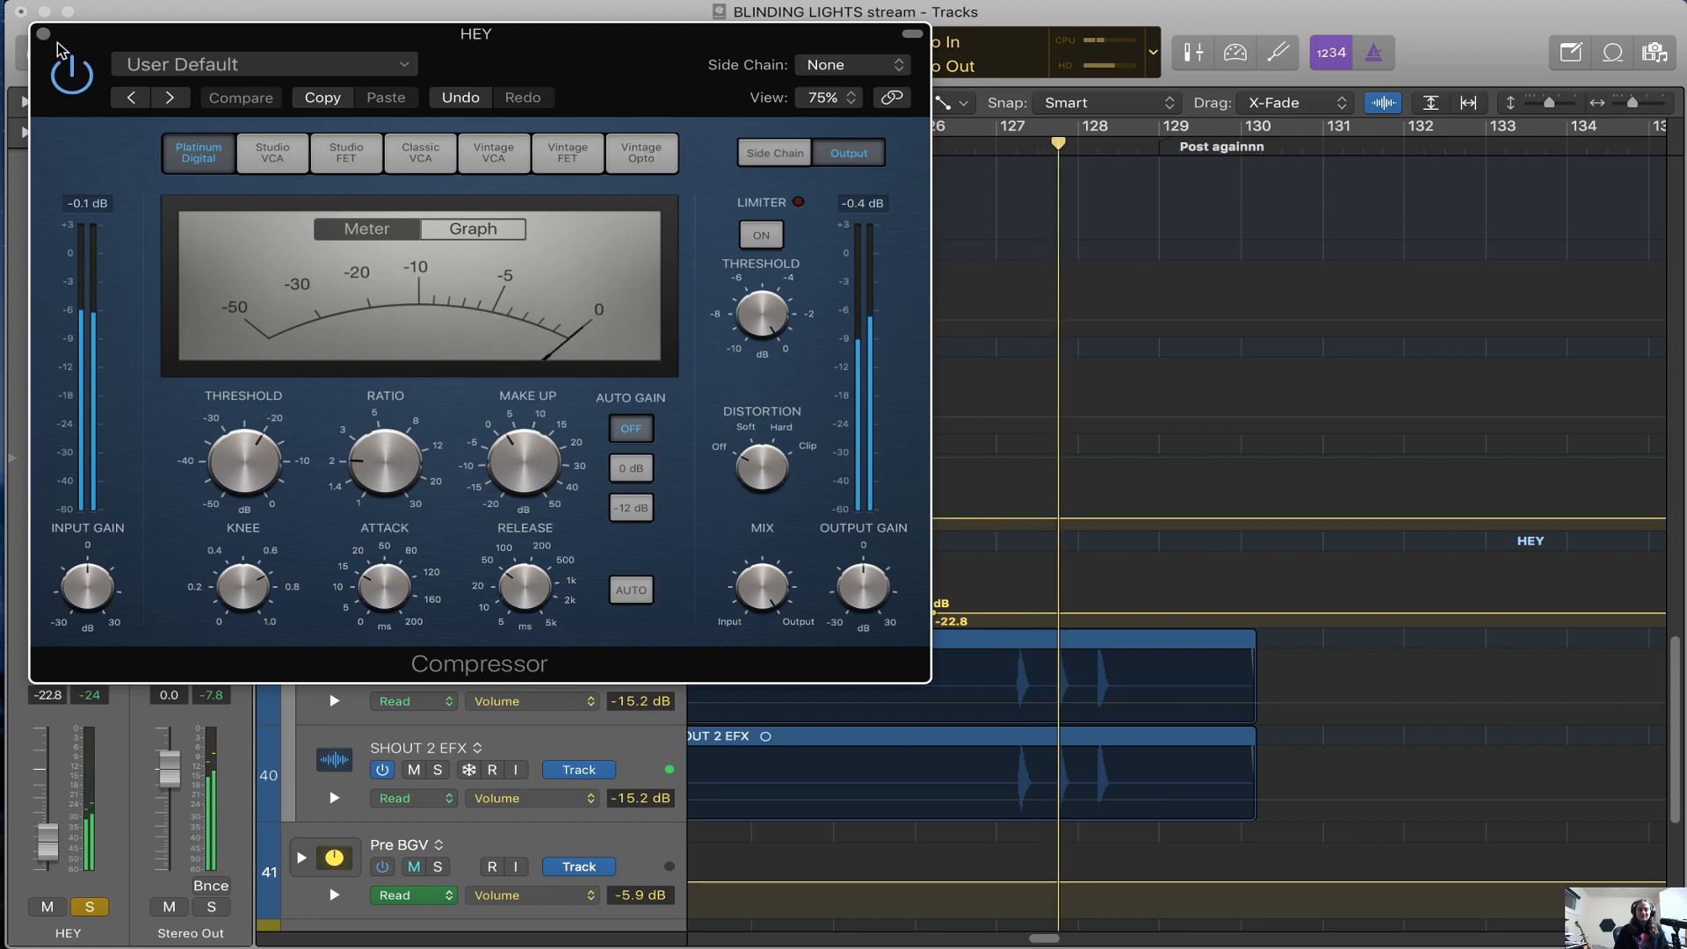
{"action": "left_click", "coordinate": [42, 34]}
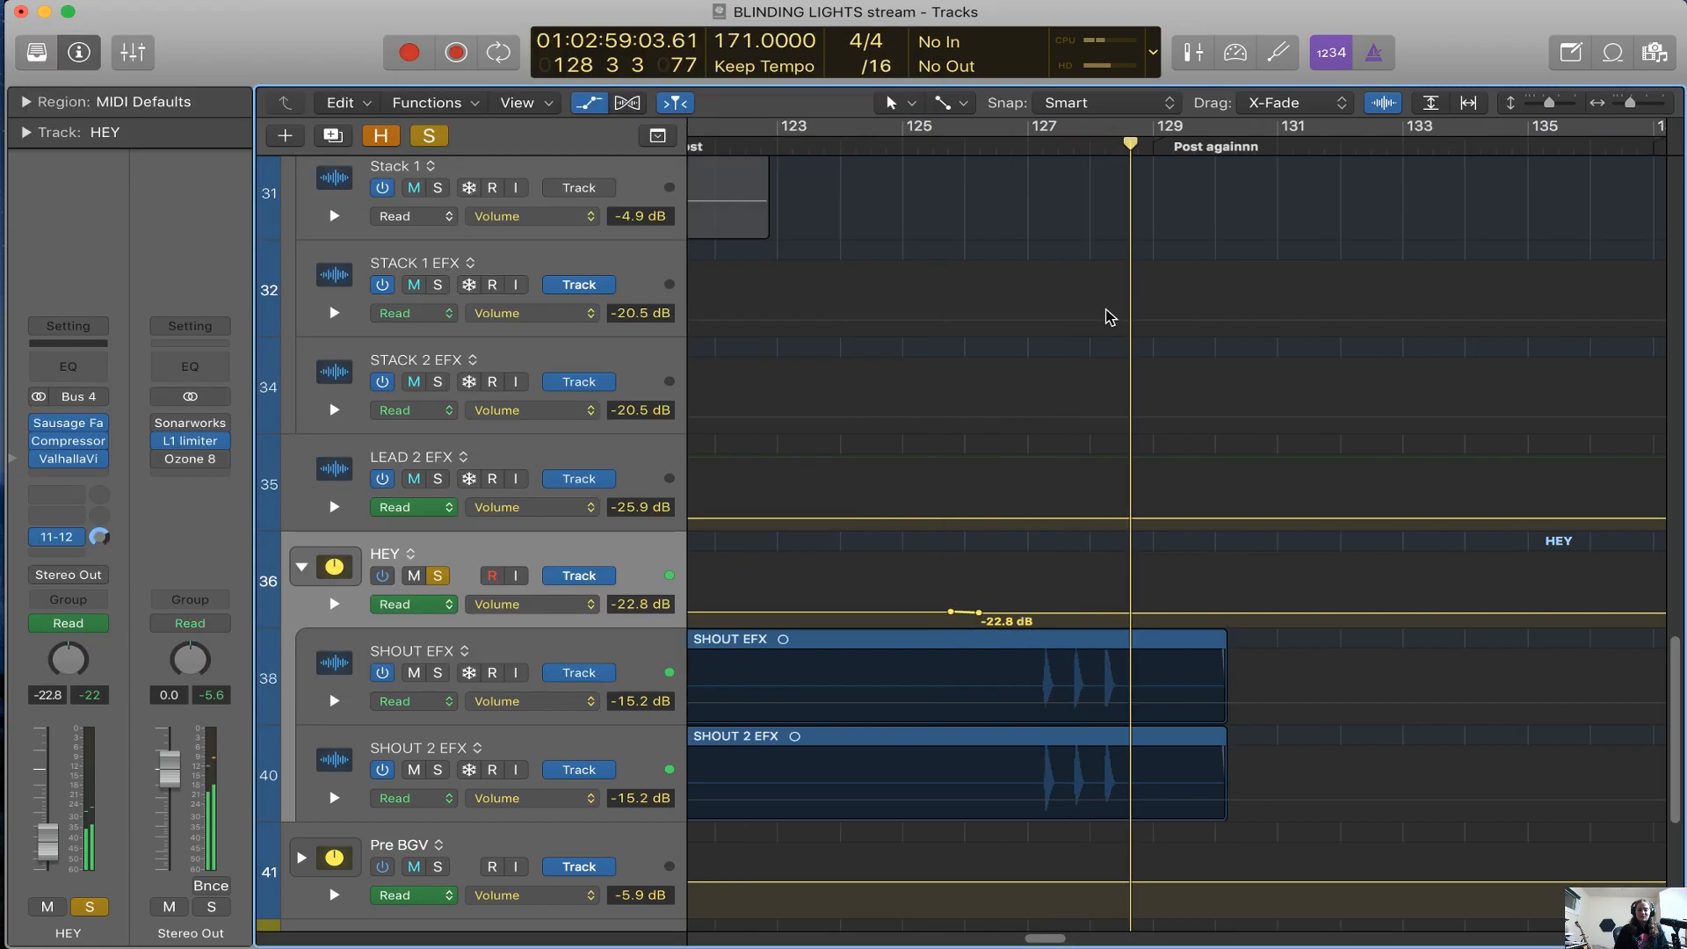
Stop soloing the HEY stack, zoom the timeline out, and hide the track automation
{"action": "key", "text": "super+Left"}
{"action": "key", "text": "super+Left"}
{"action": "key", "text": "super+Left"}
{"action": "key", "text": "super+Left"}
{"action": "key", "text": "s"}
{"action": "scroll", "coordinate": [849, 477], "scroll_direction": "left", "scroll_amount": 3}
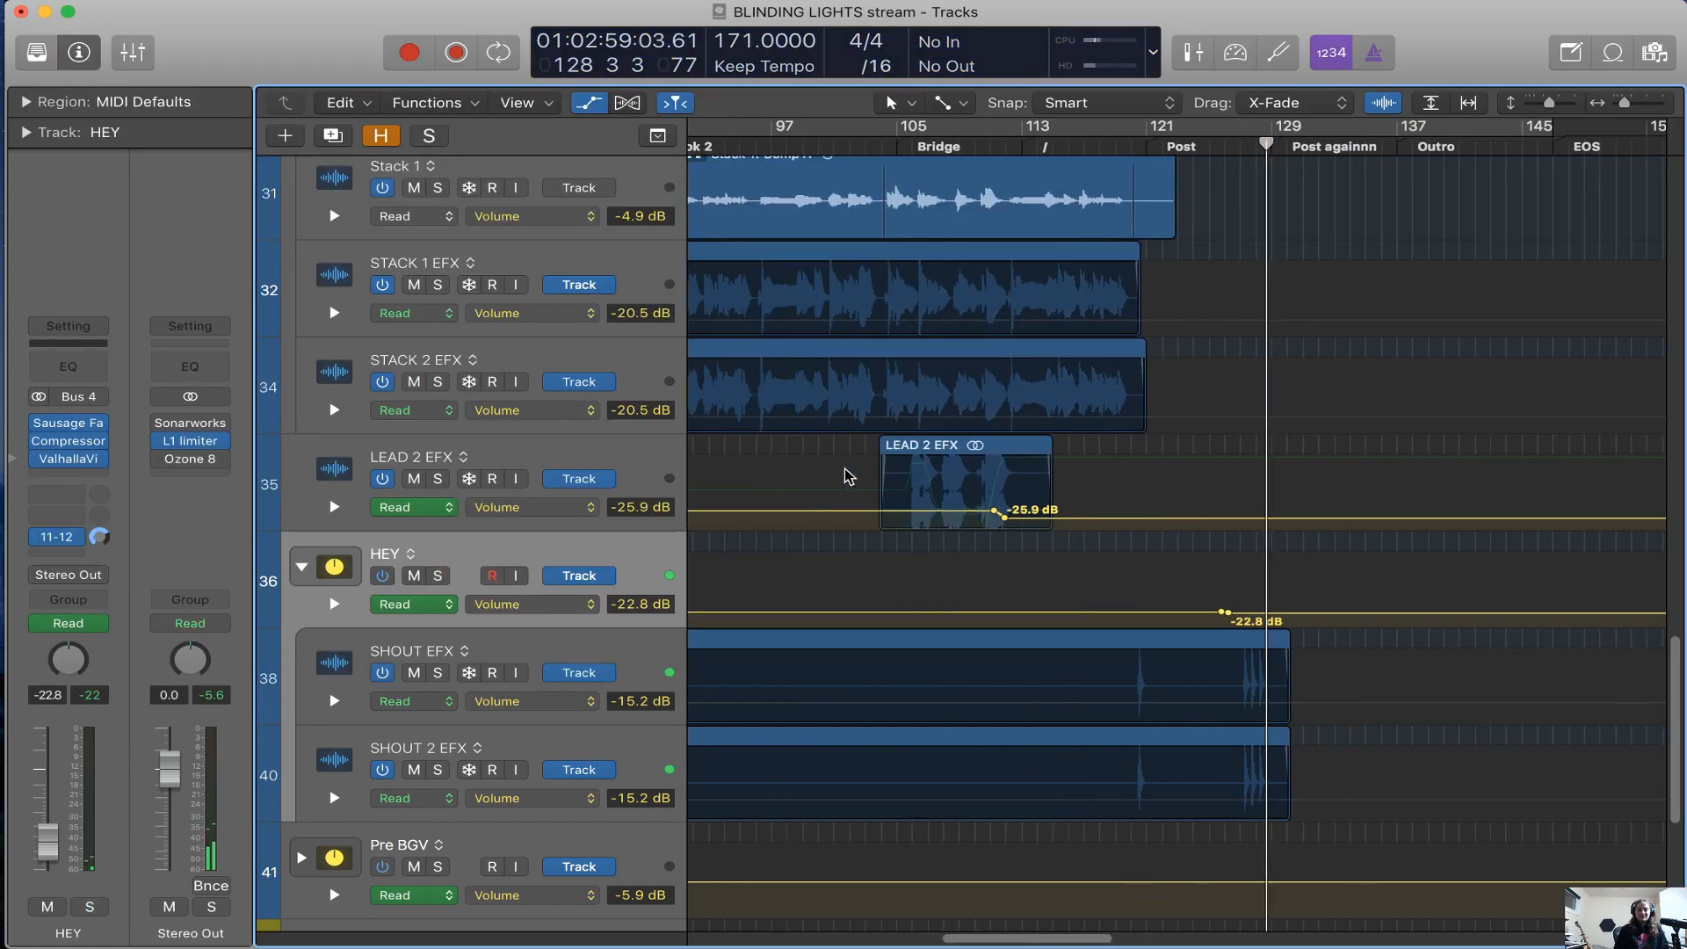
{"action": "scroll", "coordinate": [845, 477], "scroll_direction": "down", "scroll_amount": 3}
{"action": "key", "text": "a"}
Expand the Pre BGV stack, show BGV 1 EFX's channel and its Bus 1 send destination, and collapse the stack
{"action": "scroll", "coordinate": [845, 476], "scroll_direction": "left", "scroll_amount": 5}
{"action": "scroll", "coordinate": [846, 475], "scroll_direction": "left", "scroll_amount": 3}
{"action": "left_click", "coordinate": [487, 624]}
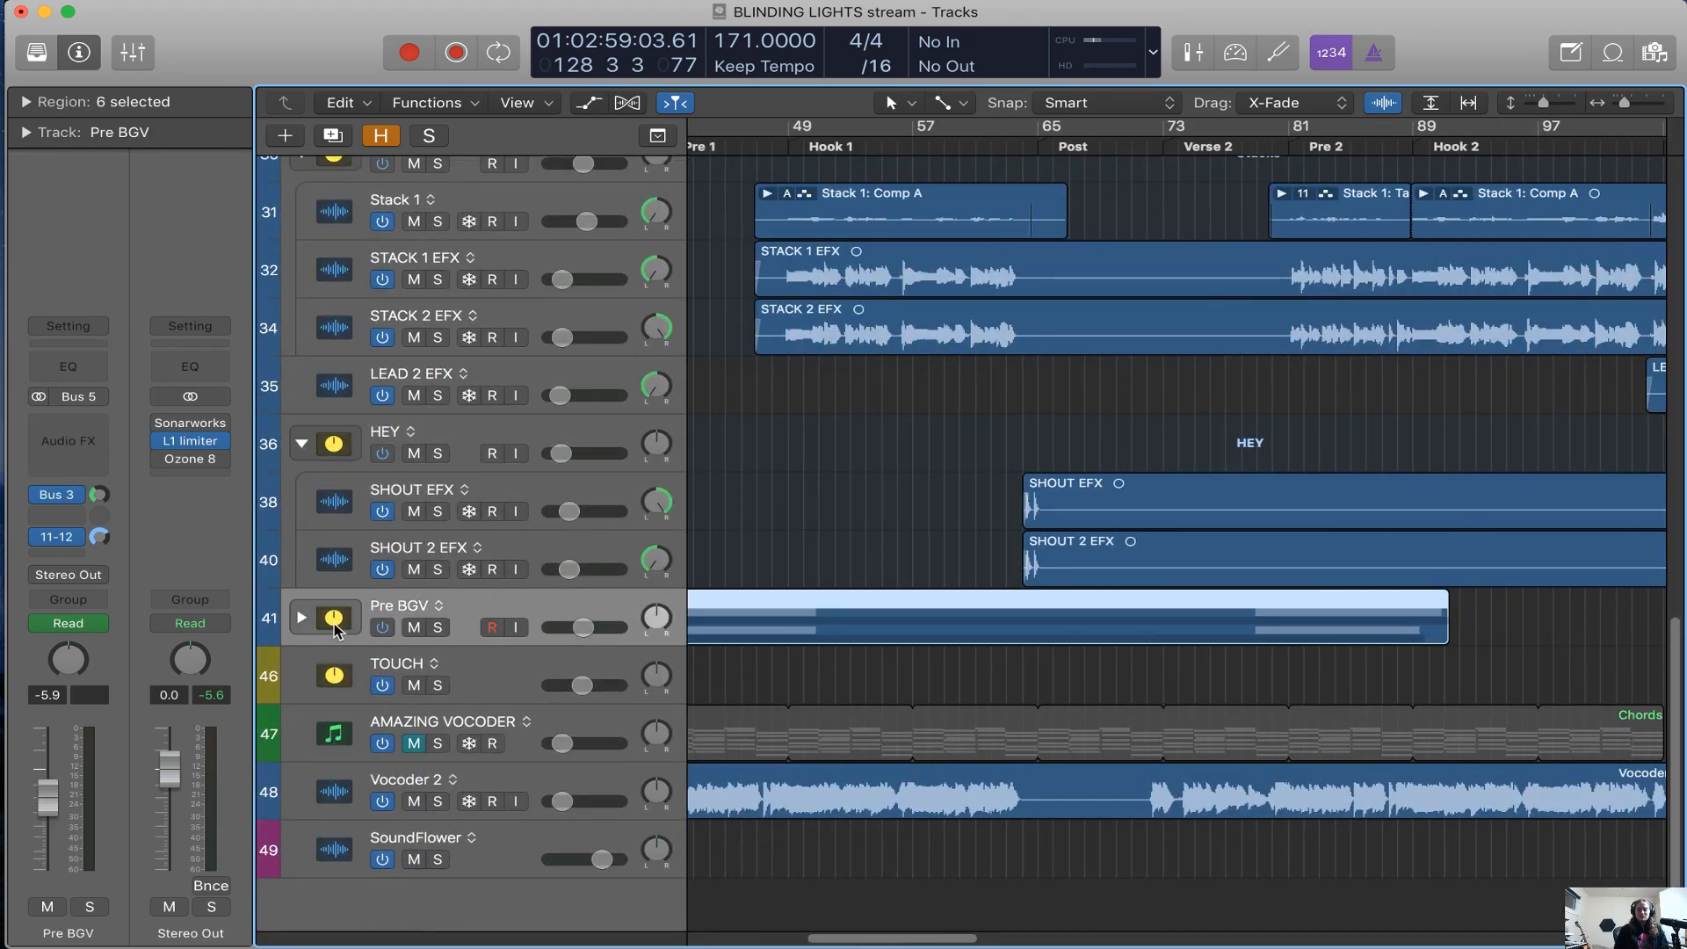
{"action": "left_click", "coordinate": [301, 617]}
{"action": "left_click", "coordinate": [541, 668]}
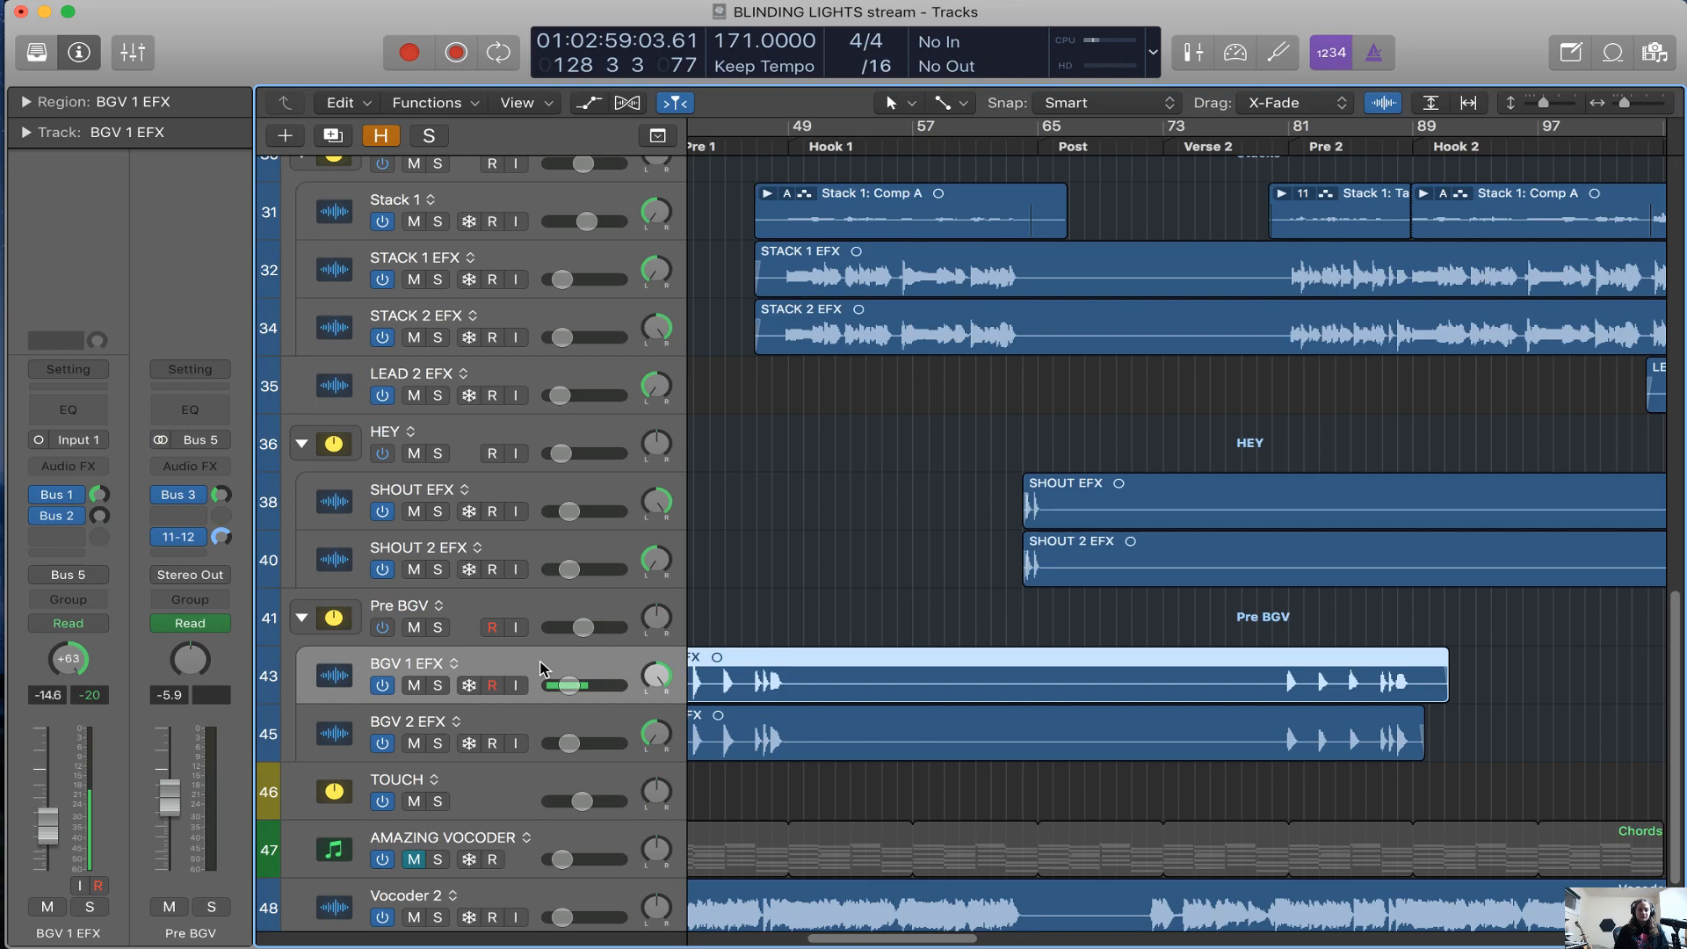
{"action": "left_click", "coordinate": [70, 497]}
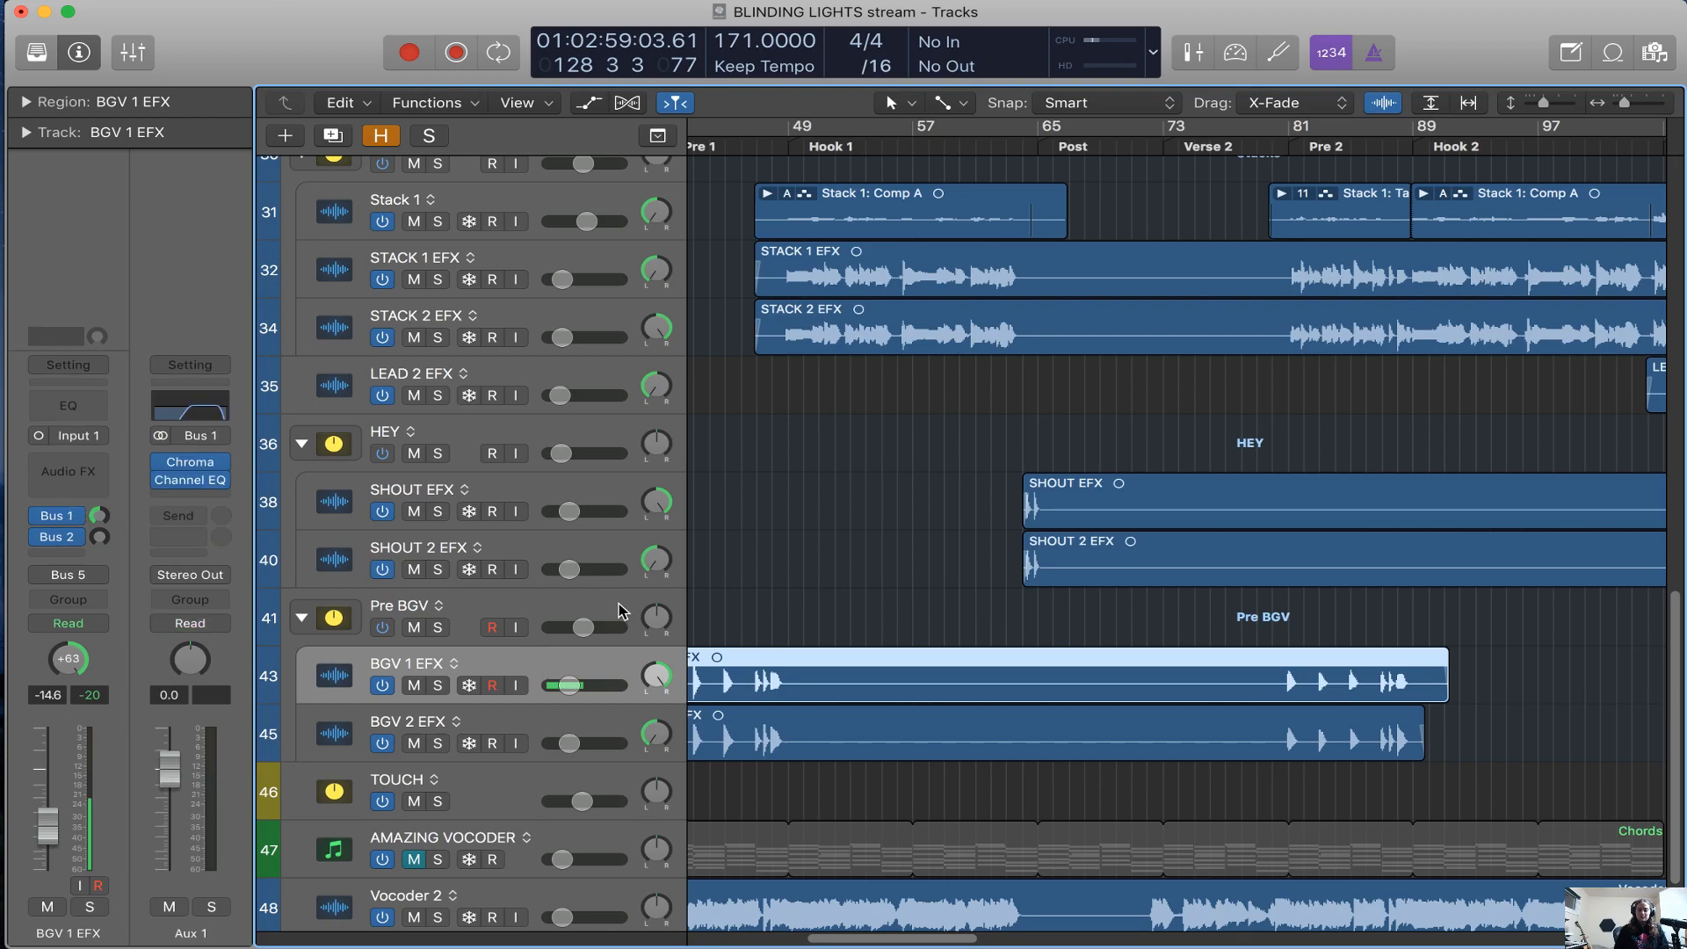
{"action": "left_click", "coordinate": [620, 610]}
{"action": "left_click", "coordinate": [302, 617]}
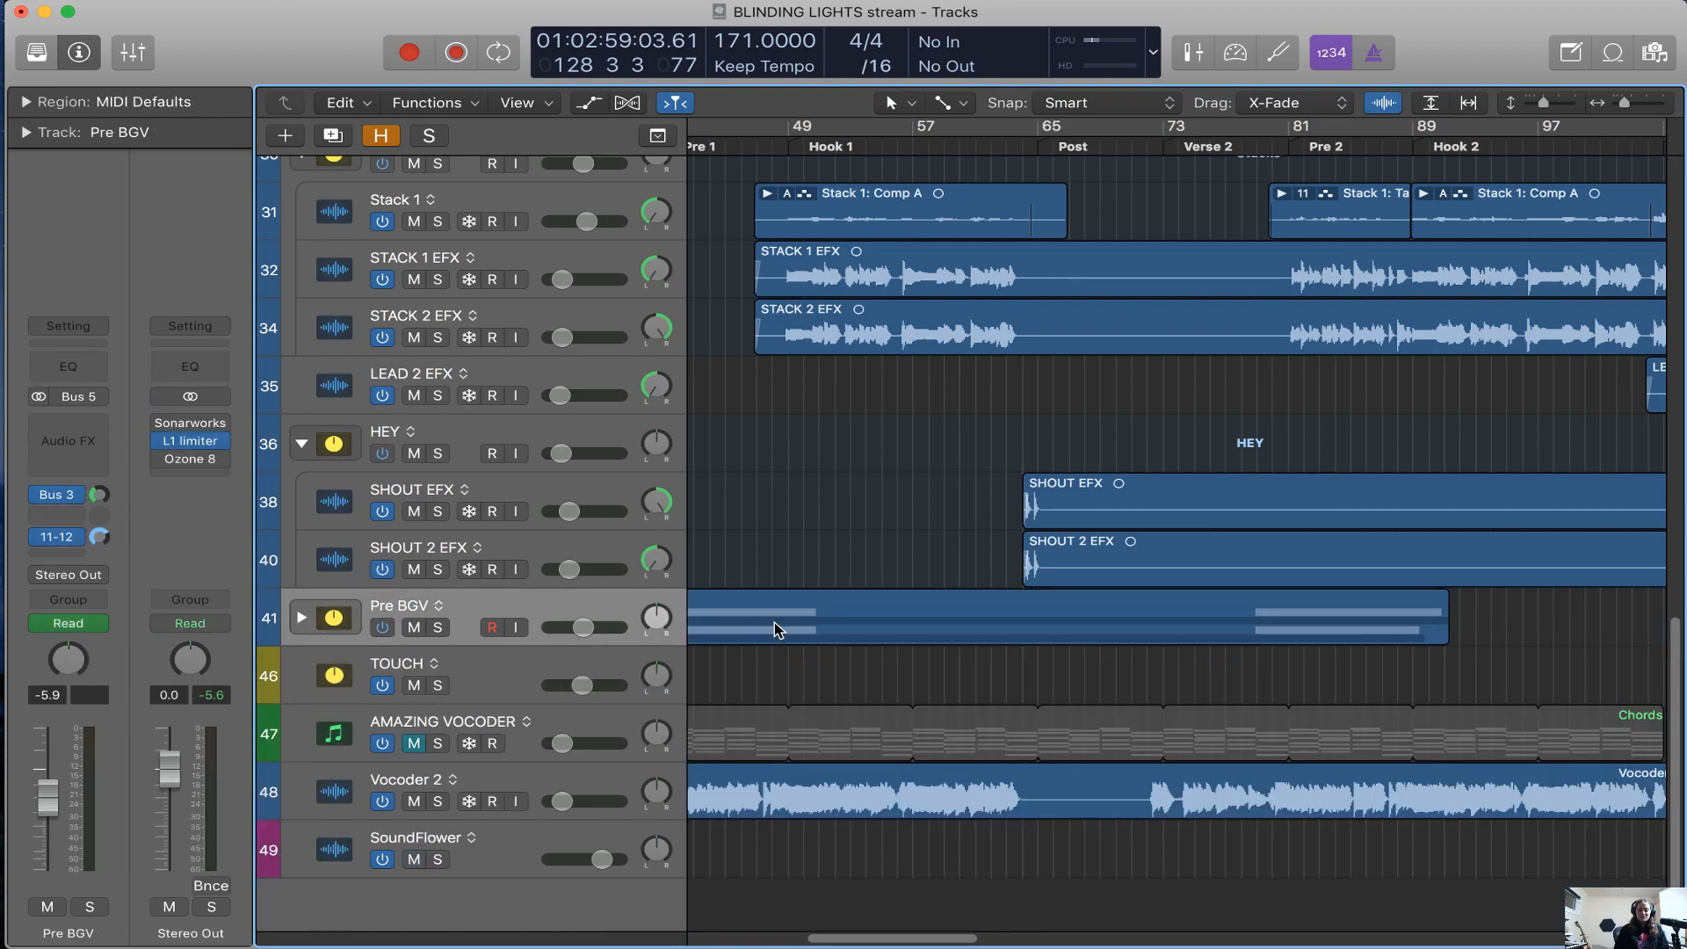
Show the Vocoder 2 channel, and open the Channel EQ on AMAZING VOCODER
{"action": "left_click", "coordinate": [597, 775]}
{"action": "scroll", "coordinate": [1217, 545], "scroll_direction": "right", "scroll_amount": 3}
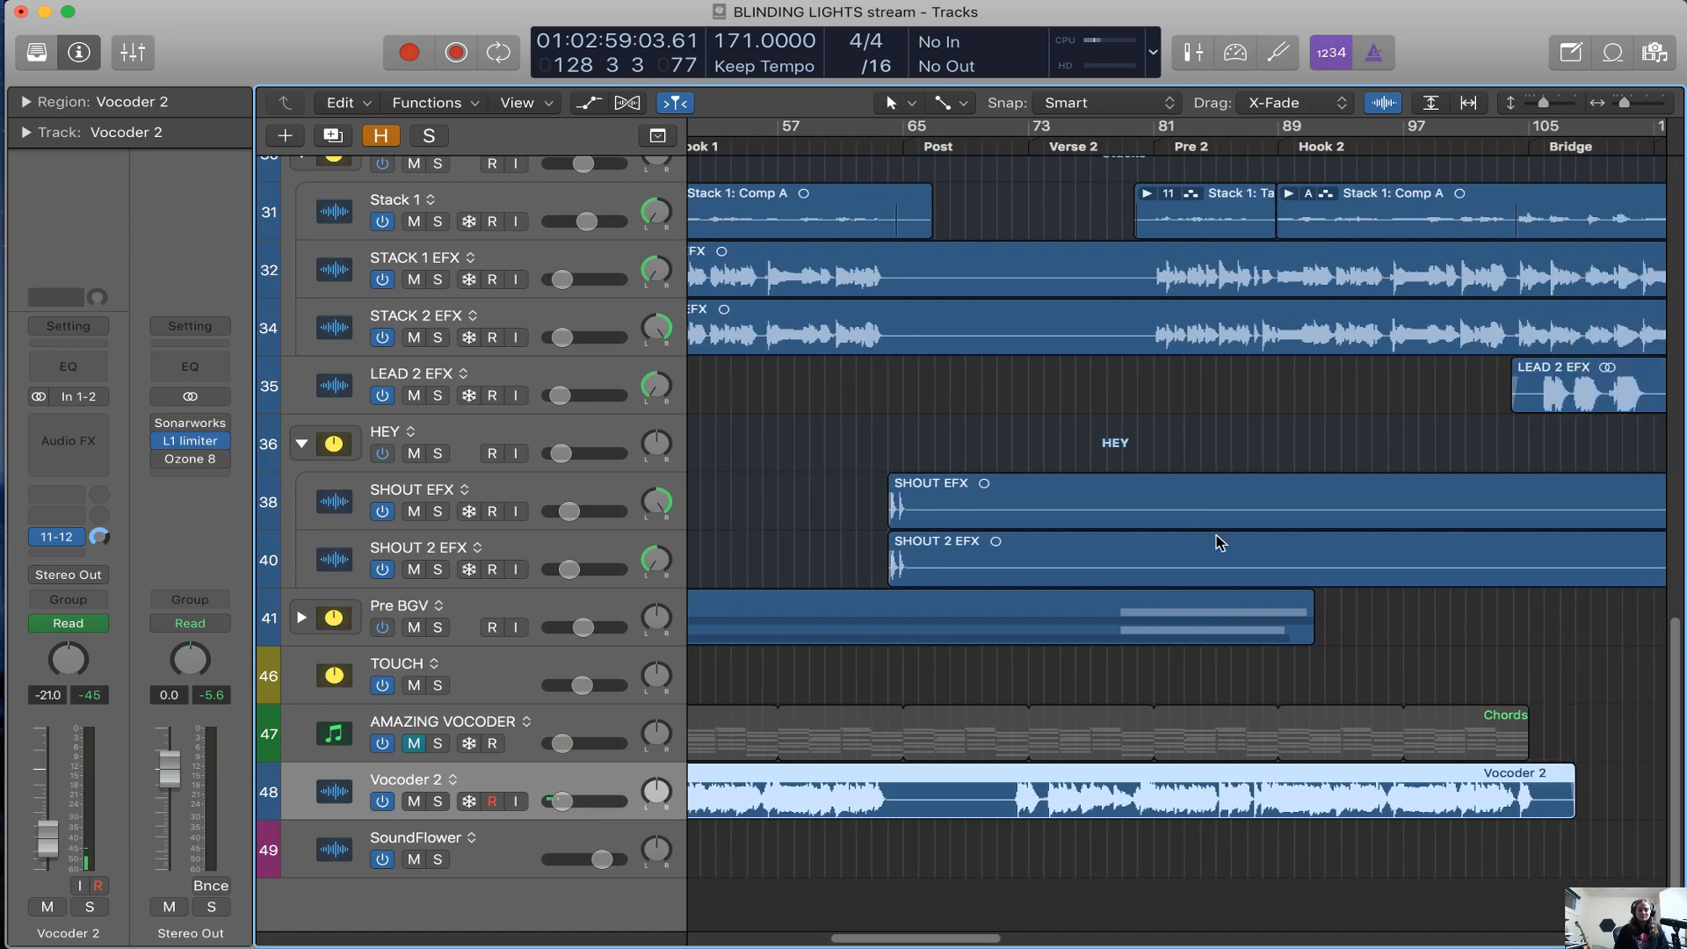
{"action": "left_click", "coordinate": [601, 707]}
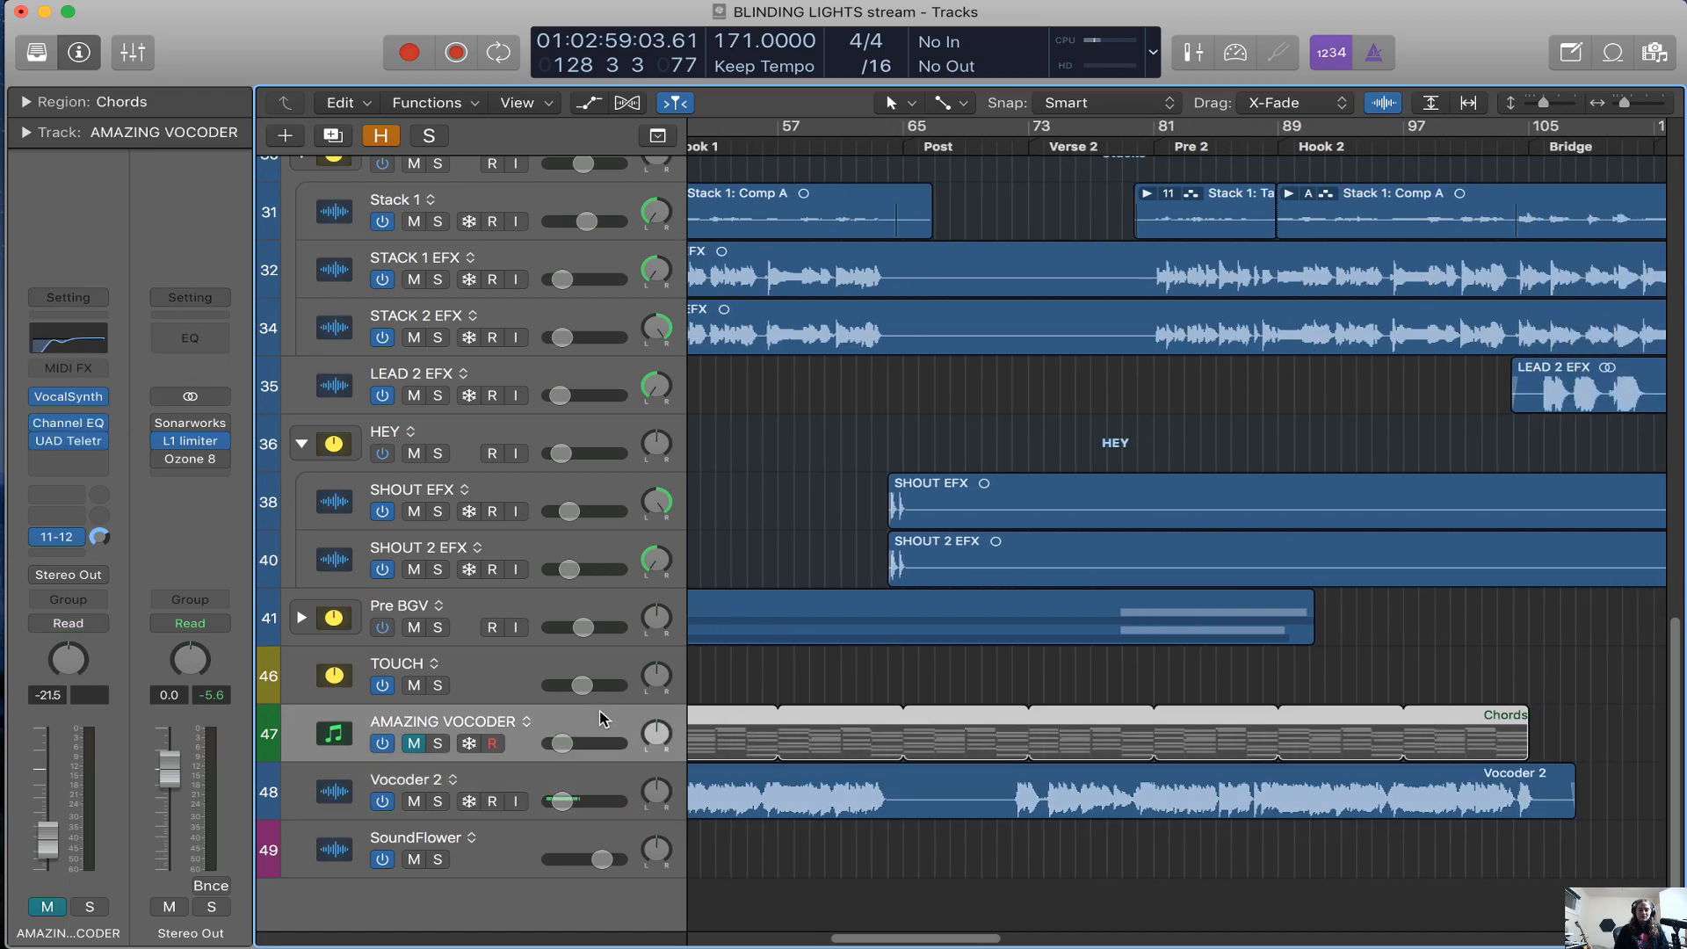
{"action": "left_click", "coordinate": [68, 426]}
Play the session from about bar 95 in Hook 2 and select the Vocoder 2 track
{"action": "left_click", "coordinate": [1371, 154]}
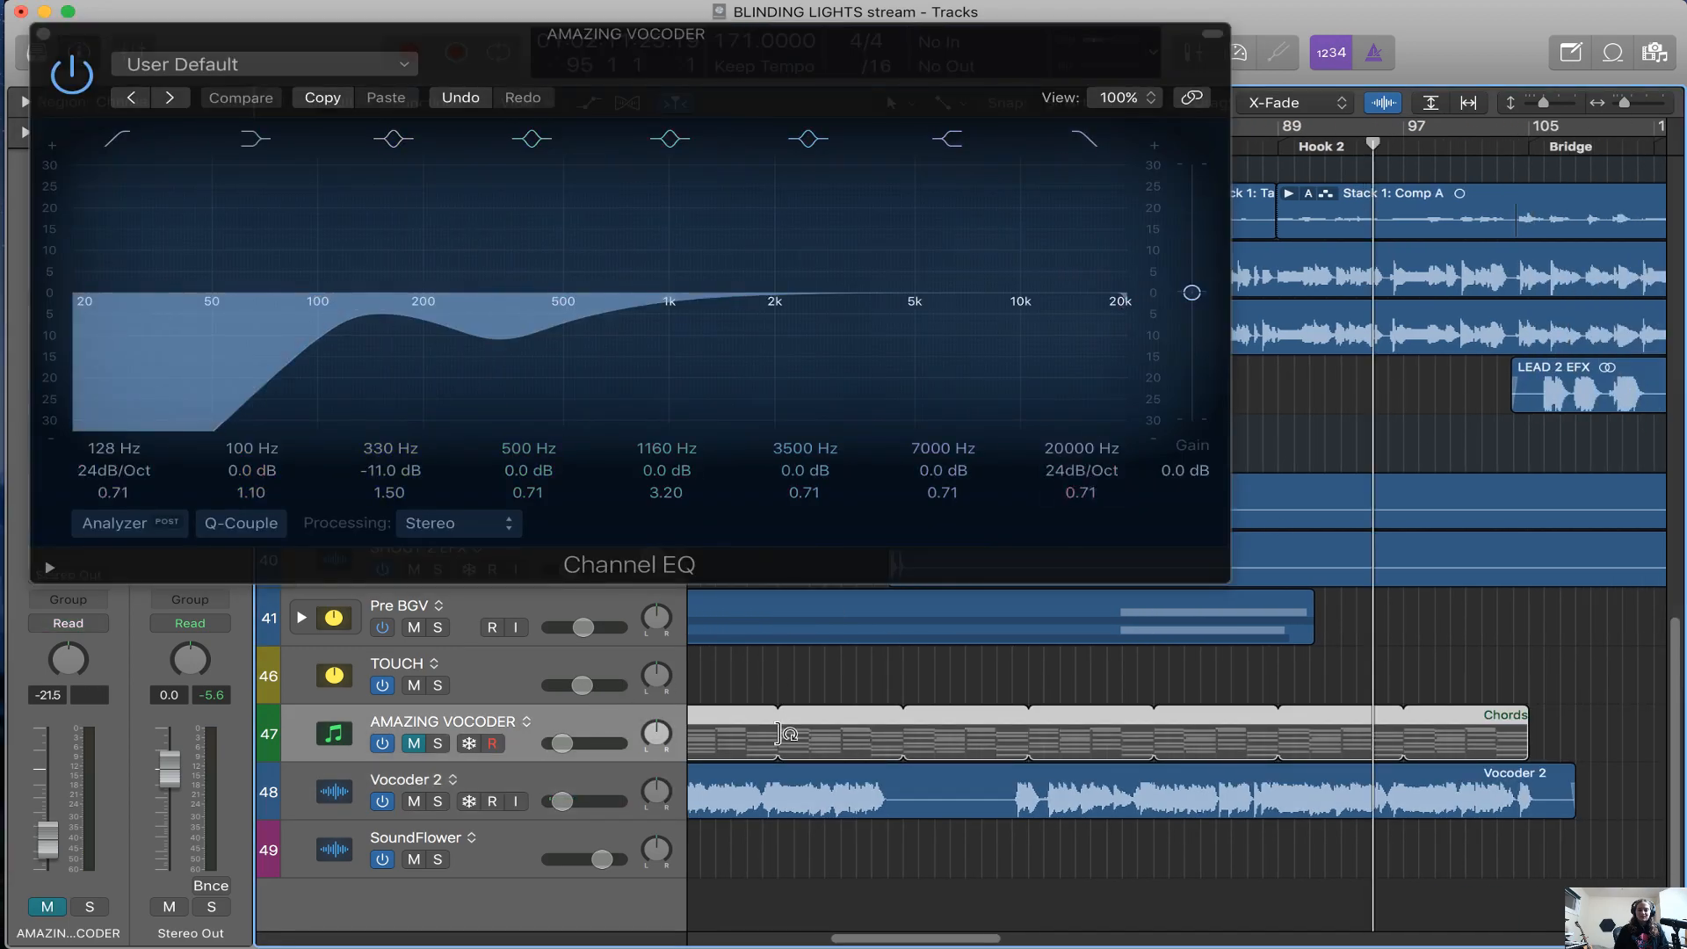
{"action": "key", "text": "space"}
{"action": "left_click", "coordinate": [583, 773]}
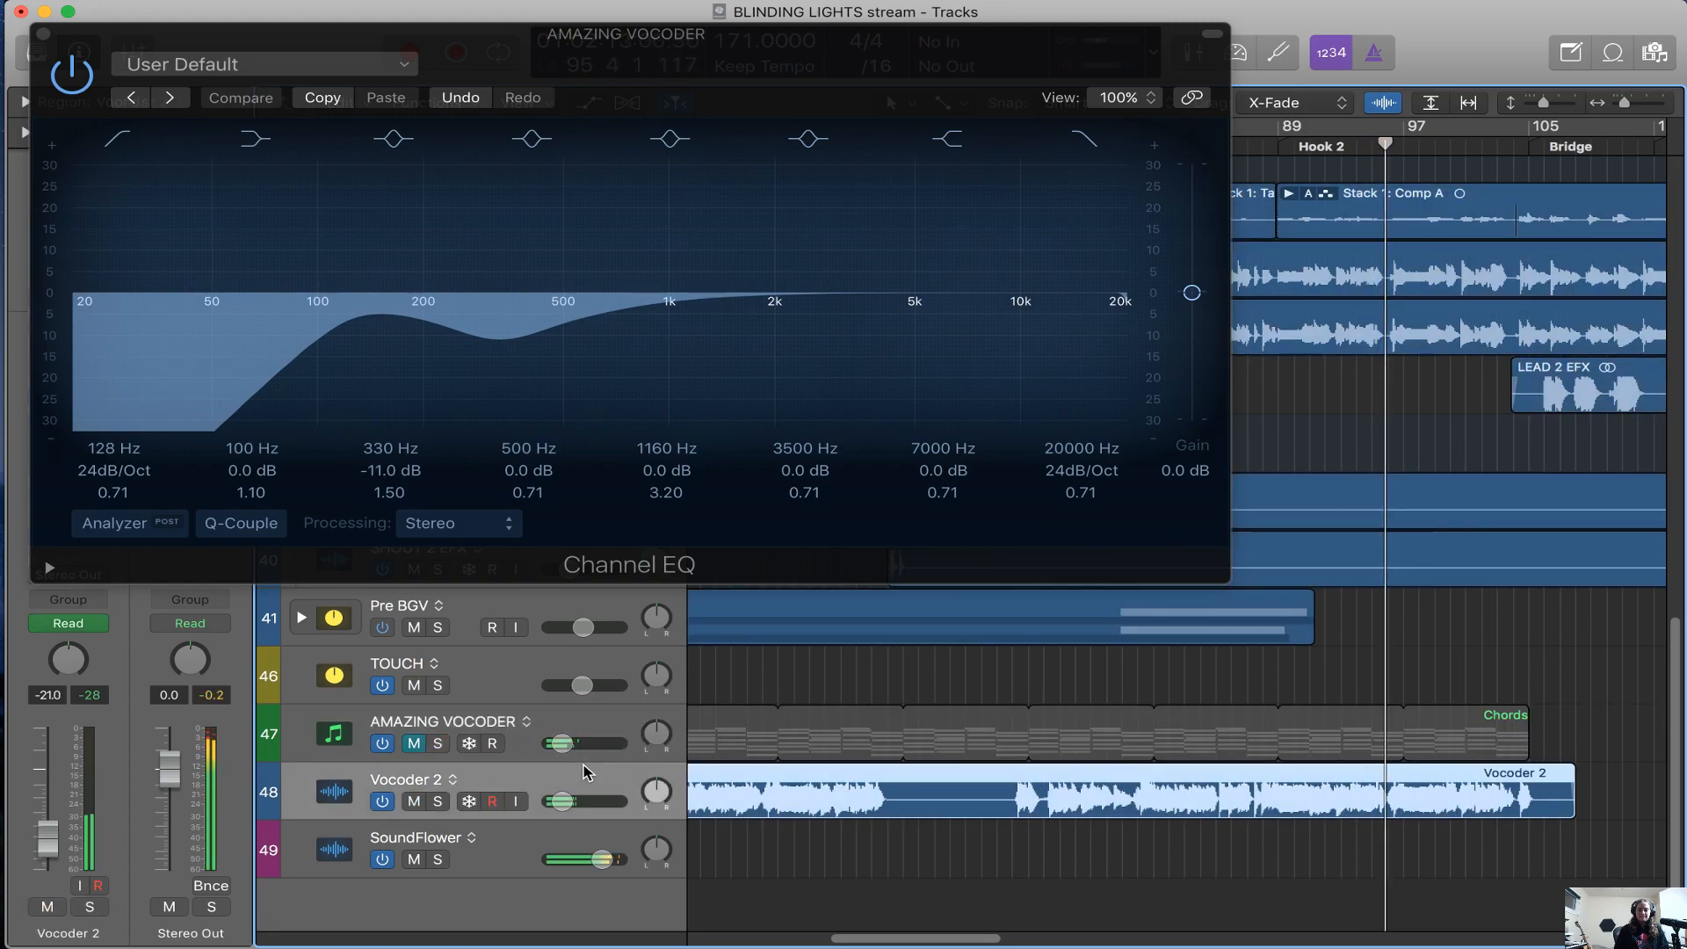
Solo AMAZING VOCODER, compare its sound with the Channel EQ bypassed and enabled, and close the plug-in
{"action": "left_click", "coordinate": [615, 296]}
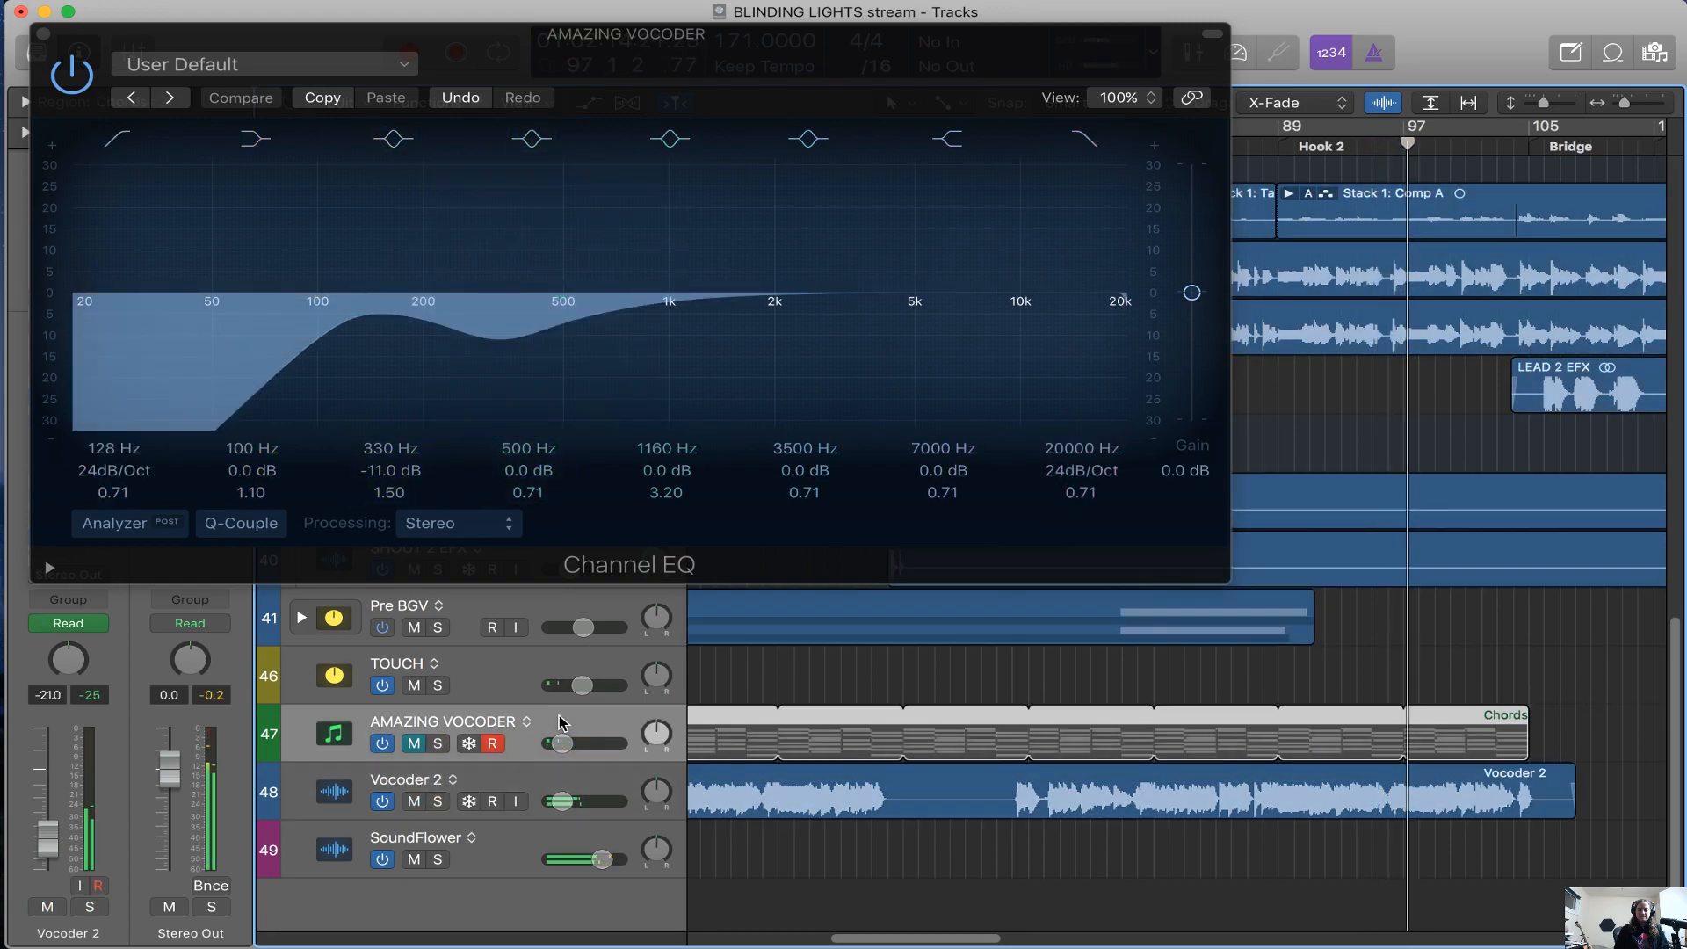
{"action": "left_click", "coordinate": [74, 76]}
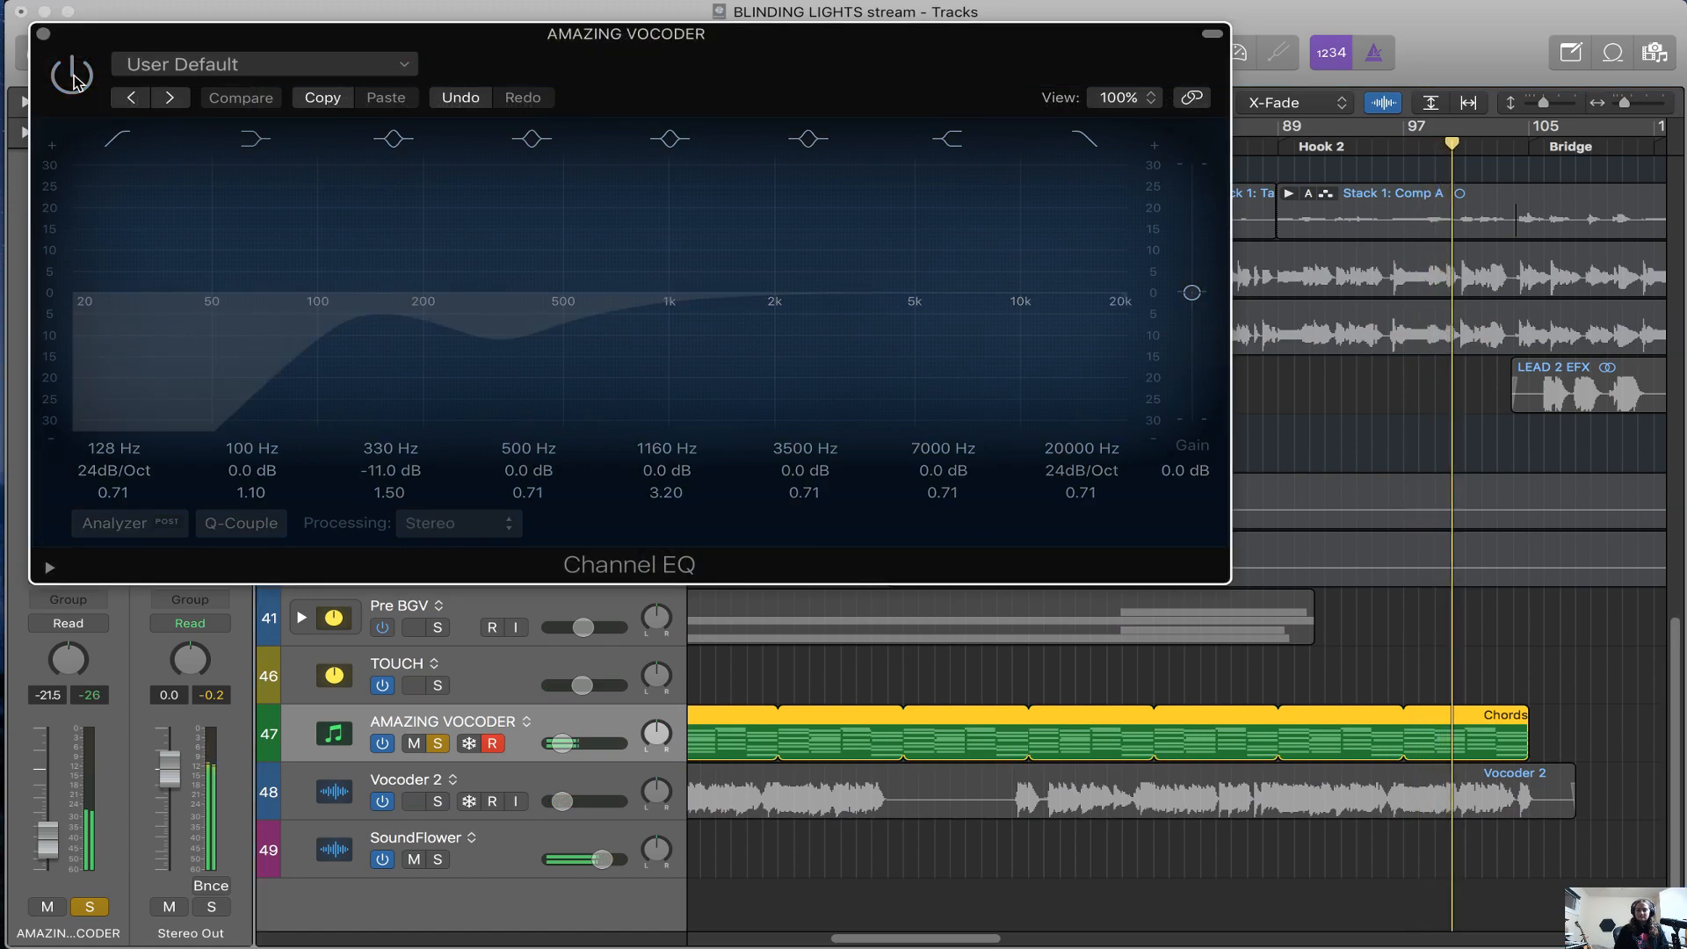
{"action": "left_click", "coordinate": [73, 76]}
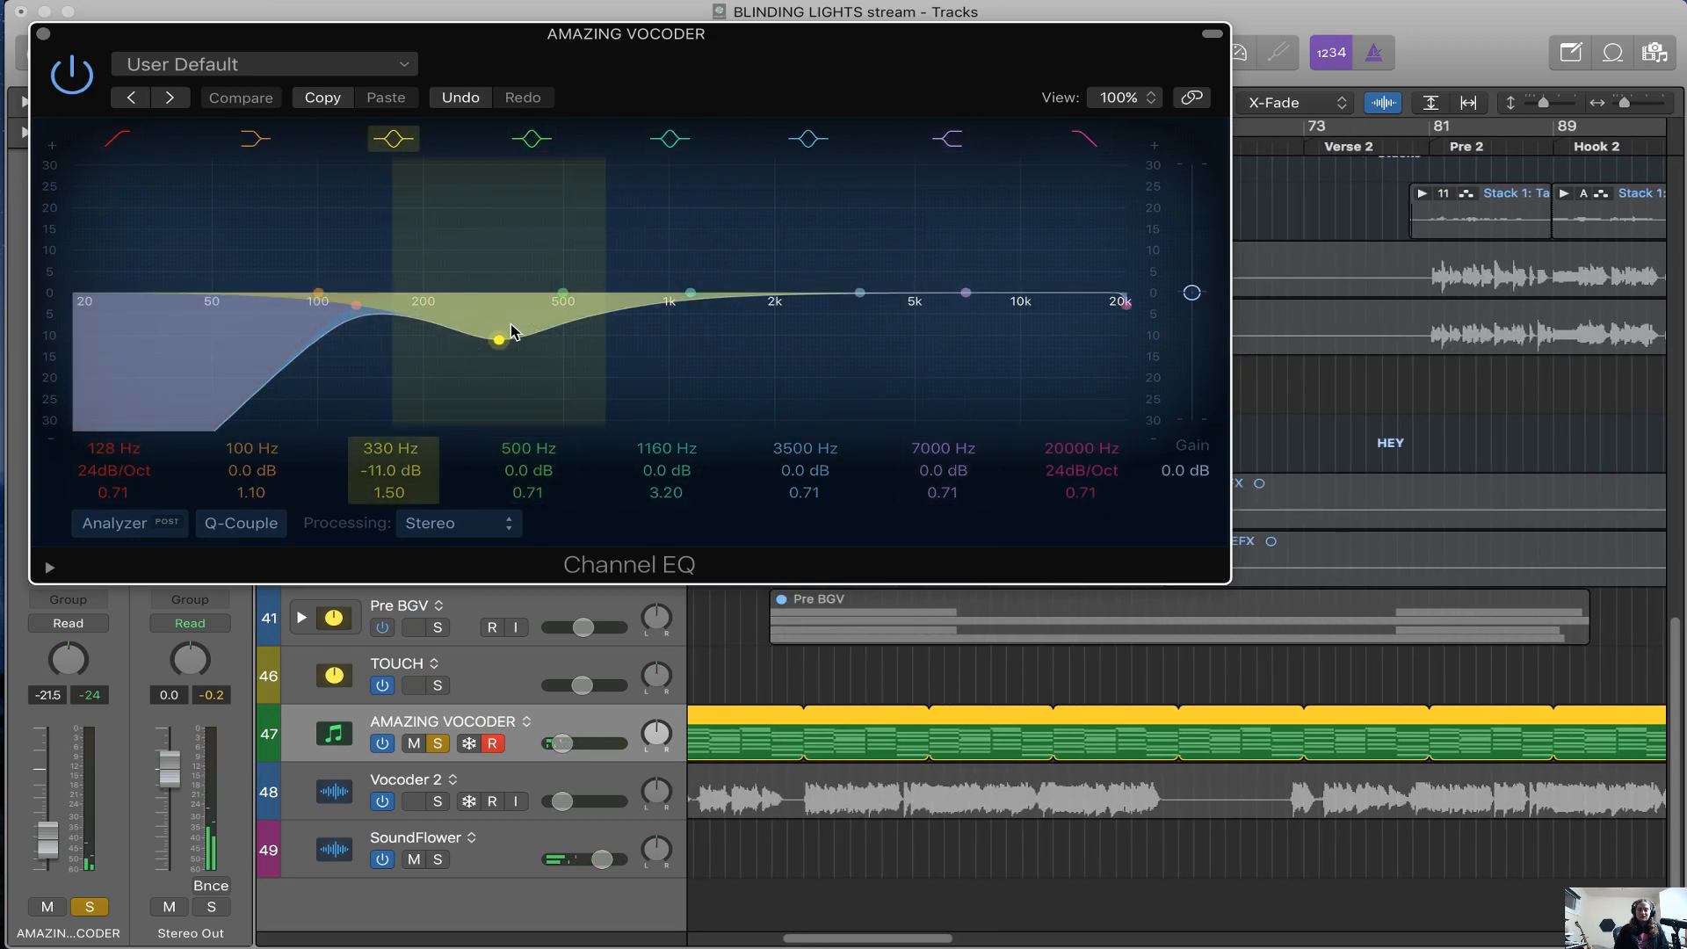
{"action": "left_click_drag", "start_coordinate": [47, 42], "coordinate": [46, 41]}
{"action": "left_click", "coordinate": [42, 33]}
Reveal the hidden tracks around the Stacks folder and open the Channel EQ on Stack 1
{"action": "scroll", "coordinate": [554, 351], "scroll_direction": "left", "scroll_amount": 5}
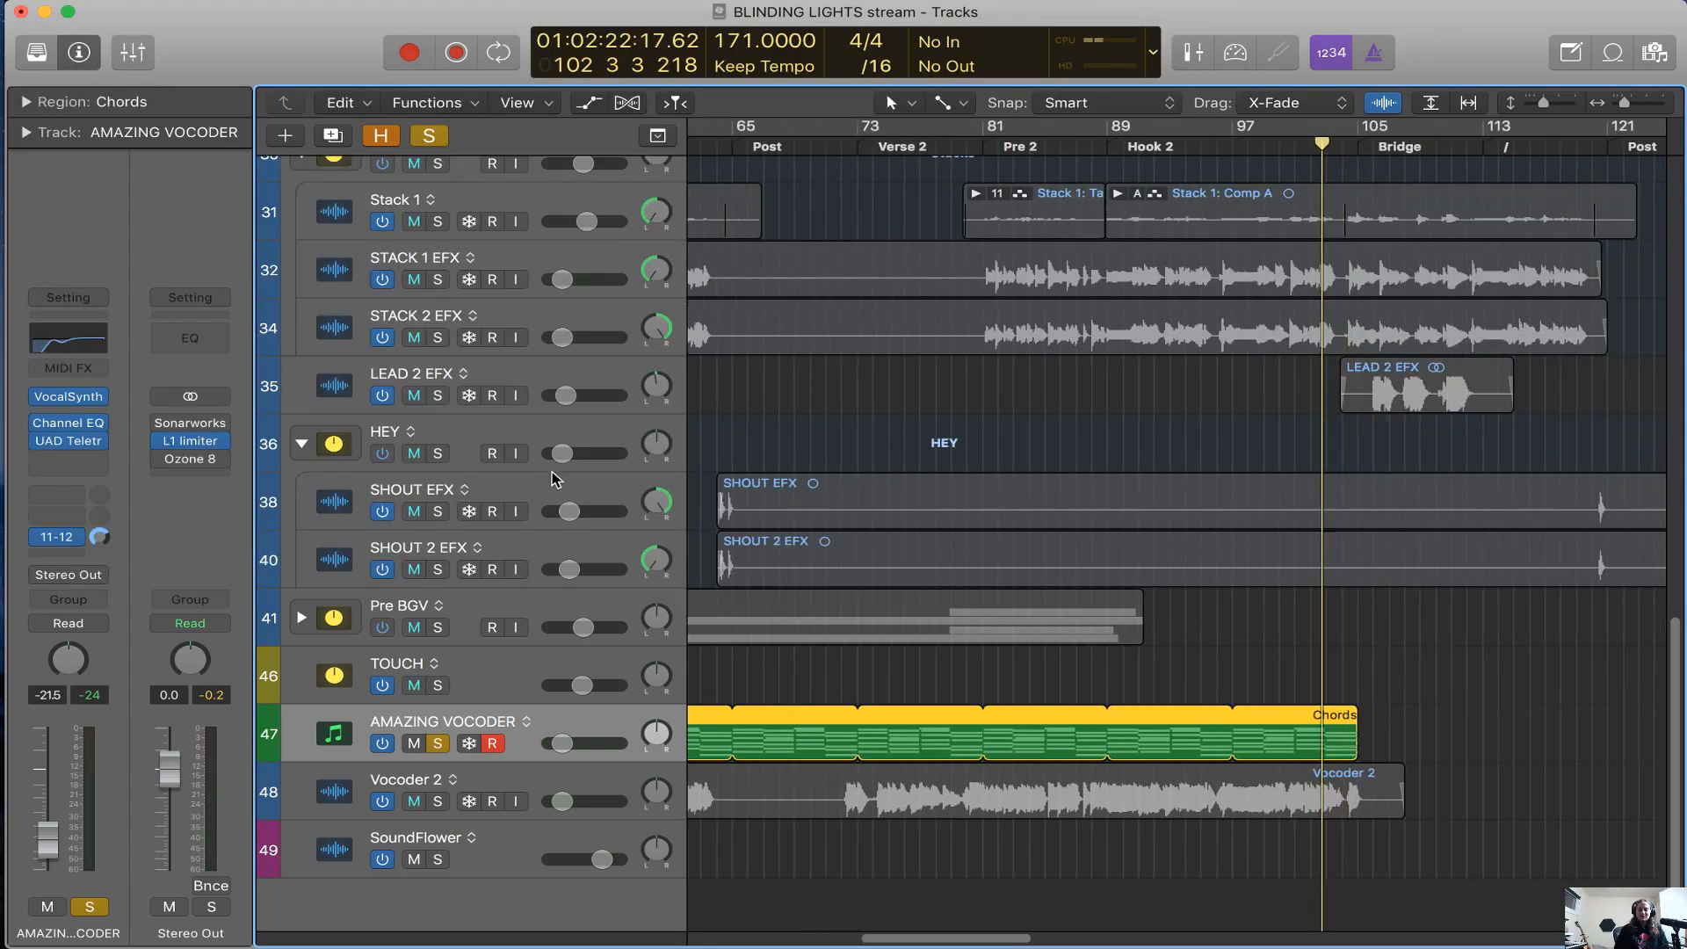
{"action": "scroll", "coordinate": [554, 346], "scroll_direction": "up", "scroll_amount": 1}
{"action": "left_click", "coordinate": [554, 347]}
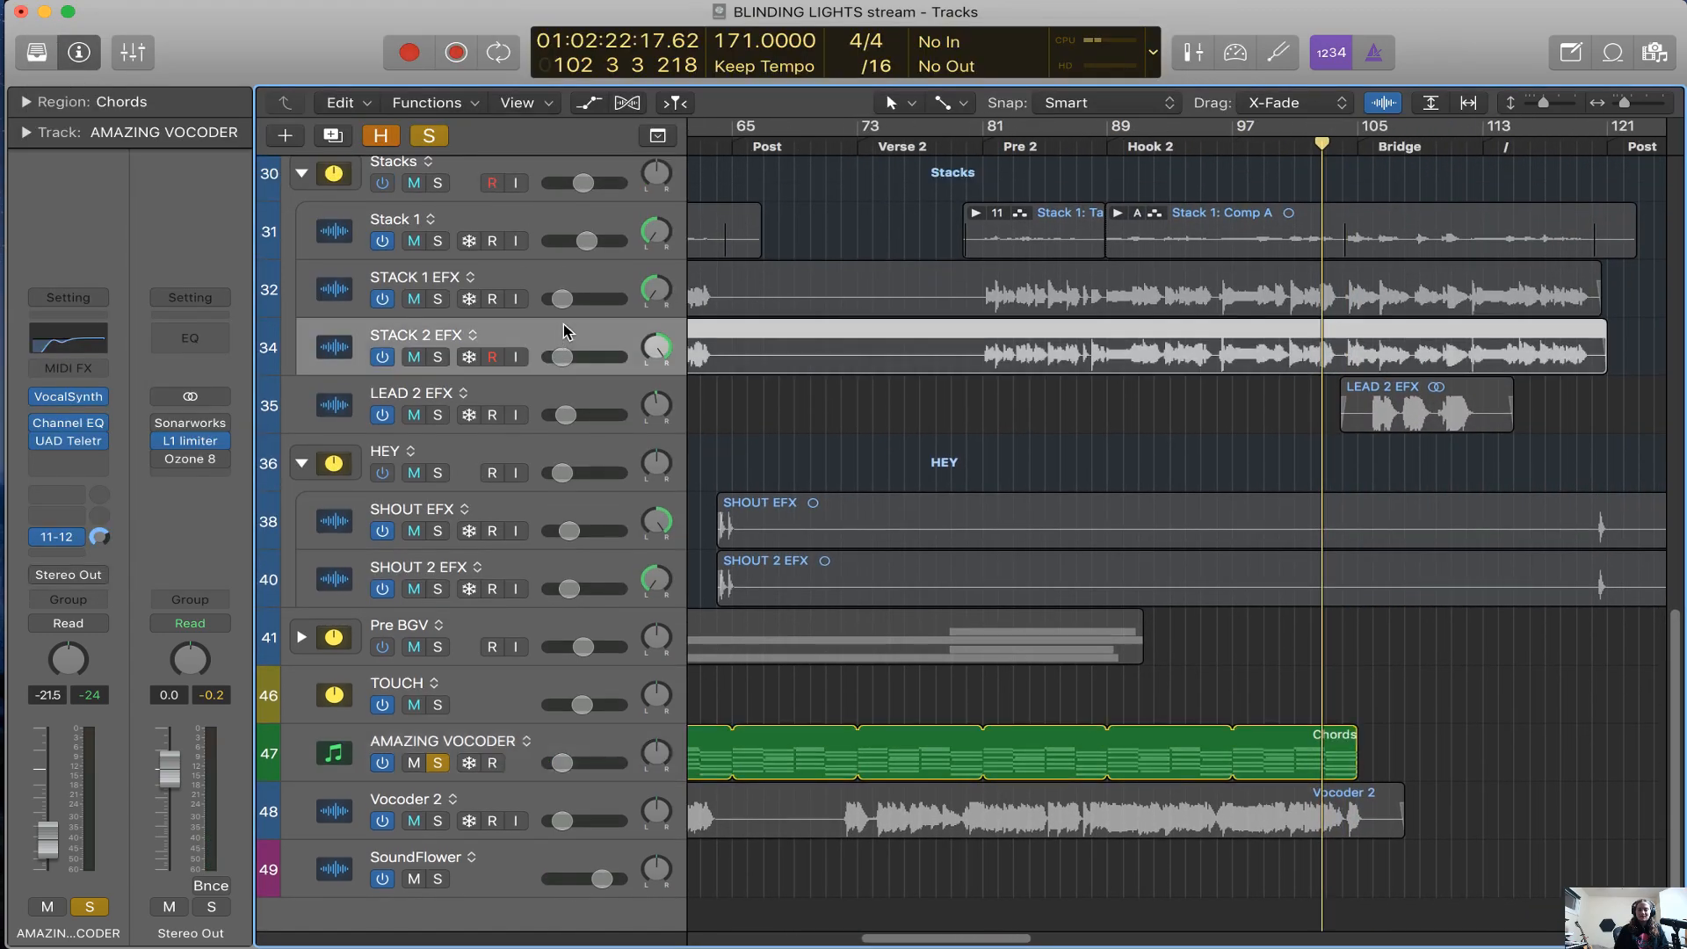
{"action": "left_click", "coordinate": [566, 275]}
{"action": "key", "text": "h"}
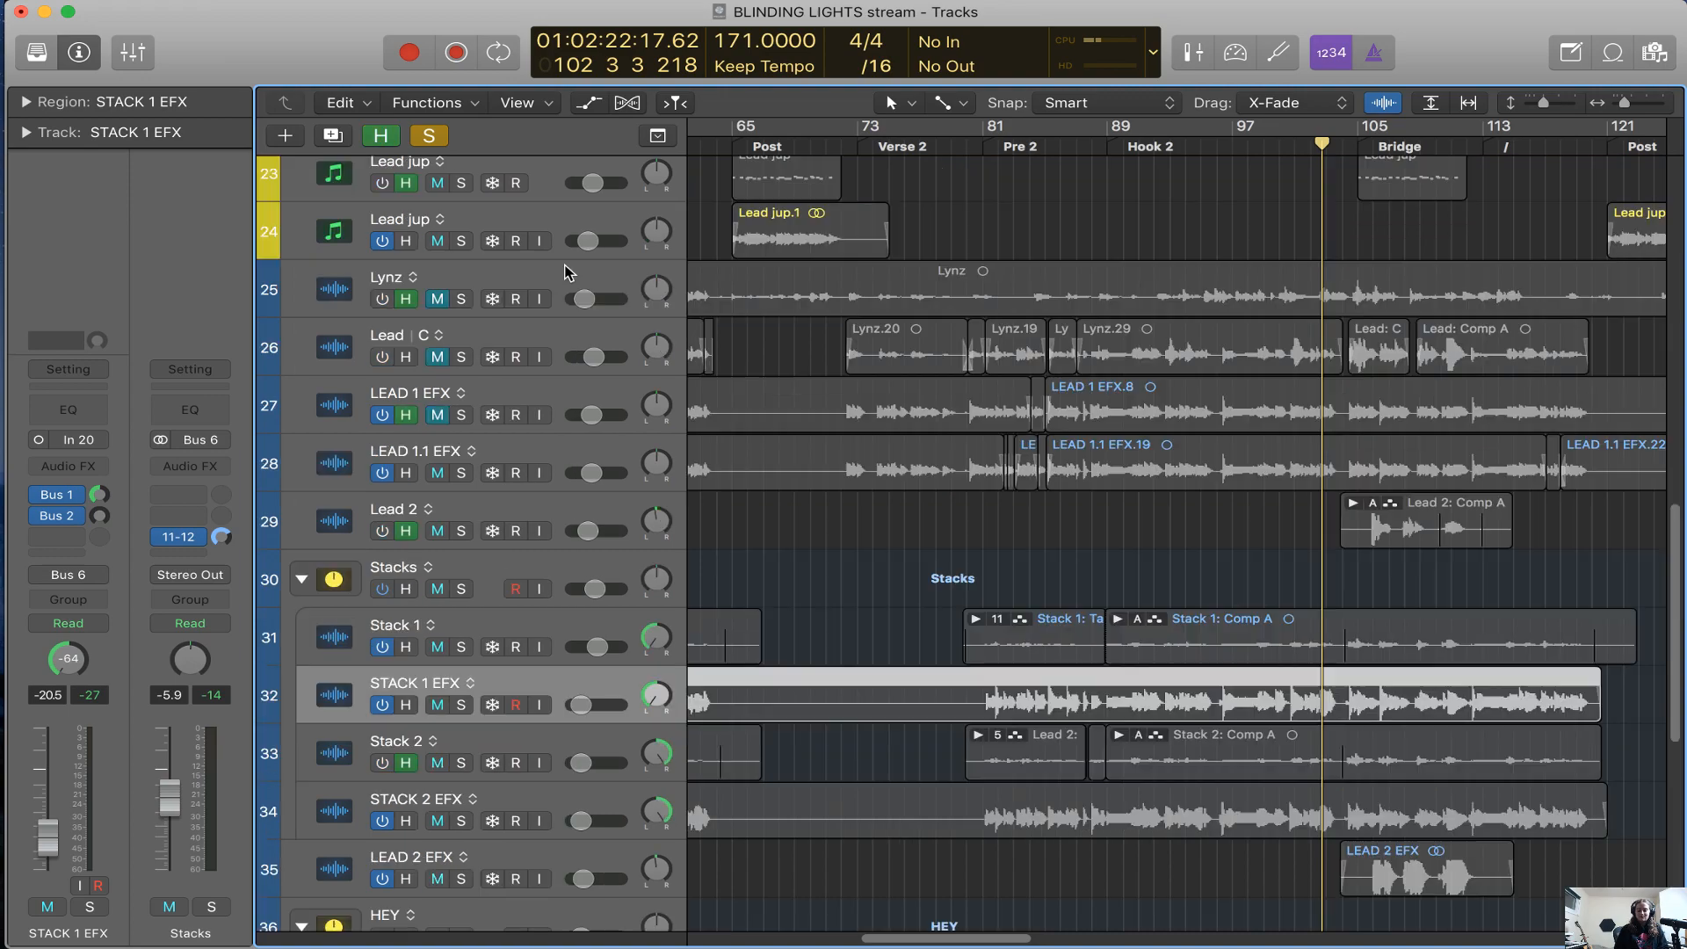
{"action": "left_click", "coordinate": [572, 630]}
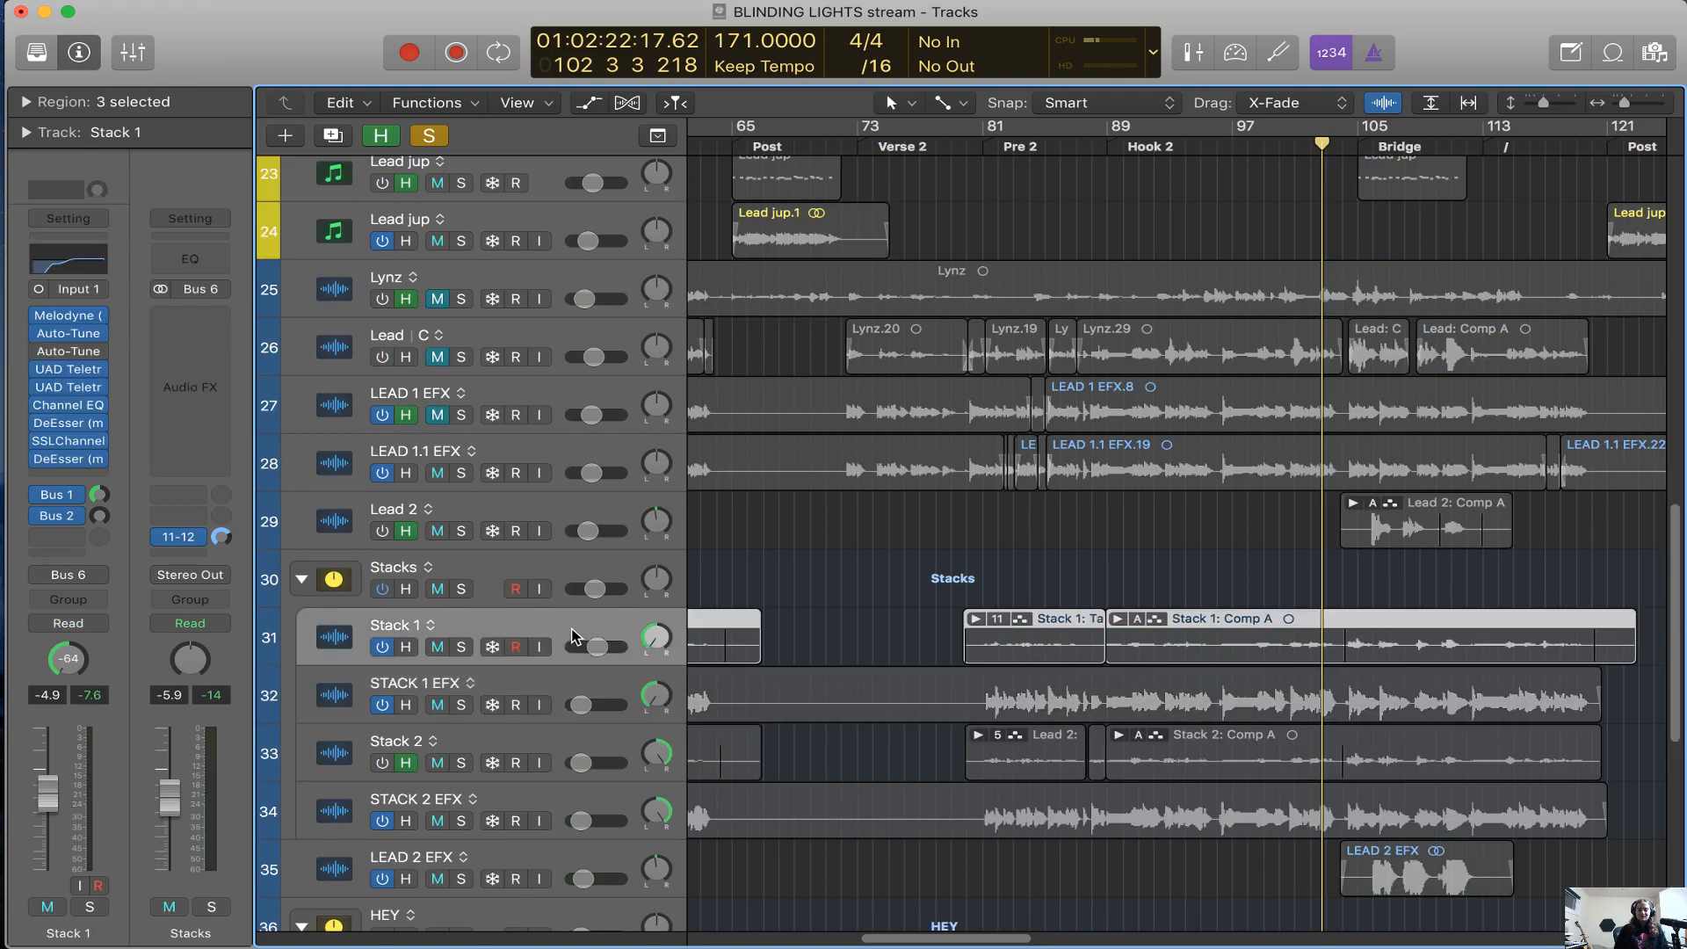
{"action": "left_click", "coordinate": [72, 406]}
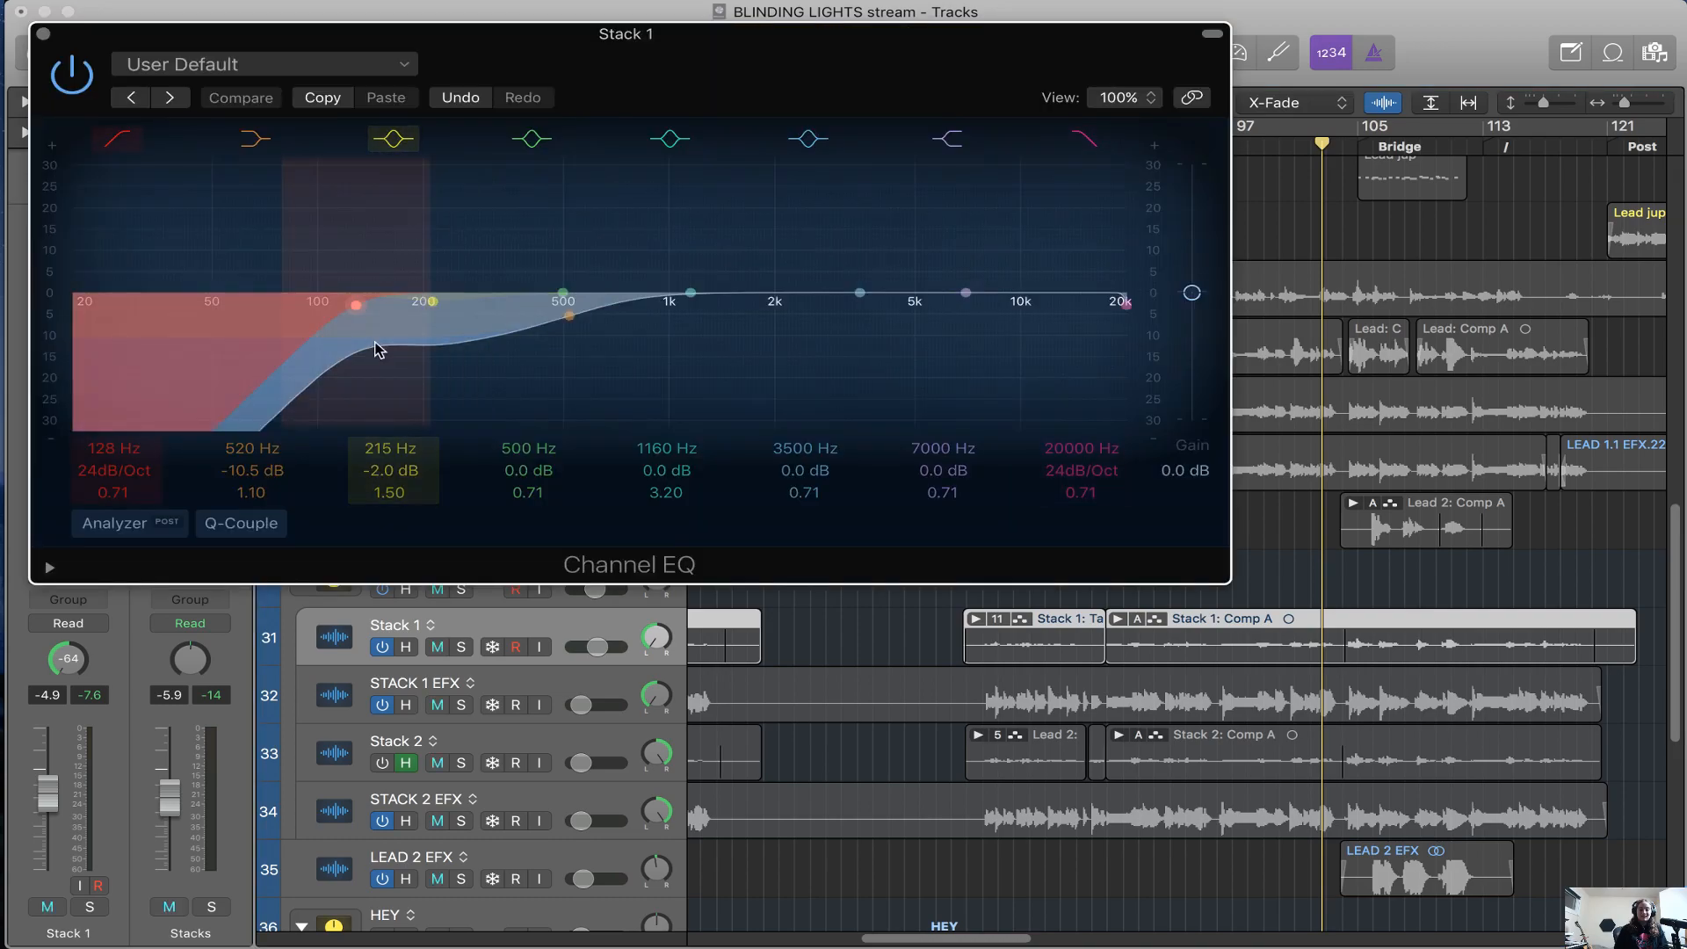
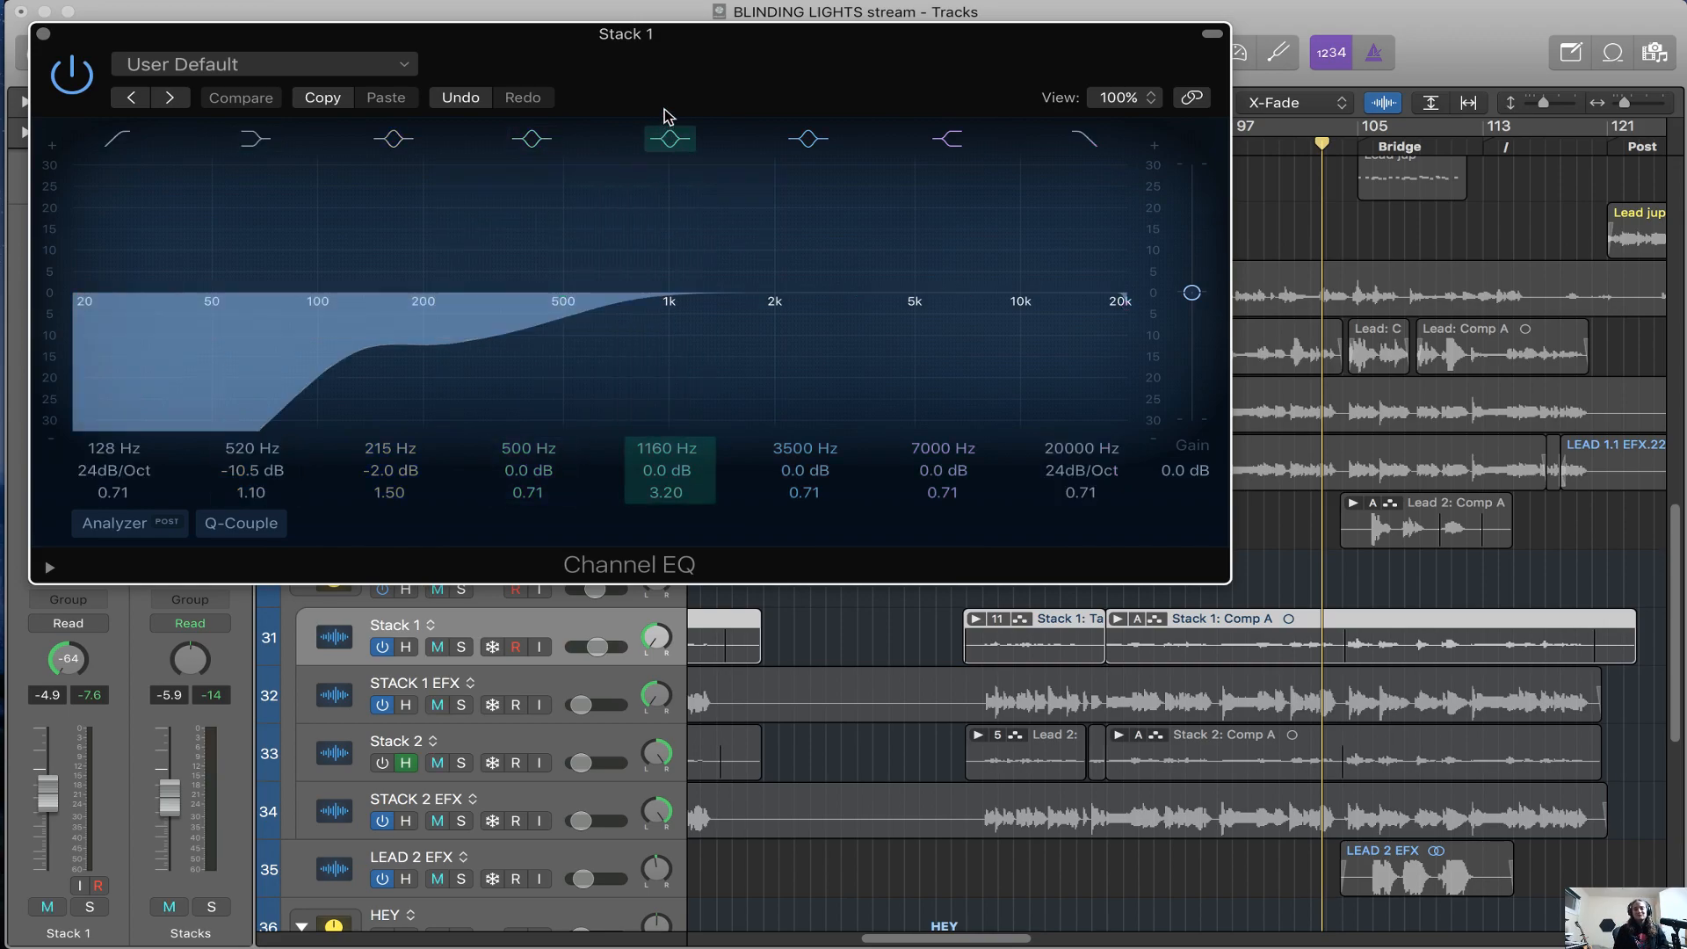
Close the Channel EQ on Stack 1, select the Vocoder 2 track and clear all solos in the session
{"action": "left_click_drag", "start_coordinate": [666, 108], "coordinate": [683, 114]}
{"action": "left_click", "coordinate": [61, 39]}
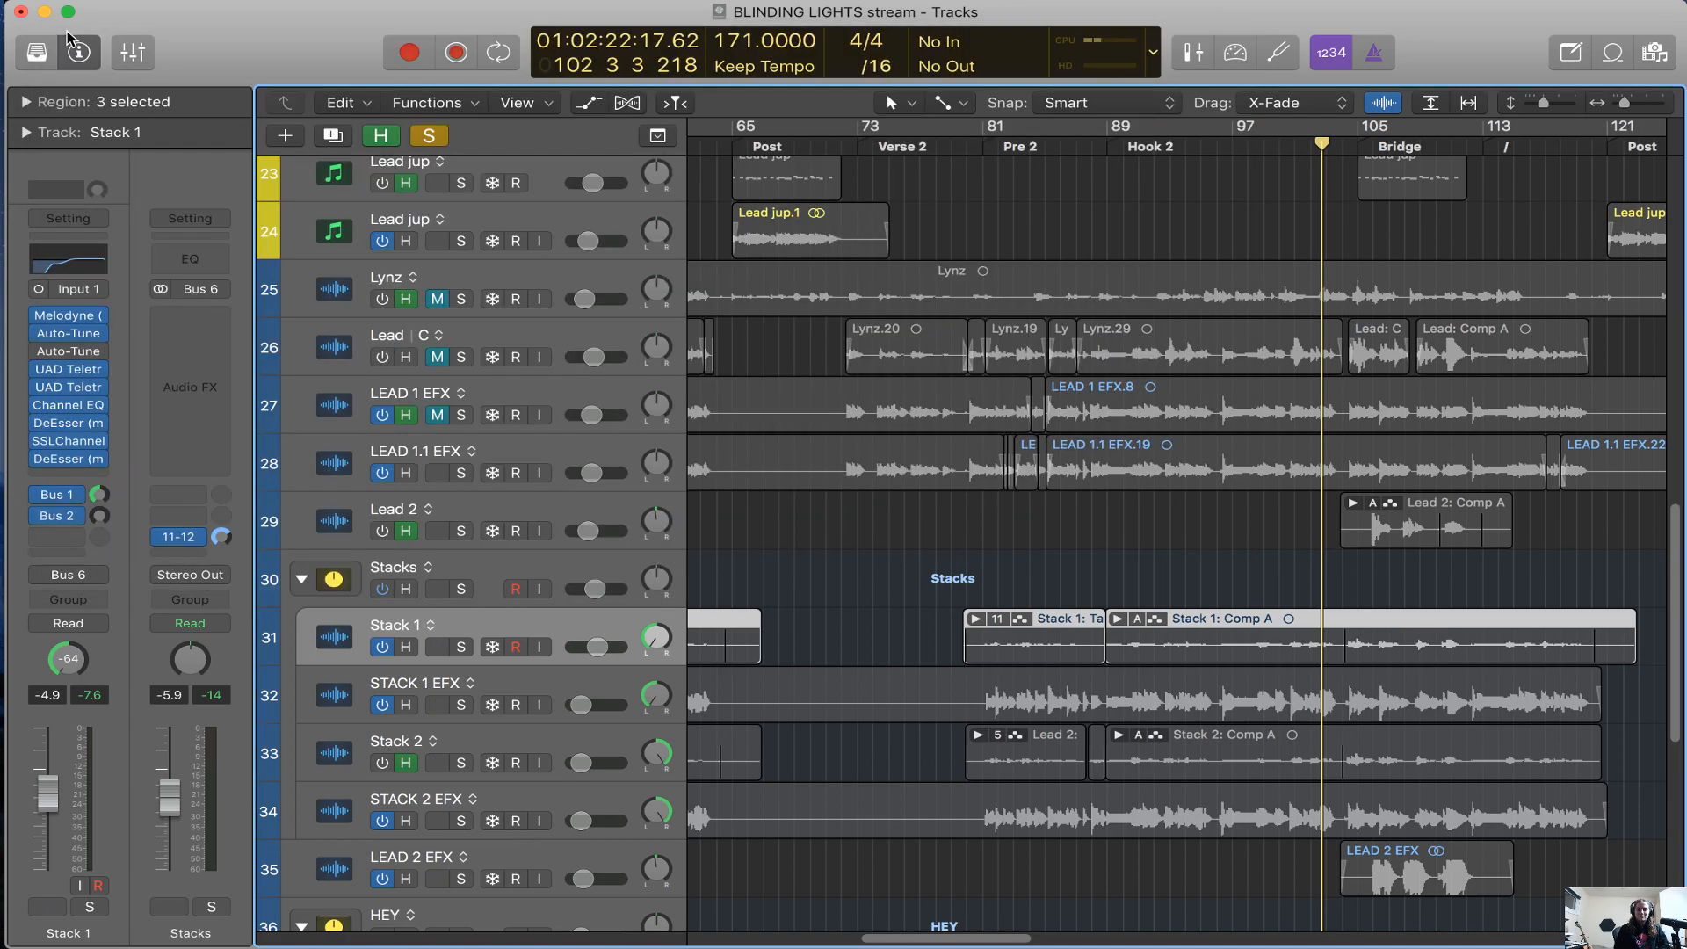
{"action": "scroll", "coordinate": [586, 646], "scroll_direction": "down", "scroll_amount": 10}
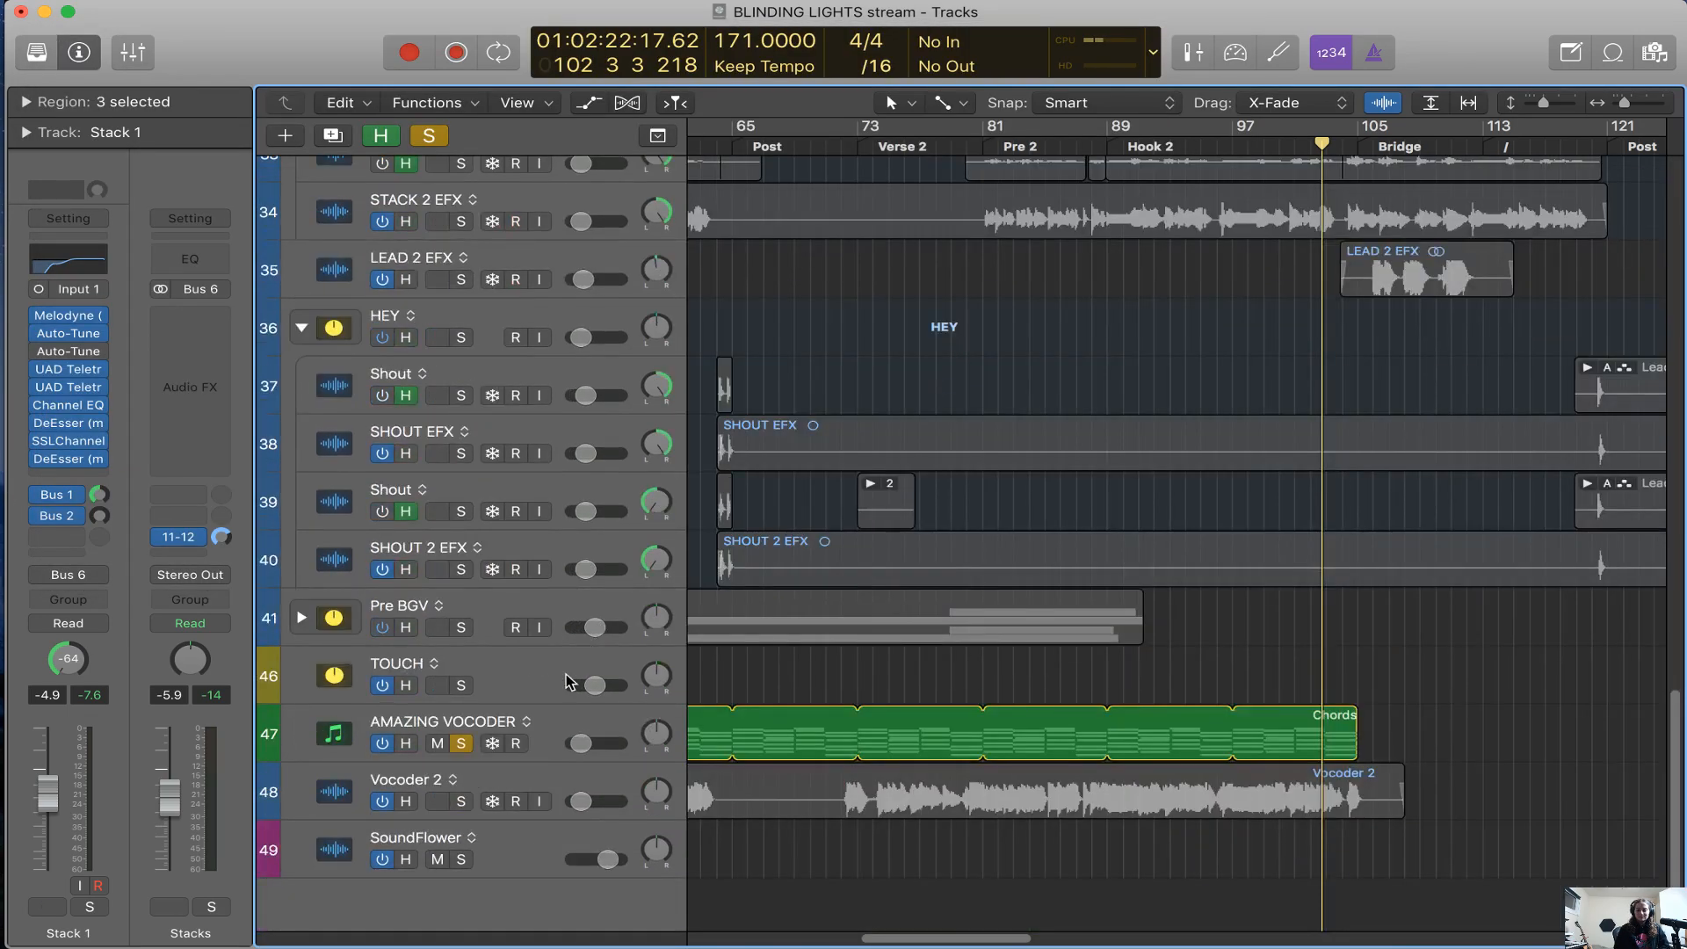
{"action": "left_click", "coordinate": [547, 788]}
{"action": "left_click", "coordinate": [465, 806], "text": "alt"}
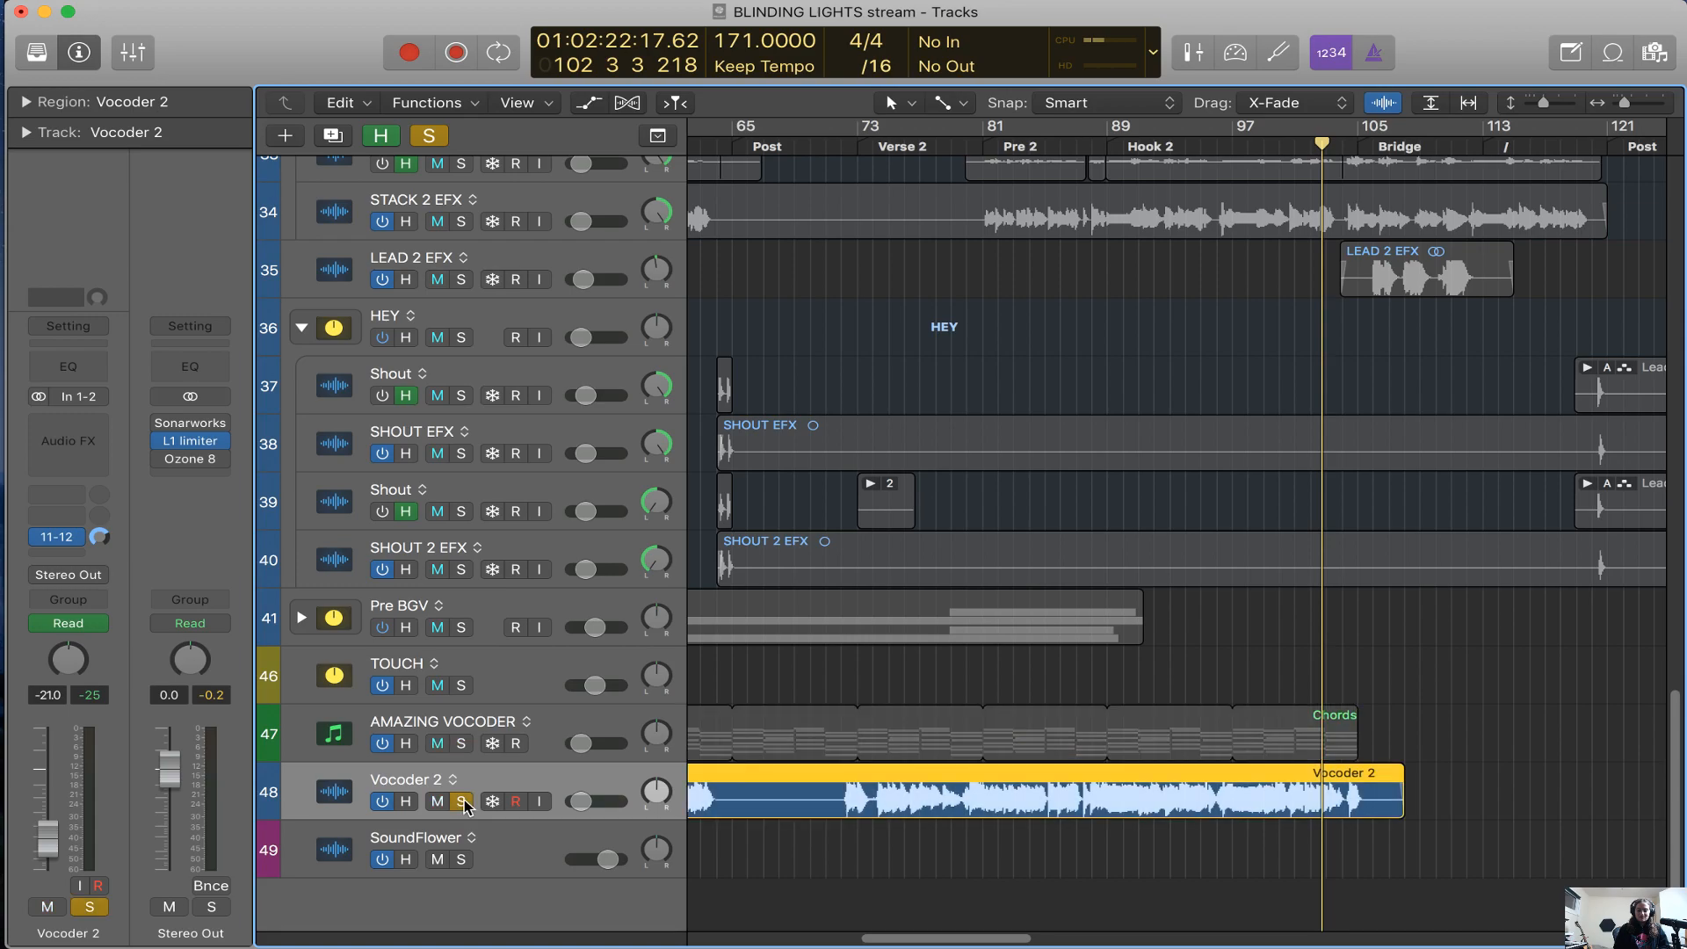
{"action": "left_click", "coordinate": [468, 807], "text": "alt"}
{"action": "key", "text": "a"}
{"action": "key", "text": "a"}
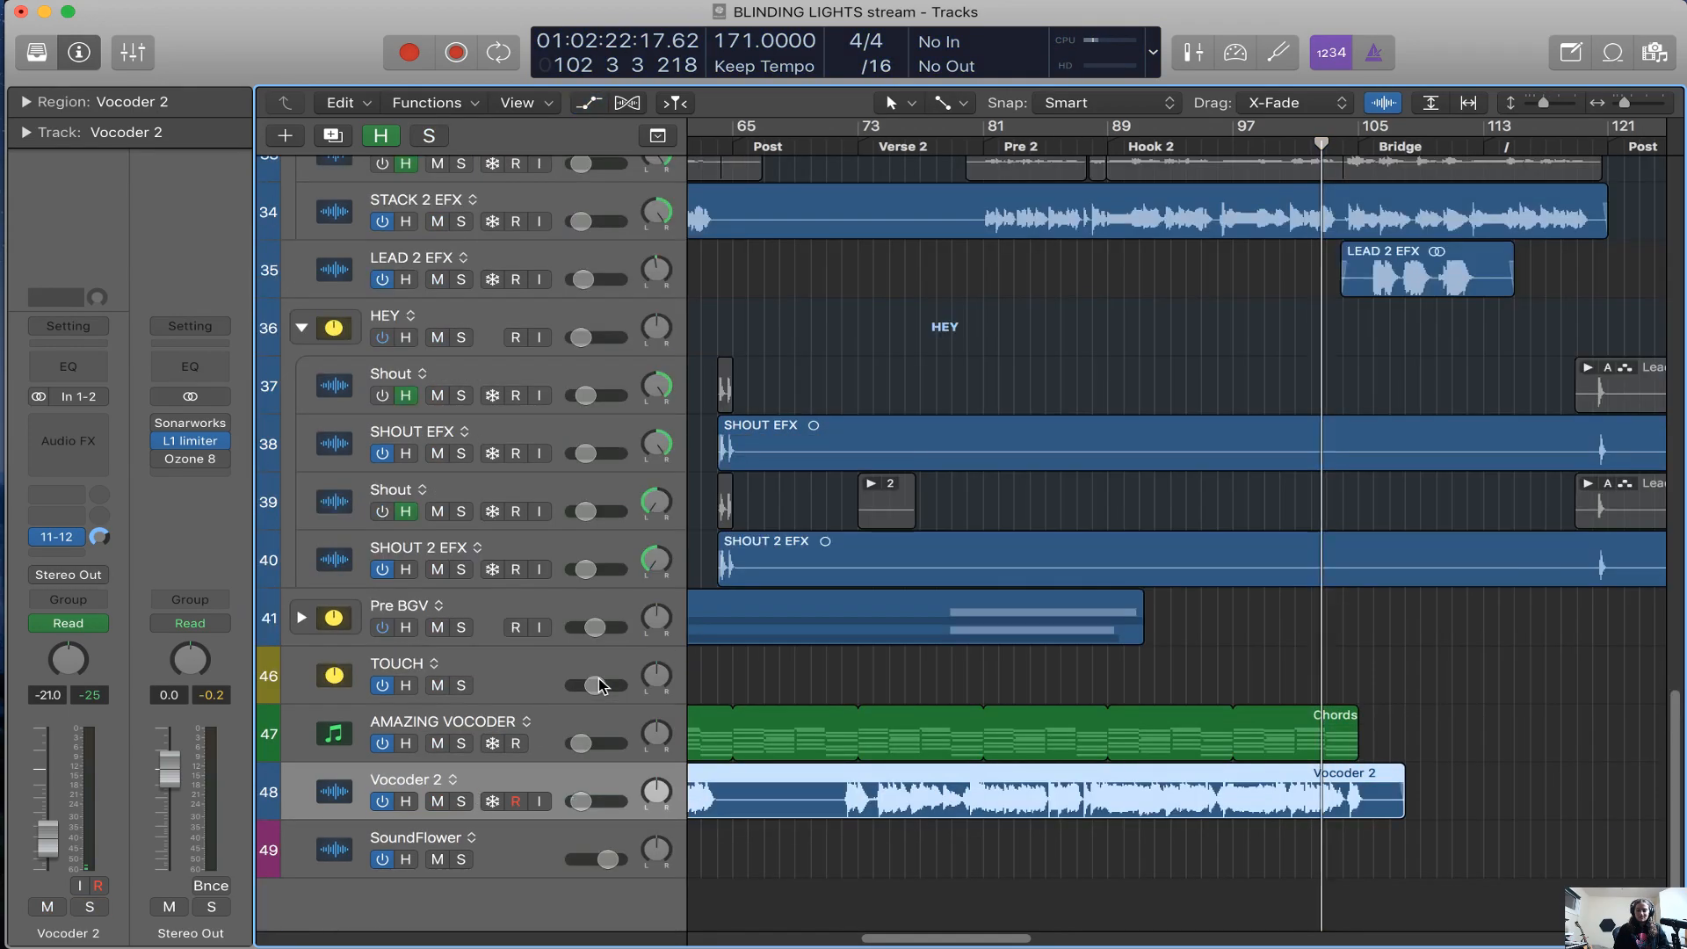
Hide the tracks flagged as hidden and show the full length of the arrangement
{"action": "key", "text": "super+Left"}
{"action": "scroll", "coordinate": [859, 559], "scroll_direction": "up", "scroll_amount": 2}
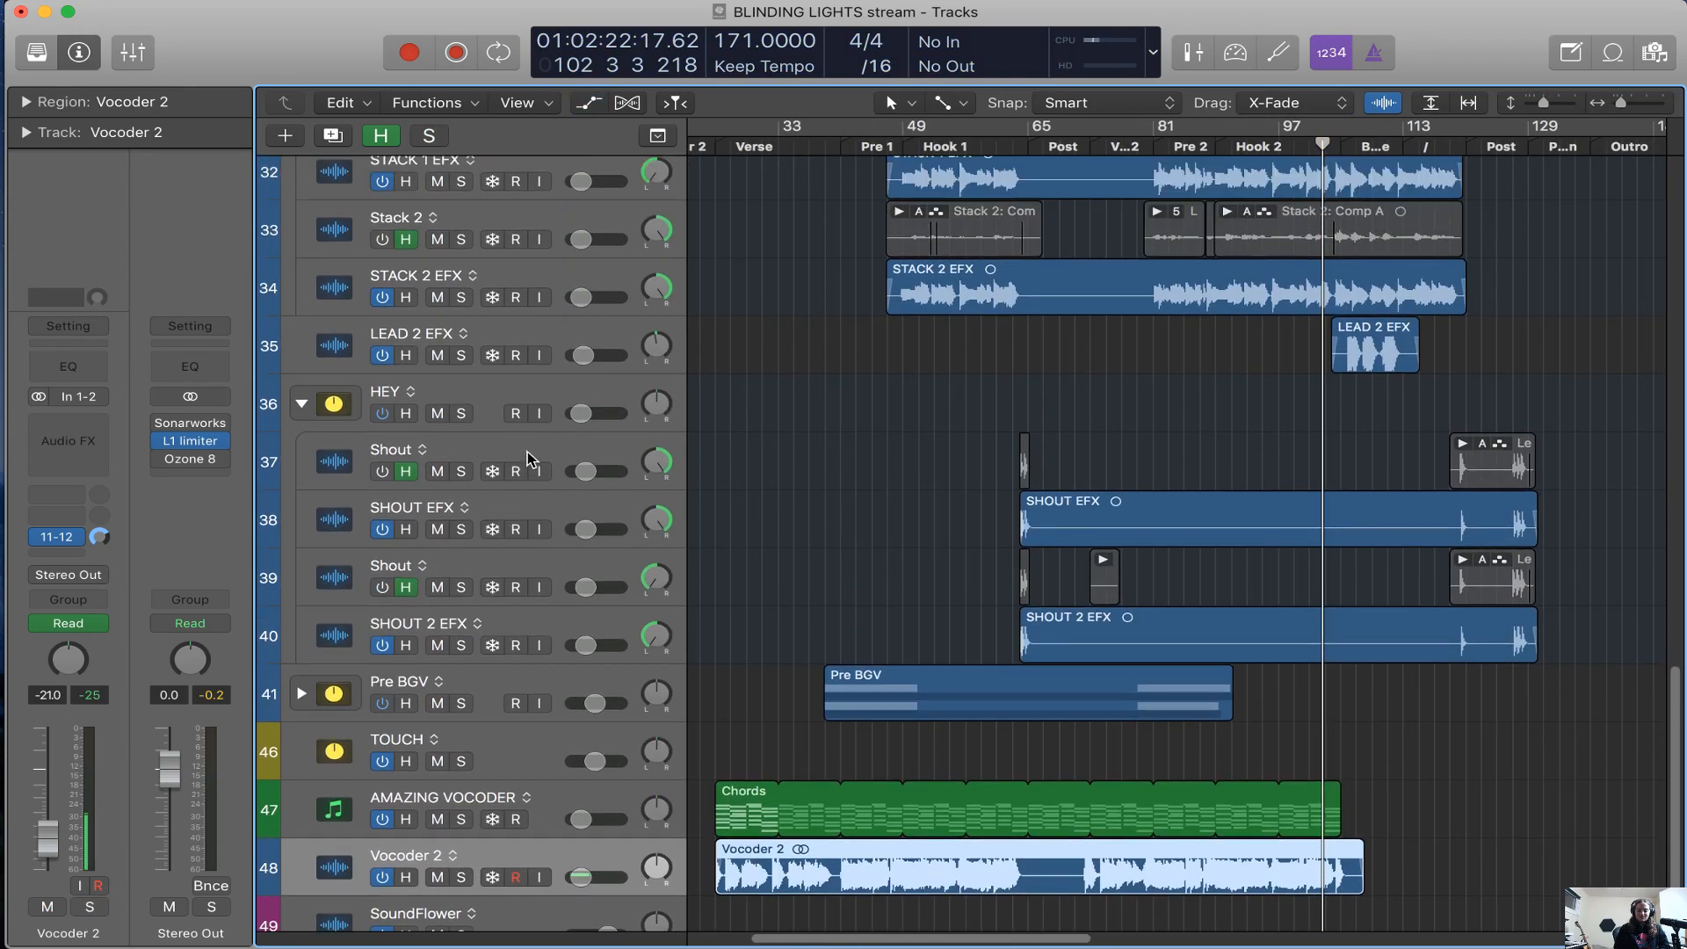
{"action": "key", "text": "h"}
{"action": "key", "text": "super+Left"}
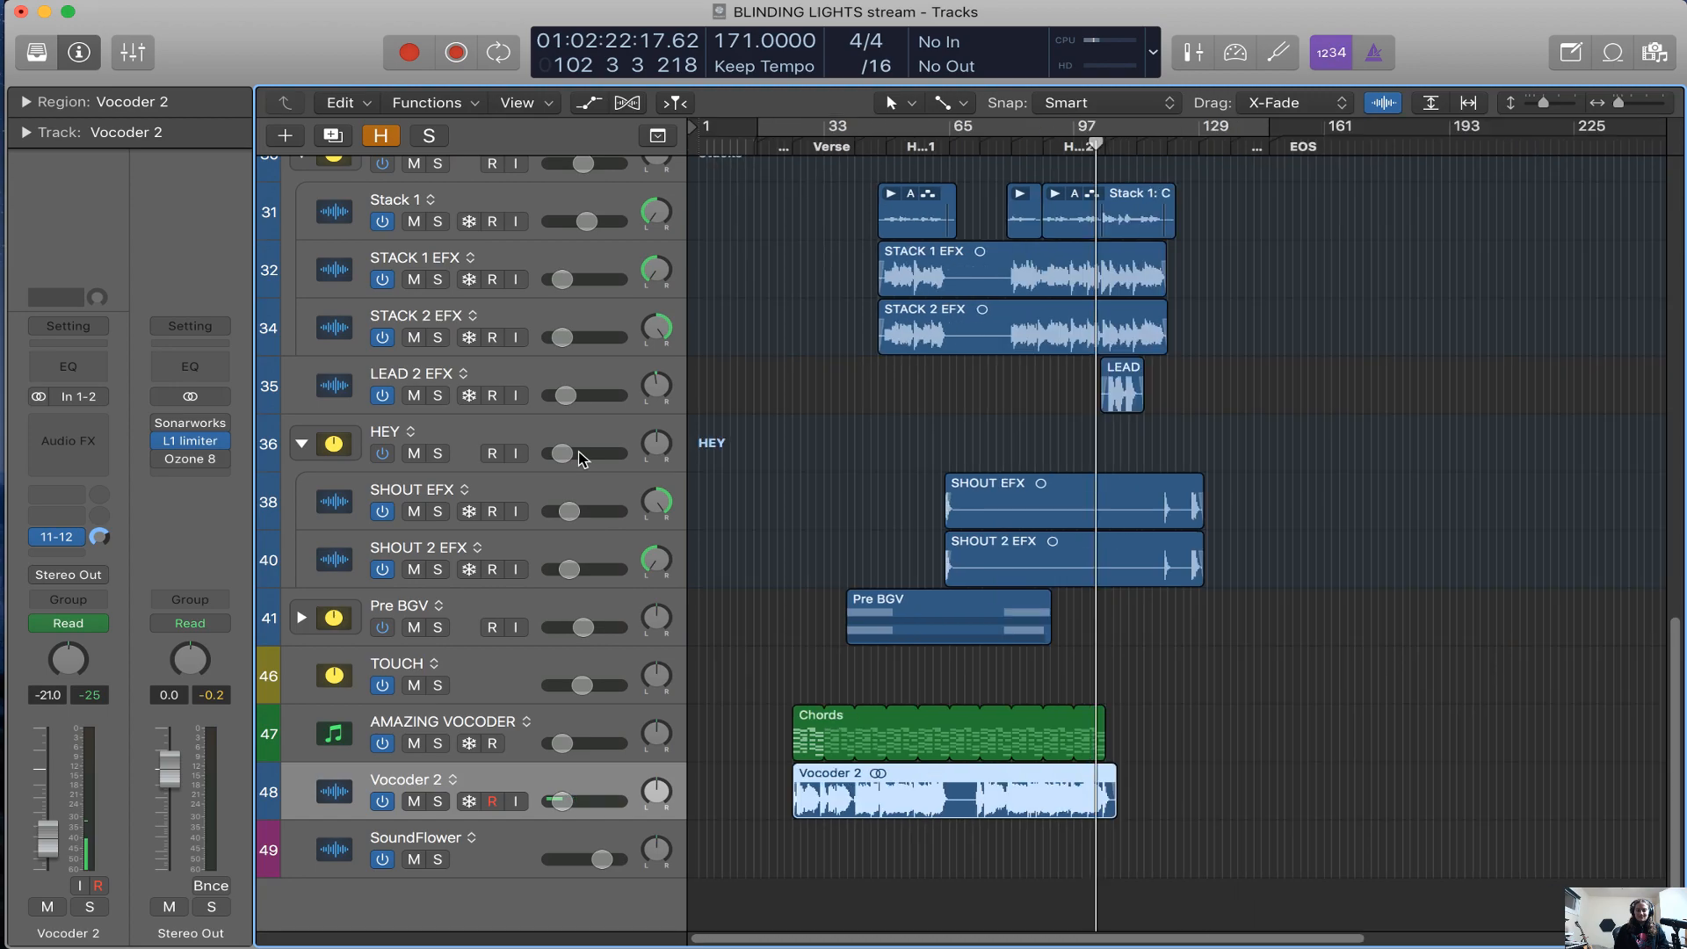
Play the session from the start of the INTRO region, just before bar 17
{"action": "left_click", "coordinate": [779, 153]}
{"action": "scroll", "coordinate": [742, 225], "scroll_direction": "up", "scroll_amount": 15}
{"action": "key", "text": "comma"}
{"action": "key", "text": "super+Right"}
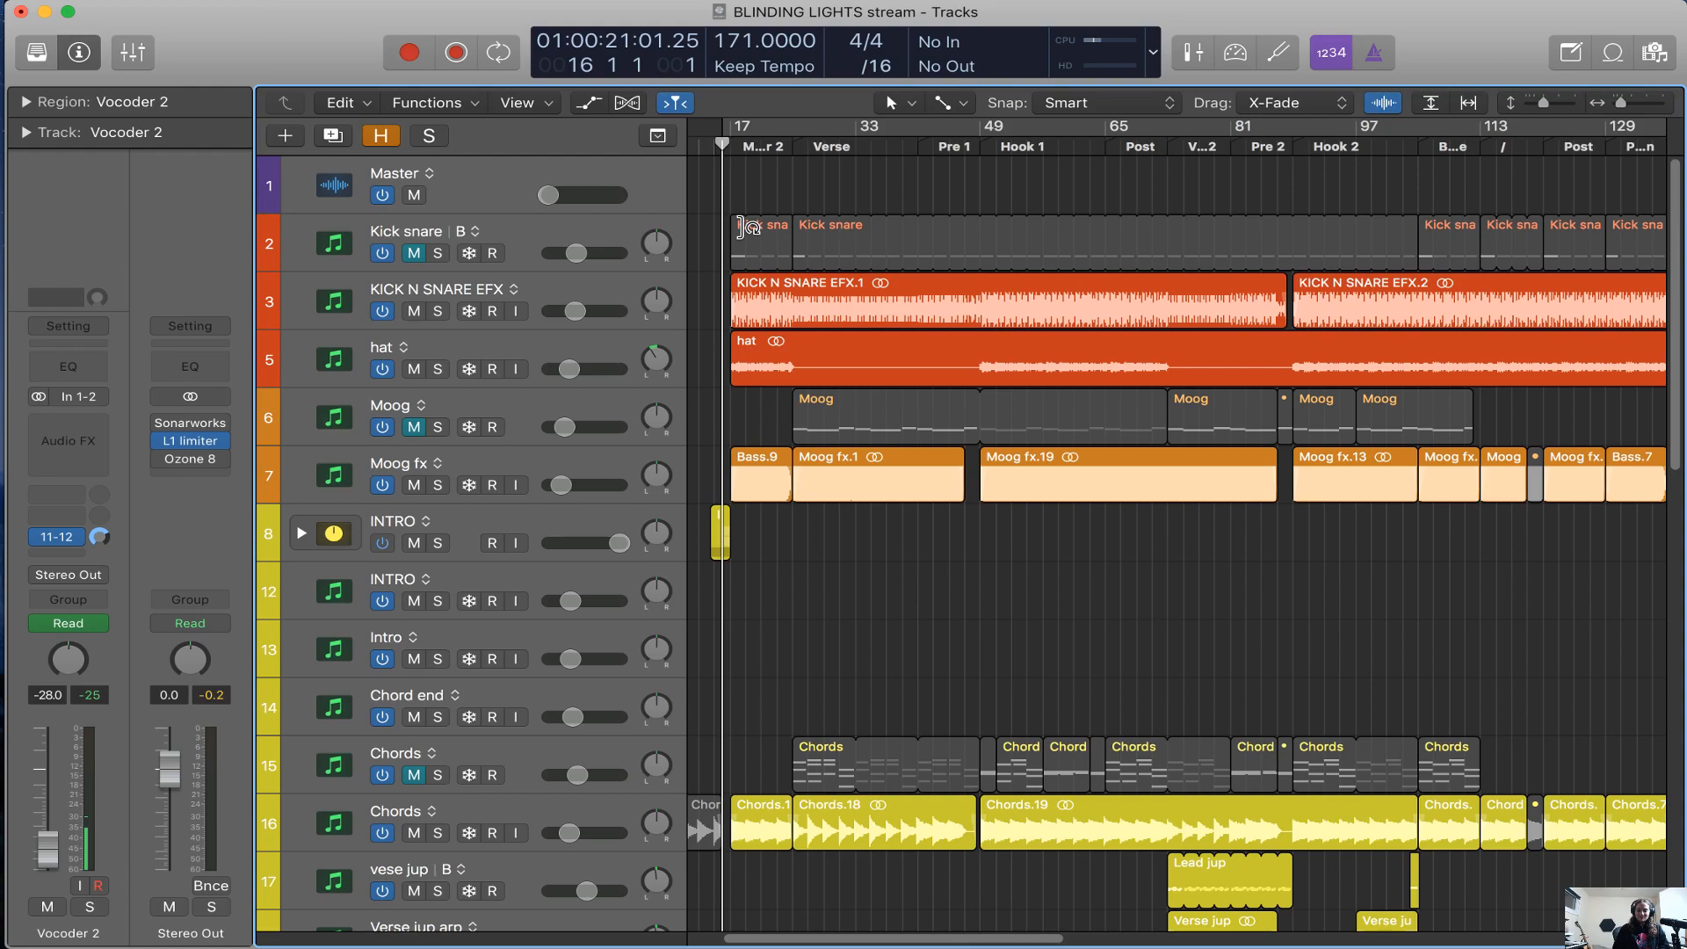
{"action": "scroll", "coordinate": [1116, 403], "scroll_direction": "left", "scroll_amount": 2}
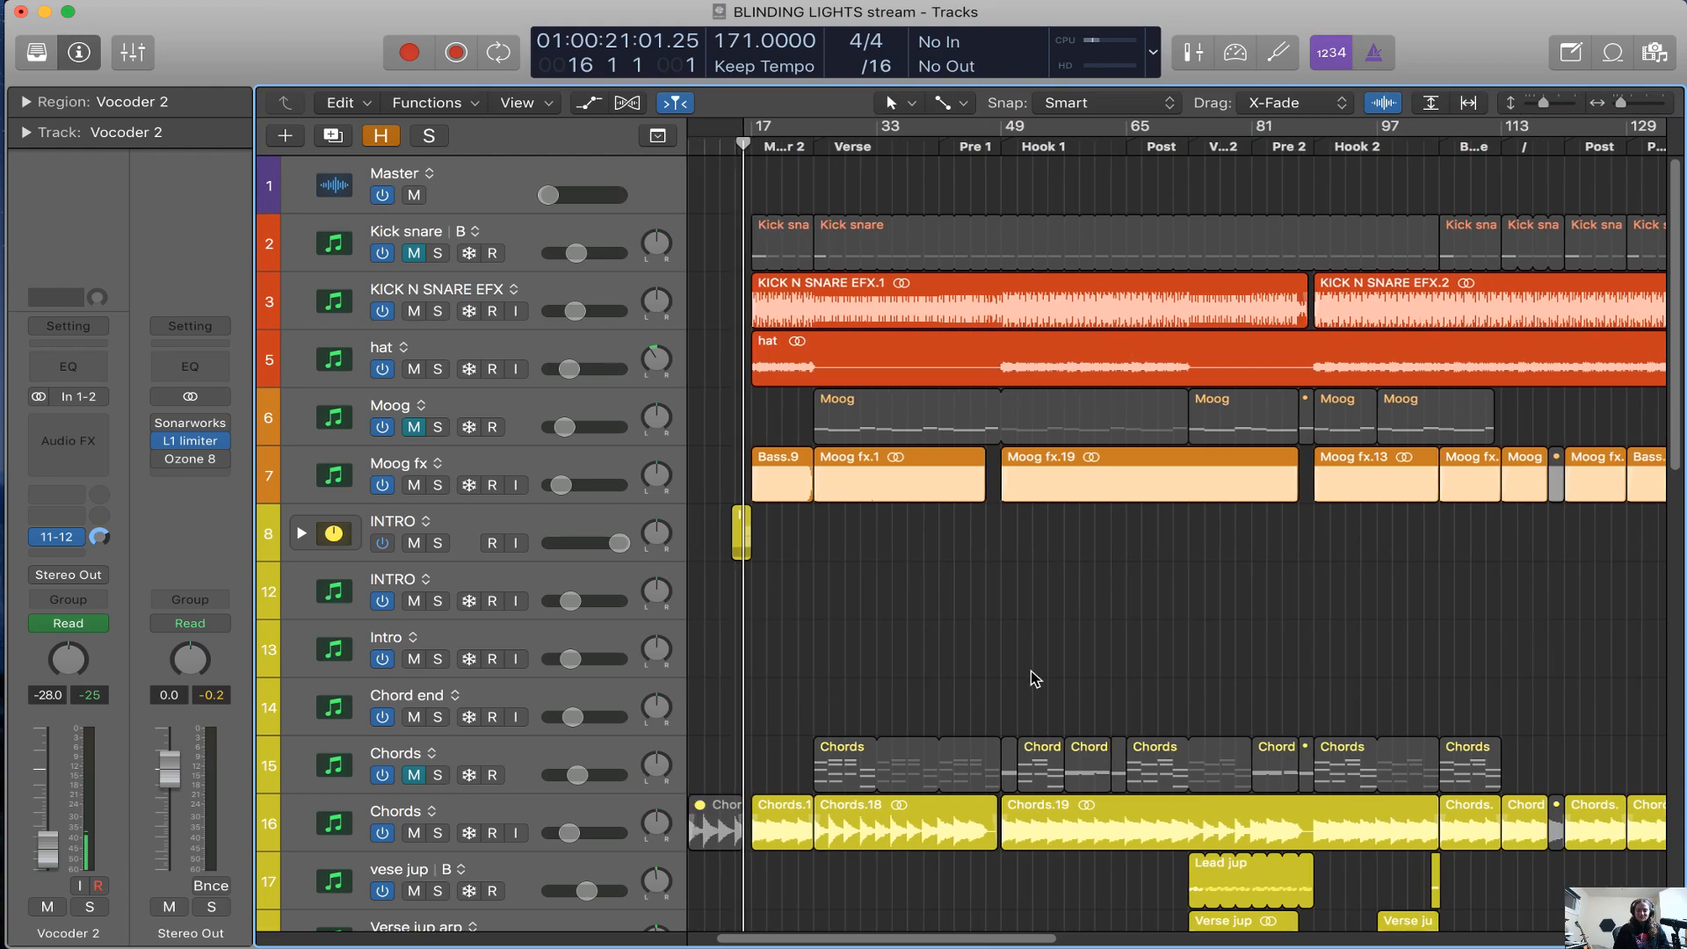
{"action": "key", "text": "super+Right"}
{"action": "left_click_drag", "start_coordinate": [771, 142], "coordinate": [751, 145]}
{"action": "key", "text": "space"}
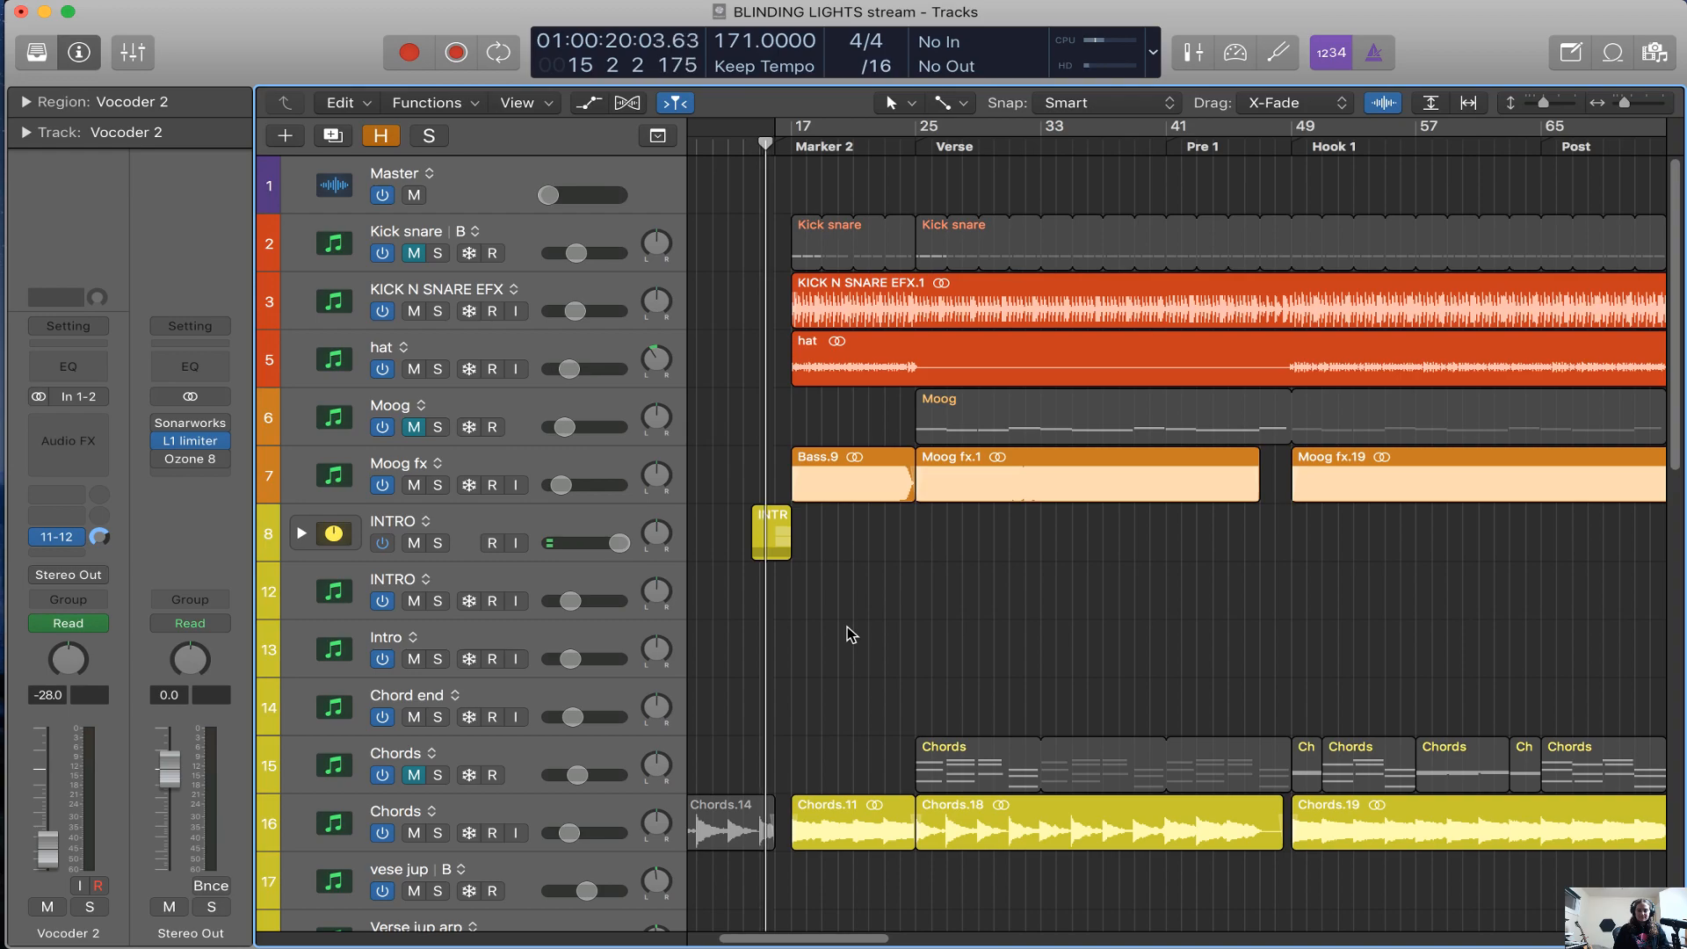
Select the INTRO folder track and shrink the track heights to get an overview of the whole session
{"action": "left_click", "coordinate": [569, 527]}
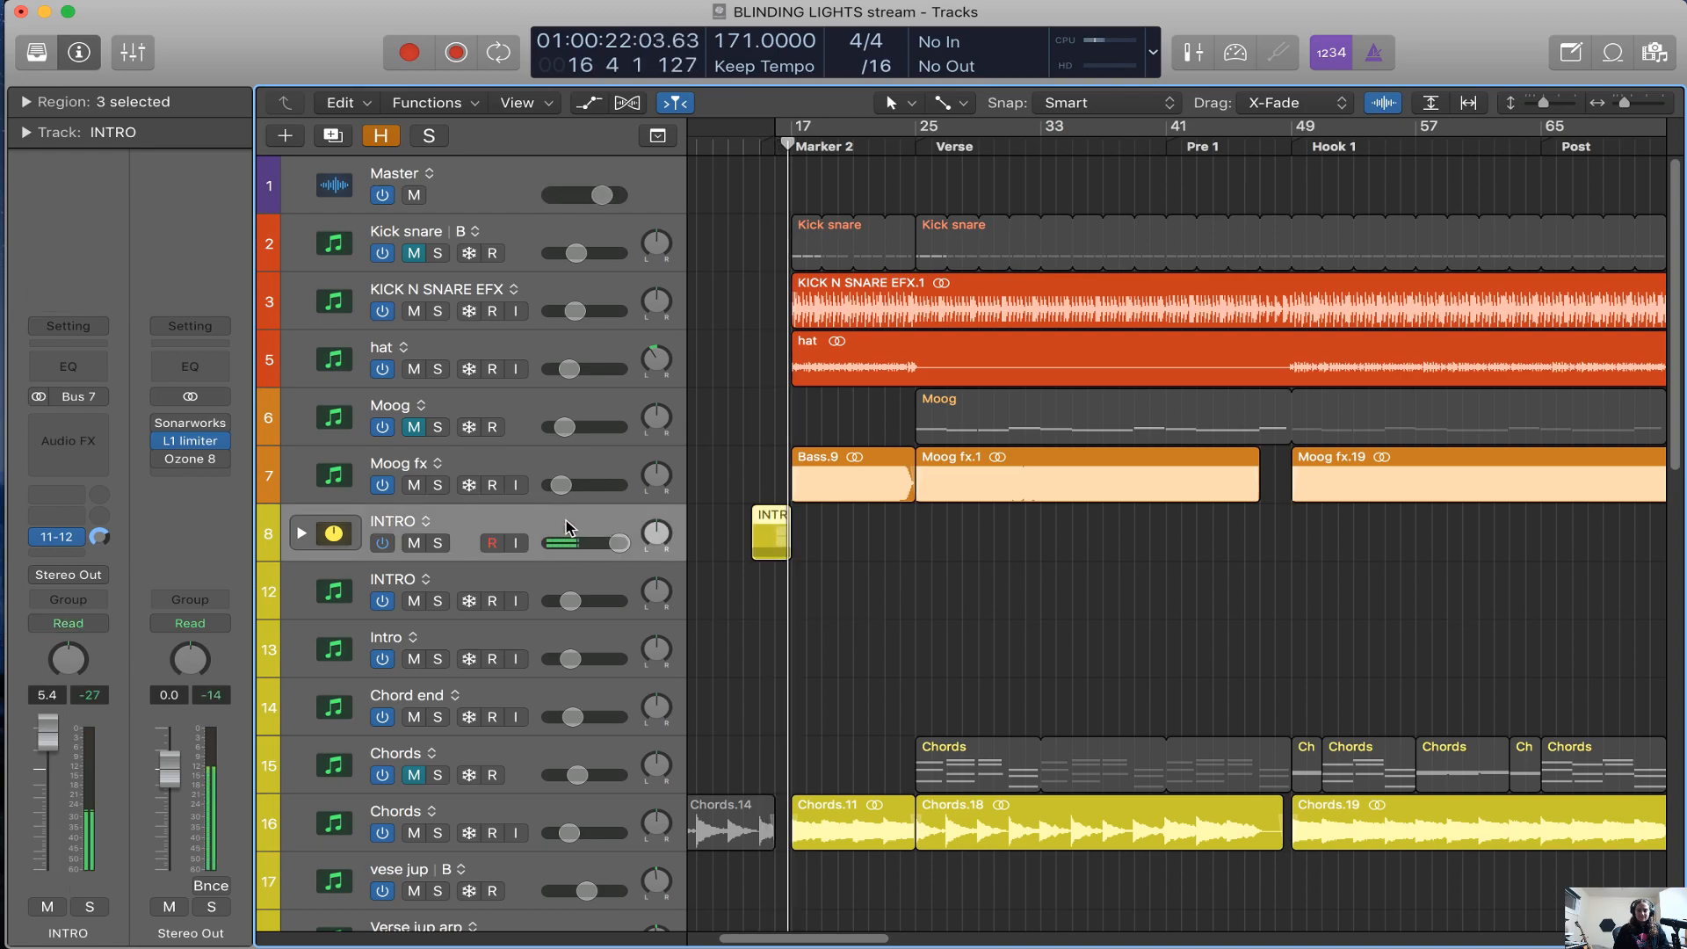
{"action": "scroll", "coordinate": [831, 648], "scroll_direction": "down", "scroll_amount": 5}
{"action": "scroll", "coordinate": [845, 649], "scroll_direction": "down", "scroll_amount": 3}
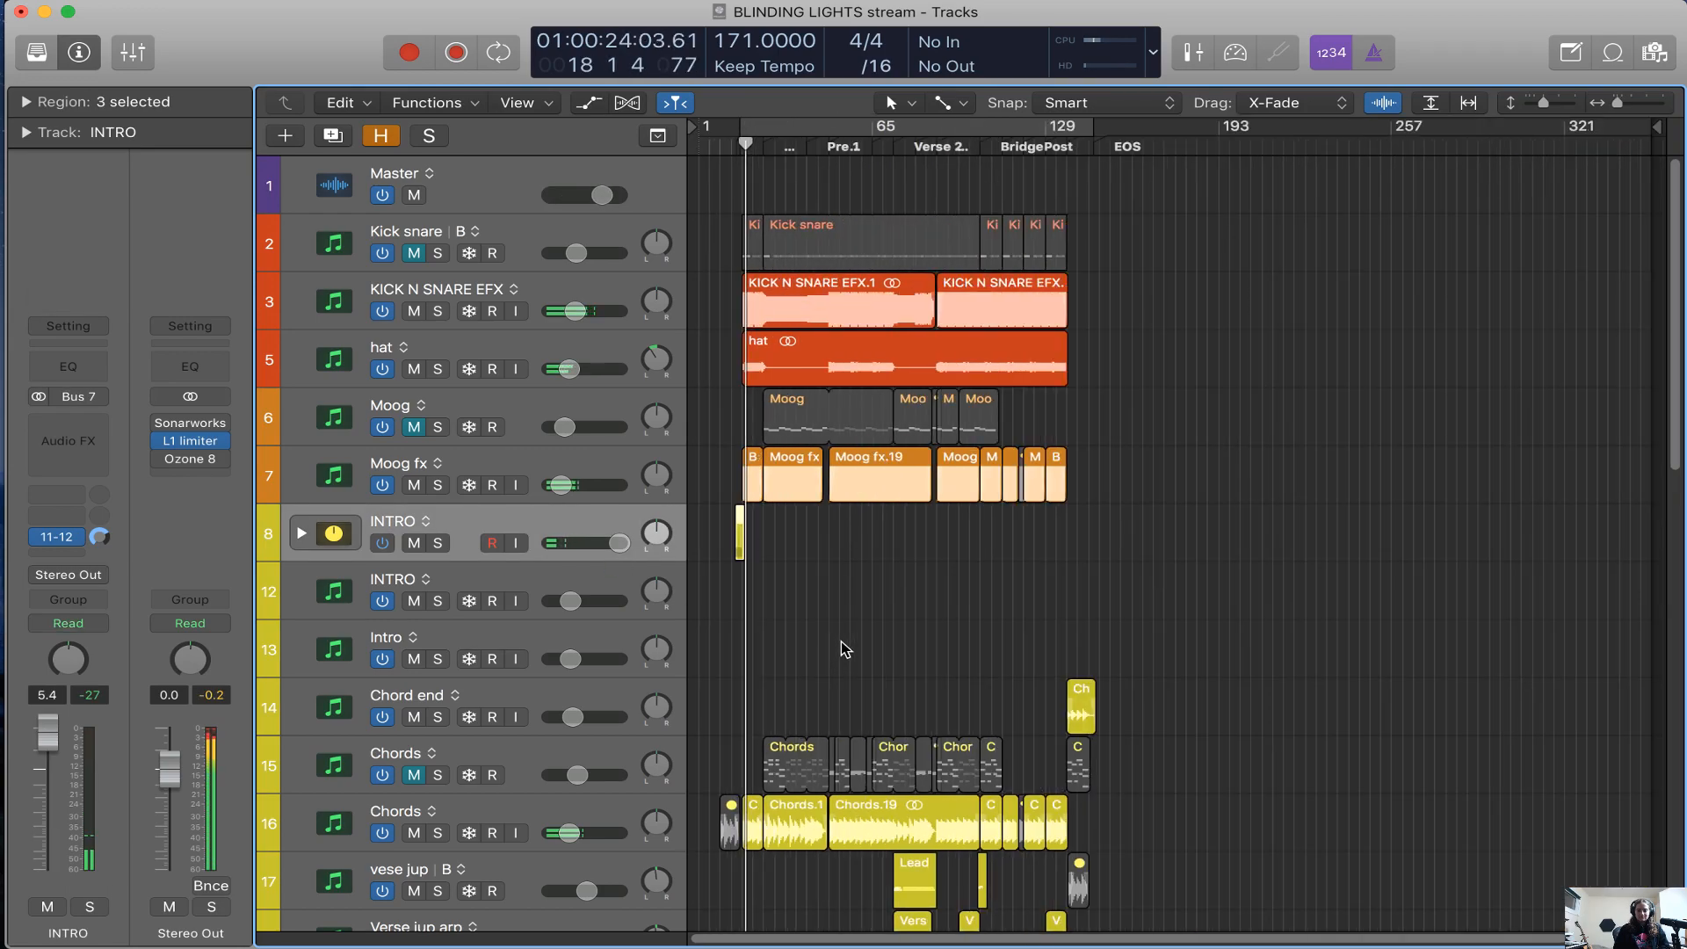
{"action": "scroll", "coordinate": [837, 622], "scroll_direction": "down", "scroll_amount": 4}
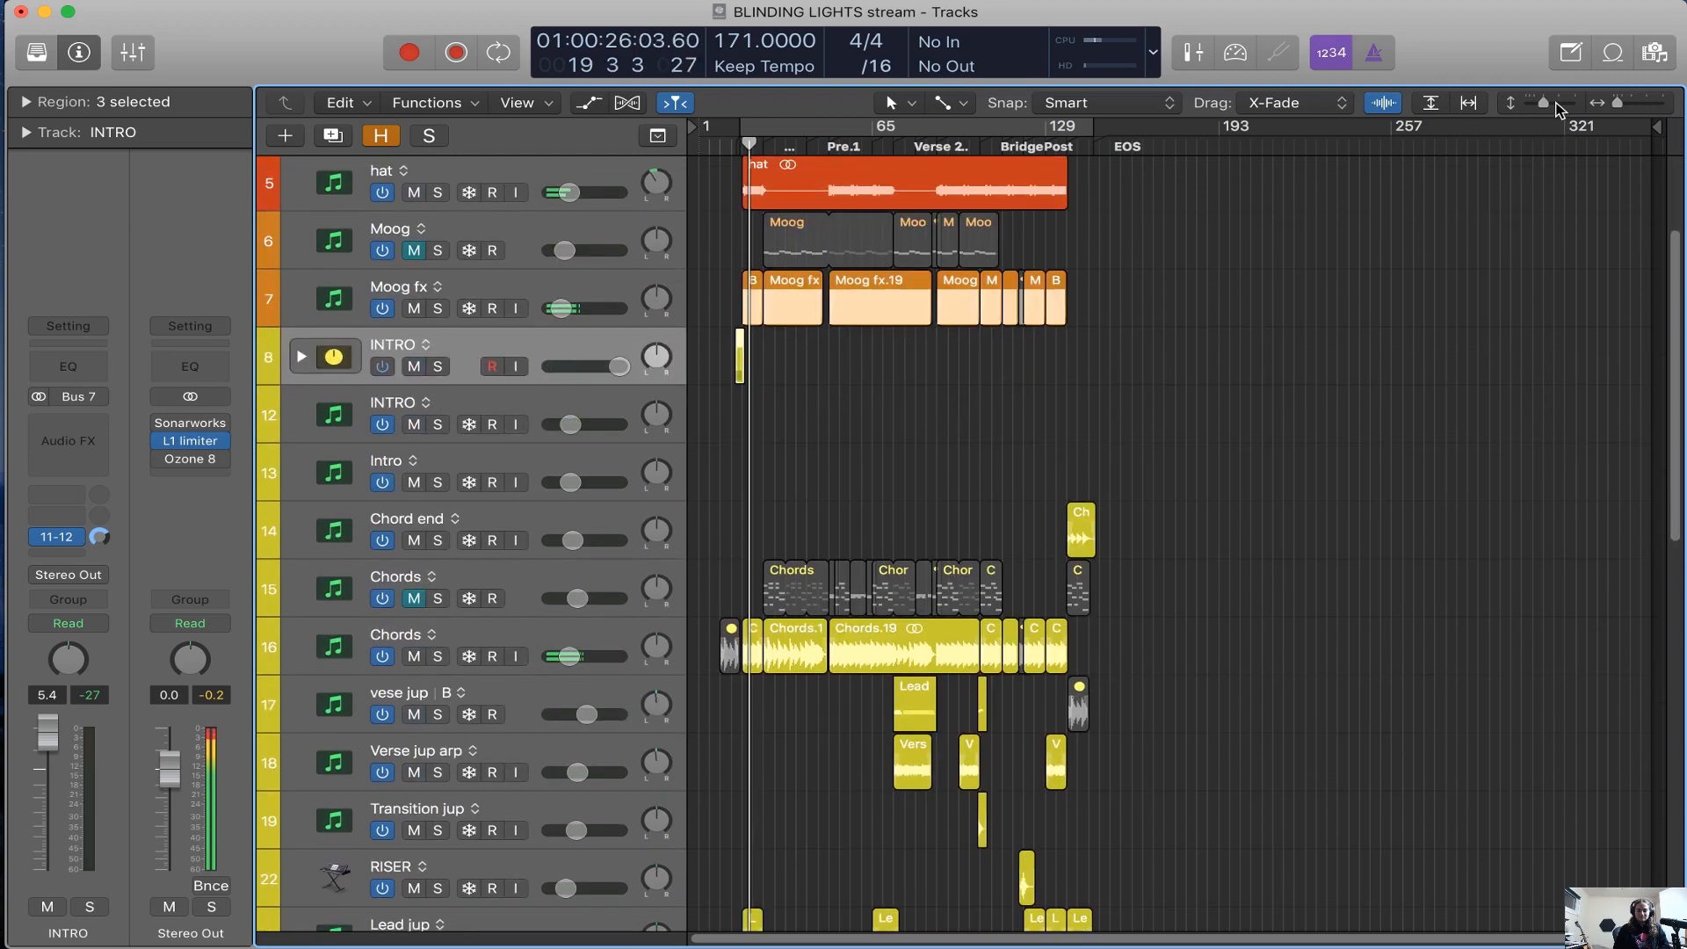
{"action": "key", "text": "super+Down"}
{"action": "key", "text": "super+Down"}
{"action": "mouse_move", "coordinate": [1518, 110]}
{"action": "left_mouse_down"}
{"action": "mouse_move", "coordinate": [1505, 115]}
{"action": "mouse_move", "coordinate": [1530, 112]}
{"action": "left_mouse_up"}
Open the mixer, look over the inserts and sends on all channel strips, and close it again
{"action": "key", "text": "x"}
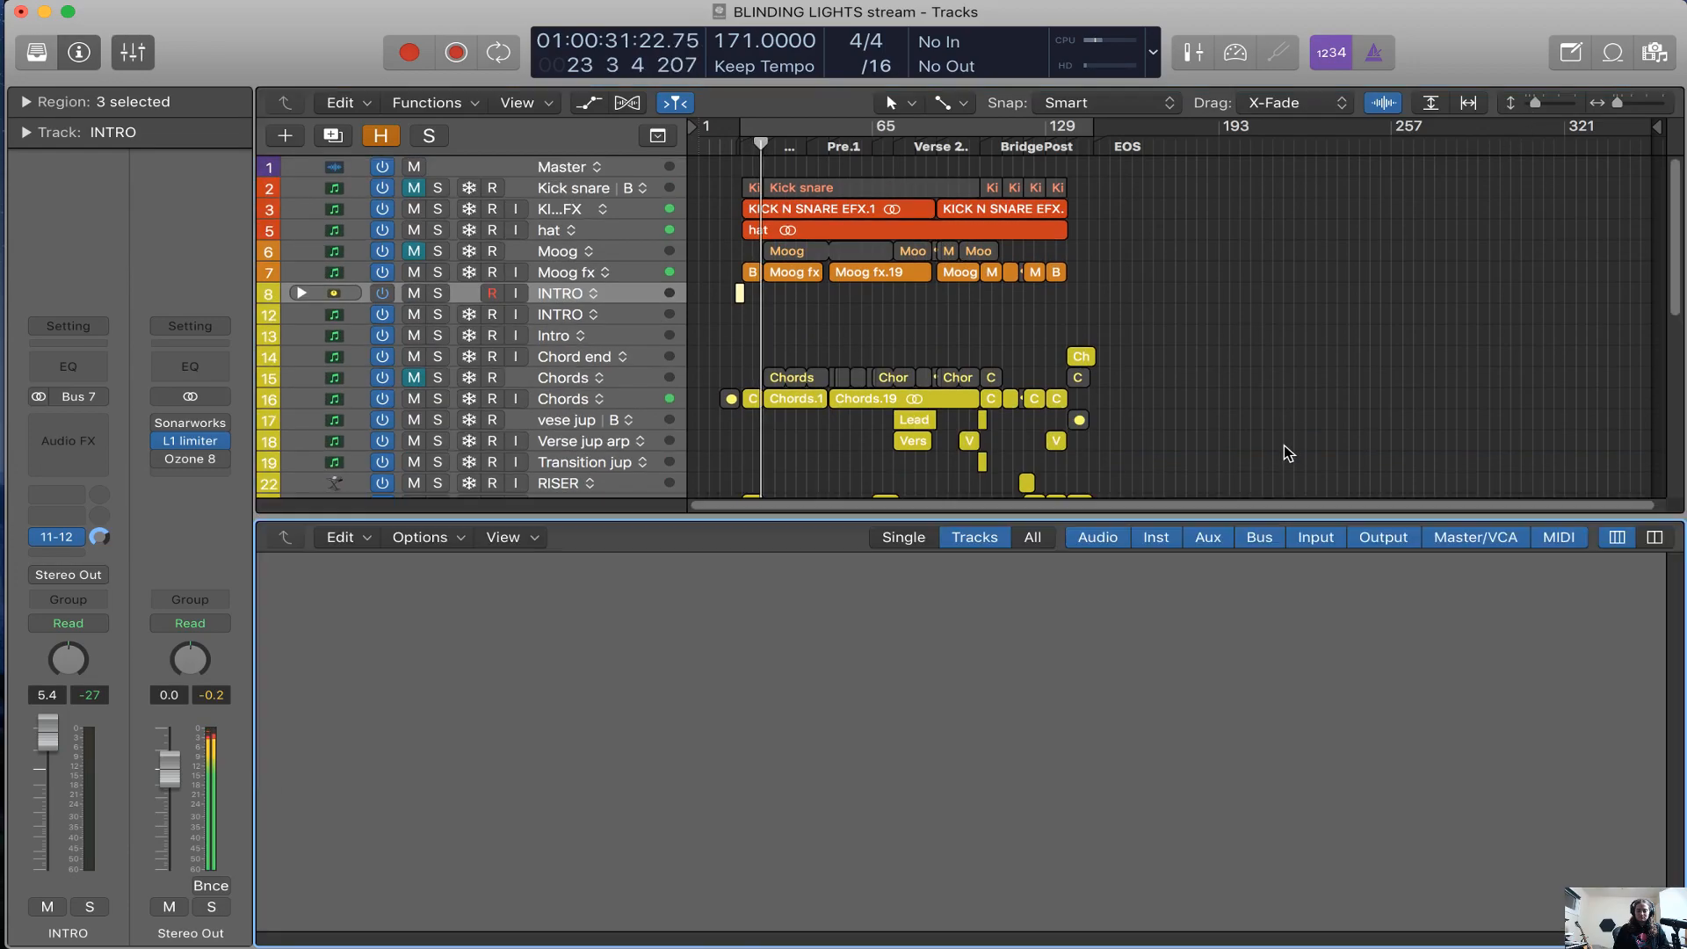
{"action": "scroll", "coordinate": [1270, 764], "scroll_direction": "up", "scroll_amount": 10}
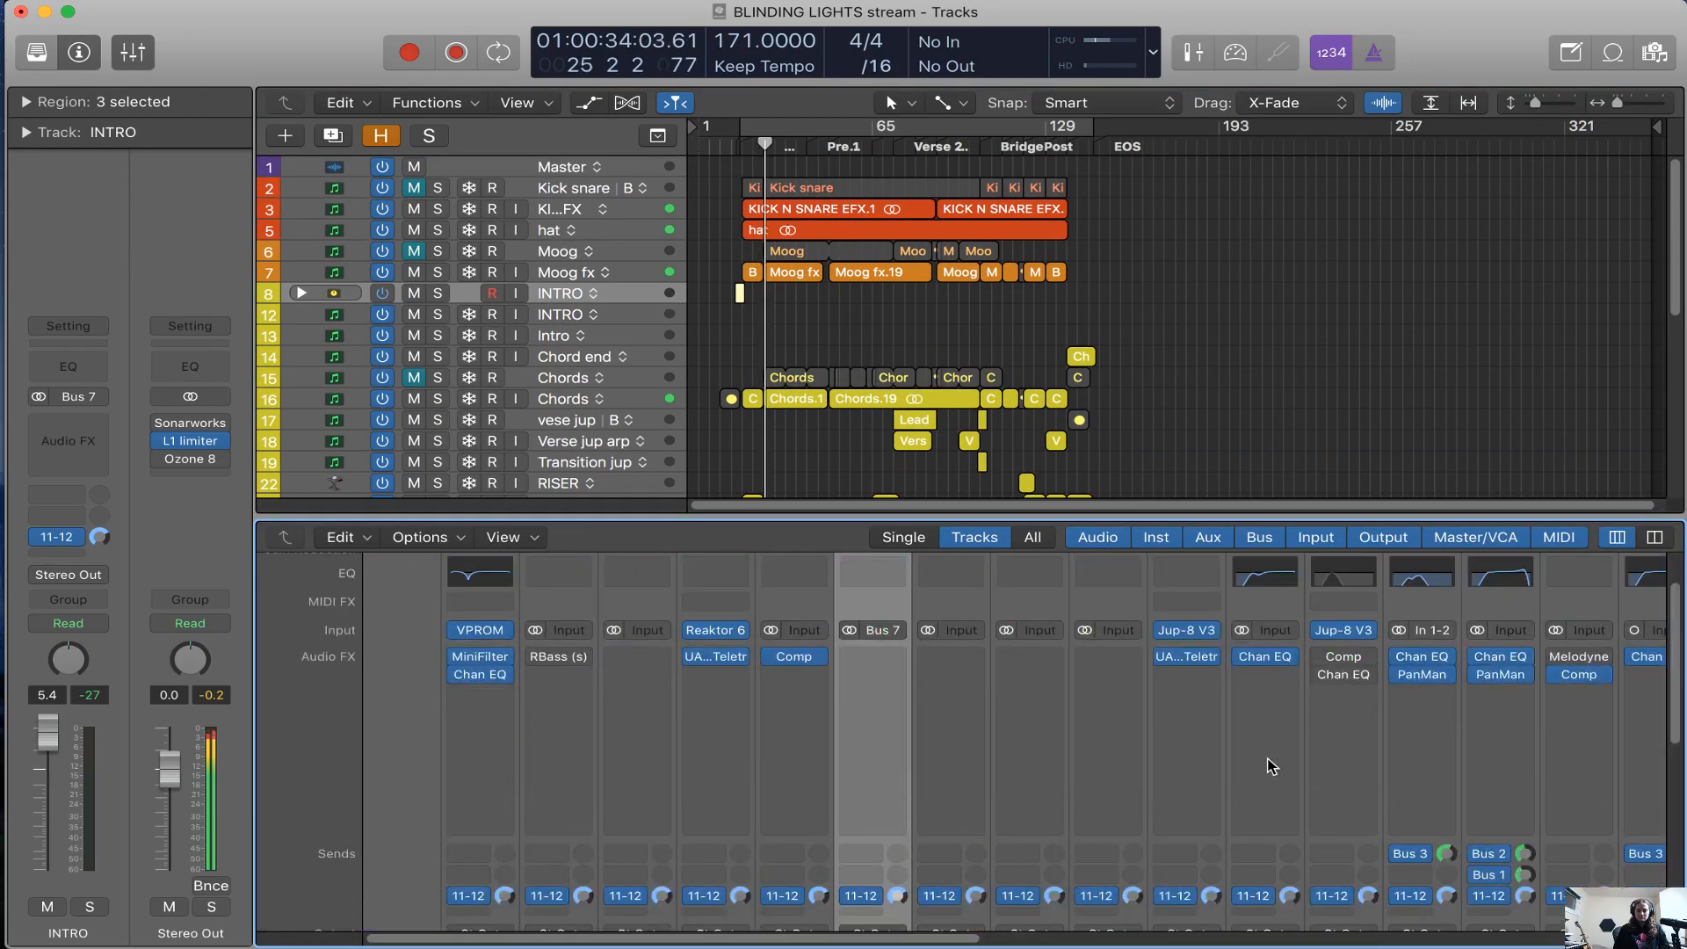
{"action": "scroll", "coordinate": [1269, 760], "scroll_direction": "right", "scroll_amount": 5}
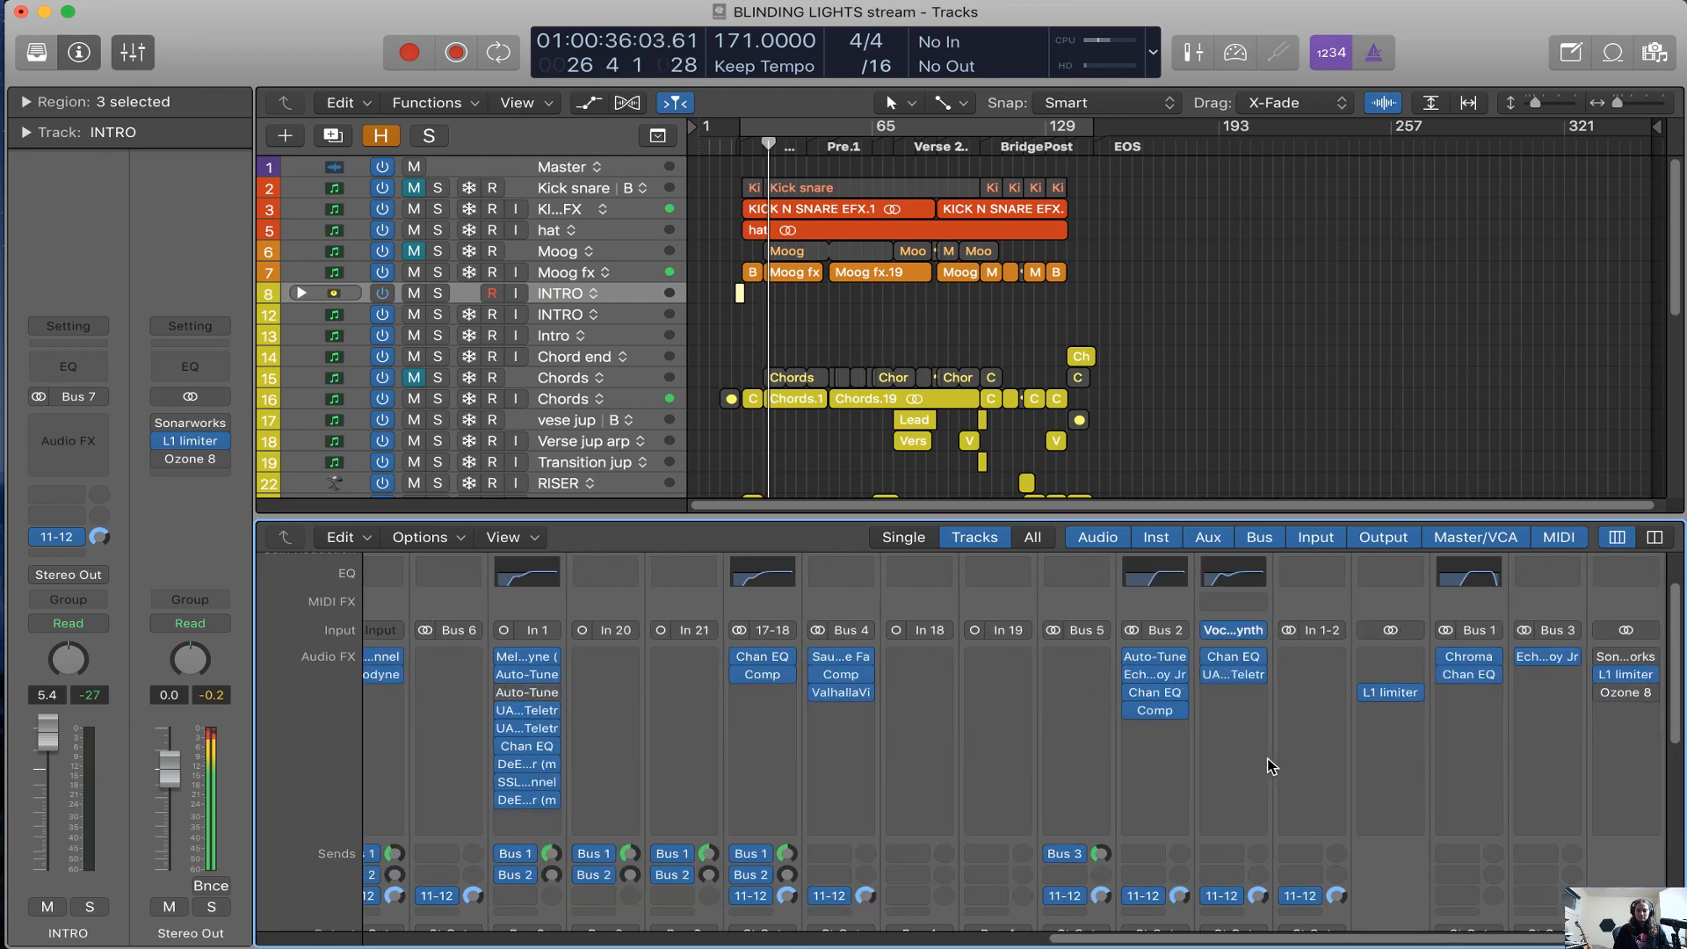
{"action": "key", "text": "x"}
Mute the AMAZING VOCODER track while the verse plays
{"action": "key", "text": "super+Right"}
{"action": "key", "text": "super+Right"}
{"action": "key", "text": "super+Right"}
{"action": "key", "text": "super+Right"}
{"action": "key", "text": "super+Right"}
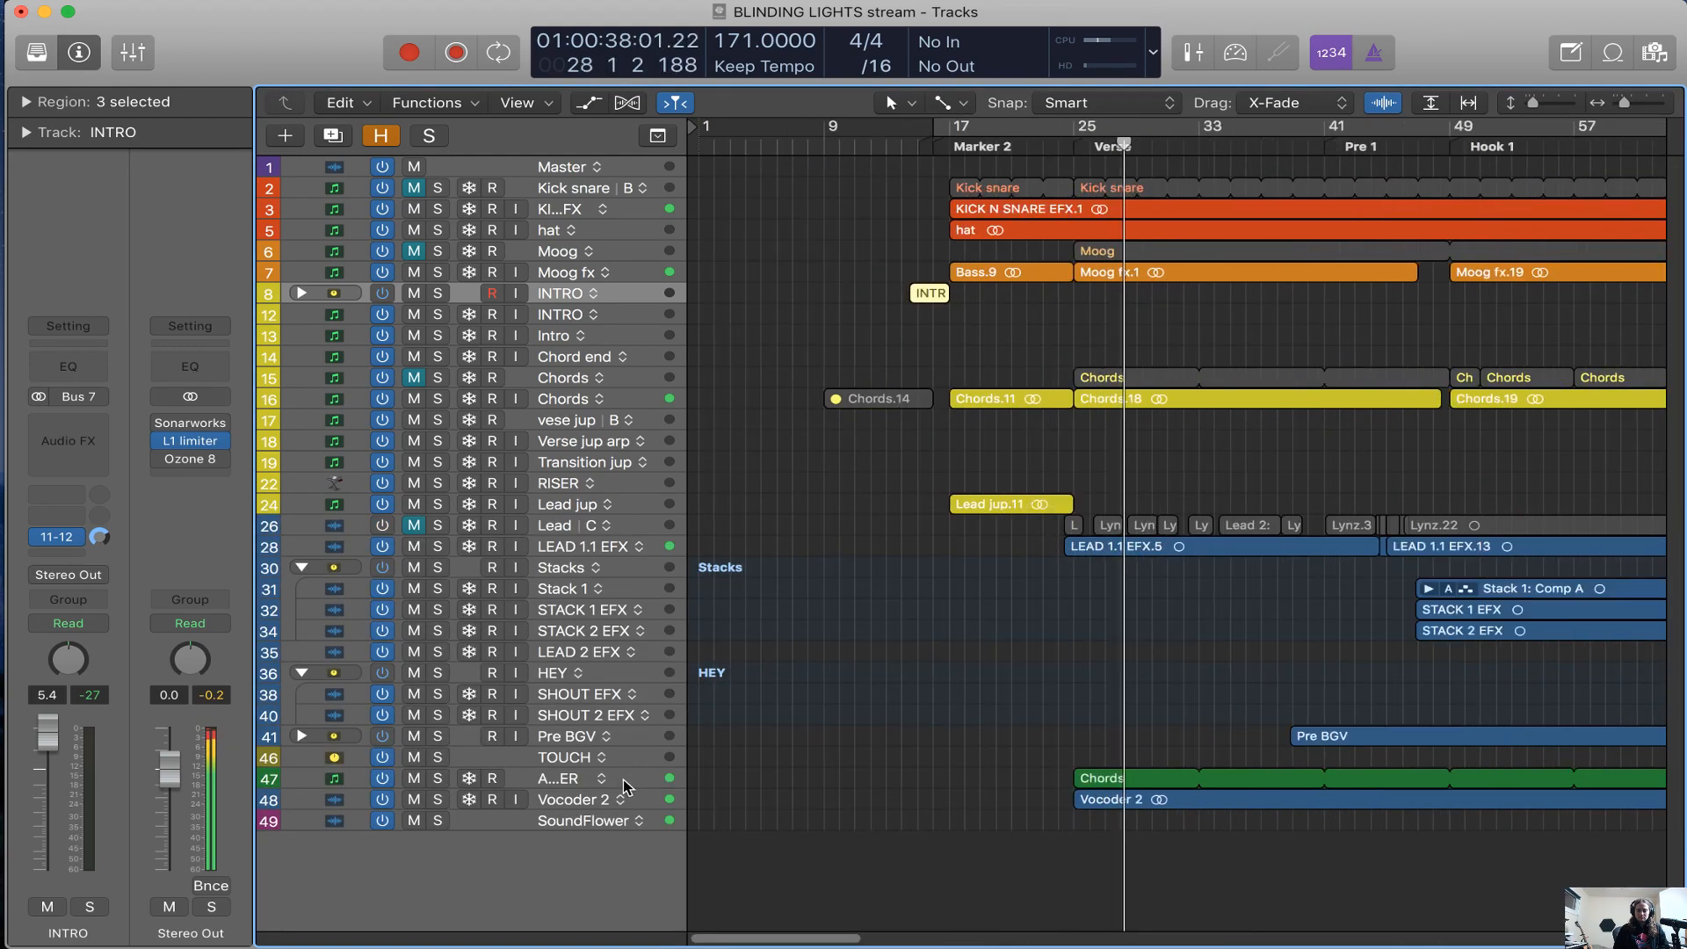
{"action": "left_click", "coordinate": [623, 781]}
{"action": "key", "text": "n"}
{"action": "key", "text": "n"}
{"action": "key", "text": "m"}
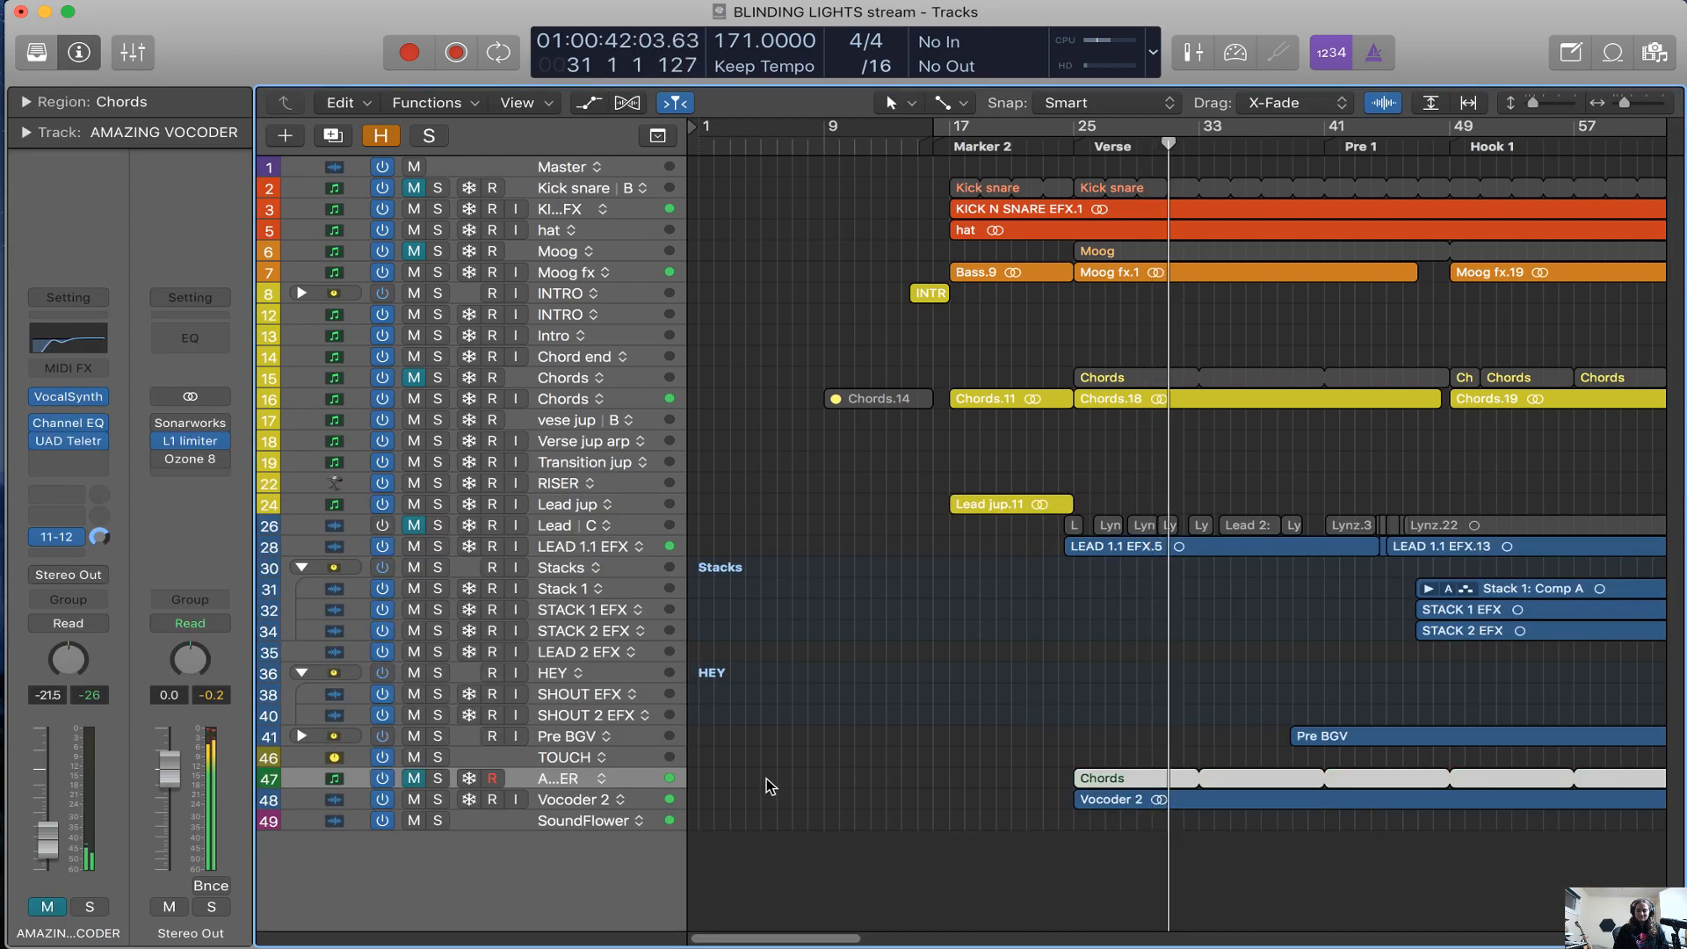
Enlarge the track heights and examine the vocoder and background vocal tracks from the Verse to Hook 1 during playback
{"action": "left_click", "coordinate": [1559, 103]}
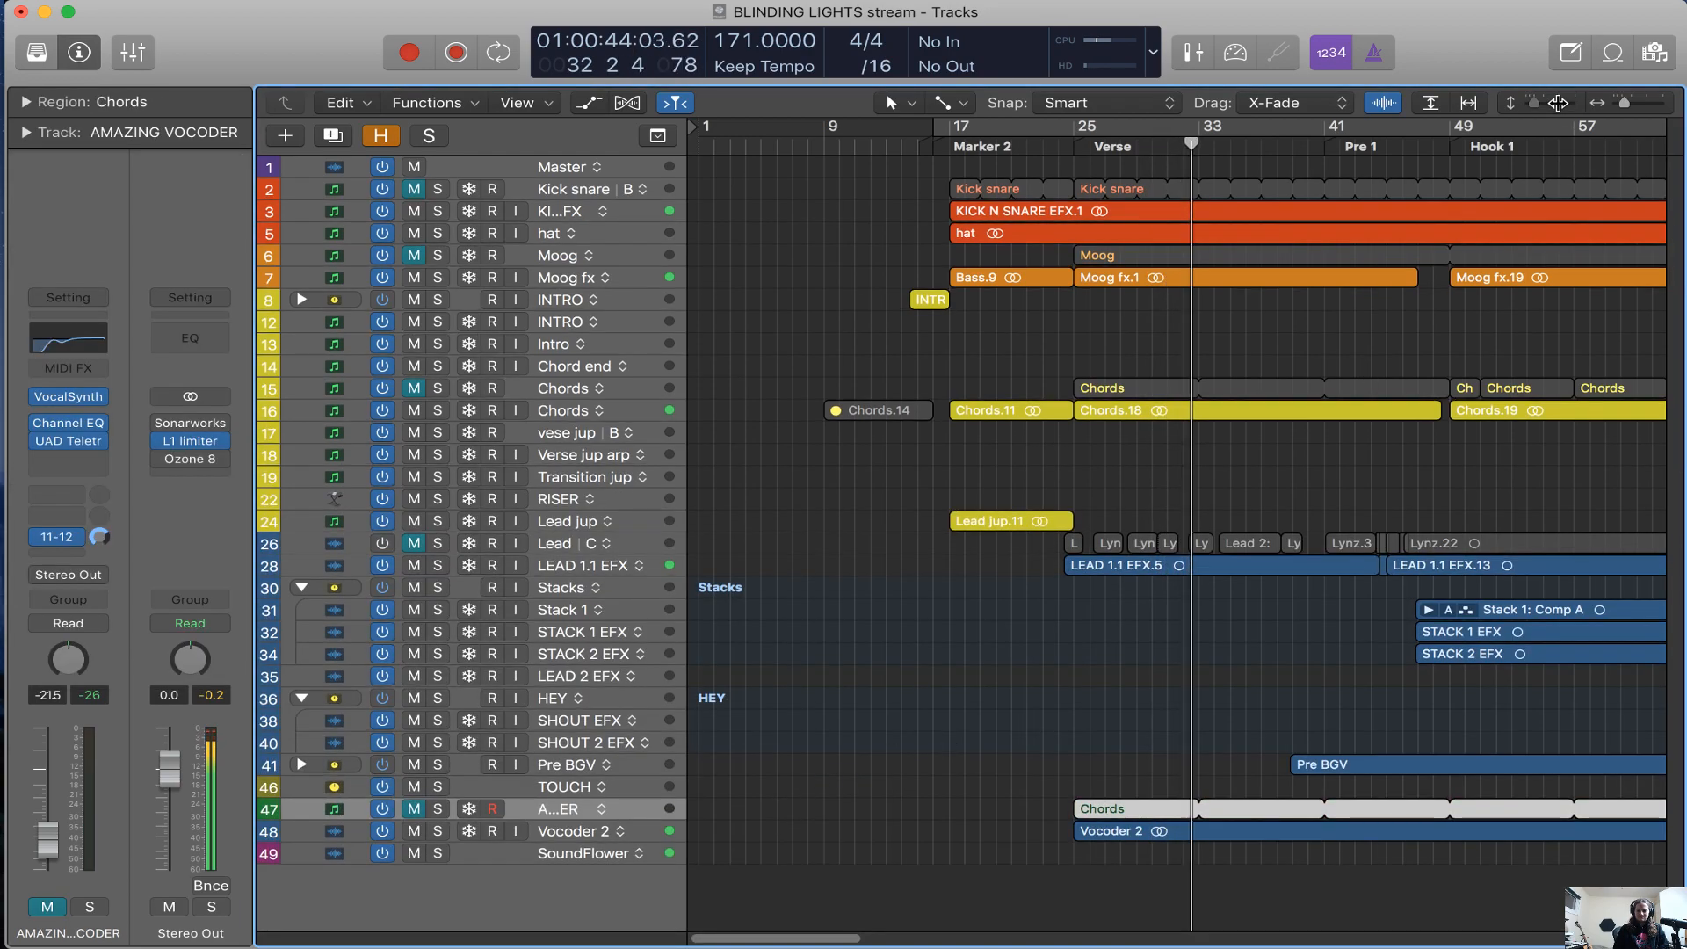
{"action": "left_click", "coordinate": [1559, 103]}
{"action": "left_click", "coordinate": [1559, 103]}
{"action": "left_click", "coordinate": [1559, 103]}
{"action": "left_click", "coordinate": [1559, 103]}
{"action": "left_click", "coordinate": [1558, 102]}
{"action": "left_click", "coordinate": [1559, 102]}
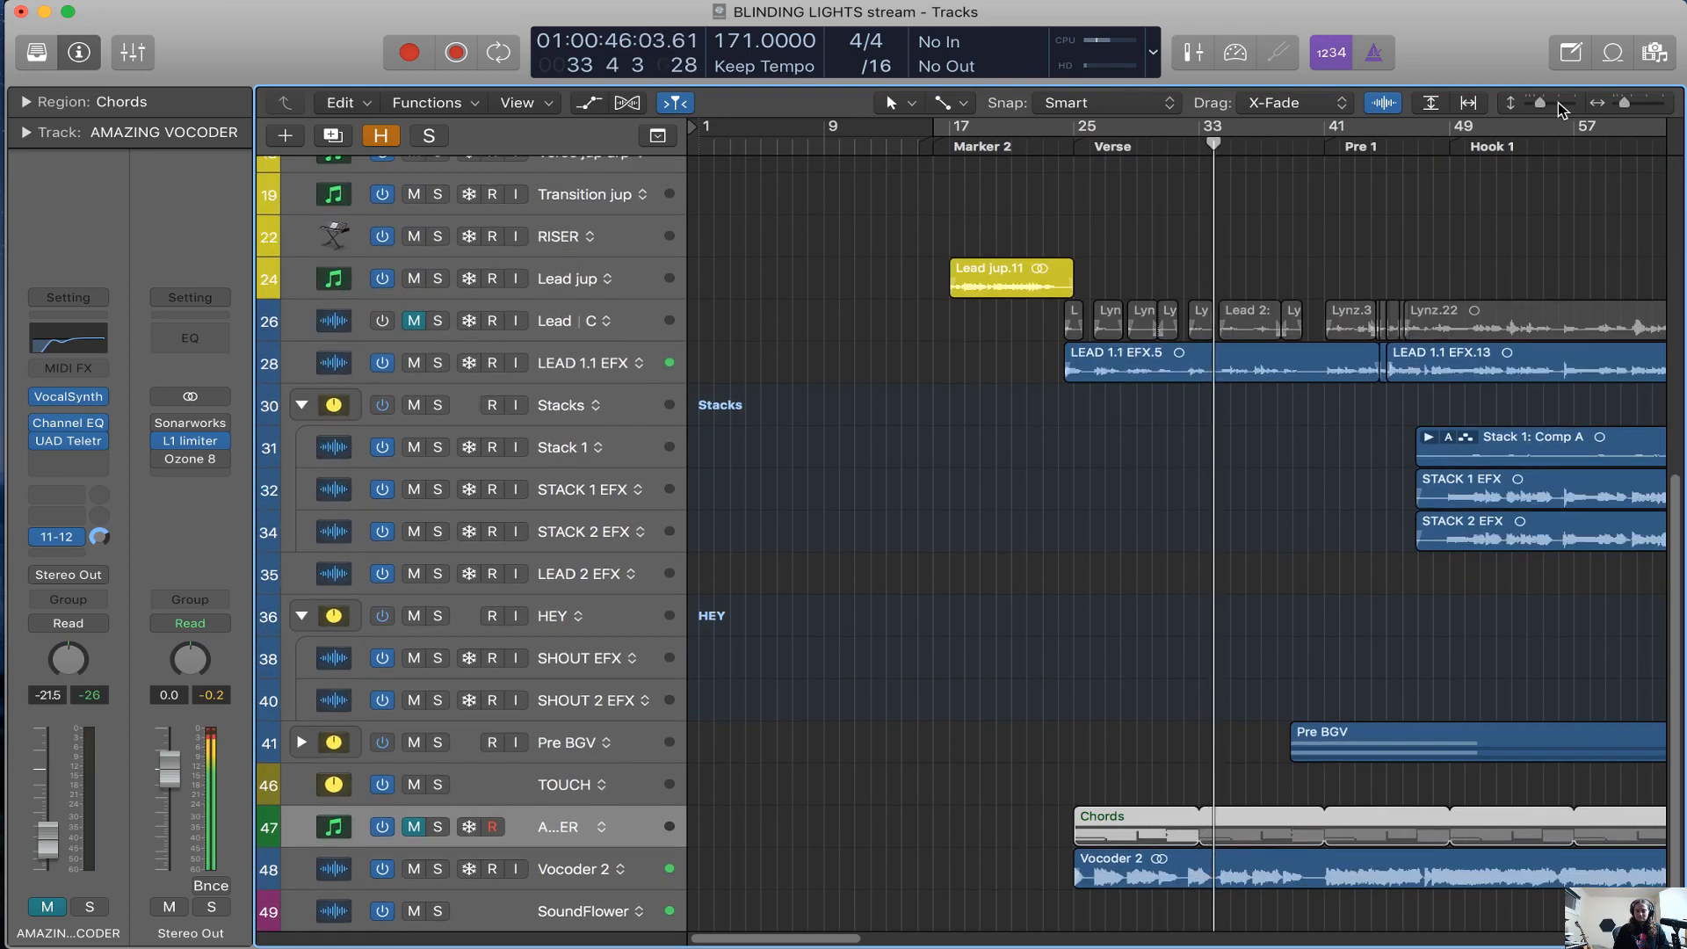
{"action": "left_click", "coordinate": [1558, 103]}
{"action": "left_click", "coordinate": [1558, 103]}
{"action": "left_click", "coordinate": [1558, 103]}
{"action": "left_click", "coordinate": [1558, 103]}
{"action": "scroll", "coordinate": [1211, 523], "scroll_direction": "down", "scroll_amount": 3}
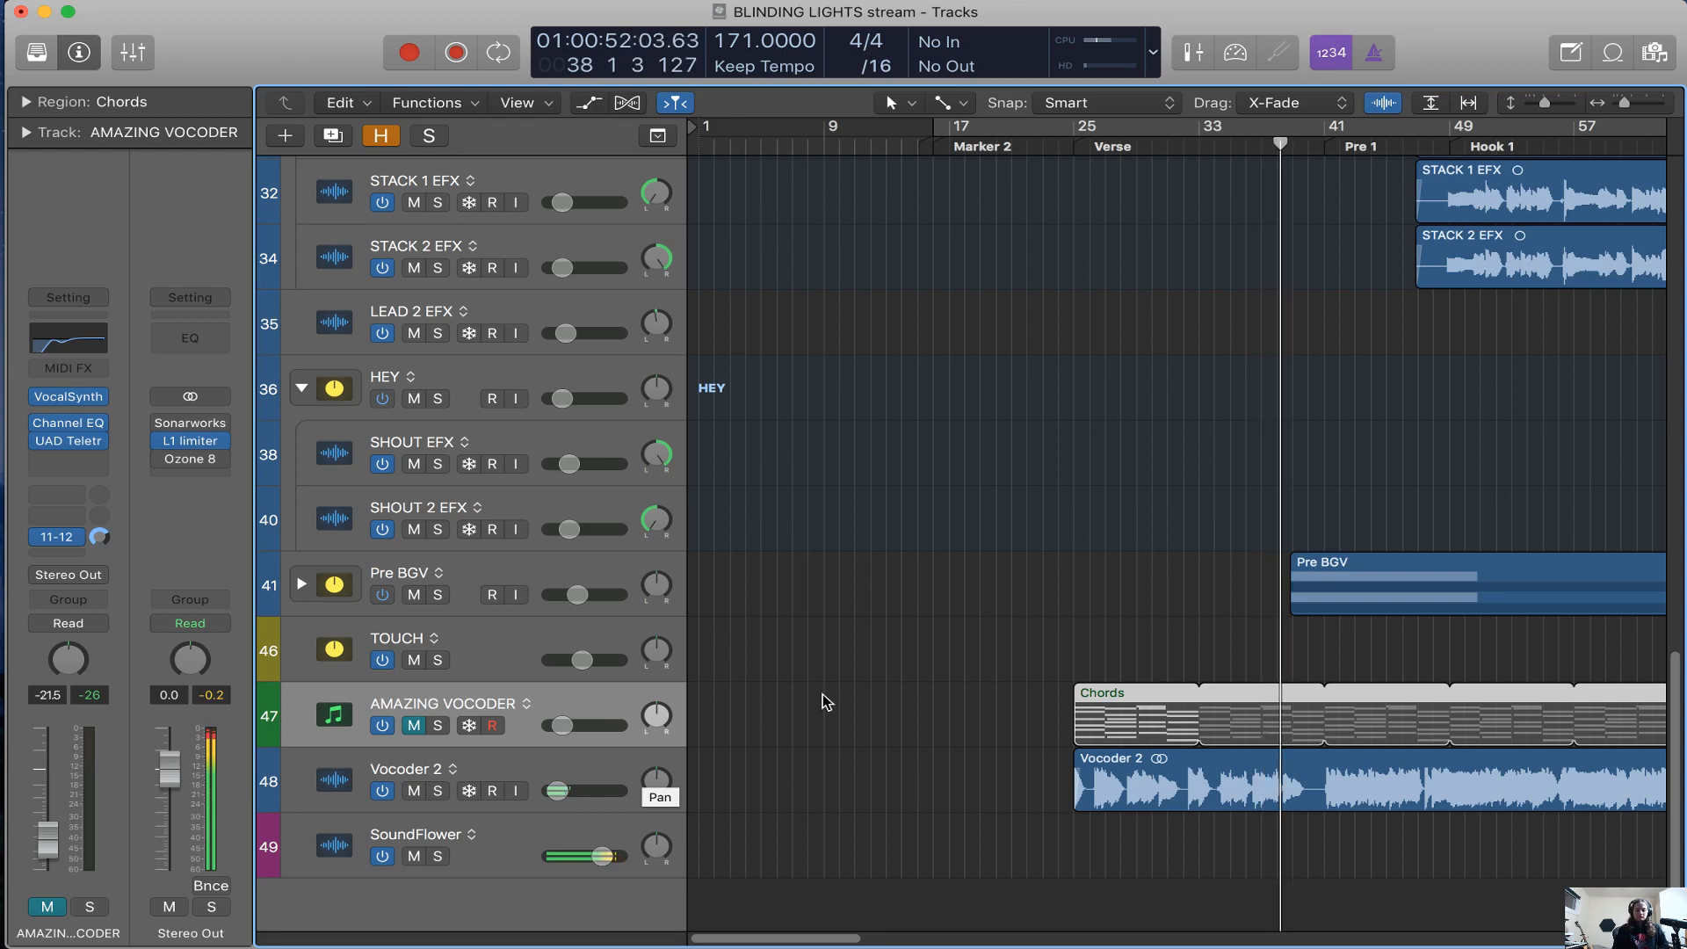
{"action": "scroll", "coordinate": [844, 685], "scroll_direction": "right", "scroll_amount": 5}
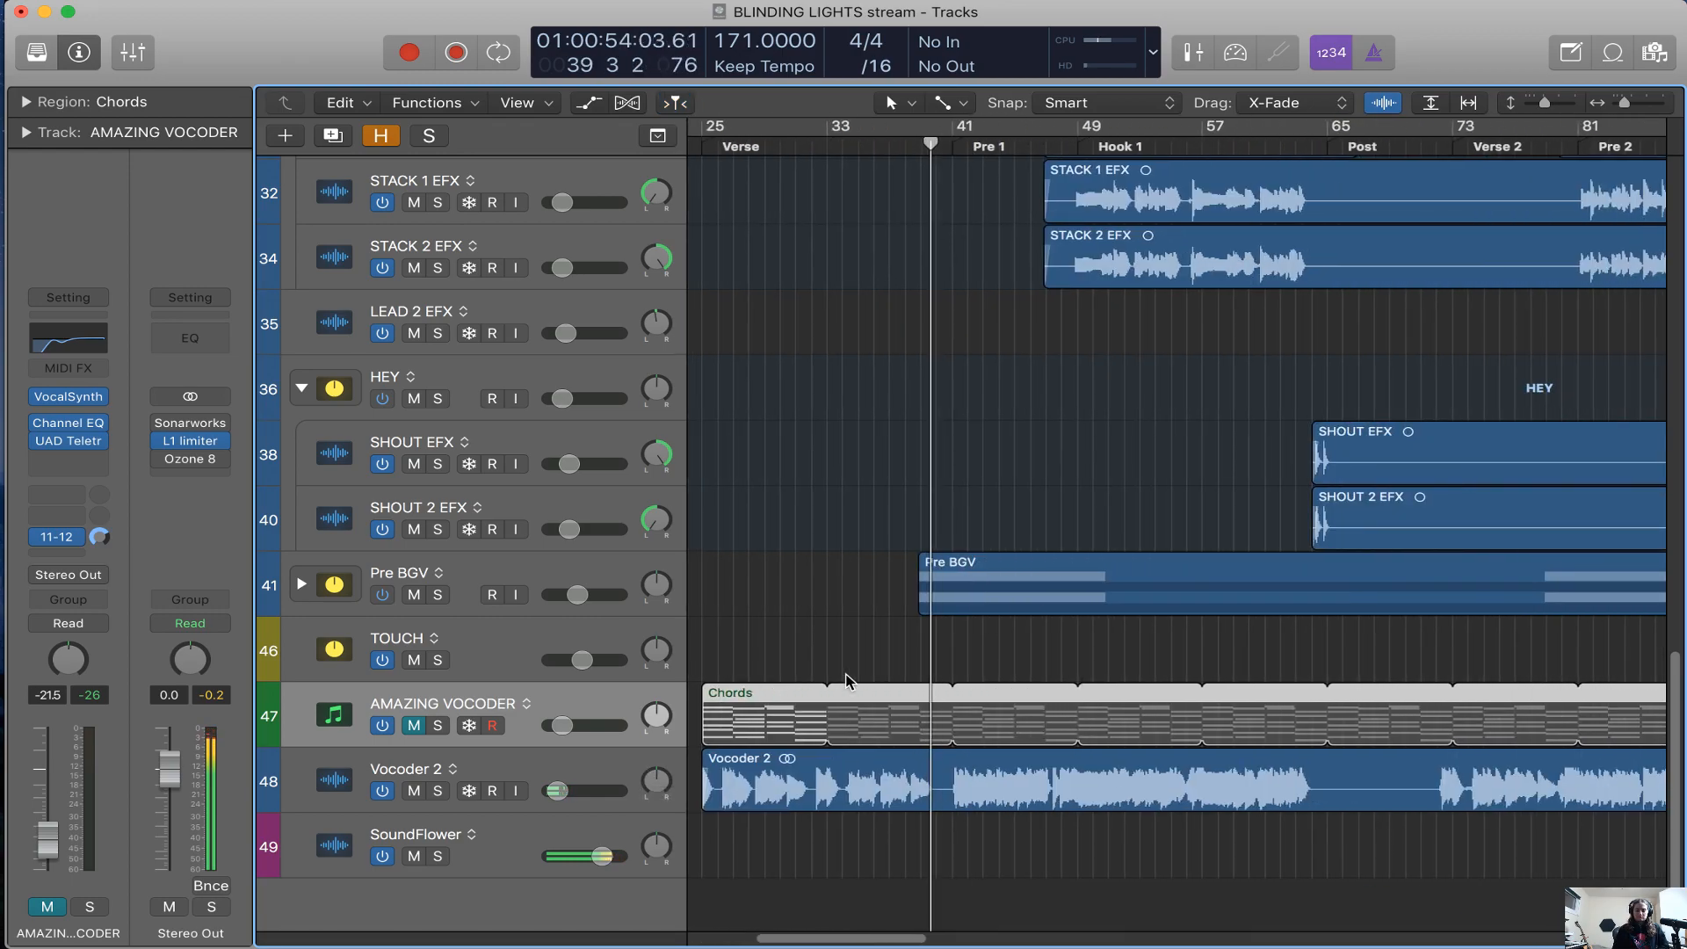
{"action": "scroll", "coordinate": [1127, 633], "scroll_direction": "right", "scroll_amount": 2}
{"action": "scroll", "coordinate": [1129, 637], "scroll_direction": "right", "scroll_amount": 5}
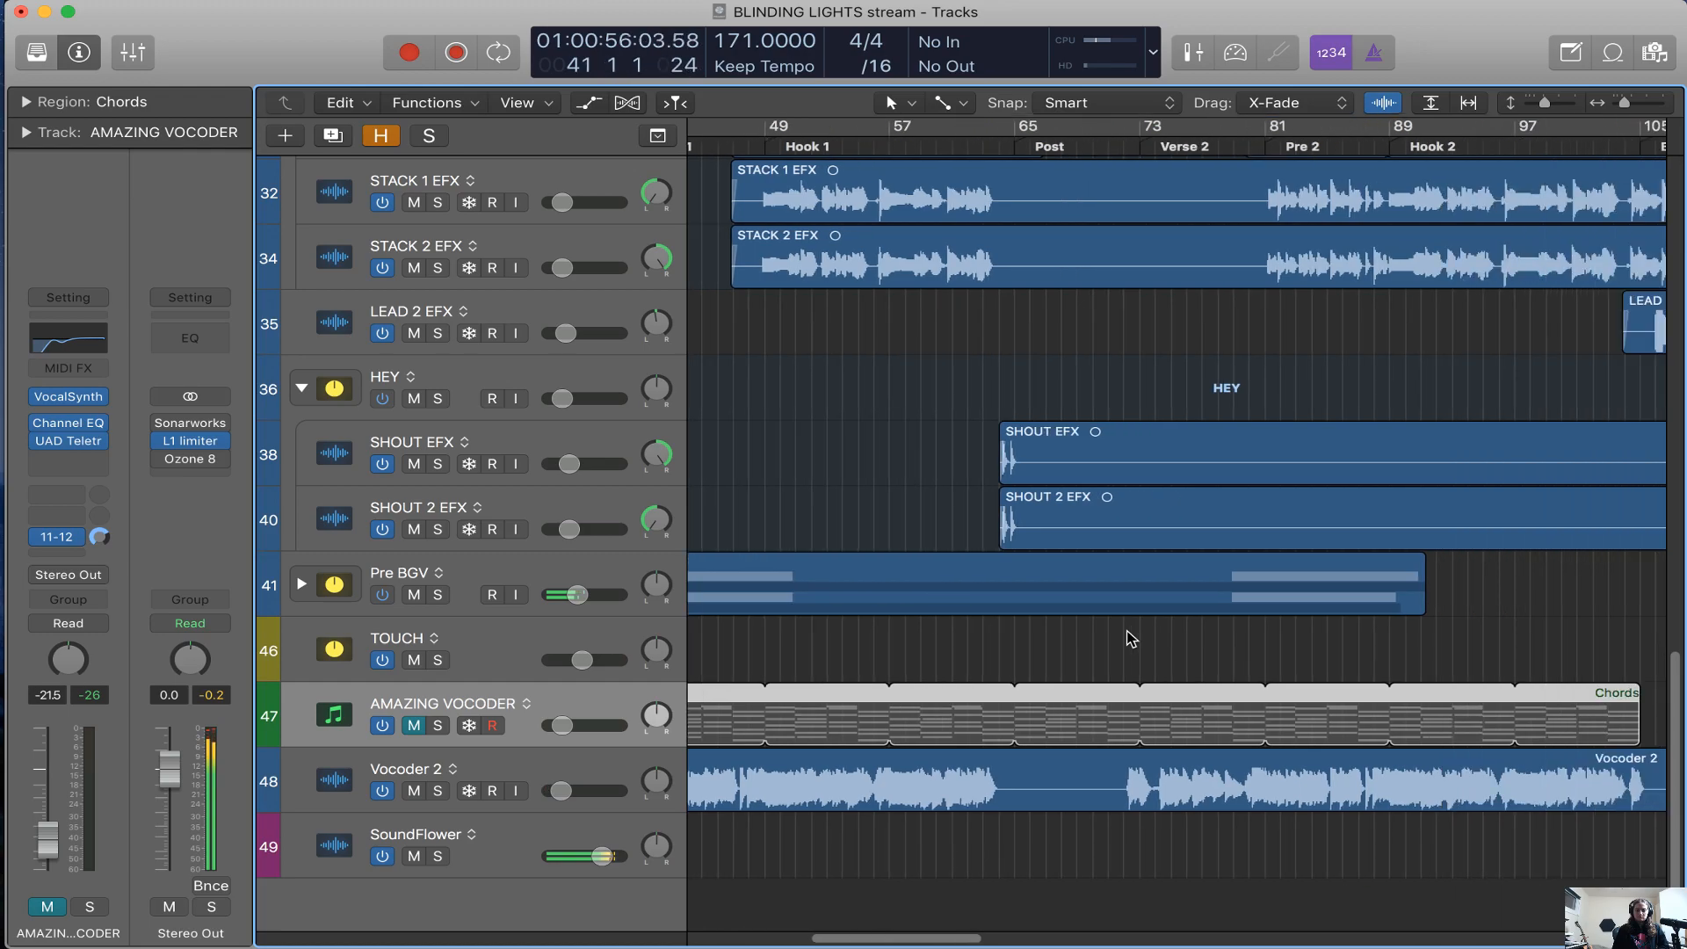
{"action": "scroll", "coordinate": [1131, 639], "scroll_direction": "left", "scroll_amount": 3}
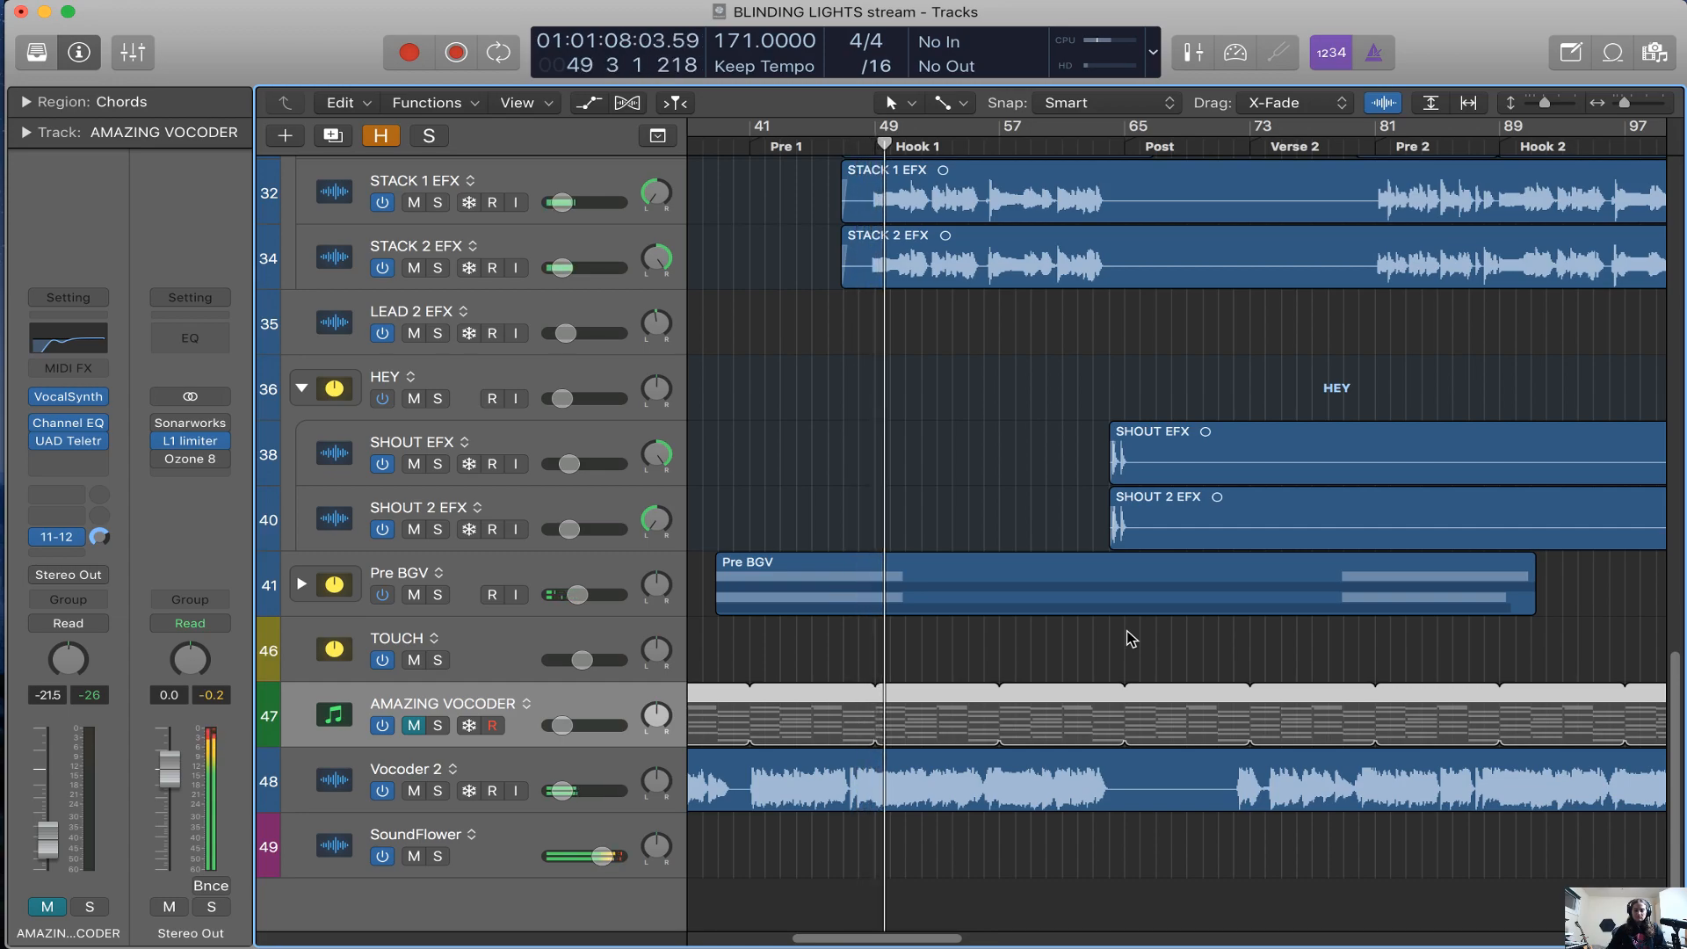
Set the volume of Stack 1 to -16.0 dB and mute the track
{"action": "scroll", "coordinate": [614, 606], "scroll_direction": "up", "scroll_amount": 5}
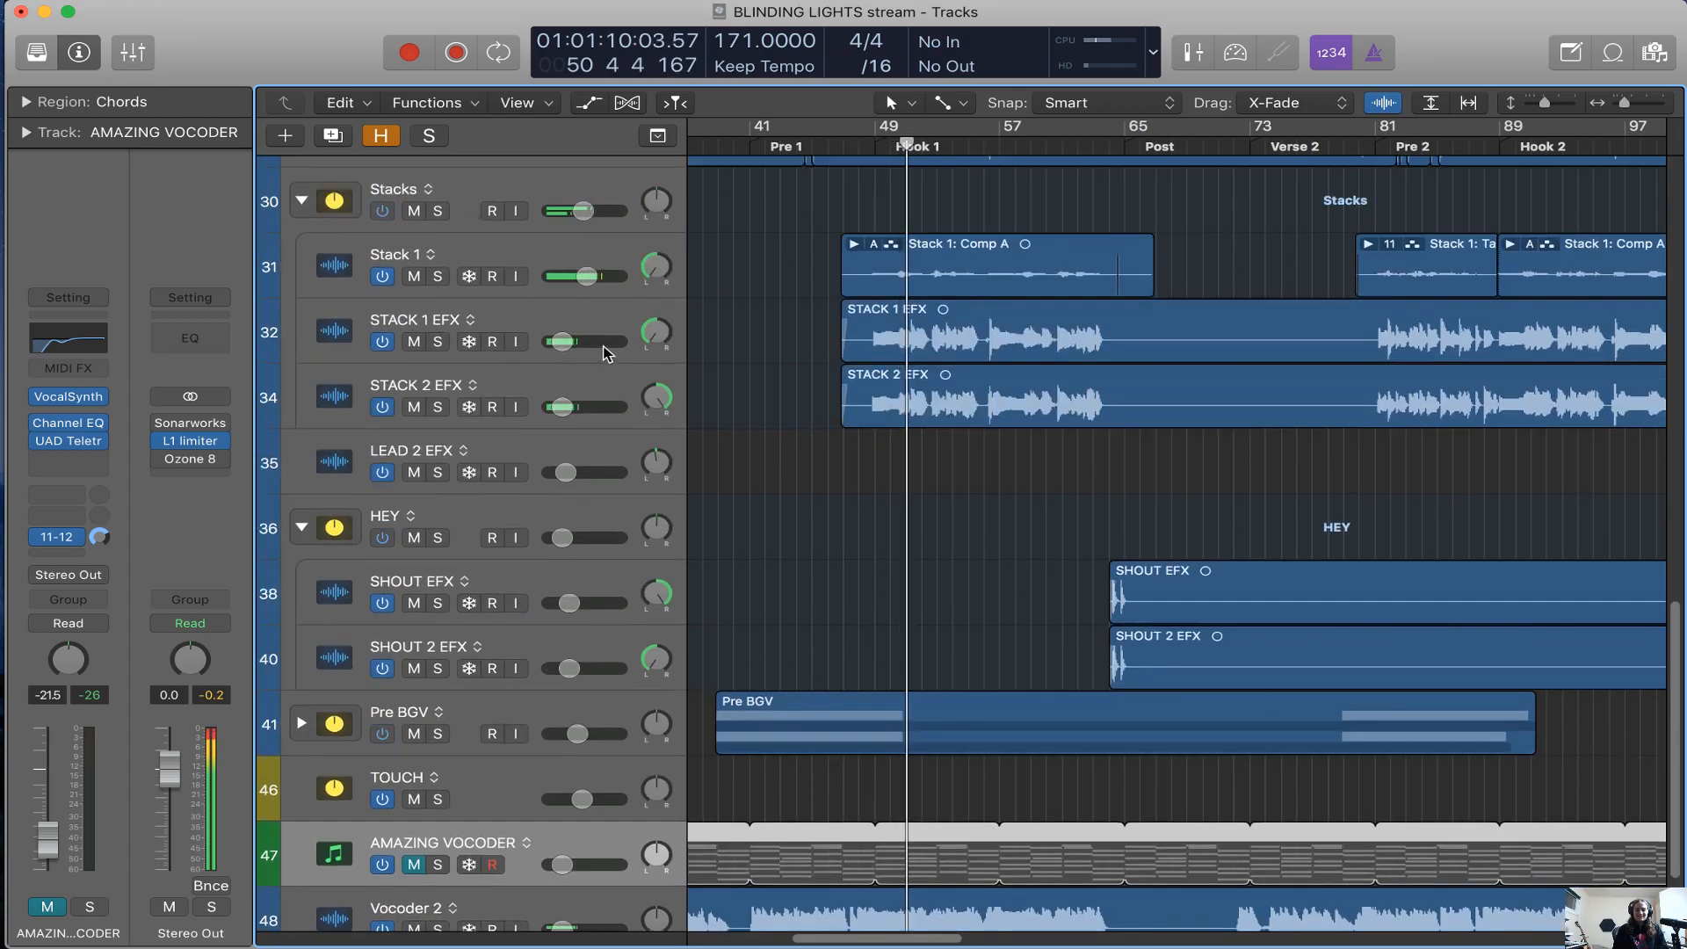
{"action": "left_click_drag", "start_coordinate": [587, 276], "coordinate": [566, 276]}
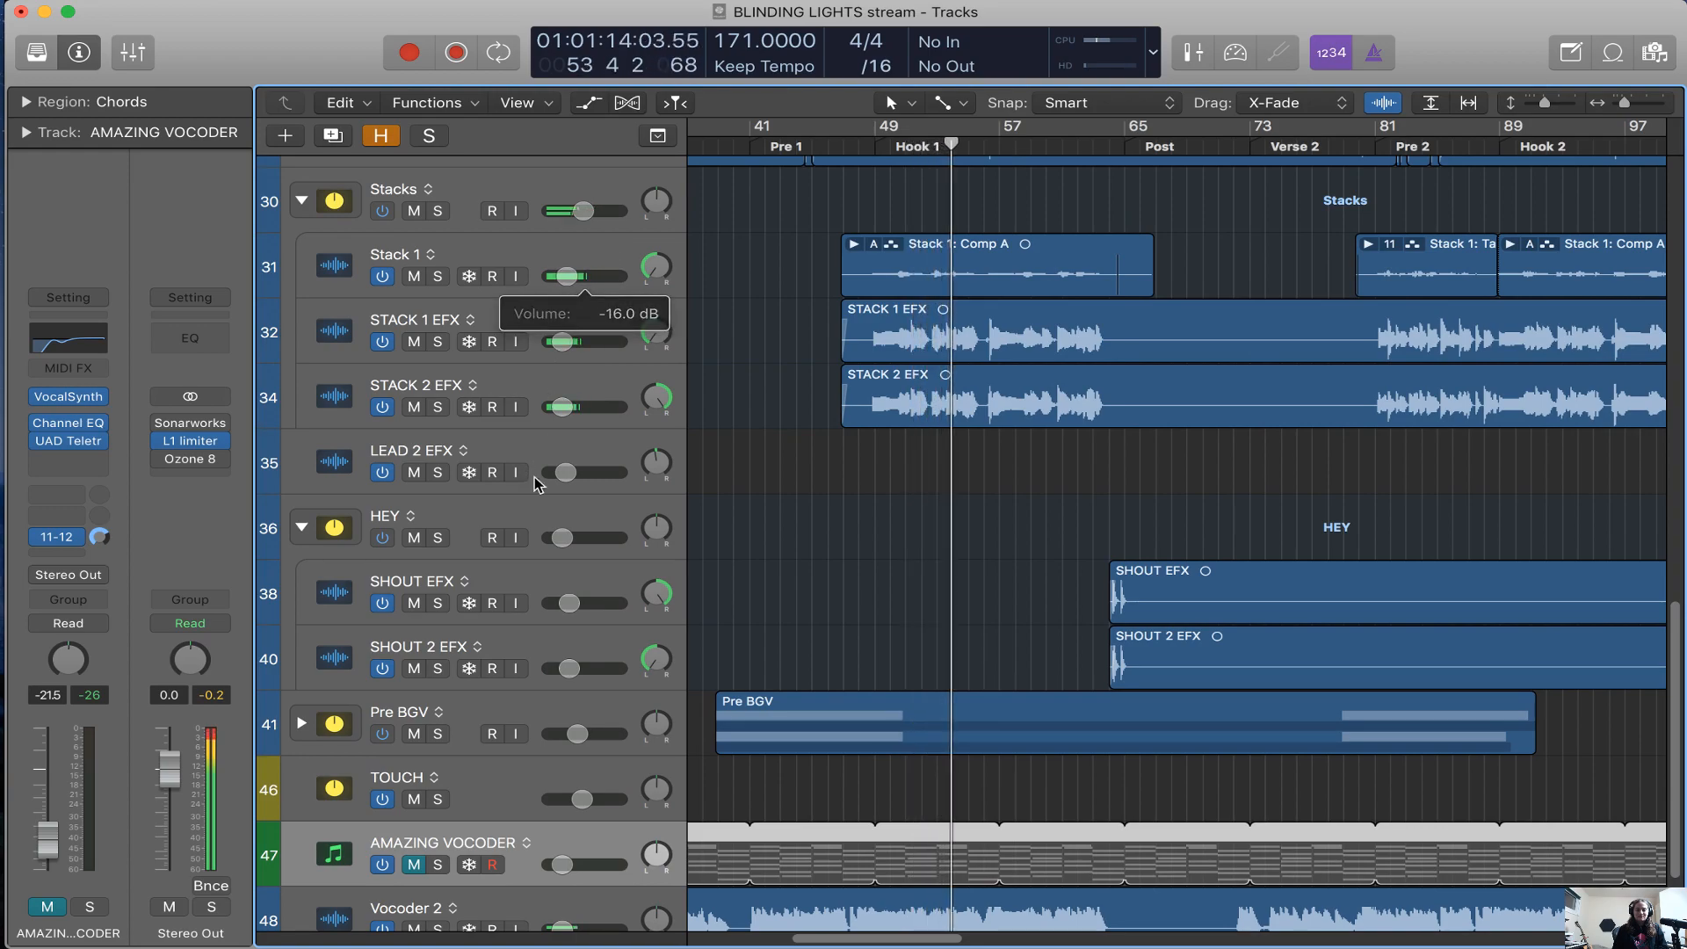
{"action": "left_click", "coordinate": [414, 276]}
Raise the volume of the Stacks folder slightly and mute the vese jup track
{"action": "left_click_drag", "start_coordinate": [584, 211], "coordinate": [593, 211]}
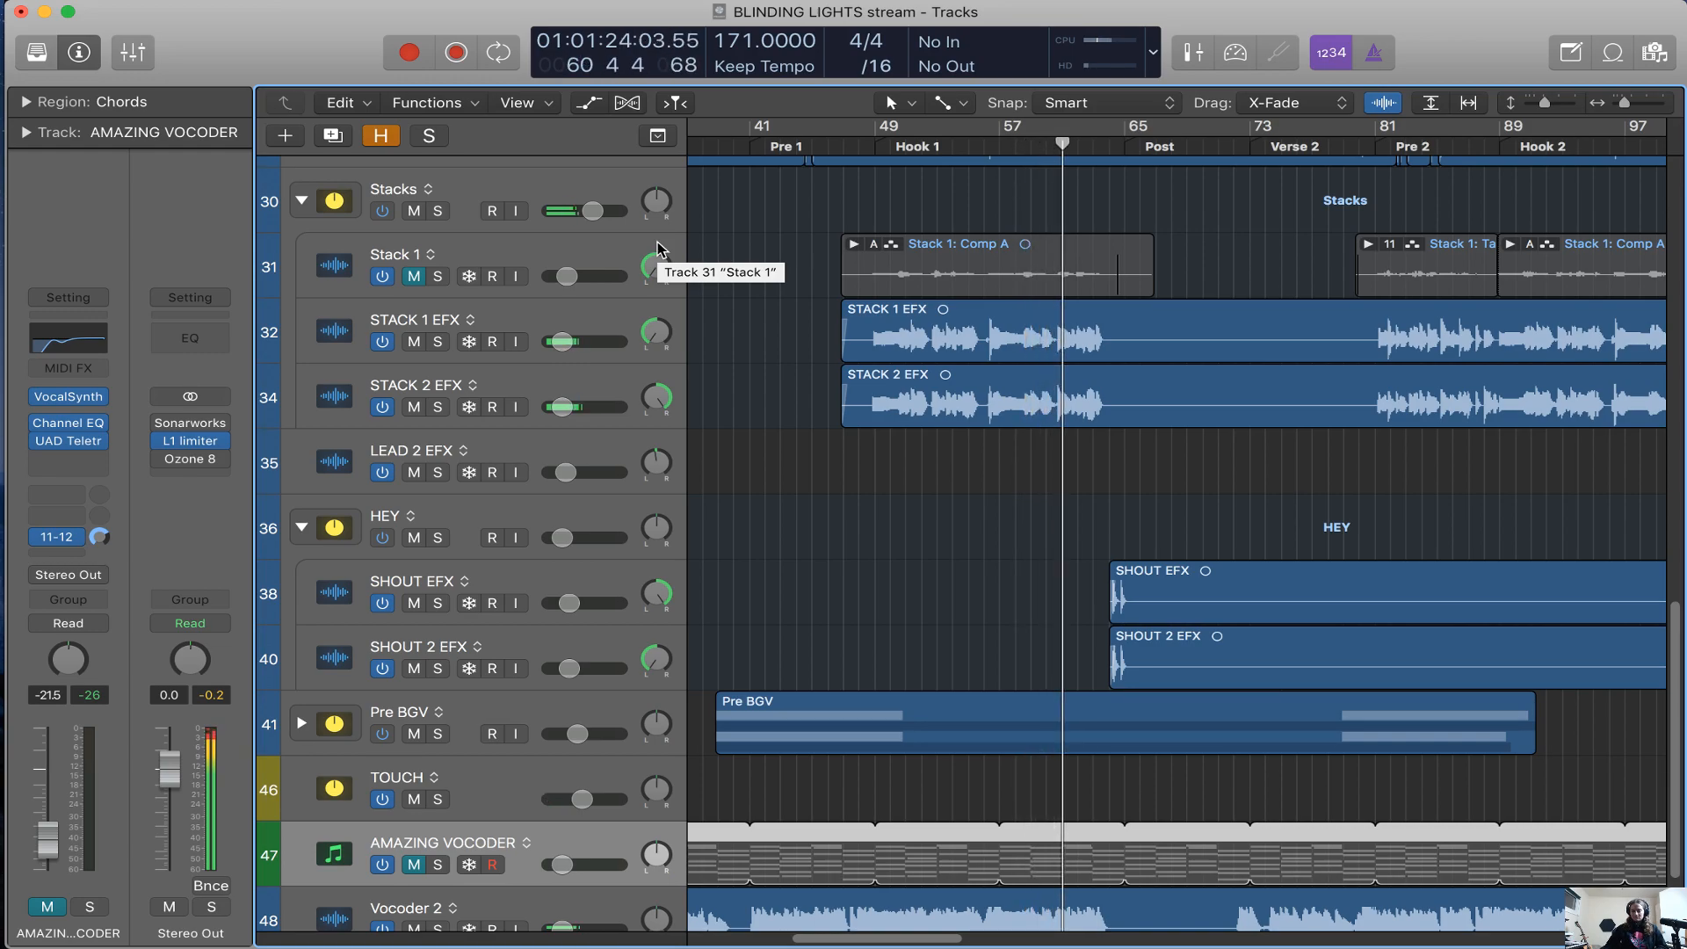
{"action": "scroll", "coordinate": [1088, 406], "scroll_direction": "up", "scroll_amount": 8}
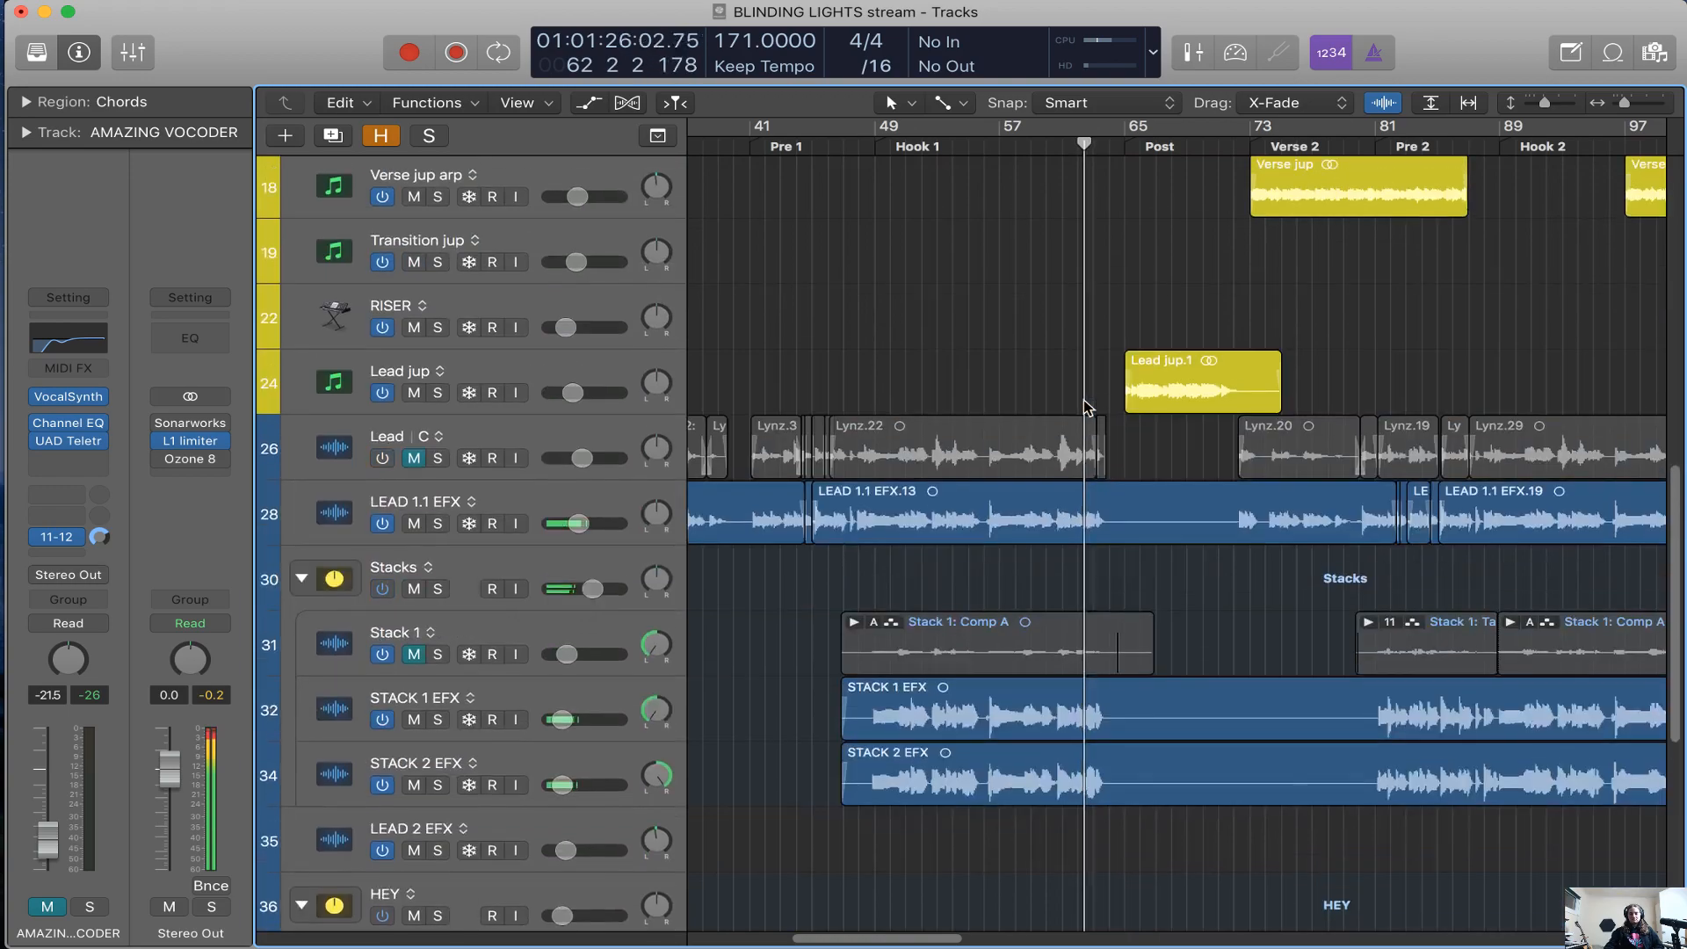
{"action": "scroll", "coordinate": [1083, 404], "scroll_direction": "up", "scroll_amount": 9}
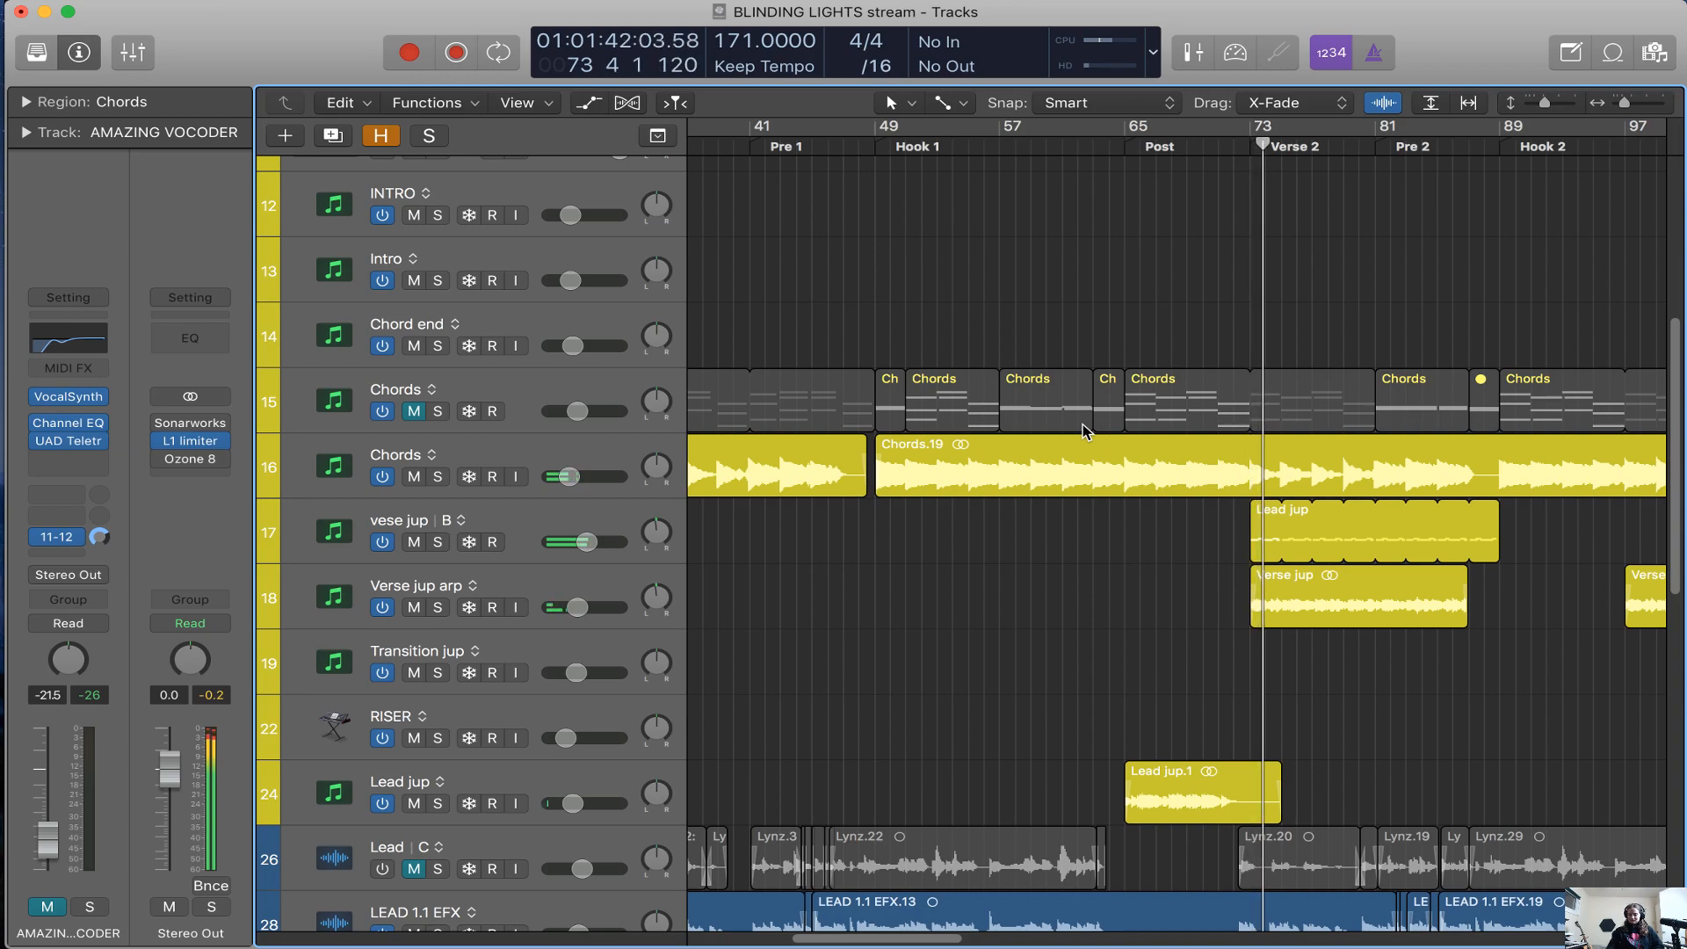
{"action": "left_click", "coordinate": [409, 543]}
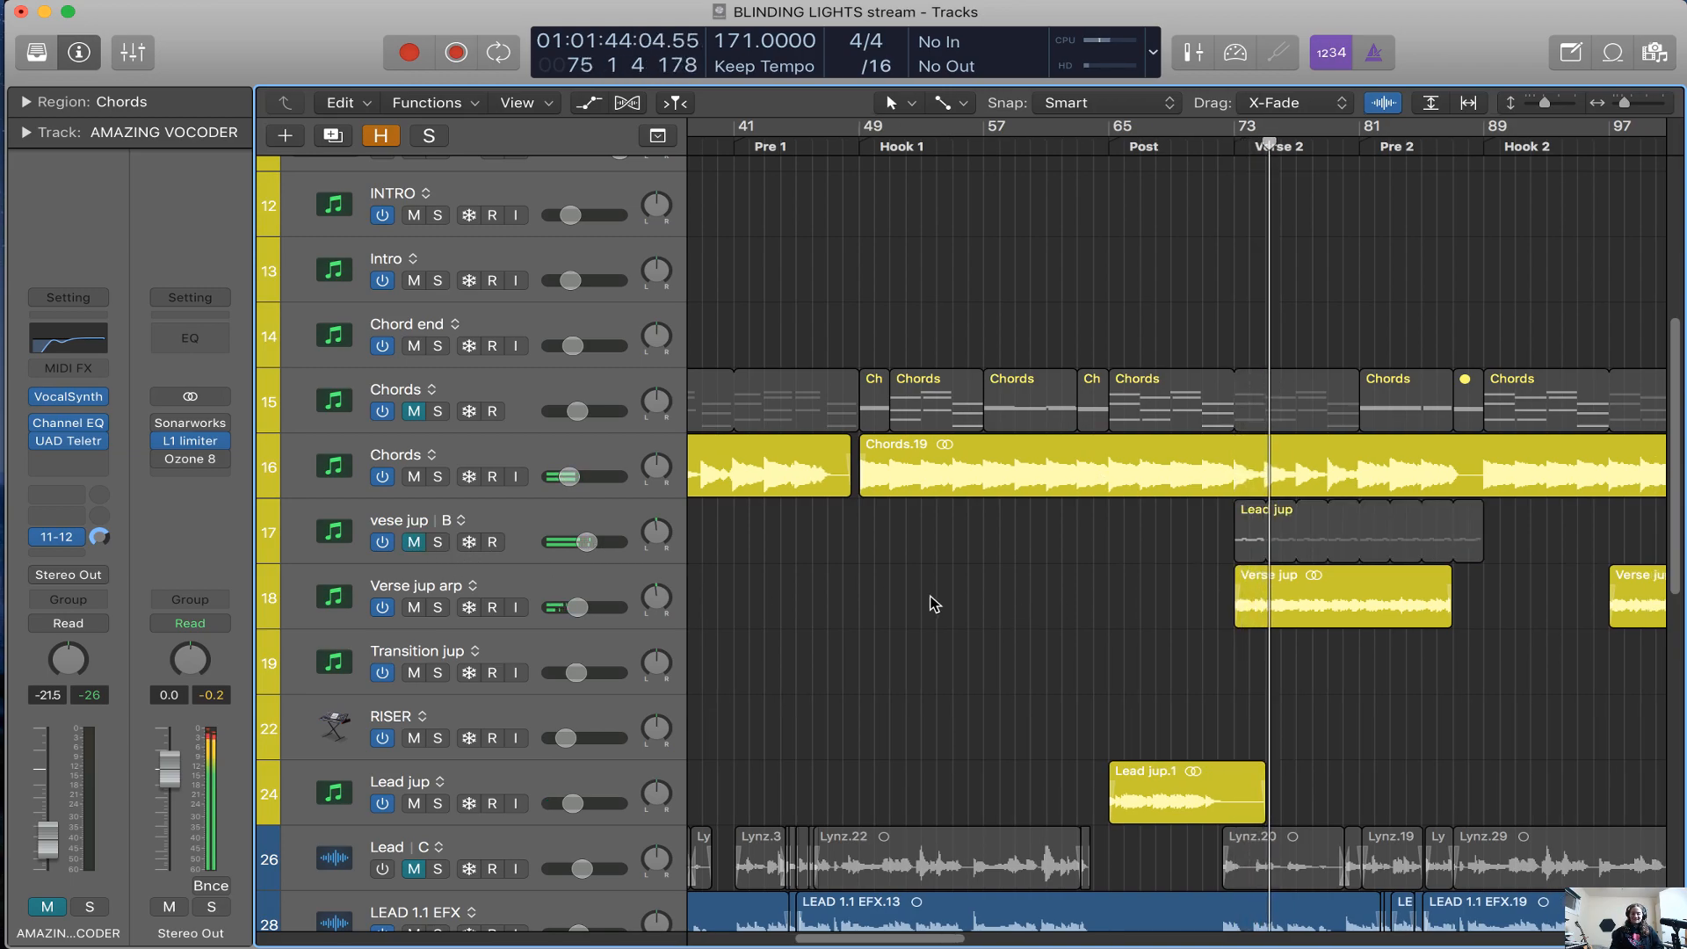
Follow the playback through Hook 2 into the Bridge, examining the drum, synth and vocal tracks up to the Outro
{"action": "scroll", "coordinate": [930, 598], "scroll_direction": "right", "scroll_amount": 5}
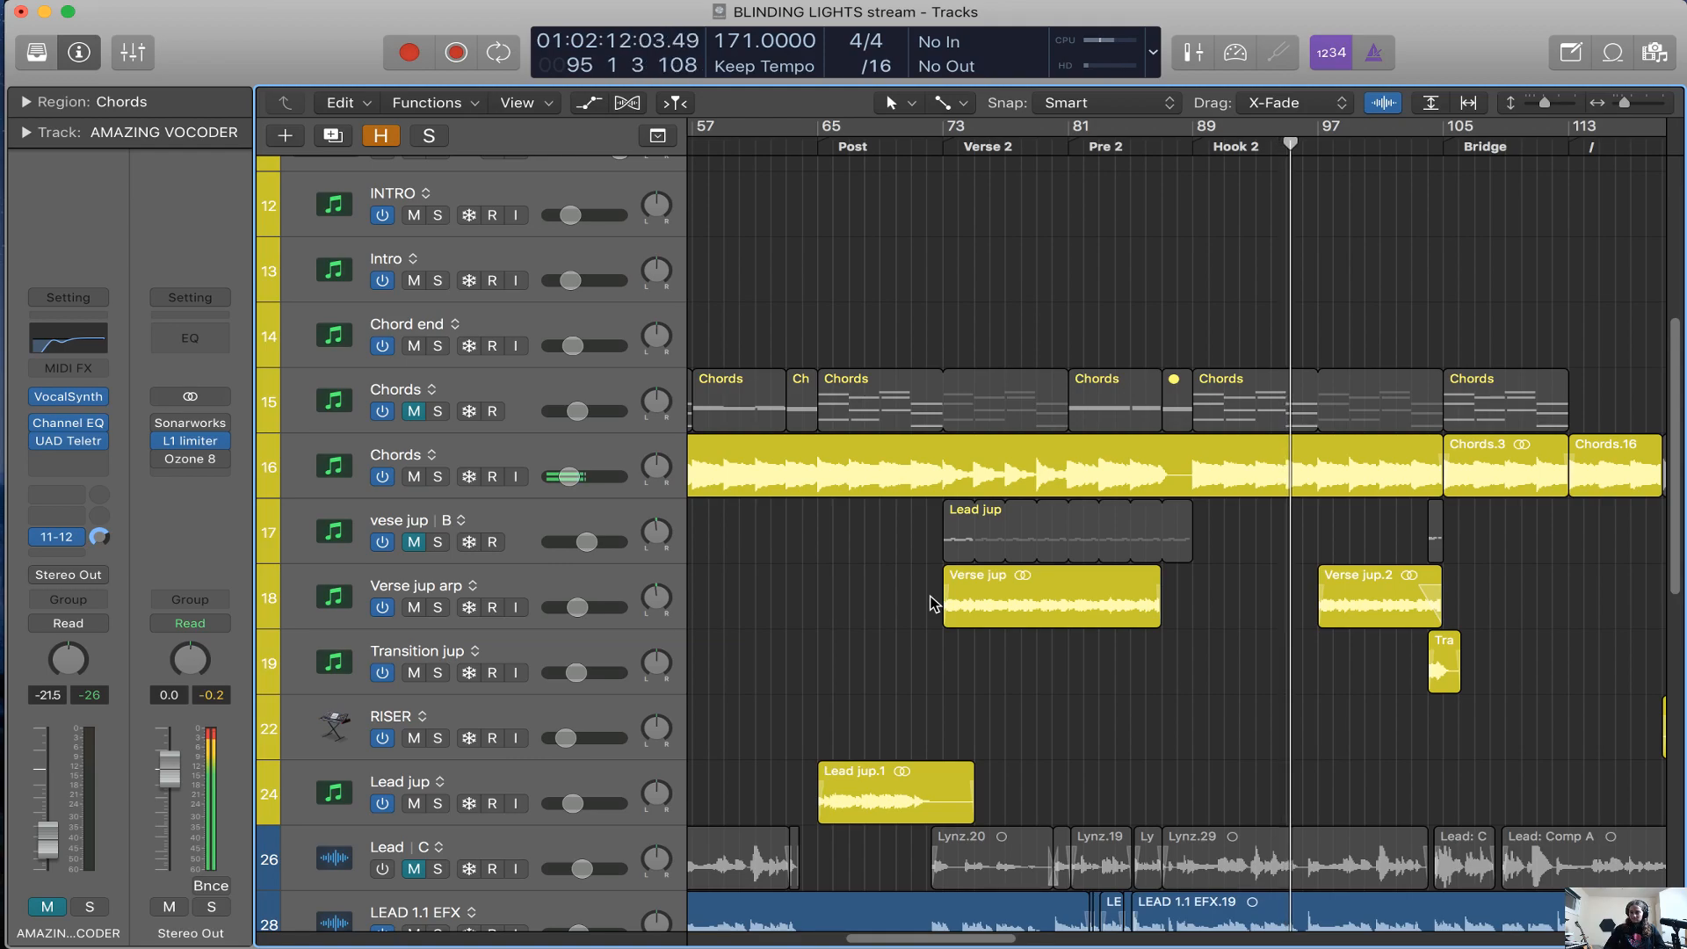
{"action": "scroll", "coordinate": [925, 716], "scroll_direction": "right", "scroll_amount": 10}
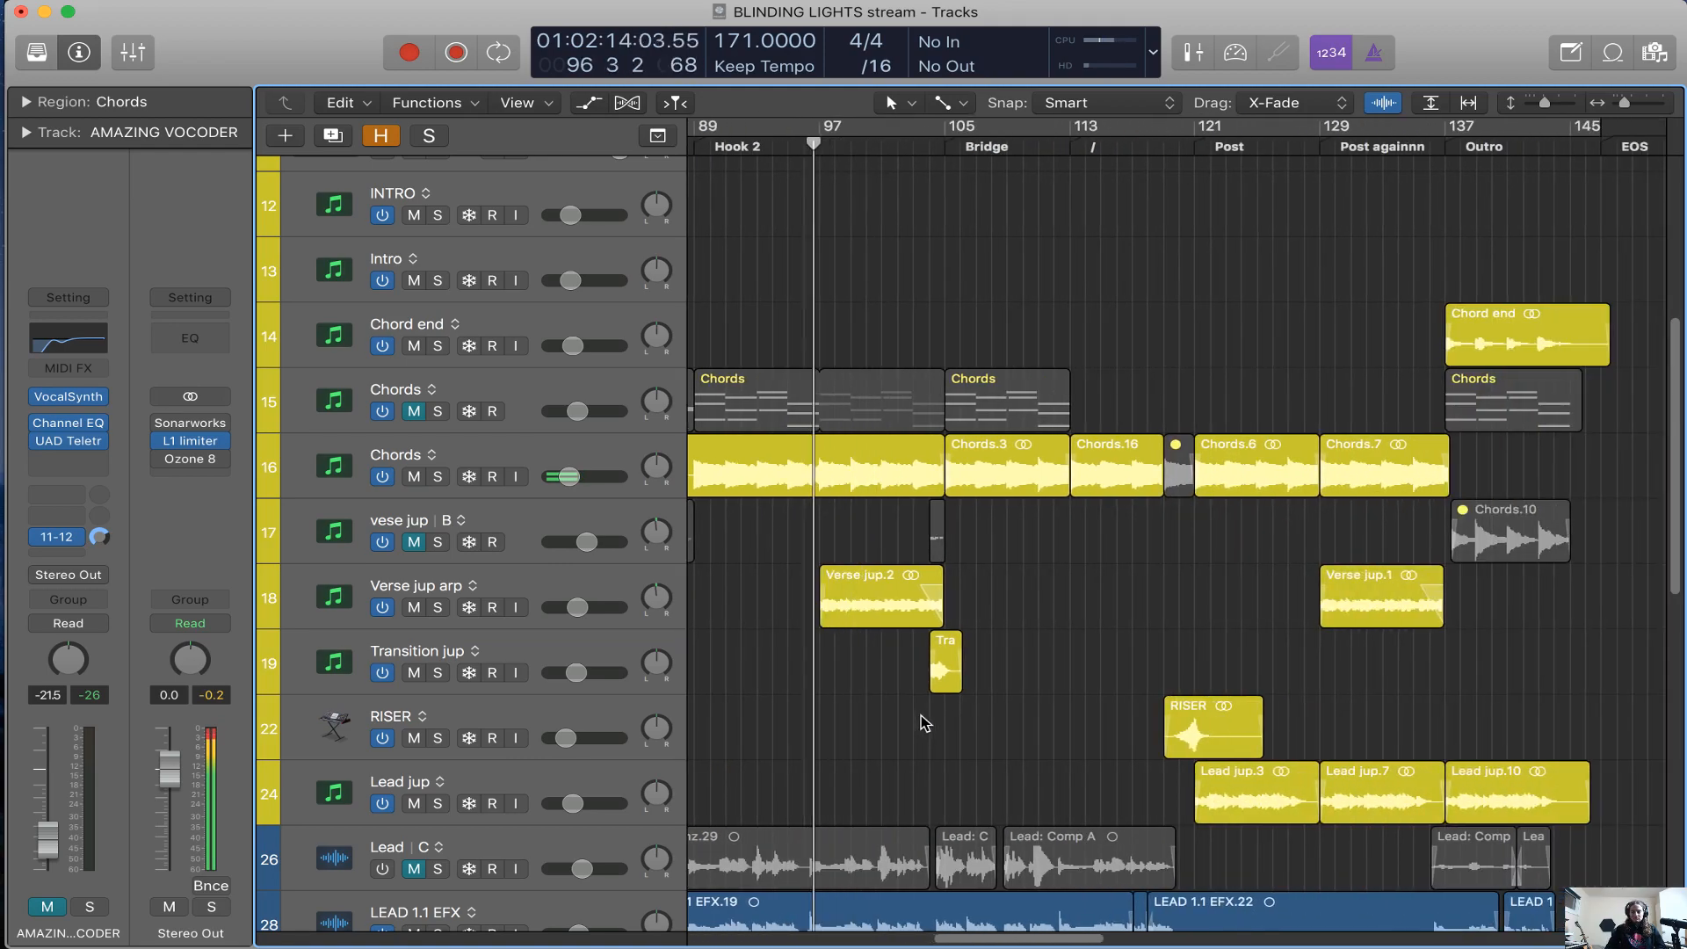
{"action": "scroll", "coordinate": [924, 723], "scroll_direction": "up", "scroll_amount": 10}
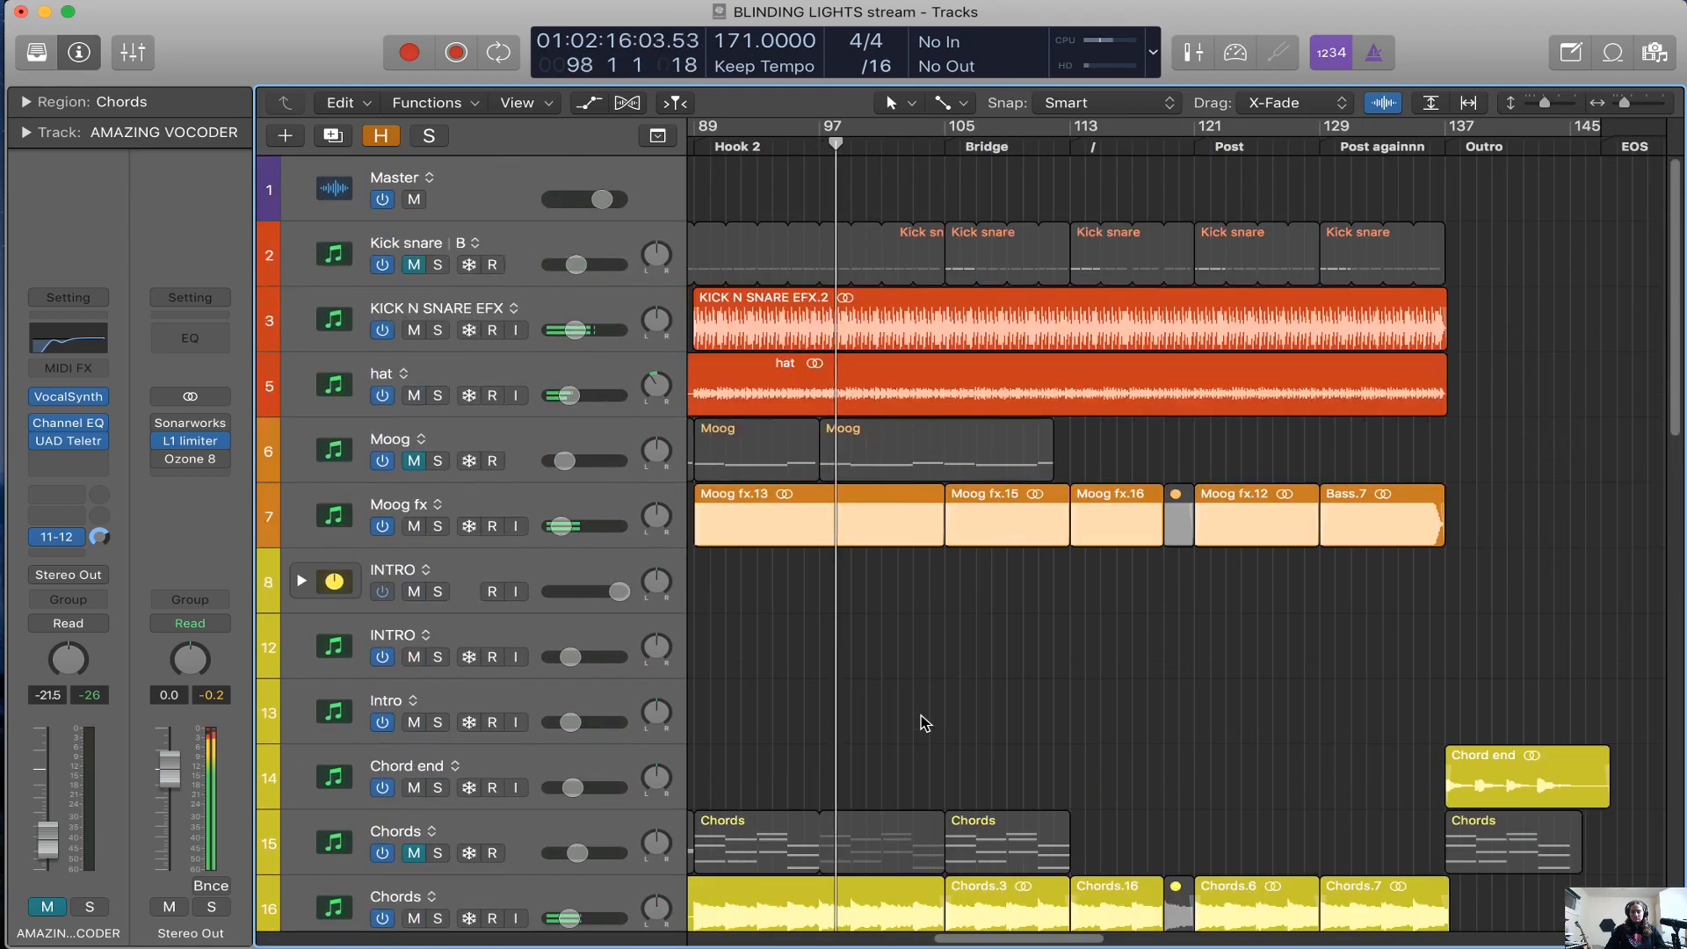
{"action": "scroll", "coordinate": [924, 723], "scroll_direction": "down", "scroll_amount": 10}
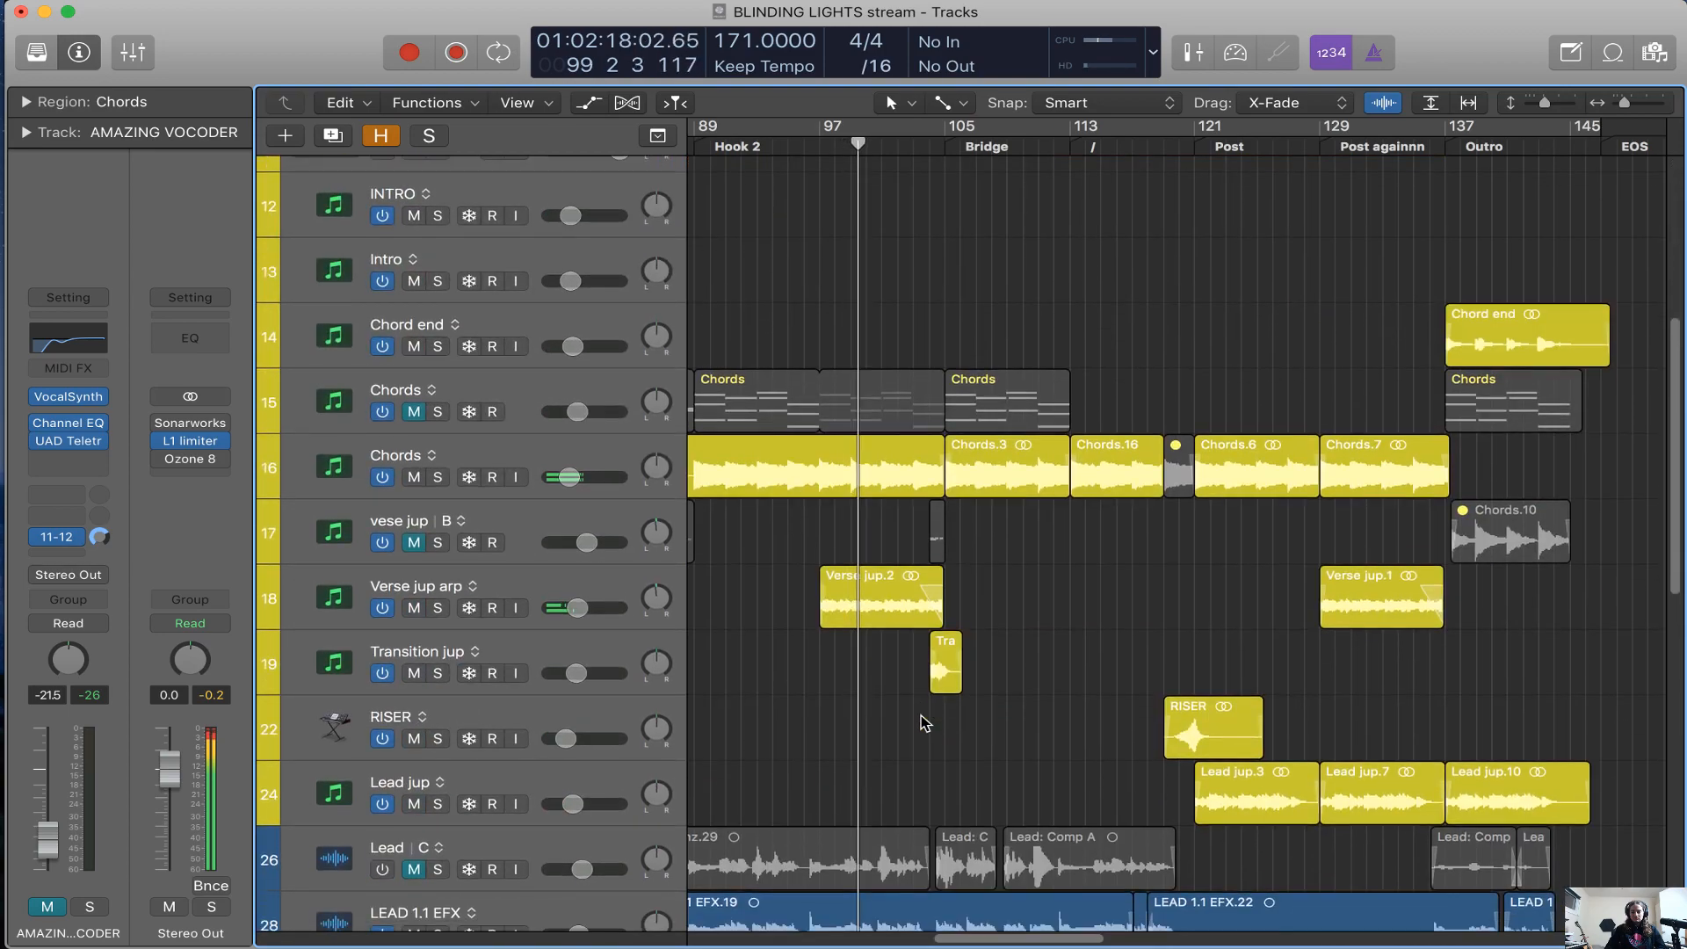
{"action": "scroll", "coordinate": [1044, 741], "scroll_direction": "right", "scroll_amount": 2}
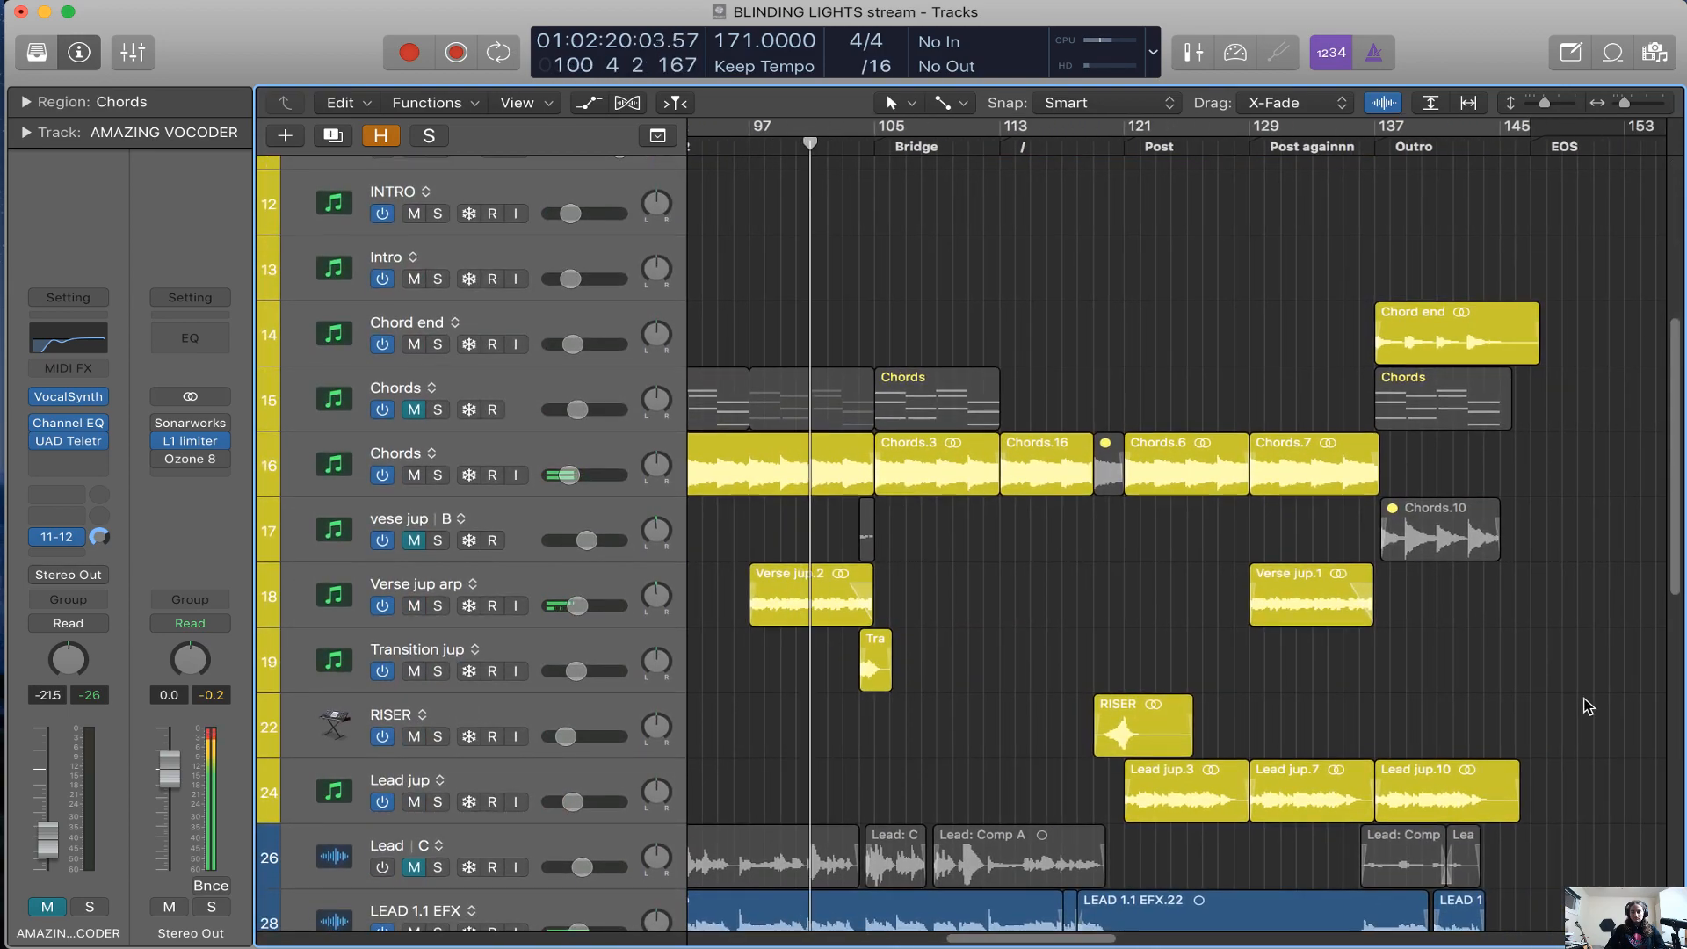
{"action": "scroll", "coordinate": [1588, 706], "scroll_direction": "down", "scroll_amount": 7}
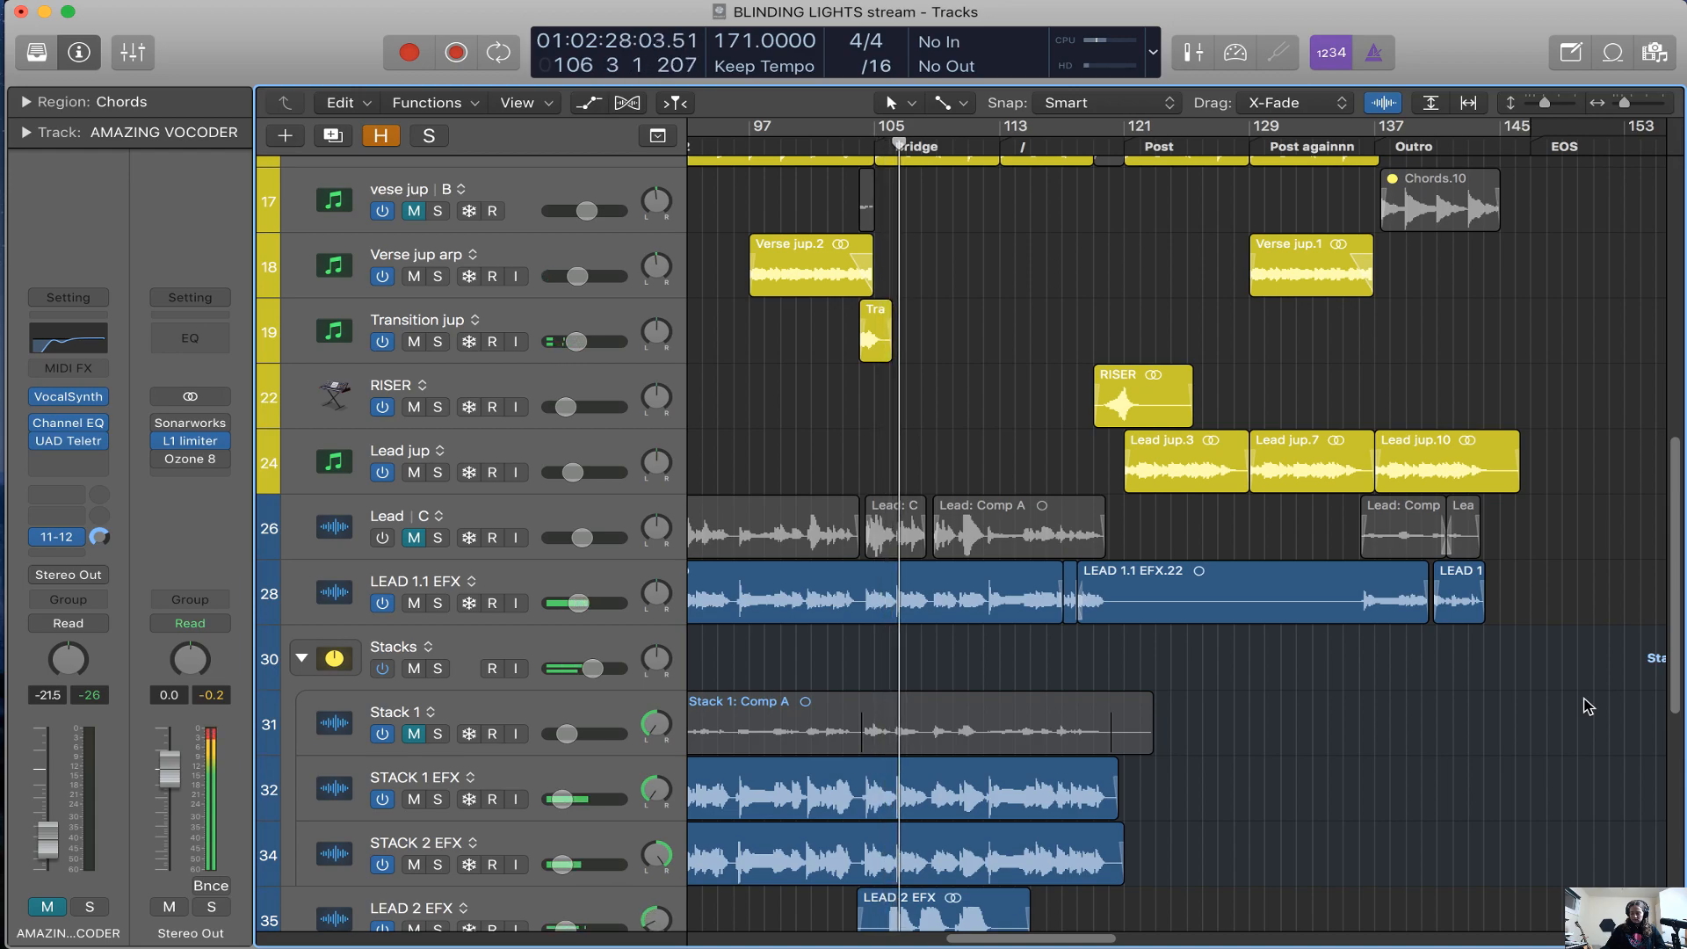
Select the LEAD 2 EFX track and examine its region in the Bridge during playback
{"action": "scroll", "coordinate": [1041, 743], "scroll_direction": "down", "scroll_amount": 5}
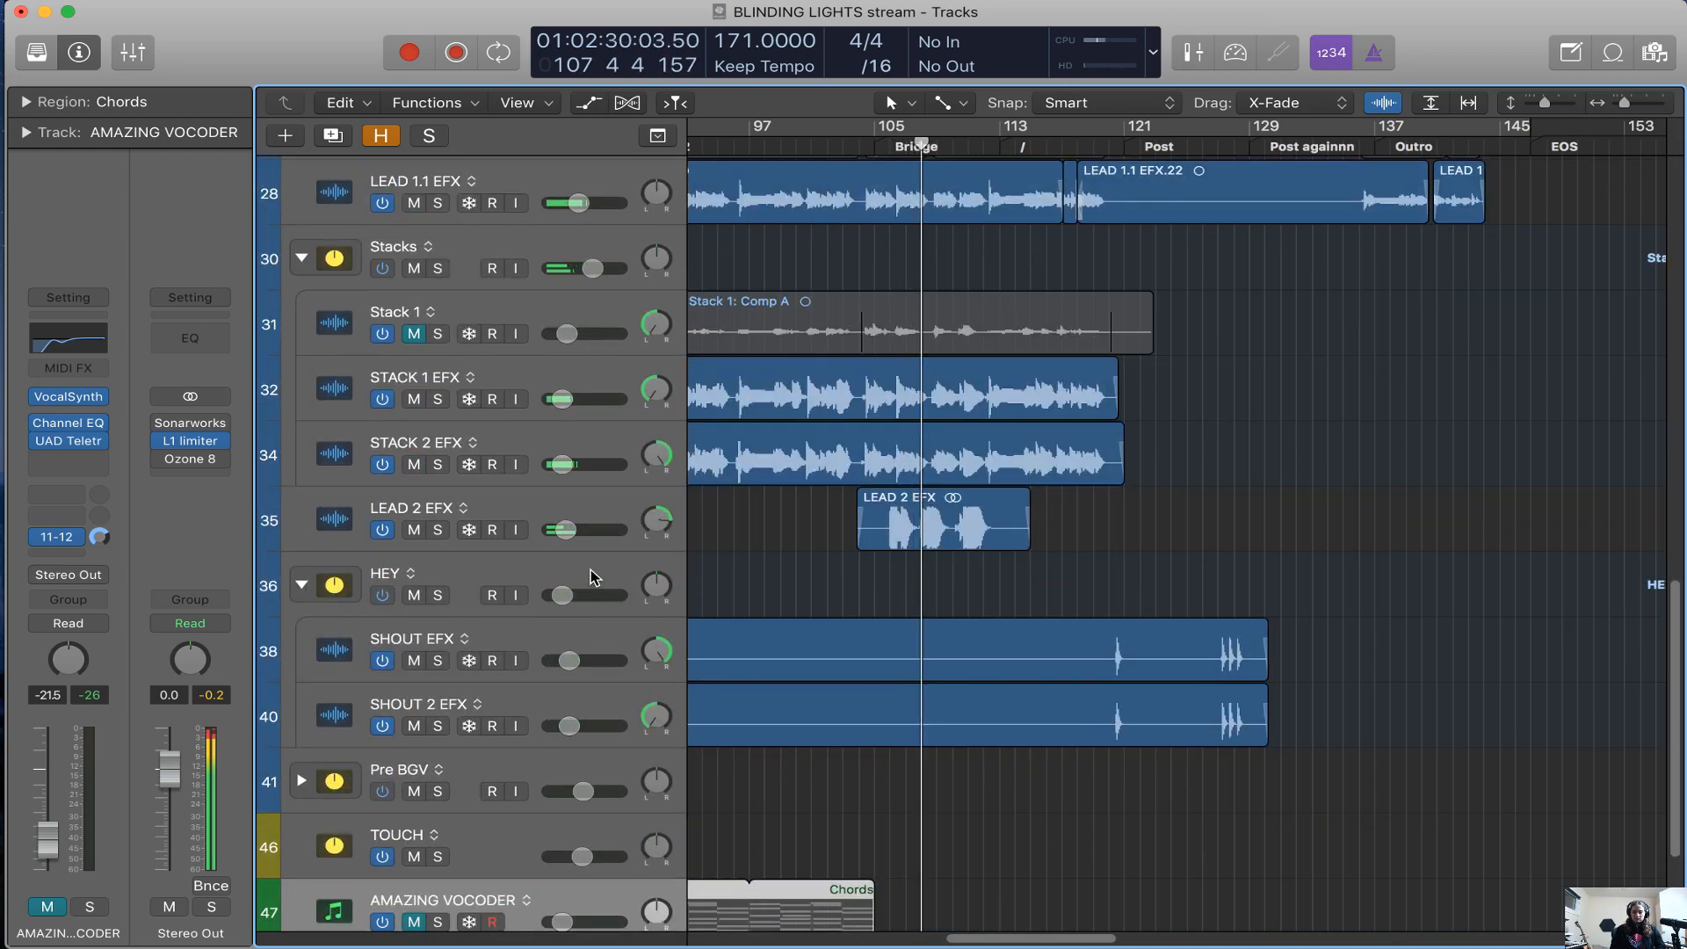
{"action": "left_click", "coordinate": [576, 510]}
{"action": "key", "text": "super+Right"}
{"action": "scroll", "coordinate": [948, 579], "scroll_direction": "right", "scroll_amount": 3}
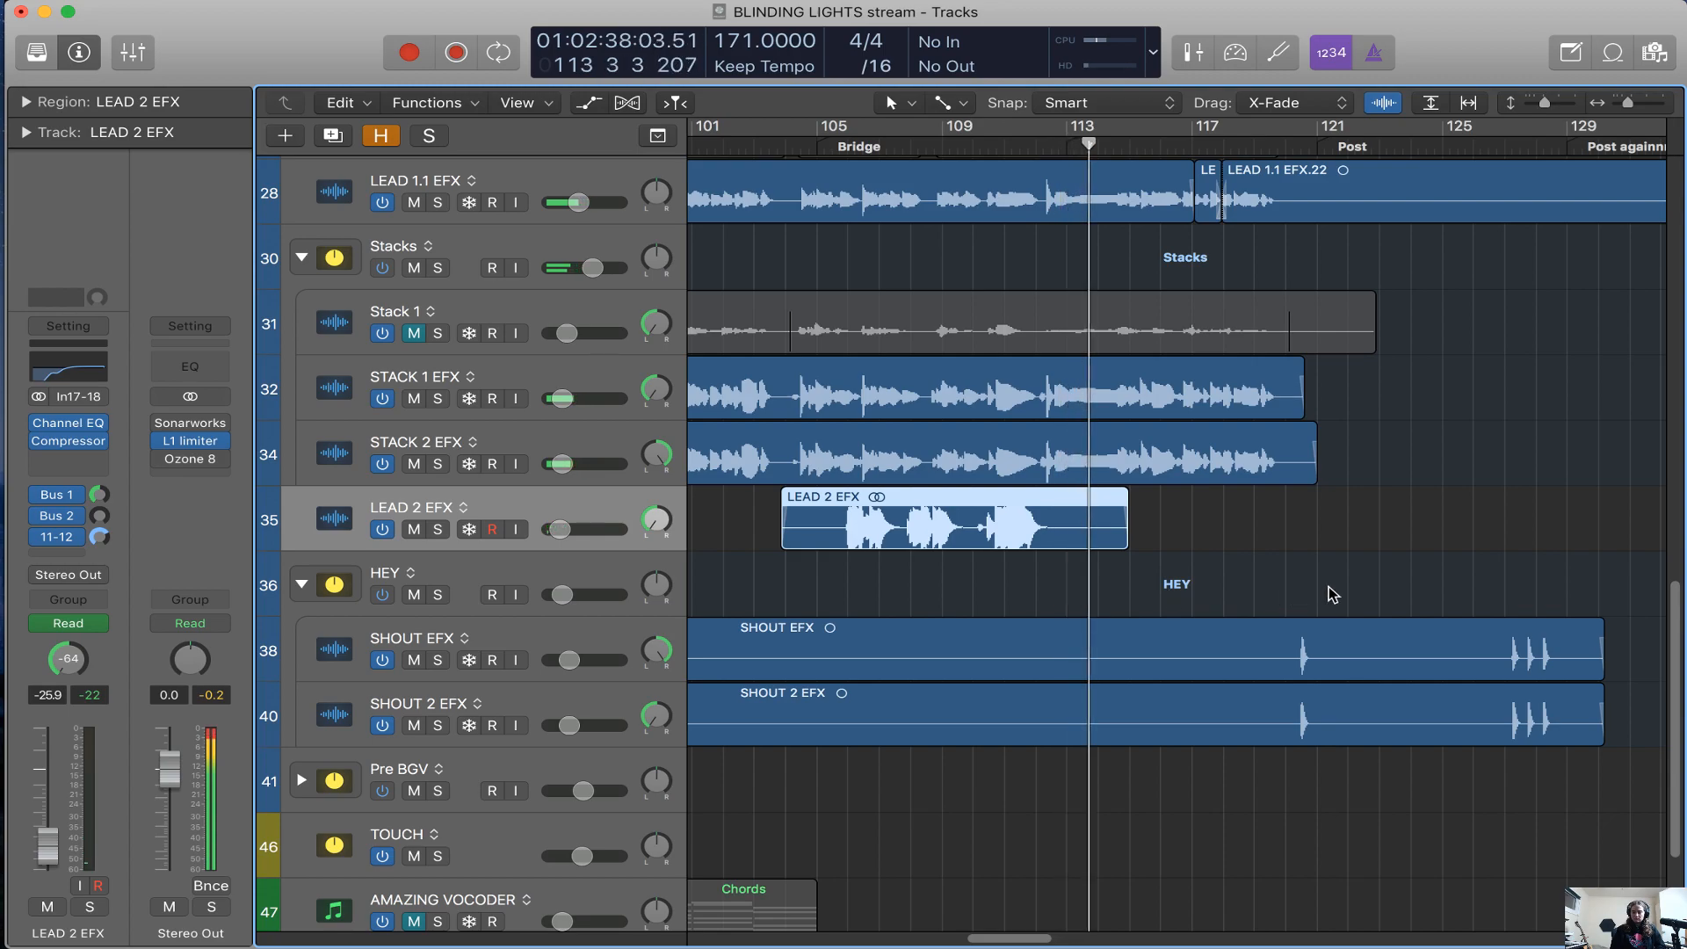
Follow the playback to the end of the Outro, examining the lead jup, lead vocal, stack and shout tracks
{"action": "scroll", "coordinate": [1334, 595], "scroll_direction": "down", "scroll_amount": 2}
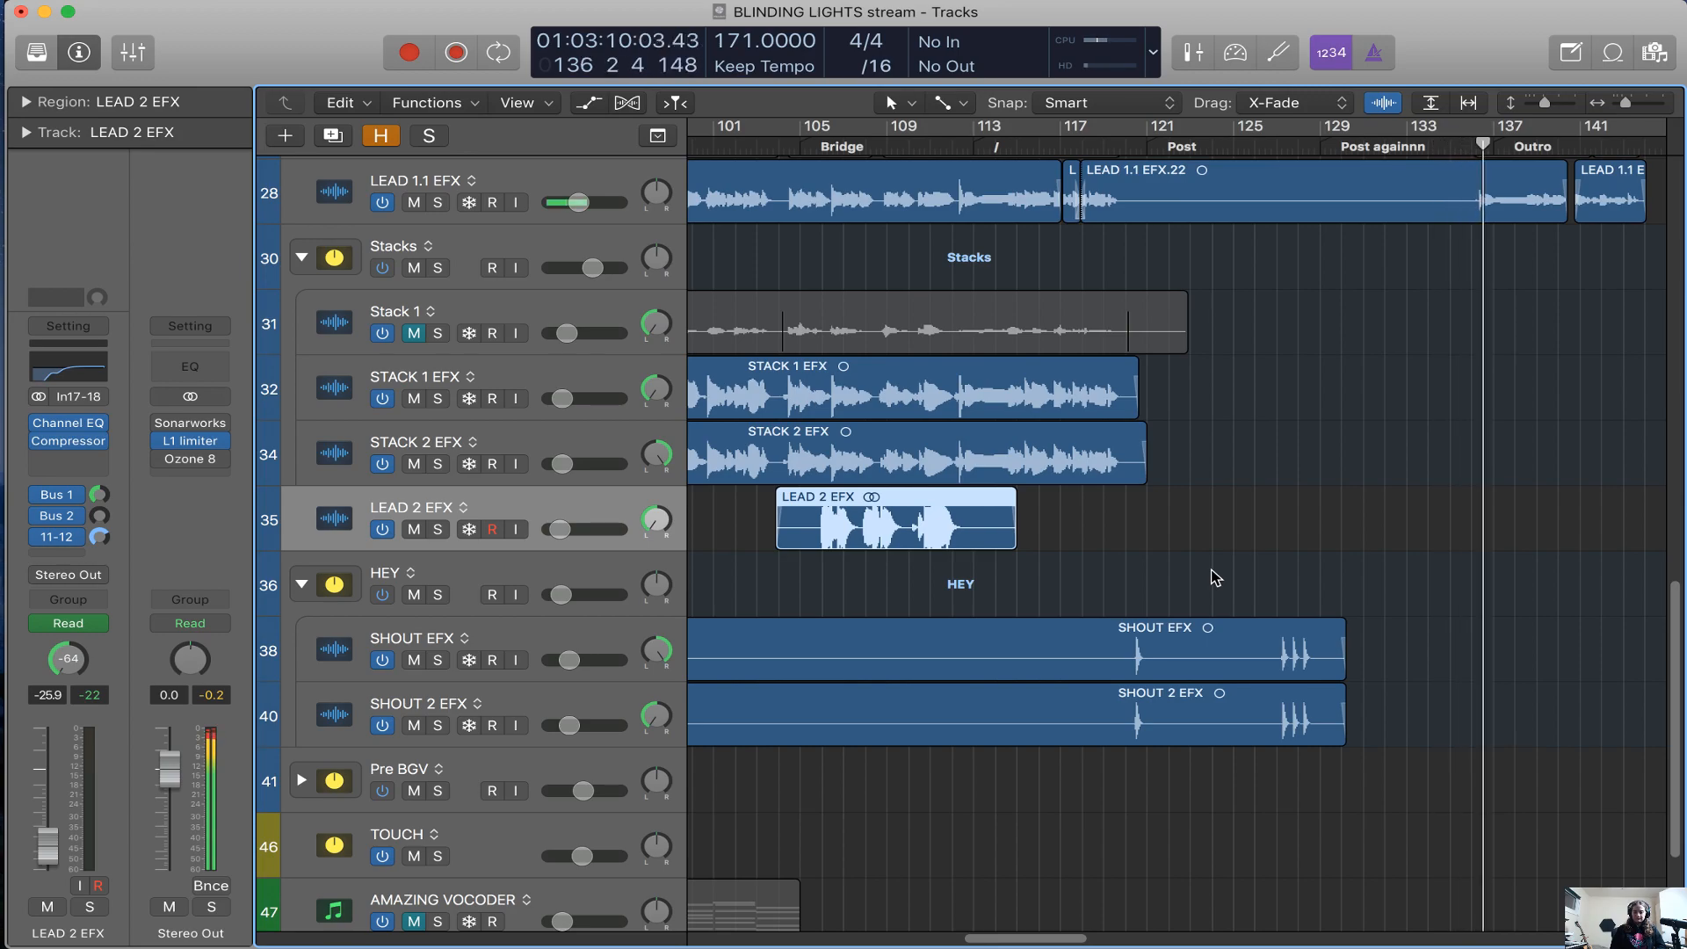
{"action": "scroll", "coordinate": [1214, 578], "scroll_direction": "up", "scroll_amount": 5}
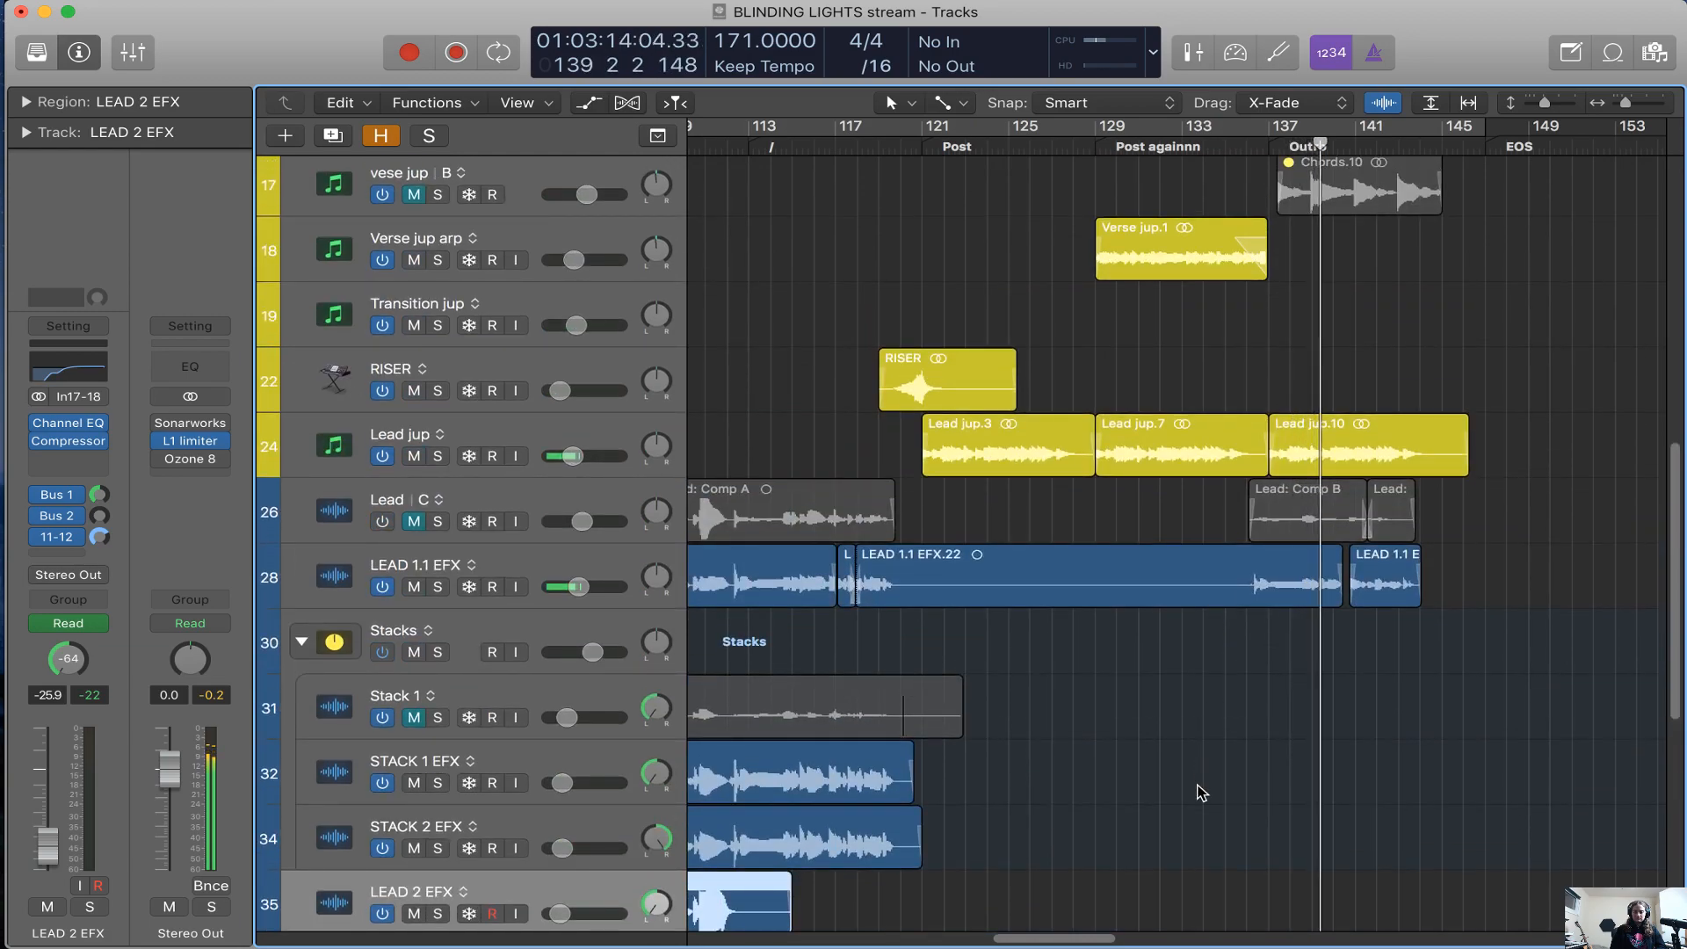
{"action": "scroll", "coordinate": [1202, 792], "scroll_direction": "left", "scroll_amount": 5}
{"action": "scroll", "coordinate": [1201, 792], "scroll_direction": "right", "scroll_amount": 5}
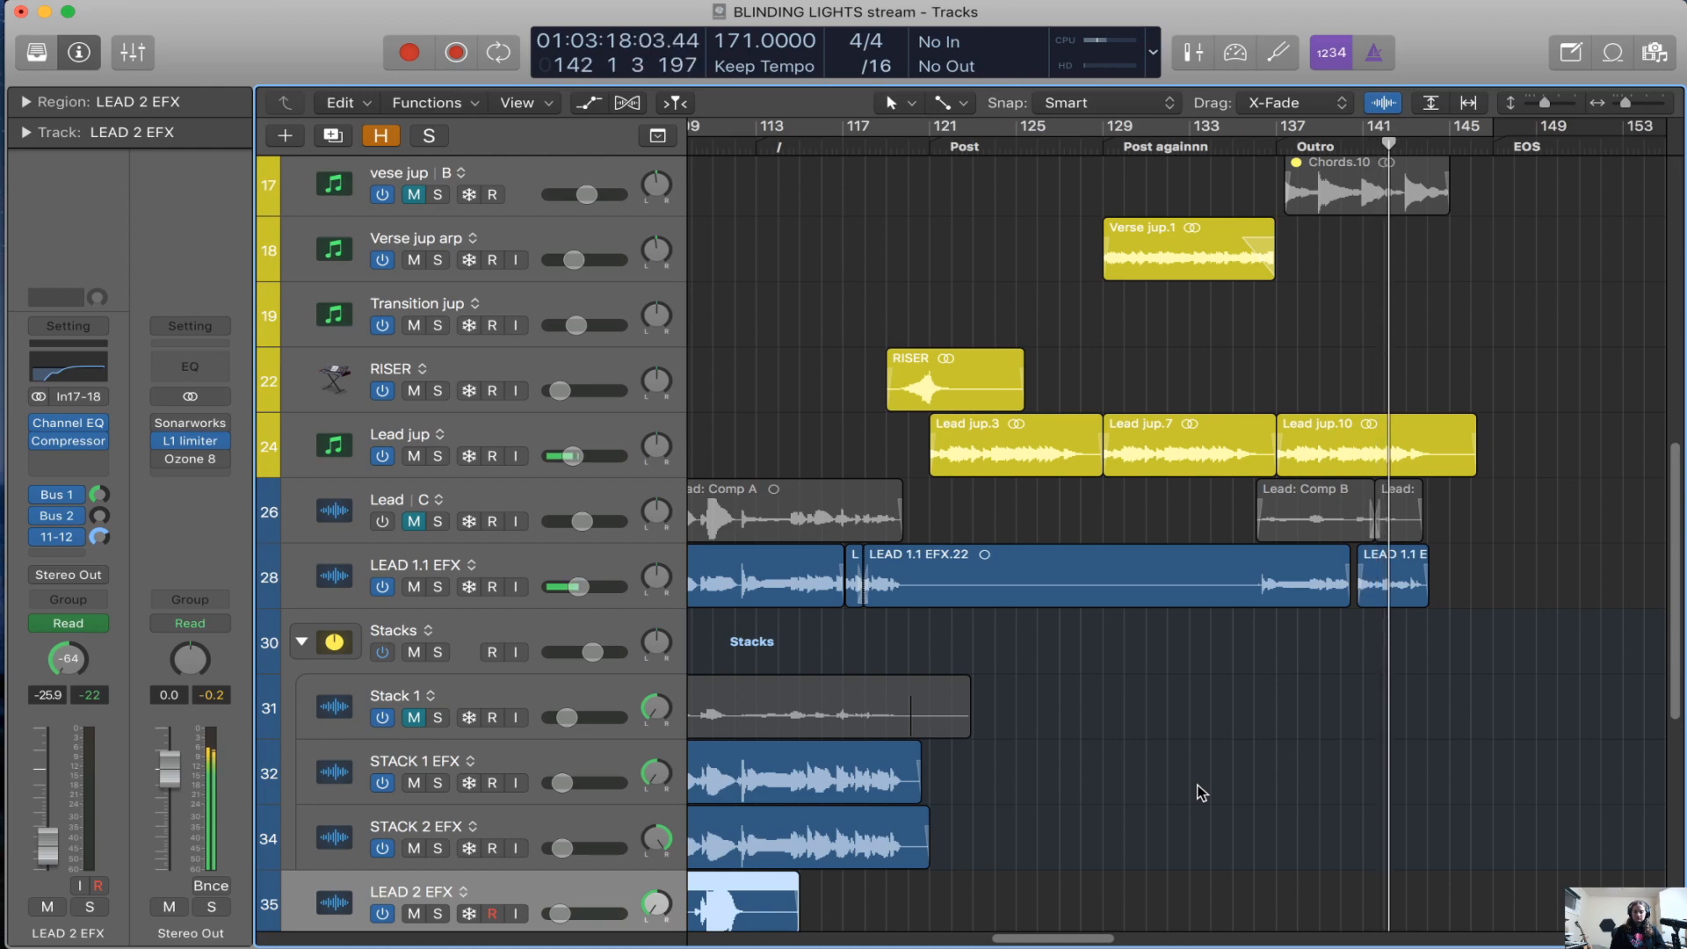
{"action": "scroll", "coordinate": [1201, 791], "scroll_direction": "left", "scroll_amount": 6}
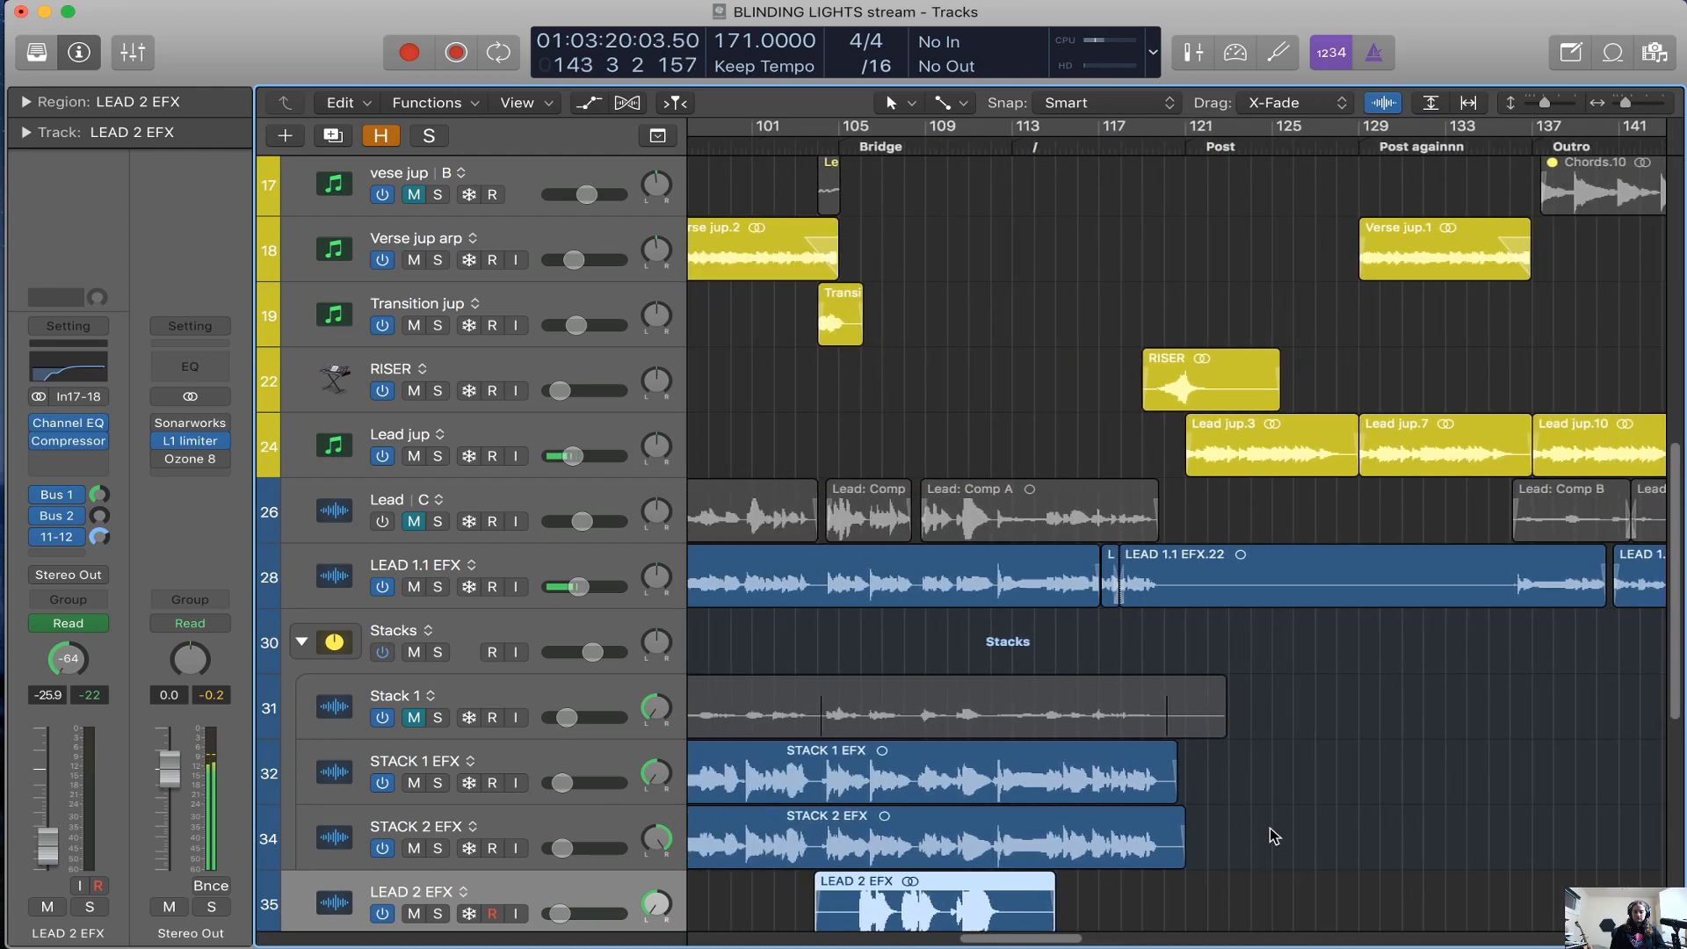
{"action": "scroll", "coordinate": [1266, 832], "scroll_direction": "down", "scroll_amount": 5}
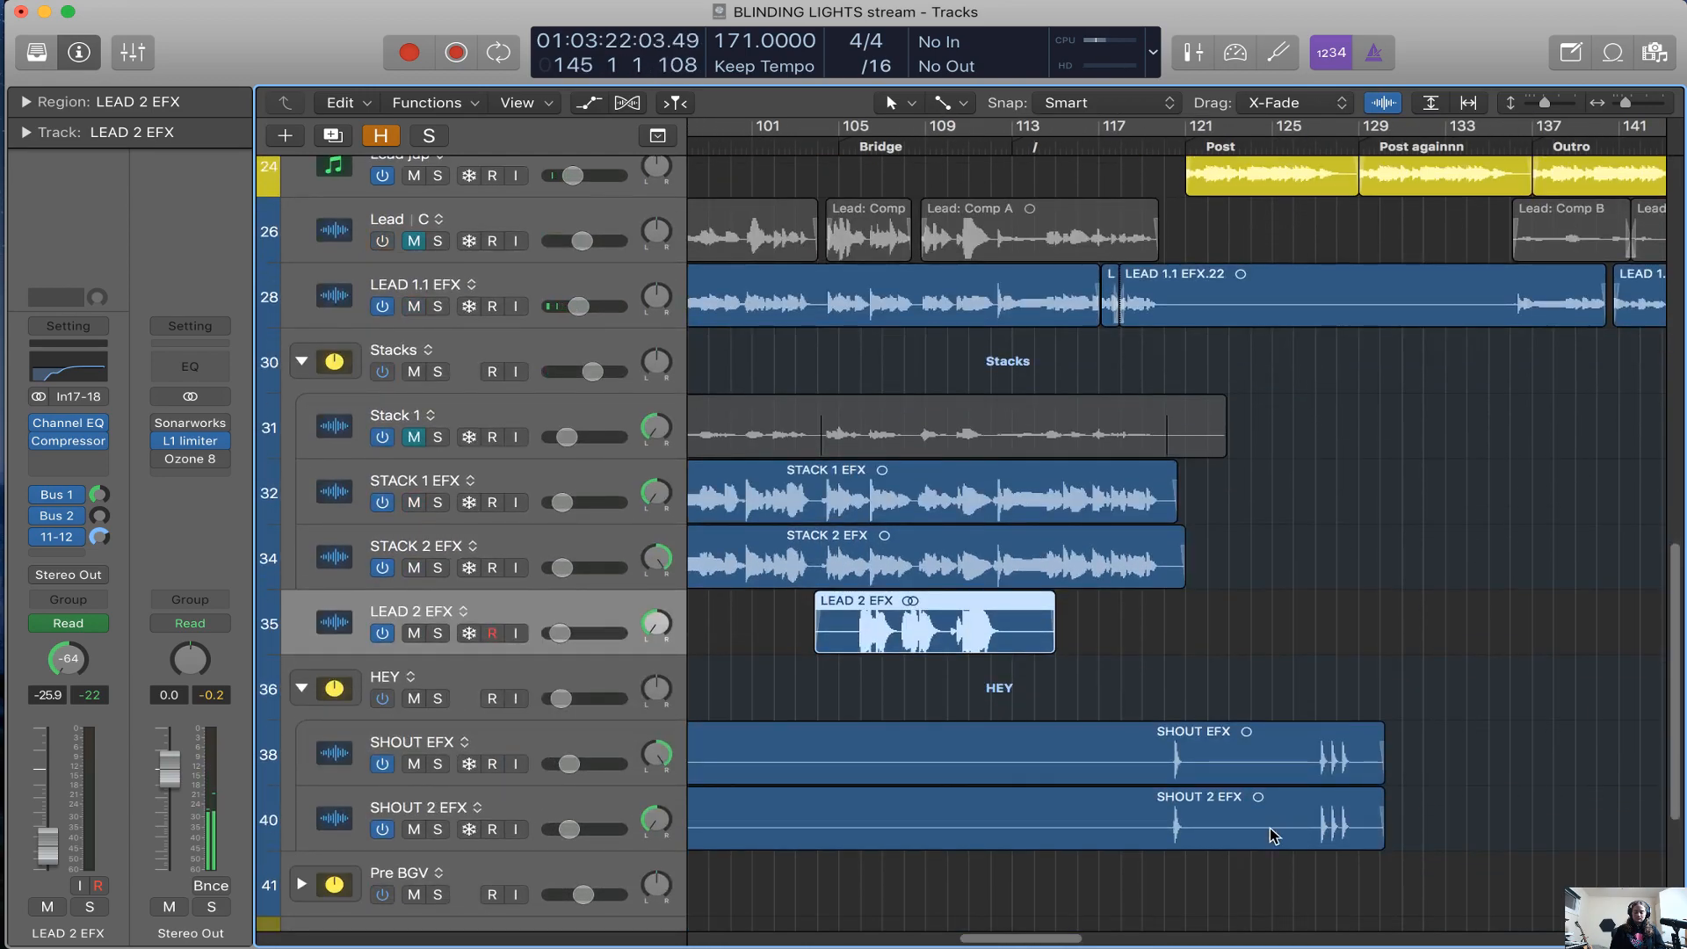
Deselect all regions, place the playhead at bar 105 in the Bridge and zoom in on the LEAD 2 EFX region
{"action": "key", "text": "alt+shift+d"}
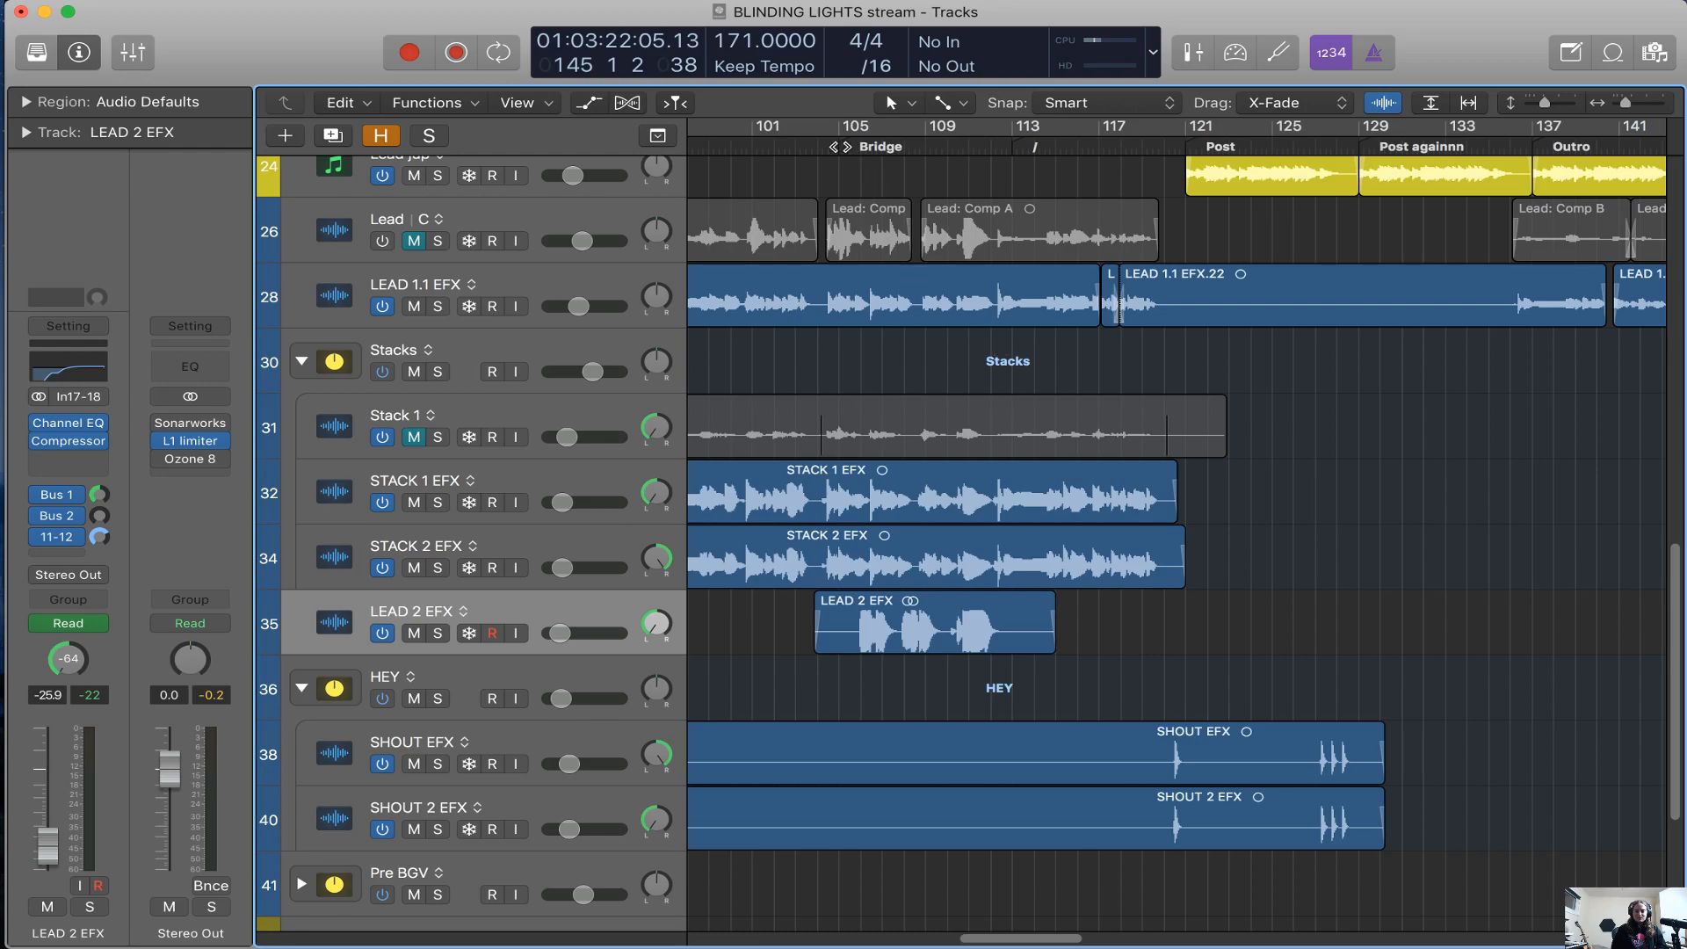
{"action": "left_click", "coordinate": [841, 147]}
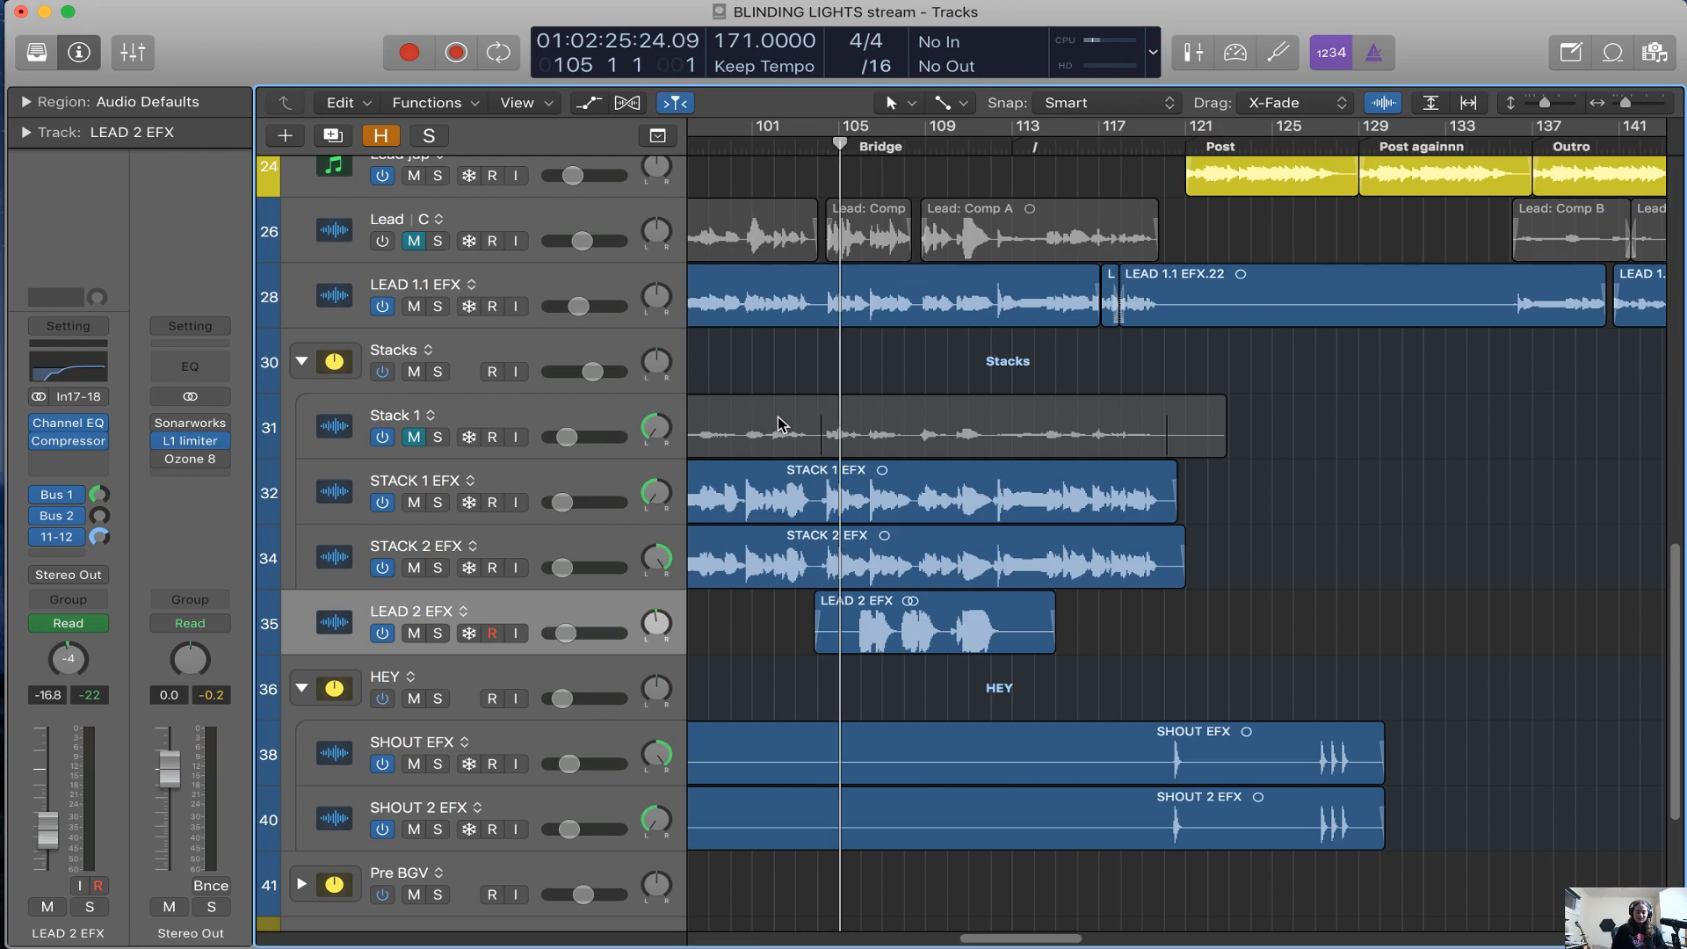
{"action": "key", "text": "super+Right"}
{"action": "key", "text": "super+Right"}
{"action": "key", "text": "super+Right"}
{"action": "scroll", "coordinate": [778, 468], "scroll_direction": "right", "scroll_amount": 2}
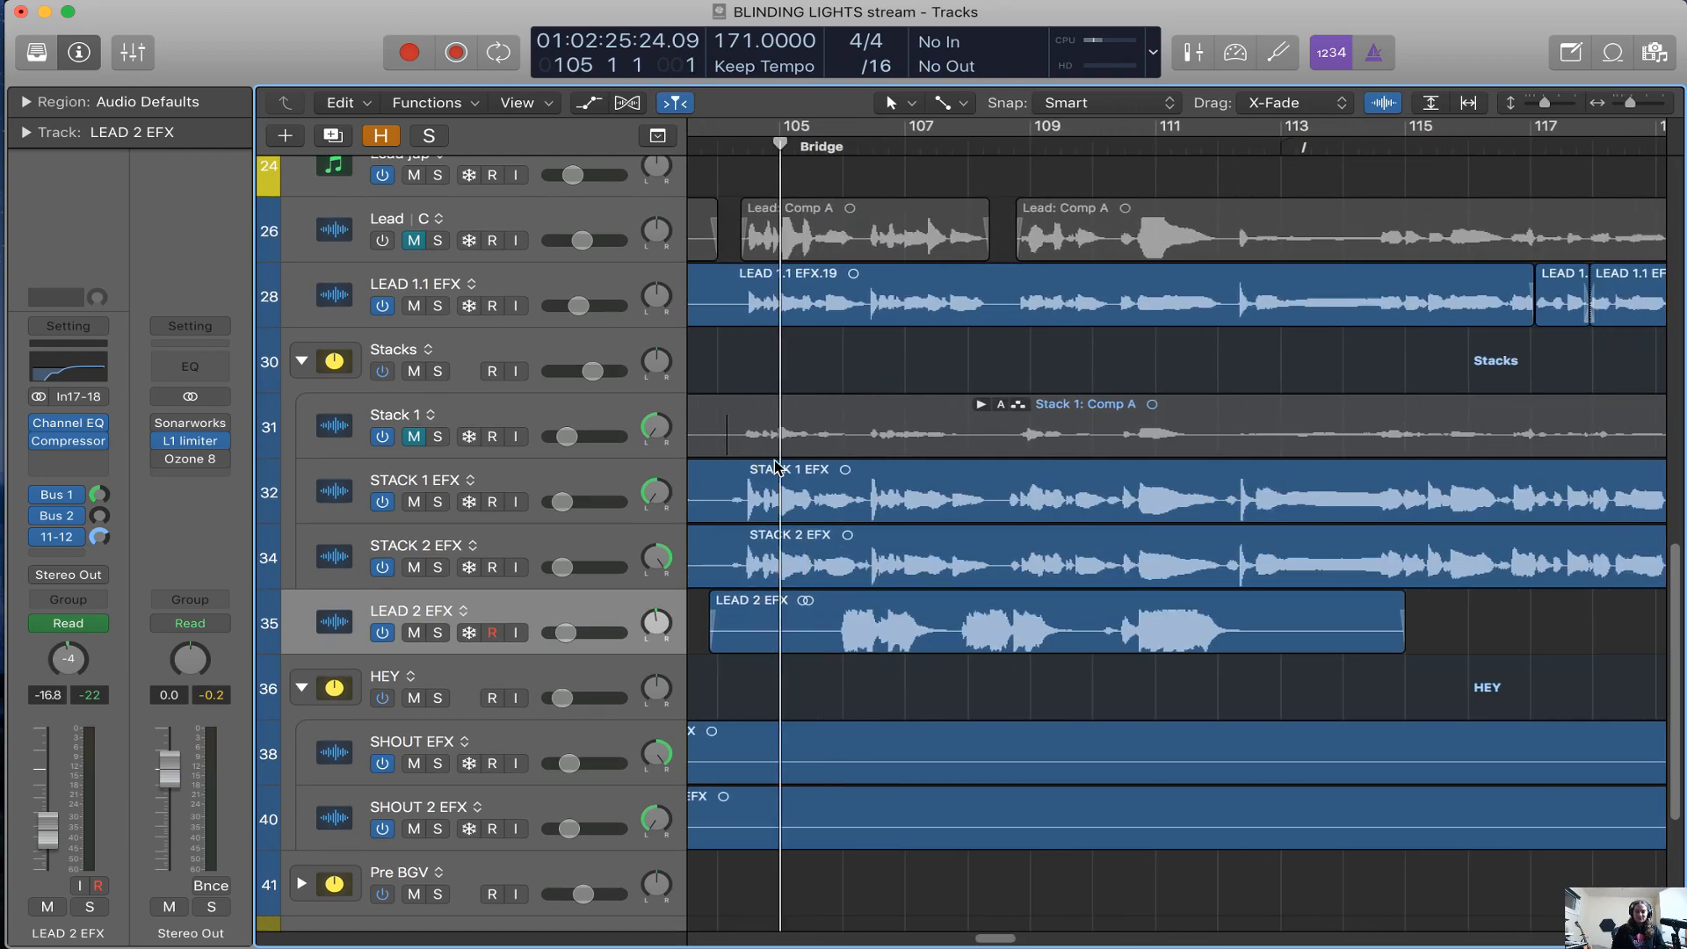
{"action": "scroll", "coordinate": [778, 479], "scroll_direction": "down", "scroll_amount": 1}
{"action": "scroll", "coordinate": [778, 510], "scroll_direction": "left", "scroll_amount": 1}
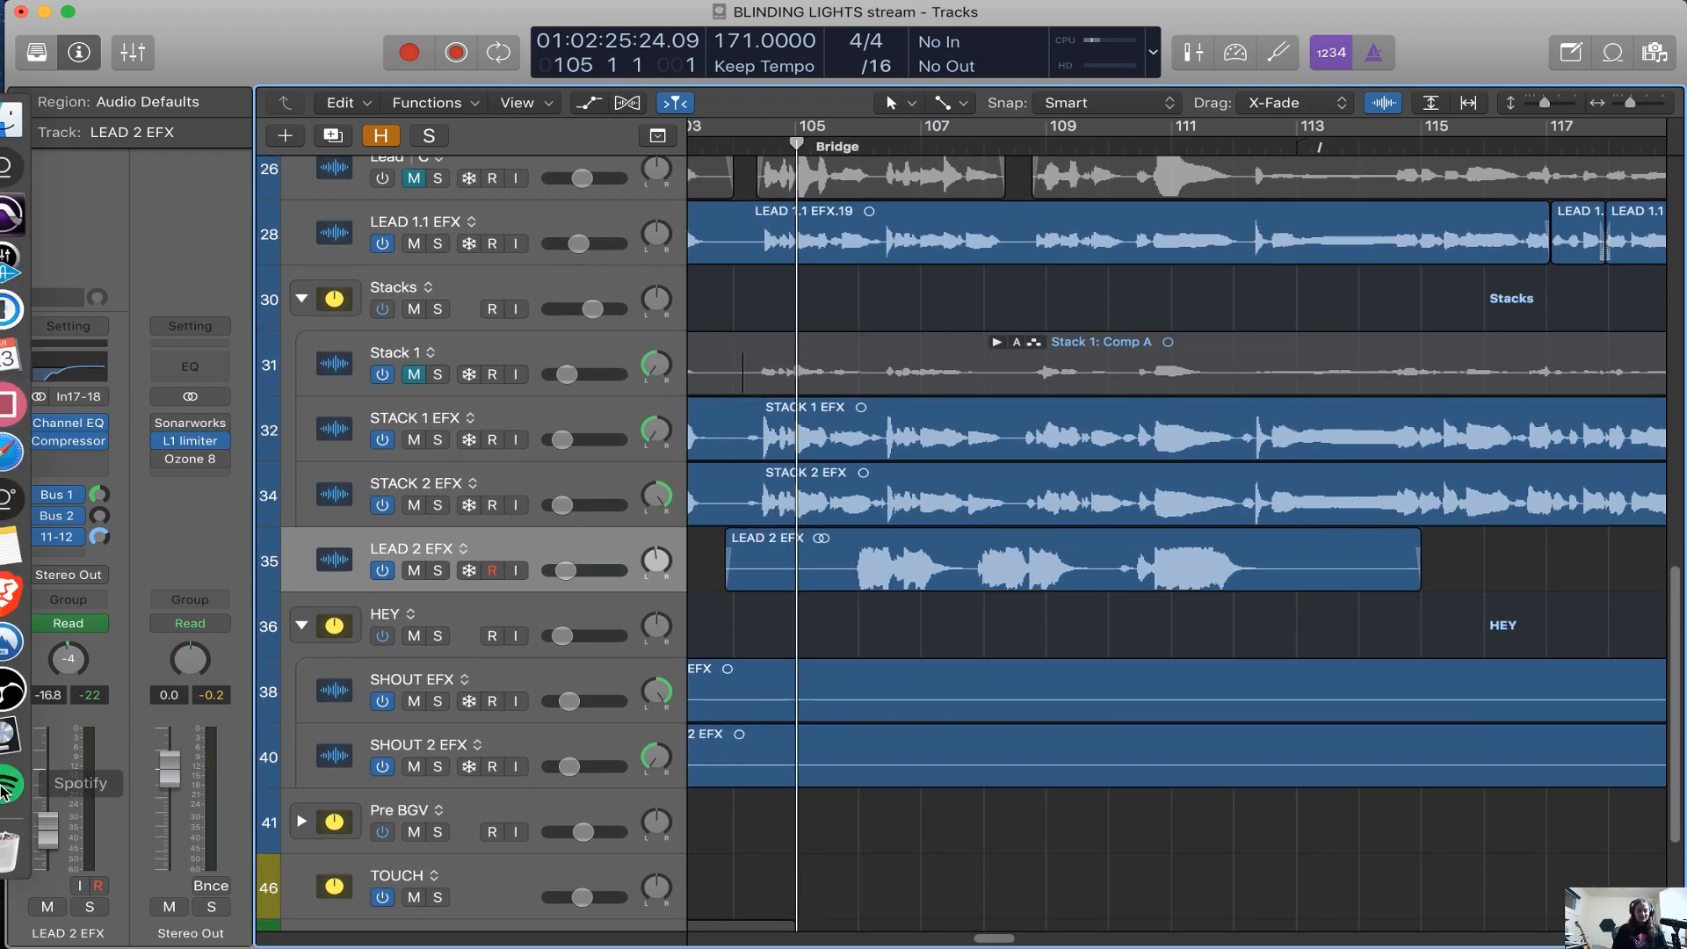
Switch to the OBS streaming window for a brief look and return to the Logic project
{"action": "left_click", "coordinate": [7, 710]}
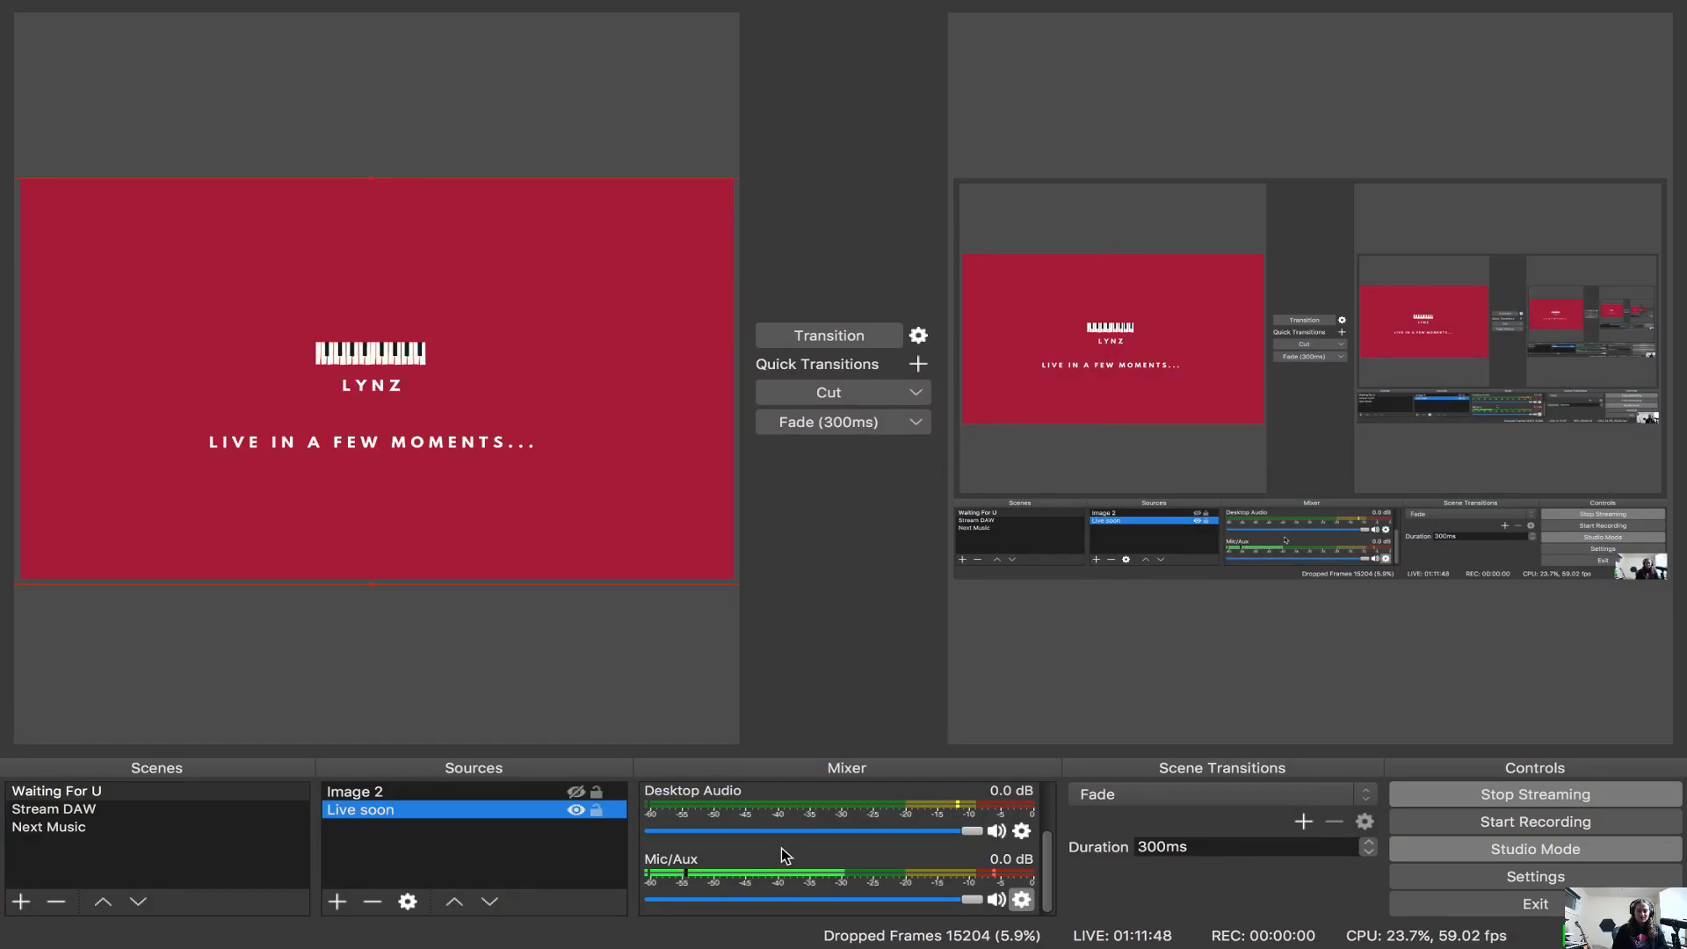
{"action": "key", "text": "super+Tab"}
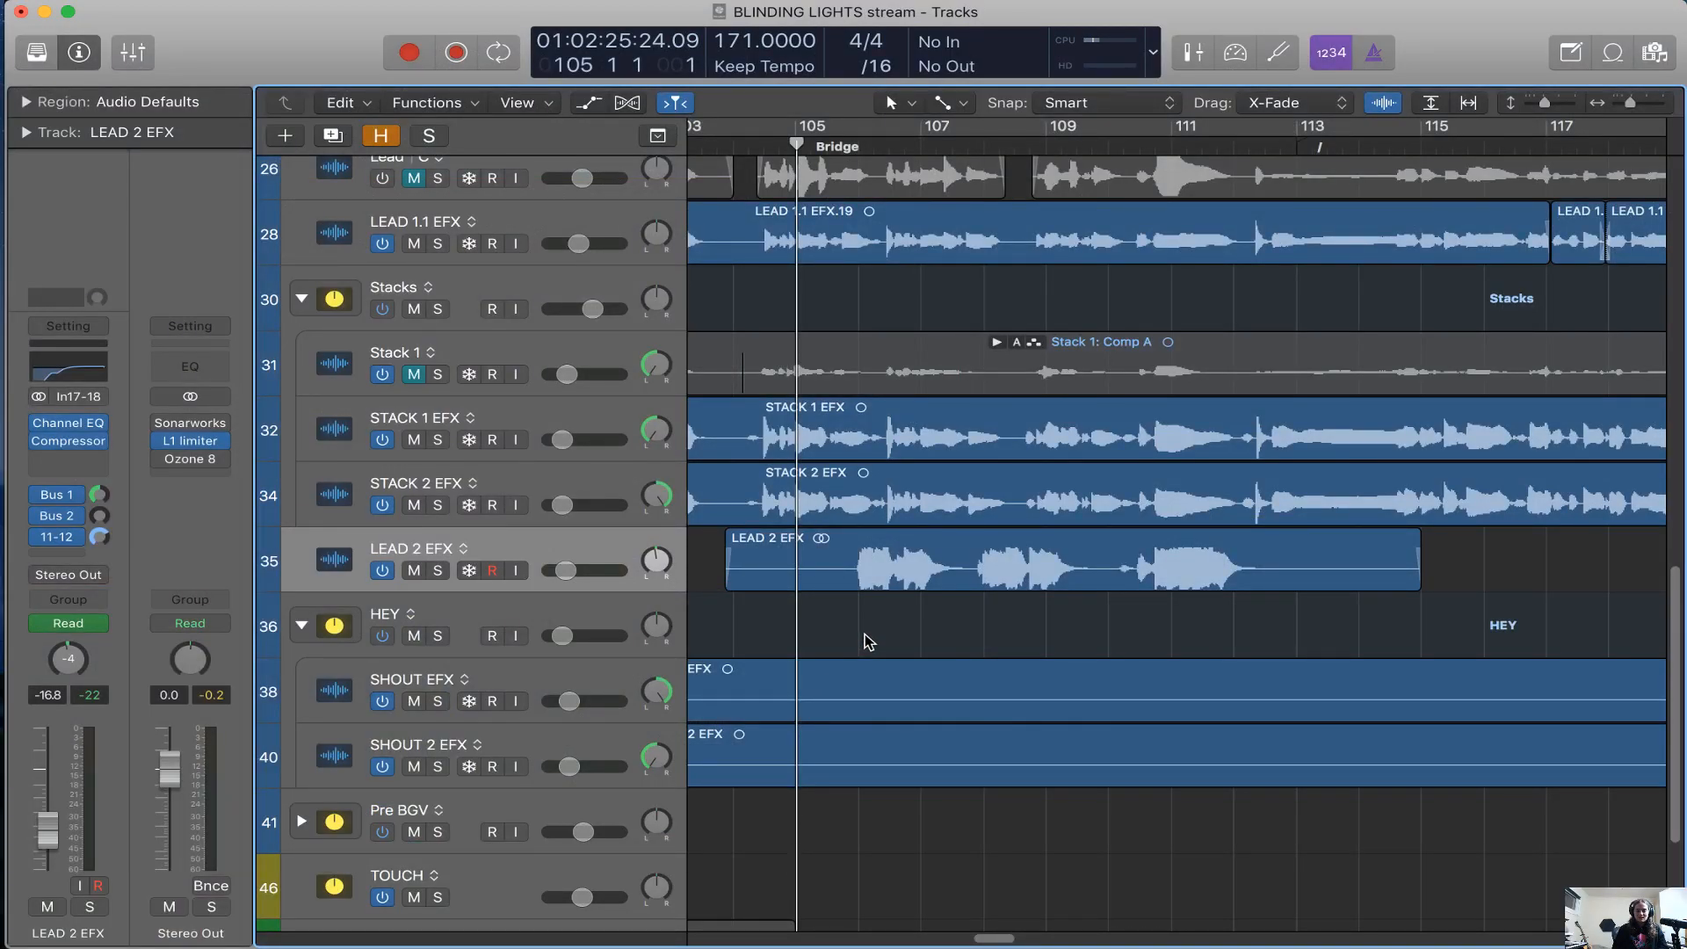
Solo the LEAD 2 EFX track and play it from bar 104, just before the Bridge
{"action": "key", "text": "s"}
{"action": "left_click", "coordinate": [766, 146]}
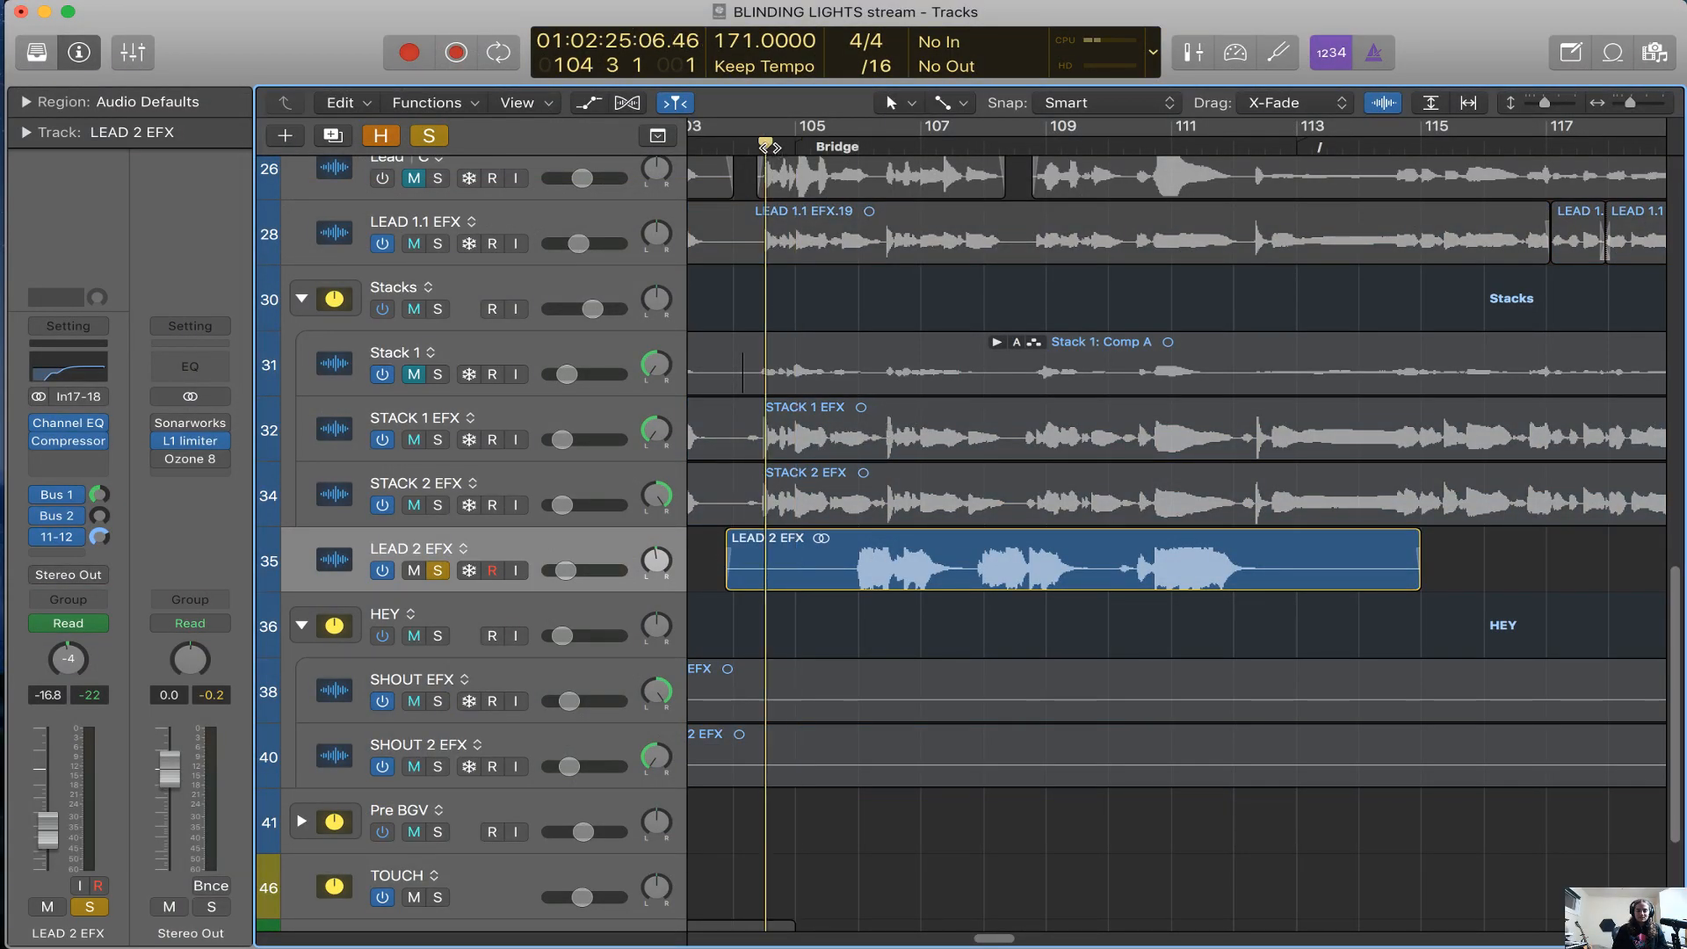
{"action": "key", "text": "space"}
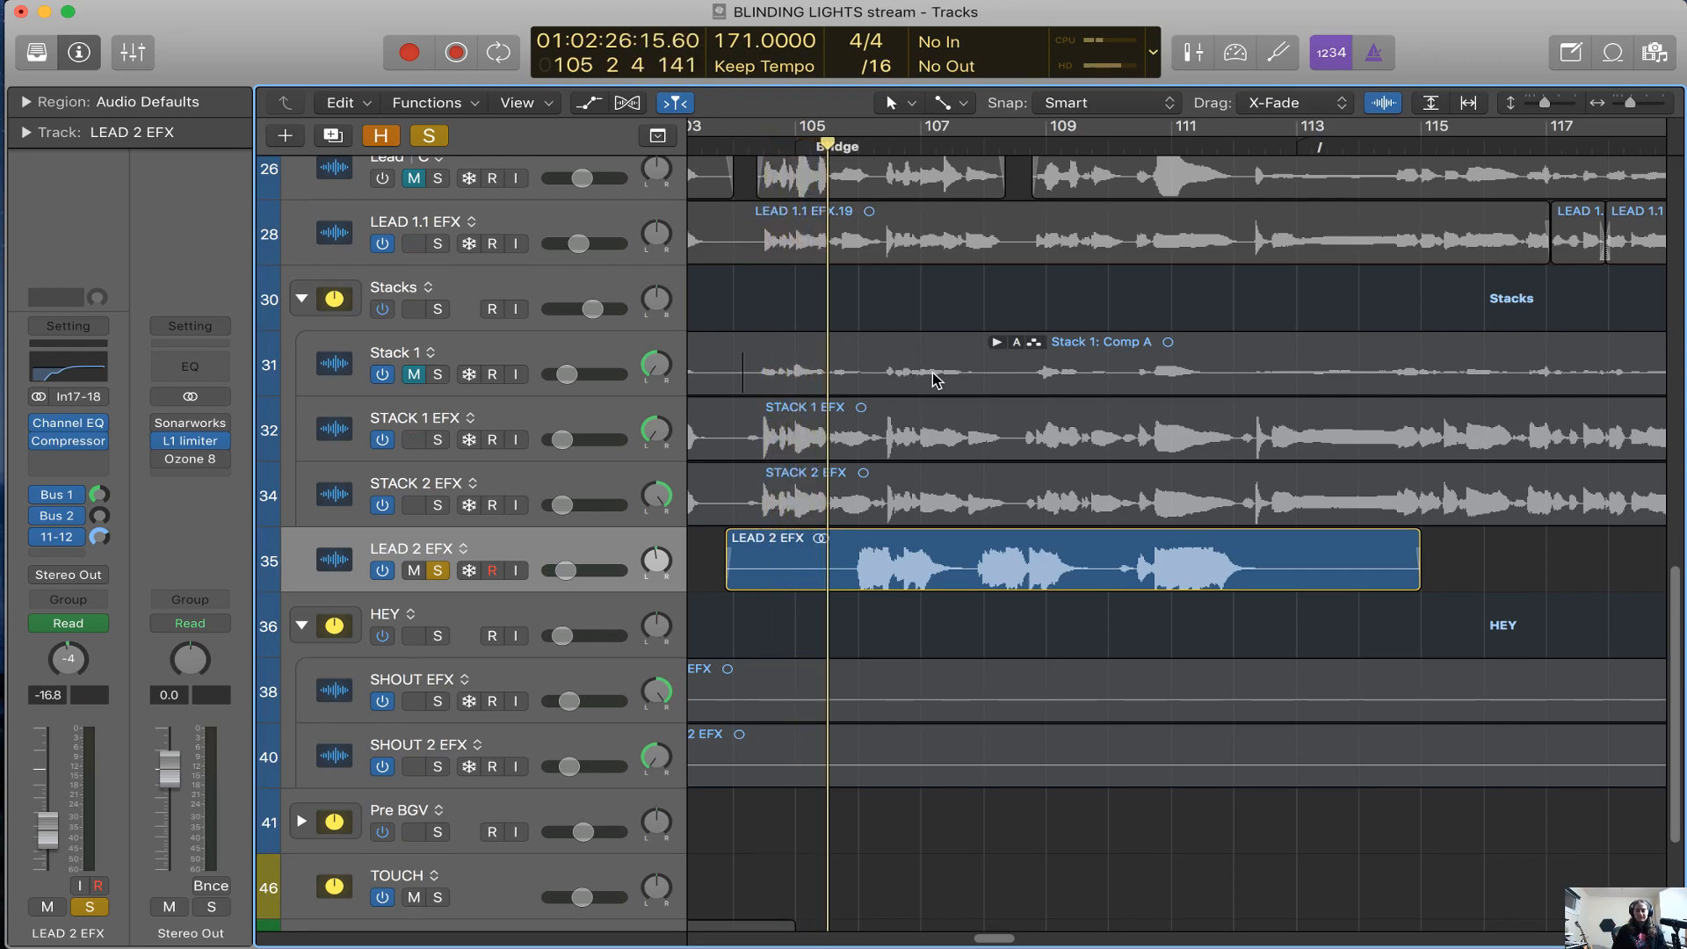
Show track automation and display the Pan automation curve of LEAD 2 EFX during playback
{"action": "key", "text": "a"}
{"action": "left_click", "coordinate": [575, 601]}
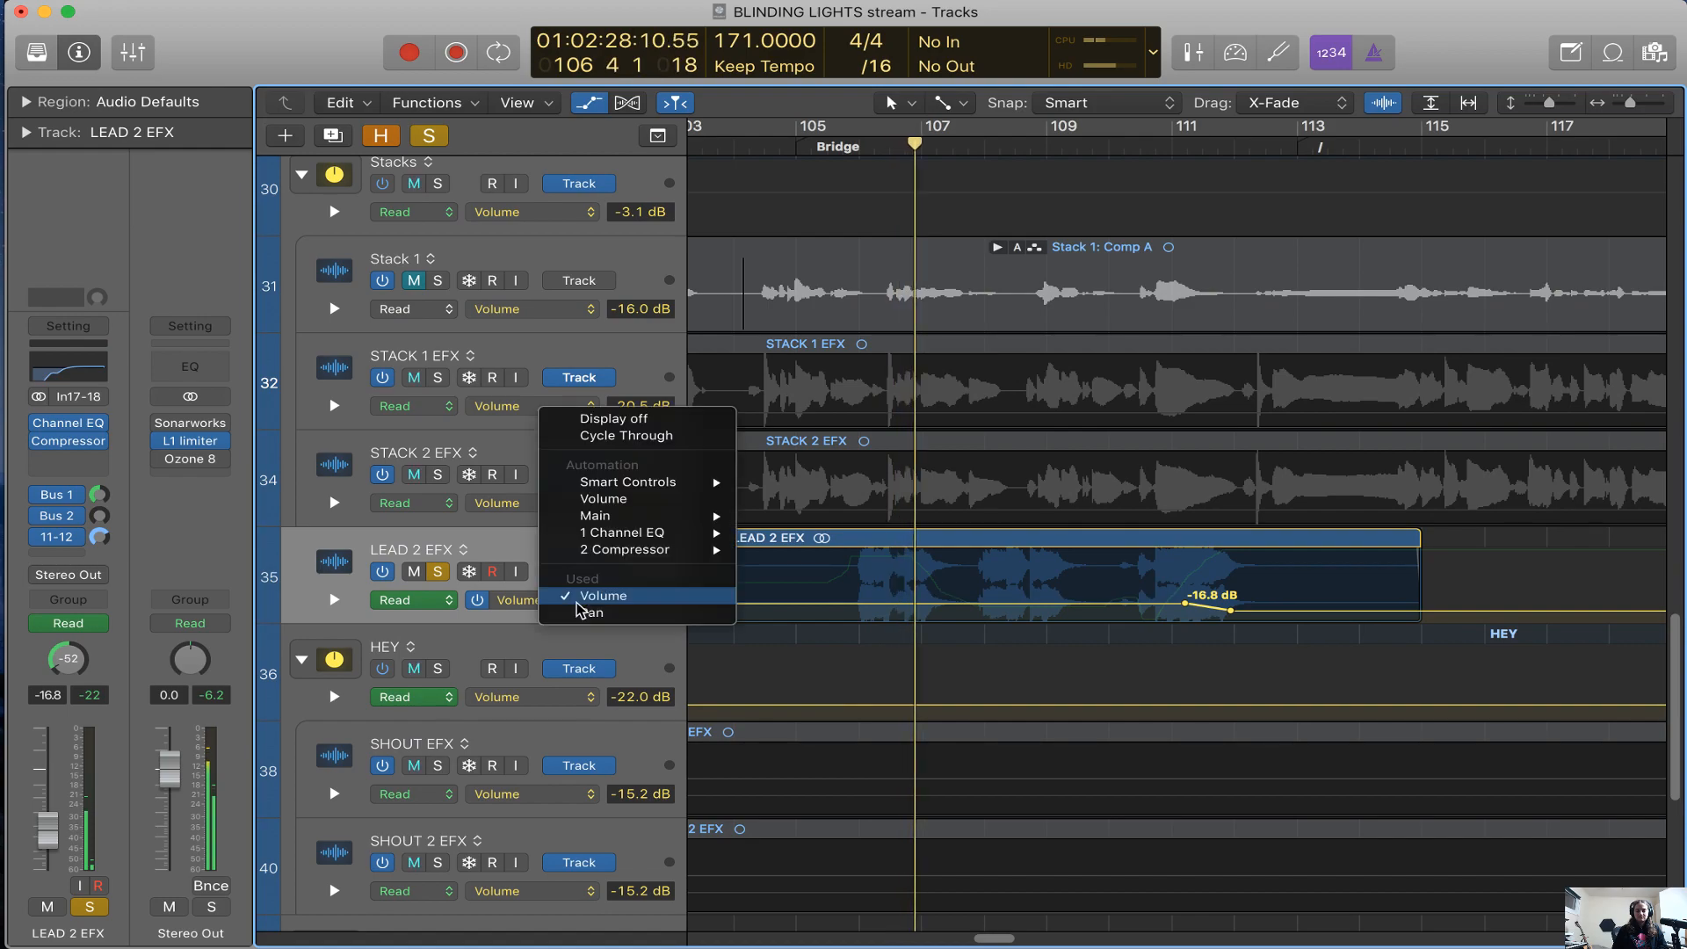
{"action": "left_click", "coordinate": [581, 613]}
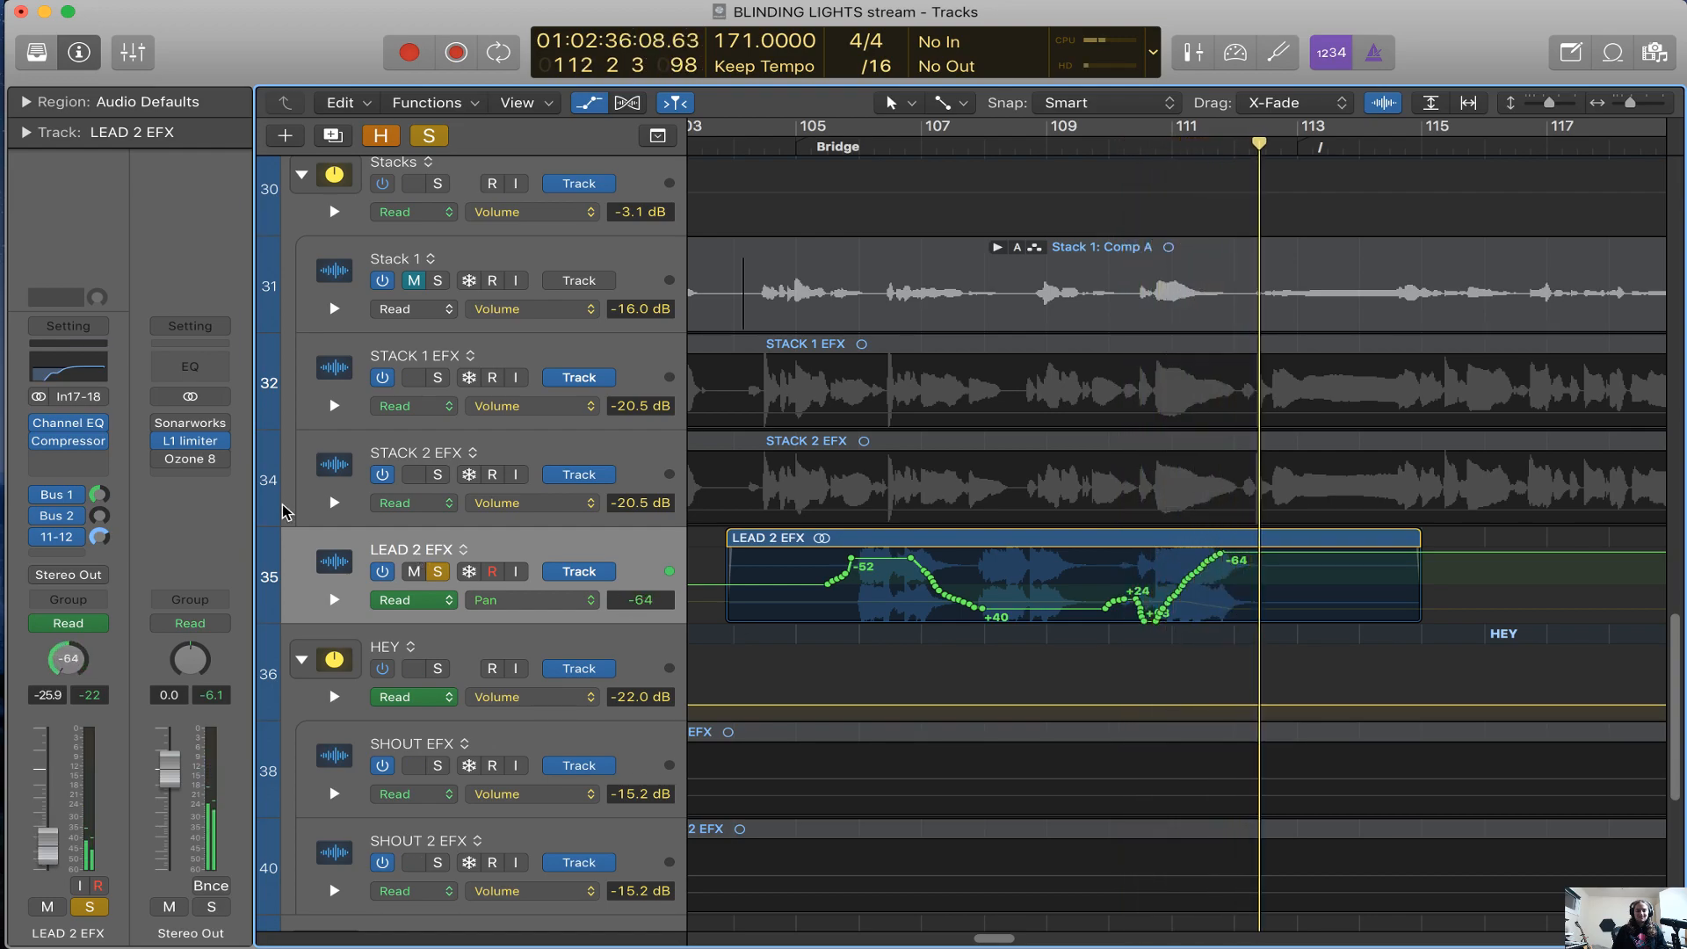
Hide the track automation and take LEAD 2 EFX out of solo
{"action": "key", "text": "a"}
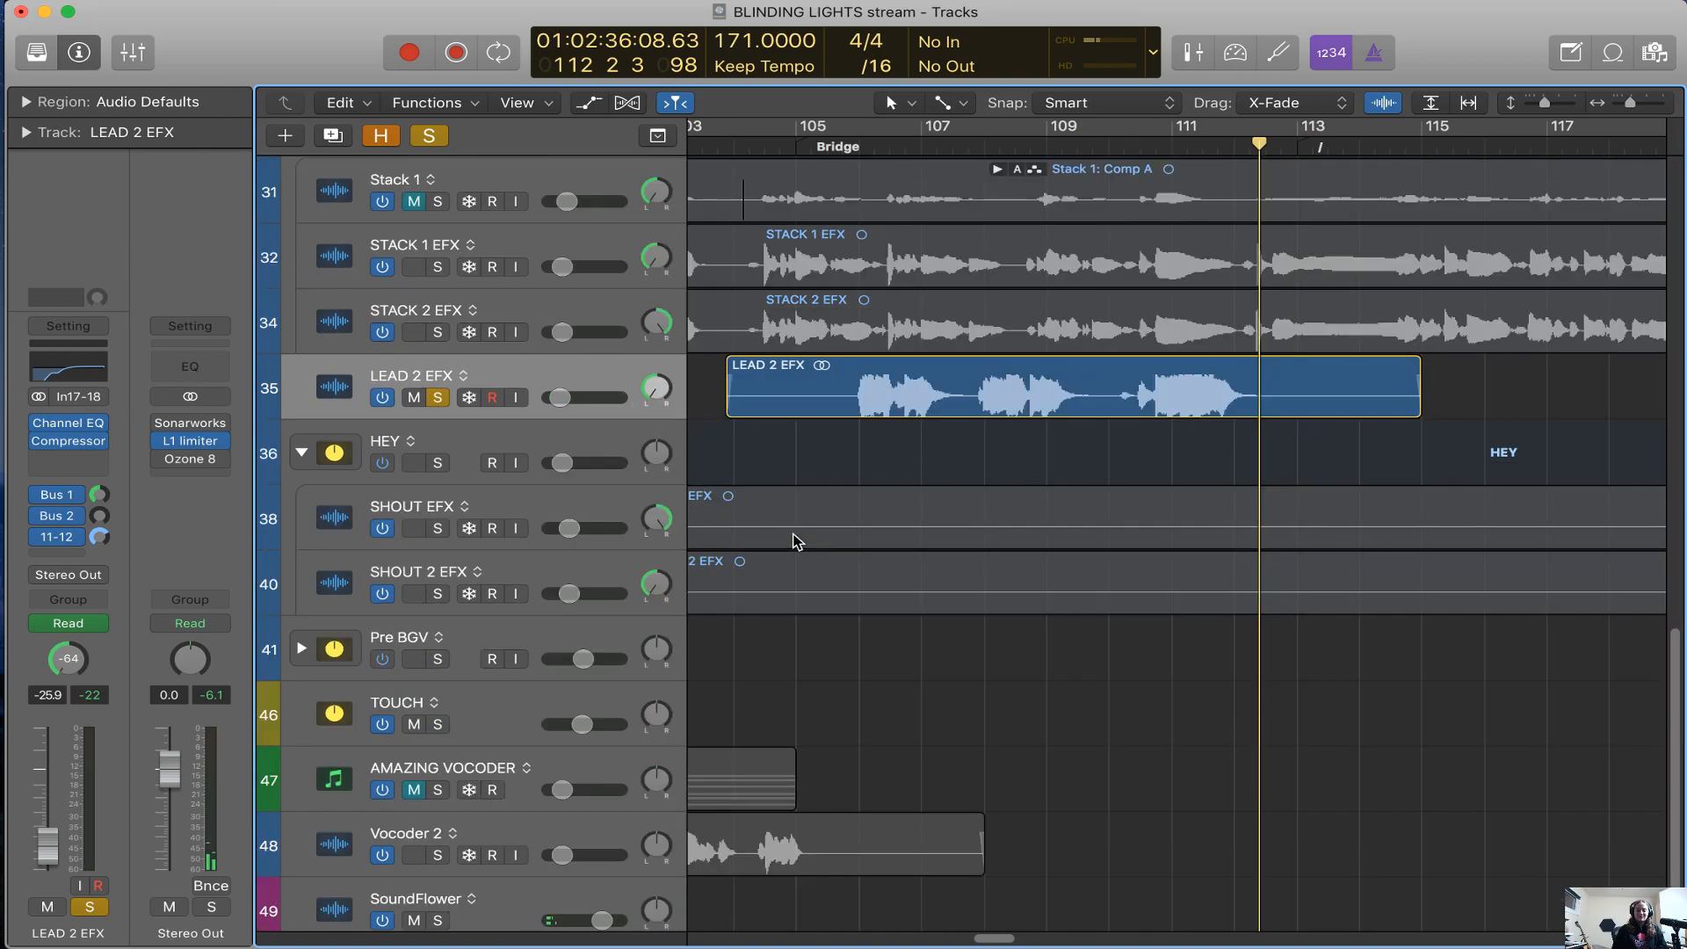
{"action": "key", "text": "s"}
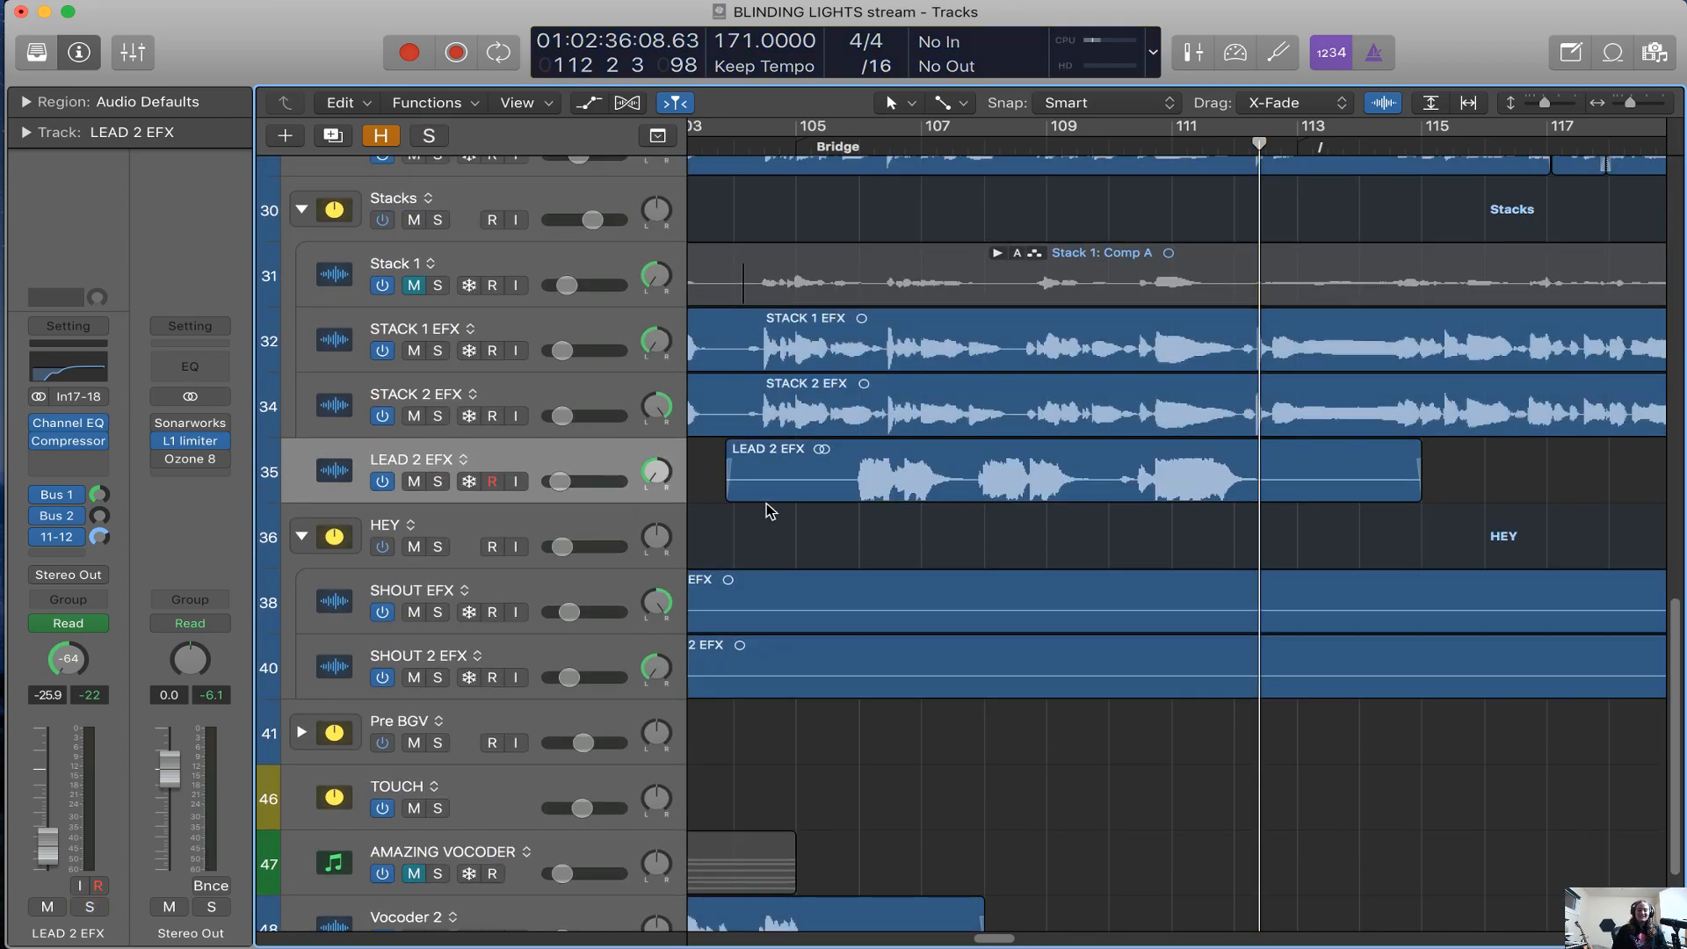
Zoom the timeline out around the Bridge and move the playhead back to bar 106
{"action": "key", "text": "super+Left"}
{"action": "key", "text": "super+Left"}
{"action": "scroll", "coordinate": [764, 547], "scroll_direction": "right", "scroll_amount": 5}
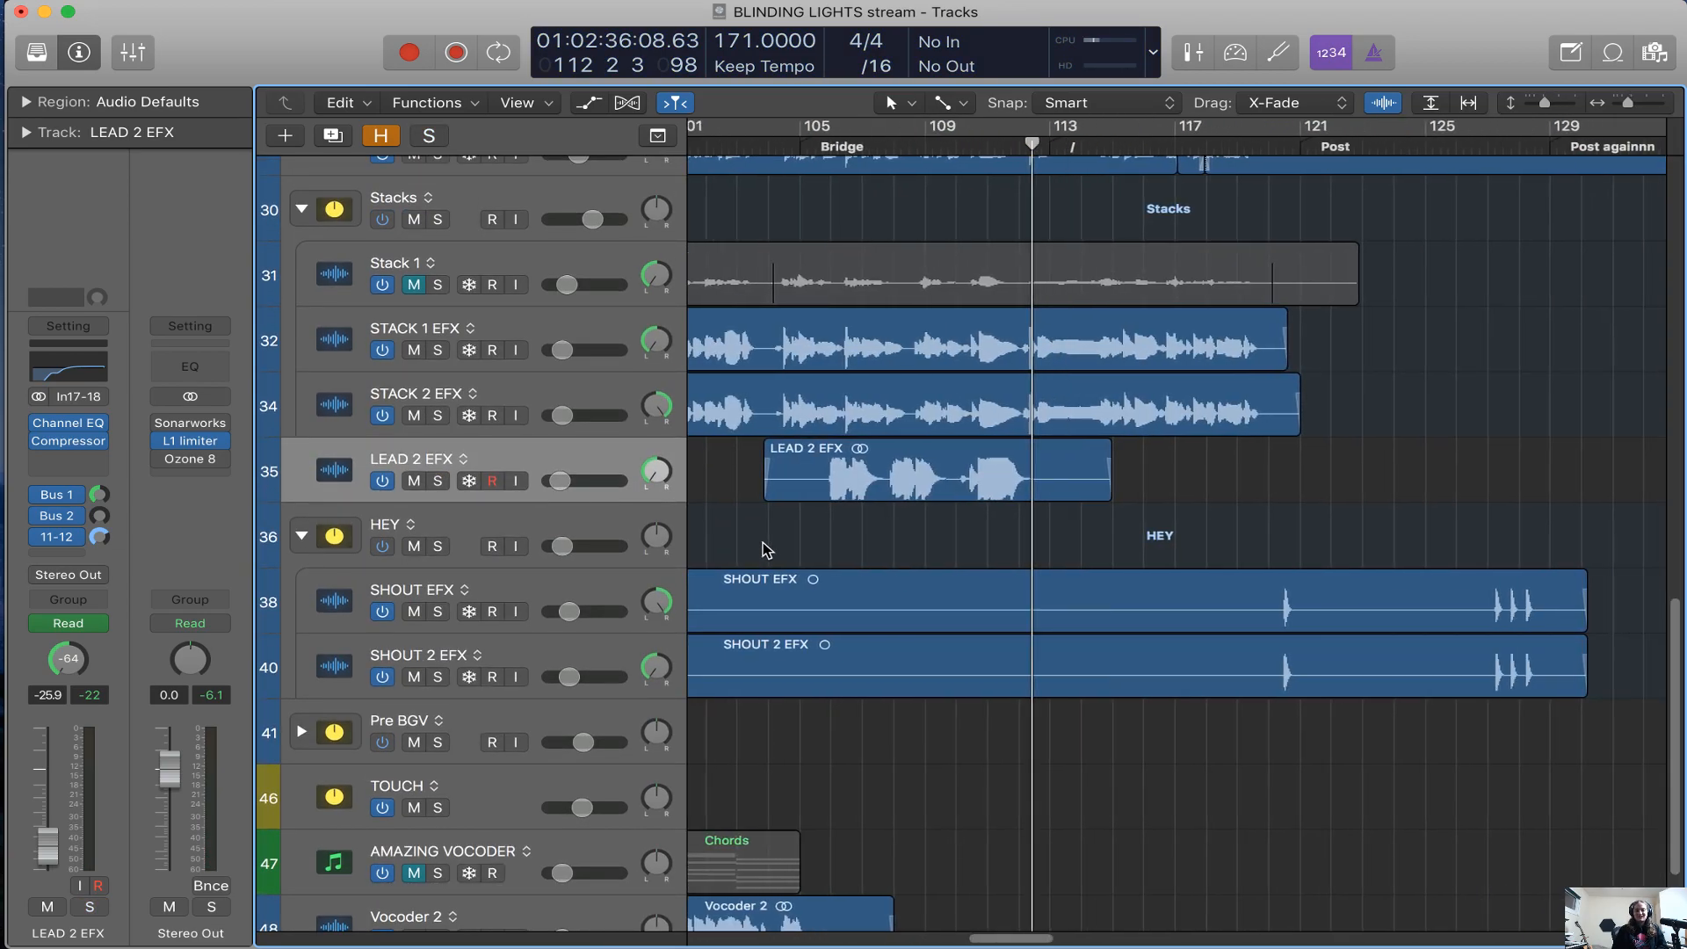
{"action": "key", "text": "super+Left"}
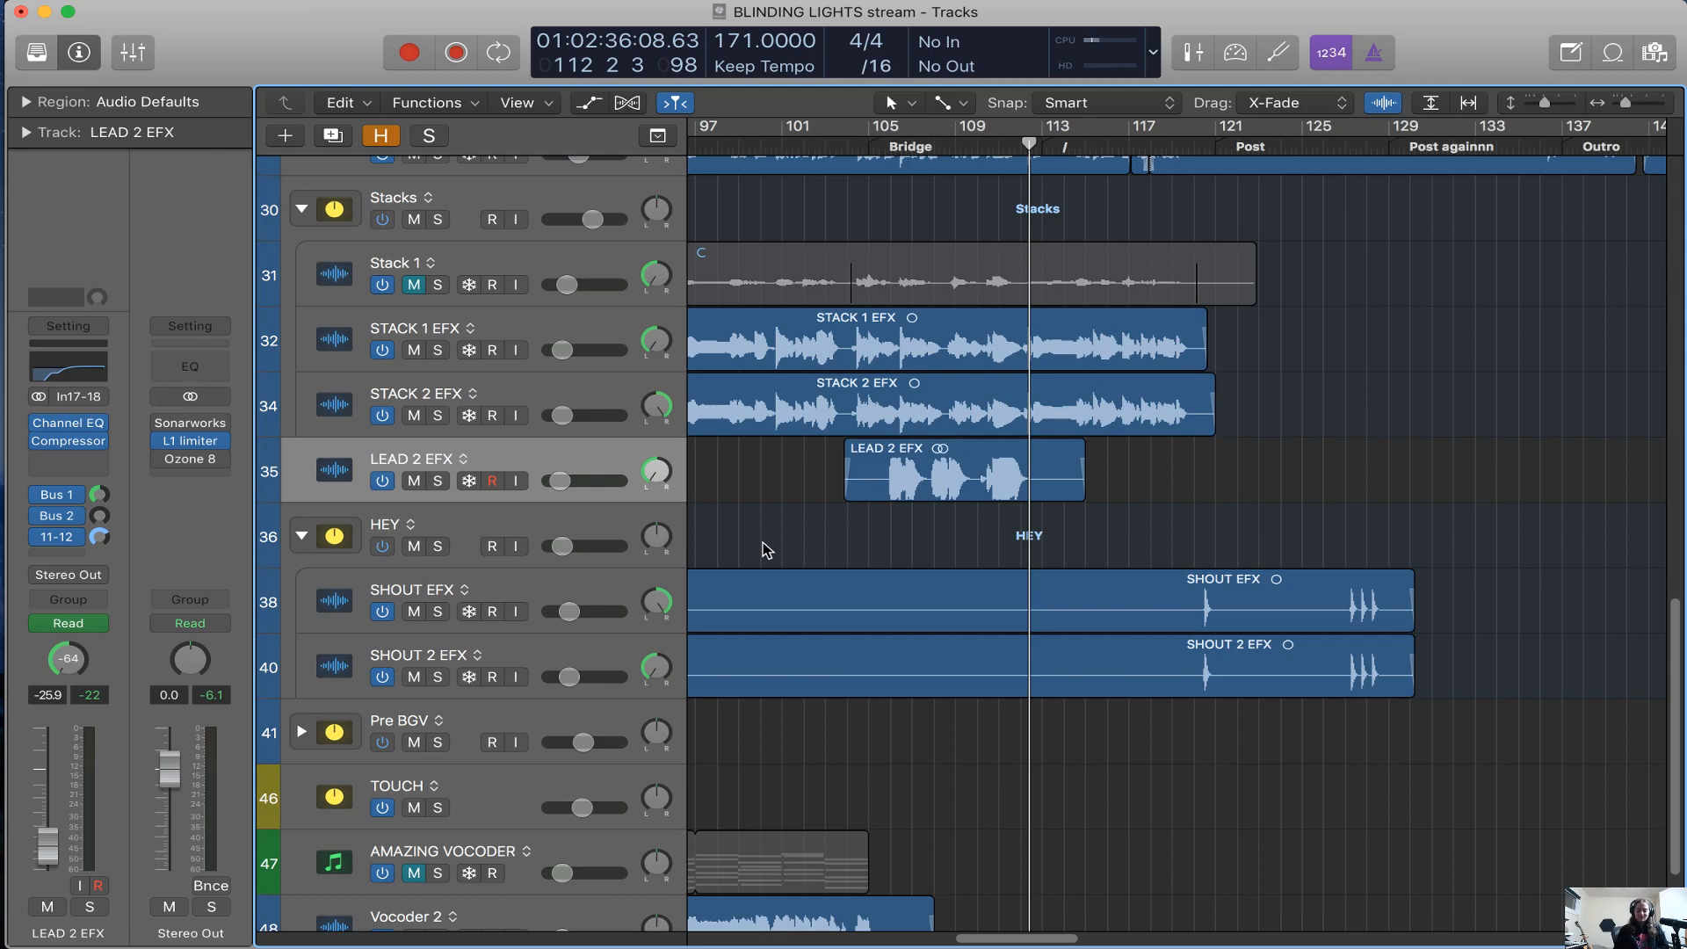
{"action": "key", "text": "comma"}
{"action": "key", "text": "comma"}
{"action": "key", "text": "comma"}
{"action": "key", "text": "comma"}
{"action": "key", "text": "comma"}
{"action": "key", "text": "comma"}
{"action": "key", "text": "comma"}
{"action": "key", "text": "comma"}
{"action": "key", "text": "period"}
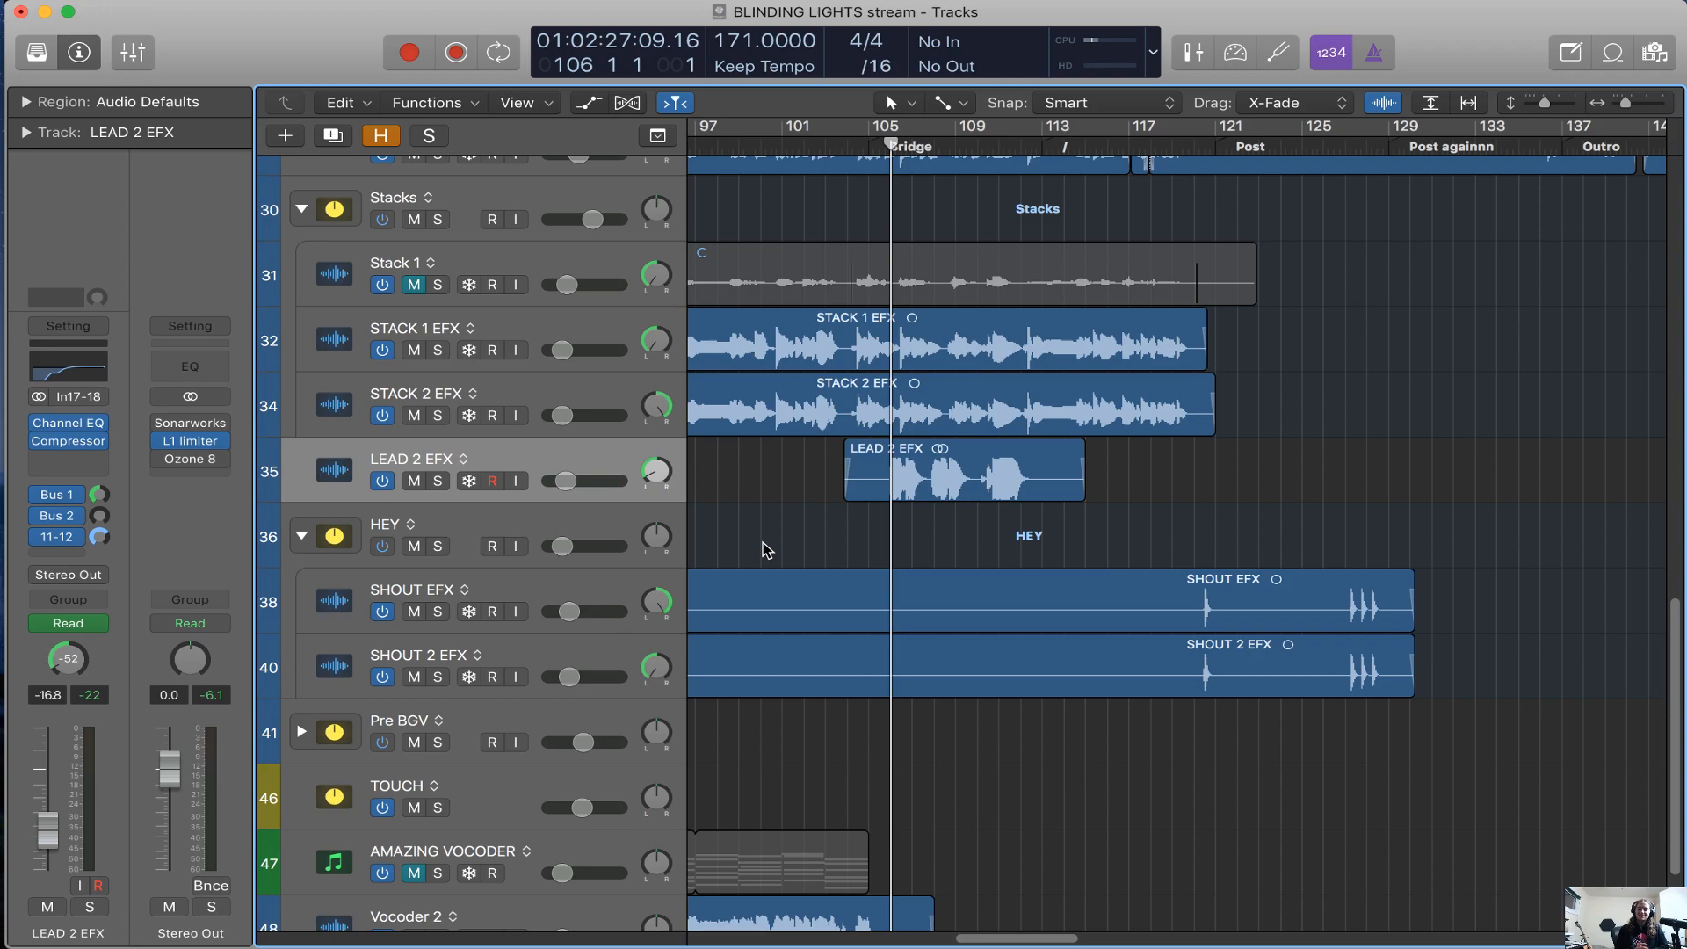
Show the global tracks, examine the song section markers from the Verse to EOS, and hide the global tracks again
{"action": "scroll", "coordinate": [819, 582], "scroll_direction": "right", "scroll_amount": 3}
{"action": "scroll", "coordinate": [817, 580], "scroll_direction": "up", "scroll_amount": 12}
{"action": "scroll", "coordinate": [817, 580], "scroll_direction": "left", "scroll_amount": 8}
{"action": "scroll", "coordinate": [791, 527], "scroll_direction": "up", "scroll_amount": 3}
{"action": "left_click", "coordinate": [657, 137]}
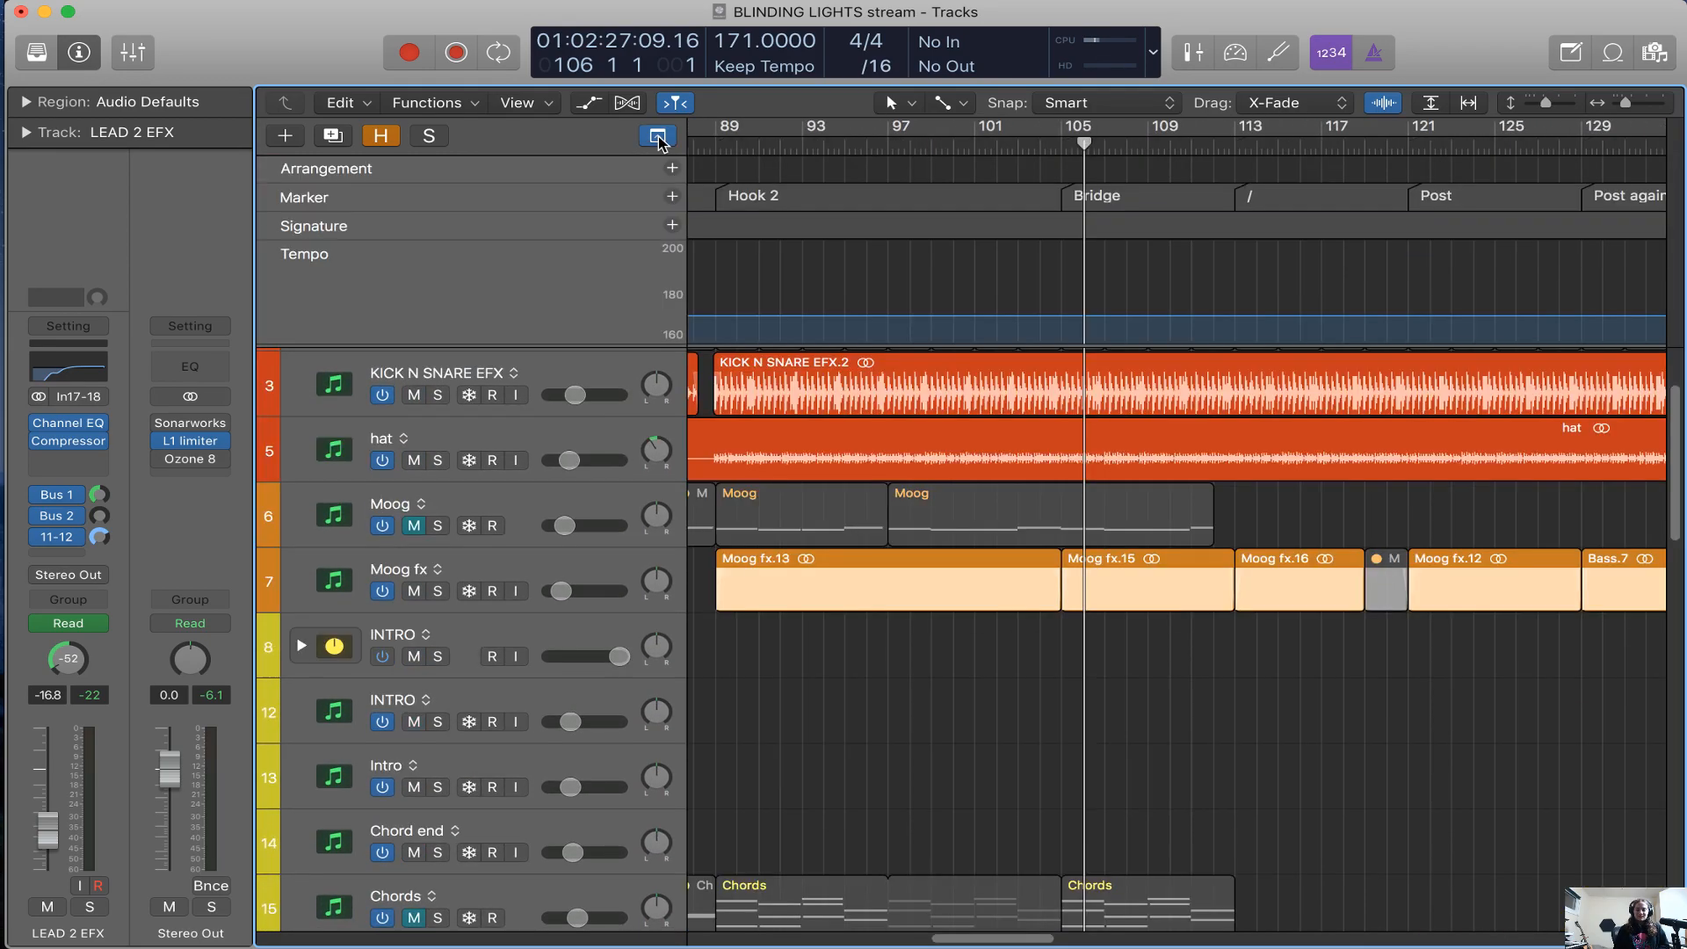
{"action": "key", "text": "super+Left"}
{"action": "key", "text": "super+Left"}
{"action": "key", "text": "super+Left"}
{"action": "scroll", "coordinate": [979, 180], "scroll_direction": "left", "scroll_amount": 8}
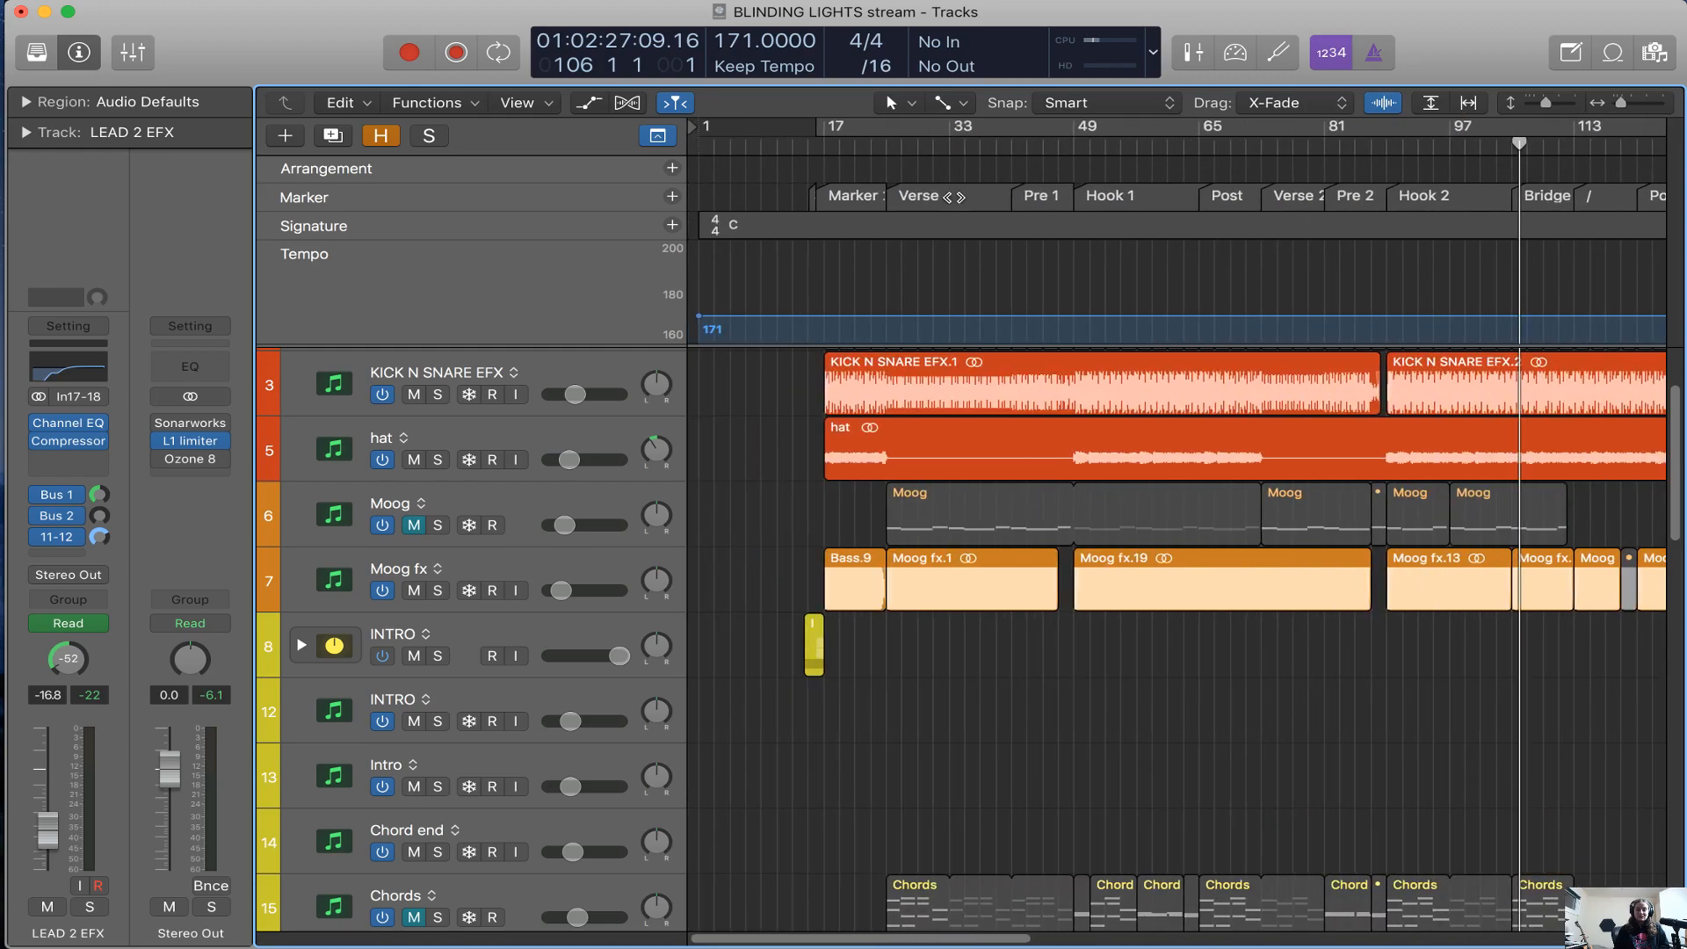
{"action": "scroll", "coordinate": [956, 196], "scroll_direction": "right", "scroll_amount": 8}
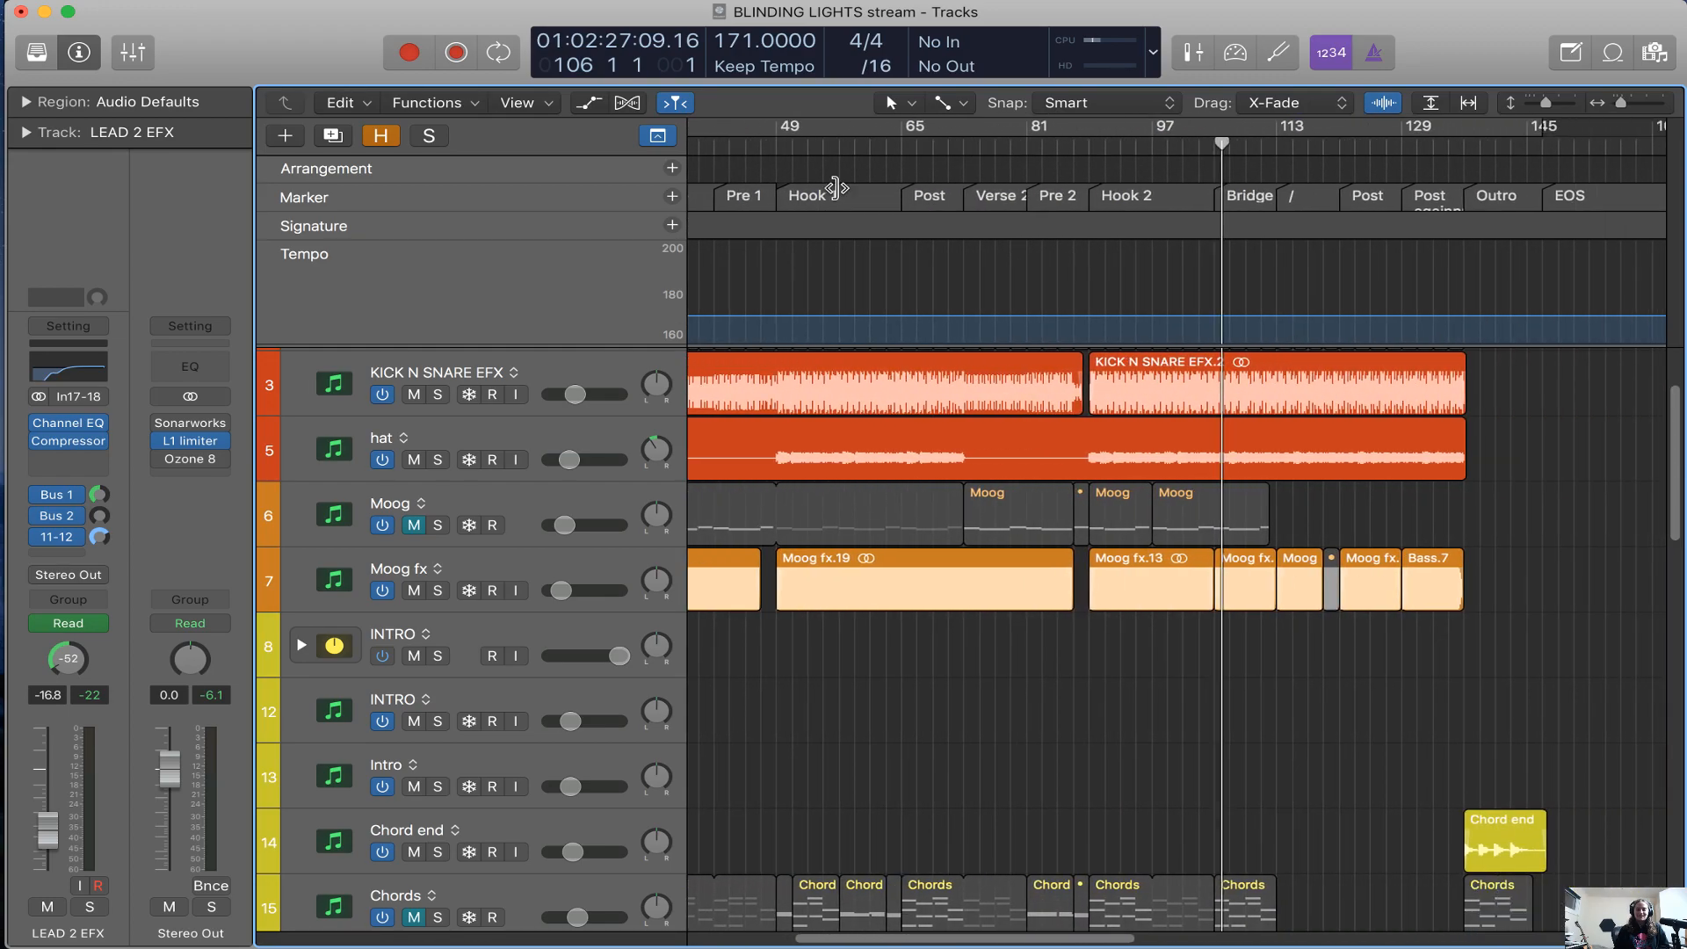
{"action": "left_click", "coordinate": [657, 136]}
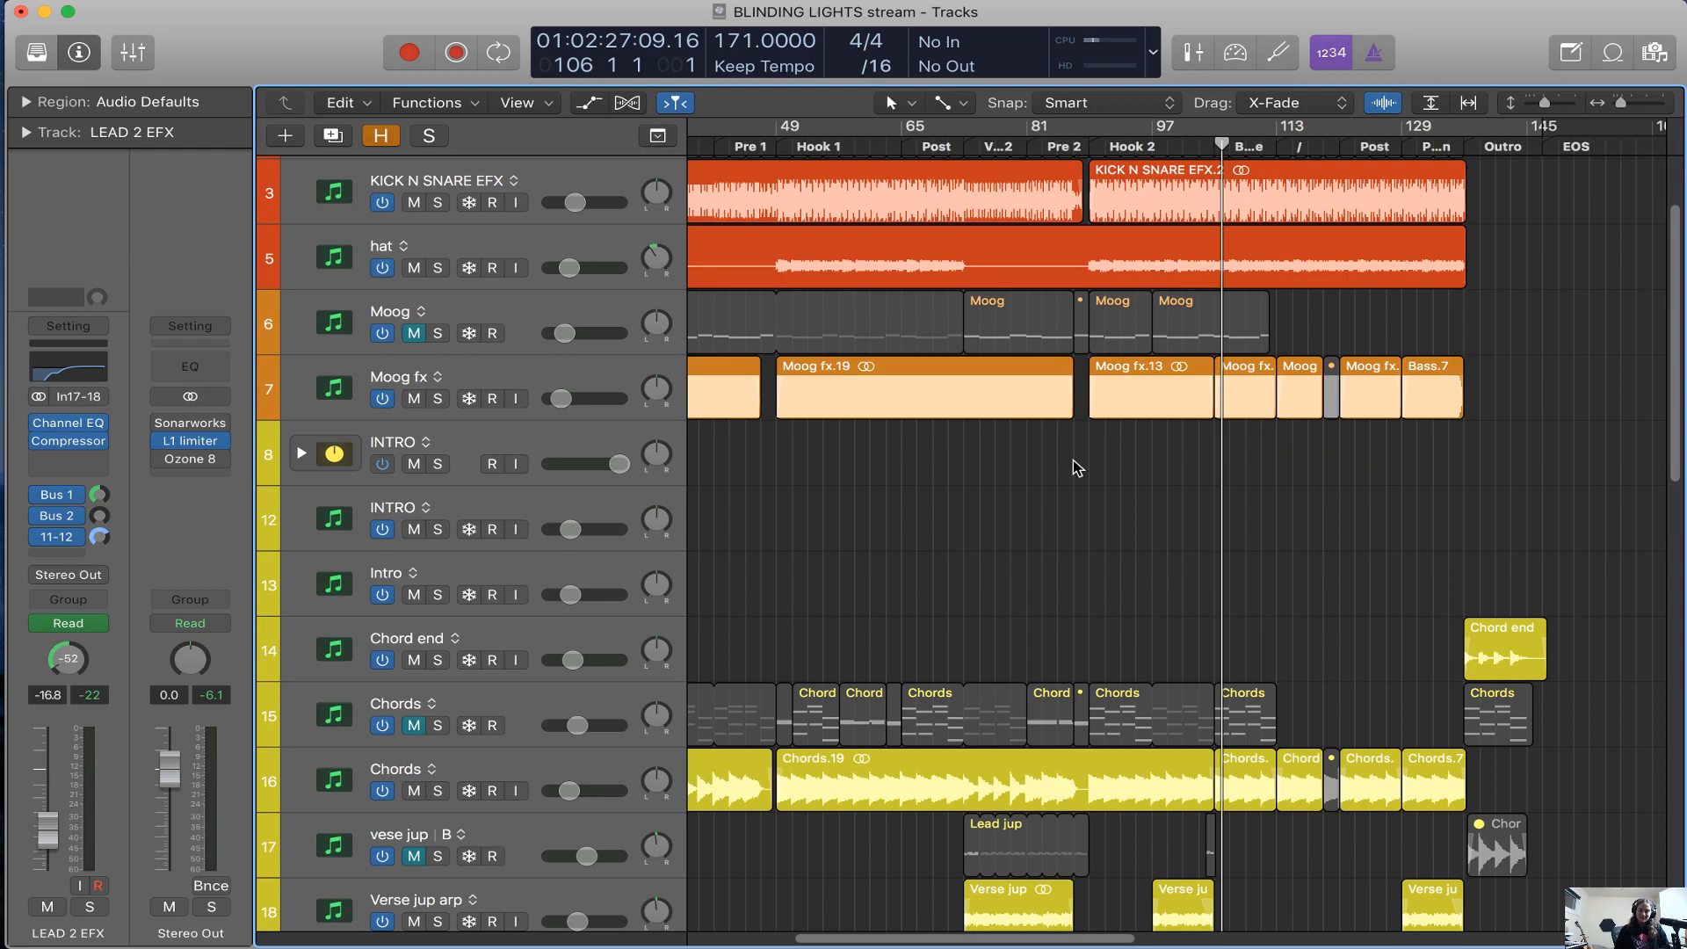
Survey the whole arrangement, examining the drum, bass, chord and synth tracks down to the lead, stack, HEY and Pre BGV vocals
{"action": "scroll", "coordinate": [1074, 466], "scroll_direction": "left", "scroll_amount": 3}
{"action": "scroll", "coordinate": [1074, 466], "scroll_direction": "down", "scroll_amount": 8}
{"action": "scroll", "coordinate": [1077, 468], "scroll_direction": "down", "scroll_amount": 6}
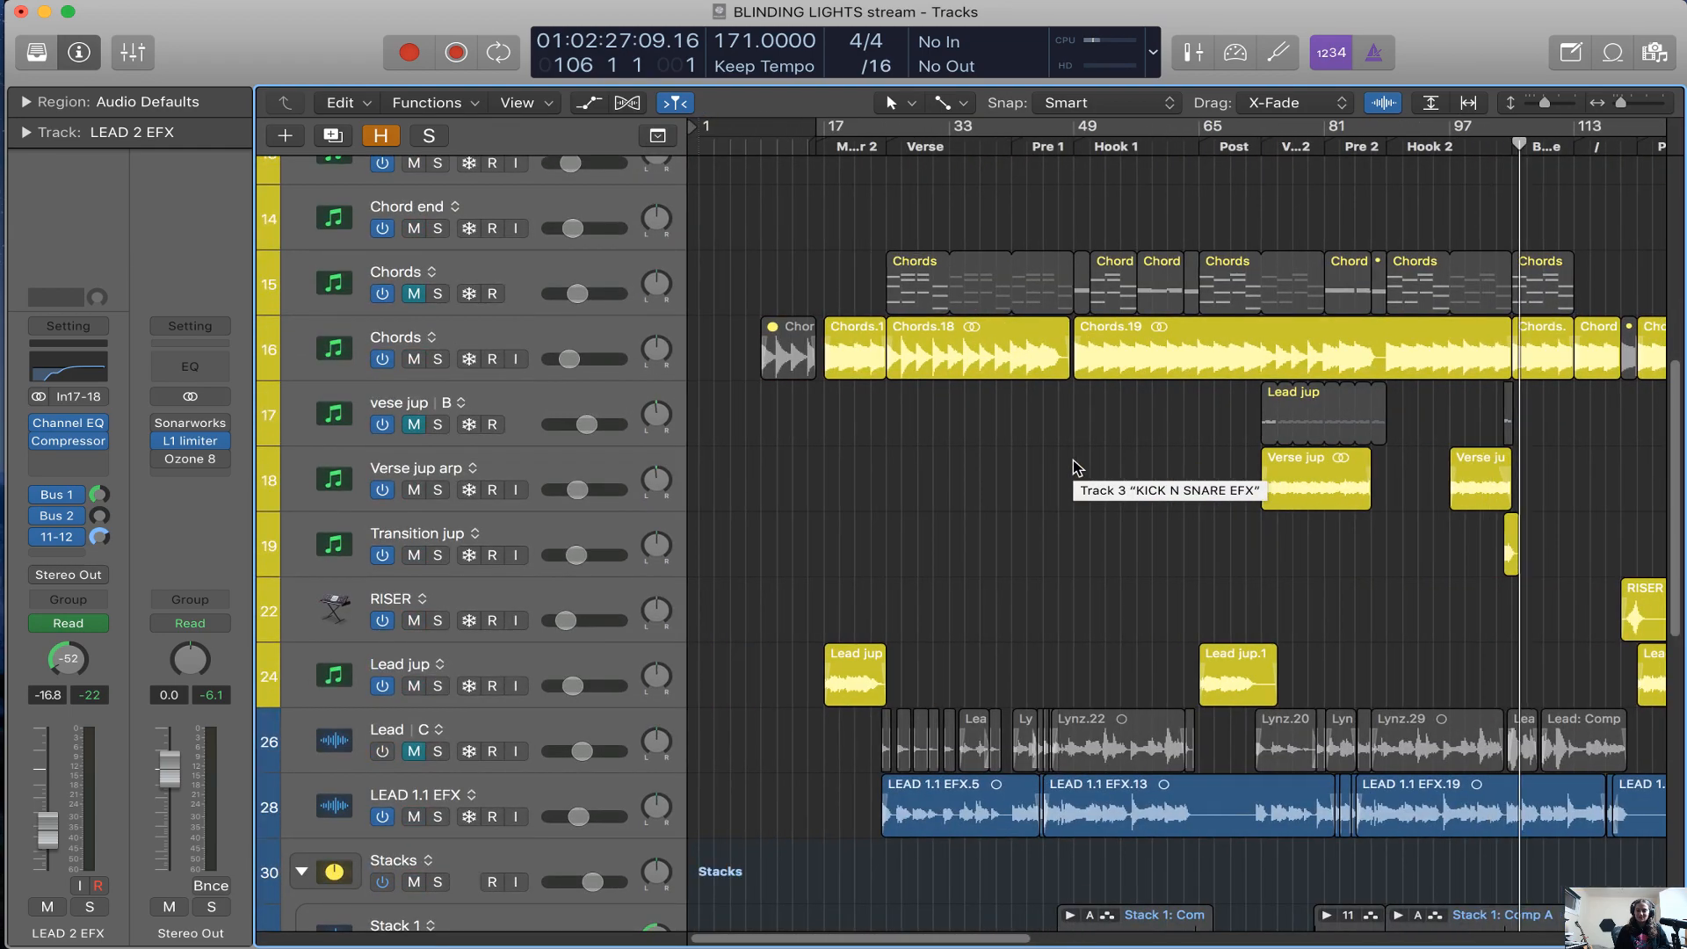
{"action": "scroll", "coordinate": [1074, 464], "scroll_direction": "up", "scroll_amount": 10}
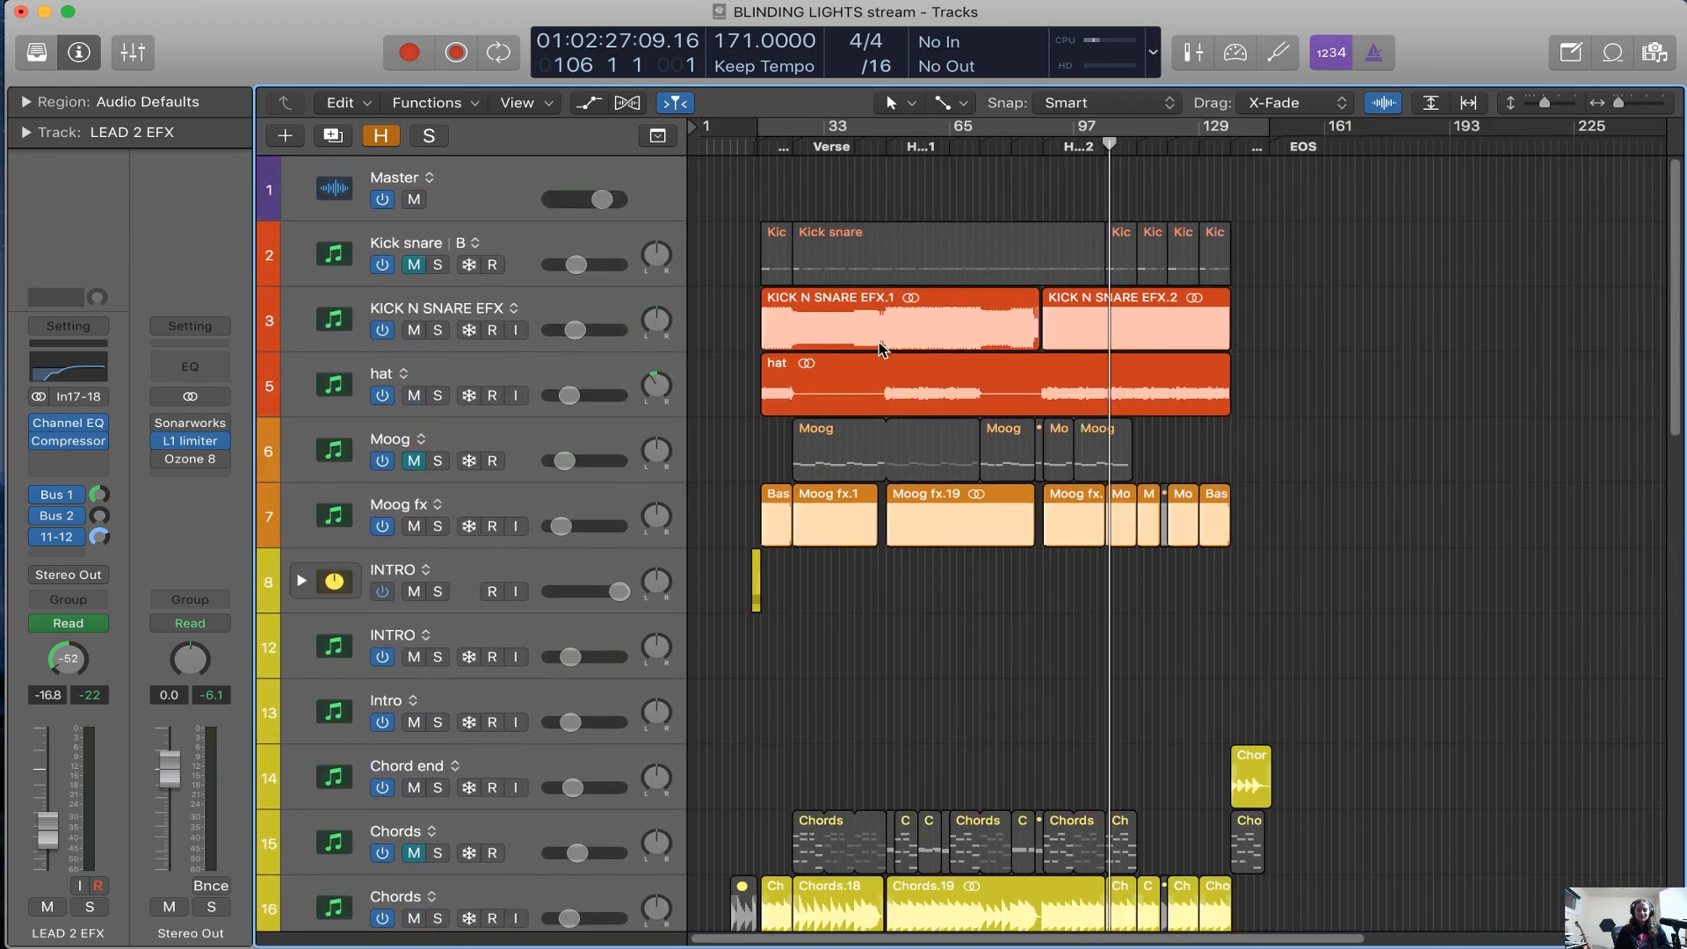
{"action": "scroll", "coordinate": [883, 350], "scroll_direction": "down", "scroll_amount": 1}
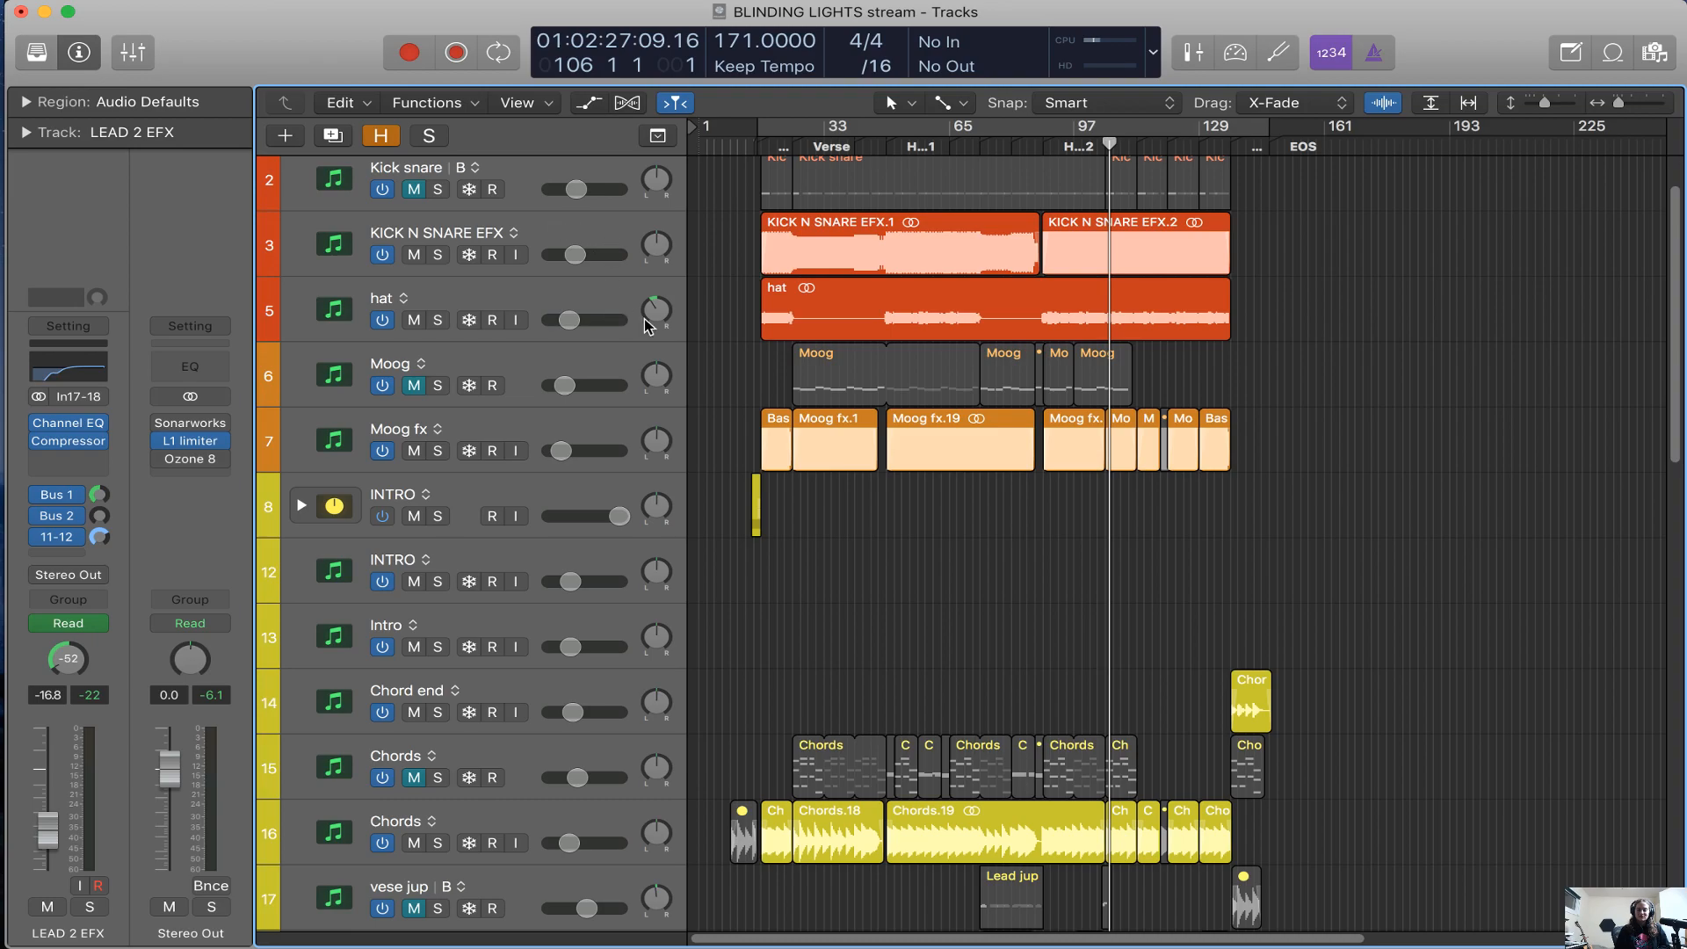
{"action": "scroll", "coordinate": [1325, 514], "scroll_direction": "down", "scroll_amount": 1}
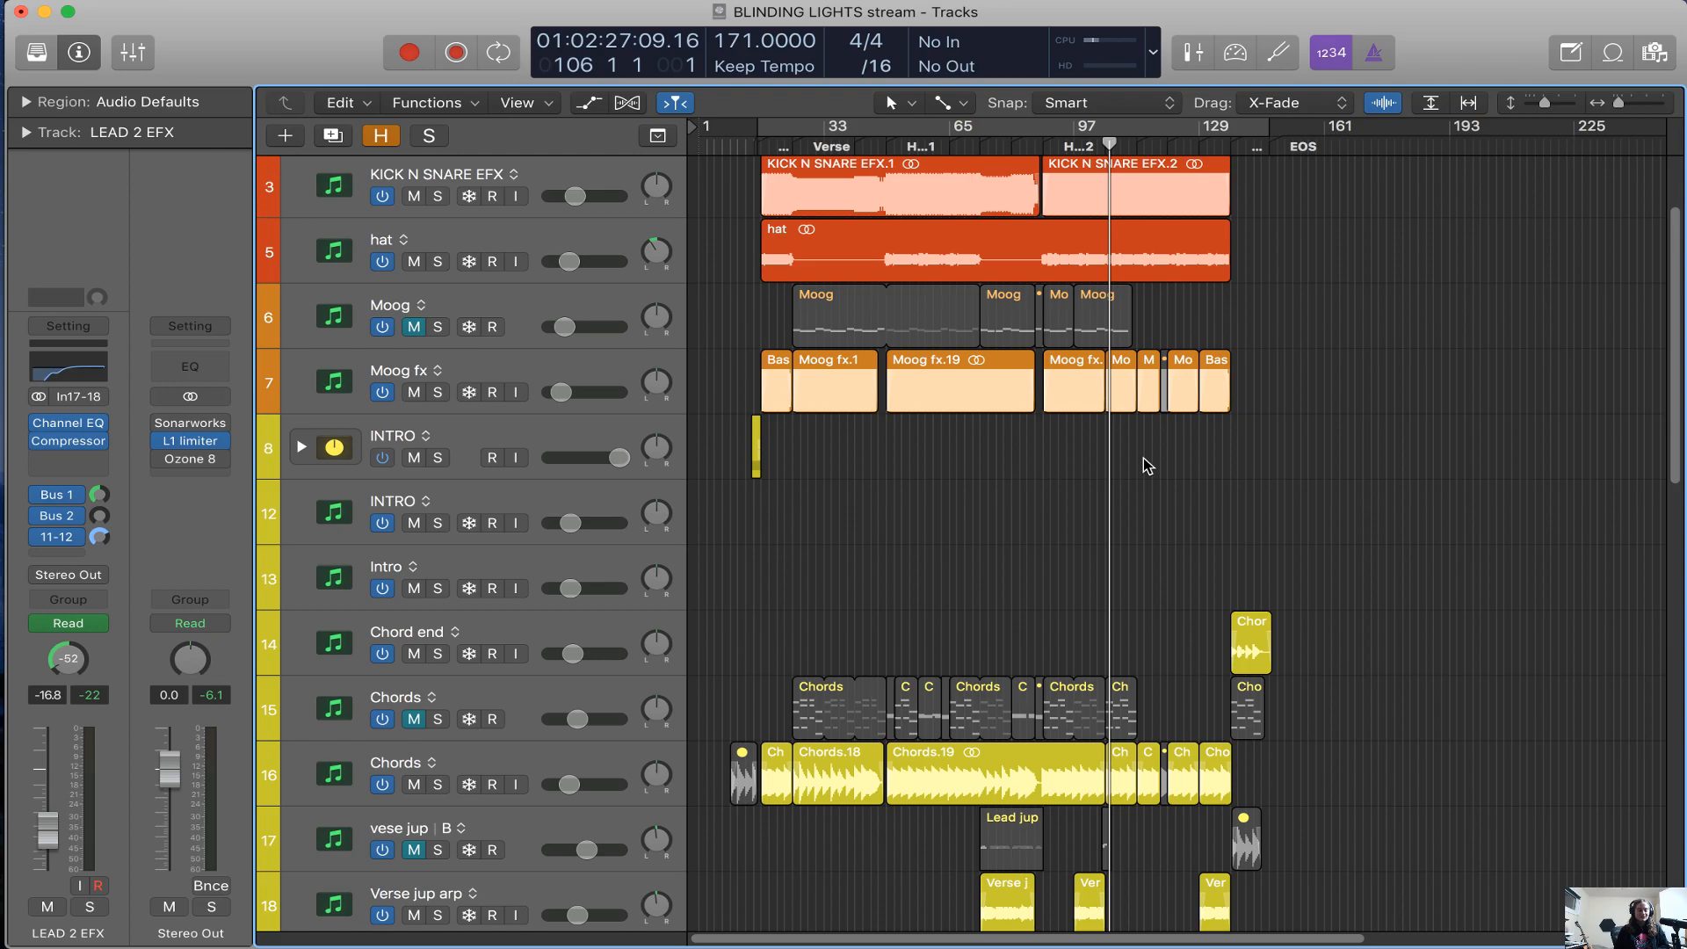
{"action": "scroll", "coordinate": [1147, 466], "scroll_direction": "down", "scroll_amount": 2}
{"action": "scroll", "coordinate": [1661, 597], "scroll_direction": "down", "scroll_amount": 3}
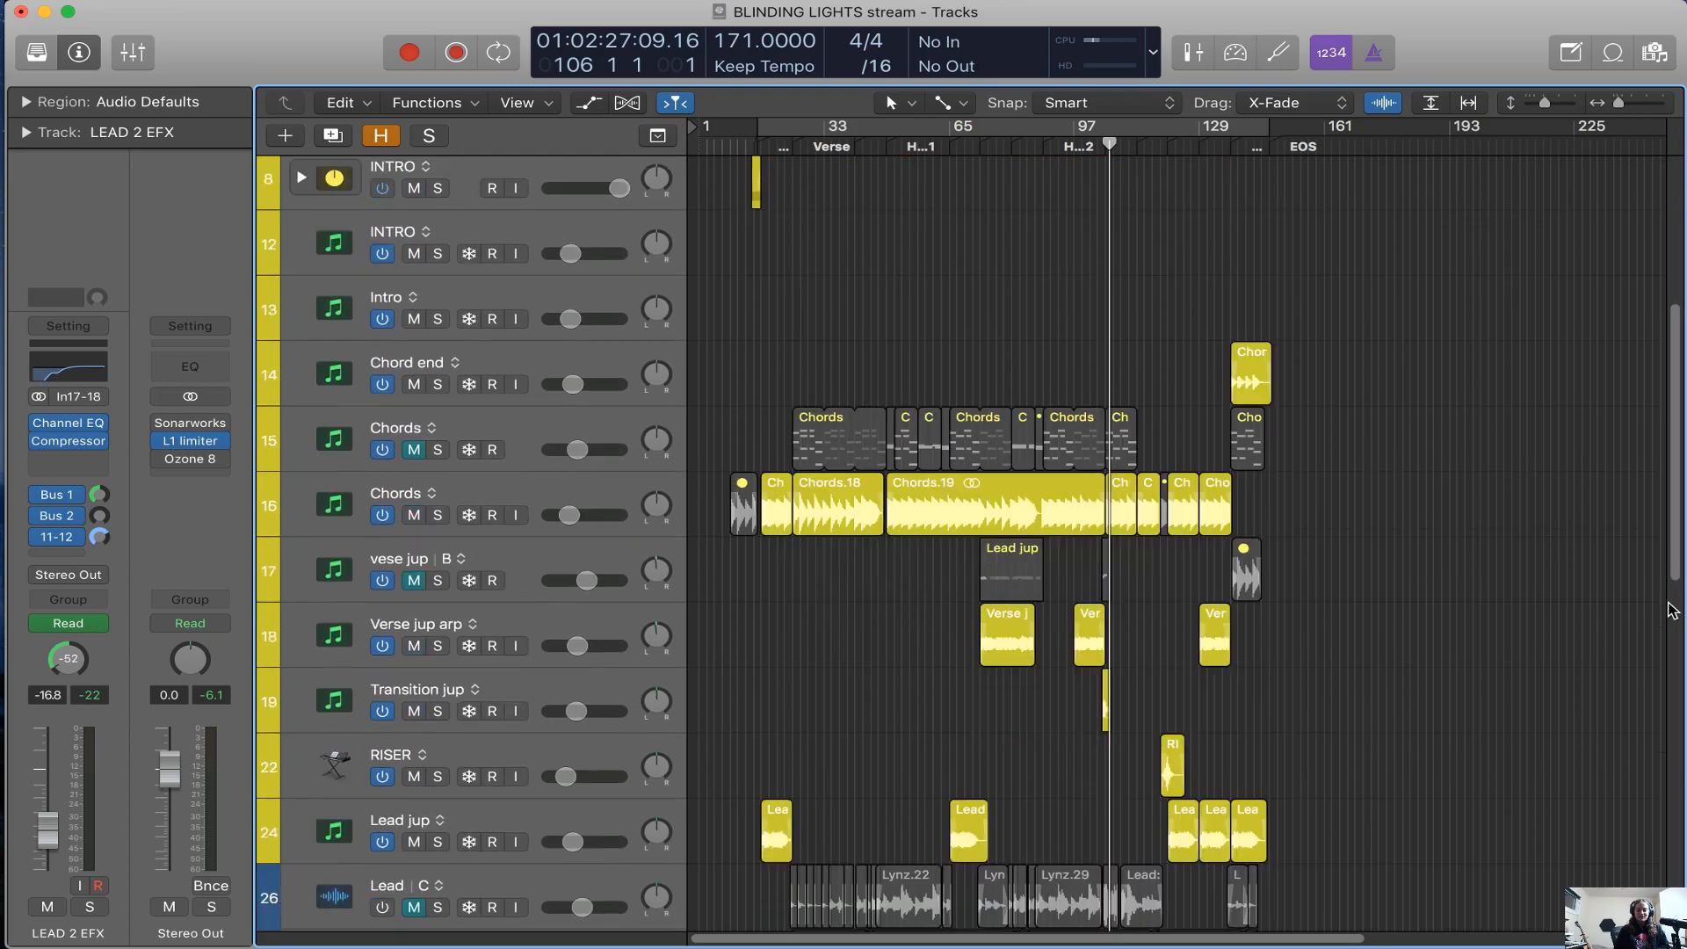
{"action": "scroll", "coordinate": [1312, 516], "scroll_direction": "down", "scroll_amount": 7}
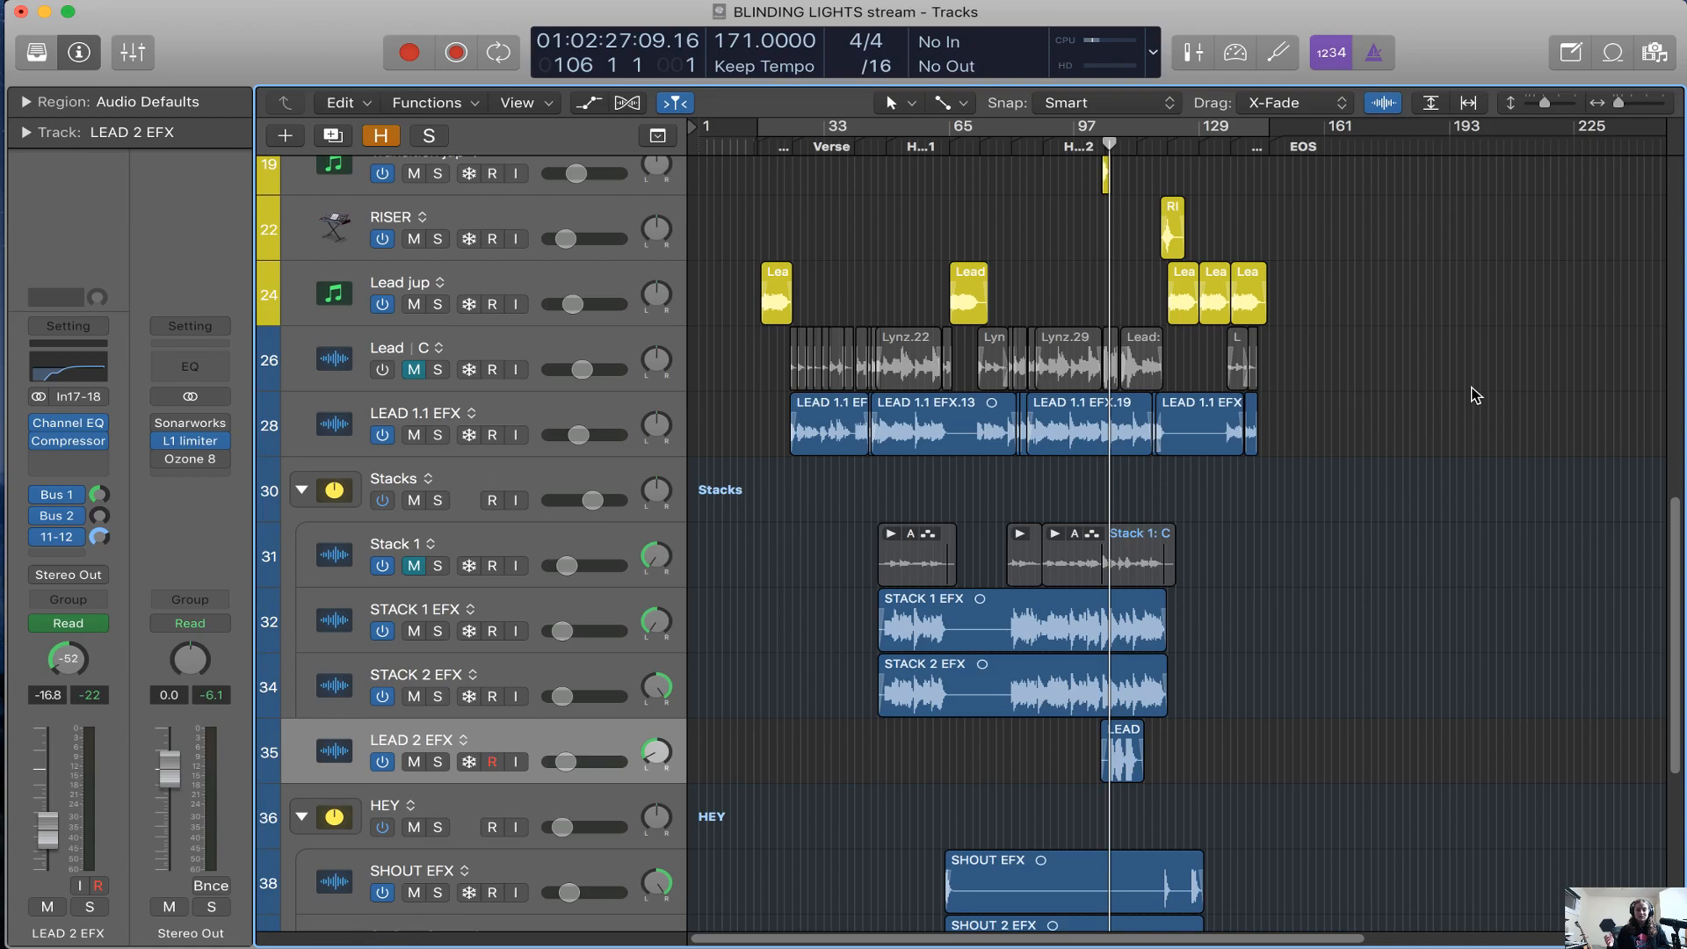
{"action": "scroll", "coordinate": [1476, 396], "scroll_direction": "down", "scroll_amount": 2}
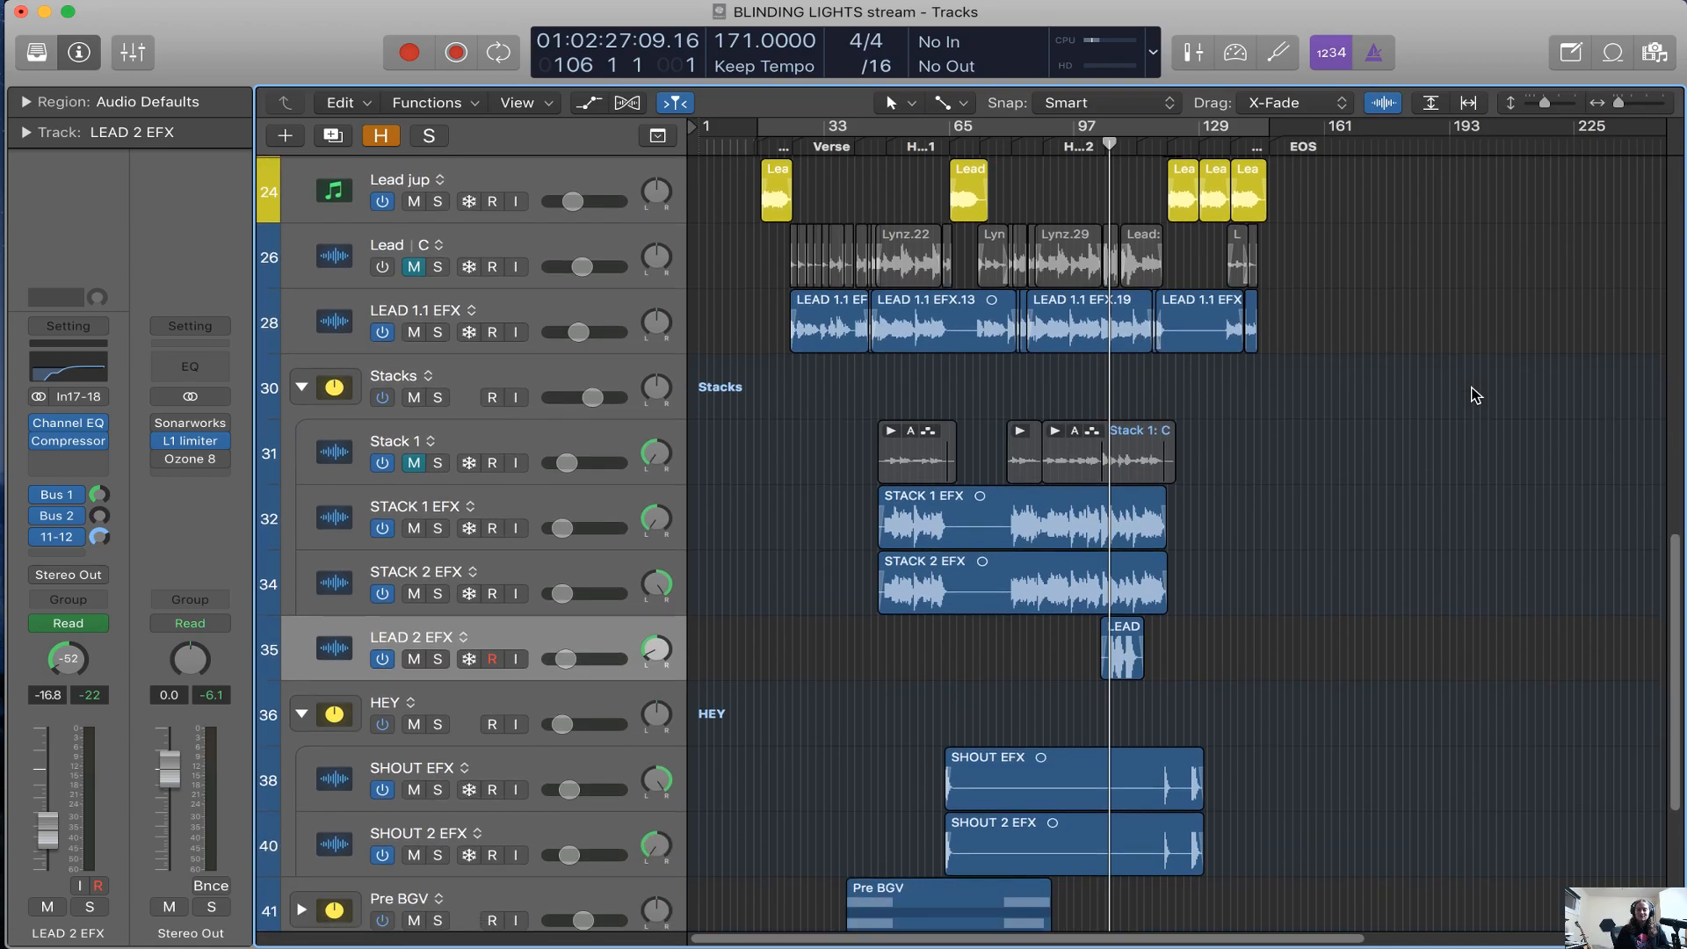
{"action": "scroll", "coordinate": [1477, 396], "scroll_direction": "down", "scroll_amount": 1}
{"action": "scroll", "coordinate": [1412, 478], "scroll_direction": "down", "scroll_amount": 5}
{"action": "scroll", "coordinate": [1412, 478], "scroll_direction": "up", "scroll_amount": 5}
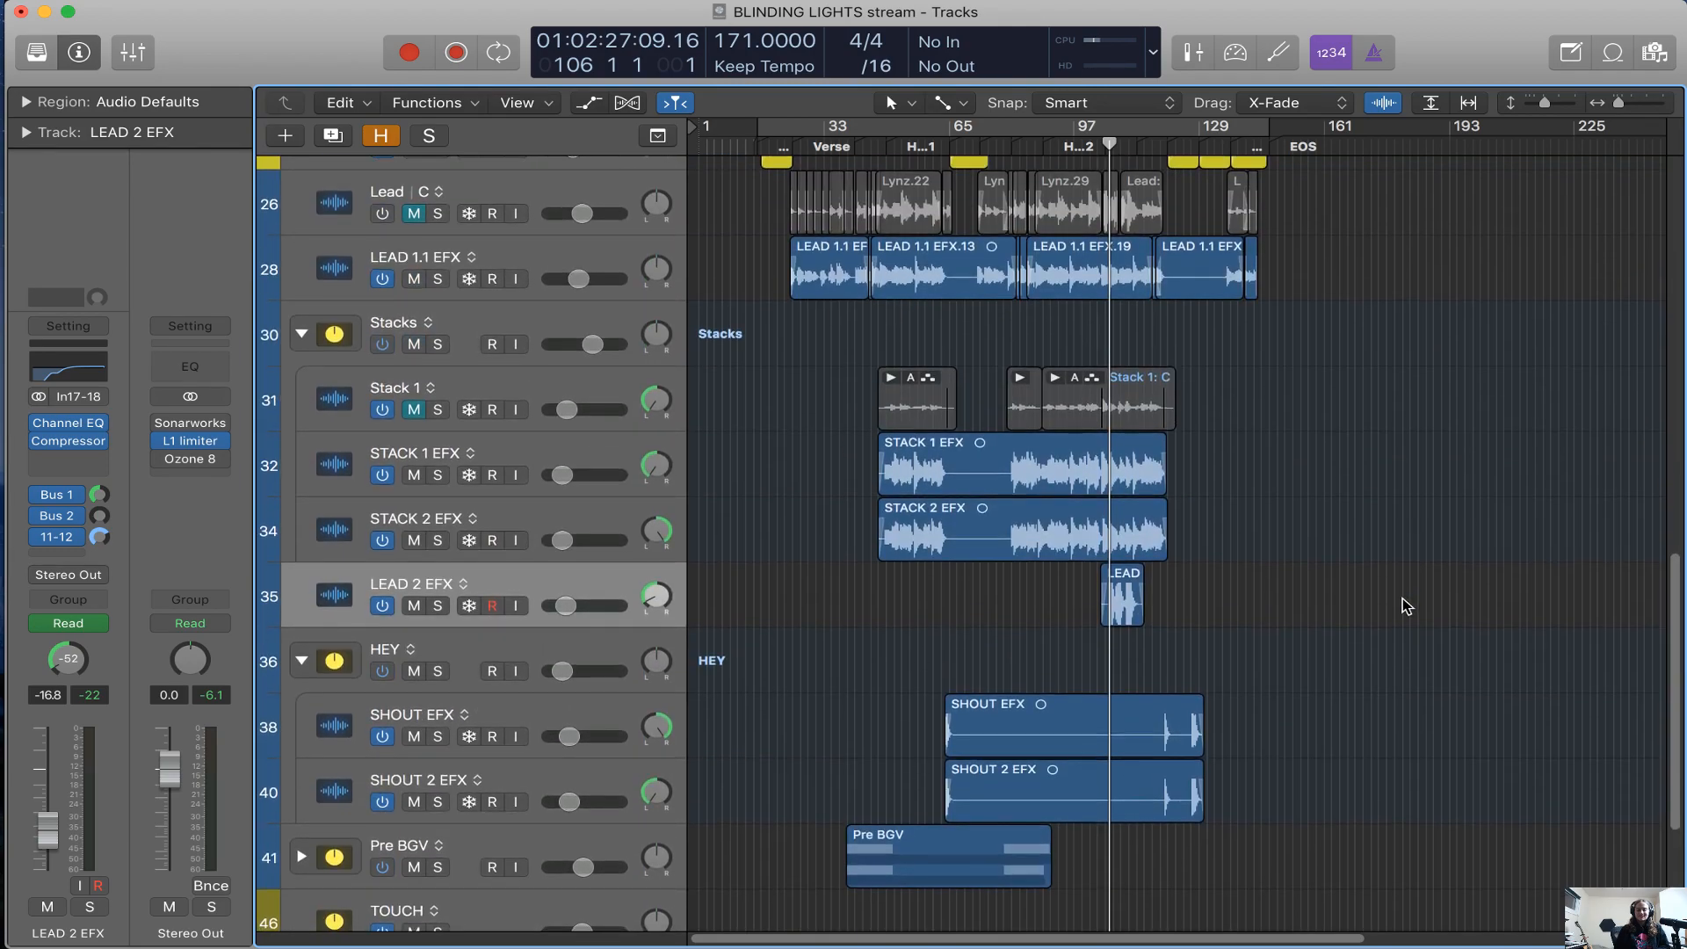
{"action": "scroll", "coordinate": [1407, 606], "scroll_direction": "down", "scroll_amount": 1}
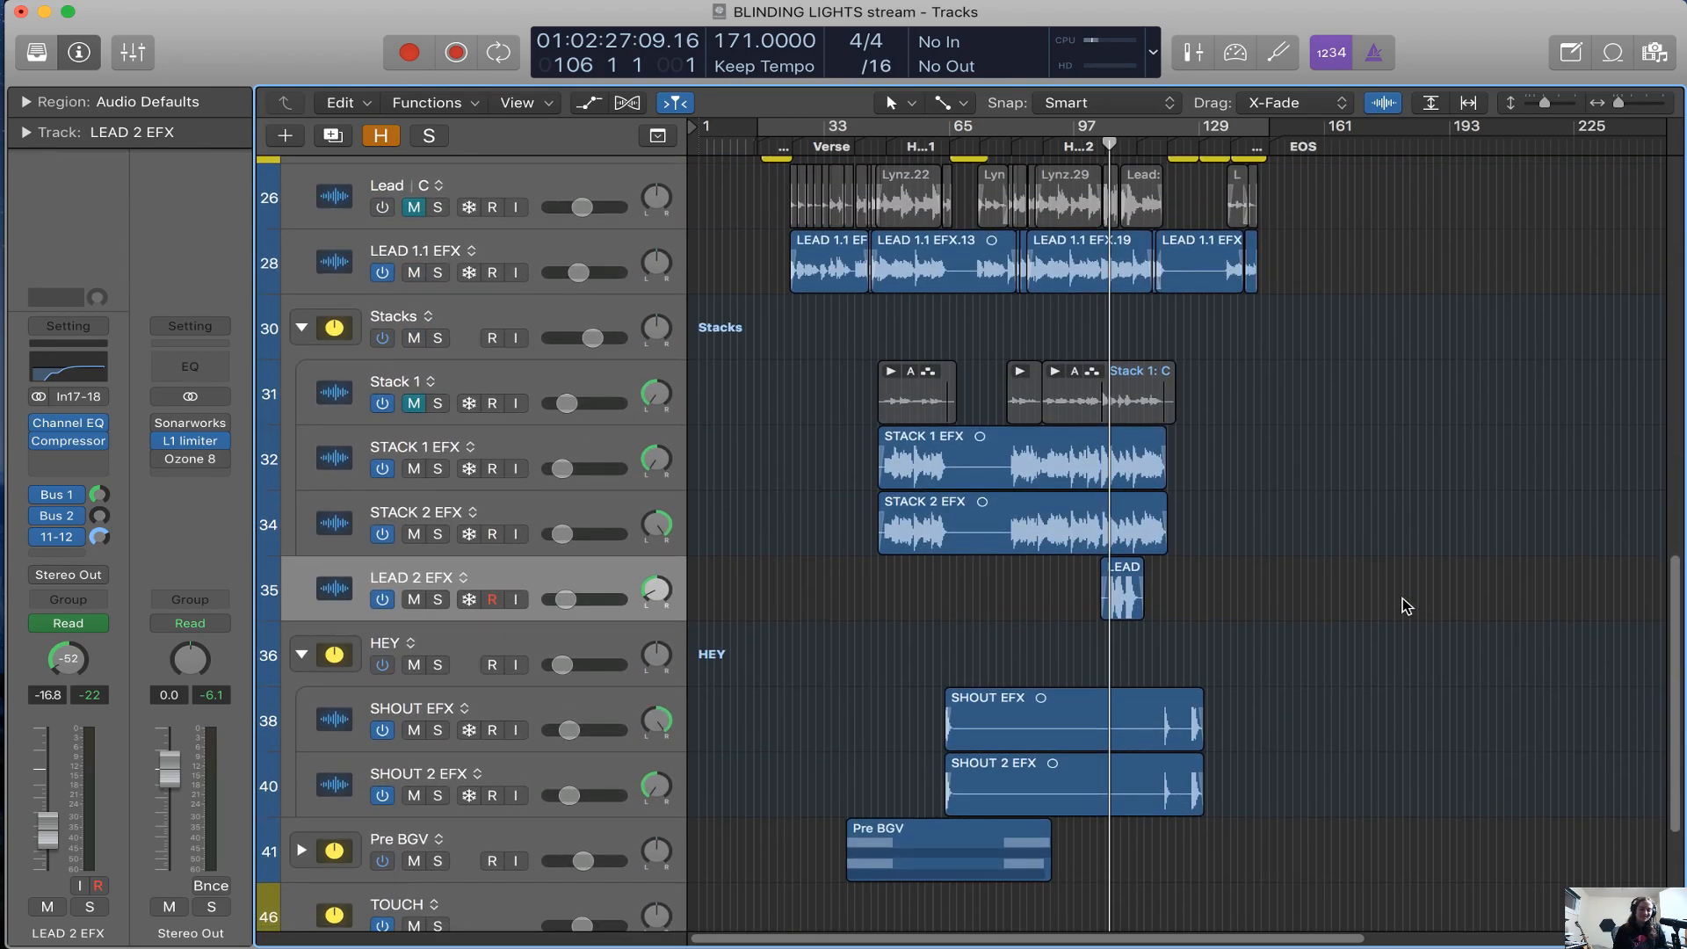
Select the SoundFlower track at the end of the track list and show the mixer
{"action": "scroll", "coordinate": [1407, 605], "scroll_direction": "down", "scroll_amount": 2}
{"action": "scroll", "coordinate": [1407, 606], "scroll_direction": "up", "scroll_amount": 5}
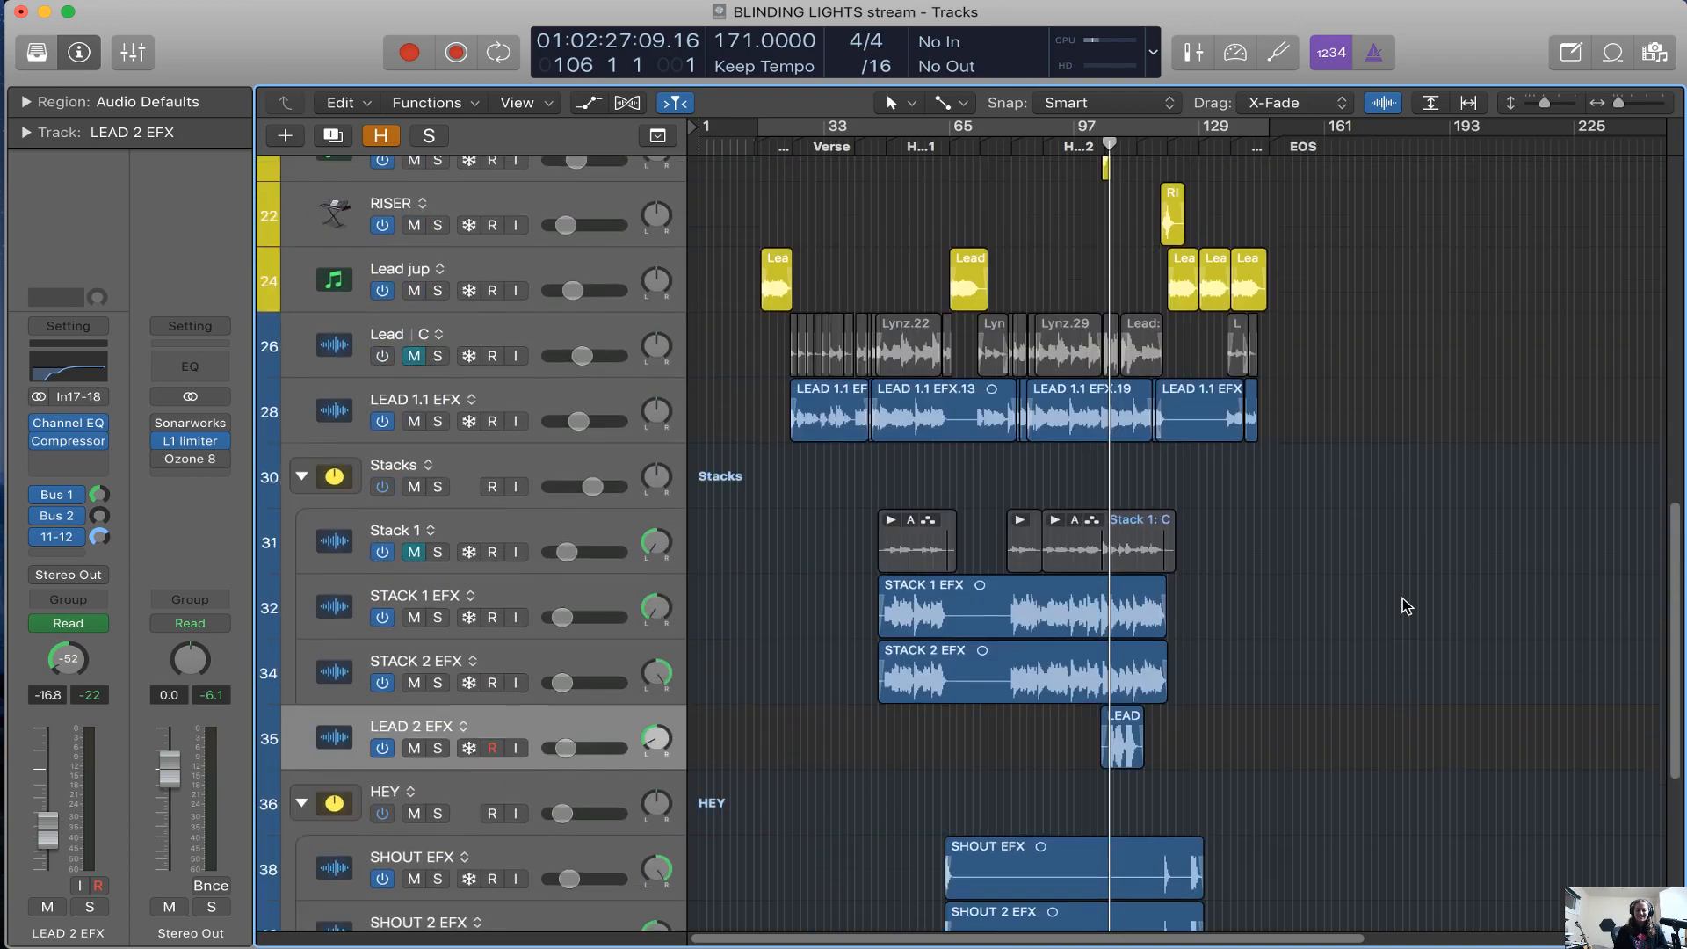
{"action": "scroll", "coordinate": [1405, 604], "scroll_direction": "up", "scroll_amount": 10}
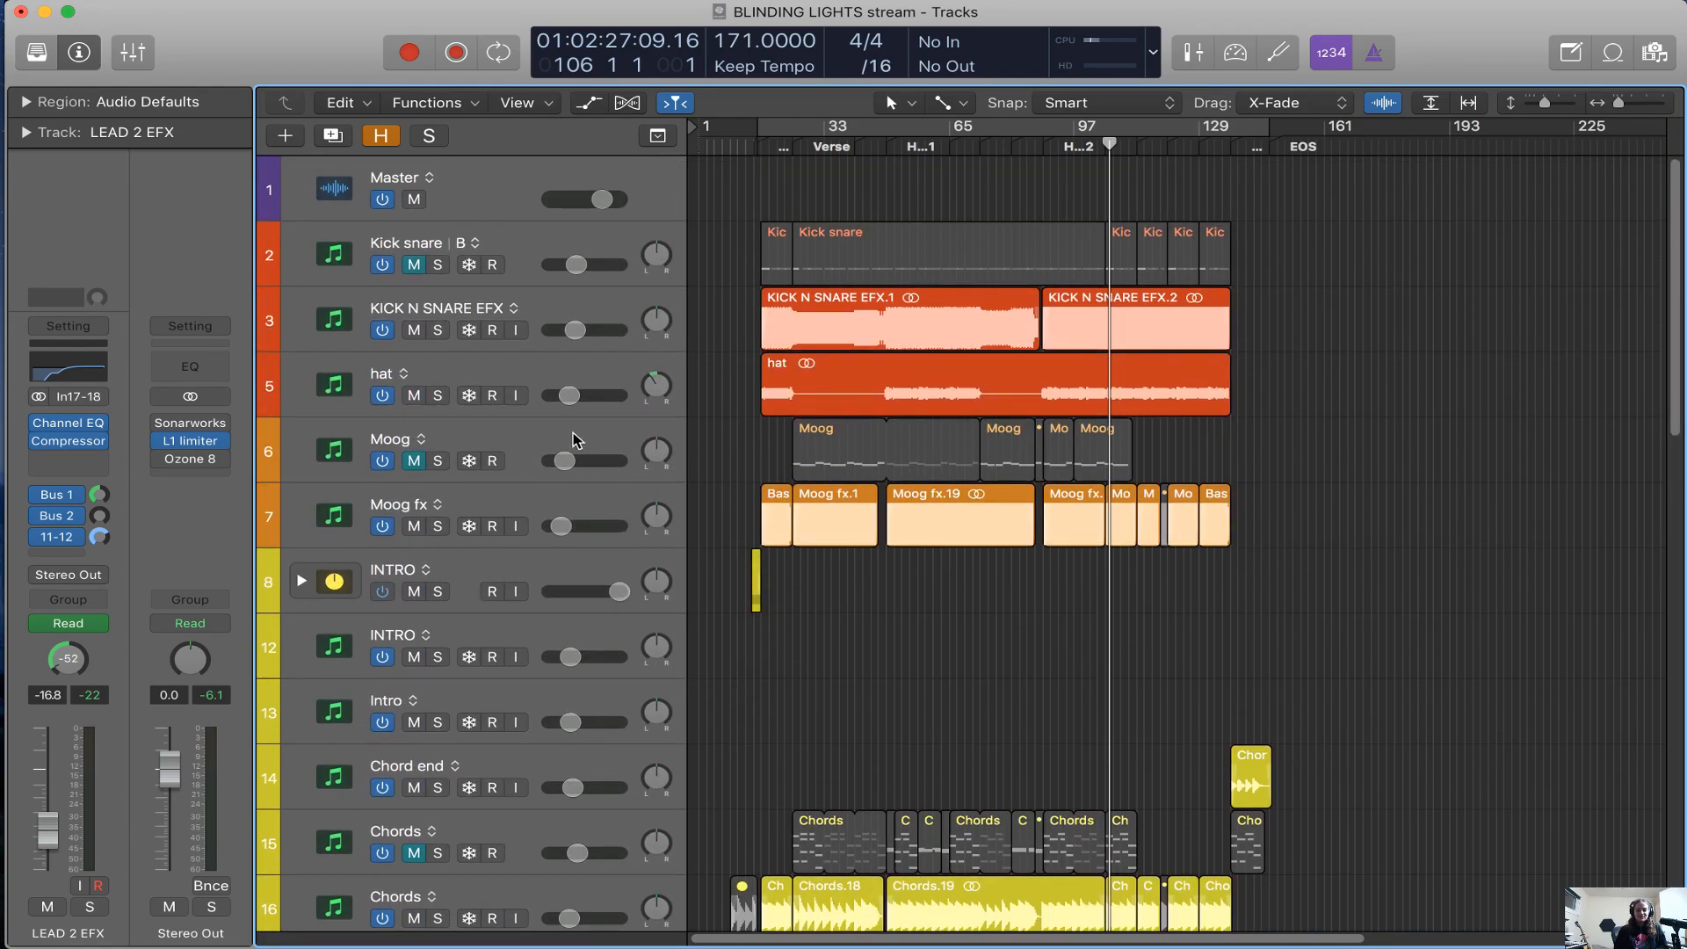
{"action": "left_click", "coordinate": [573, 432]}
{"action": "scroll", "coordinate": [612, 688], "scroll_direction": "down", "scroll_amount": 15}
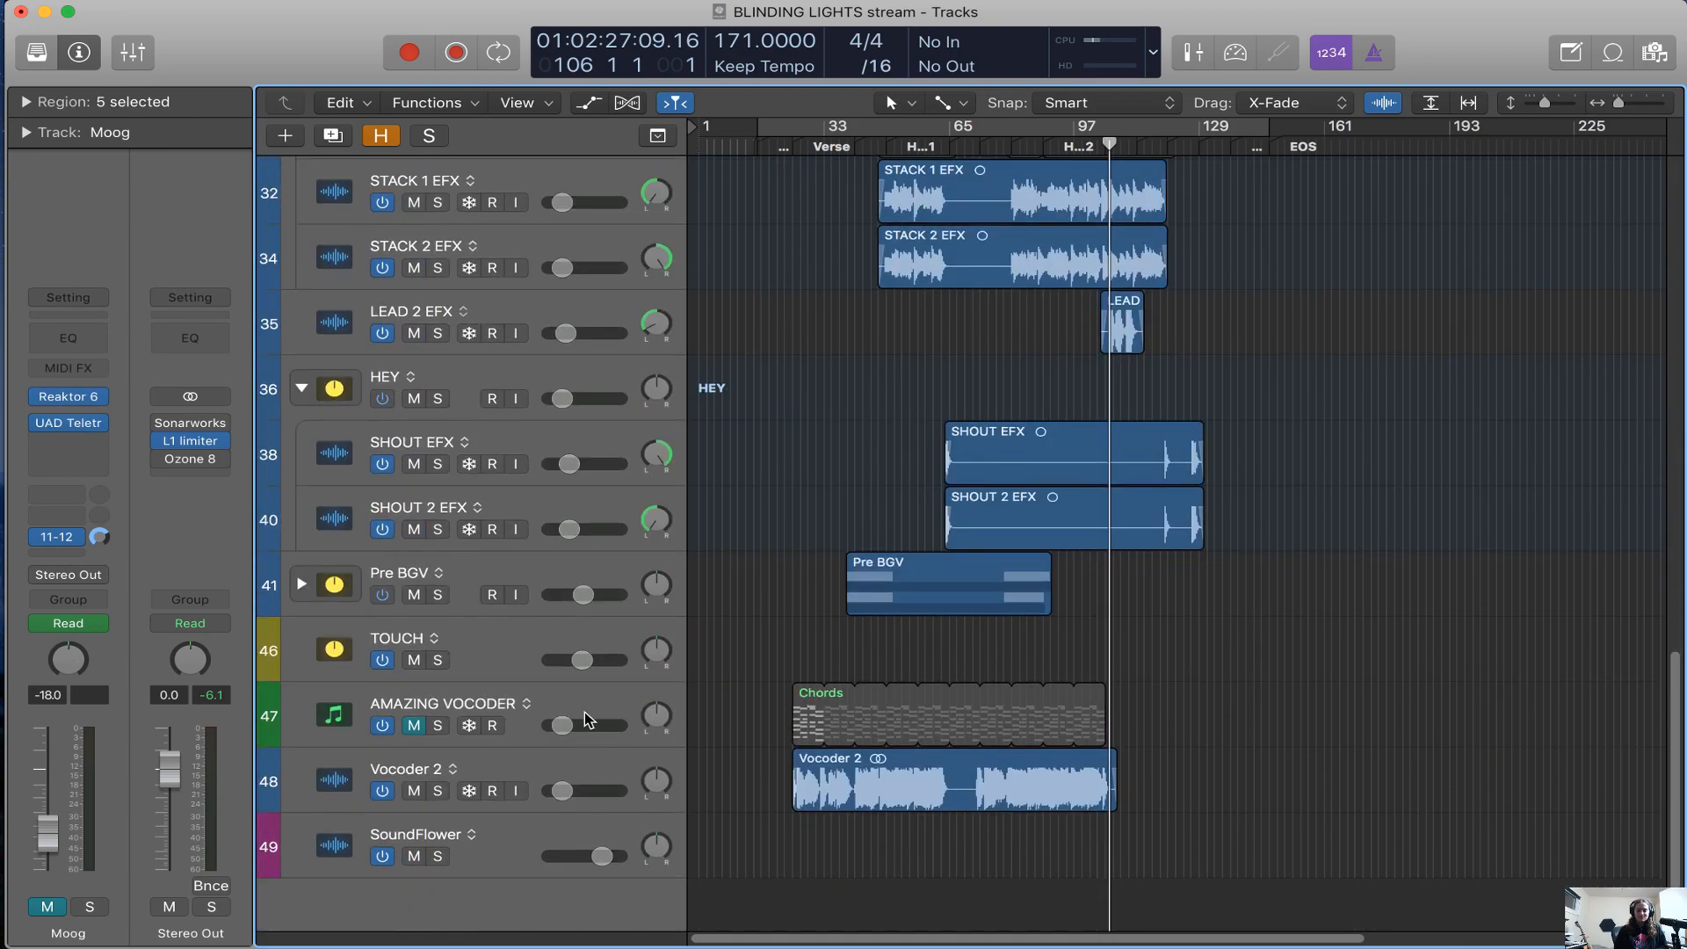
{"action": "left_click", "coordinate": [580, 835]}
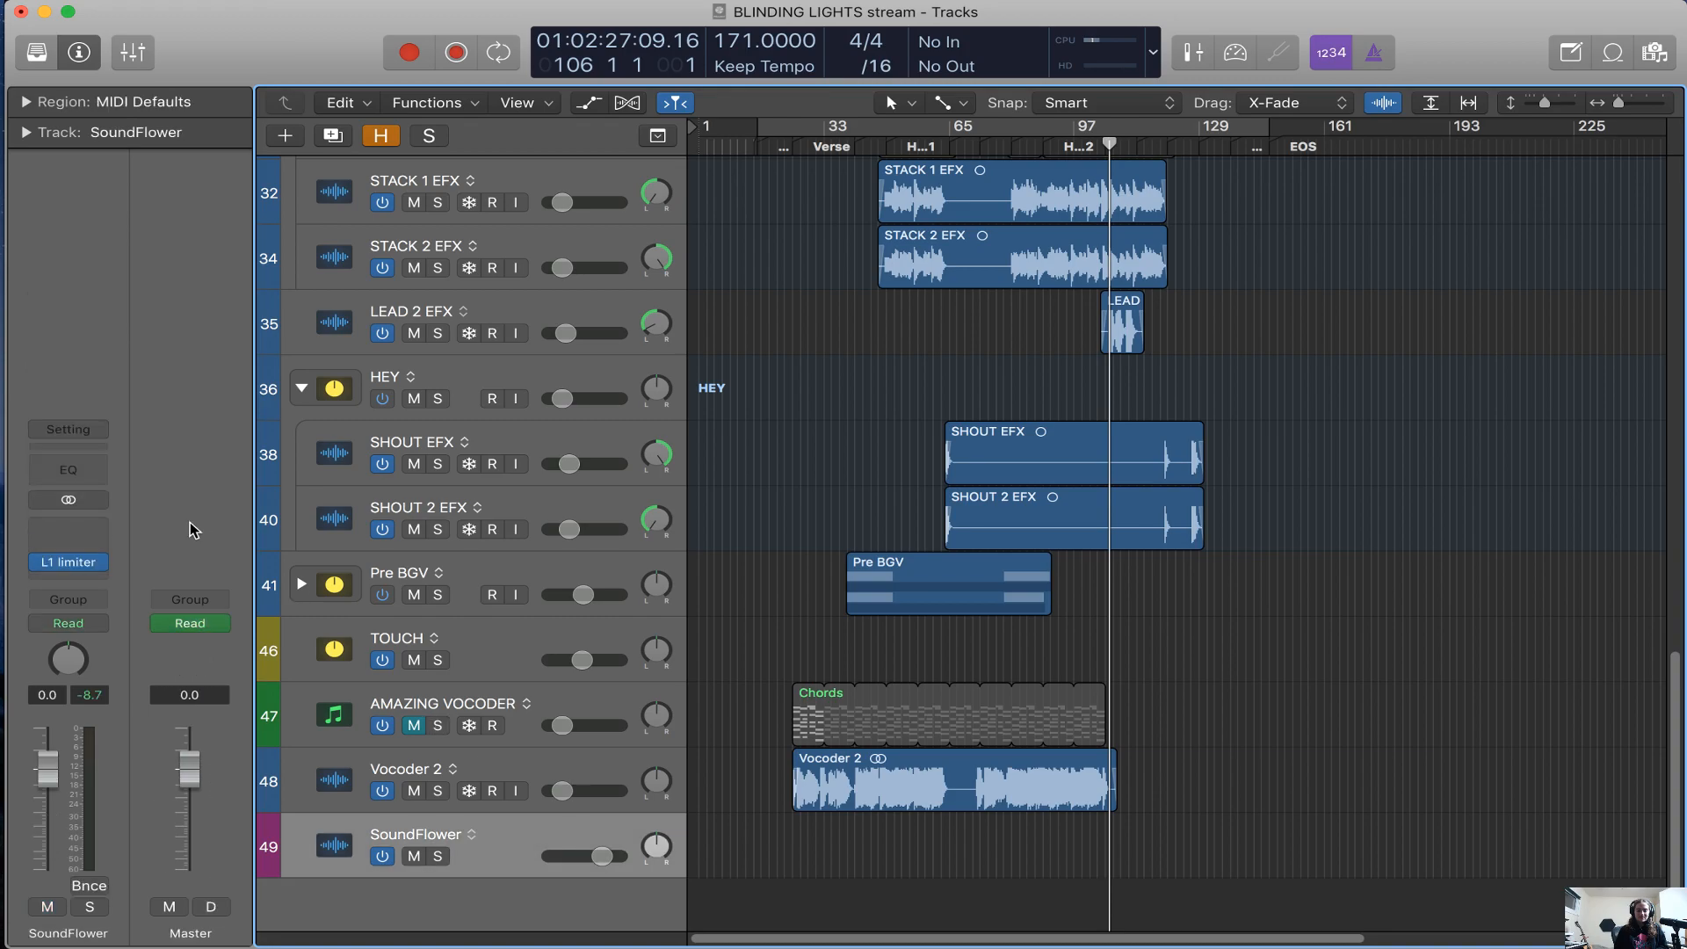
{"action": "key", "text": "x"}
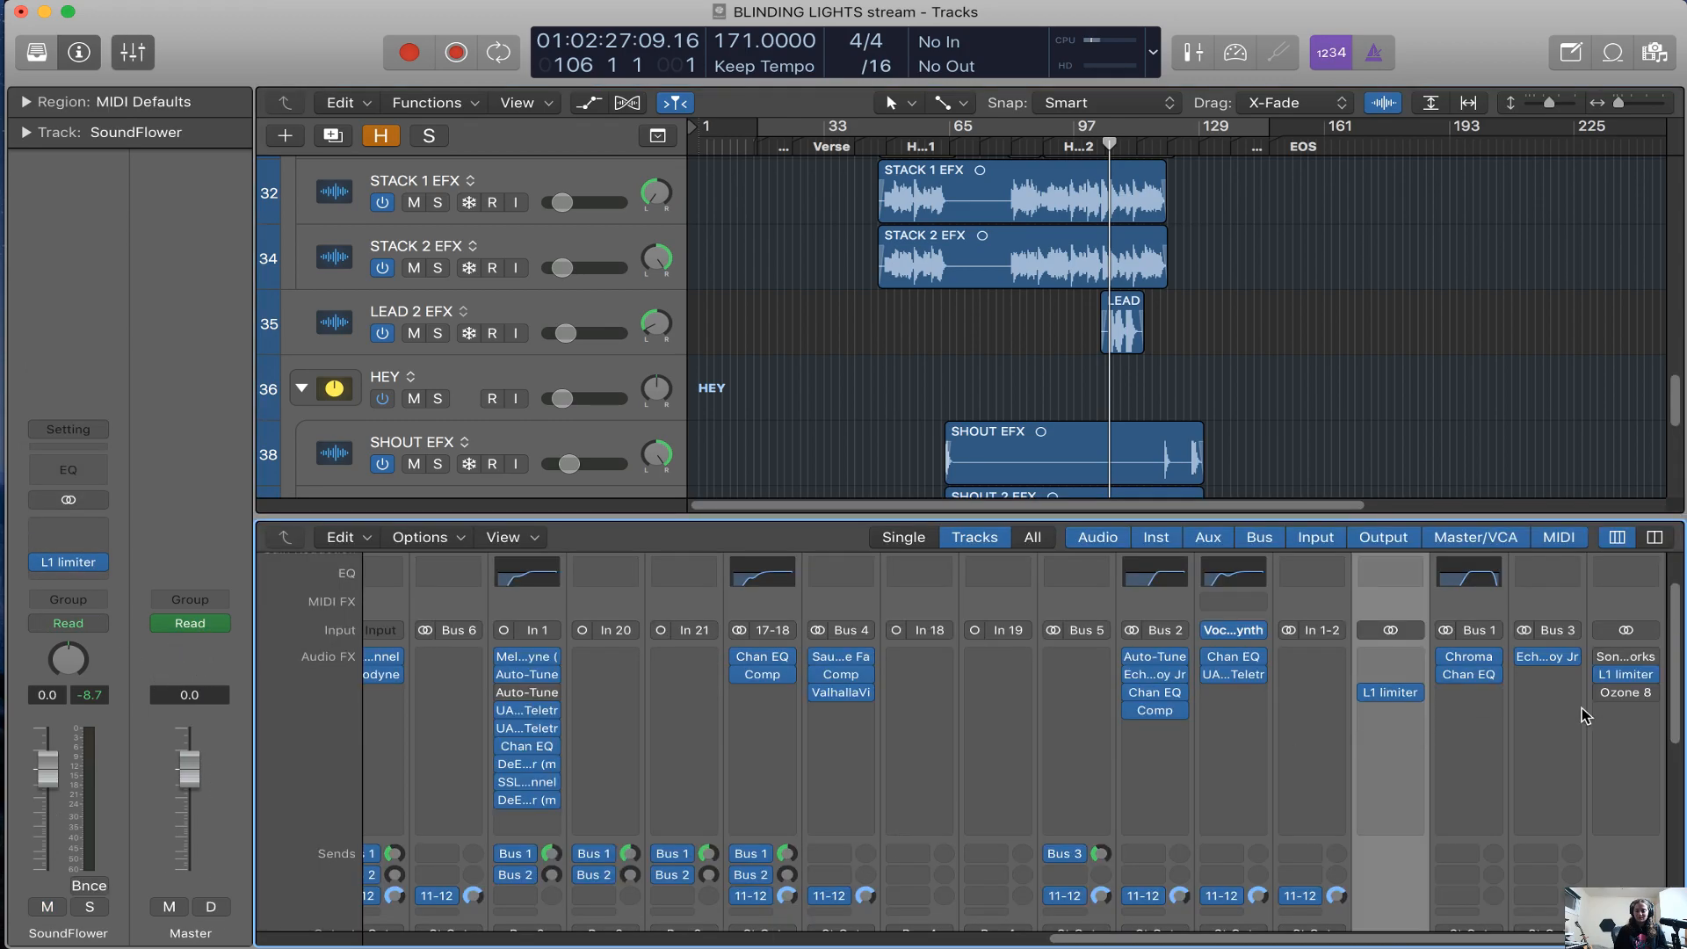
Bypass the L1 limiter on the SoundFlower channel and place the Stereo Out's Ozone 8 above it, switched on
{"action": "left_click", "coordinate": [1371, 693]}
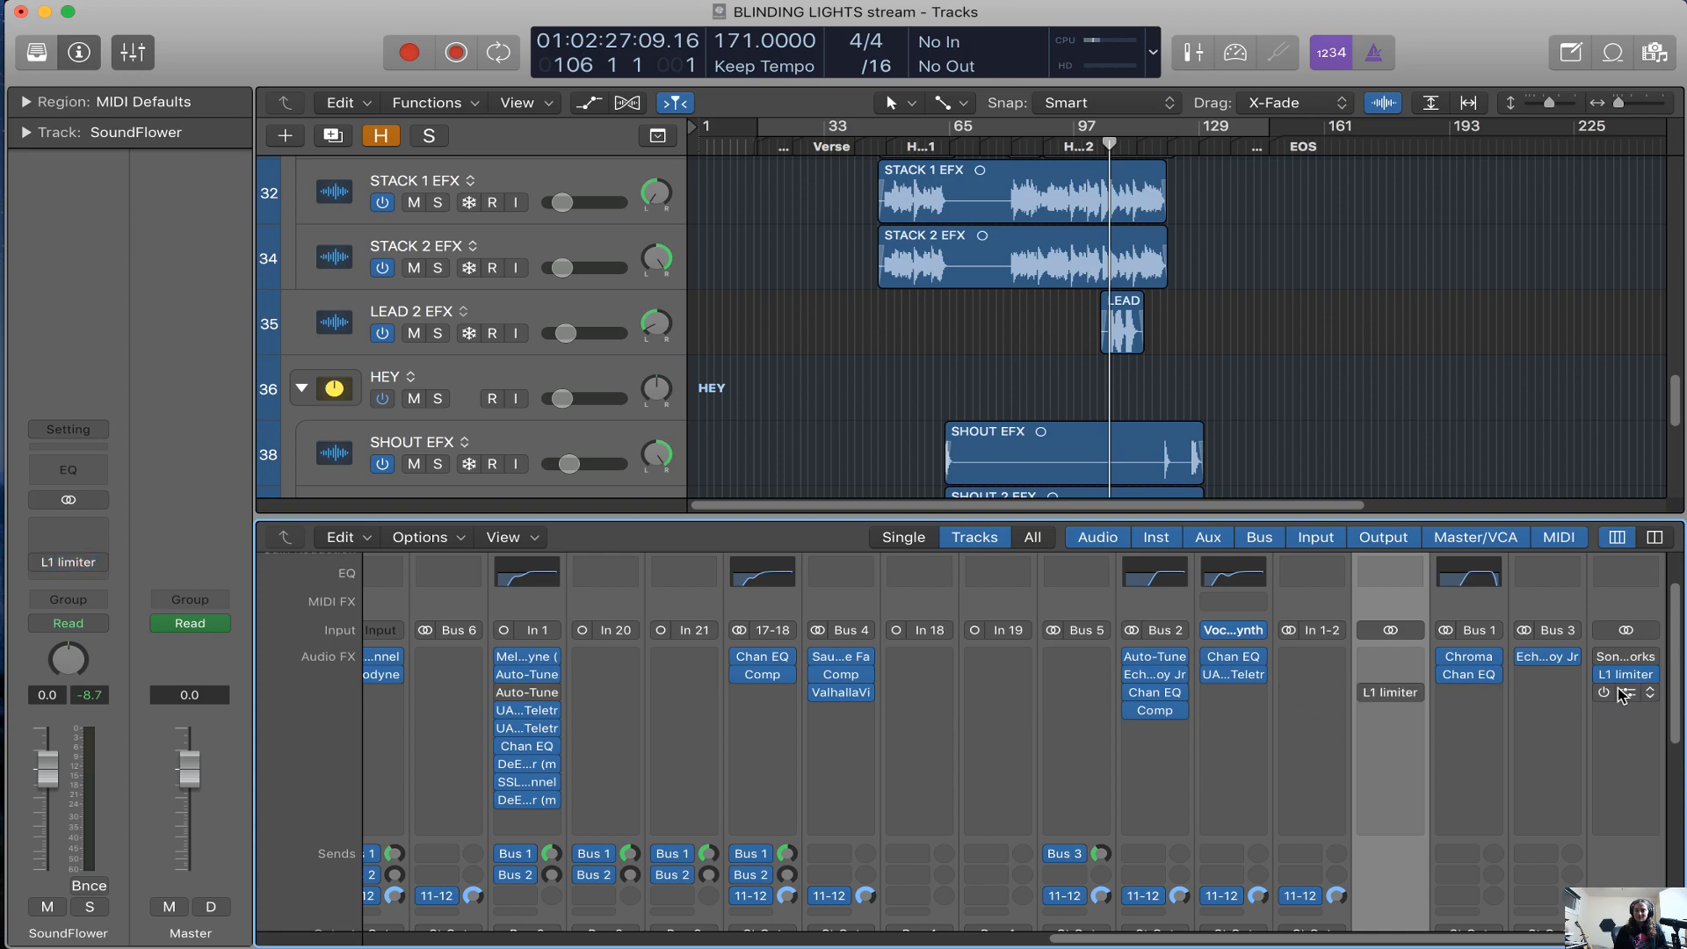
{"action": "left_click_drag", "start_coordinate": [1626, 692], "coordinate": [1375, 688]}
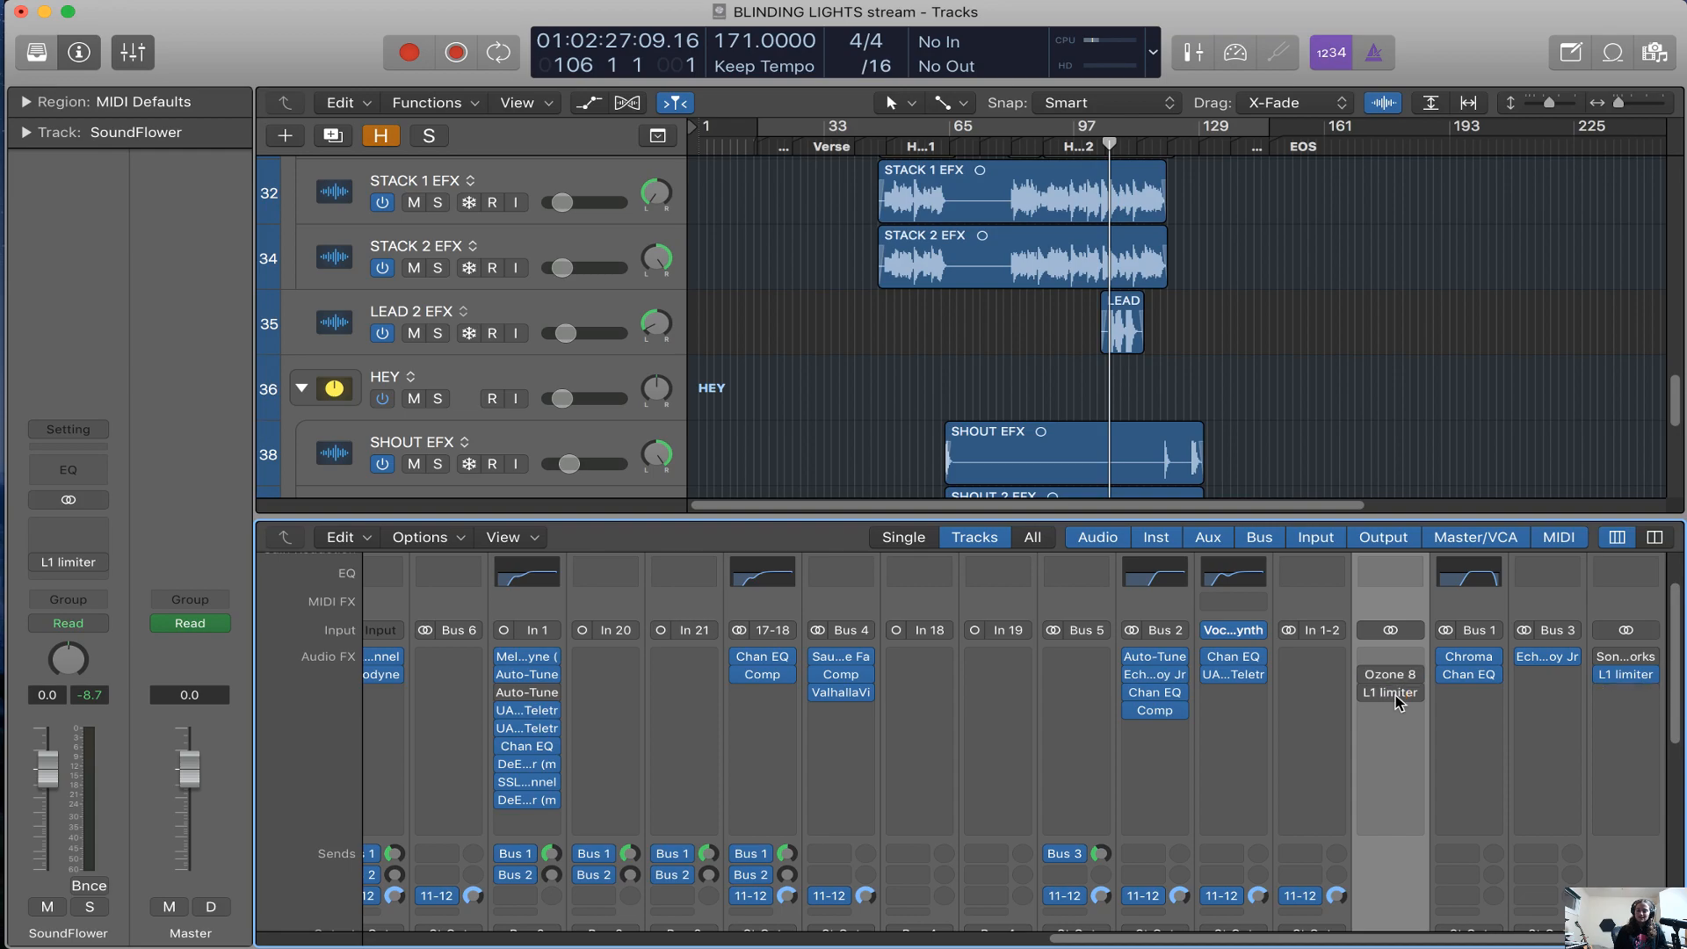
{"action": "left_click", "coordinate": [1369, 674]}
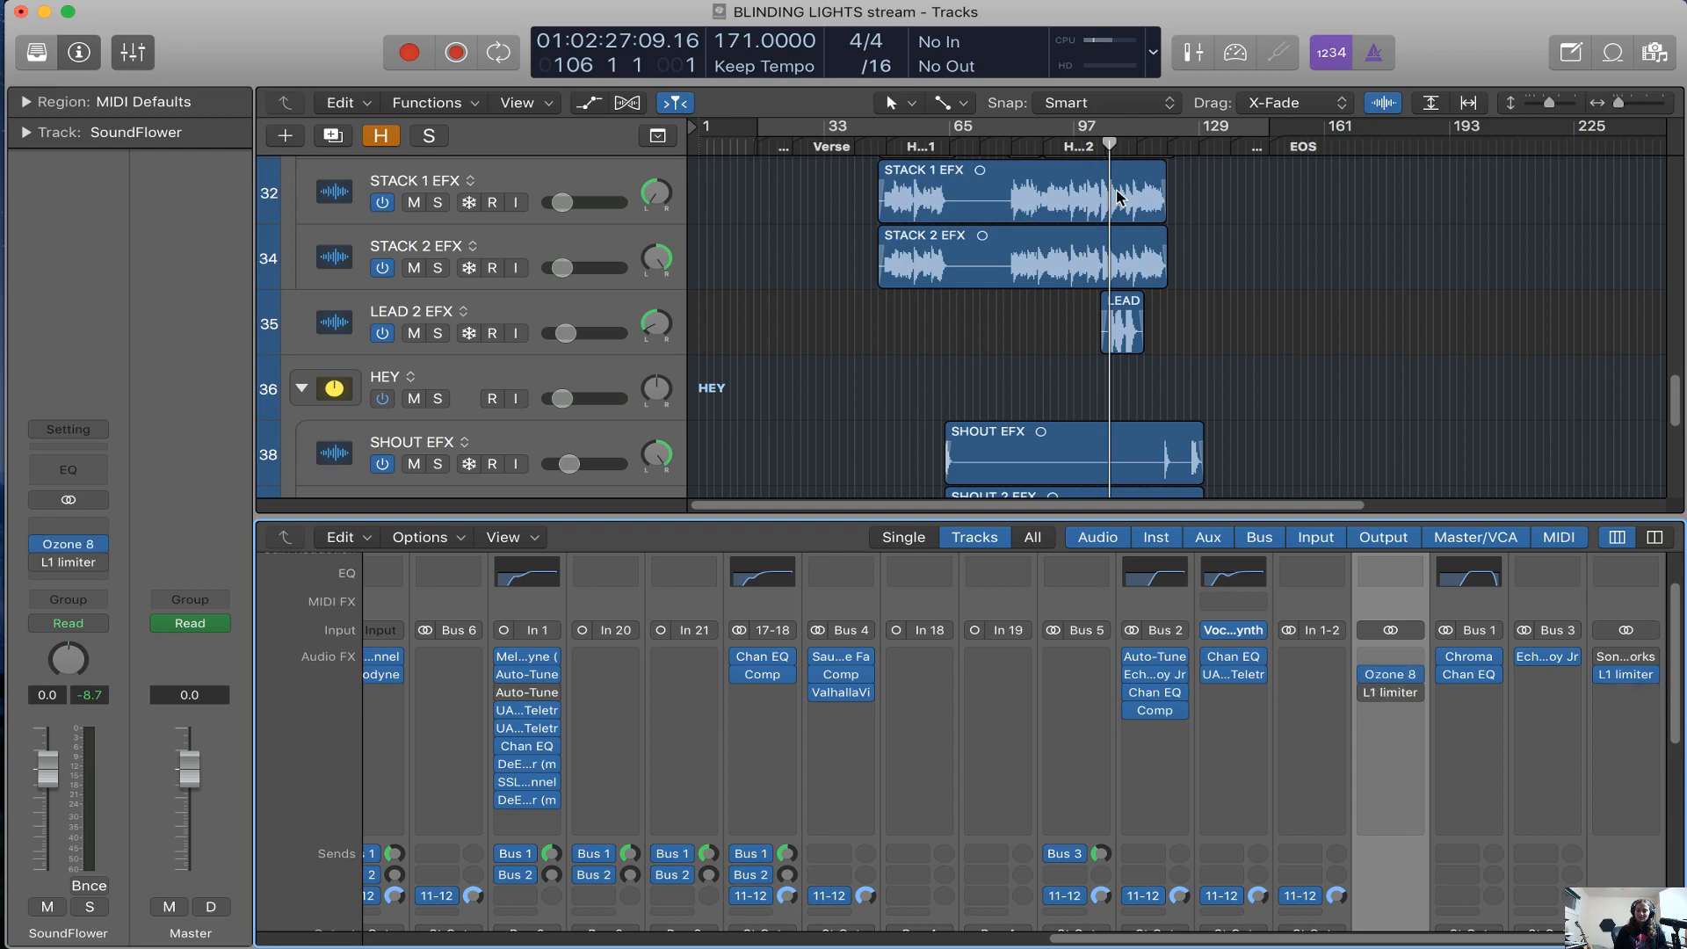
Move the playhead to bar 92 and open the SoundFlower channel's Ozone 8, shifting its window clear of the transport display
{"action": "left_click", "coordinate": [1069, 151]}
{"action": "mouse_move", "coordinate": [1384, 681]}
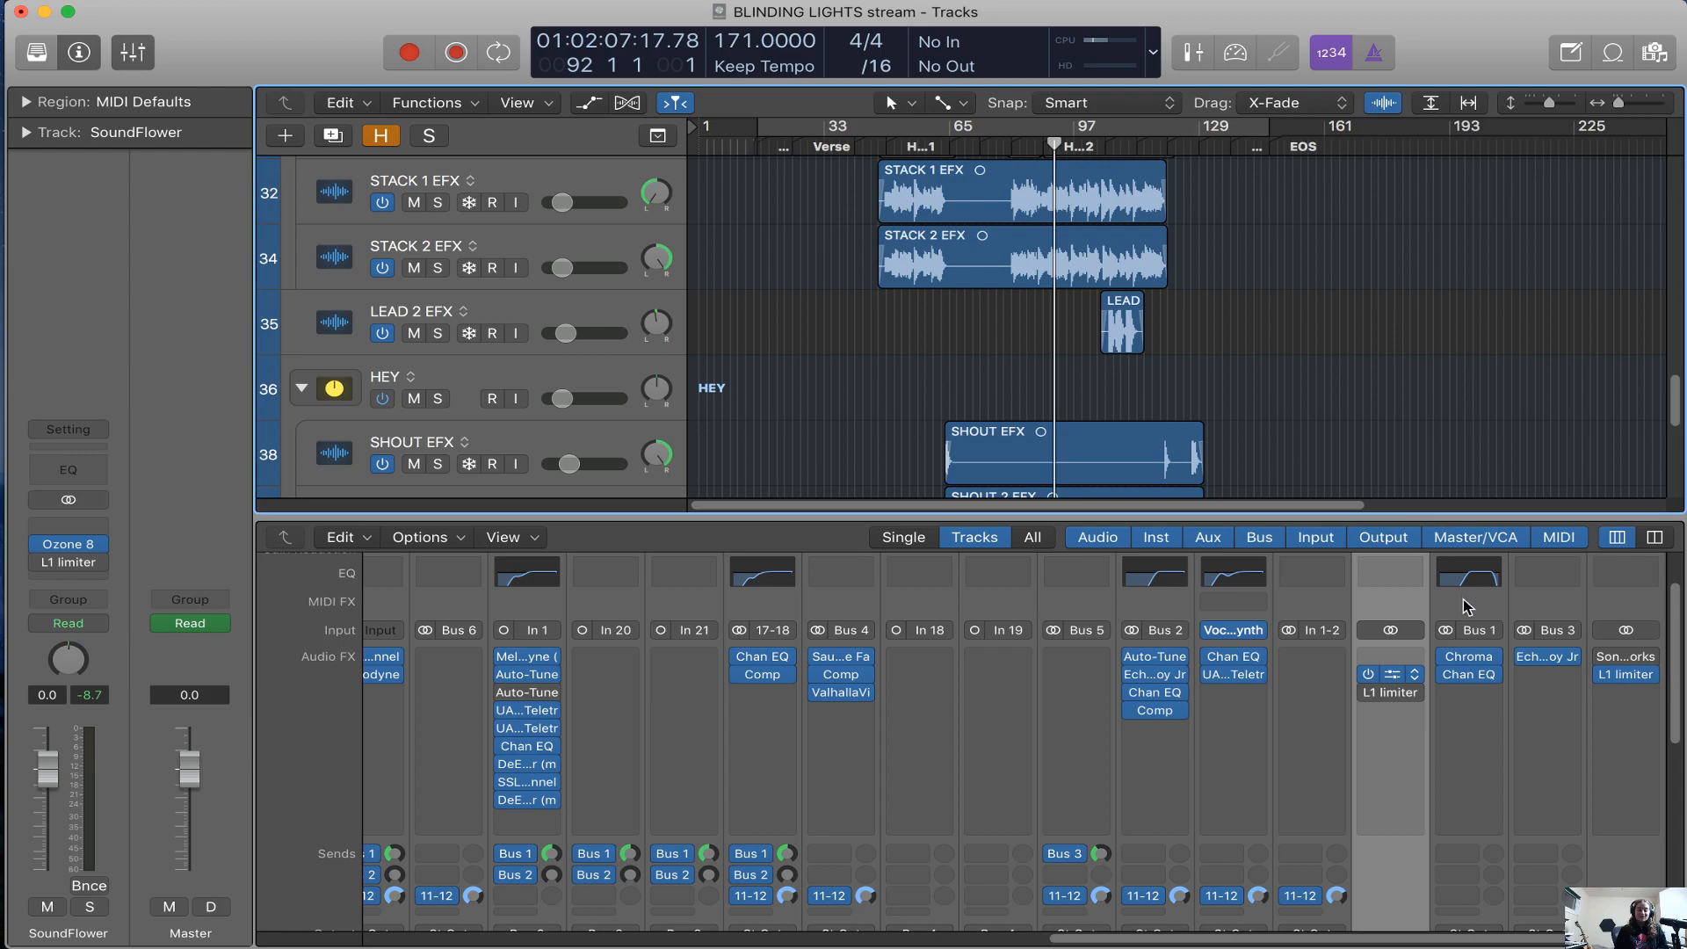
{"action": "left_click", "coordinate": [1390, 674]}
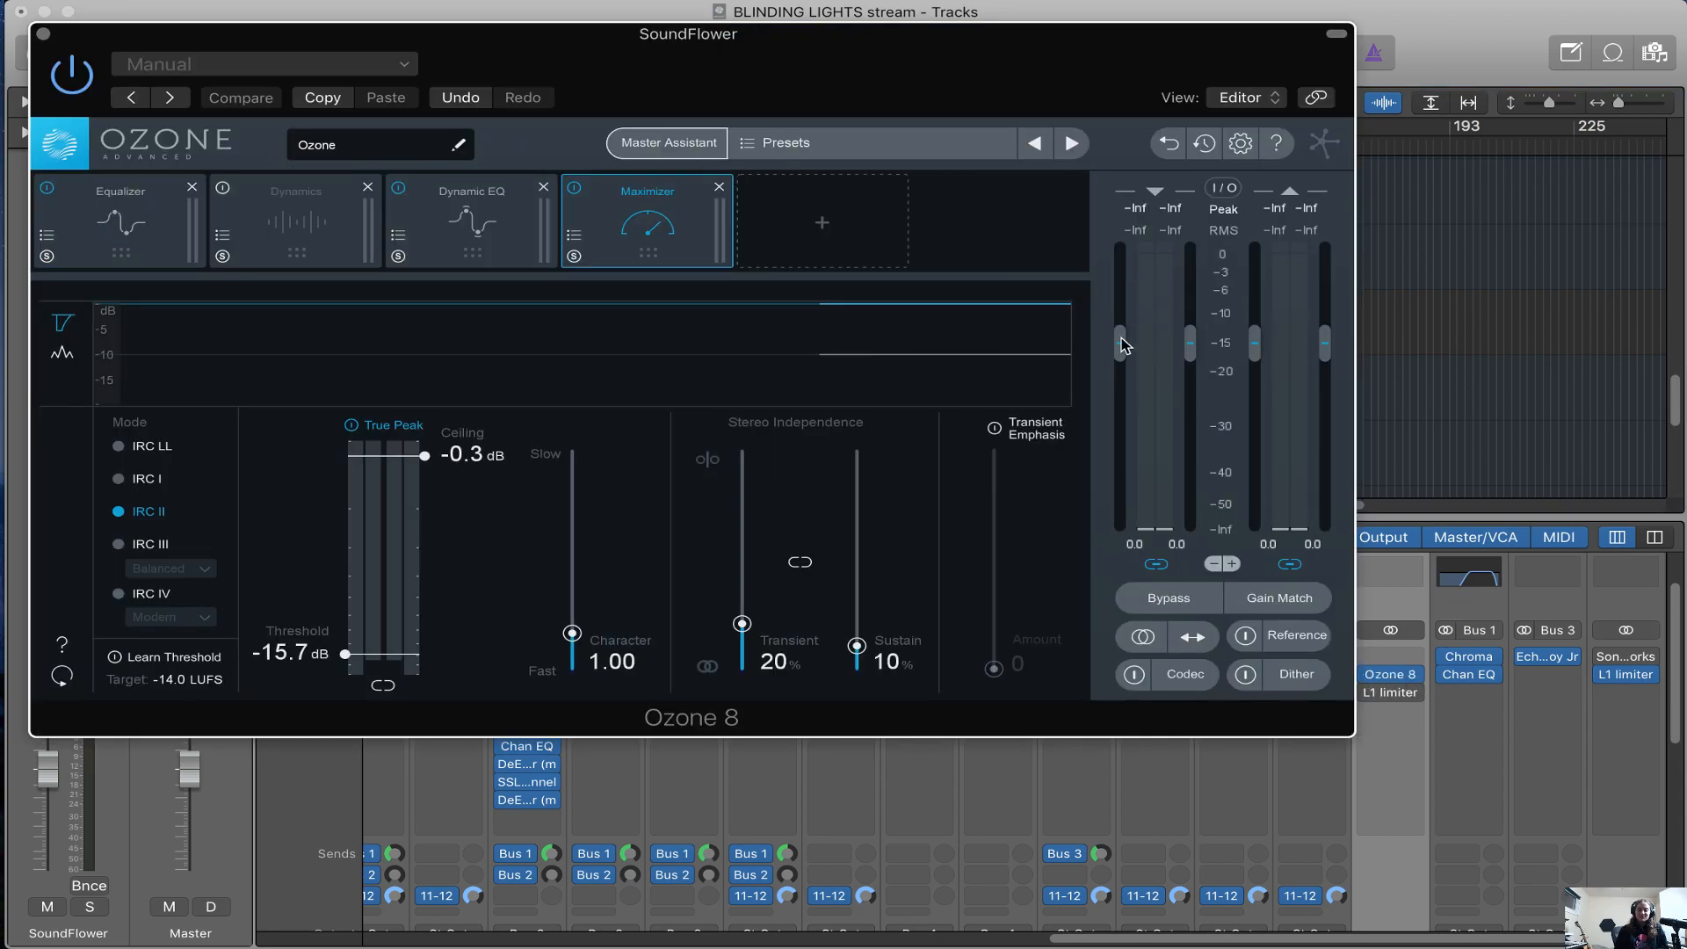
{"action": "left_click_drag", "start_coordinate": [973, 90], "coordinate": [1251, 414]}
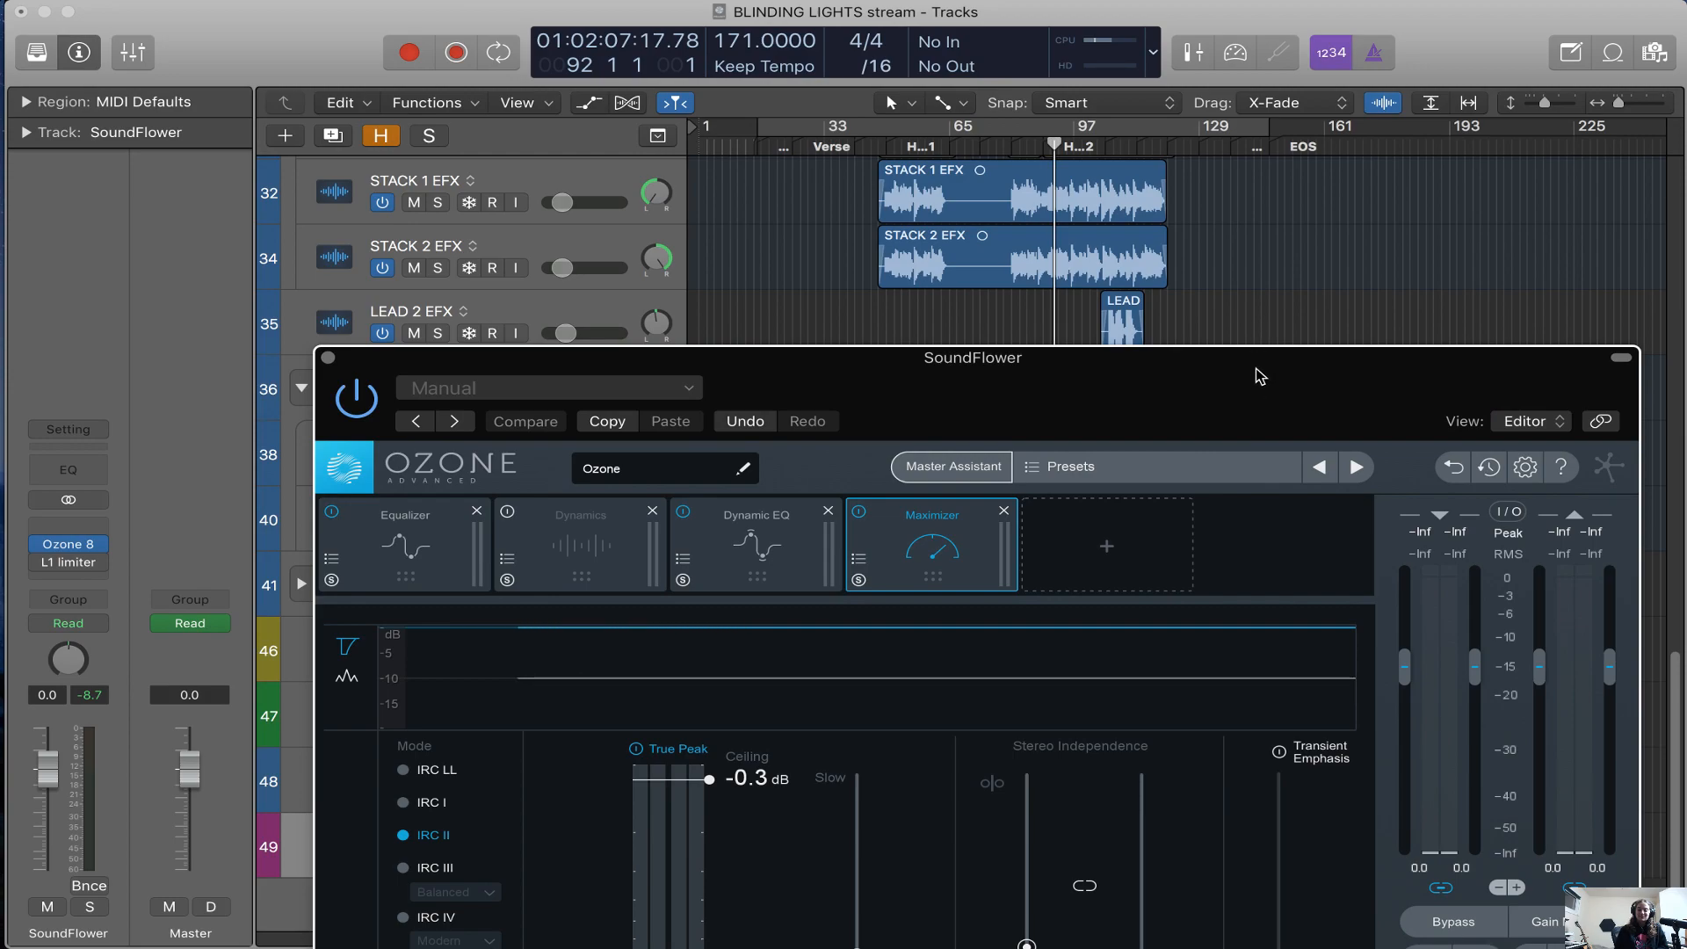
{"action": "left_click_drag", "start_coordinate": [1257, 367], "coordinate": [1210, 230]}
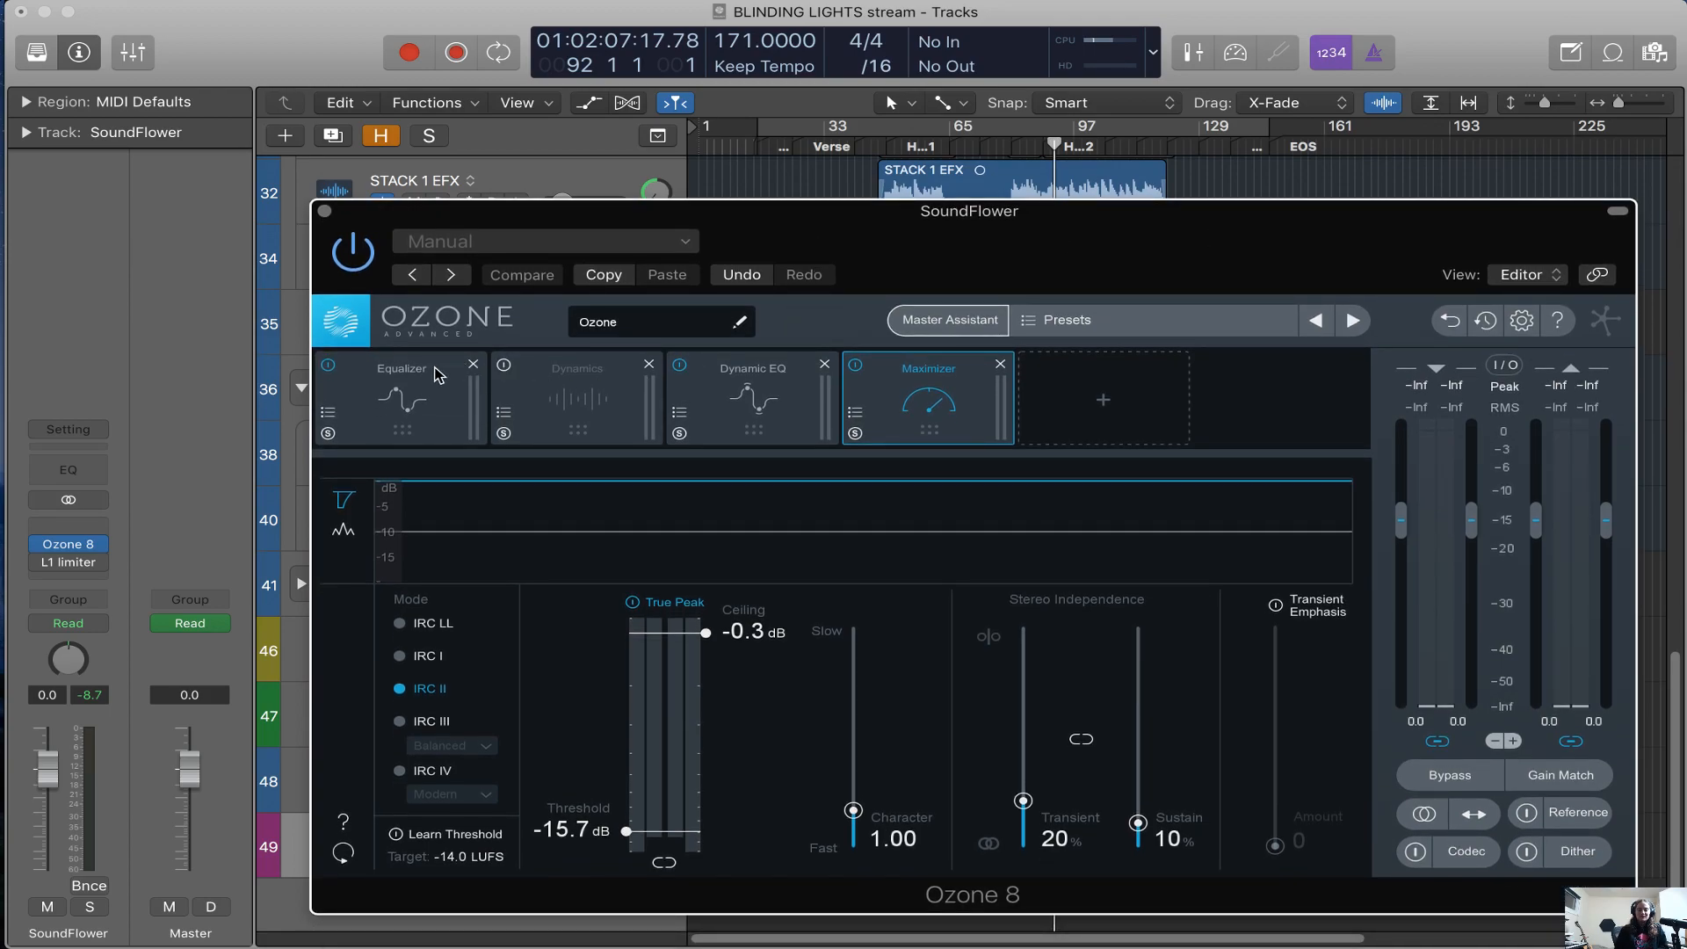
Examine Ozone's Equalizer and the Master Assistant's Streaming, CD and Reference targets, cancelling the assistant without running it
{"action": "left_click", "coordinate": [437, 394]}
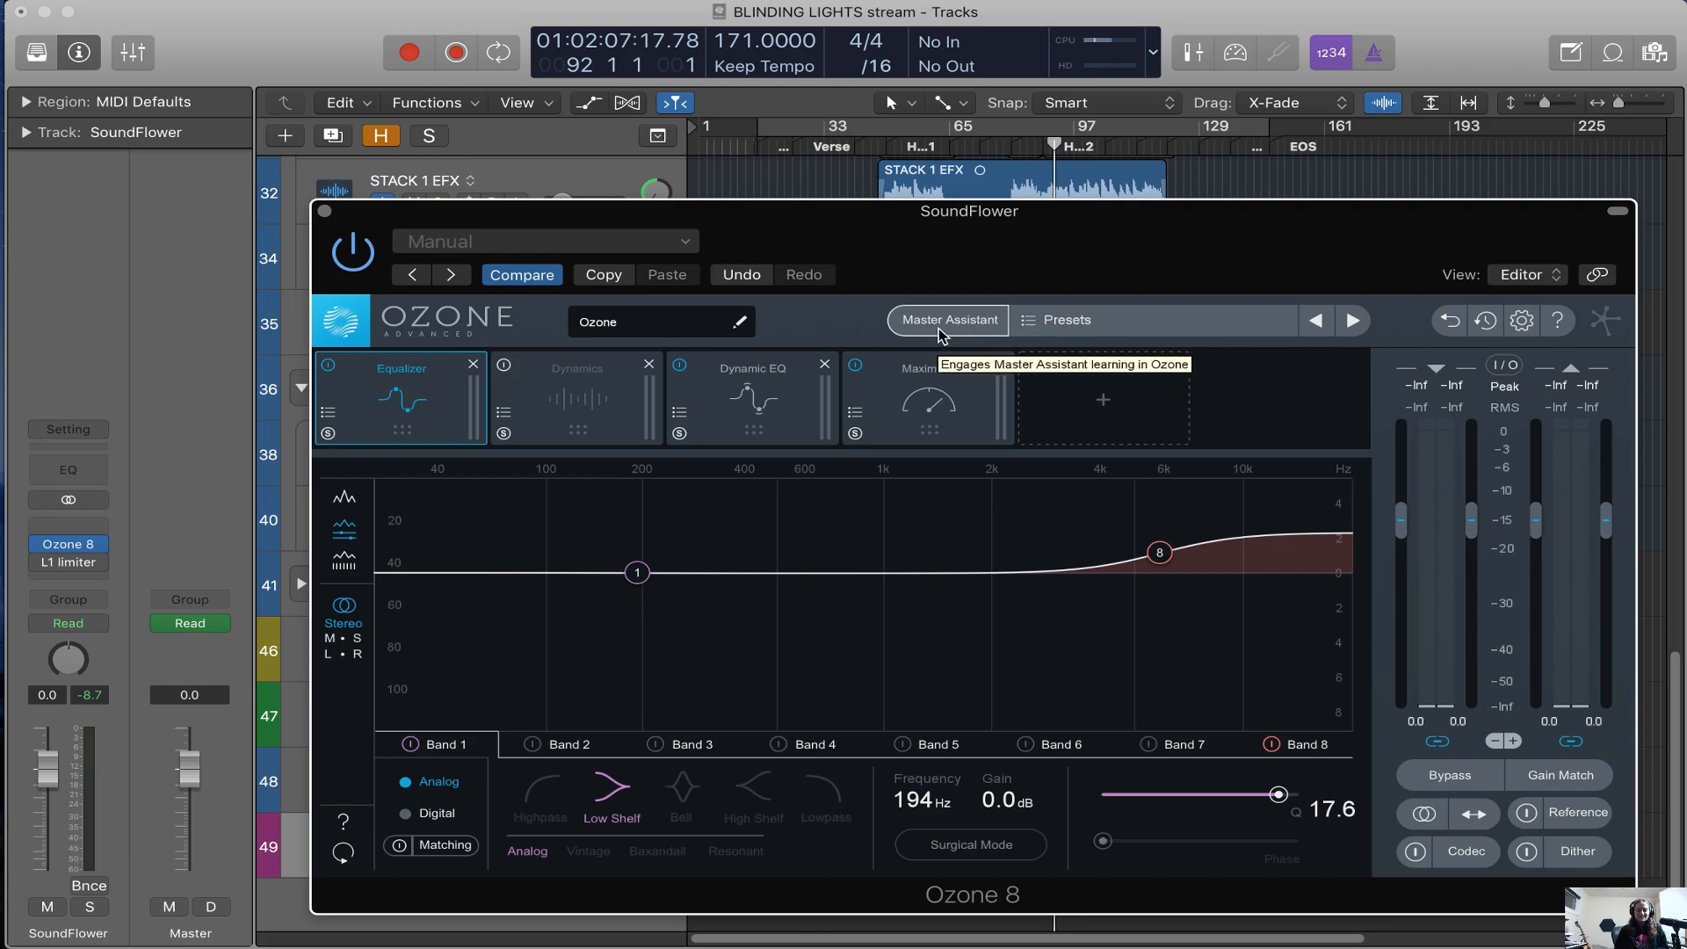
{"action": "left_click", "coordinate": [953, 322]}
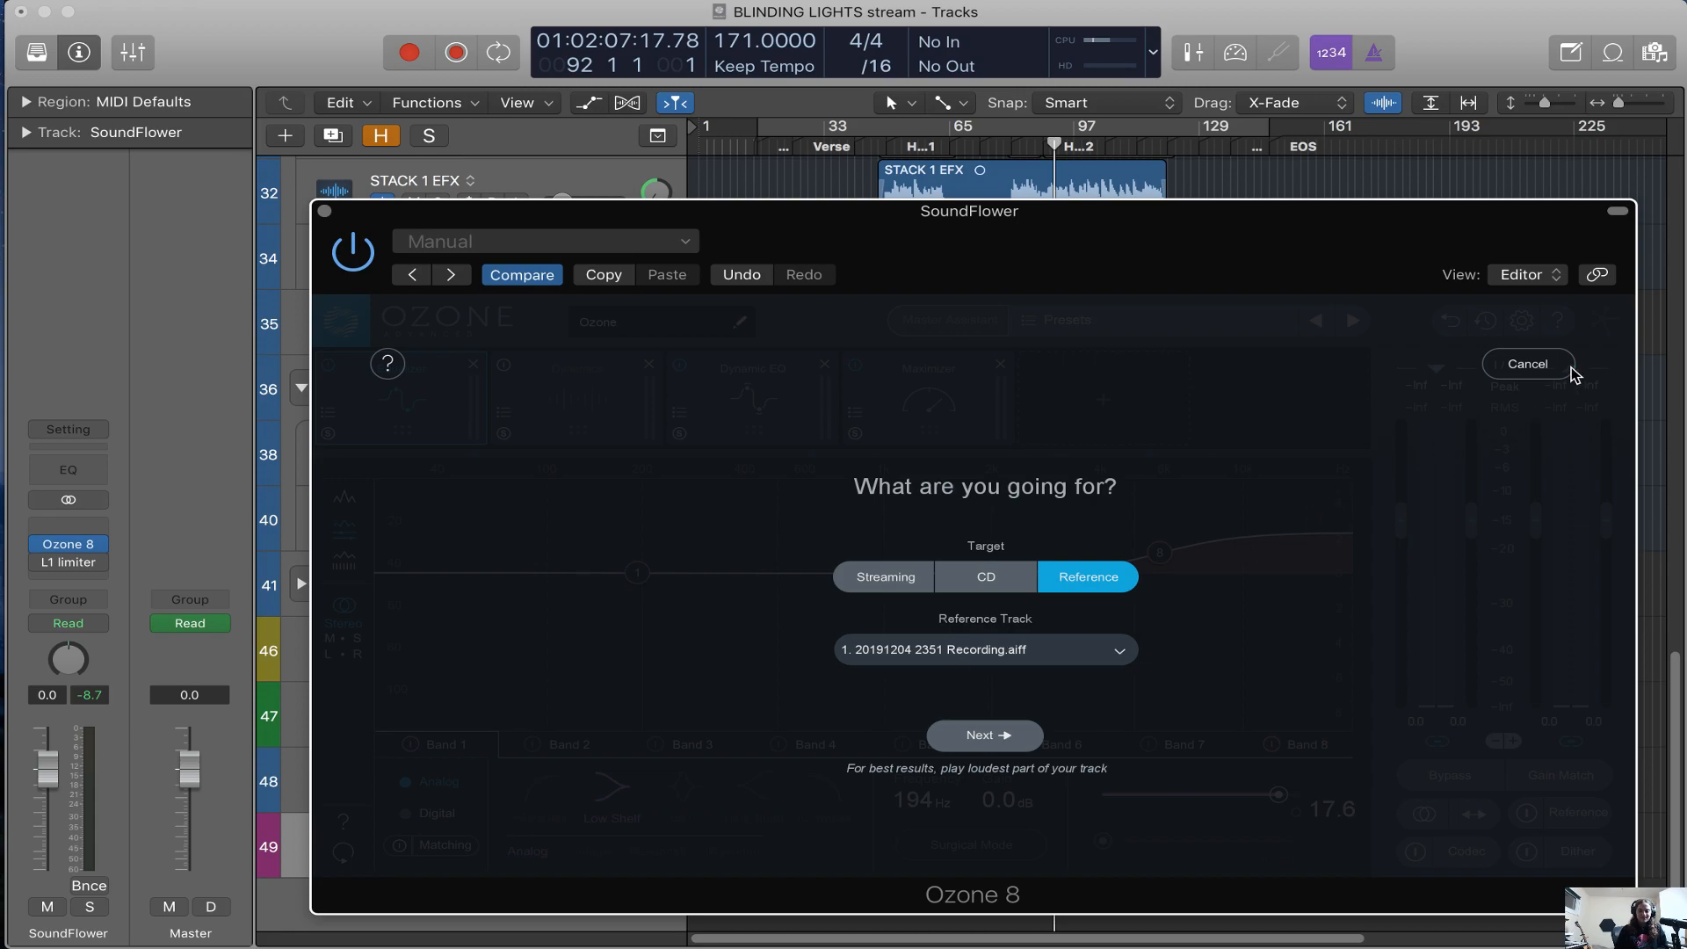
{"action": "left_click", "coordinate": [1528, 364]}
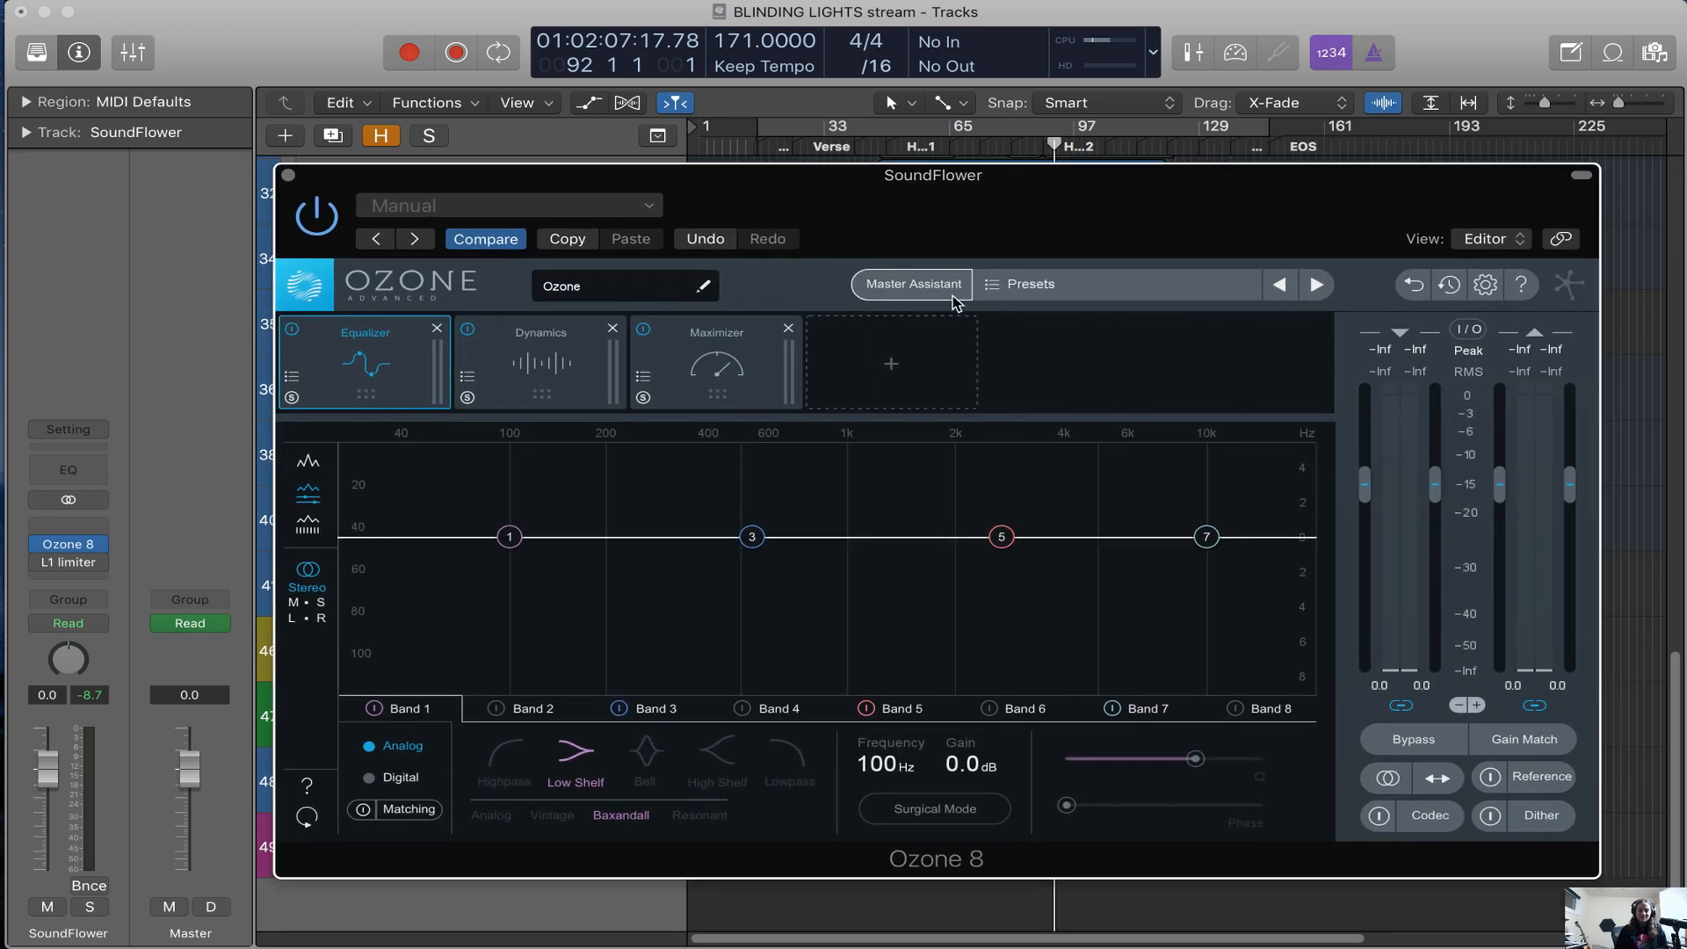
{"action": "left_click", "coordinate": [949, 299]}
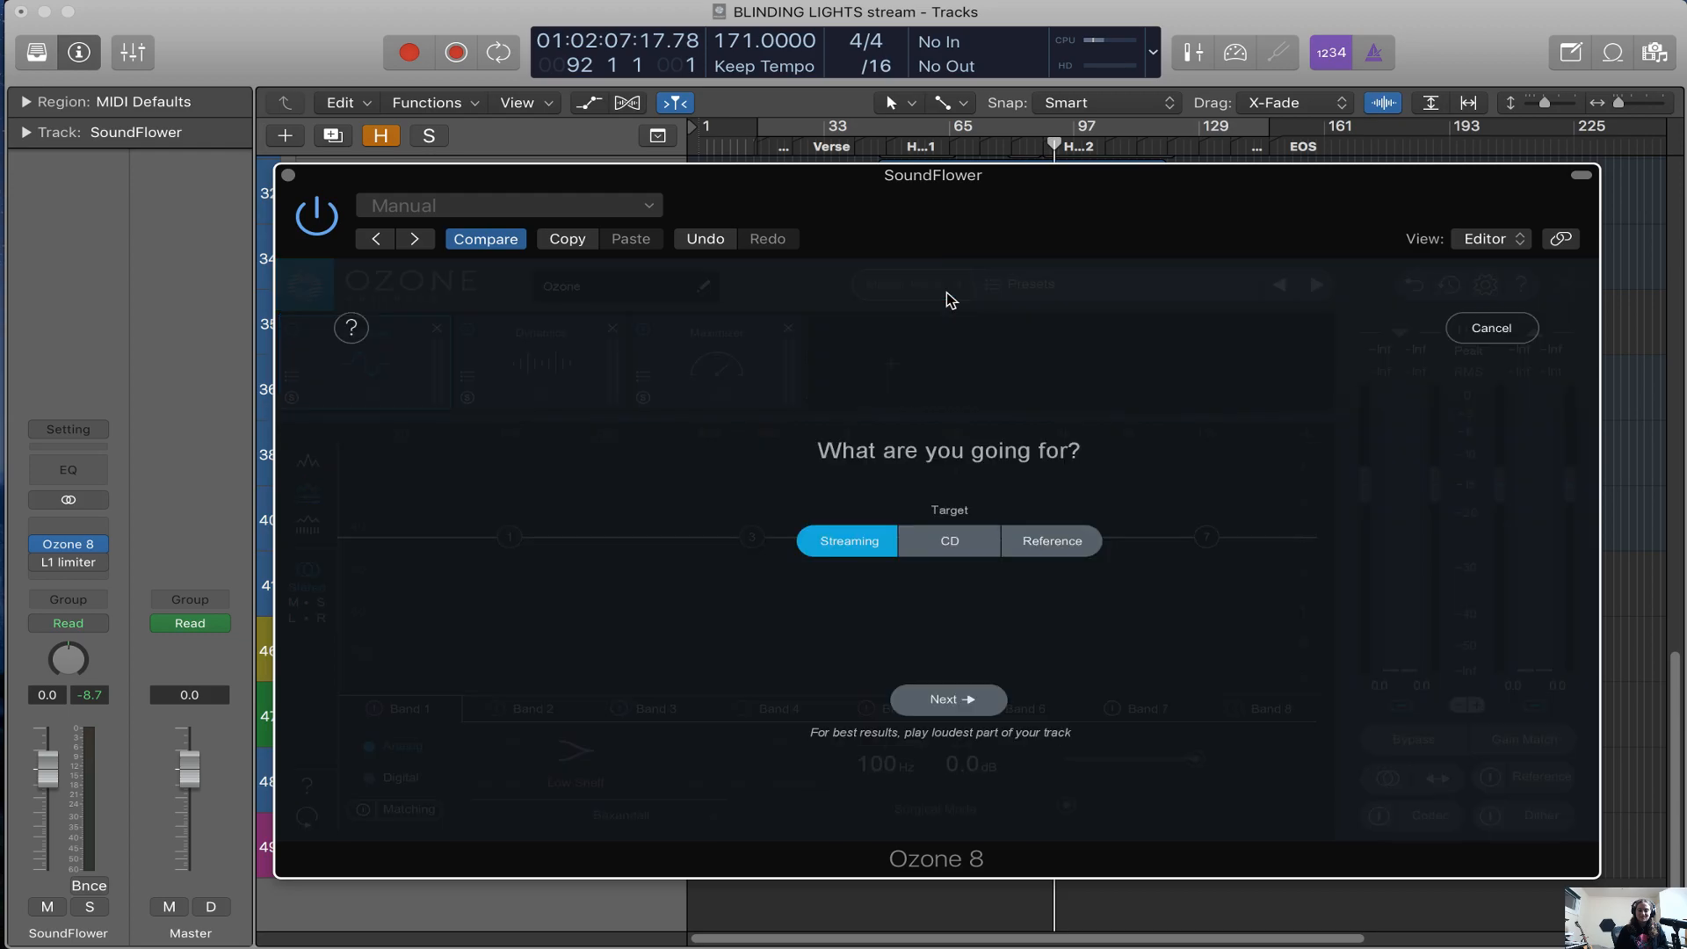
{"action": "left_click", "coordinate": [1063, 536]}
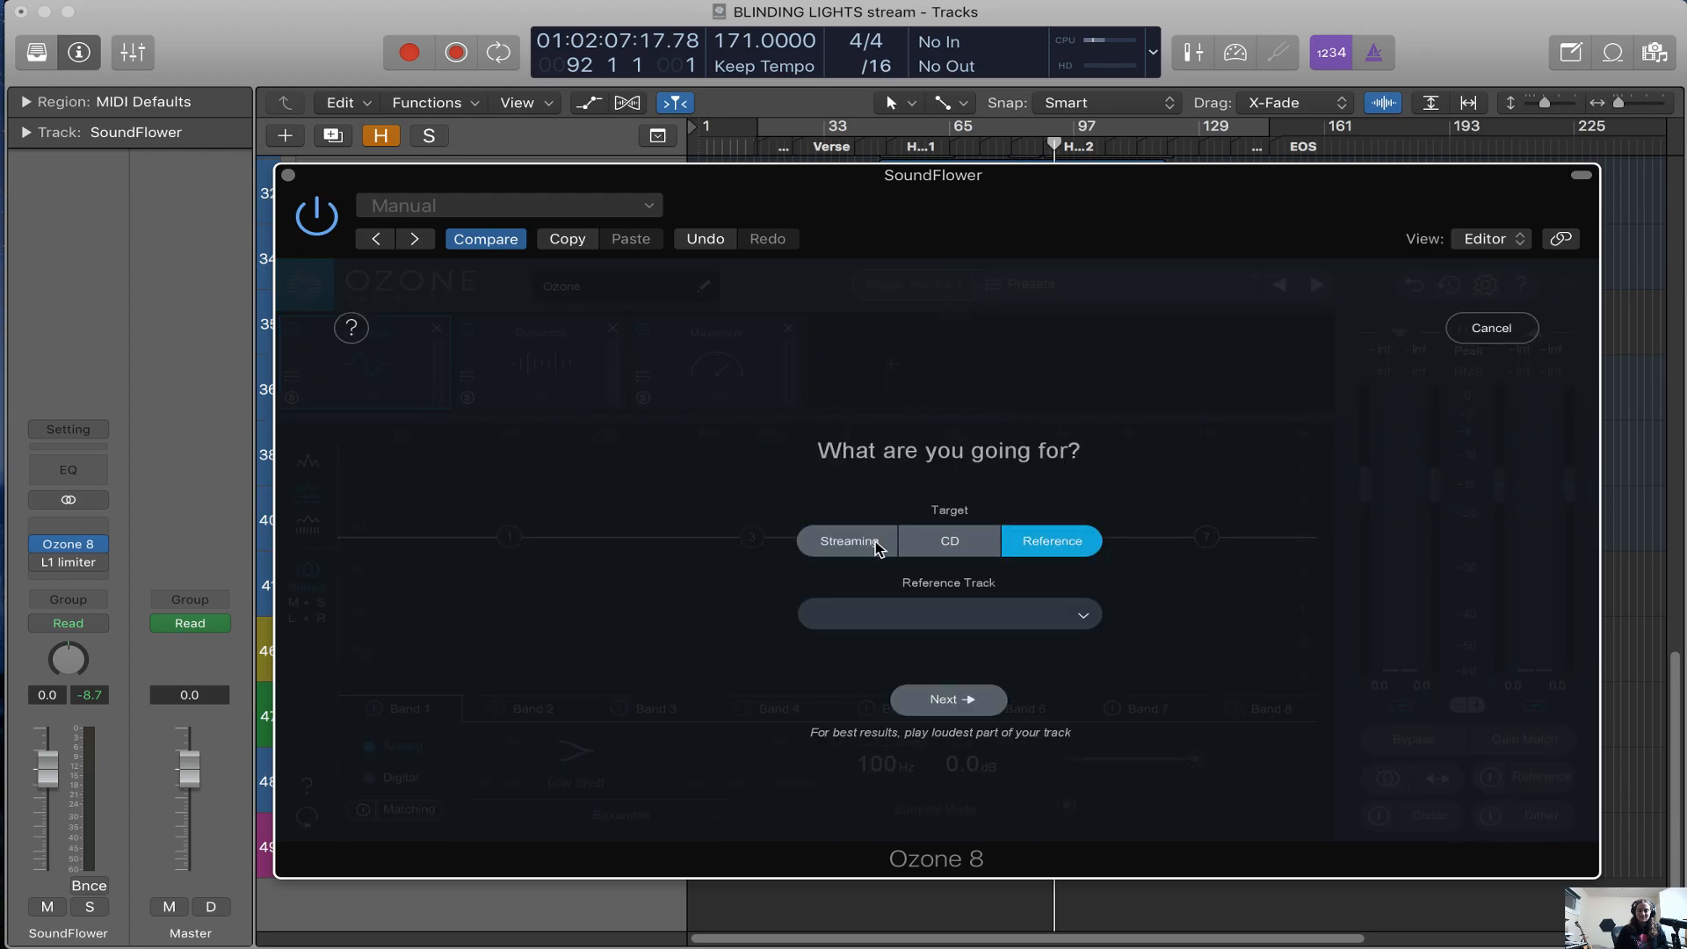
{"action": "left_click", "coordinate": [1496, 337]}
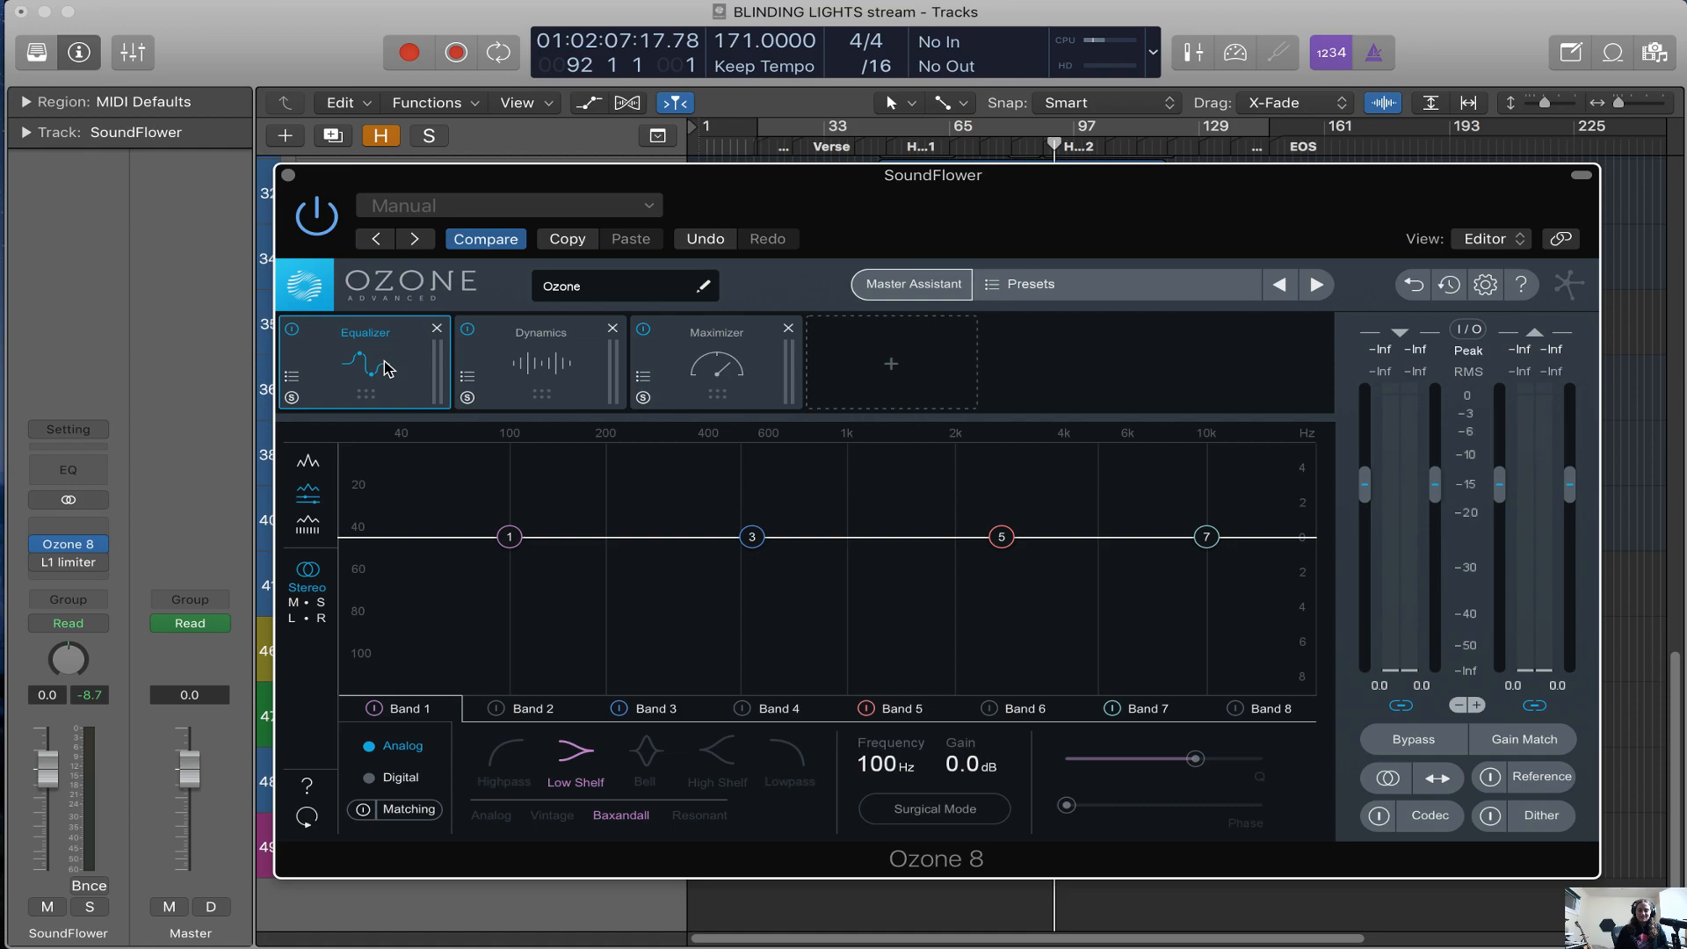
Look through the default Dynamics, Maximizer and Equalizer modules in Ozone 8 and close its window
{"action": "left_click", "coordinate": [525, 371]}
{"action": "left_click", "coordinate": [672, 376]}
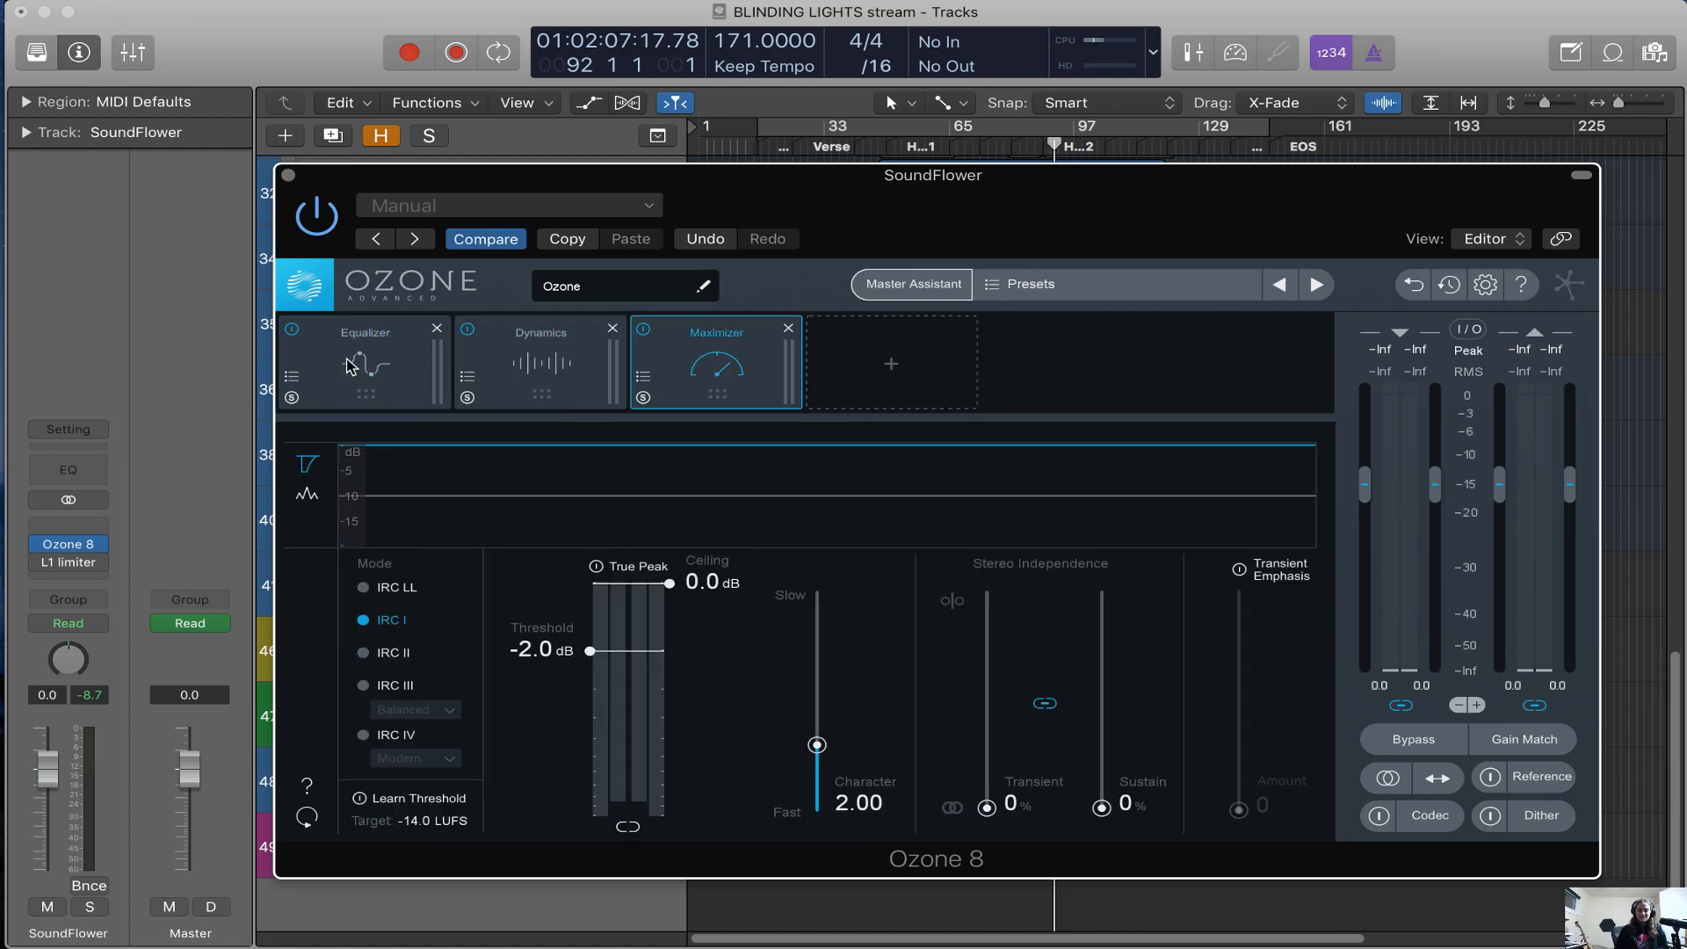
{"action": "left_click", "coordinate": [387, 362]}
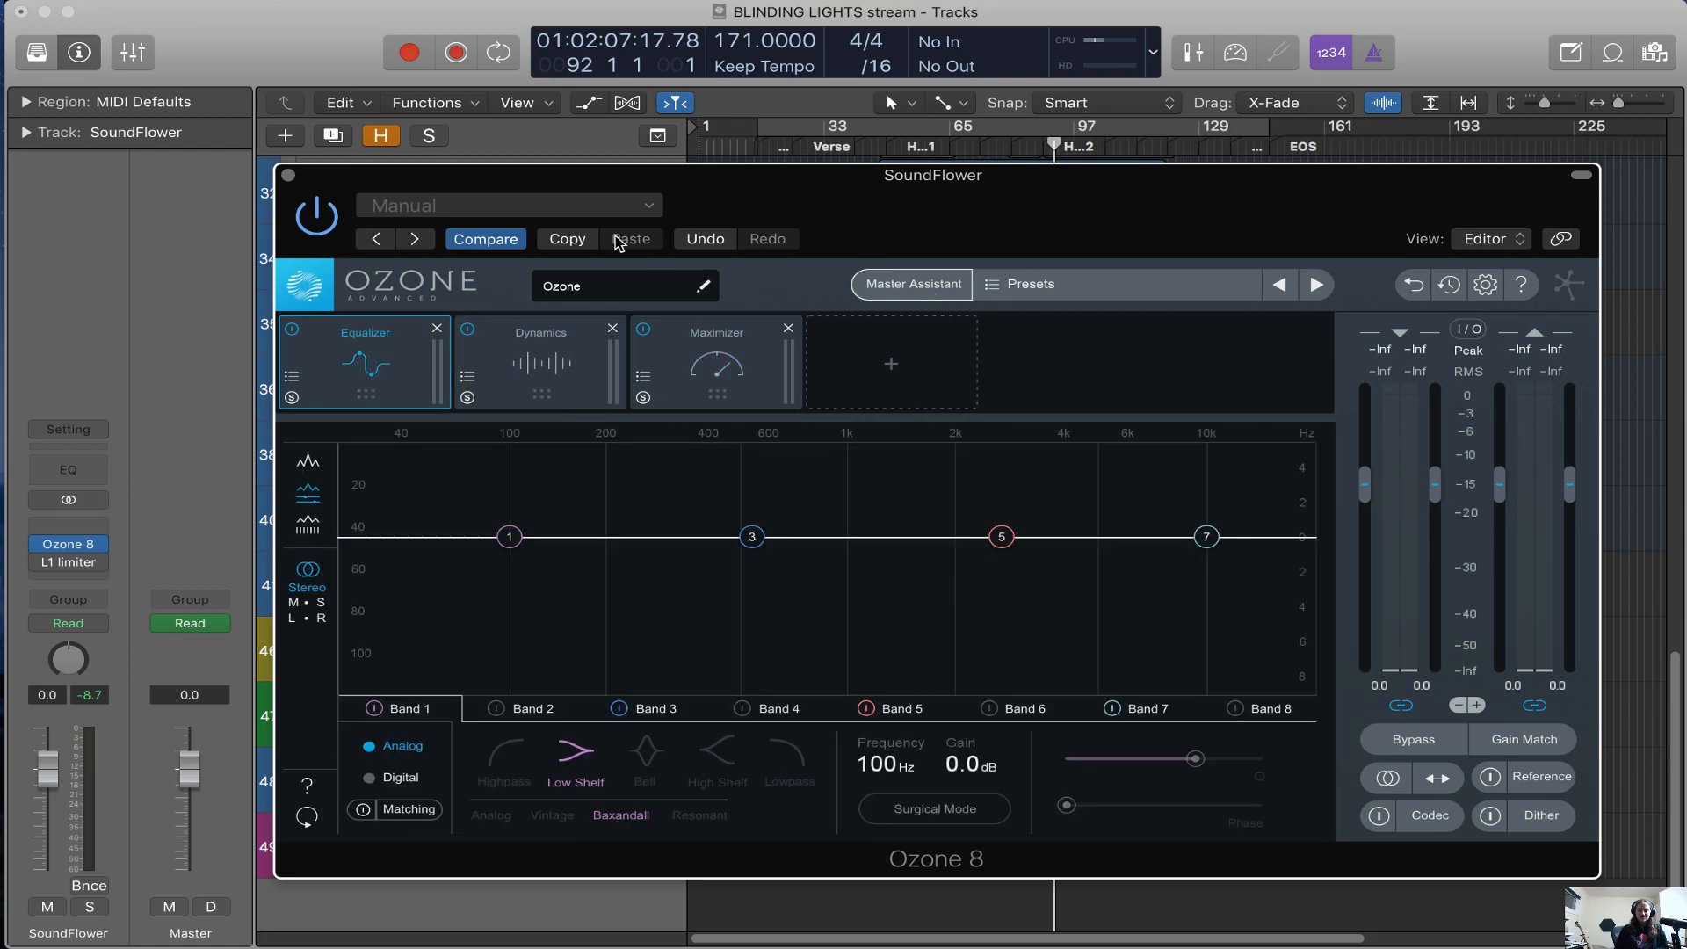
{"action": "left_click", "coordinate": [289, 175]}
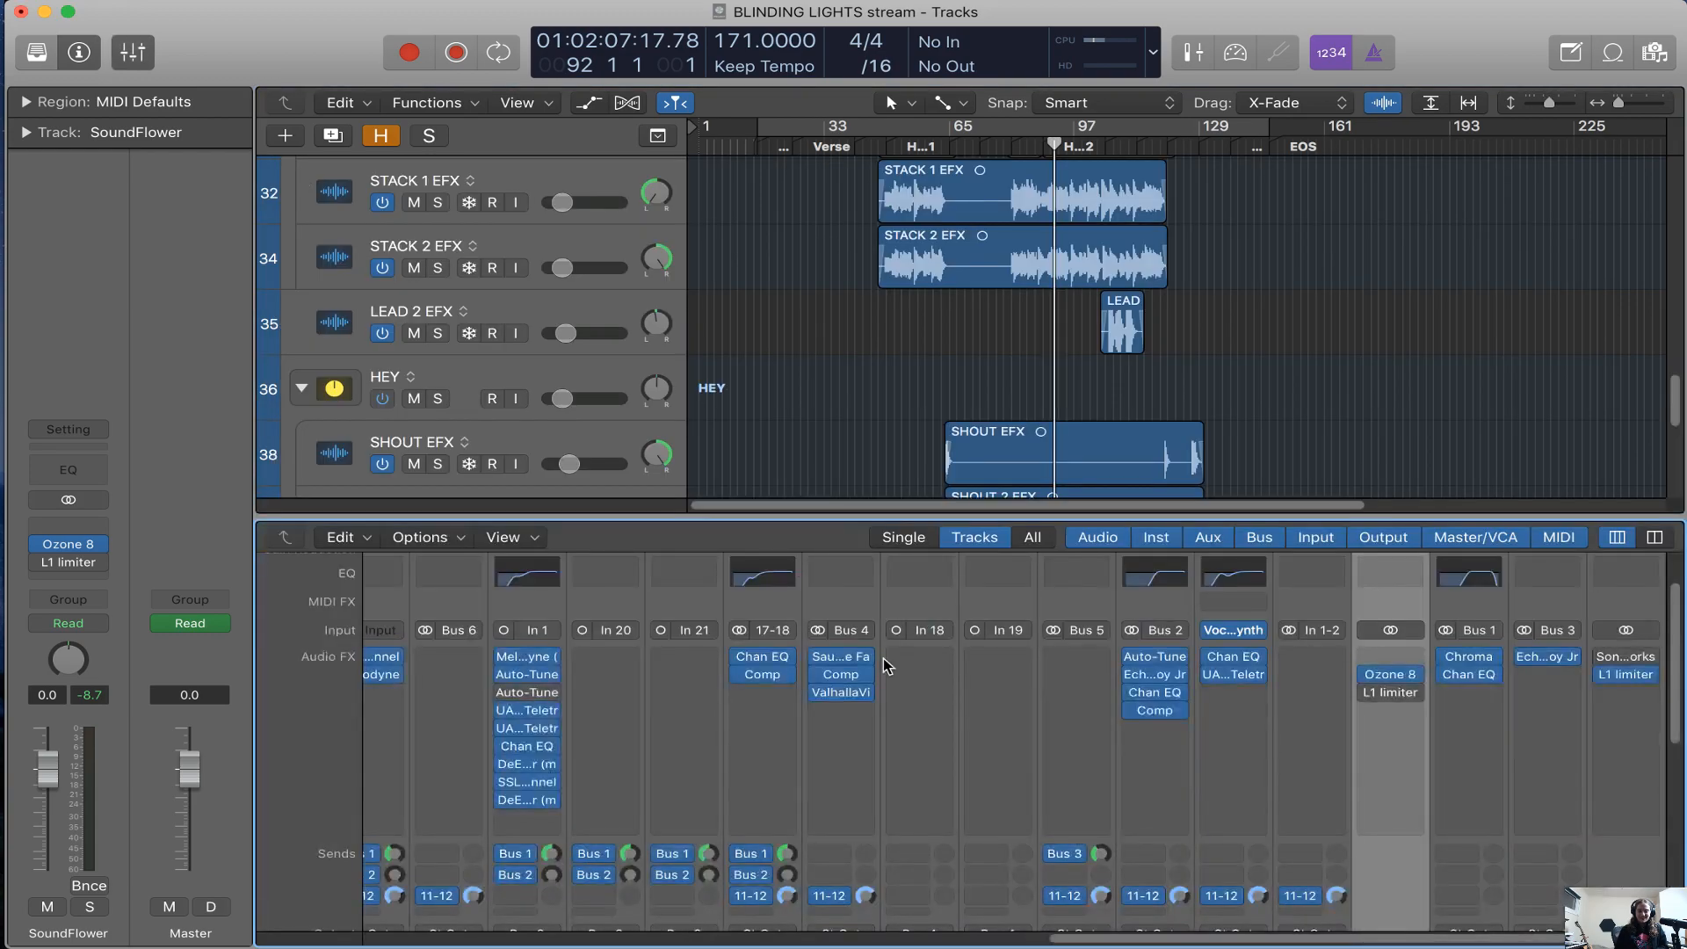
Play the song from bar 92 and set Ozone's Maximizer to -11.6 dB threshold and -0.3 dB ceiling with True Peak on
{"action": "mouse_move", "coordinate": [1389, 696]}
{"action": "key", "text": "v"}
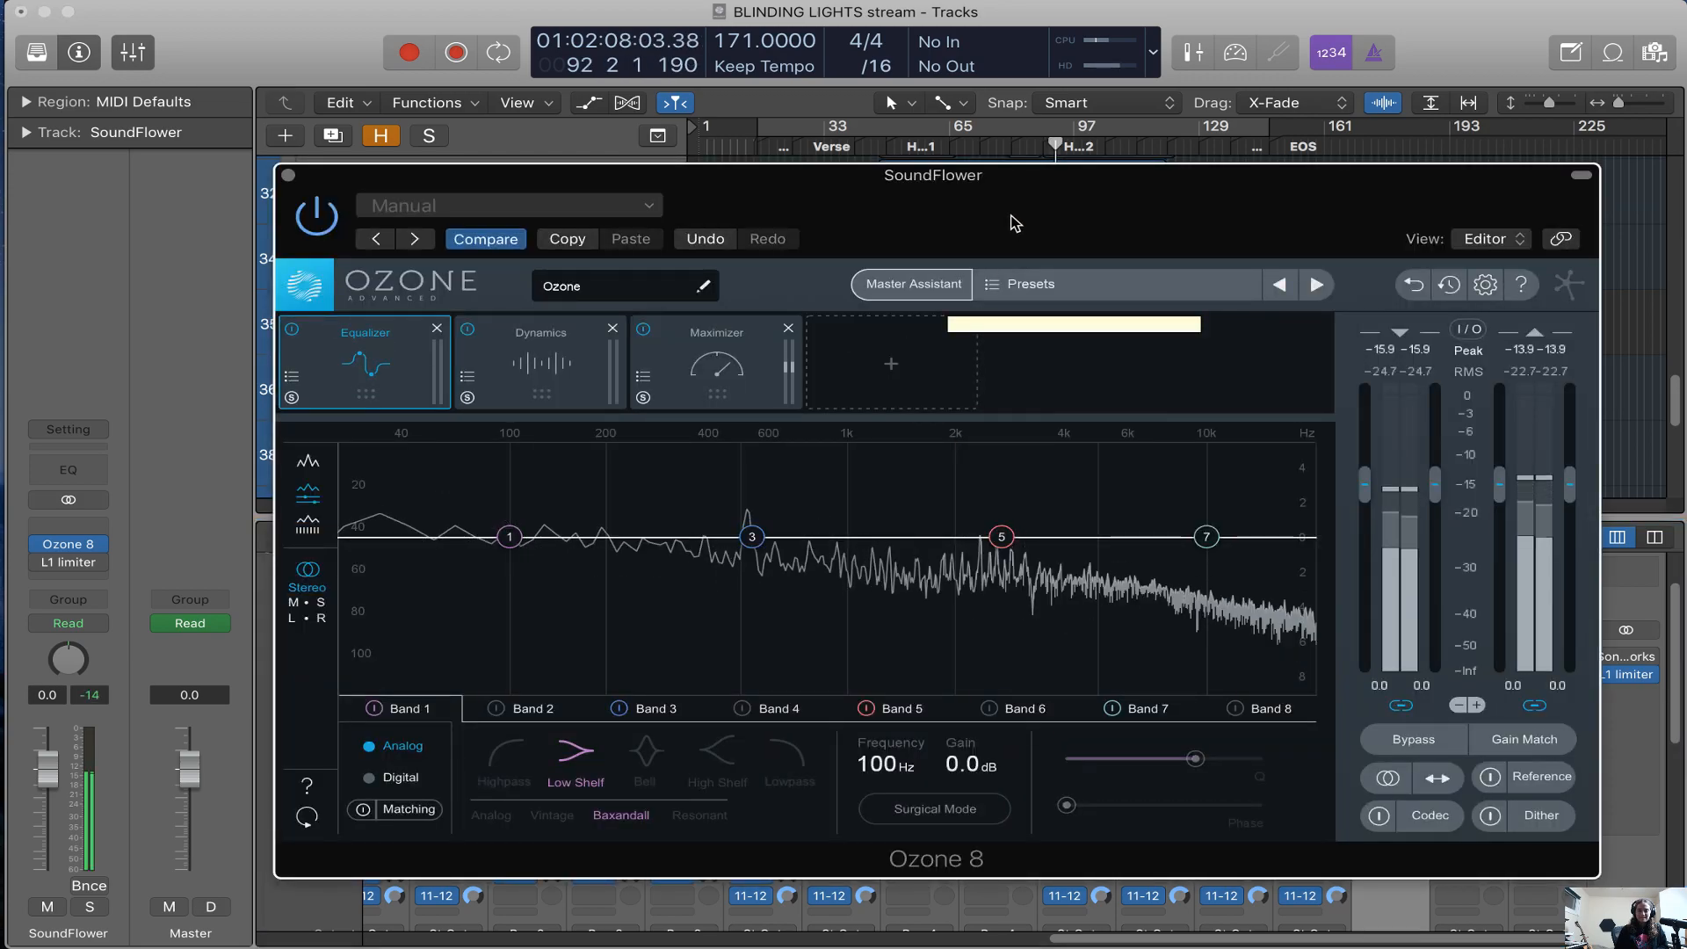
{"action": "left_click", "coordinate": [736, 368]}
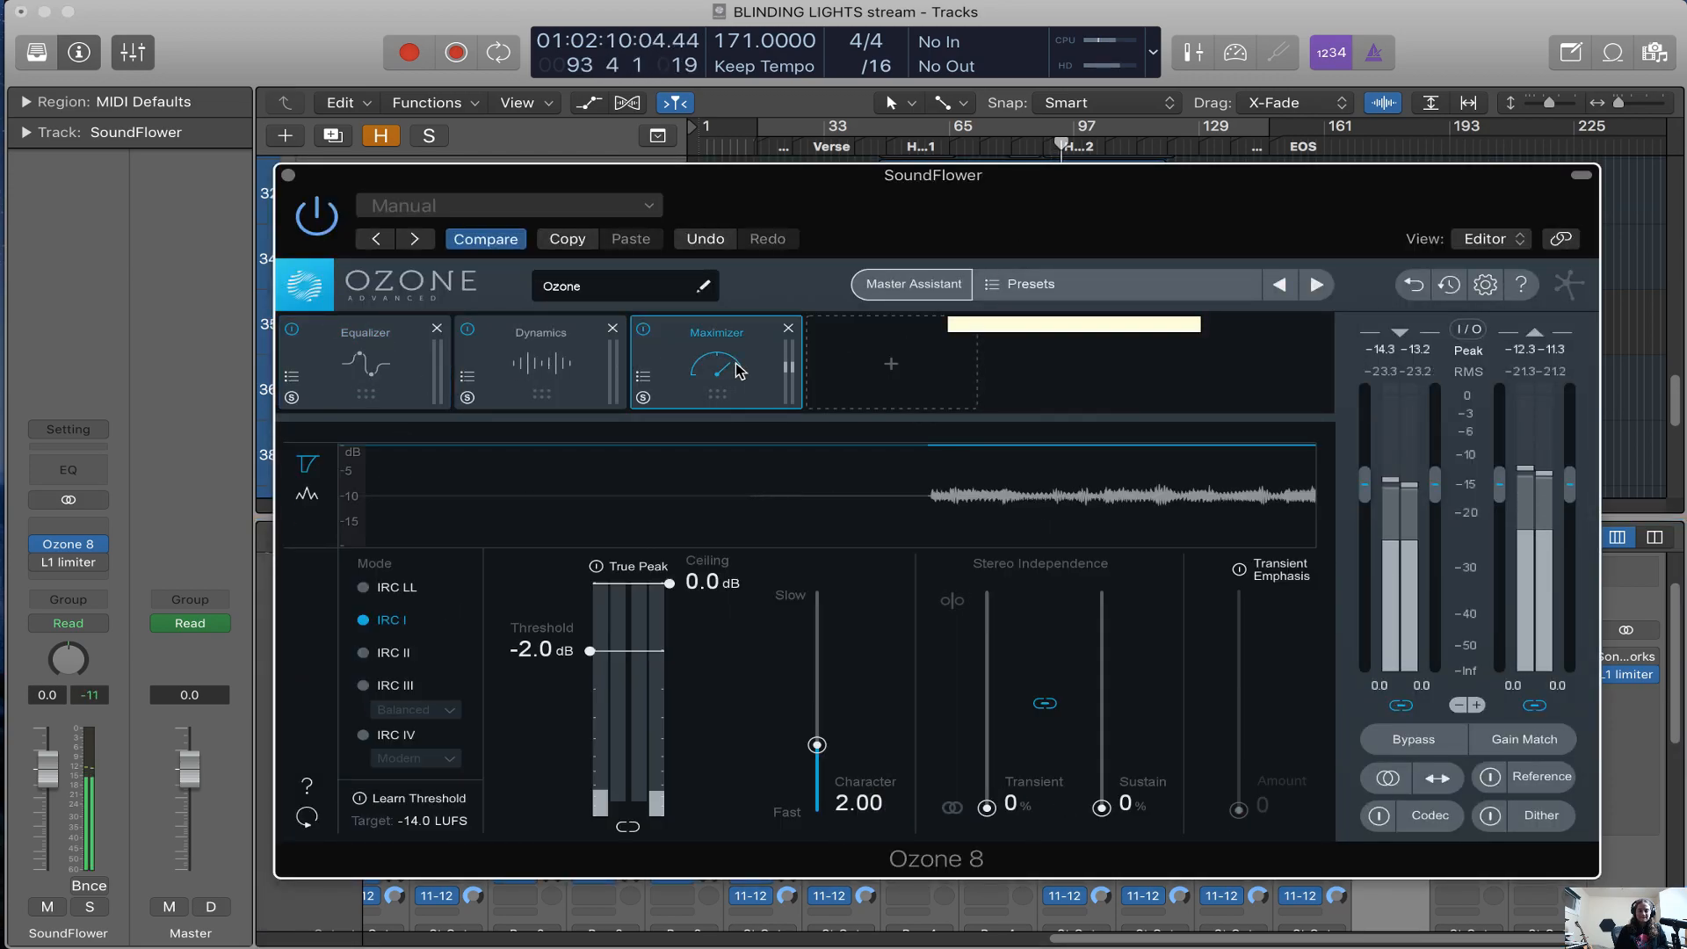
{"action": "left_click_drag", "start_coordinate": [589, 652], "coordinate": [588, 778]}
{"action": "left_click_drag", "start_coordinate": [722, 588], "coordinate": [707, 599]}
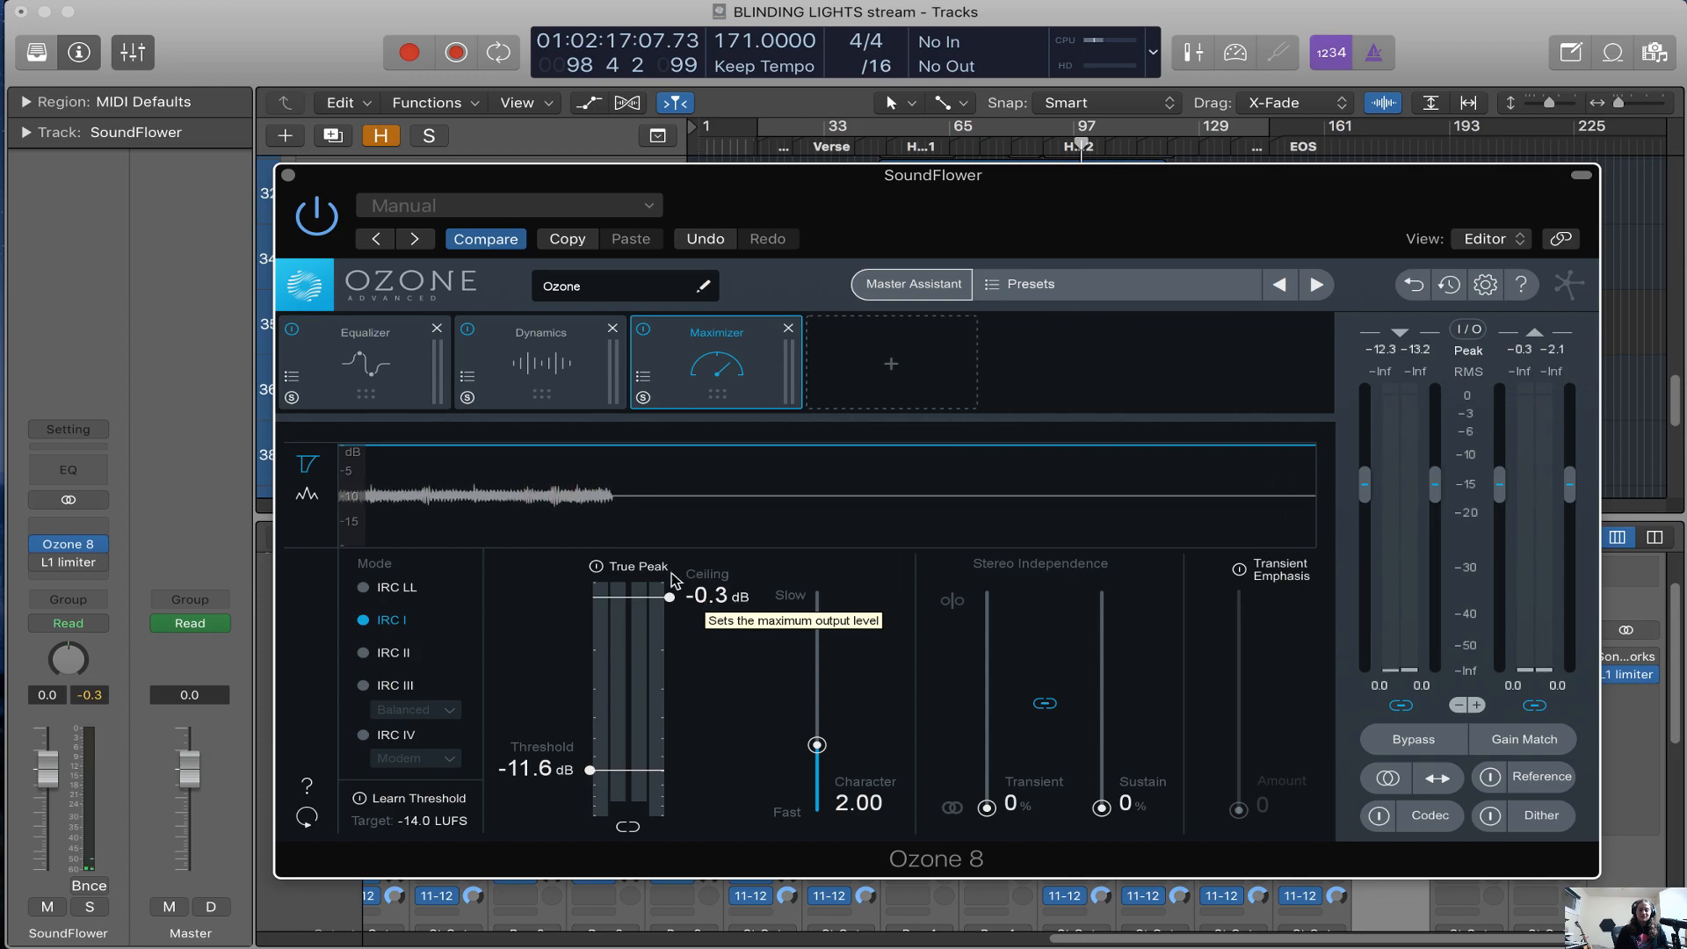
{"action": "left_click", "coordinate": [628, 566]}
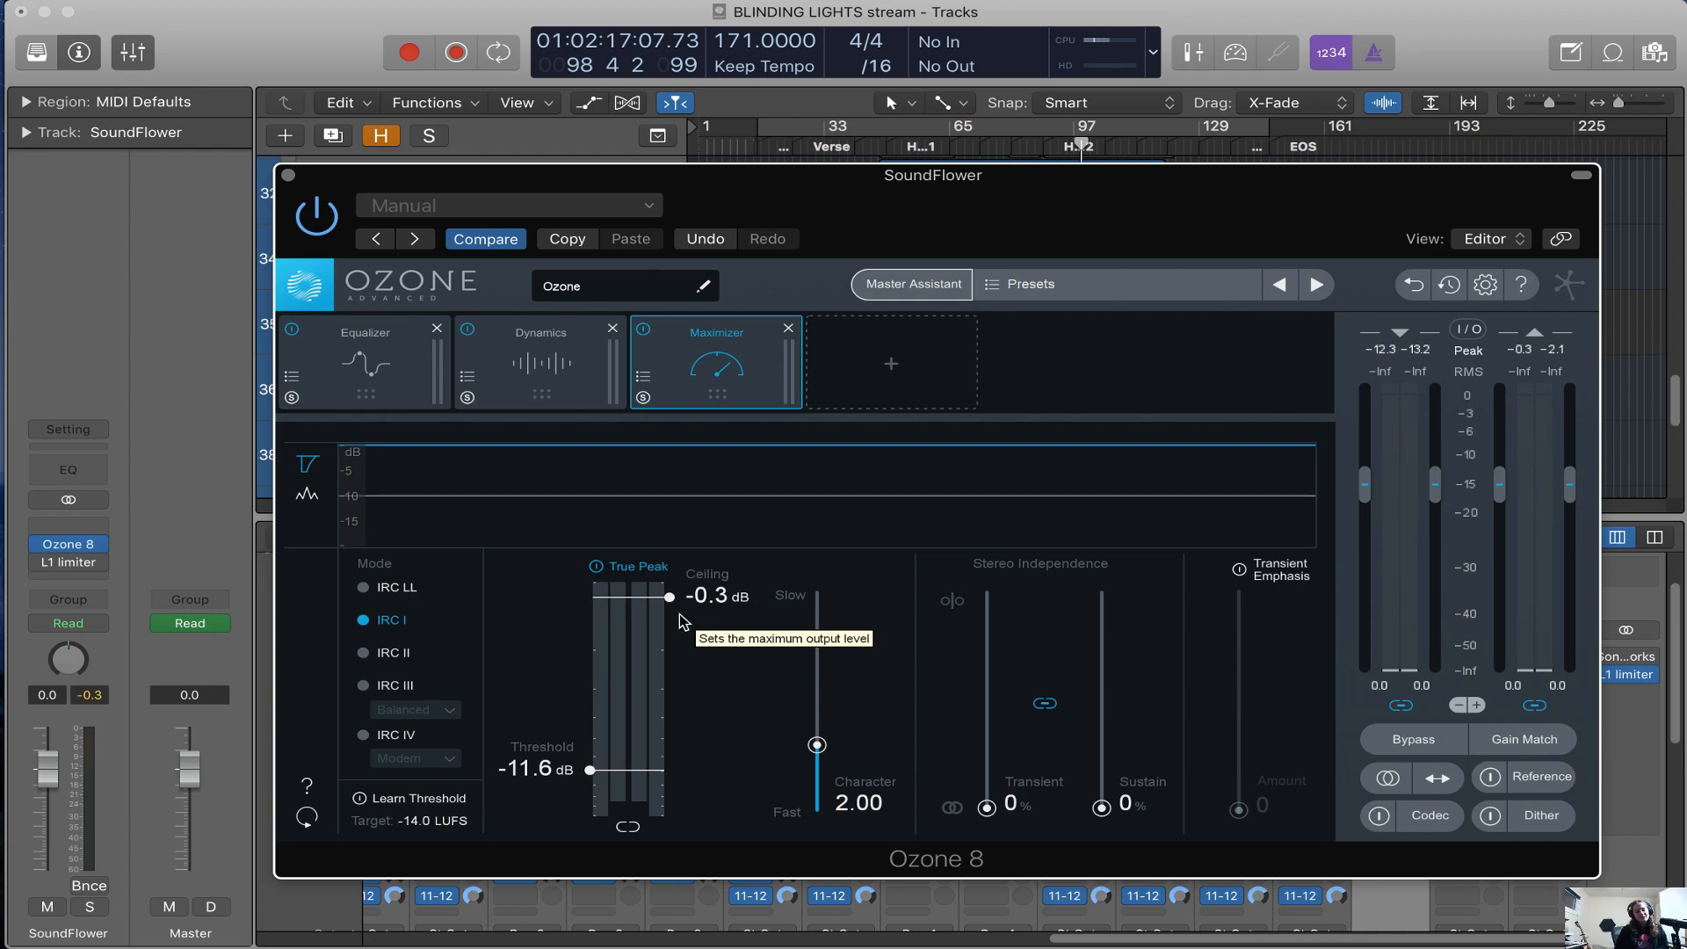
{"action": "mouse_move", "coordinate": [717, 596]}
{"action": "left_mouse_down"}
{"action": "mouse_move", "coordinate": [719, 579]}
{"action": "mouse_move", "coordinate": [722, 610]}
{"action": "mouse_move", "coordinate": [718, 595]}
{"action": "left_mouse_up"}
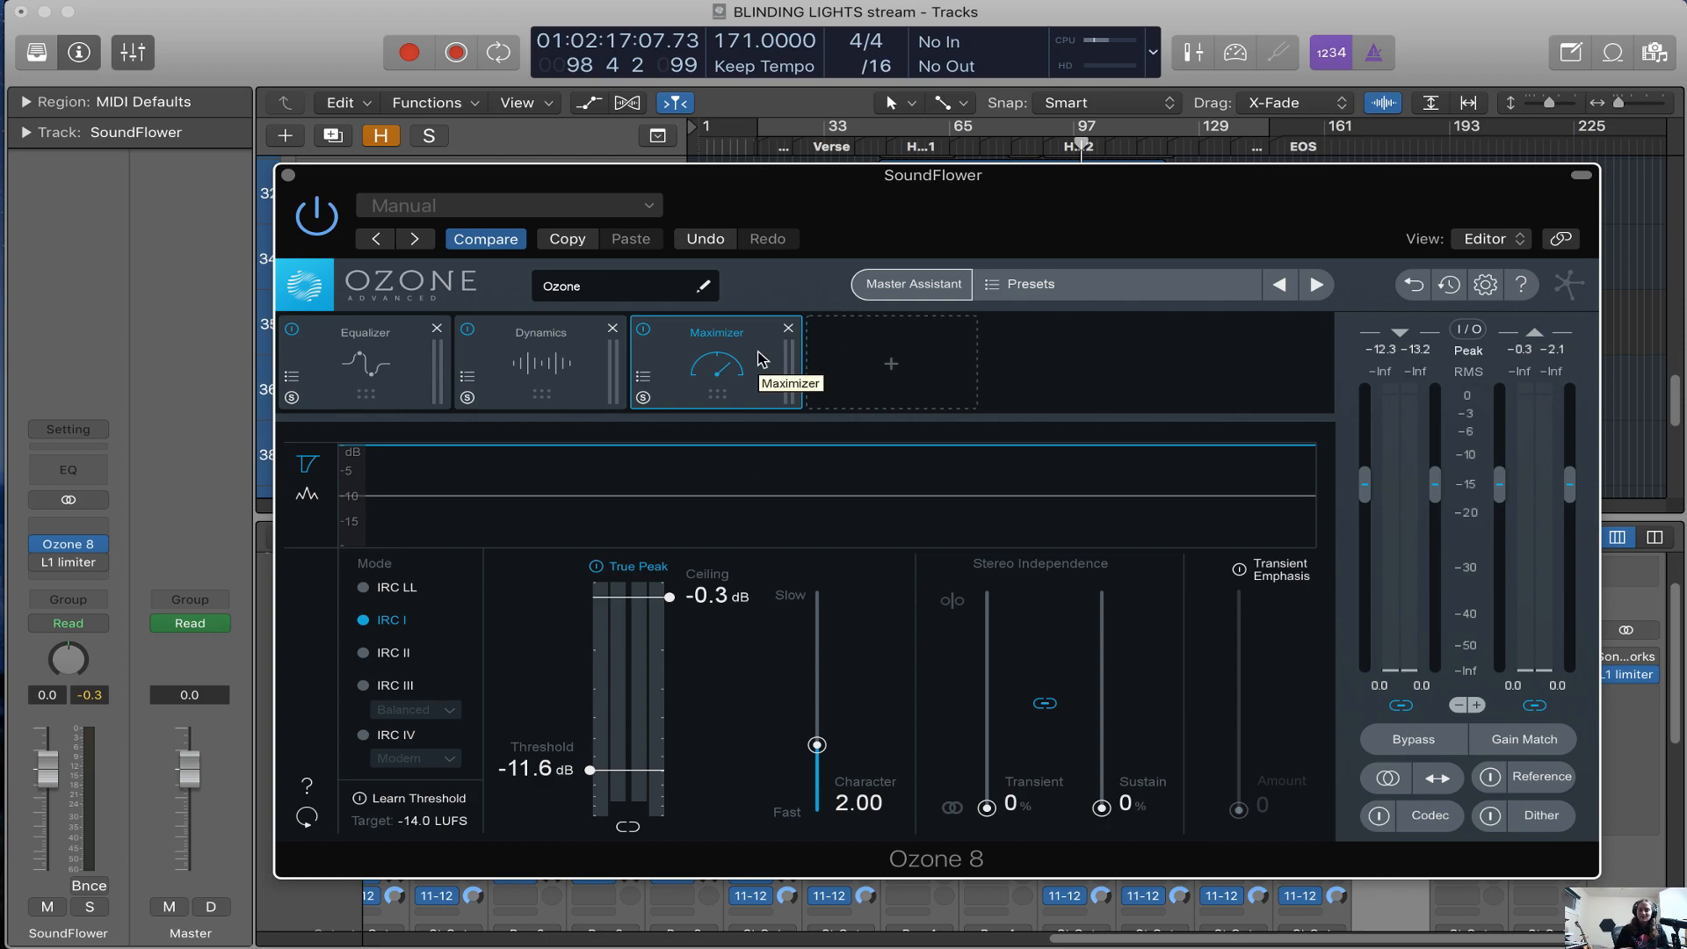
Boost the high shelf on Band 7 of Ozone's Equalizer by 1.6 dB at 10.2 kHz
{"action": "left_click_drag", "start_coordinate": [937, 225], "coordinate": [929, 231]}
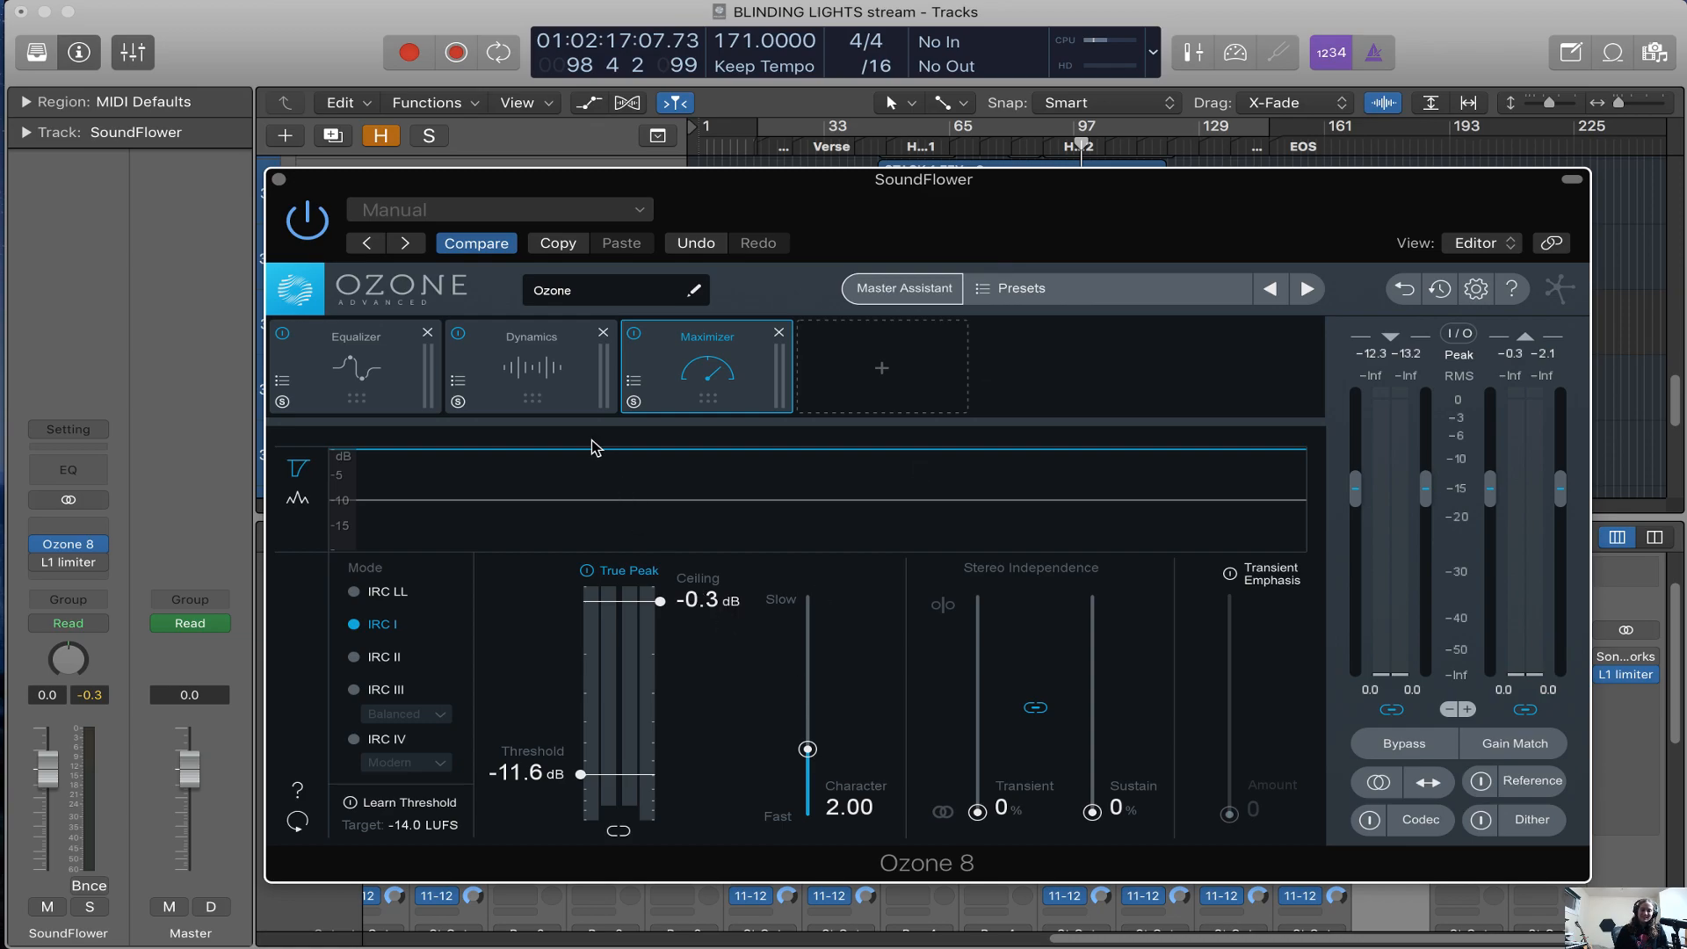
{"action": "left_click", "coordinate": [552, 367]}
{"action": "left_click", "coordinate": [384, 368]}
{"action": "mouse_move", "coordinate": [1189, 550]}
{"action": "left_mouse_down"}
{"action": "mouse_move", "coordinate": [1194, 501]}
{"action": "mouse_move", "coordinate": [1192, 523]}
{"action": "left_mouse_up"}
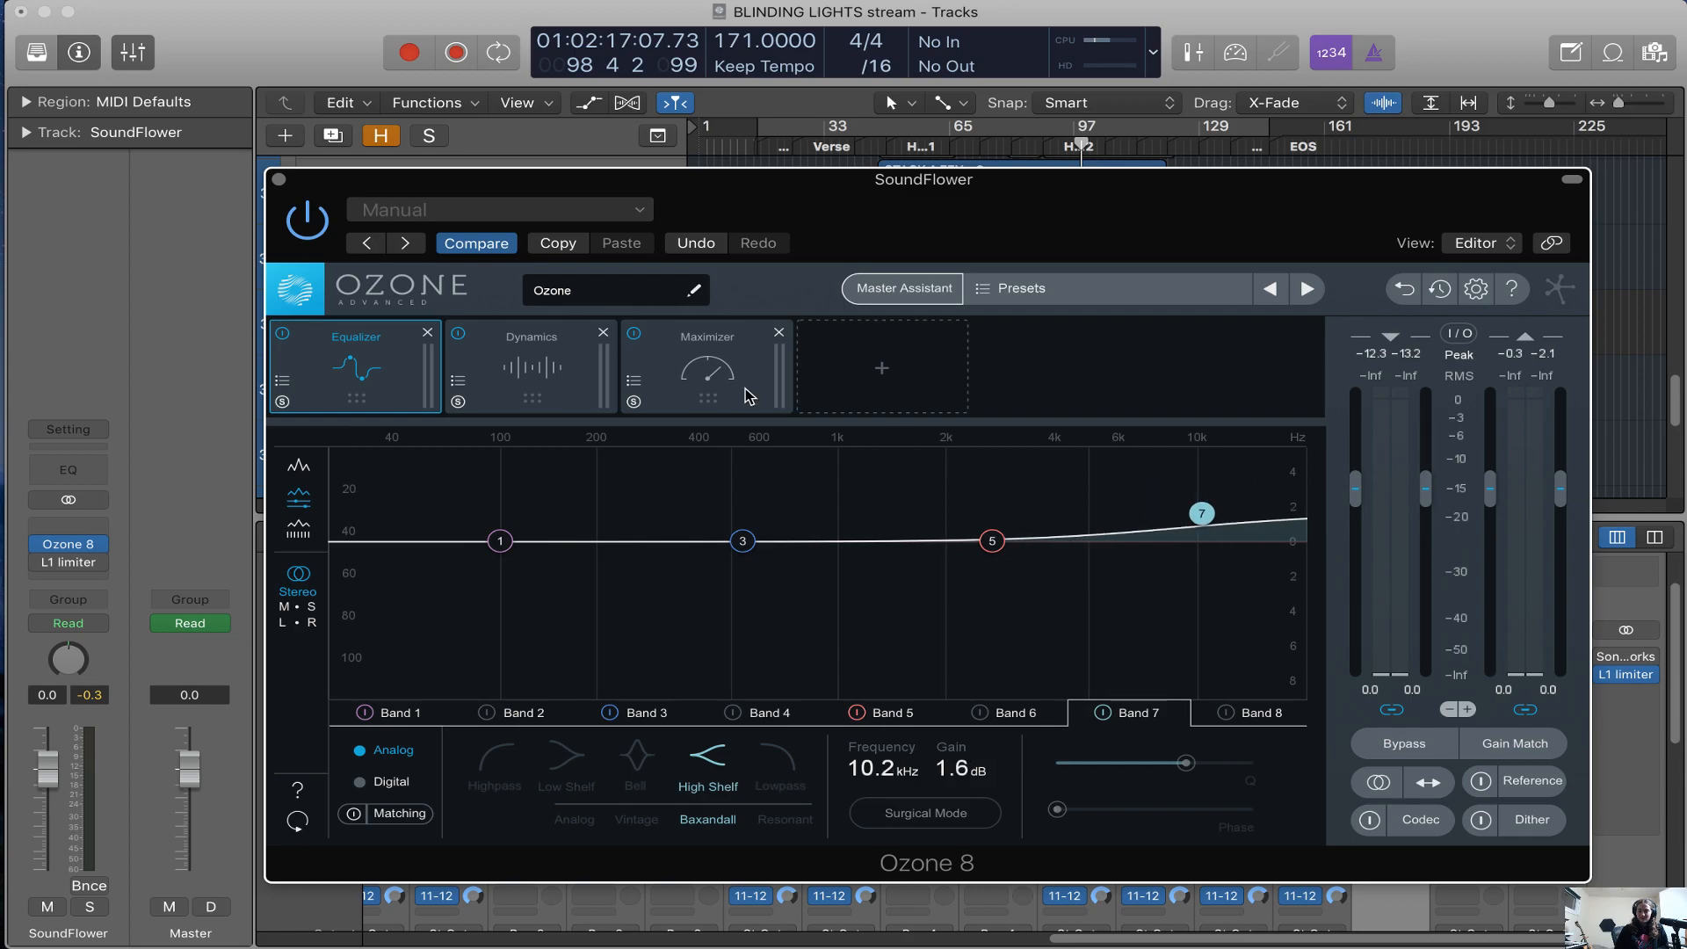
View Ozone's Dynamics module with its limiter and compressor settings, and close the plug-in window and the mixer
{"action": "left_click", "coordinate": [633, 376]}
{"action": "left_click", "coordinate": [561, 378]}
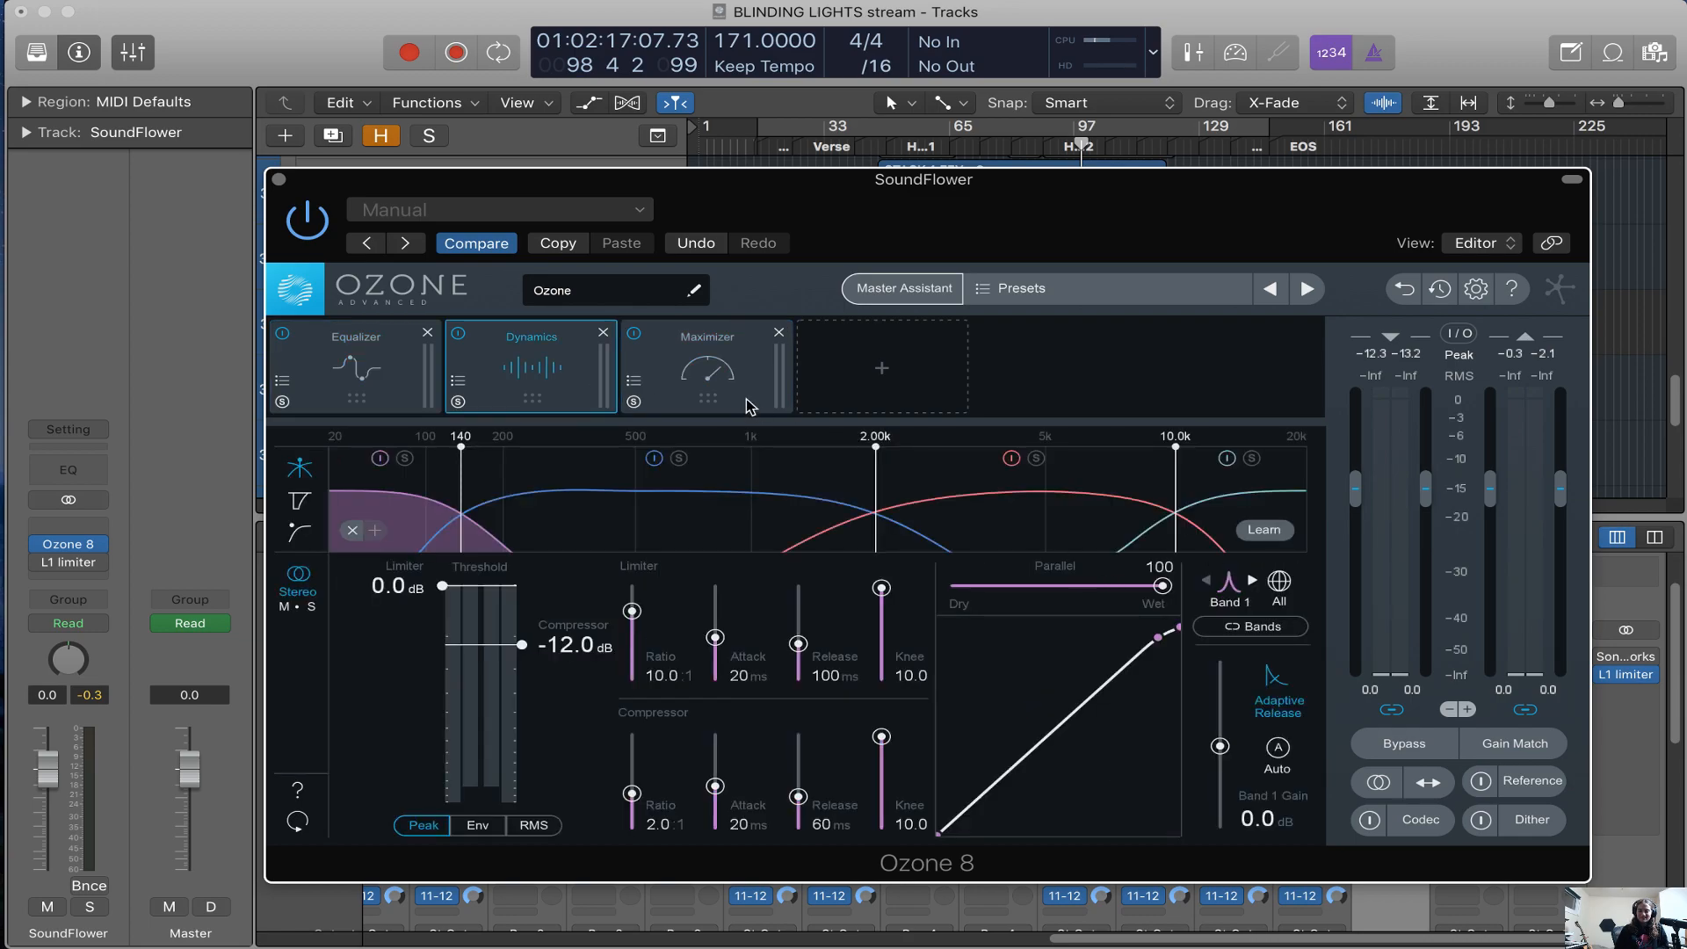
{"action": "left_click", "coordinate": [277, 182]}
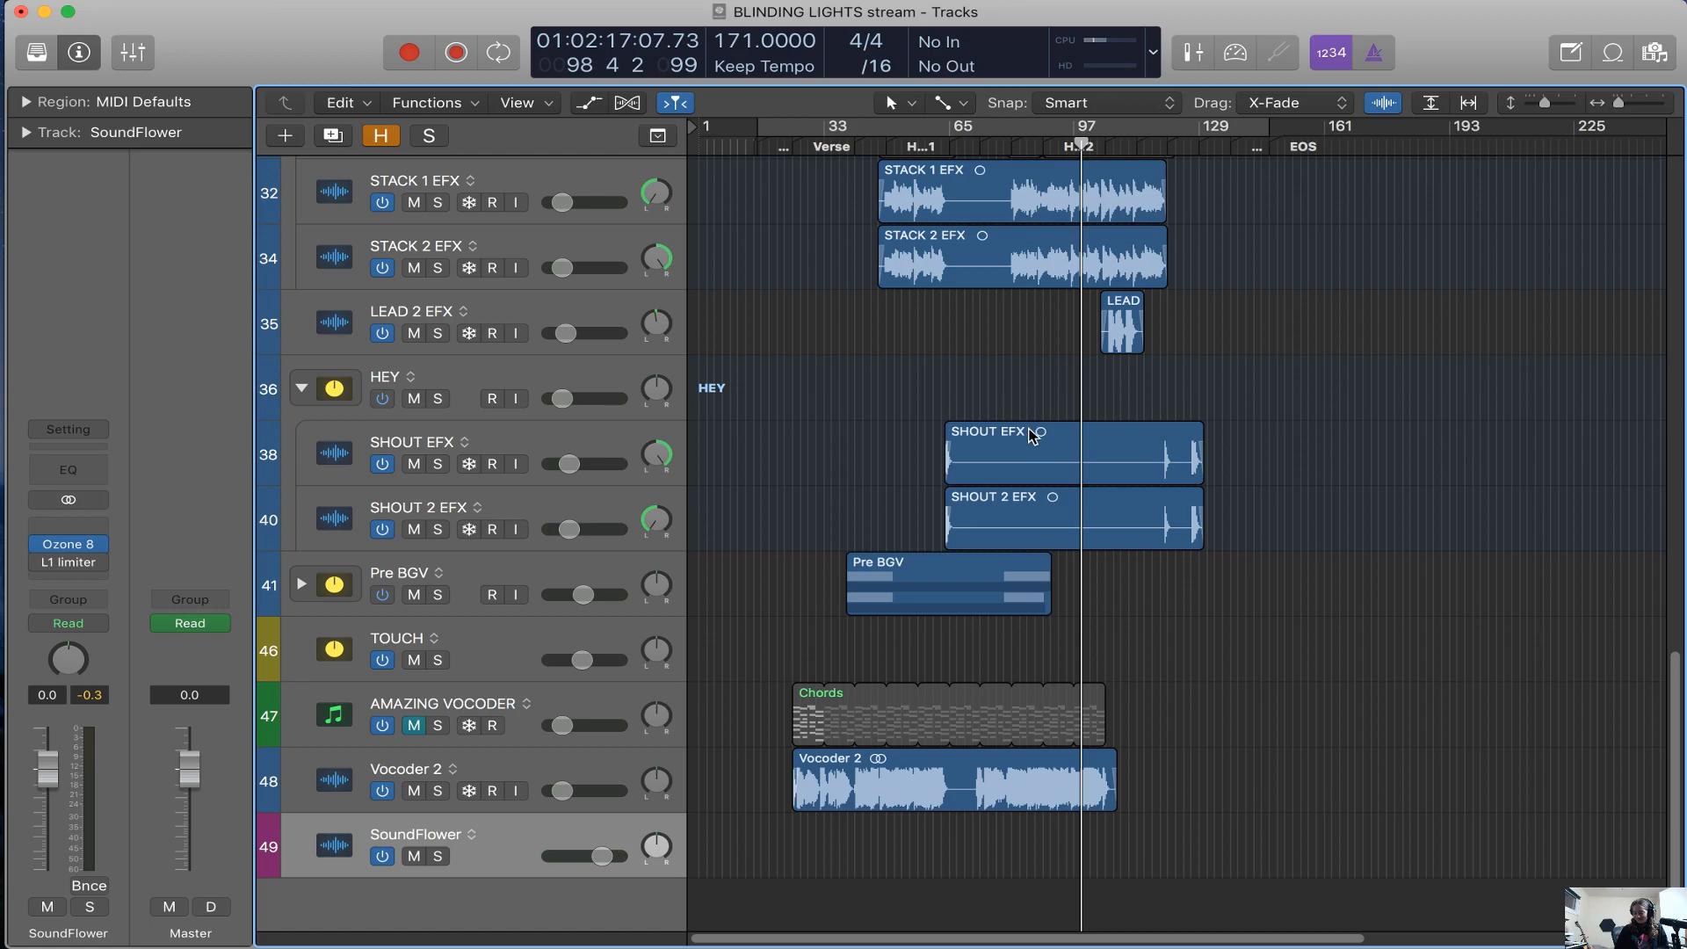
Move the playhead to bar 44, just before Hook 1
{"action": "scroll", "coordinate": [1088, 397], "scroll_direction": "up", "scroll_amount": 6}
{"action": "scroll", "coordinate": [1088, 392], "scroll_direction": "right", "scroll_amount": 5}
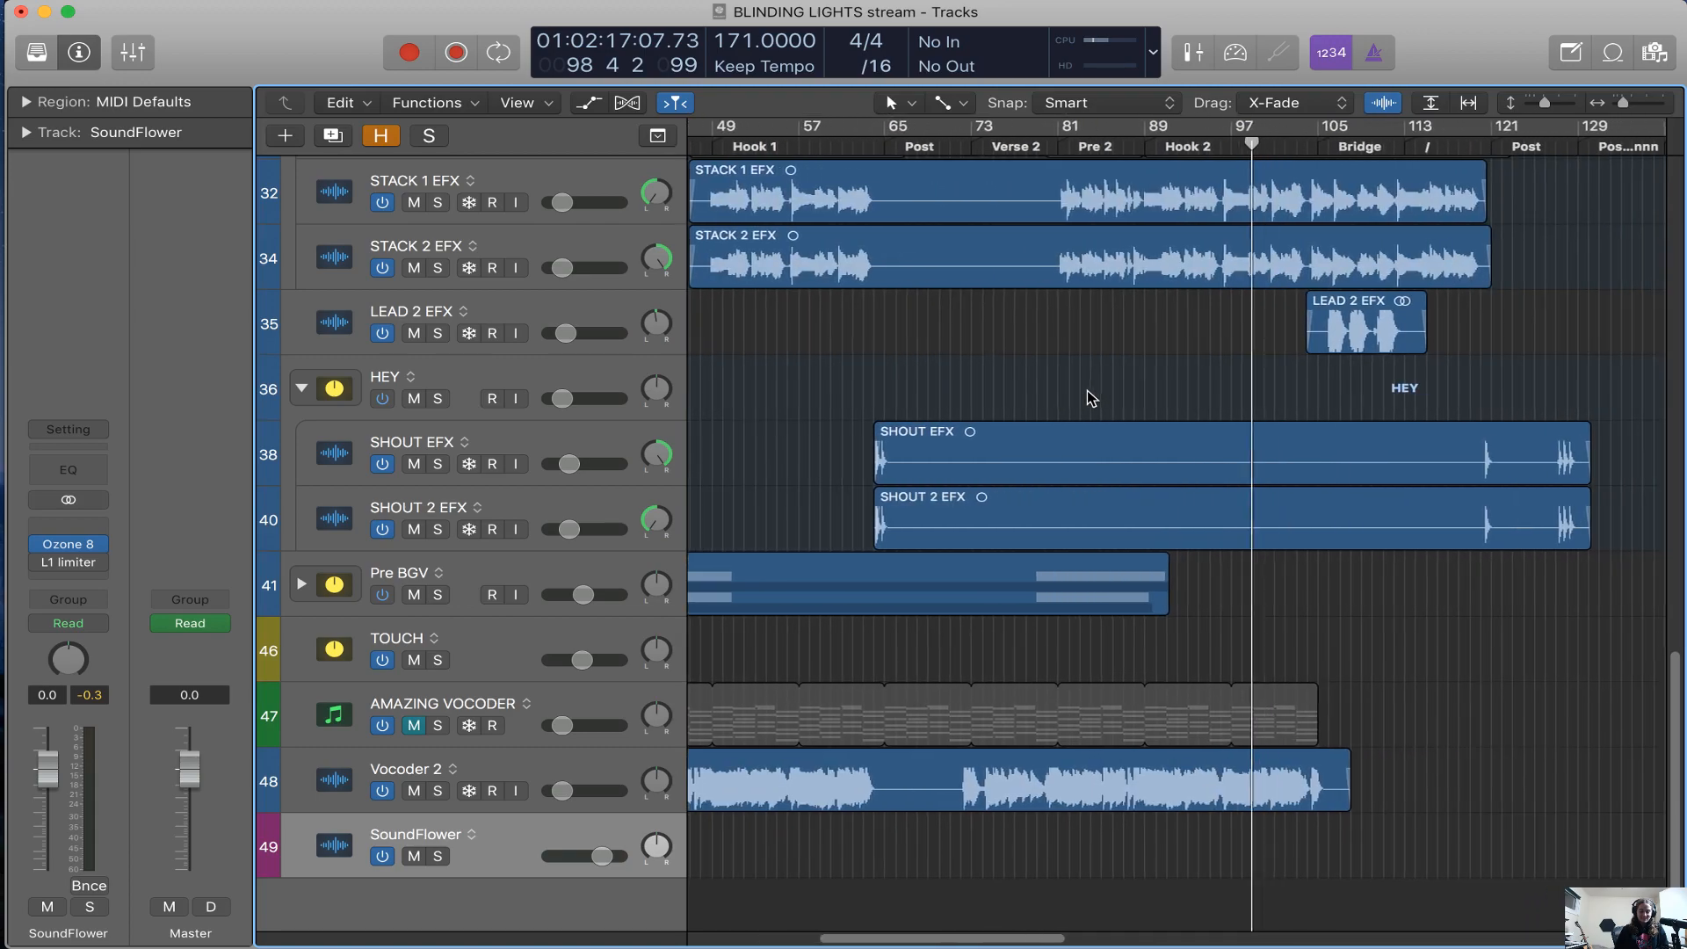
{"action": "scroll", "coordinate": [1088, 392], "scroll_direction": "up", "scroll_amount": 15}
{"action": "scroll", "coordinate": [1088, 397], "scroll_direction": "down", "scroll_amount": 3}
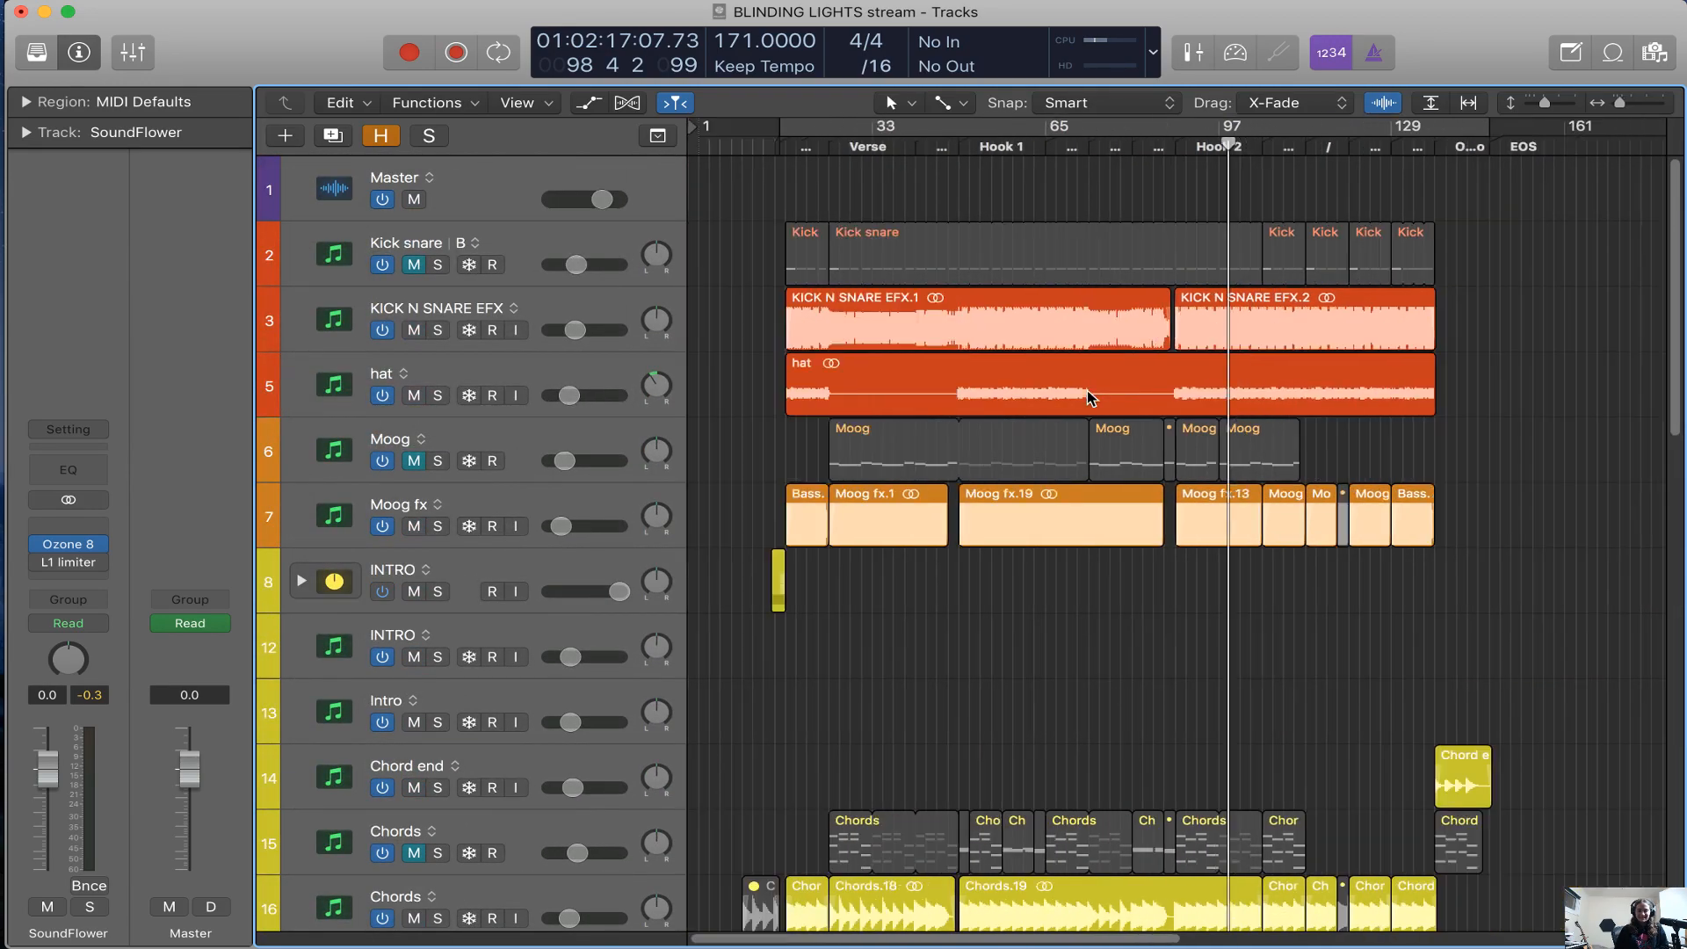
{"action": "left_click", "coordinate": [933, 148]}
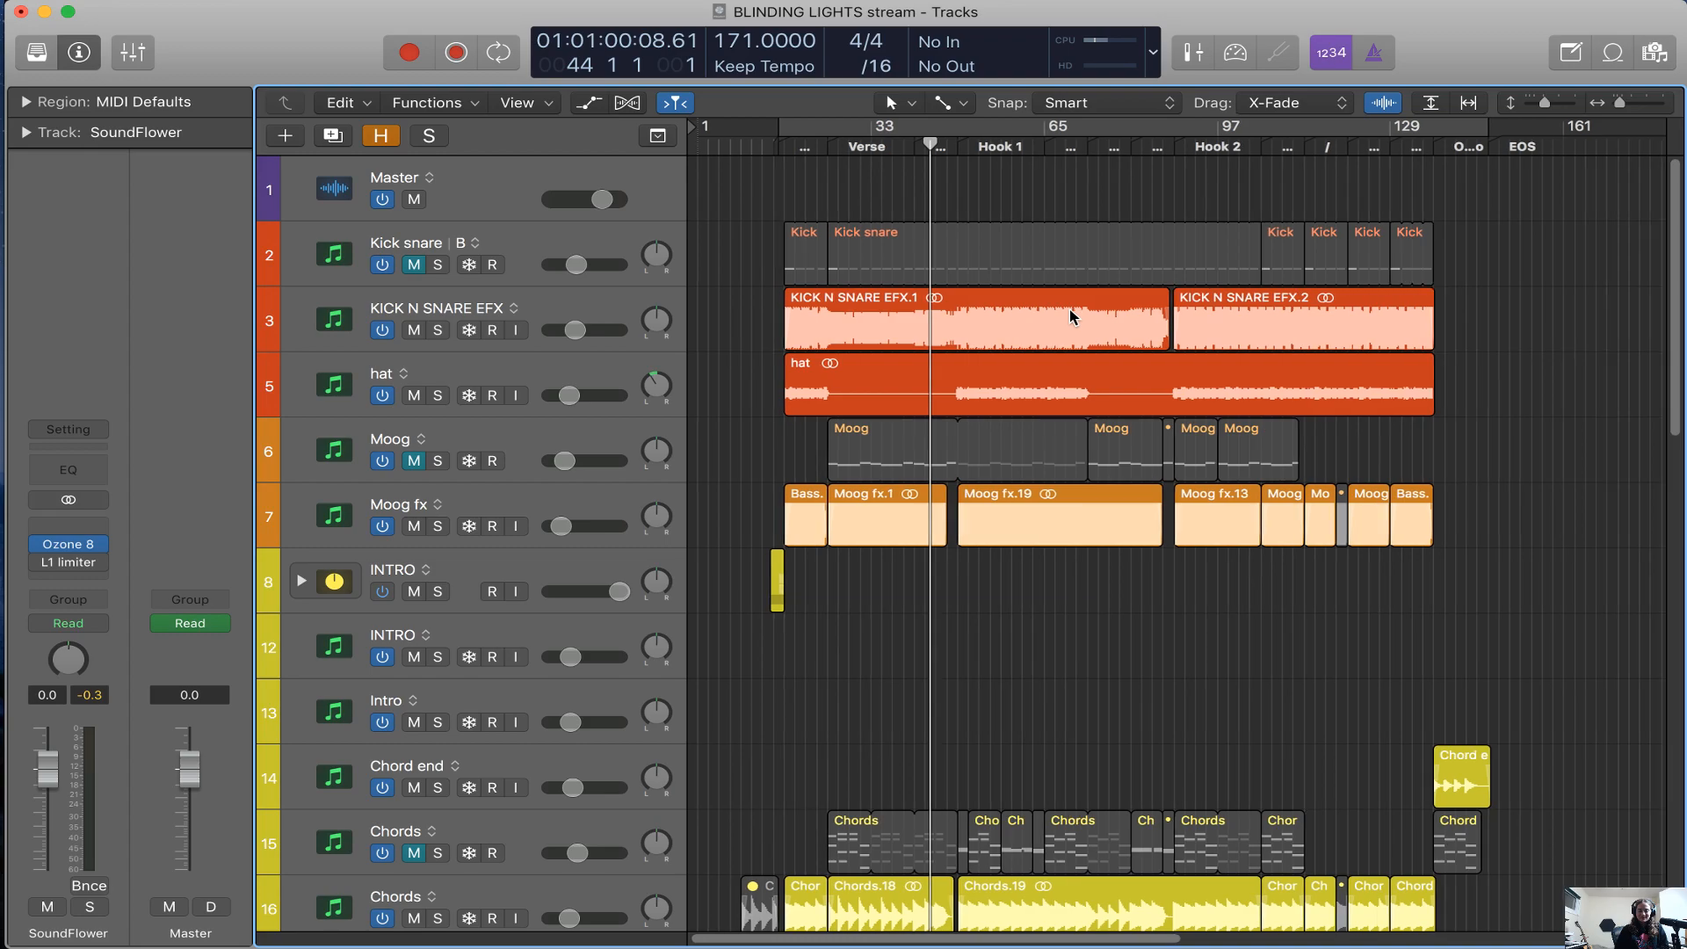
Turn off waveform zoom and place the playhead at bar 17, where the KICK N SNARE EFX and hat regions start
{"action": "scroll", "coordinate": [1073, 318], "scroll_direction": "right", "scroll_amount": 1}
{"action": "scroll", "coordinate": [1169, 233], "scroll_direction": "right", "scroll_amount": 2}
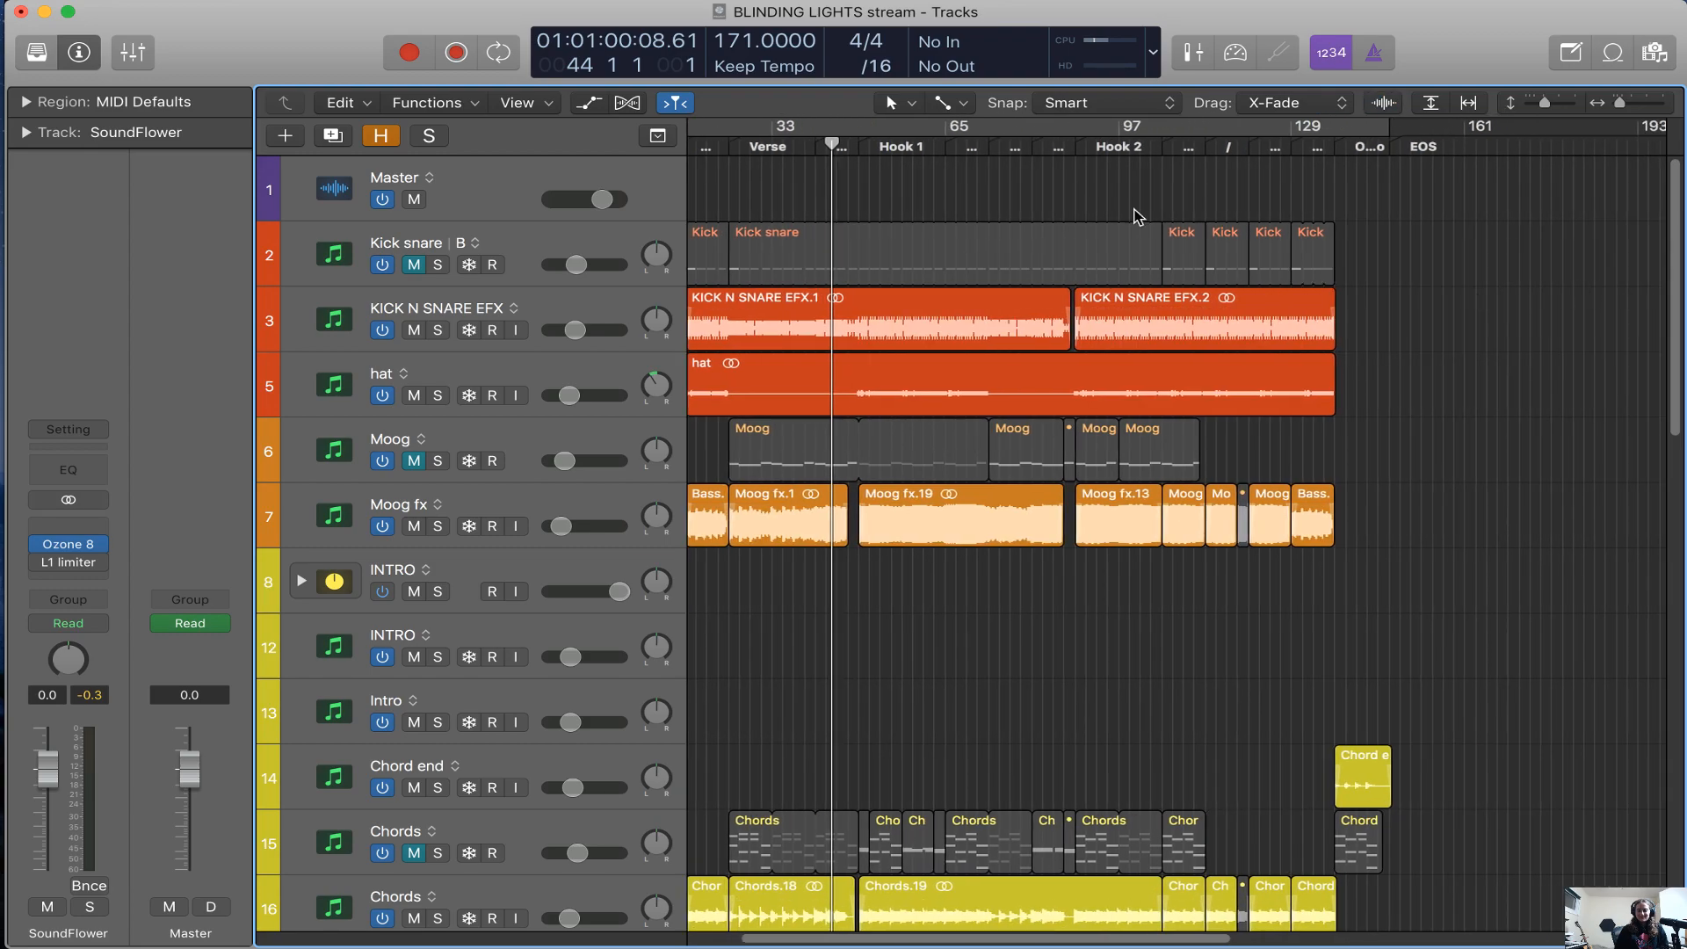
{"action": "left_click", "coordinate": [761, 147]}
{"action": "scroll", "coordinate": [762, 147], "scroll_direction": "left", "scroll_amount": 1}
{"action": "left_click_drag", "start_coordinate": [761, 148], "coordinate": [706, 210]}
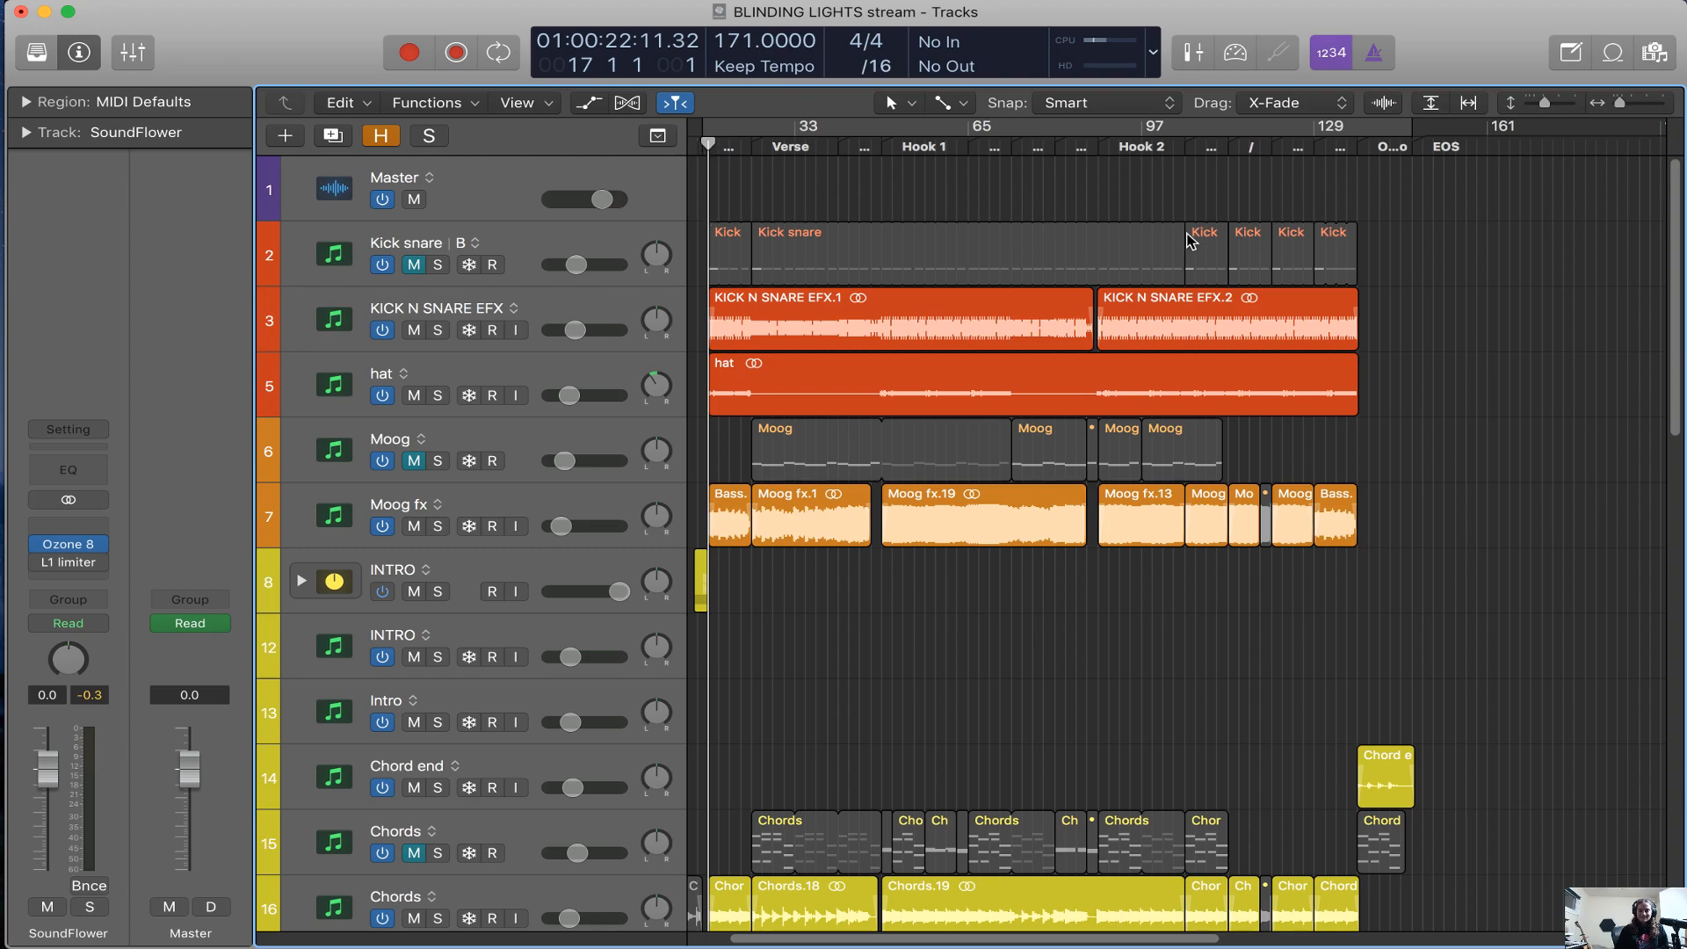
{"action": "scroll", "coordinate": [1382, 479], "scroll_direction": "left", "scroll_amount": 1}
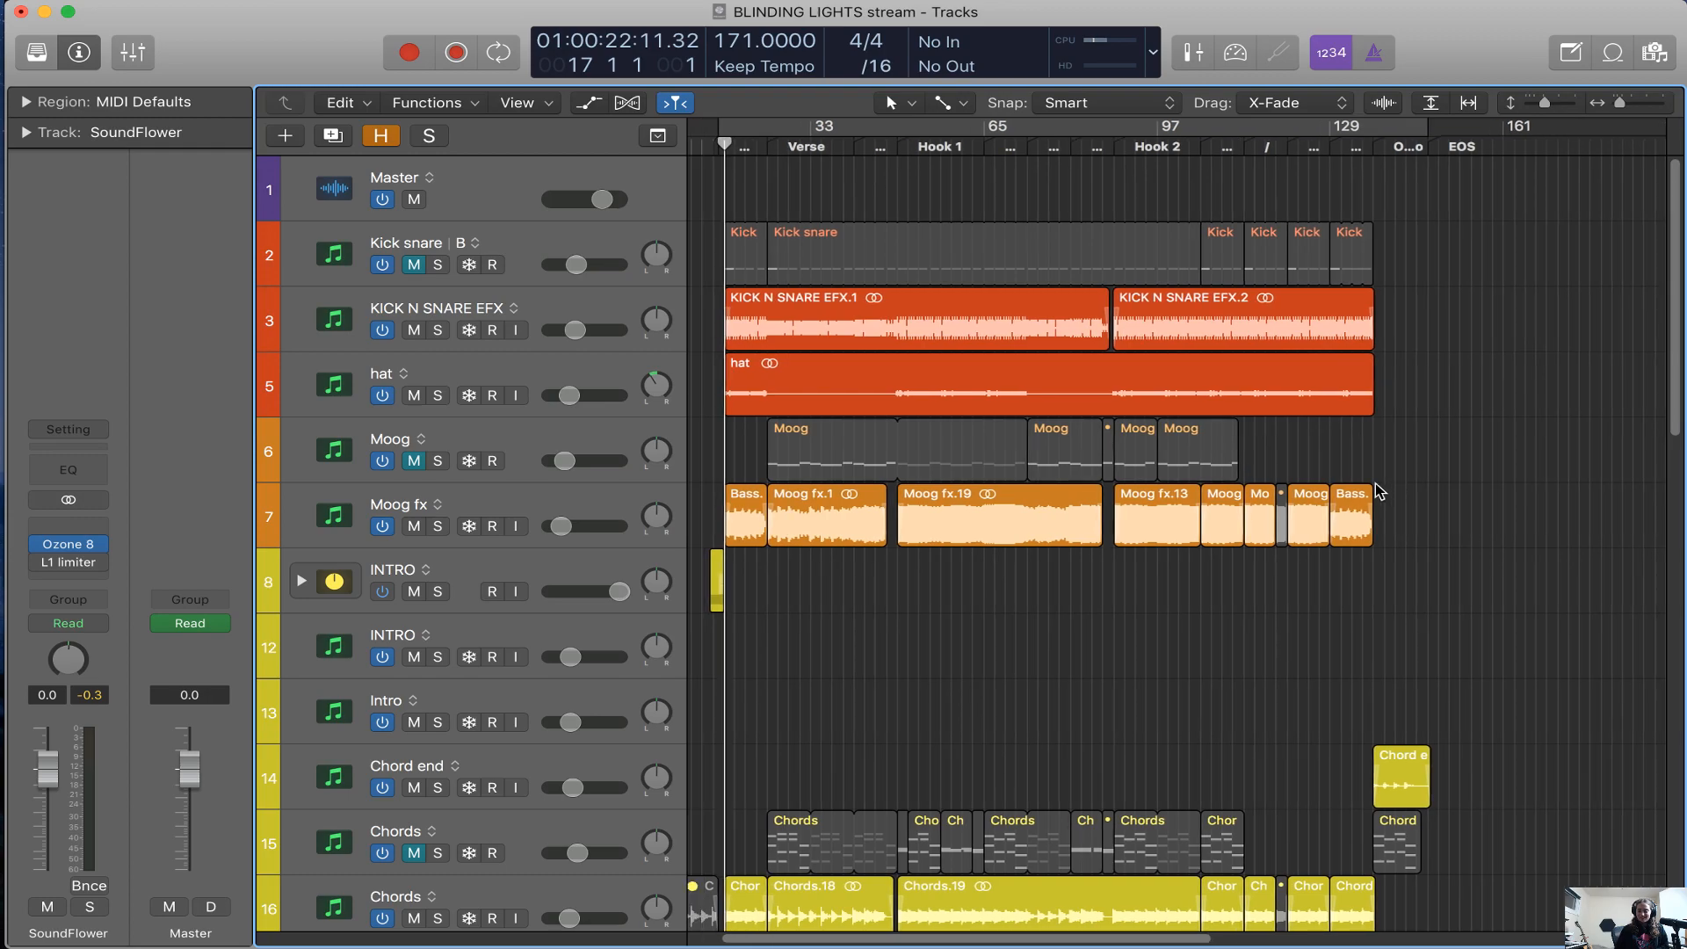
Play the session from bar 17, check the live chat in the browser's NEXT Music Artist Panel, and return to Logic Pro
{"action": "key", "text": "space"}
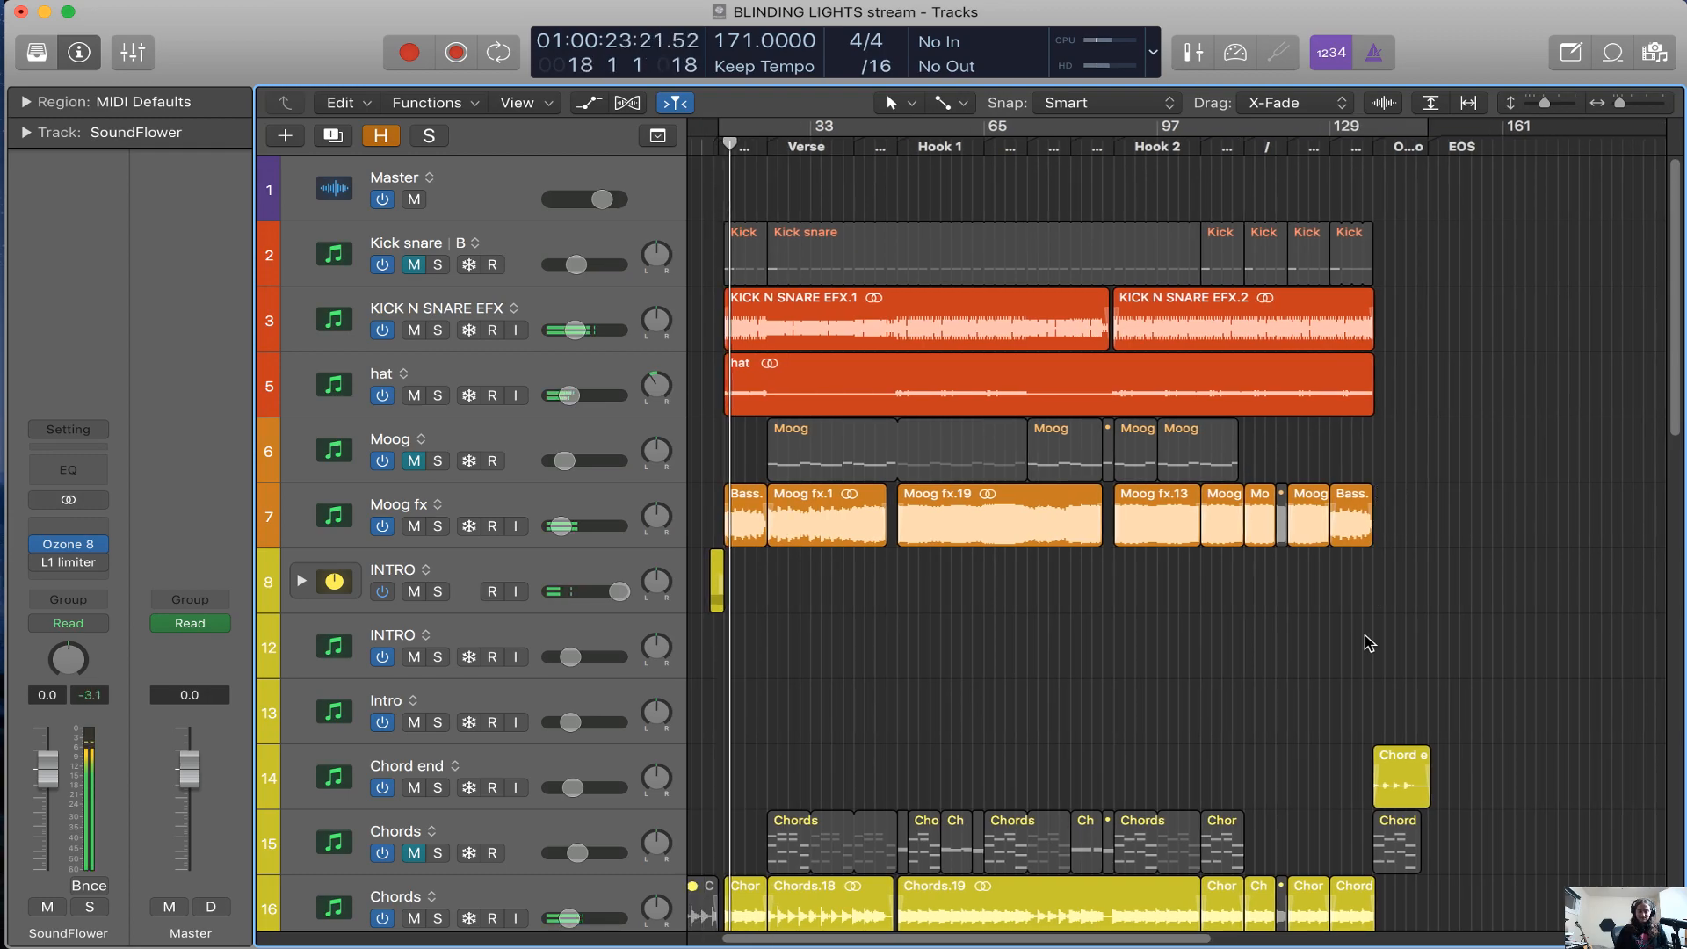
{"action": "key", "text": "super+Tab"}
{"action": "key", "text": "super+Tab"}
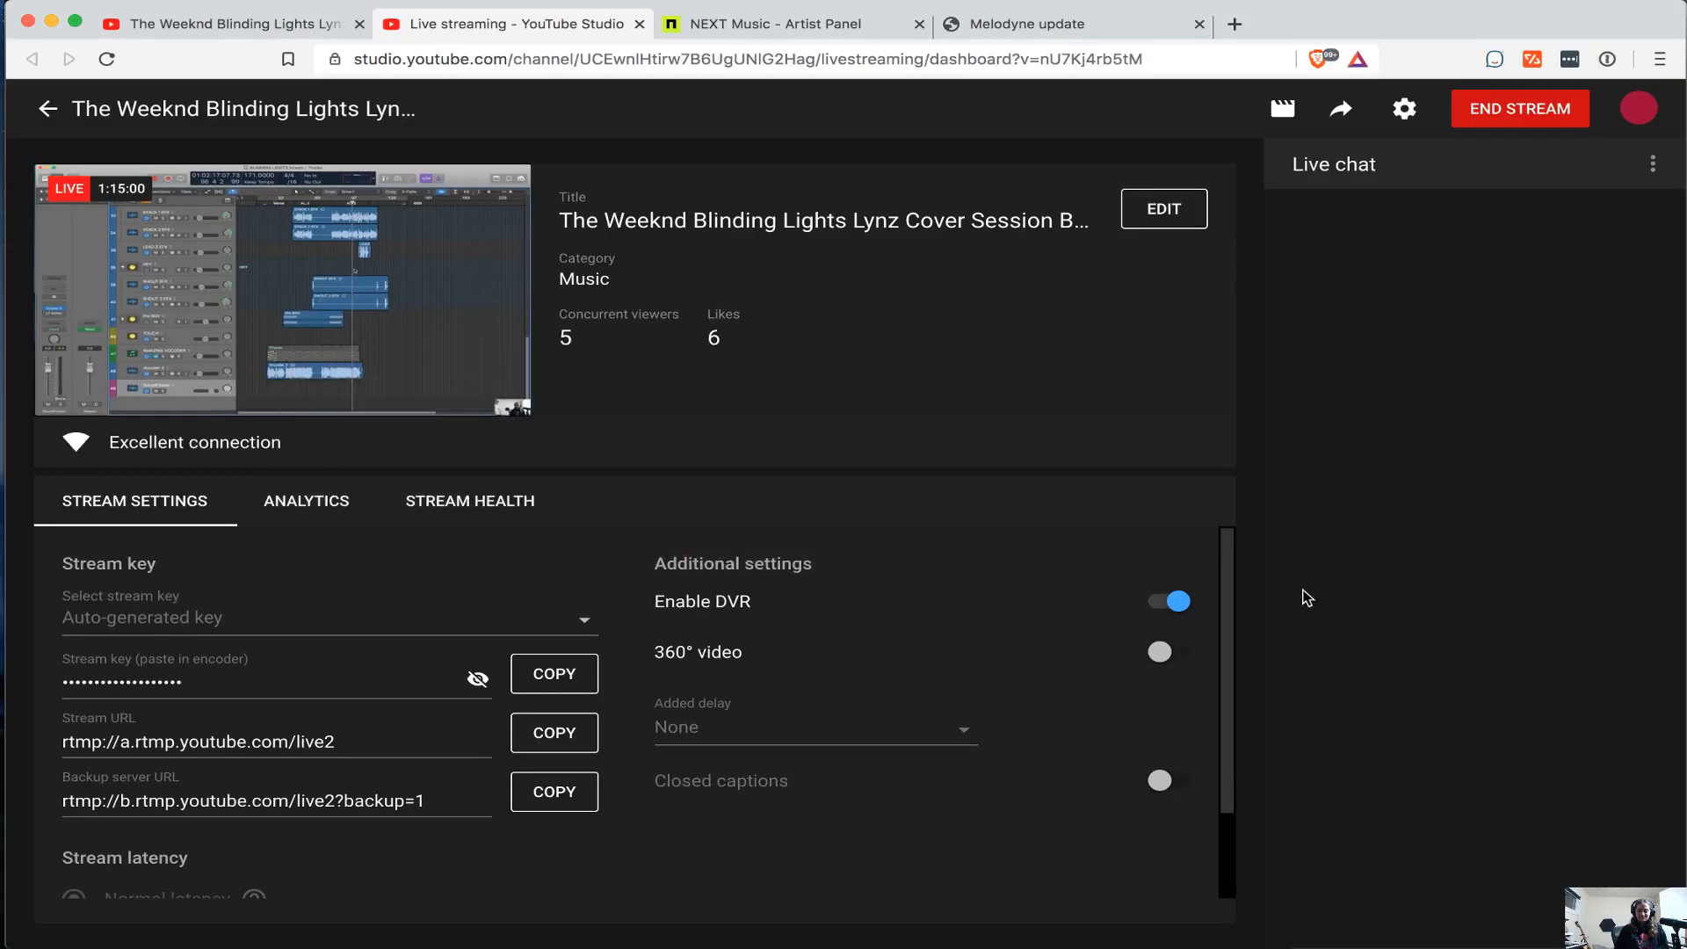
{"action": "left_click", "coordinate": [888, 24]}
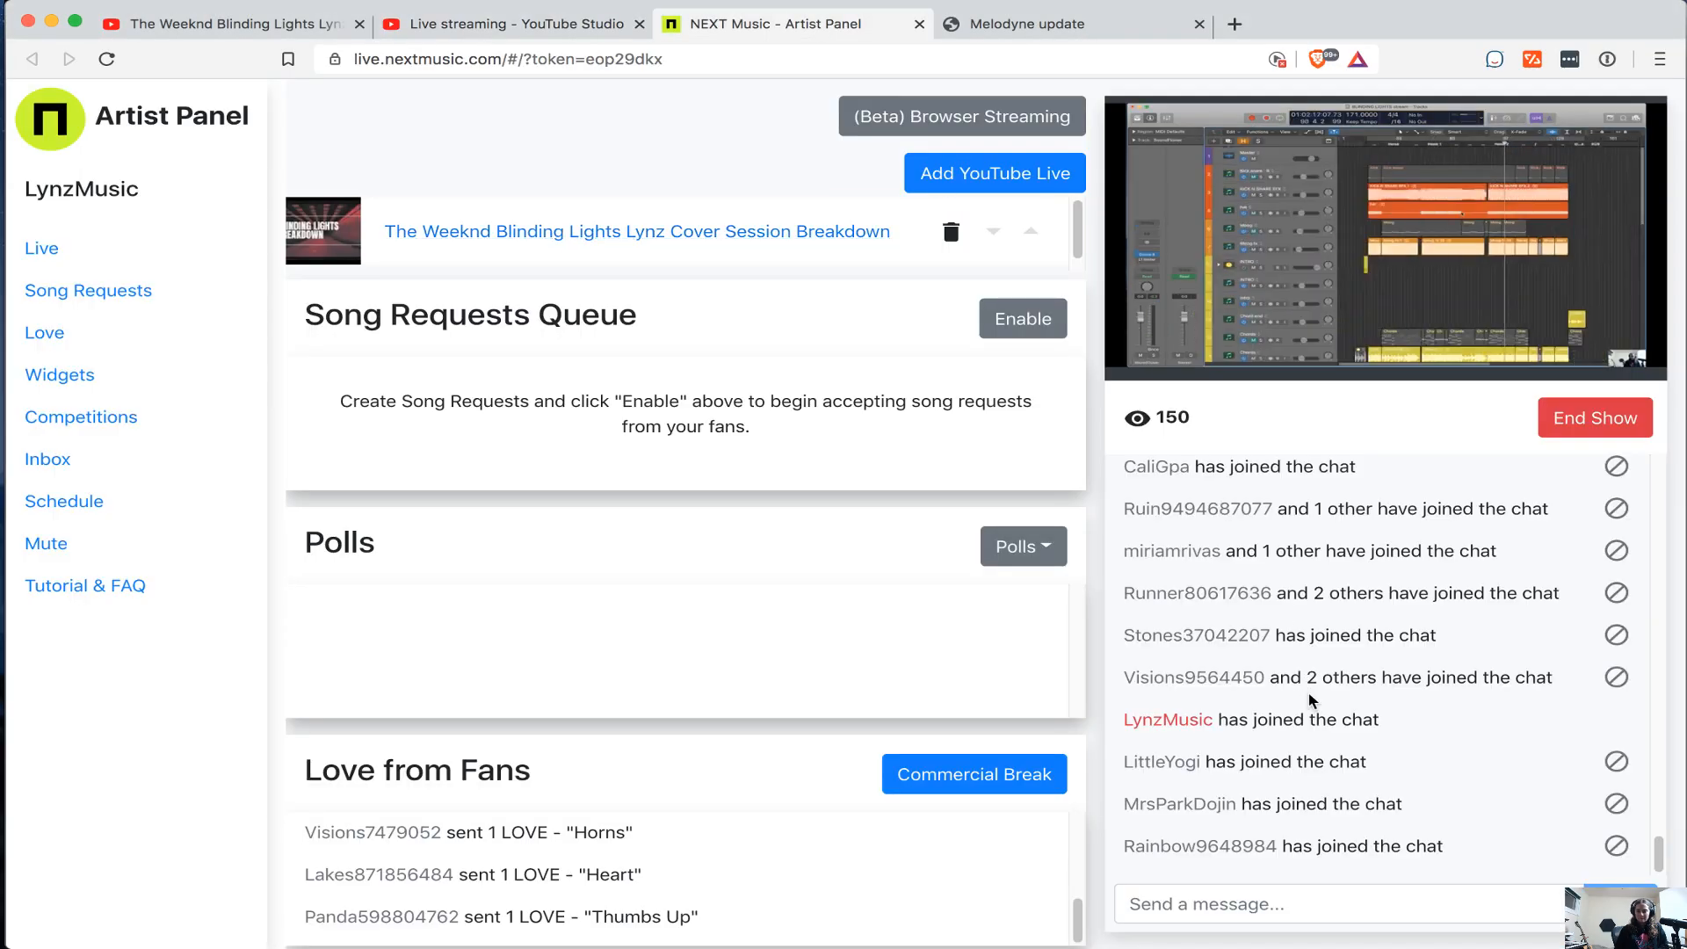
{"action": "key", "text": "super+Tab"}
Select the INTRO track on row 12 and show the mixer below the arrangement
{"action": "scroll", "coordinate": [1312, 700], "scroll_direction": "down", "scroll_amount": 3}
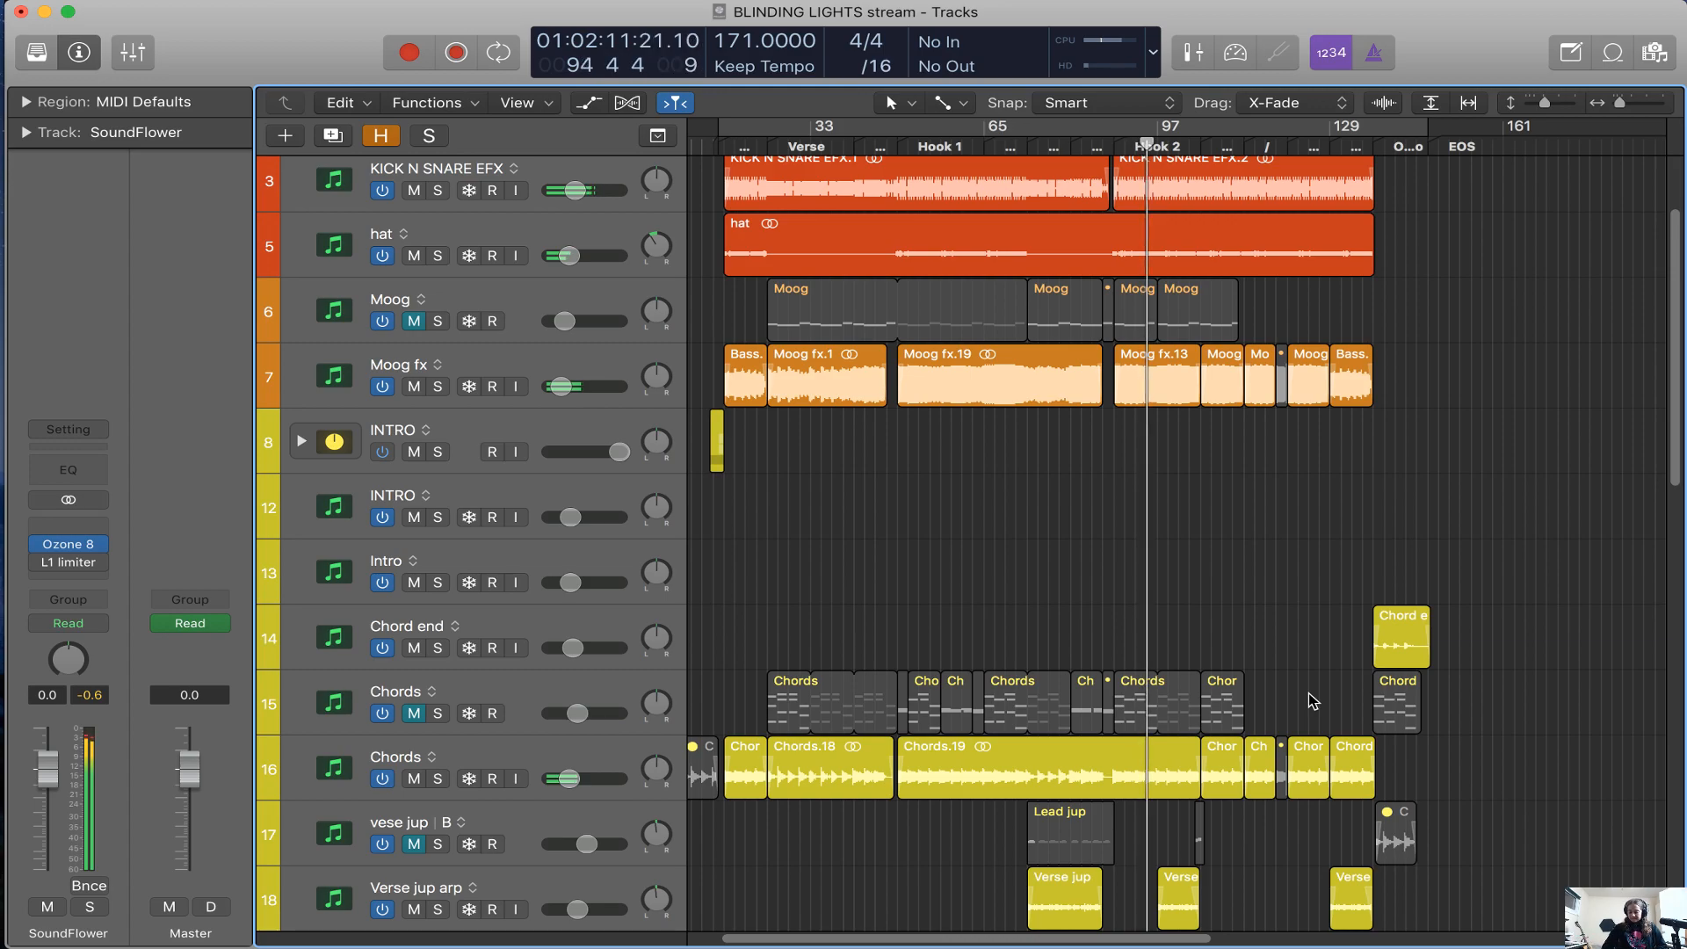
{"action": "left_click", "coordinate": [631, 491]}
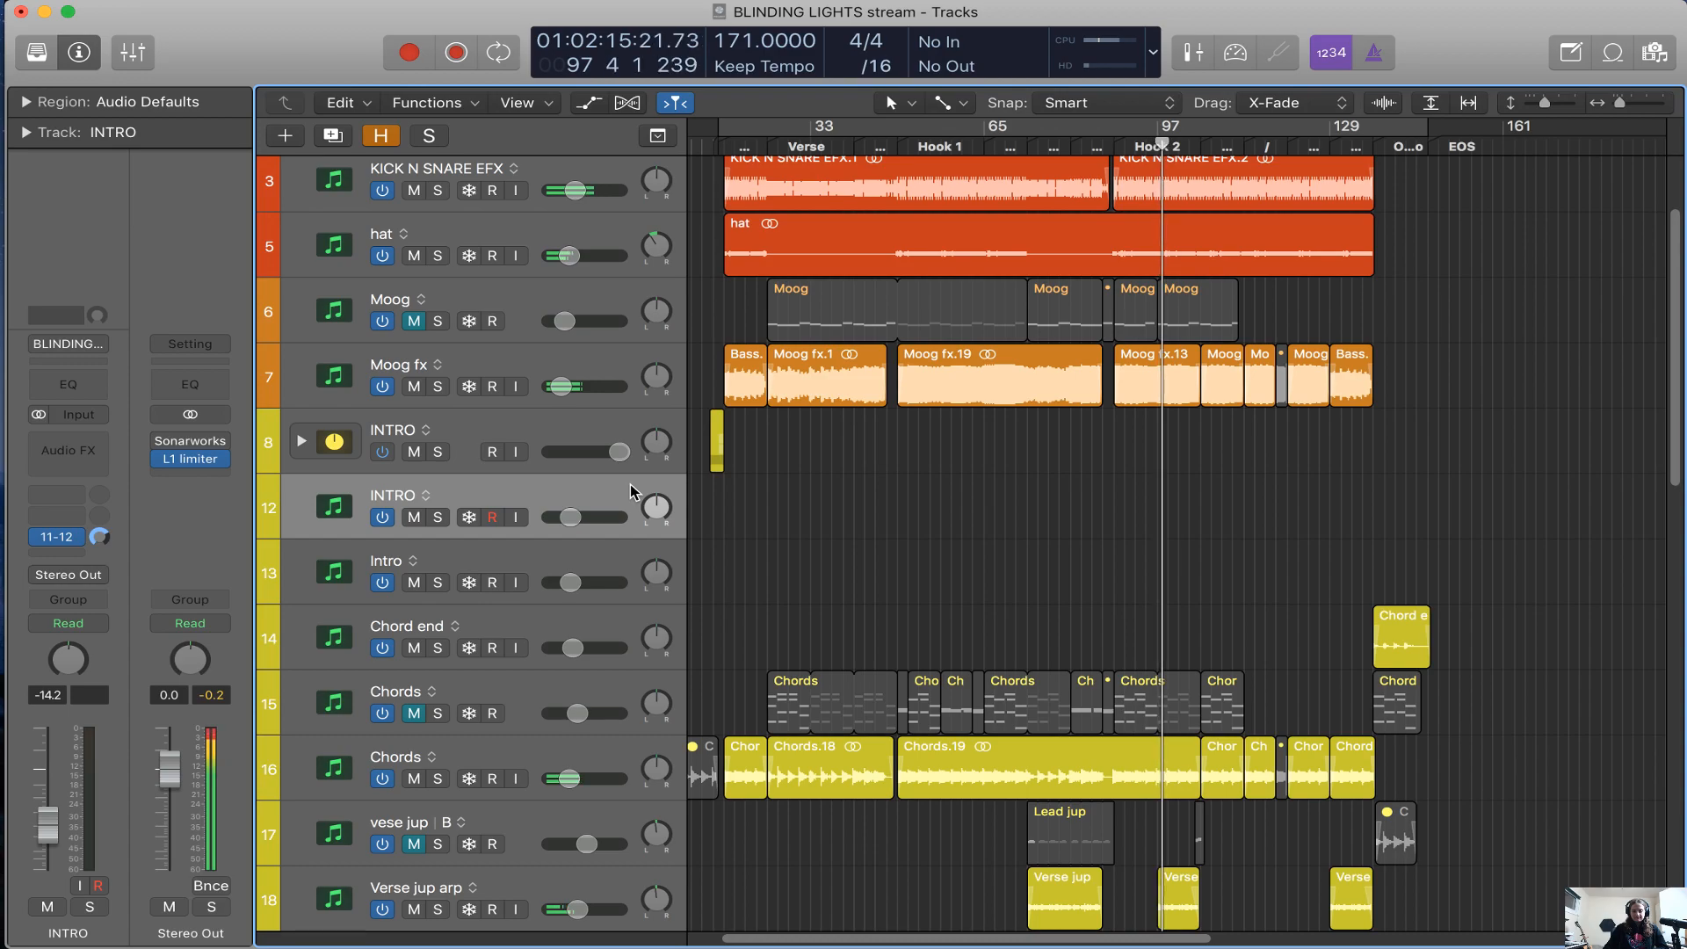
{"action": "key", "text": "x"}
Reset the volume fader of the echo channel beside Aux 1 to 0.0 dB in the mixer
{"action": "scroll", "coordinate": [816, 726], "scroll_direction": "down", "scroll_amount": 5}
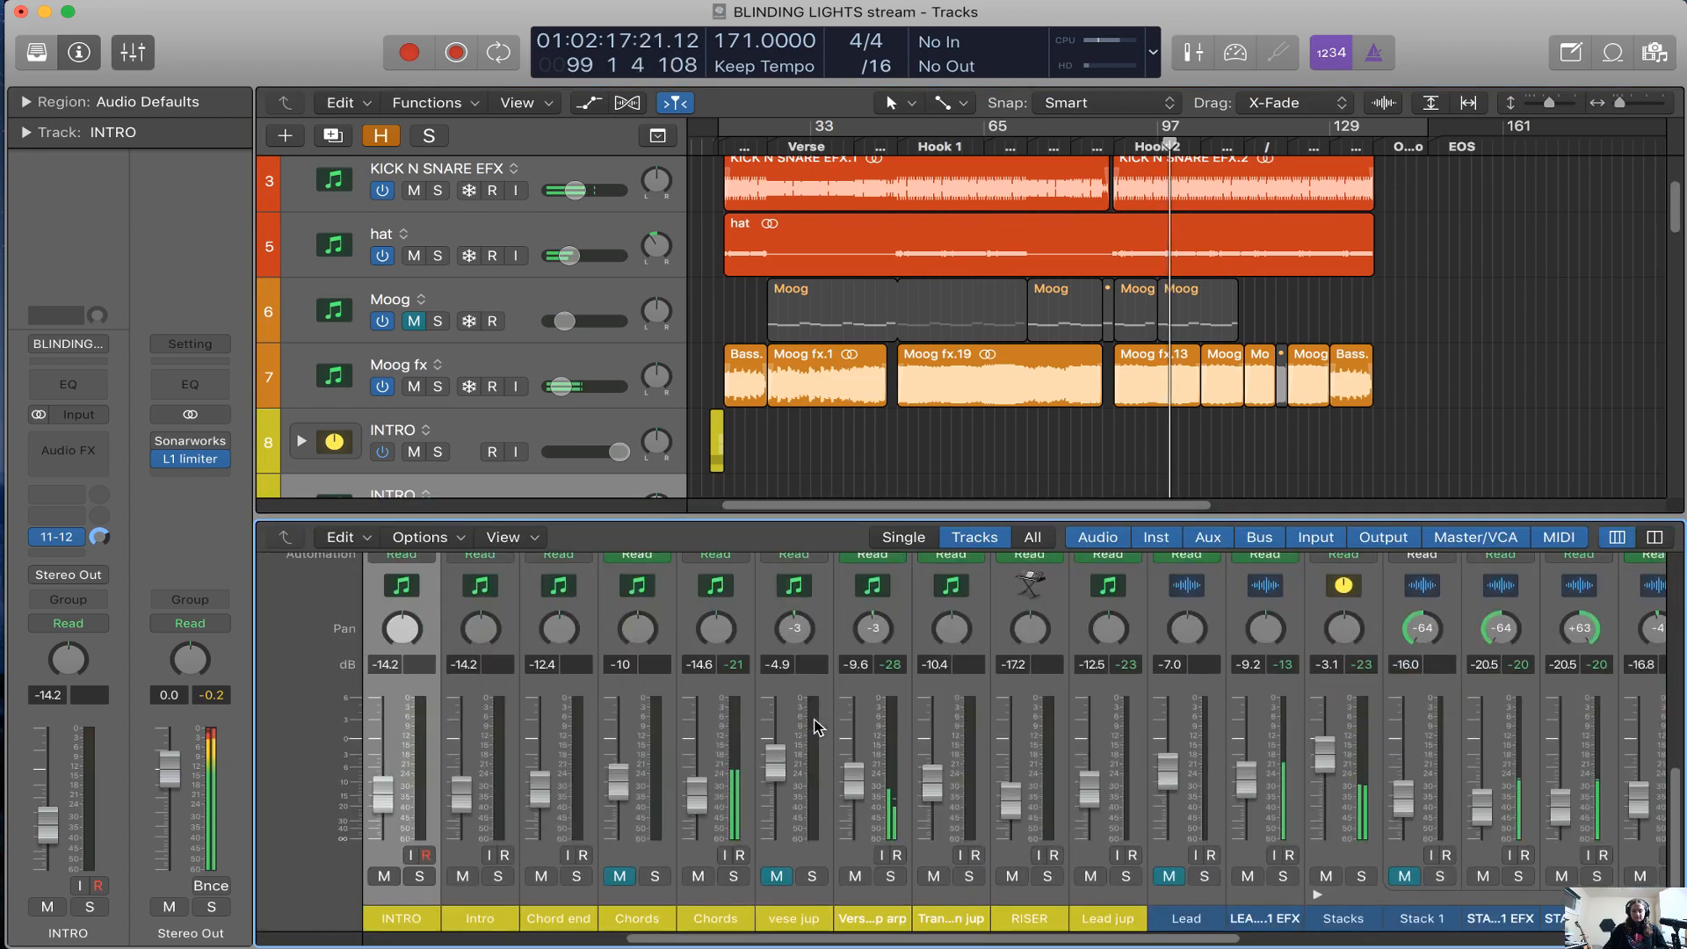
{"action": "scroll", "coordinate": [816, 726], "scroll_direction": "right", "scroll_amount": 6}
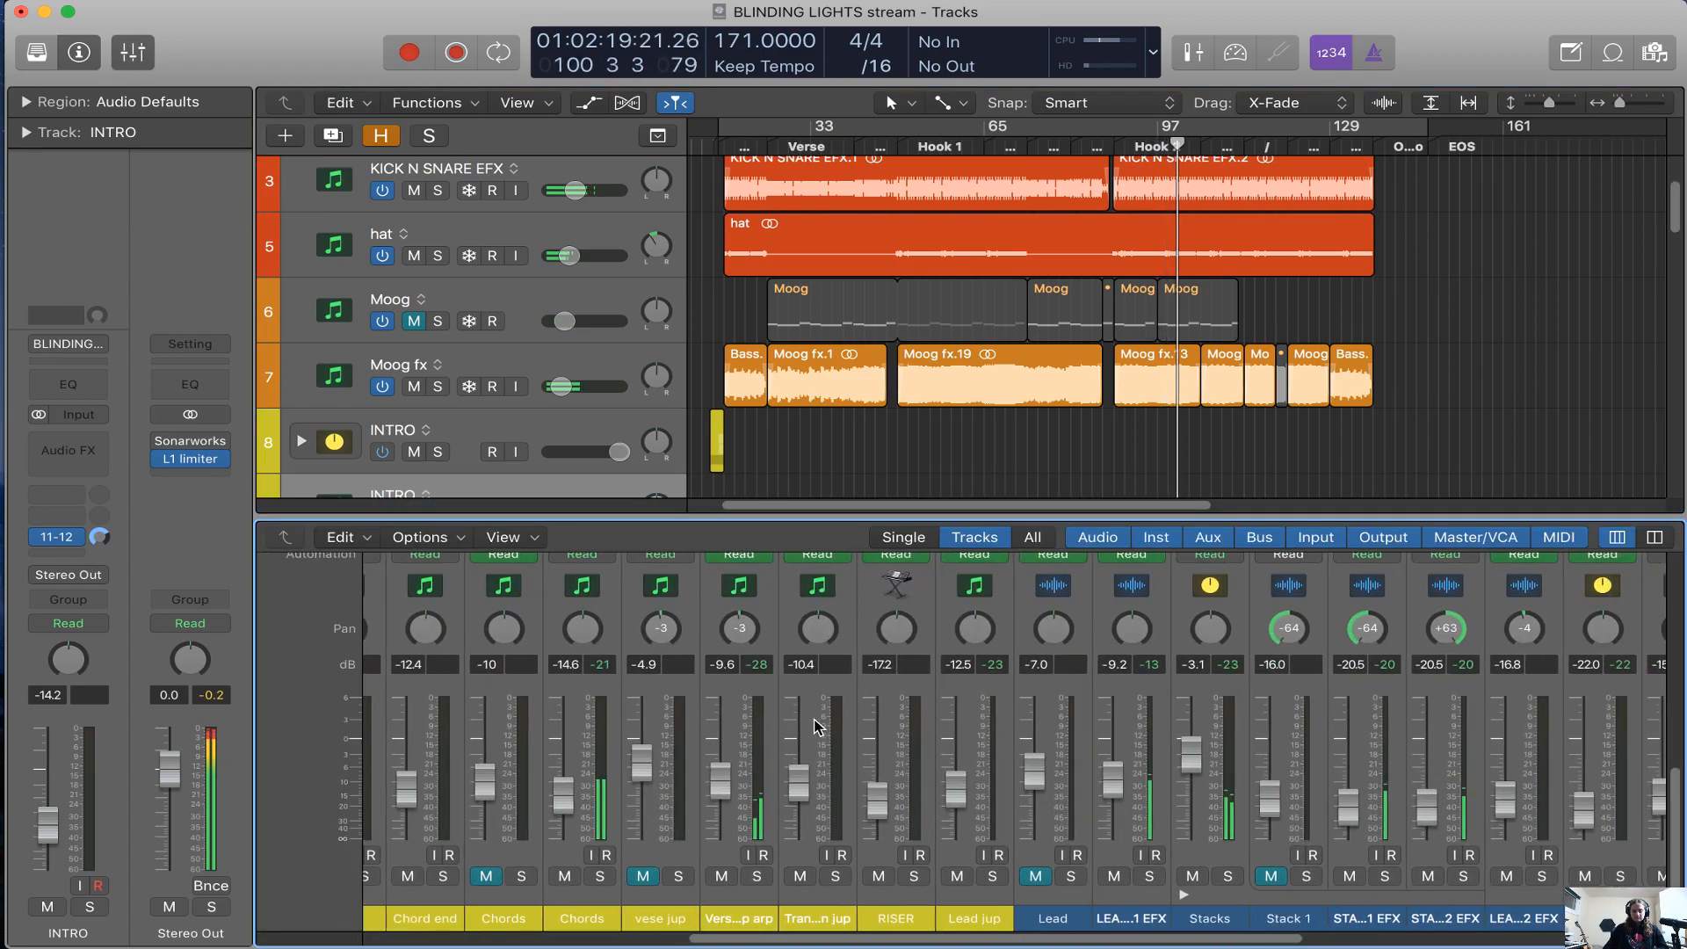
{"action": "scroll", "coordinate": [816, 726], "scroll_direction": "left", "scroll_amount": 10}
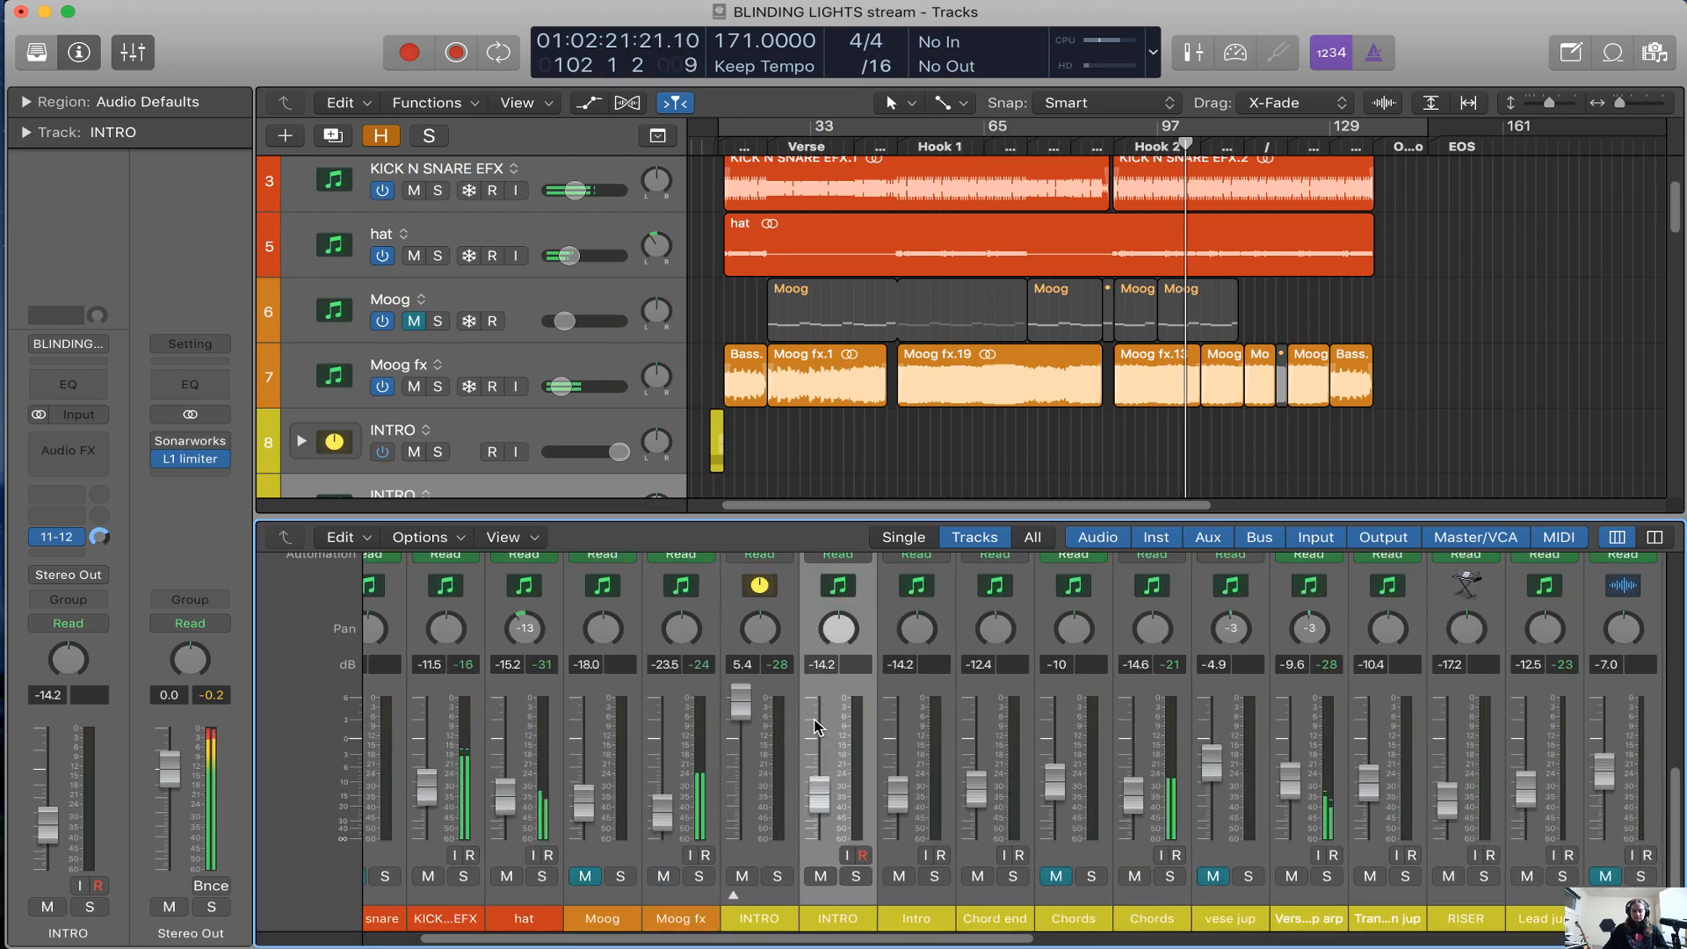
{"action": "scroll", "coordinate": [816, 726], "scroll_direction": "right", "scroll_amount": 15}
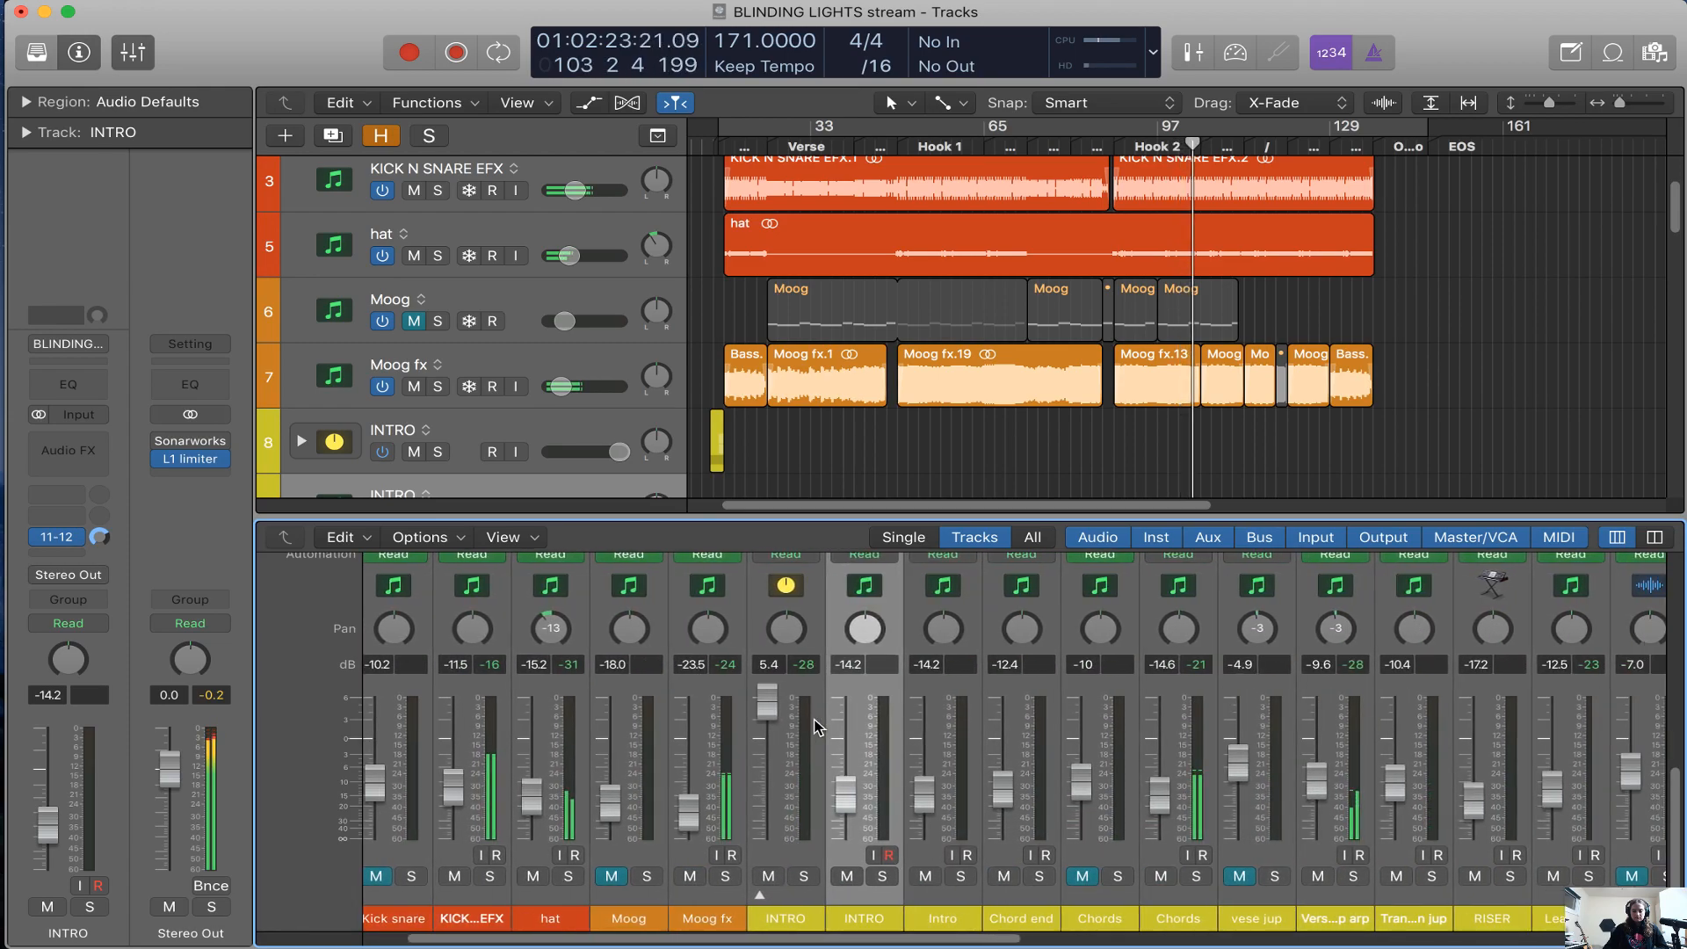
{"action": "scroll", "coordinate": [816, 726], "scroll_direction": "right", "scroll_amount": 1}
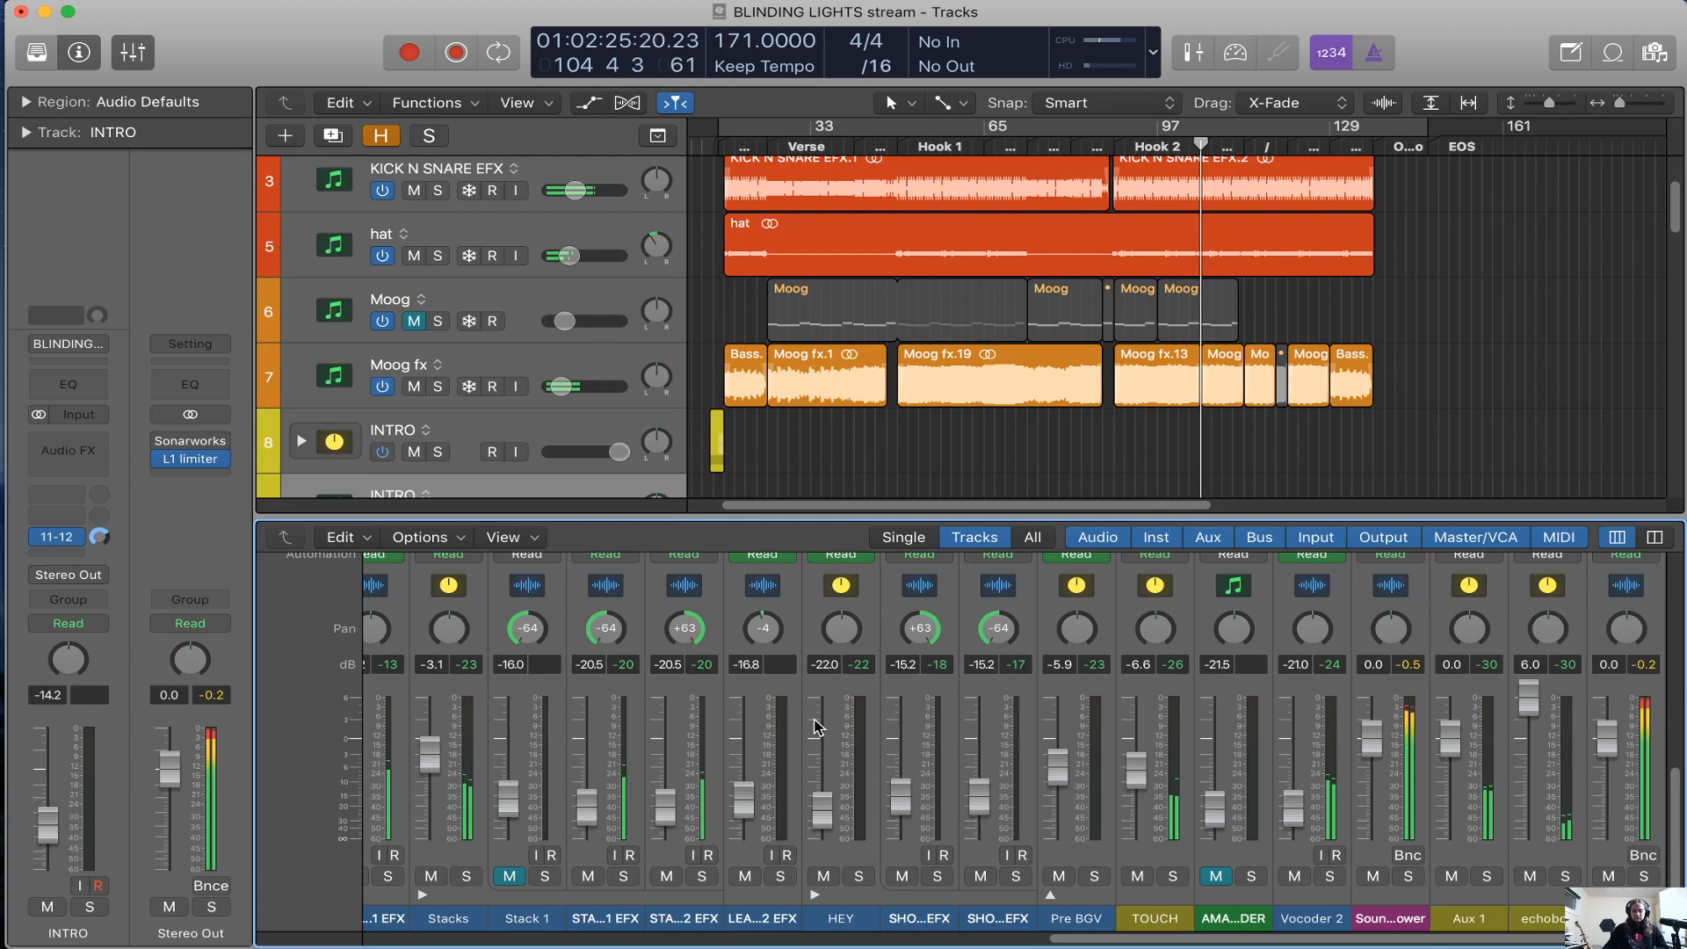
{"action": "scroll", "coordinate": [816, 726], "scroll_direction": "left", "scroll_amount": 1}
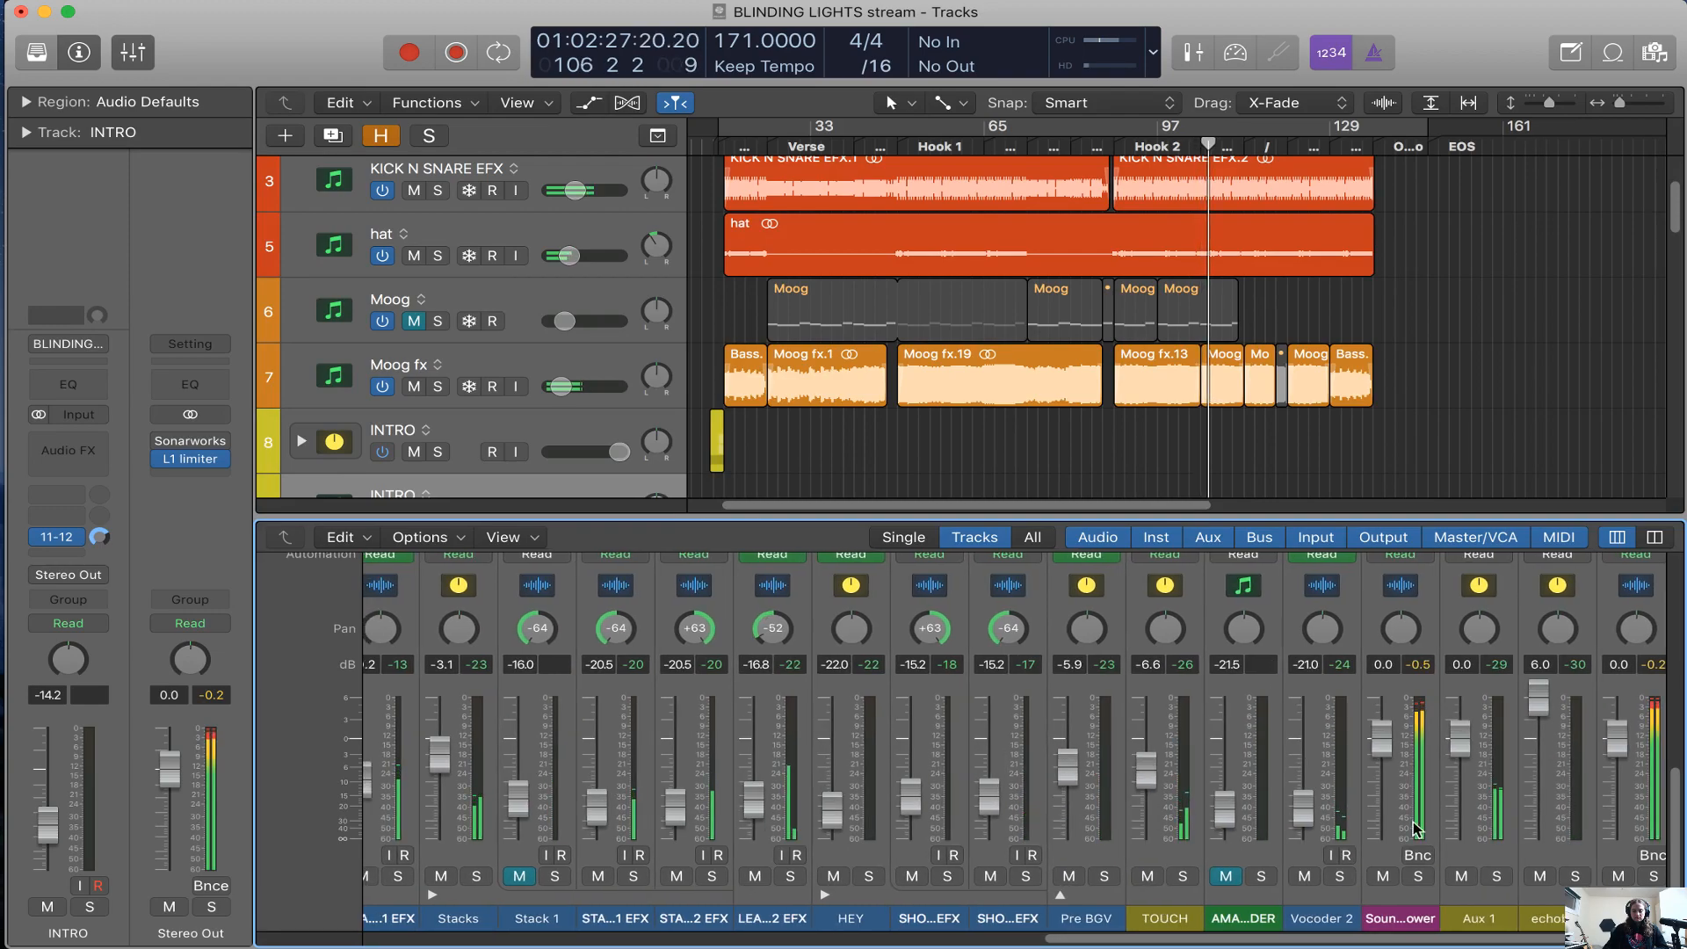
{"action": "left_click", "coordinate": [1542, 699], "text": "alt"}
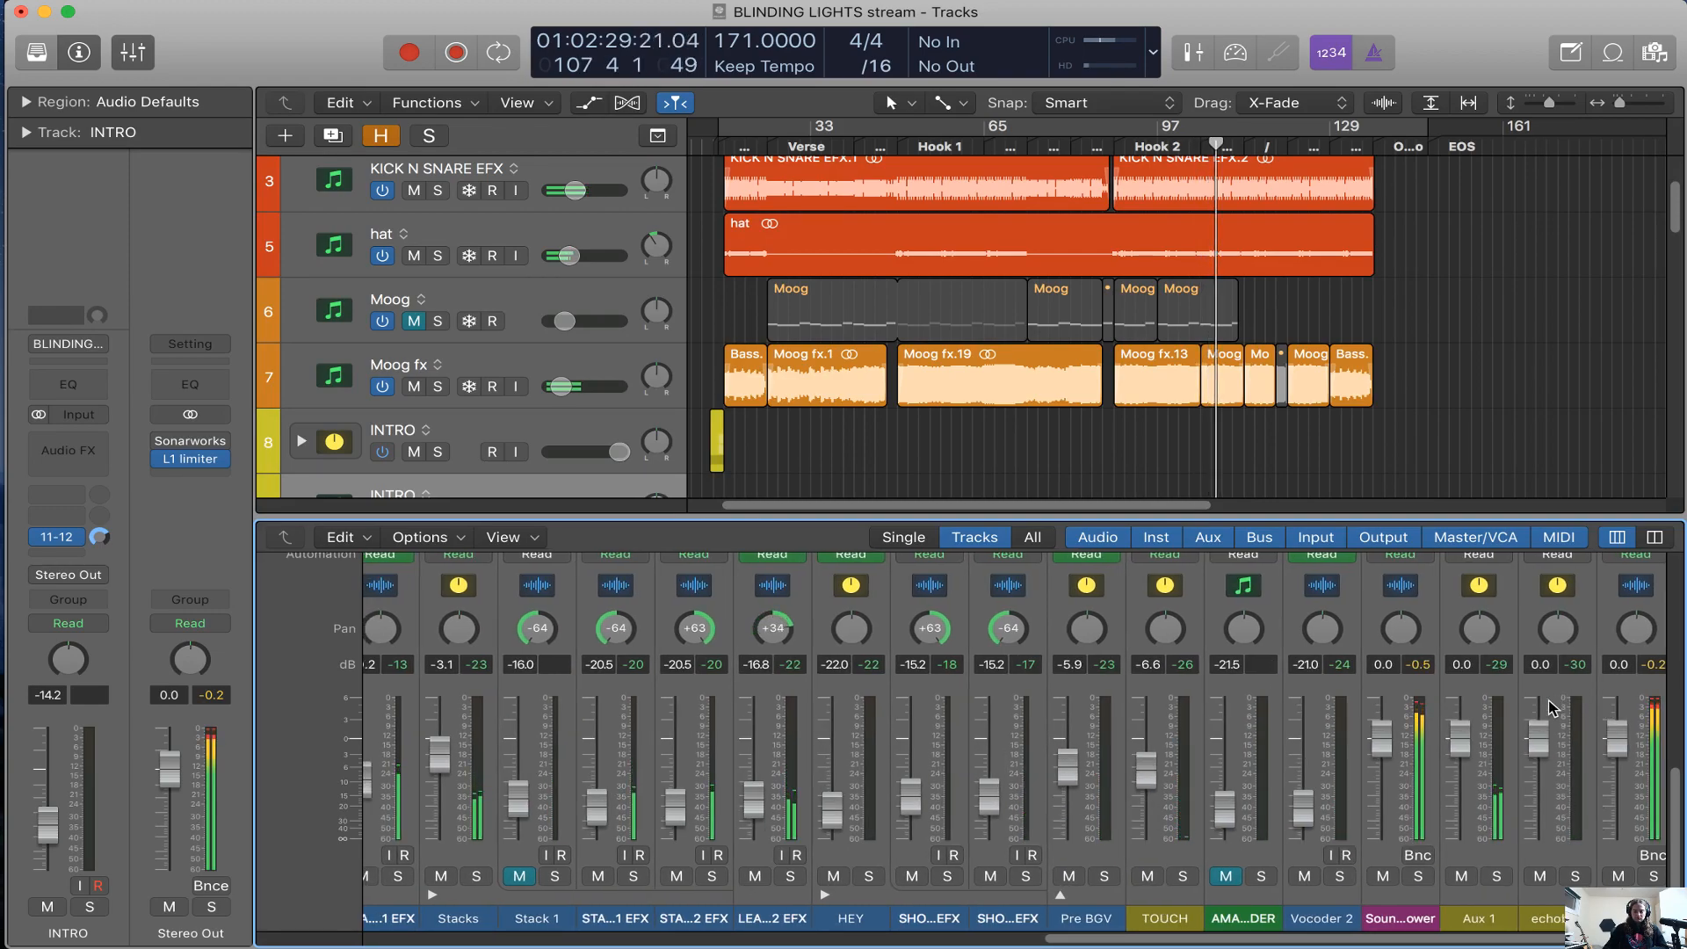
Review the mixer's channel levels and panning and the arrangement's drum, Moog, intro and chord tracks during playback
{"action": "scroll", "coordinate": [1553, 708], "scroll_direction": "left", "scroll_amount": 1}
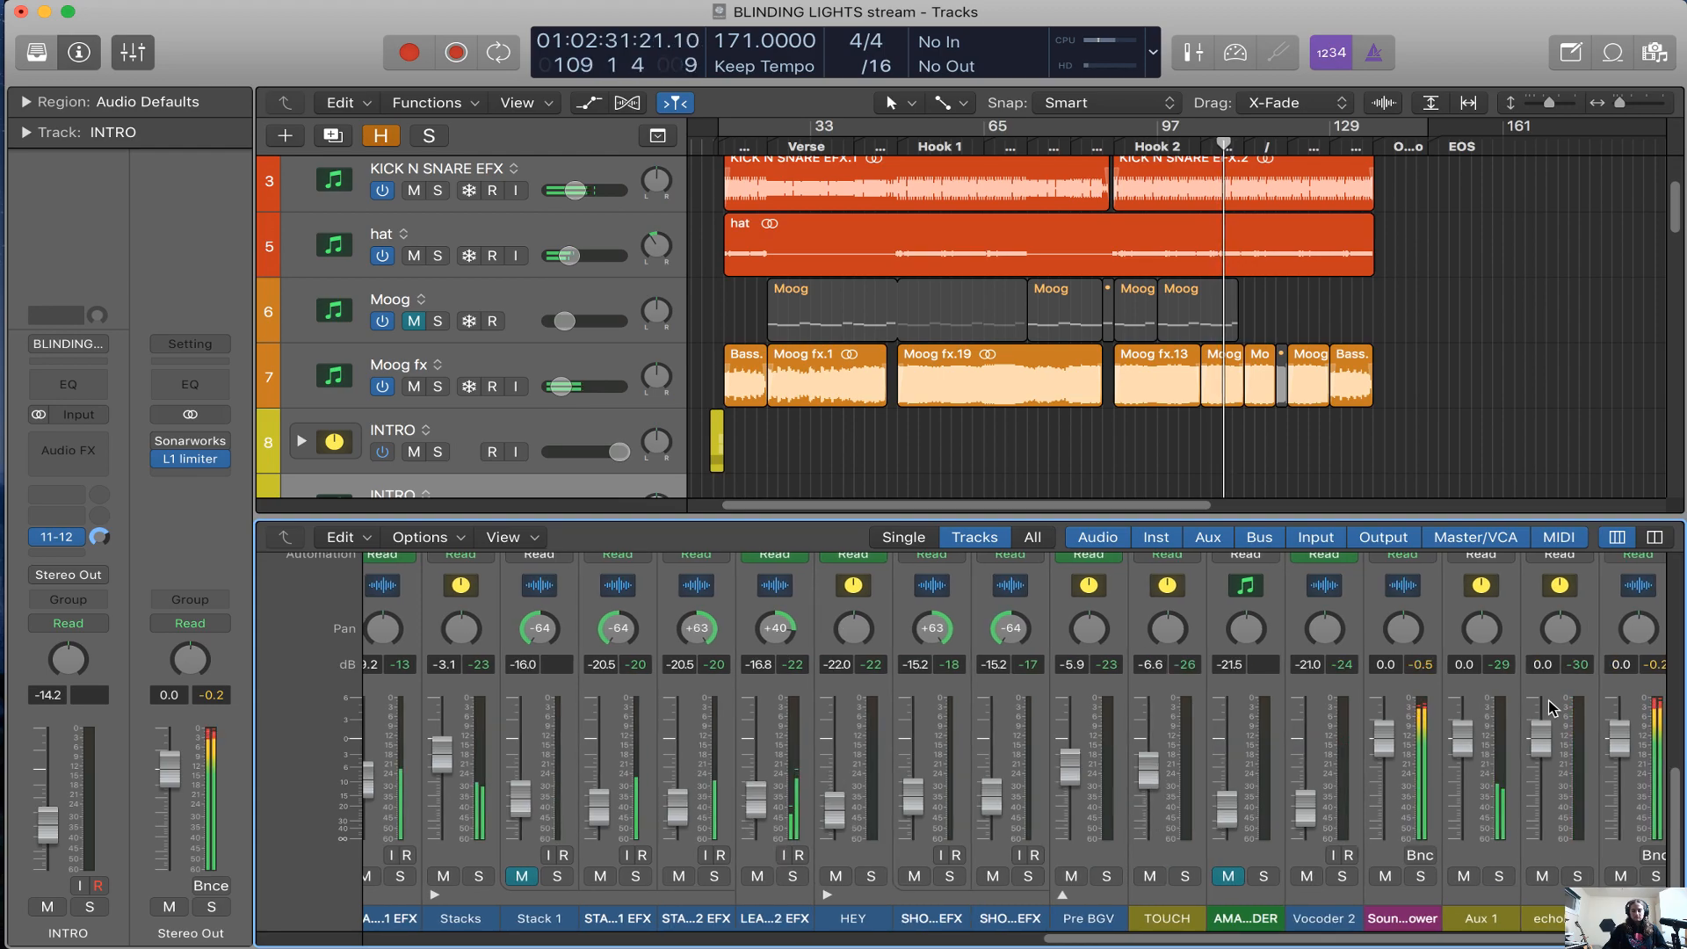
{"action": "scroll", "coordinate": [1552, 709], "scroll_direction": "left", "scroll_amount": 10}
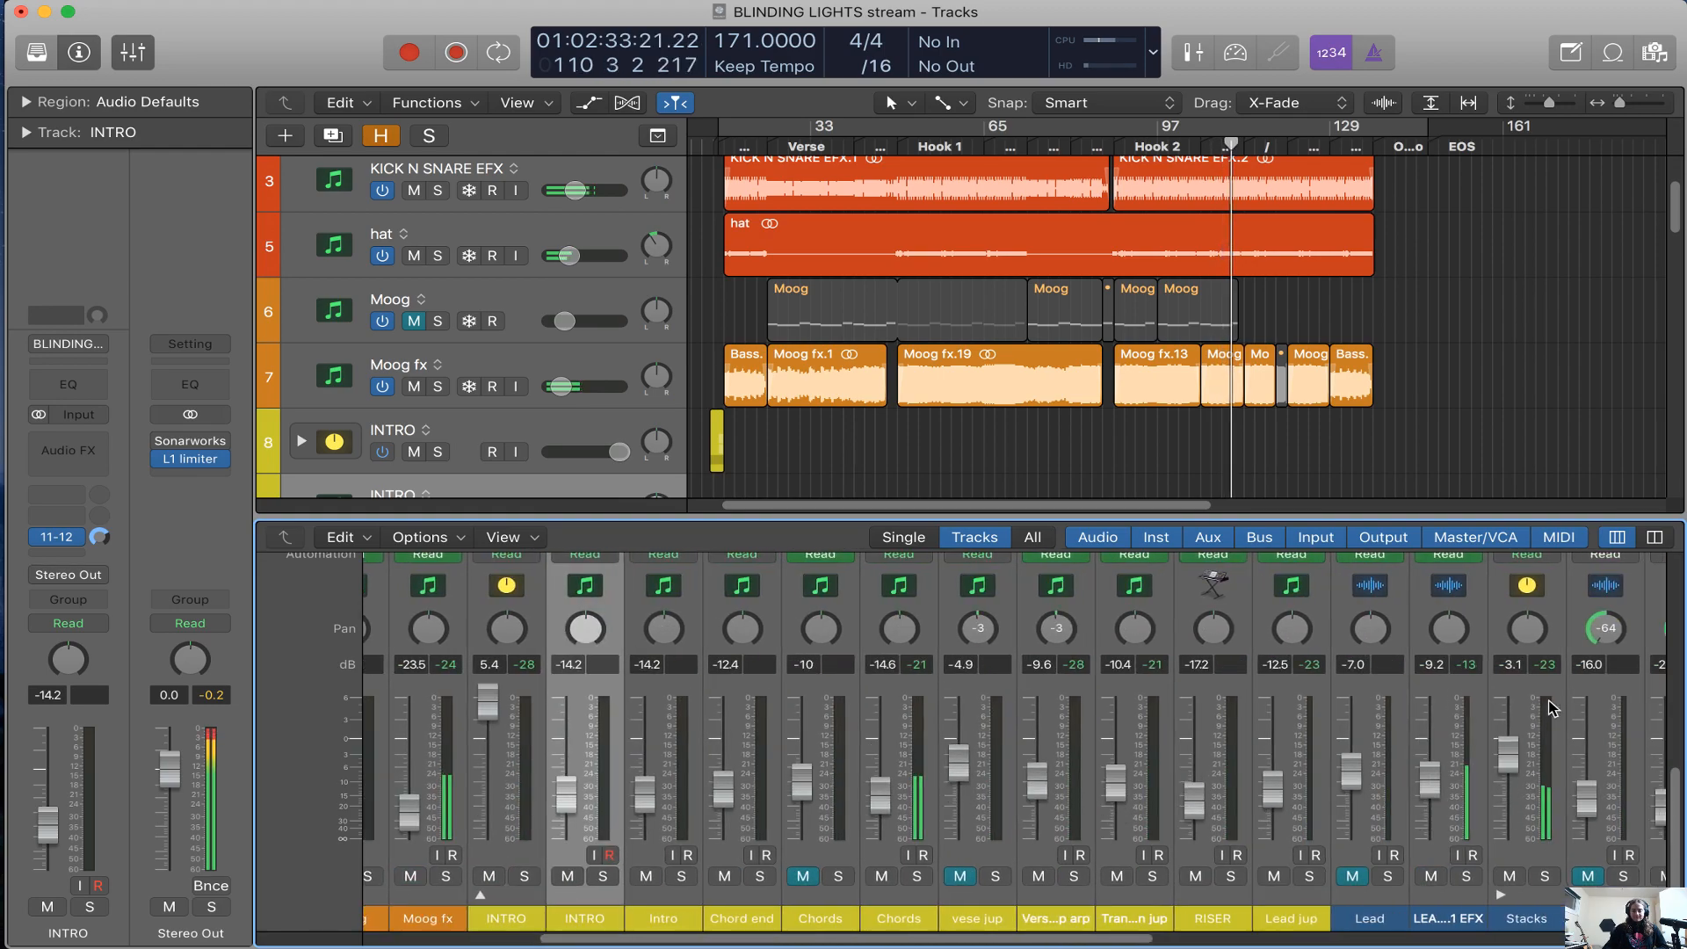
{"action": "scroll", "coordinate": [1553, 709], "scroll_direction": "right", "scroll_amount": 5}
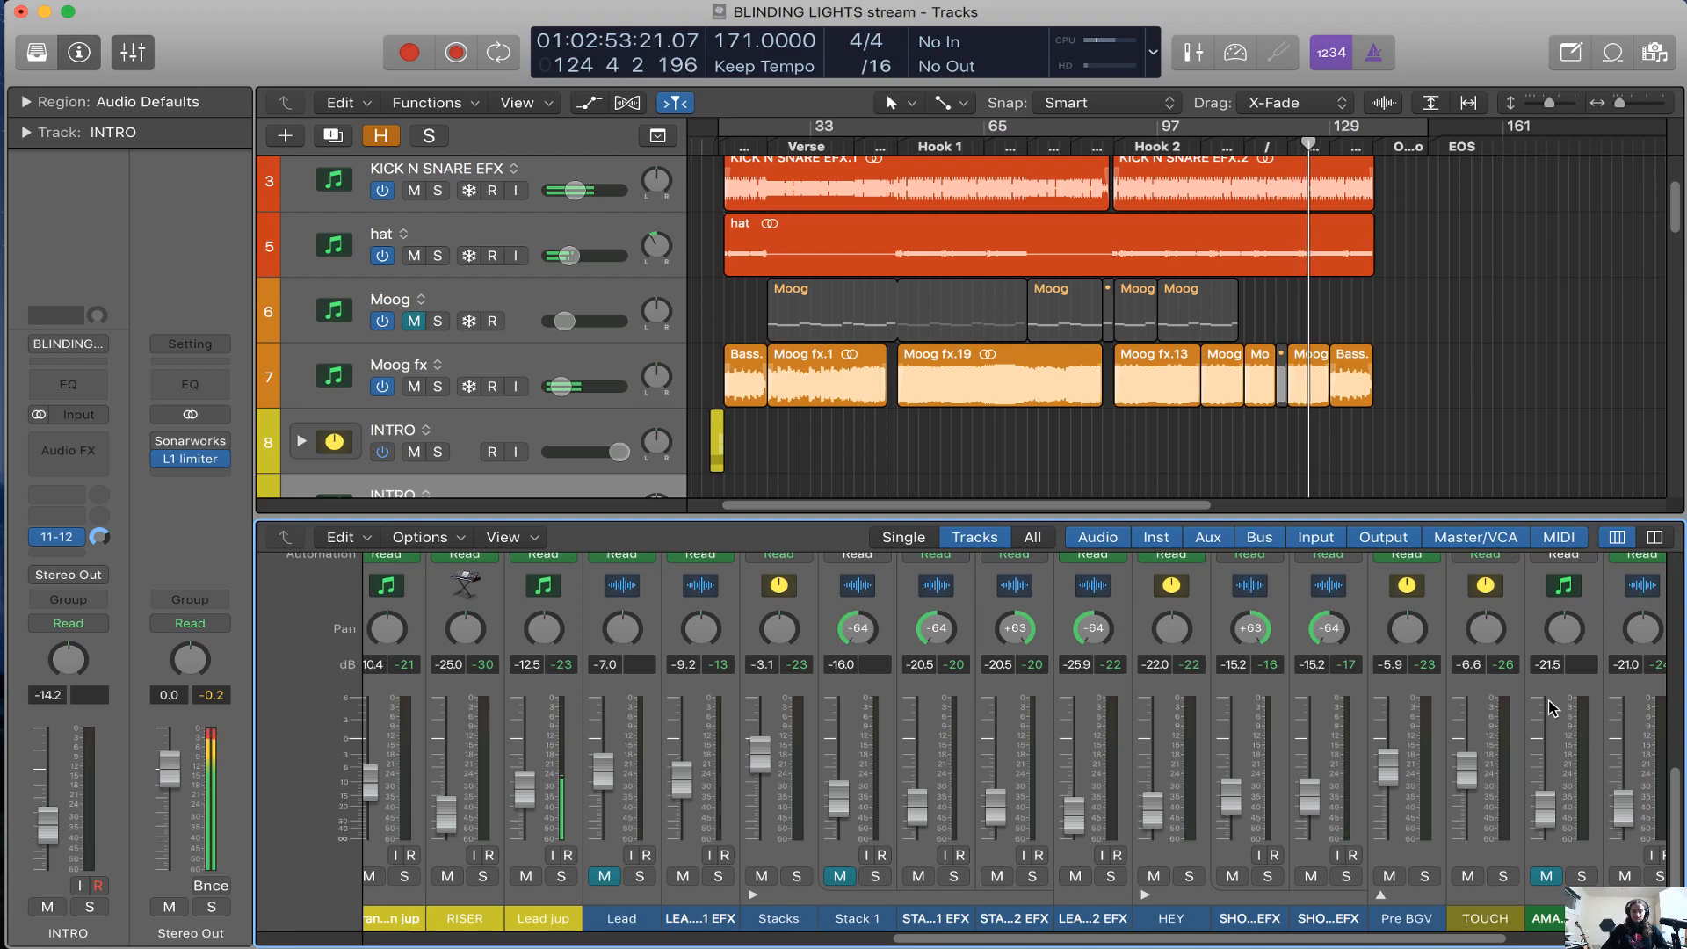
{"action": "scroll", "coordinate": [1579, 336], "scroll_direction": "up", "scroll_amount": 2}
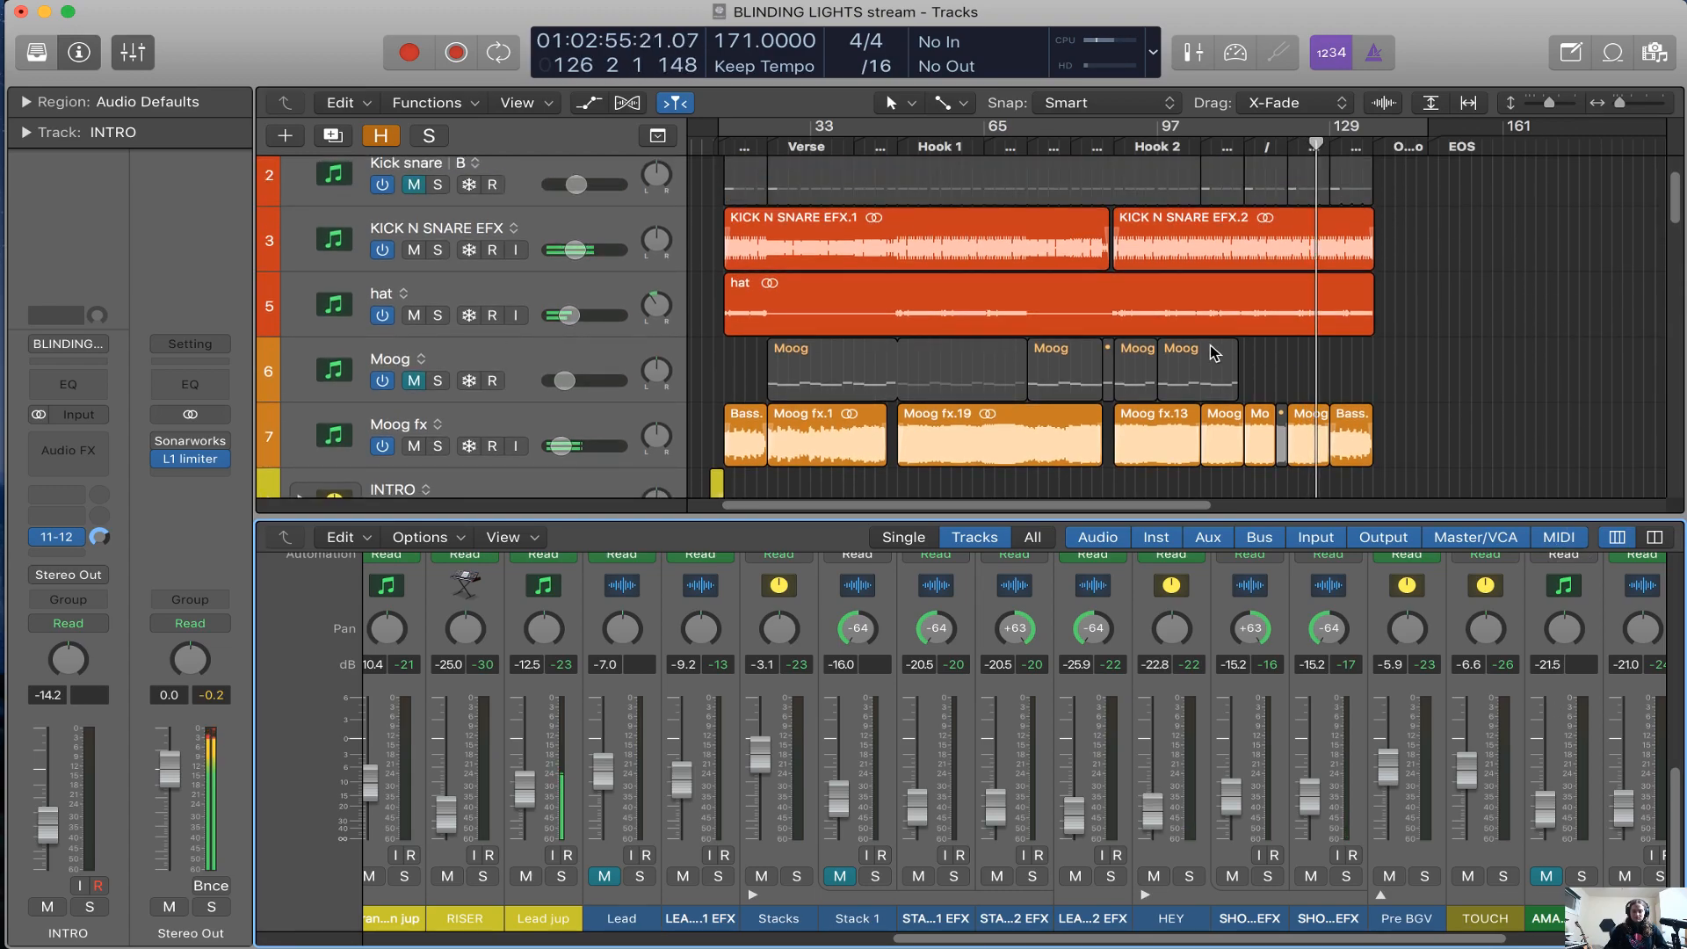
{"action": "scroll", "coordinate": [1213, 352], "scroll_direction": "up", "scroll_amount": 2}
{"action": "scroll", "coordinate": [1406, 369], "scroll_direction": "down", "scroll_amount": 10}
{"action": "scroll", "coordinate": [1539, 384], "scroll_direction": "down", "scroll_amount": 8}
{"action": "scroll", "coordinate": [1540, 384], "scroll_direction": "down", "scroll_amount": 4}
{"action": "scroll", "coordinate": [1540, 384], "scroll_direction": "up", "scroll_amount": 20}
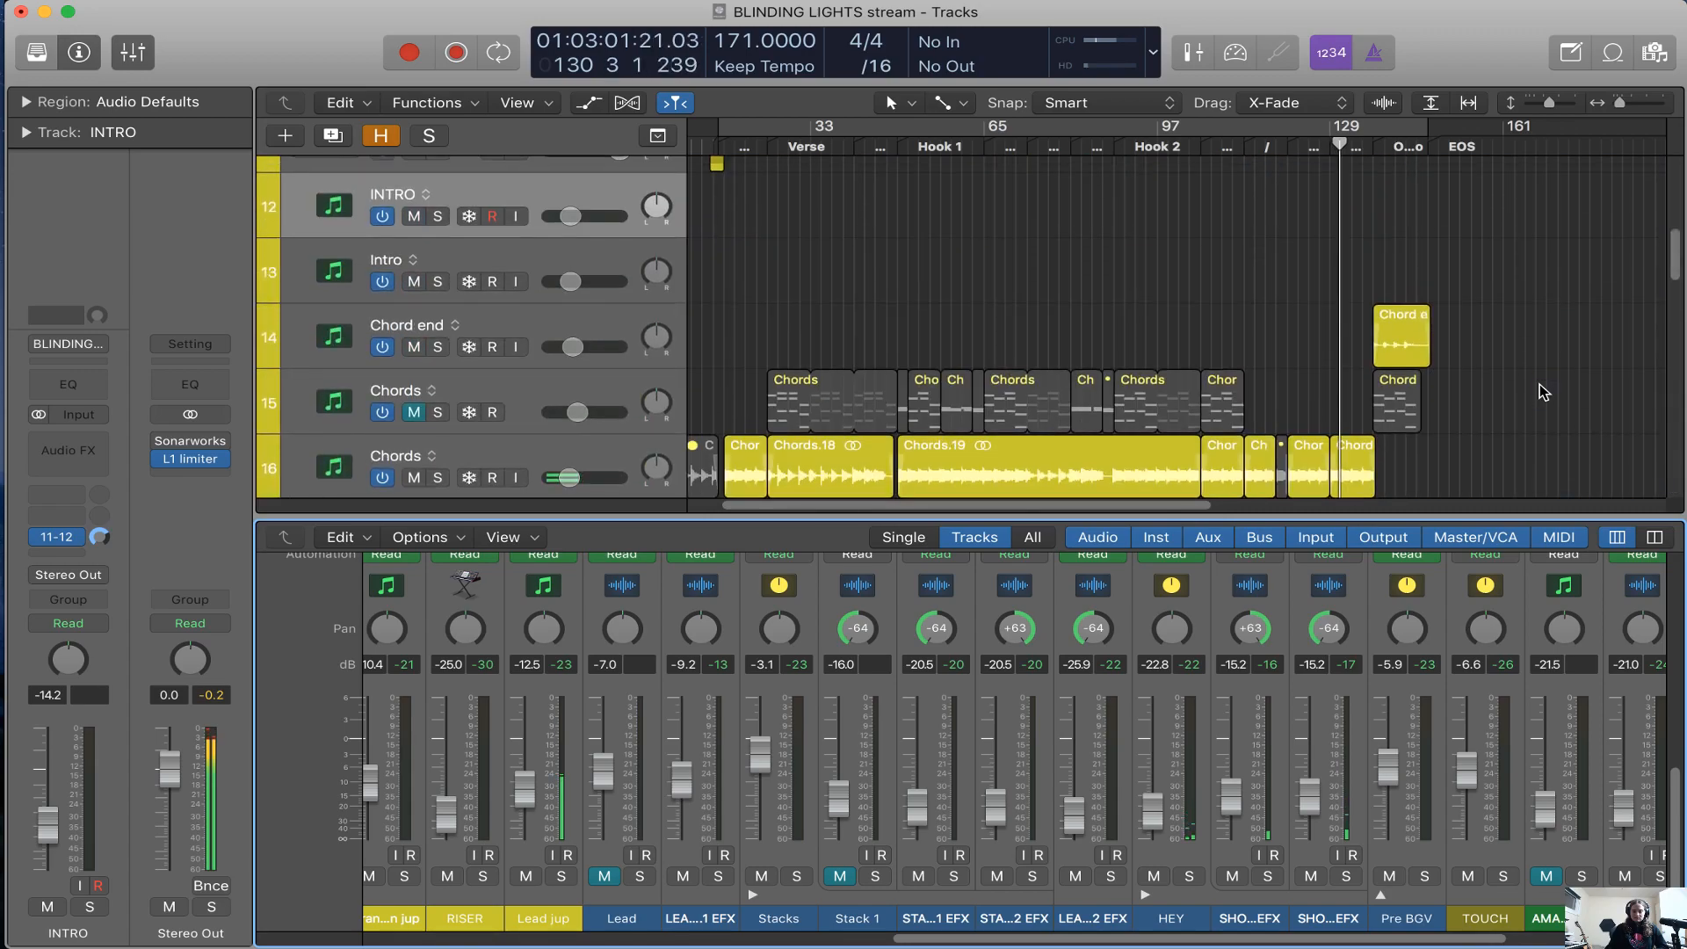
{"action": "scroll", "coordinate": [1539, 383], "scroll_direction": "up", "scroll_amount": 12}
{"action": "scroll", "coordinate": [1540, 383], "scroll_direction": "down", "scroll_amount": 1}
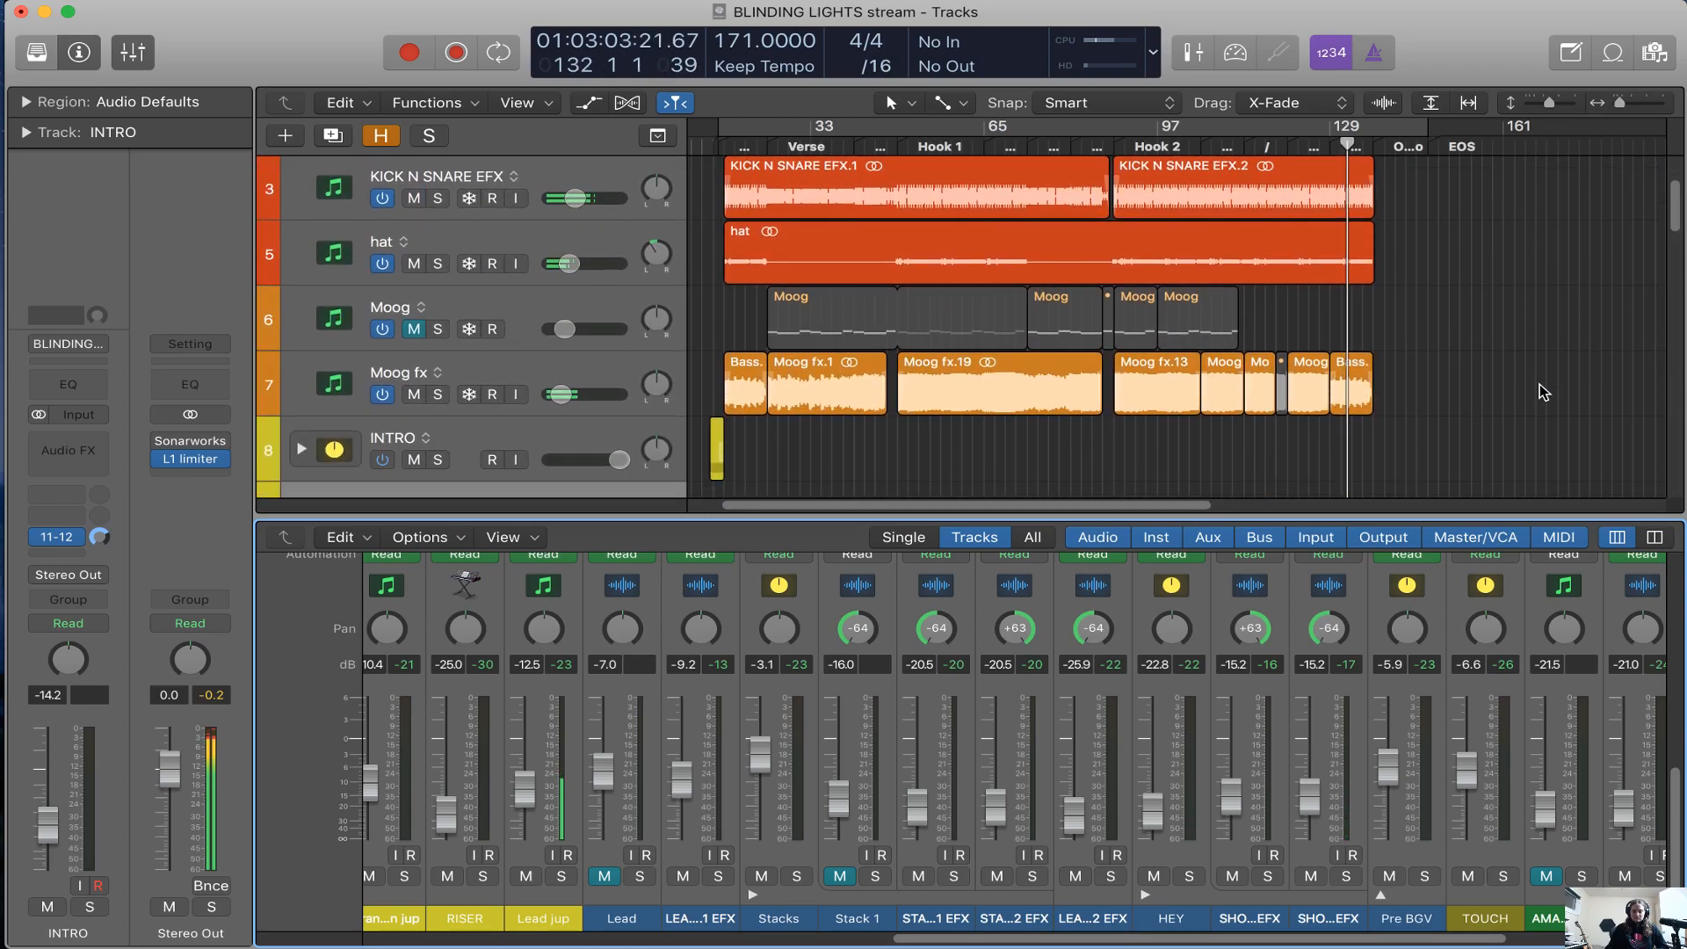